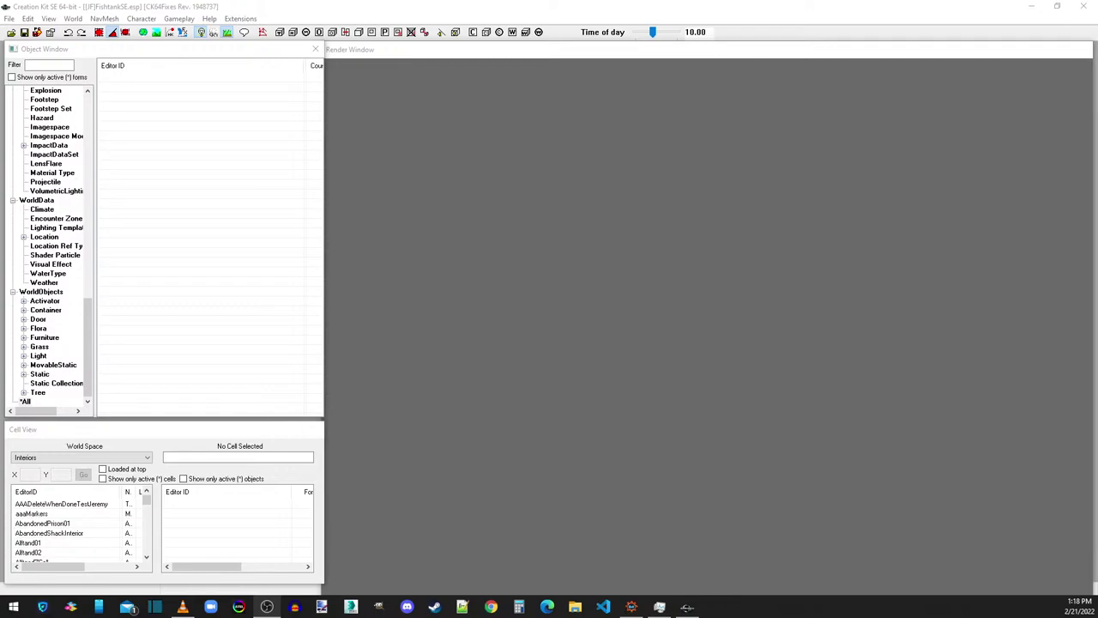
Step: Load the JF_Test cell from the Cell View Interiors list into the render window
left_click(564, 66)
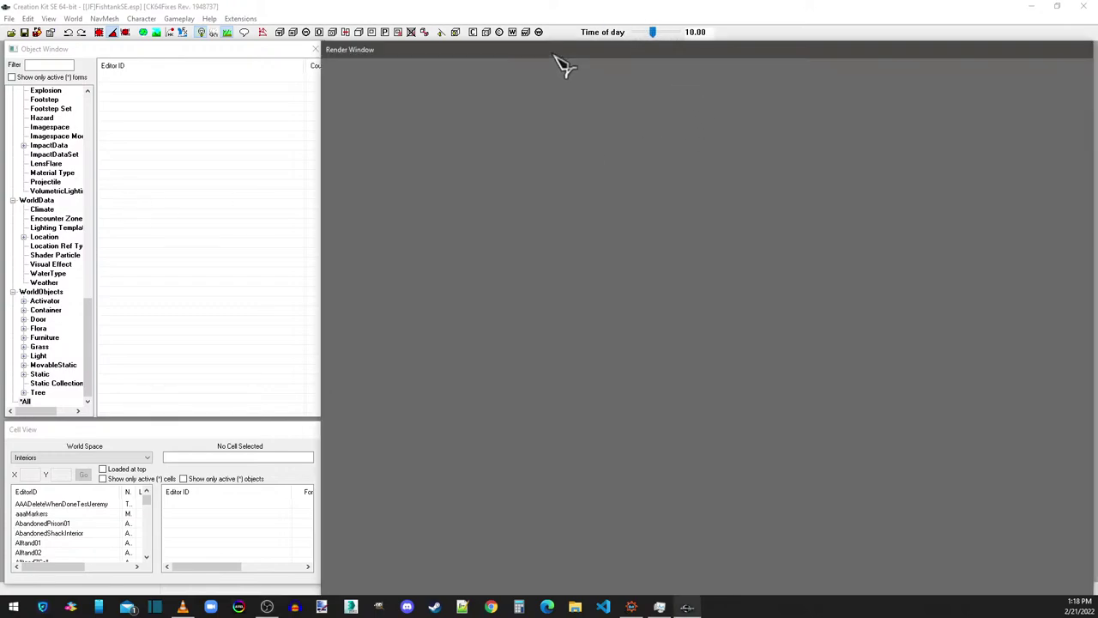
left_click(77, 524)
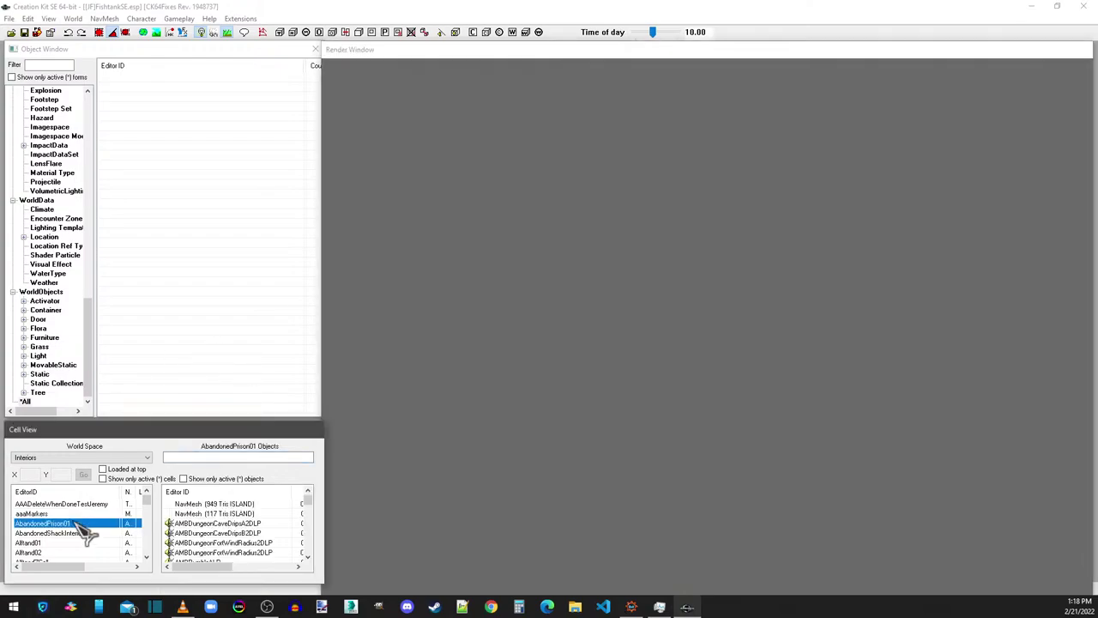
scroll(79, 525, "down", 10)
left_click(36, 524)
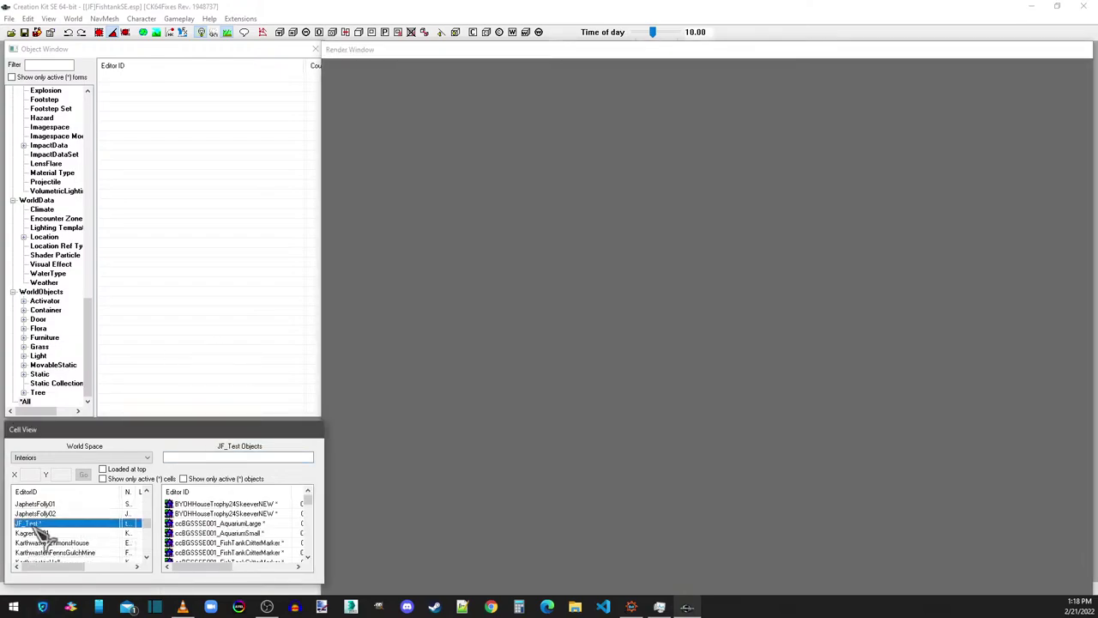
double_click(38, 525)
scroll(508, 312, "down", 2)
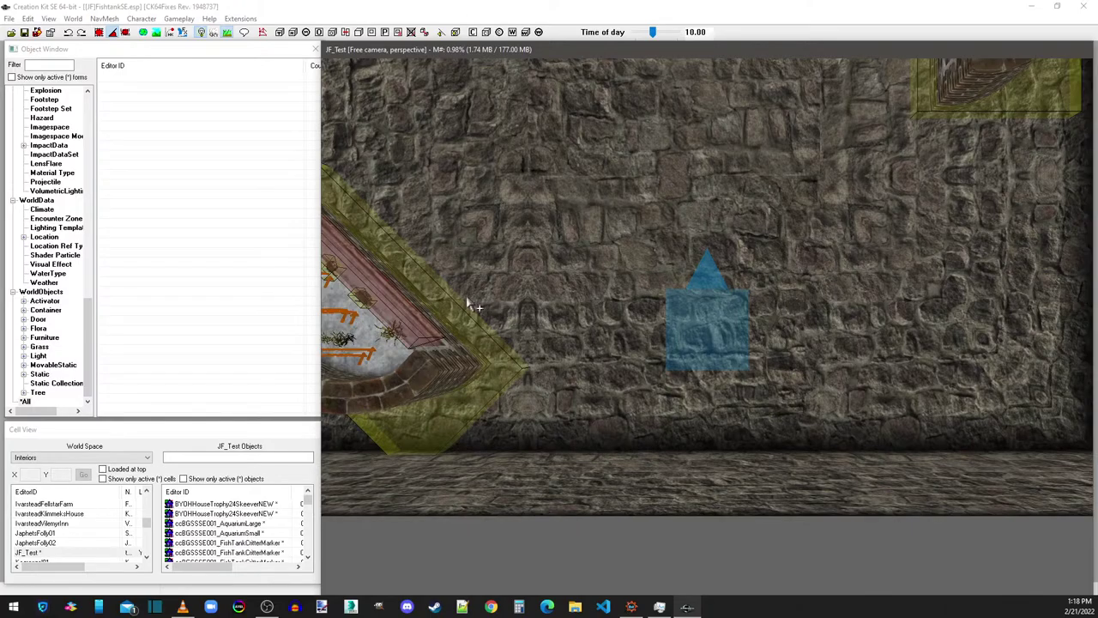
Step: Orbit to the fish tank and inspect its reference properties
middle_click_drag(655, 244, 697, 218)
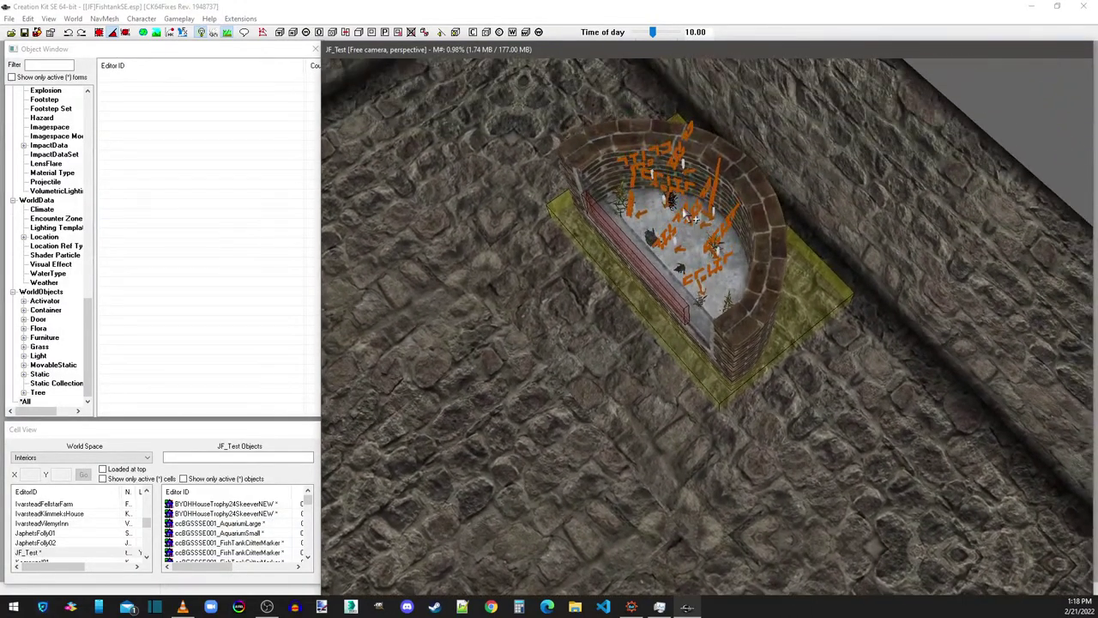
scroll(699, 273, "down", 3)
middle_click_drag(699, 272, 702, 302)
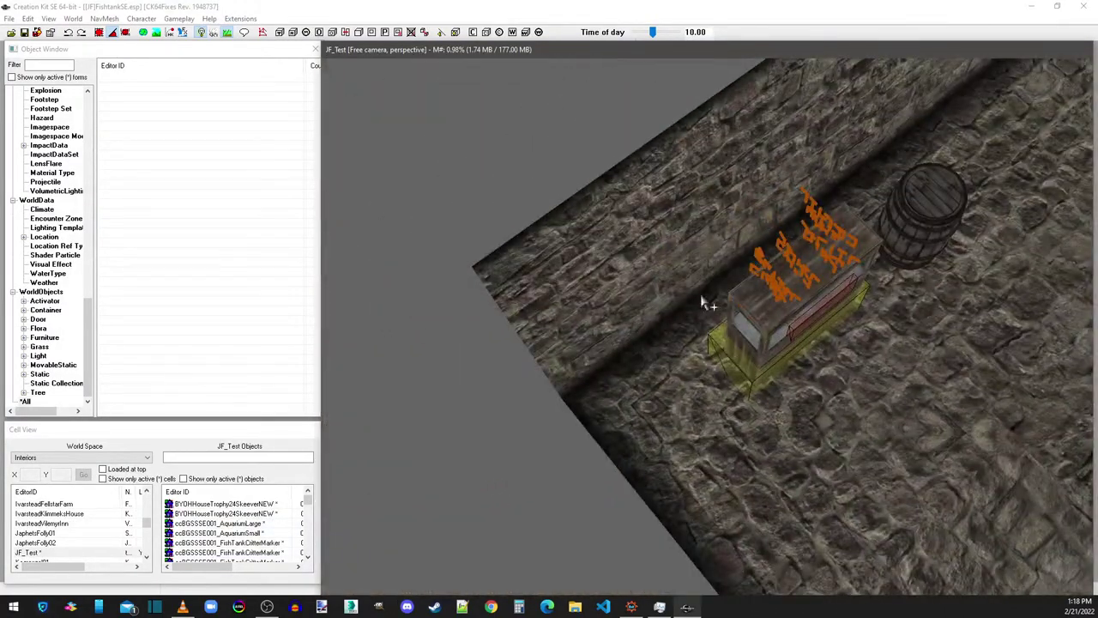
middle_click_drag(798, 325, 830, 219)
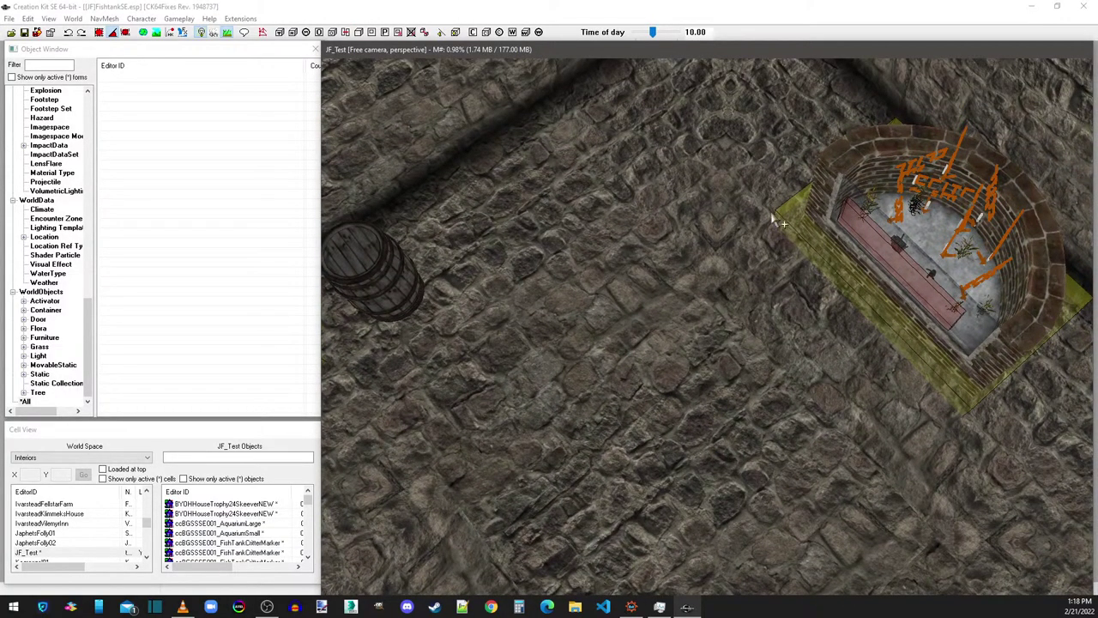
middle_click_drag(772, 216, 824, 356)
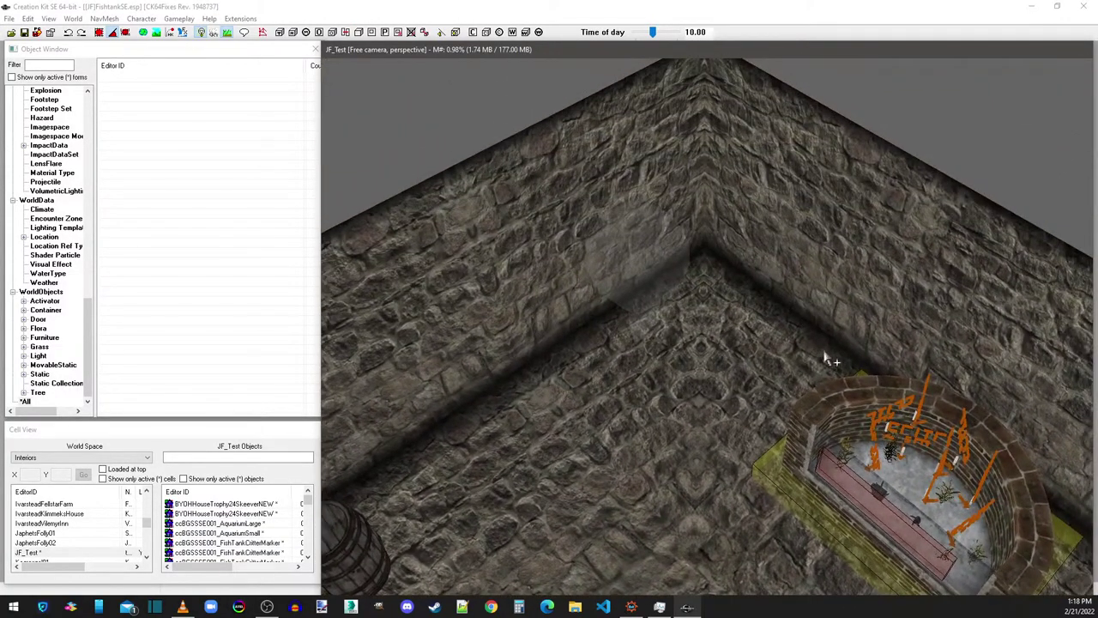
double_click(808, 421)
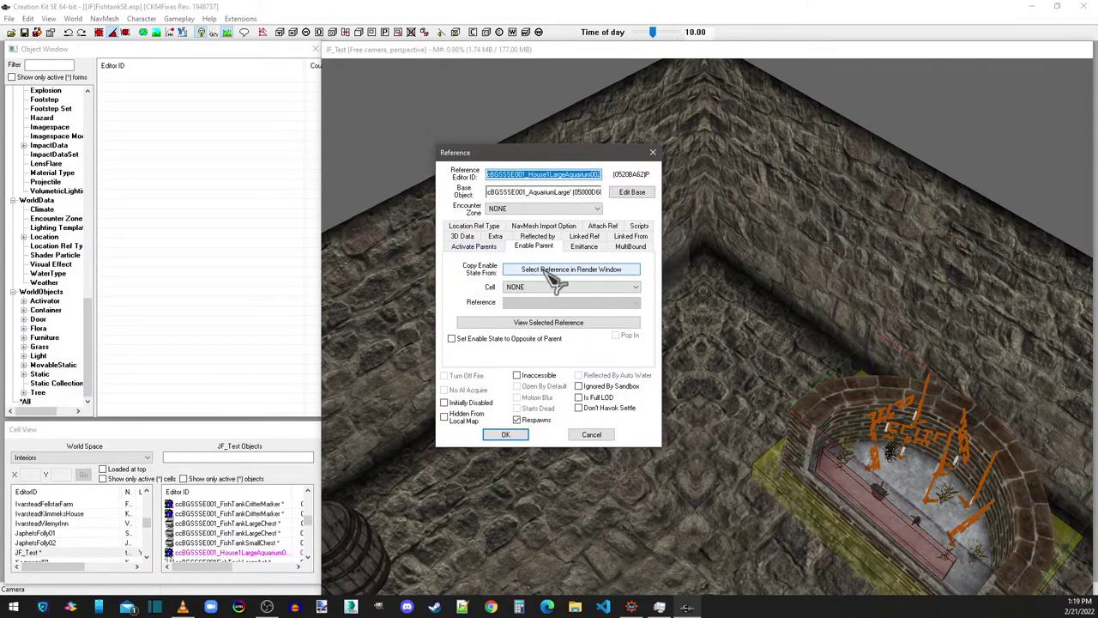
left_click(653, 153)
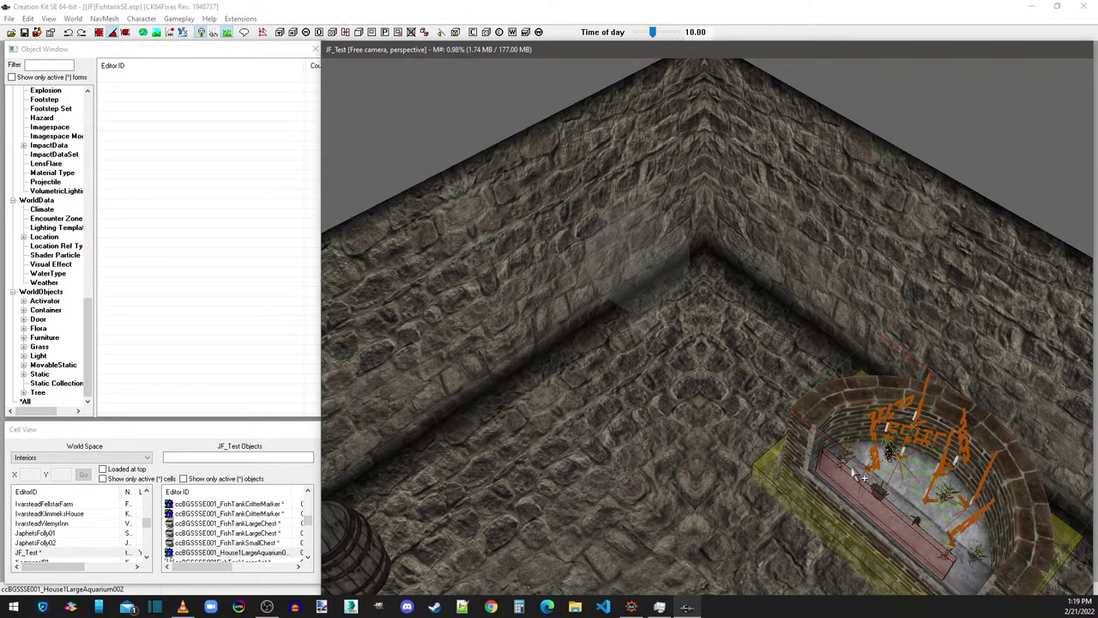
Step: Frame the tank front-on and hide the back, left and right wall pieces around it
middle_click_drag(853, 431, 757, 339)
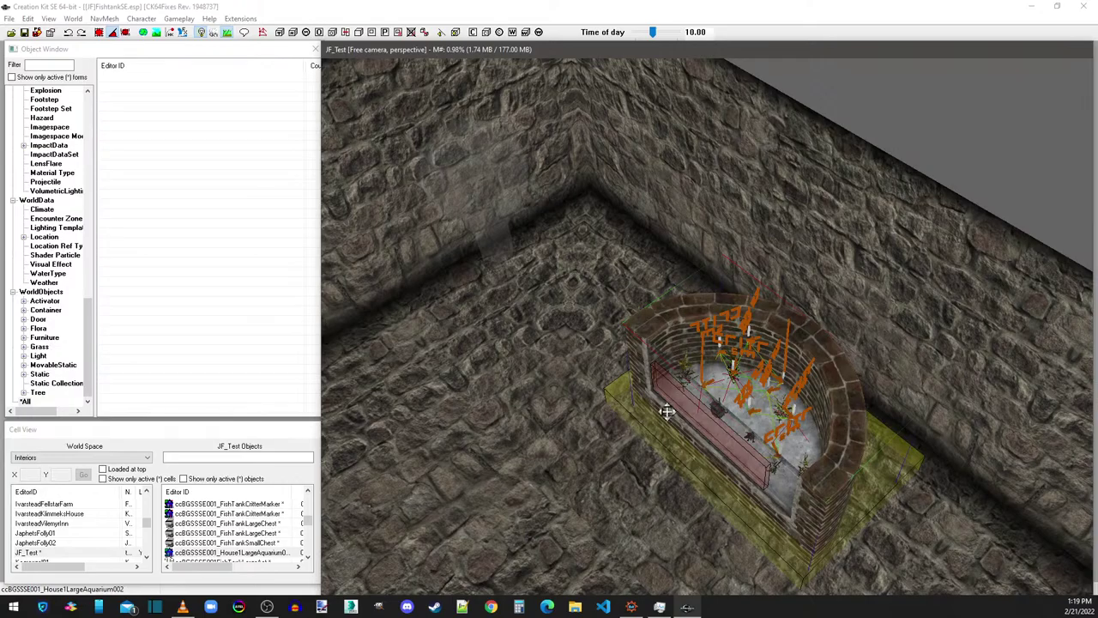
middle_click_drag(677, 366, 713, 352, "shift")
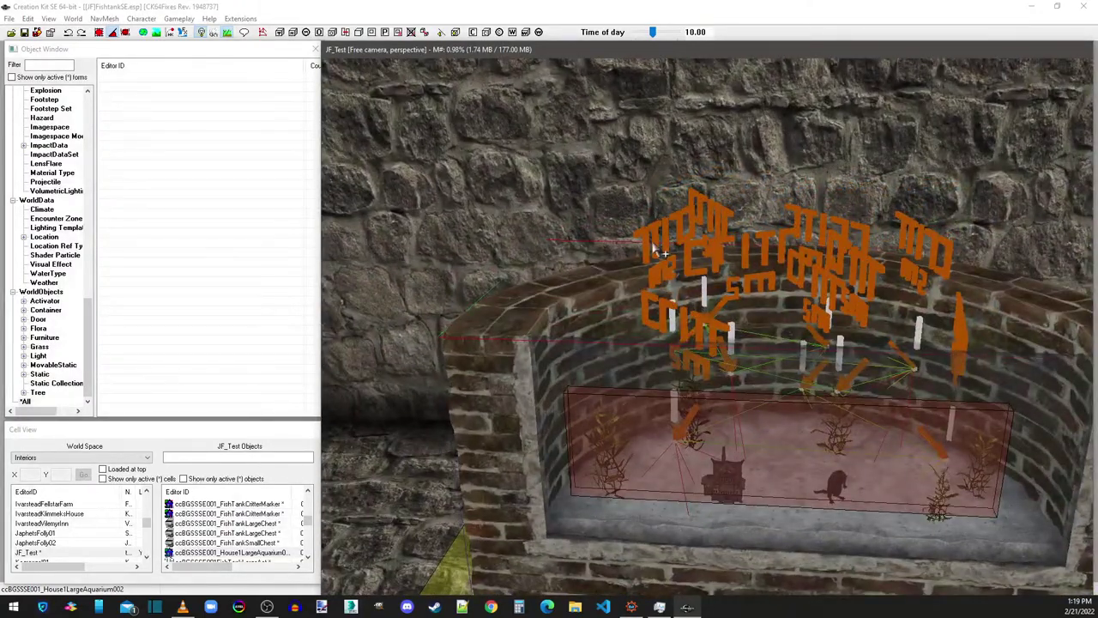
scroll(645, 241, "down", 4)
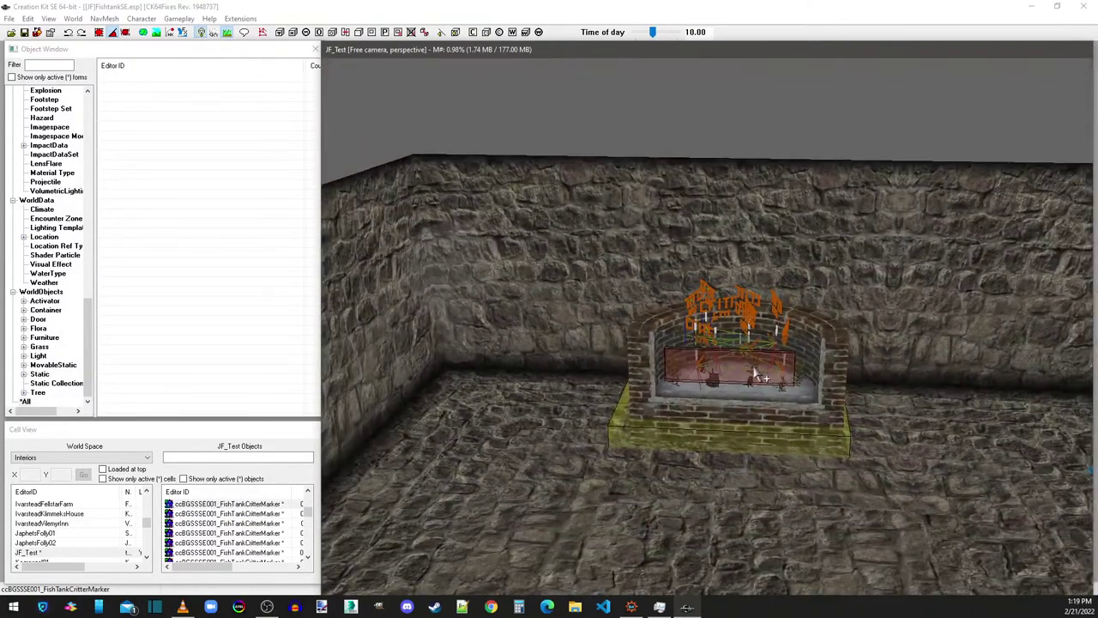
middle_click_drag(755, 375, 817, 431, "shift")
scroll(830, 412, "up", 3)
scroll(831, 412, "up", 3)
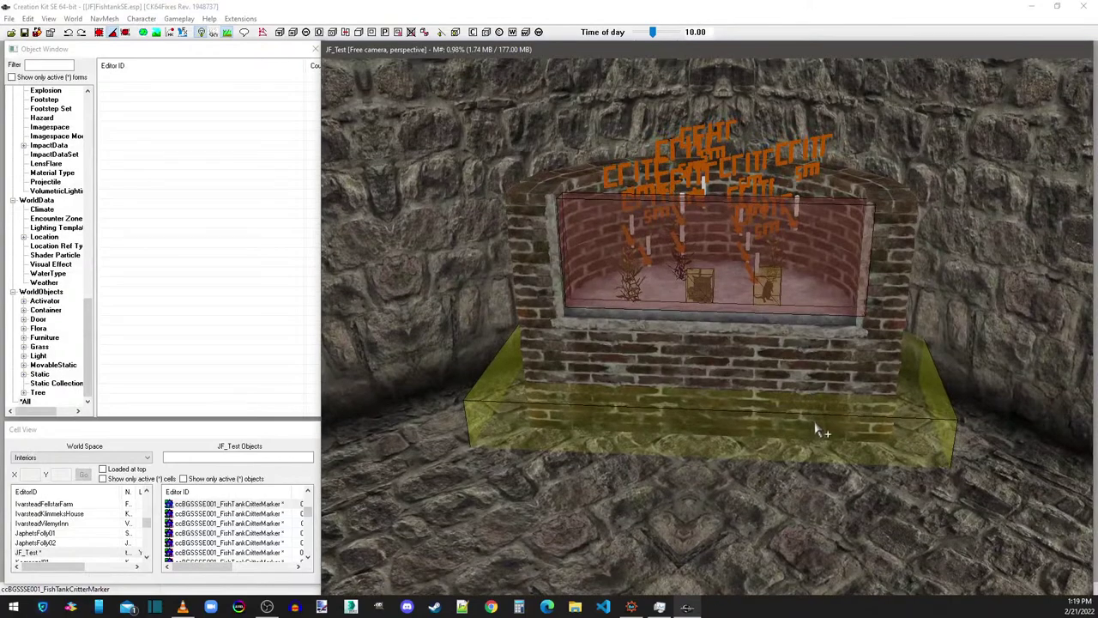
left_click(526, 129)
key("1")
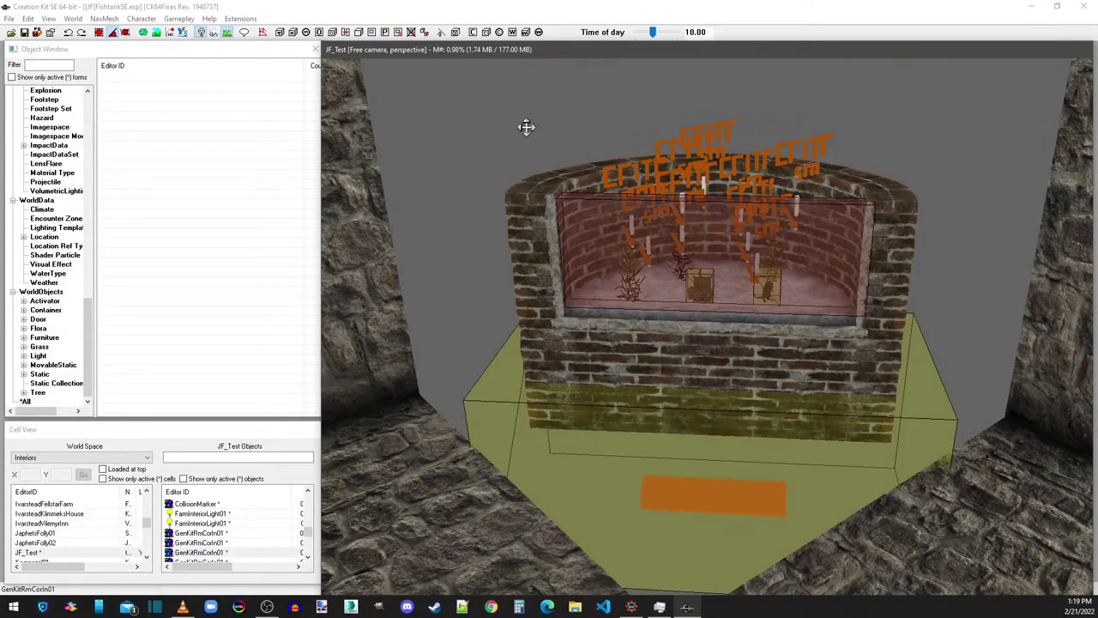
left_click(351, 283)
key("1")
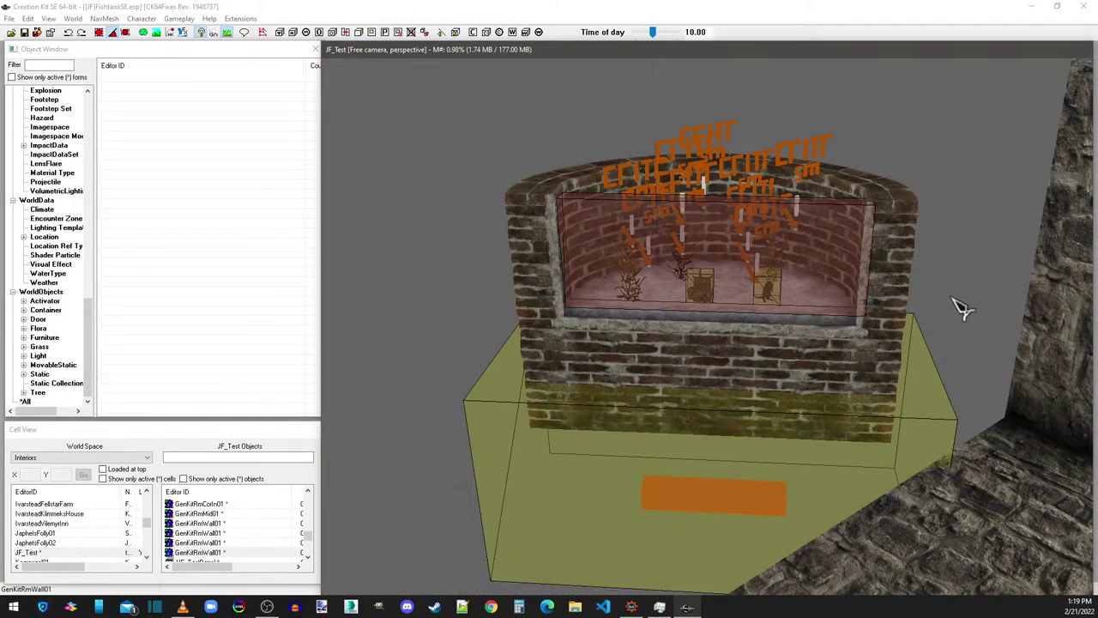
left_click(1038, 316)
key("1")
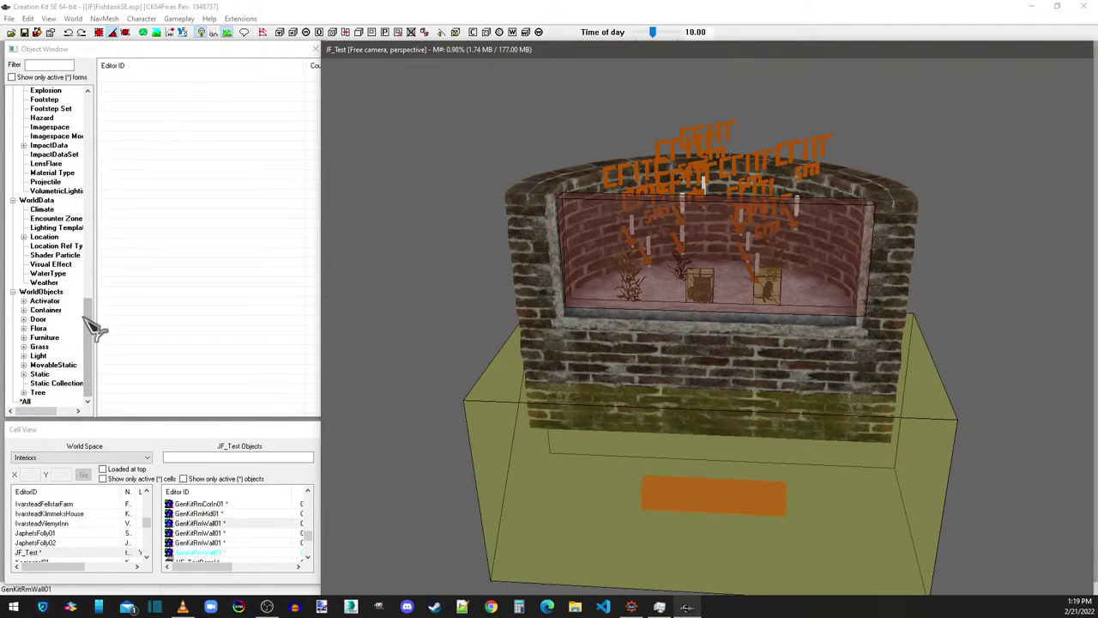
Step: Rename the active-only Flora record ccBGSSSE001_BucketfishFlora01A to Brook Bass and save it
left_click(41, 328)
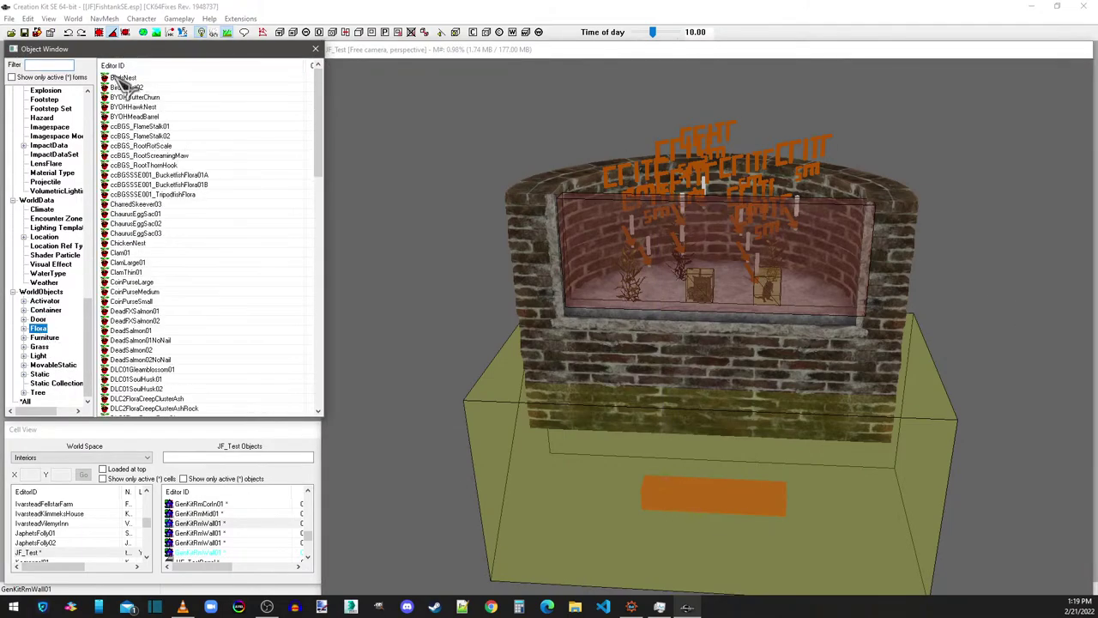
left_click(62, 79)
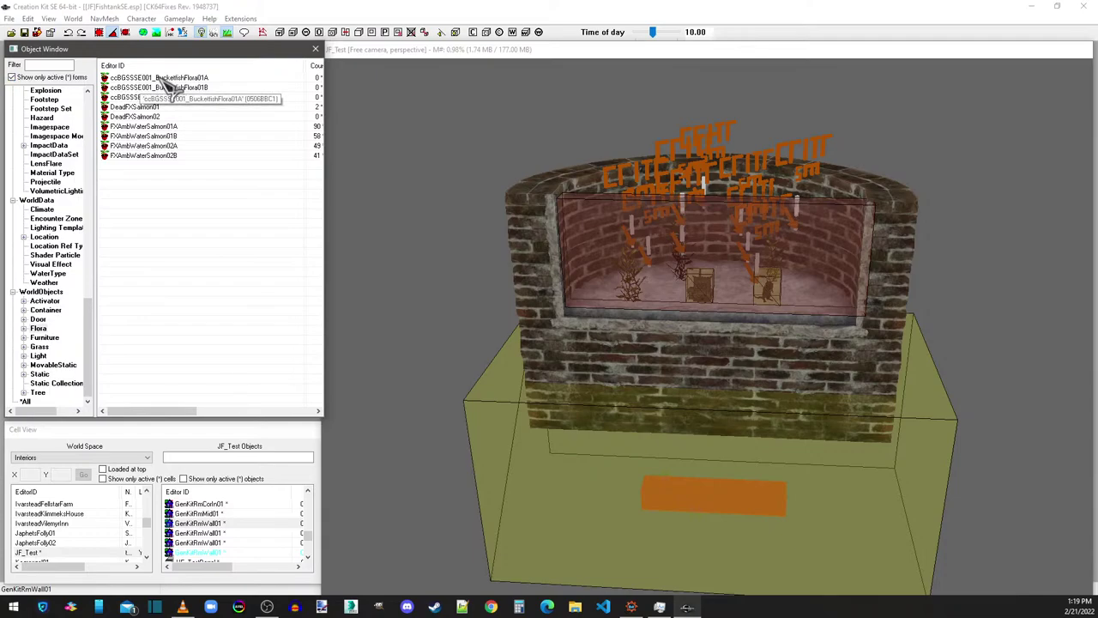
double_click(163, 78)
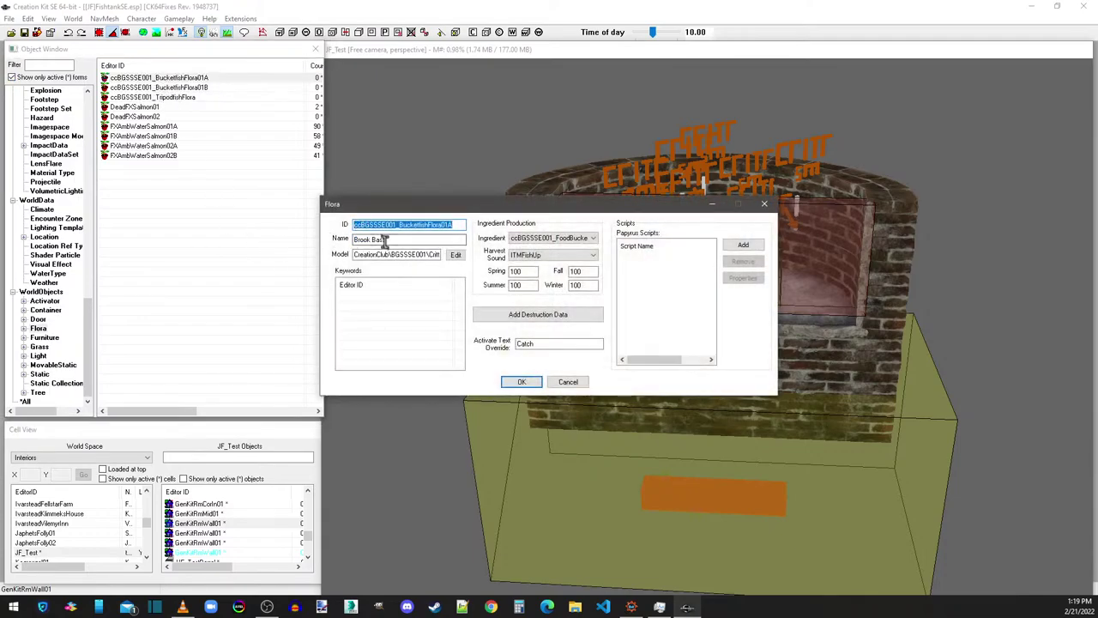
left_click_drag(388, 239, 341, 237)
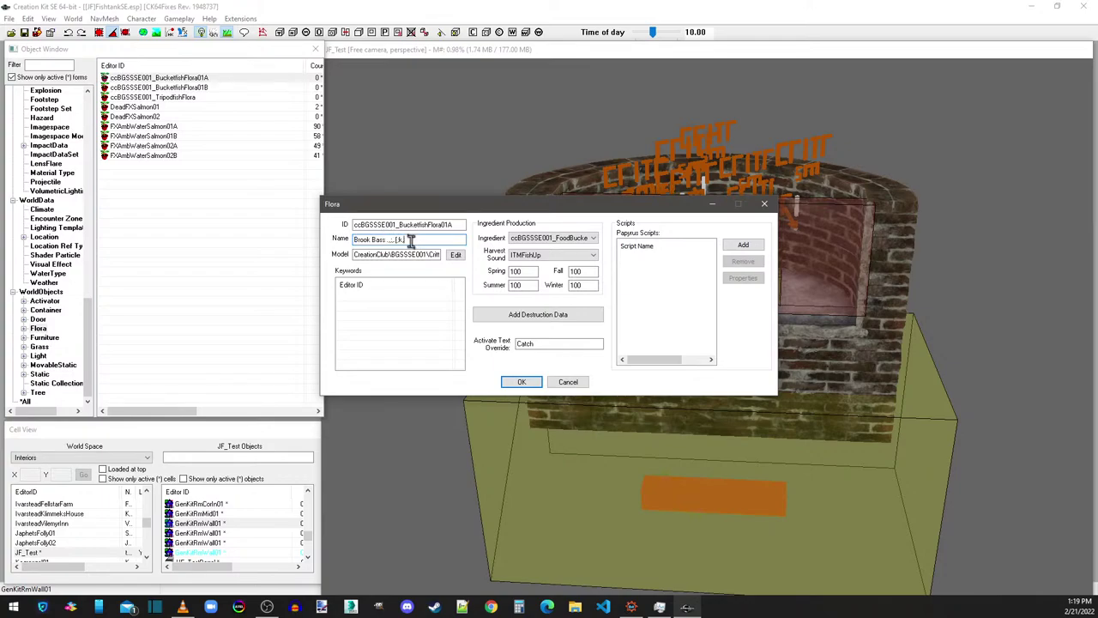
left_click_drag(411, 241, 388, 243)
key("Delete")
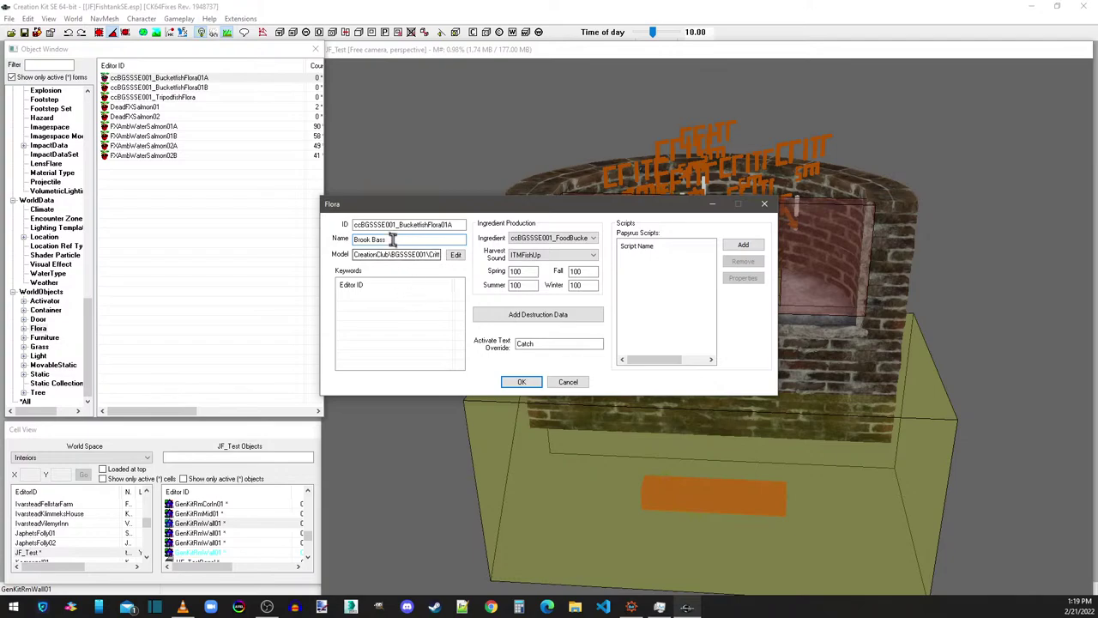
left_click(538, 386)
Step: Reopen the flora record to check its Catch activate text override
left_click(137, 79)
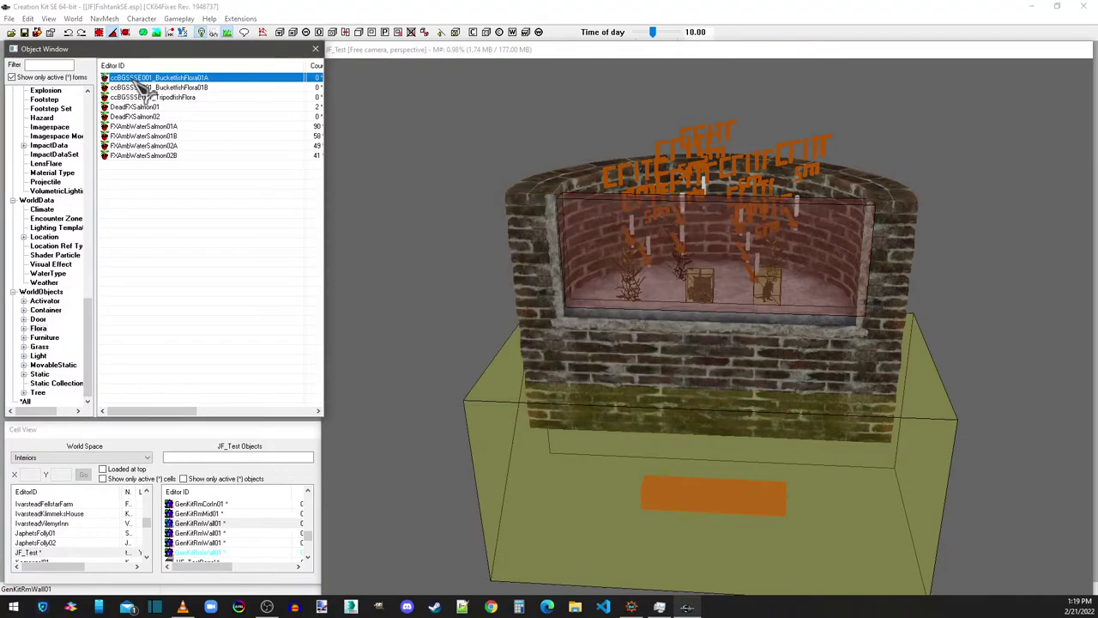
left_click(549, 343)
double_click(525, 343)
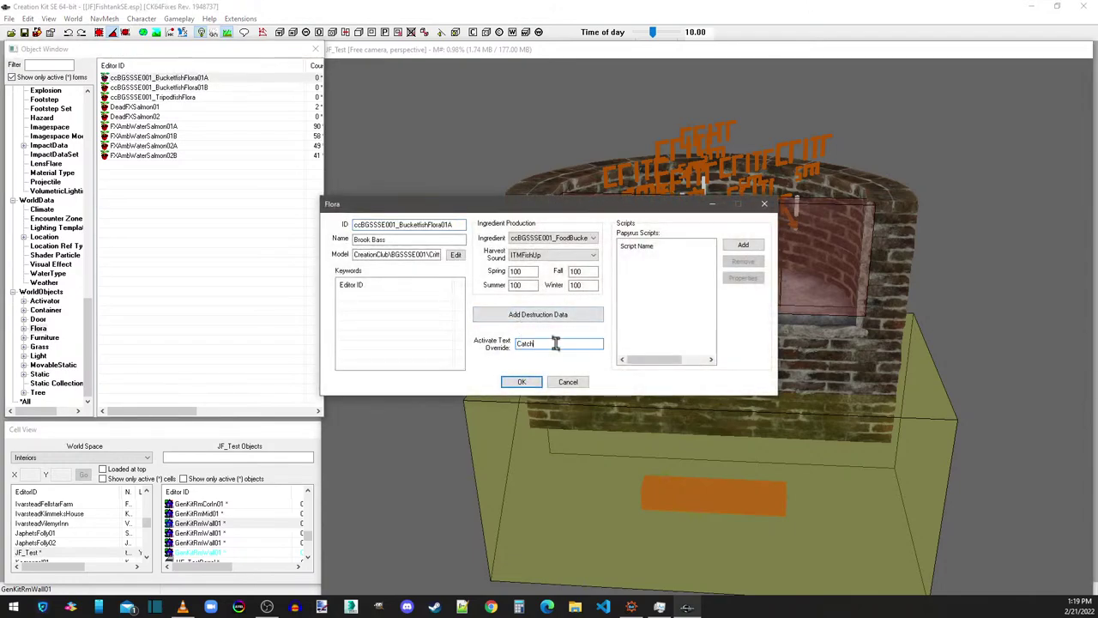
left_click(523, 383)
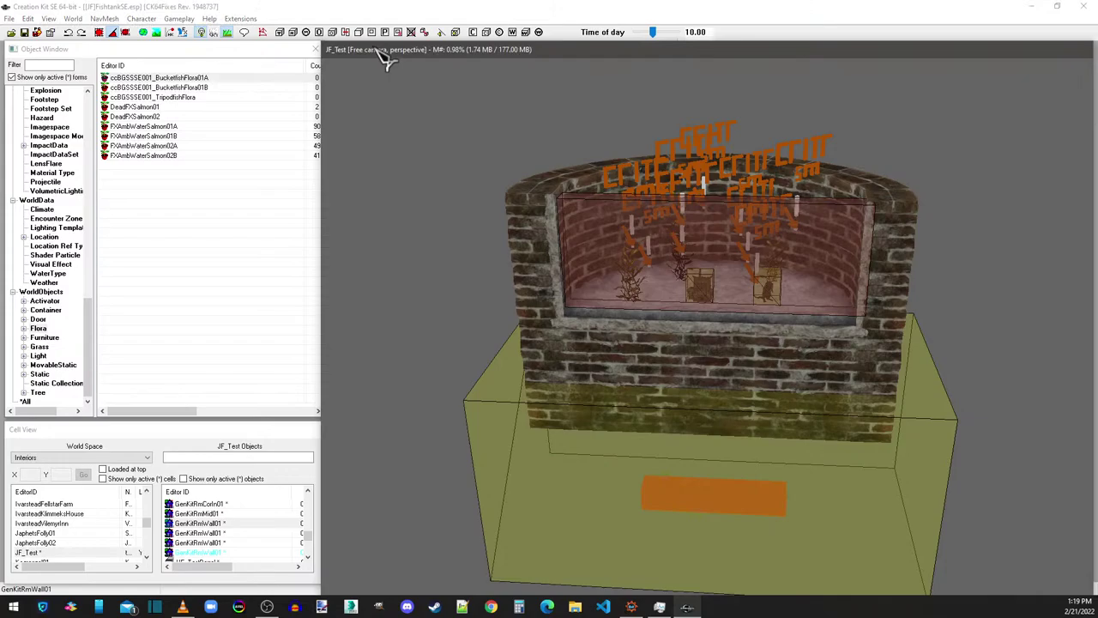
middle_click_drag(584, 364, 697, 437)
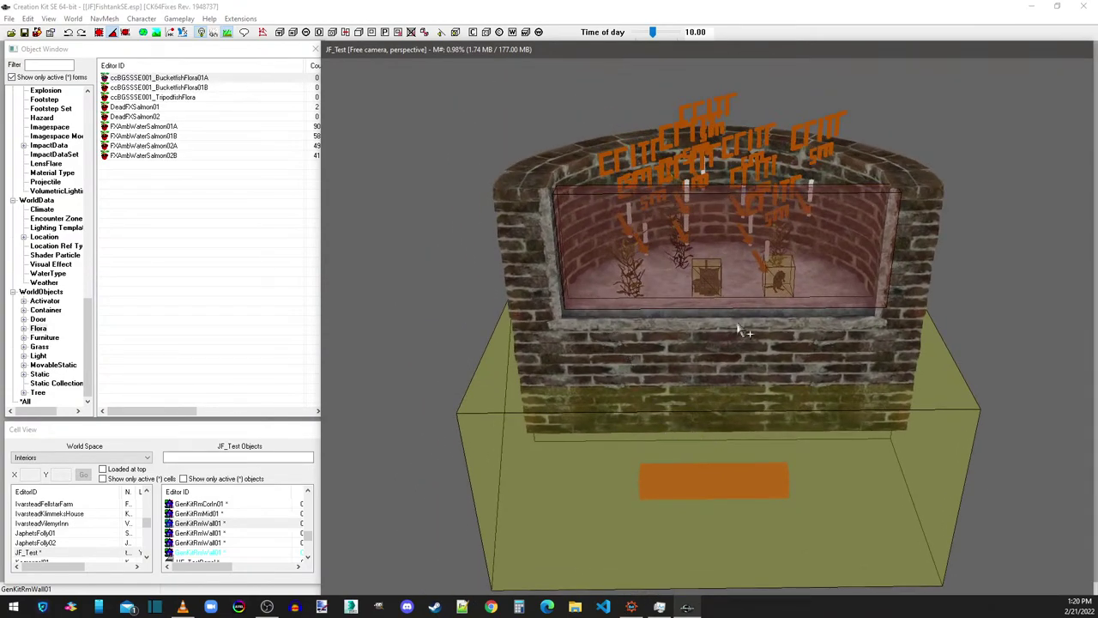
middle_click_drag(741, 330, 642, 346)
middle_click_drag(618, 414, 607, 370)
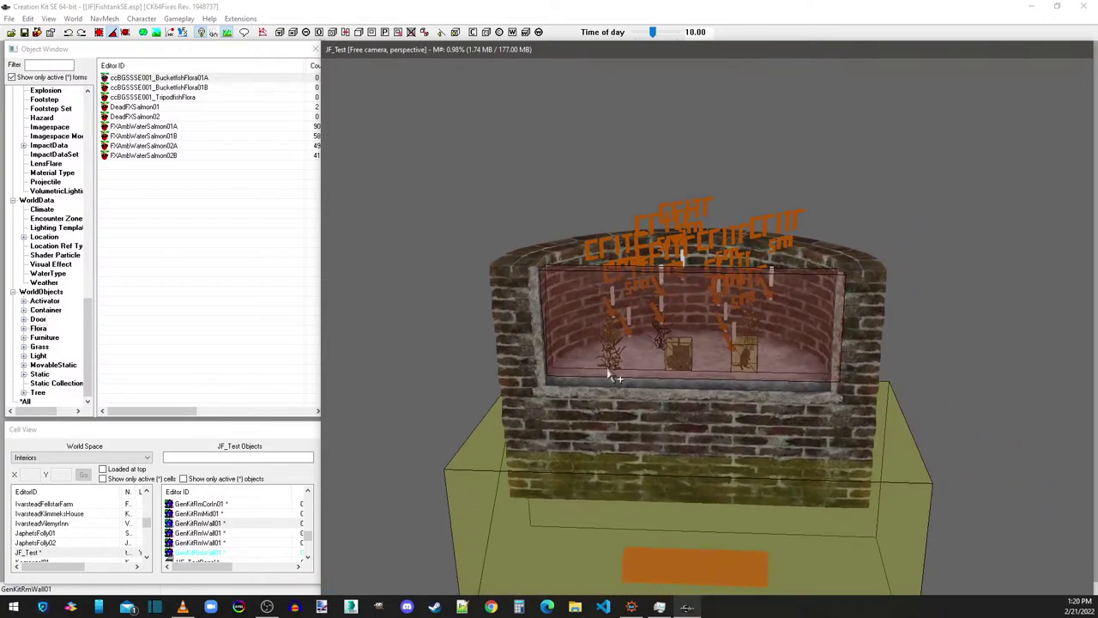
left_click(676, 225)
mouse_move(667, 240)
middle_mouse_down()
mouse_move(723, 215)
mouse_move(667, 219)
mouse_move(682, 208)
mouse_move(688, 302)
middle_mouse_up()
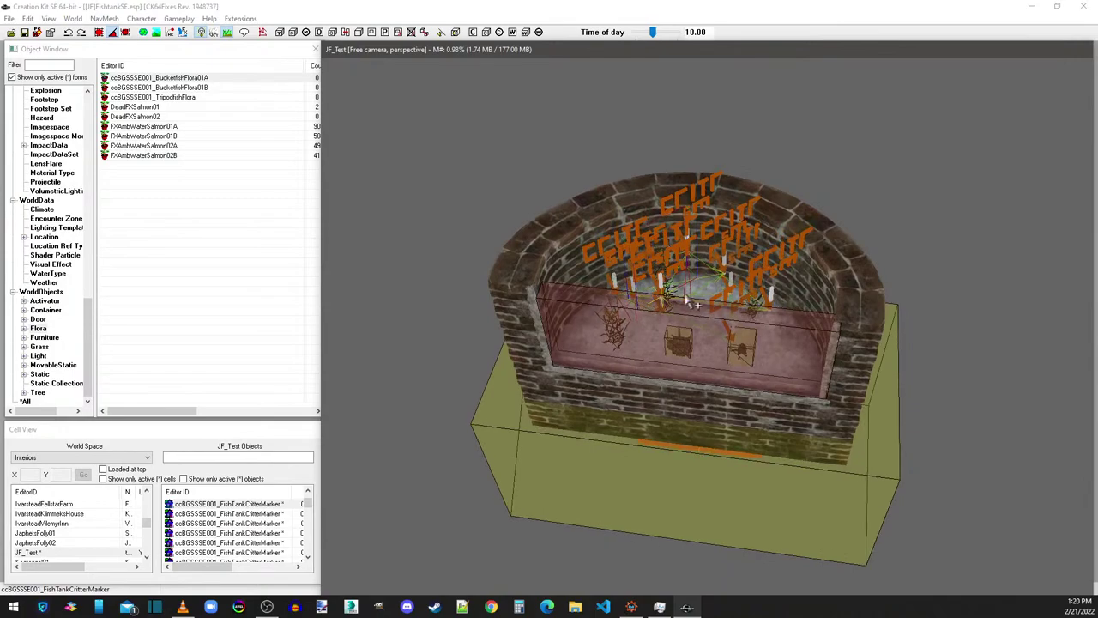
scroll(686, 306, "down", 2)
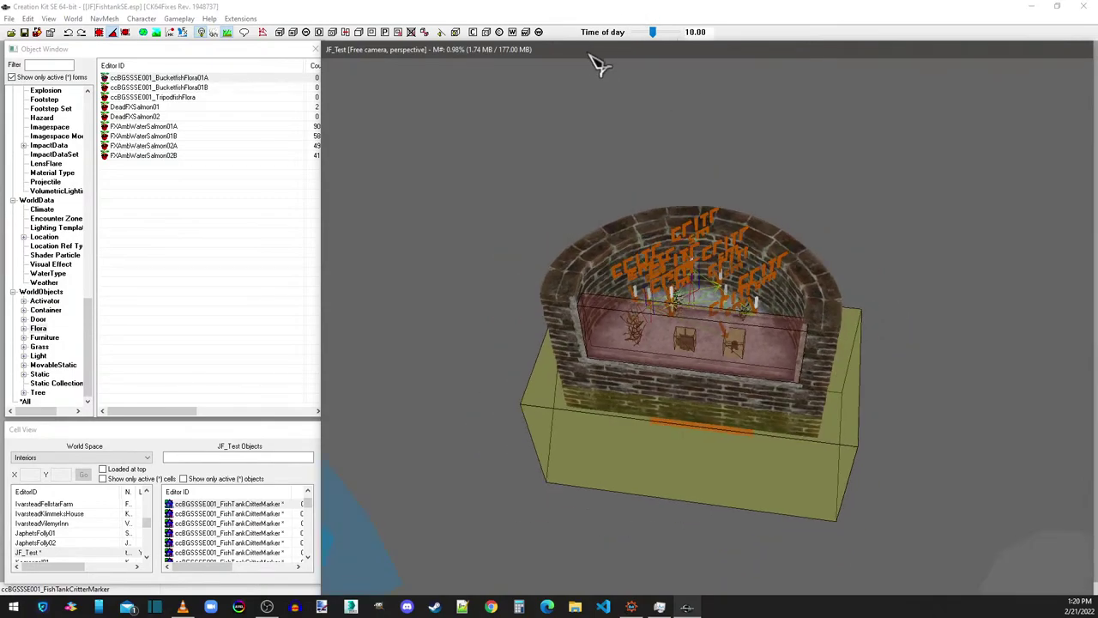
middle_click_drag(677, 535, 632, 434)
scroll(660, 418, "down", 2)
scroll(667, 405, "down", 2)
scroll(639, 435, "up", 2)
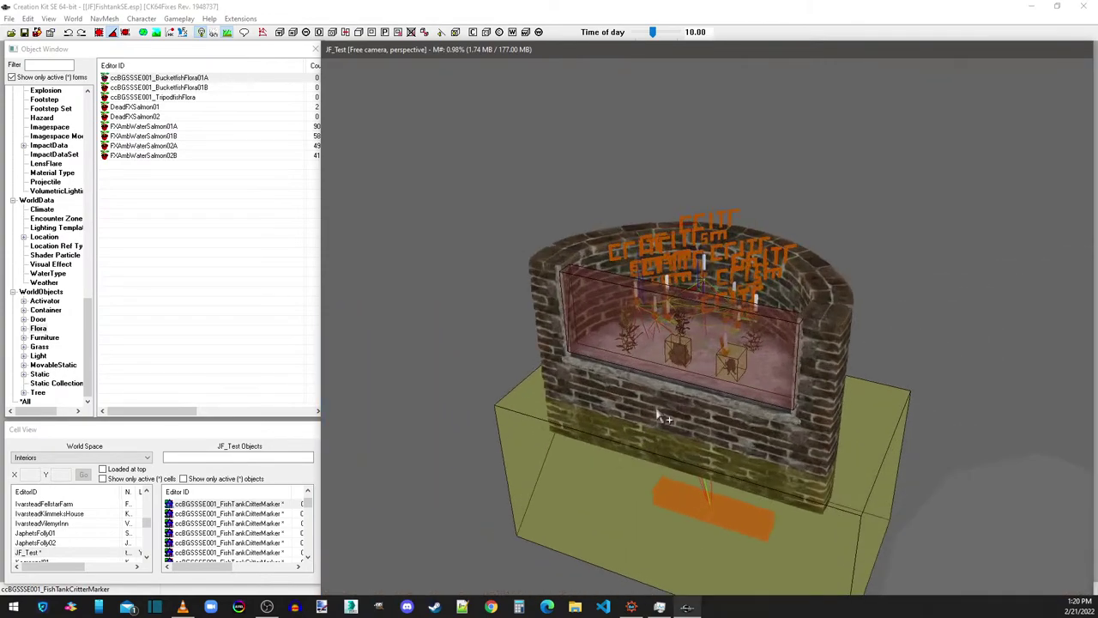
double_click(723, 358)
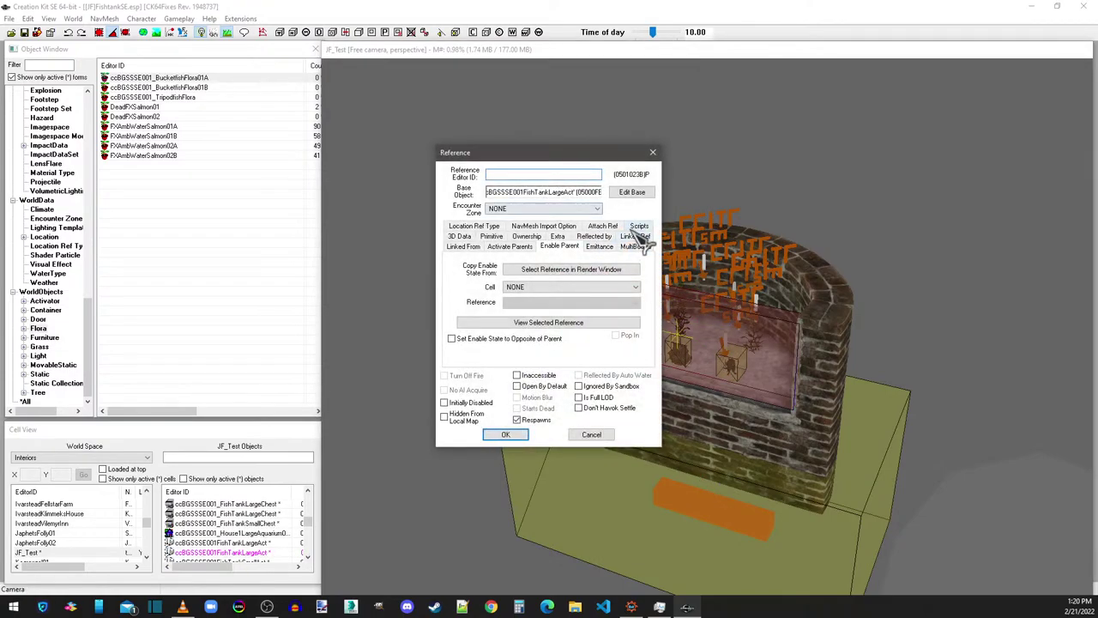
left_click(641, 227)
left_click(653, 153)
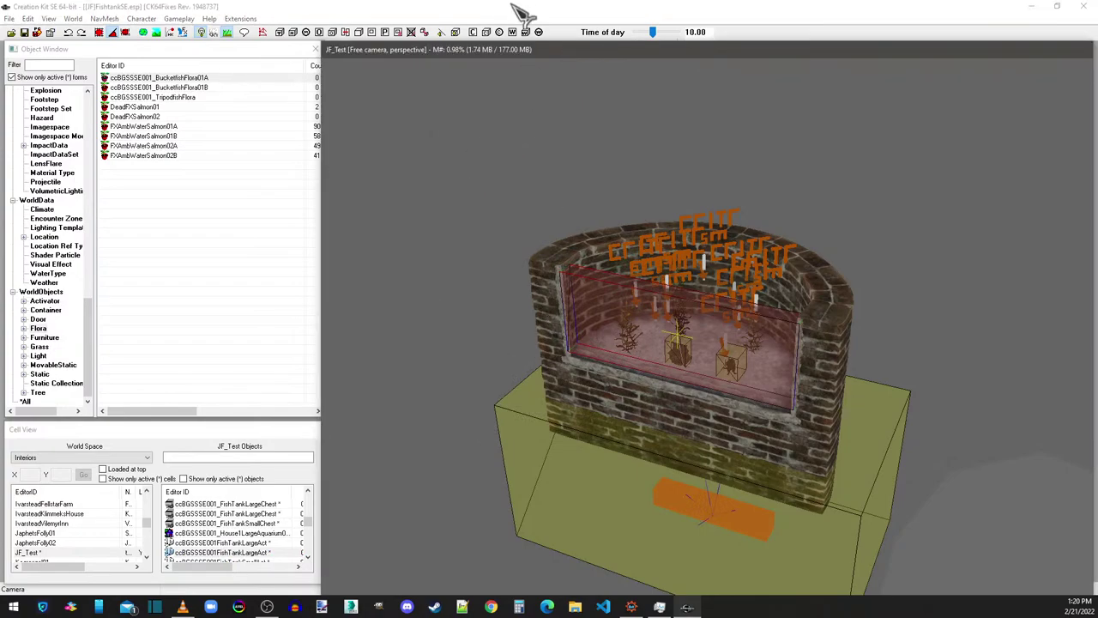
scroll(535, 214, "down", 3)
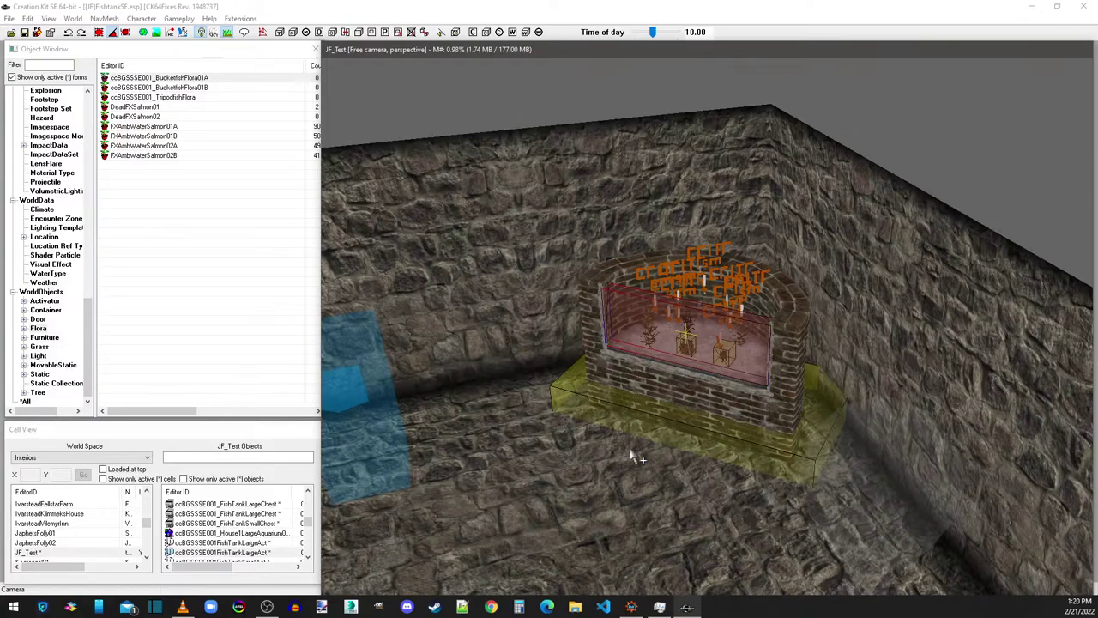
middle_click_drag(635, 459, 687, 433, "shift")
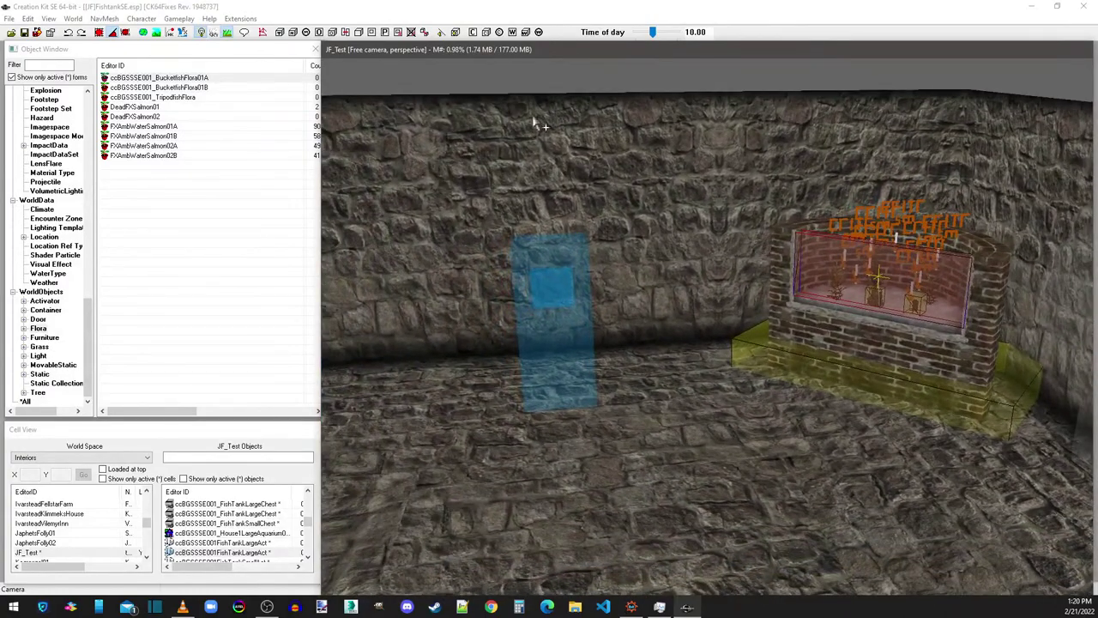
Step: With lit preview on, duplicate FarmInteriorLight01 and spread both lights across the room's floor
scroll(806, 396, "down", 5)
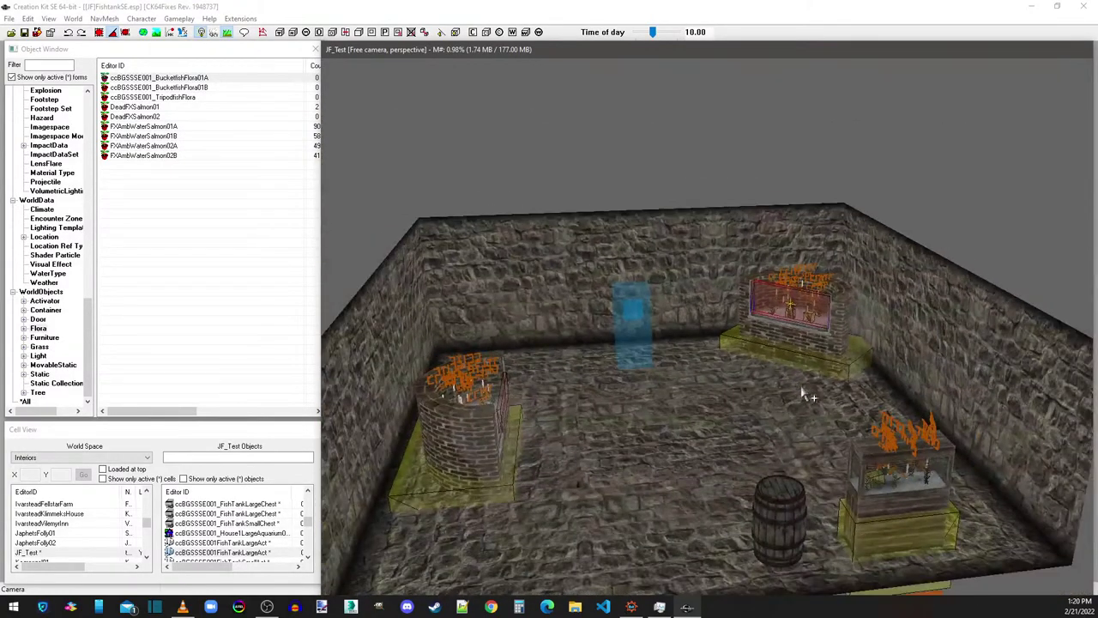
middle_click_drag(799, 387, 784, 417, "shift")
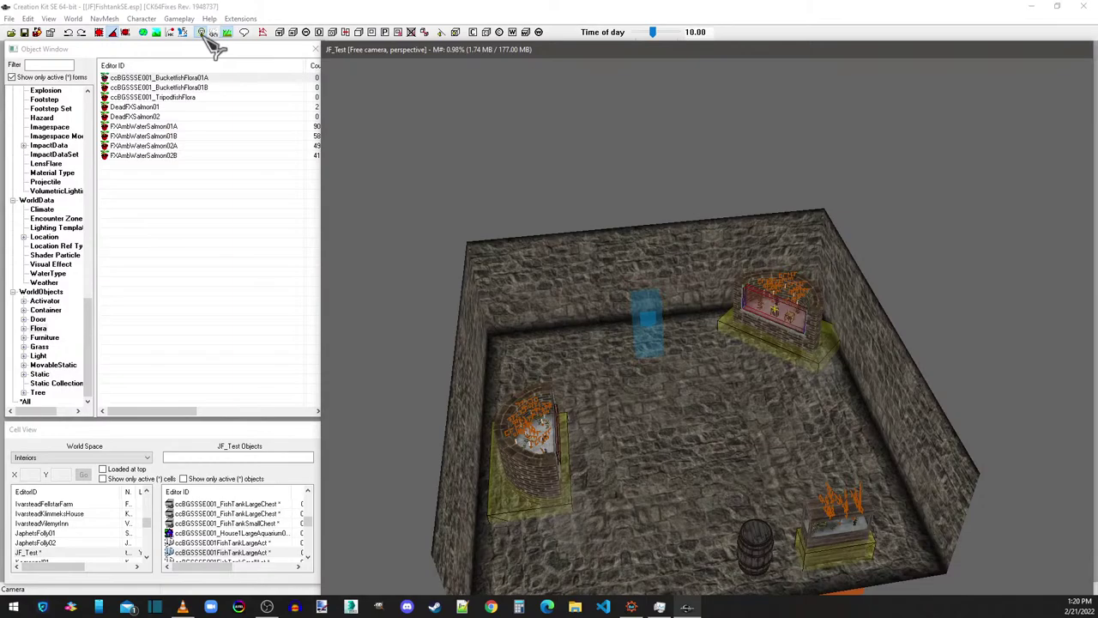
left_click(202, 32)
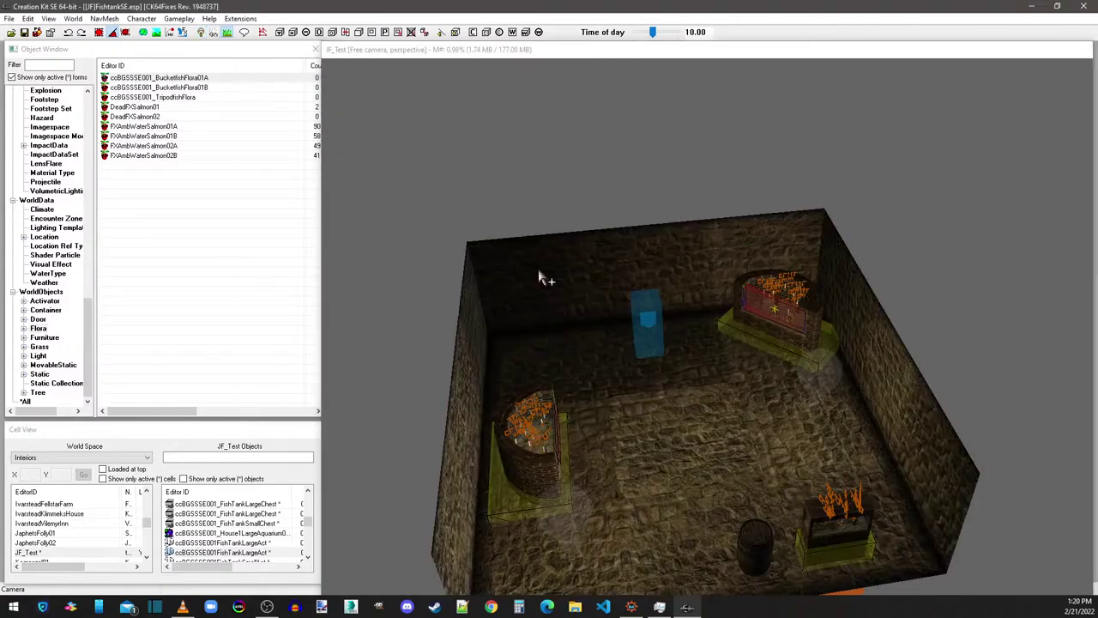
mouse_move(789, 386)
middle_mouse_down("shift")
mouse_move(796, 380)
mouse_move(790, 397)
mouse_move(798, 384)
middle_mouse_up("shift")
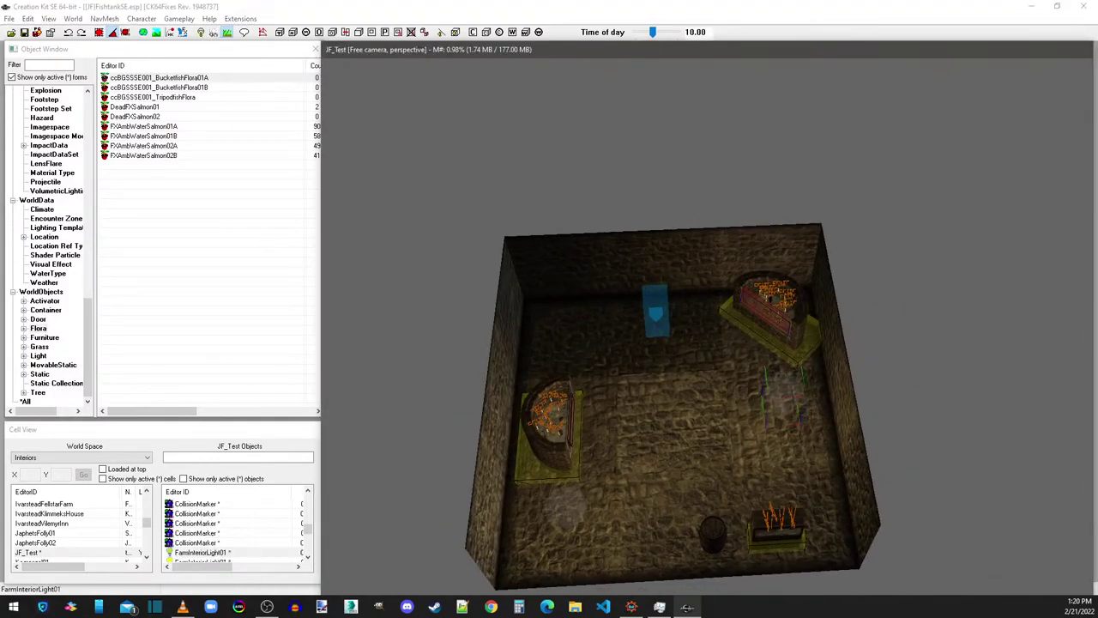
left_click(783, 388)
key("ctrl+v")
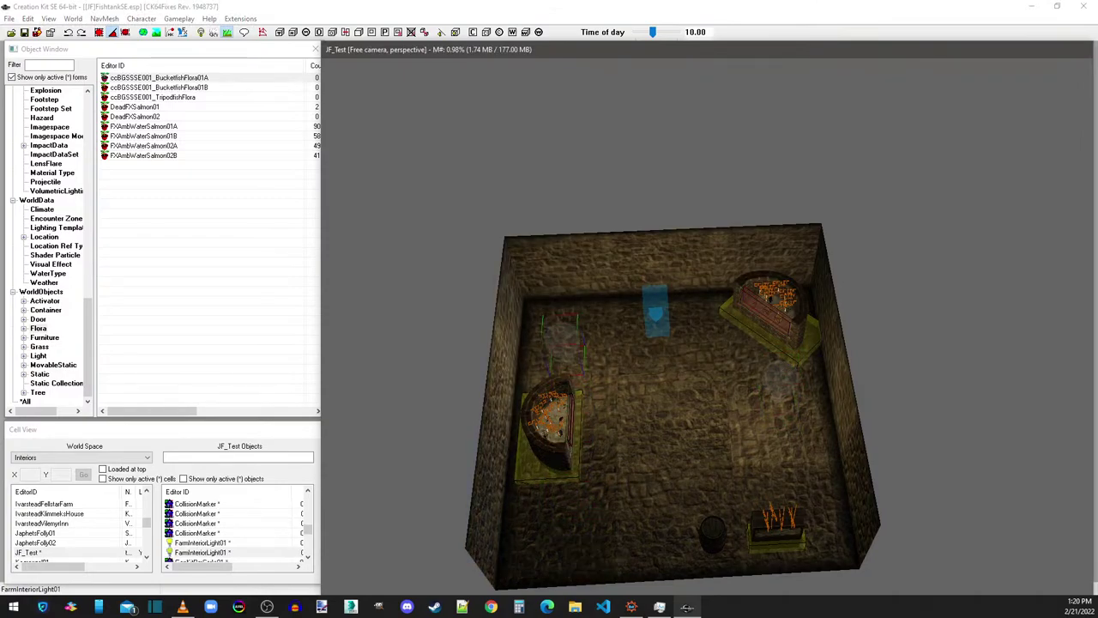
left_click_drag(562, 339, 633, 381)
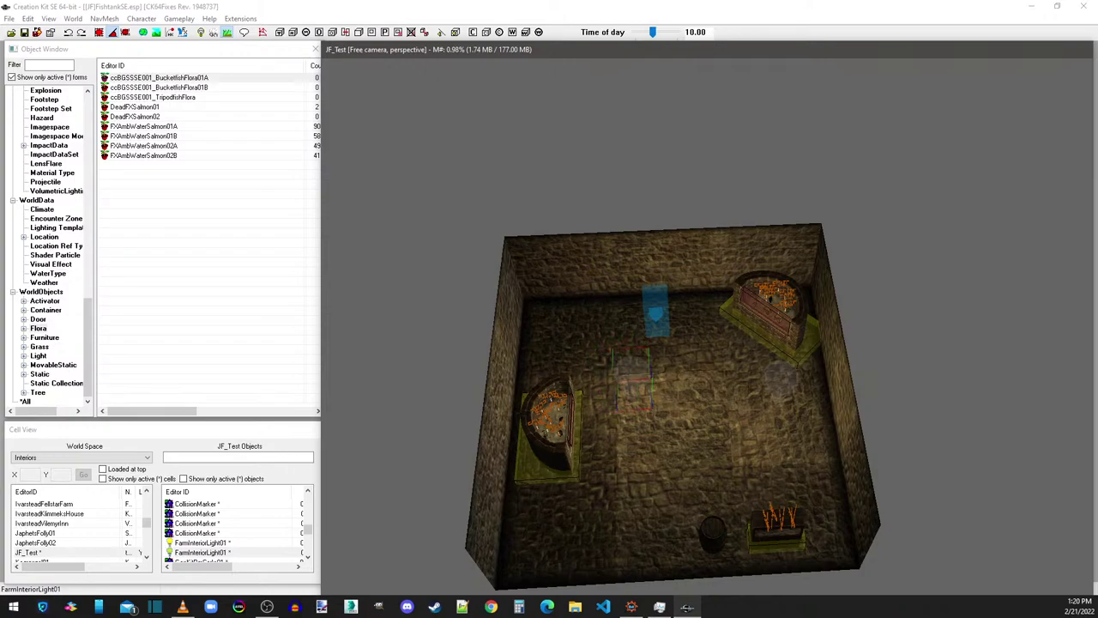
left_click(784, 385)
left_click_drag(785, 385, 759, 443)
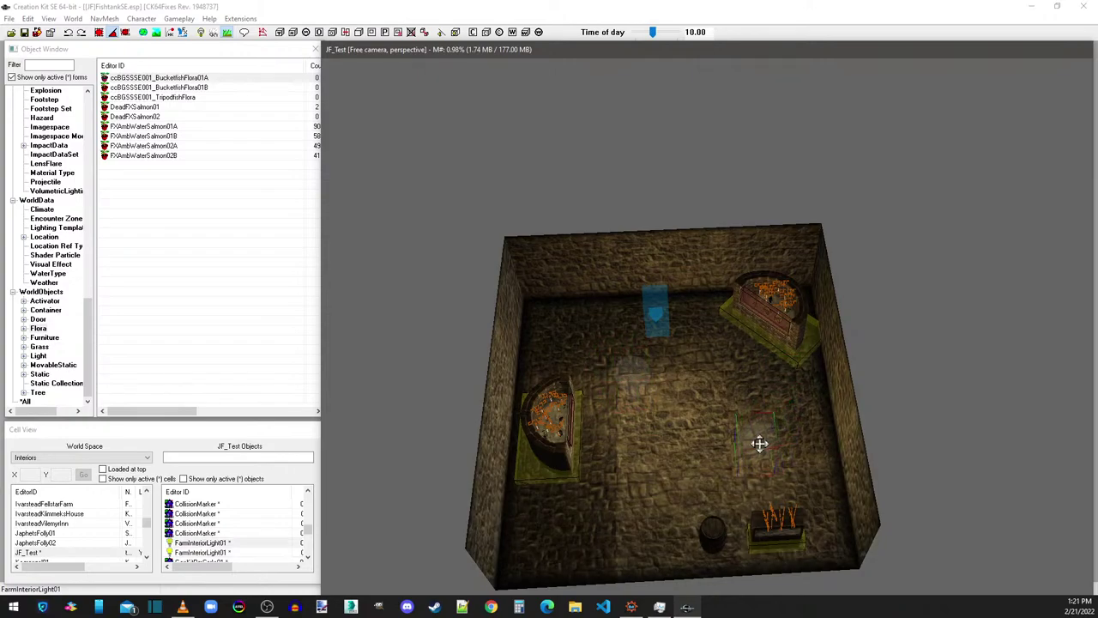
left_click_drag(633, 381, 644, 352)
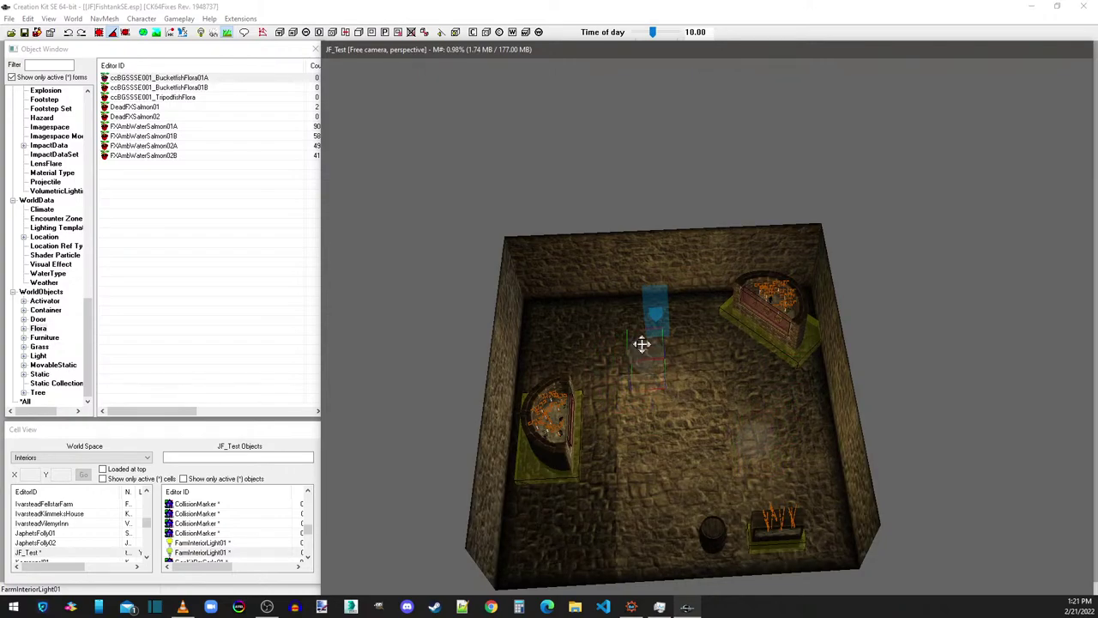
left_click(200, 32)
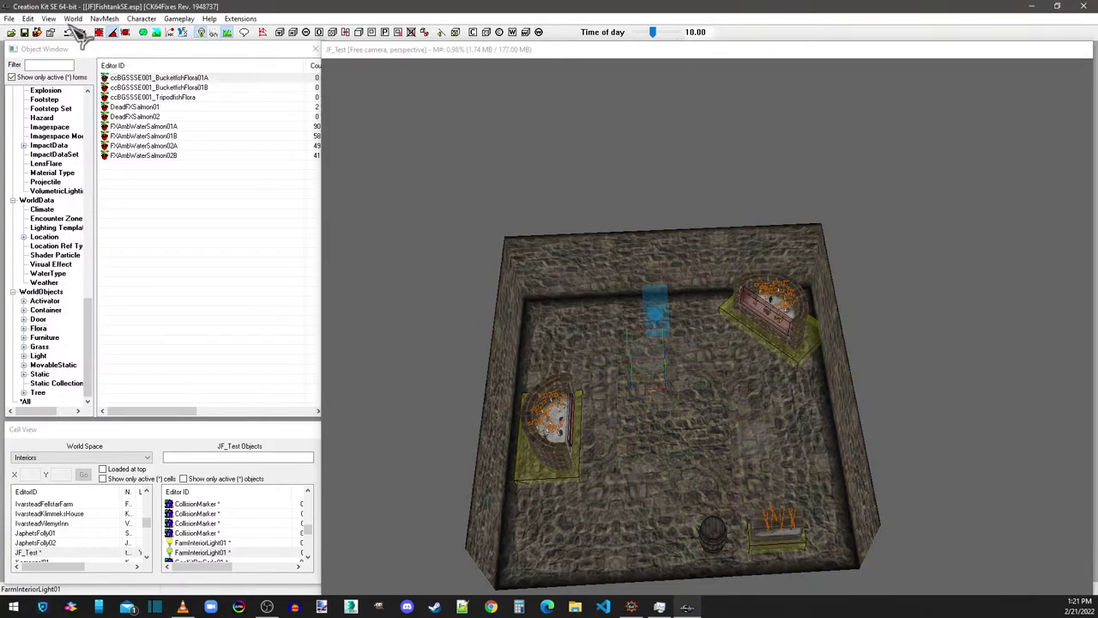
Step: Save the plugin, then continue the latest saved game in Skyrim
left_click(24, 32)
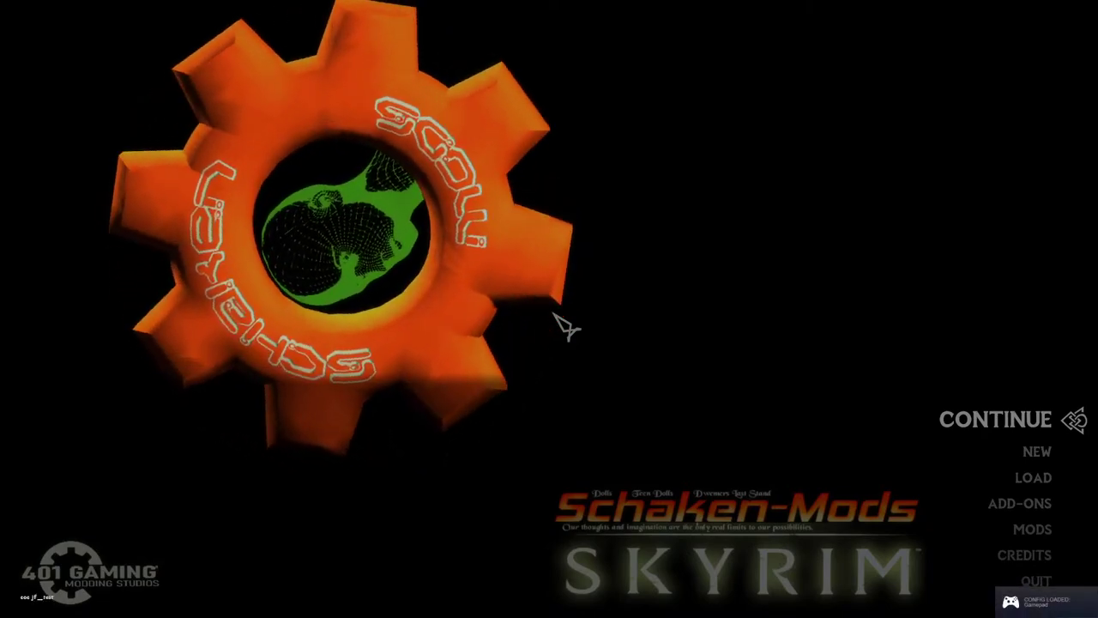
key("Return")
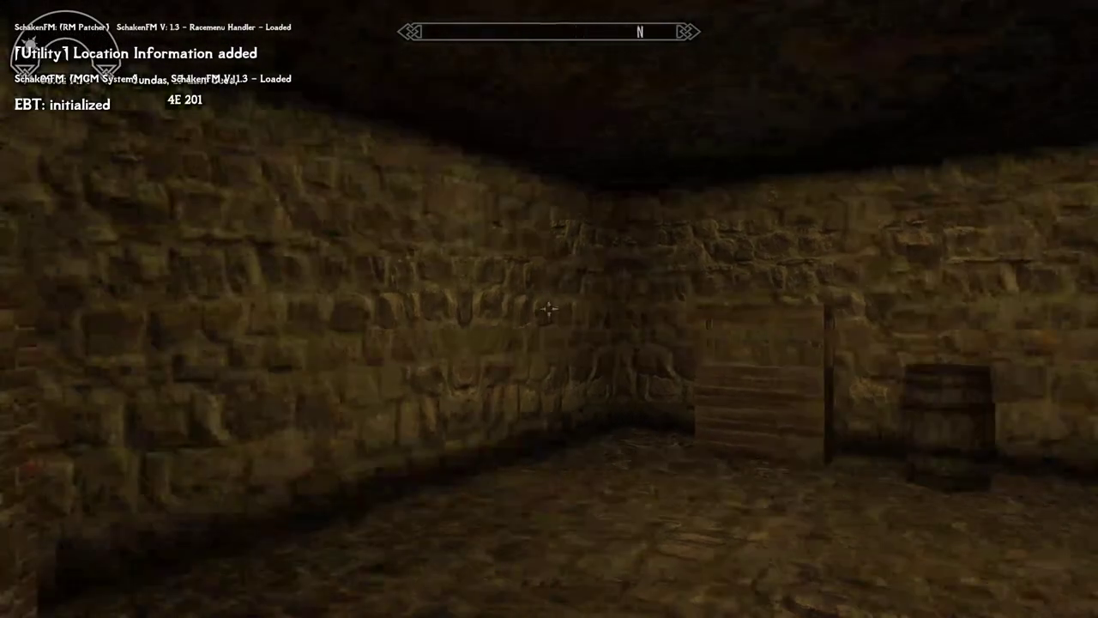
Step: Walk past the display cases to the brick fish tank and activate the Large Fish Tank
key("w")
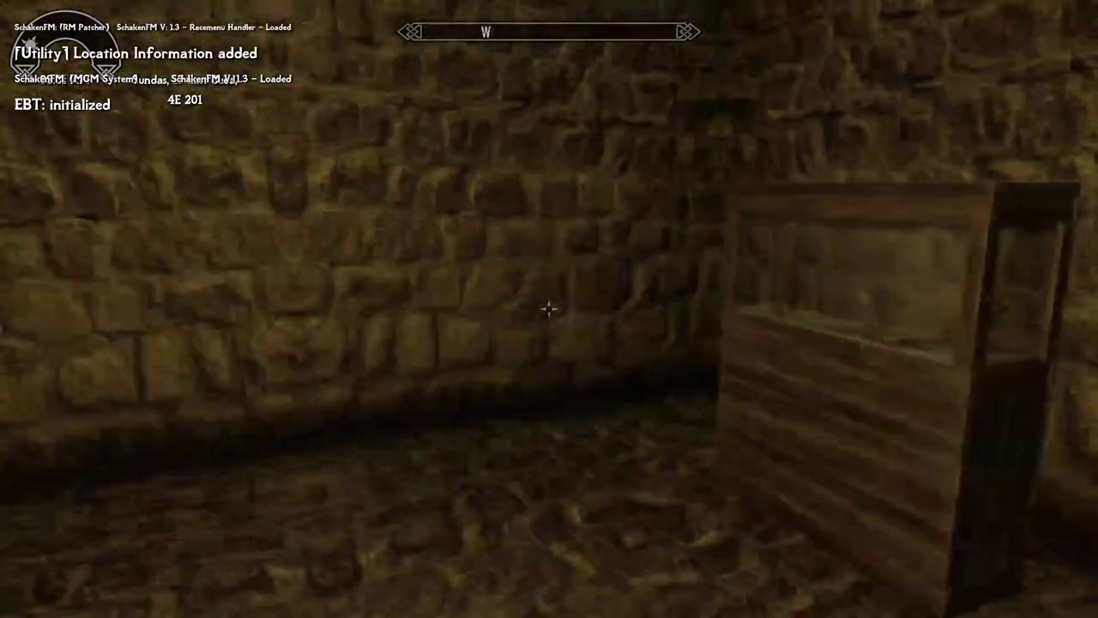
key("w")
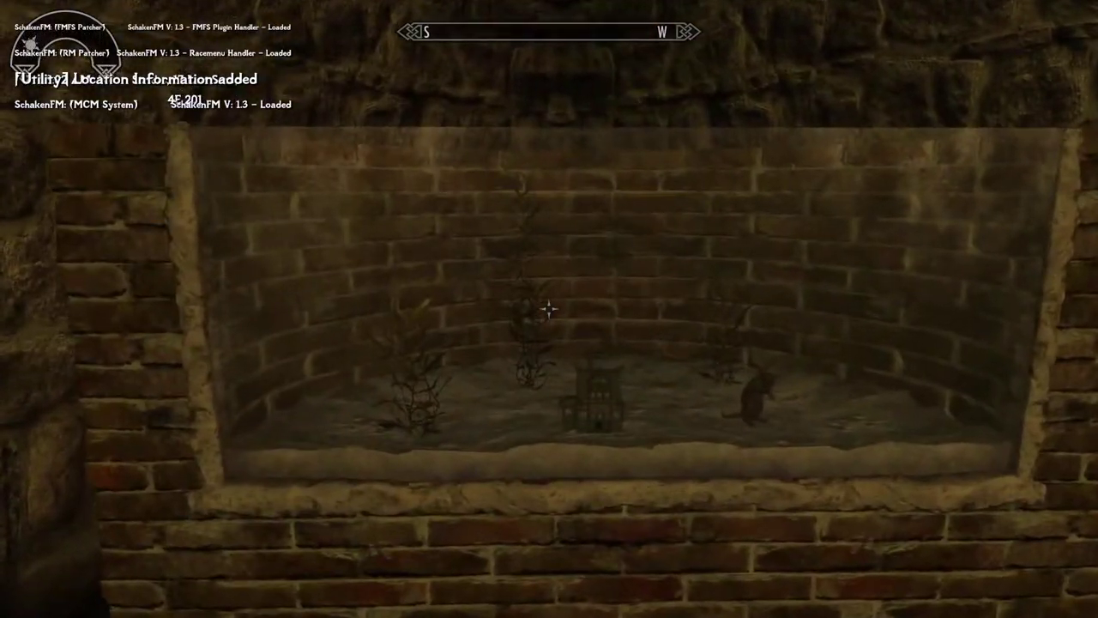
key("w")
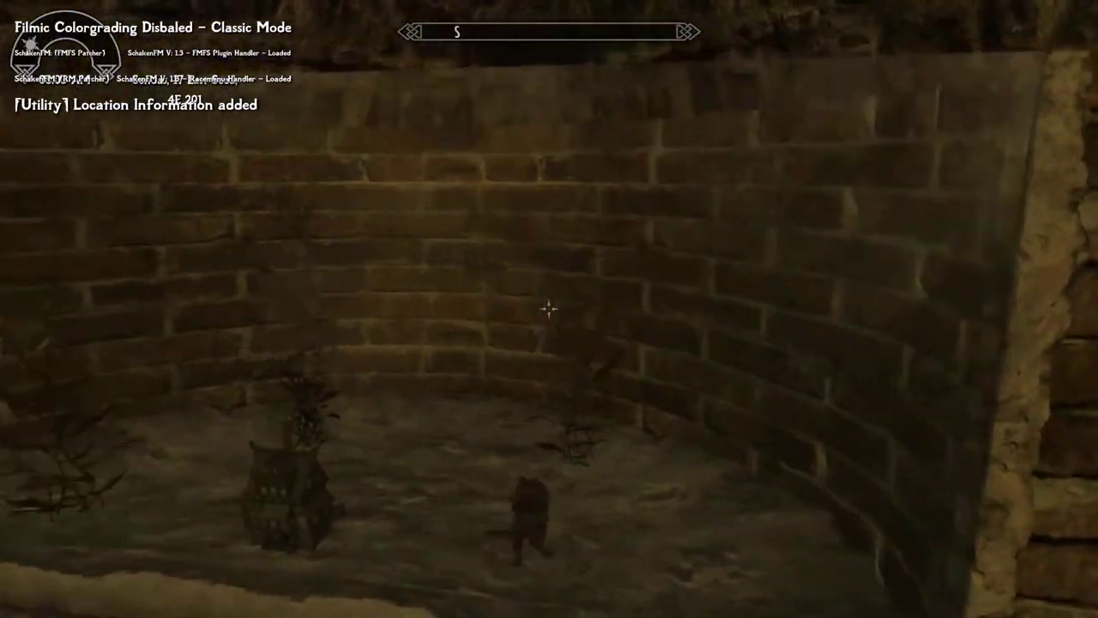
key("a")
mouse_move(550, 309)
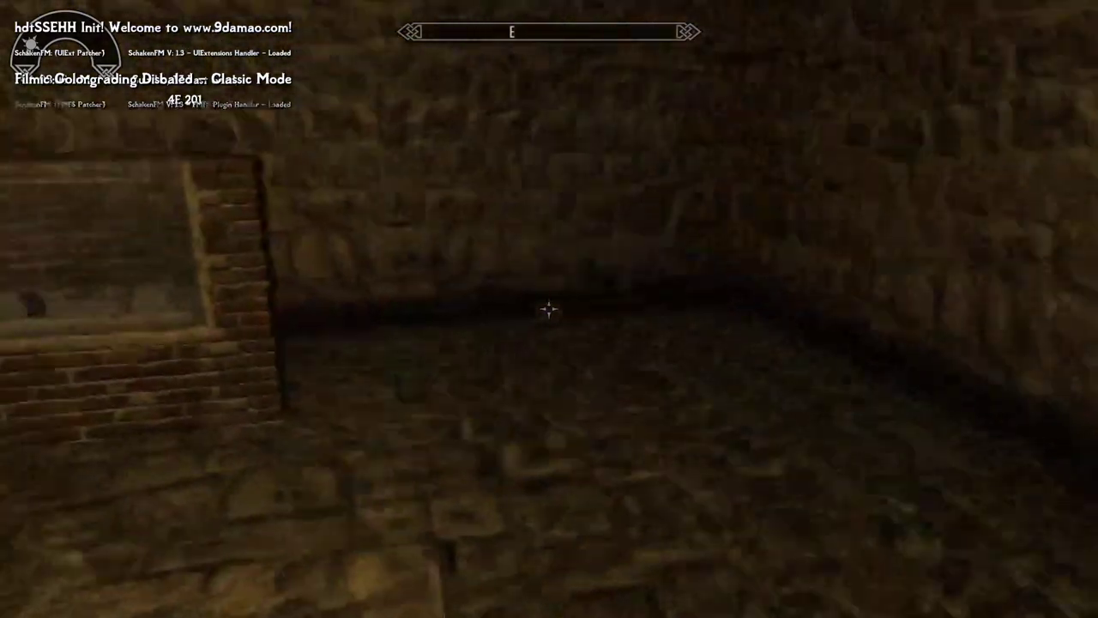
key("e")
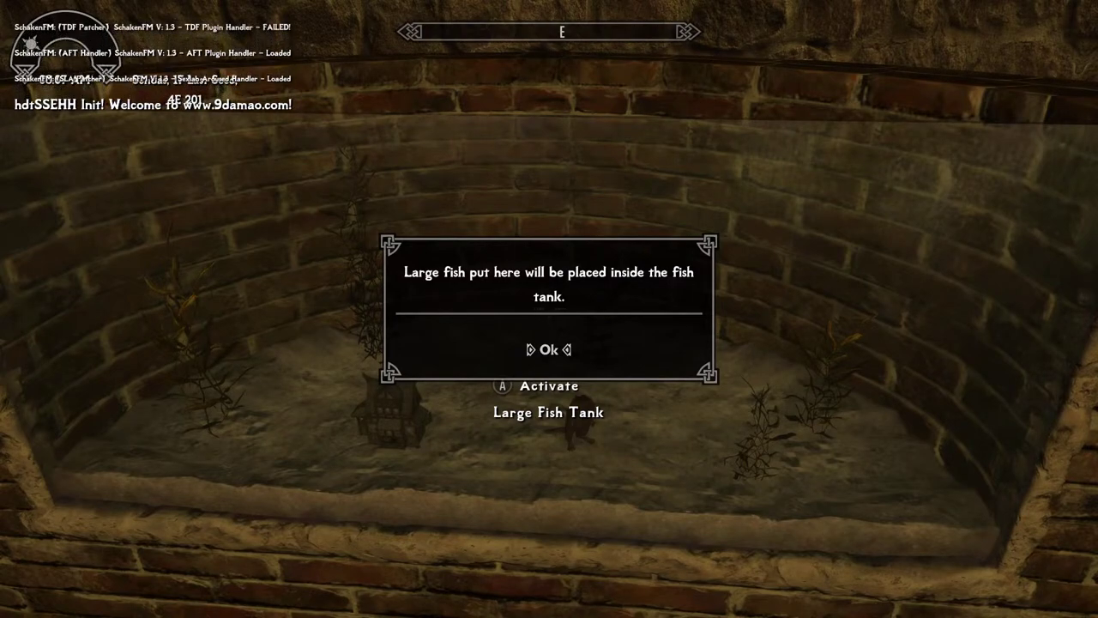
Step: View the empty Large Fish Tank's contents, then walk over to the barrel
key("e")
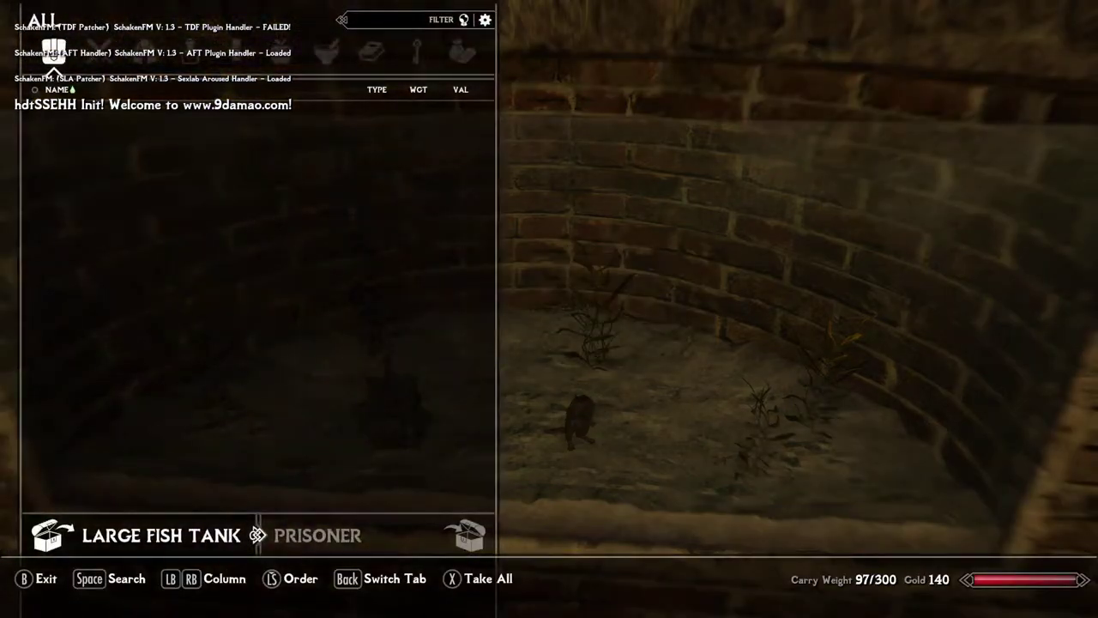
key("Tab")
key("w")
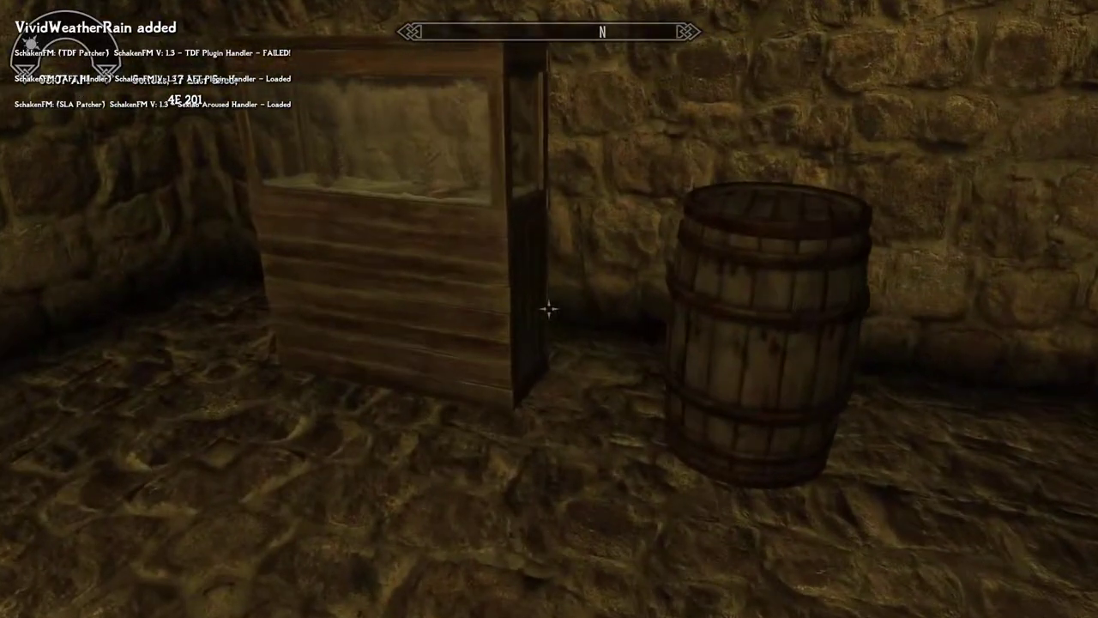
Step: Search the barrel and browse its fish: Angelfish, Arctic Char, Direfish and Catfish
key("e")
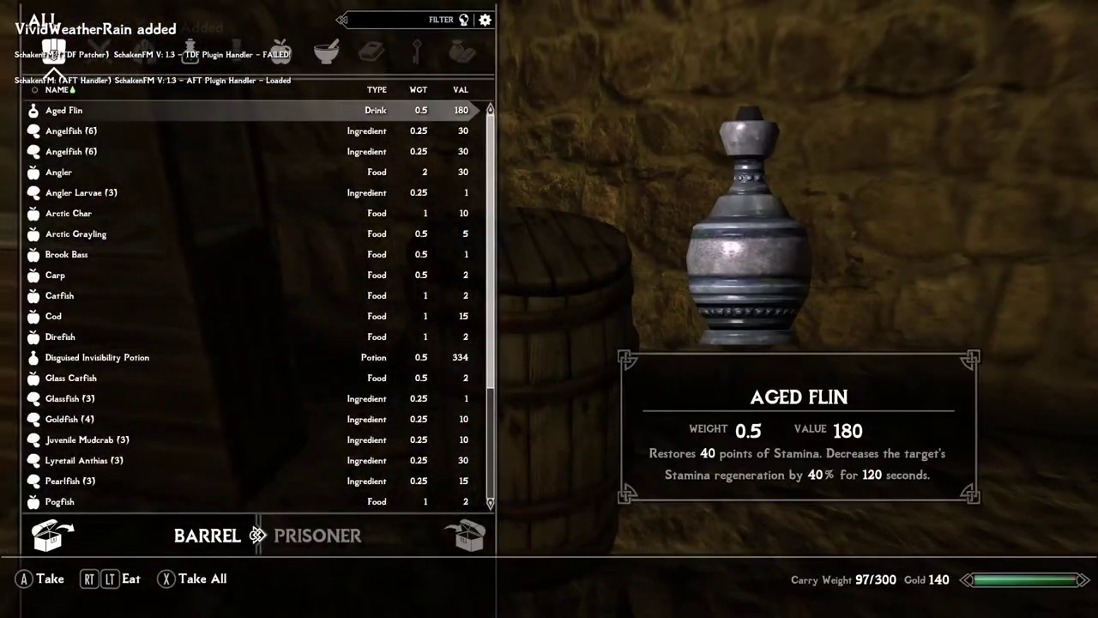
key("Down")
key("Down")
key("Down")
key("Down")
key("Down")
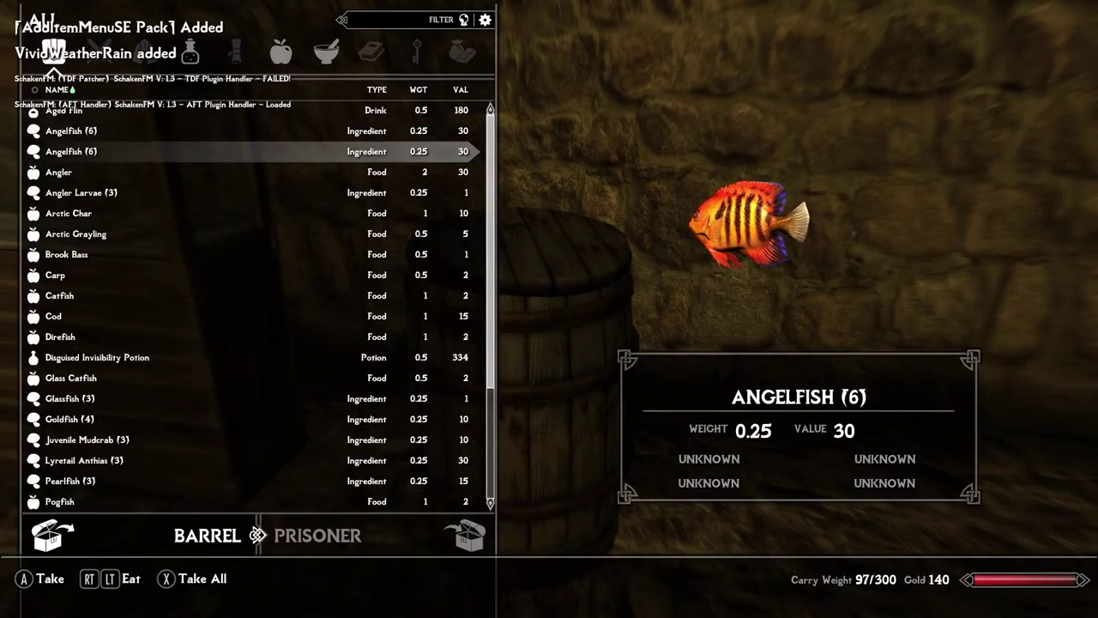
key("Down")
key("Down")
key("Down")
key("Down")
key("Down")
key("Down")
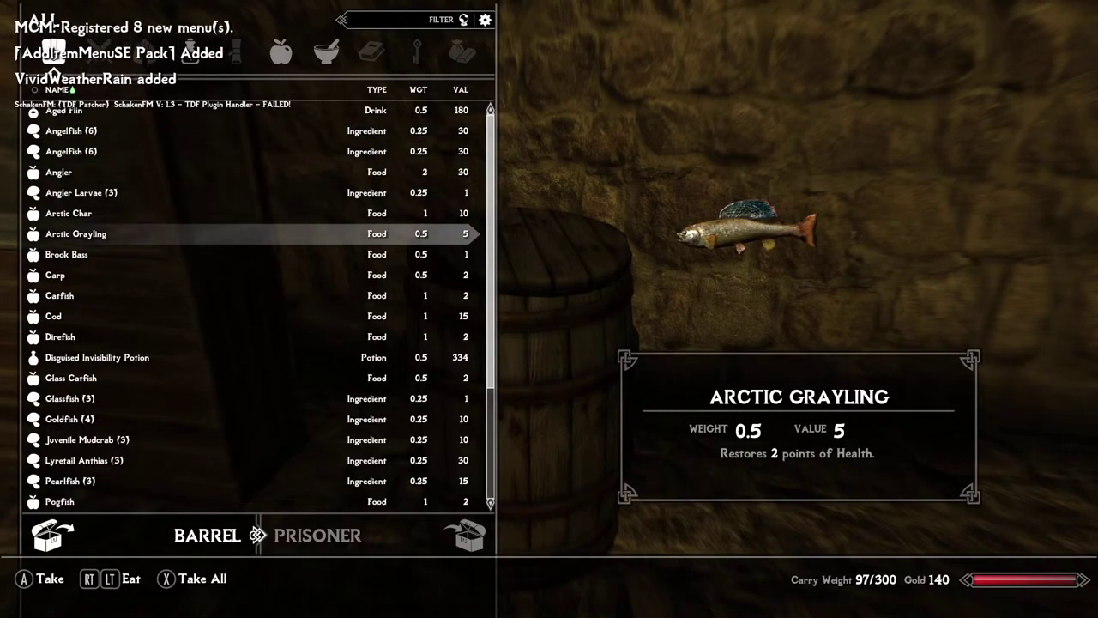
key("Down")
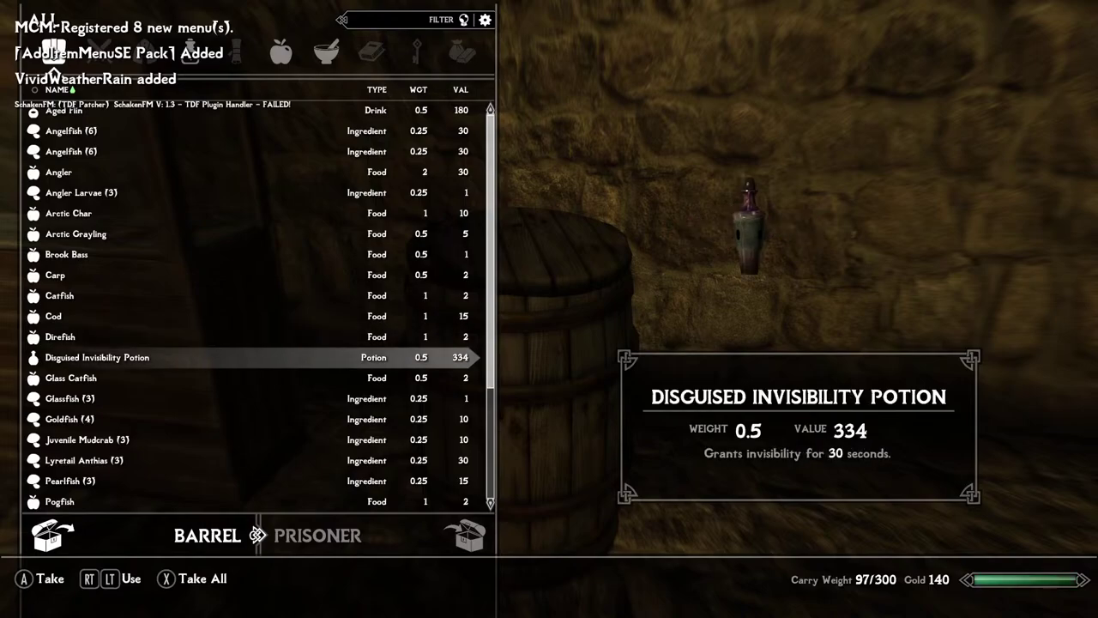
key("Up")
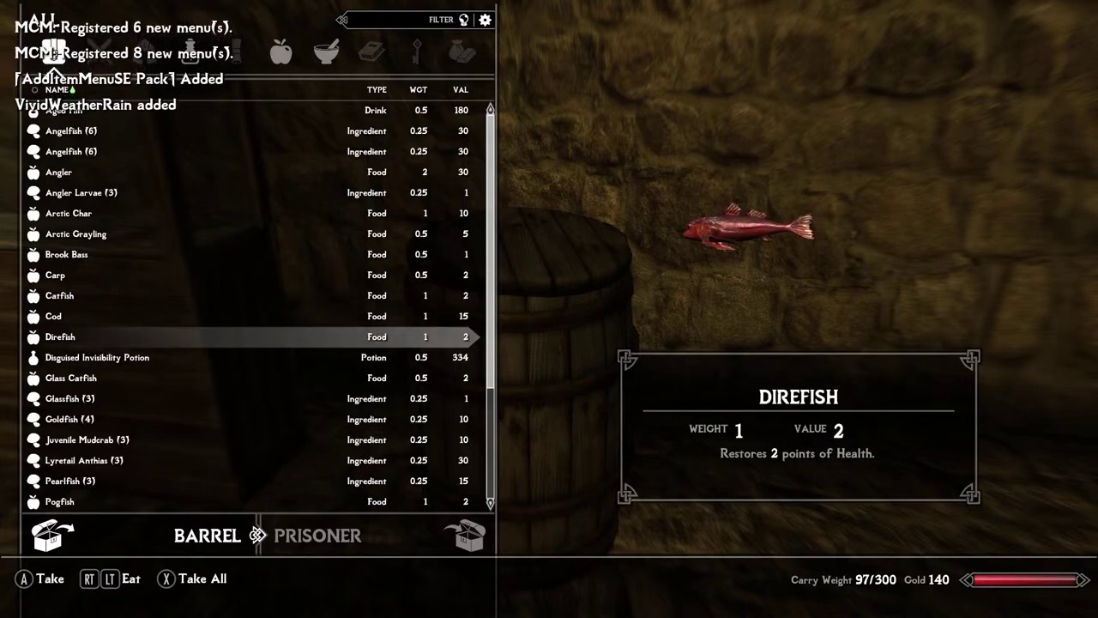
key("Up")
key("Up")
key("Tab")
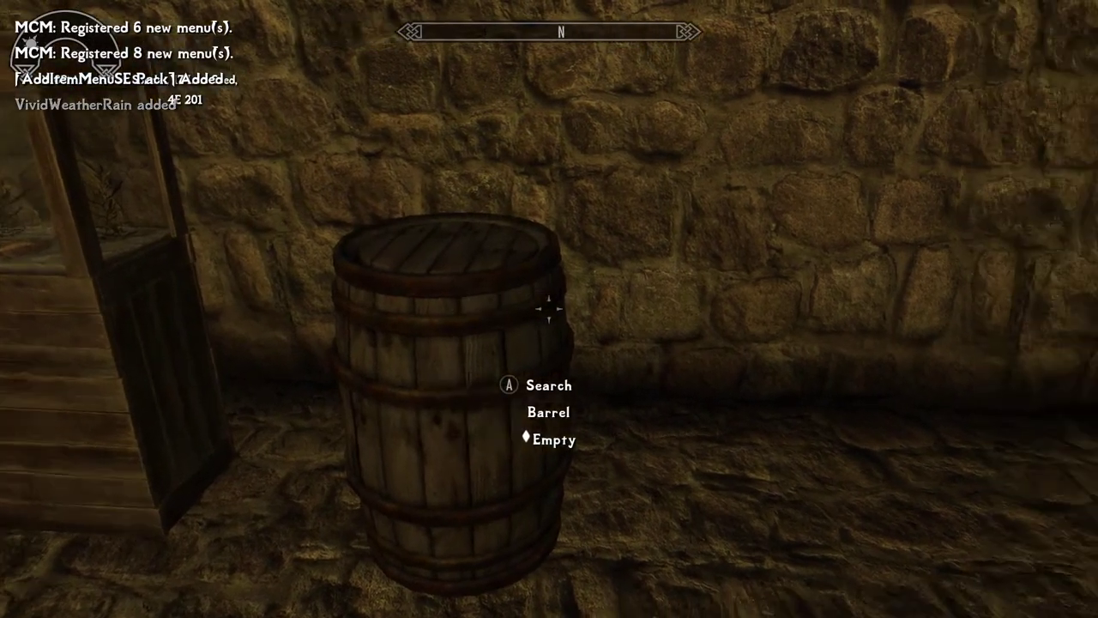
Step: Store the Angler from your inventory in the Large Fish Tank
key("e")
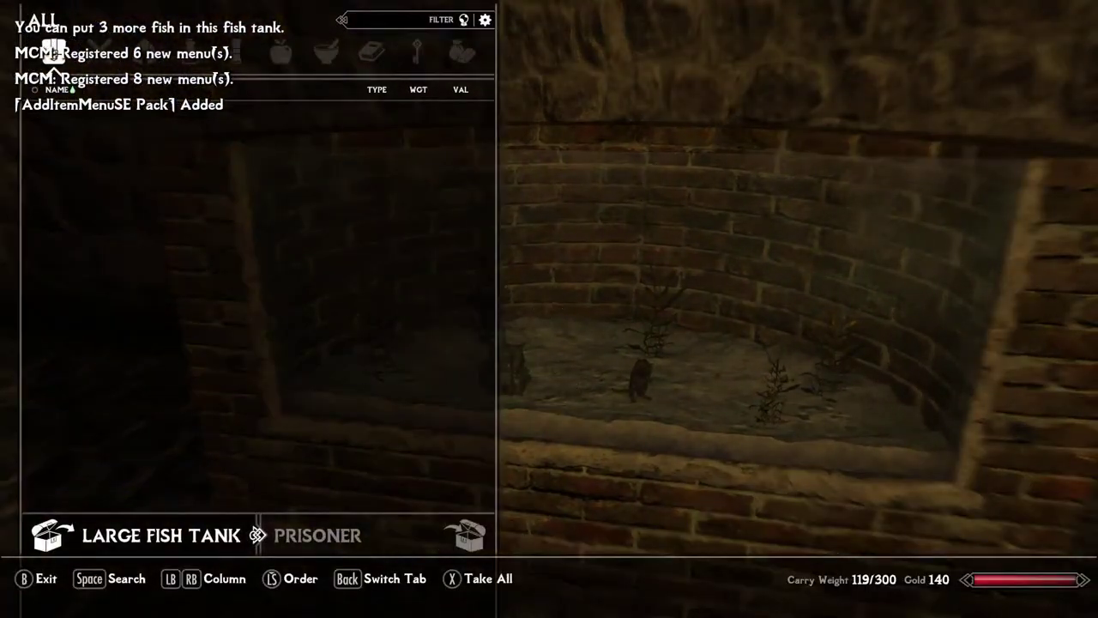
key("Right")
key("Down")
key("Down")
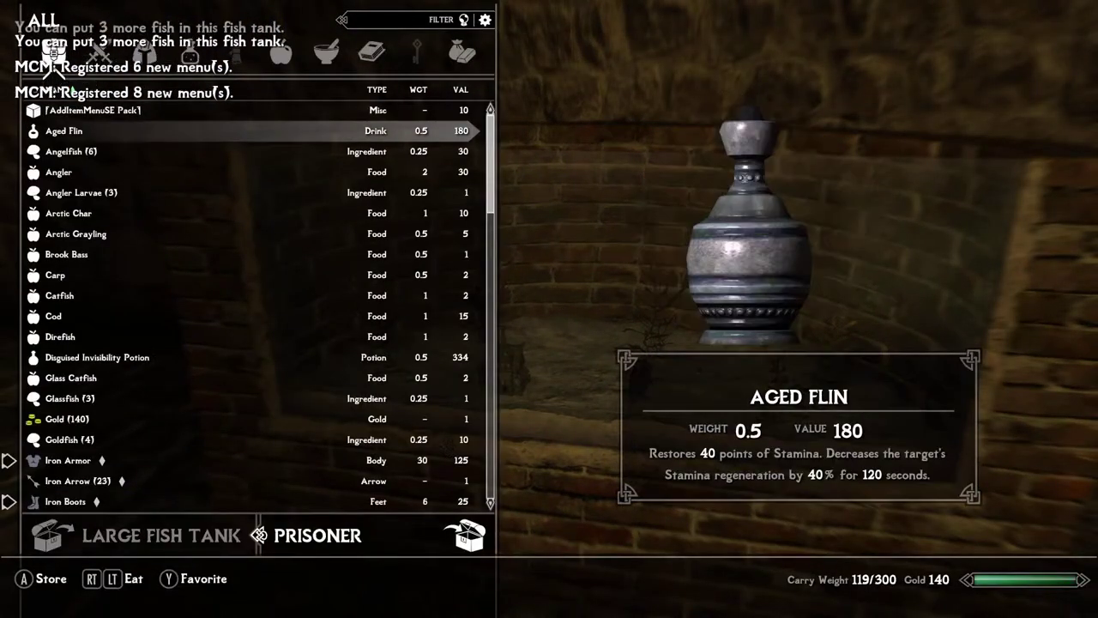
key("Down")
key("Down")
key("Down")
key("Up")
key("Up")
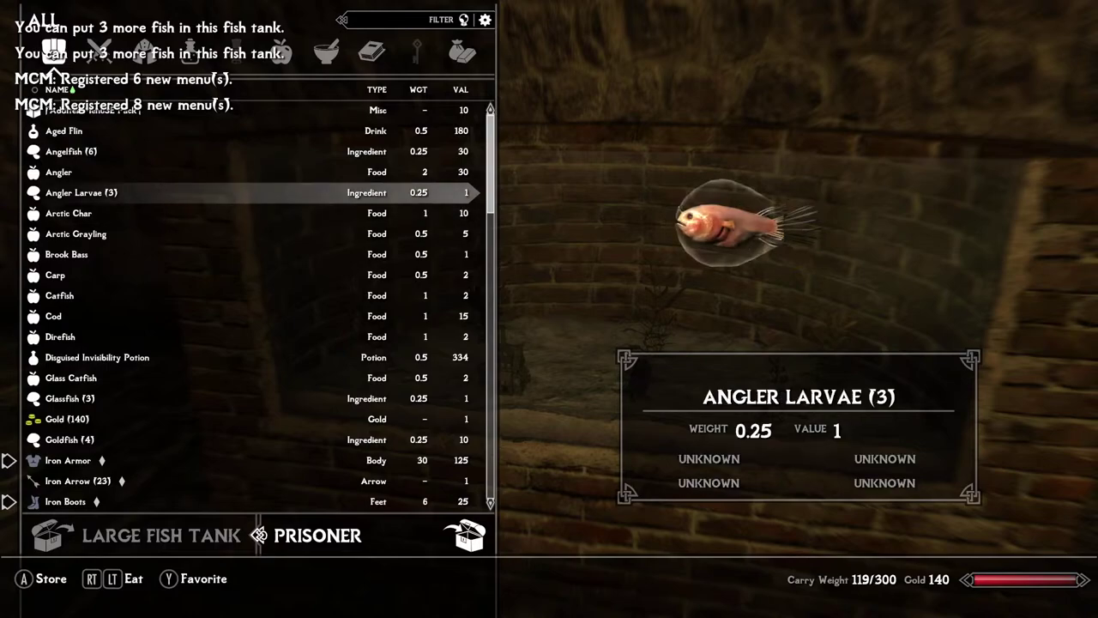
key("e")
Step: Try storing one Angelfish (refused as small), store the Brook Bass, then close the storage
key("Down")
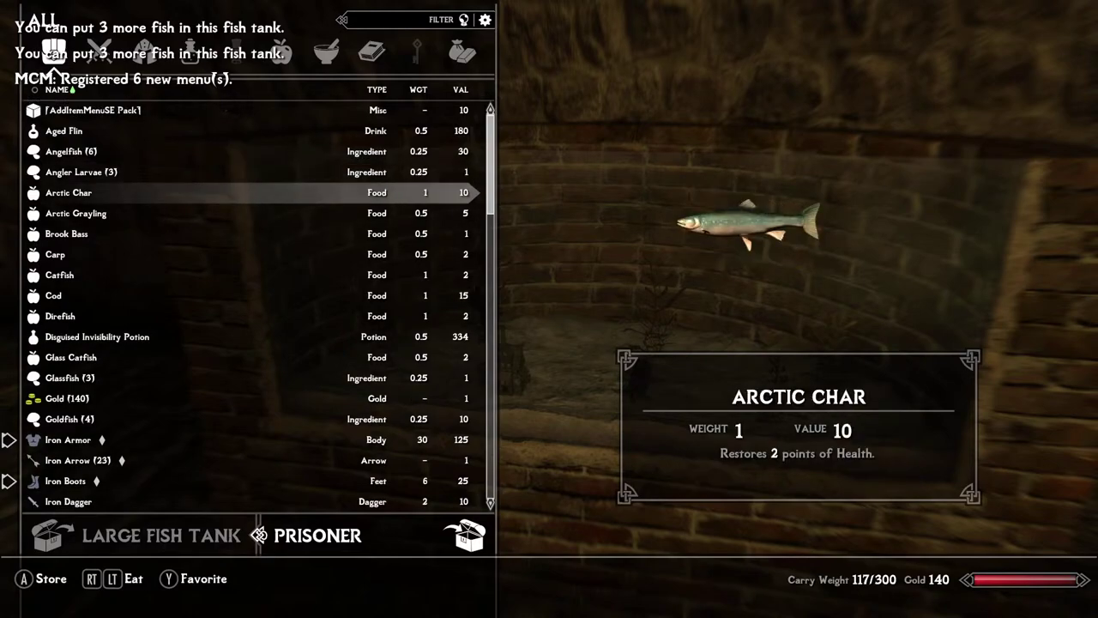
key("Down")
key("Down")
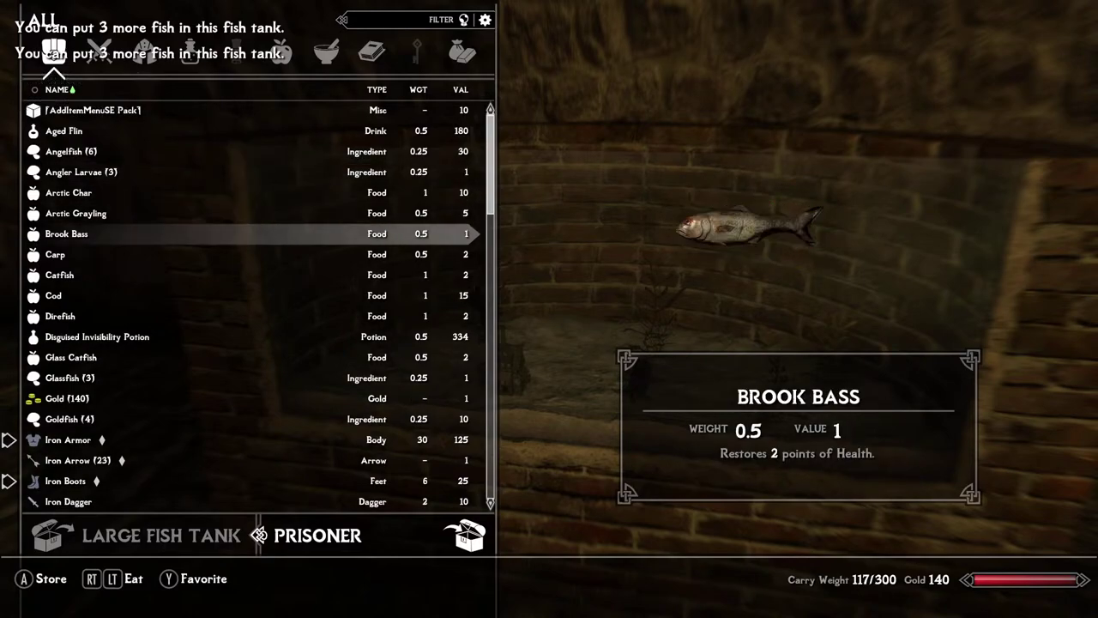
key("Down")
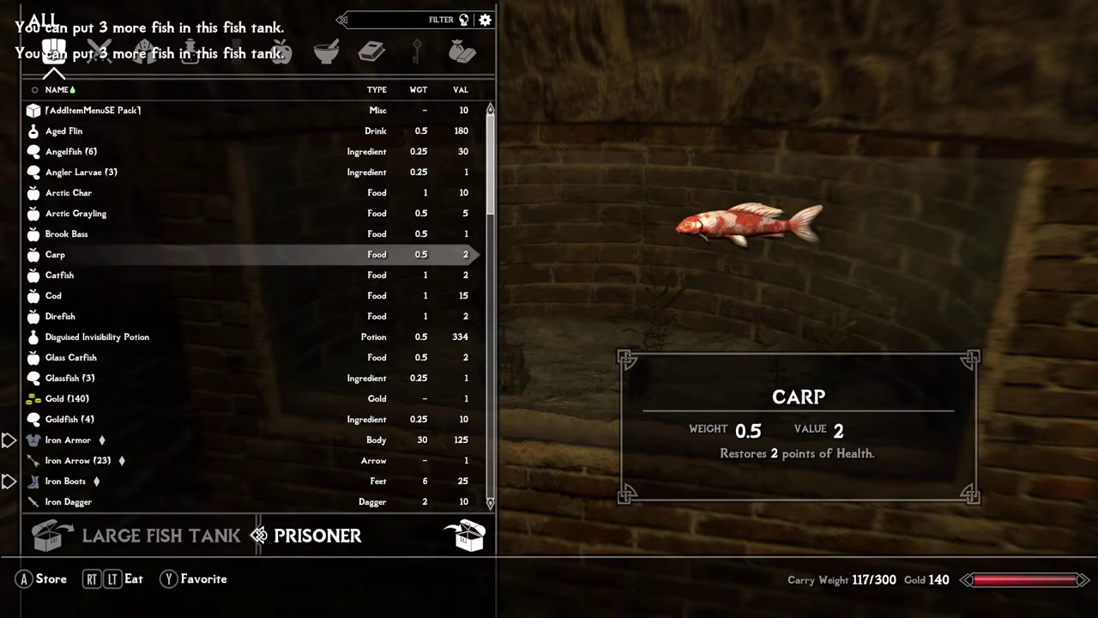
key("Up")
key("Up")
key("Up")
key("Up")
key("Up")
key("e")
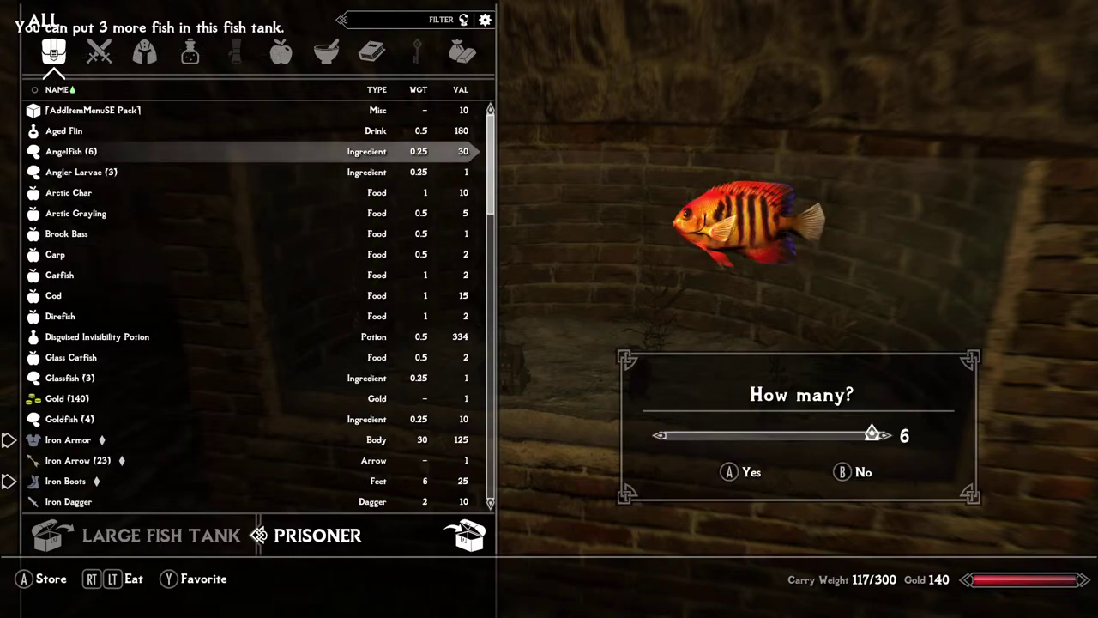
key("Left")
key("Left")
key("Left")
key("Left")
key("Left")
key("e")
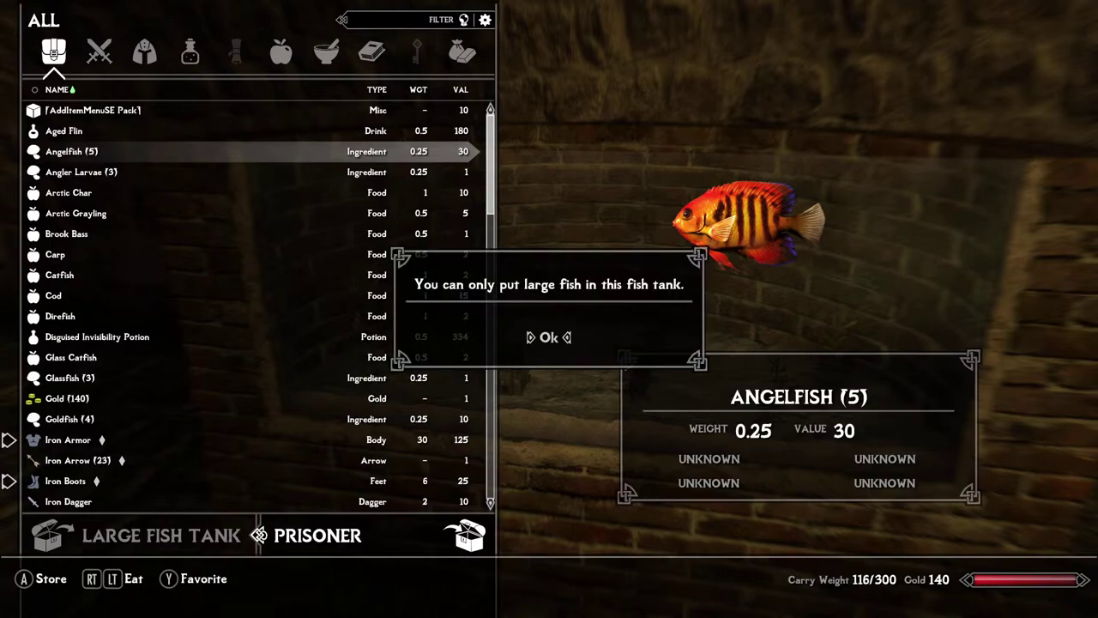
key("e")
key("Down")
key("Down")
key("Down")
key("Down")
key("Down")
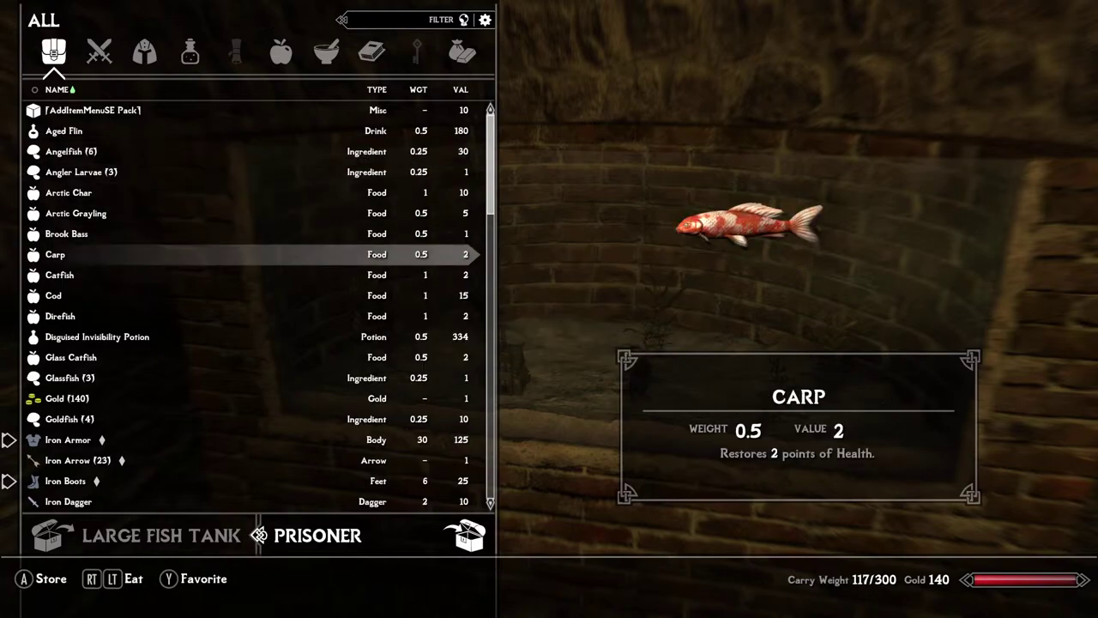
key("Down")
key("Down")
key("Down")
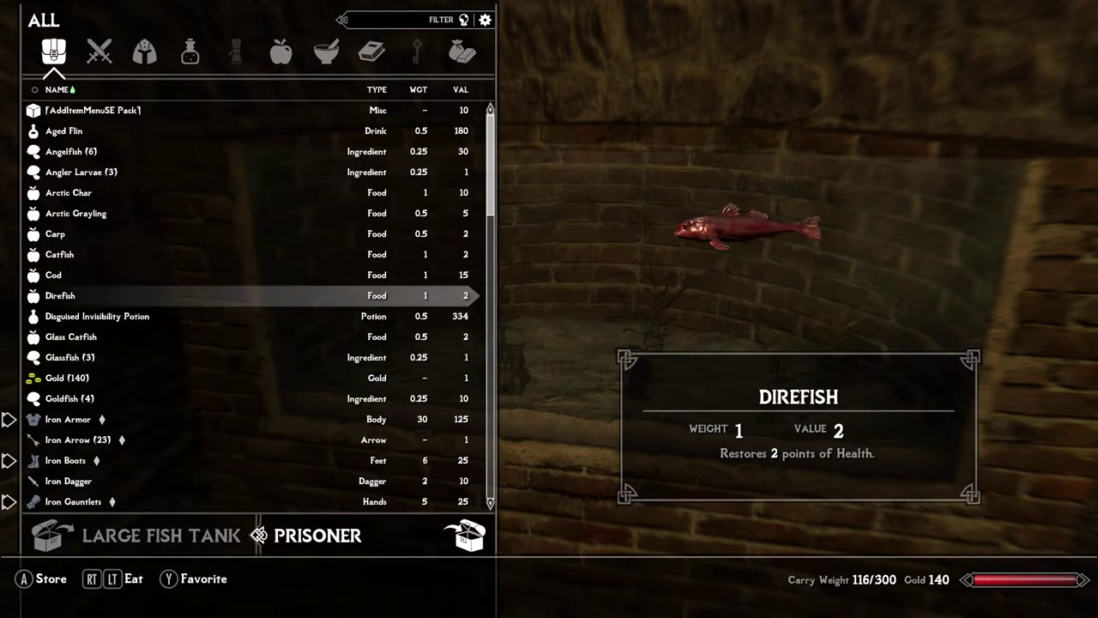
key("Down")
key("Down")
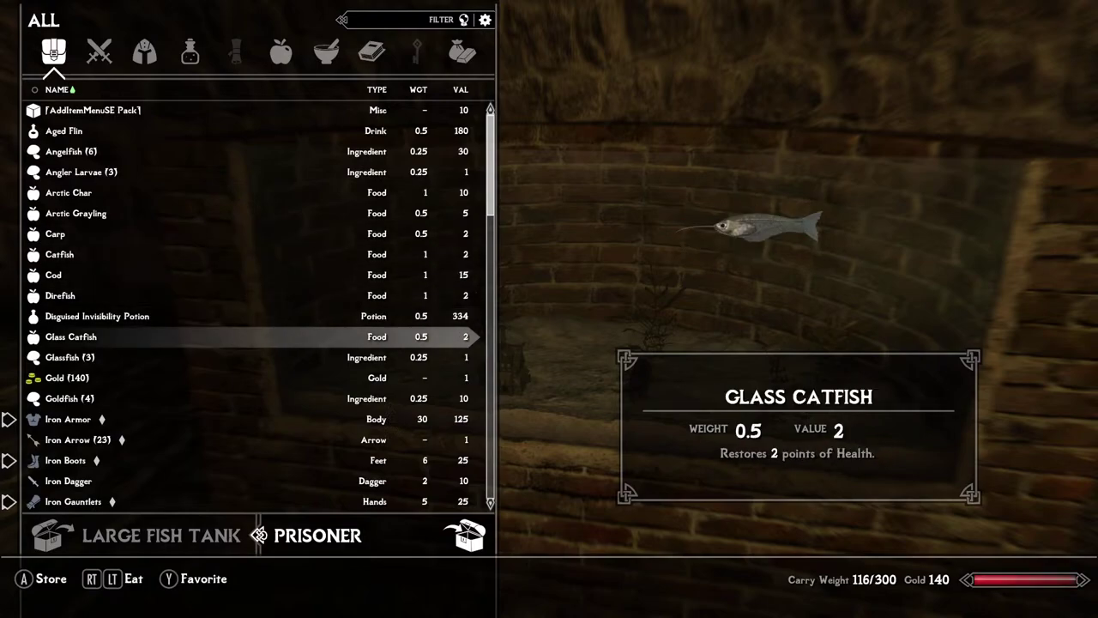
key("Tab")
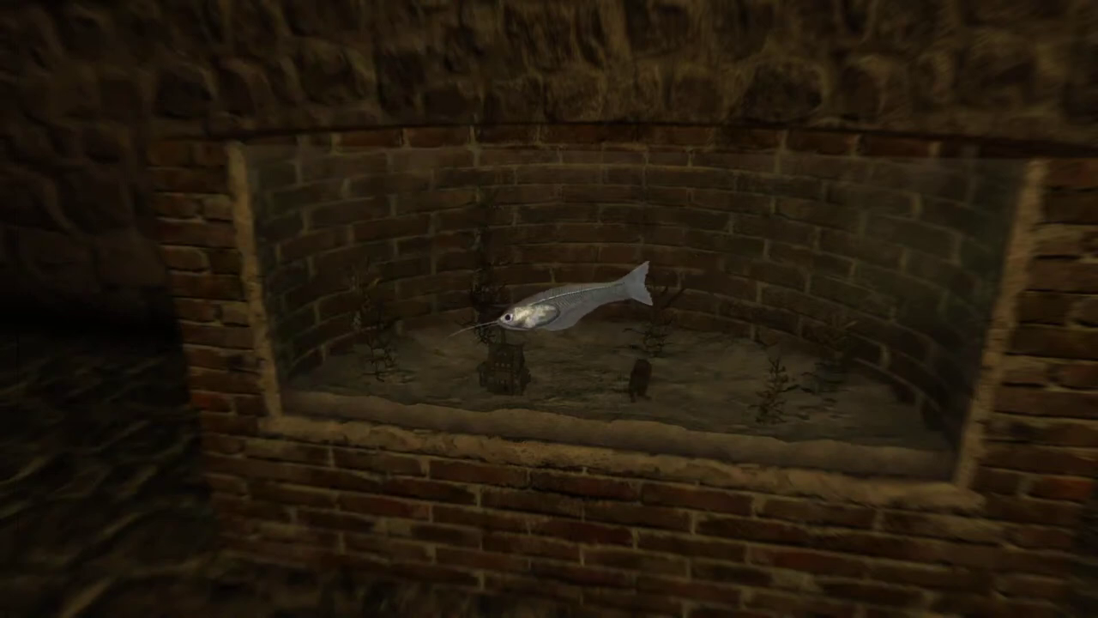
Step: Reopen the tank storage and try a Goldfish, which is refused as too small
key("e")
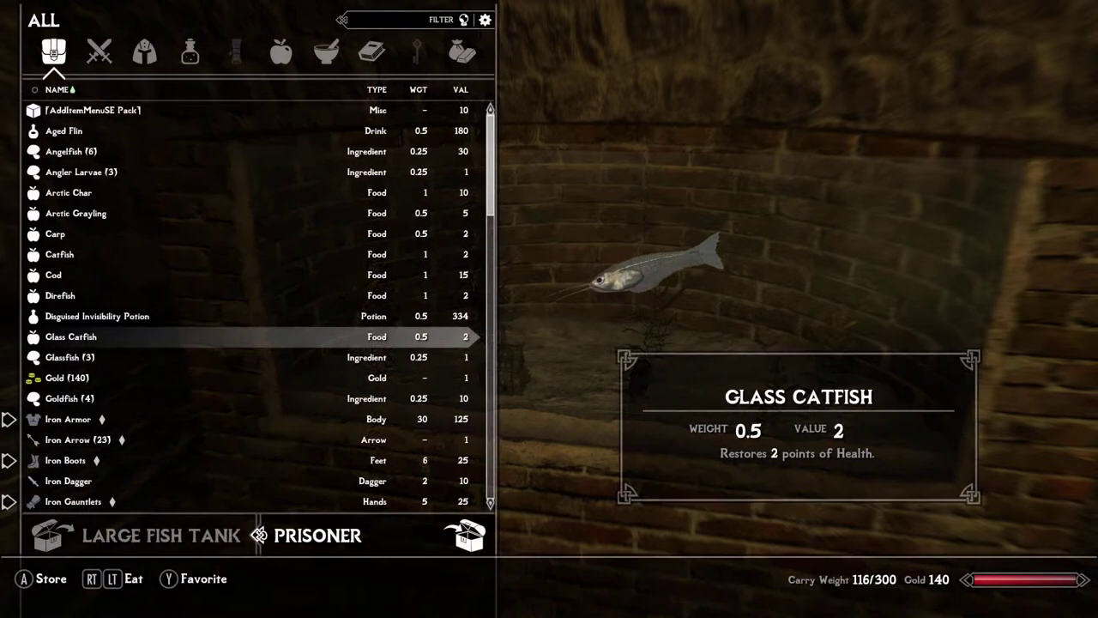
key("Down")
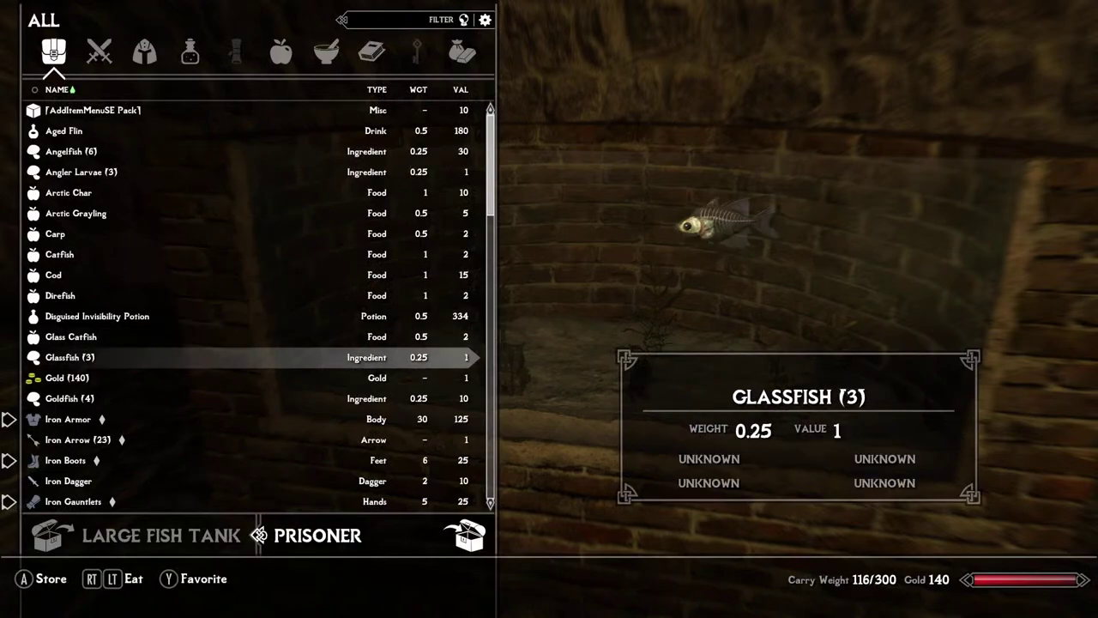
key("Down")
key("Down")
key("Down")
key("Down")
key("Up")
key("Up")
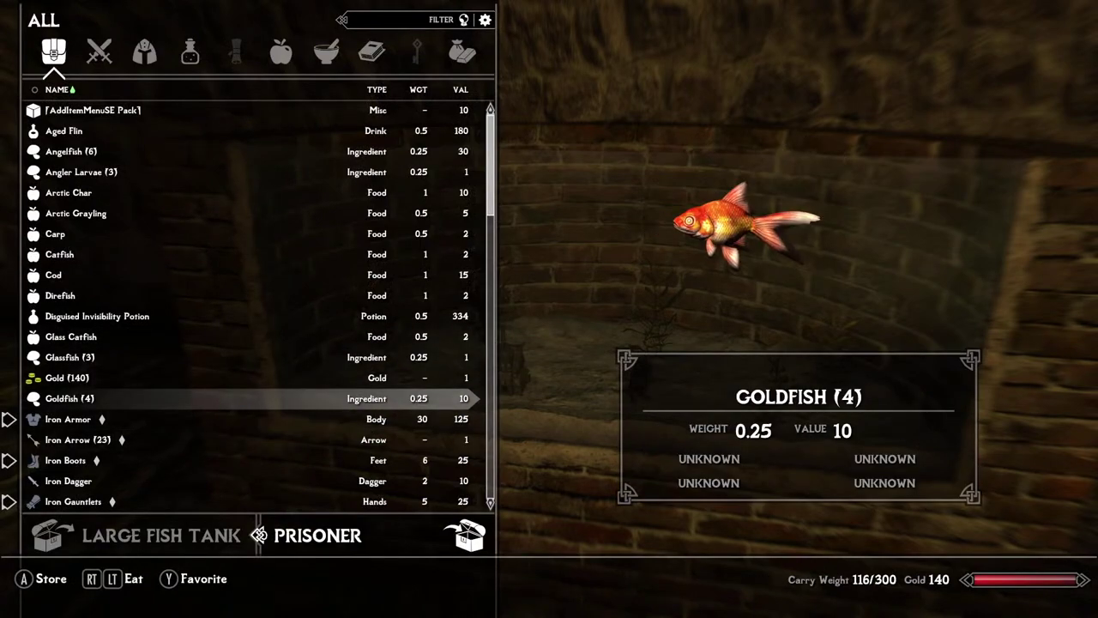
key("e")
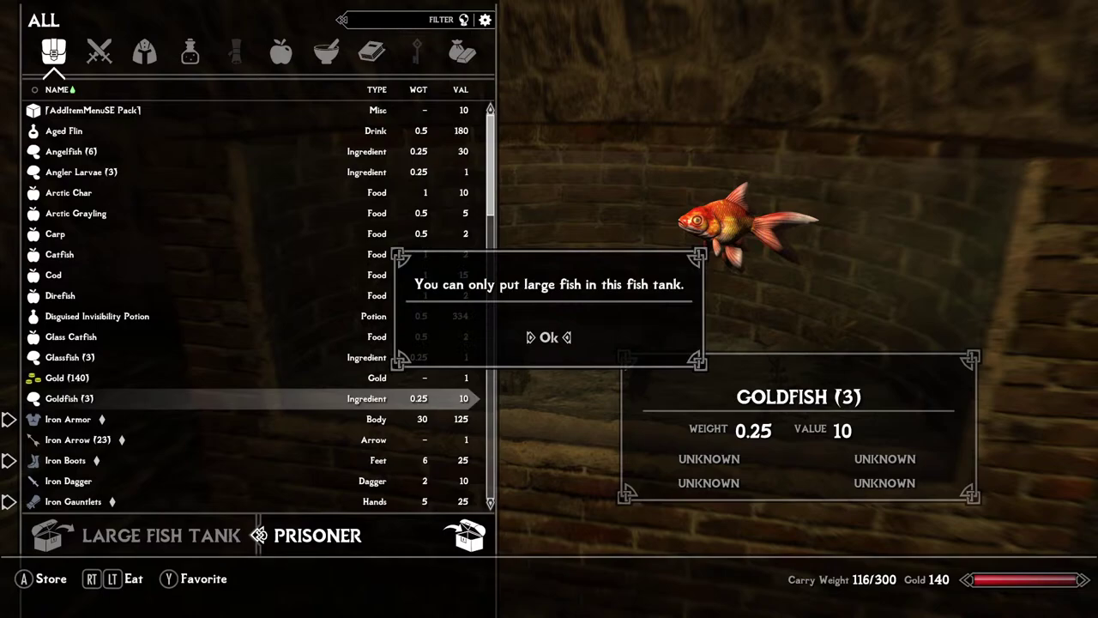
key("e")
Step: Browse the rest of the inventory from Lockpick and Juvenile Mudcrab down to Pogfish
key("Down")
key("Down")
key("Down")
key("Down")
key("Down")
key("Down")
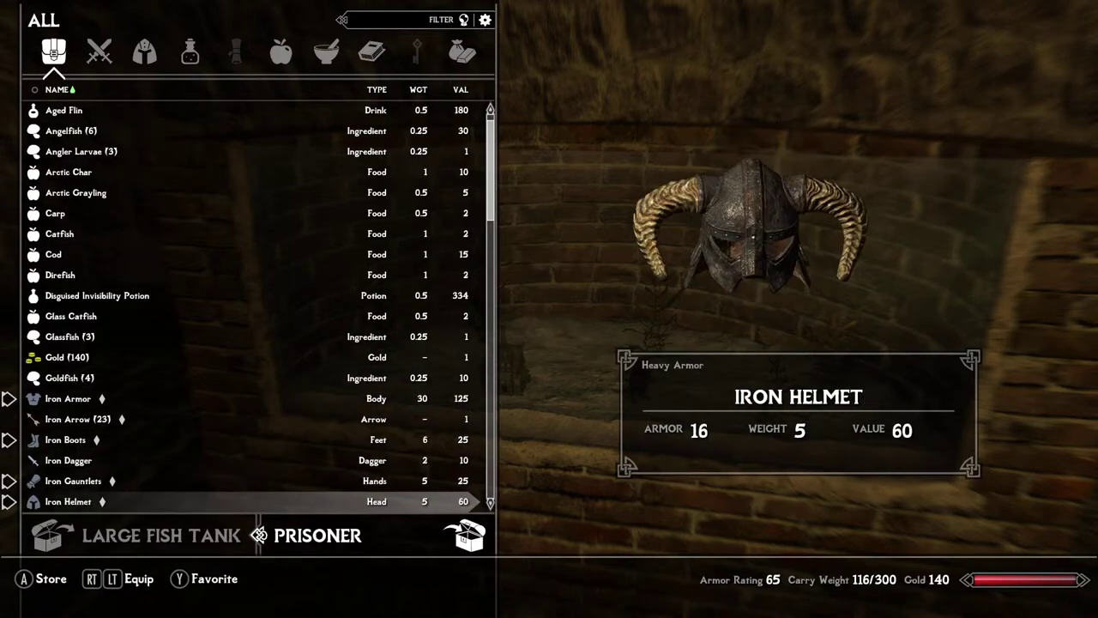
key("Down")
key("Down")
key("Down")
key("Down")
key("Down")
key("Down")
key("Up")
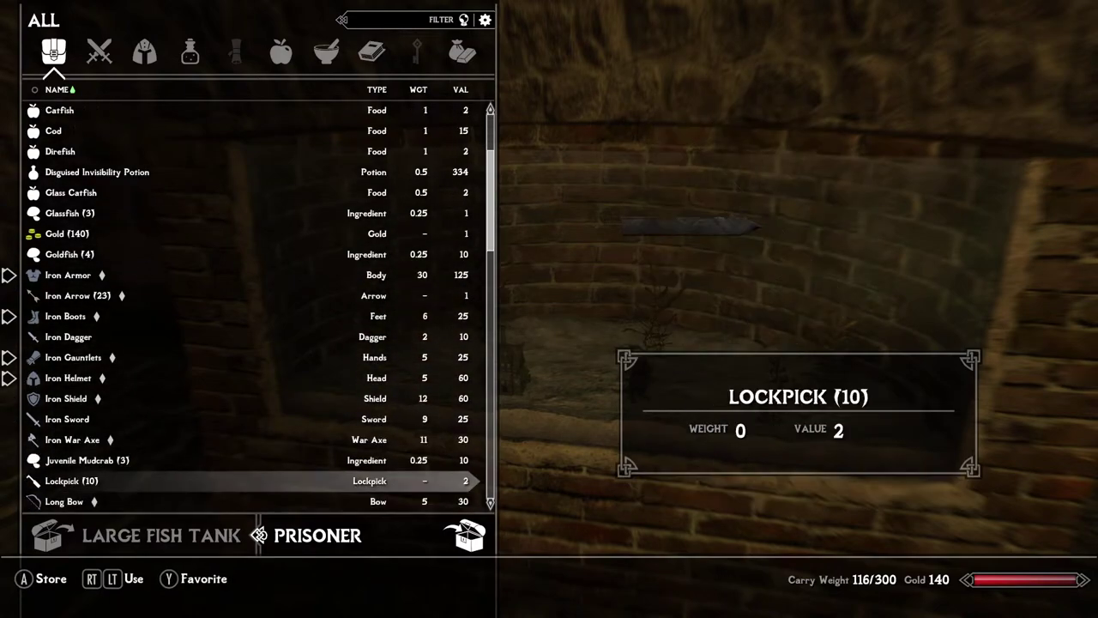
key("Up")
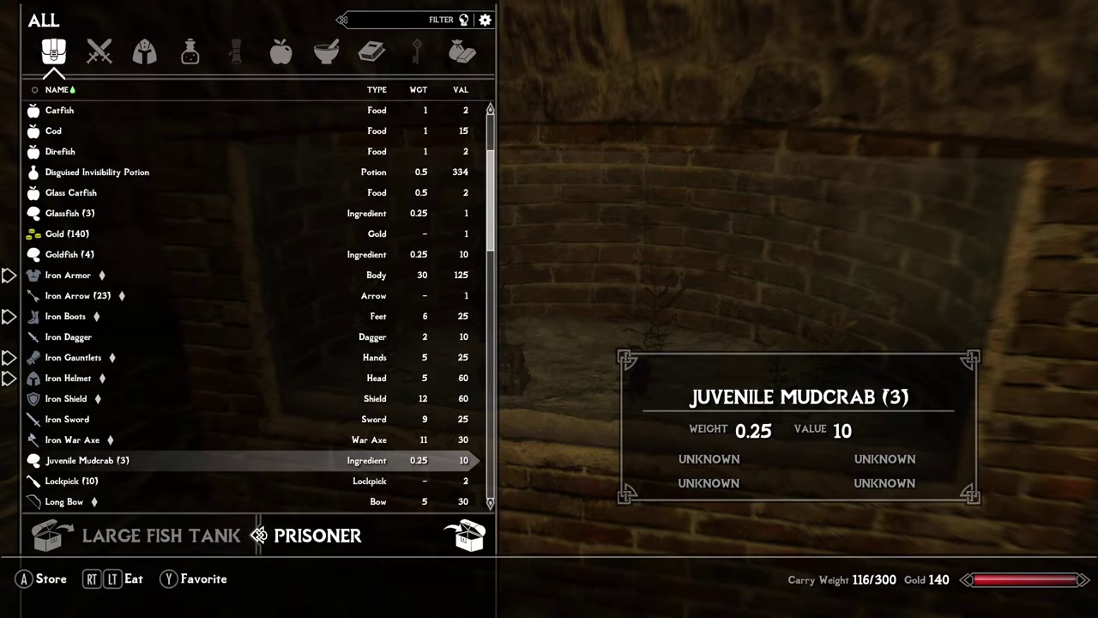
key("Down")
key("Down")
key("Down")
key("Down")
key("Down")
key("Up")
key("Up")
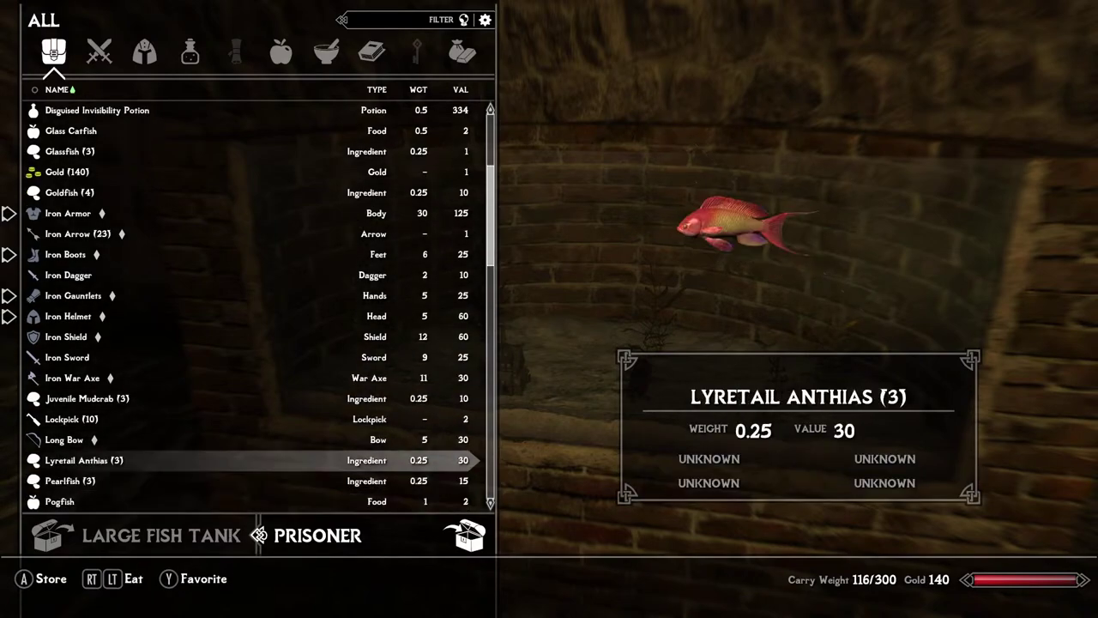
key("Down")
key("Down")
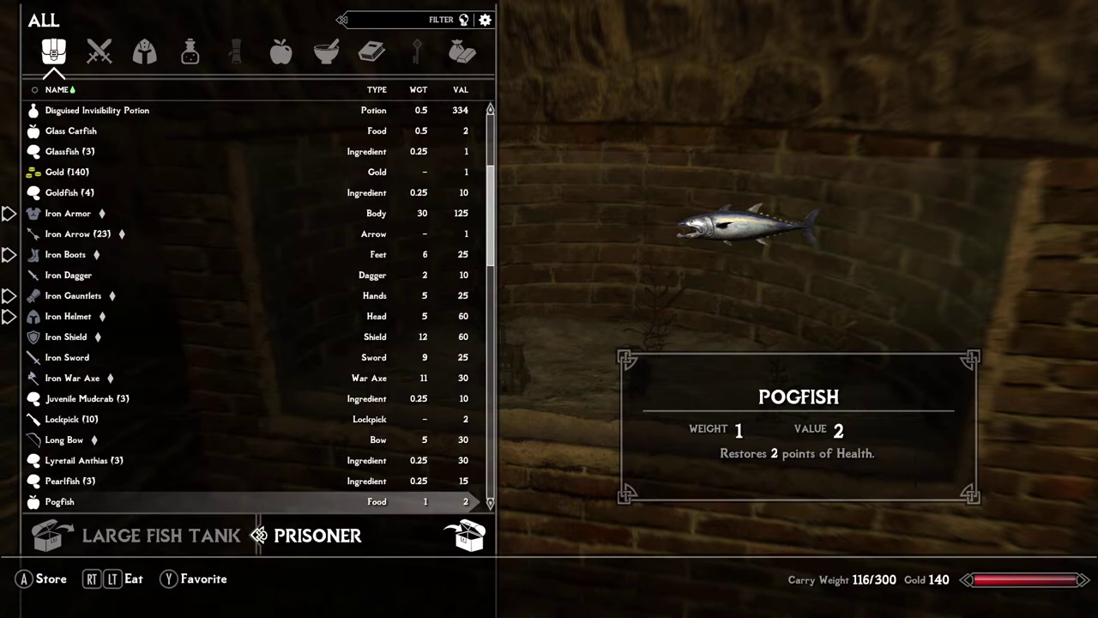
key("Down")
key("Down")
Step: Leave the tank storage and step up to watch the fish swimming in the large tank
key("Escape")
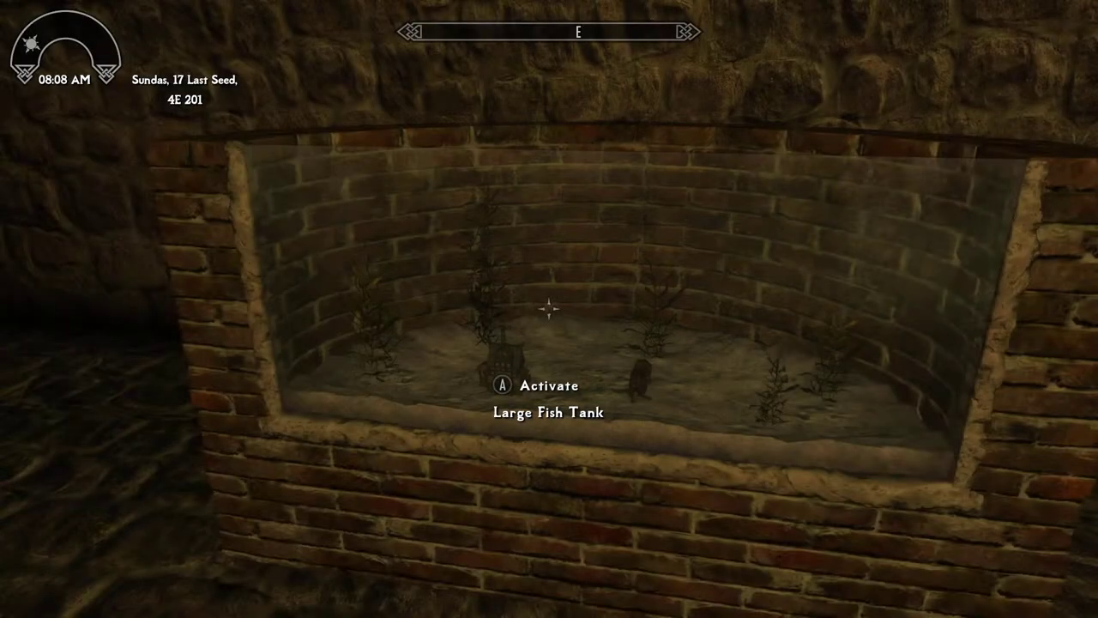
key("w")
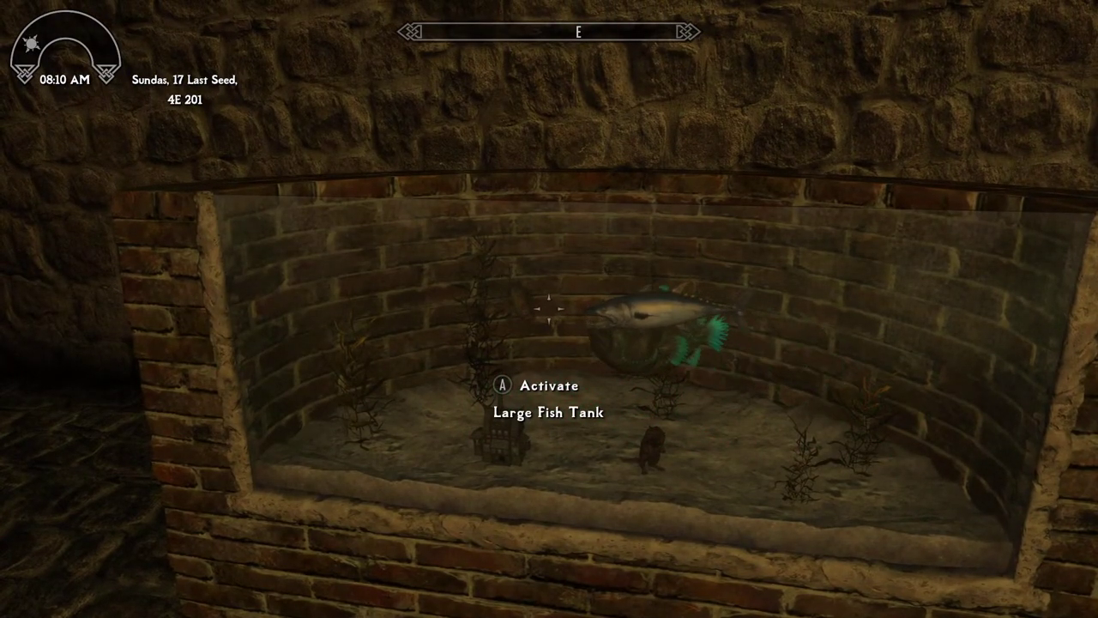
key("s")
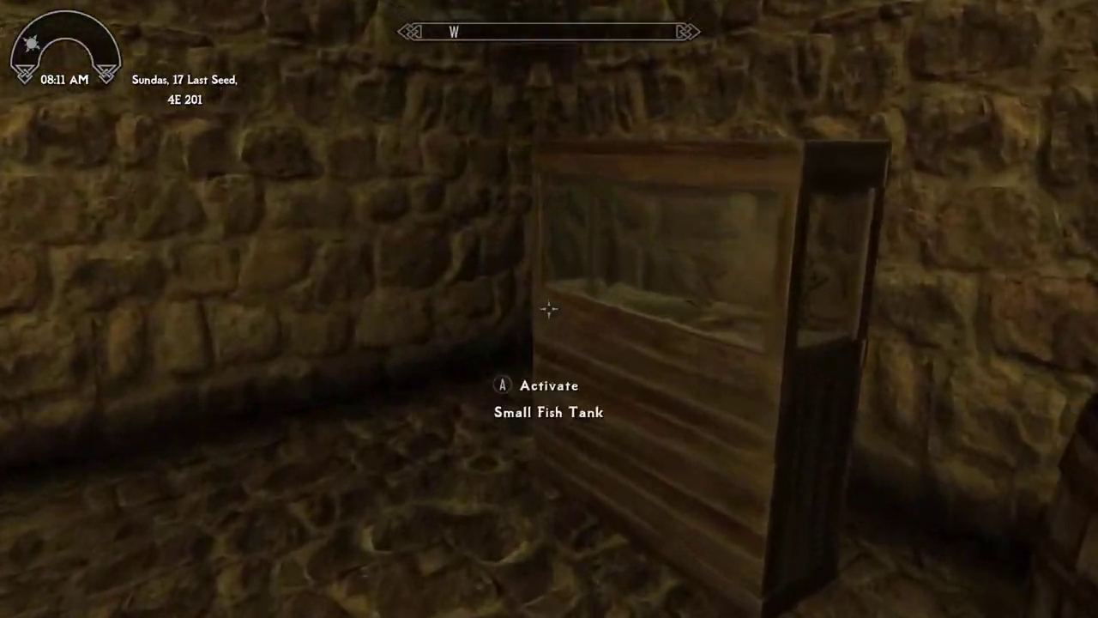
Step: Activate the Small Fish Tank and try storing an Angelfish from your inventory
key("e")
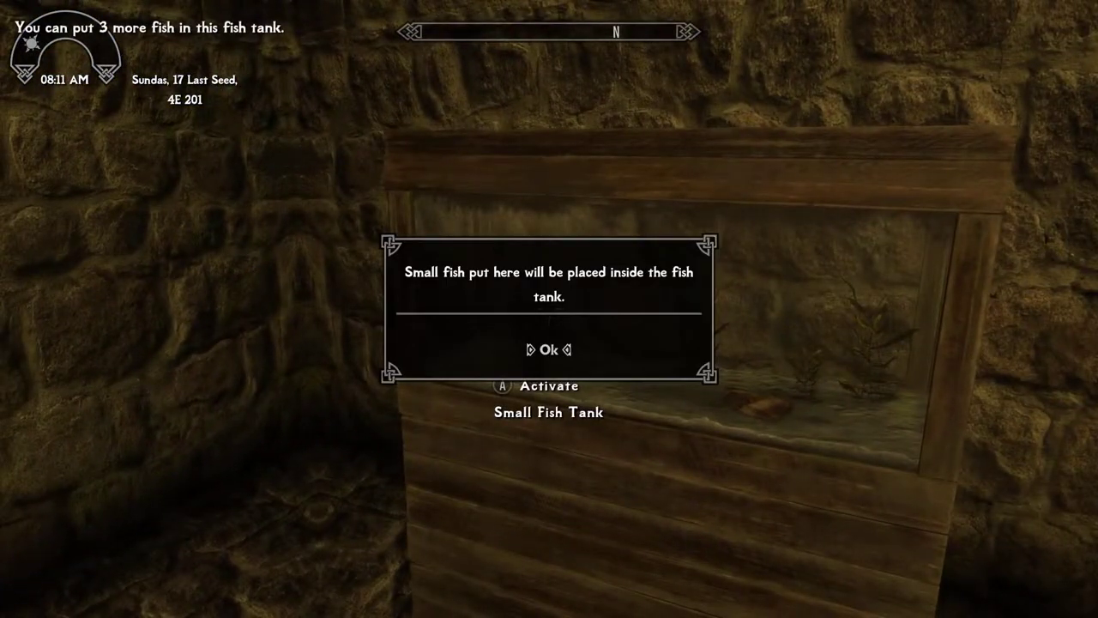
key("Return")
key("Right")
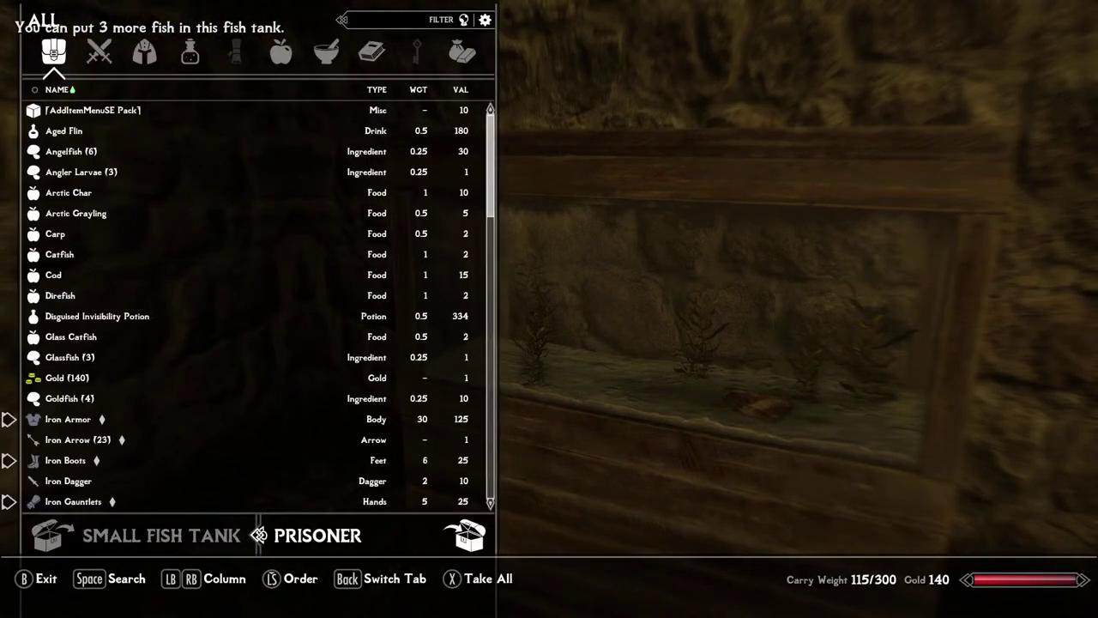
key("Down")
key("Down")
key("e")
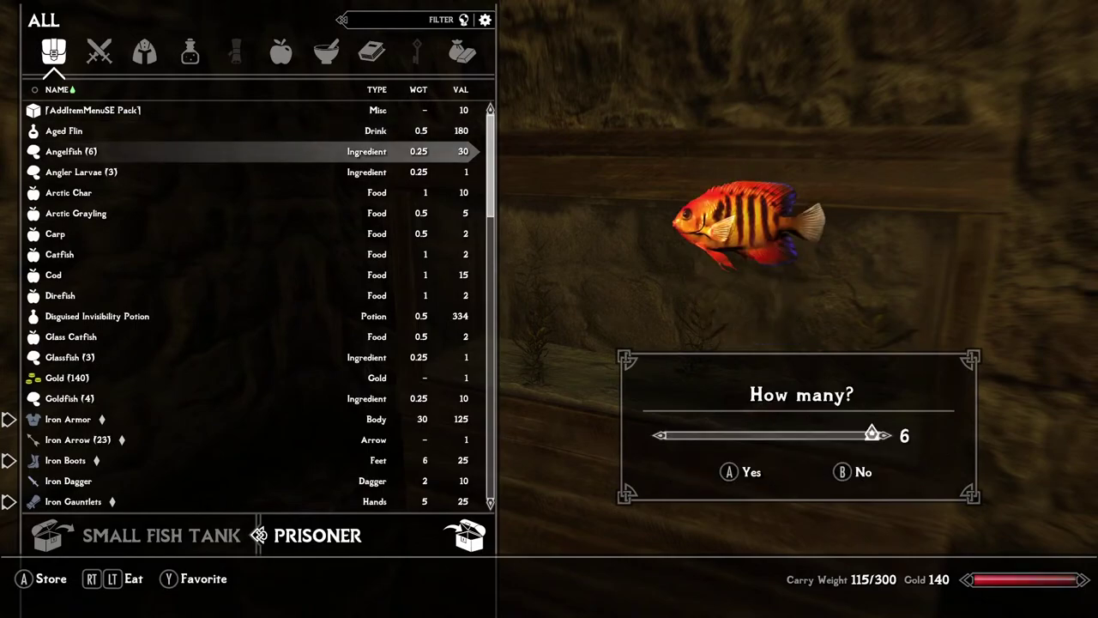
key("Return")
Step: Try storing Cod and Glass Catfish, dismissing each small-fish-only warning
key("Down")
key("Down")
key("Down")
key("Down")
key("Down")
key("Down")
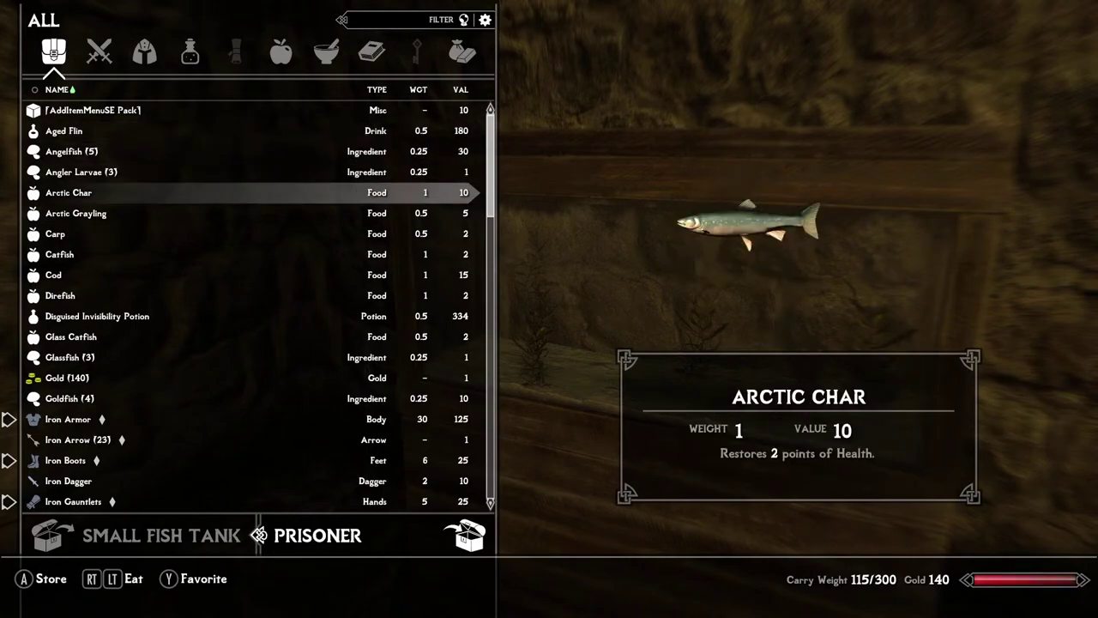
key("Down")
key("Up")
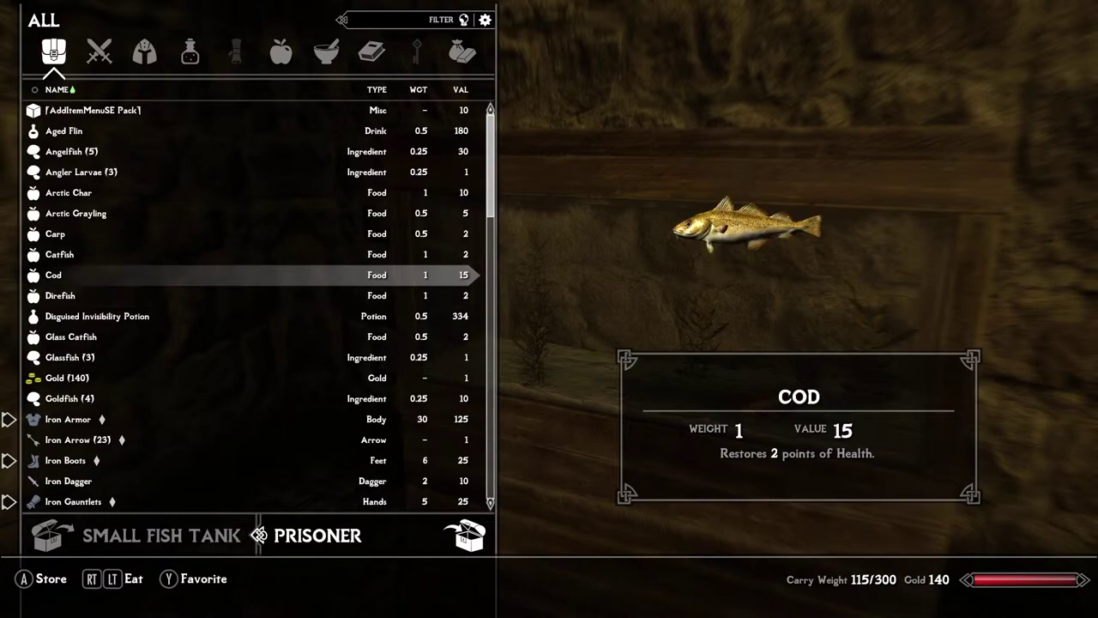
key("e")
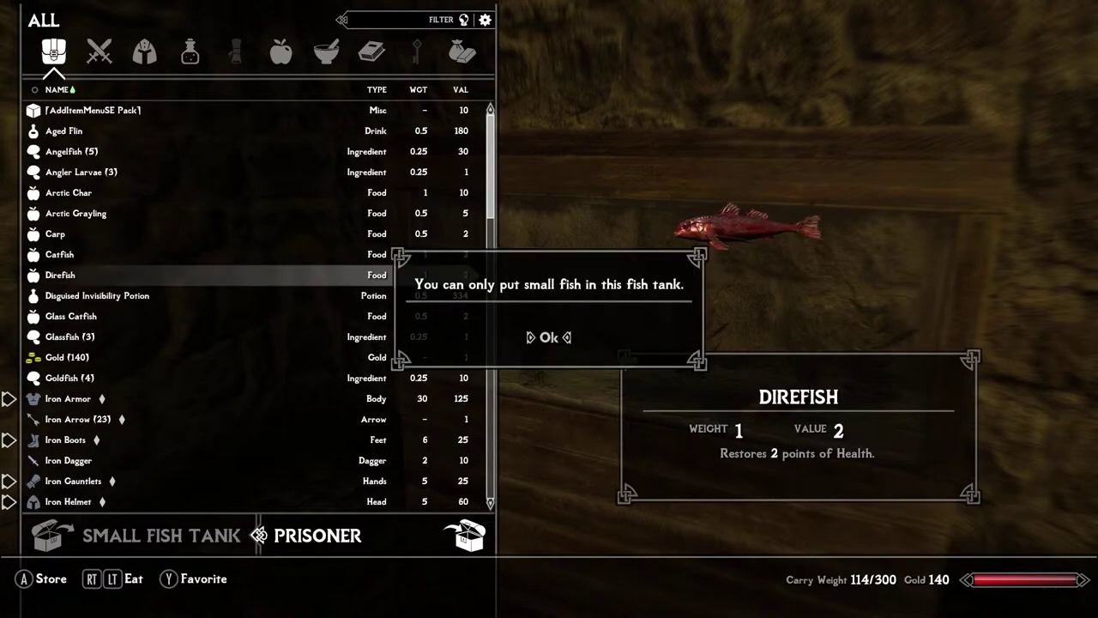
key("Return")
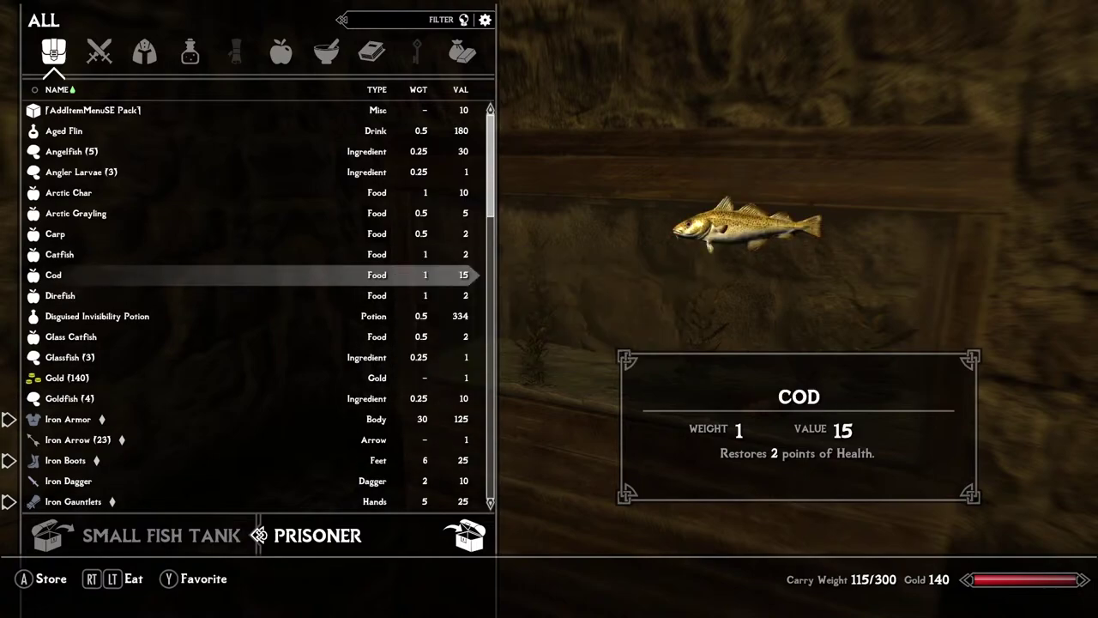
key("Down")
key("Down")
Step: Store one Goldfish in the small tank and return to the game
key("Down")
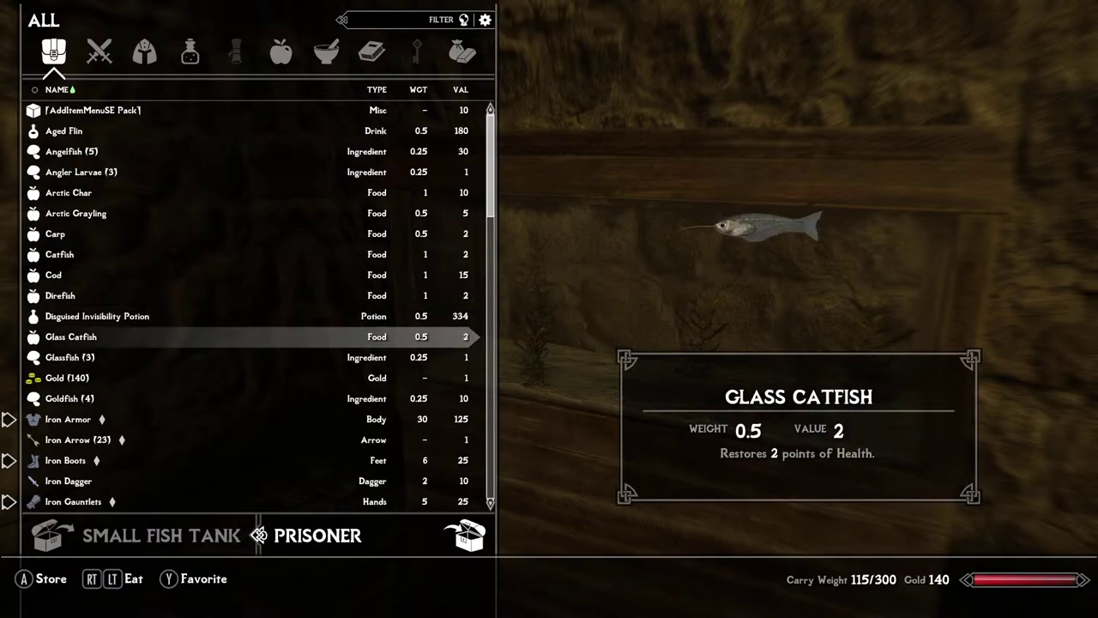
key("e")
key("Return")
key("Down")
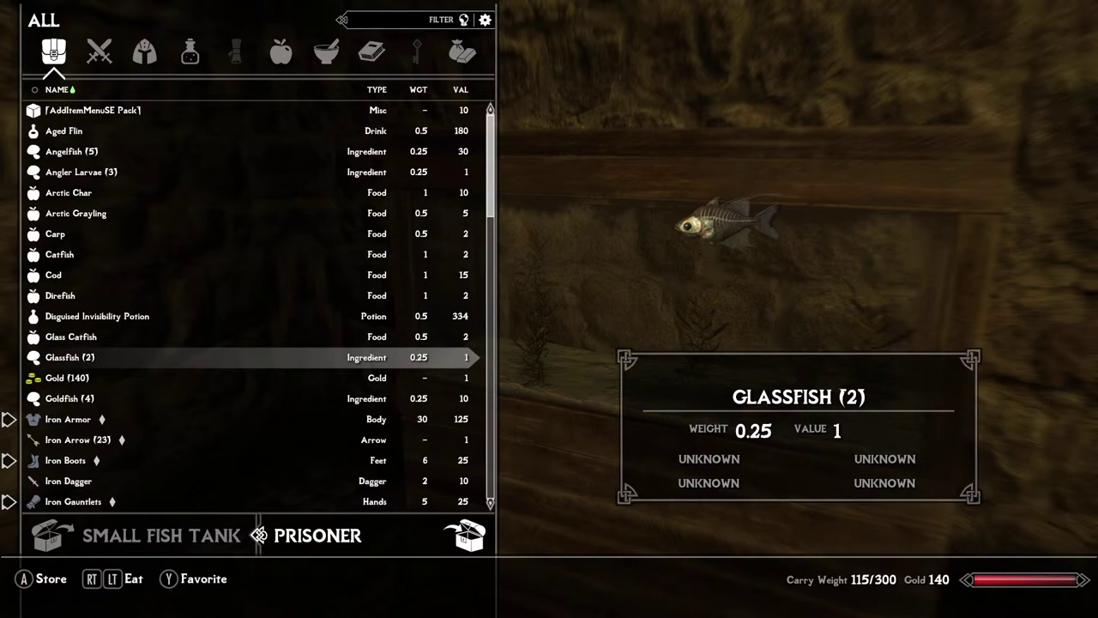
key("Down")
key("Down")
key("Down")
key("Down")
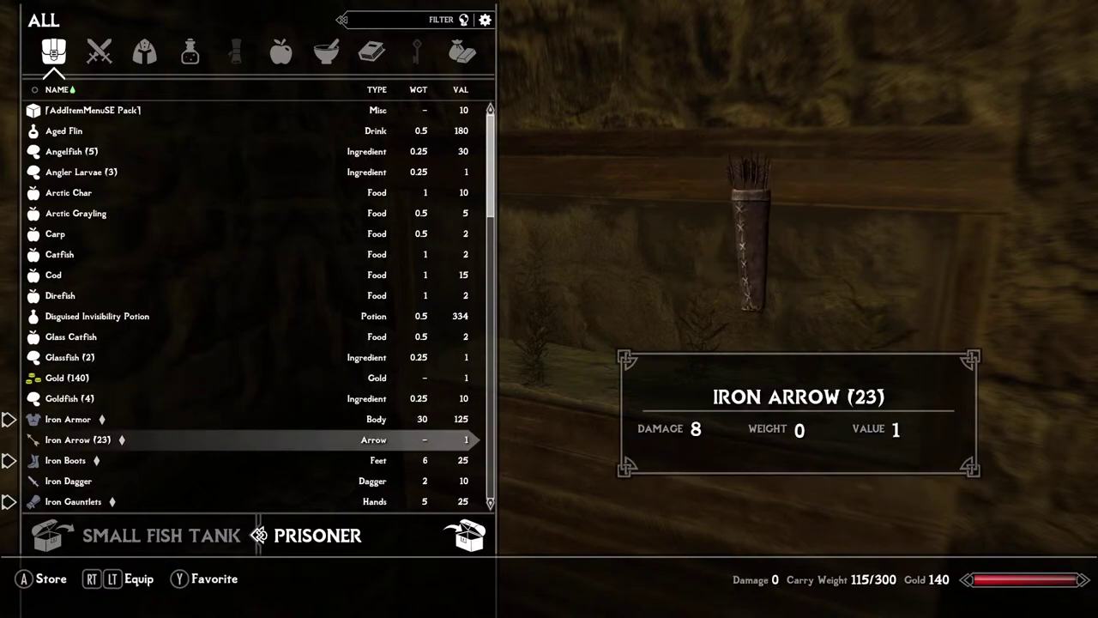
key("Up")
key("Up")
key("e")
key("Tab")
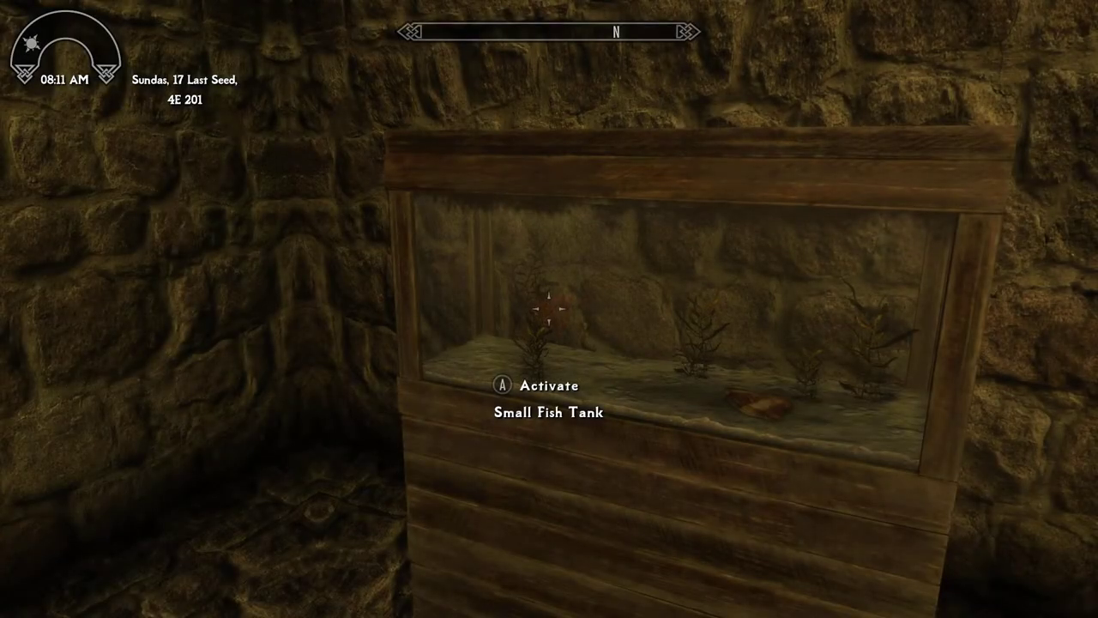
Step: Walk around the Small Fish Tank to watch the fish swim
key("w")
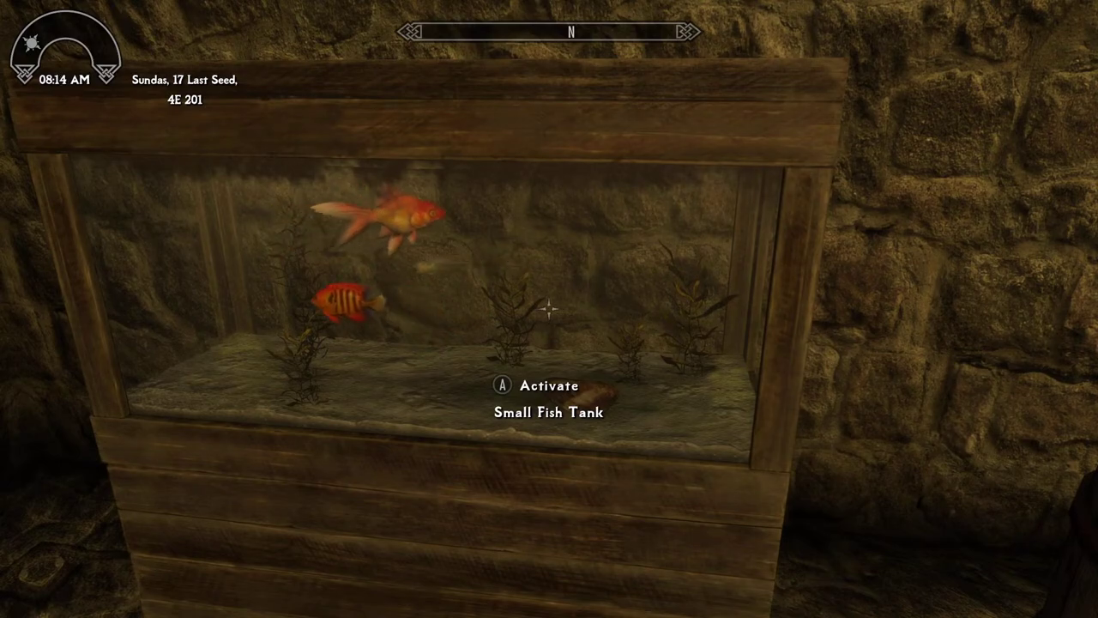
key("a")
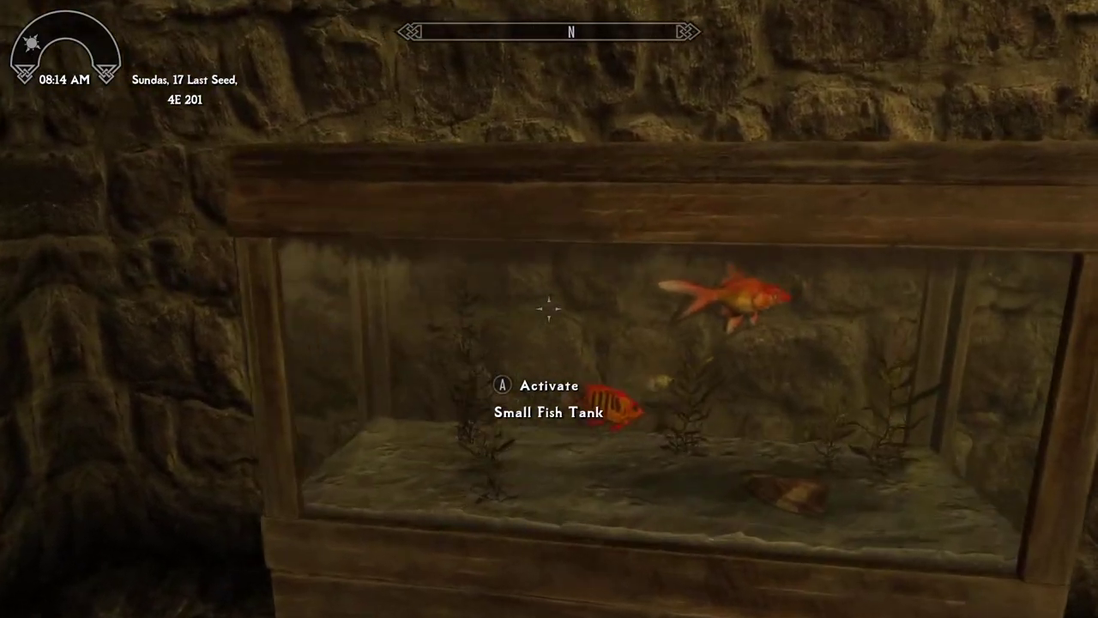
key("d")
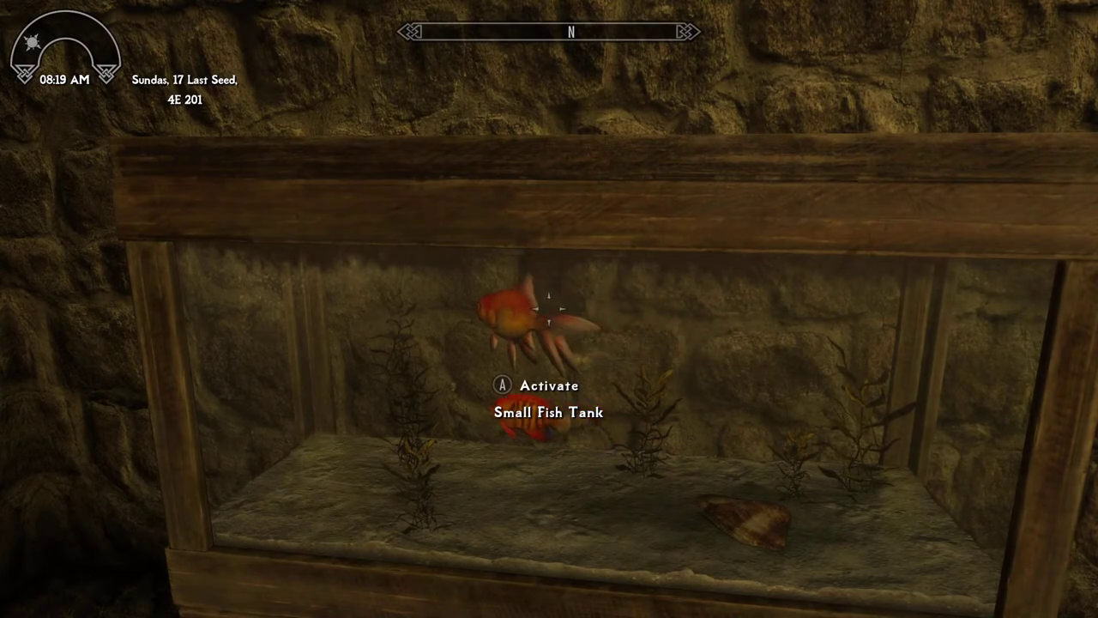
key("s")
Step: Take the Angelfish, Glassfish and Goldfish out of the Small Fish Tank
key("w")
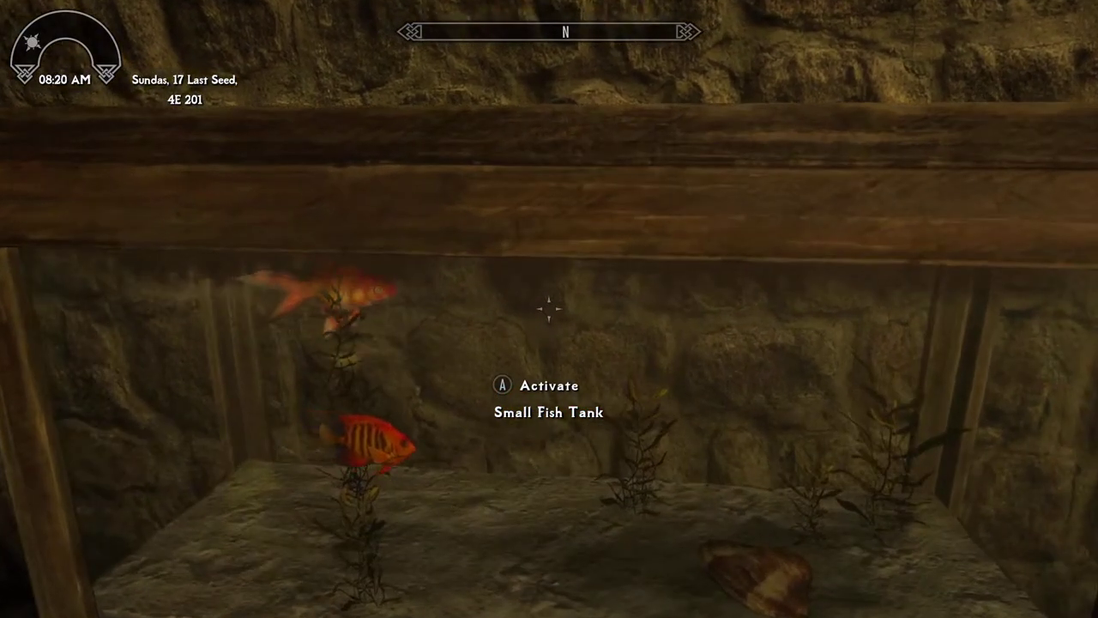
key("e")
key("Down")
key("Down")
key("Down")
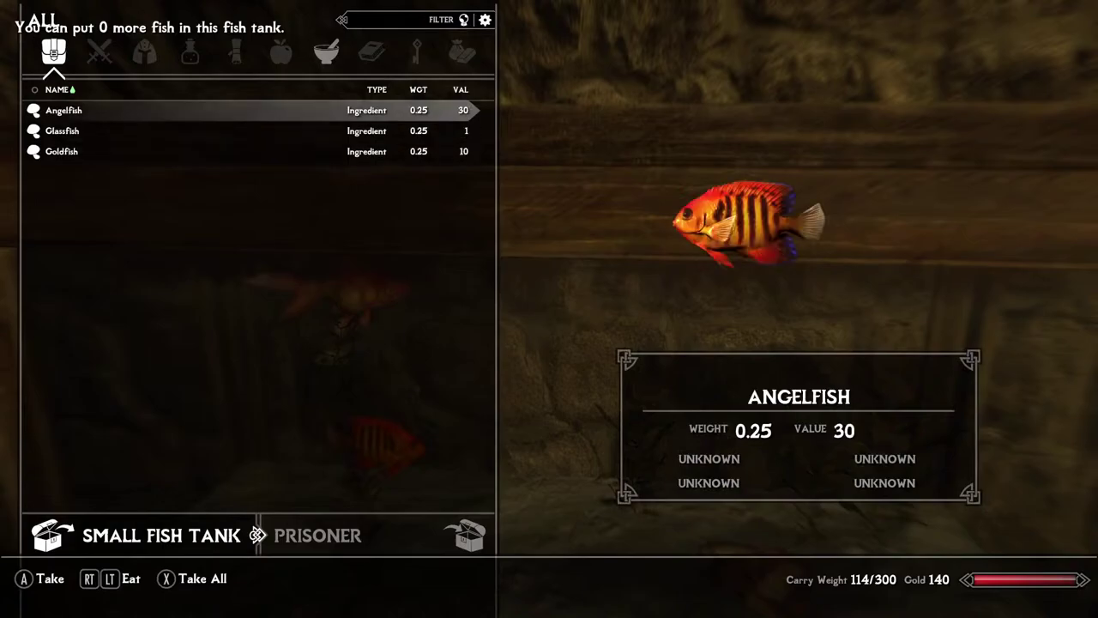
key("r")
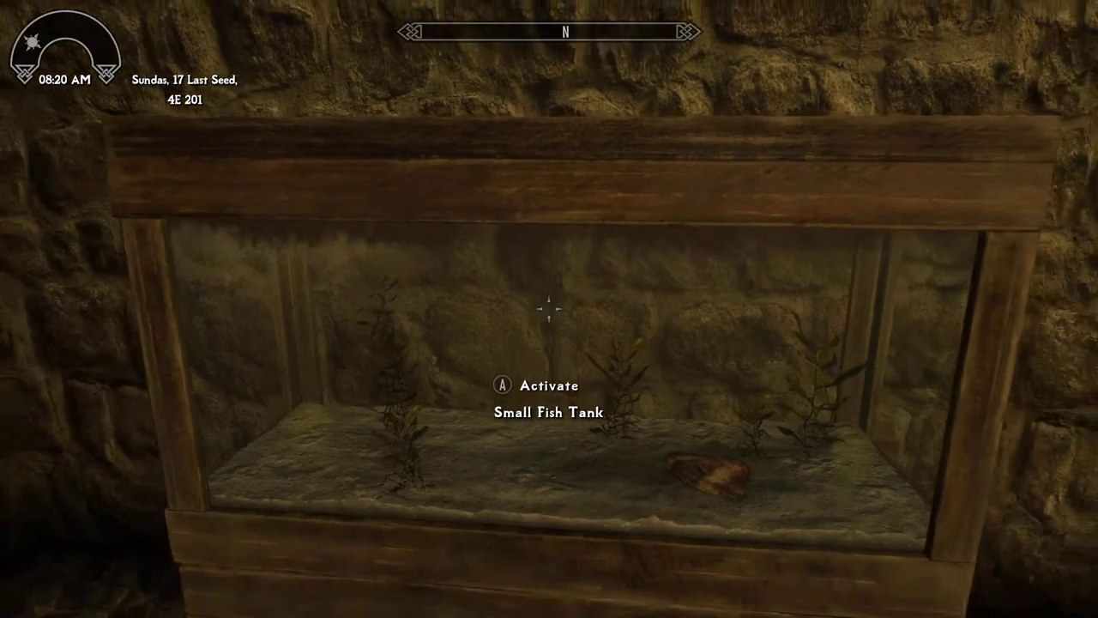
Step: Take all the fish out of the Large Fish Tank
key("w")
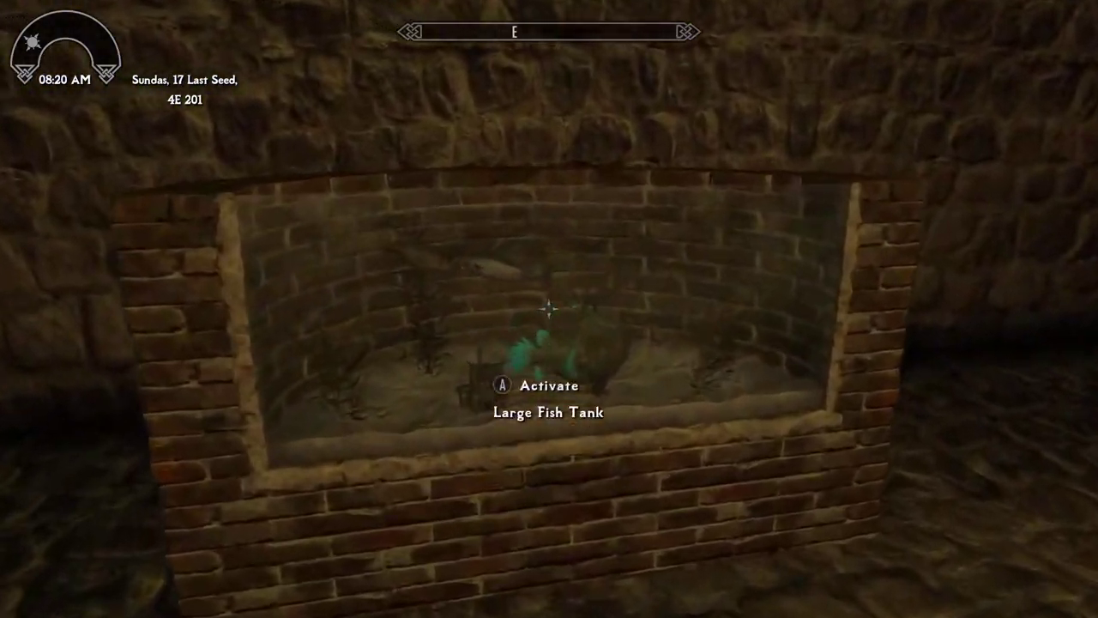
key("e")
key("r")
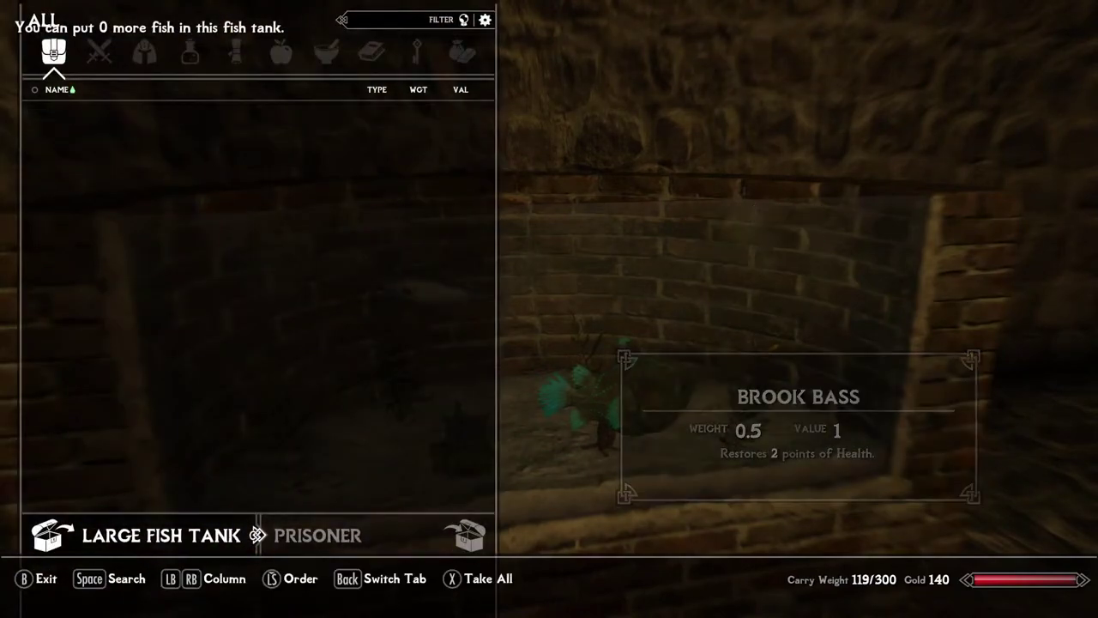
Step: Walk around the cellar past the brick planter, then bring up the developer console
key("s")
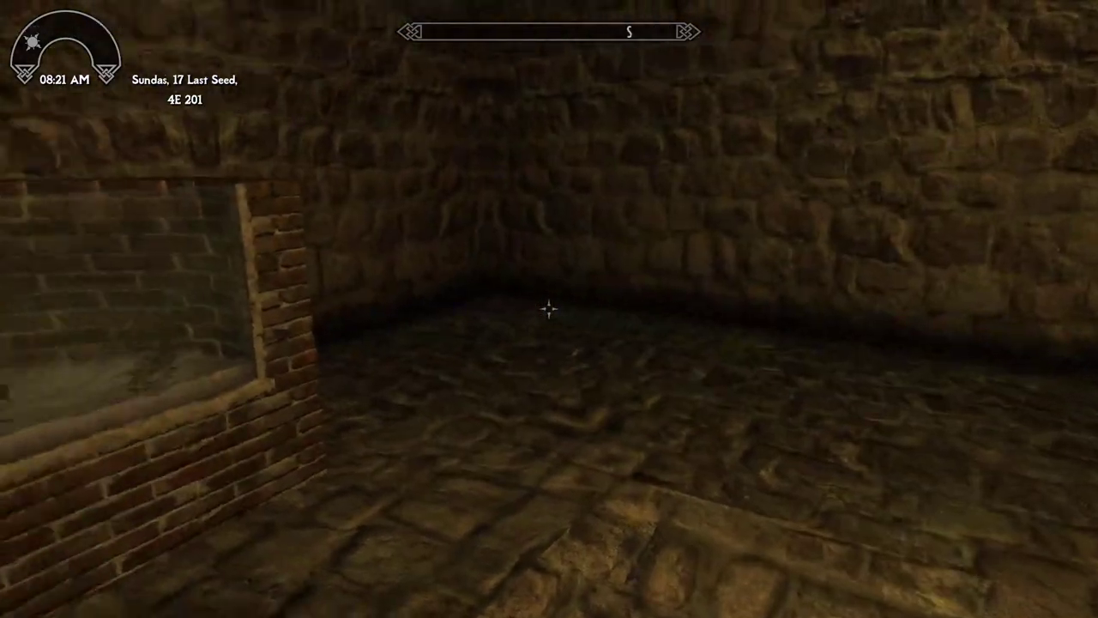
key("w")
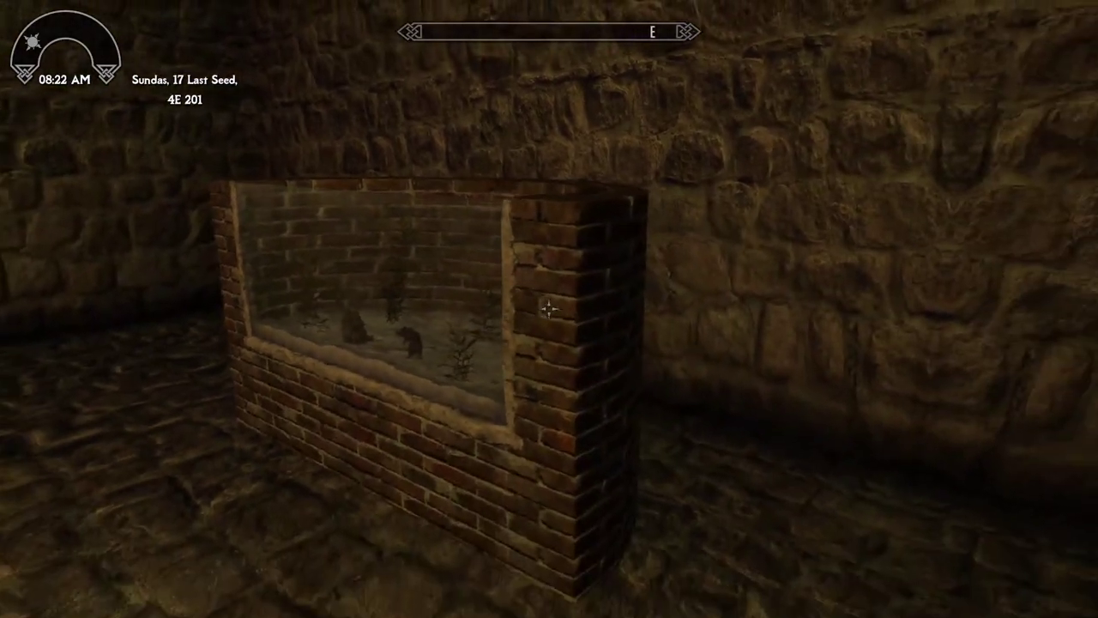
key("w")
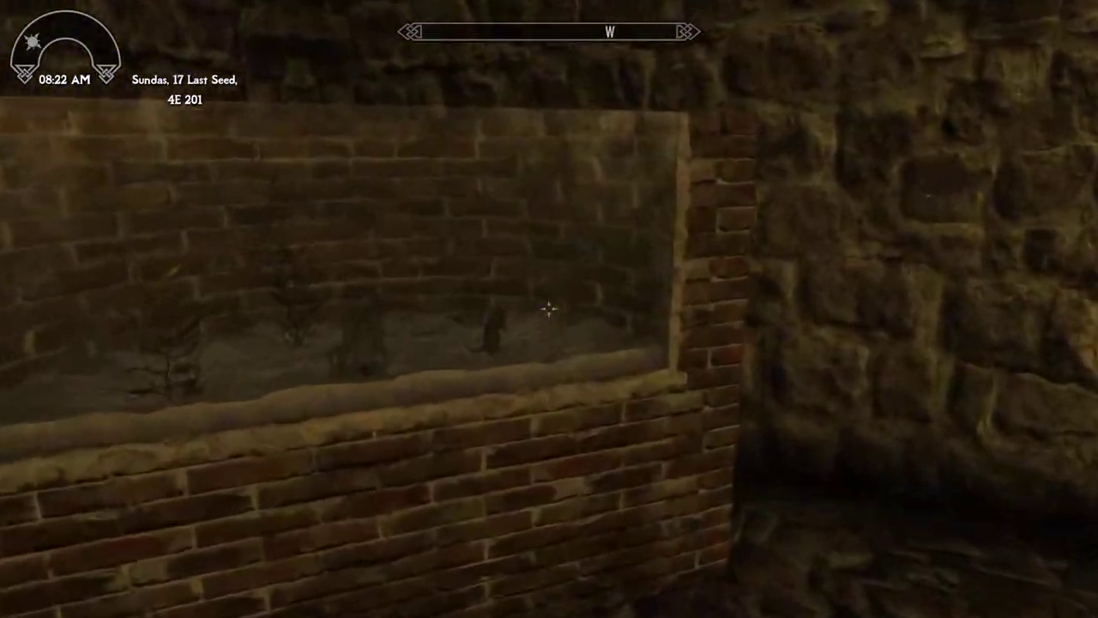
key("s")
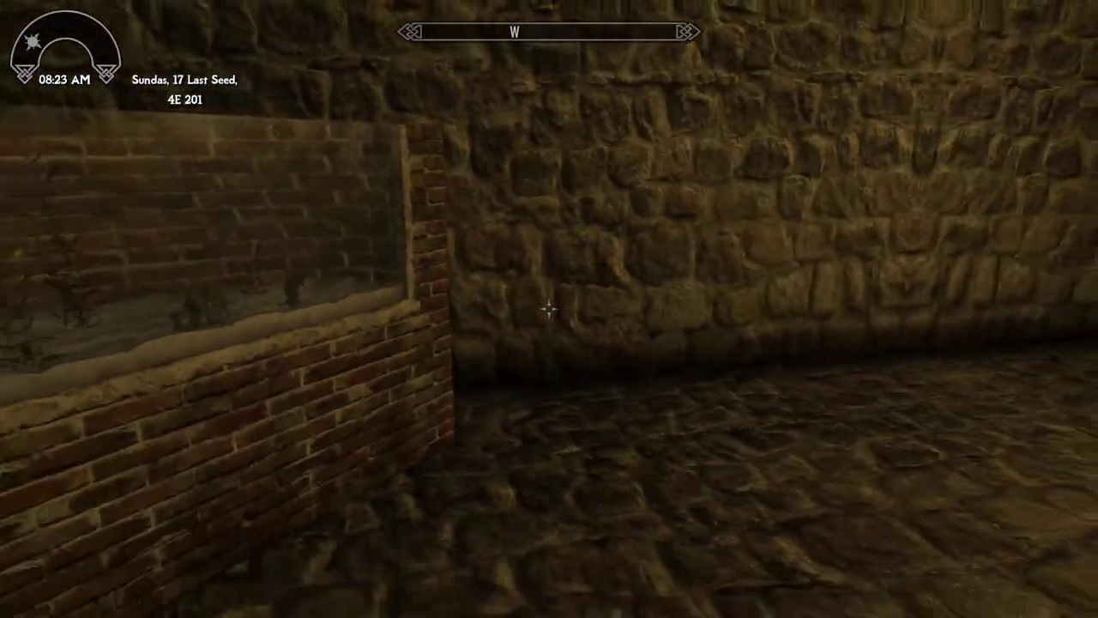
key("w")
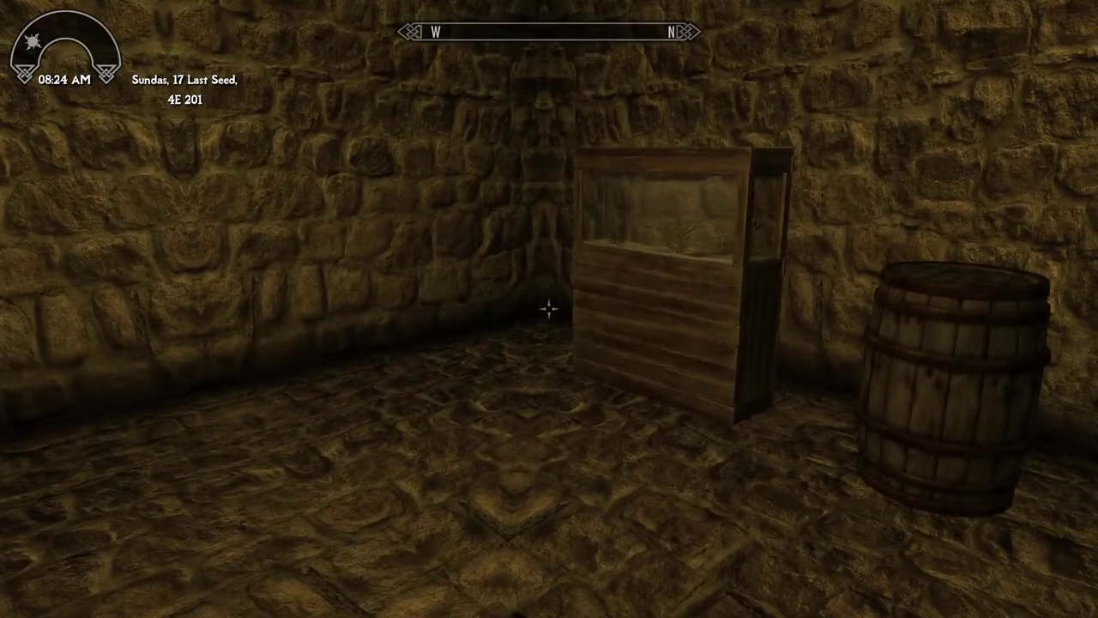
key("grave")
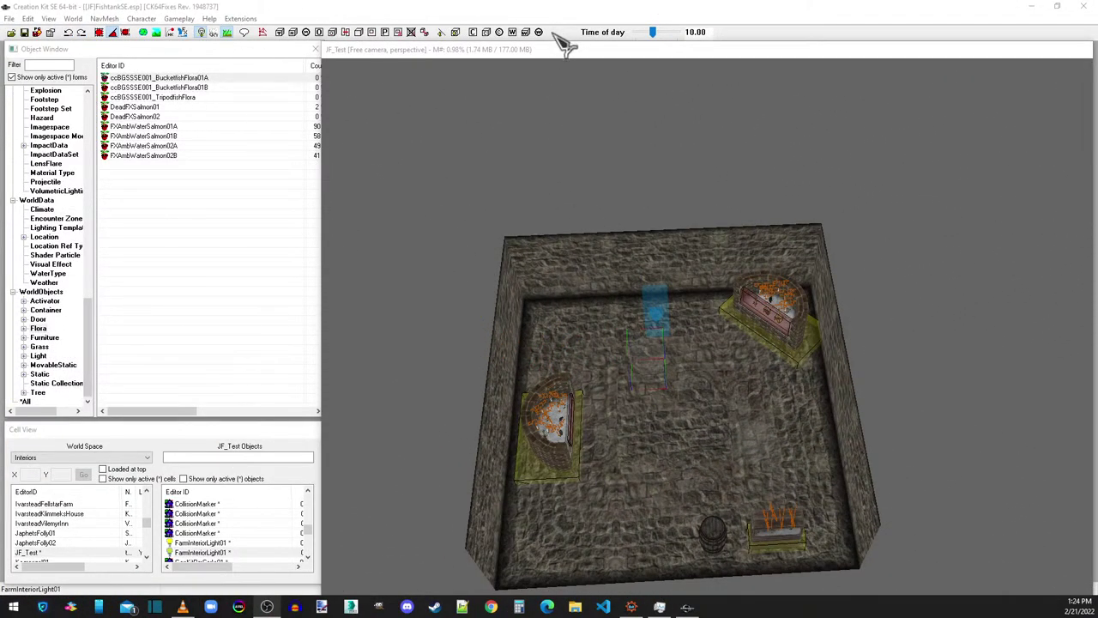
Step: Select the large fish tank activator and orbit to face the tank front
scroll(646, 261, "up", 5)
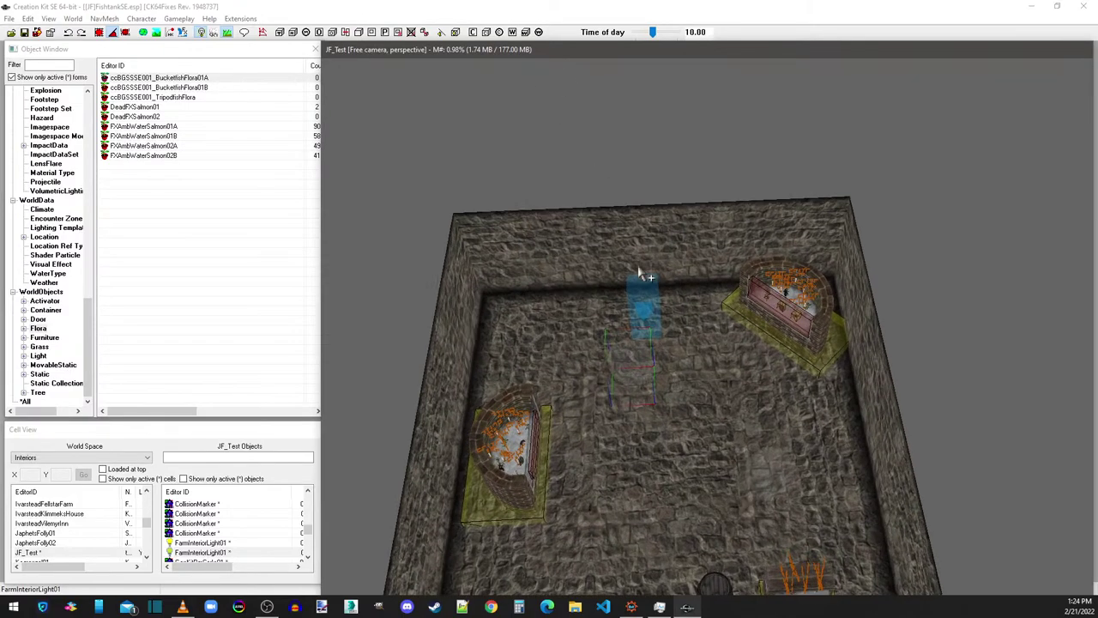
scroll(768, 439, "up", 10)
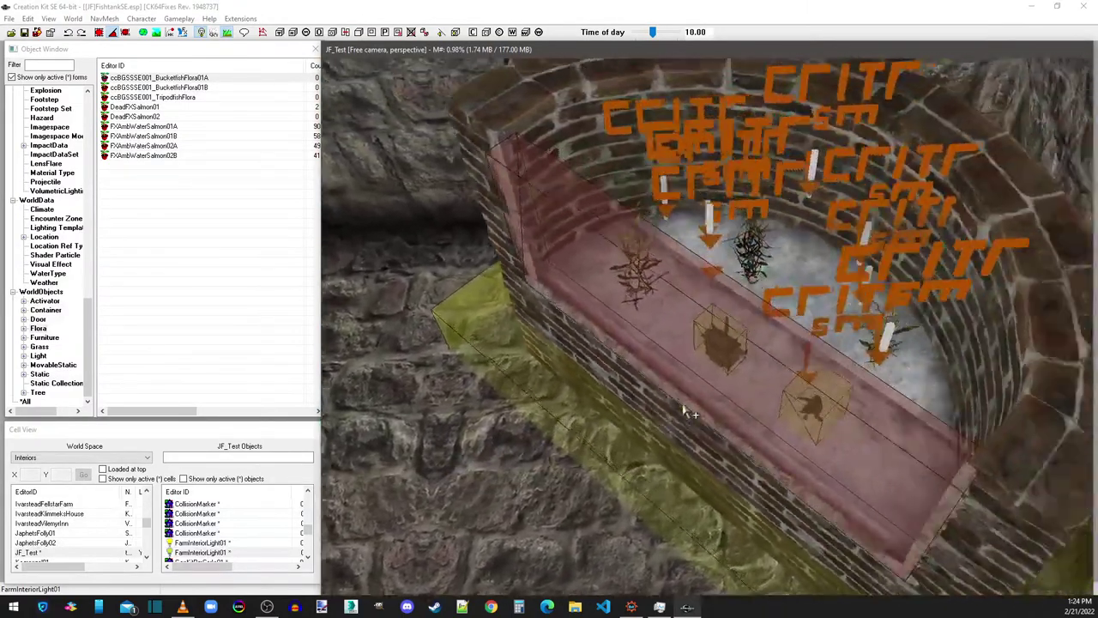
scroll(687, 414, "down", 3)
left_click(657, 311)
middle_click_drag(658, 311, 657, 283)
Step: Review the tank reference's primitive, position/rotation and script settings, then accept it
double_click(657, 283)
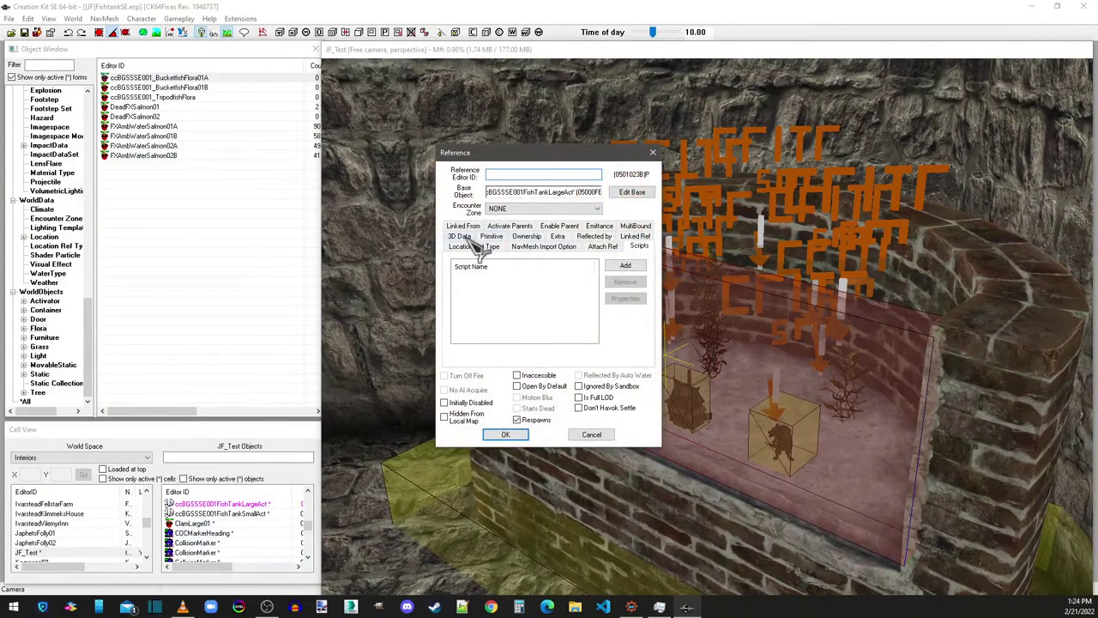
left_click(492, 237)
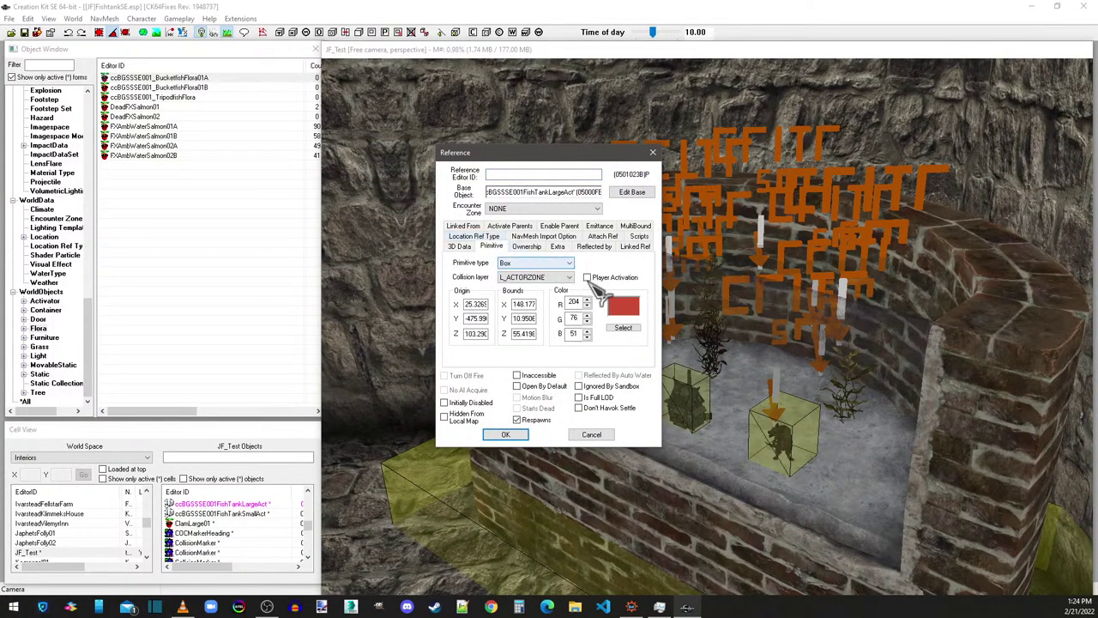
left_click(461, 247)
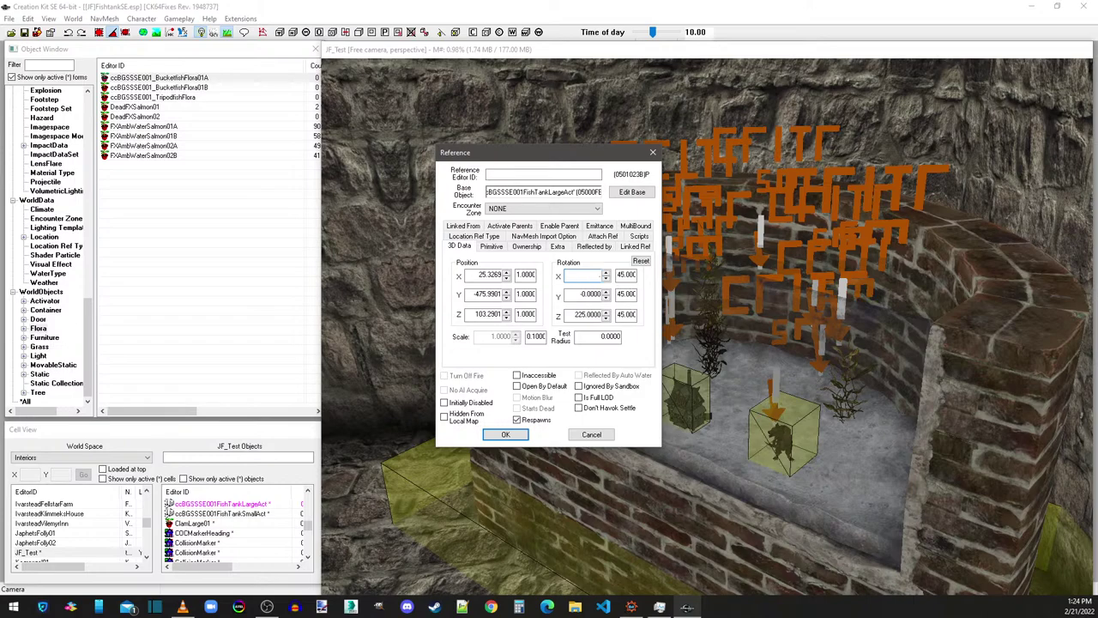
key("Tab")
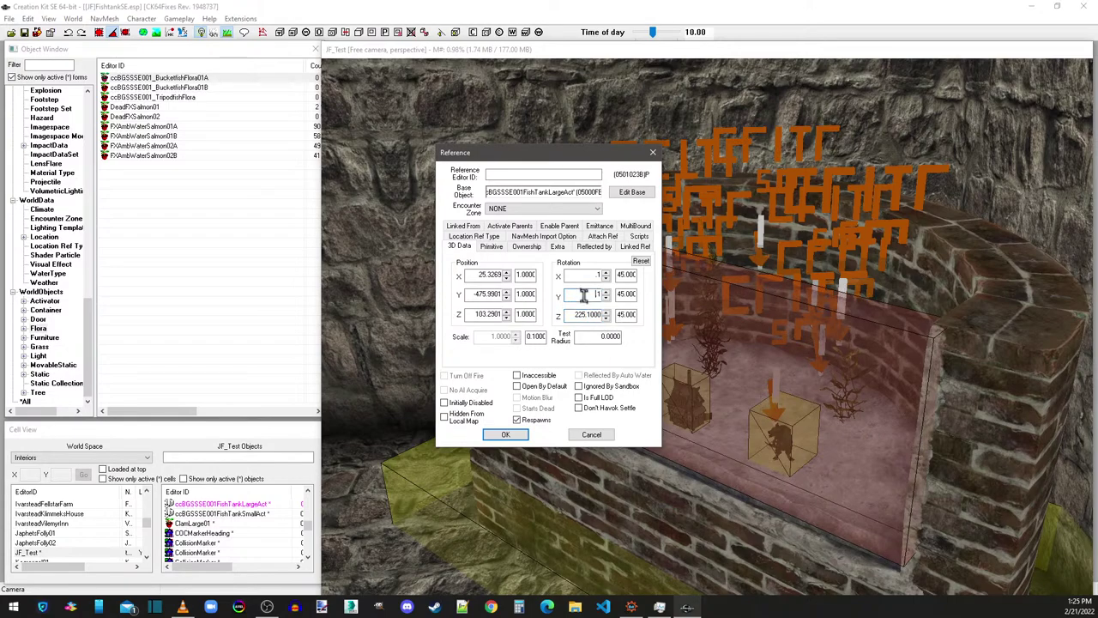
left_click(491, 246)
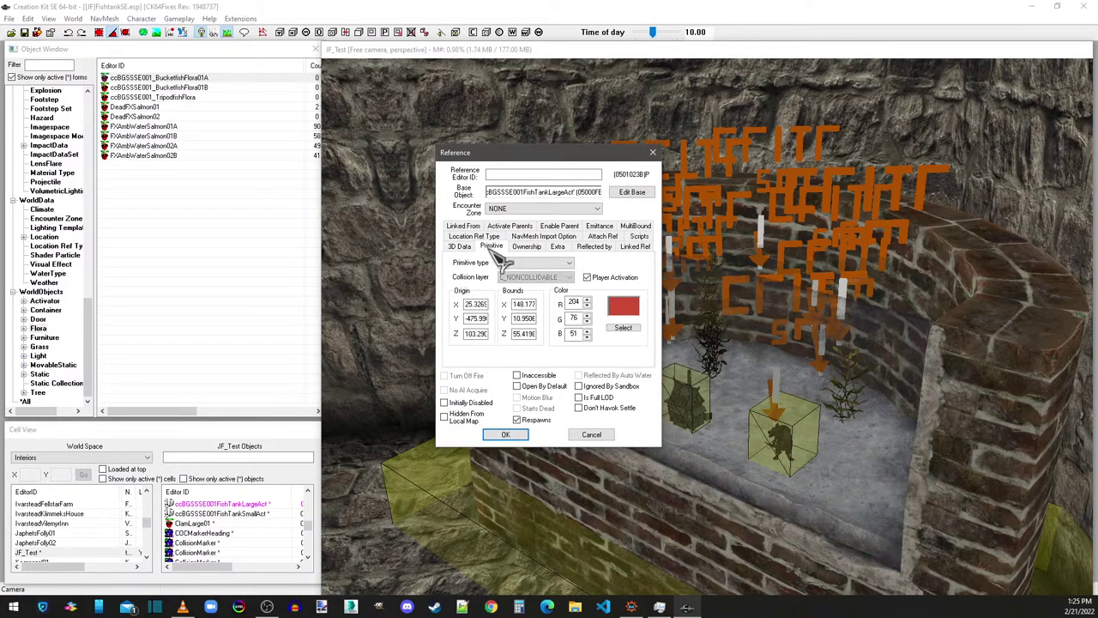
left_click(640, 237)
left_click(506, 435)
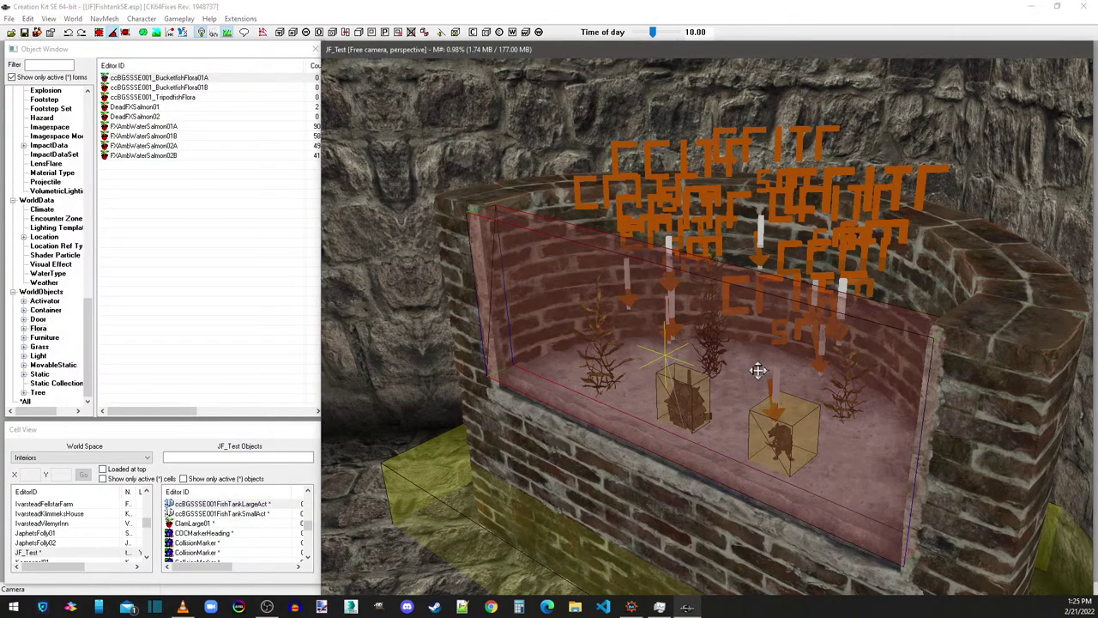
Step: Fly the camera beneath the brick fish tank toward the orange chest
scroll(757, 371, "down", 5)
scroll(764, 368, "up", 3)
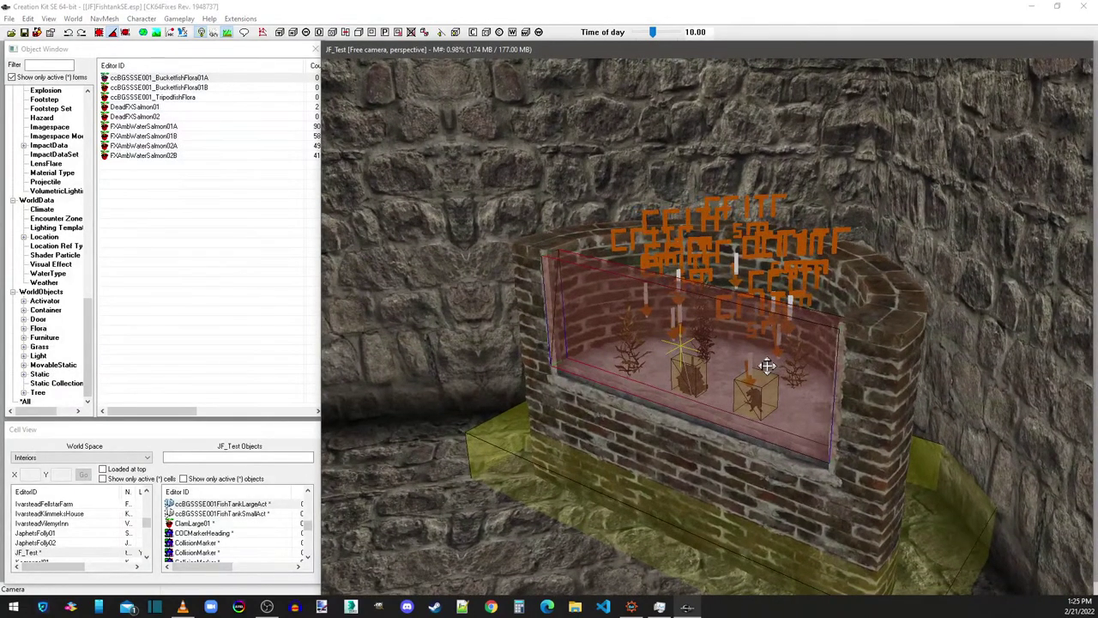
mouse_move(766, 366)
middle_mouse_down("shift")
mouse_move(750, 351)
mouse_move(772, 380)
mouse_move(774, 357)
middle_mouse_up("shift")
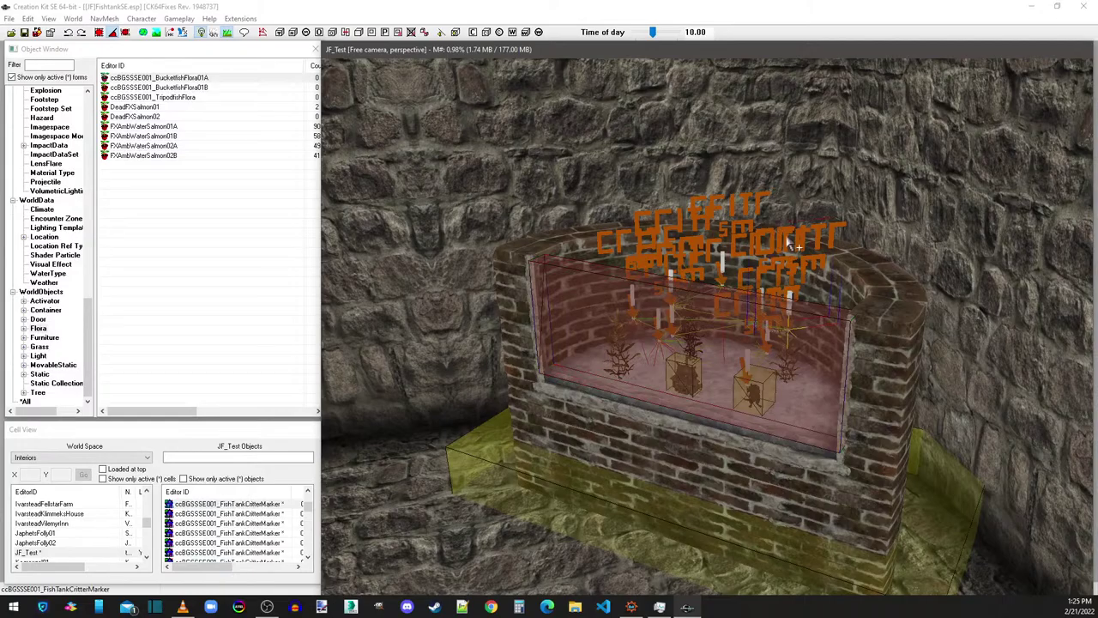
scroll(828, 338, "up", 5)
scroll(837, 318, "up", 3)
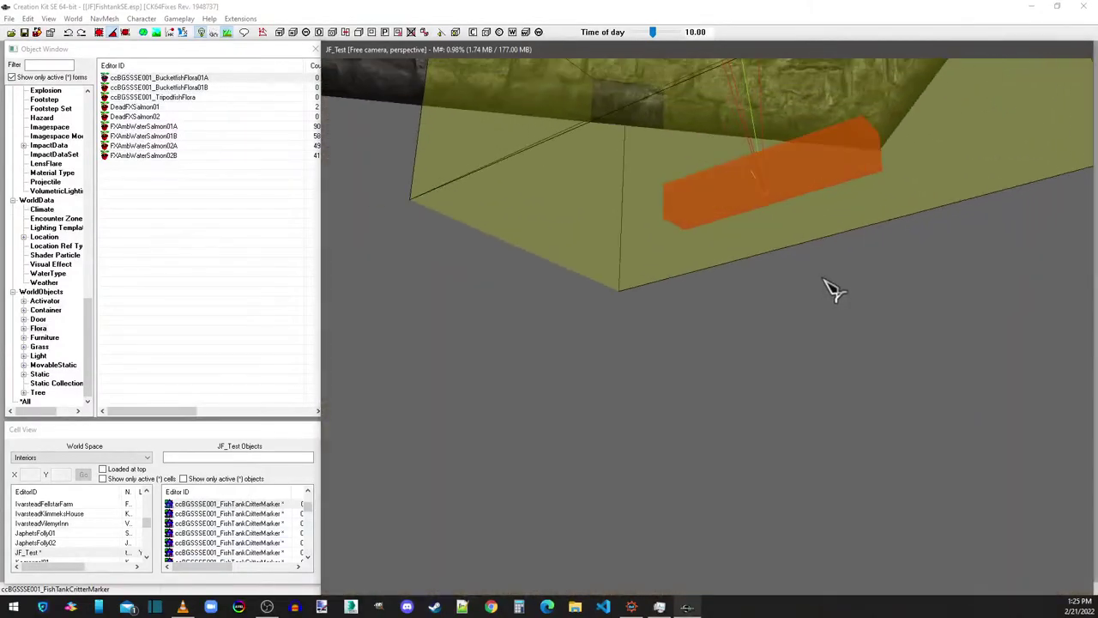
Step: Open the chest reference's ccBGSSSE001_FishTankContainerScript property values
left_click(738, 203)
double_click(752, 216)
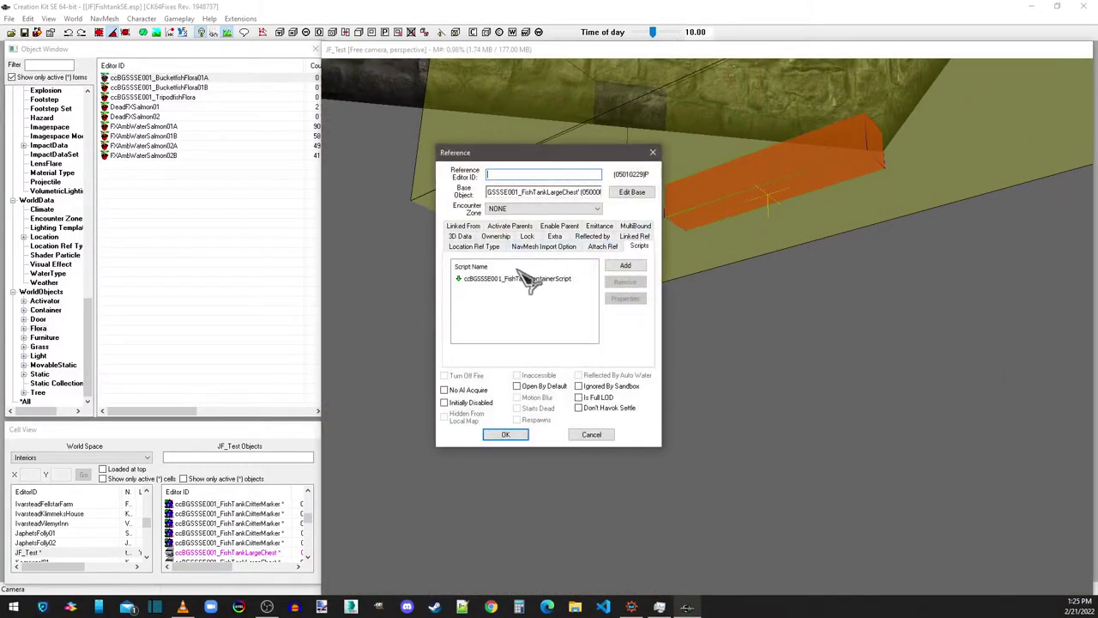
left_click(523, 279)
double_click(521, 280)
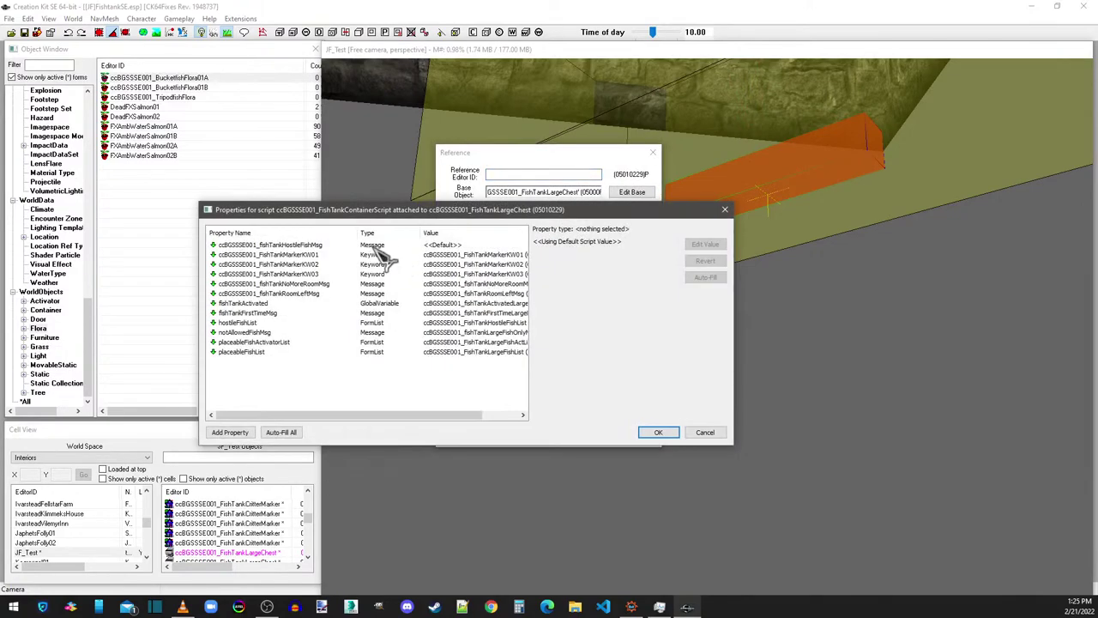
Step: Review the fish list, message and marker keyword properties, close unchanged, and right-click the script
left_click(273, 322)
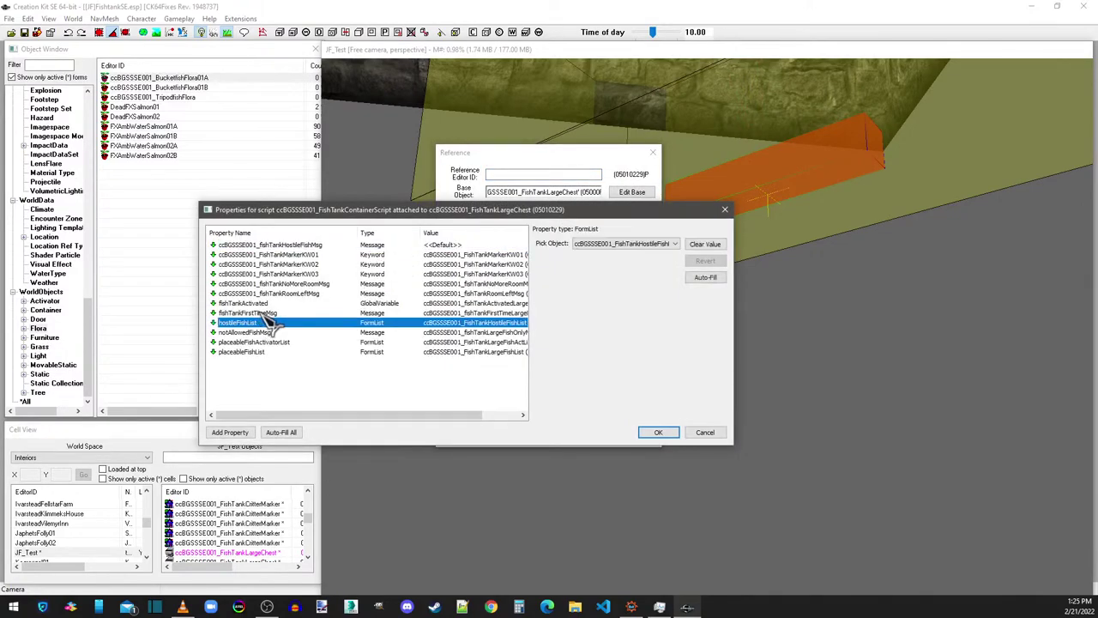
left_click(271, 313)
left_click(260, 304)
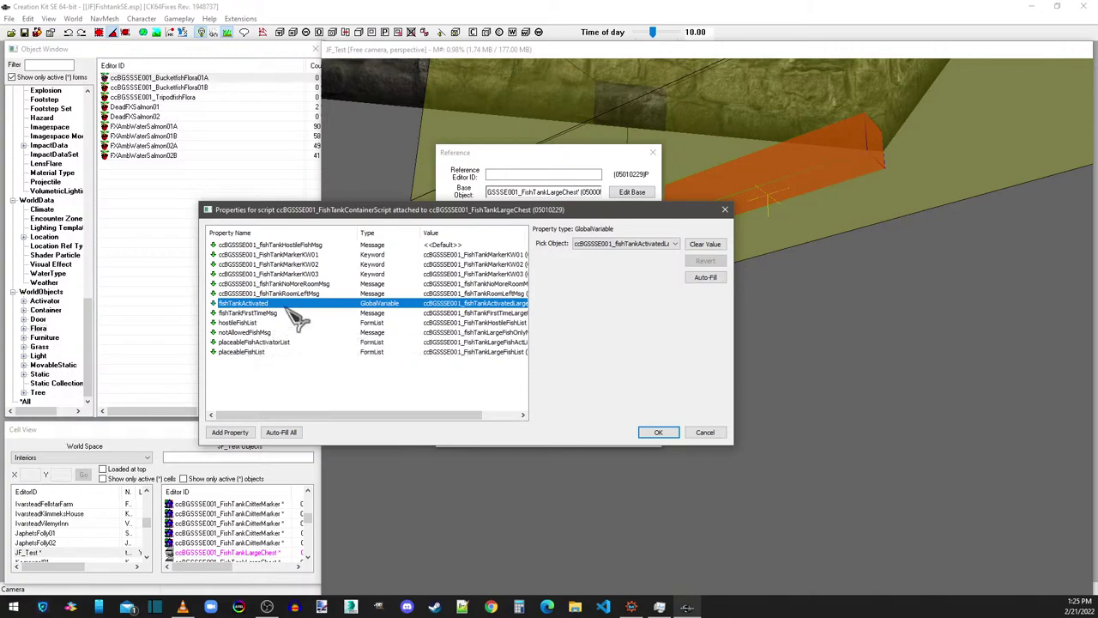
left_click(380, 295)
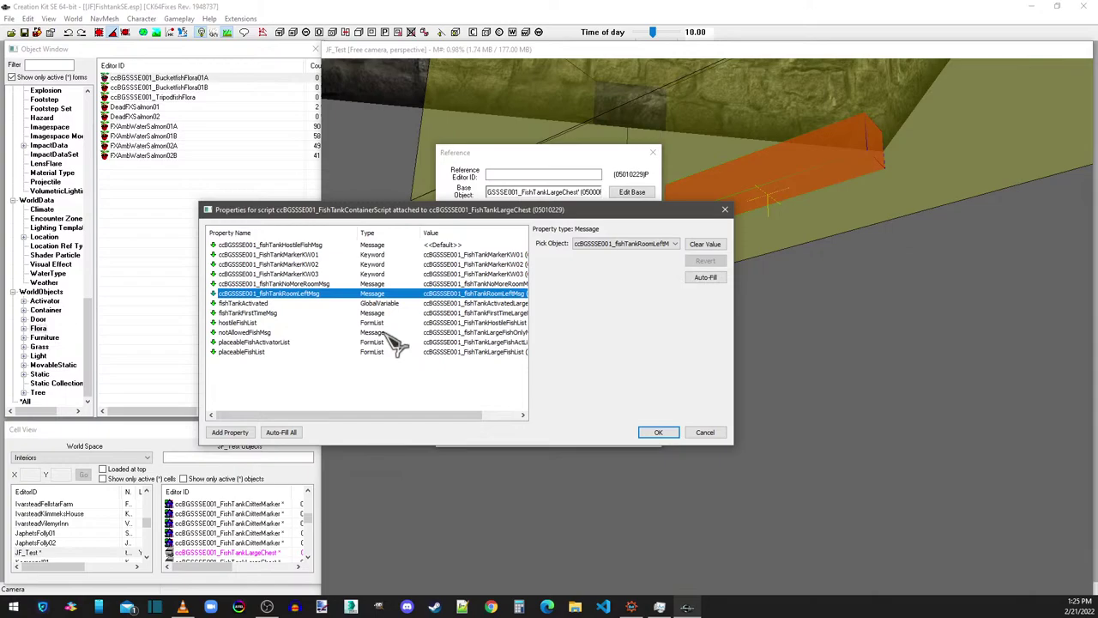
left_click(385, 257)
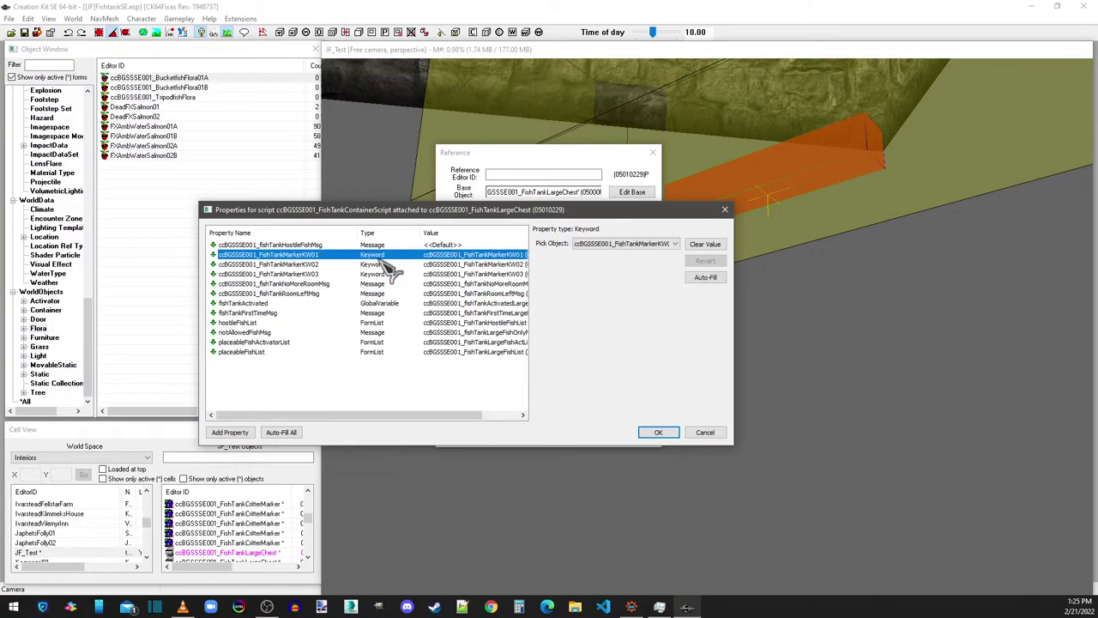
left_click(309, 264)
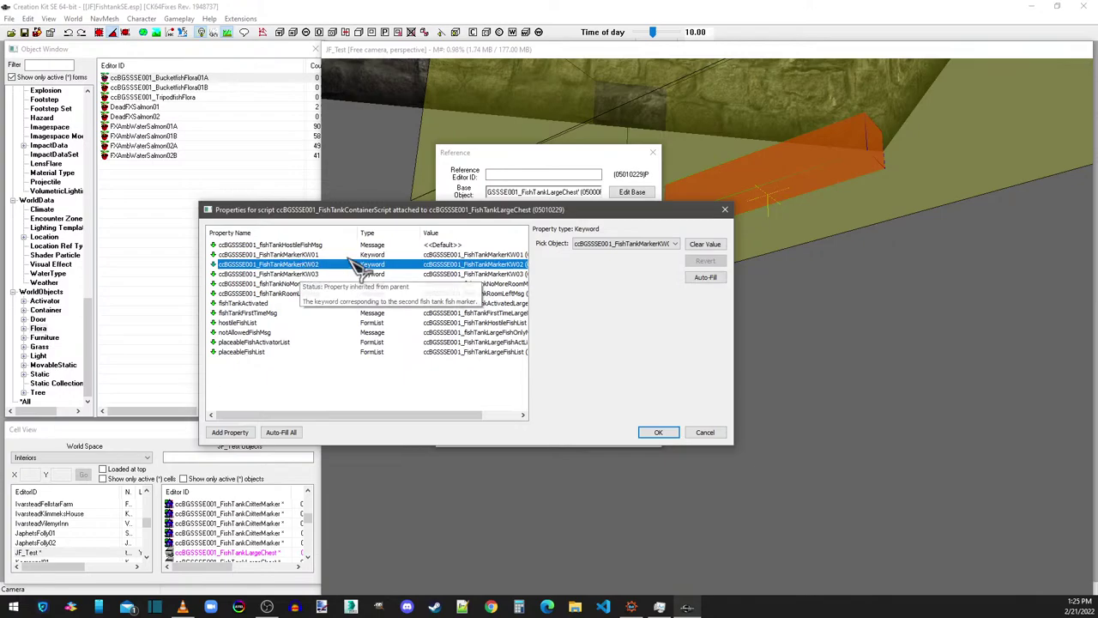
left_click(314, 245)
left_click(314, 254)
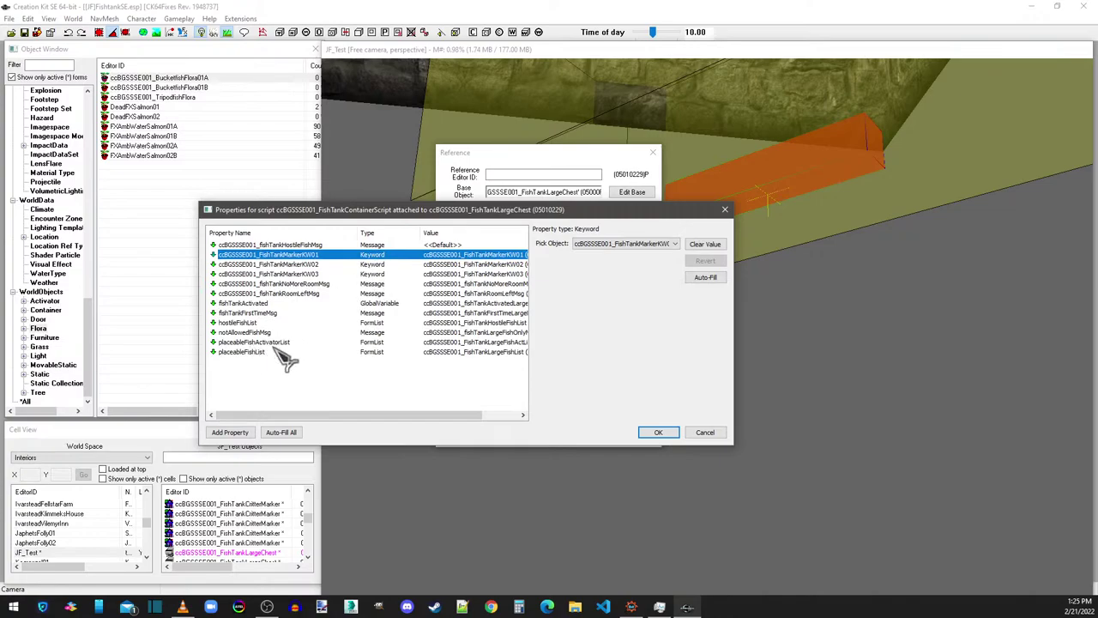
left_click(725, 209)
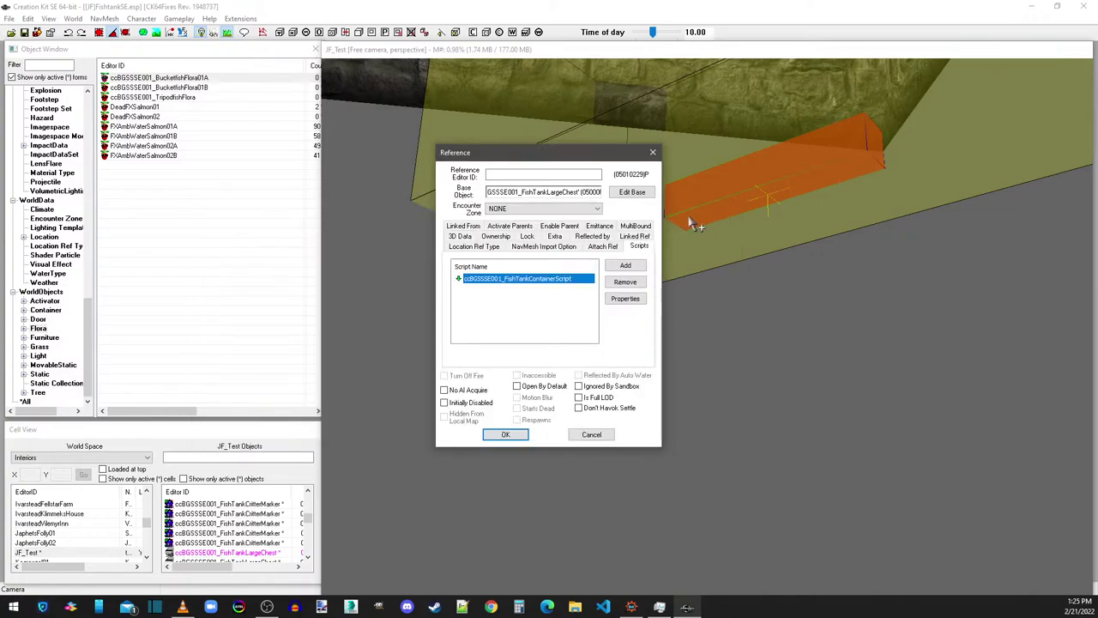
right_click(500, 279)
Step: Open the container script source and highlight the placedFishRef update lines in UpdateFish
left_click(525, 345)
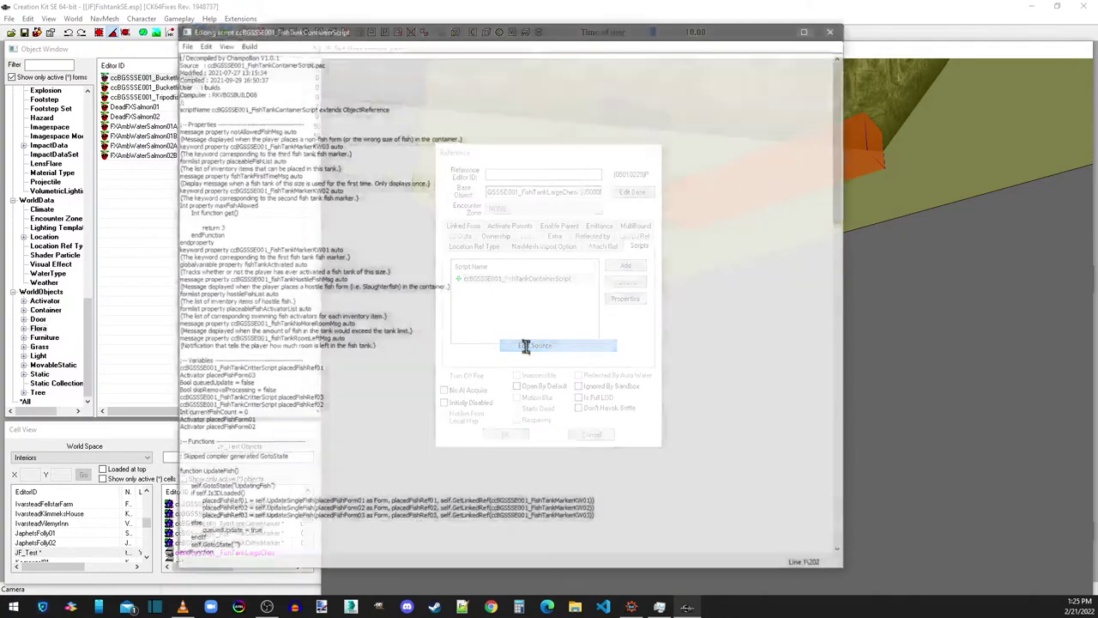
left_click_drag(845, 168, 852, 216)
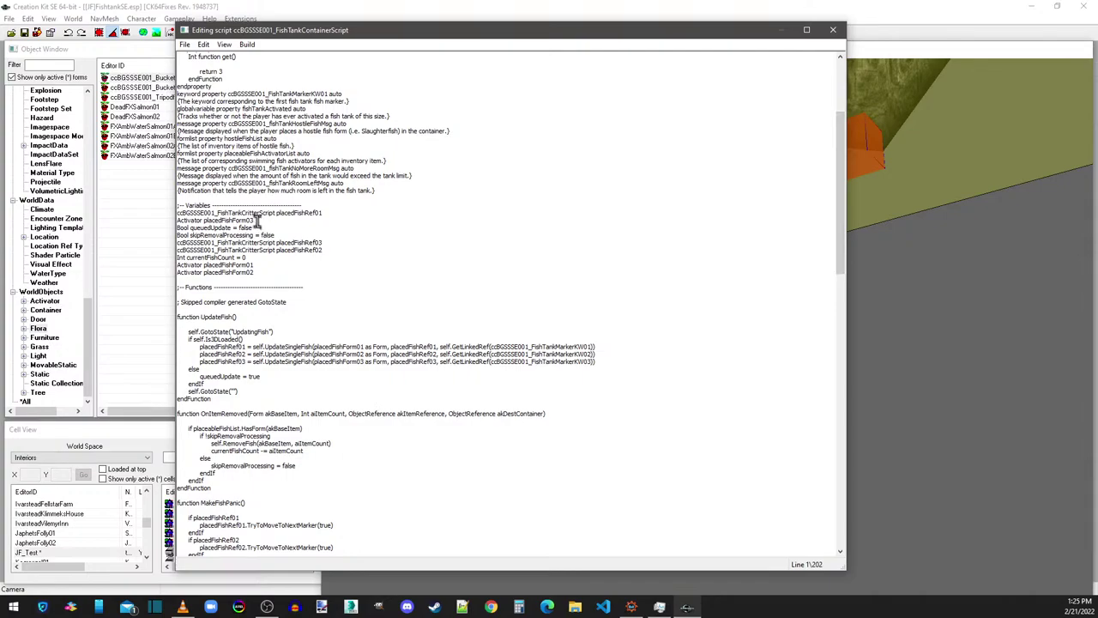
scroll(288, 301, "up", 2)
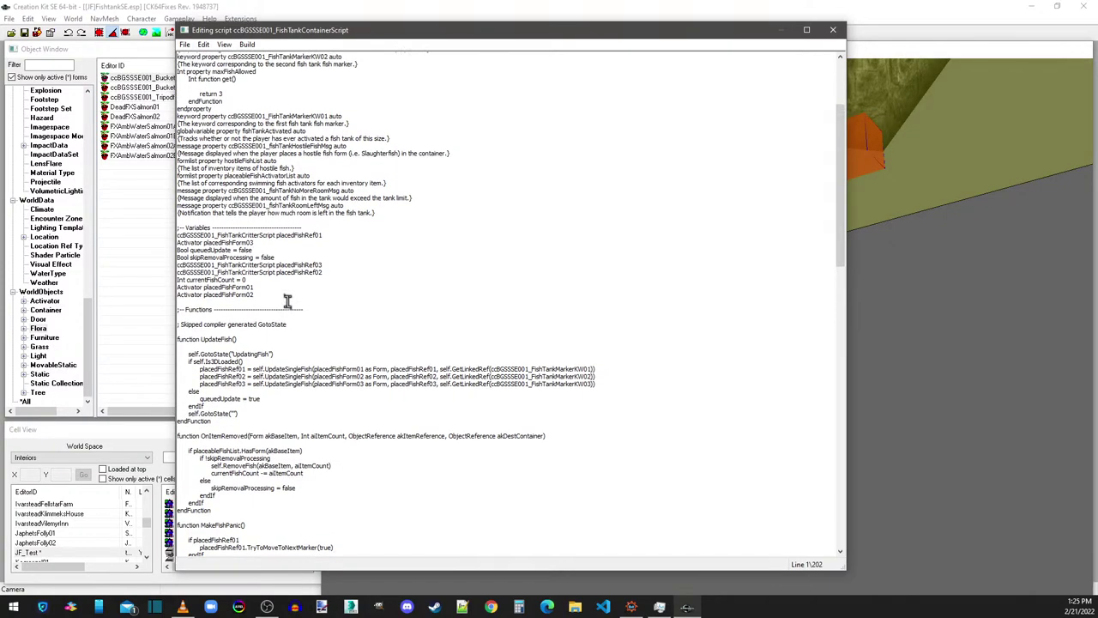
scroll(288, 301, "down", 2)
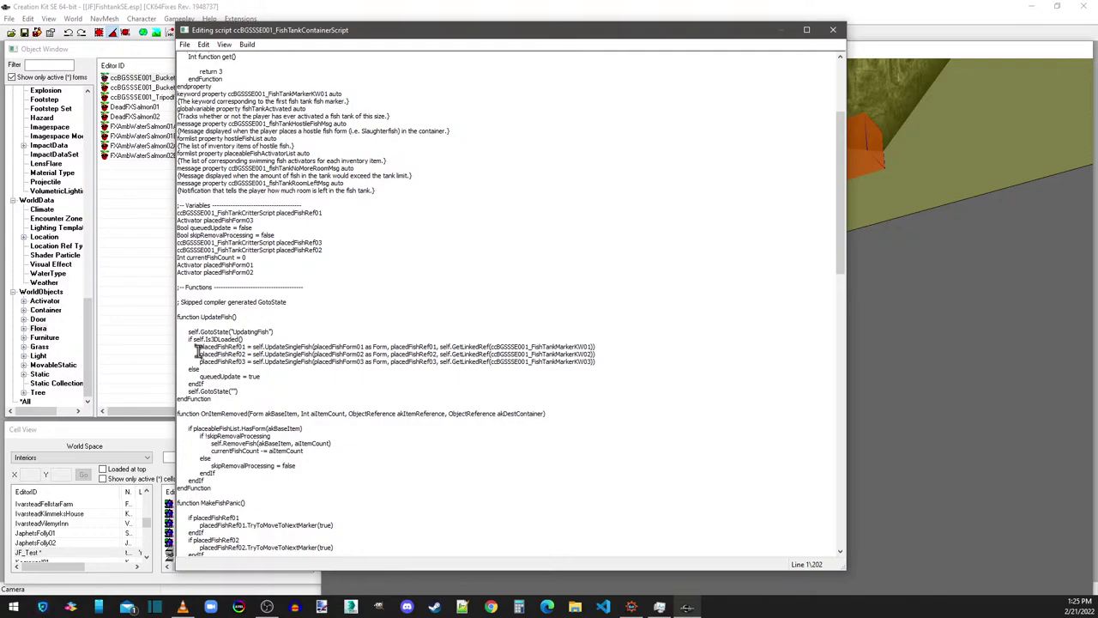
left_click_drag(200, 347, 593, 347)
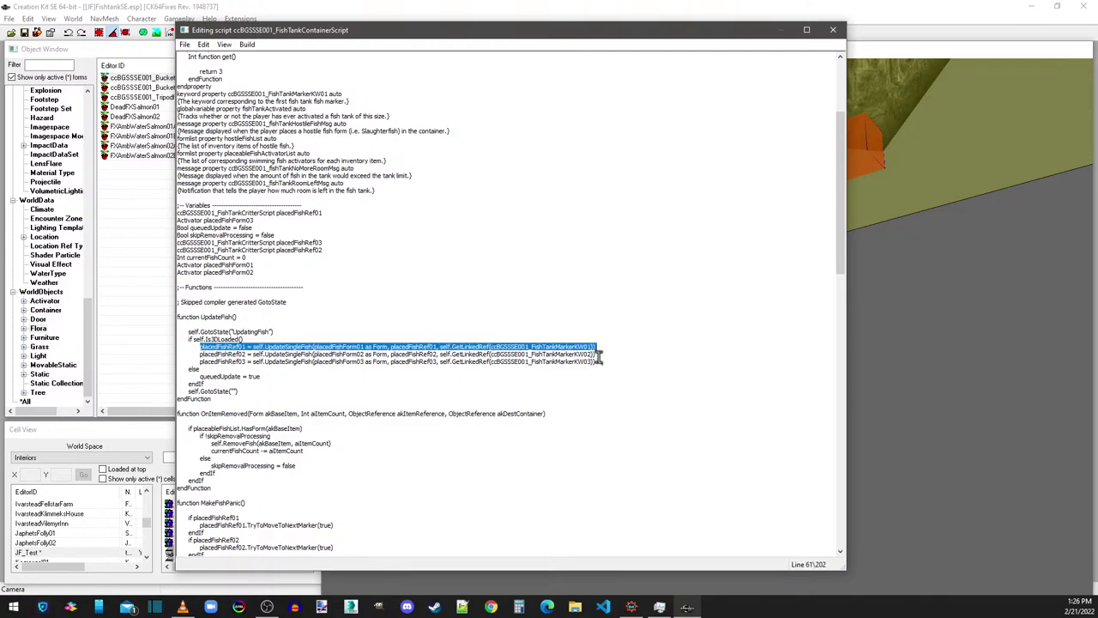
left_click(596, 361)
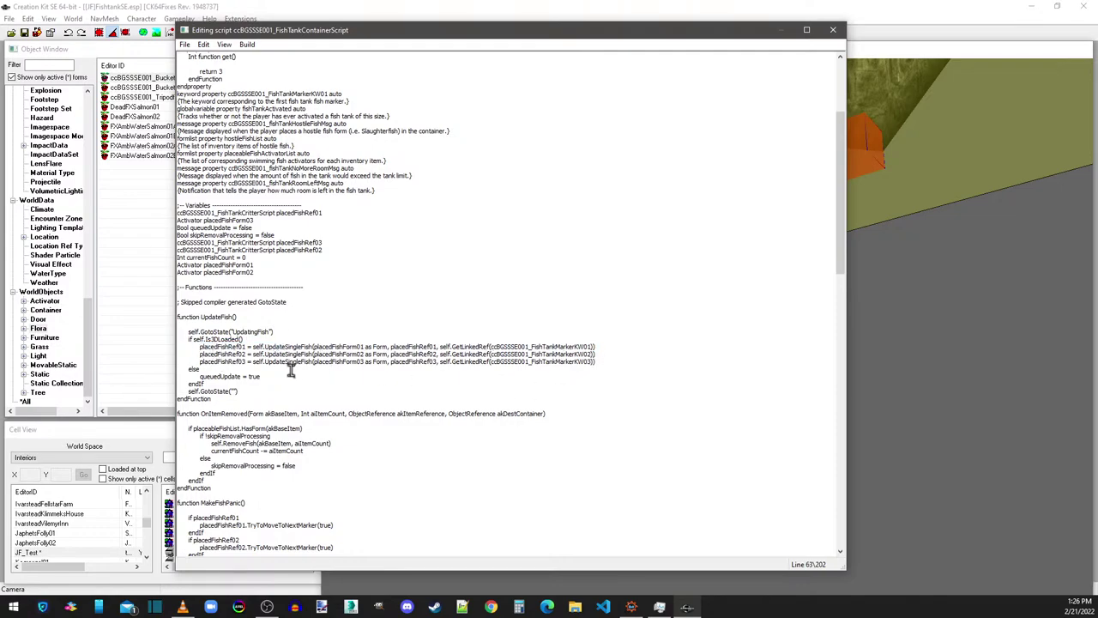
left_click_drag(252, 361, 322, 363)
left_click(319, 363)
left_click_drag(585, 361, 617, 367)
left_click(617, 367)
Step: Highlight the MakeFishPanic checks for the three fish, then close the script editor
scroll(330, 380, "down", 4)
scroll(283, 361, "down", 4)
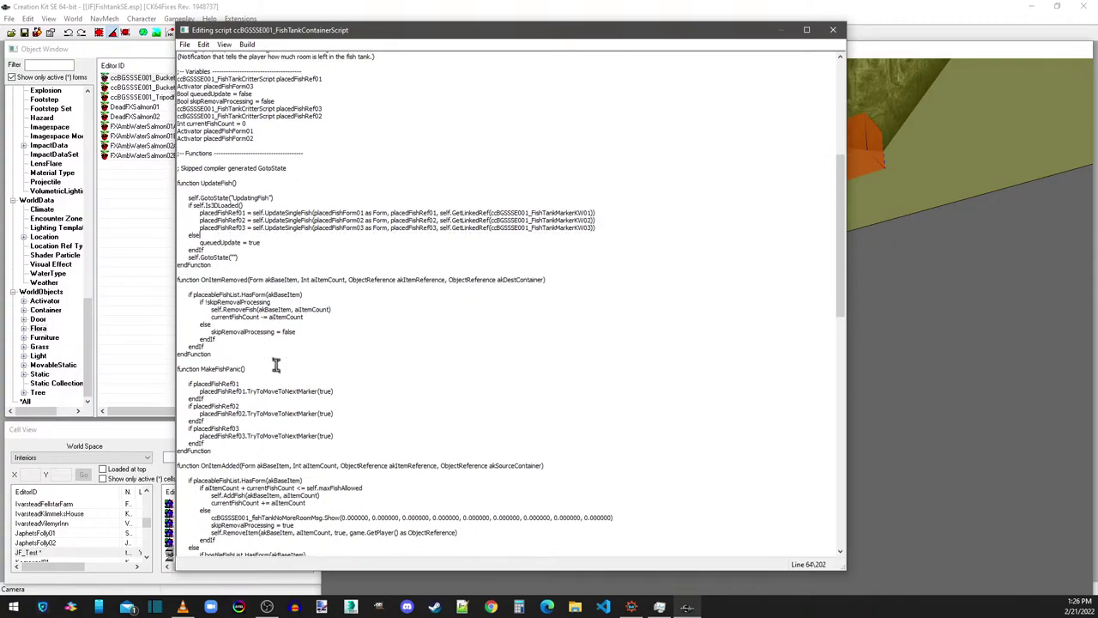
left_click_drag(221, 346, 225, 391)
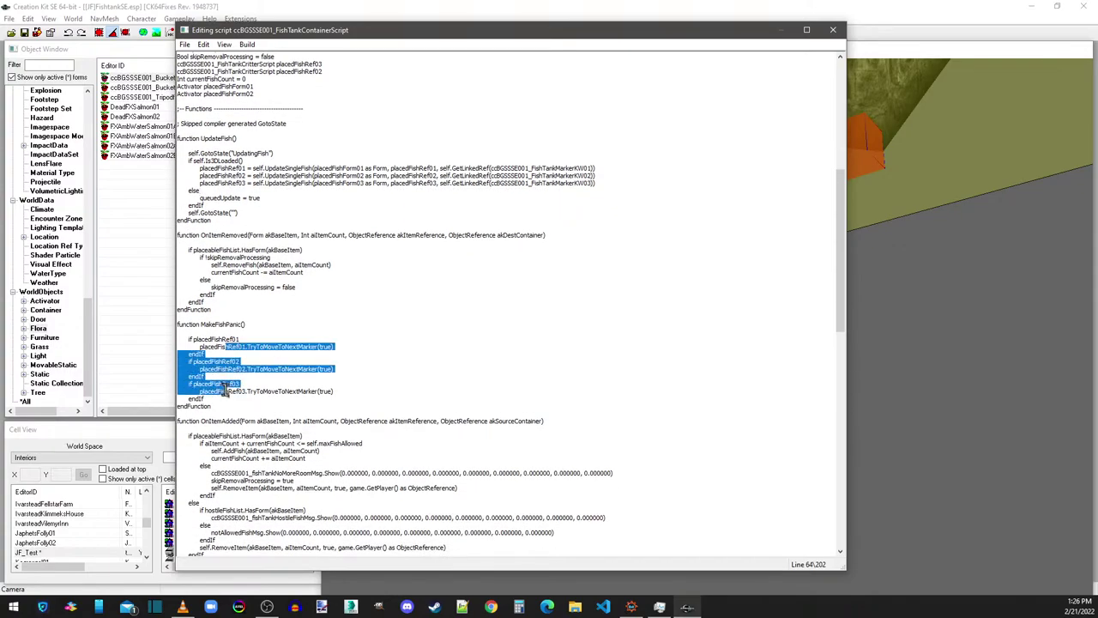
left_click(225, 391)
left_click(366, 359)
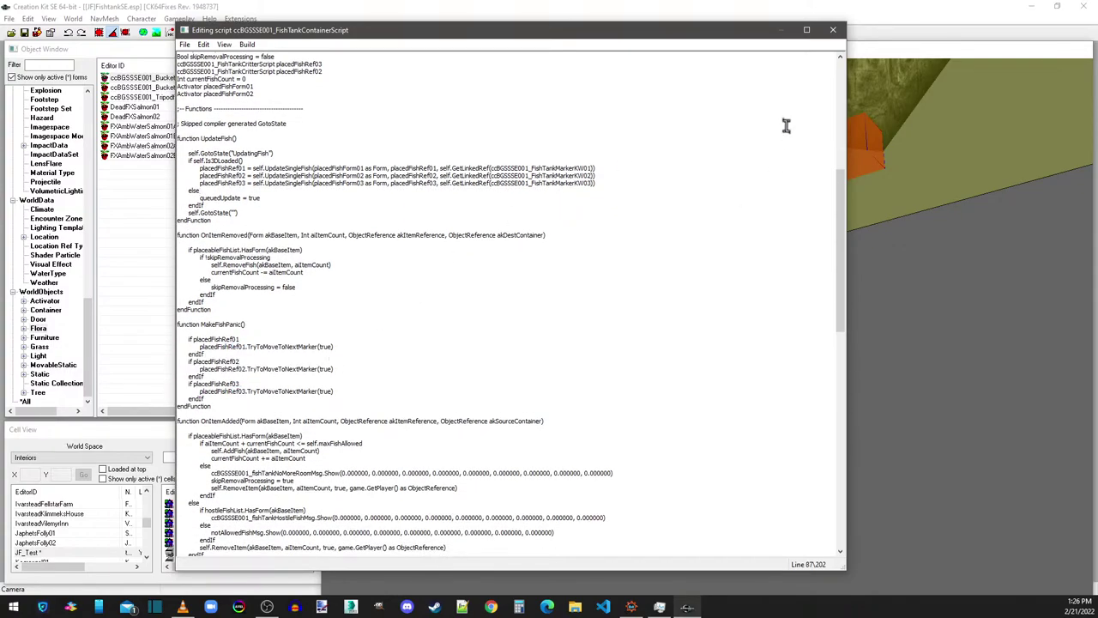
scroll(424, 340, "down", 4)
left_click(844, 32)
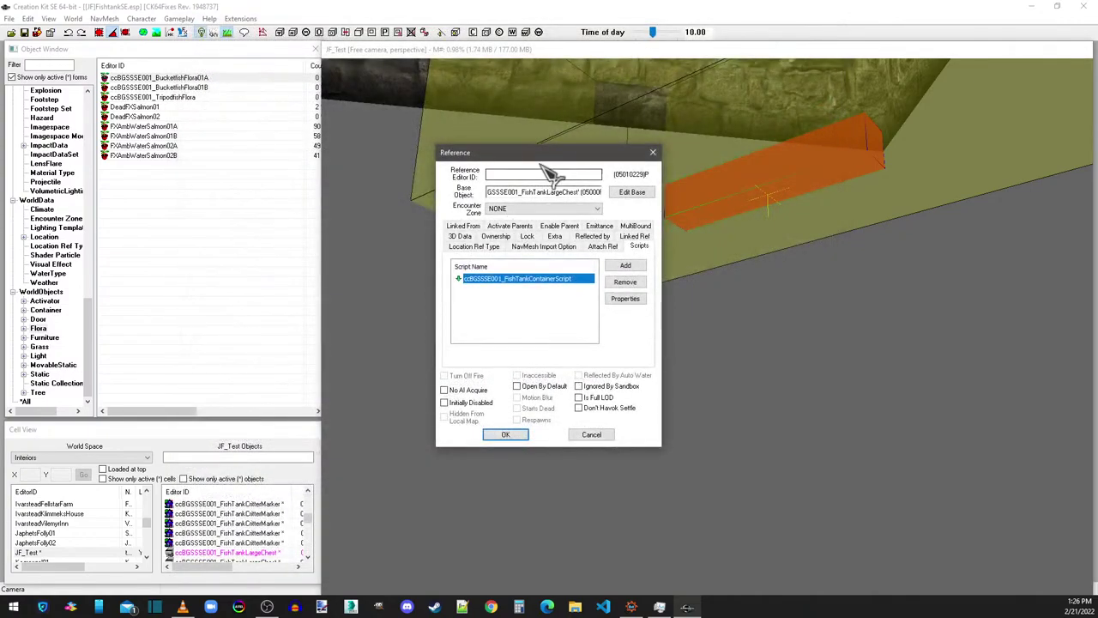
Step: Accept the chest's reference settings and save the plugin
left_click(506, 435)
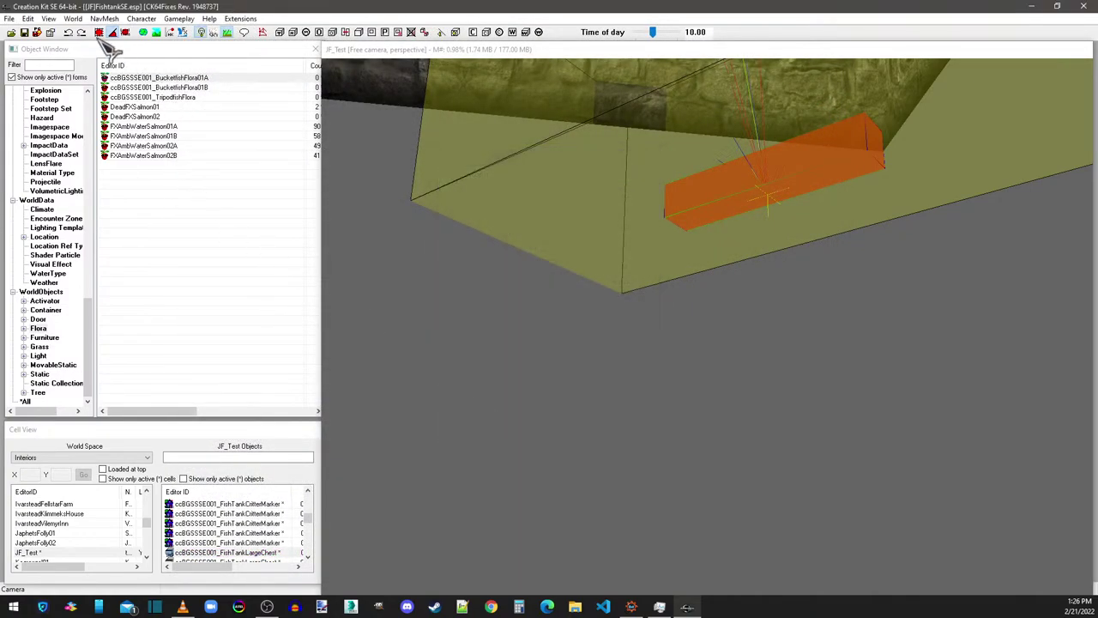
left_click(24, 33)
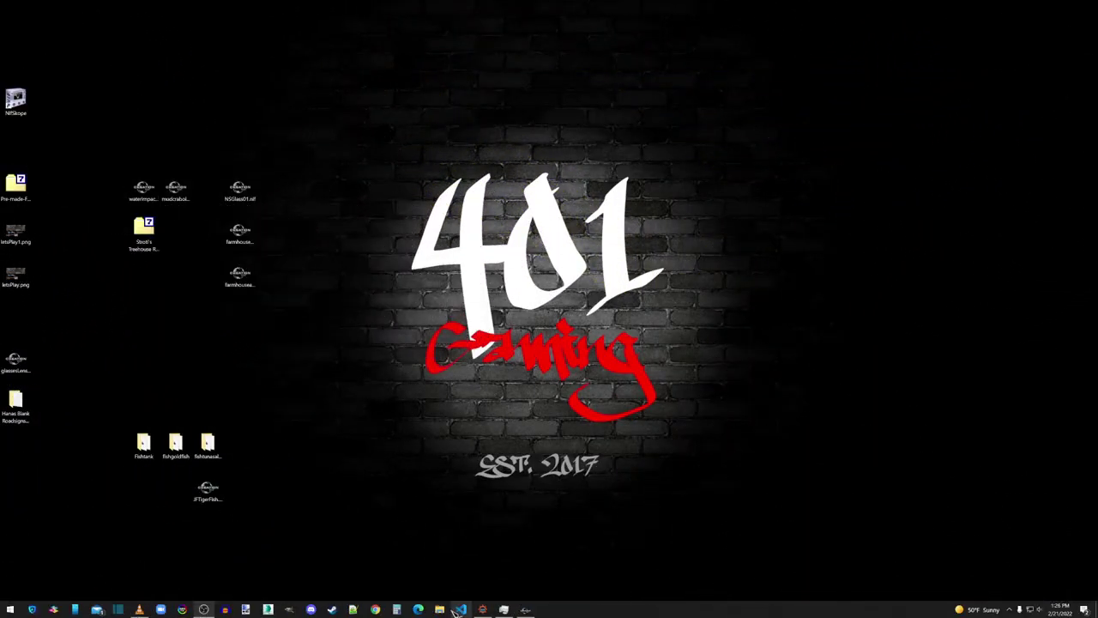
Step: Open the overwrite folder, delete its SKSE folder and look over the mod archives
left_click(439, 611)
double_click(559, 275)
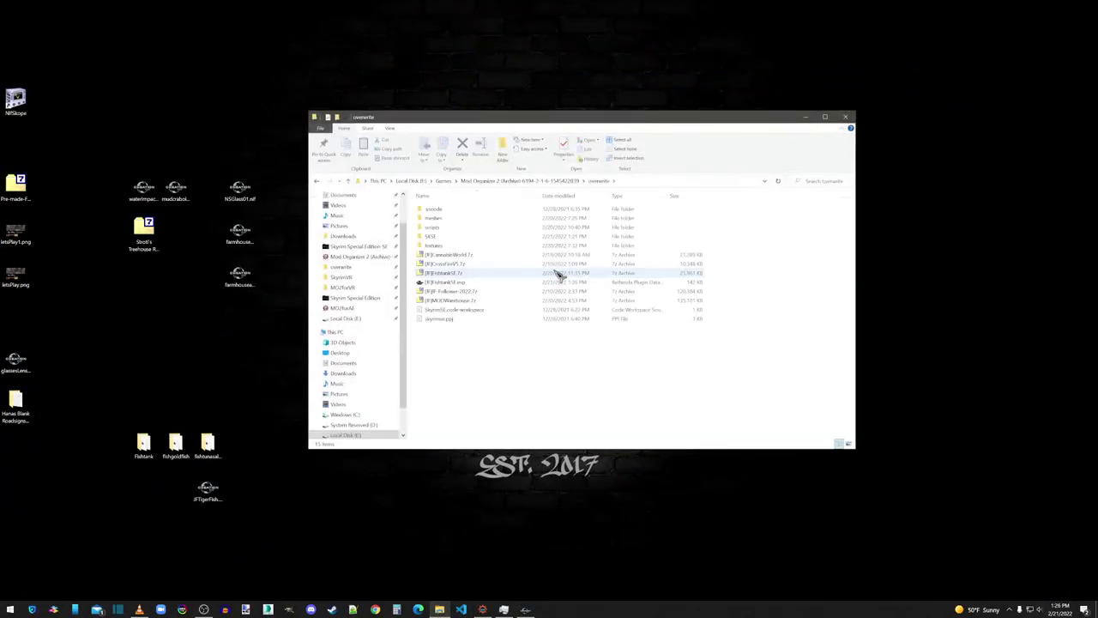
left_click(436, 237)
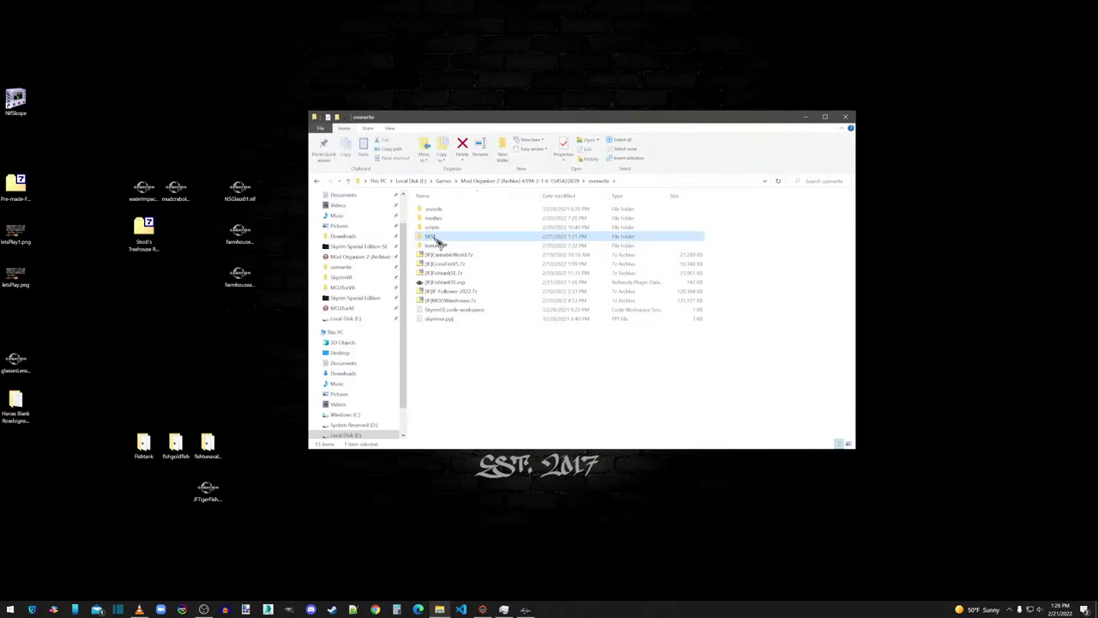
key("Delete")
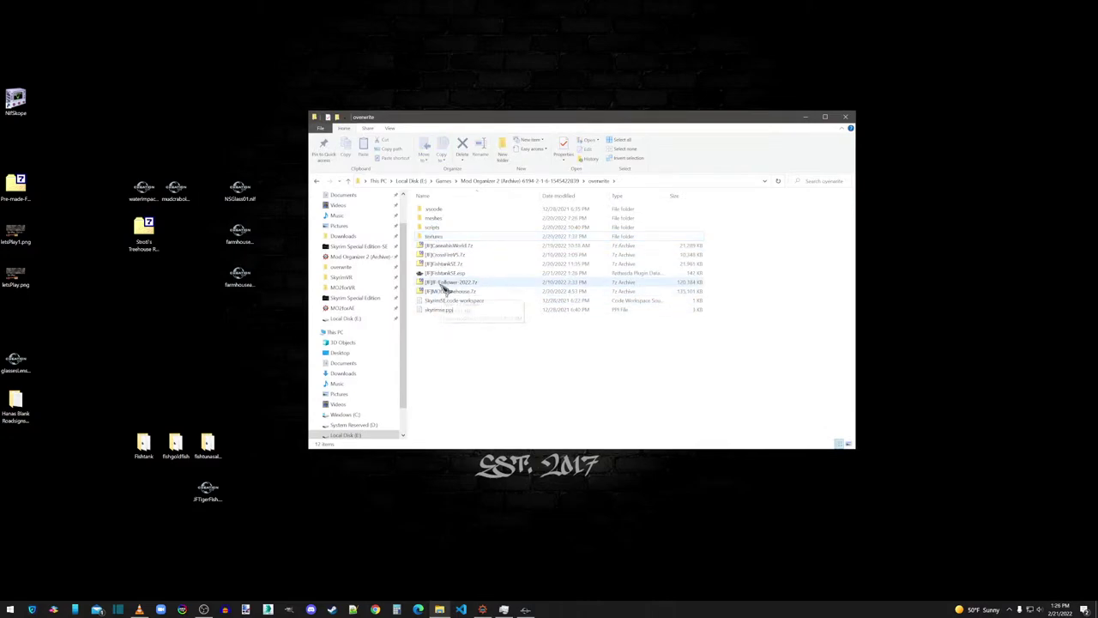
left_click(442, 246)
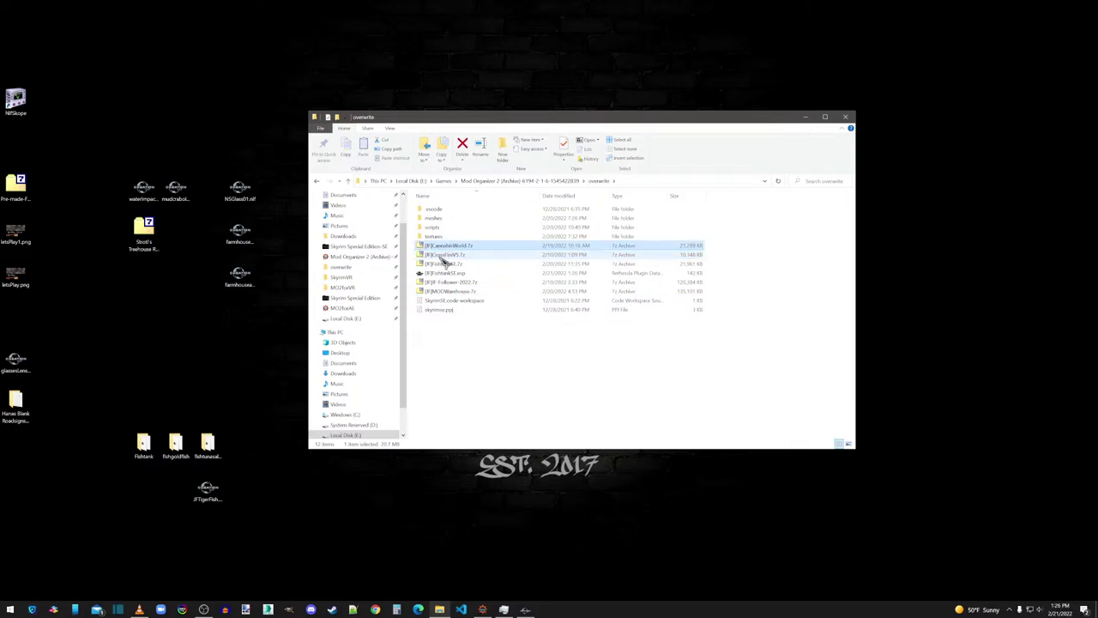
left_click(439, 265)
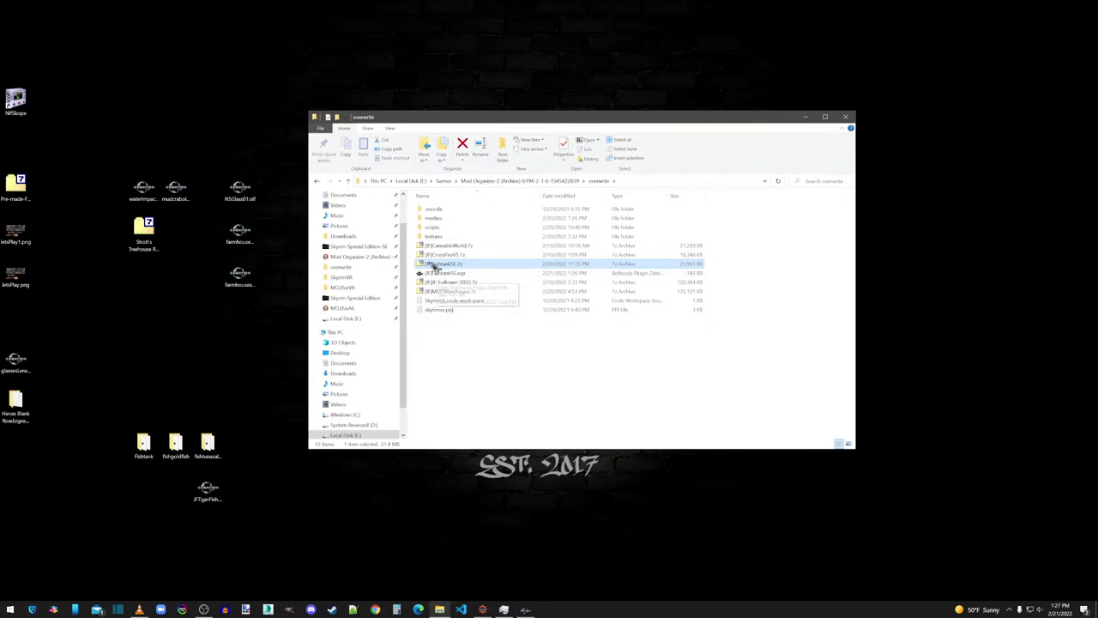
Step: Browse meshes > creationclub > bgsse001 > clutter, then go to the Downloads folder
left_click(436, 236)
left_click(437, 226)
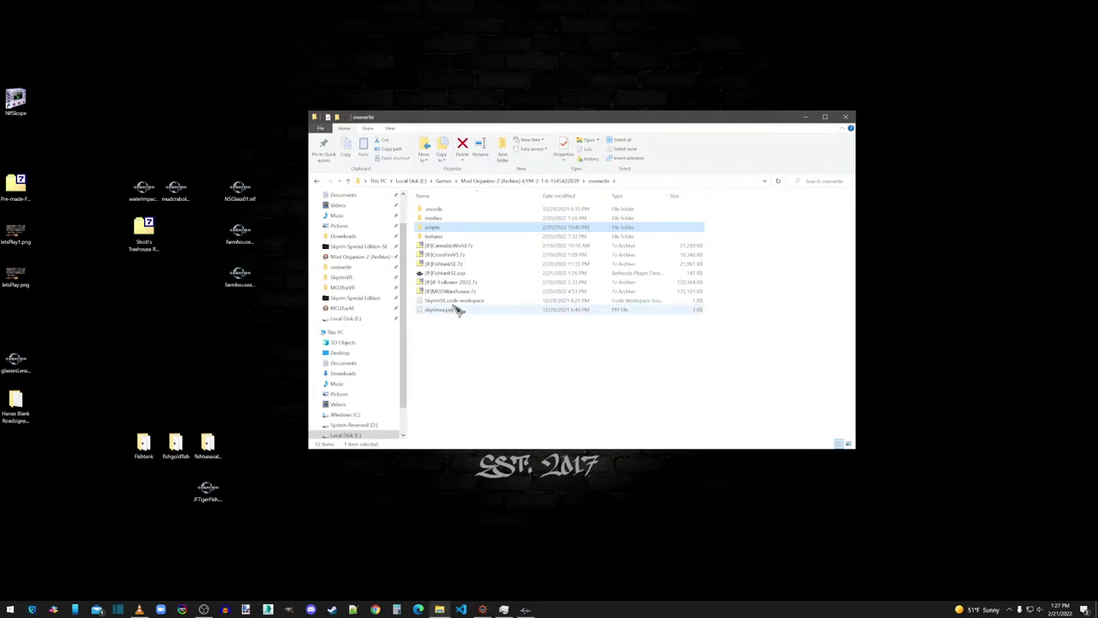
left_click(446, 237)
left_click(445, 220)
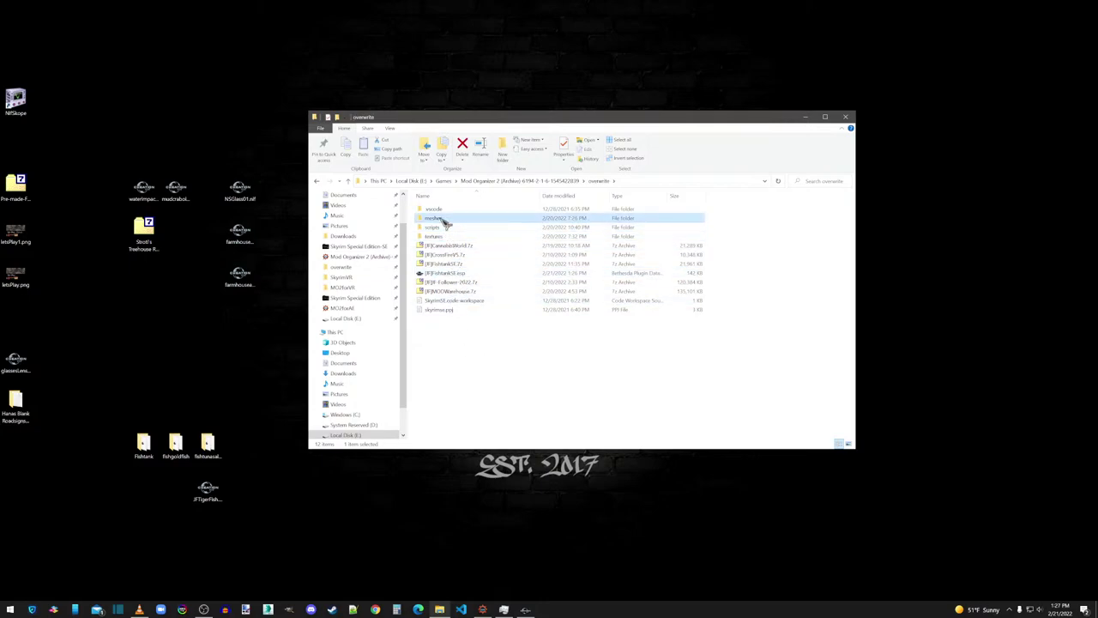
double_click(446, 220)
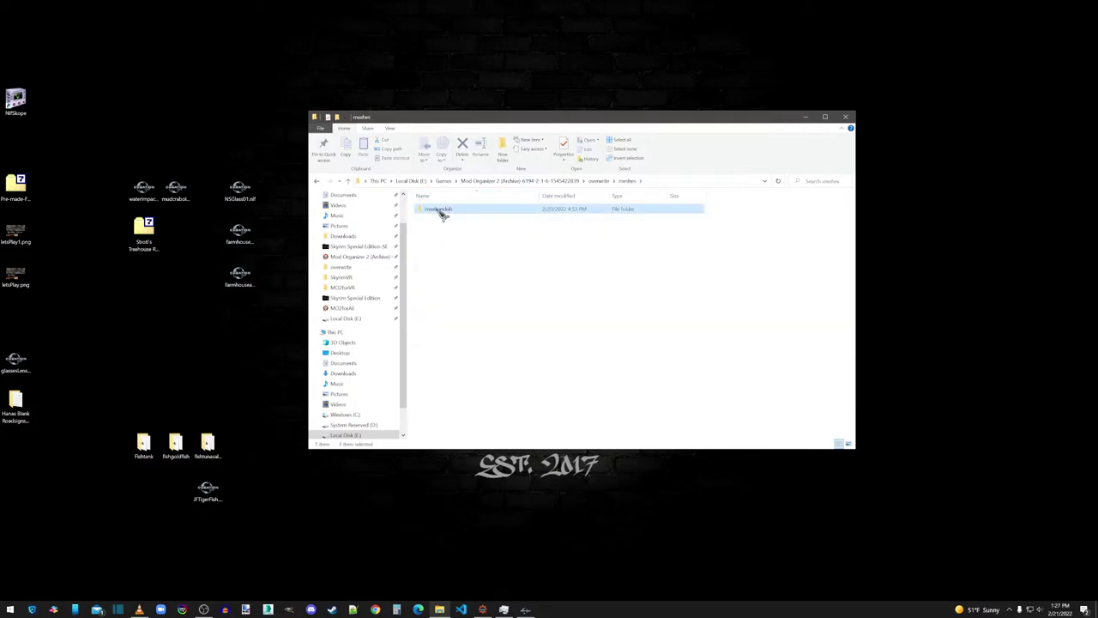
double_click(440, 211)
double_click(438, 210)
double_click(434, 210)
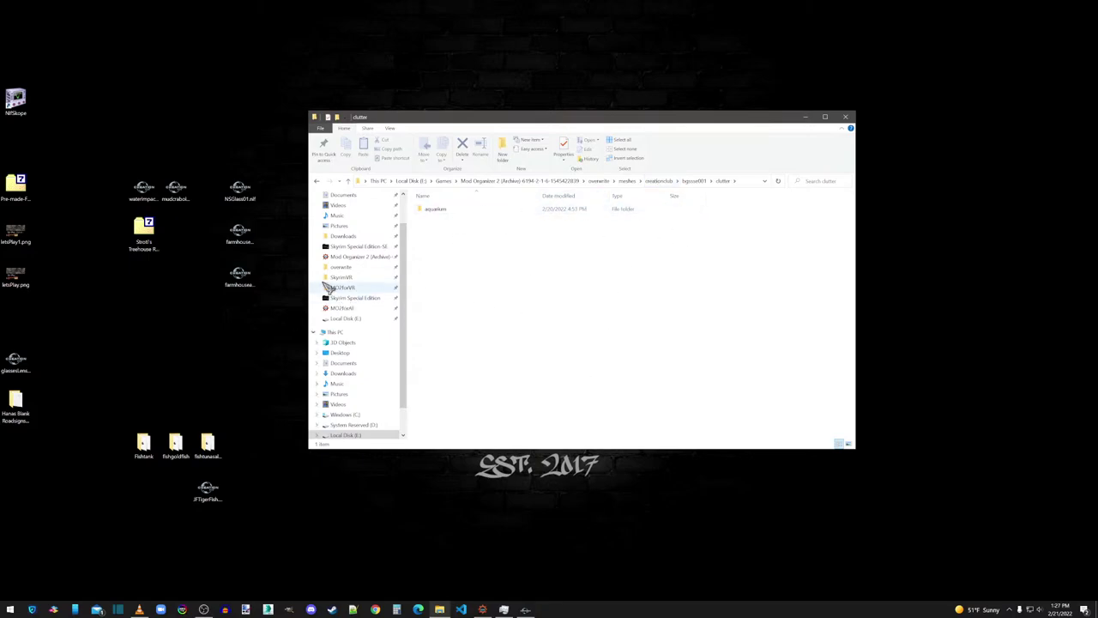
left_click(344, 236)
Step: Sort Downloads by name and open ccBGSSSE001-Fish.bsa from CCContentNov142021 > AEStuff
left_click(449, 197)
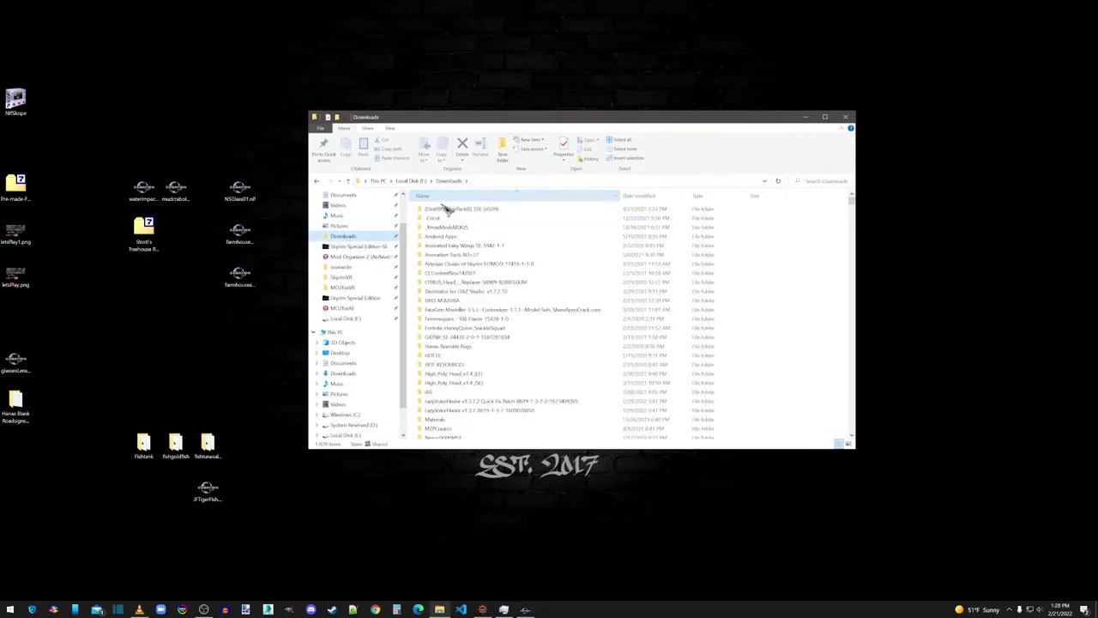
double_click(461, 274)
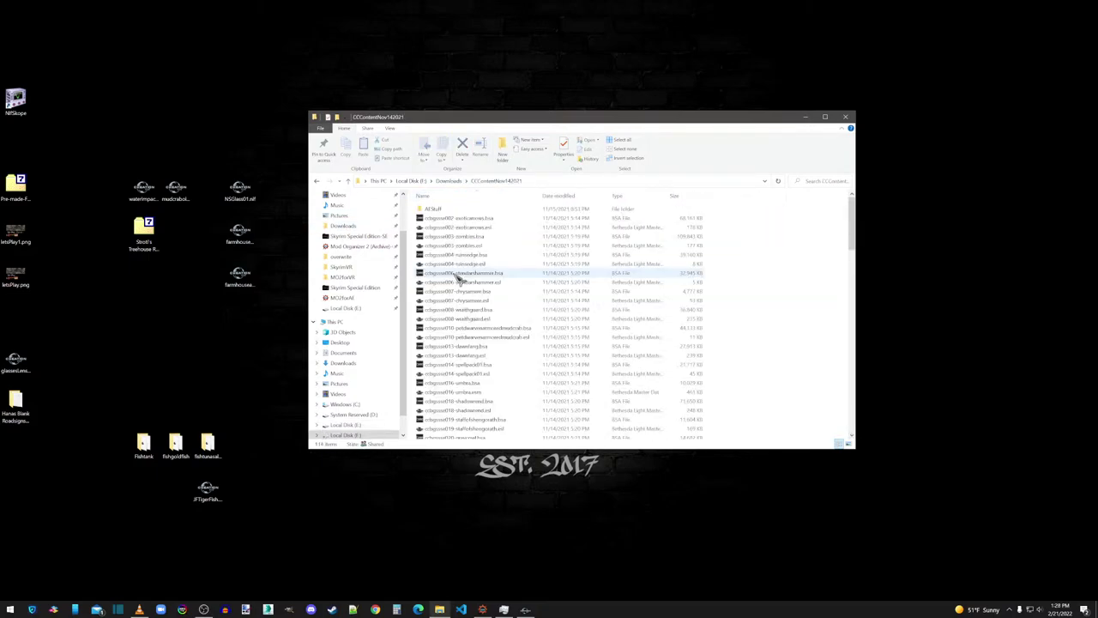
left_click(435, 211)
double_click(433, 211)
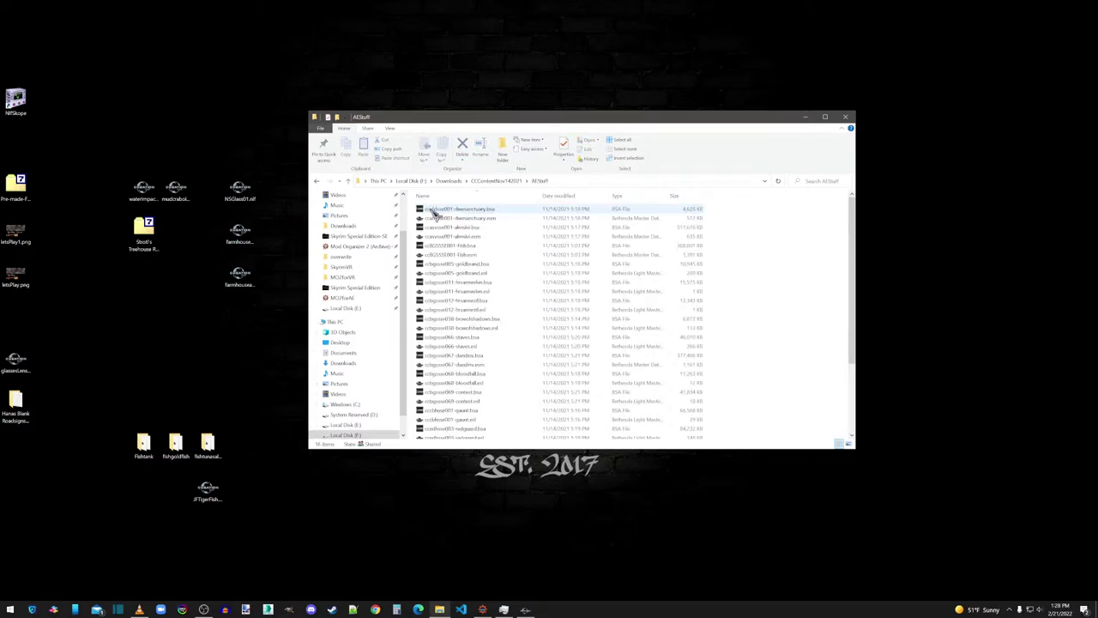
left_click(466, 248)
double_click(473, 248)
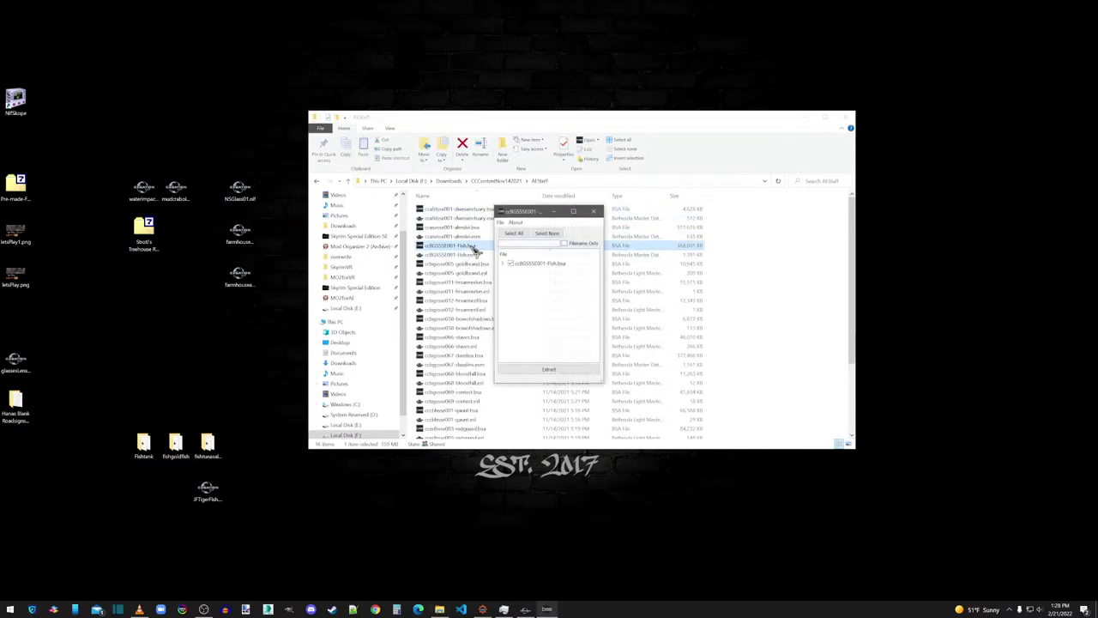
Step: Inspect the archive's textures folder, close the viewer, check ccBGSSSE001-Fish.esm, then close Explorer
left_click(504, 263)
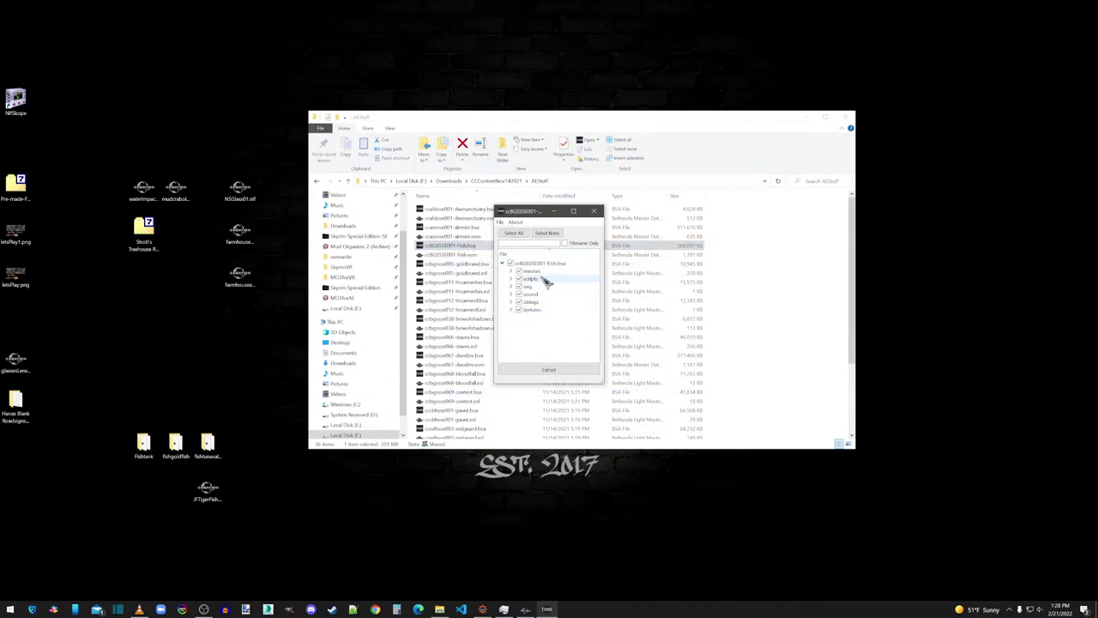
left_click(540, 311)
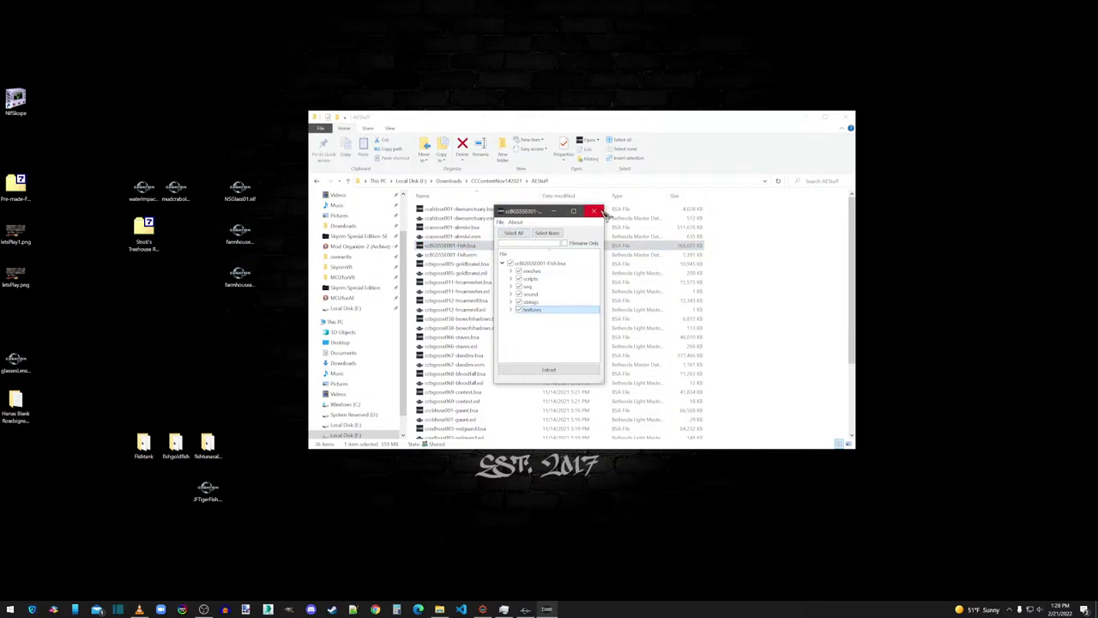
left_click(593, 210)
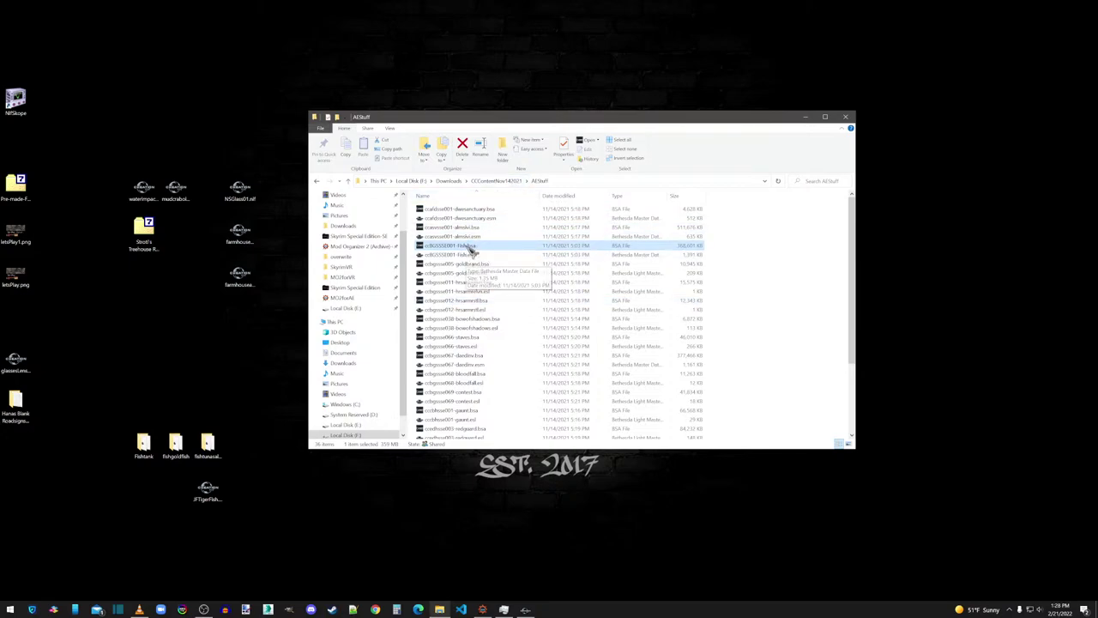
double_click(468, 248)
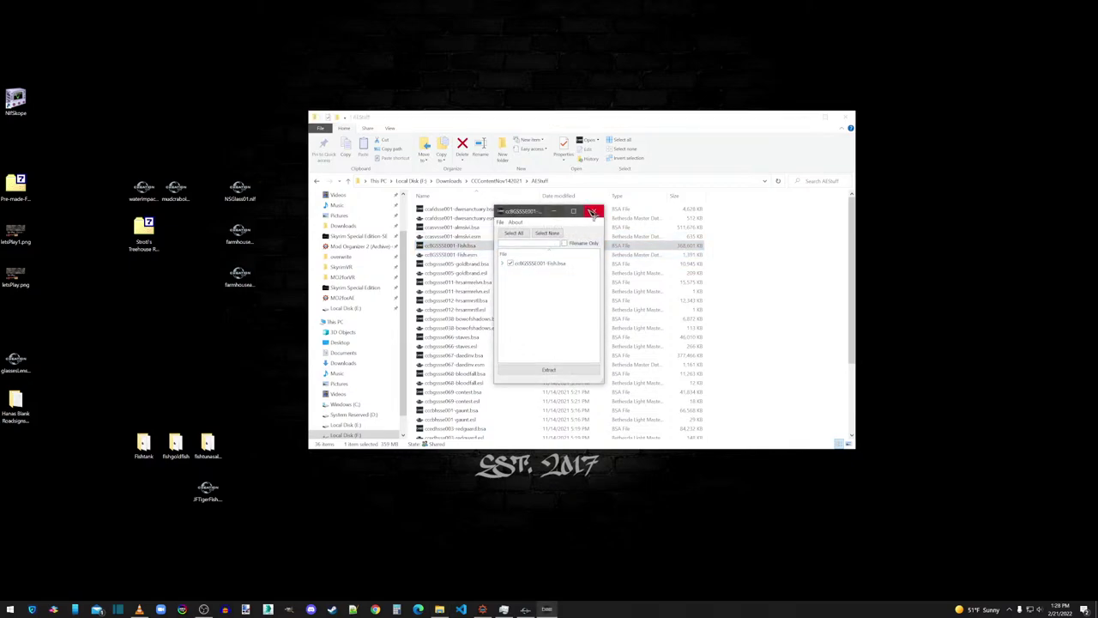
left_click(593, 212)
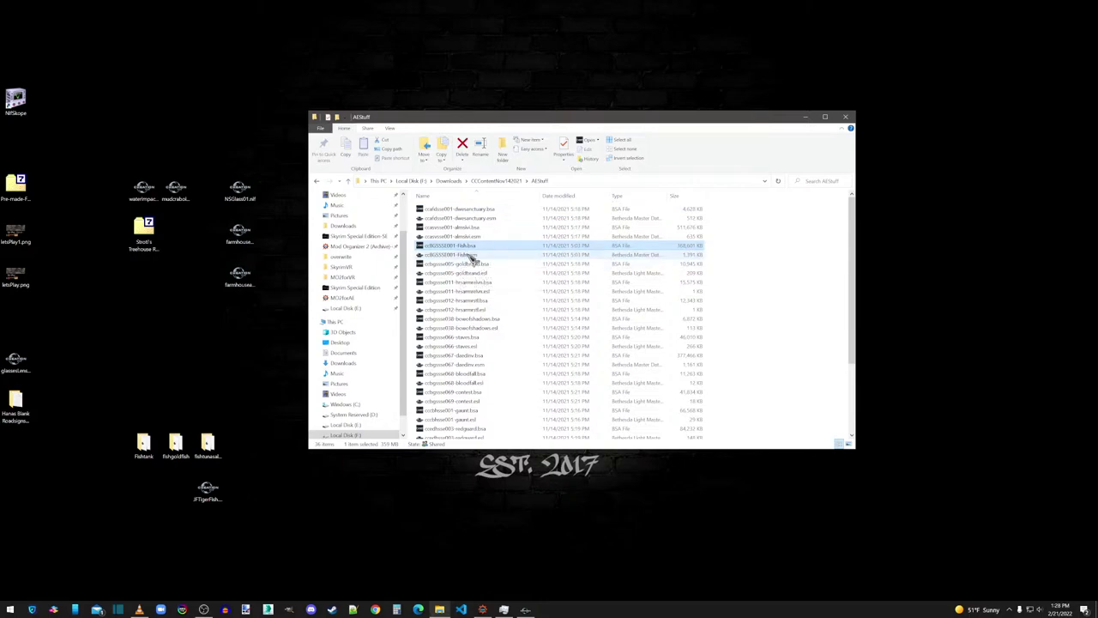
left_click(473, 256)
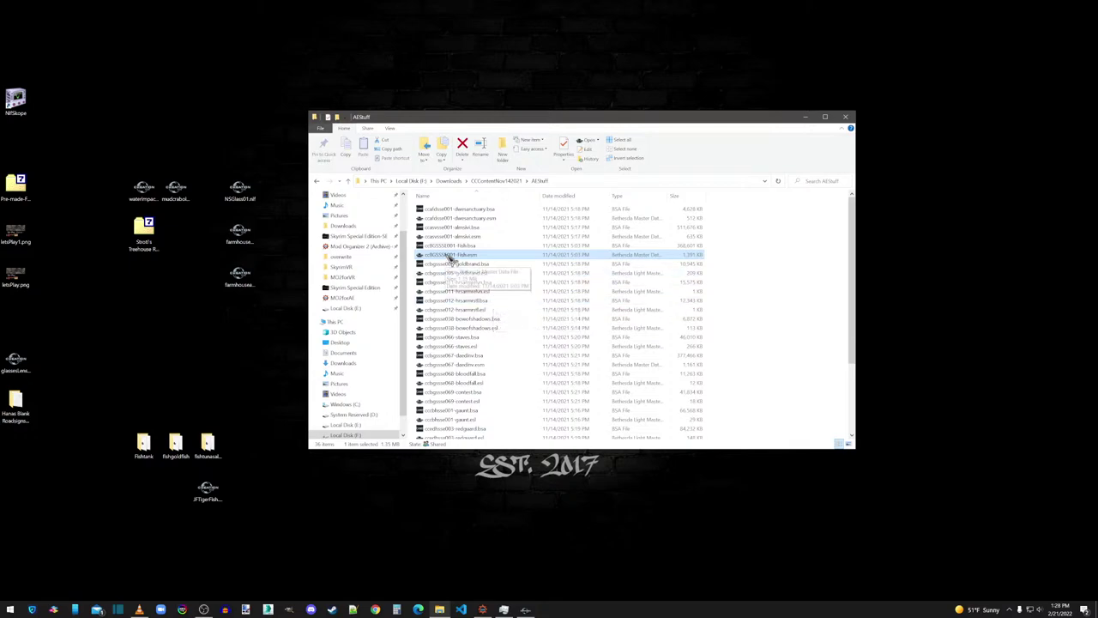
left_click(847, 118)
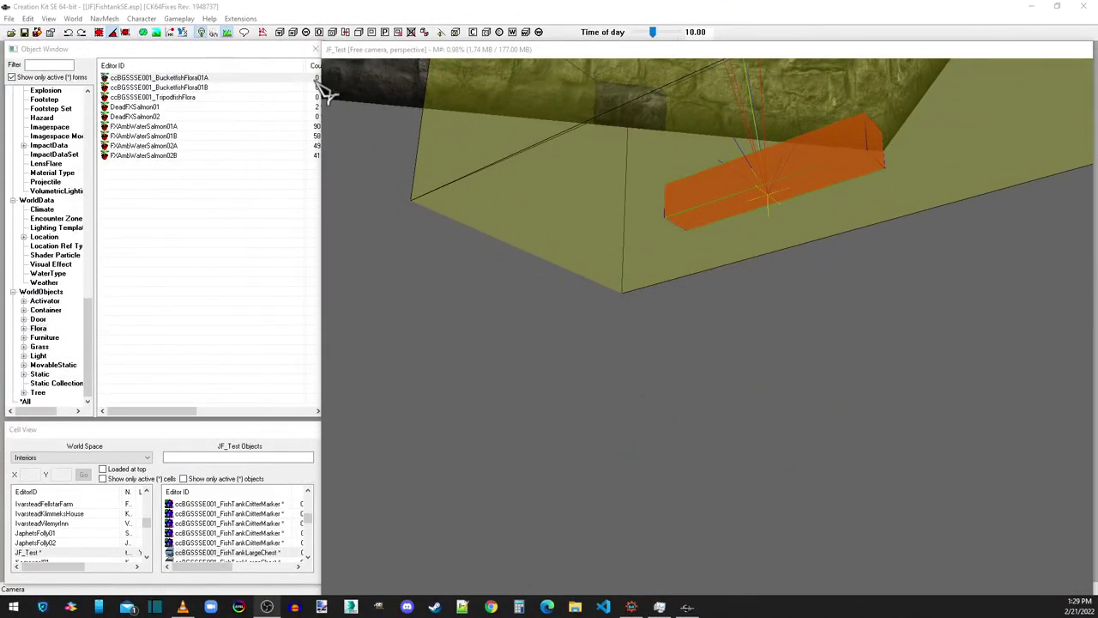
left_click_drag(99, 168, 144, 79)
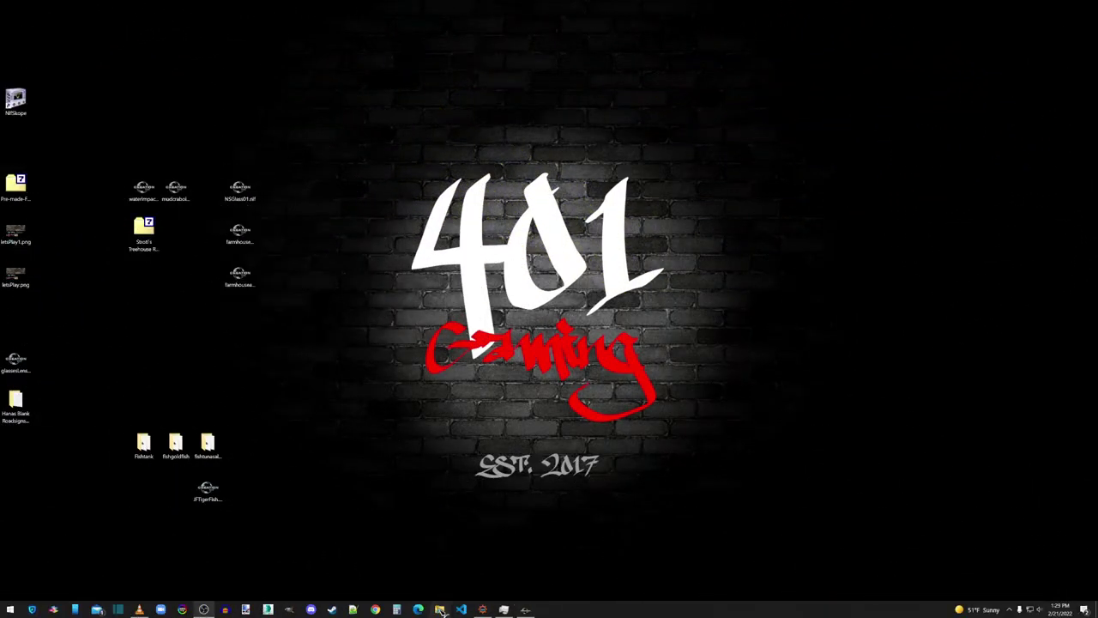
Step: Look over [JF]FishtankSE.esp in the overwrite folder, cancel renaming it, then close Explorer
left_click(441, 609)
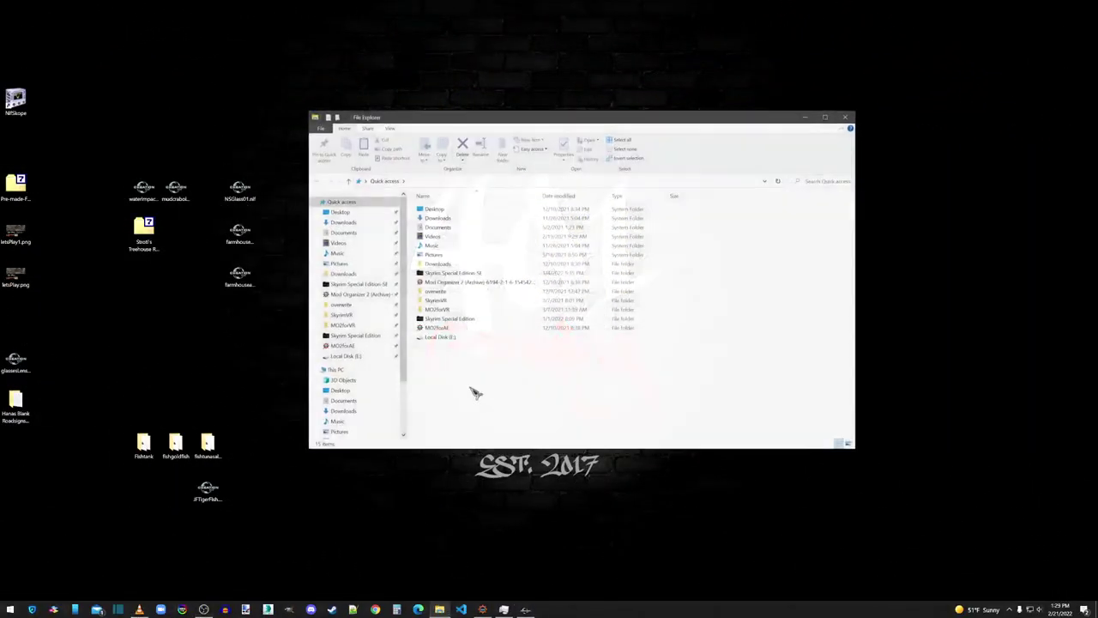
double_click(431, 284)
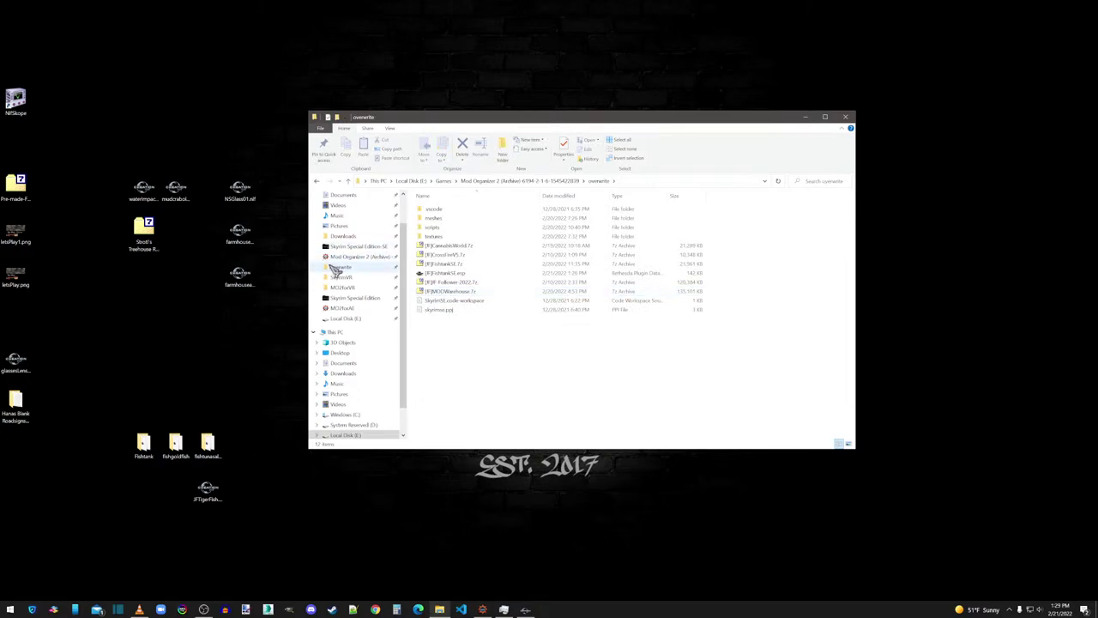
left_click(455, 272)
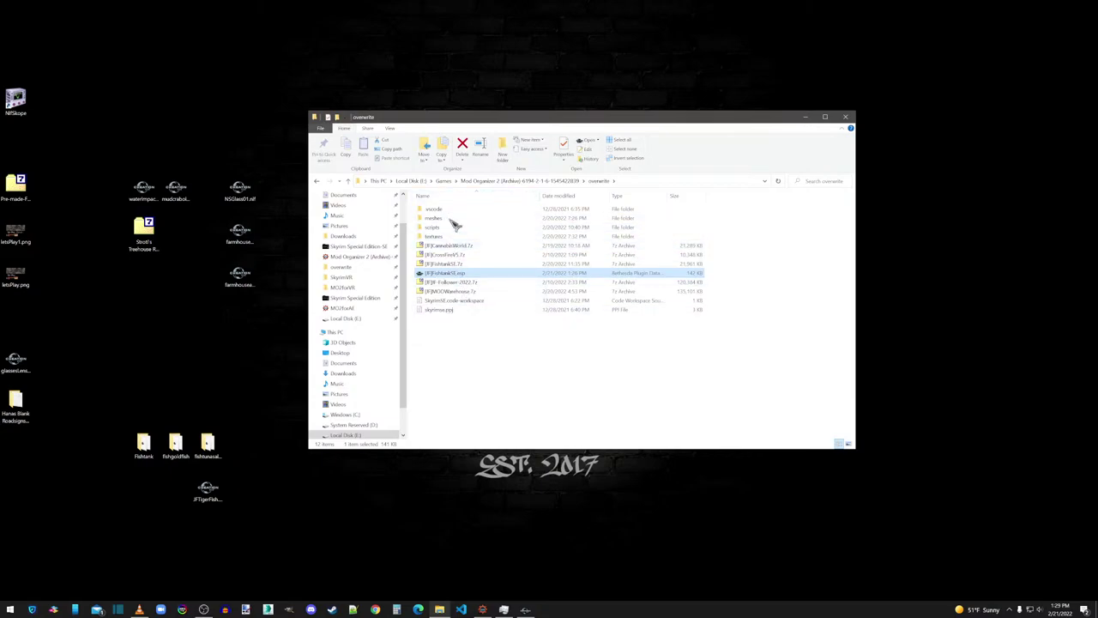
left_click(458, 275)
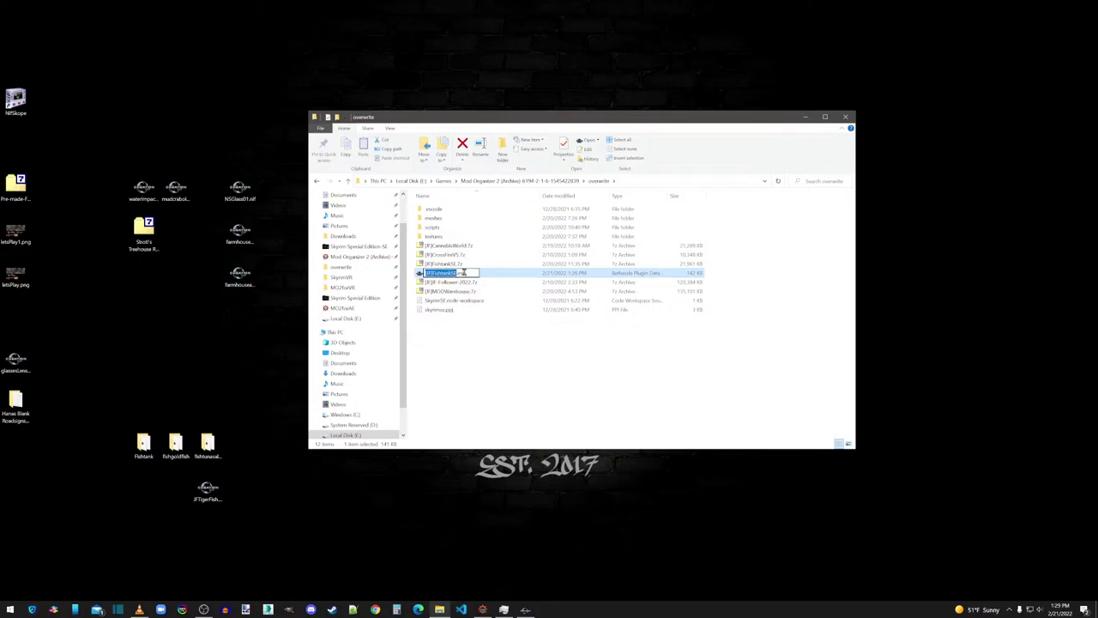
key("Escape")
key("Up")
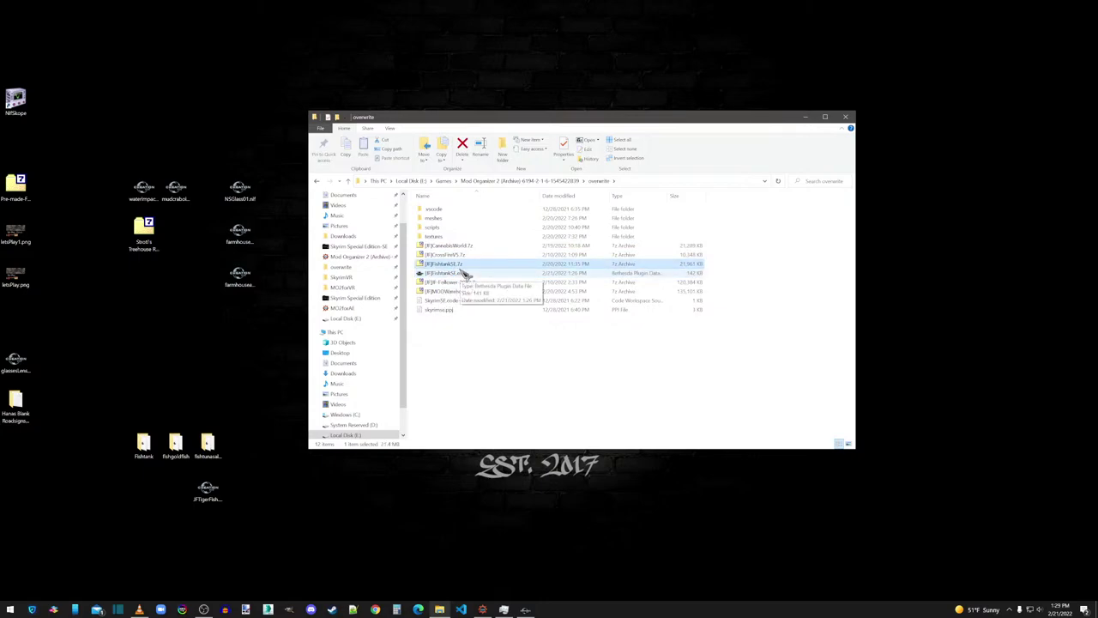
left_click(455, 274)
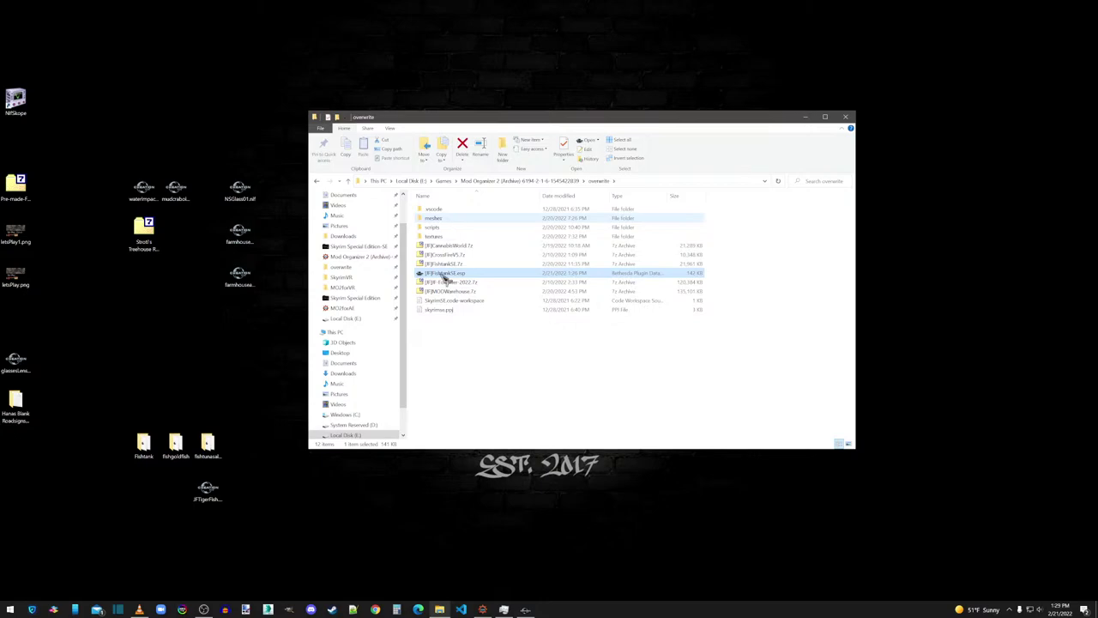
left_click(452, 355)
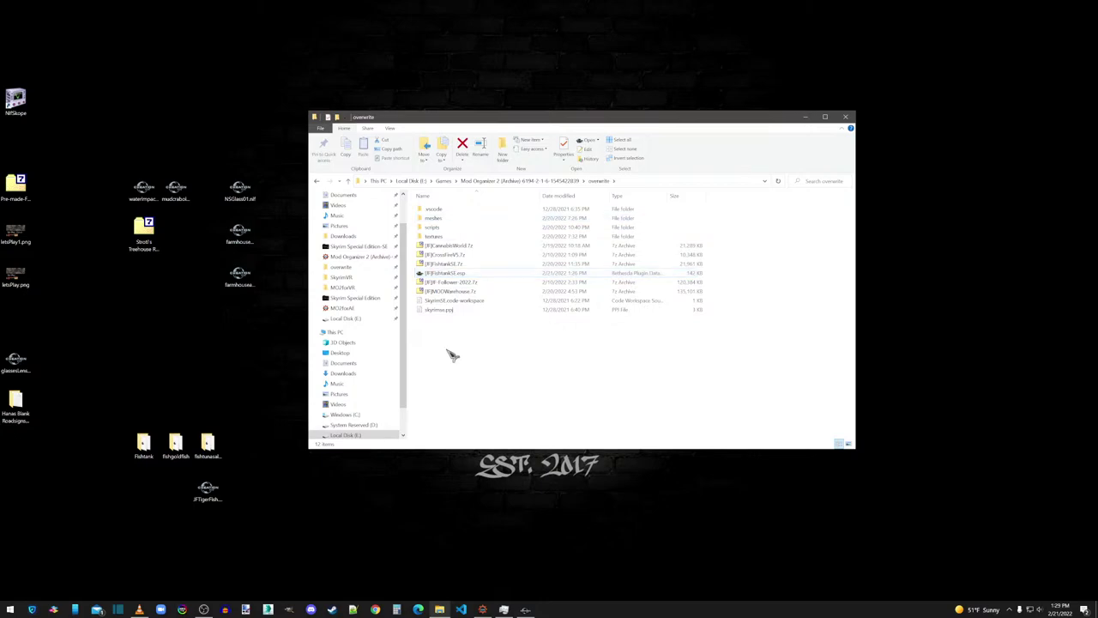
left_click(848, 116)
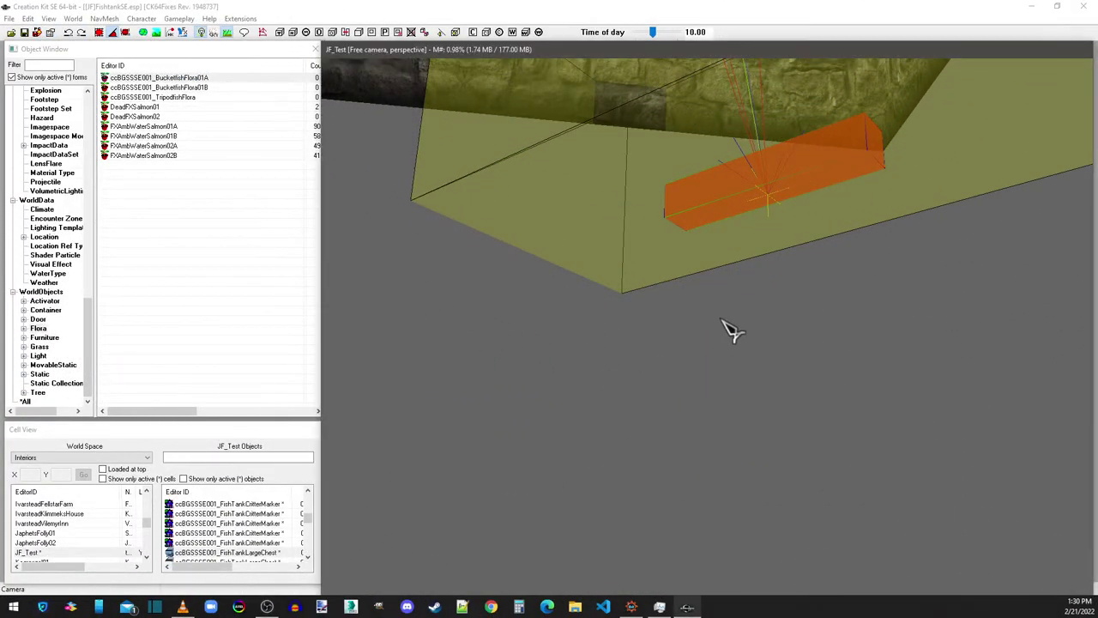
Step: Orbit over the brick fish tank and open the large activator's reference properties
middle_click_drag(719, 323, 659, 410, "shift")
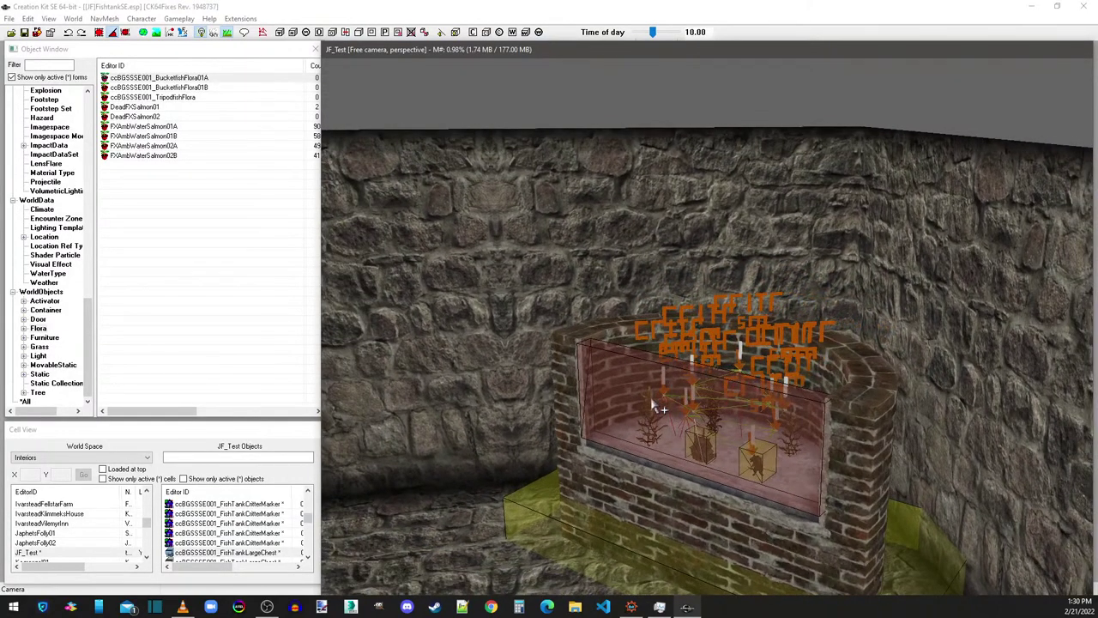
left_click(552, 349)
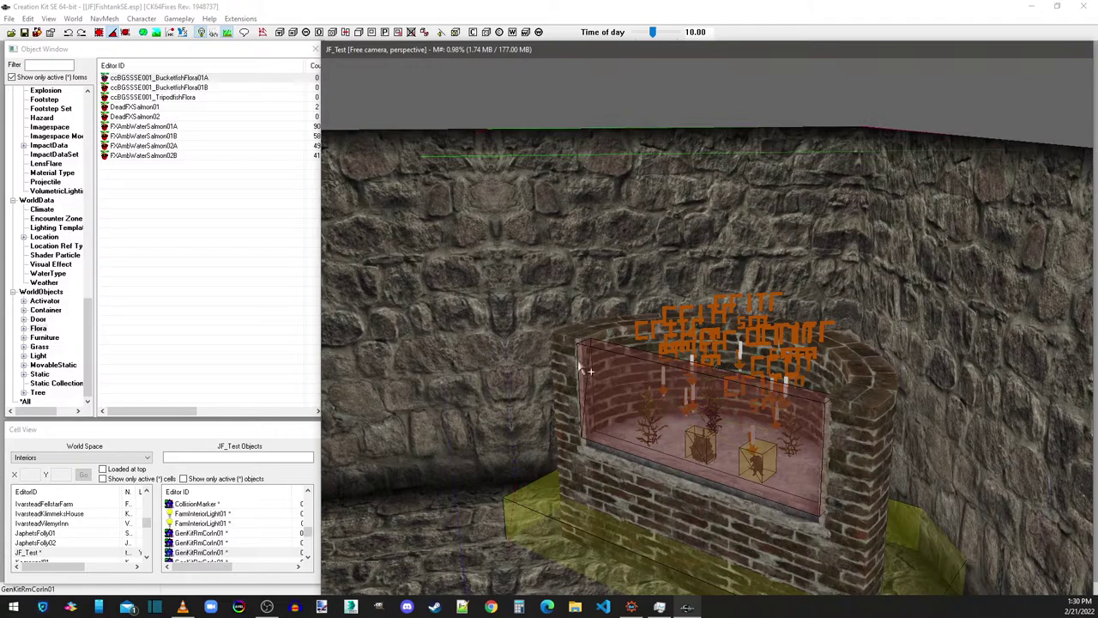
scroll(551, 349, "down", 2)
left_click(591, 163)
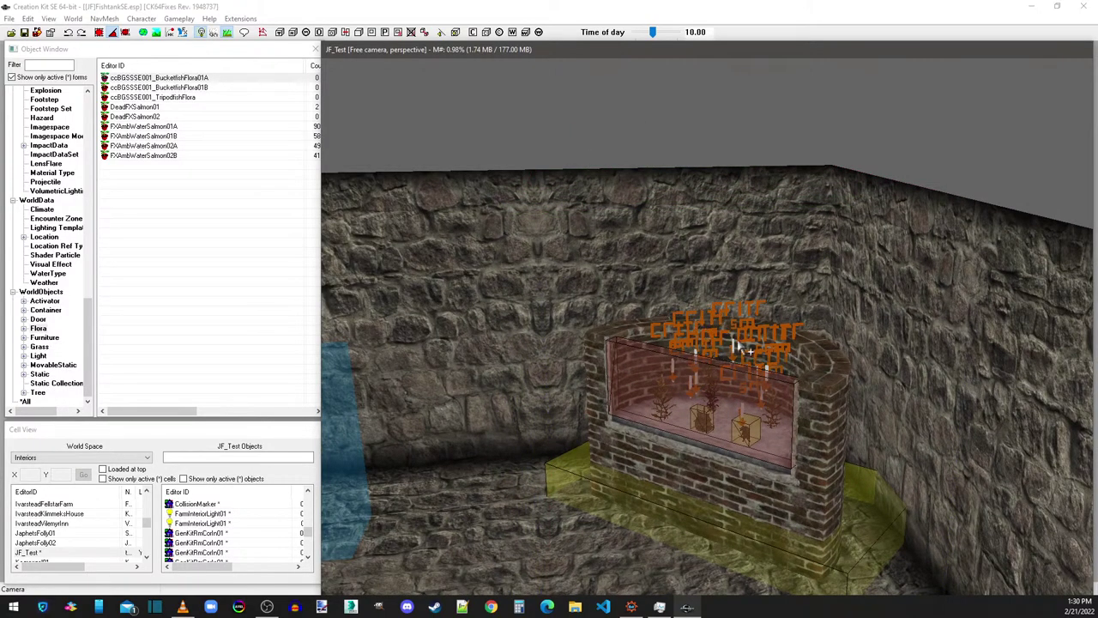
middle_click_drag(737, 348, 708, 309, "shift")
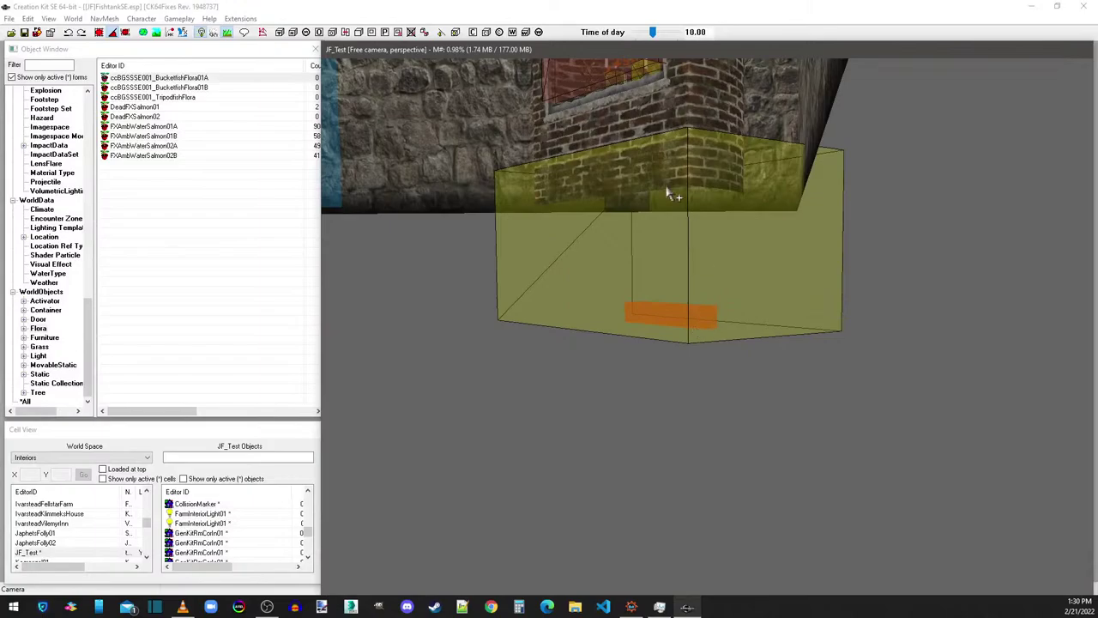
middle_click_drag(669, 195, 703, 344, "shift")
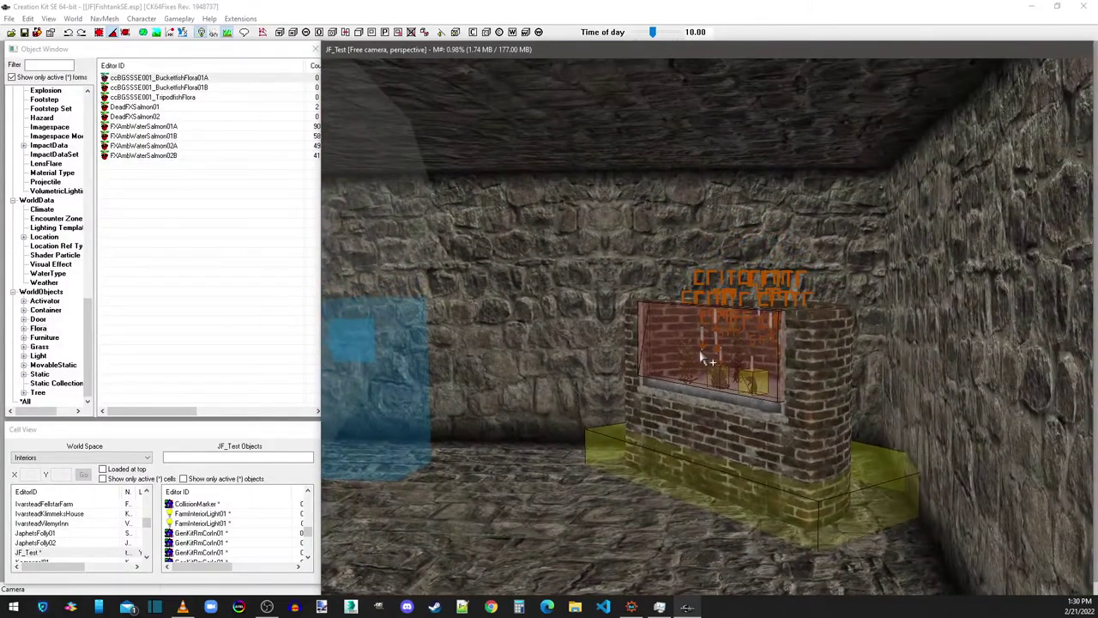
double_click(687, 351)
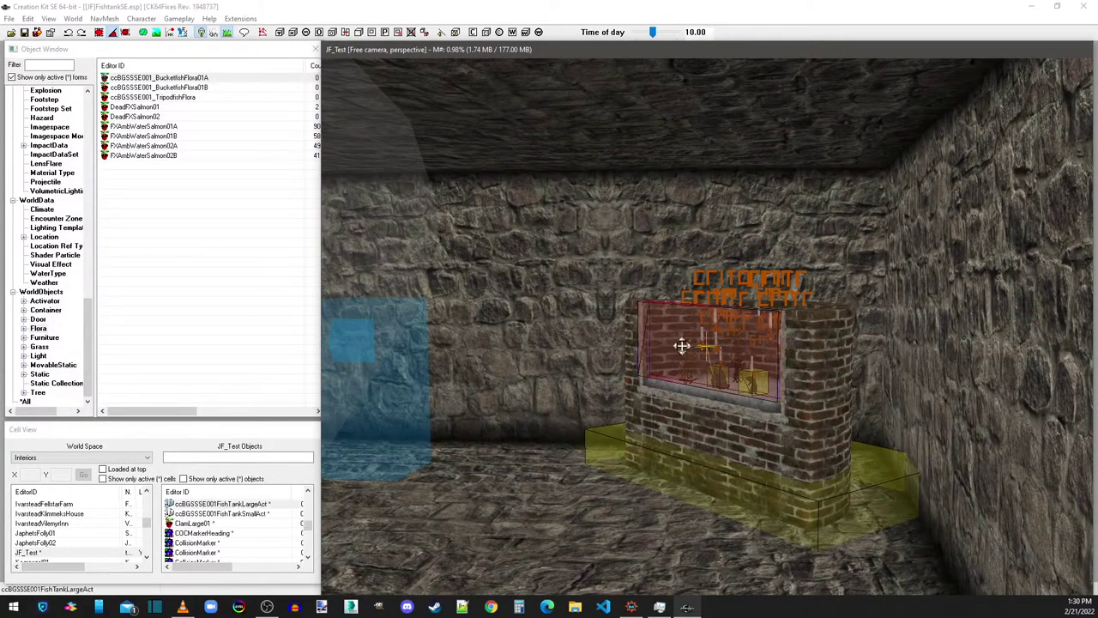
Step: Check the fish tank reference's linked references, Enable Parent and Activate Parents tabs, then close it
left_click(635, 237)
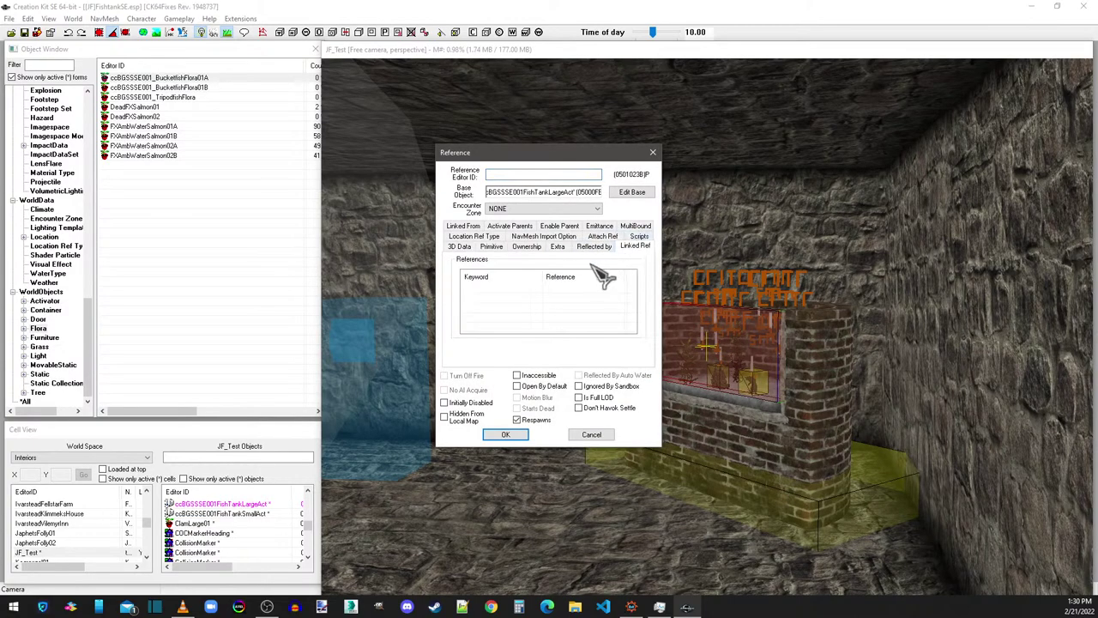
left_click(559, 226)
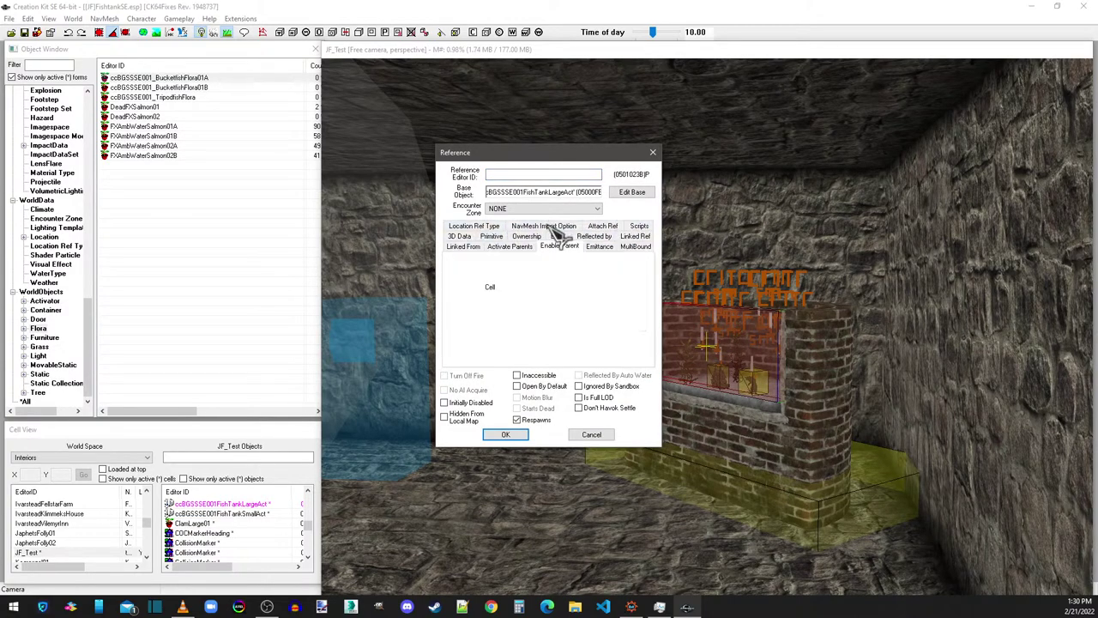
left_click(517, 247)
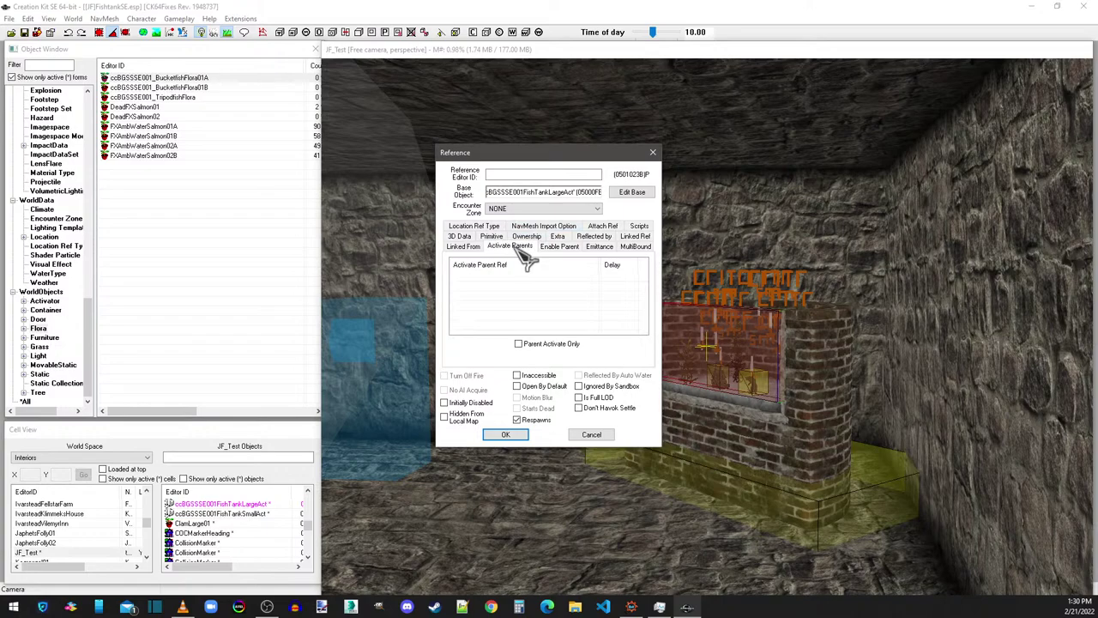
left_click(653, 152)
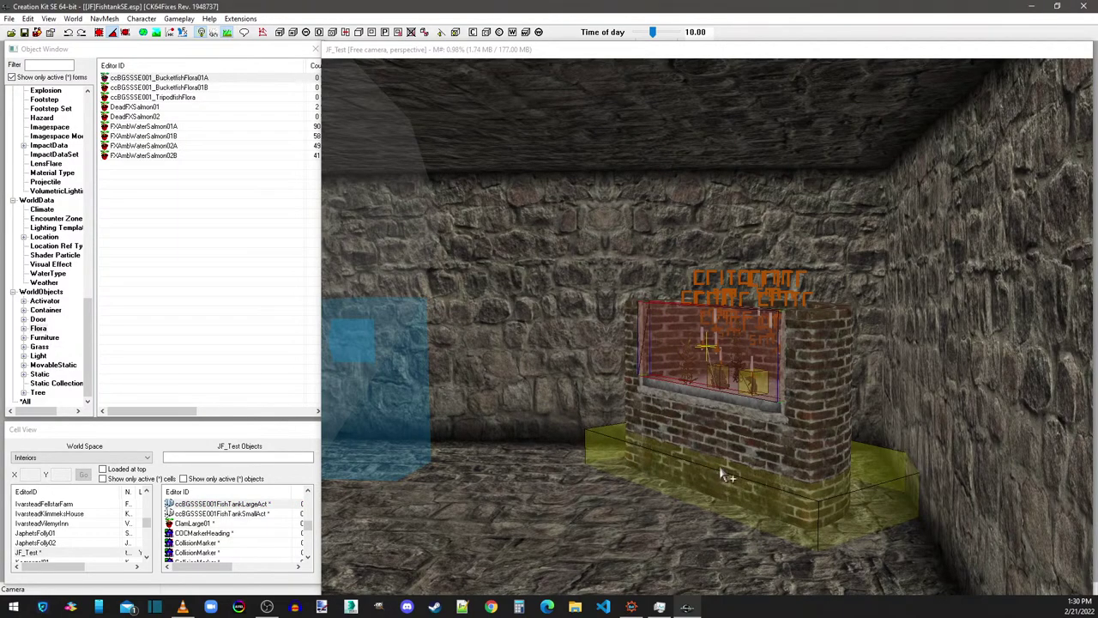
Step: Select the orange FishTankLargeChest beneath the tank, then the FishTankLargeAct activator on the tank
left_click(652, 51)
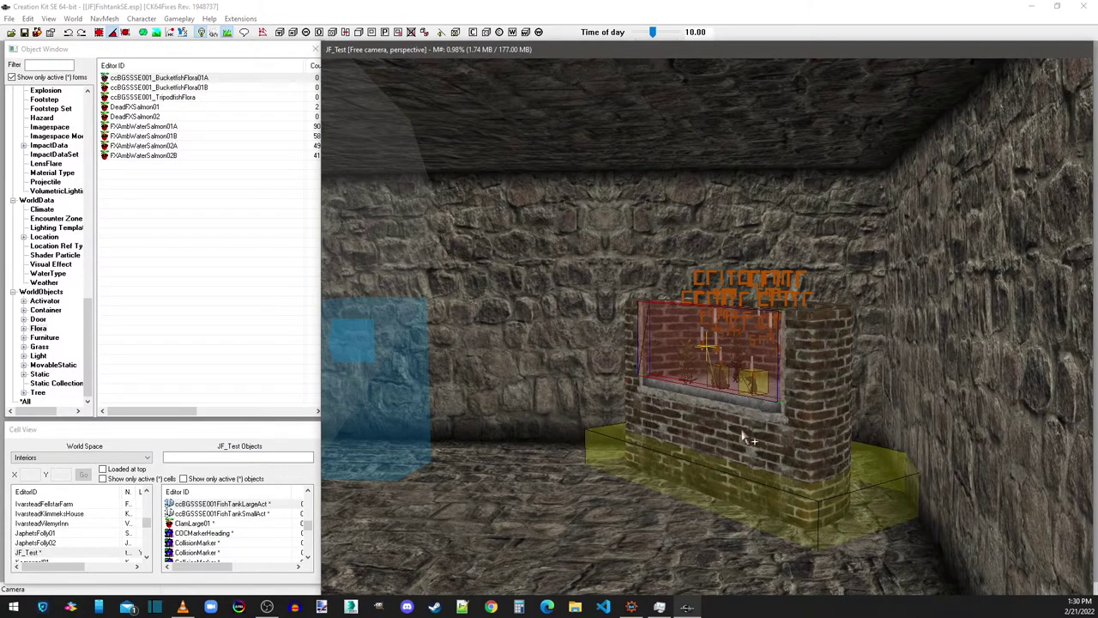
scroll(729, 429, "up", 5)
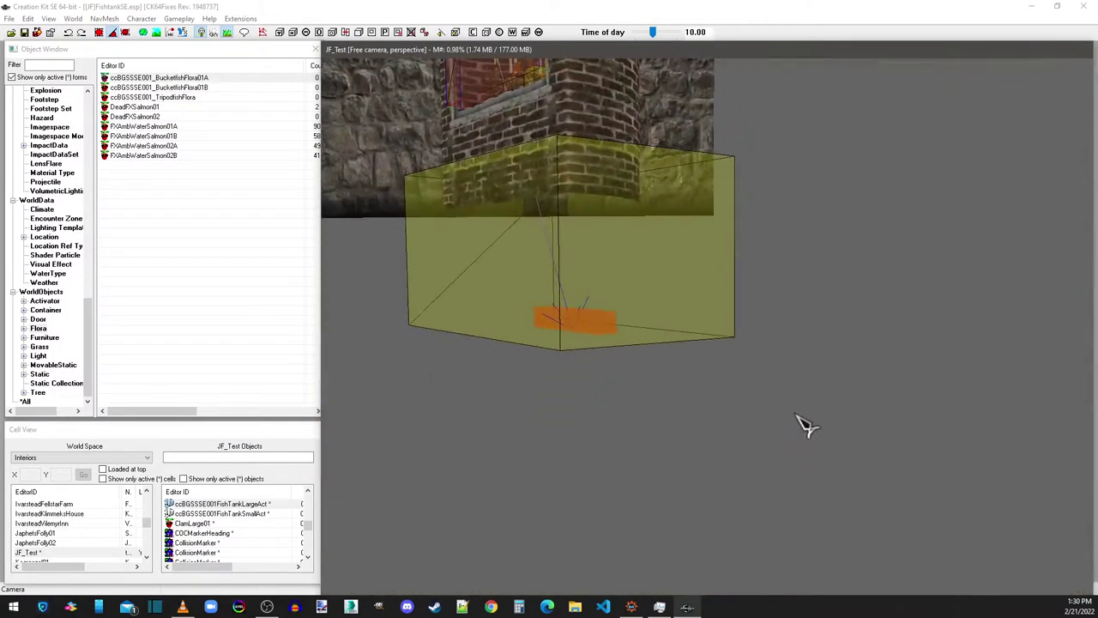
scroll(598, 318, "down", 1)
left_click(589, 316)
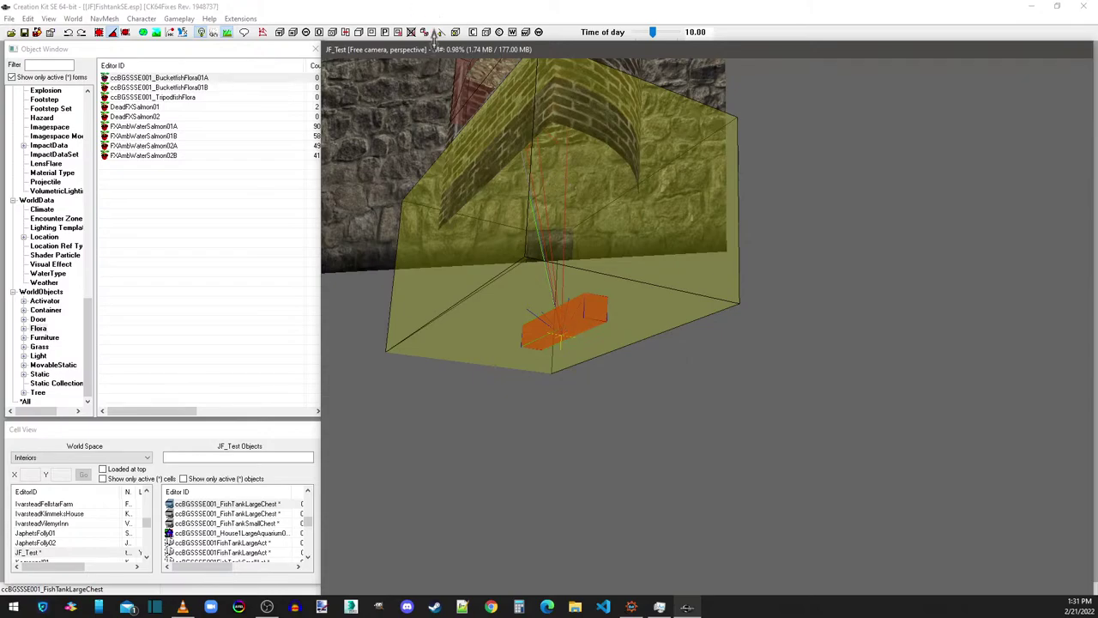
middle_click_drag(525, 101, 591, 195)
left_click(605, 190)
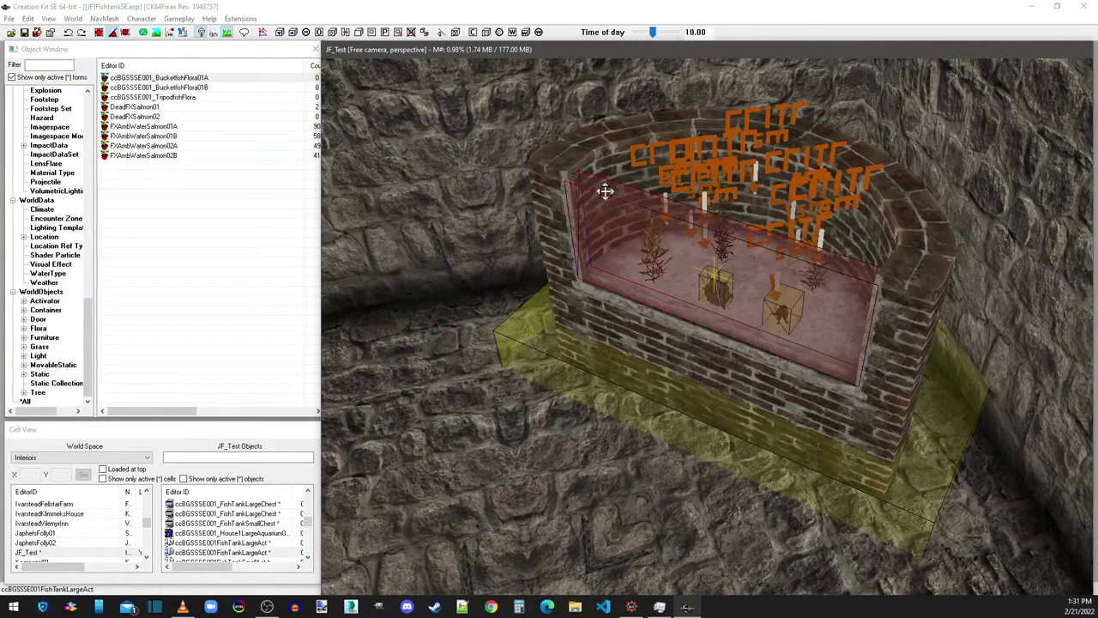
double_click(605, 190)
left_click(489, 246)
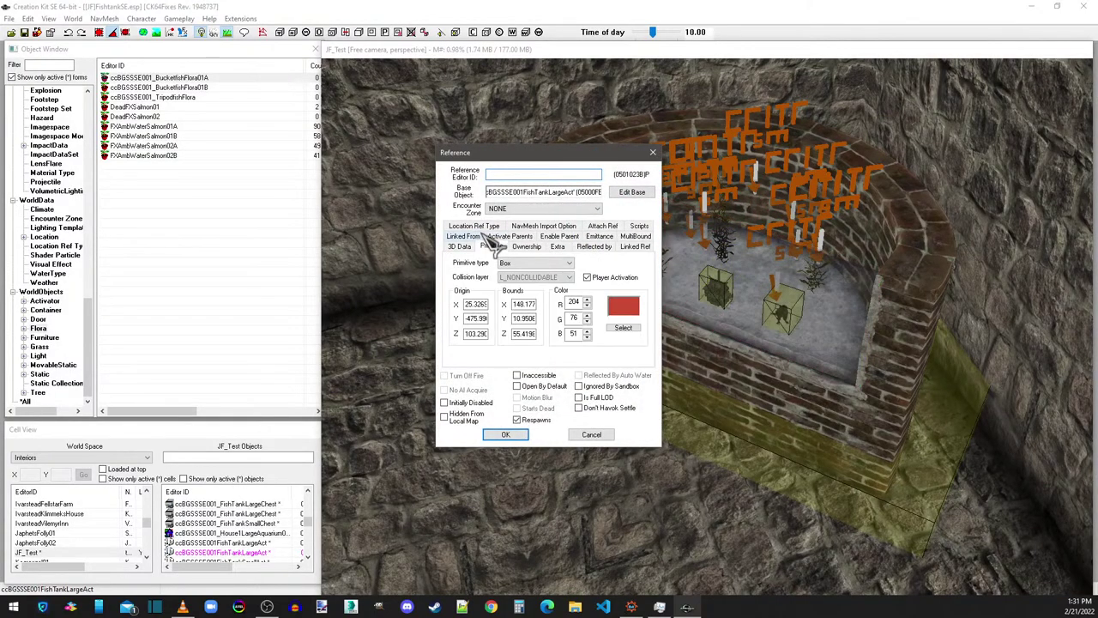
left_click(466, 247)
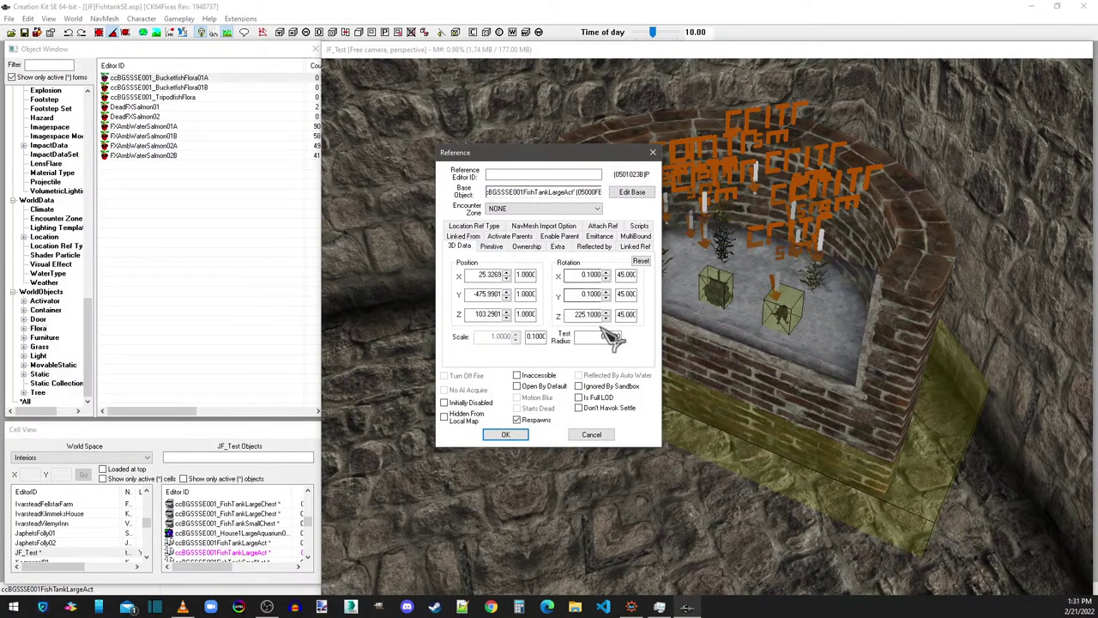
left_click(505, 434)
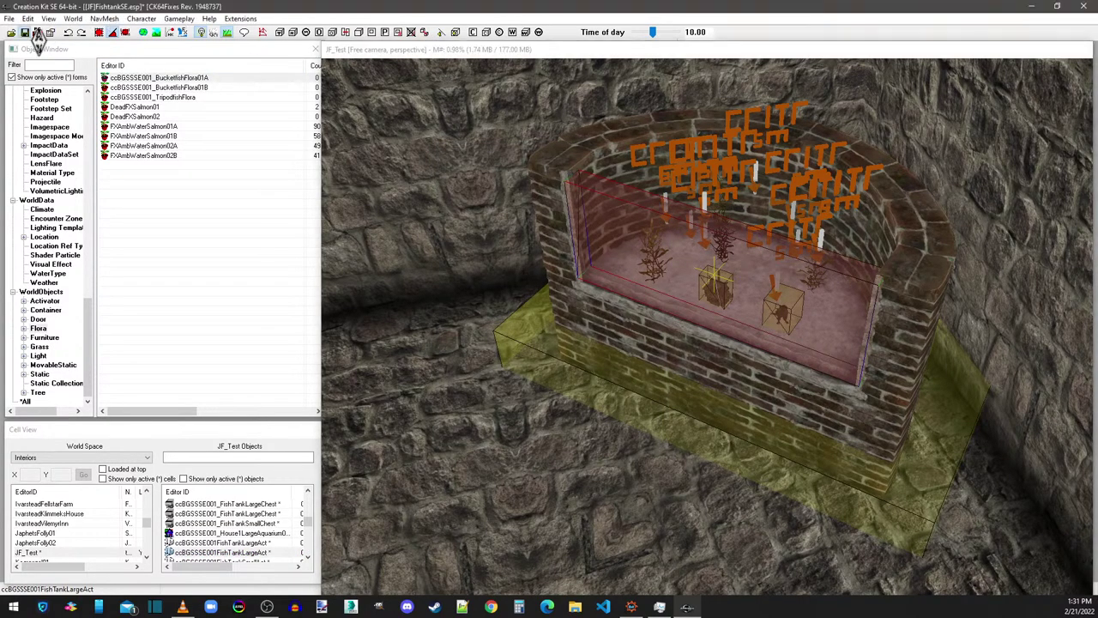
left_click(570, 158)
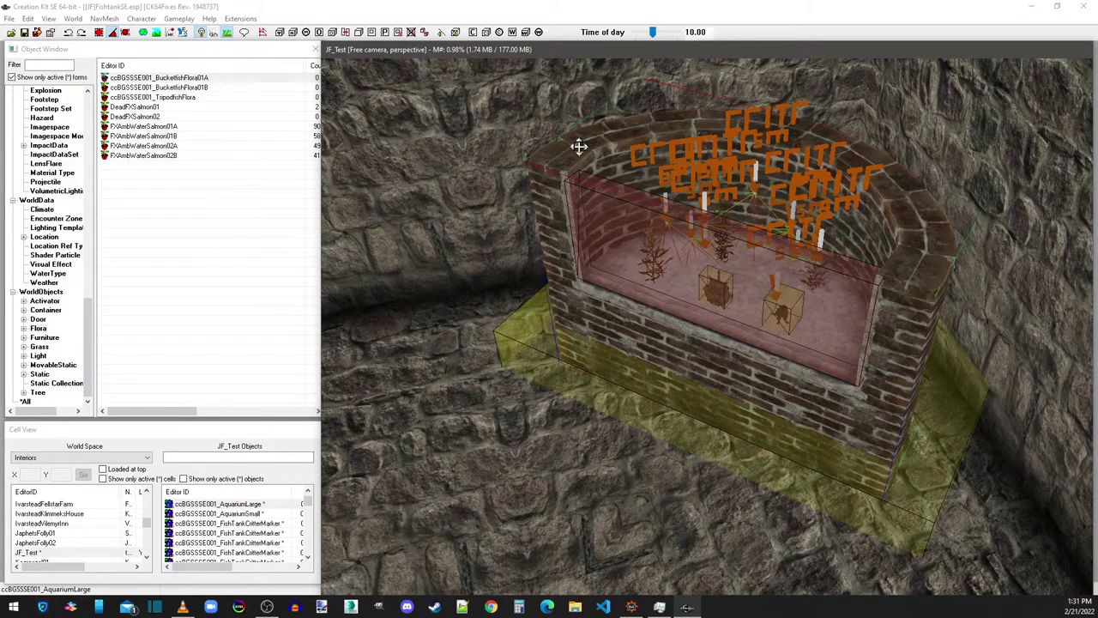
double_click(581, 162)
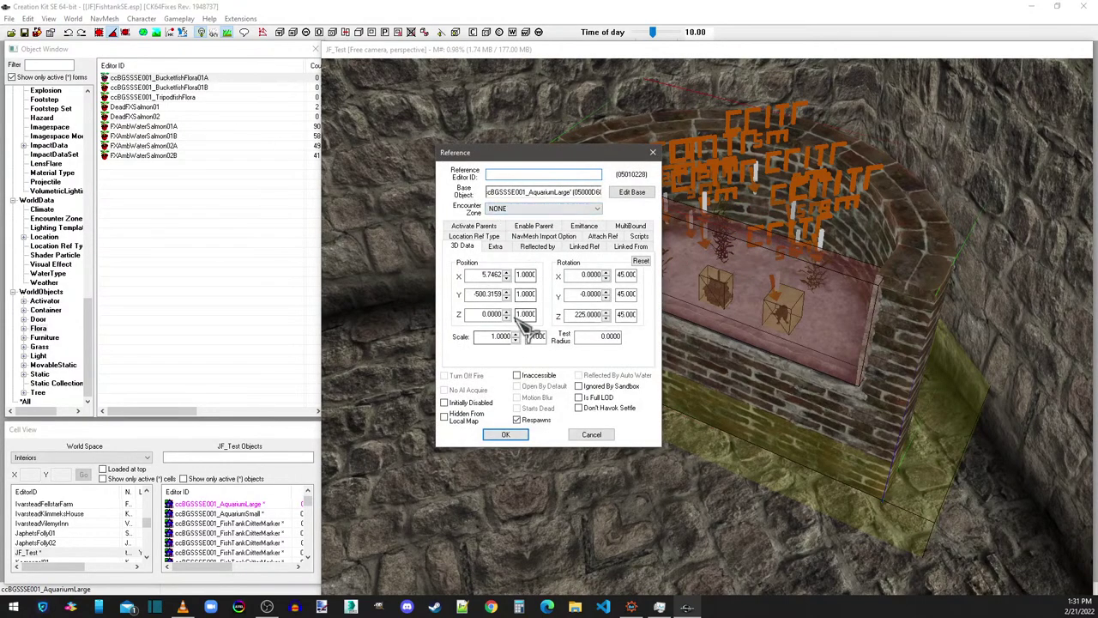
left_click(653, 153)
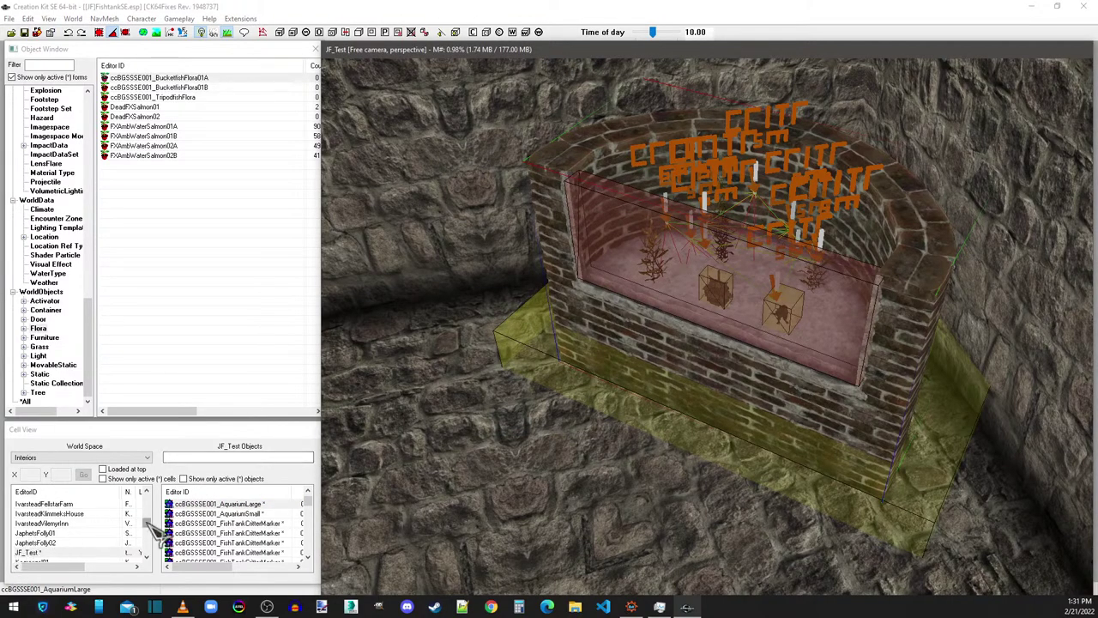
left_click_drag(149, 521, 152, 518)
Step: Load BYOHHouse1FalkreathBasement from the cell list and tilt the view over its aquarium alcoves
left_click(78, 515)
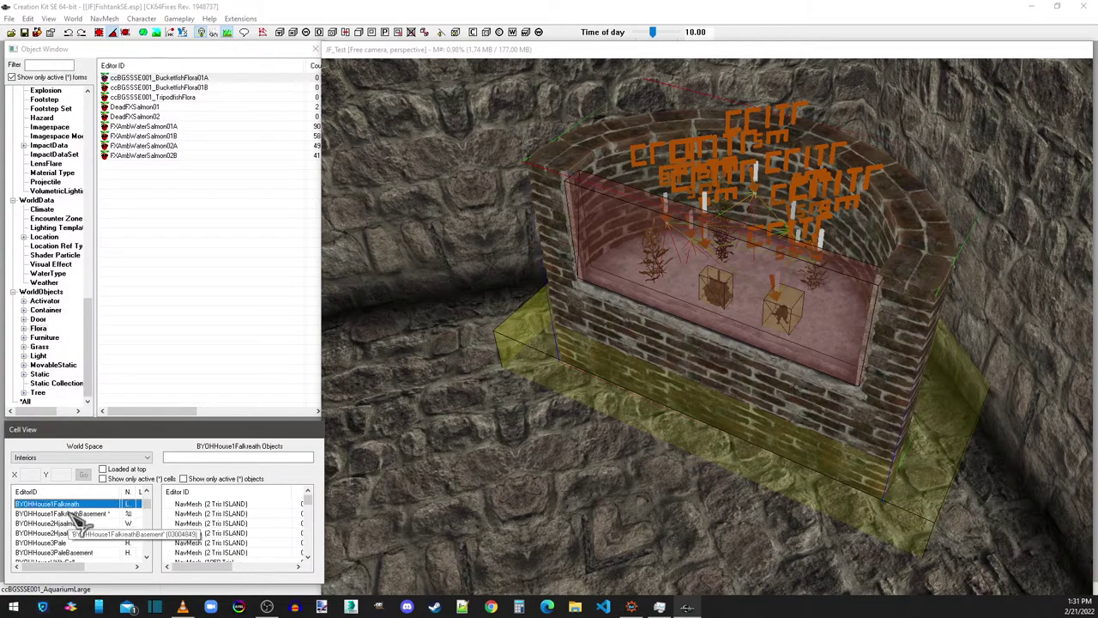
double_click(74, 514)
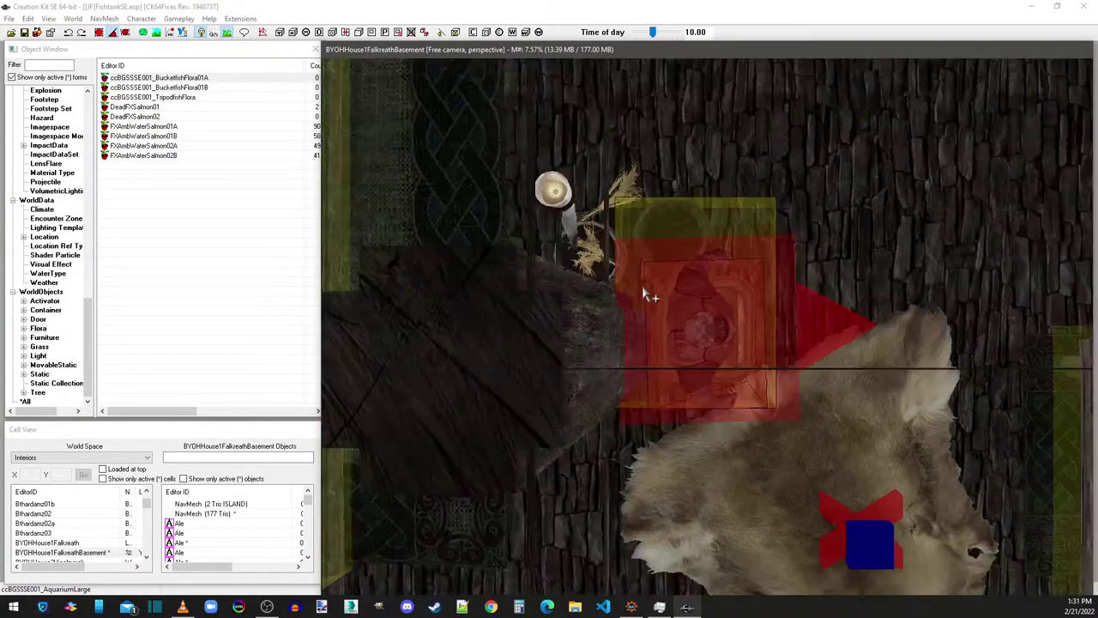
middle_click_drag(649, 296, 815, 449)
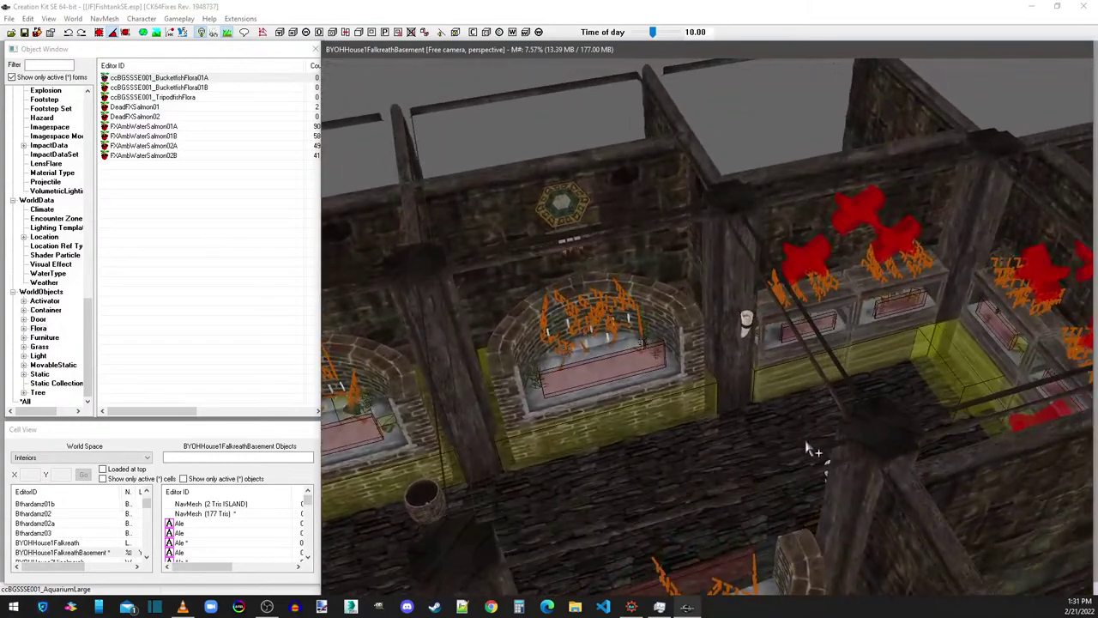
Step: Hide the partition panel, hanging clock, right pillar and ceiling beams above the alcoves
middle_click_drag(519, 318, 502, 219)
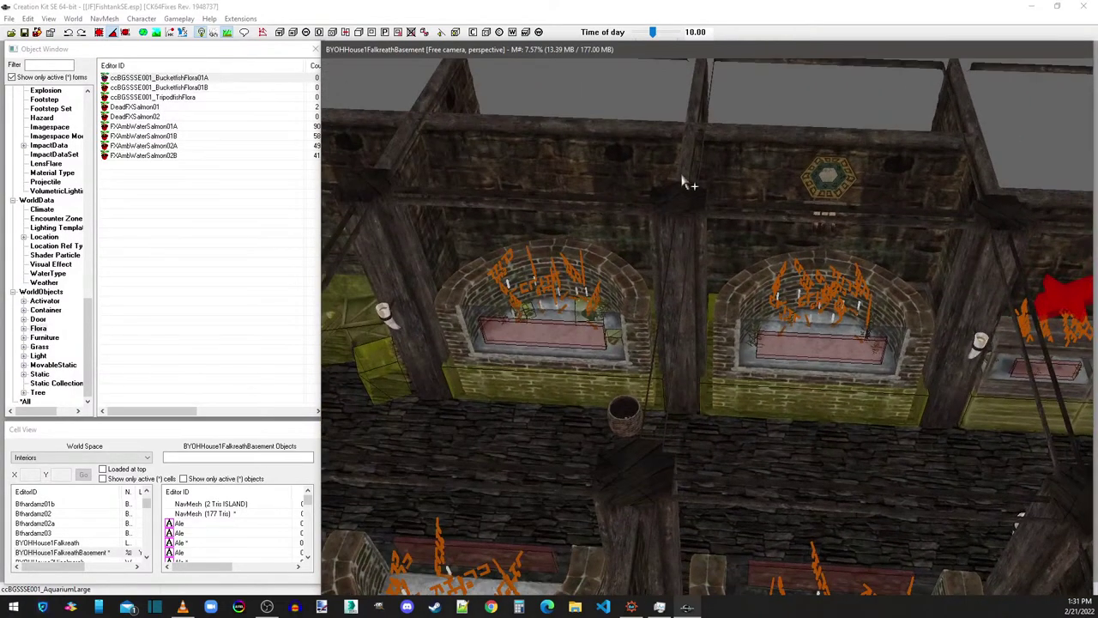
left_click(680, 174)
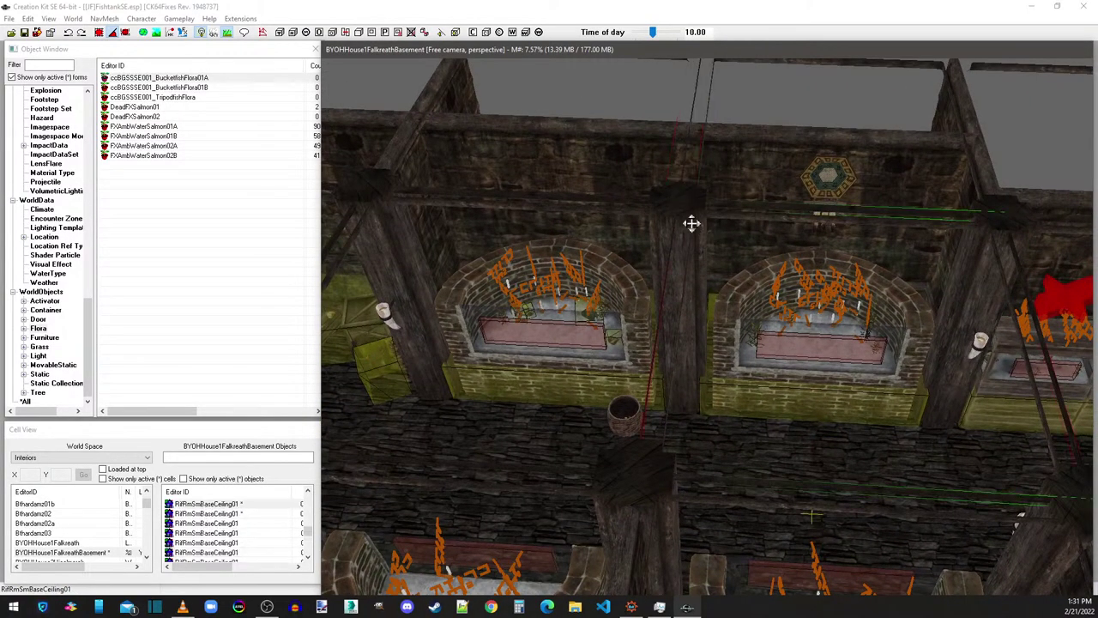
key("Delete")
left_click(827, 171)
key("Delete")
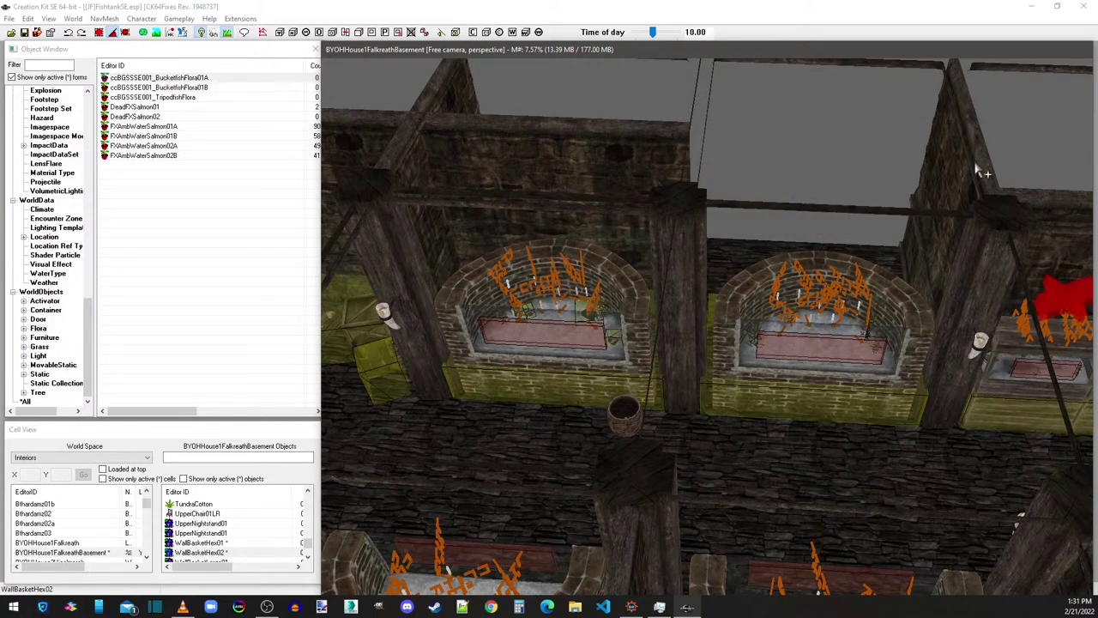
left_click(994, 291)
key("Delete")
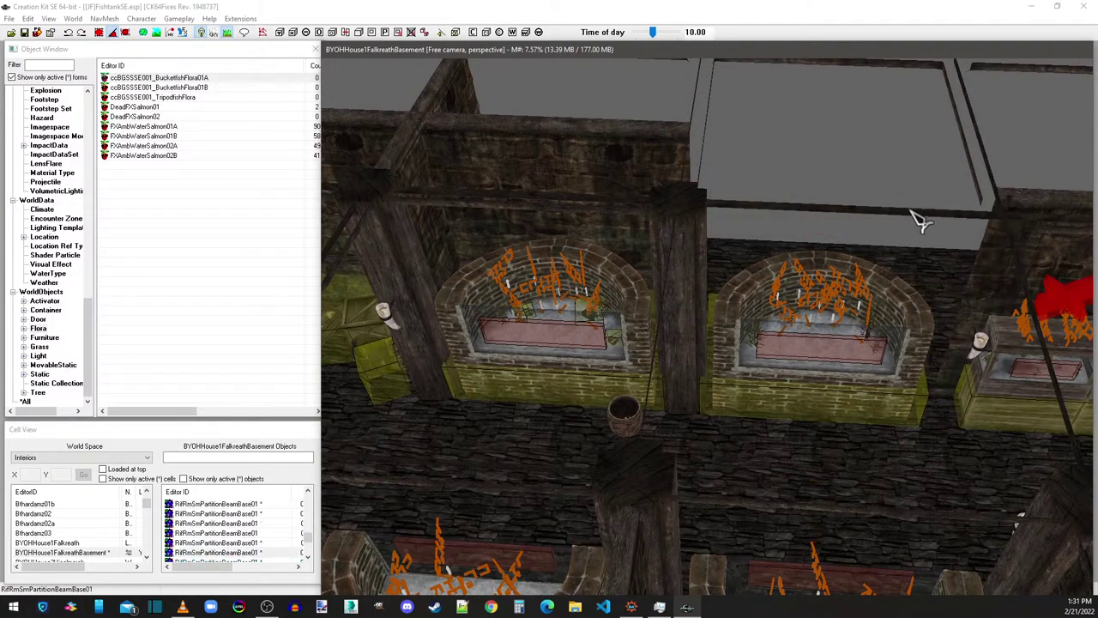
left_click(913, 232)
key("Delete")
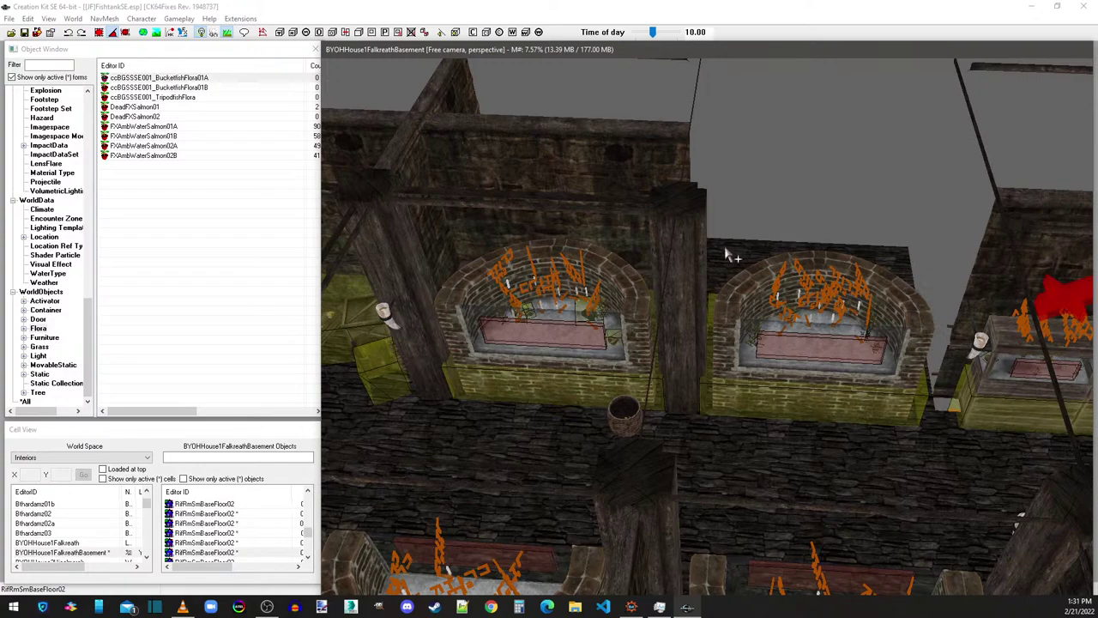
Step: Hide the remaining partition walls, ceiling piece, thin beam and ceiling slab over the arches
left_click(684, 237)
key("1")
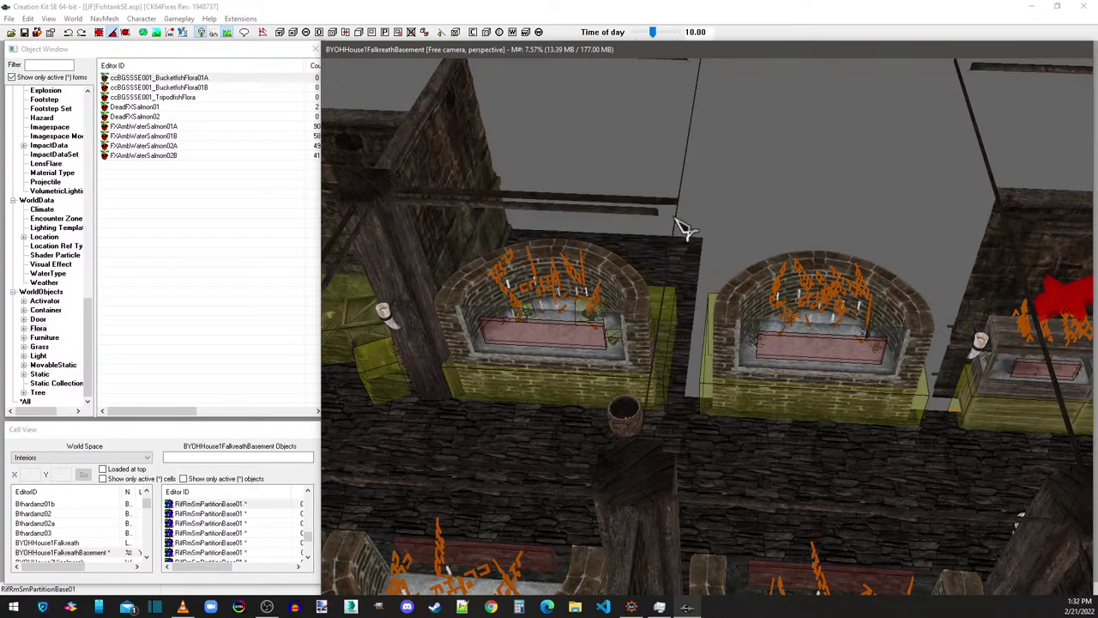
left_click(684, 266)
key("1")
left_click(684, 240)
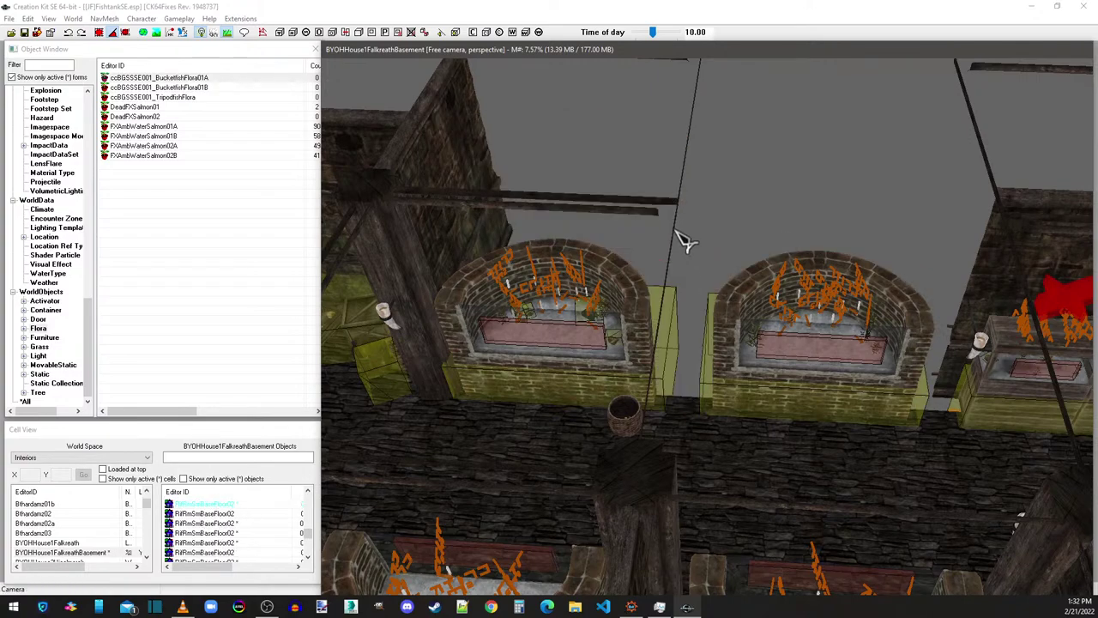
left_click(675, 202)
key("1")
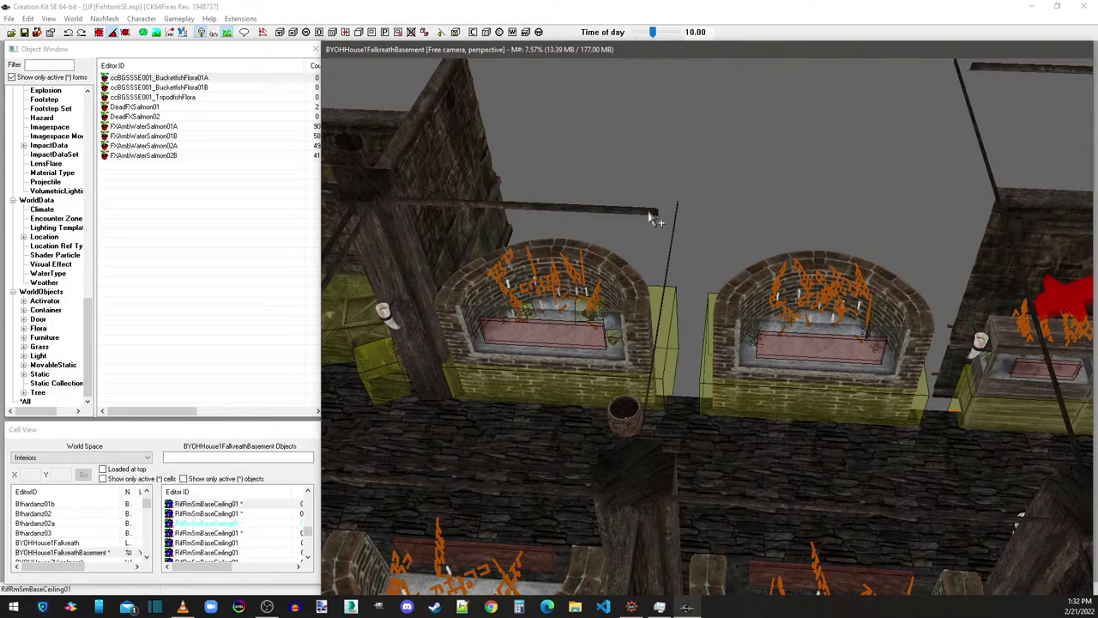
left_click(650, 213)
key("1")
left_click(750, 440)
key("1")
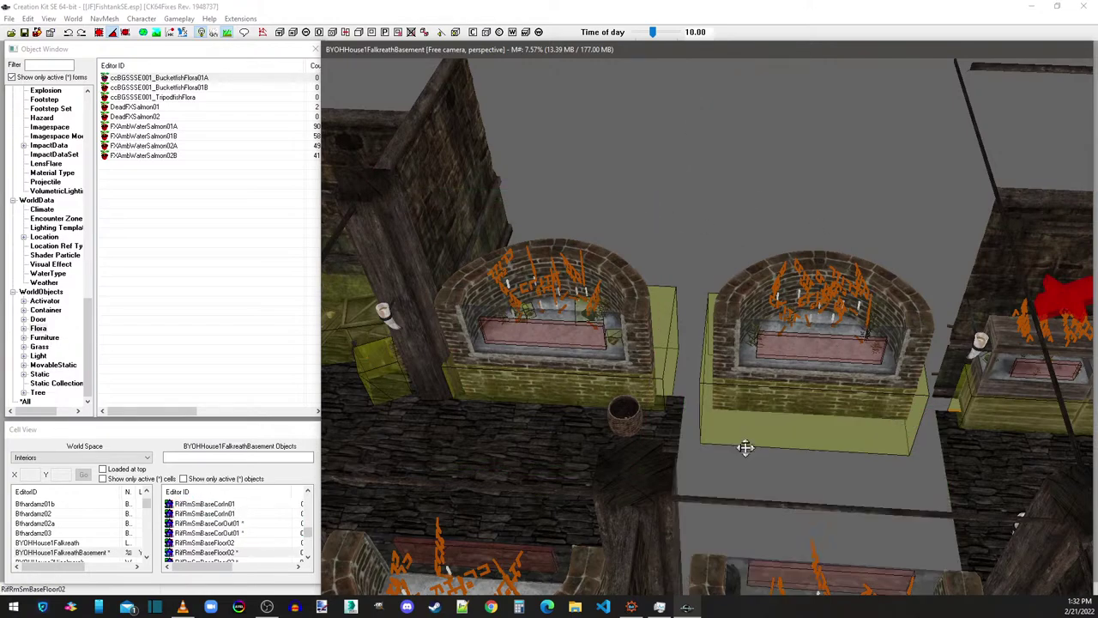
Step: Select ccBGSSSE001_House1LargeAquarium3 in the right alcove and look down over the aquariums
scroll(819, 394, "up", 5)
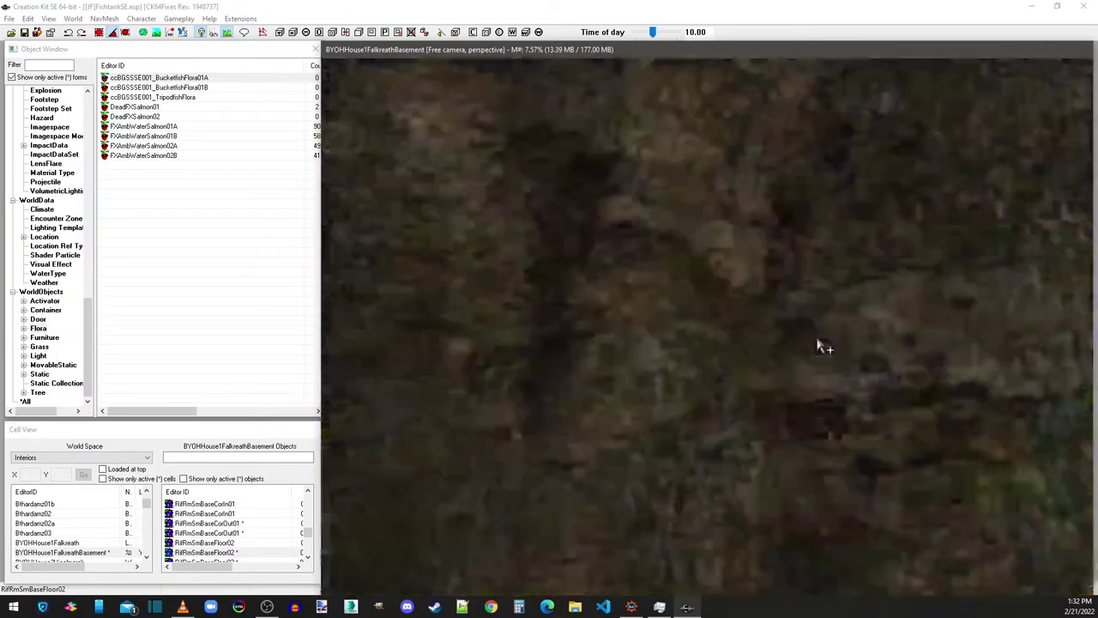
scroll(819, 344, "down", 5)
left_click(737, 292)
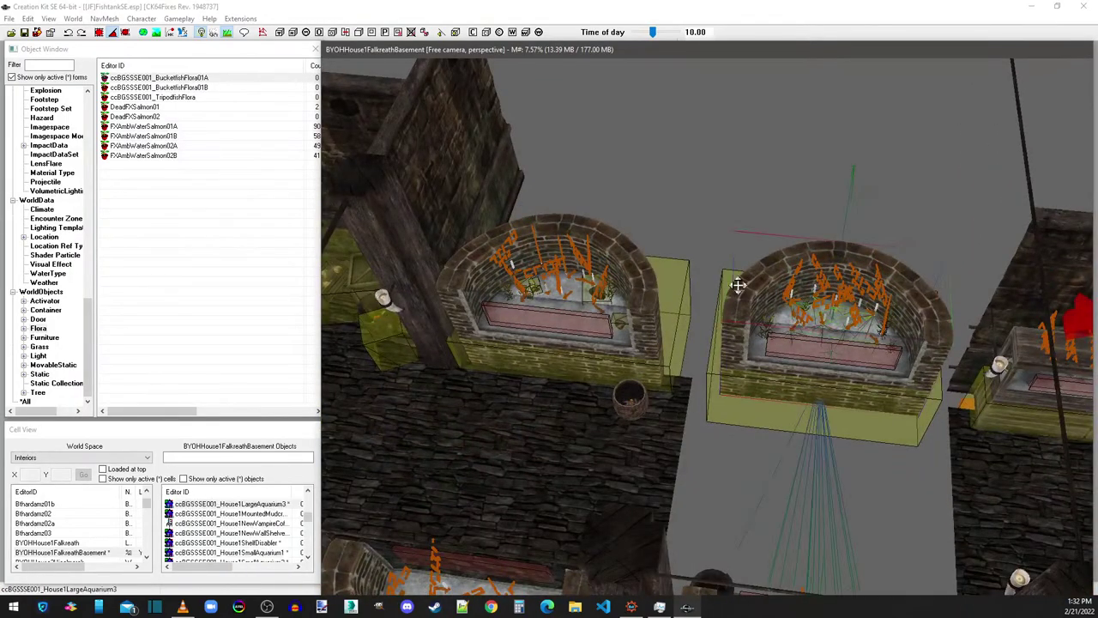
scroll(833, 309, "down", 5)
middle_click_drag(829, 300, 794, 335, "shift")
scroll(840, 434, "up", 5)
Step: Open the large aquarium reference, check which references link to it, and close it
double_click(777, 243)
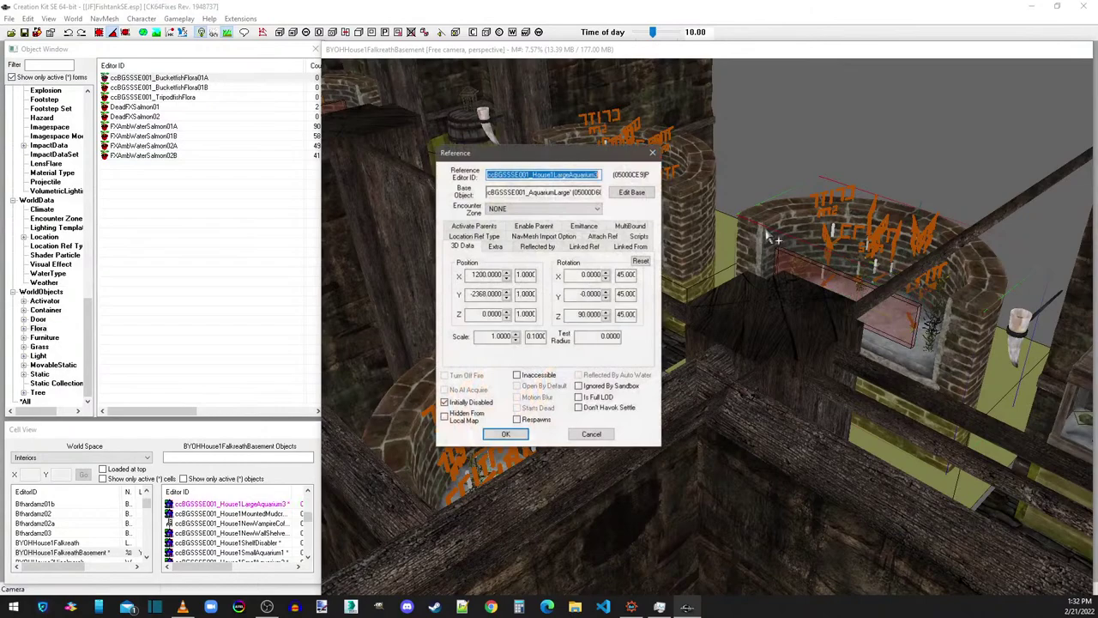
left_click(584, 246)
left_click(624, 248)
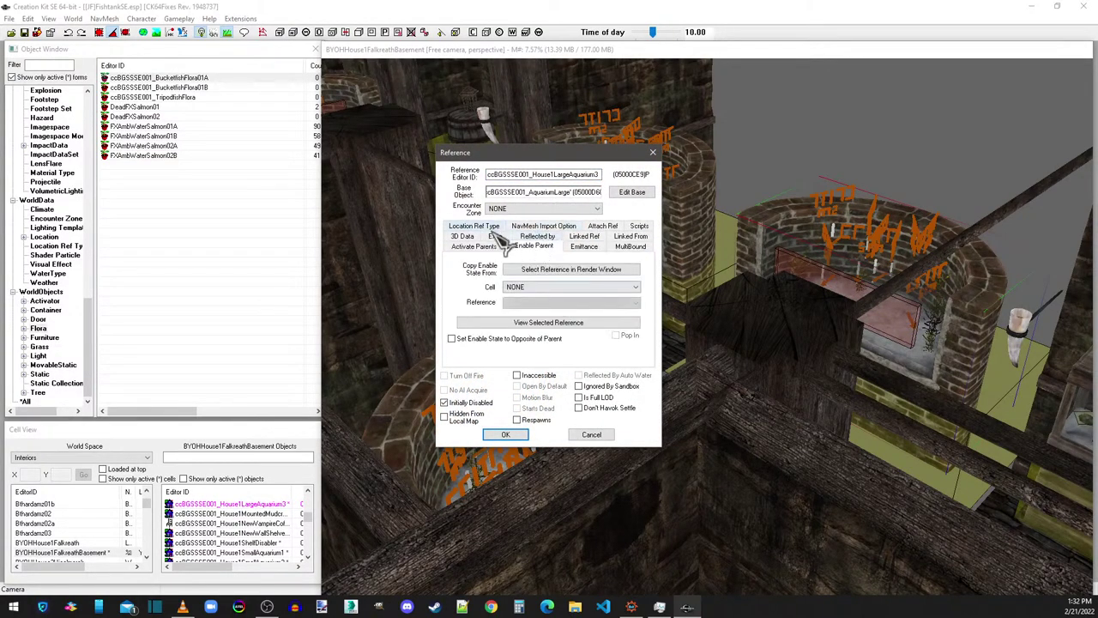
left_click(653, 153)
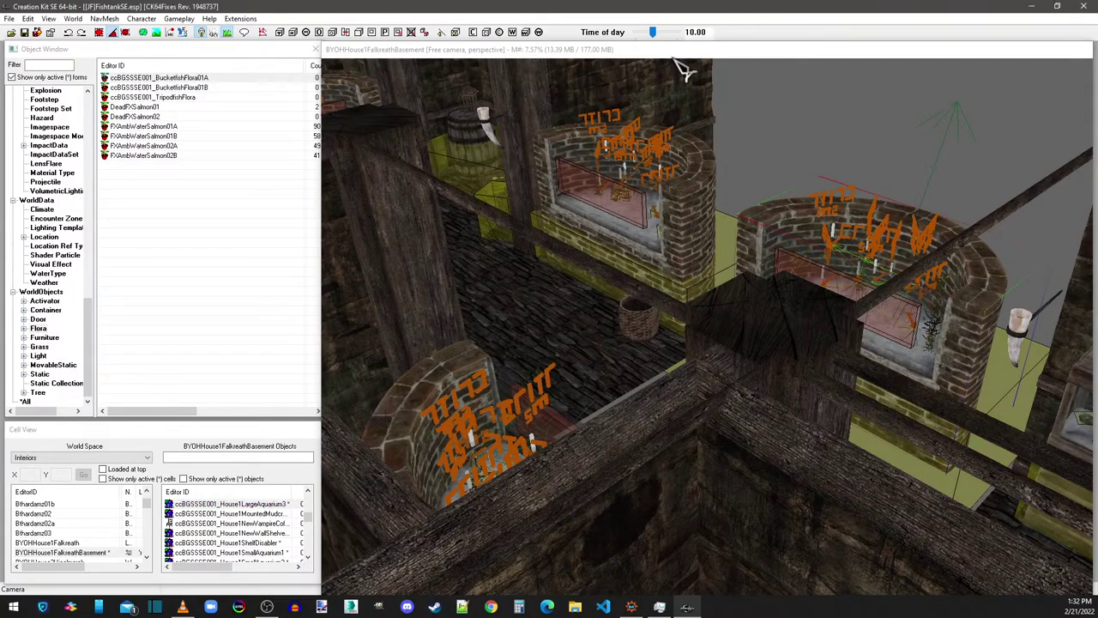
Step: Reopen the large aquarium reference, check its Enable Parent, and close the dialog
scroll(938, 299, "up", 5)
scroll(890, 319, "up", 8)
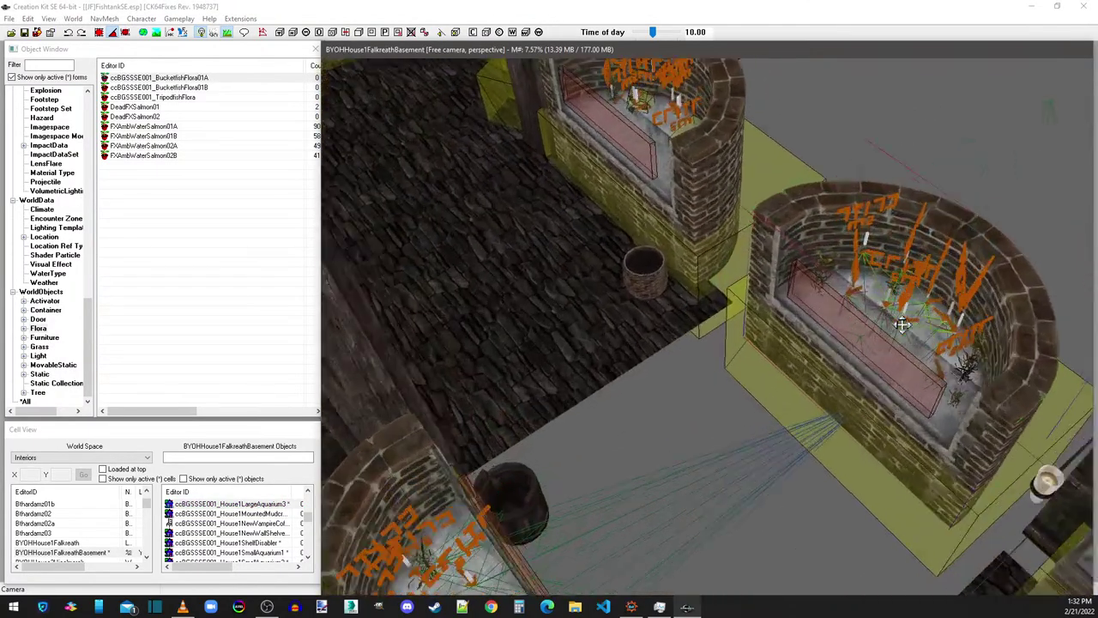
scroll(811, 365, "up", 5)
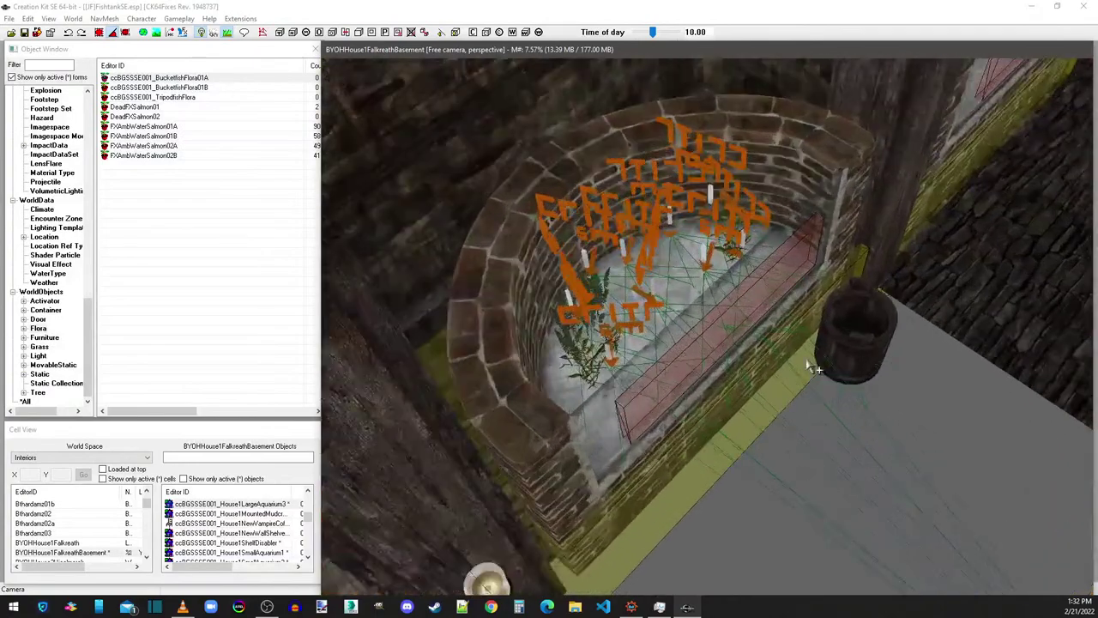
double_click(721, 264)
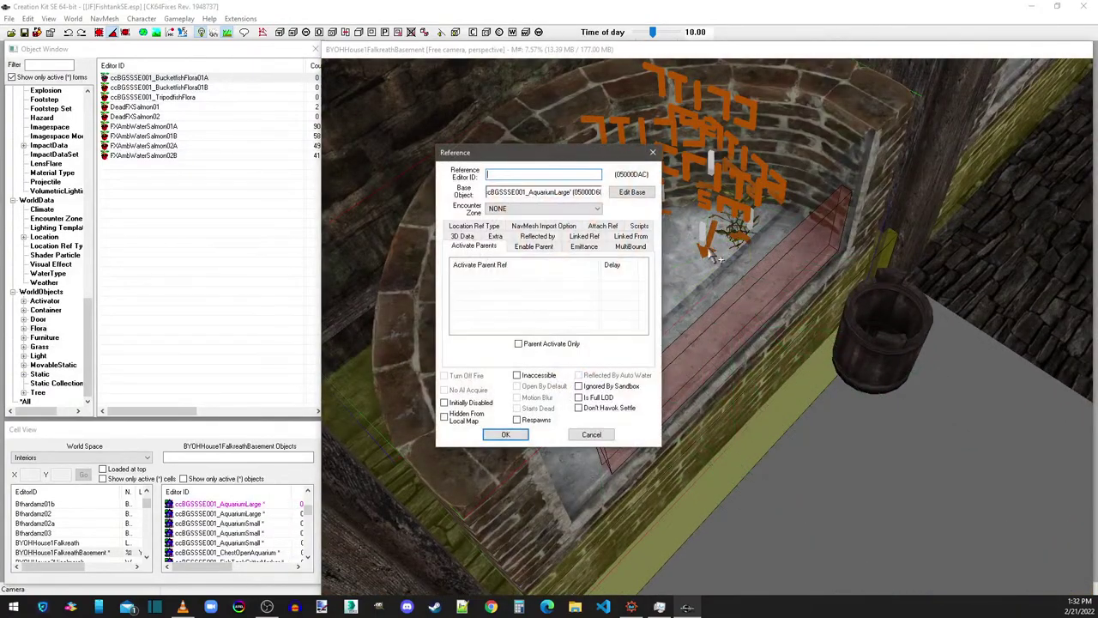
left_click(536, 247)
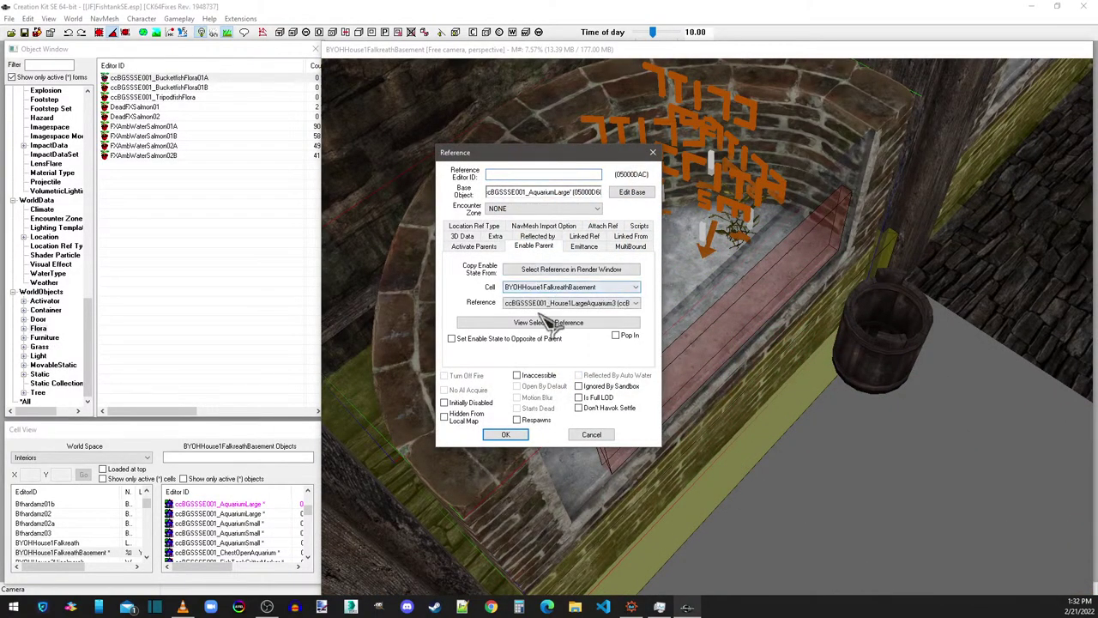
left_click(653, 153)
scroll(864, 299, "down", 5)
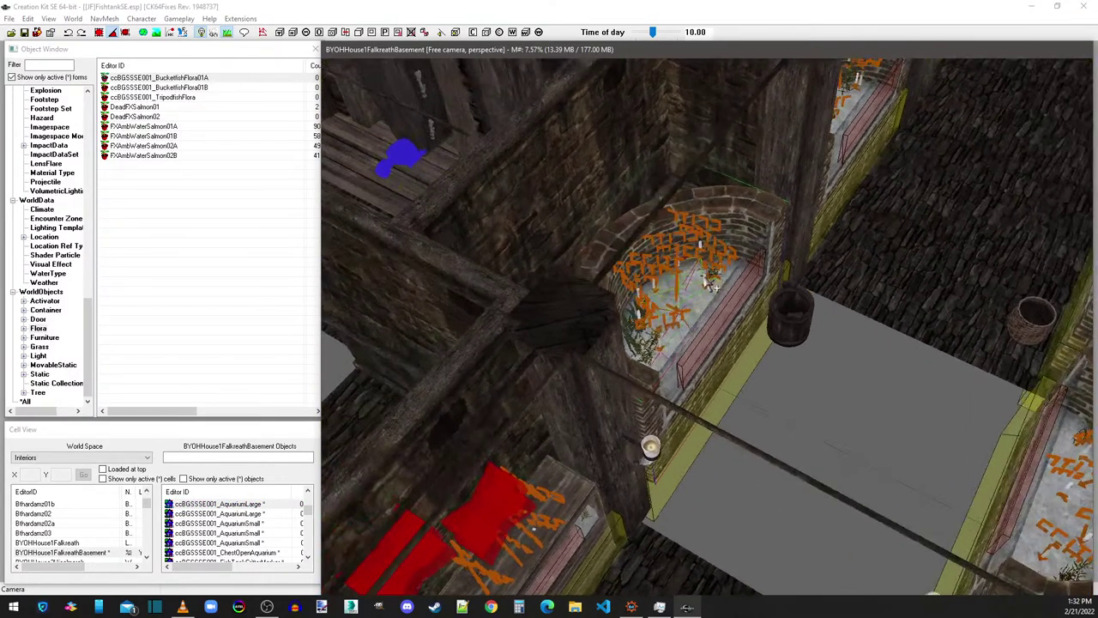
Step: Navigate across the basement to the small wall aquariums and select the right-hand FishTankSmallAct
middle_click_drag(714, 288, 738, 287, "shift")
scroll(743, 289, "down", 2)
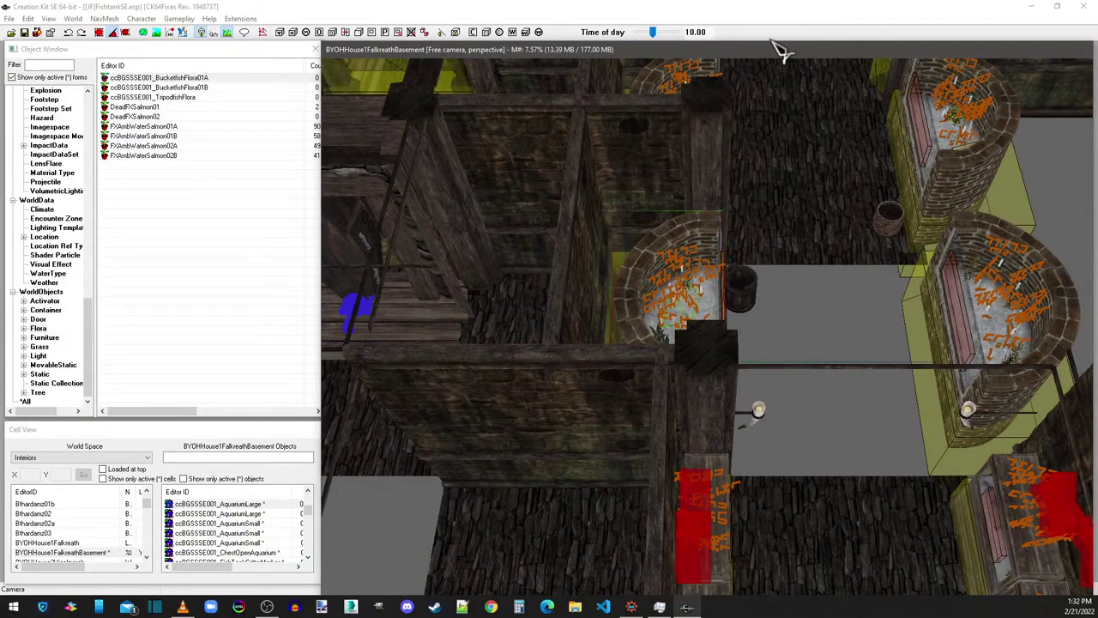
middle_click_drag(779, 50, 925, 294, "shift")
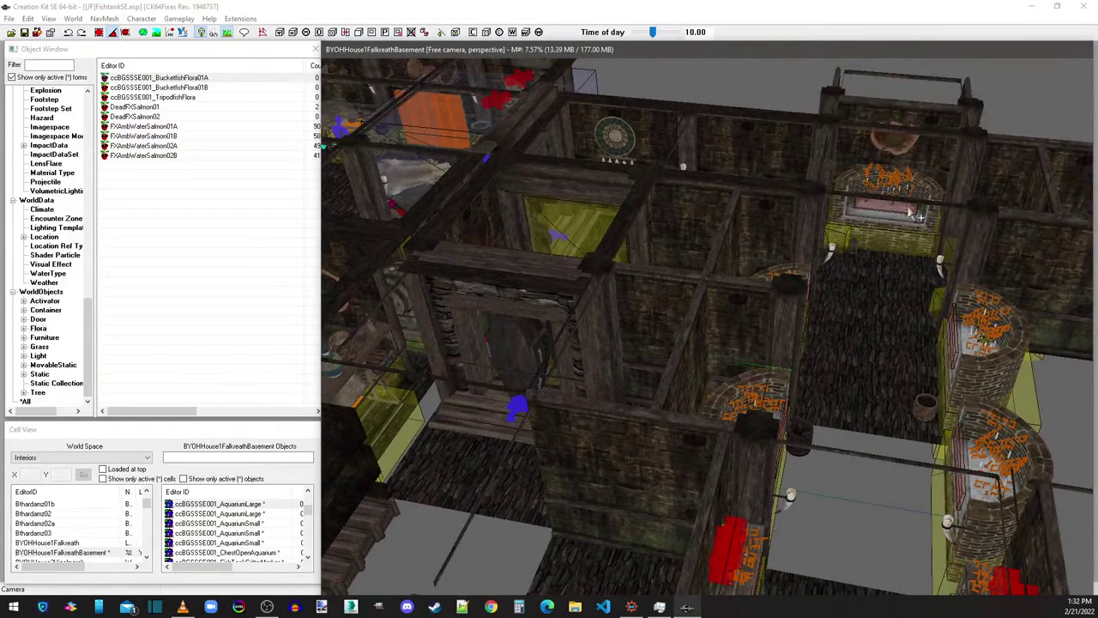
middle_click_drag(916, 215, 868, 233, "shift")
mouse_move(759, 221)
middle_mouse_down("shift")
mouse_move(758, 157)
mouse_move(697, 135)
mouse_move(662, 143)
mouse_move(694, 206)
mouse_move(732, 215)
mouse_move(750, 202)
middle_mouse_up("shift")
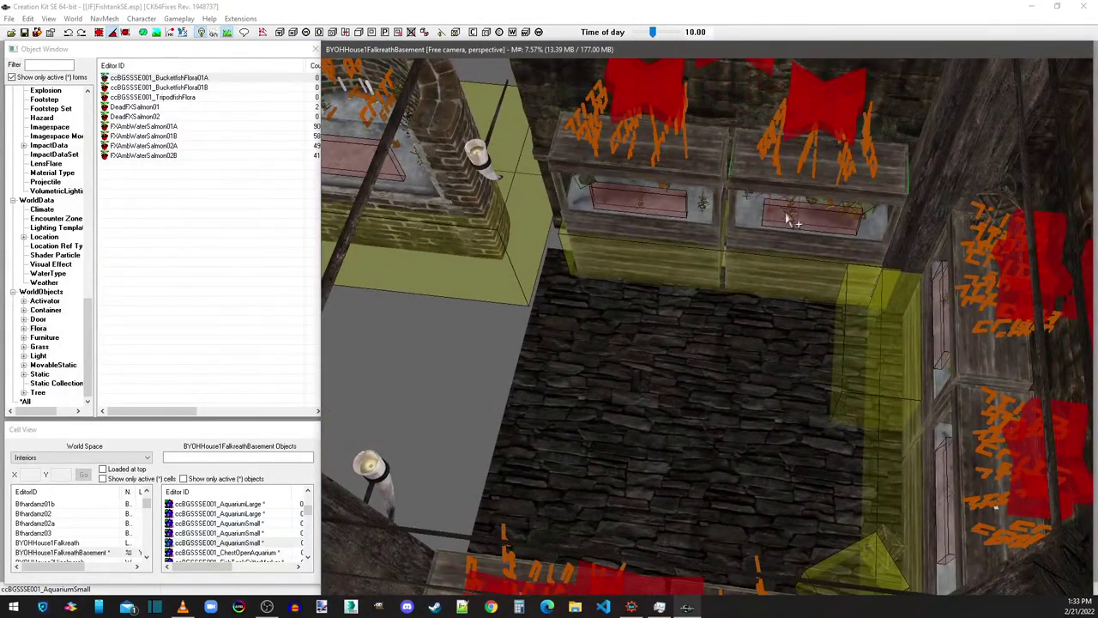
left_click(786, 215)
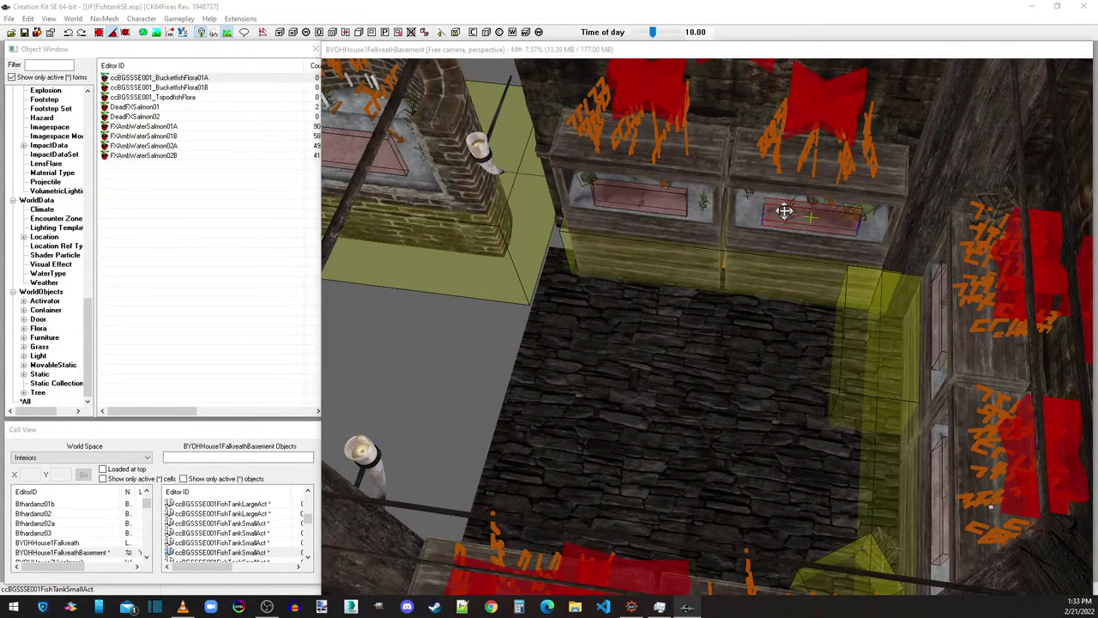
double_click(784, 211)
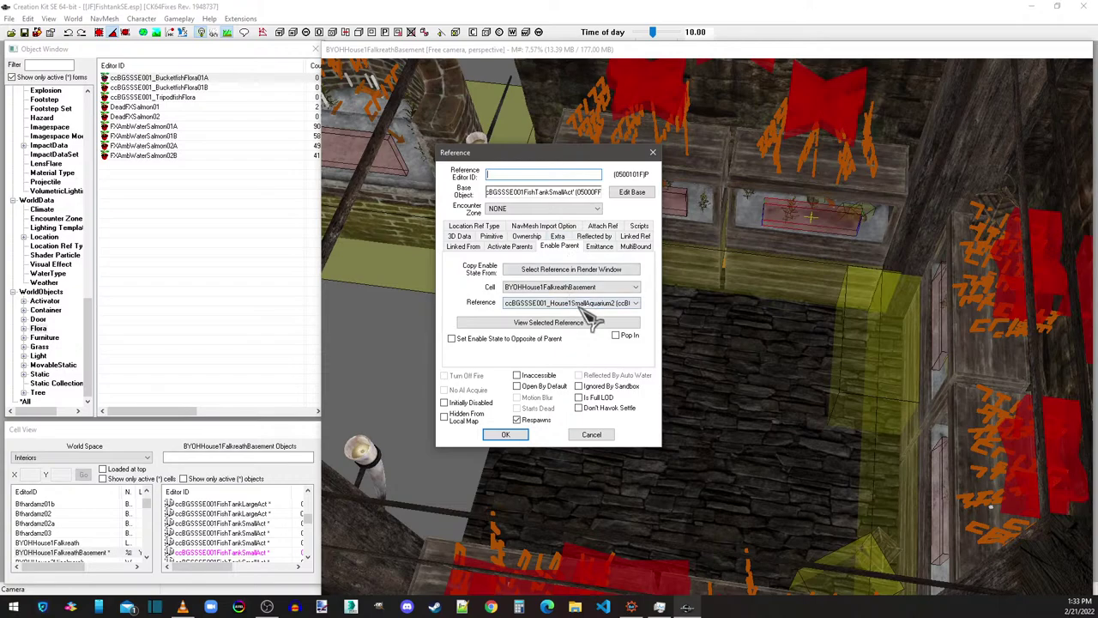
left_click(652, 152)
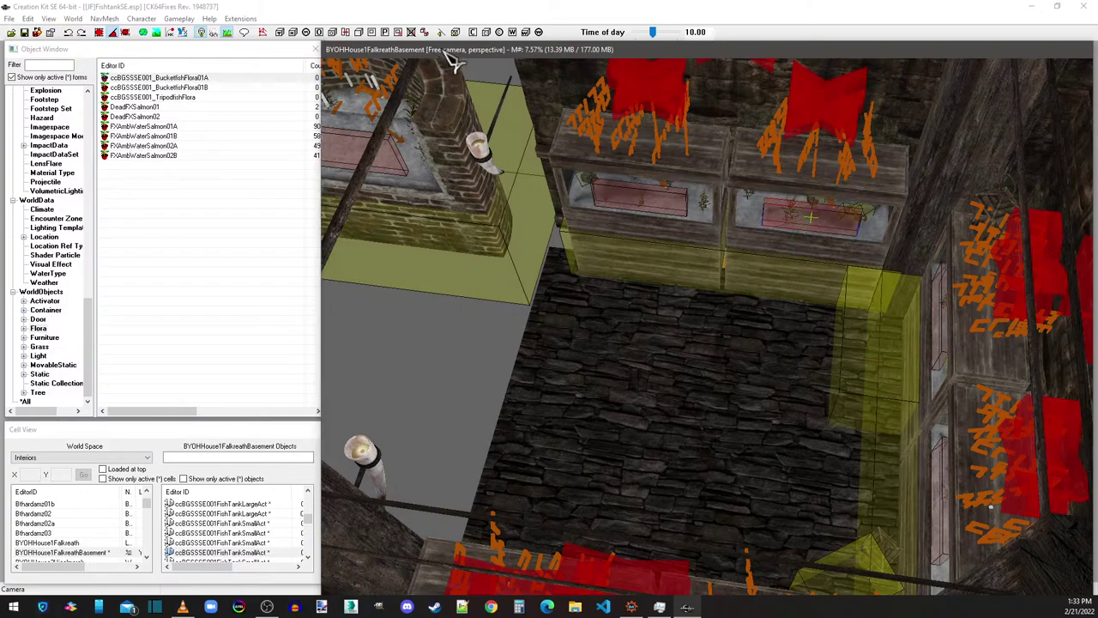
middle_click_drag(455, 62, 336, 167)
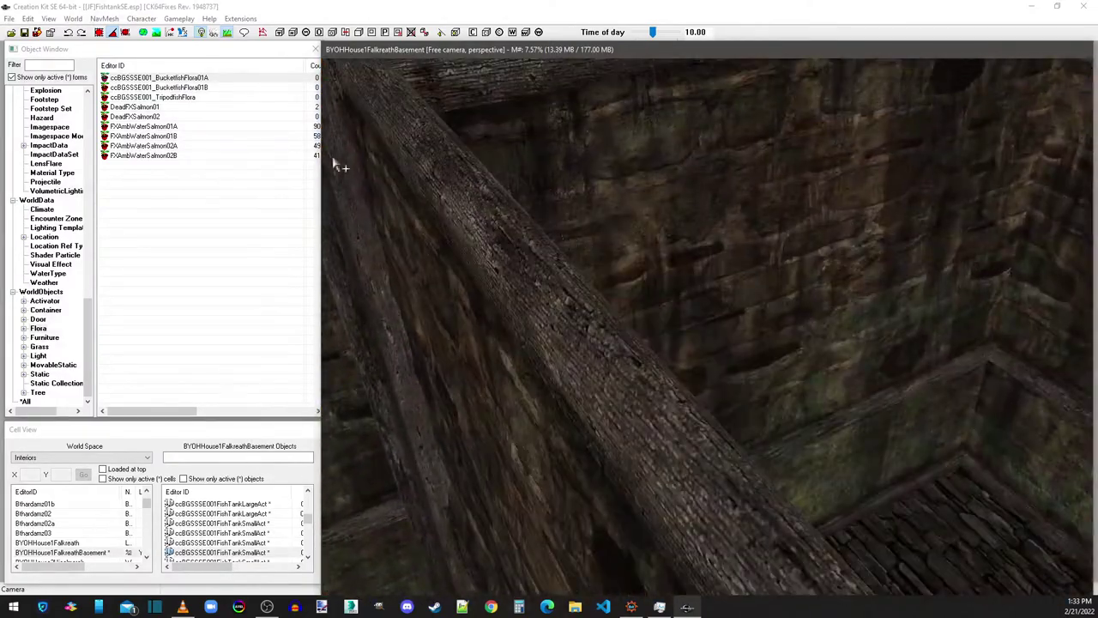
Step: Scroll the interior cell list and load JF_Test into the render view
left_click(43, 534)
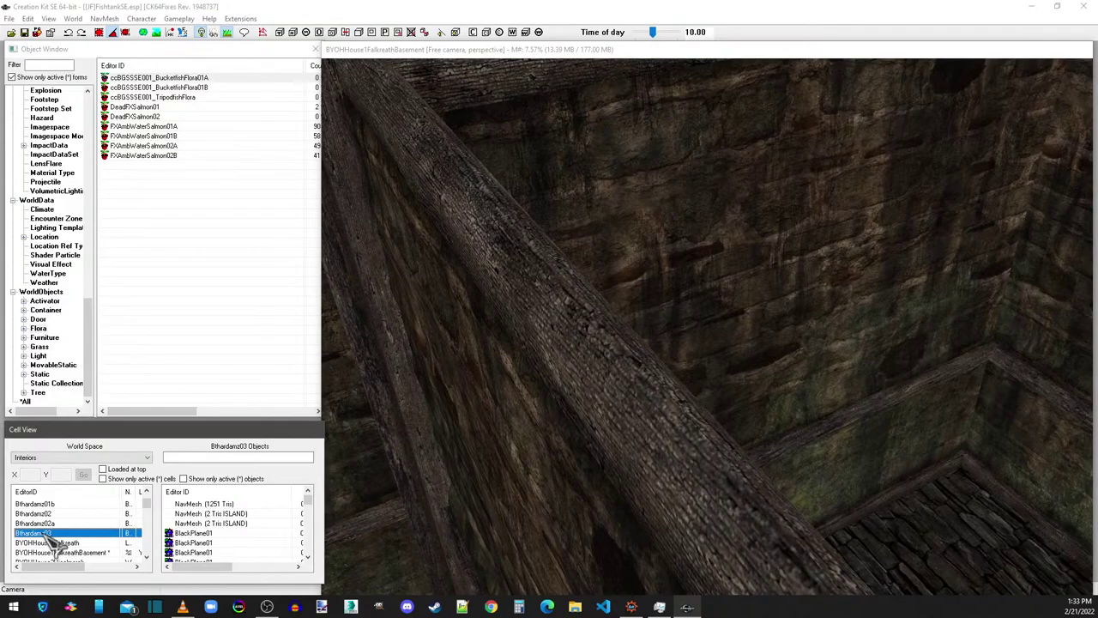
scroll(49, 534, "down", 3)
double_click(41, 525)
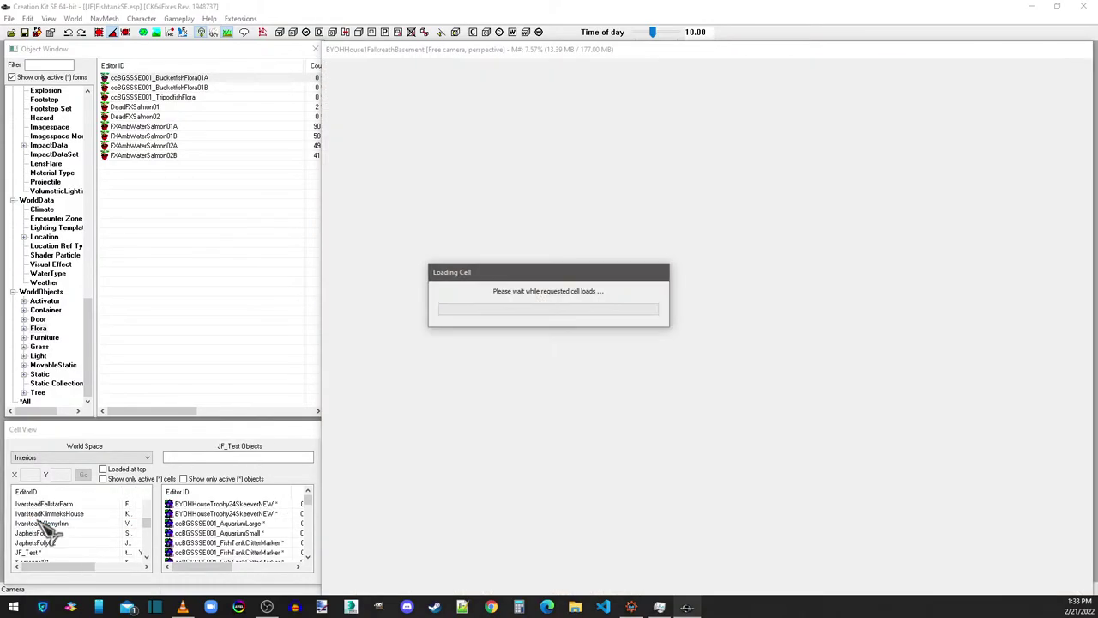
scroll(588, 191, "down", 10)
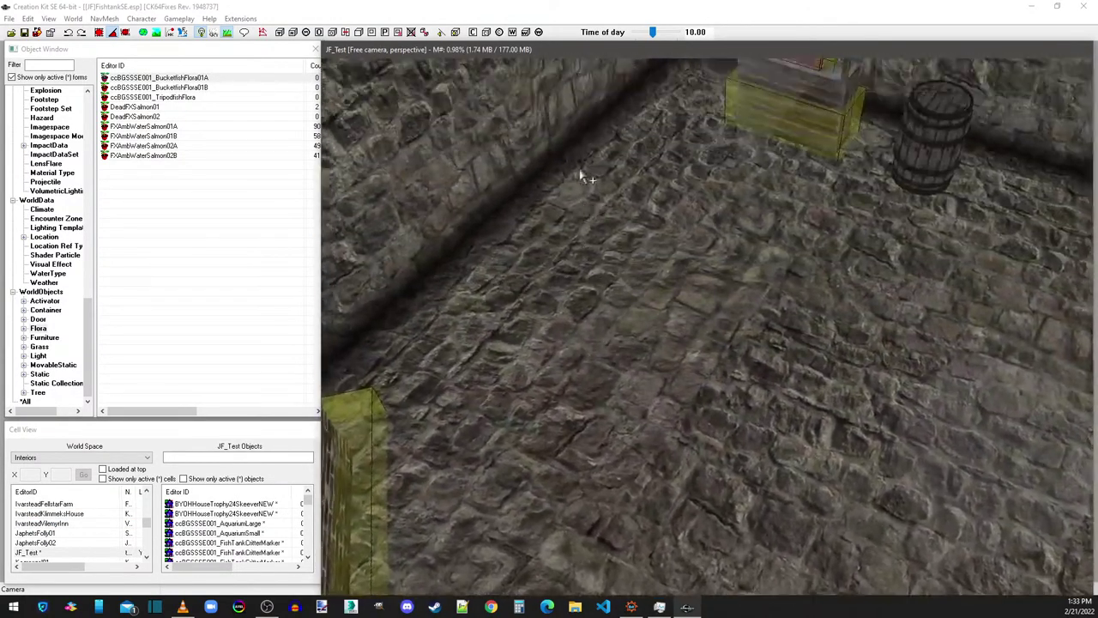
scroll(583, 176, "down", 5)
scroll(562, 233, "down", 3)
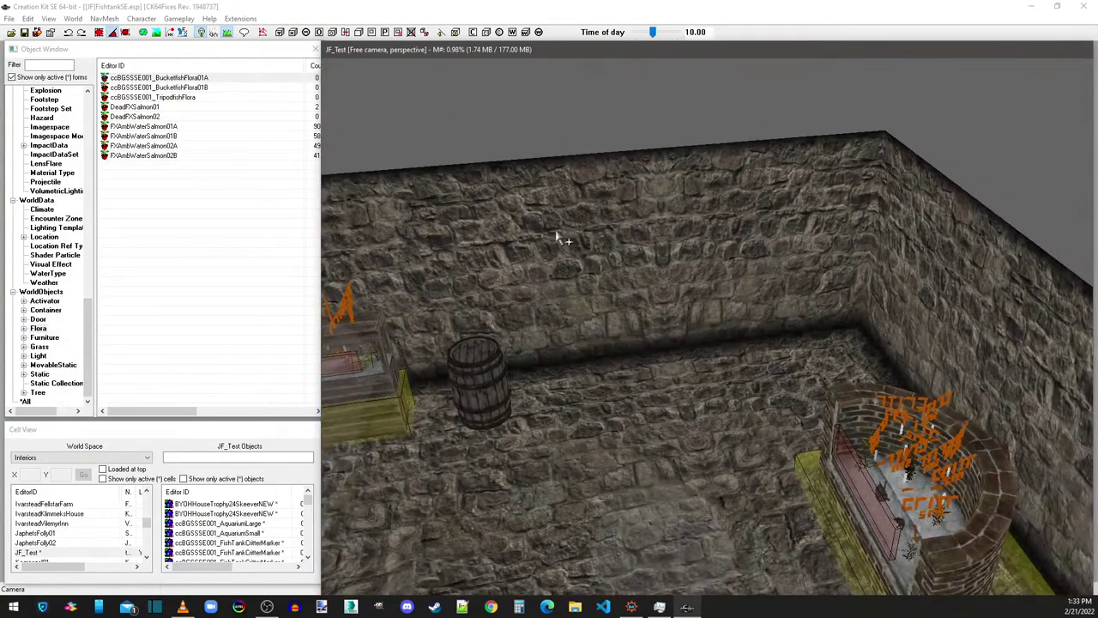
Step: Filter the Object Window to 'critter' Activators including inactive forms, then inspect CritterPondFish01
left_click(38, 65)
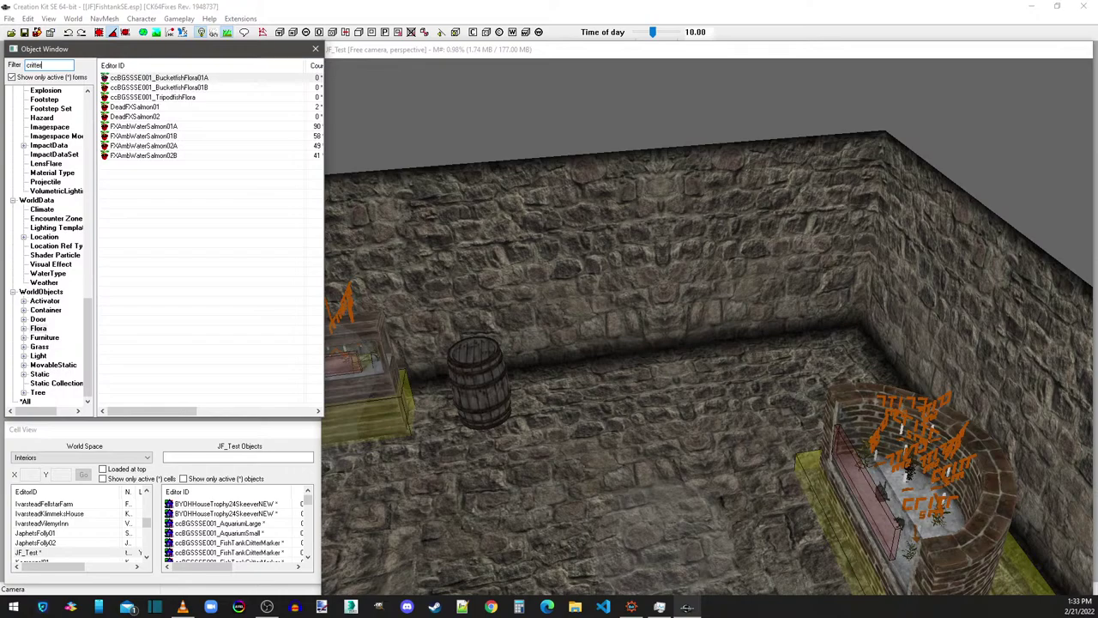
left_click(45, 301)
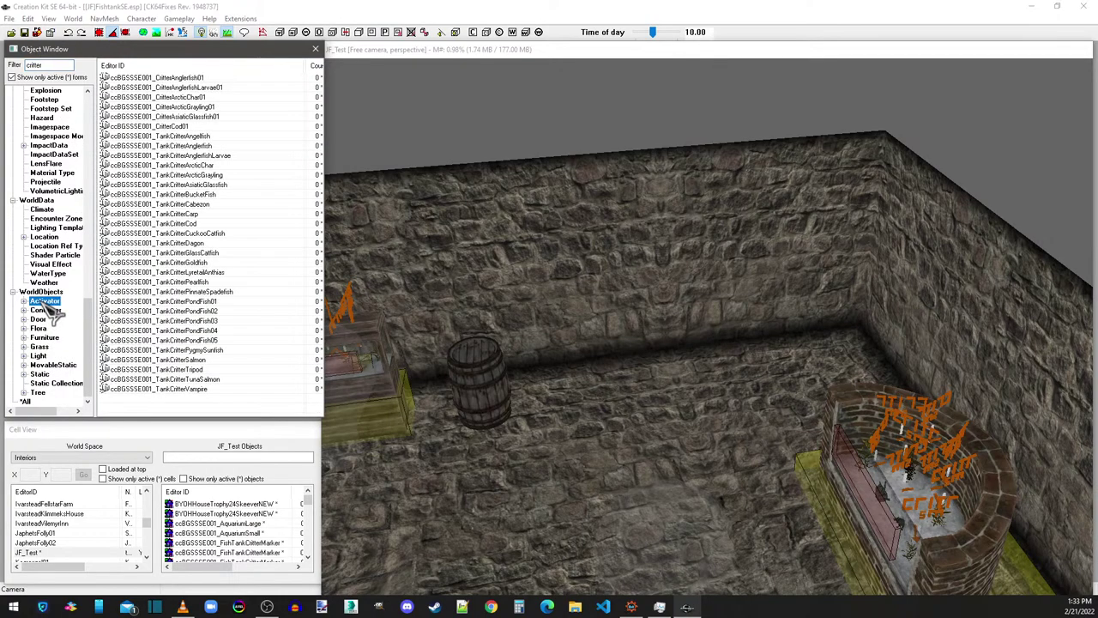
left_click(47, 77)
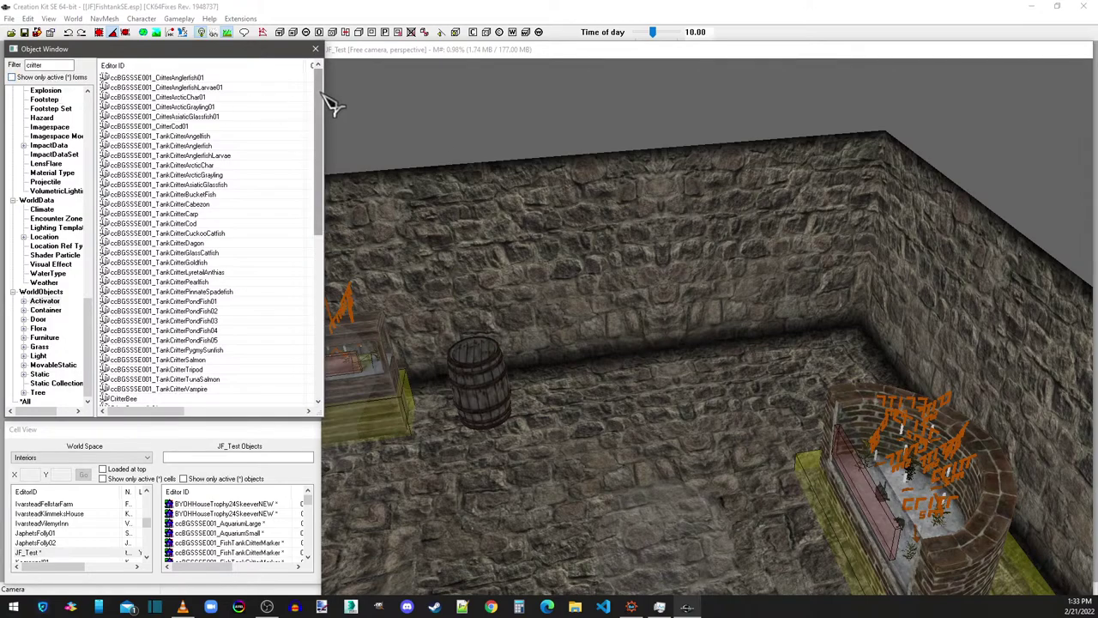
left_click_drag(323, 98, 331, 269)
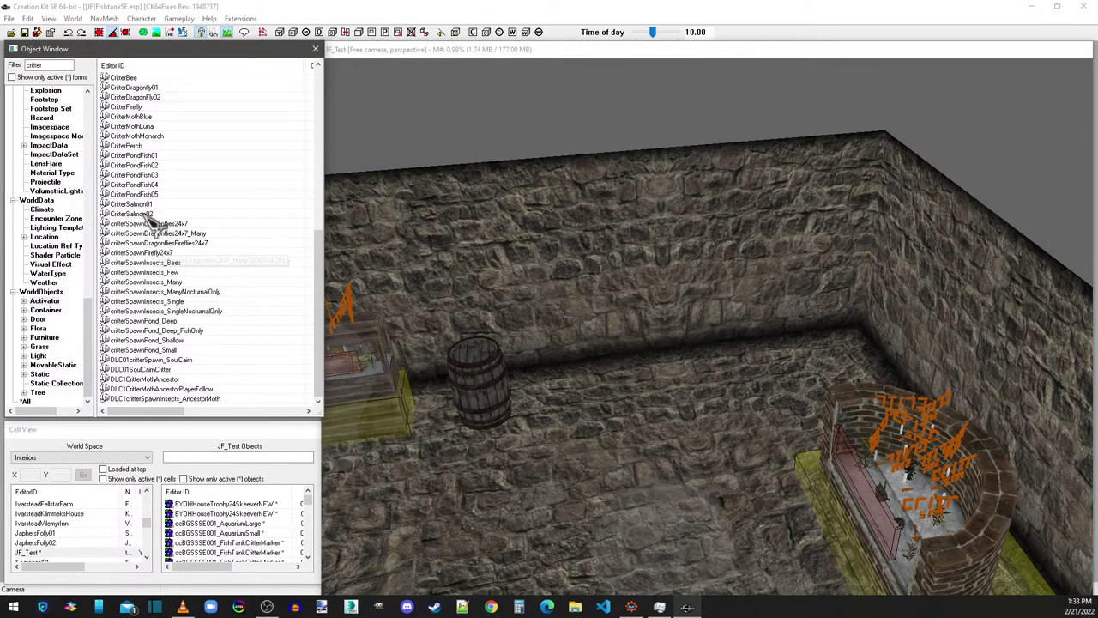
double_click(141, 158)
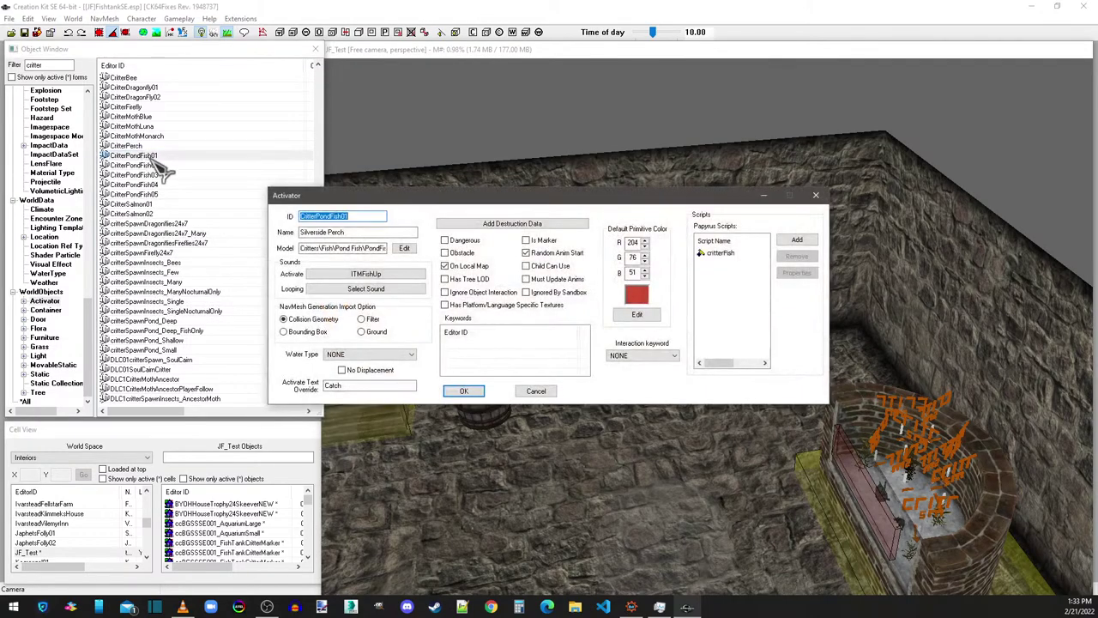
left_click(816, 196)
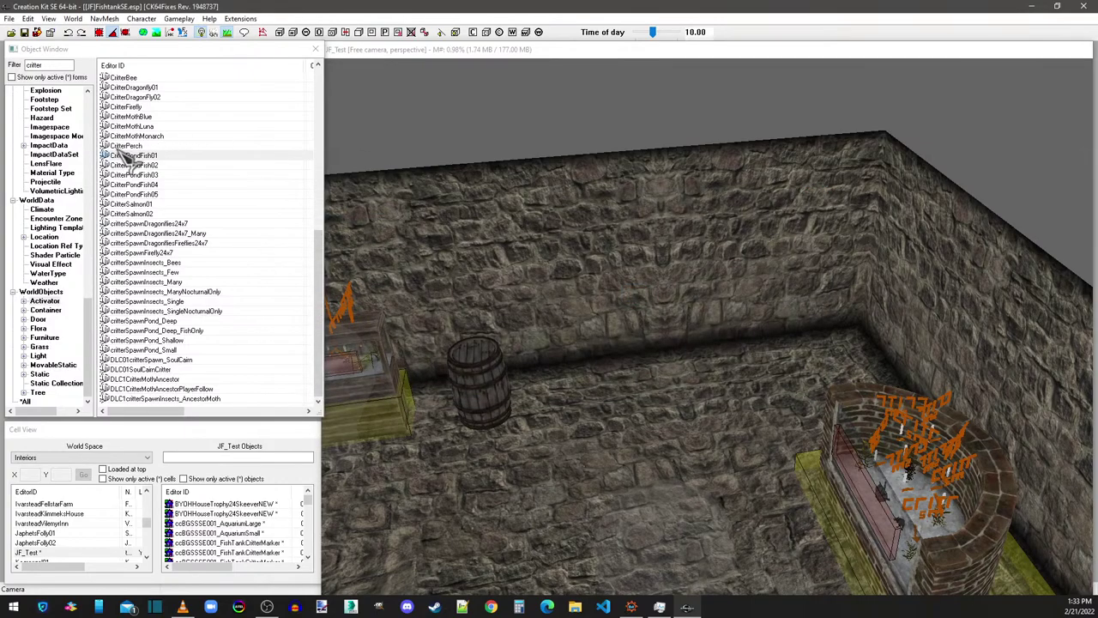
Step: Preview CritterPondFish01–05 and CritterSalmon01–02 models, turning off the preview's ground plane
right_click(128, 155)
left_click(158, 215)
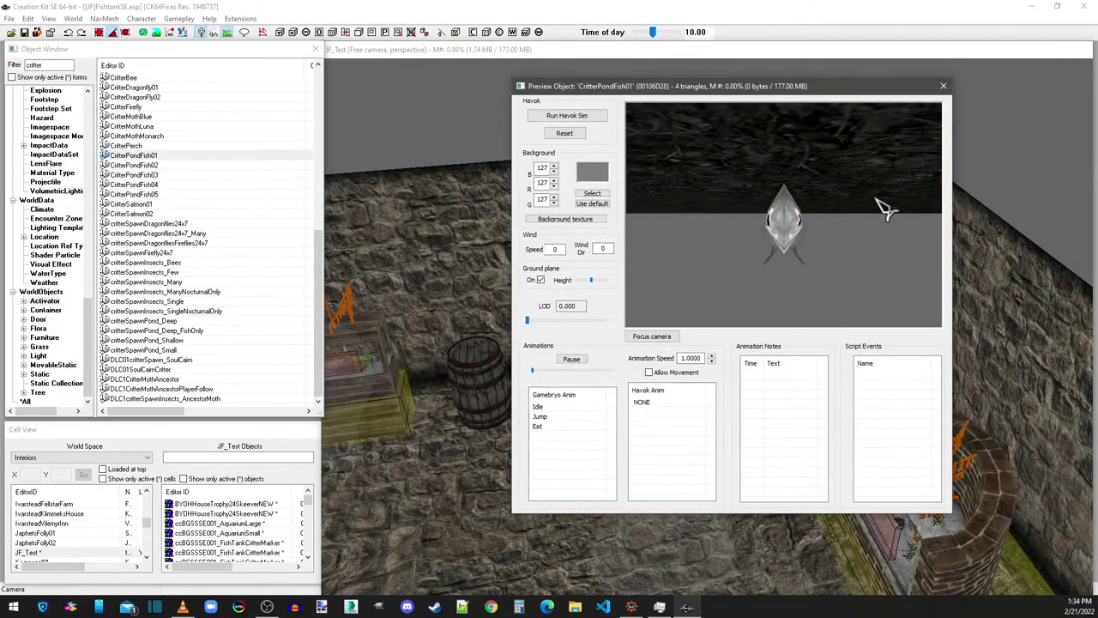
left_click(129, 165)
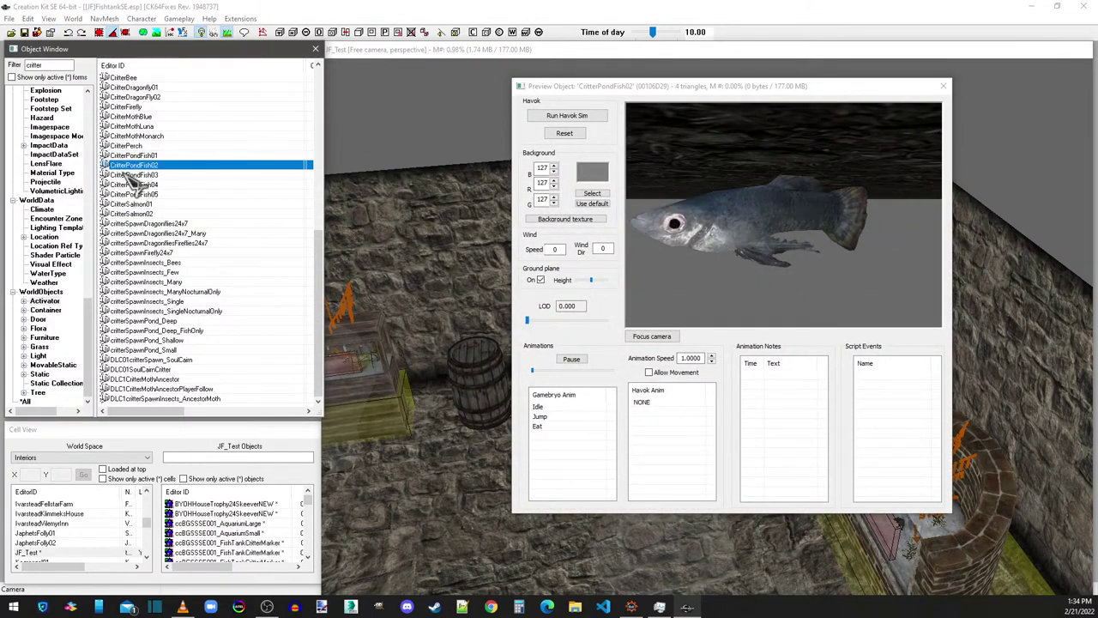
left_click(133, 175)
left_click(136, 185)
left_click(138, 194)
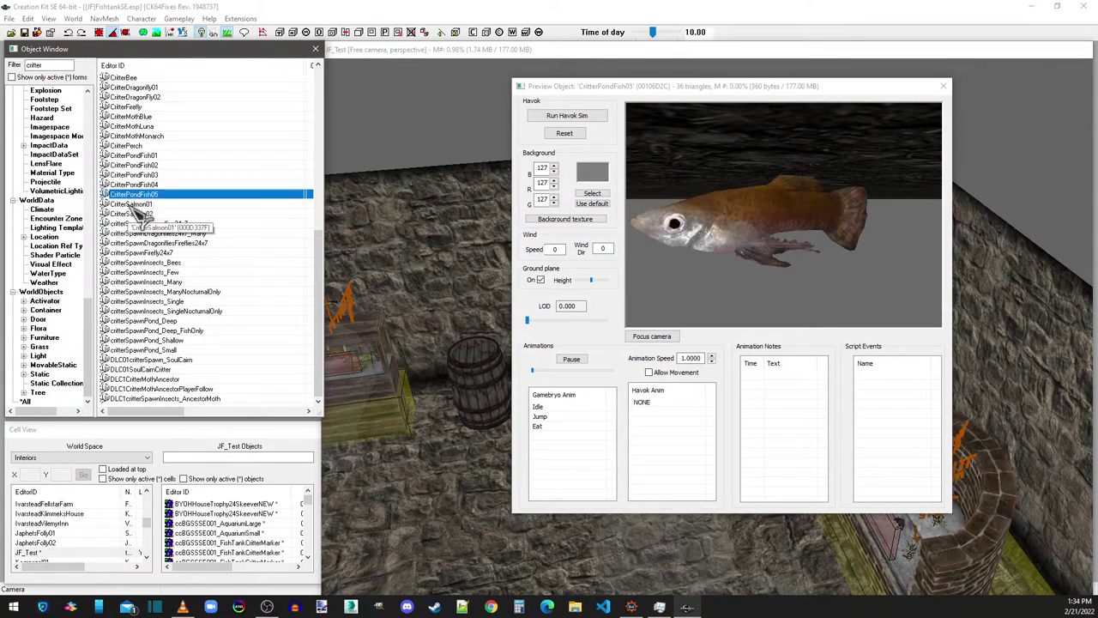
left_click(130, 204)
left_click(130, 214)
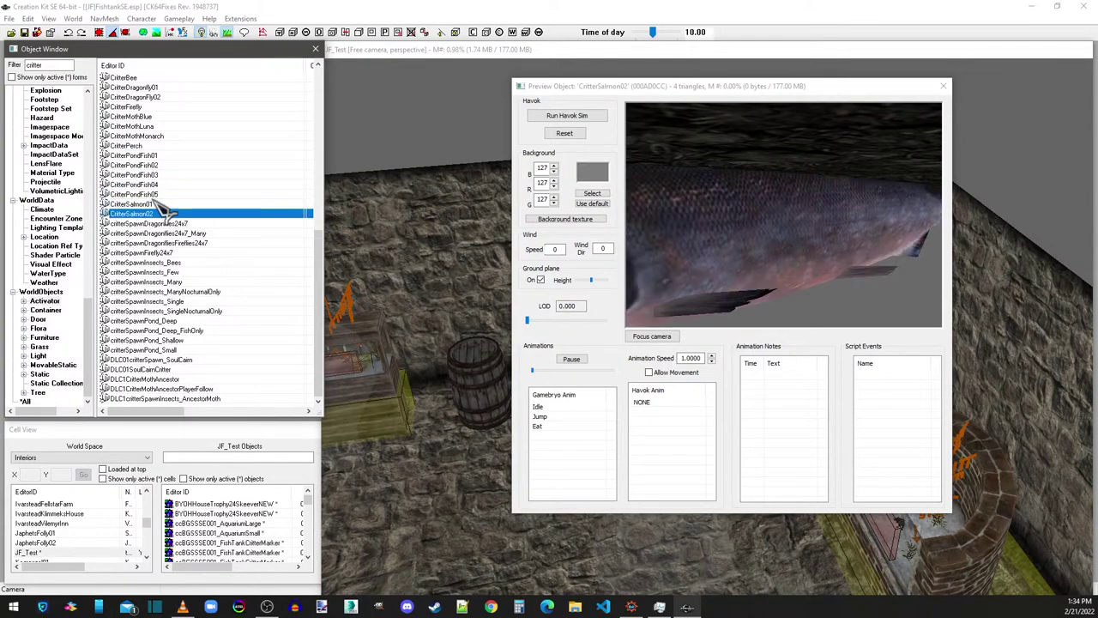
left_click(841, 249)
scroll(772, 240, "down", 5)
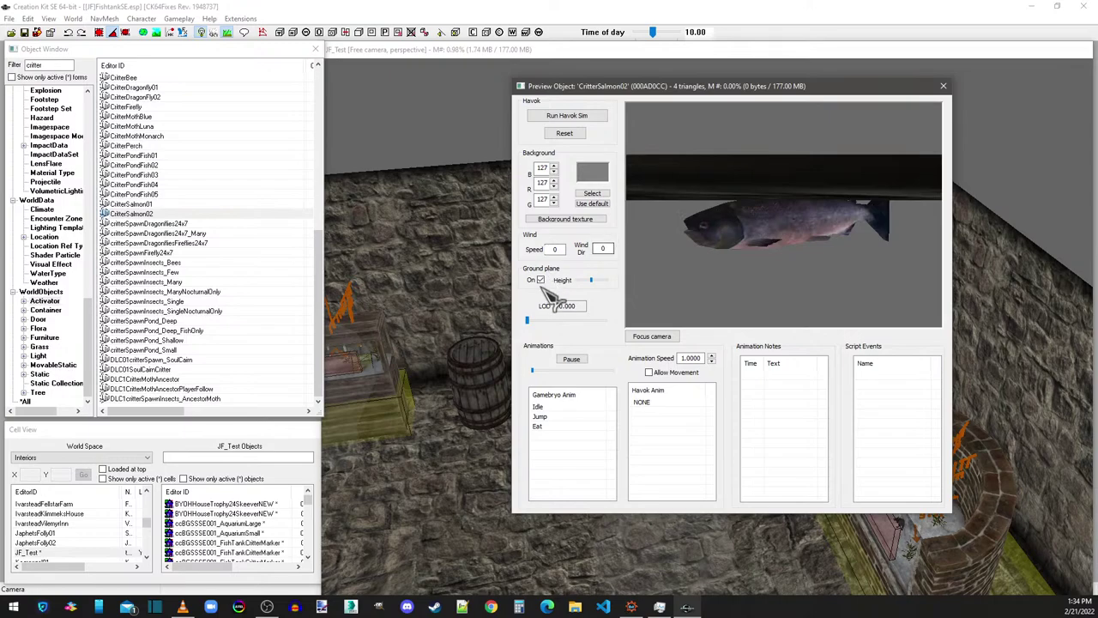
left_click(542, 280)
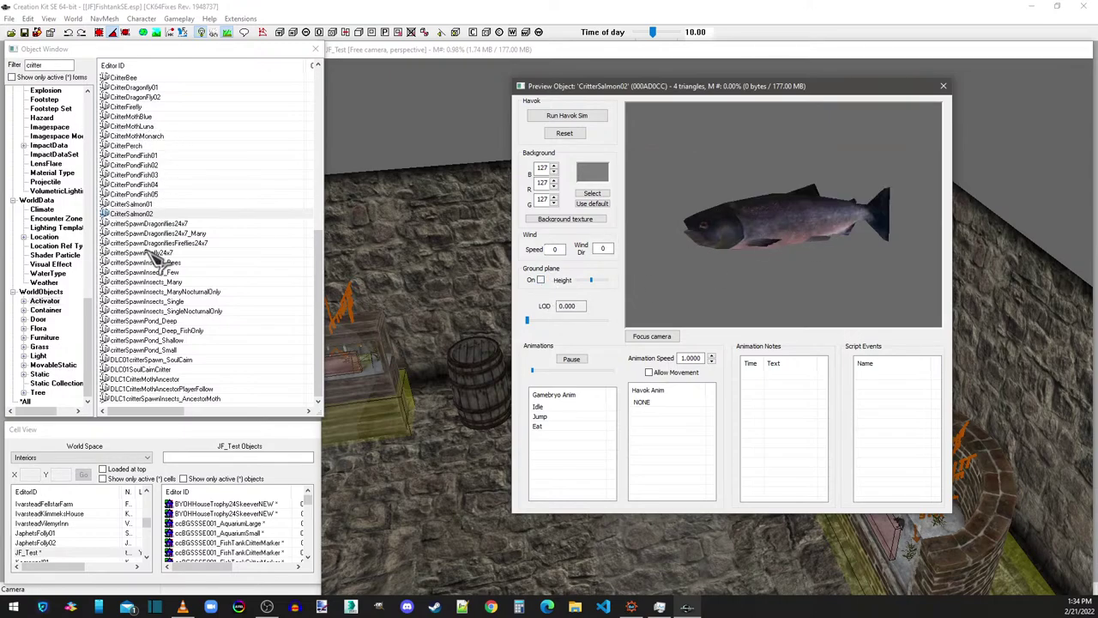
Step: Preview critterSpawnInsects_ManyNocturnalOnly and critterSpawnFirefly24x7, then switch to the Flora category
left_click(161, 312)
left_click(172, 293)
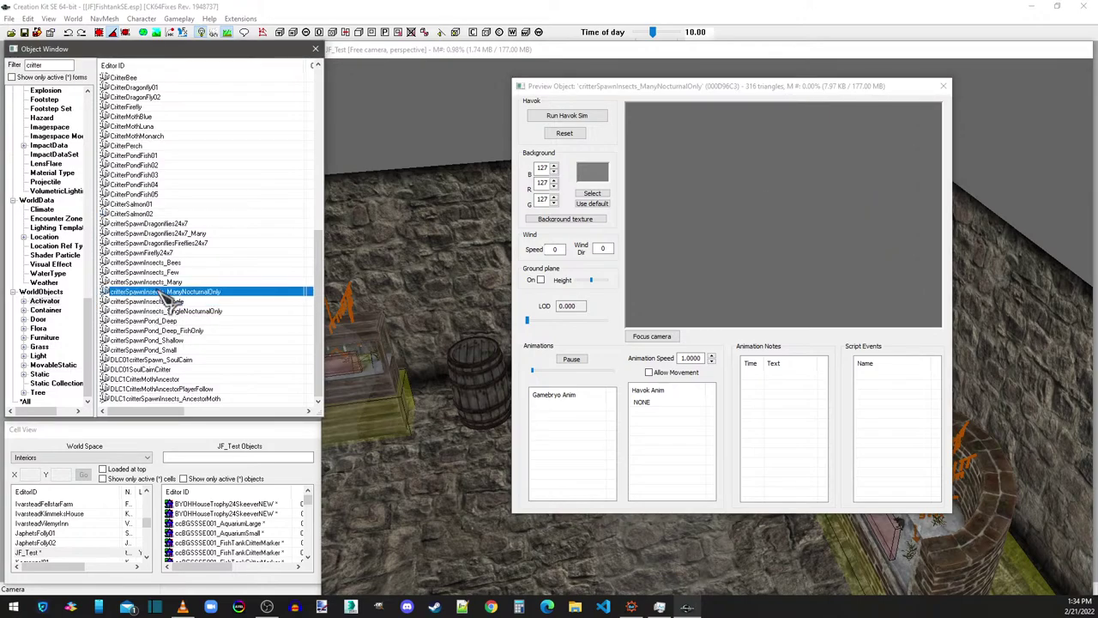
left_click(168, 273)
left_click(168, 253)
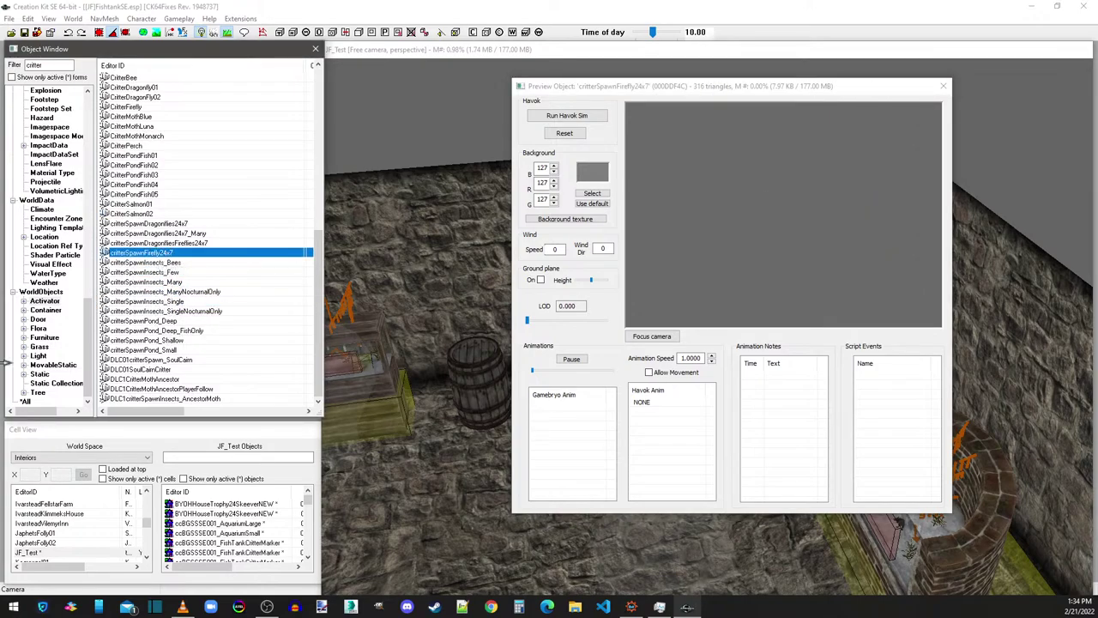
left_click(38, 327)
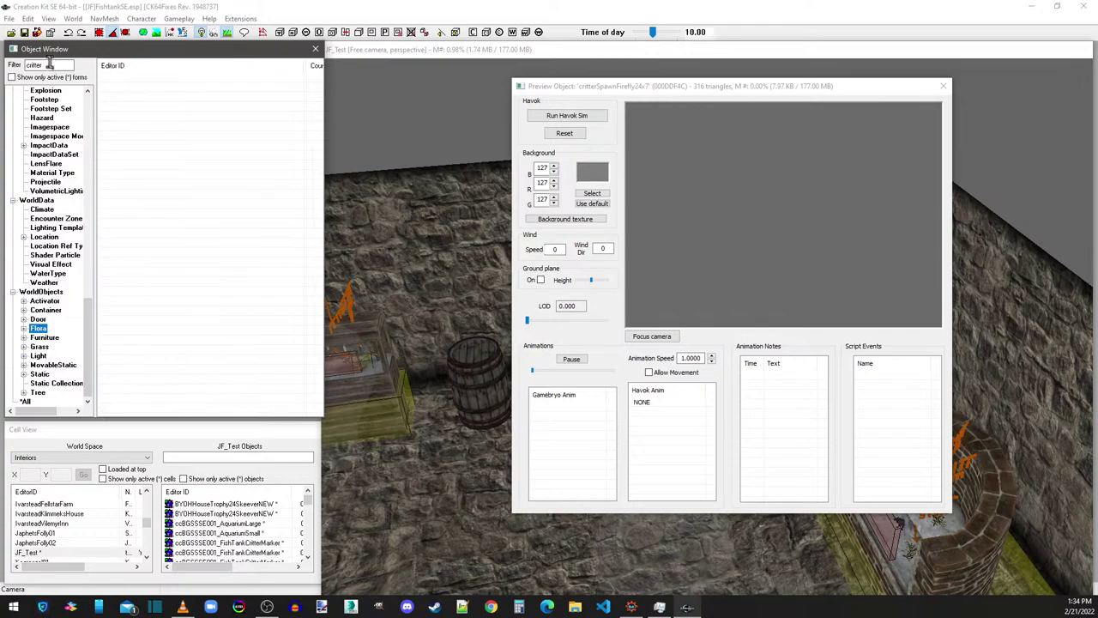
Step: Show matching objects from all categories and scroll the list to critterSpawnPond_Deep
left_click(25, 401)
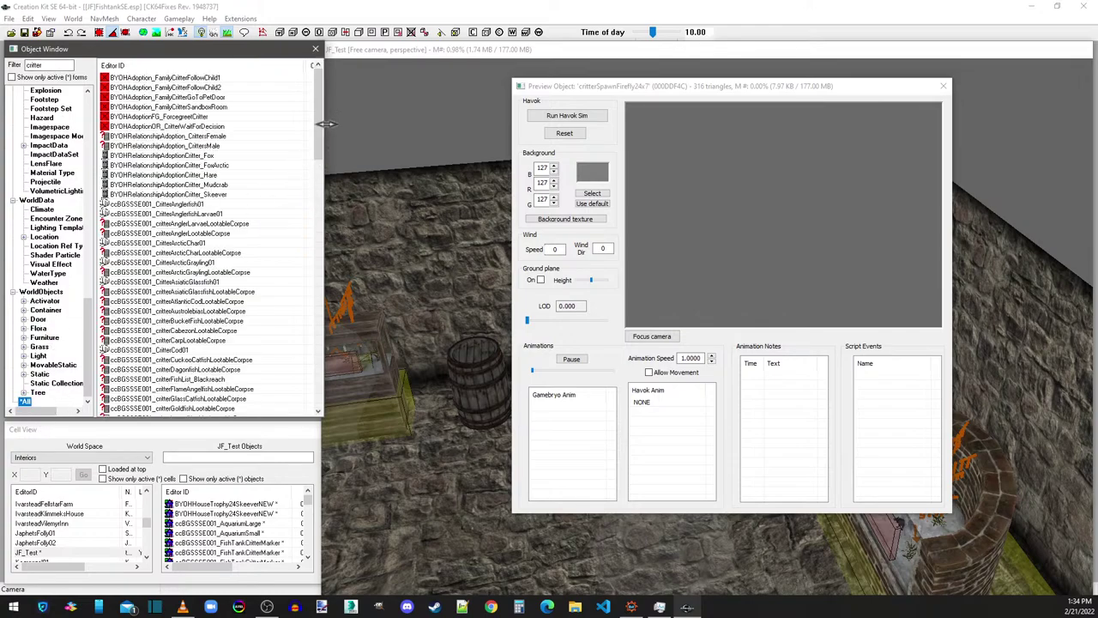
left_click_drag(324, 159, 313, 97)
left_click_drag(319, 105, 311, 375)
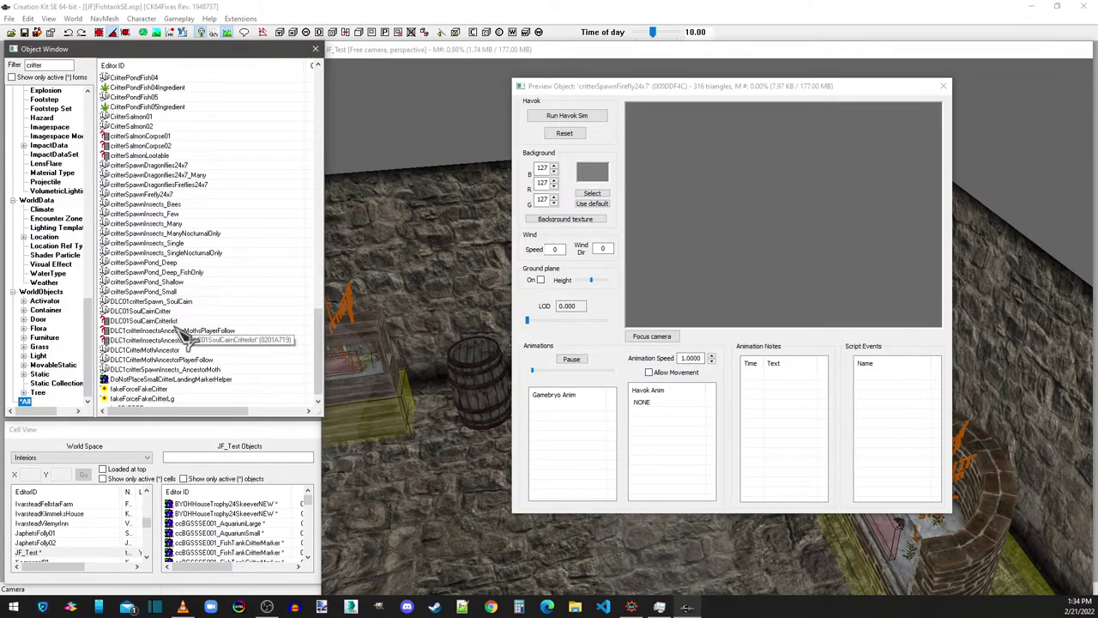
scroll(146, 383, "down", 1)
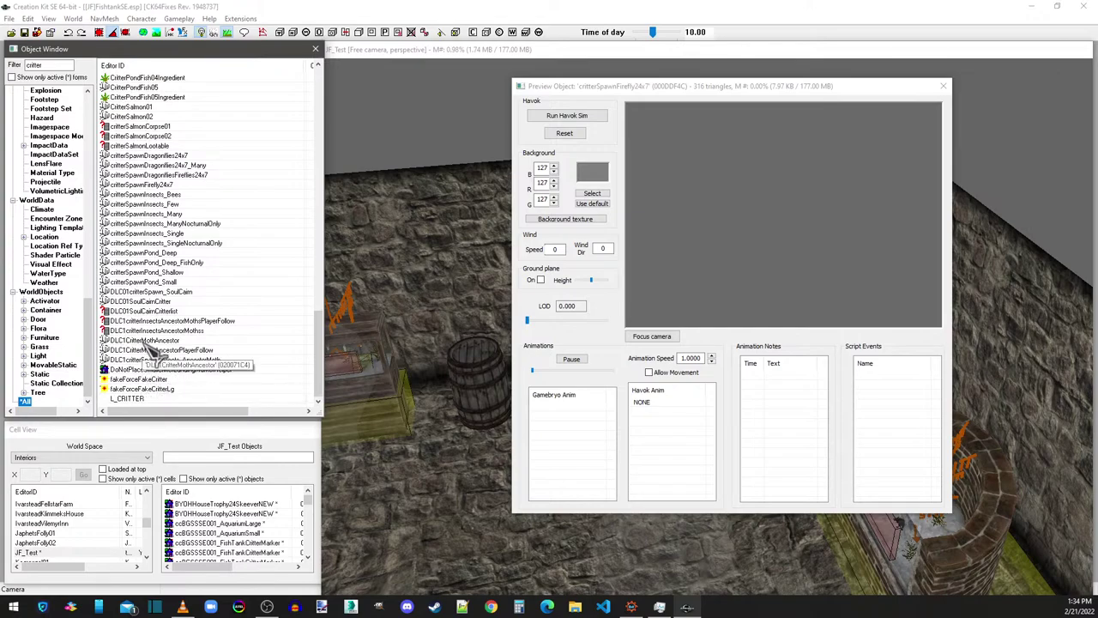
scroll(146, 377, "up", 2)
Step: Preview critterSpawnPond_Deep's green cone marker, tilt it to see the top, then close the preview
left_click(146, 312)
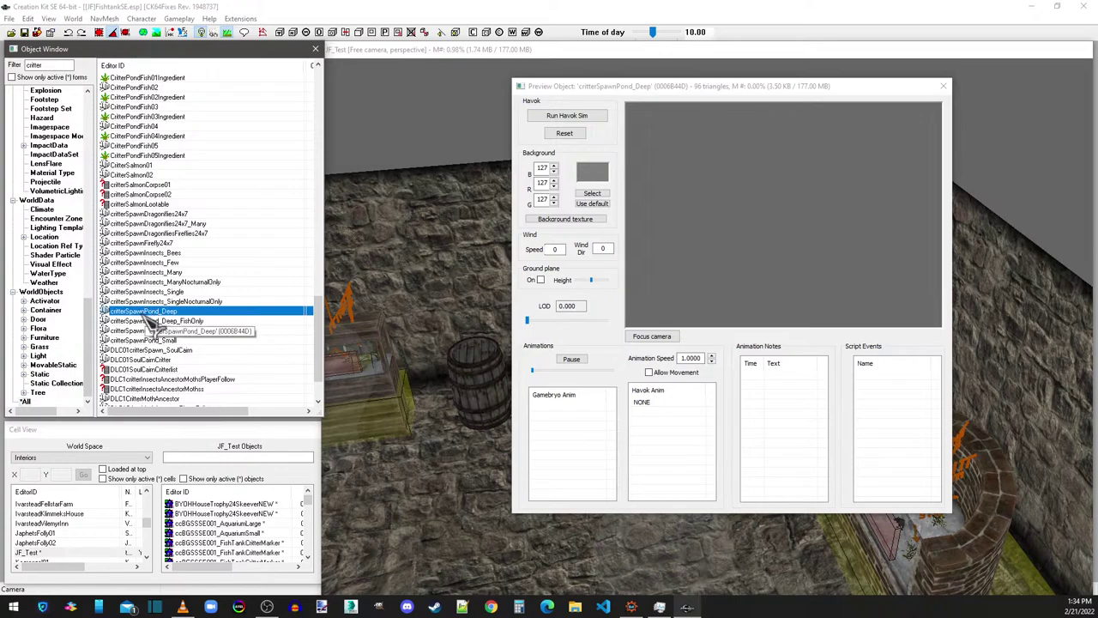
right_click(146, 314)
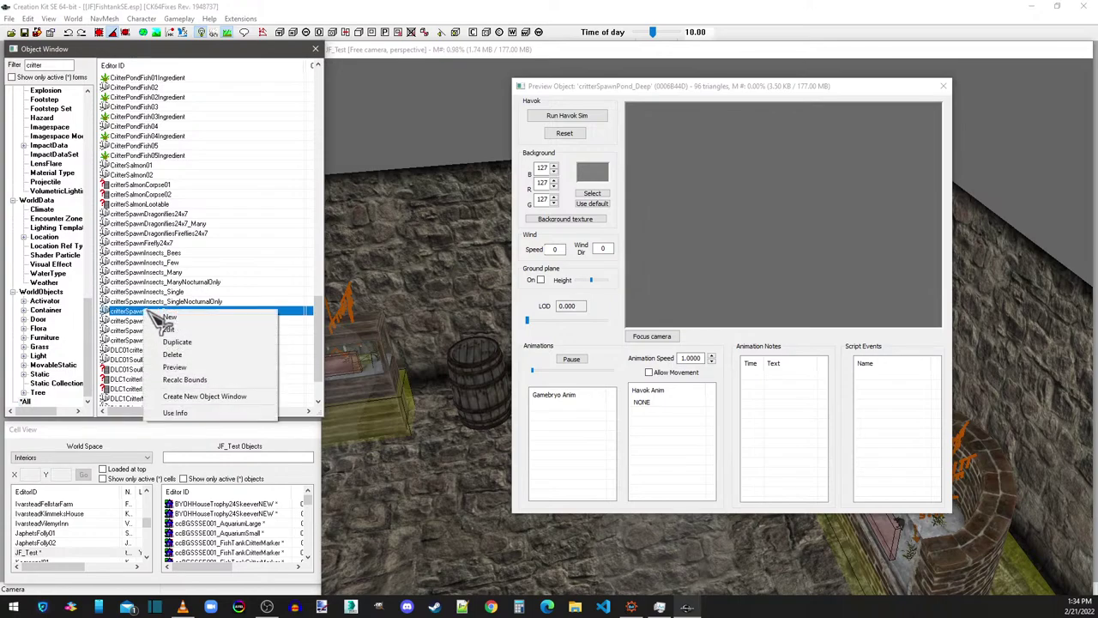
left_click(183, 371)
left_click_drag(742, 227, 922, 82)
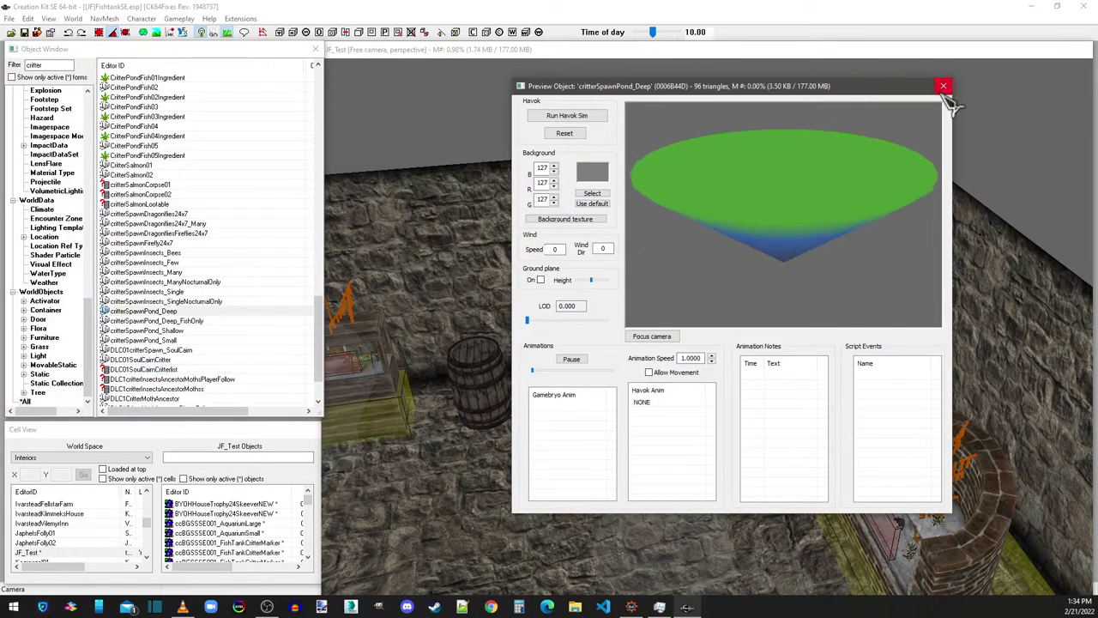
left_click(943, 87)
Step: Open critterSpawnPond_Deep and check the critterspawn script's CritterTypes property, then close it
double_click(148, 313)
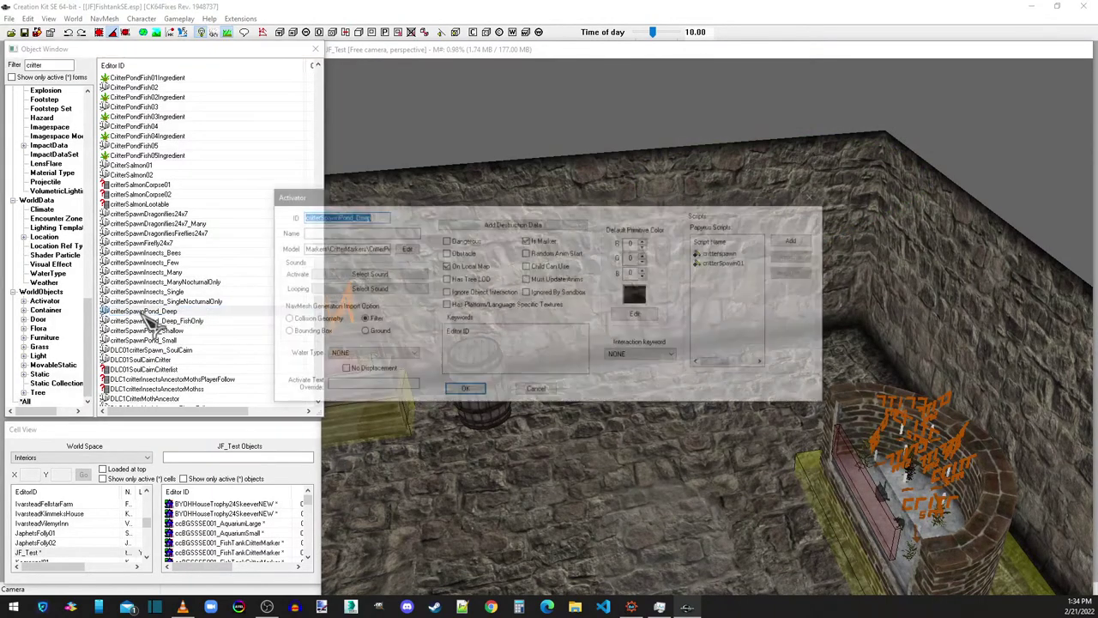
left_click(731, 253)
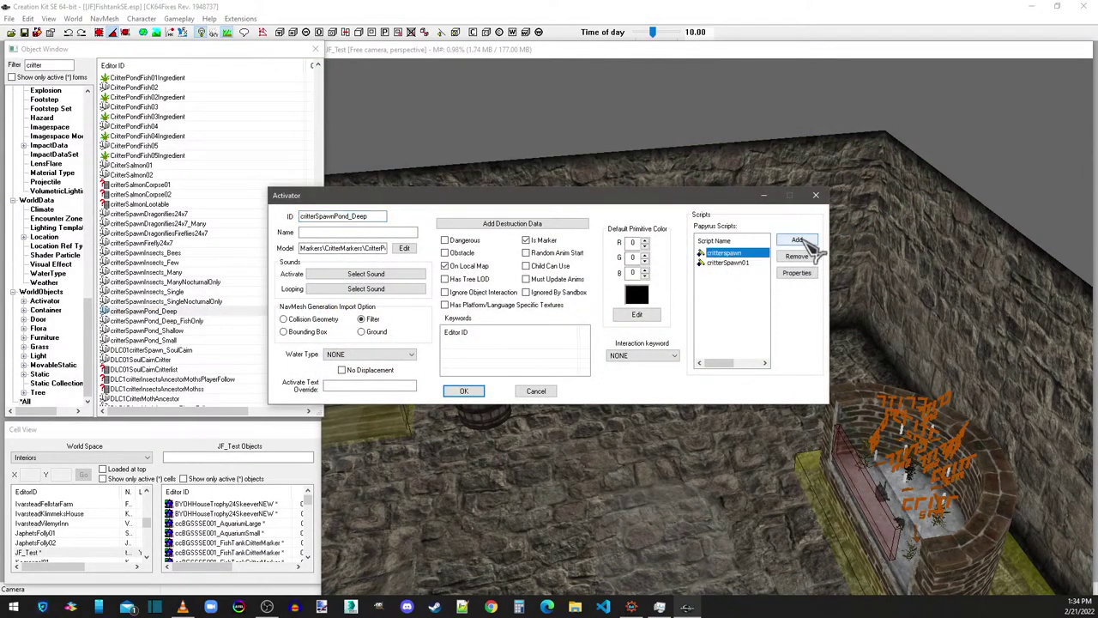
double_click(731, 255)
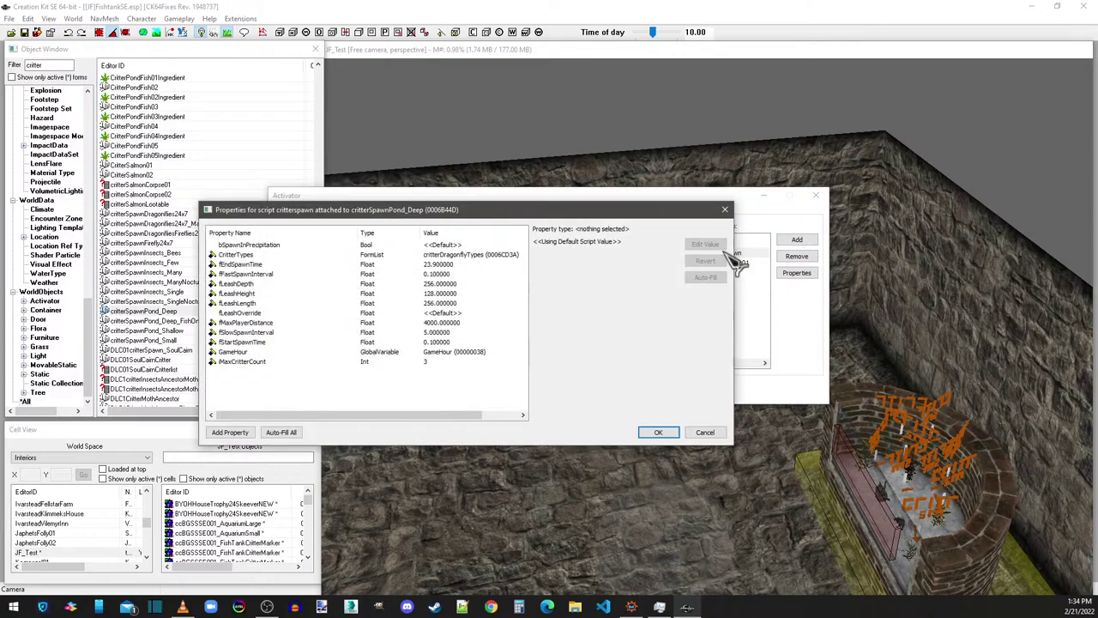
left_click(455, 256)
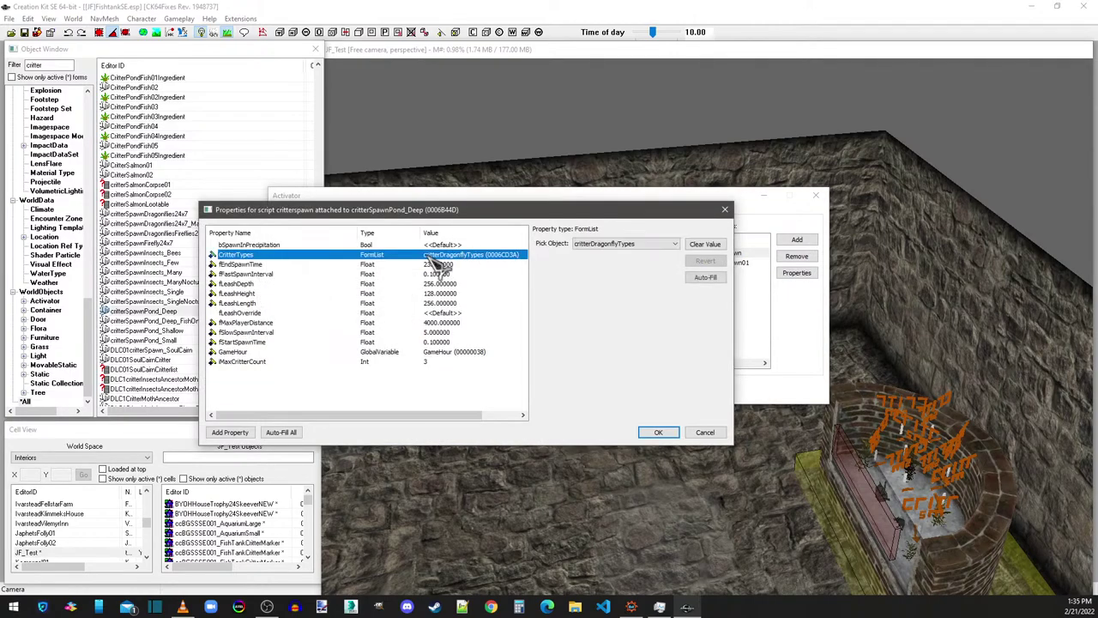
left_click(725, 209)
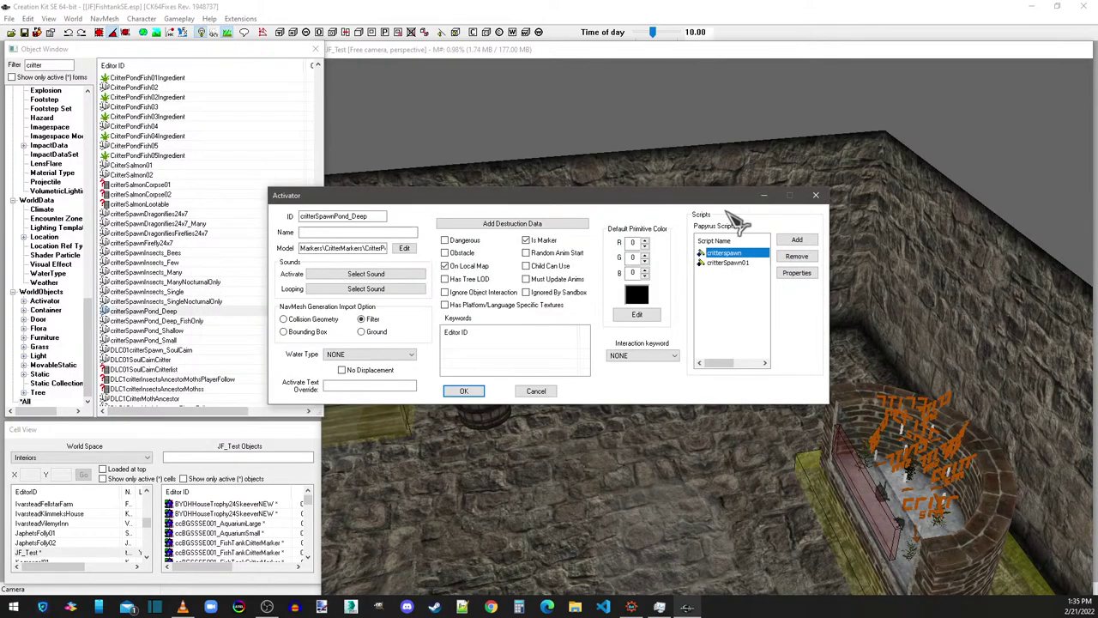
Step: Open the critterSpawn01 script's properties and select its CritterTypes (critterFishTypes) property
left_click(731, 262)
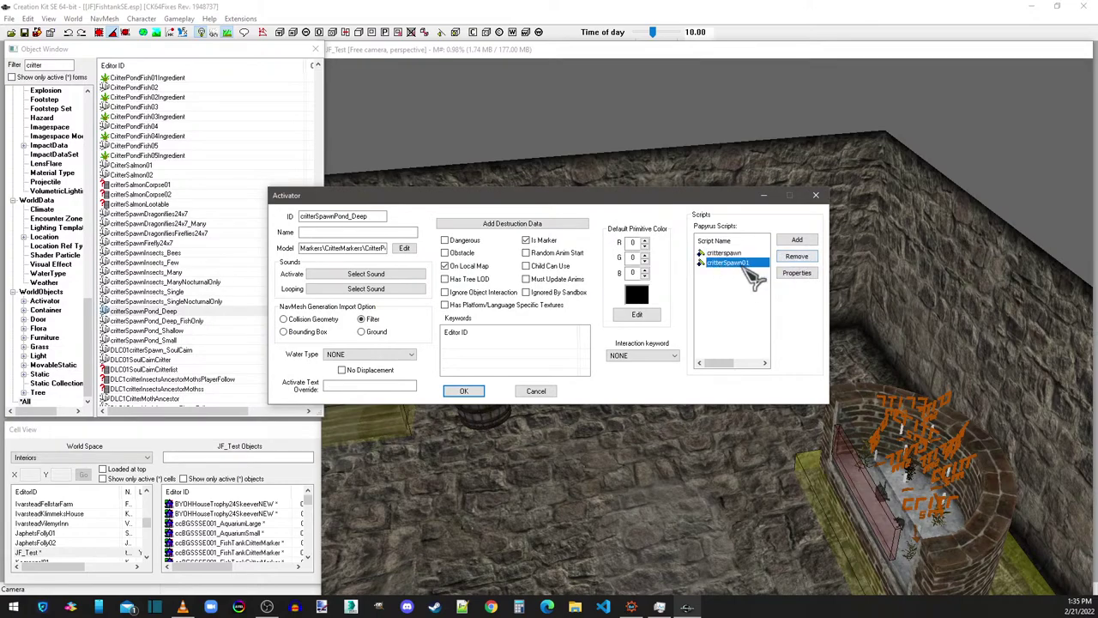
double_click(740, 264)
left_click(459, 256)
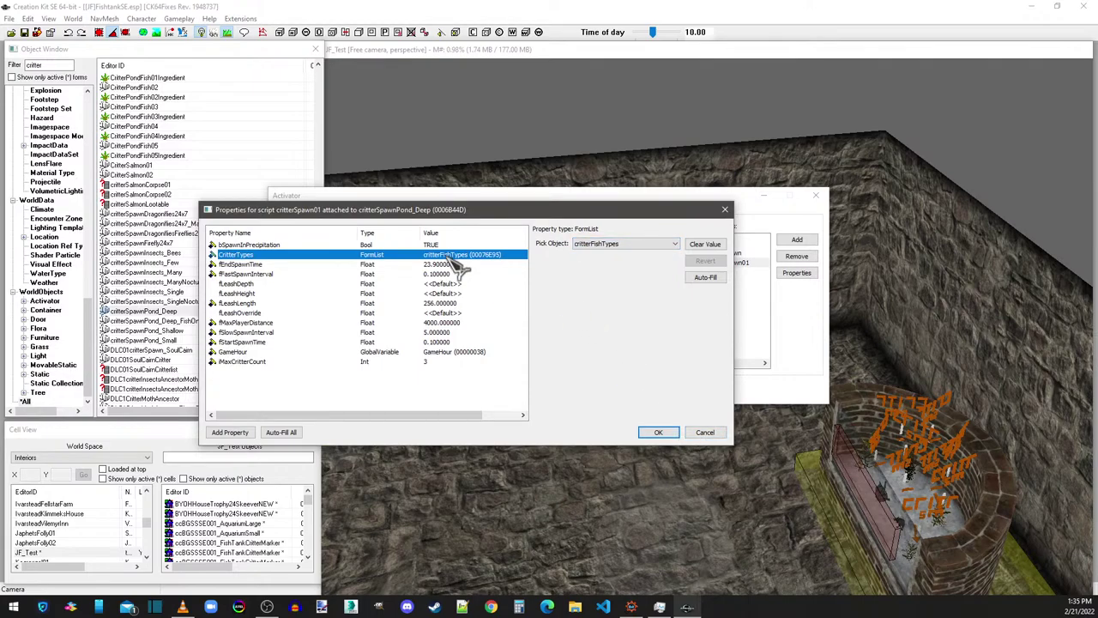
Step: Try FishCritterListAll as the CritterTypes value from the cc-filtered form list
left_click(600, 244)
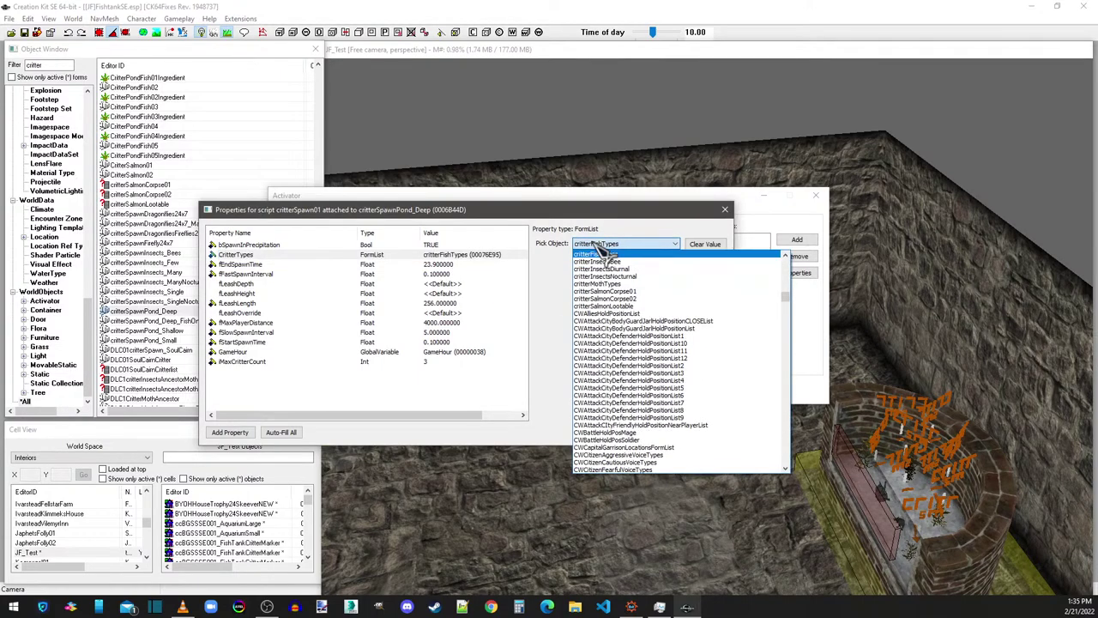
type("ccBGSSE001_BYOHHouseFishList_")
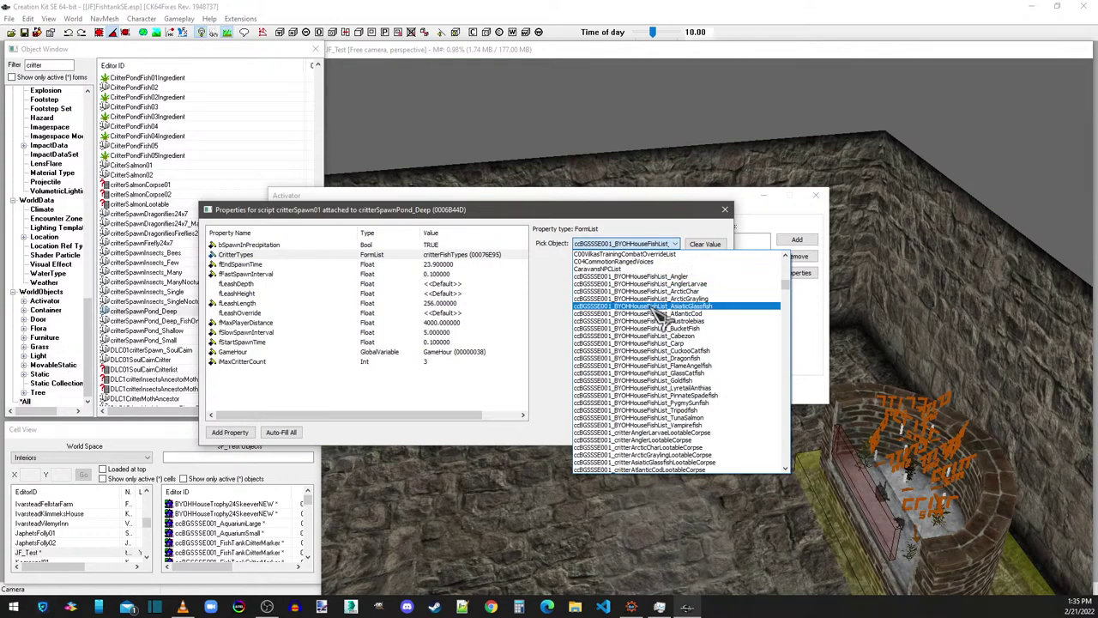
scroll(668, 433, "down", 8)
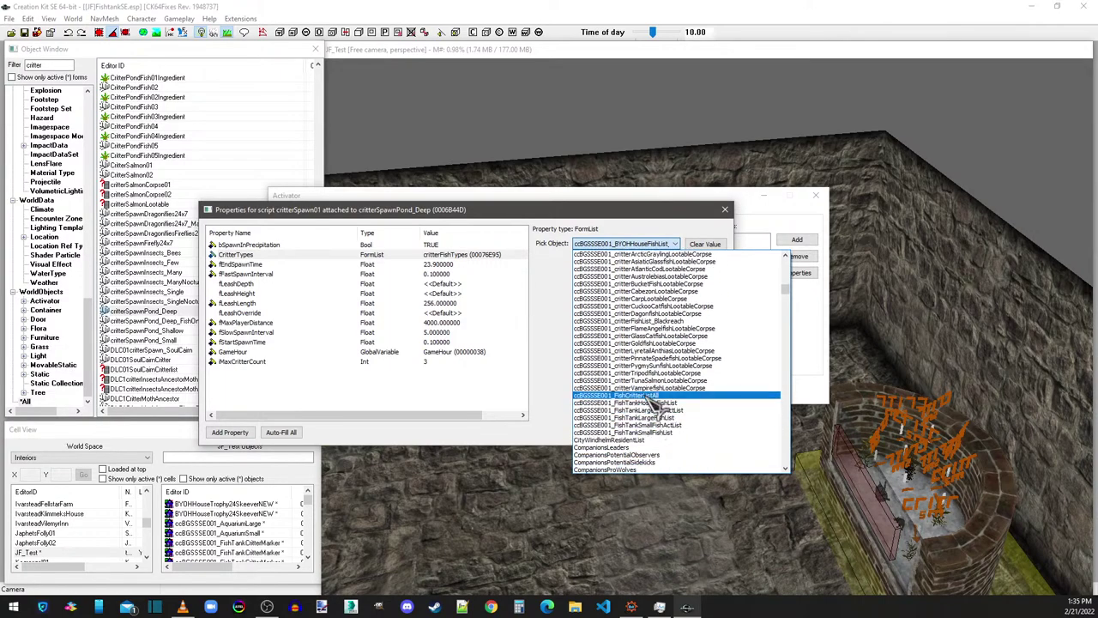
left_click(614, 403)
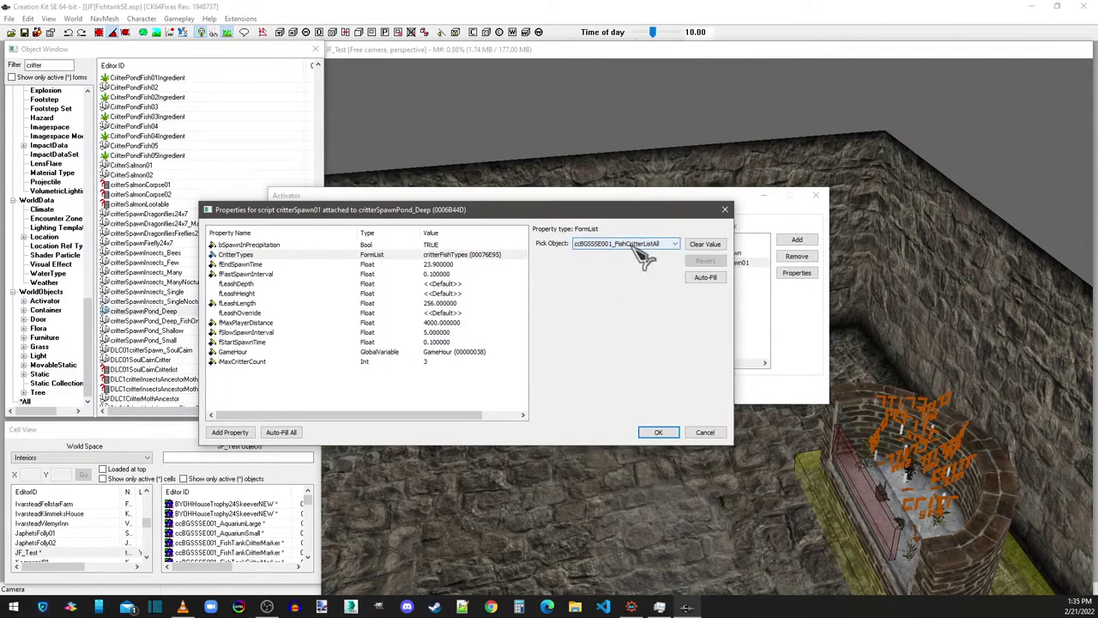
left_click(453, 265)
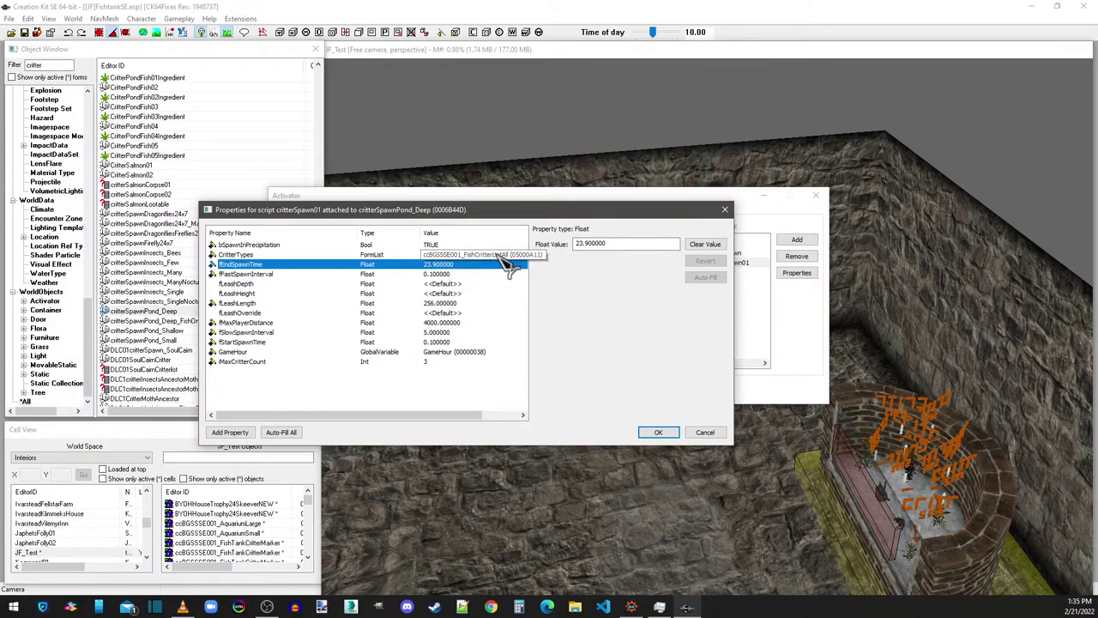
Step: Set CritterTypes to ccBGSSSE001_FishTankSmallFishList instead and confirm the script properties
left_click(466, 255)
left_click(654, 245)
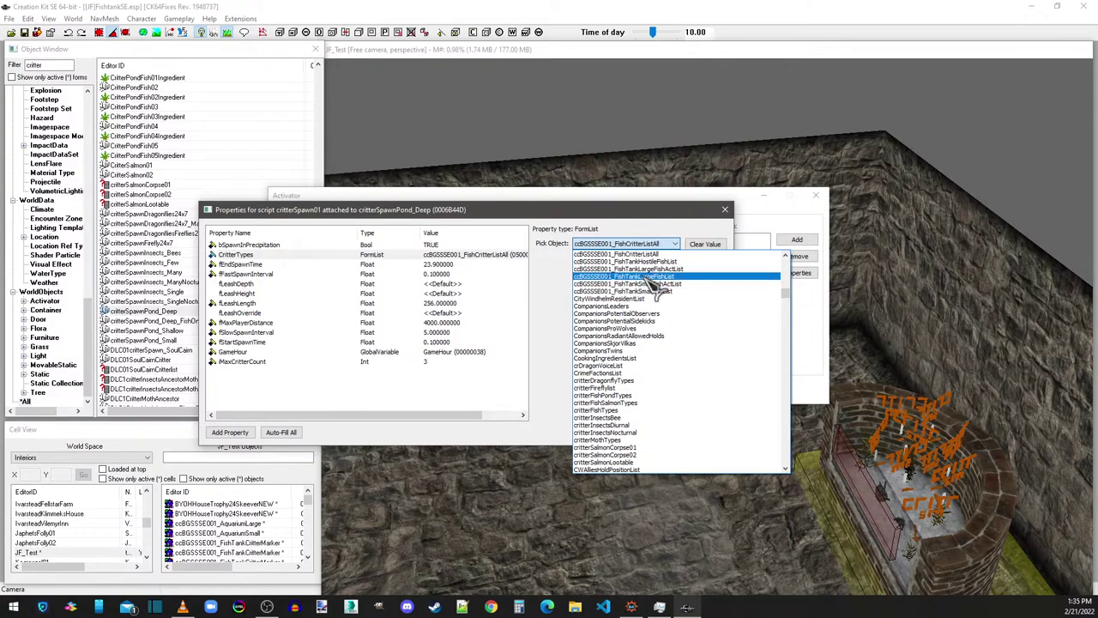
left_click(646, 294)
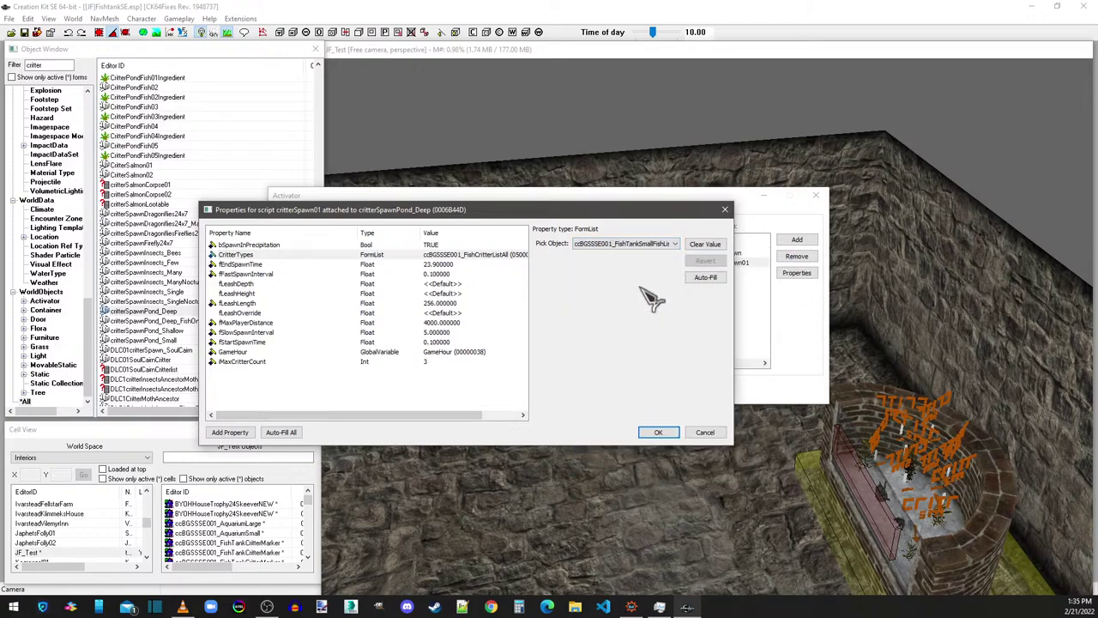
left_click(453, 257)
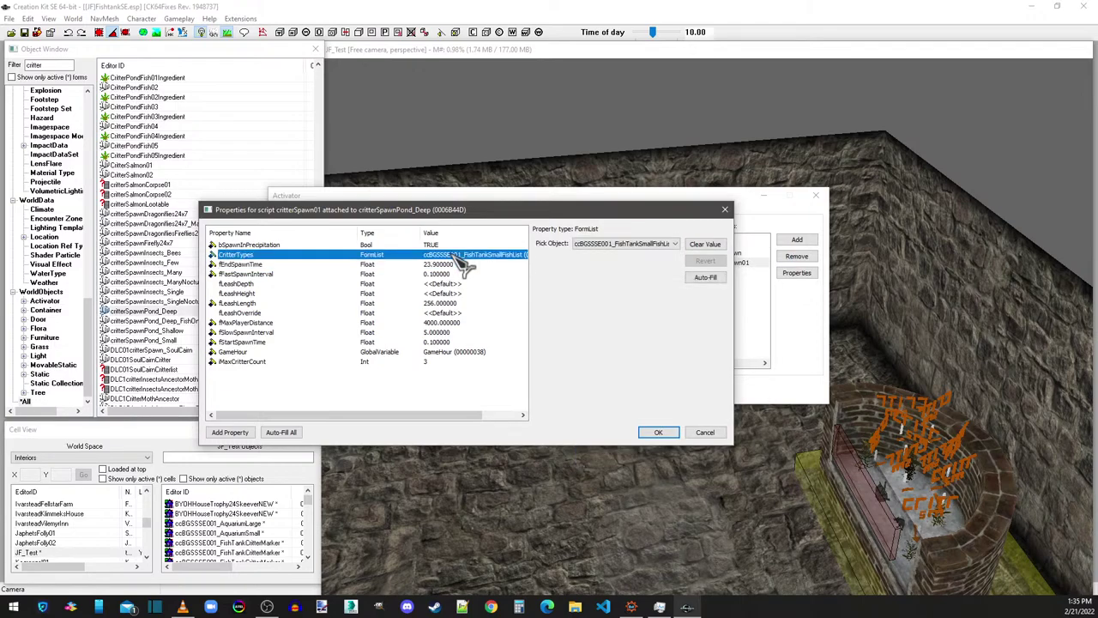
left_click(657, 245)
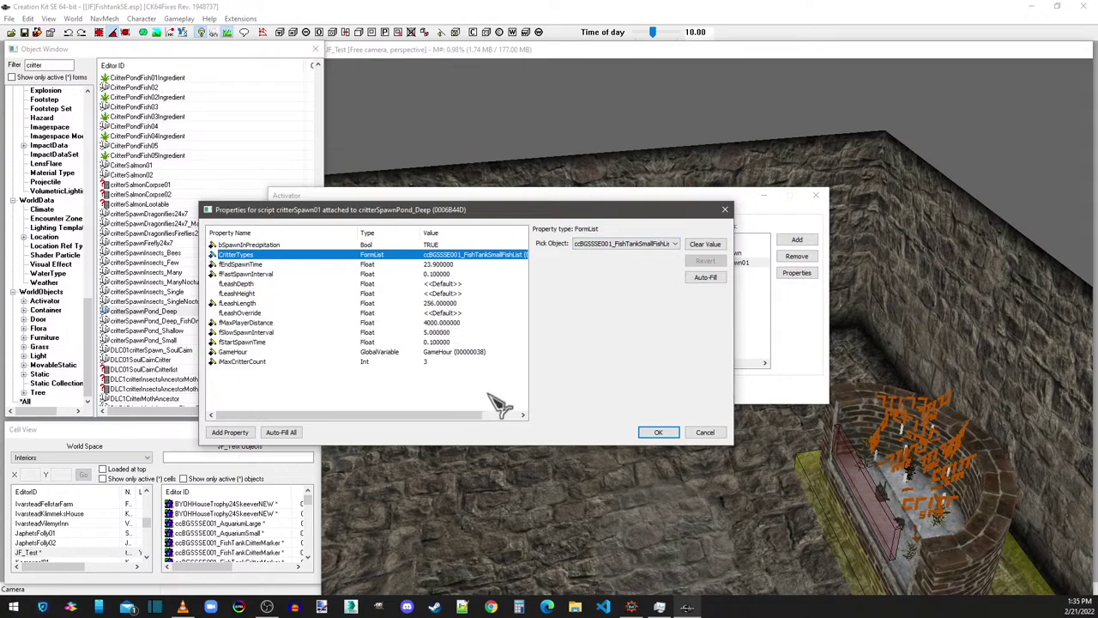
left_click(648, 433)
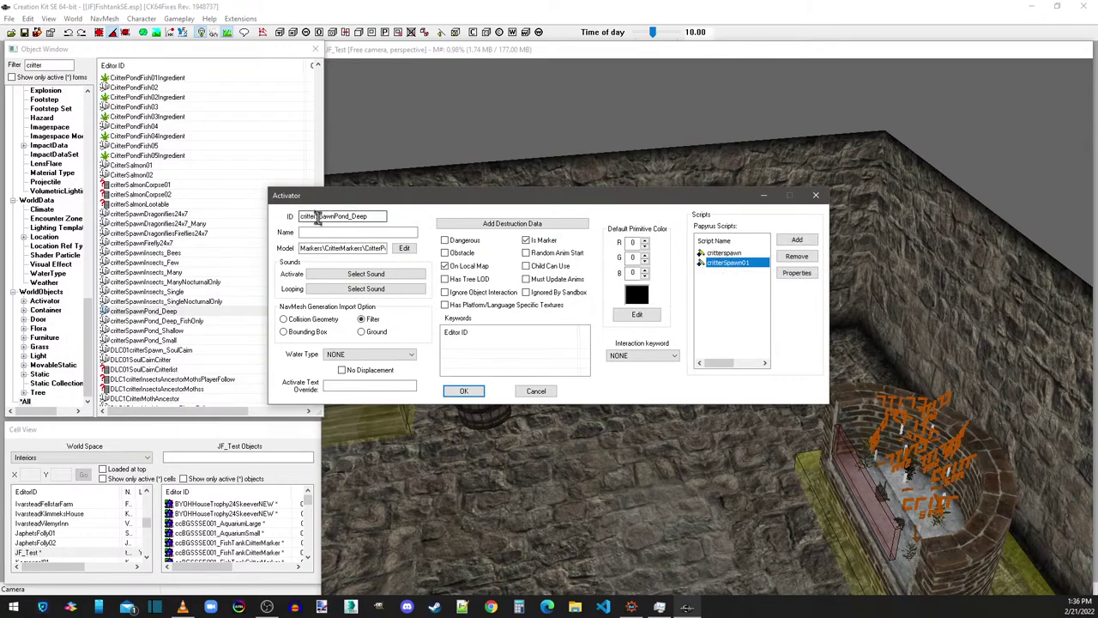
Step: Replace 'Pond_Deep' in the activator ID, beginning to type 'SmallTank' after 'critterSpawn'
left_click_drag(335, 215, 382, 215)
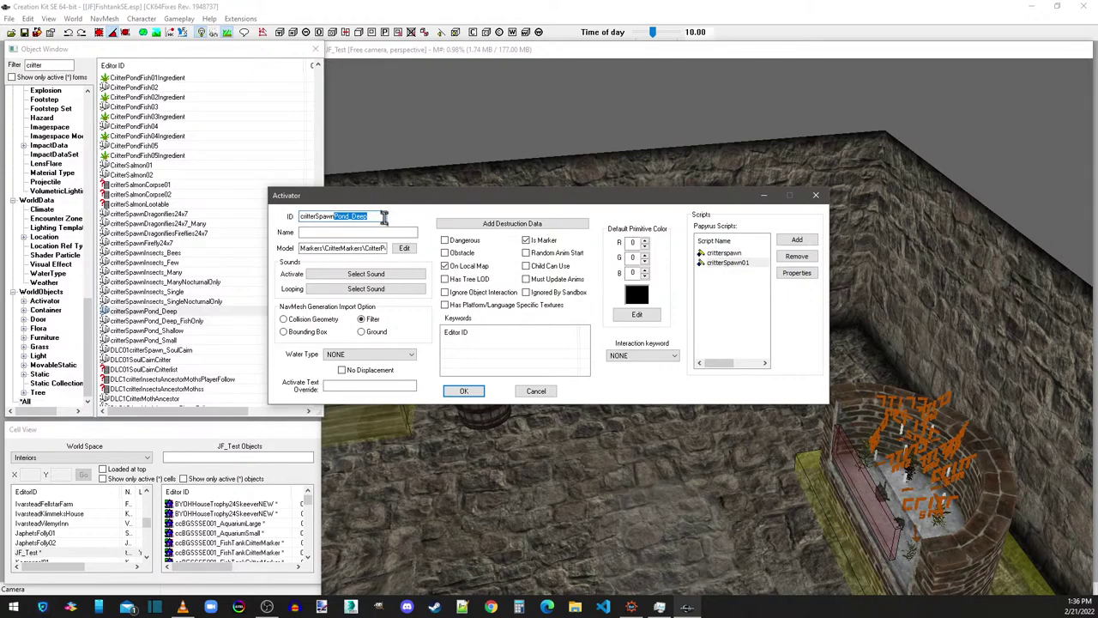
type("SmallTank")
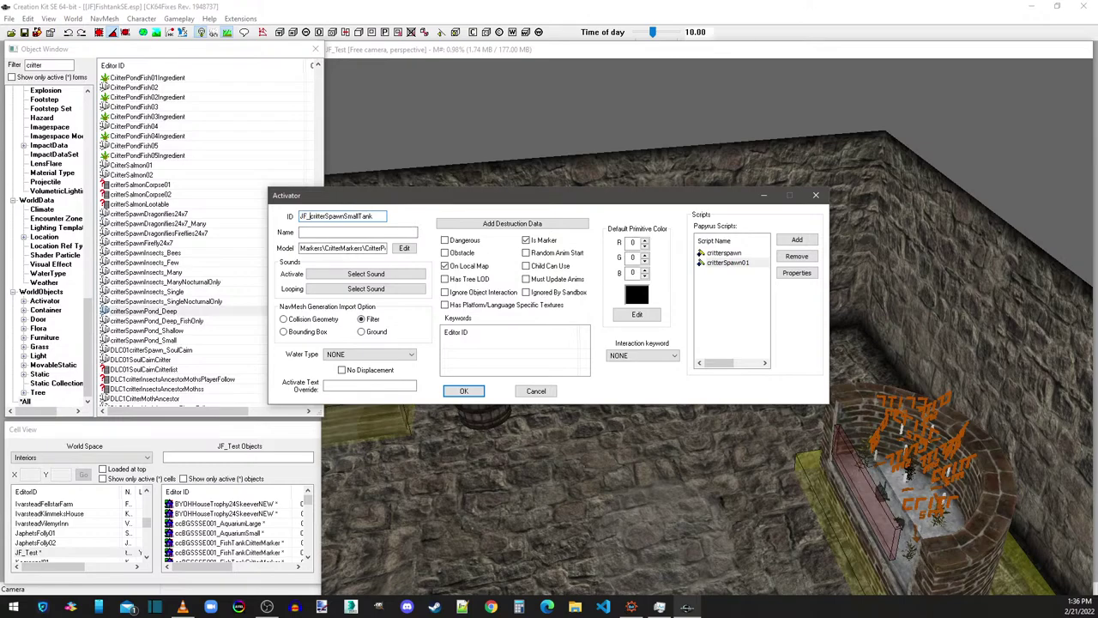
Step: Select the critterSpawn01 script on JF_critterSpawnSmallTank, then refocus the activator's ID field
left_click(731, 263)
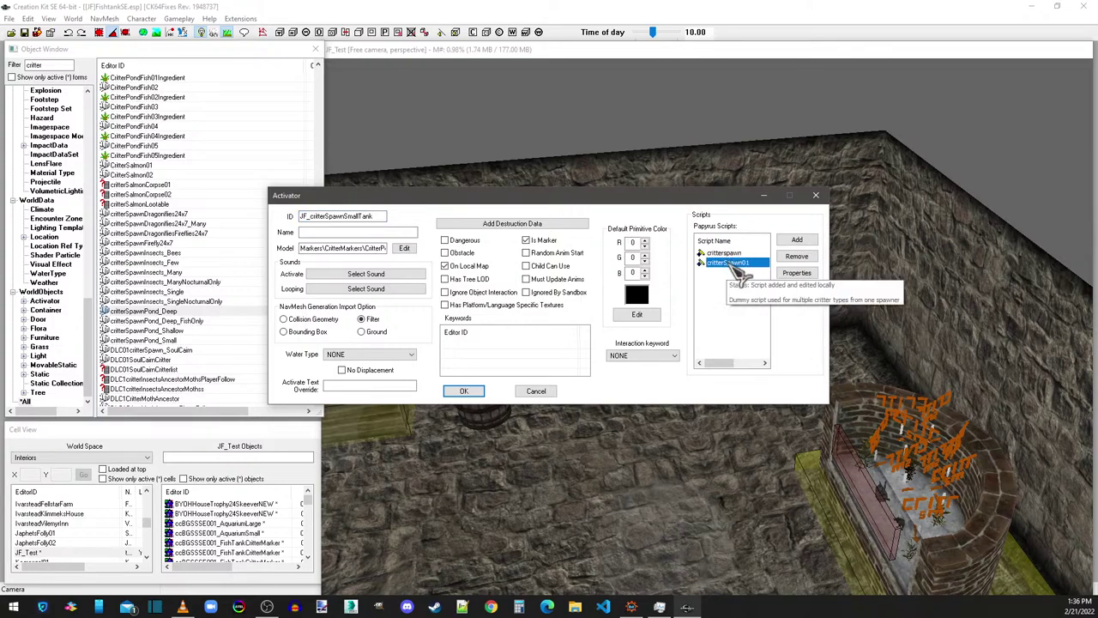
left_click(381, 216)
Step: Cancel the activator form without saving and centre the whole room in view
left_click(535, 392)
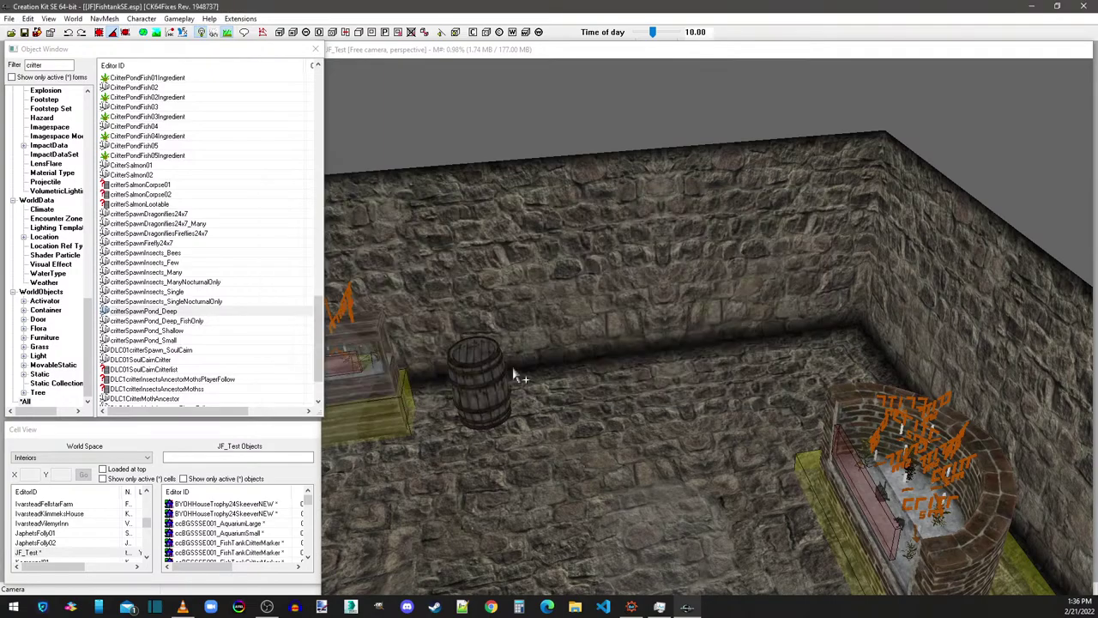
scroll(544, 284, "down", 5)
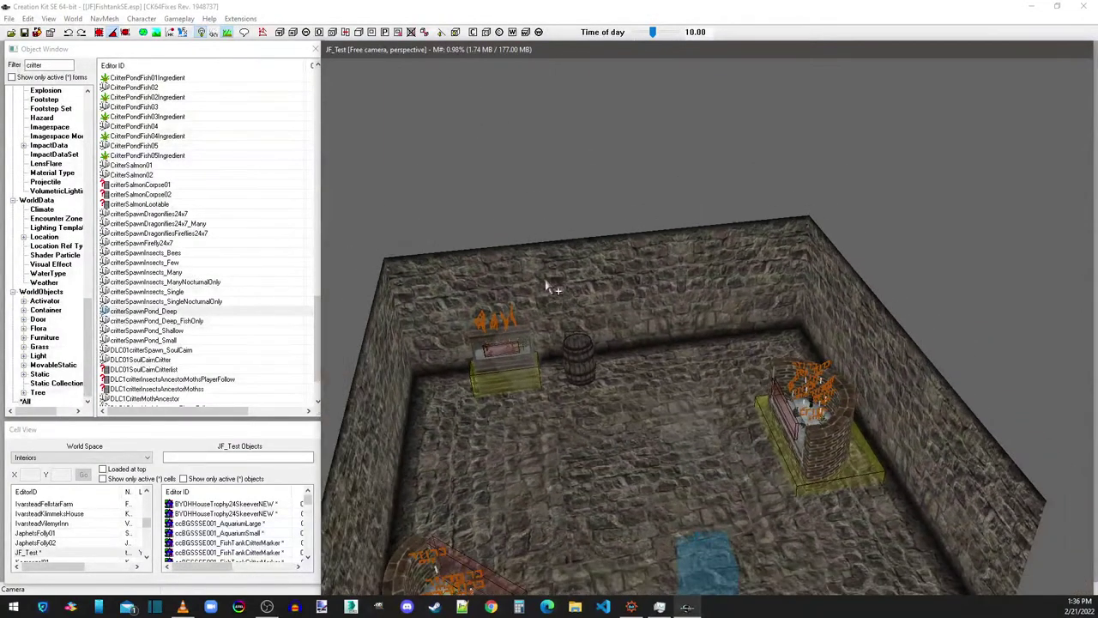
scroll(553, 289, "down", 4)
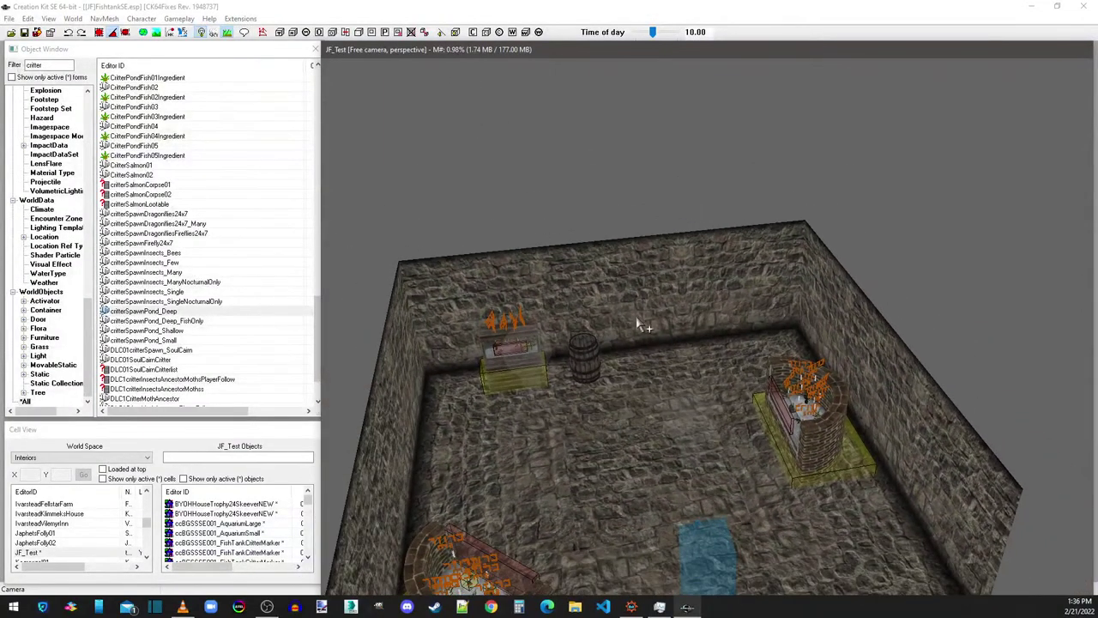
middle_click_drag(632, 326, 556, 436)
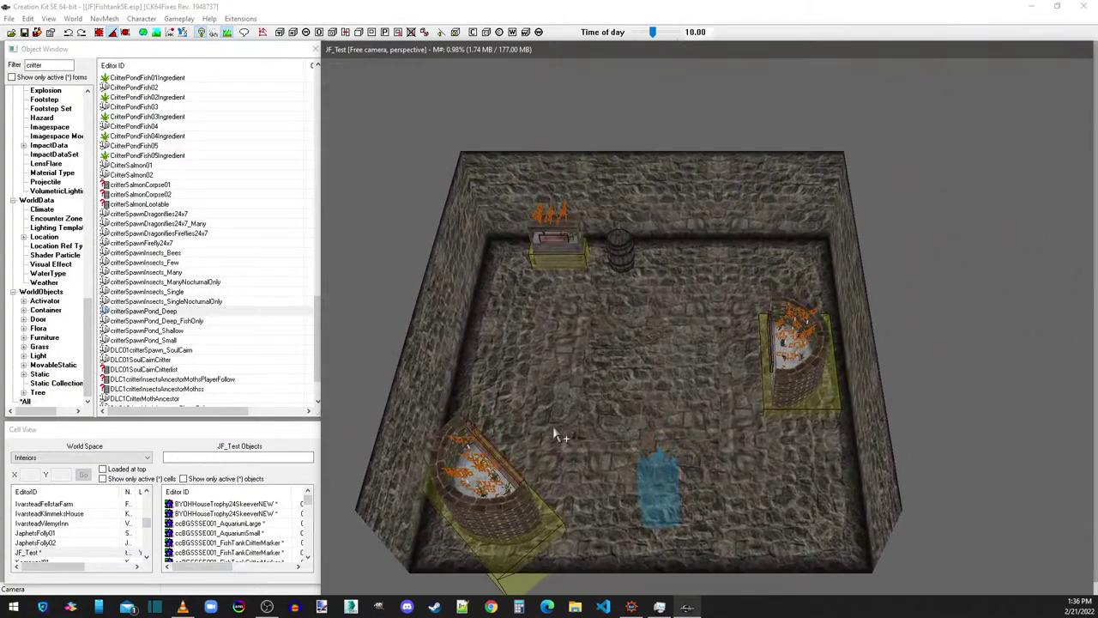
Step: Select the corner and right-wall pieces and drag them outward to the right
left_click(785, 169)
left_click(745, 383, "ctrl")
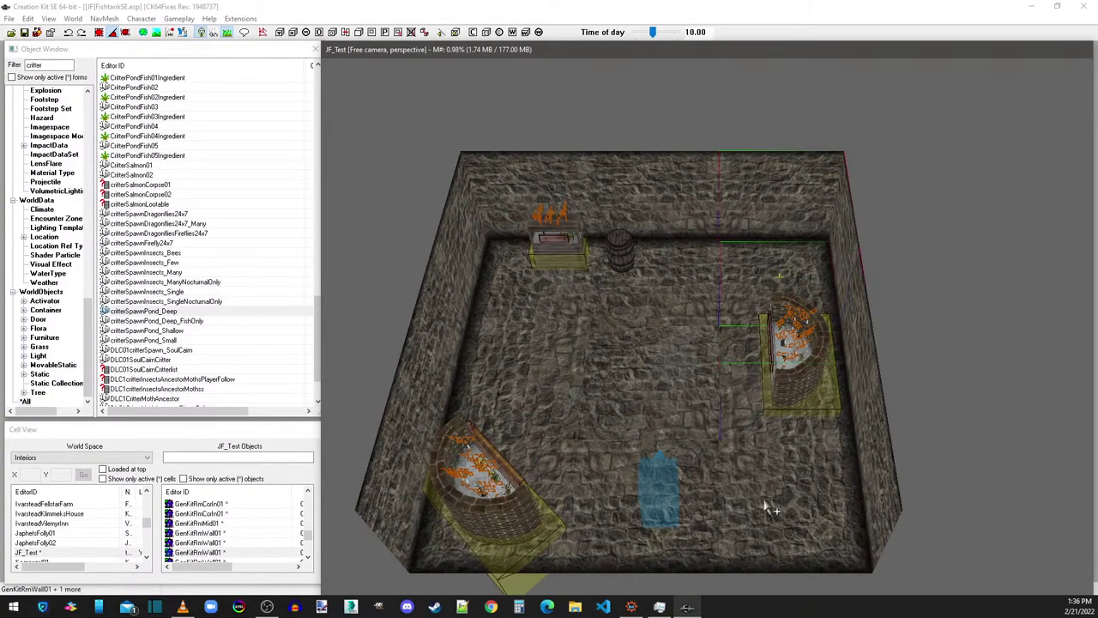
left_click(770, 527, "ctrl")
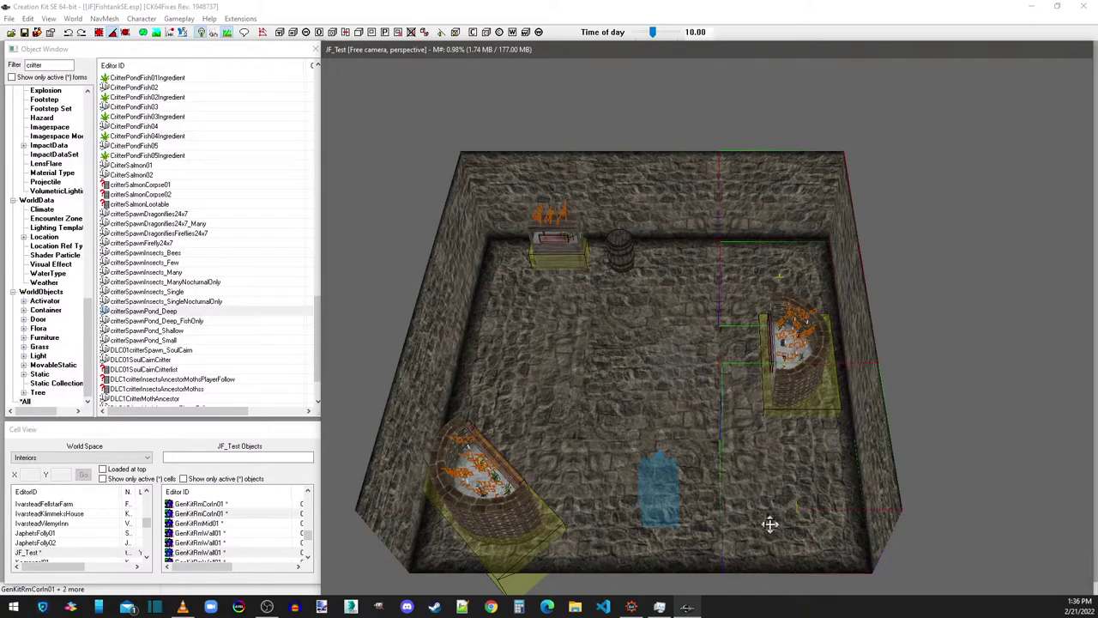
left_click_drag(773, 475, 901, 403)
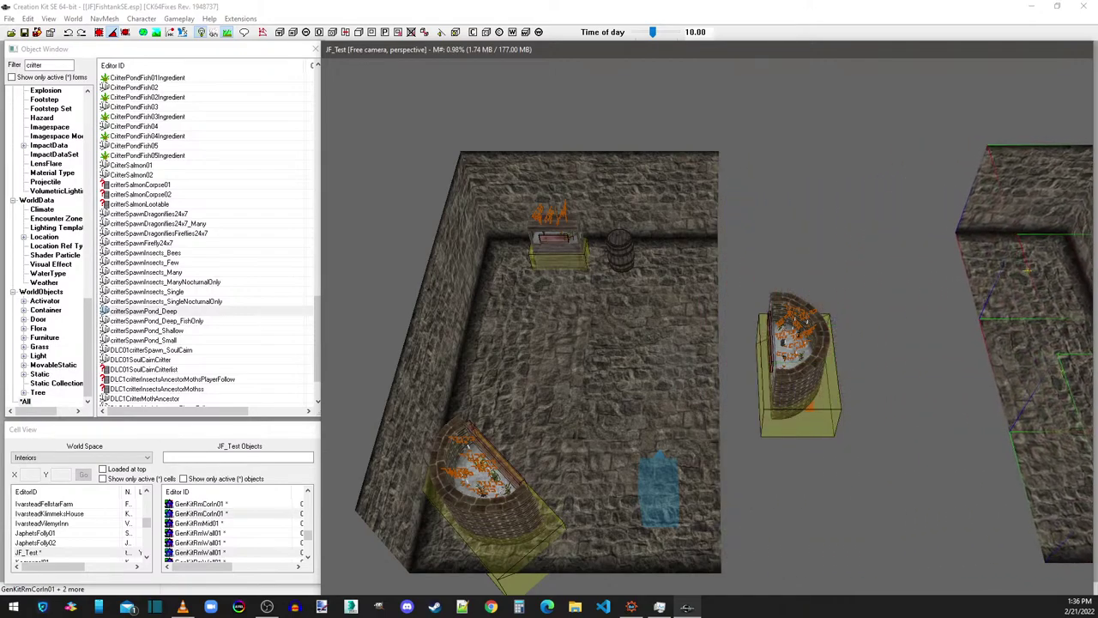
Step: Select the middle wall and floor pieces and slide them right to open a gap
left_click(693, 206)
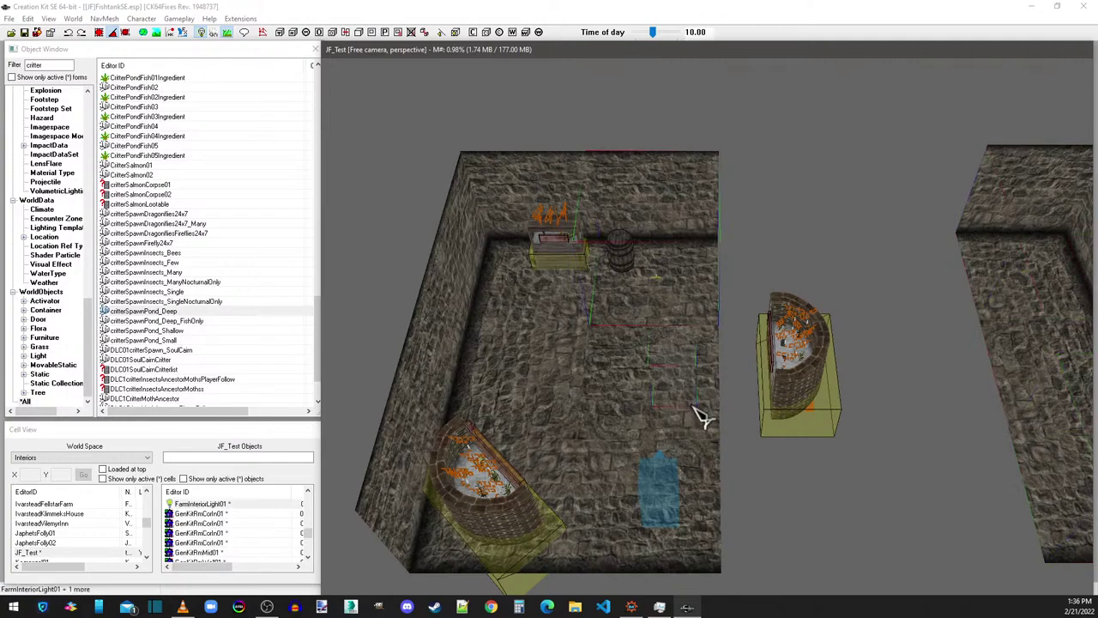
left_click(604, 361)
left_click(674, 221, "ctrl")
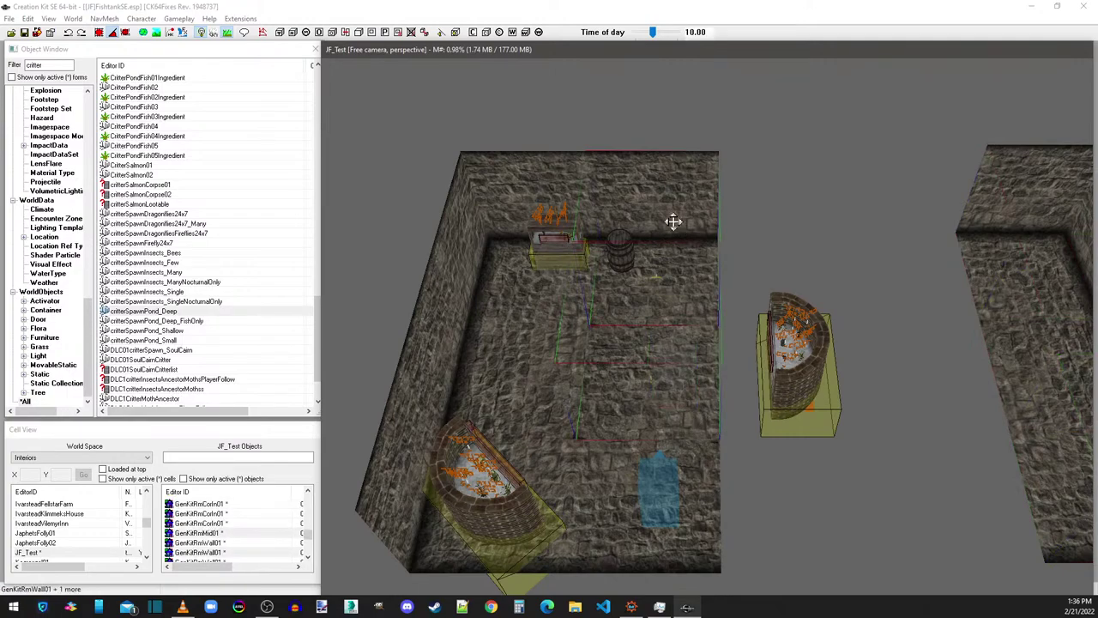
left_click(704, 515, "ctrl")
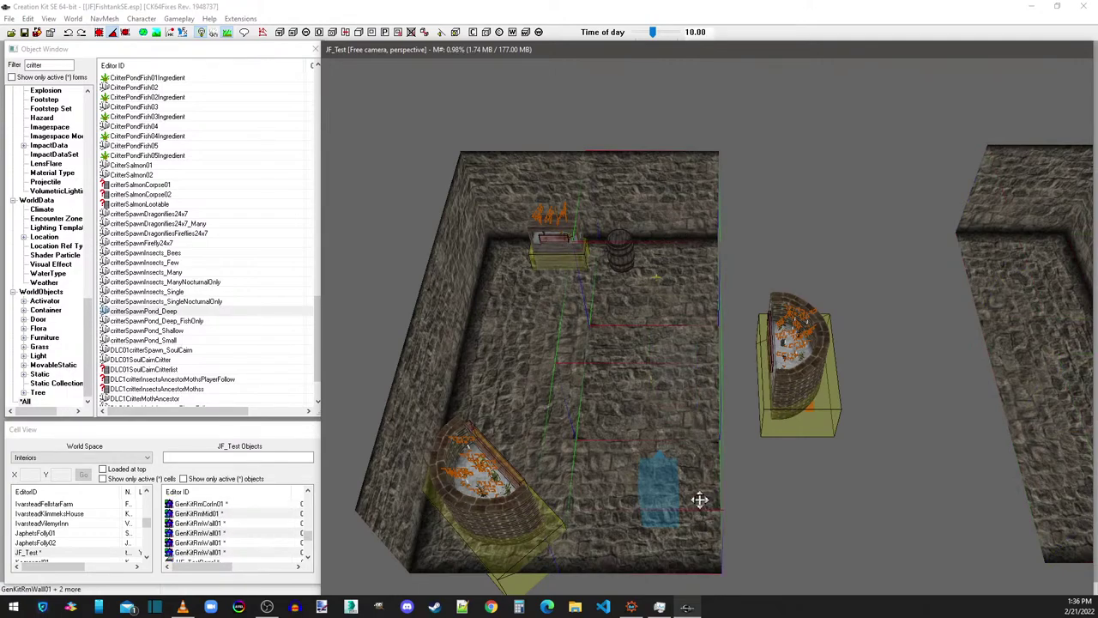
left_click_drag(698, 490, 716, 491)
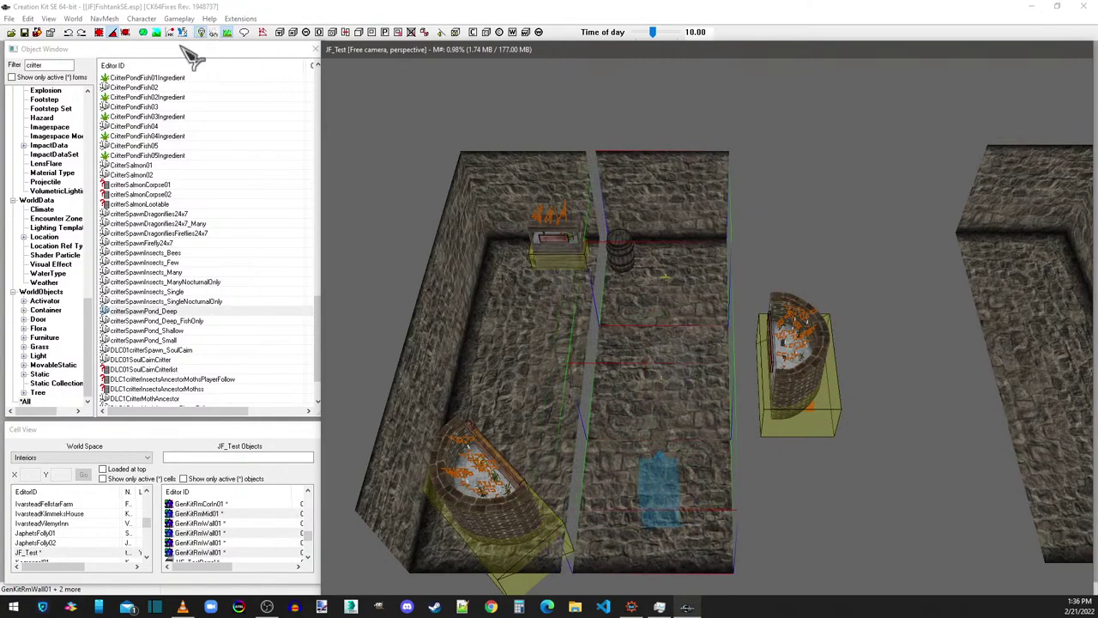
left_click(655, 123)
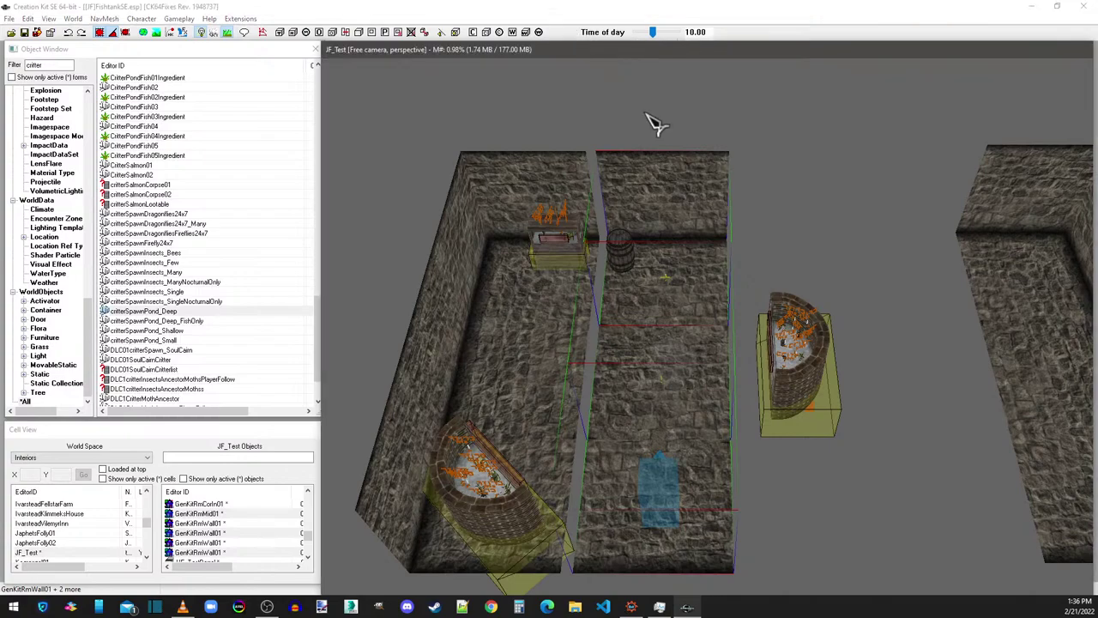
left_click_drag(683, 193, 804, 180)
right_click(662, 167)
left_click(712, 284)
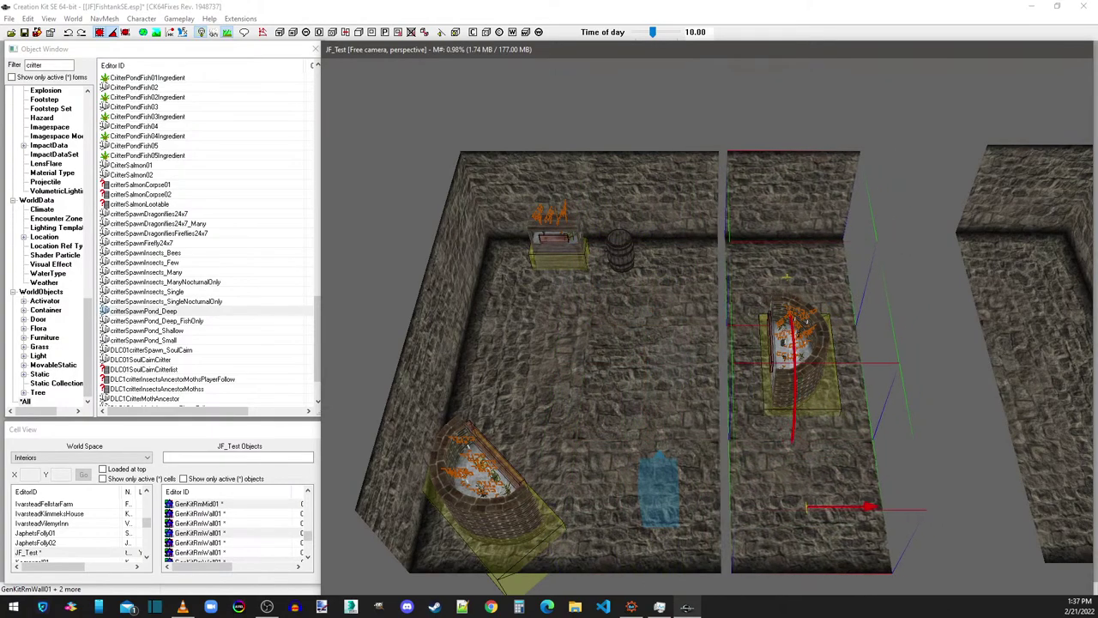
scroll(805, 166, "up", 5)
Step: Duplicate the selected wall-and-floor section and drag the copy into the gap
right_click(563, 130)
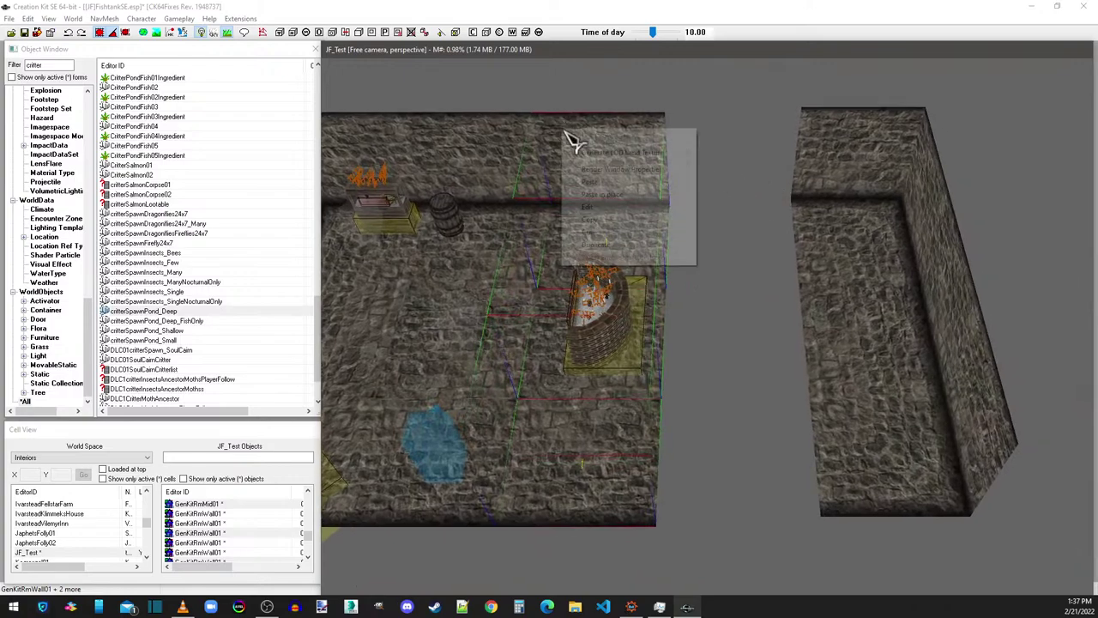
left_click(595, 244)
left_click_drag(600, 216, 562, 258)
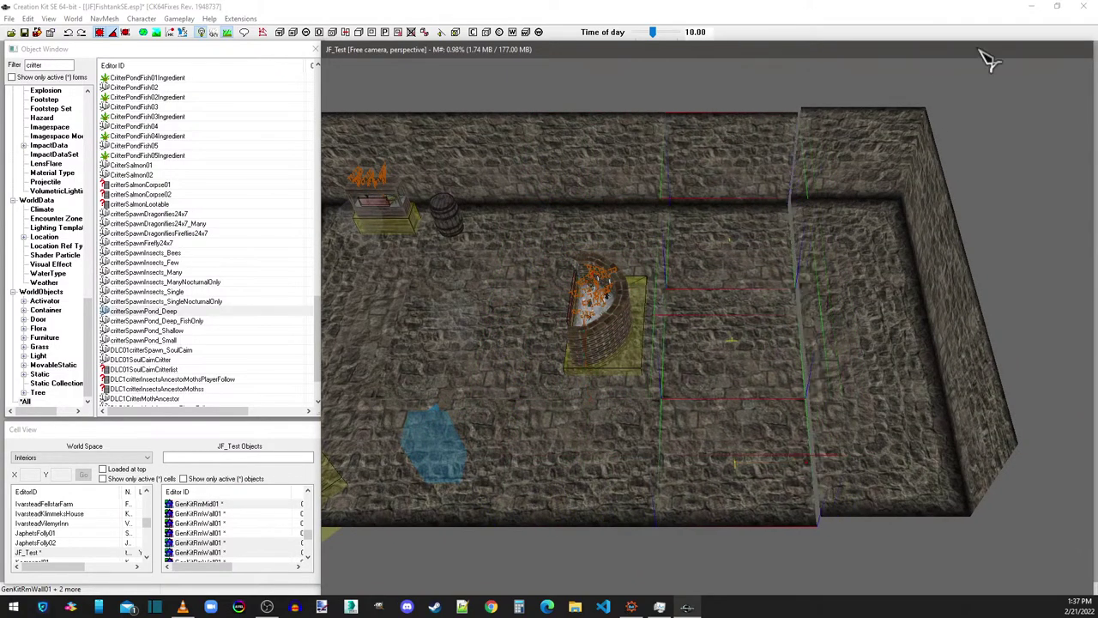
Step: Shift the right wall and corner pieces into line so the widened room is enclosed
left_click(871, 125)
left_click(863, 351)
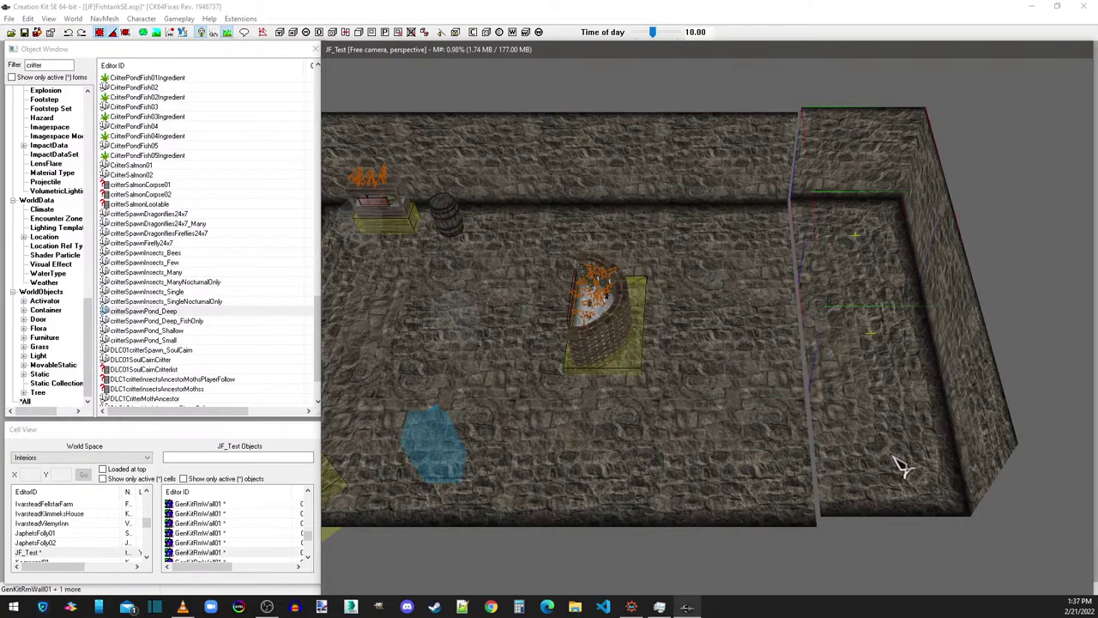
scroll(863, 434, "up", 5)
left_click(639, 228, "ctrl")
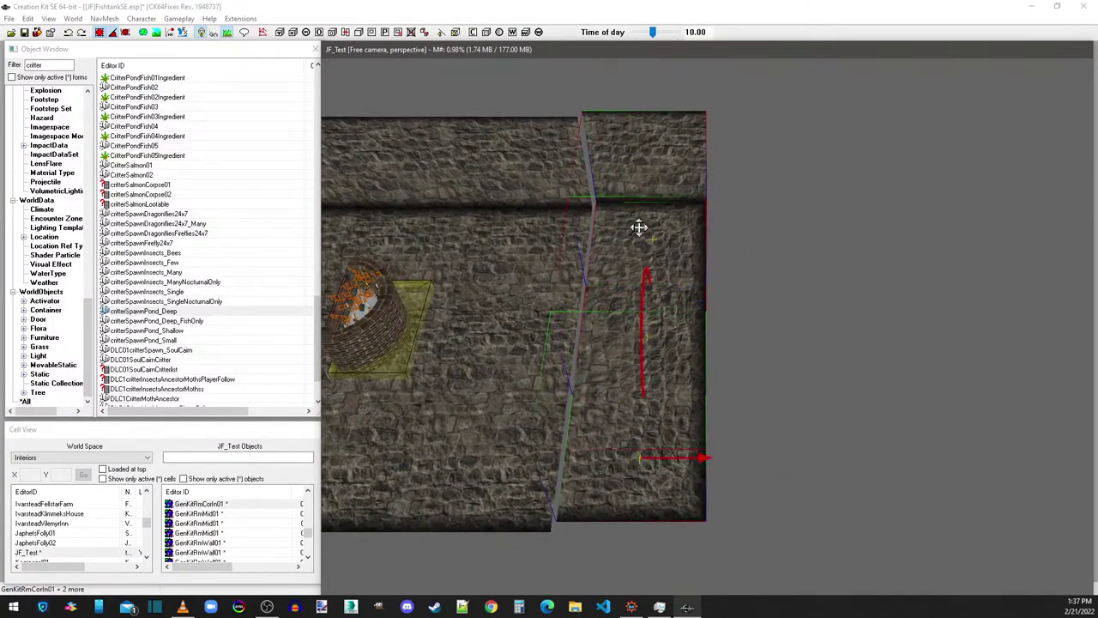
mouse_move(640, 226)
left_mouse_down()
mouse_move(650, 215)
mouse_move(630, 214)
left_mouse_up()
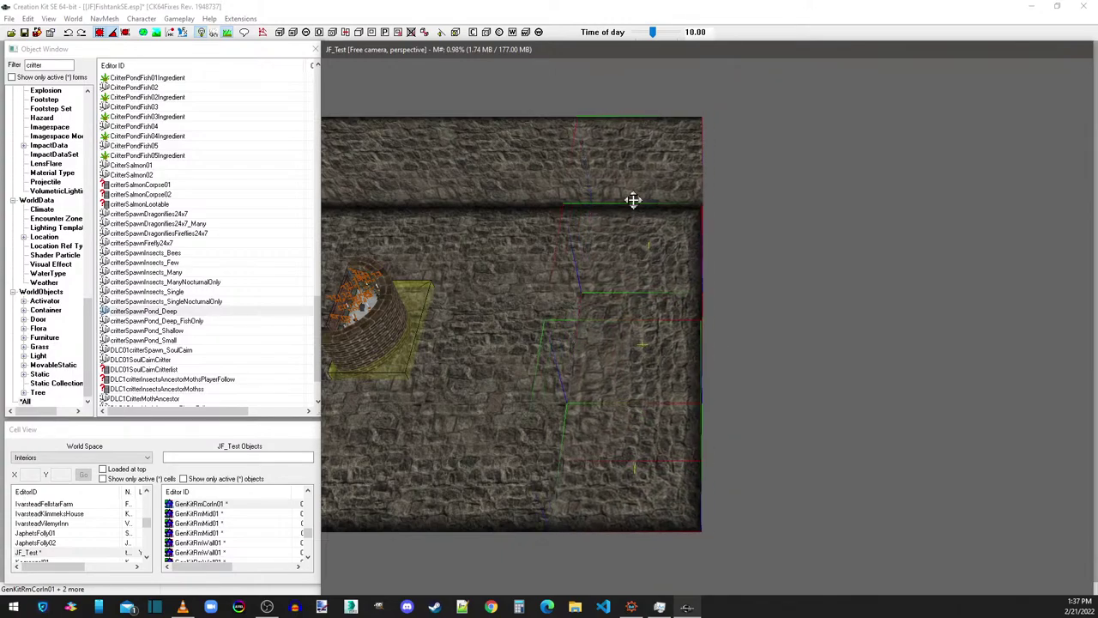
middle_click_drag(632, 200, 738, 205, "shift")
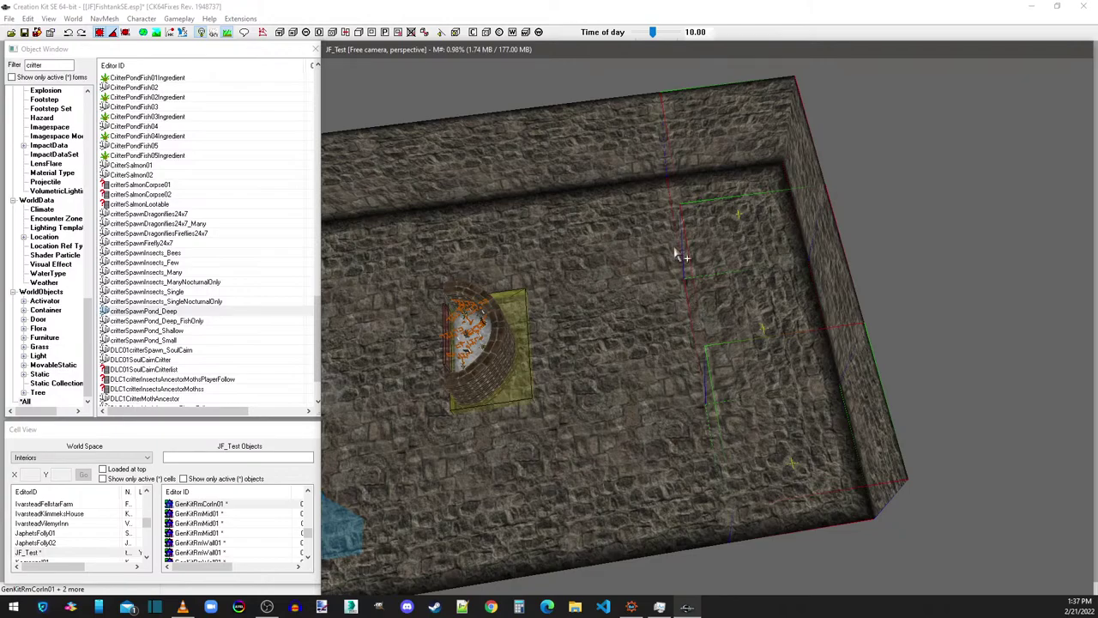
mouse_move(679, 249)
middle_mouse_down("shift")
mouse_move(679, 228)
mouse_move(689, 241)
middle_mouse_up("shift")
scroll(690, 241, "up", 10)
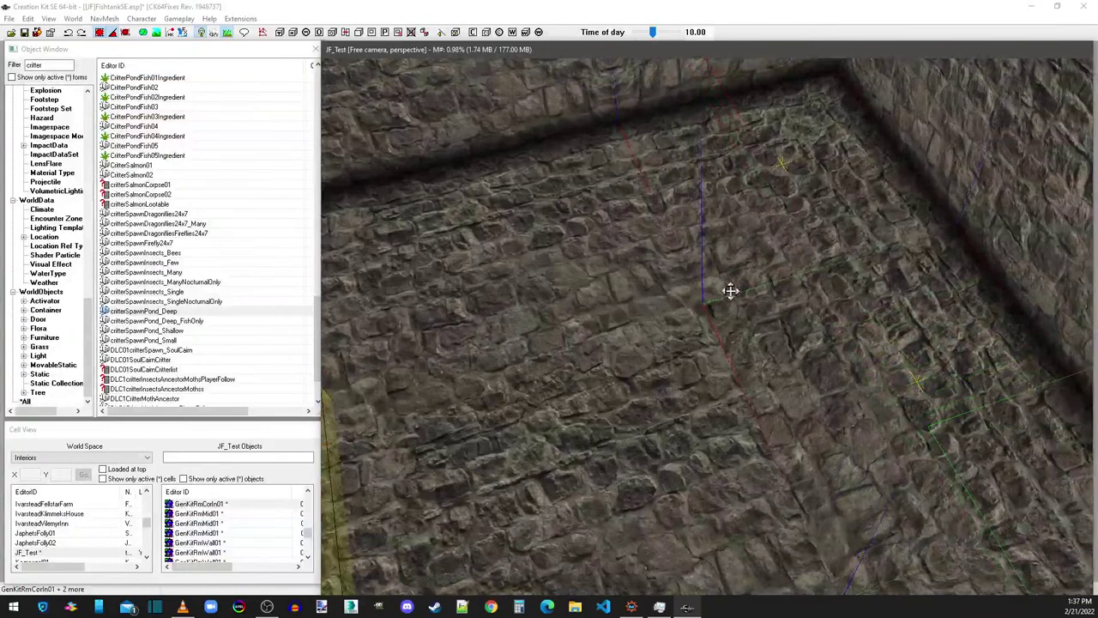
middle_click_drag(730, 291, 702, 219, "shift")
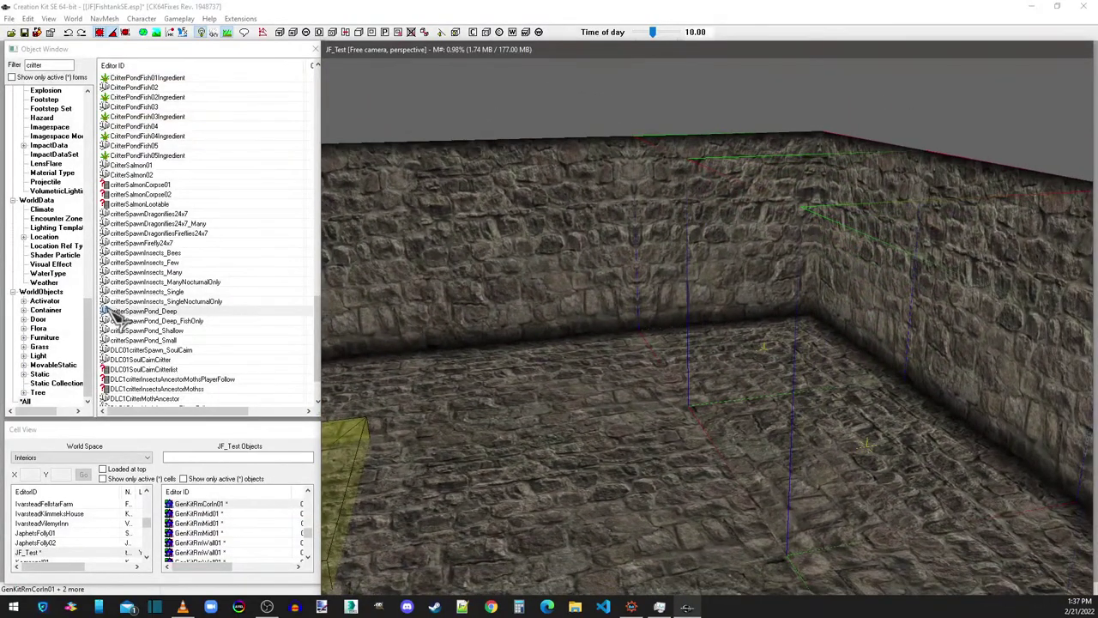
Step: Filter objects for 'bucket' and preview the Bucket01, Bucket02a and Bucket02b models
left_click(121, 311)
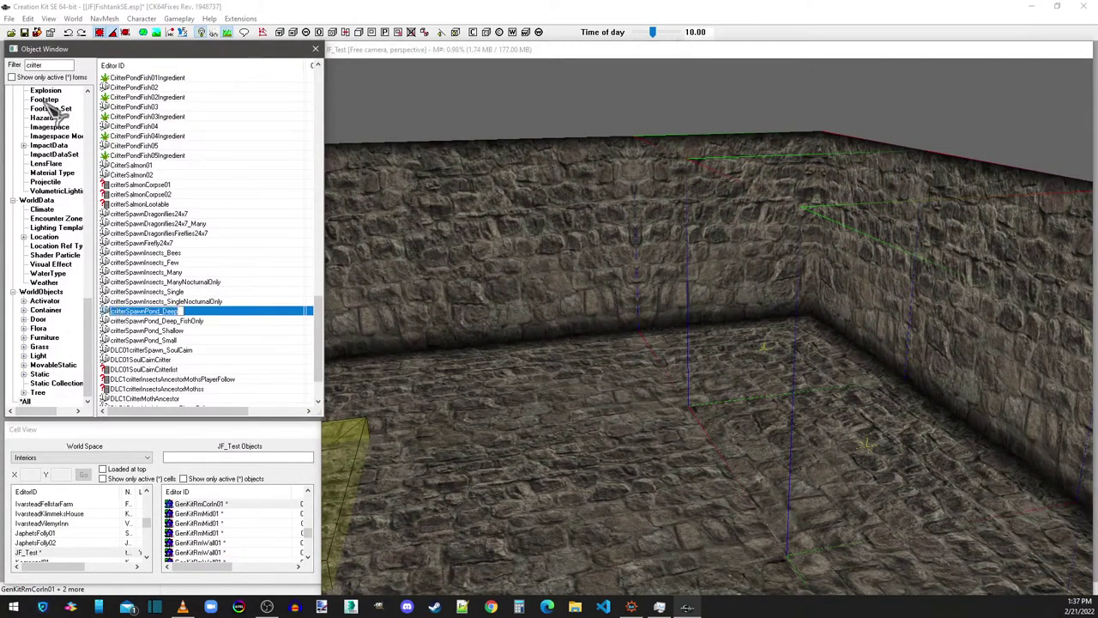
double_click(34, 66)
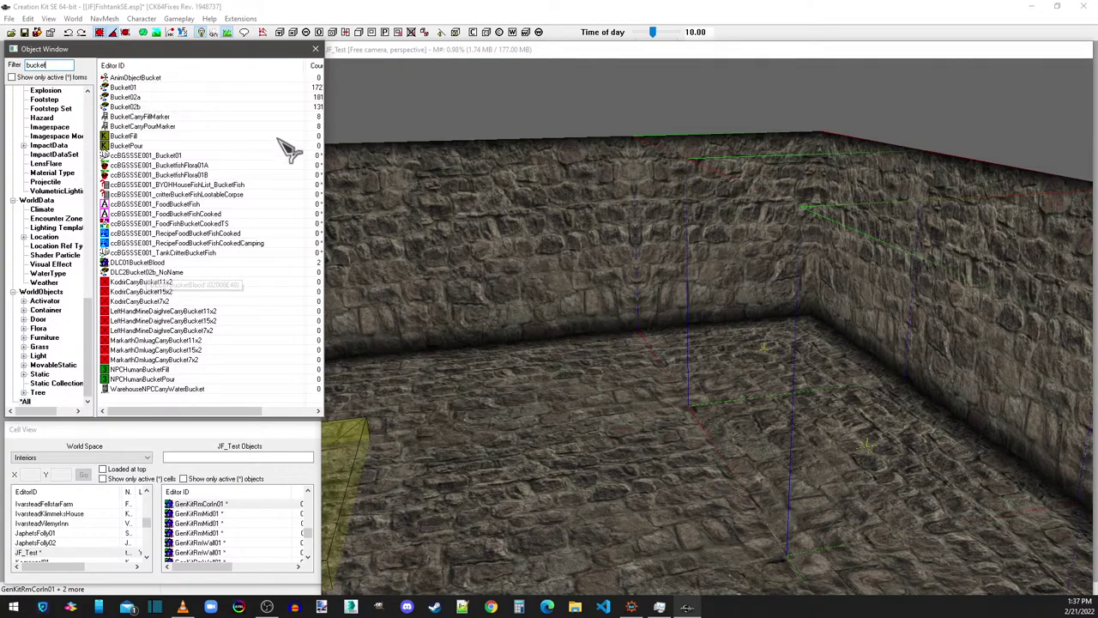
left_click_drag(172, 90, 145, 91)
right_click(146, 91)
left_click(159, 148)
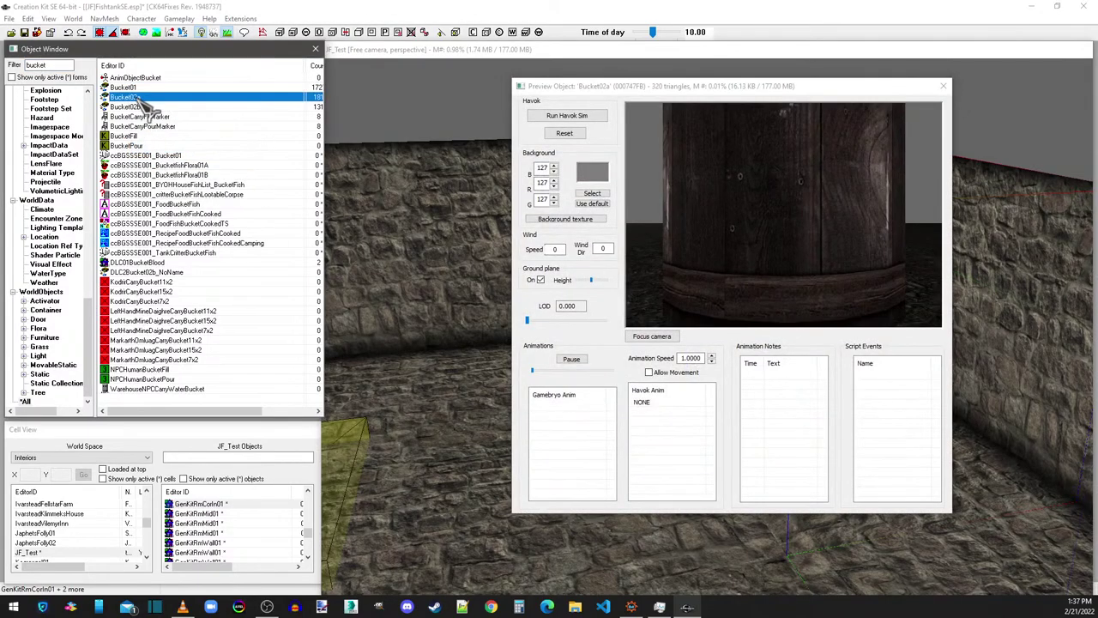
left_click(138, 107)
scroll(693, 216, "down", 5)
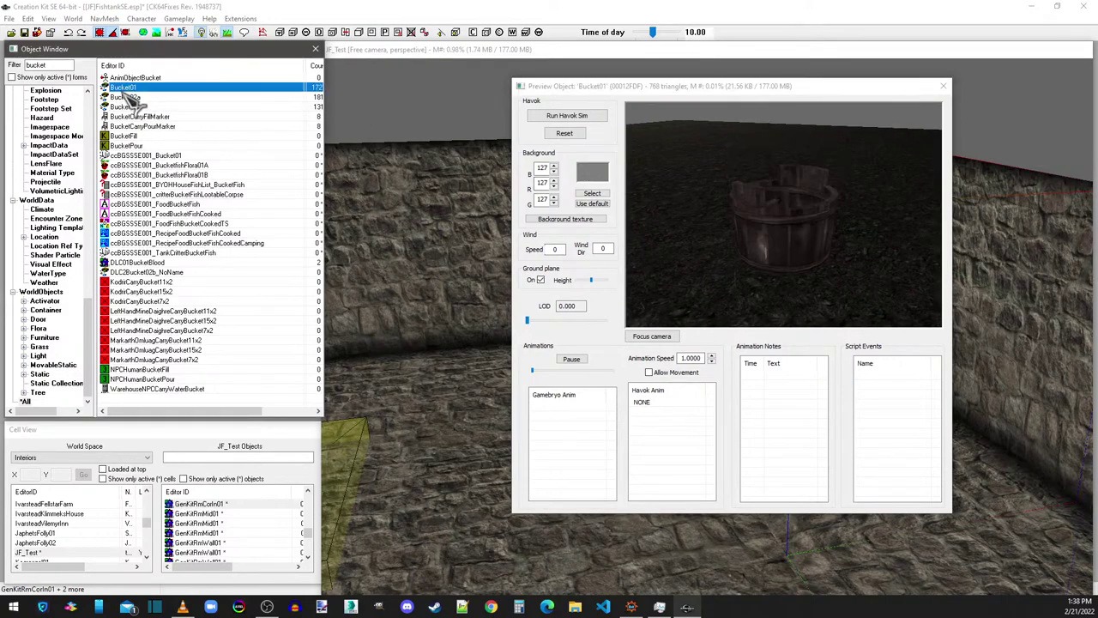
left_click(129, 98)
left_click(124, 88)
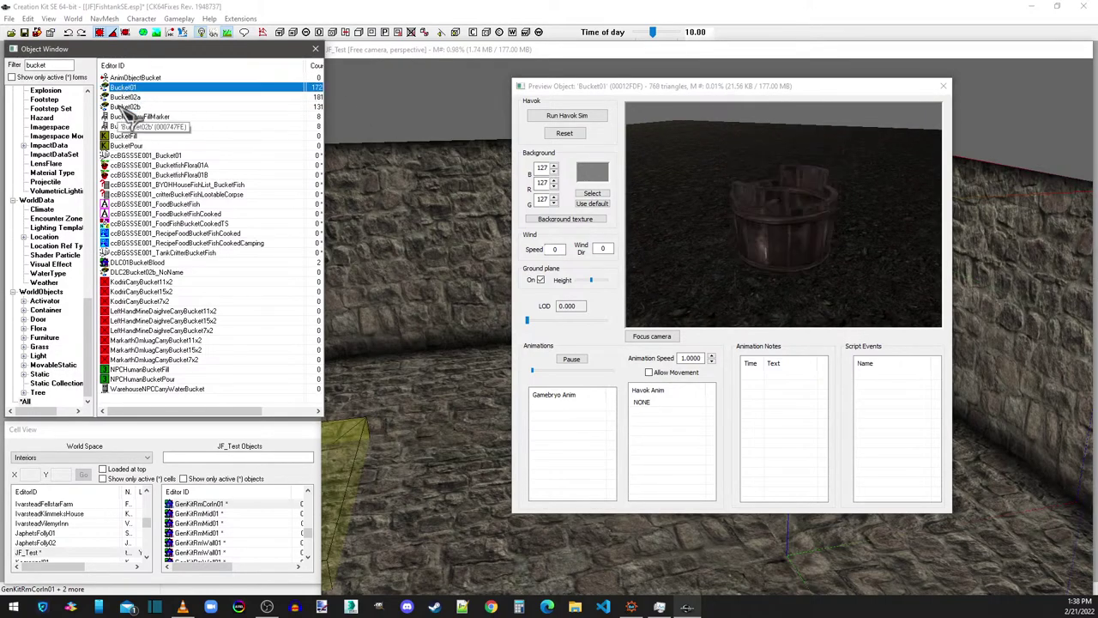
left_click(125, 107)
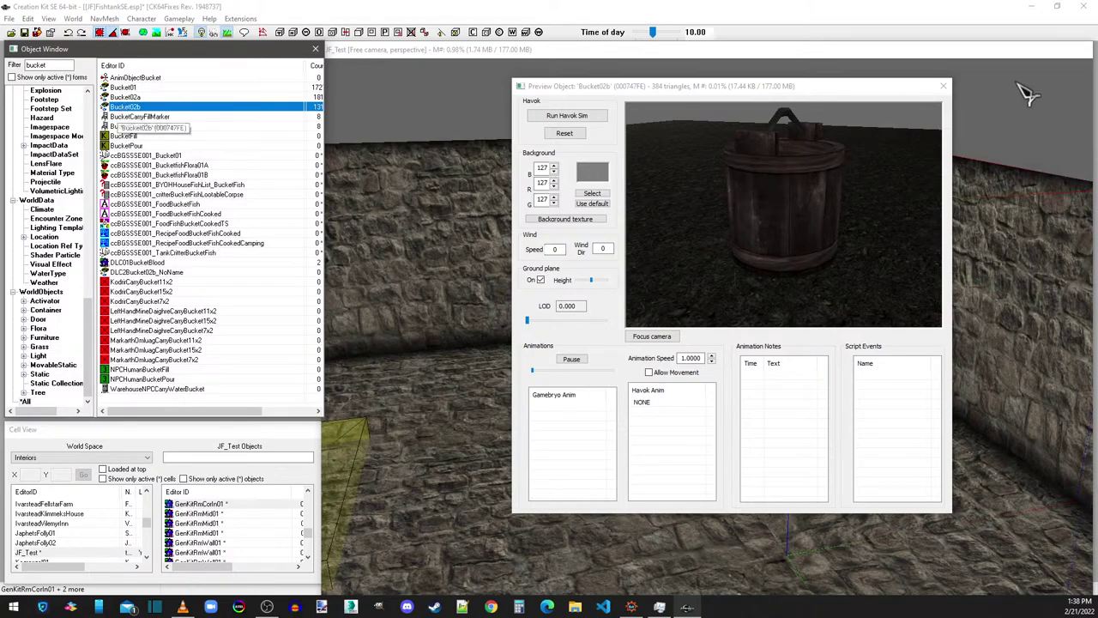
left_click(943, 86)
Step: Place Bucket01 on the room floor and sink it partway into the floor
left_click_drag(125, 87, 667, 313)
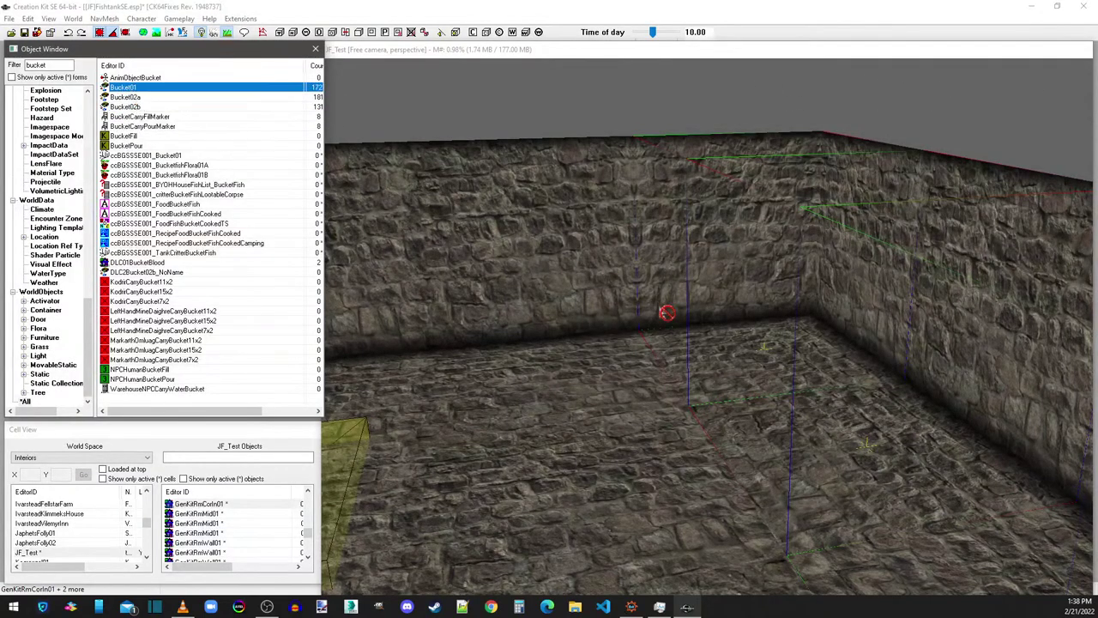
left_click_drag(569, 388, 583, 373)
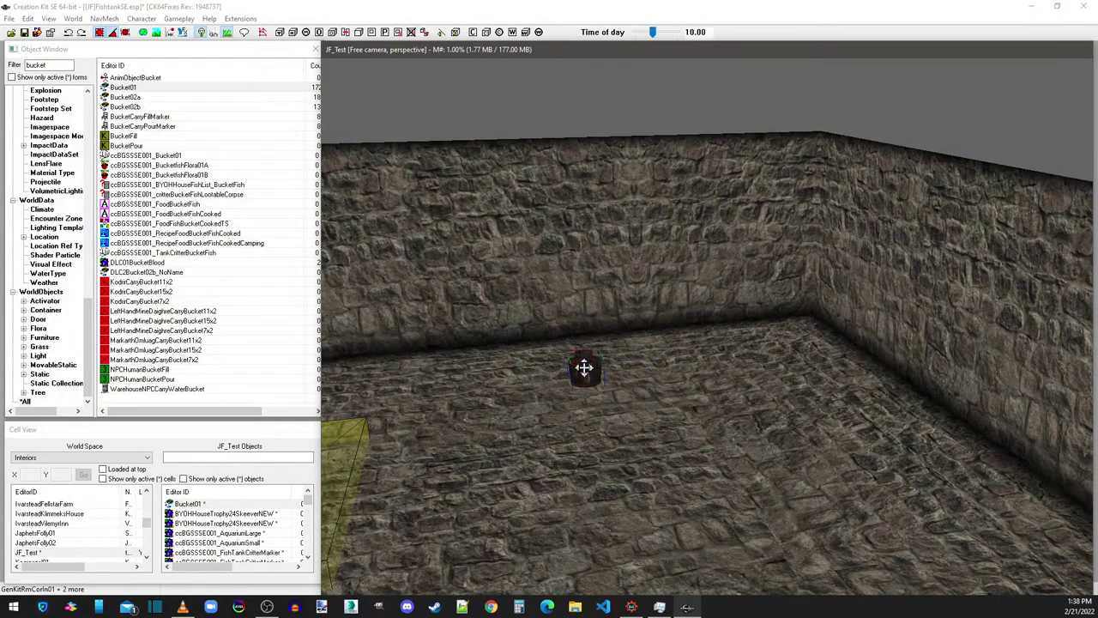
key("f")
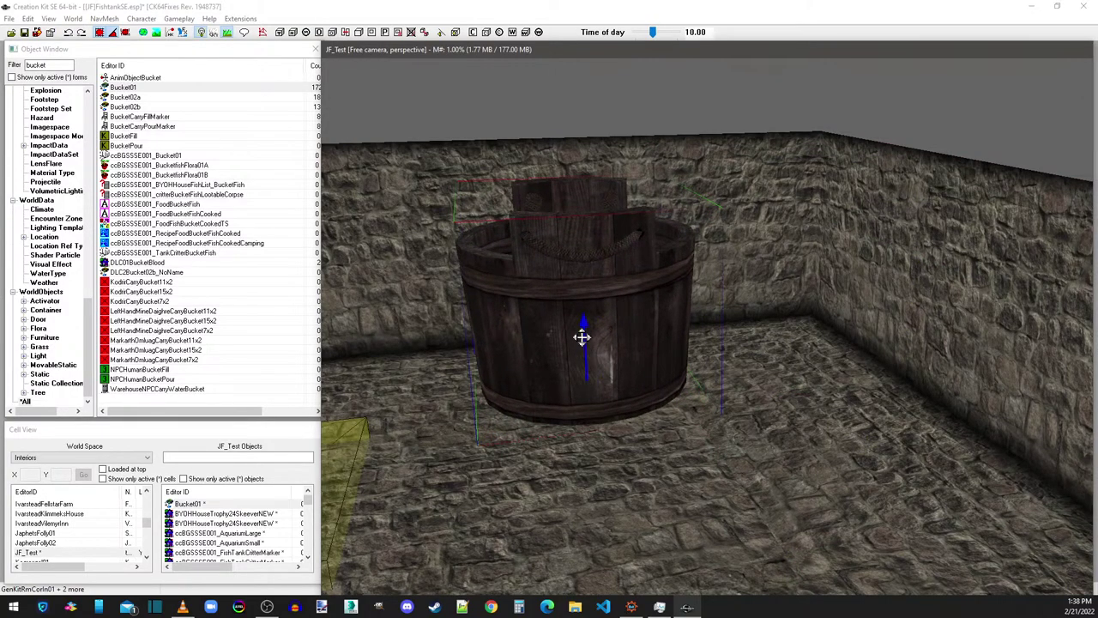
left_click_drag(581, 335, 592, 357)
middle_click_drag(582, 341, 574, 385, "shift")
Step: Rotate the Bucket01 tub slightly
key("2")
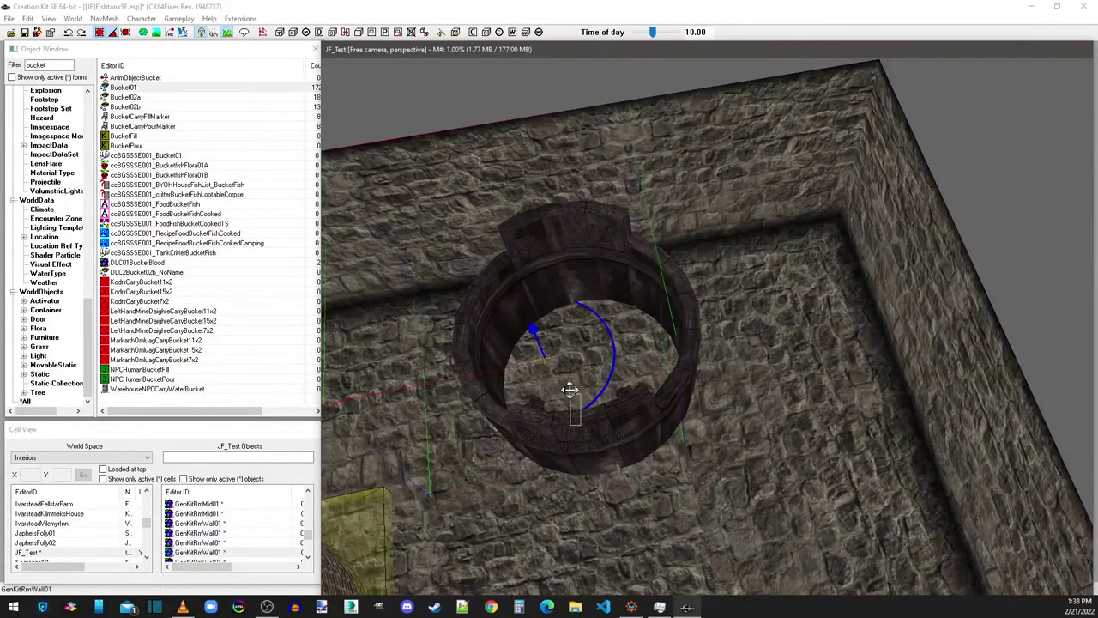
left_click(559, 421)
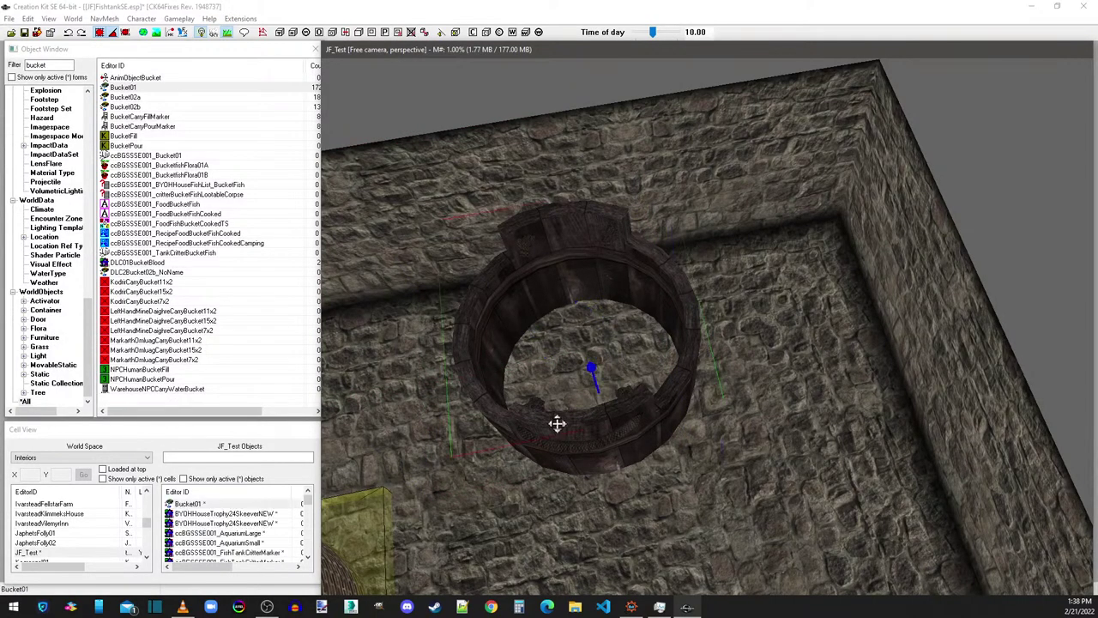
mouse_move(557, 423)
right_mouse_down()
mouse_move(558, 382)
mouse_move(555, 420)
right_mouse_up()
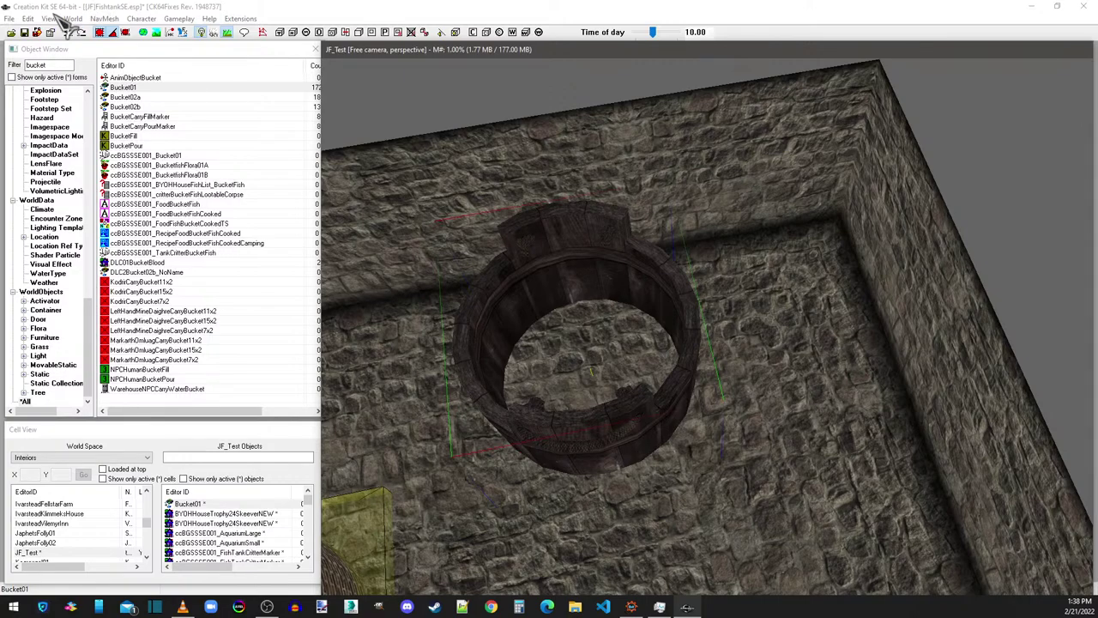
Step: Filter objects by 'horse' and check the Static, MovableStatic, Furniture and Activator categories
double_click(34, 66)
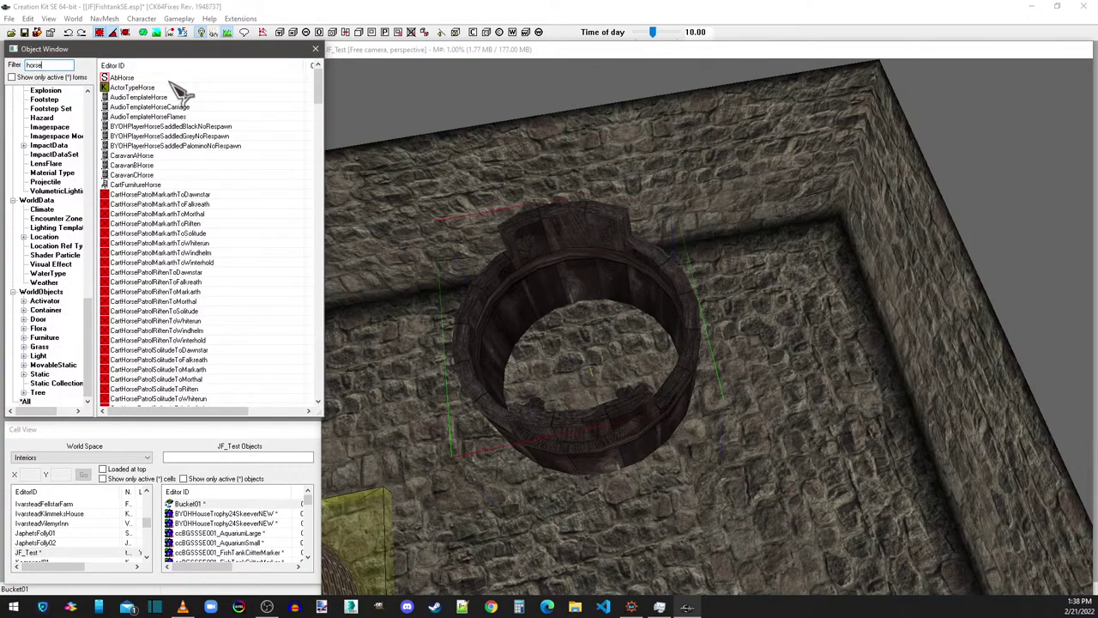
left_click_drag(324, 86, 343, 380)
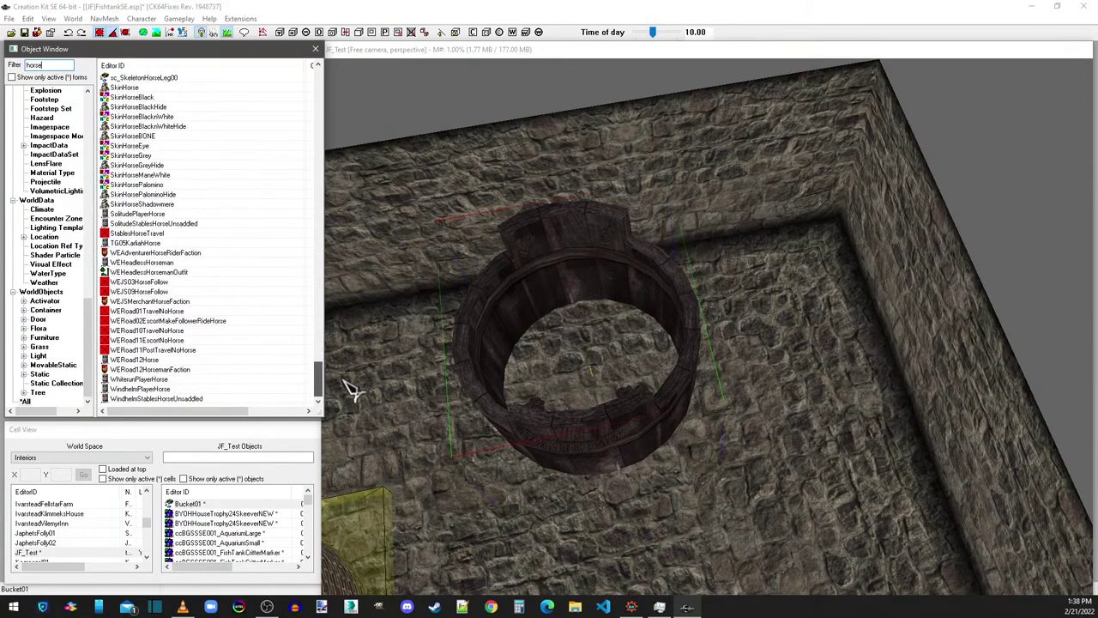
left_click(40, 374)
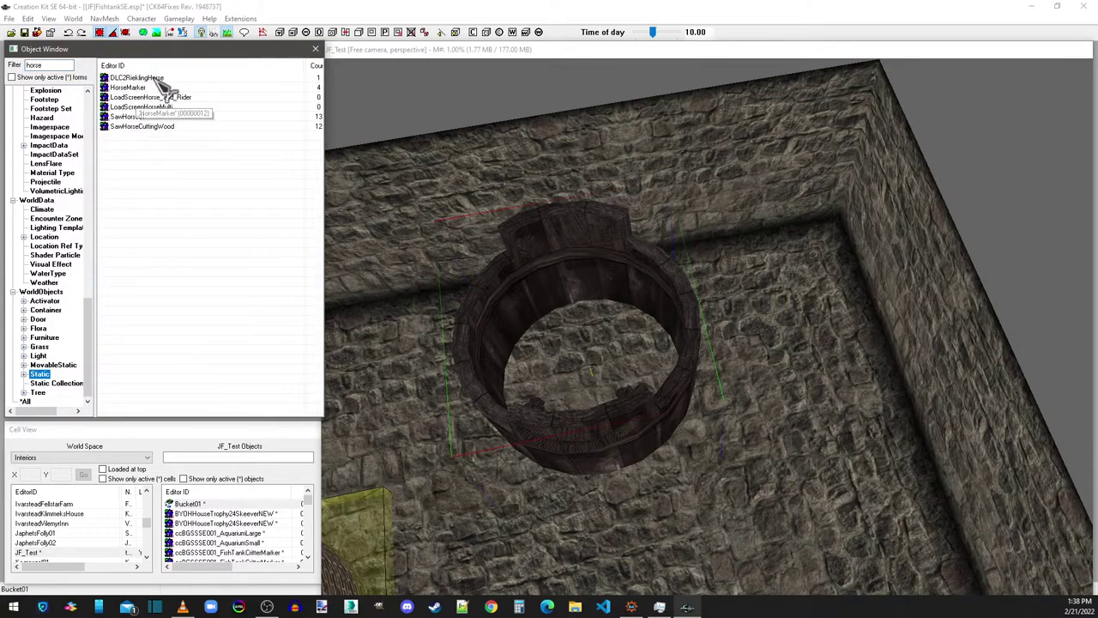
left_click(51, 363)
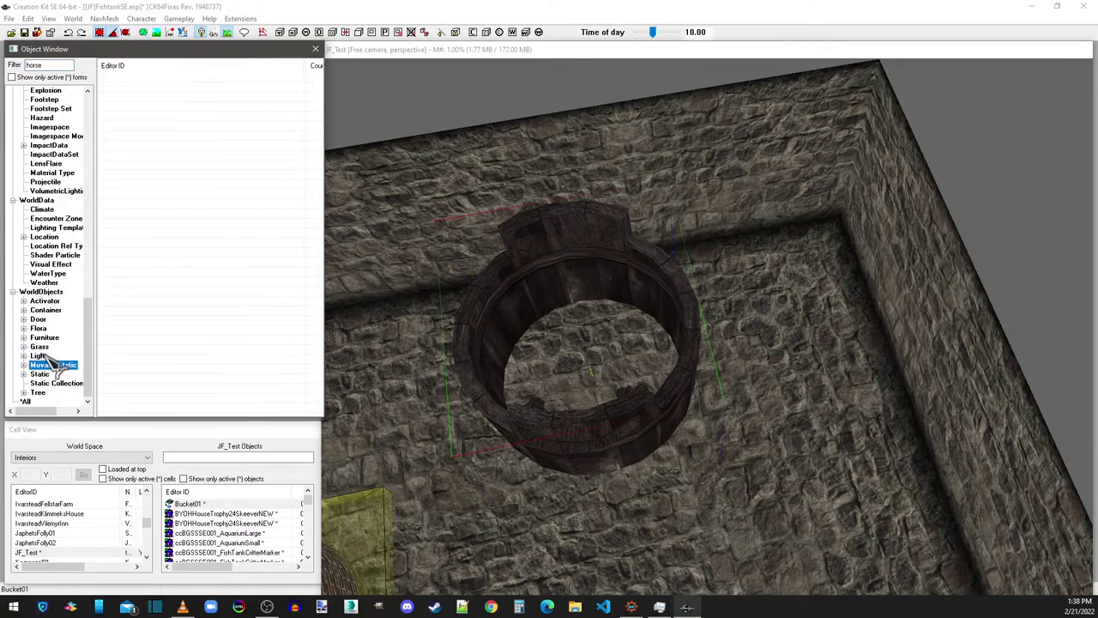
left_click(50, 339)
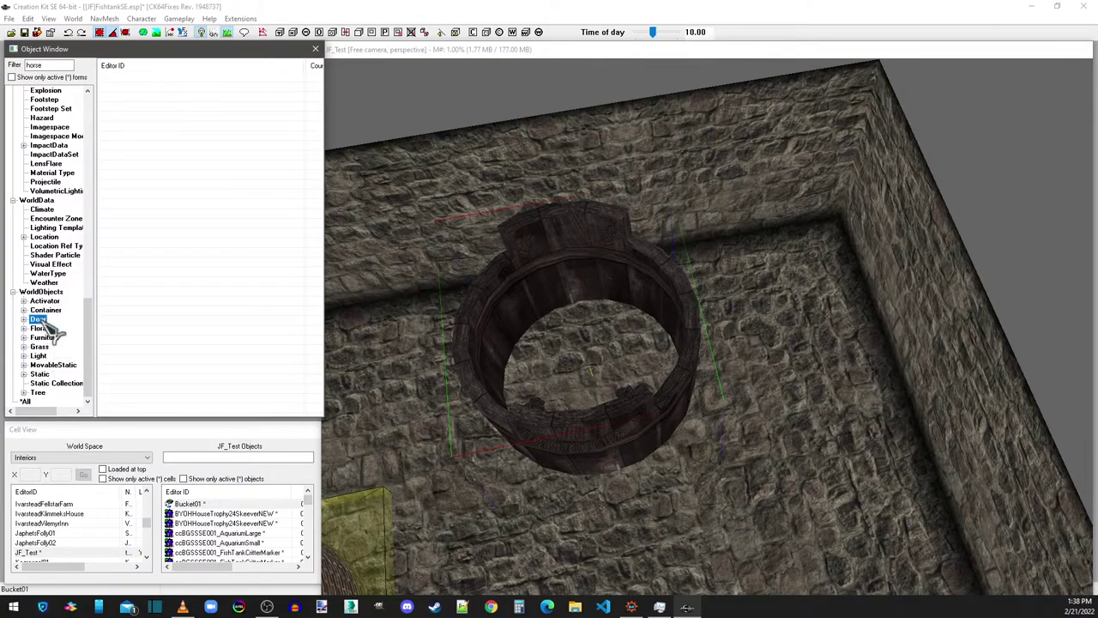
left_click(44, 301)
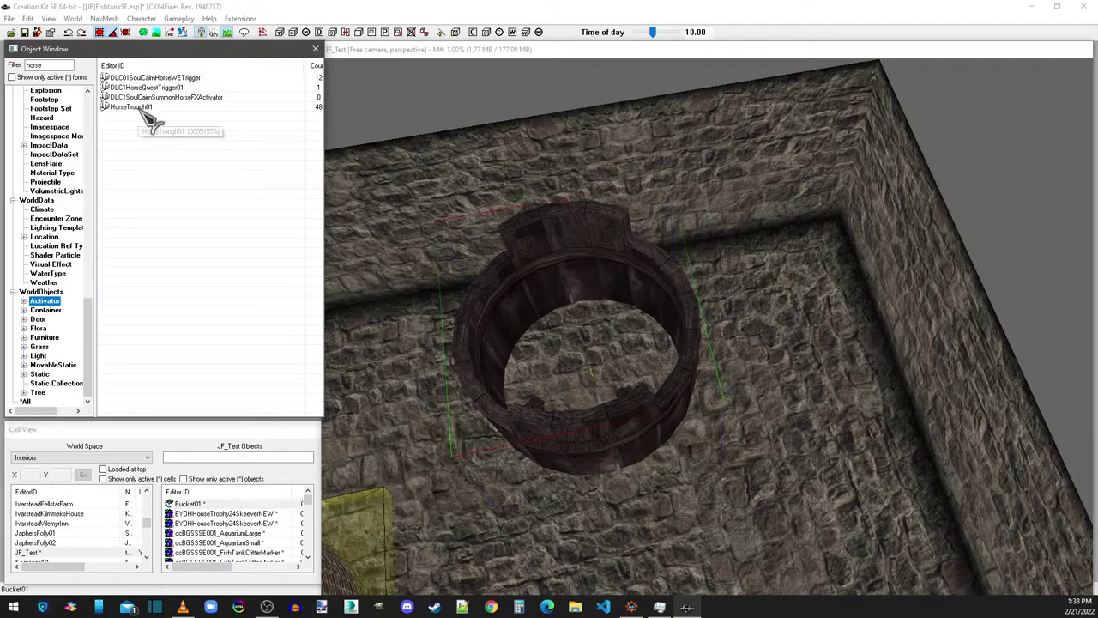
Step: Place a HorseTrough01 on the test room floor beside the tub
middle_click_drag(580, 246, 667, 137)
left_click_drag(140, 115, 719, 377)
middle_click_drag(720, 380, 601, 383, "shift")
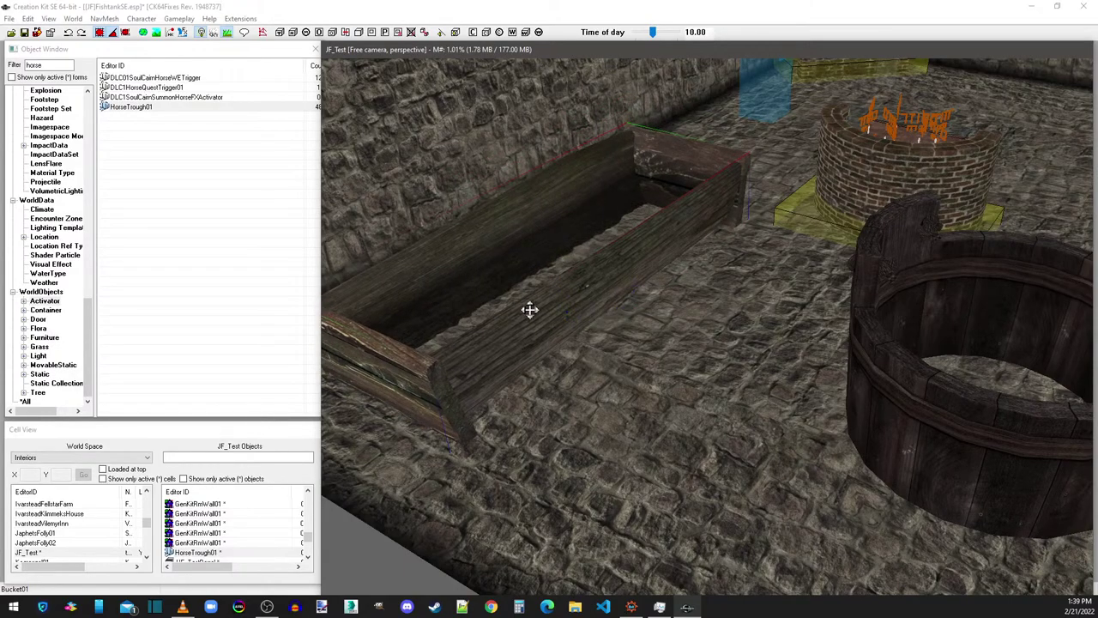
mouse_move(530, 310)
middle_mouse_down("shift")
mouse_move(561, 329)
mouse_move(541, 324)
middle_mouse_up("shift")
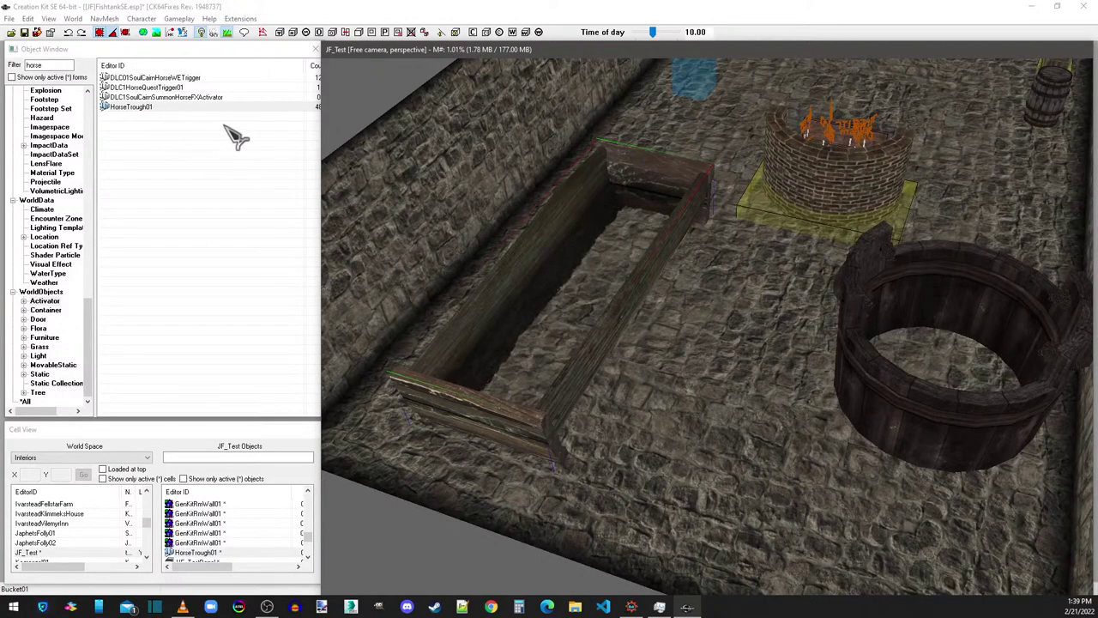
middle_click_drag(539, 205, 893, 296, "shift")
Step: Move the Bucket01 tub next to the trough and sink it until mainly the rim shows
left_click(882, 289)
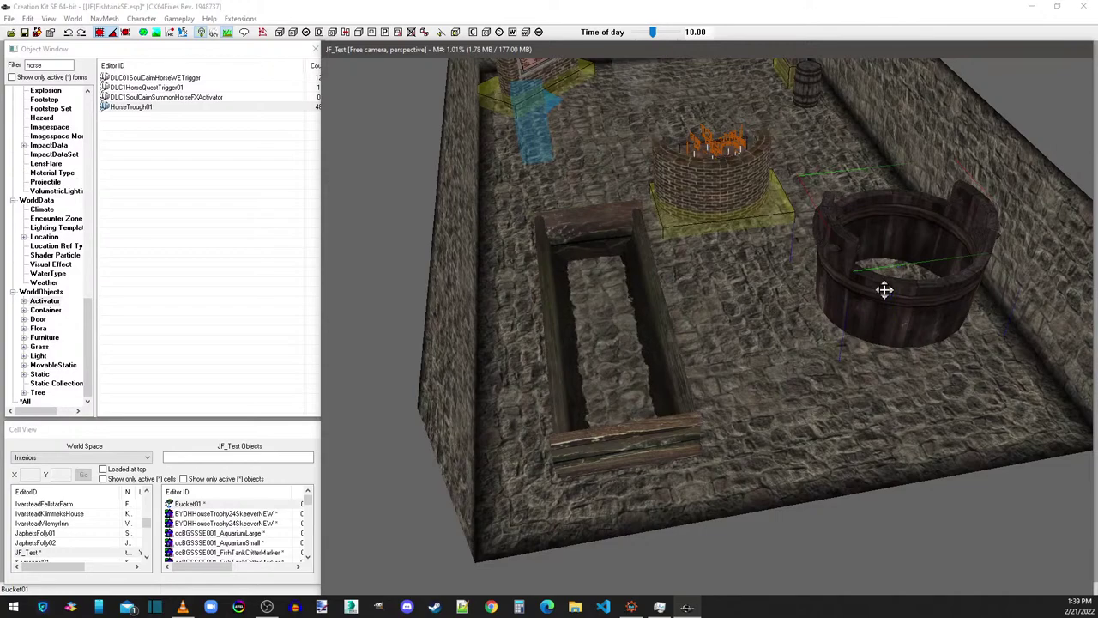
left_click_drag(884, 284, 884, 233)
left_click_drag(933, 288, 868, 341)
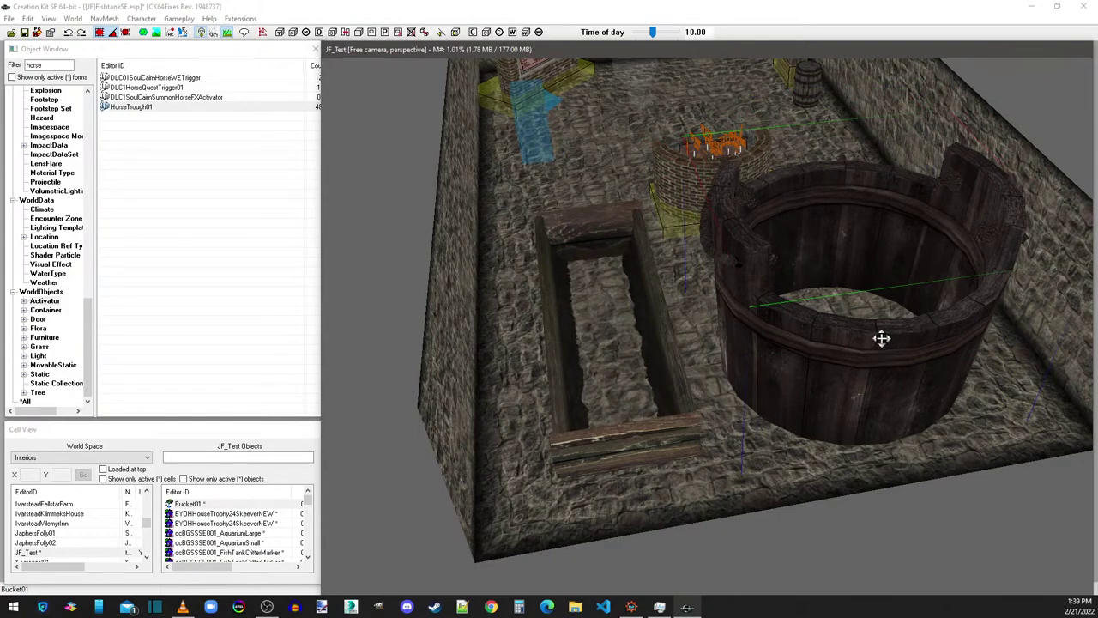
left_click_drag(907, 327, 907, 396)
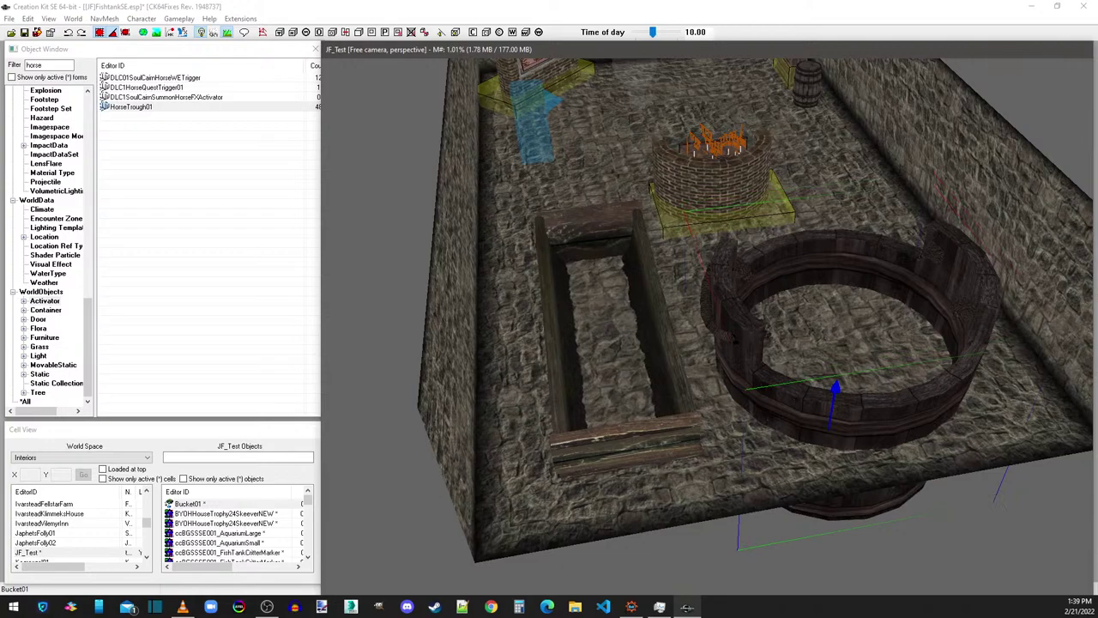
middle_click_drag(835, 386, 824, 326, "shift")
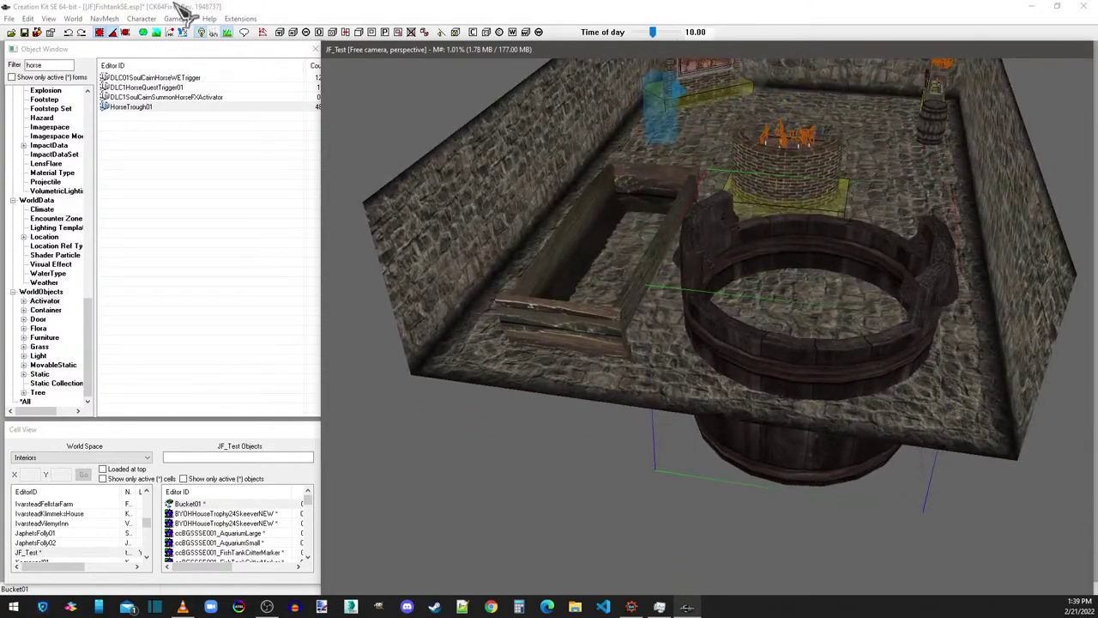
left_click(39, 66)
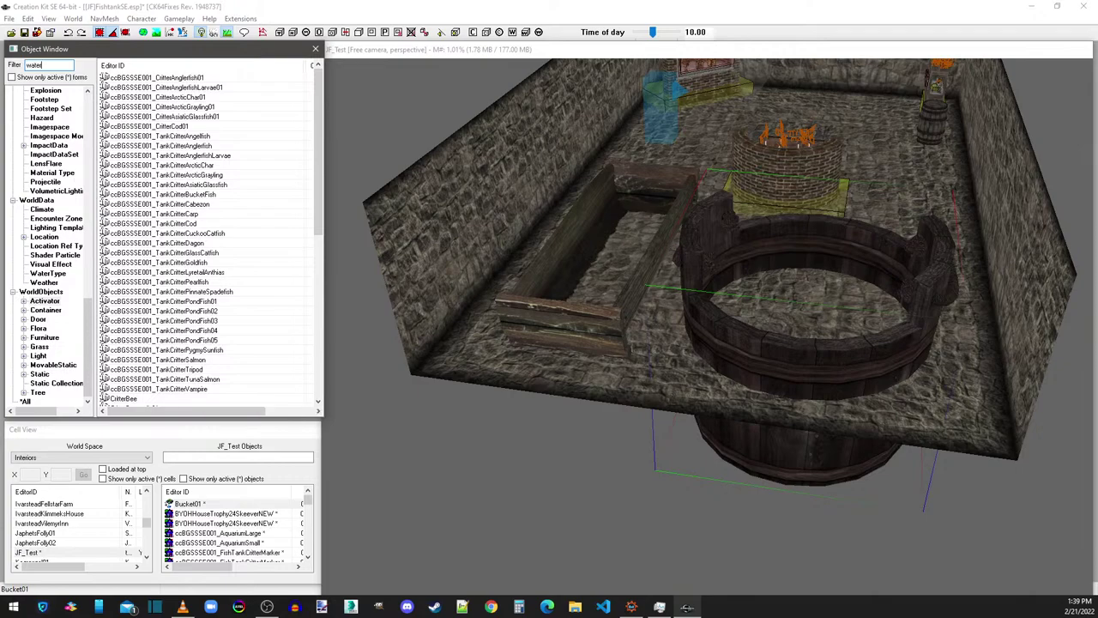
Step: Drop a WaterPuddle into the tub and raise it near the rim
left_click_drag(319, 116, 295, 331)
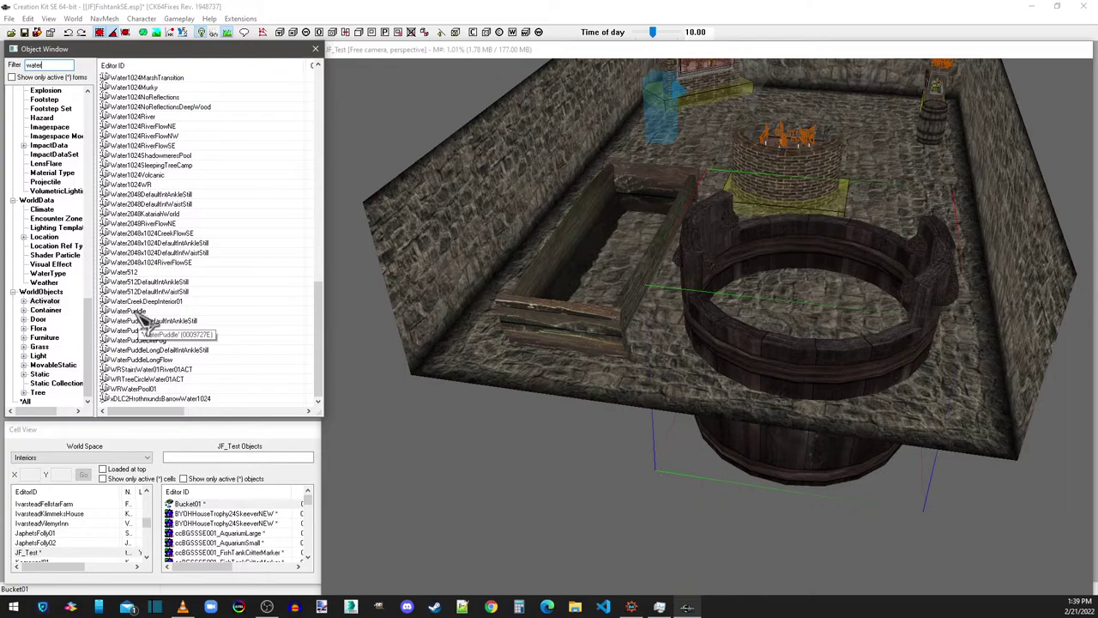
left_click_drag(141, 314, 693, 307)
left_click_drag(819, 316, 817, 312)
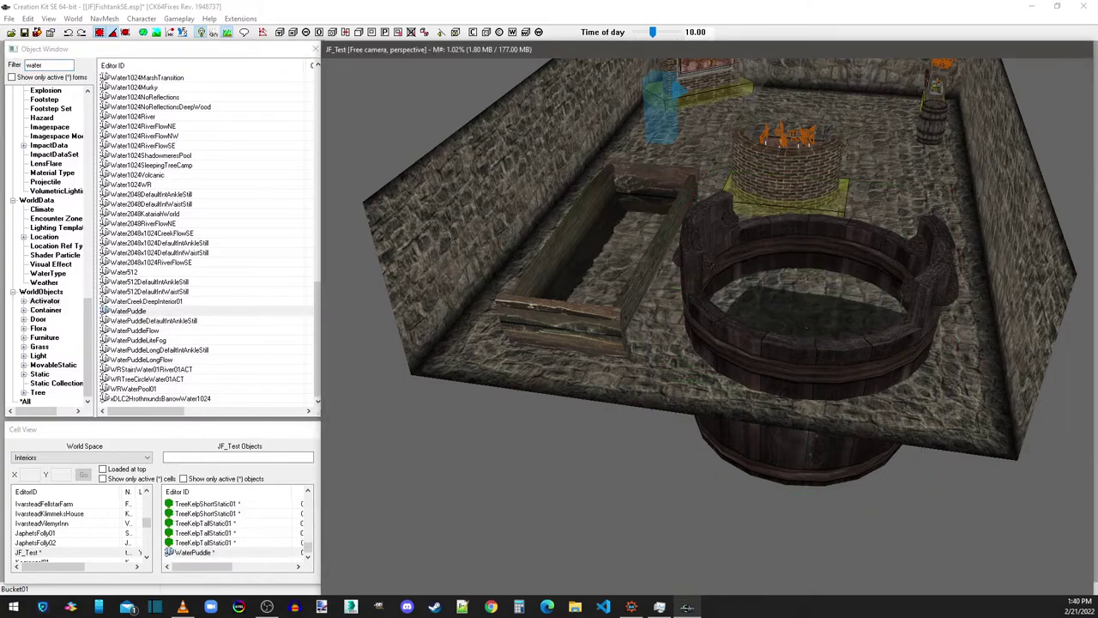
left_click_drag(788, 301, 789, 257)
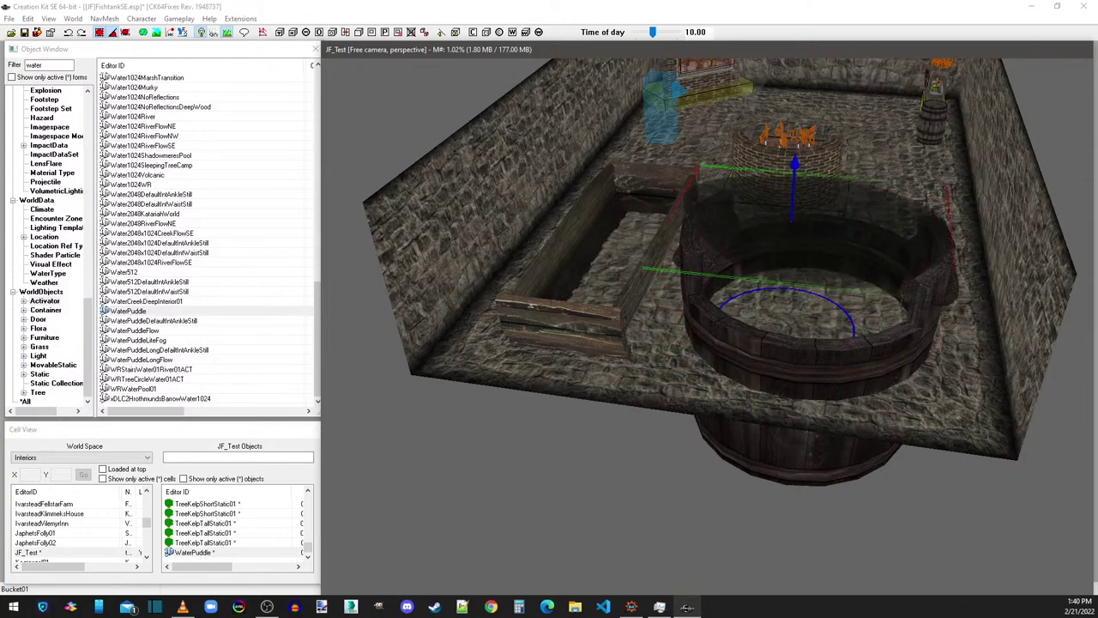
mouse_move(824, 198)
middle_mouse_down("shift")
mouse_move(785, 183)
mouse_move(667, 180)
mouse_move(704, 128)
mouse_move(737, 151)
mouse_move(770, 248)
mouse_move(753, 252)
mouse_move(798, 283)
middle_mouse_up("shift")
mouse_move(773, 412)
middle_mouse_down("shift")
mouse_move(780, 460)
mouse_move(760, 424)
middle_mouse_up("shift")
middle_click_drag(872, 421, 866, 414, "shift")
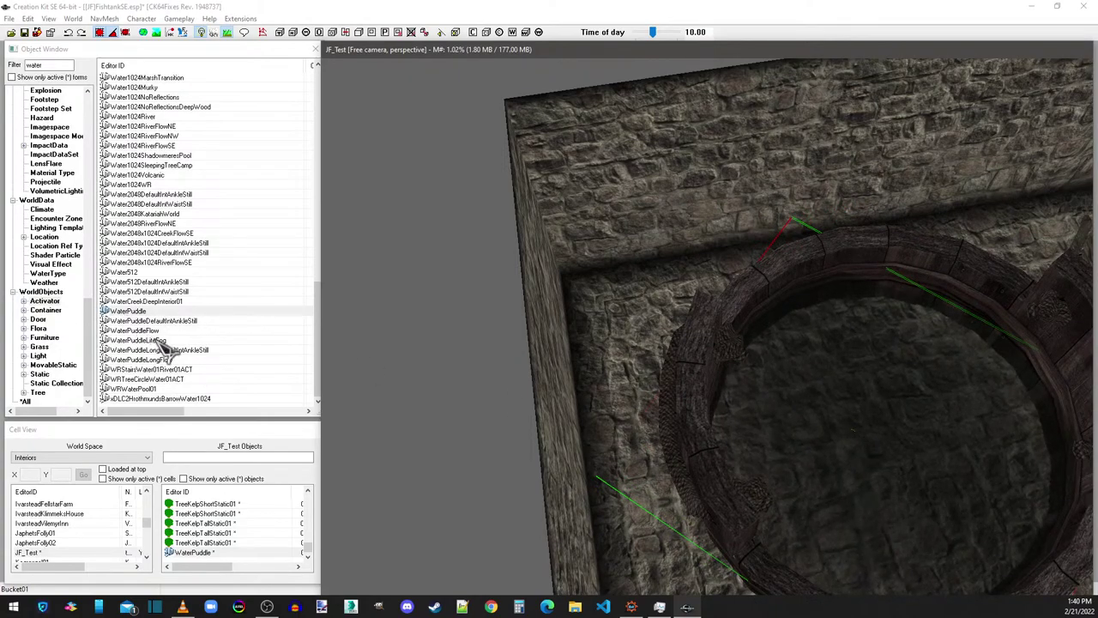
Step: Preview alternative water meshes, including xDLC2HrothmundsBarrowWater1024
right_click(158, 380)
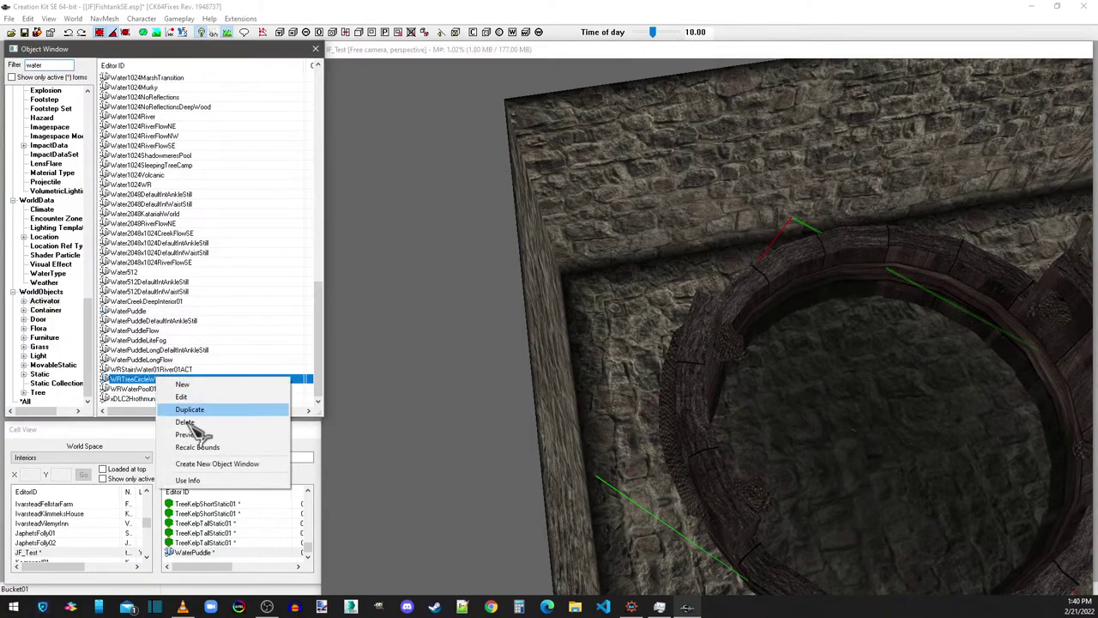
left_click(194, 435)
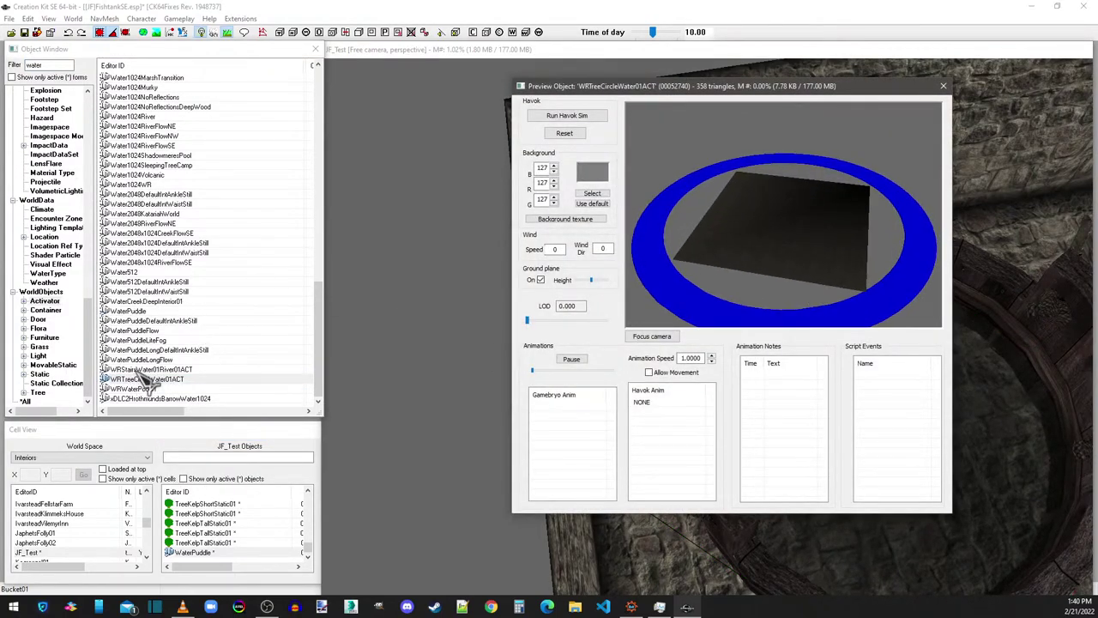
left_click(147, 370)
left_click(147, 398)
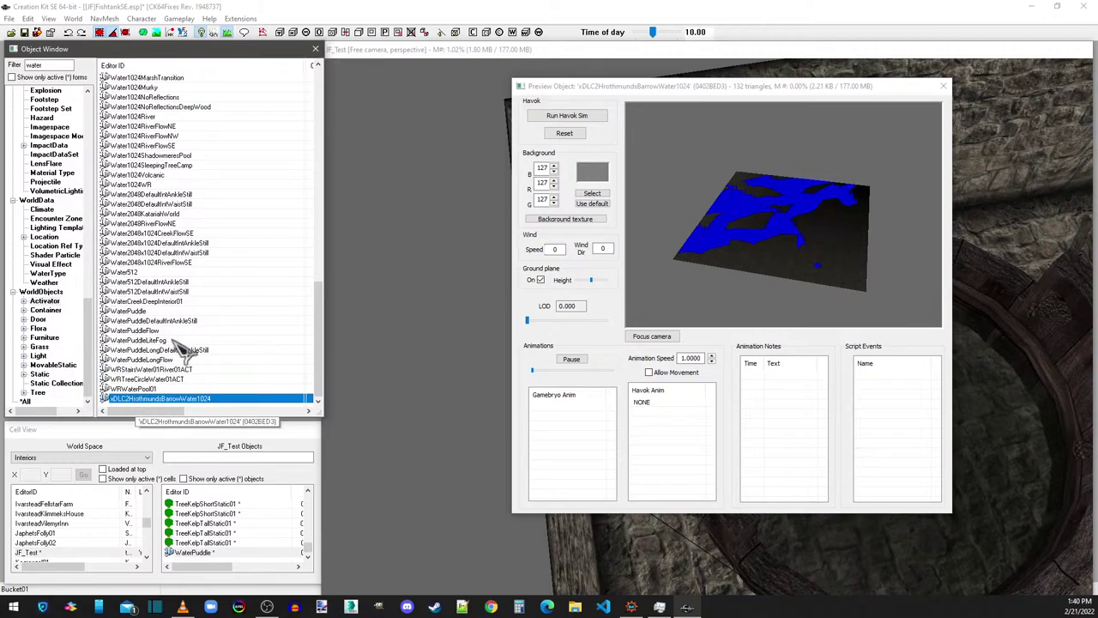
left_click(944, 86)
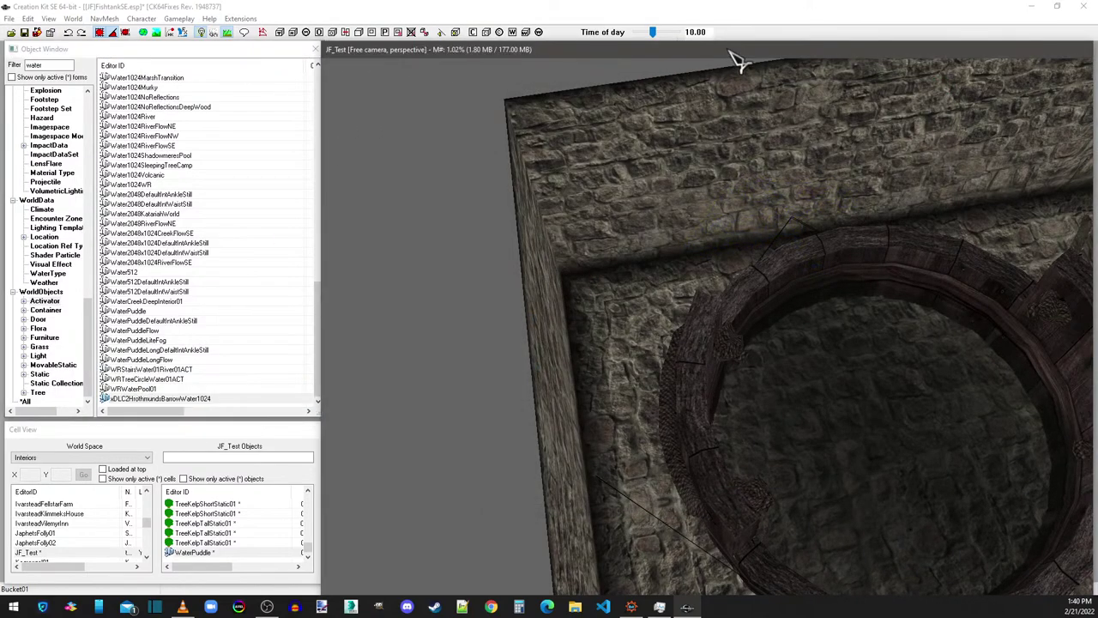
middle_click_drag(845, 386, 832, 356, "shift")
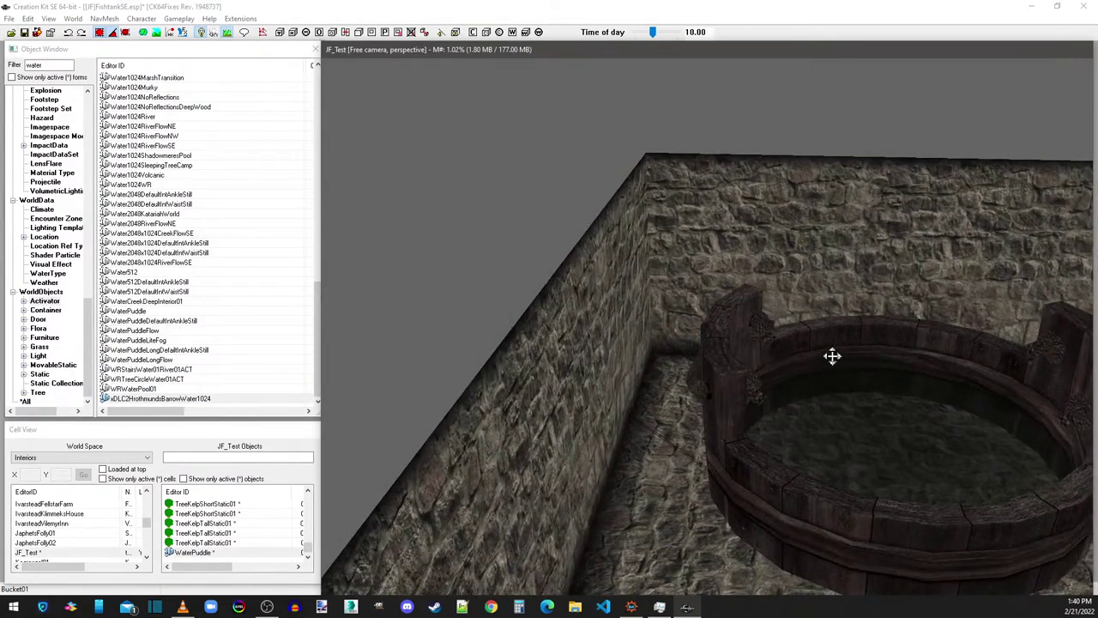
double_click(49, 67)
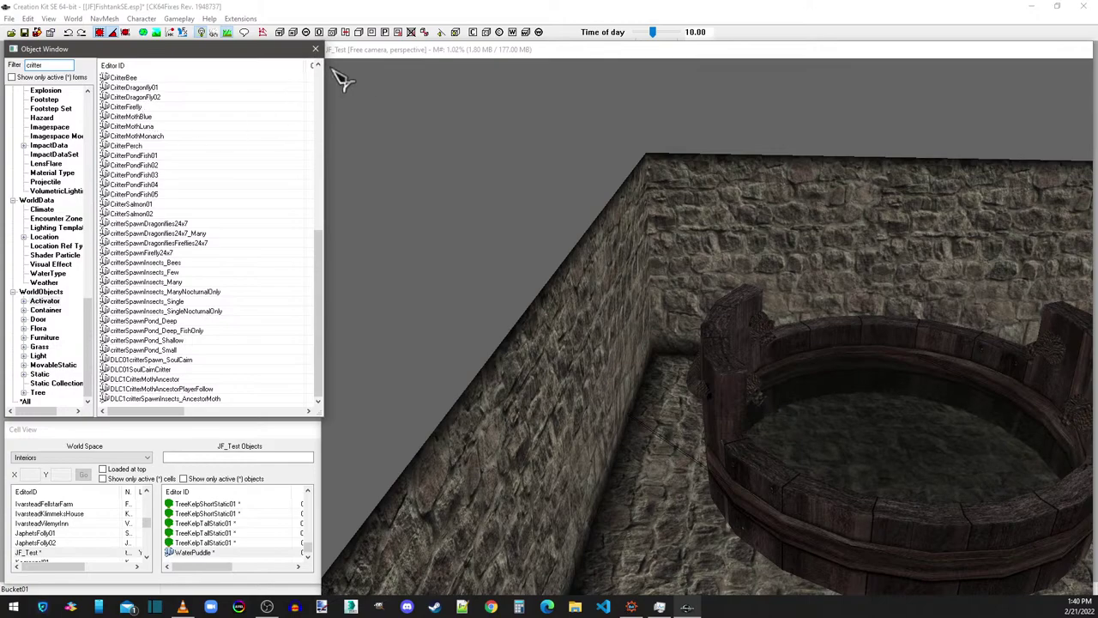
Step: Switch to a top-down view and delete the critterSpawnPond_Shallow spawner from the tub
left_click(384, 62)
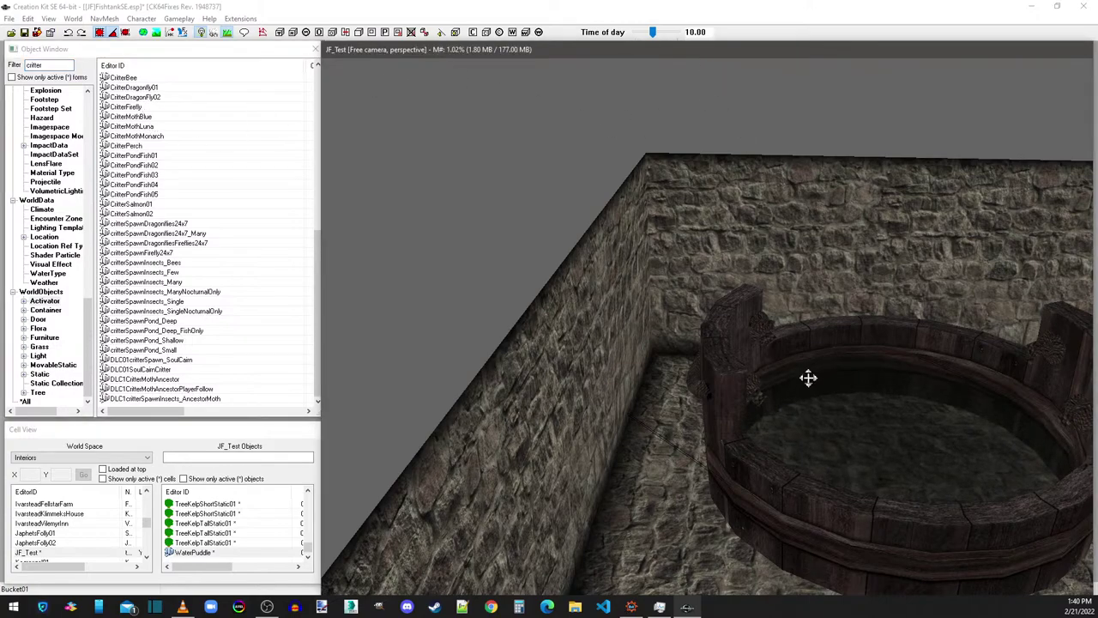
key("t")
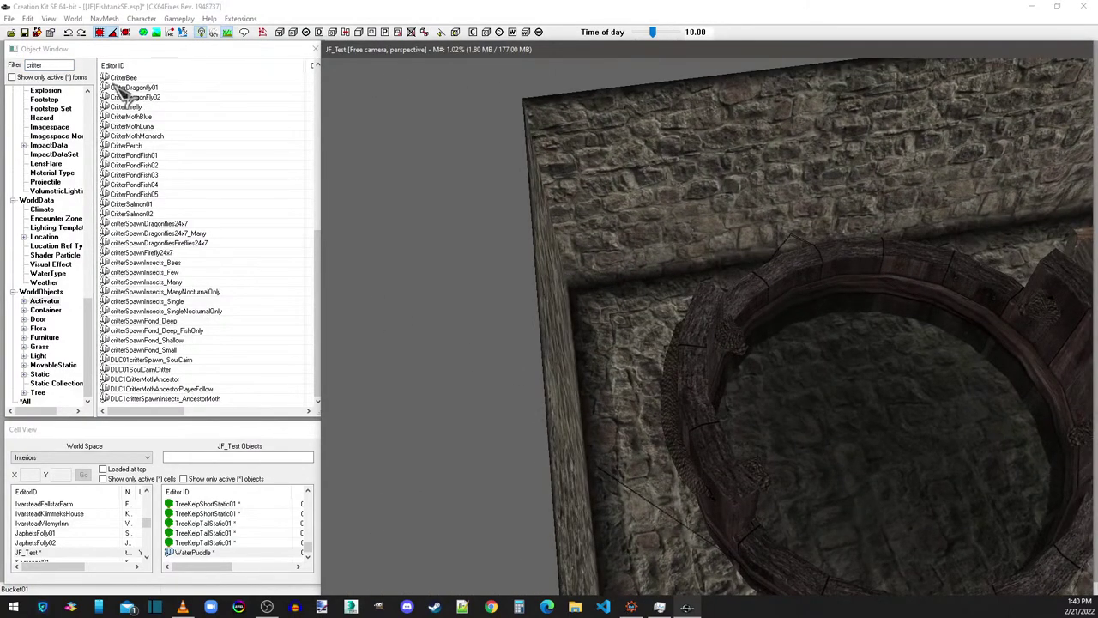
left_click(150, 343)
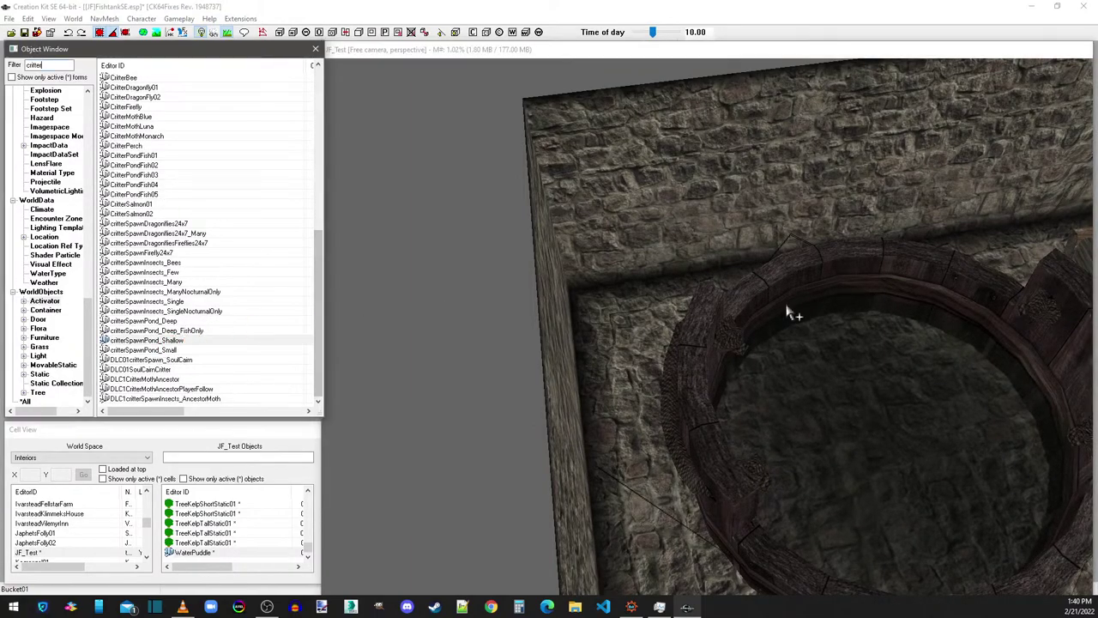
left_click_drag(884, 436, 877, 427)
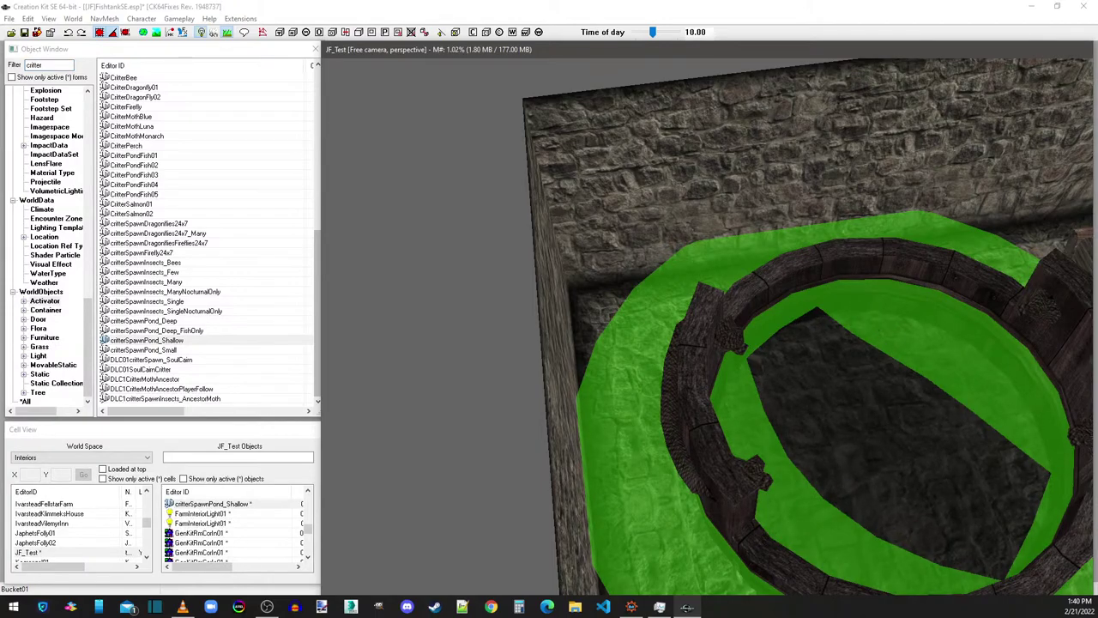
scroll(895, 279, "down", 6)
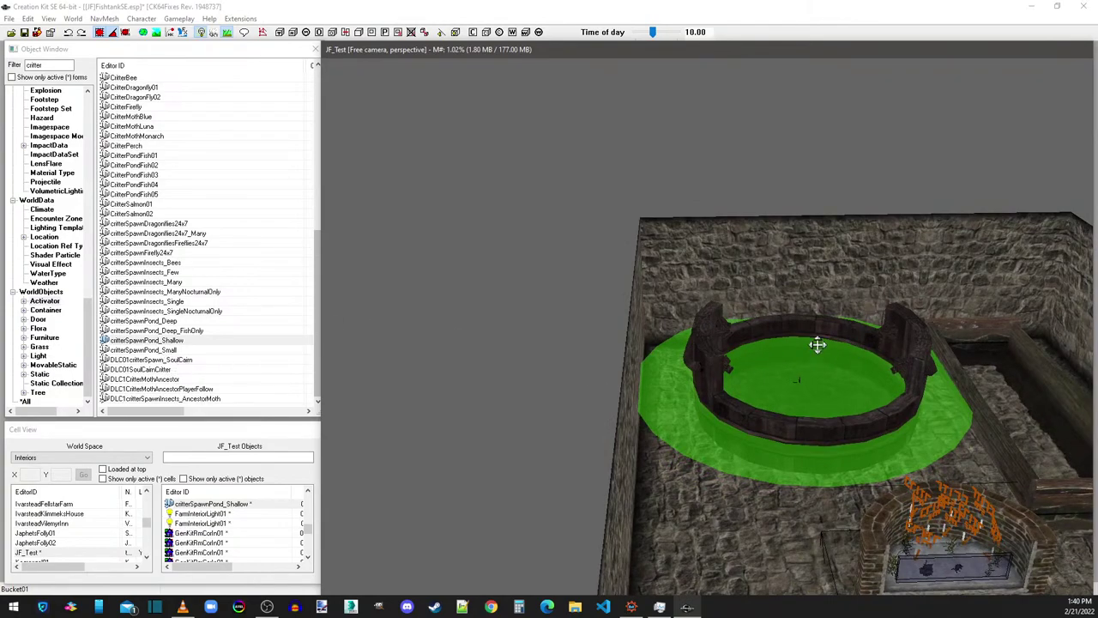
left_click_drag(659, 400, 745, 398)
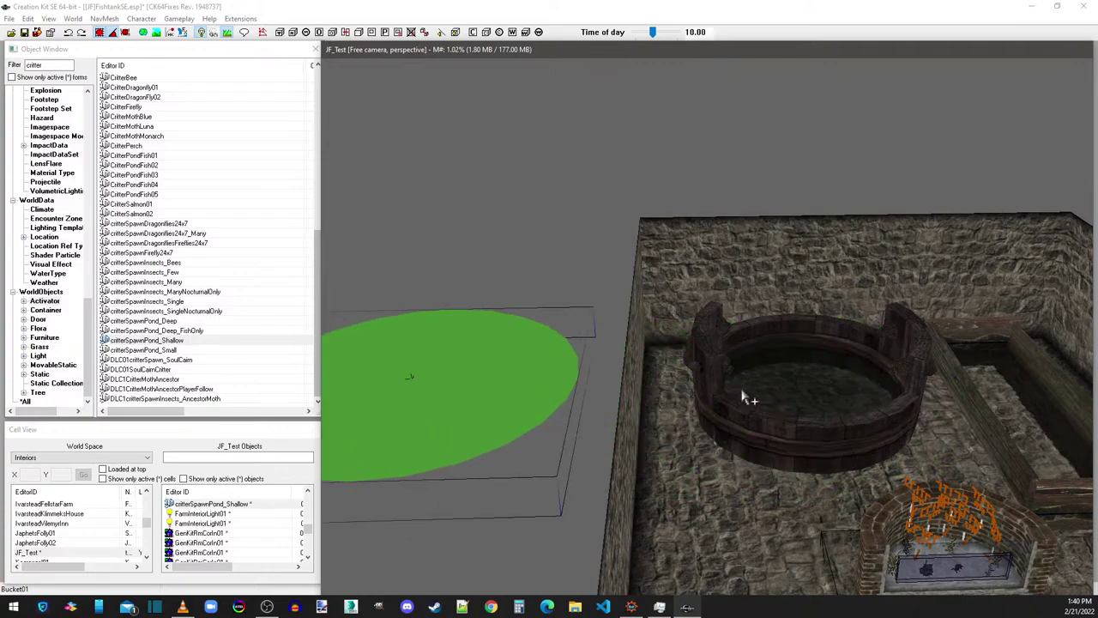
key("Delete")
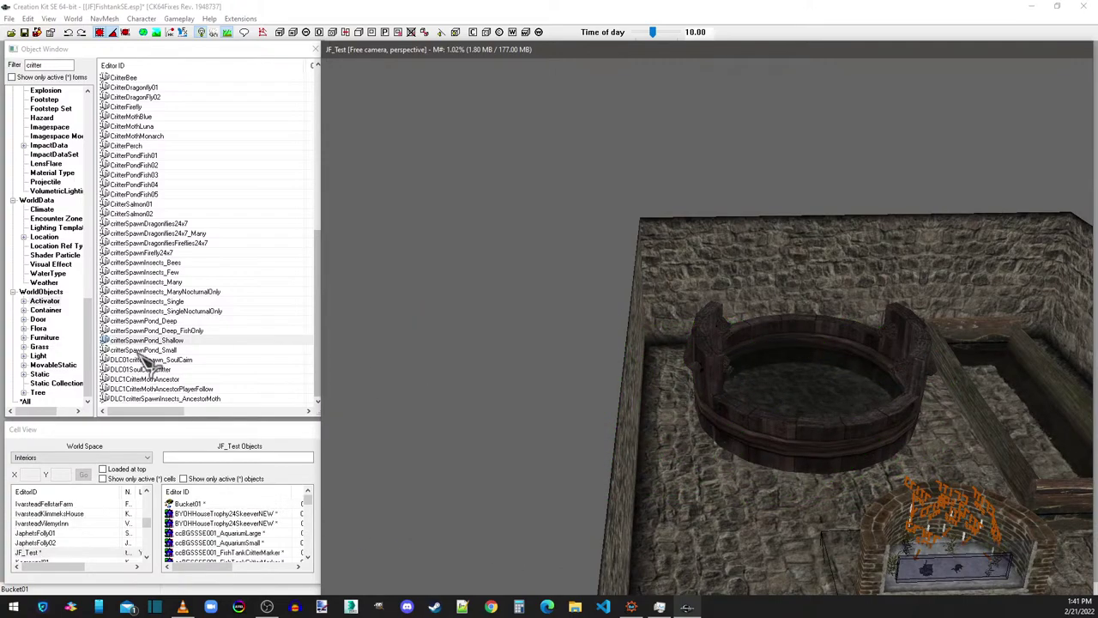
Step: Place critterSpawnPond_Small inside the wooden tub and frame it in view
left_click_drag(137, 348, 551, 328)
left_click_drag(815, 394, 813, 393)
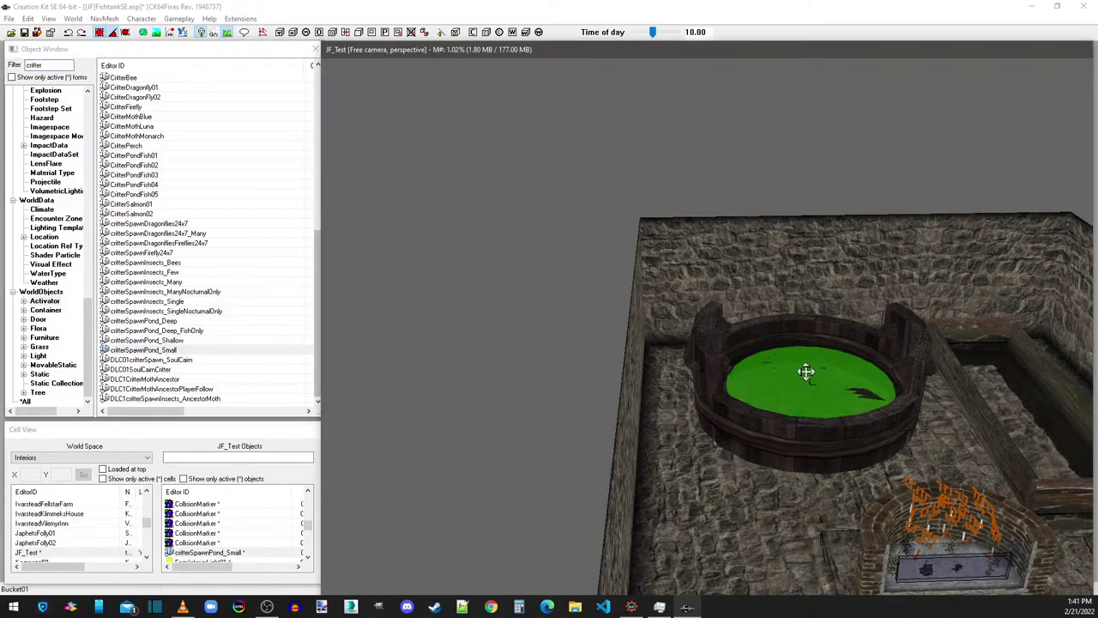
left_click(803, 391)
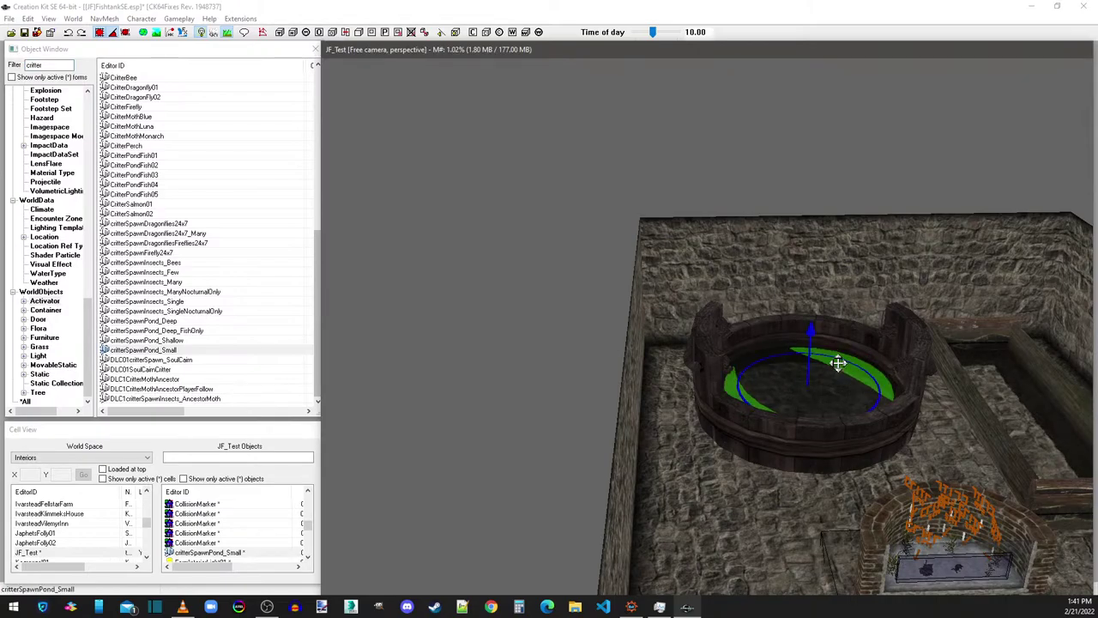
key("t")
mouse_move(826, 368)
middle_mouse_down()
mouse_move(706, 352)
mouse_move(689, 363)
mouse_move(826, 376)
middle_mouse_up()
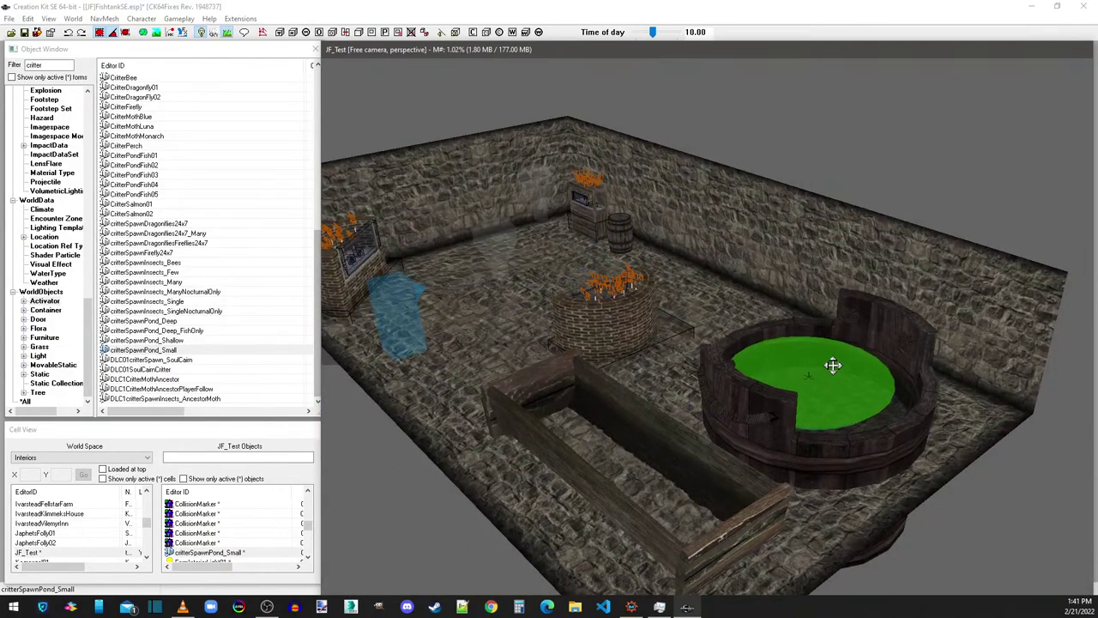
Step: Set the pond spawner's critterspawn script CritterTypes property to critterFireflylist
double_click(845, 381)
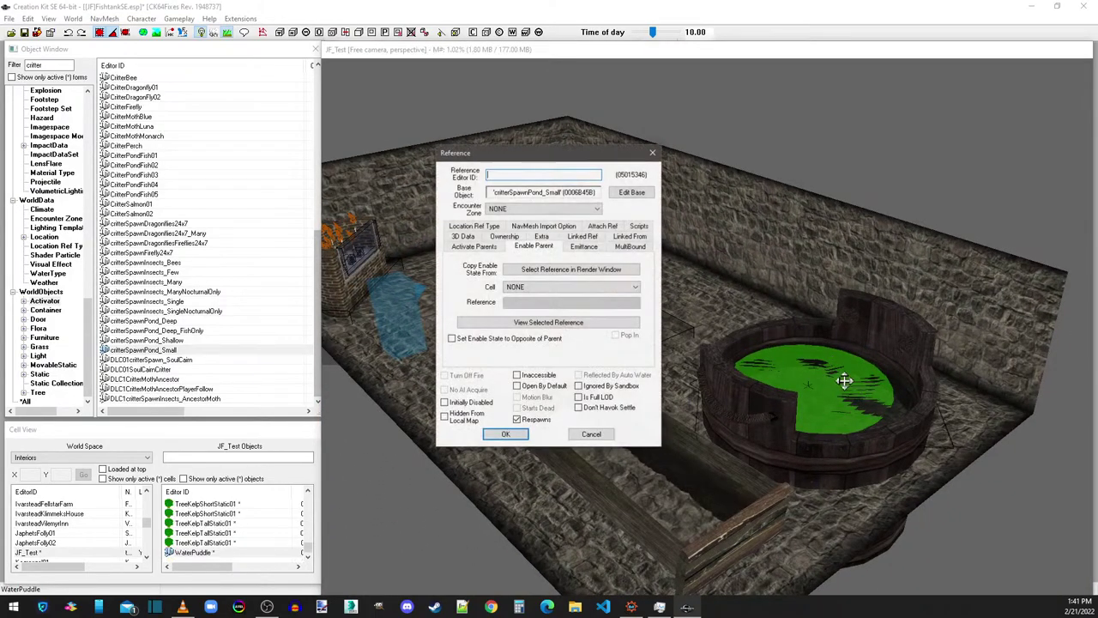
left_click(632, 192)
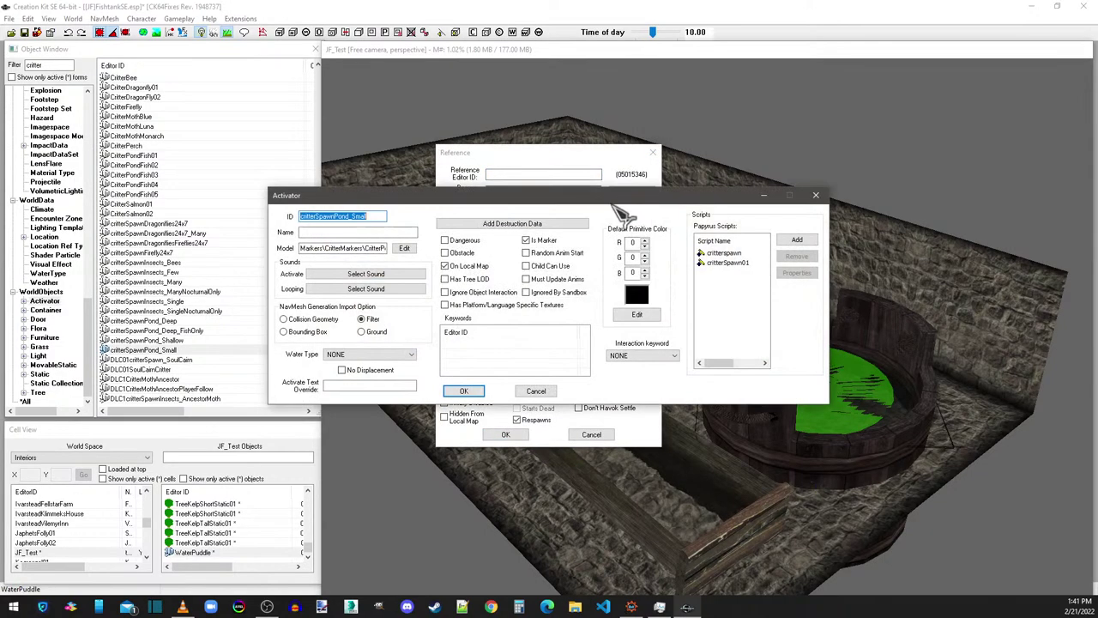
left_click(816, 197)
left_click(639, 233)
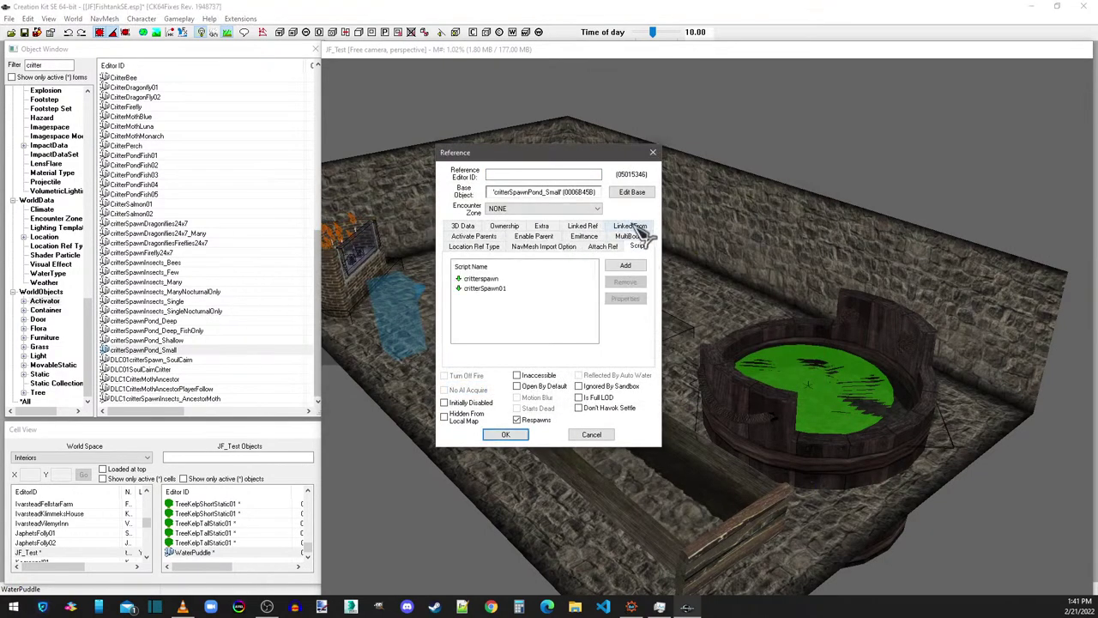
left_click(482, 280)
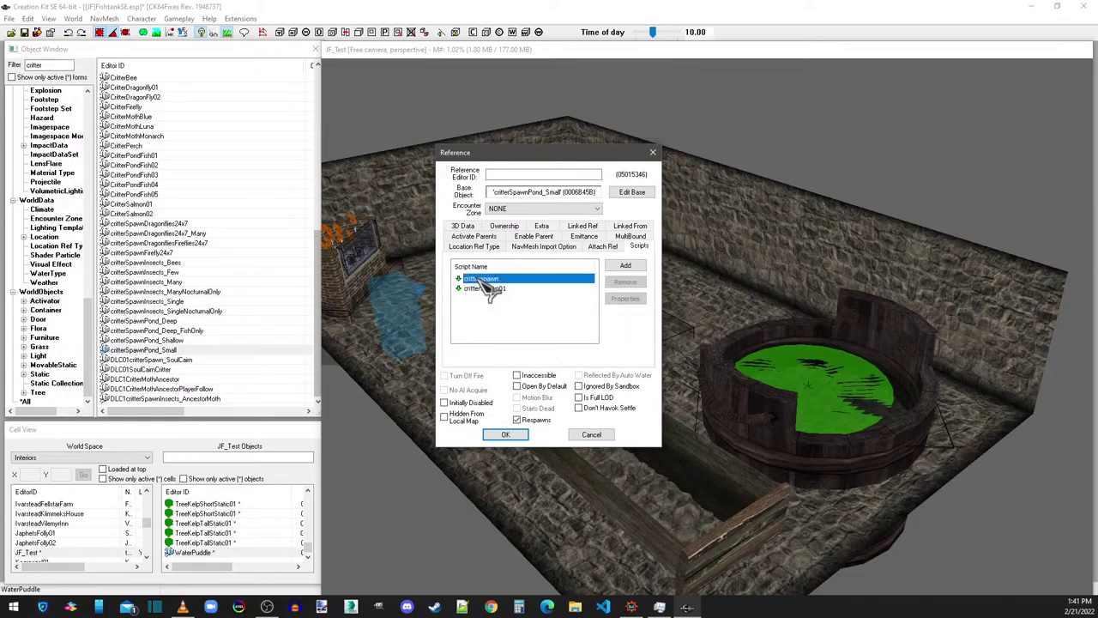
double_click(485, 281)
left_click(461, 255)
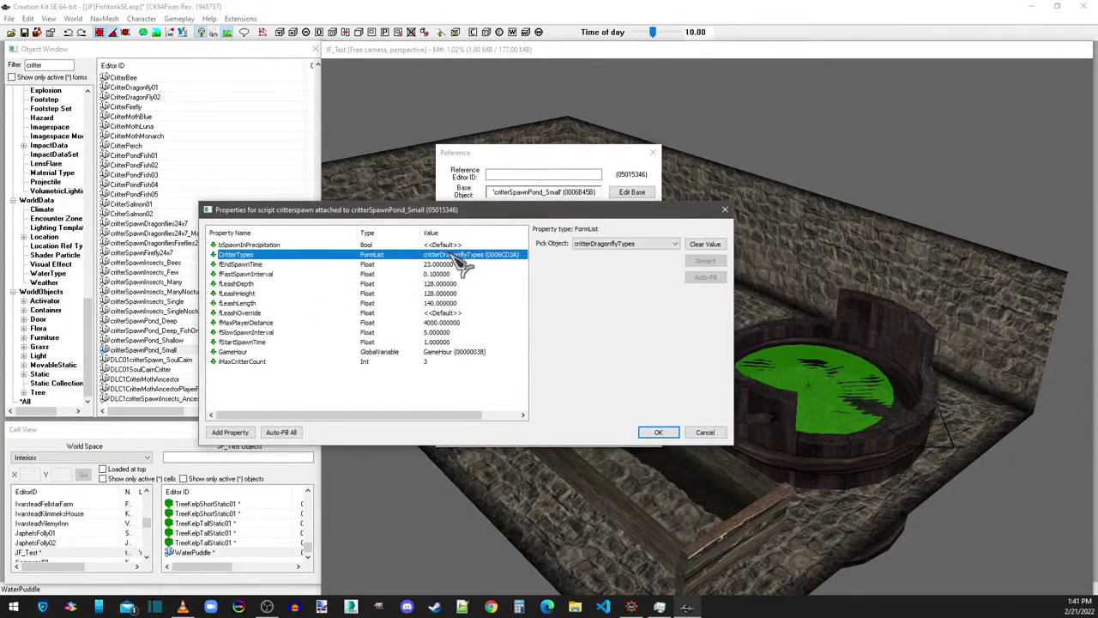
left_click(633, 246)
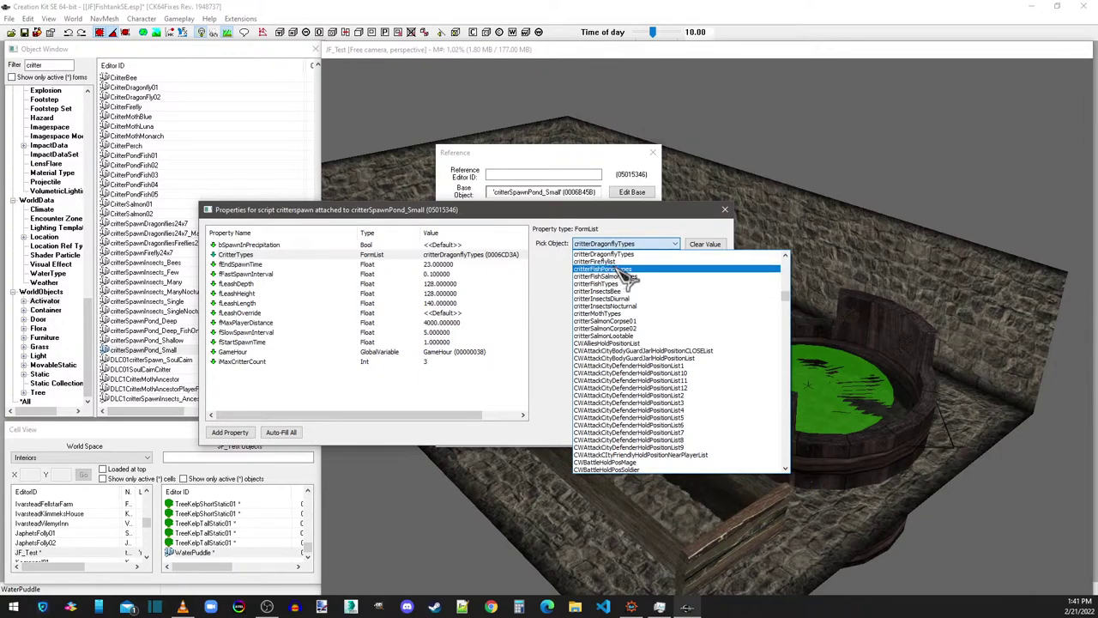
left_click(618, 262)
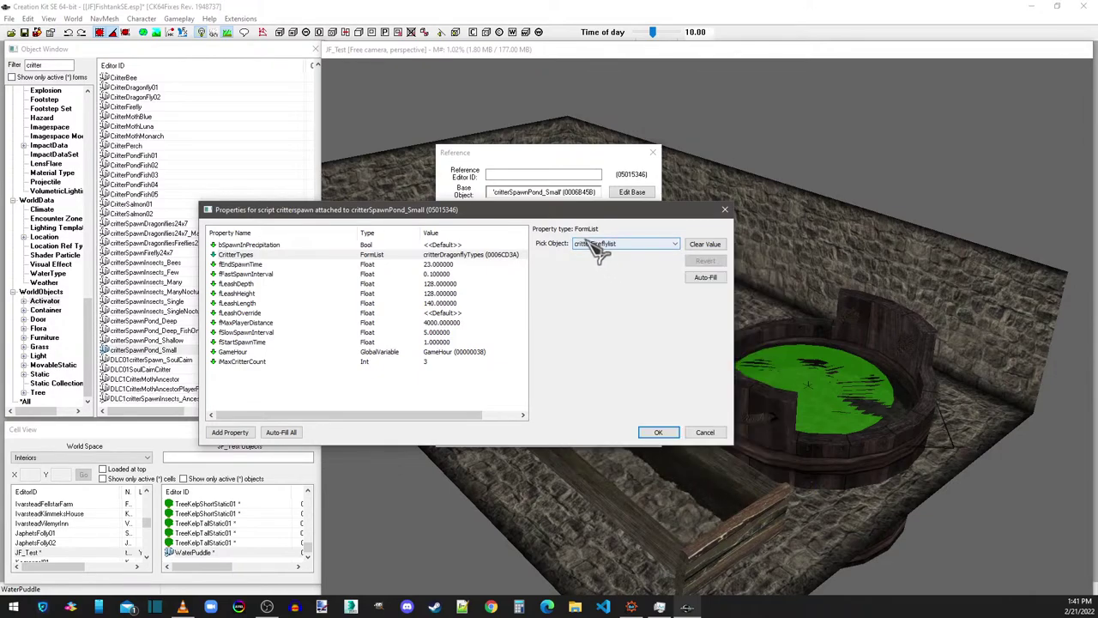
left_click(459, 256)
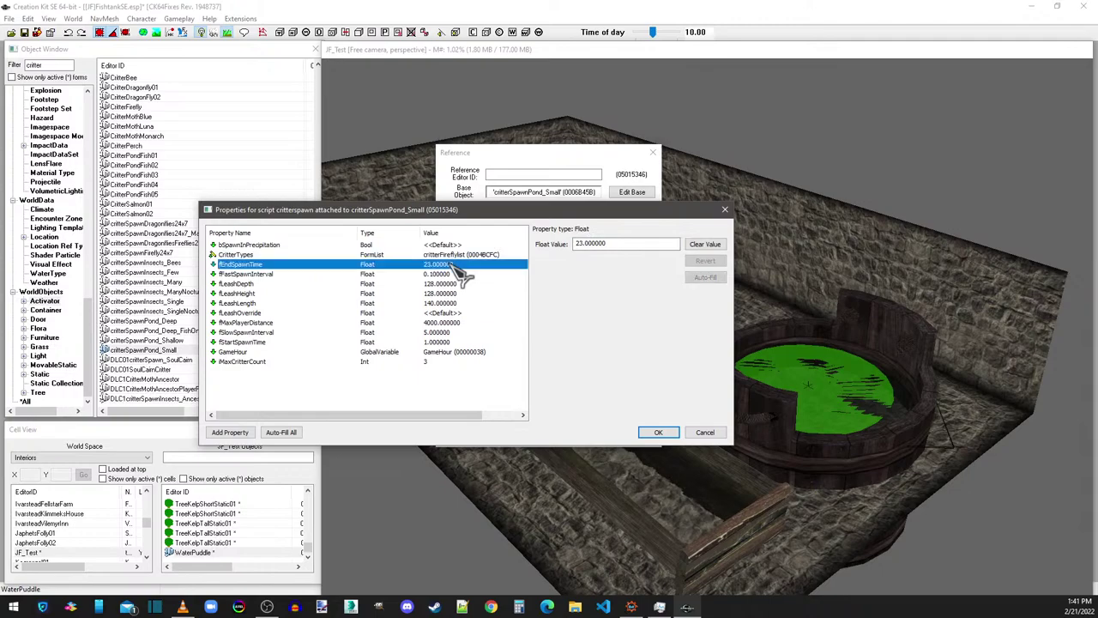
left_click(658, 432)
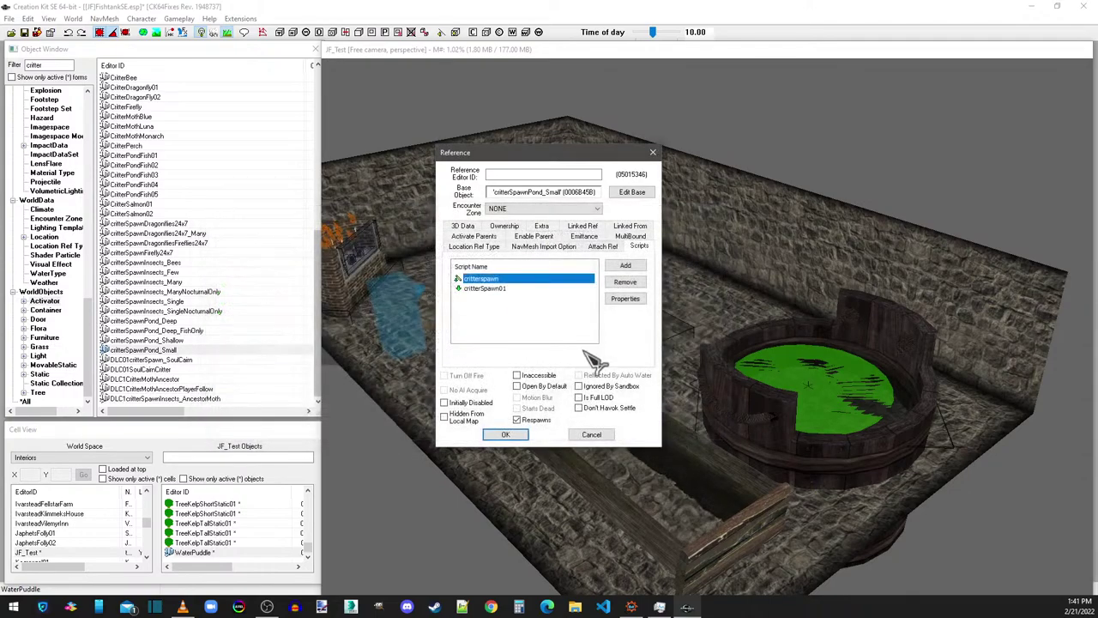
Step: Set the critterSpawn01 script's CritterTypes property to ccBGSSSE001_FishCritterListAll
left_click(493, 289)
double_click(496, 292)
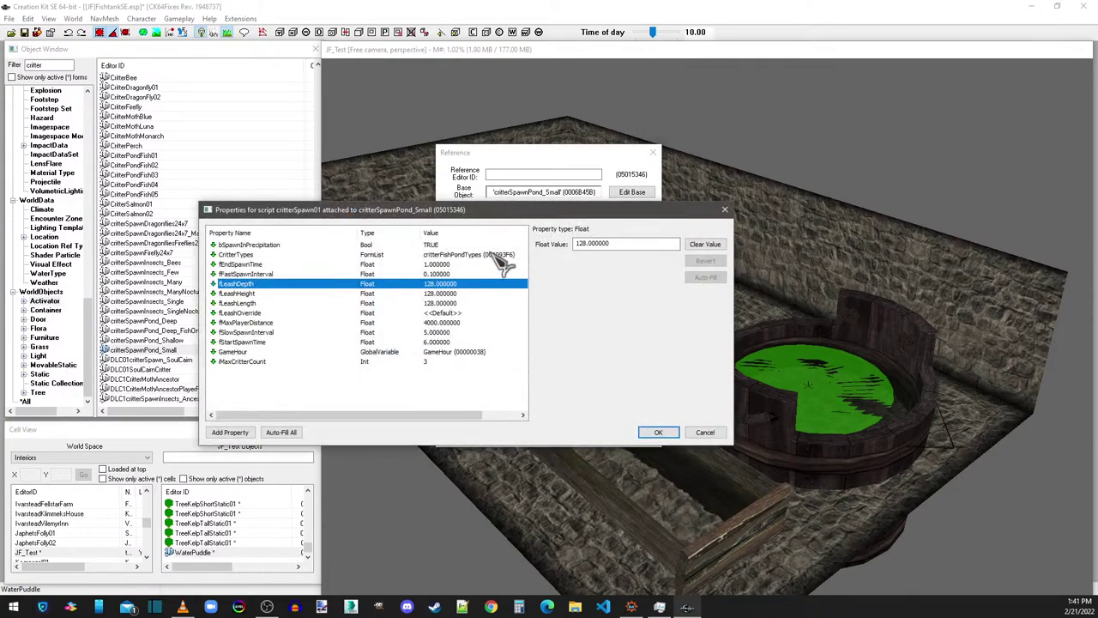
left_click(442, 255)
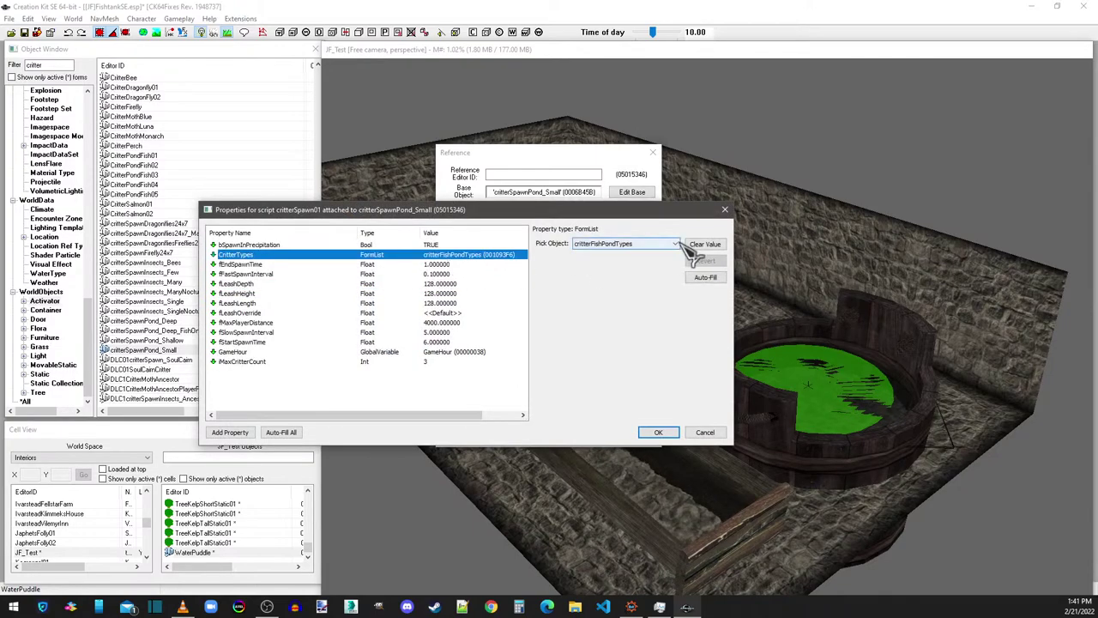
left_click(676, 245)
scroll(652, 326, "up", 15)
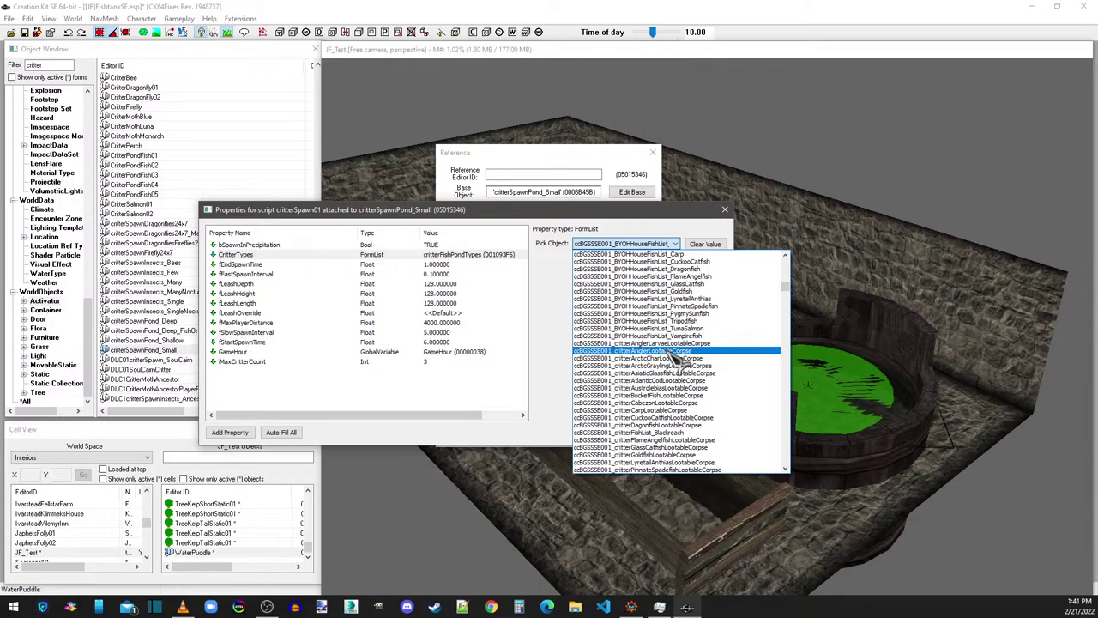
scroll(676, 358, "down", 5)
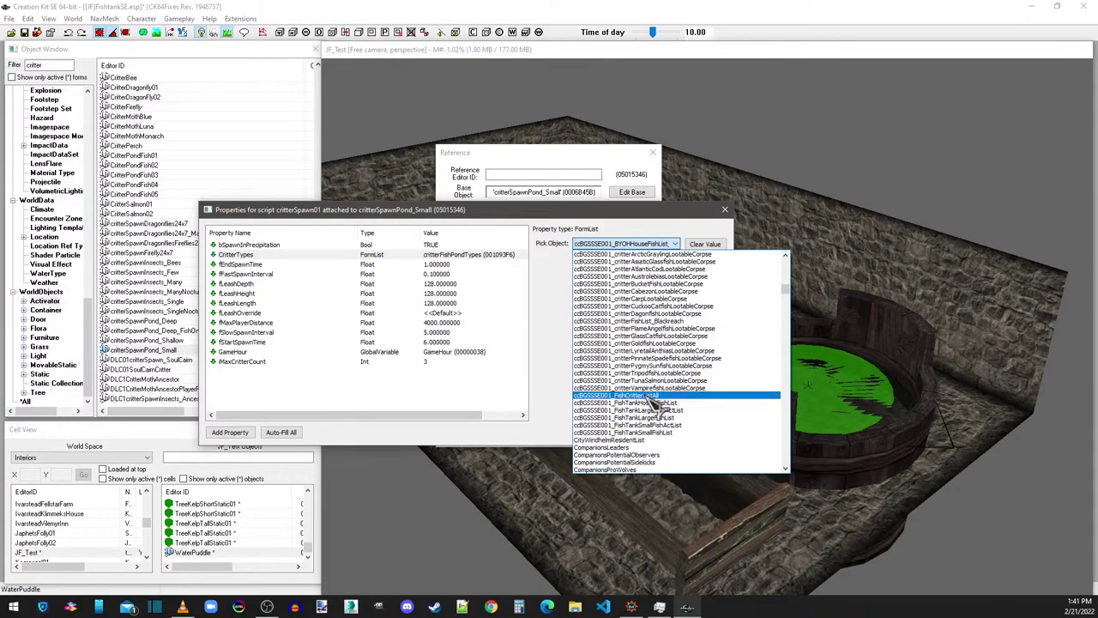
left_click(638, 397)
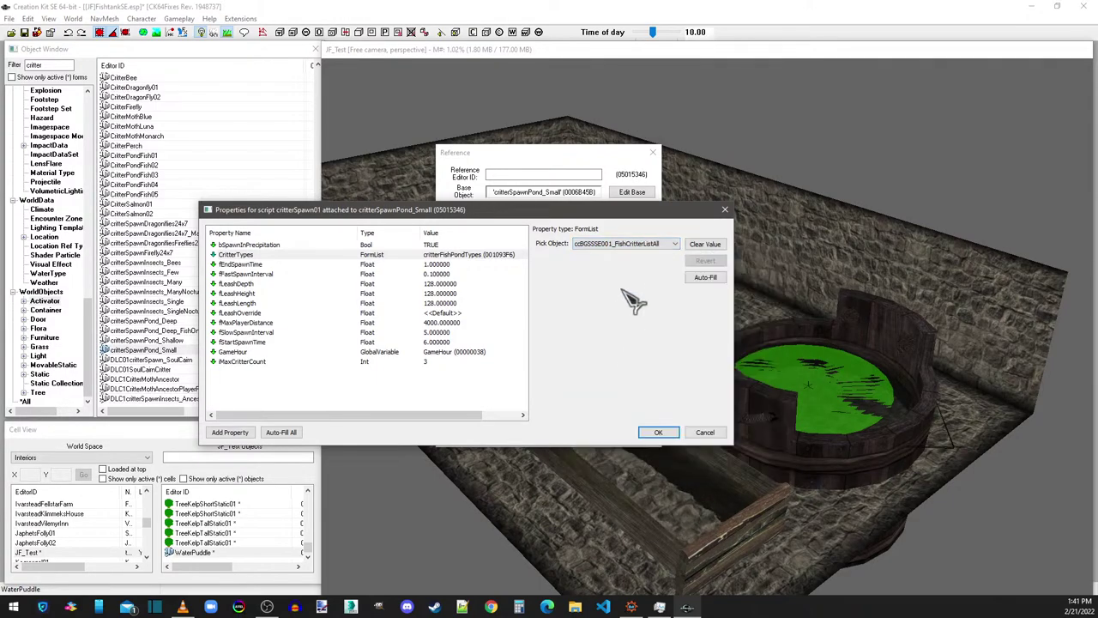
left_click(447, 265)
Step: Change critterSpawn01's CritterTypes to ccBGSSSE001_FishTankSmallFishList and close the spawner's properties
left_click(482, 255)
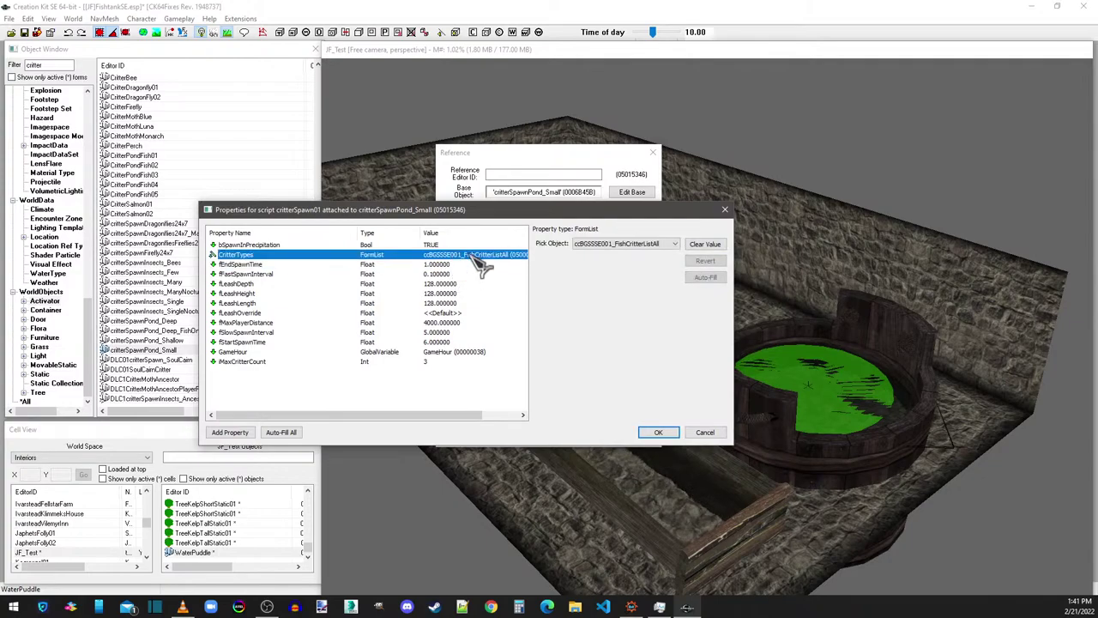
left_click(633, 243)
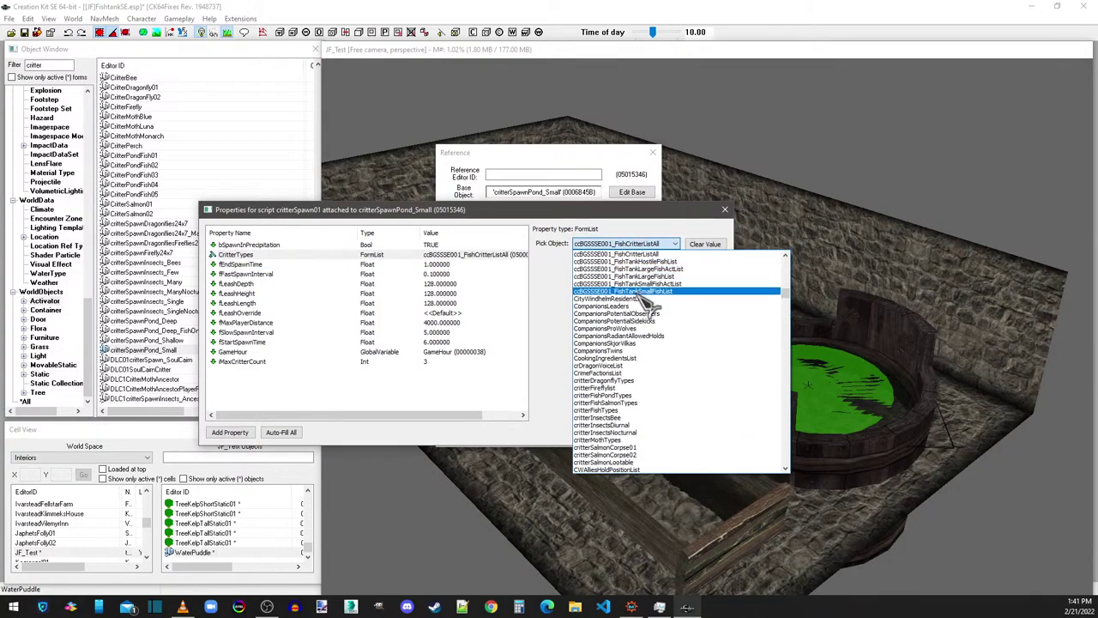
left_click(642, 292)
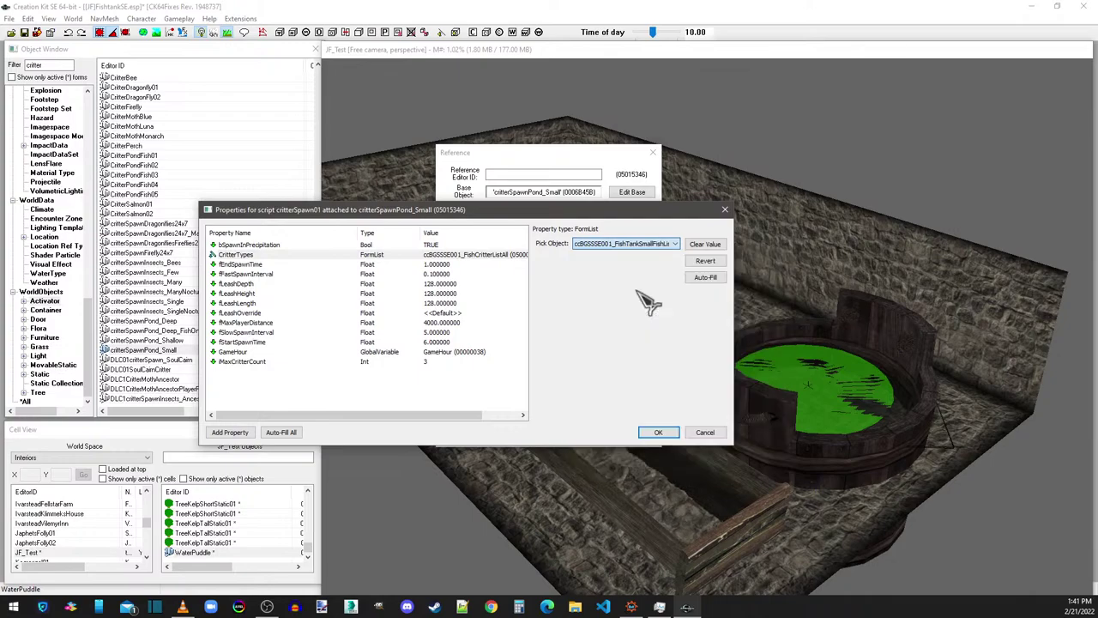
left_click(490, 274)
left_click(485, 258)
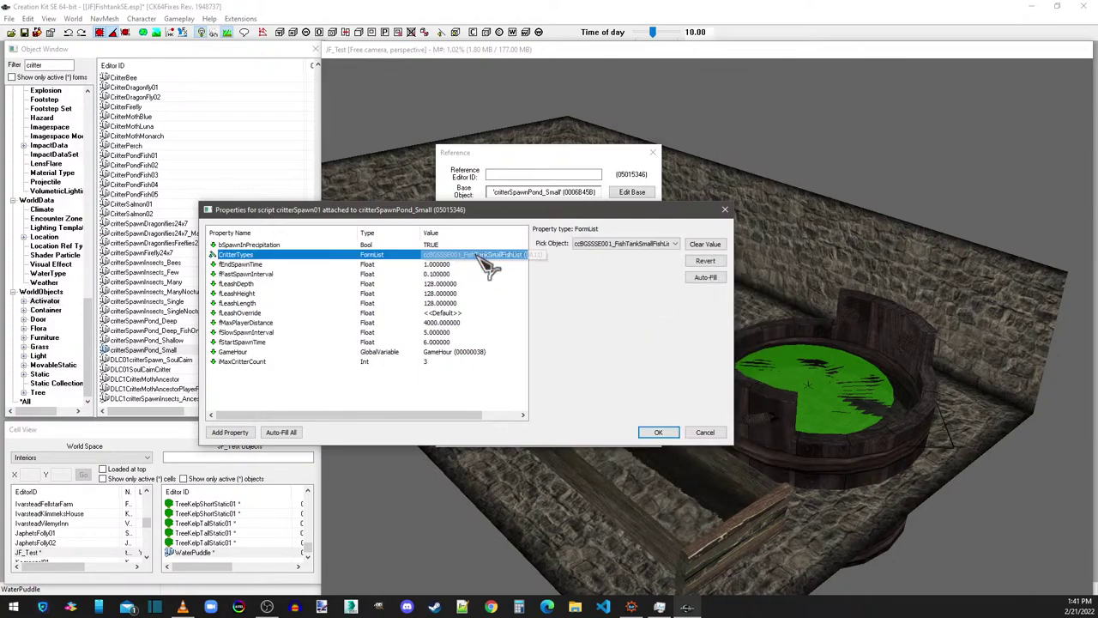
left_click(658, 432)
left_click(512, 435)
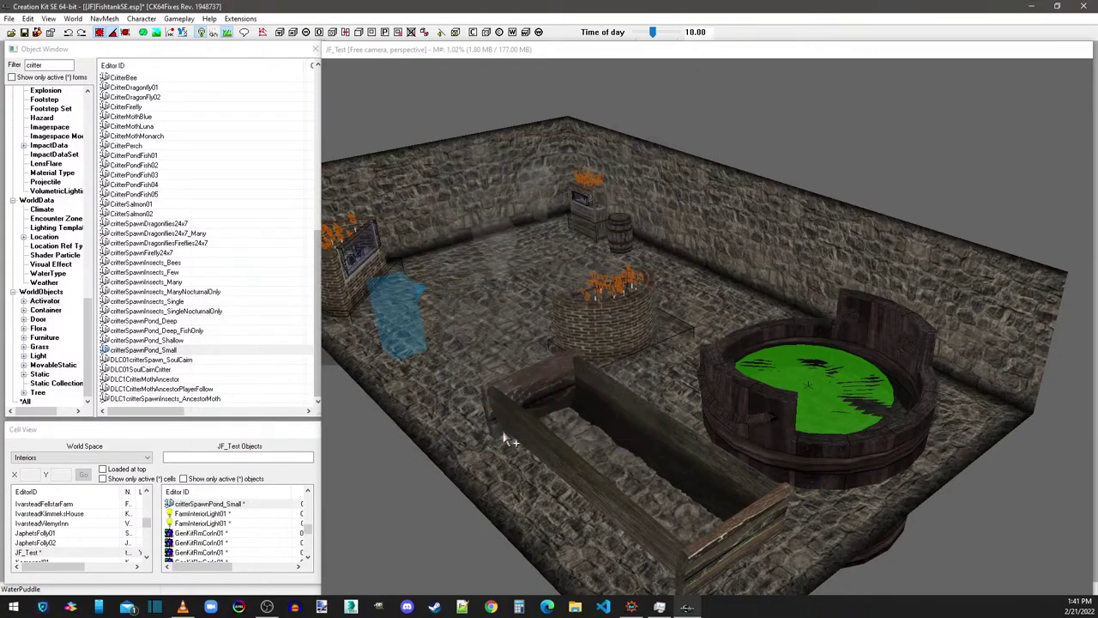
Step: Save the plugin and open the ccBGSSSE001_FishCritterListAll form list from the Object Window
left_click(26, 32)
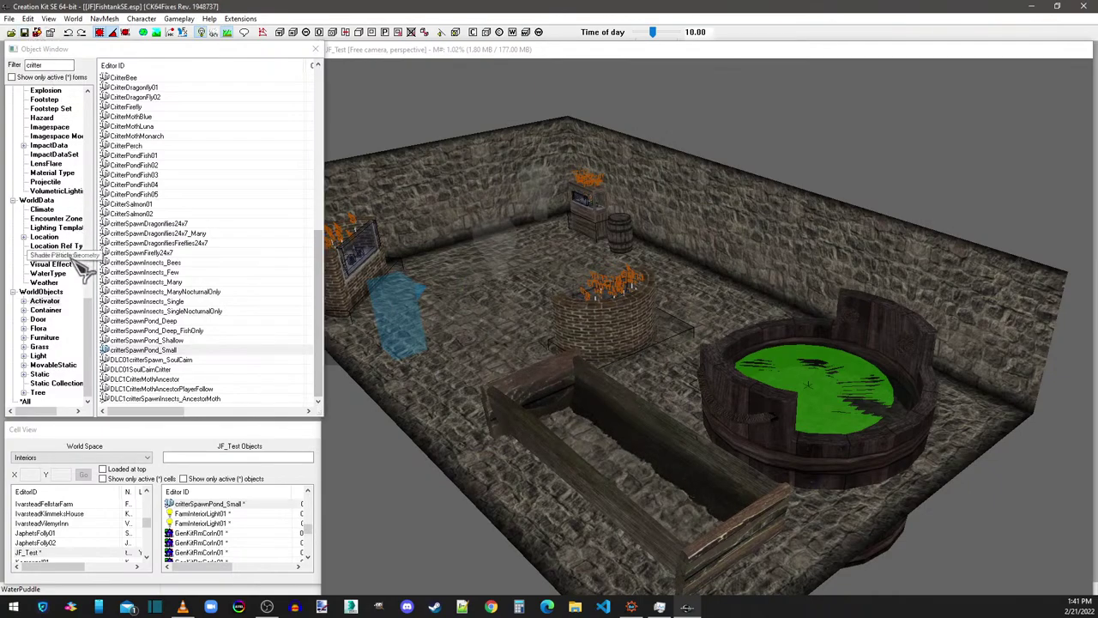
left_click_drag(96, 290, 90, 230)
left_click(43, 273)
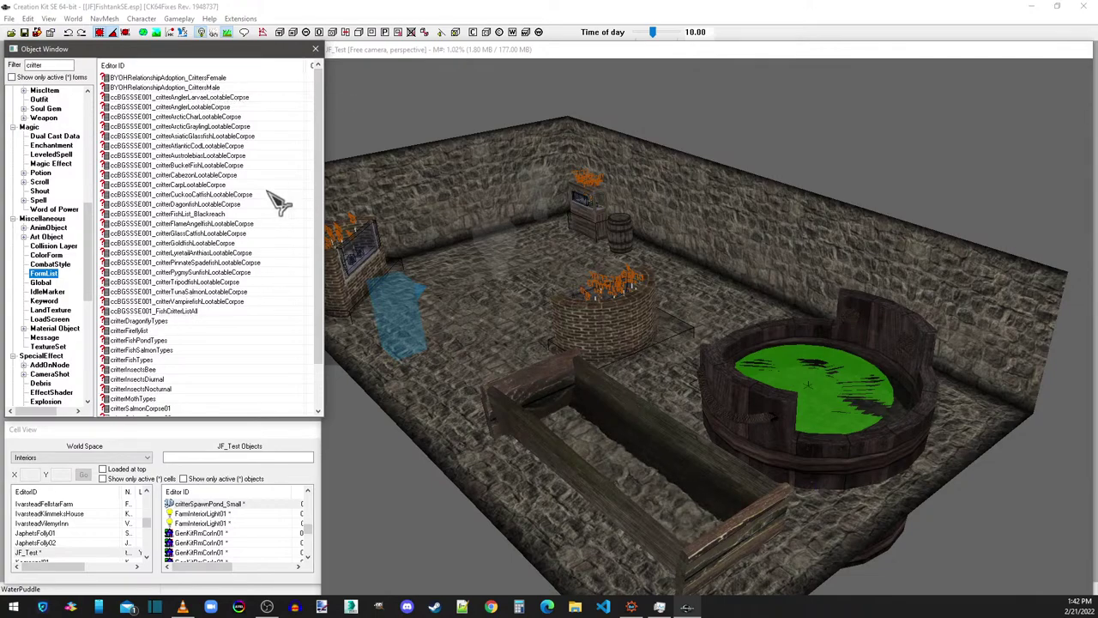
double_click(185, 314)
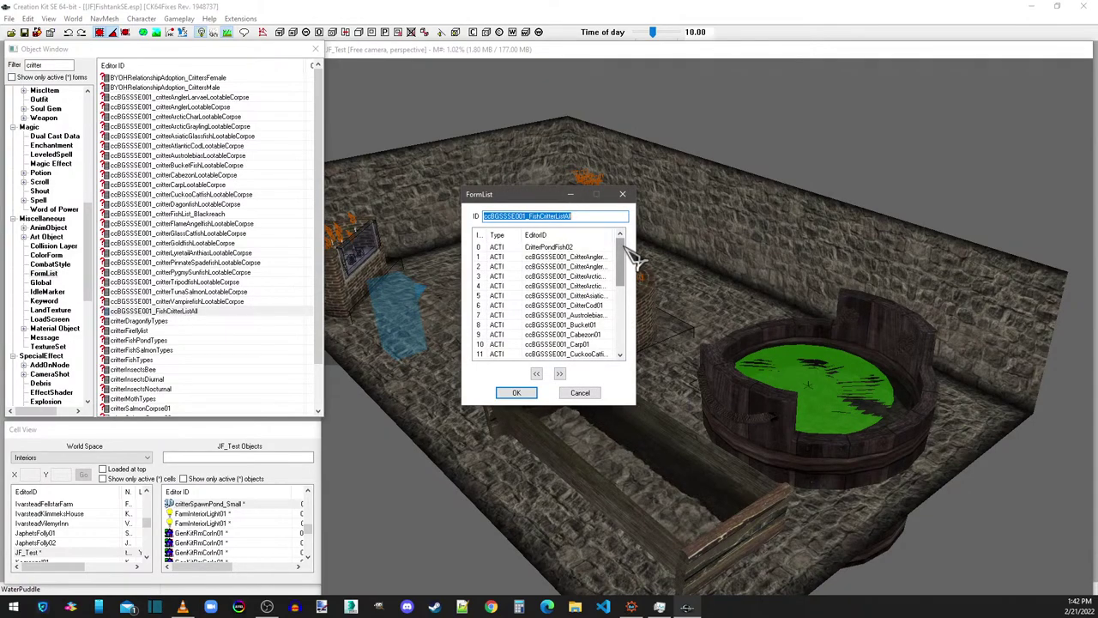
Step: Browse the form list's fish entries, including CritterPondFish01
left_click_drag(621, 243, 620, 345)
left_click(570, 327)
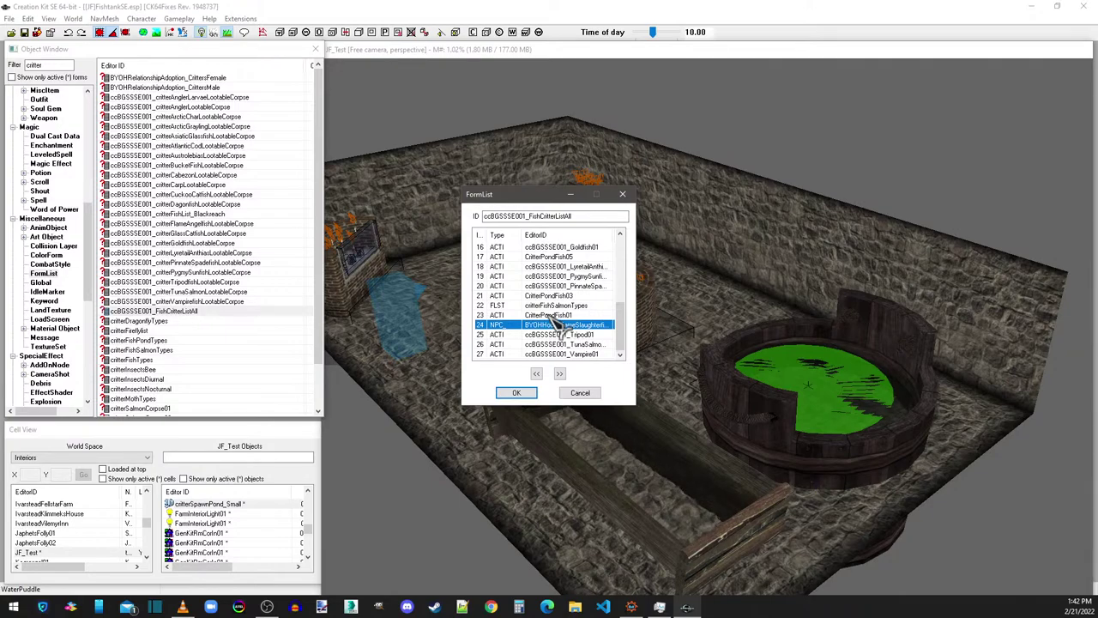
left_click(550, 315)
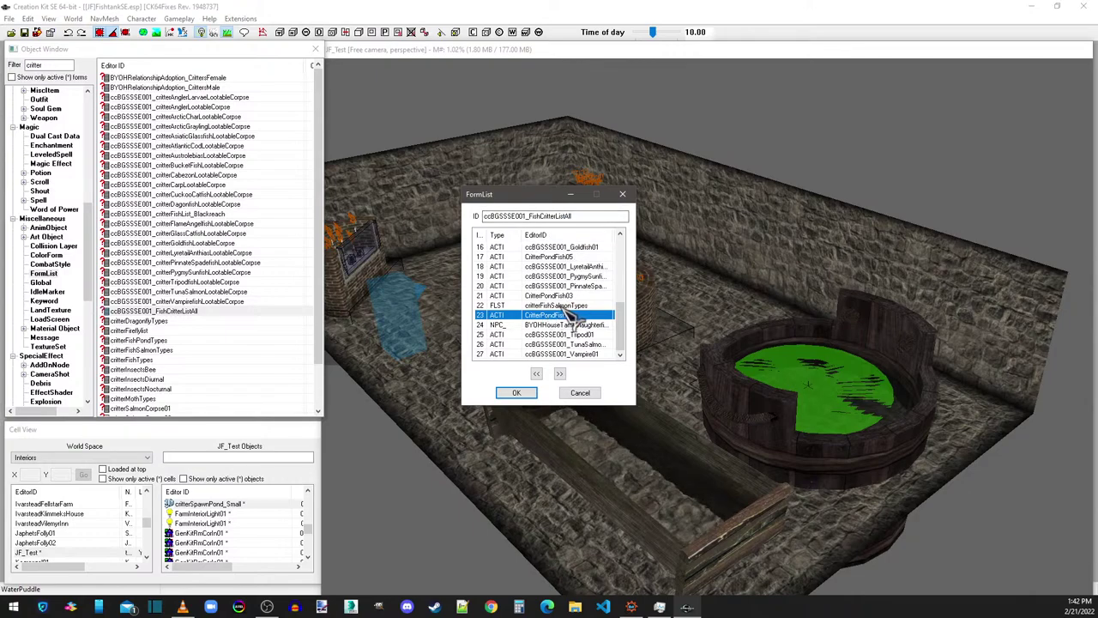
scroll(623, 306, "up", 2)
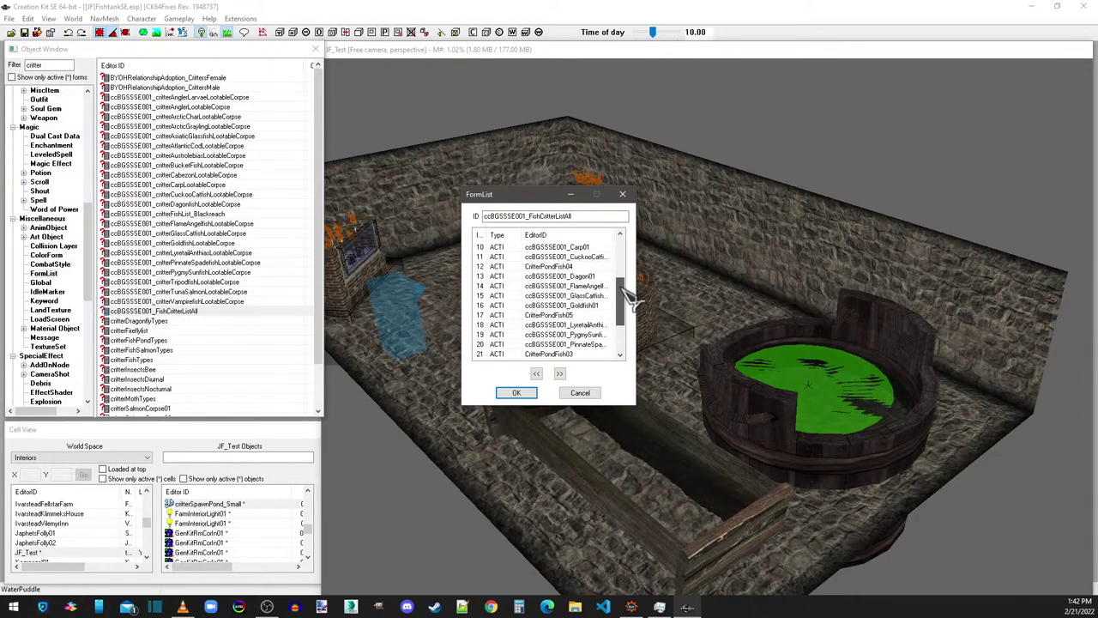
left_click_drag(630, 296, 624, 245)
Step: Set critterSpawnPond_Small's critterSpawn01 CritterTypes to ccBGSSSE001_FishCritterListAll and close its property windows
left_click(622, 194)
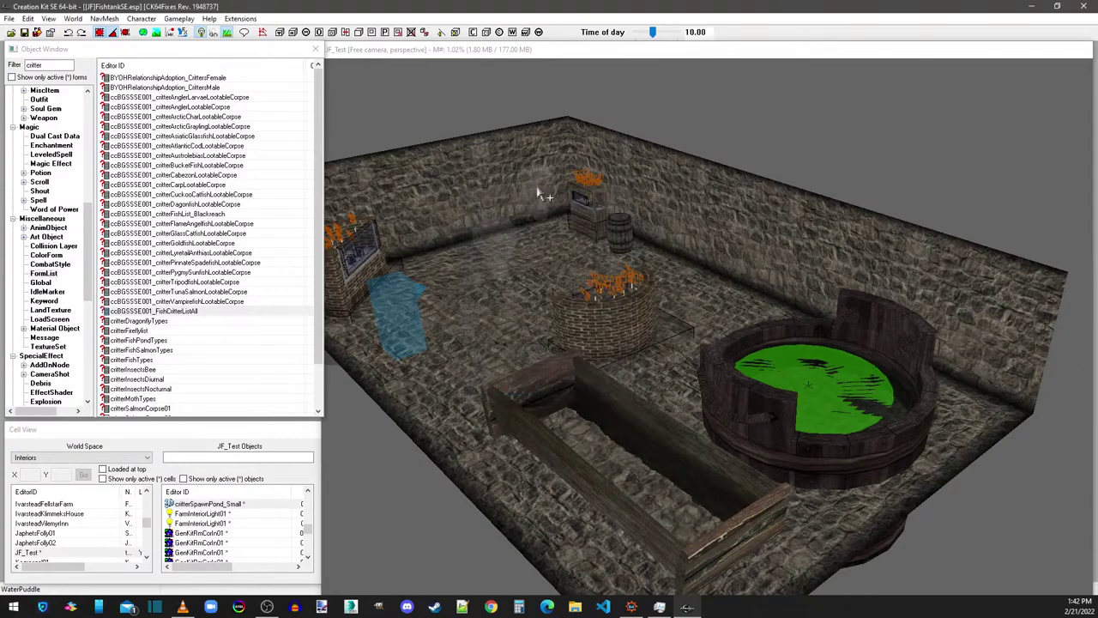
double_click(809, 391)
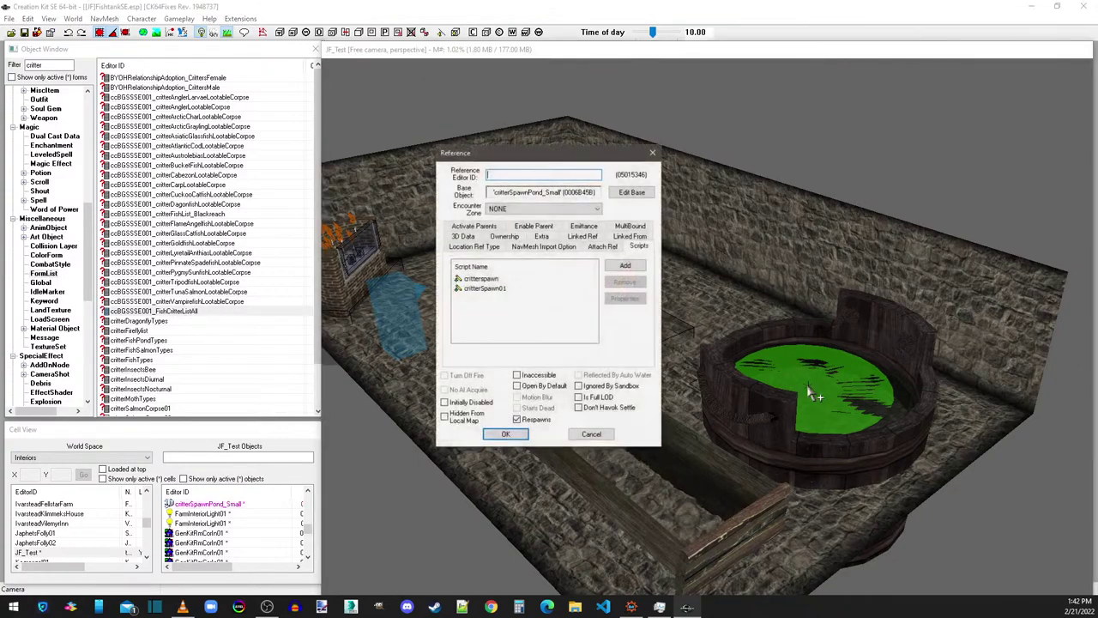
left_click(485, 289)
double_click(483, 289)
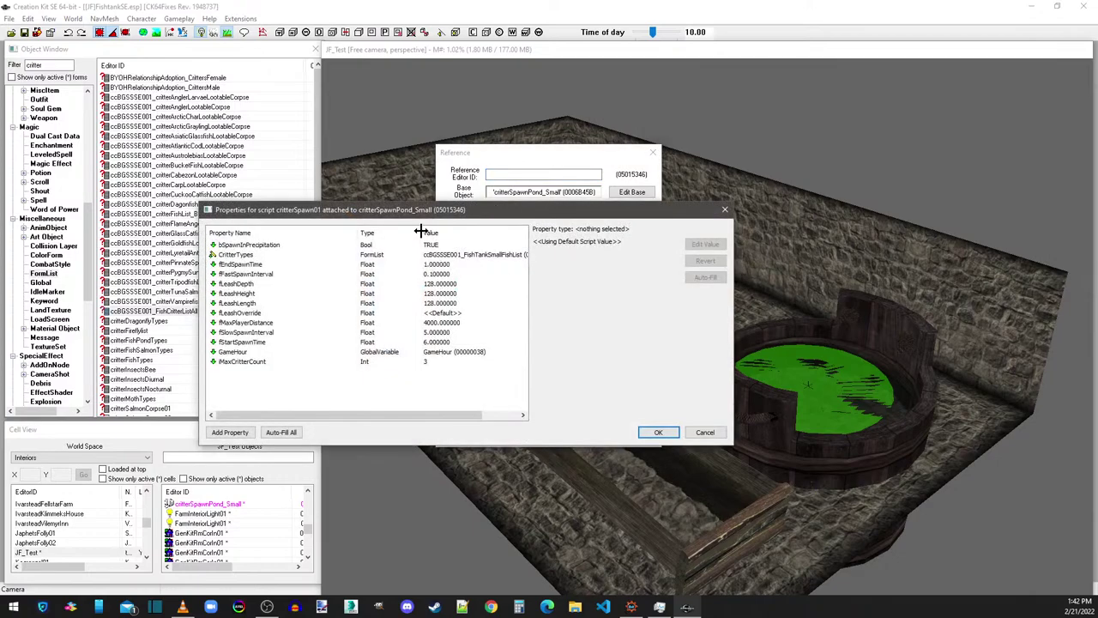
left_click(451, 255)
left_click(631, 244)
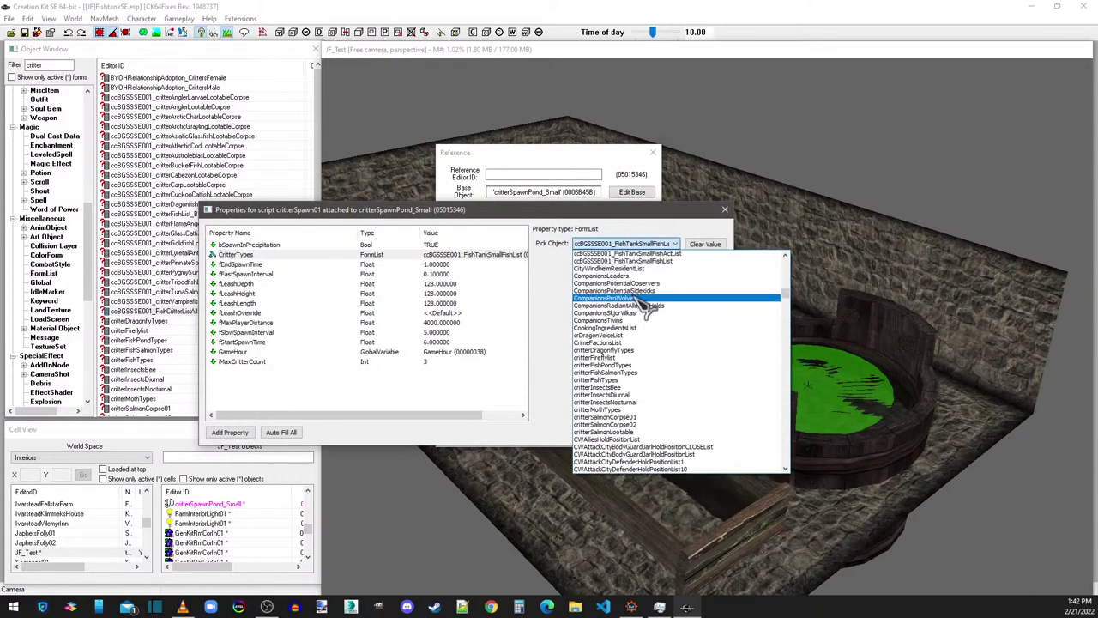
scroll(648, 311, "up", 3)
left_click(635, 297)
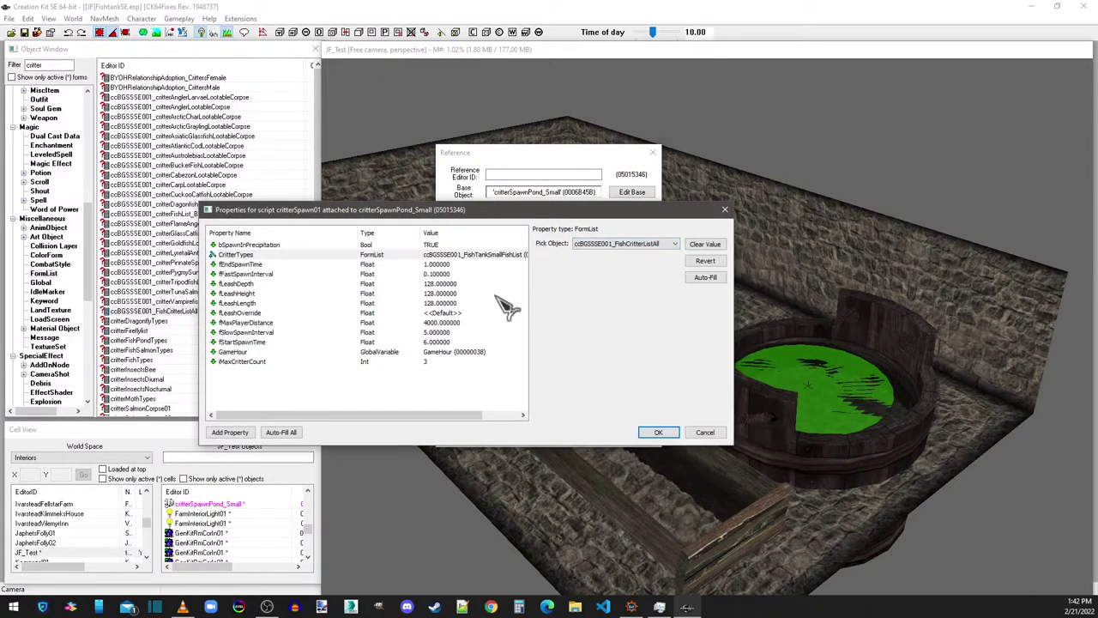
left_click(451, 266)
left_click(455, 255)
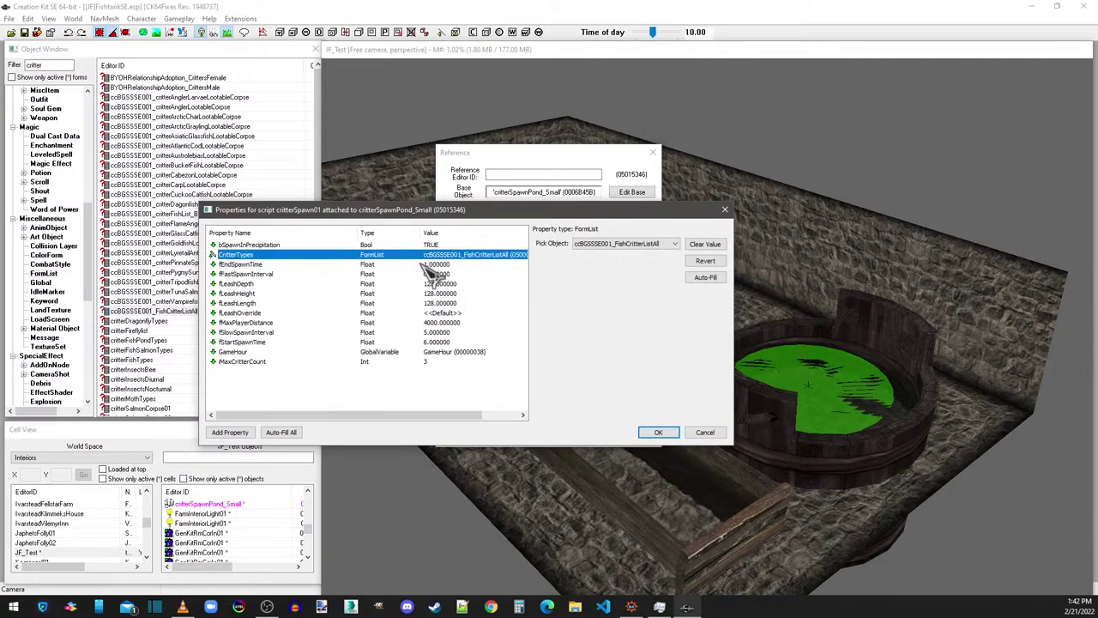
left_click(658, 433)
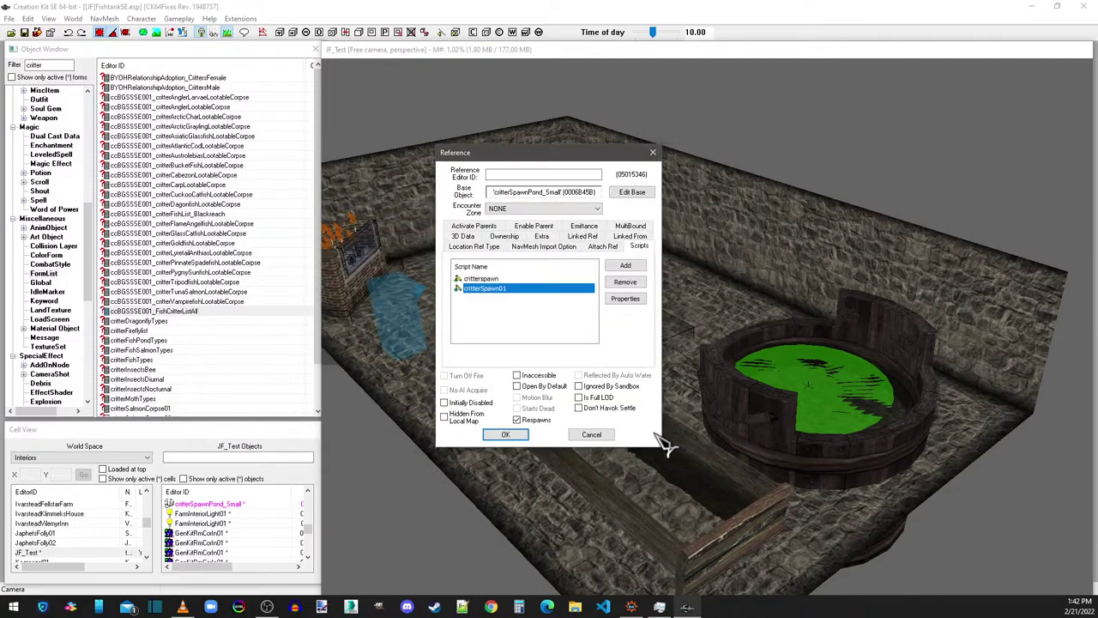
left_click(497, 435)
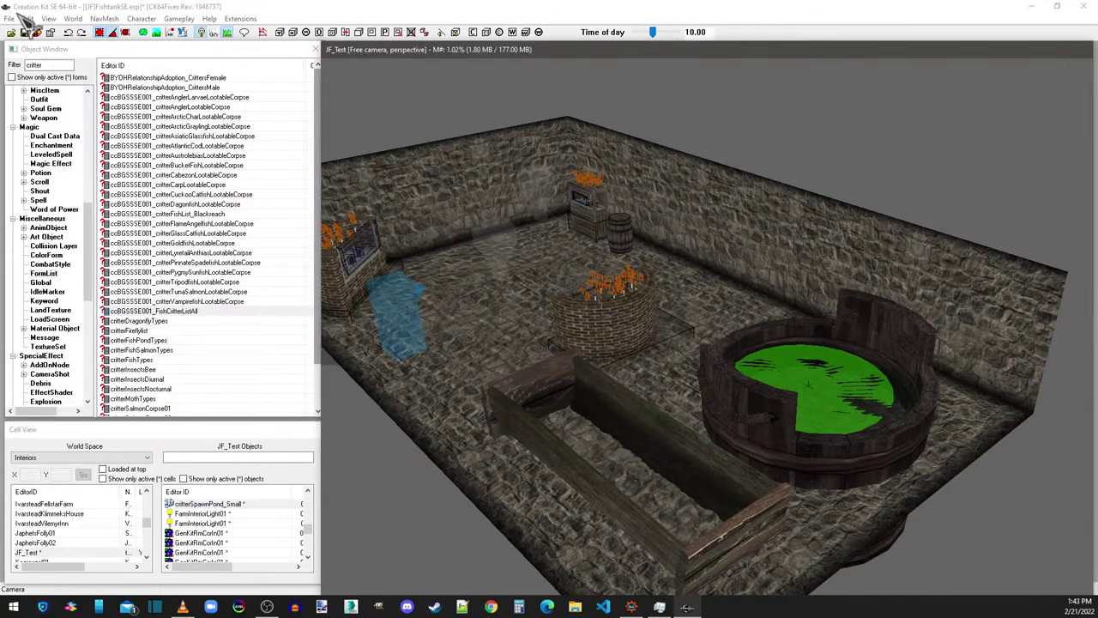
Step: Save the FishtankSE plugin
left_click(25, 33)
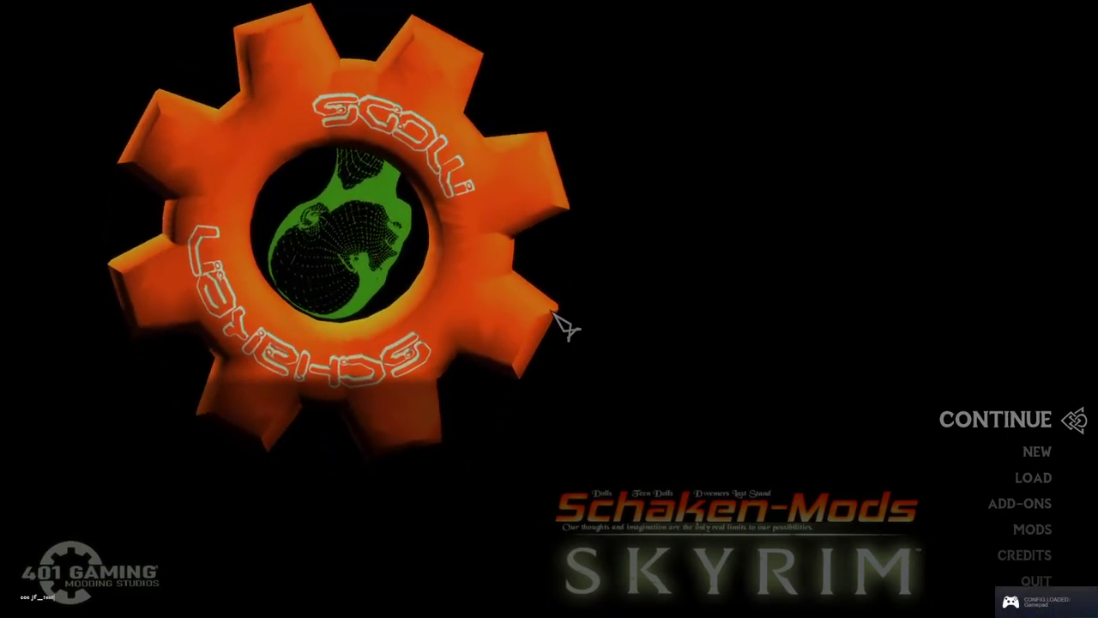
Step: Continue the latest save and walk through the test room to the Large Fish Tank
key("Return")
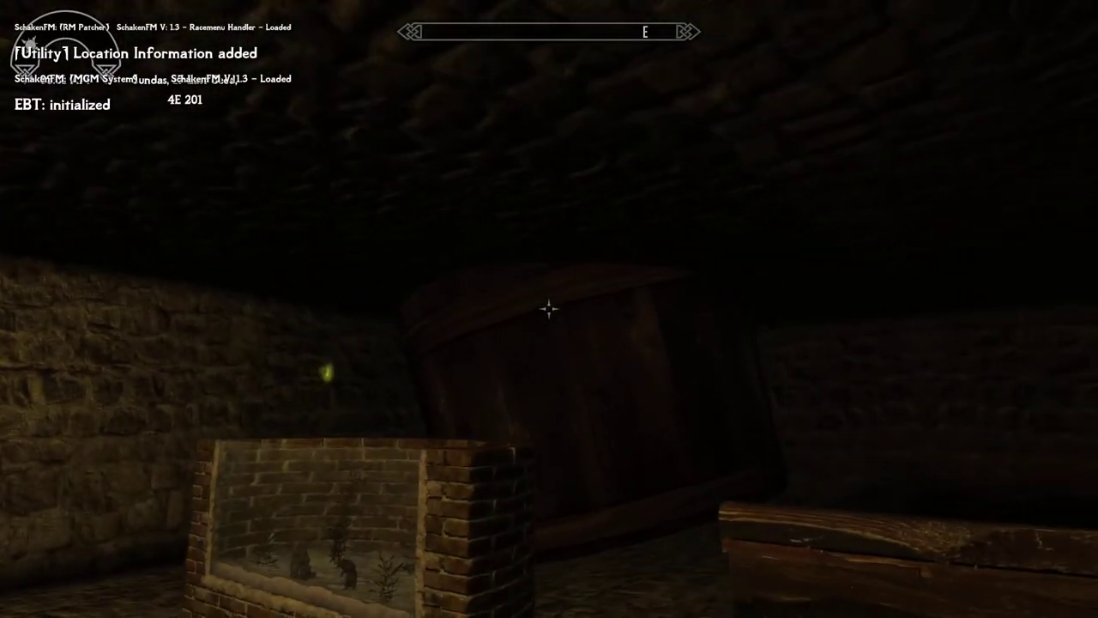
key("d")
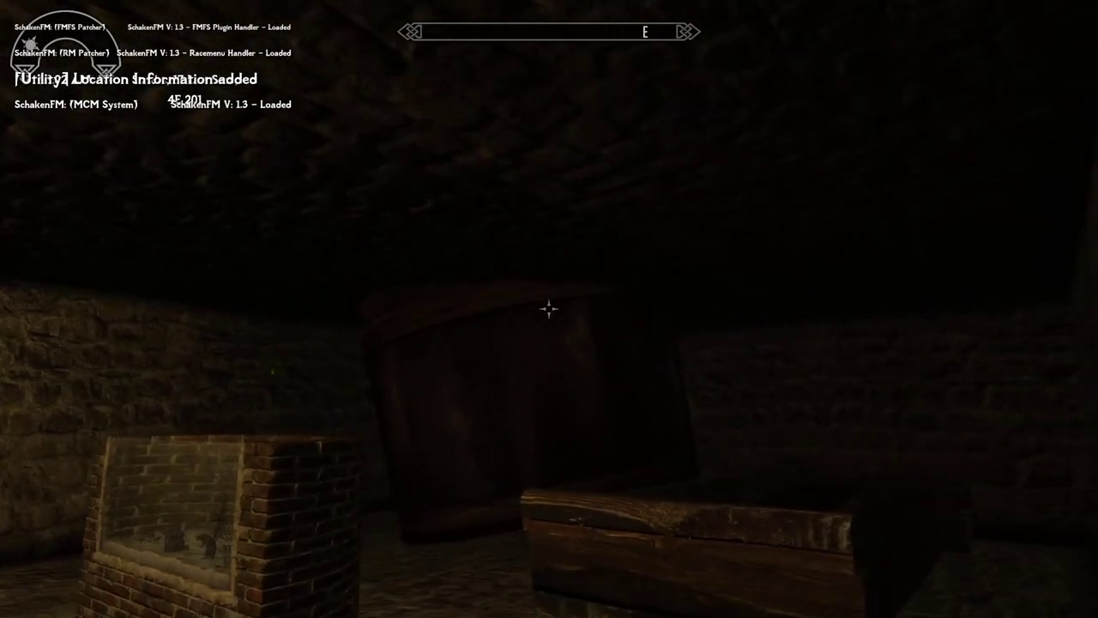
key("w")
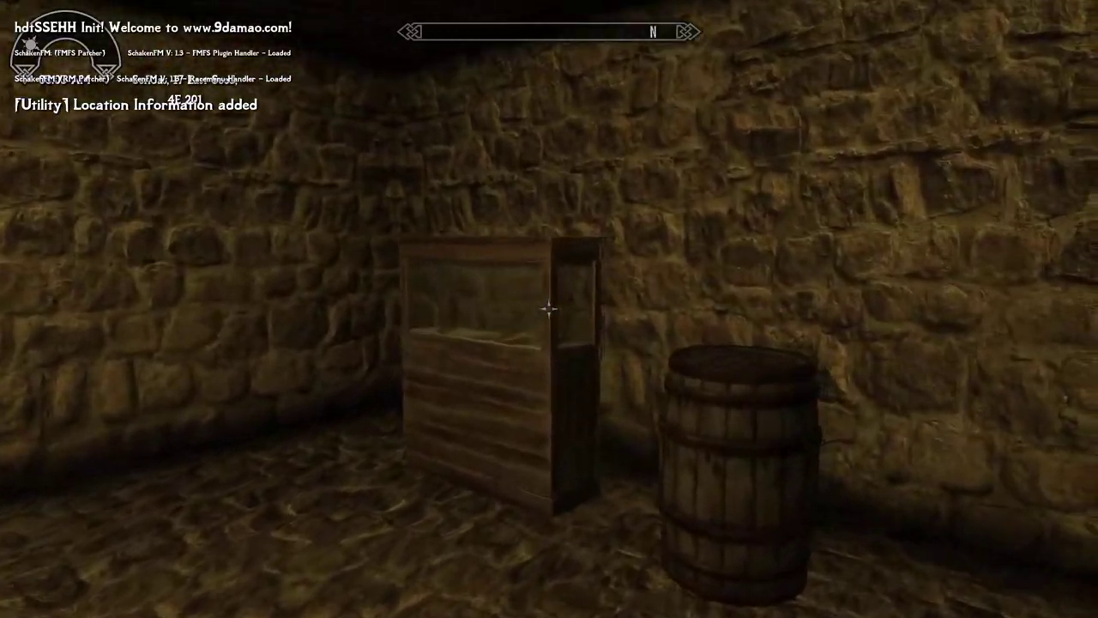
key("d")
key("w")
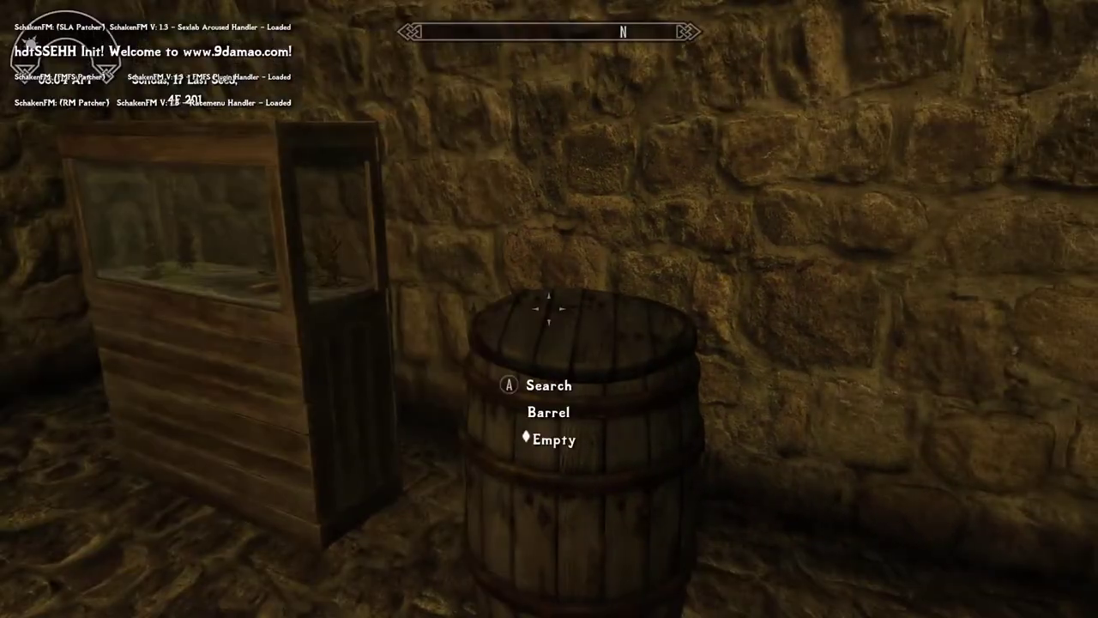
key("w")
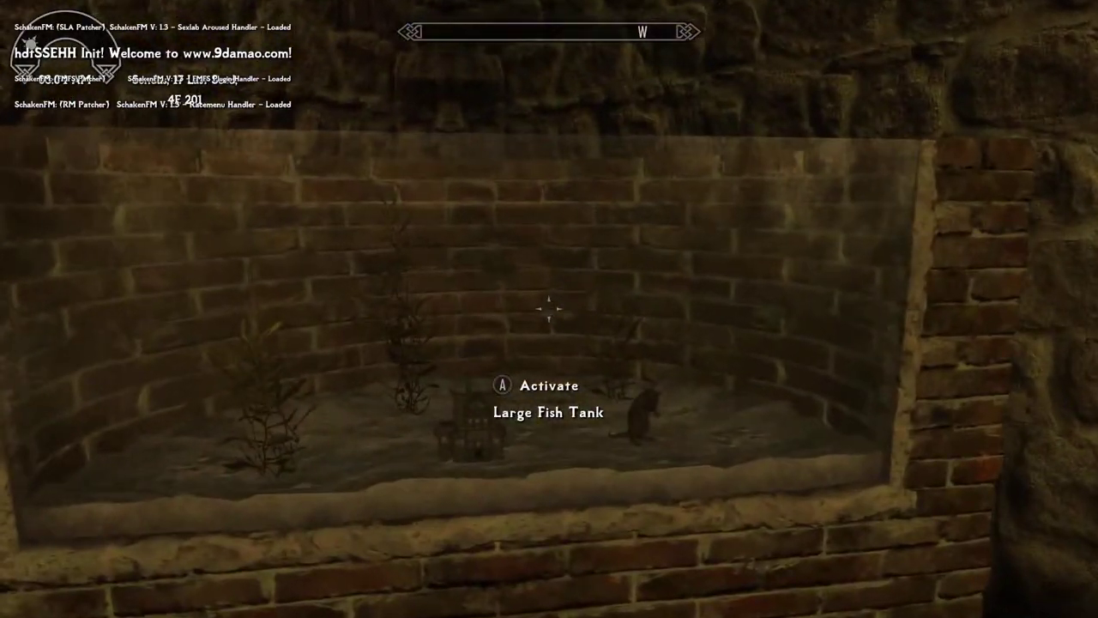
Step: View the Large Fish Tank's Angler fish contents, then move near the bucket and open the console
key("e")
key("e")
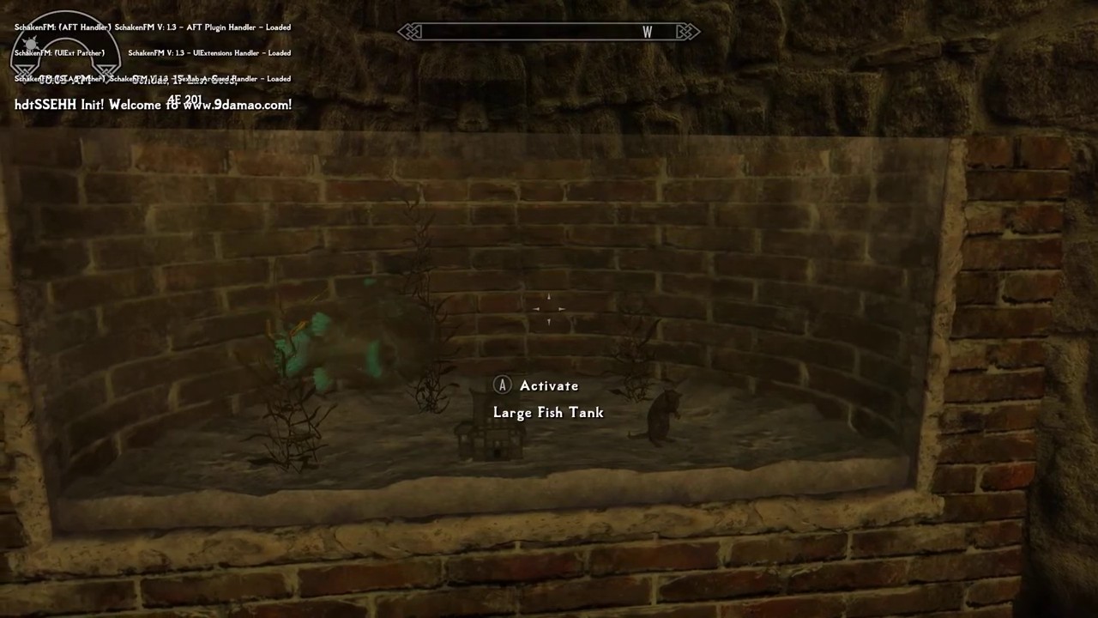
key("e")
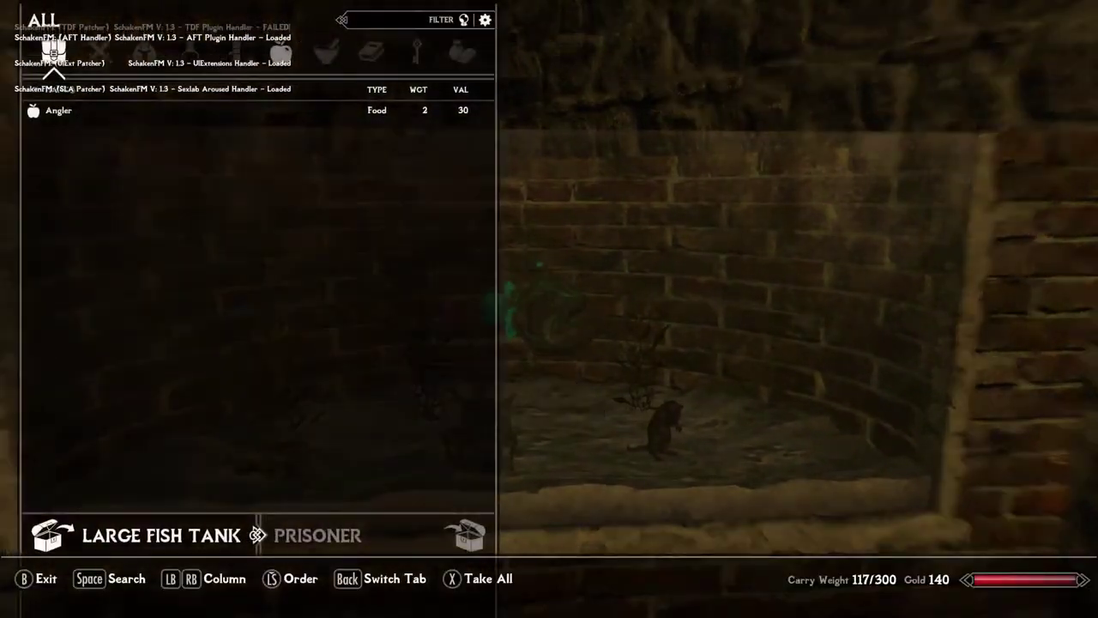
key("Tab")
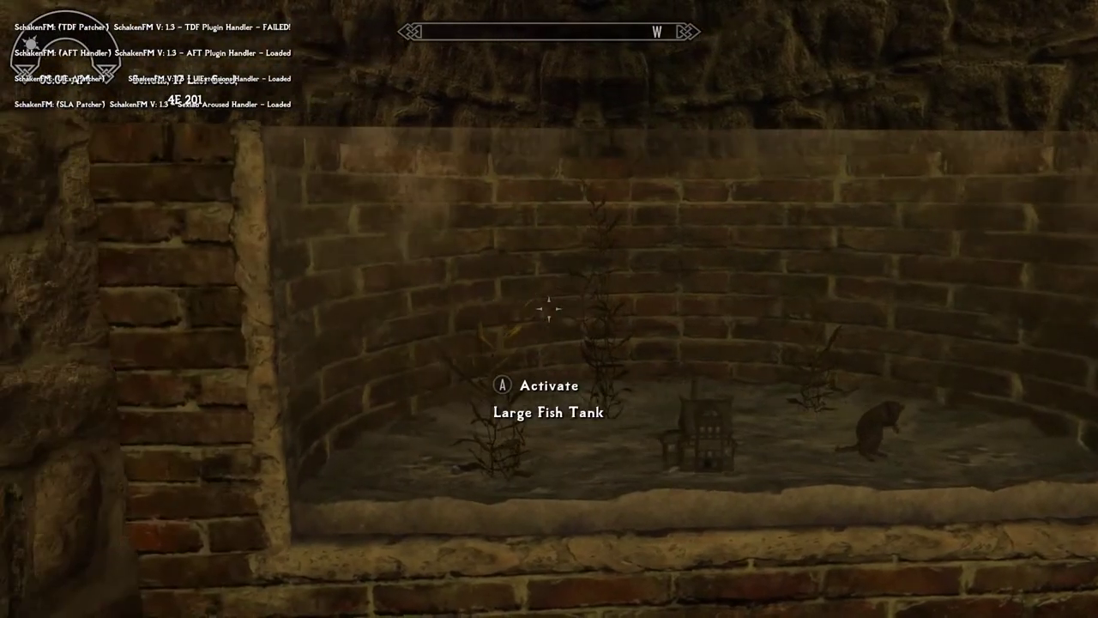
key("F10")
key("w")
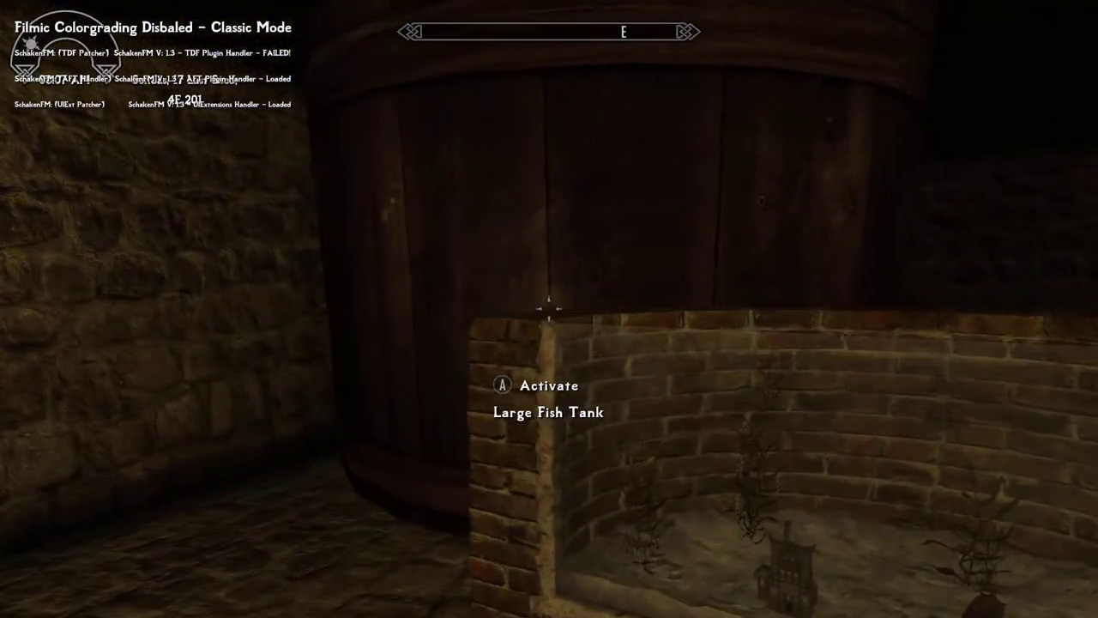
key("w")
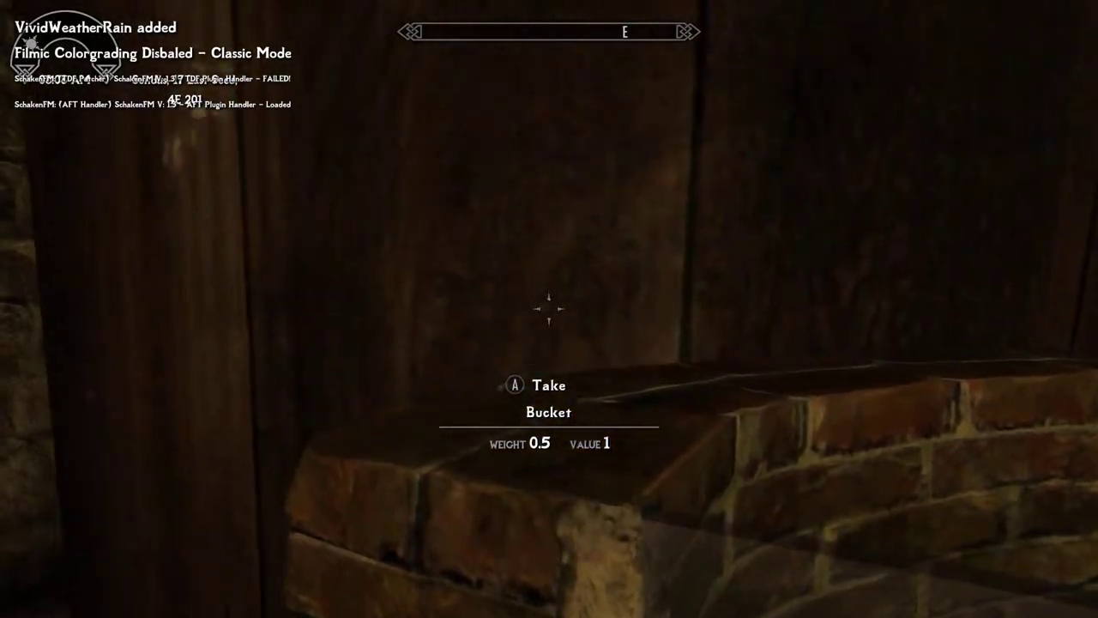
key("s")
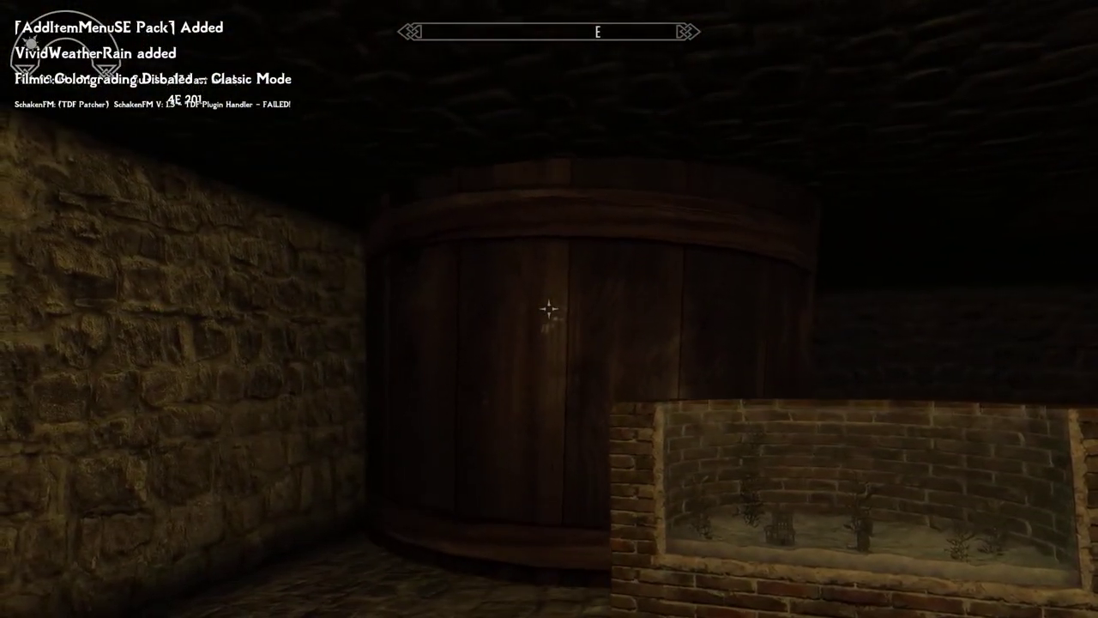
key("grave")
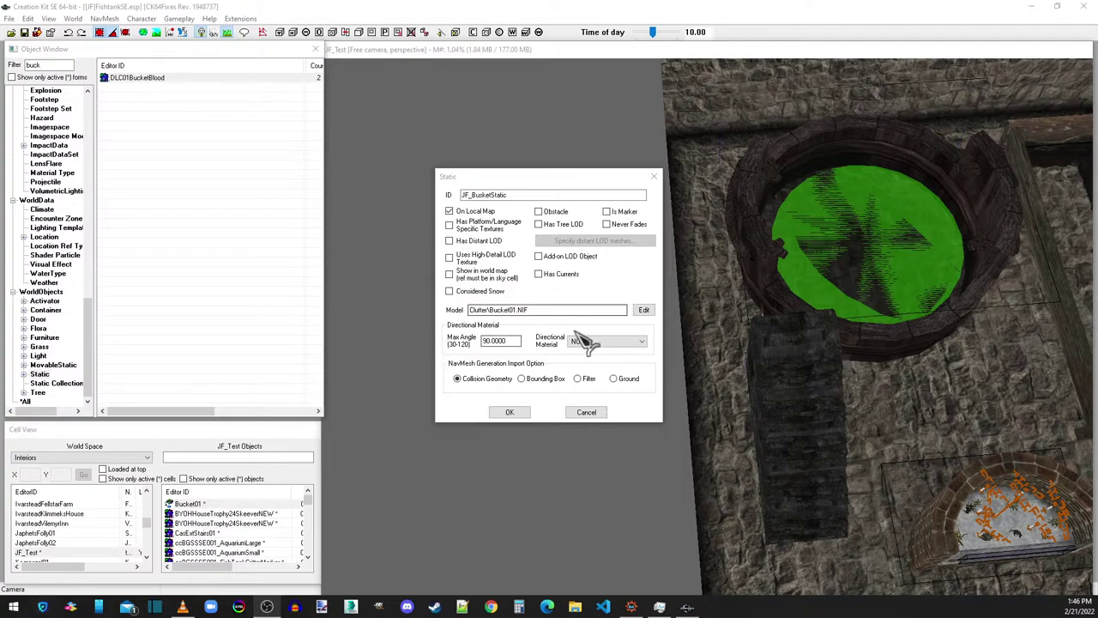
Step: Confirm the JF_BucketStatic form and start a Search & Replace on the bucket, first trying FF01Claw
left_click(517, 413)
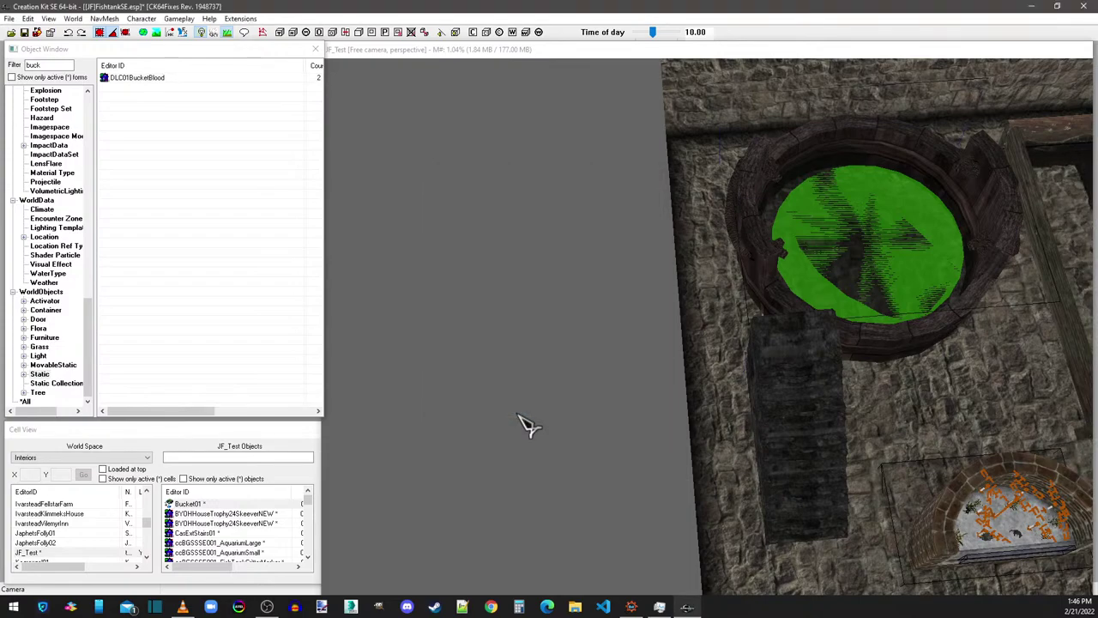
double_click(743, 245)
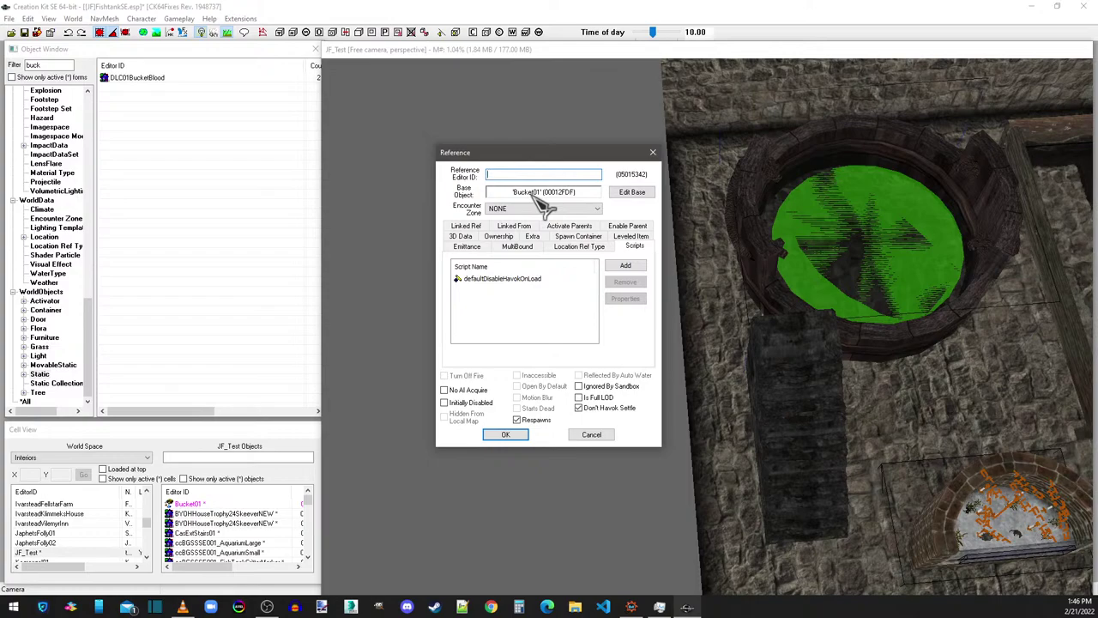
left_click(654, 152)
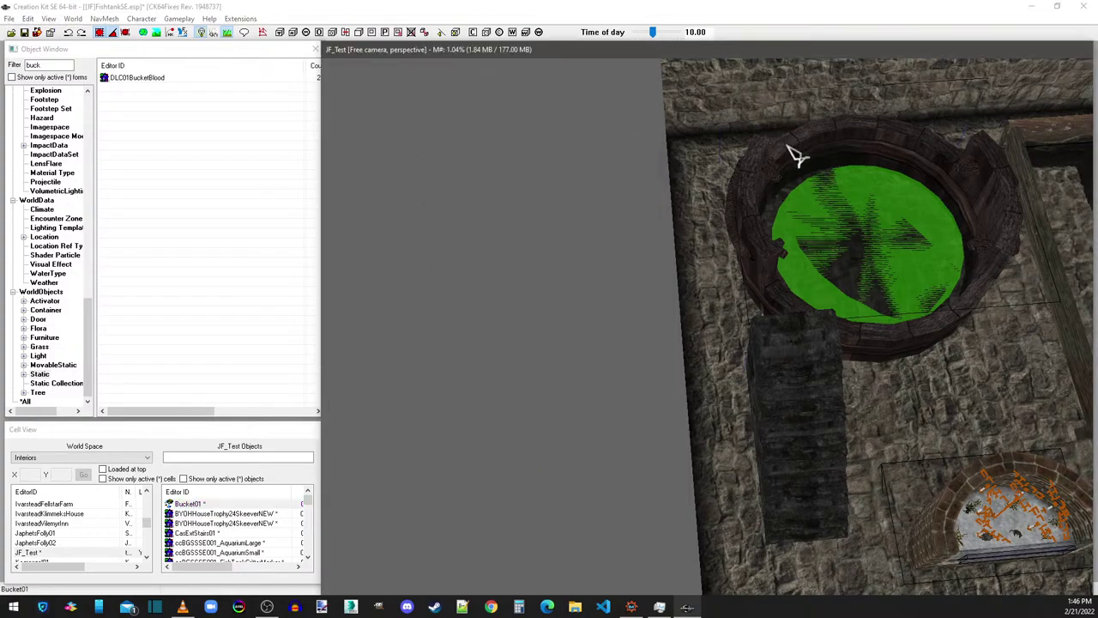
key("ctrl+f")
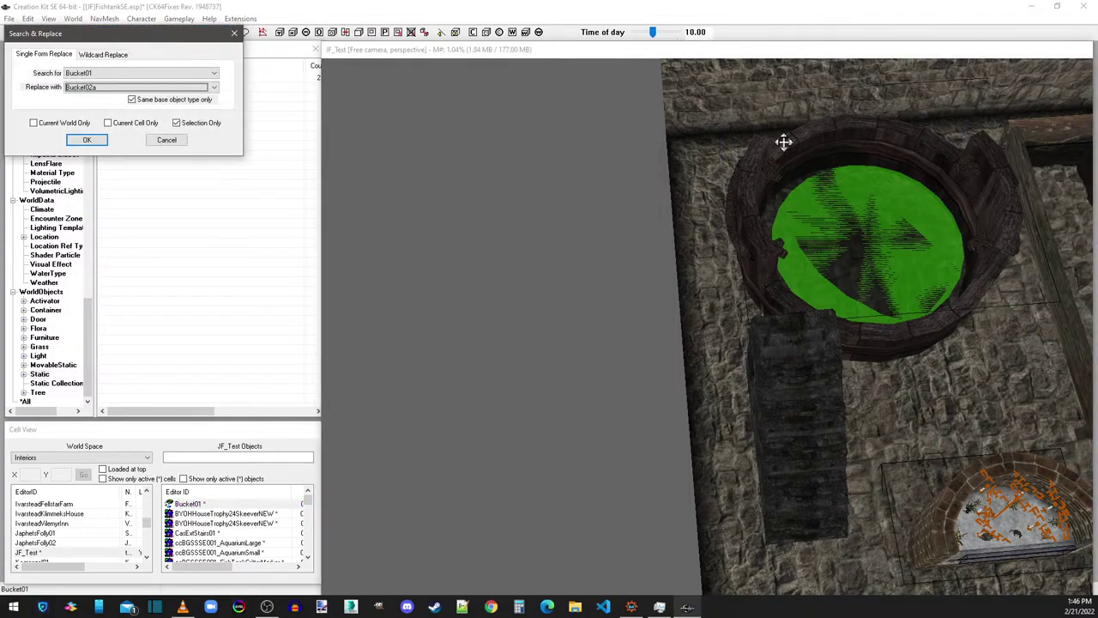
left_click(101, 88)
scroll(100, 99, "up", 15)
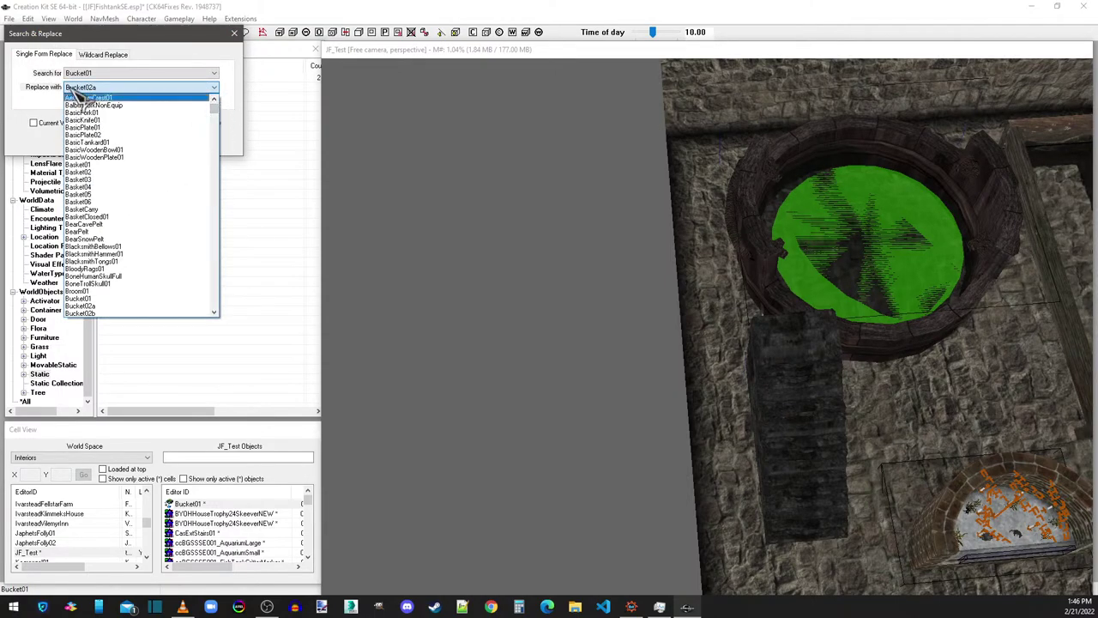
type("FF01Claw")
key("Return")
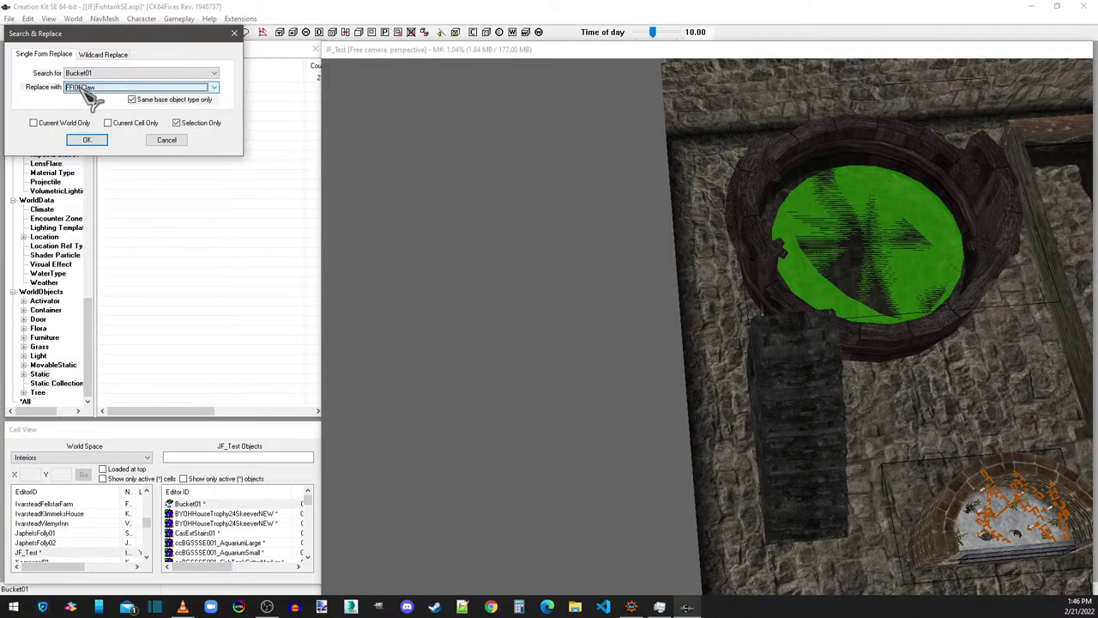
key("Tab")
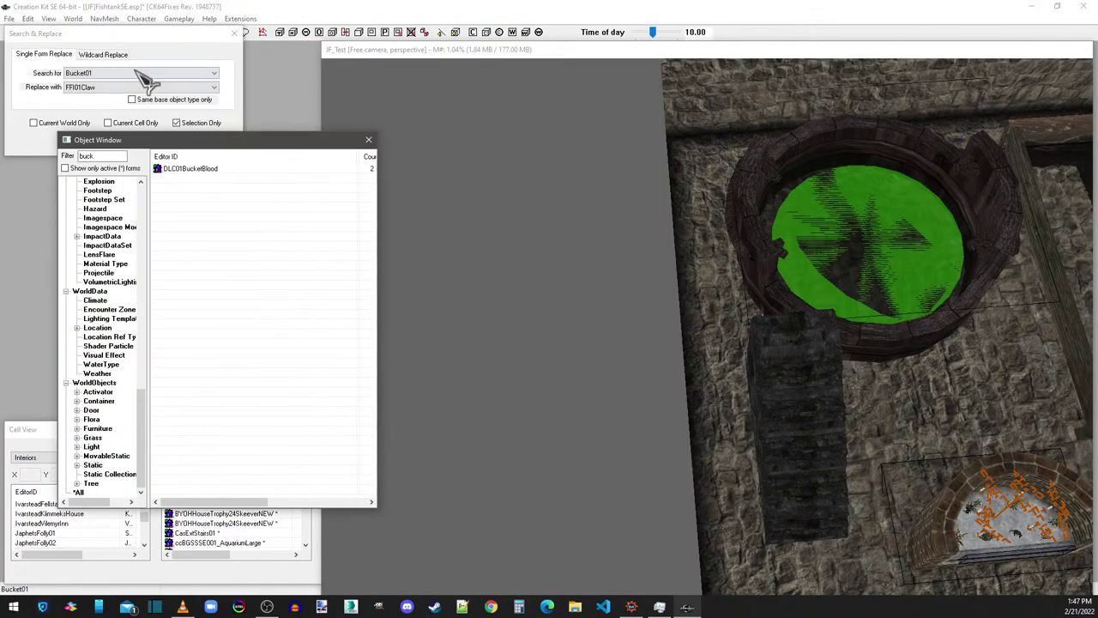
Step: Replace the pond's bucket with JF_BucketStatic and dismiss the replacement report
left_click(129, 86)
type("JF_BucketStatic")
key("Return")
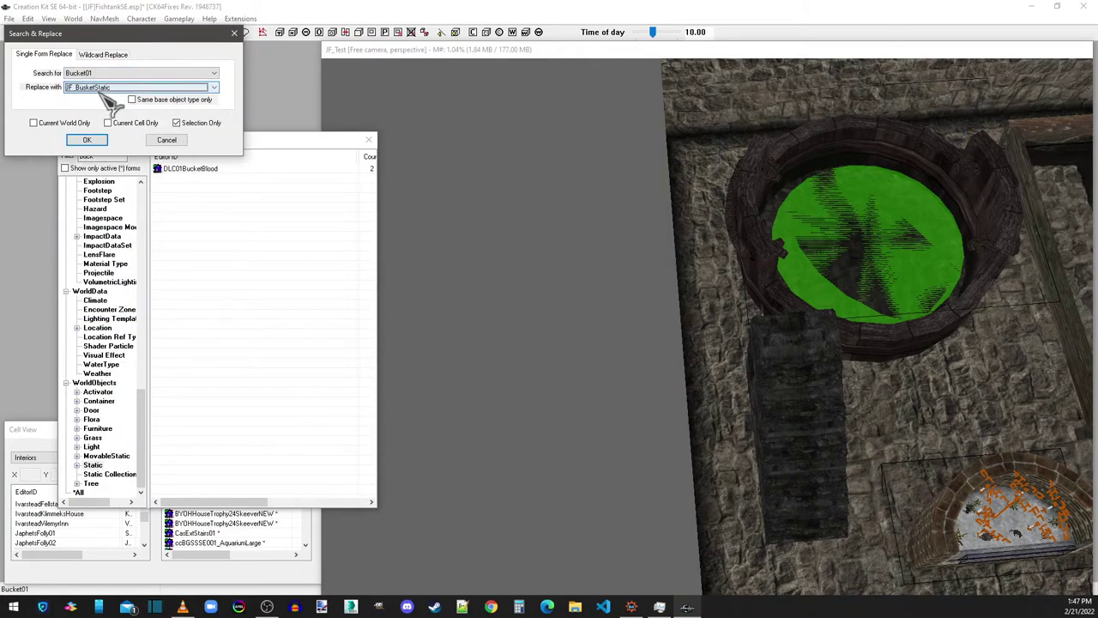
left_click(86, 140)
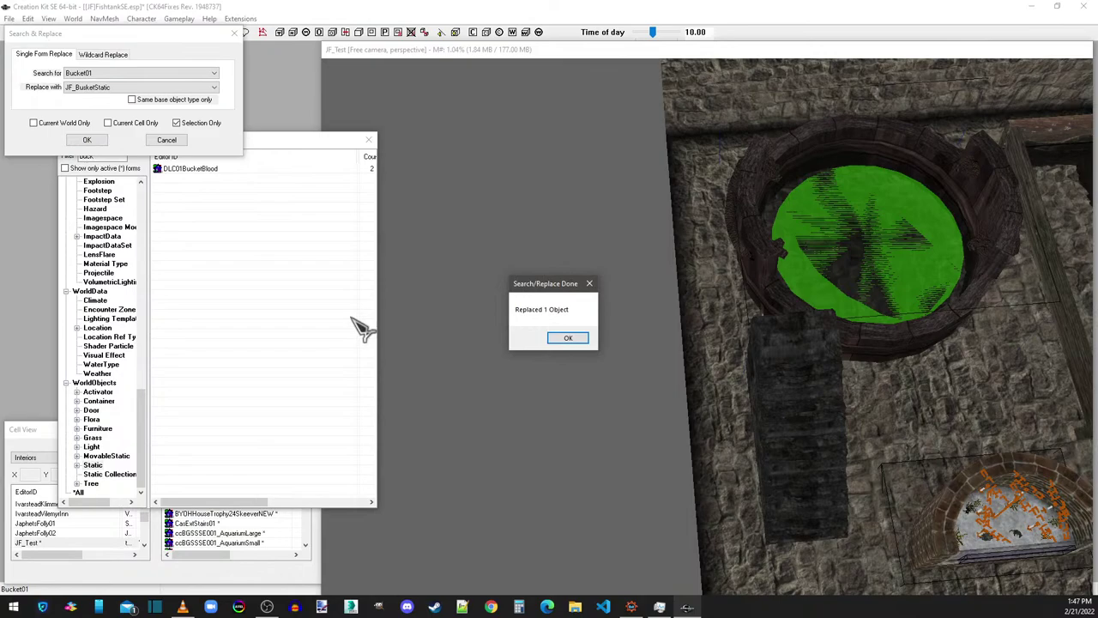
left_click(570, 339)
Step: Select the wooden tub under the green pond and centre the view on it
left_click_drag(232, 140, 184, 61)
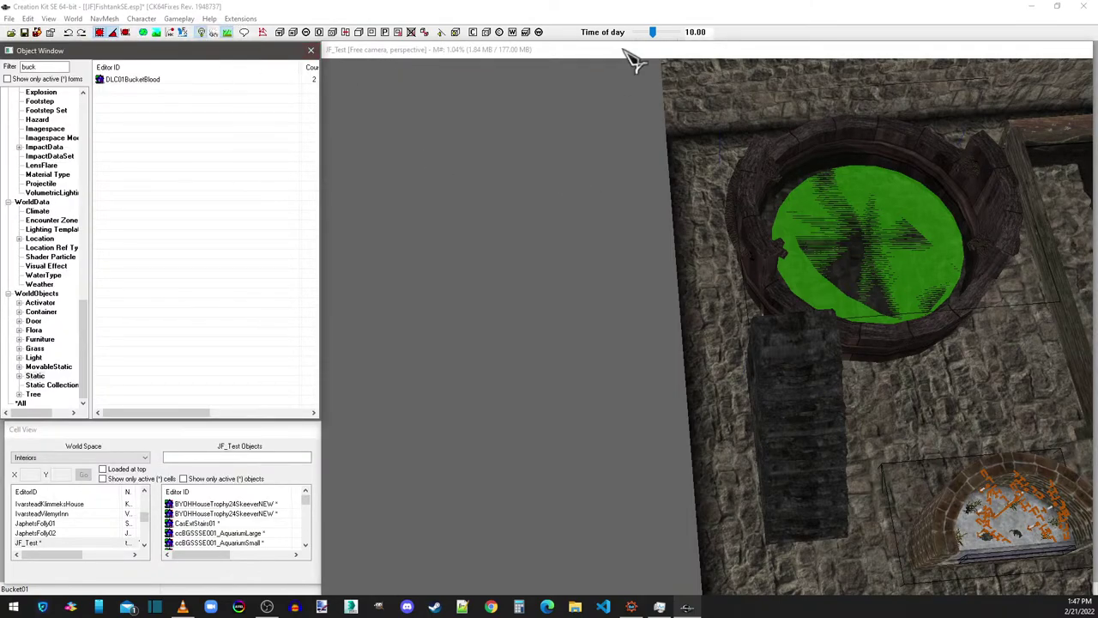
middle_click_drag(631, 58, 846, 220)
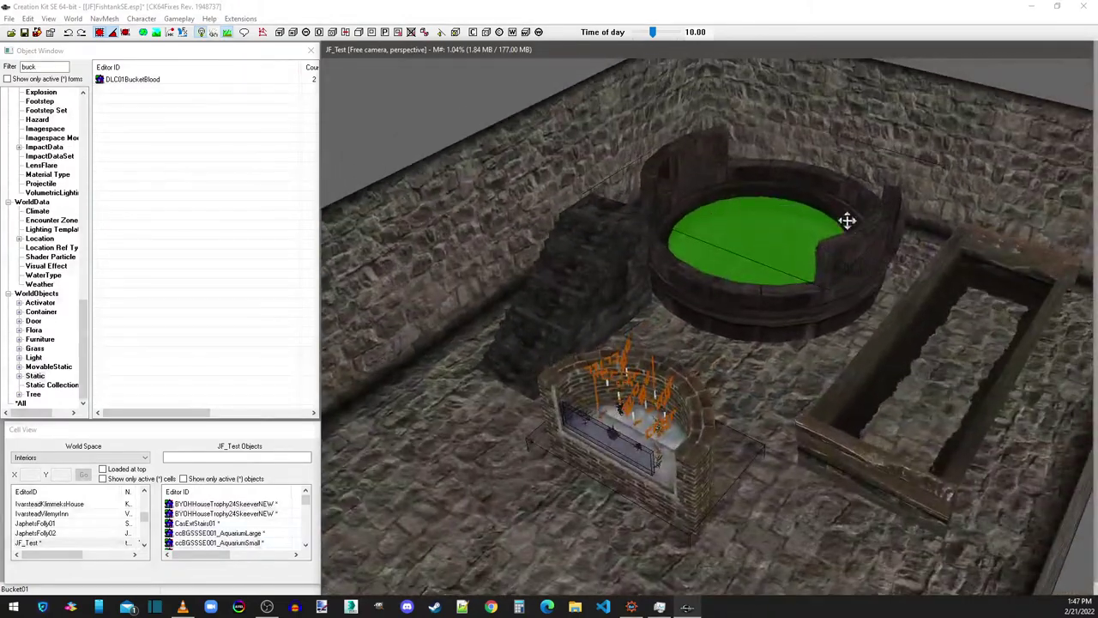
left_click(868, 262)
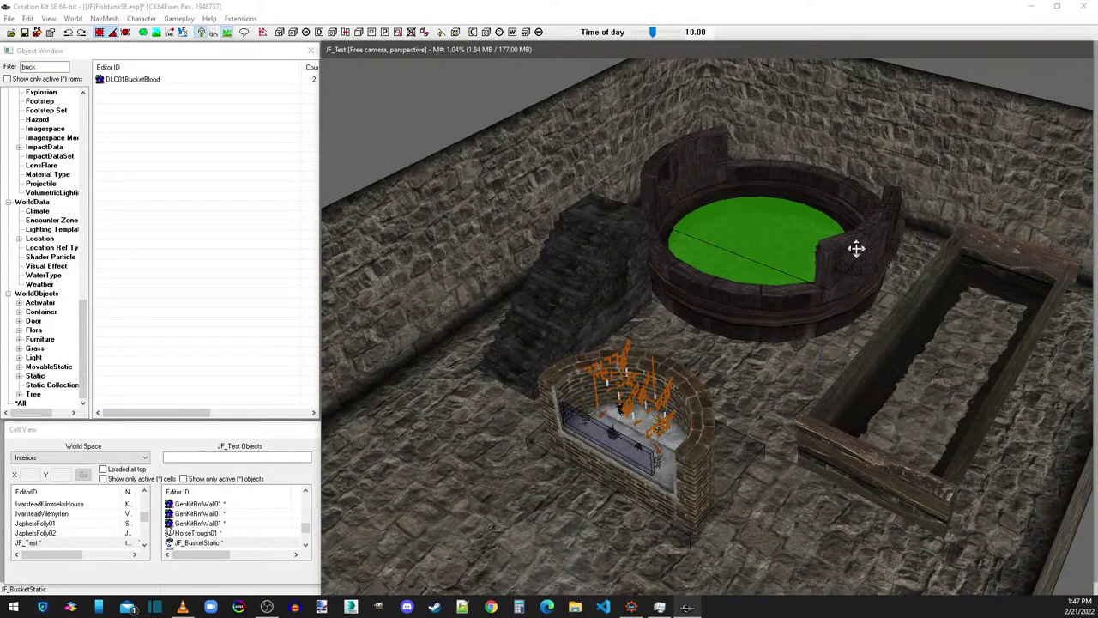
double_click(218, 545)
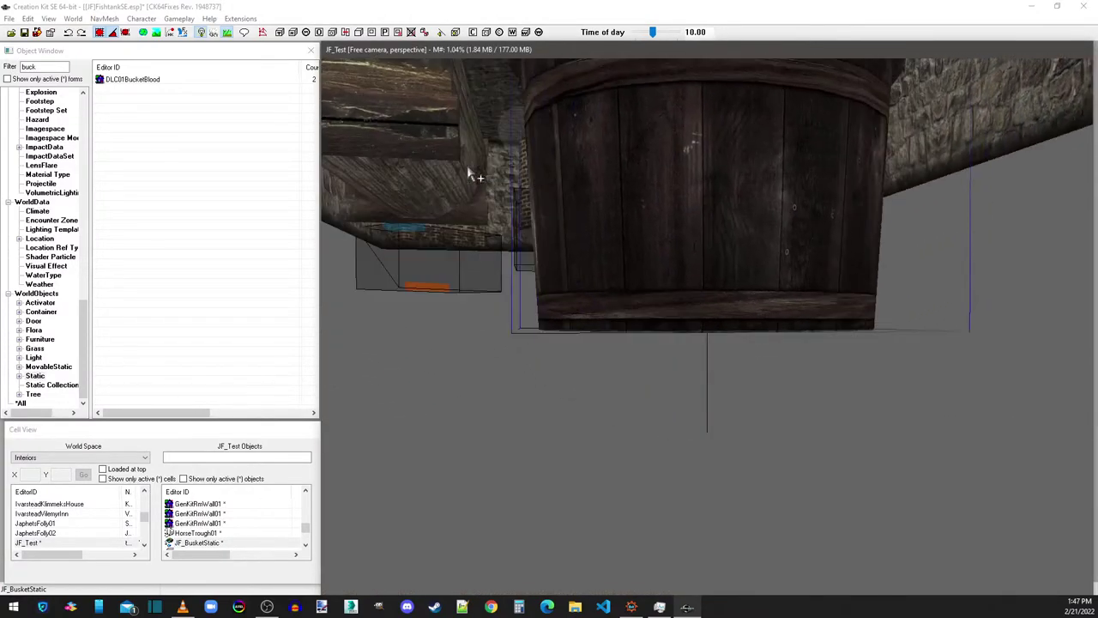
middle_click_drag(470, 176, 444, 191, "shift")
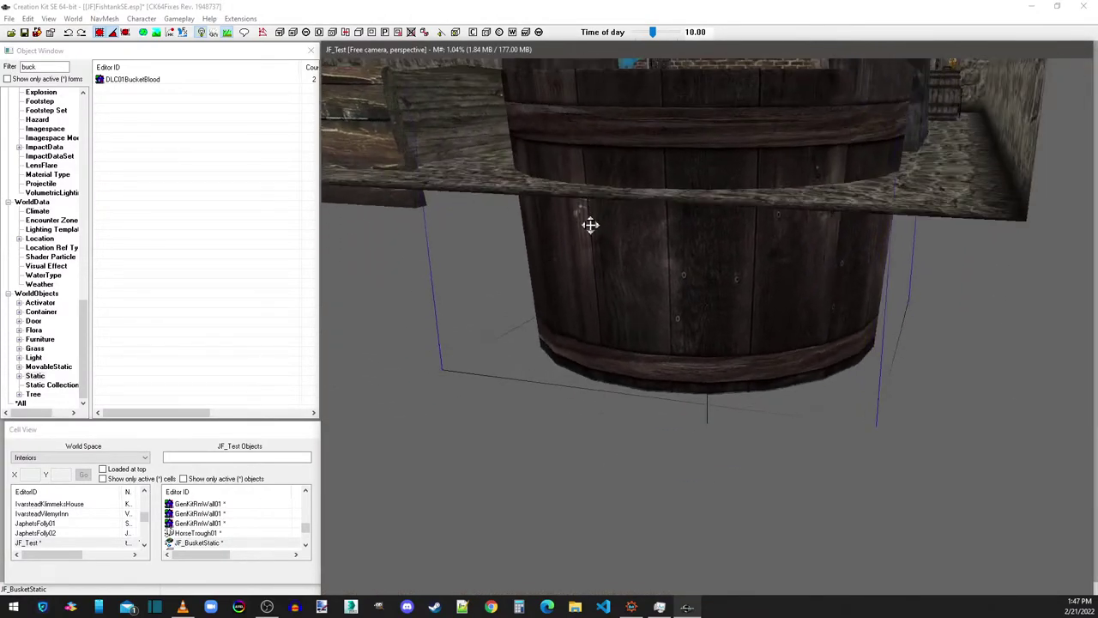
Step: Filter the Object Window to this mod's statics and check where JF_BucketStatic is used
double_click(38, 67)
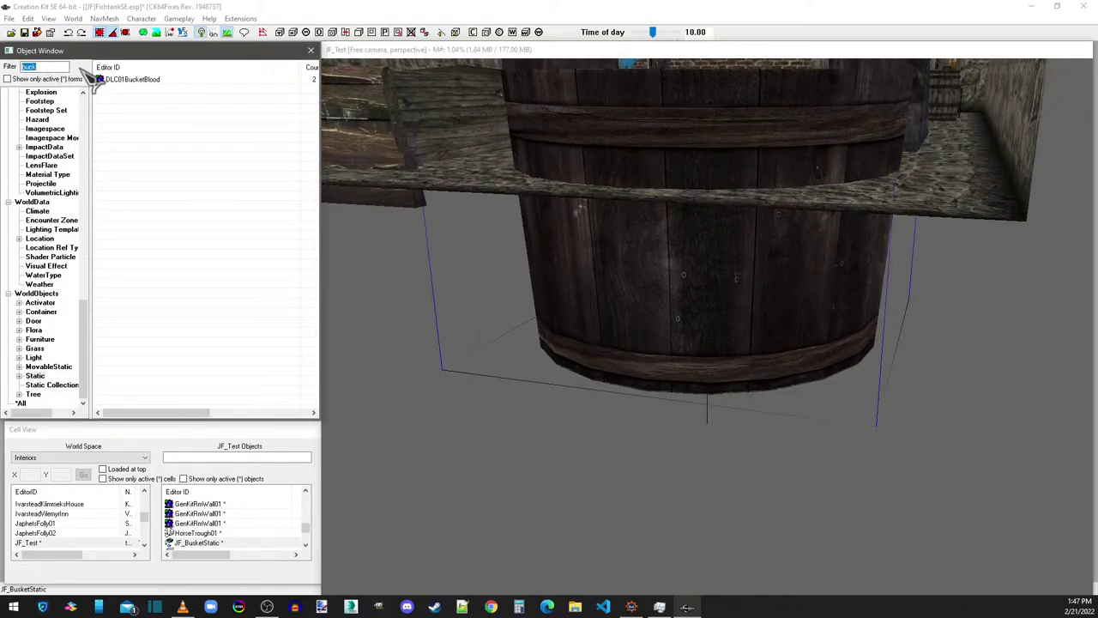
key("BackSpace")
left_click(34, 376)
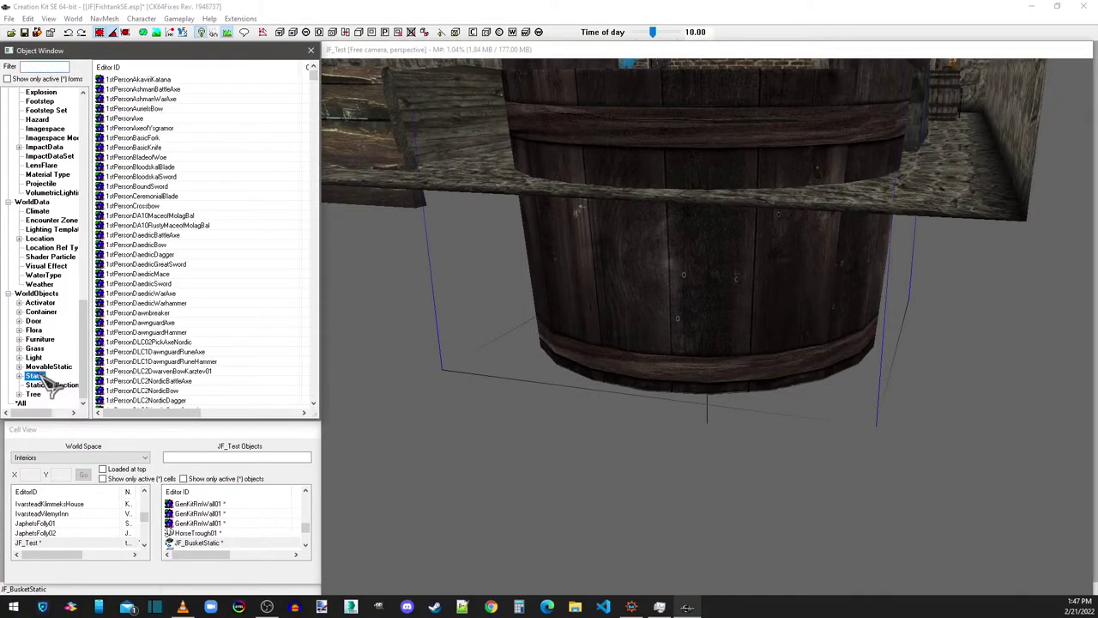
left_click(7, 79)
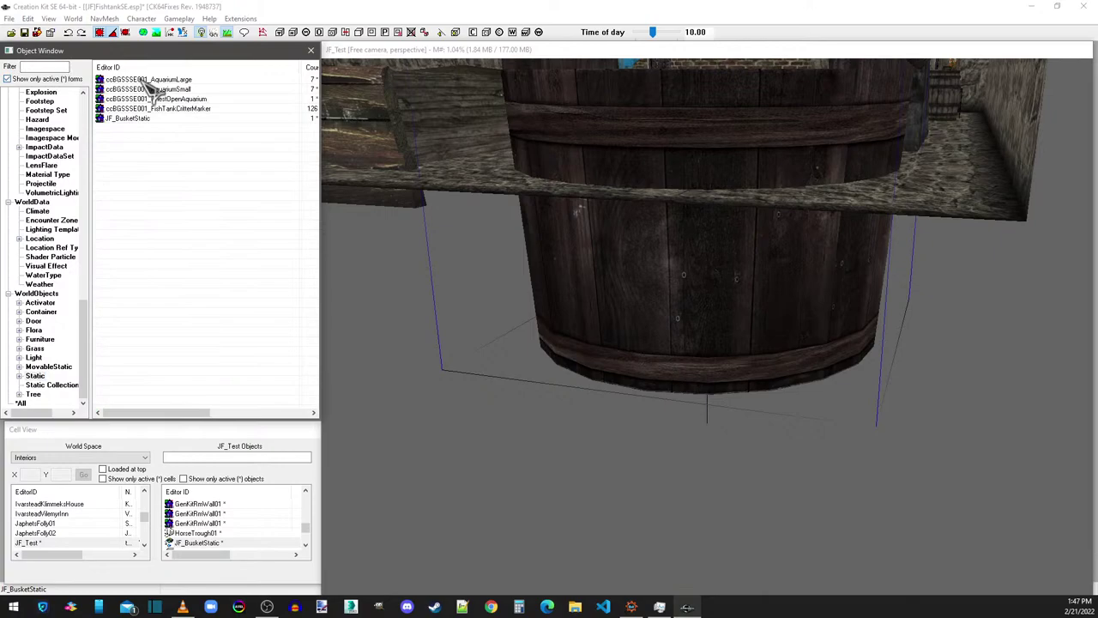
left_click(133, 119)
right_click(133, 122)
left_click(171, 206)
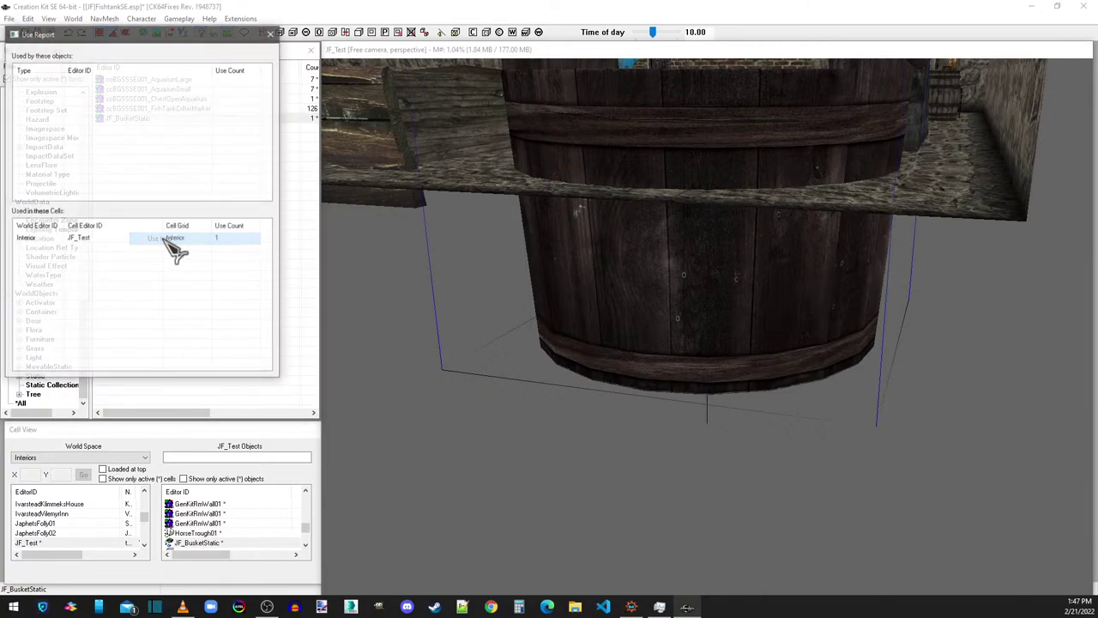
left_click(271, 32)
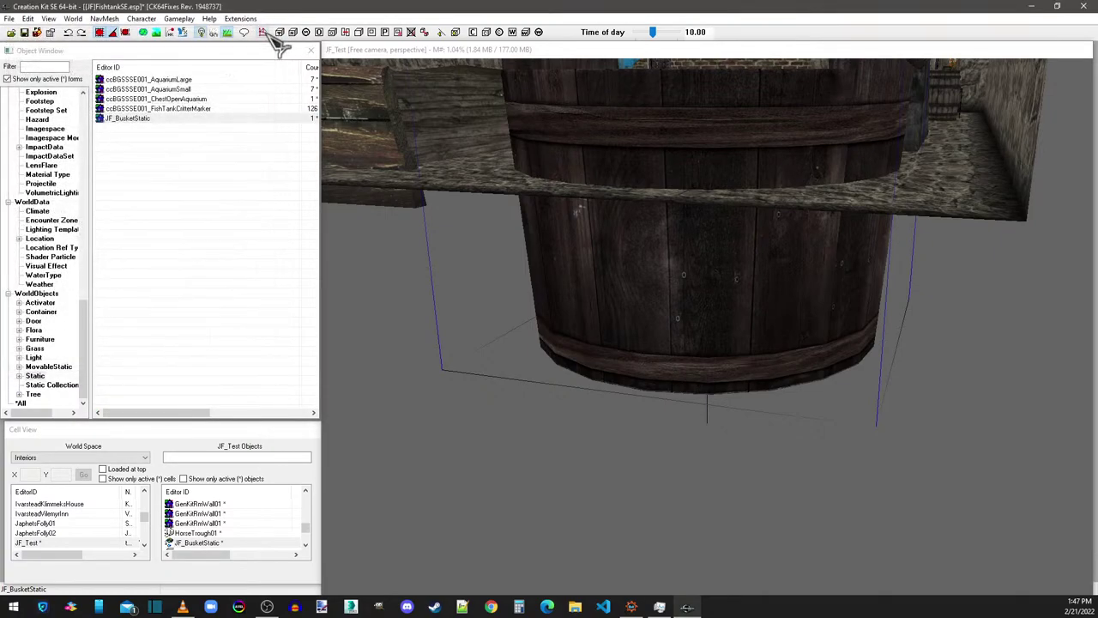
Step: Place a new JF_BucketStatic under the pond, adjust its scale, and save the plugin
left_click(669, 147)
scroll(670, 153, "down", 3)
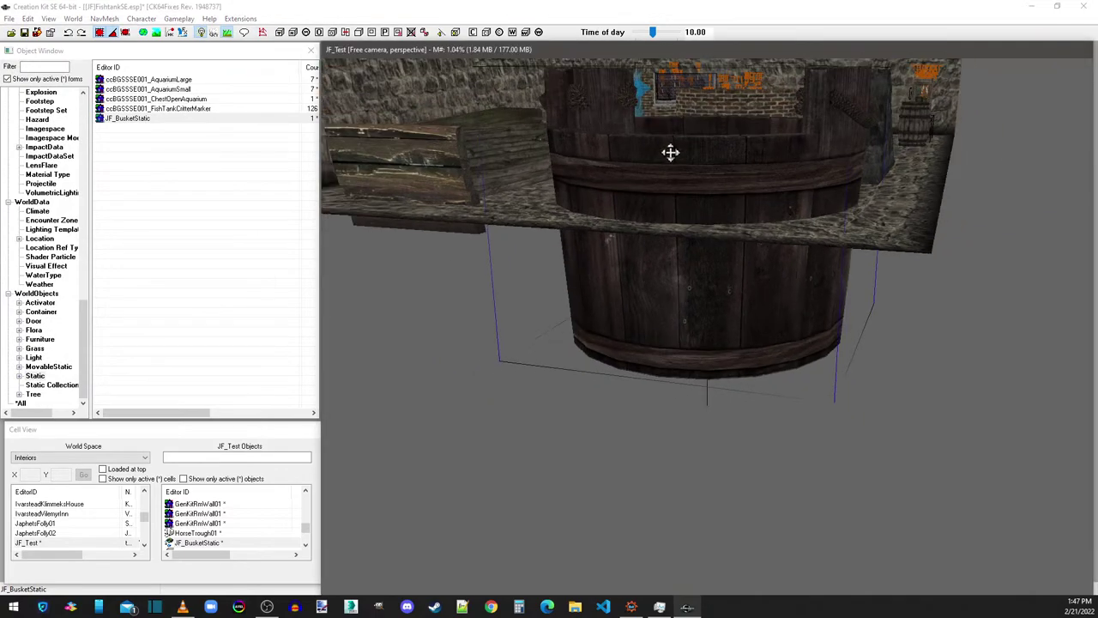
scroll(686, 193, "down", 3)
scroll(717, 228, "down", 3)
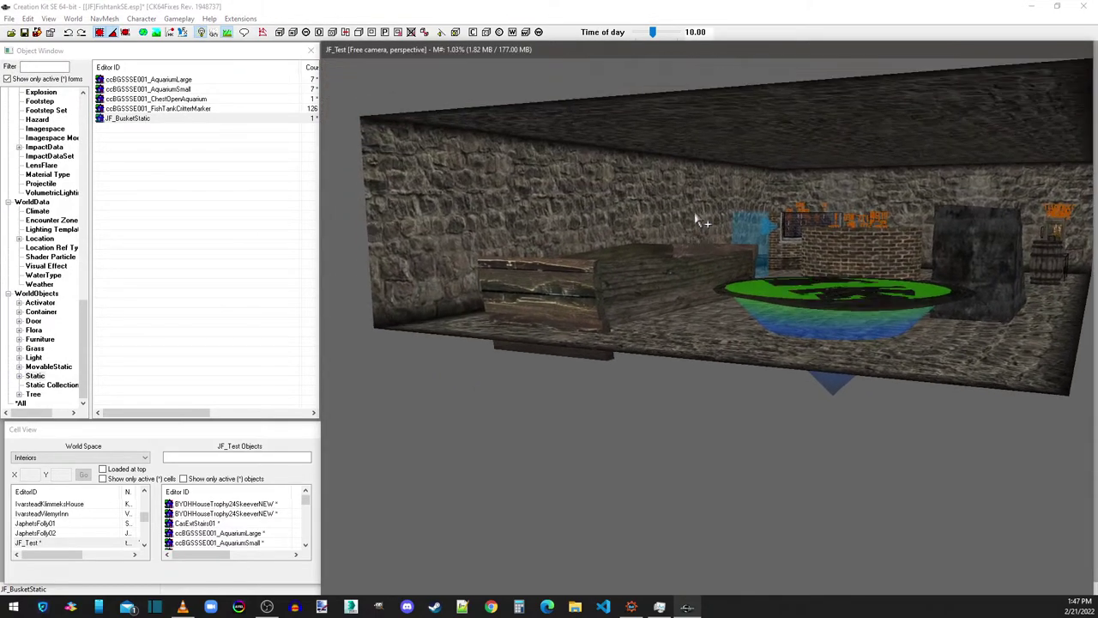
left_click_drag(128, 119, 822, 360)
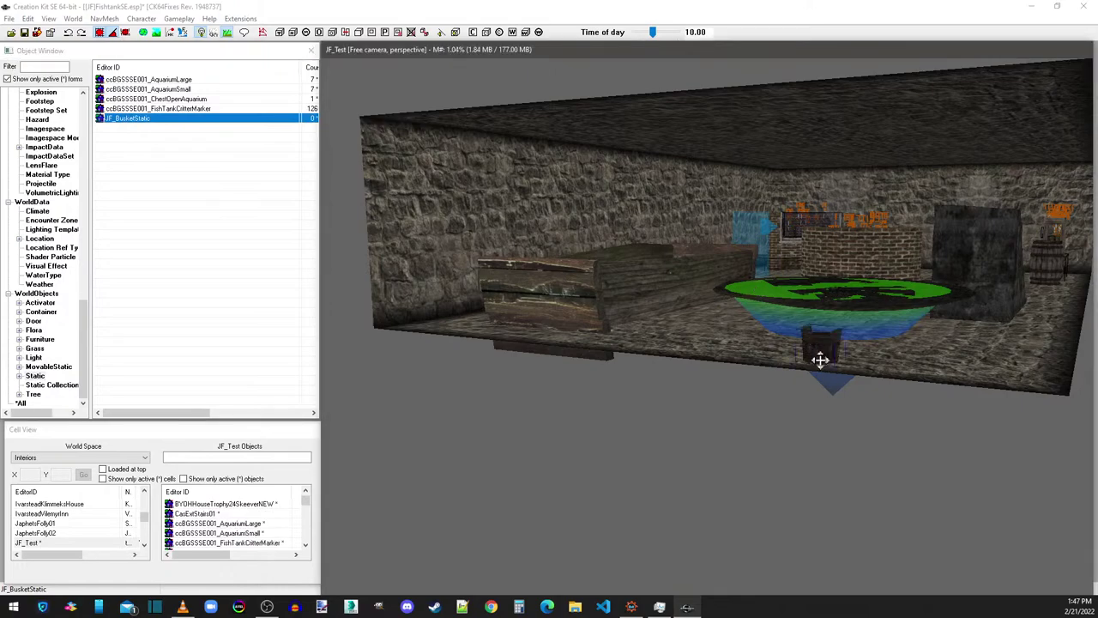
scroll(820, 362, "up", 3)
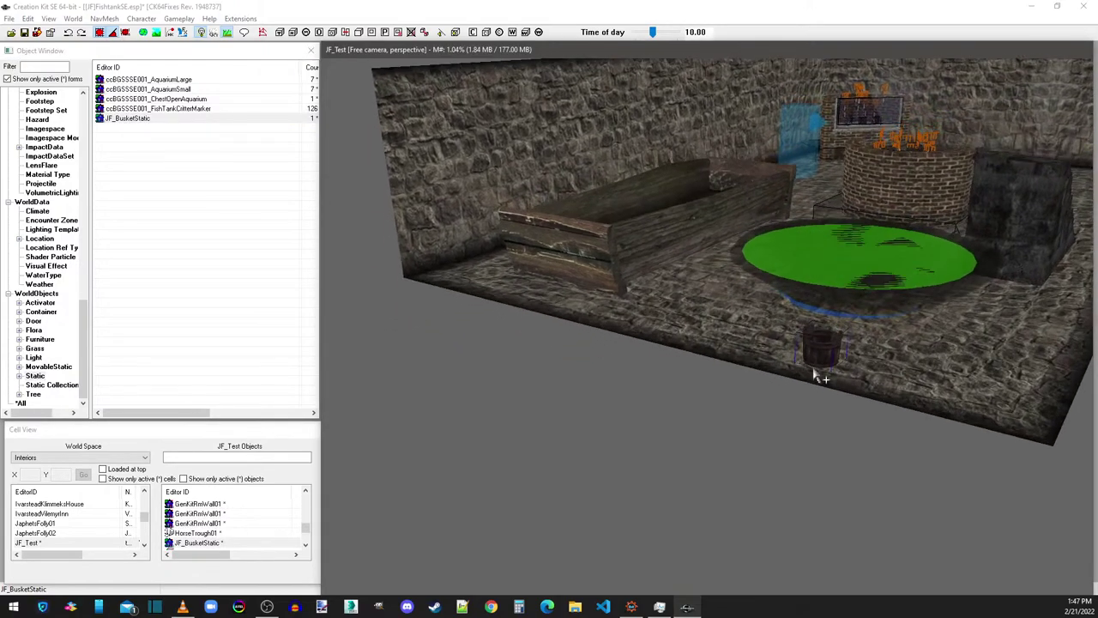
left_click_drag(813, 366, 834, 245)
key("ctrl+z")
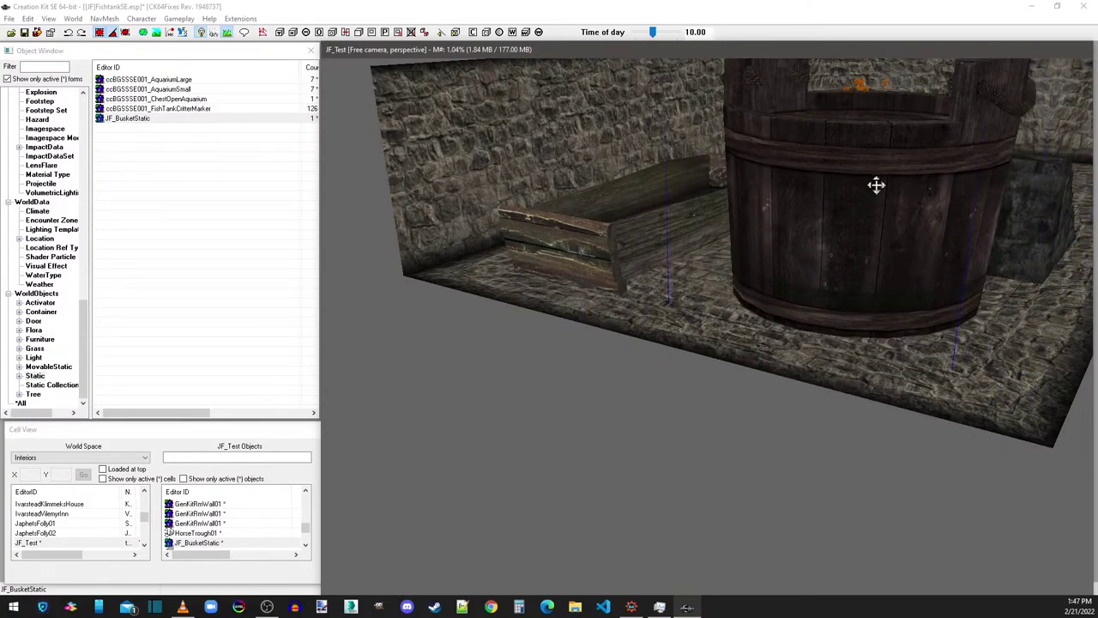
key("ctrl+z")
key("ctrl+z")
key("ctrl+z")
key("ctrl+z")
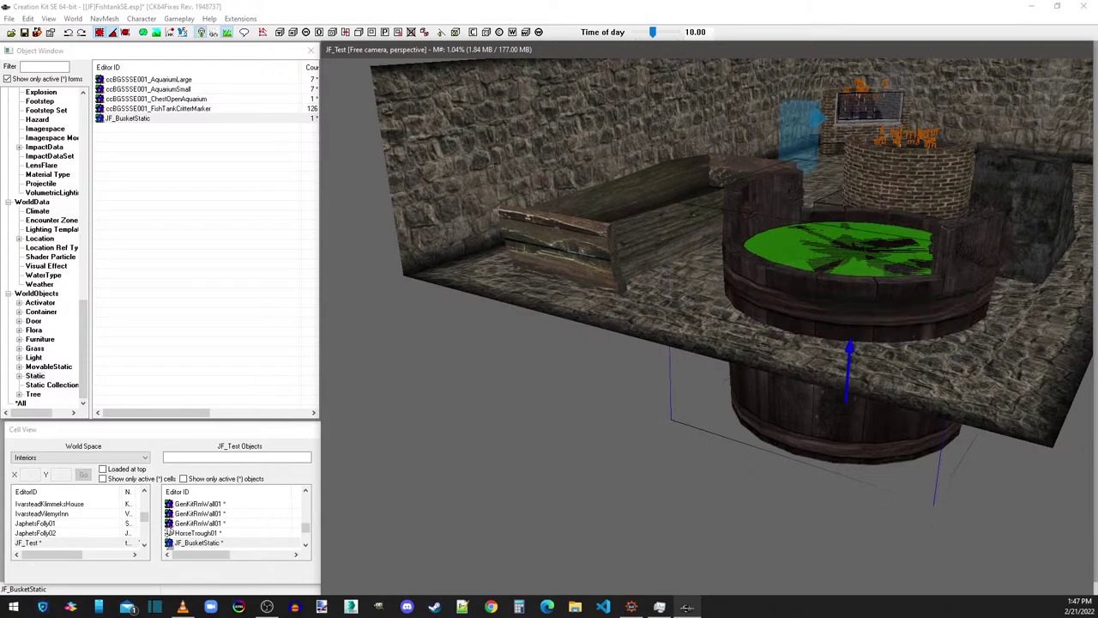
scroll(858, 371, "up", 3)
scroll(853, 377, "up", 3)
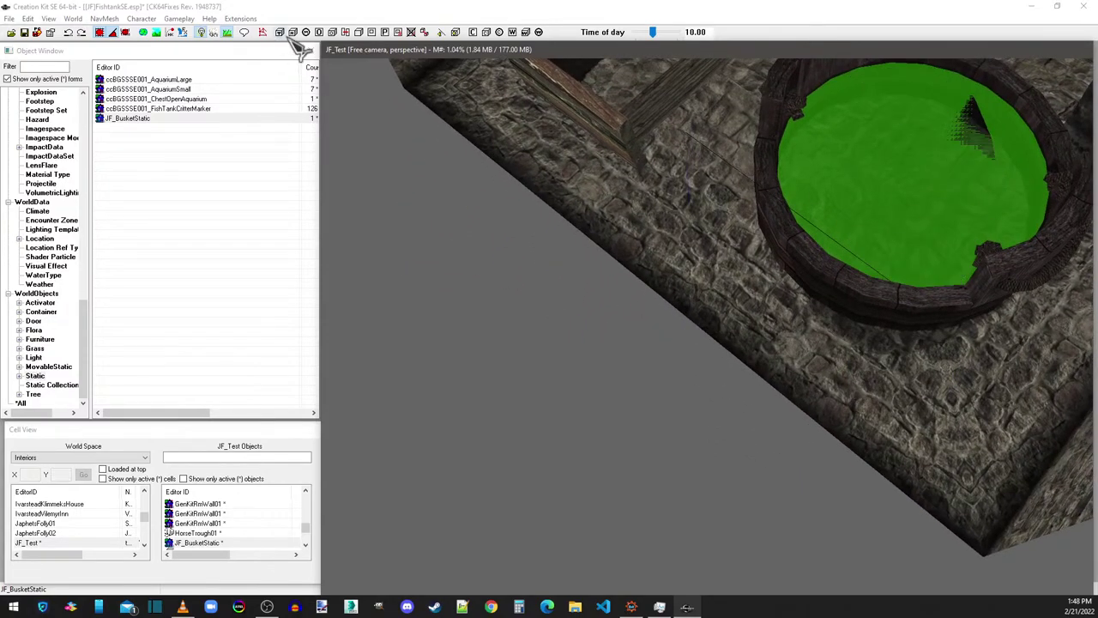
left_click(25, 33)
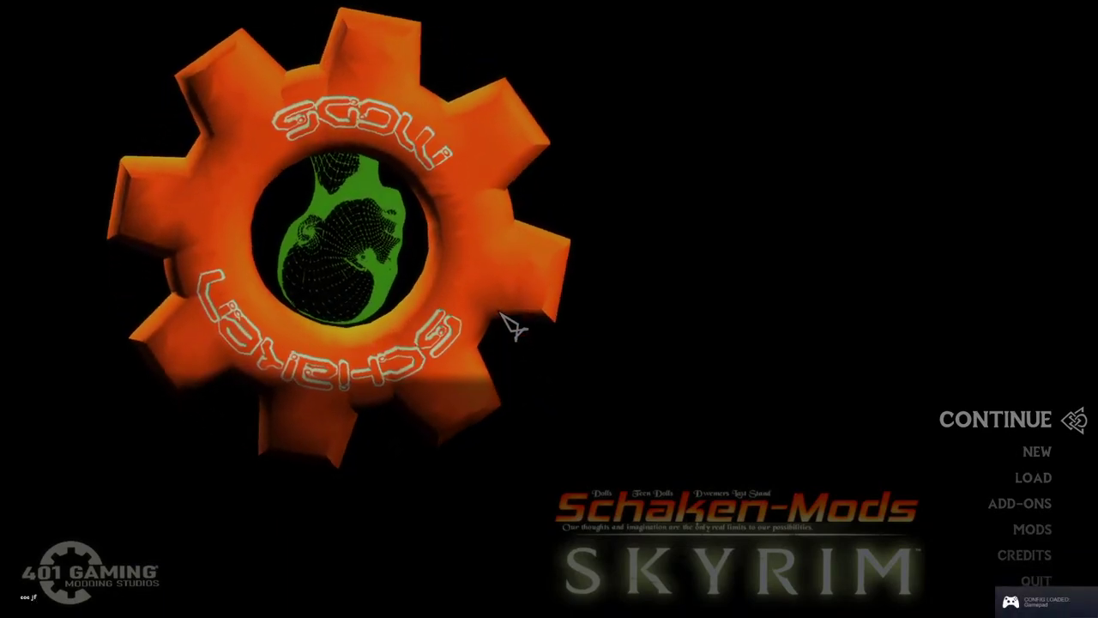
Step: Choose Continue on the main menu to load the saved game
key("Return")
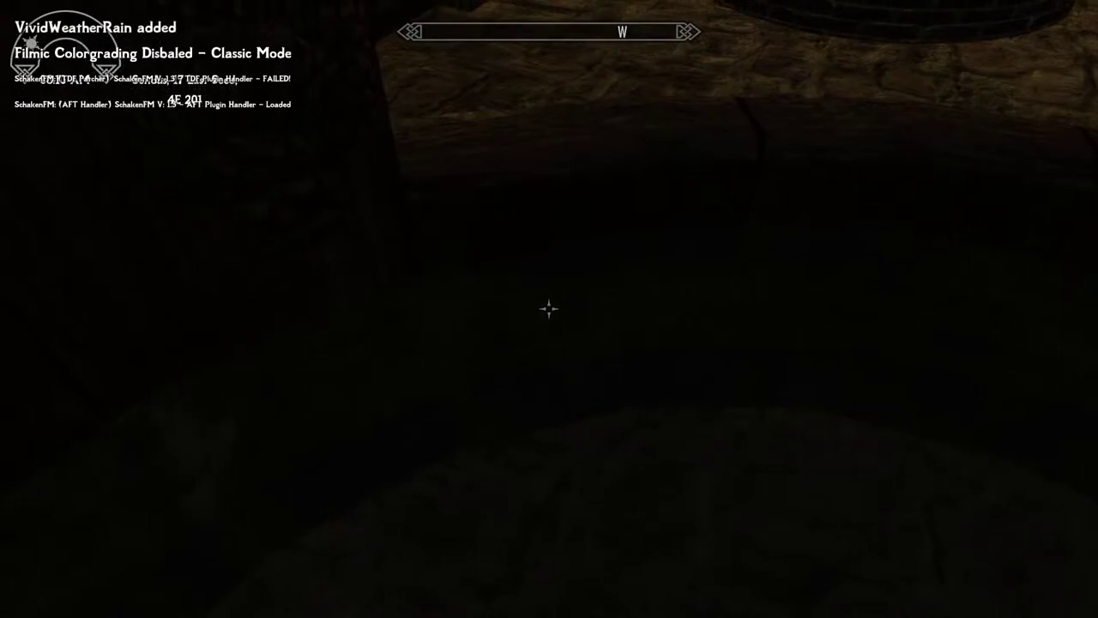
Step: Look over the fish in the pond basin, then walk through the corridor past the fish tank window
key("w")
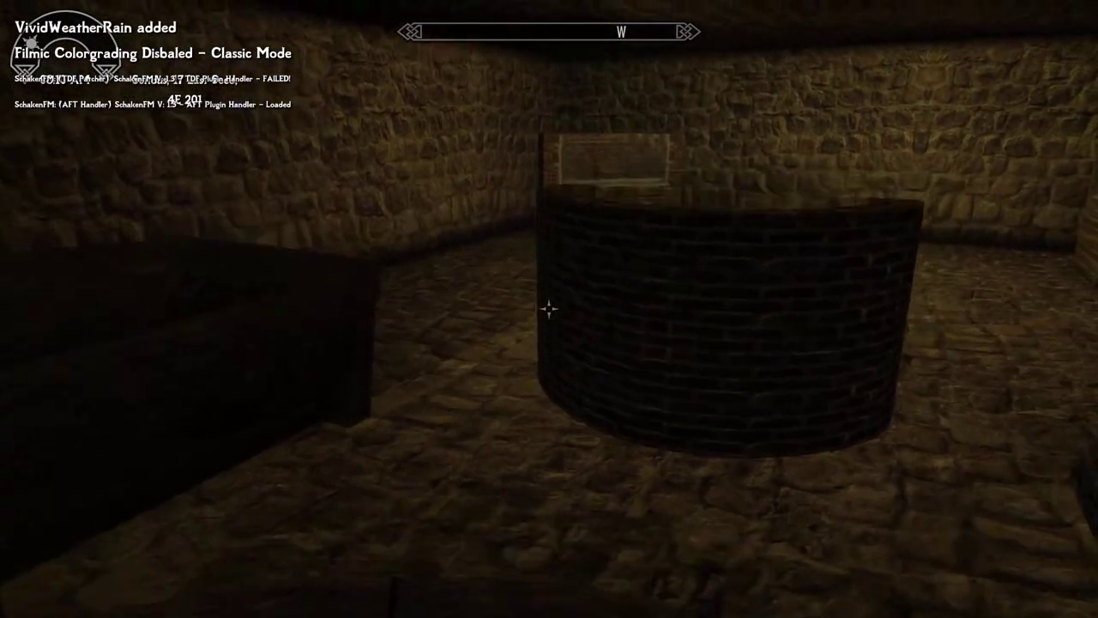
key("w")
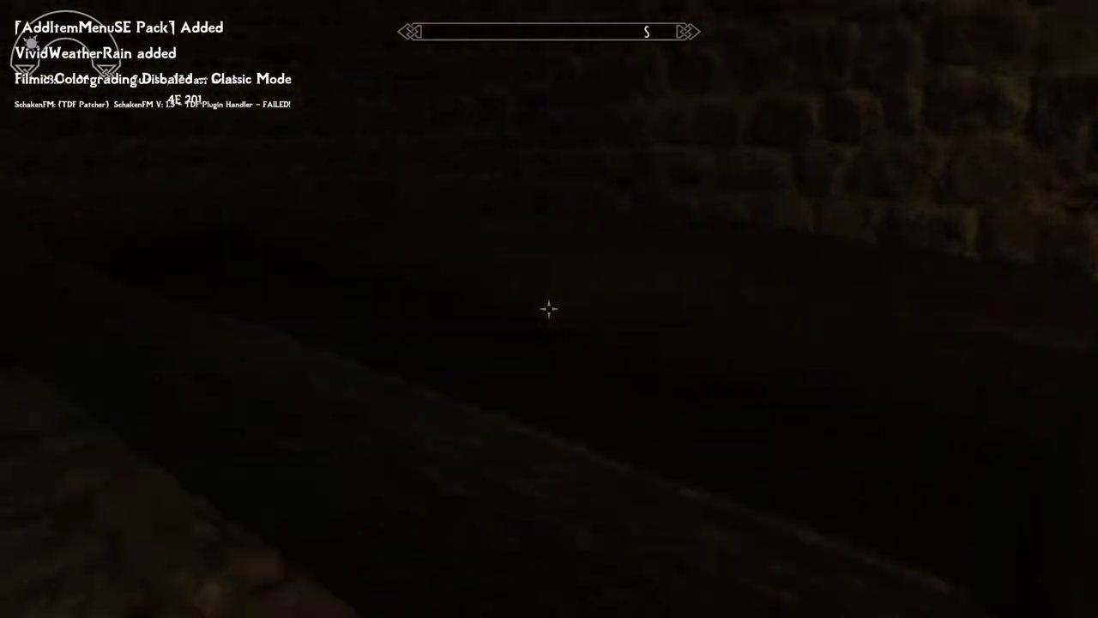
key("w")
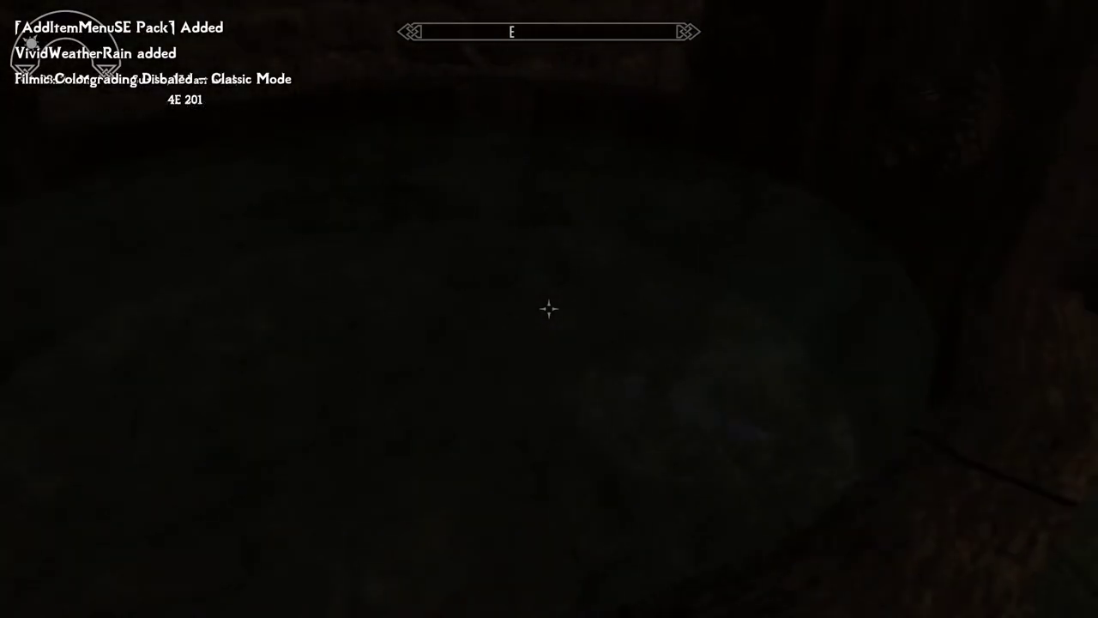
key("w")
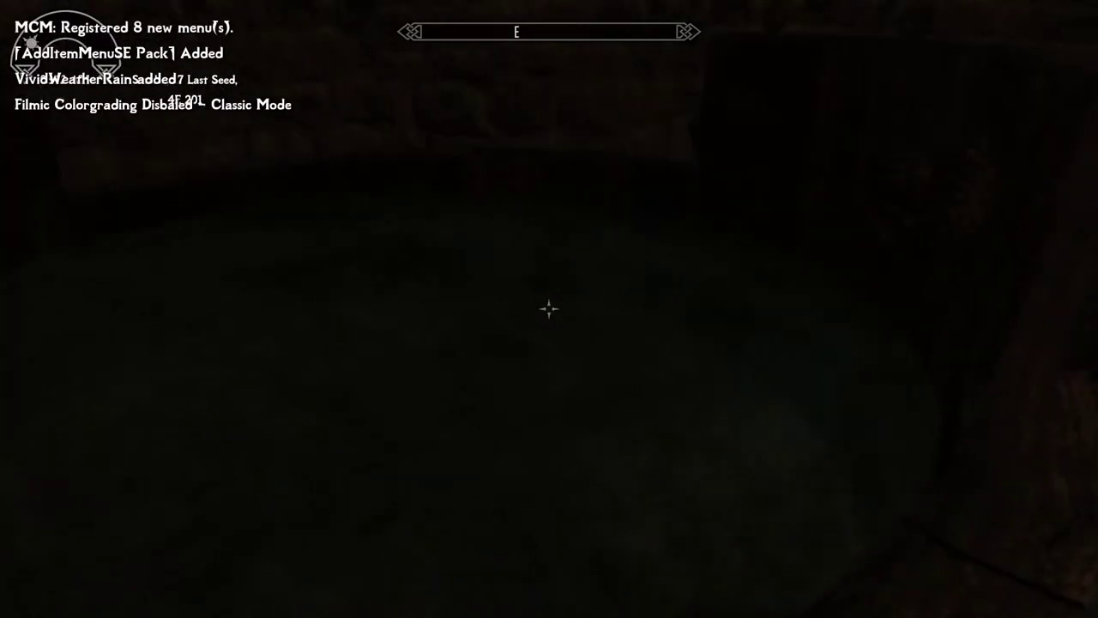
key("w")
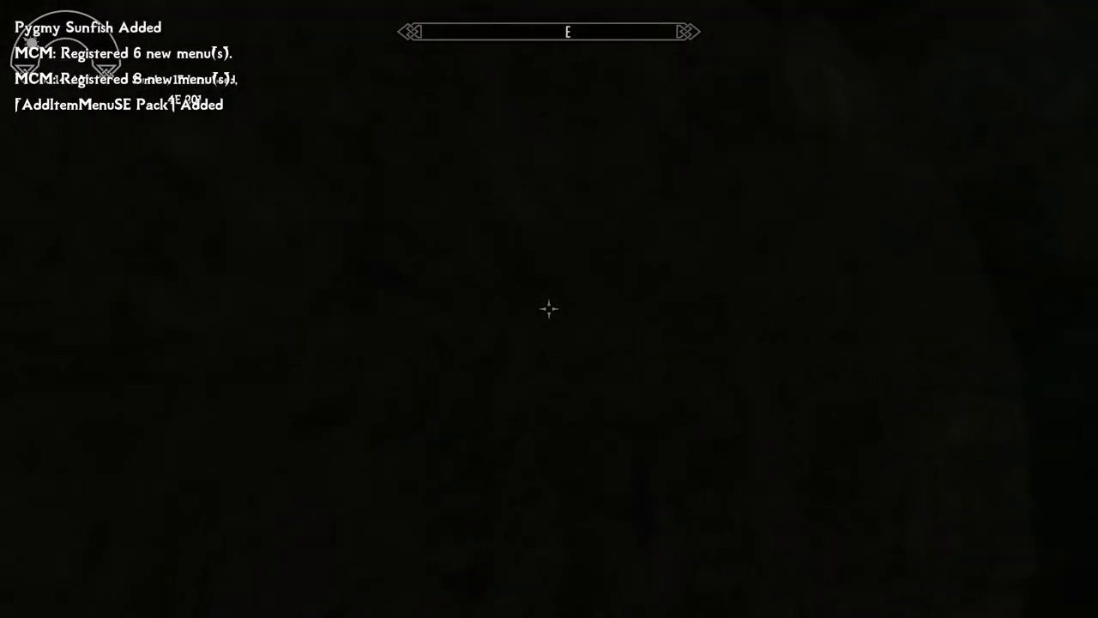
key("w")
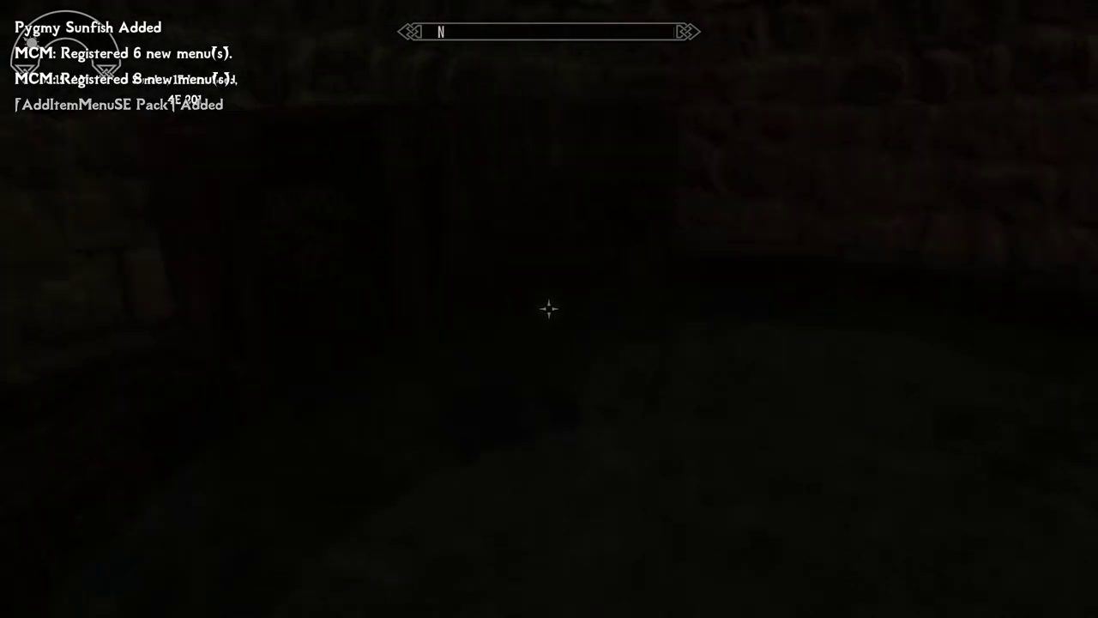
key("w")
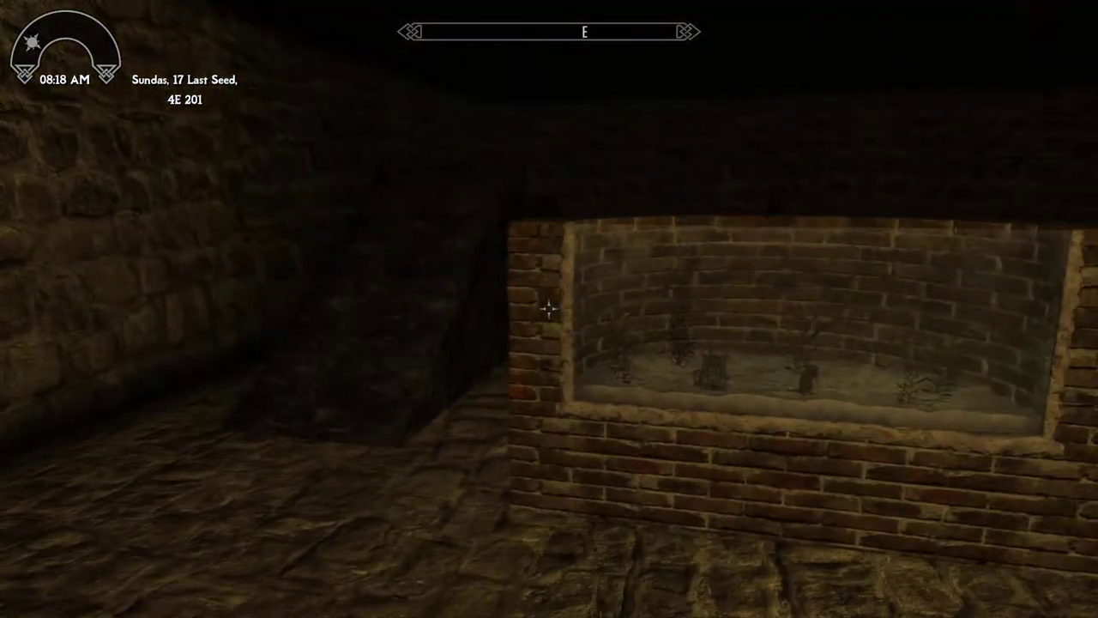
key("w")
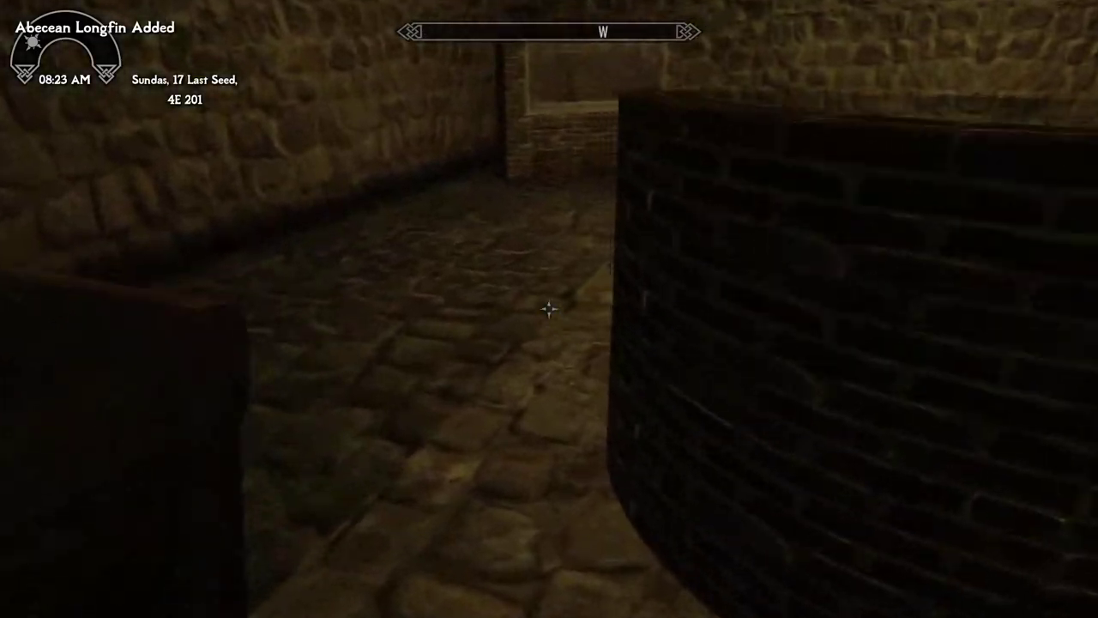
Step: Dismiss the wait prompt and browse the inventory categories to Ingredients
key("t")
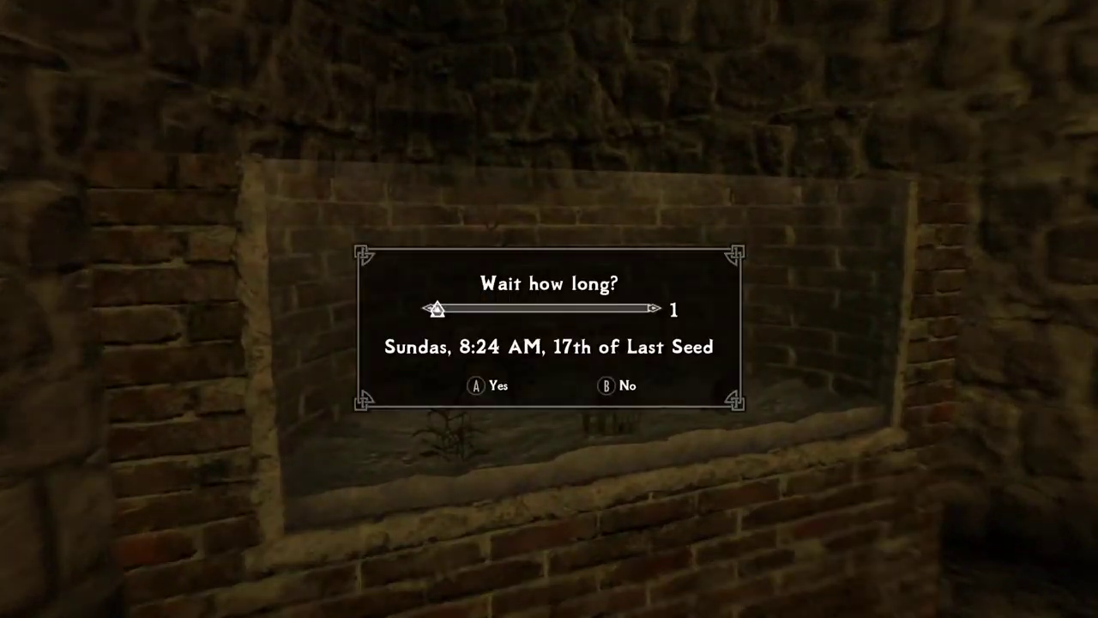
key("Escape")
key("Tab")
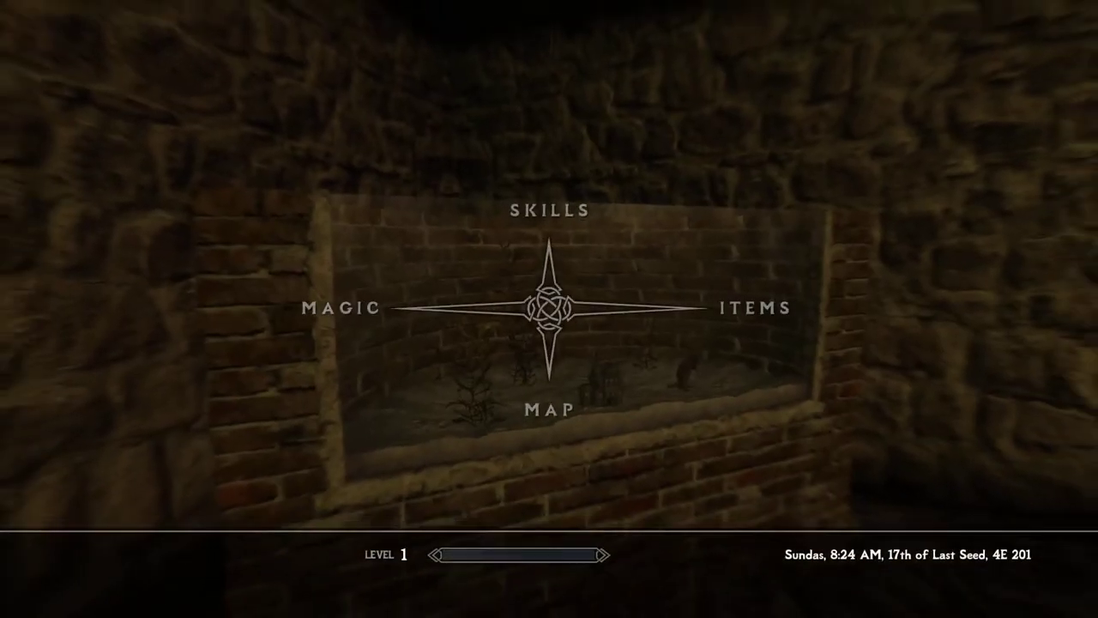
key("Right")
key("Right")
key("Right")
key("Right")
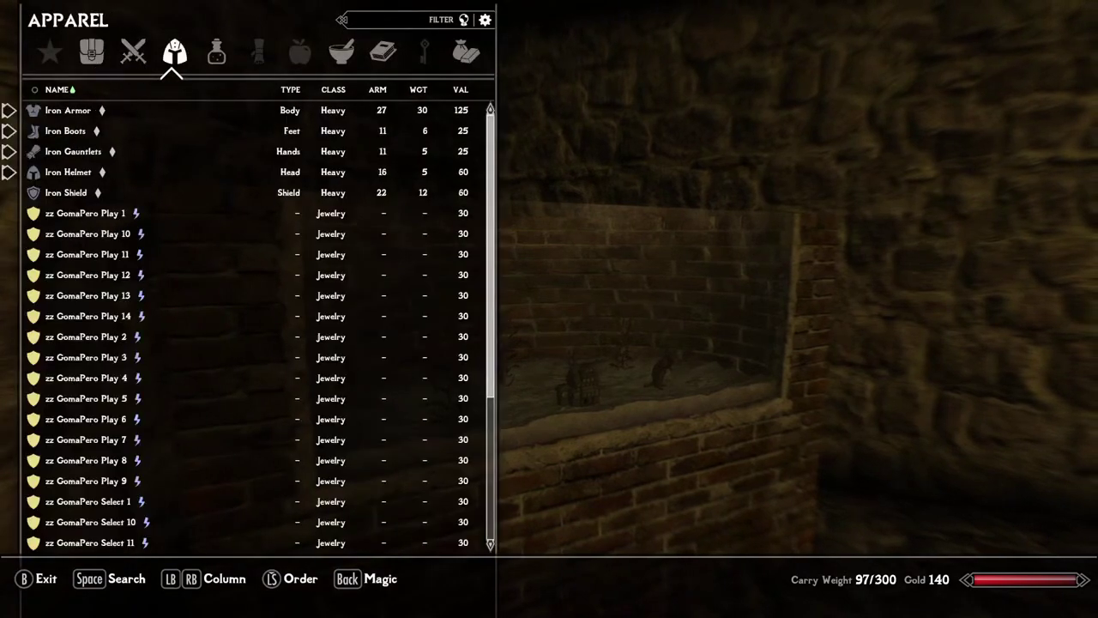
key("Left")
key("Right")
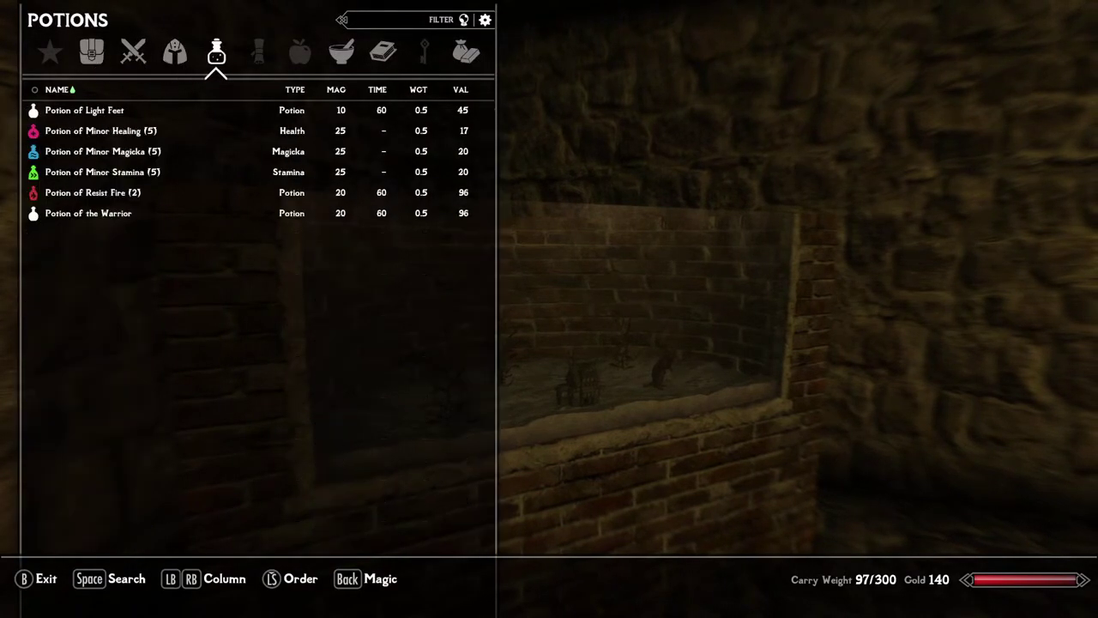
key("Right")
key("Right")
key("Left")
key("Left")
key("Right")
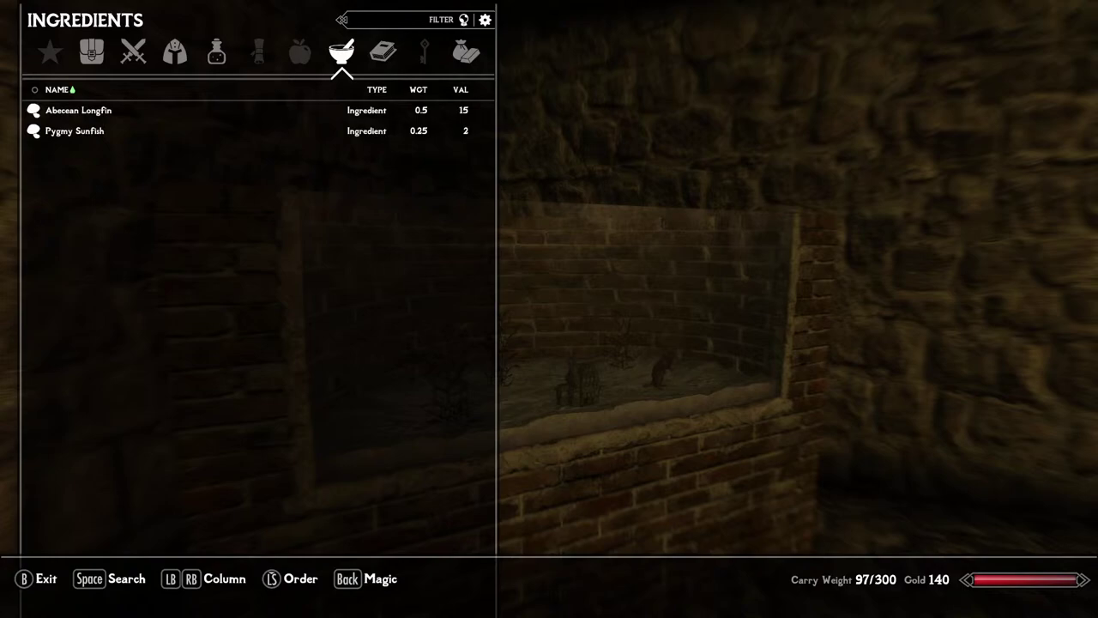
Step: Eat the Pygmy Sunfish and Abecean Longfin, then close the inventory
key("Down")
key("Down")
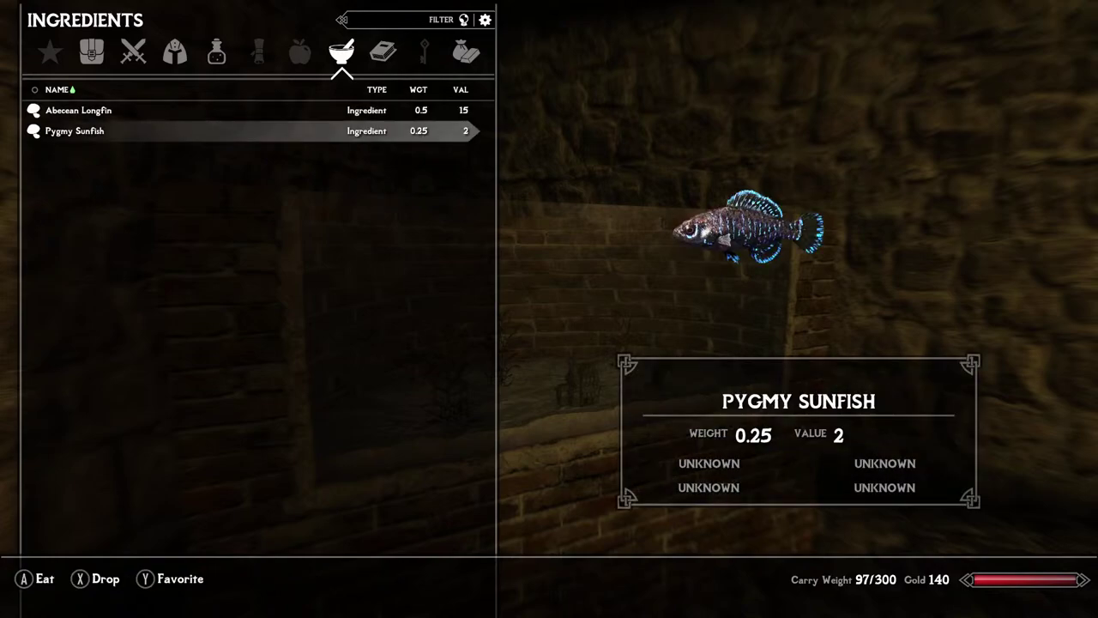
key("Return")
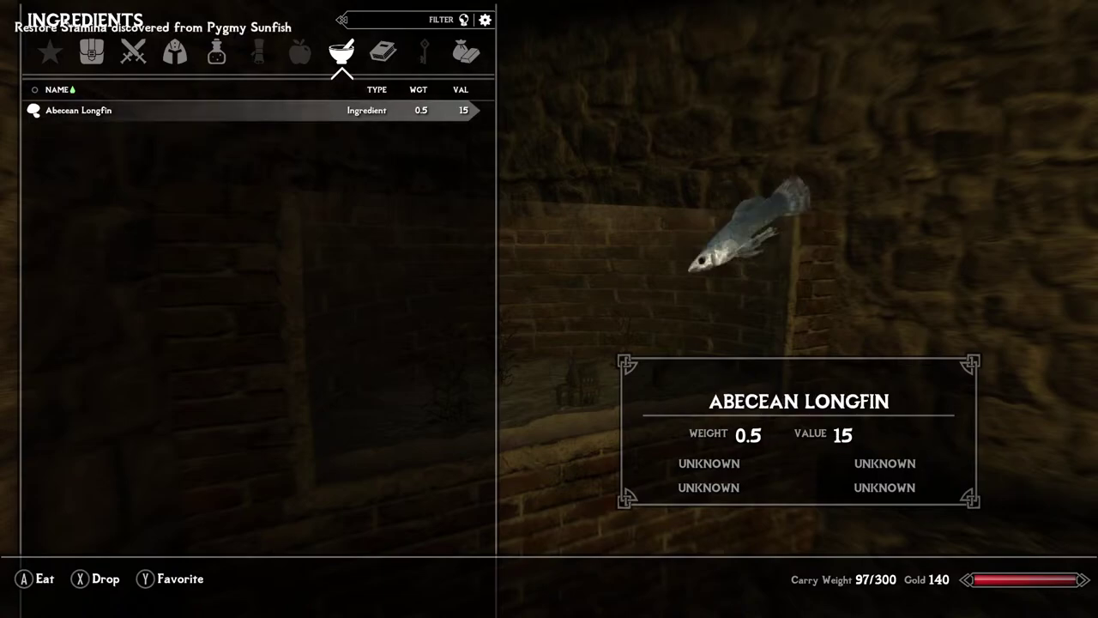
key("Left")
key("Tab")
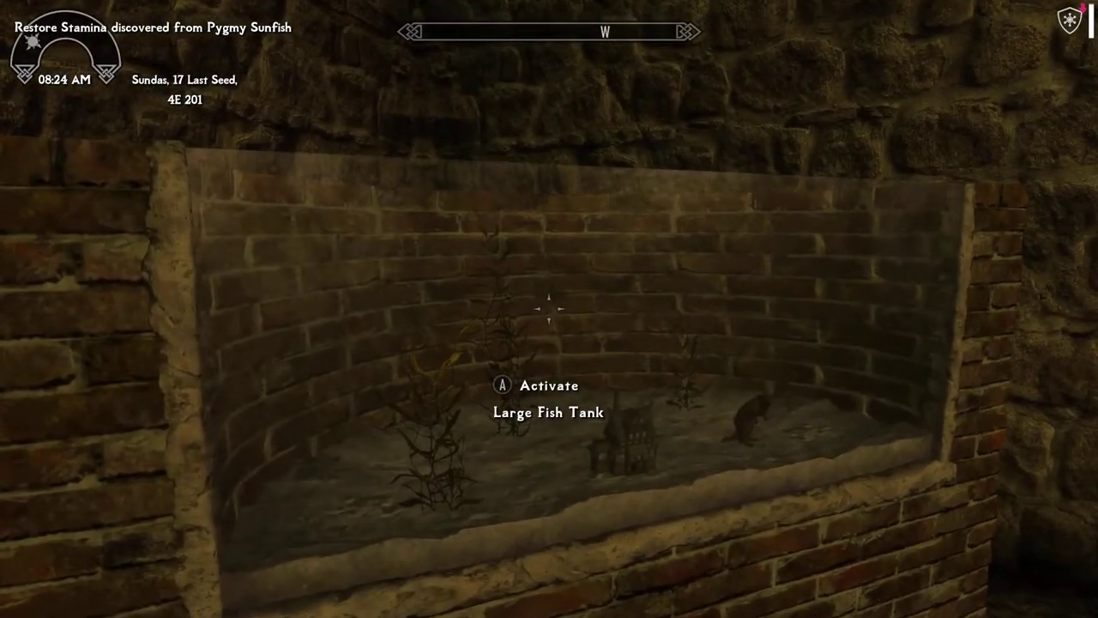
Step: Walk across the cellar into the stone room up to the barrel
key("w")
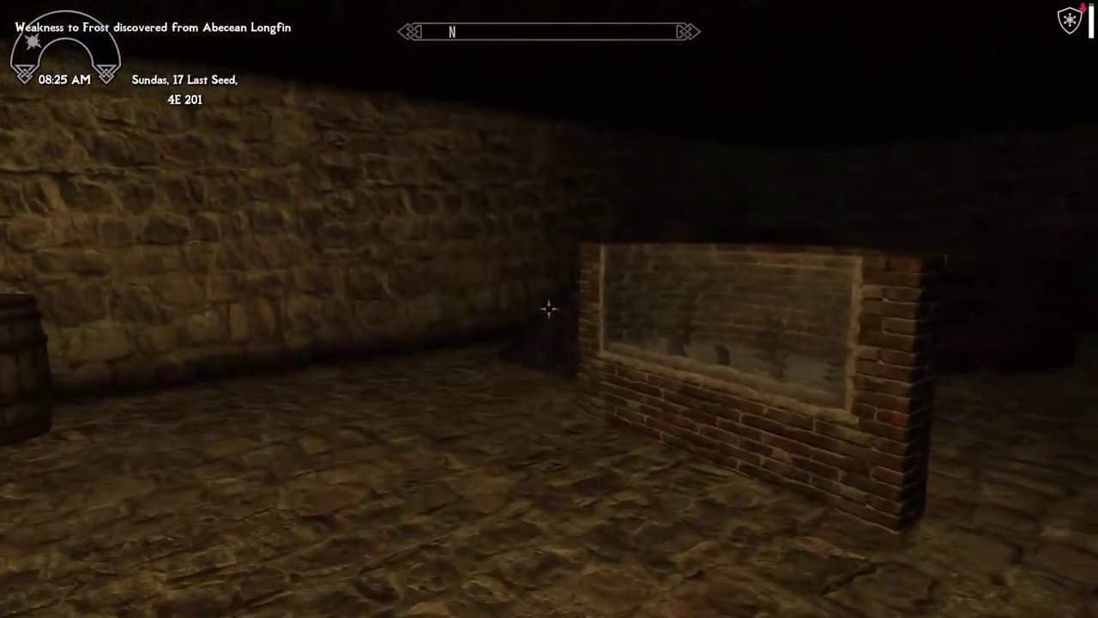
key("w")
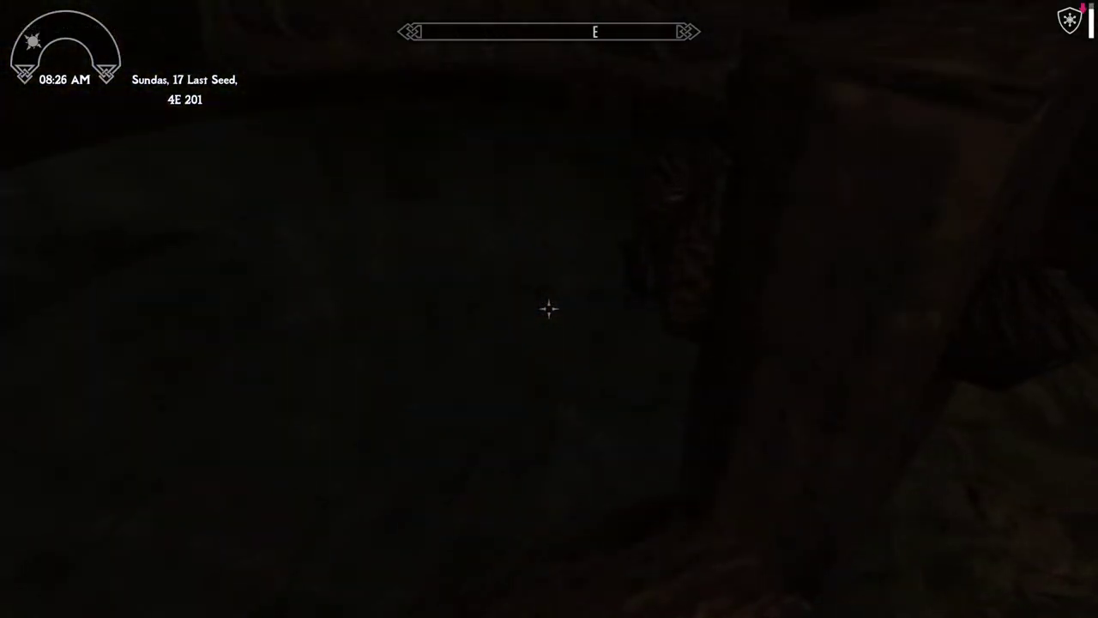
key("w")
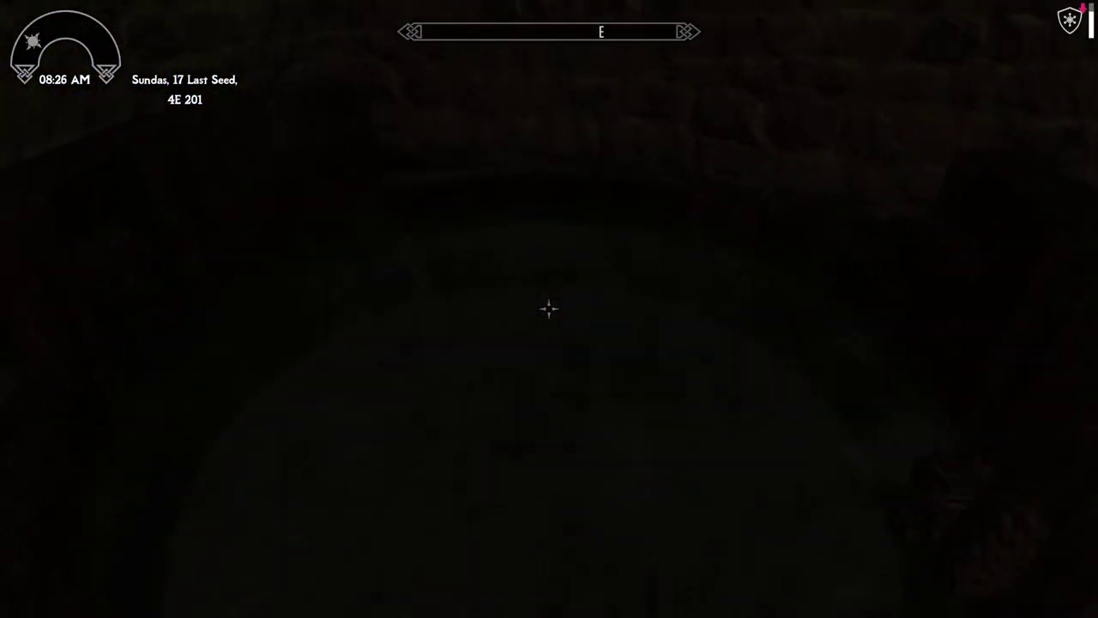
key("w")
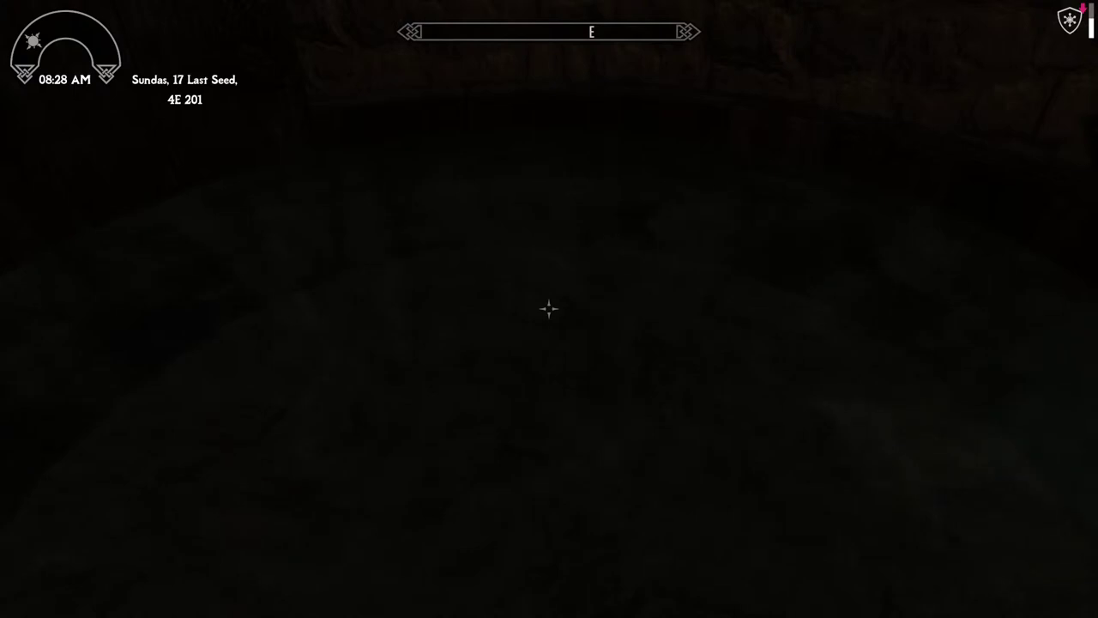
key("s")
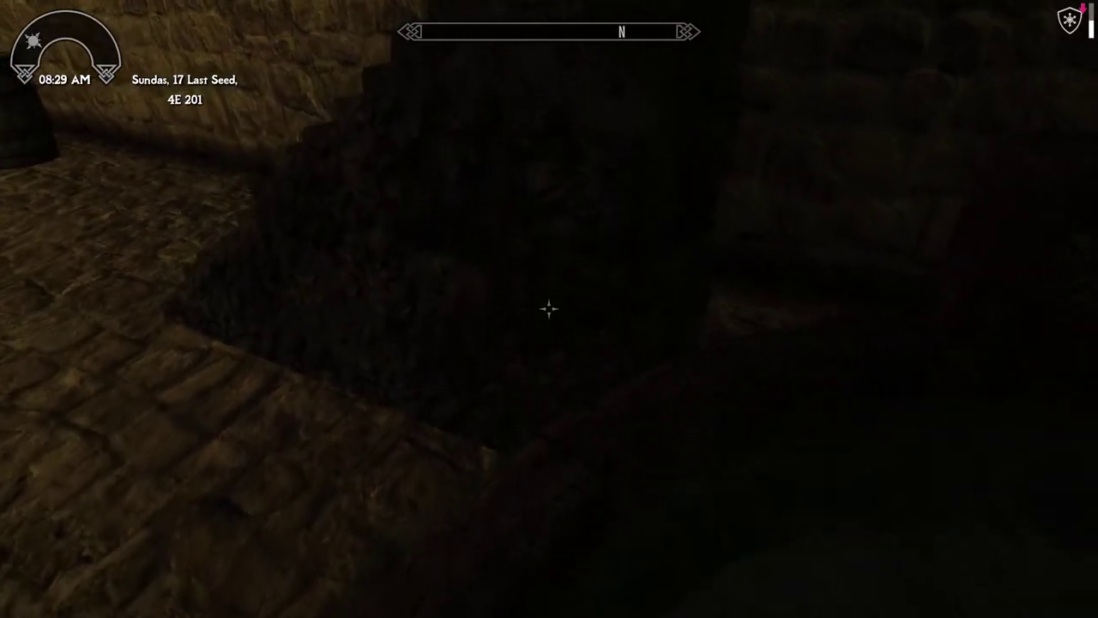
key("w")
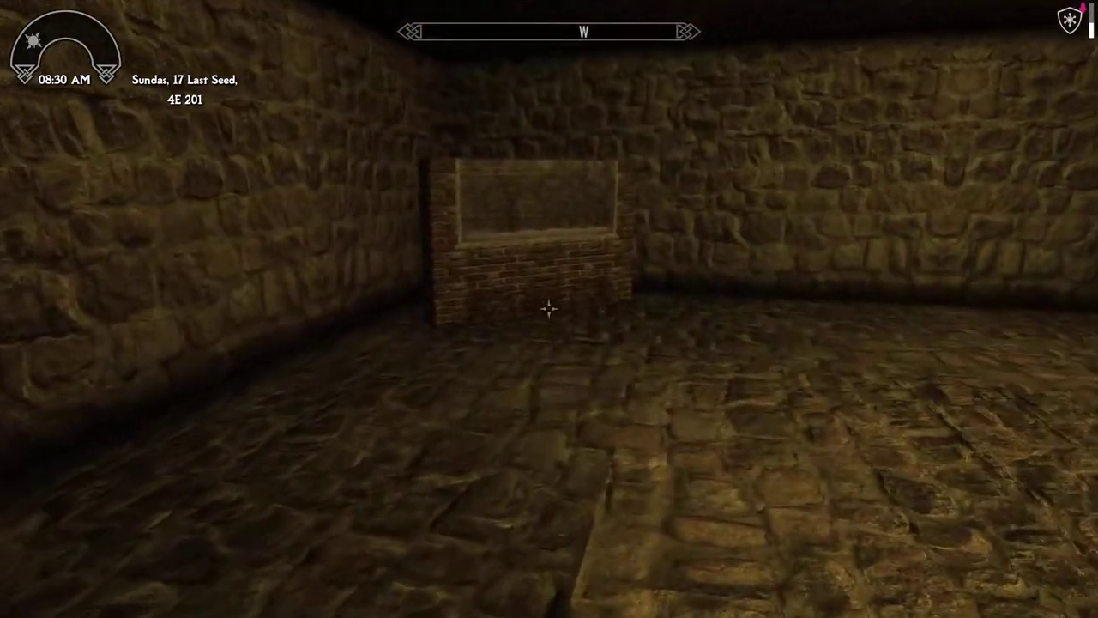
key("w")
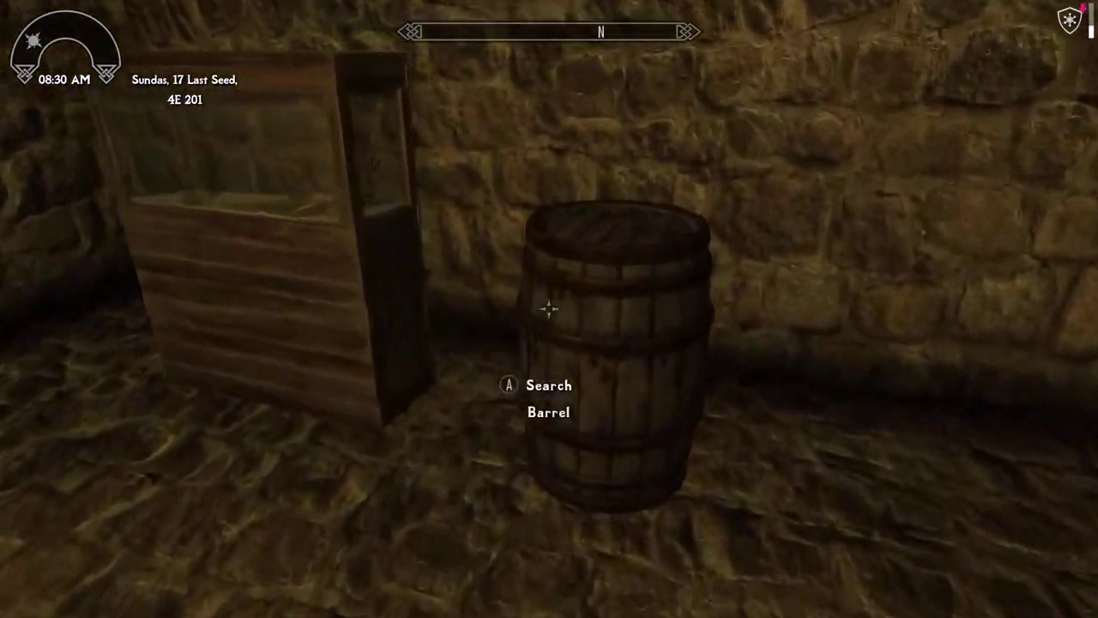
Step: Search the barrel and browse its fish, potions and ingredients
key("r")
key("e")
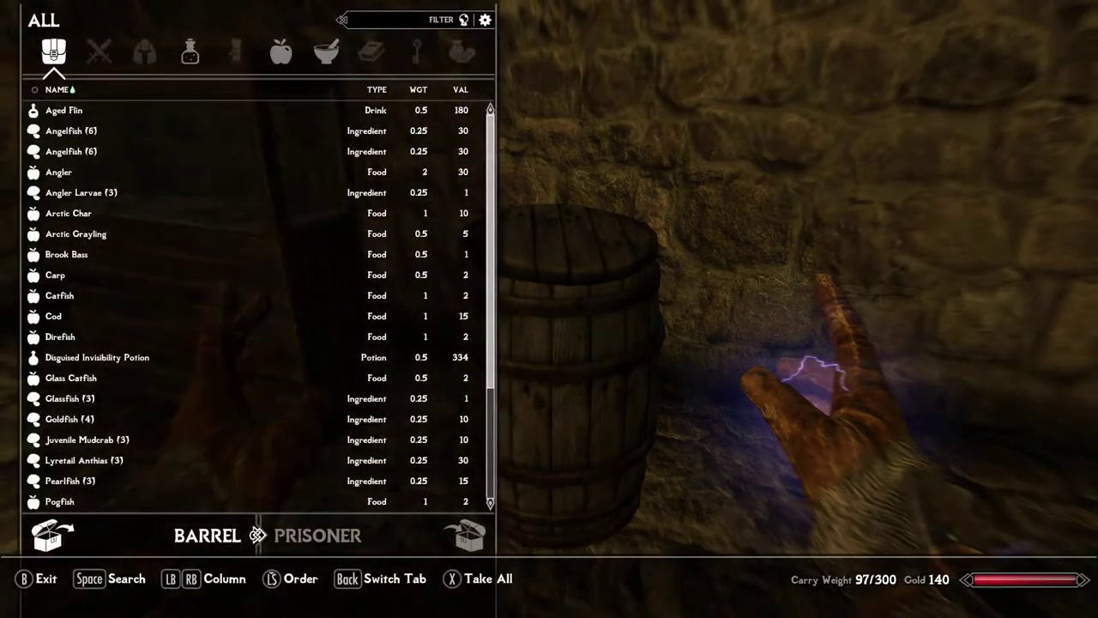
key("Down")
key("Up")
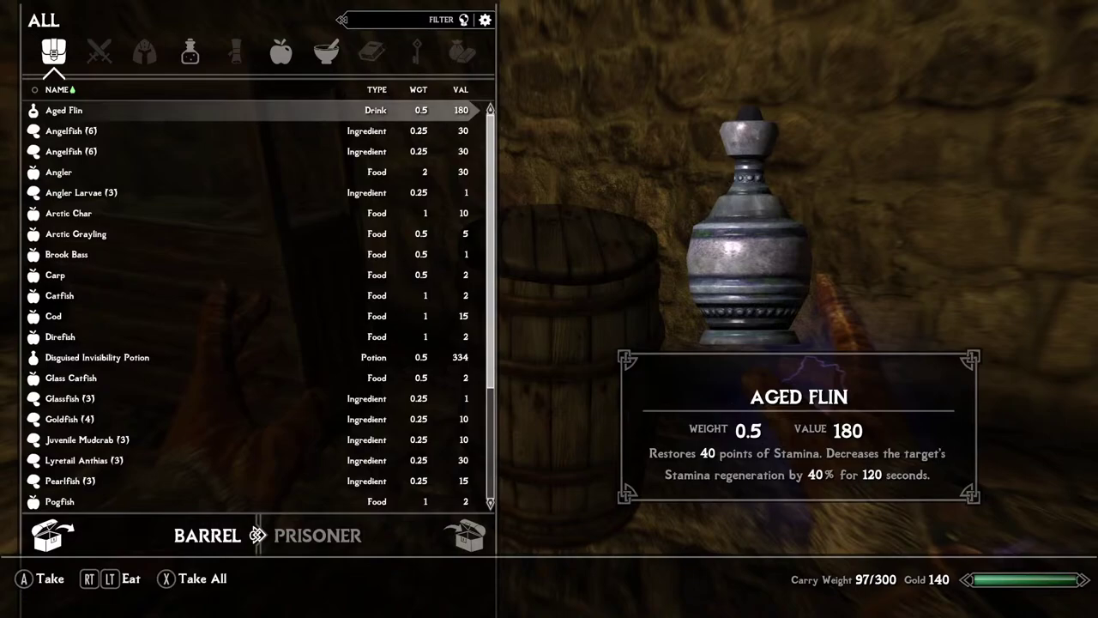
key("Down")
key("Down")
key("Down")
key("Down")
key("Down")
key("Down")
key("Down")
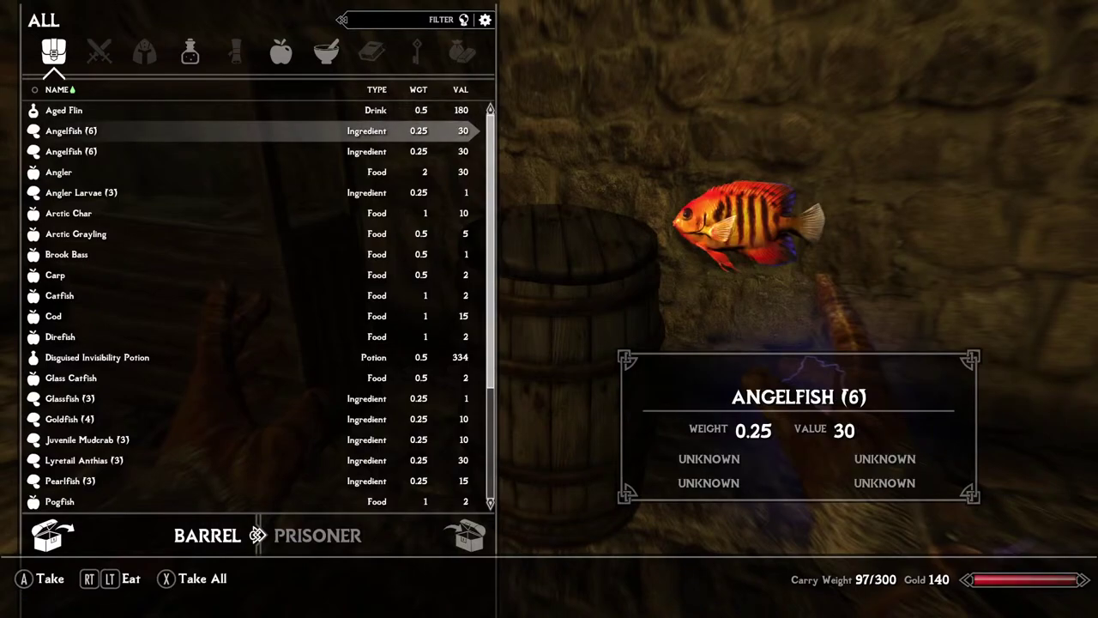
key("Down")
key("Down")
key("Down")
key("Down")
key("Down")
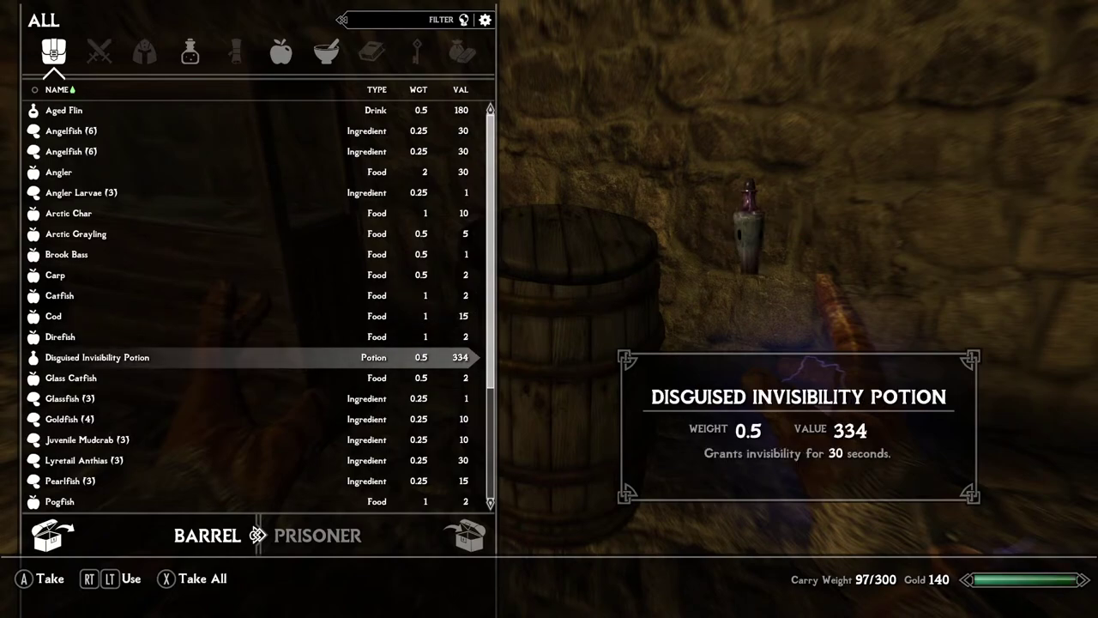
key("Down")
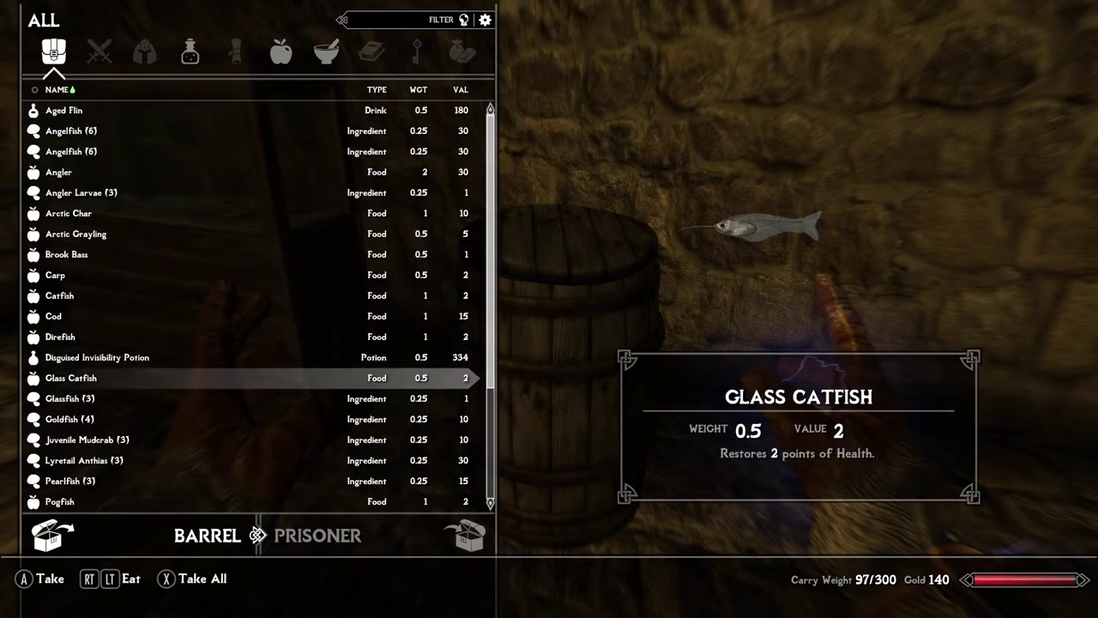
key("Down")
key("Down")
Step: Take everything from the barrel, then open the Large Fish Tank's storage showing your own items
key("r")
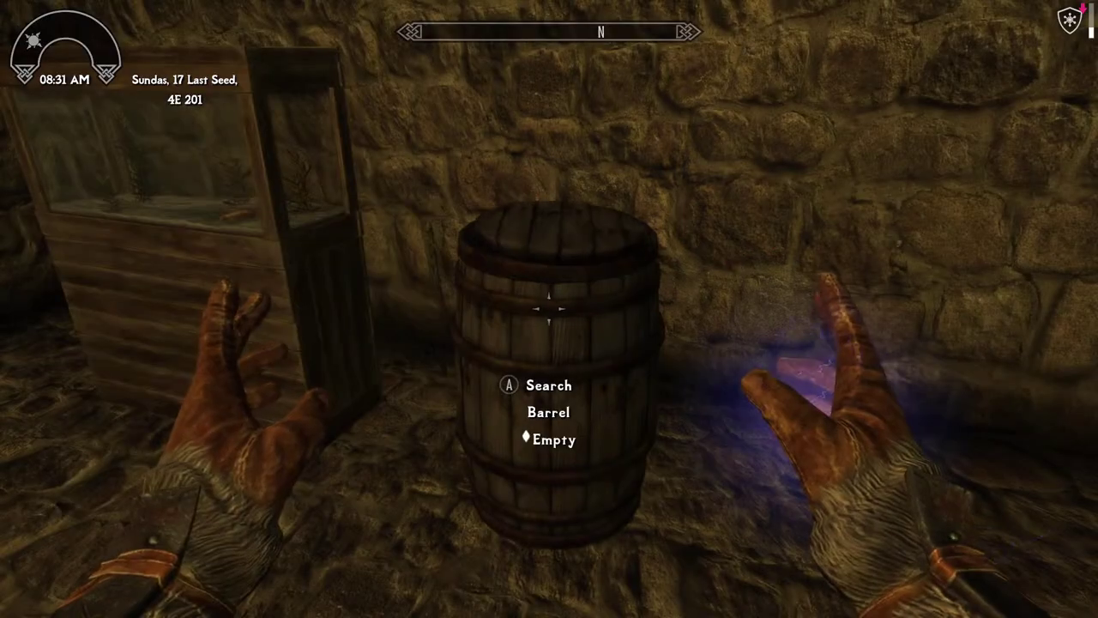
key("w")
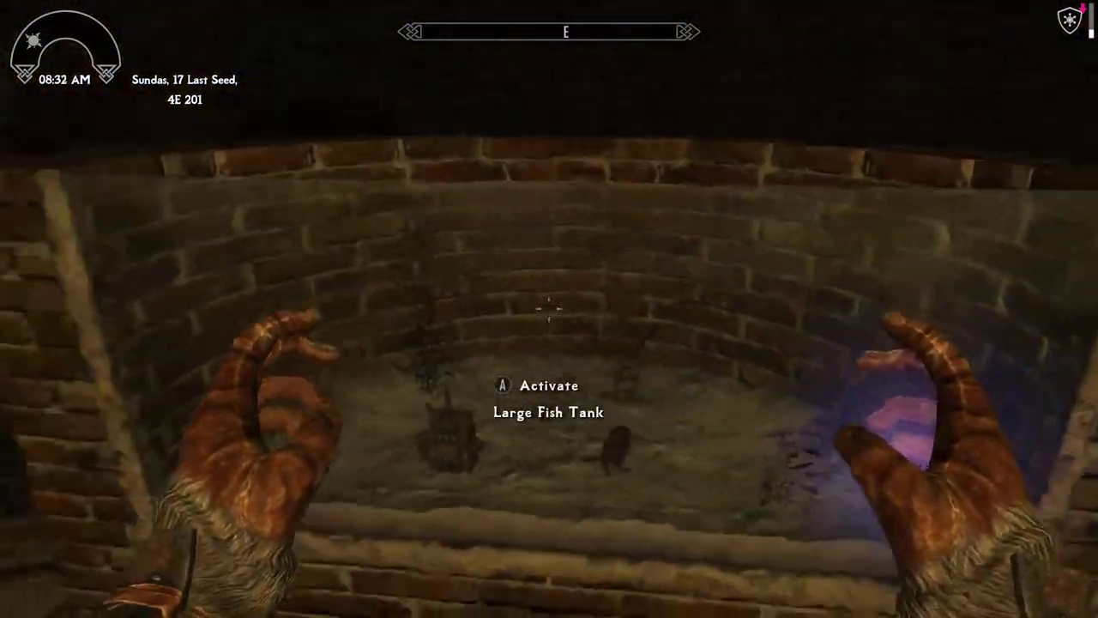
key("w")
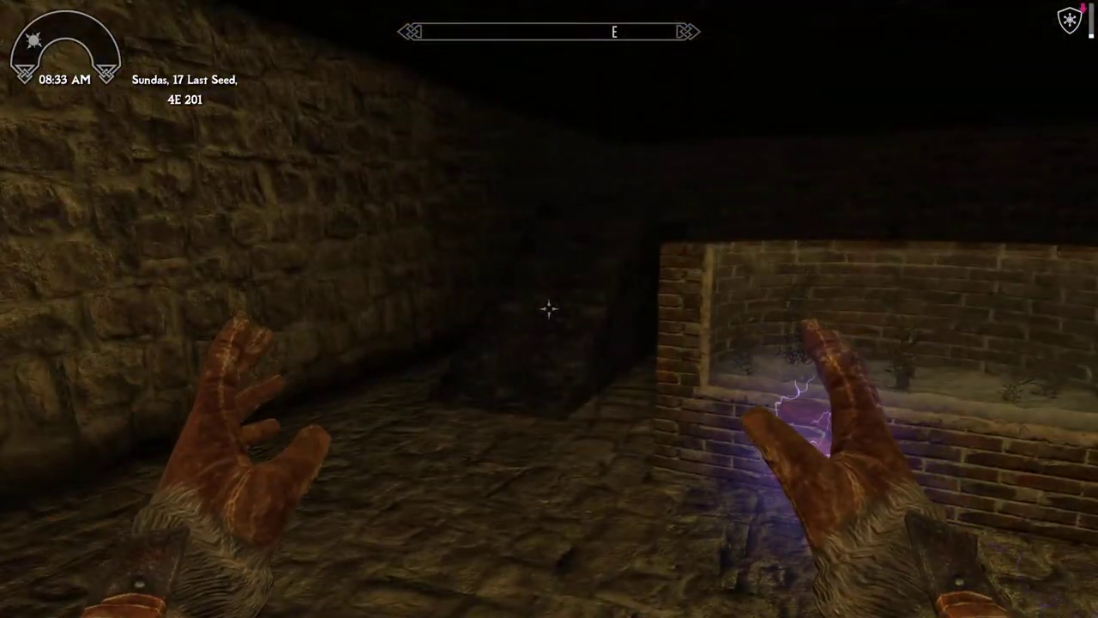
key("w")
key("w")
key("e")
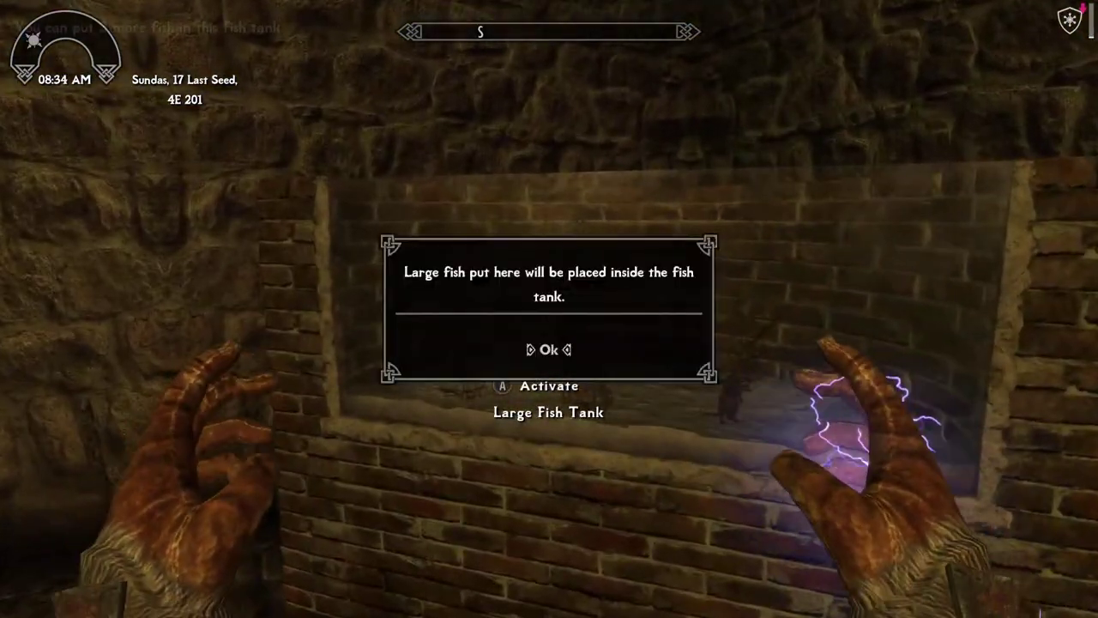
key("Return")
key("alt")
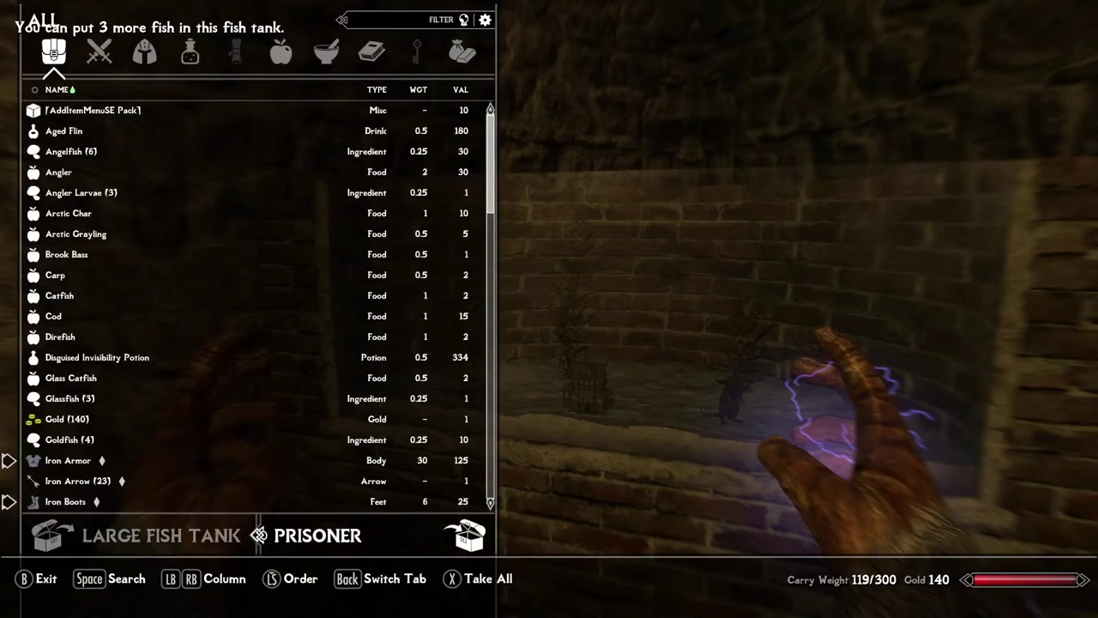
Step: Browse the carried Food fish from Angler through Pogfish, Salmon and Scorpion Fish, then close the storage
key("Left")
key("Left")
key("Left")
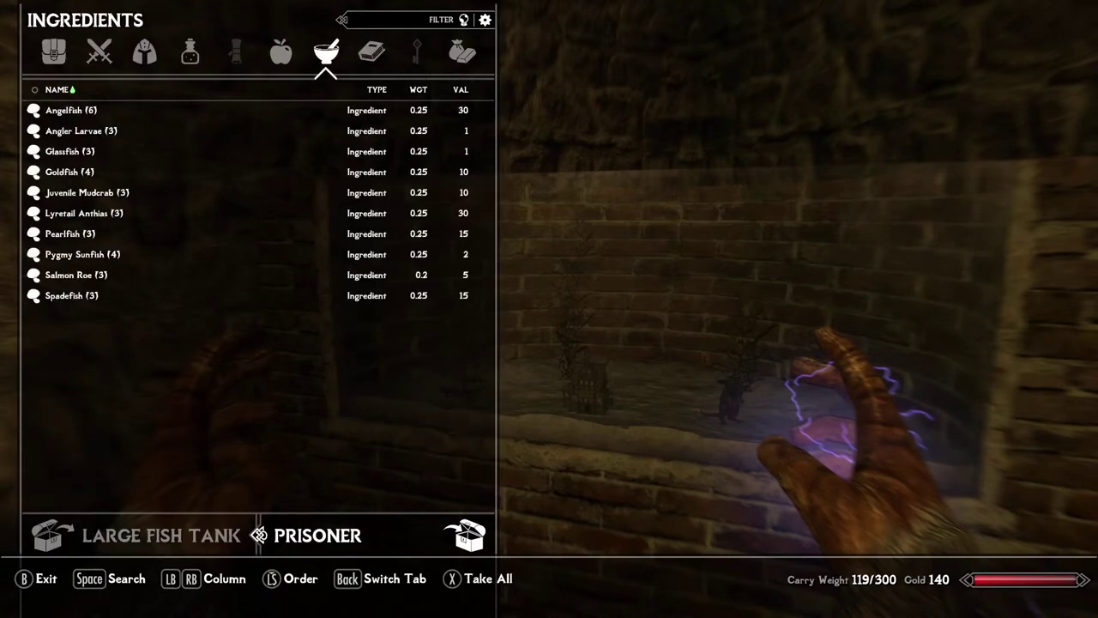
key("Down")
key("Down")
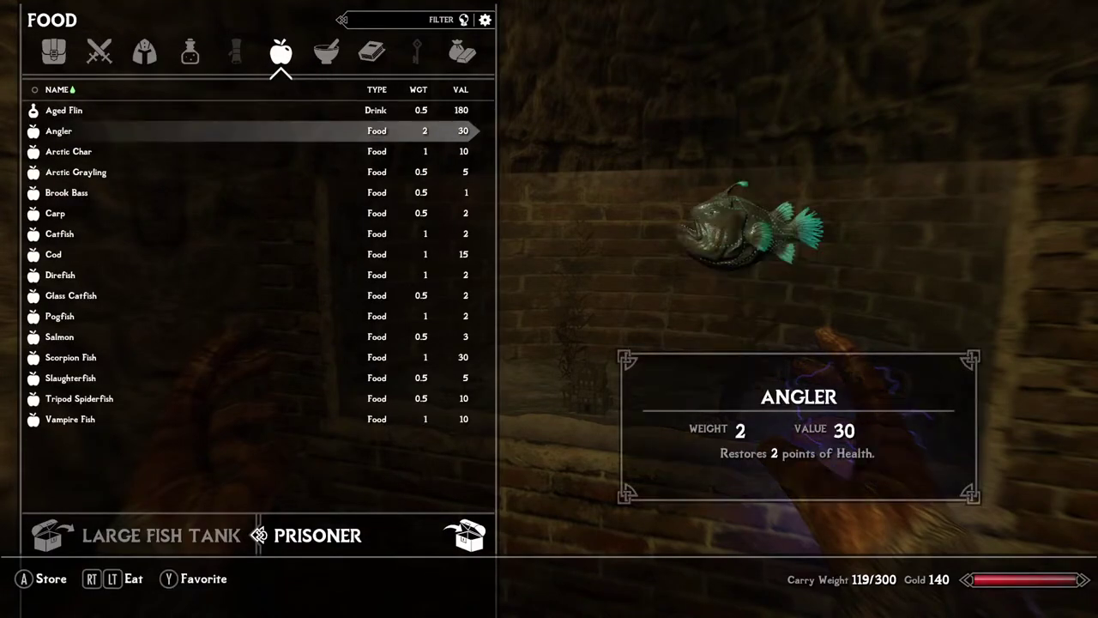
key("Down")
key("Down")
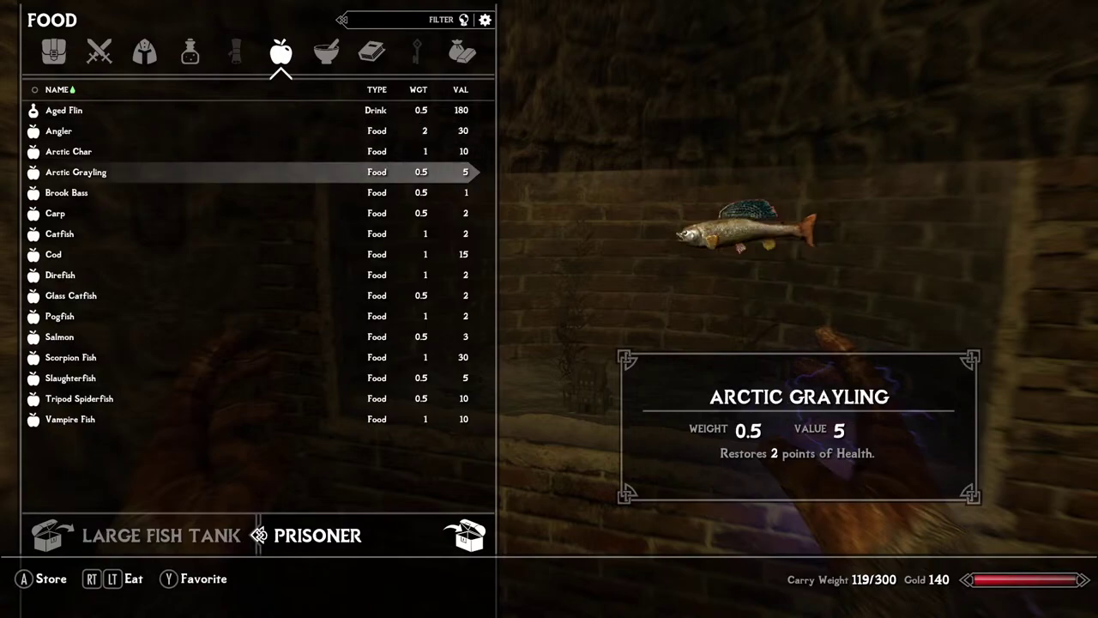
key("Down")
key("Down")
key("Down")
key("Down")
key("Down")
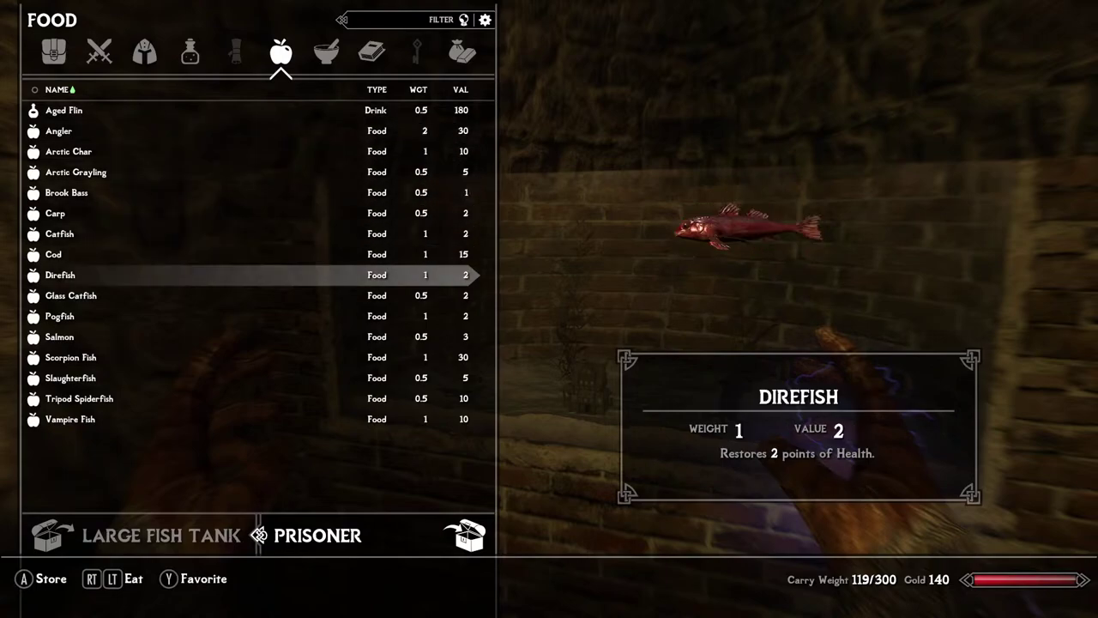
key("Down")
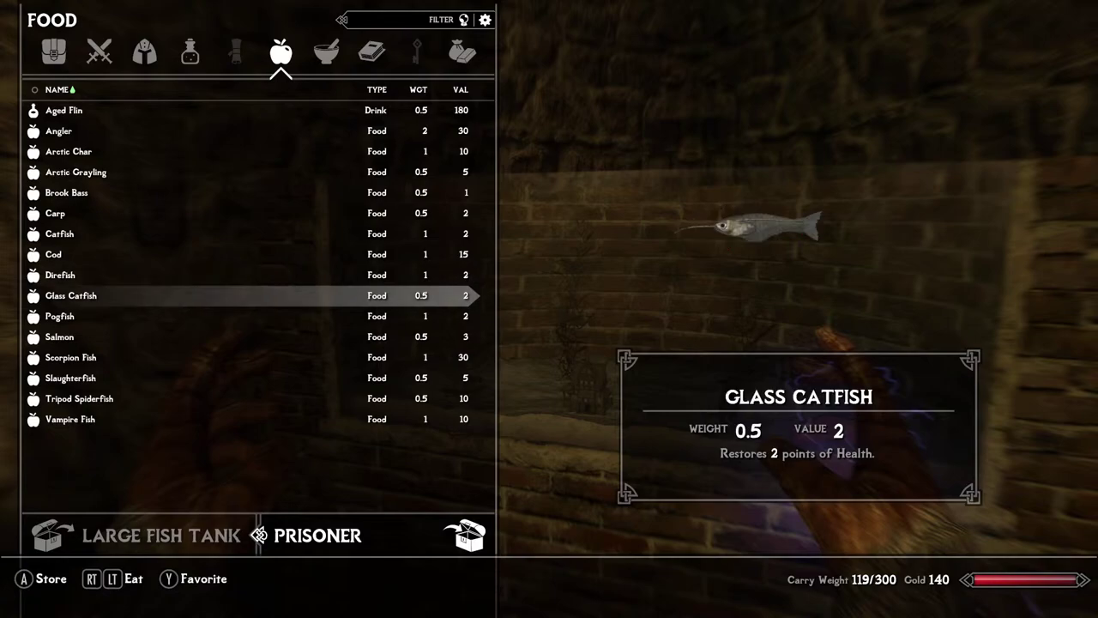
key("Down")
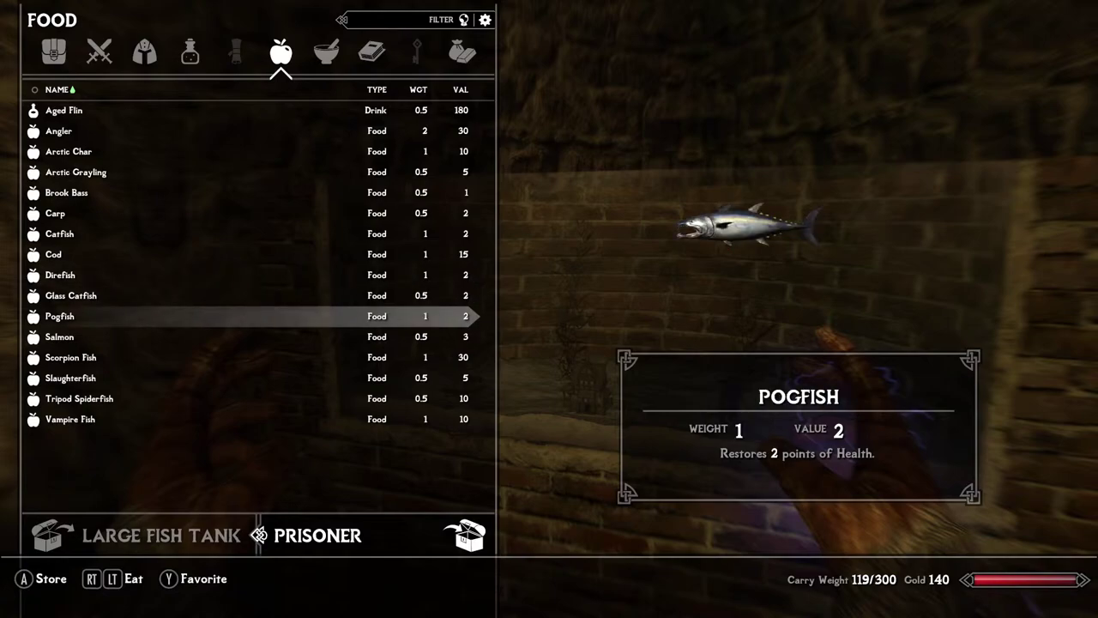
key("Down")
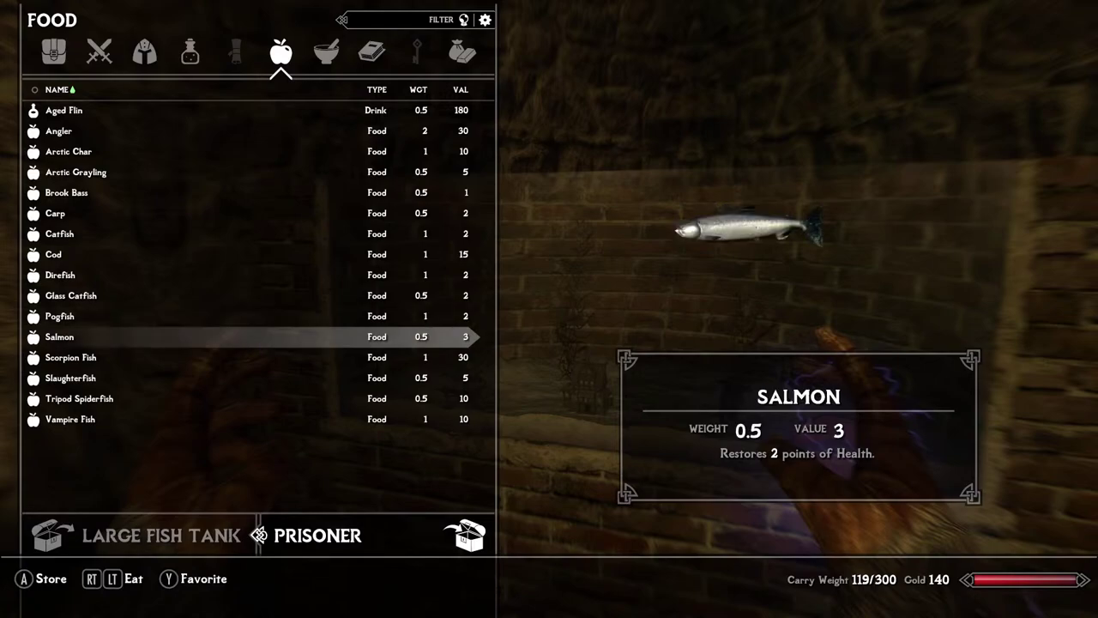
key("Up")
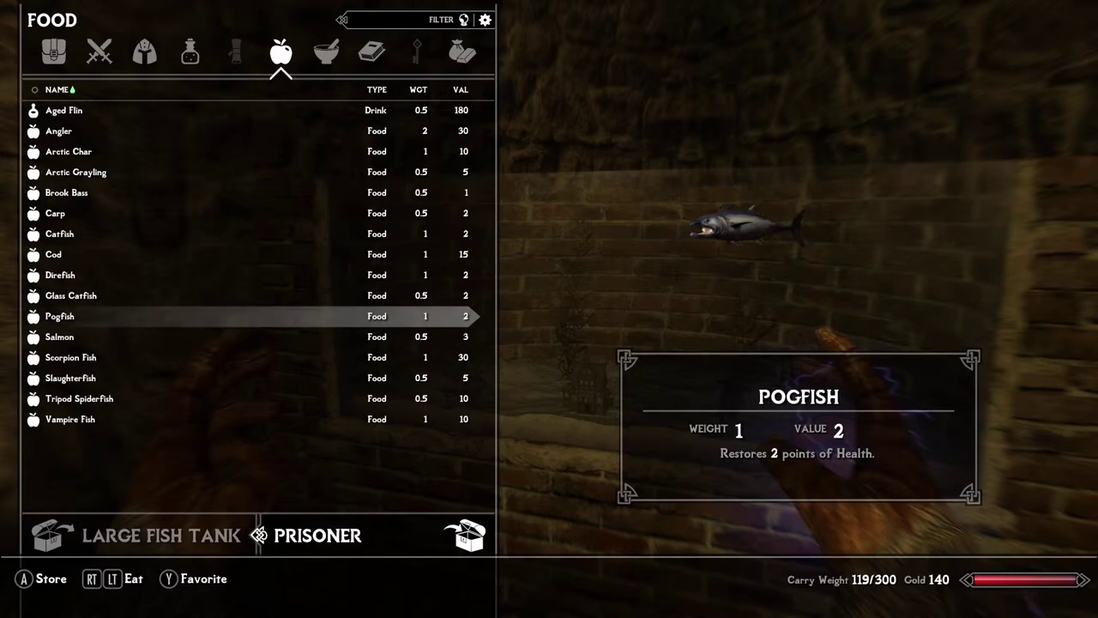
key("Down")
key("Down")
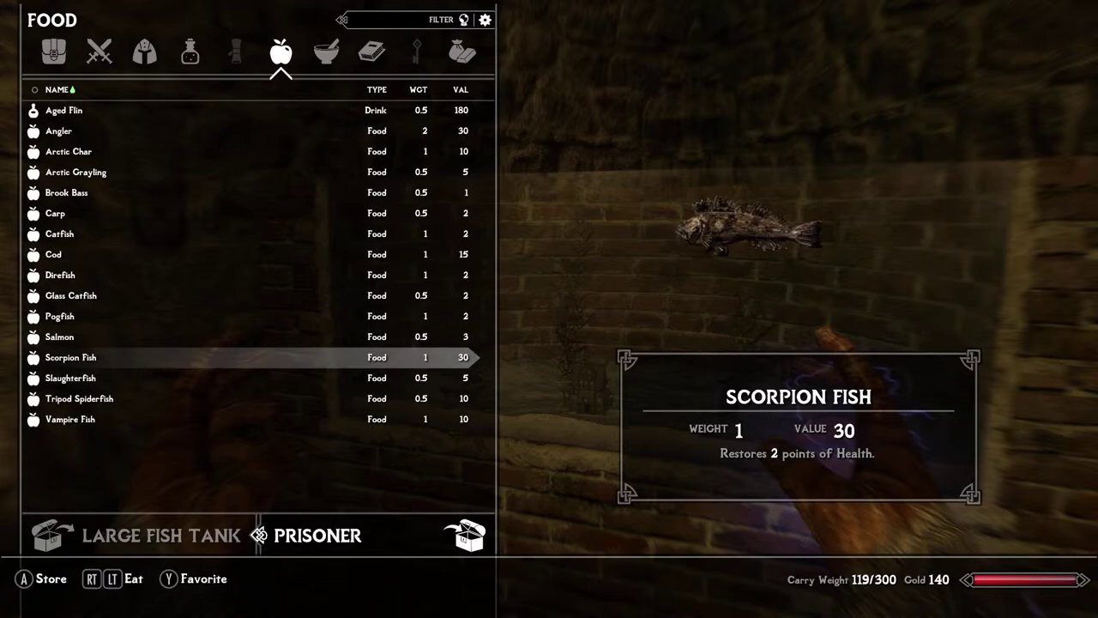
key("Down")
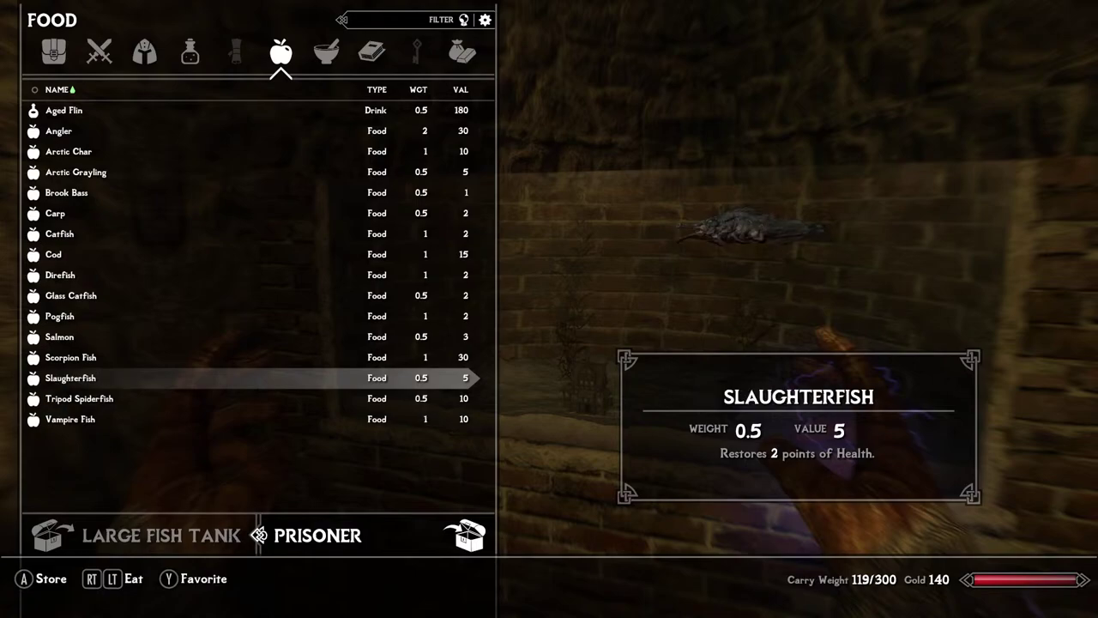
key("Escape")
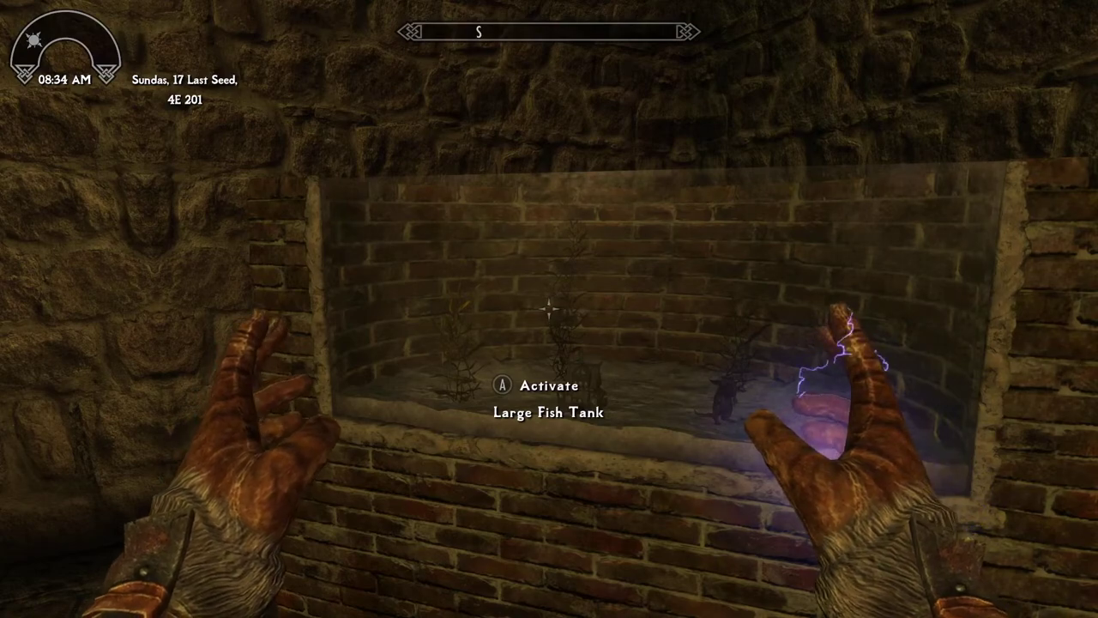
Step: Store the Tripod Spiderfish and Vampire Fish from your Food items in the Large Fish Tank
key("e")
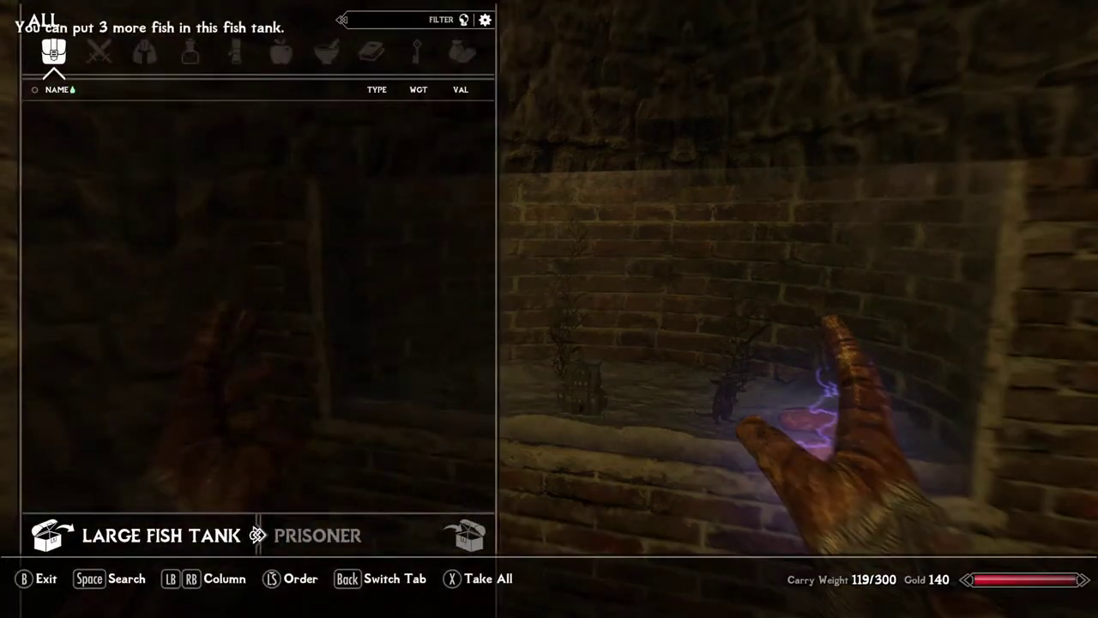
key("alt")
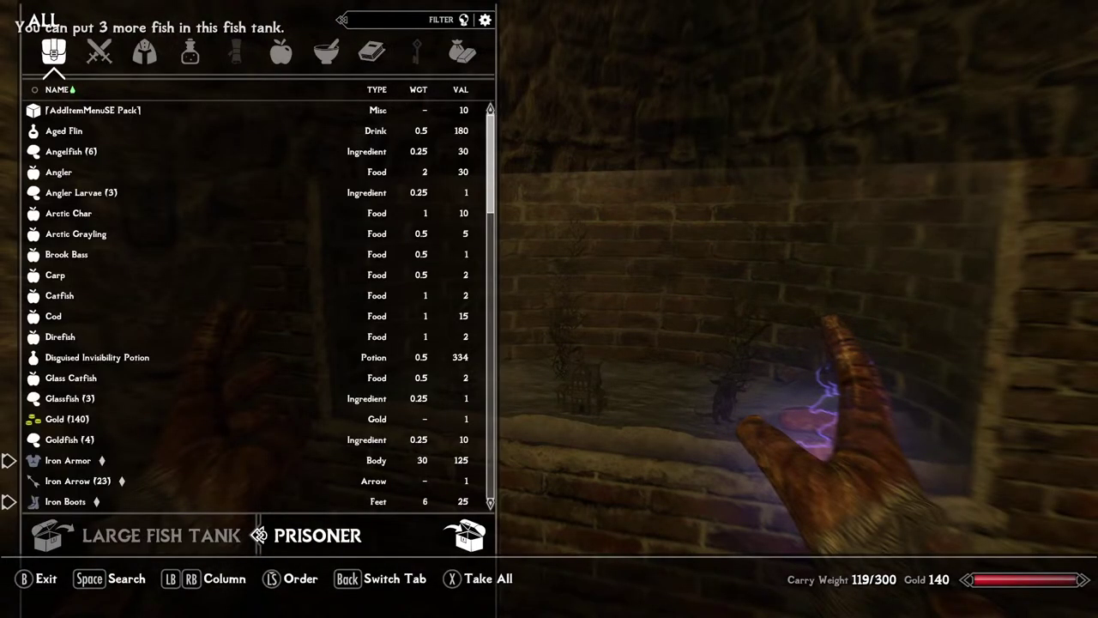
key("Left")
key("Left")
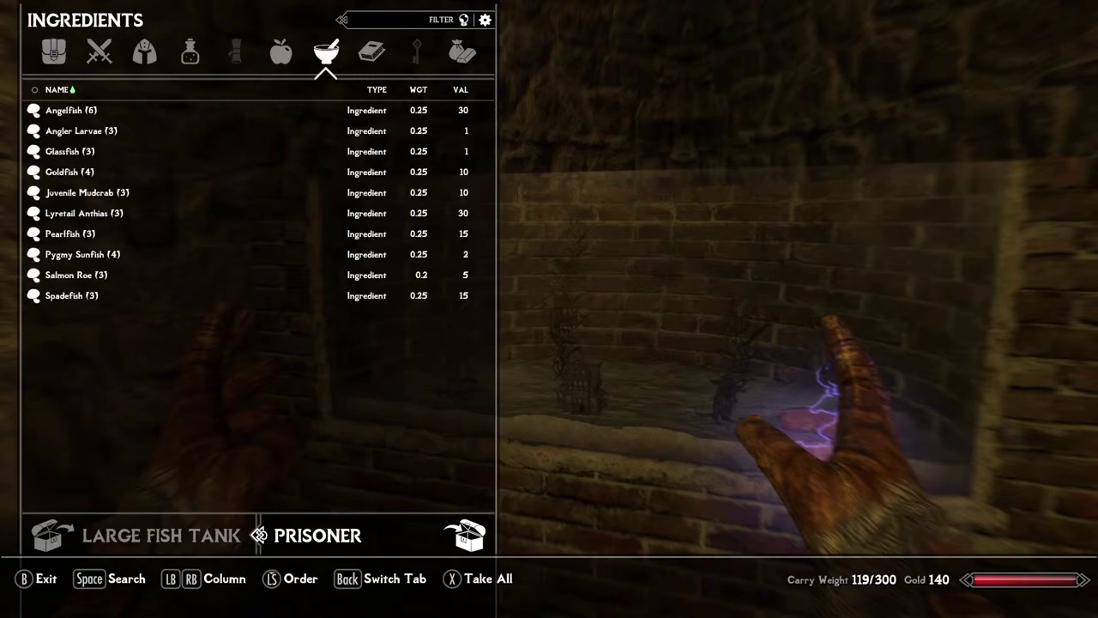
key("Left")
key("Down")
key("Down")
key("Down")
key("Down")
key("Down")
key("Down")
key("Down")
key("Down")
key("Down")
key("Down")
key("Down")
key("Down")
key("Down")
key("Down")
key("Down")
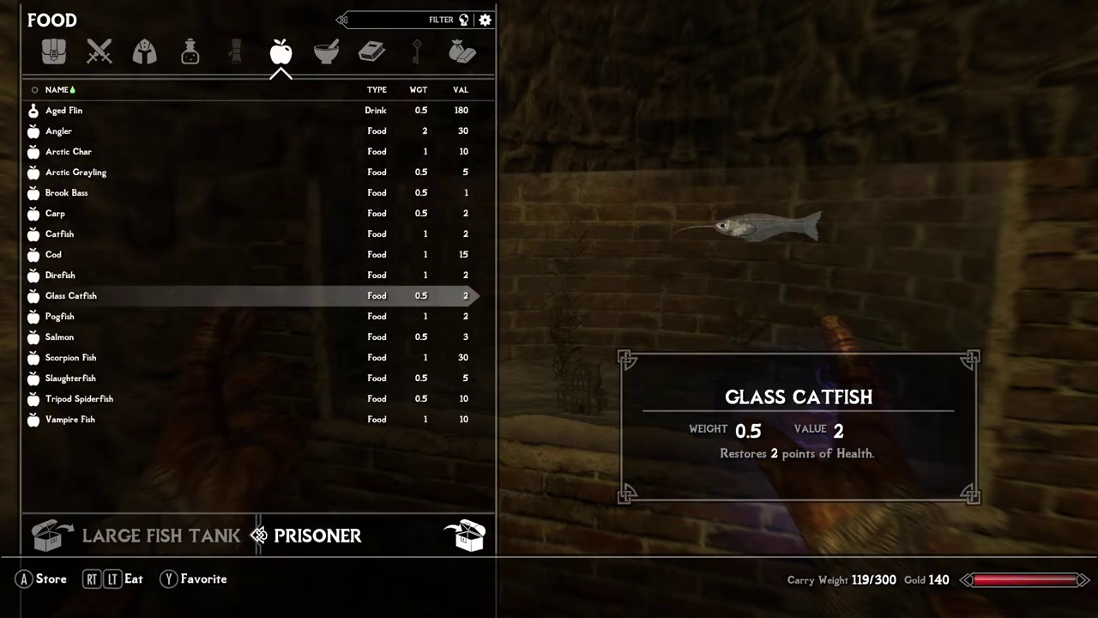
key("e")
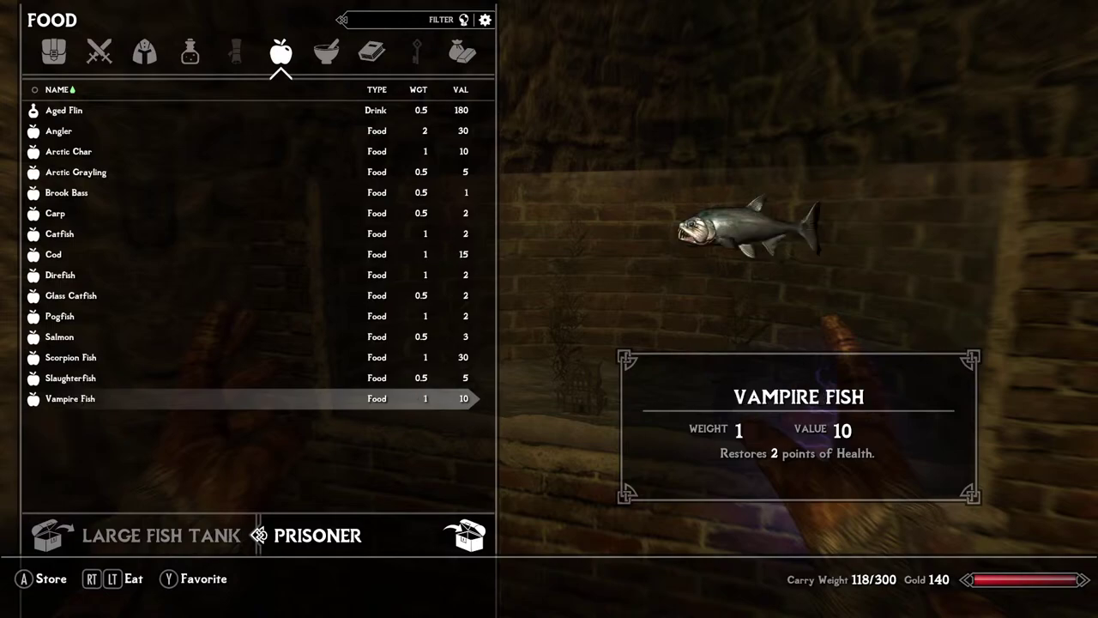
key("e")
key("Up")
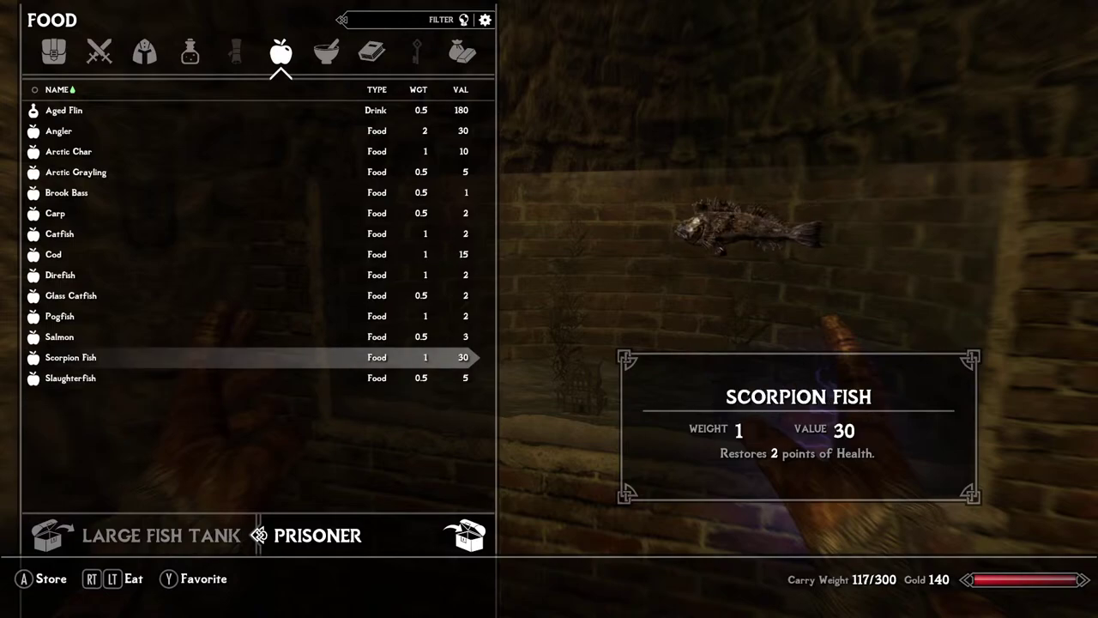
key("Tab")
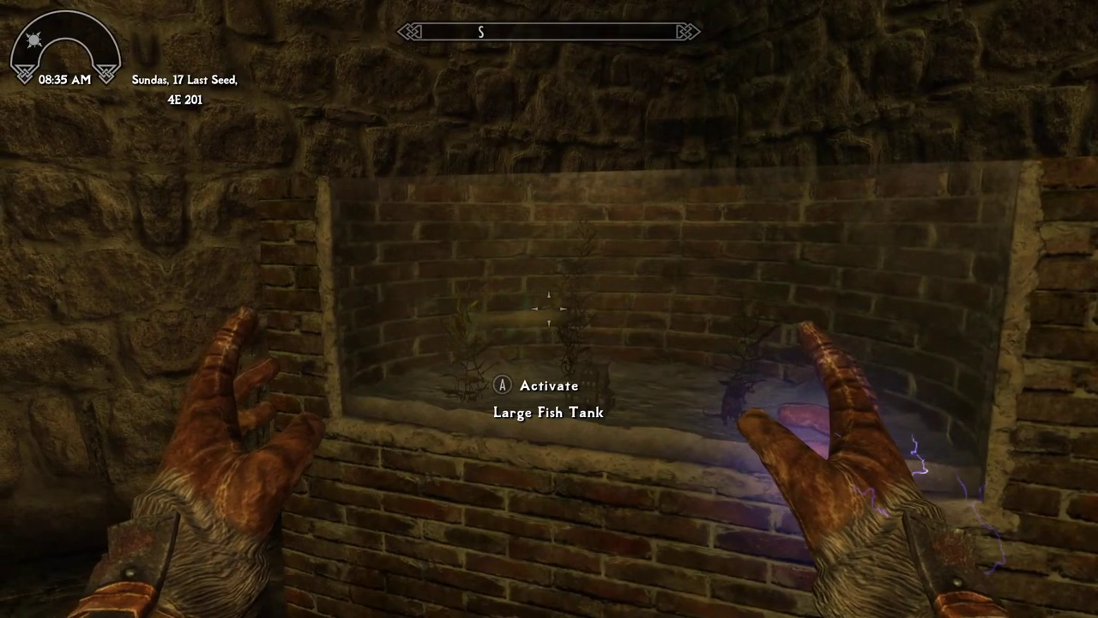
Step: Turn around in front of the Large Fish Tank to watch the fish swimming inside
key("Right")
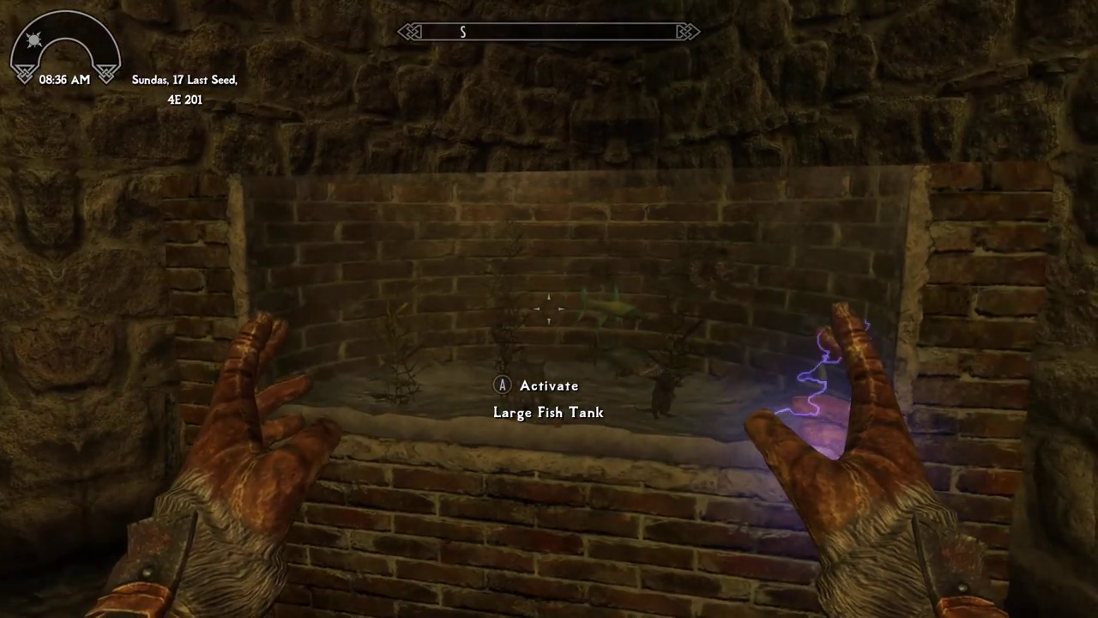
key("Left")
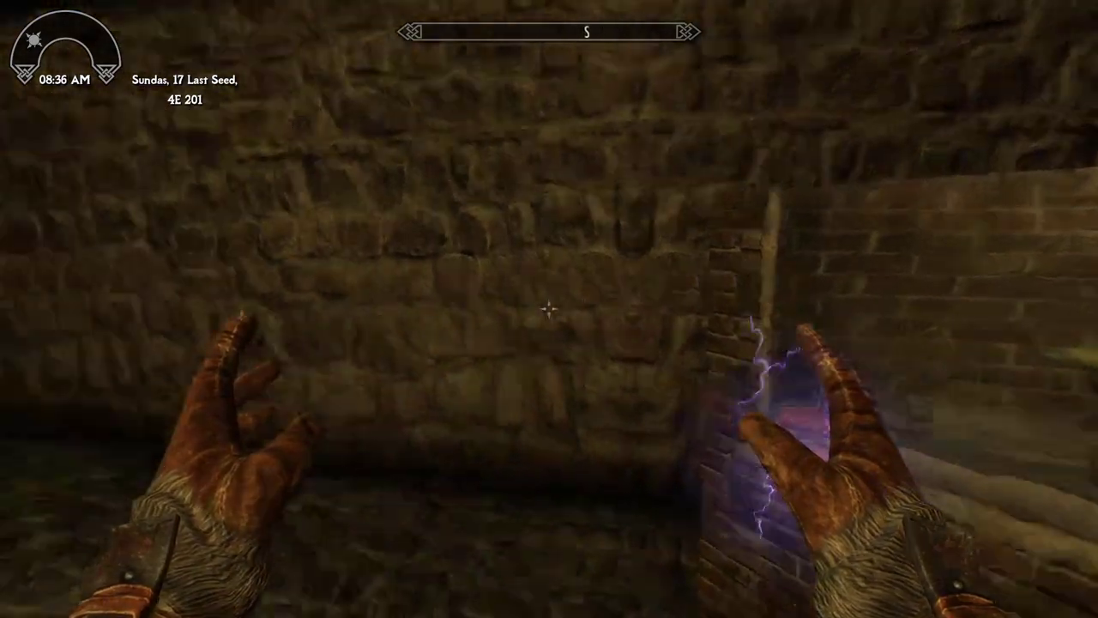
key("Right")
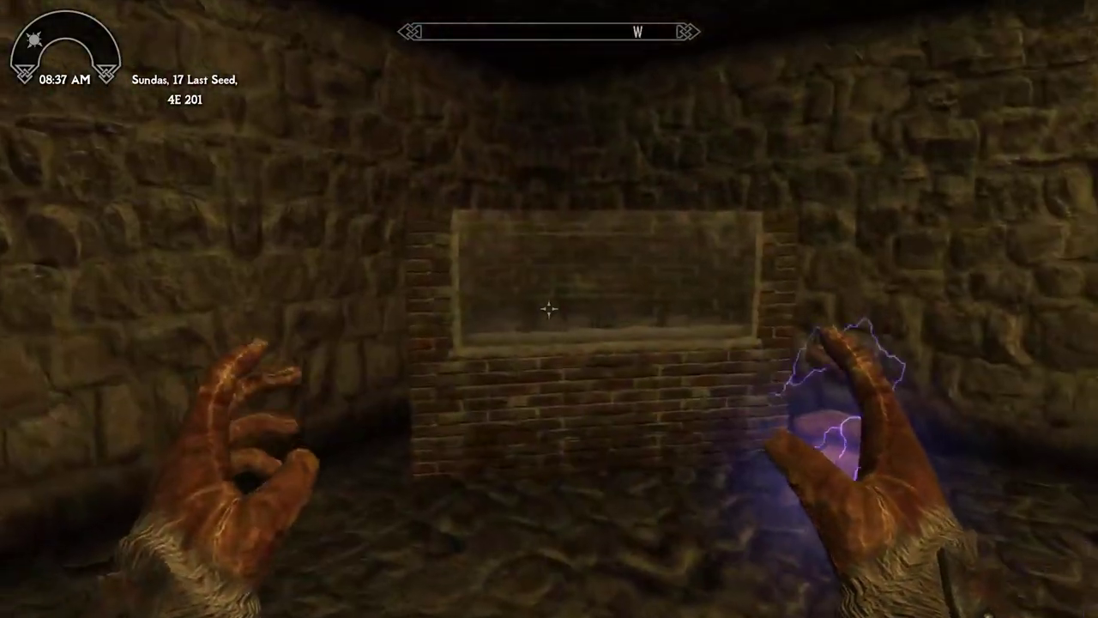
key("Up")
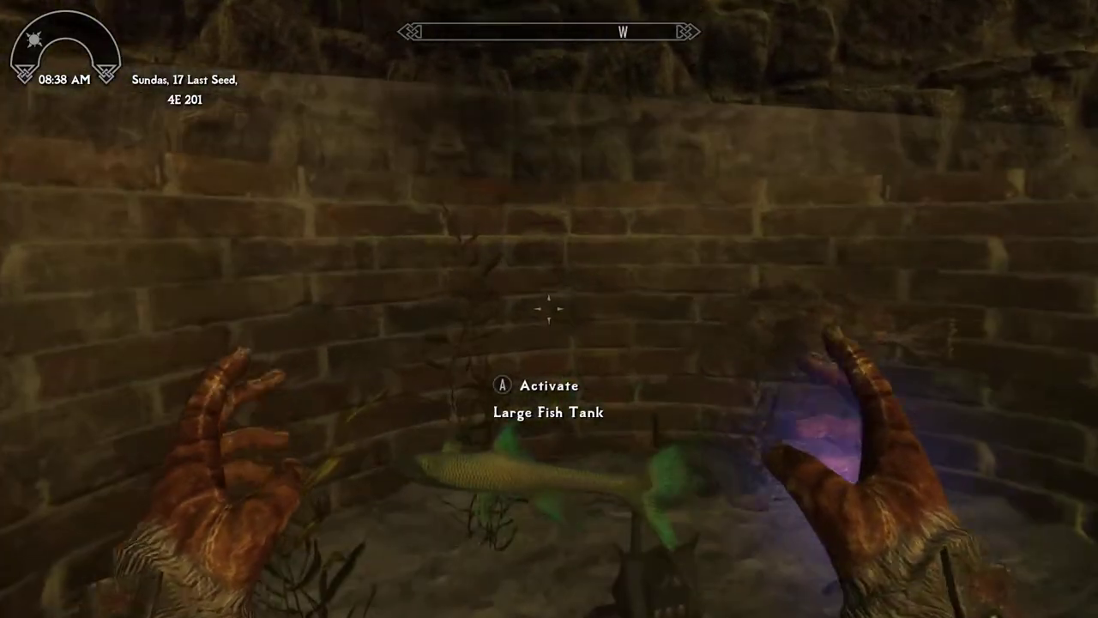
key("Right")
key("Left")
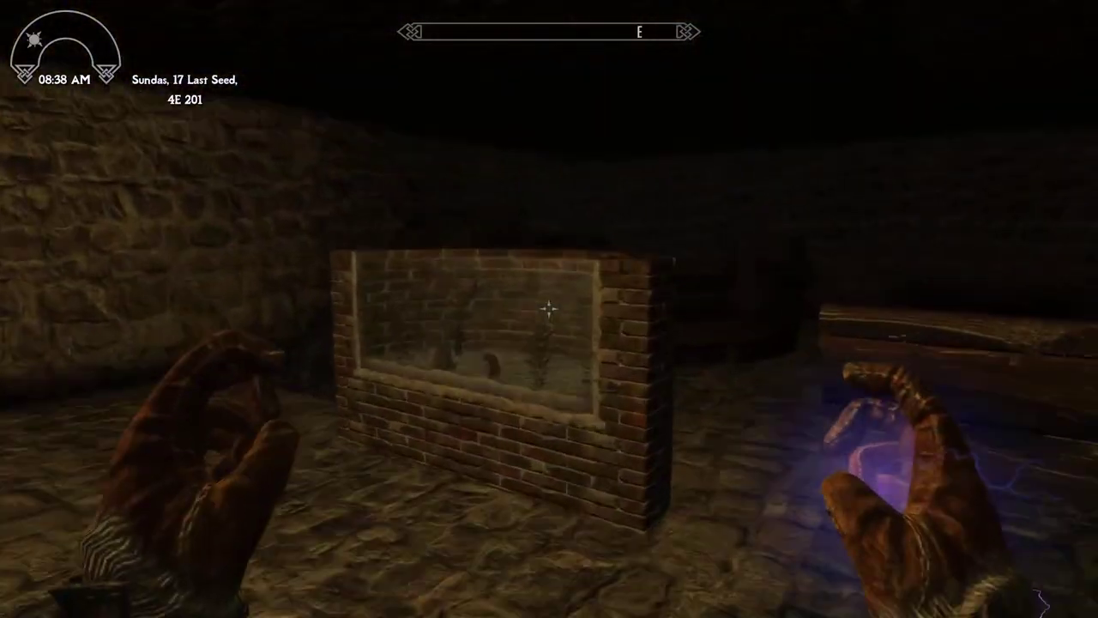
Step: Check the Large Fish Tank's storage, then activate the Small Fish Tank and dismiss its message
key("Up")
key("e")
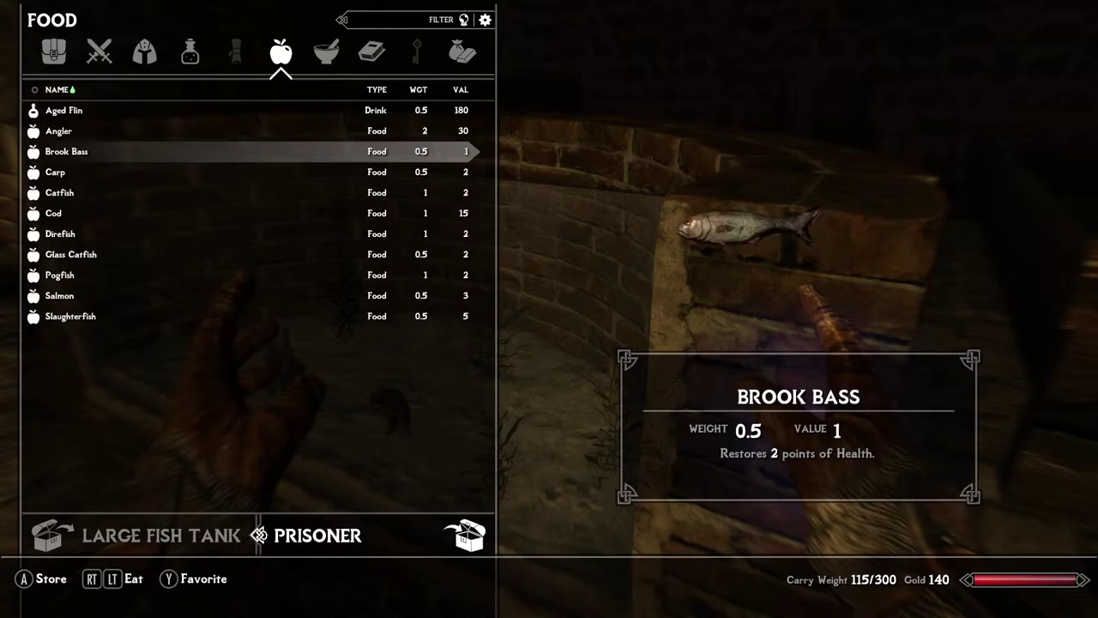
key("Tab")
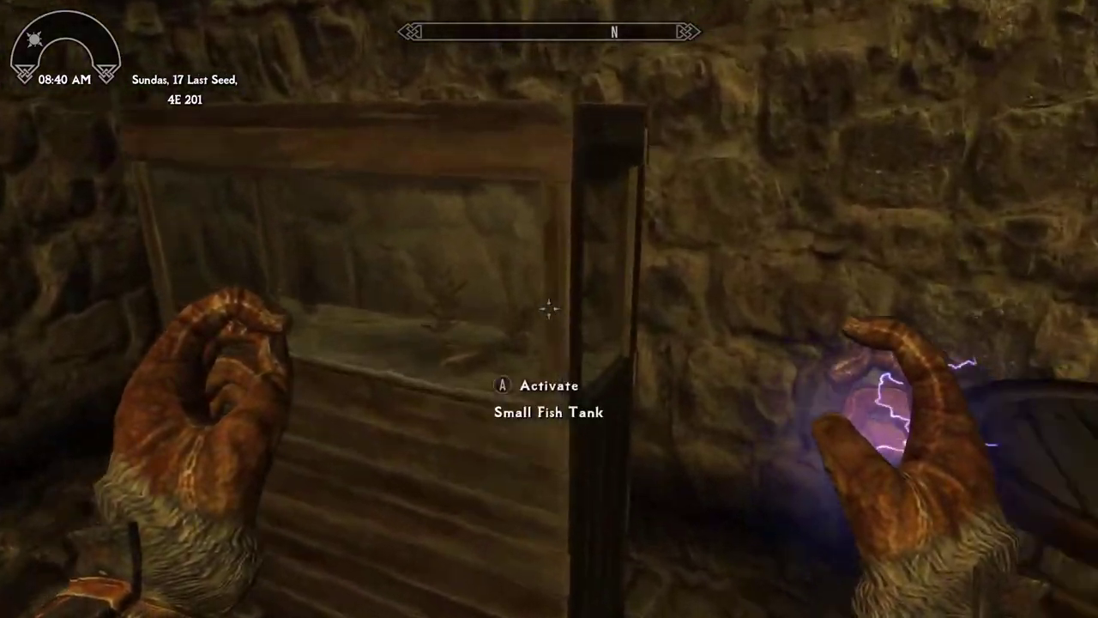
key("e")
key("Return")
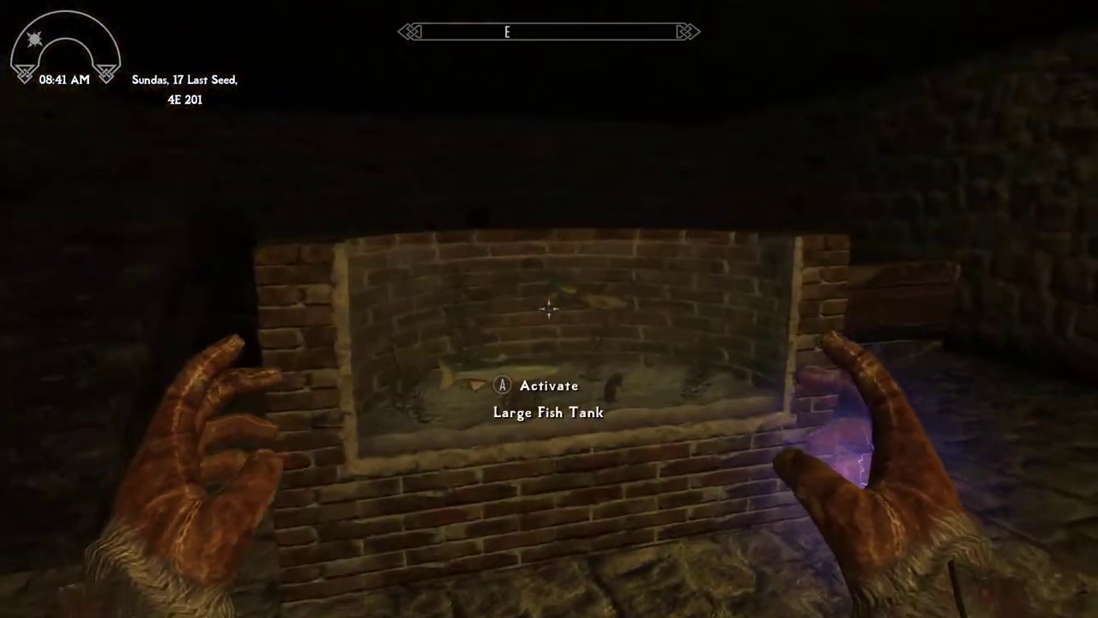
Step: Take the Arctic Char, Brook Bass and Arctic Grayling out of the full Large Fish Tank
key("e")
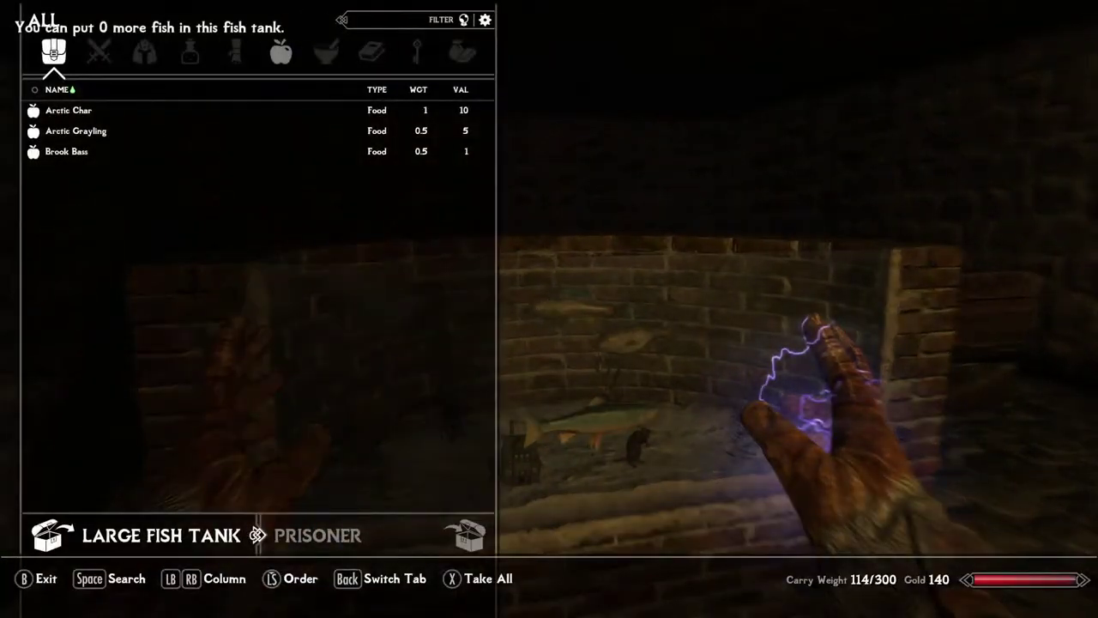
key("e")
key("e")
key("e")
key("Tab")
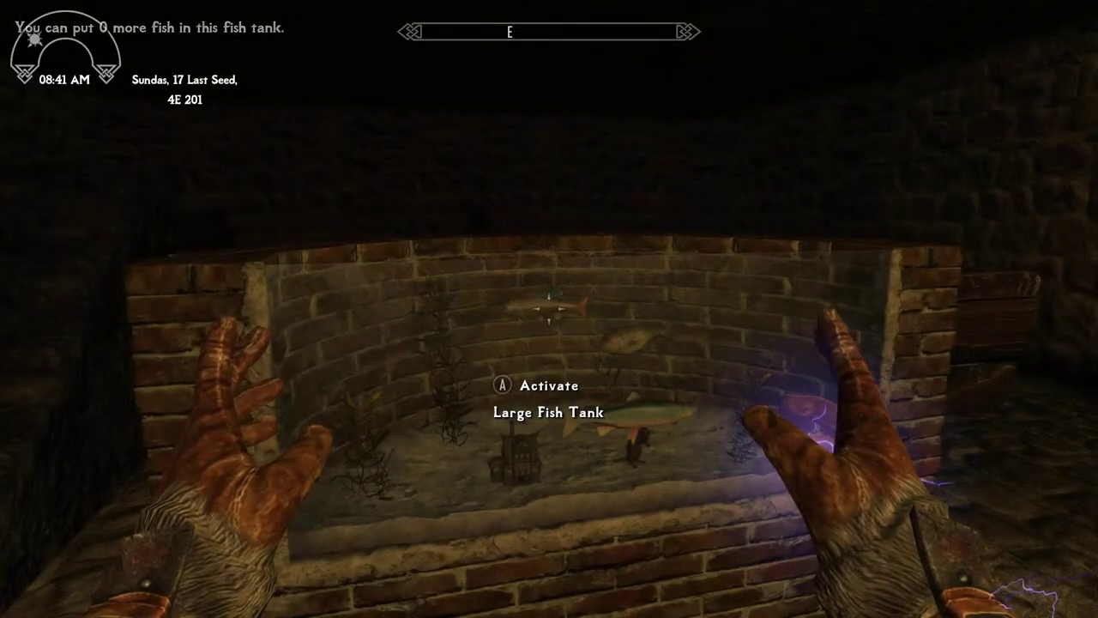
key("e")
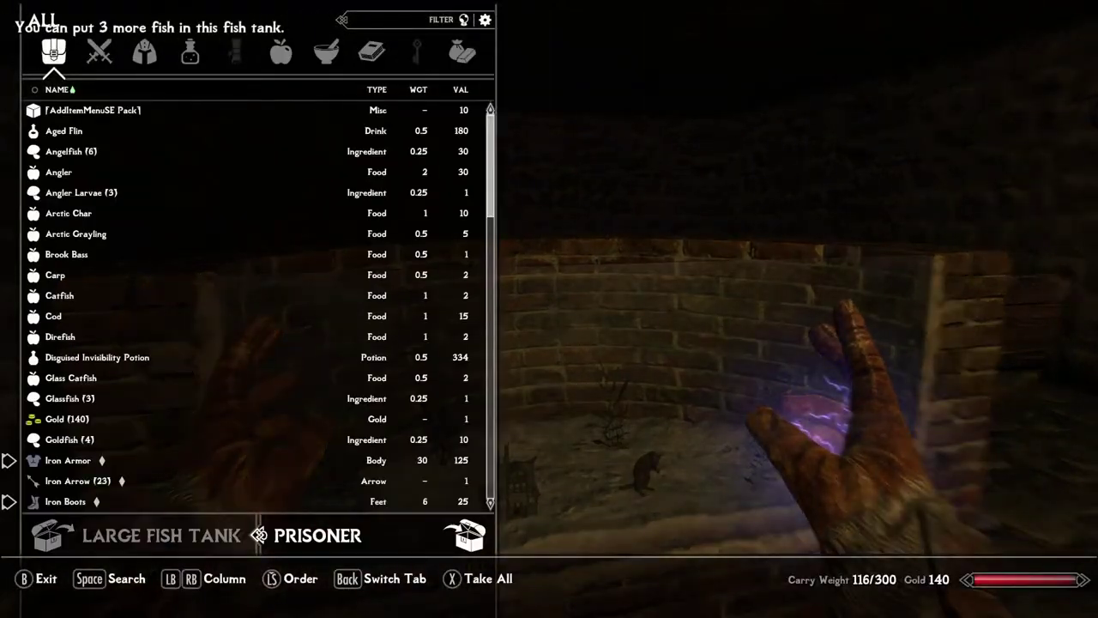
Step: Store the Angler from Food in the tank and reopen it to confirm the contents
key("Left")
key("Left")
key("Left")
key("Left")
key("Left")
key("Down")
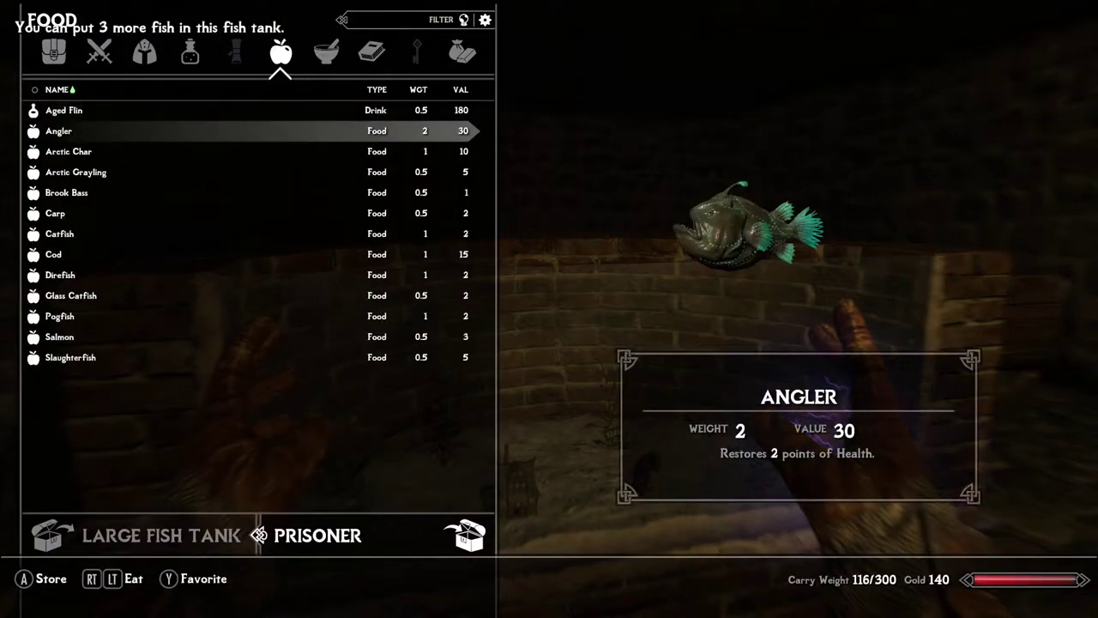
key("Down")
key("Tab")
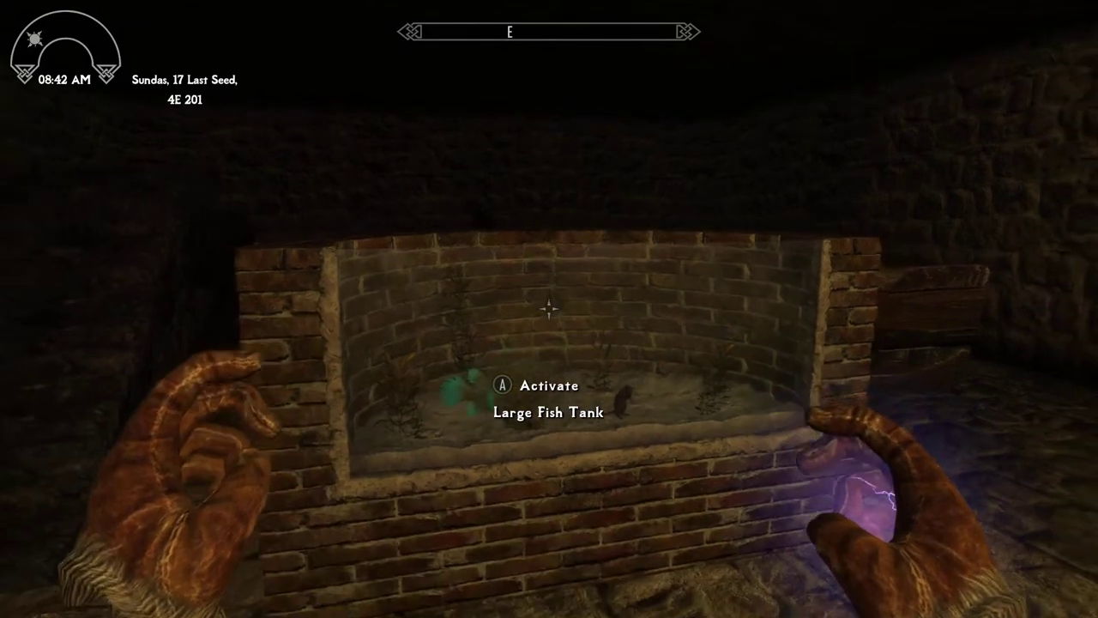
key("e")
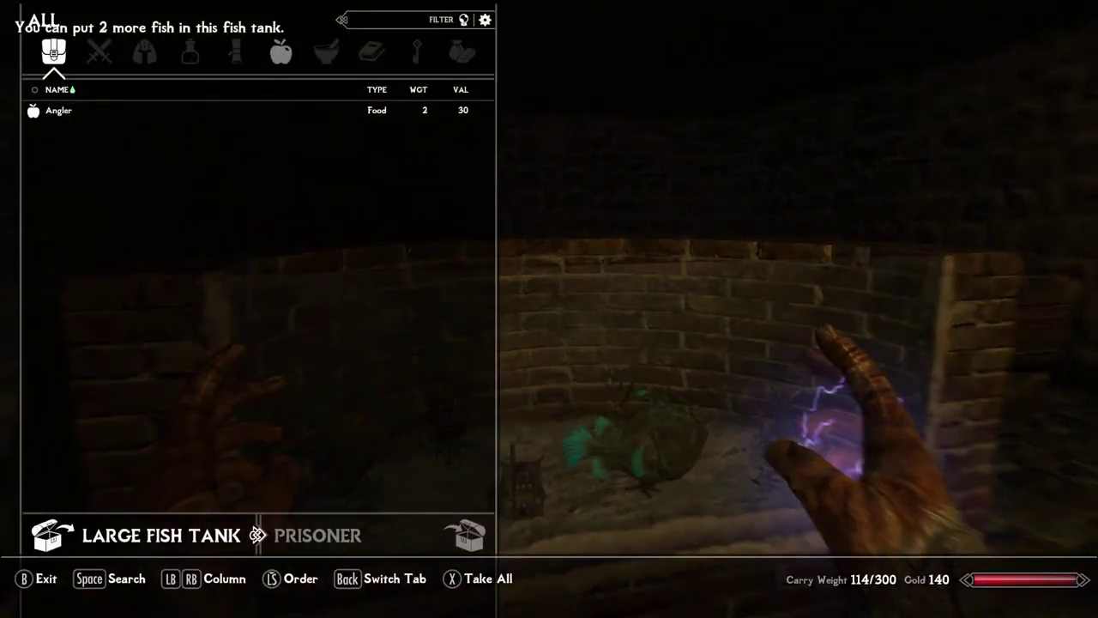
key("Tab")
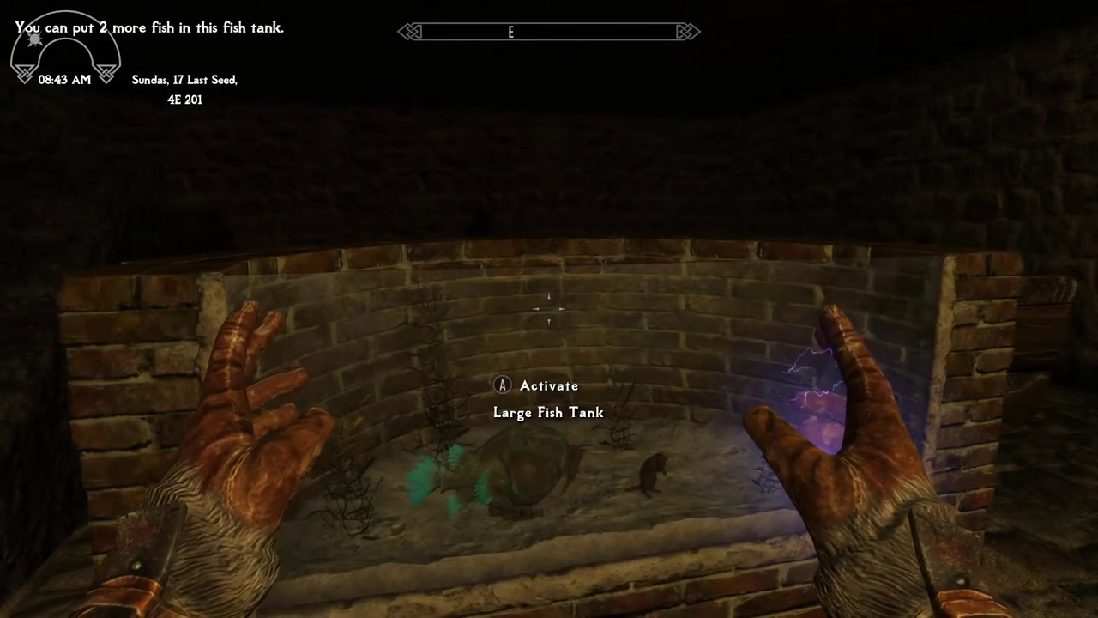
Step: Walk over to the other fish tank and bring up the console
key("s")
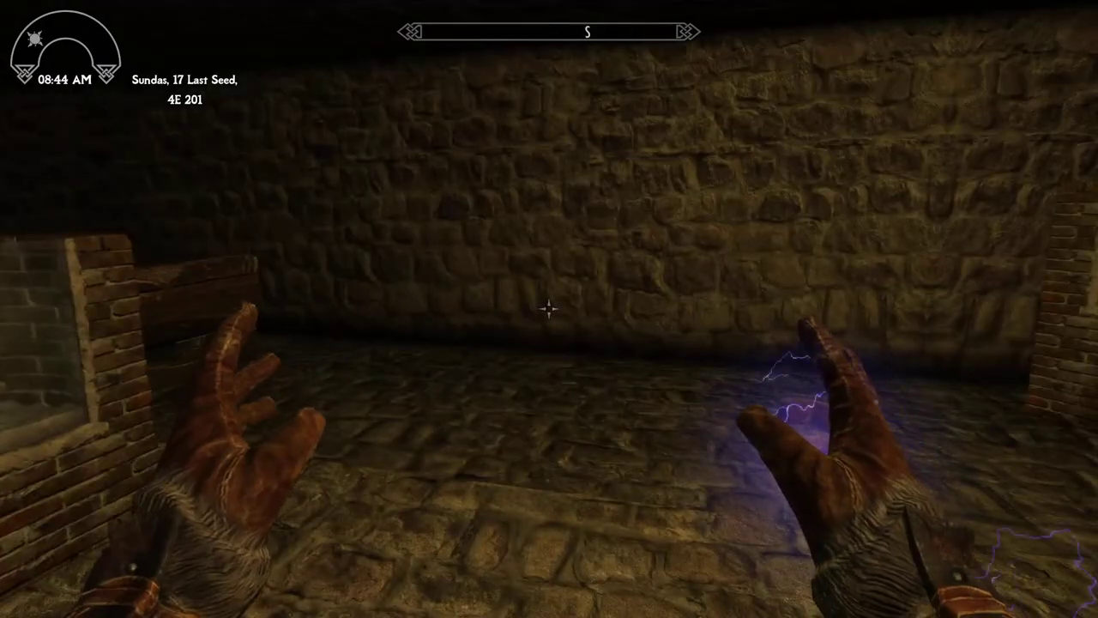
key("w")
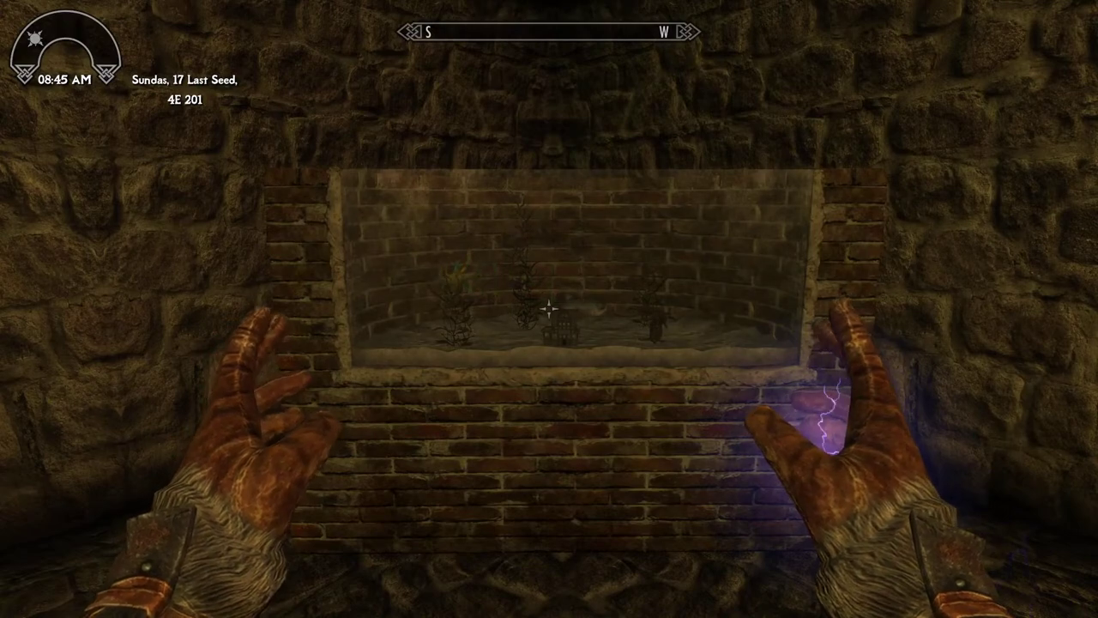
key("grave")
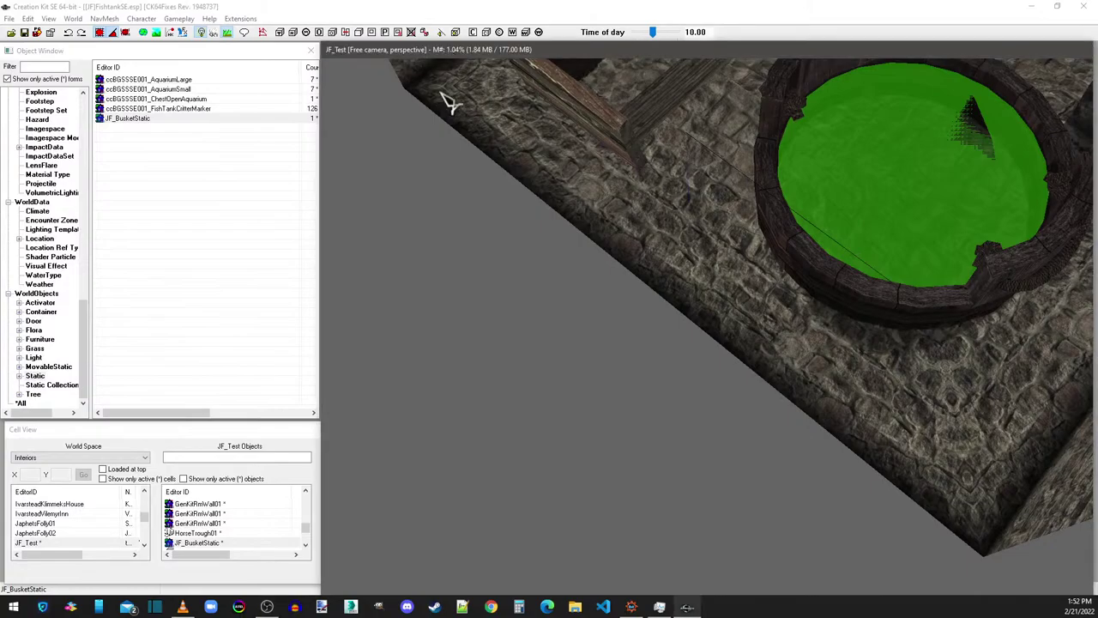
Step: Swing the camera from the aquarium to the fire basket and refresh the JF_Test scene with F5
middle_click_drag(506, 122, 772, 432)
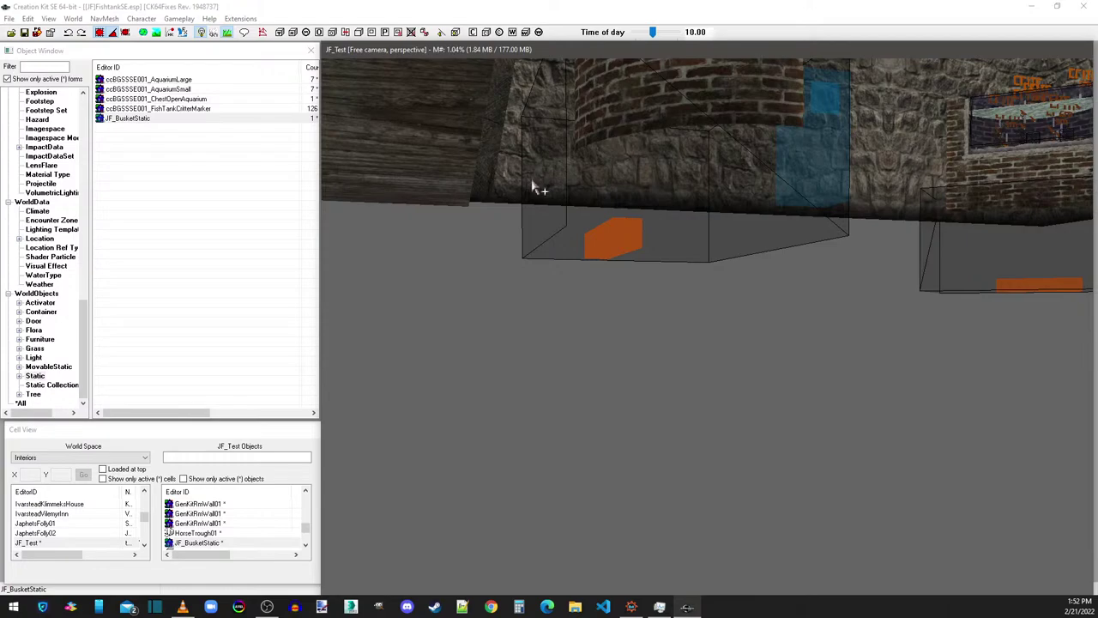
key("F5")
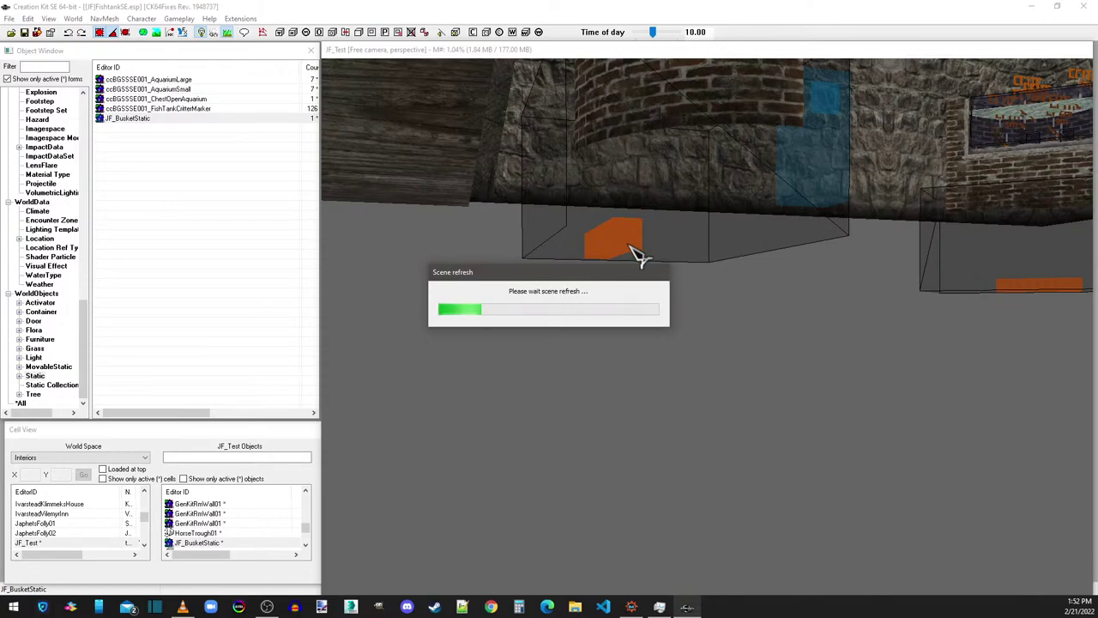
Step: Review the large fish-tank chest's FishTankContainerScript properties, including the hostile fish message, and close both dialogs
left_click(615, 246)
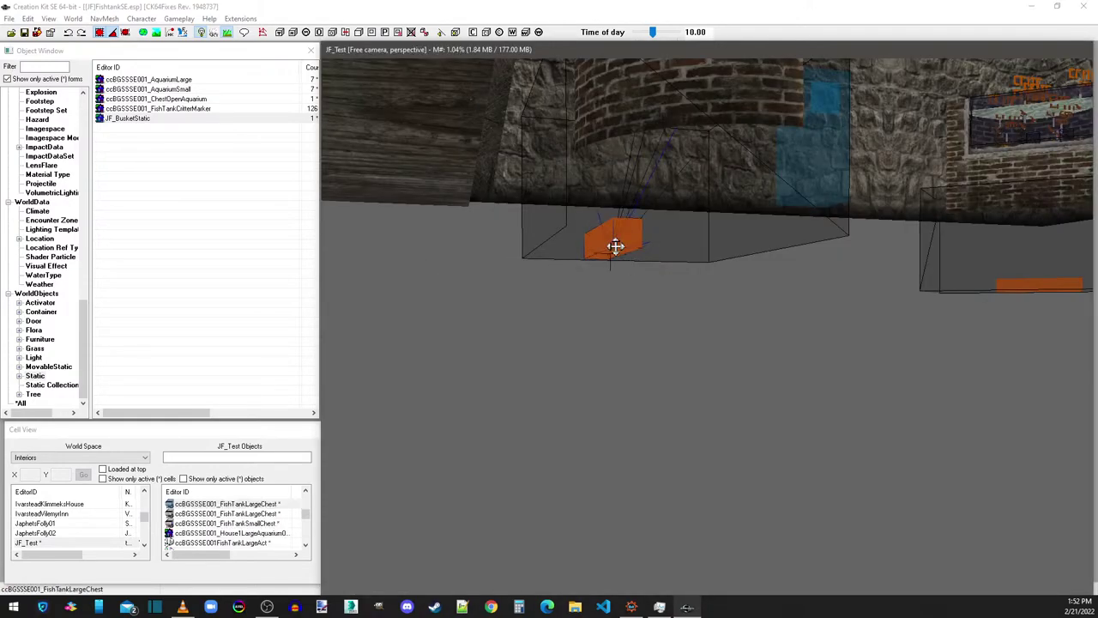
double_click(615, 246)
left_click(639, 246)
left_click(534, 280)
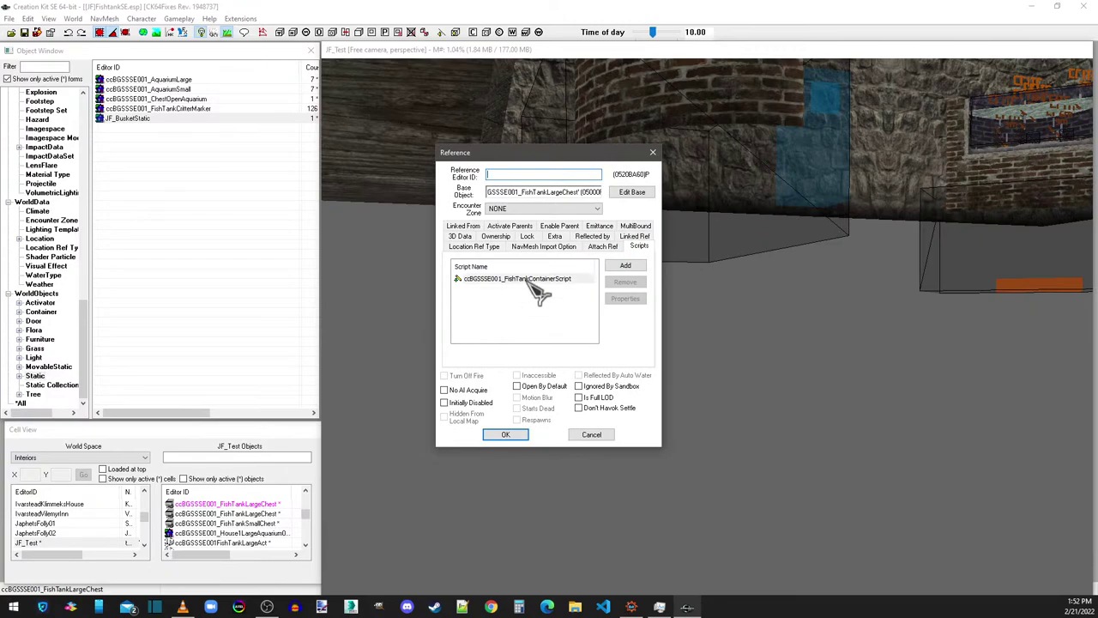
double_click(534, 280)
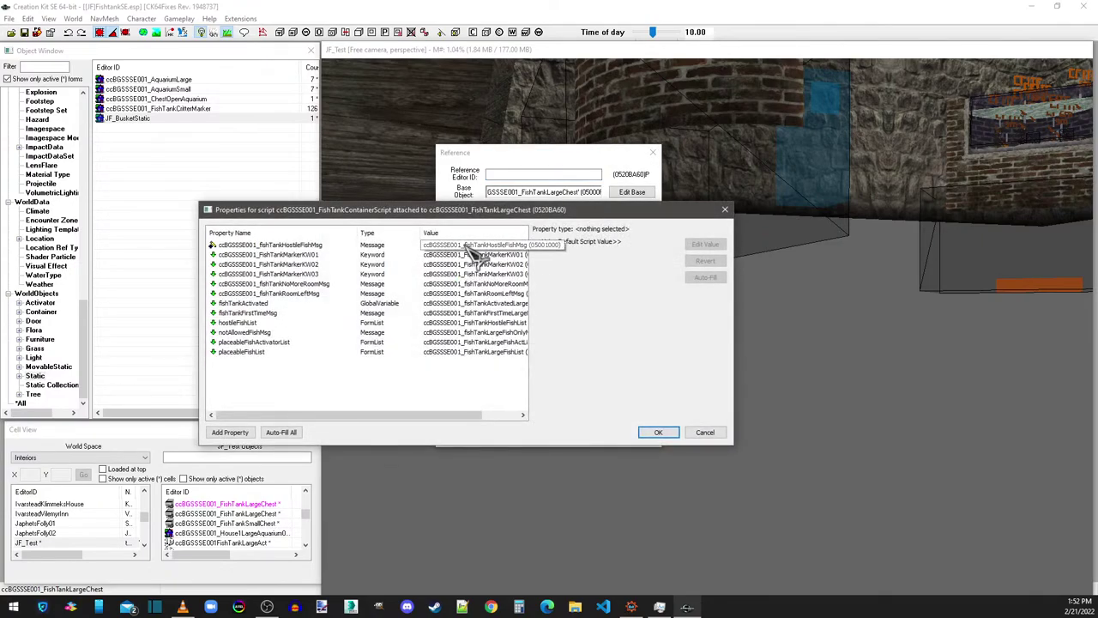
left_click(472, 249)
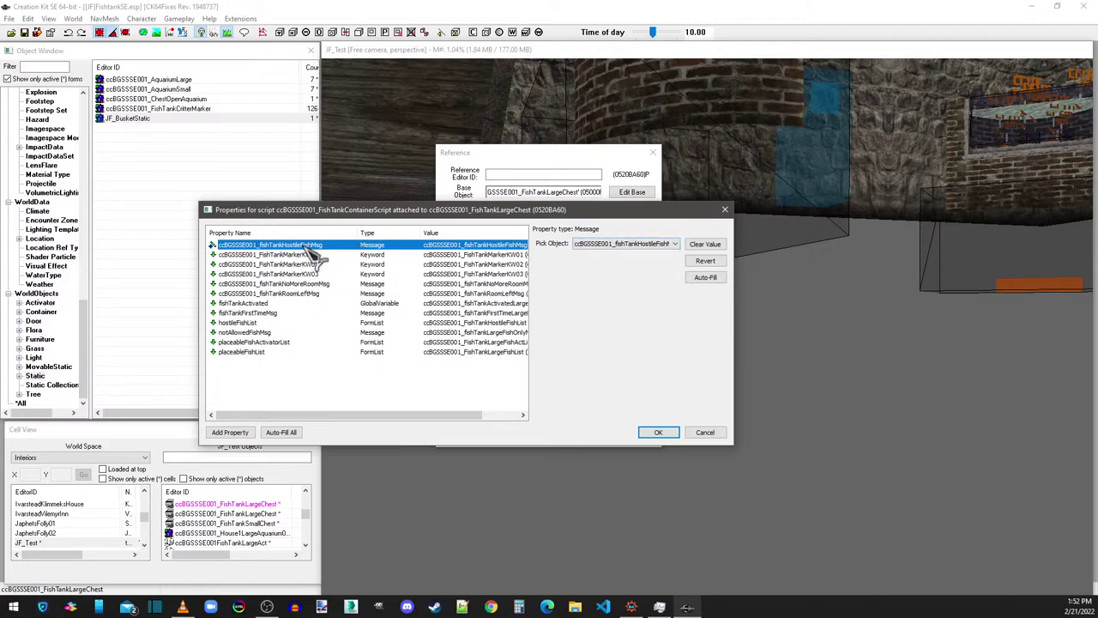
left_click(658, 433)
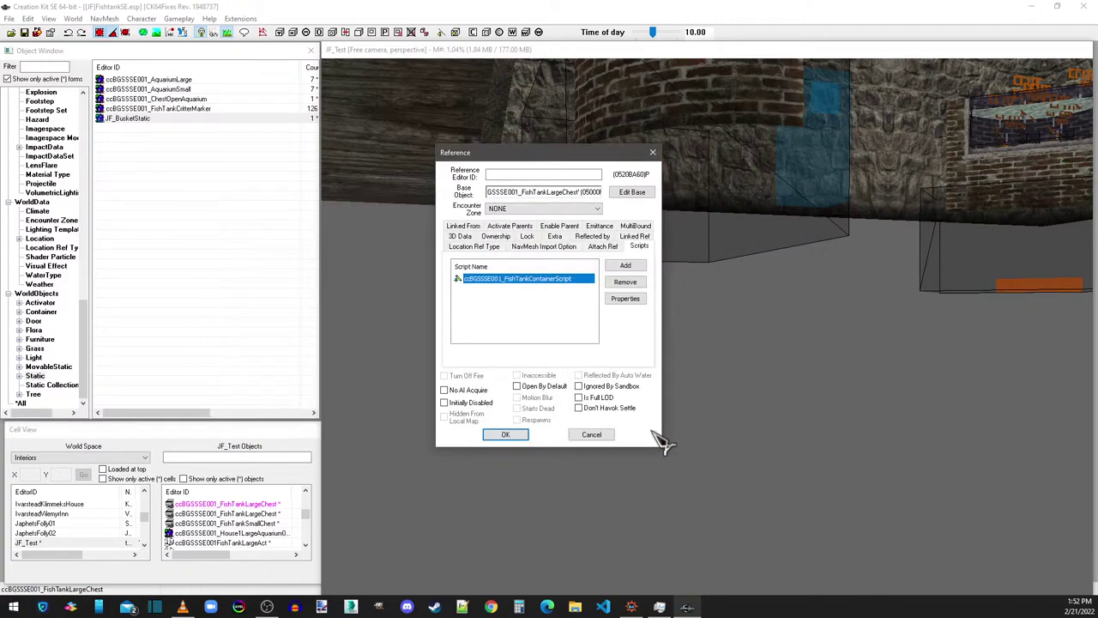
left_click(508, 434)
Step: Auto-fill the second chest's unset container-script properties and confirm both dialogs with OK
middle_click_drag(557, 73, 763, 251)
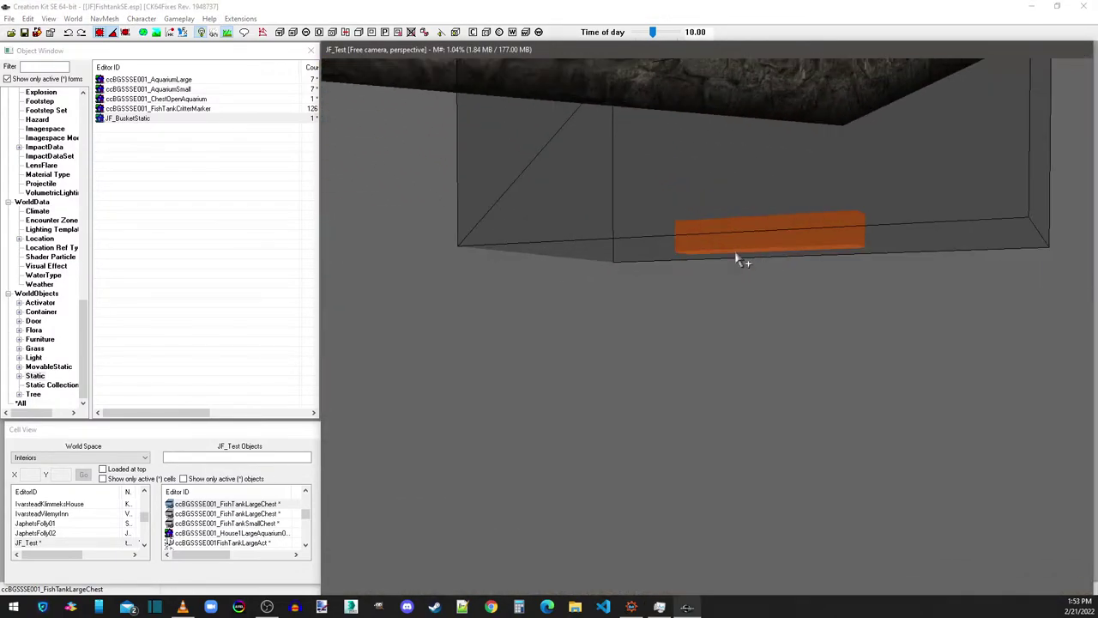
double_click(738, 257)
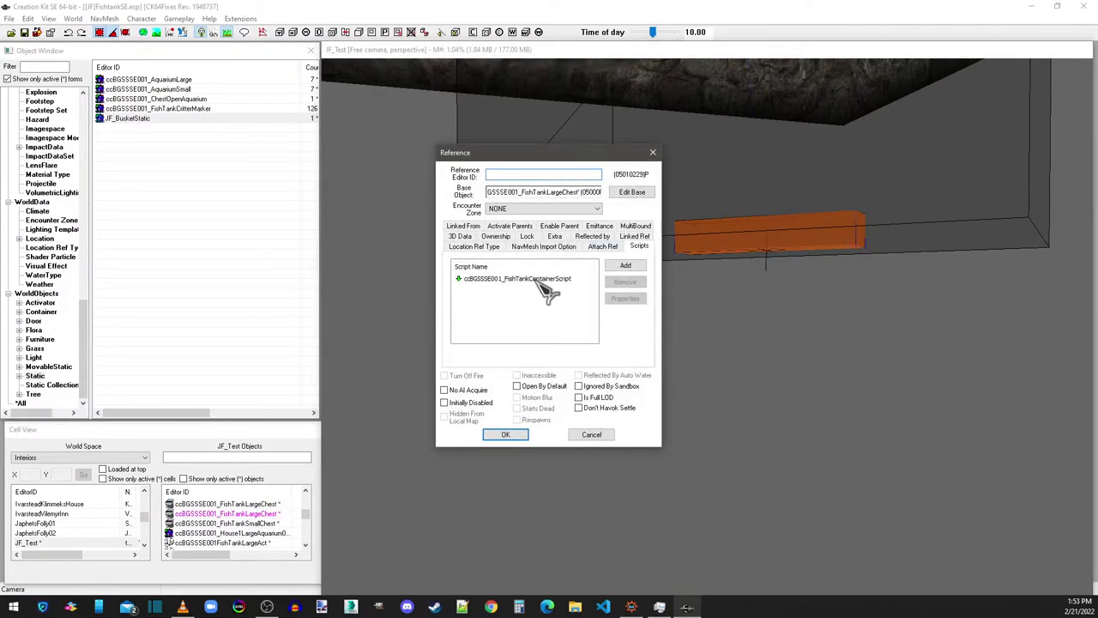
left_click(539, 280)
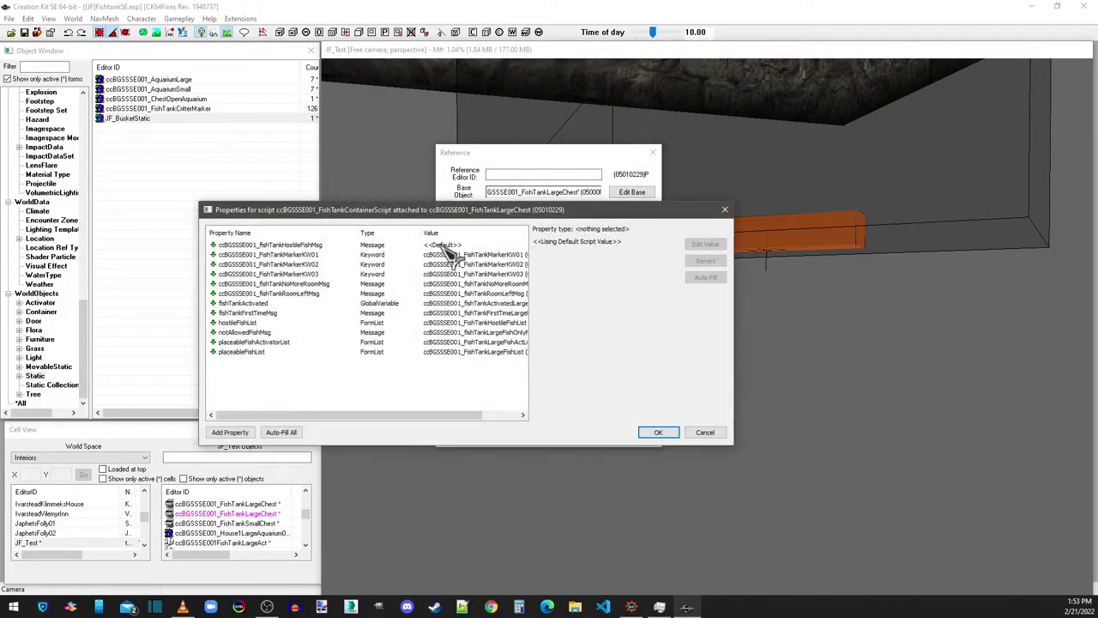
left_click(442, 246)
left_click(282, 432)
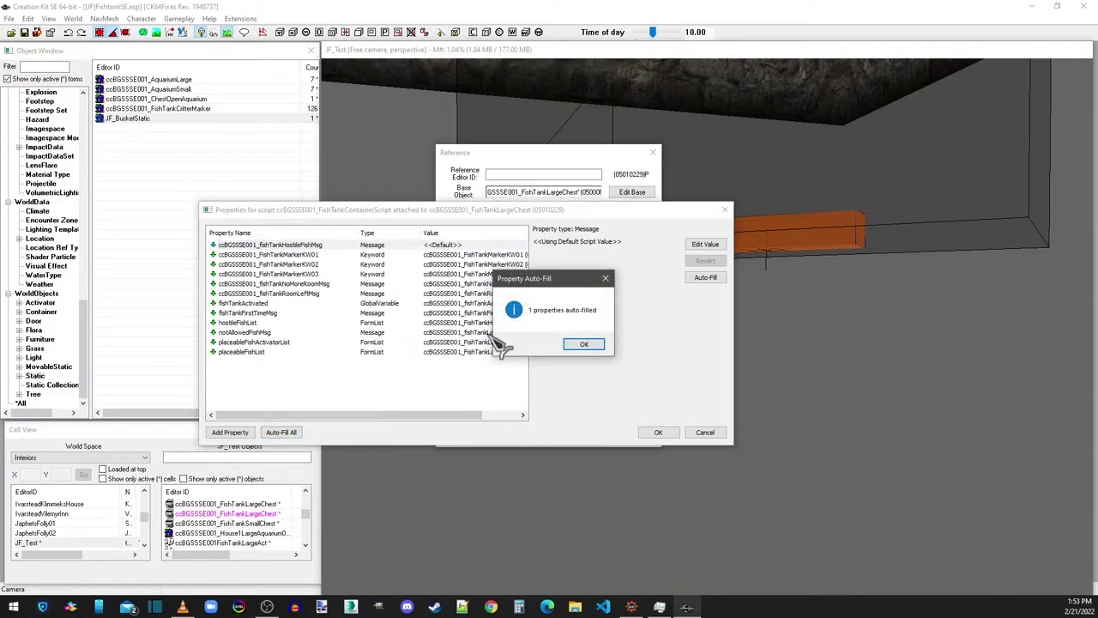
left_click(585, 345)
left_click(461, 247)
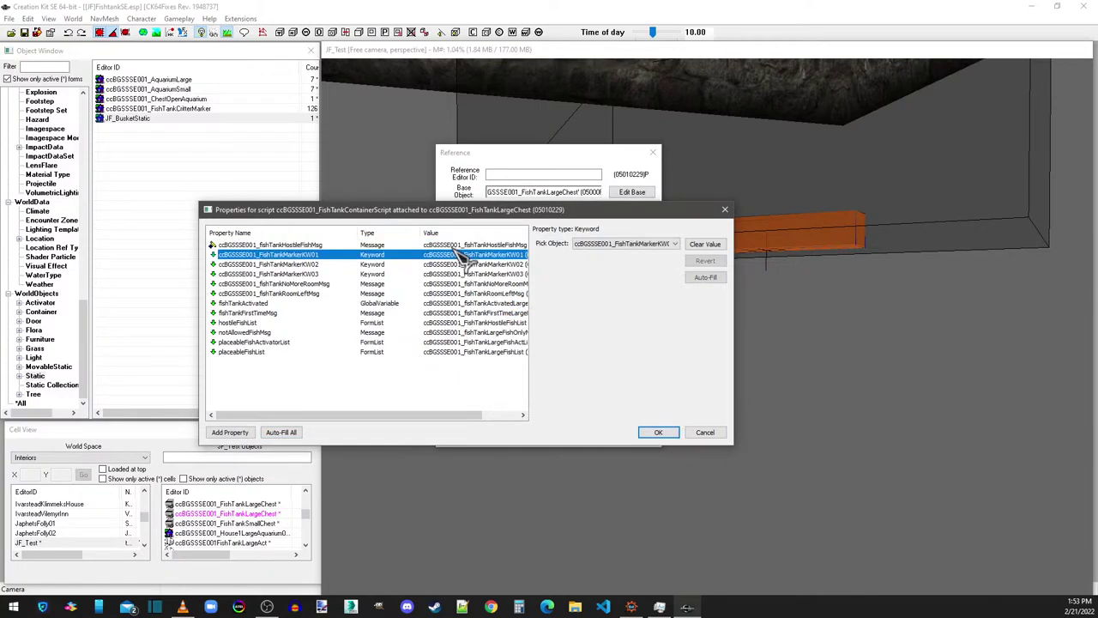
left_click(658, 432)
left_click(504, 434)
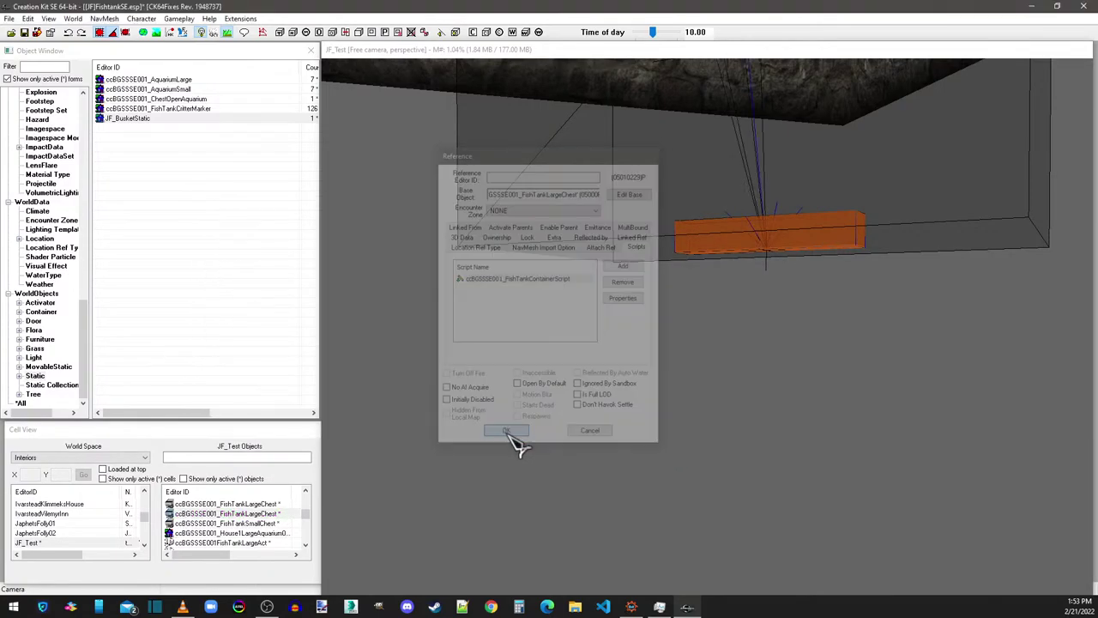
Step: Auto-fill the small chest's FishTankContainerScript properties and confirm both dialogs
left_click(37, 34)
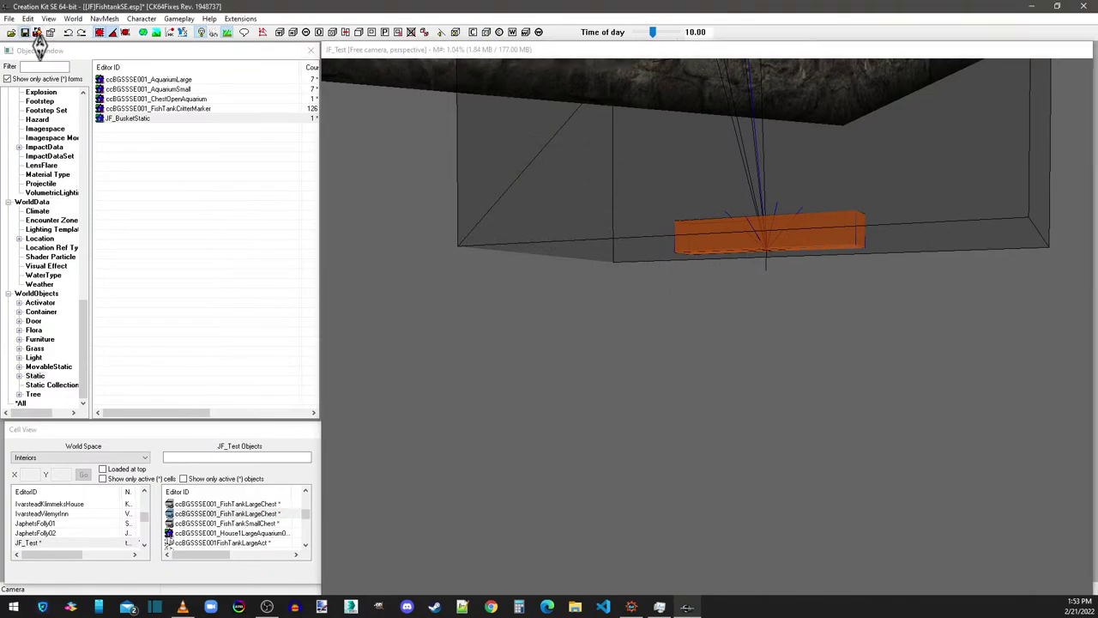
scroll(728, 287, "down", 5)
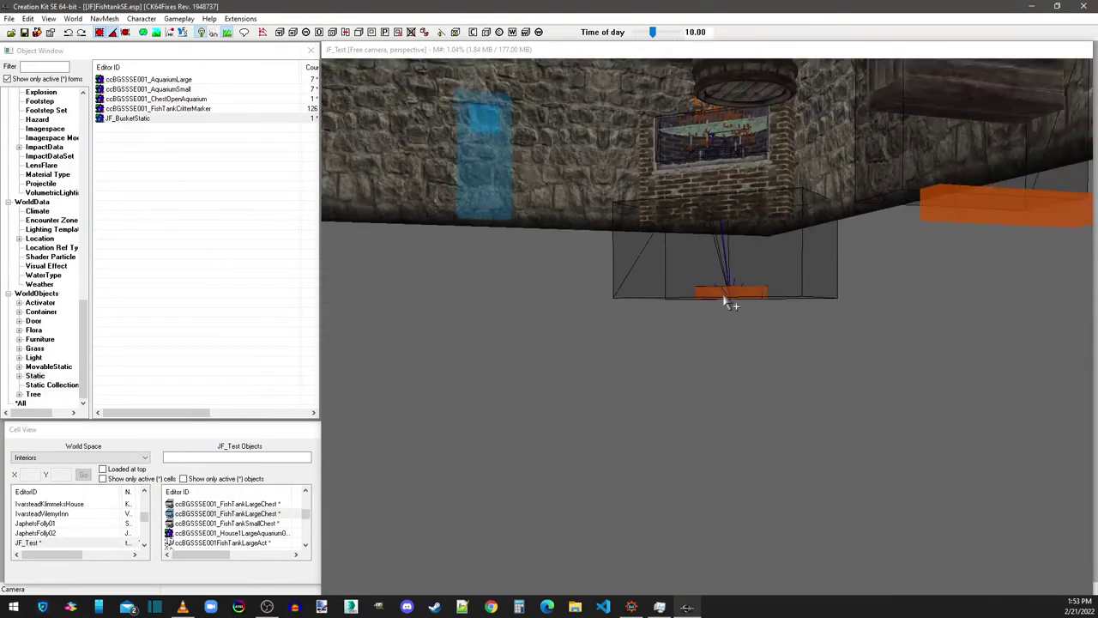
double_click(699, 368)
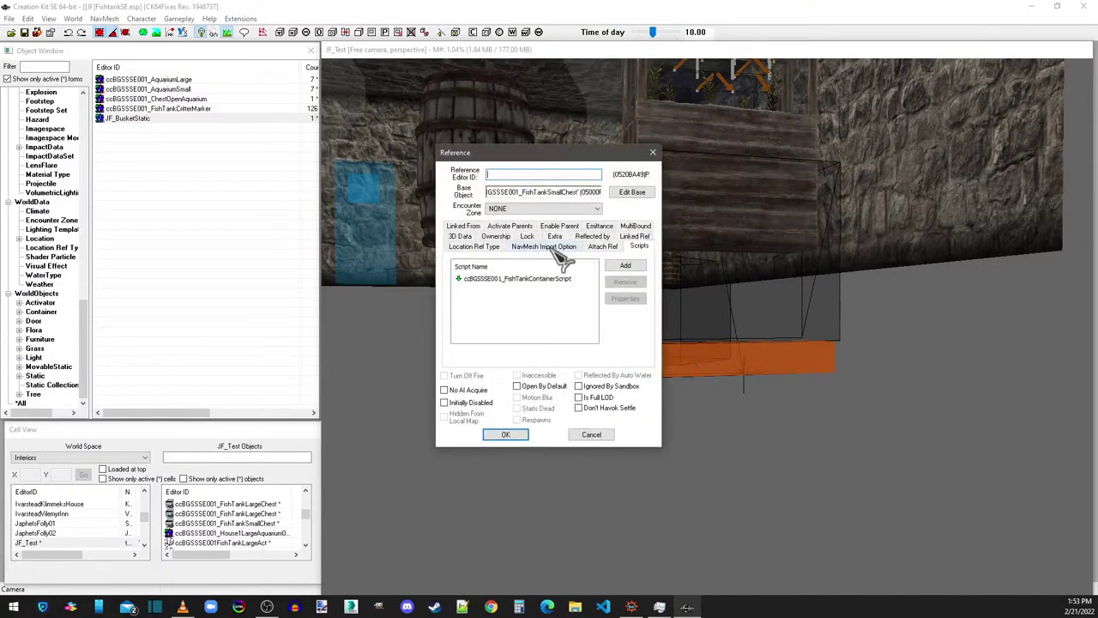
left_click(521, 288)
double_click(517, 290)
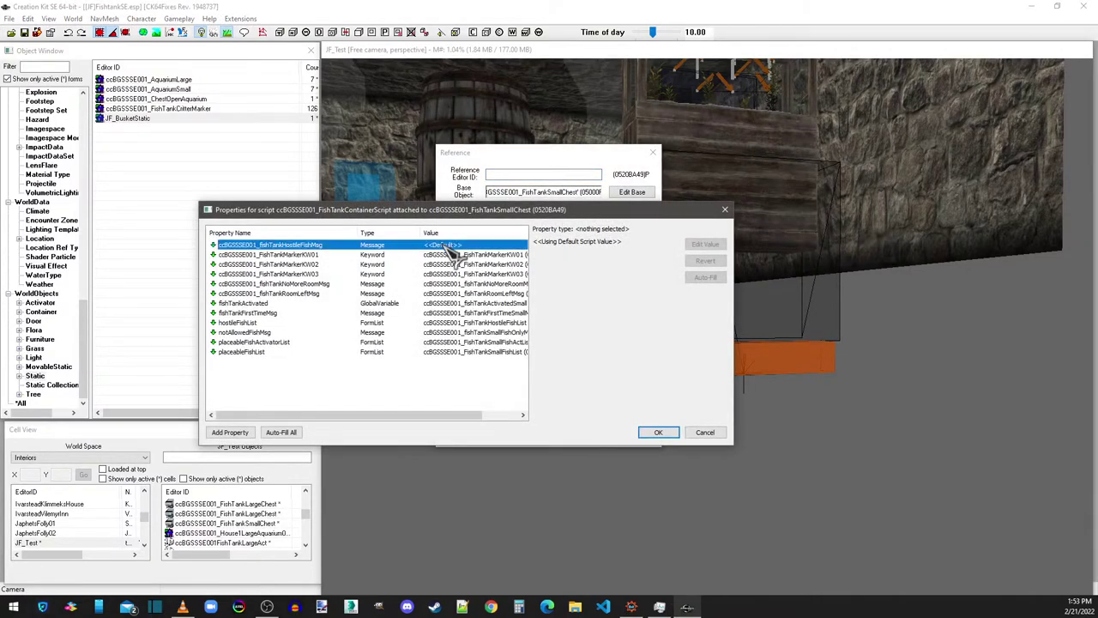
left_click(283, 433)
left_click(583, 343)
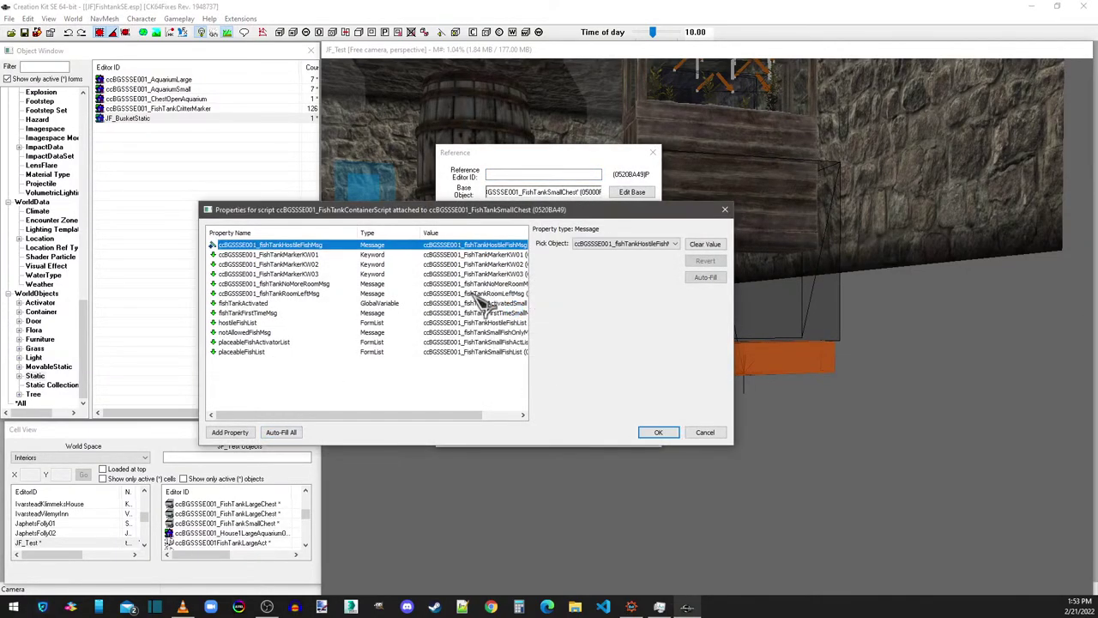
left_click(448, 256)
left_click(657, 432)
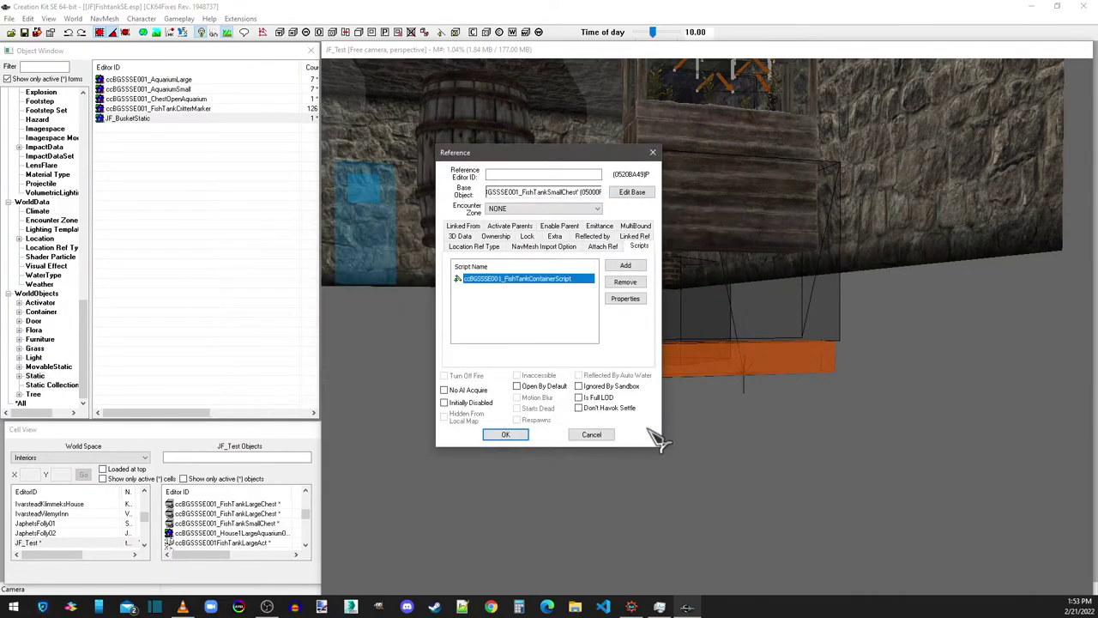
left_click(520, 441)
Step: Reopen the first large chest's container script properties to verify them, then close both dialogs
scroll(580, 331, "down", 2)
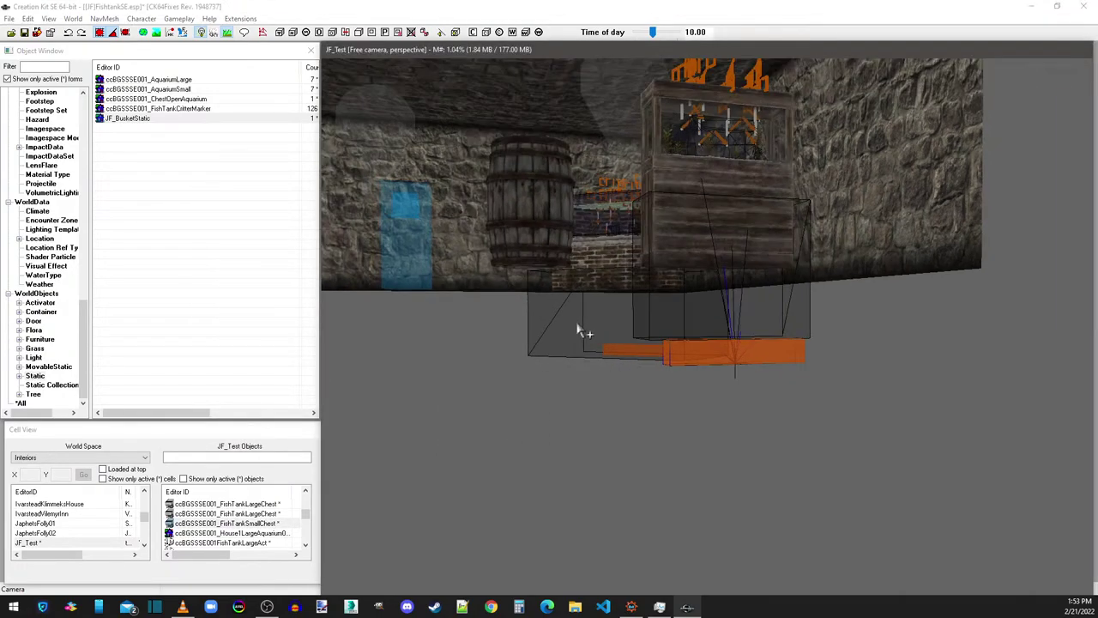
middle_click_drag(556, 334, 643, 299, "shift")
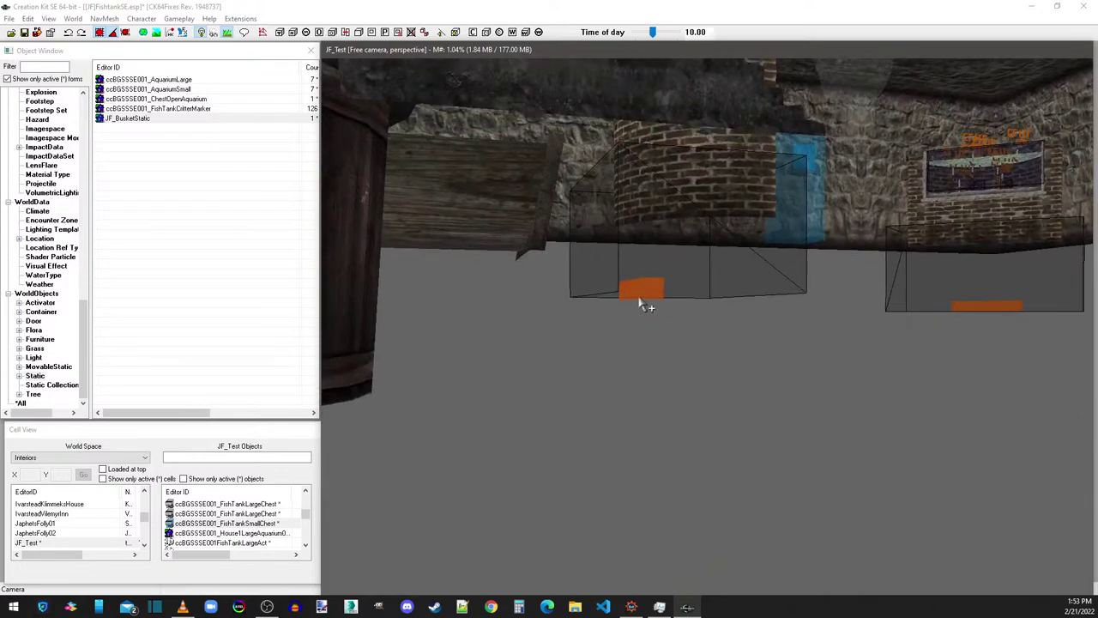
left_click(638, 295)
double_click(649, 309)
left_click(561, 279)
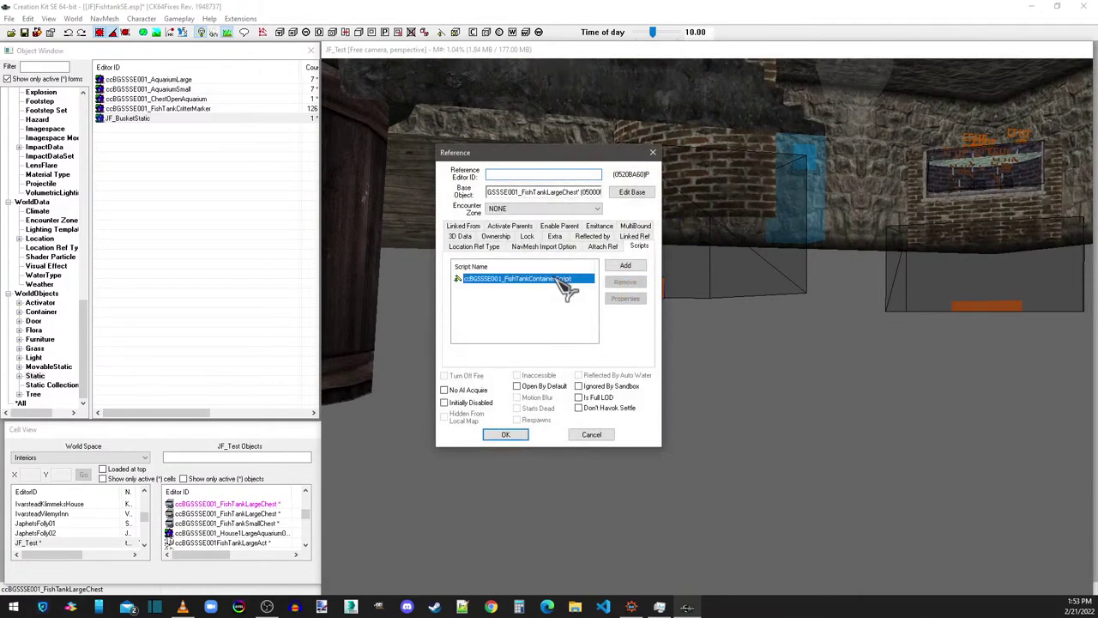
double_click(562, 281)
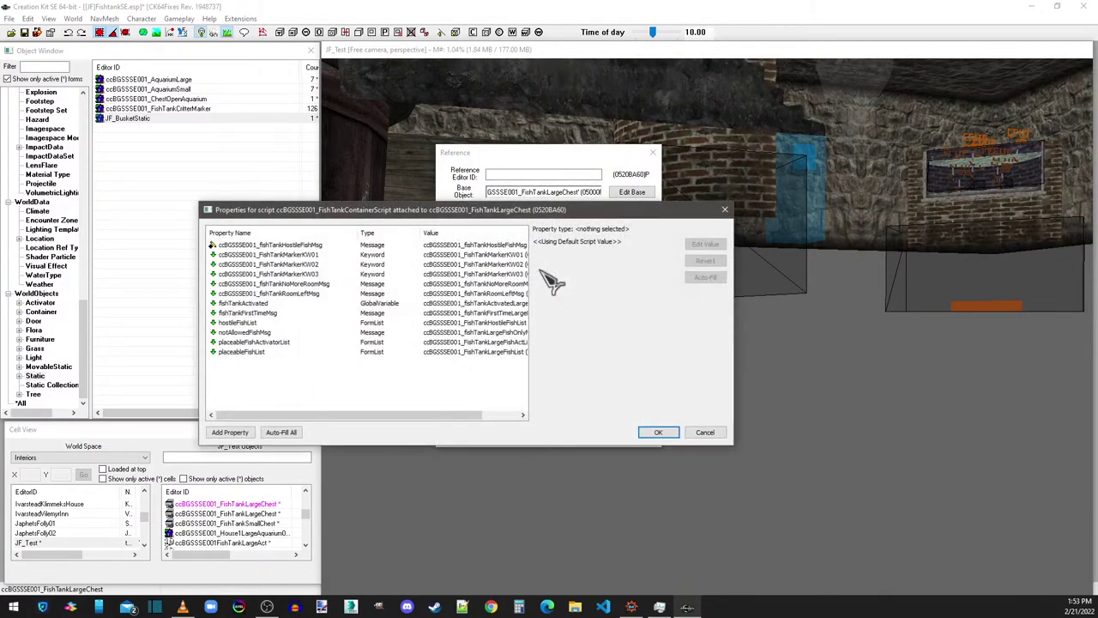
left_click(656, 432)
left_click(506, 435)
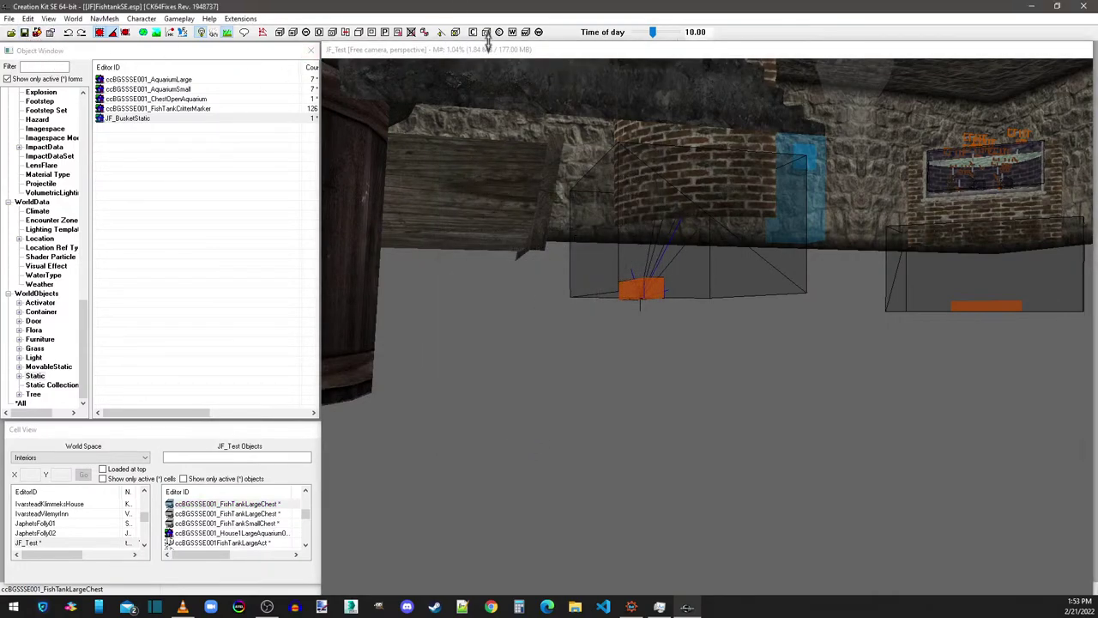
Step: Duplicate the FarmInteriorLight01, delete the wooden horse trough, and slide the light left along the wall
mouse_move(779, 176)
middle_mouse_down()
mouse_move(691, 314)
mouse_move(839, 285)
mouse_move(893, 290)
mouse_move(837, 284)
mouse_move(868, 288)
mouse_move(849, 314)
mouse_move(820, 283)
middle_mouse_up()
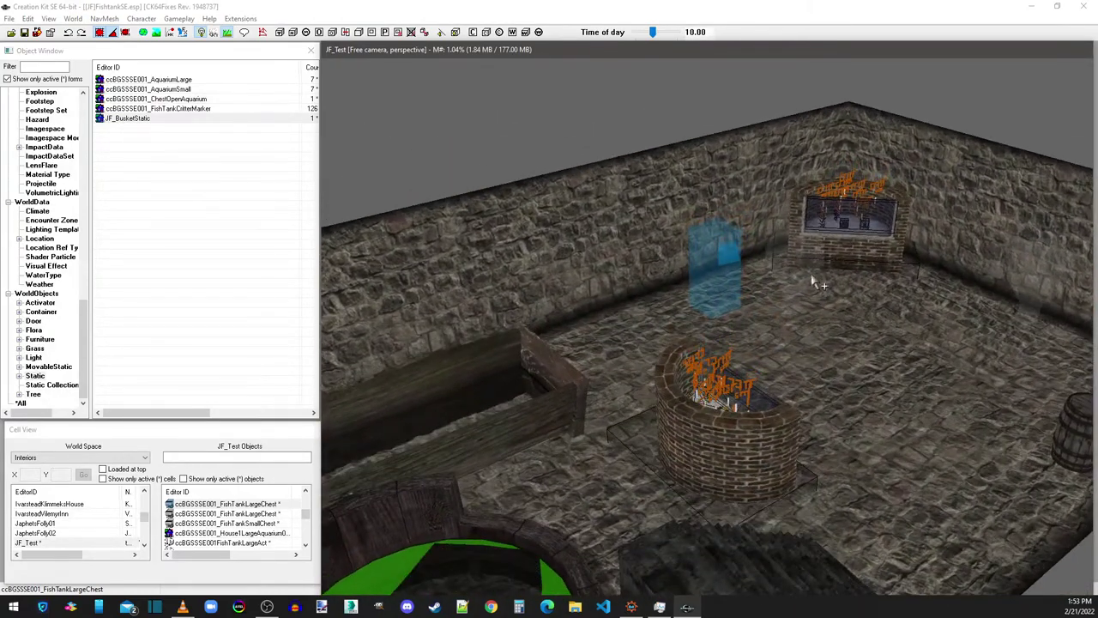
left_click(811, 266)
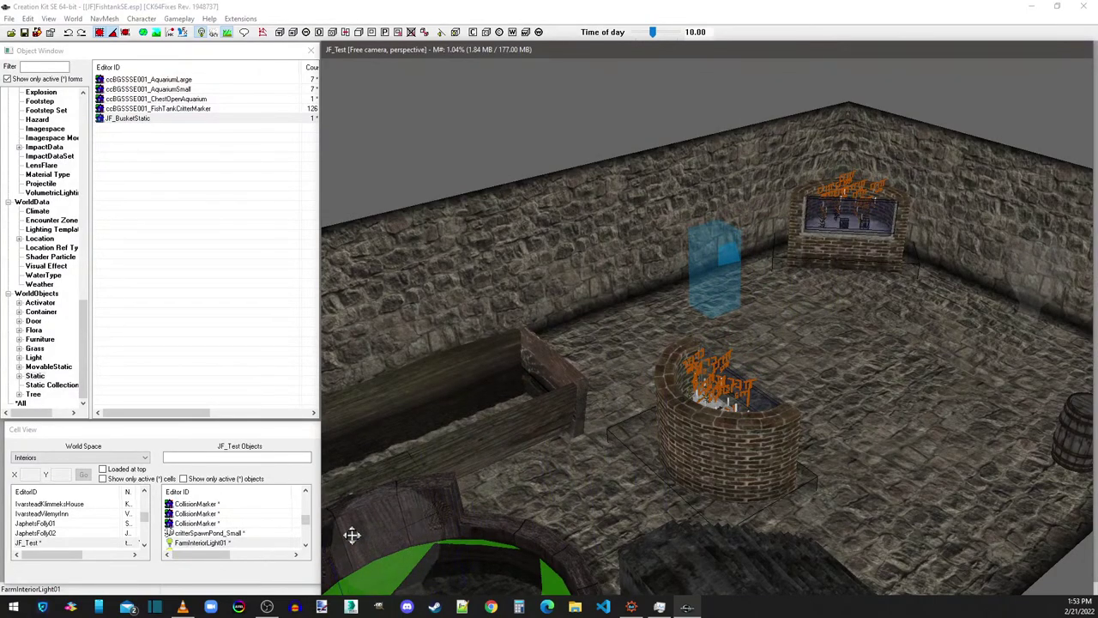
left_click(202, 32)
scroll(663, 322, "down", 3)
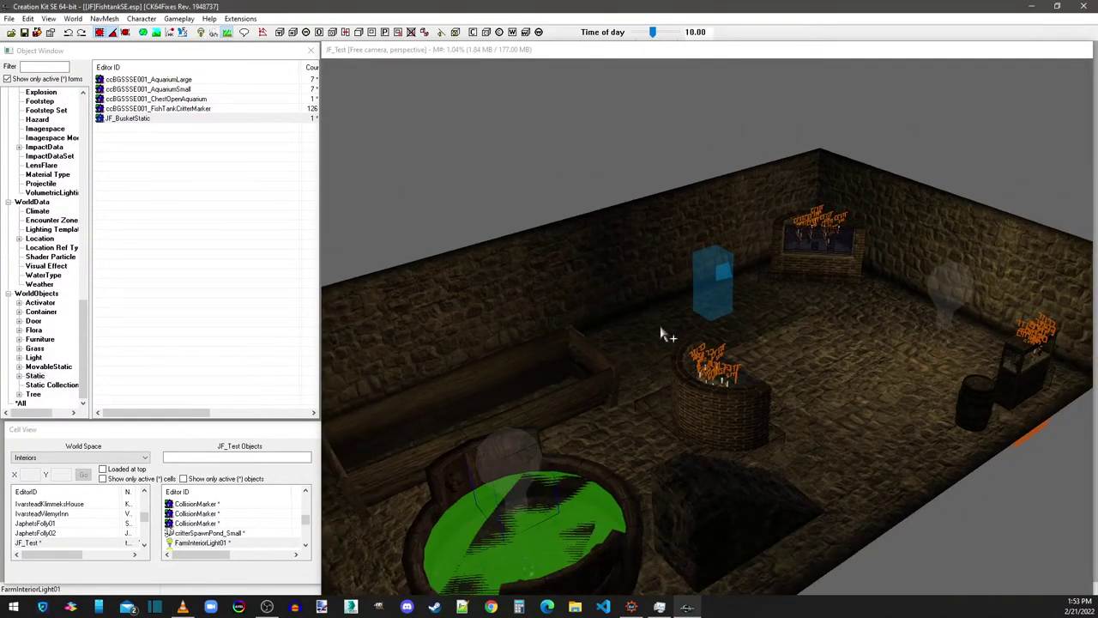
right_click(486, 463)
left_click(549, 580)
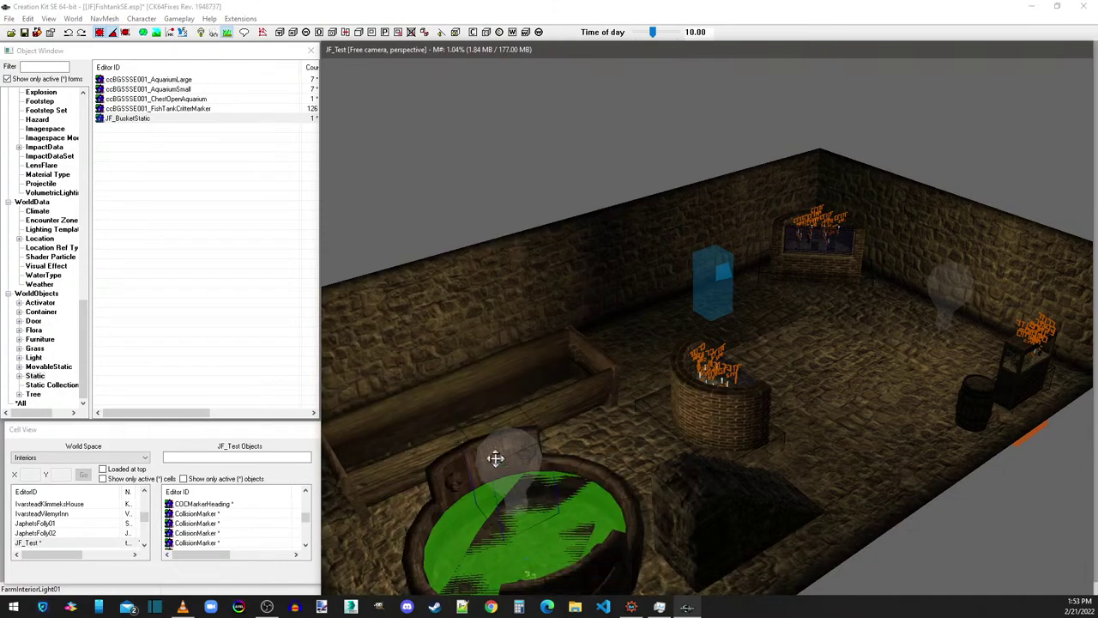
left_click_drag(514, 368, 456, 380)
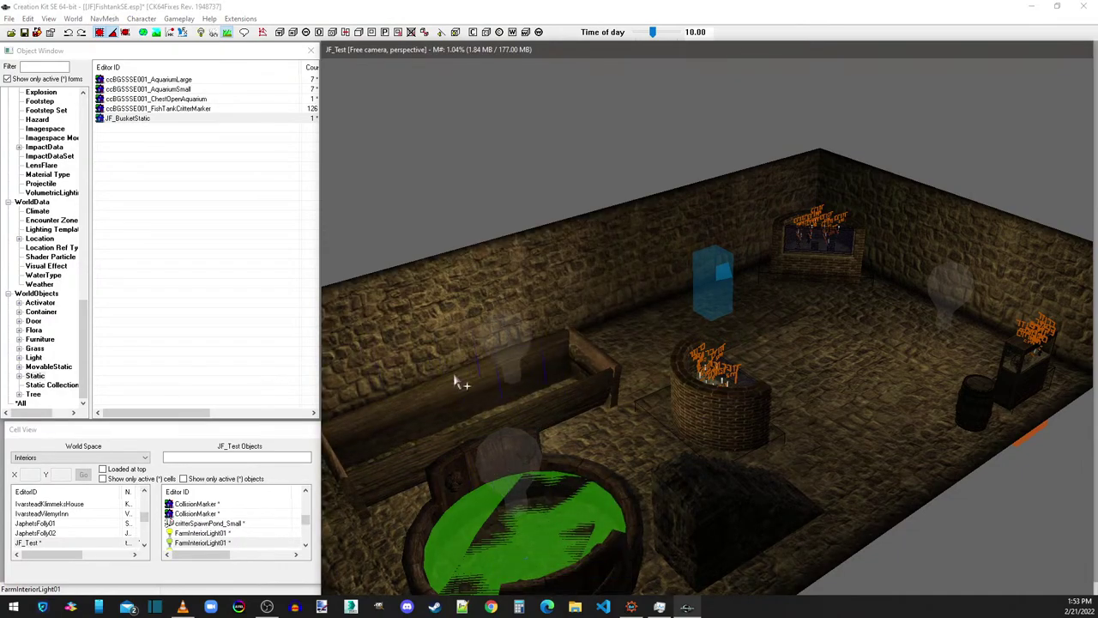
left_click(401, 409)
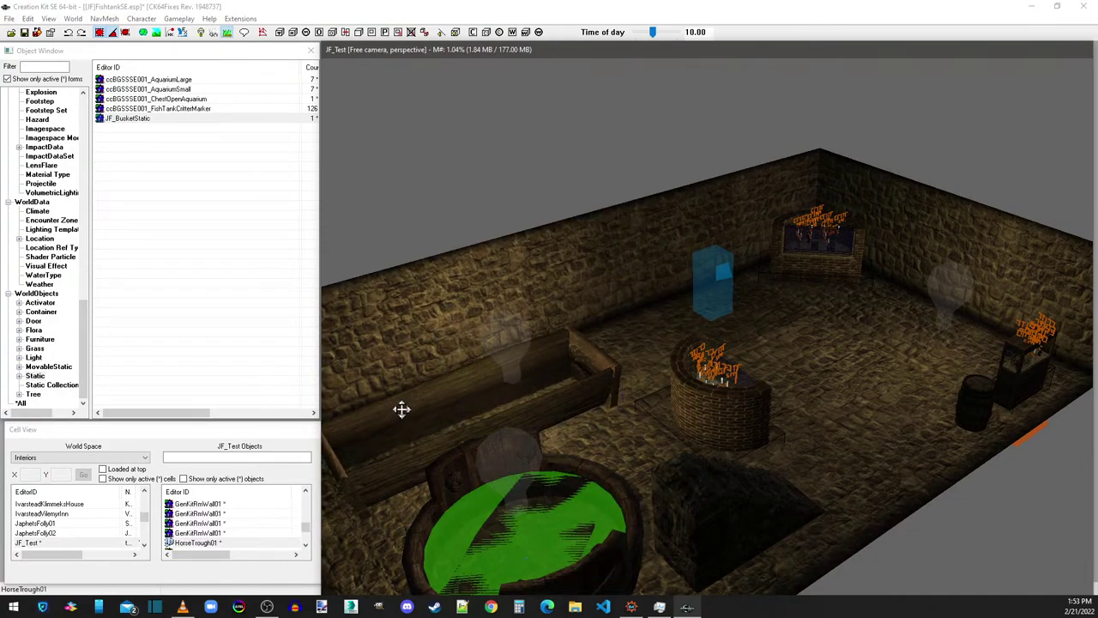
key("Delete")
left_click_drag(510, 345, 391, 369)
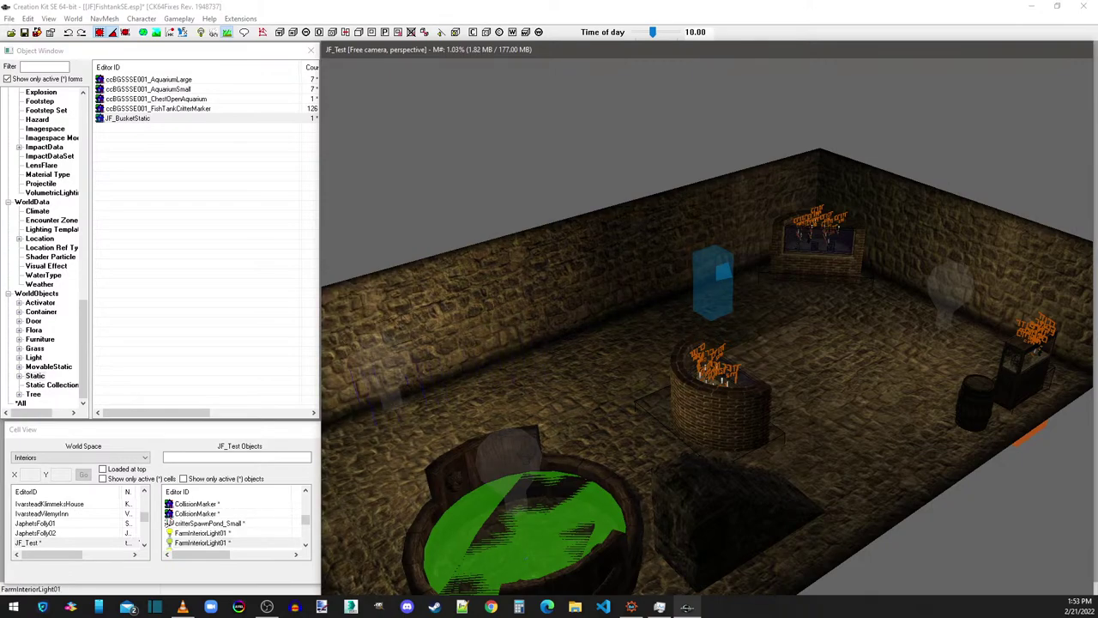
Step: Copy the light bulb again, move the copy further left in the room, and save the plugin
right_click(941, 284)
left_click(957, 400)
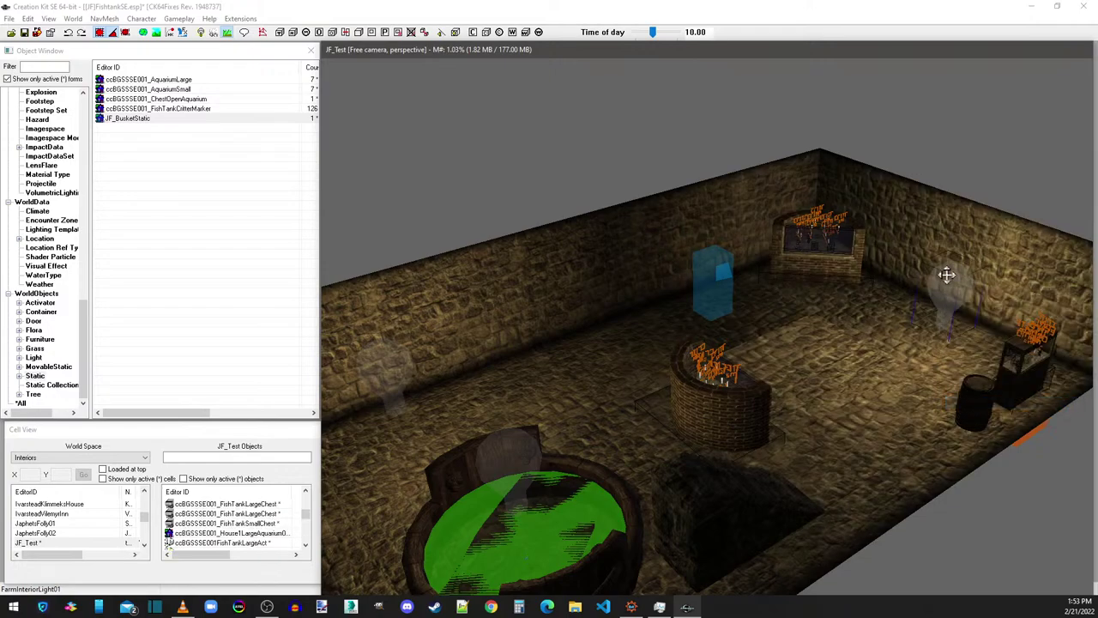
left_click_drag(947, 274, 672, 275)
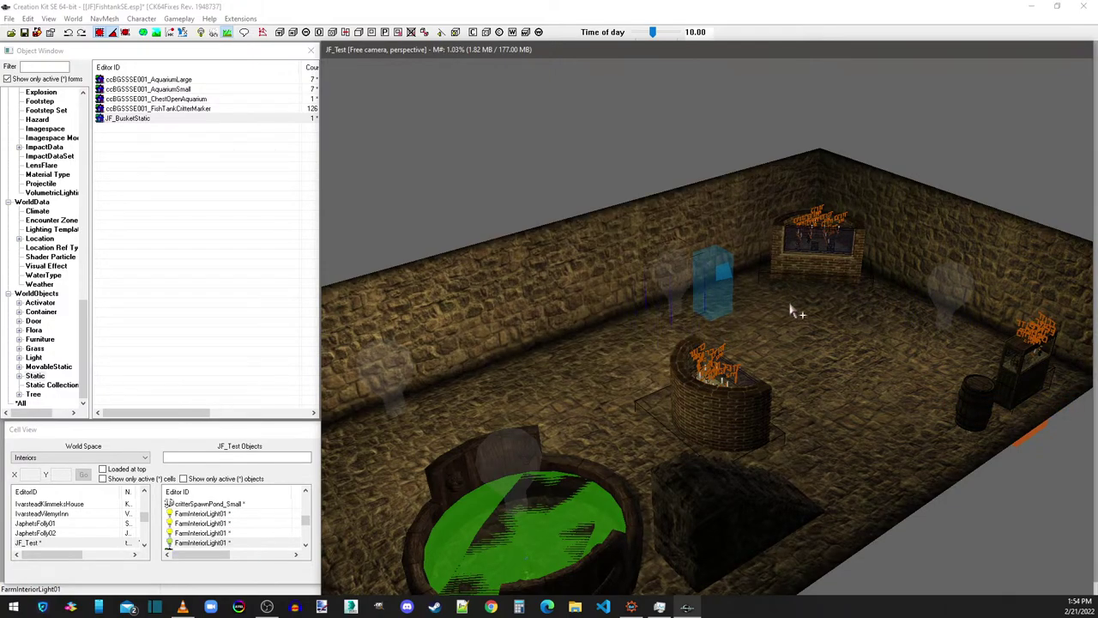
middle_click_drag(798, 313, 841, 253, "shift")
left_click(875, 214)
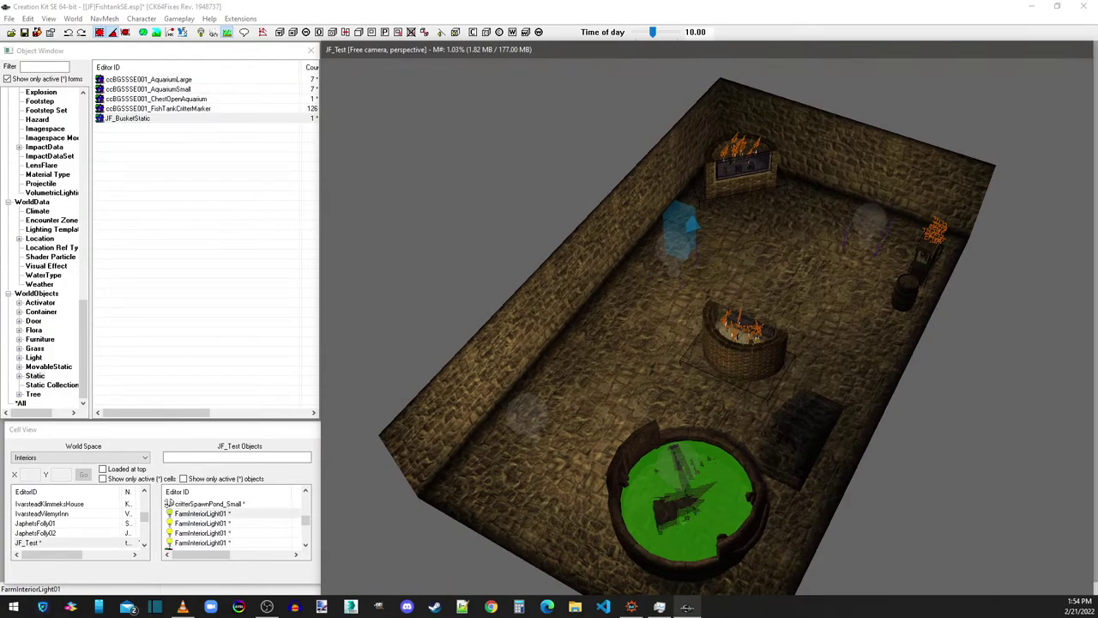
left_click(37, 36)
Step: Check the pond spawner's critterSpawn01 script properties and close both dialogs without changes
double_click(720, 517)
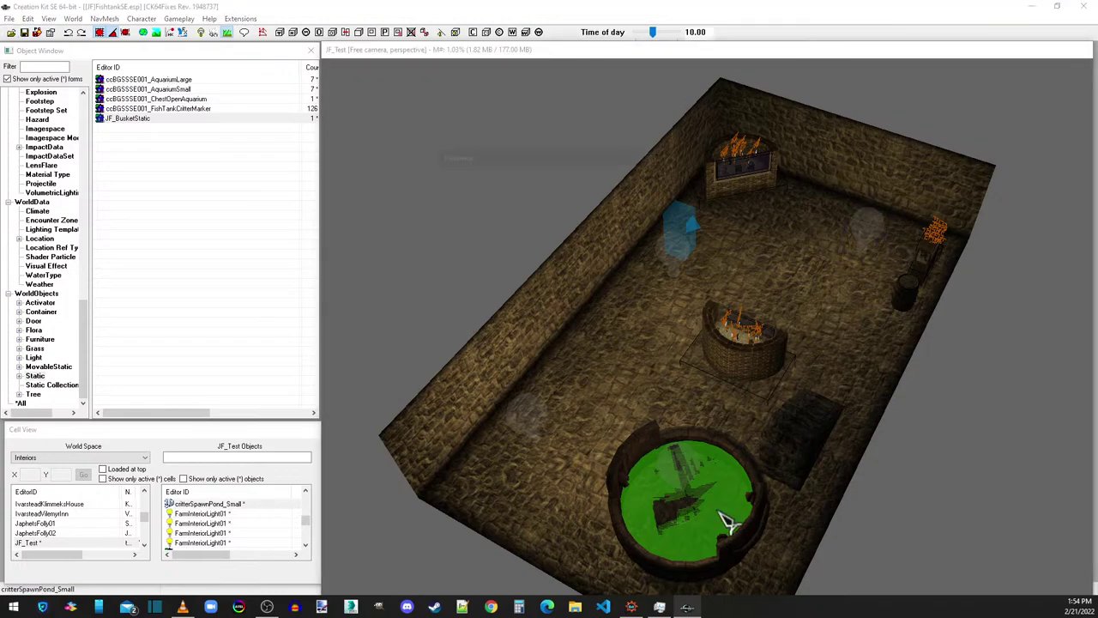
double_click(486, 288)
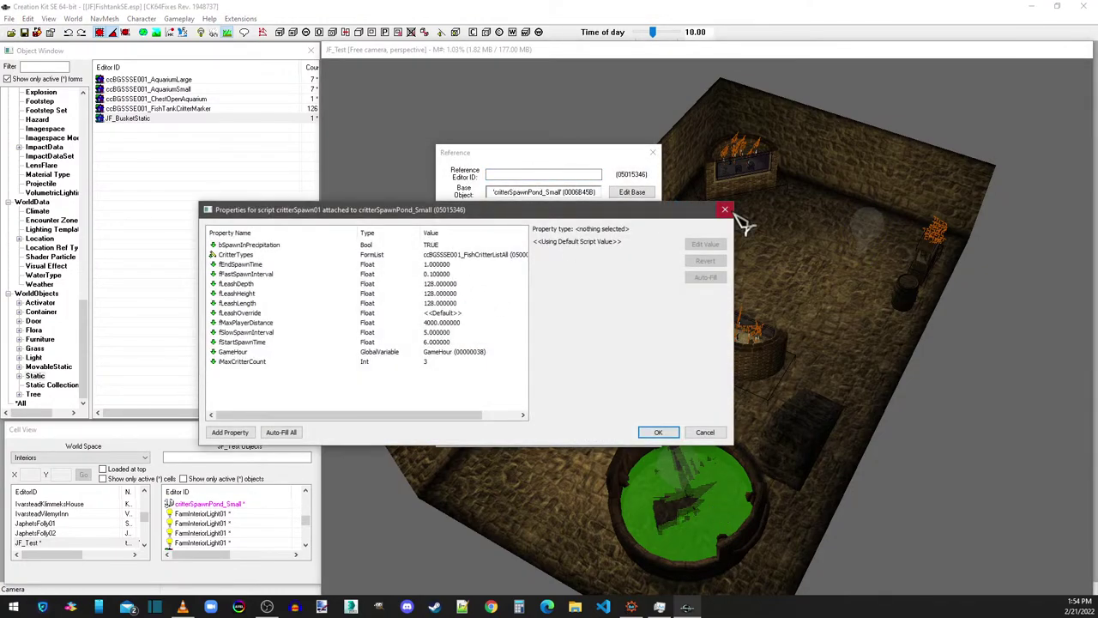
left_click(725, 209)
left_click(654, 152)
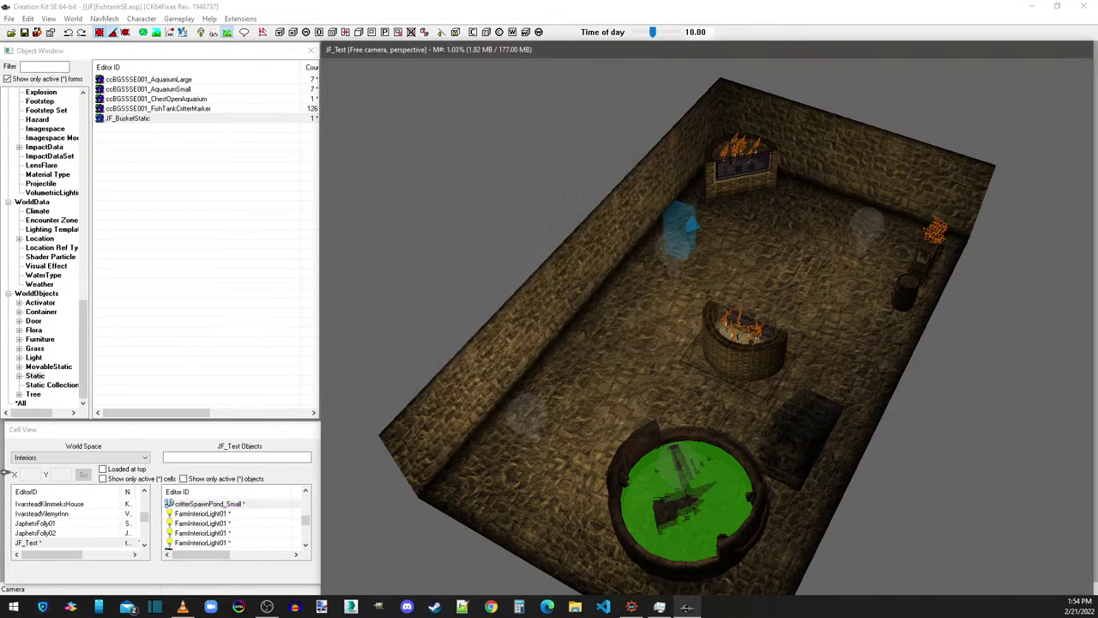
left_click(55, 533)
Step: Load the RiverwoodSleepingGiantInn cell from the Cell View list
key("r")
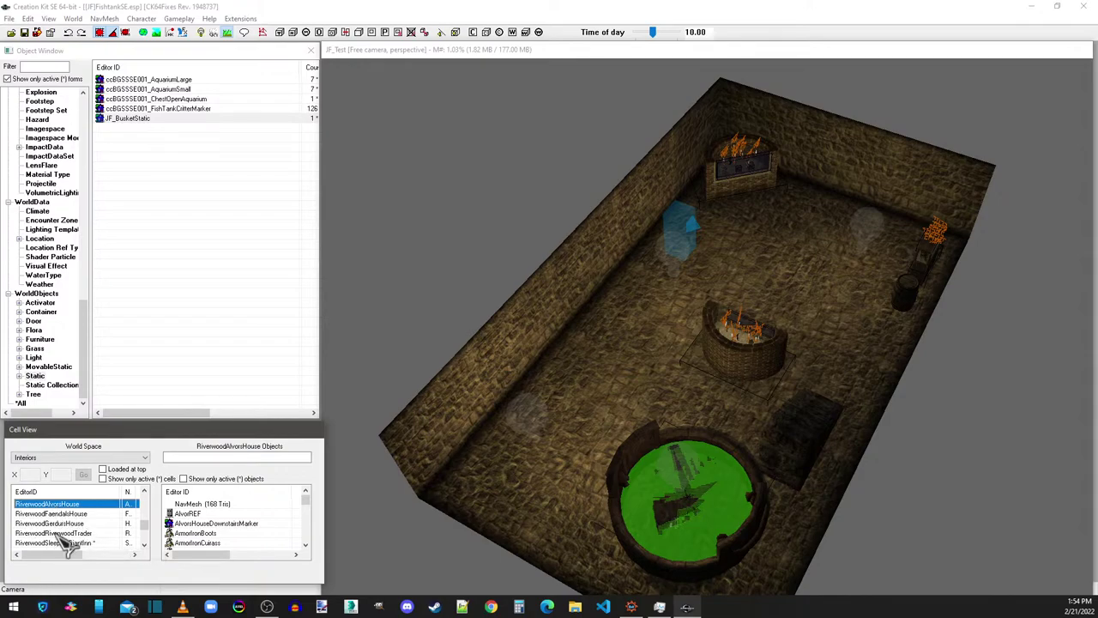
double_click(64, 543)
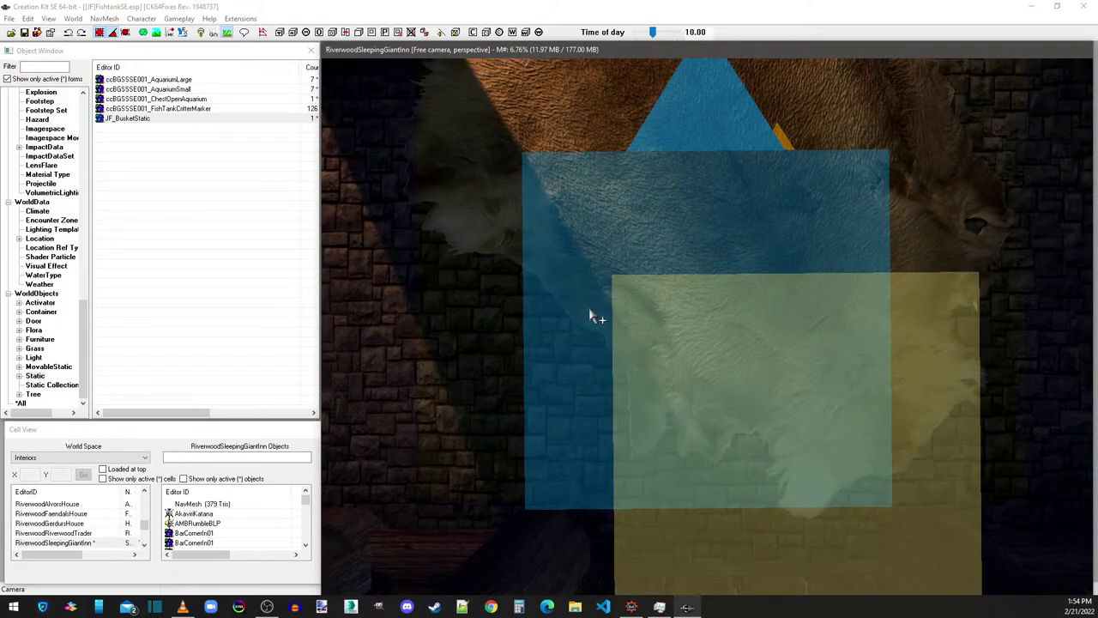
middle_click_drag(623, 337, 731, 243)
Step: Jump through the inn's door marker to the exterior and fly the camera over the Riverwood river
double_click(707, 179)
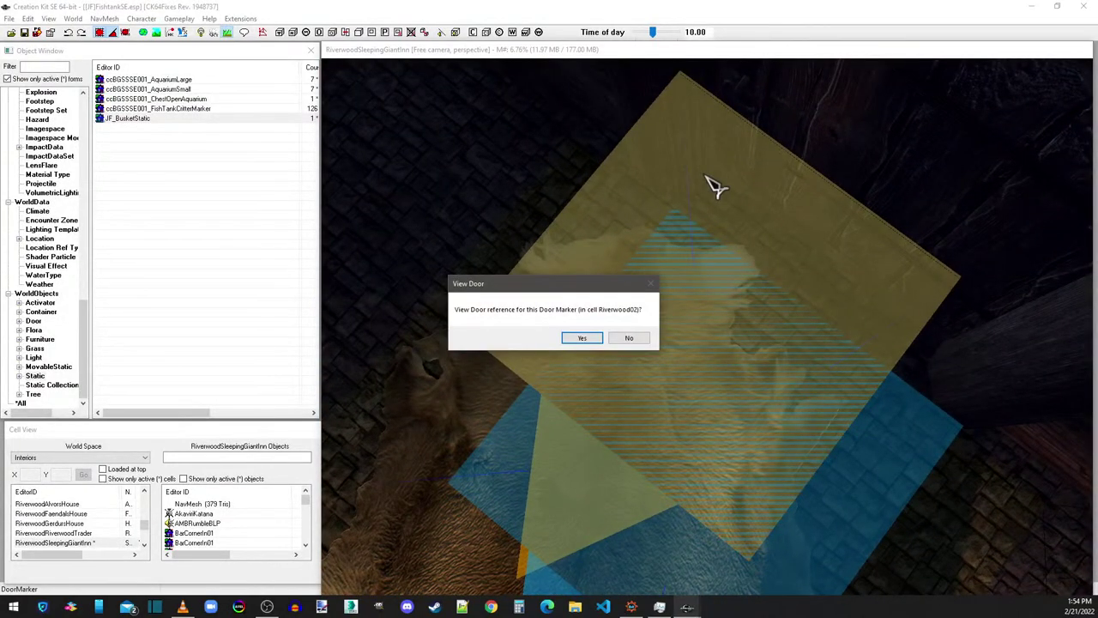
left_click(583, 339)
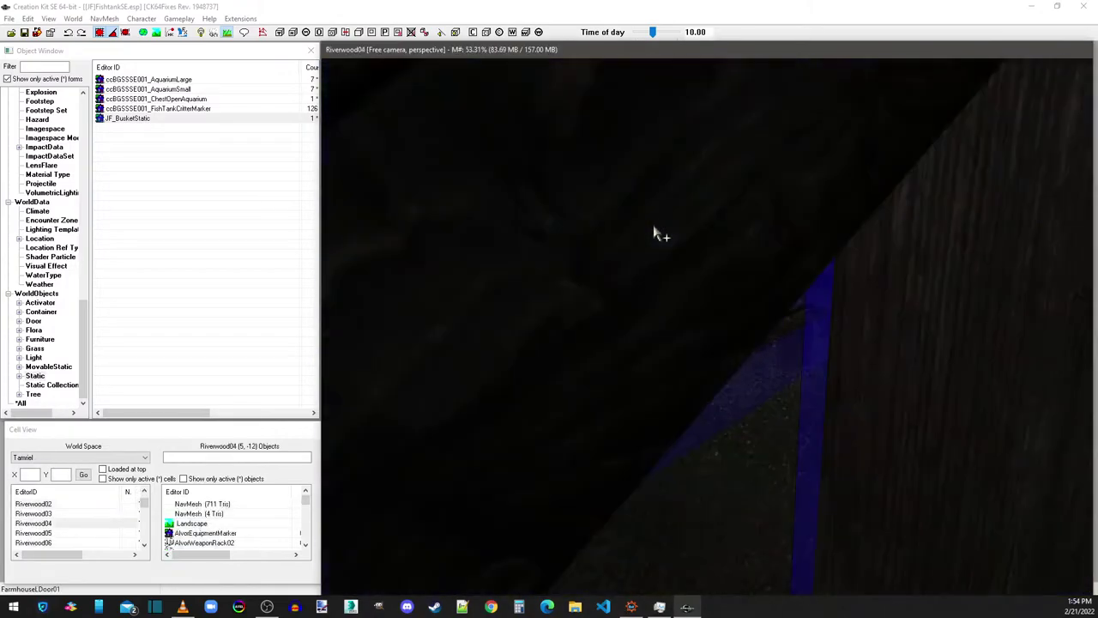
scroll(661, 249, "down", 10)
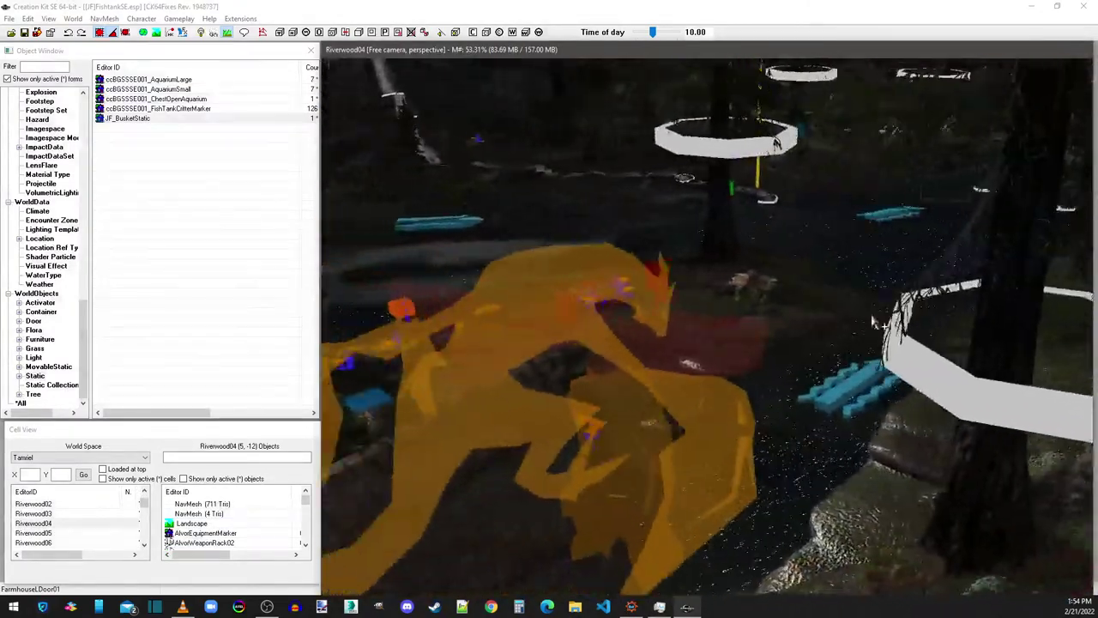
middle_click_drag(873, 322, 535, 438)
scroll(535, 438, "up", 5)
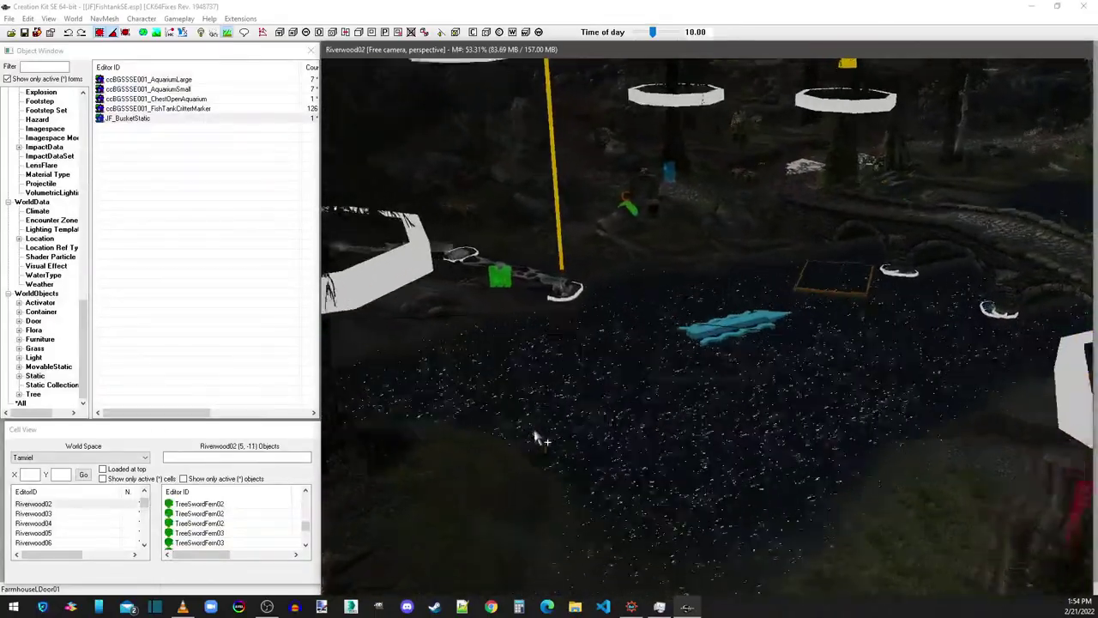
scroll(534, 438, "up", 5)
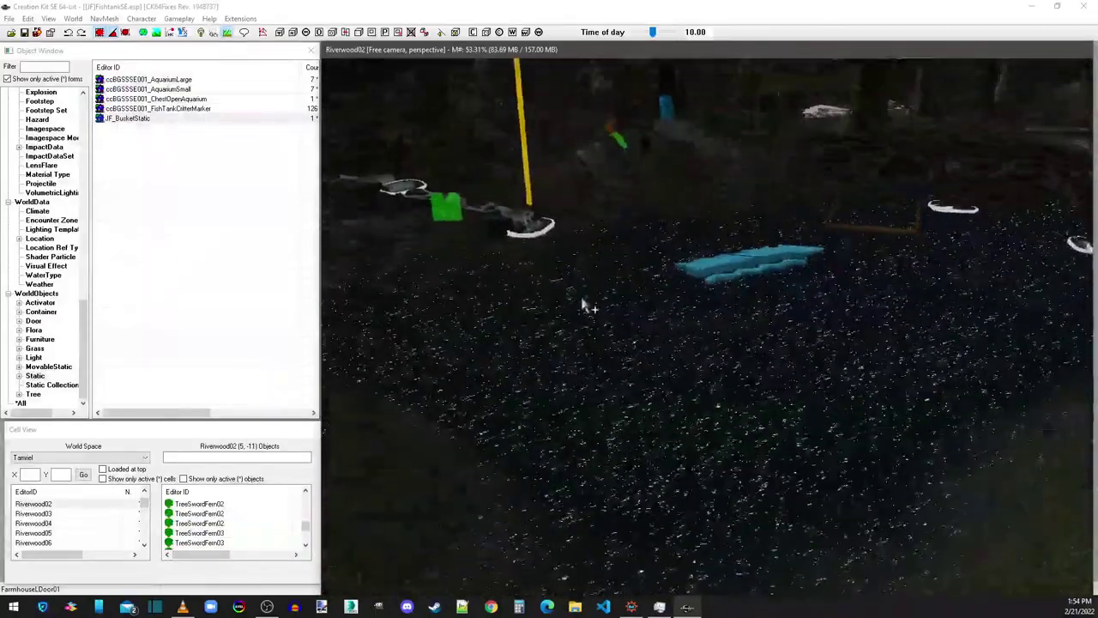
scroll(652, 436, "up", 5)
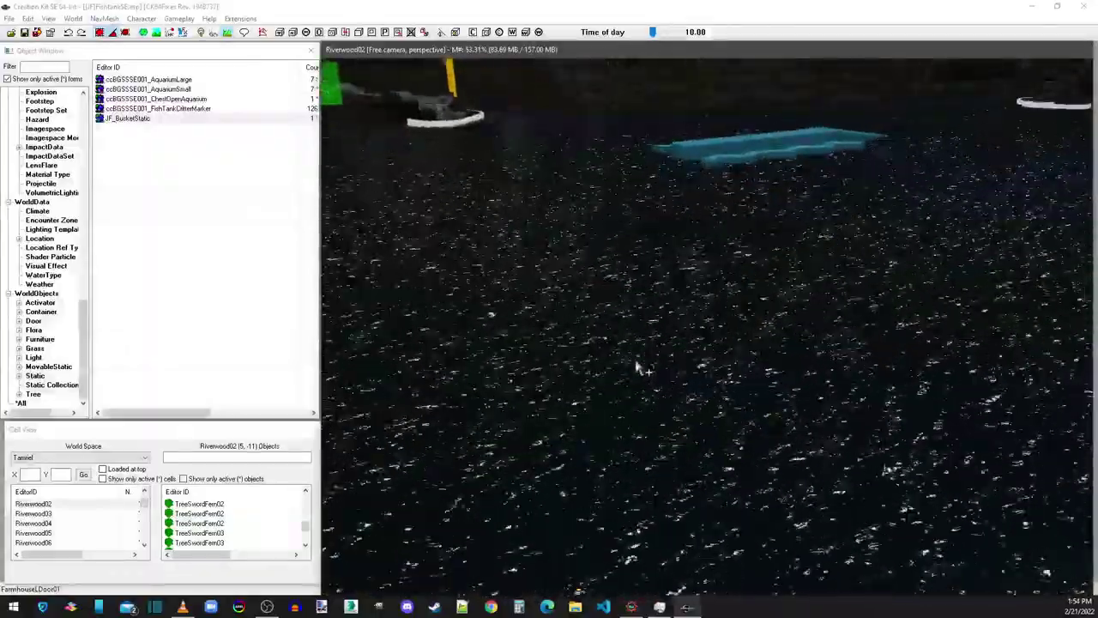
Step: Filter the Object Window for 'critter' activators and untick Show only active forms
left_click(45, 67)
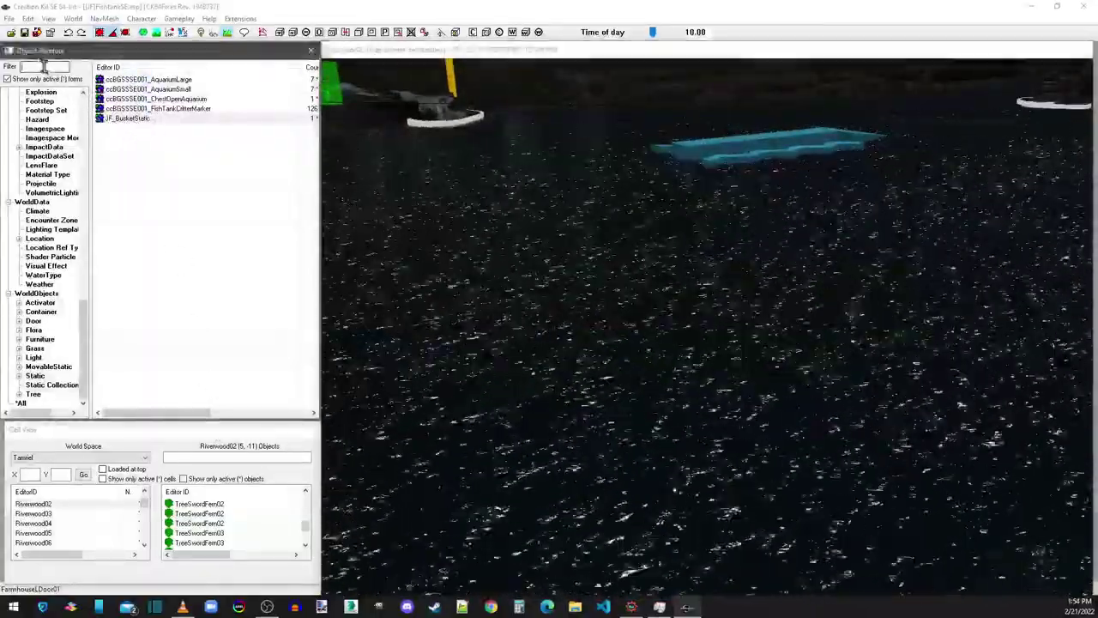
type("cr")
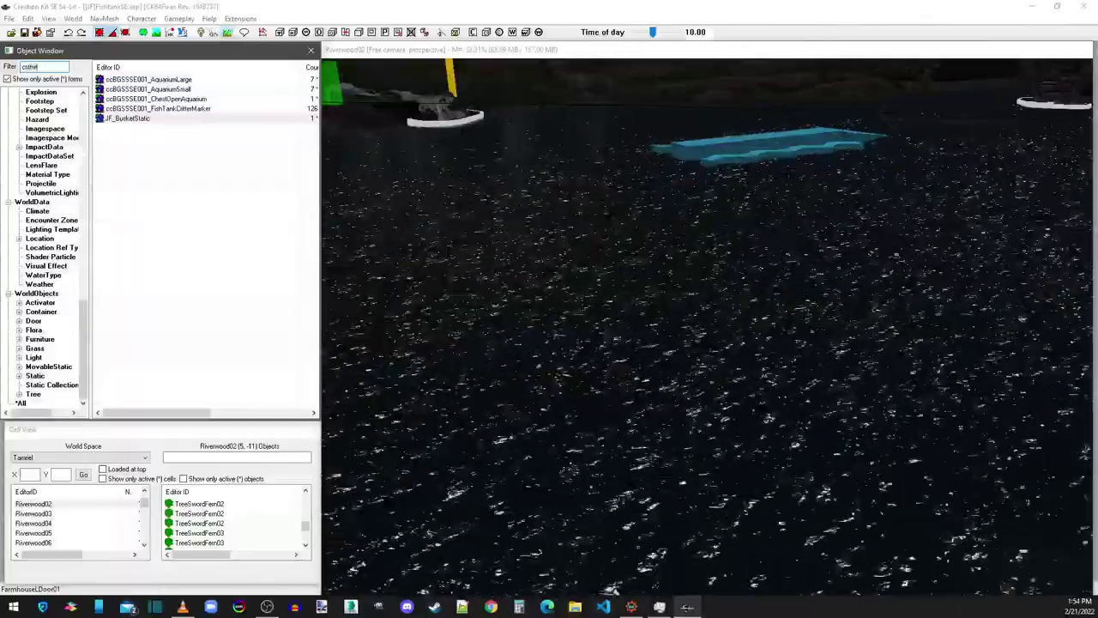
type("itter")
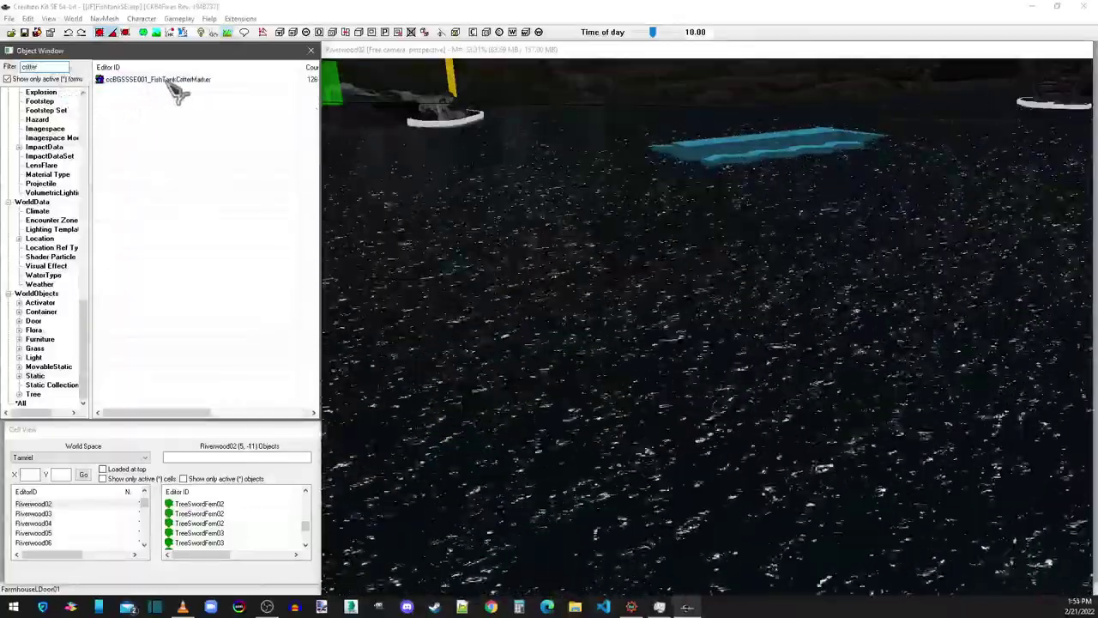
left_click(169, 81)
left_click(40, 302)
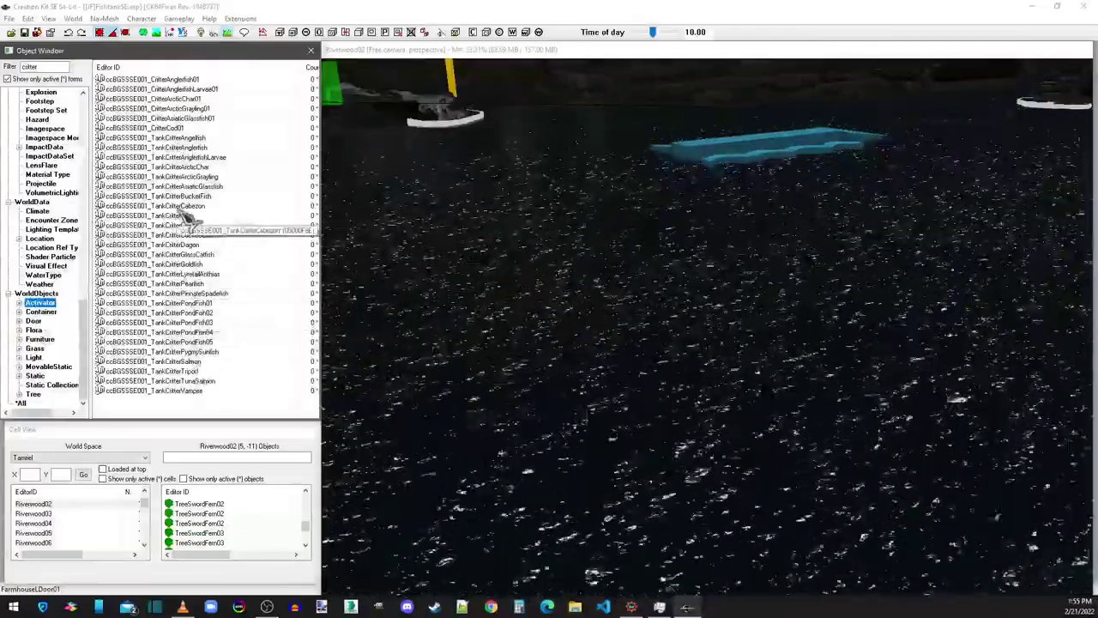
left_click(50, 79)
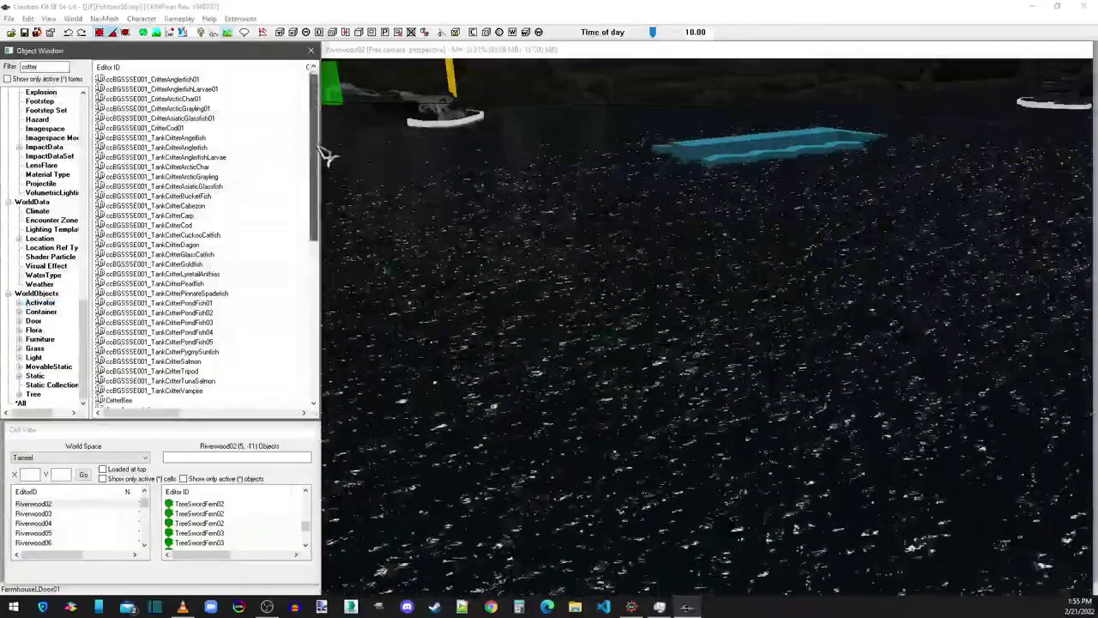
left_click_drag(324, 153, 328, 306)
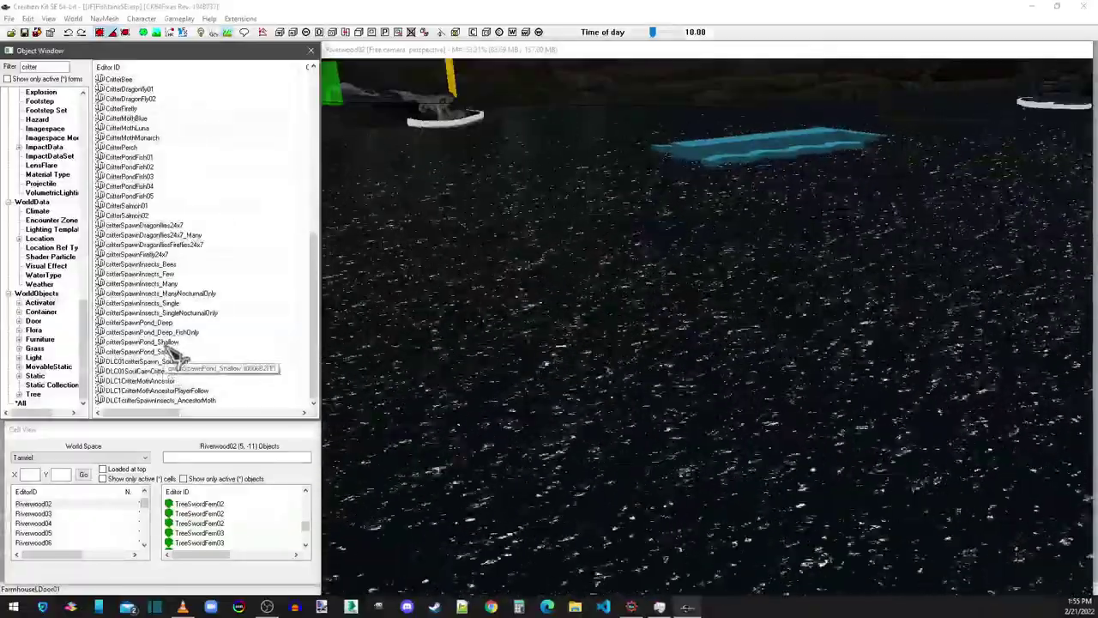
Step: Hide Water in Show/Hide, drag the green pond spawner toward the stream, then re-show Water
left_click(532, 60)
scroll(608, 275, "down", 3)
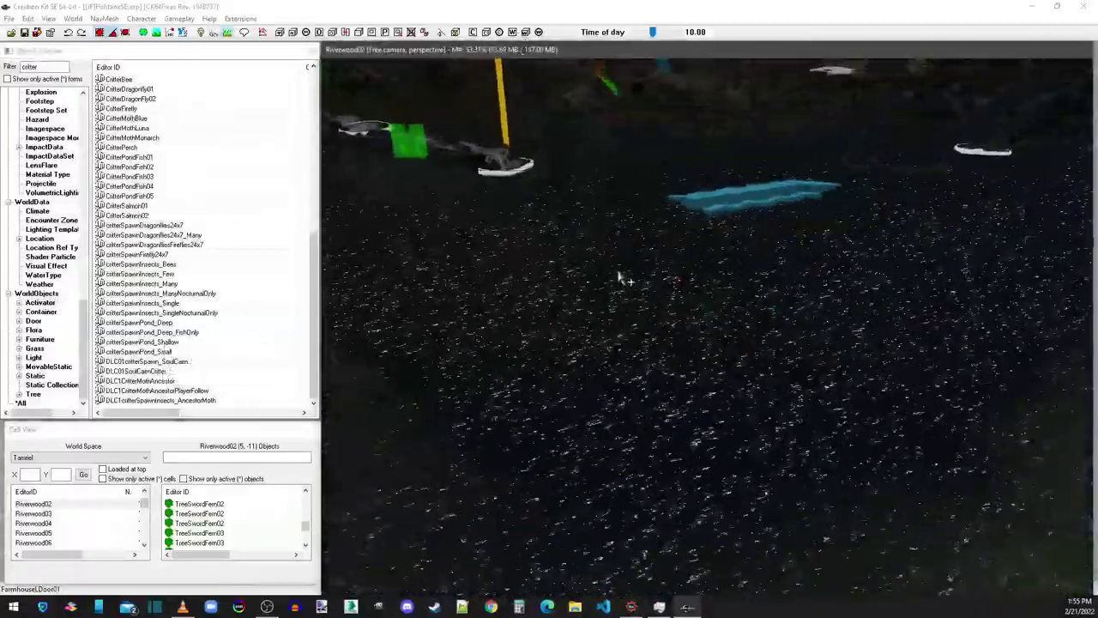
middle_click_drag(625, 279, 556, 257)
scroll(549, 257, "up", 5)
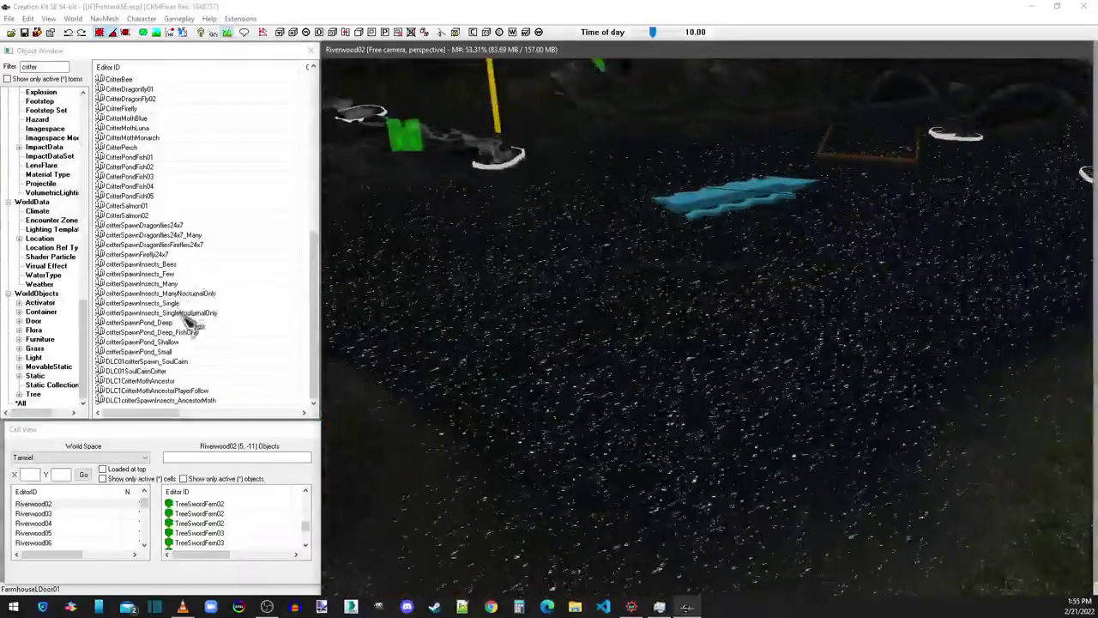
left_click_drag(167, 343, 547, 306)
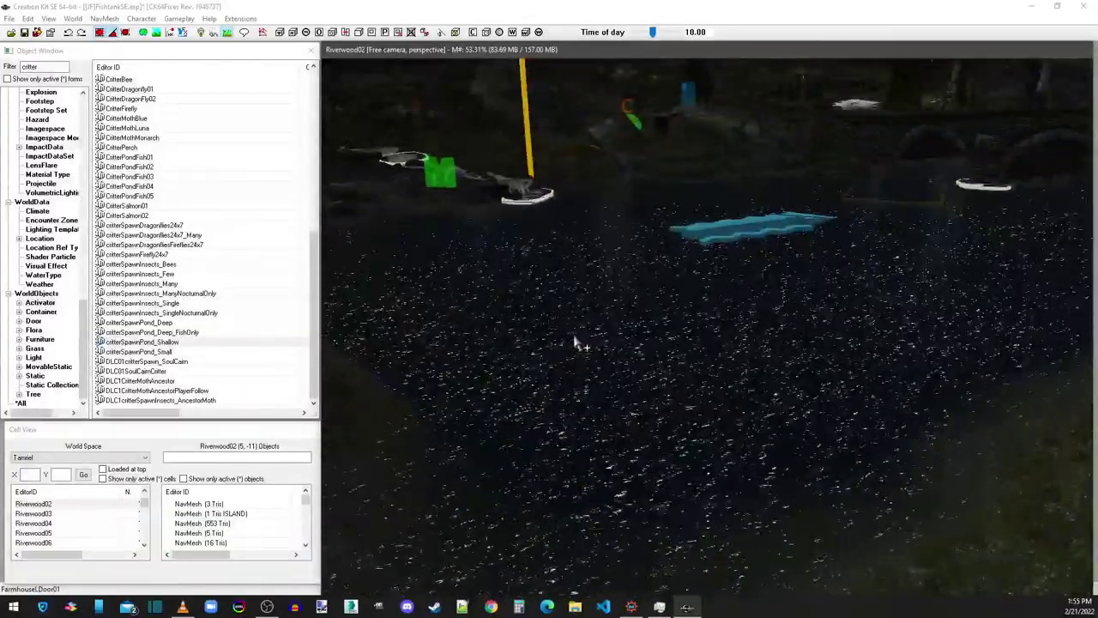
left_click(48, 18)
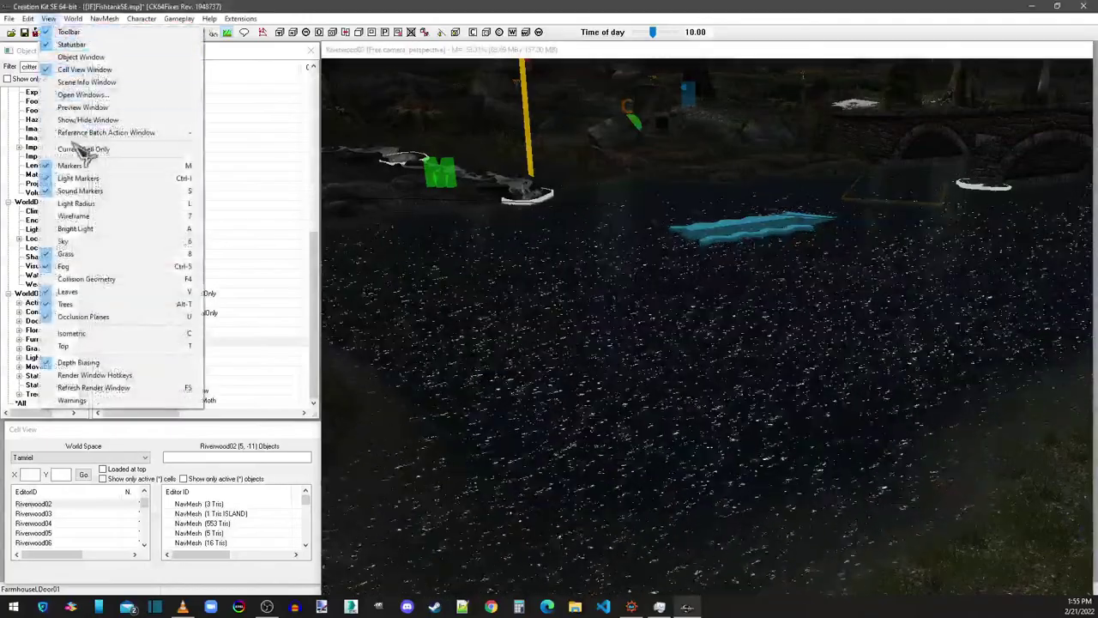
left_click(88, 121)
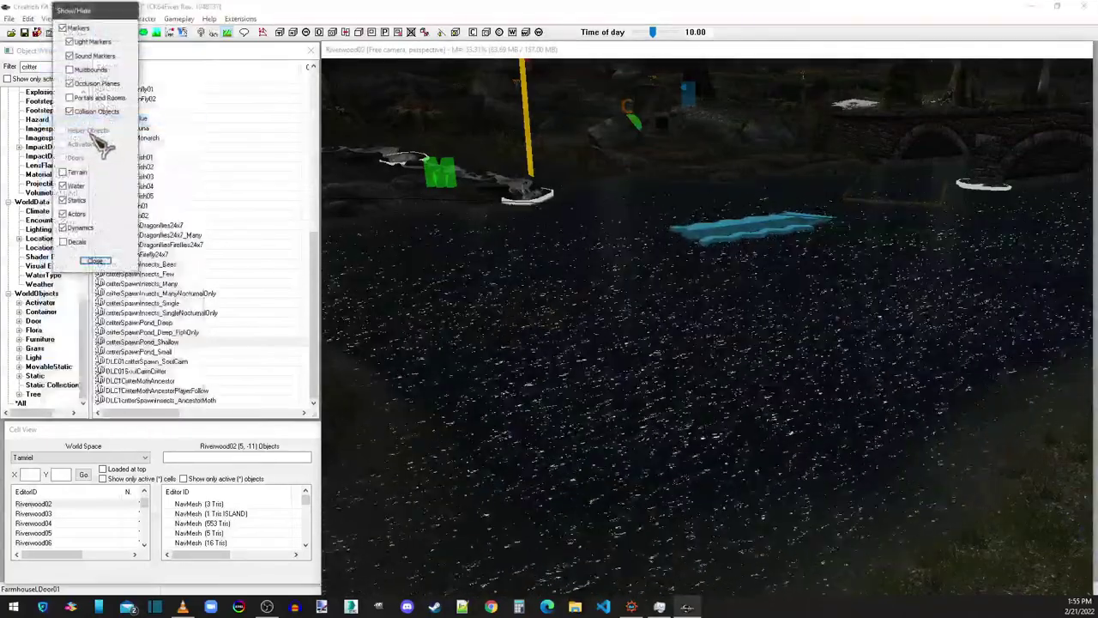
left_click(65, 187)
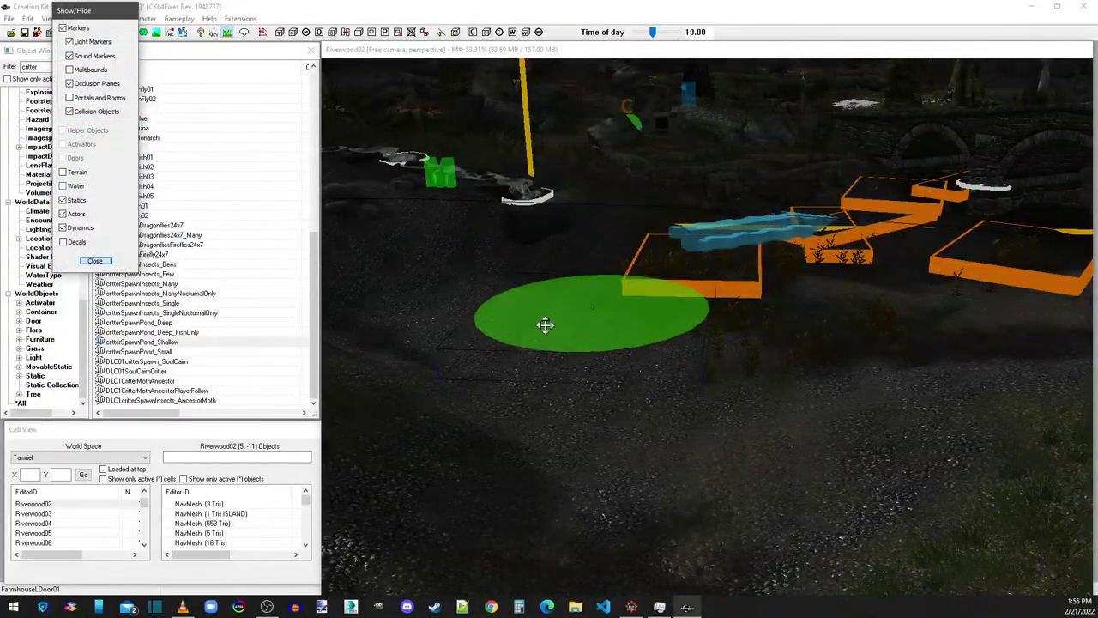
left_click_drag(544, 321, 599, 236)
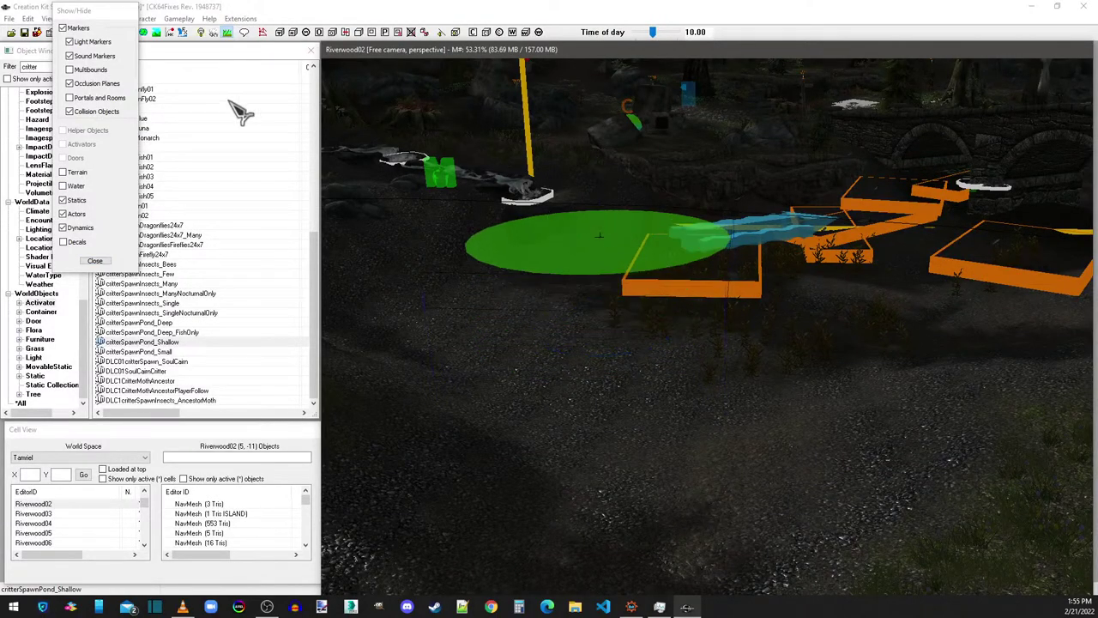
left_click(65, 186)
left_click(94, 260)
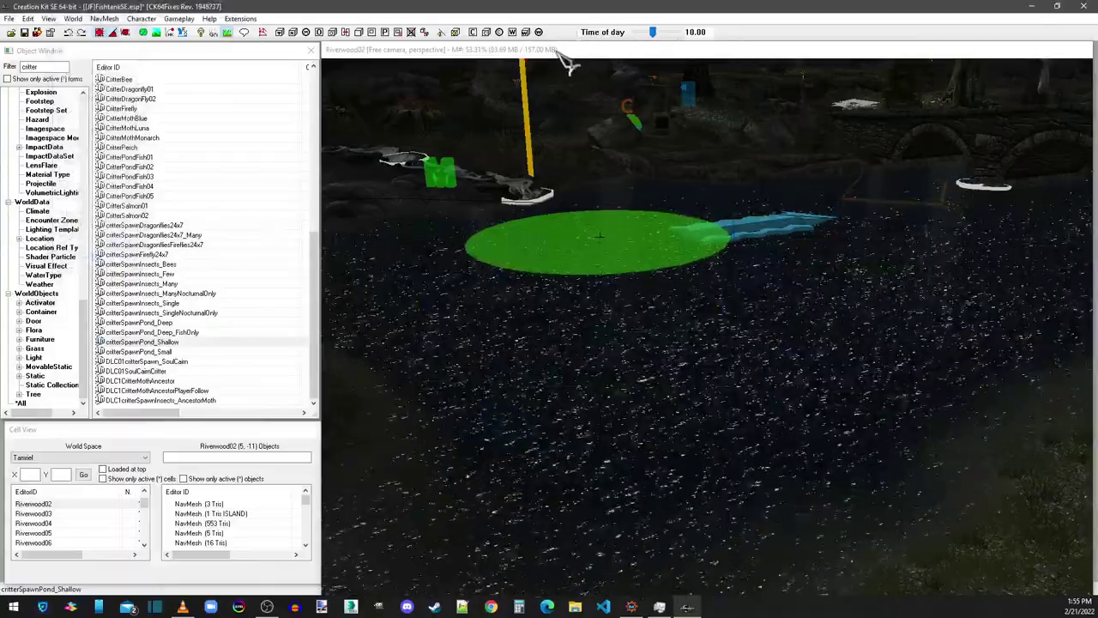
left_click(600, 260)
Step: Open the critterSpawn01 script properties on the Riverwood pond spawner reference
scroll(600, 260, "up", 3)
double_click(601, 274)
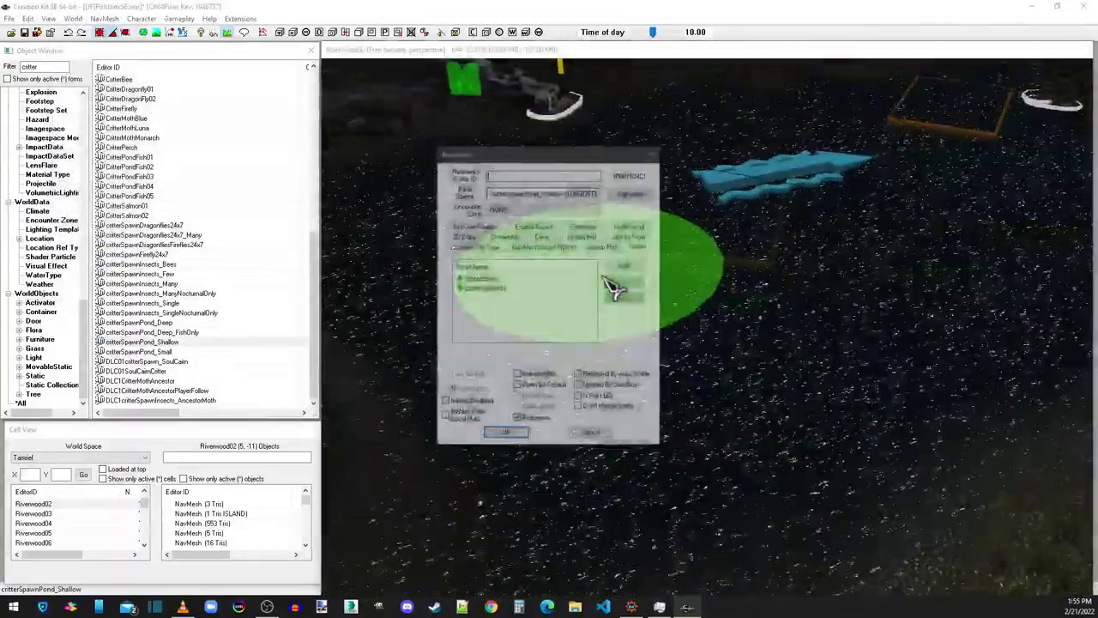
left_click(485, 288)
double_click(485, 290)
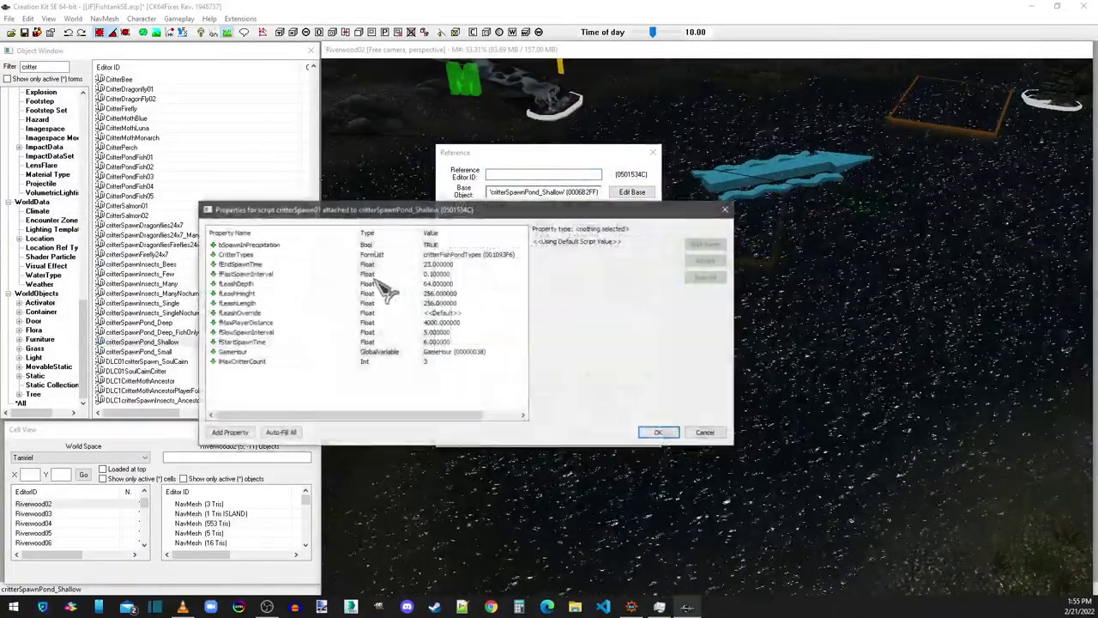
Step: Set CritterTypes to ccBGSSSE001_FishTankLargeFishList and confirm the script properties
left_click(429, 255)
left_click(636, 245)
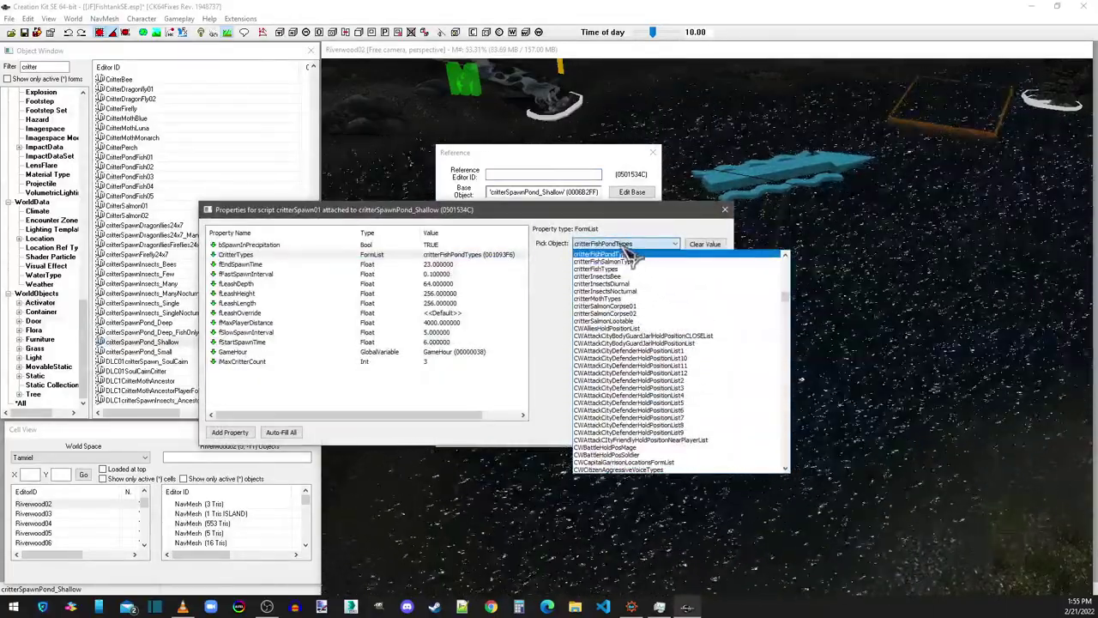
scroll(632, 258, "up", 5)
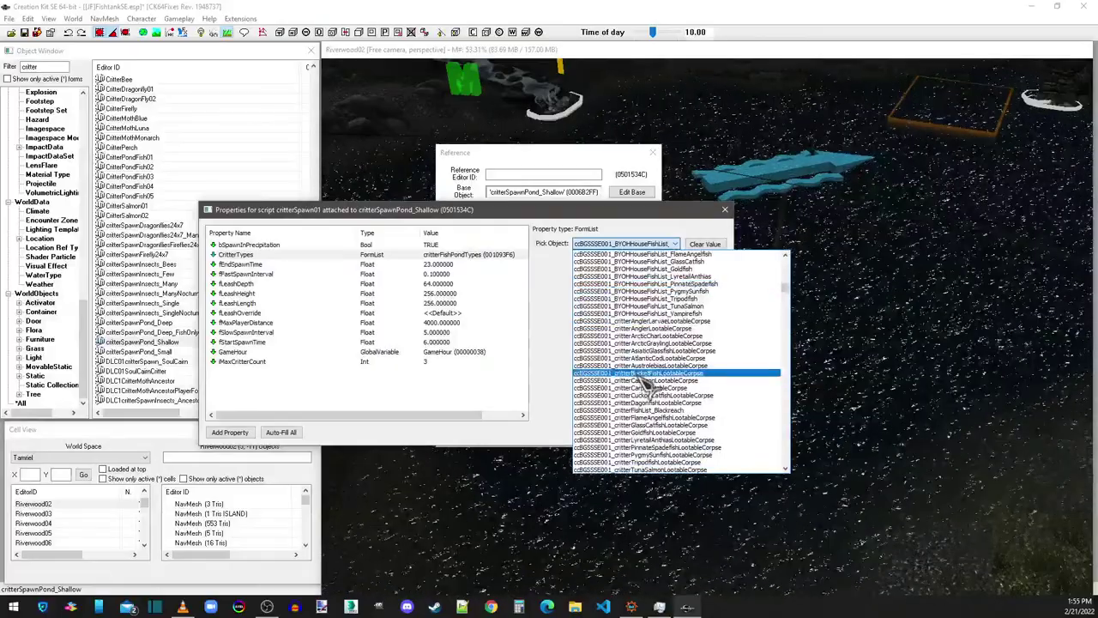
scroll(646, 384, "up", 3)
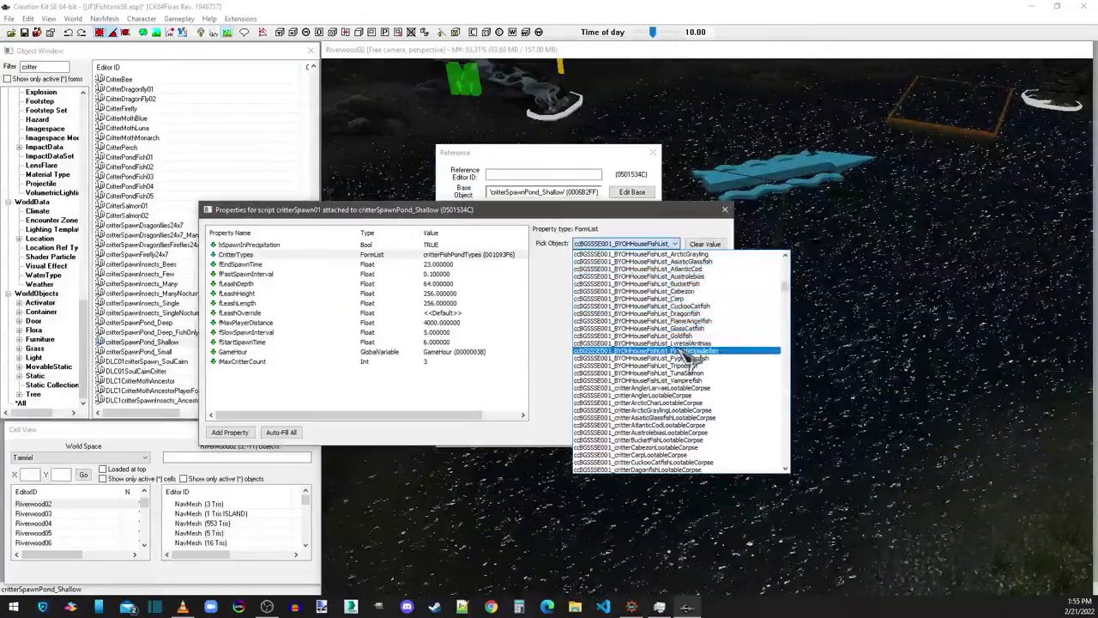
scroll(691, 361, "down", 3)
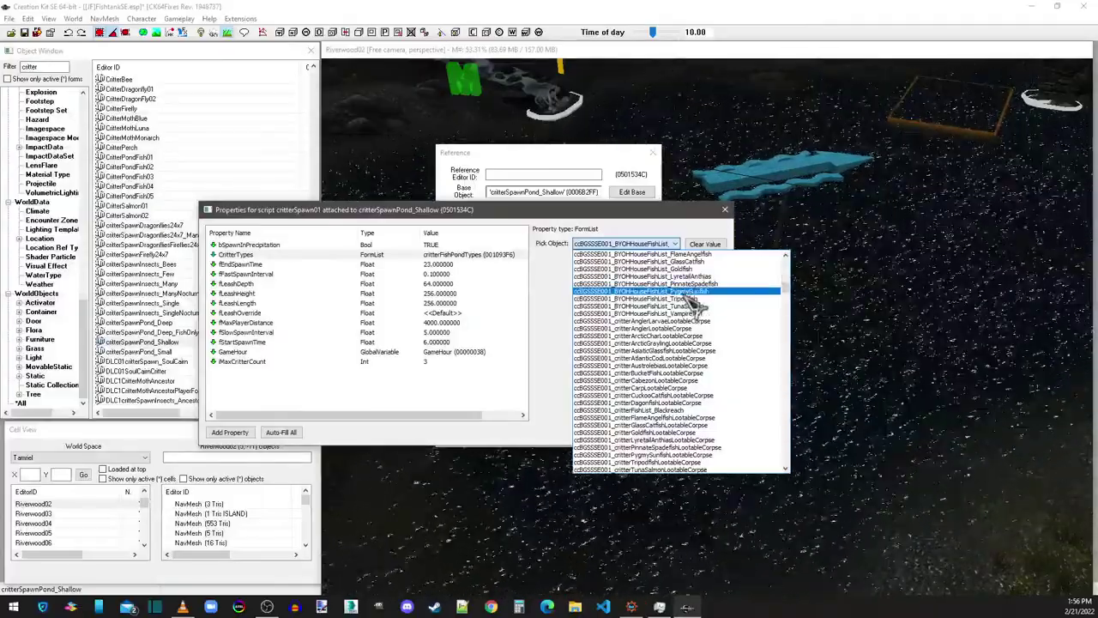
scroll(691, 300, "down", 2)
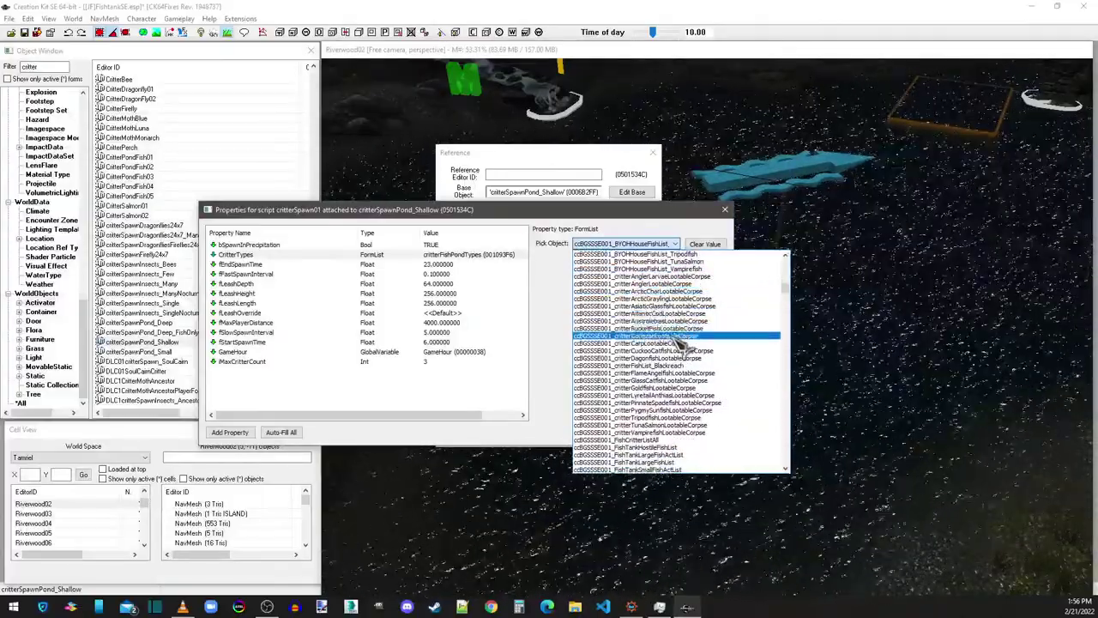
scroll(675, 375, "down", 3)
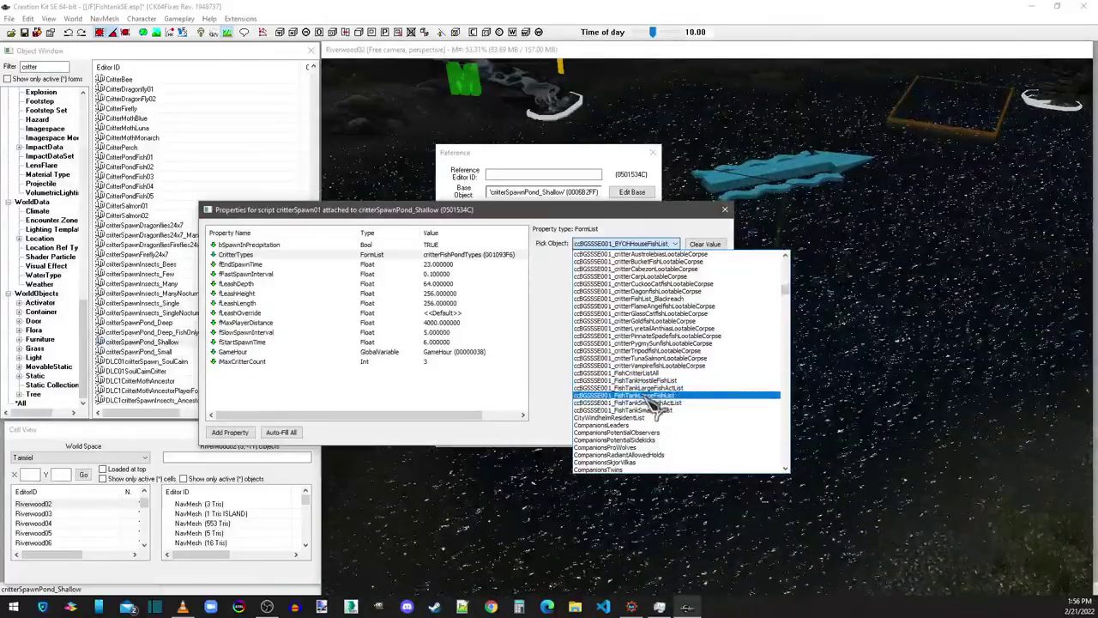
left_click(649, 396)
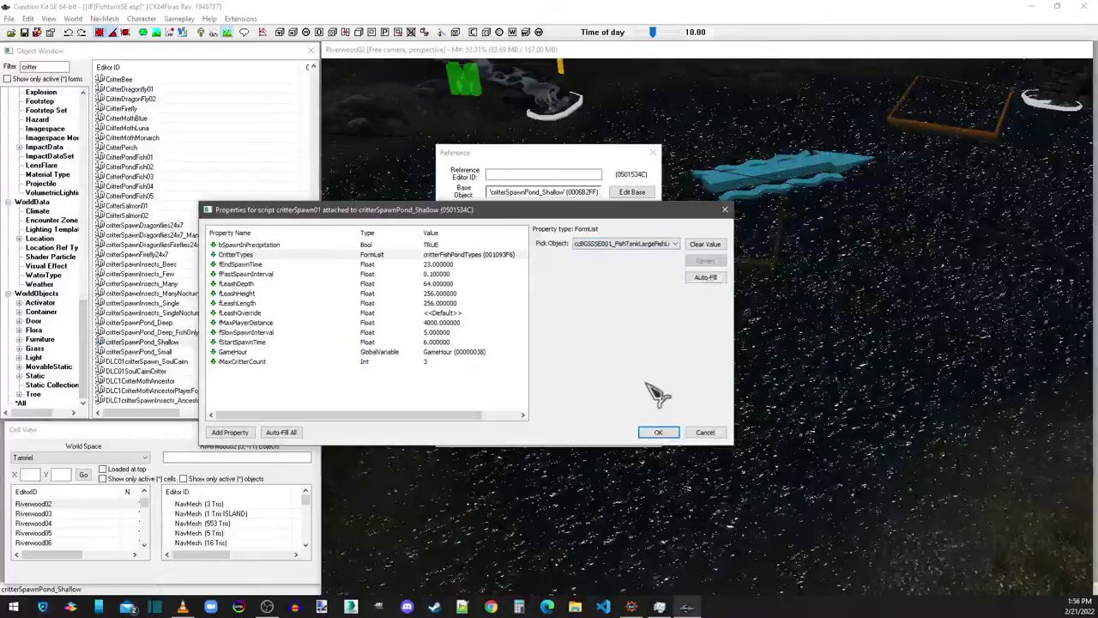
left_click(466, 266)
left_click(468, 256)
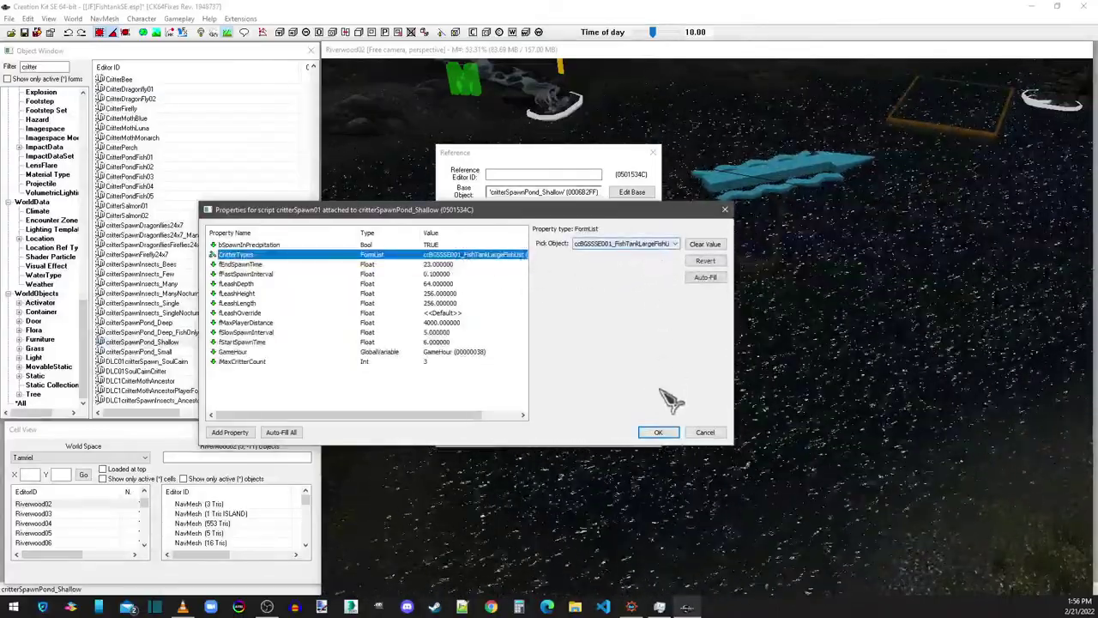
left_click(658, 432)
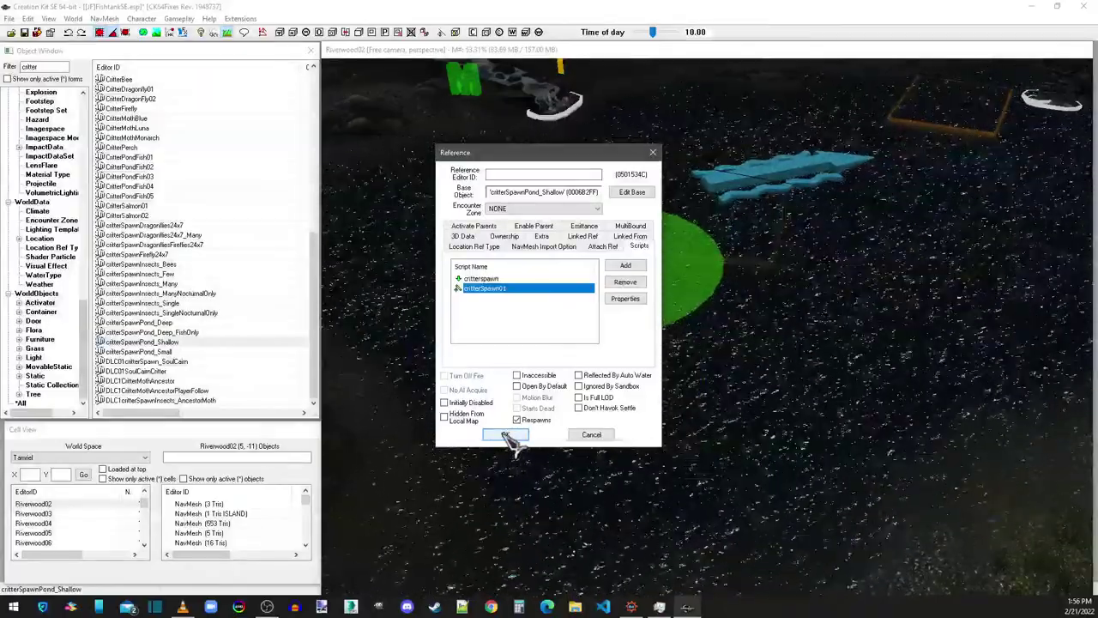
Step: Switch the critterspawn script's CritterTypes from dragonflies to critterFireflyList and close the reference
double_click(482, 280)
left_click(476, 255)
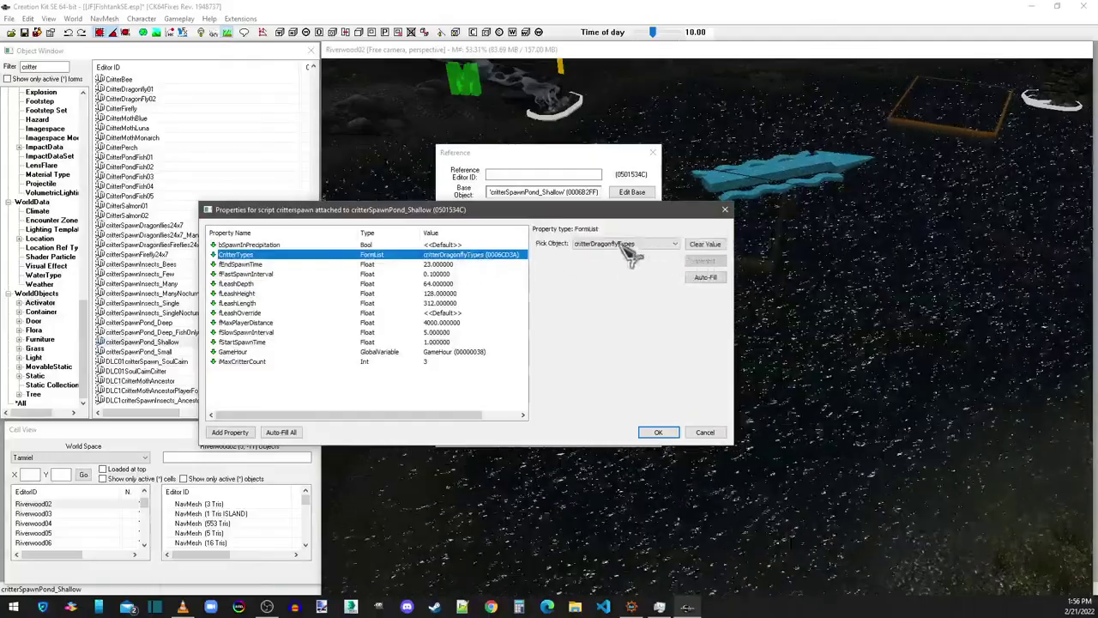
left_click(622, 245)
scroll(626, 275, "up", 2)
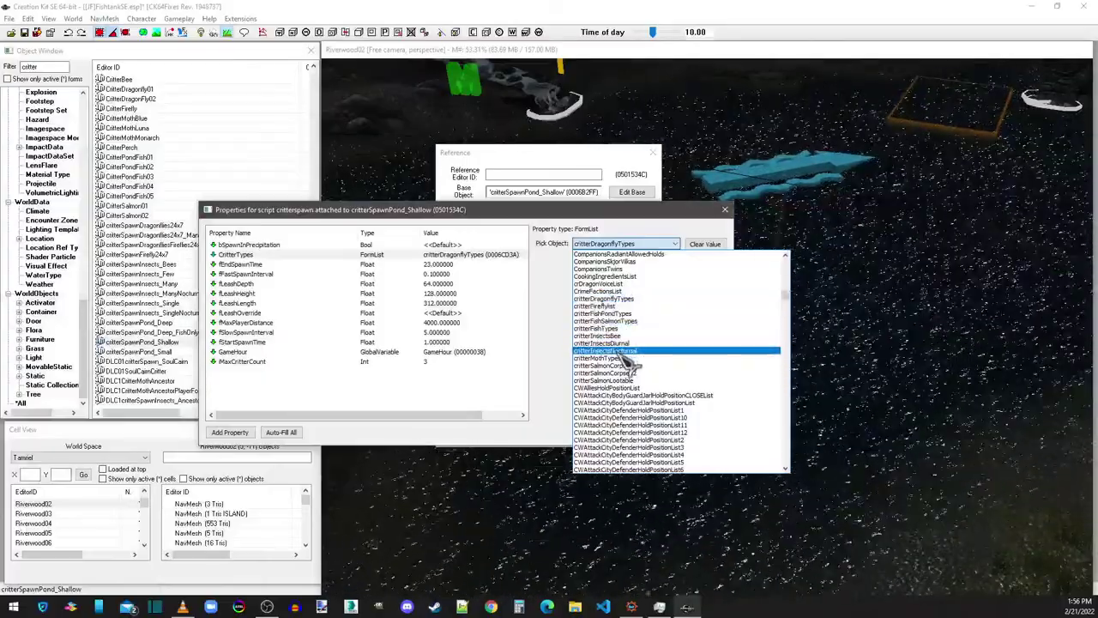
left_click(605, 306)
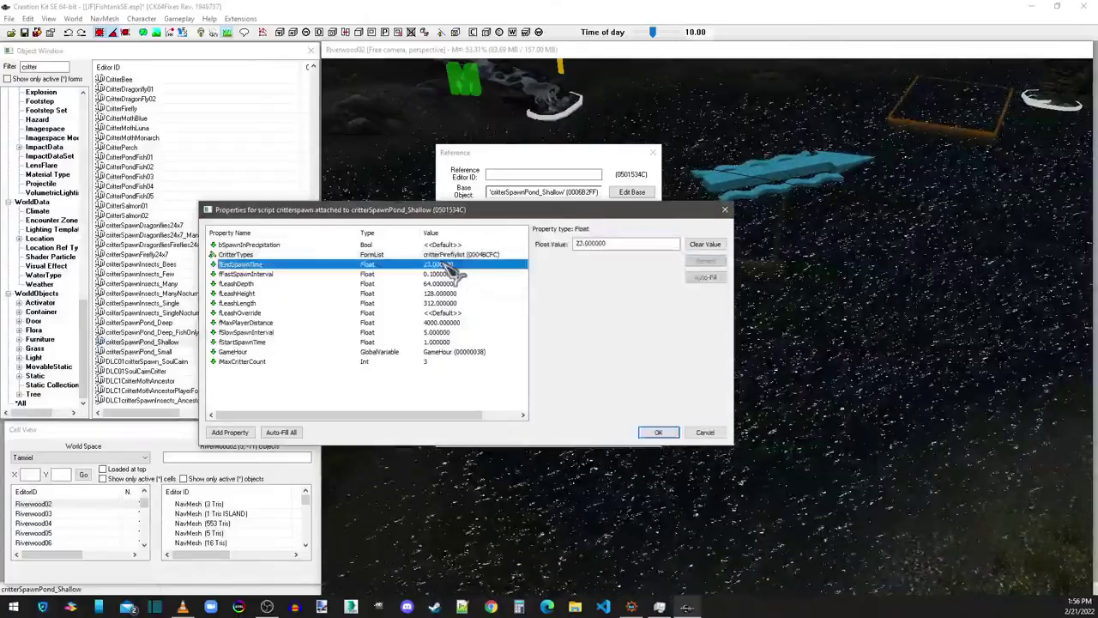
left_click(657, 432)
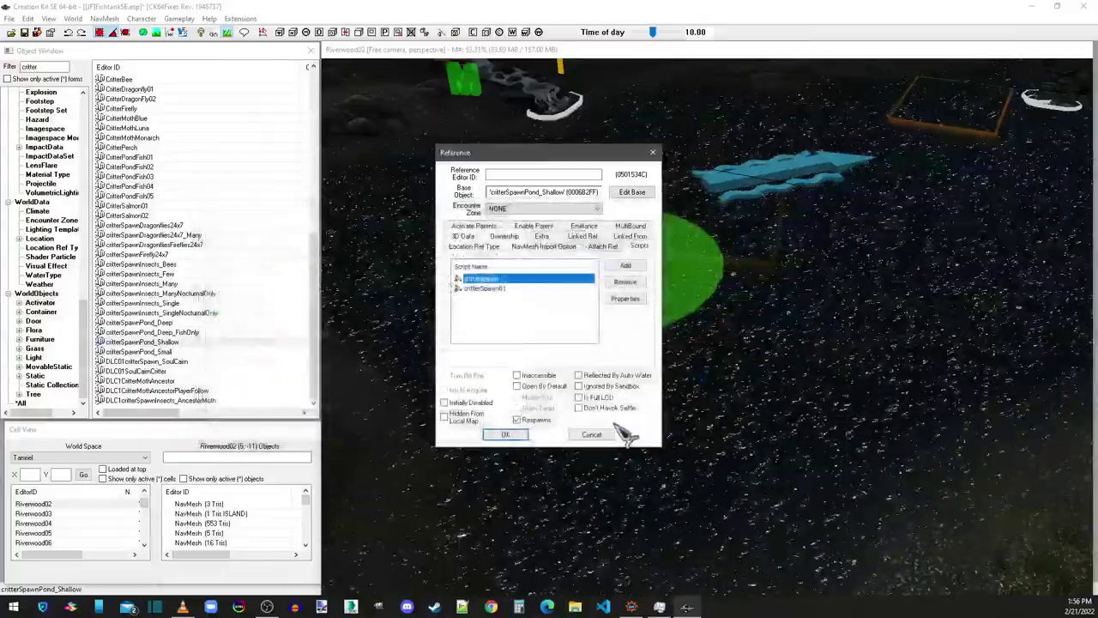
left_click(502, 434)
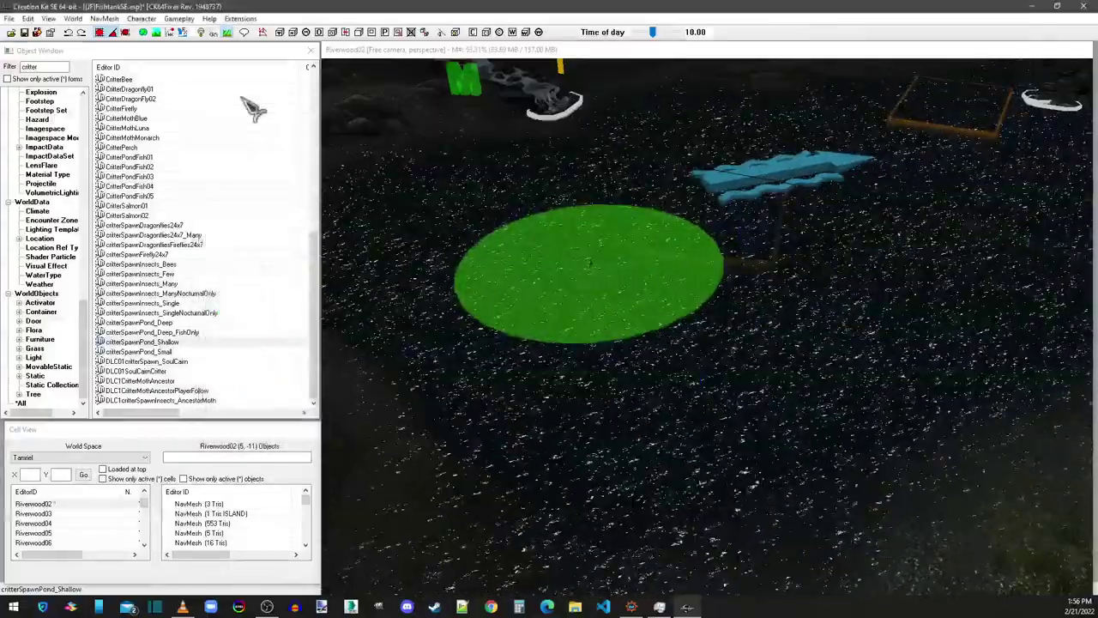
Step: Save FishtankSE.esp and load the Riverwood02 cell
left_click(35, 37)
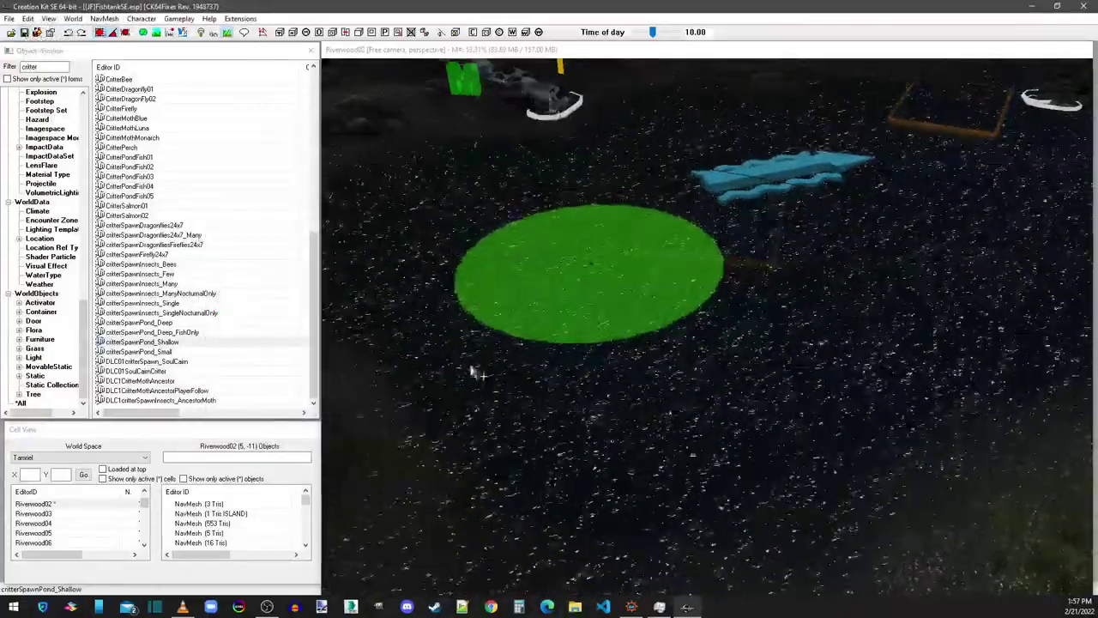
double_click(43, 505)
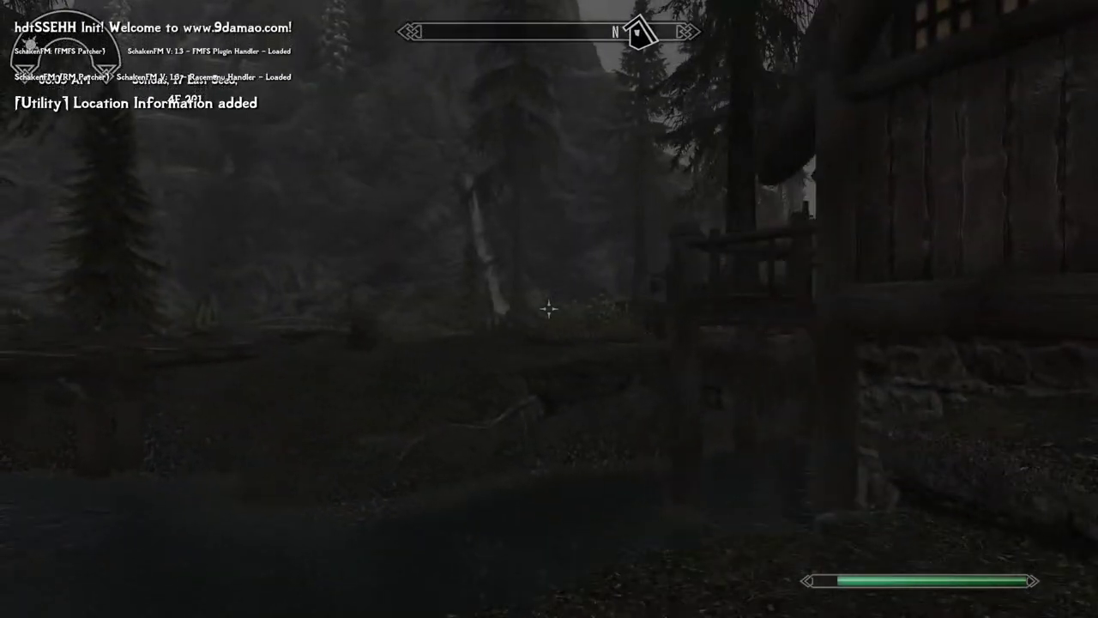
Step: Walk along the river by Leaf Rest, wade across, and climb the bank to Riverwood's houses
key("w")
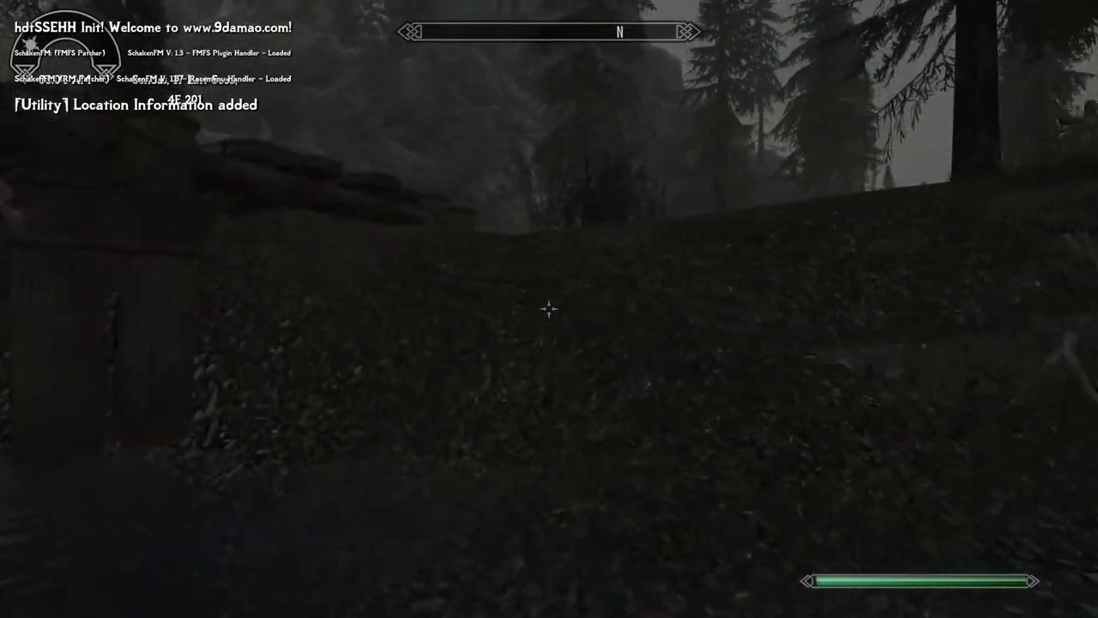
key("w")
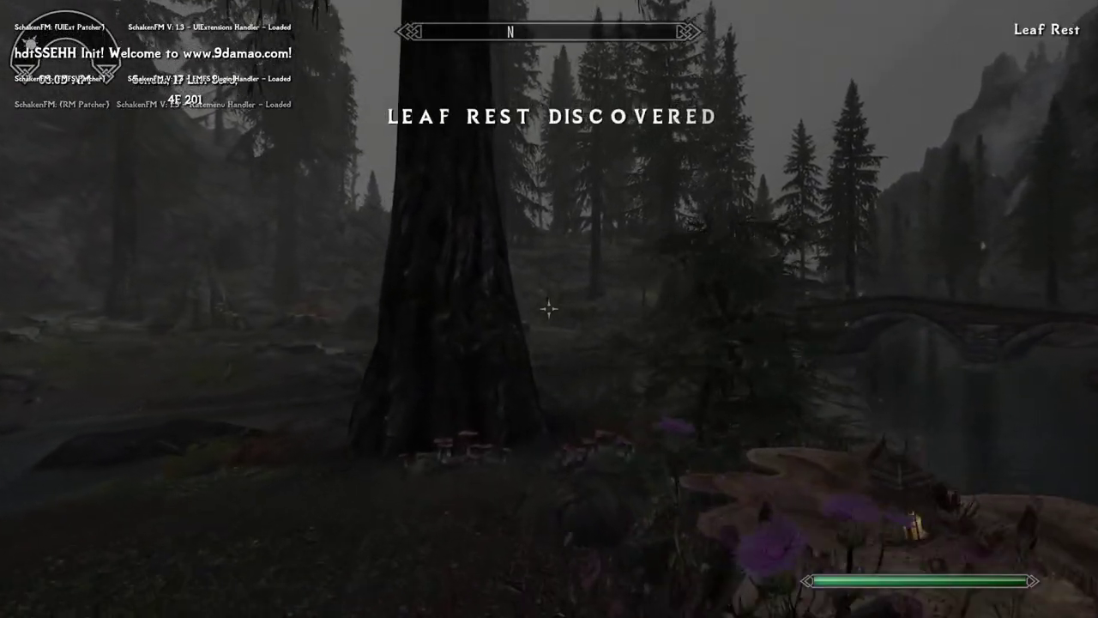
key("w")
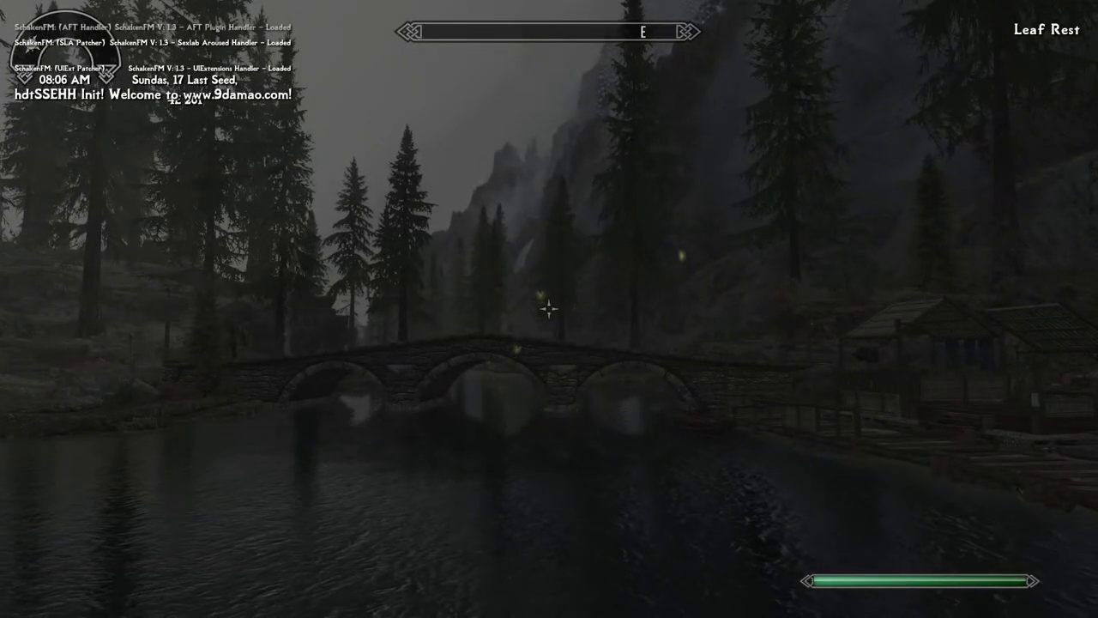
mouse_move(549, 309)
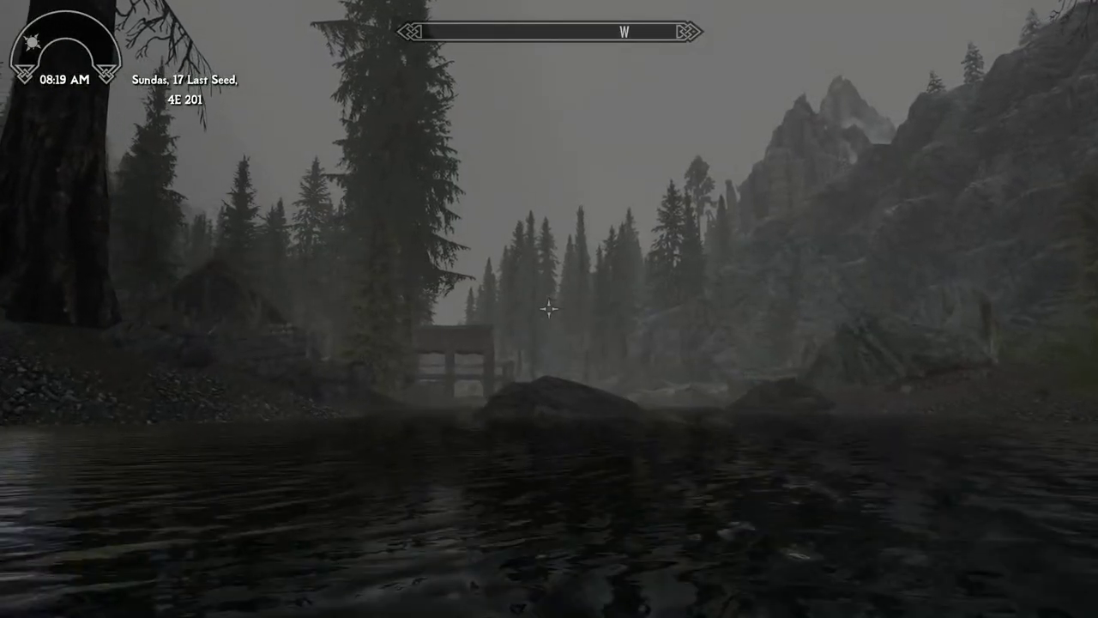
key("w")
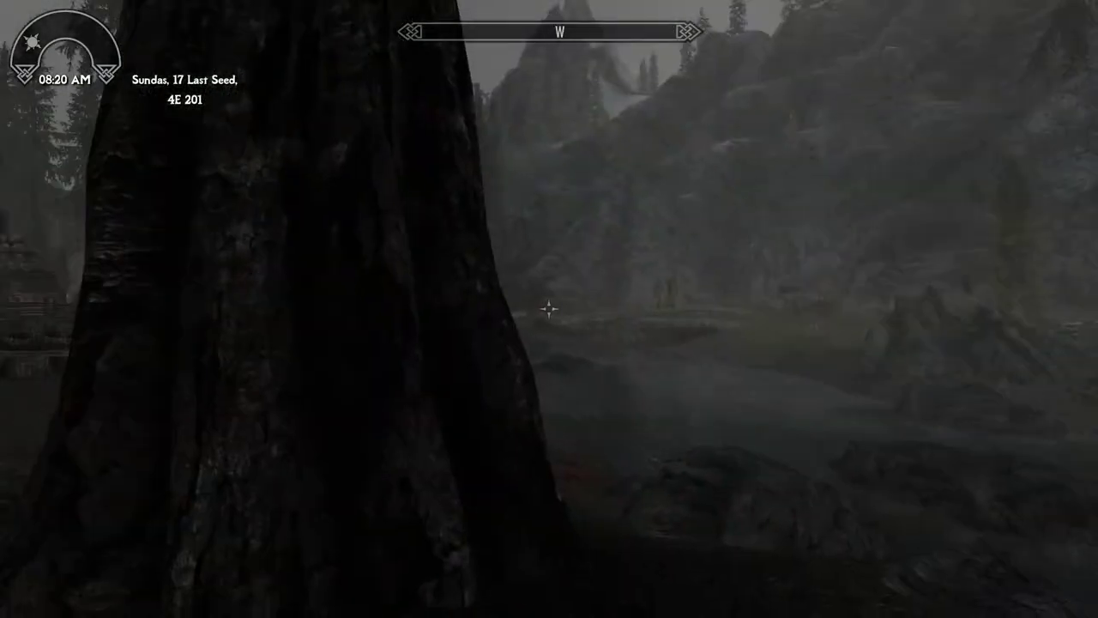
key("w")
key("w")
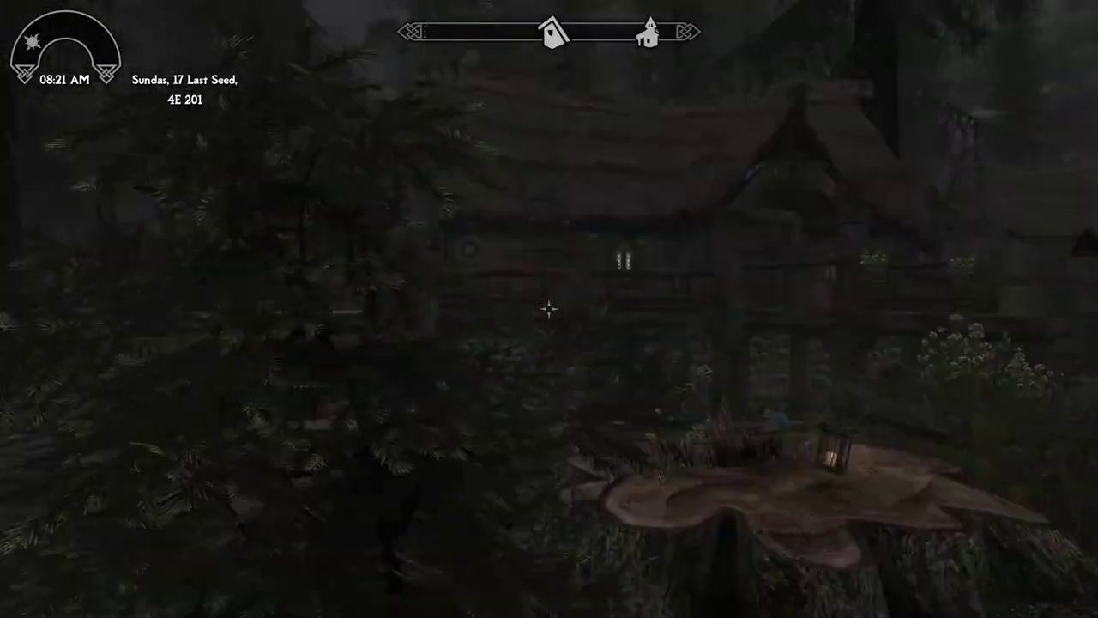
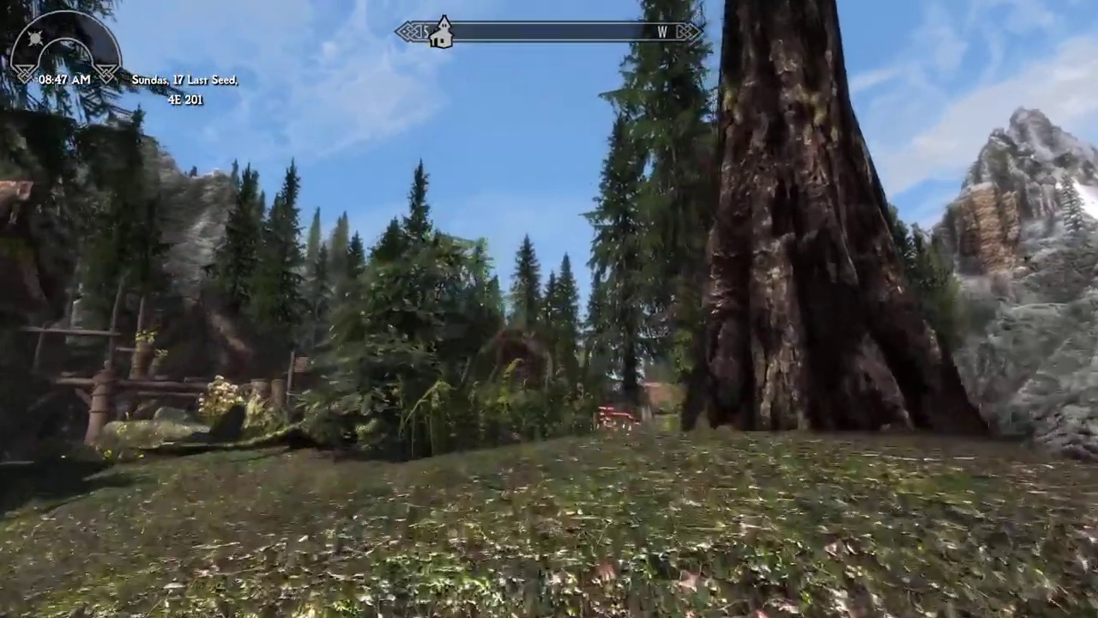
Step: Open the Skyrim in-game console with the tilde key
key("grave")
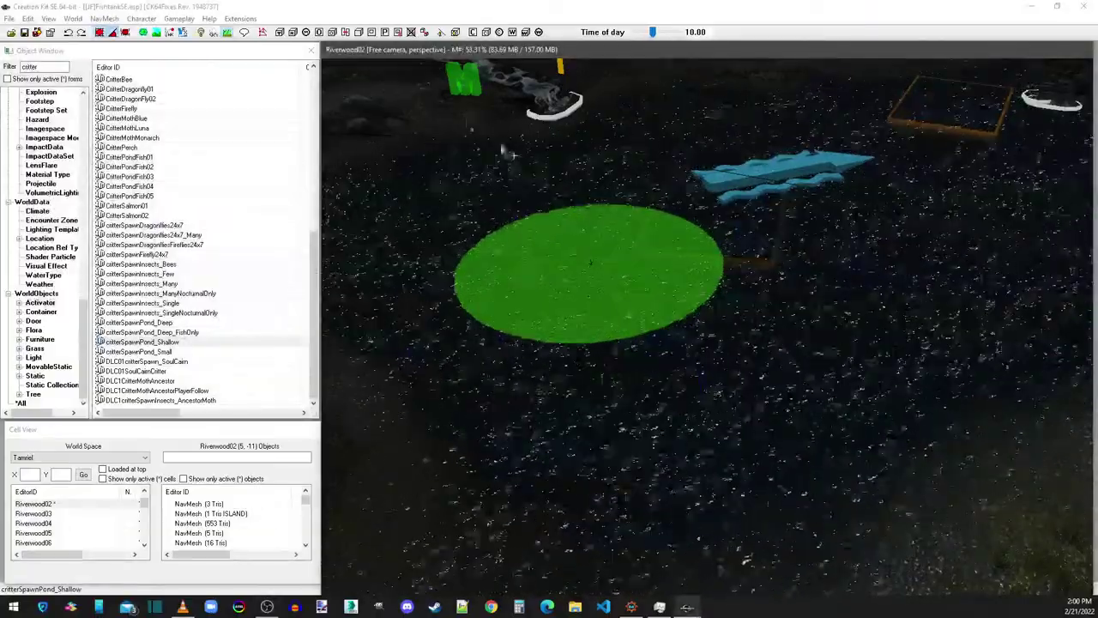
Step: Drop the critterSpawnPond_Shallow marker down onto the pond's water surface with F
double_click(603, 279)
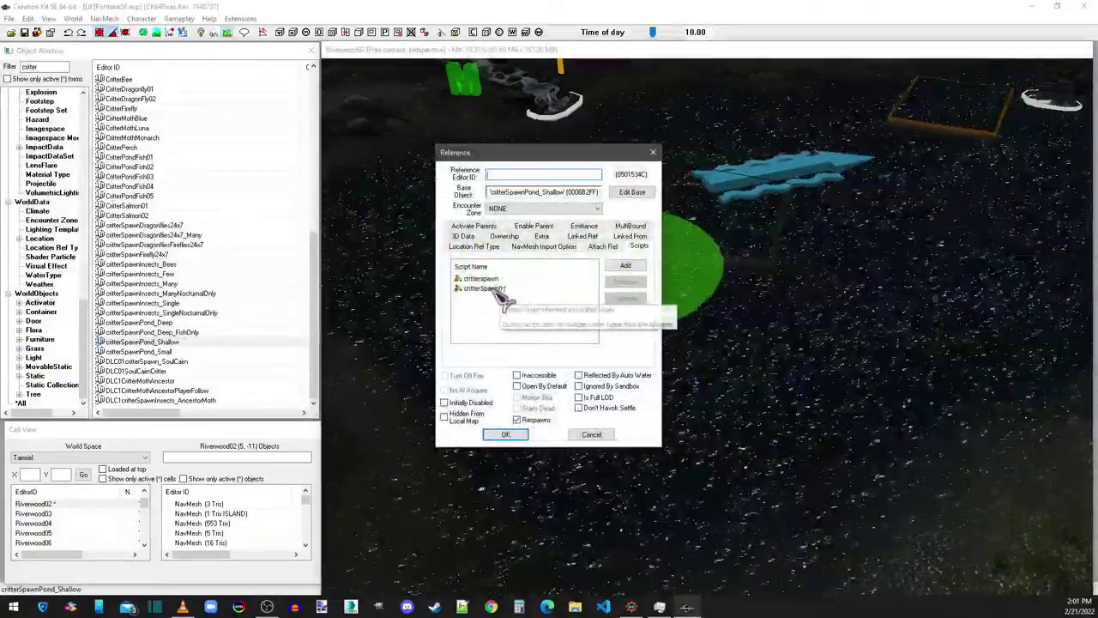
left_click(653, 154)
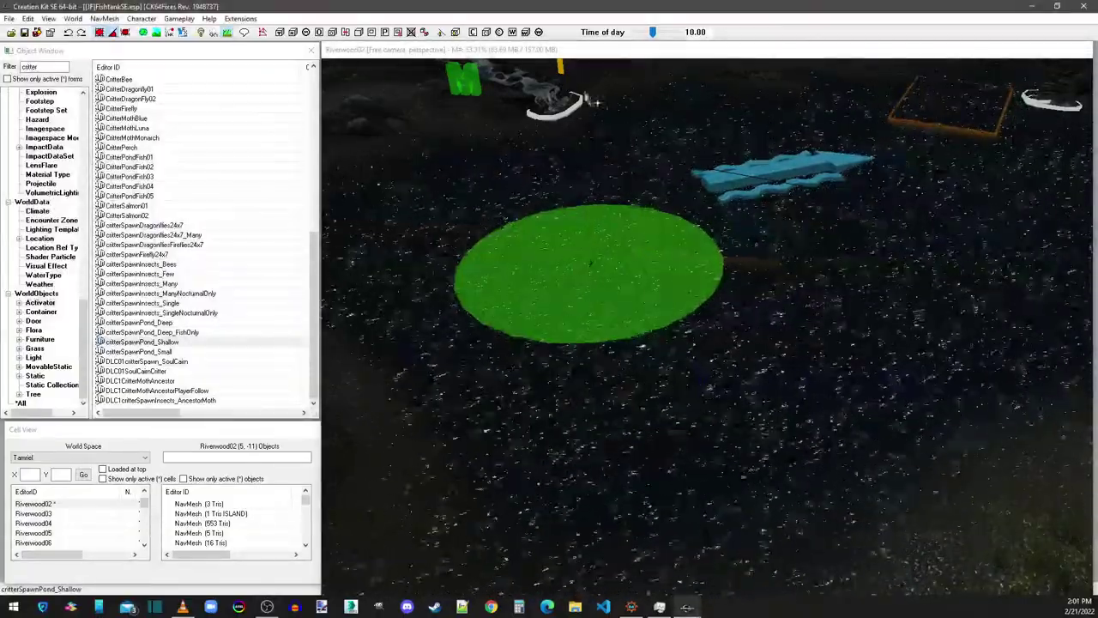
mouse_move(589, 300)
middle_mouse_down()
mouse_move(554, 267)
mouse_move(559, 277)
middle_mouse_up()
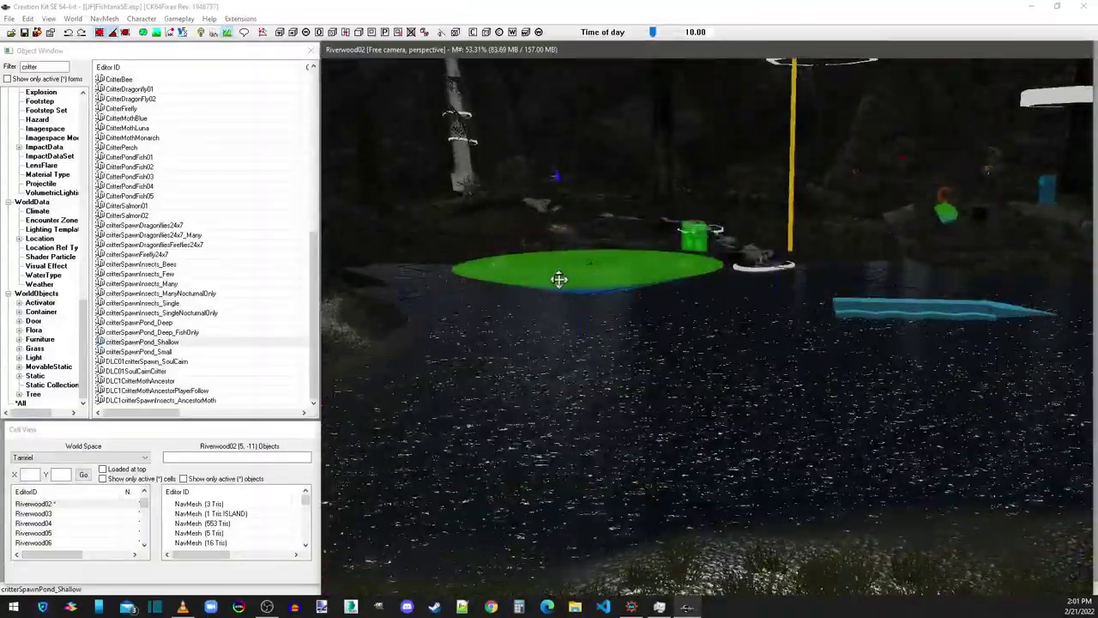
key("f")
middle_click_drag(563, 373, 552, 356)
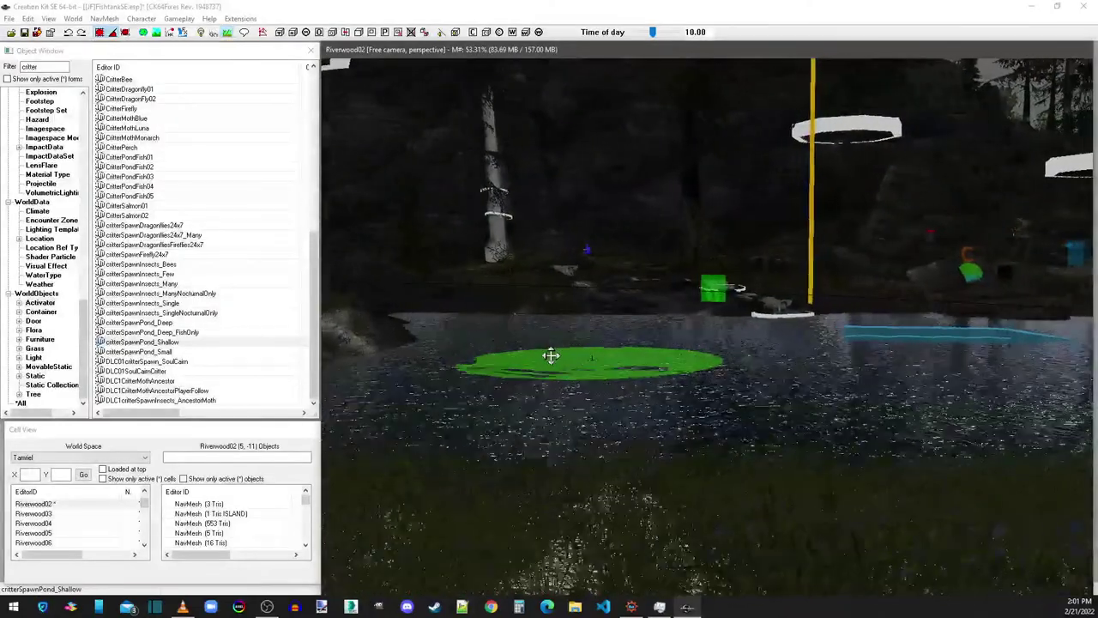
Step: Check the lowered marker from above, delete the selected reference, and save the plugin
left_click(35, 39)
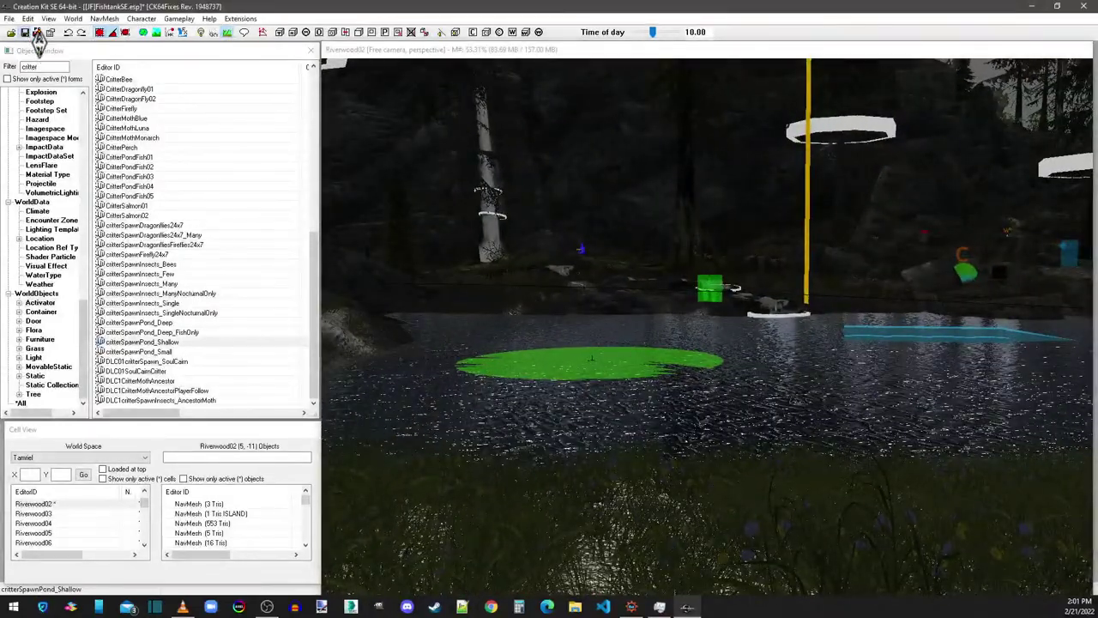
left_click(598, 357)
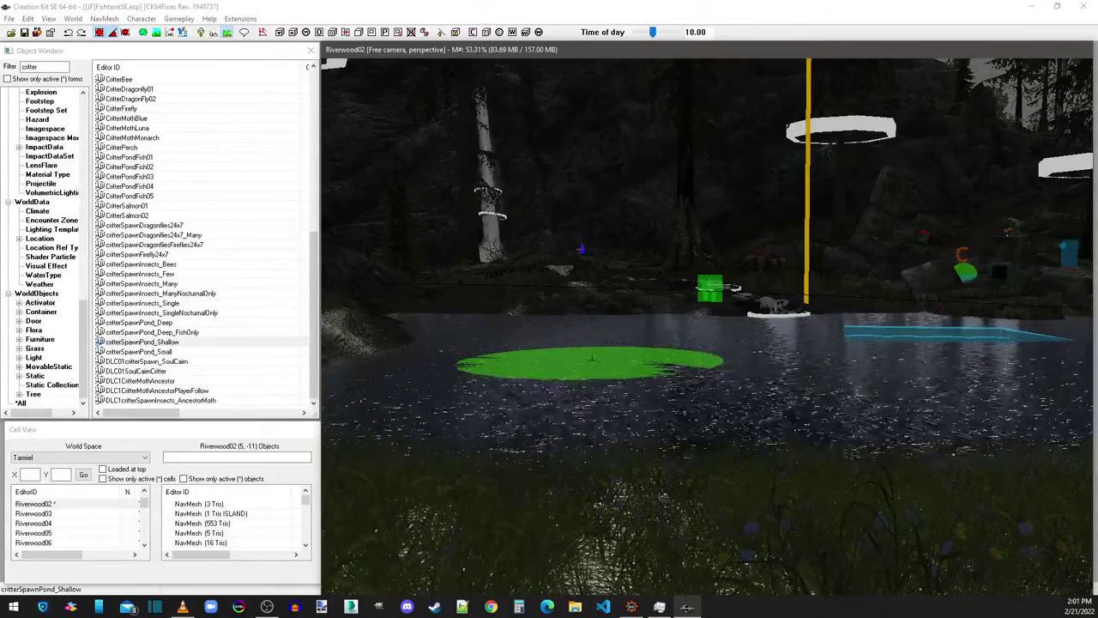
key("t")
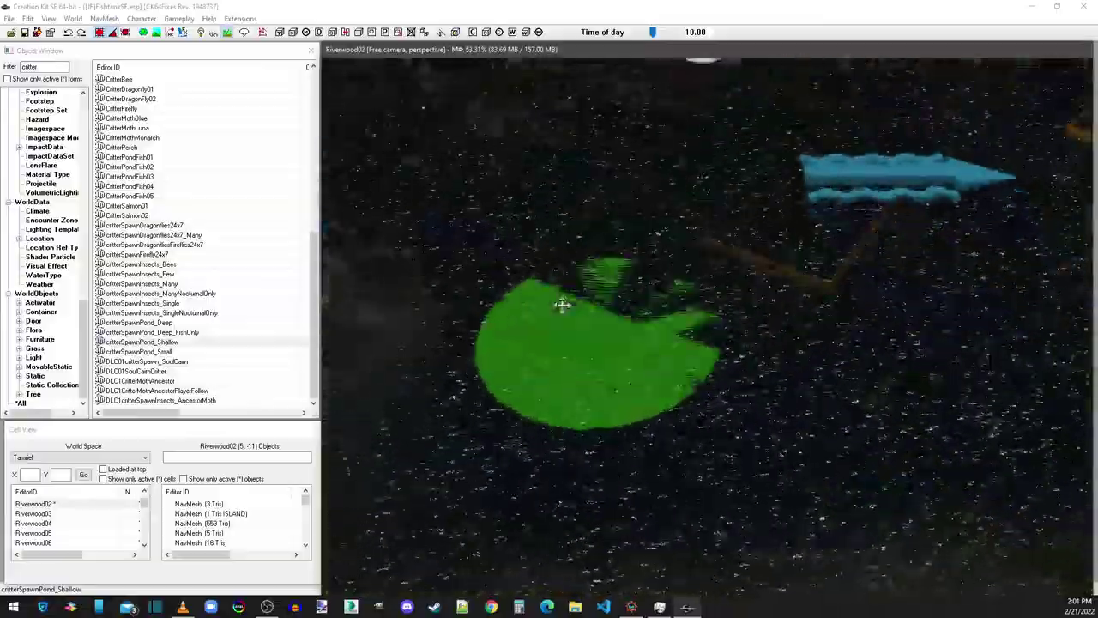
scroll(569, 324, "up", 3)
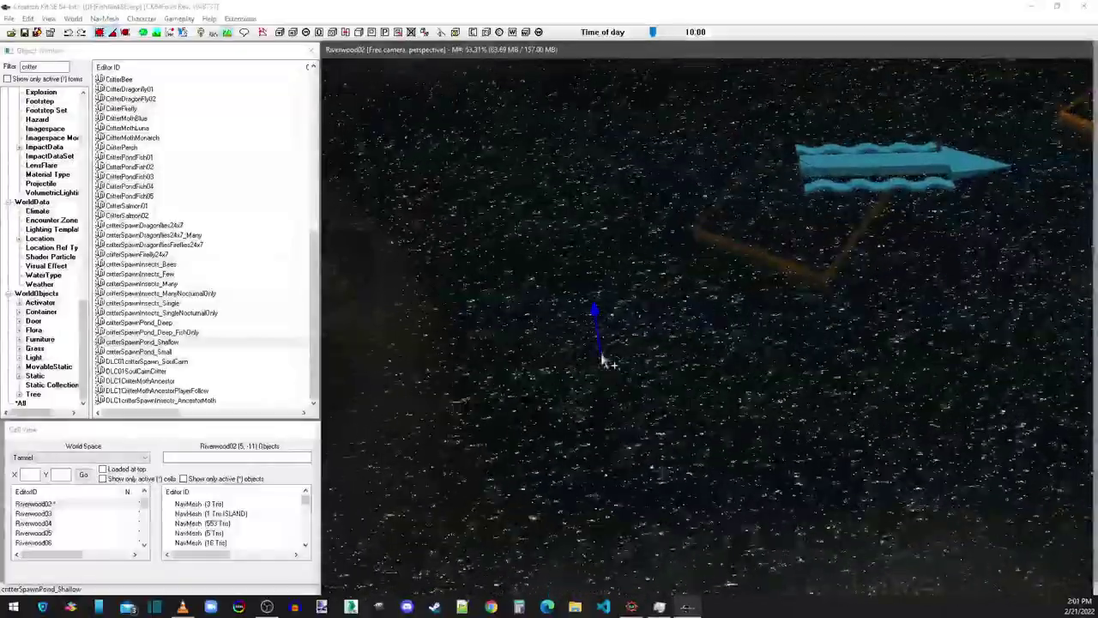
left_click_drag(594, 322, 592, 309)
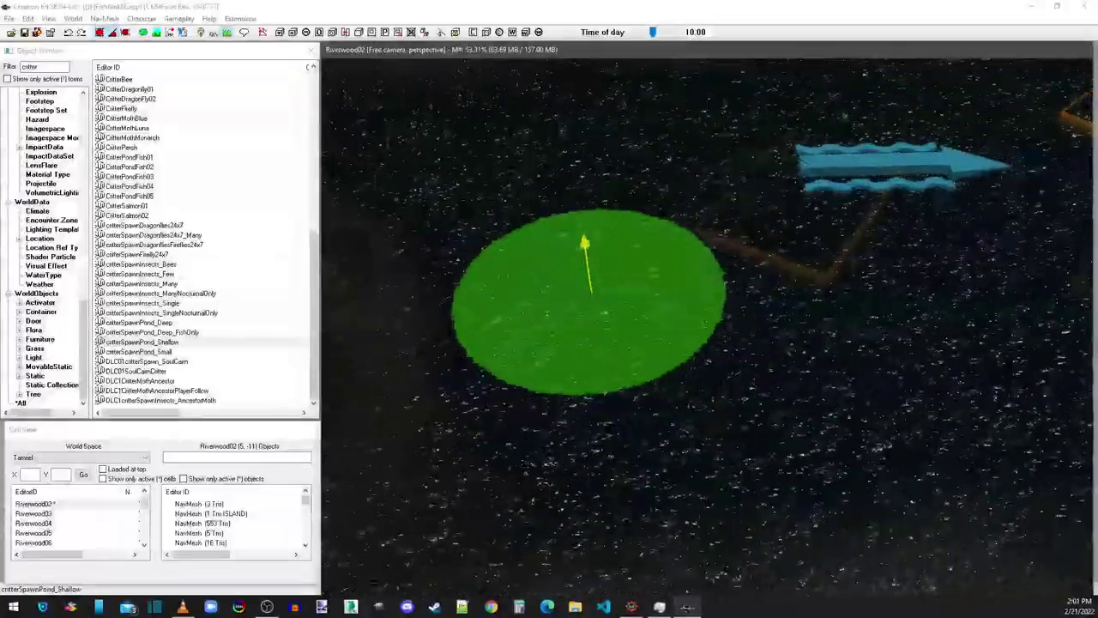
key("Delete")
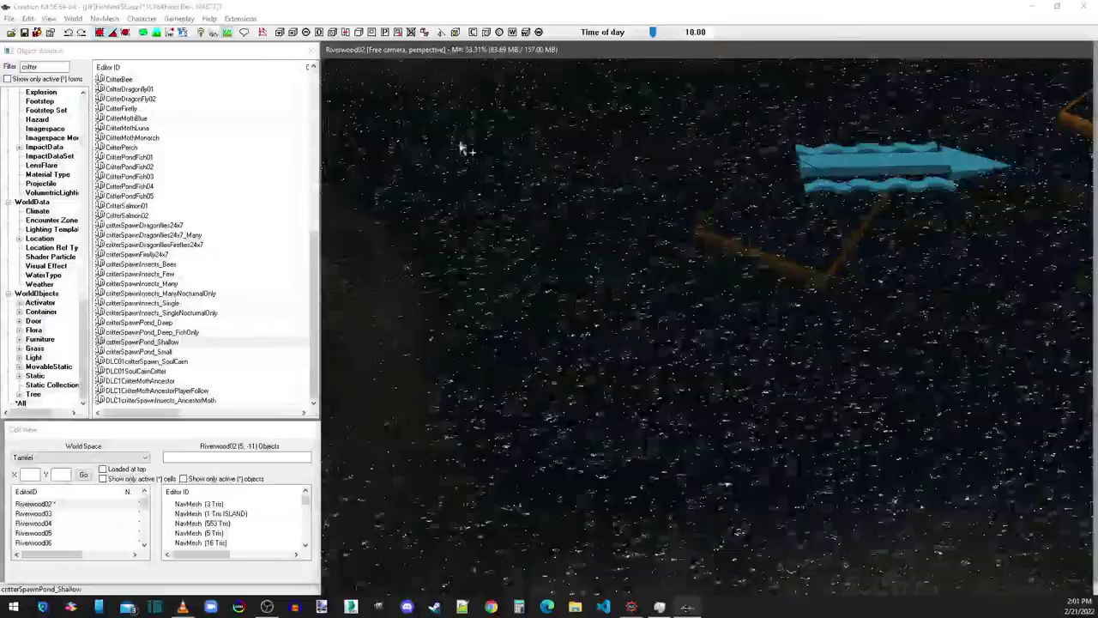
left_click(38, 32)
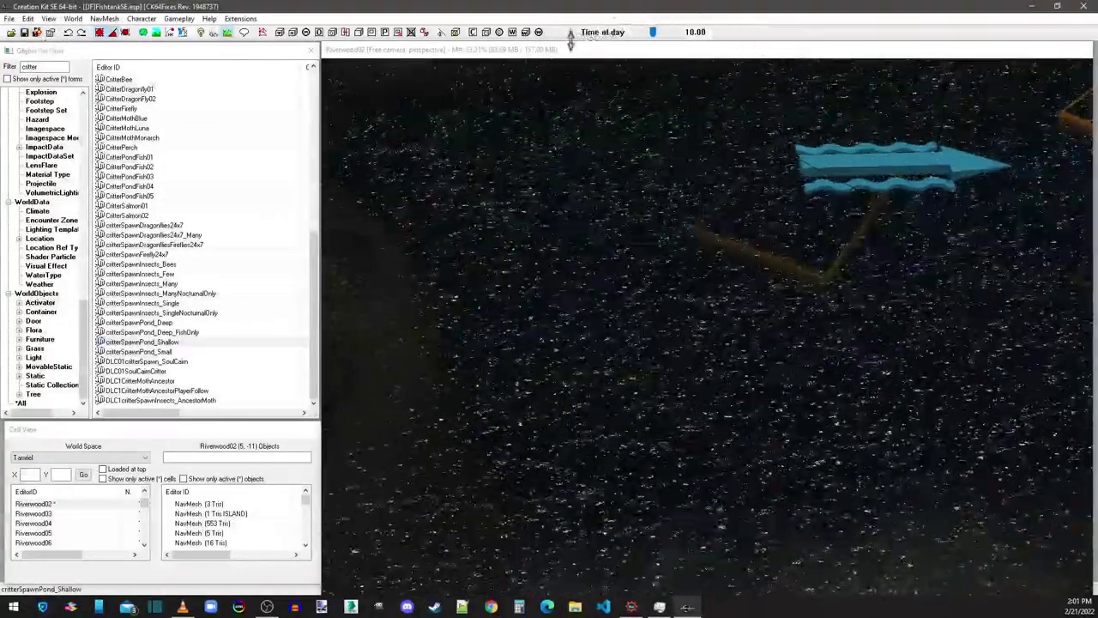
scroll(669, 253, "down", 5)
mouse_move(645, 236)
middle_mouse_down()
mouse_move(605, 246)
mouse_move(605, 232)
mouse_move(589, 233)
mouse_move(540, 363)
mouse_move(577, 346)
middle_mouse_up()
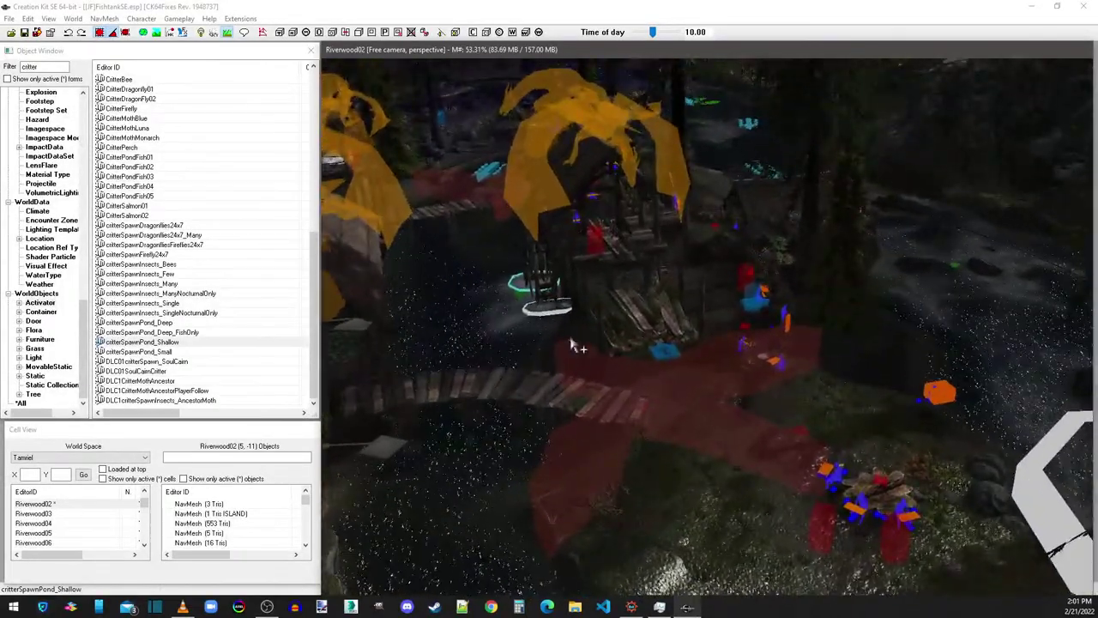
middle_click_drag(680, 402, 760, 405)
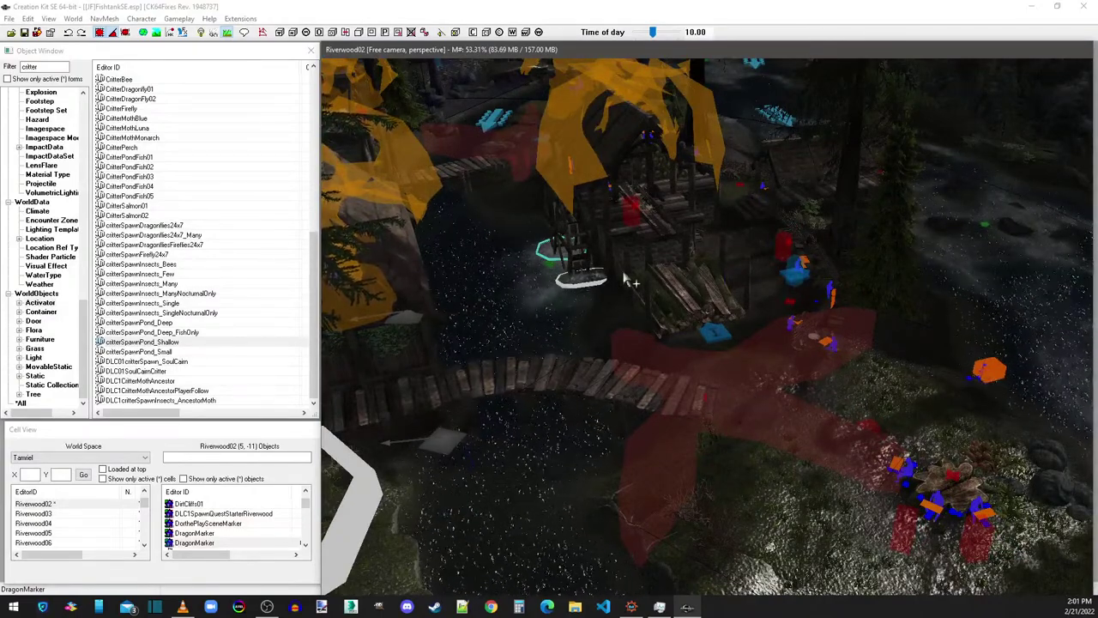
Step: Switch Cell View to Interiors, load JF_Test, and select the light above the tub
left_click(54, 521)
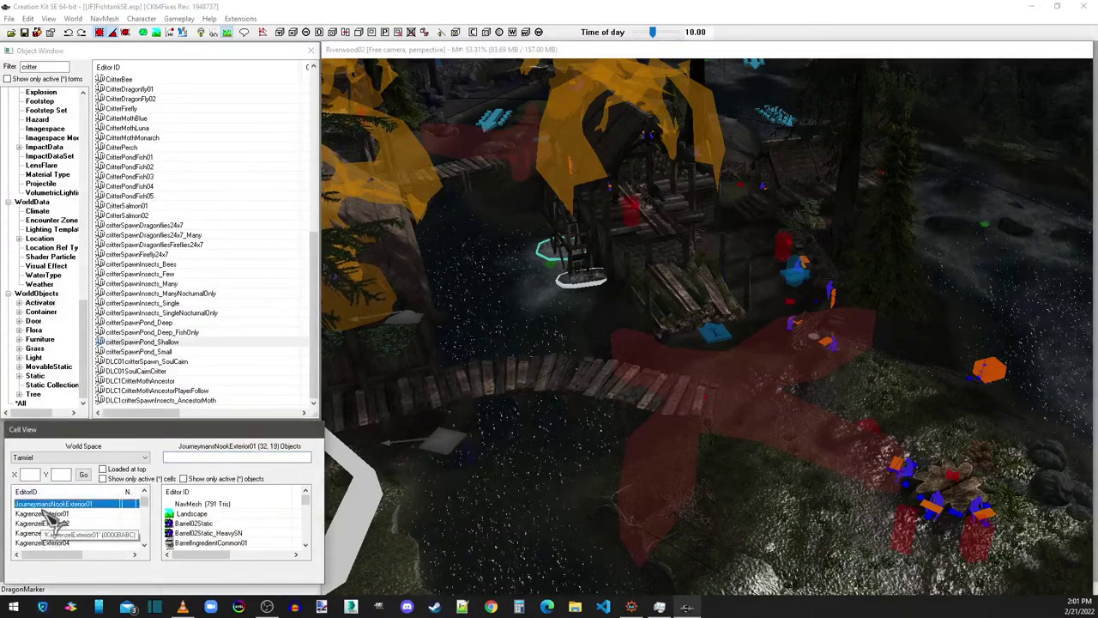
scroll(54, 536, "up", 1)
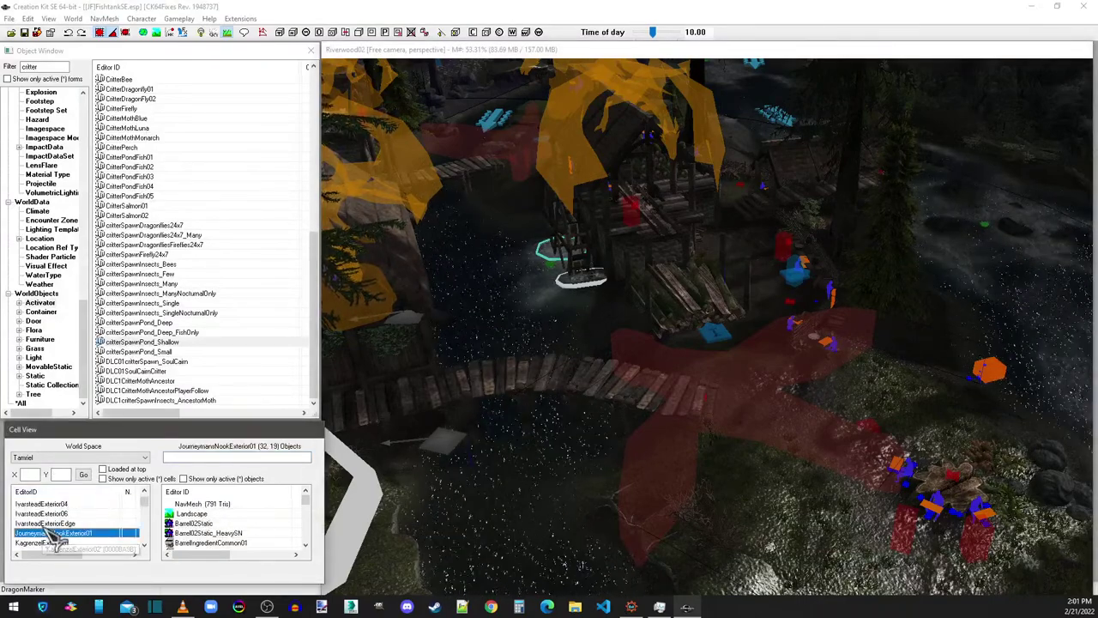
left_click(47, 457)
left_click(24, 232)
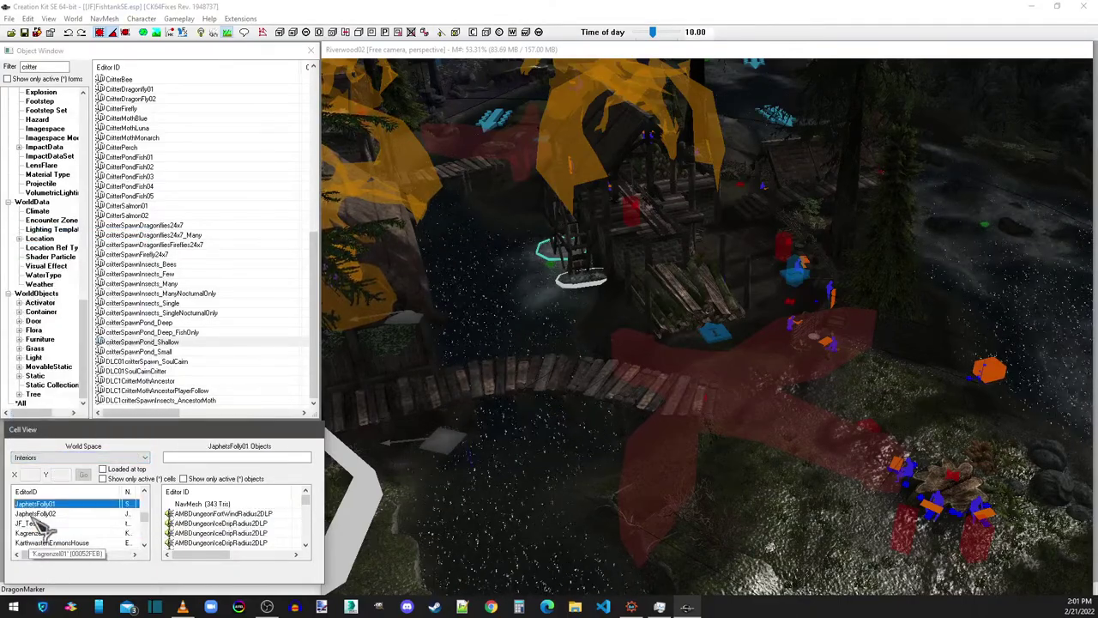
double_click(32, 523)
scroll(614, 294, "down", 5)
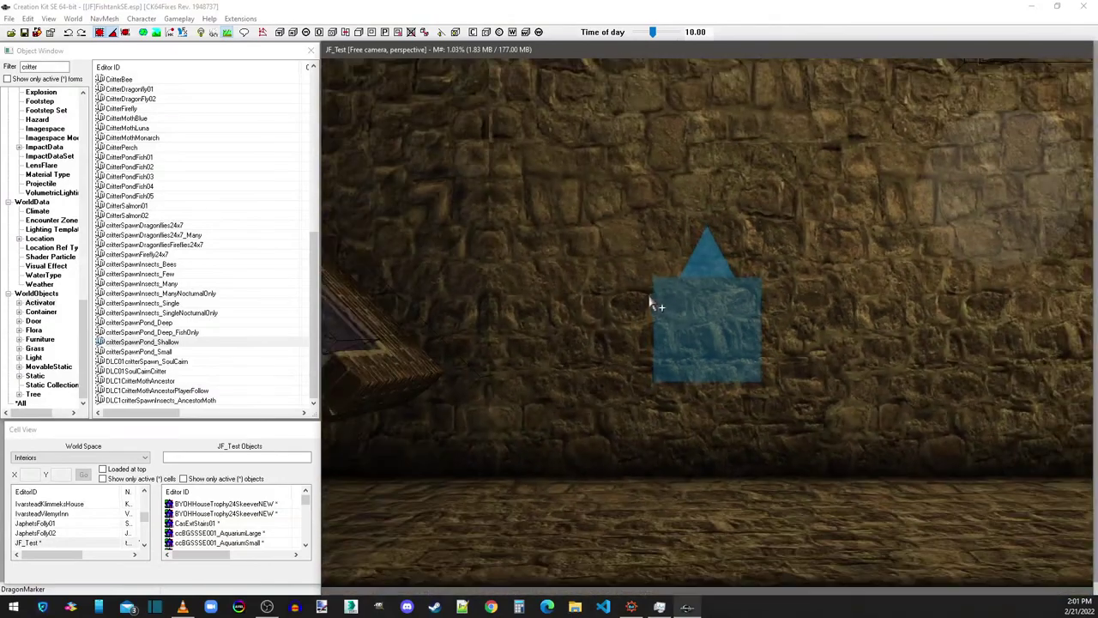
middle_click_drag(650, 300, 679, 280)
scroll(686, 258, "down", 5)
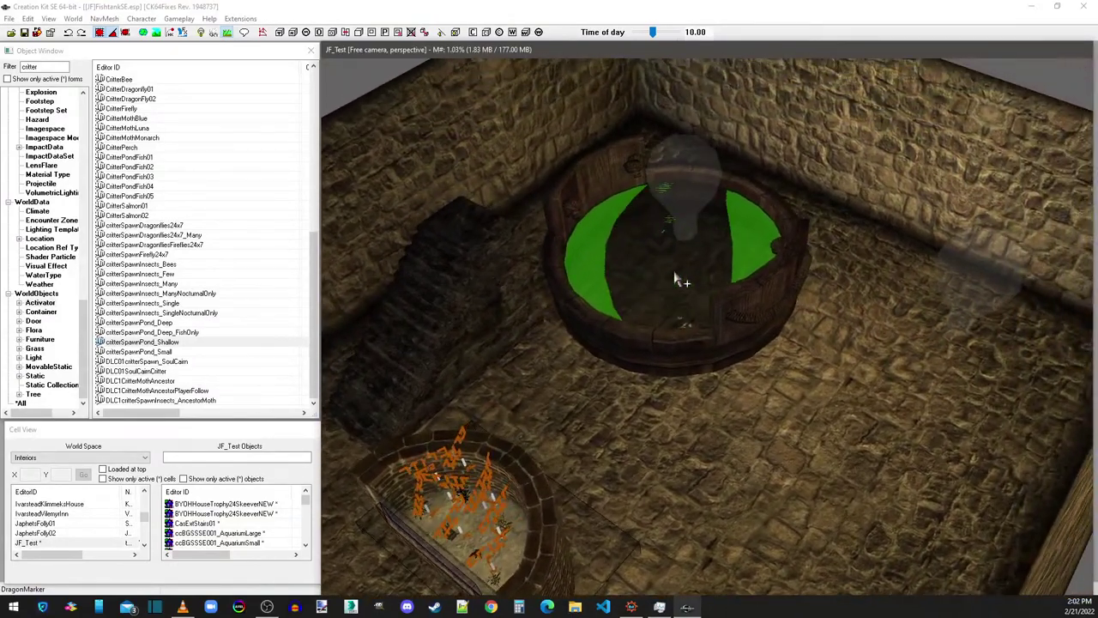
left_click(681, 177)
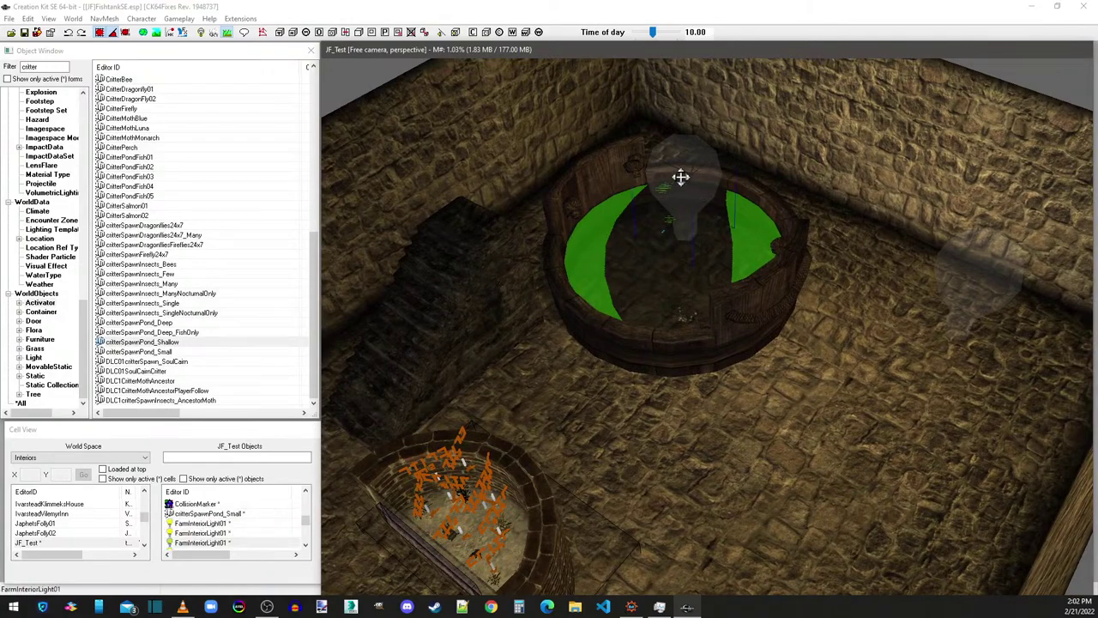
Step: Set the first FarmInteriorLight01's Fade to 4, leaving its light template as NONE
left_click_drag(680, 177, 678, 183)
double_click(693, 172)
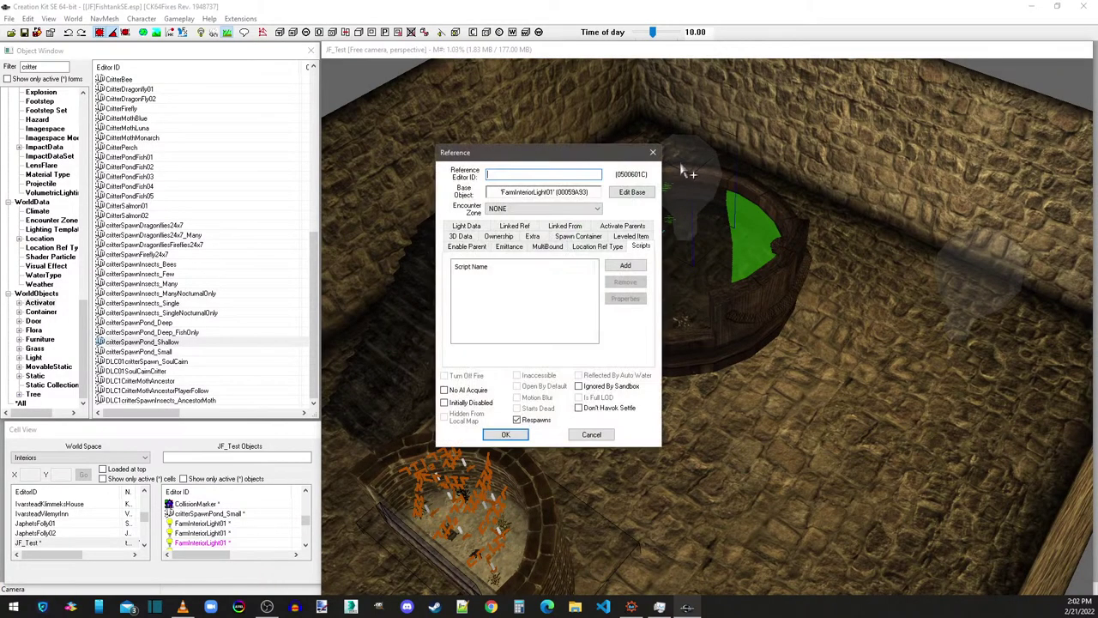
left_click(506, 246)
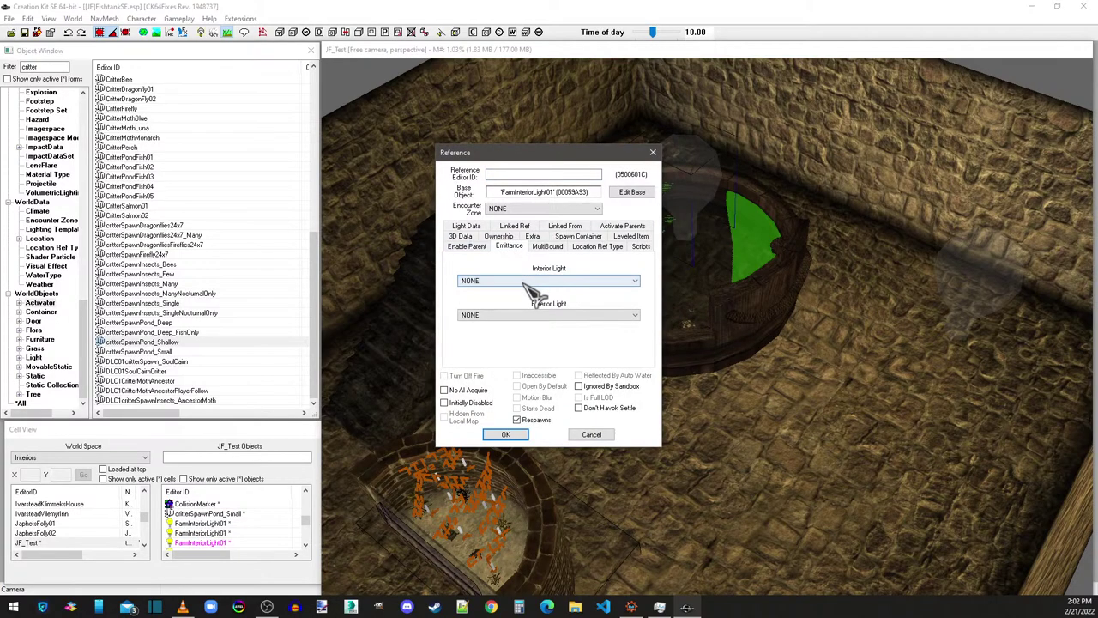
left_click(525, 282)
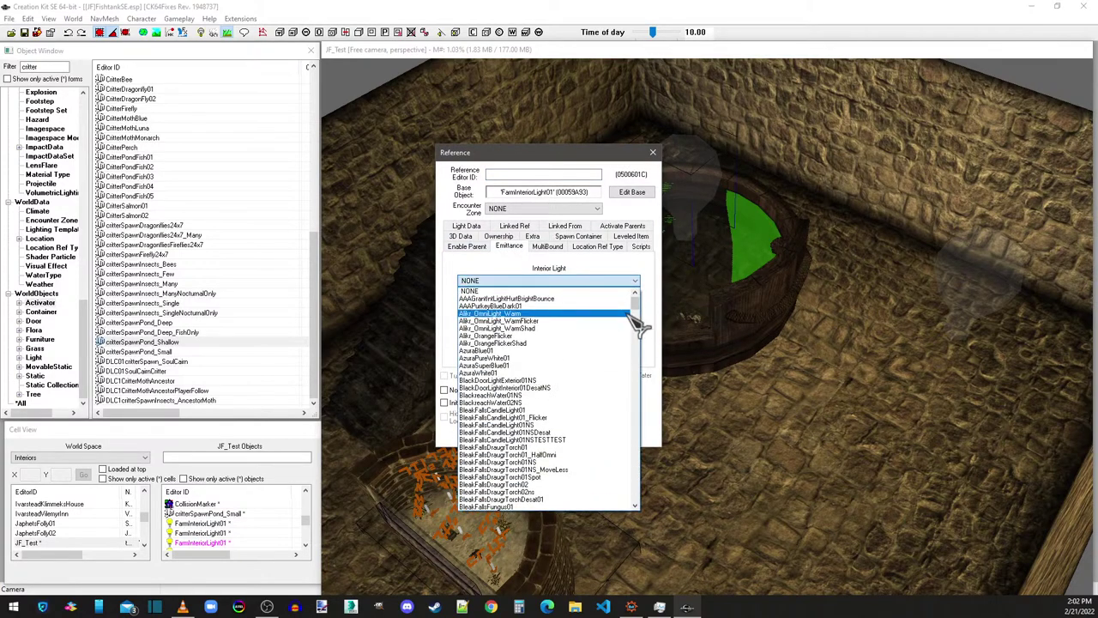
left_click_drag(635, 303, 636, 478)
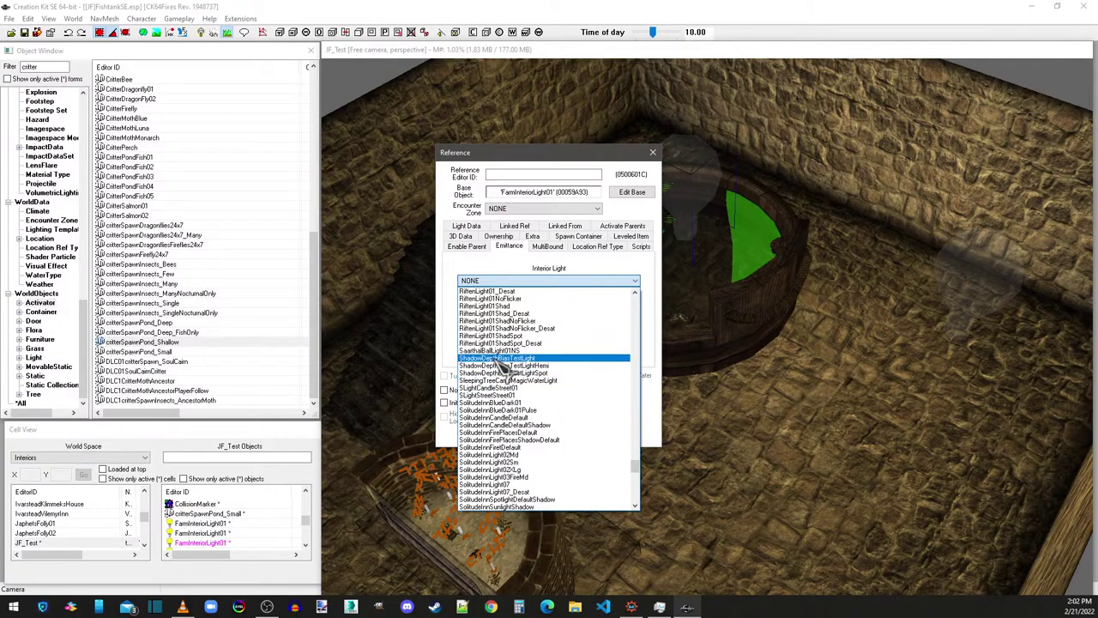
scroll(497, 378, "down", 7)
scroll(510, 433, "down", 3)
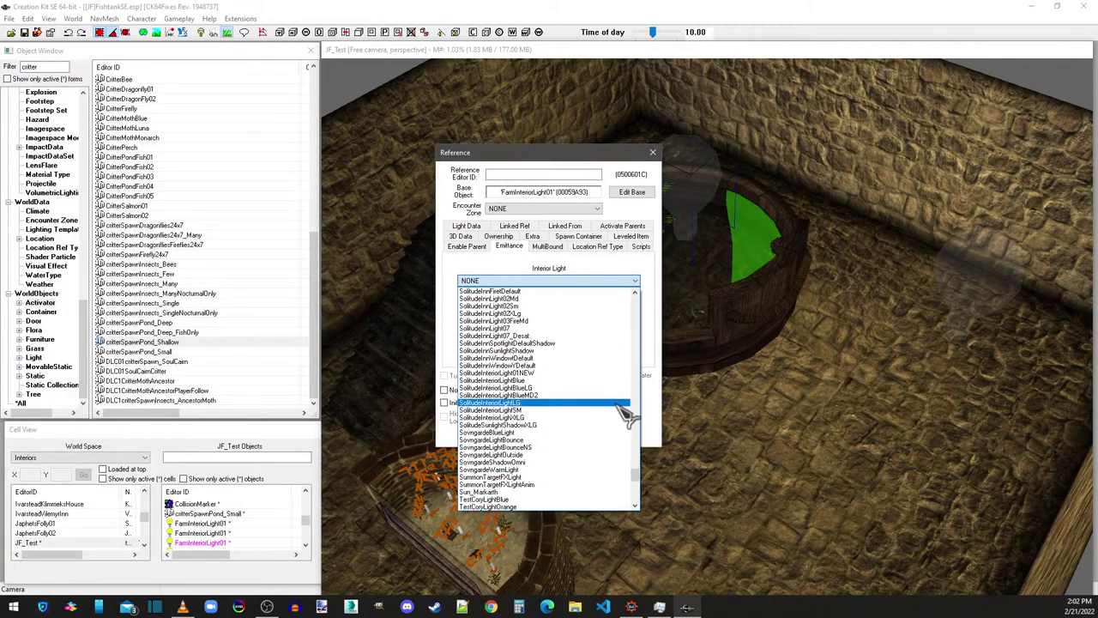
left_click(506, 244)
left_click(468, 226)
double_click(536, 279)
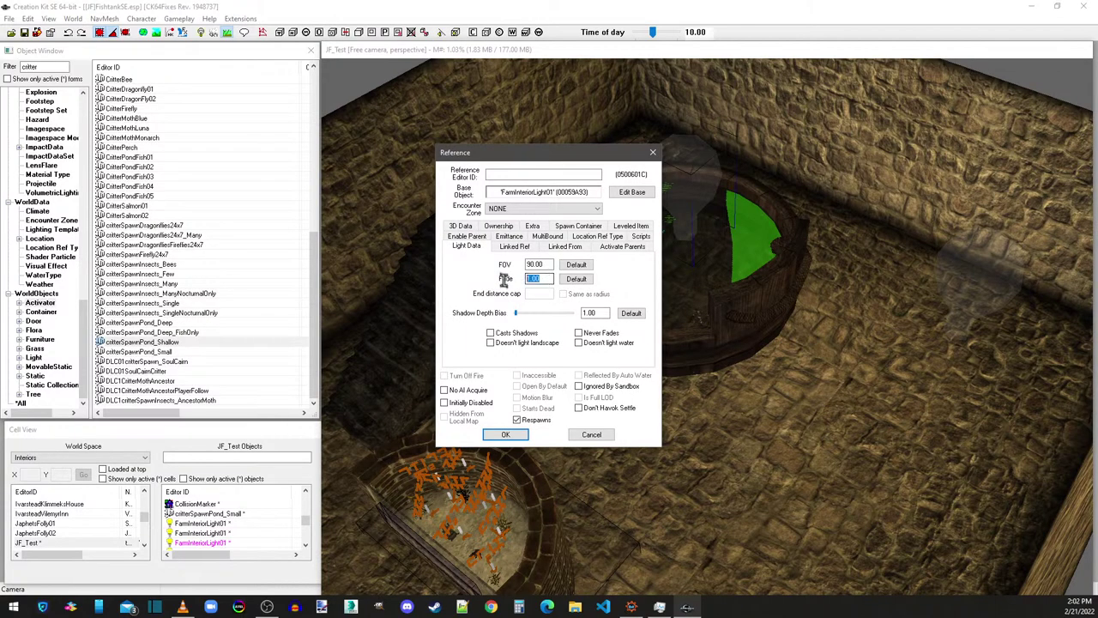
left_click(506, 434)
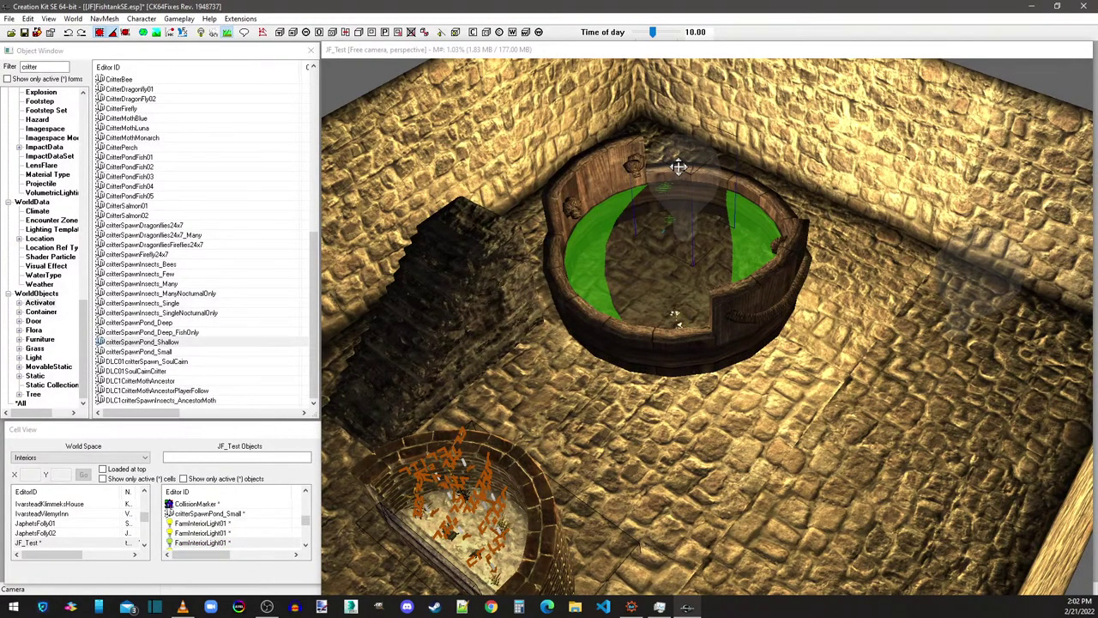
Step: Recheck the first light's Fade value in its properties
double_click(678, 320)
double_click(538, 280)
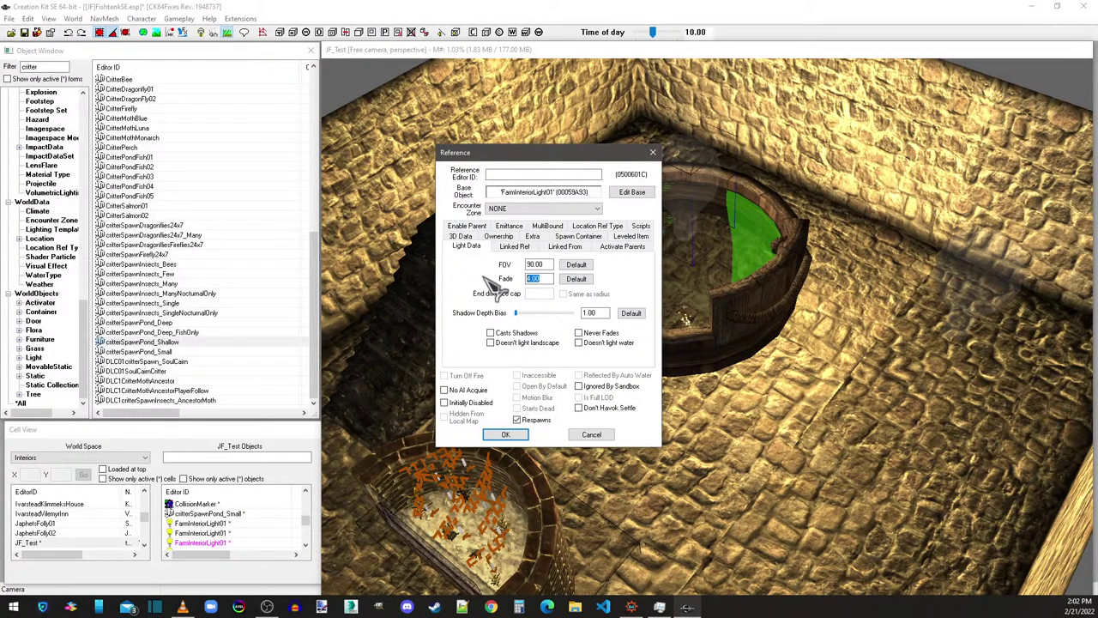
left_click(506, 434)
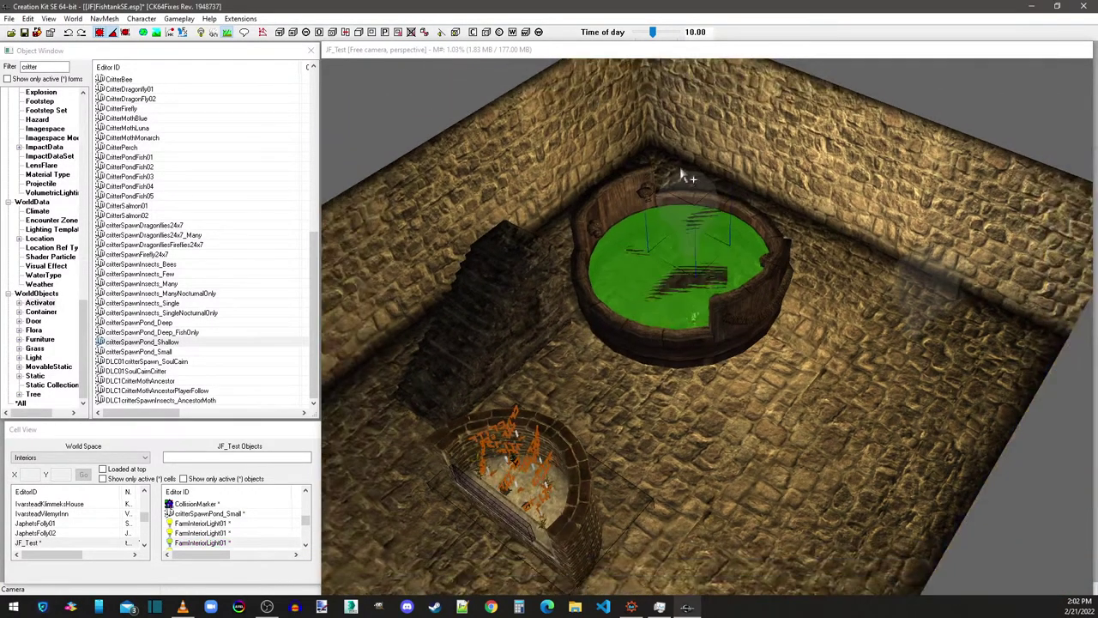
Step: Set the second FarmInteriorLight01's Fade to 2
double_click(914, 286)
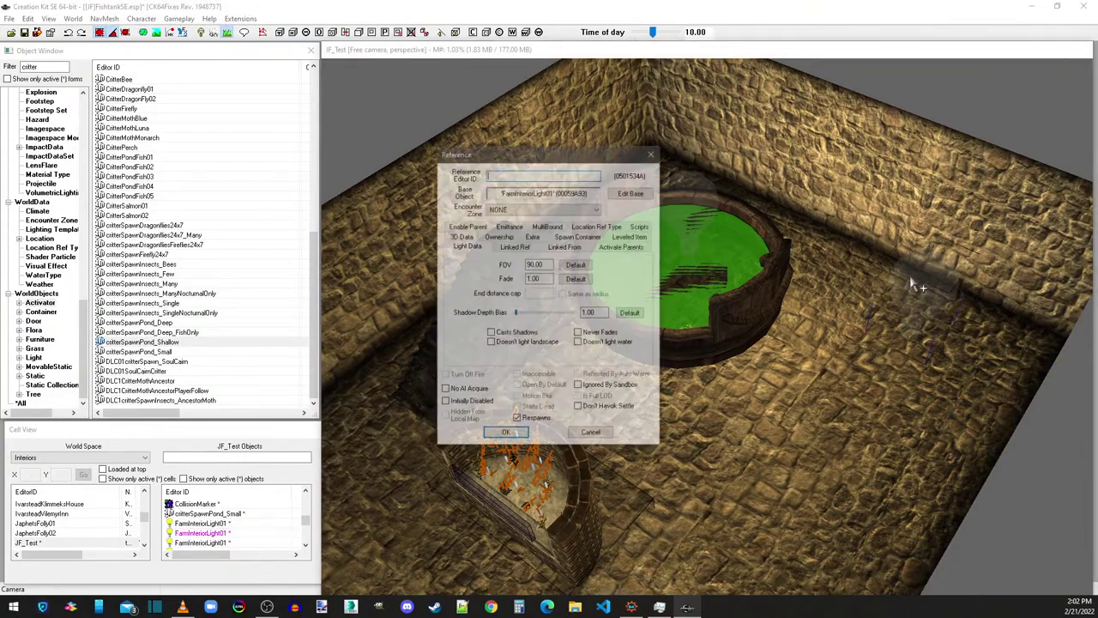
double_click(534, 279)
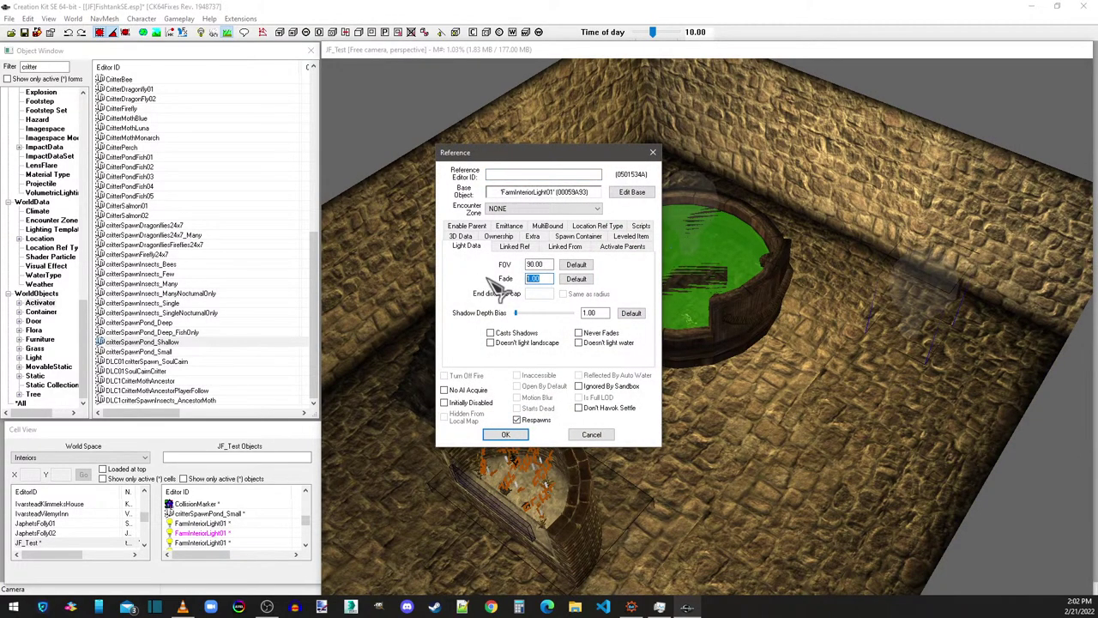
type("2")
left_click(506, 434)
middle_click_drag(505, 434, 649, 355, "shift")
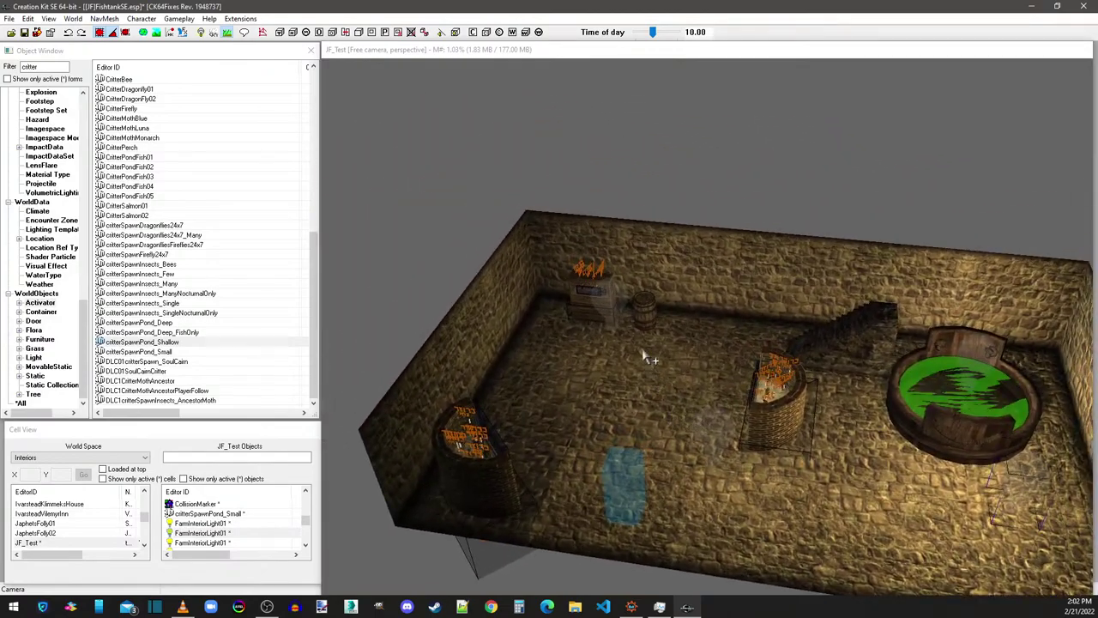
Step: Orbit around the JF_Test fishtank room, then close Creation Kit with Alt+F4
scroll(633, 352, "up", 3)
scroll(633, 352, "up", 1)
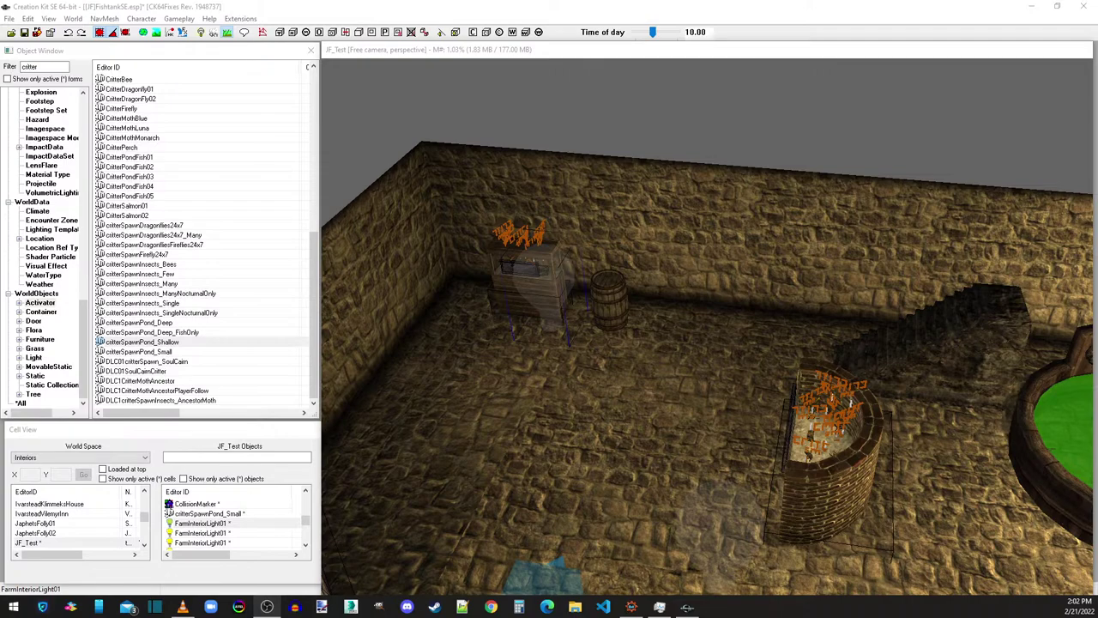
left_click(569, 61)
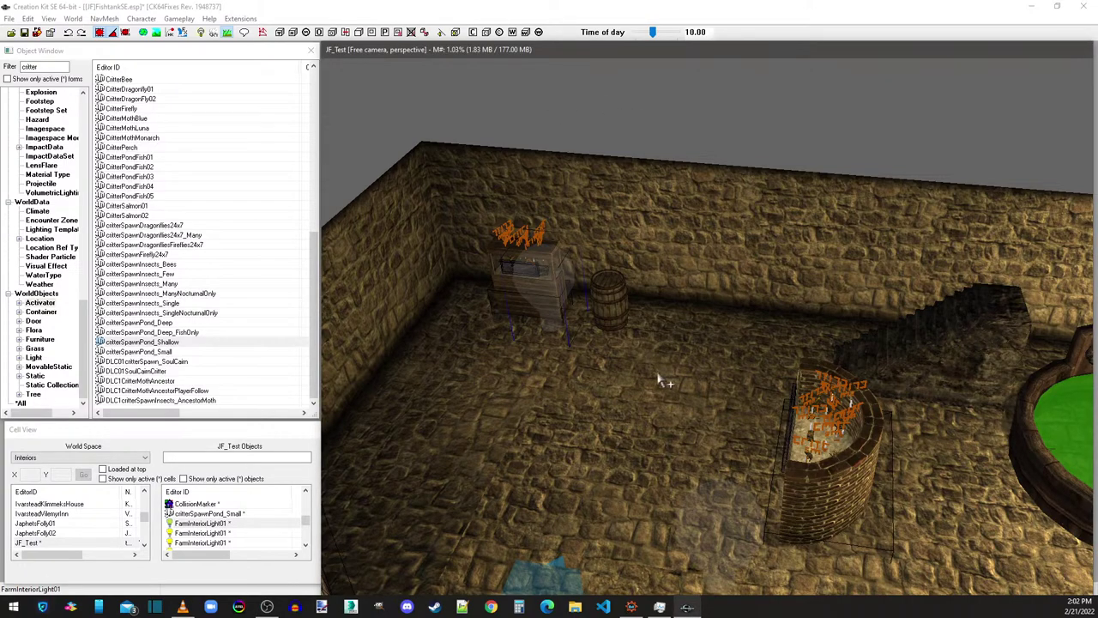
middle_click_drag(855, 314, 851, 376, "shift")
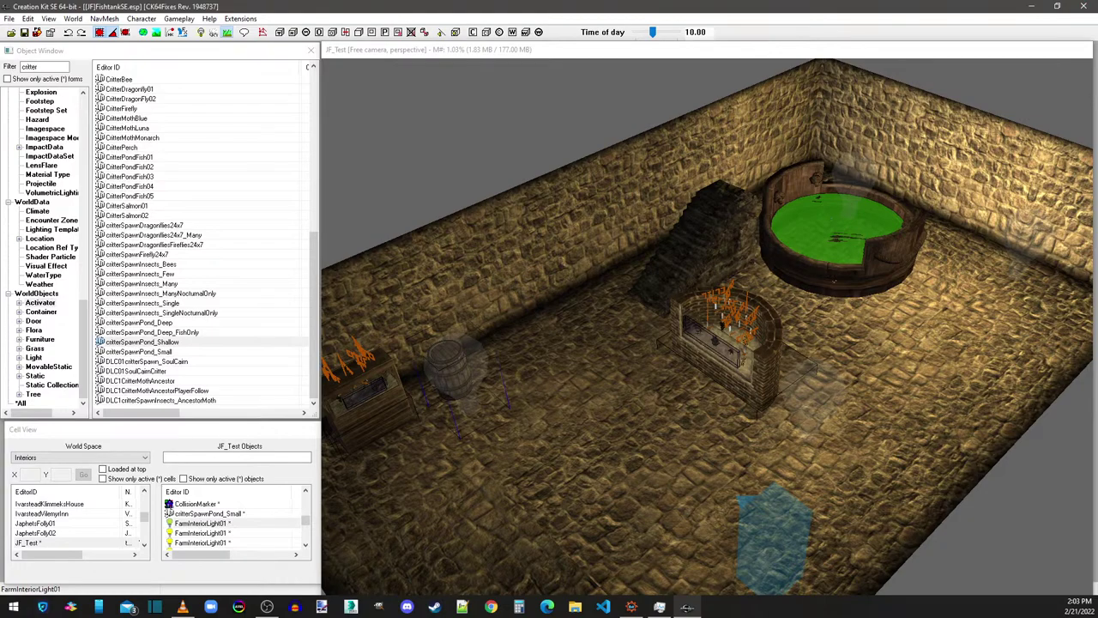
key("alt+F4")
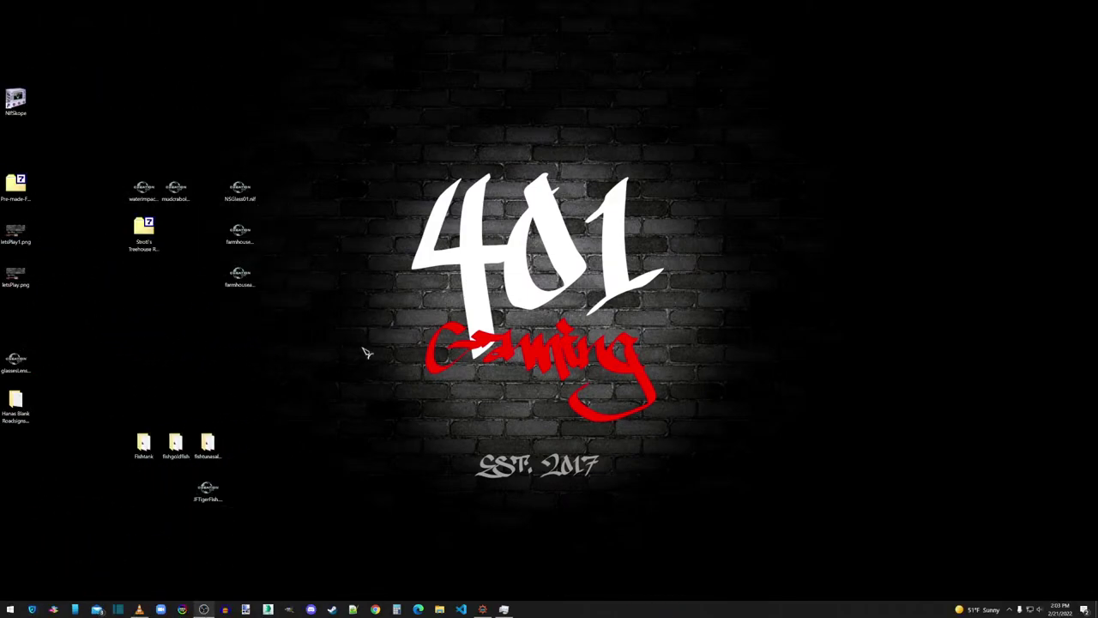
left_click_drag(209, 493, 16, 104)
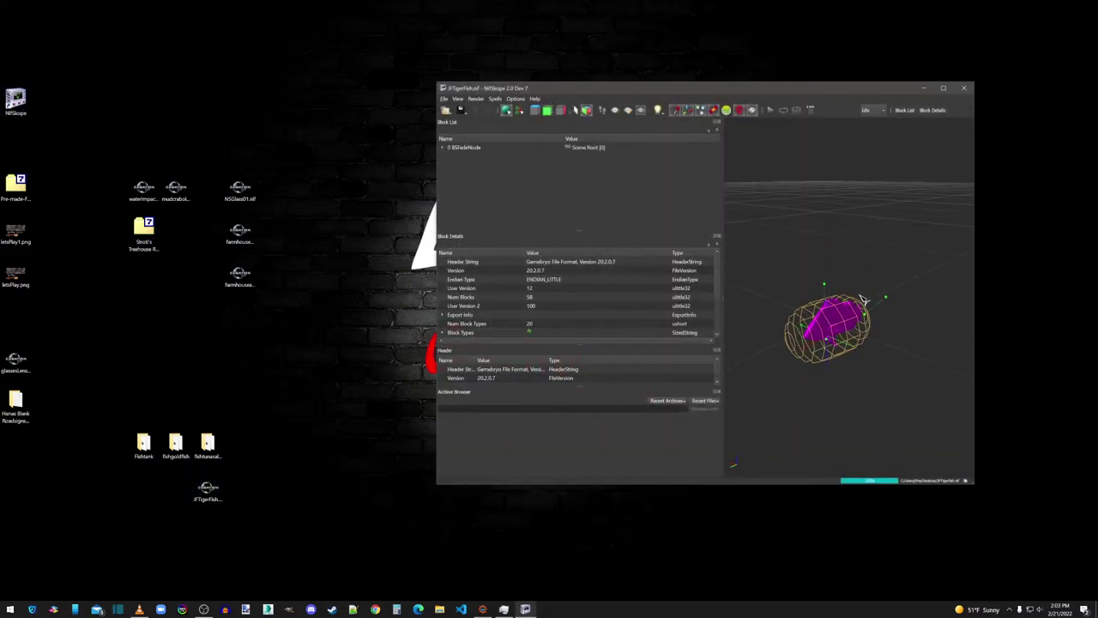
left_click_drag(864, 301, 845, 323)
left_click(856, 322)
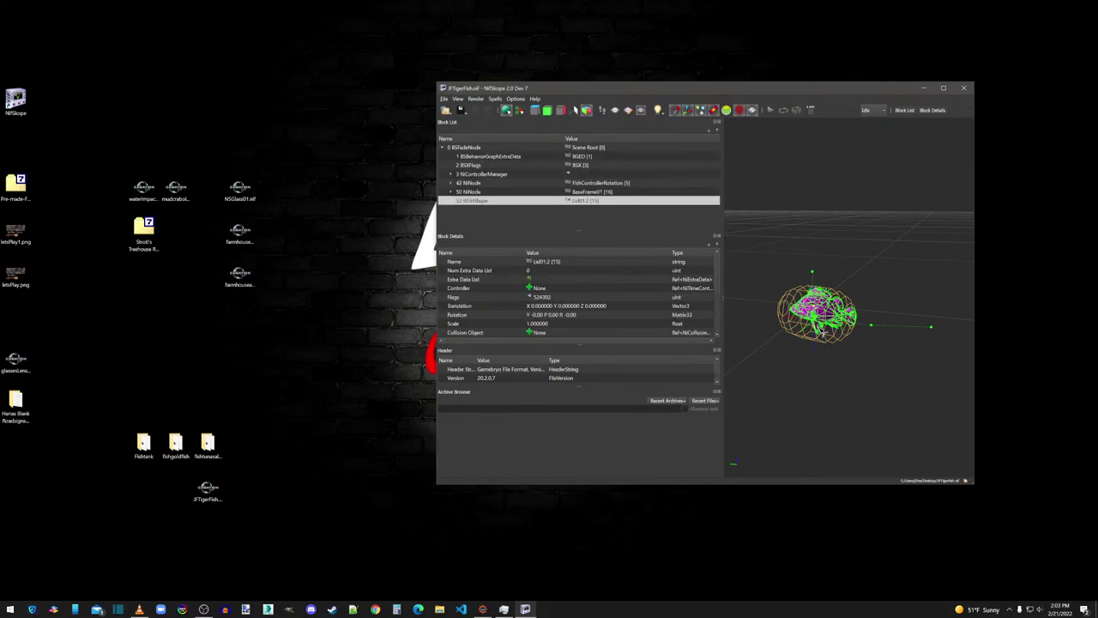
left_click_drag(800, 283, 845, 278)
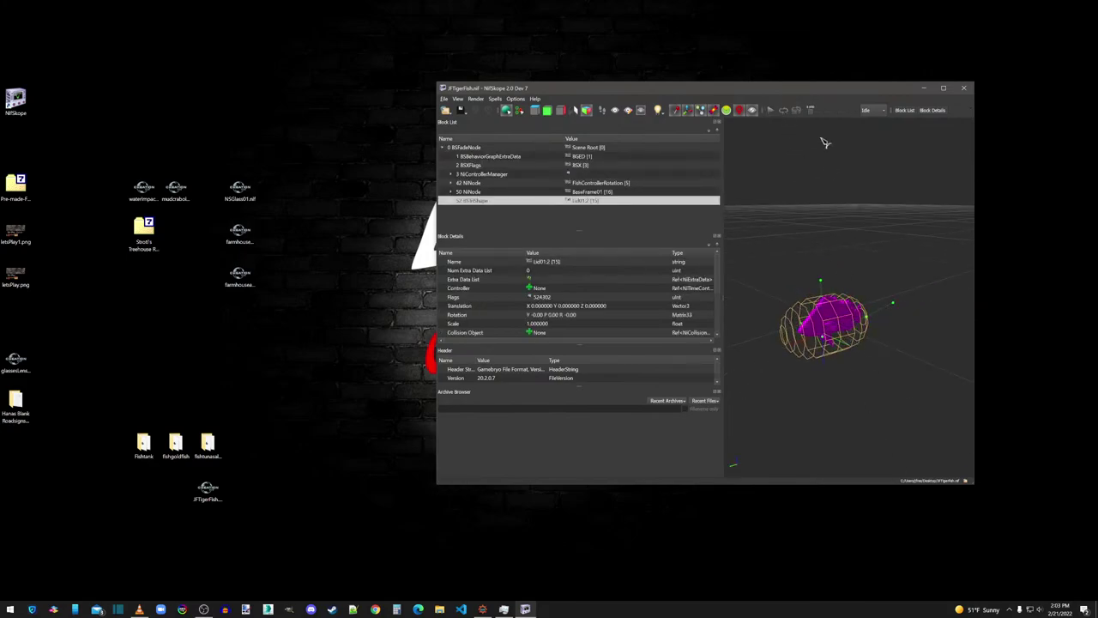
left_click(871, 110)
left_click(870, 124)
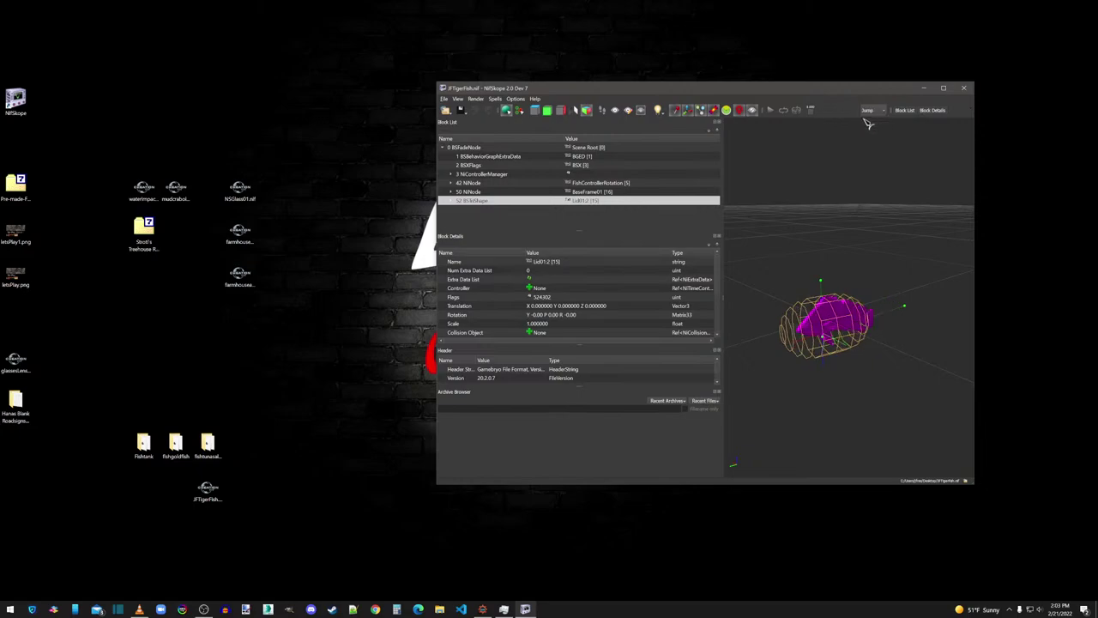
scroll(839, 279, "down", 5)
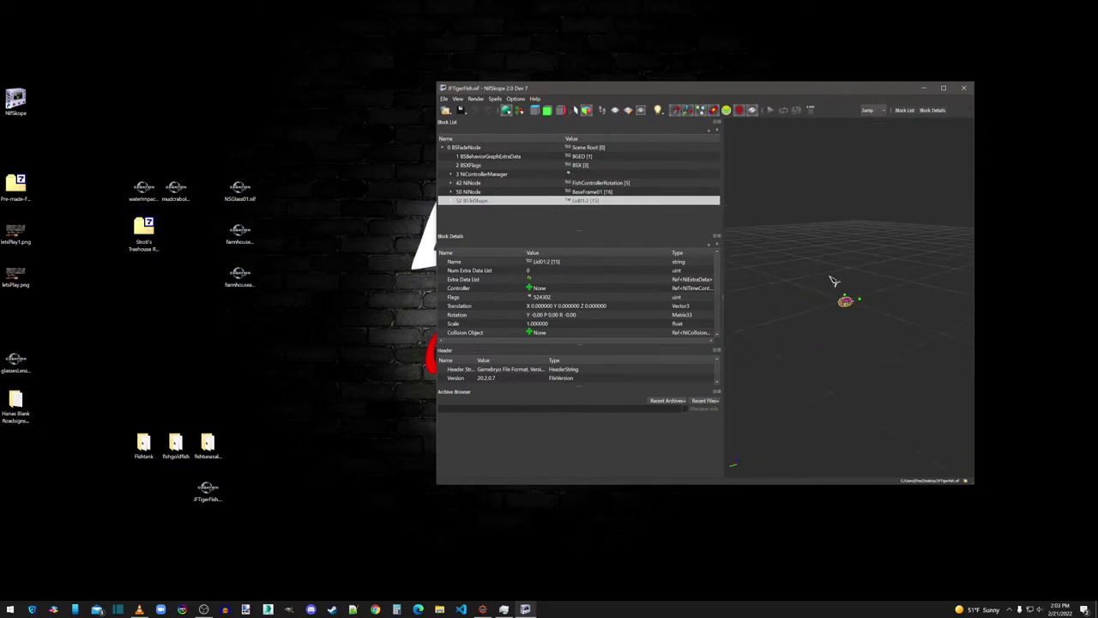
left_click(770, 110)
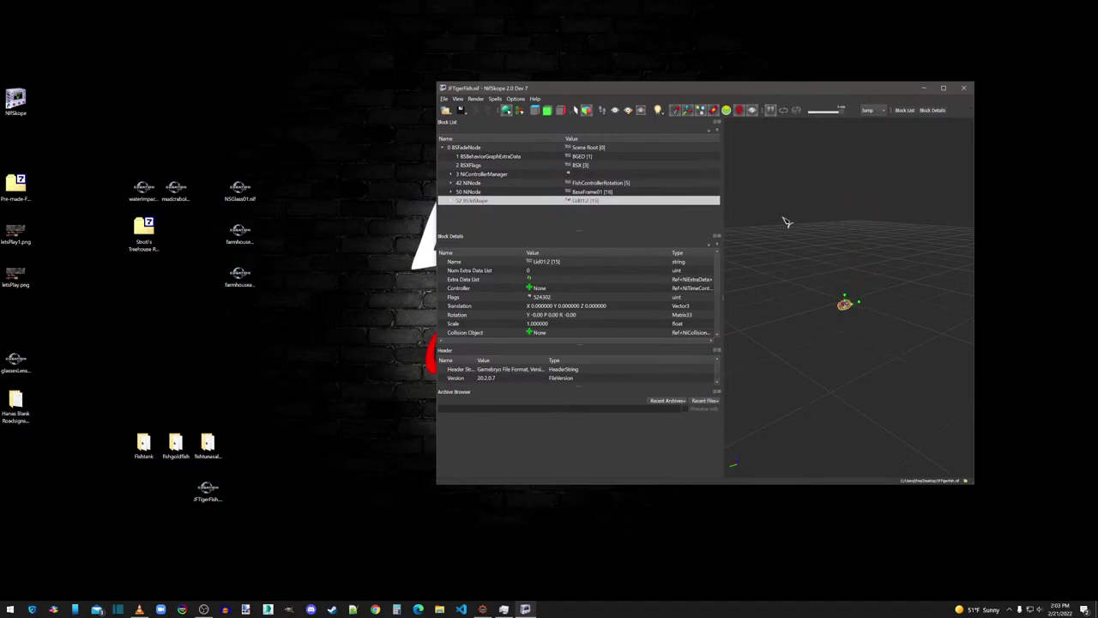
left_click(871, 110)
left_click(871, 119)
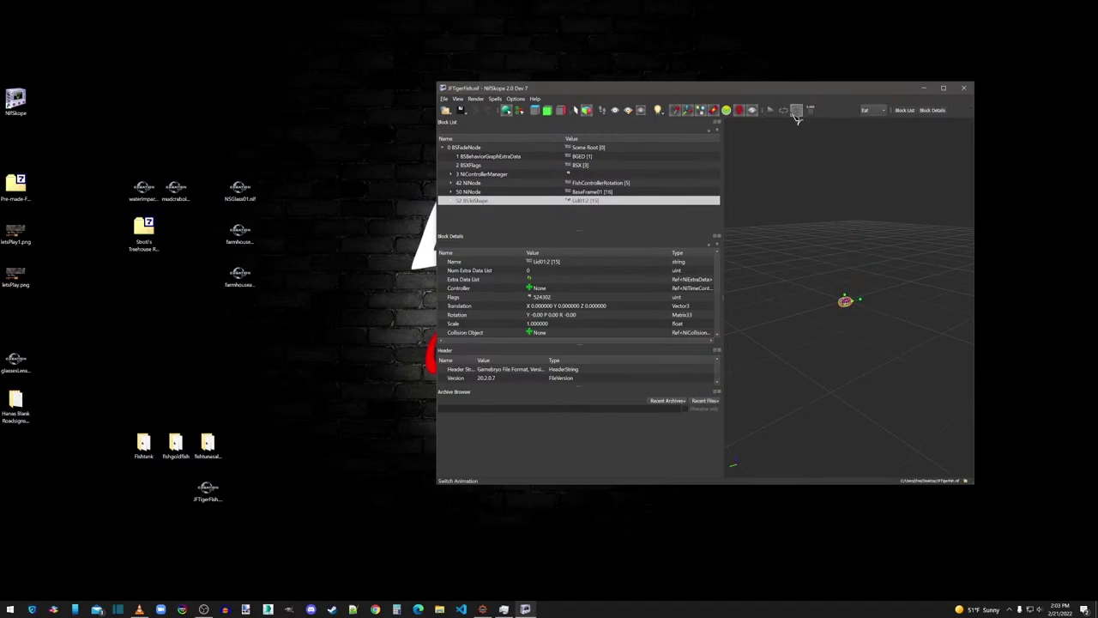
scroll(967, 412, "up", 3)
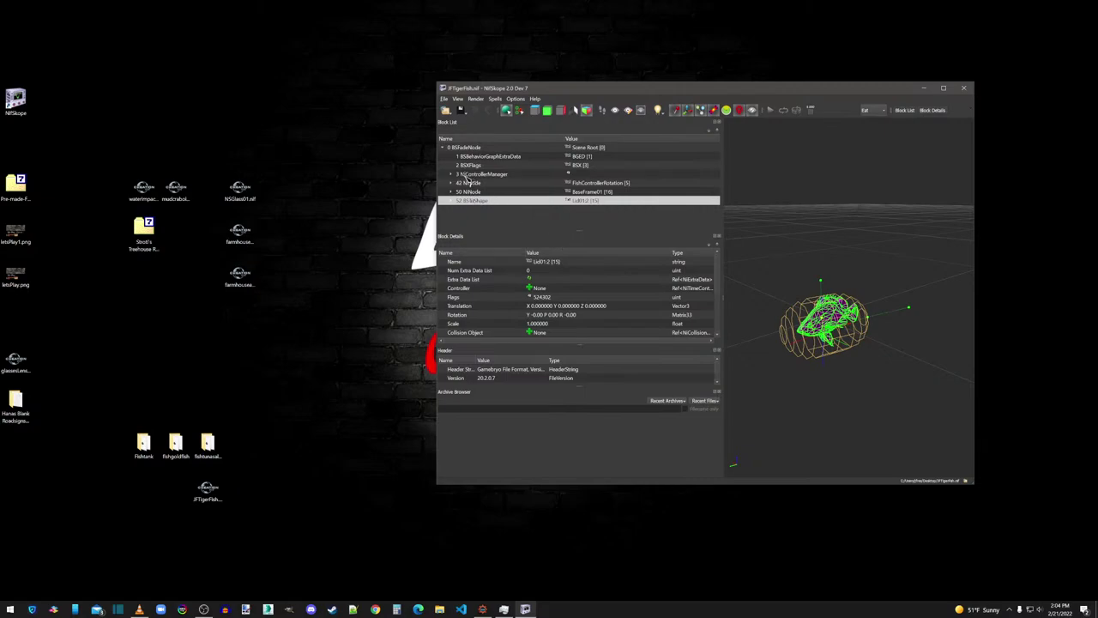
left_click_drag(546, 83, 446, 87)
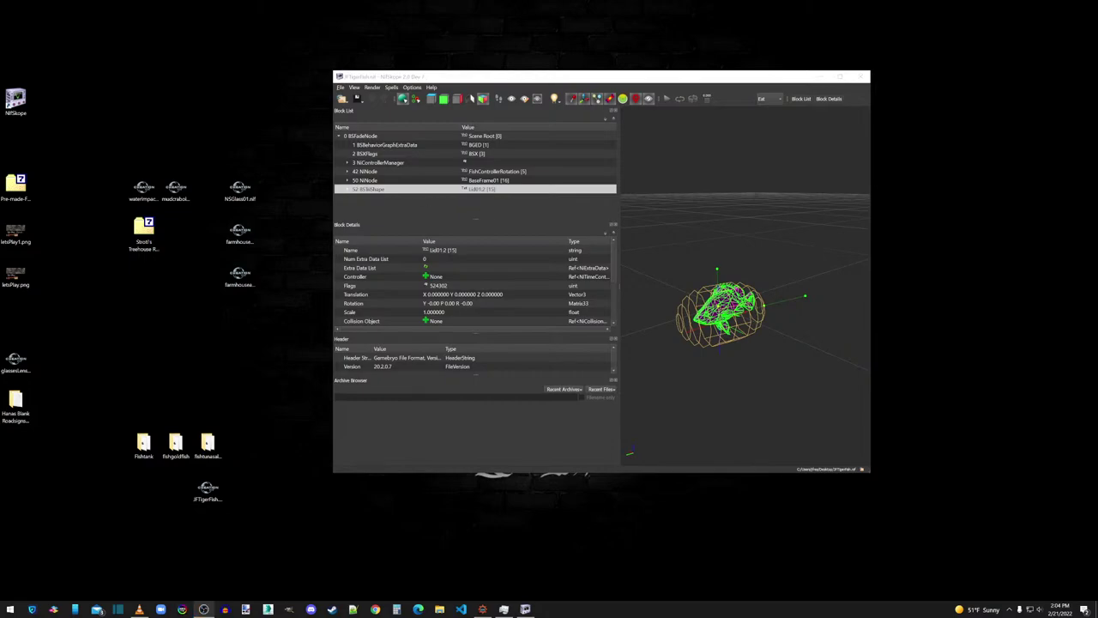
left_click(748, 372)
left_click(730, 314)
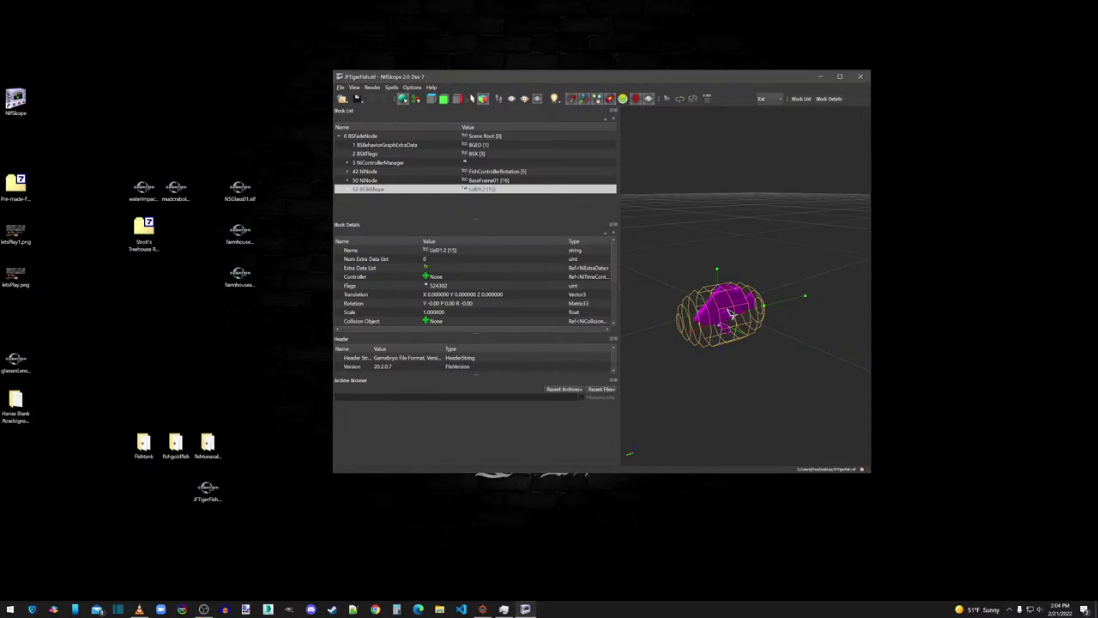
left_click(355, 190)
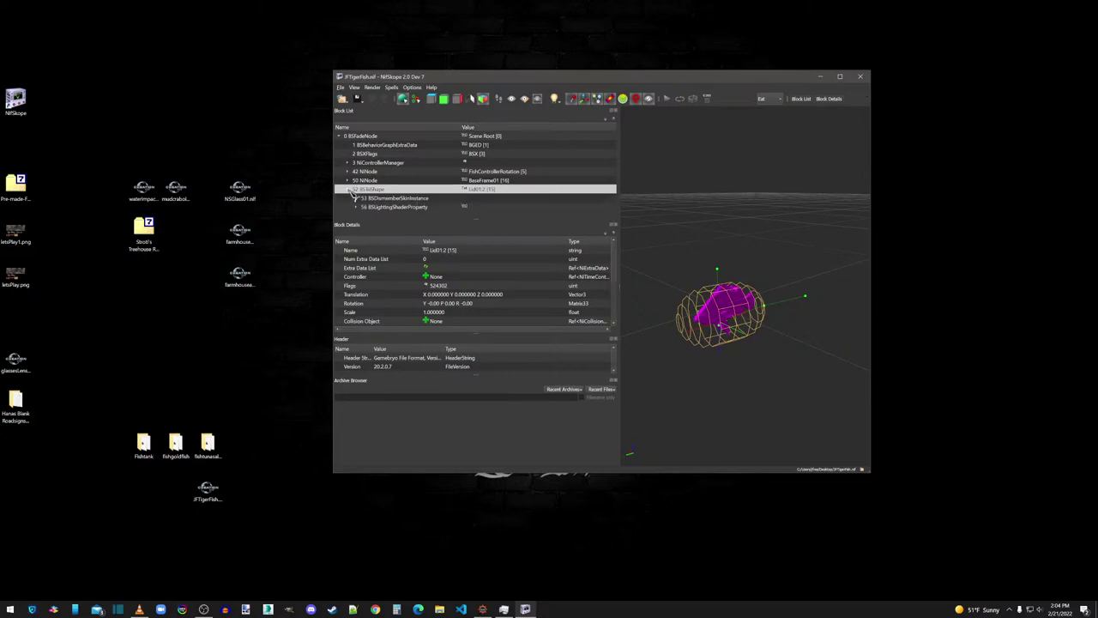
left_click(356, 208)
left_click(395, 207)
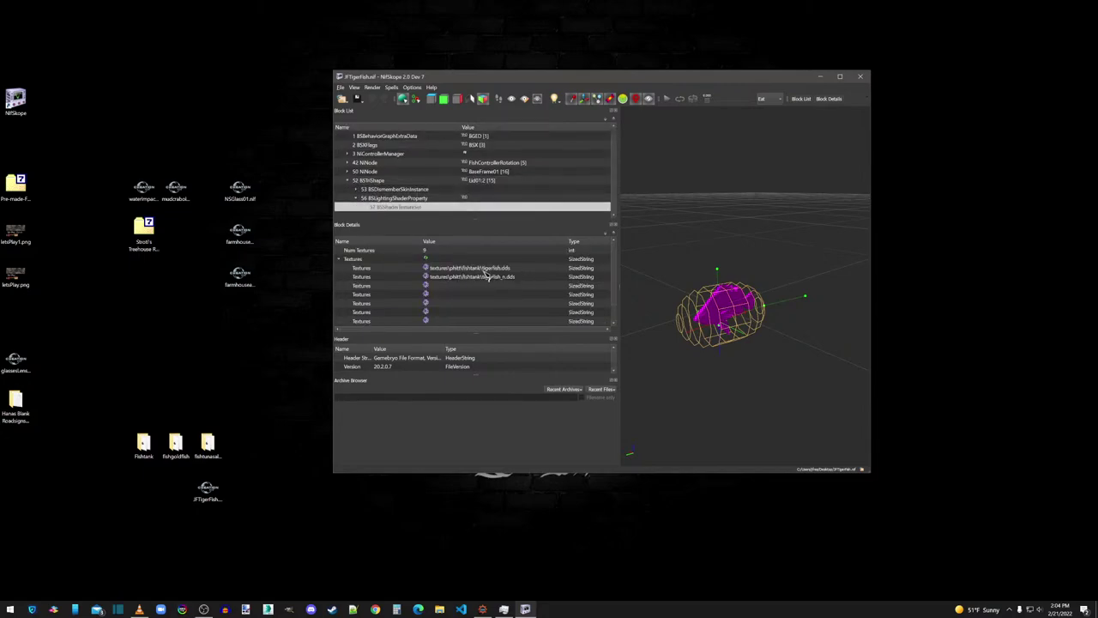
left_click(466, 268)
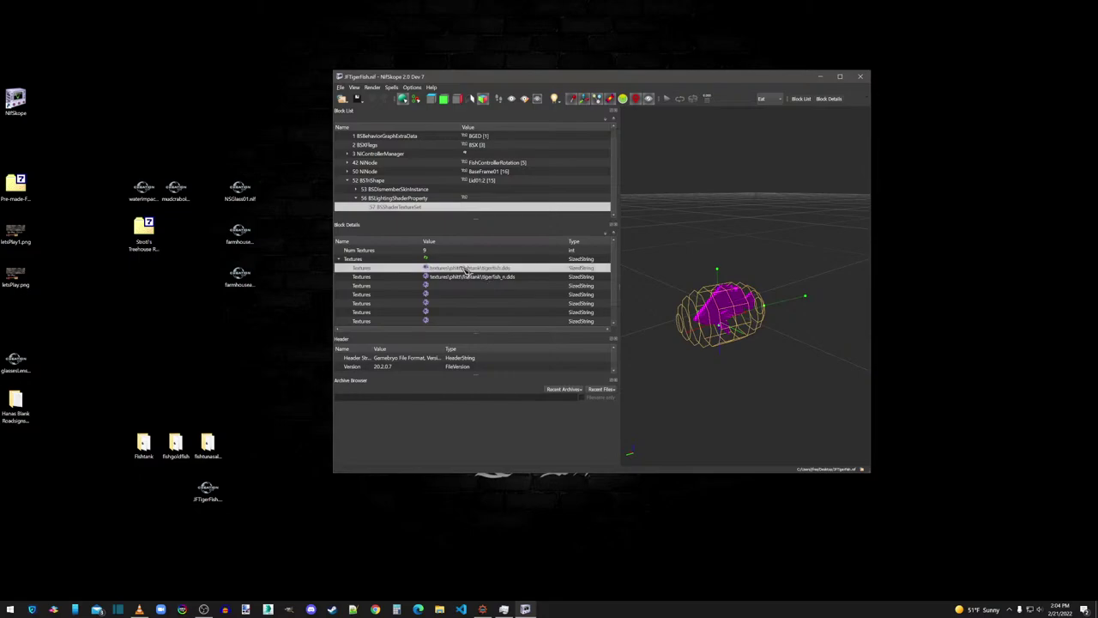
left_click(862, 78)
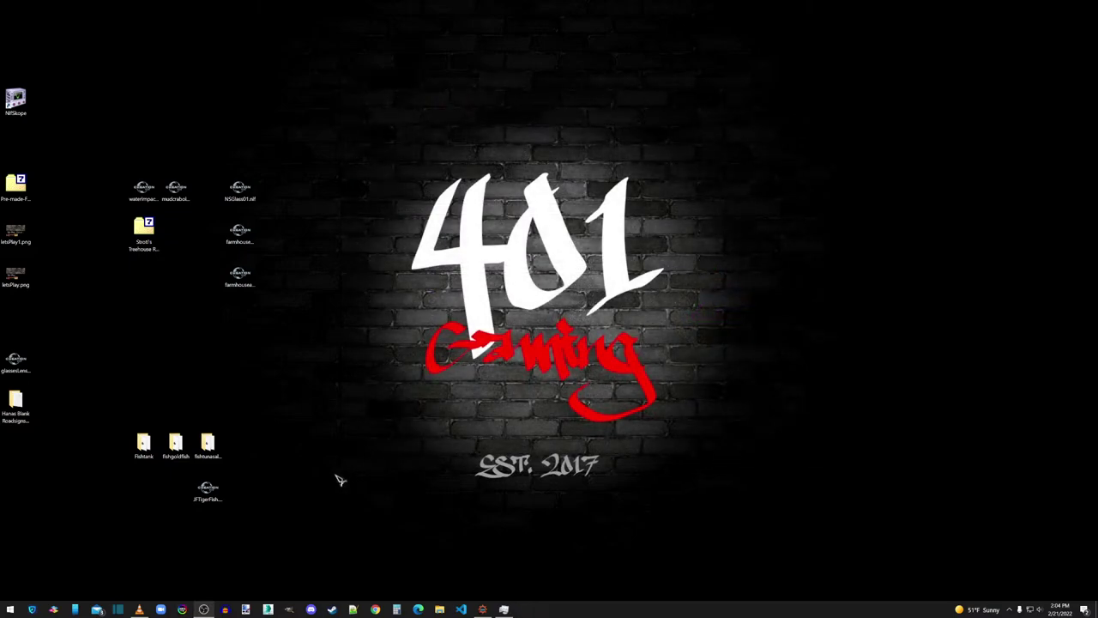
Step: Cut the 17 fish .dds textures, AngelFish.dds through TigerFish_n.dds, from the Fishtank folder
double_click(143, 443)
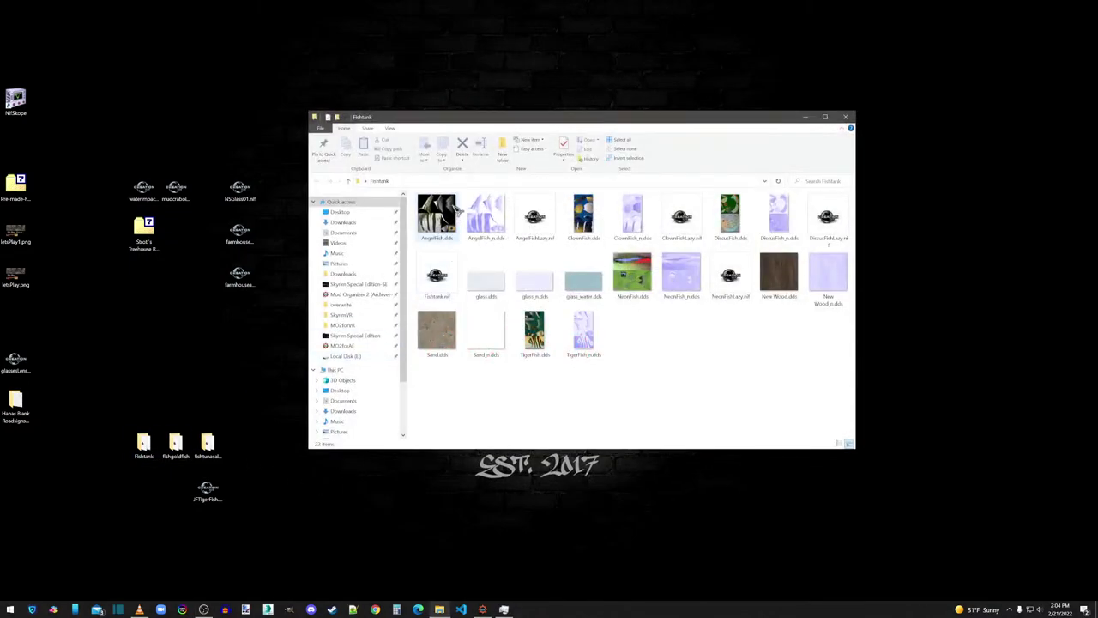
left_click(390, 129)
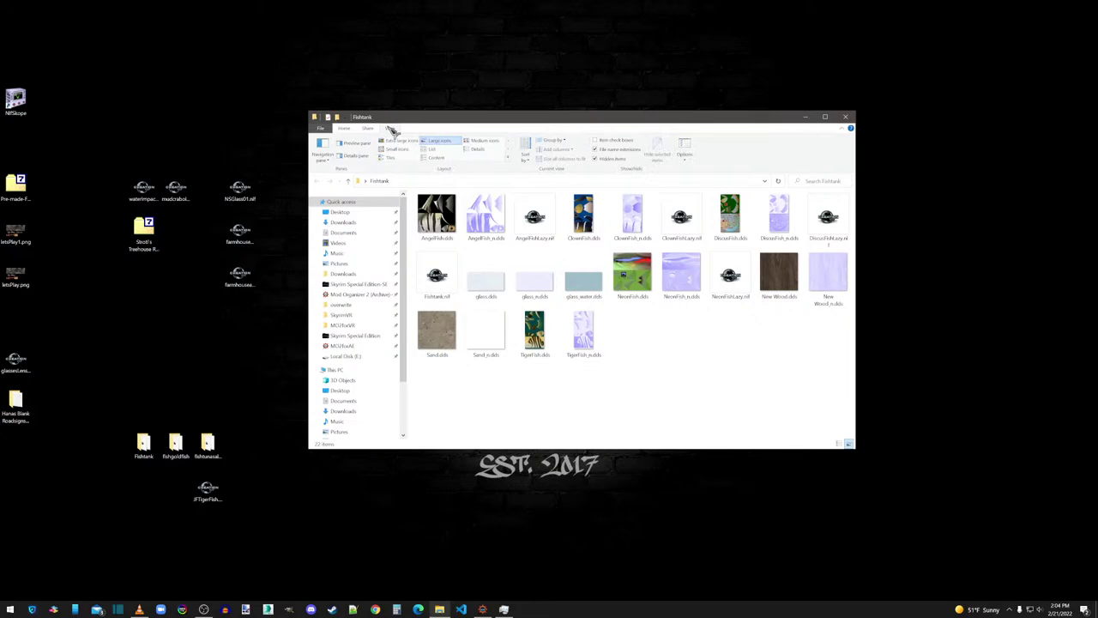
left_click(477, 149)
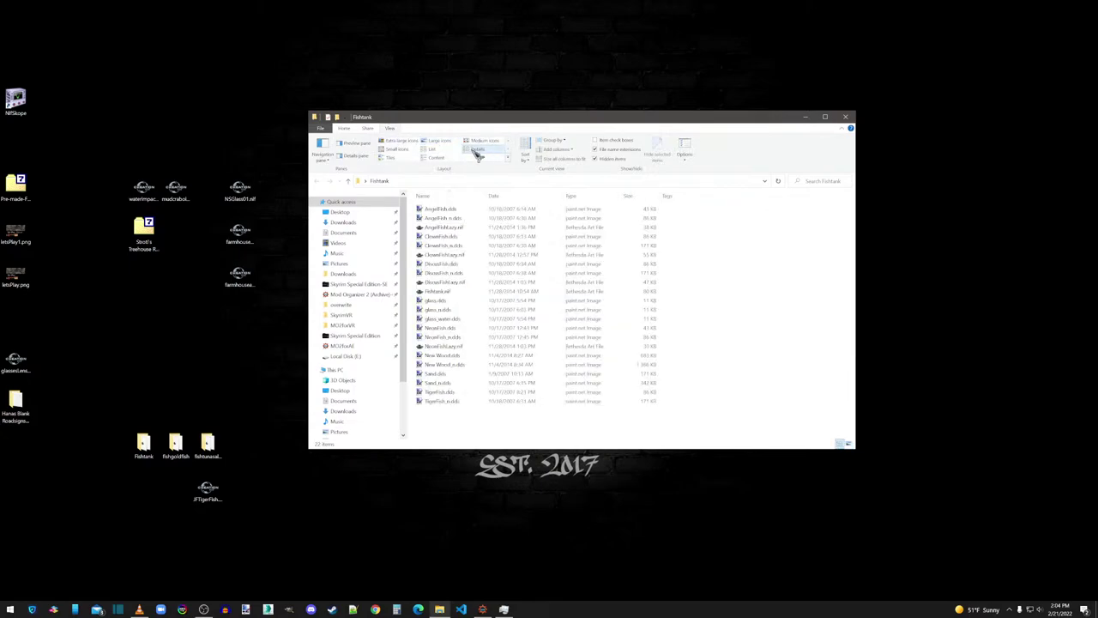
left_click(592, 198)
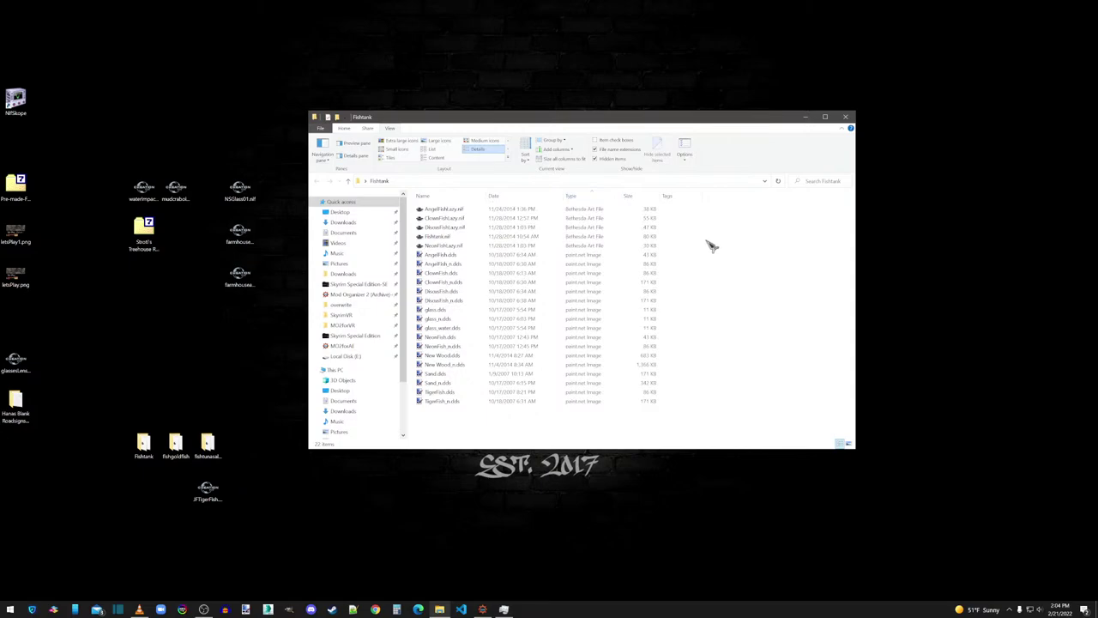
left_click(647, 255)
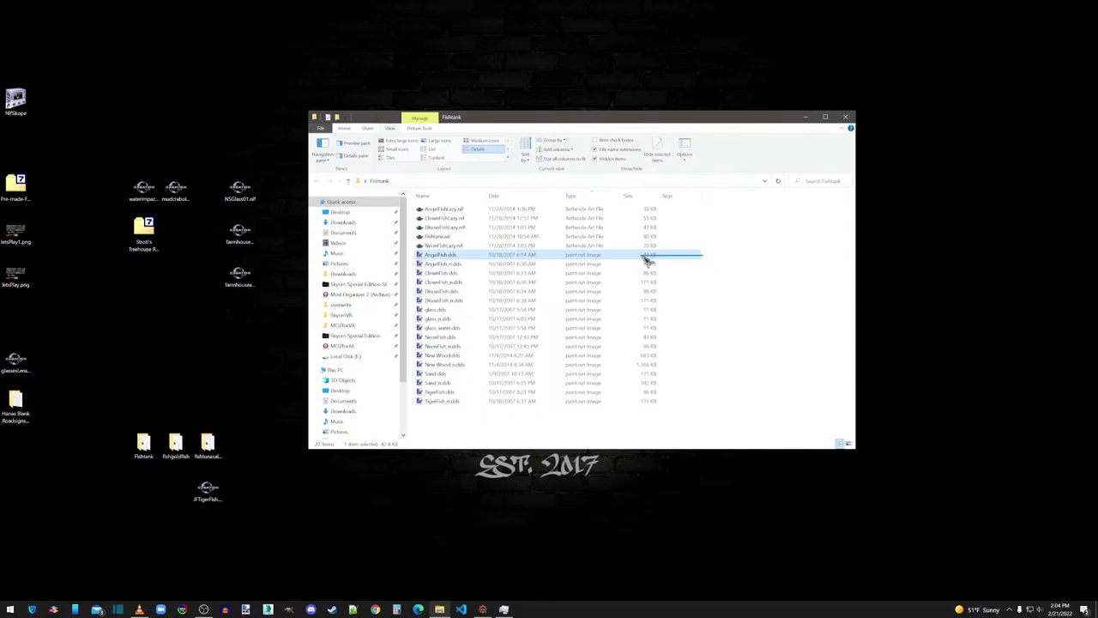
left_click_drag(639, 266, 553, 410)
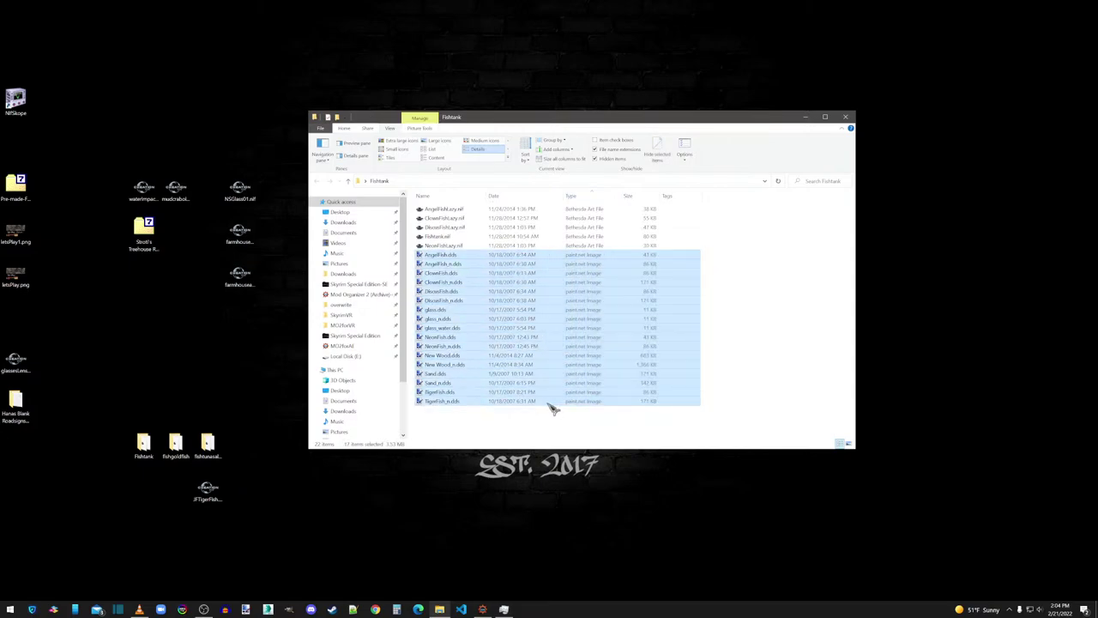
right_click(518, 357)
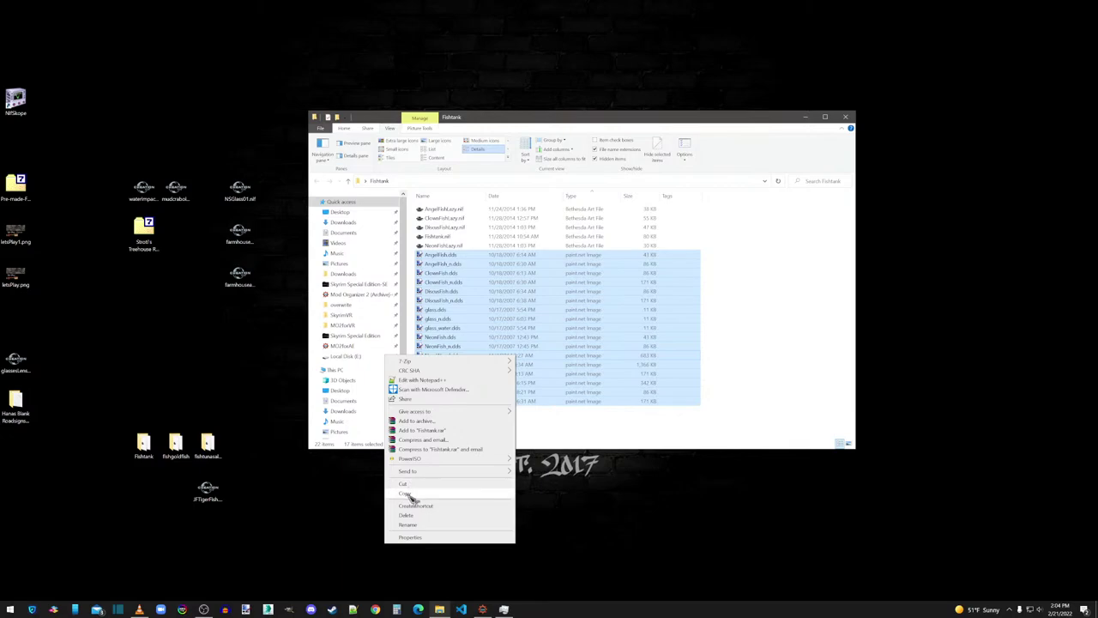
left_click(403, 484)
Step: Create a new folder named [IF] inside overwrite\textures
left_click(353, 308)
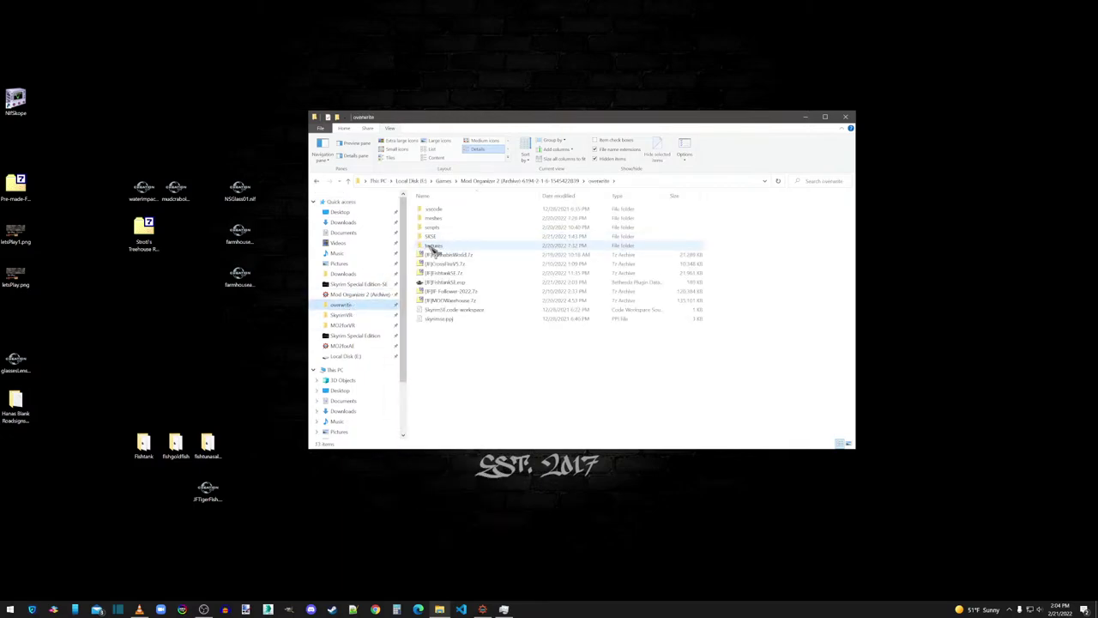
double_click(431, 245)
double_click(437, 220)
left_click(437, 210)
double_click(437, 211)
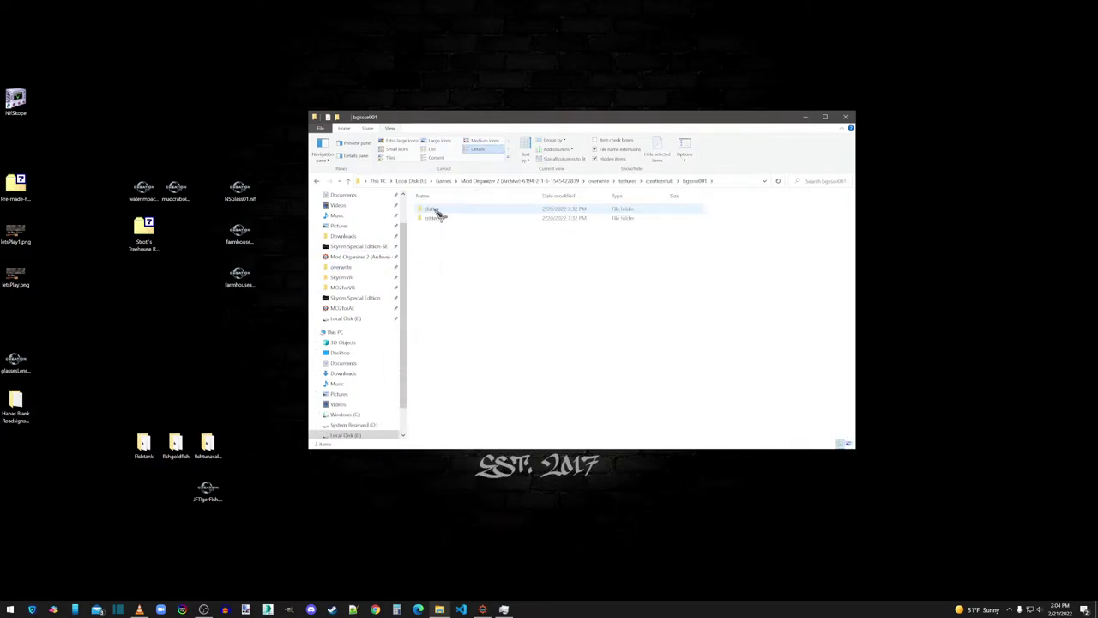
left_click(630, 181)
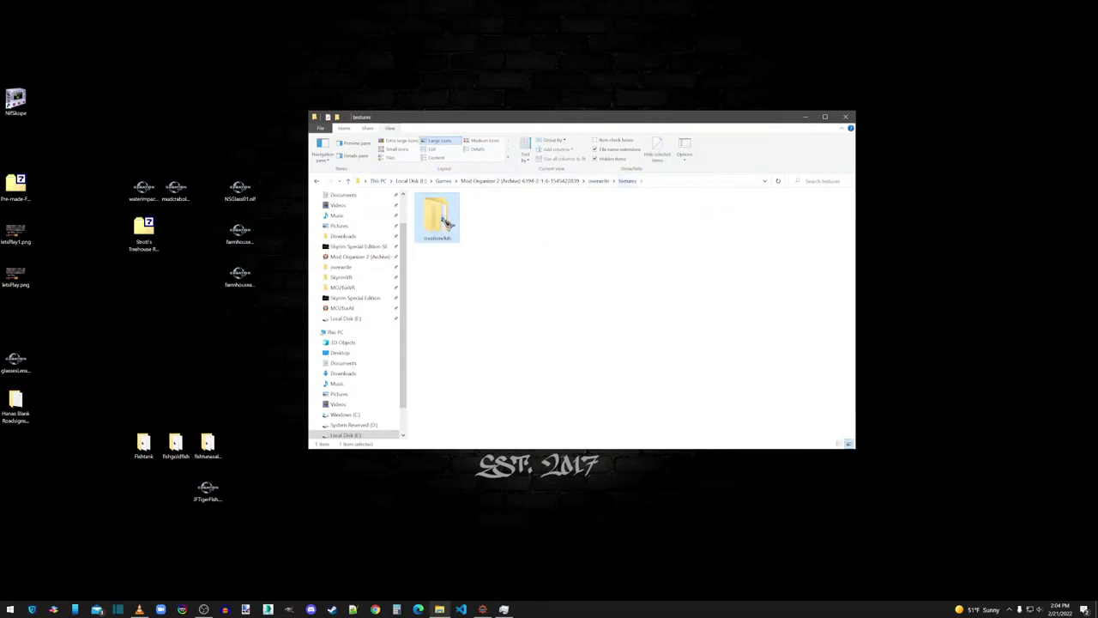
right_click(486, 219)
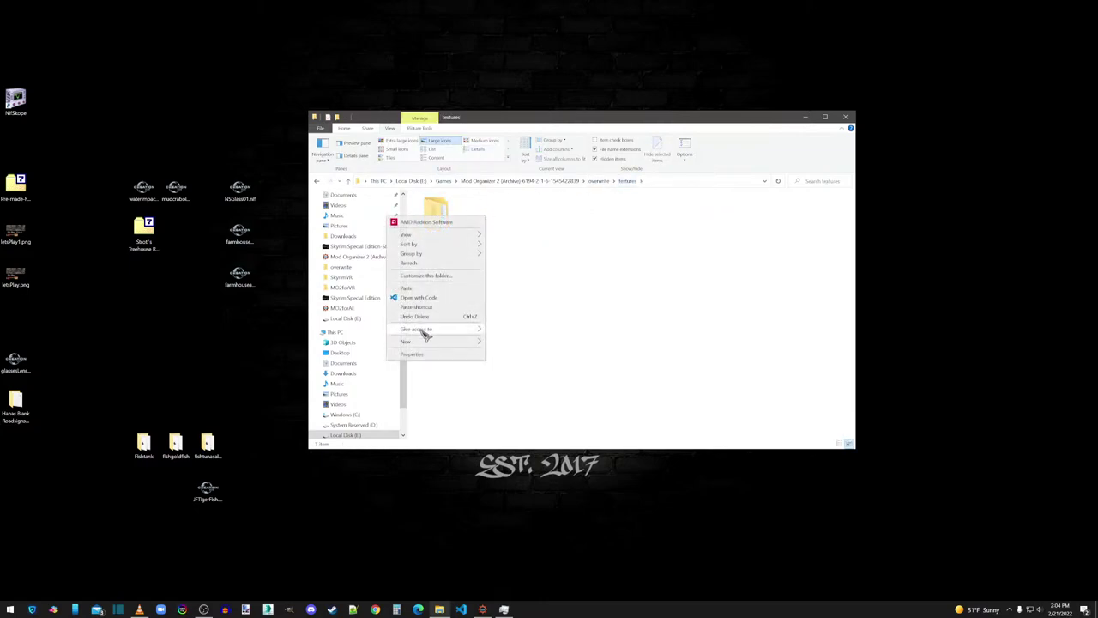
mouse_move(421, 342)
left_click(519, 343)
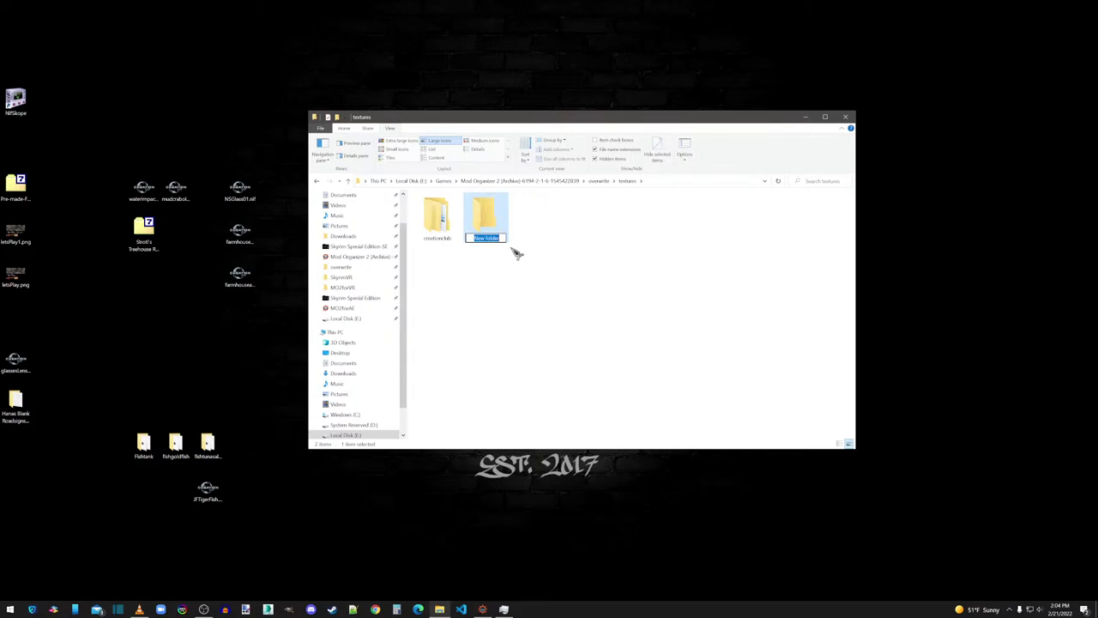
key("BackSpace")
type("[IF]")
key("Return")
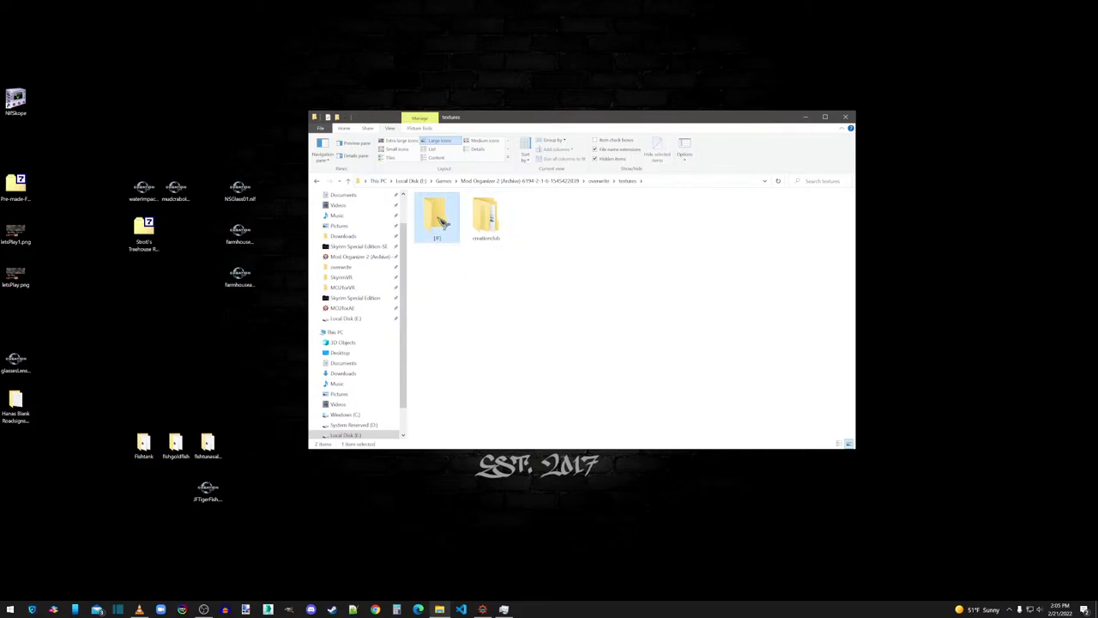
Step: Create a Fishtanks folder inside [IF] and paste the 17 textures into it
double_click(436, 216)
right_click(438, 220)
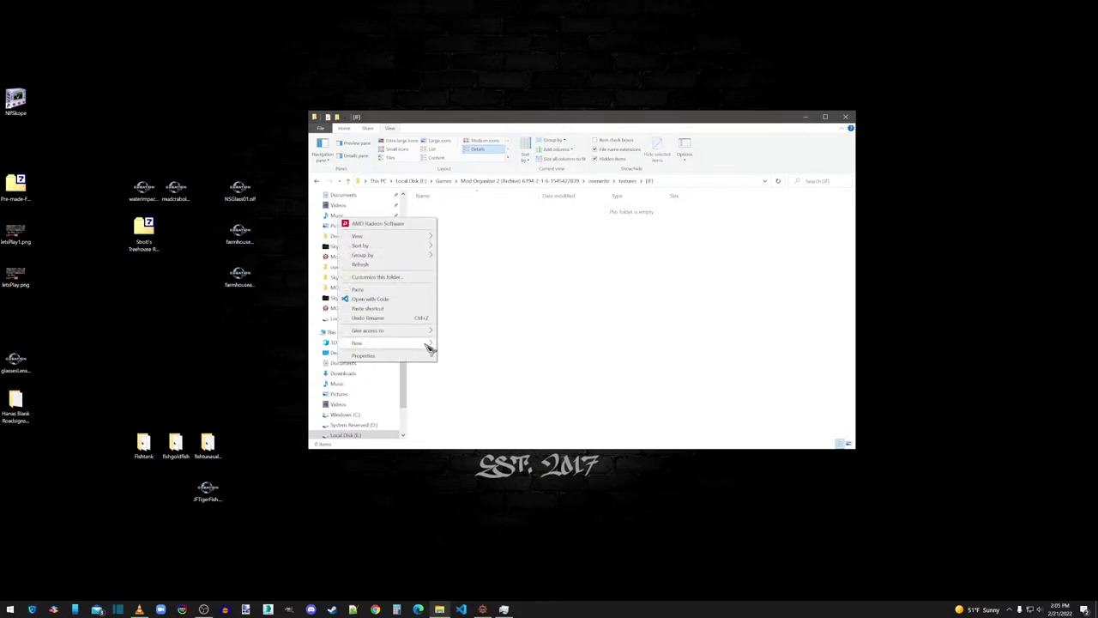
left_click(460, 346)
type("T")
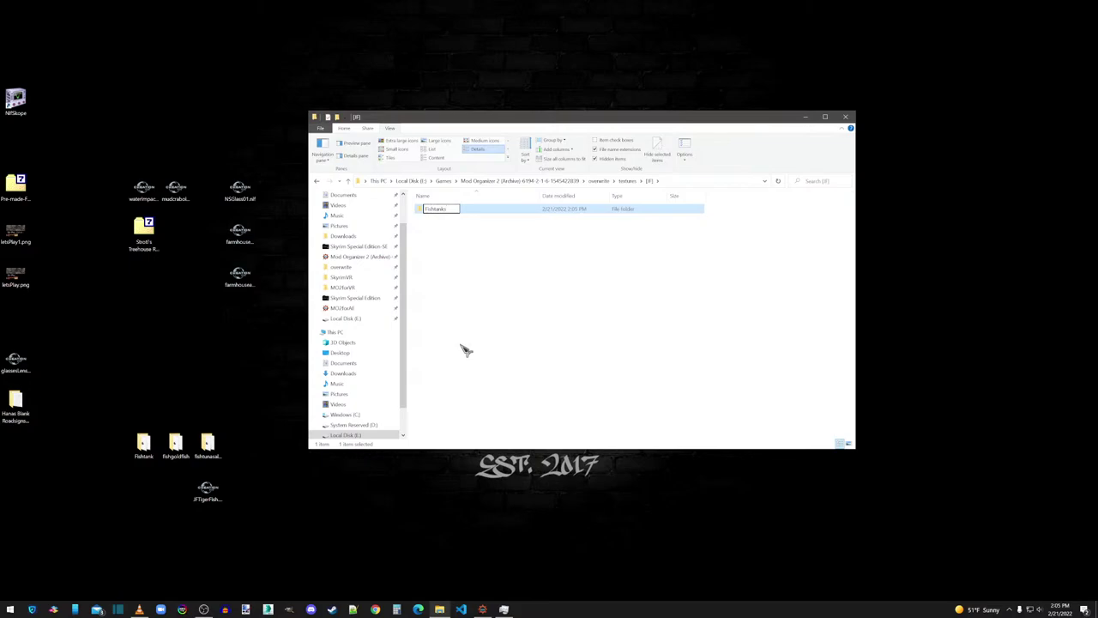
key("Return")
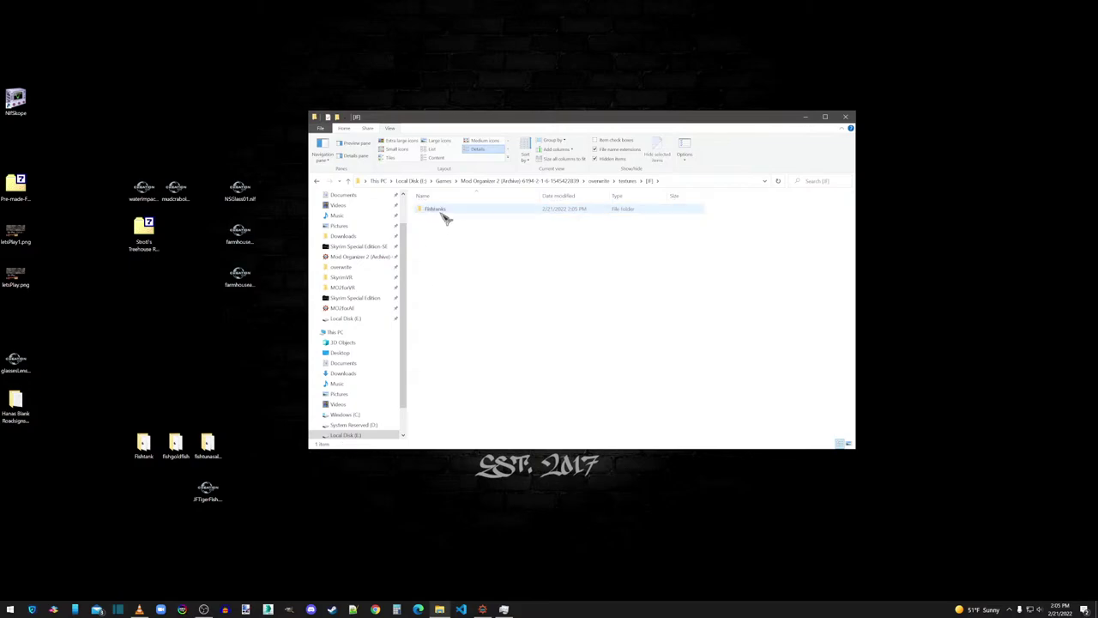
double_click(439, 211)
right_click(441, 214)
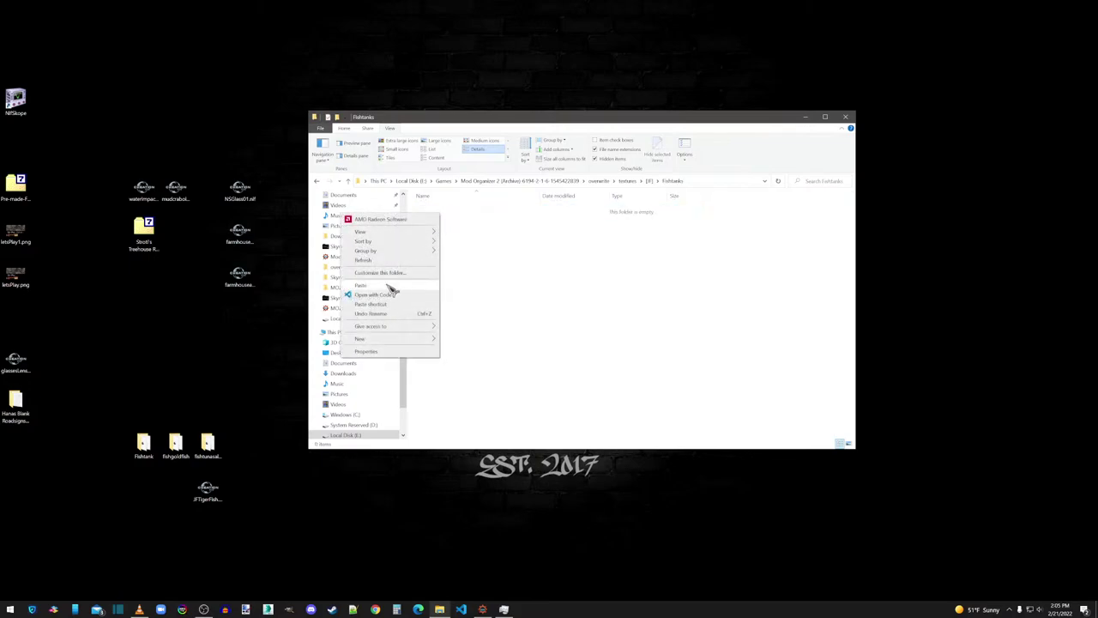
left_click(387, 286)
left_click(512, 379)
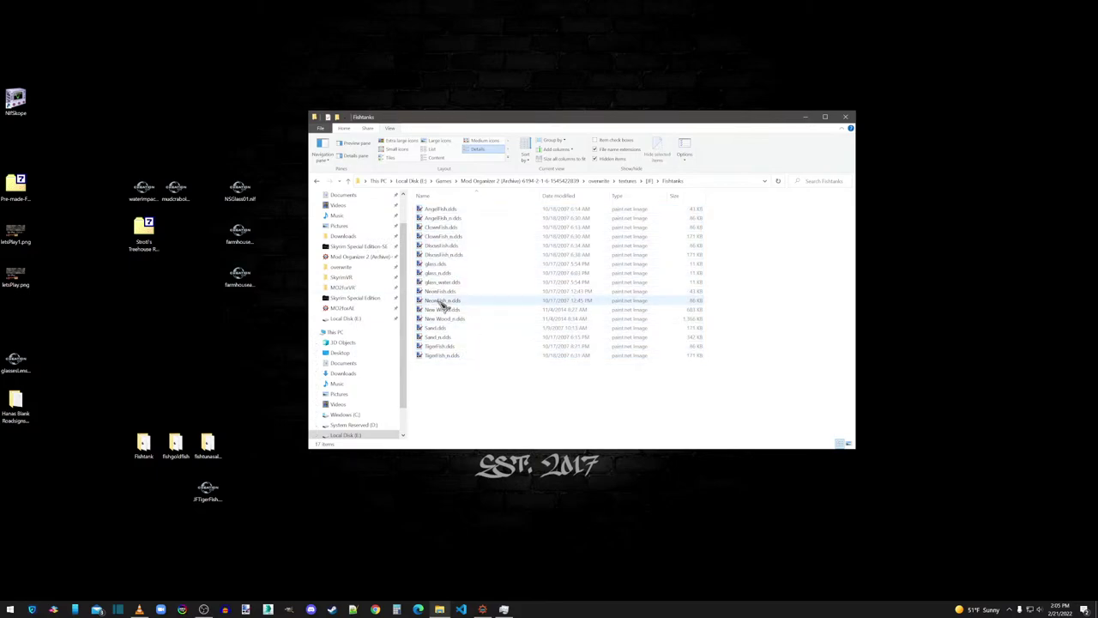
Step: Show textures as large thumbnails and review the desktop fish NIFs, AngelFishLazy through NeonFishLazy
left_click(439, 142)
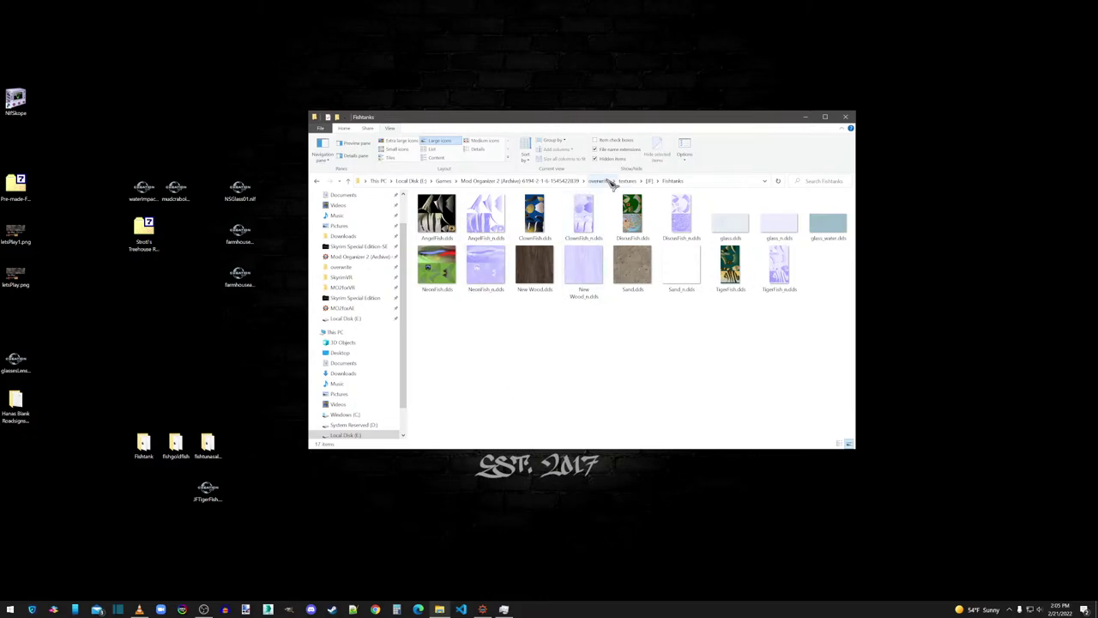
double_click(176, 444)
left_click(857, 129)
double_click(144, 444)
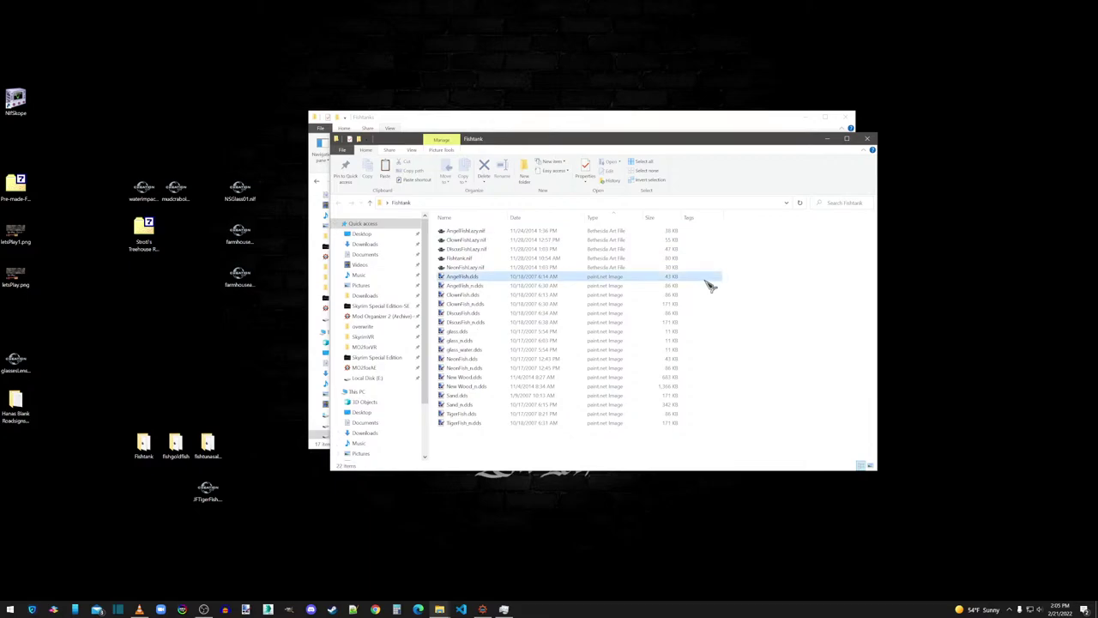
left_click(481, 232)
key("Down")
key("Down")
key("Down")
key("Down")
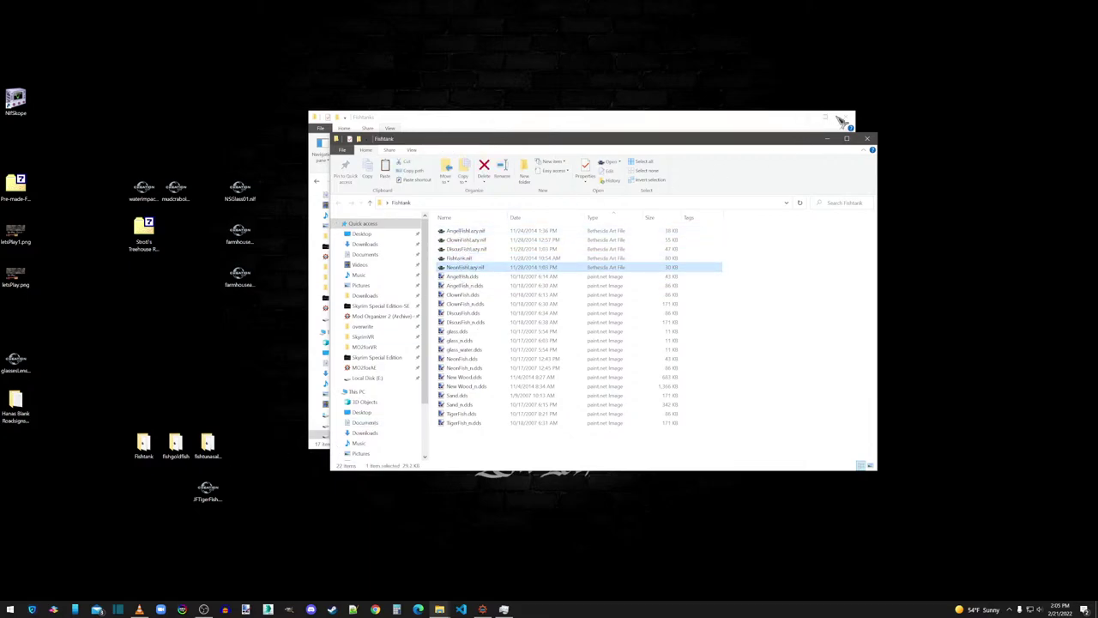
left_click(867, 138)
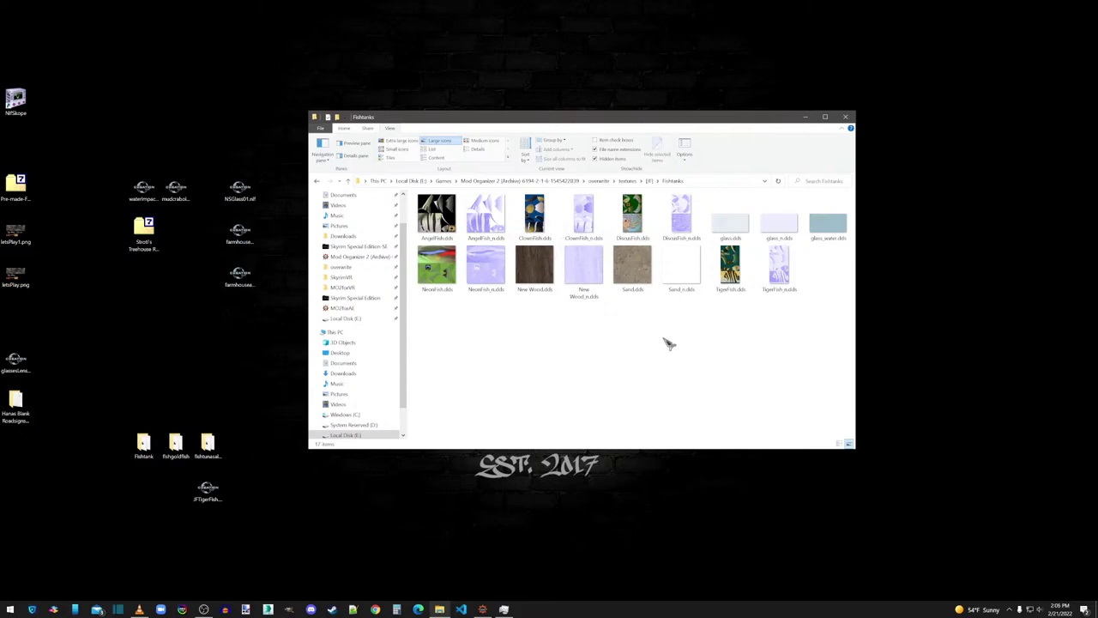
Step: Go back up to the overwrite folder and close File Explorer
left_click(601, 182)
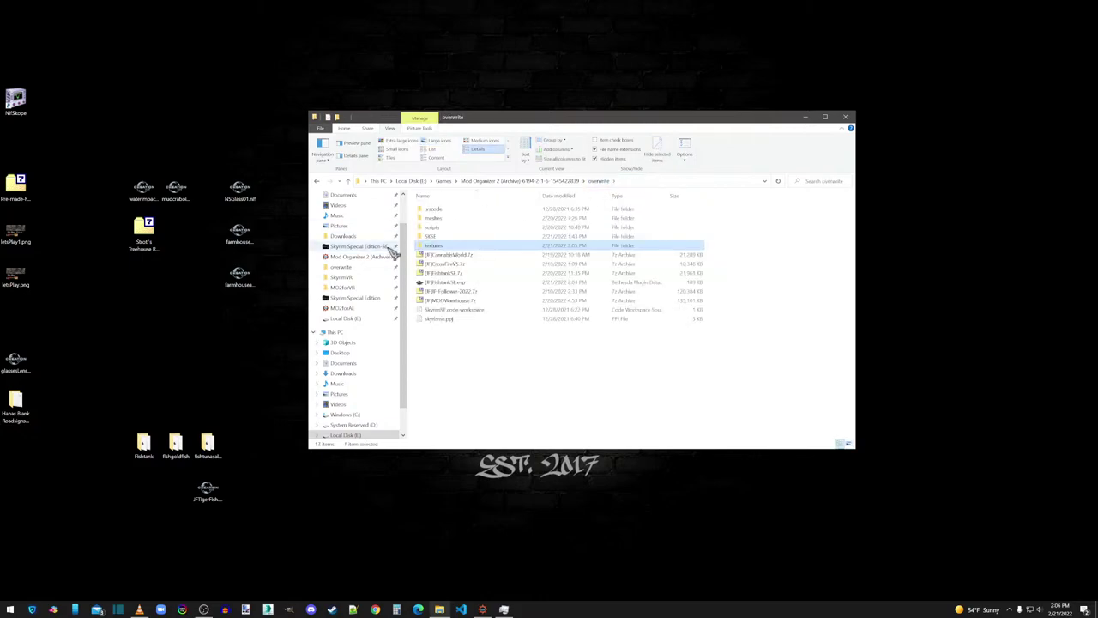
left_click(434, 238)
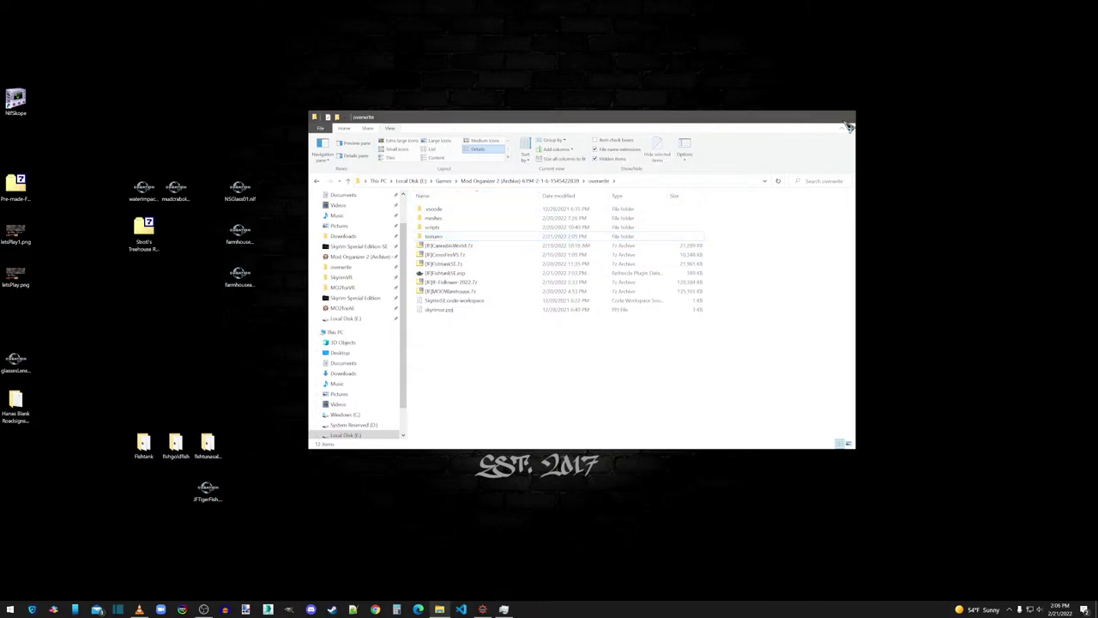
left_click(845, 116)
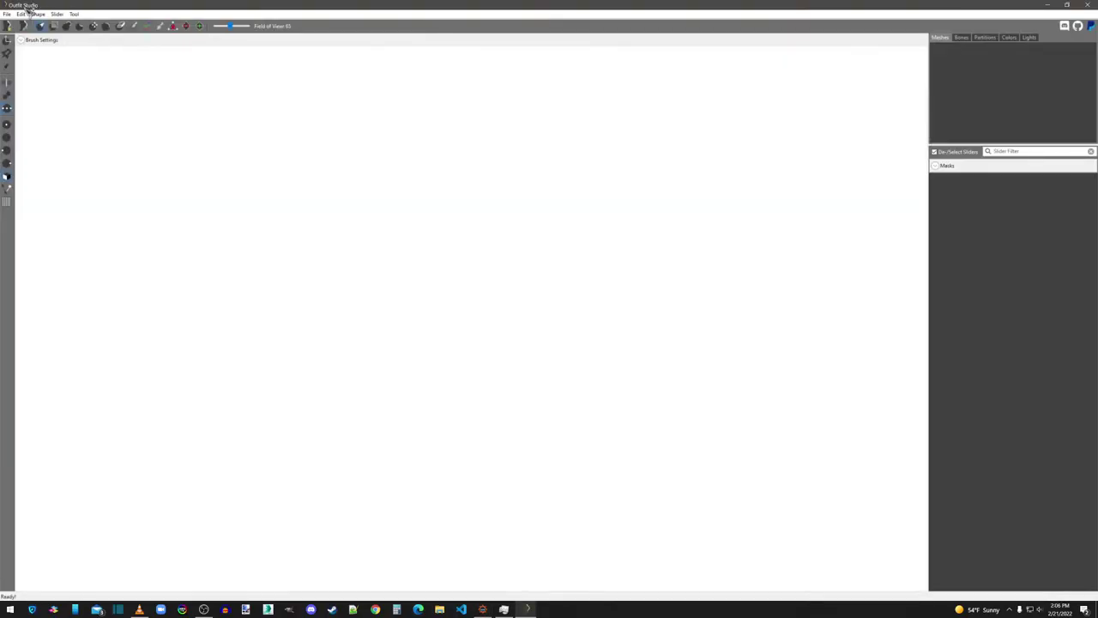
Step: Import AngelFishLazy.nif from Desktop\Fishtank, accepting optimization for SSE
left_click(6, 14)
mouse_move(115, 109)
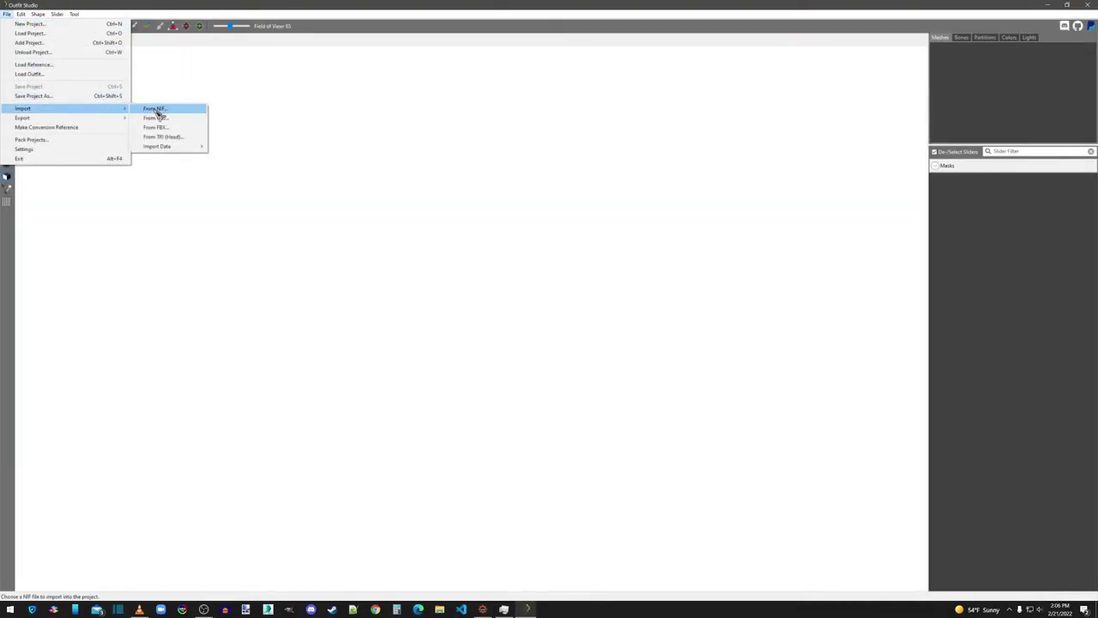
left_click(155, 109)
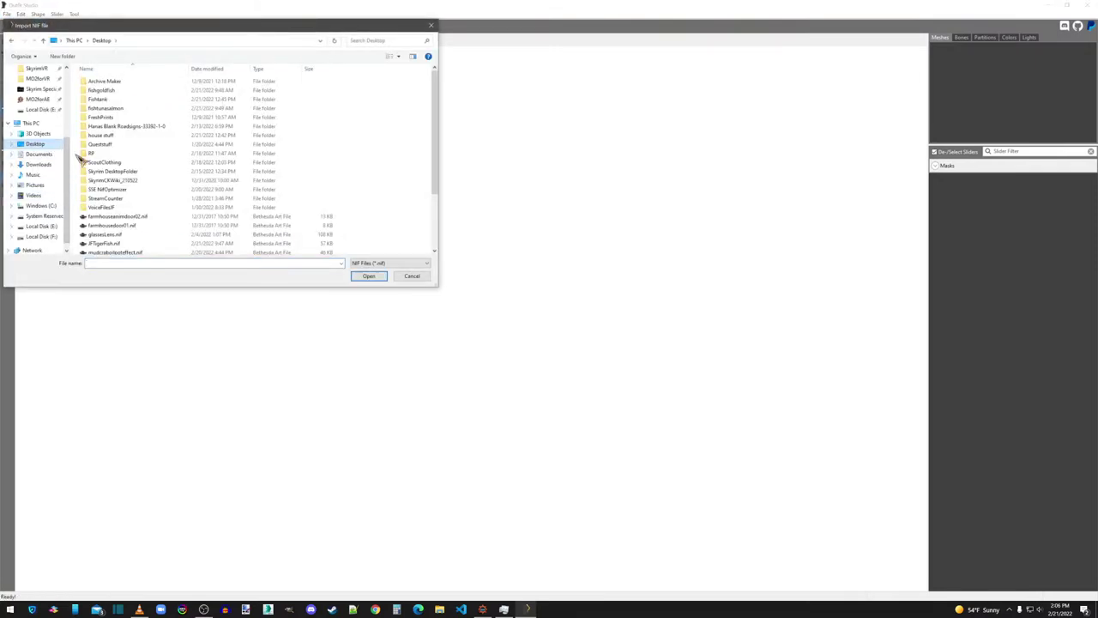
scroll(135, 216, "down", 3)
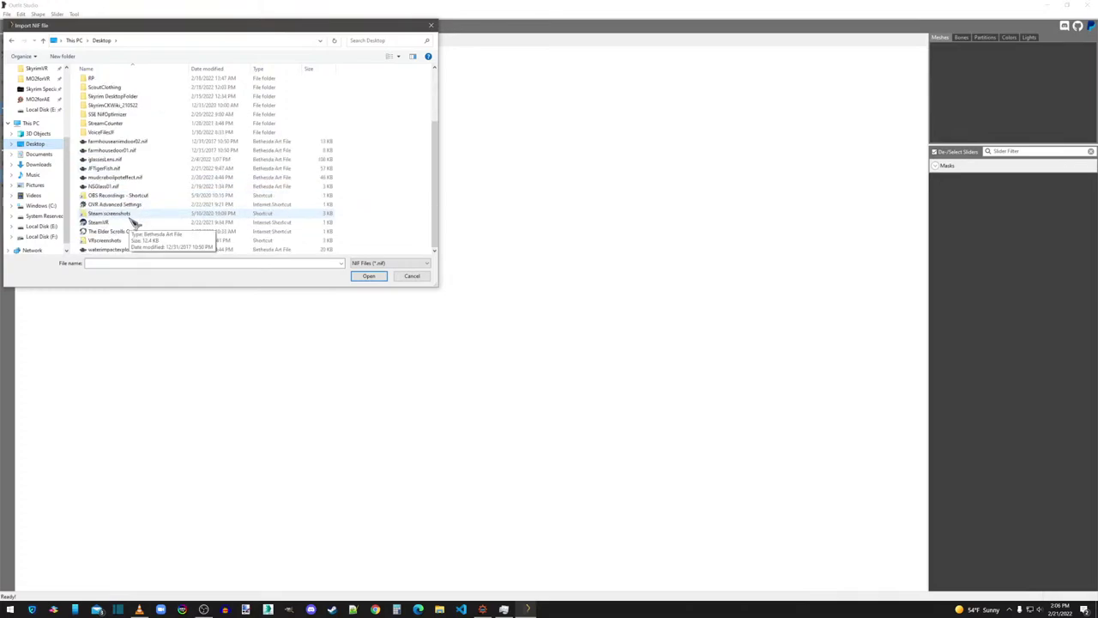
scroll(132, 211, "up", 3)
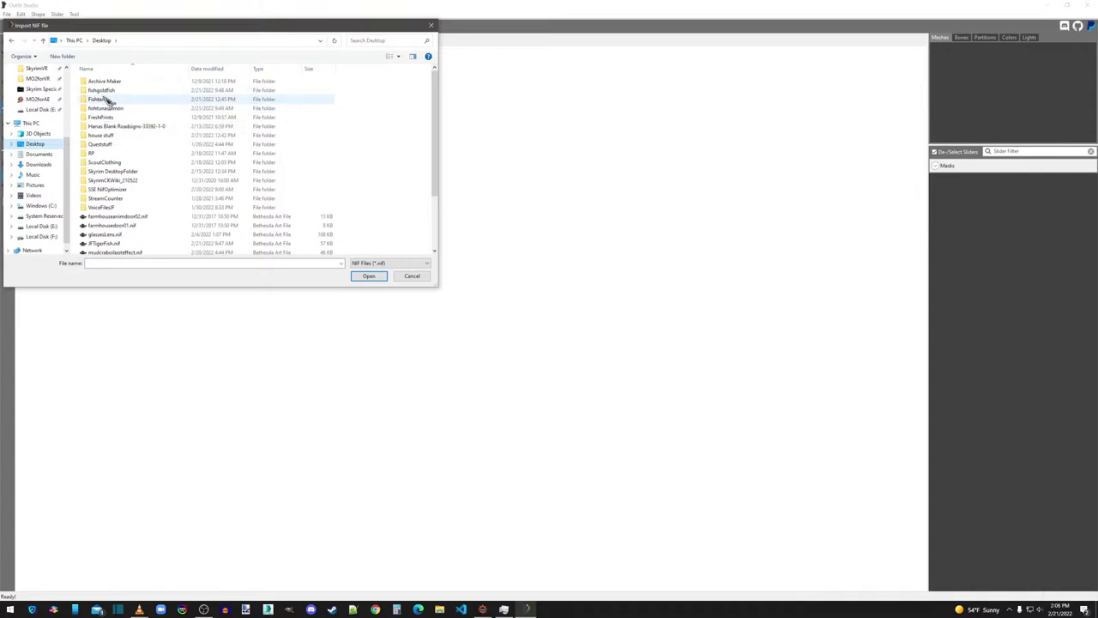
double_click(101, 99)
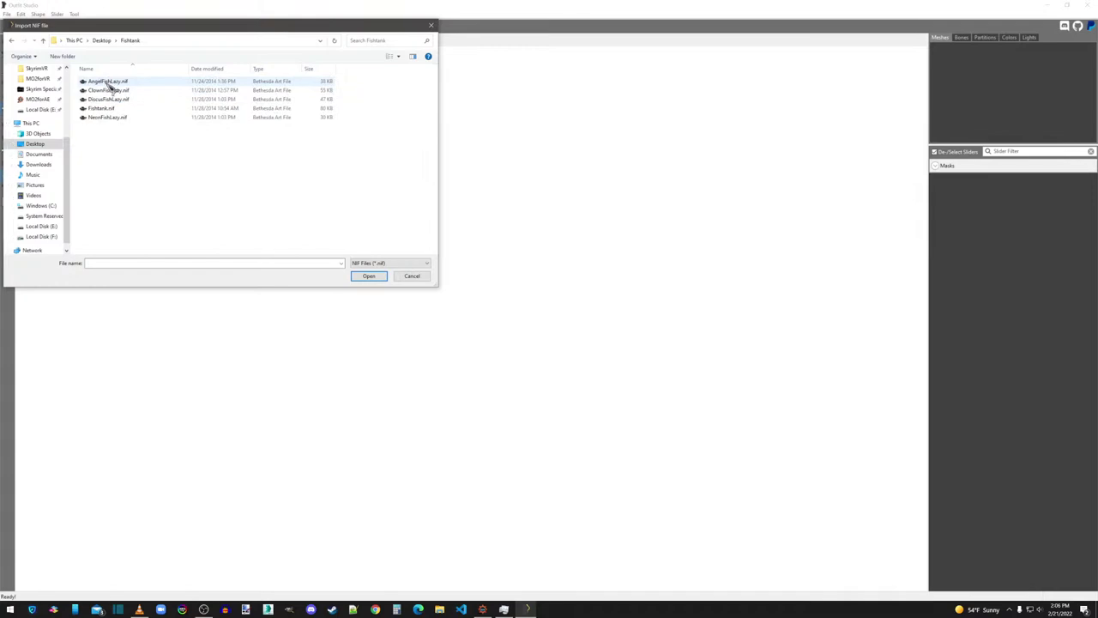
double_click(108, 82)
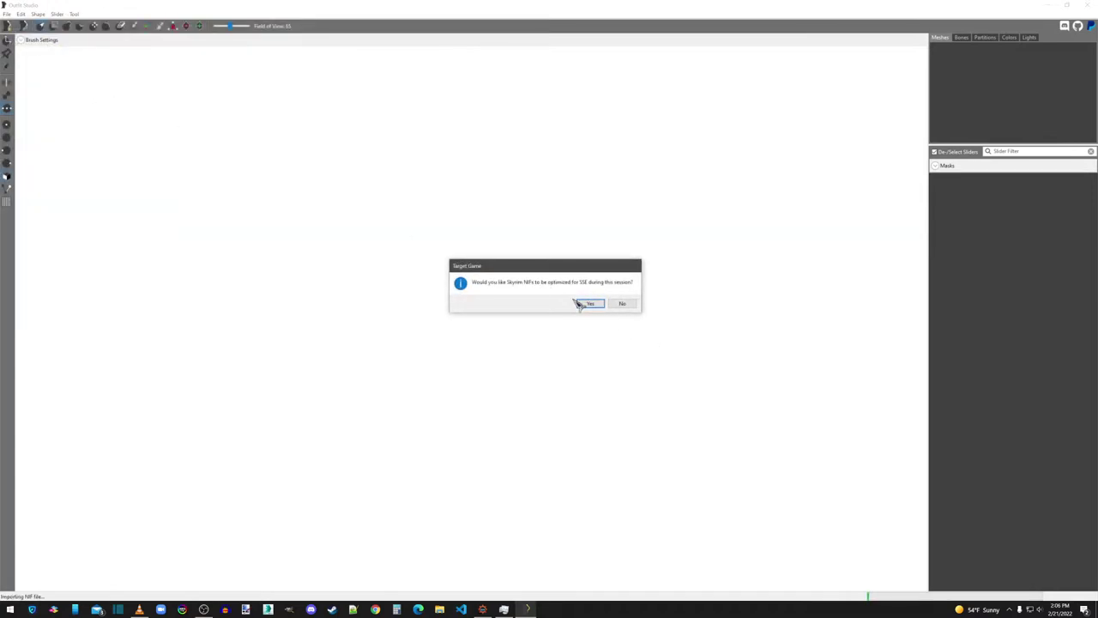
left_click(587, 303)
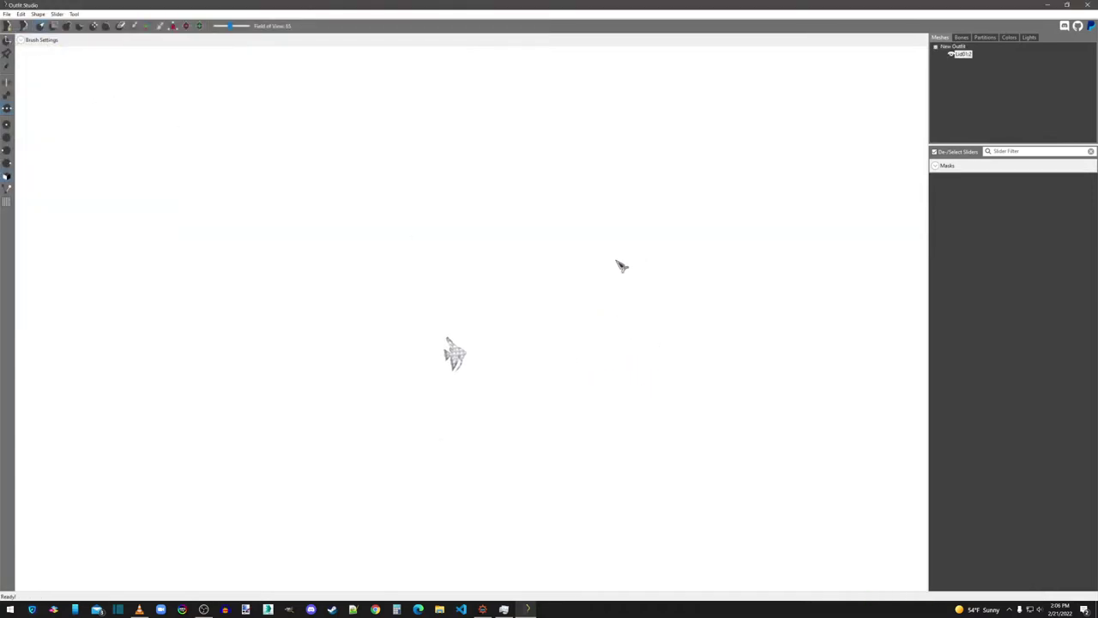
scroll(598, 400, "up", 5)
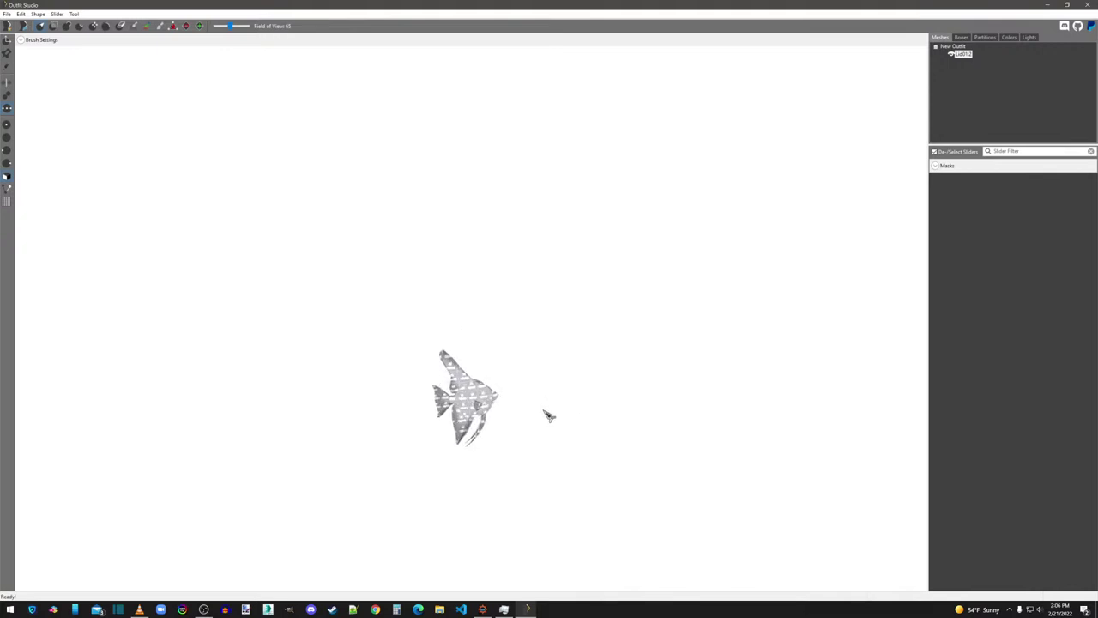
middle_click_drag(549, 416, 586, 375)
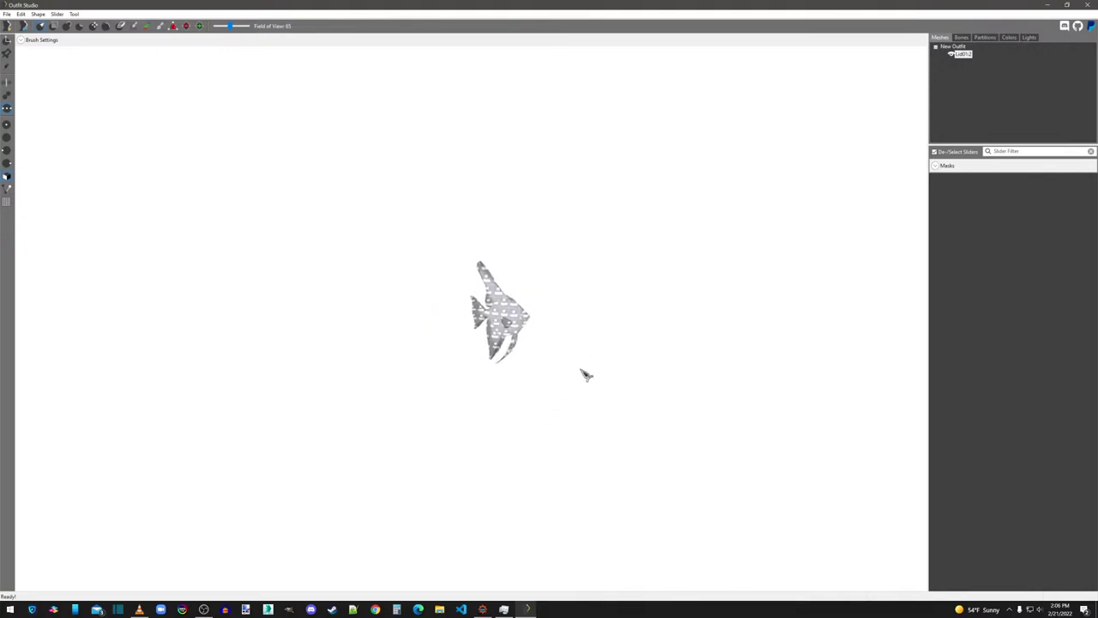
right_click_drag(586, 375, 346, 376)
Step: Import fishgoldfish01.nif from the desktop fishgoldfish folder alongside the angelfish
left_click(7, 13)
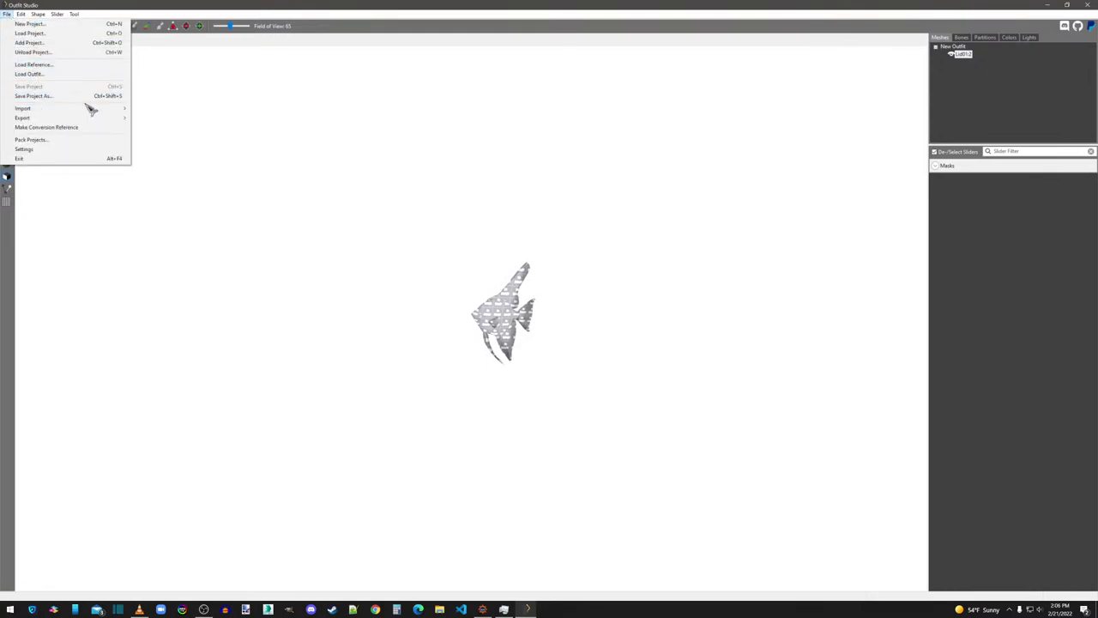
mouse_move(103, 113)
left_click(147, 109)
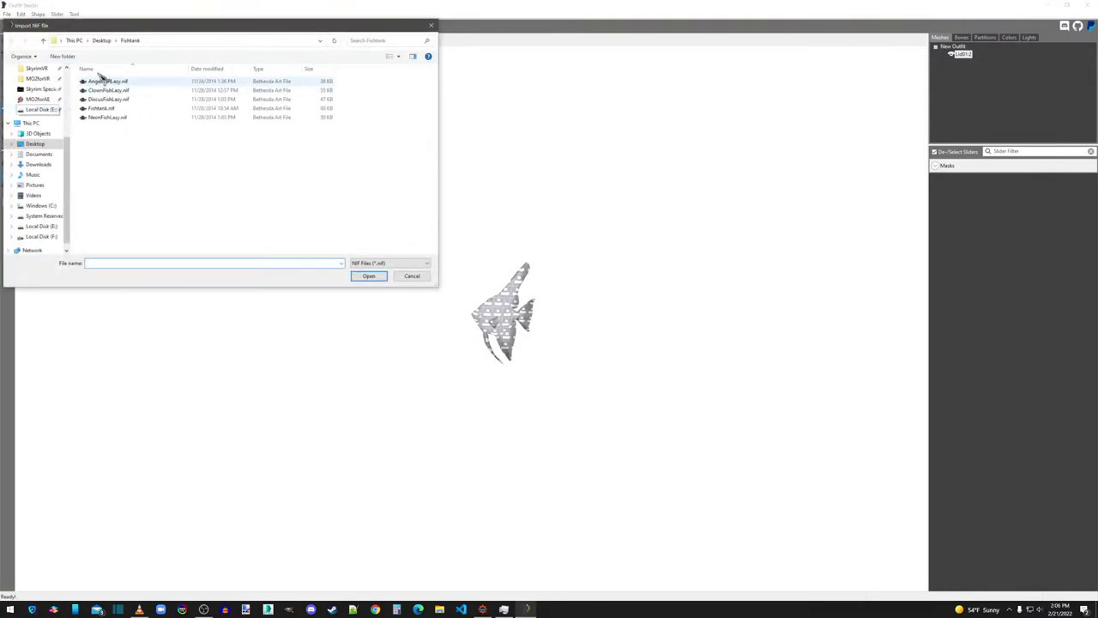
left_click(102, 40)
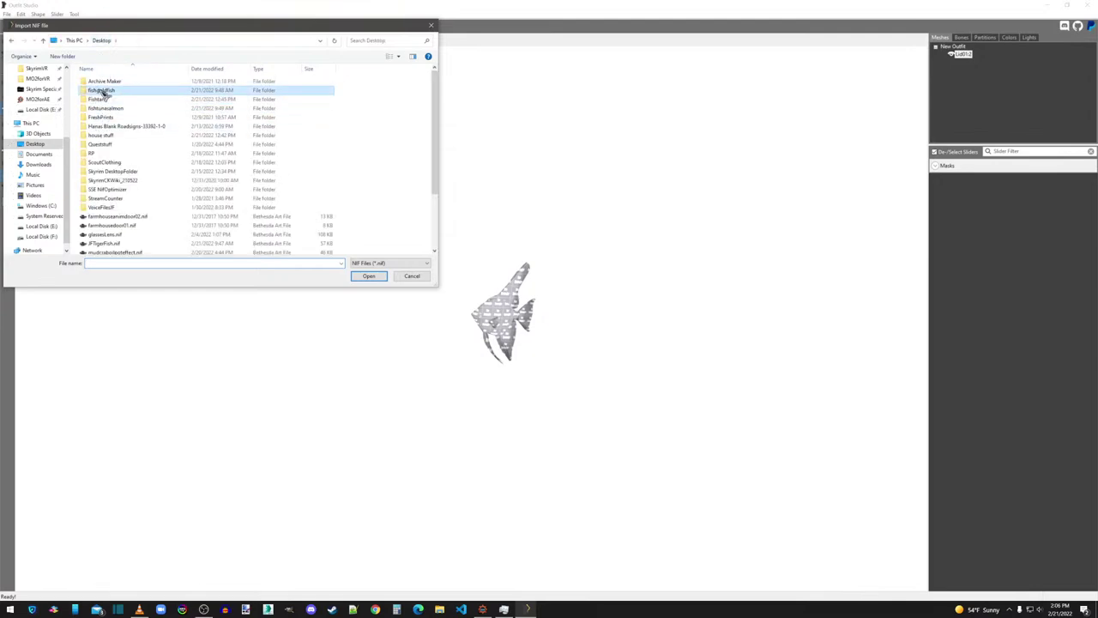
double_click(103, 91)
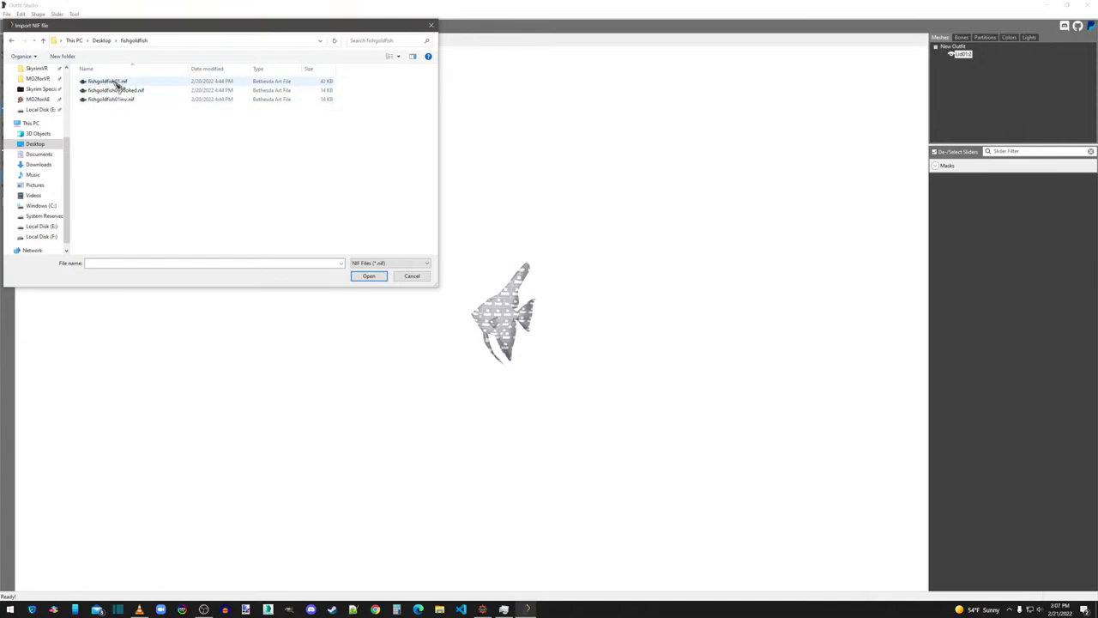
double_click(116, 83)
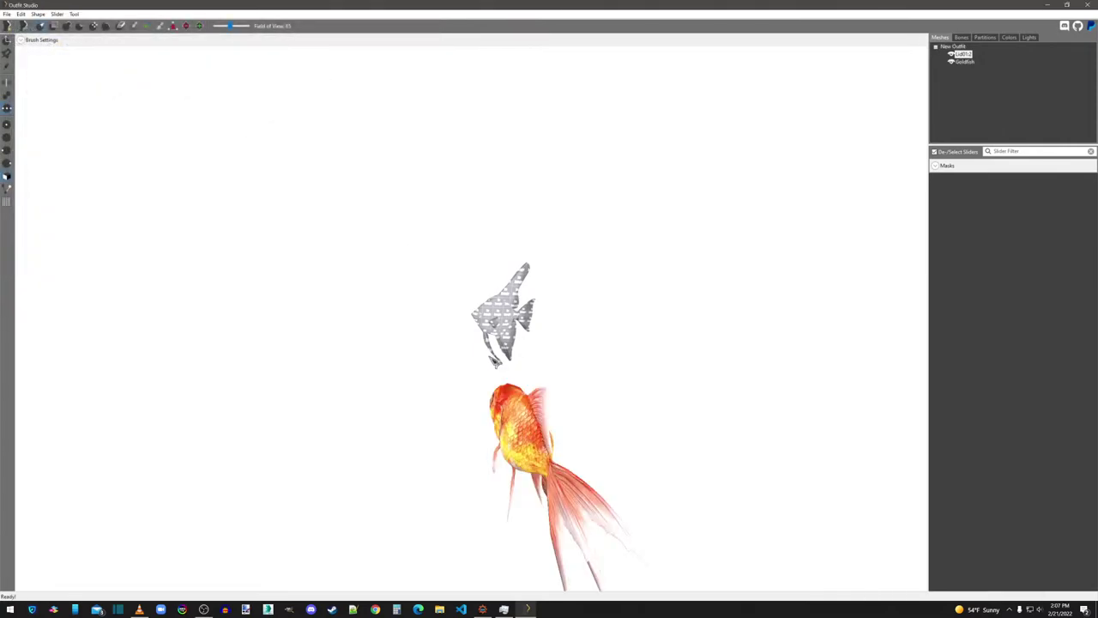
right_click_drag(490, 359, 609, 334)
Step: Set the Goldfish mesh as the project's reference shape
middle_click_drag(630, 327, 471, 247)
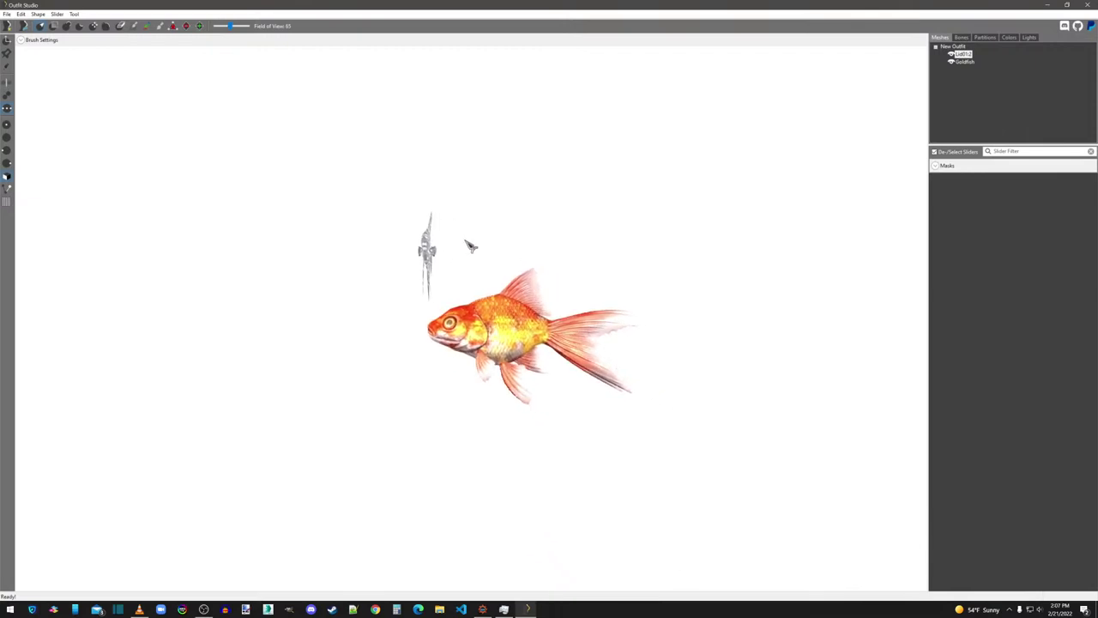
right_click_drag(580, 284, 642, 382)
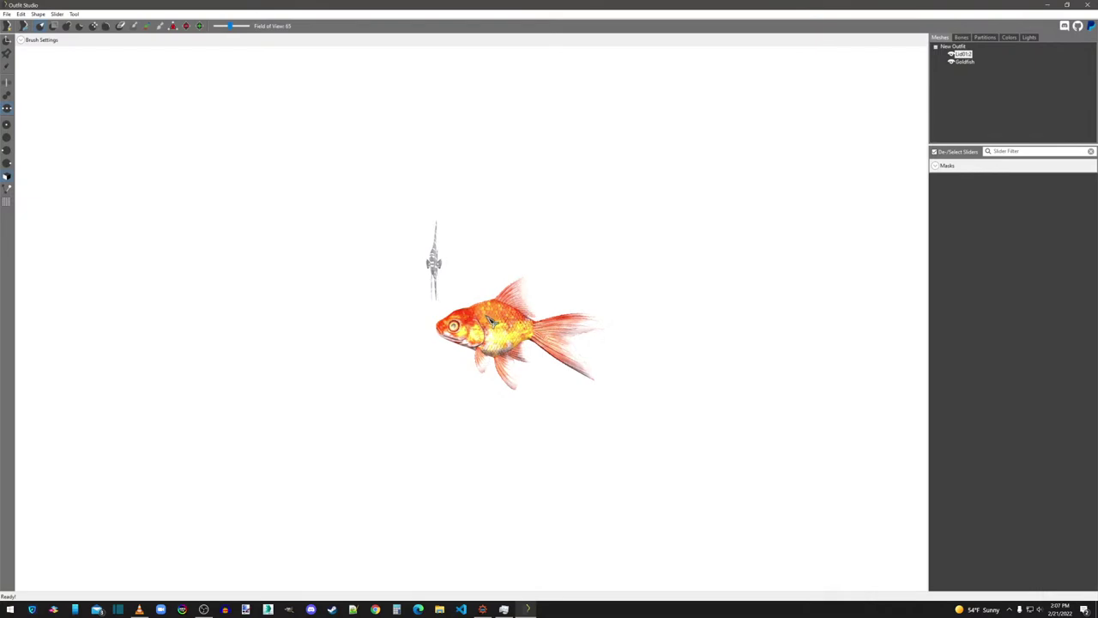
left_click(966, 61)
right_click(966, 64)
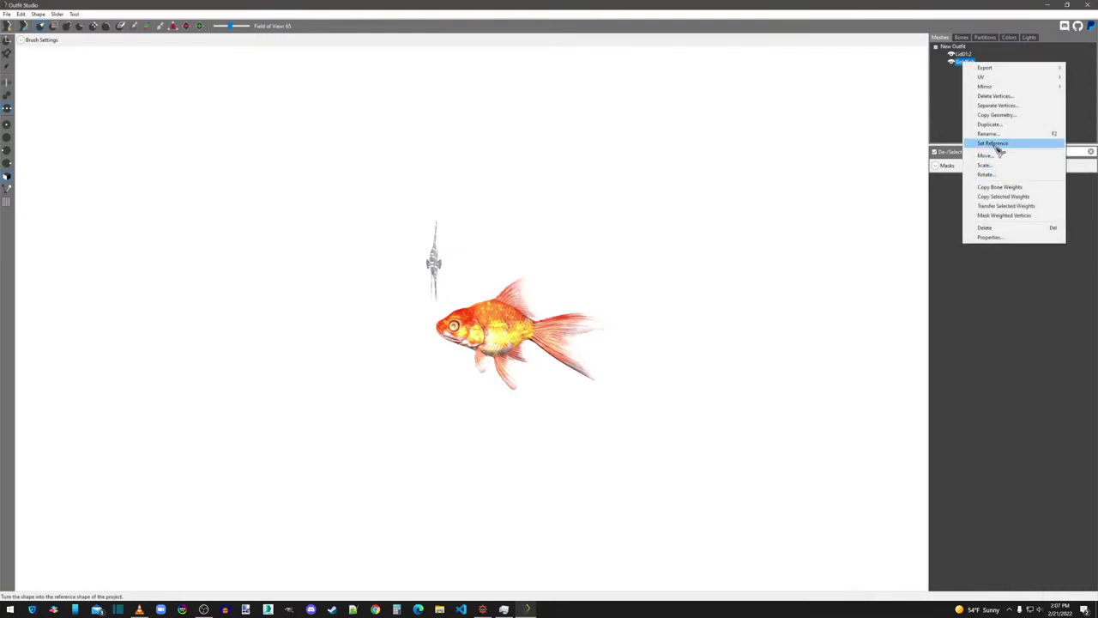
left_click(963, 147)
Step: Inspect the b_Center, b_Head, b_Tail and b_Tip bone weights, then return to Meshes
left_click(962, 38)
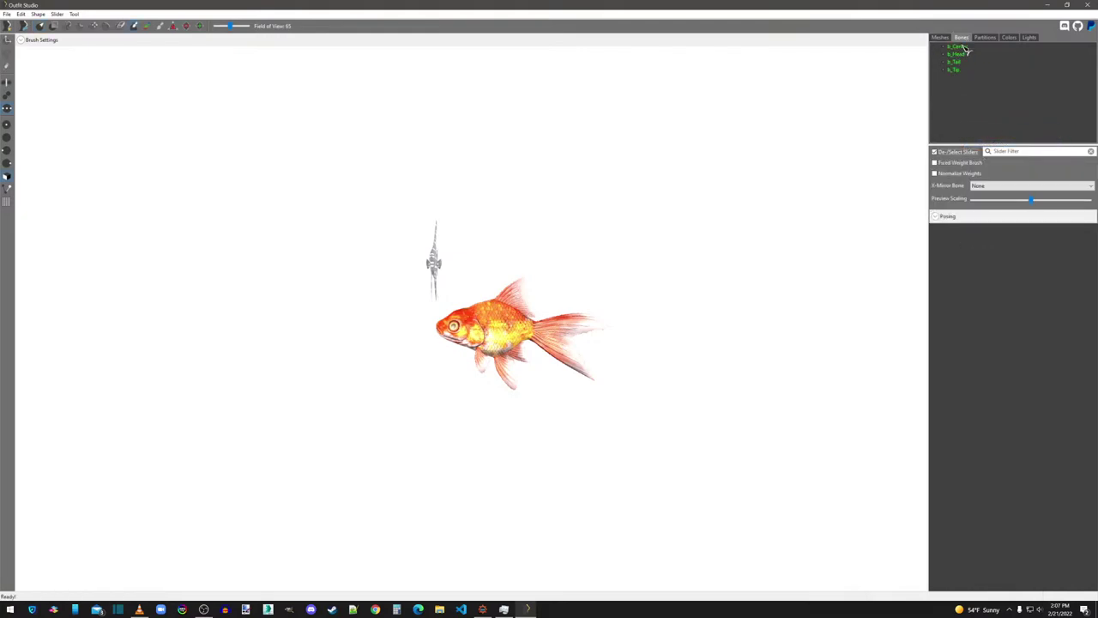
left_click(959, 47)
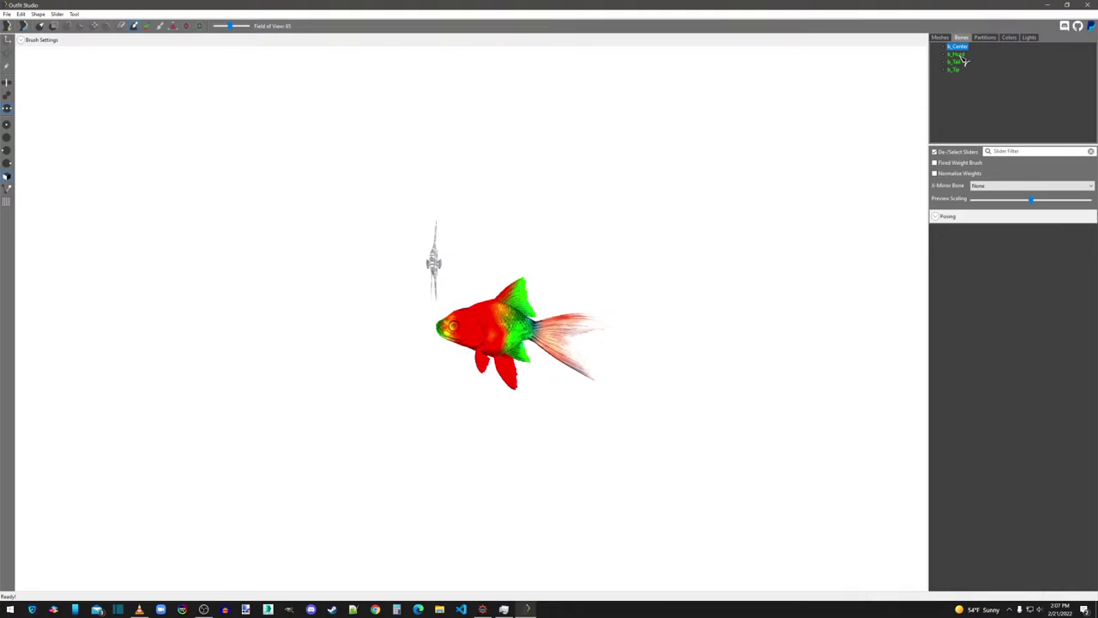
left_click(957, 54)
left_click(960, 62)
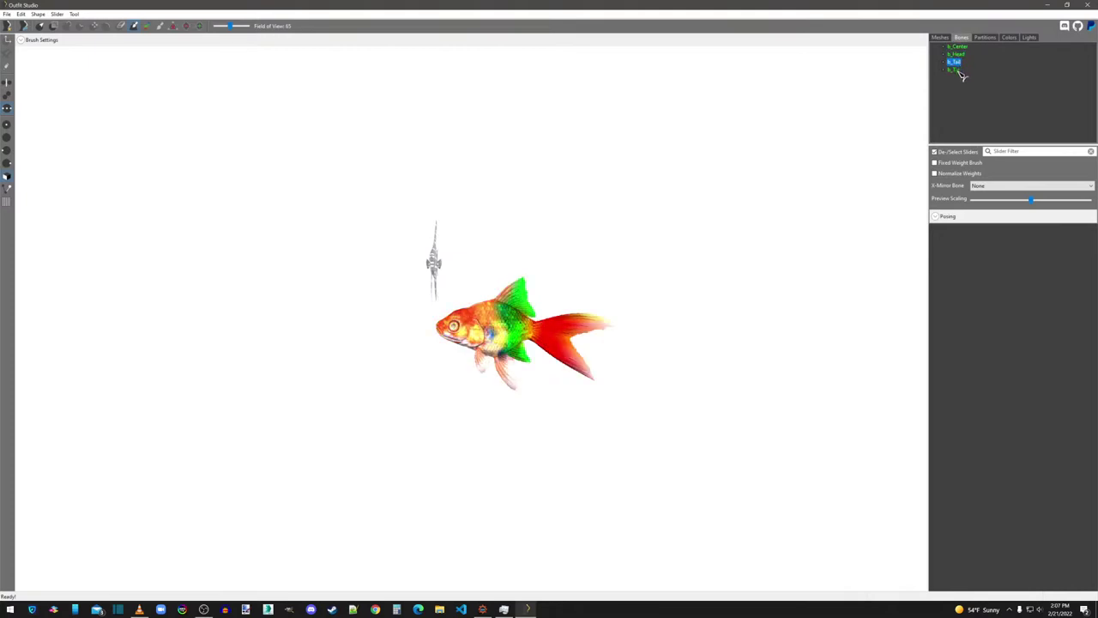
left_click(958, 69)
left_click(941, 37)
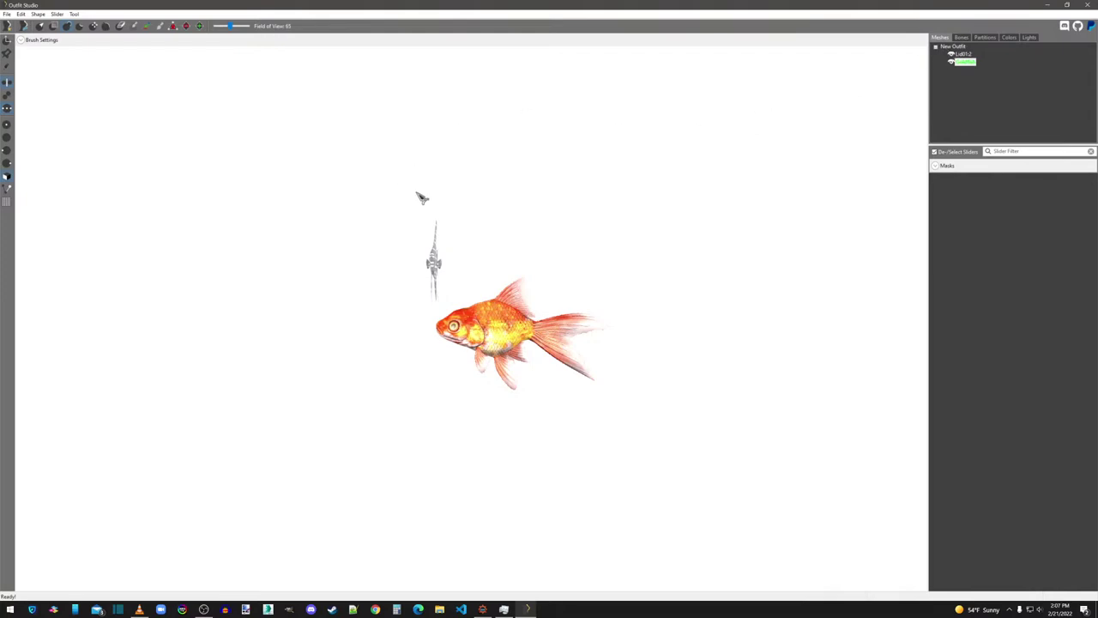
Step: Rotate the AngelFishLazy mesh -90 degrees about Z in the Rotate Shape dialog
left_click(968, 55)
left_click(8, 43)
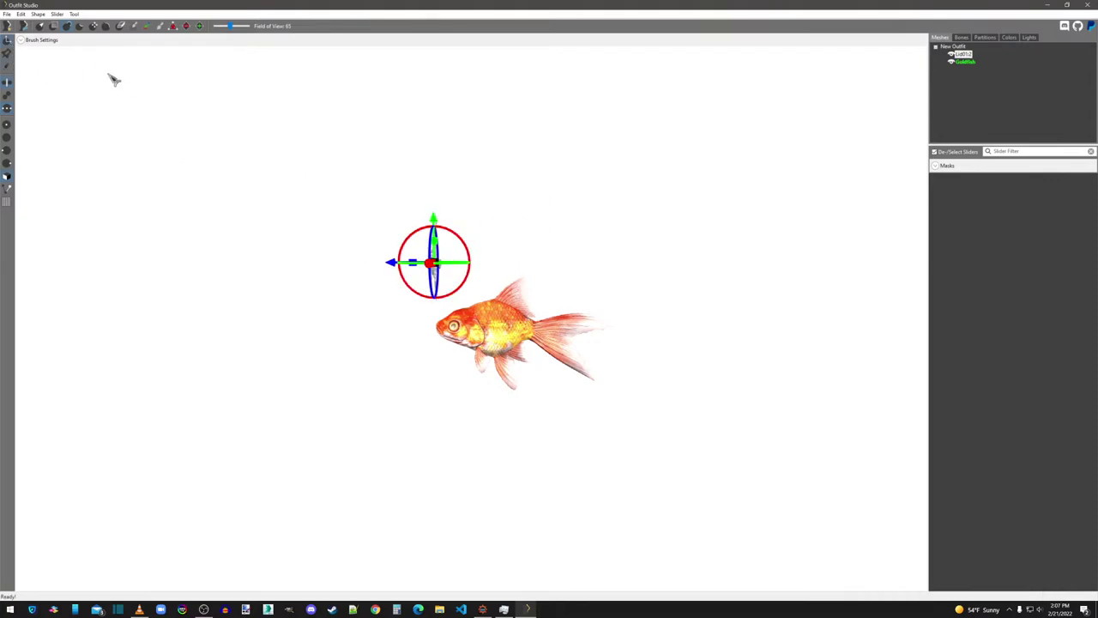
left_click(10, 42)
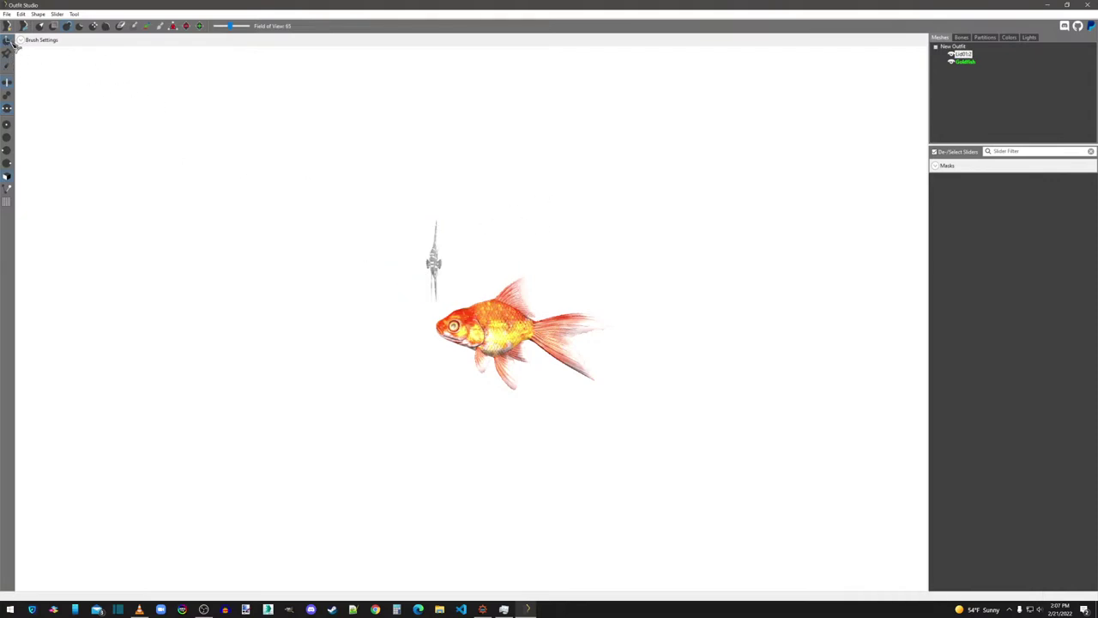
right_click(968, 55)
left_click(991, 165)
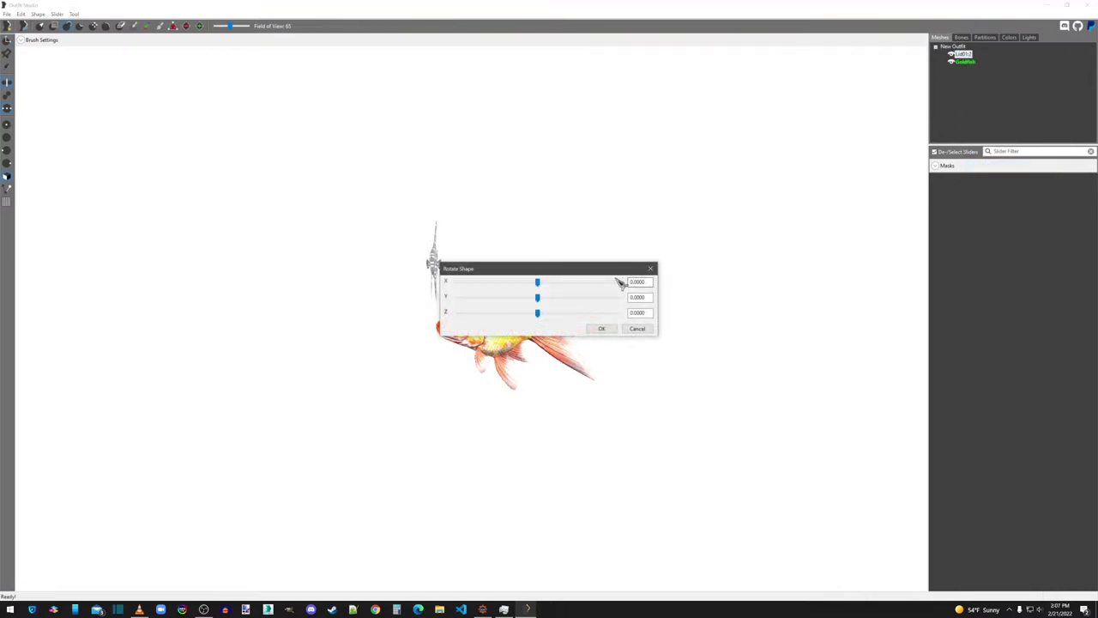
left_click_drag(616, 269, 892, 260)
left_click_drag(821, 307, 789, 314)
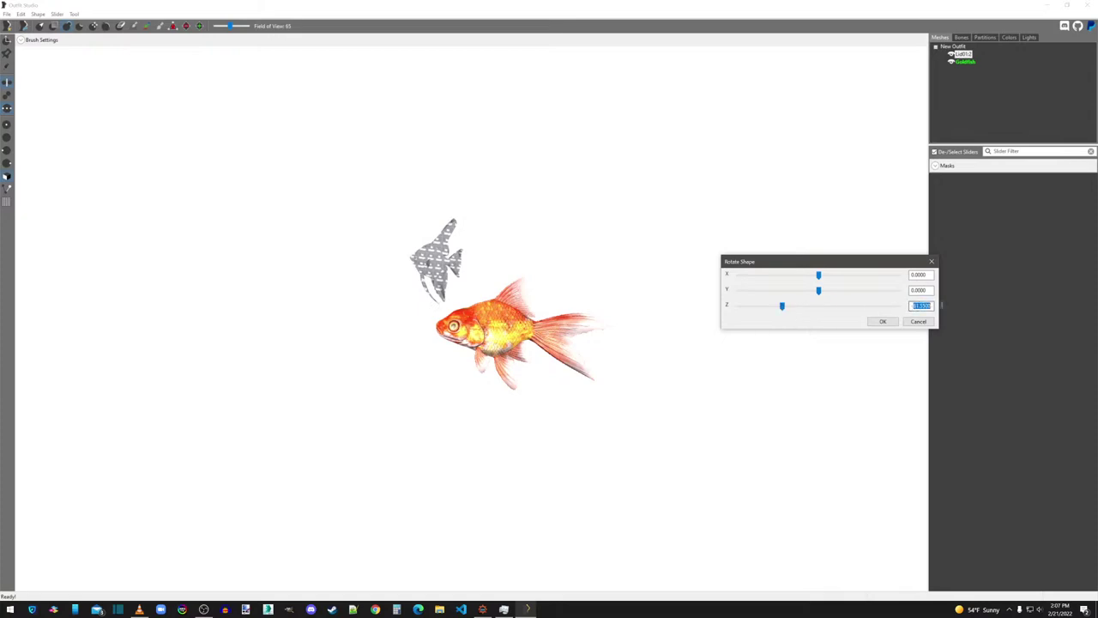
type("-90")
left_click(891, 323)
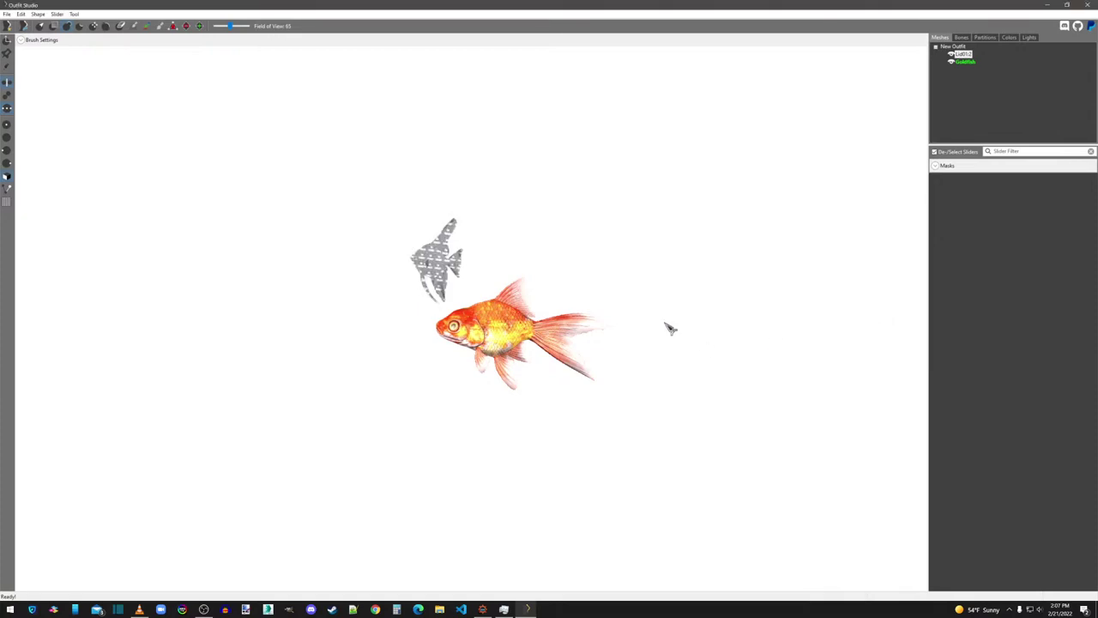
right_click_drag(665, 324, 630, 331)
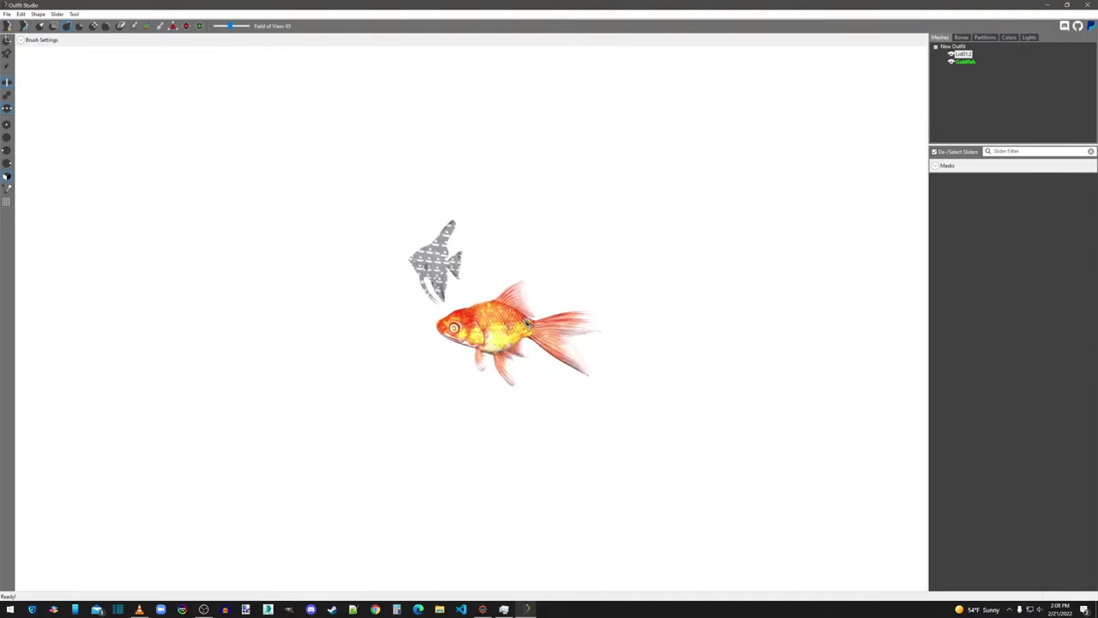
right_click_drag(527, 323, 504, 323)
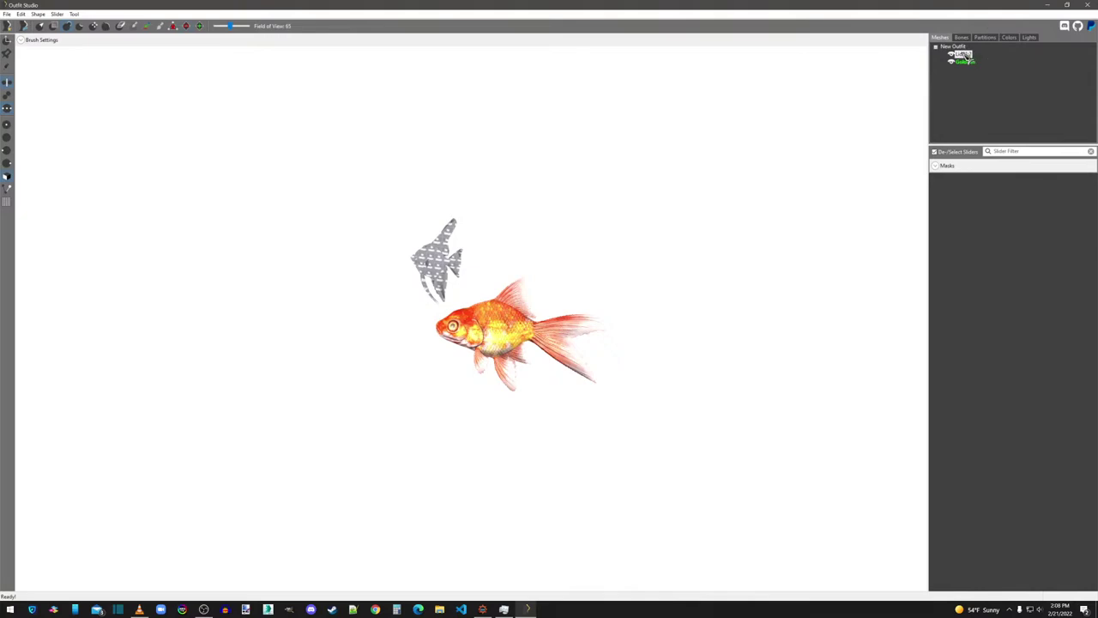
Step: Nudge the angelfish right and slightly down with the transform gizmo
left_click(7, 41)
right_click_drag(532, 214, 615, 231)
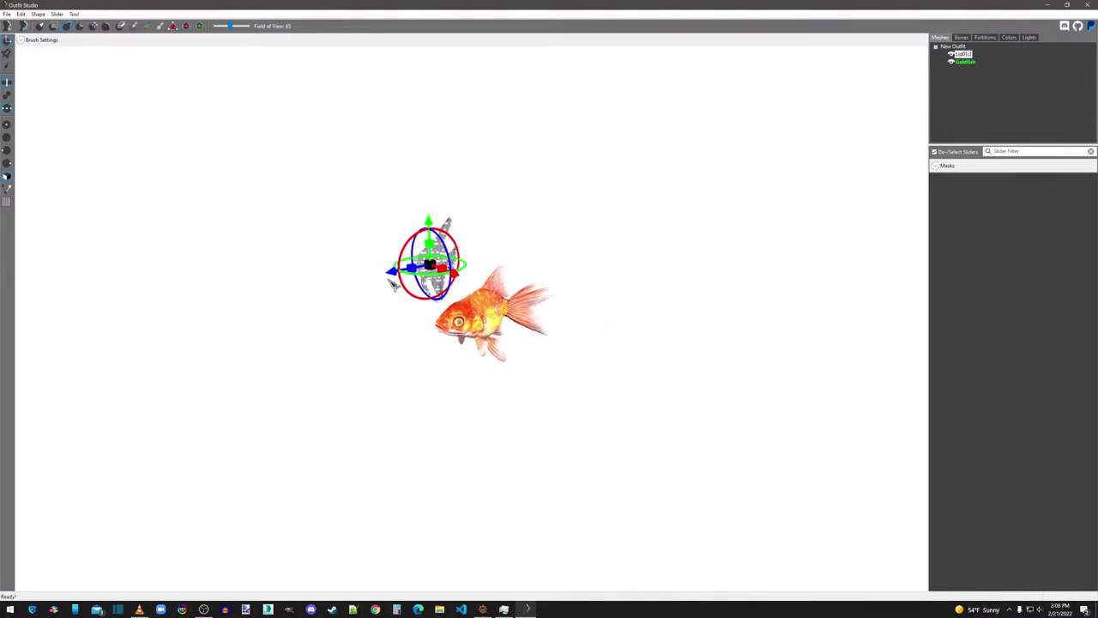
left_click_drag(390, 282, 432, 276)
right_click_drag(591, 270, 521, 272)
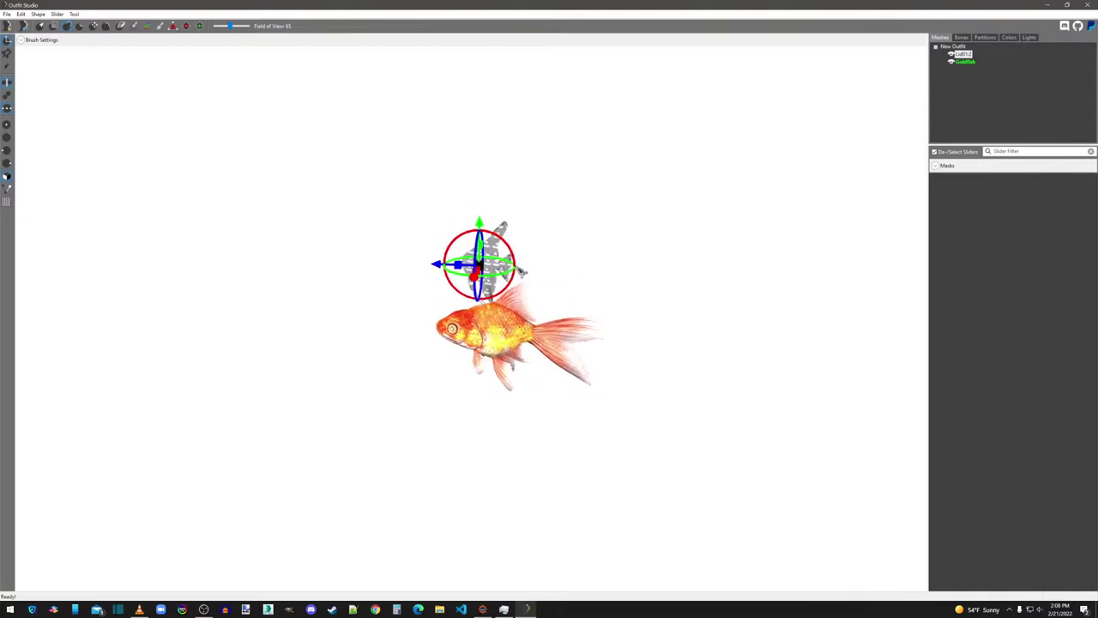
left_click_drag(483, 281, 485, 292)
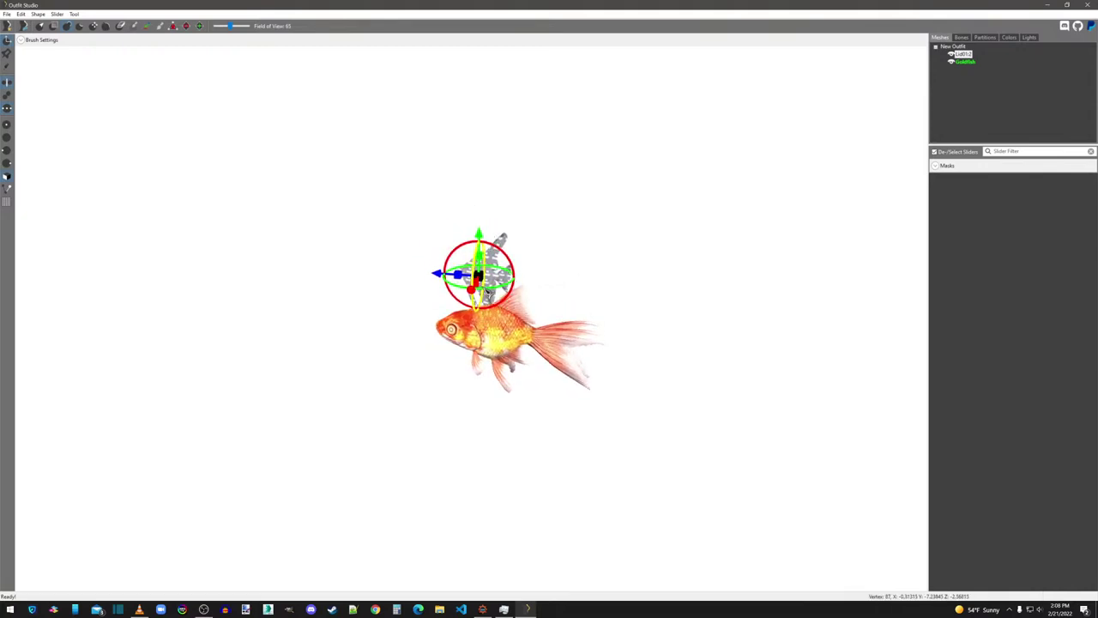
right_click_drag(486, 292, 706, 296)
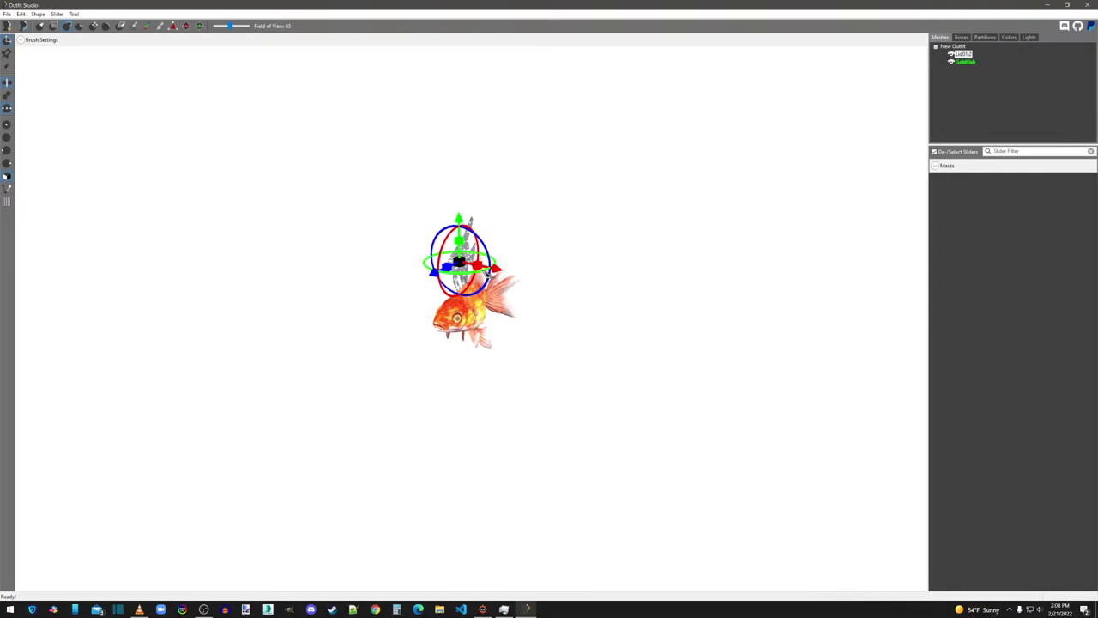
mouse_move(487, 274)
right_mouse_down()
mouse_move(593, 265)
mouse_move(501, 268)
right_mouse_up()
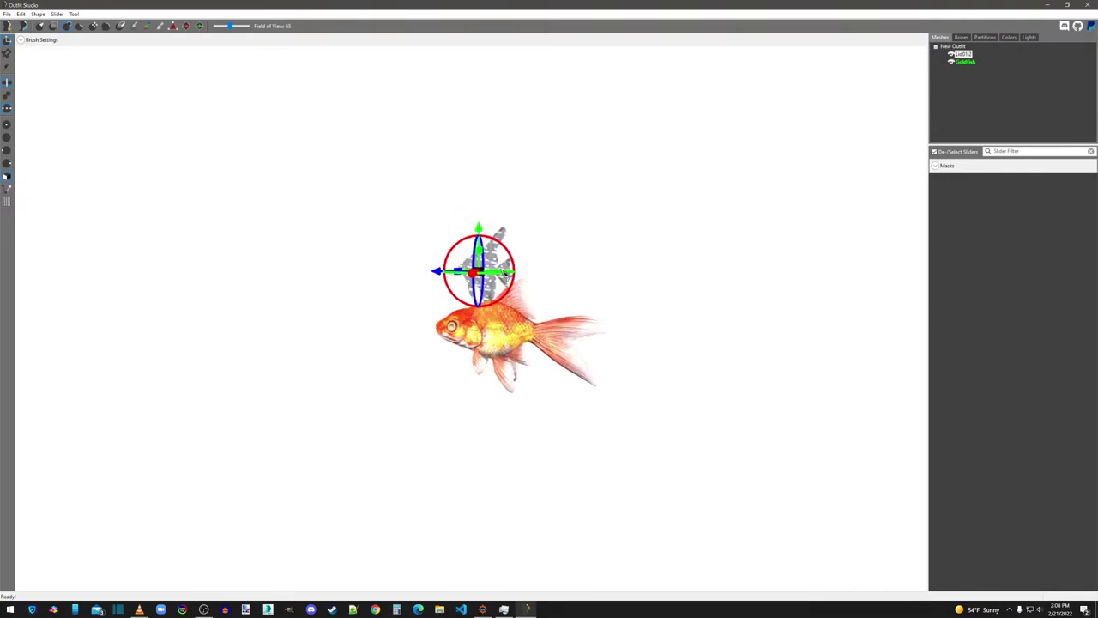
Step: Show the goldfish as wireframe and drag the angelfish down and right onto its body
left_click(958, 65)
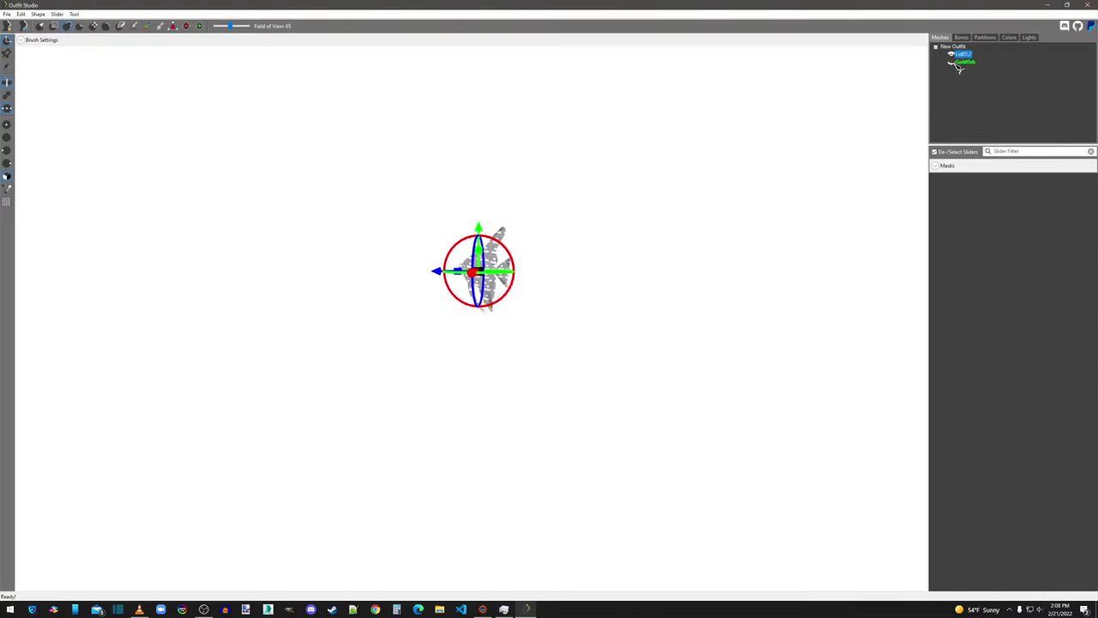
left_click(958, 65)
scroll(466, 387, "up", 3)
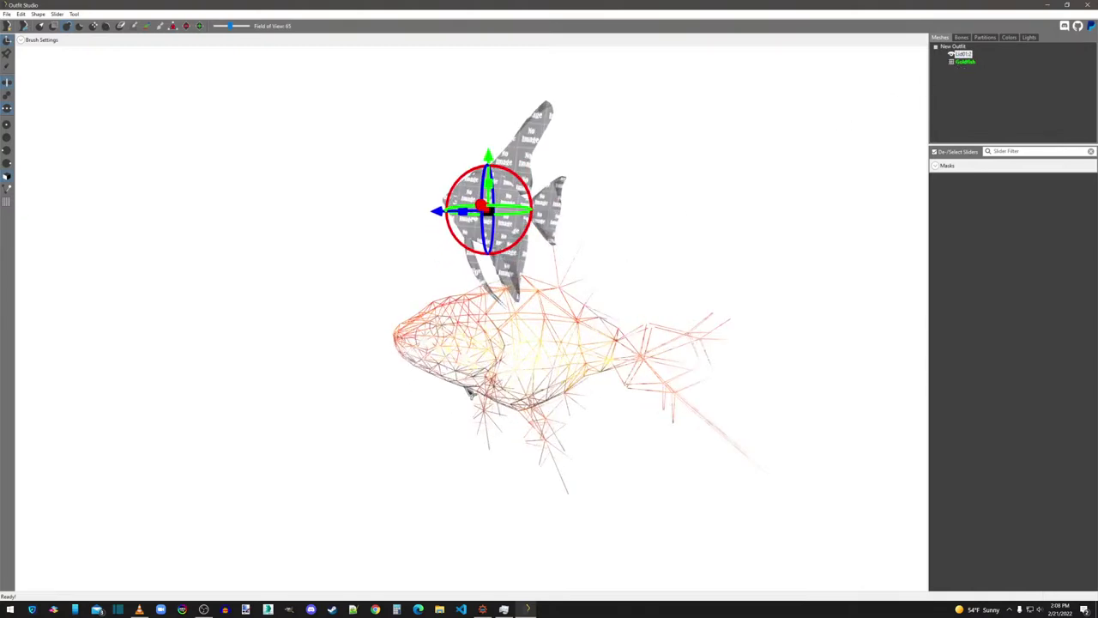
right_click_drag(580, 404, 539, 427)
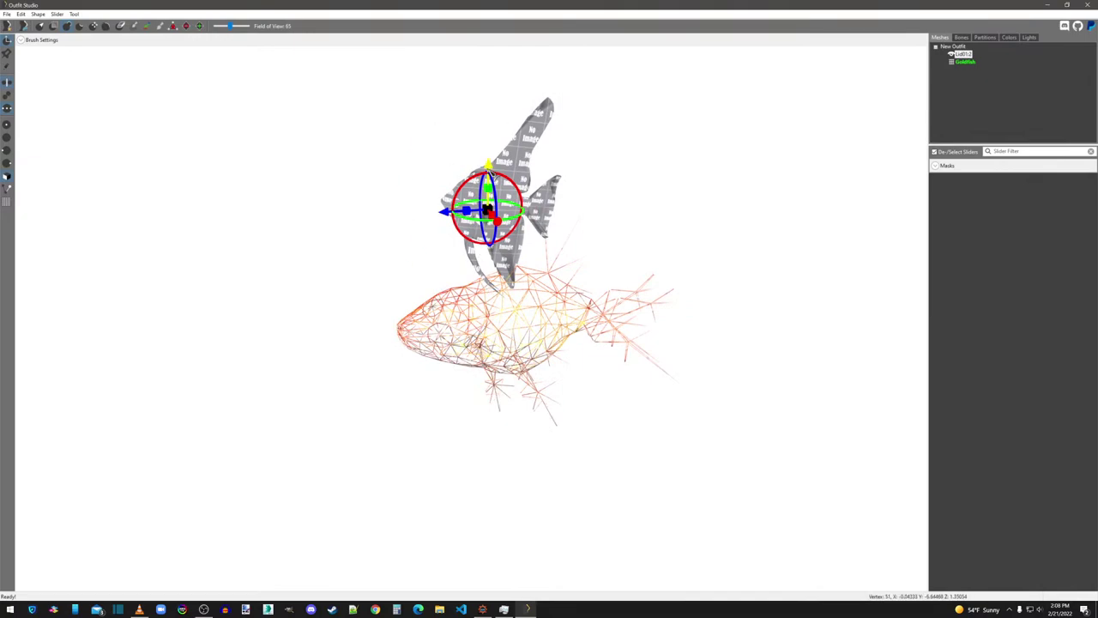
left_click_drag(493, 172, 496, 295)
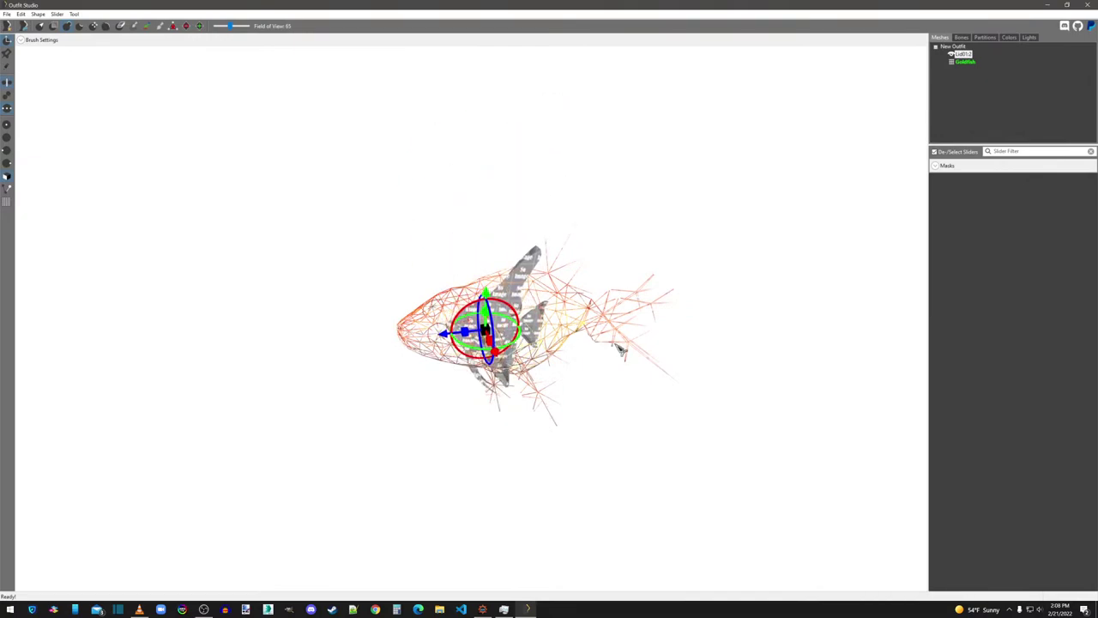
right_click_drag(498, 296, 592, 320)
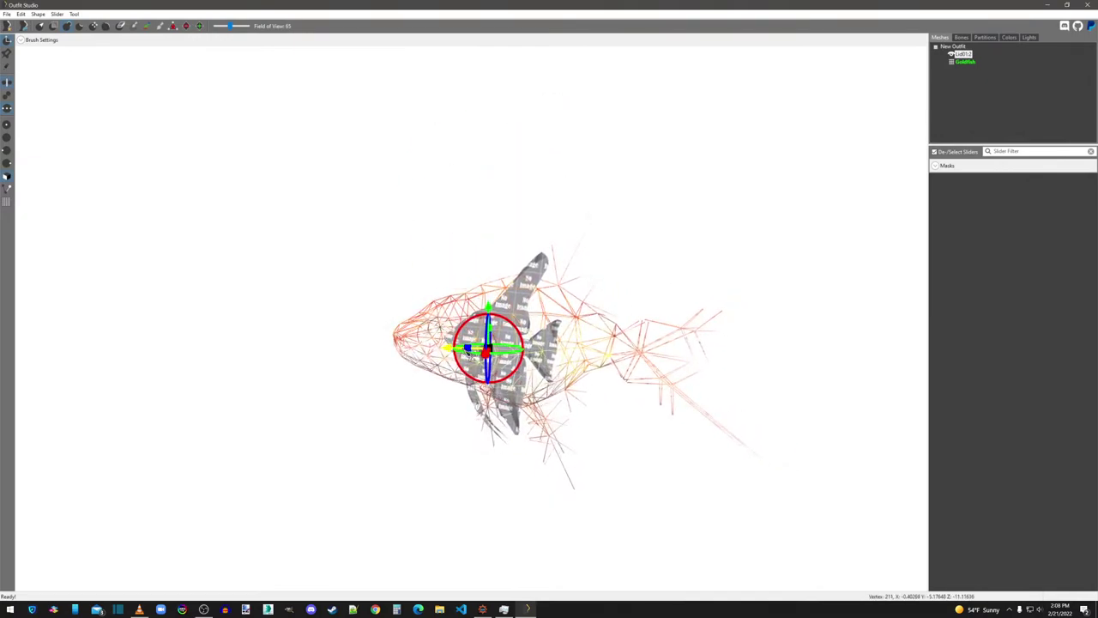
left_click_drag(448, 350, 465, 347)
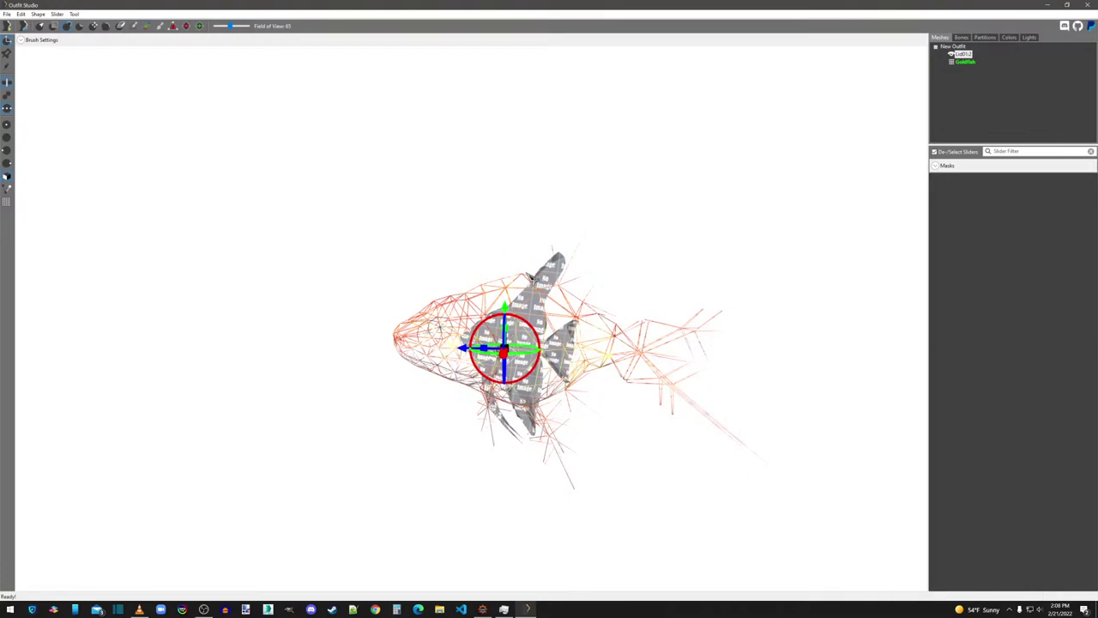
mouse_move(605, 431)
right_mouse_down()
mouse_move(741, 428)
mouse_move(630, 464)
mouse_move(575, 466)
right_mouse_up()
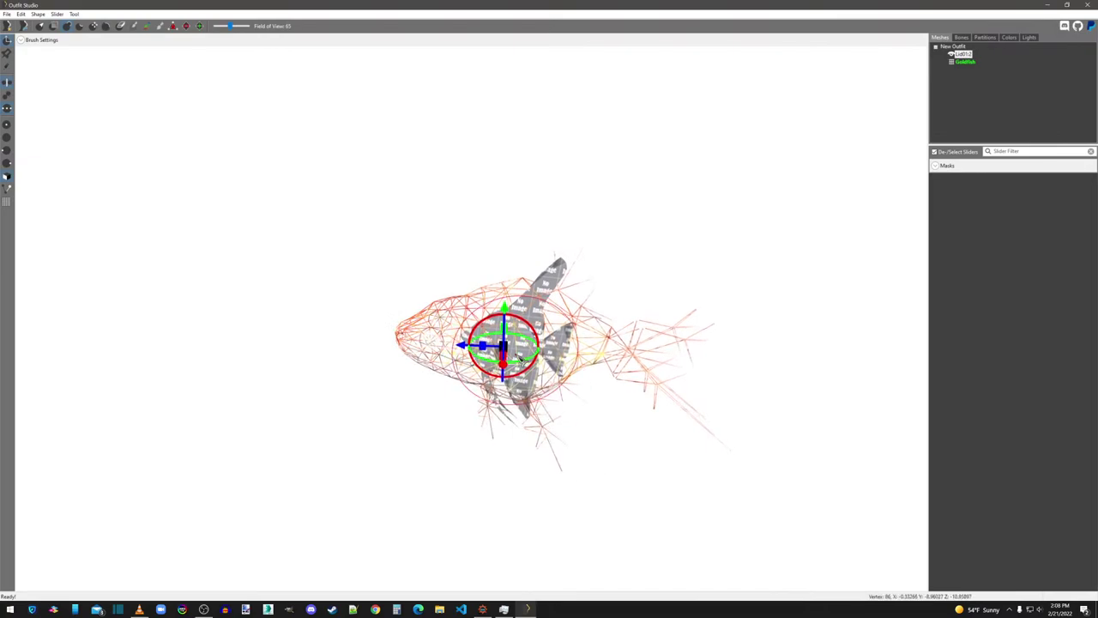
Step: Display the Goldfish solid and textured again and orbit to a side view
left_click(965, 63)
left_click(952, 62)
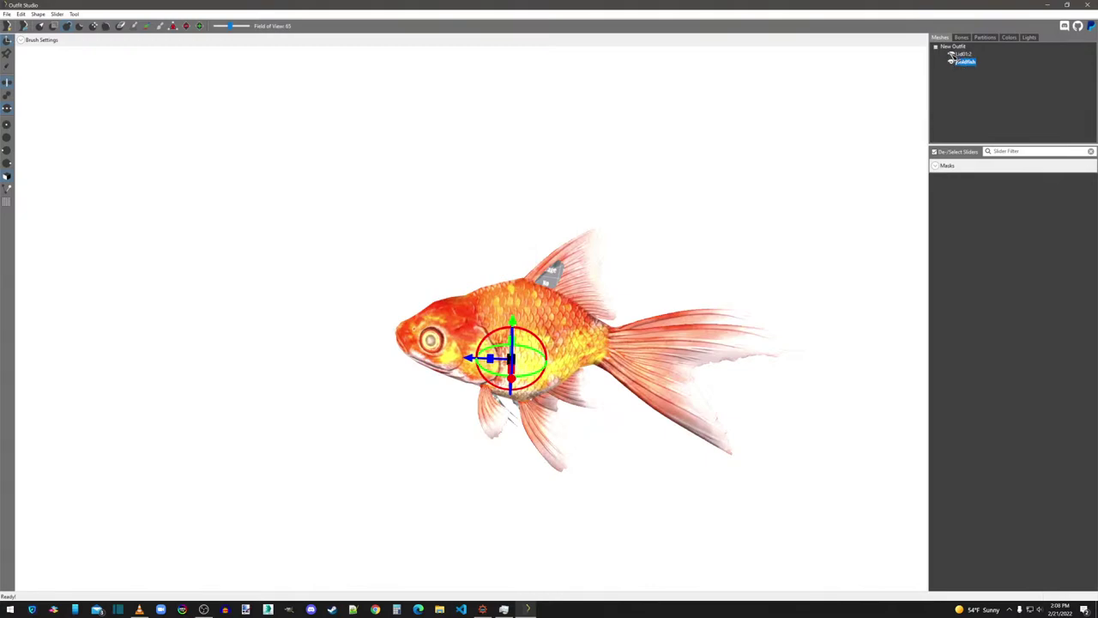
left_click(952, 54)
right_click_drag(666, 266, 747, 284)
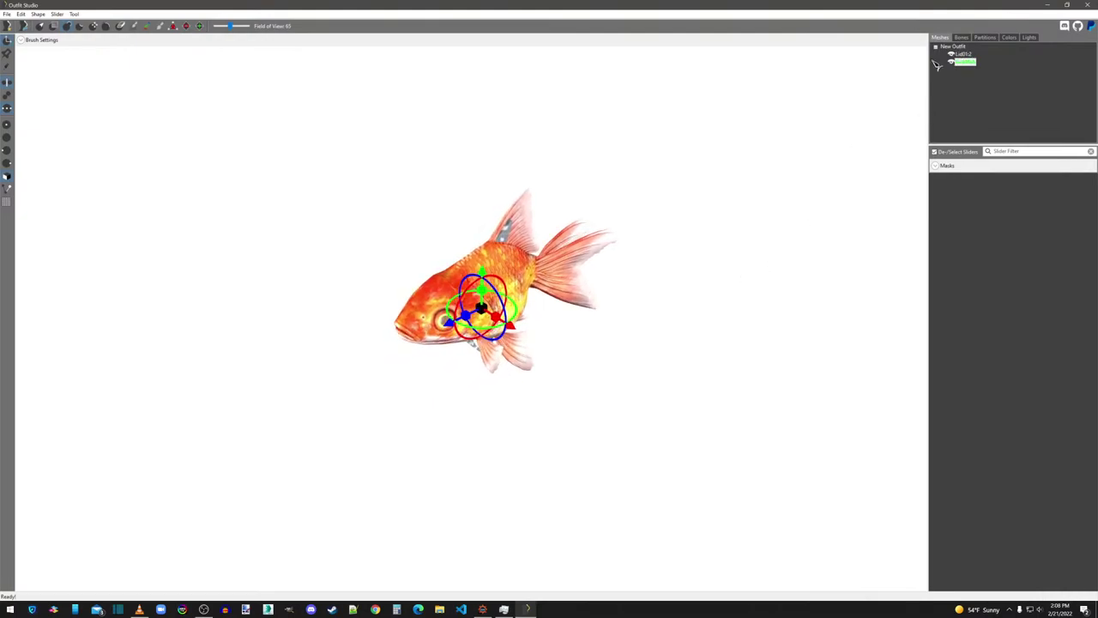
right_click_drag(687, 313, 512, 340)
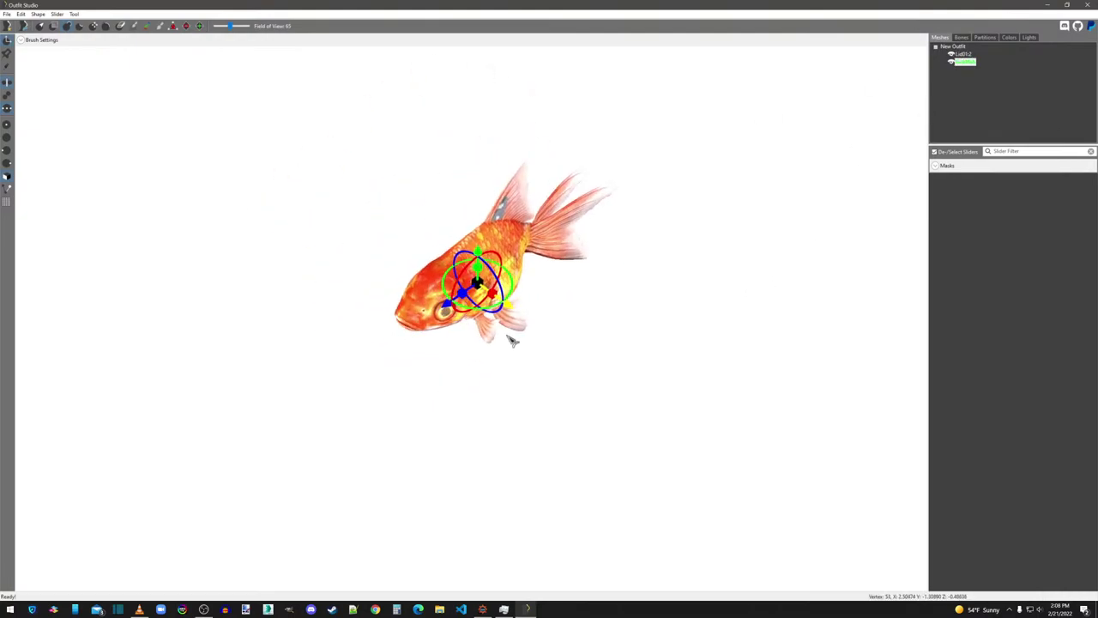
right_click_drag(513, 256, 468, 257)
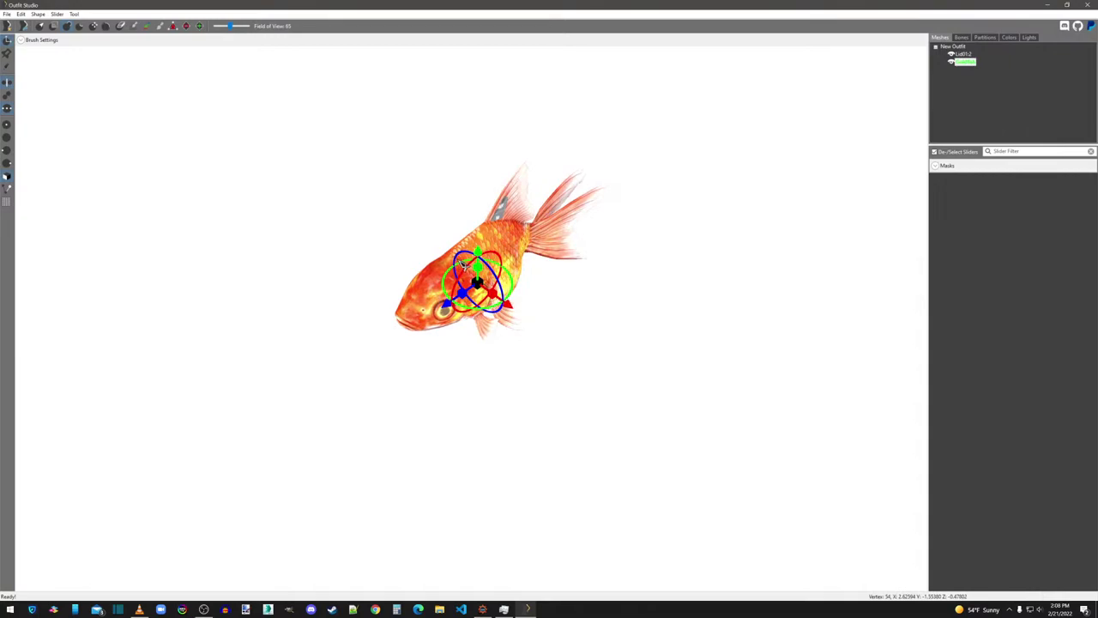
right_click_drag(480, 284, 176, 313)
right_click_drag(547, 377, 659, 446)
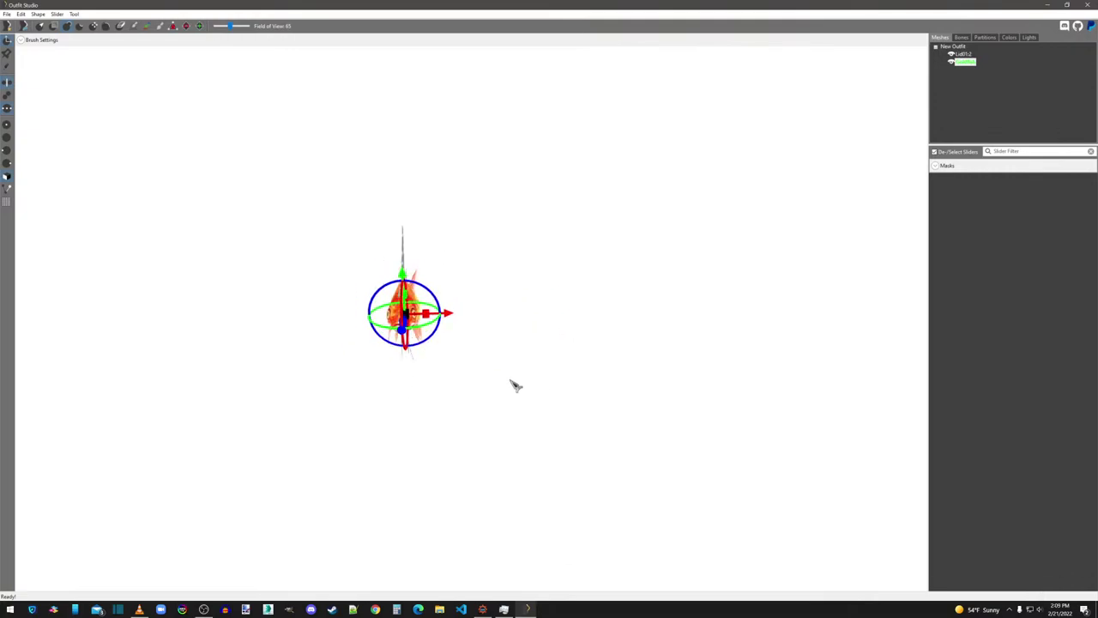
Step: Check the overlap from head-on views, then leave the transform tool and select the Goldfish
middle_click_drag(514, 385, 657, 419)
scroll(635, 418, "up", 5)
scroll(608, 415, "down", 2)
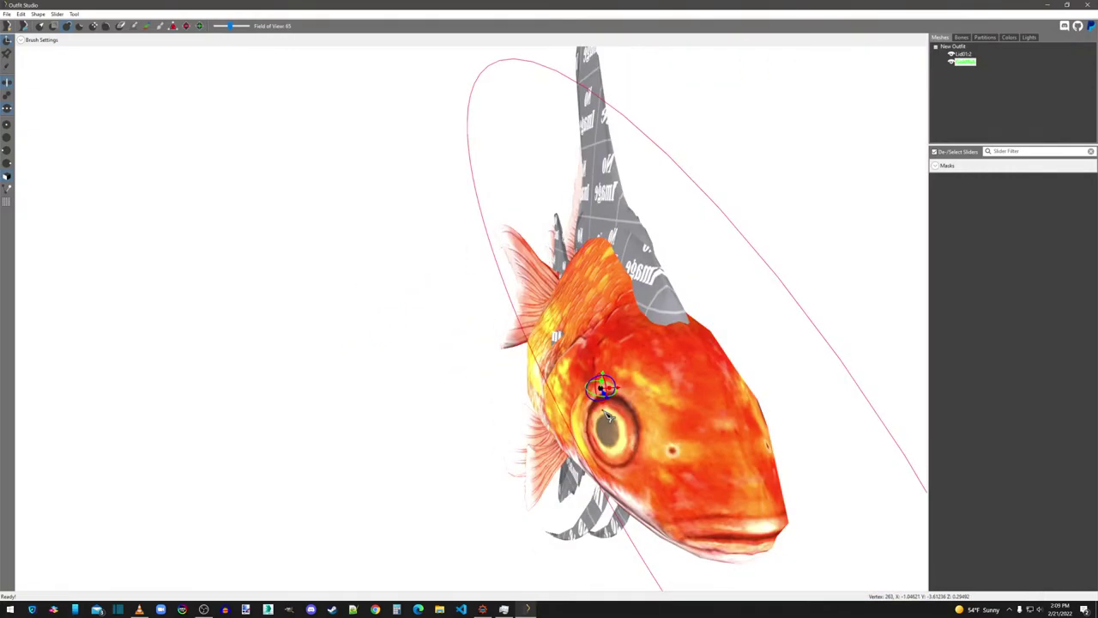
right_click_drag(607, 415, 279, 324)
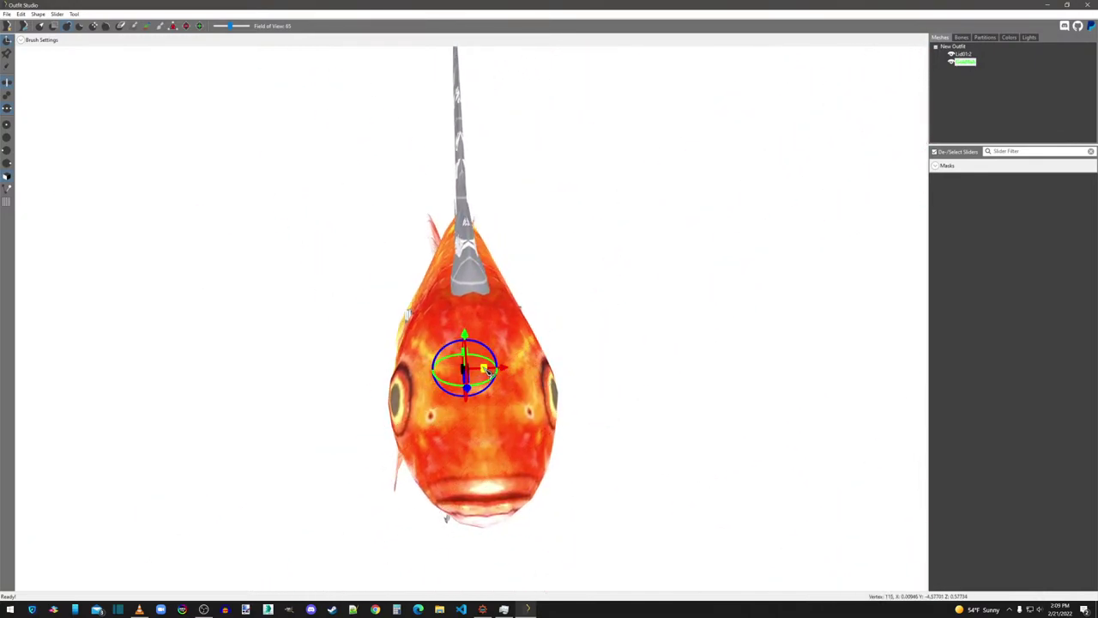
right_click_drag(486, 370, 5, 465)
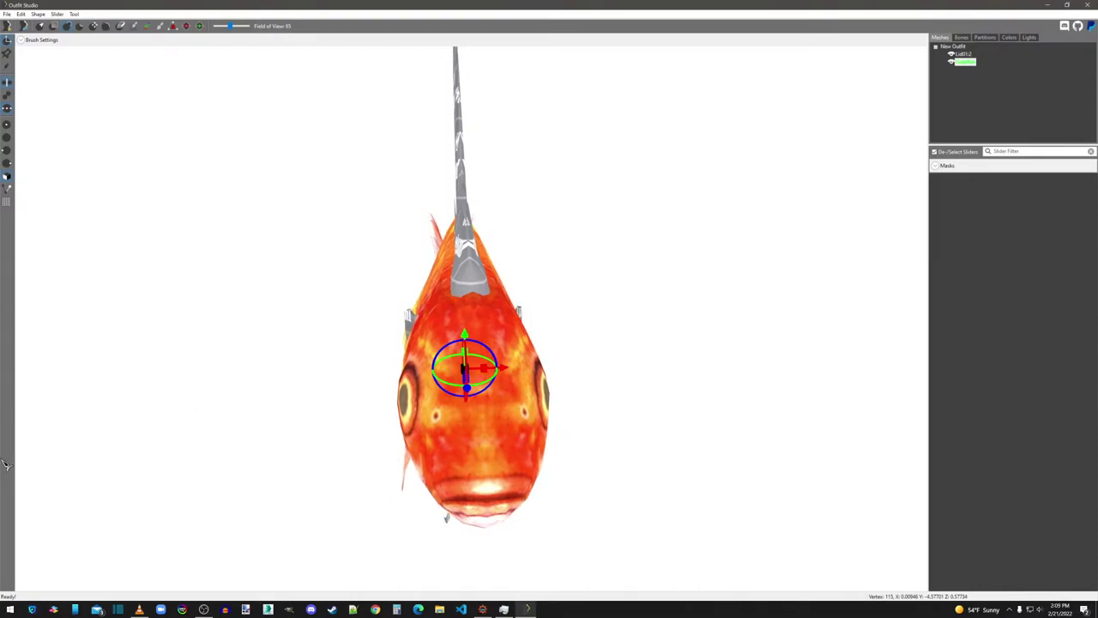
right_click_drag(404, 378, 22, 518)
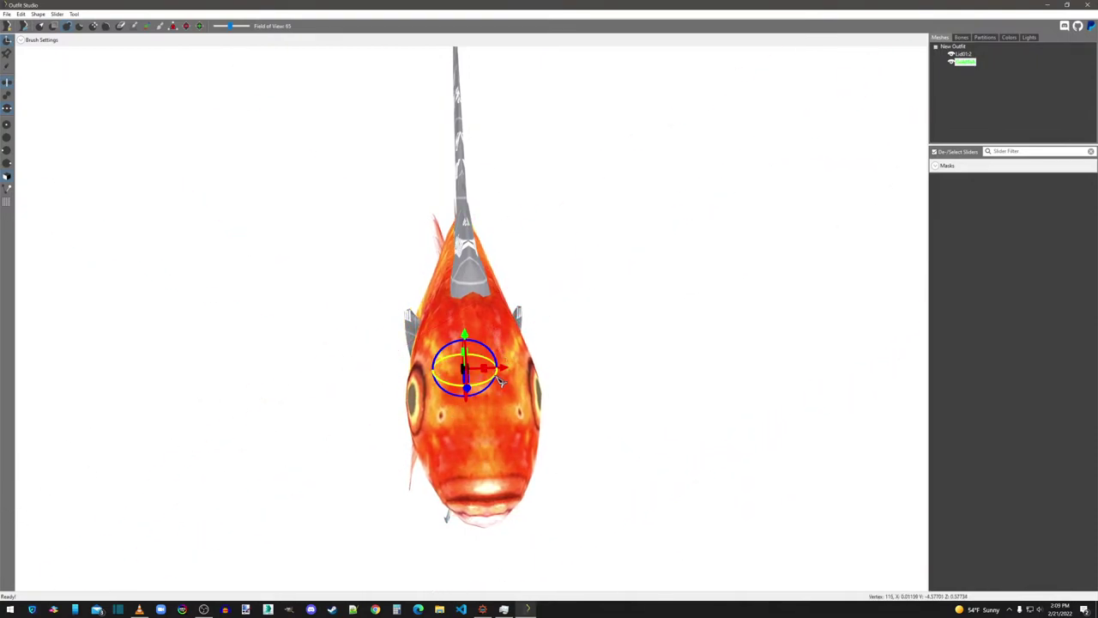
right_click_drag(494, 370, 20, 493)
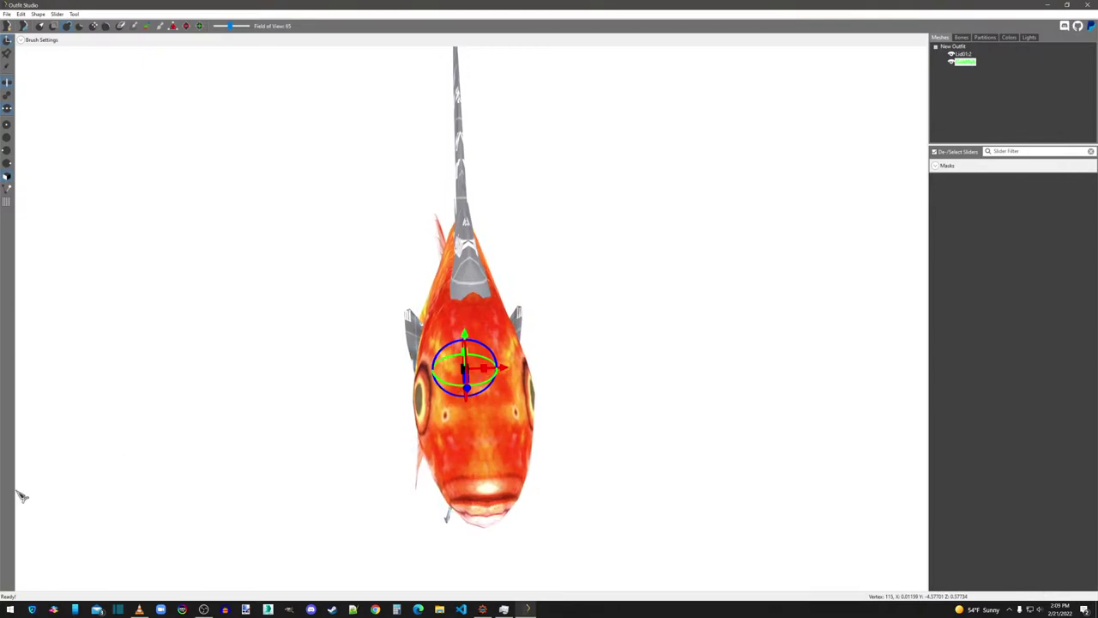
right_click_drag(455, 375, 206, 442)
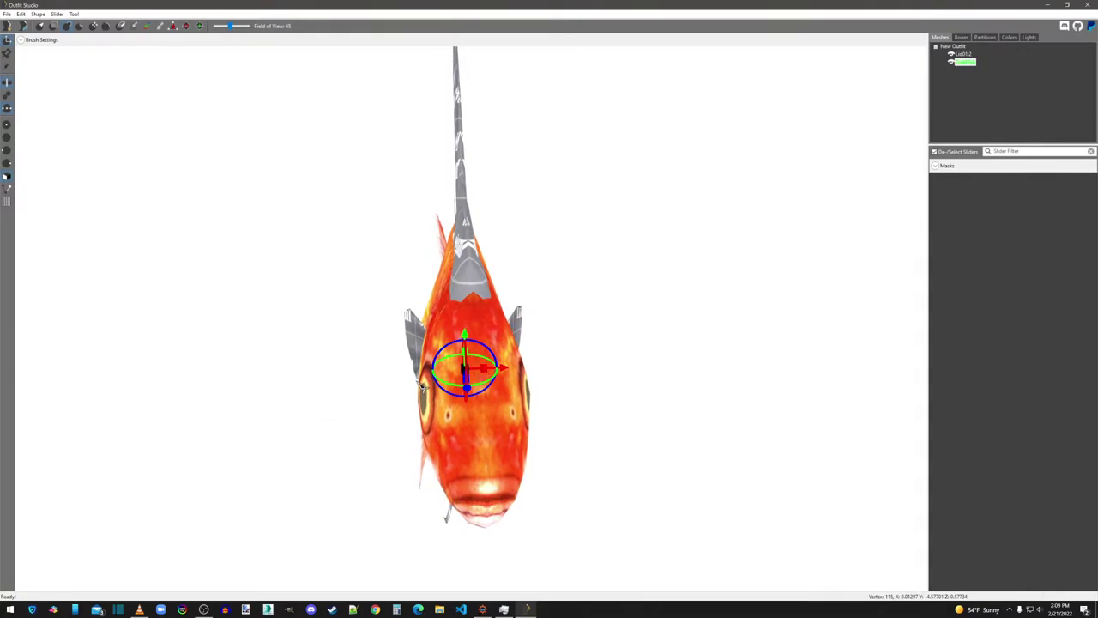
right_click_drag(464, 370, 264, 423)
right_click_drag(667, 437, 570, 409)
scroll(600, 411, "up", 6)
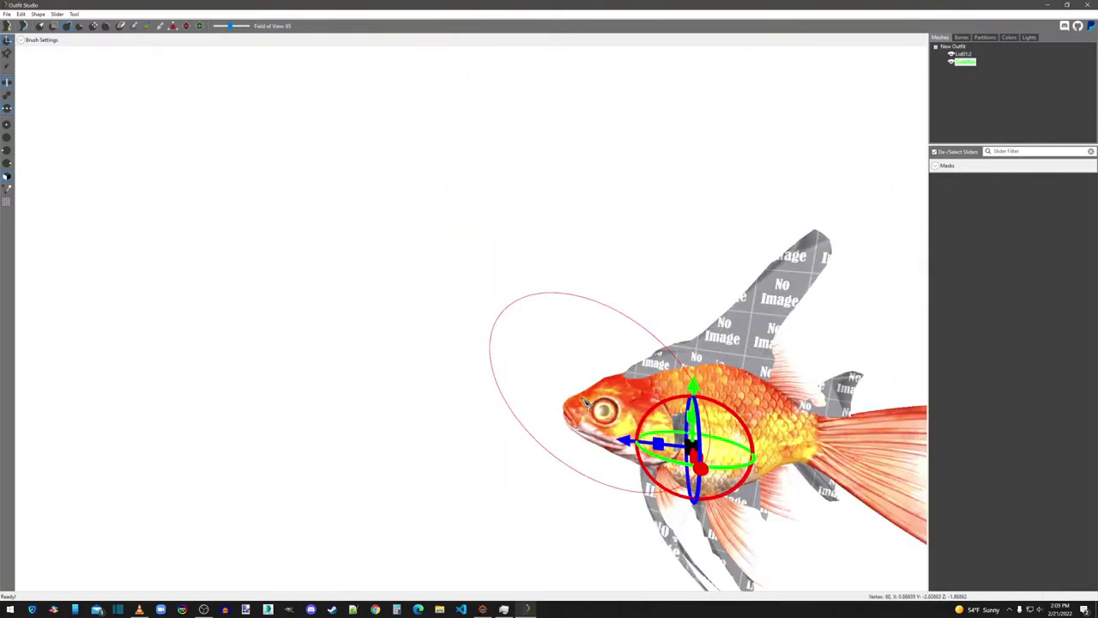
scroll(294, 289, "down", 5)
scroll(515, 417, "up", 1)
scroll(564, 367, "down", 2)
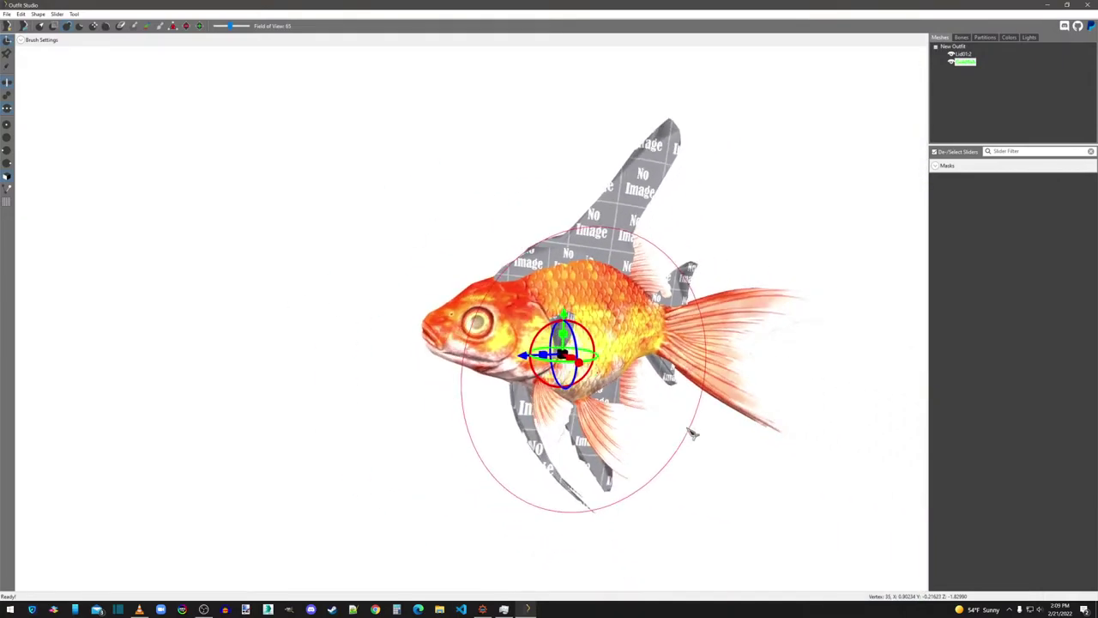
scroll(632, 437, "up", 5)
scroll(632, 437, "down", 2)
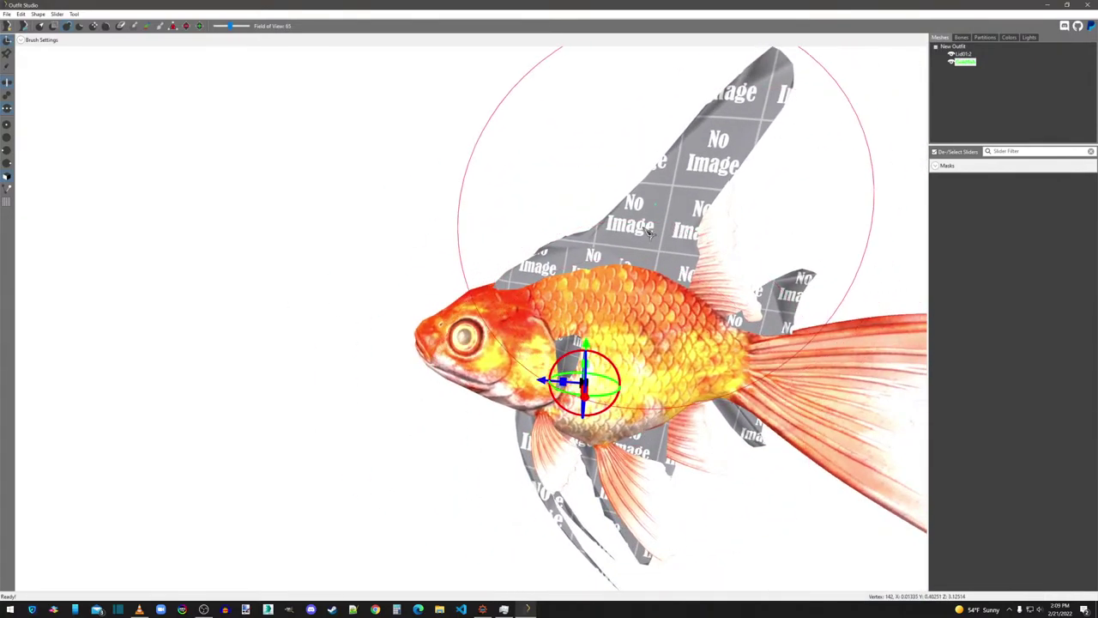
scroll(578, 401, "down", 3)
scroll(578, 402, "down", 3)
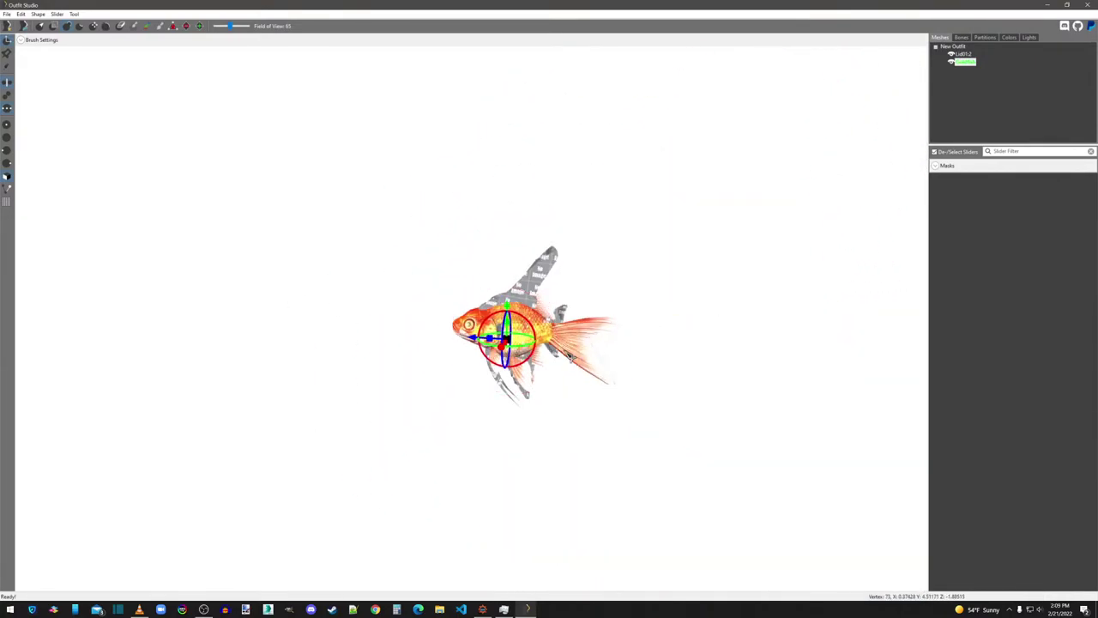
left_click(7, 41)
left_click(968, 67)
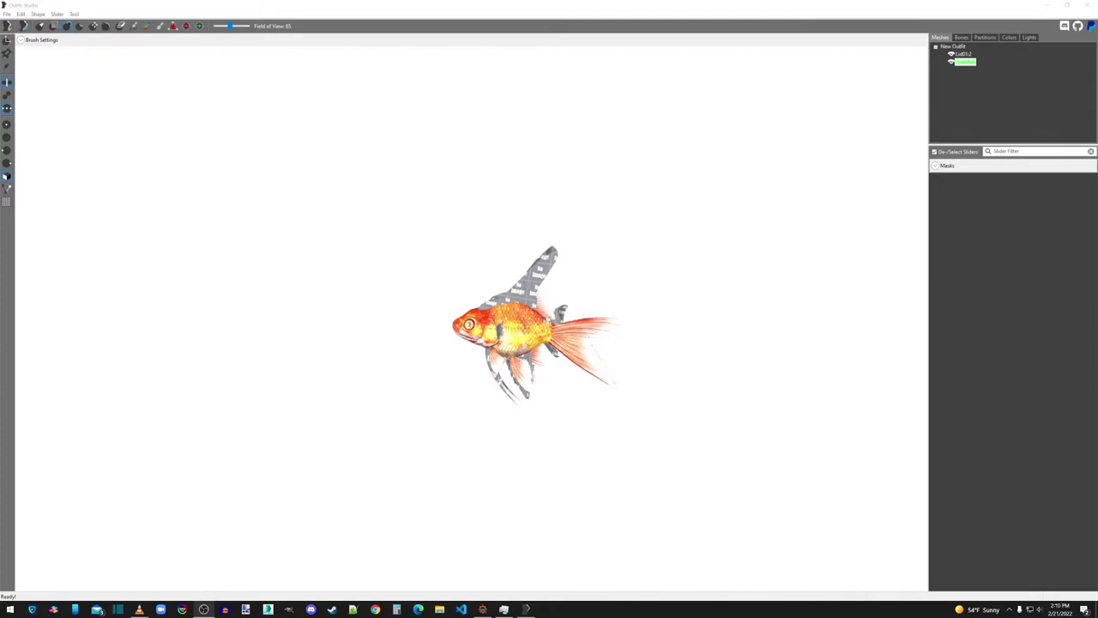
Step: Copy the Goldfish's bone weights onto the angelfish with a 7.0 search radius
left_click(966, 63)
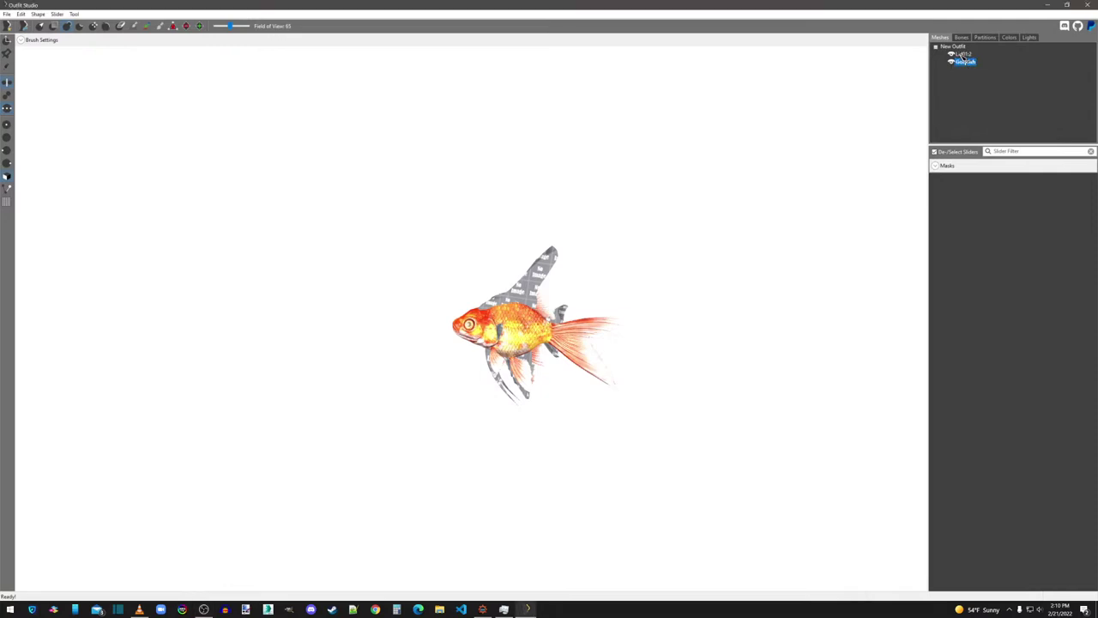
left_click(962, 55)
right_click(962, 56)
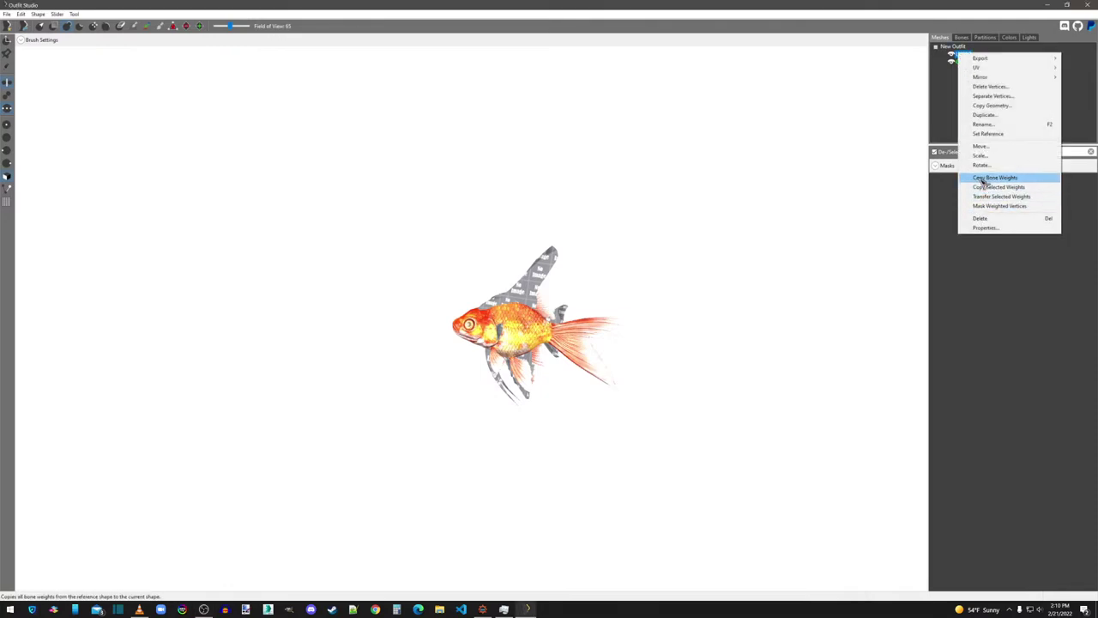
left_click(984, 177)
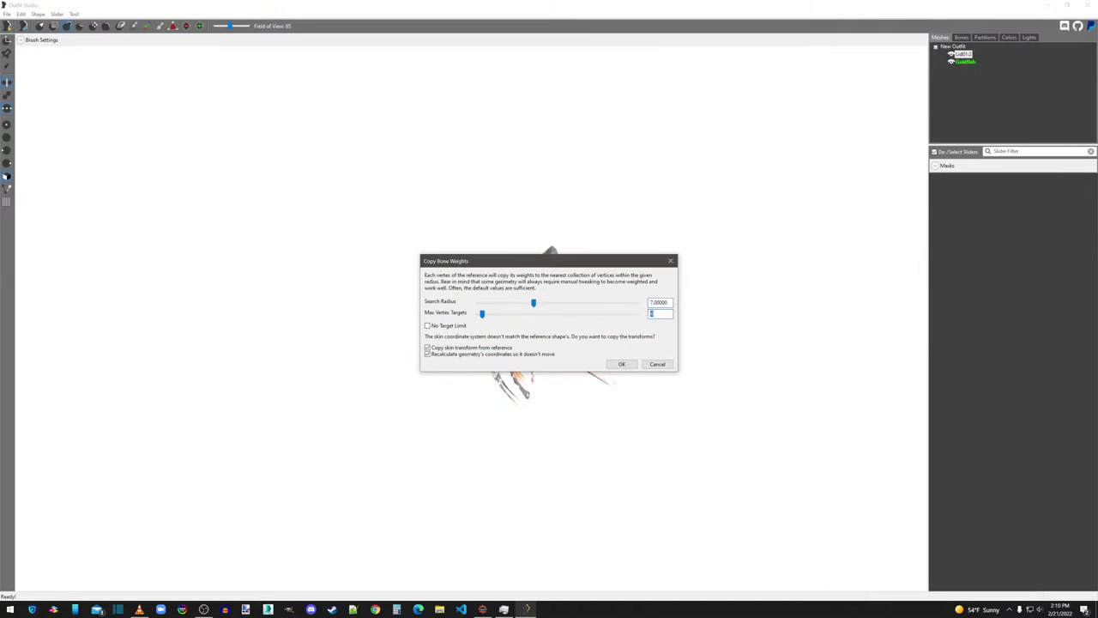
left_click(622, 365)
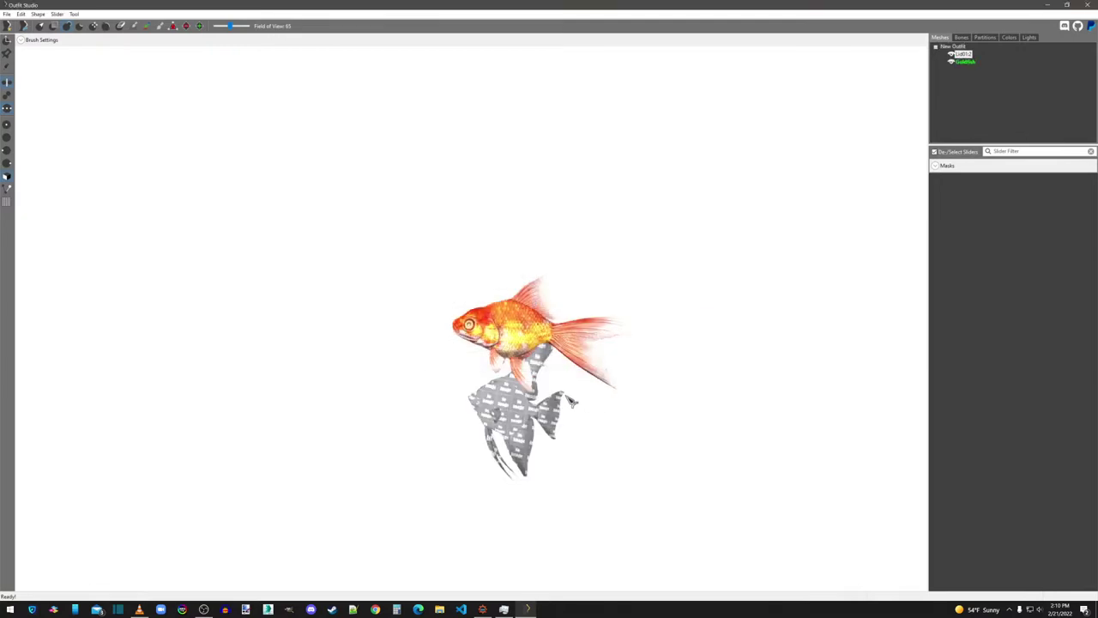
Step: Inspect the Goldfish's b_Center, b_Head, b_Tail and b_Tip bone weights
left_click(965, 62)
right_click_drag(678, 383, 710, 382)
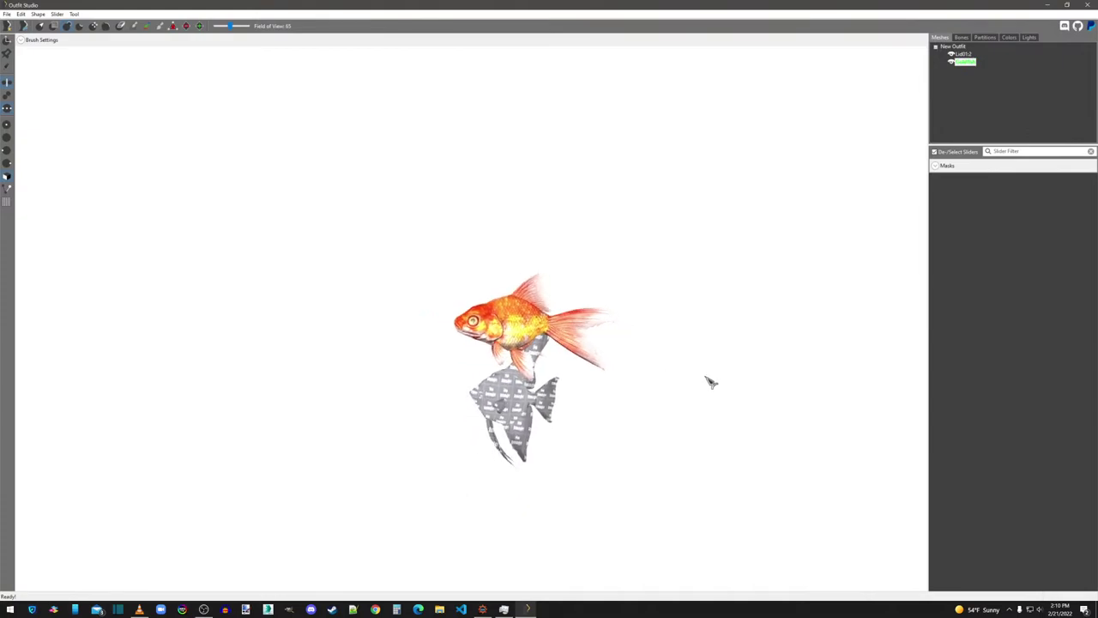
left_click(962, 38)
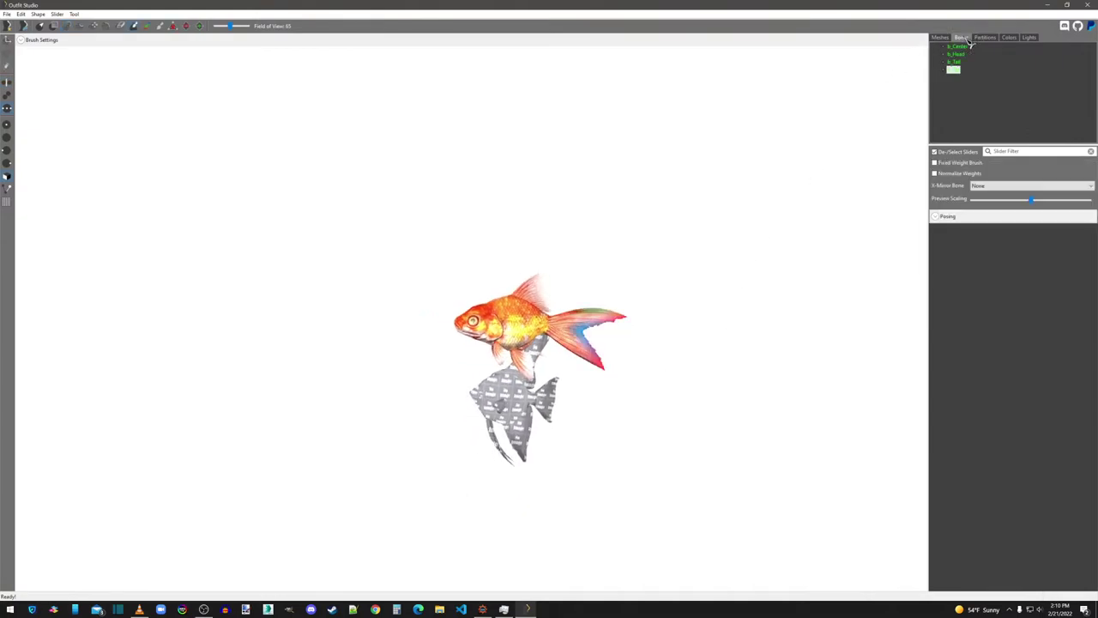
left_click(941, 37)
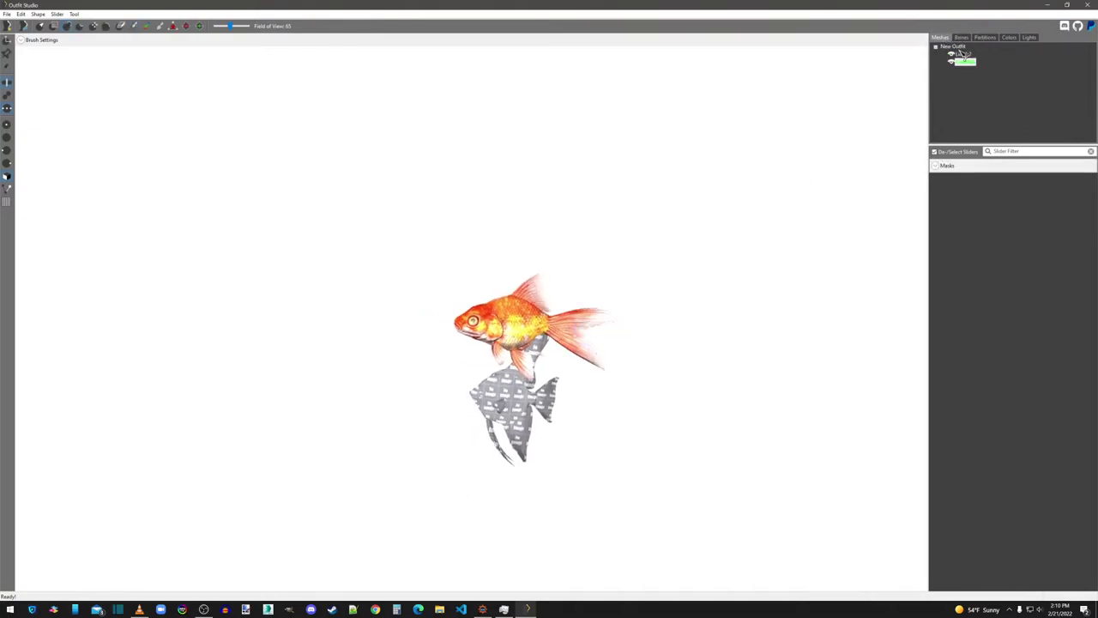
left_click(964, 38)
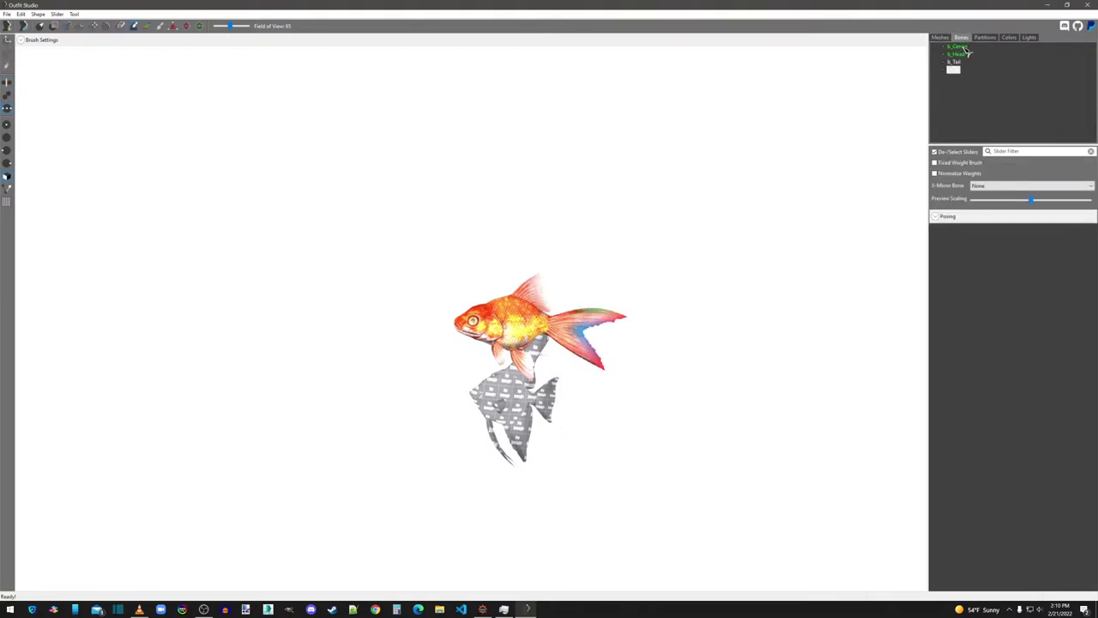
left_click(965, 47)
left_click(957, 54)
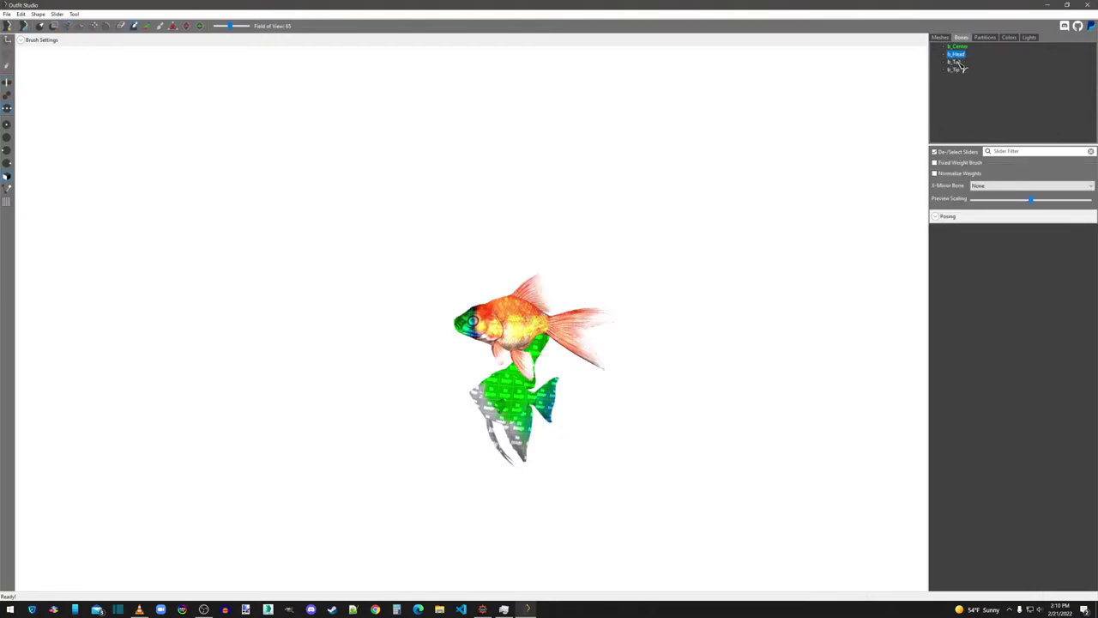
left_click(958, 62)
left_click(955, 69)
left_click(941, 37)
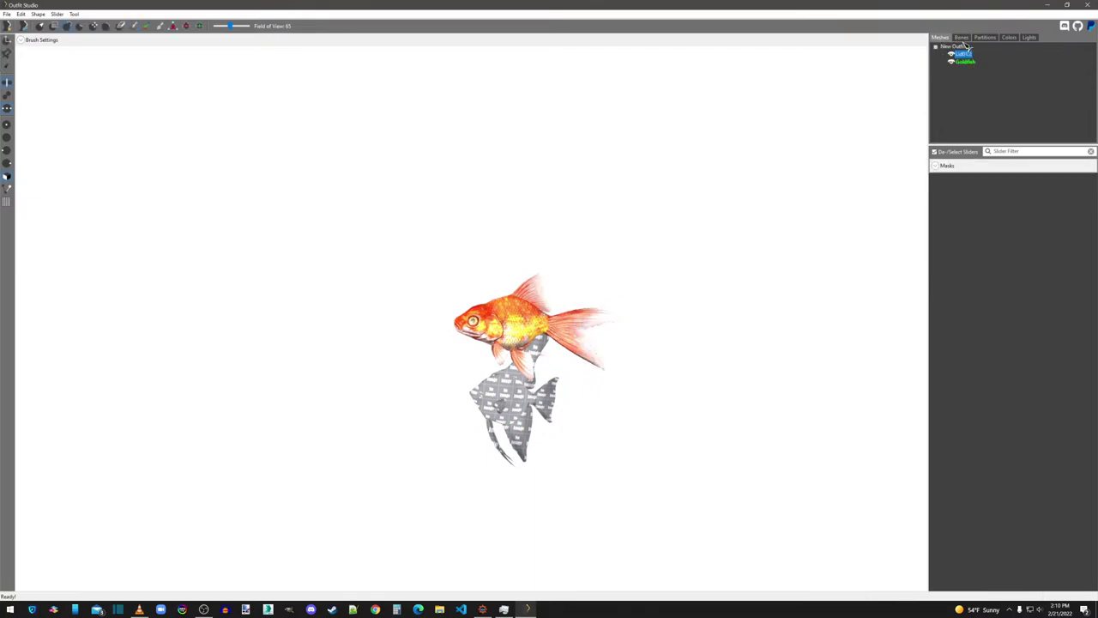
Step: Delete all four bones from the selected angelfish shape and return to Meshes
left_click(963, 38)
left_click(958, 48)
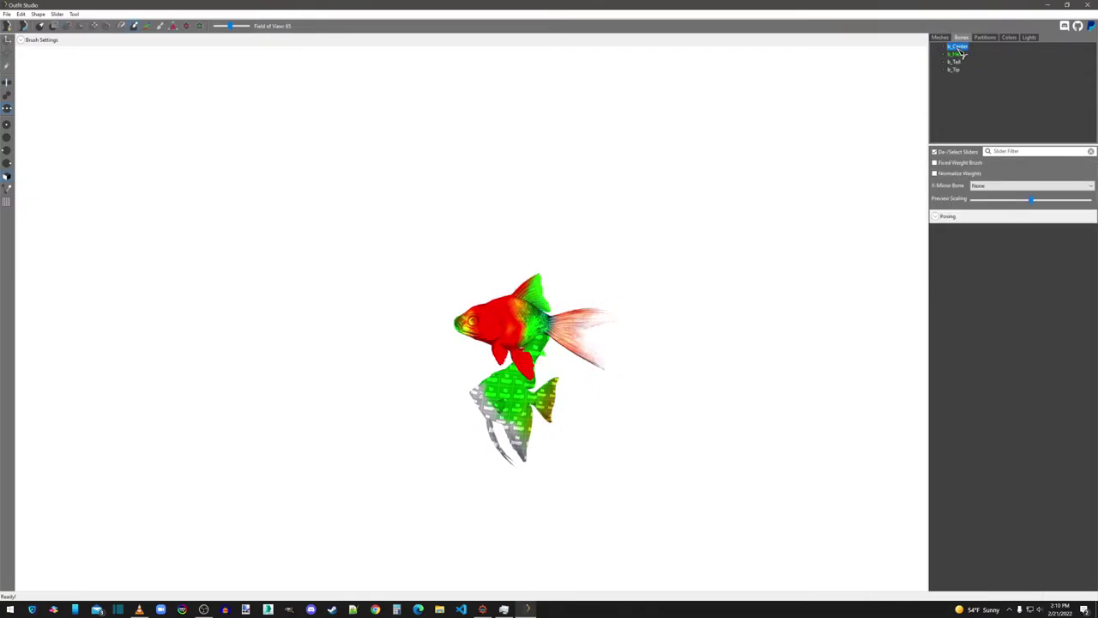
left_click(957, 70, "shift")
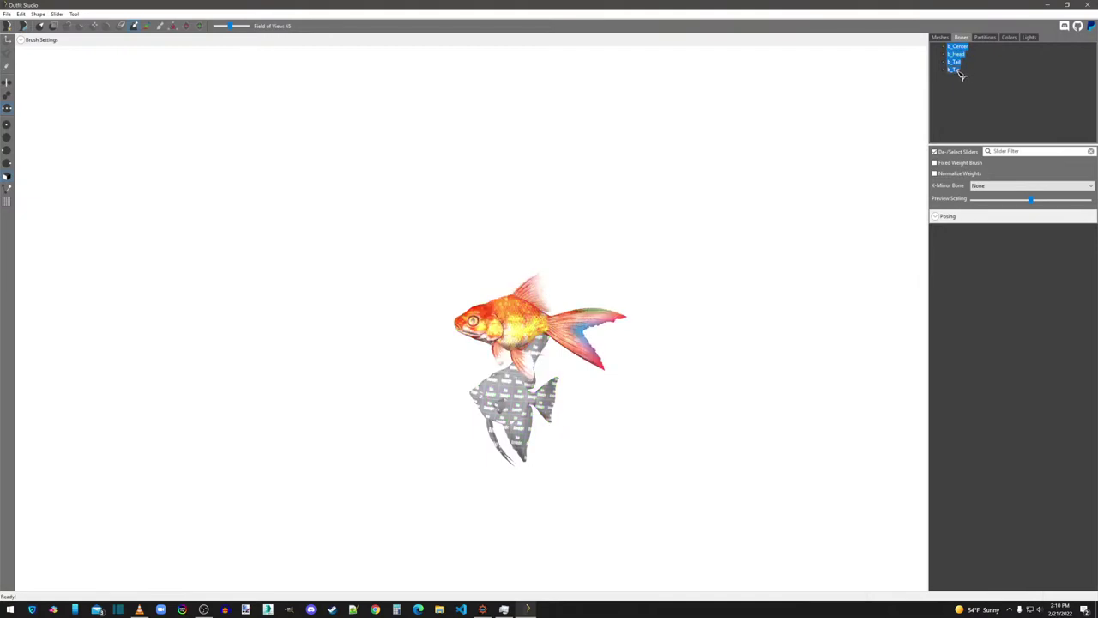
right_click(961, 73)
mouse_move(977, 84)
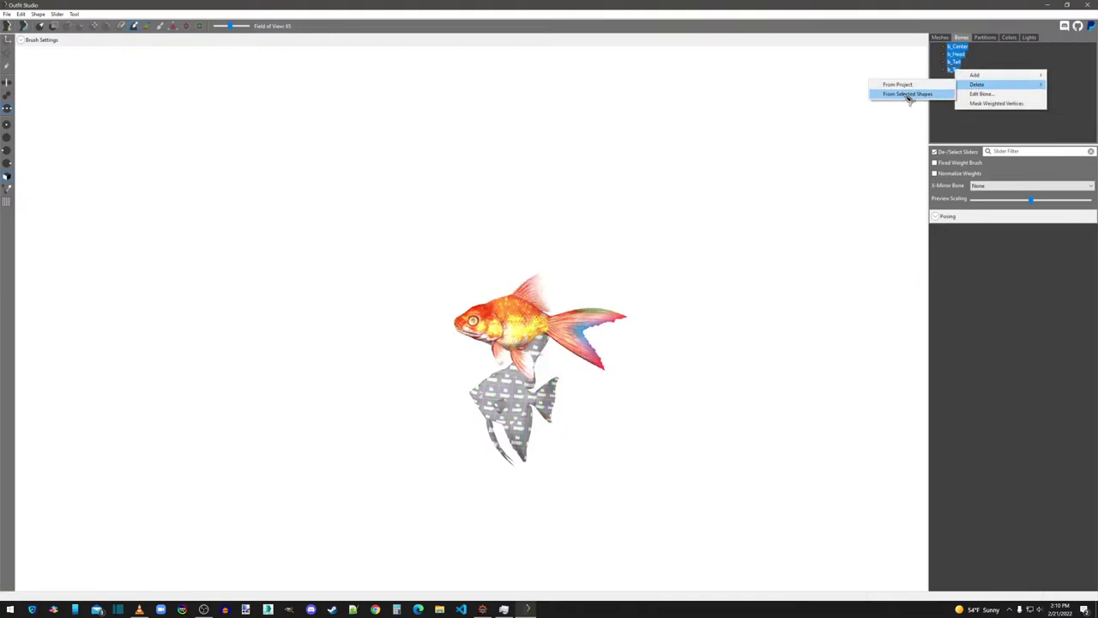
left_click(909, 94)
left_click(946, 39)
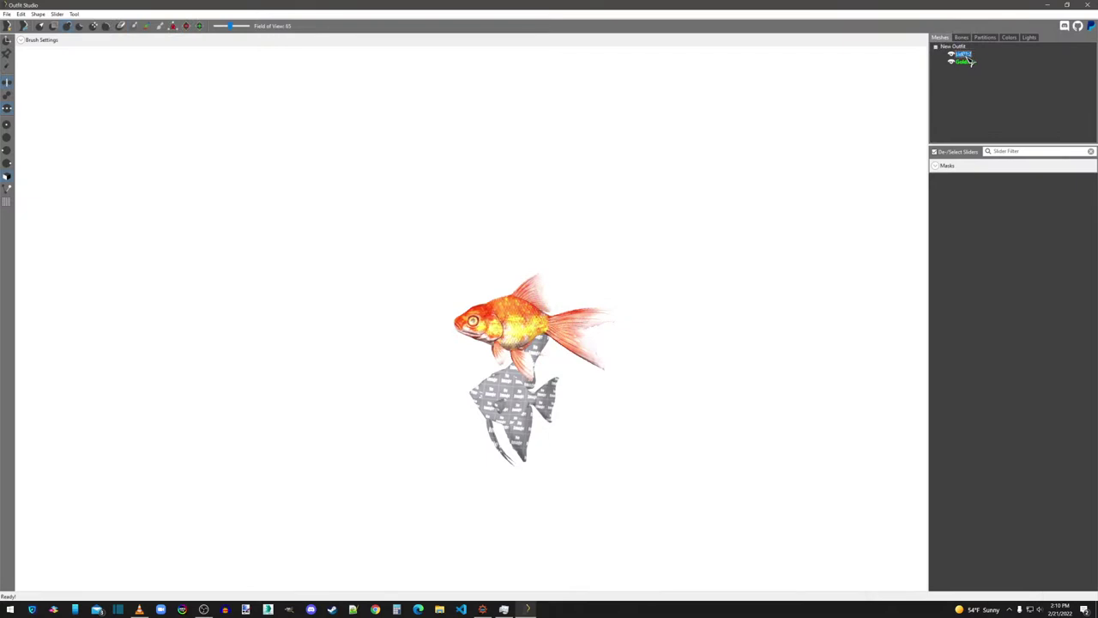
Step: Move the angelfish up behind the goldfish and rotate the goldfish to match
left_click(967, 57)
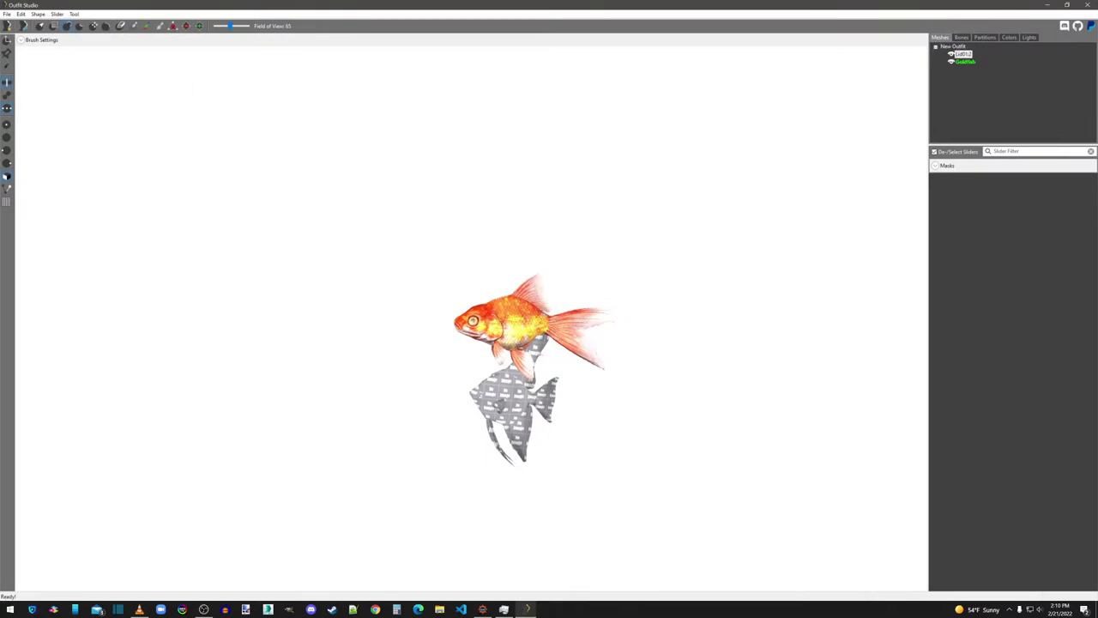
left_click(7, 52)
scroll(416, 335, "up", 5)
scroll(417, 335, "down", 3)
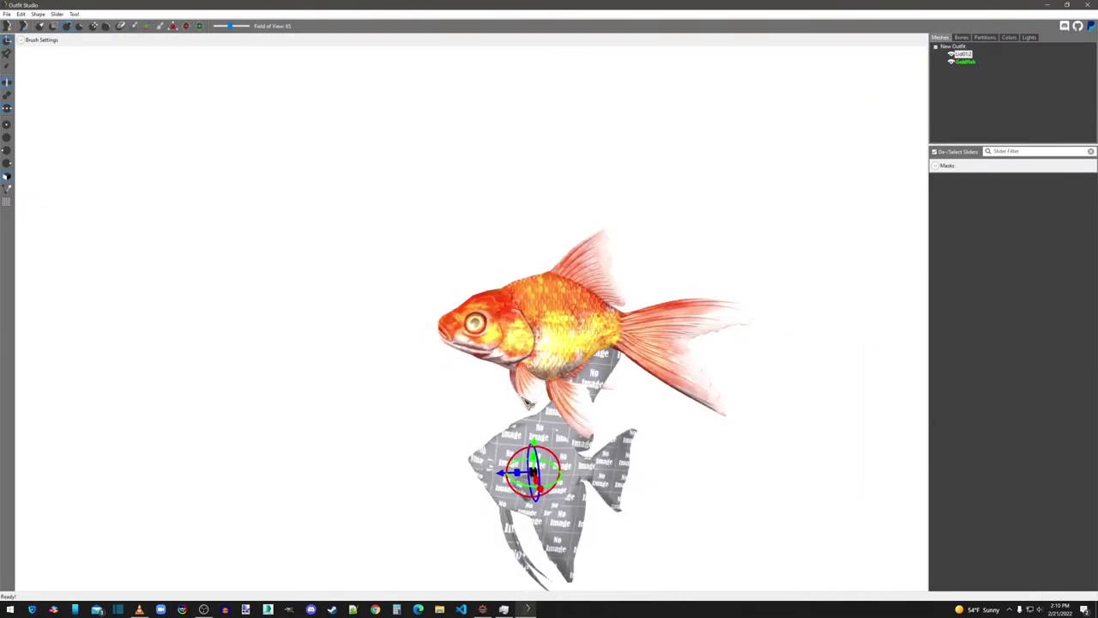
left_click_drag(532, 434, 547, 311)
left_click(966, 61)
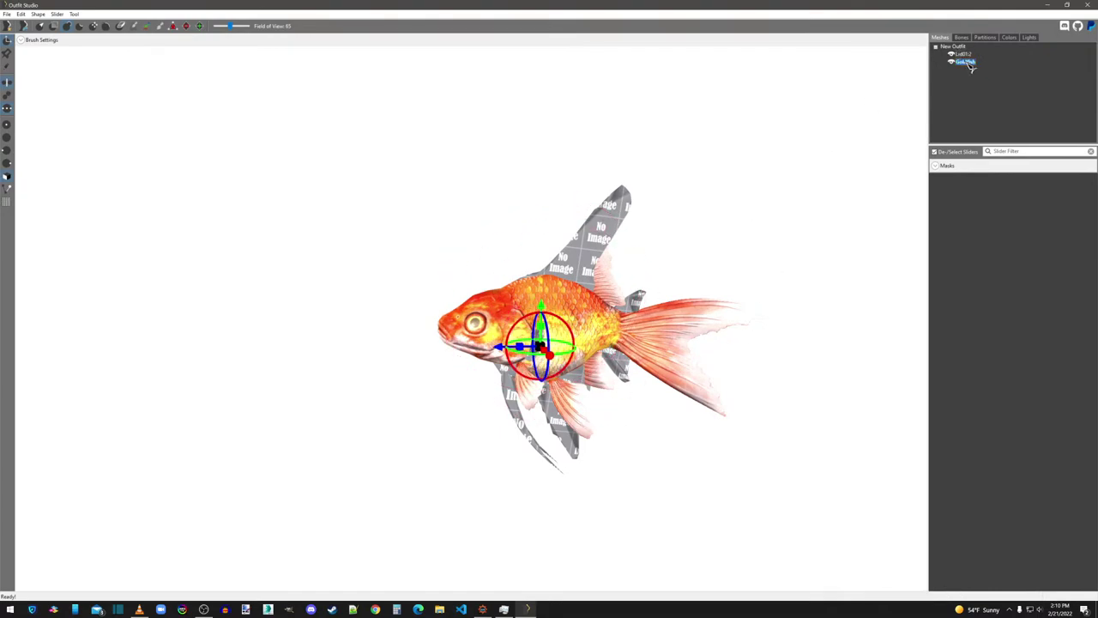
left_click_drag(422, 418, 1097, 339)
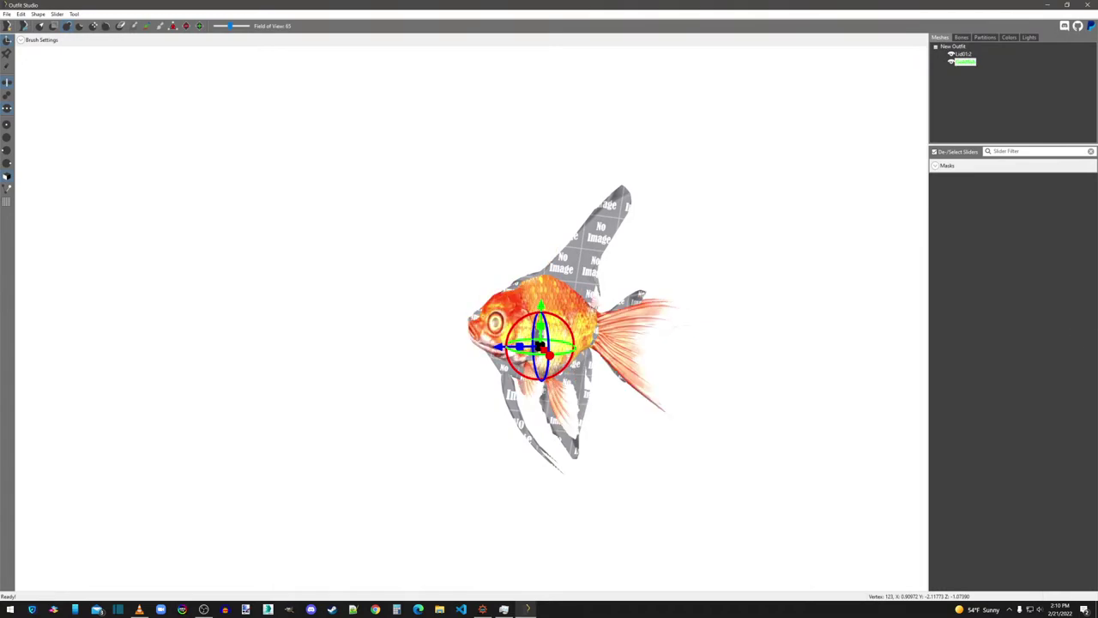
left_click(8, 42)
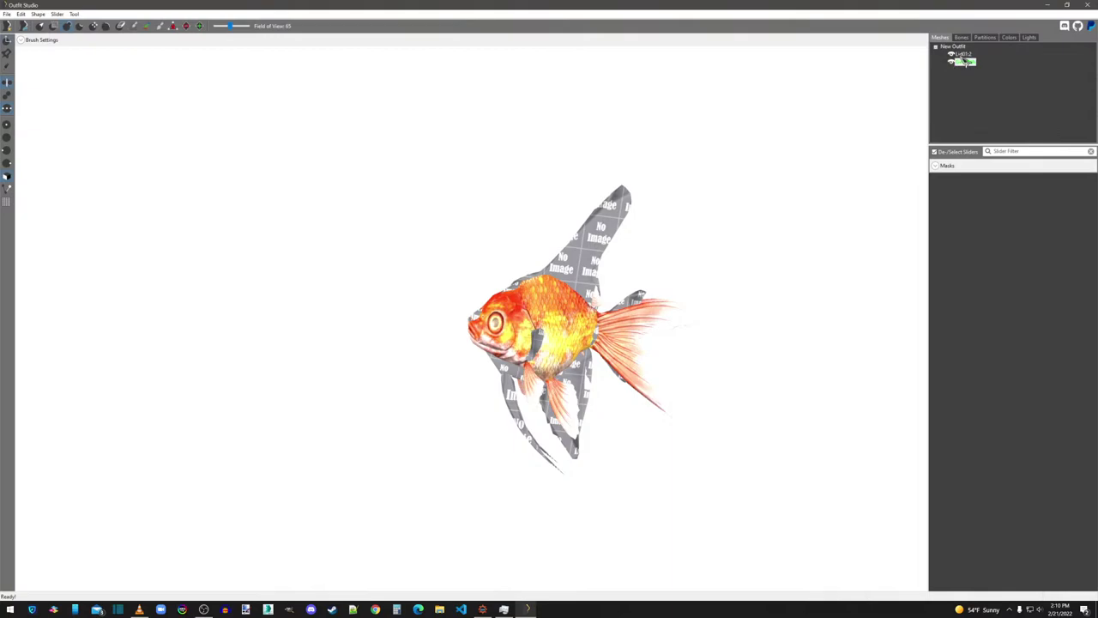
Step: Place the Goldfish above the angelfish in the Meshes list and select bones b_Center to b_Tip
left_click_drag(965, 62, 962, 47)
left_click(964, 61)
left_click(962, 38)
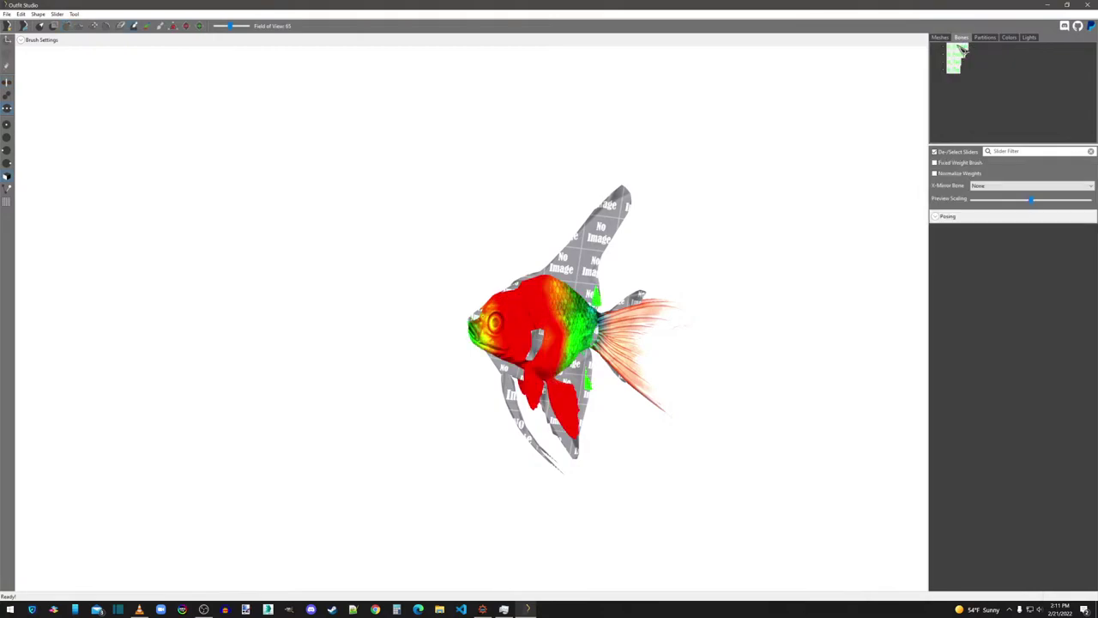
left_click_drag(963, 49, 960, 77)
left_click(942, 38)
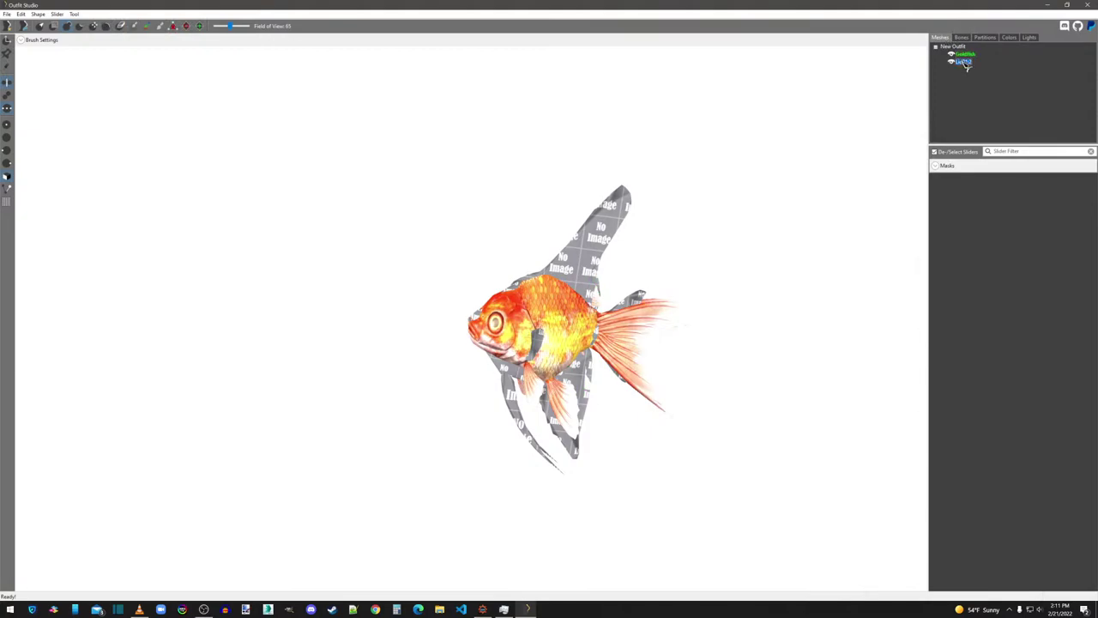
Step: Copy only the selected bones' weights onto the angelfish and hide the goldfish
right_click(962, 62)
left_click(991, 197)
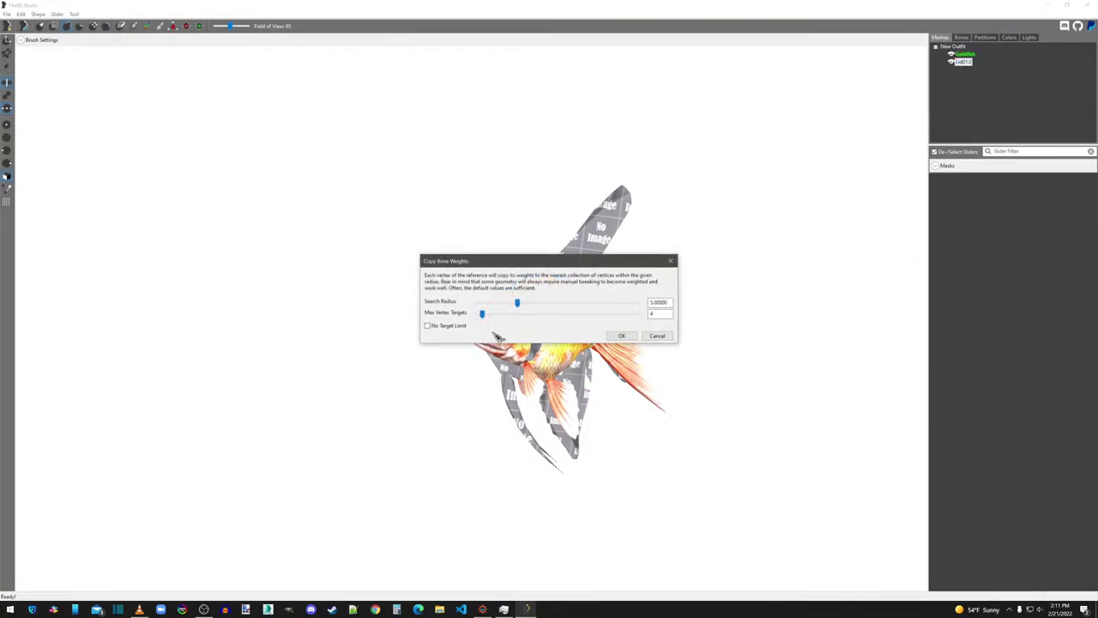
left_click(623, 336)
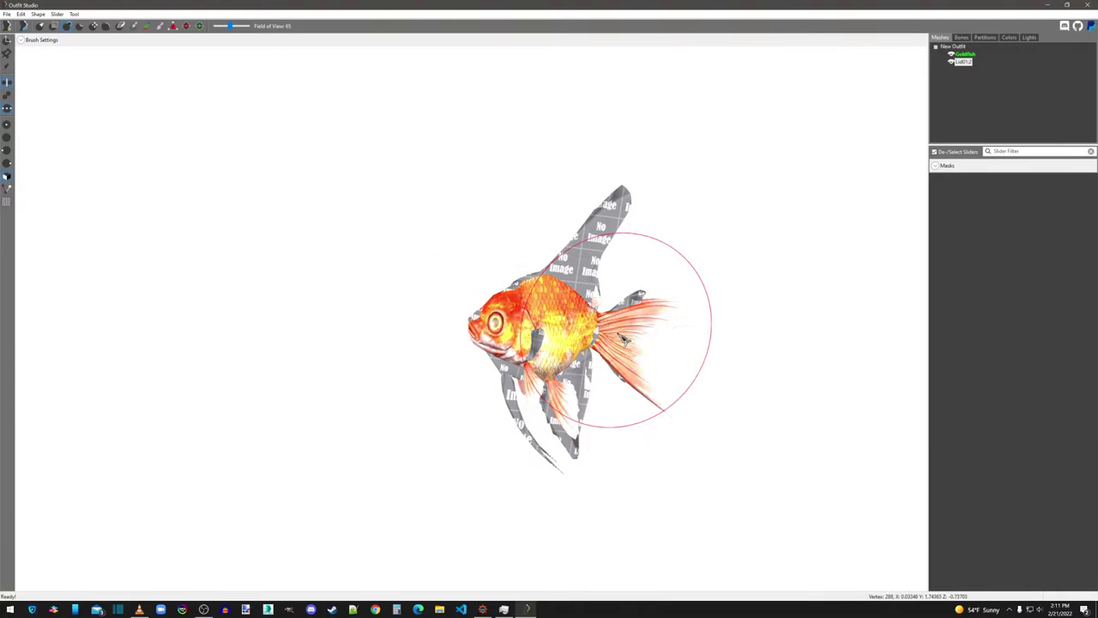
left_click(966, 62)
left_click(951, 56)
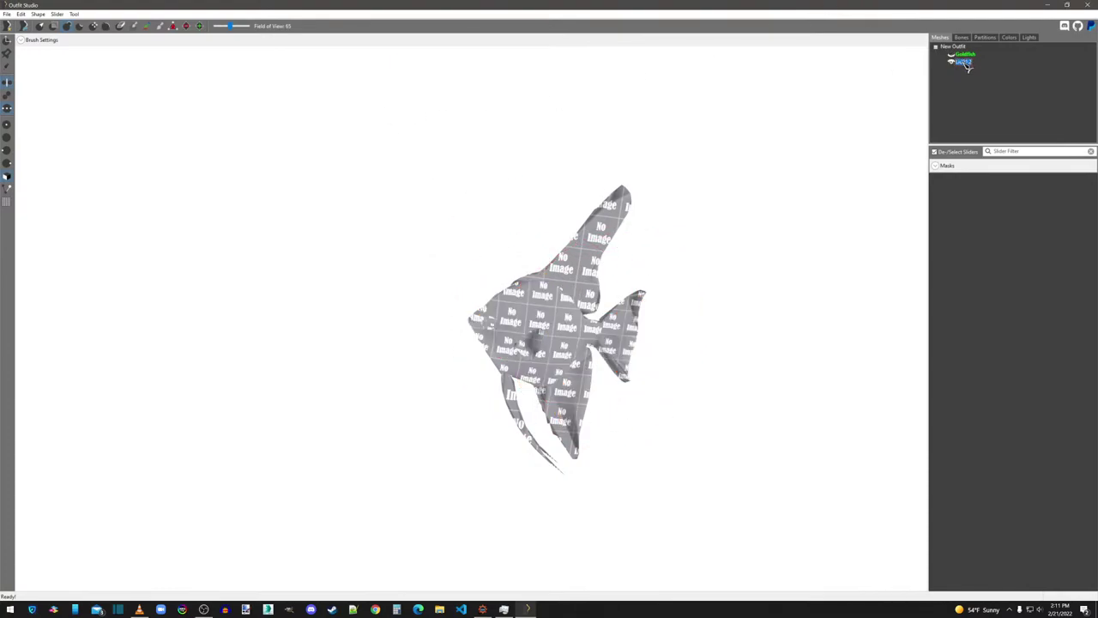
Step: Review the angelfish's b_Head, b_Tail and b_Tip weights on their own
left_click(961, 38)
mouse_move(802, 368)
right_mouse_down()
mouse_move(729, 351)
mouse_move(787, 364)
right_mouse_up()
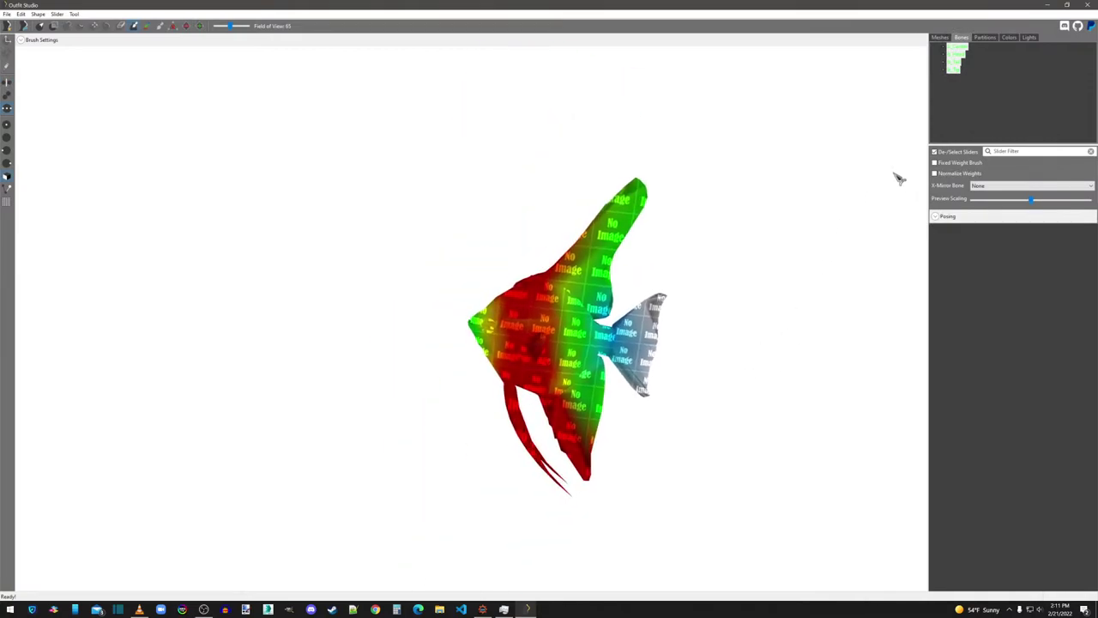
left_click(958, 54)
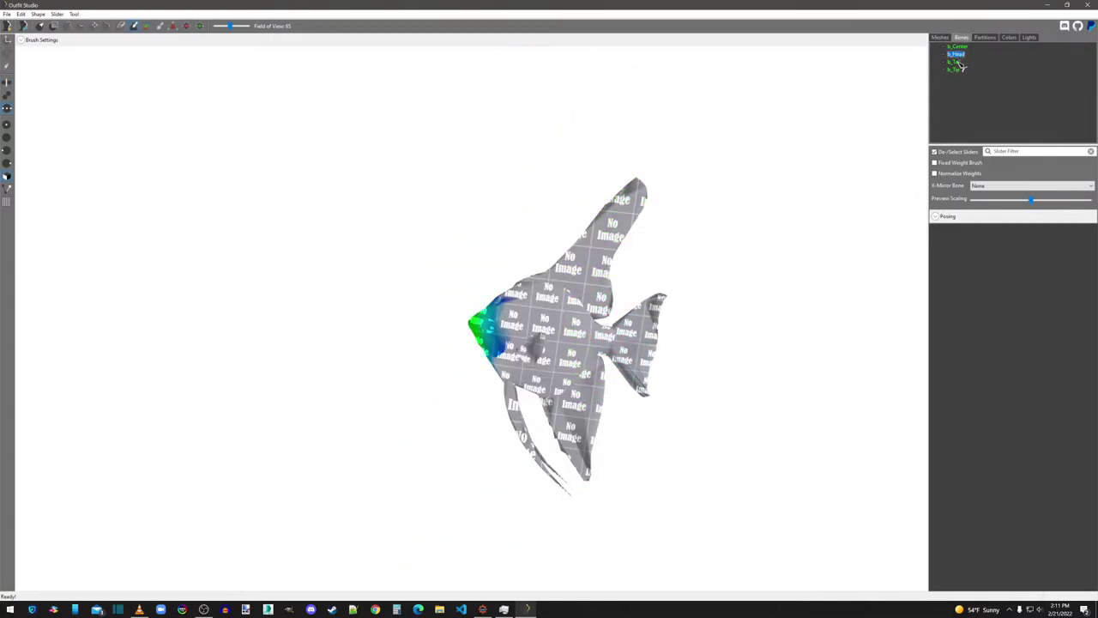
right_click_drag(780, 233, 714, 243)
left_click(956, 61)
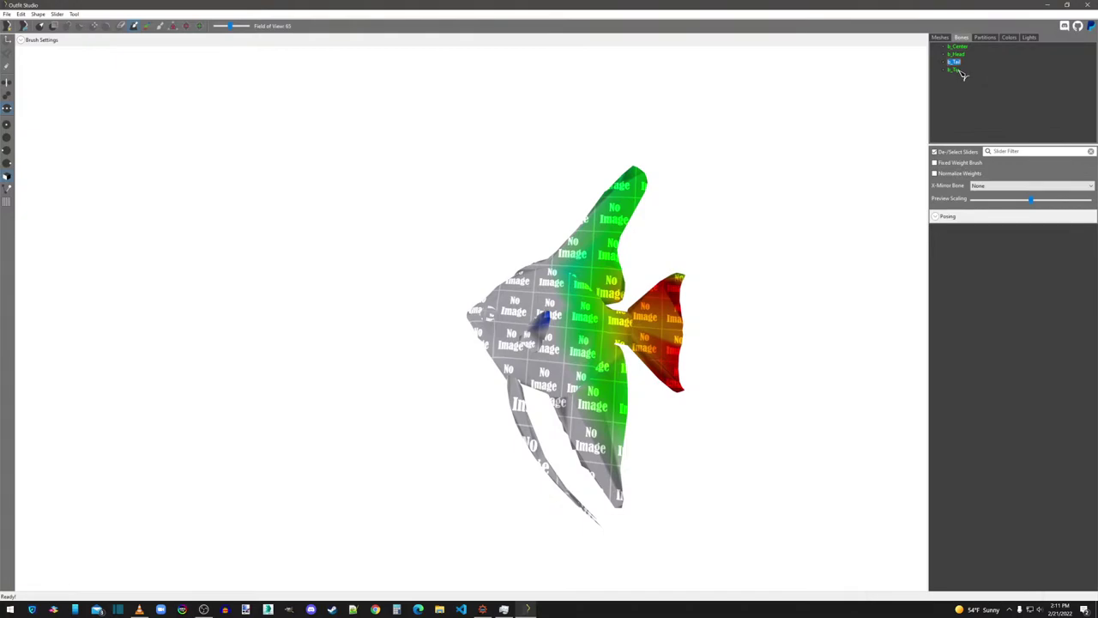
left_click(955, 69)
right_click_drag(740, 306, 826, 225)
left_click(940, 38)
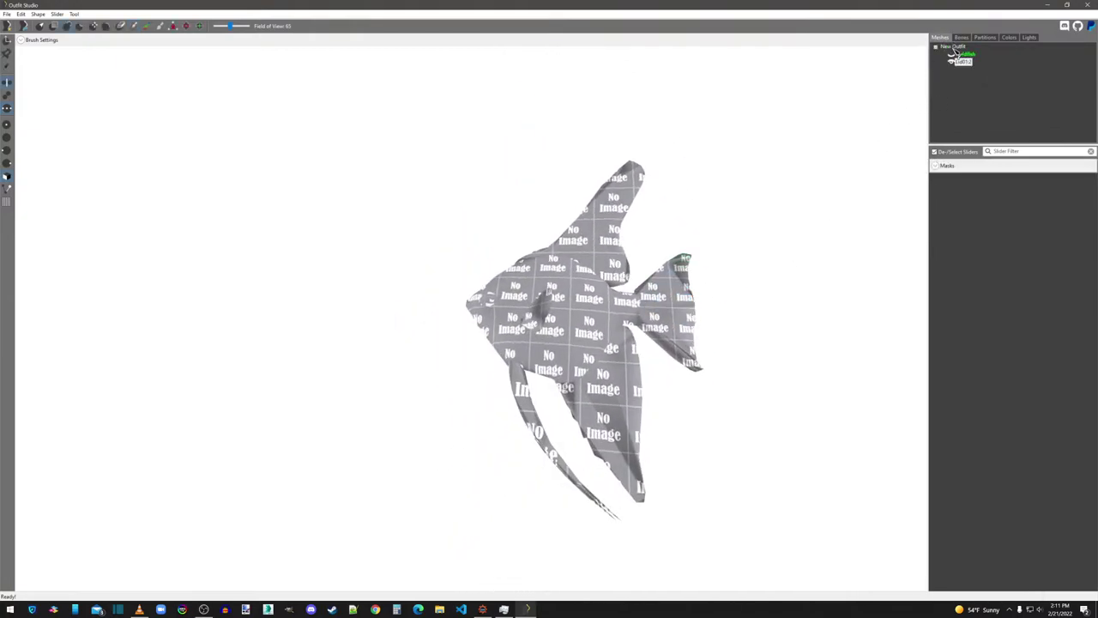
Step: With the goldfish visible again, compare b_Tail, b_Head and b_Center weights on both fish
left_click(951, 58)
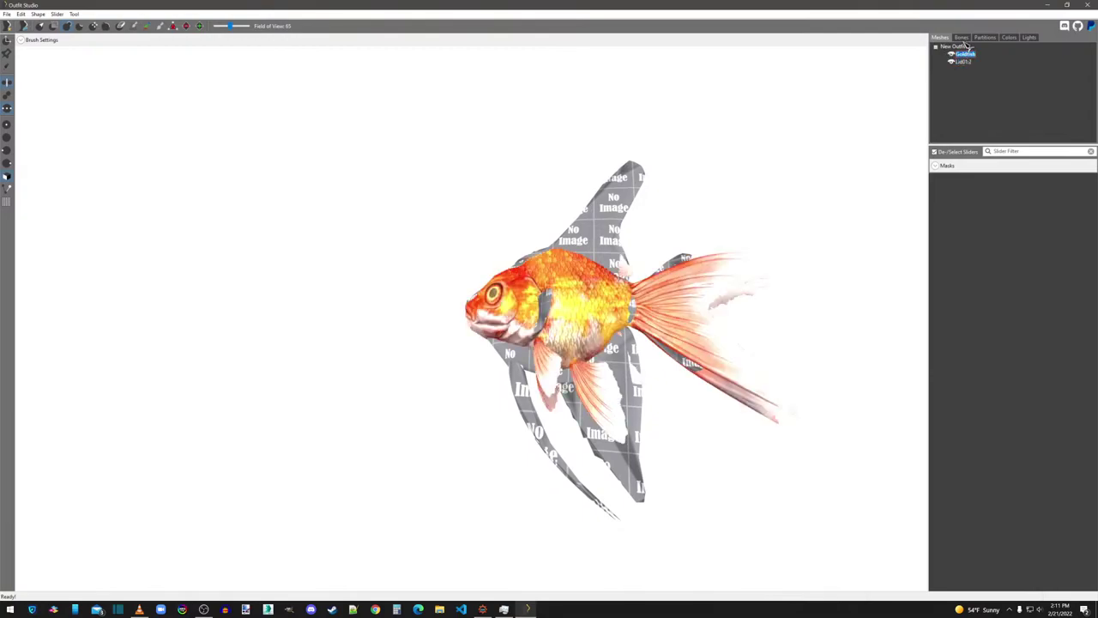
left_click(962, 37)
mouse_move(793, 252)
right_mouse_down()
mouse_move(755, 260)
mouse_move(743, 284)
mouse_move(791, 264)
right_mouse_up()
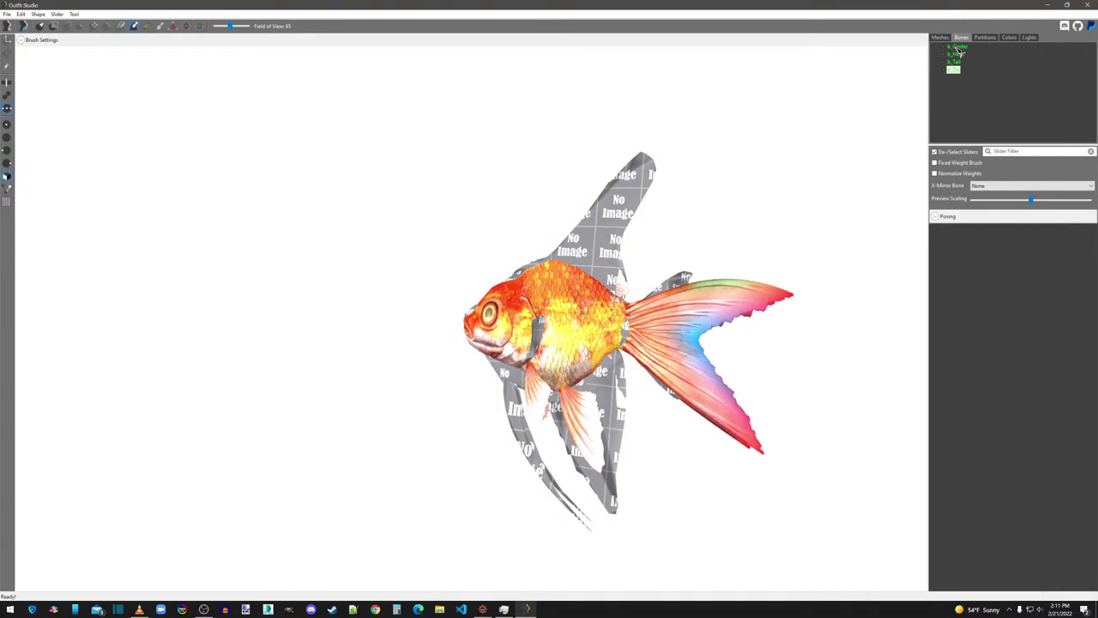
left_click(957, 62)
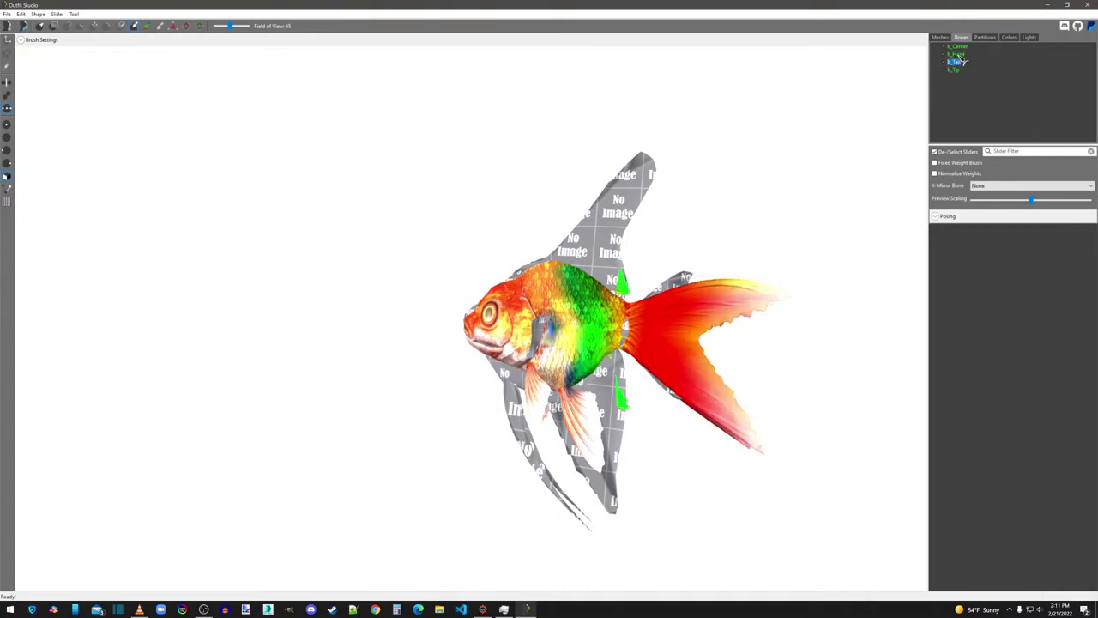
left_click(955, 53)
right_click_drag(823, 180, 789, 261)
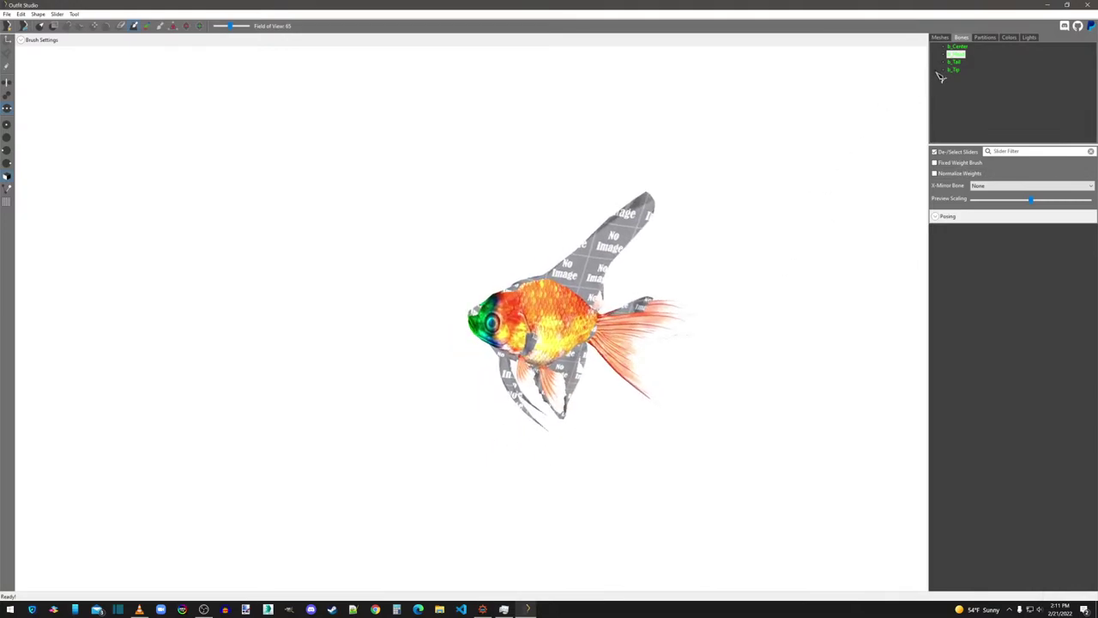
left_click(958, 48)
left_click(940, 36)
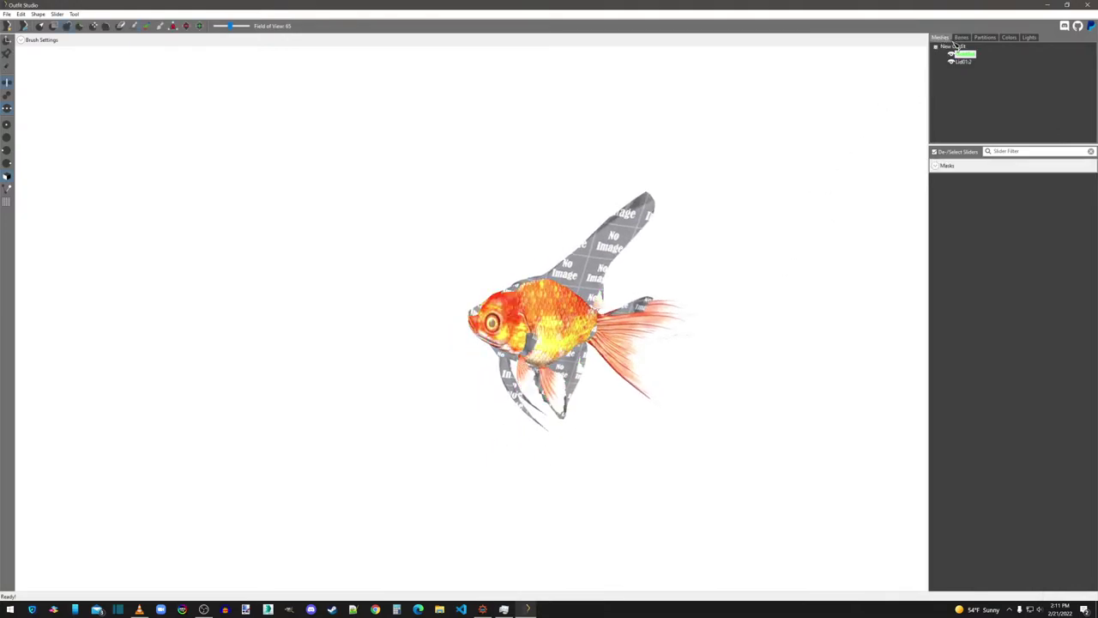
Step: Set the first mesh as reference and delete the goldfish mesh
right_click(966, 55)
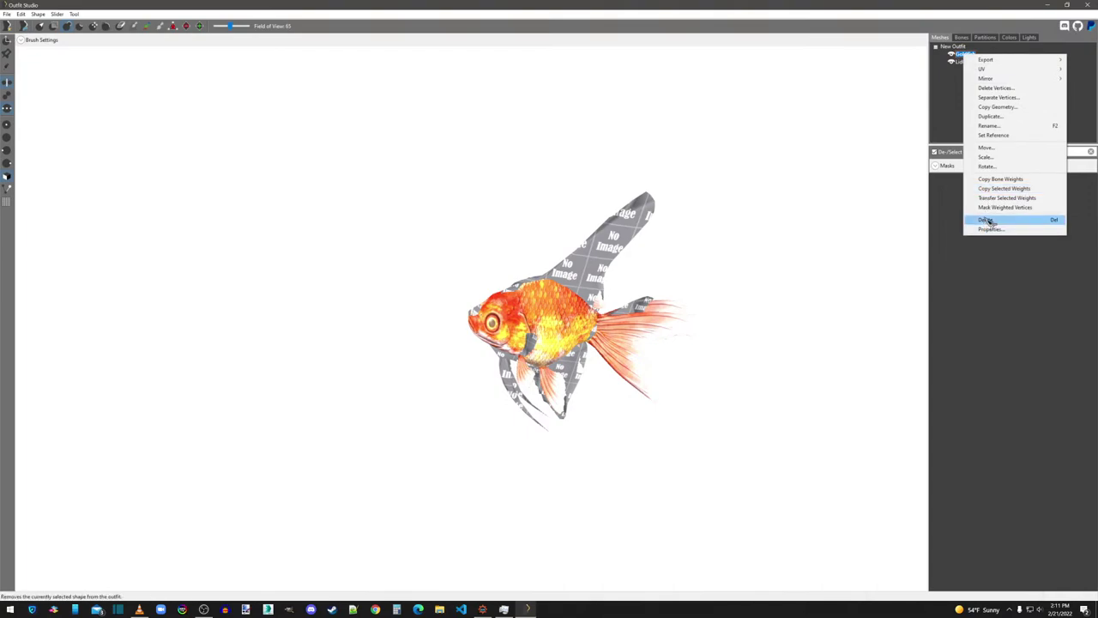
left_click(992, 136)
right_click(959, 61)
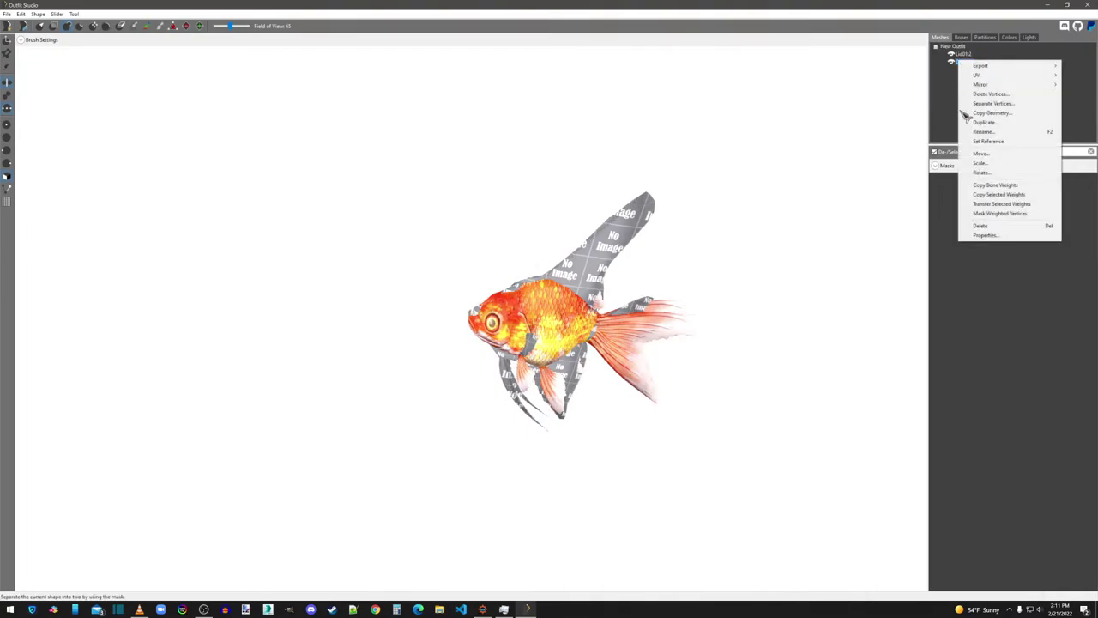
left_click(980, 226)
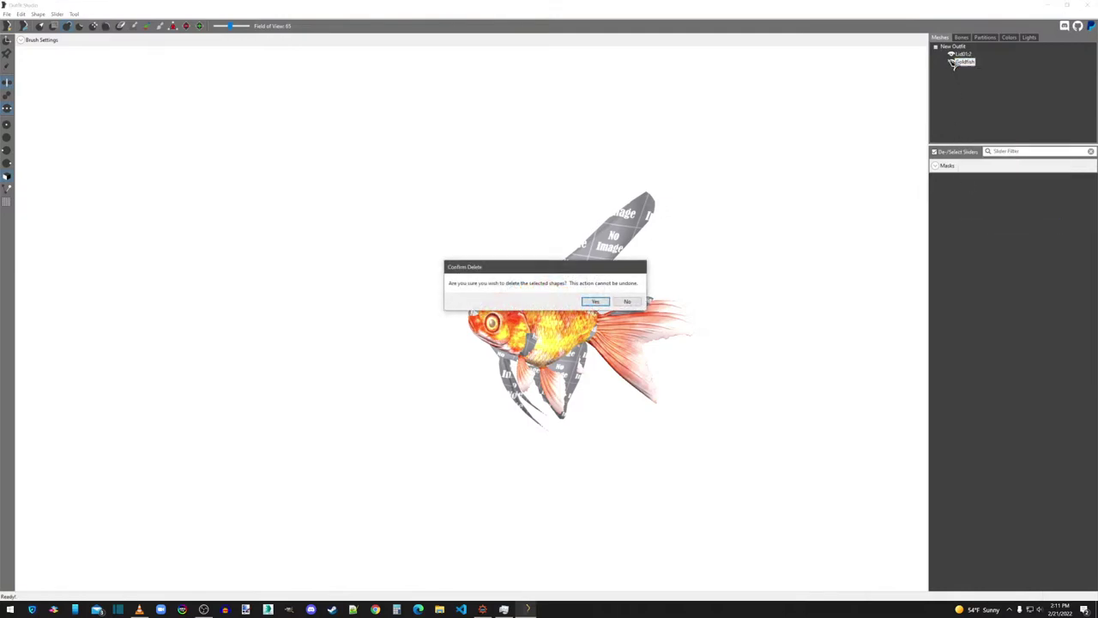
left_click(596, 301)
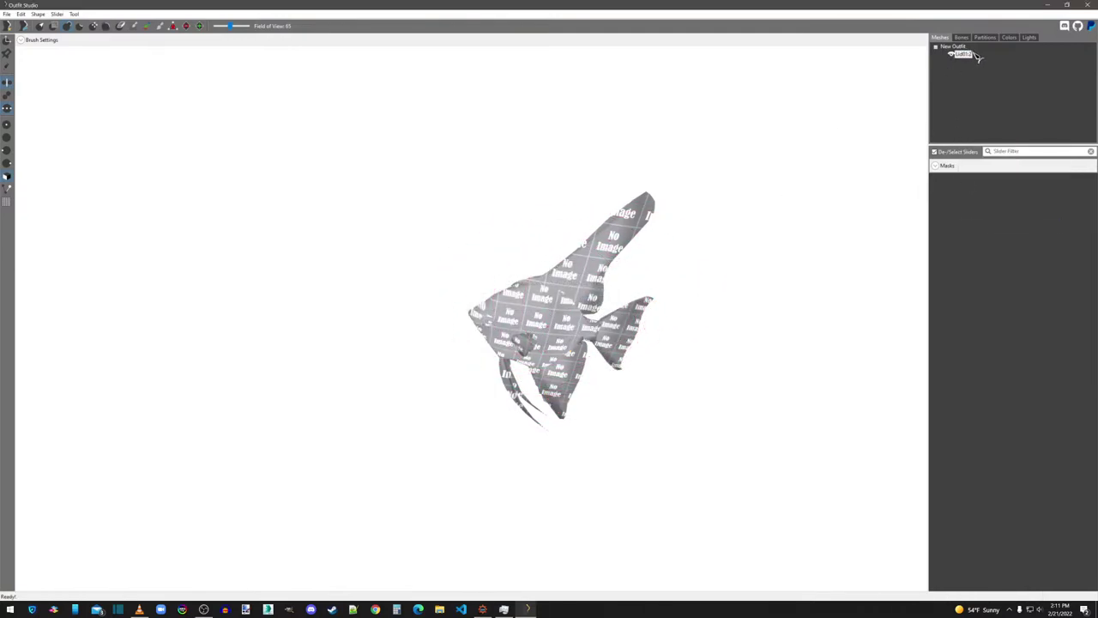
Step: Export the angelfish to NIF as JFAngelfish on the Desktop
left_click(7, 14)
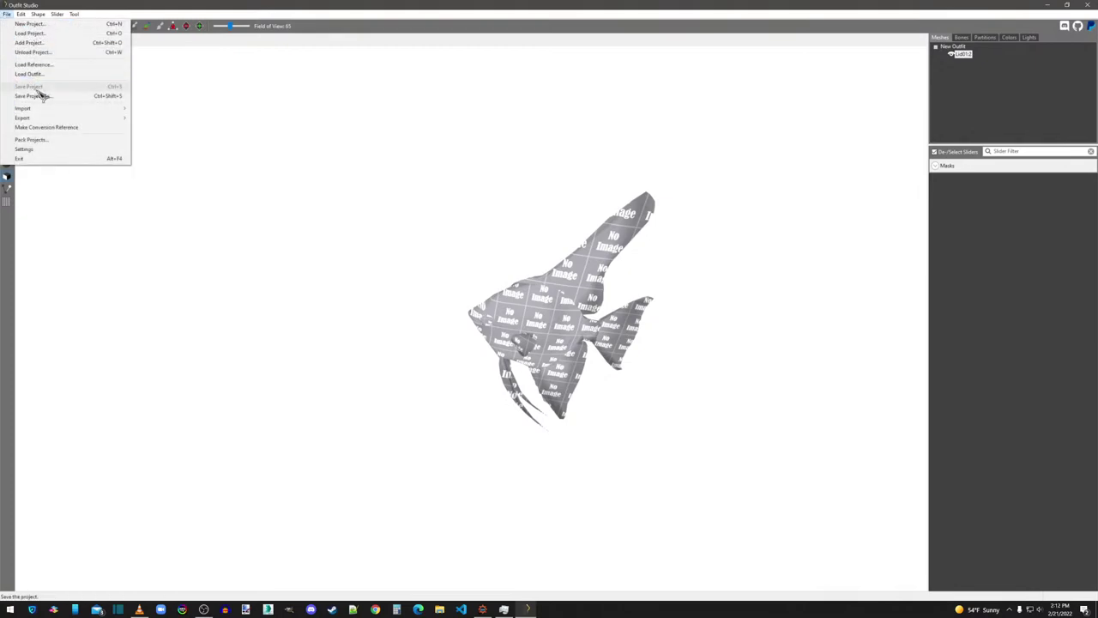
left_click(150, 118)
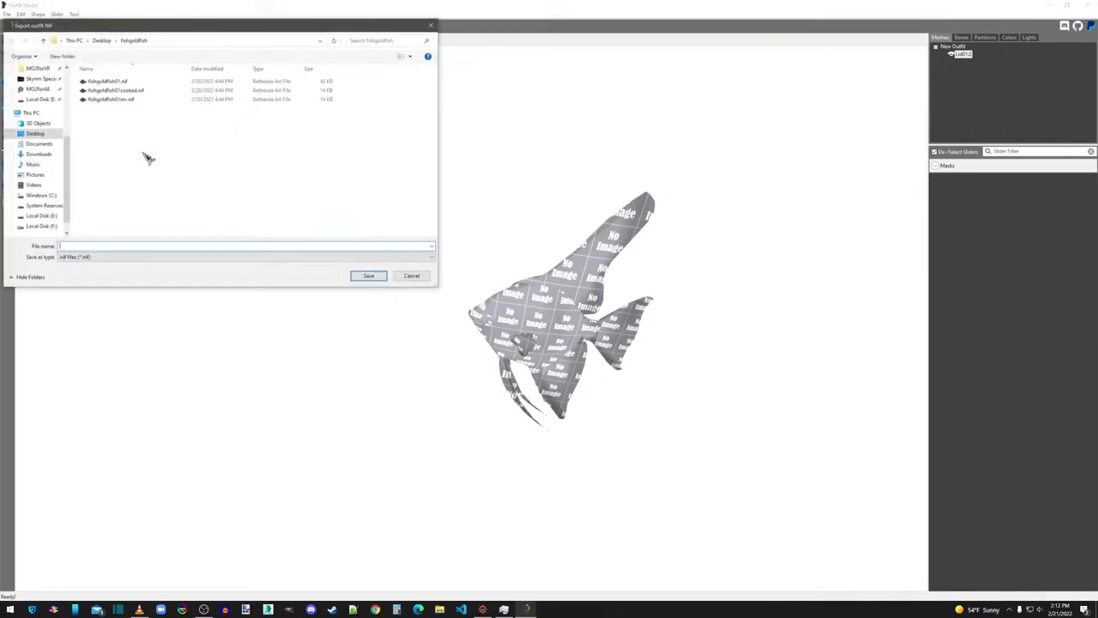
left_click(36, 134)
left_click(72, 246)
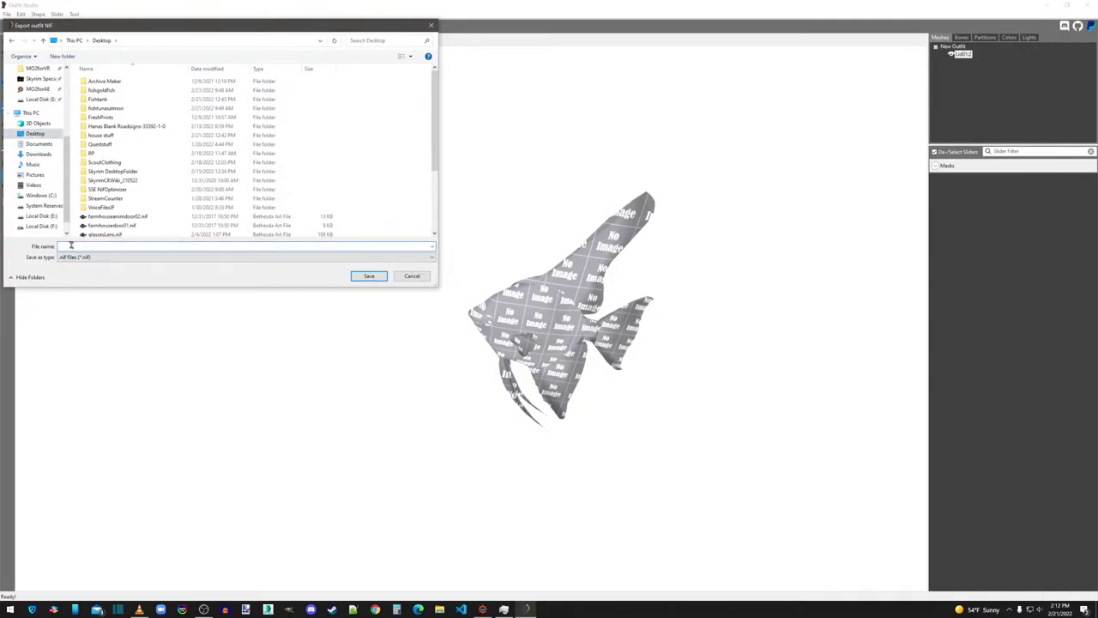
type("Angelfish")
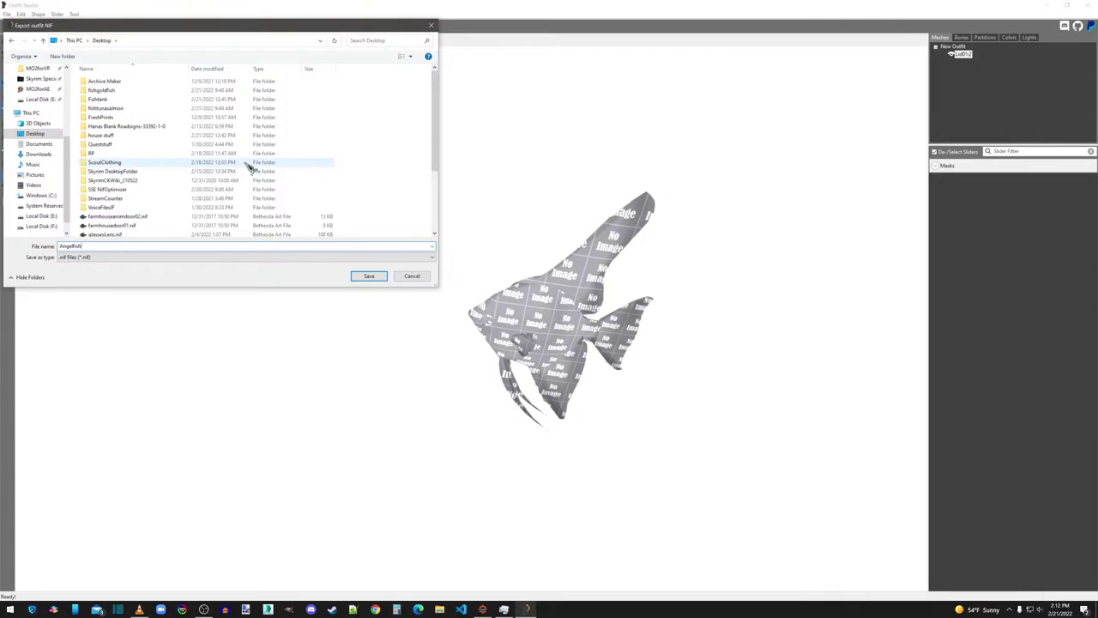
scroll(127, 174, "down", 3)
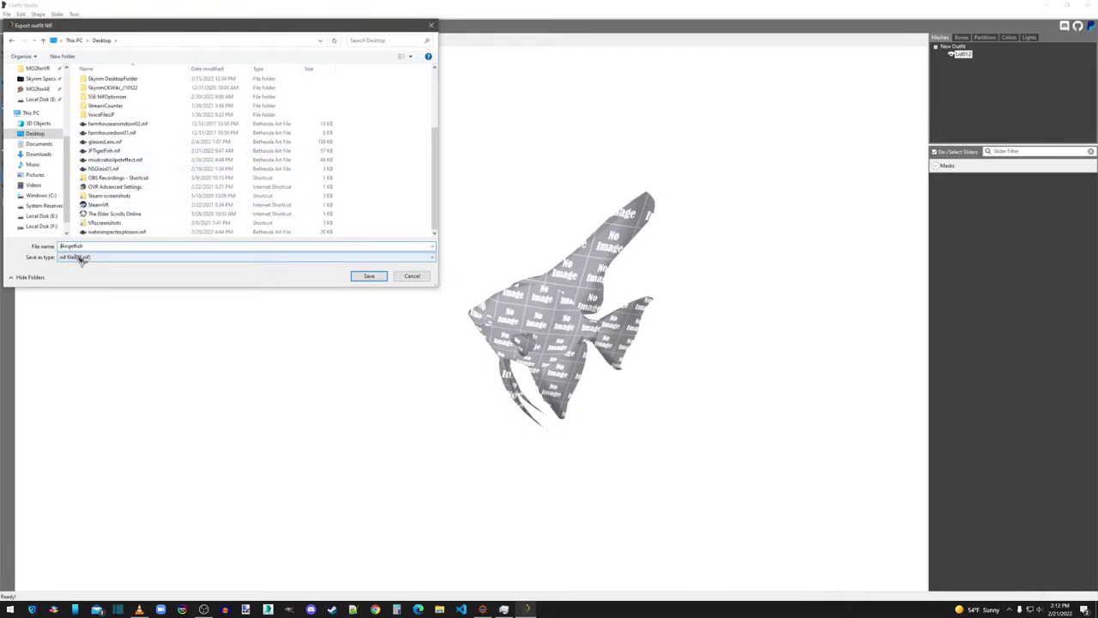
type("JF")
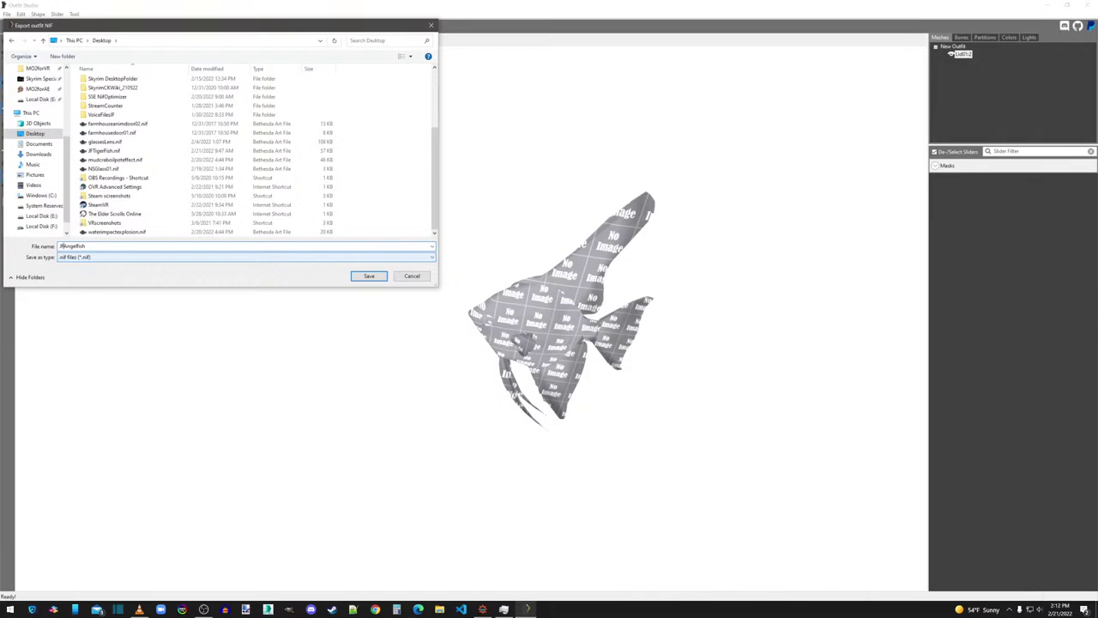
left_click(369, 277)
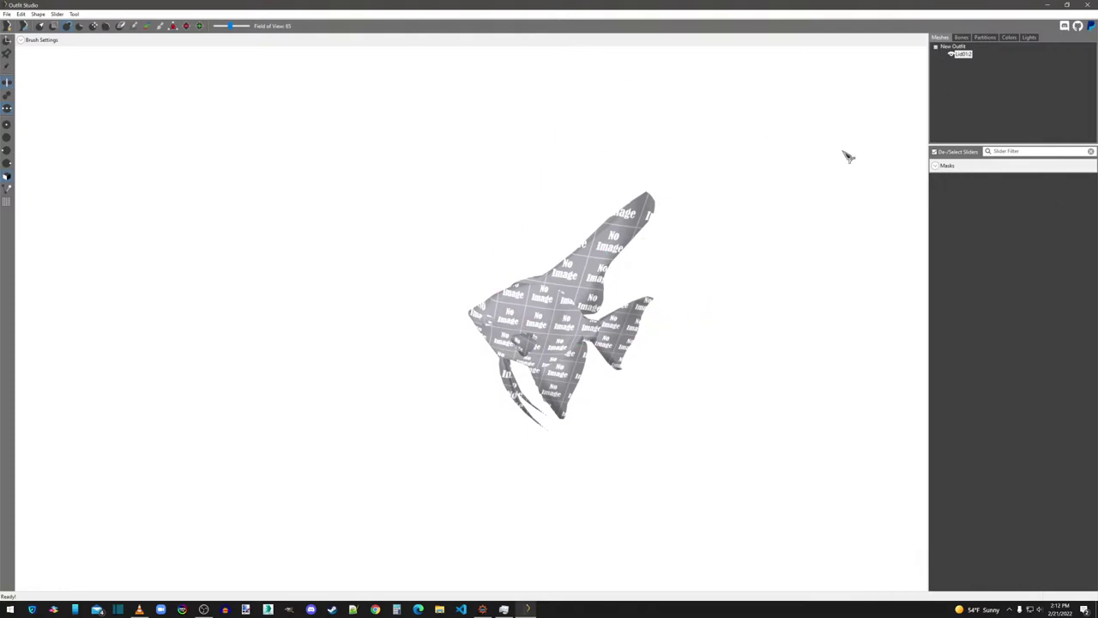
Step: Close Outfit Studio, place JFAngelfish beside JFTigerFish, and open Fishtank's ClownFishLazy.nif in NifSkope
left_click(1088, 6)
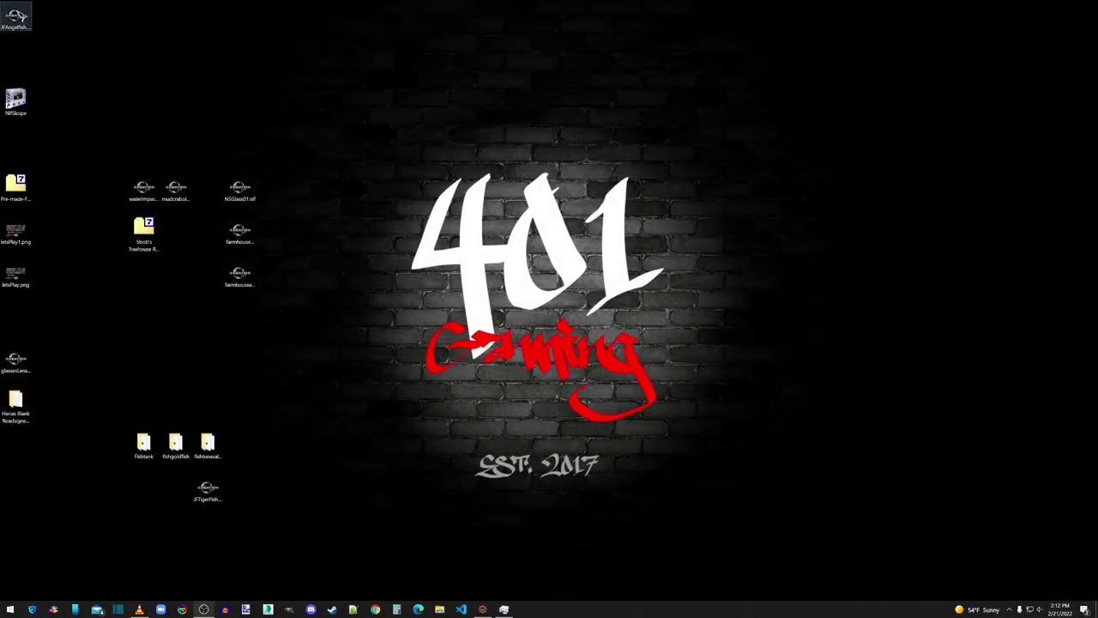
left_click_drag(19, 16, 242, 493)
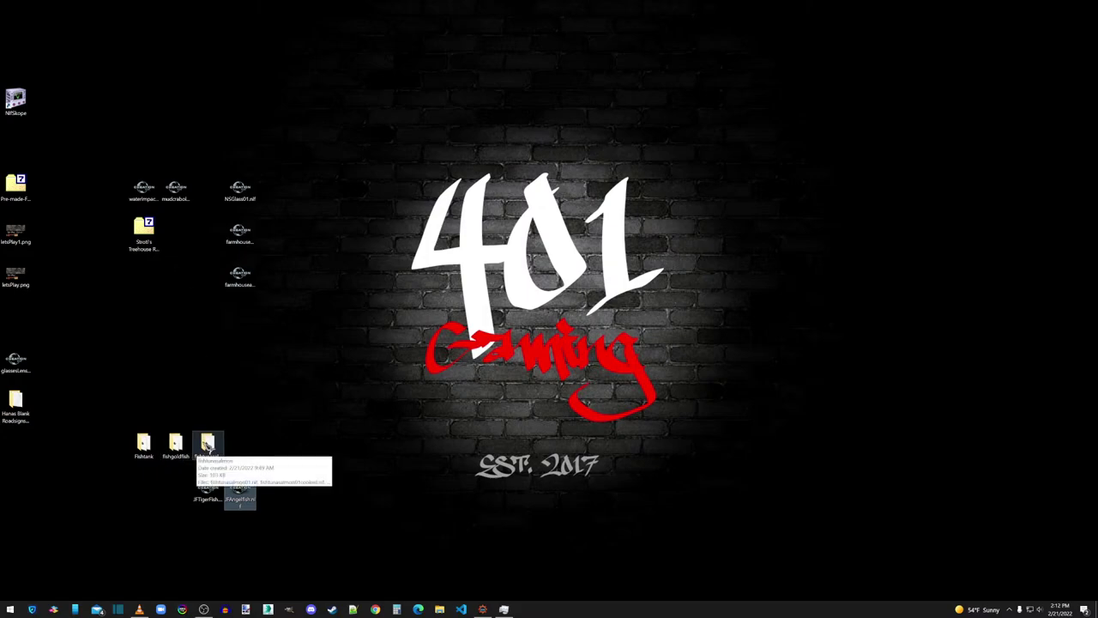
double_click(143, 444)
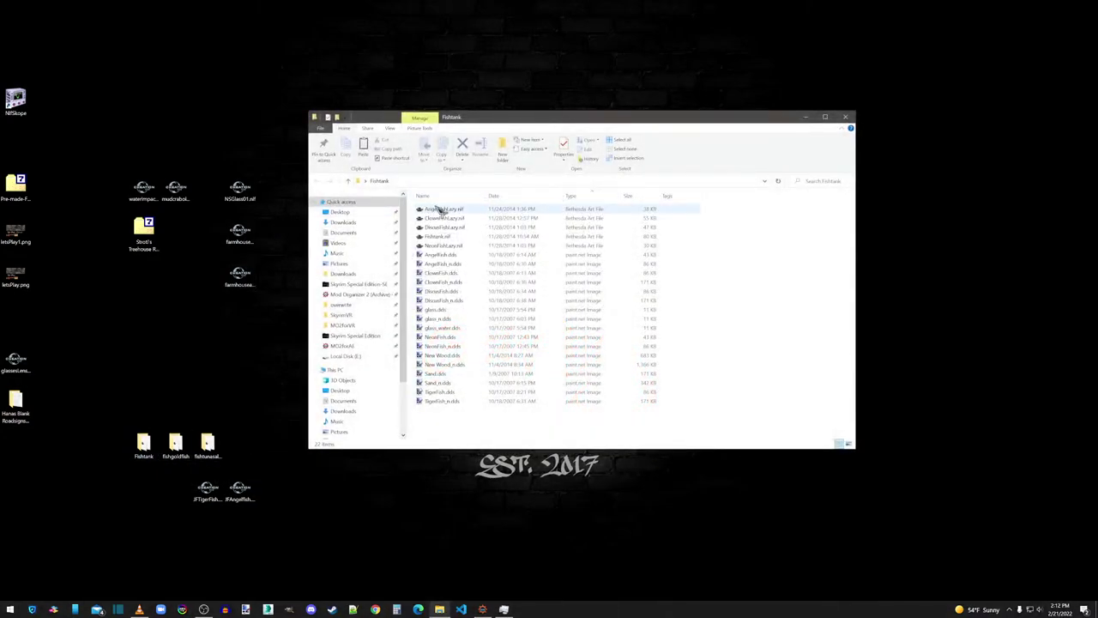
left_click_drag(442, 218, 17, 96)
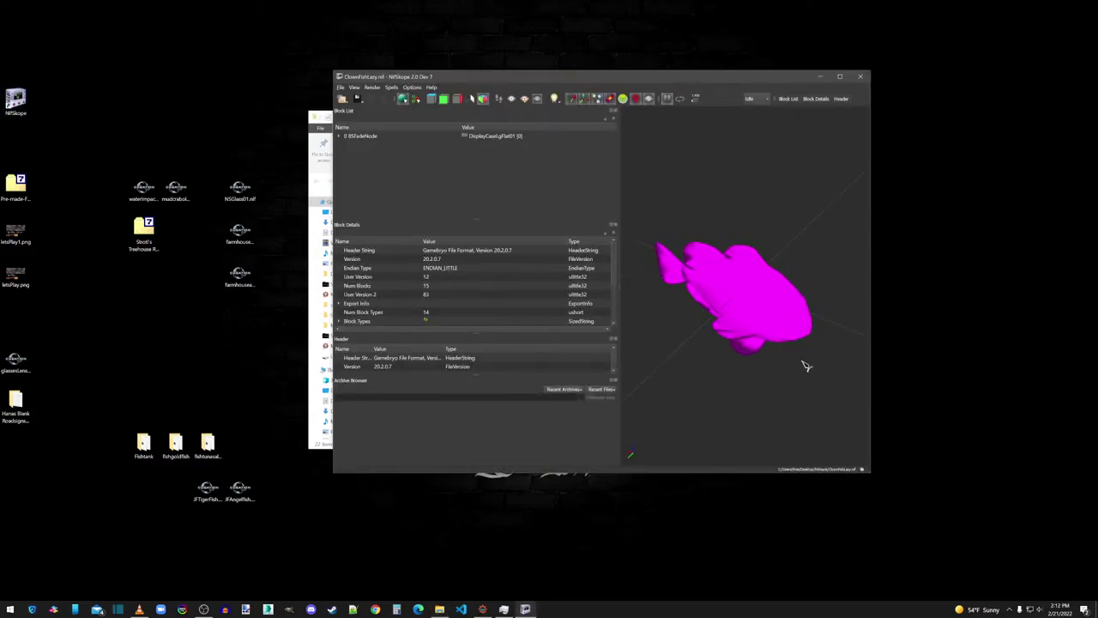
Step: Inspect the ClownFishLazy mesh block from above, then close NifSkope and the Fishtank window
scroll(803, 308, "down", 3)
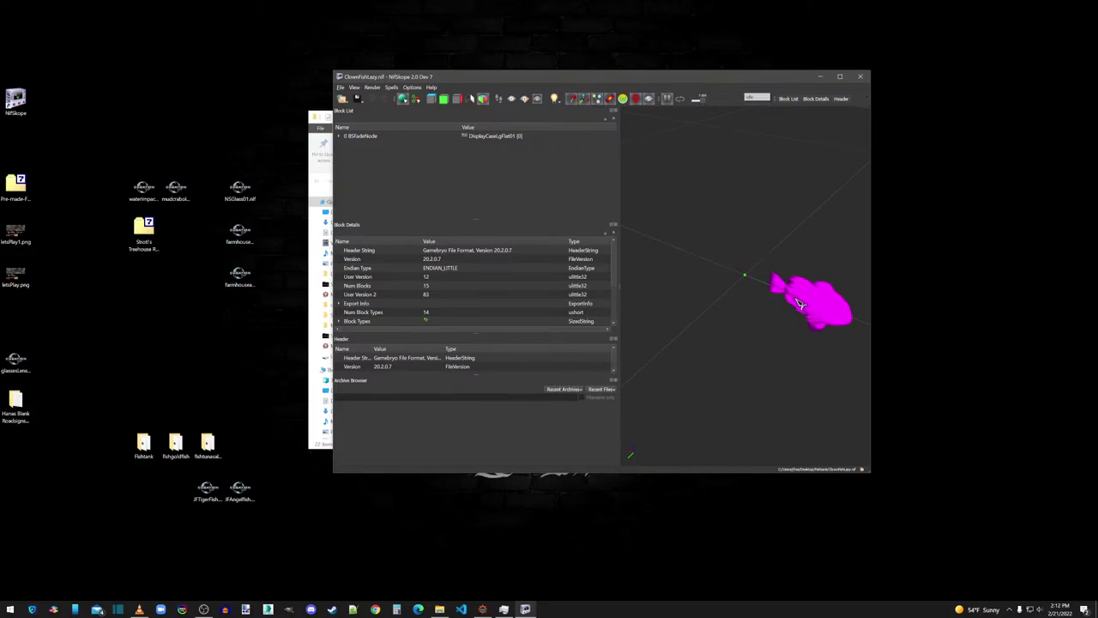
left_click(799, 304)
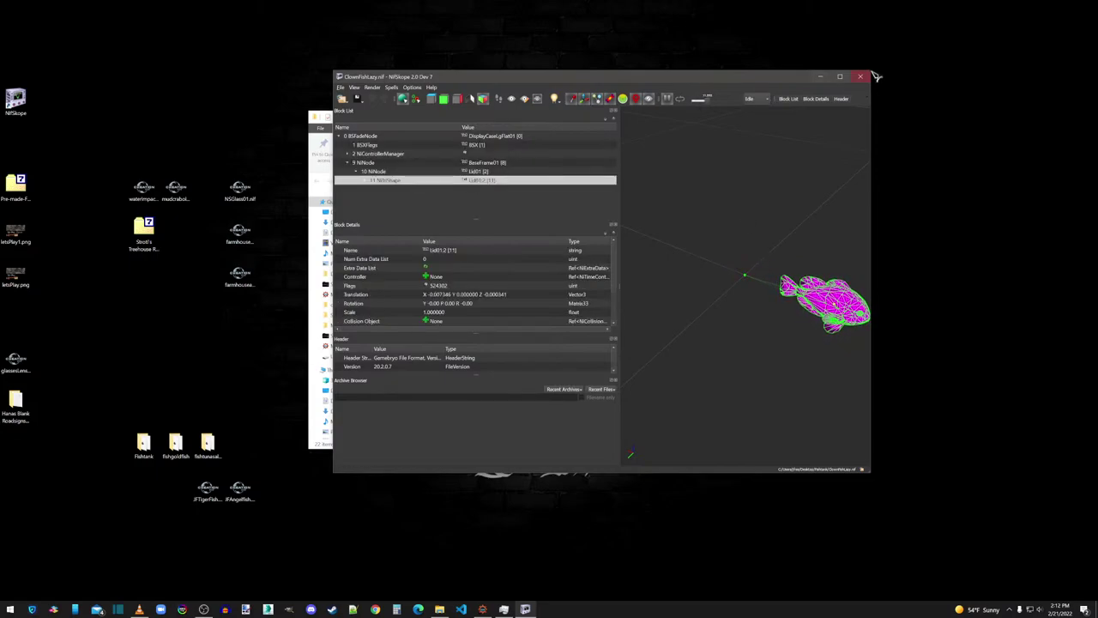
left_click_drag(802, 338, 795, 128)
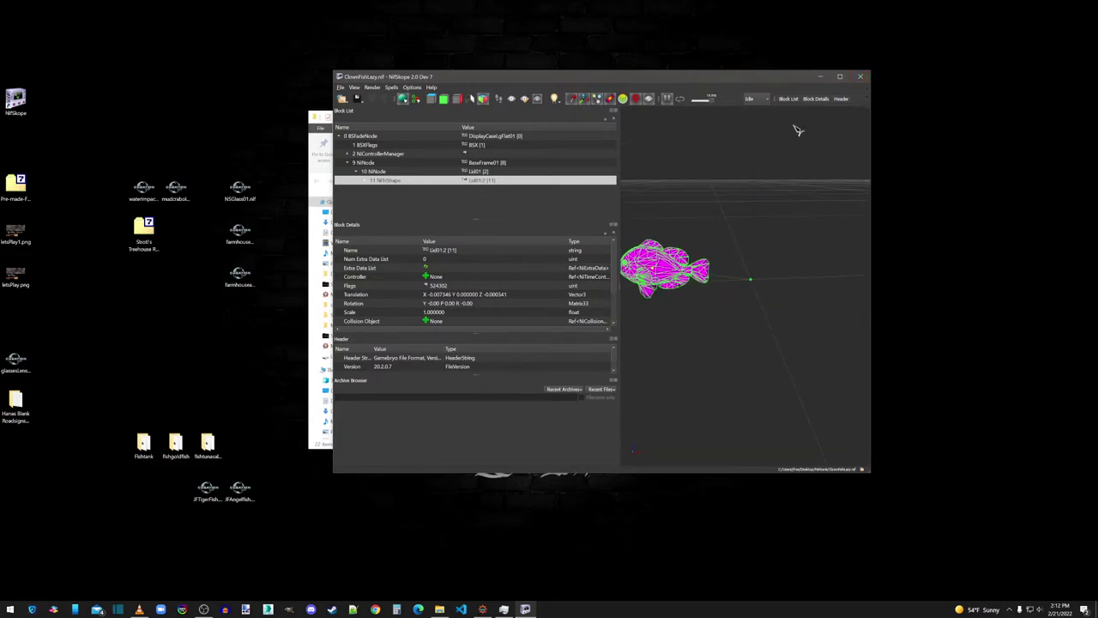
left_click(862, 77)
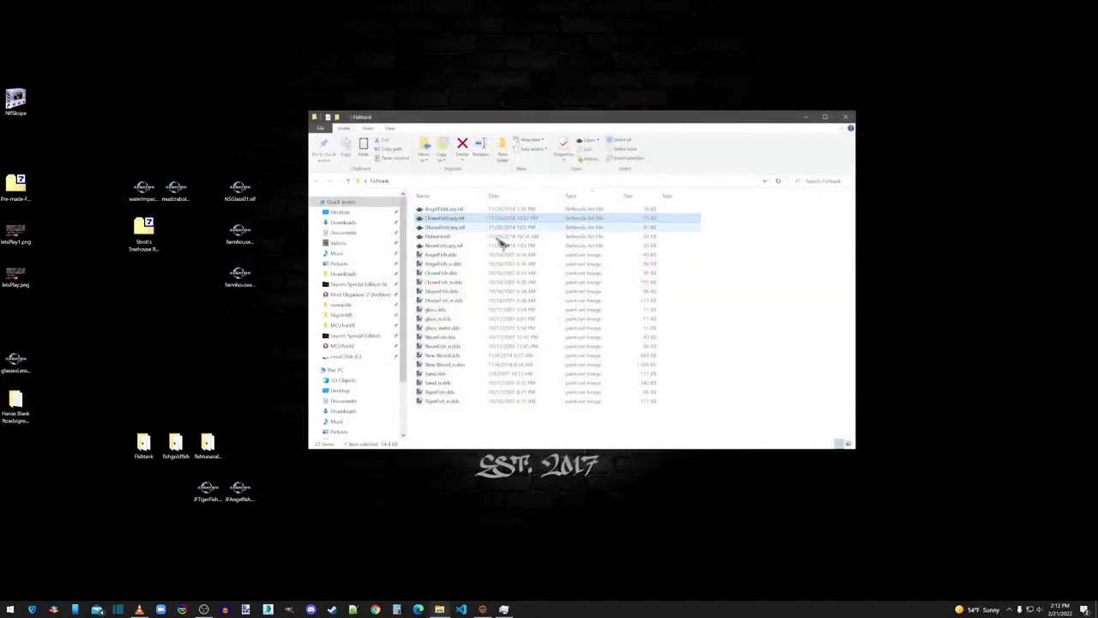
left_click(846, 120)
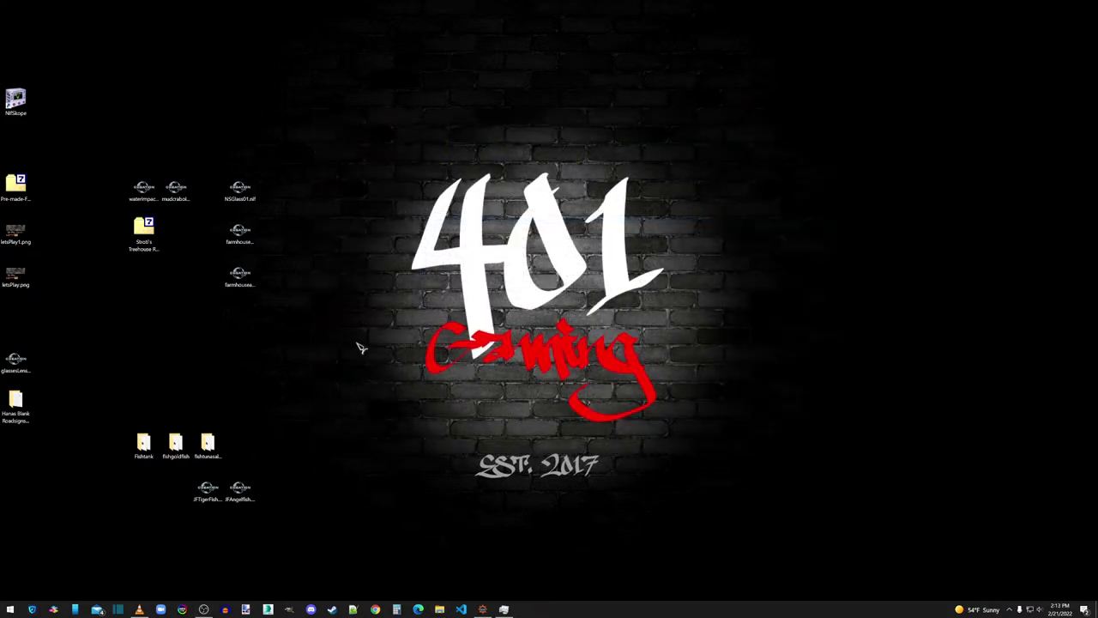
Step: Open JFTigerFish.nif in NifSkope and expand the mesh's shader texture set paths
left_click(208, 487)
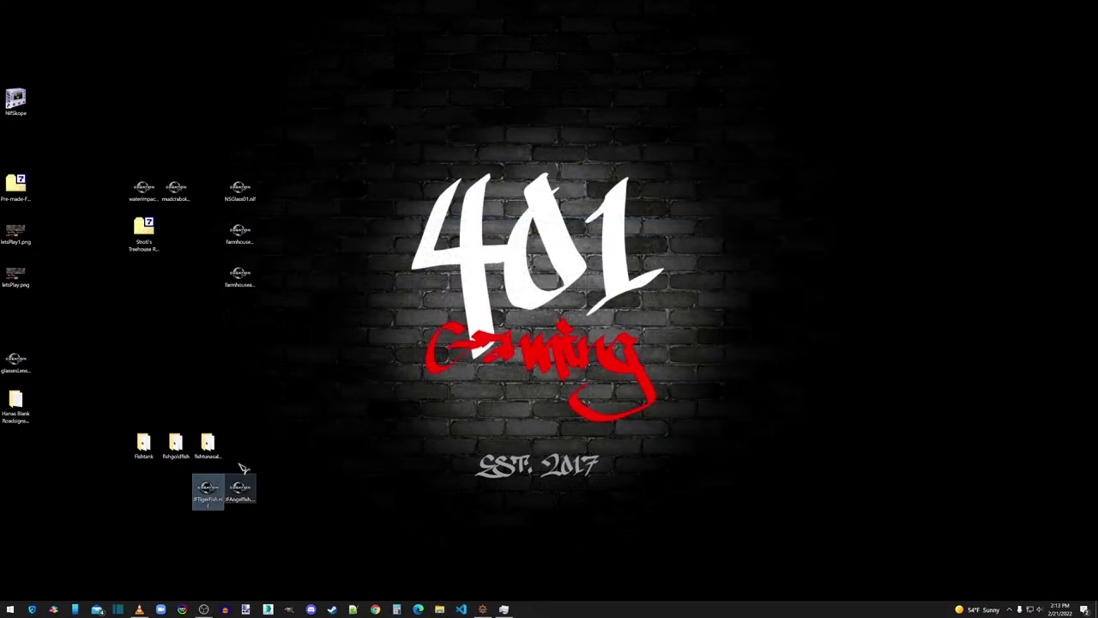
double_click(208, 496)
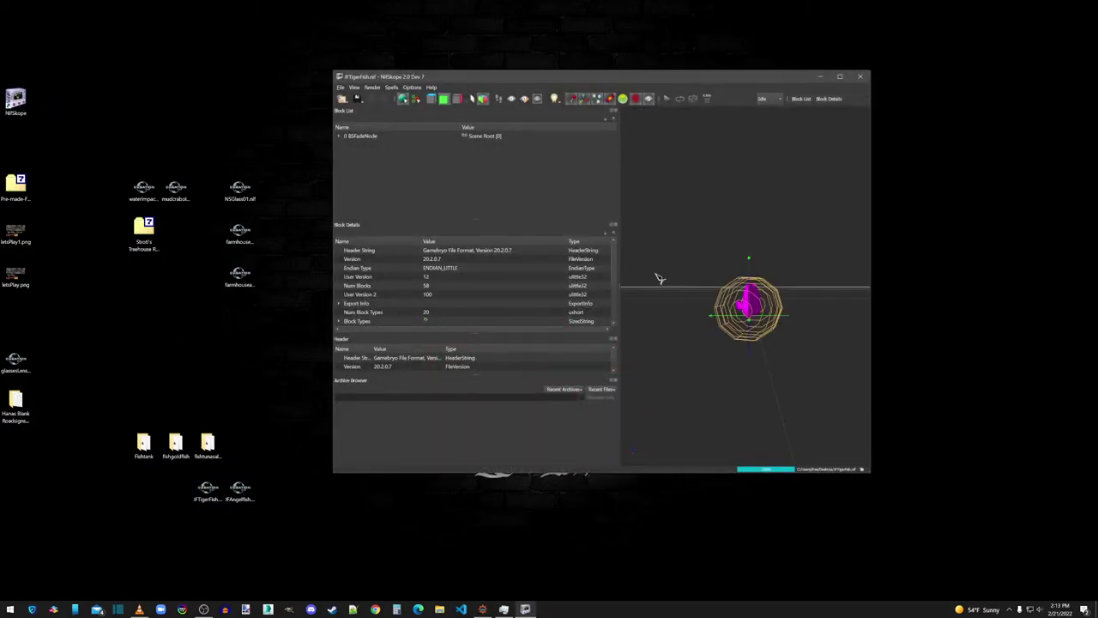
left_click(749, 304)
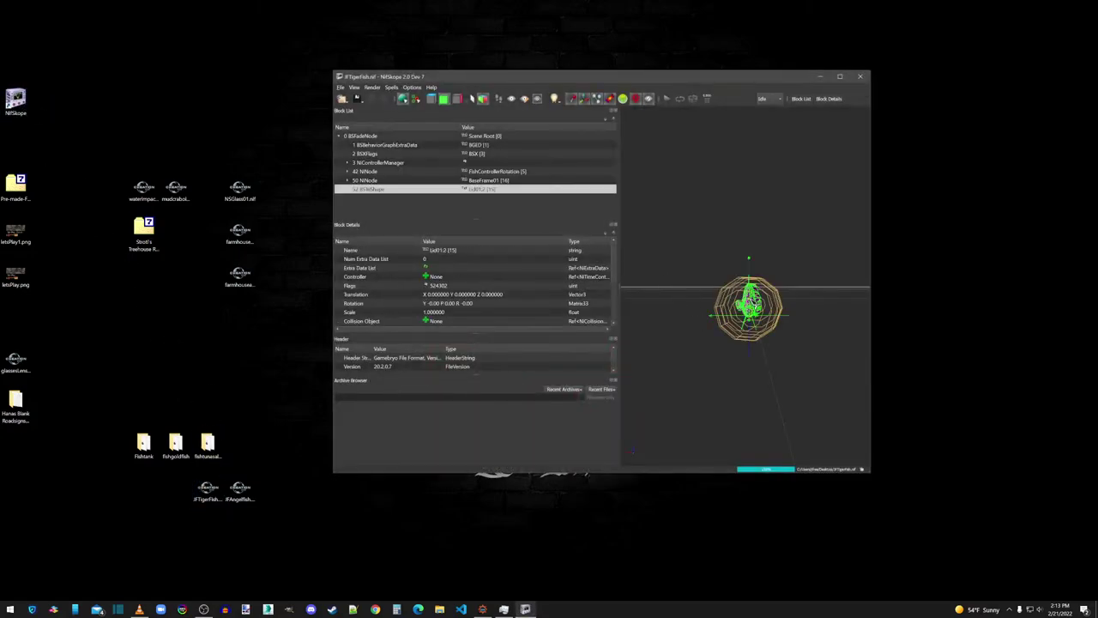
left_click(349, 188)
left_click(356, 207)
left_click(380, 205)
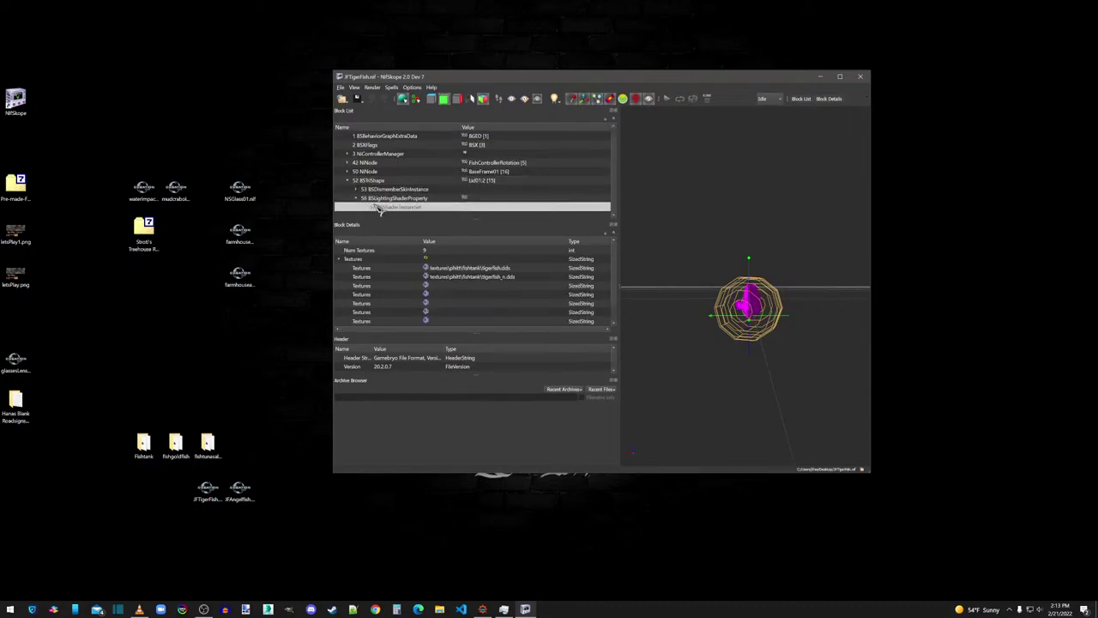
Step: Assign Fishtanks TigerFish.dds as the diffuse texture and TigerFish_n.dds as the normal map
double_click(429, 269)
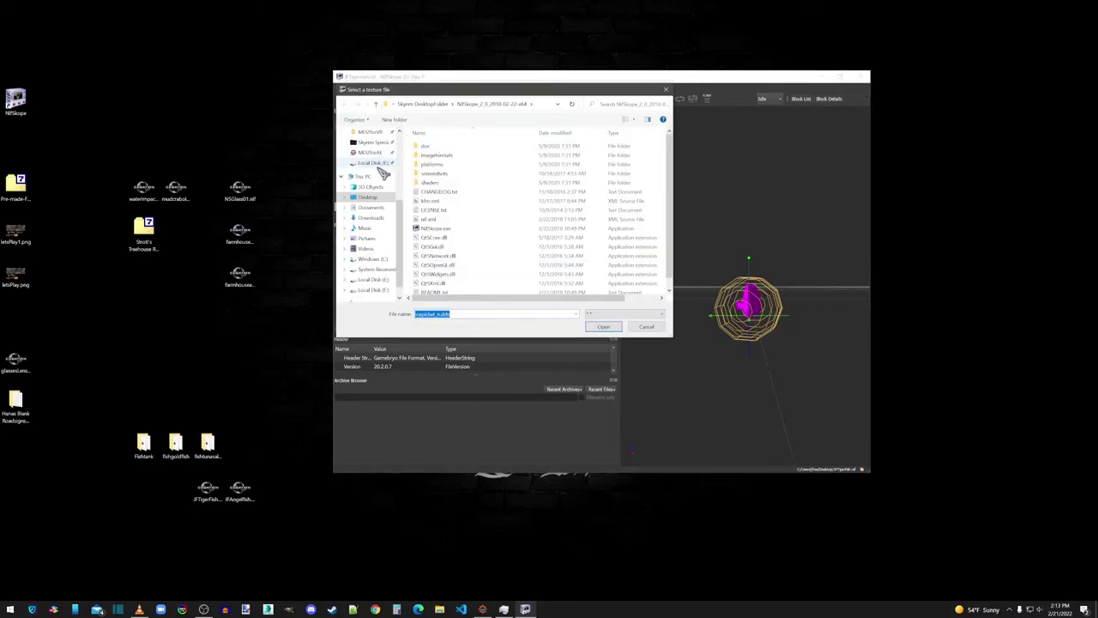
left_click(377, 144)
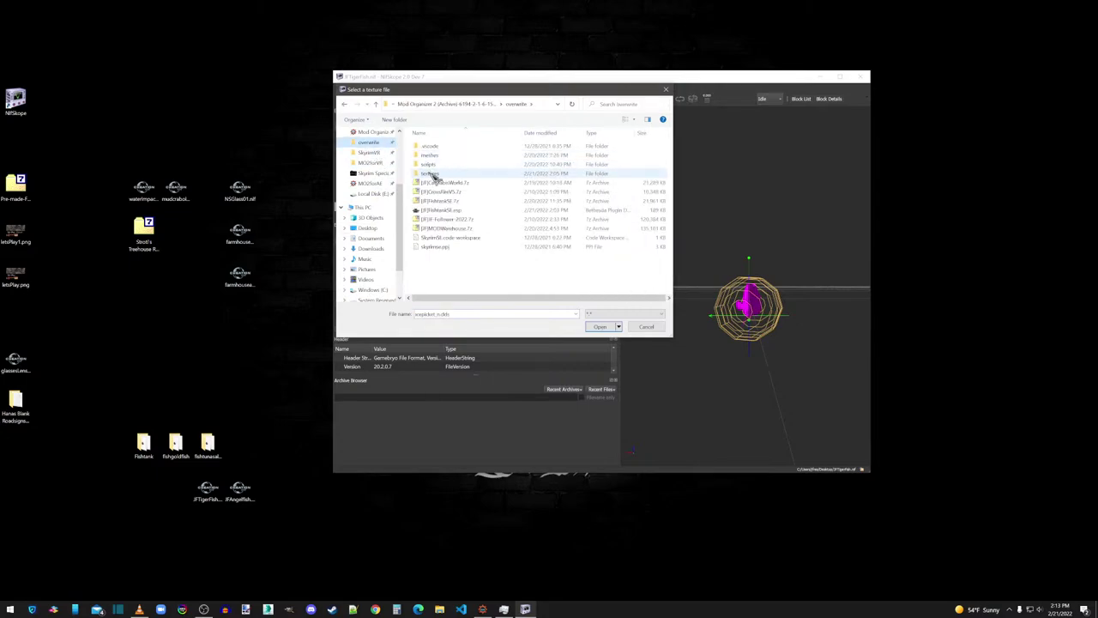
double_click(429, 147)
double_click(436, 153)
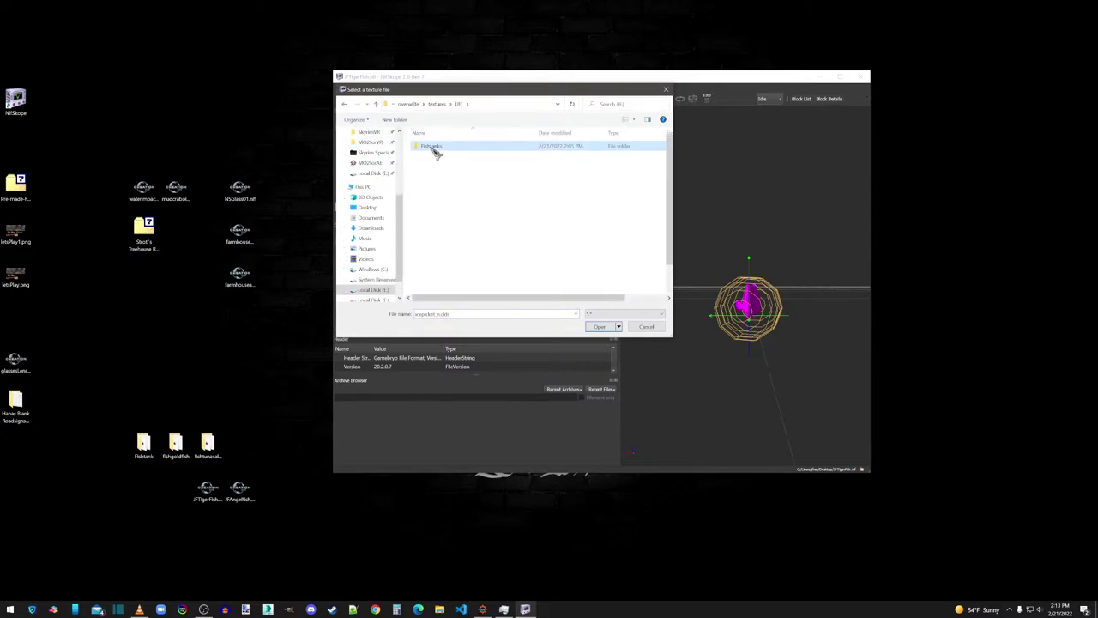
double_click(433, 147)
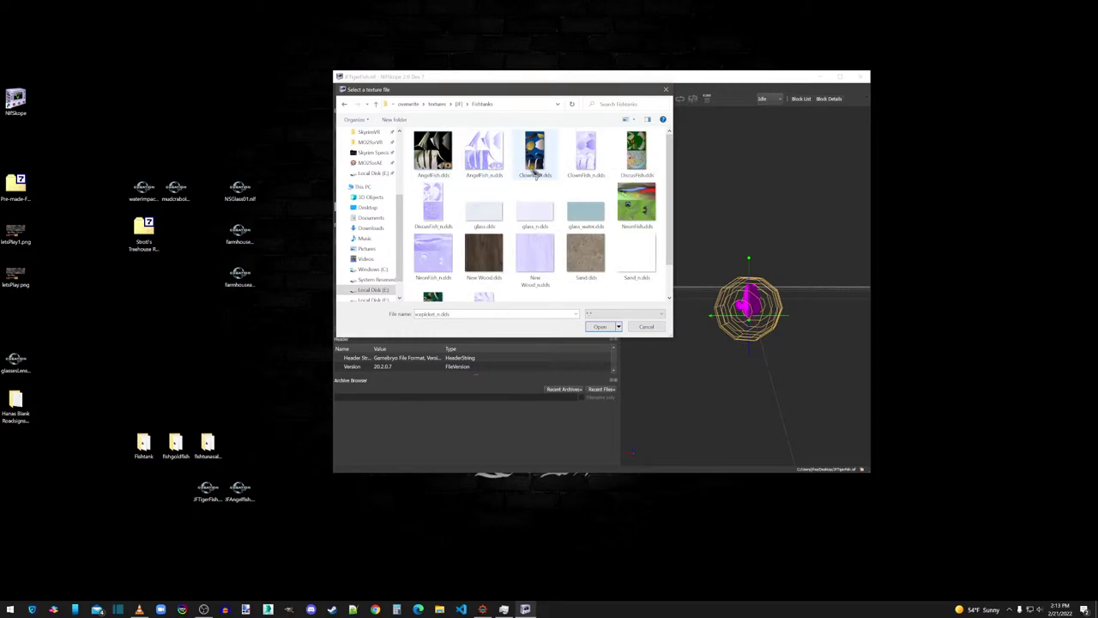
scroll(545, 256, "down", 1)
double_click(436, 275)
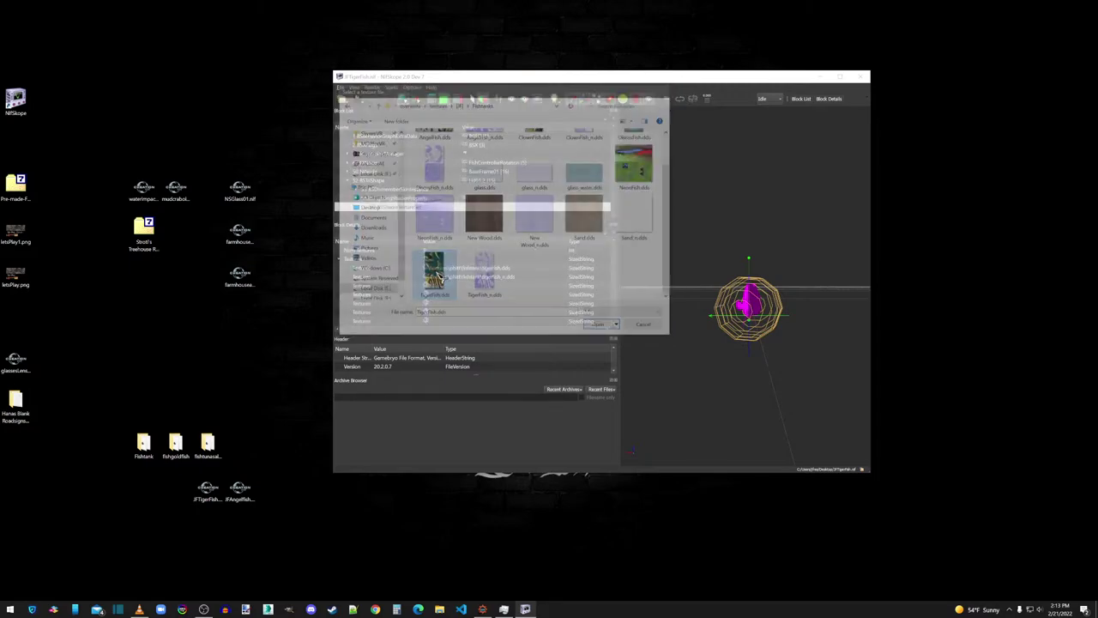
left_click(429, 277)
scroll(544, 215, "down", 1)
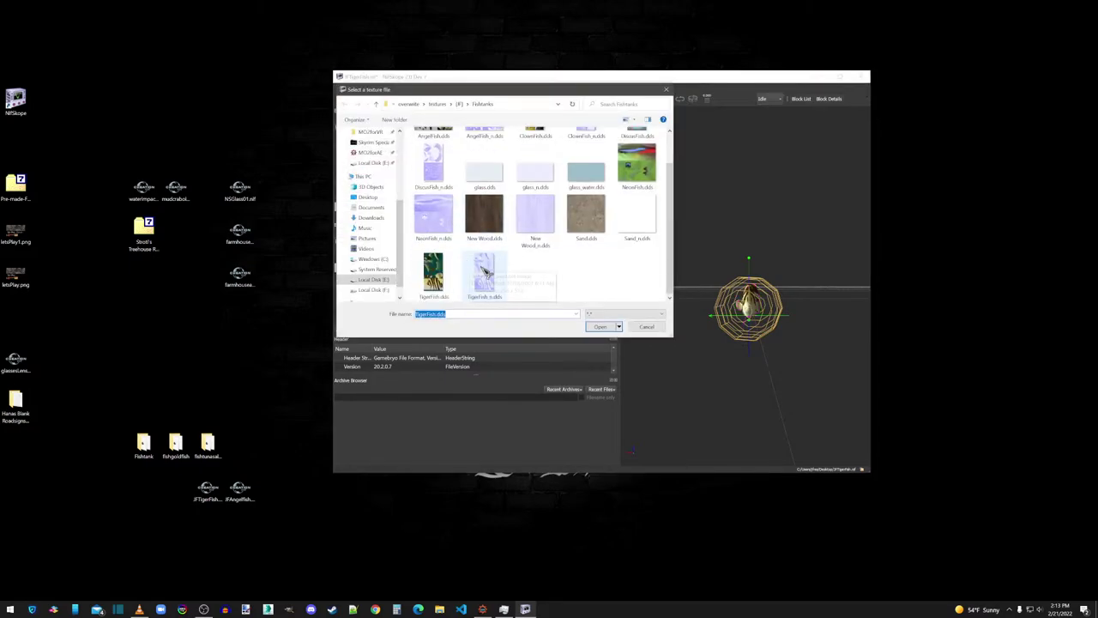
double_click(486, 275)
Step: Inspect the textured tiger fish from side-on angles and save JFTigerFish.nif
mouse_move(756, 354)
left_mouse_down()
mouse_move(709, 362)
mouse_move(743, 359)
left_mouse_up()
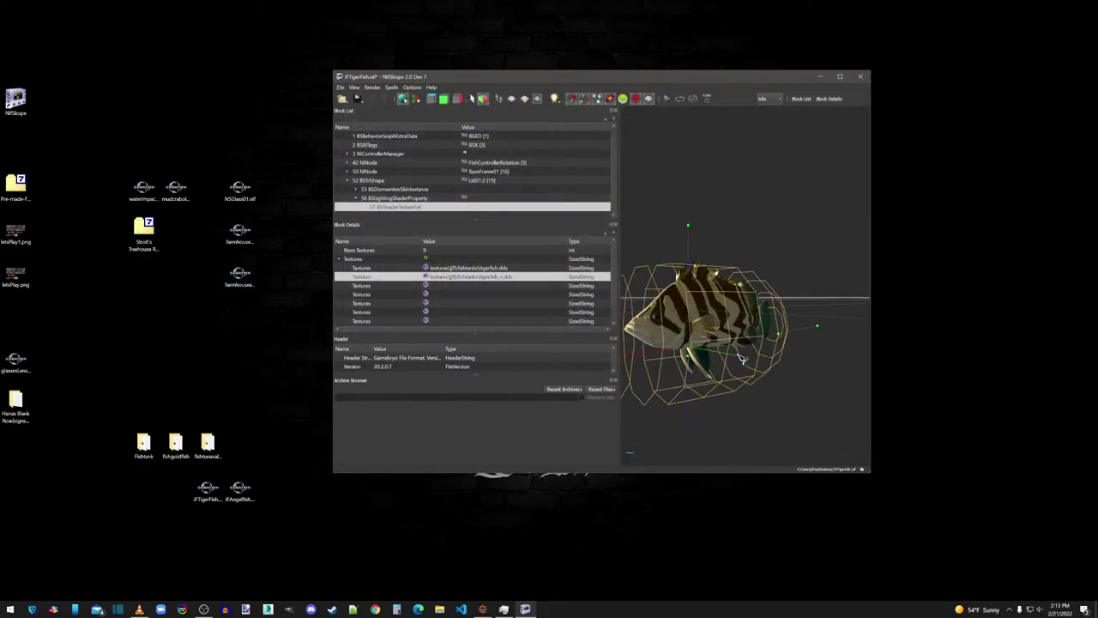
left_click(584, 99)
left_click_drag(798, 301, 791, 309)
left_click(573, 99)
left_click_drag(720, 320, 775, 306)
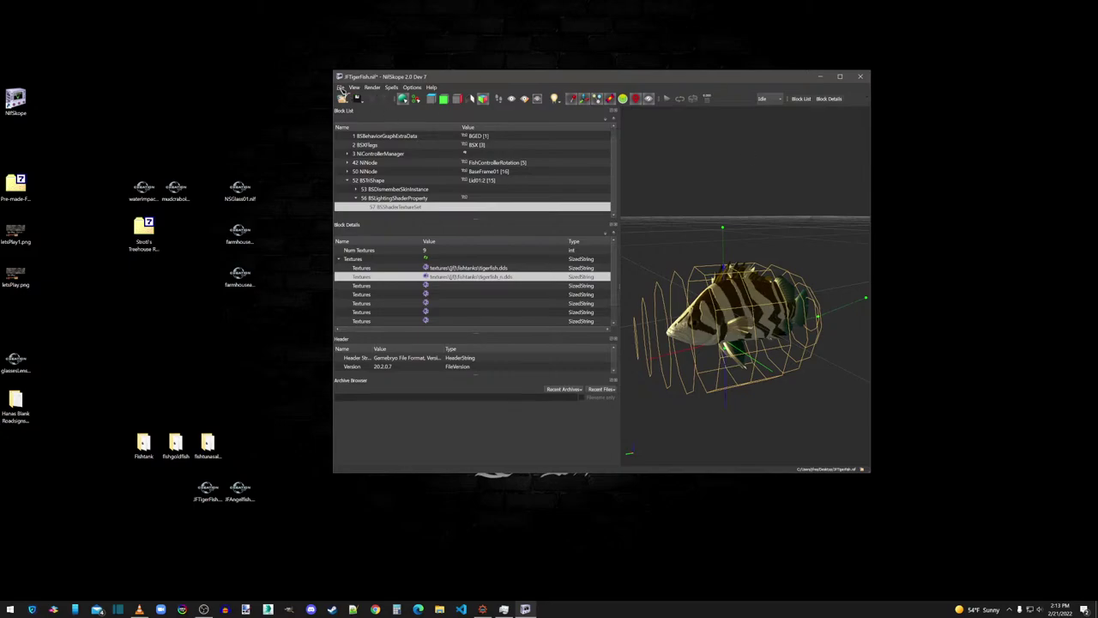
left_click(342, 88)
left_click(351, 161)
Step: Close the tiger fish and open JFAngelfish.nif in NifSkope, selecting its mesh
left_click(862, 78)
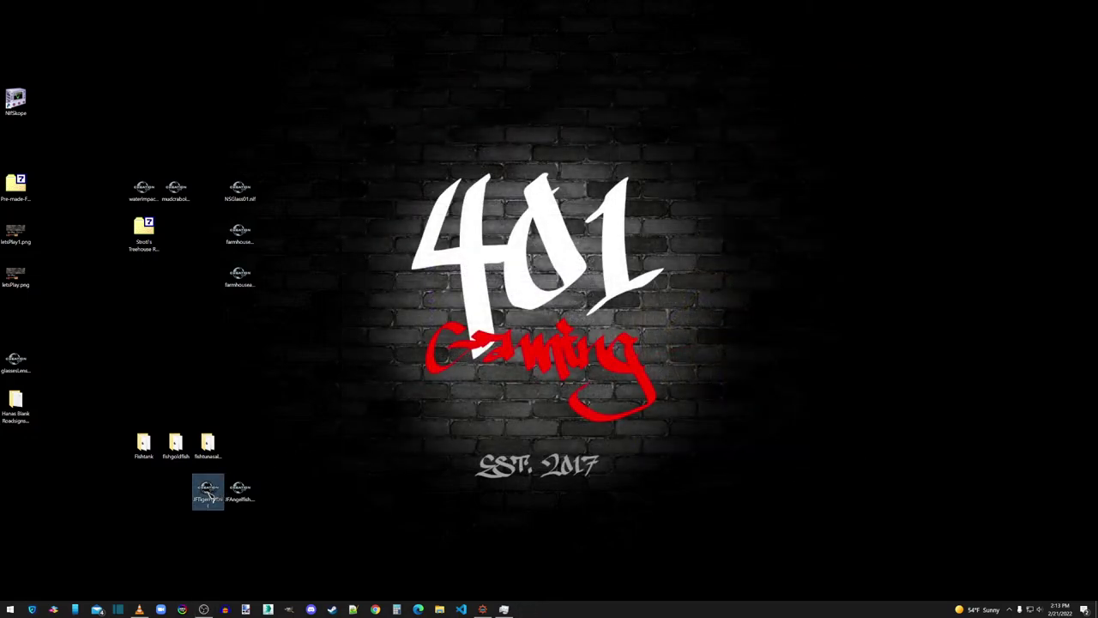
left_click_drag(219, 491, 187, 494)
left_click(246, 498)
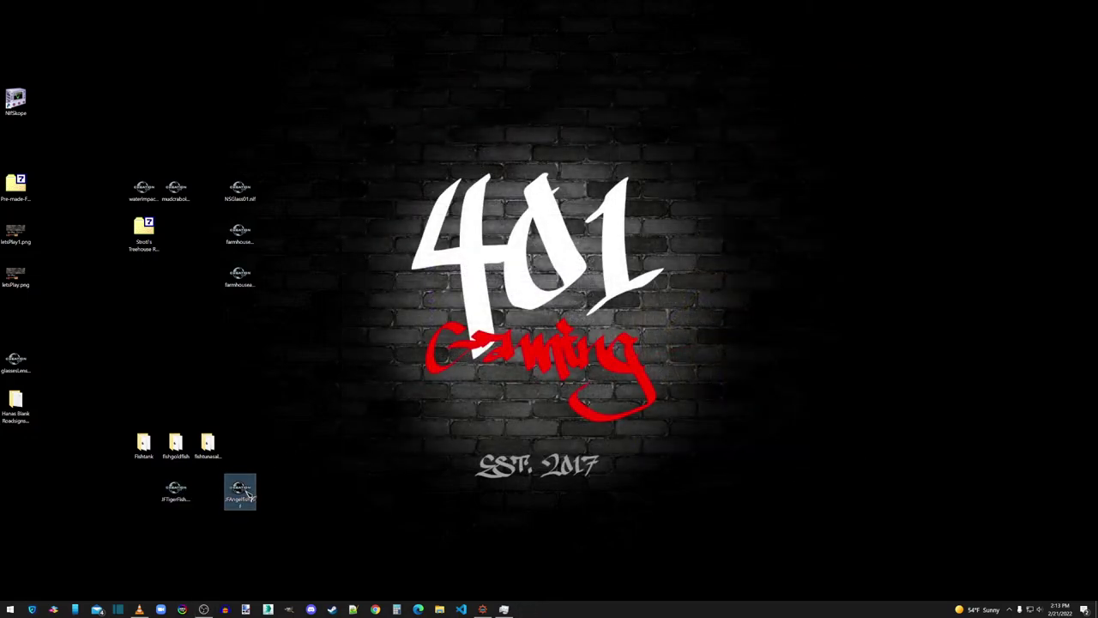
left_click_drag(24, 103, 21, 103)
left_click_drag(834, 299, 725, 295)
left_click(725, 295)
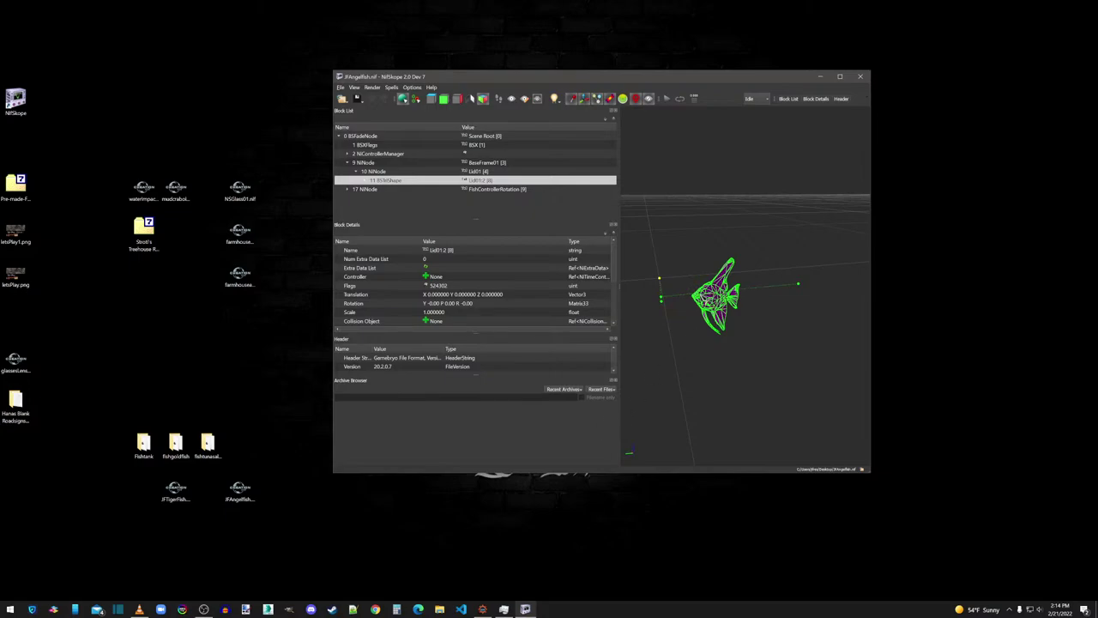
Step: Expand the 17 NiNode bone root through b_Center and b_Tail to reveal b_Tip
left_click(365, 190)
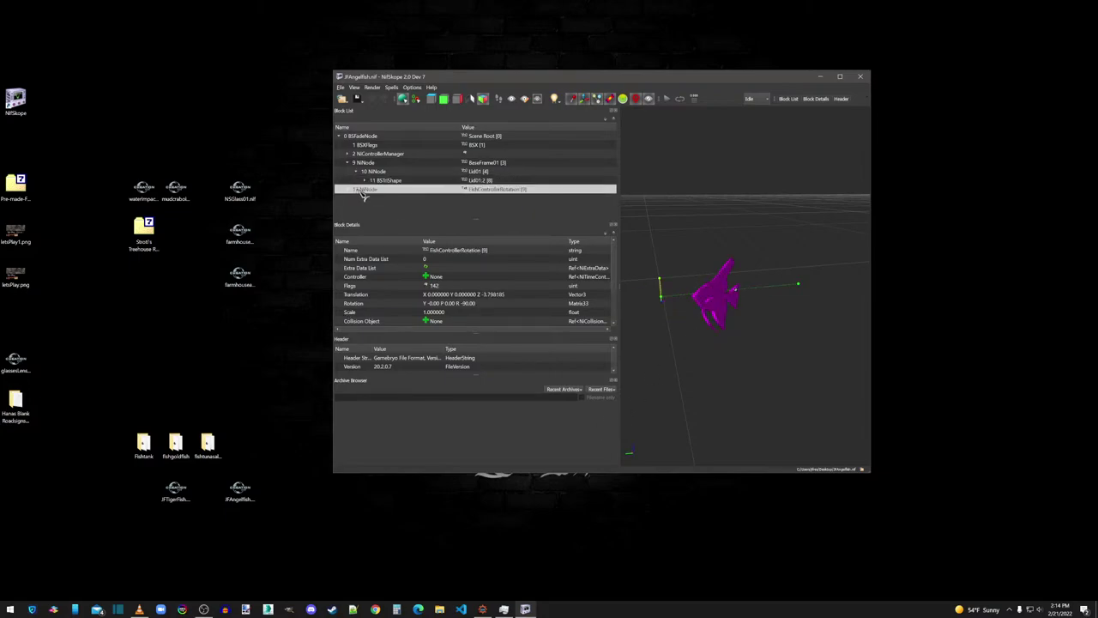
left_click(351, 190)
left_click(356, 198)
left_click(365, 207)
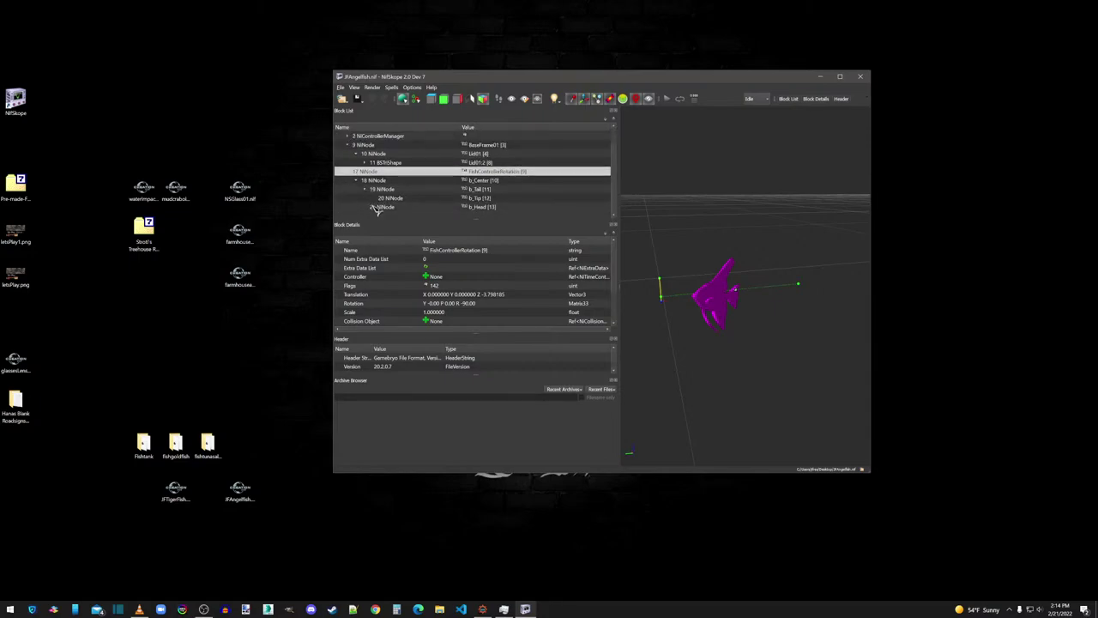
scroll(375, 208, "up", 1)
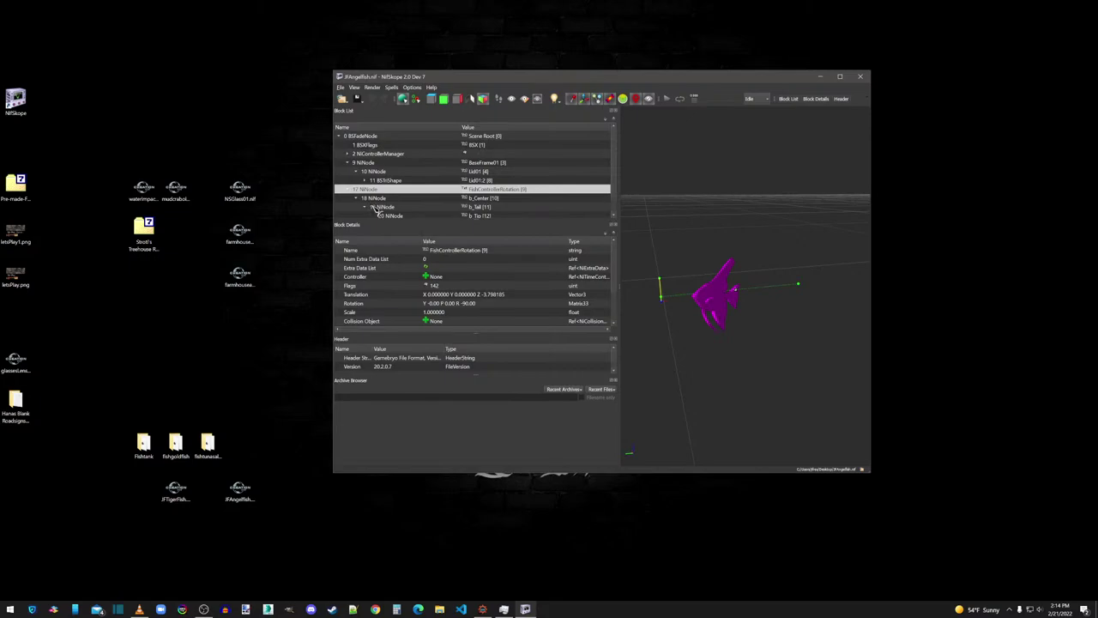
Step: Reopen JFTigerFish.nif, view the textured tiger fish from two angles, then close it
left_click_drag(176, 491, 15, 98)
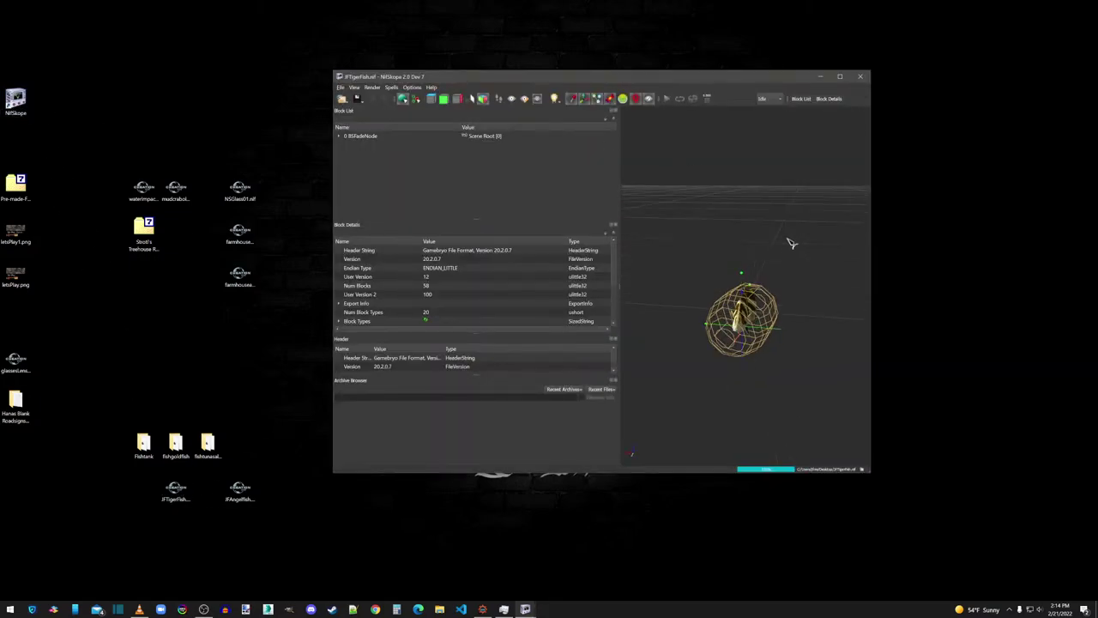
mouse_move(792, 244)
left_mouse_down()
mouse_move(748, 236)
mouse_move(775, 238)
left_mouse_up()
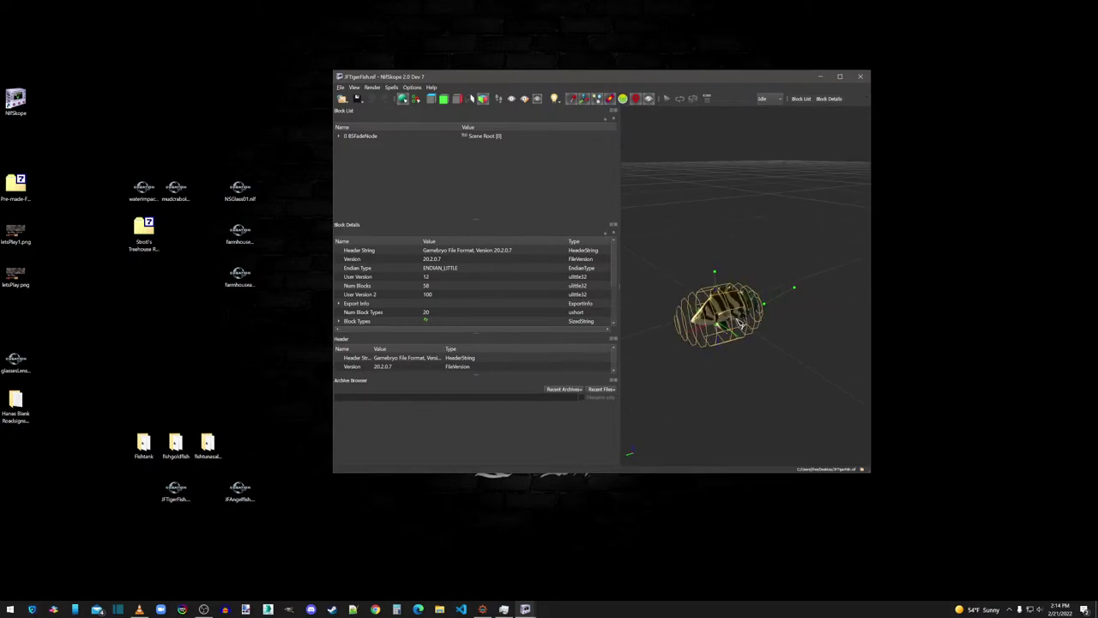
left_click_drag(791, 351, 777, 344)
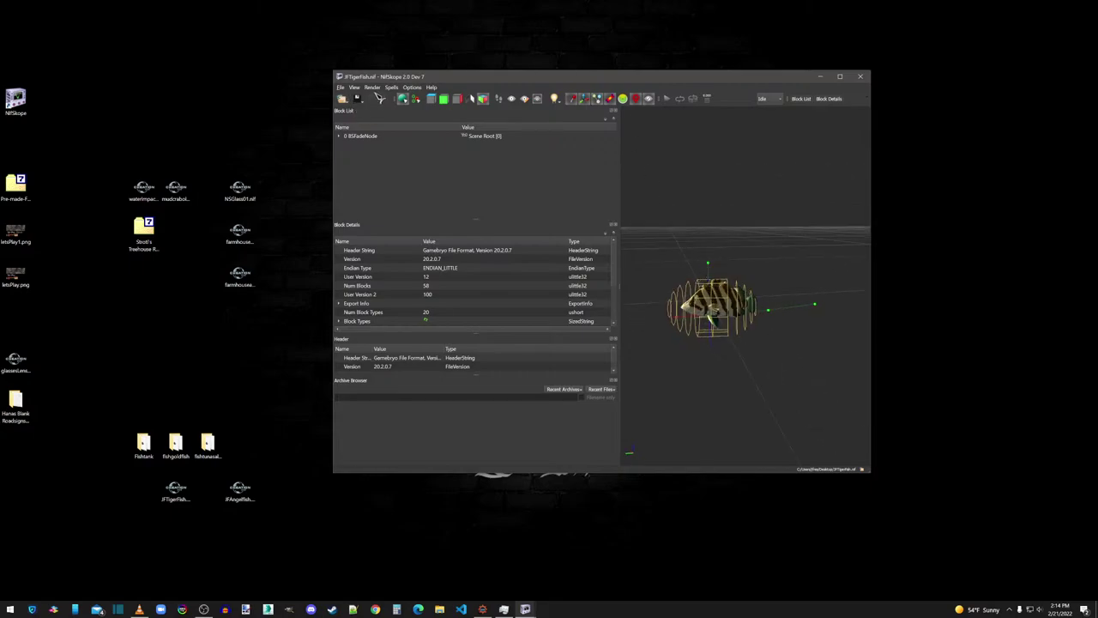
left_click(863, 79)
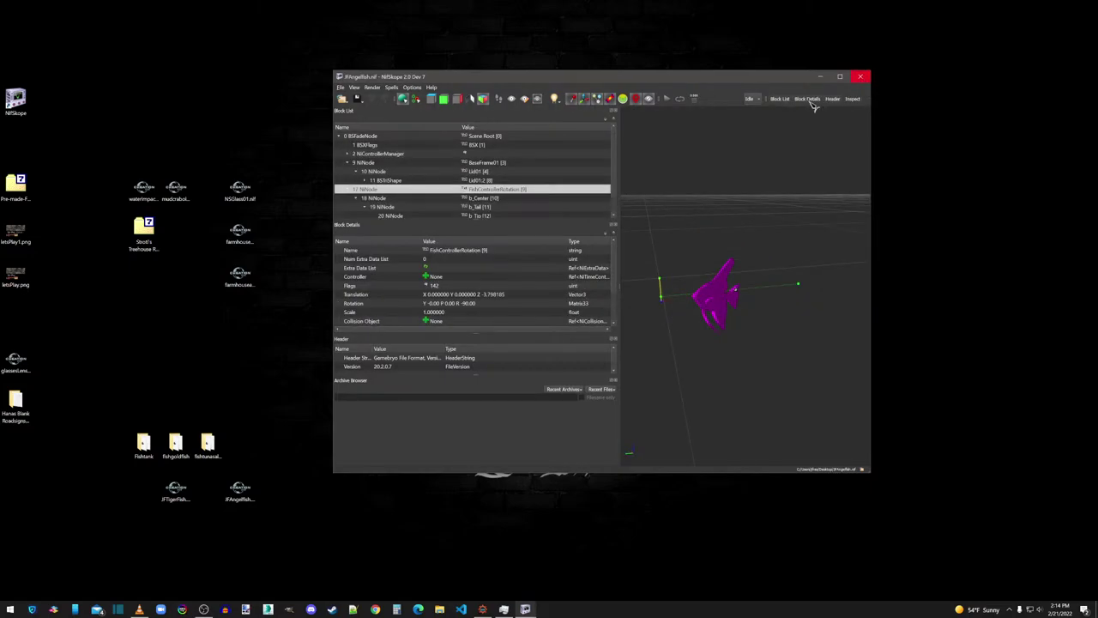
Step: Open fishgoldfish01.nif from the fishgoldfish folder in a second NifSkope window, moved upper left
left_click(177, 444)
double_click(177, 444)
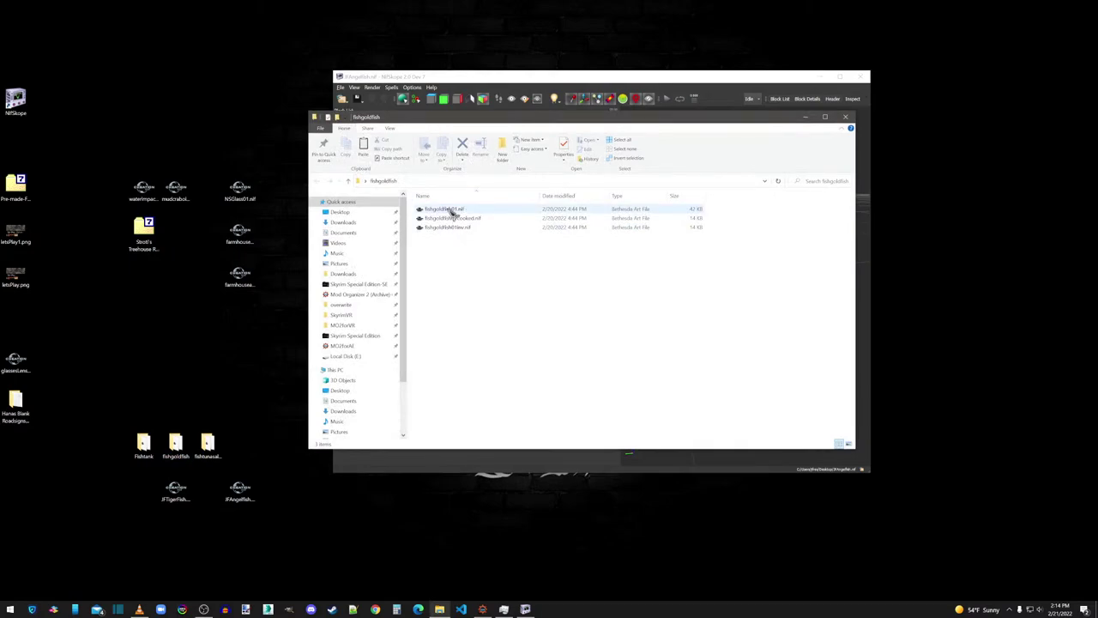
left_click_drag(451, 213, 16, 99)
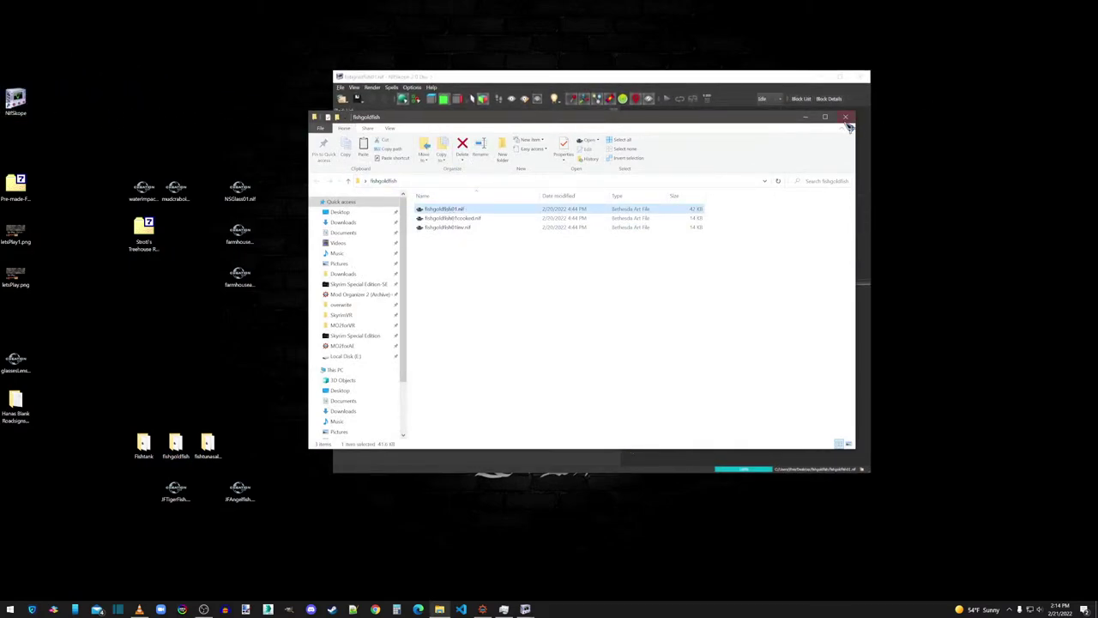
left_click(845, 117)
left_click_drag(781, 307, 819, 301)
left_click_drag(695, 81, 464, 62)
Step: Orbit the goldfish and select its capsule collision shape
left_click(738, 366)
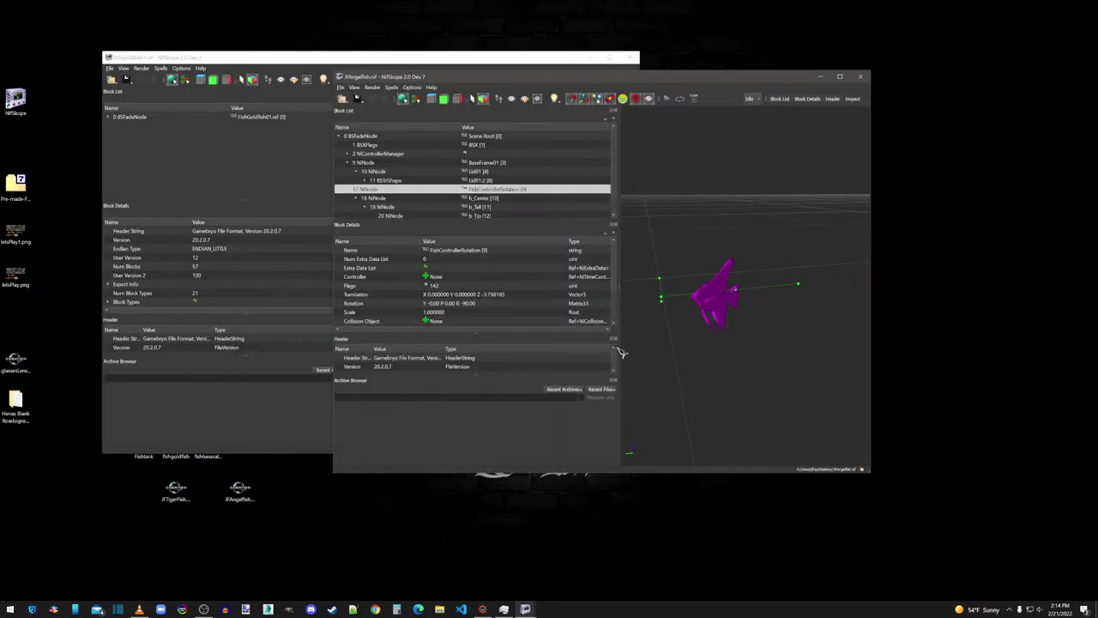
left_click(468, 57)
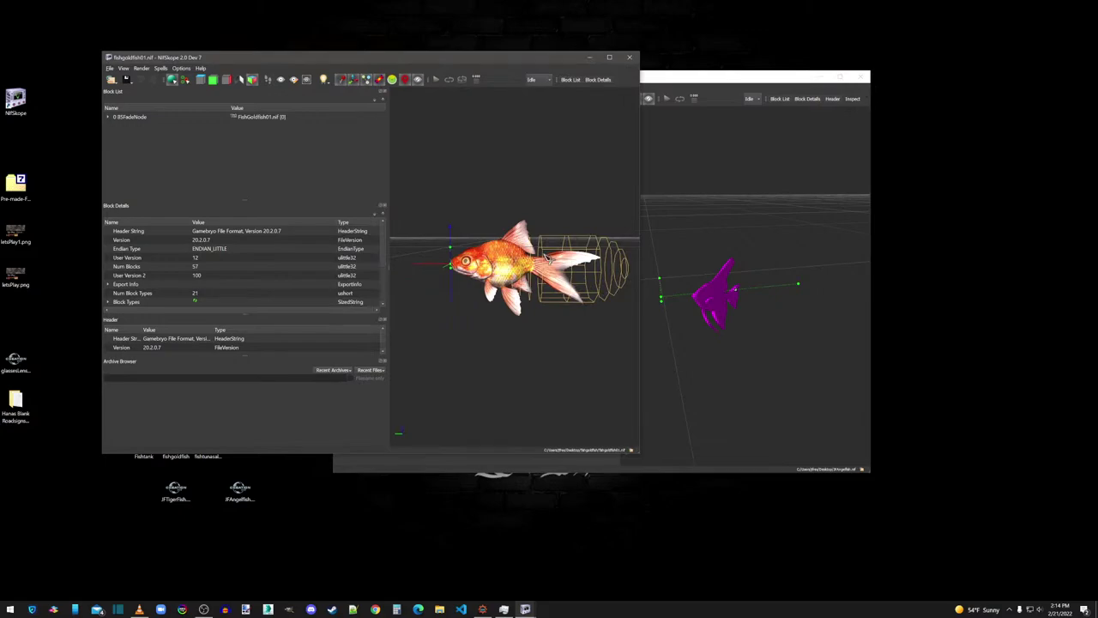
left_click_drag(549, 316, 462, 261)
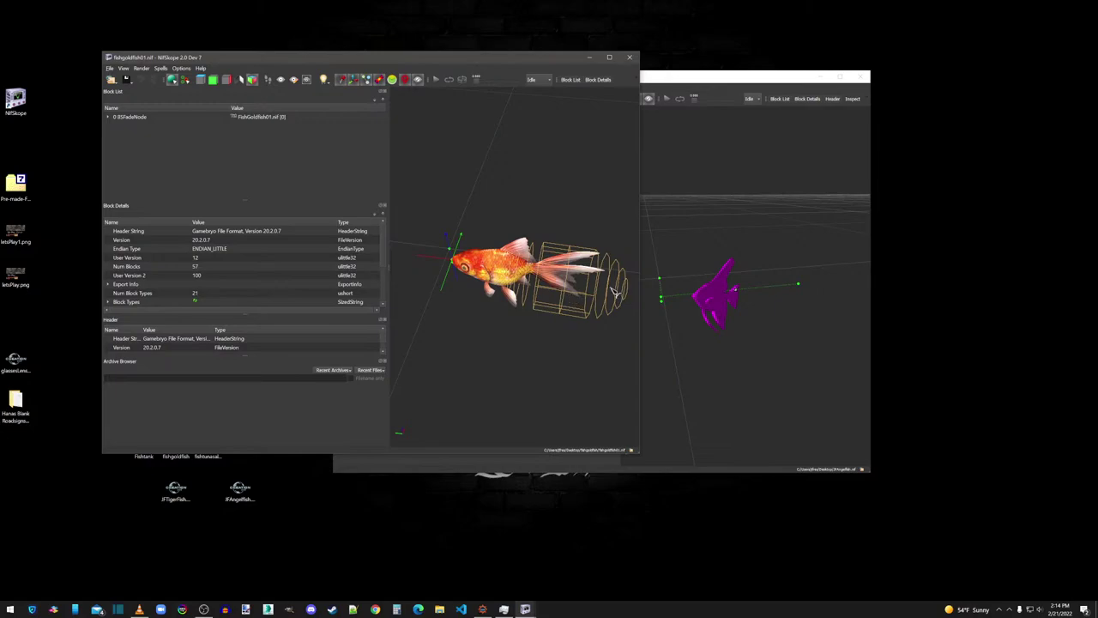
left_click(569, 250)
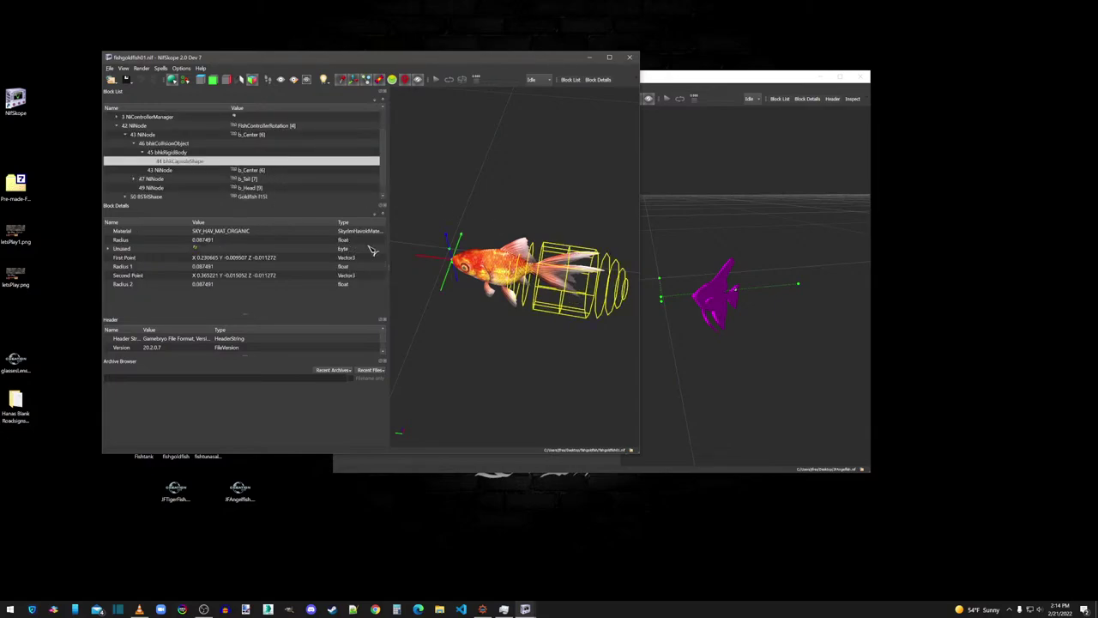
Step: Orbit the angelfish view and scroll through its block list
left_click(686, 79)
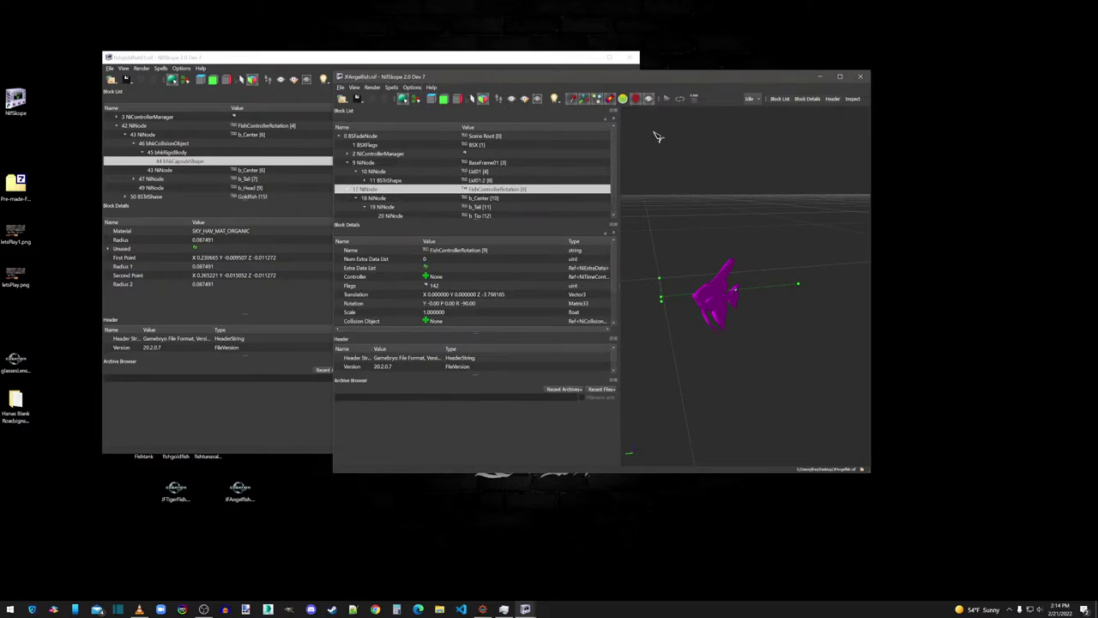
left_click_drag(658, 136, 693, 206)
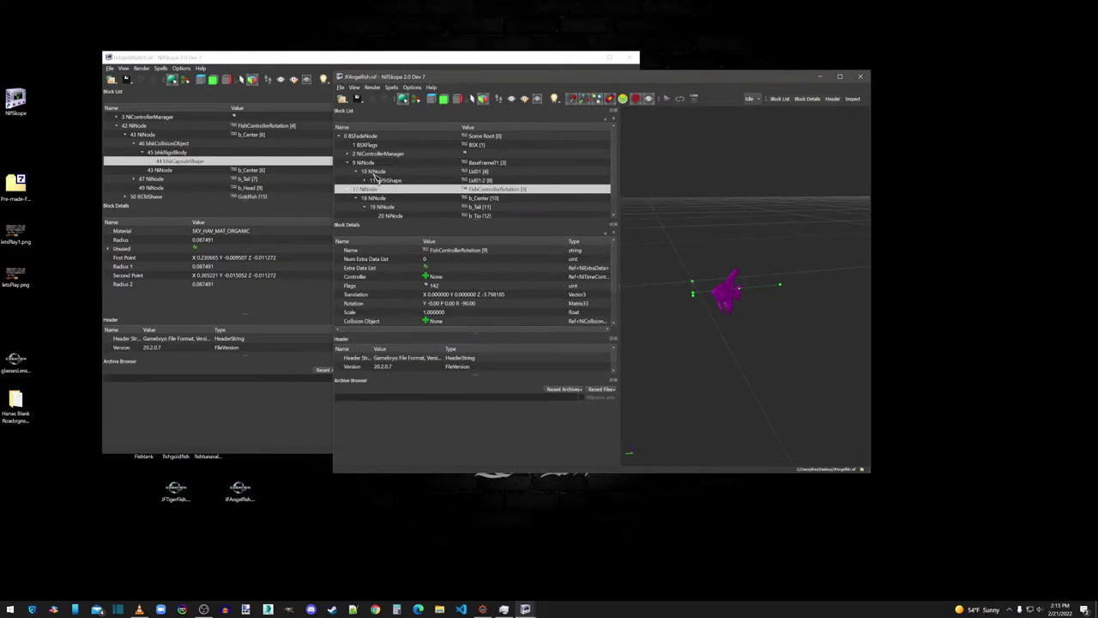
scroll(387, 184, "down", 1)
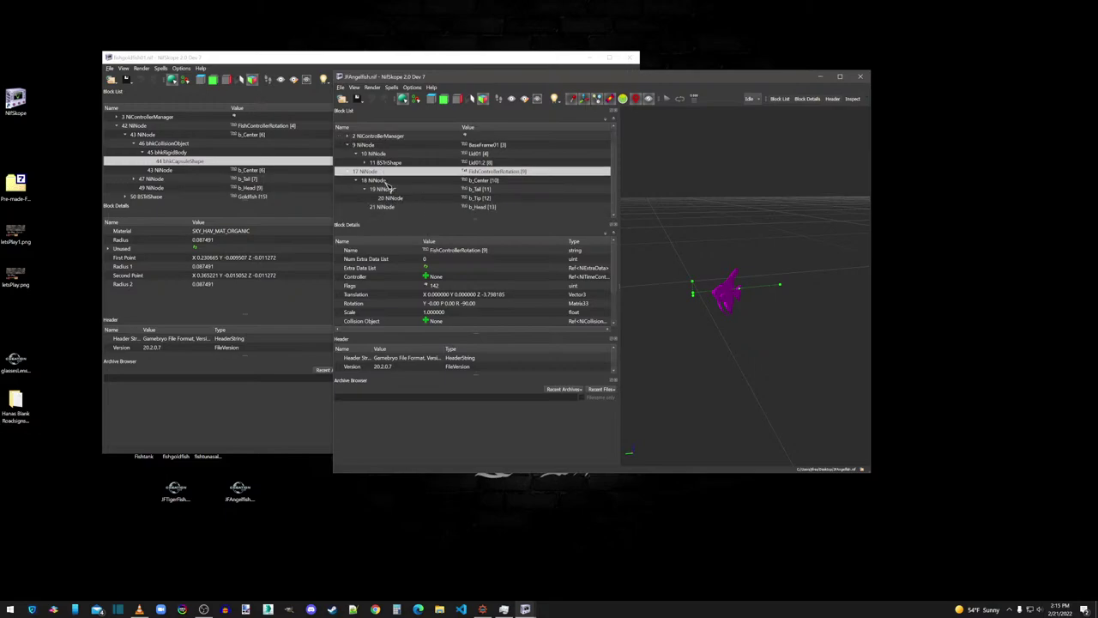
scroll(387, 184, "up", 1)
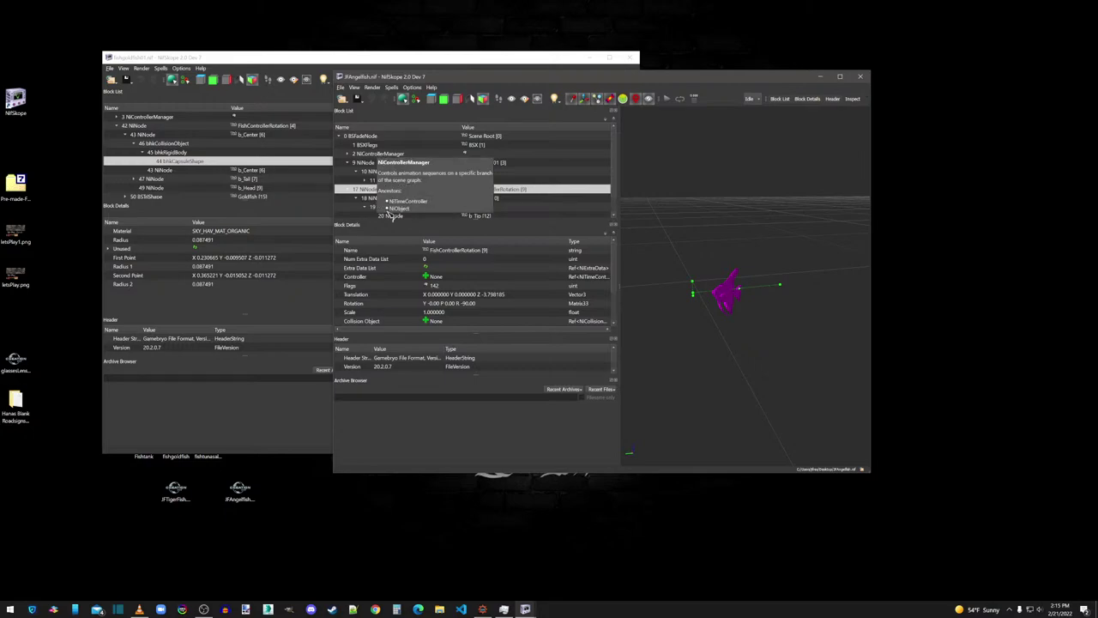
scroll(392, 206, "down", 1)
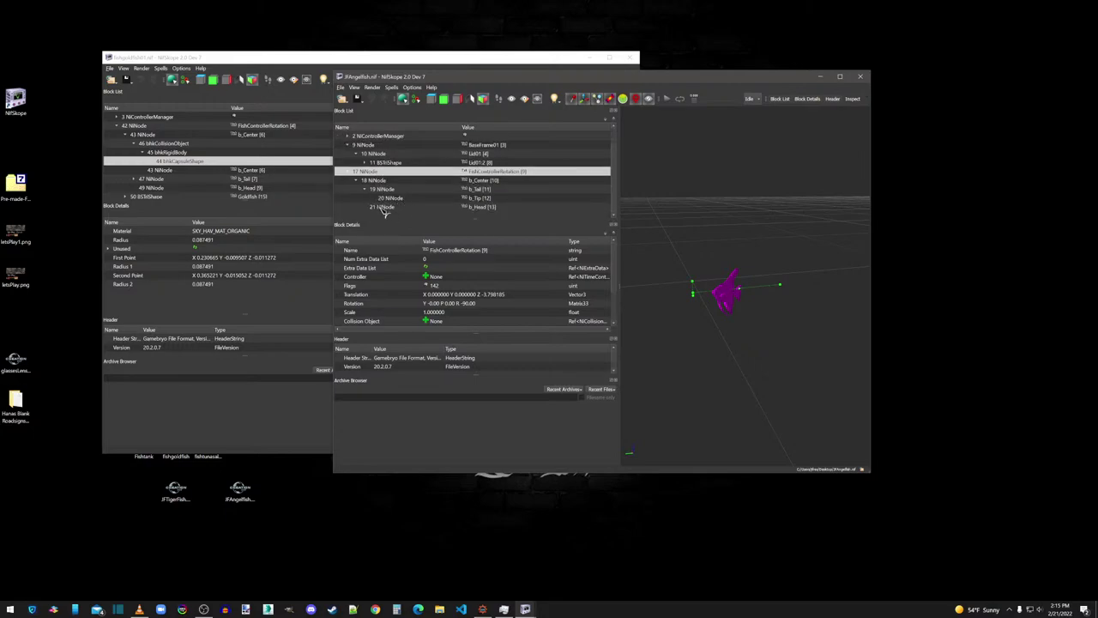
Step: Select the goldfish's Goldfish mesh block and compare it against the angelfish block list
left_click(157, 197)
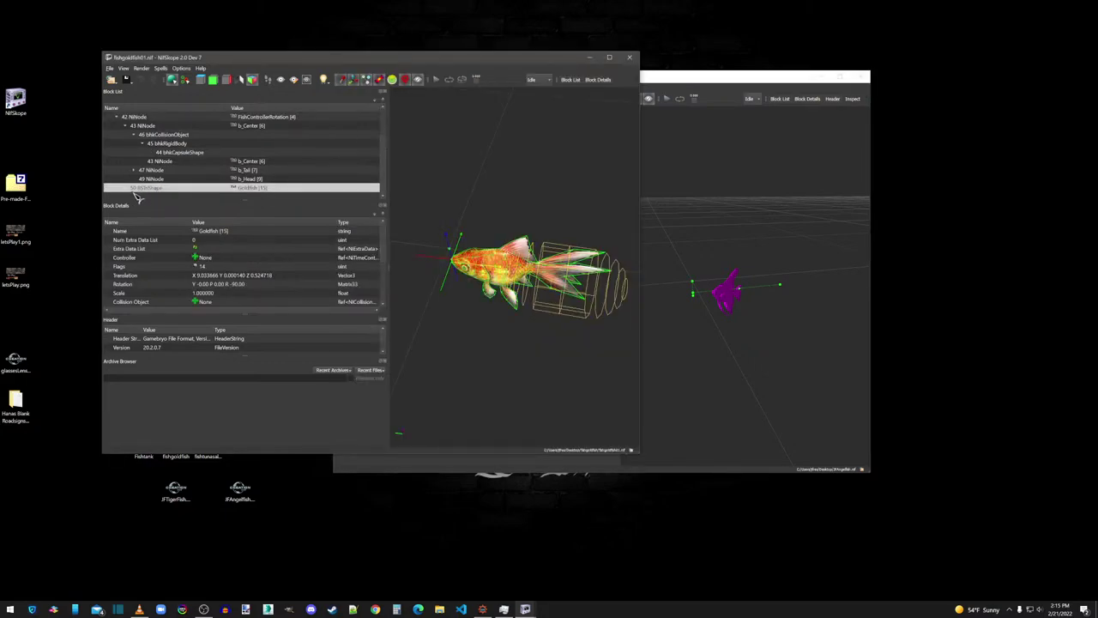
scroll(127, 192, "down", 1)
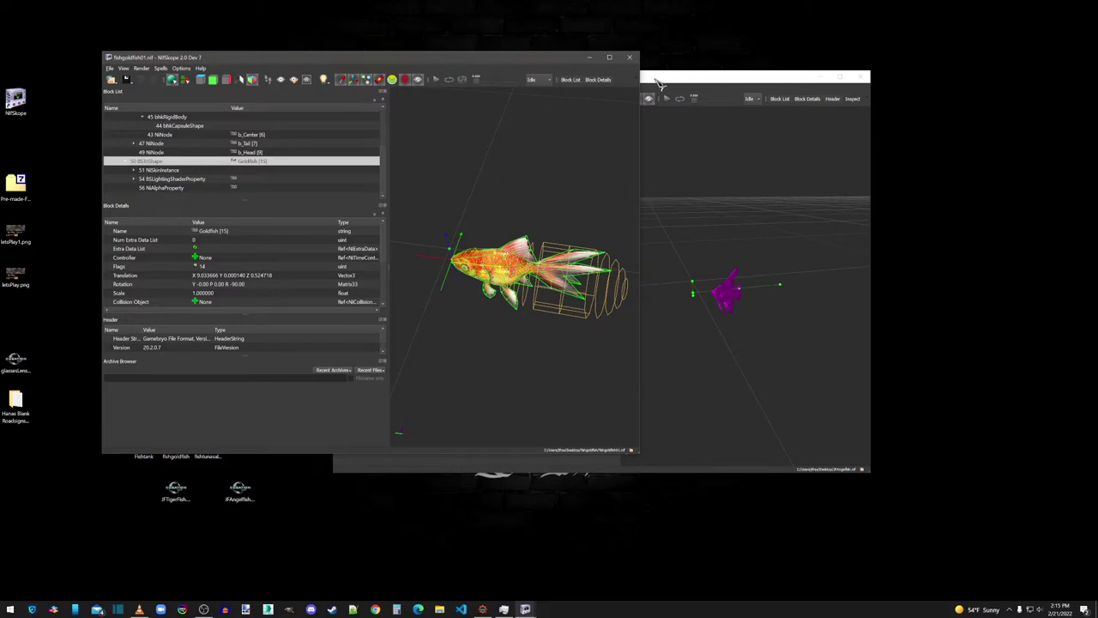
left_click(659, 84)
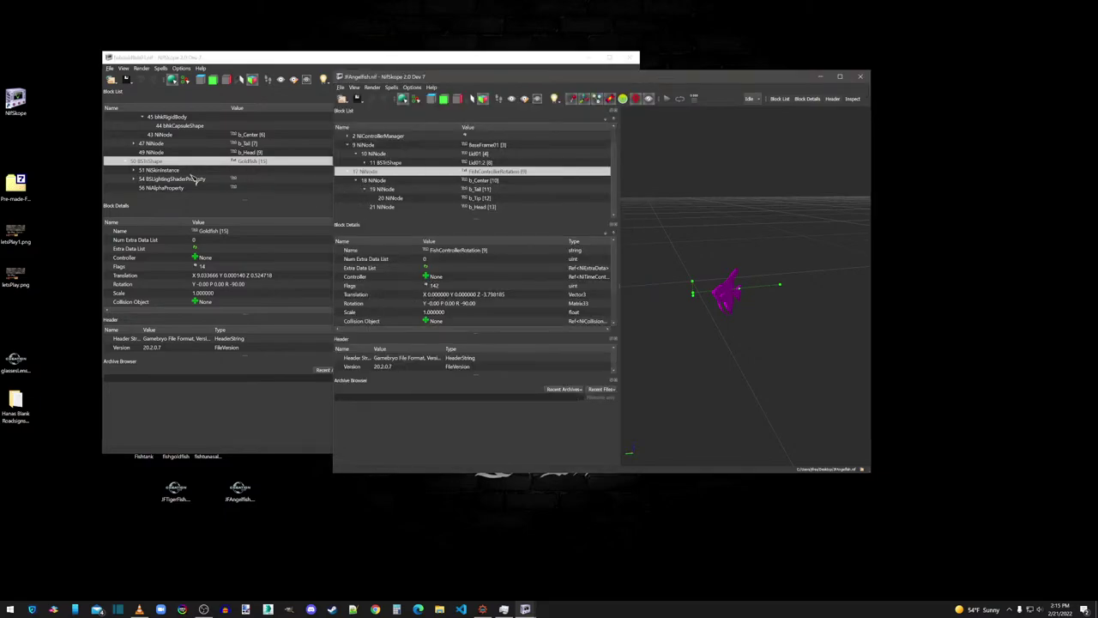
scroll(182, 184, "up", 2)
scroll(182, 185, "down", 1)
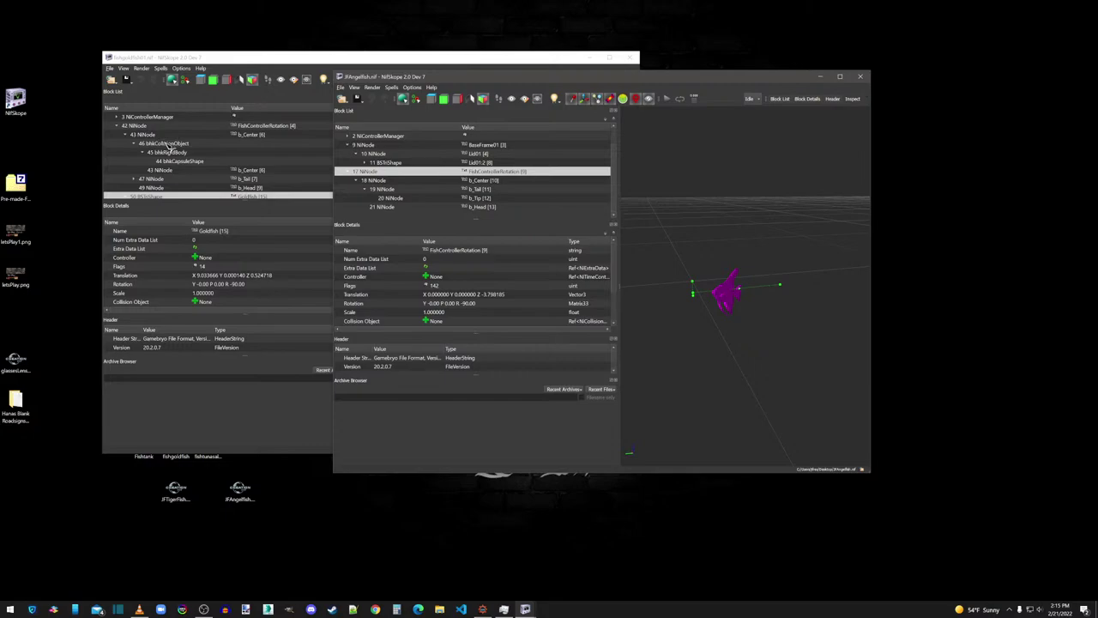
scroll(204, 166, "down", 2)
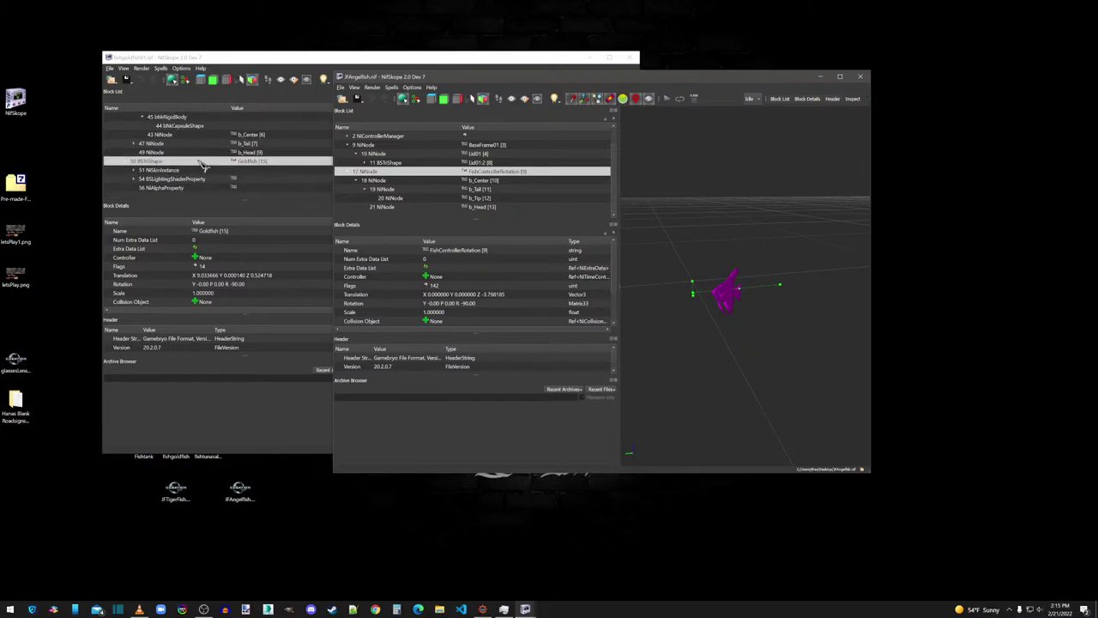
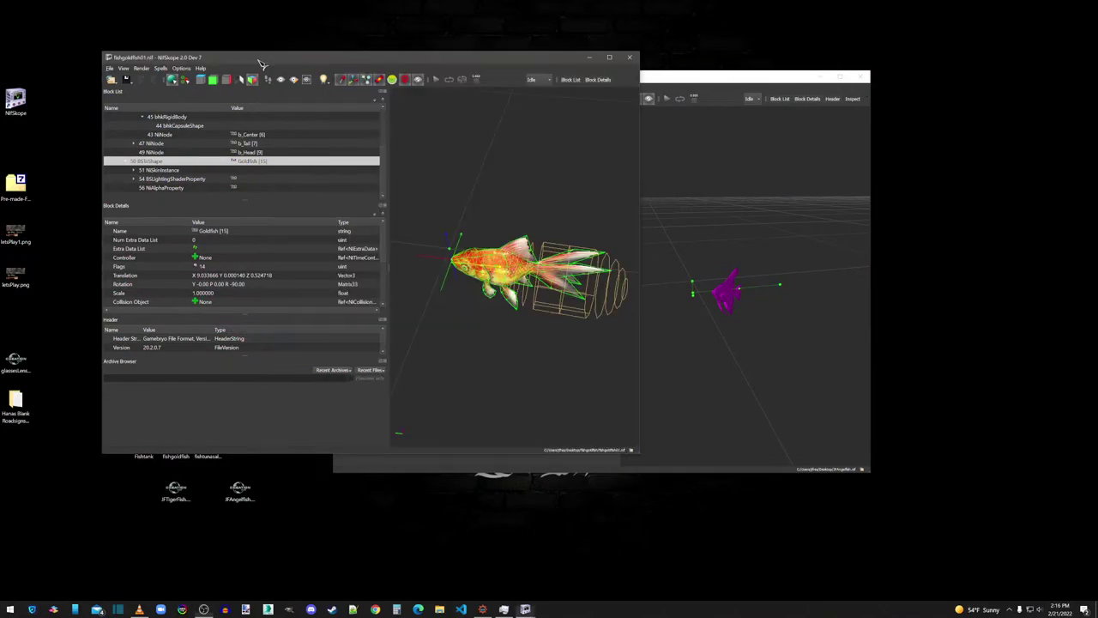
Step: Copy the goldfish's 46 bhkCollisionObject branch
left_click(260, 62)
mouse_move(559, 223)
left_mouse_down()
mouse_move(558, 196)
mouse_move(558, 230)
left_mouse_up()
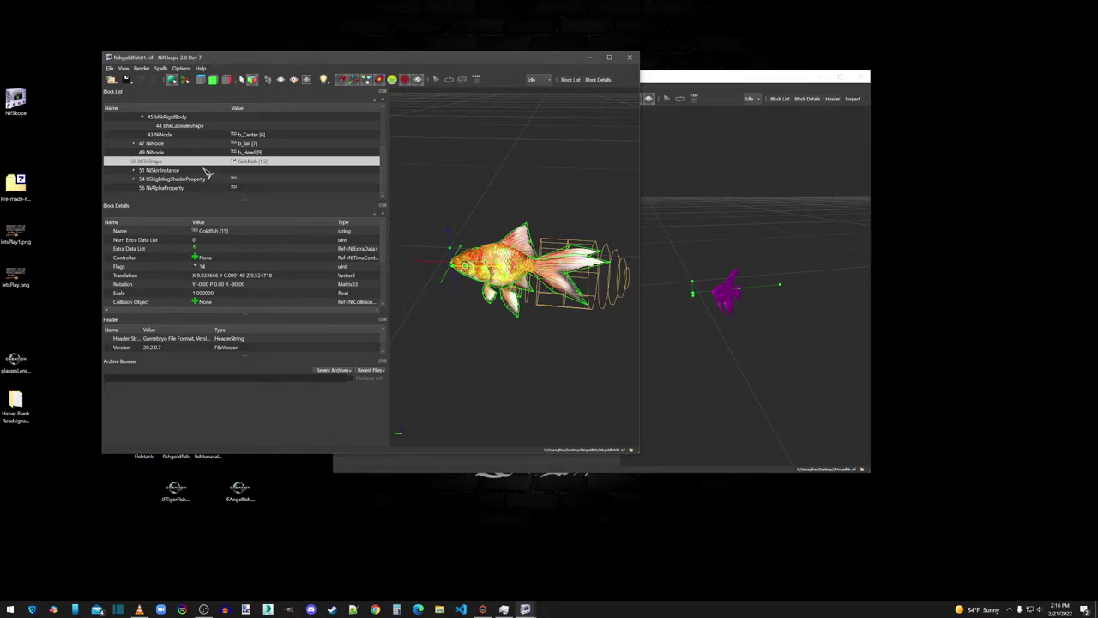
scroll(187, 168, "up", 2)
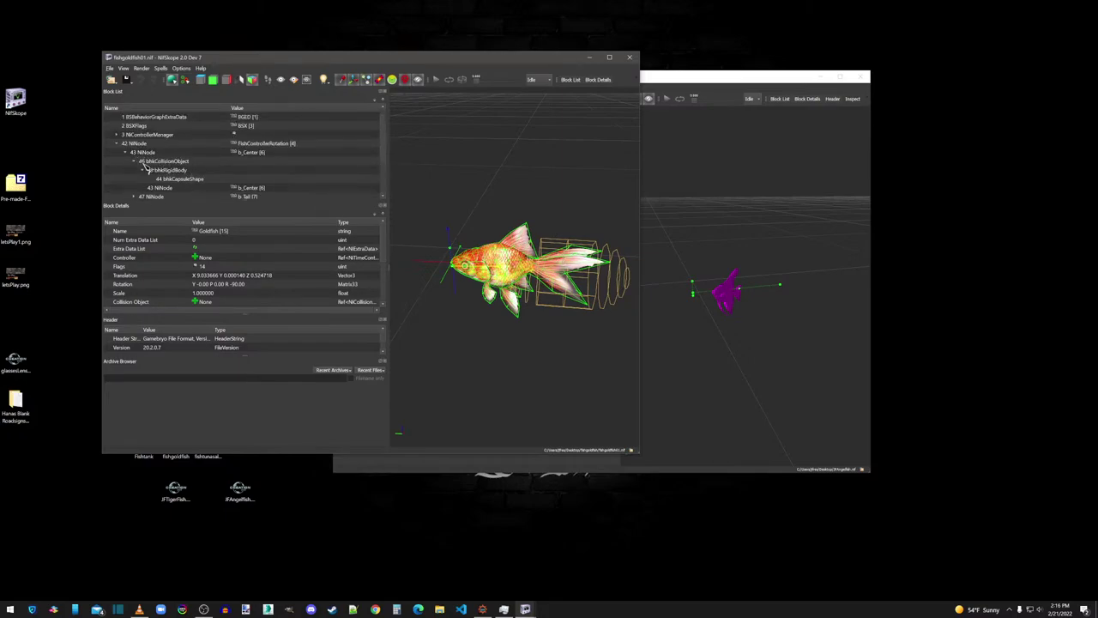
left_click(143, 163)
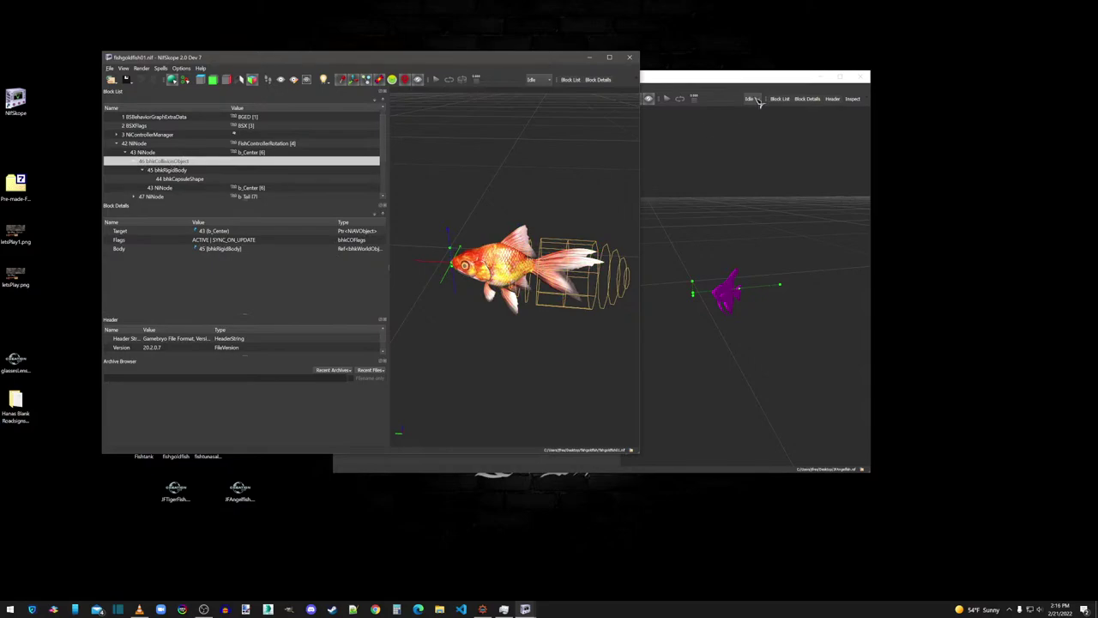
left_click(721, 80)
left_click(388, 182)
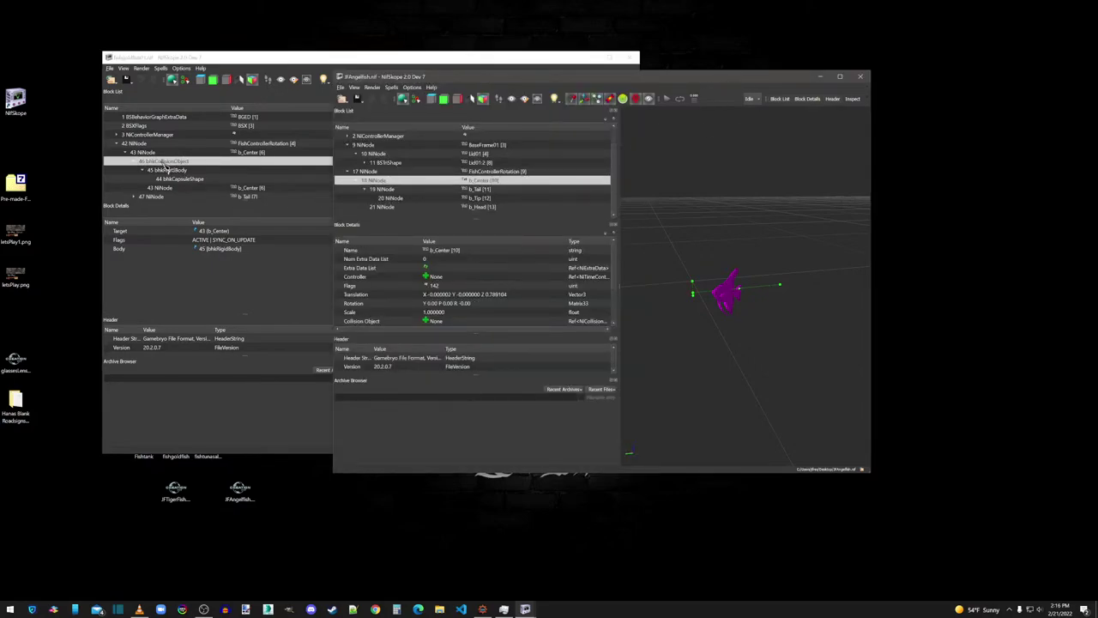
left_click(164, 165)
right_click(169, 157)
mouse_move(182, 160)
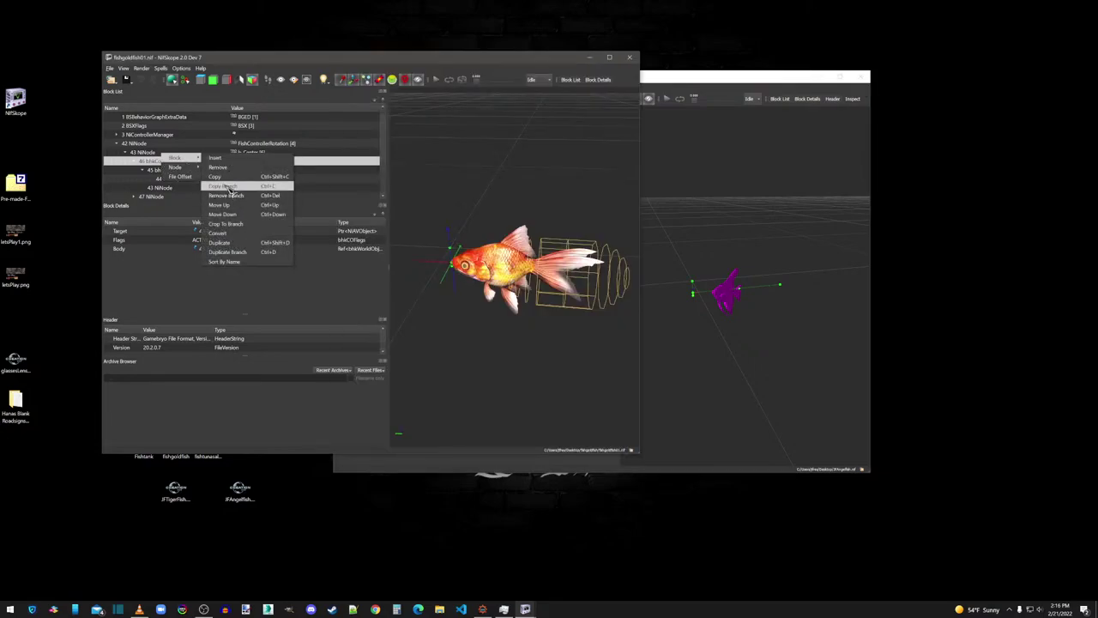
left_click(224, 186)
Step: Paste the collision branch under the angelfish's 17 NiNode and view the capsule
left_click(668, 86)
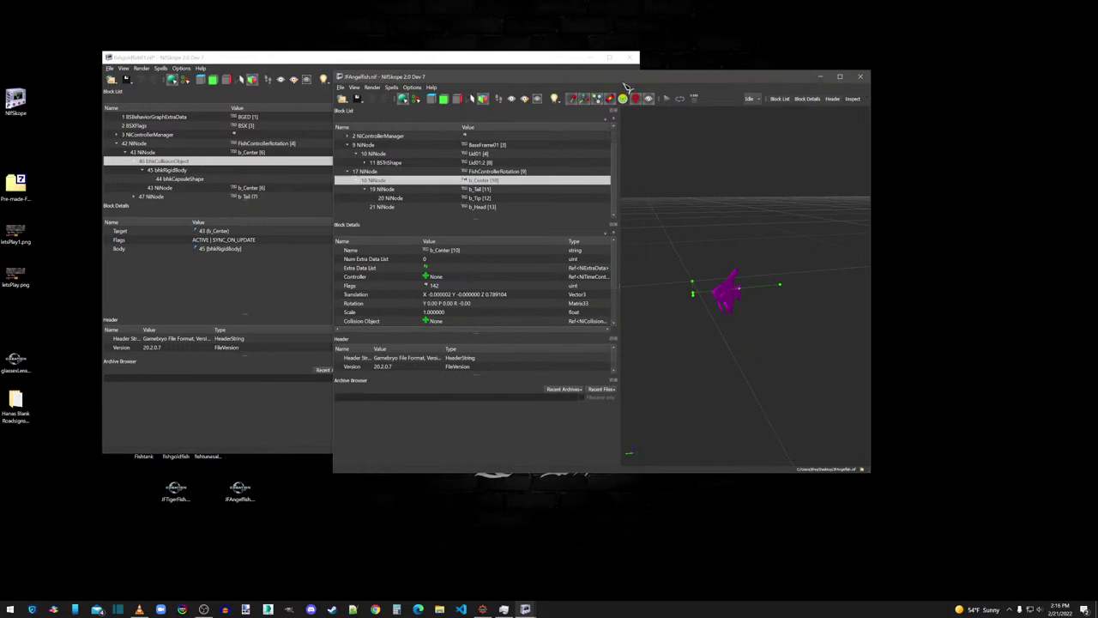
left_click(384, 174)
right_click(382, 170)
mouse_move(404, 171)
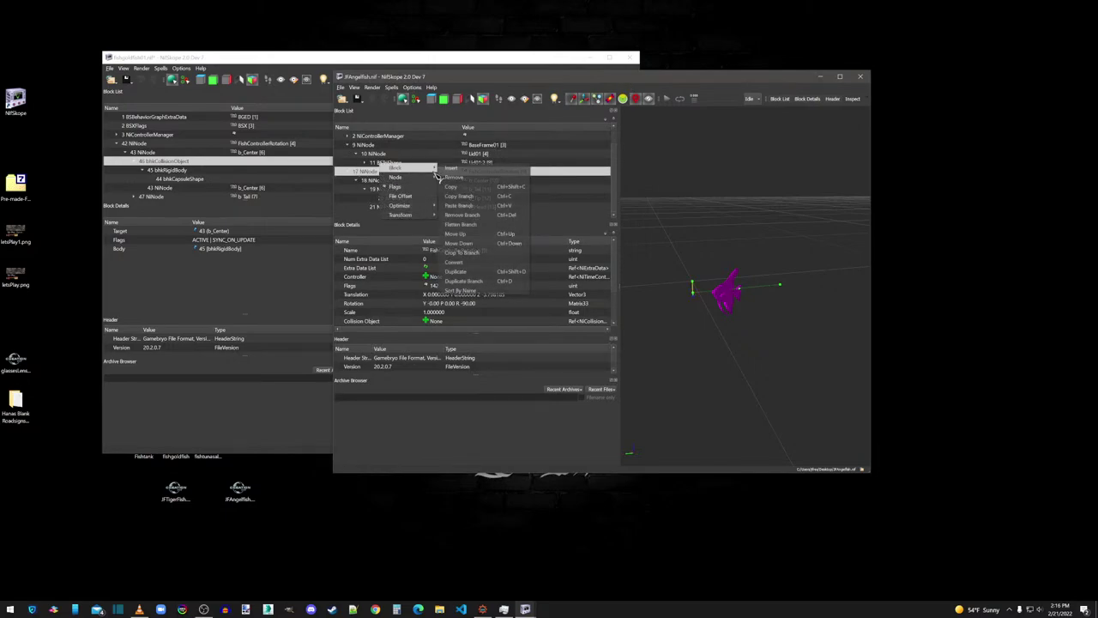
left_click(455, 212)
left_click_drag(806, 310, 786, 302)
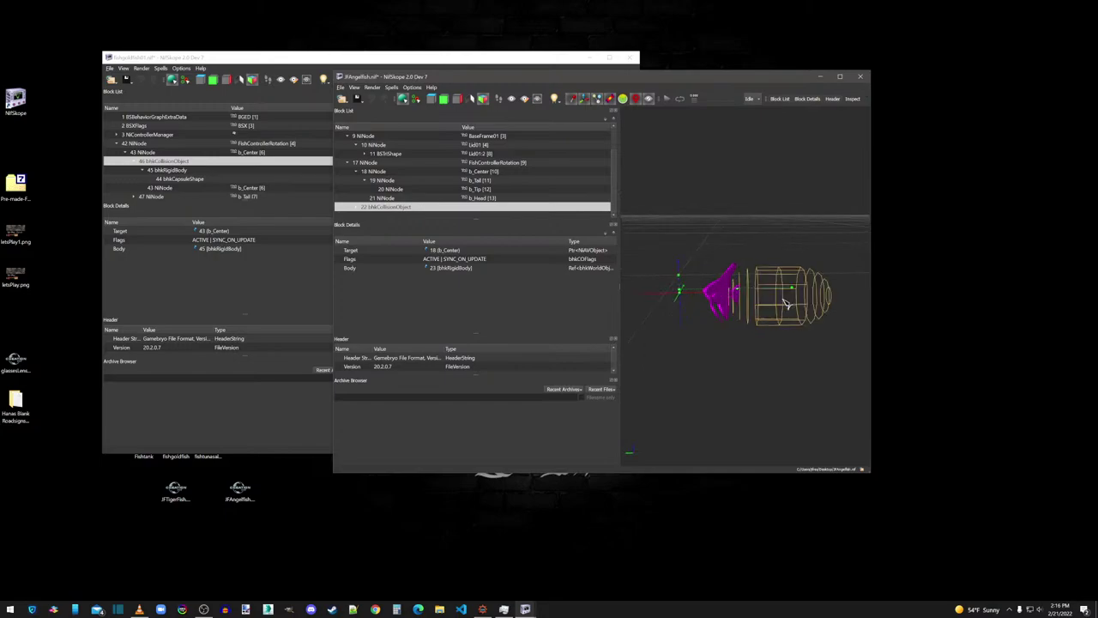
Step: Expand the new collision object and rigid body to select 24 bhkCapsuleShape
left_click(375, 164)
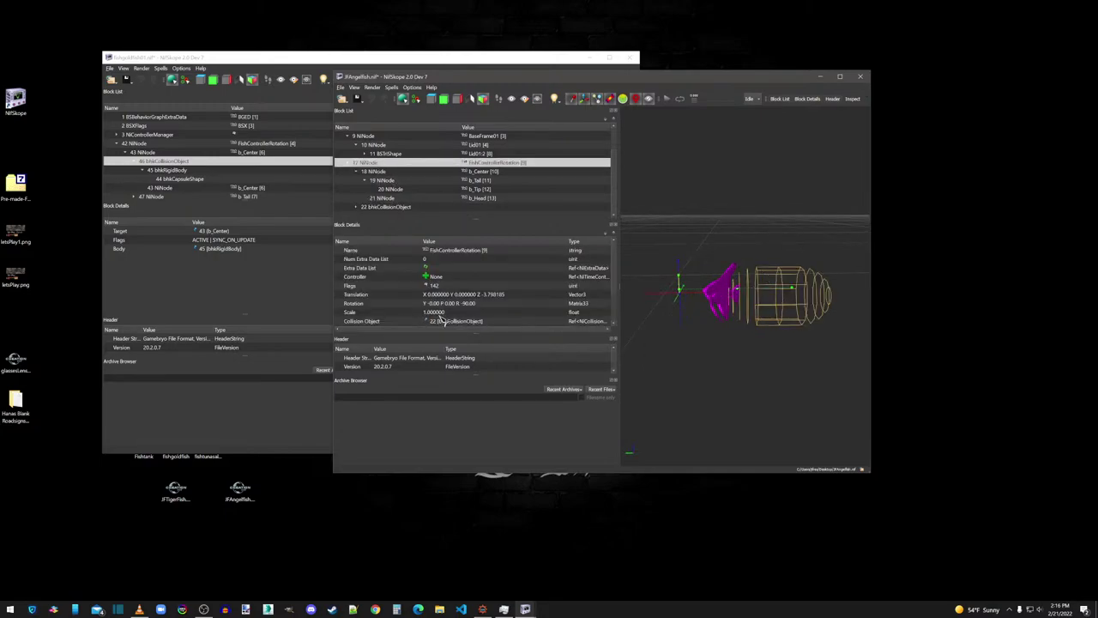
left_click(357, 206)
scroll(360, 204, "down", 1)
left_click(384, 189)
left_click(388, 198)
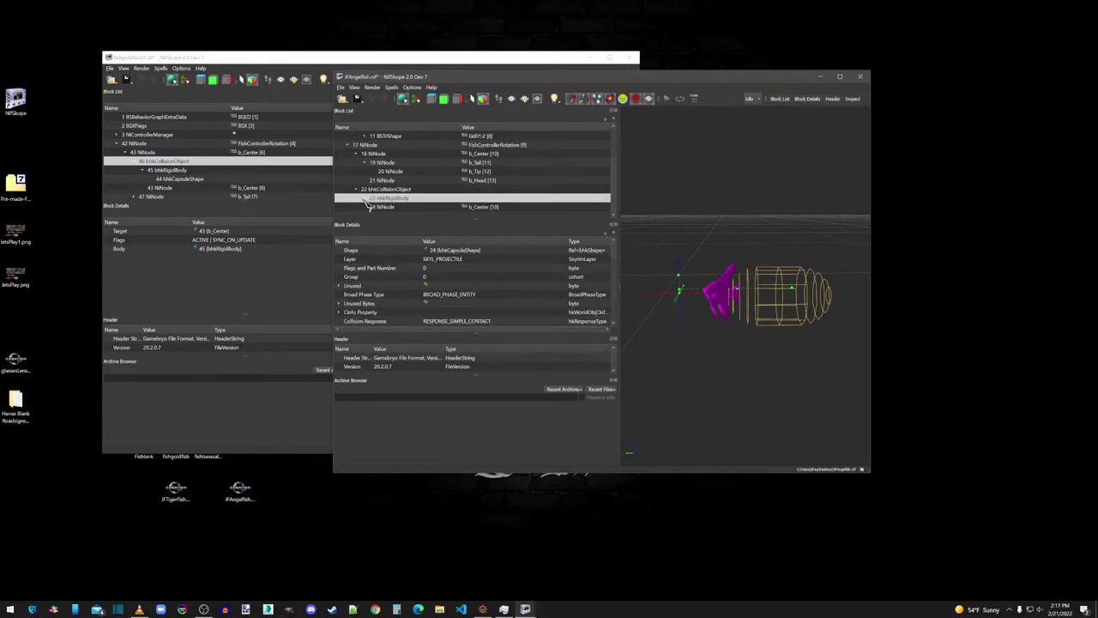
left_click(365, 198)
left_click(393, 198)
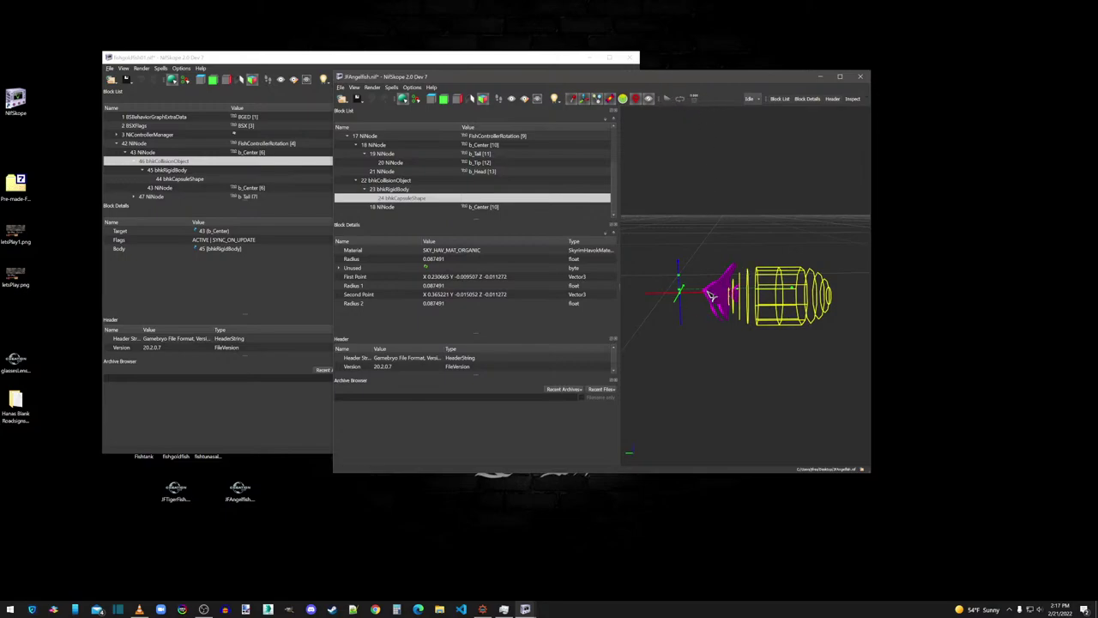
Step: Bring the capsule's First Point X from 0.830665 down to -0.010665
left_click(461, 277)
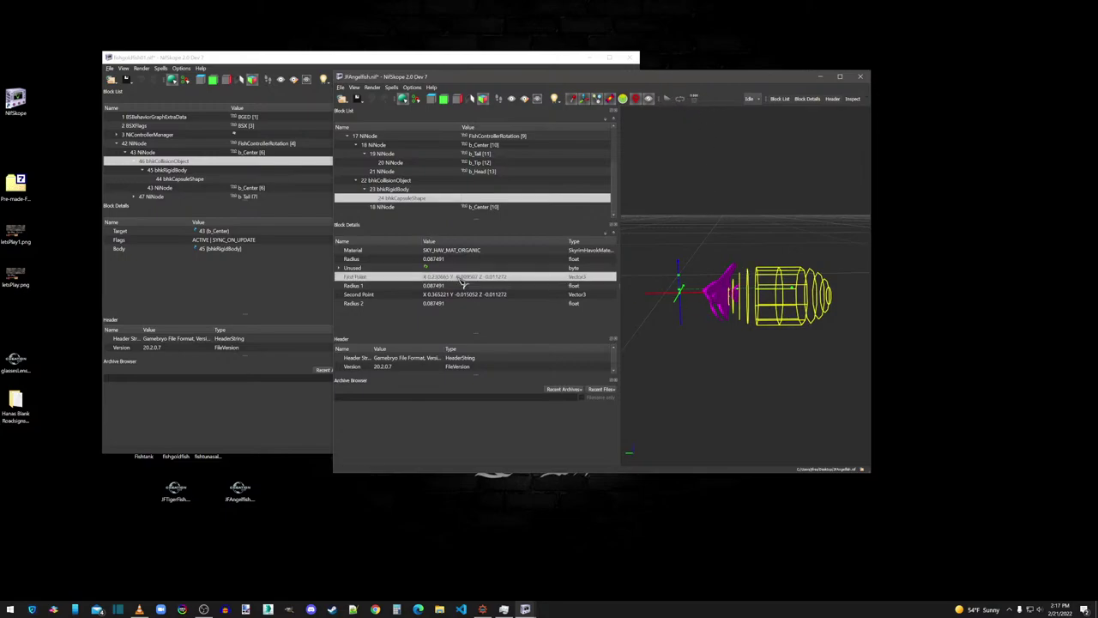
double_click(461, 279)
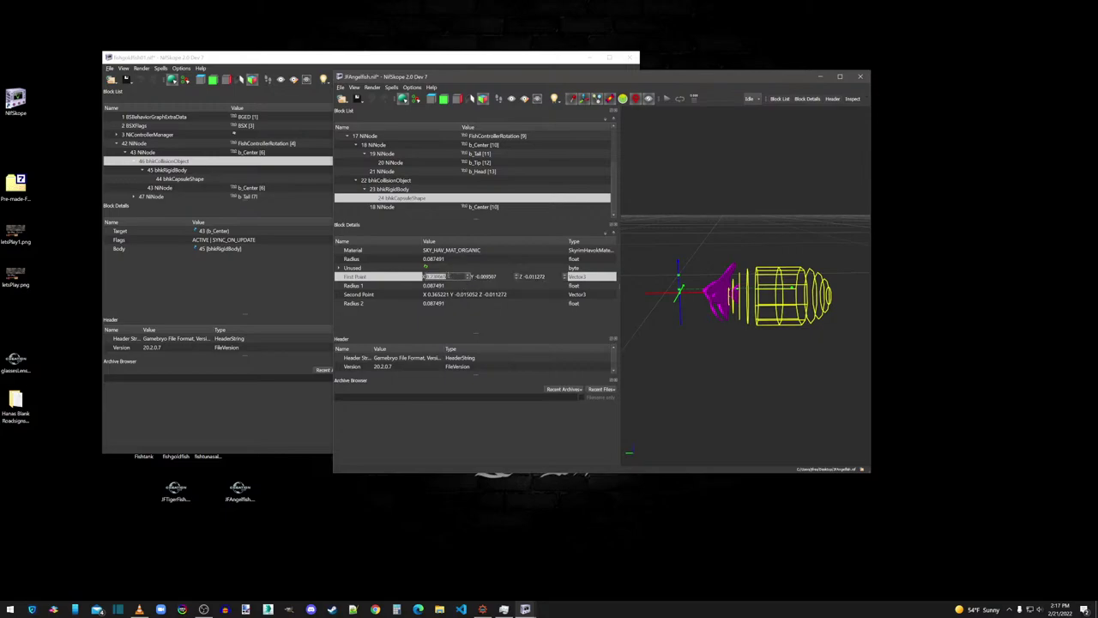
left_click(430, 277)
left_click(450, 270)
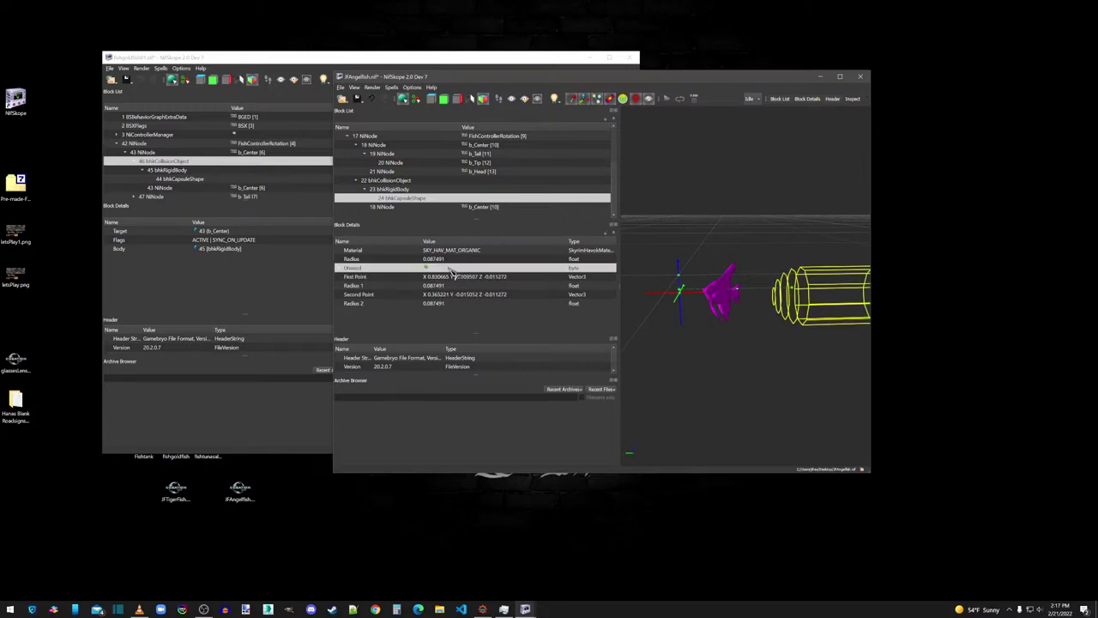
double_click(444, 277)
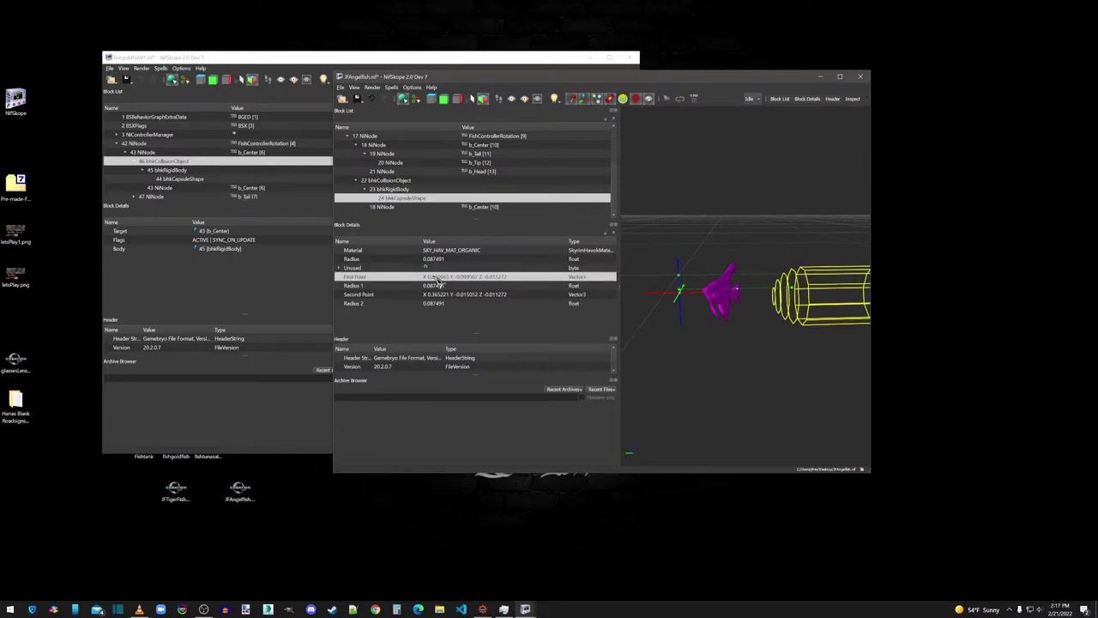
left_click(437, 277)
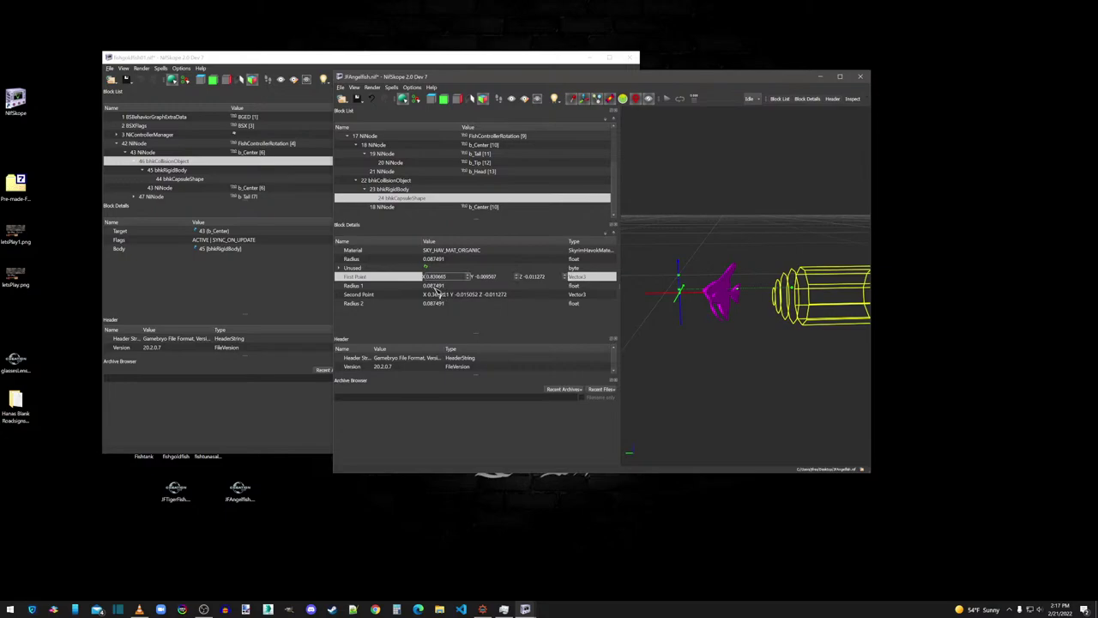
type("-")
left_click(410, 269)
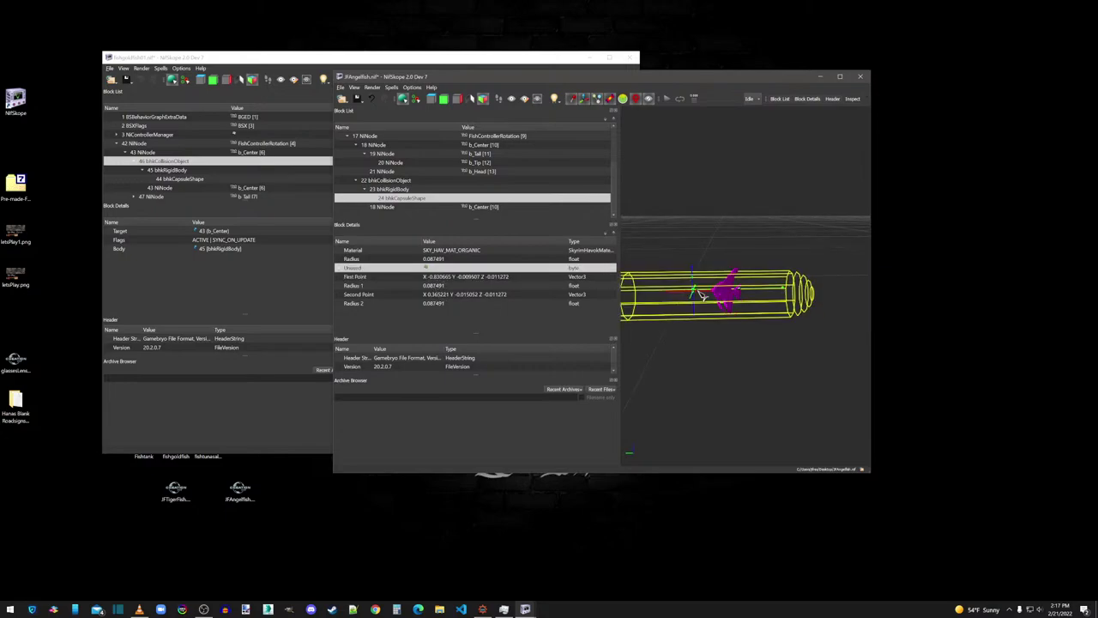
double_click(433, 276)
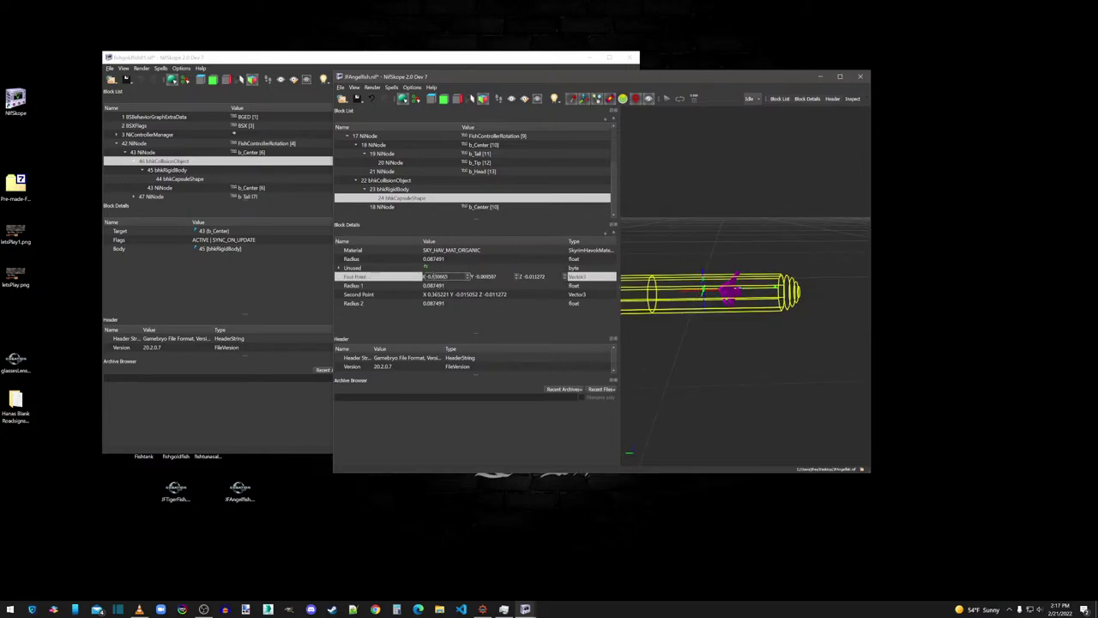
left_click(447, 270)
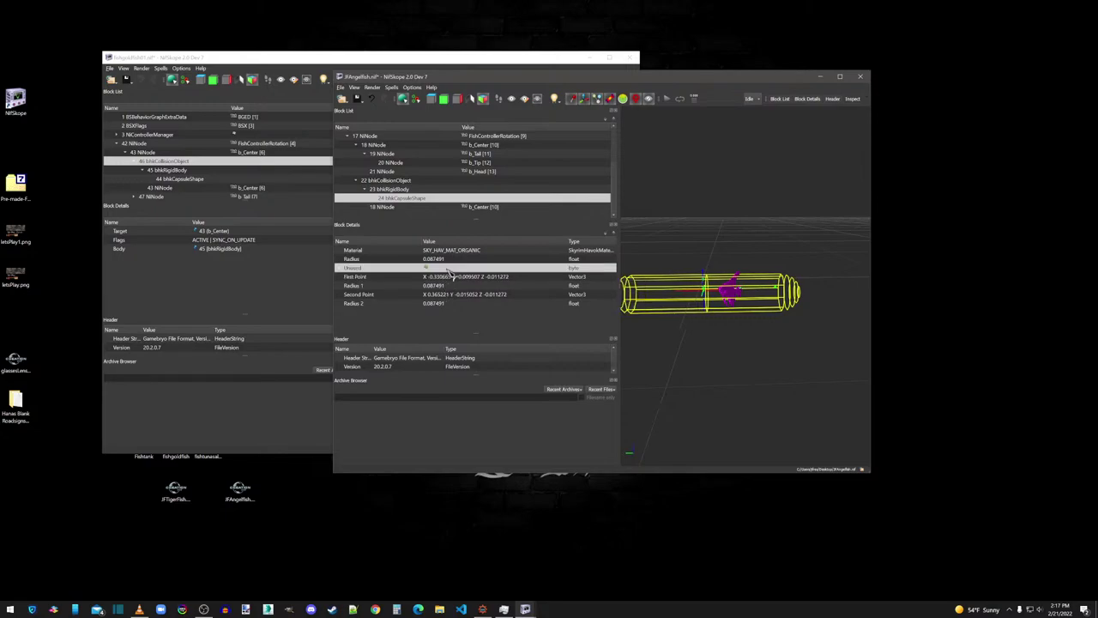
double_click(446, 276)
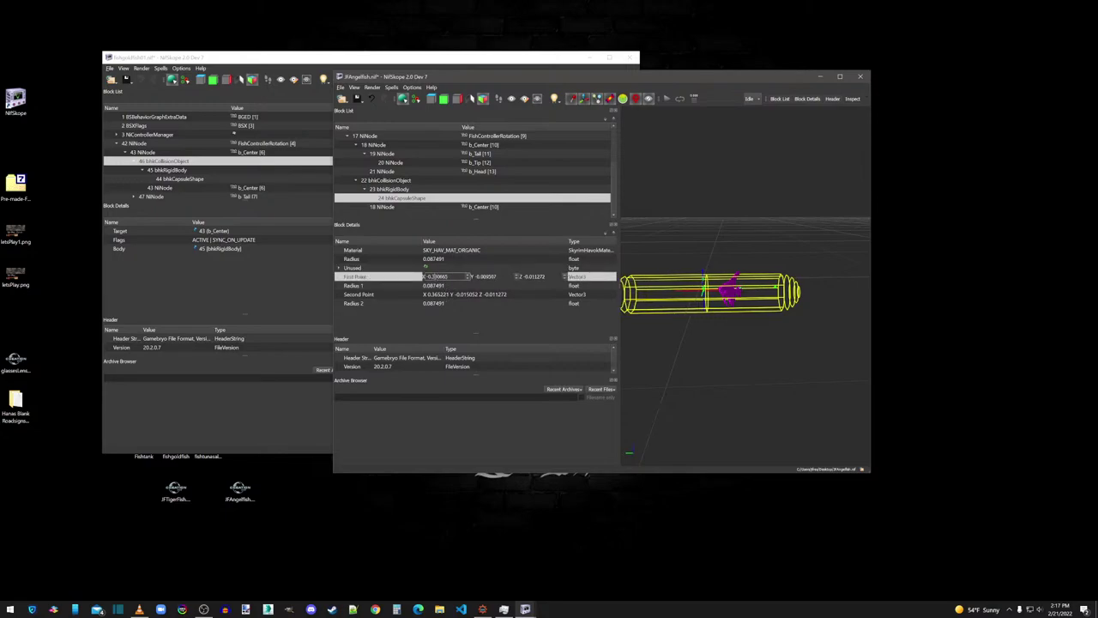
key("Return")
double_click(442, 278)
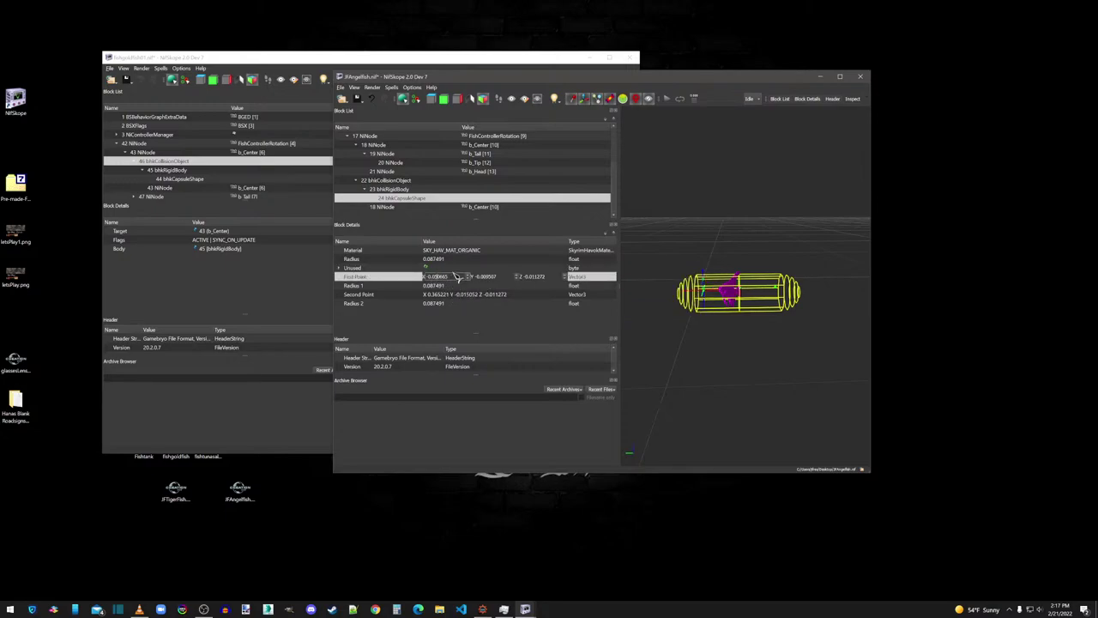
scroll(450, 281, "down", 1)
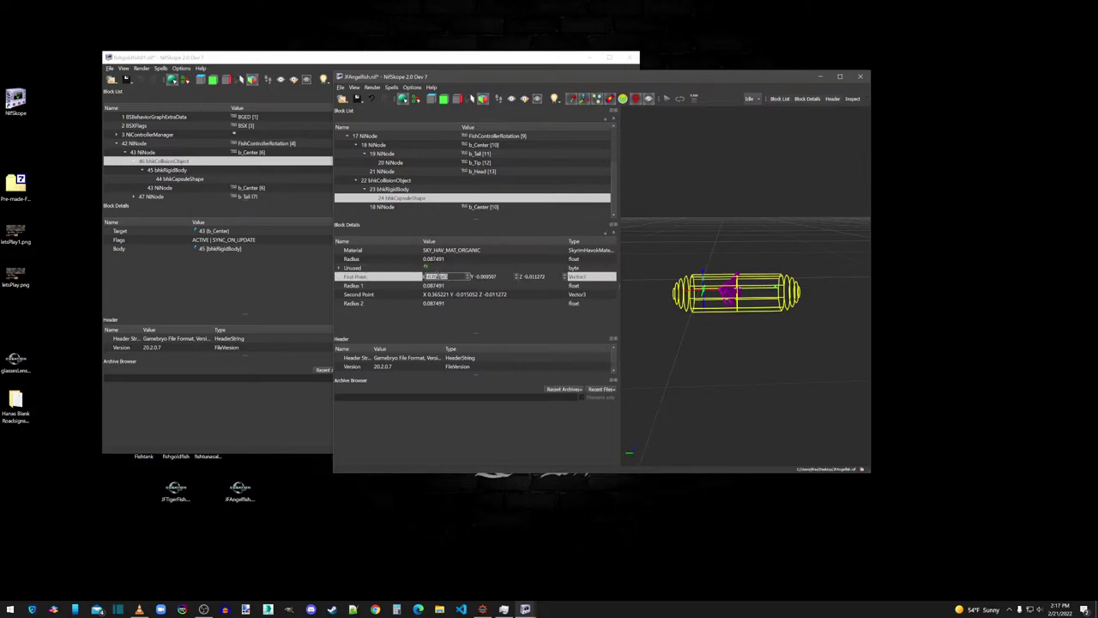
left_click(438, 277)
left_click(451, 269)
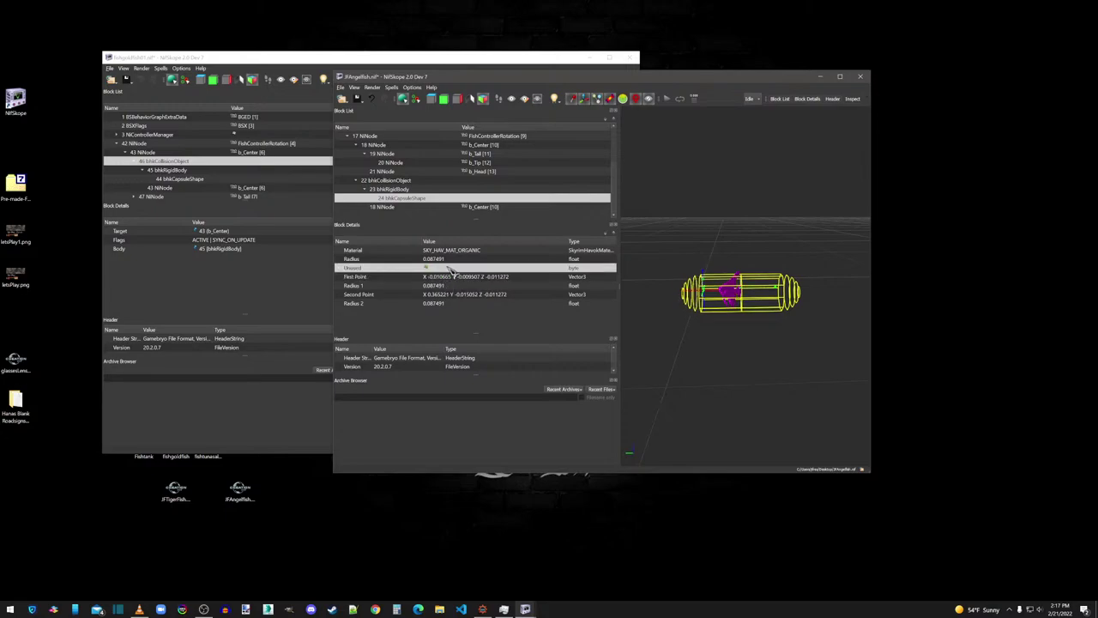
Step: Fine-tune First Point X to about -0.000265, leaving Y and Z unchanged
double_click(437, 277)
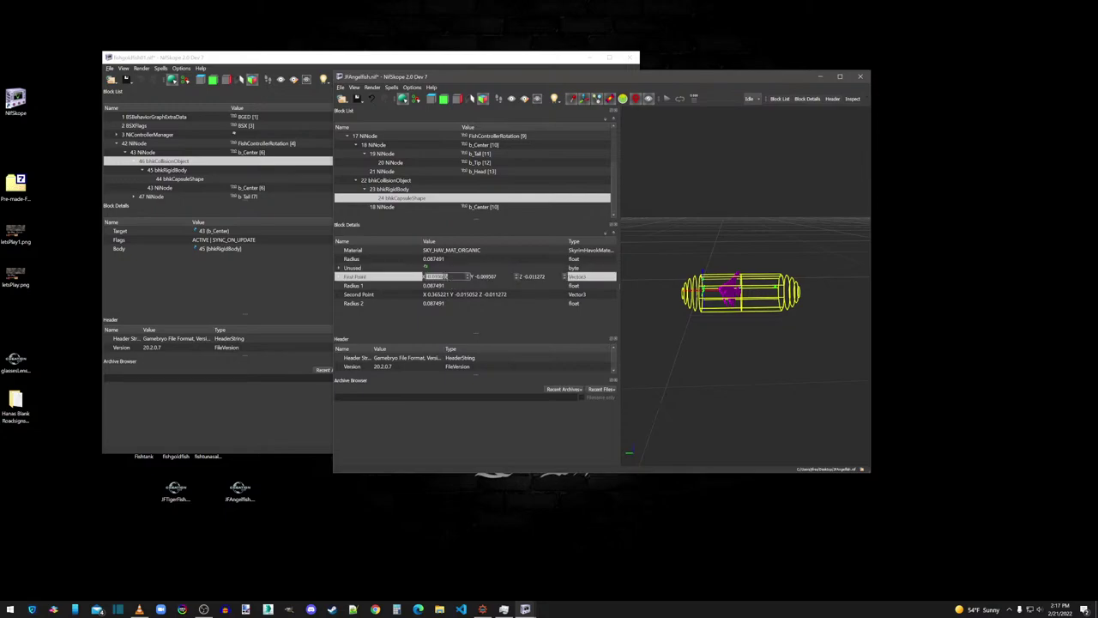
left_click(437, 276)
type("07665")
left_click(451, 270)
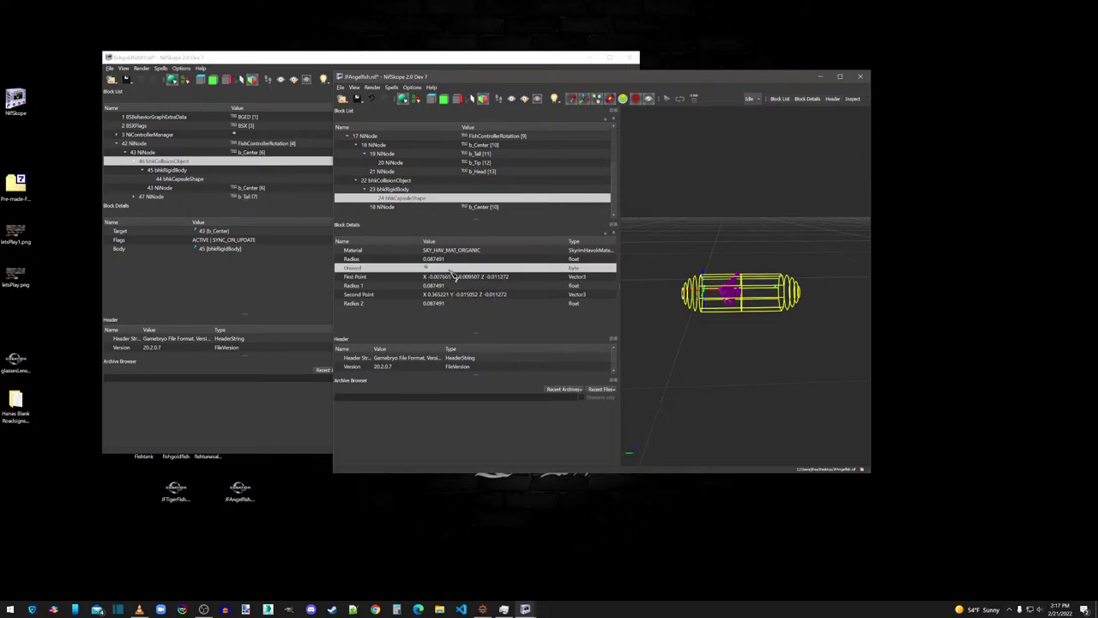
double_click(451, 276)
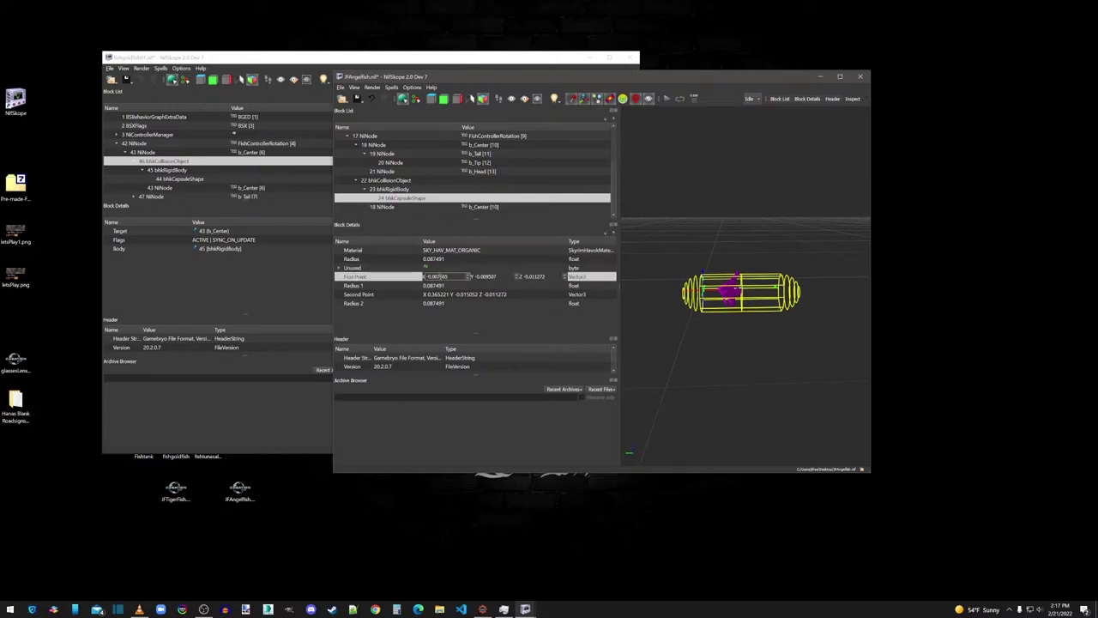
left_click(443, 269)
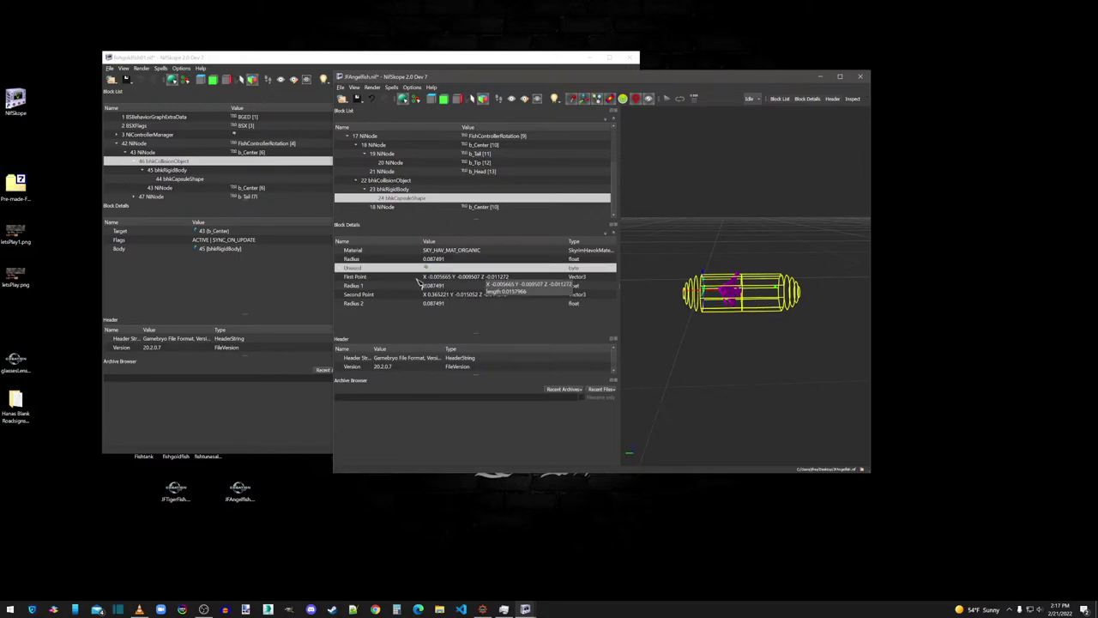
double_click(491, 281)
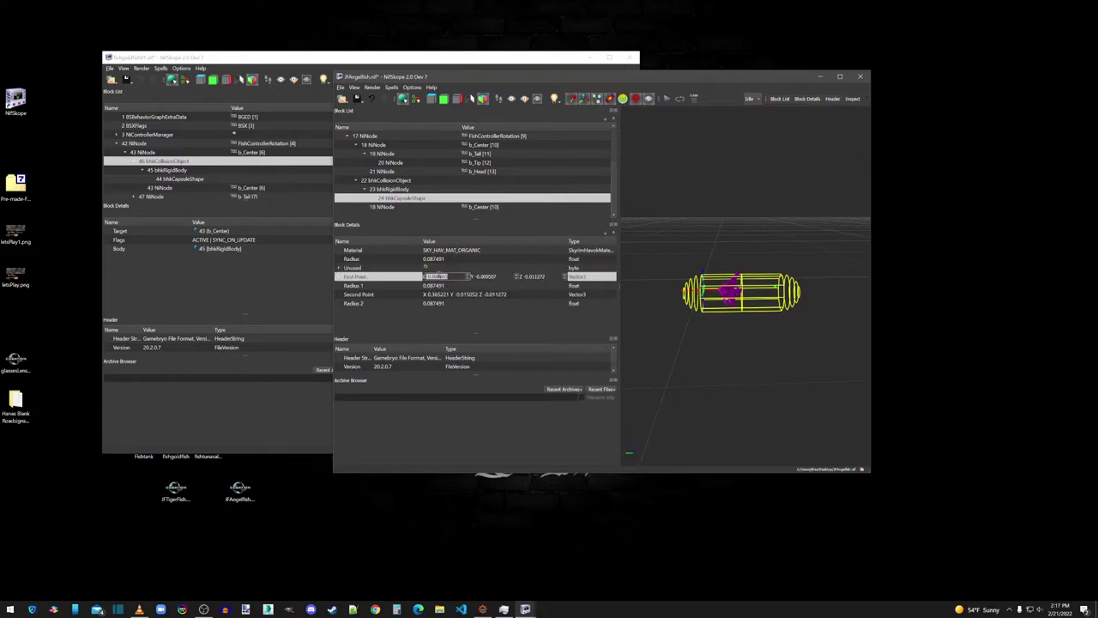
left_click(441, 276)
key("Return")
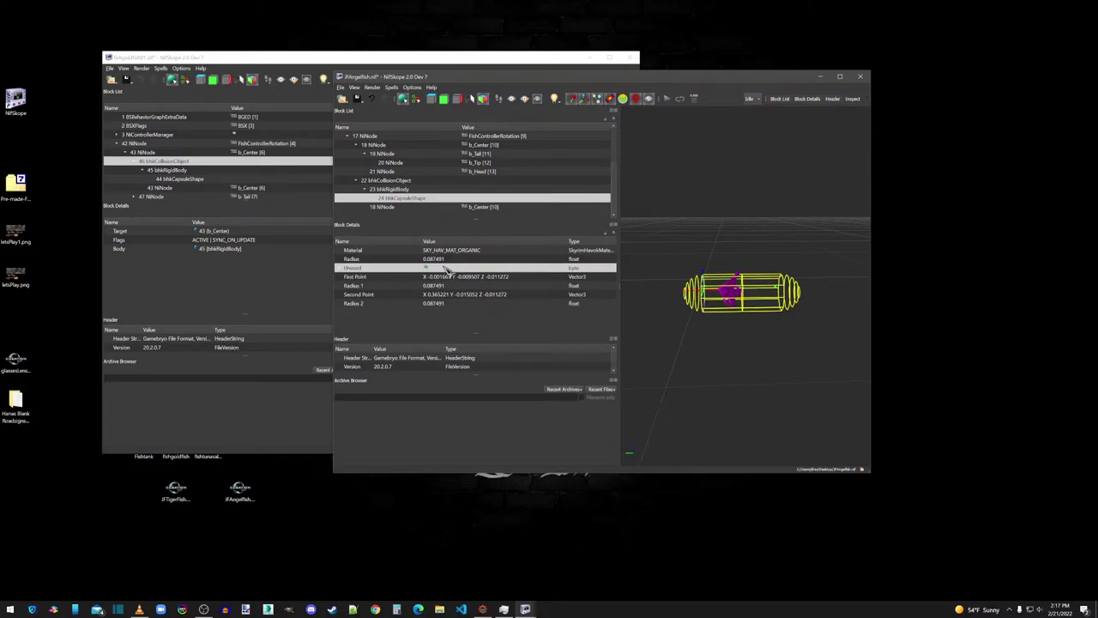
double_click(452, 280)
left_click(441, 276)
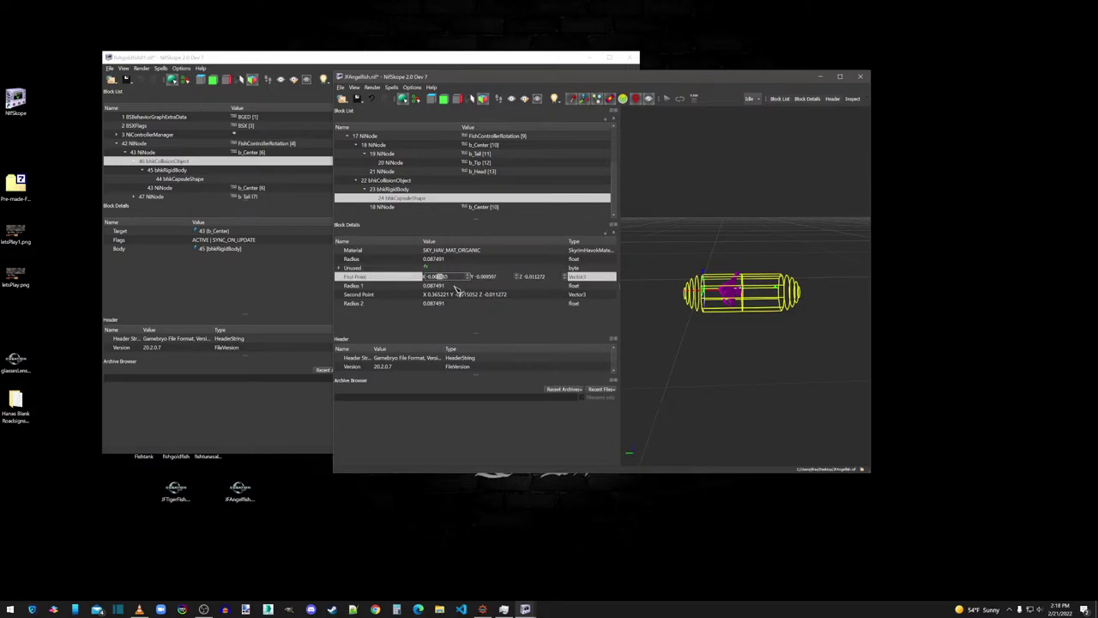
left_click(452, 270)
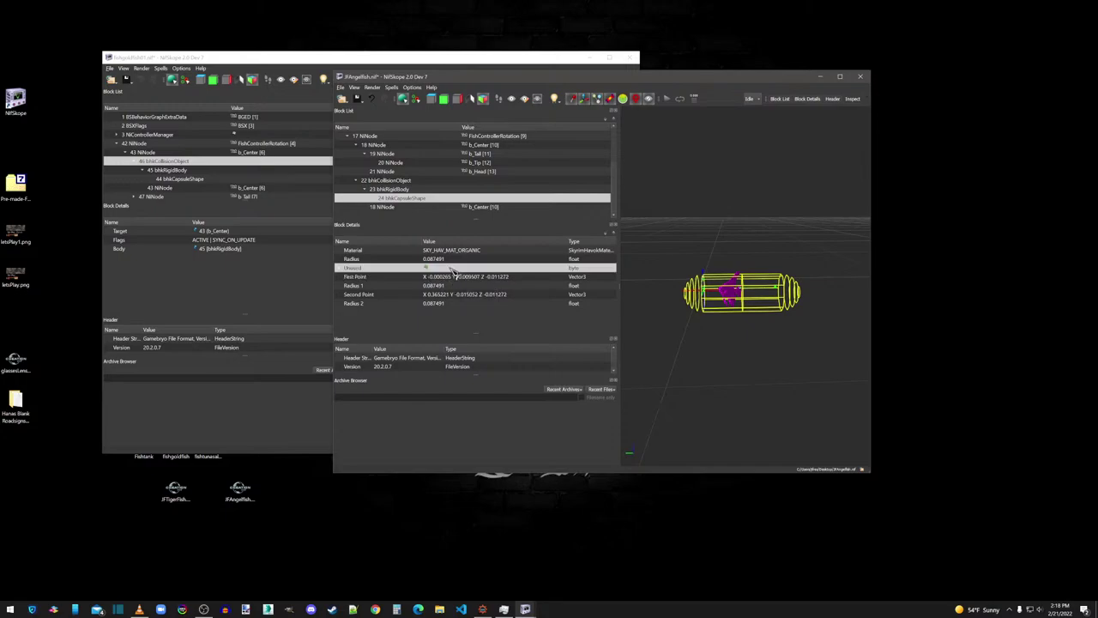
scroll(754, 304, "up", 3)
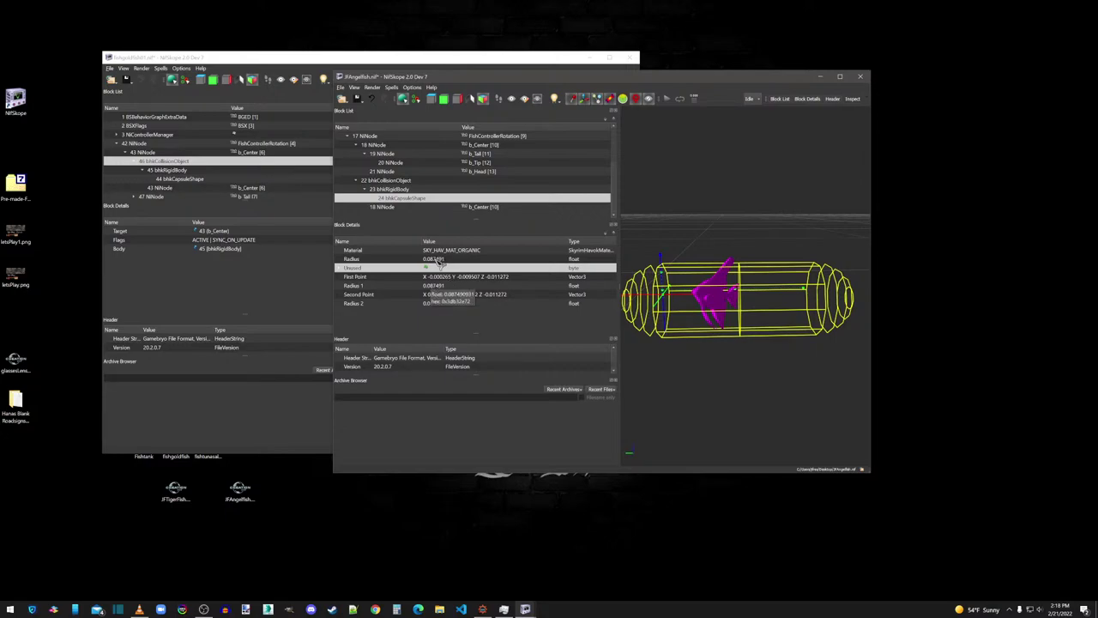
Step: Set the capsule's Radius, Radius 1 and Radius 2 all to 0.05
double_click(434, 259)
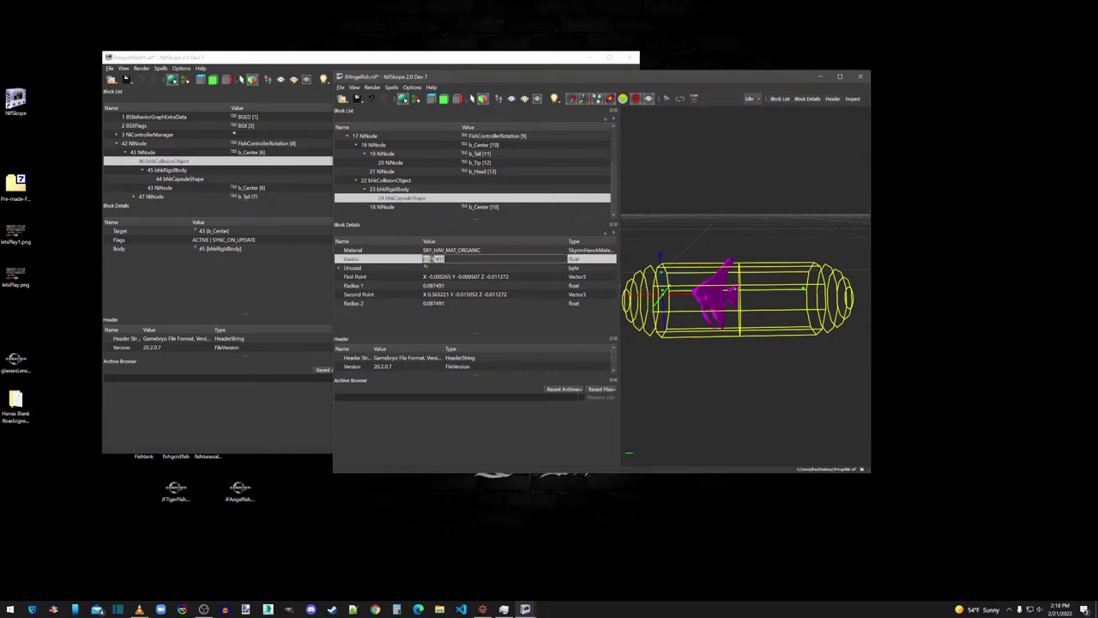
left_click_drag(431, 259, 452, 259)
type("1")
left_click(459, 250)
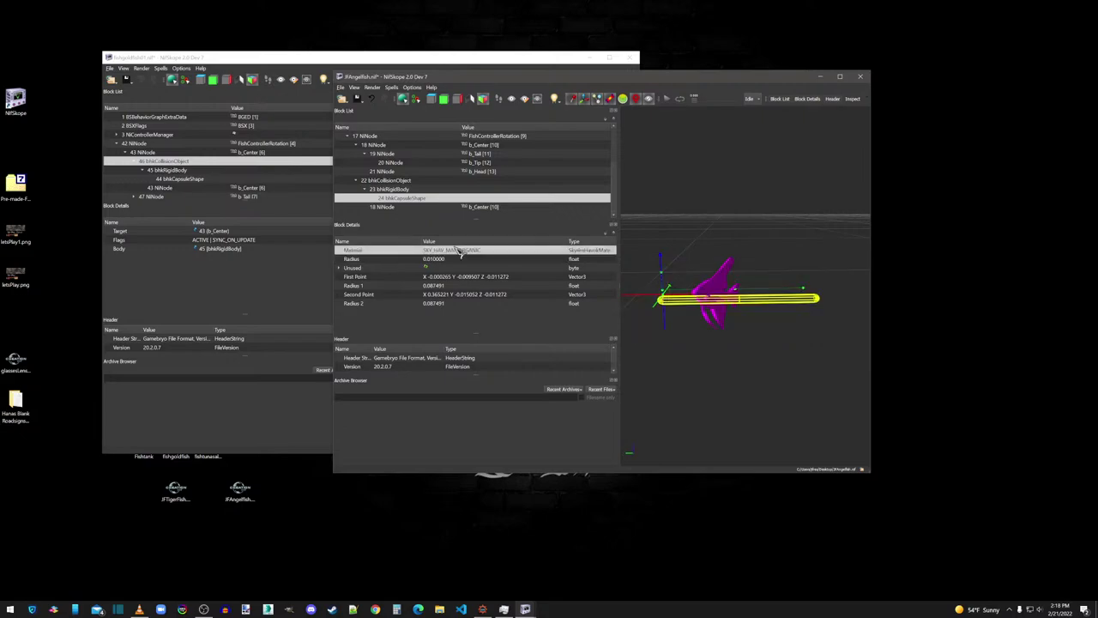
double_click(432, 259)
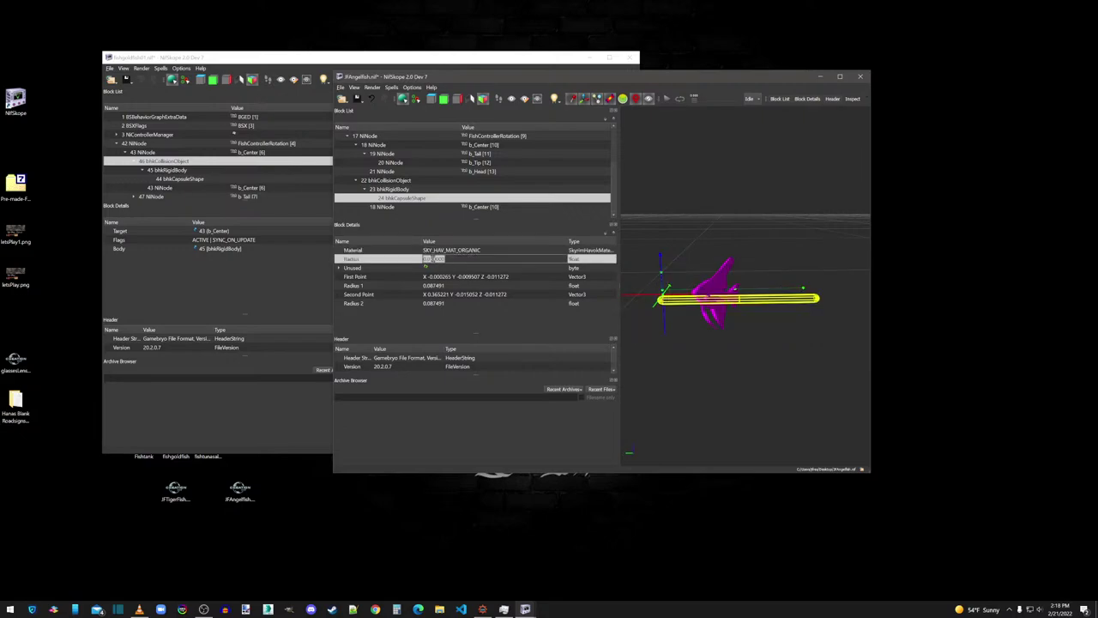
type("0.05")
left_click(444, 250)
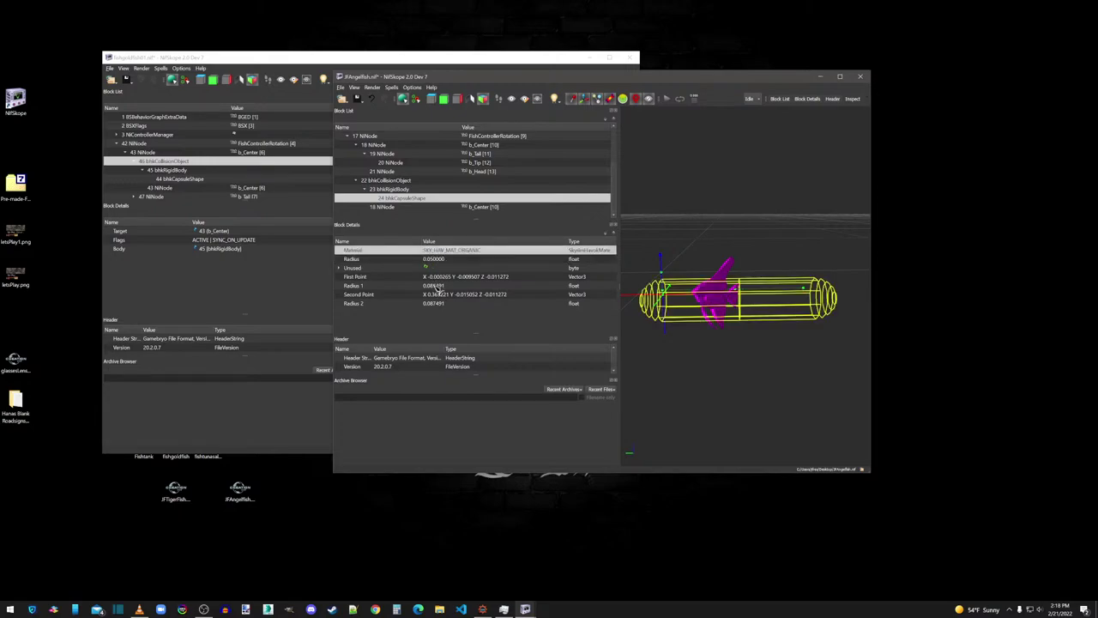
double_click(433, 285)
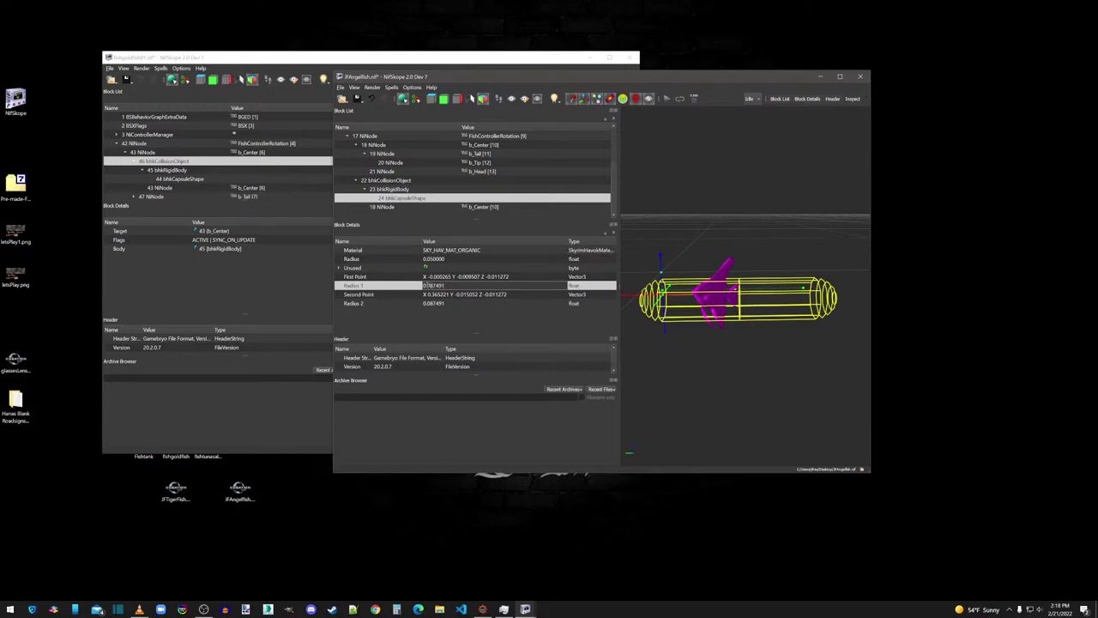
left_click_drag(425, 286, 459, 285)
type("0.05")
left_click(437, 303)
double_click(434, 303)
type("0.05")
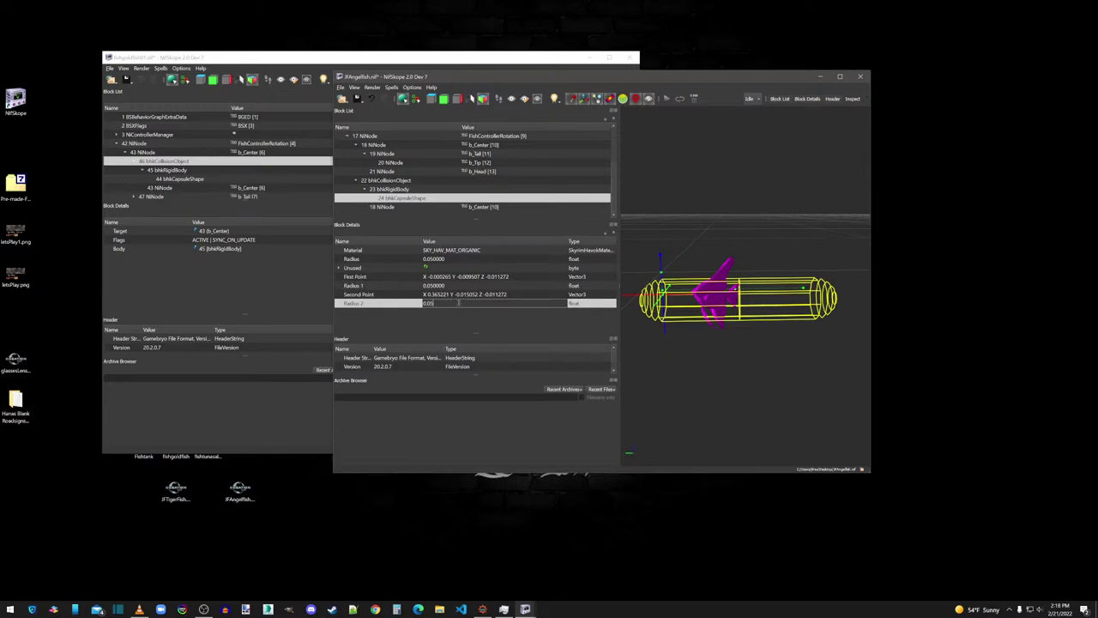
left_click(439, 285)
Step: Try First Point X values -0.1, 1, 0.2 and 0.12
left_click(441, 280)
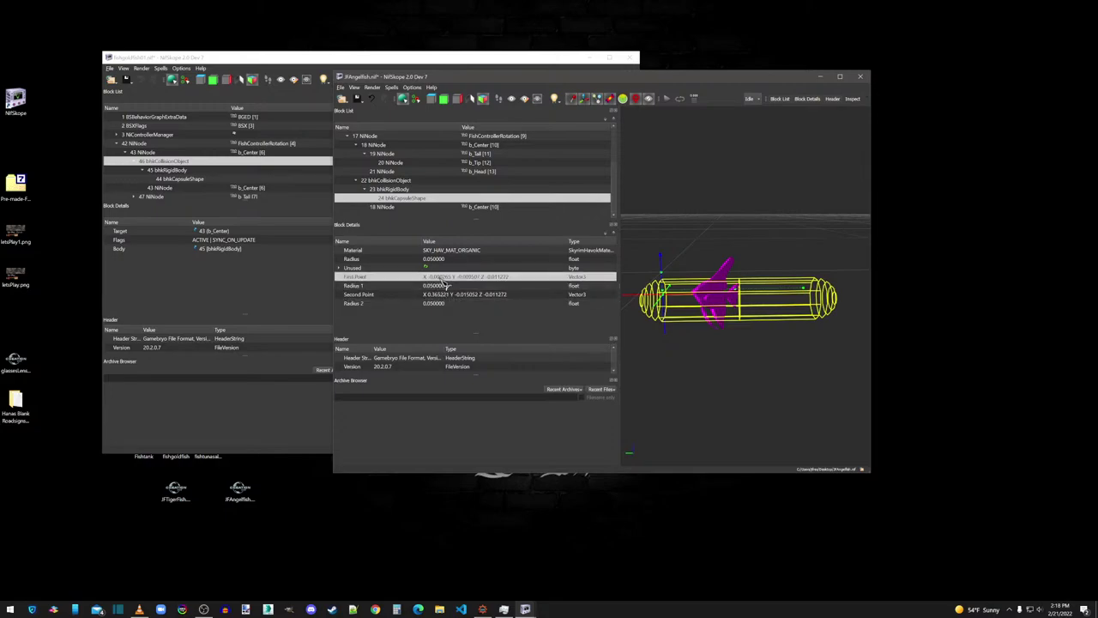
double_click(441, 280)
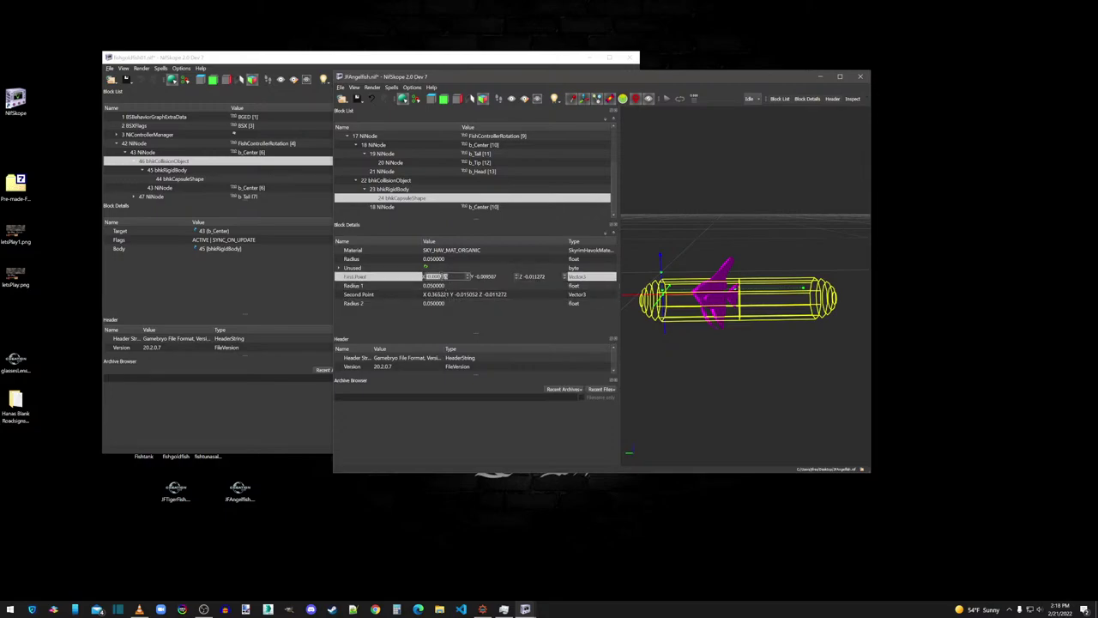
type("0")
key("Tab")
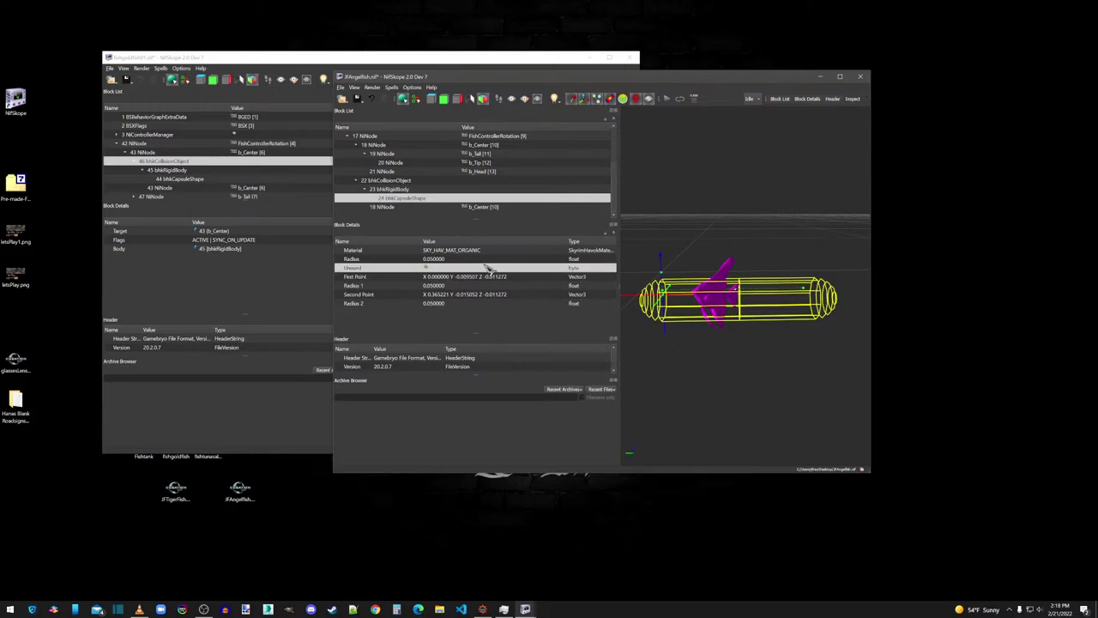
key("shift+Tab")
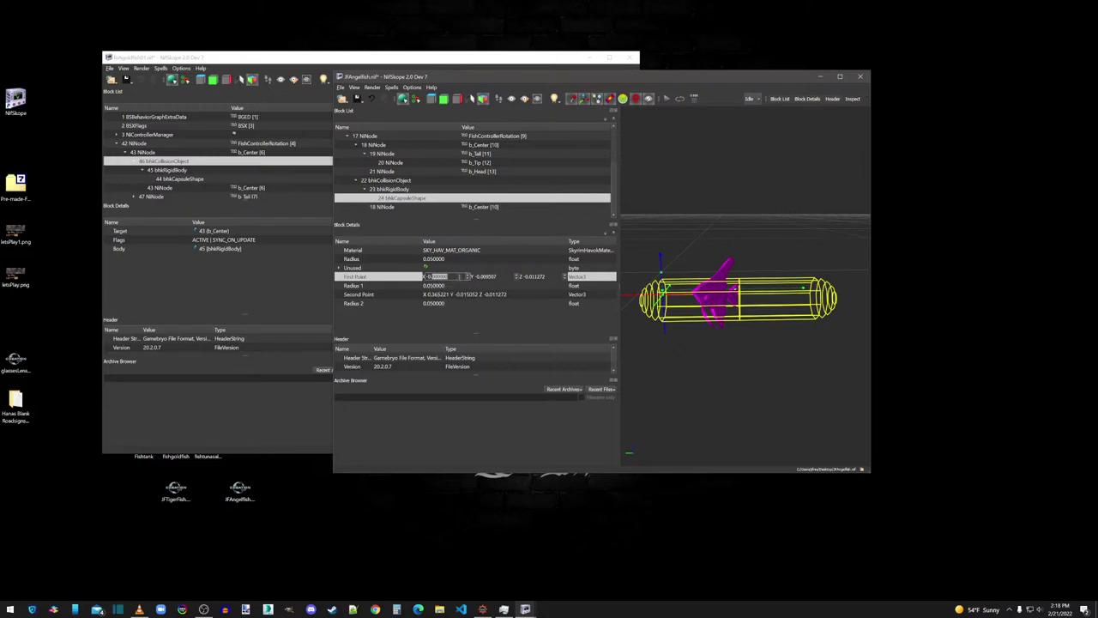
left_click(447, 270)
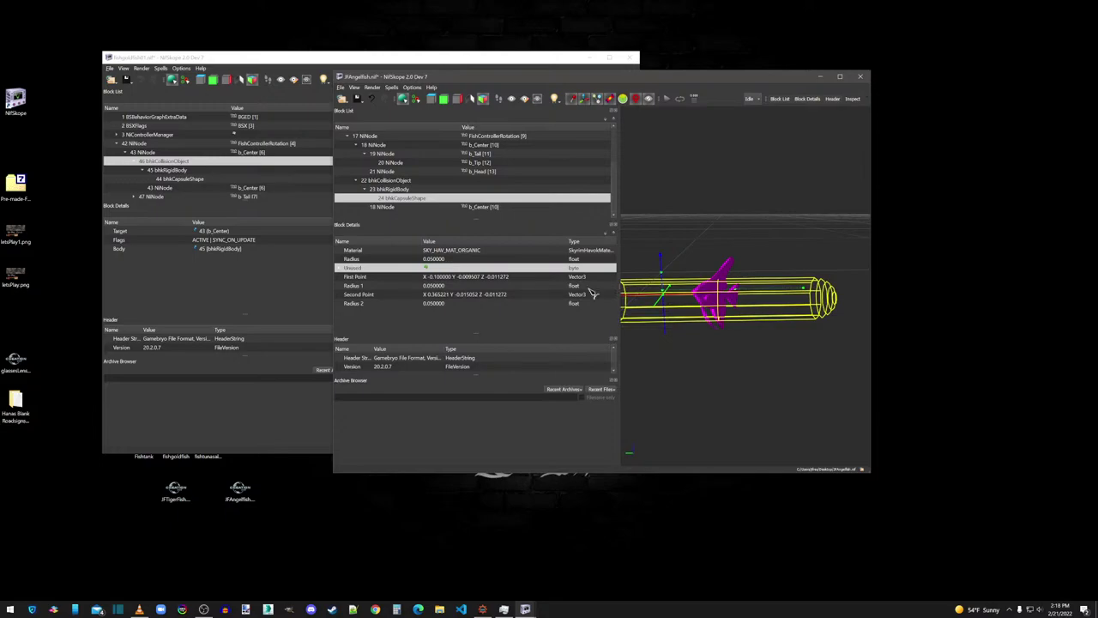
scroll(704, 309, "down", 2)
scroll(699, 309, "up", 1)
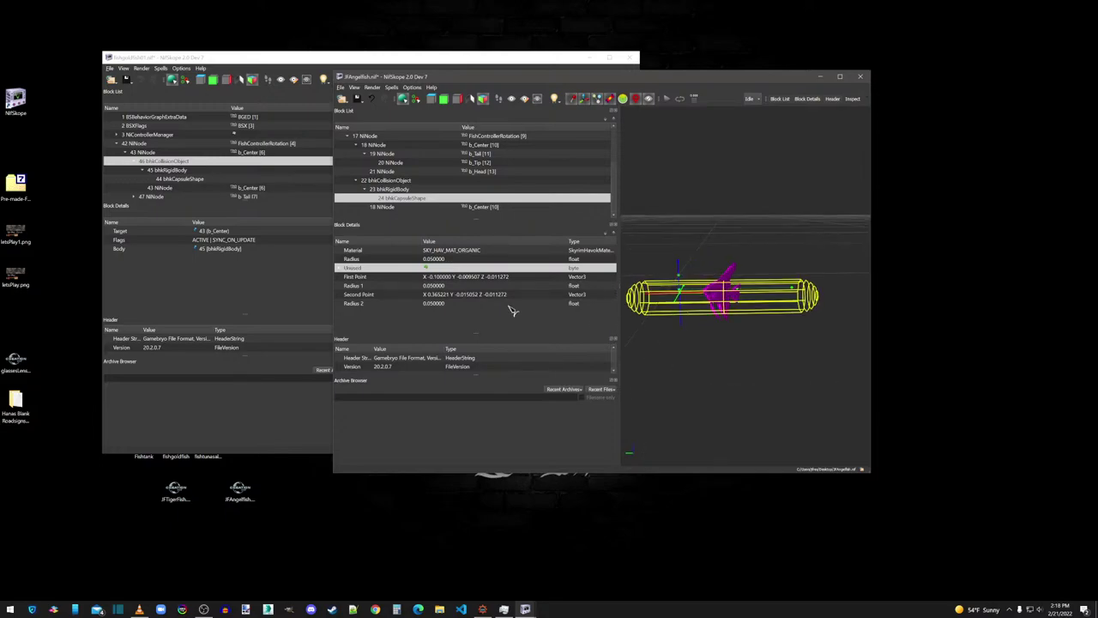
left_click(441, 279)
double_click(440, 279)
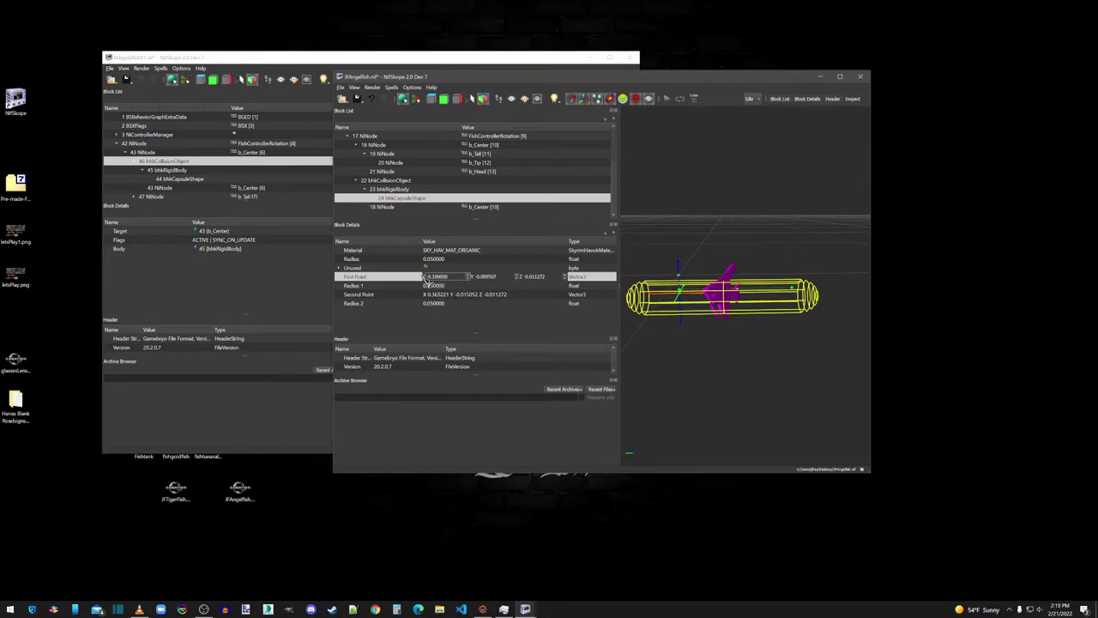
key("ctrl+a")
left_click(434, 271)
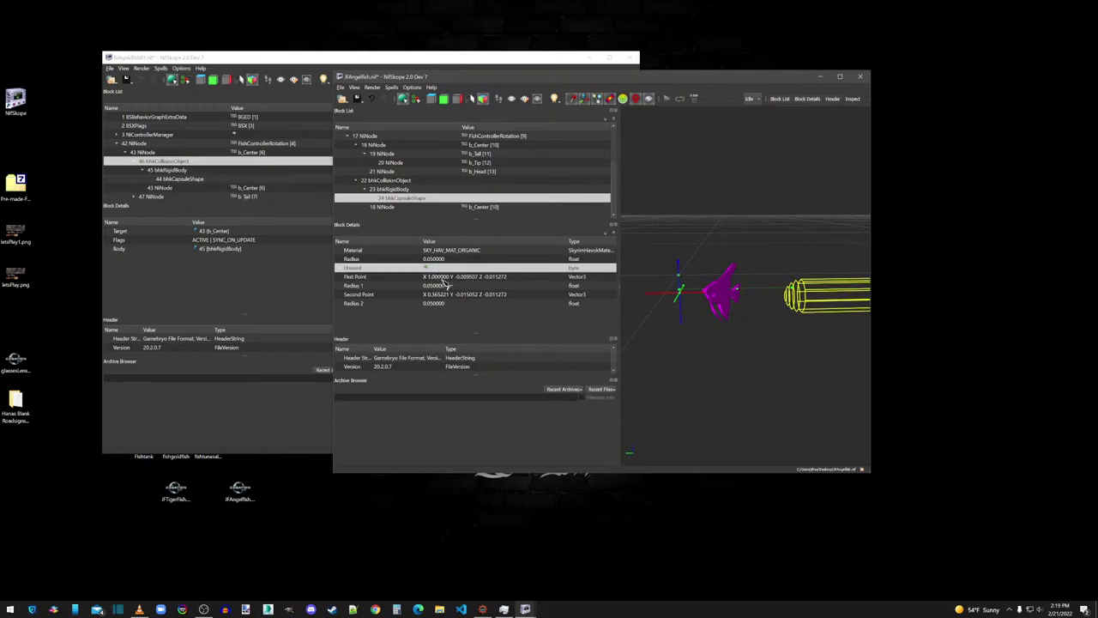
double_click(439, 277)
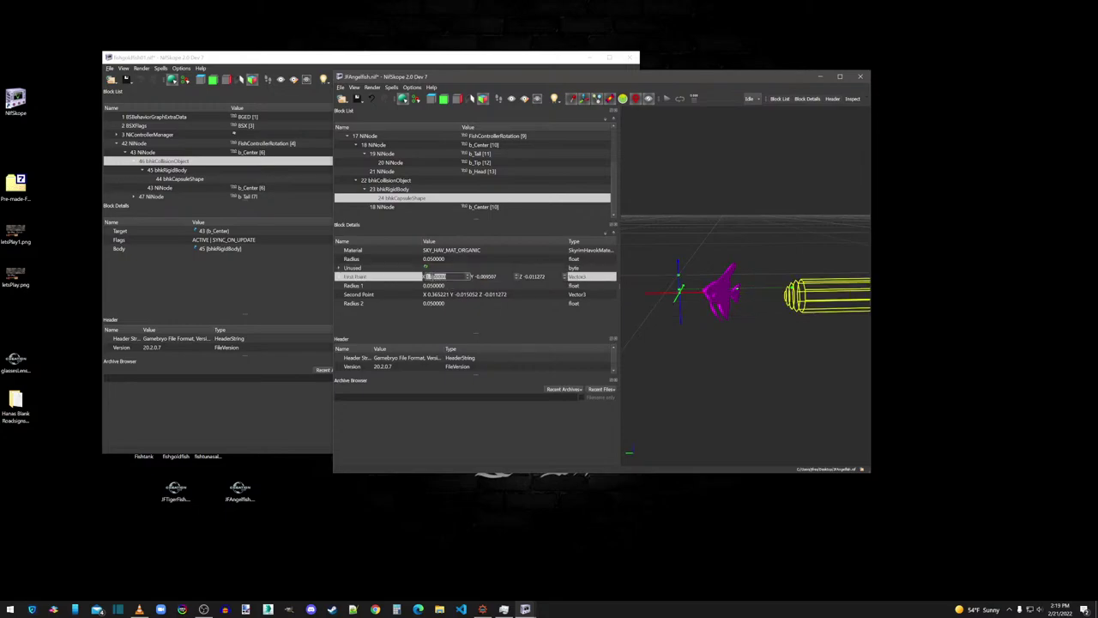
left_click(438, 268)
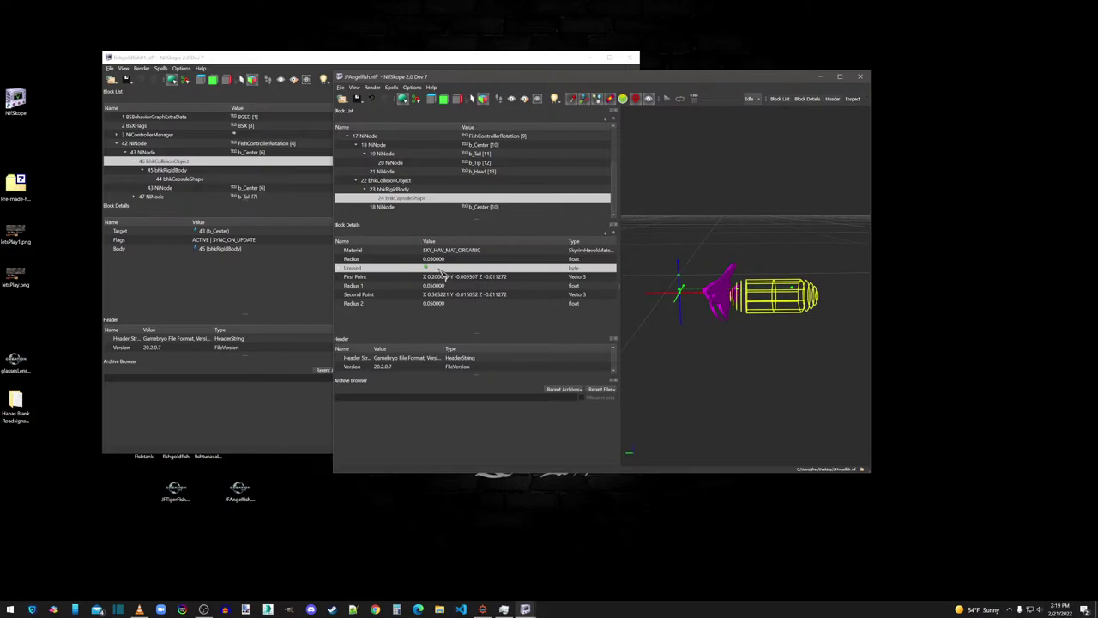
double_click(439, 276)
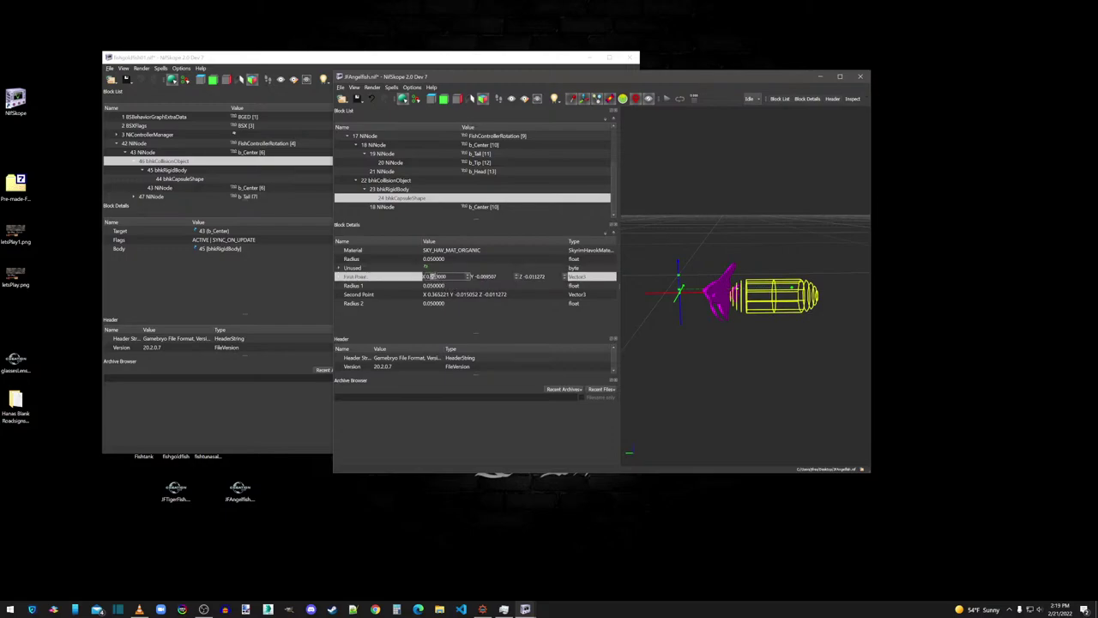
left_click(448, 271)
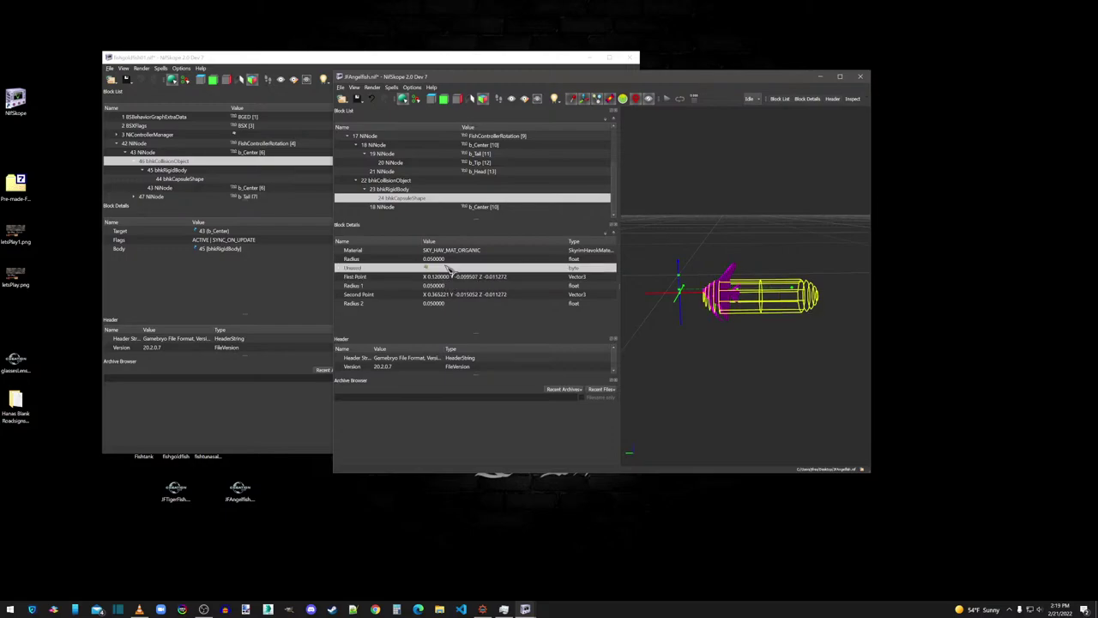
Step: Set the First Point to X 0.1 and Z 0
double_click(442, 276)
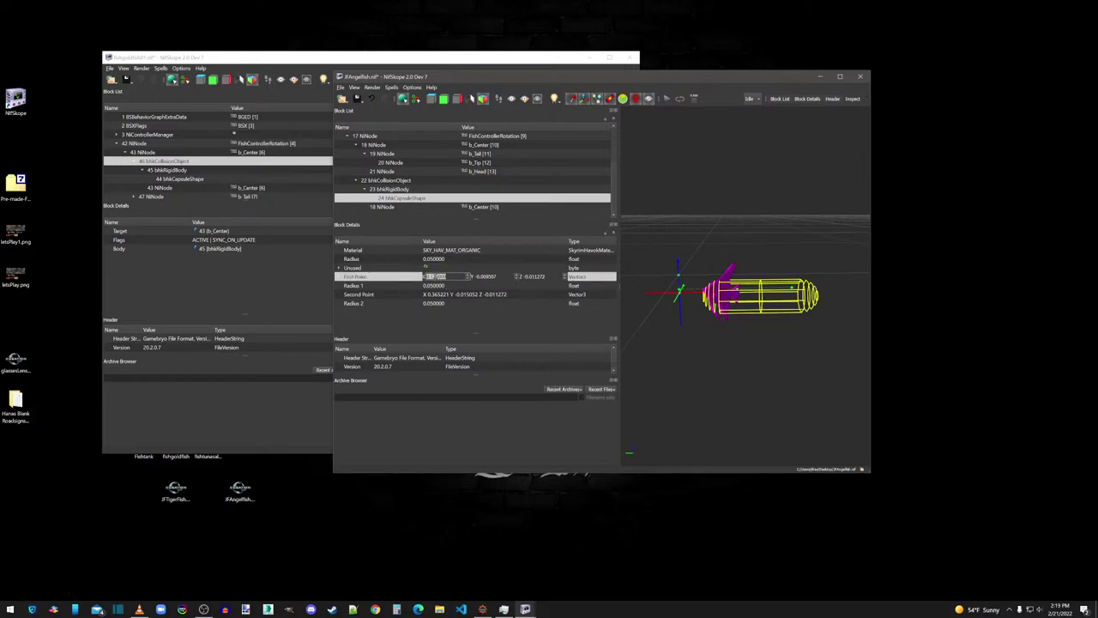
left_click(434, 277)
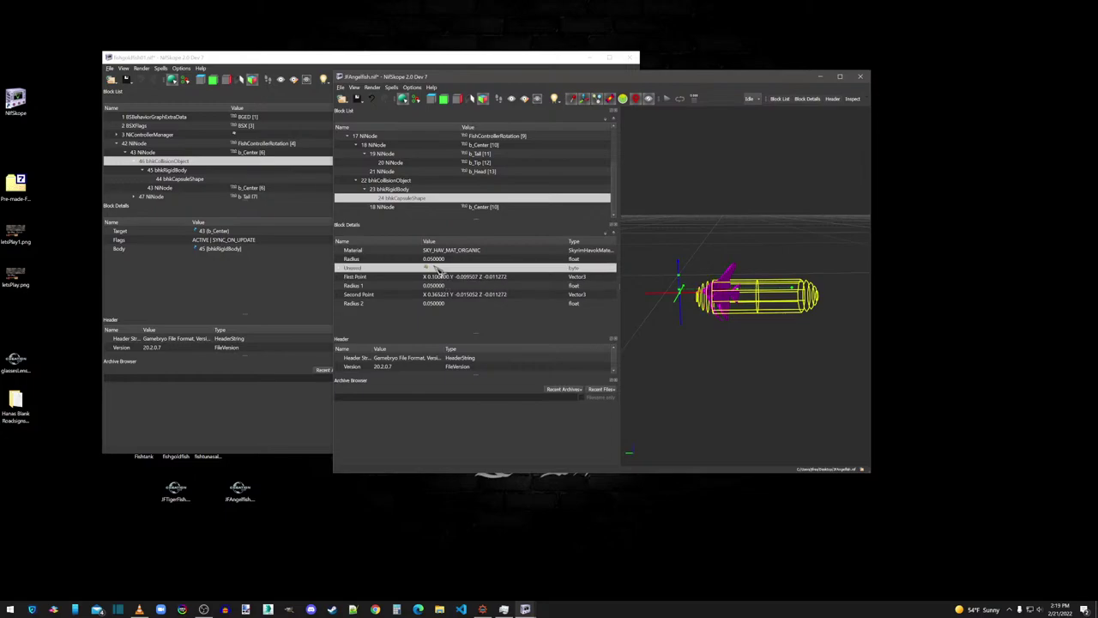
key("Return")
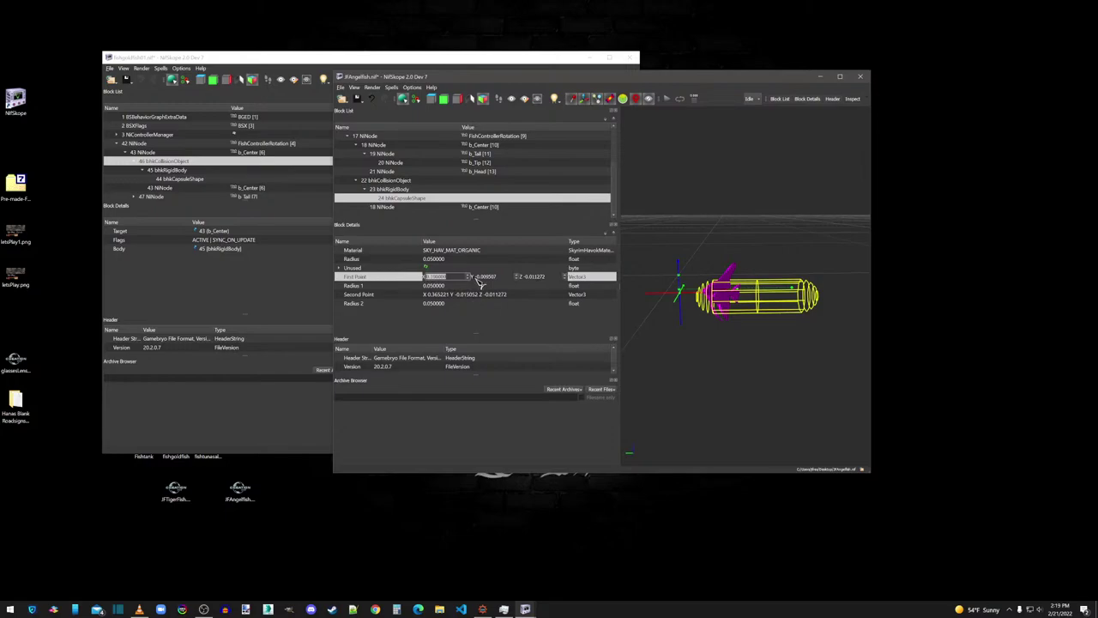
left_click(543, 277)
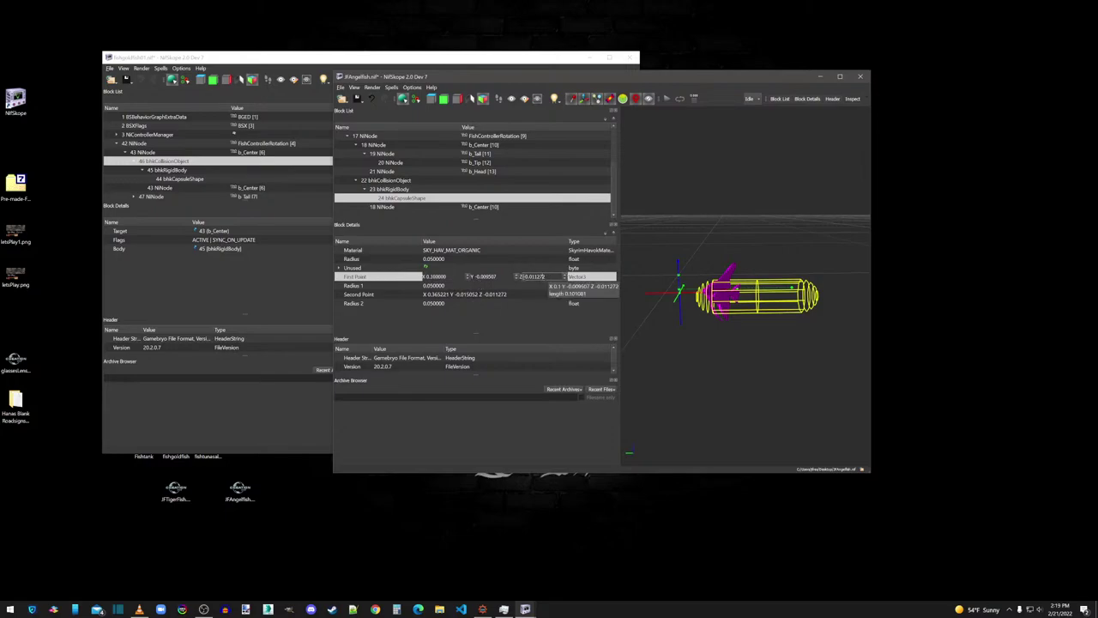
key("ctrl+a")
key("BackSpace")
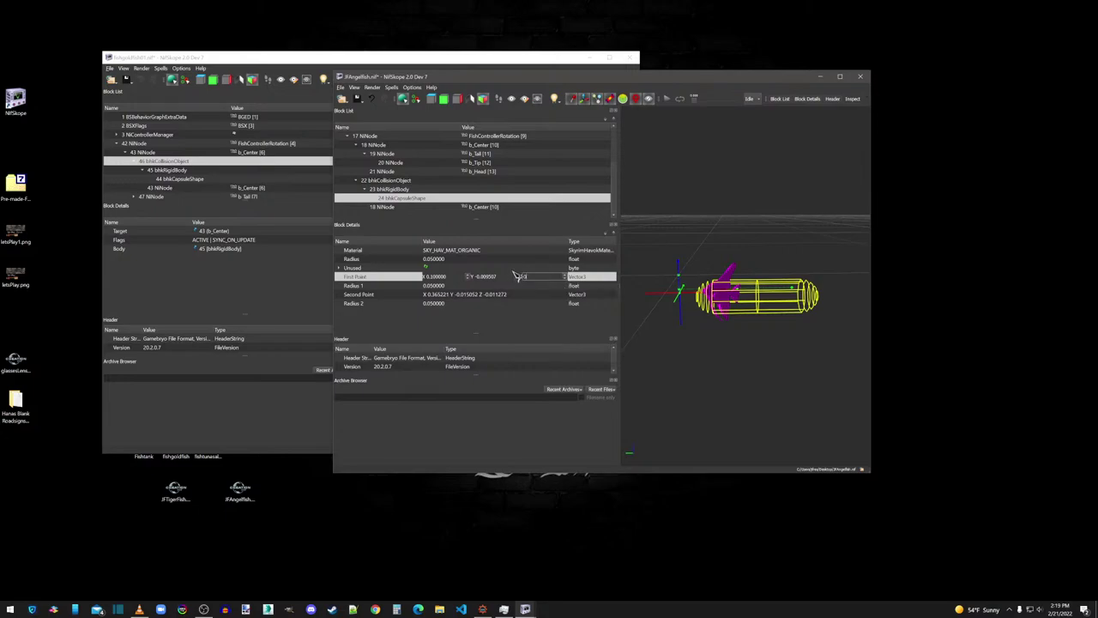
left_click(517, 268)
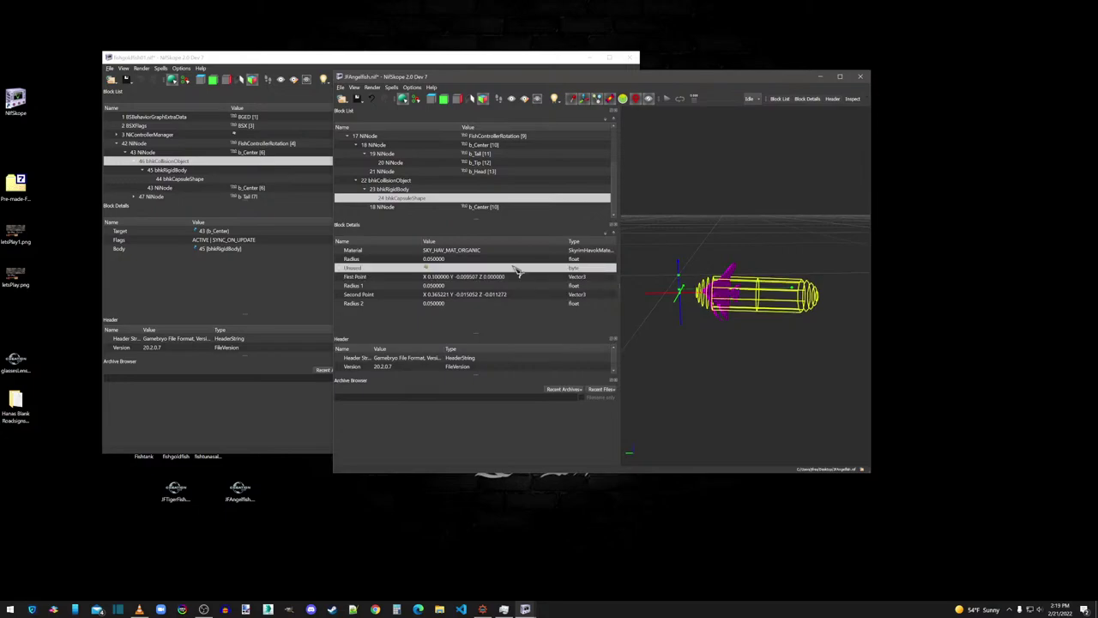
Step: Set the capsule's Second Point Z to 0
left_click(464, 295)
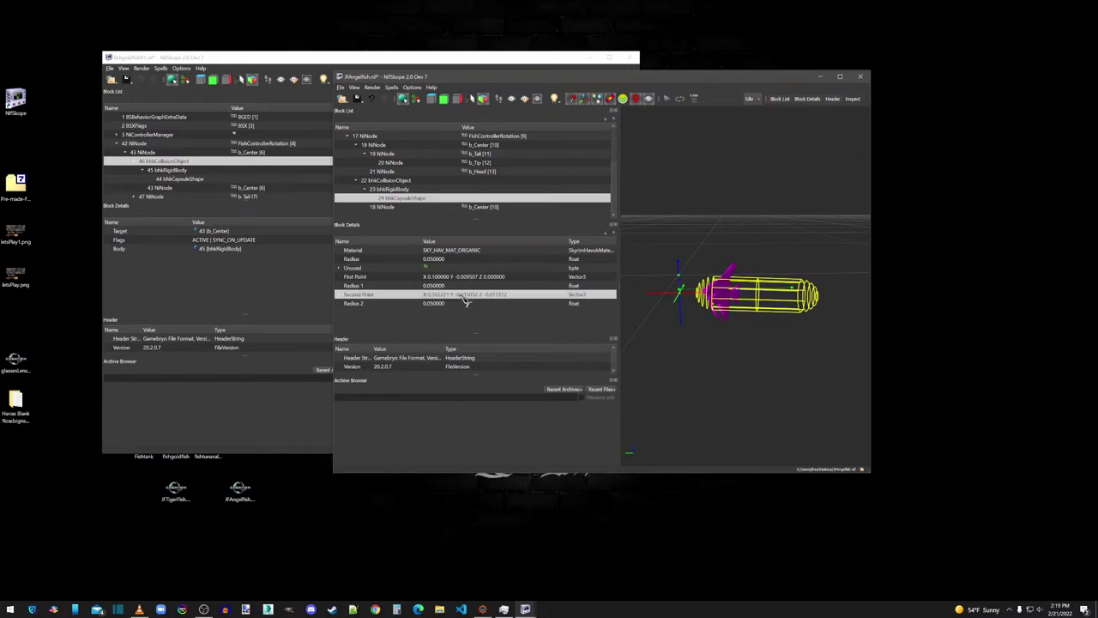
double_click(464, 296)
double_click(529, 295)
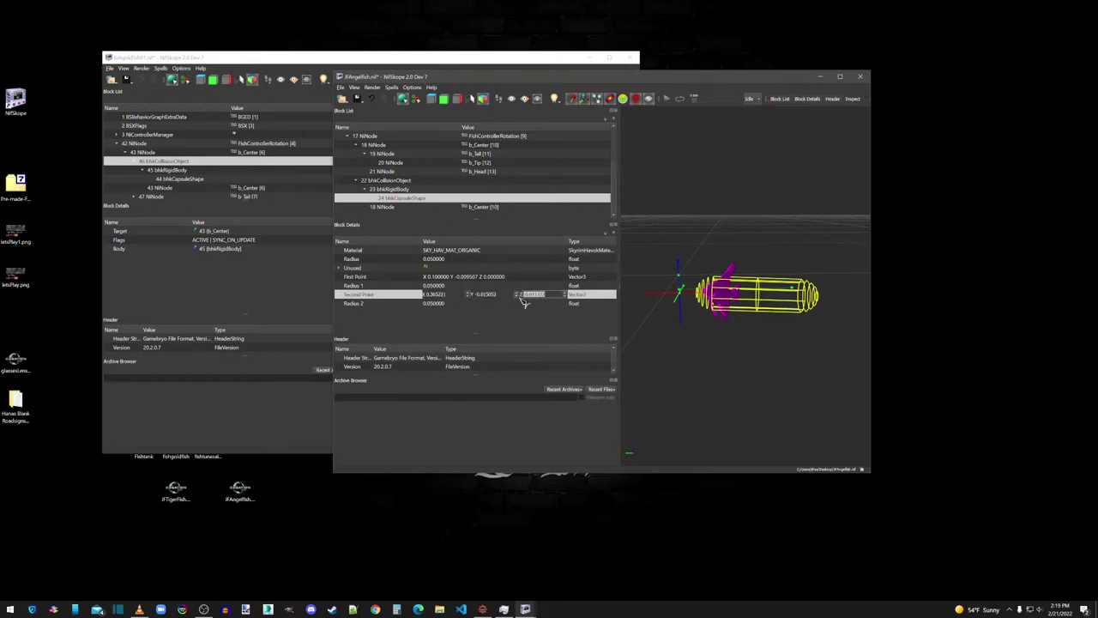
type("0")
left_click(450, 294)
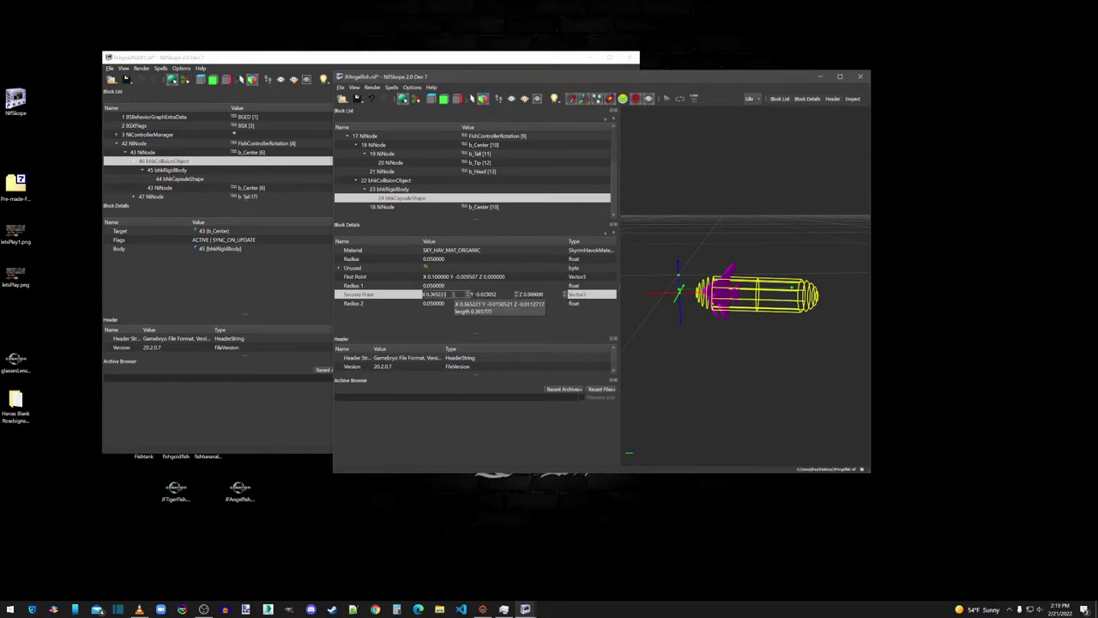
key("Return")
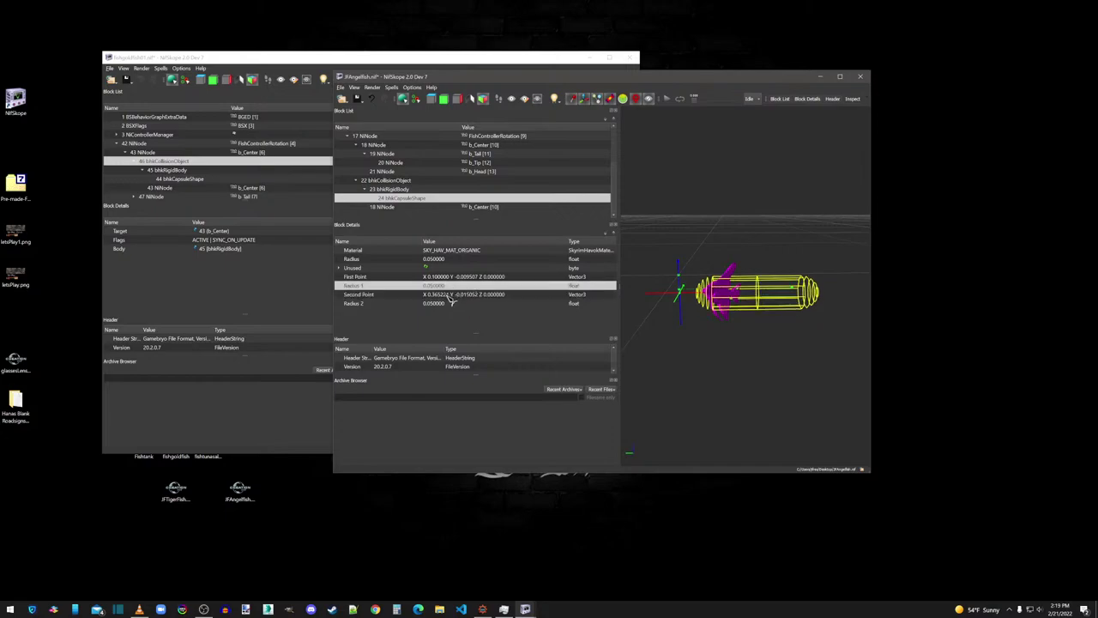
Step: Adjust Second Point X through trial values to 0.210000
double_click(447, 296)
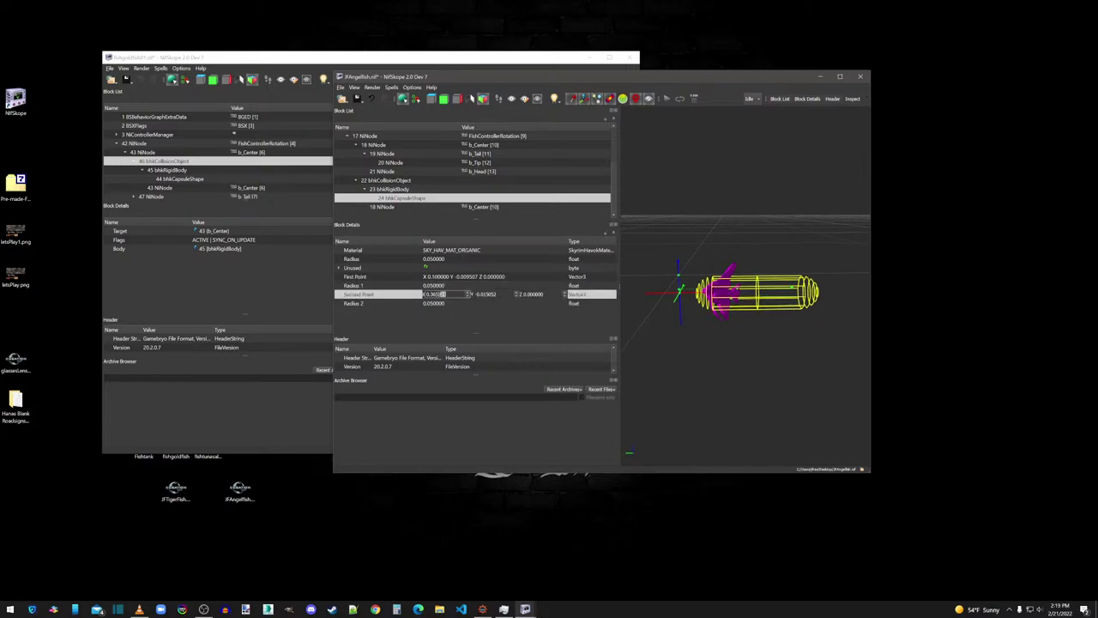
key("Return")
double_click(445, 296)
left_click(434, 295)
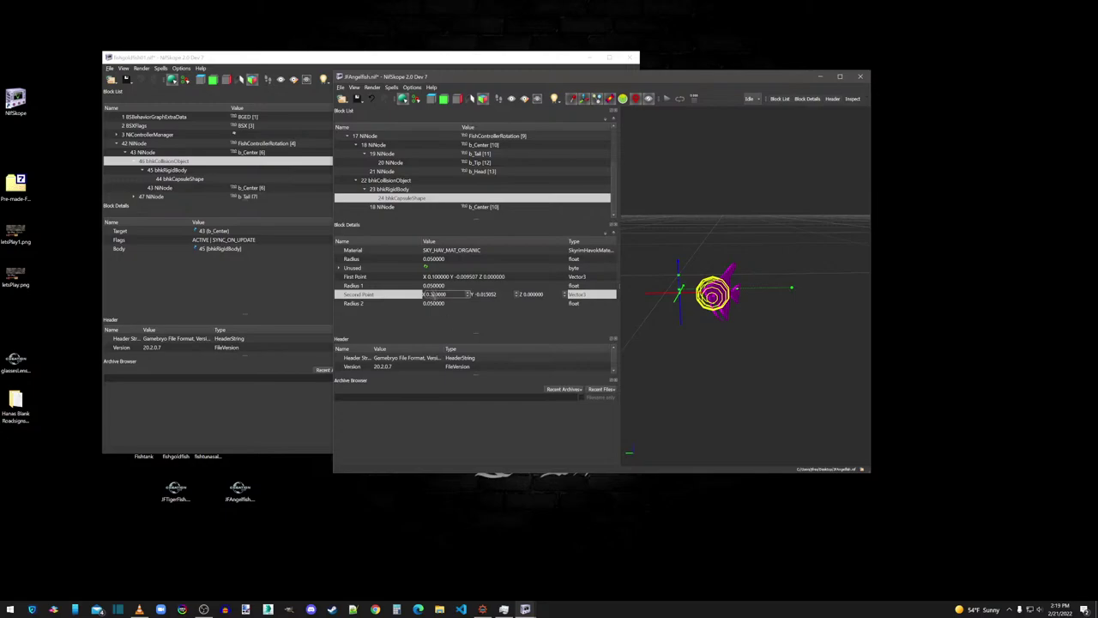
key("Return")
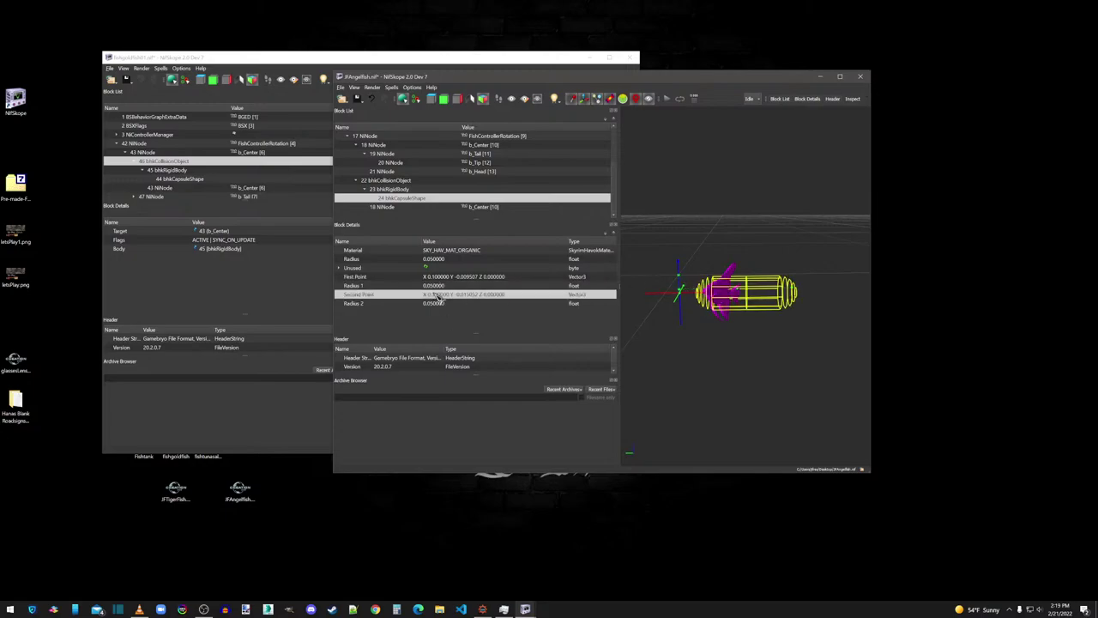
double_click(436, 297)
left_click(430, 294)
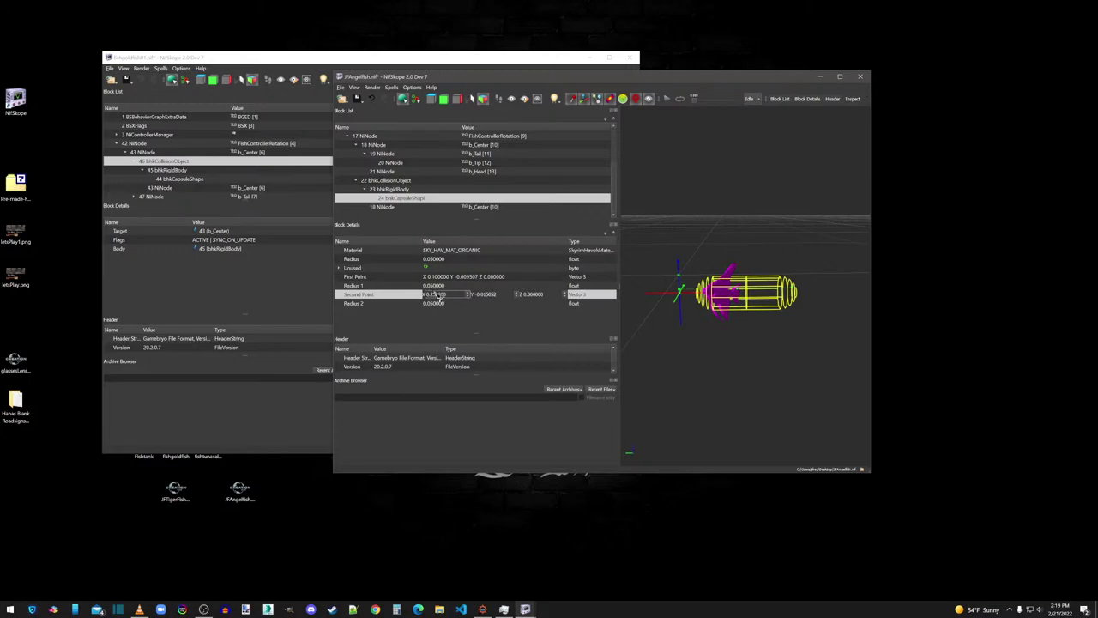
key("Return")
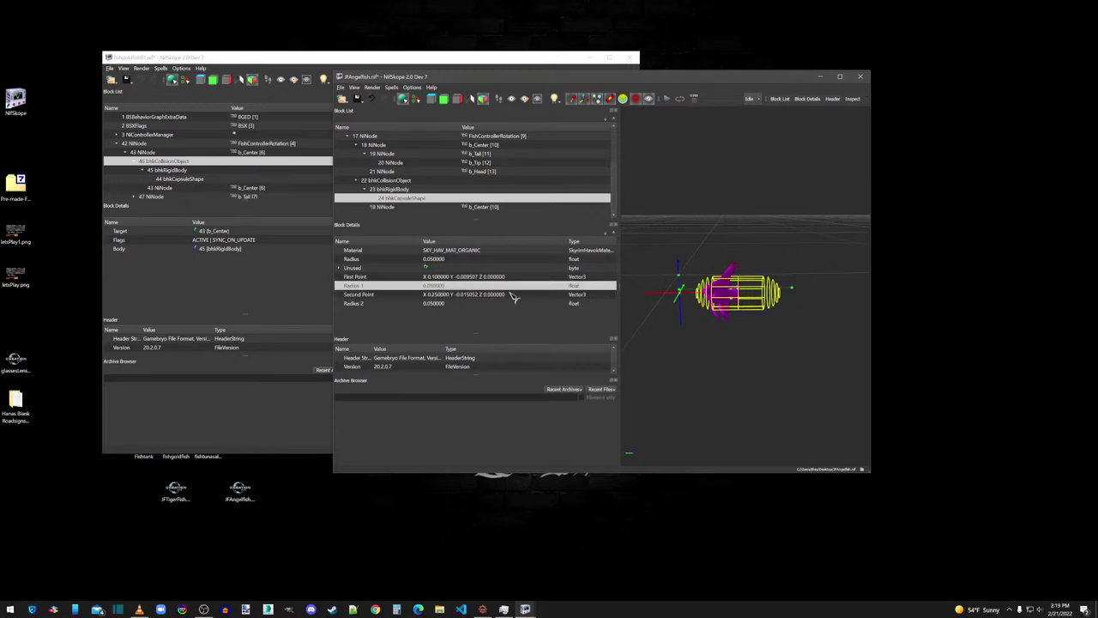
double_click(441, 297)
left_click(430, 295)
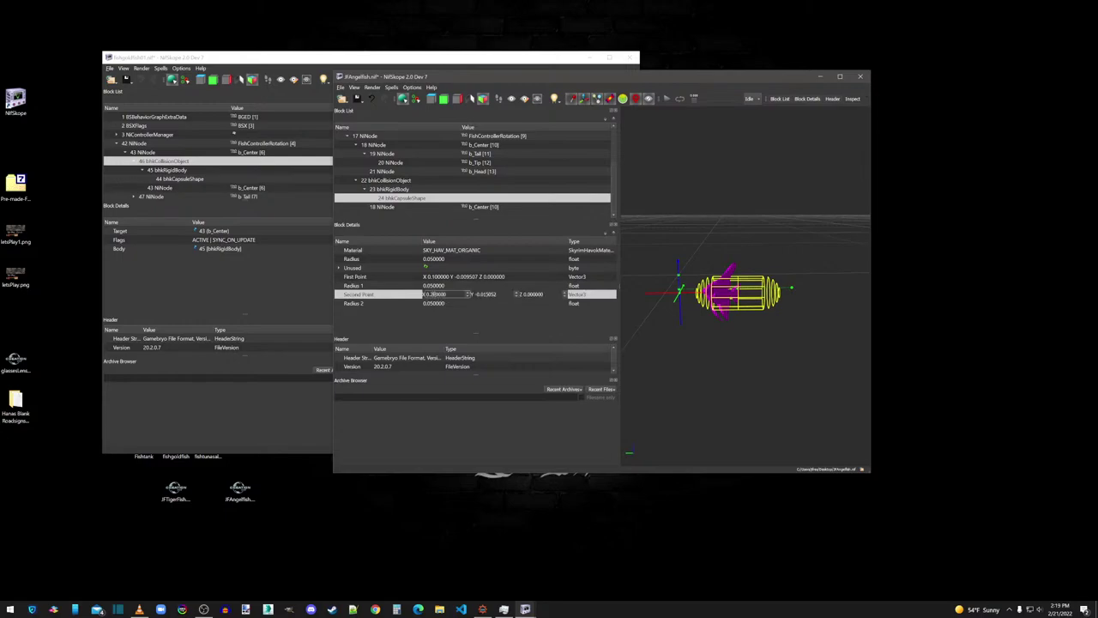
type("1")
key("Return")
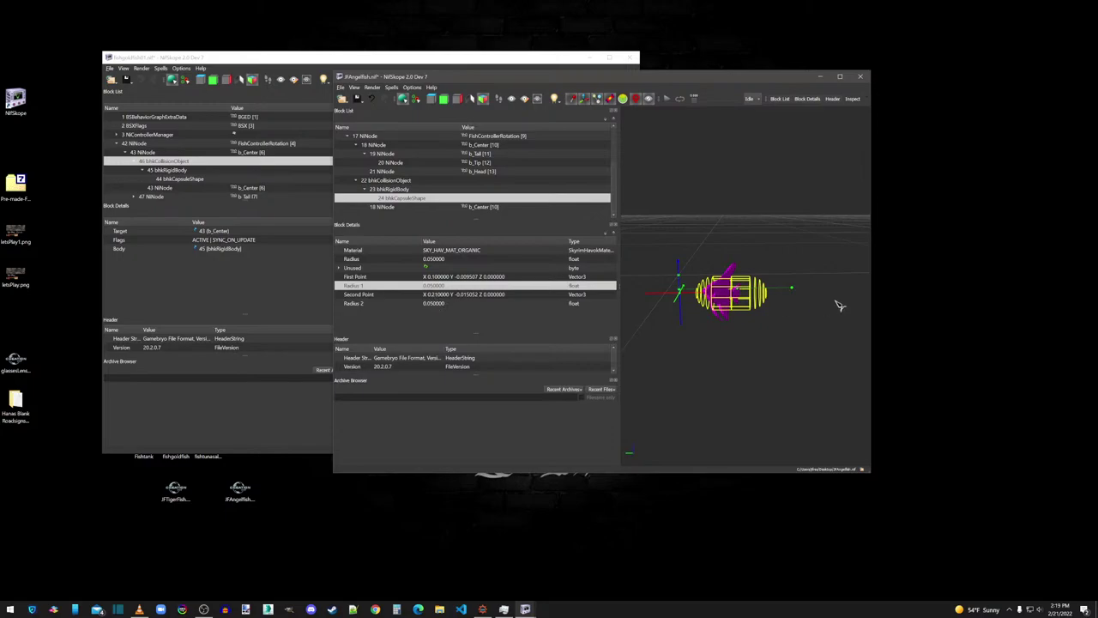
mouse_move(841, 303)
left_mouse_down()
mouse_move(773, 326)
mouse_move(821, 289)
mouse_move(835, 309)
left_mouse_up()
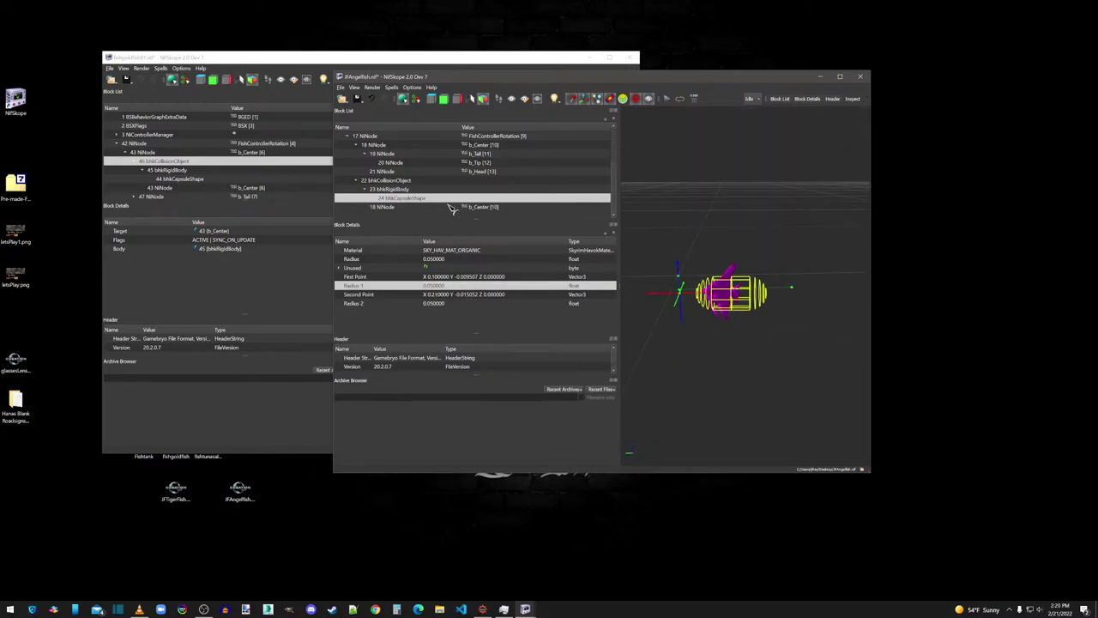
Step: Run the Optimize string cleanup spell (0 strings removed) and save the angelfish file
left_click(342, 87)
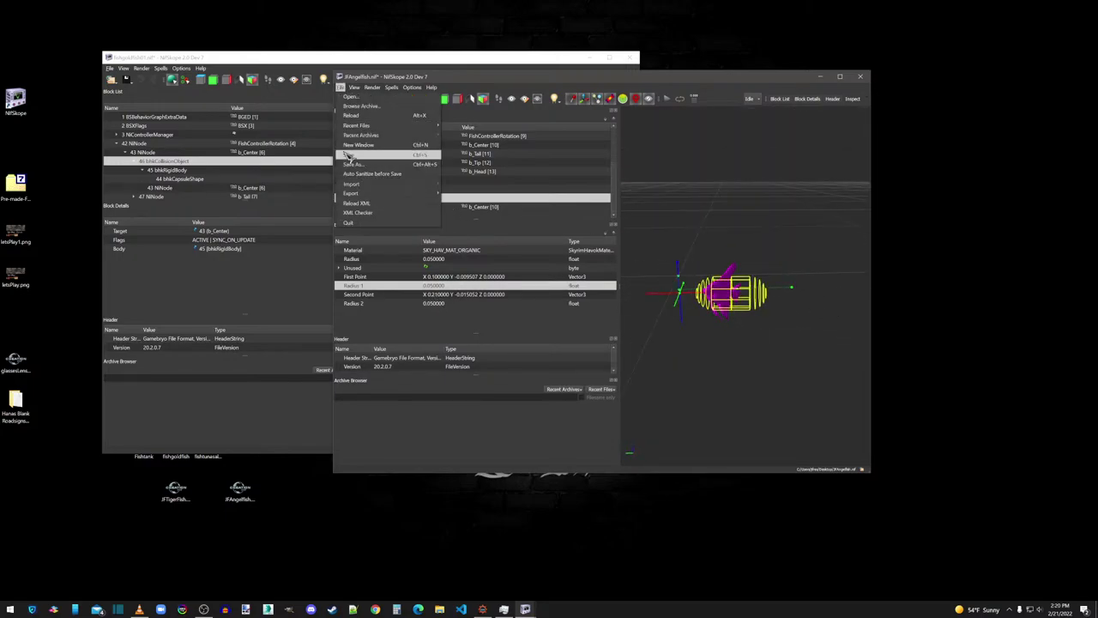
left_click(331, 155)
left_click(392, 87)
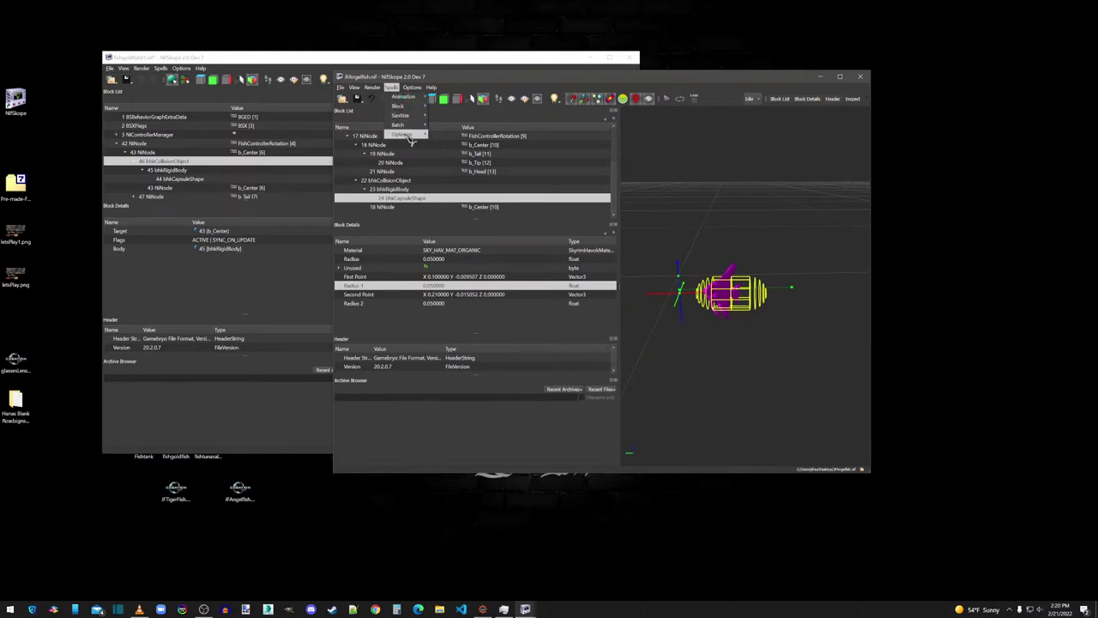
mouse_move(402, 135)
left_click(464, 159)
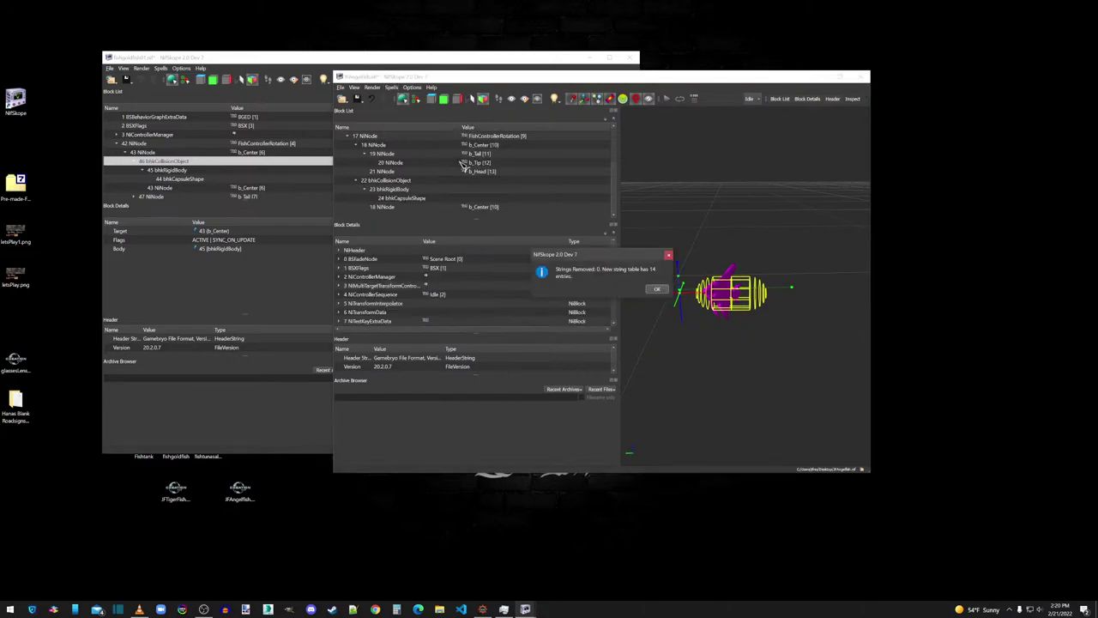
left_click(652, 293)
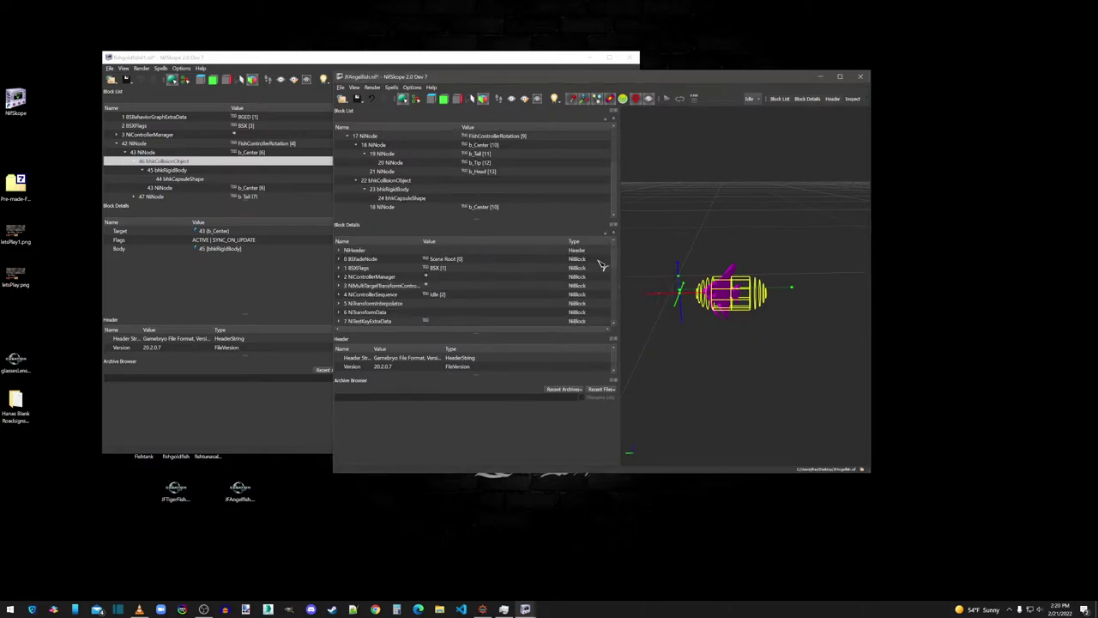
left_click(358, 98)
left_click_drag(819, 245, 828, 297)
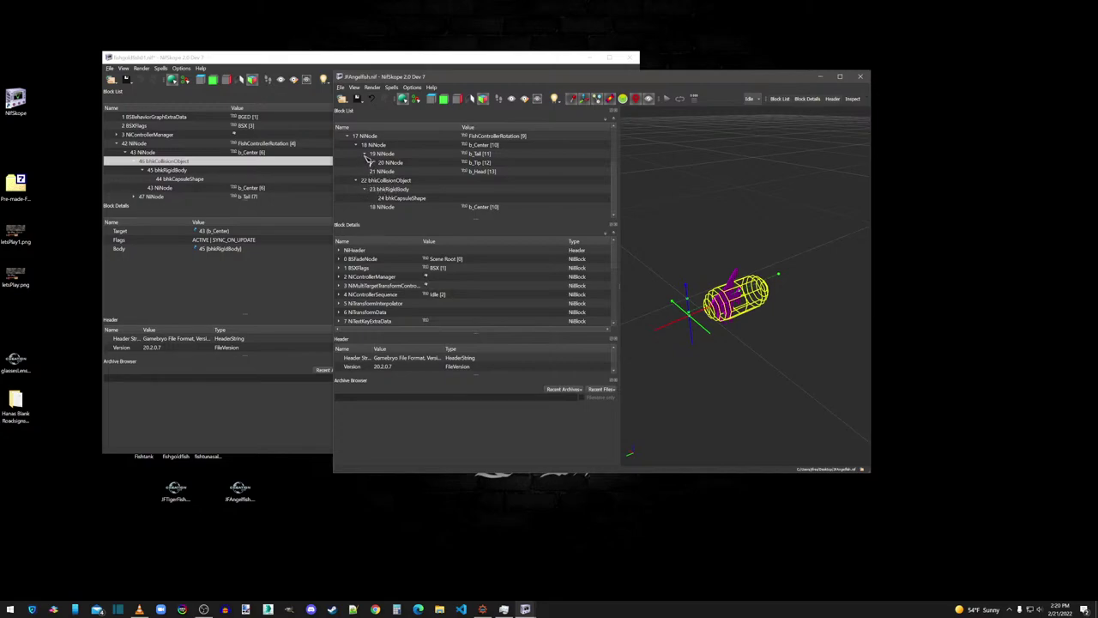
Step: Point the 16 BSShaderTextureSet textures to AngelFish.dds and AngelFish_n.dds
scroll(367, 161, "up", 2)
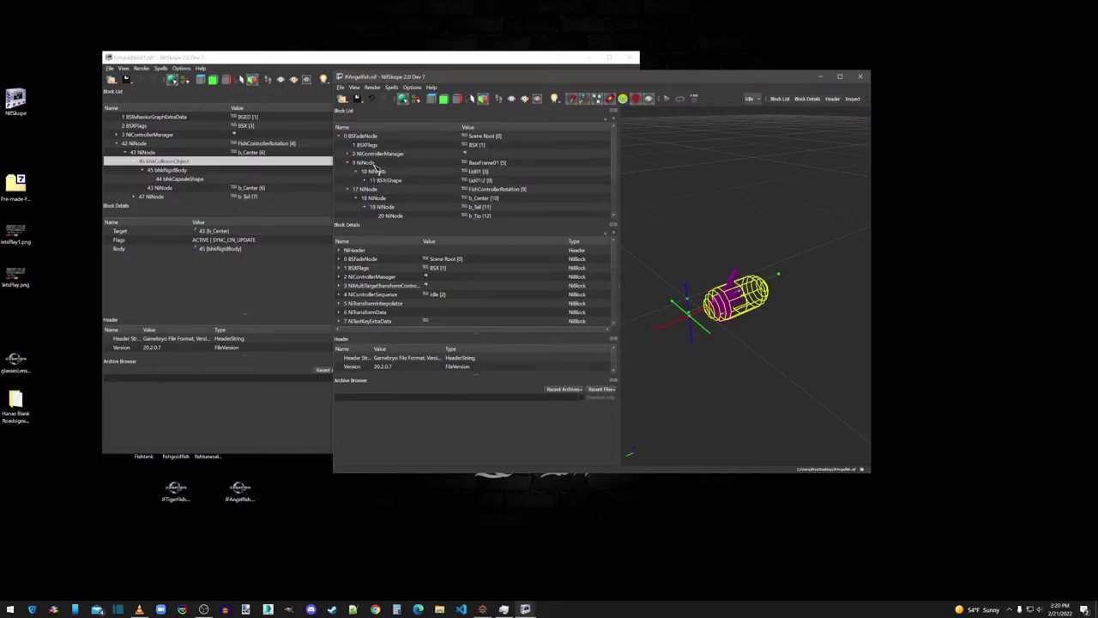
left_click(388, 181)
left_click(365, 180)
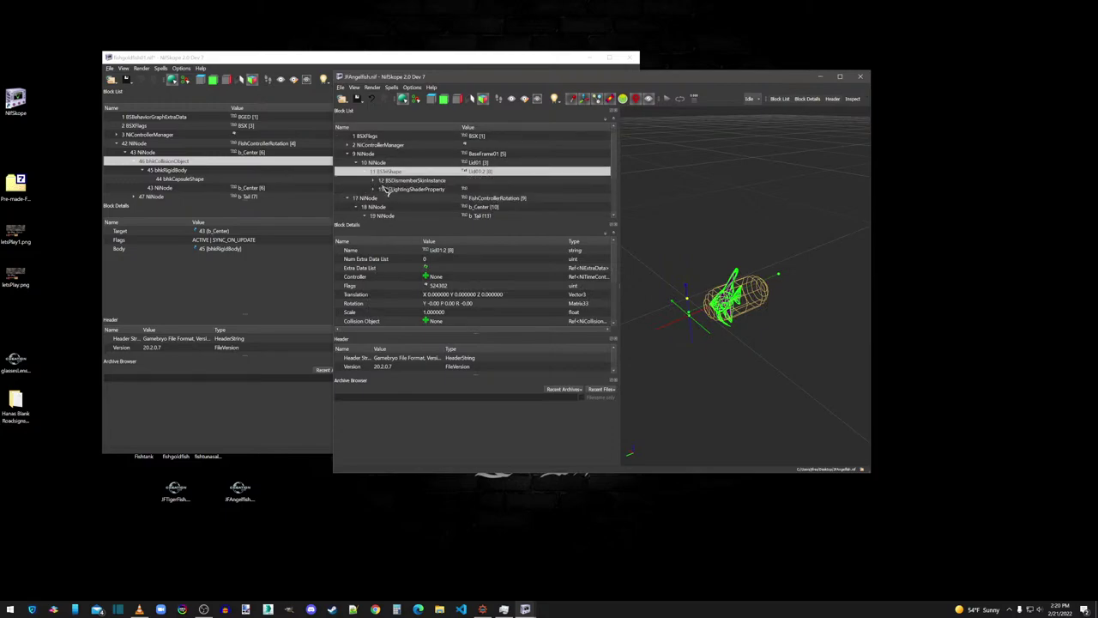
left_click(388, 190)
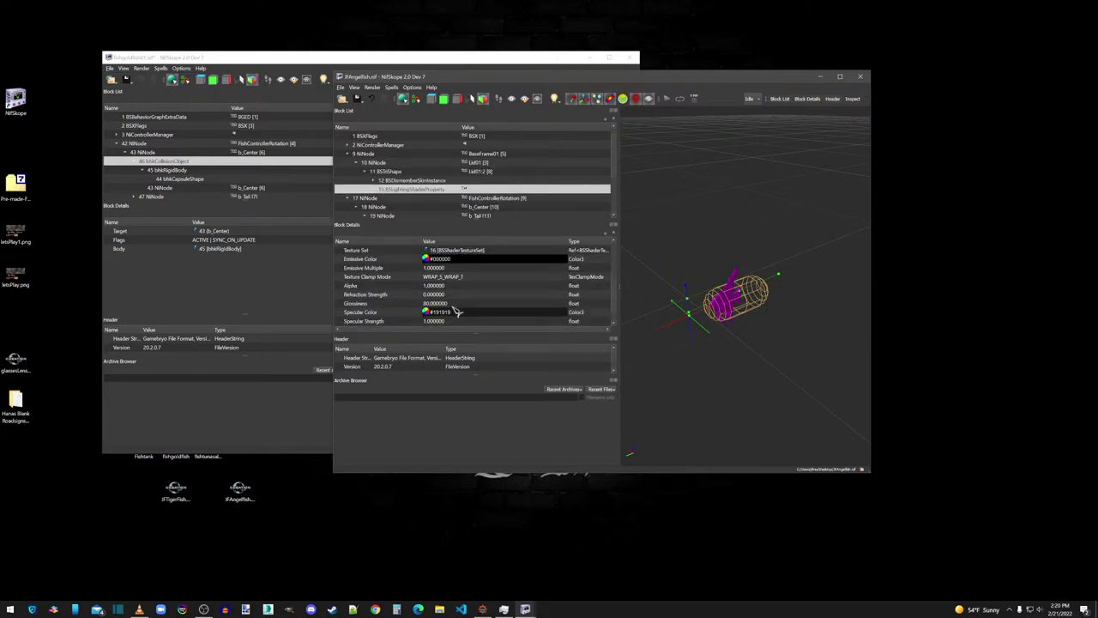
scroll(455, 311, "up", 5)
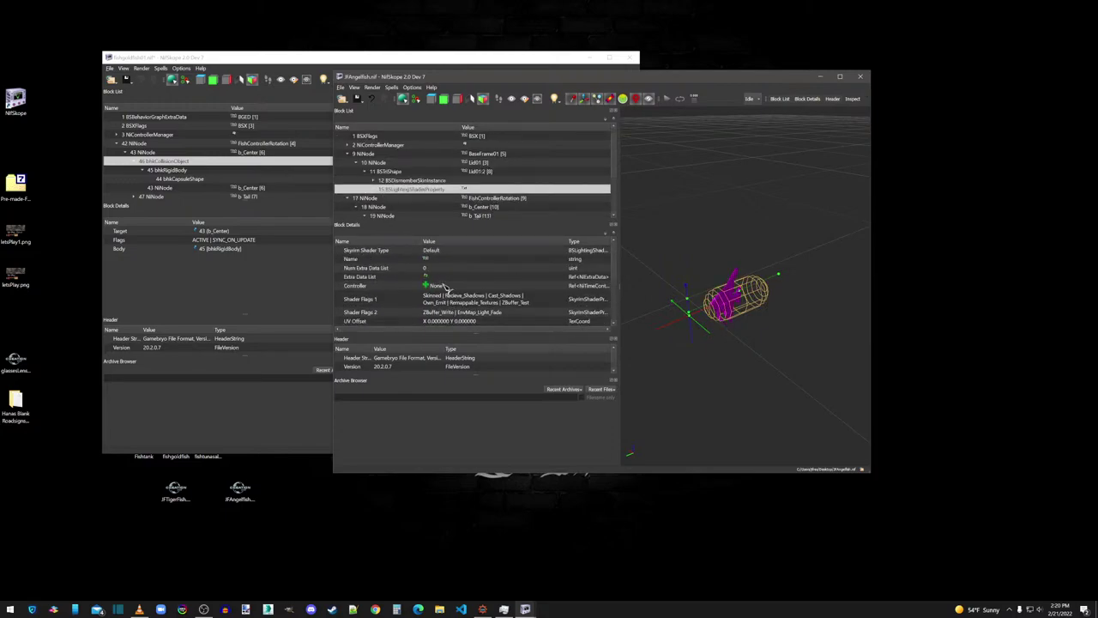
left_click(376, 191)
left_click(399, 188)
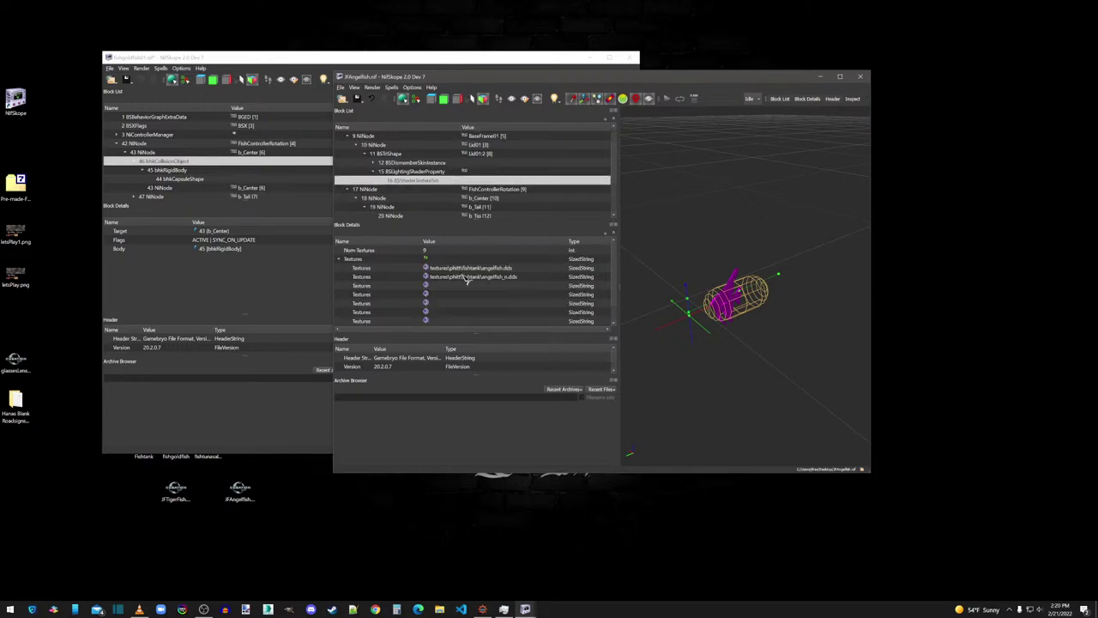
double_click(454, 269)
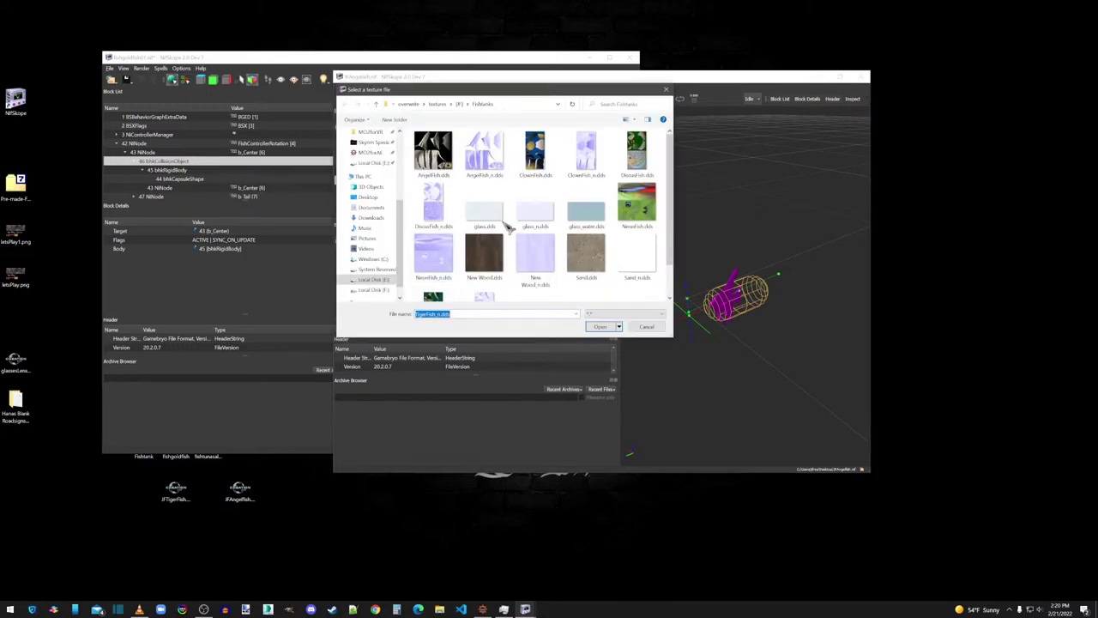
double_click(433, 159)
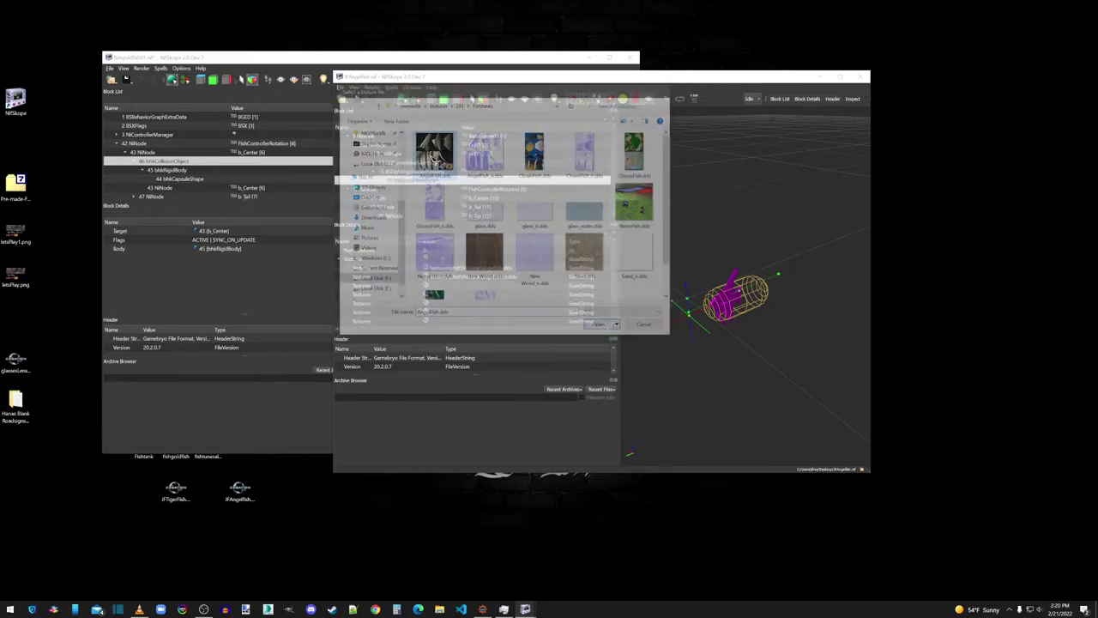
double_click(433, 277)
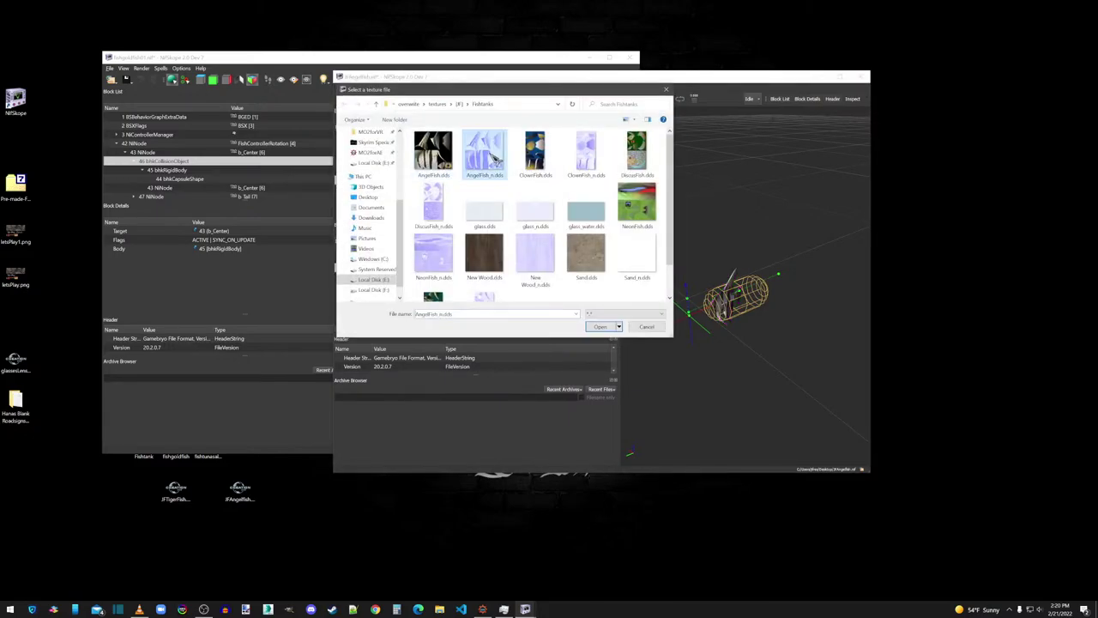
double_click(489, 155)
left_click_drag(822, 352, 726, 337)
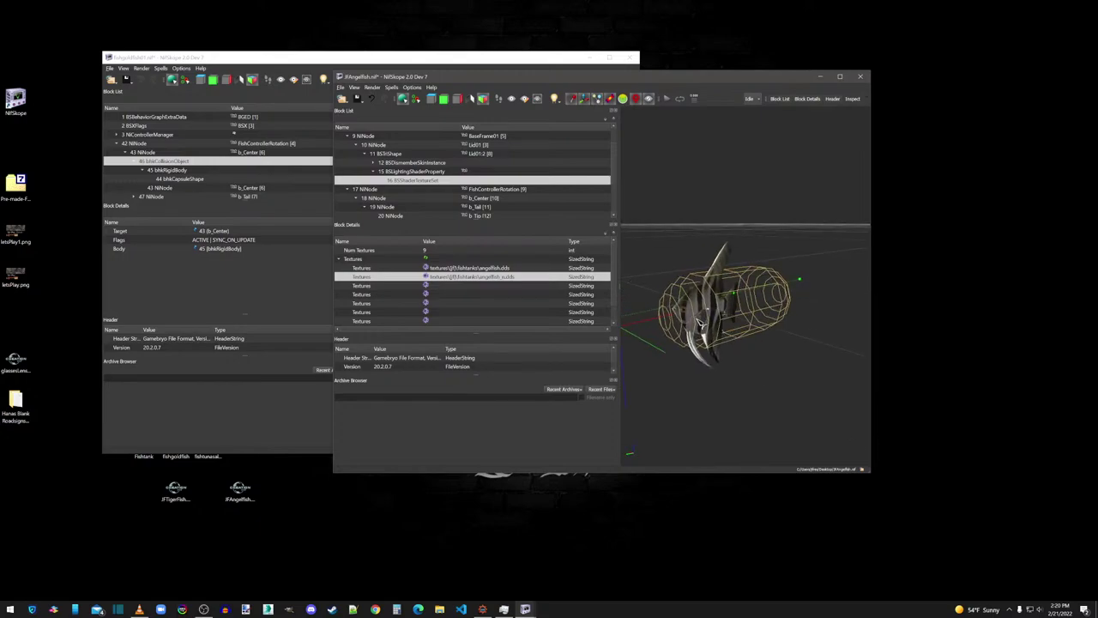
Step: Save and close the angelfish file, then close the goldfish file
left_click(358, 99)
left_click(864, 78)
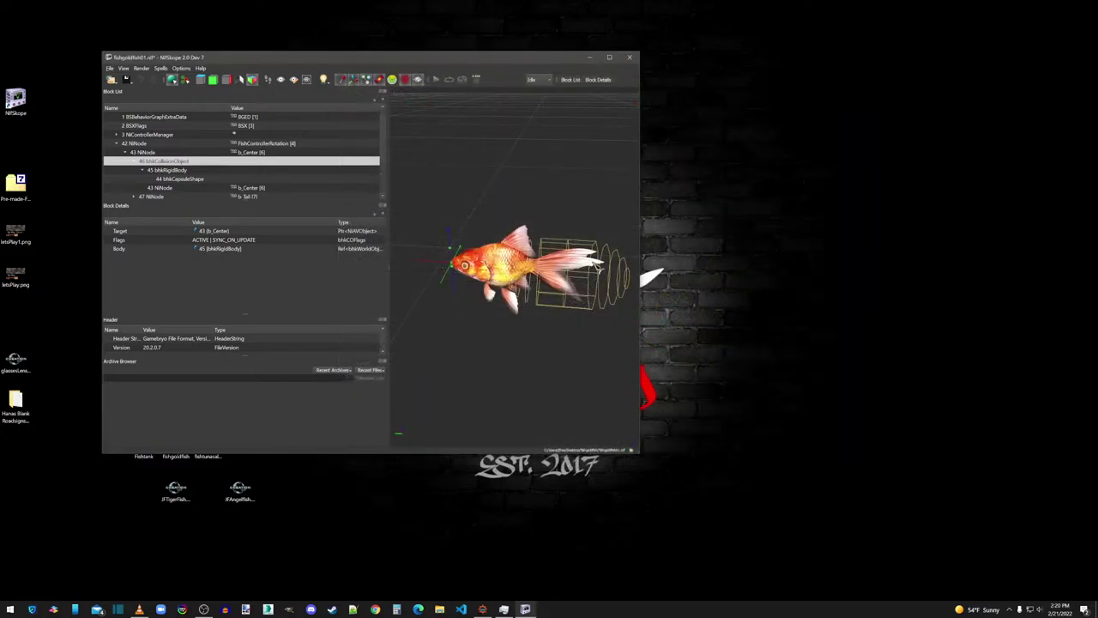
left_click(630, 59)
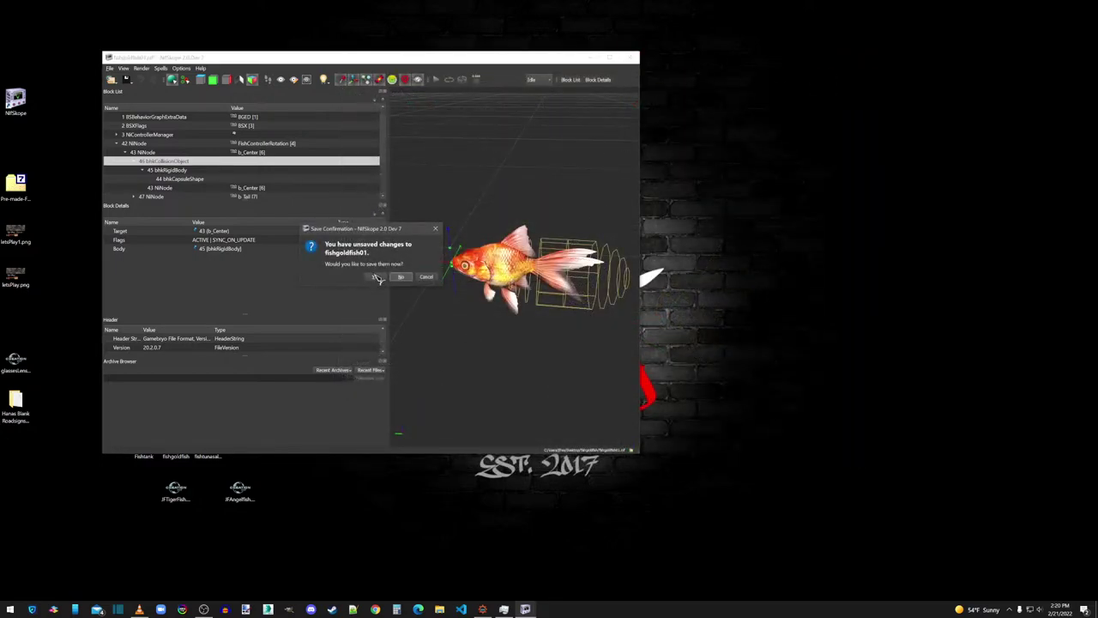
Step: Confirm saving the goldfish changes so its NifSkope window closes
left_click(402, 277)
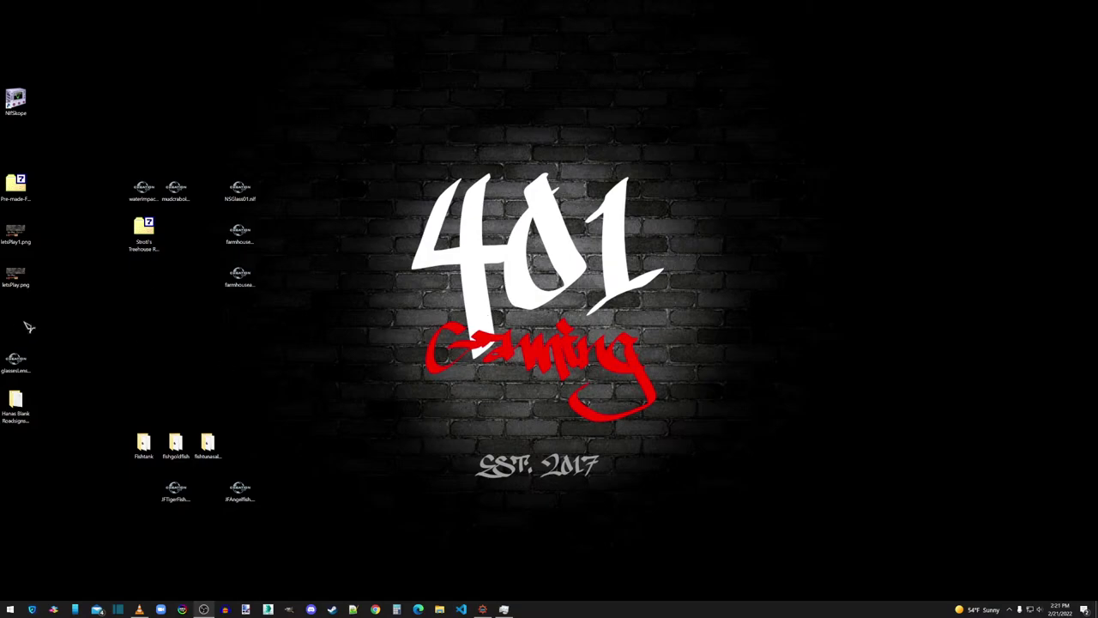
Step: Delete AngelFishLary.nif in the Fishtank folder, then load Fishtank.nif into NifSkope
double_click(146, 448)
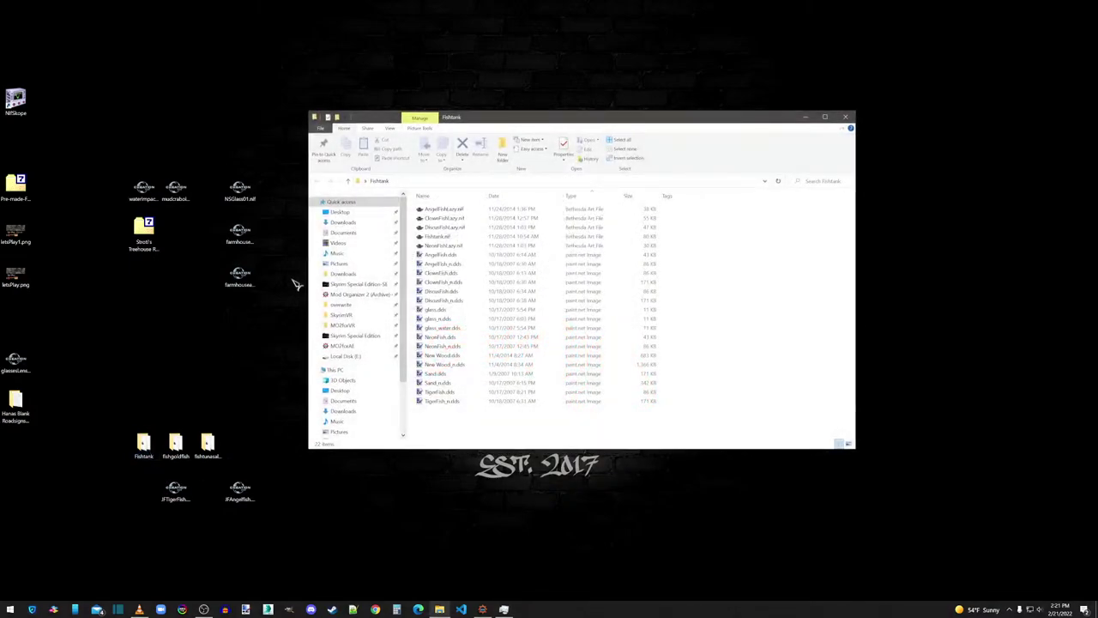
left_click(445, 210)
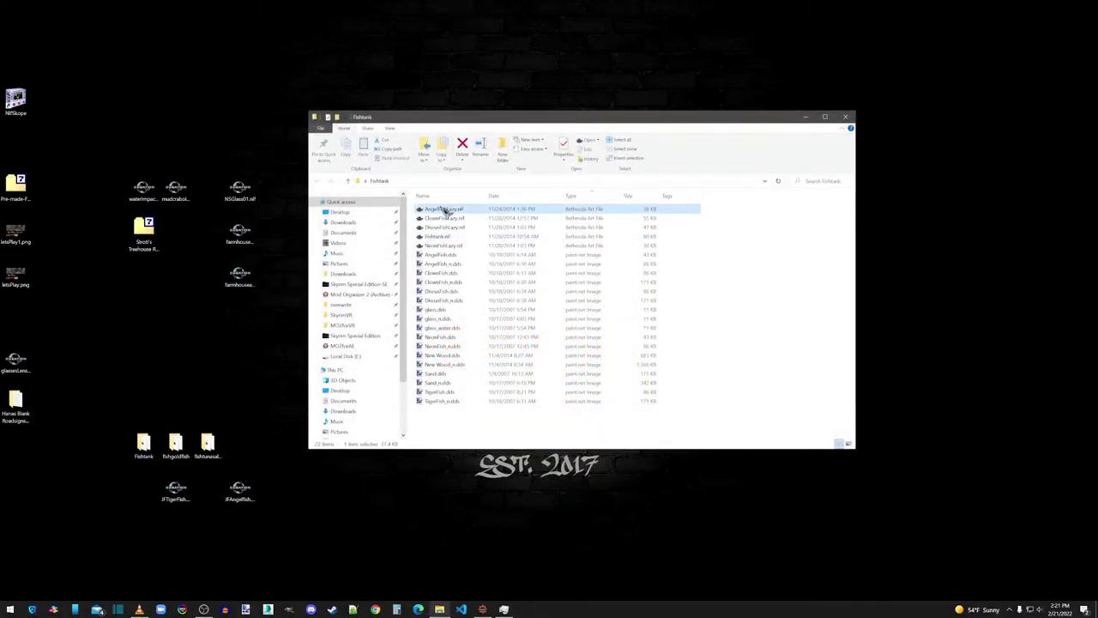
key("Delete")
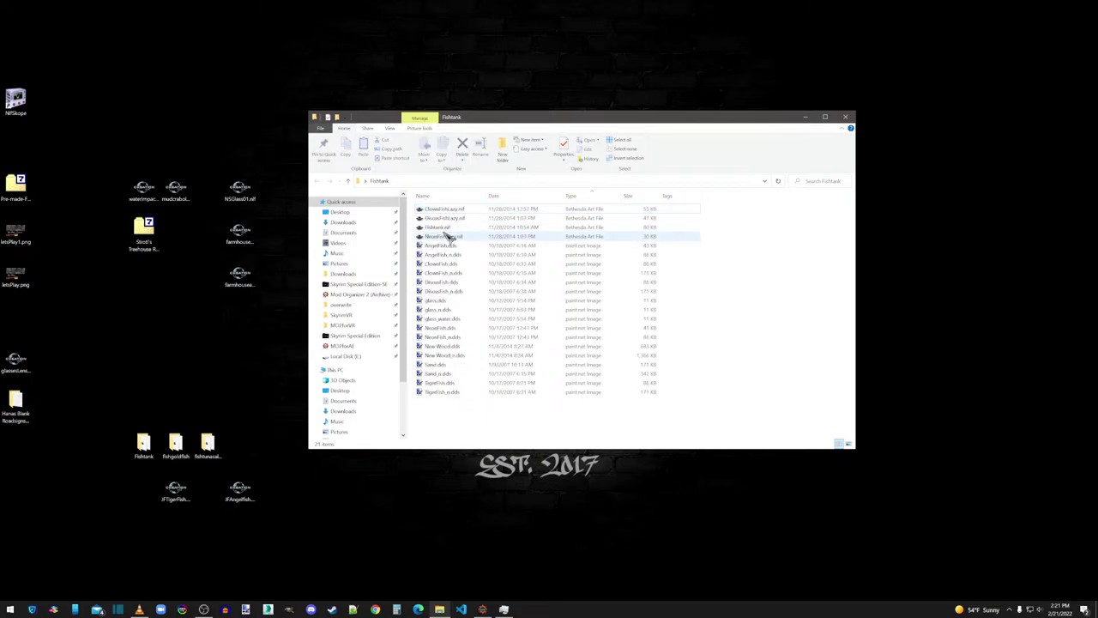
left_click_drag(449, 228, 16, 101)
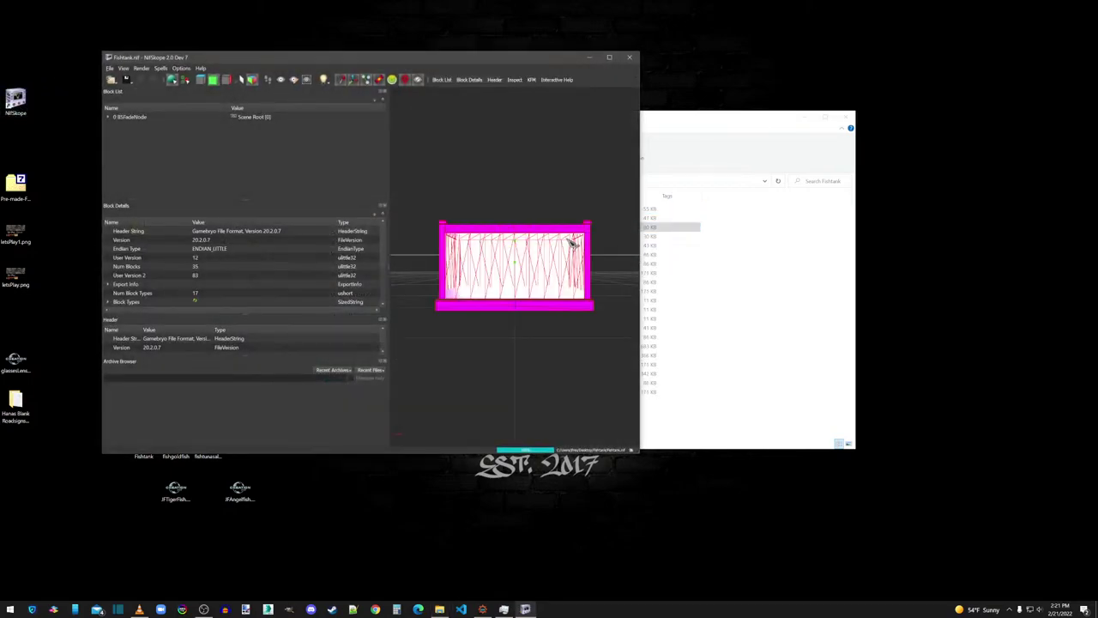
left_click_drag(572, 242, 545, 249)
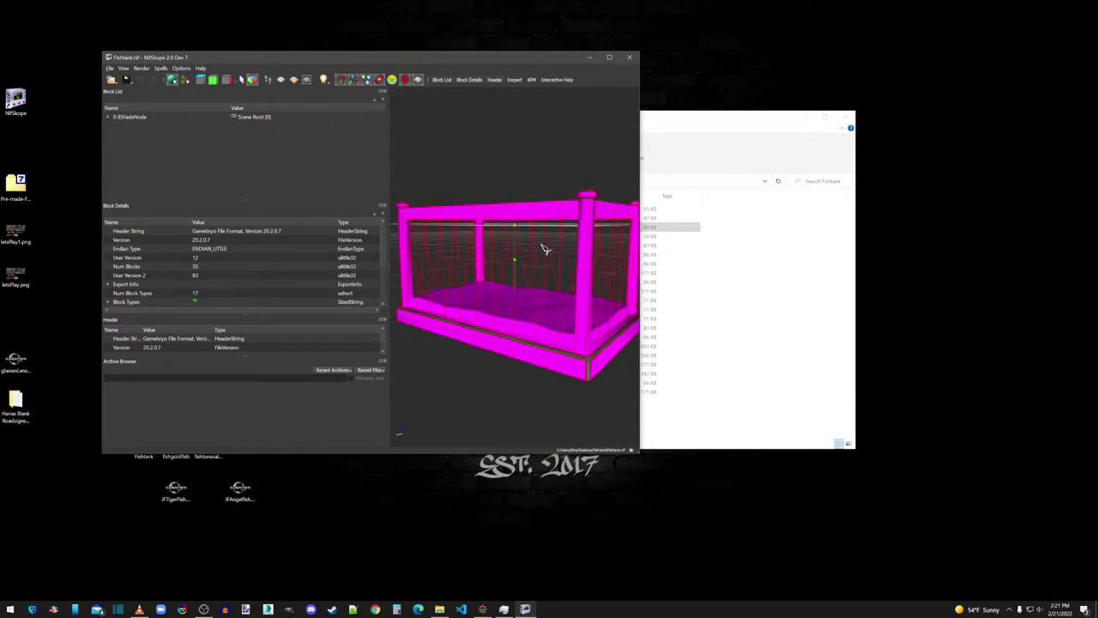
Step: Inspect the tank's top panel (block 30), its NiTriShapeData and its water shader properties
left_click(527, 331)
left_click_drag(580, 341, 509, 354)
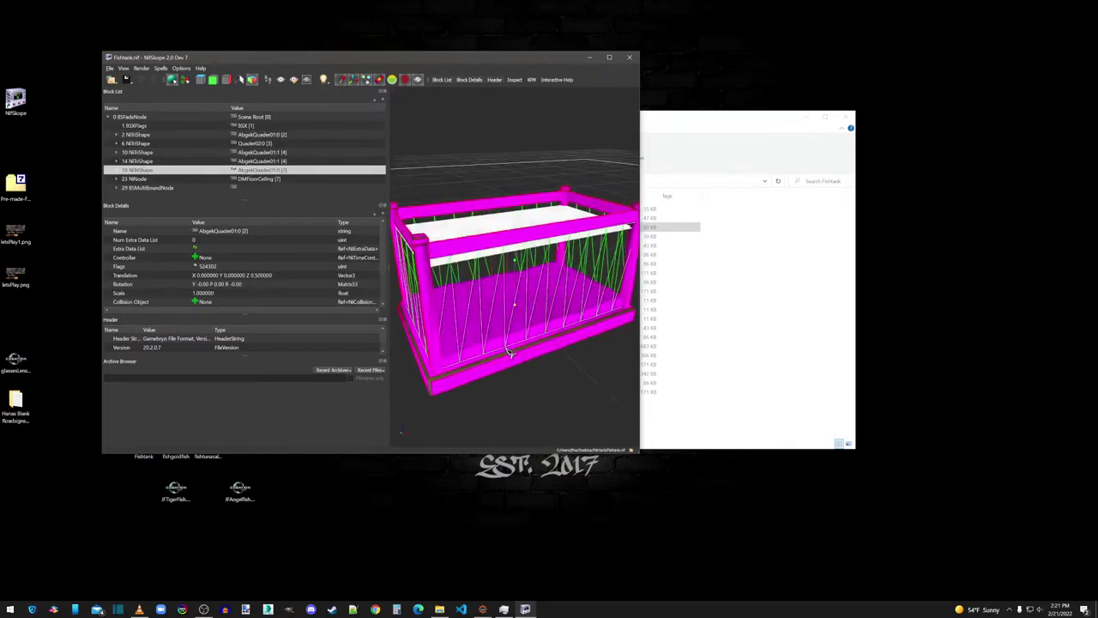
left_click(549, 221)
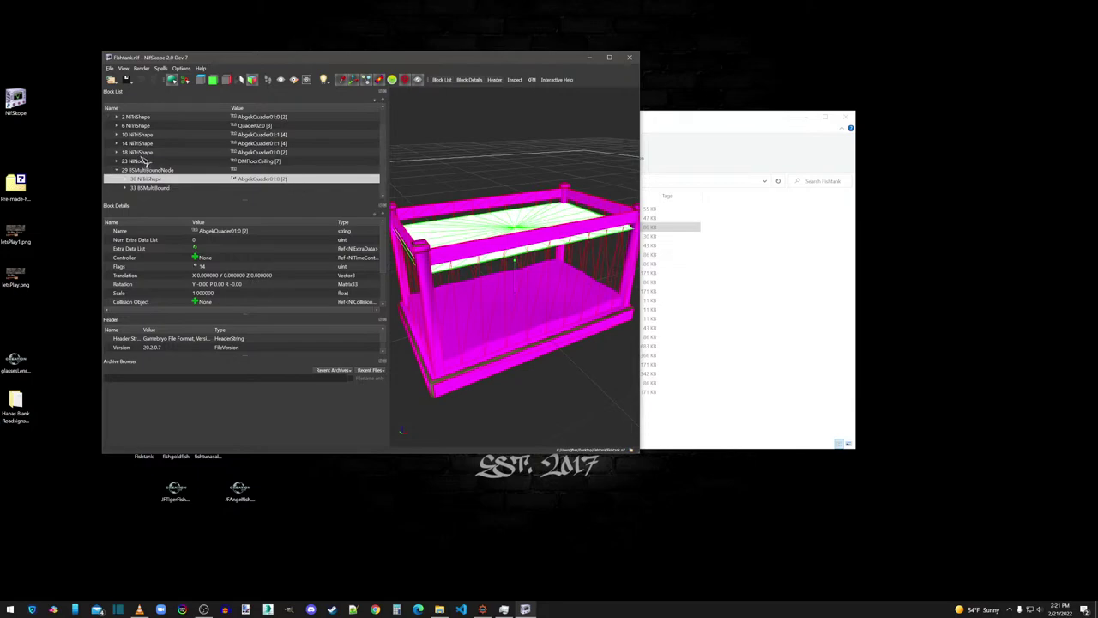
left_click(127, 179)
left_click(154, 170)
left_click(160, 179)
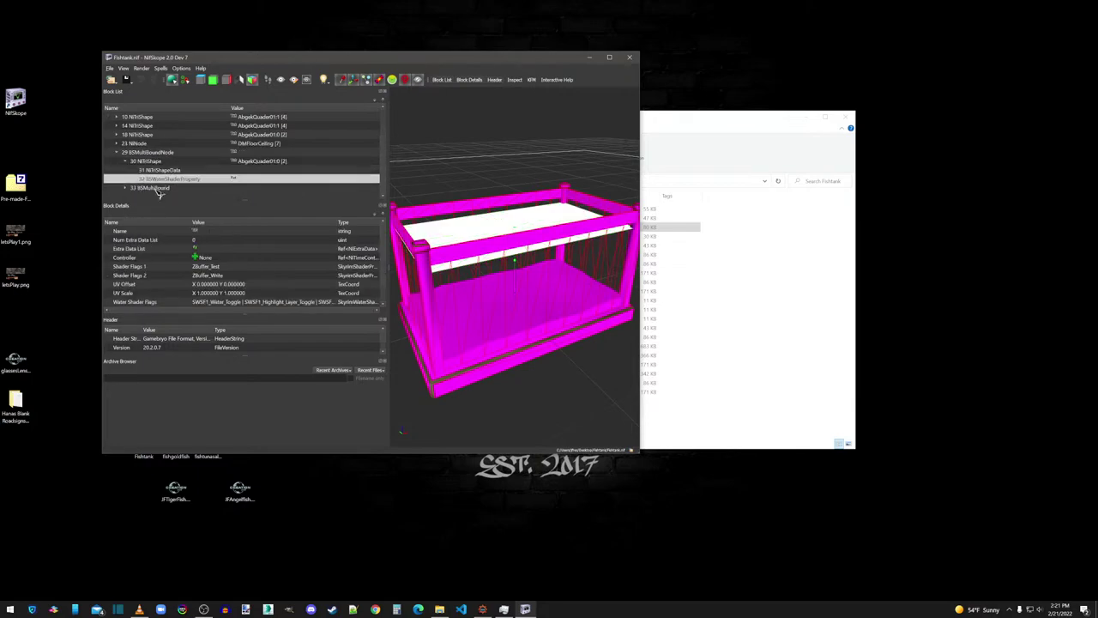
scroll(252, 287, "down", 1)
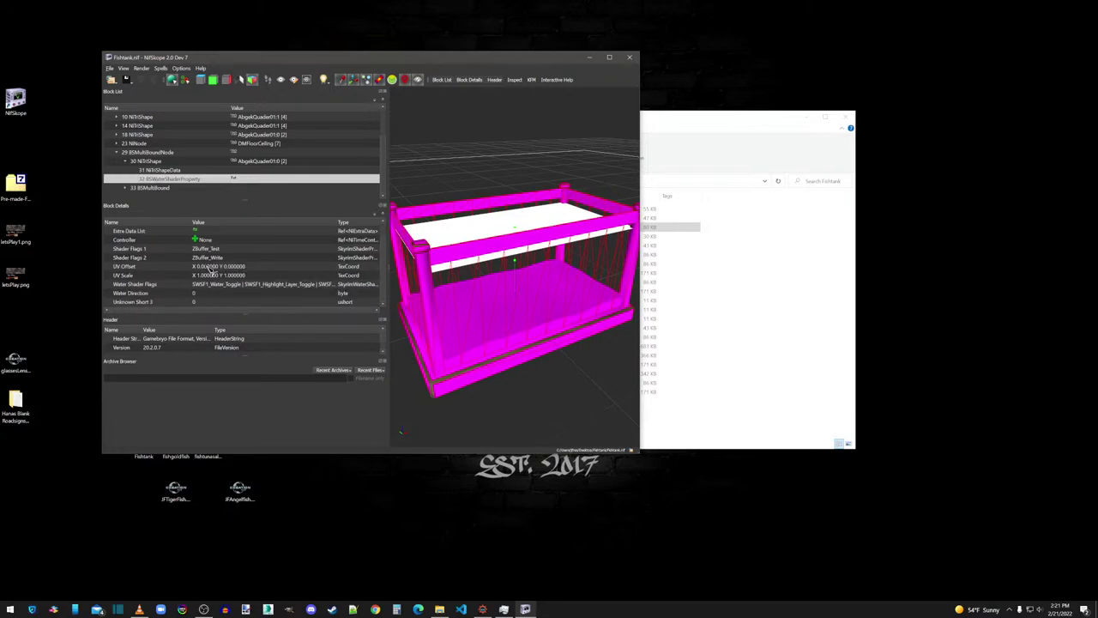
Step: Reopen Fishtank.nif, expand the BSFadeNode root, select 2 NiTriShape and switch to perspective
left_click(630, 57)
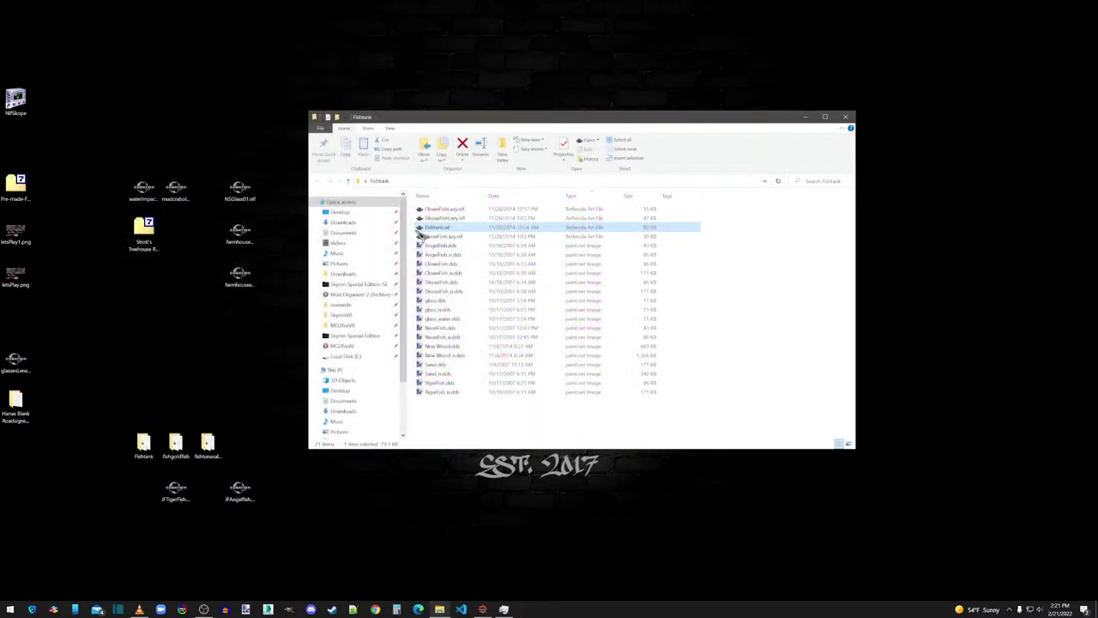
left_click_drag(448, 233, 16, 96)
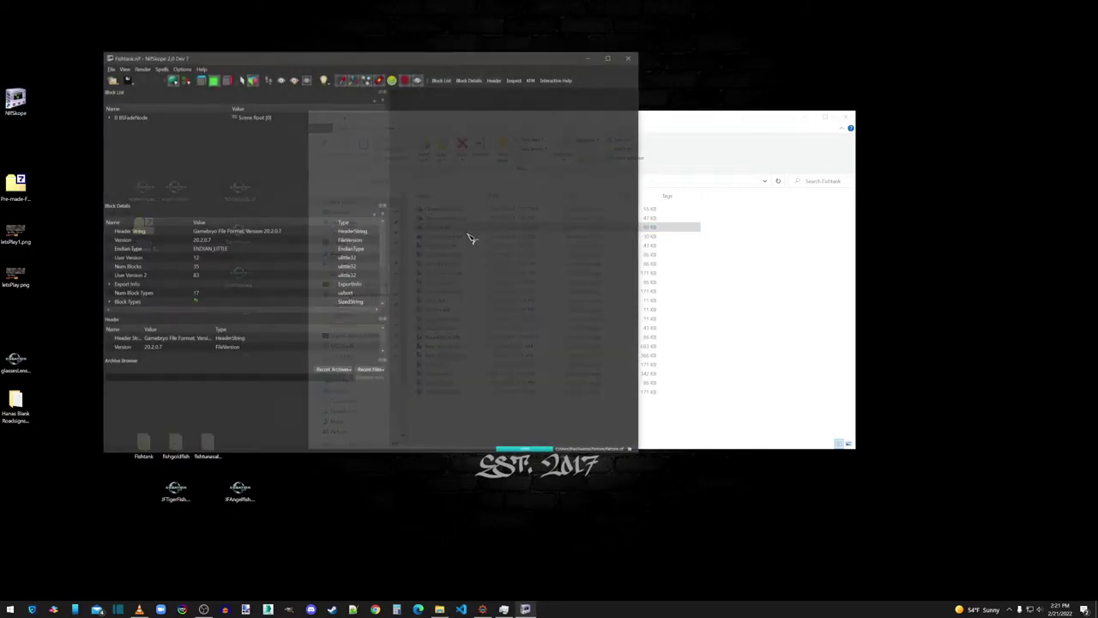
left_click(109, 117)
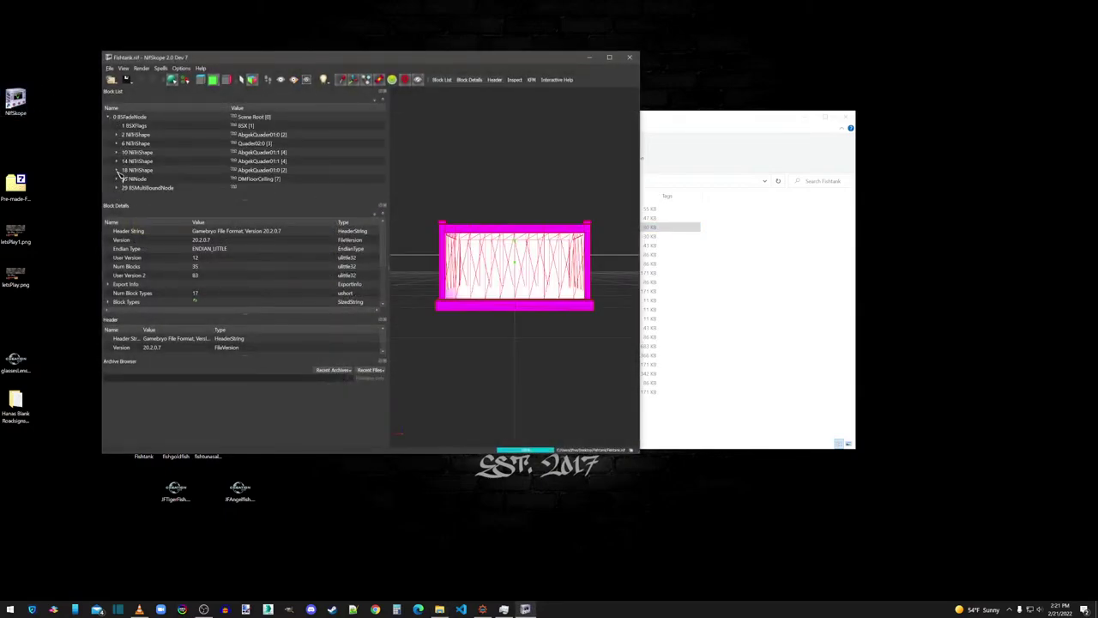
left_click(124, 135)
key("F8")
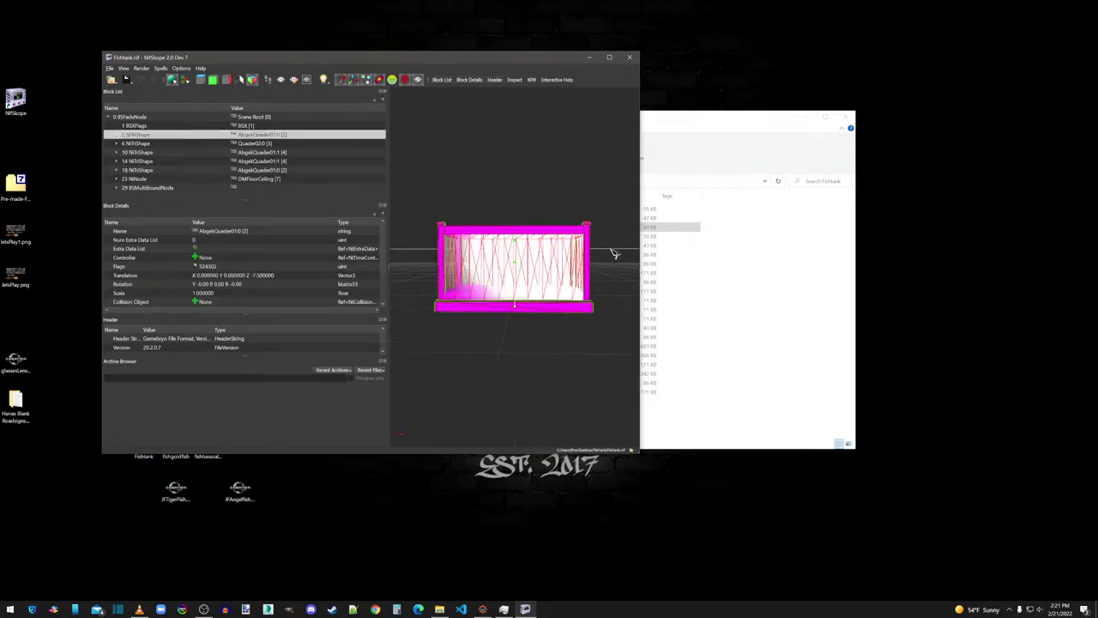
Step: Give the first frame piece New Wood.dds as diffuse and New Wood_n.dds as normal map
left_click(117, 135)
left_click(125, 152)
left_click(153, 161)
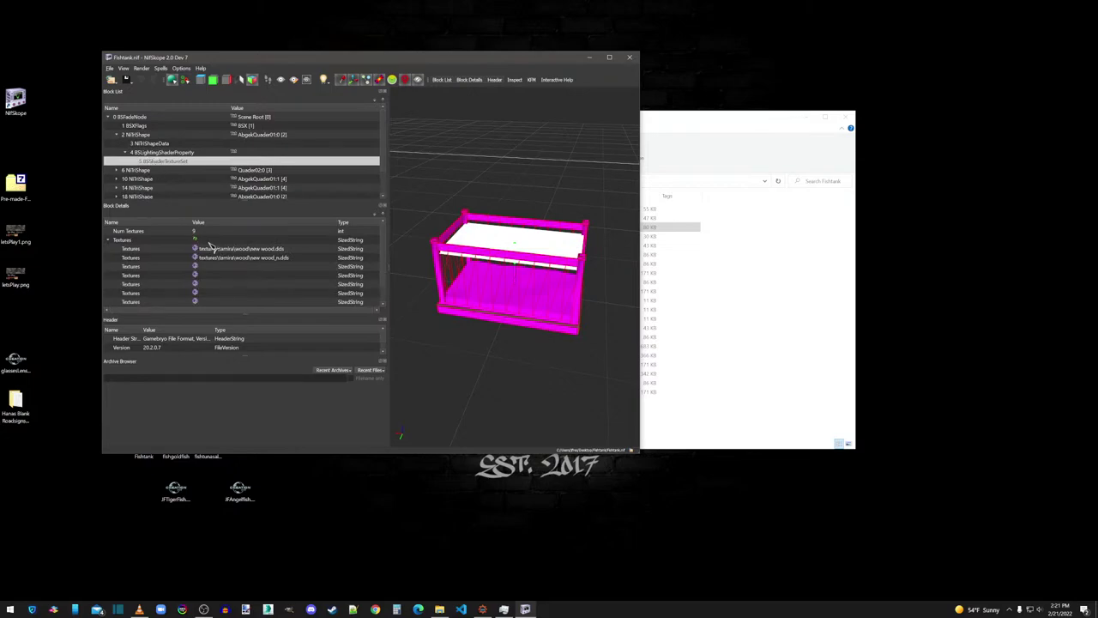
double_click(214, 254)
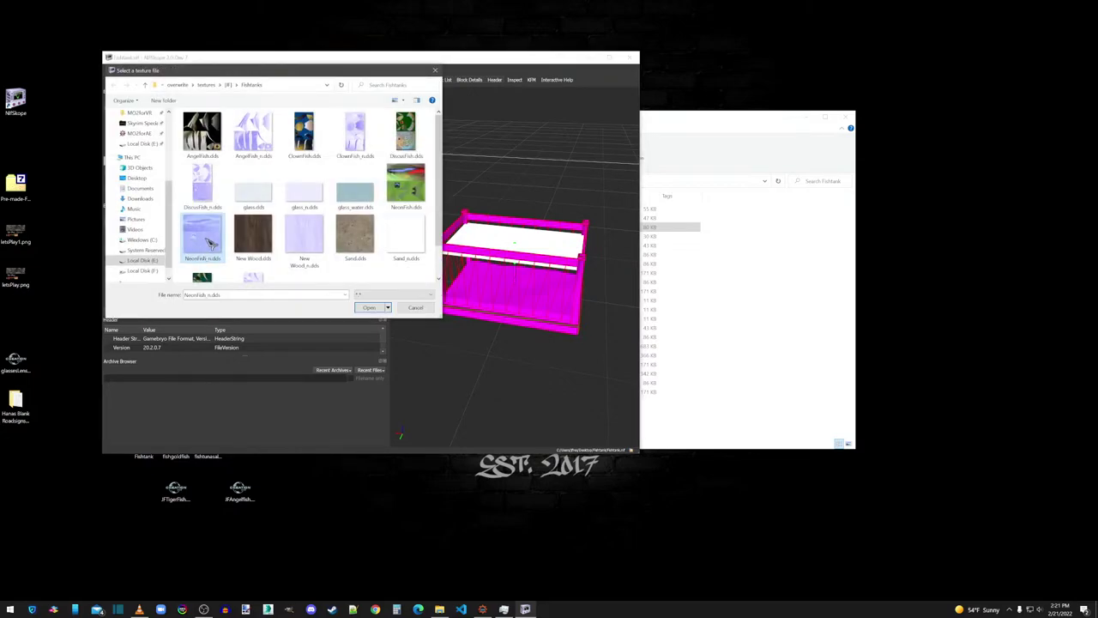
left_click(263, 234)
double_click(263, 233)
double_click(200, 259)
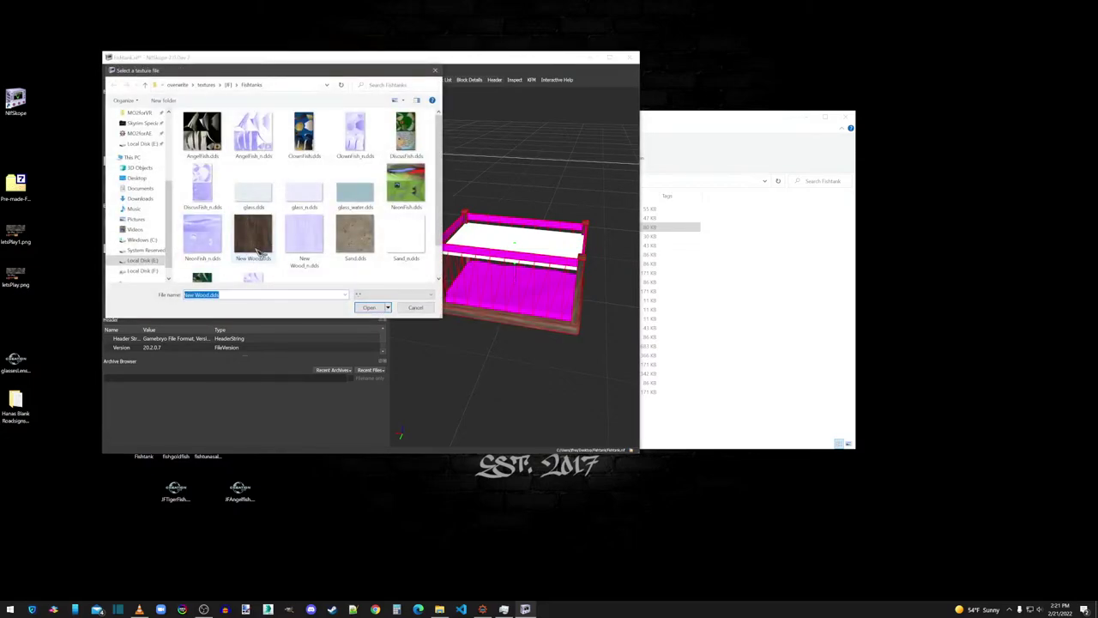
left_click(303, 236)
double_click(304, 235)
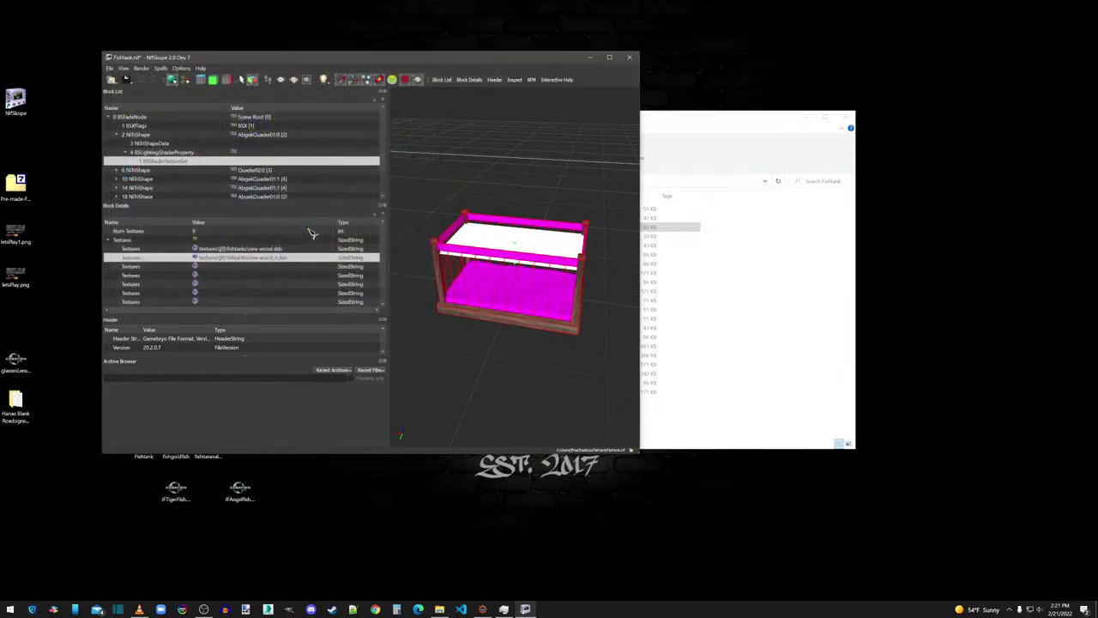
Step: Give the second frame piece the New Wood.dds diffuse and New Wood_n.dds normal textures
left_click(116, 170)
scroll(125, 174, "down", 2)
left_click(148, 162)
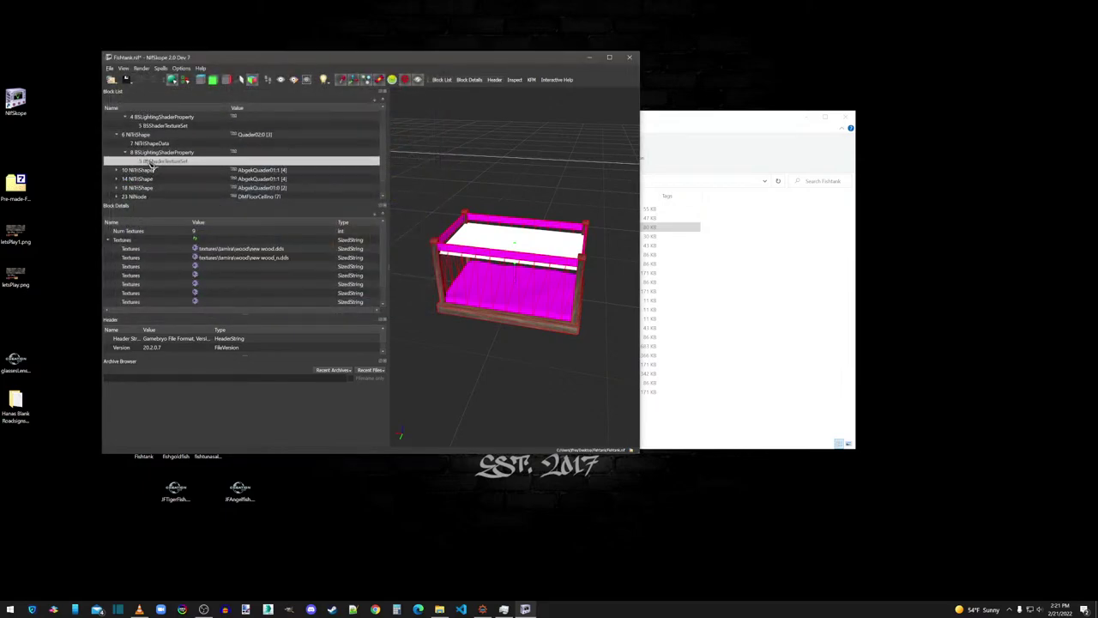
double_click(199, 255)
left_click(253, 233)
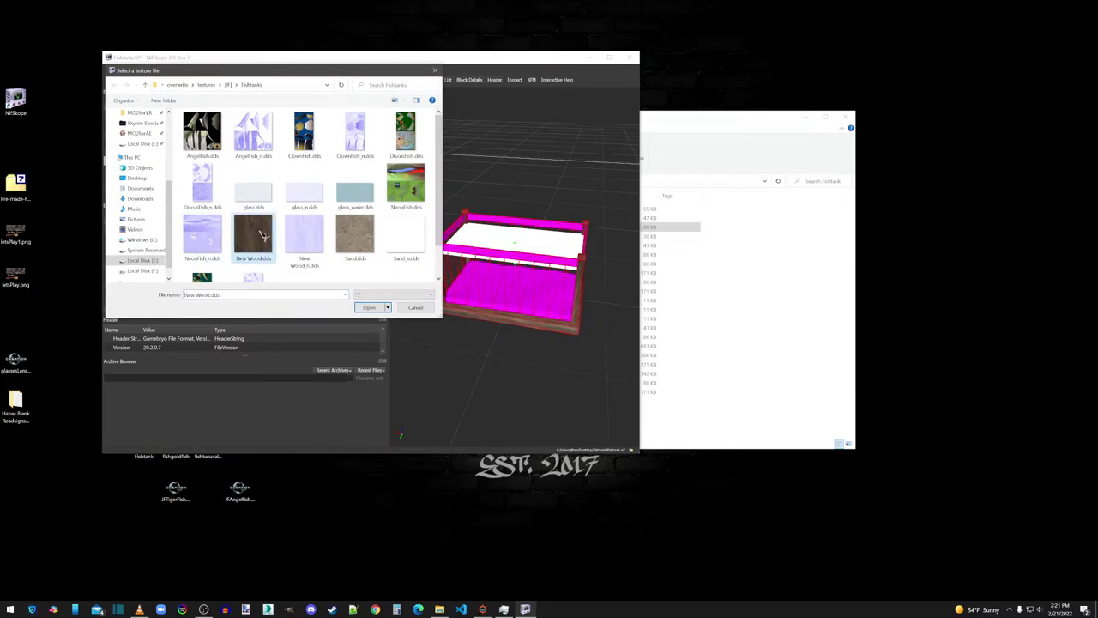
double_click(253, 233)
double_click(199, 249)
double_click(304, 233)
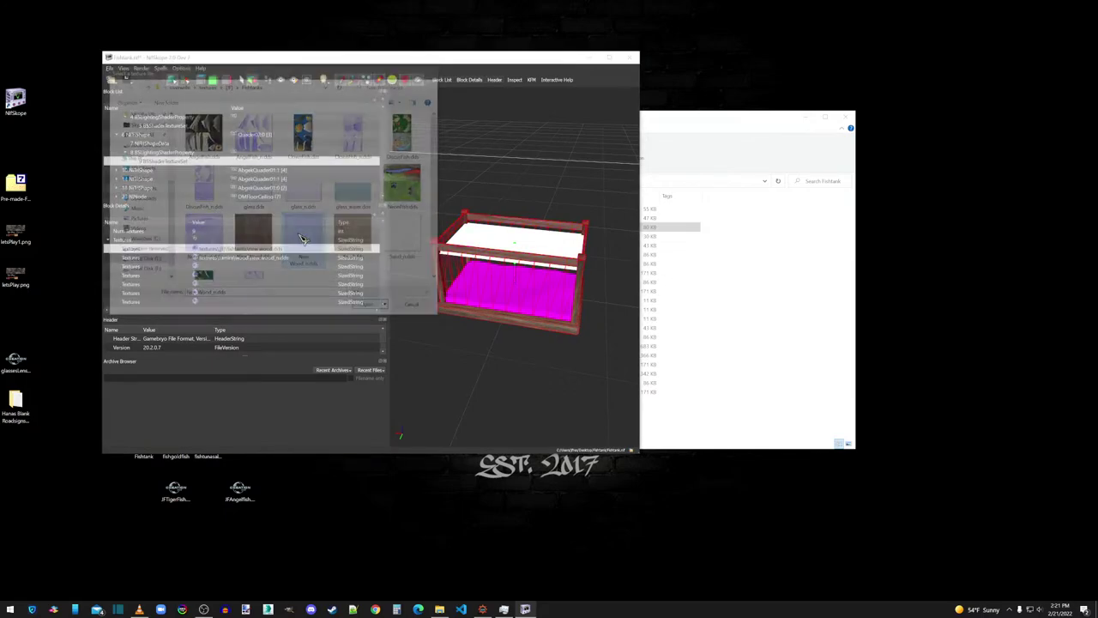
Step: Inspect the third piece's floorboard texture paths and turn the tank to a front-top view
scroll(125, 178, "down", 1)
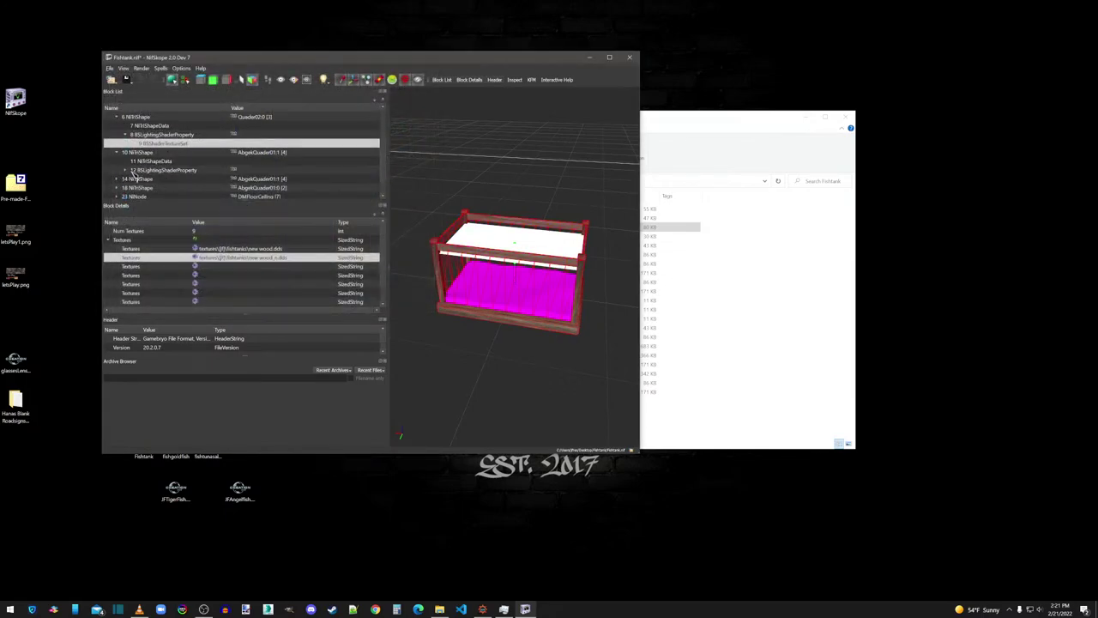
left_click(126, 169)
scroll(130, 172, "down", 1)
left_click(163, 161)
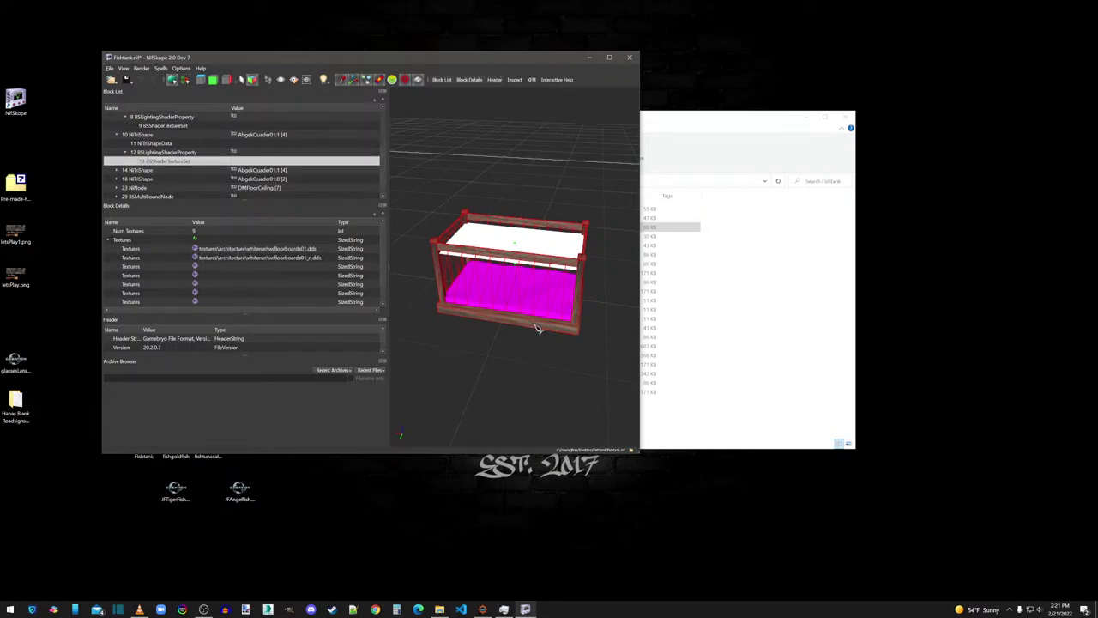
left_click_drag(538, 329, 542, 305)
left_click_drag(539, 284, 542, 327)
scroll(541, 332, "up", 3)
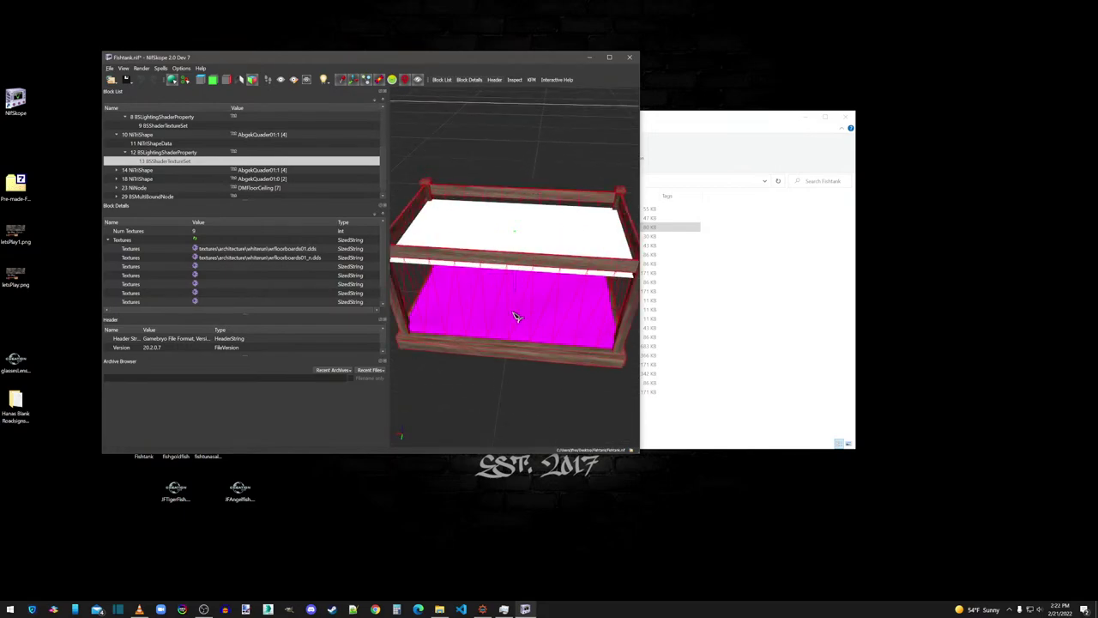
Step: Texture floor piece 14 with Sand.dds and the Sand normal map
left_click(117, 170)
left_click(126, 170)
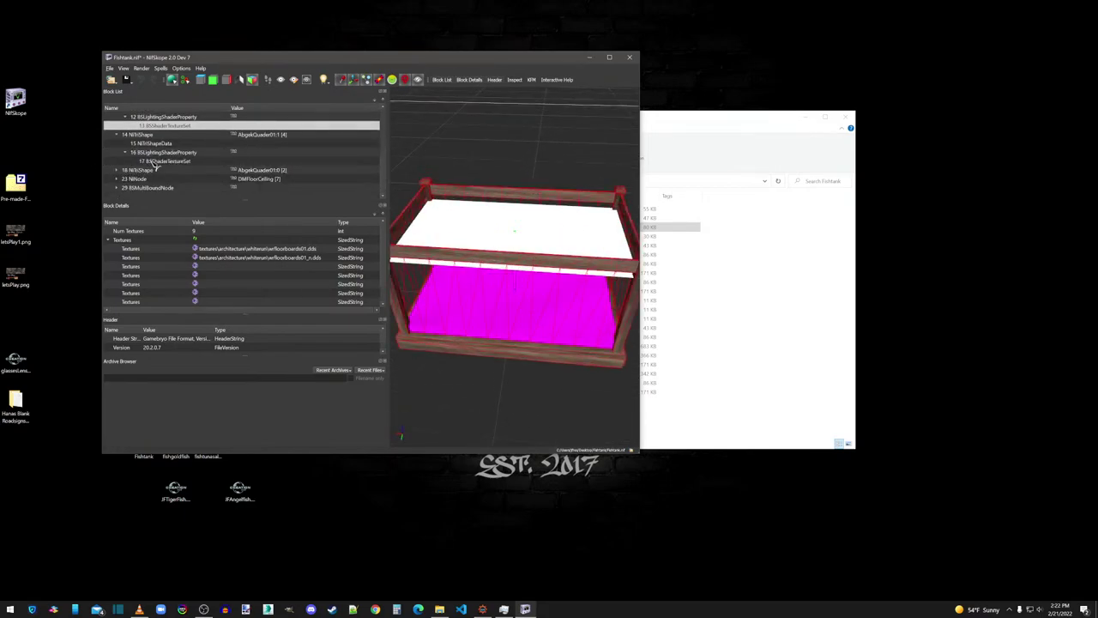
left_click(155, 161)
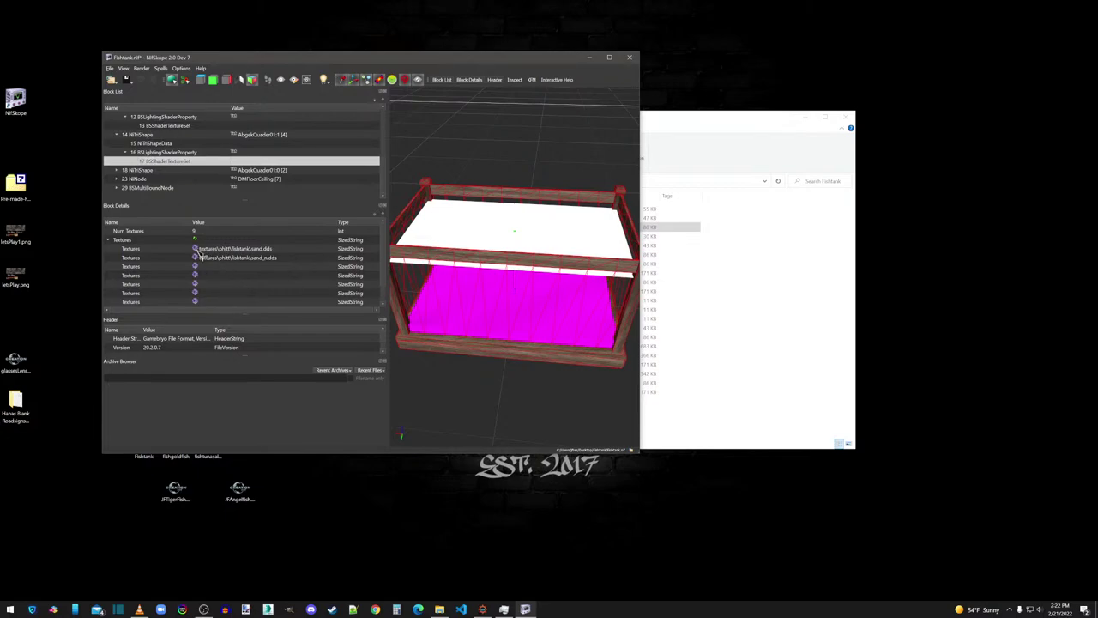
left_click(196, 249)
double_click(198, 259)
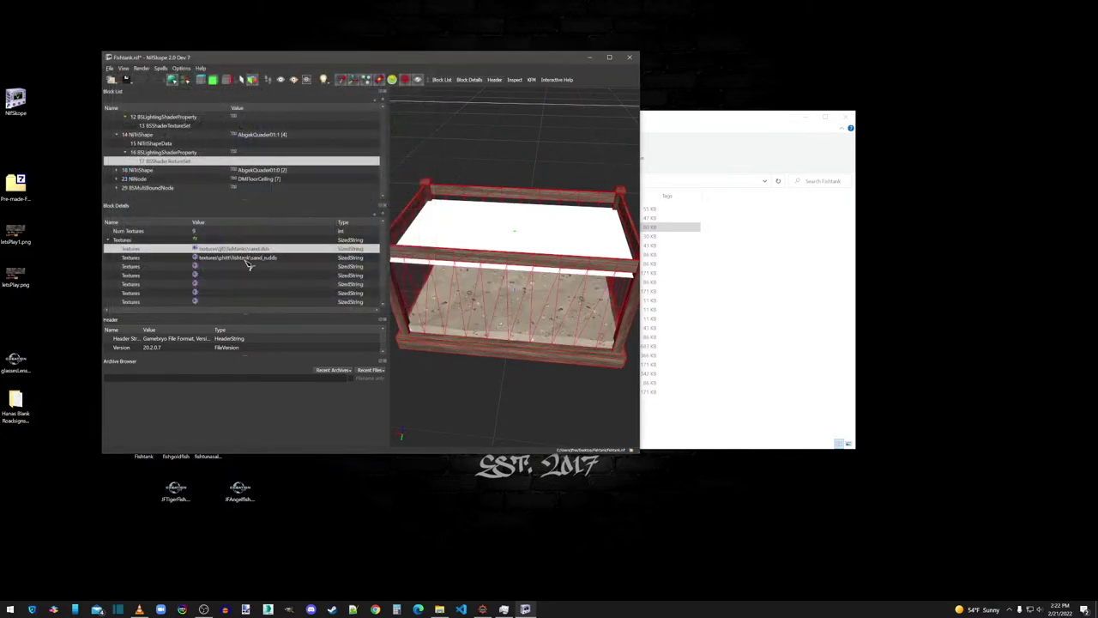
left_click(197, 259)
double_click(397, 236)
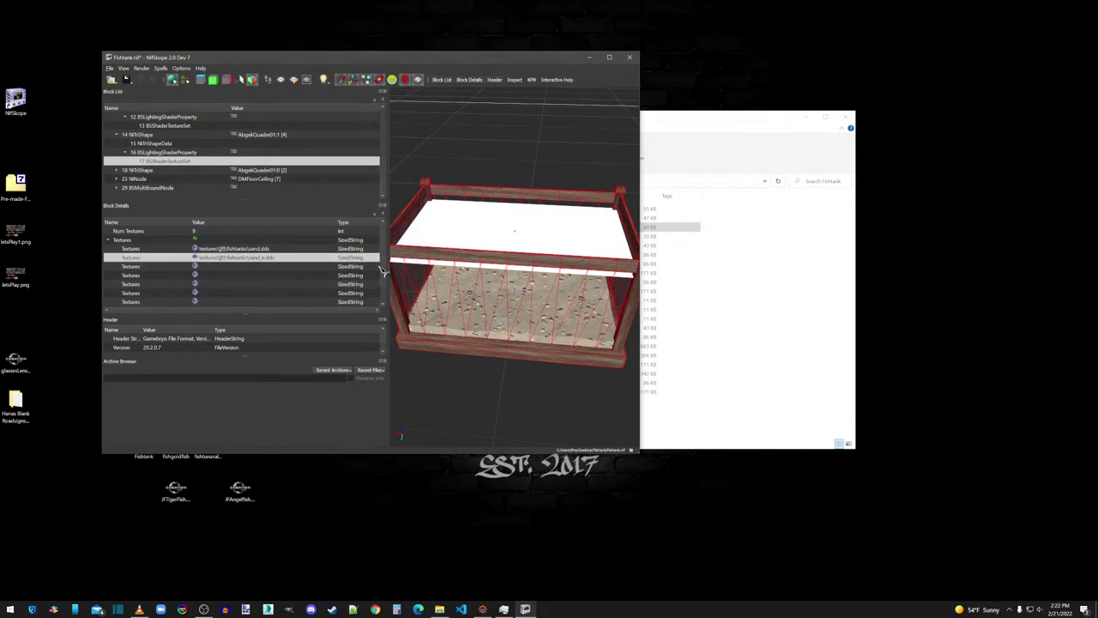
Step: Relink glass piece 18's normal map to glass_n.dds and orbit to check the rippled glass
left_click(116, 170)
left_click(125, 170)
left_click(158, 162)
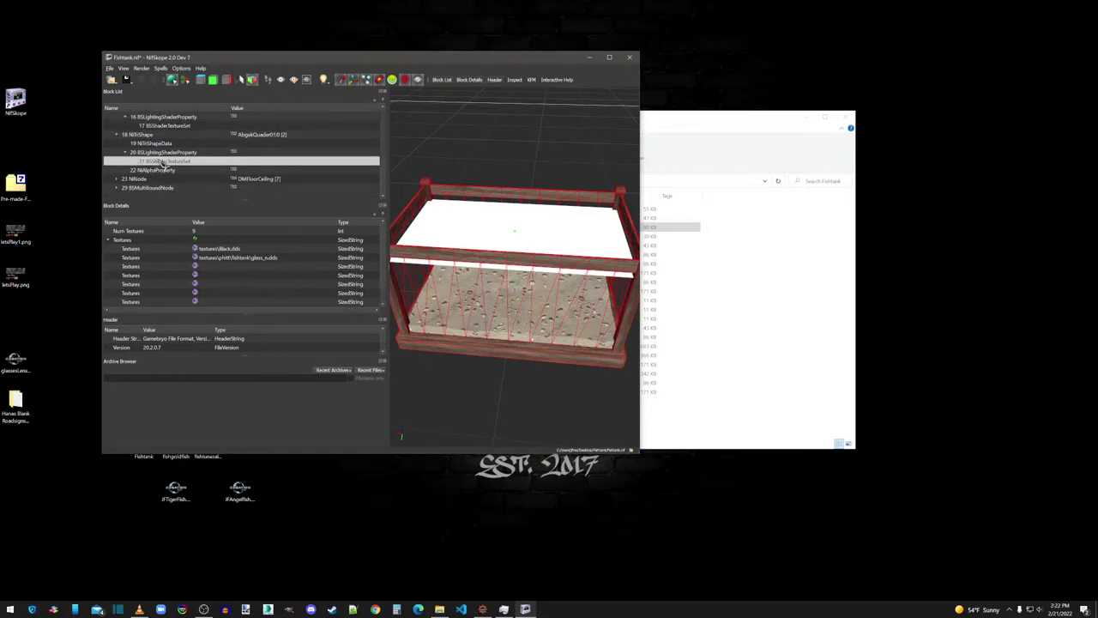
left_click(195, 257)
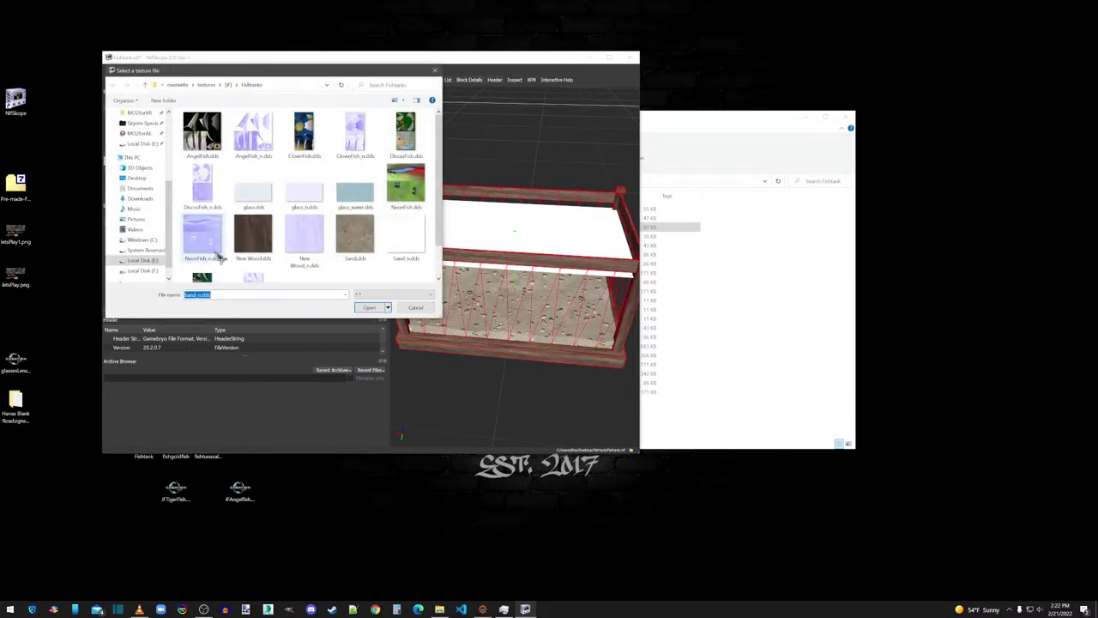
double_click(302, 198)
left_click_drag(511, 273, 413, 257)
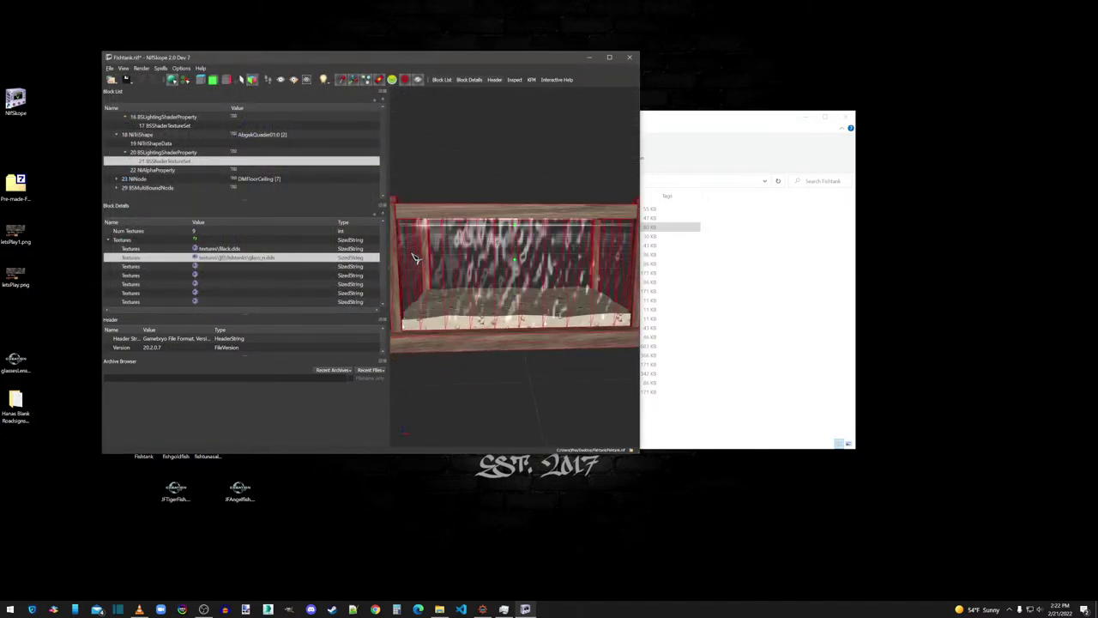
mouse_move(505, 271)
left_mouse_down()
mouse_move(490, 263)
mouse_move(506, 270)
left_mouse_up()
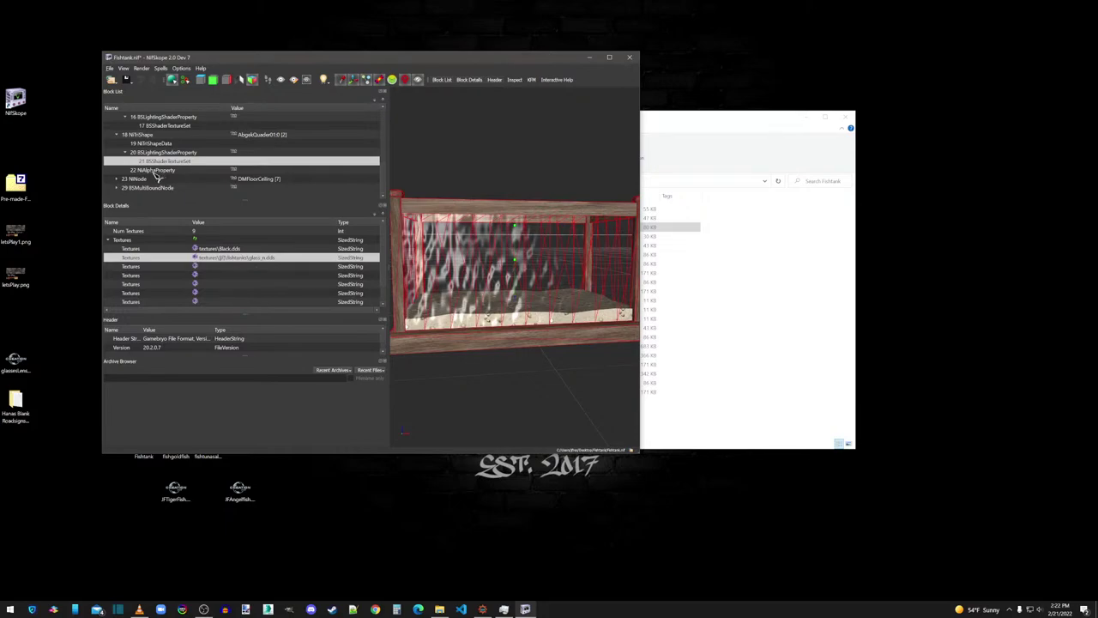
left_click_drag(566, 257, 527, 256)
left_click(527, 255)
Step: Inspect water surface mesh 30's geometry data and the multi-bound block's bounding box
left_click(125, 178)
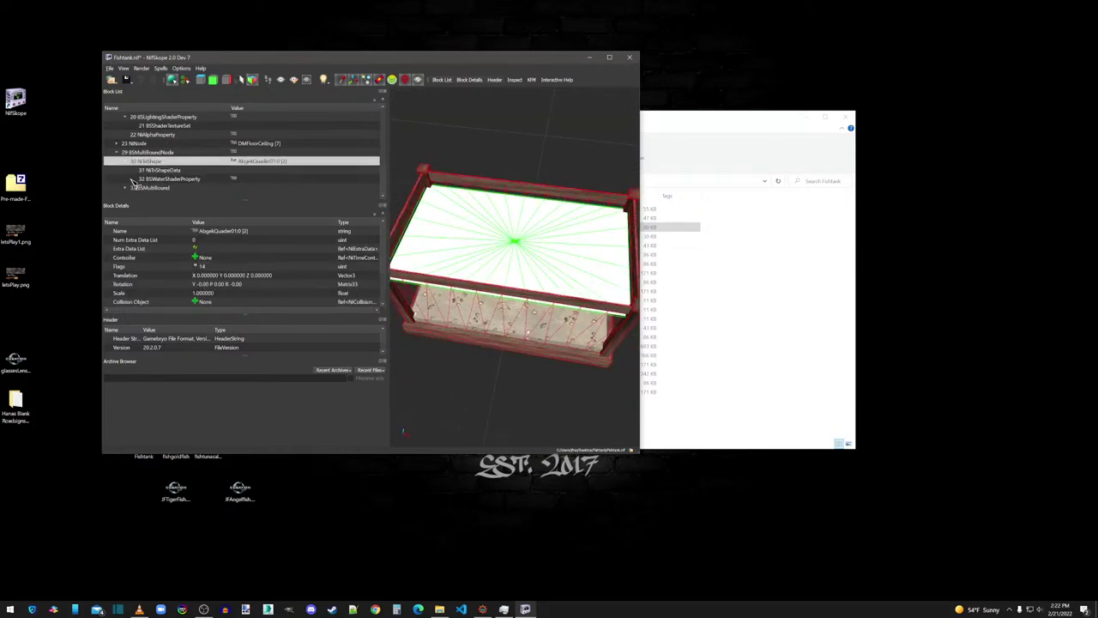
left_click(166, 171)
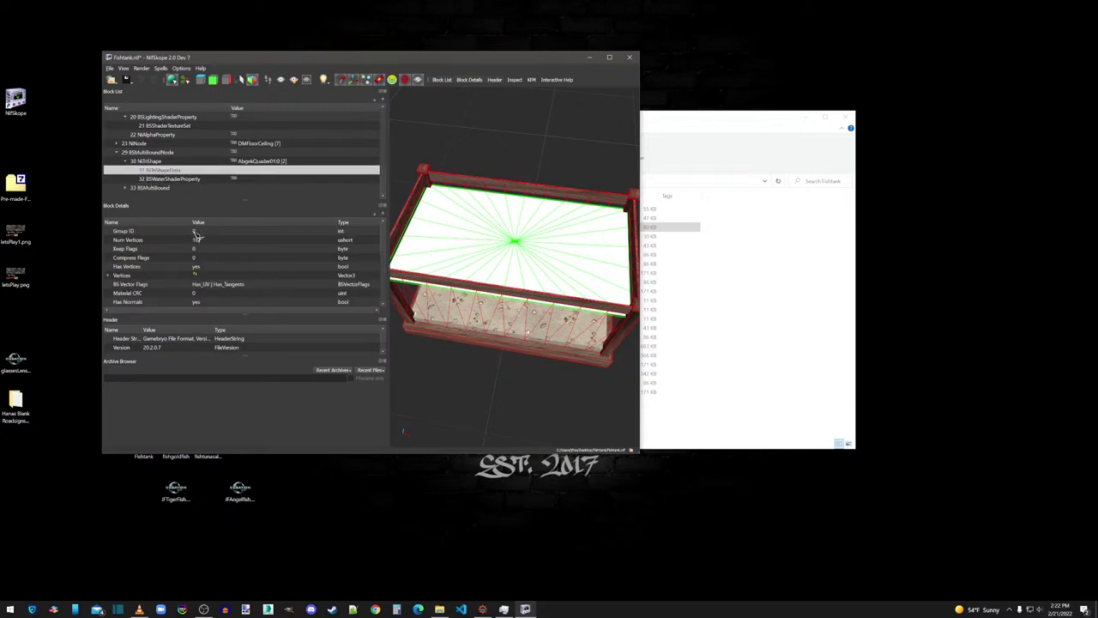
scroll(210, 274, "down", 4)
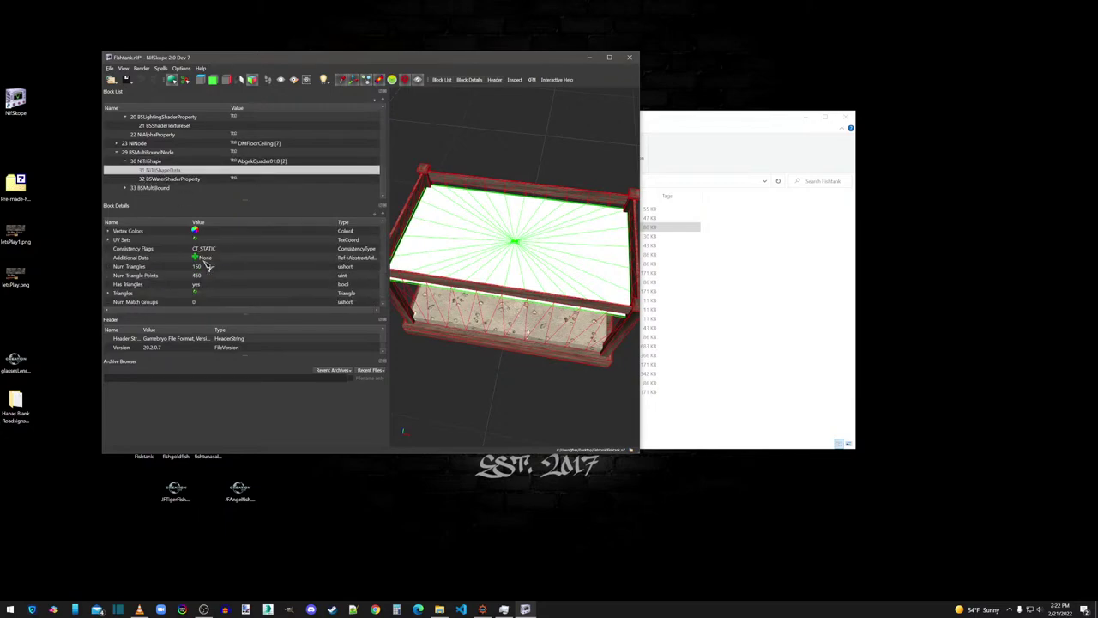
scroll(220, 247, "up", 1)
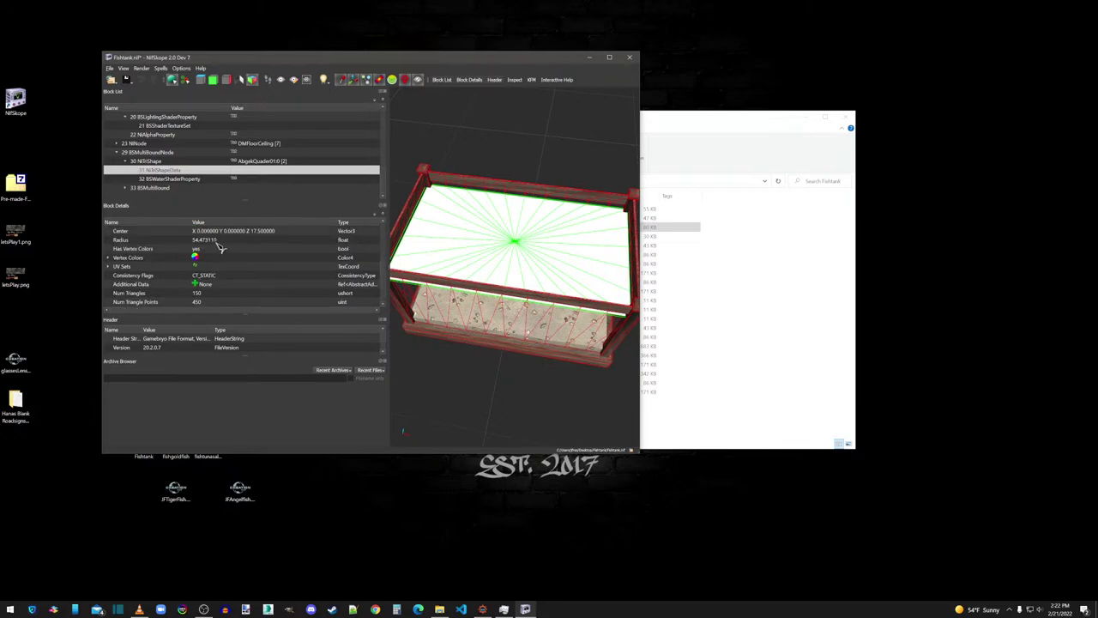
left_click(145, 188)
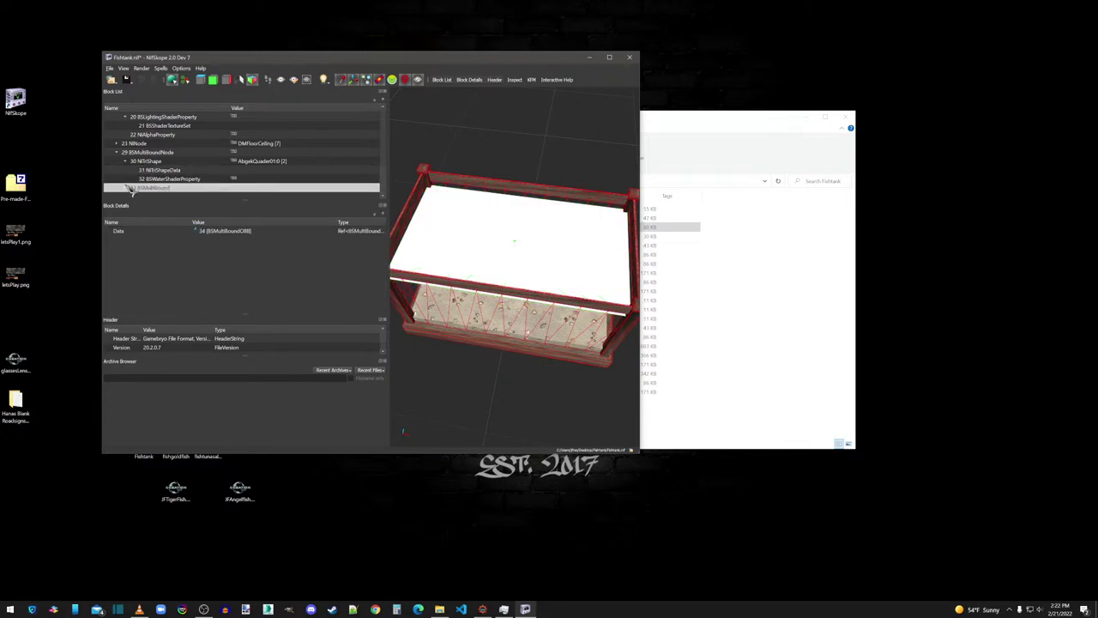
left_click(126, 187)
left_click(155, 189)
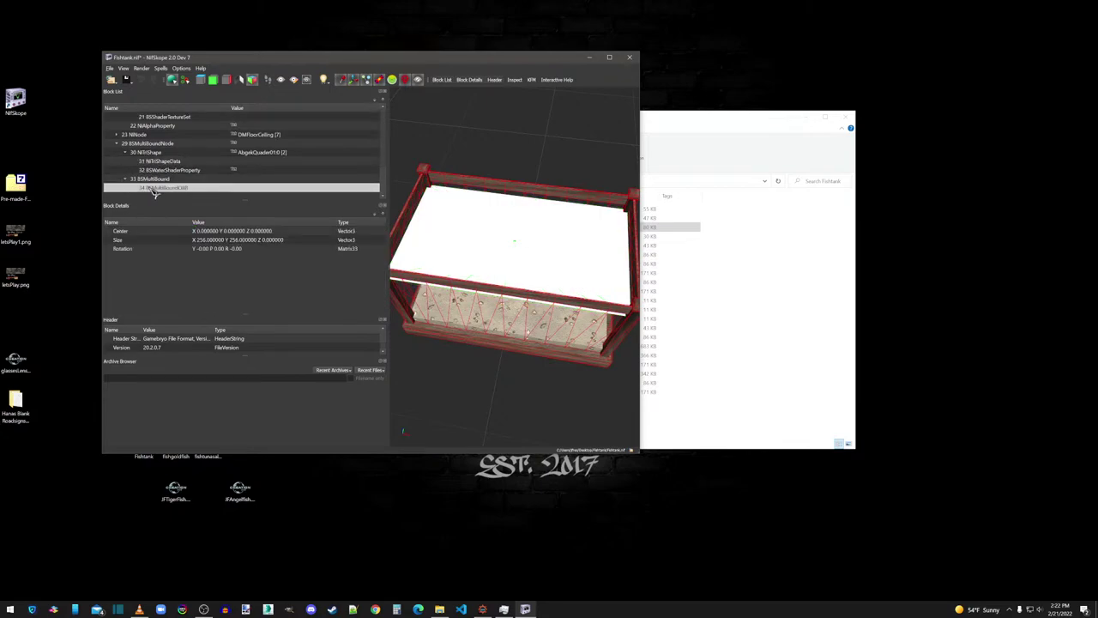
scroll(502, 278, "up", 3)
scroll(512, 291, "down", 4)
left_click_drag(513, 292, 562, 328)
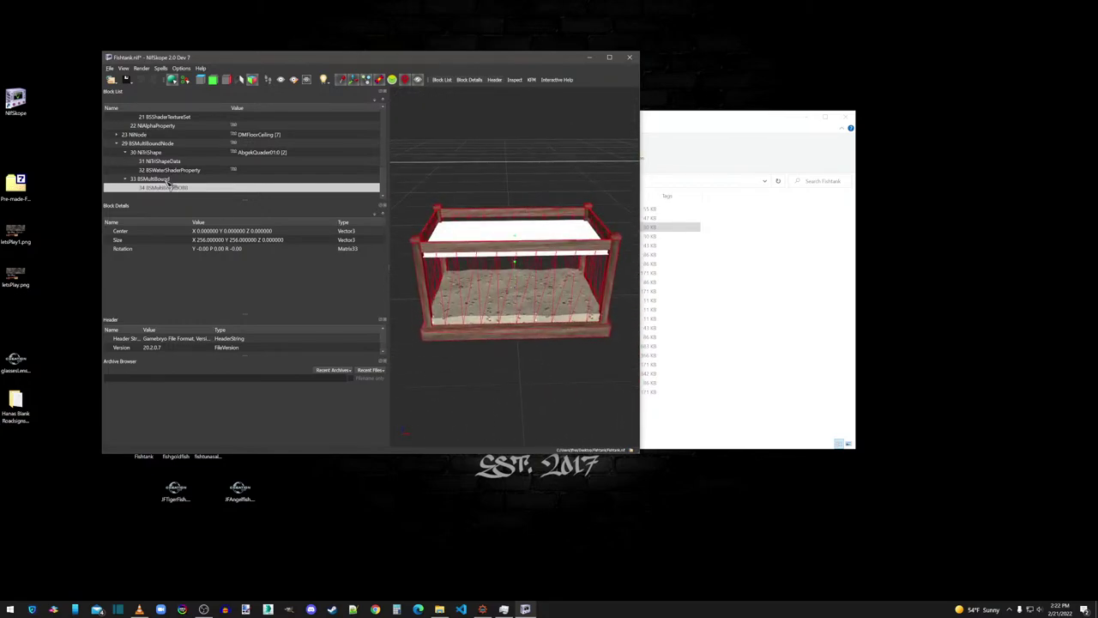
scroll(169, 184, "up", 7)
Step: Inspect the BSXFlags block, the multi-bound node's transform and the water surface's vertex data
left_click(133, 126)
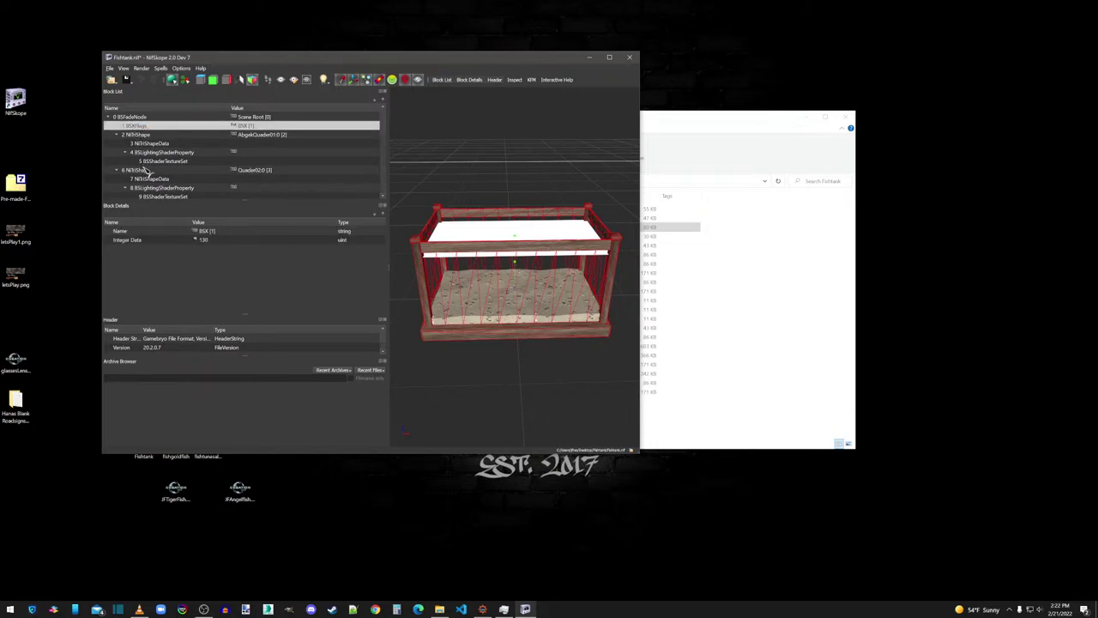
scroll(144, 168, "down", 7)
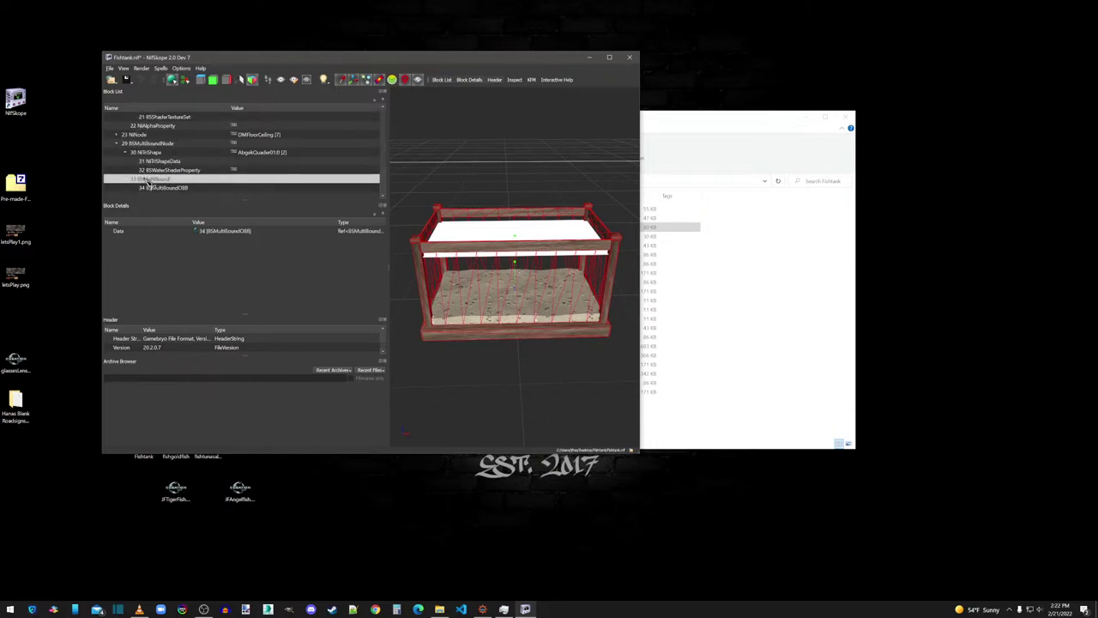
left_click(156, 144)
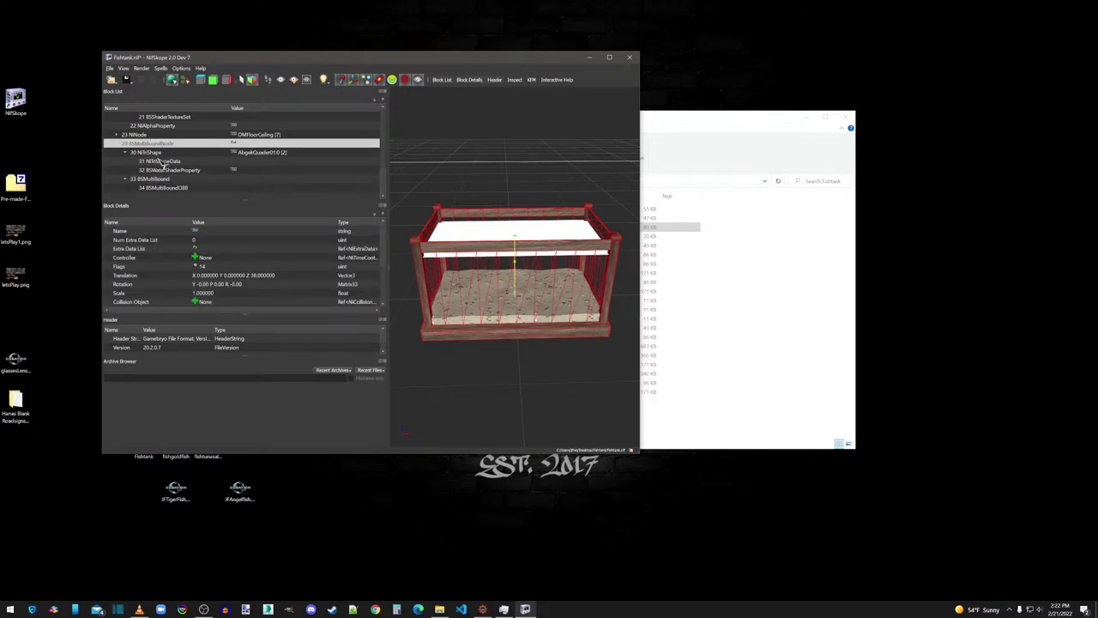
left_click(157, 153)
left_click(161, 161)
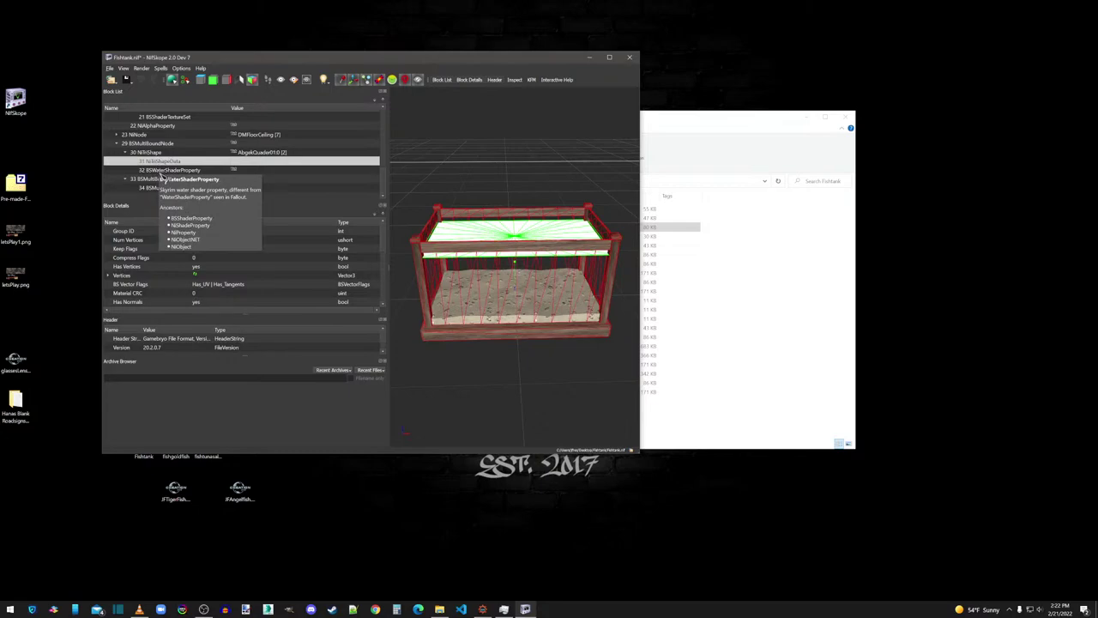
Step: Run the Spells > Sanitize fixes on the fishtank model
left_click(161, 67)
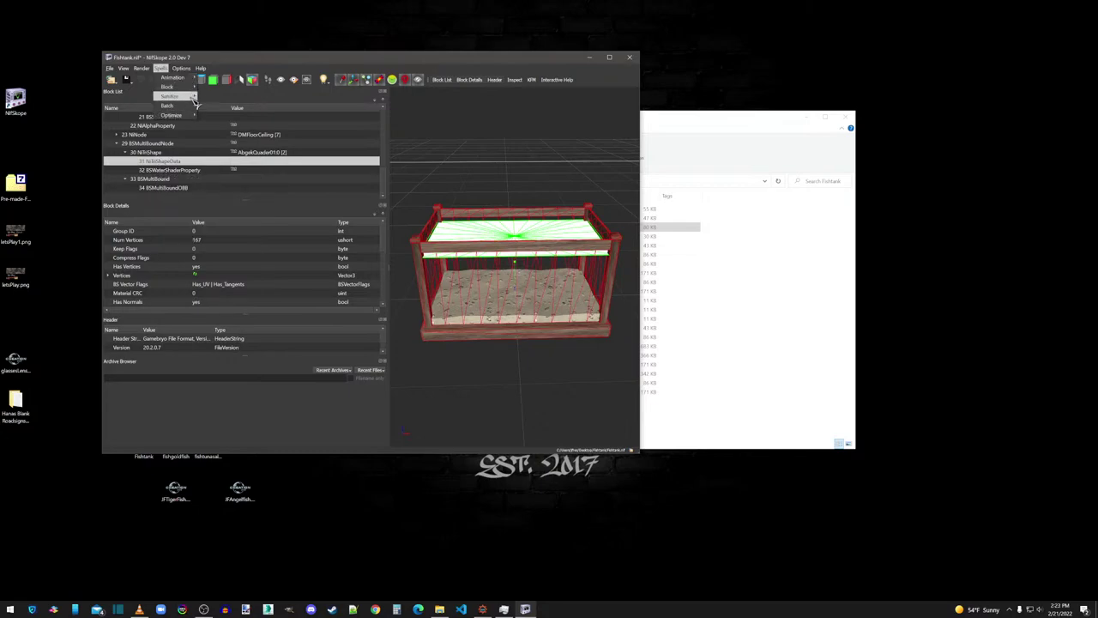
mouse_move(195, 102)
left_click(249, 103)
left_click(160, 67)
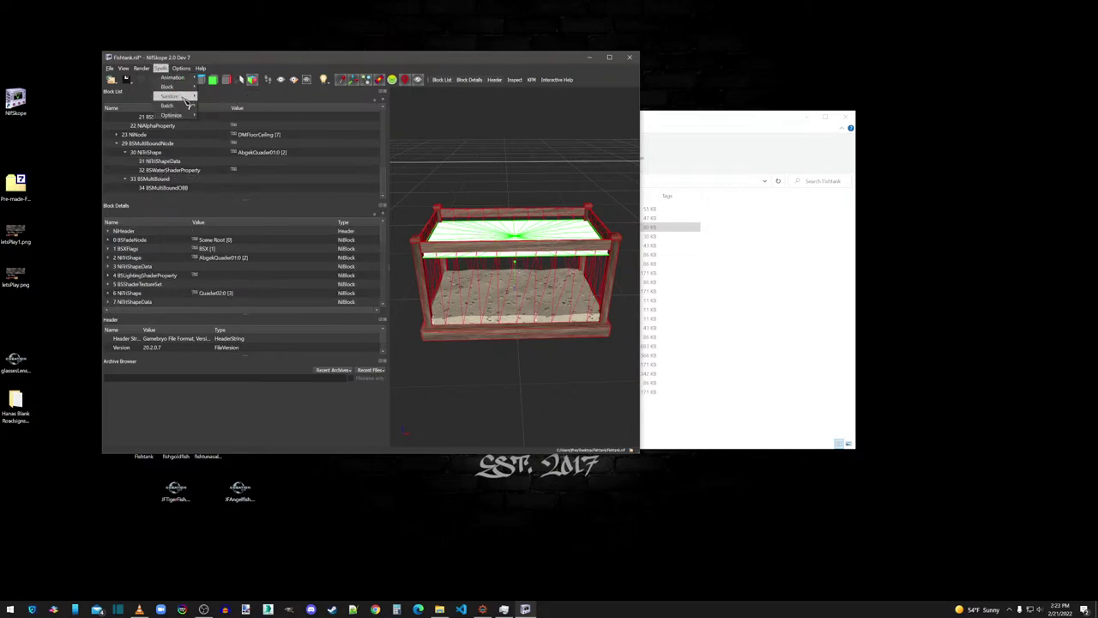
left_click(222, 127)
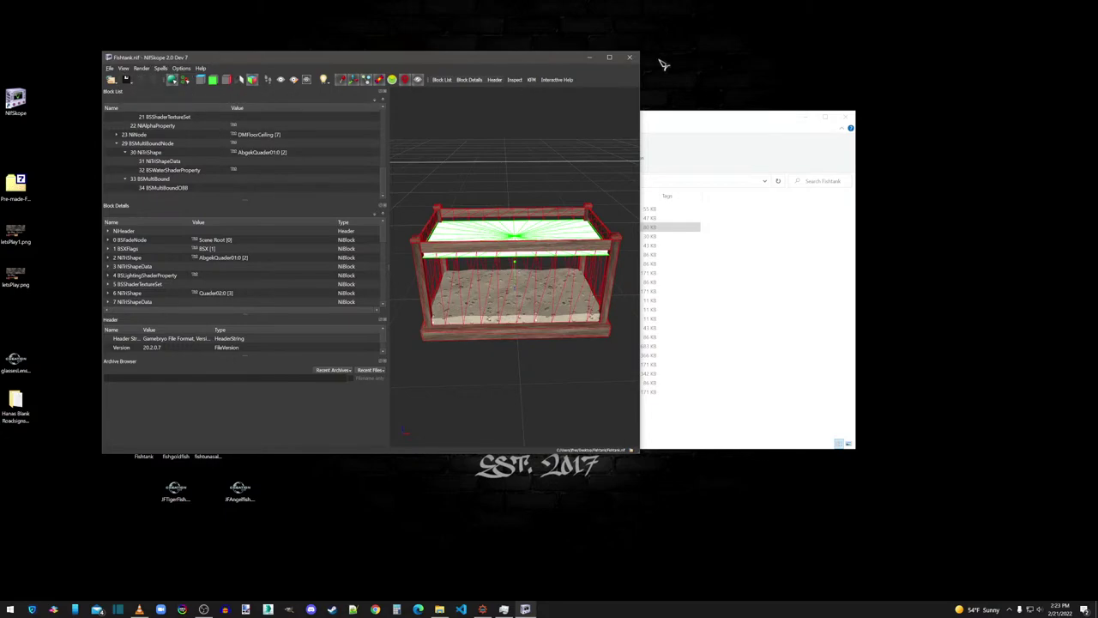
Step: Close NifSkope, copy Fishtank.nif to the desktop, and copy the Fishtank, JFTigerFish and JFAngelFish models
left_click(631, 60)
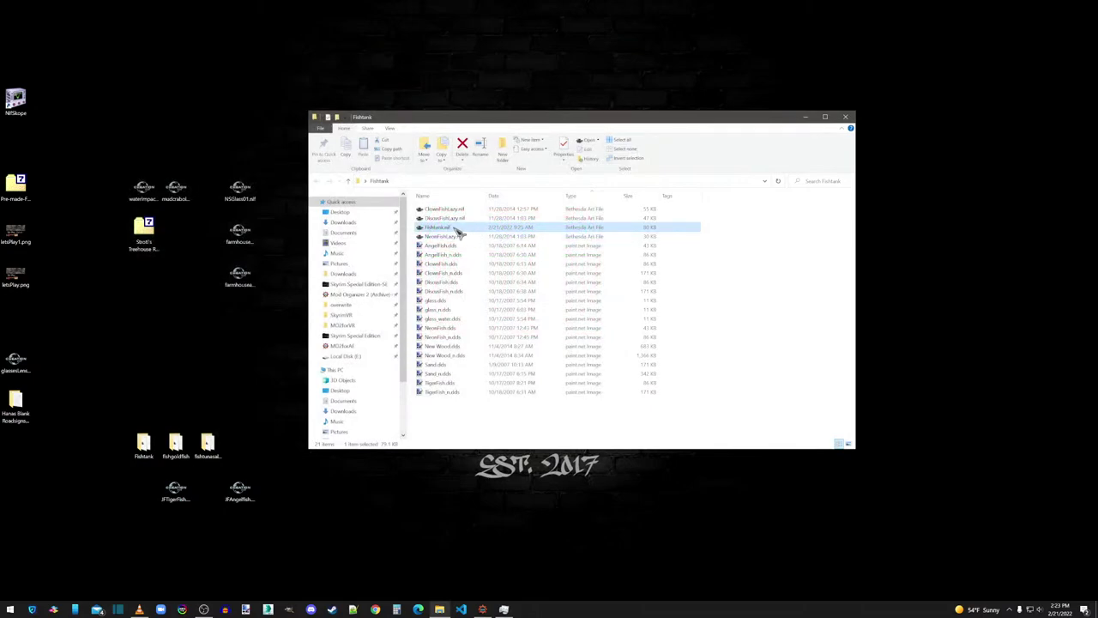
left_click_drag(441, 229, 296, 494)
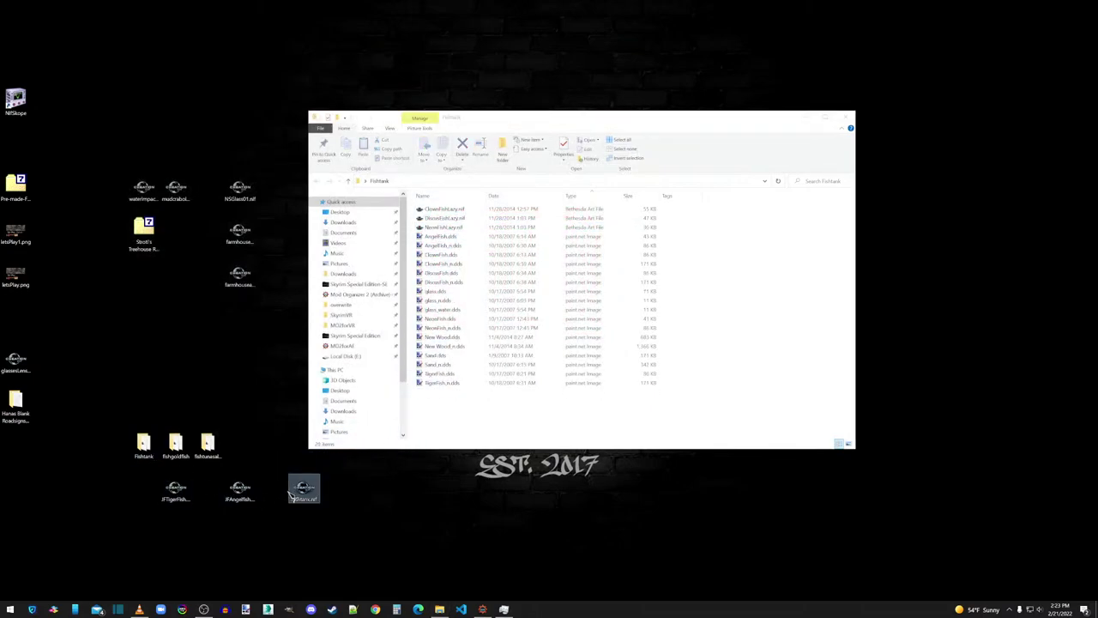
left_click_drag(133, 496, 315, 496)
right_click(316, 496)
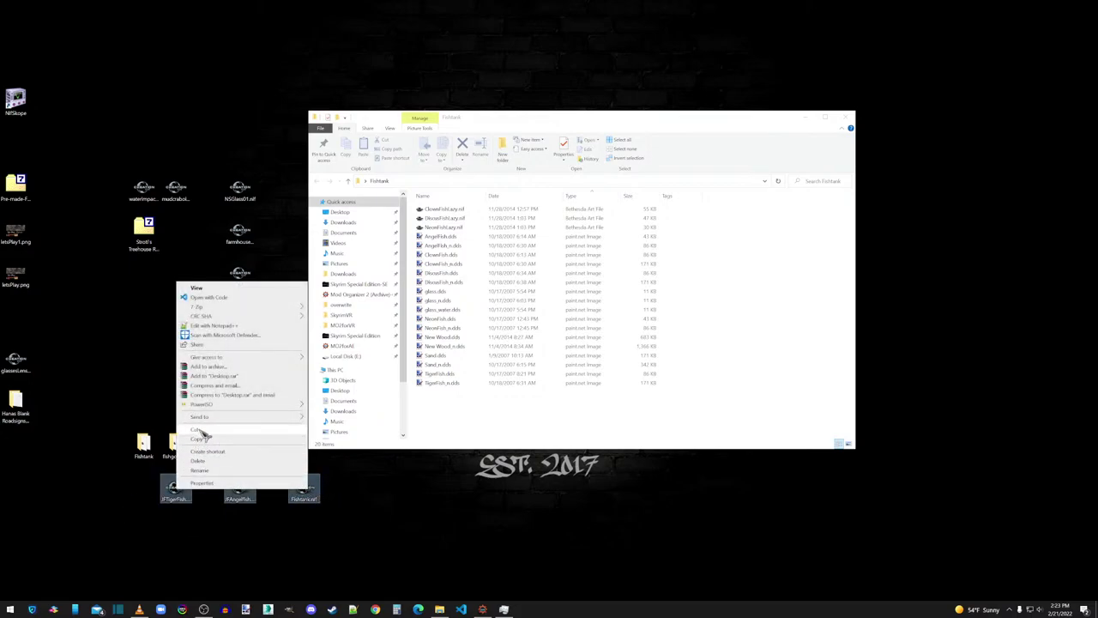
left_click(202, 437)
Step: Create a [JF] folder inside overwrite\meshes
left_click(343, 305)
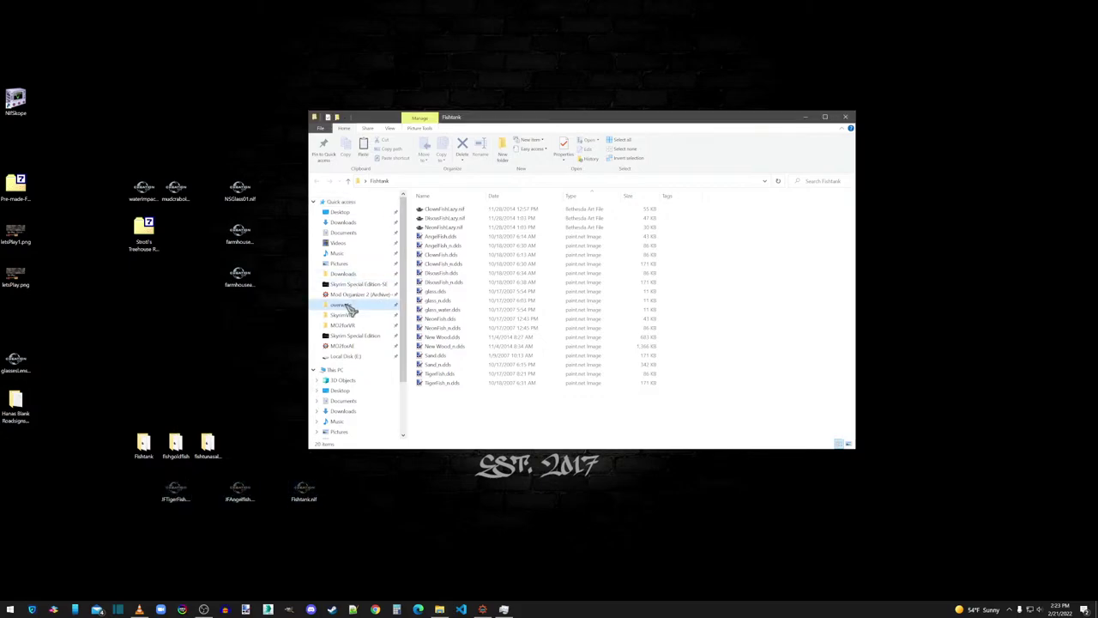
double_click(436, 219)
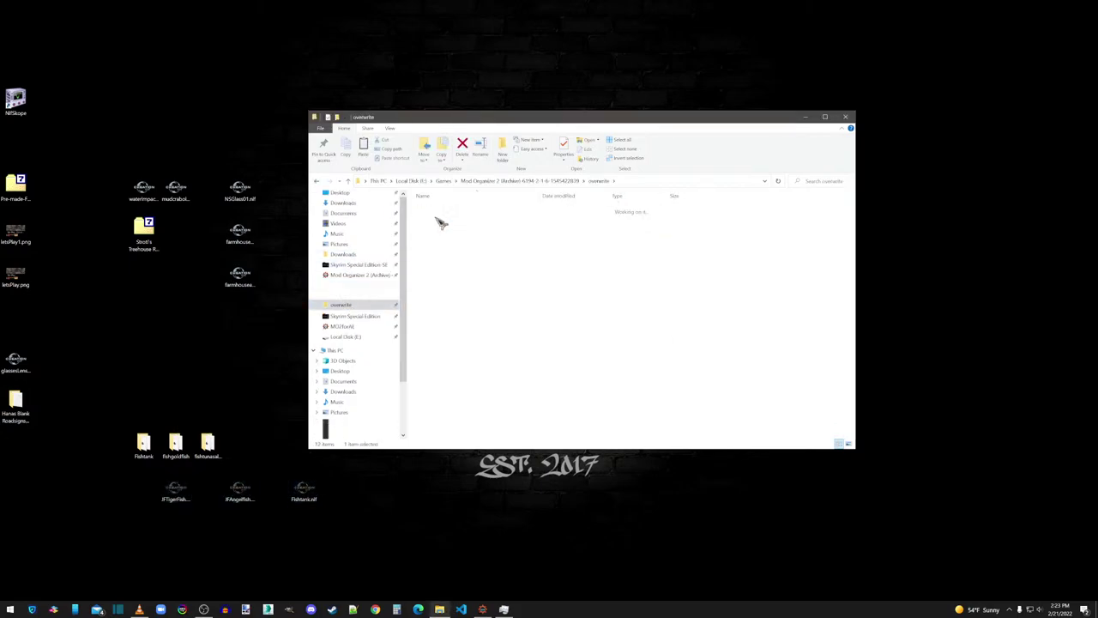
right_click(438, 220)
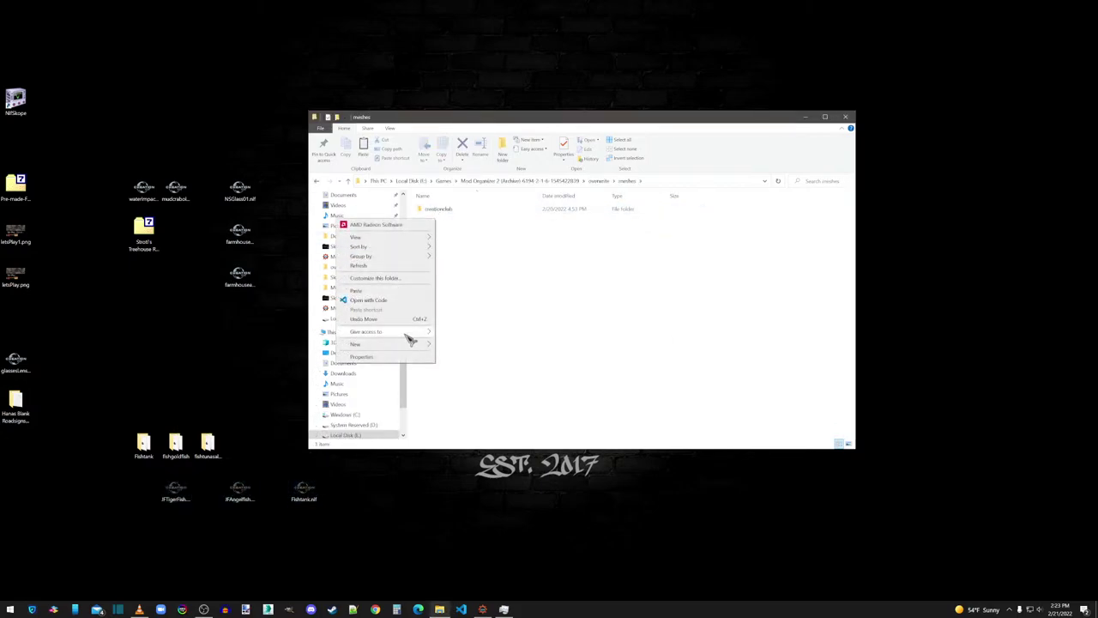
left_click(454, 345)
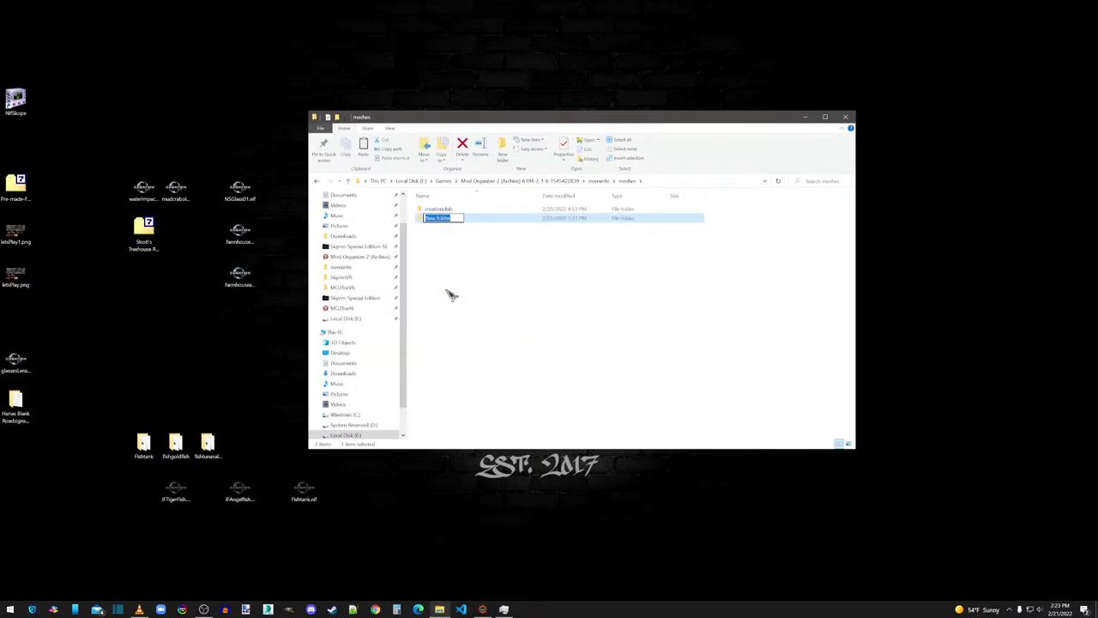
key("BackSpace")
type("[IF]")
key("Return")
Step: Create a Fishtanks folder inside meshes\[JF]
double_click(439, 214)
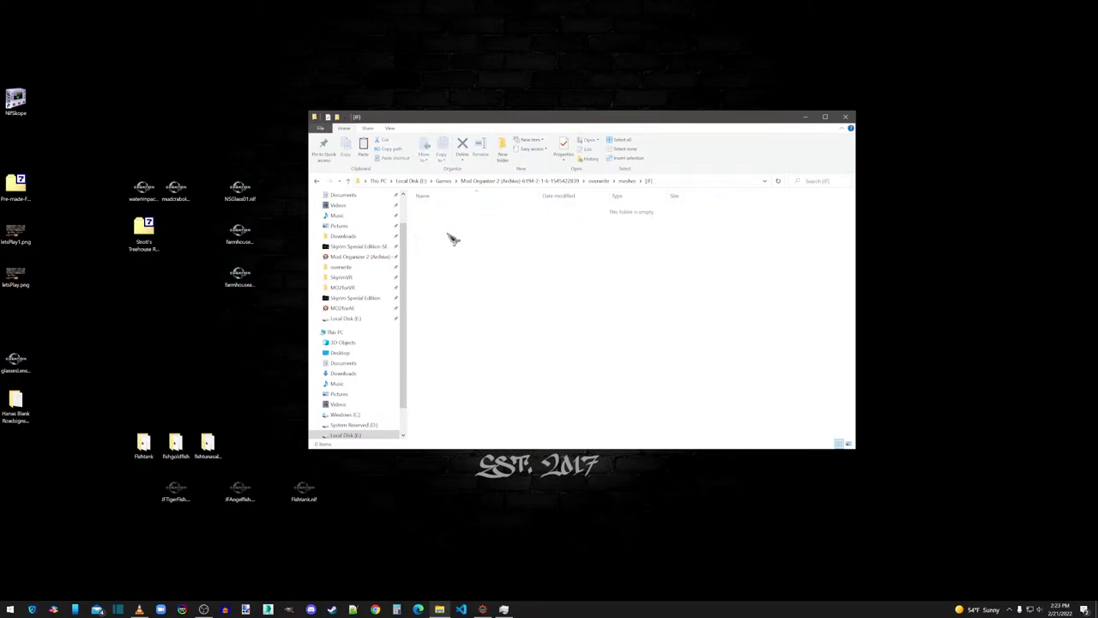
right_click(454, 238)
mouse_move(421, 368)
left_click(463, 360)
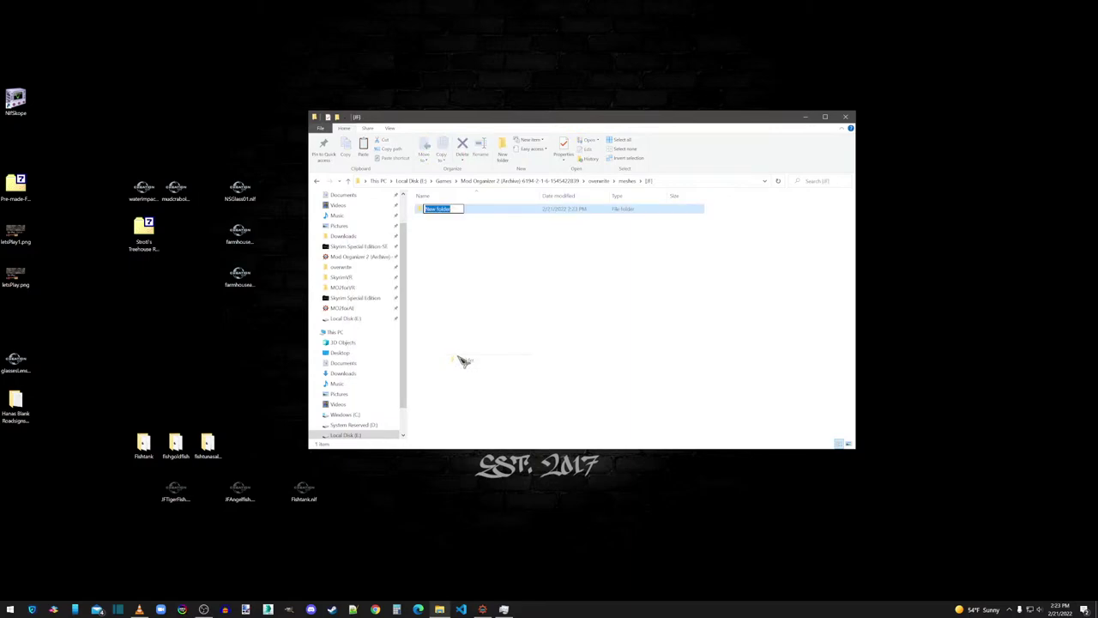
type("[")
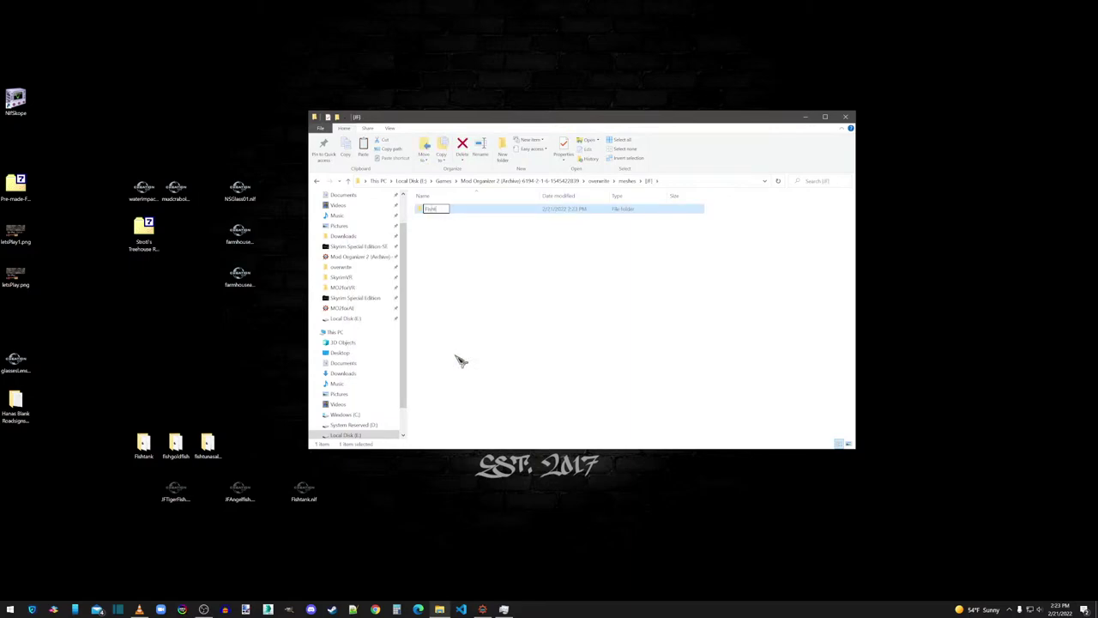
left_click(451, 260)
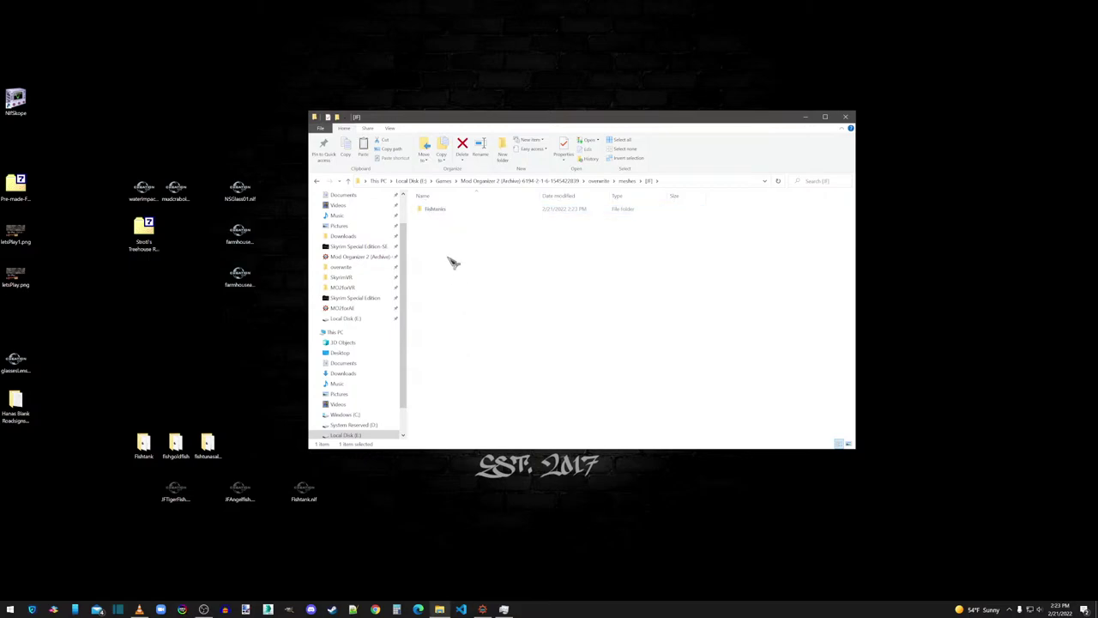
Step: Paste the three models into meshes\[JF]\Fishtanks and return to the Fishtank source folder
double_click(441, 209)
right_click(439, 211)
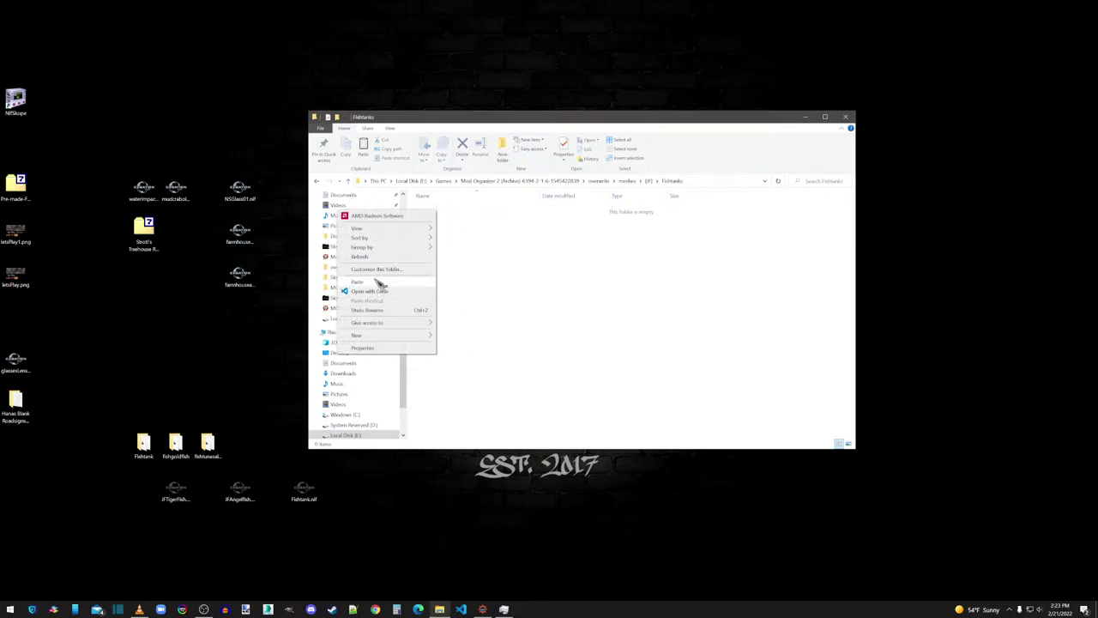
left_click(371, 281)
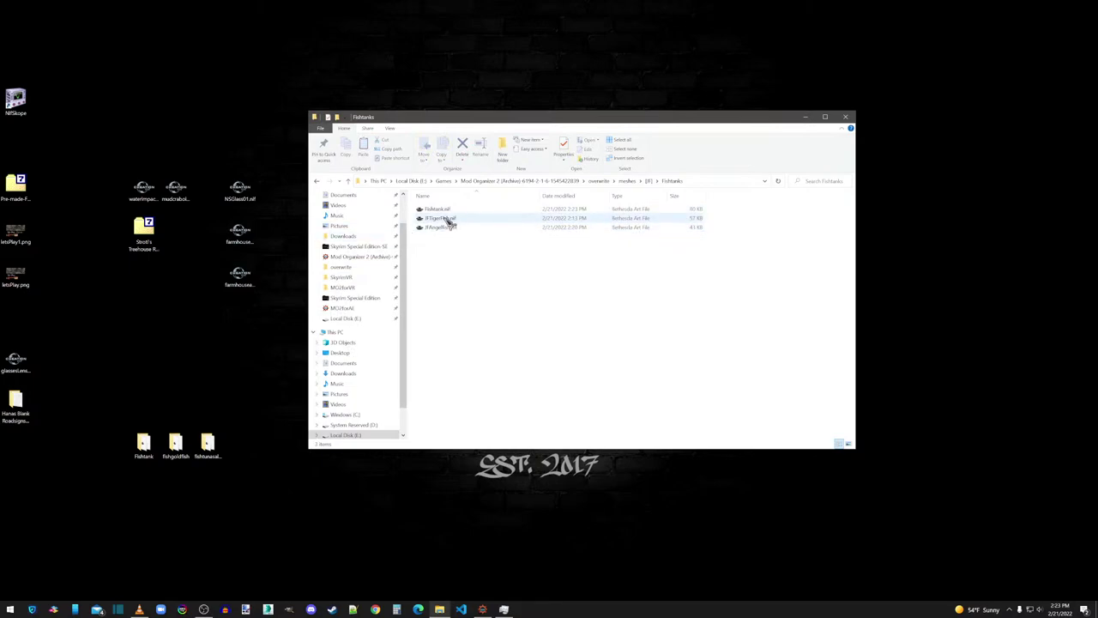
left_click(318, 182)
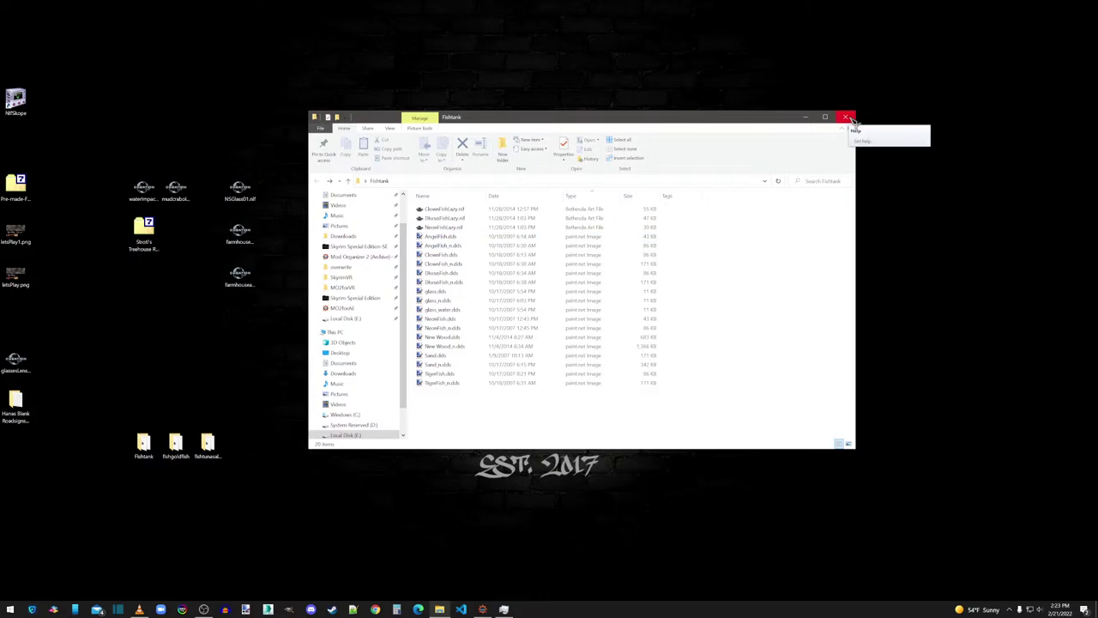
left_click(676, 255)
left_click(677, 238)
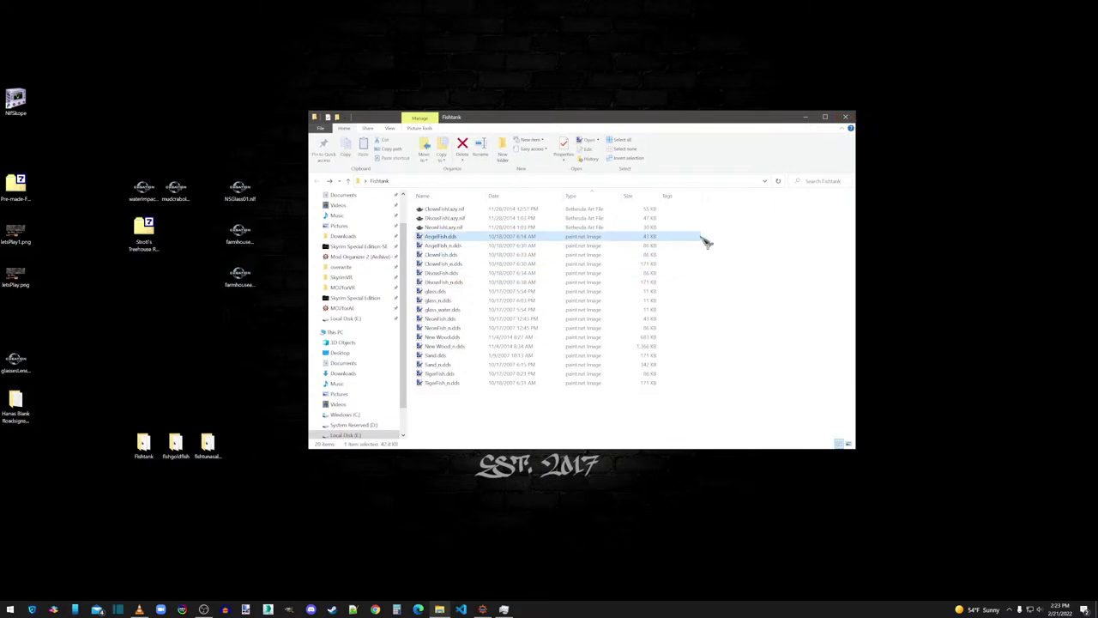
Step: Close the Fishtank Explorer window and the live chat window
left_click(847, 118)
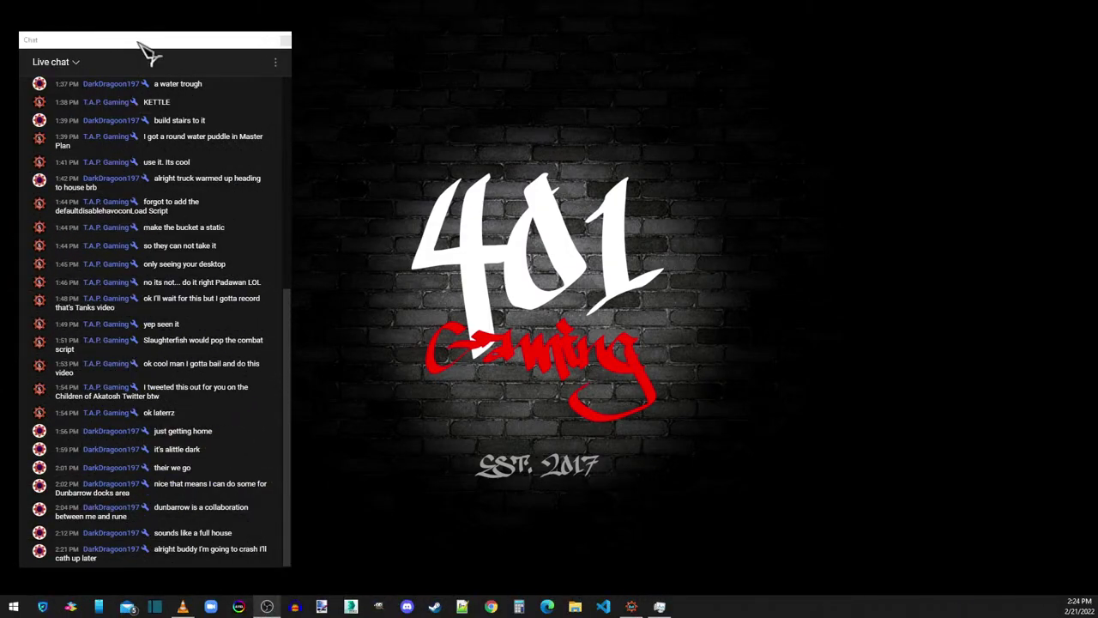
left_click(147, 44)
left_click(285, 40)
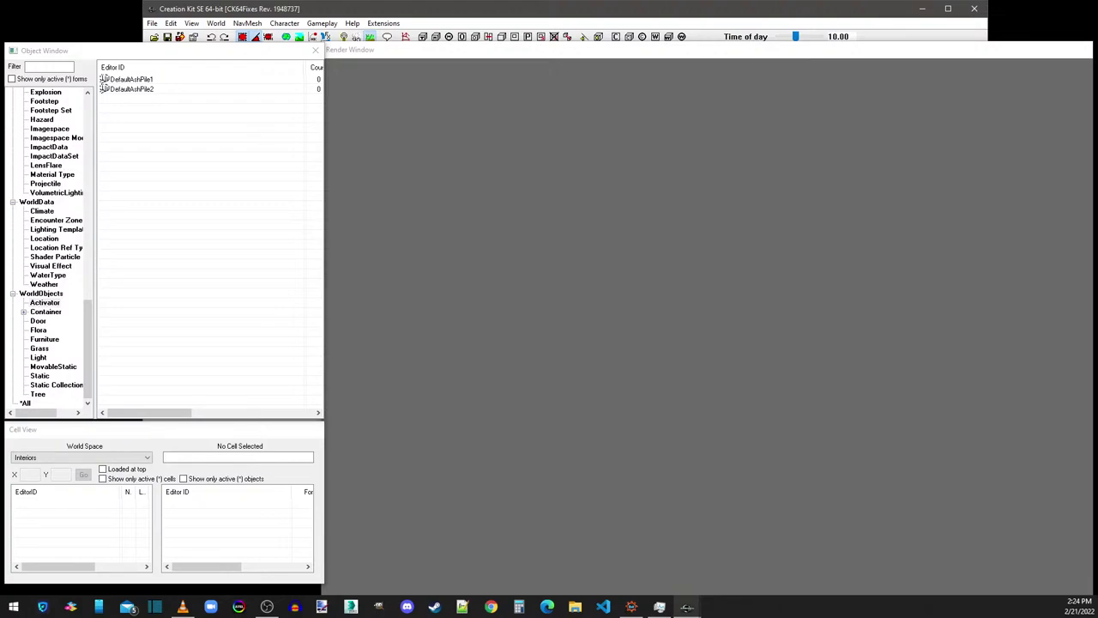
Step: Maximize Creation Kit and load [JF]FishtankSE.esp as the active file, adding a summary line
left_click(948, 9)
left_click(9, 18)
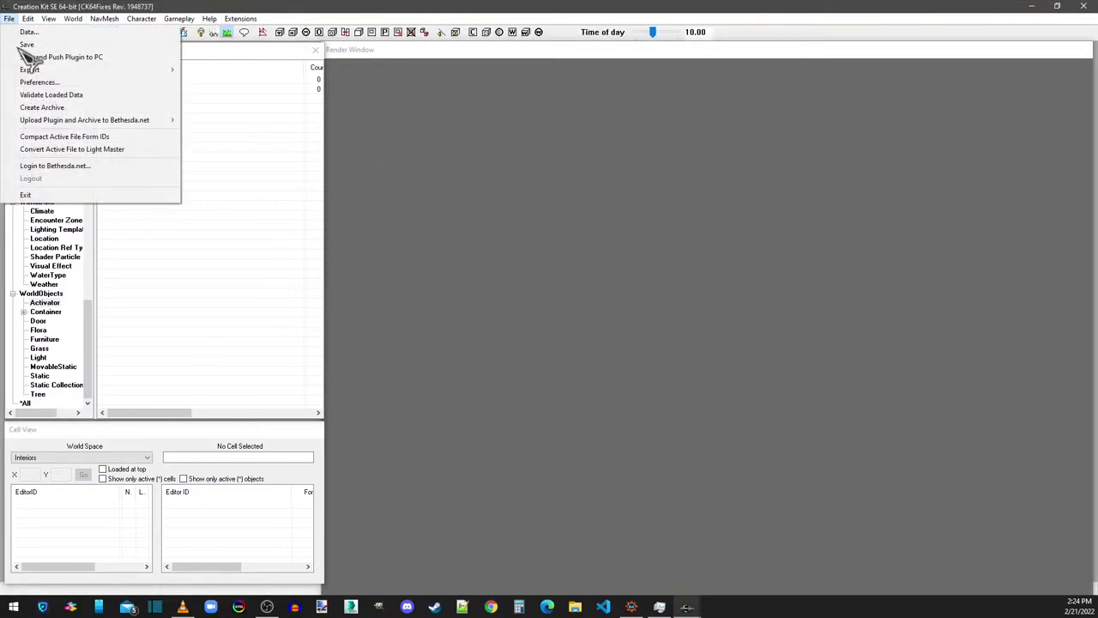
left_click(35, 34)
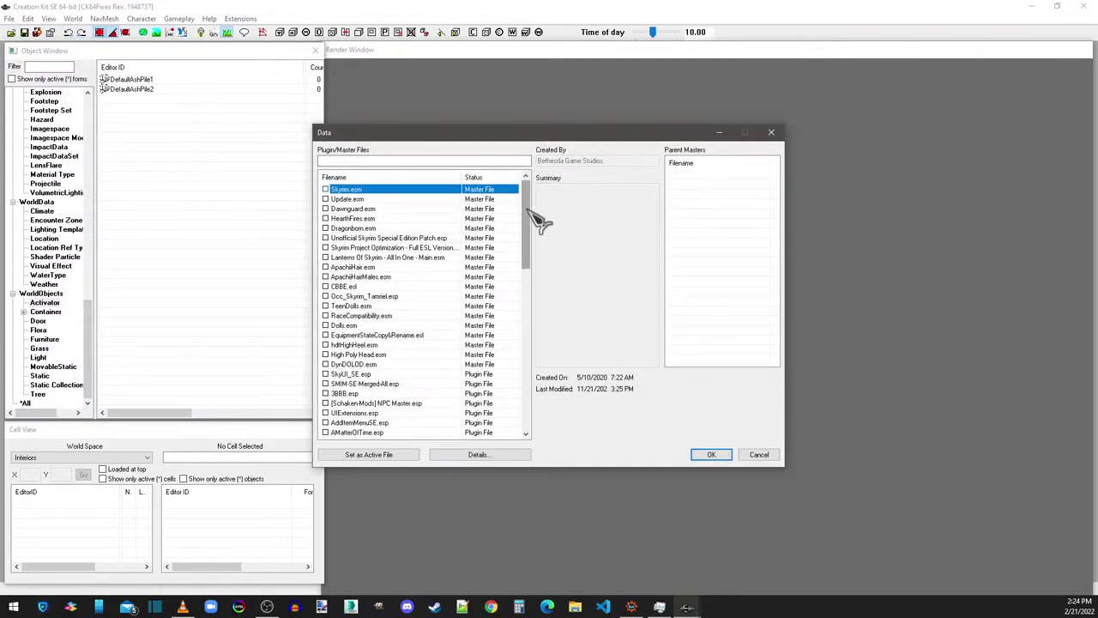
left_click_drag(530, 215, 459, 425)
left_click(354, 384)
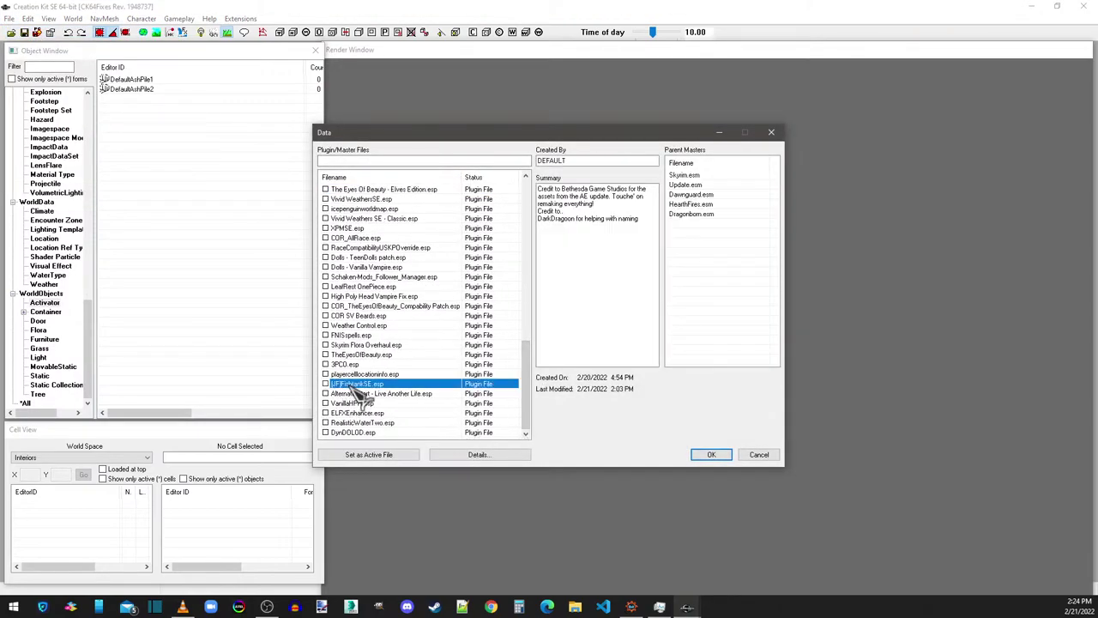
left_click(393, 456)
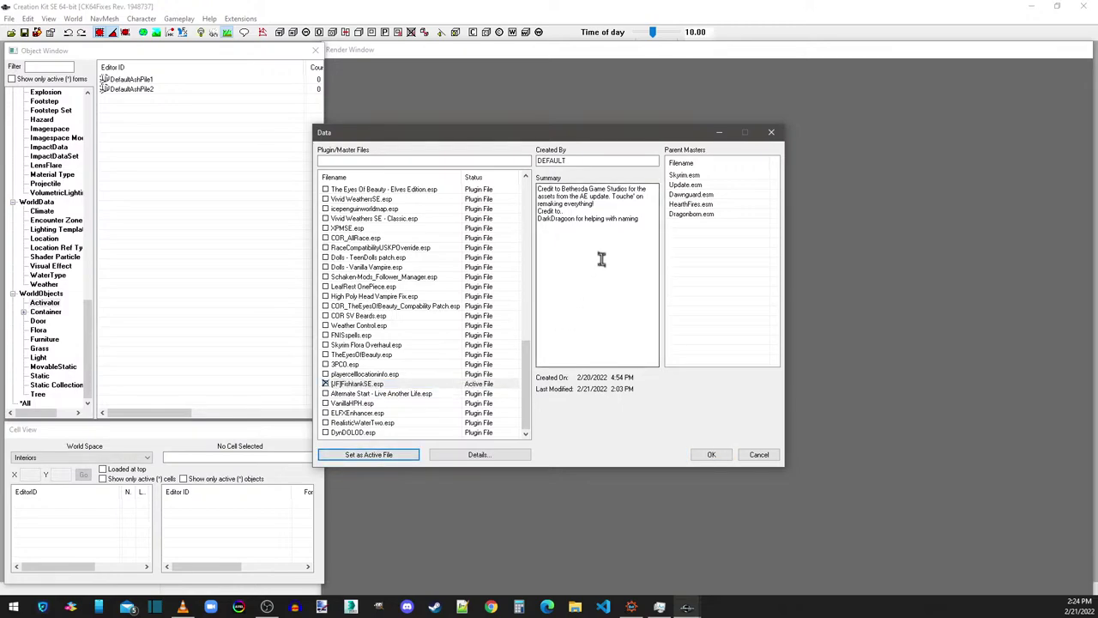
left_click(656, 215)
key("Return")
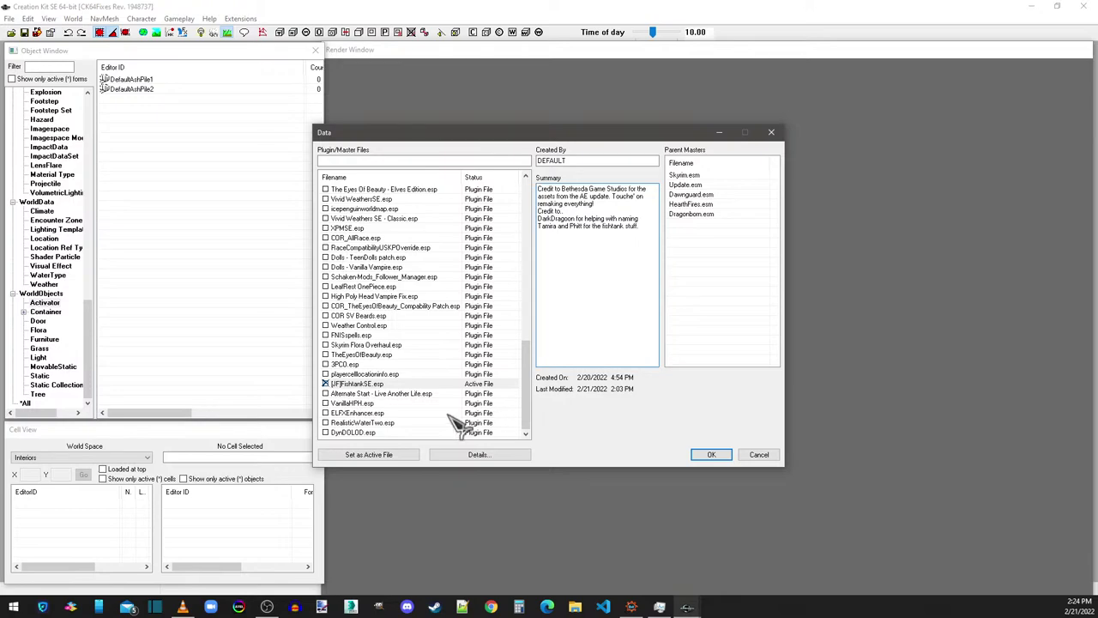
left_click(409, 460)
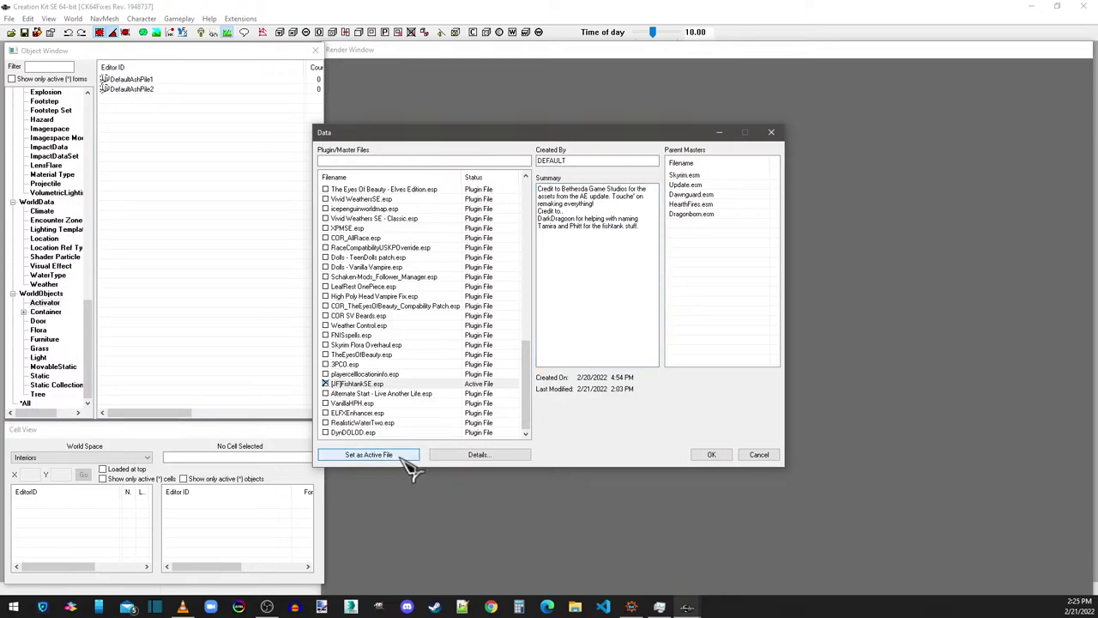
left_click(707, 456)
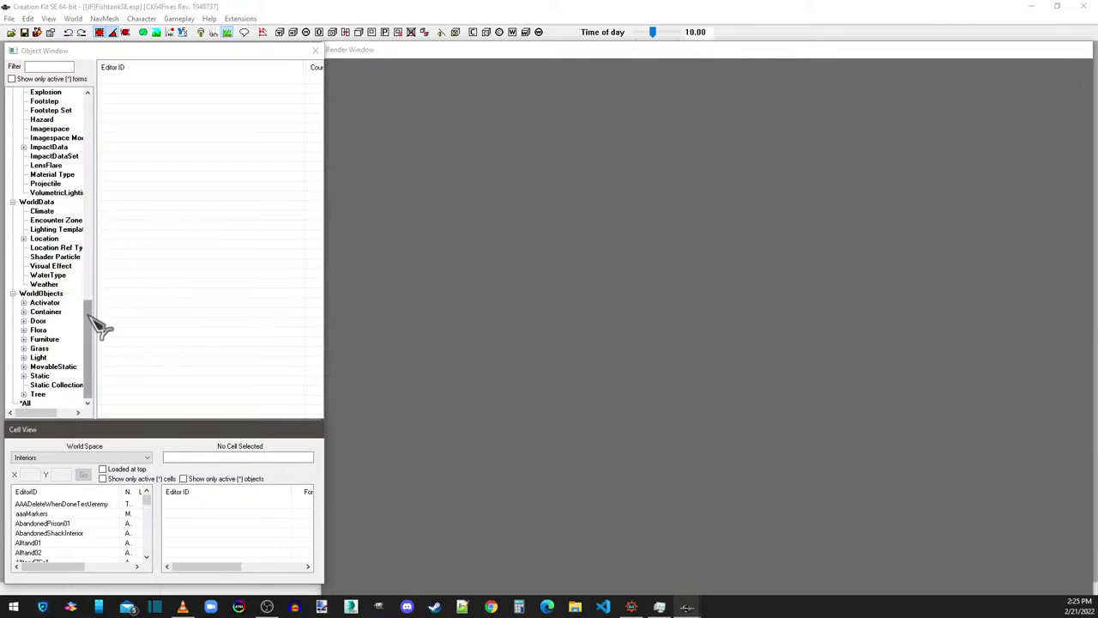
Step: Filter to the active plugin, open the AquariumLarge static and retype its ID with a JF prefix
left_click(45, 303)
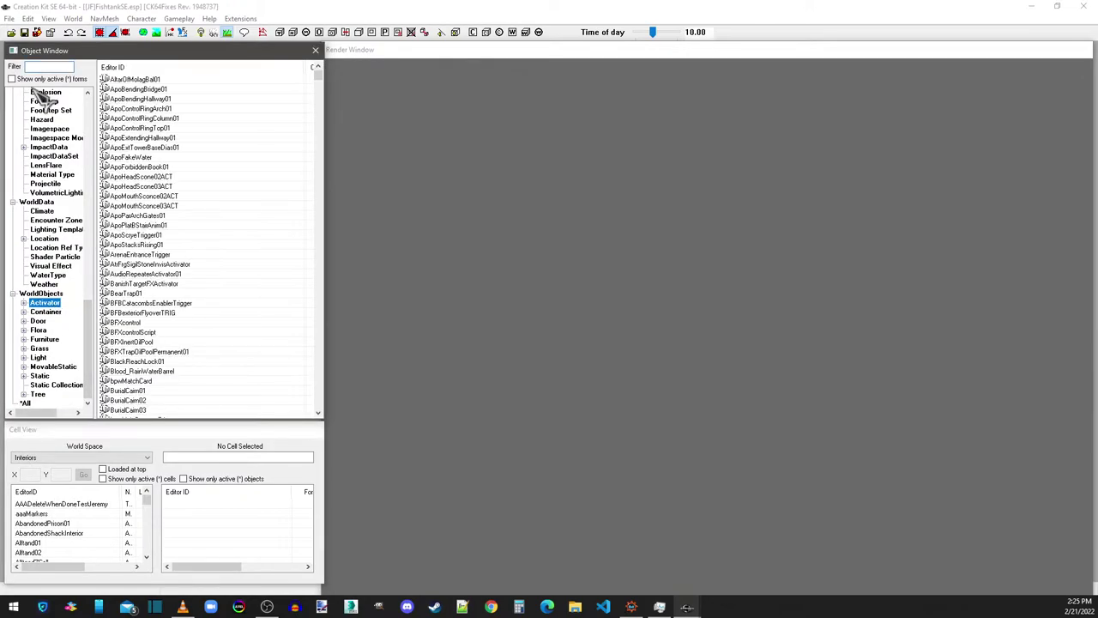
left_click(32, 80)
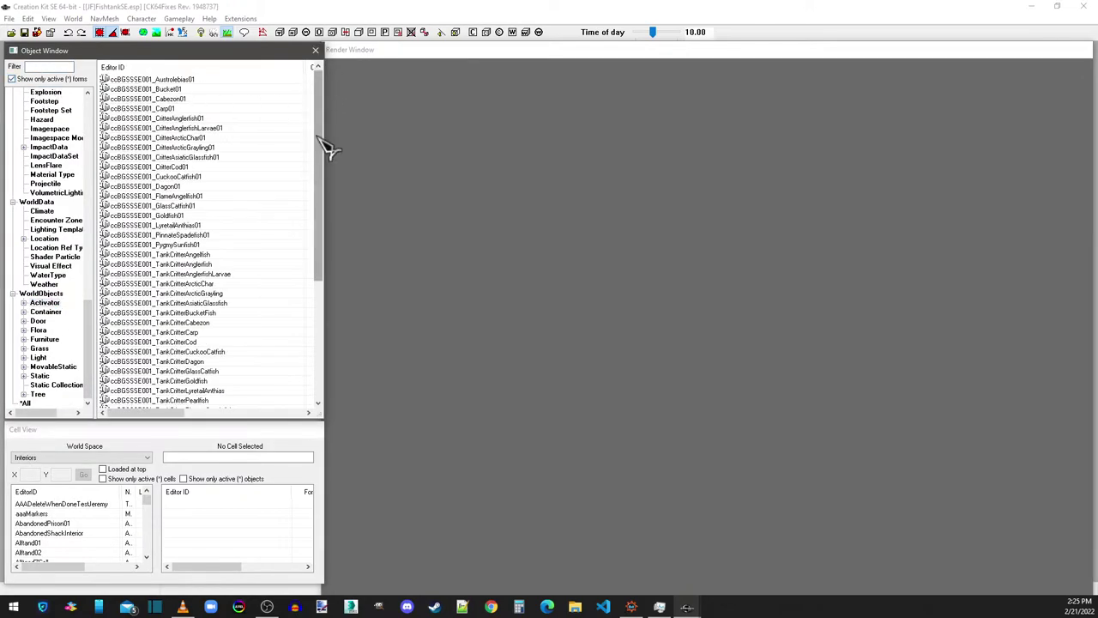
left_click(40, 375)
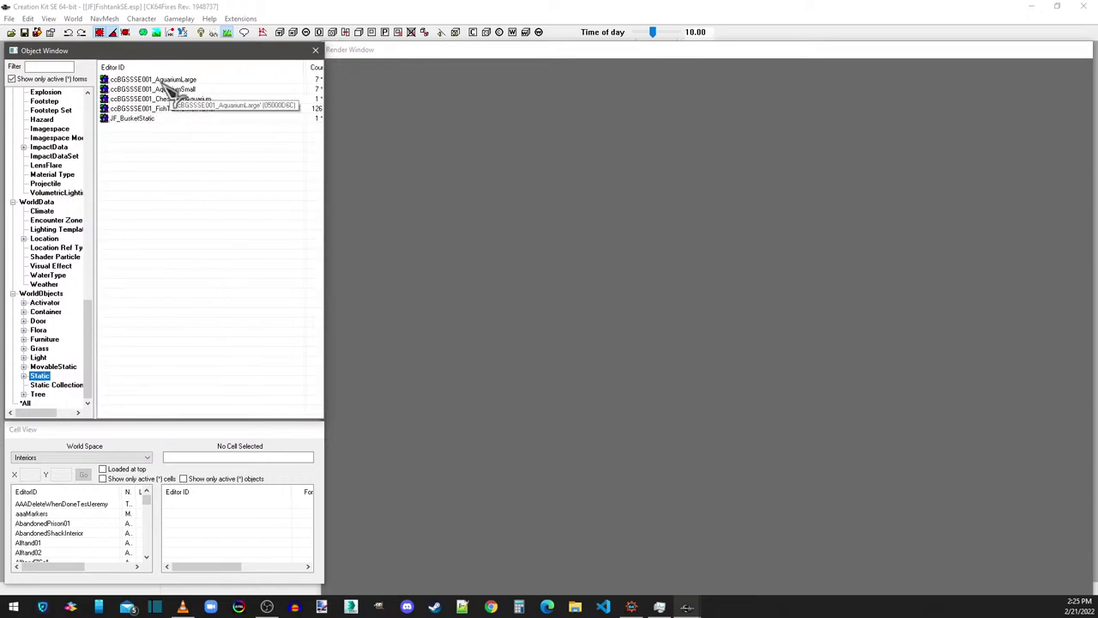
double_click(181, 80)
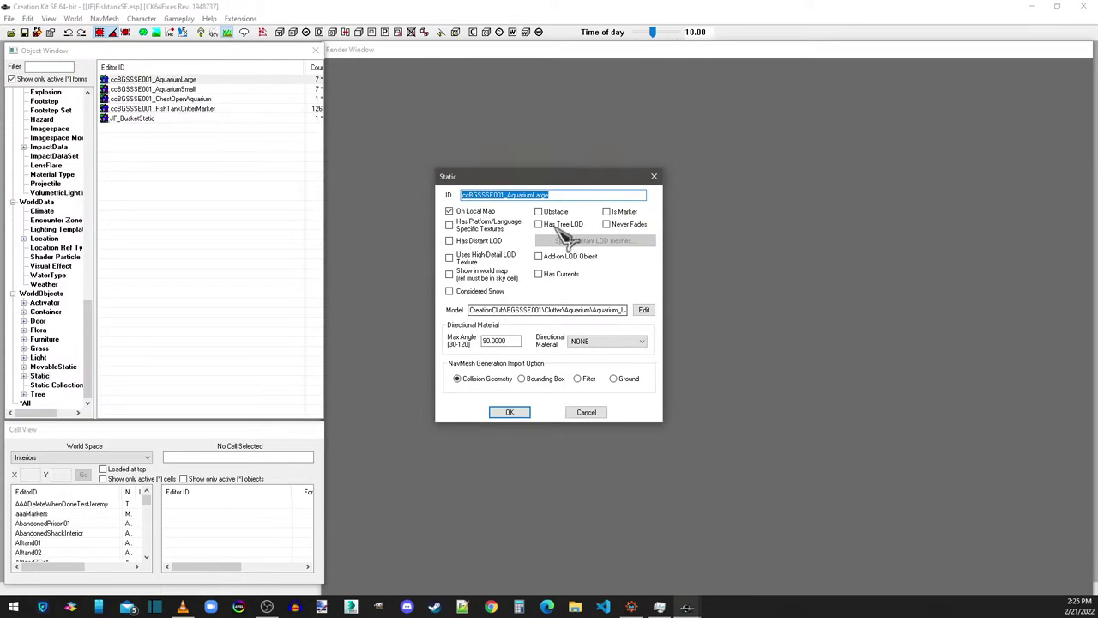
left_click(556, 196)
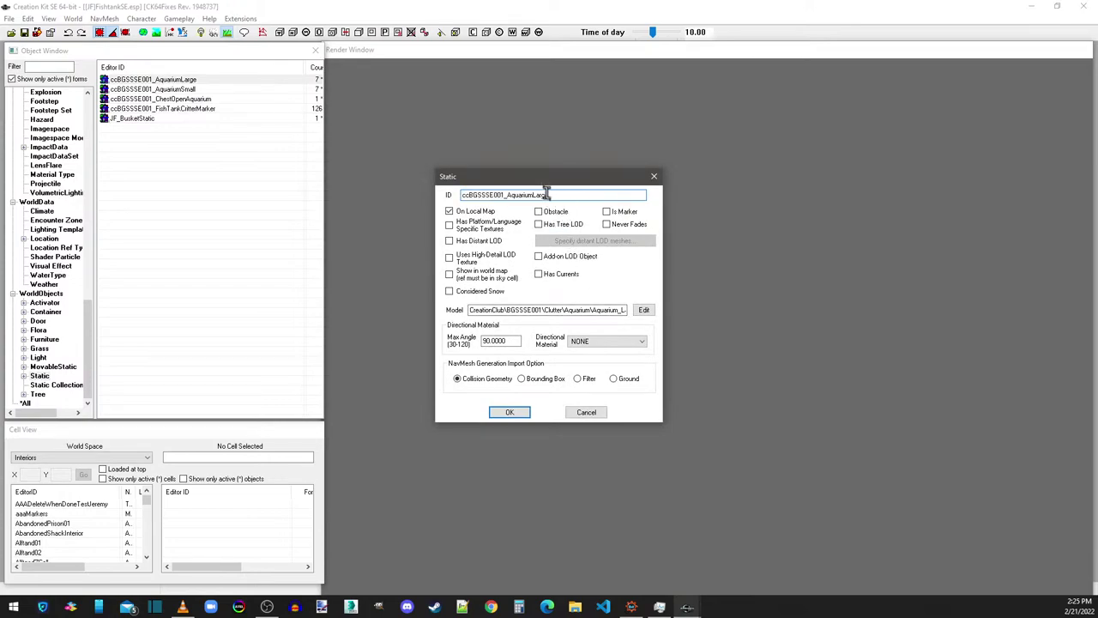
left_click_drag(544, 194, 450, 196)
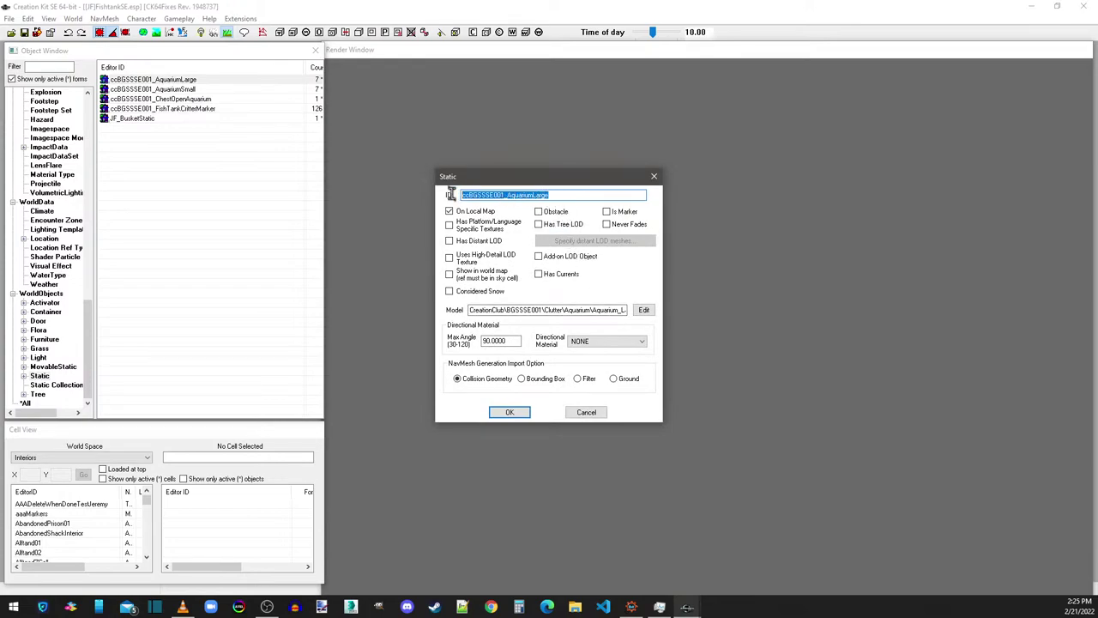
type("JF_FishtankSmall01")
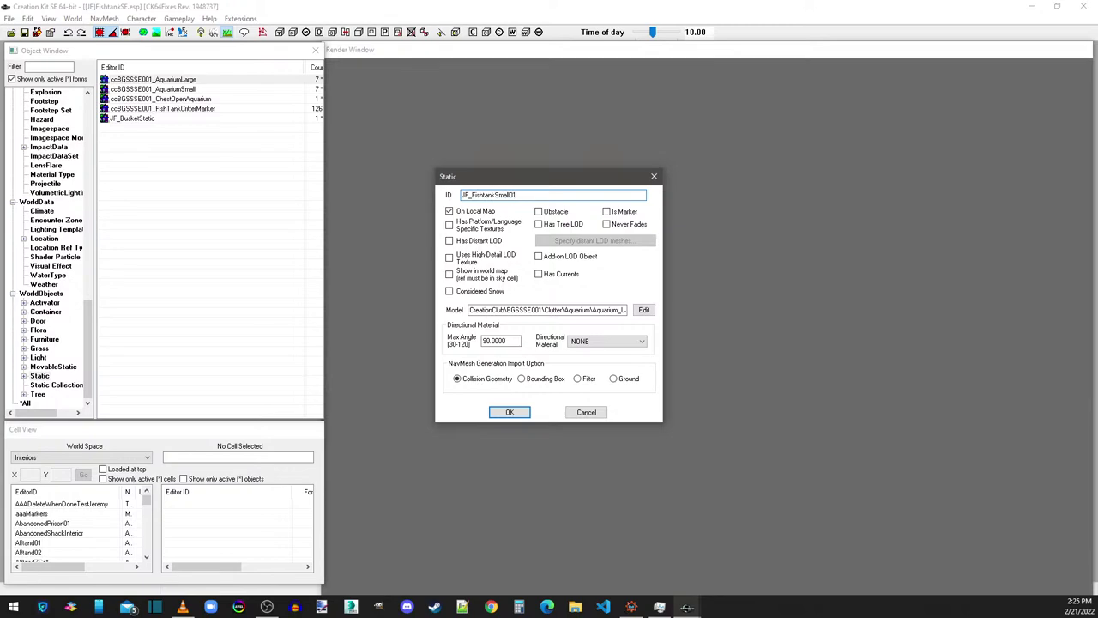
Step: Set the static's model to meshes\[JF]\Fishtanks\Fishtank.nif and rotate the preview to check it
left_click(645, 310)
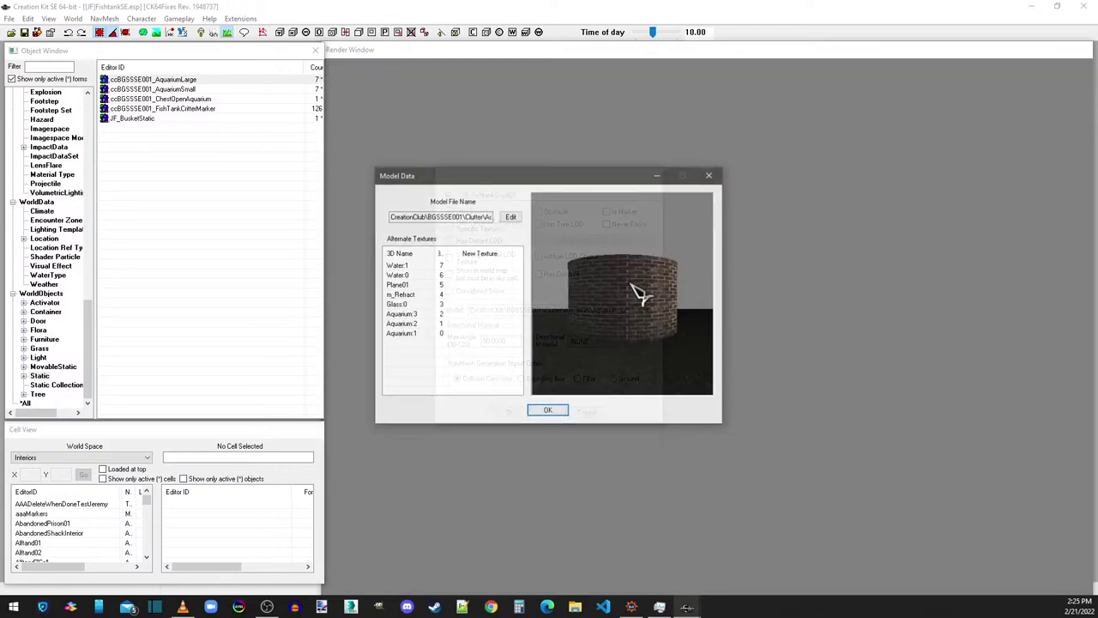
left_click(510, 217)
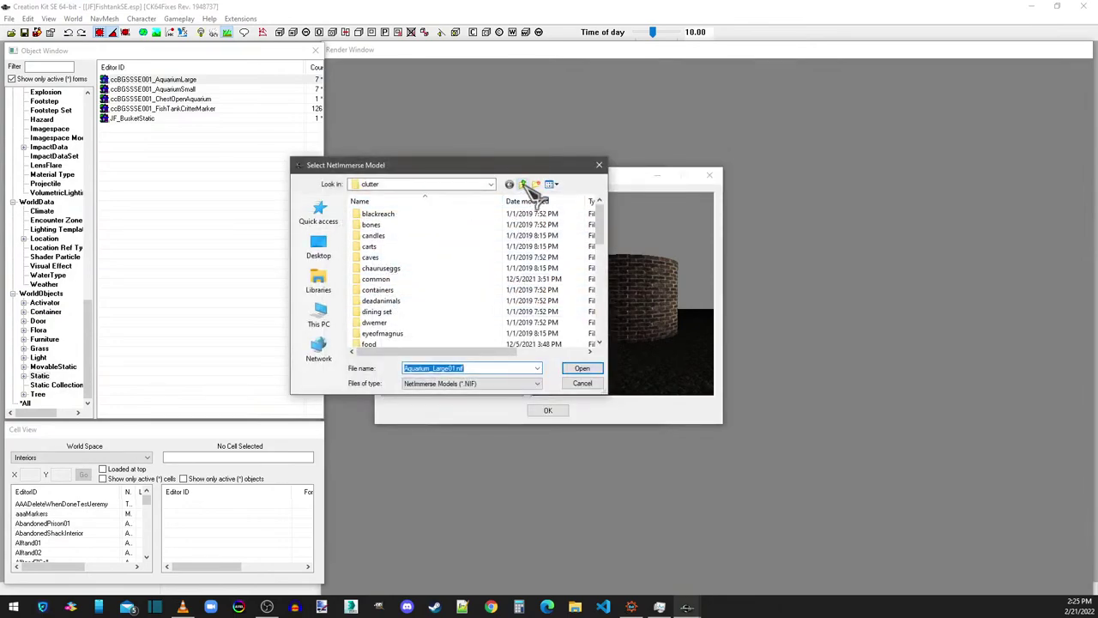
left_click(523, 185)
scroll(410, 273, "up", 3)
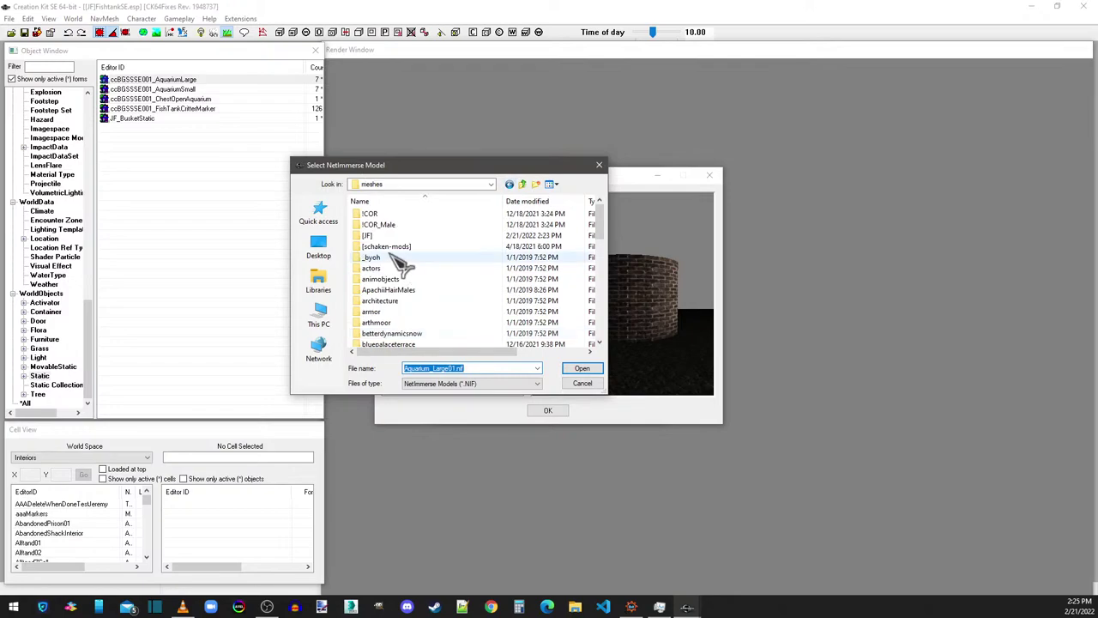
double_click(391, 233)
double_click(382, 216)
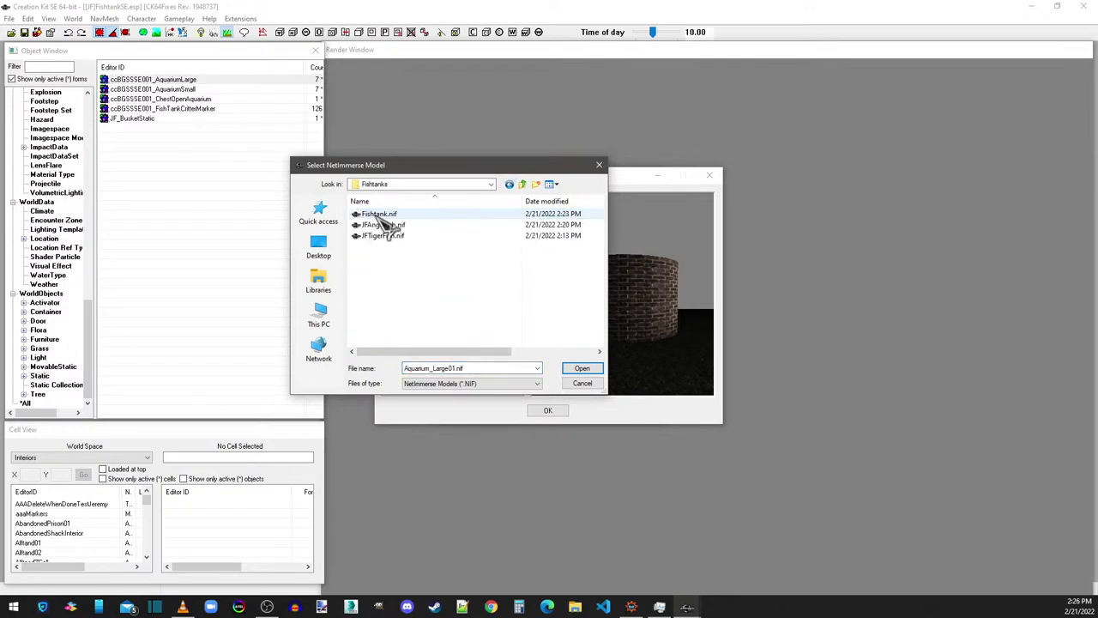
double_click(379, 214)
left_click_drag(673, 333, 620, 337)
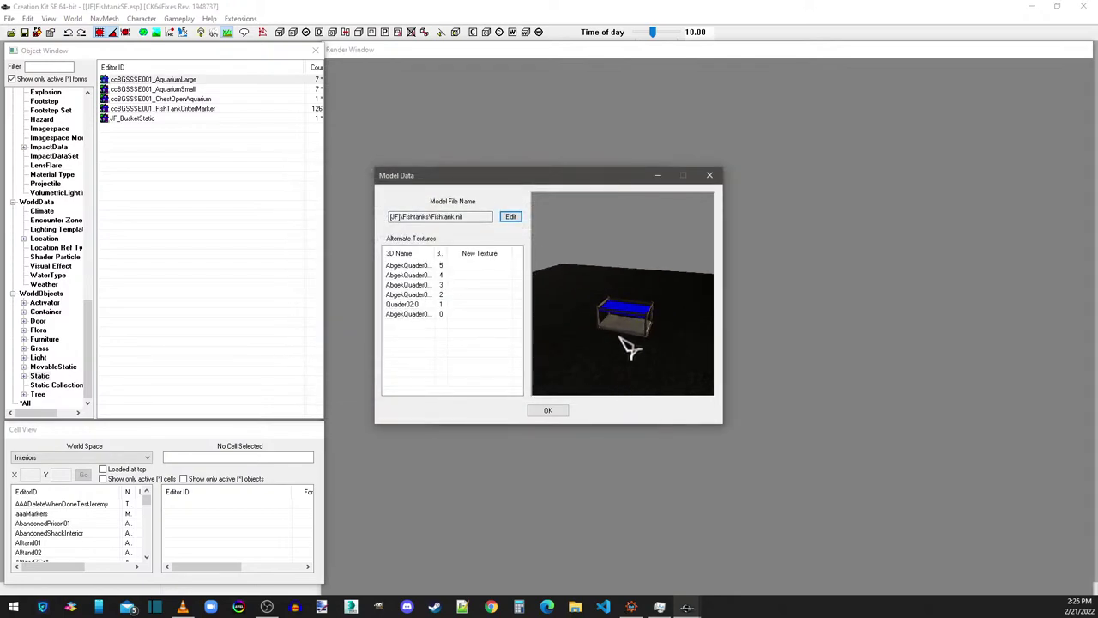
scroll(629, 347, "up", 3)
scroll(632, 348, "down", 2)
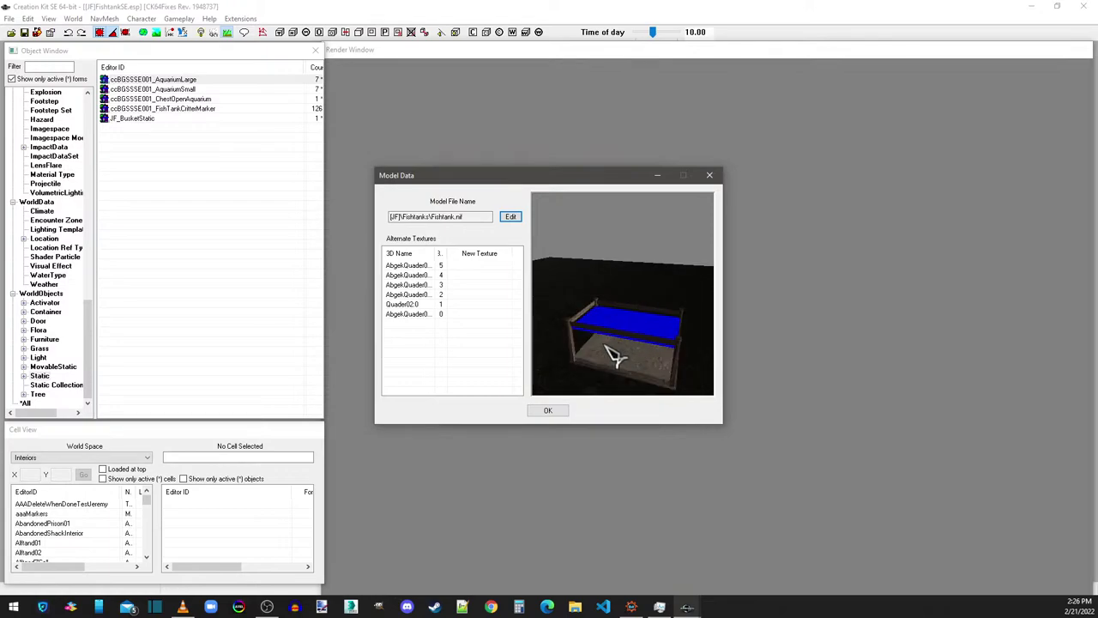
left_click_drag(611, 354, 643, 326)
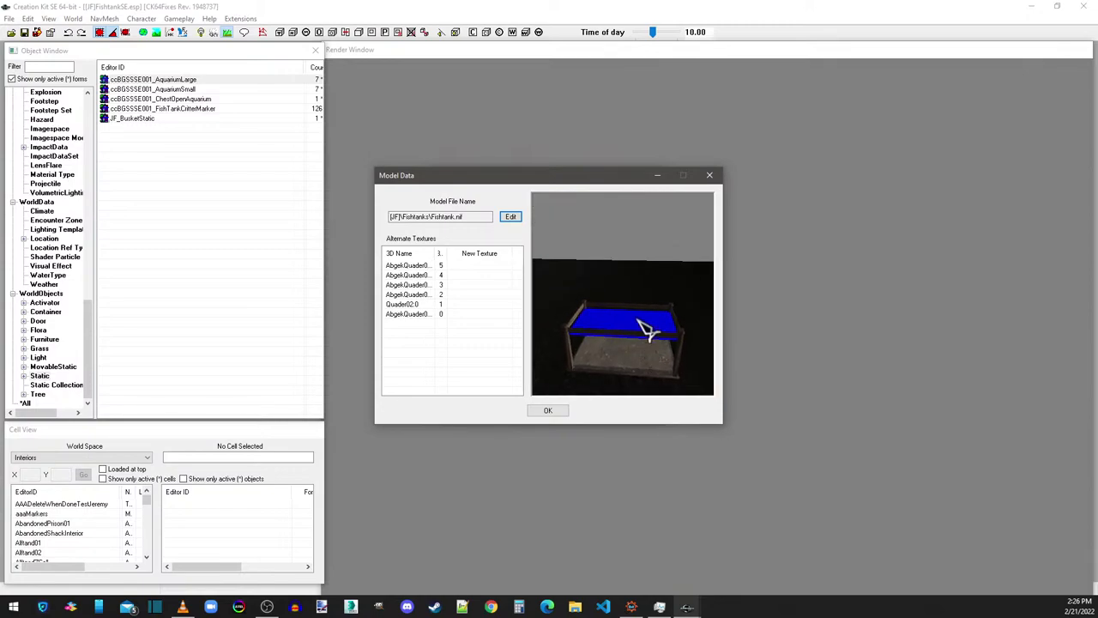
Step: Save JF_FishtankSmall01 as a new form, then list the JaphetsFolly01 interior's objects
left_click(550, 413)
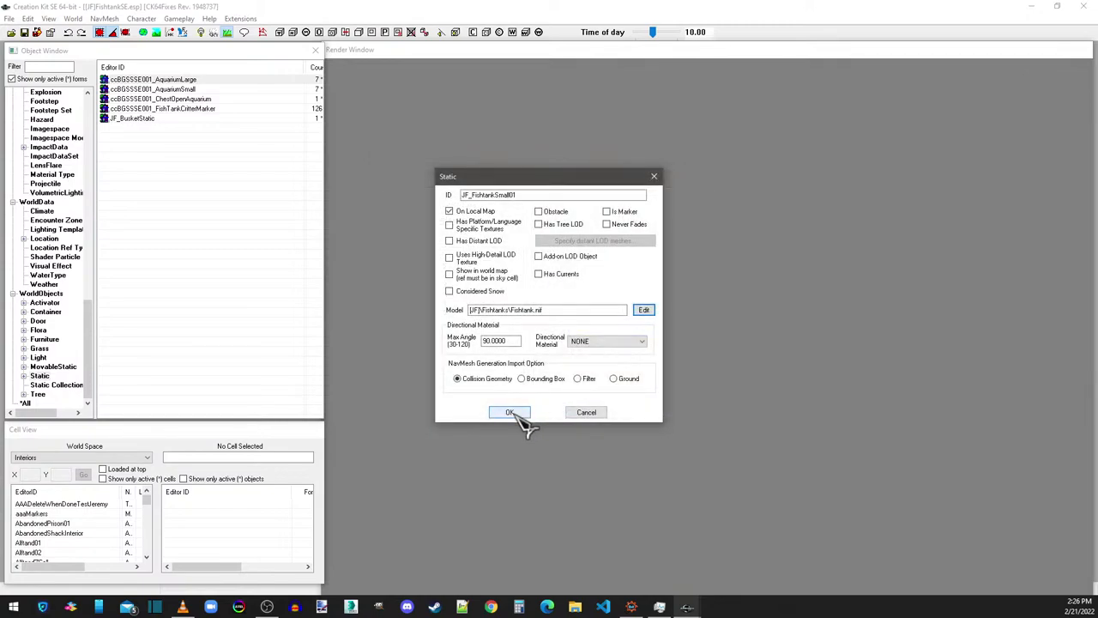
left_click(511, 414)
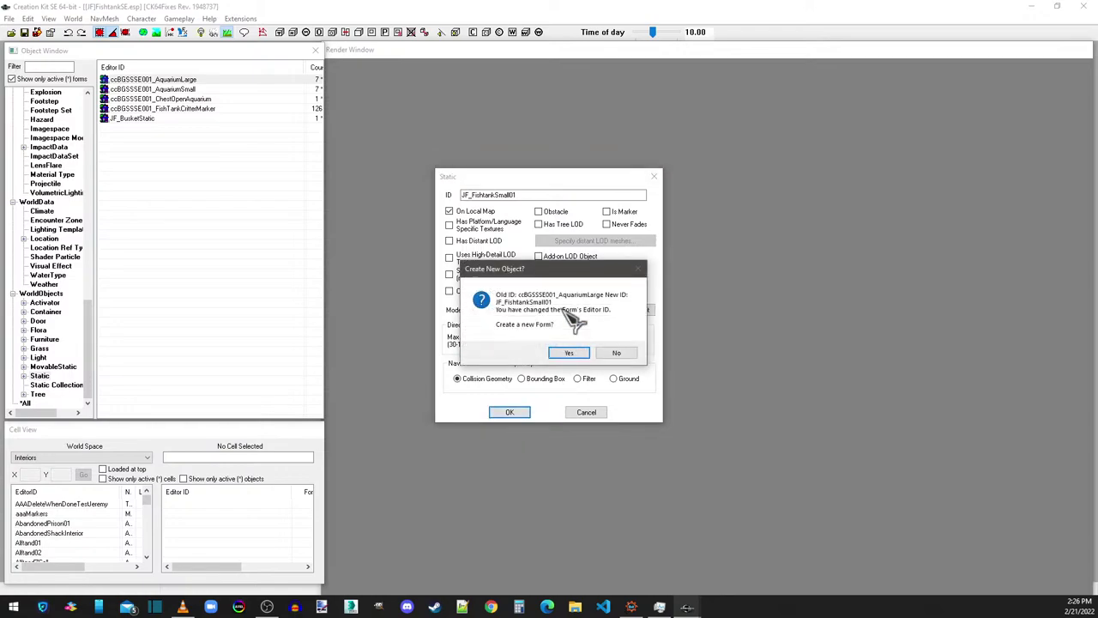
left_click(569, 352)
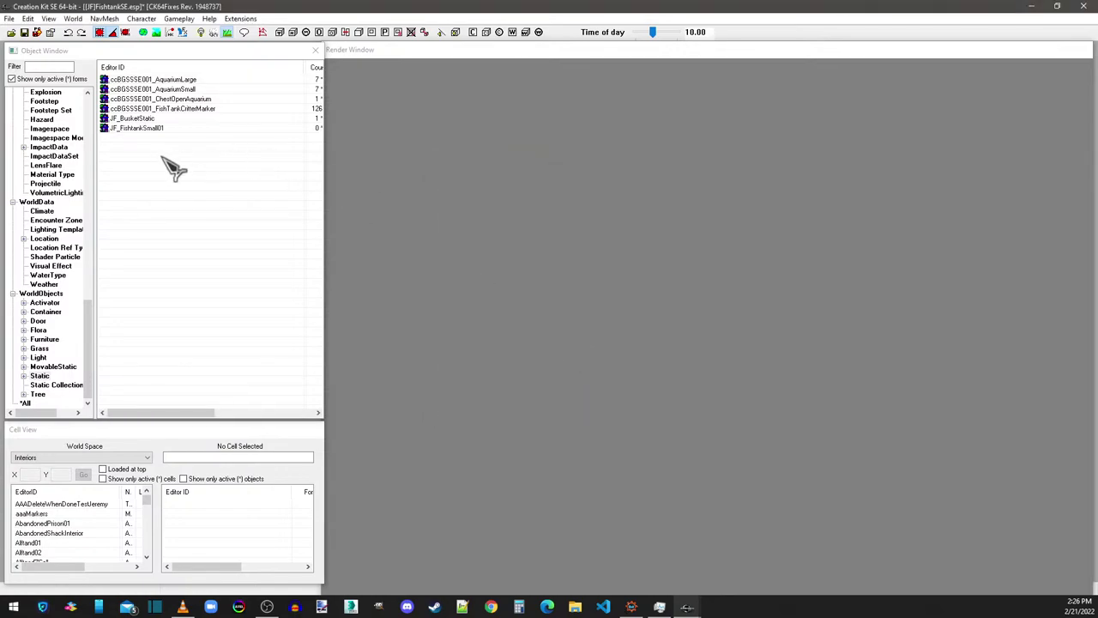
left_click(68, 543)
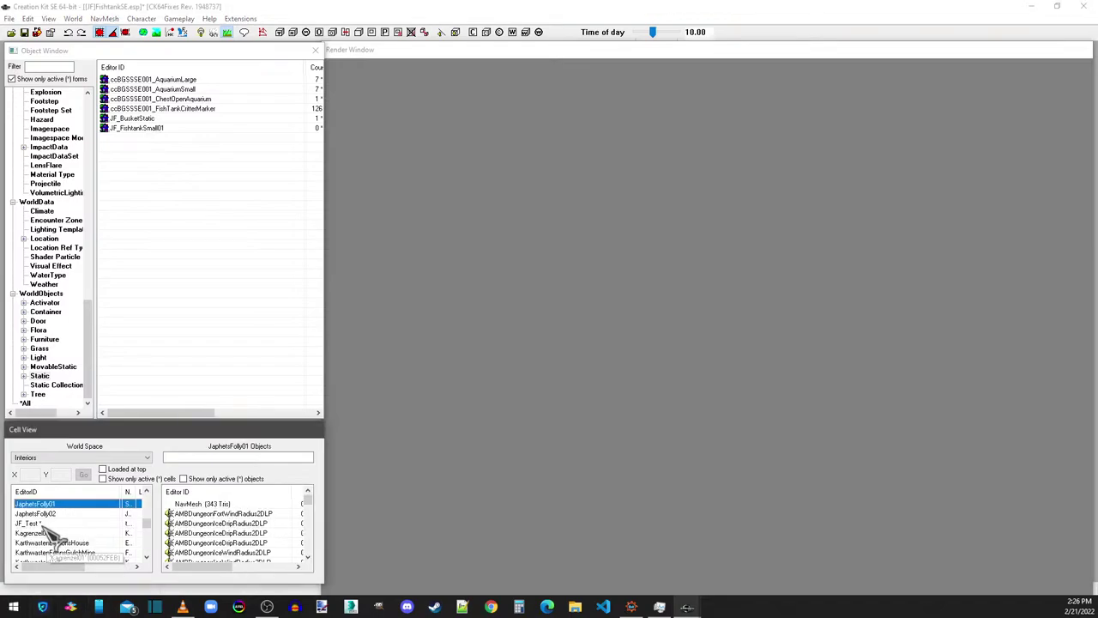
Step: Load the JF_Test cell and frame the room from above with brighter lighting
double_click(39, 524)
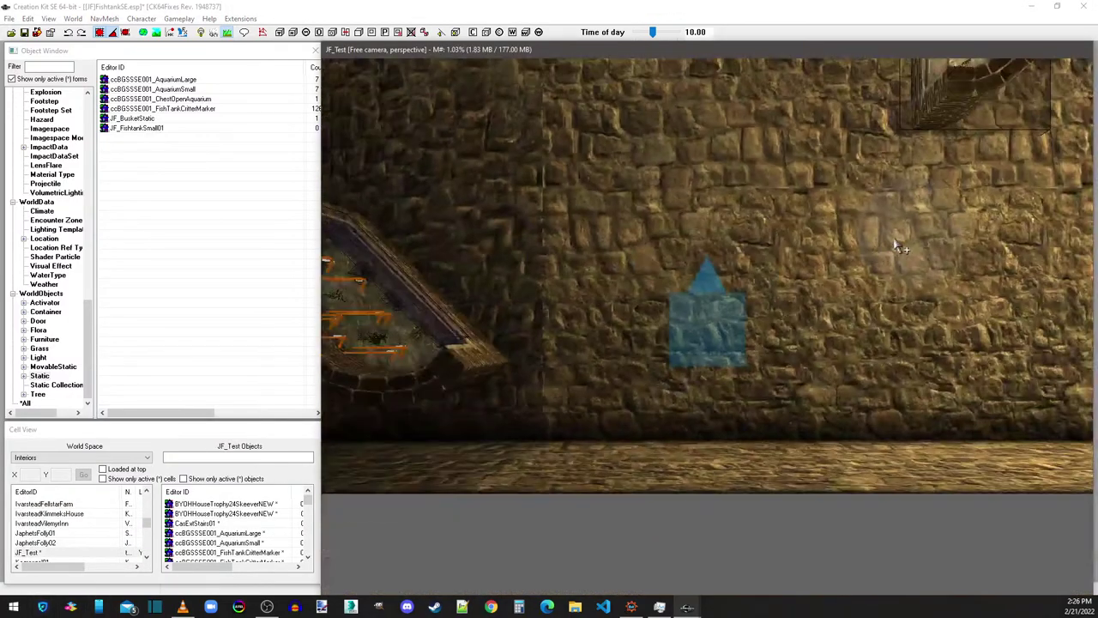
middle_click_drag(898, 248, 828, 227)
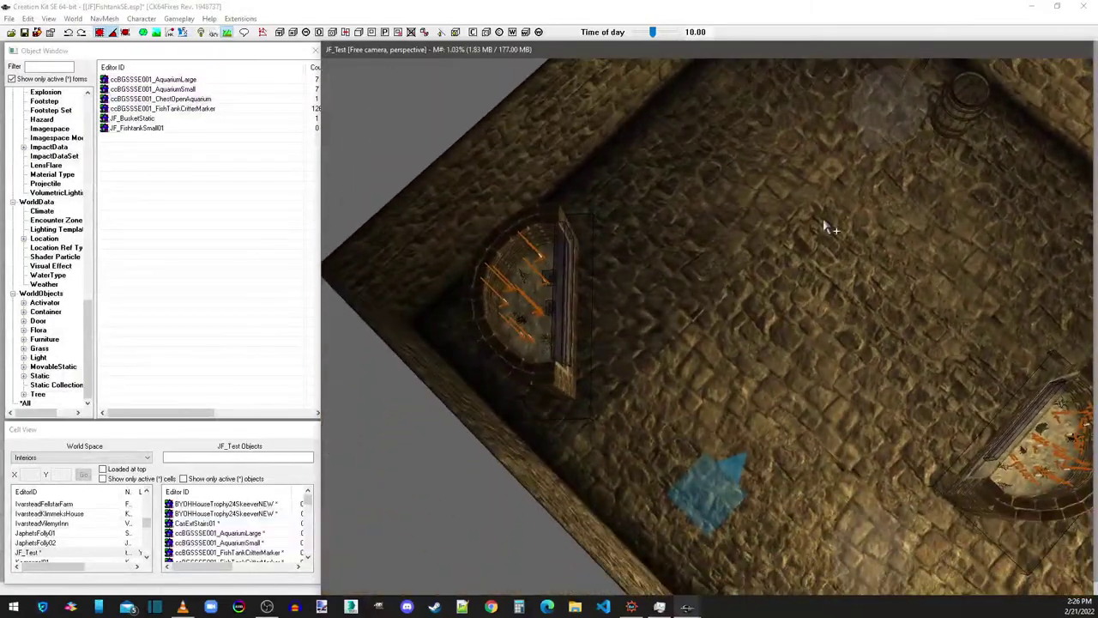
left_click(201, 32)
middle_click_drag(753, 252, 795, 328)
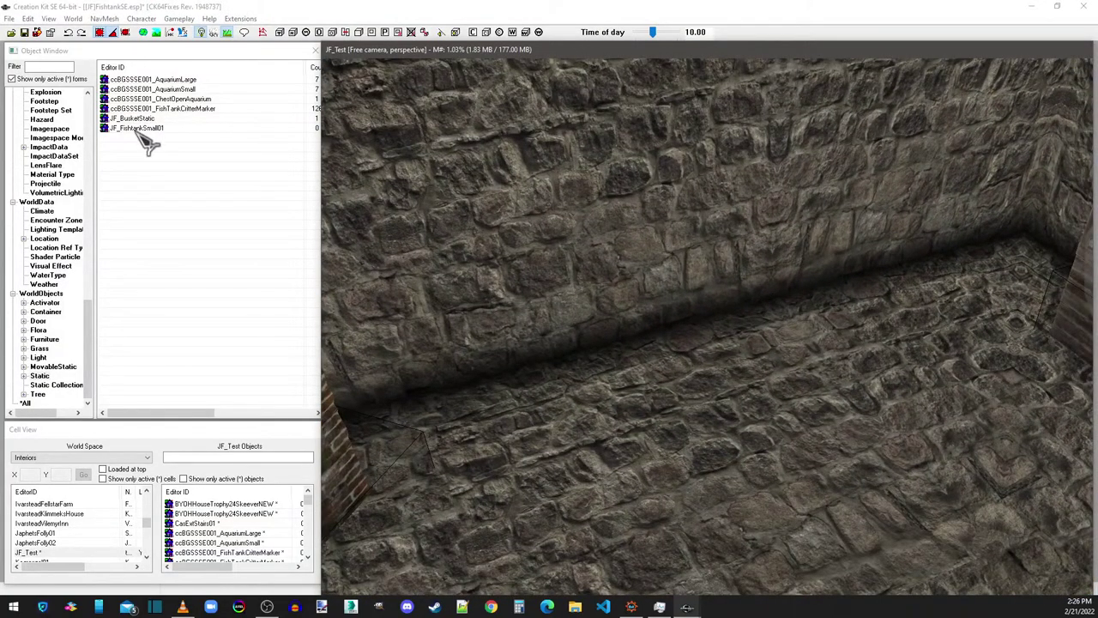
Step: Place JF_FishtankSmall01 on the room floor, look it over from several angles, then delete it
left_click_drag(137, 129, 714, 331)
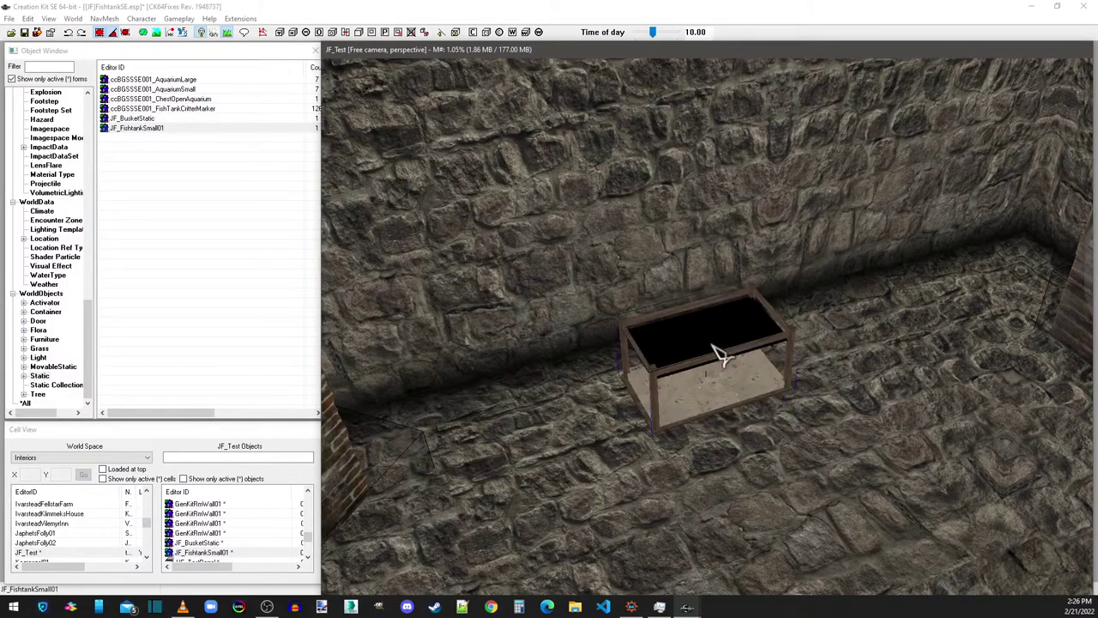
mouse_move(704, 336)
middle_mouse_down()
mouse_move(691, 290)
mouse_move(691, 339)
middle_mouse_up()
scroll(692, 339, "up", 5)
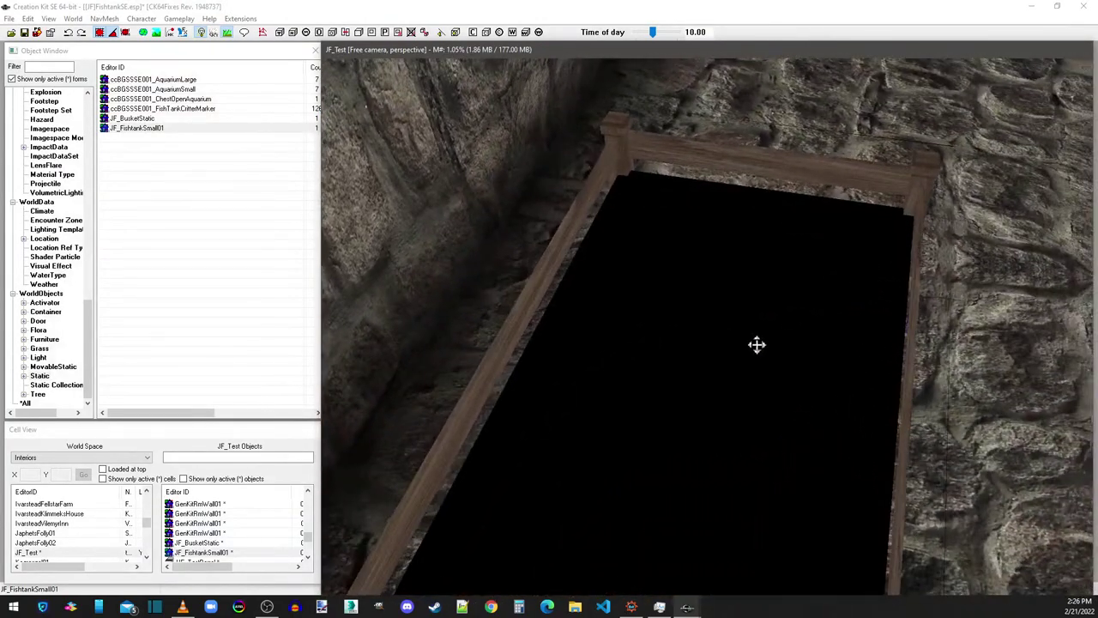
middle_click_drag(755, 344, 719, 321)
scroll(710, 312, "down", 5)
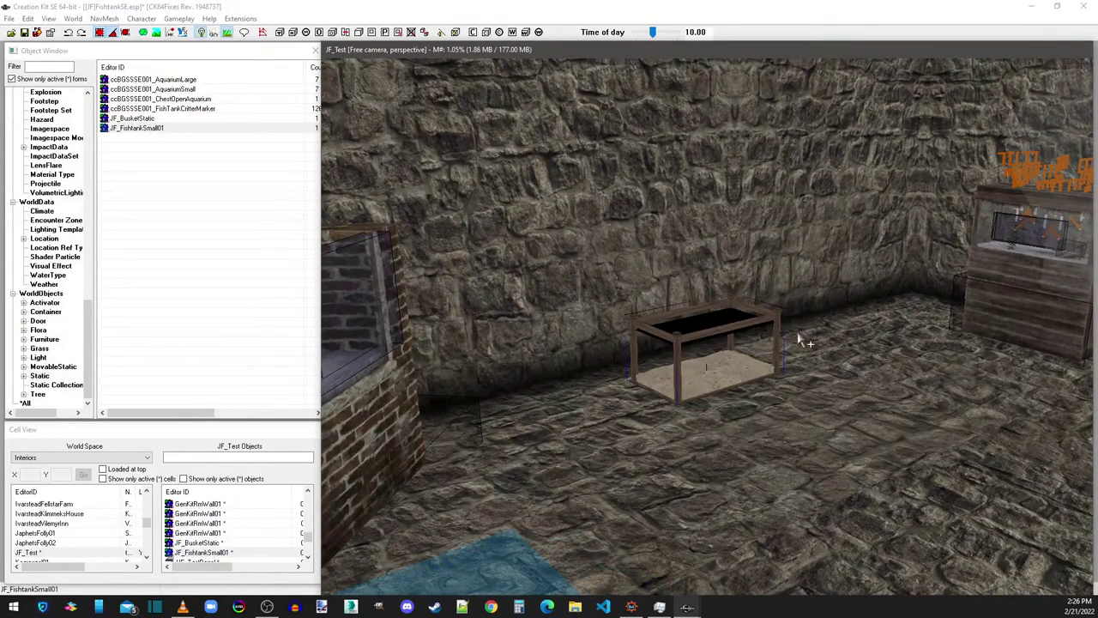
middle_click_drag(798, 339, 751, 396)
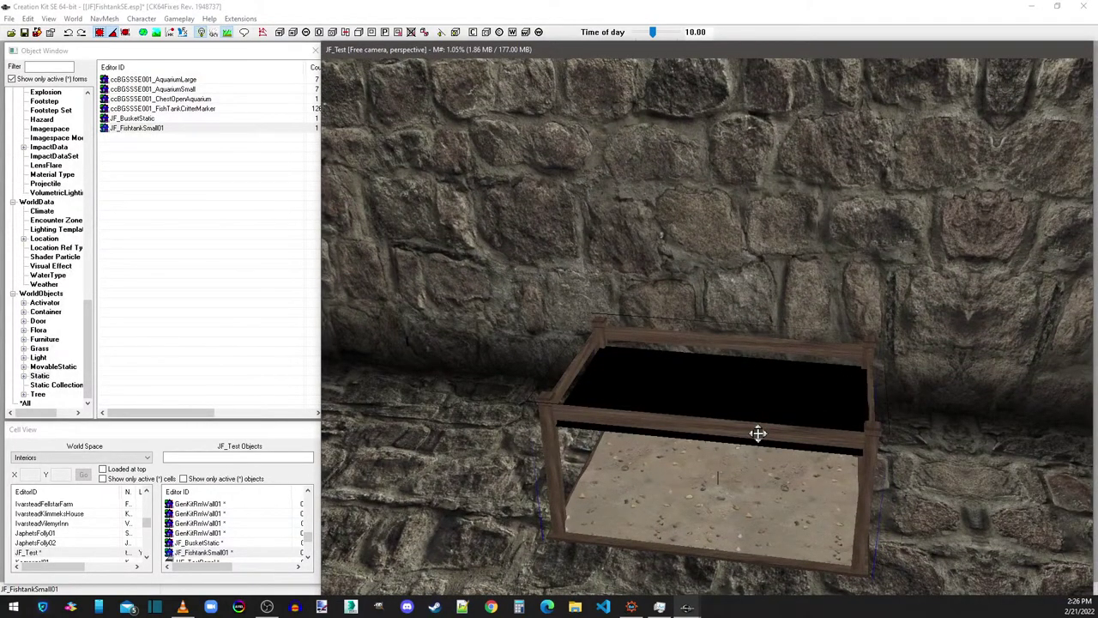
key("Delete")
Step: Switch the Object Window to Flora and view ccBGSSSE001_BucketfishFlora01A, closing it unchanged
left_click(148, 120)
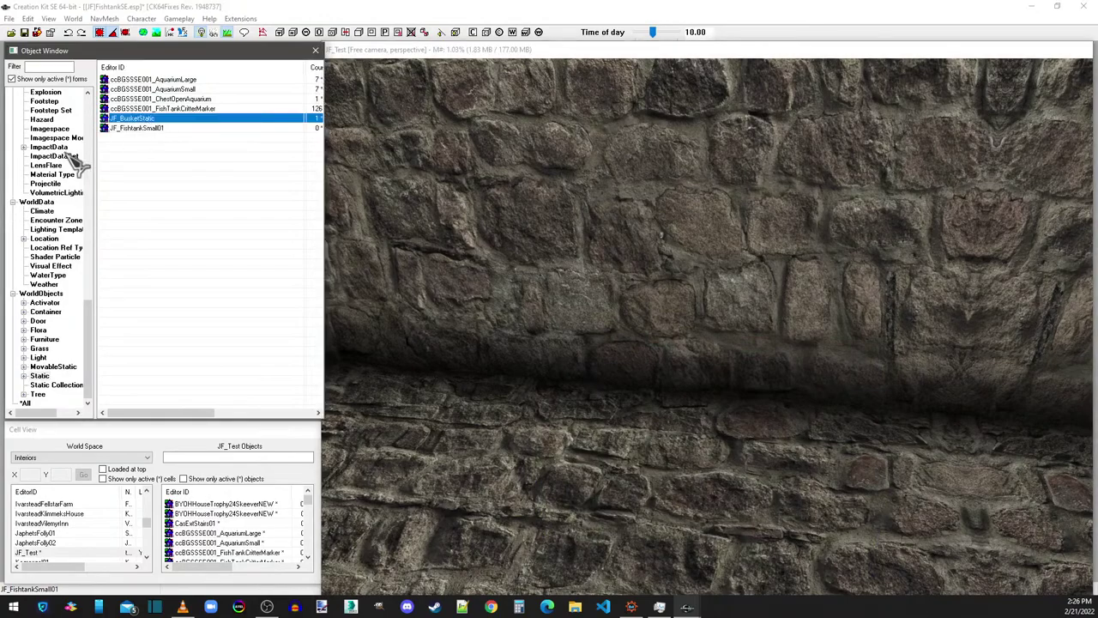
left_click(39, 357)
left_click(39, 330)
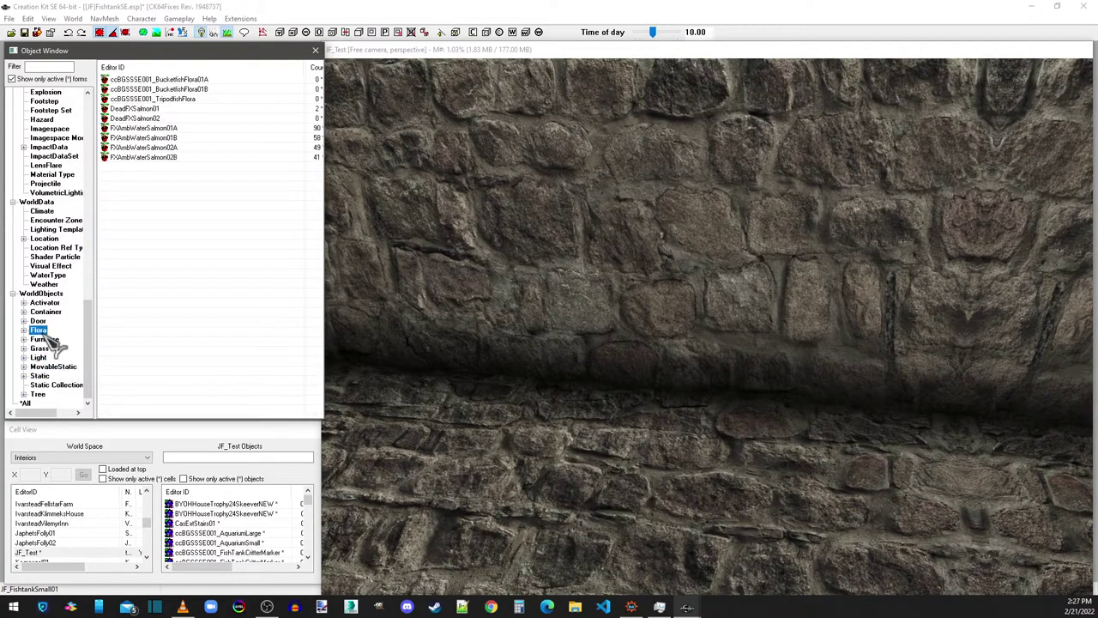
left_click(190, 83)
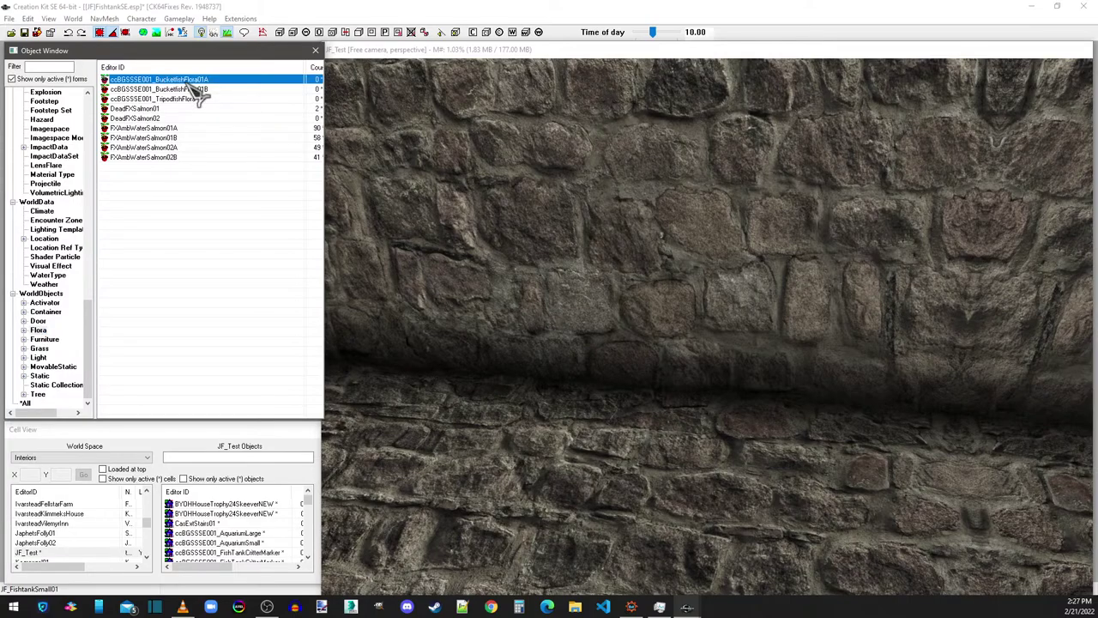
double_click(193, 83)
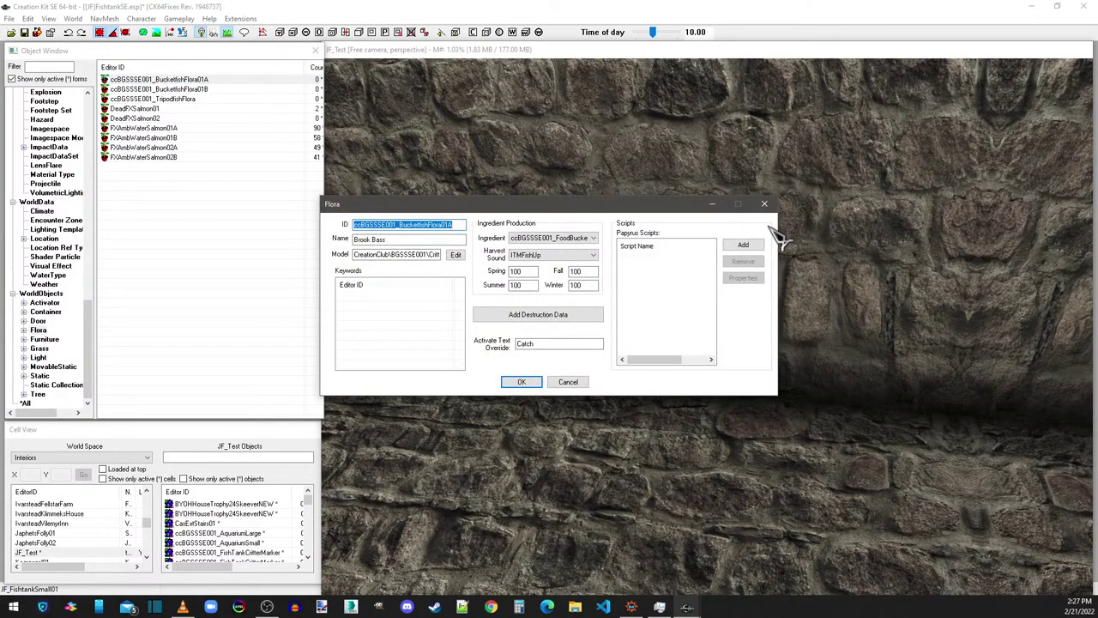
left_click(765, 204)
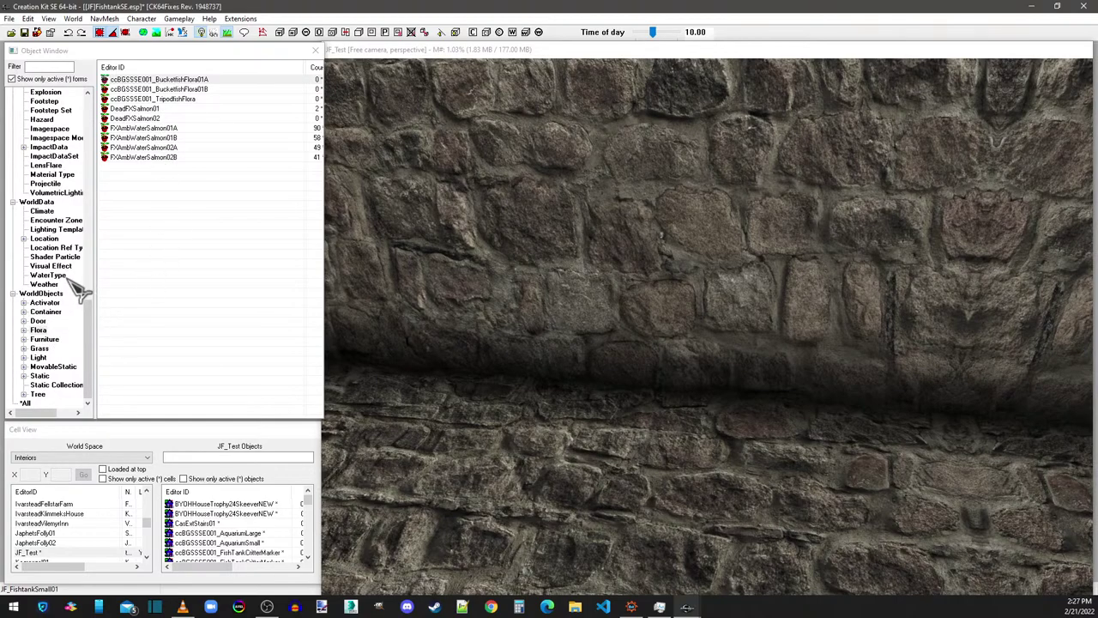
Step: Edit the Carp01 activator, setting its ID to JF_TigerFish and name to Tiger Fish
left_click(53, 304)
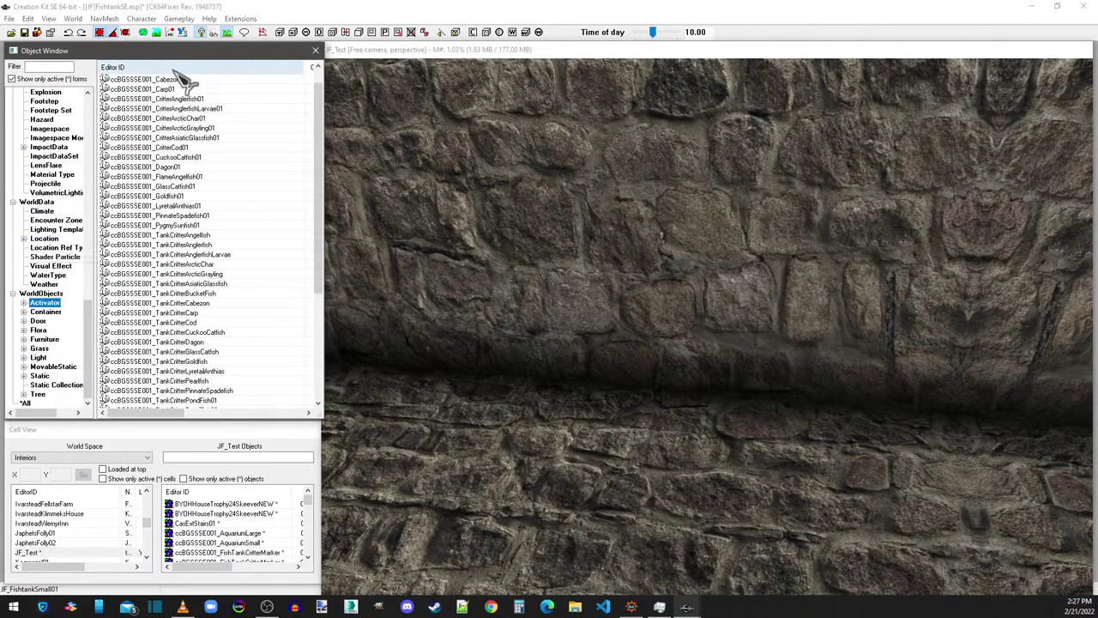
double_click(172, 91)
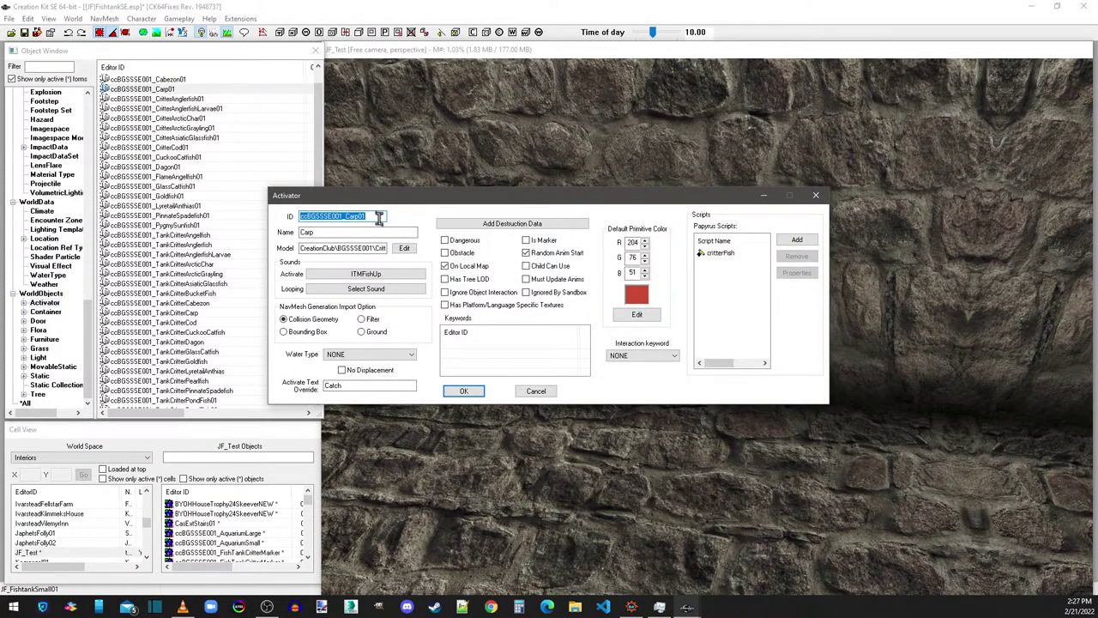
type("JF_TigerFish")
key("Tab")
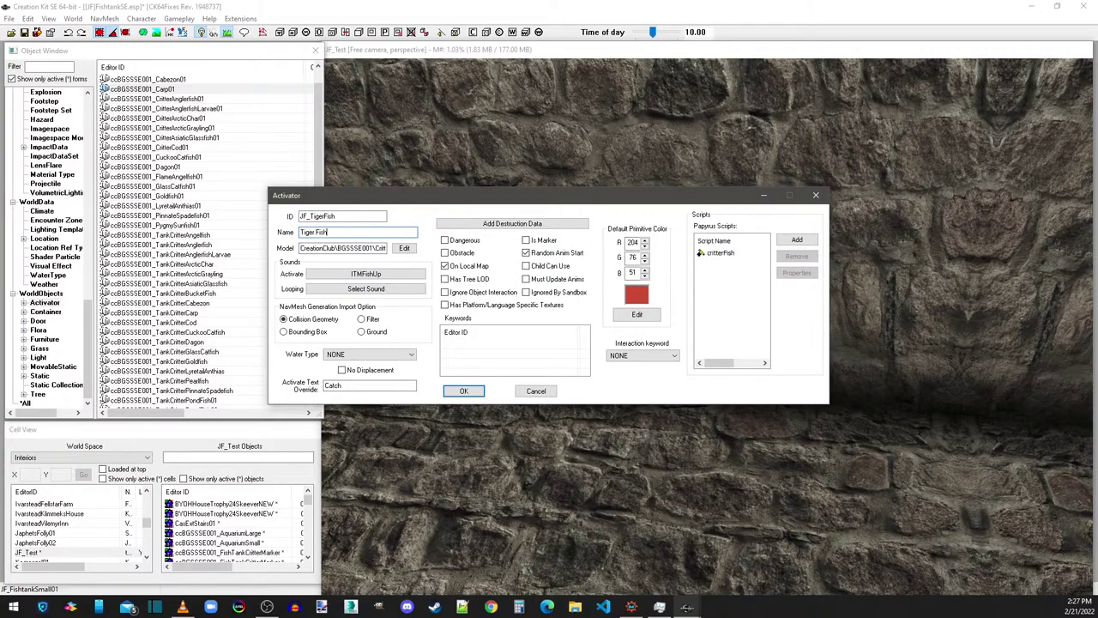
Step: Set the activator's model to Fishtanks\JFTigerFish.nif and accept it
left_click(404, 248)
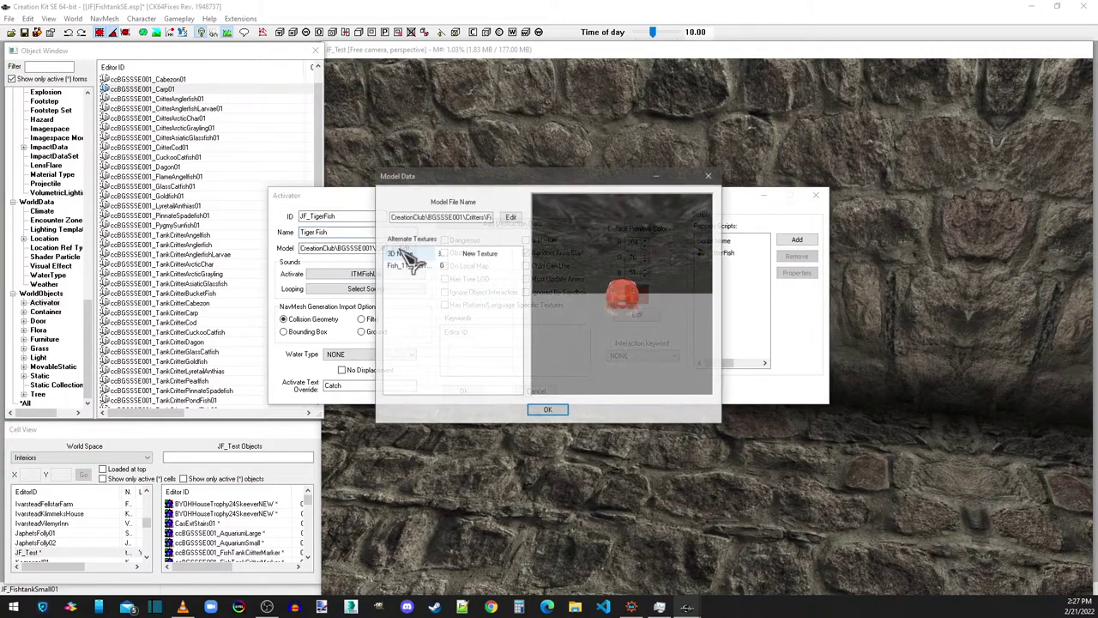
left_click(517, 219)
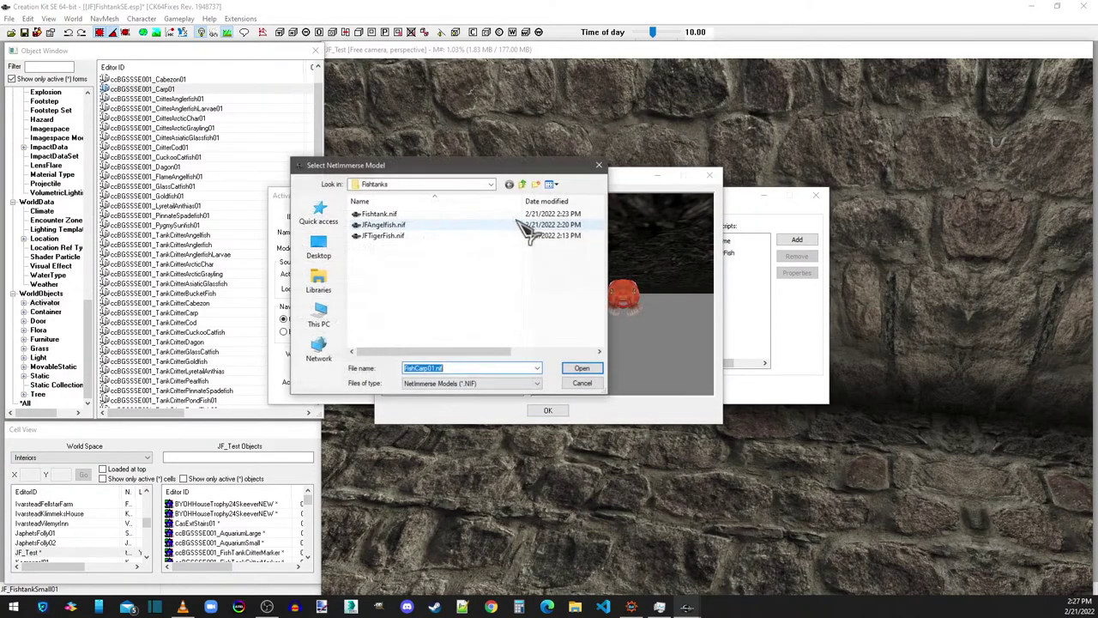
left_click(395, 236)
double_click(403, 244)
left_click_drag(706, 314, 584, 294)
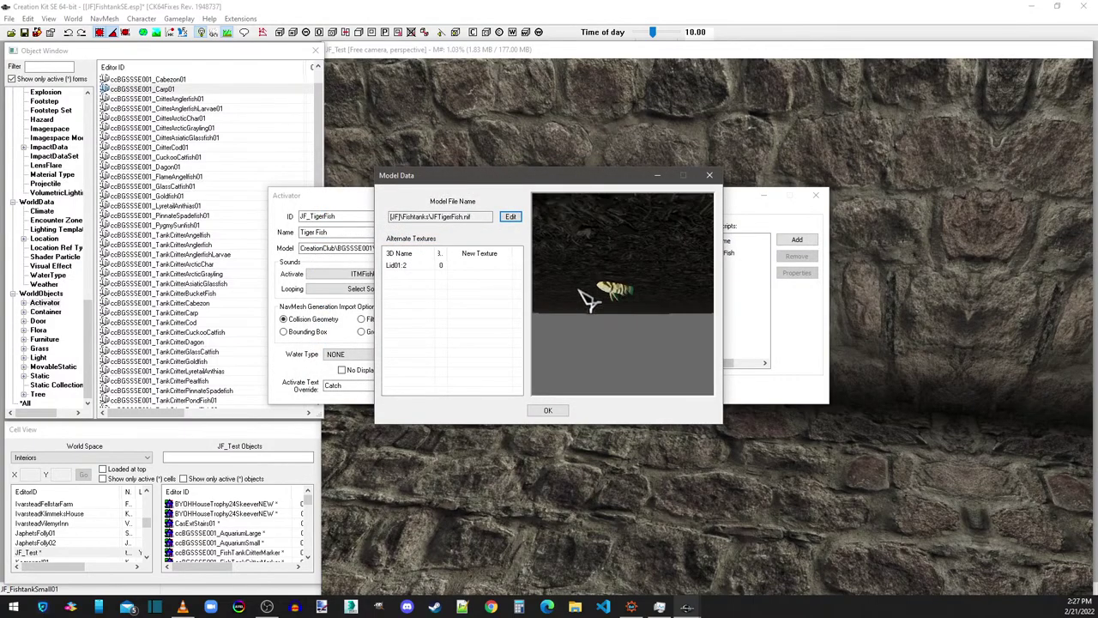
left_click(554, 409)
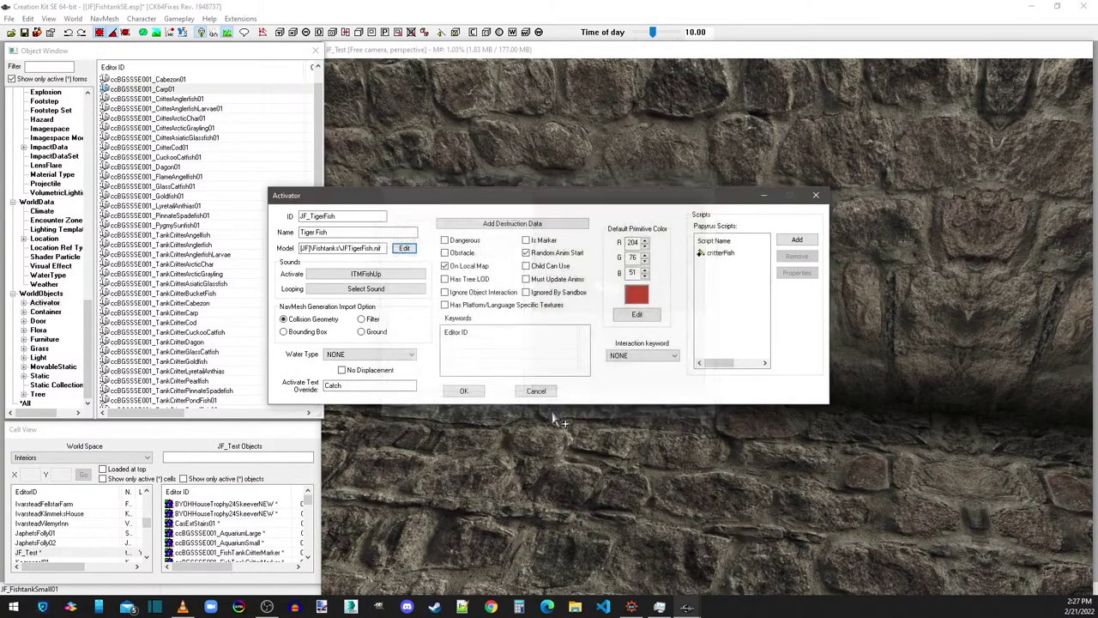
Step: Review the critterFish script's fakeCorpse, fActorDetectionDistance and nonIngredientLootable properties
double_click(714, 253)
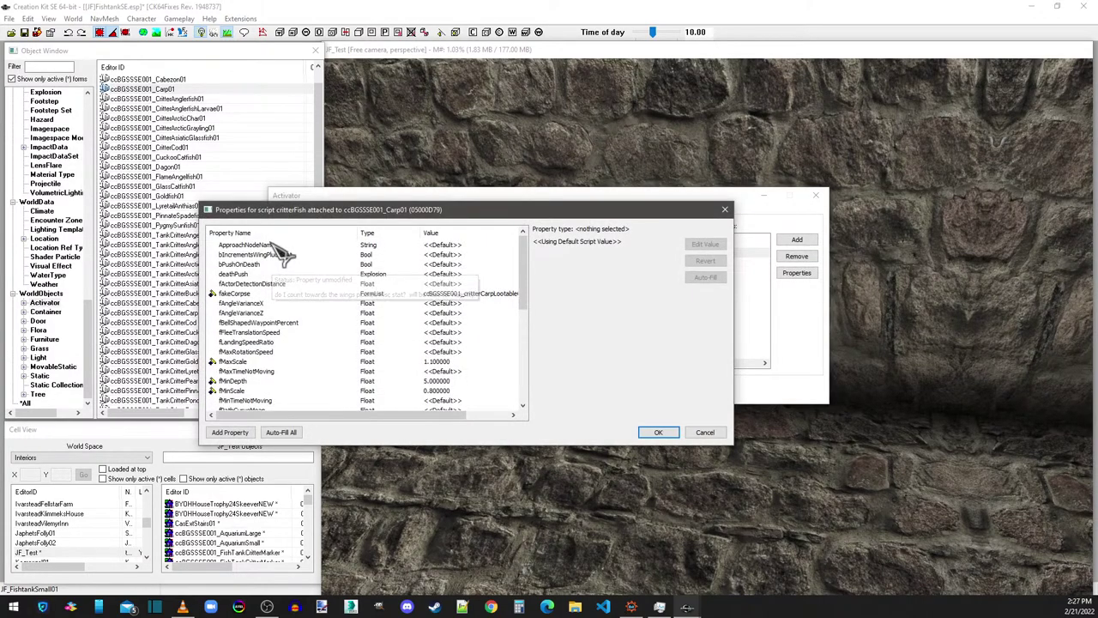
left_click(467, 307)
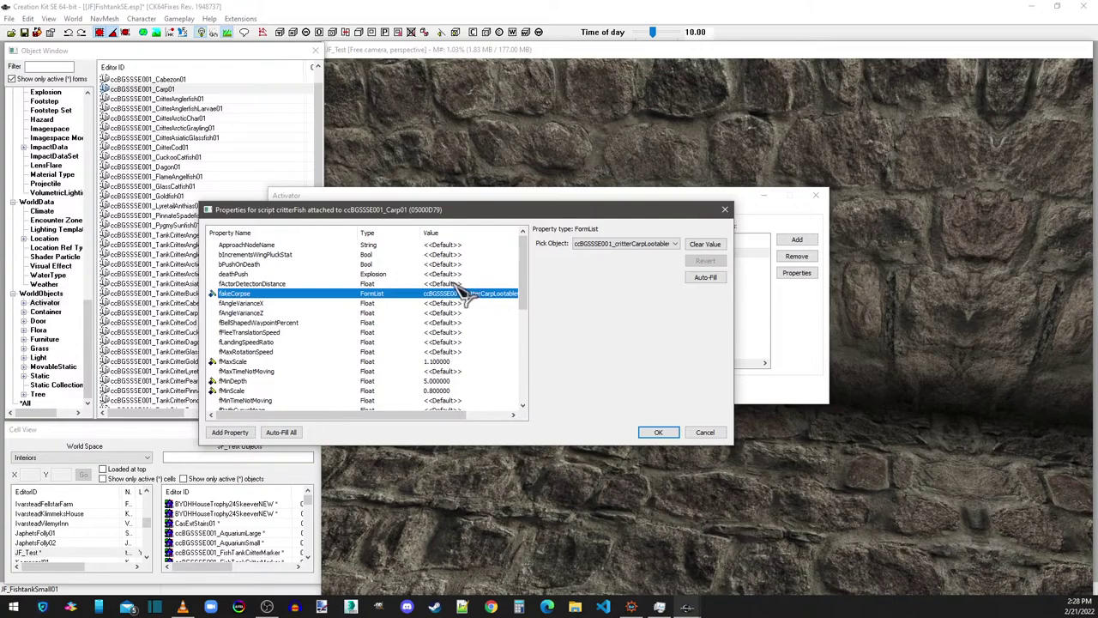
left_click(456, 284)
scroll(464, 296, "down", 4)
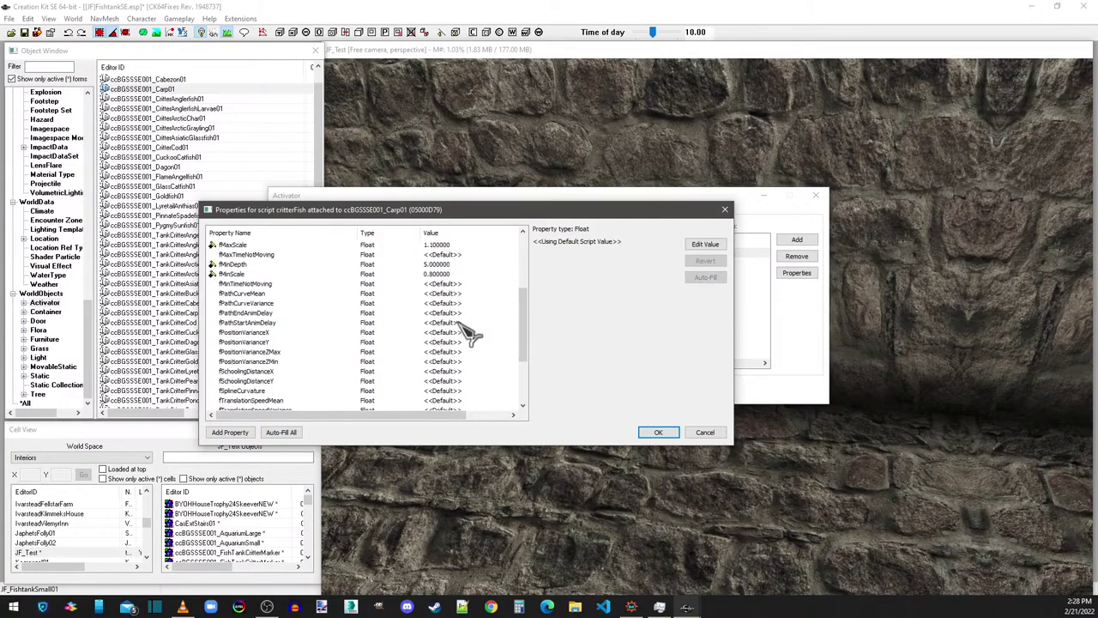
scroll(448, 292, "down", 2)
scroll(446, 292, "down", 1)
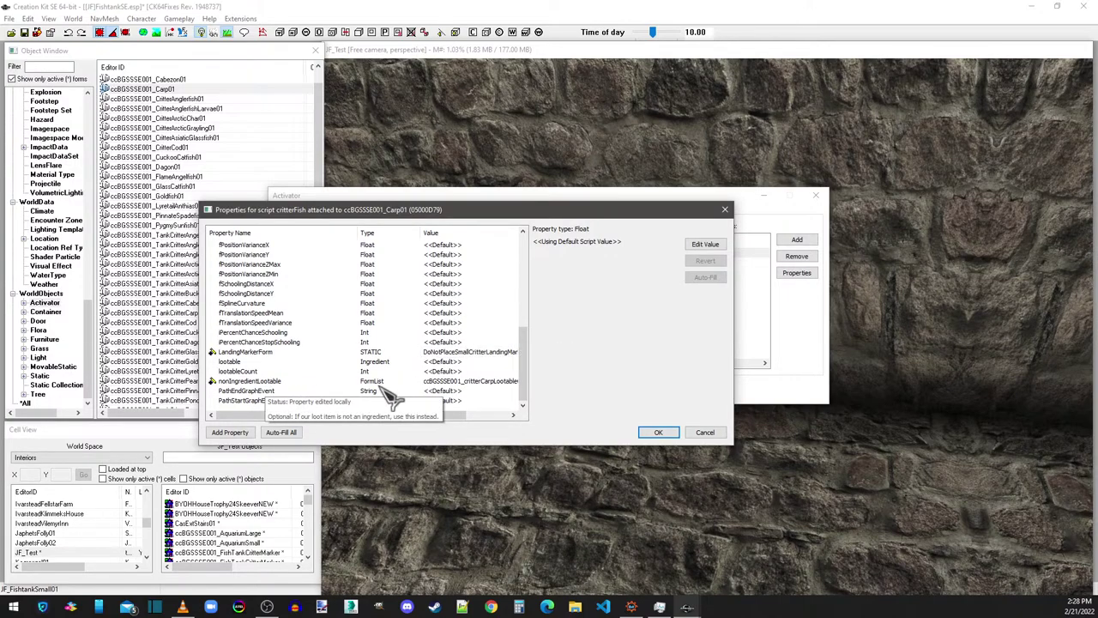
left_click(485, 383)
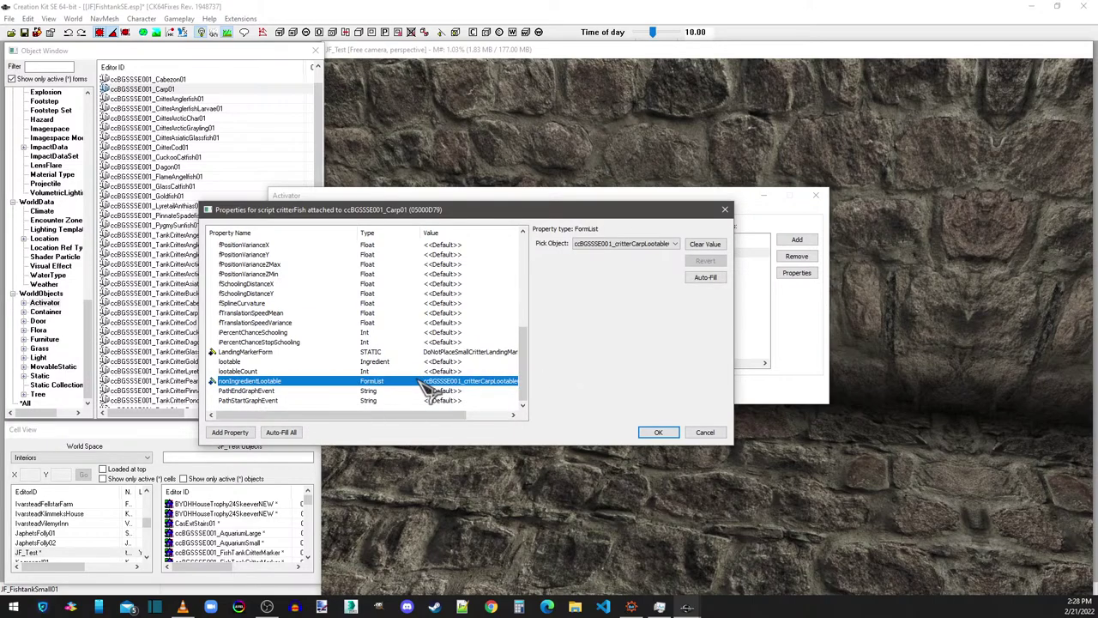
Step: Confirm the script properties and save the activator as the new object JF_TigerFish
left_click(657, 432)
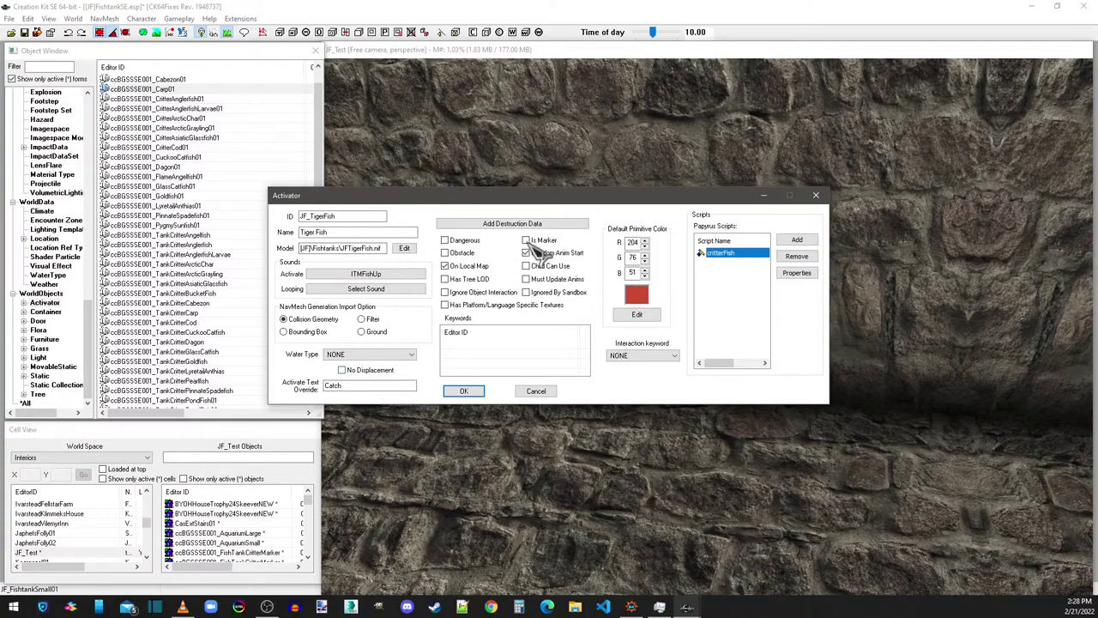
left_click(467, 392)
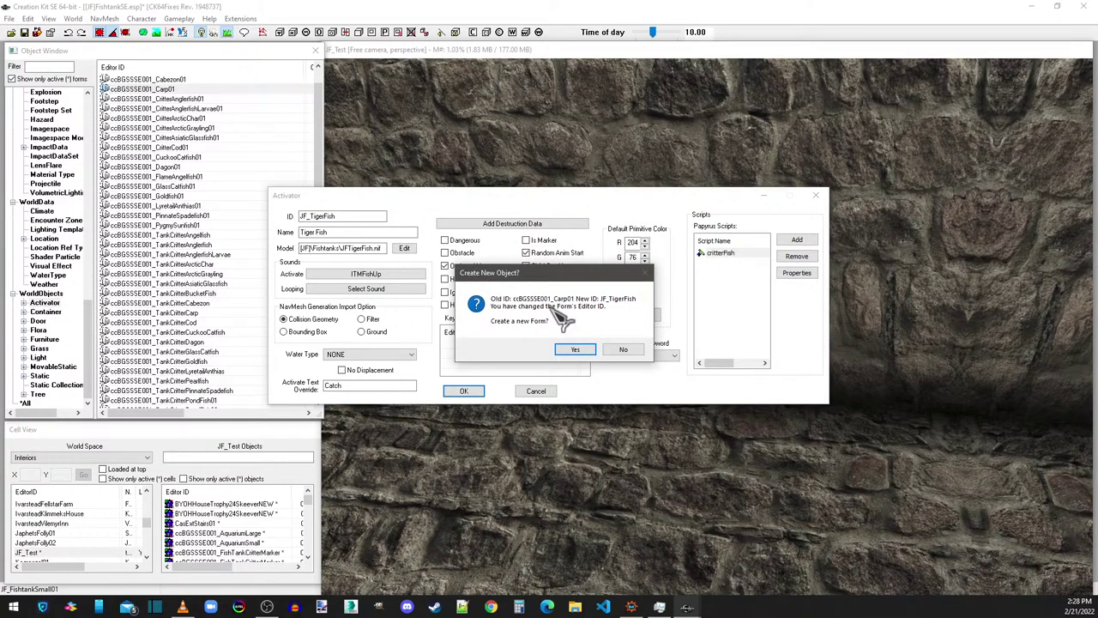
left_click(573, 350)
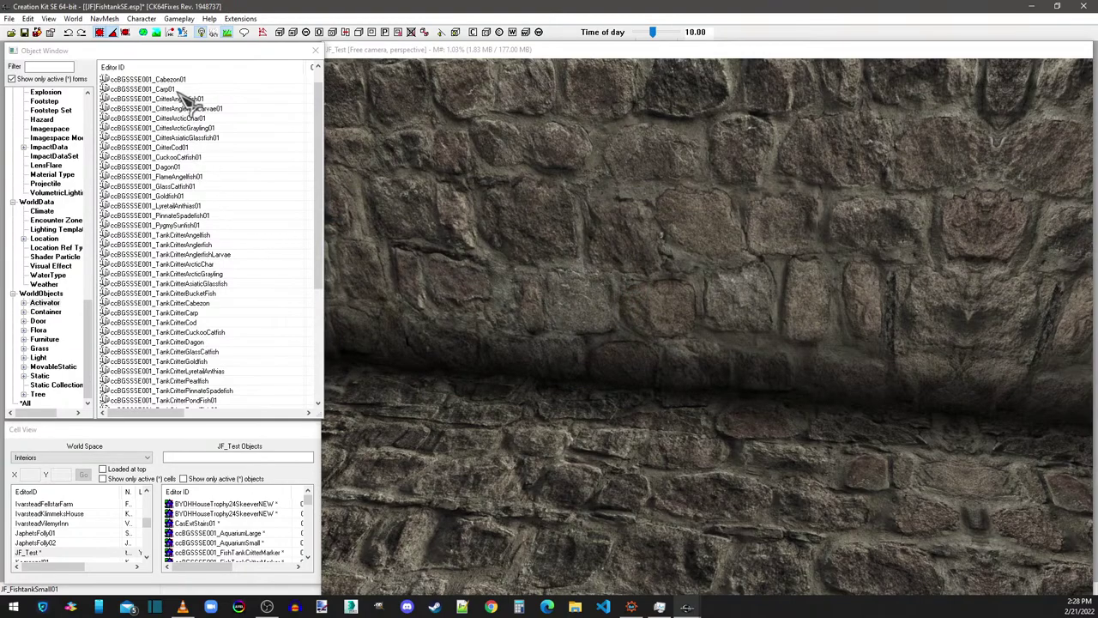
scroll(137, 120, "up", 1)
scroll(163, 172, "down", 7)
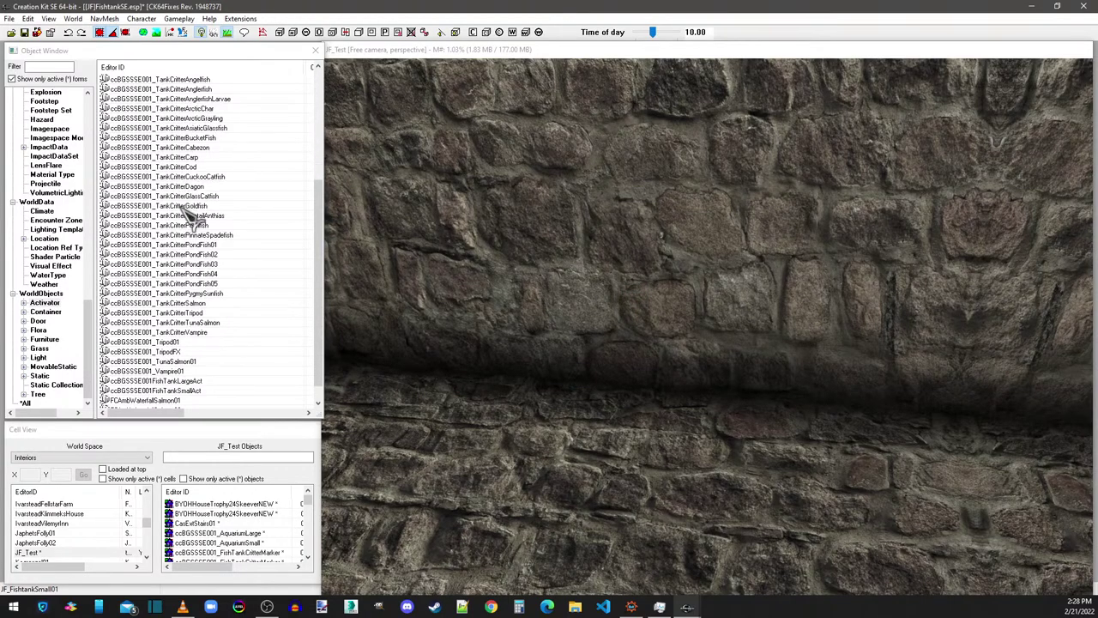
right_click(153, 401)
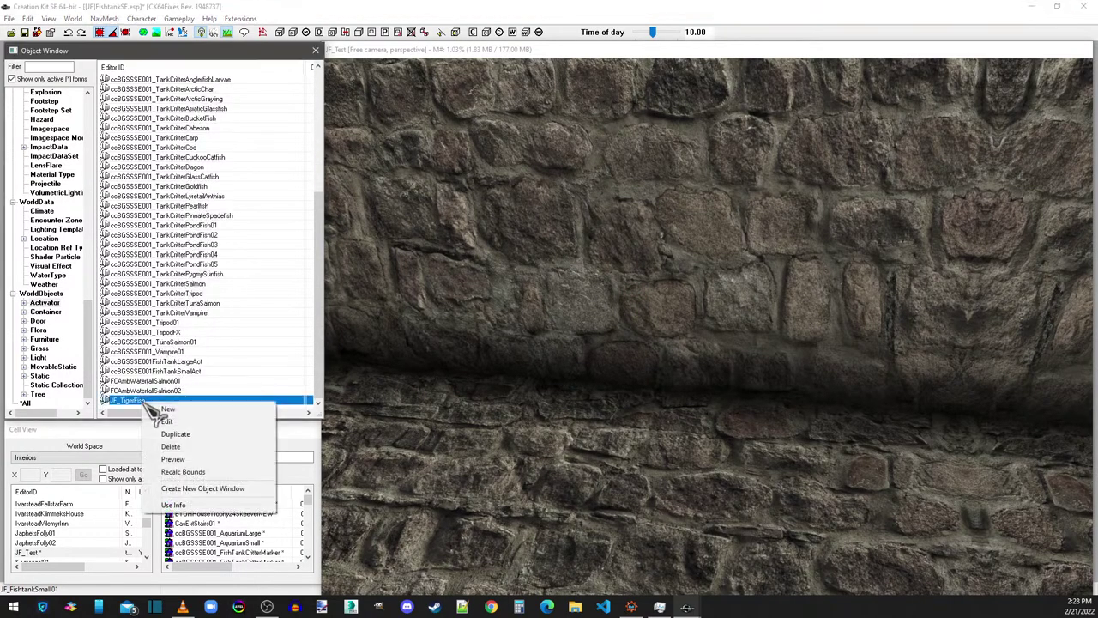
left_click(172, 459)
left_click(540, 279)
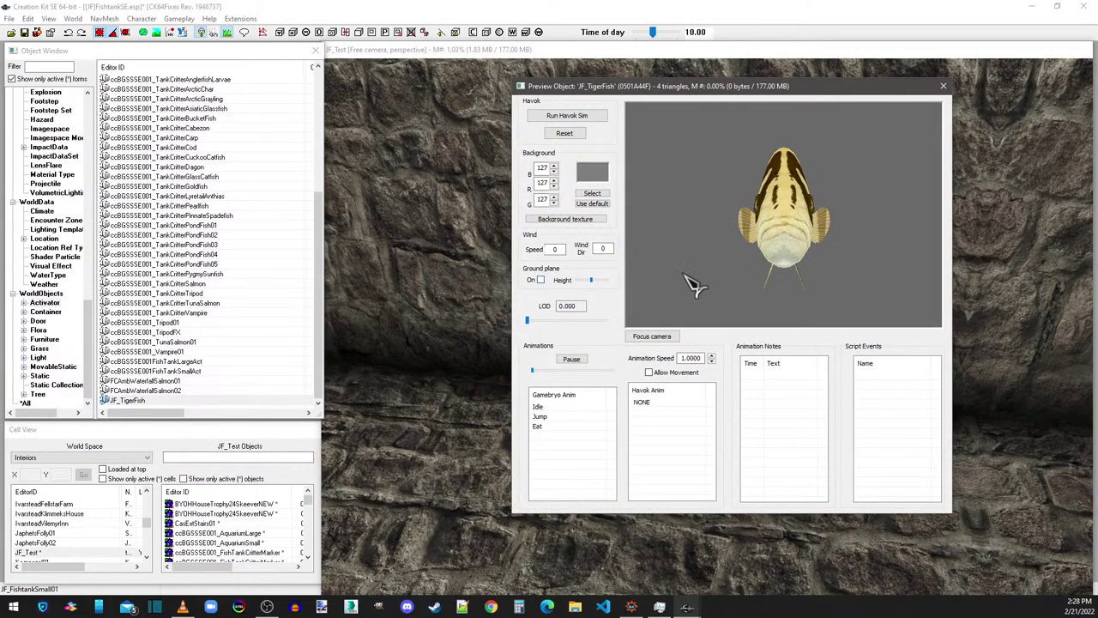
left_click_drag(879, 263, 715, 304)
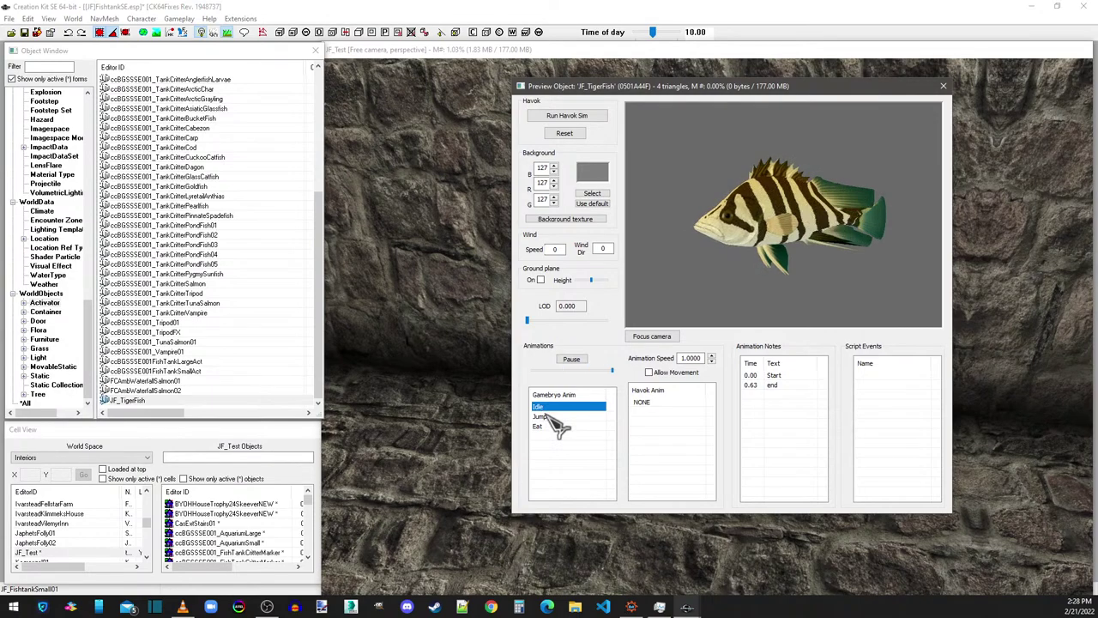
left_click(828, 250)
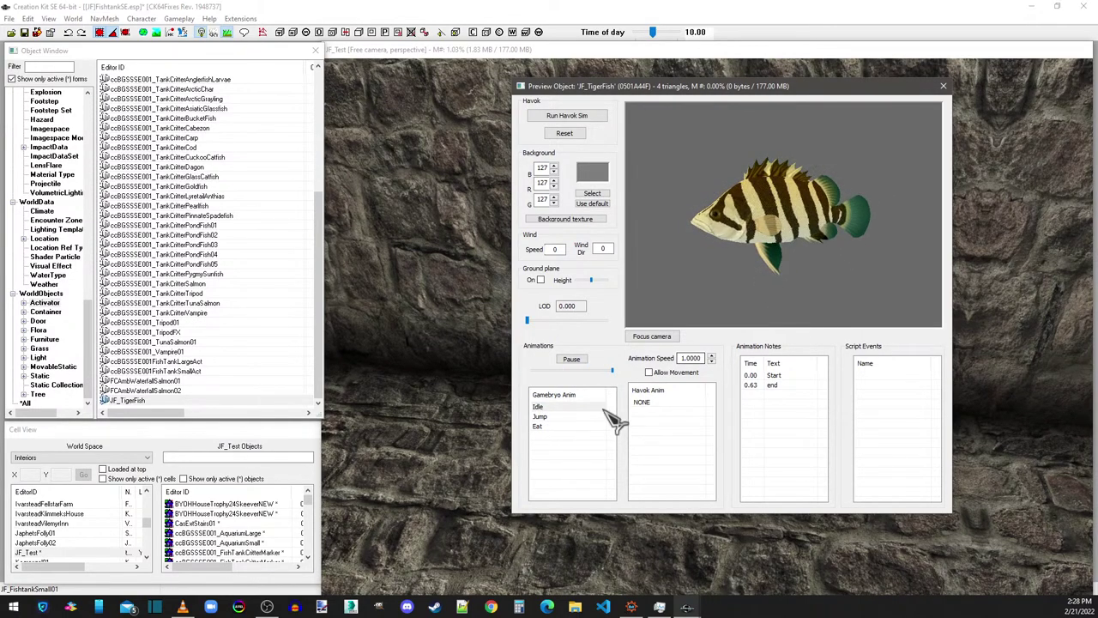
left_click(544, 417)
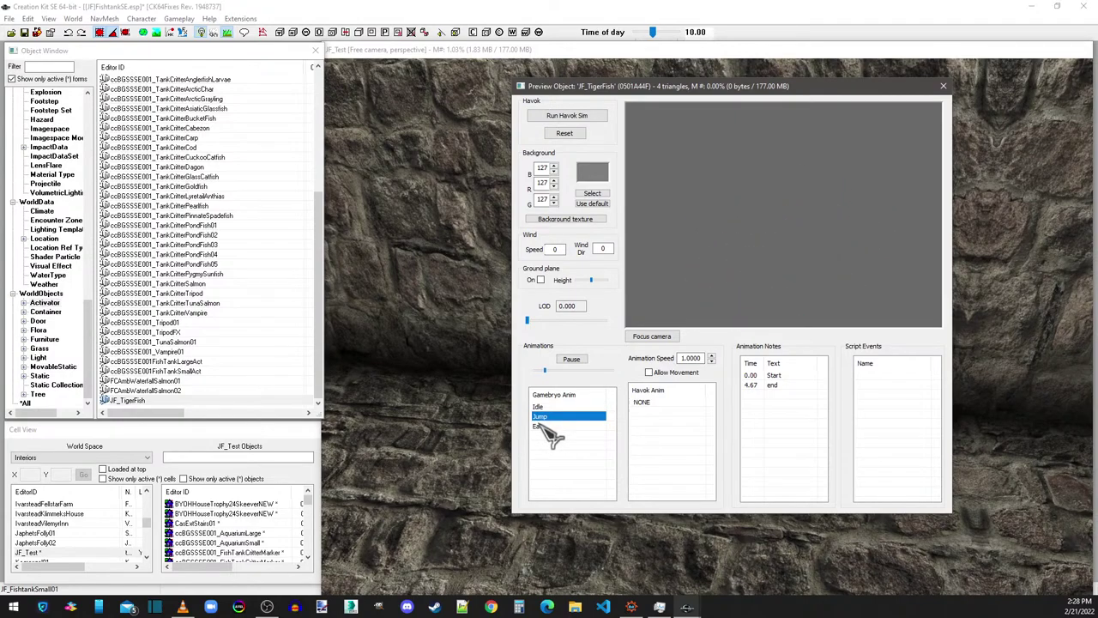
left_click(746, 294)
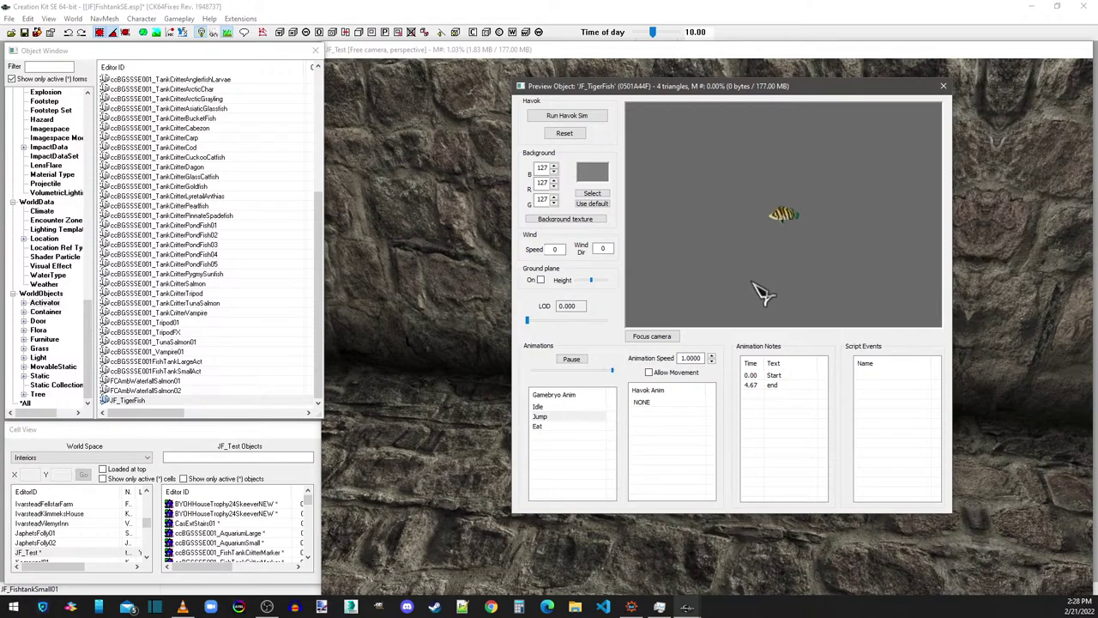
left_click(556, 418)
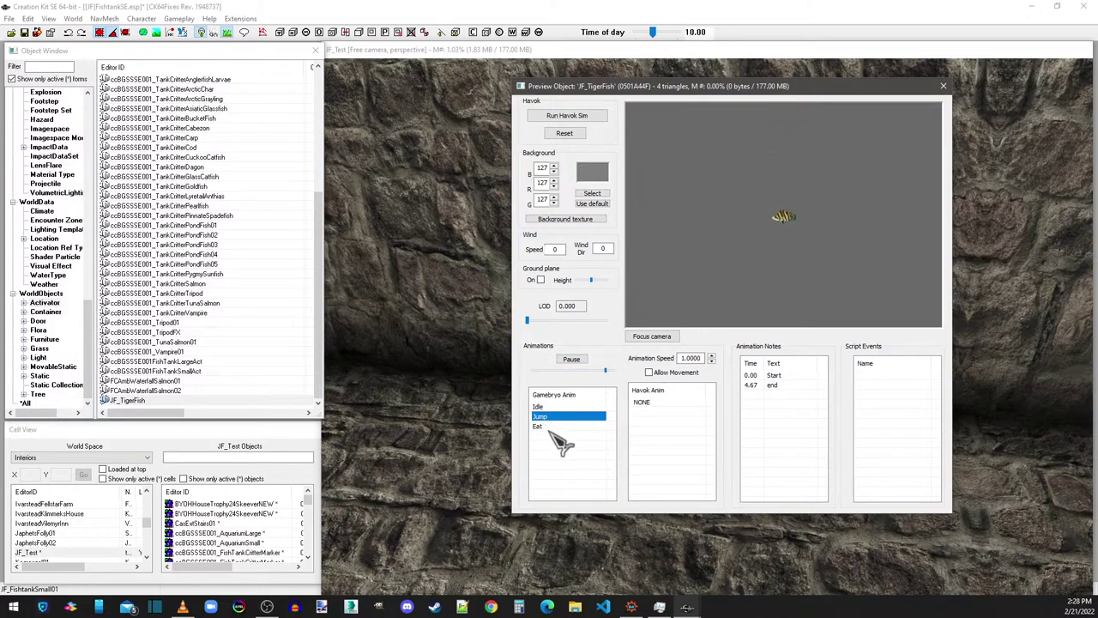
left_click(545, 428)
scroll(816, 227, "up", 5)
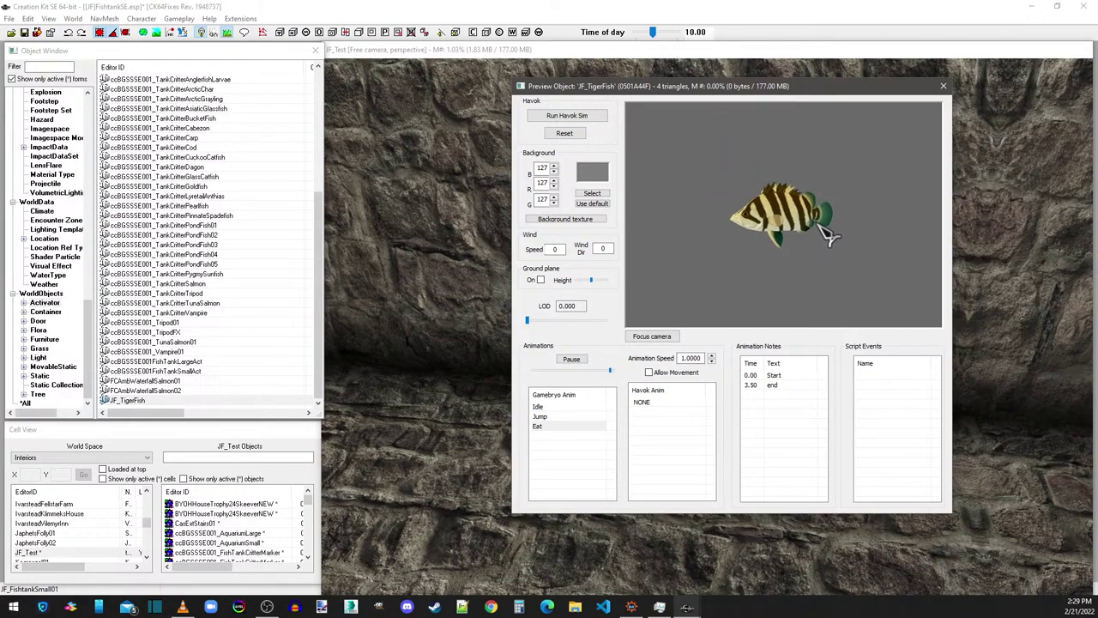
left_click_drag(833, 284, 993, 246)
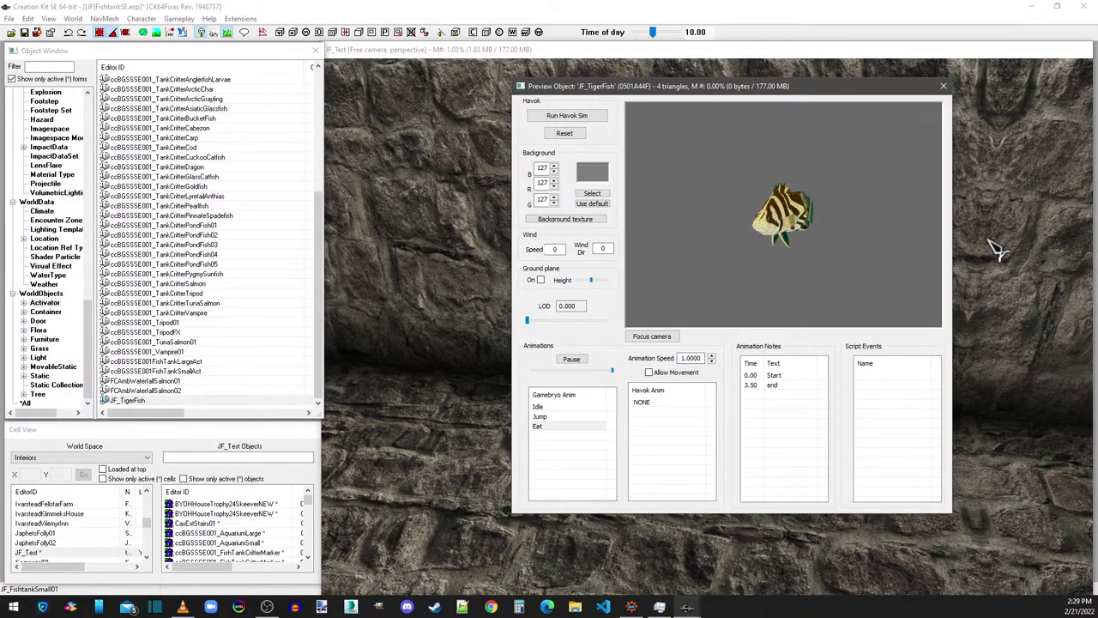
left_click_drag(867, 238, 883, 318)
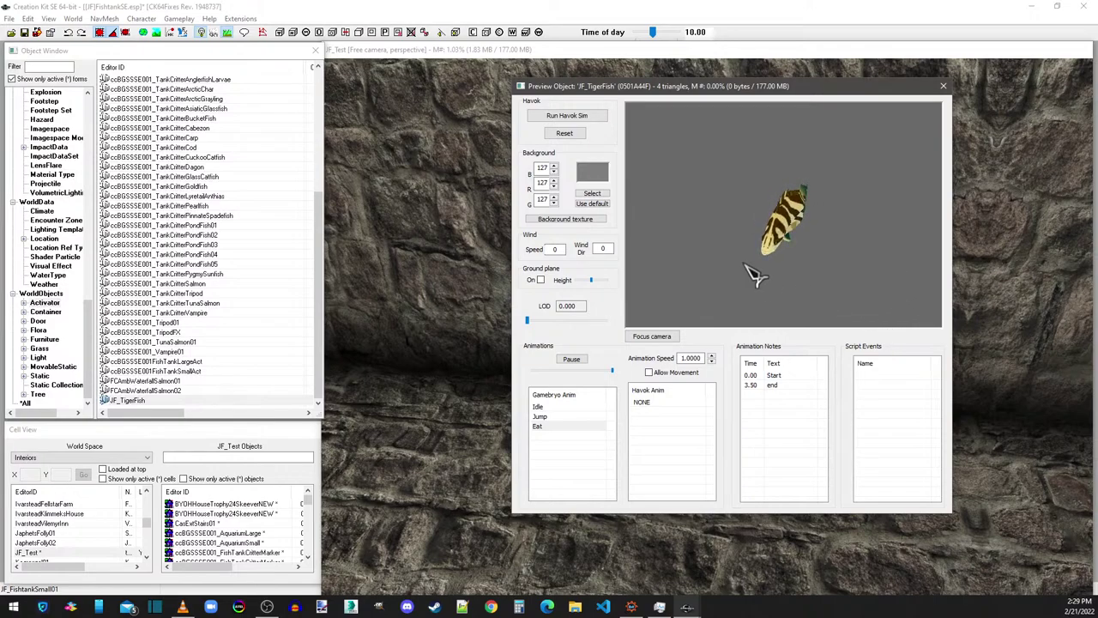
left_click(551, 406)
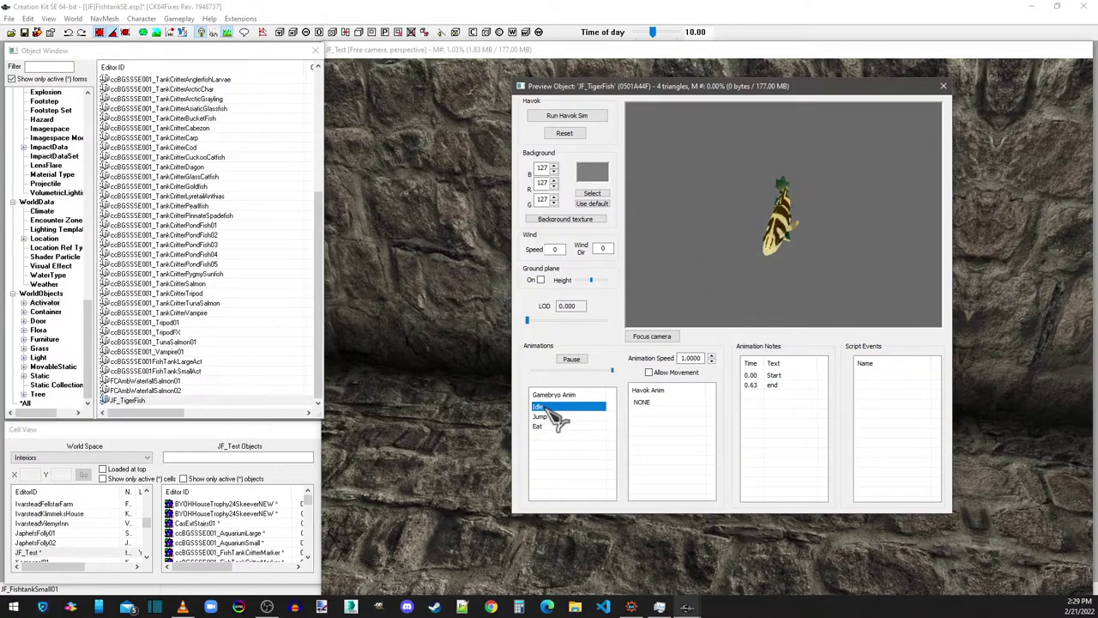
left_click_drag(837, 249, 821, 249)
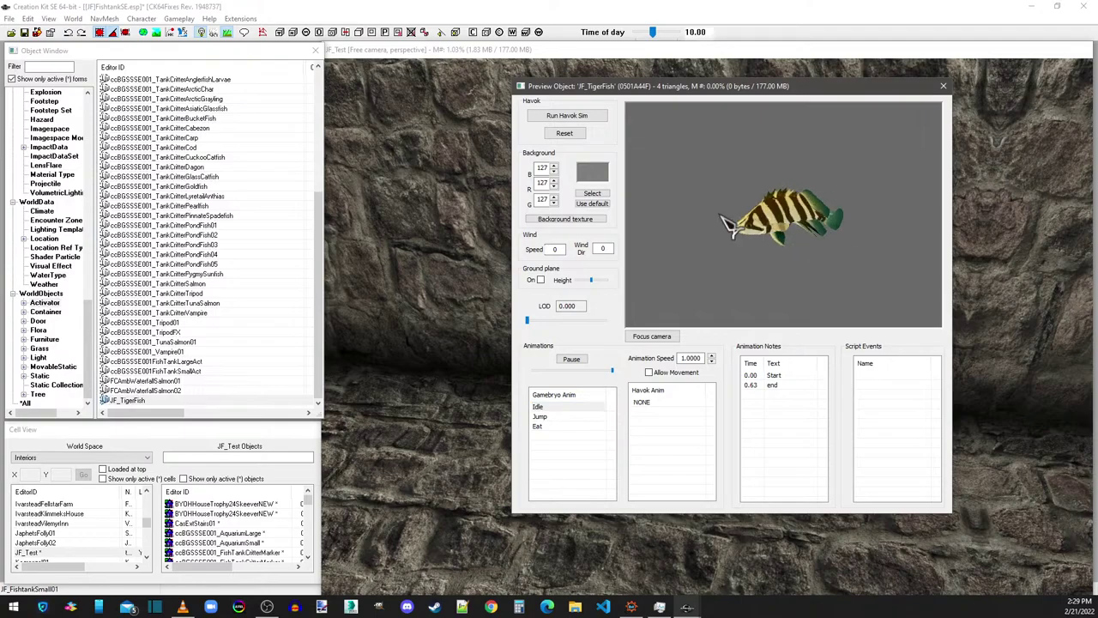
Step: Edit JF_TigerFish, changing its ID and name to JF_AngelFish and Angel Fish
left_click(943, 86)
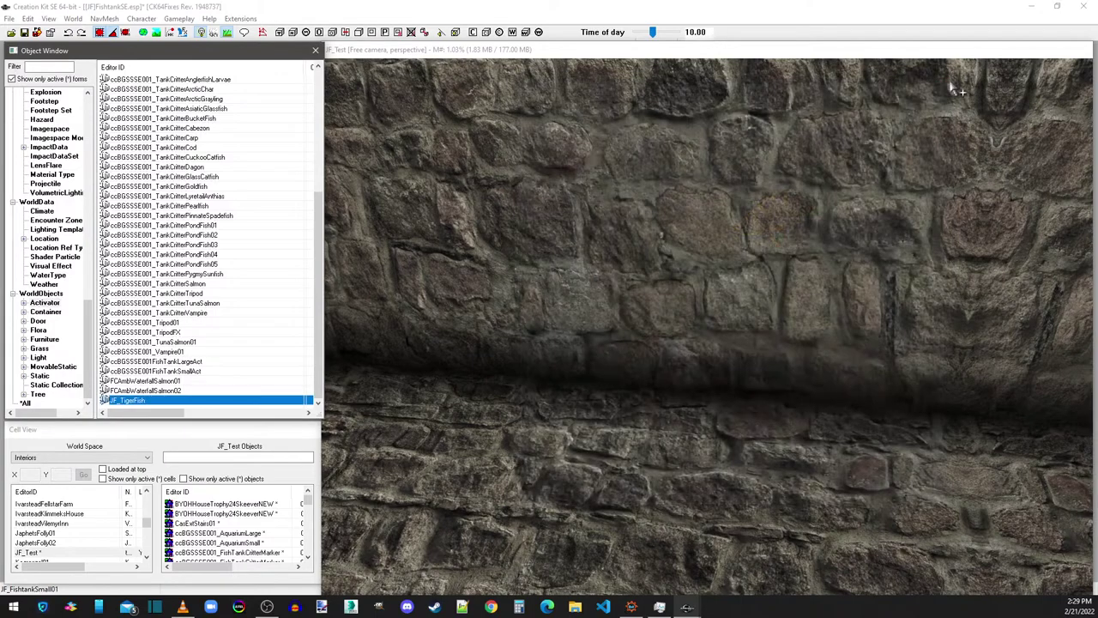
left_click(506, 81)
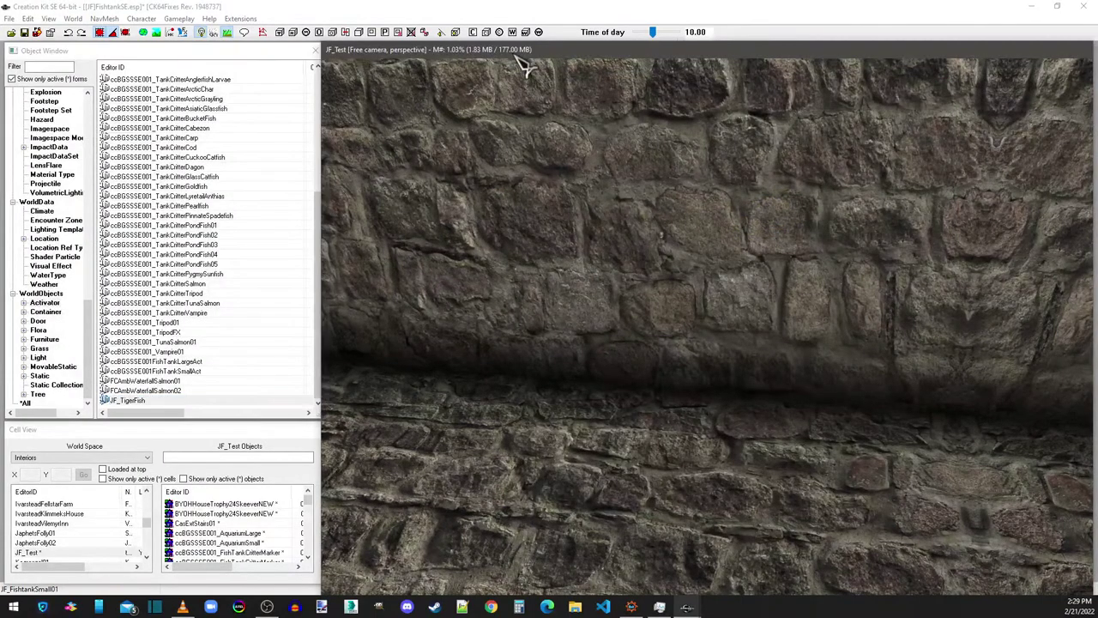
double_click(137, 400)
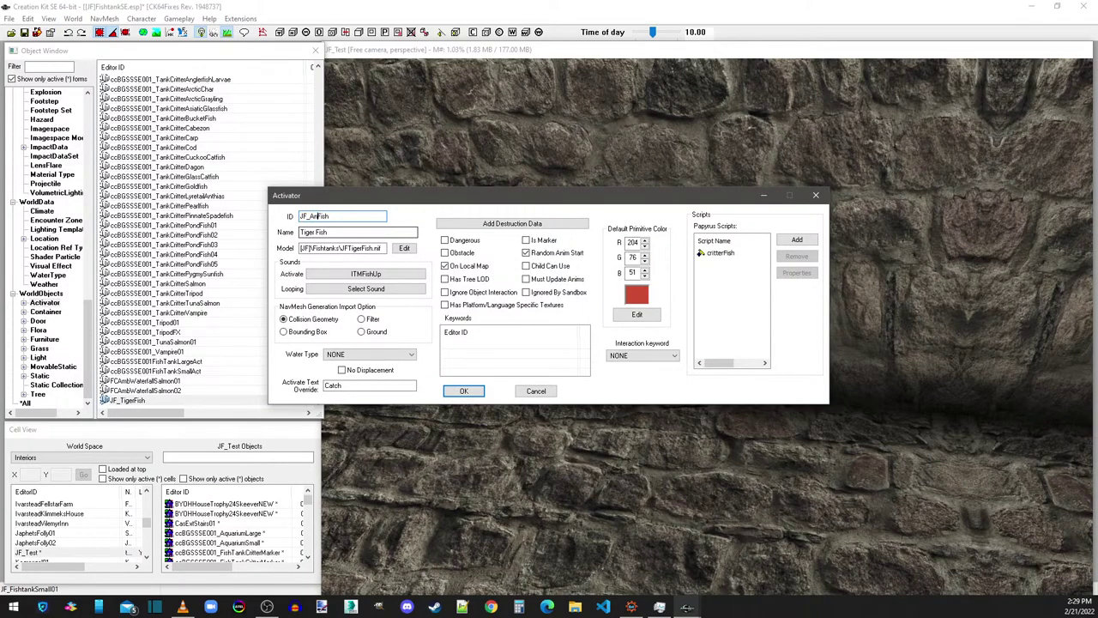
double_click(313, 231)
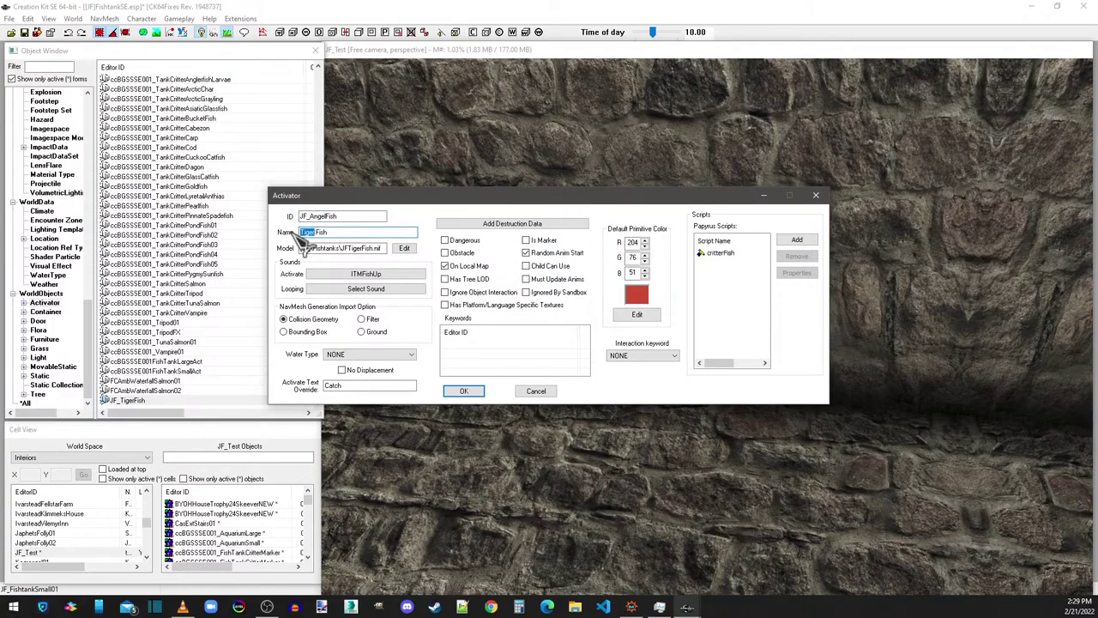
type("Angel")
Step: Set the model to JFAngelfish.nif and save the record as a new JF_AngelFish object
left_click(404, 248)
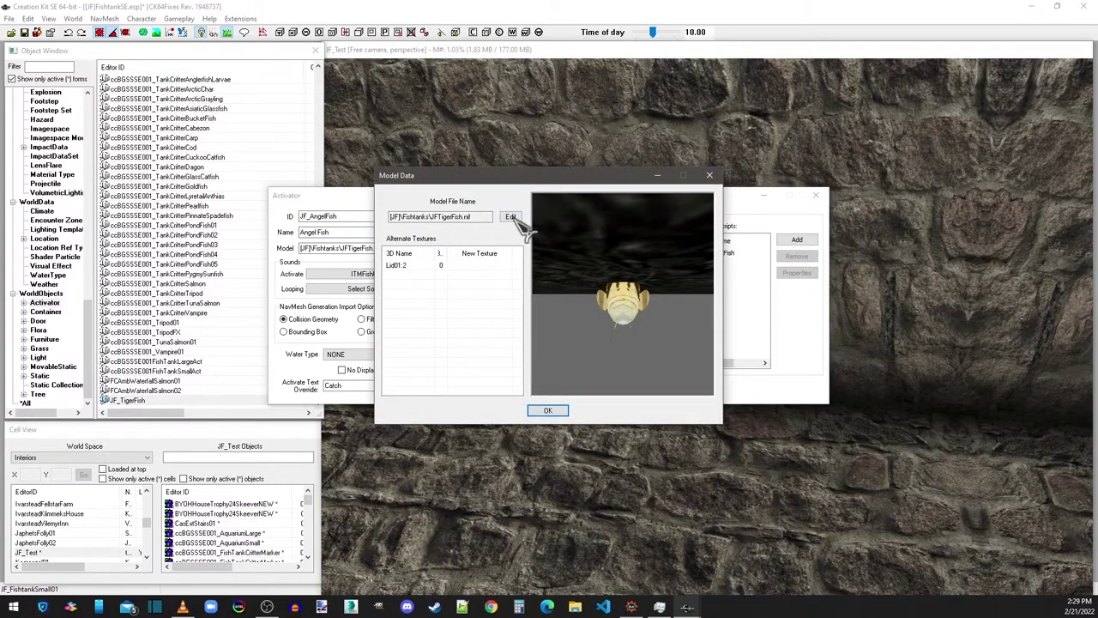
left_click(508, 152)
double_click(394, 226)
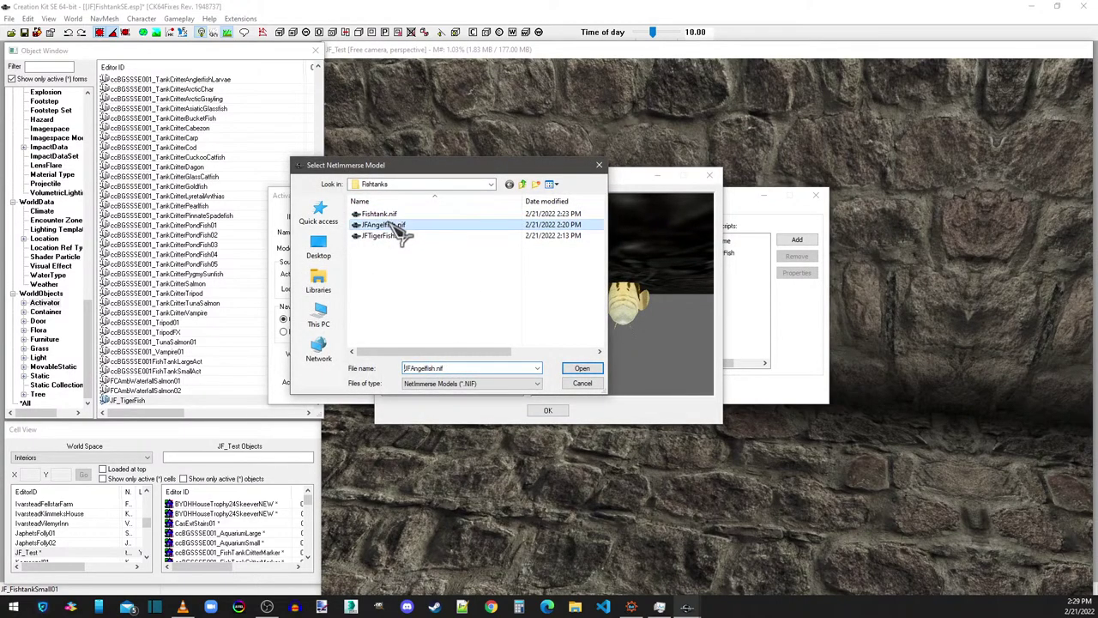
left_click_drag(699, 296, 554, 277)
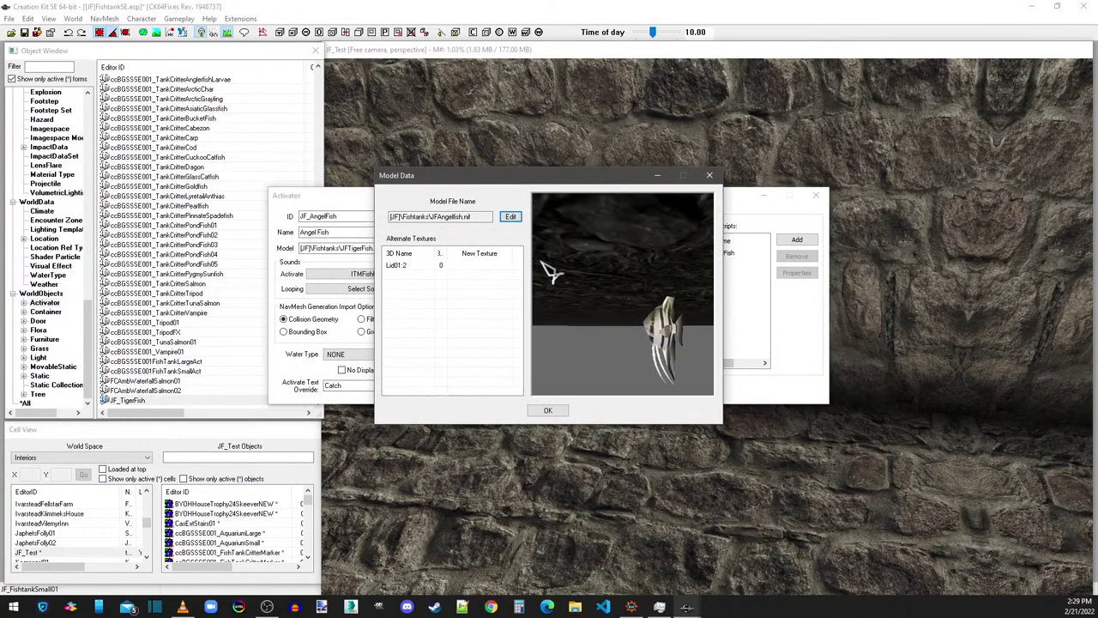
left_click(547, 411)
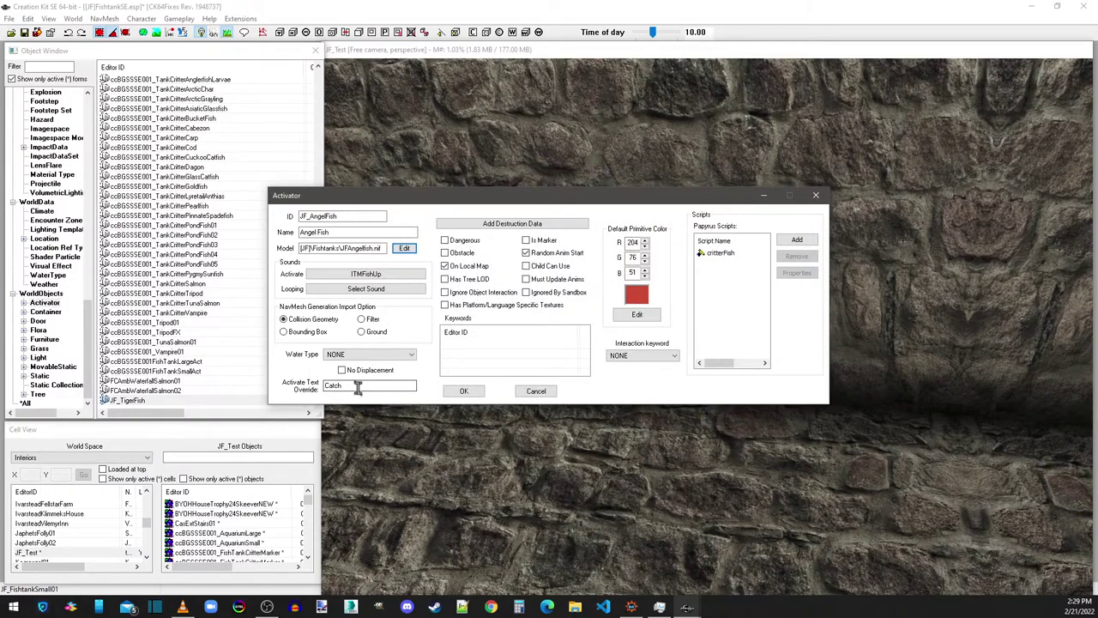
left_click(476, 393)
left_click(563, 349)
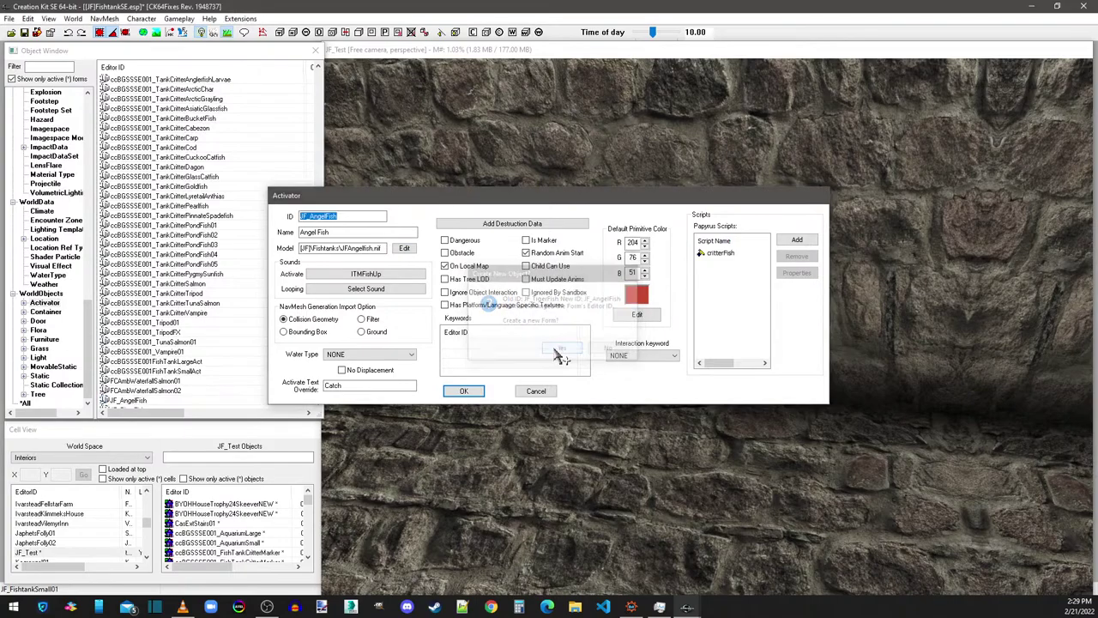
Step: Save the plugin and check the ccBGSSSE001_Angelfishing ingredient's model path, cancelling without changes
left_click(34, 39)
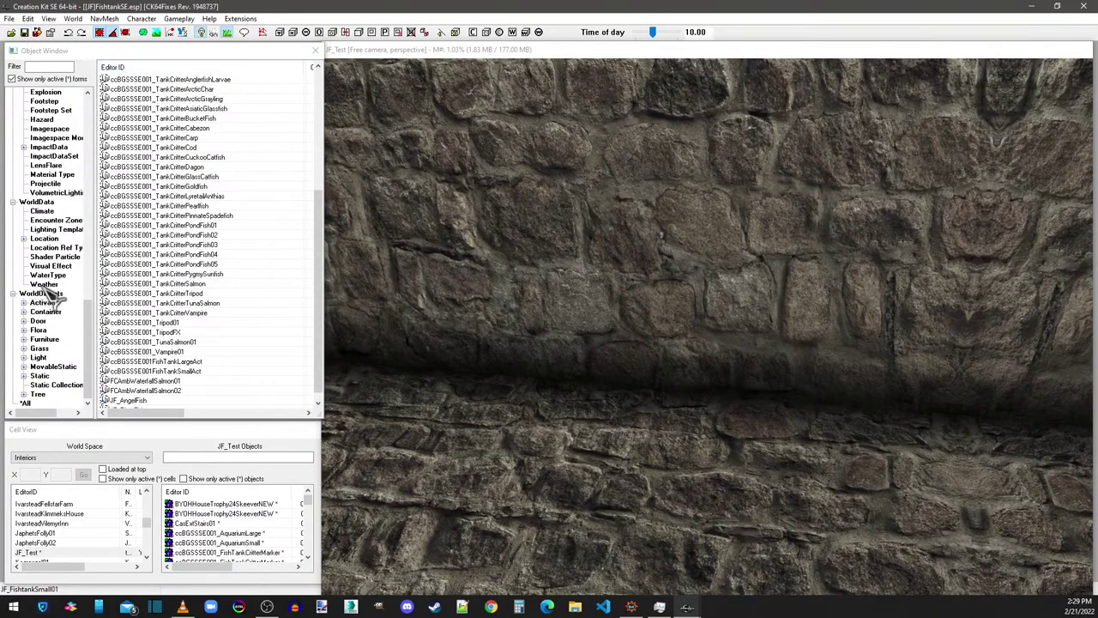
scroll(60, 317, "up", 5)
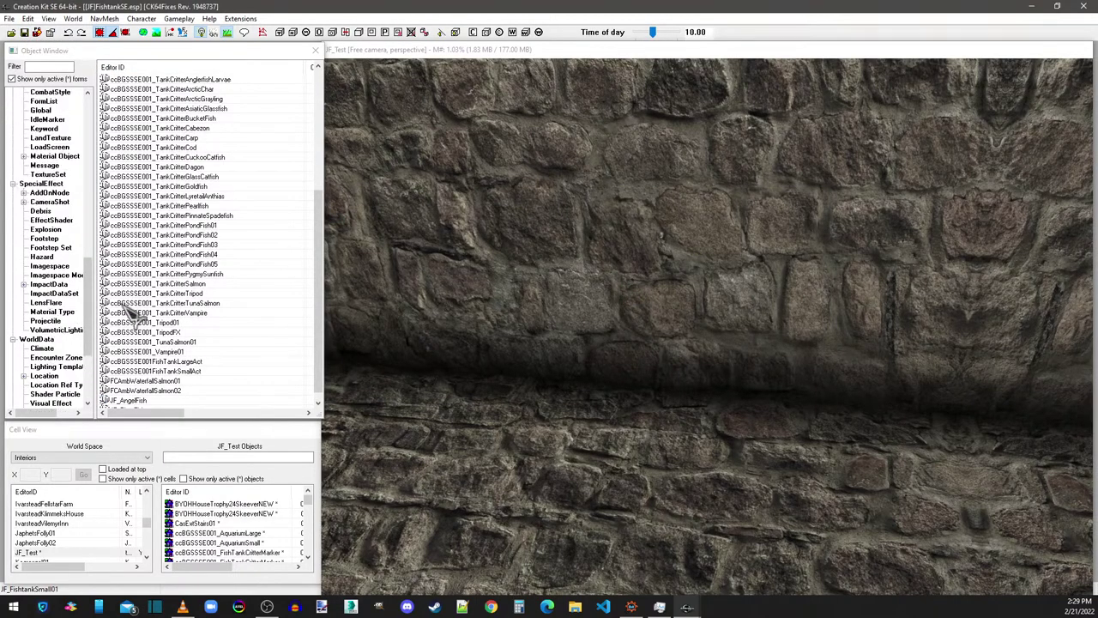
left_click_drag(87, 314, 96, 236)
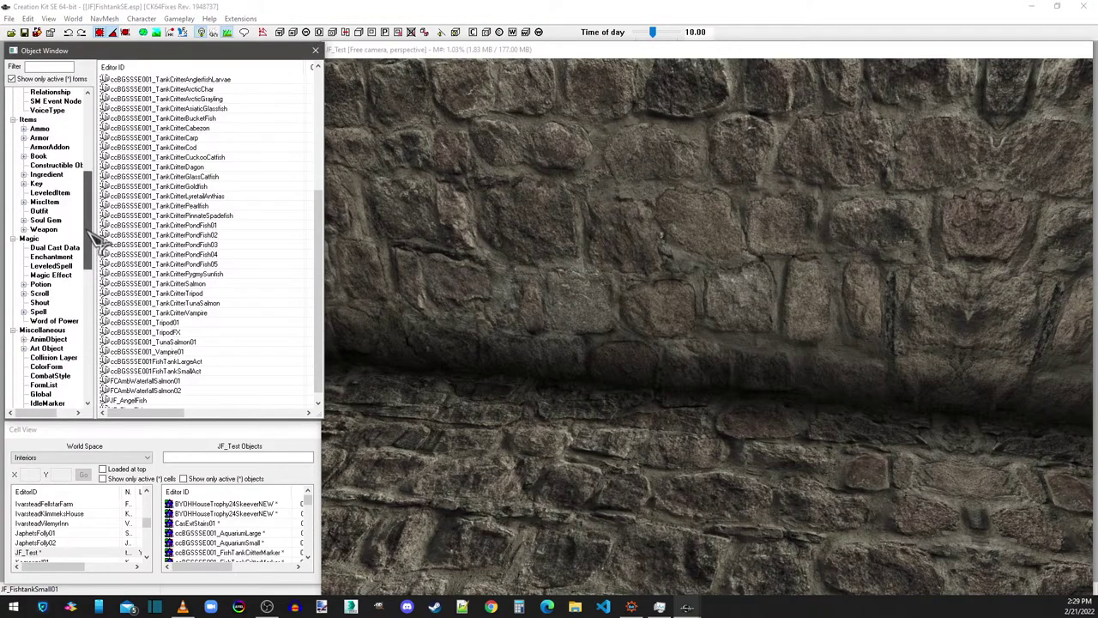
left_click(47, 174)
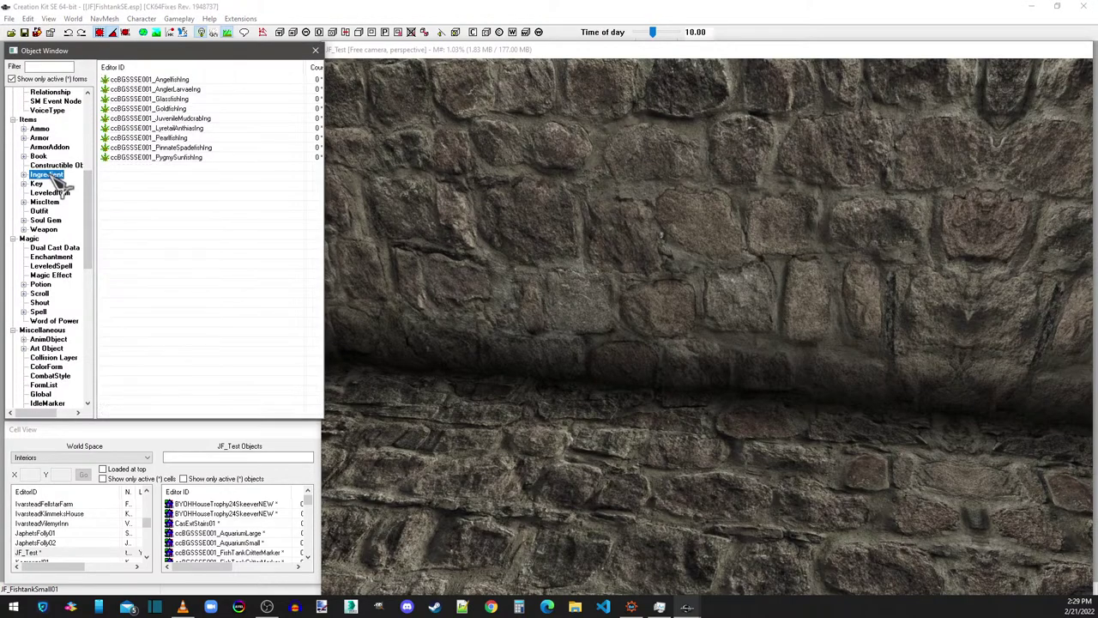
double_click(172, 80)
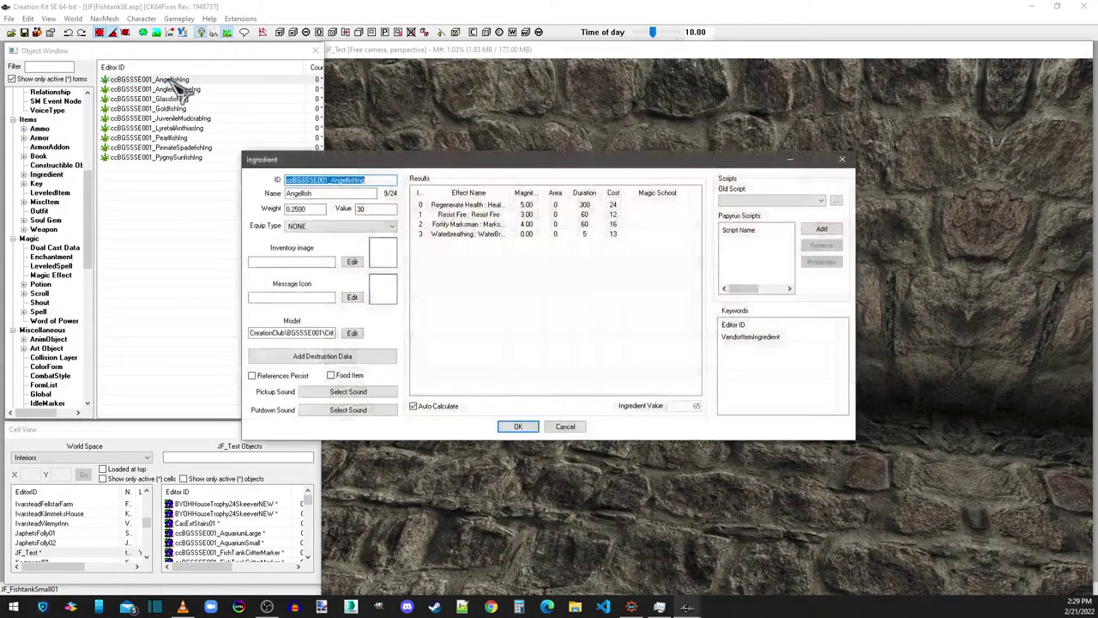
double_click(313, 334)
left_click(319, 335)
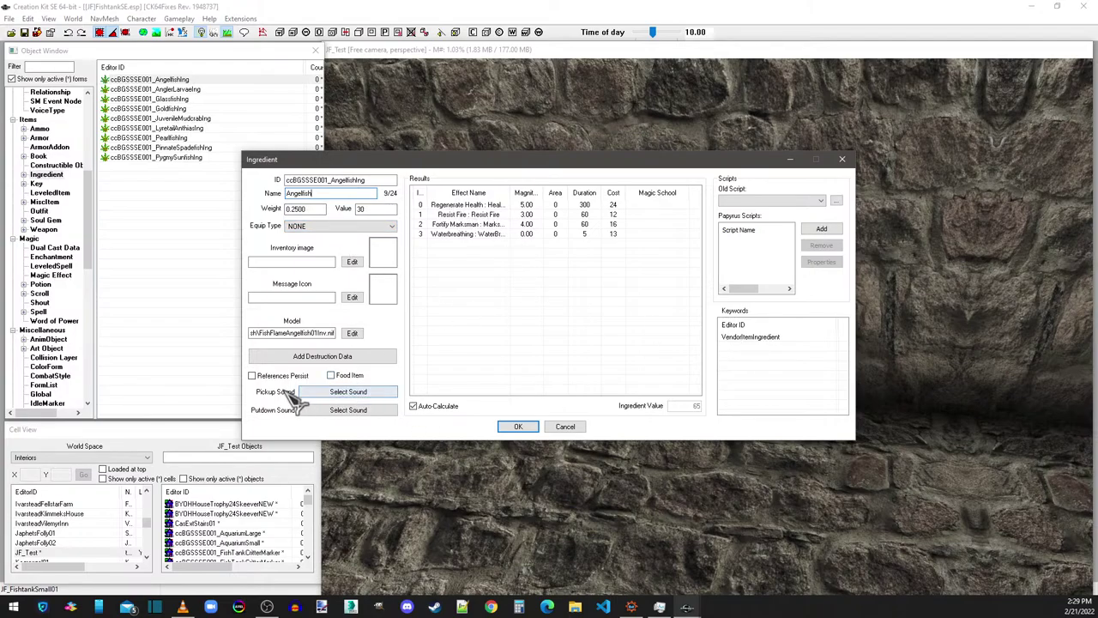
left_click(565, 426)
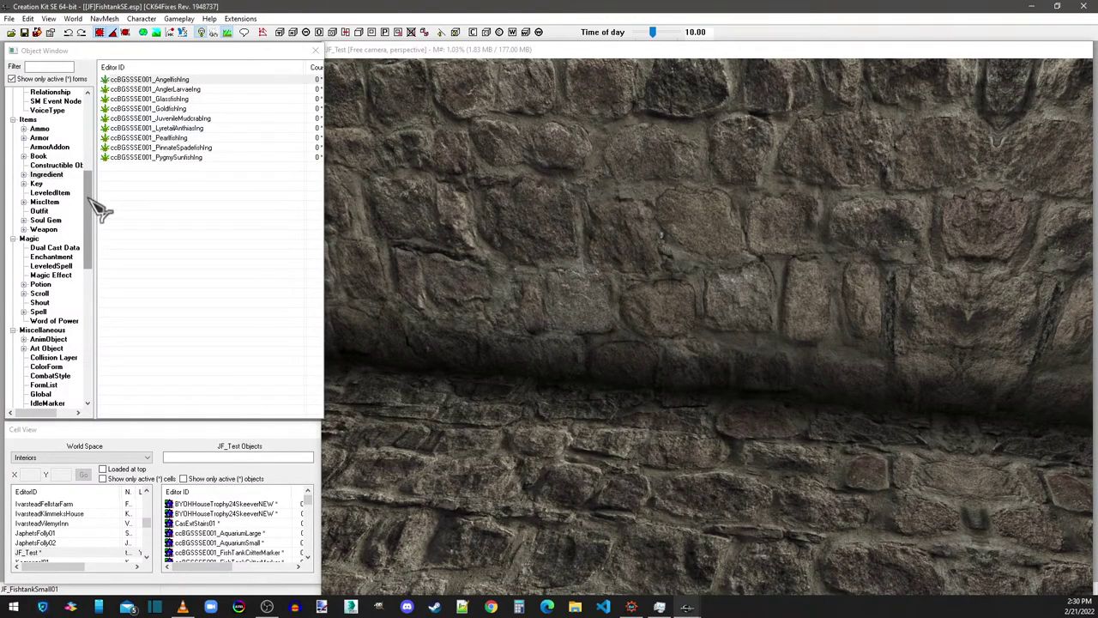
Step: Filter the Object Window by 'angel' across *All form types
left_click(43, 67)
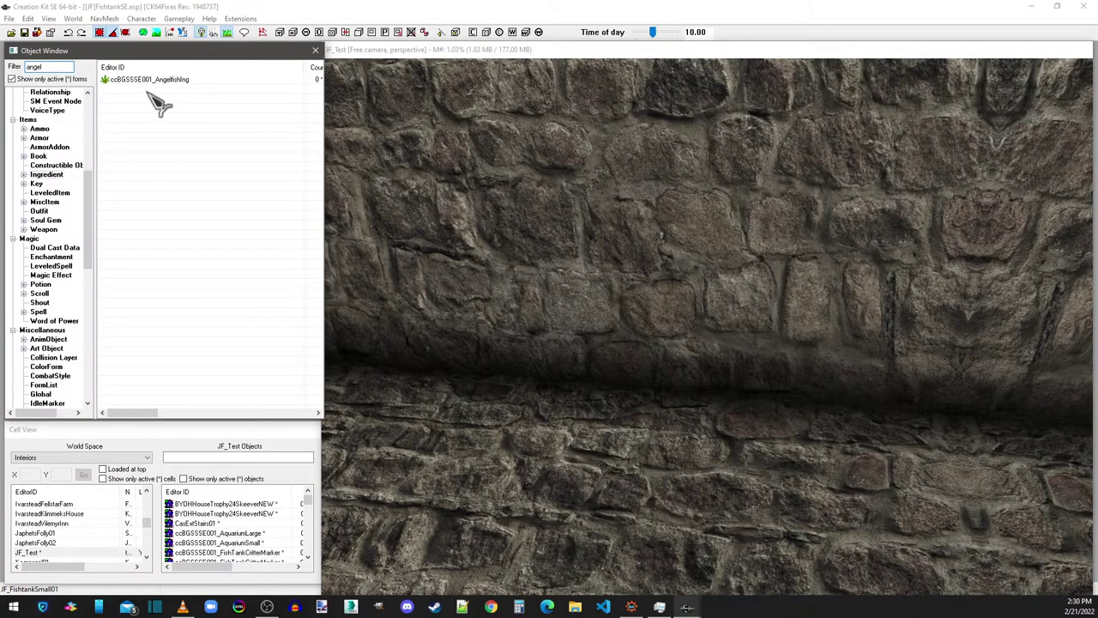
left_click_drag(83, 177, 25, 400)
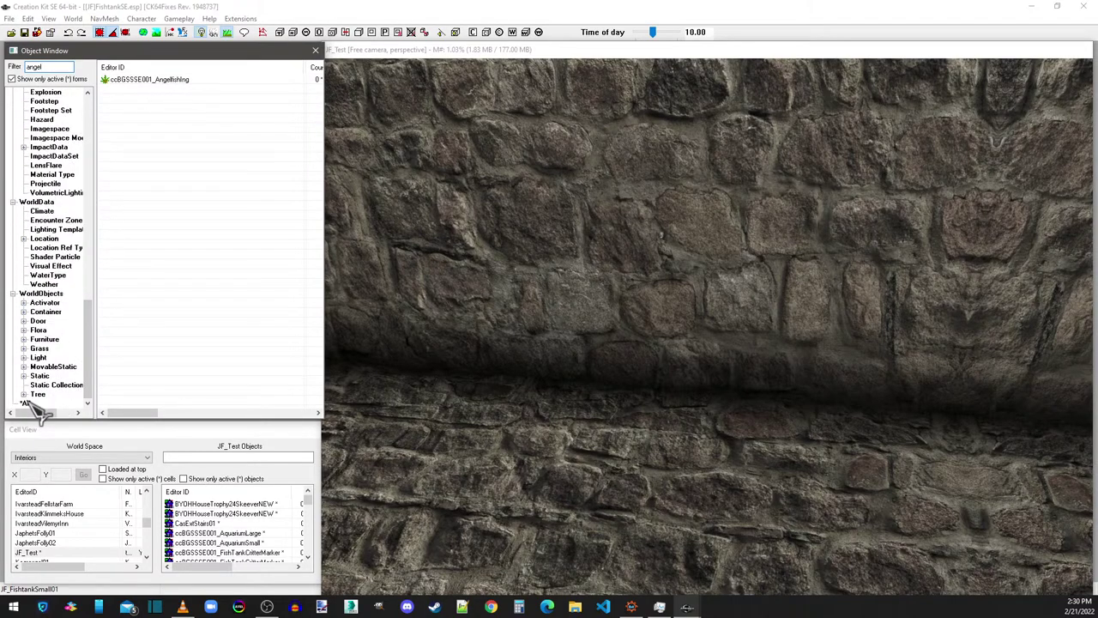
left_click(25, 403)
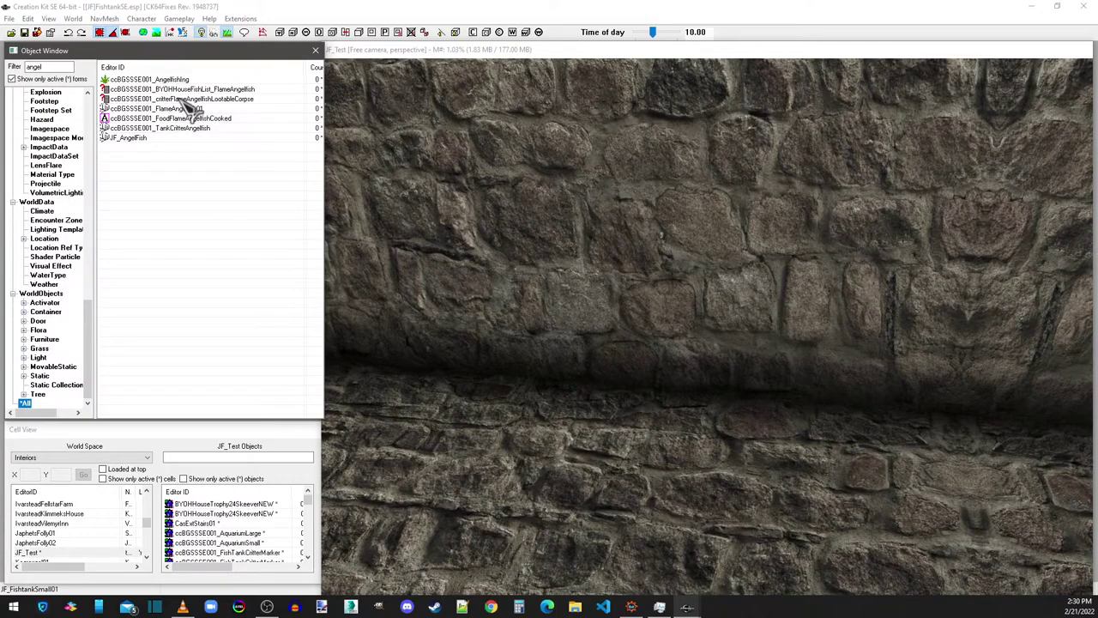
double_click(182, 99)
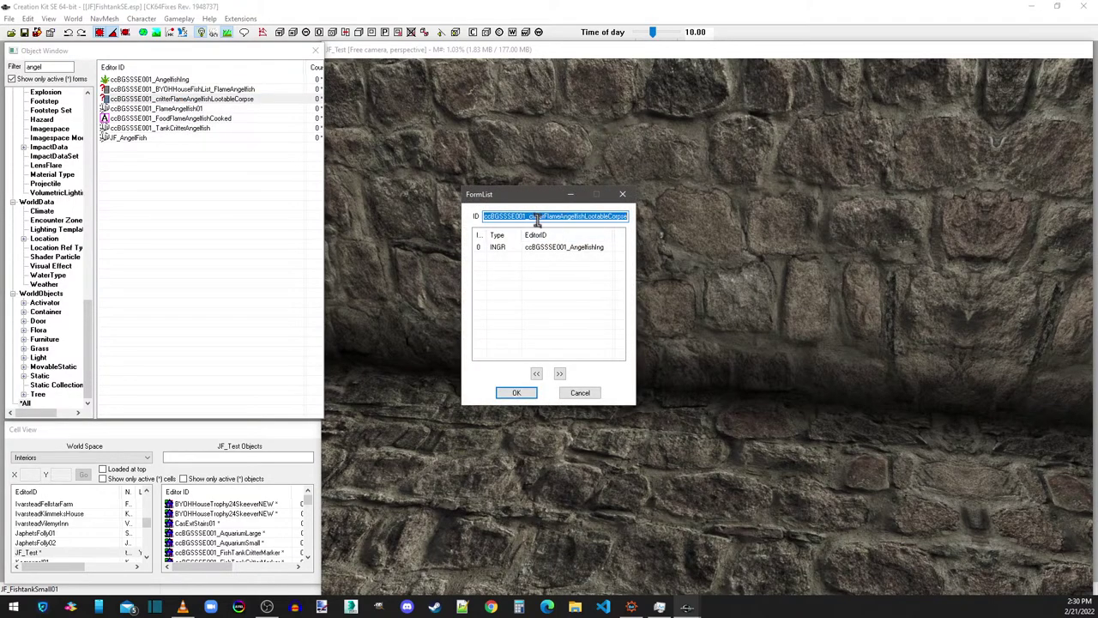
left_click(623, 194)
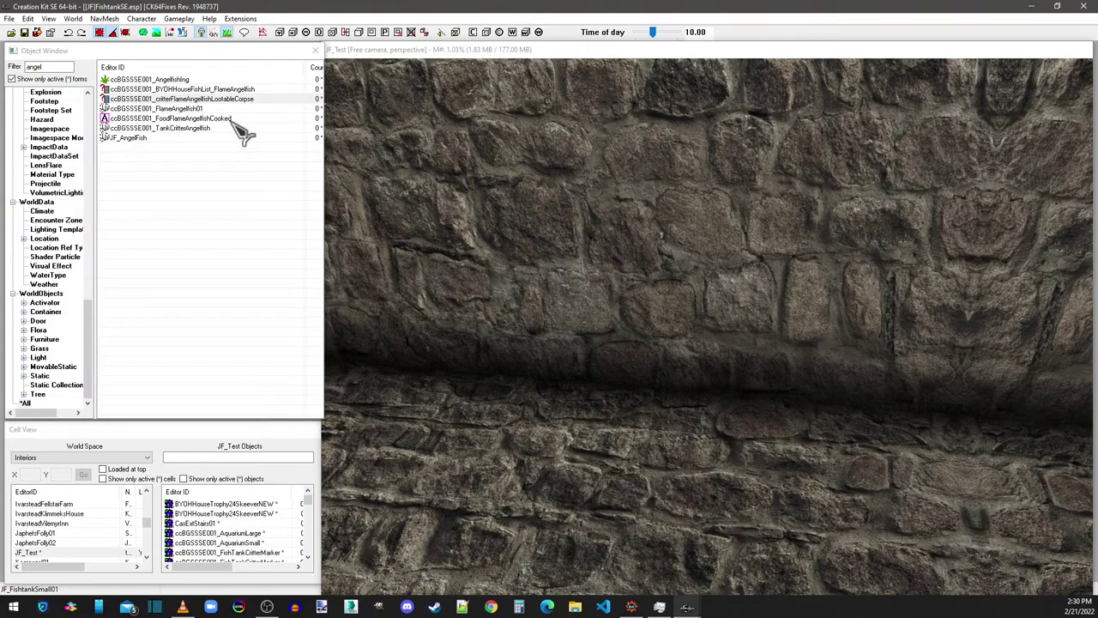
double_click(180, 90)
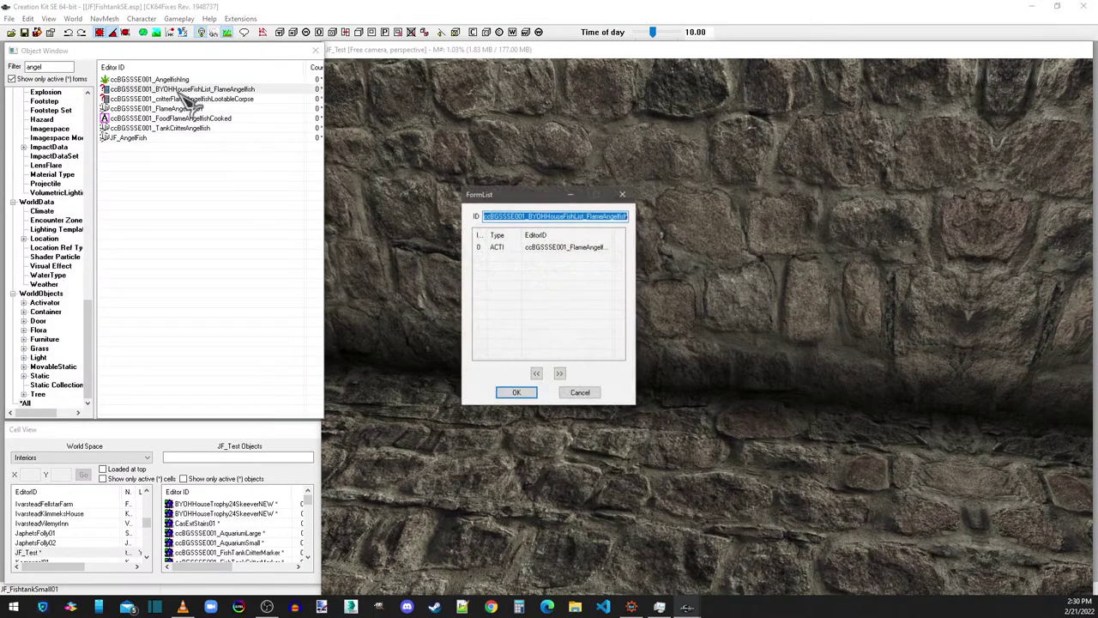
left_click(623, 194)
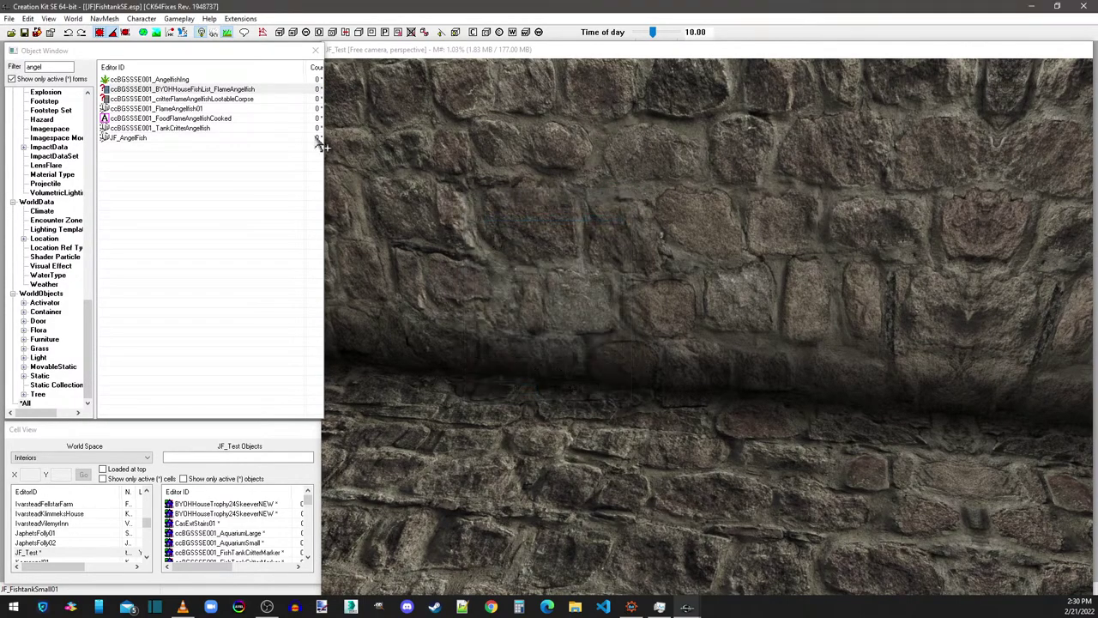
double_click(158, 91)
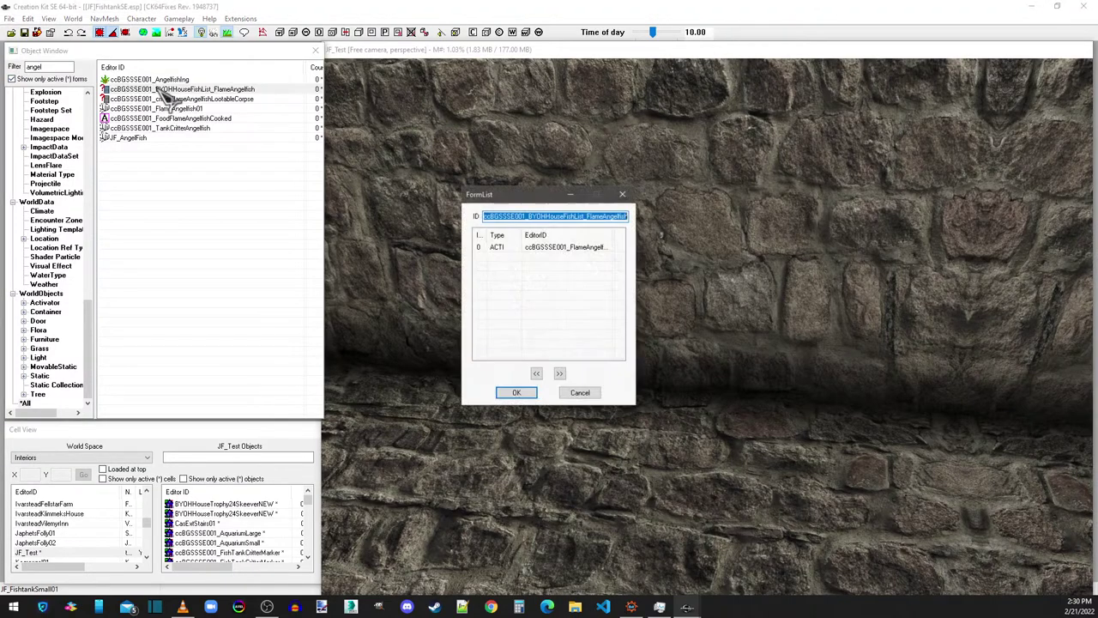
left_click(545, 216)
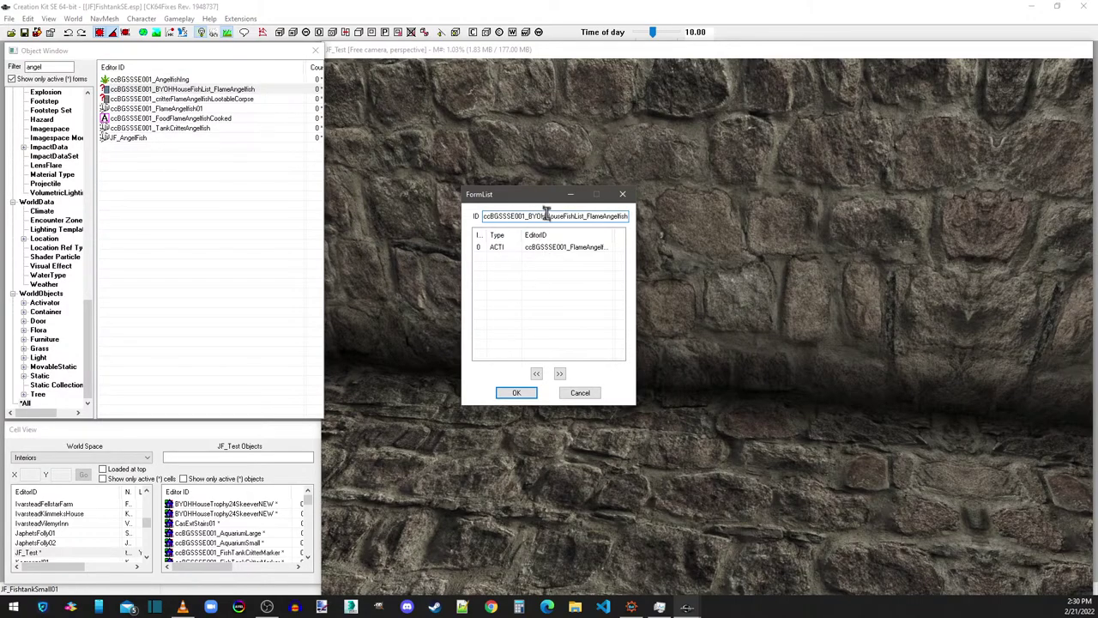
left_click(623, 193)
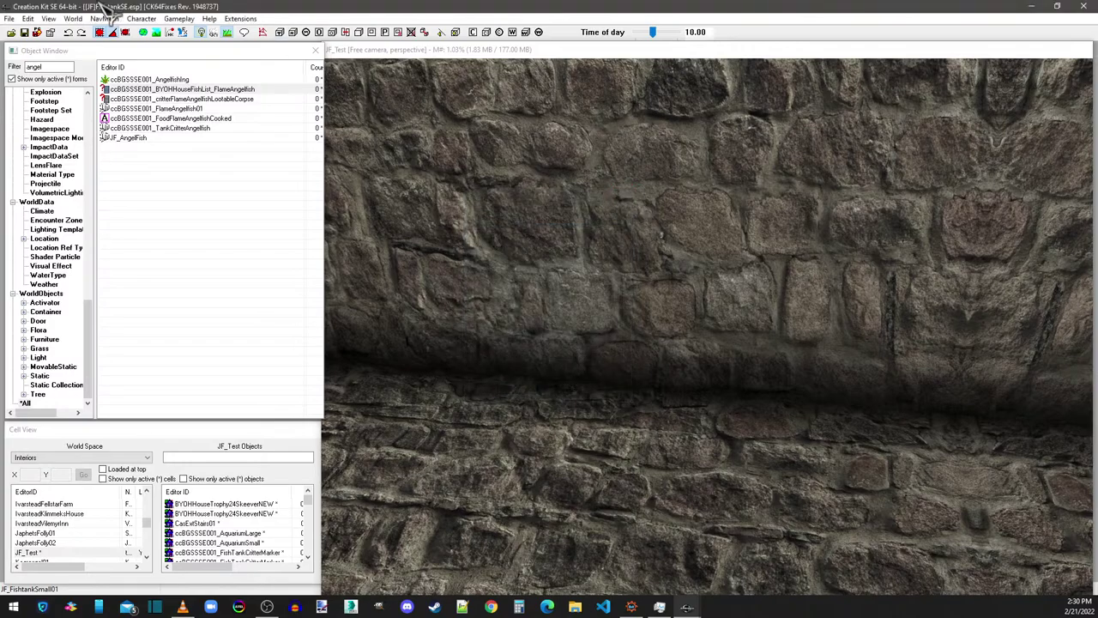
left_click(157, 109)
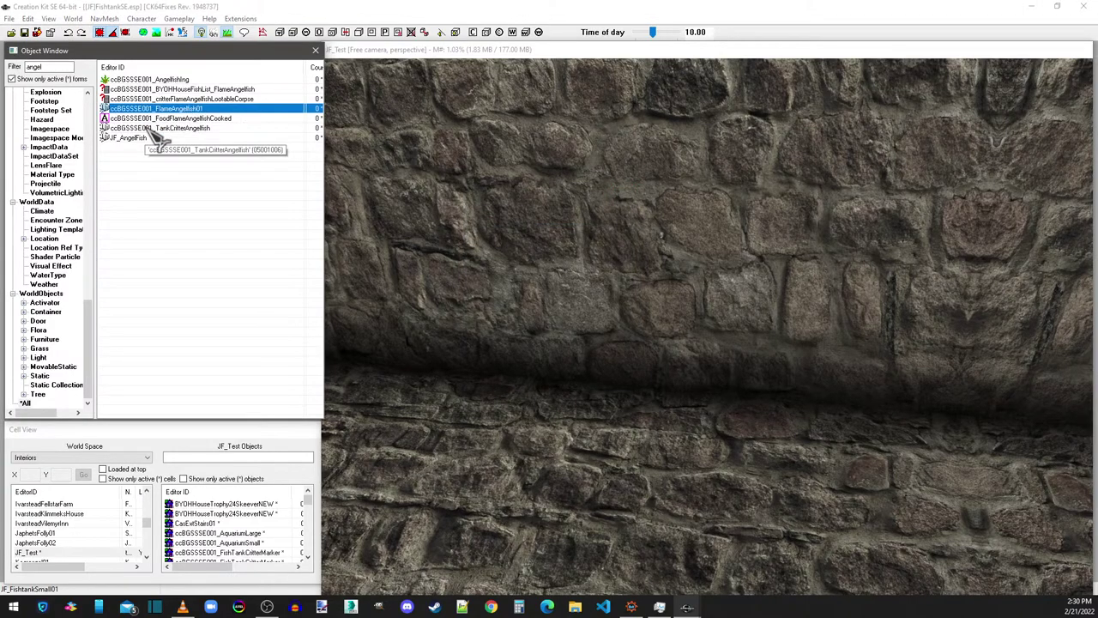
Step: Inspect ccBGSSSE001_TankCritterAngelfish's model path, preview and script properties, then close it unsaved
double_click(172, 129)
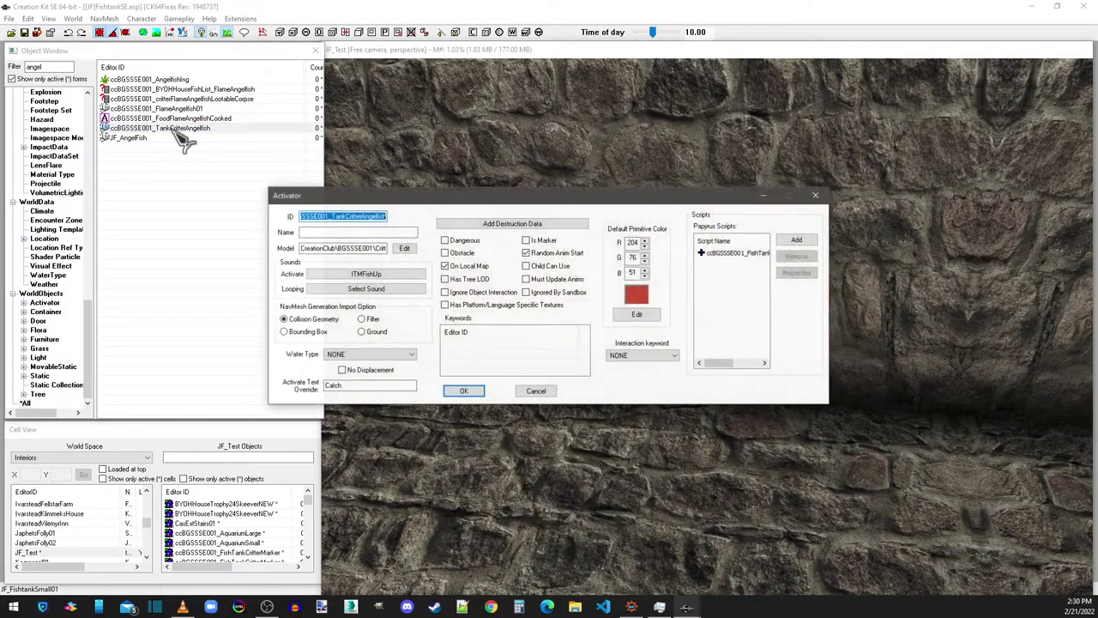
left_click(738, 255)
double_click(350, 248)
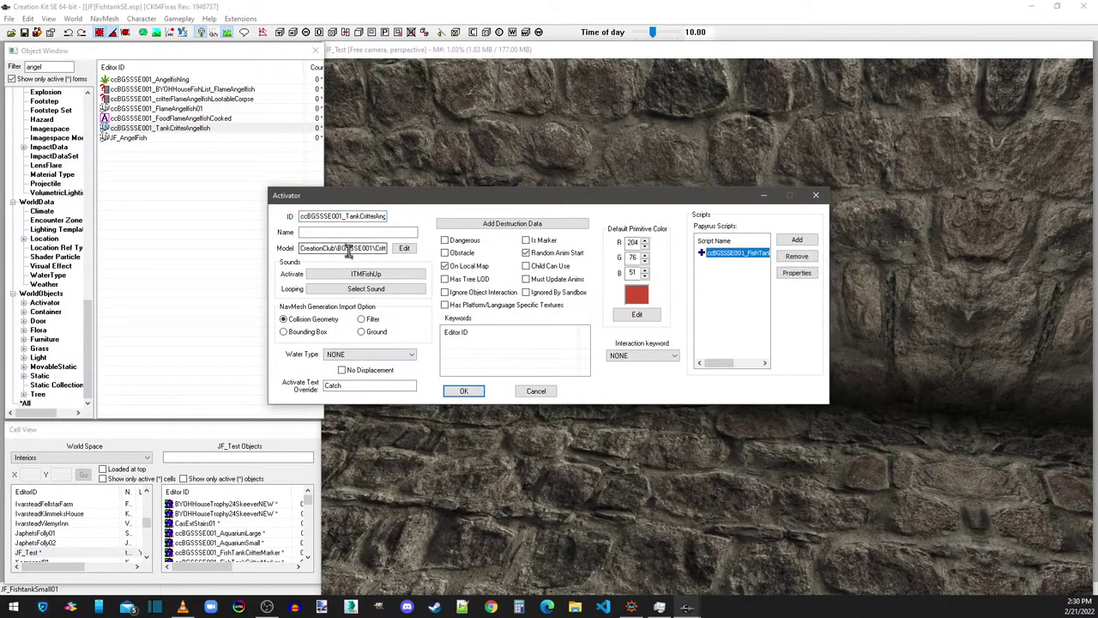
left_click(404, 248)
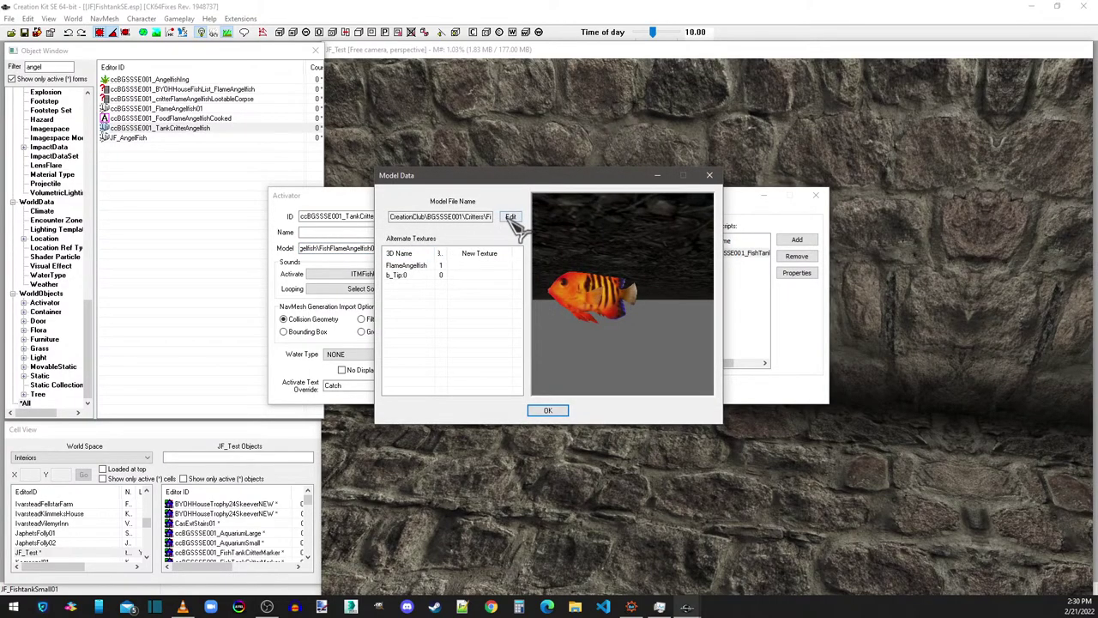
left_click(709, 176)
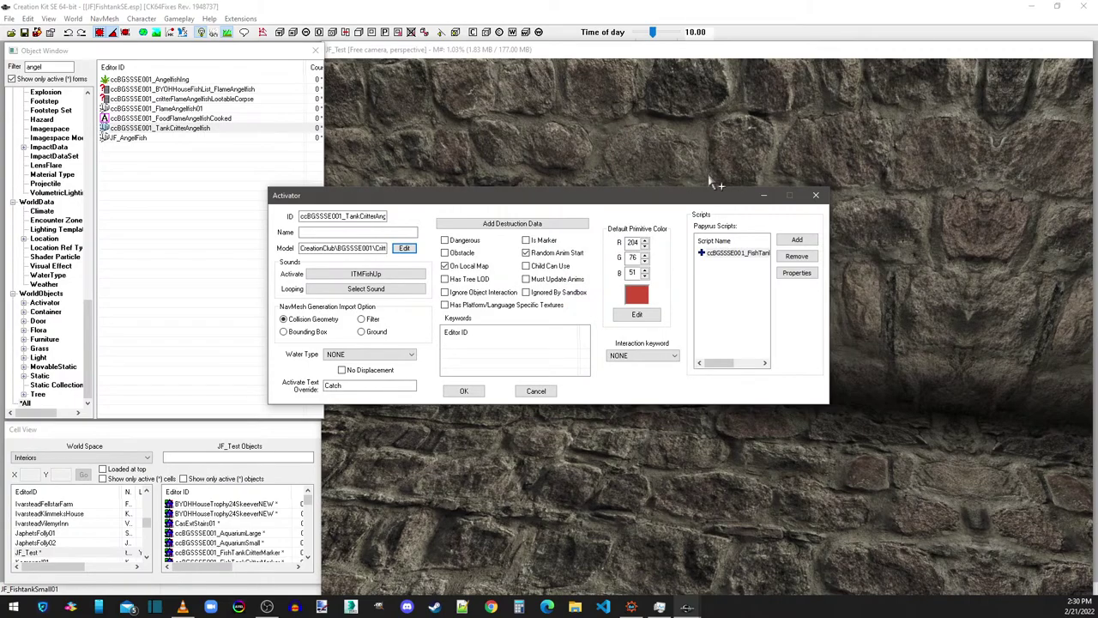
double_click(748, 253)
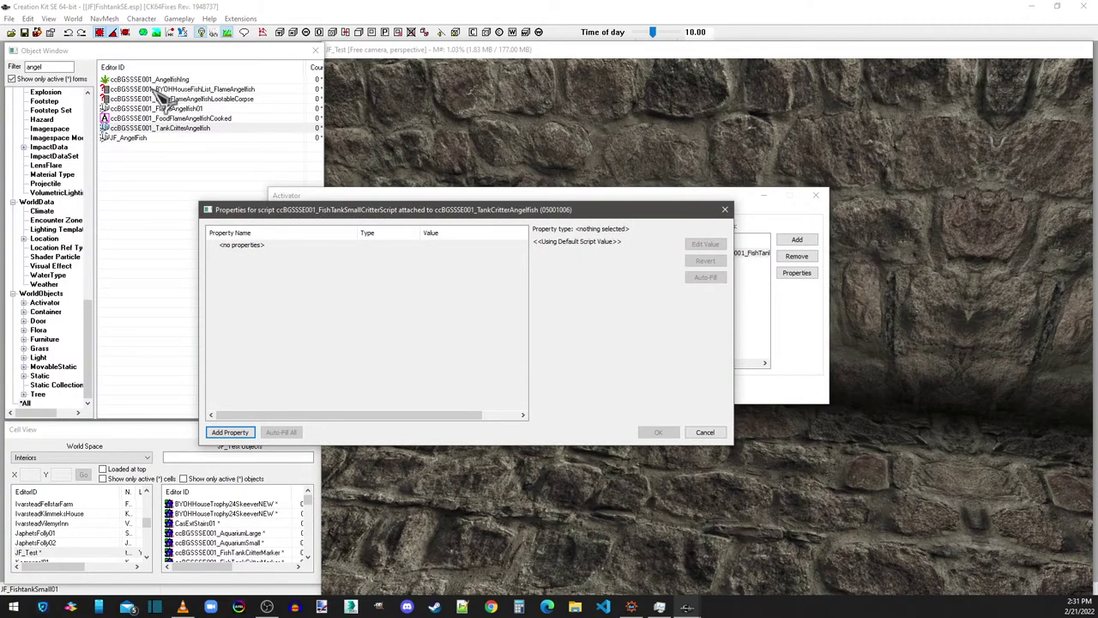
left_click(726, 210)
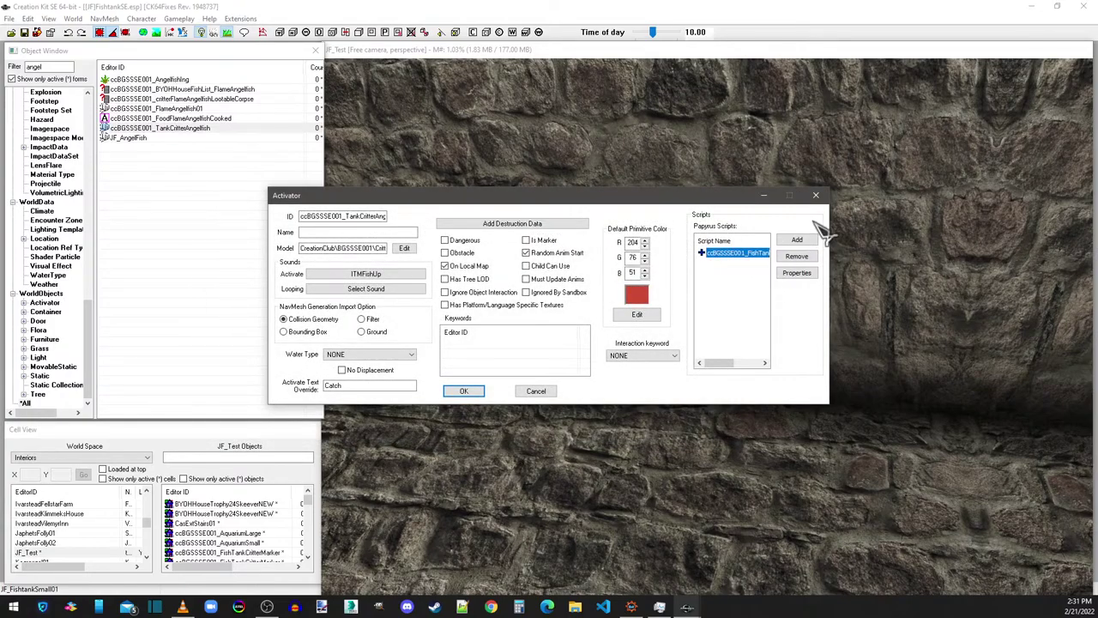
left_click(816, 196)
Step: Edit the tank critter angelfish and change its ID to JF_TankCritterAngelfish
right_click(146, 130)
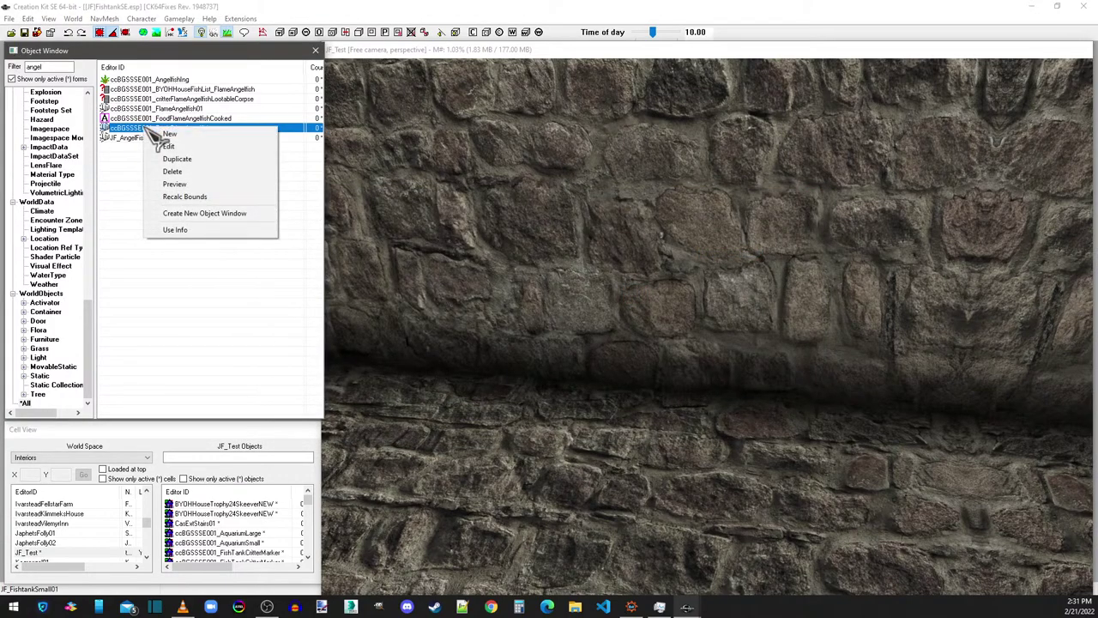
left_click(154, 144)
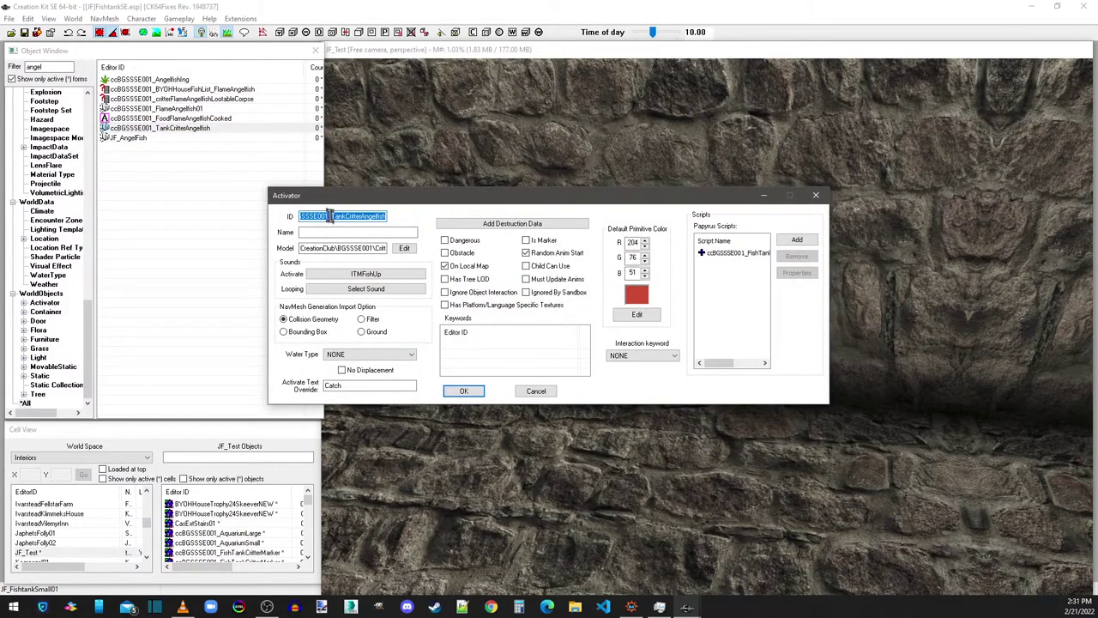
left_click_drag(328, 217, 279, 225)
type("JF")
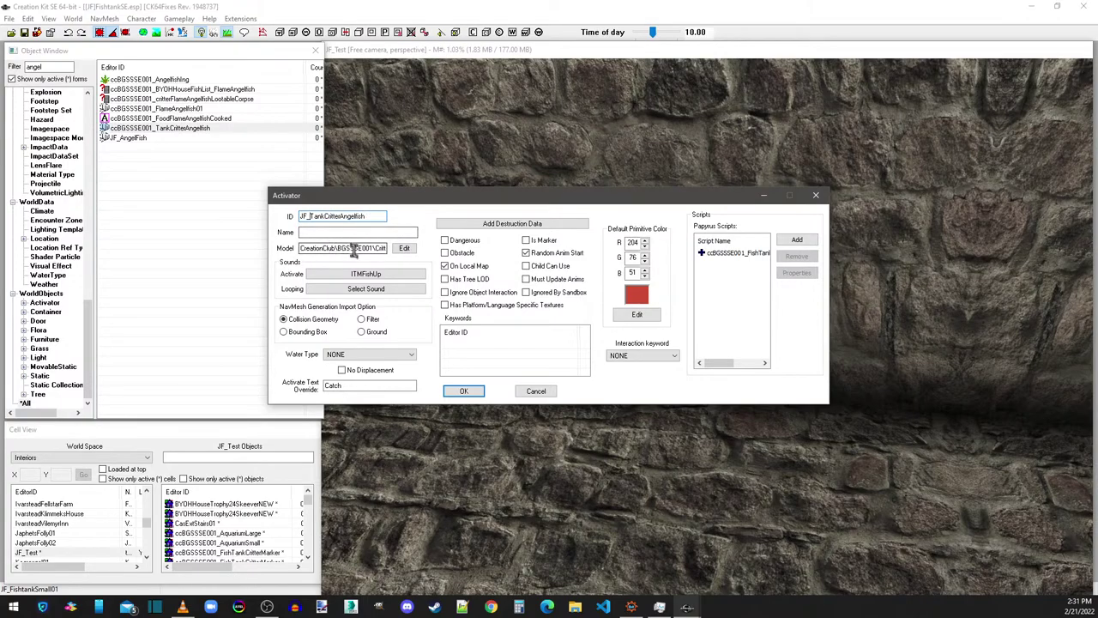
Step: Set its model to JFAngelfish.nif and save it as a new activator form
left_click(404, 248)
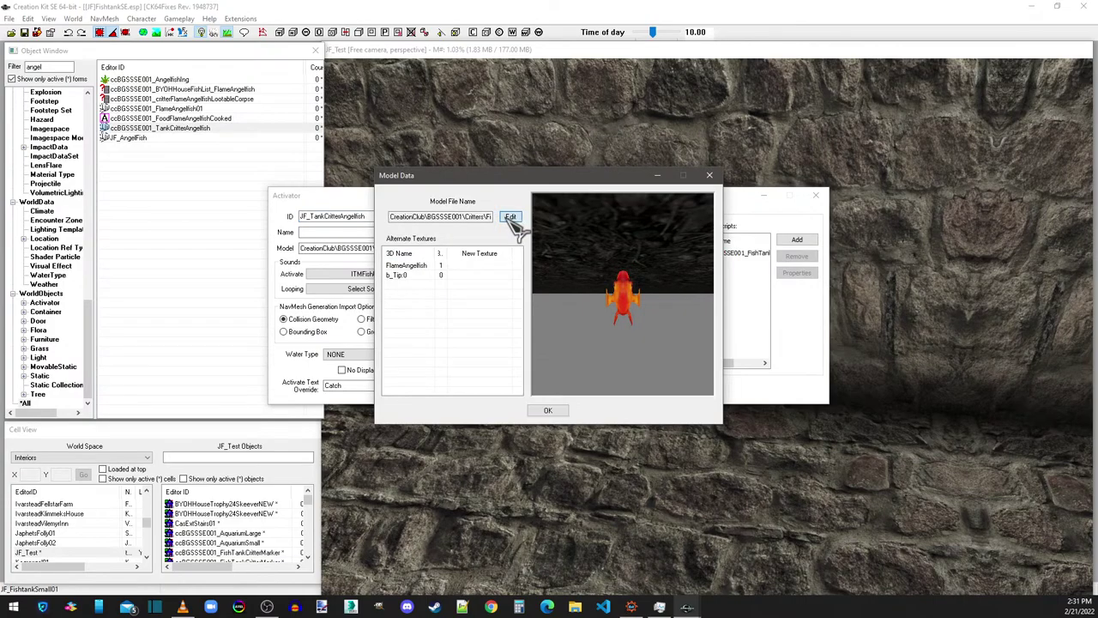
left_click(511, 217)
double_click(412, 230)
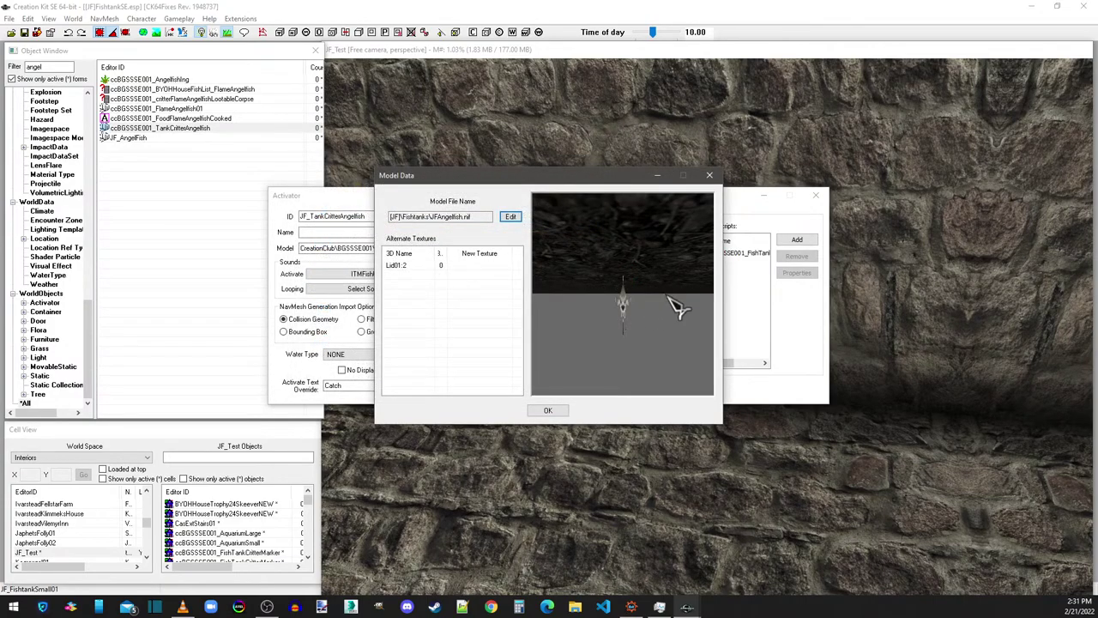
left_click(552, 412)
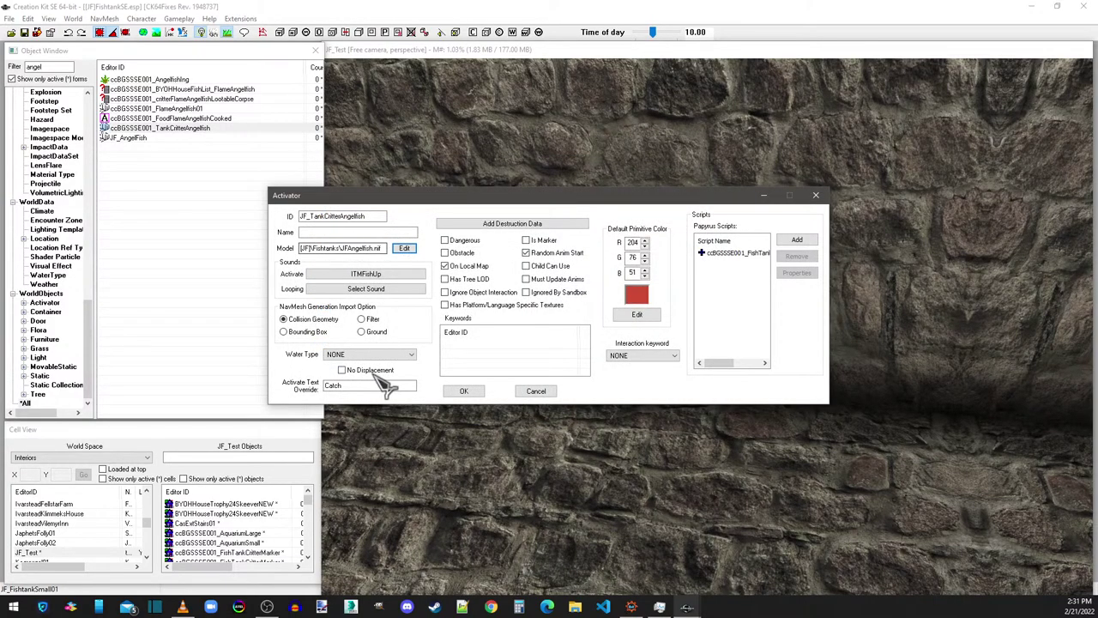
left_click(738, 254)
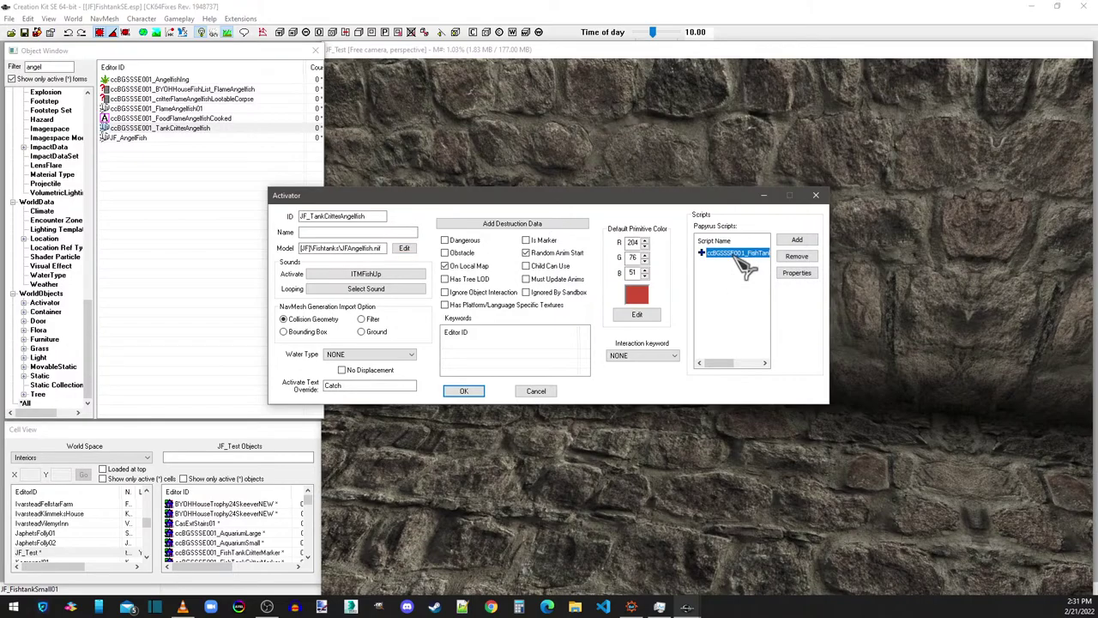
left_click(463, 392)
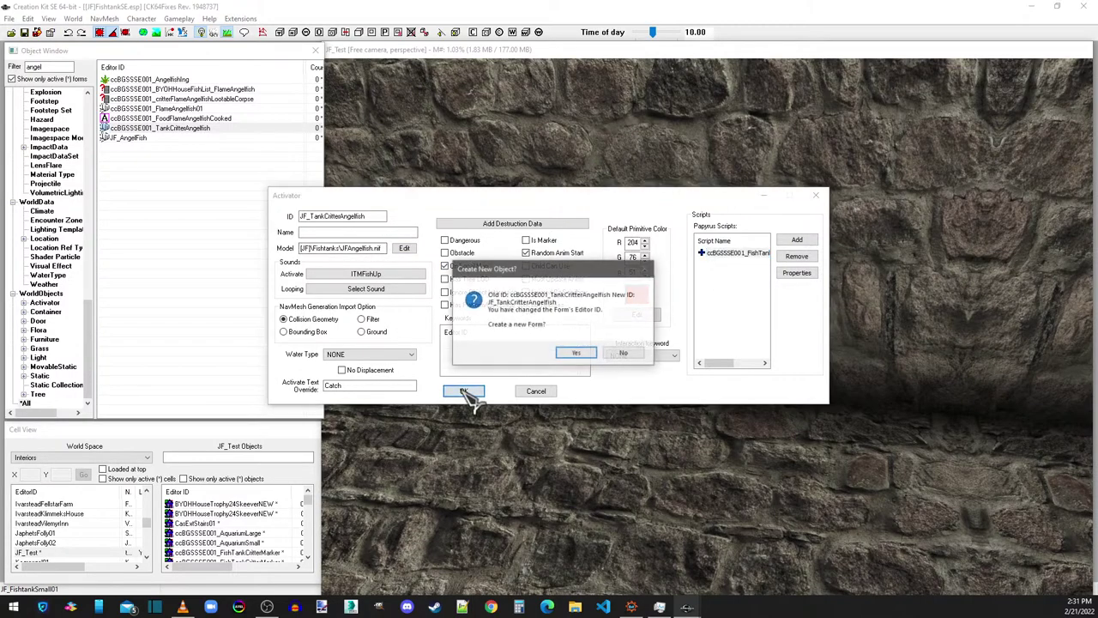
left_click(575, 353)
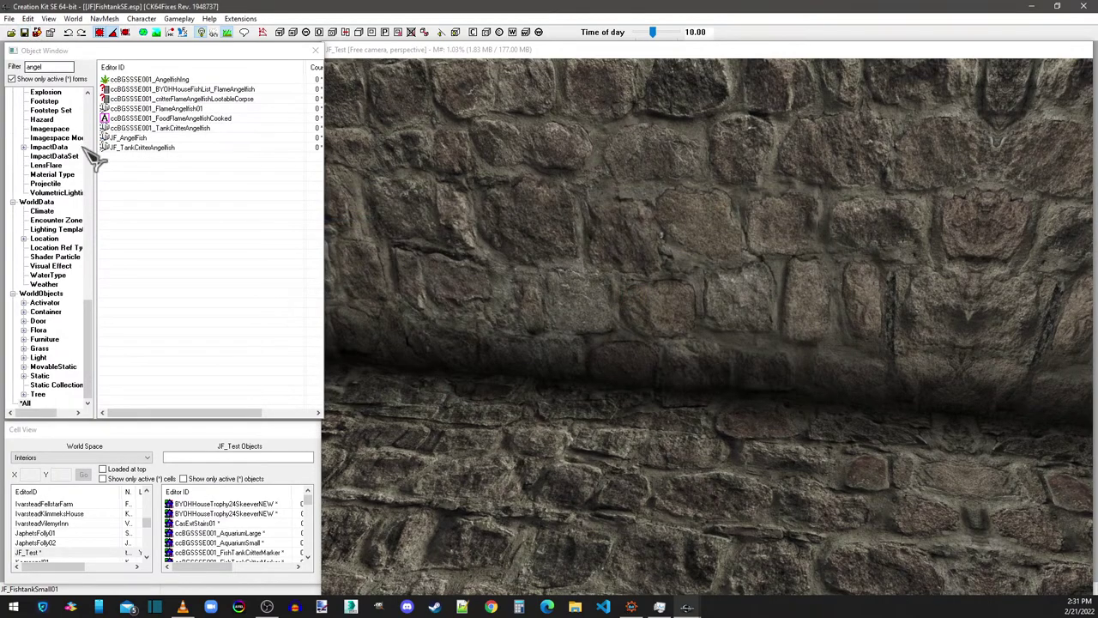
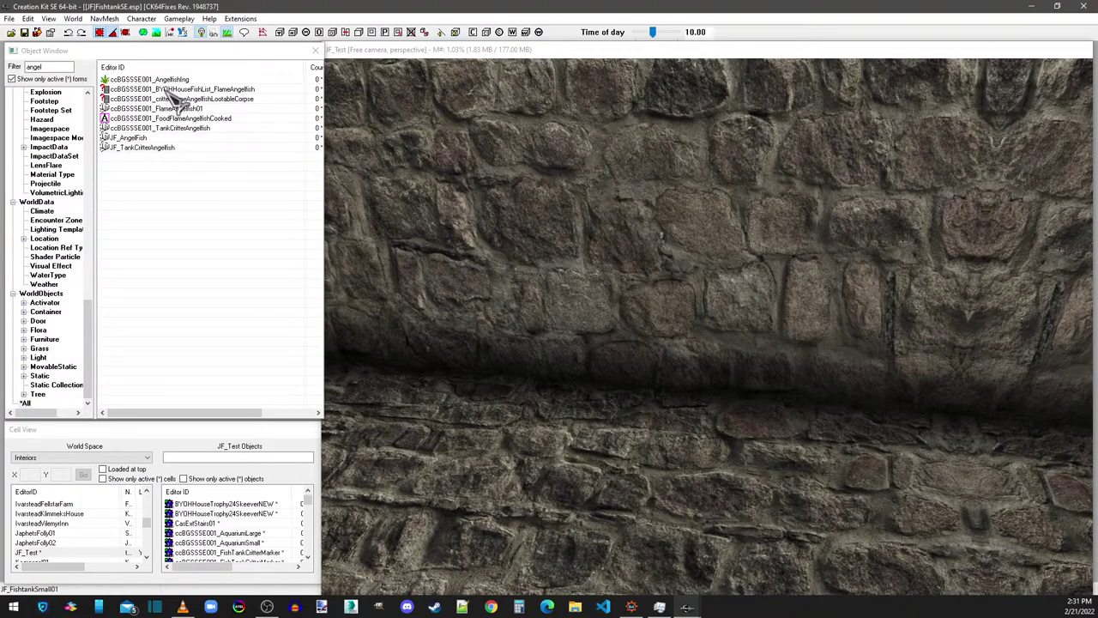
Step: Try editing the Flame Angelfish list, compare the angelfish corpse list, then discard the edits
double_click(172, 89)
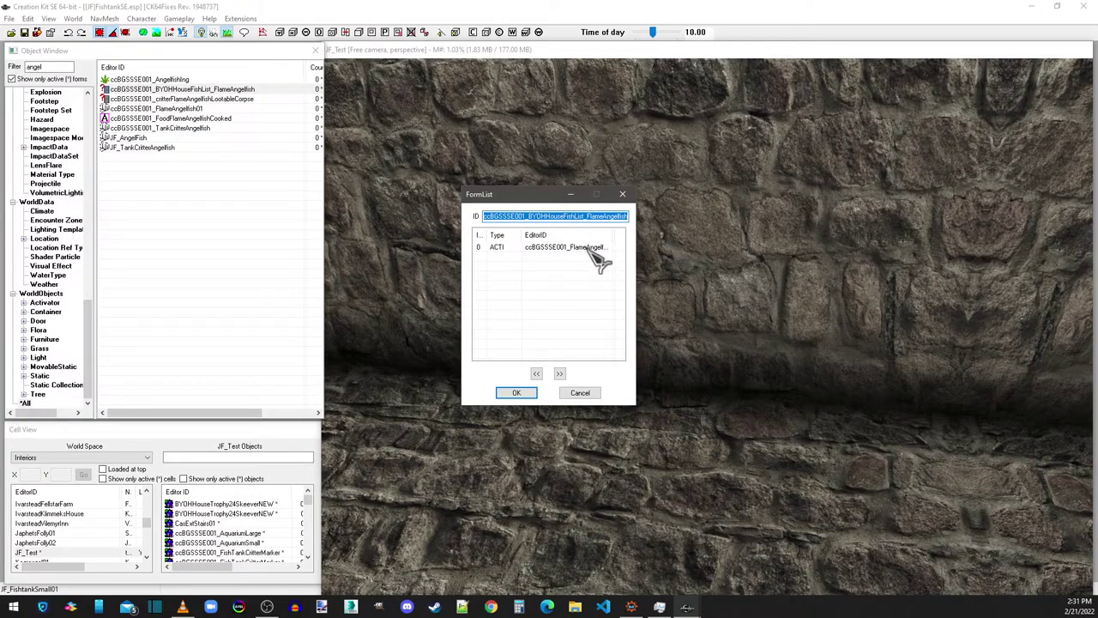
left_click(574, 216)
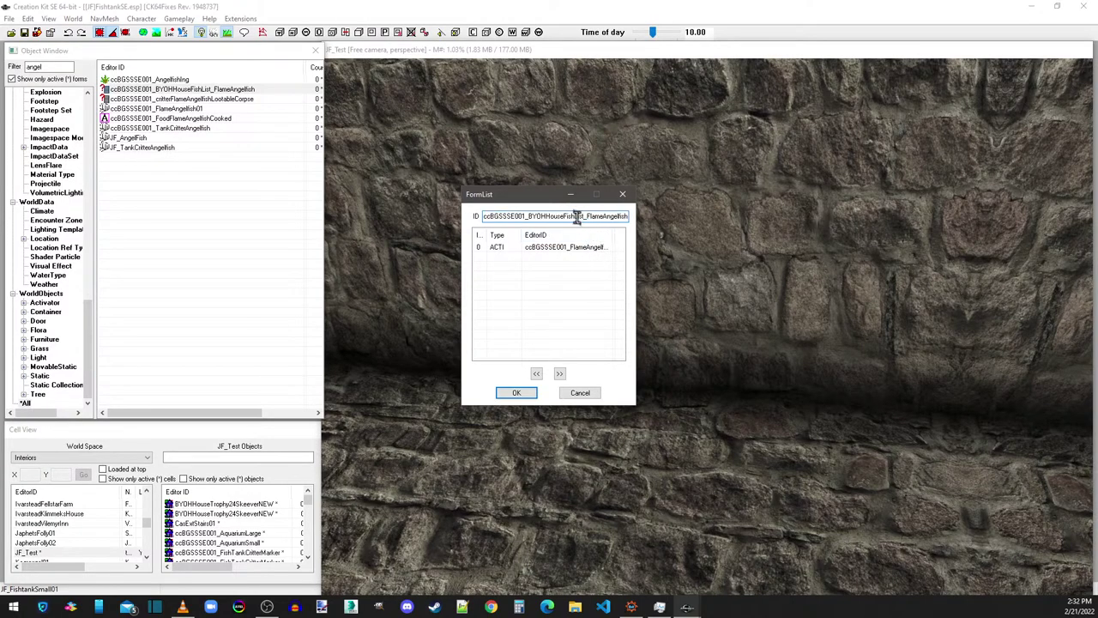
left_click_drag(525, 216, 461, 216)
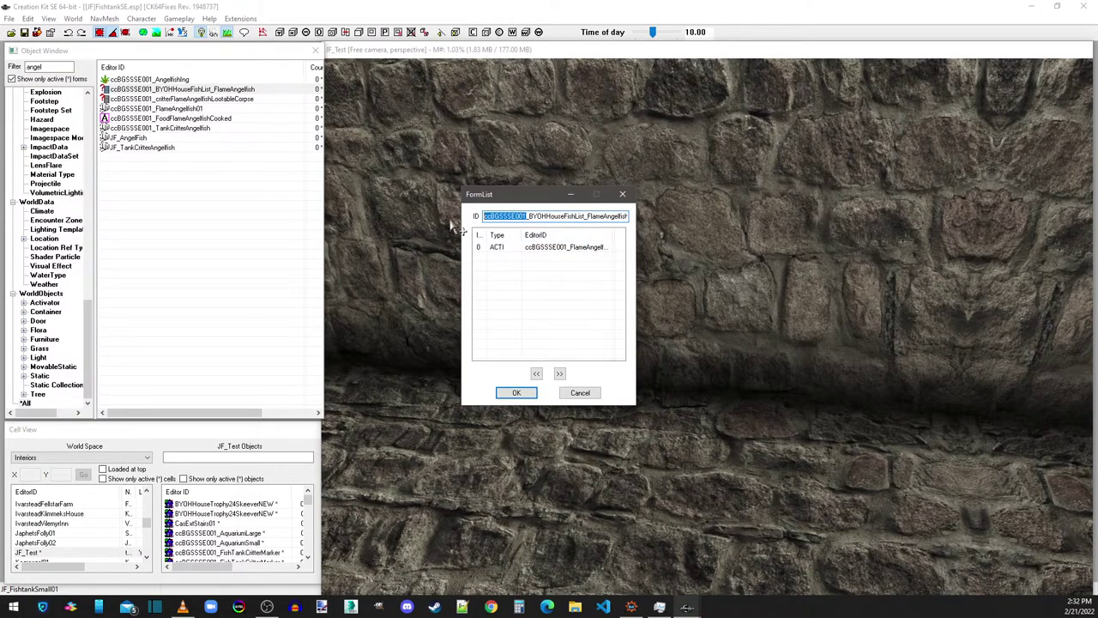
type("JF")
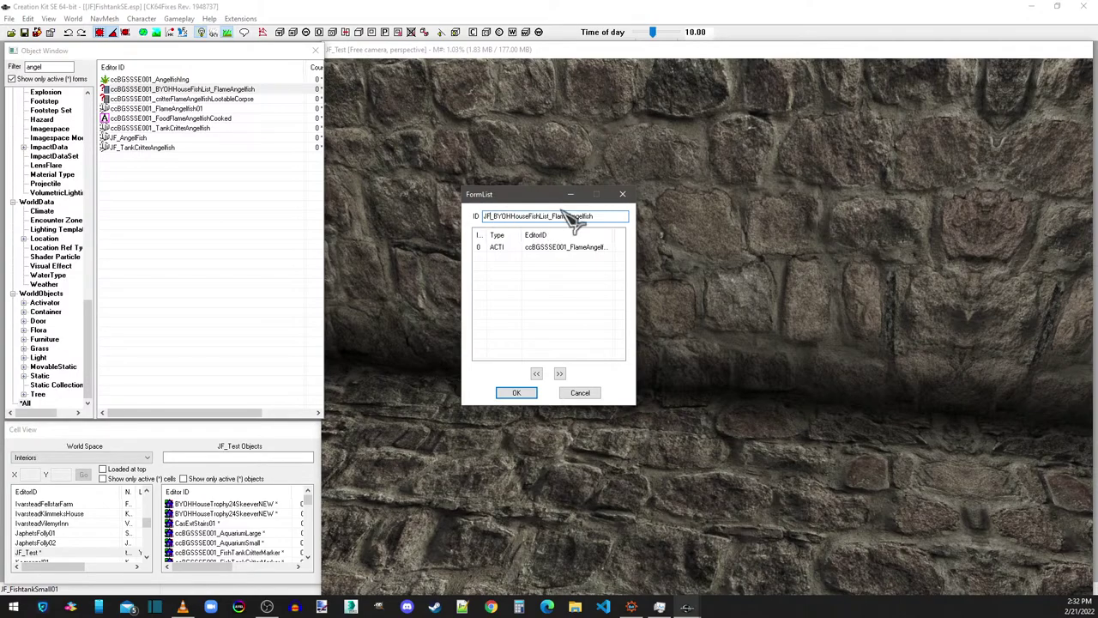
left_click_drag(552, 215, 624, 218)
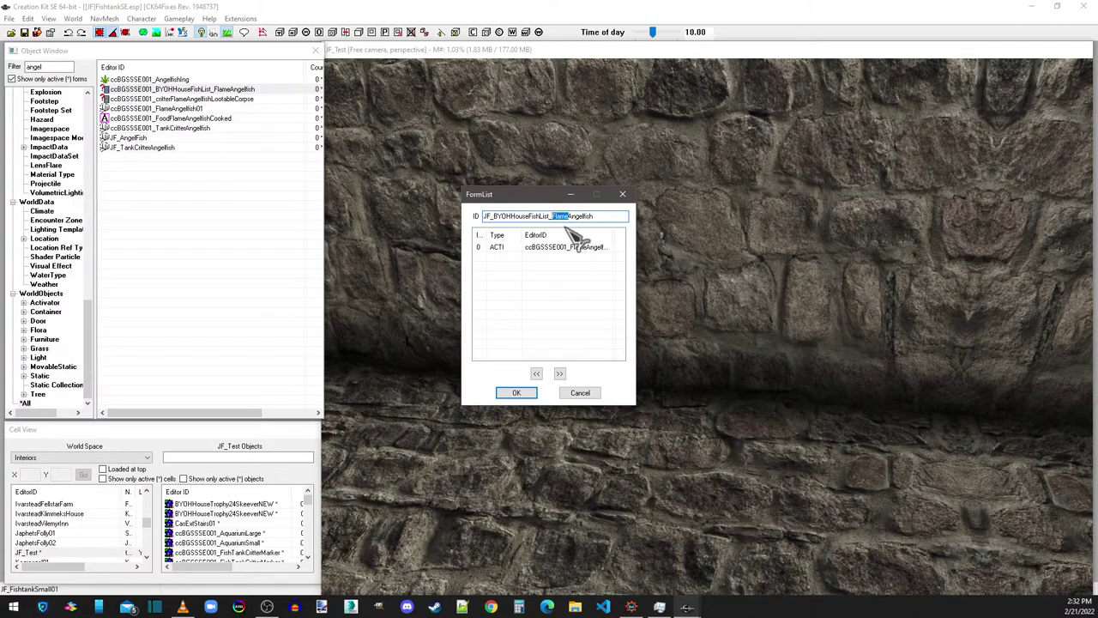
left_click(548, 246)
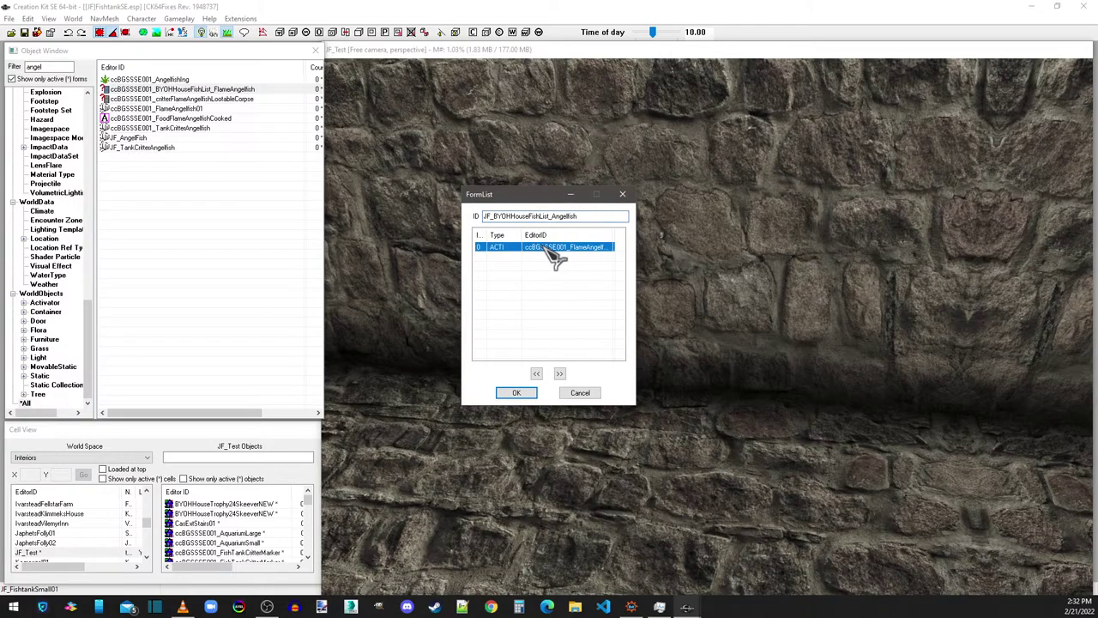
key("Delete")
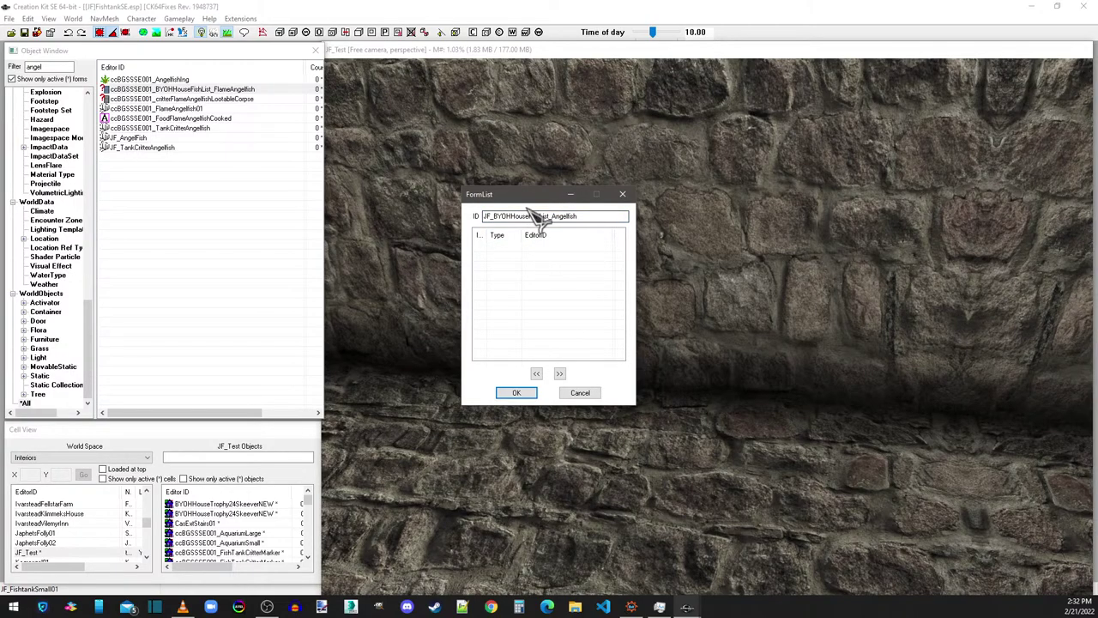
left_click_drag(528, 197, 518, 153)
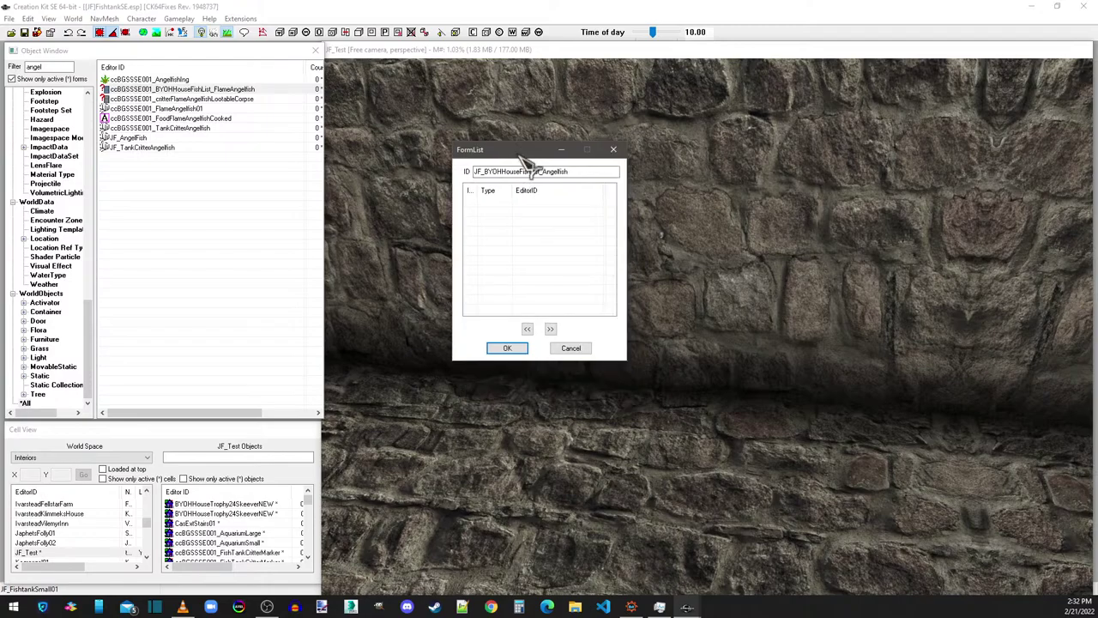
left_click(140, 141)
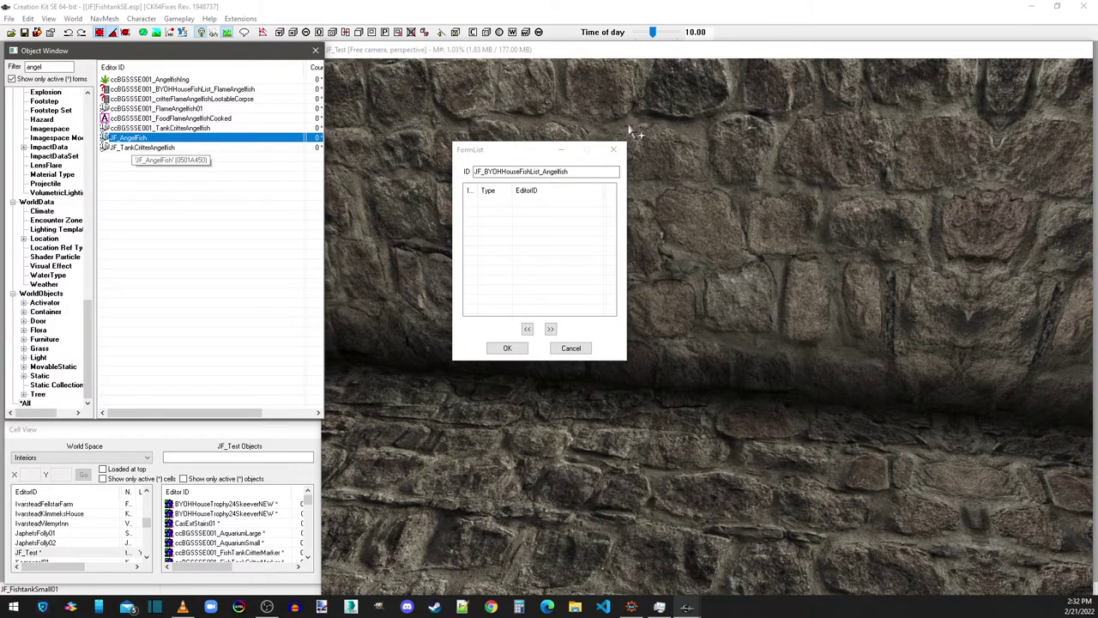
left_click_drag(160, 91, 187, 102)
double_click(187, 100)
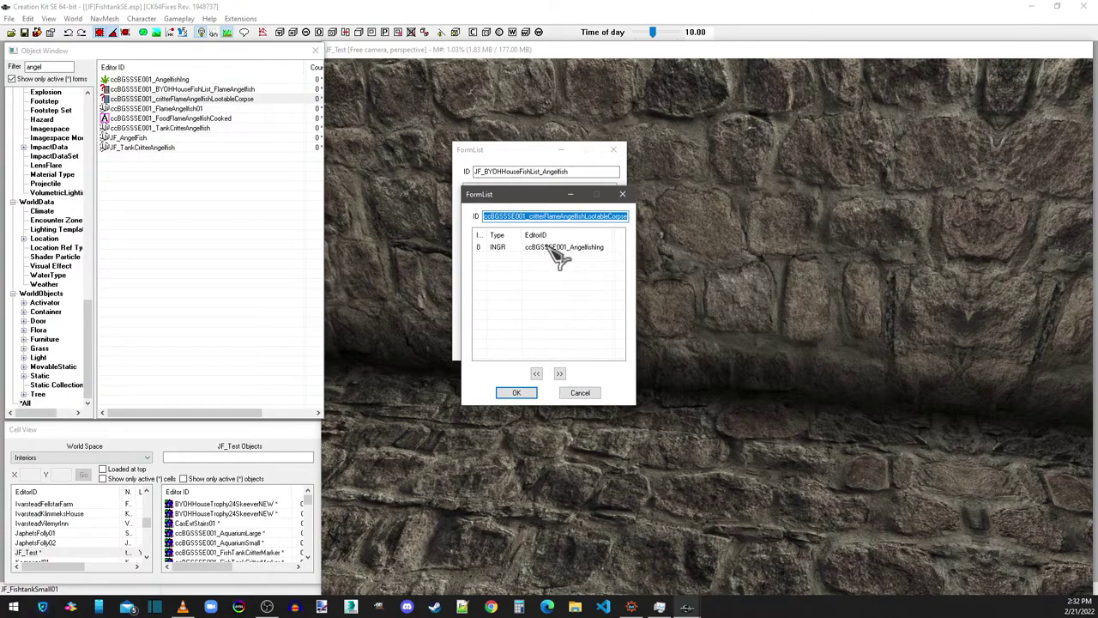
left_click(624, 196)
left_click(573, 347)
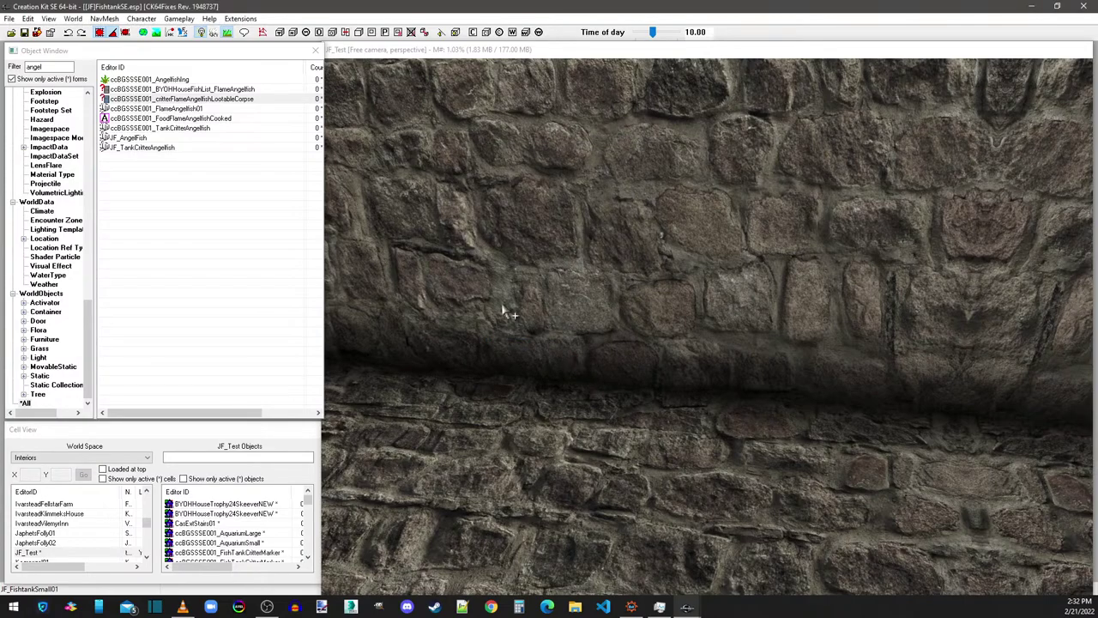
Step: In the reopened Flame Angelfish list, replace the old entry with JF_AngelFish
double_click(189, 89)
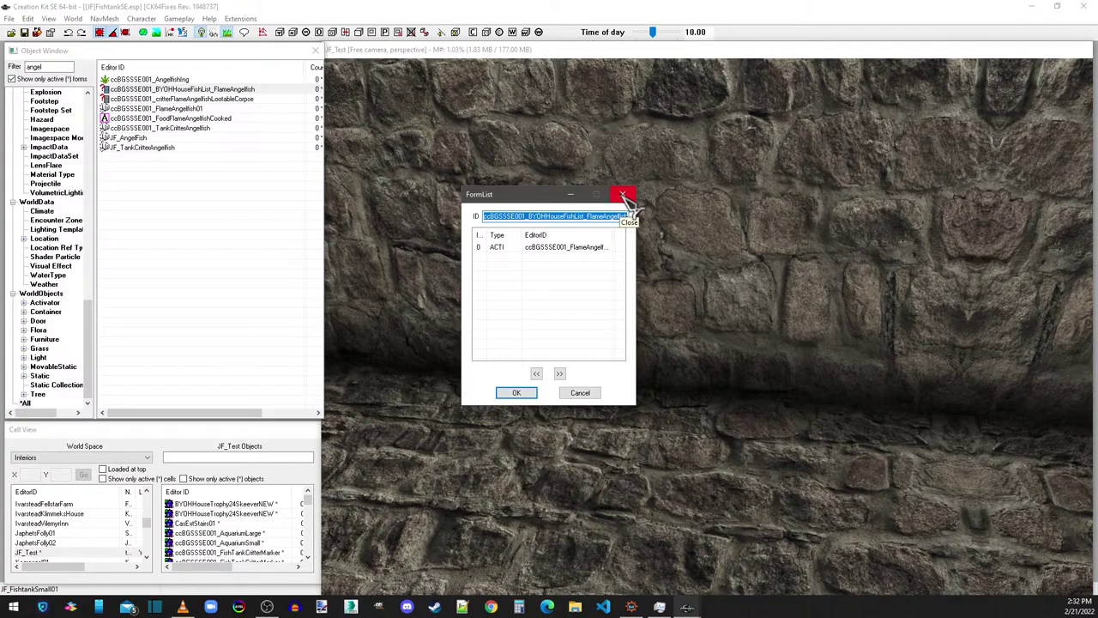
left_click(532, 248)
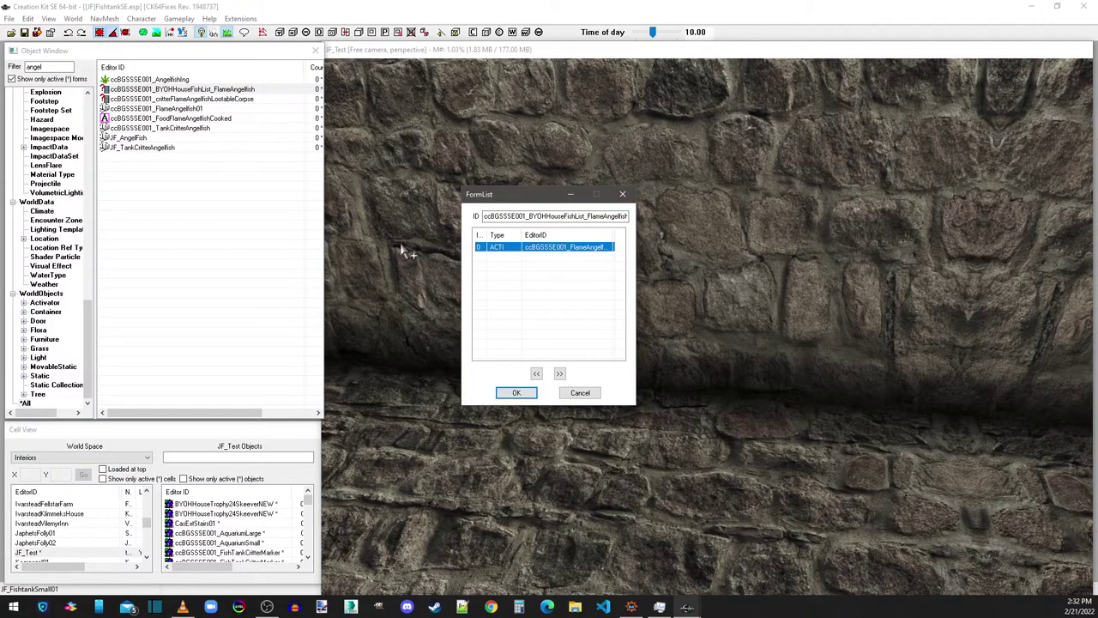
left_click_drag(140, 138, 525, 292)
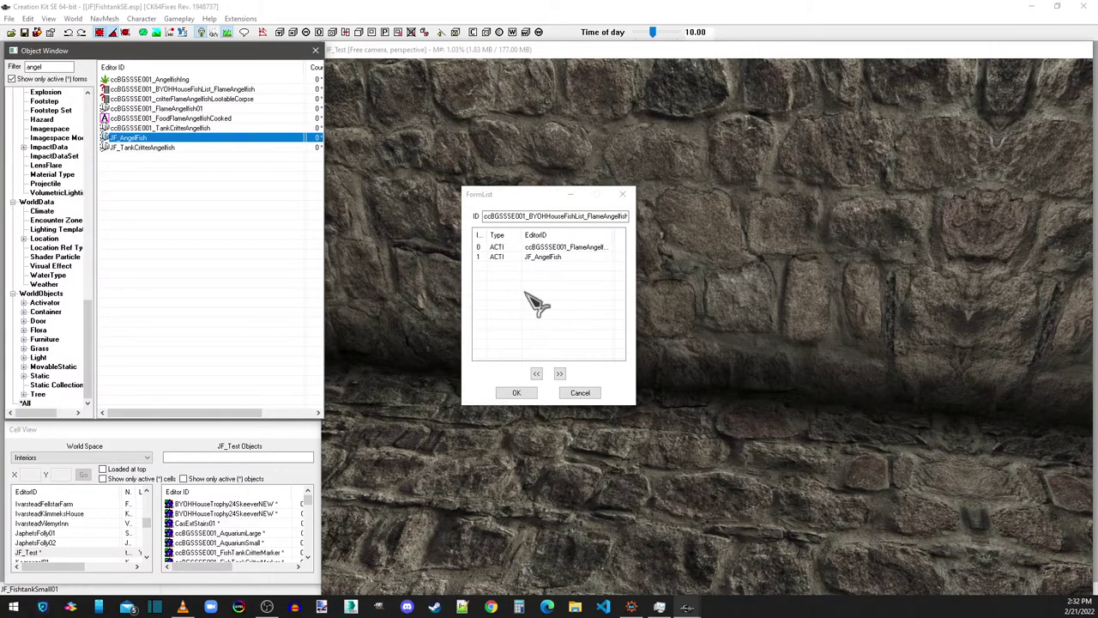
left_click(553, 248)
key("Delete")
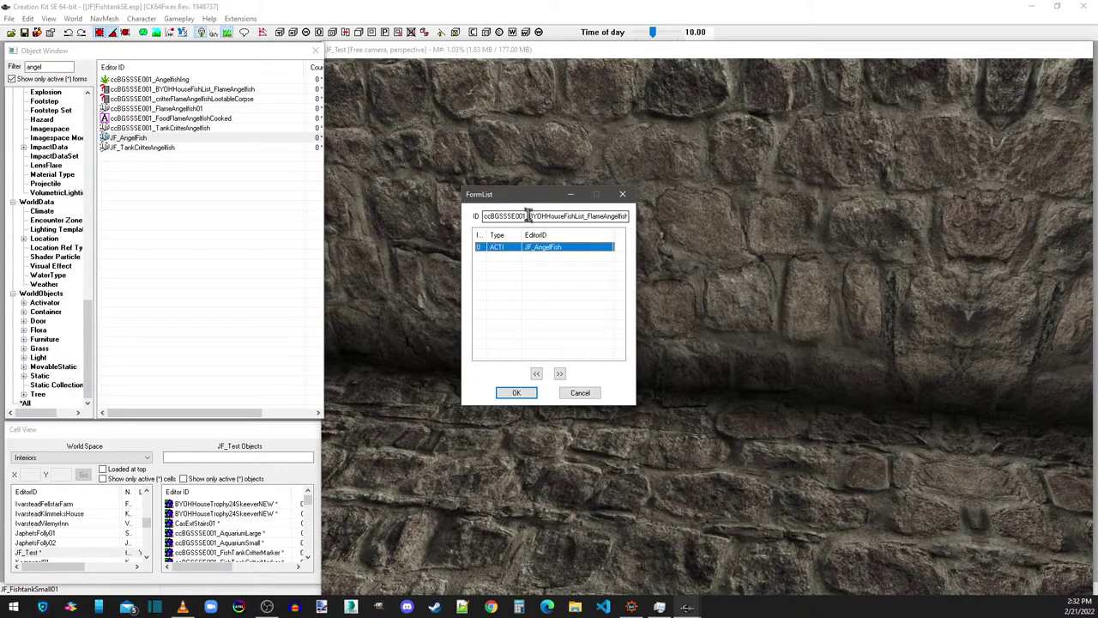
Step: Rename the list to JFBYOHHouseFishList_Angelfish and save it as a new form, then check the angelfish corpse list
left_click_drag(528, 215, 439, 223)
type("JF_")
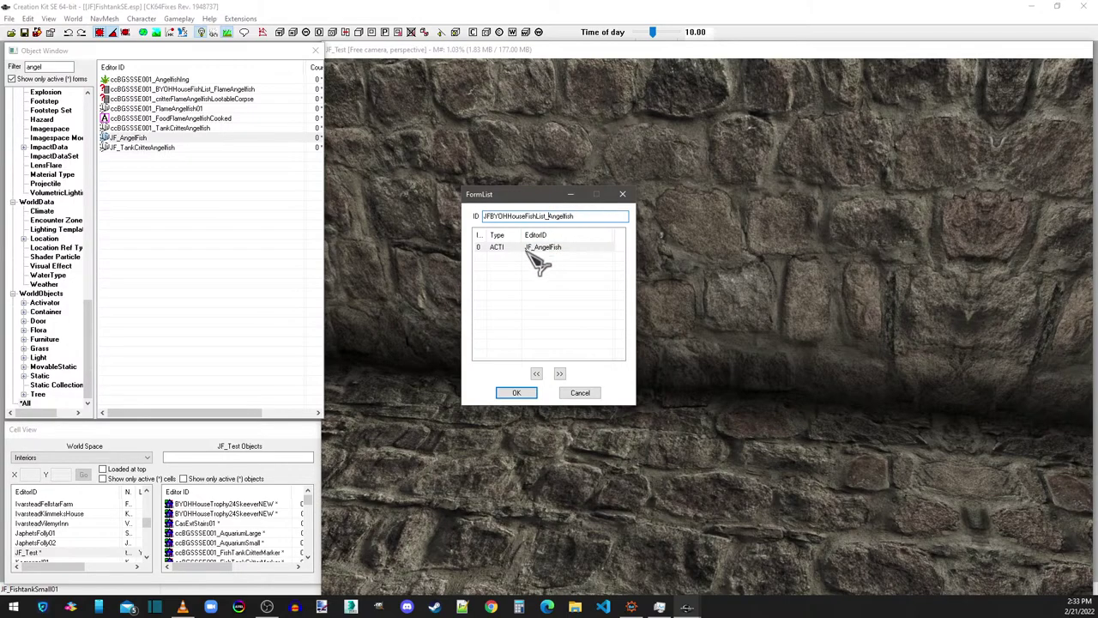
left_click(520, 396)
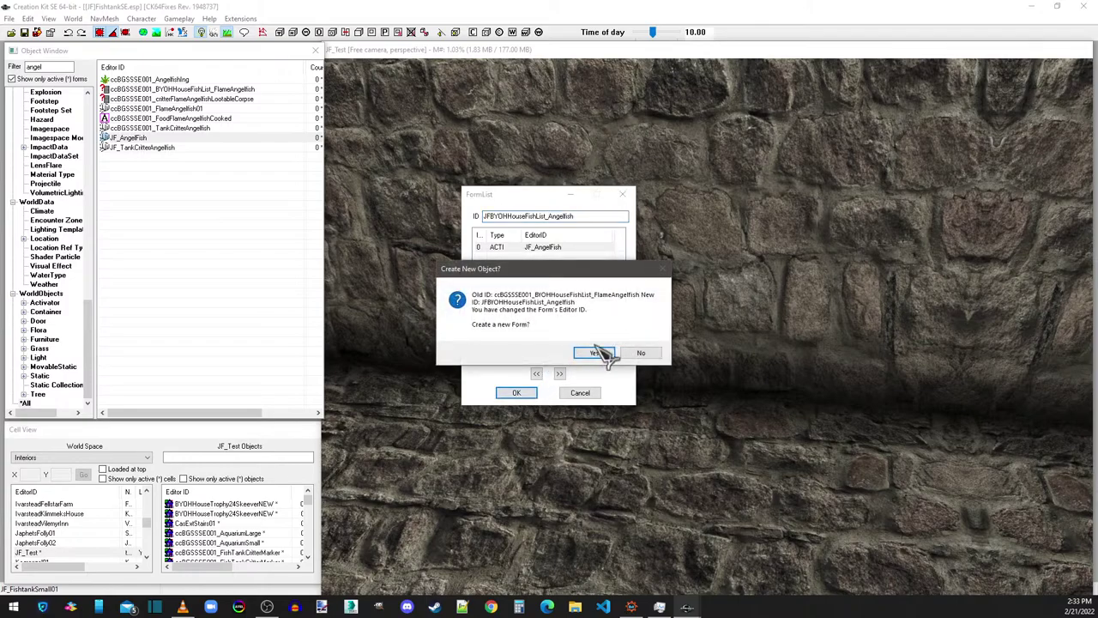
left_click(601, 354)
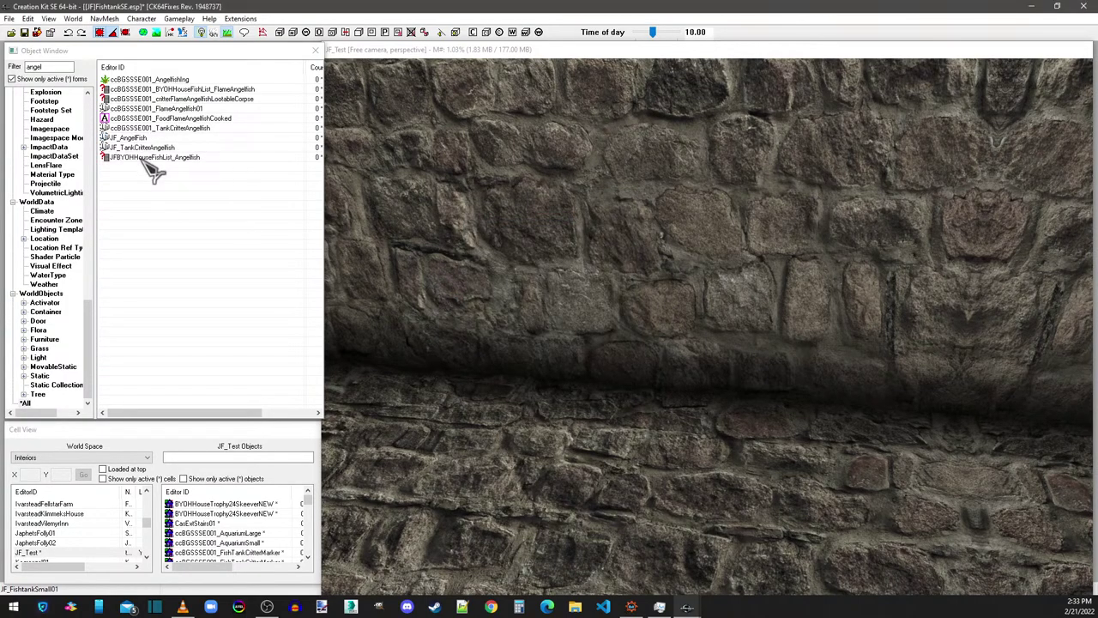
left_click(146, 157)
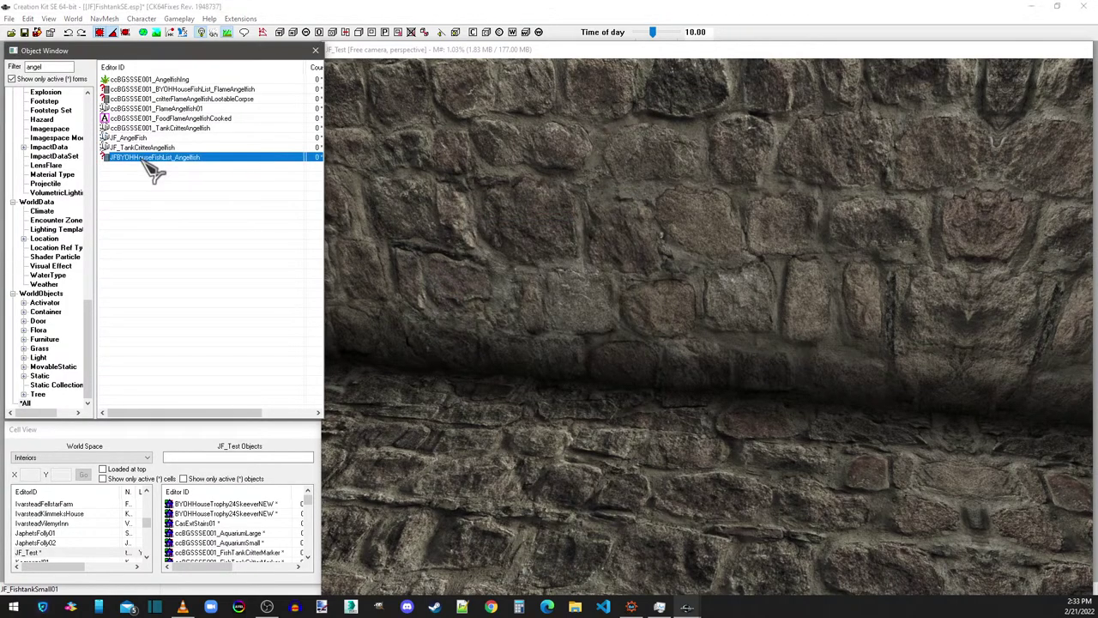
double_click(203, 101)
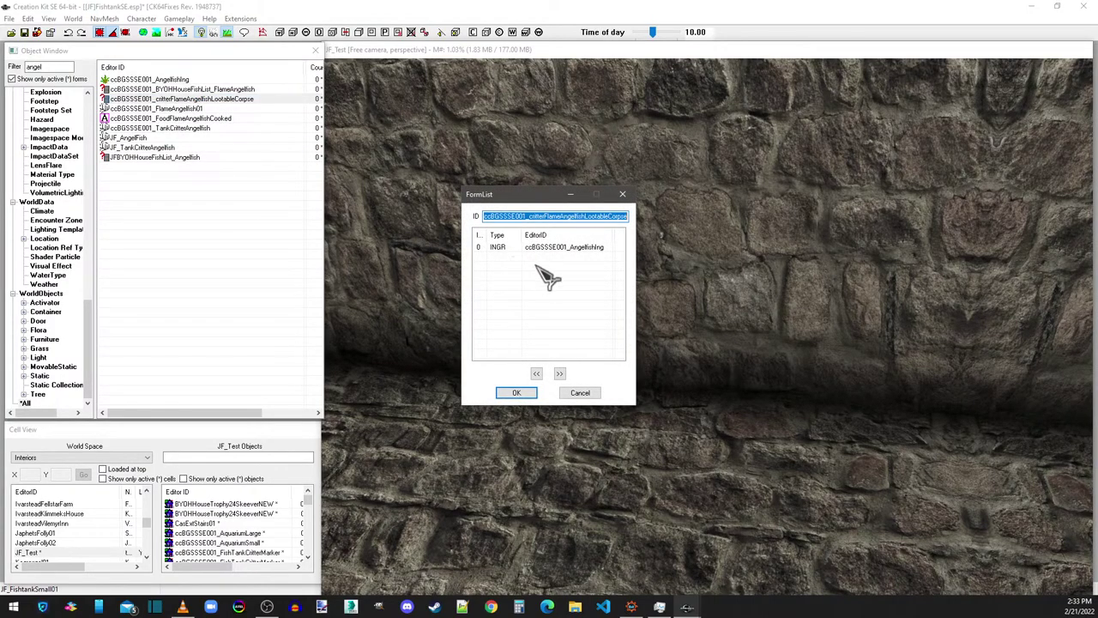
left_click(625, 196)
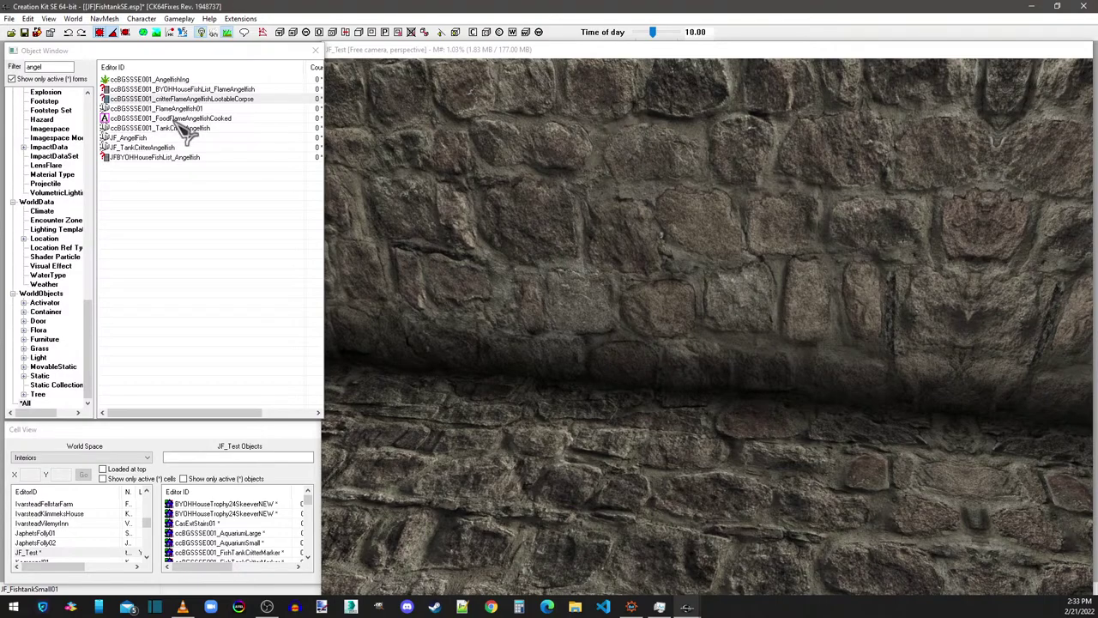
Step: Clear the angel filter and browse all FormList records, glancing at the Tripodfish house fish list
left_click(150, 159)
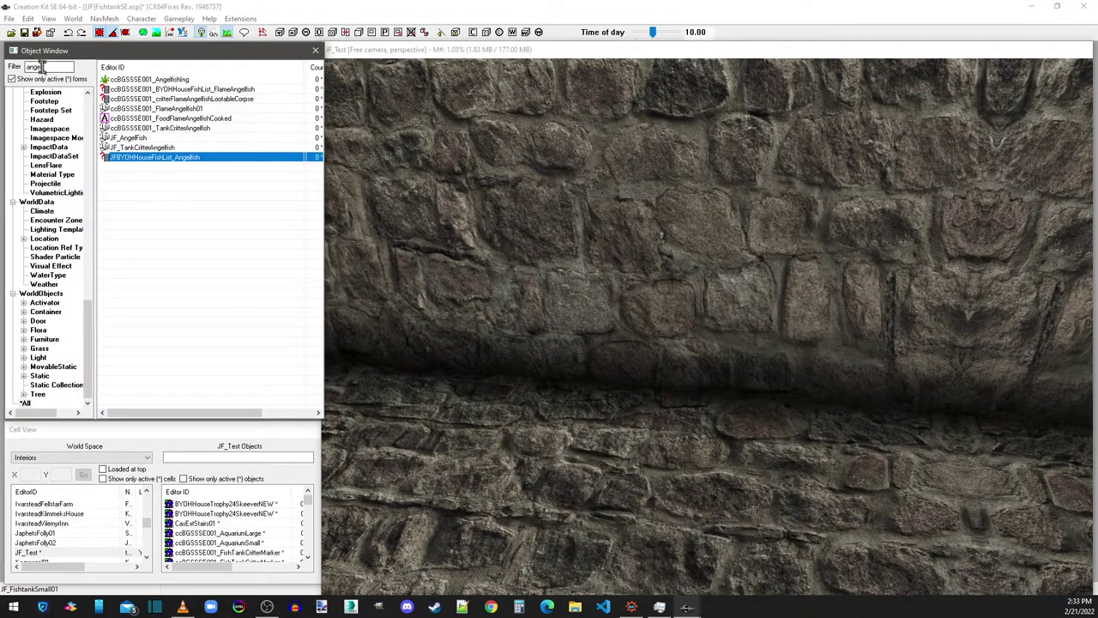
double_click(49, 66)
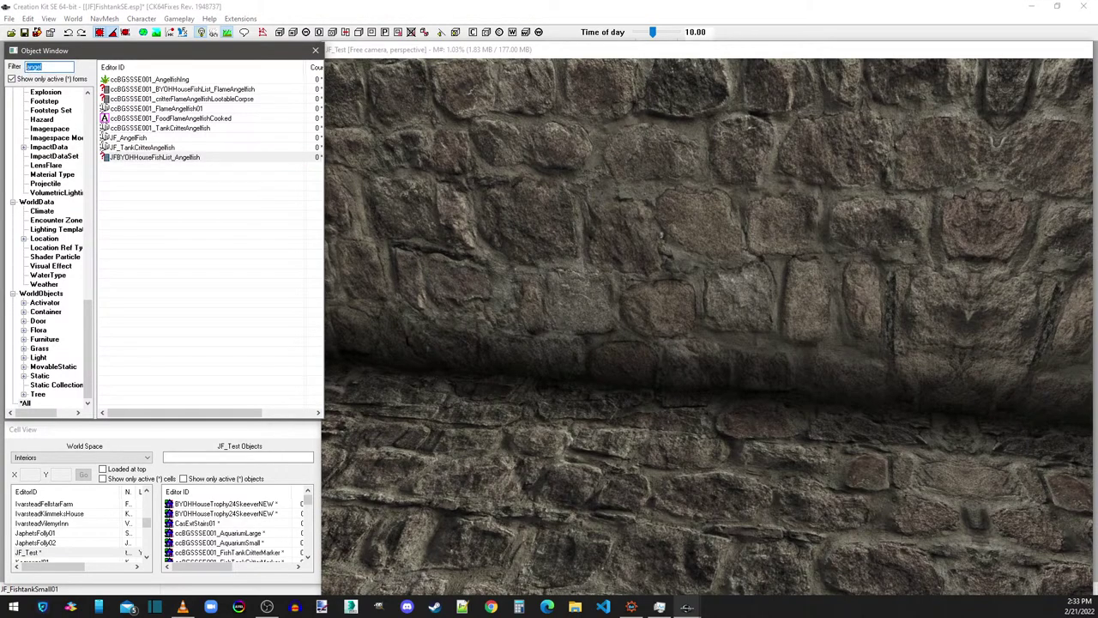
key("BackSpace")
scroll(88, 306, "up", 1)
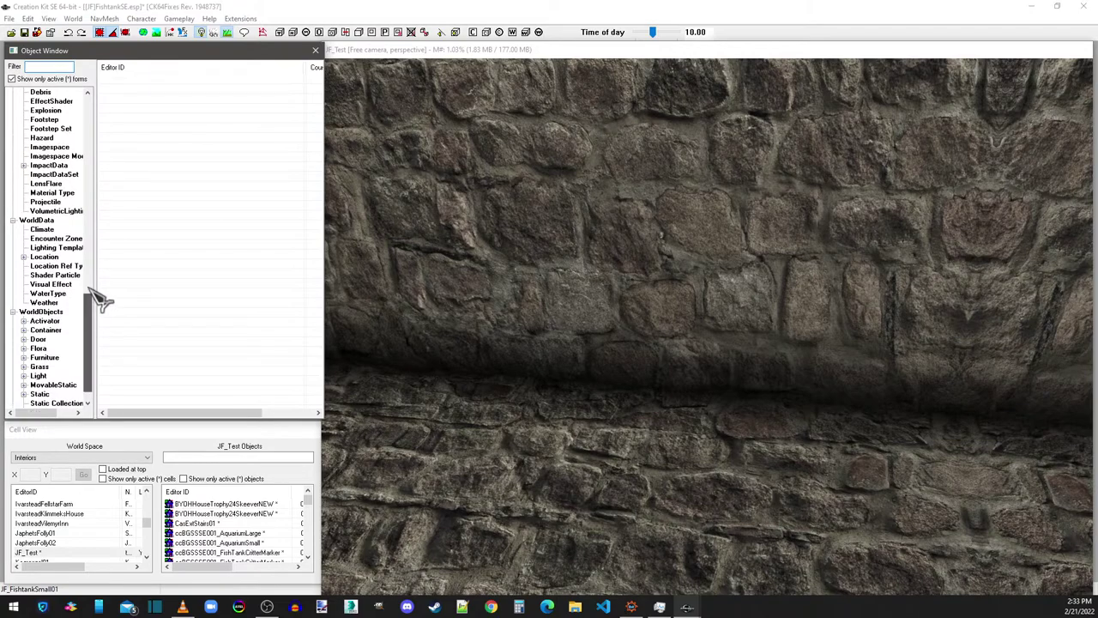
left_click_drag(88, 290, 91, 225)
left_click(56, 323)
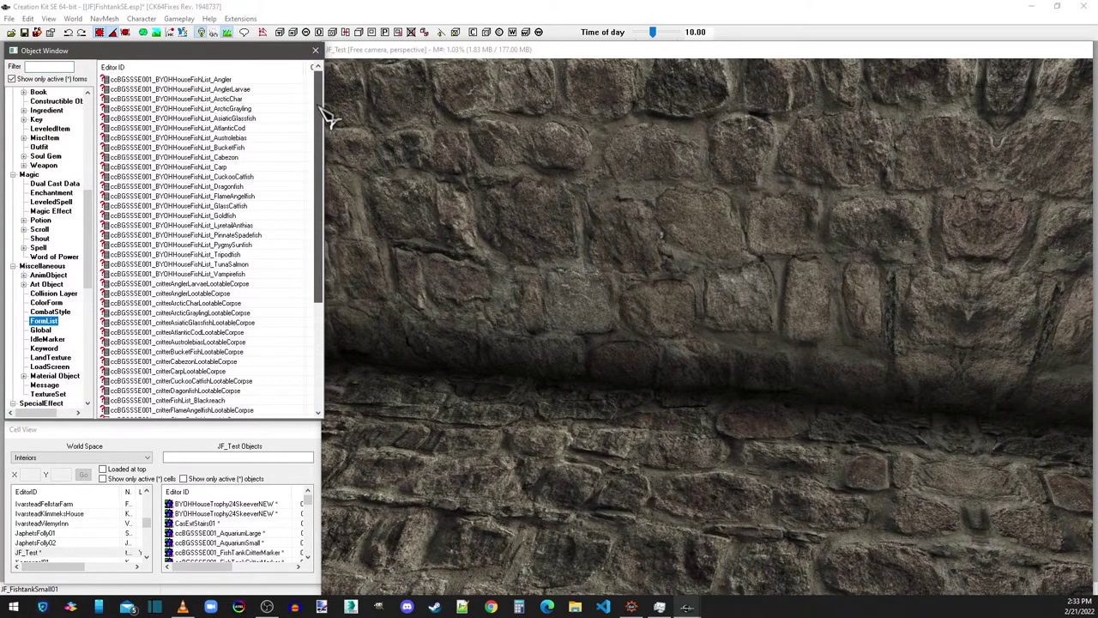
left_click(241, 257)
double_click(241, 257)
left_click(637, 191)
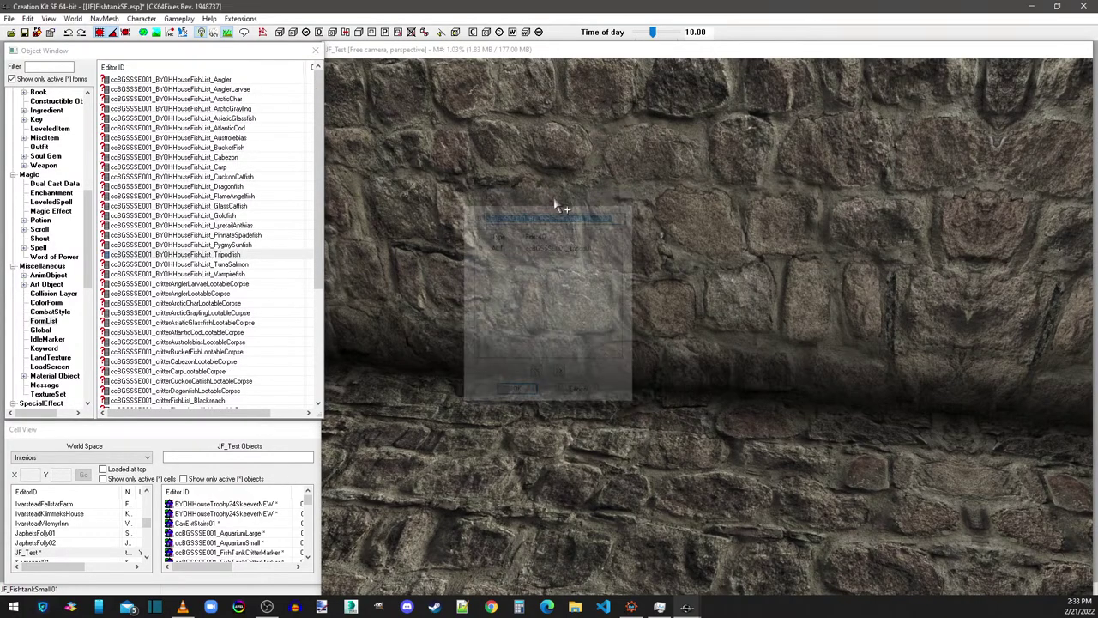
Step: Open the ccBGSSSE001_FishTankSmallFishActList form list for editing
left_click_drag(318, 153, 314, 226)
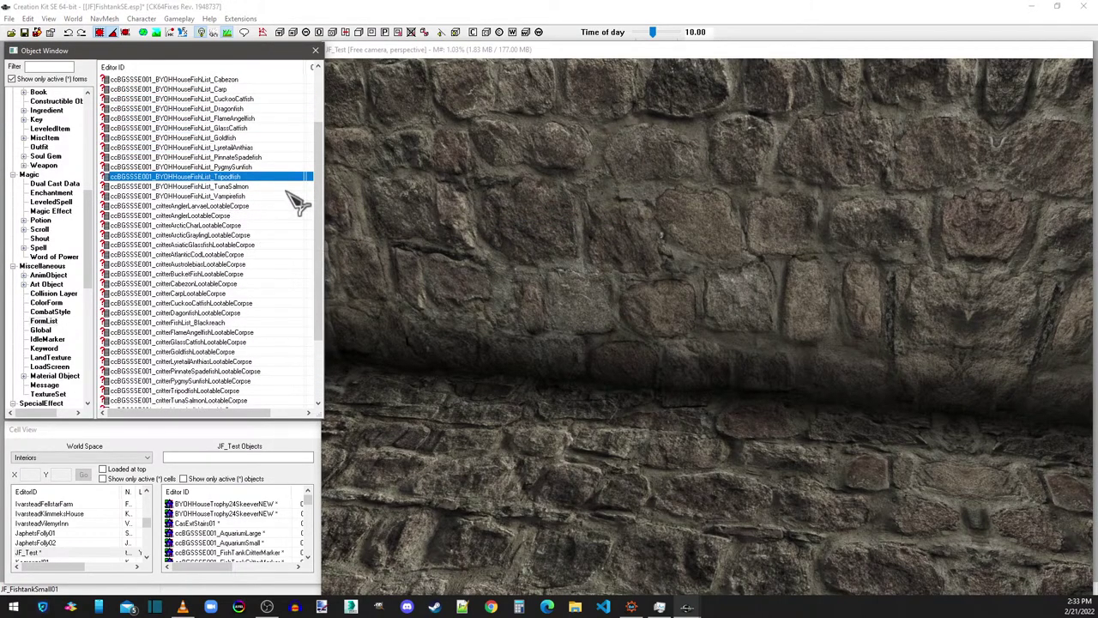
left_click_drag(325, 171, 326, 245)
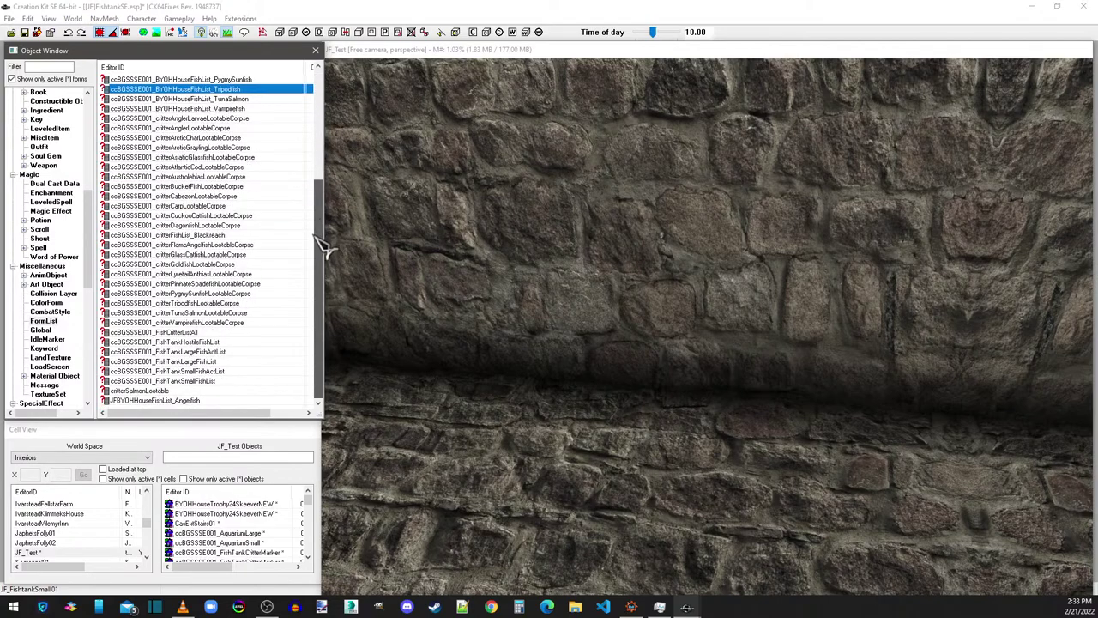
left_click(194, 334)
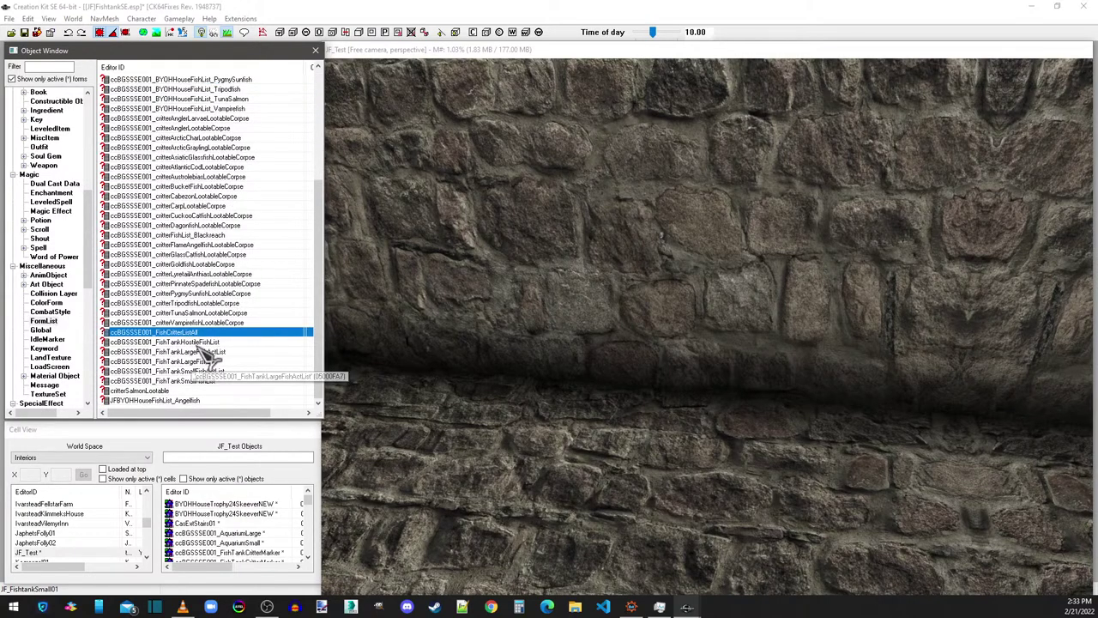
left_click(201, 353)
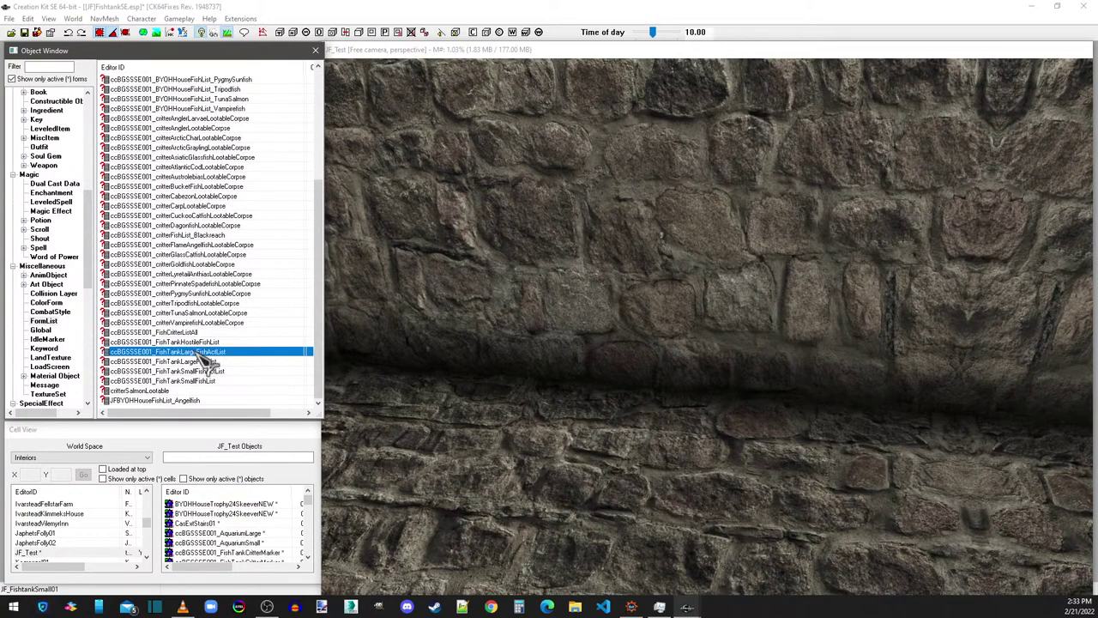
left_click(199, 371)
double_click(196, 374)
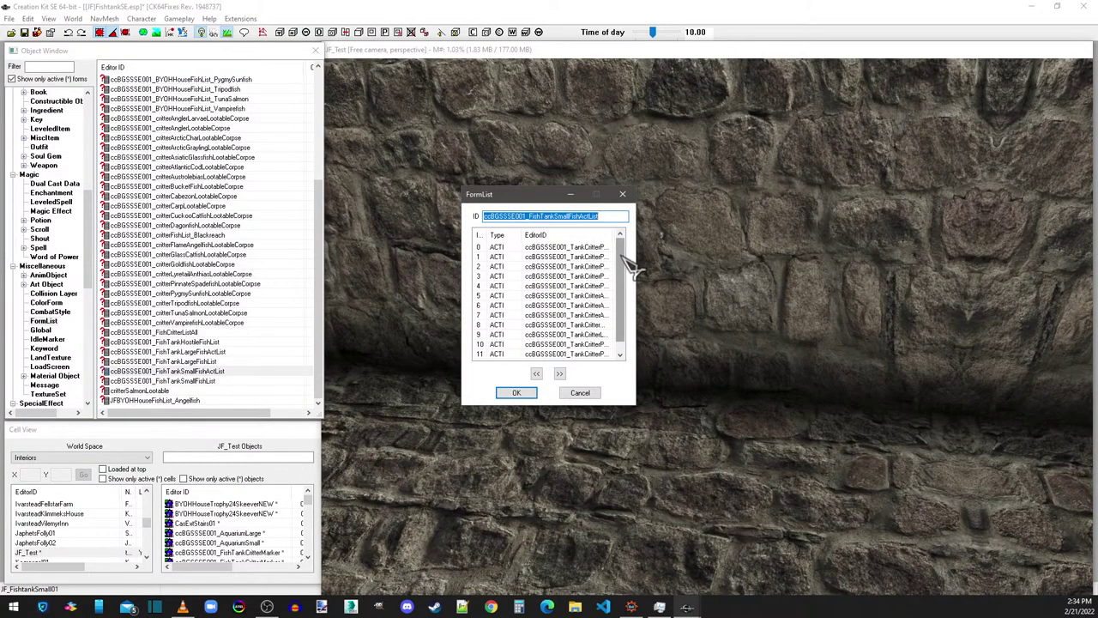
Step: Add JF_TankCritterAngelfish from the Activator records as entry 13 and save the list
left_click_drag(626, 250, 619, 320)
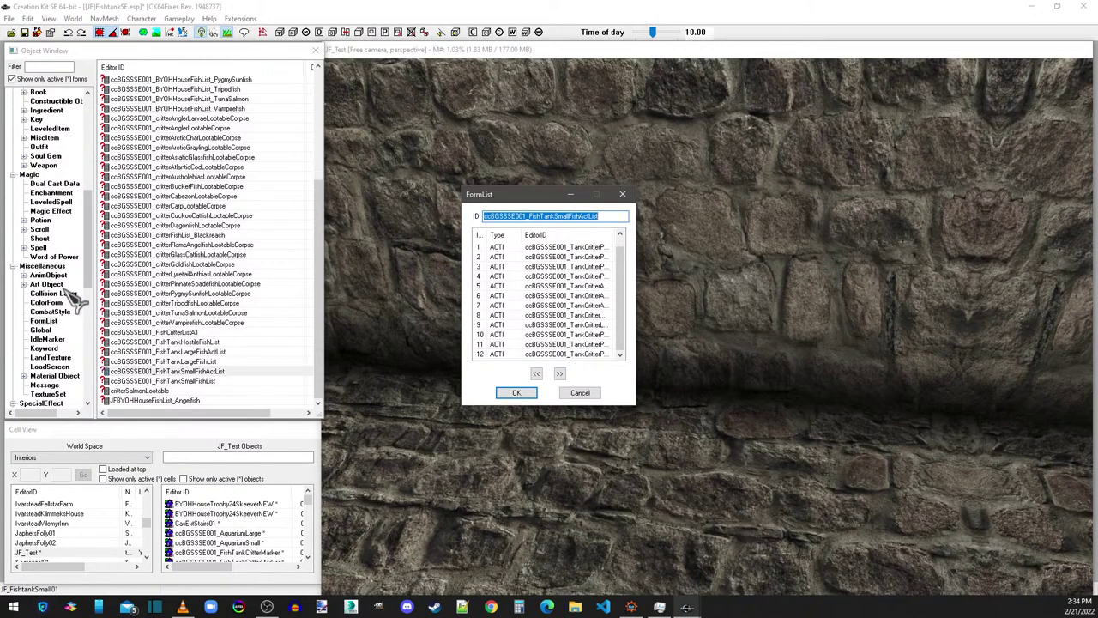
left_click_drag(89, 234, 103, 324)
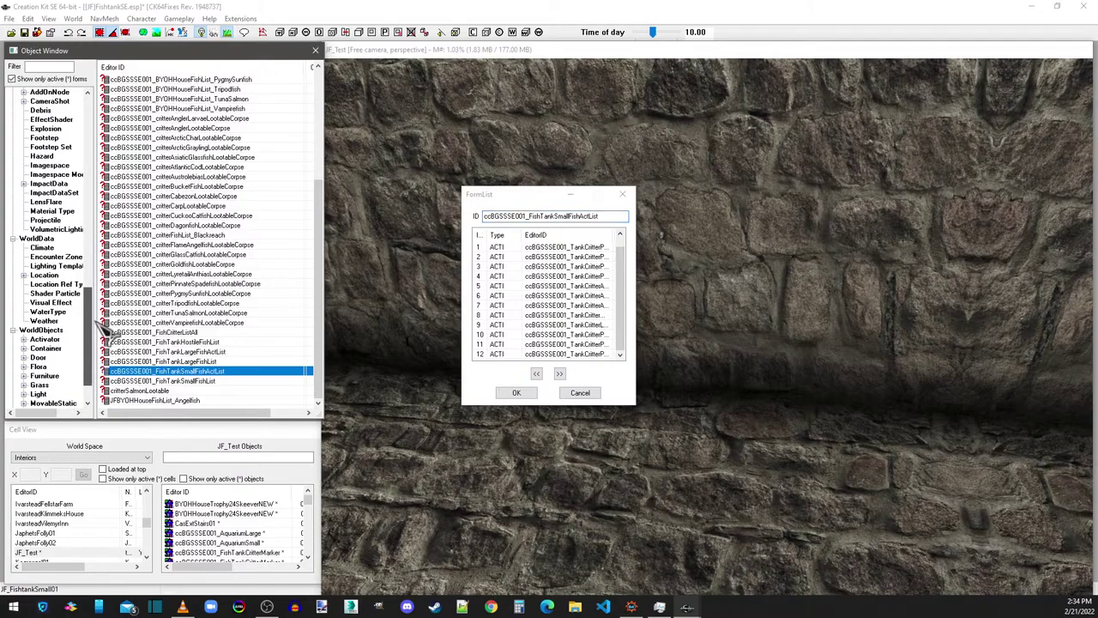
left_click(50, 339)
scroll(206, 374, "down", 1)
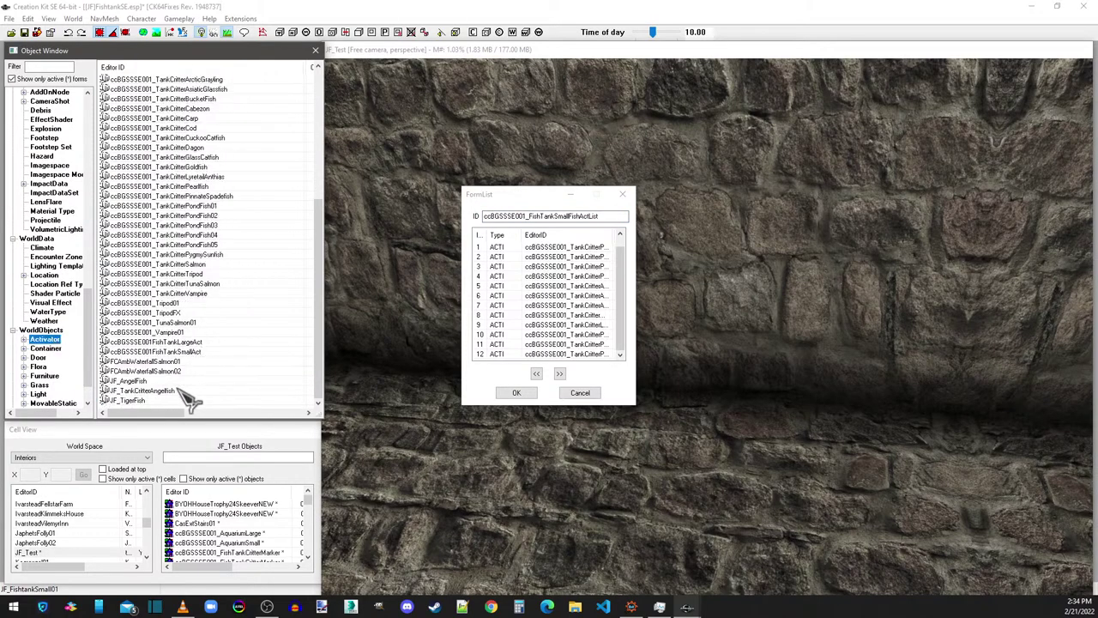
left_click_drag(150, 396, 489, 335)
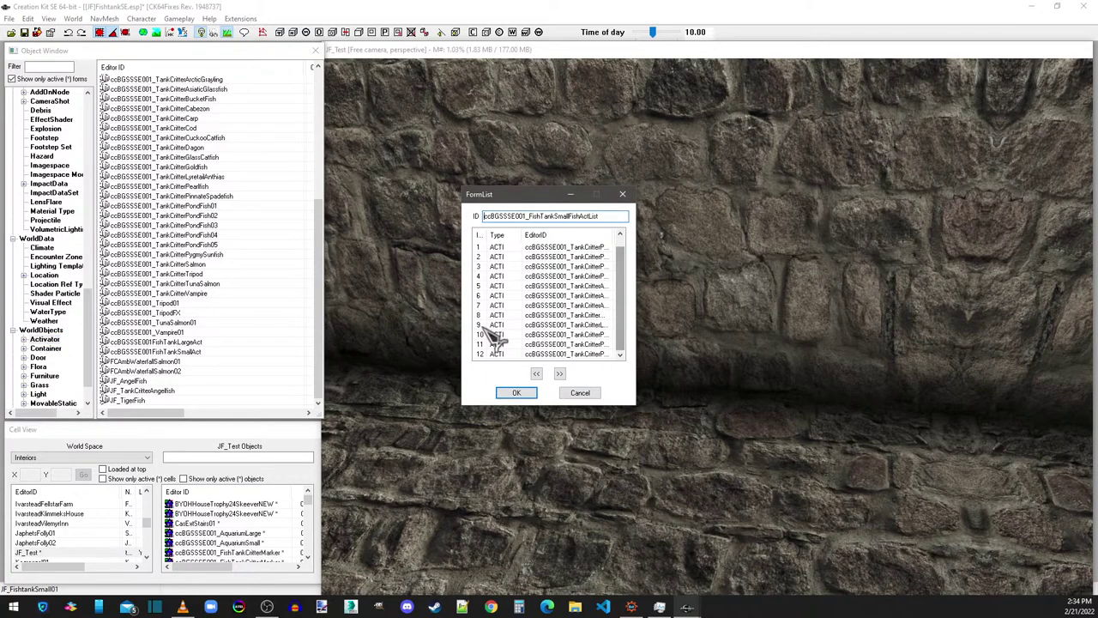
left_click(151, 400)
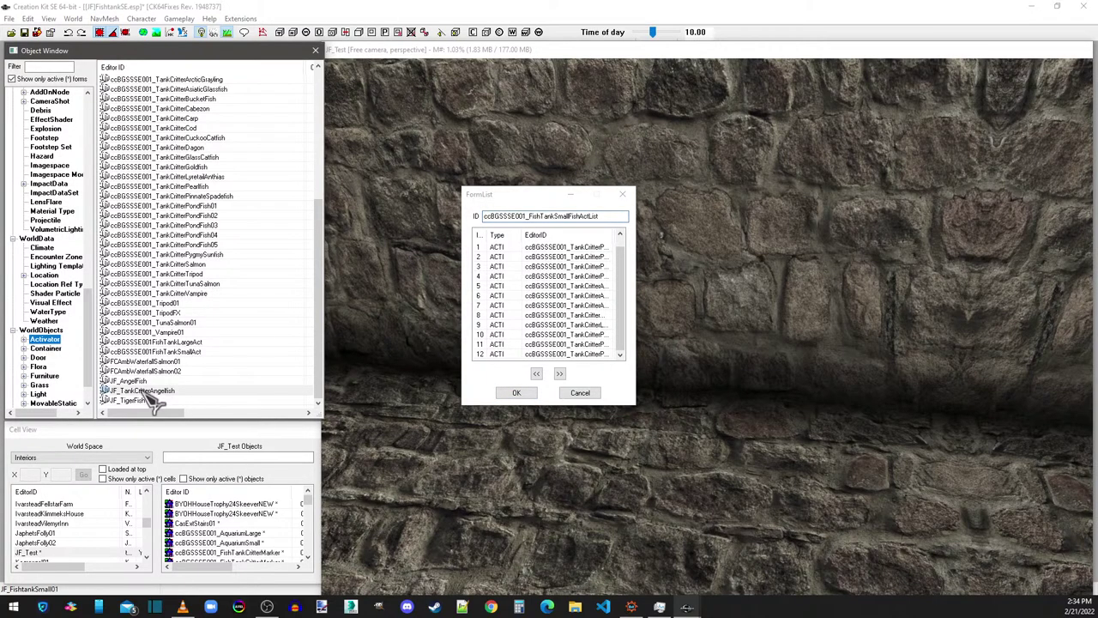
left_click(619, 354)
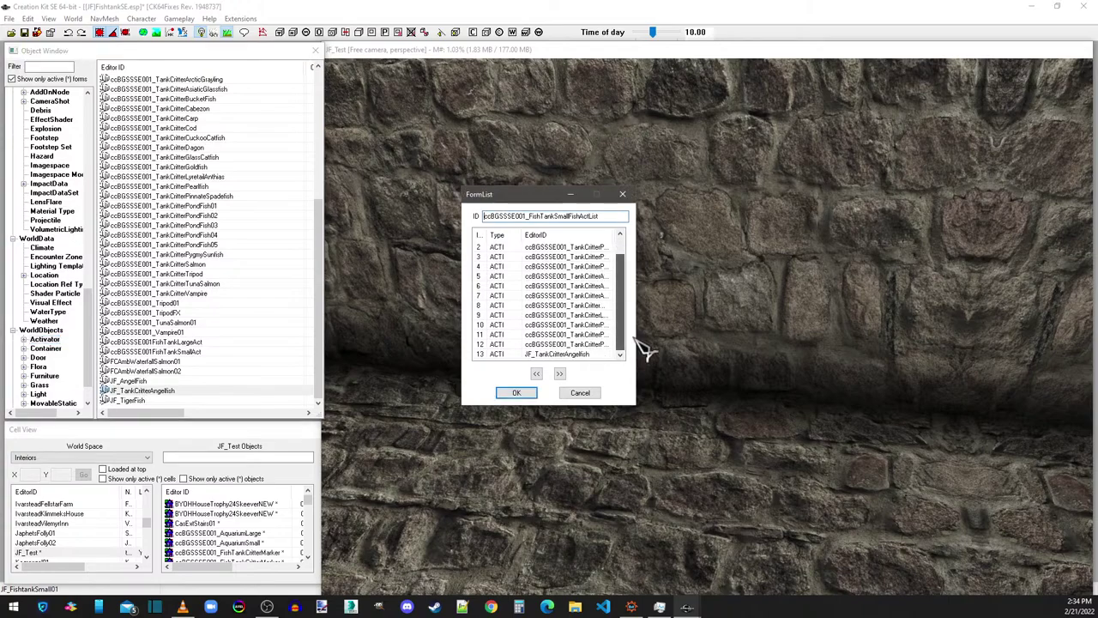
left_click(519, 394)
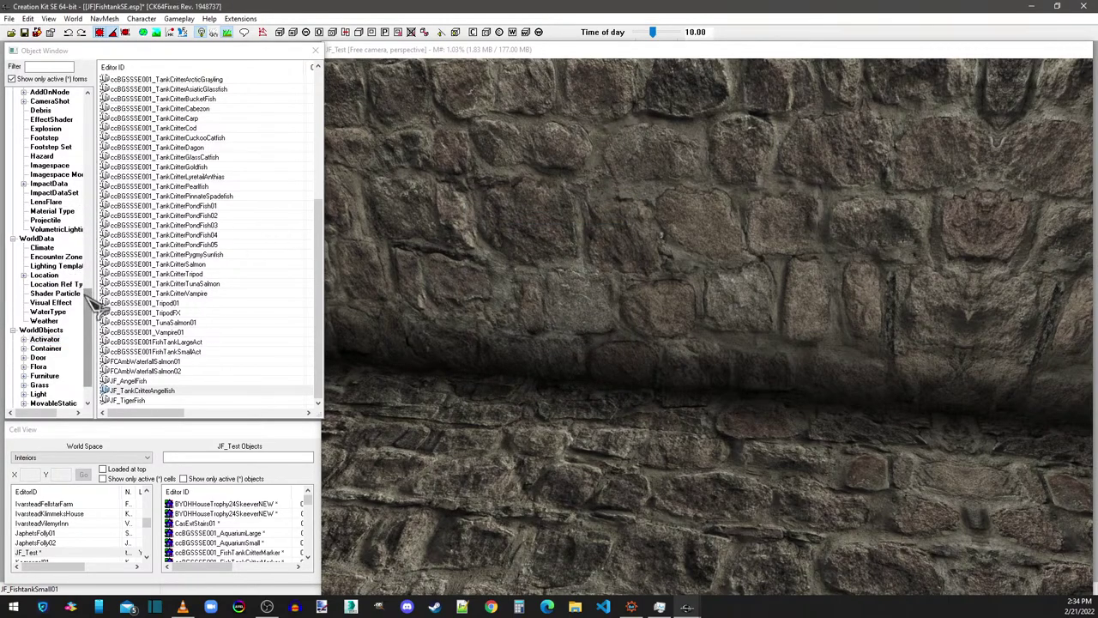
scroll(90, 309, "up", 7)
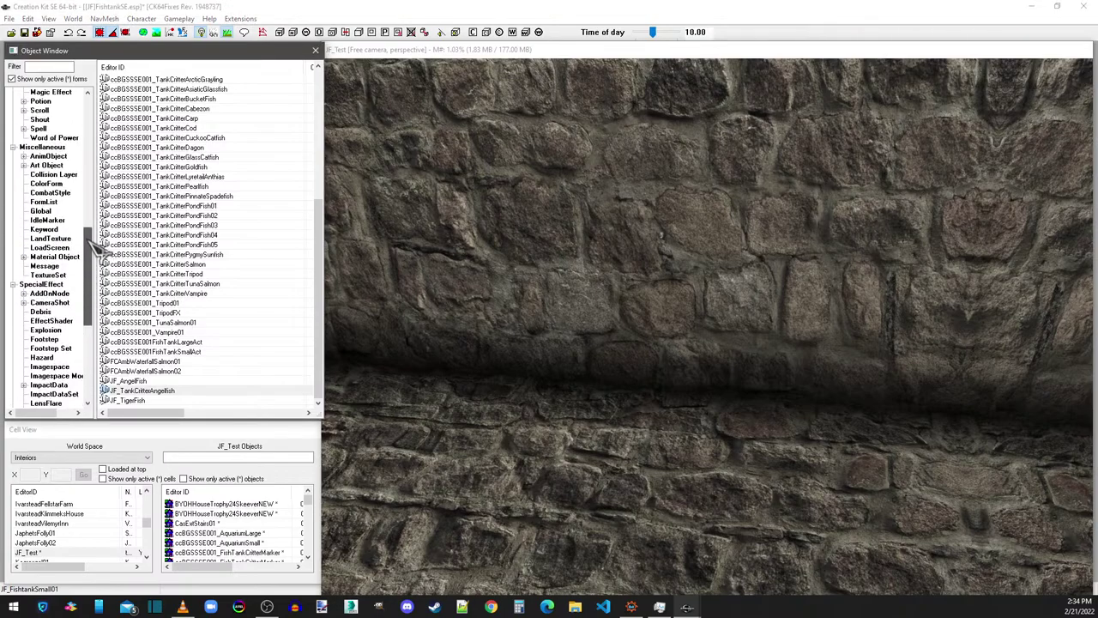
left_click(43, 201)
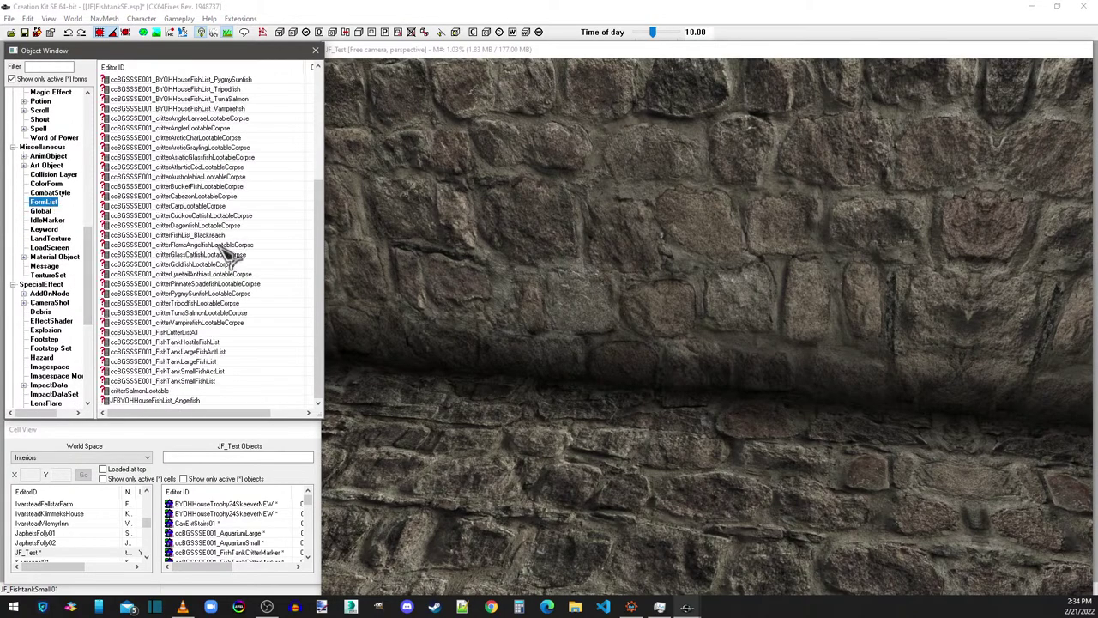
Step: Open ccBGSSSE001_FishTankSmallFishList and review its 12 fish entries, widening the EditorID column
double_click(194, 381)
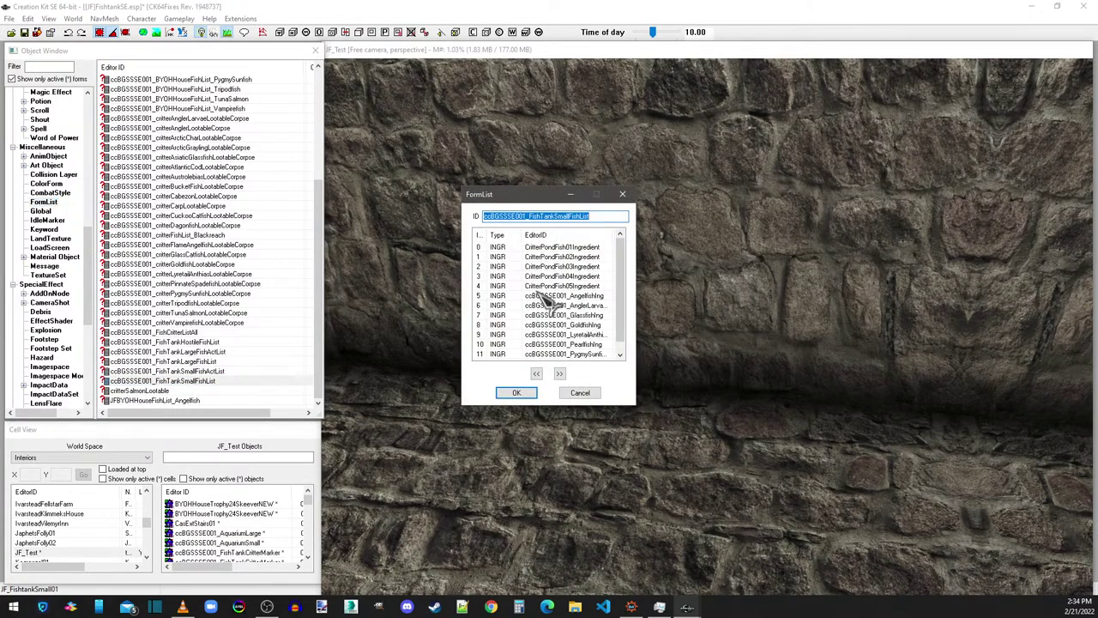
left_click_drag(622, 257, 623, 279)
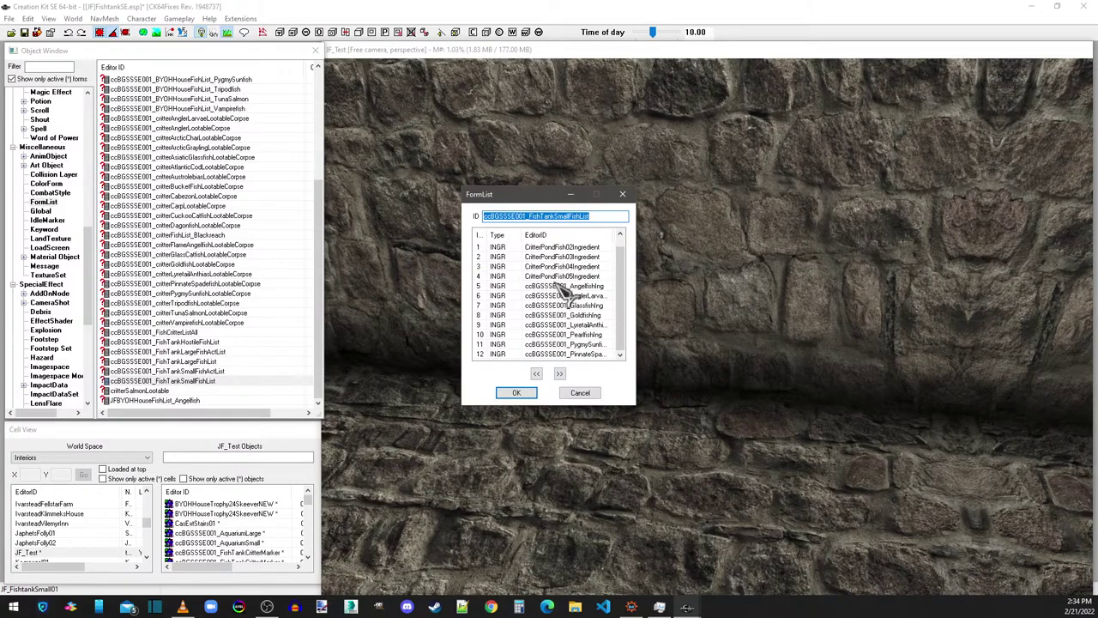
scroll(562, 291, "up", 1)
scroll(562, 292, "down", 1)
scroll(566, 296, "up", 1)
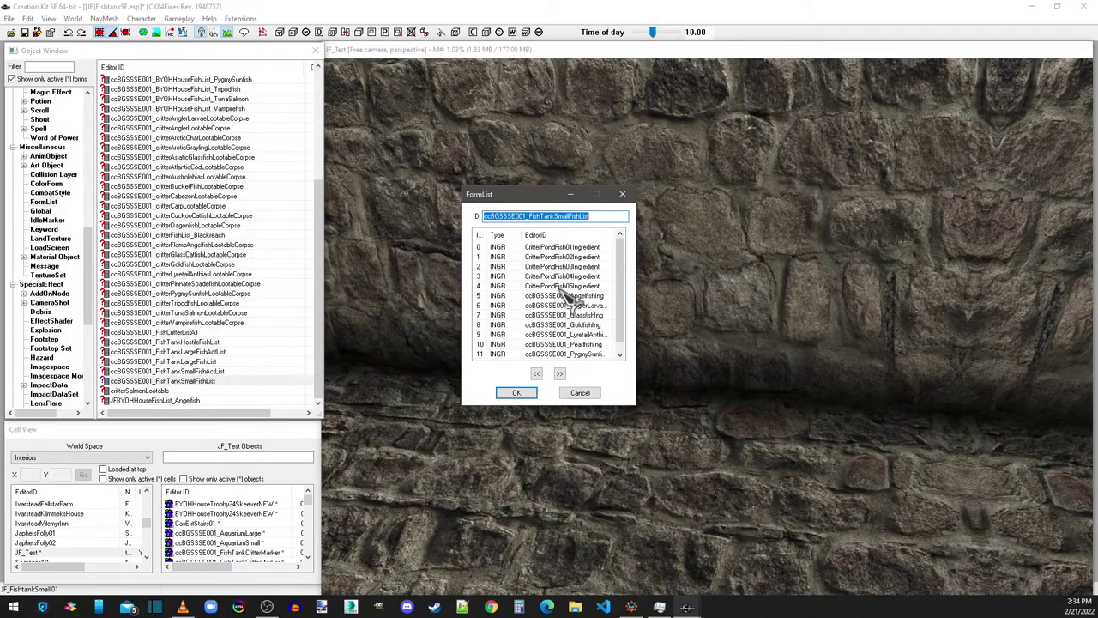
scroll(568, 300, "down", 1)
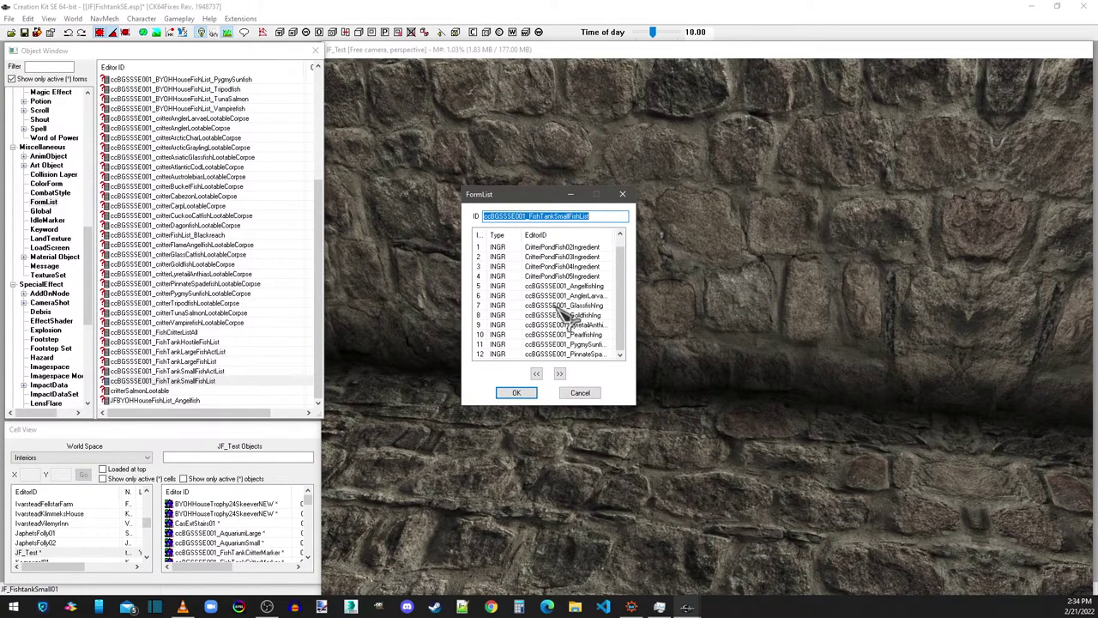
left_click(601, 354)
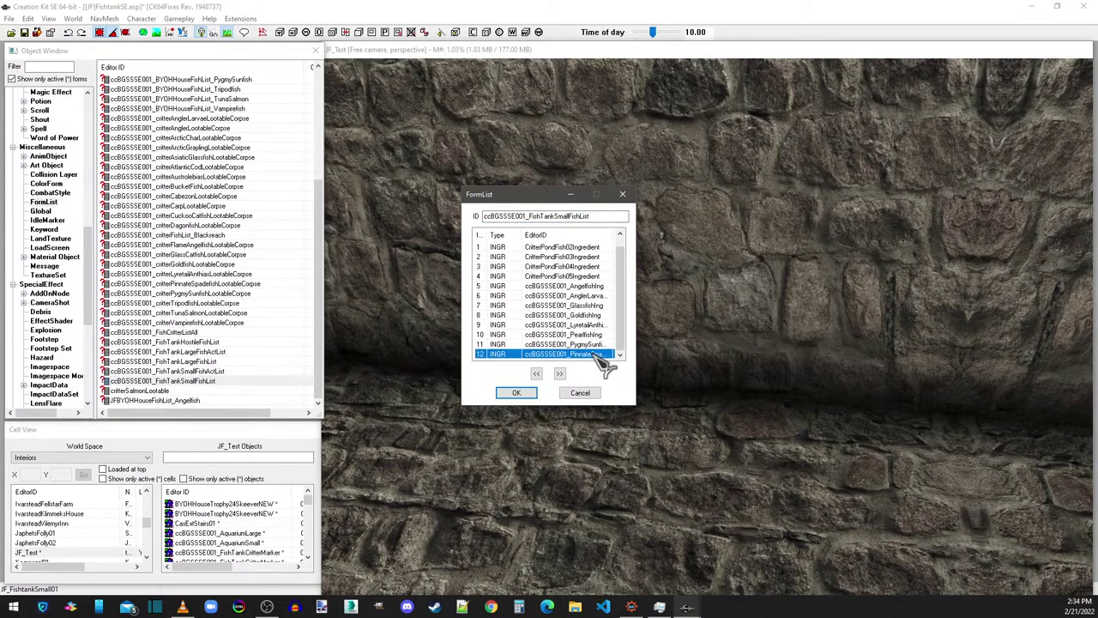
left_click_drag(609, 231, 642, 289)
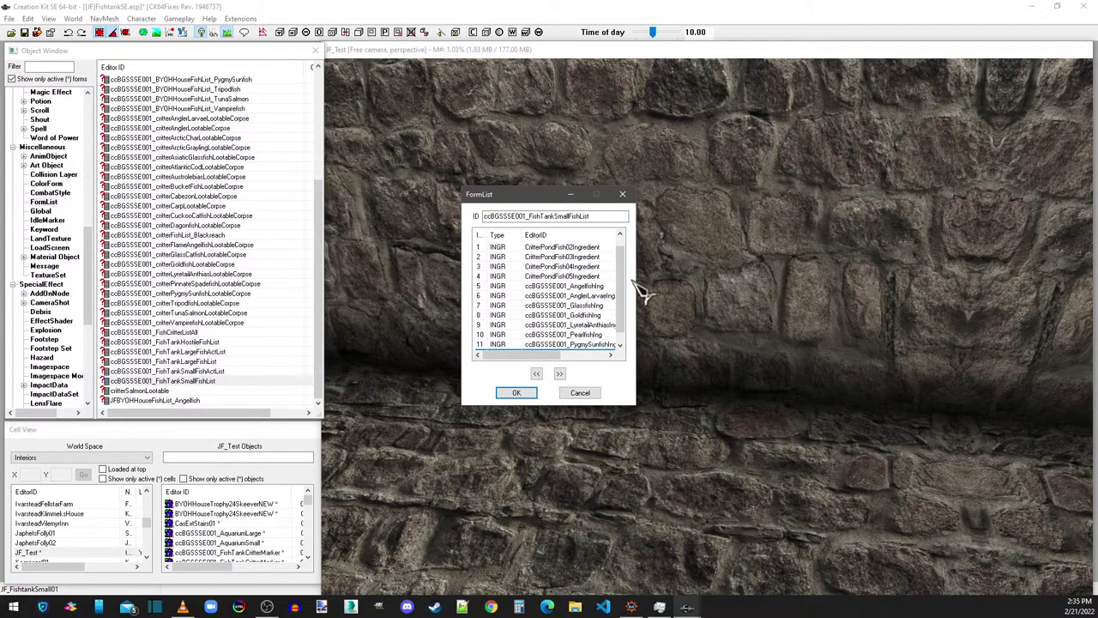
left_click(603, 354)
left_click_drag(582, 358, 510, 355)
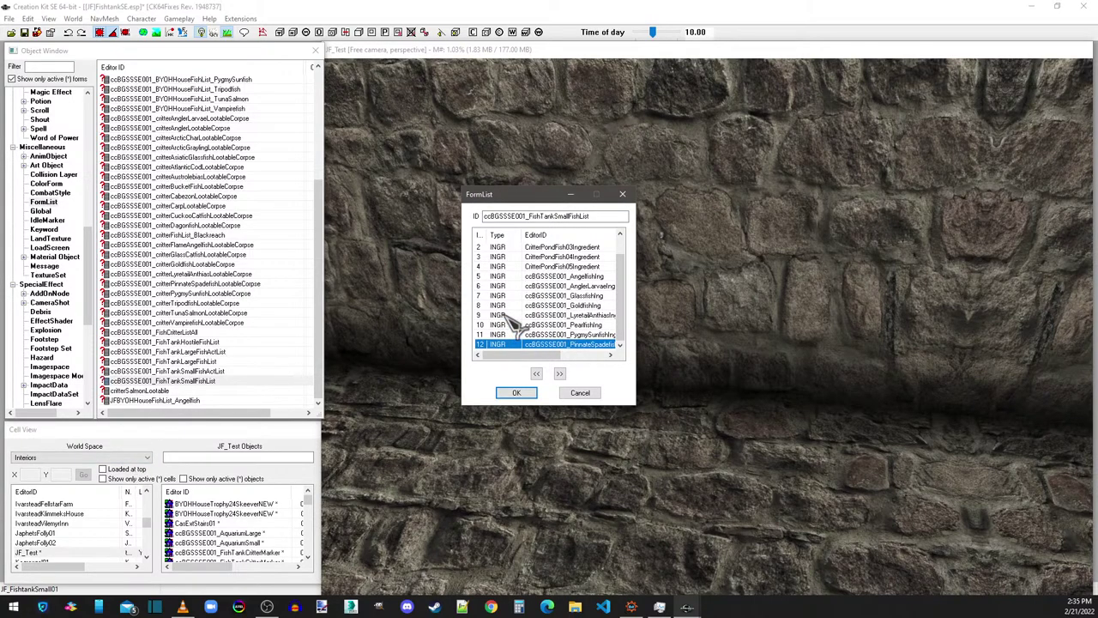
Step: Switch the Object Window to the Ingredient records
left_click_drag(88, 258, 85, 171)
scroll(56, 240, "up", 8)
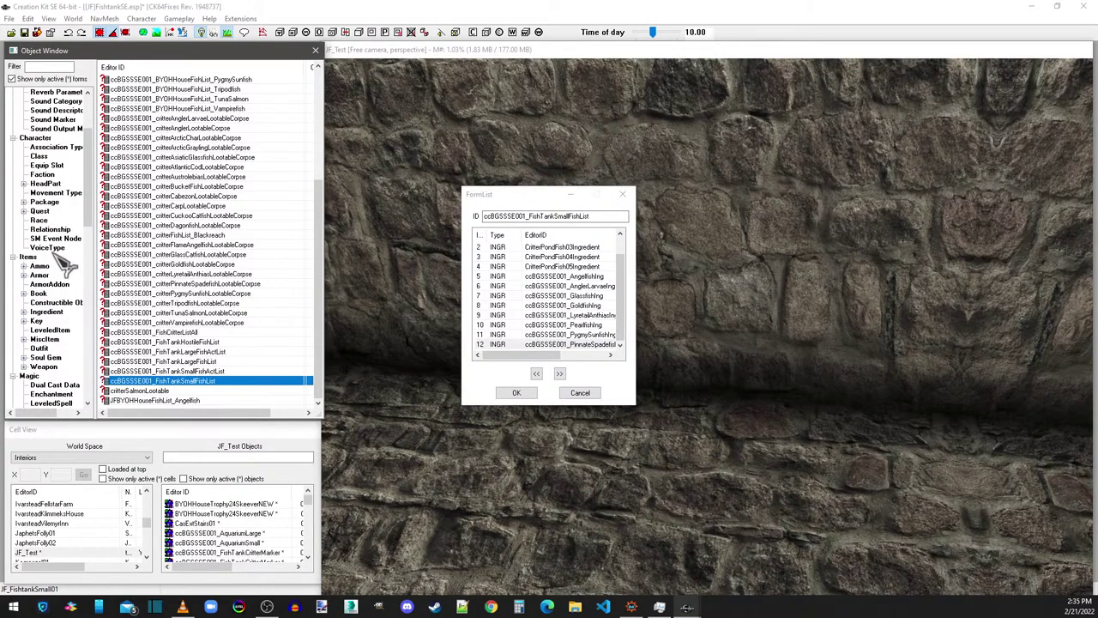
scroll(53, 214, "down", 5)
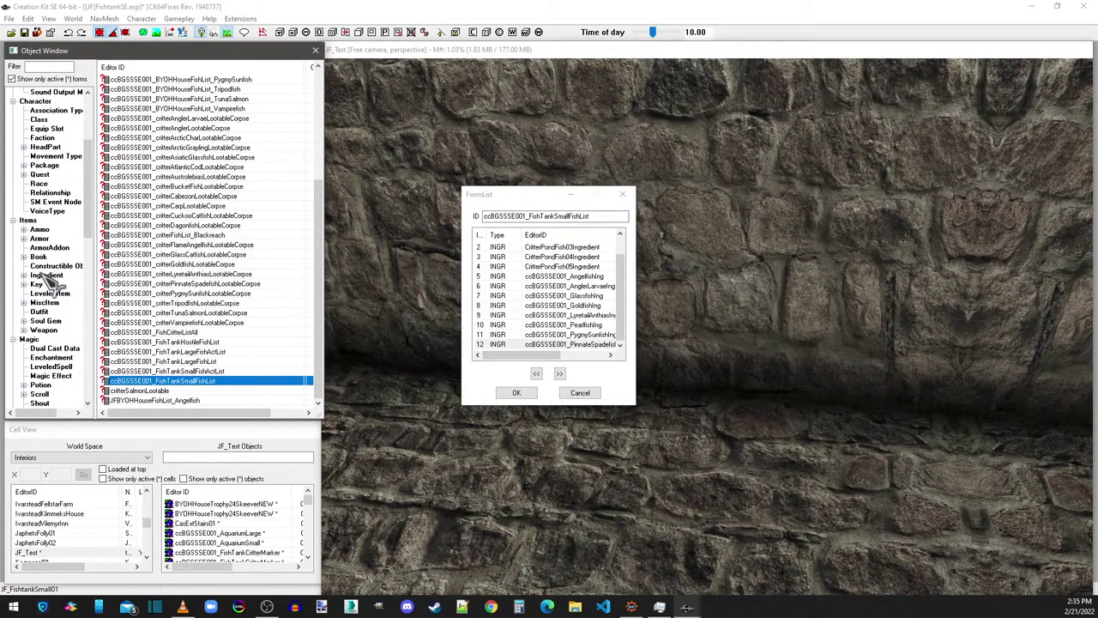
left_click(48, 276)
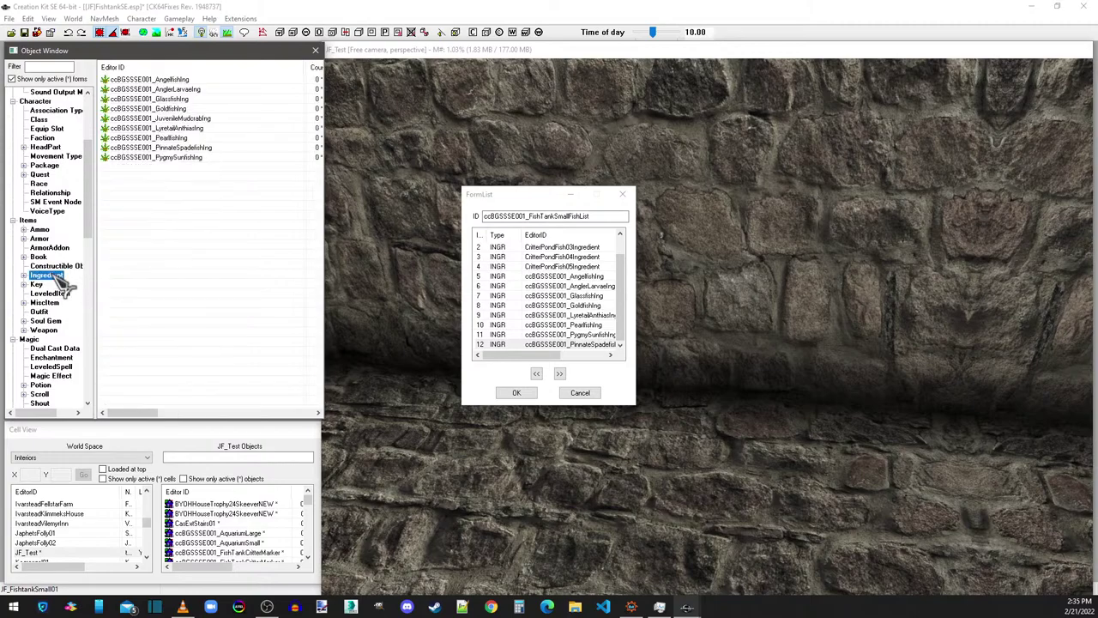
Step: Open the Angelfishing ingredient and change its ID to JF_Angelfishing
double_click(163, 79)
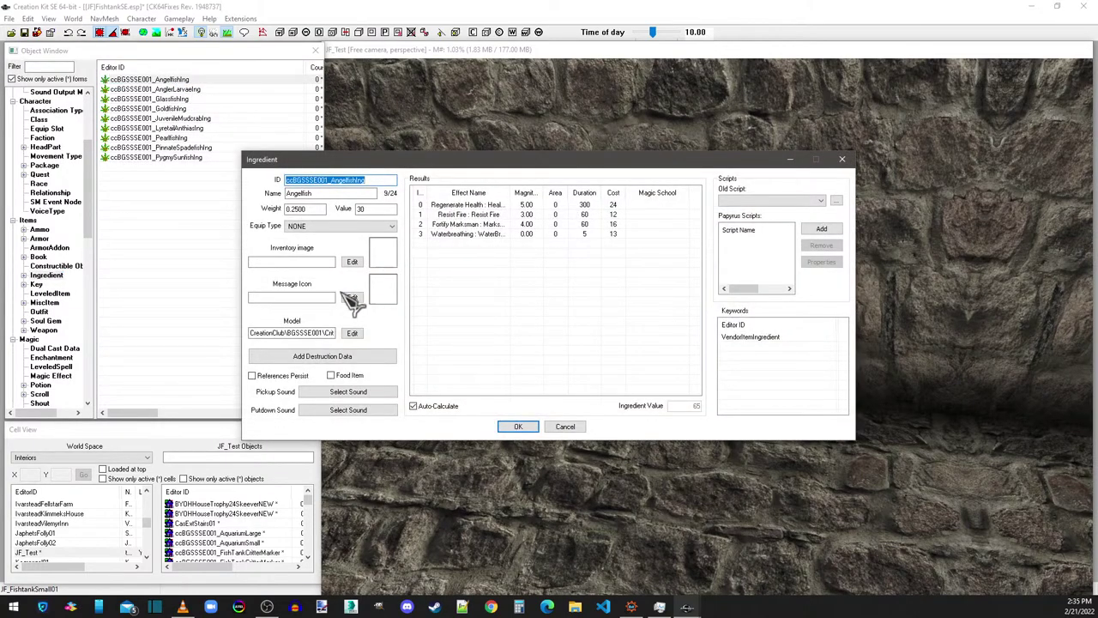
double_click(295, 333)
left_click(299, 333)
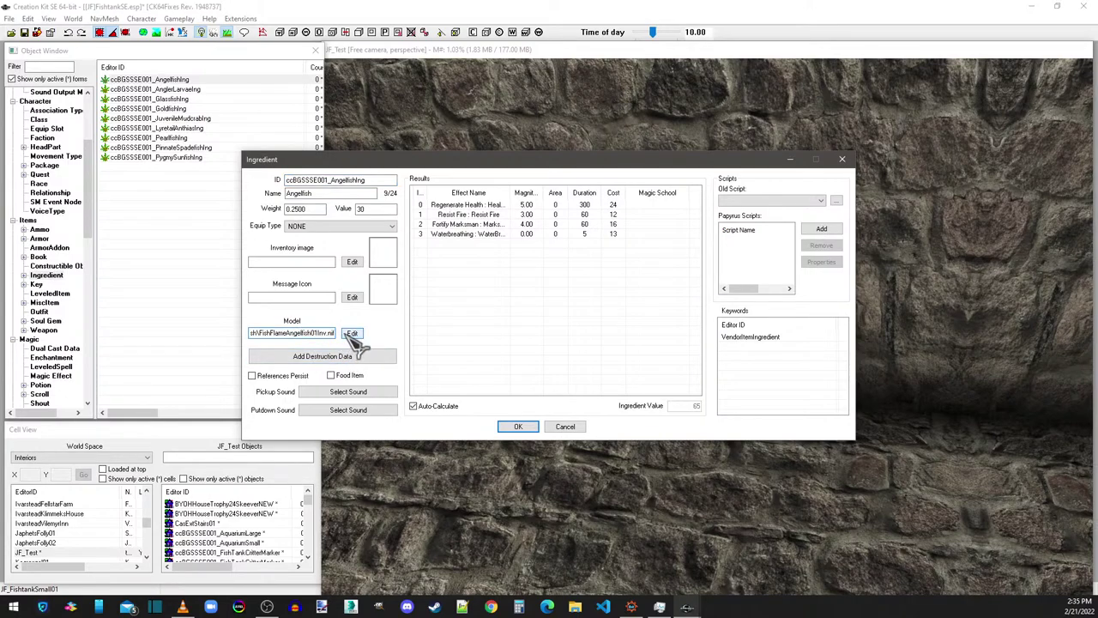
left_click(330, 180)
left_click_drag(331, 180, 270, 192)
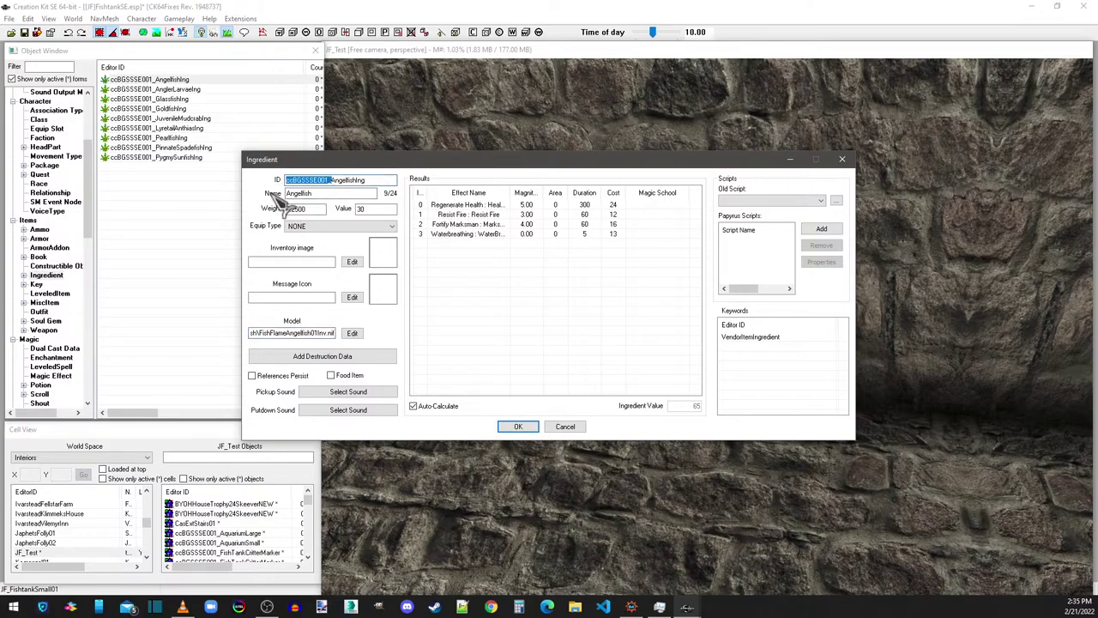
key("Delete")
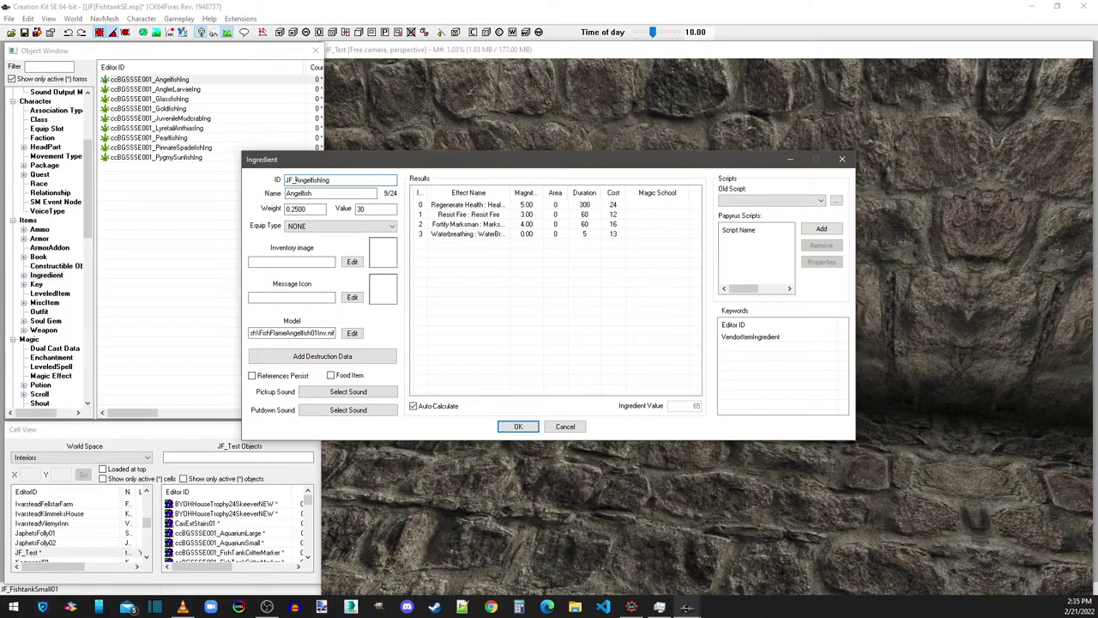
left_click(314, 194)
Step: Set its model to JFAngelfish.nif, save it as a new form, and add it to FishTankSmallFishList
left_click(351, 333)
left_click(511, 217)
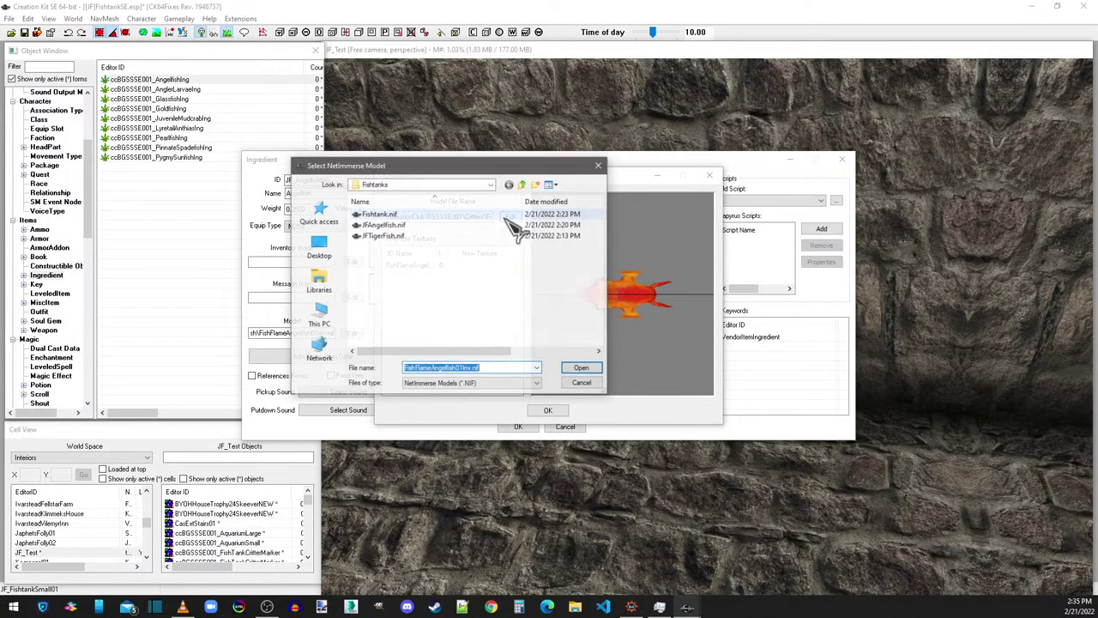
left_click(401, 226)
double_click(404, 228)
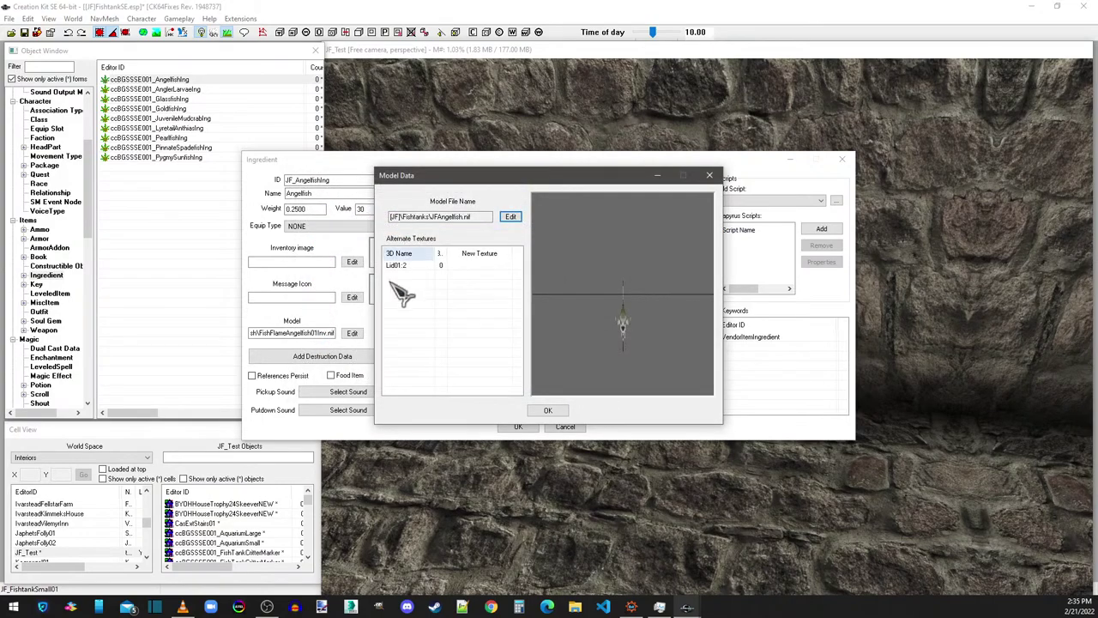
left_click(547, 413)
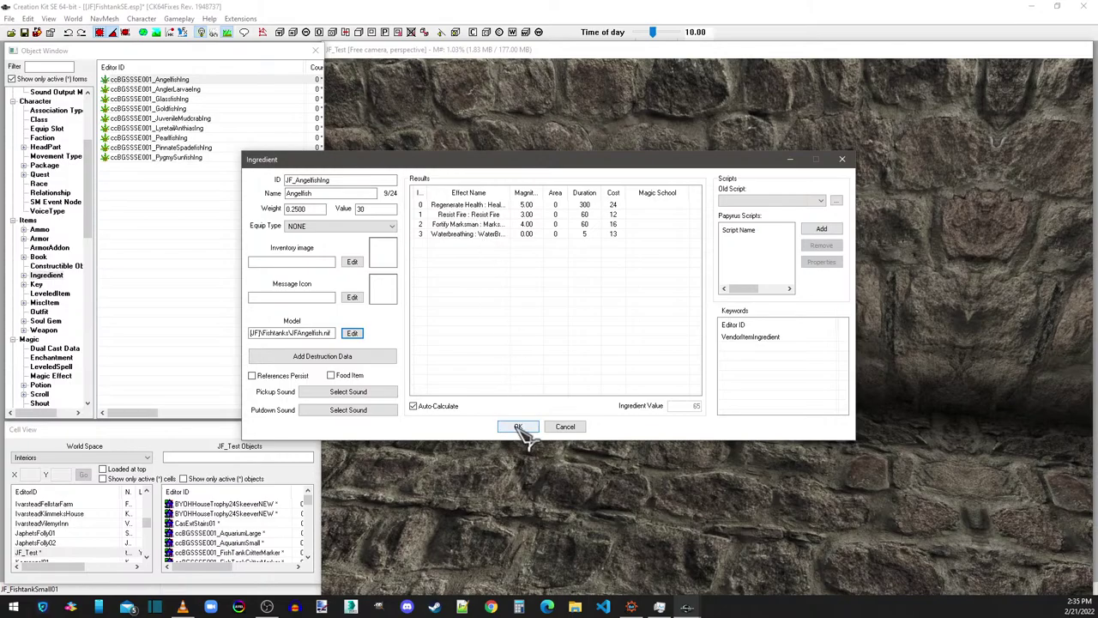
left_click(520, 427)
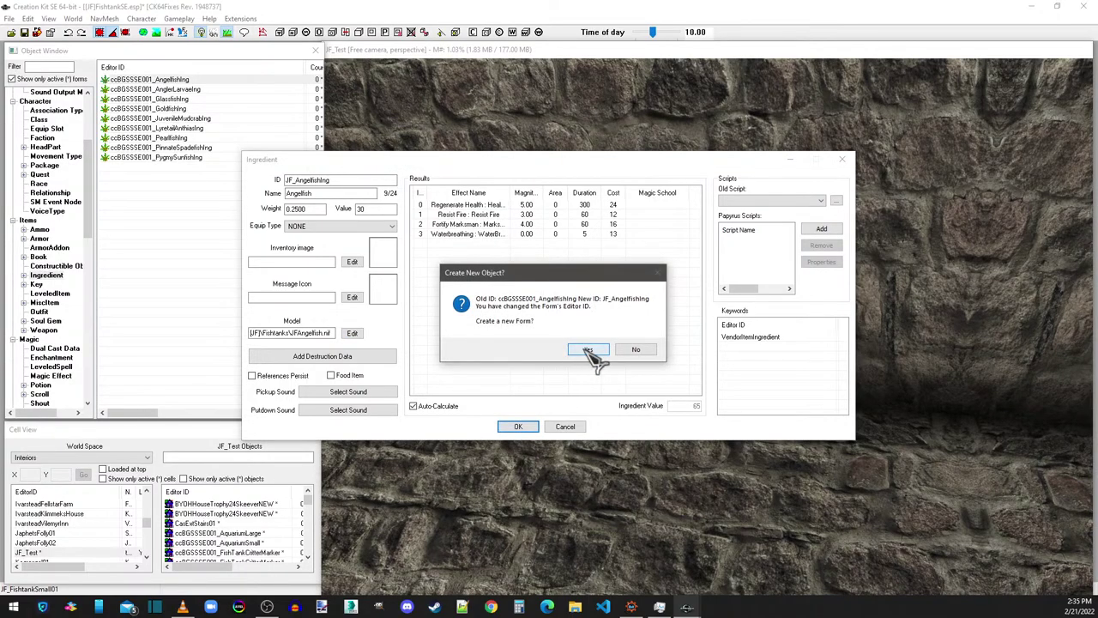
left_click(588, 351)
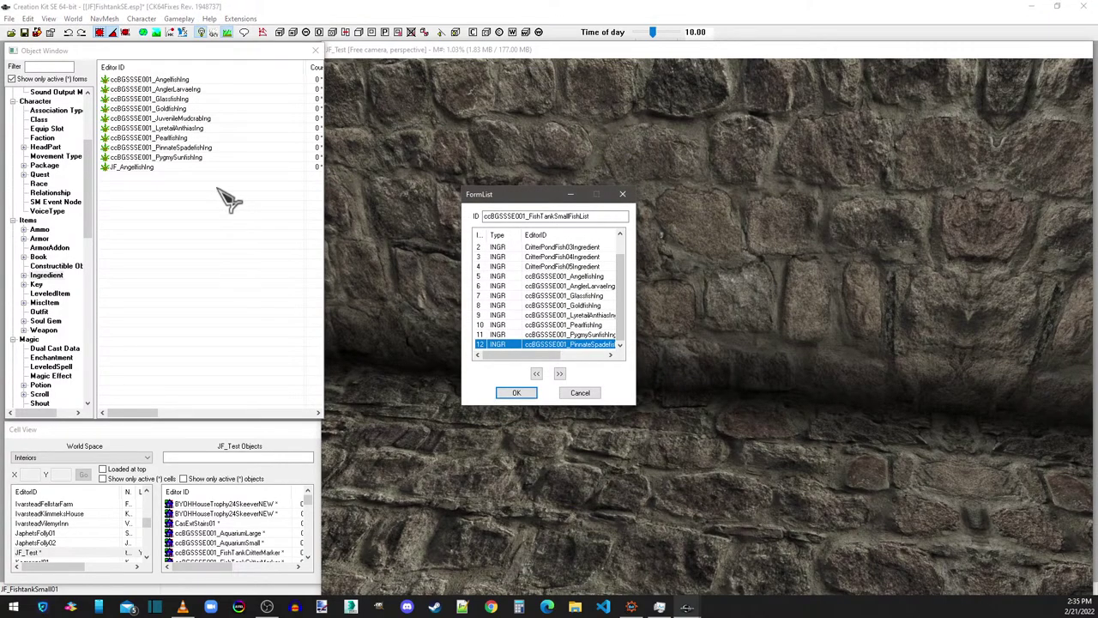
left_click_drag(137, 172, 584, 300)
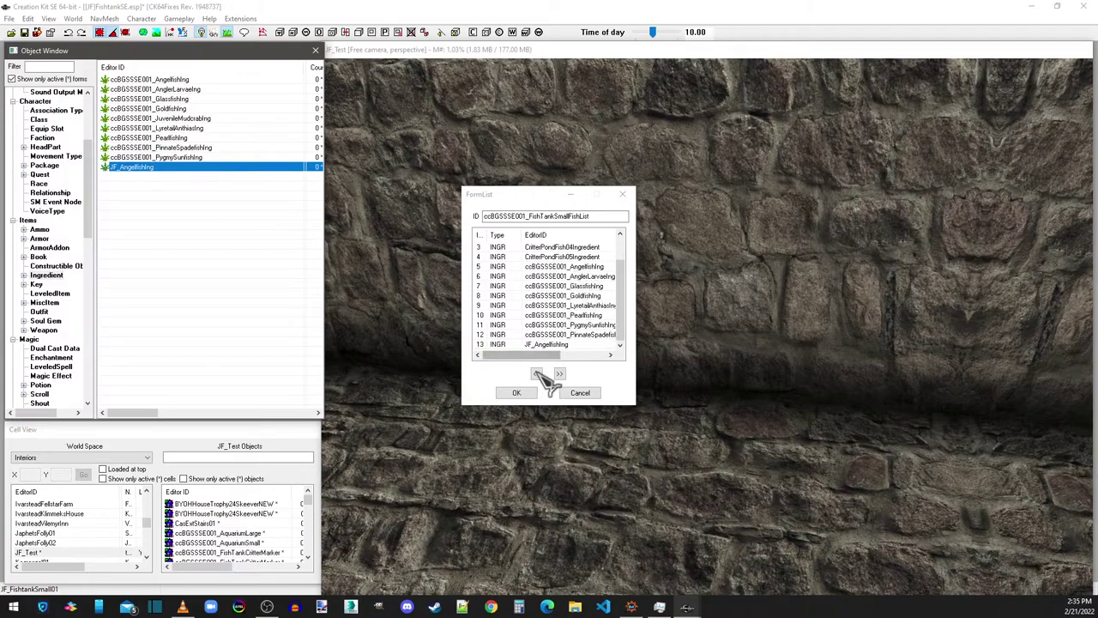
left_click(525, 394)
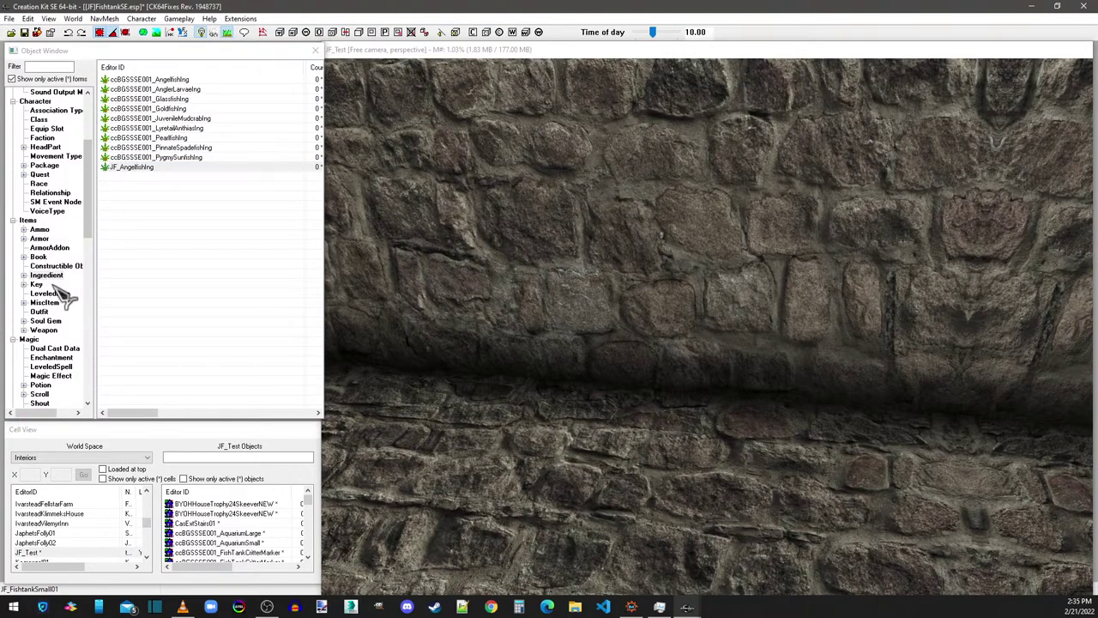
Step: Open ccBGSSSE001_FishCritterListAll from the FormList records
scroll(48, 266, "down", 6)
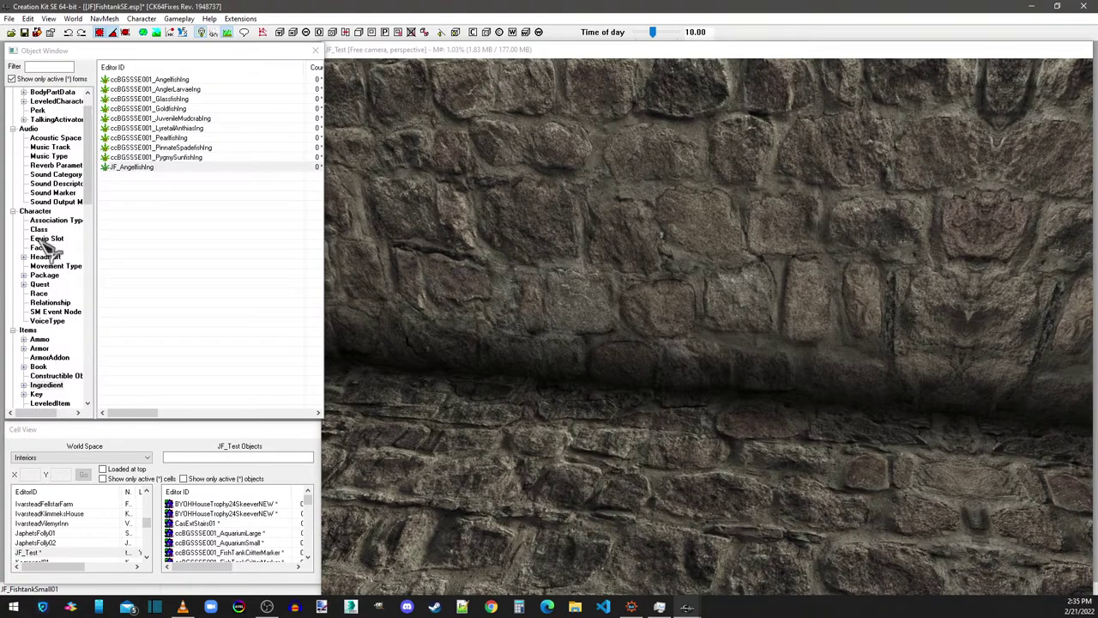
left_click(53, 322)
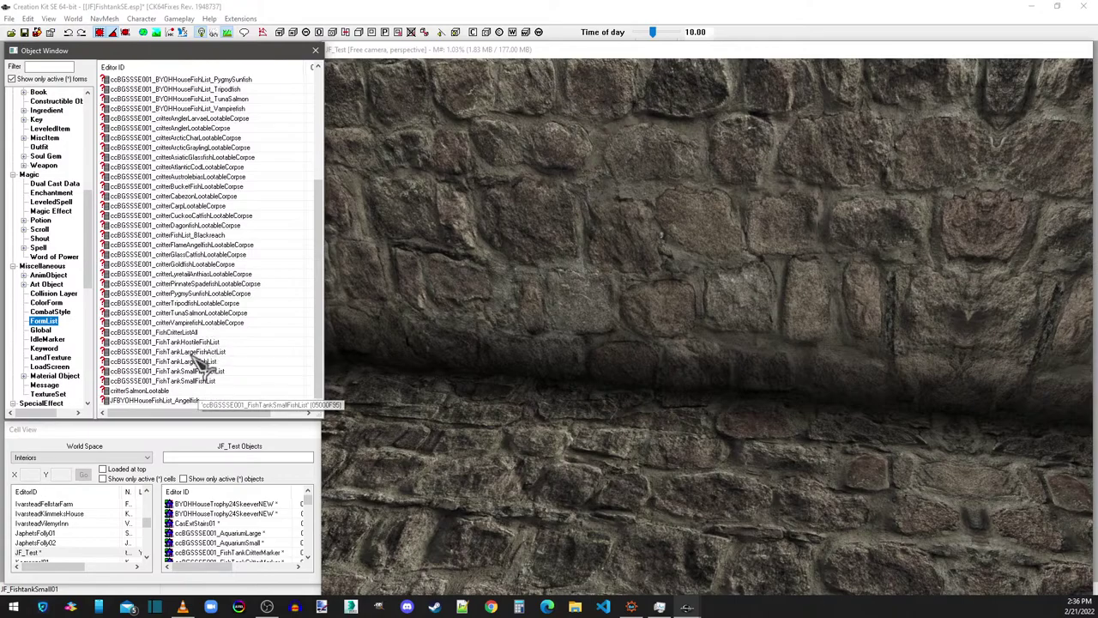
double_click(190, 333)
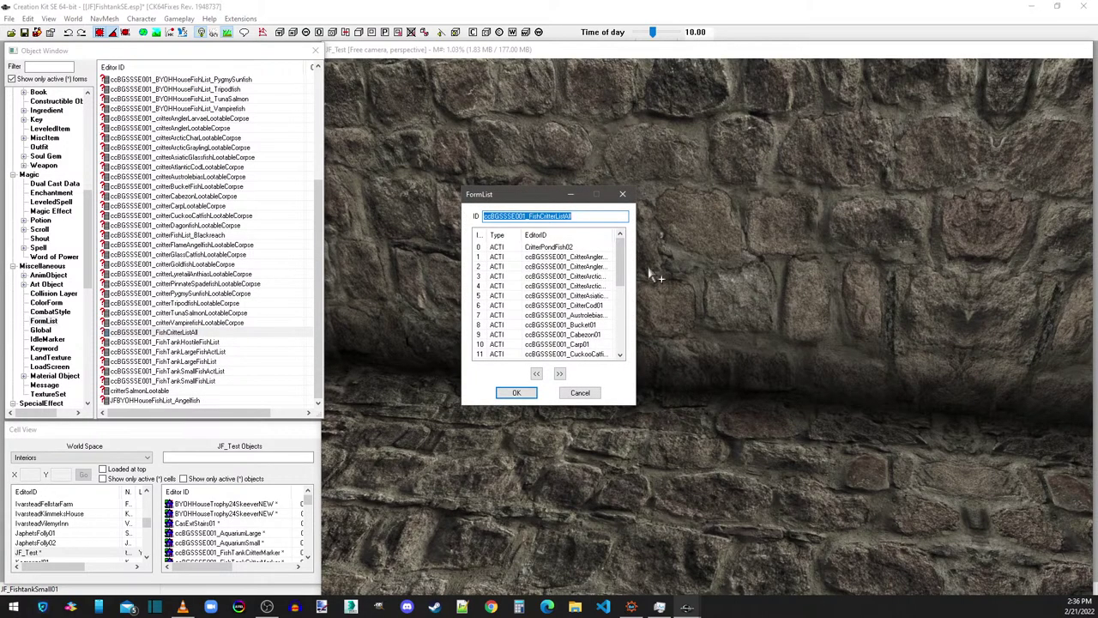
left_click_drag(621, 251, 617, 326)
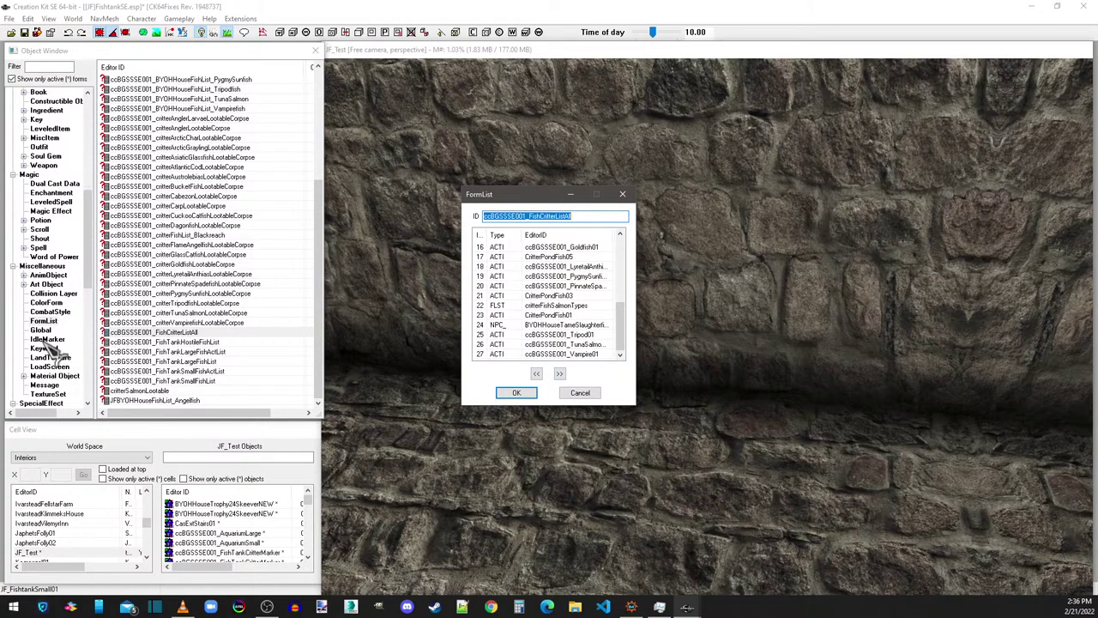
Step: Drag the JF_AngelFish activator into the critter list and confirm it
scroll(57, 352, "down", 9)
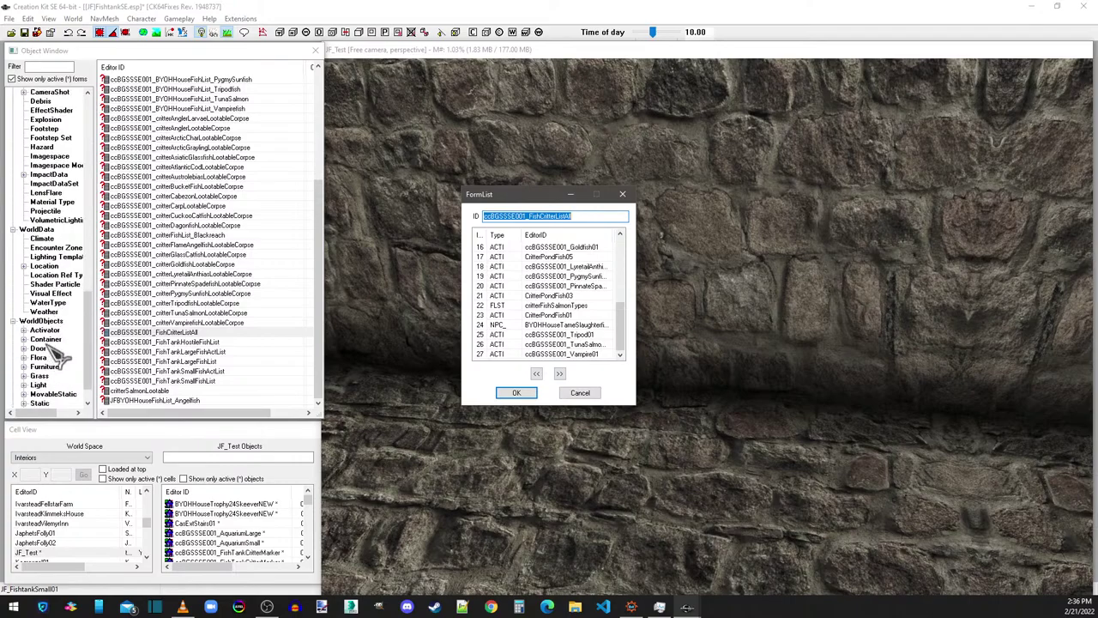
scroll(51, 343, "down", 3)
left_click(44, 329)
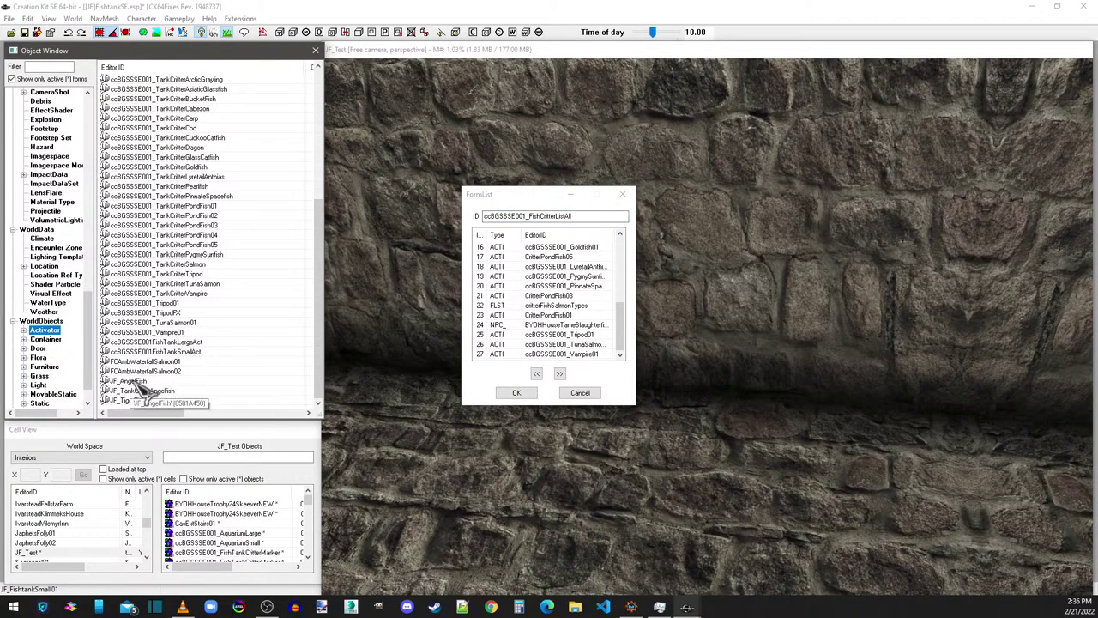
left_click_drag(129, 380, 505, 290)
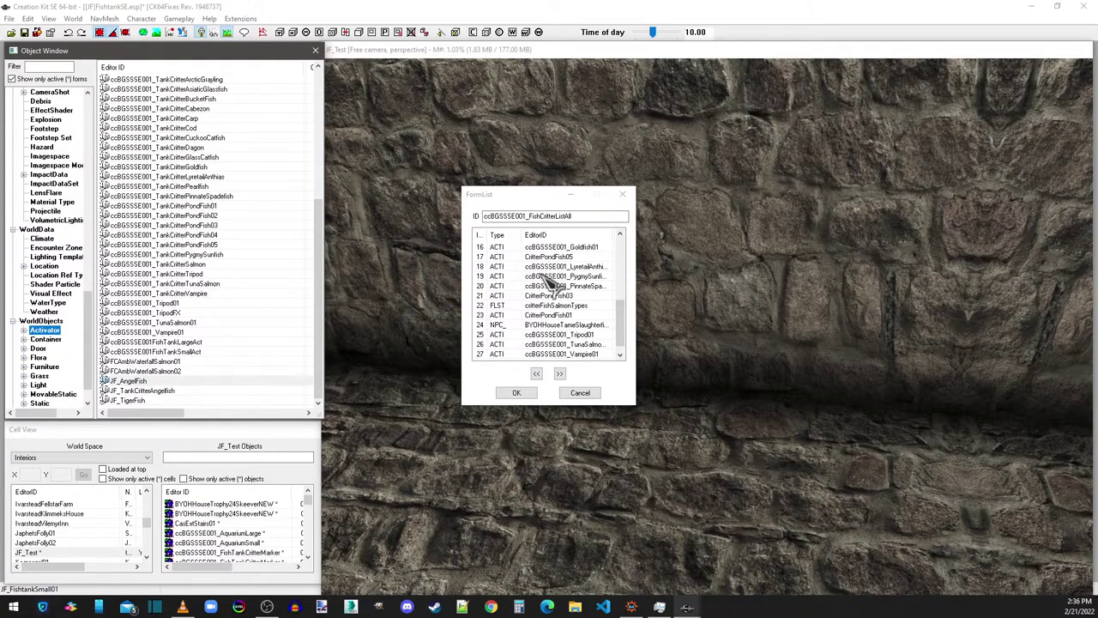
left_click_drag(640, 324, 625, 335)
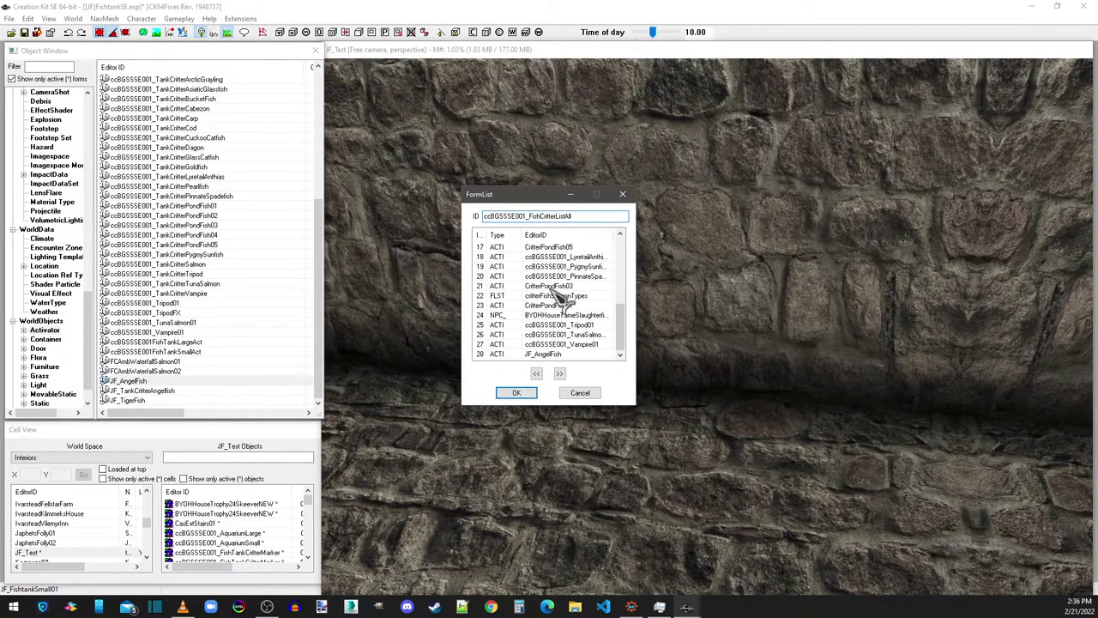
scroll(551, 304, "up", 4)
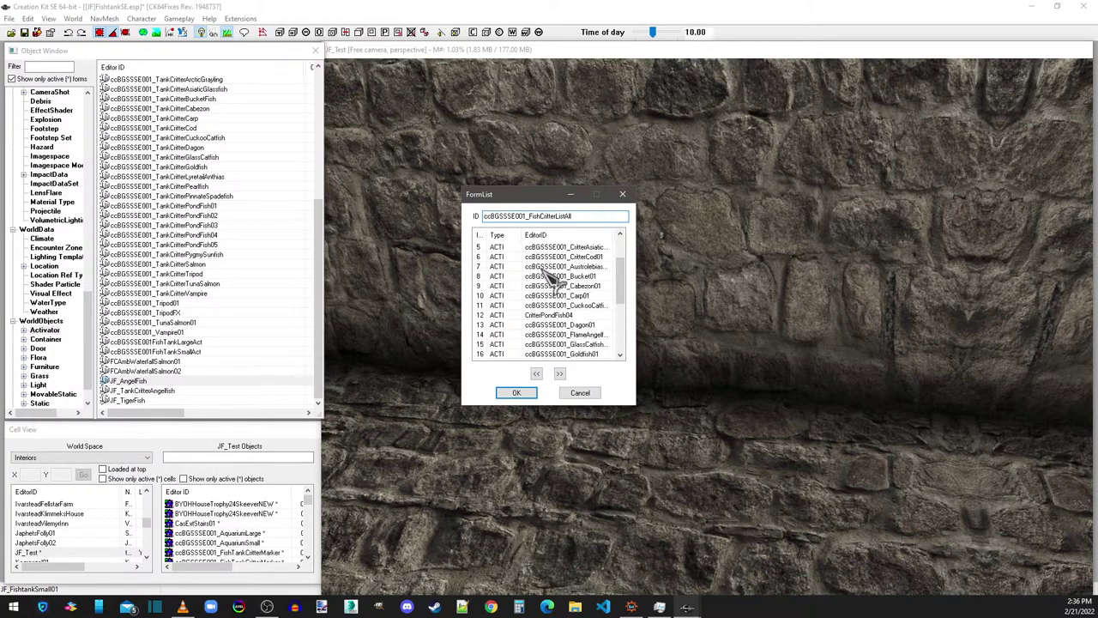
scroll(562, 299, "down", 4)
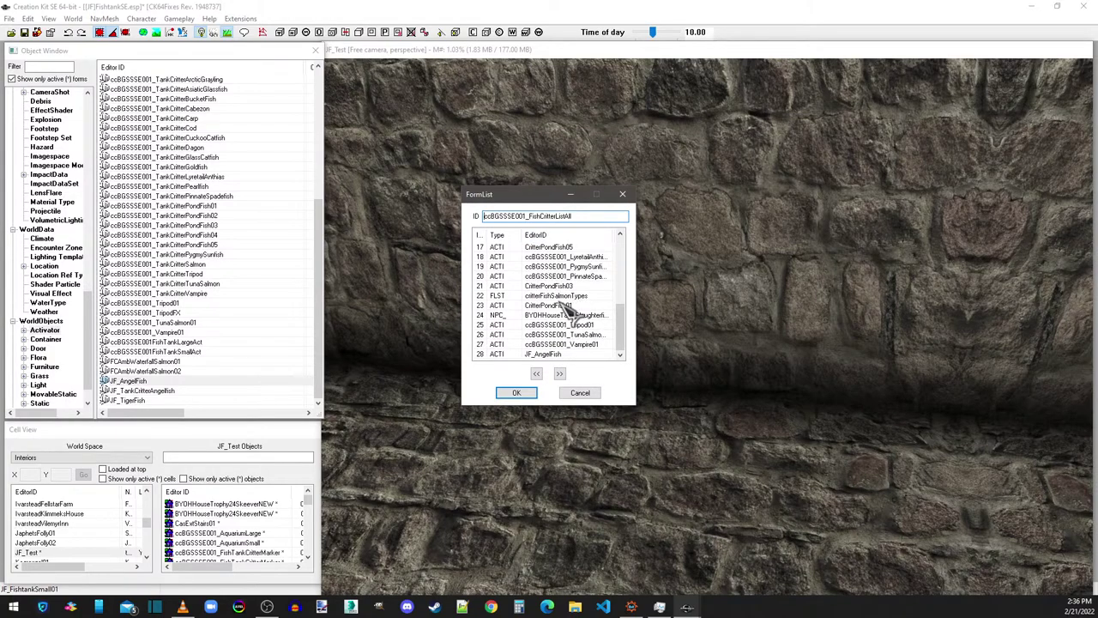
scroll(583, 314, "up", 6)
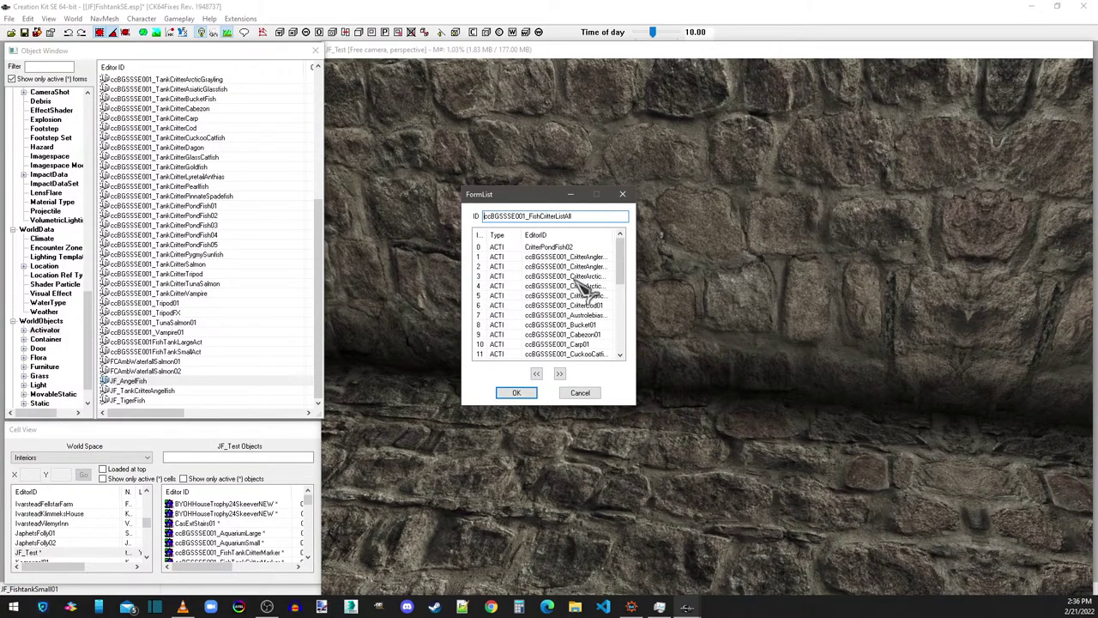
left_click(525, 394)
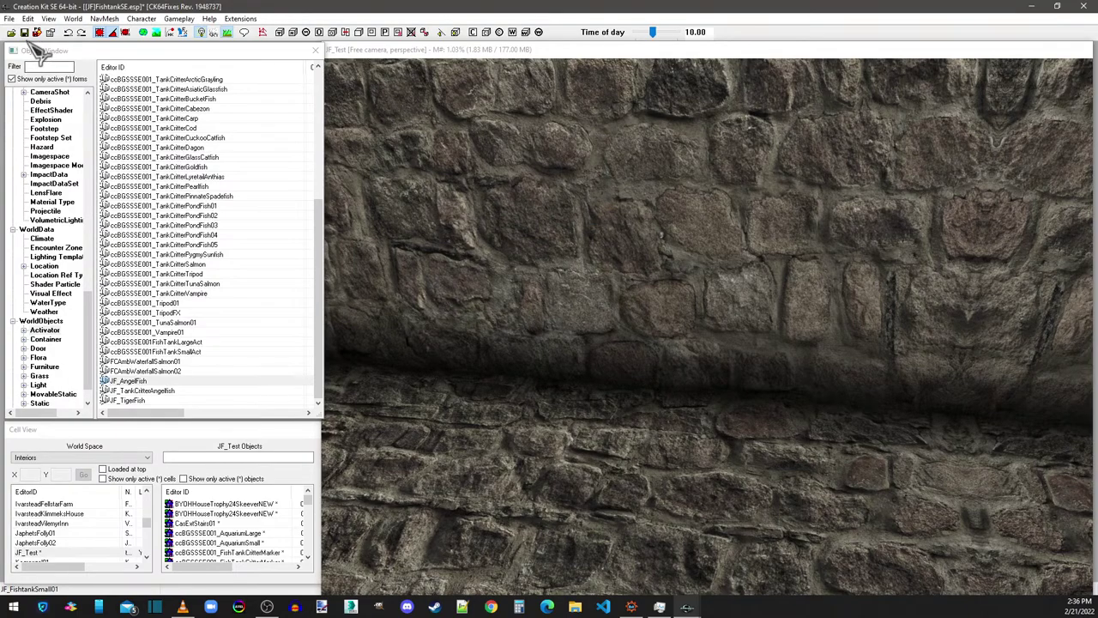
Step: Inspect the TunaSalmon and Tripodfish lootable corpse lists without changing them
left_click(322, 225)
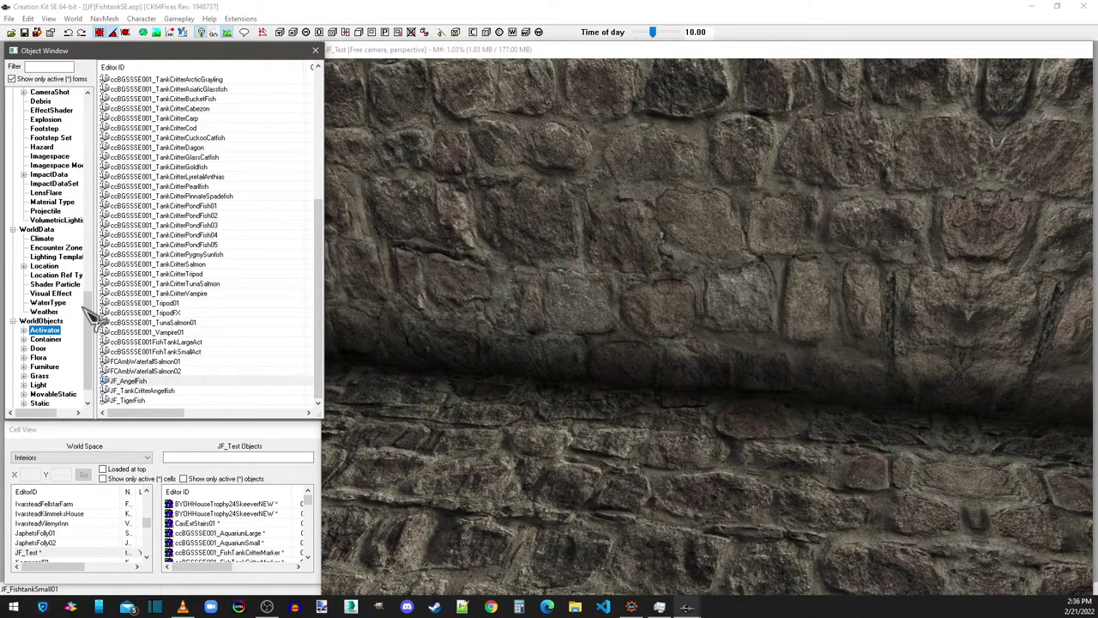
left_click_drag(91, 313, 85, 249)
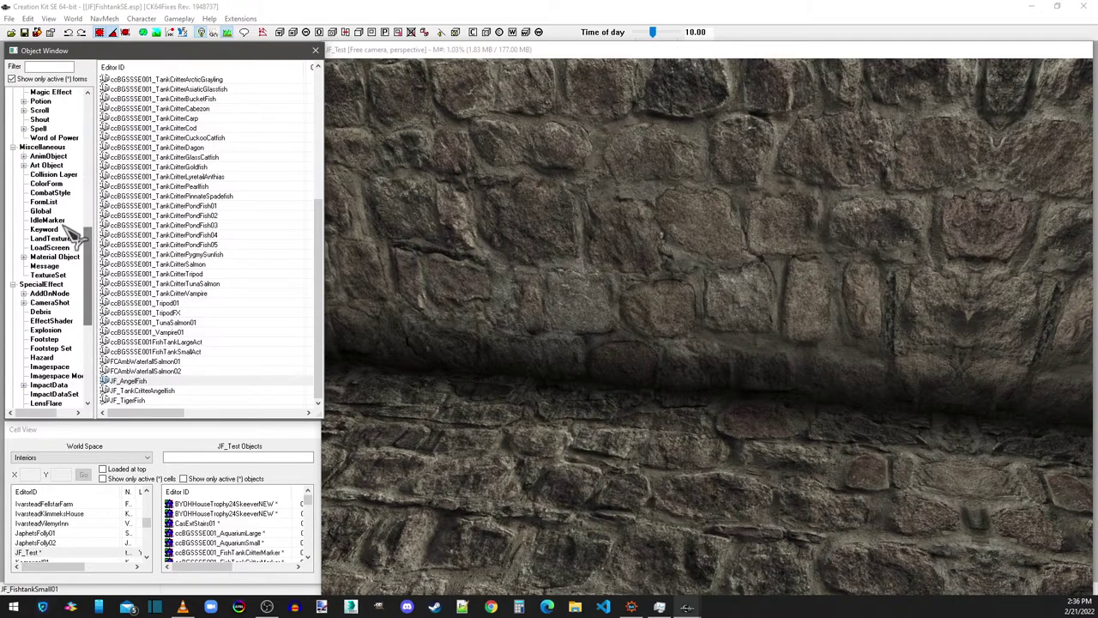
left_click(51, 203)
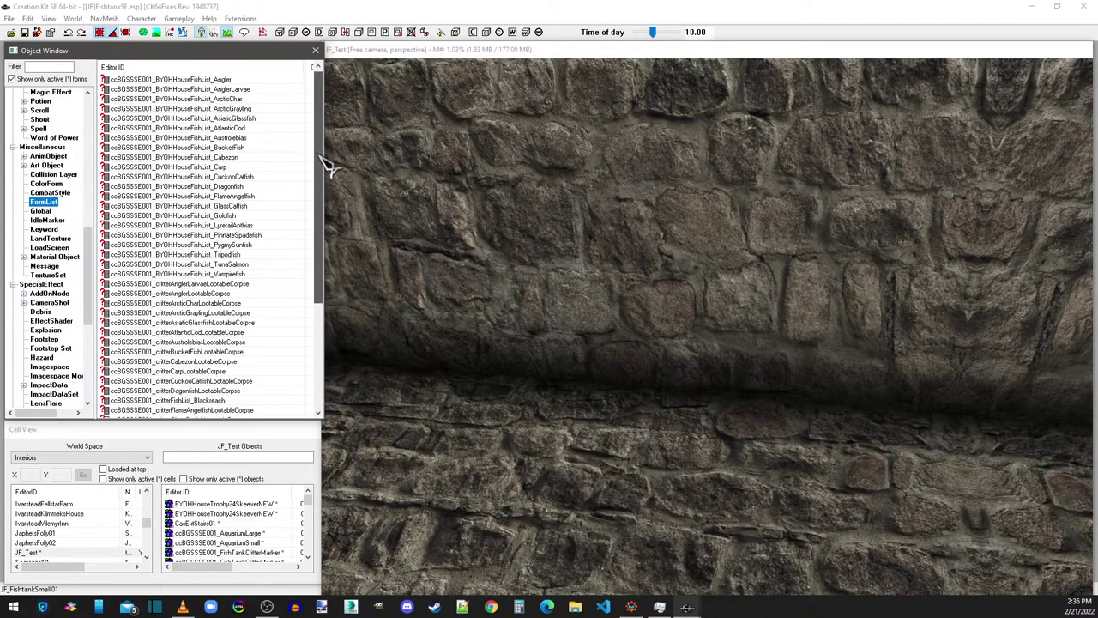
left_click_drag(326, 164, 321, 232)
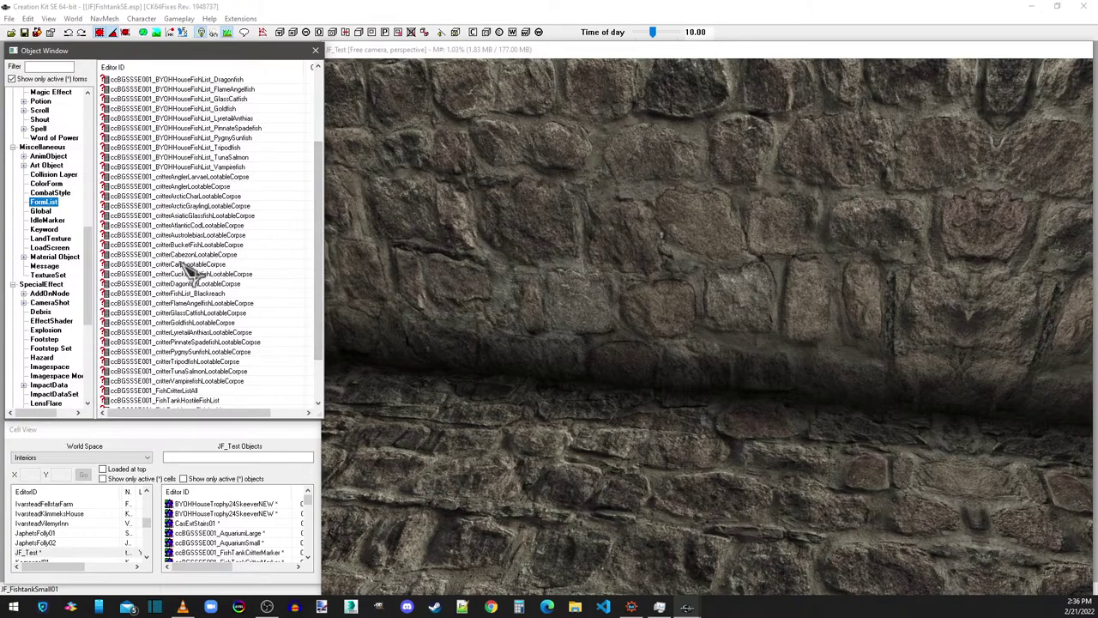
scroll(258, 318, "down", 2)
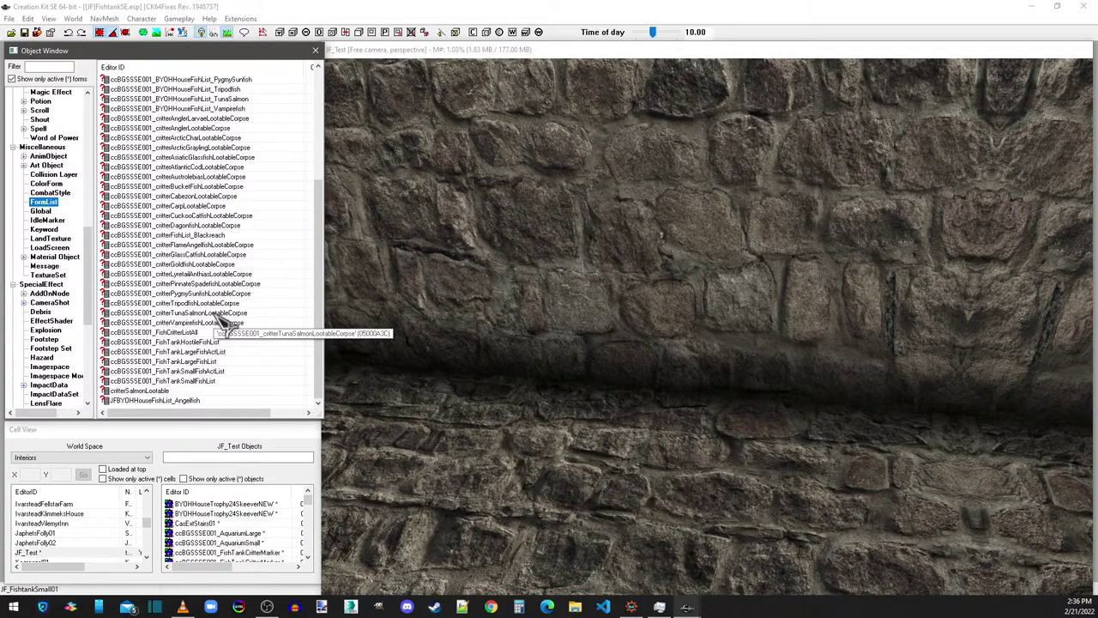
double_click(219, 314)
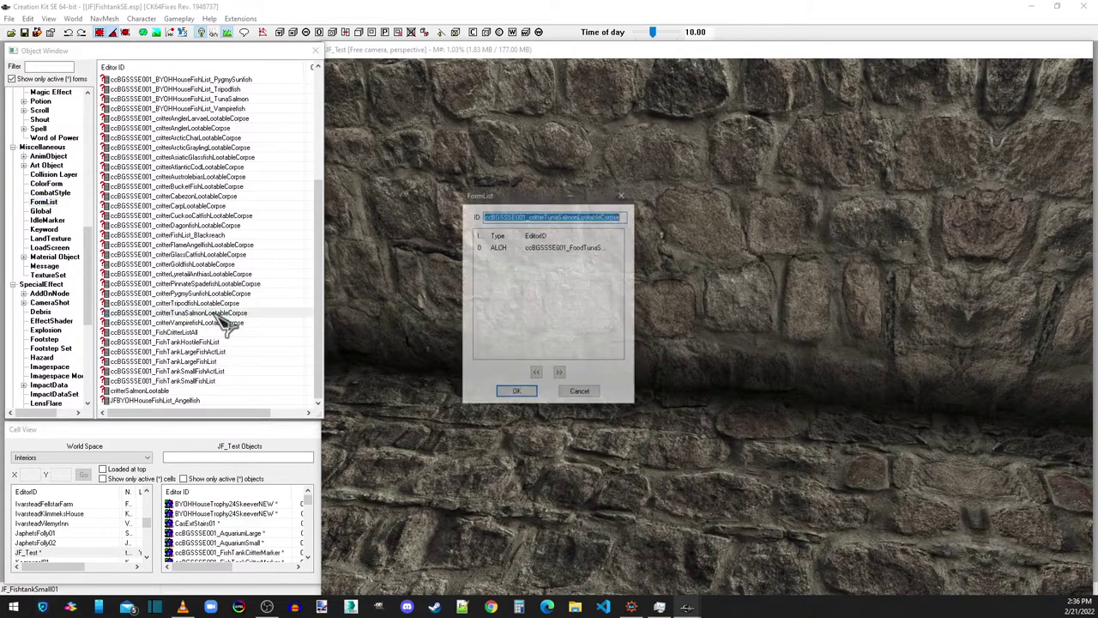
left_click(623, 194)
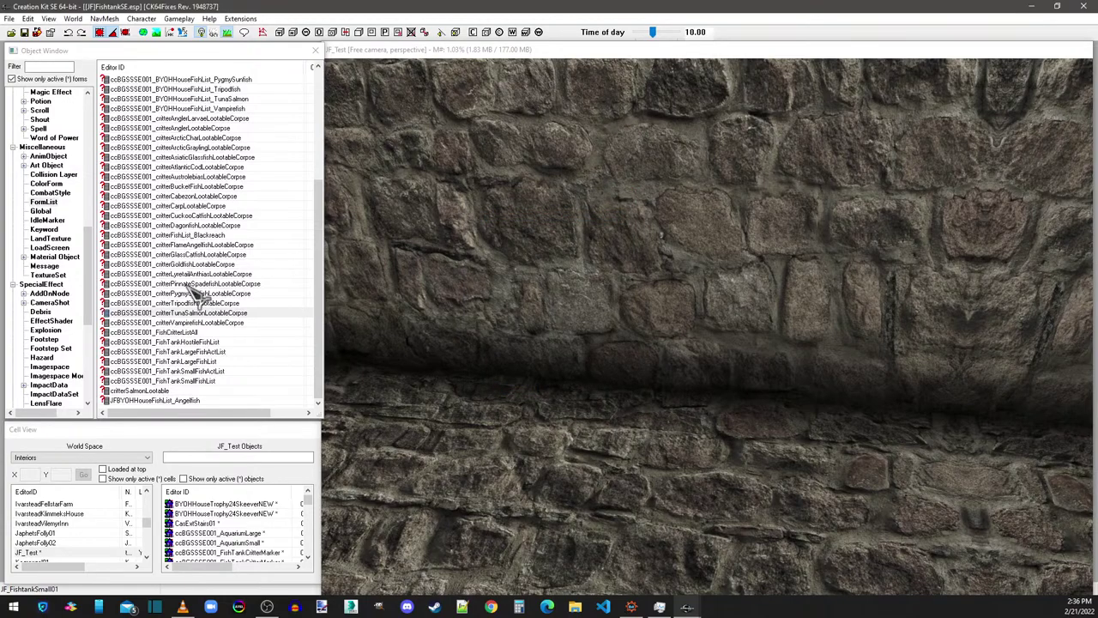
double_click(191, 304)
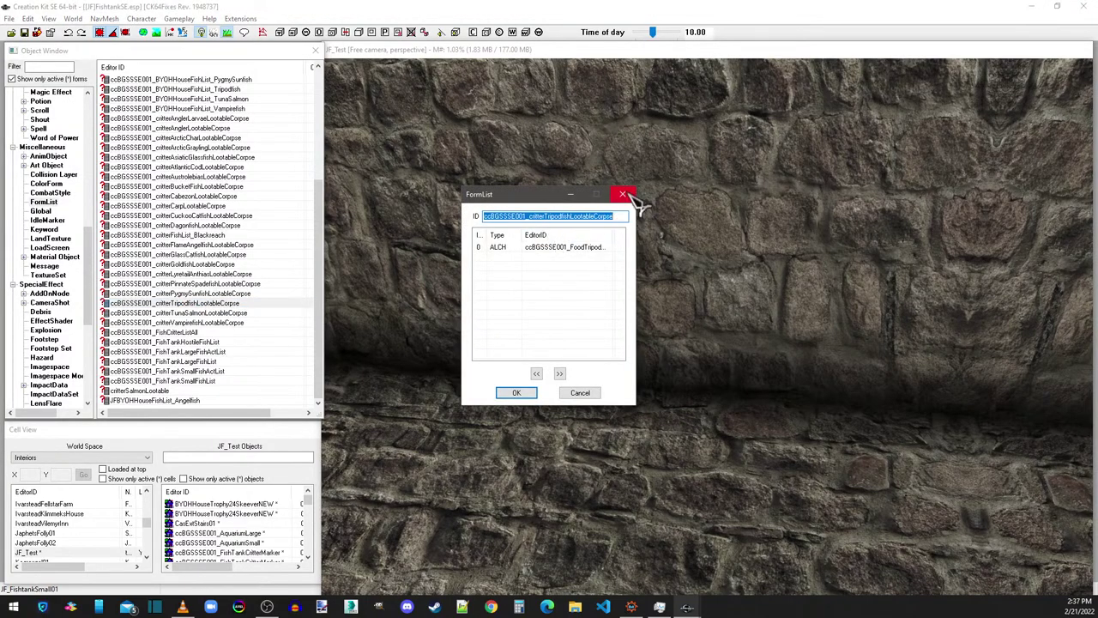
left_click(624, 195)
scroll(95, 257, "up", 5)
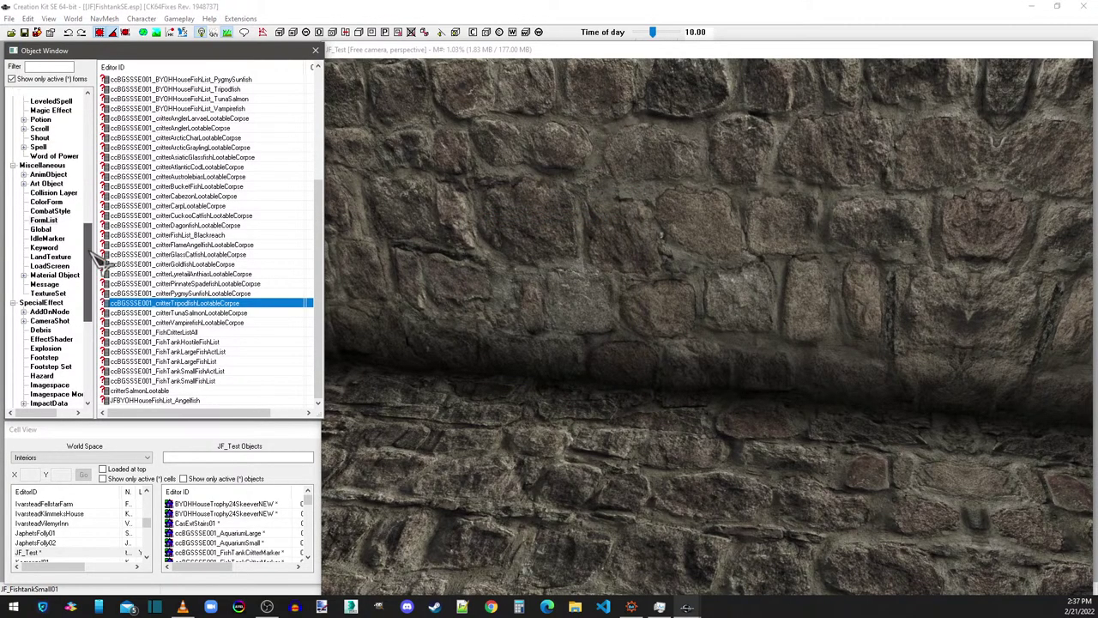
Step: Base an Angel Fish food on FoodCabezon, editing its ID and display name
left_click(40, 258)
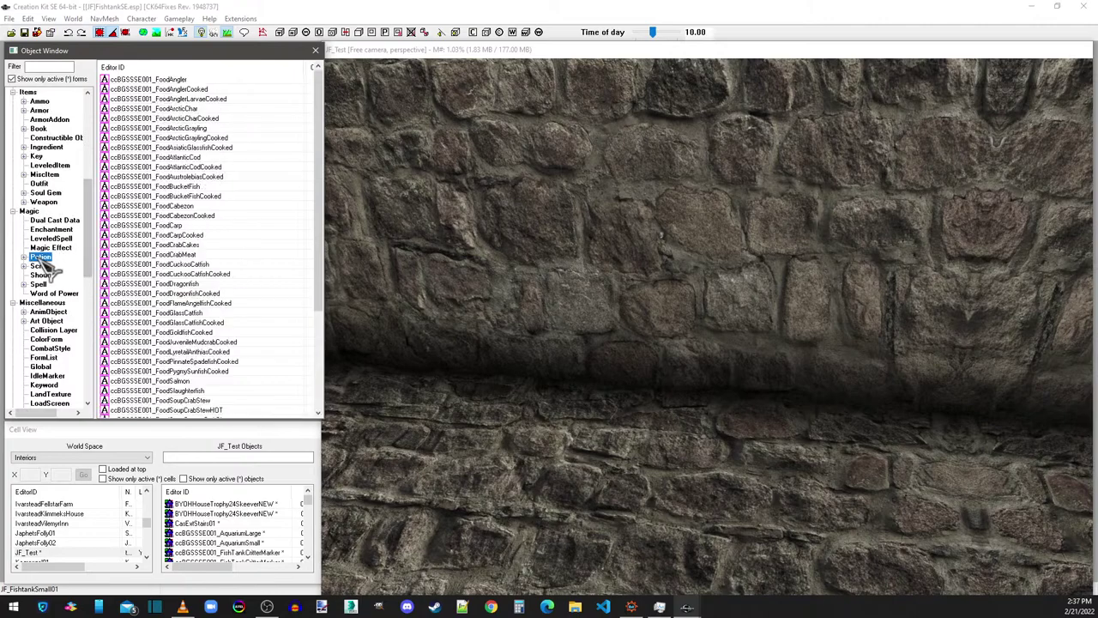
double_click(176, 207)
left_click(437, 277)
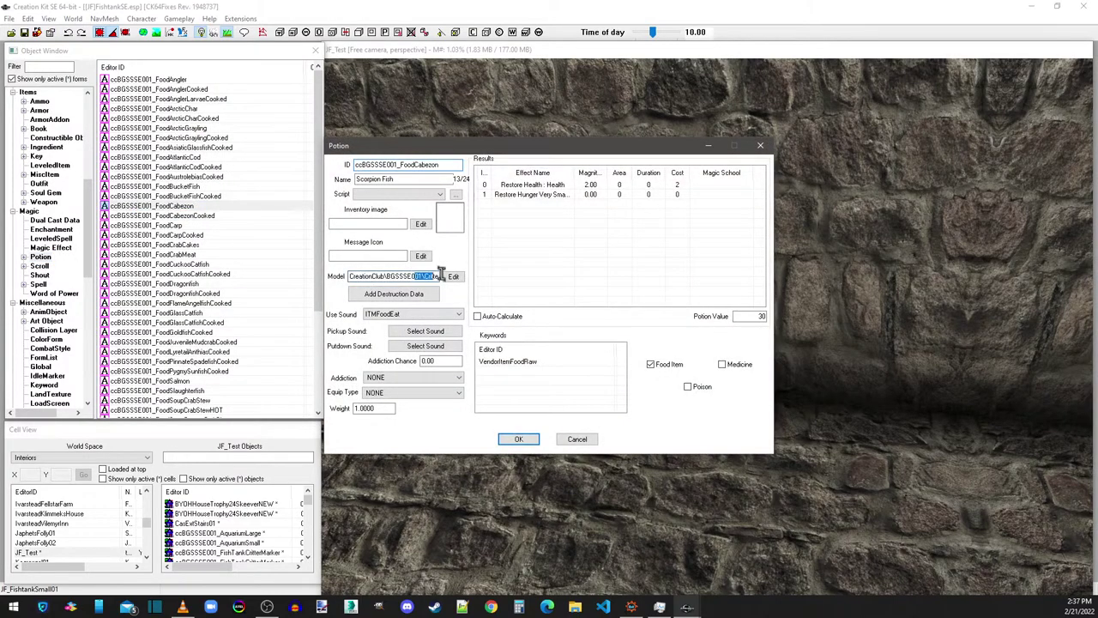
double_click(440, 276)
key("End")
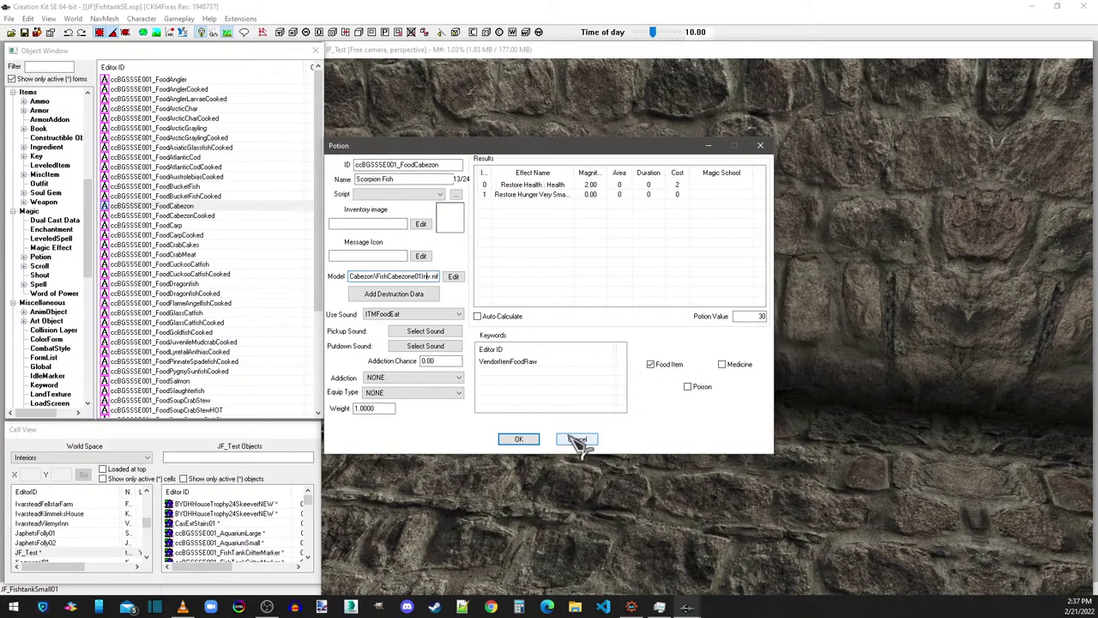
left_click(397, 164)
key("shift+Home")
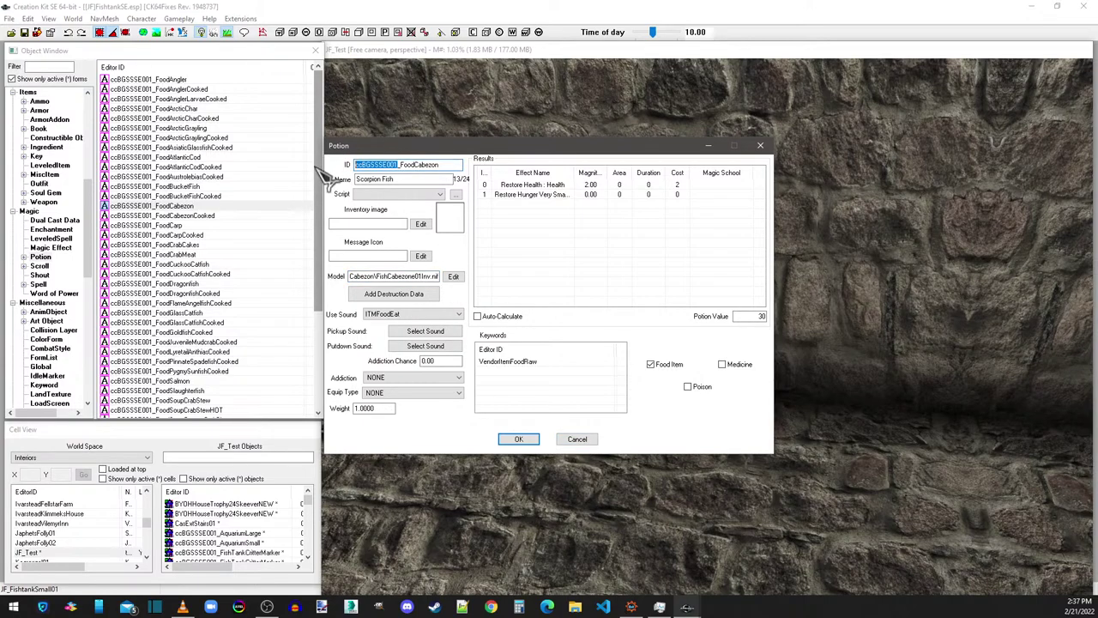
type("JF_Angelfish")
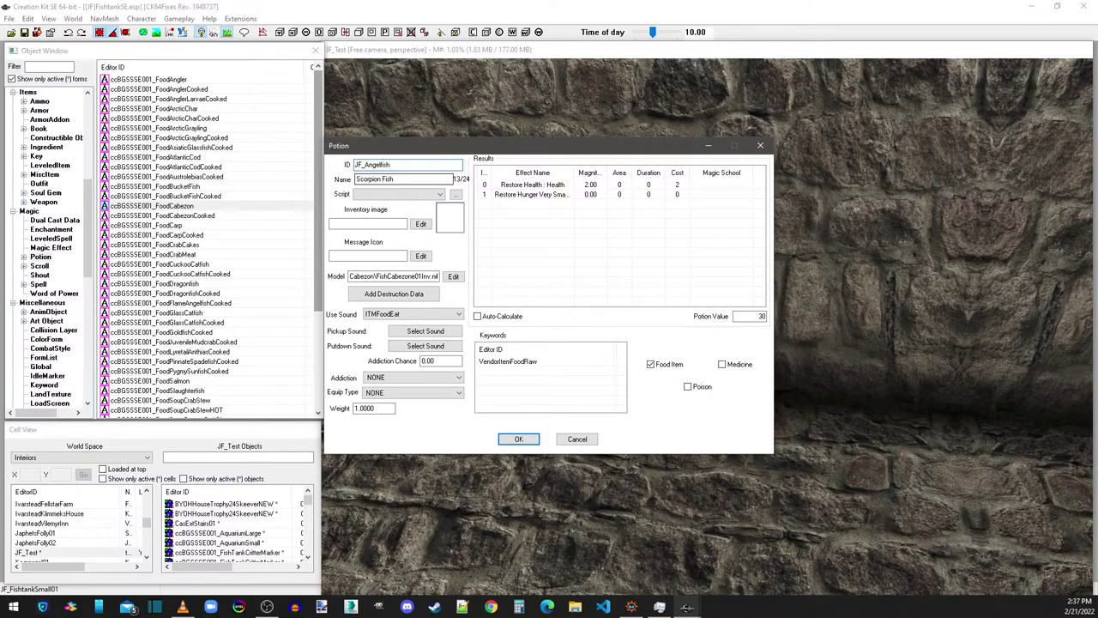
double_click(379, 179)
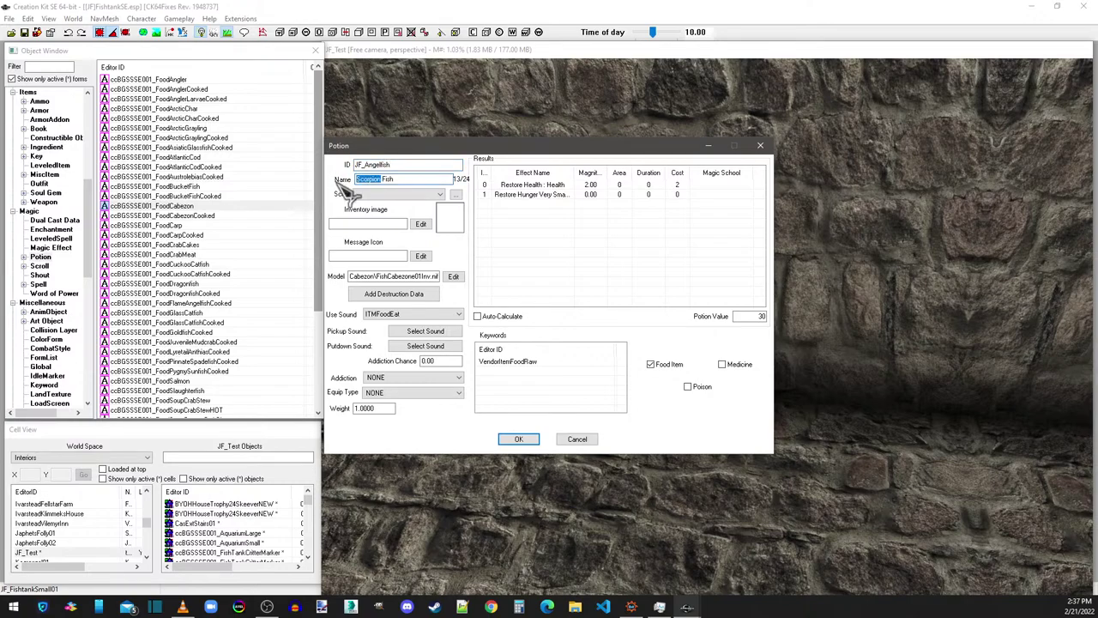
type("Angel")
Step: Set the food's model to JFAngelfish.nif
left_click(453, 276)
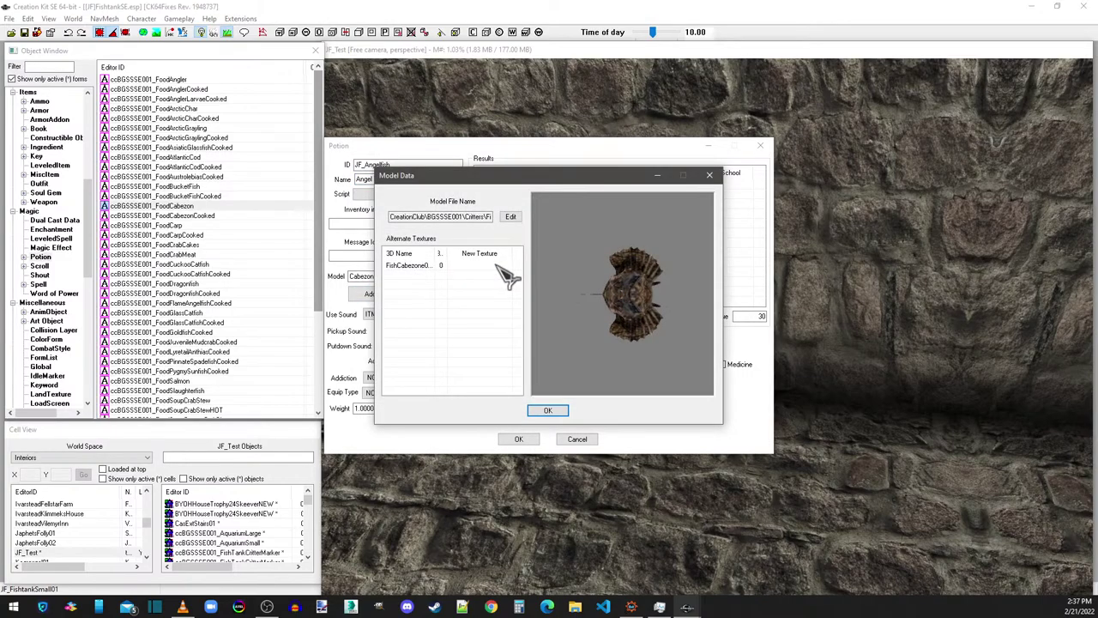
left_click(512, 218)
double_click(412, 233)
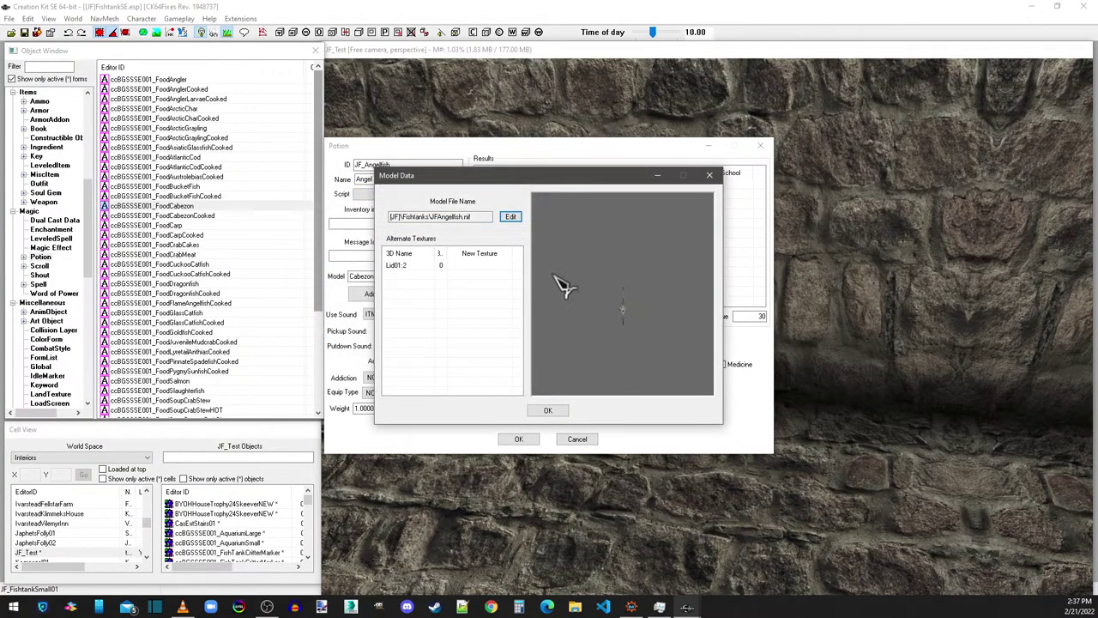
left_click(547, 411)
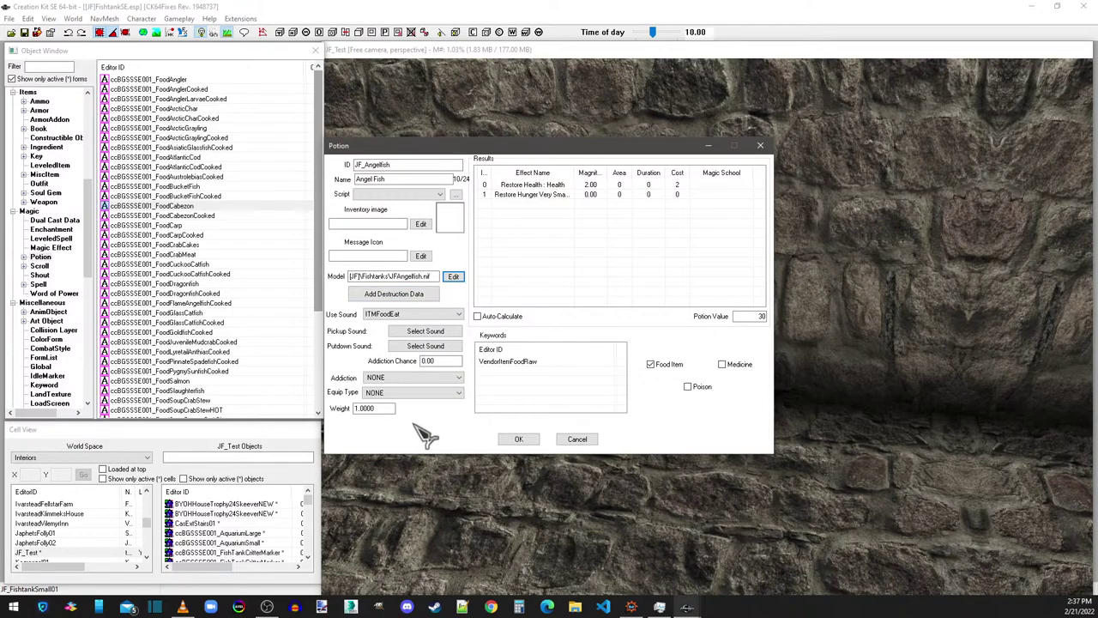
Step: Attempt to save twice, hit the non-unique ID error, and cancel the food form
left_click(519, 438)
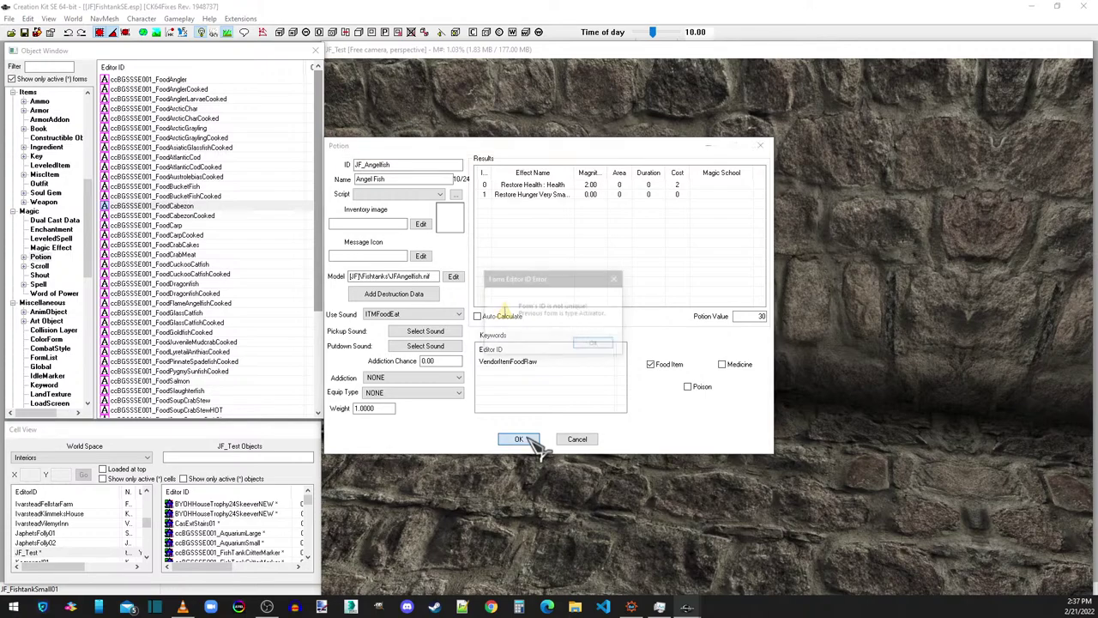
left_click(593, 345)
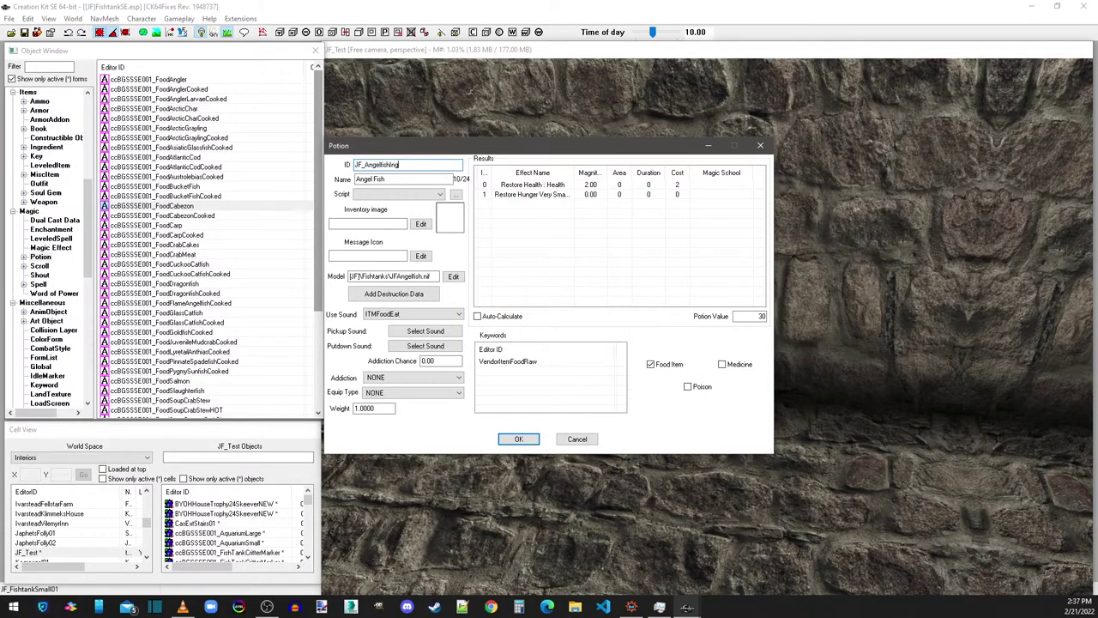
left_click(520, 440)
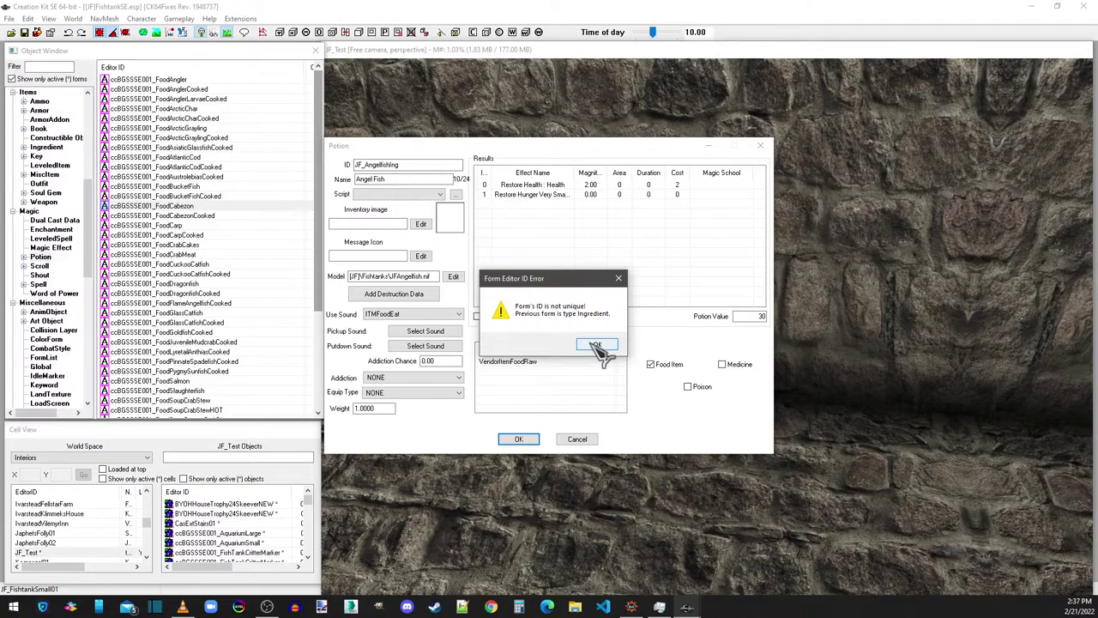
left_click(595, 346)
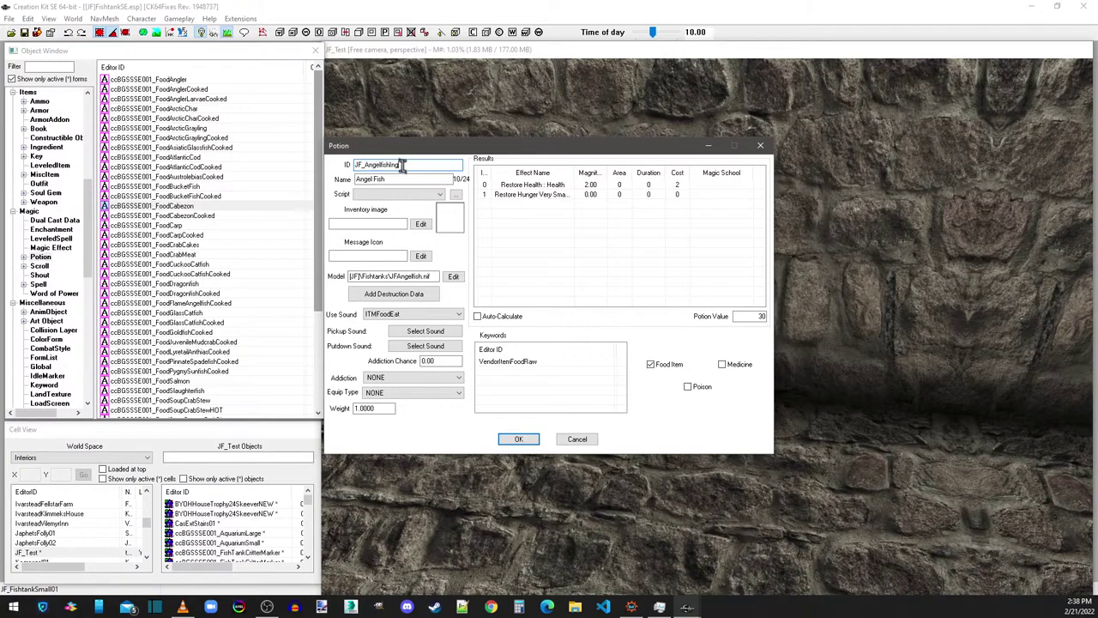
left_click(576, 439)
Step: Select the JF_AngelFish activator in the Activator records
left_click(107, 206)
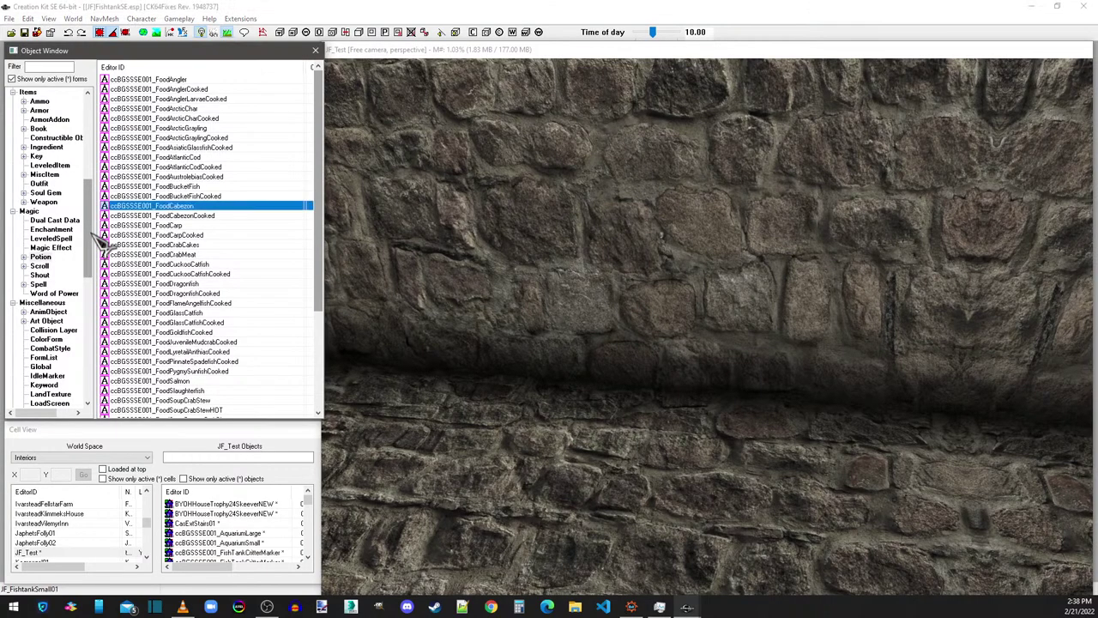
left_click_drag(87, 228, 93, 339)
left_click(44, 357)
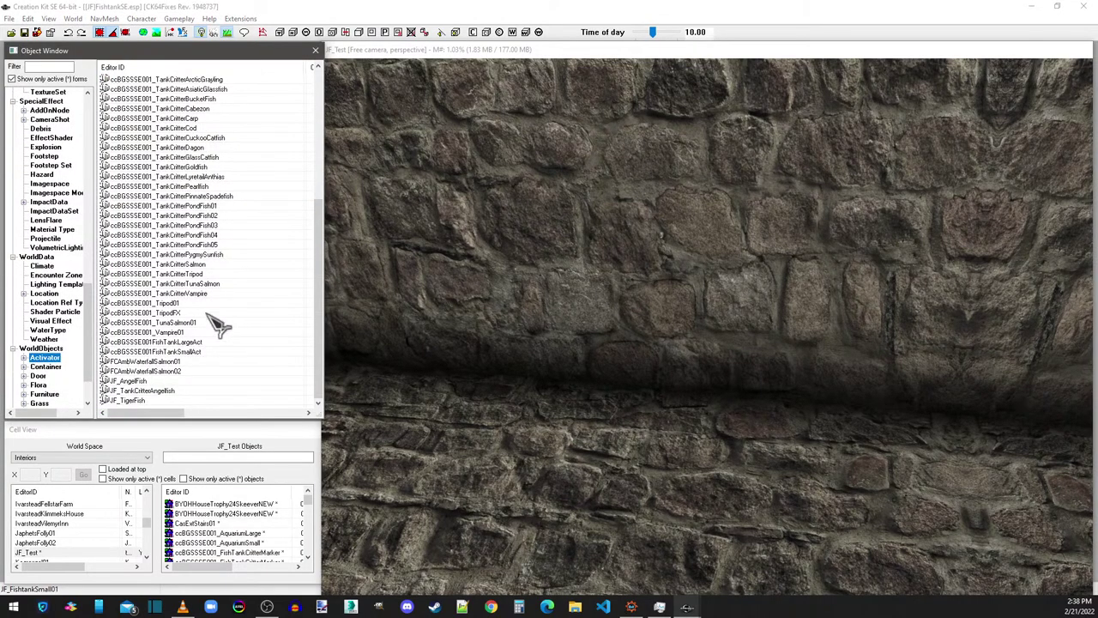
left_click(144, 381)
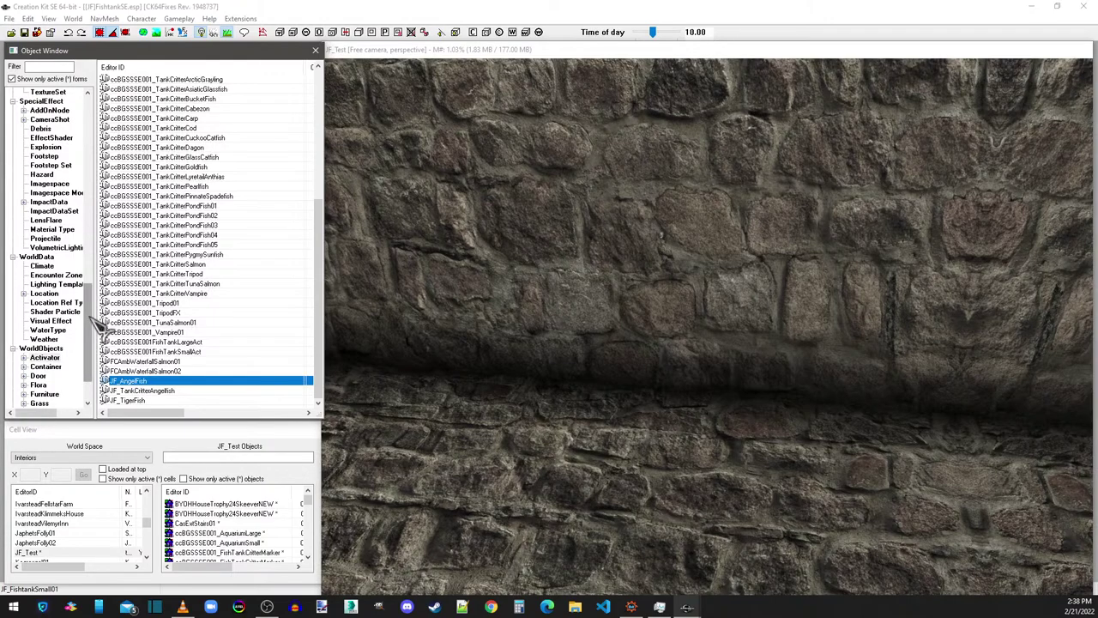
Step: Open JF_AngelfishIng, close it with OK, then list the Potion records
left_click_drag(86, 360, 98, 176)
left_click(47, 302)
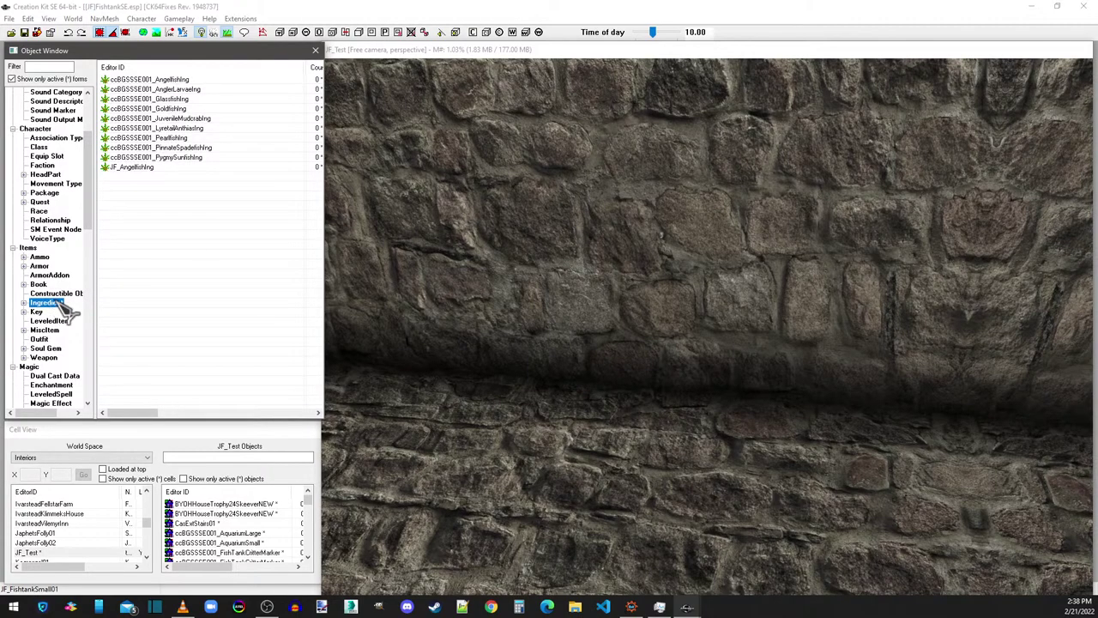
double_click(150, 167)
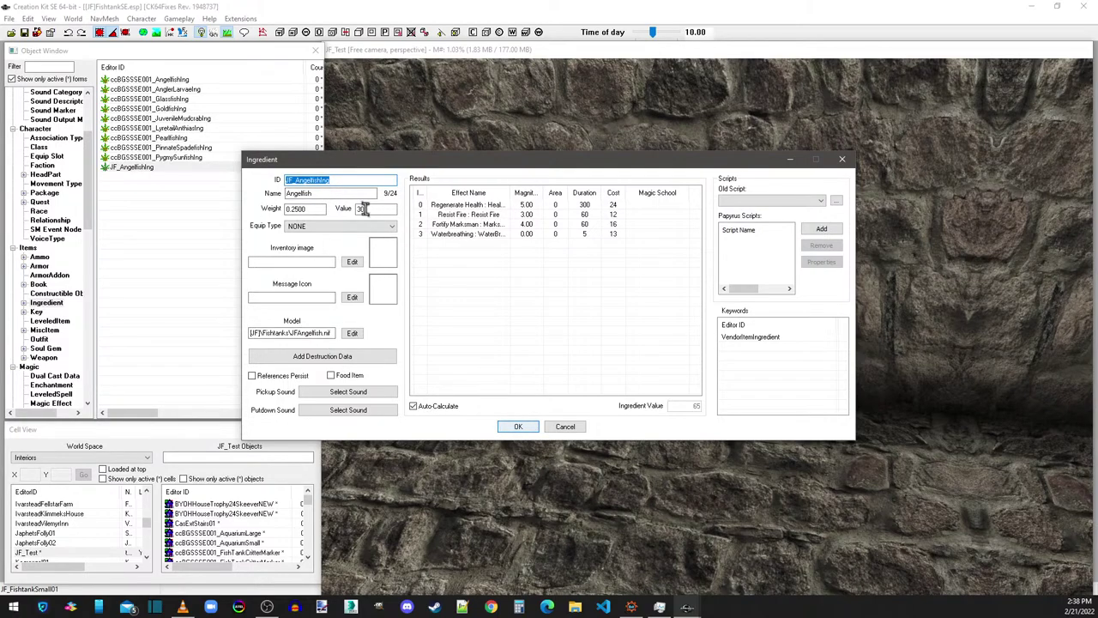
left_click(519, 427)
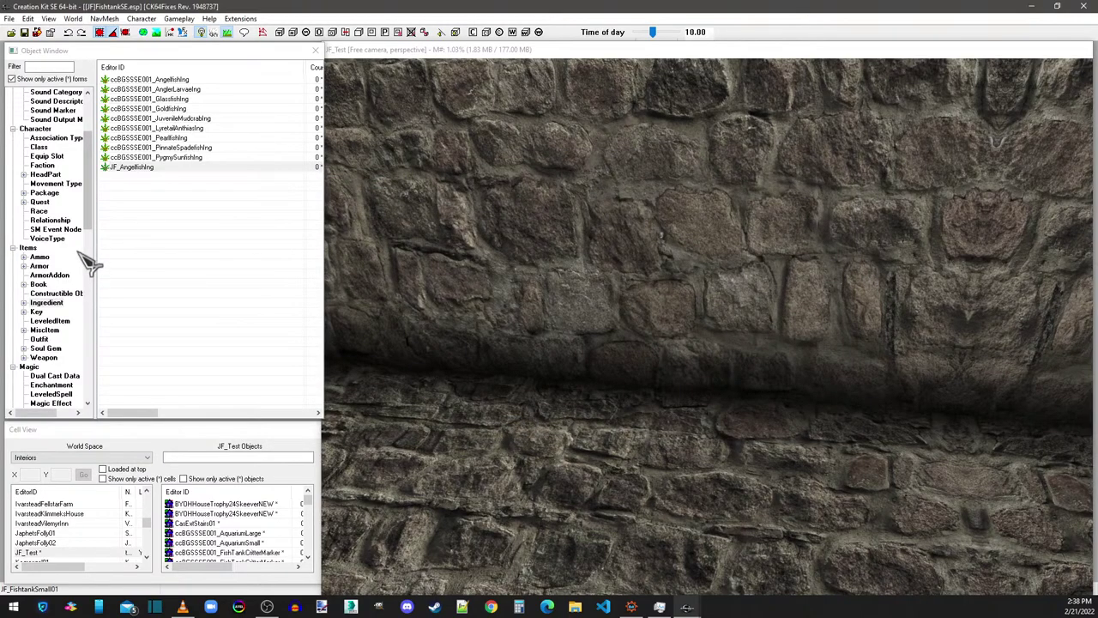
scroll(49, 257, "up", 4)
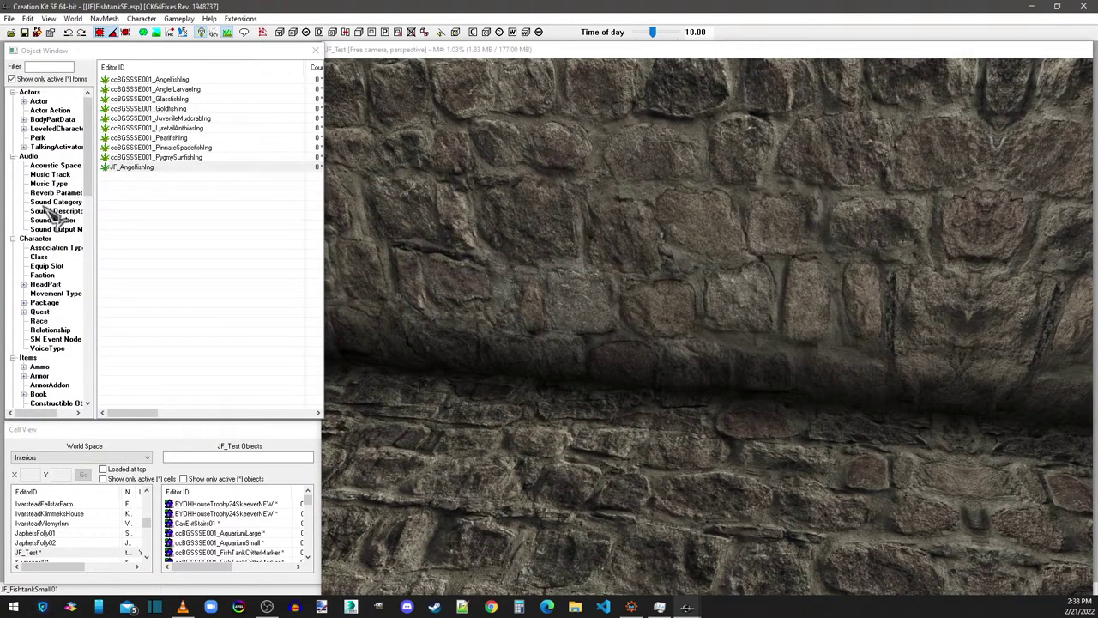
scroll(52, 215, "down", 7)
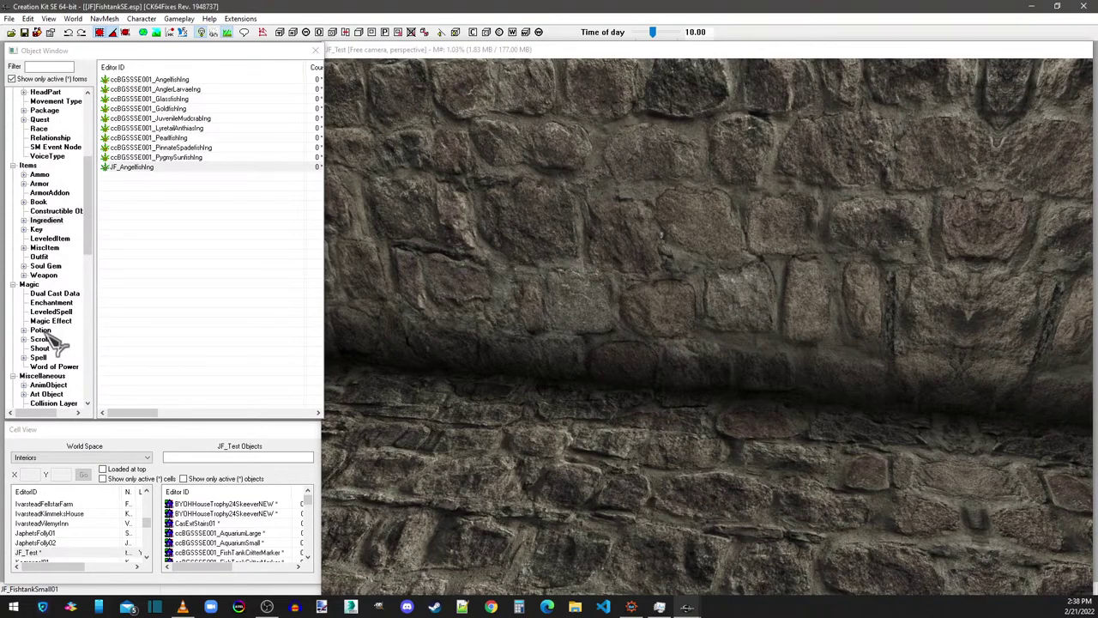
left_click(44, 332)
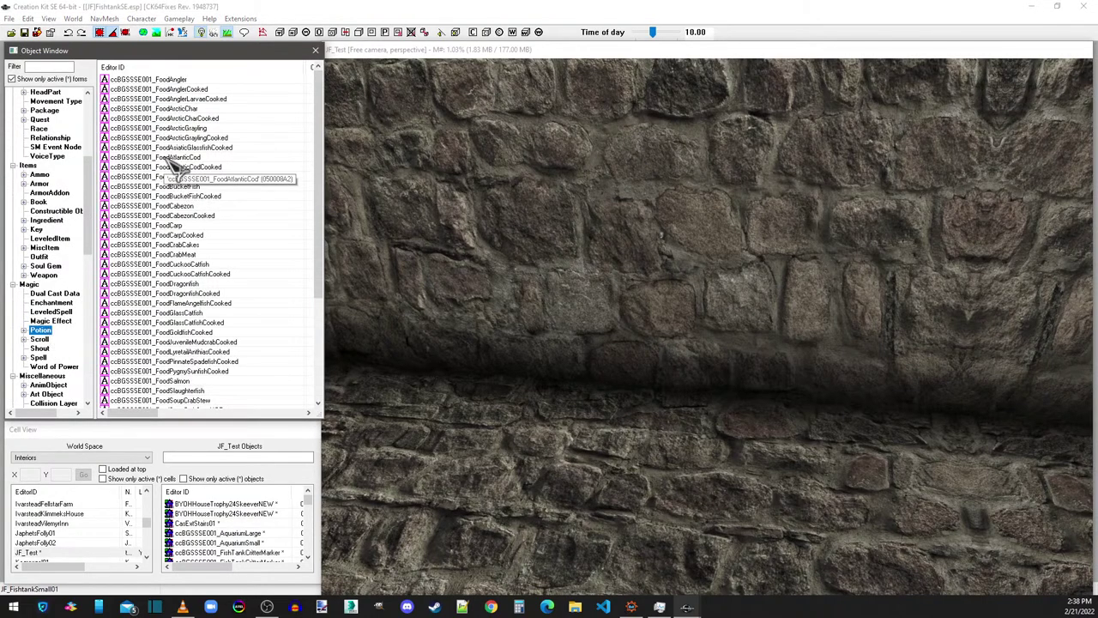
Step: Turn the Cabezon food copy into JF_FoodAngelfish, named Angel Fish
double_click(171, 207)
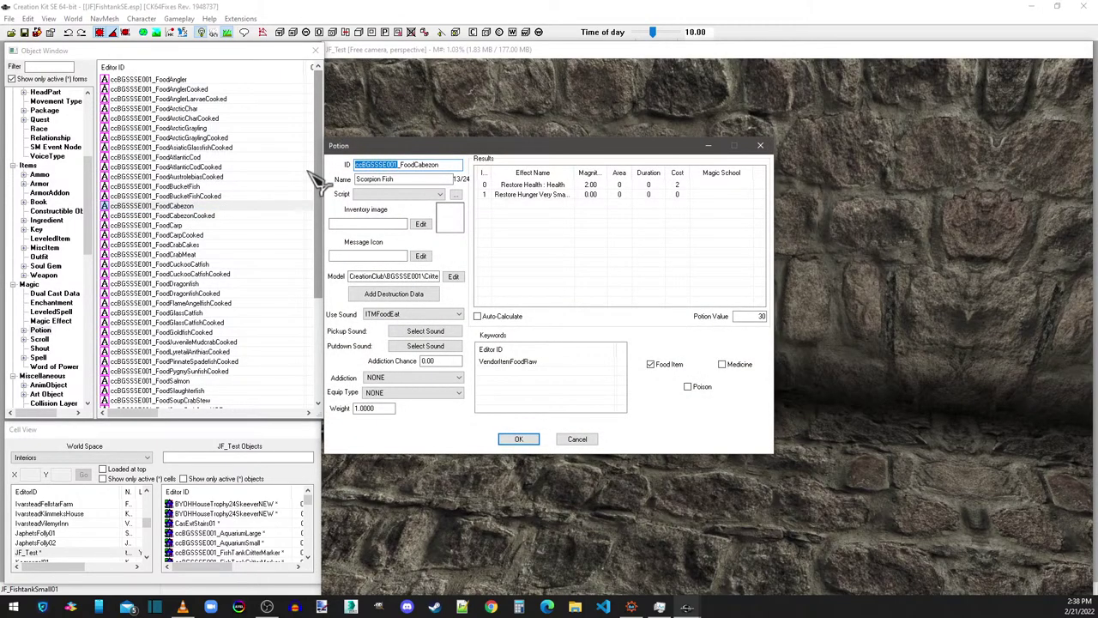
type("JF")
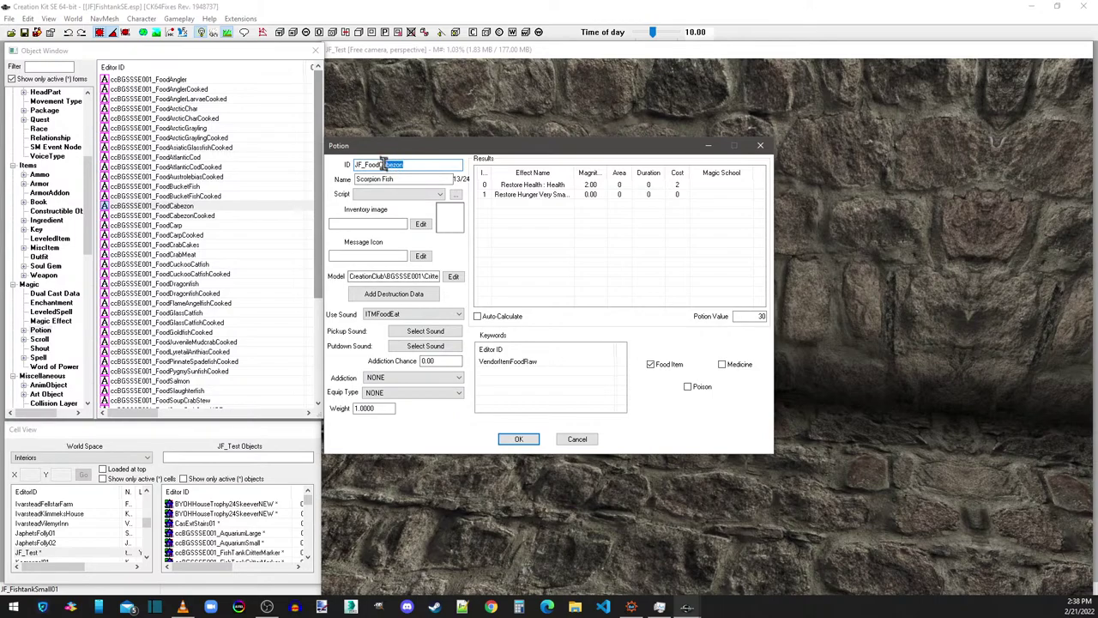
type("Angelfish")
left_click(382, 179)
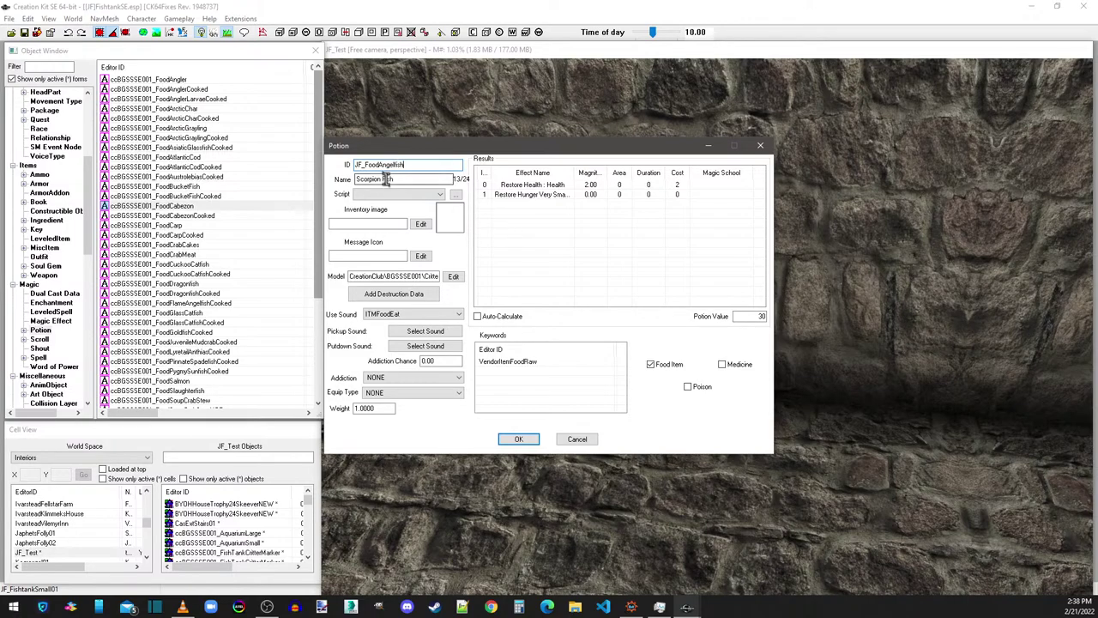
double_click(377, 178)
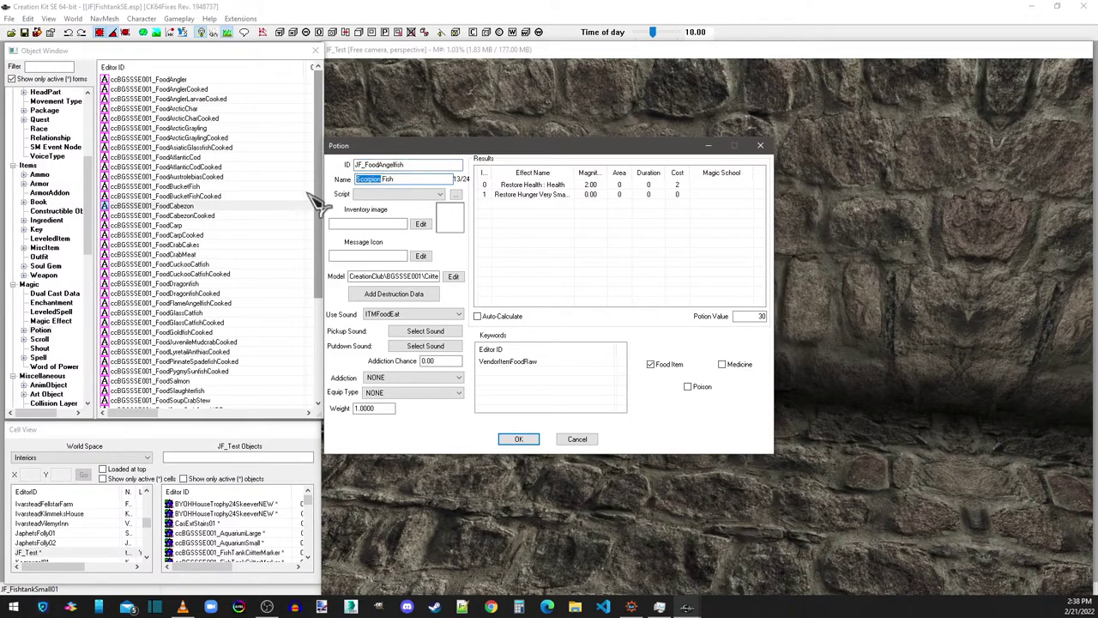
type("Angel")
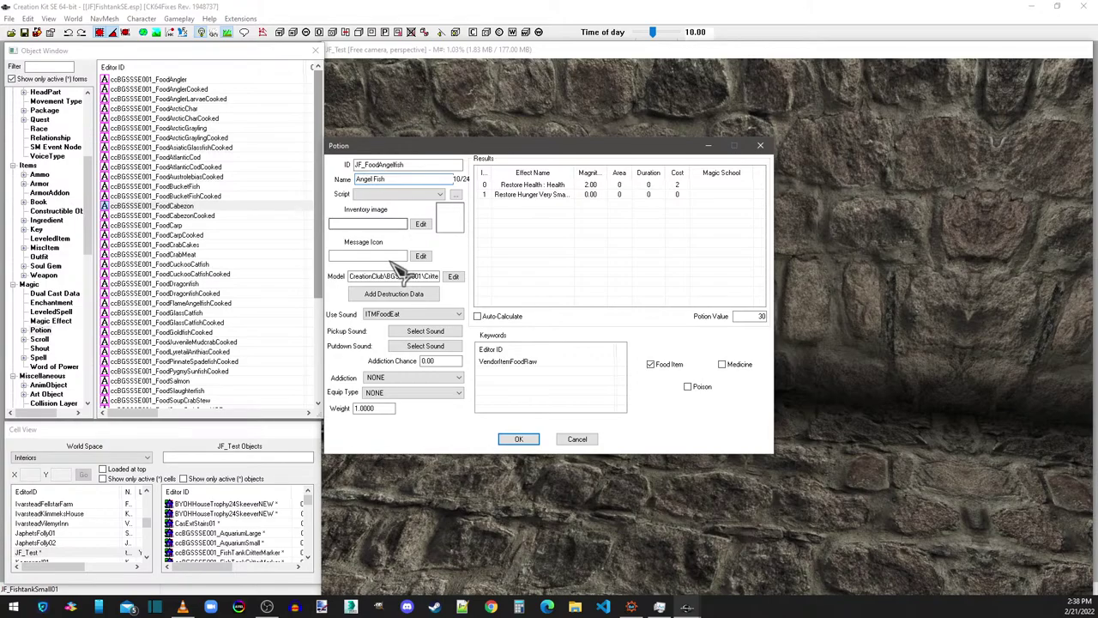
Step: Set its model to JFAngelfish.nif and save it as a new form
left_click(453, 275)
left_click(511, 216)
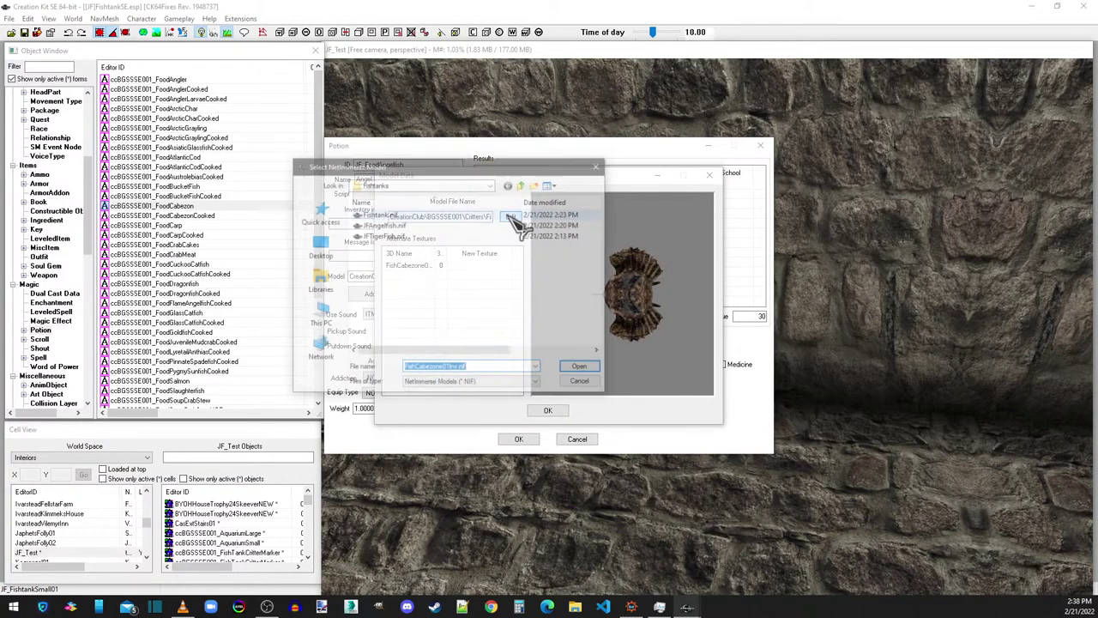
double_click(510, 214)
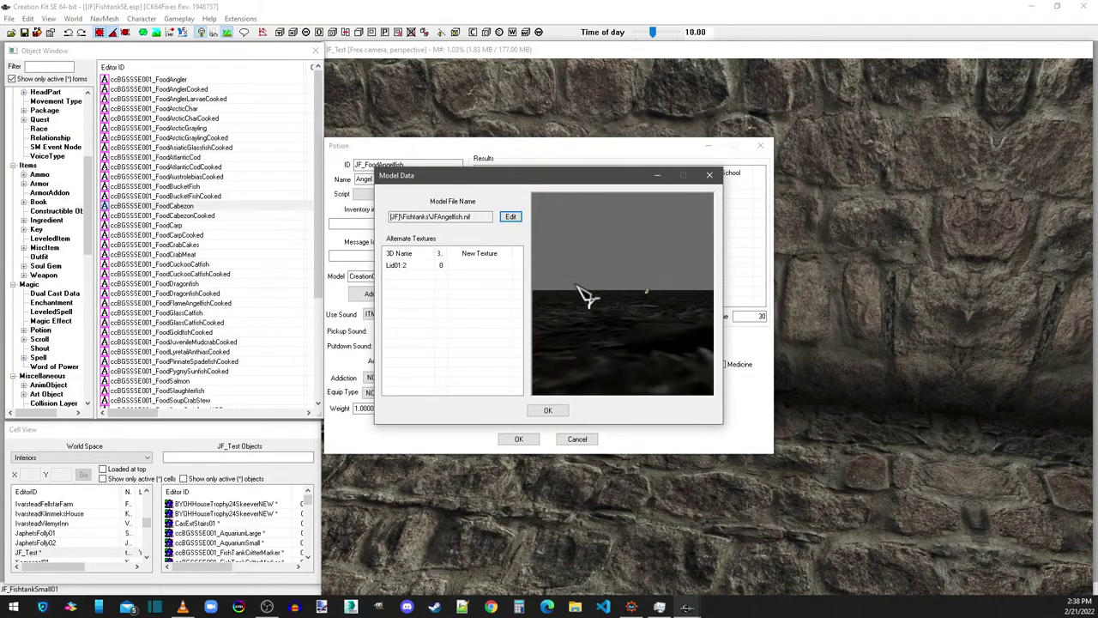
left_click(549, 412)
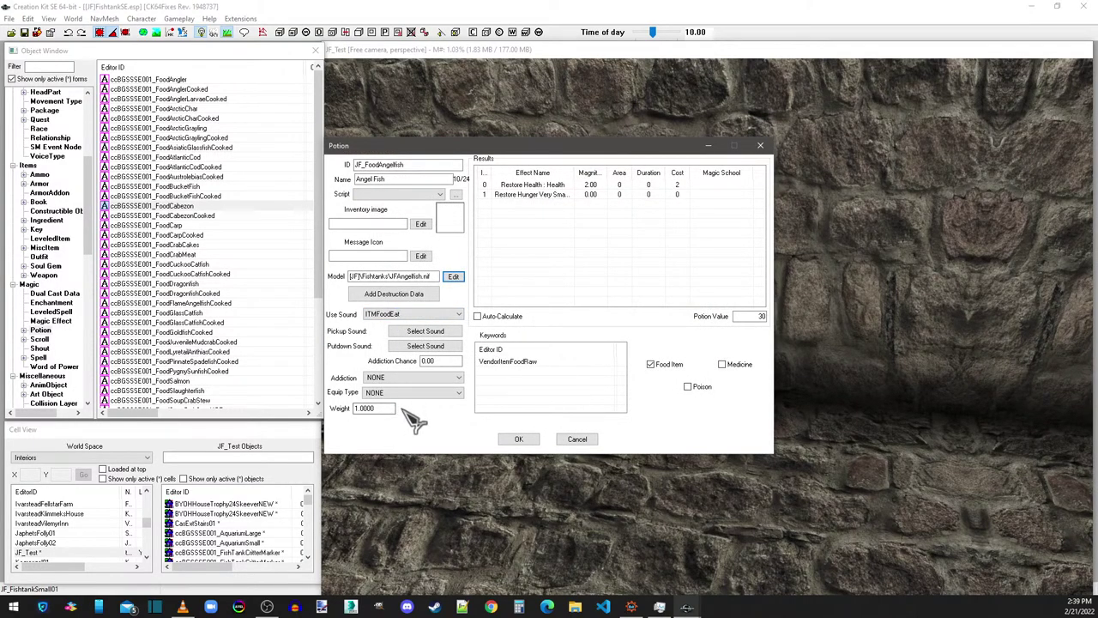
left_click(519, 438)
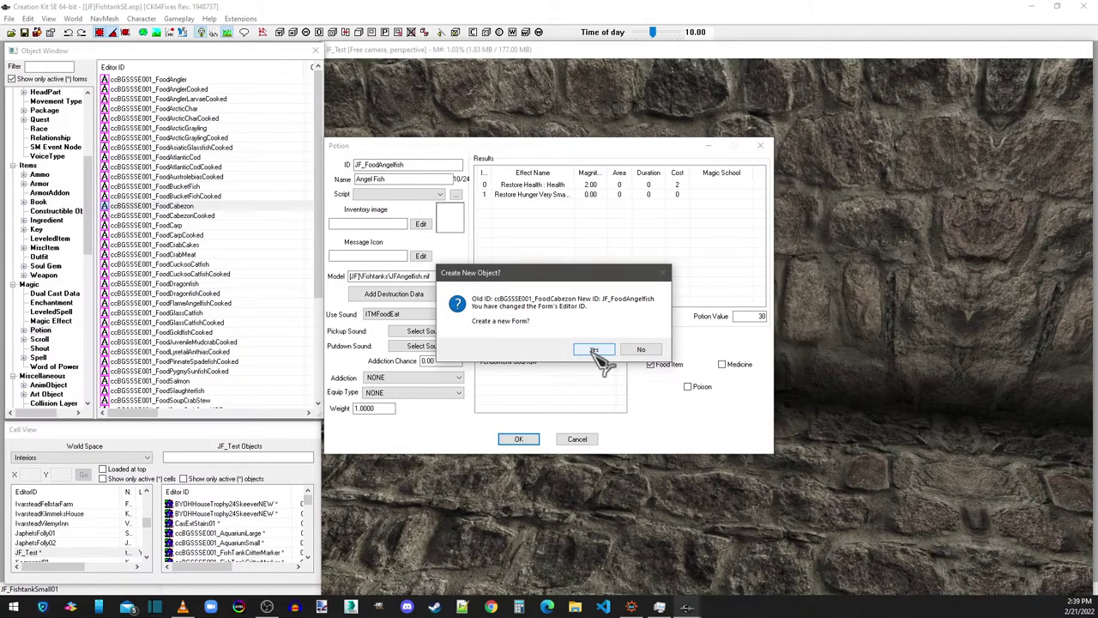
left_click(595, 351)
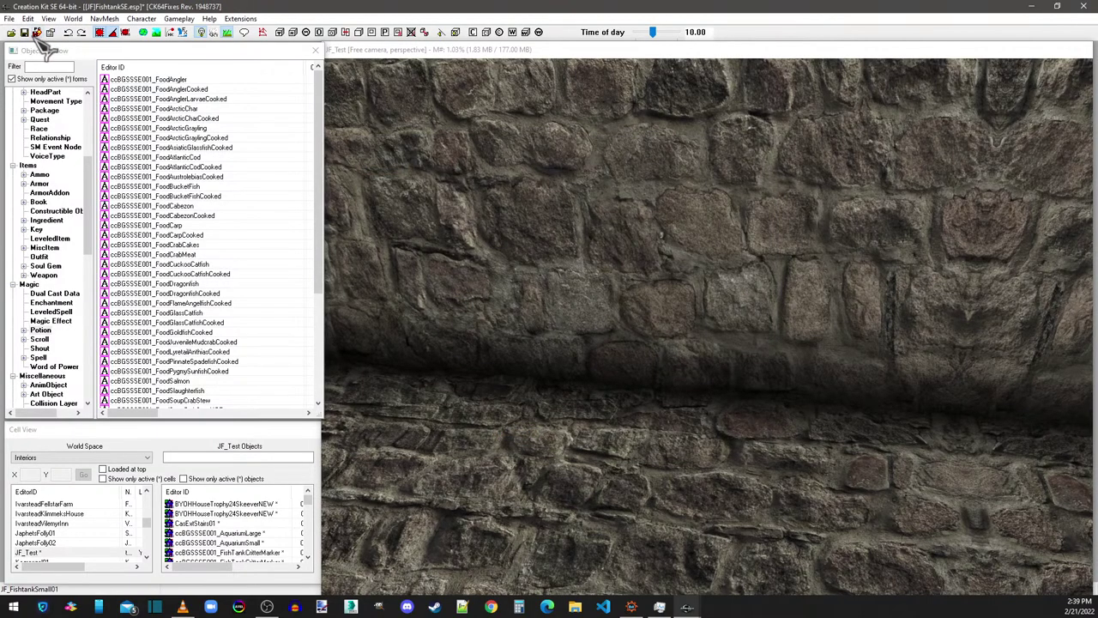
left_click_drag(88, 205, 100, 277)
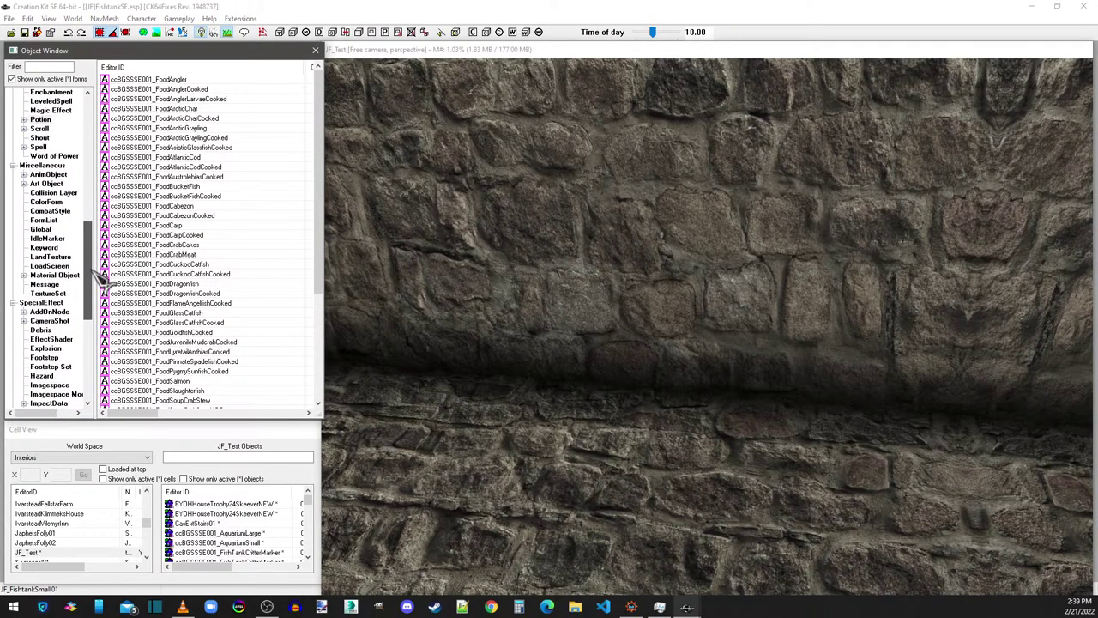
left_click(44, 221)
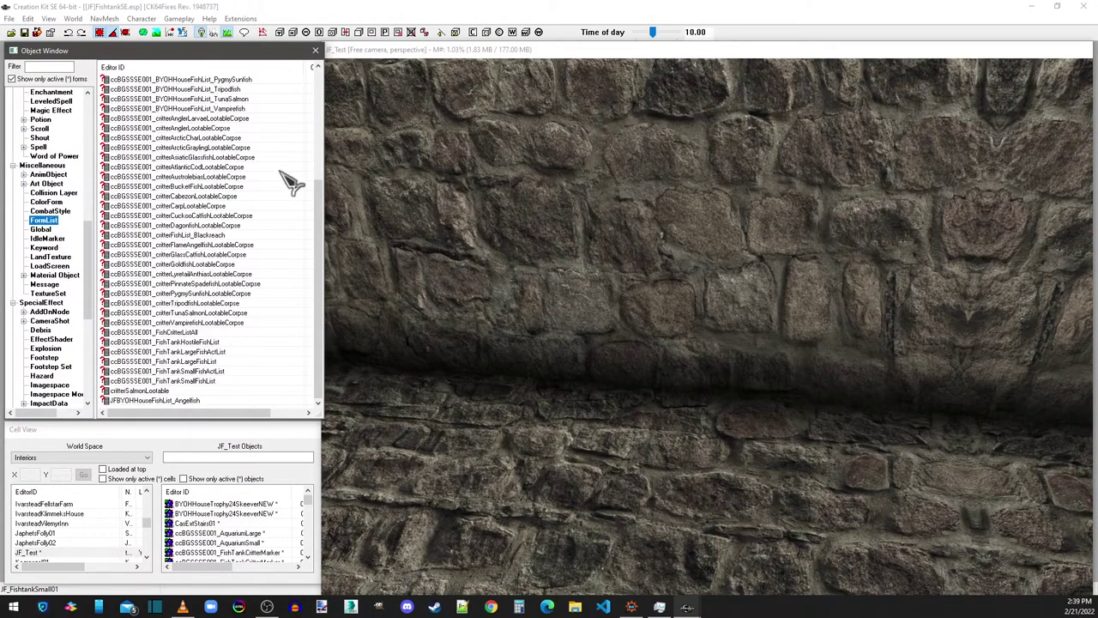
left_click(192, 334)
double_click(193, 336)
left_click_drag(622, 254, 625, 345)
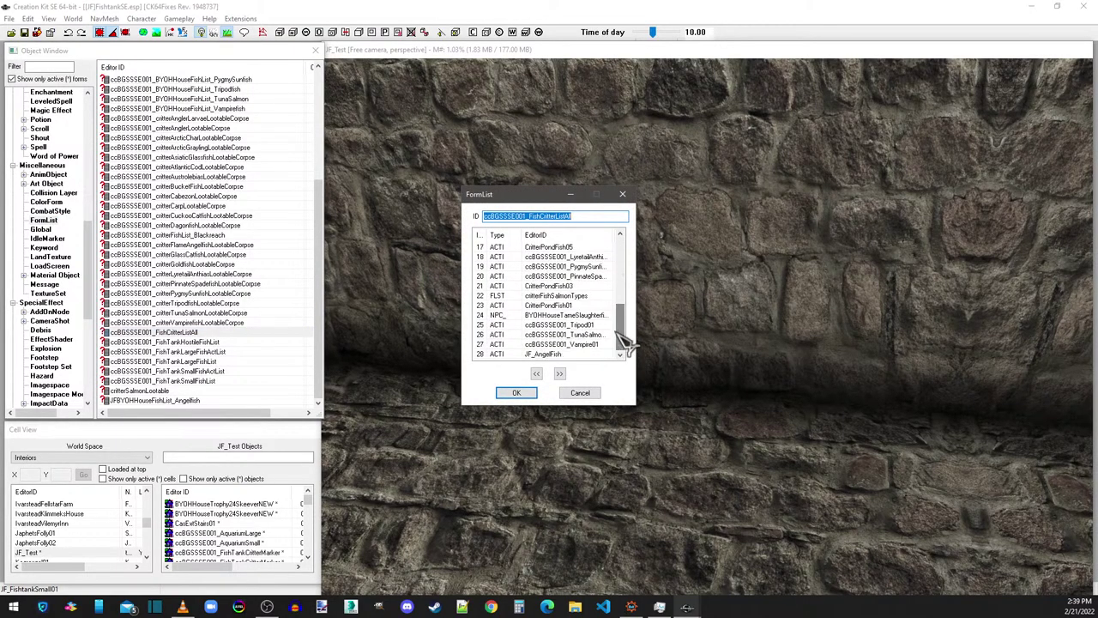
left_click(624, 195)
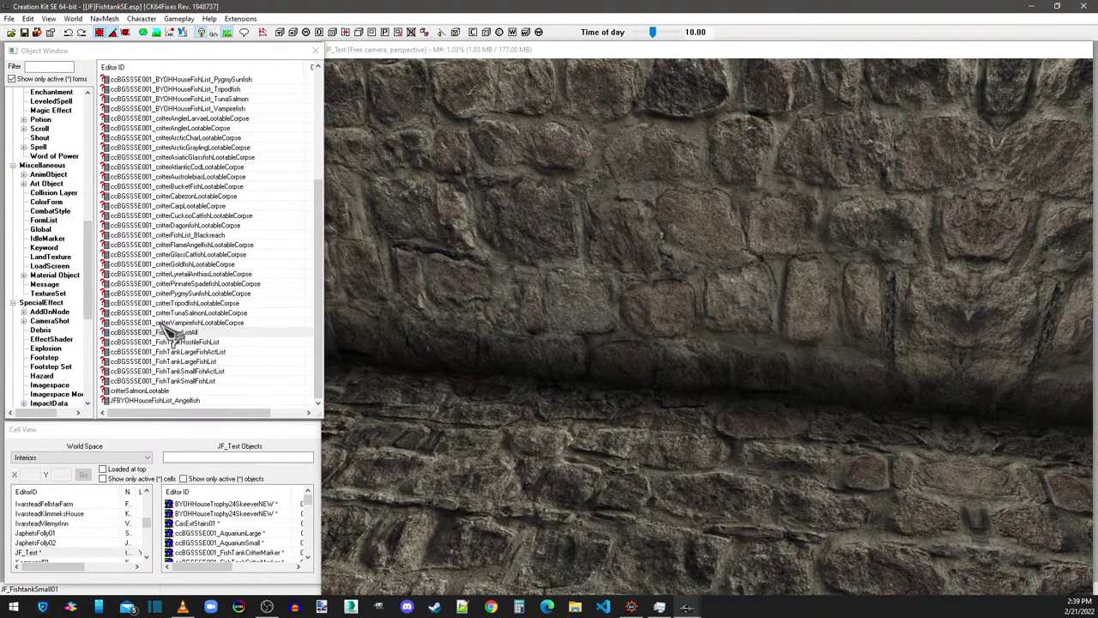
double_click(176, 293)
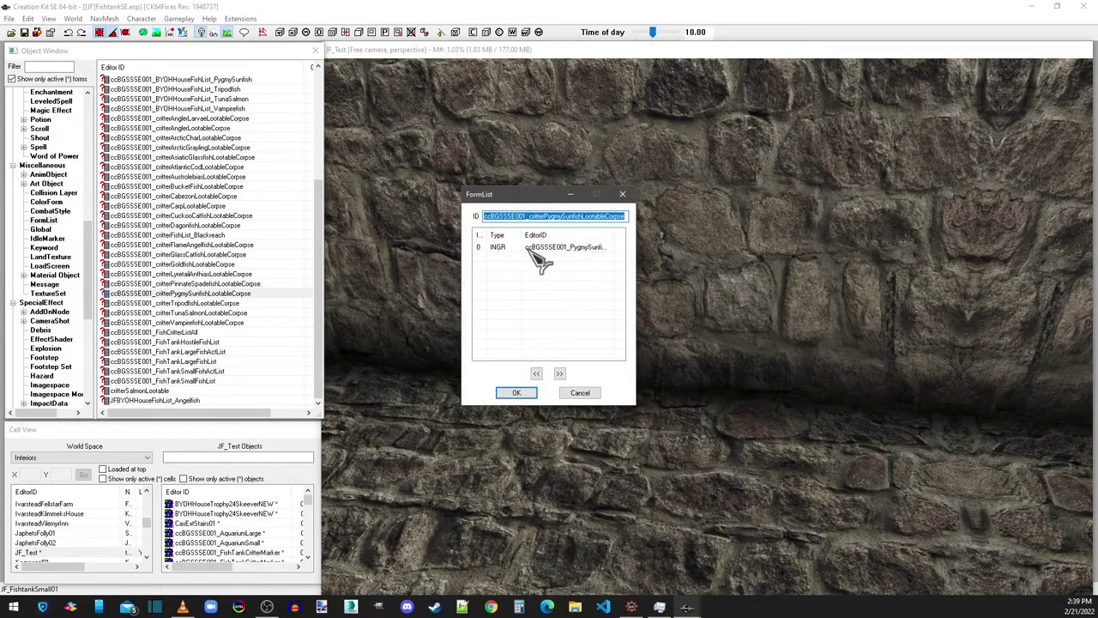
left_click(625, 197)
double_click(187, 284)
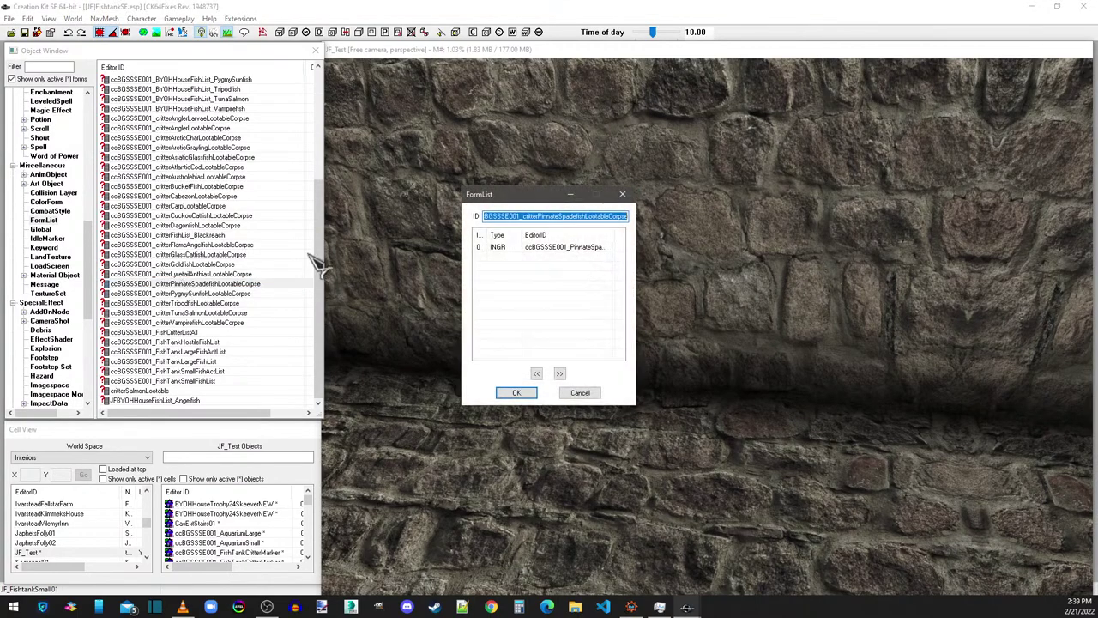
left_click(622, 195)
double_click(168, 186)
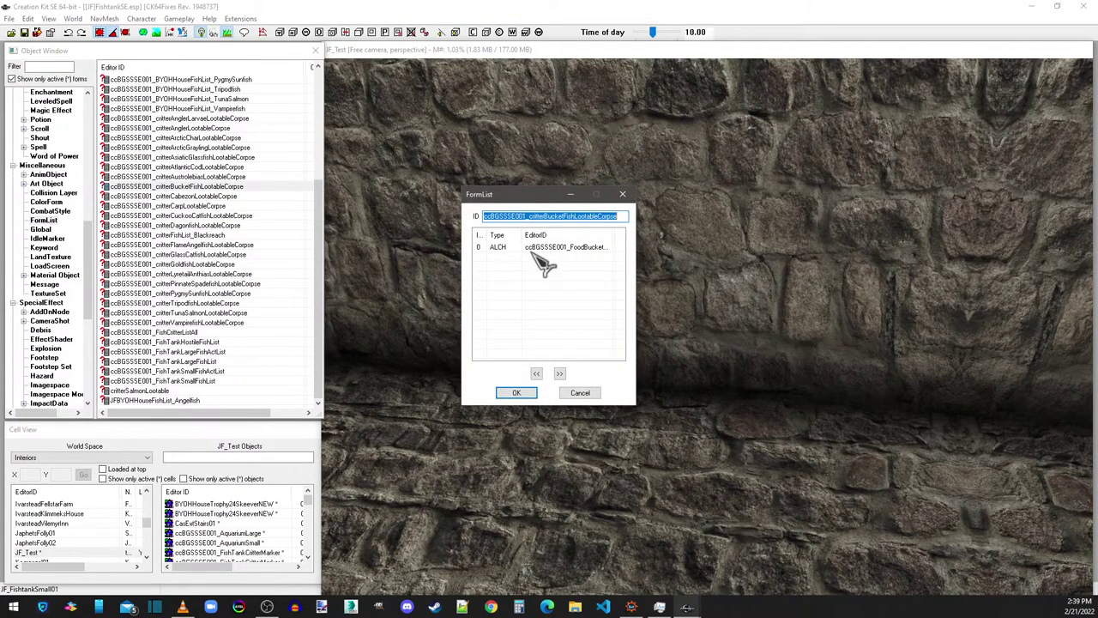
left_click(622, 195)
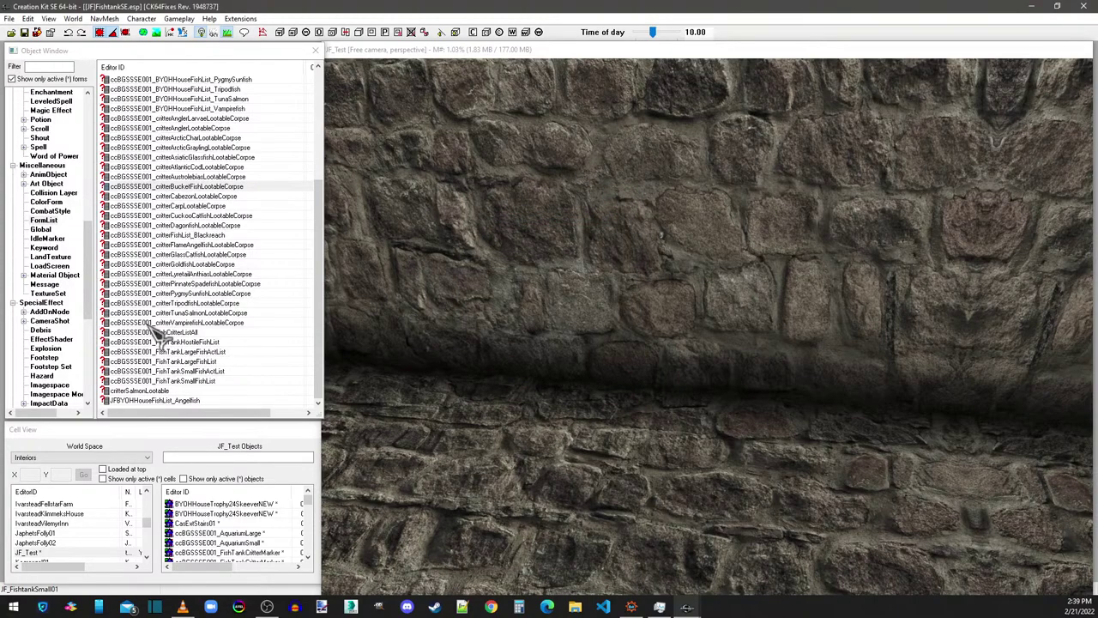
double_click(180, 195)
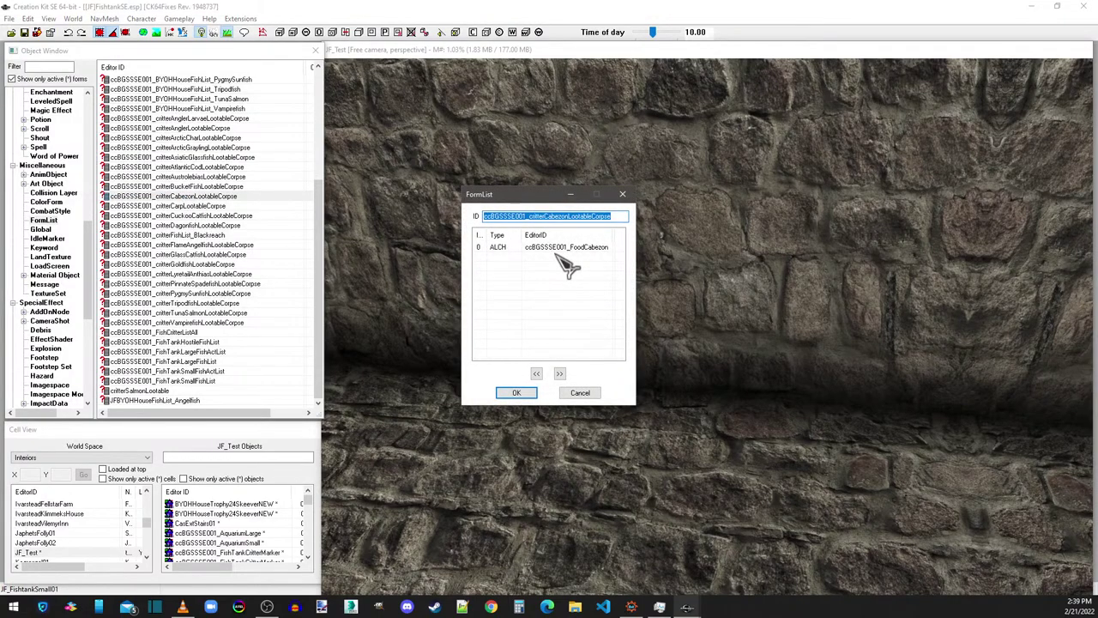
left_click(624, 196)
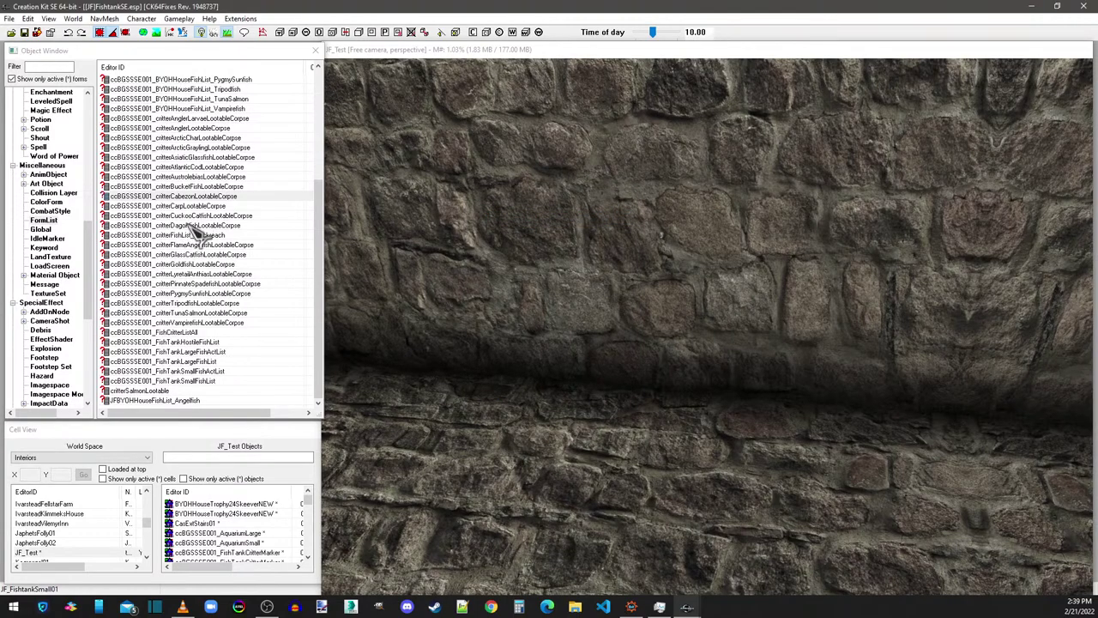
double_click(192, 266)
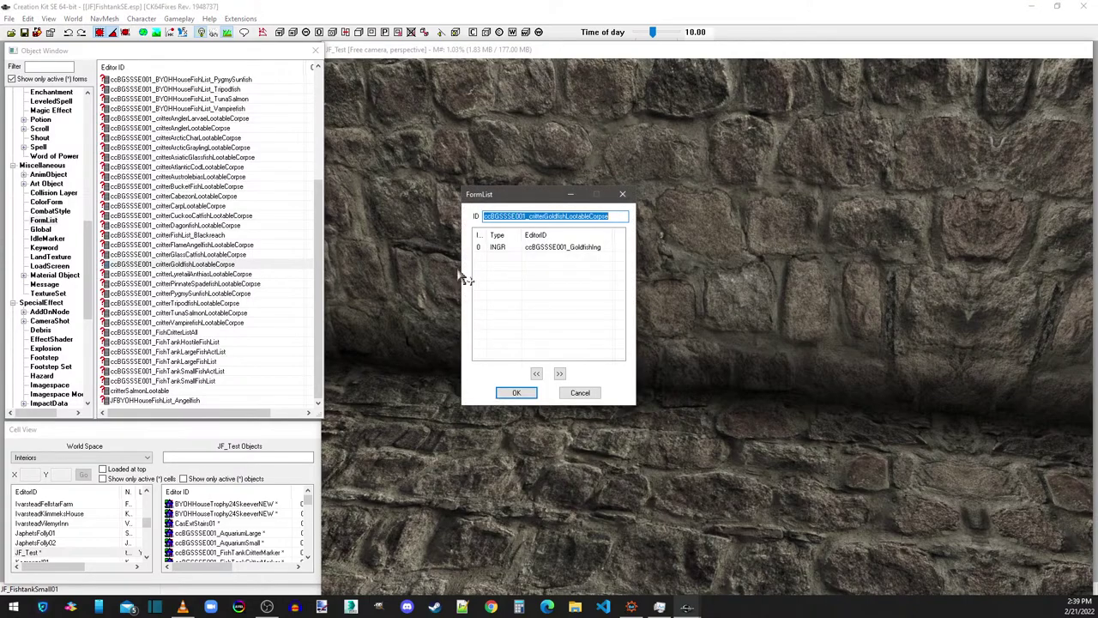
left_click(633, 197)
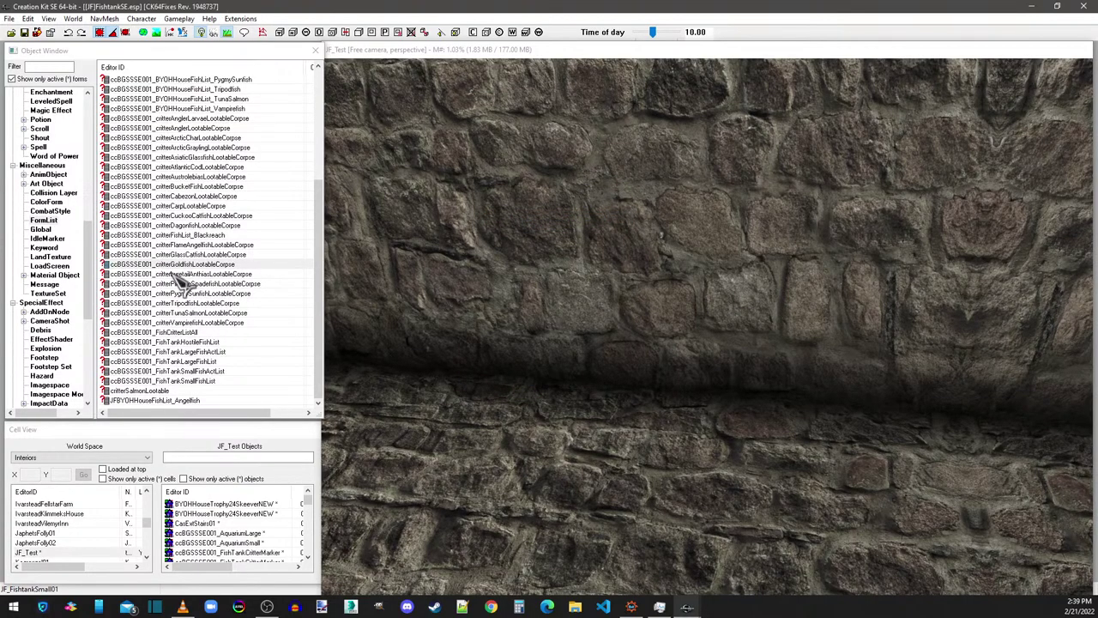
double_click(172, 273)
left_click(632, 197)
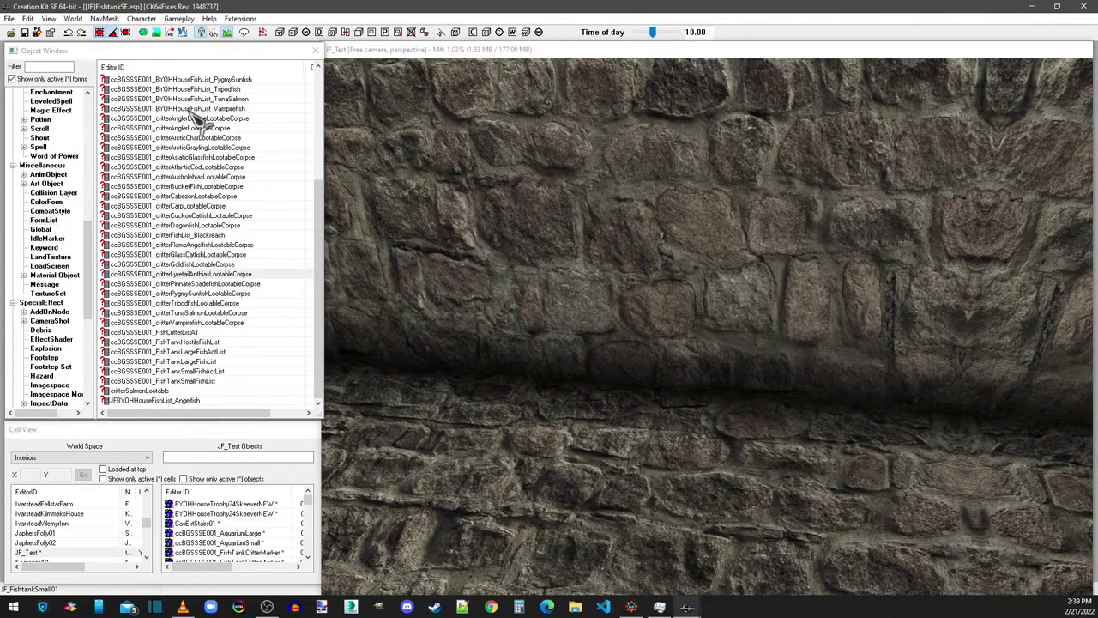
double_click(182, 138)
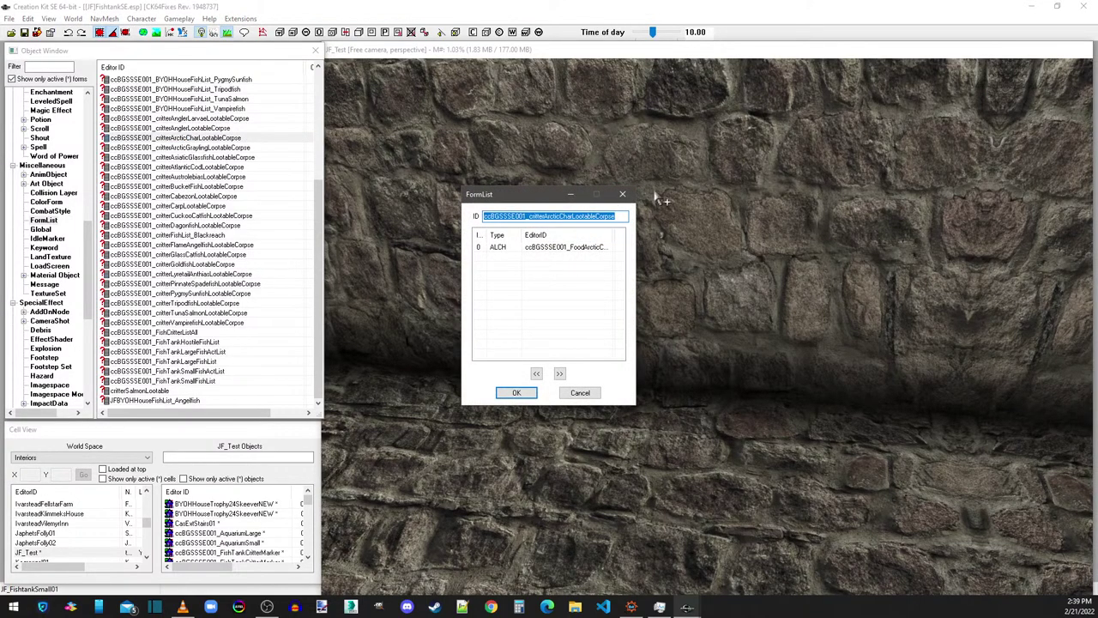
left_click(622, 194)
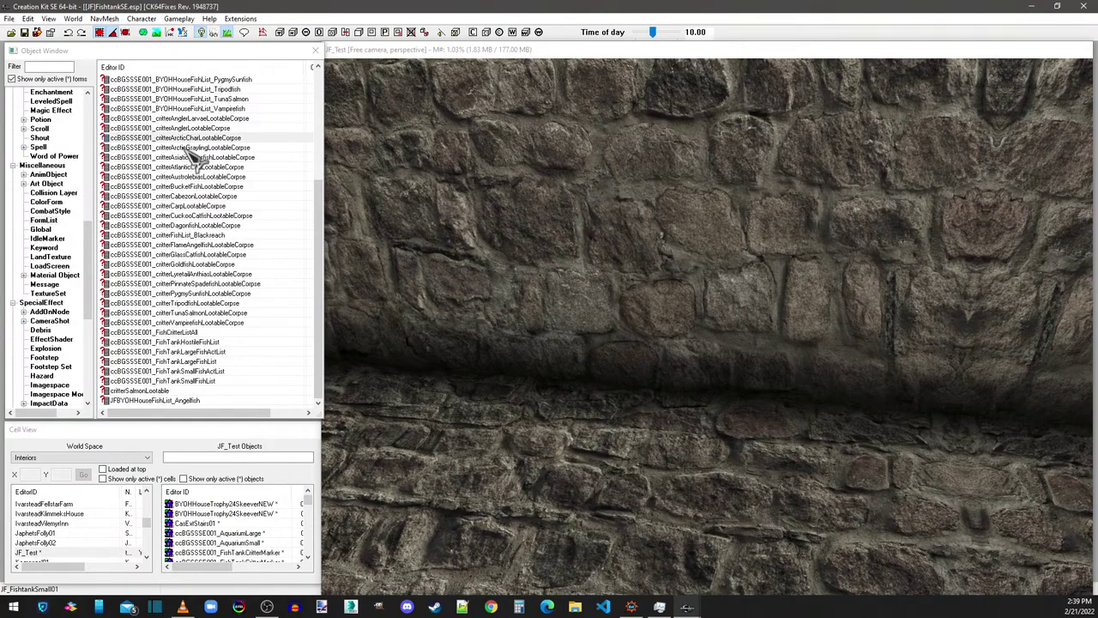
right_click(175, 323)
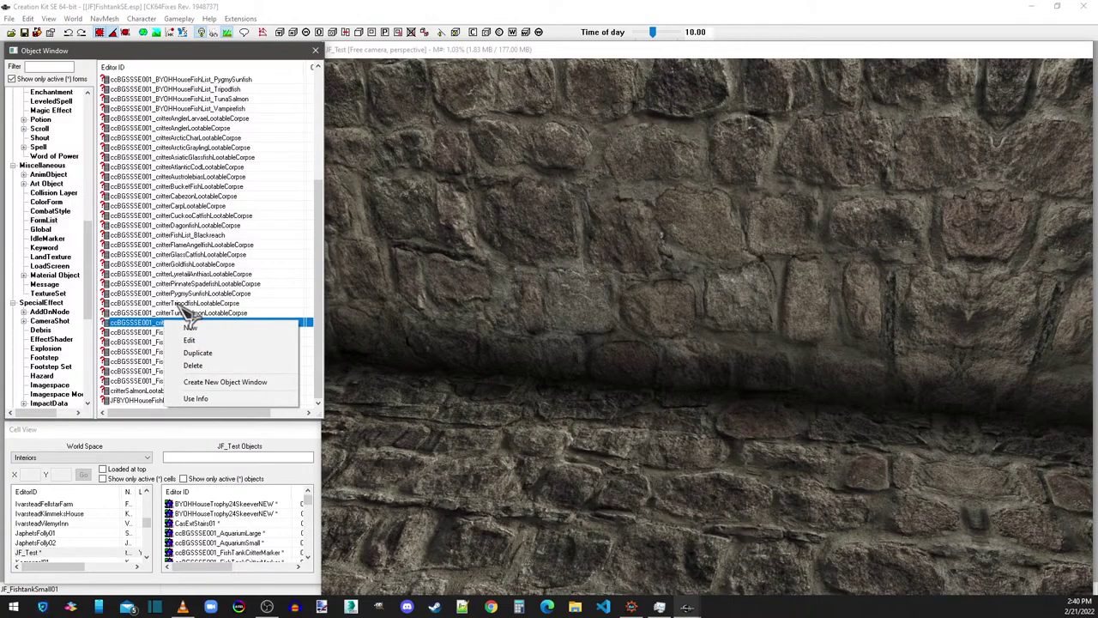
left_click(181, 284)
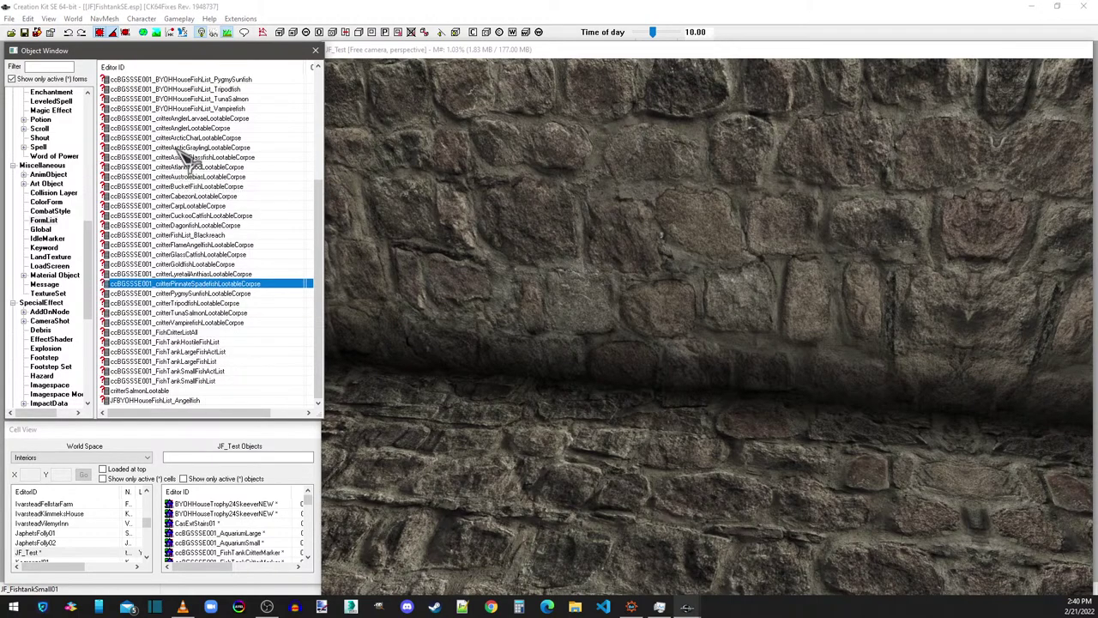
scroll(198, 222, "up", 2)
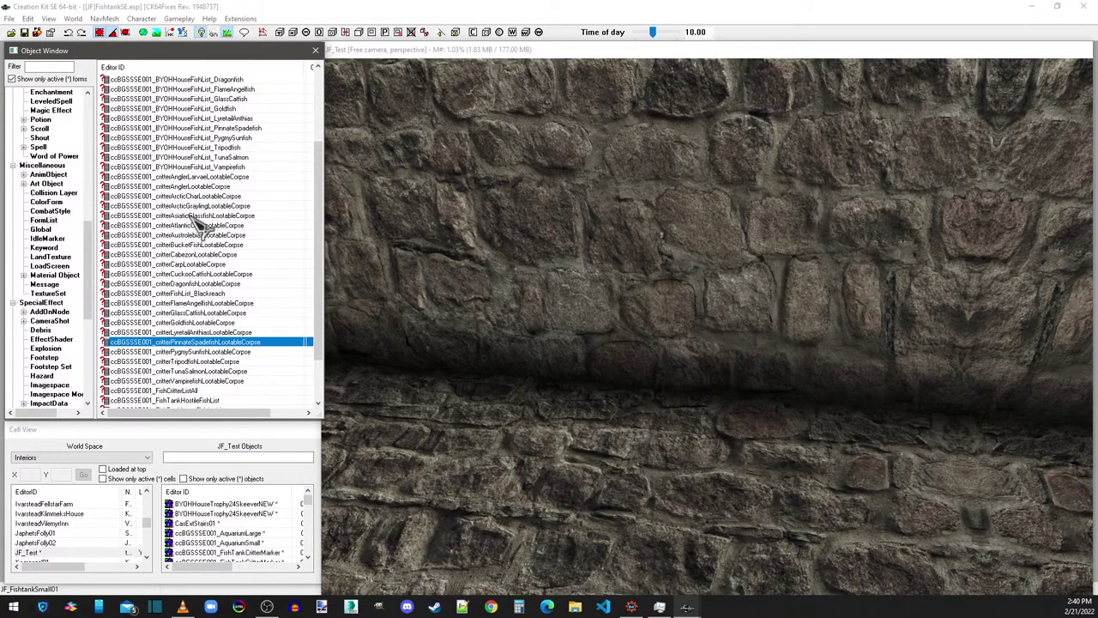
scroll(197, 222, "up", 1)
scroll(206, 228, "down", 3)
left_click(210, 312)
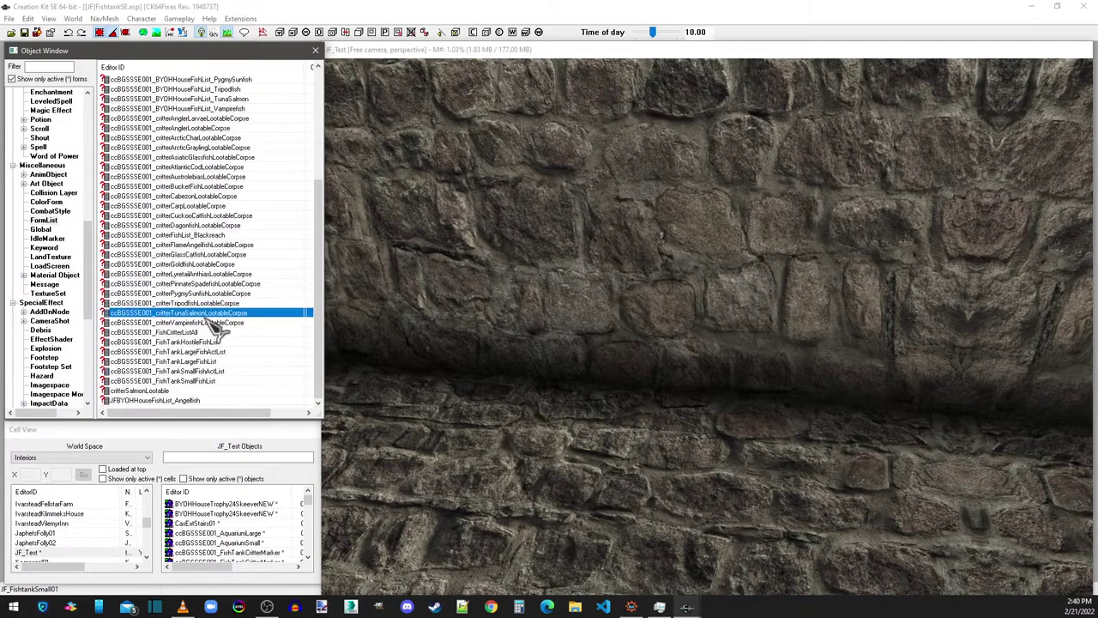
Step: Open the flame angelfish corpse list and rename its ID to JF_critterAngelfishLootableCorpse
double_click(214, 247)
left_click_drag(524, 217, 470, 221)
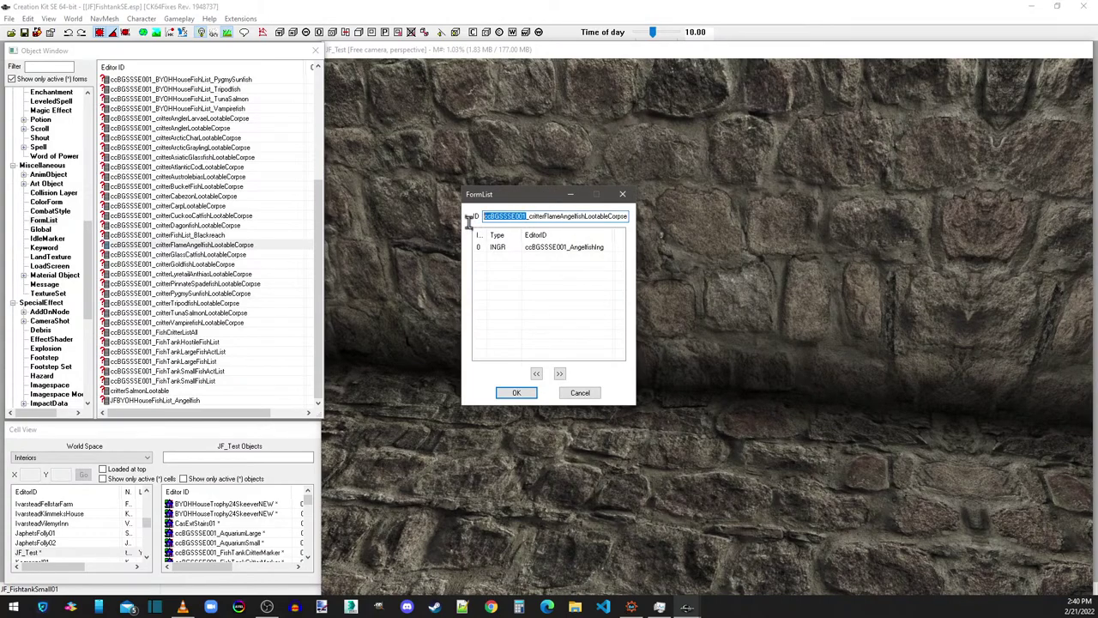
type("JF")
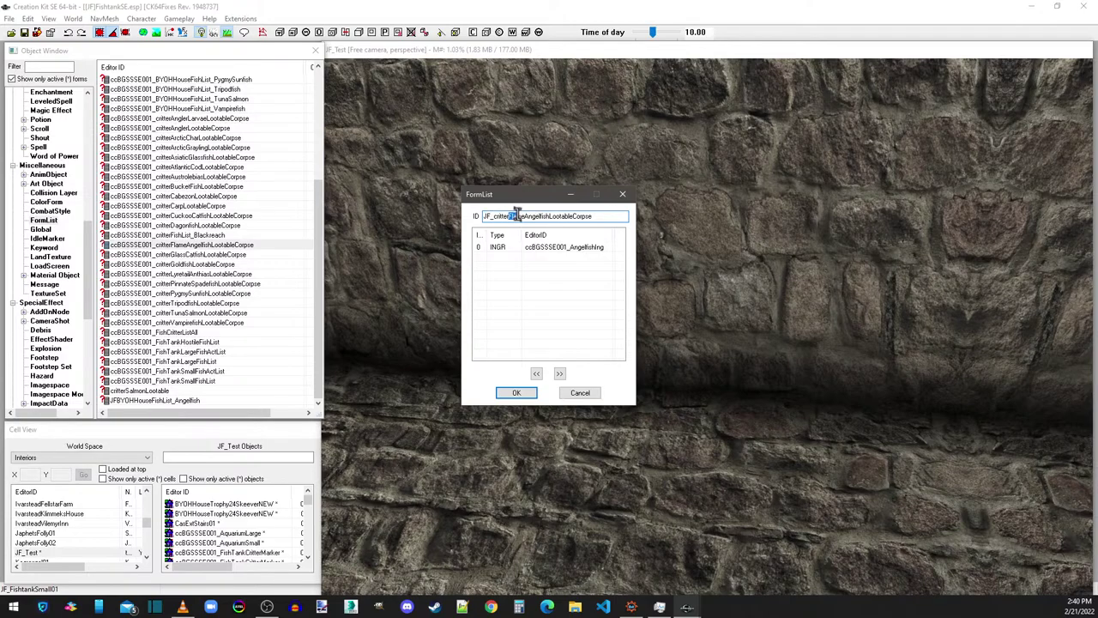
left_click_drag(518, 214, 523, 216)
Step: Replace the list's old angelfish entry with JF_Angelfishing and save it as a new FormList
left_click(520, 249)
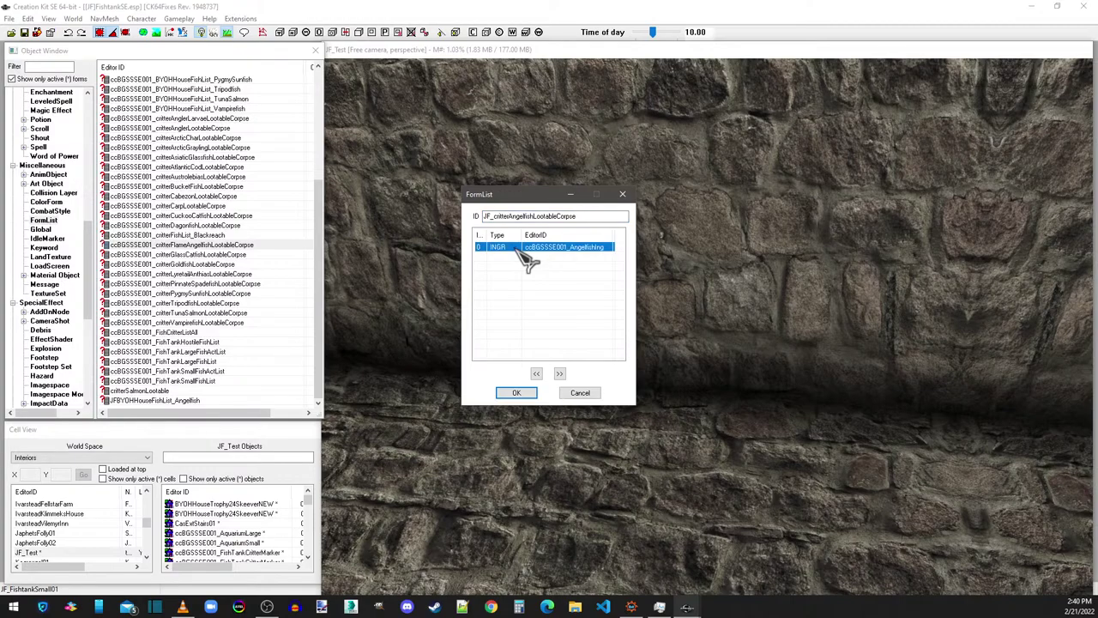
left_click_drag(88, 240, 96, 149)
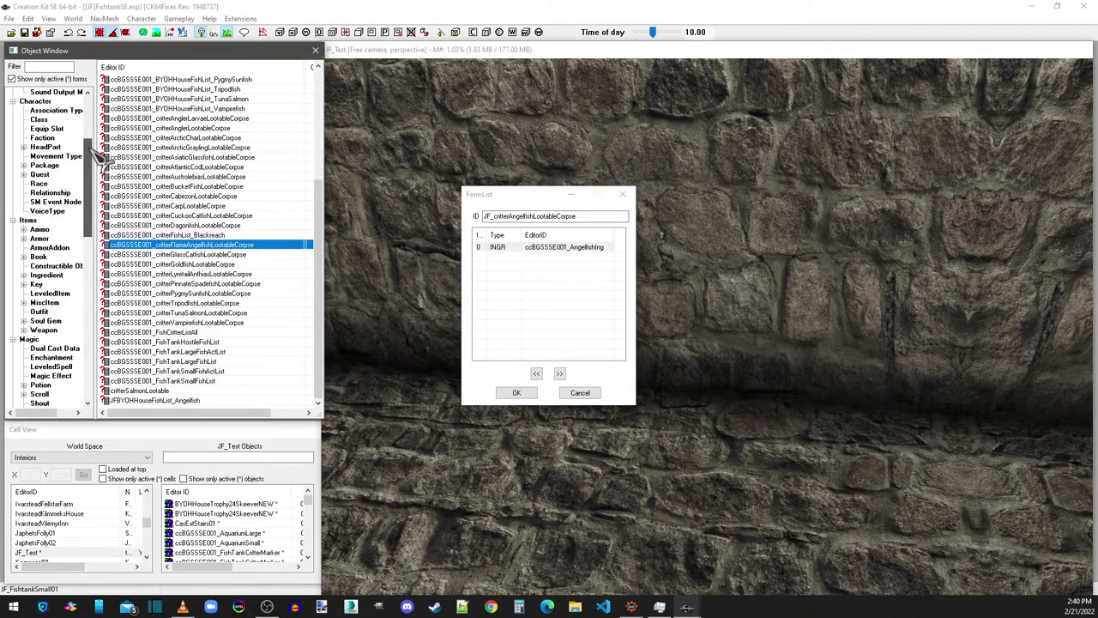
left_click(46, 275)
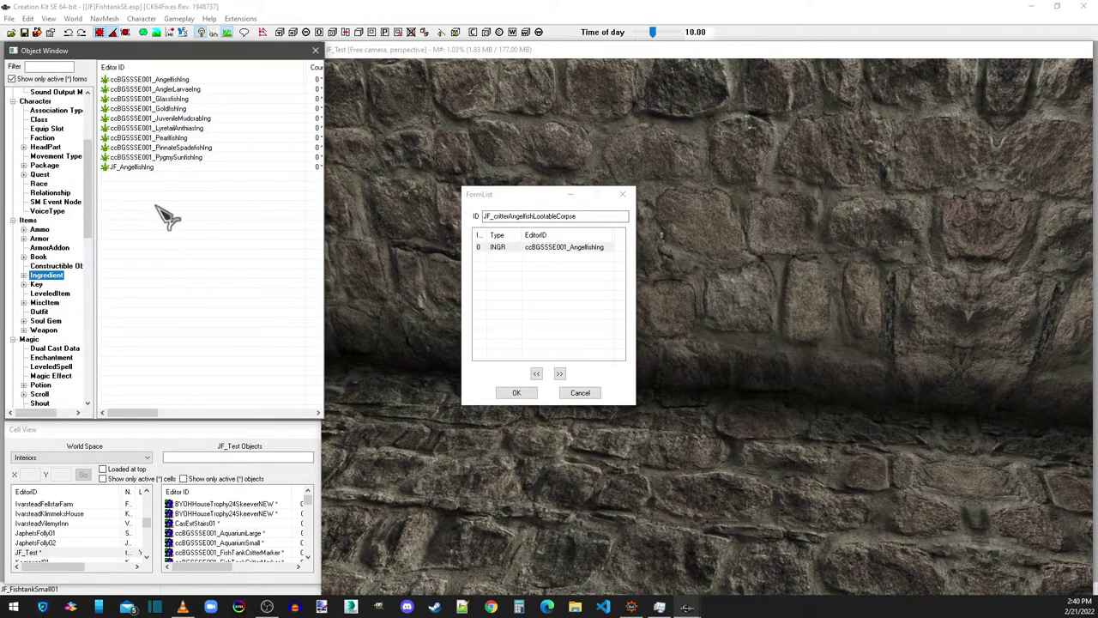
left_click_drag(130, 167, 533, 257)
left_click_drag(141, 167, 545, 261)
left_click(537, 249)
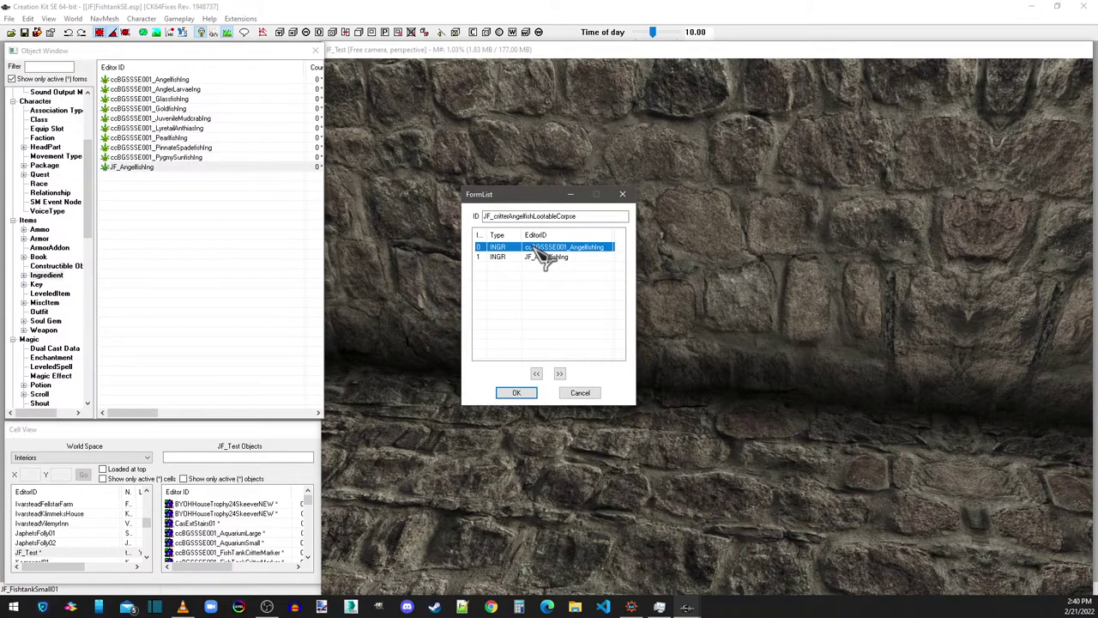
key("Delete")
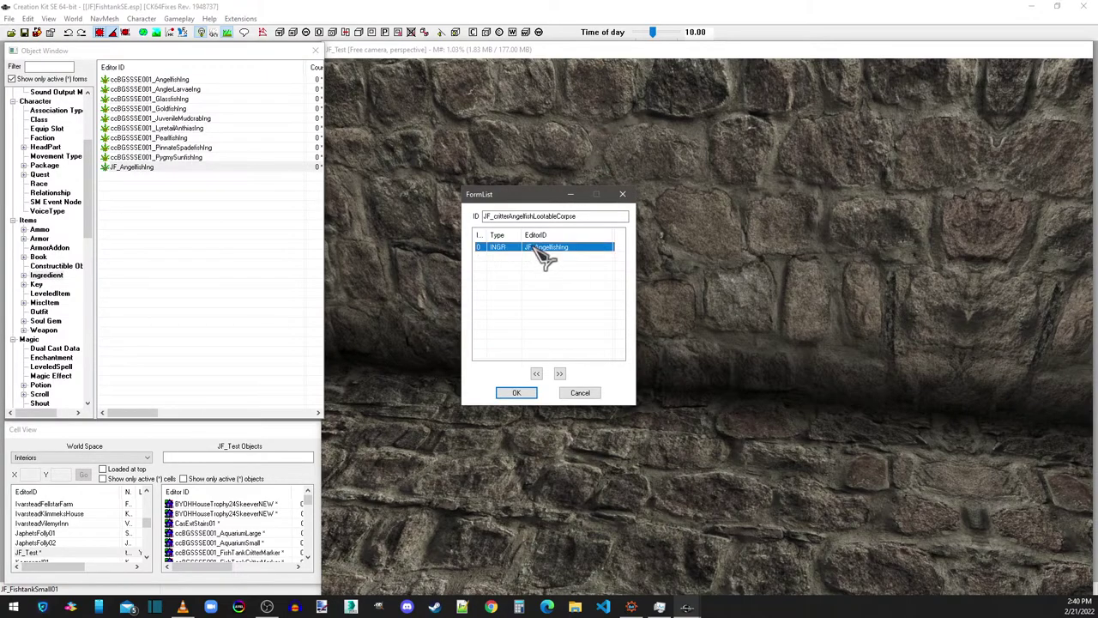
left_click(525, 393)
left_click(633, 353)
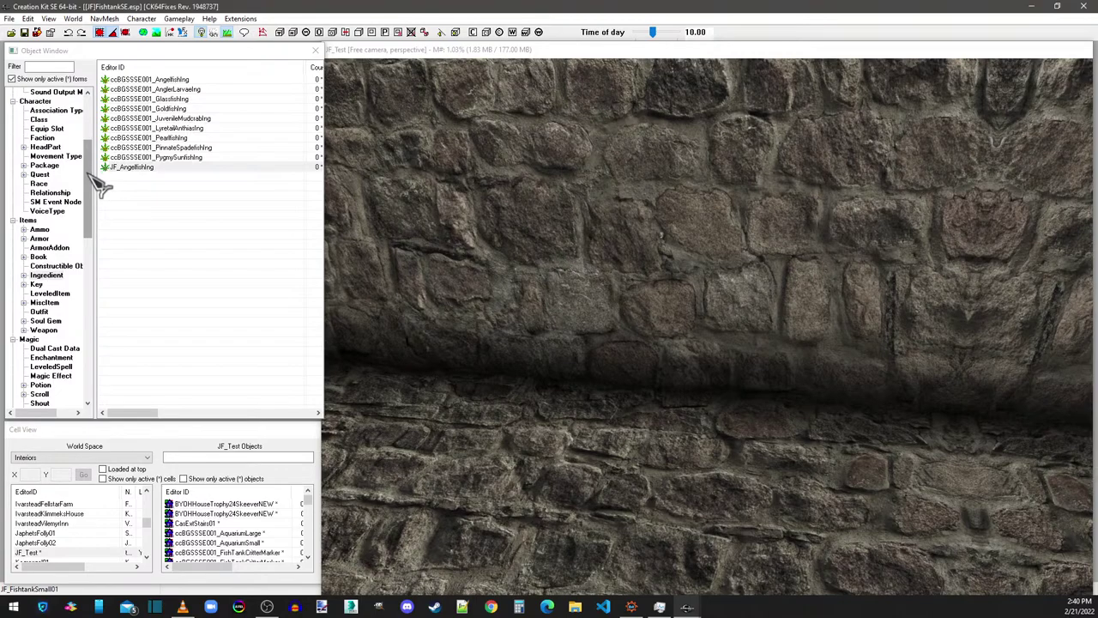
Step: Review FishTankSmallFishList, FishTankSmallFishActList and FishCritterListAll in the FormList records, closing each
left_click_drag(91, 182, 85, 240)
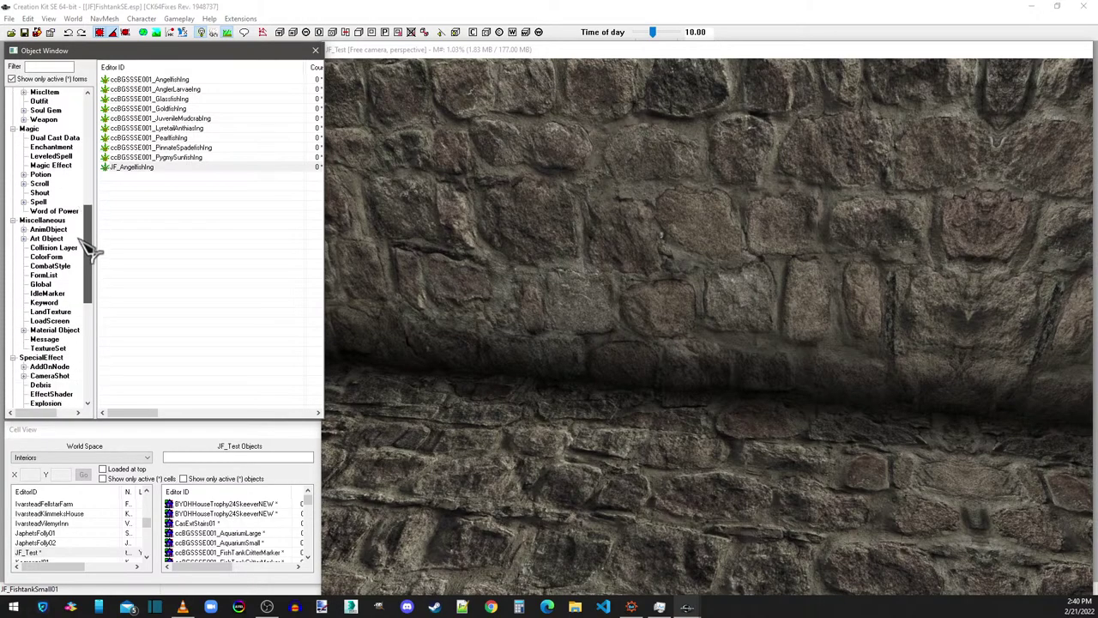
left_click(51, 276)
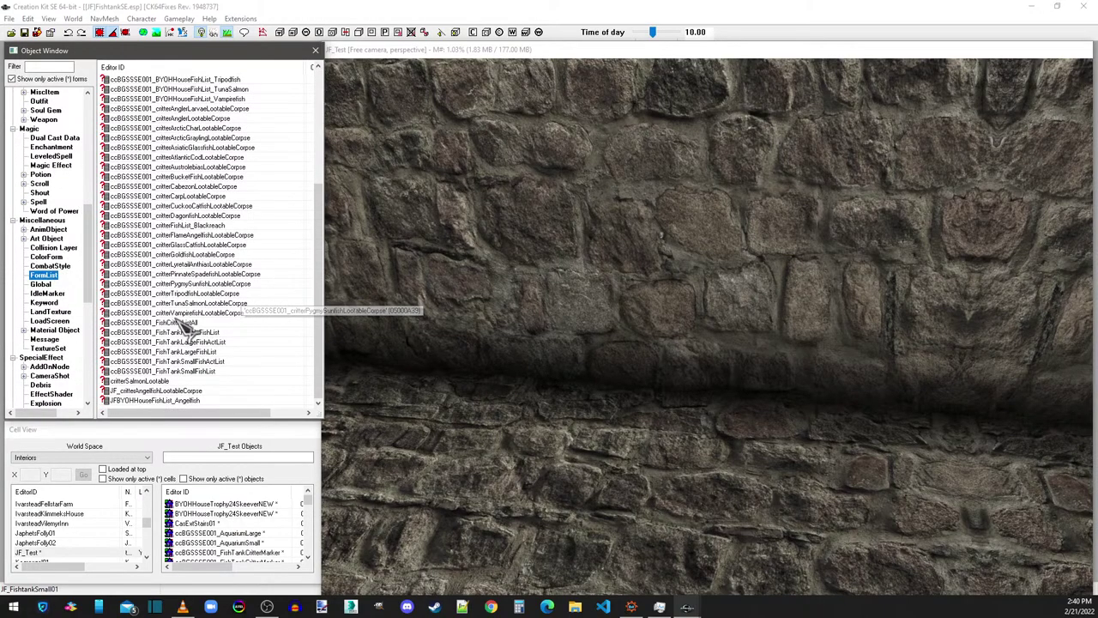
double_click(193, 370)
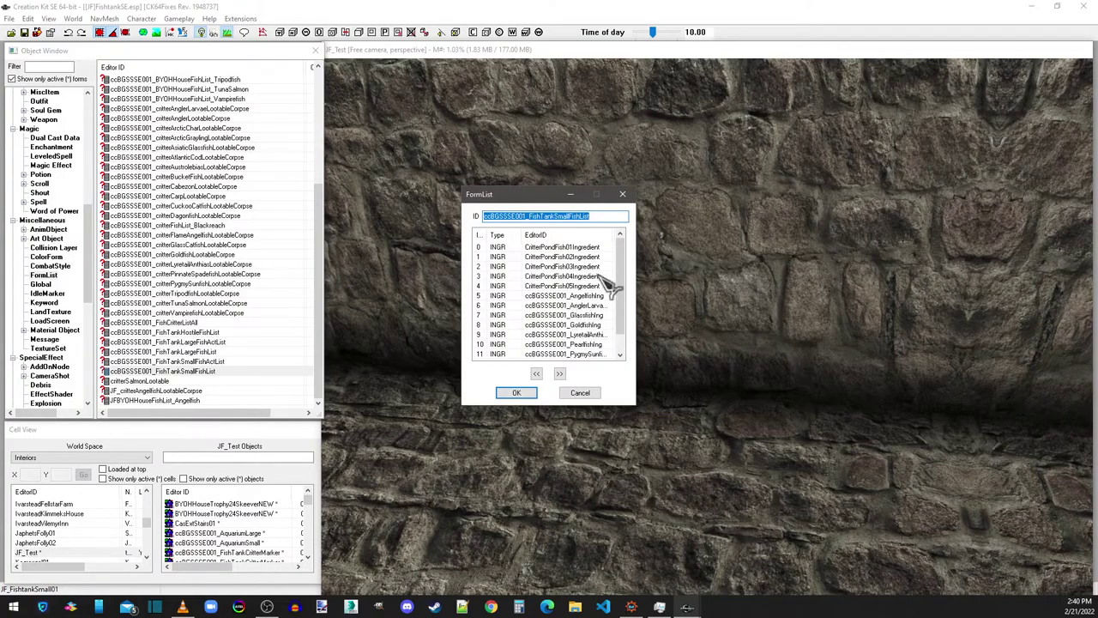
left_click(622, 194)
double_click(194, 361)
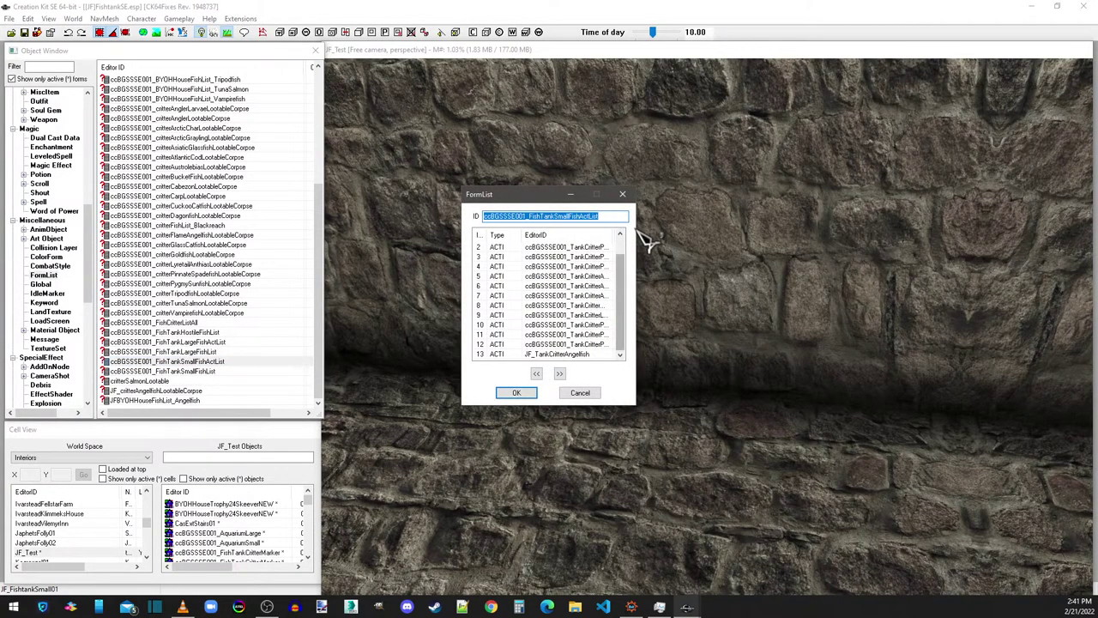
left_click(622, 194)
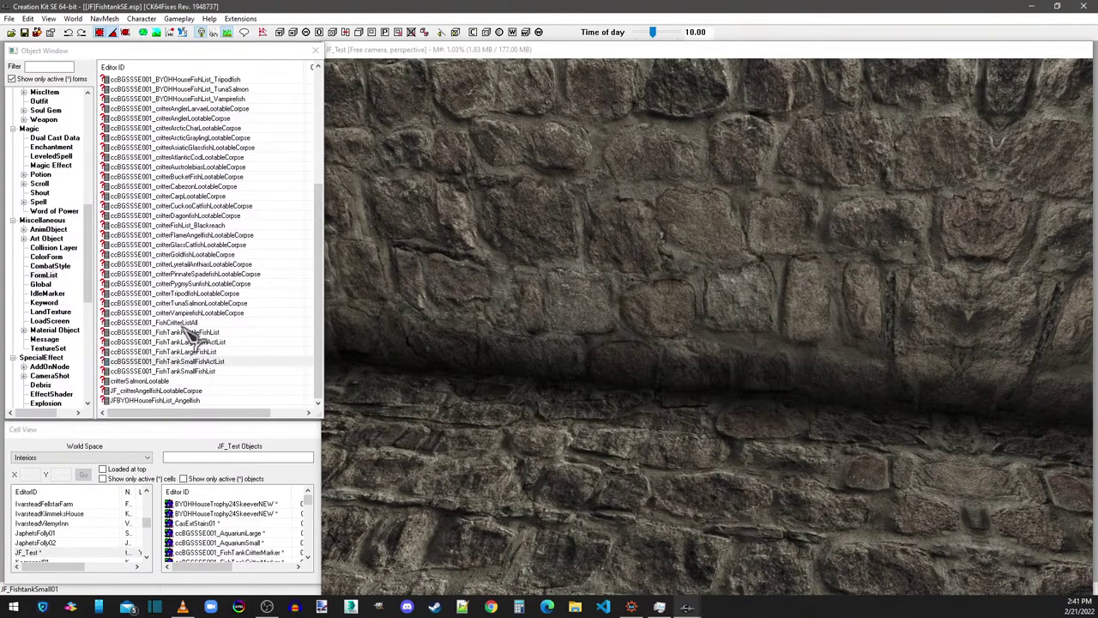
double_click(182, 323)
left_click_drag(621, 258, 643, 343)
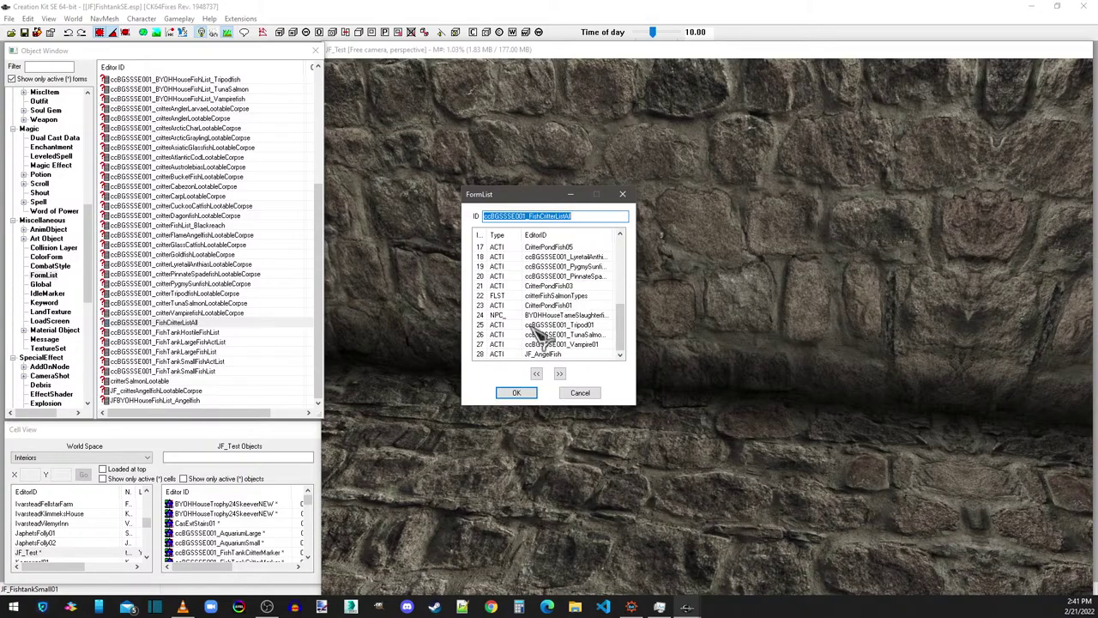
left_click(518, 395)
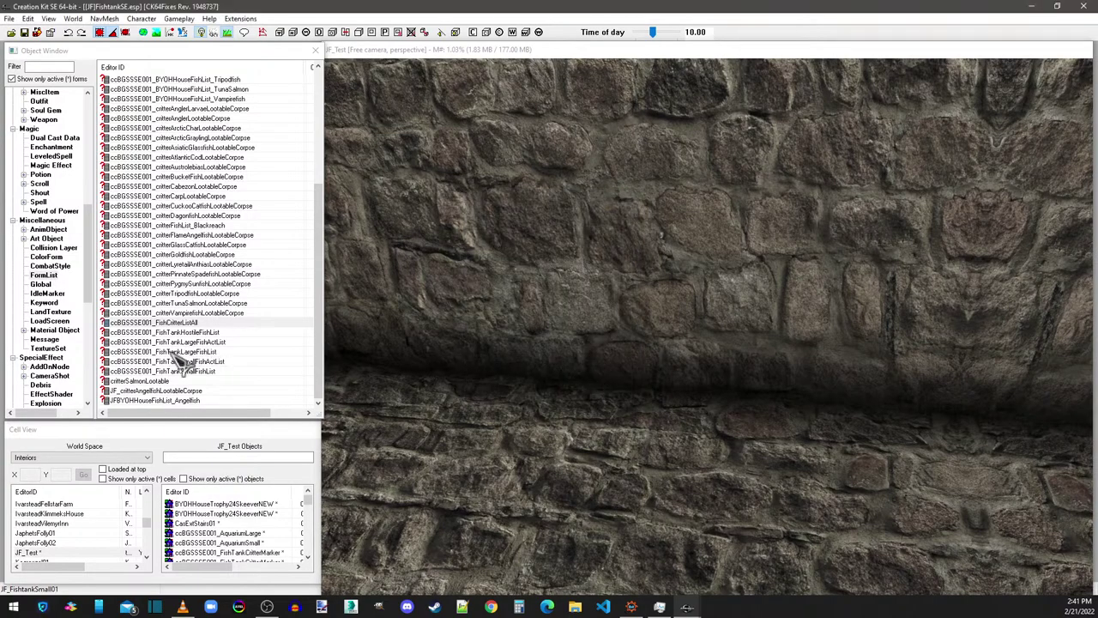
middle_click_drag(708, 250, 697, 259)
scroll(677, 257, "down", 5)
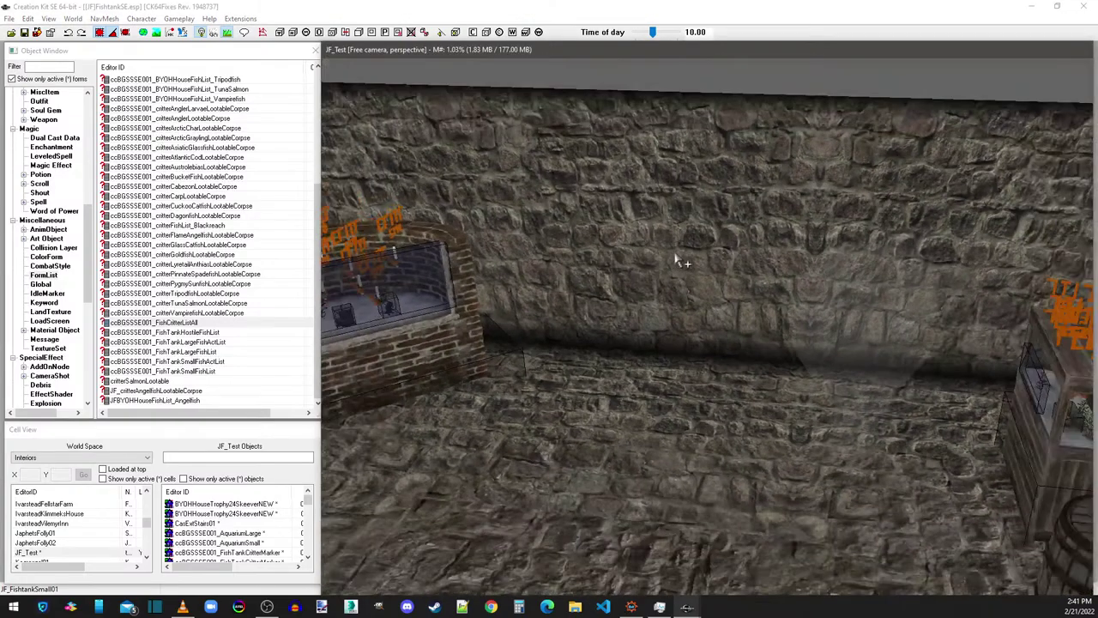
mouse_move(710, 363)
middle_mouse_down()
mouse_move(669, 363)
mouse_move(799, 351)
mouse_move(755, 335)
mouse_move(731, 305)
middle_mouse_up()
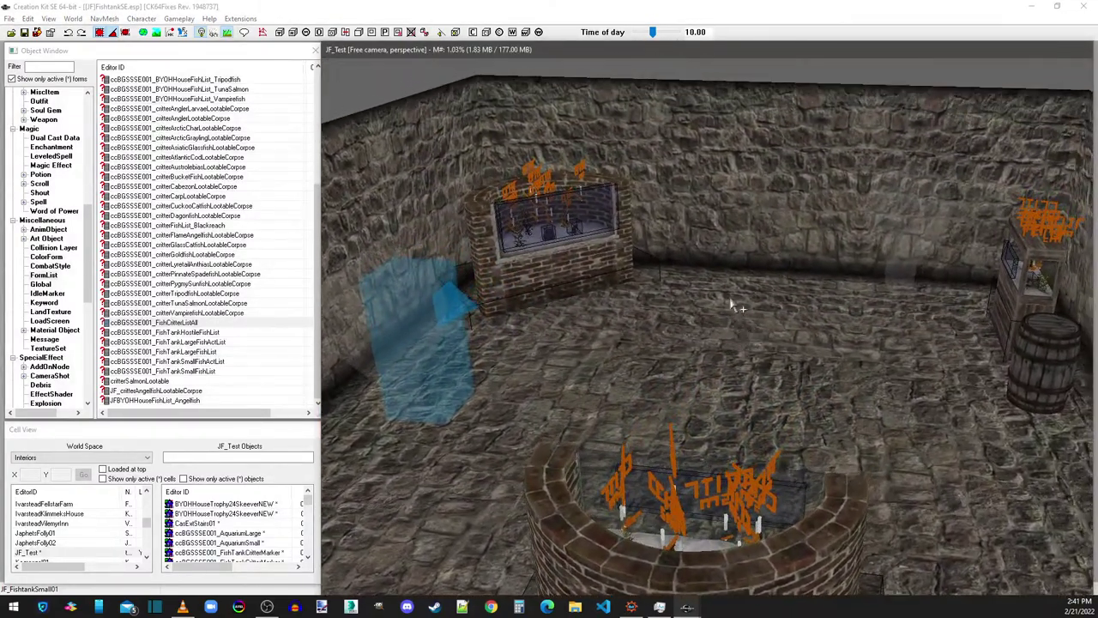
left_click(213, 32)
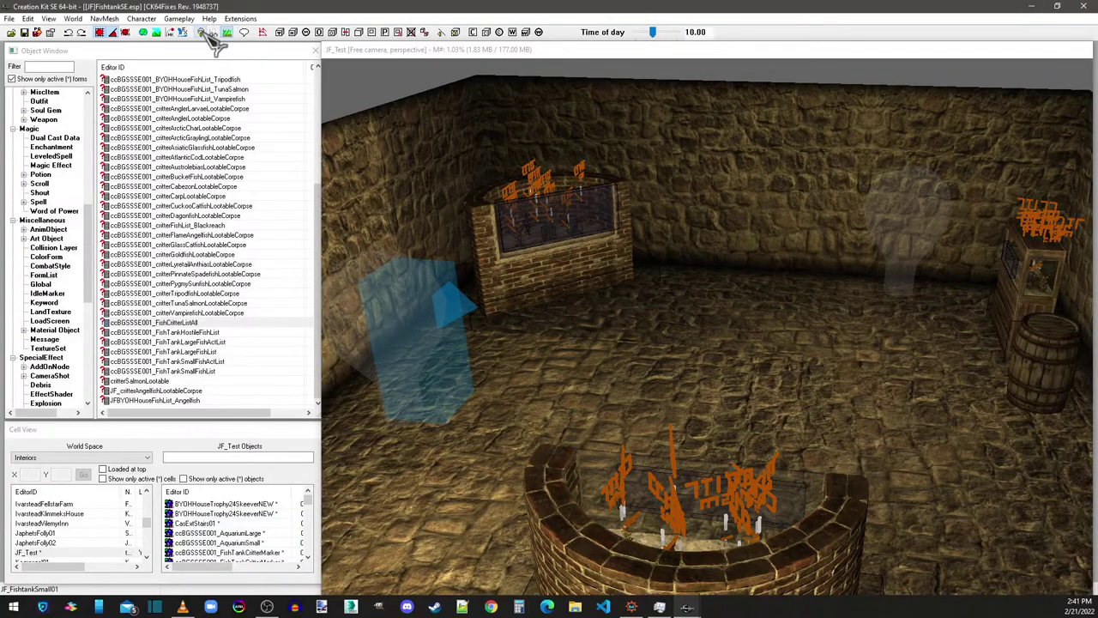
left_click(202, 33)
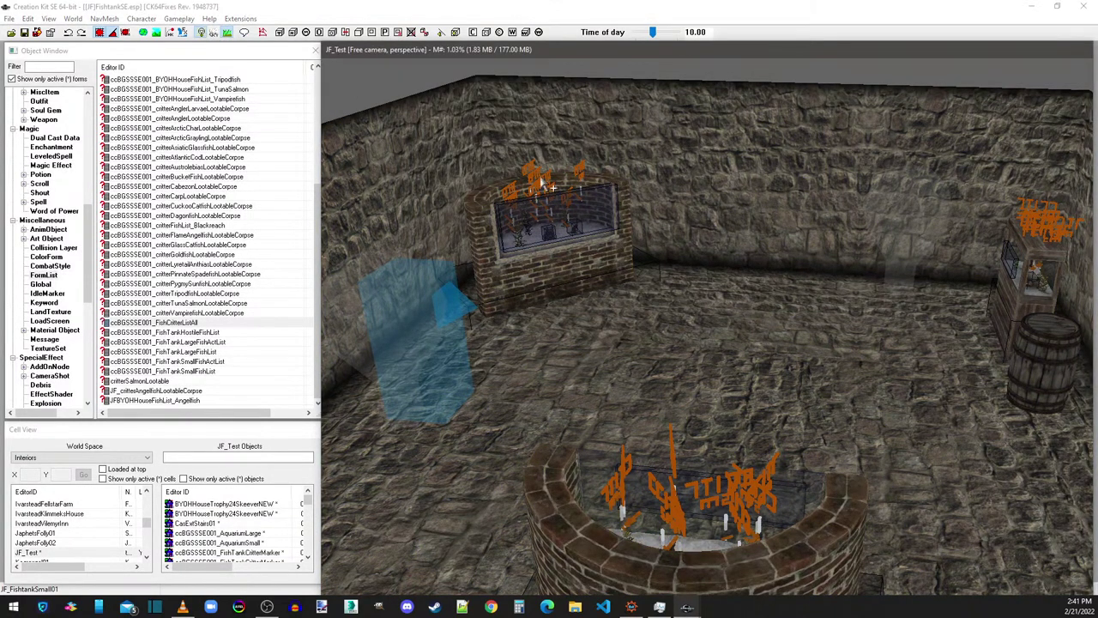
left_click(49, 19)
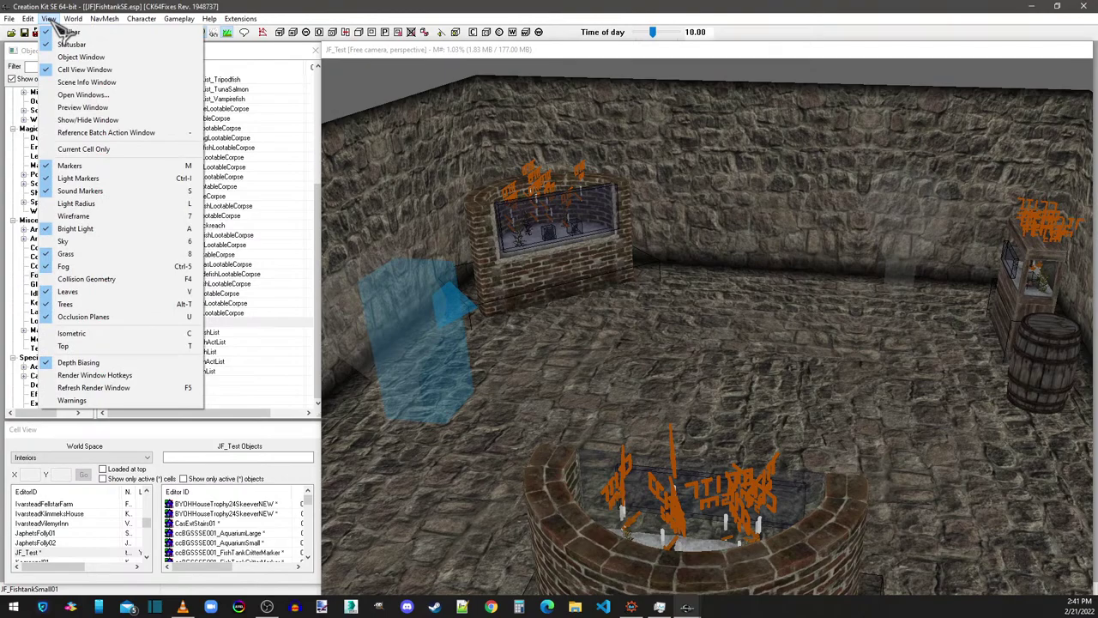
left_click(88, 120)
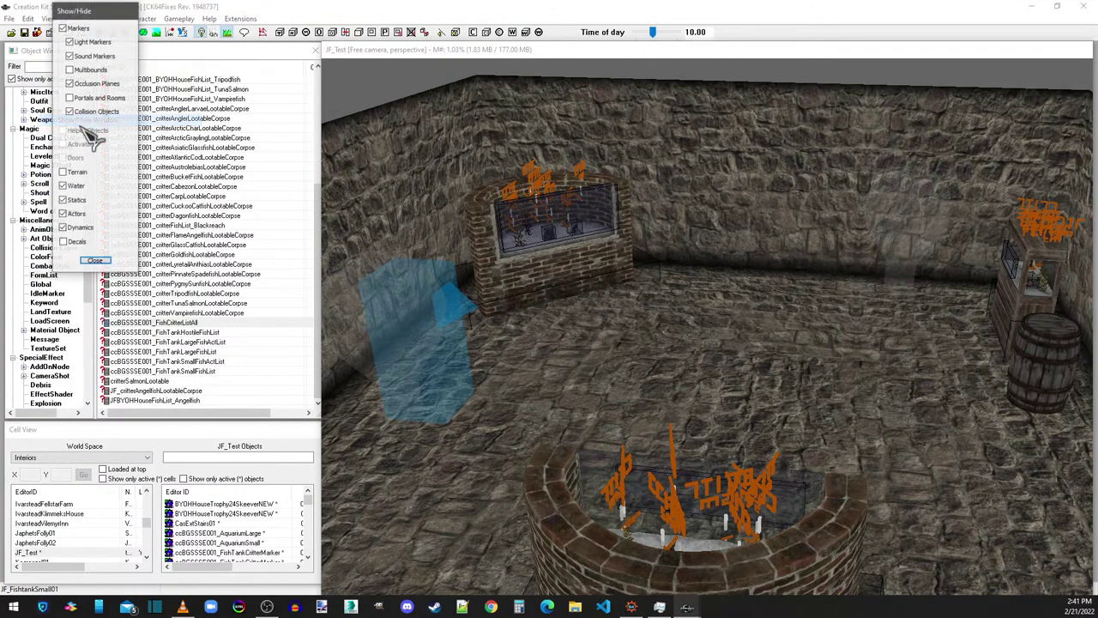
left_click(72, 113)
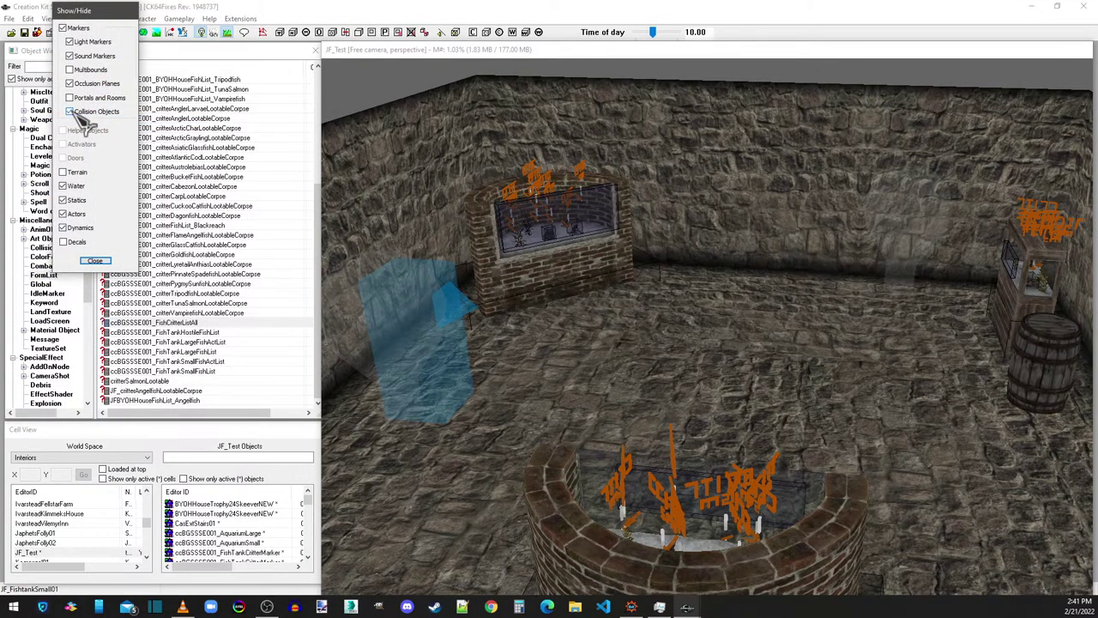
left_click(74, 115)
left_click(95, 260)
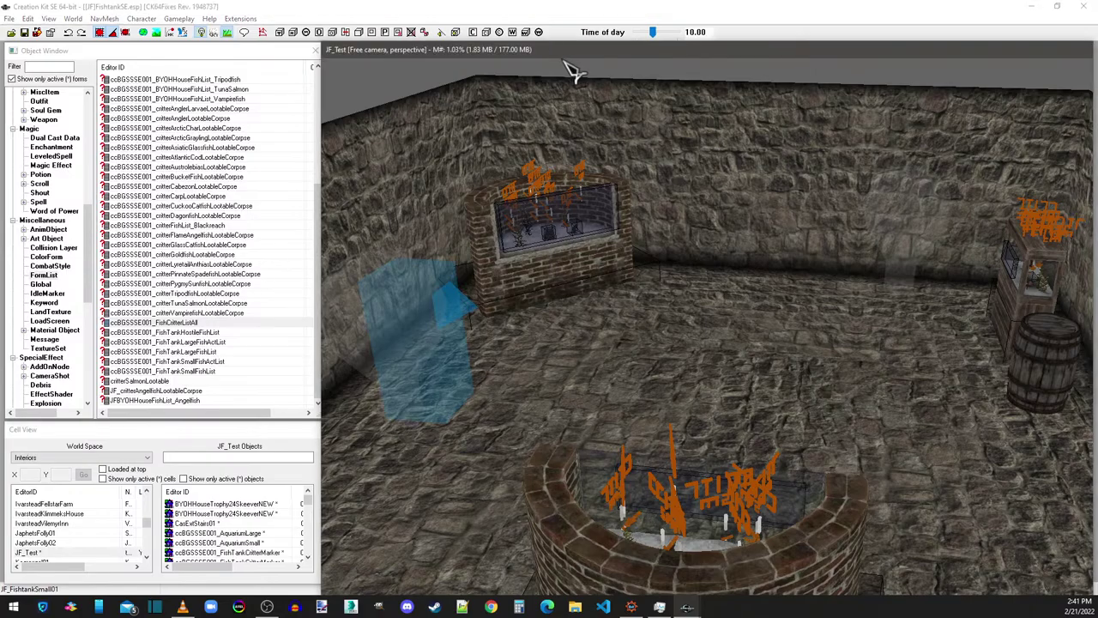
mouse_move(587, 332)
middle_mouse_down("shift")
mouse_move(607, 331)
mouse_move(503, 326)
mouse_move(579, 339)
middle_mouse_up("shift")
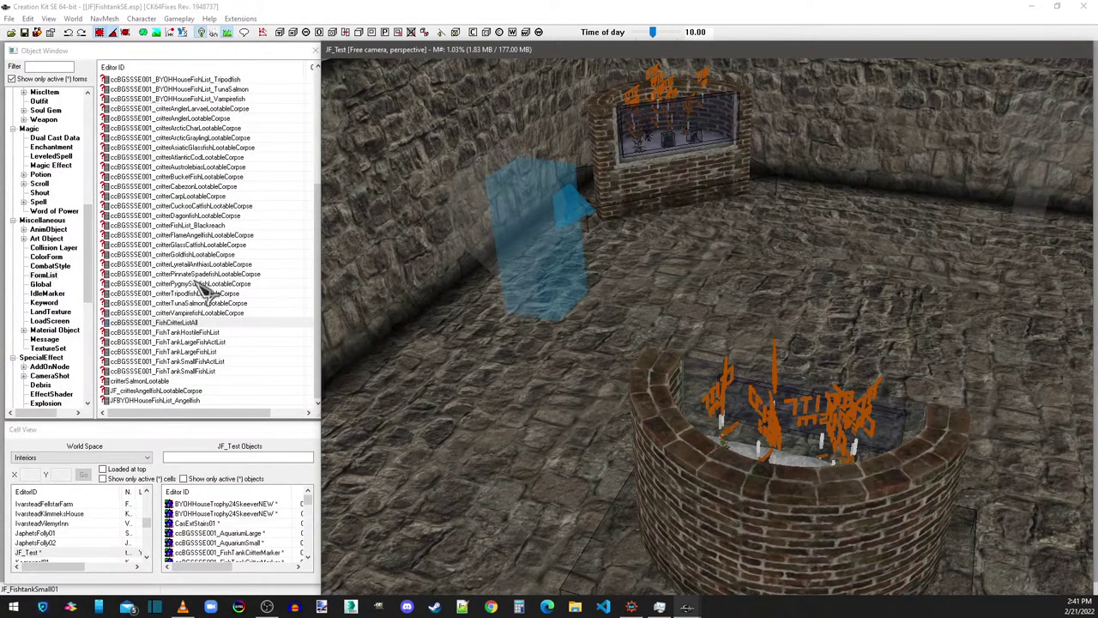
left_click(163, 401)
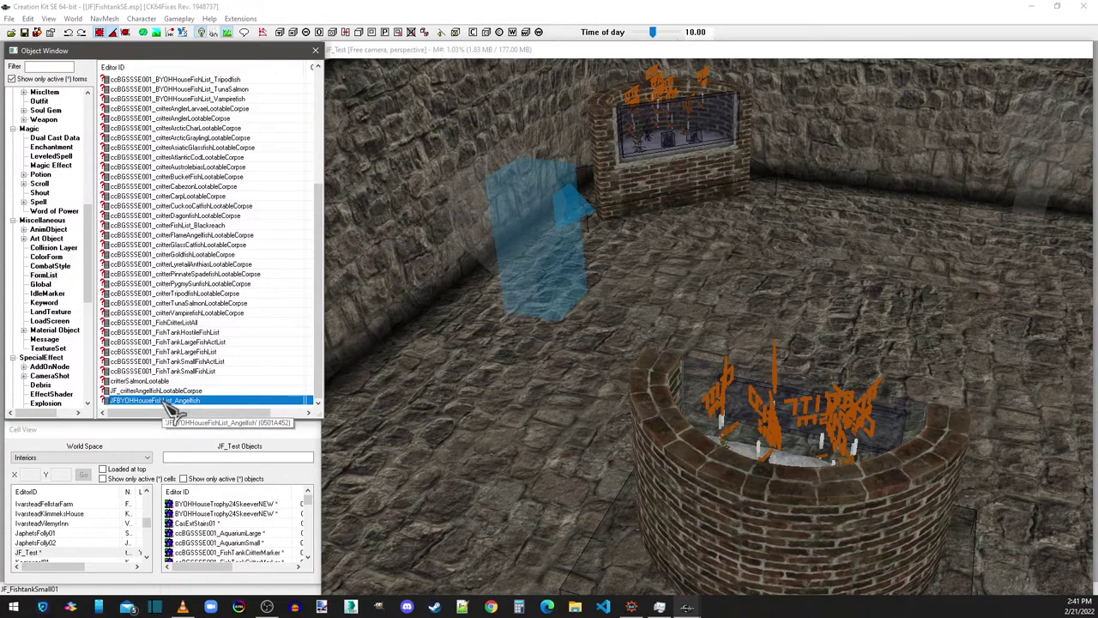
scroll(184, 215, "up", 6)
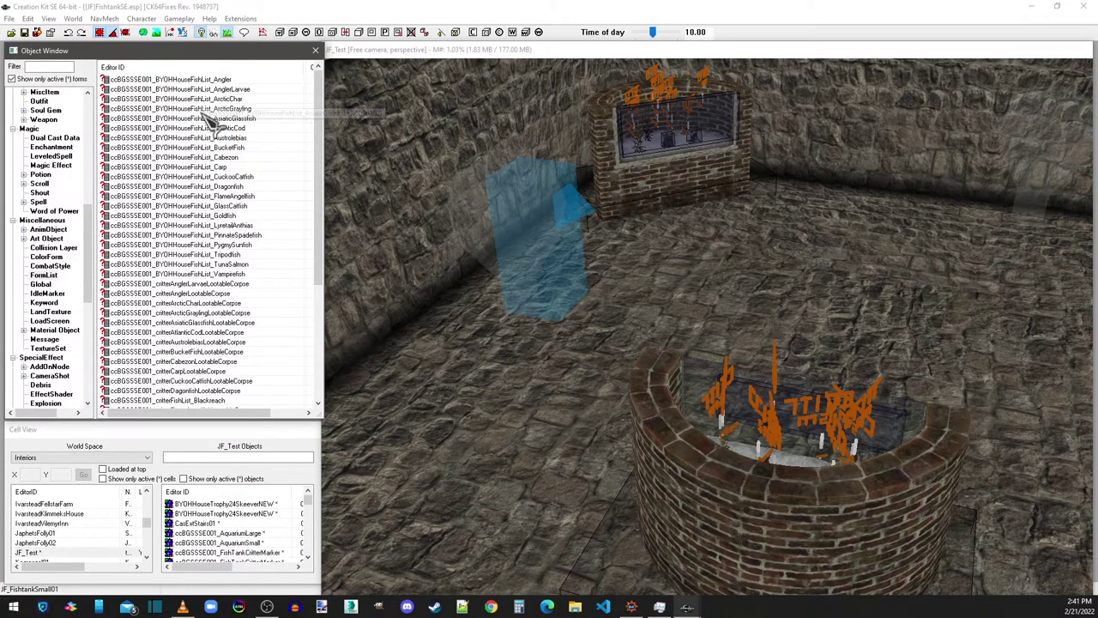
scroll(210, 120, "down", 1)
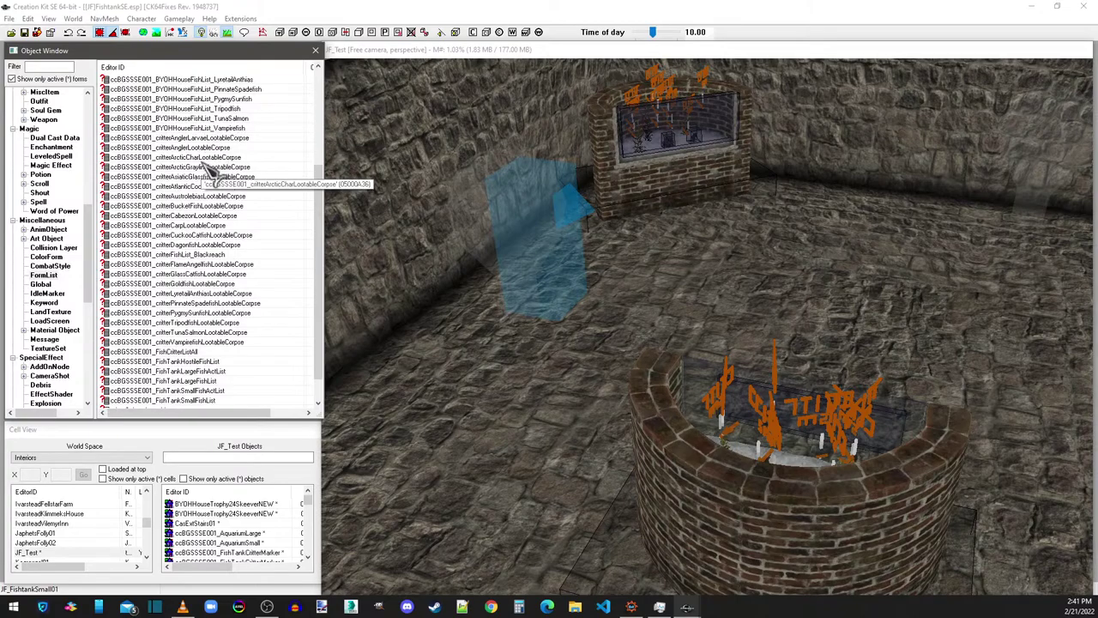
double_click(171, 324)
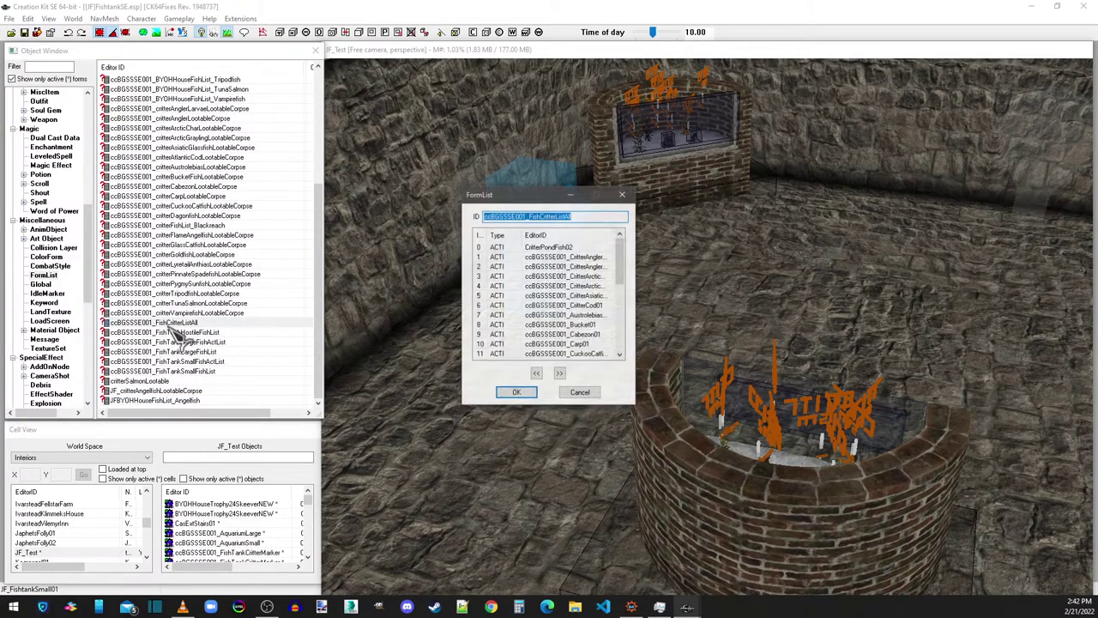
left_click_drag(620, 258, 620, 343)
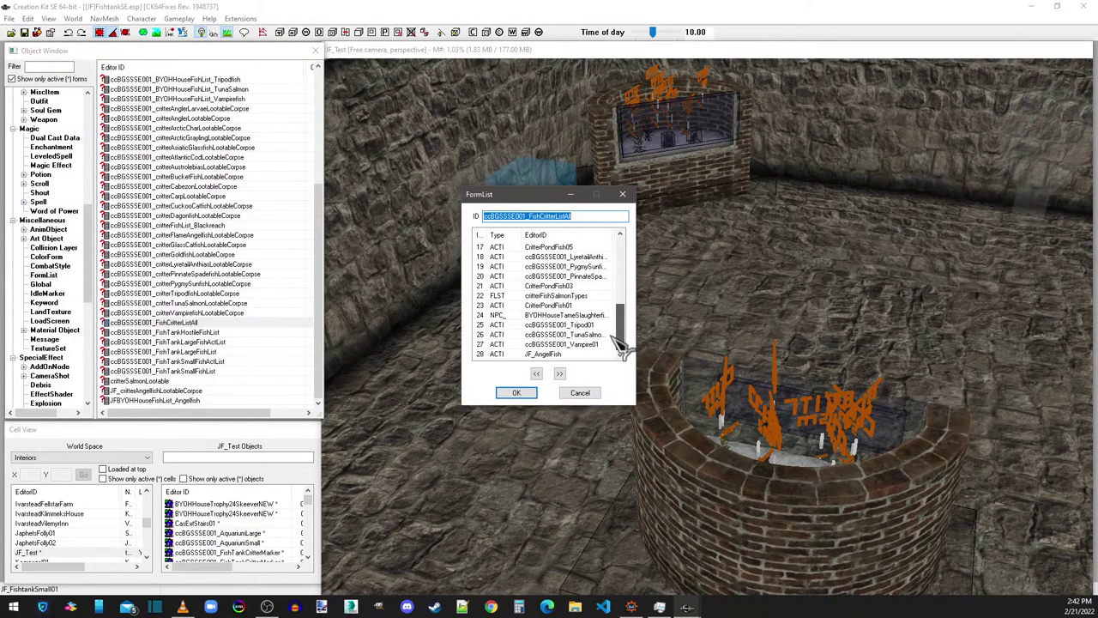
left_click(623, 194)
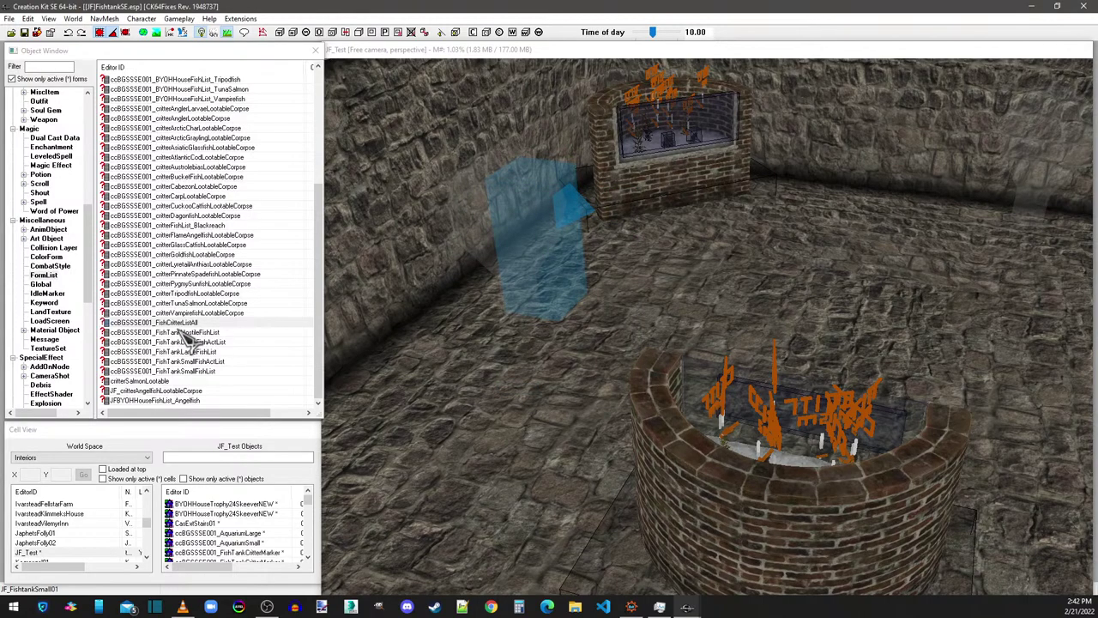
double_click(214, 332)
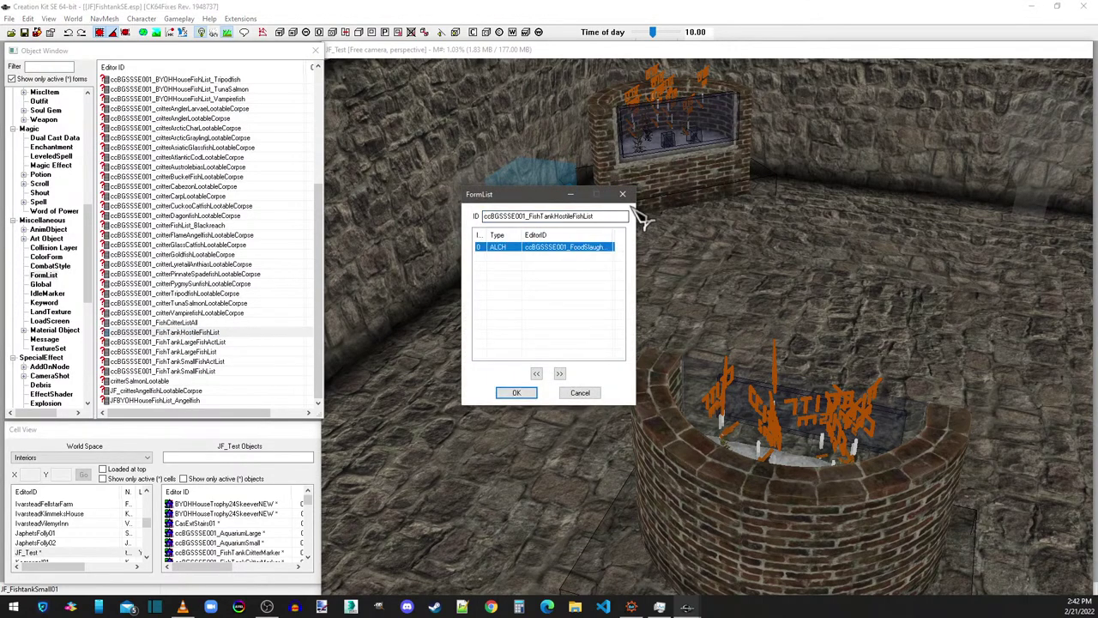
left_click(623, 194)
left_click(183, 342)
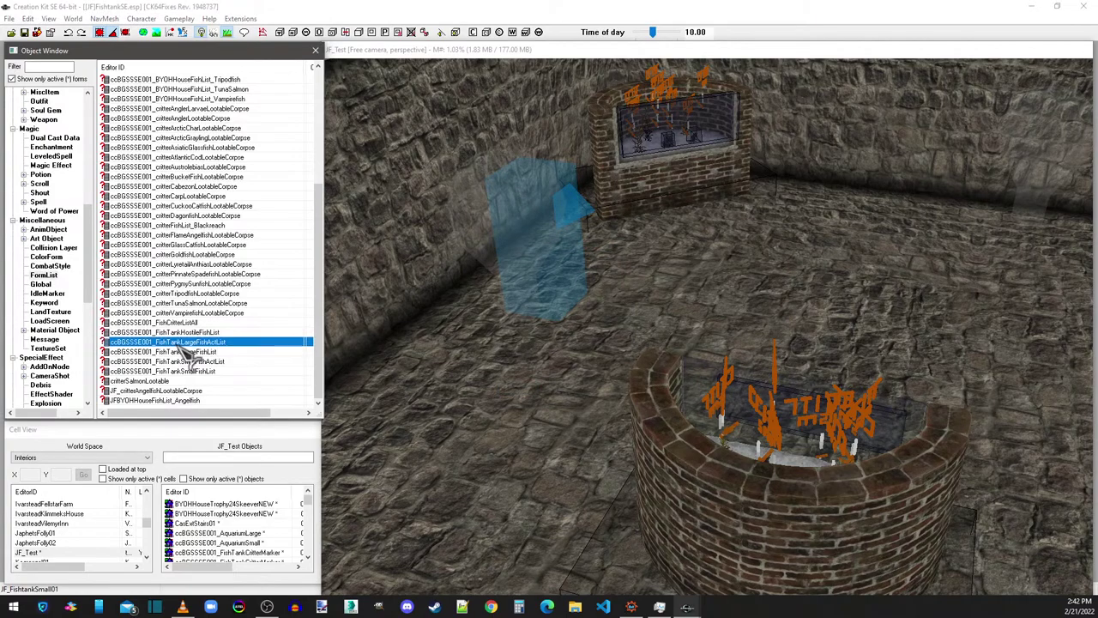
left_click(182, 333)
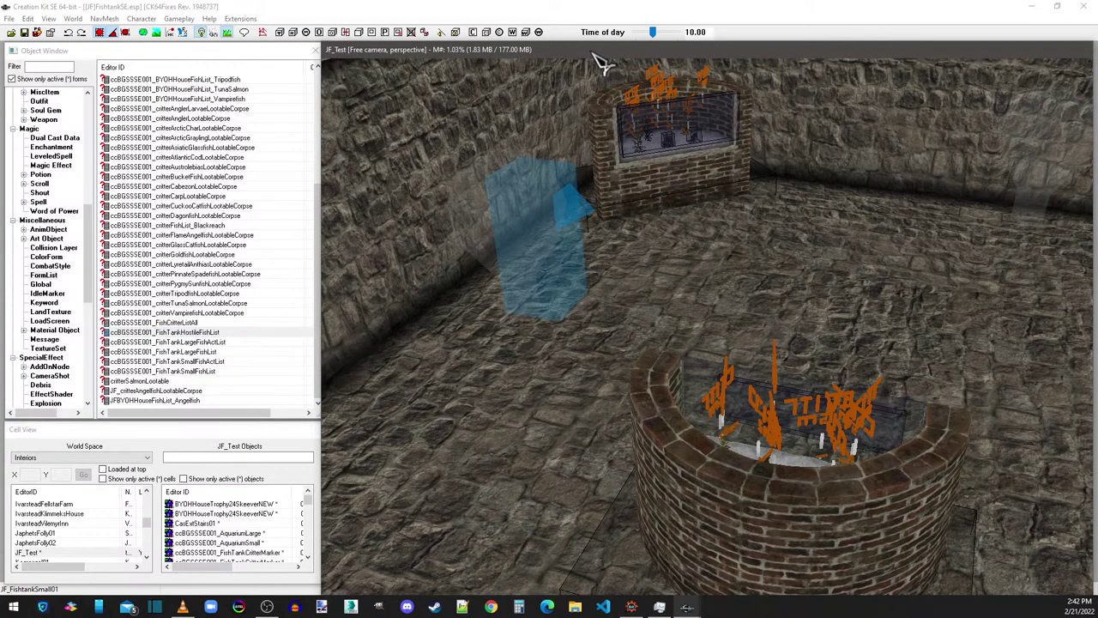
Step: Zoom the render view out and back in, then list the Activator records with JF_AngelFish and JF_TigerFish
scroll(728, 263, "down", 5)
scroll(665, 290, "down", 2)
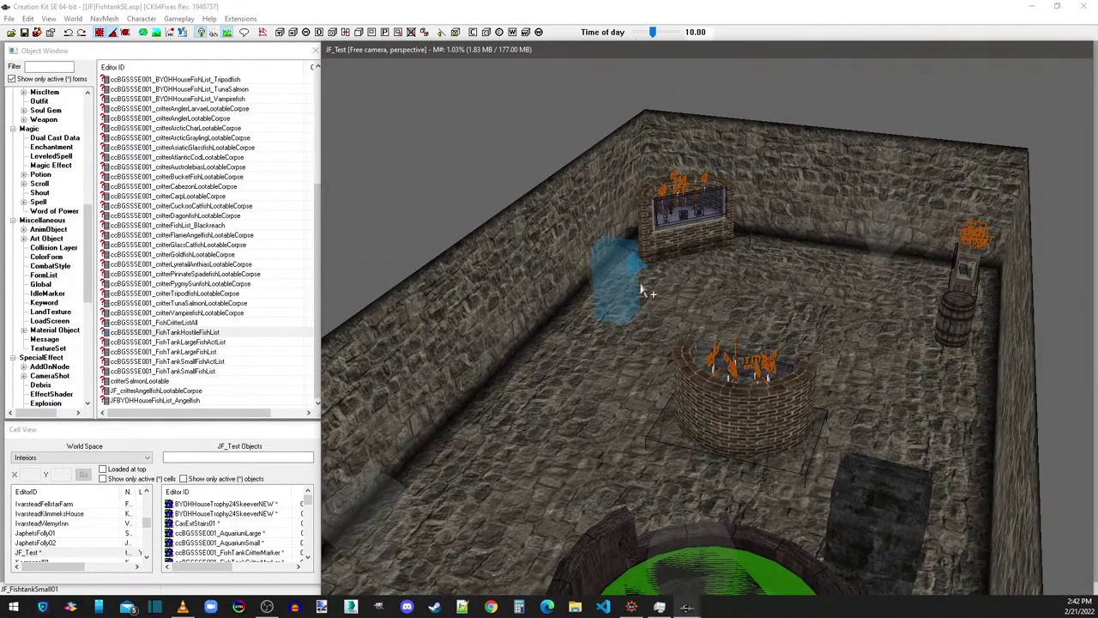
scroll(609, 308, "up", 3)
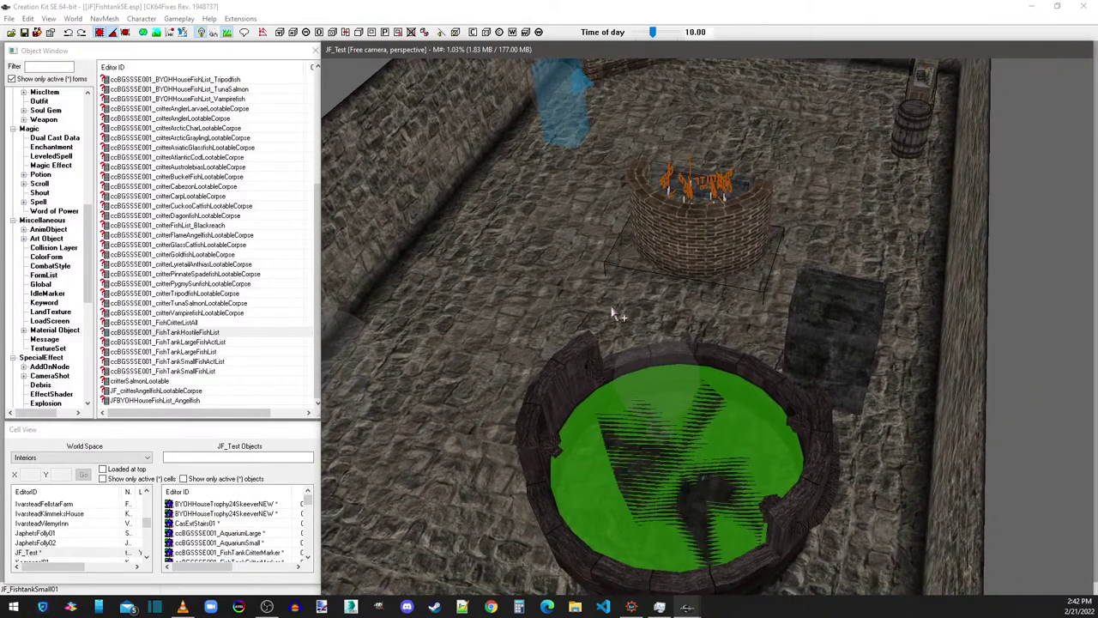
scroll(613, 315, "down", 2)
scroll(616, 307, "down", 2)
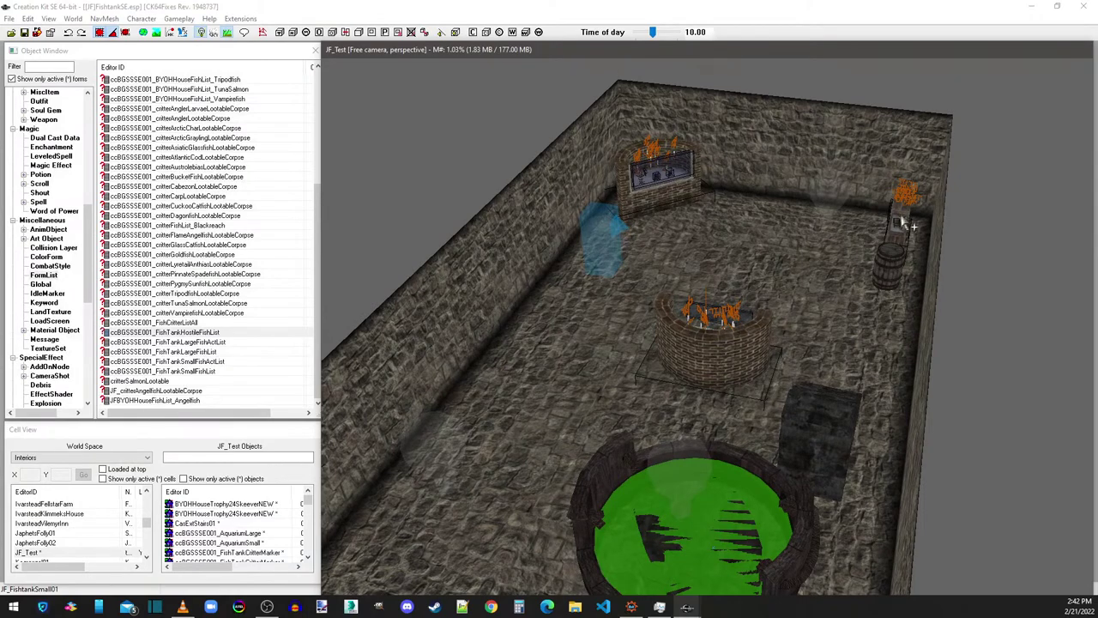
scroll(666, 240, "up", 3)
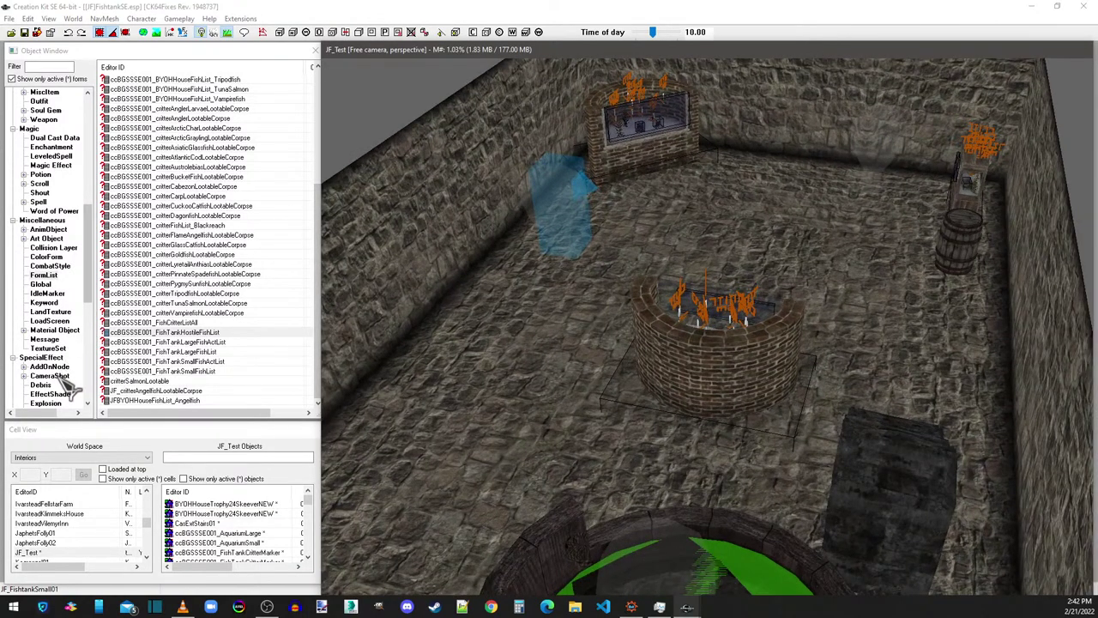
left_click_drag(87, 257, 87, 352)
left_click(45, 303)
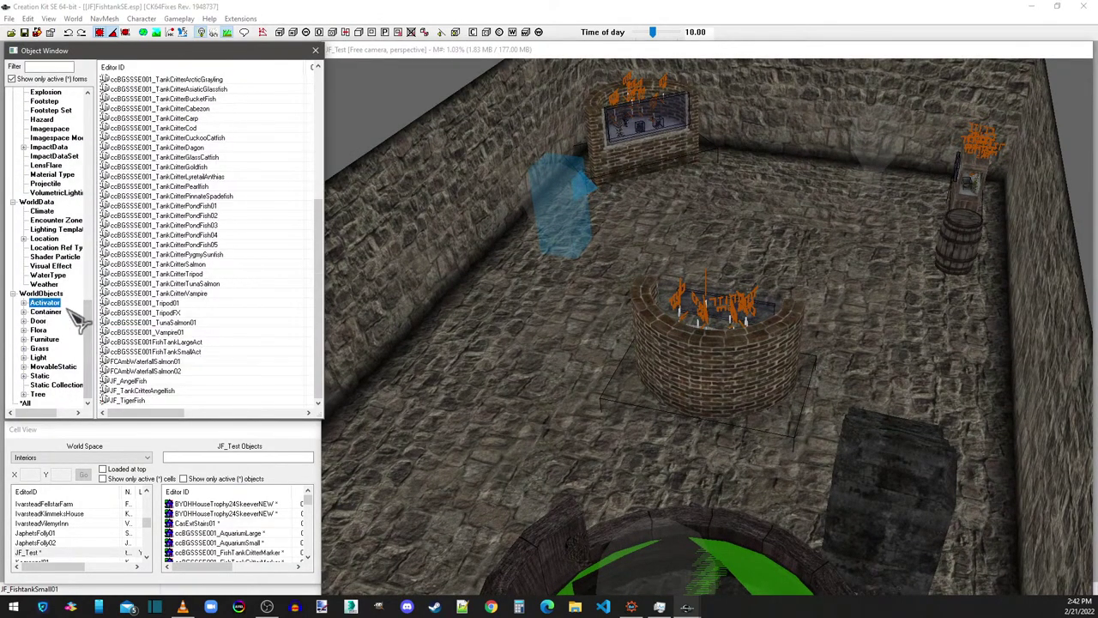
right_click(142, 383)
left_click(159, 444)
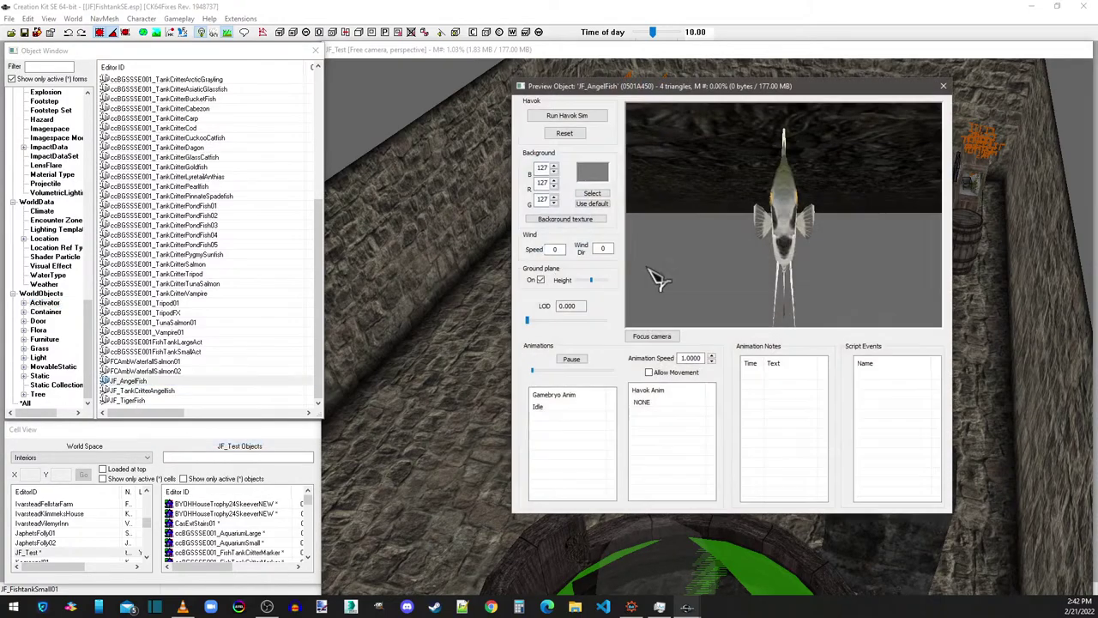
left_click(540, 280)
left_click_drag(820, 258, 755, 219)
left_click(547, 406)
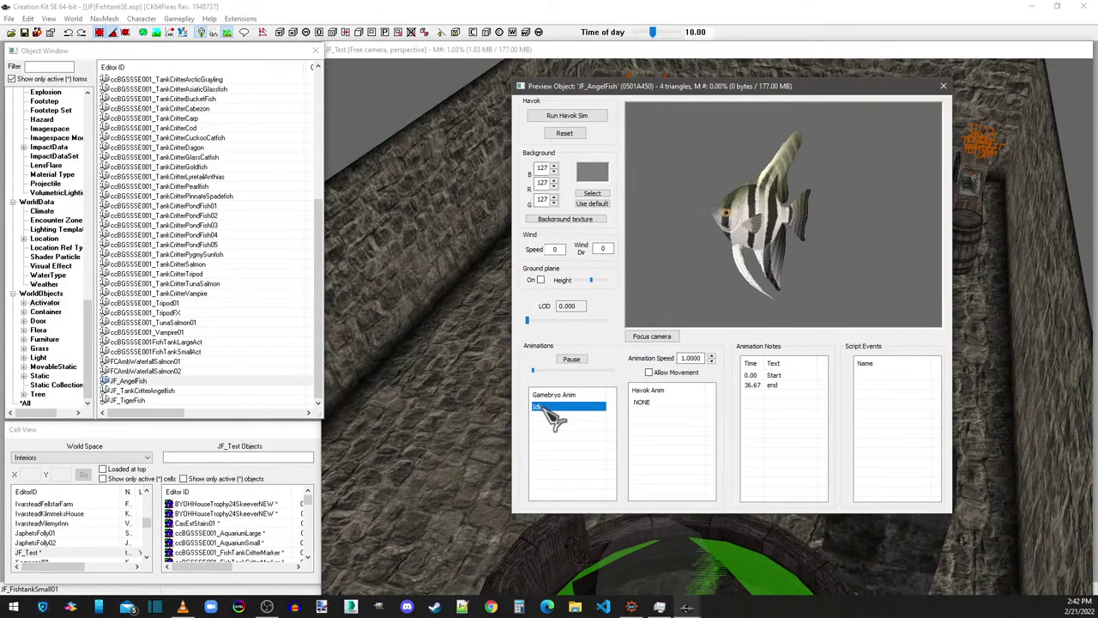
left_click(945, 88)
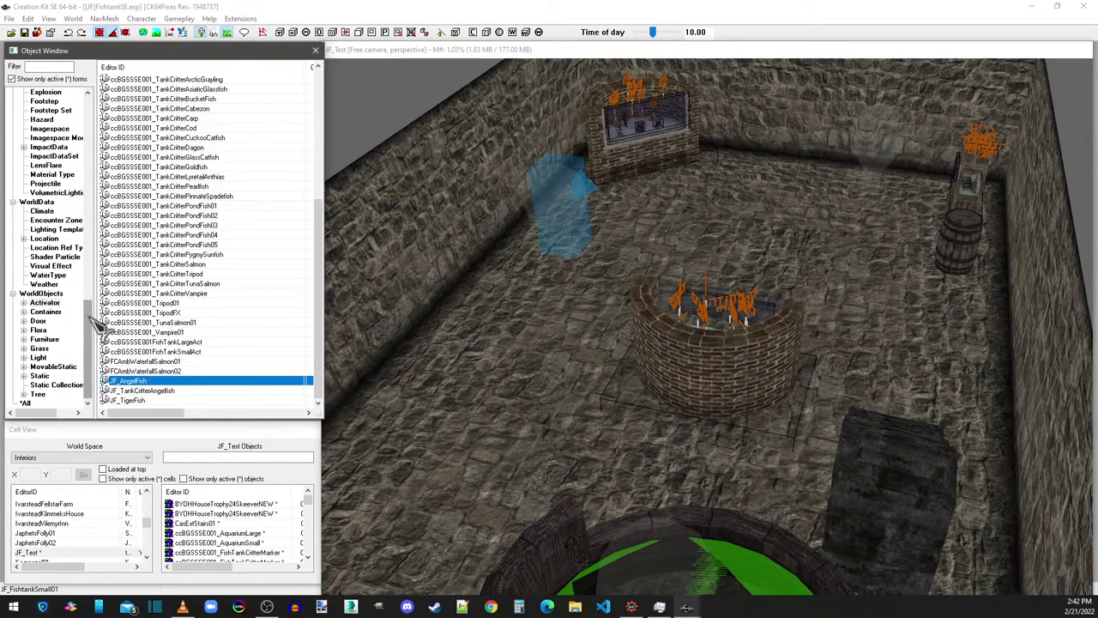
left_click(129, 400)
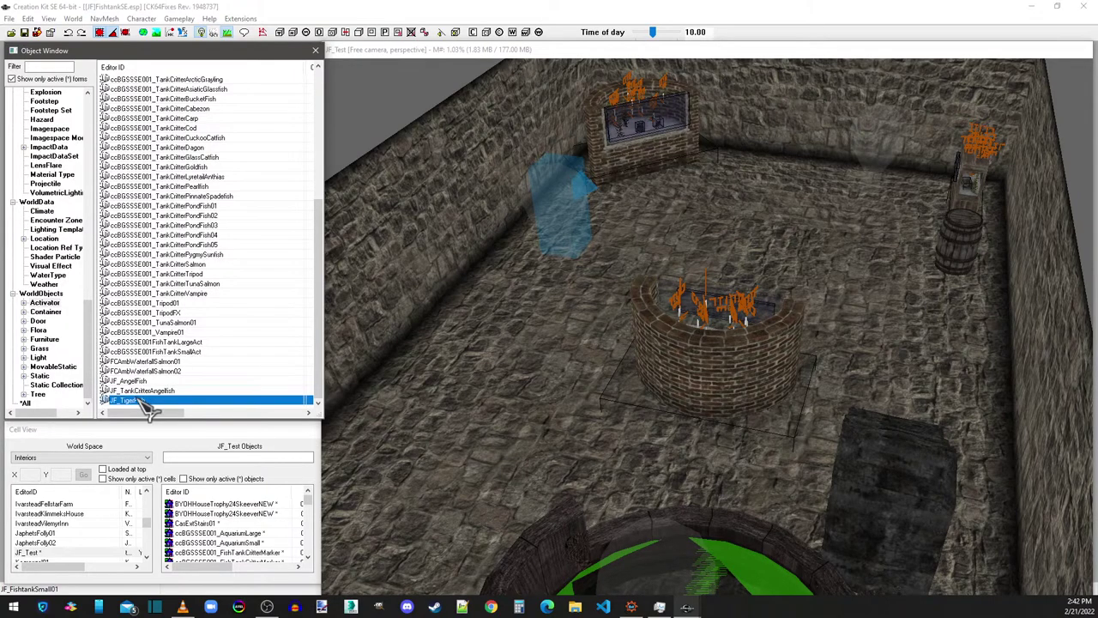
right_click(148, 400)
left_click(165, 453)
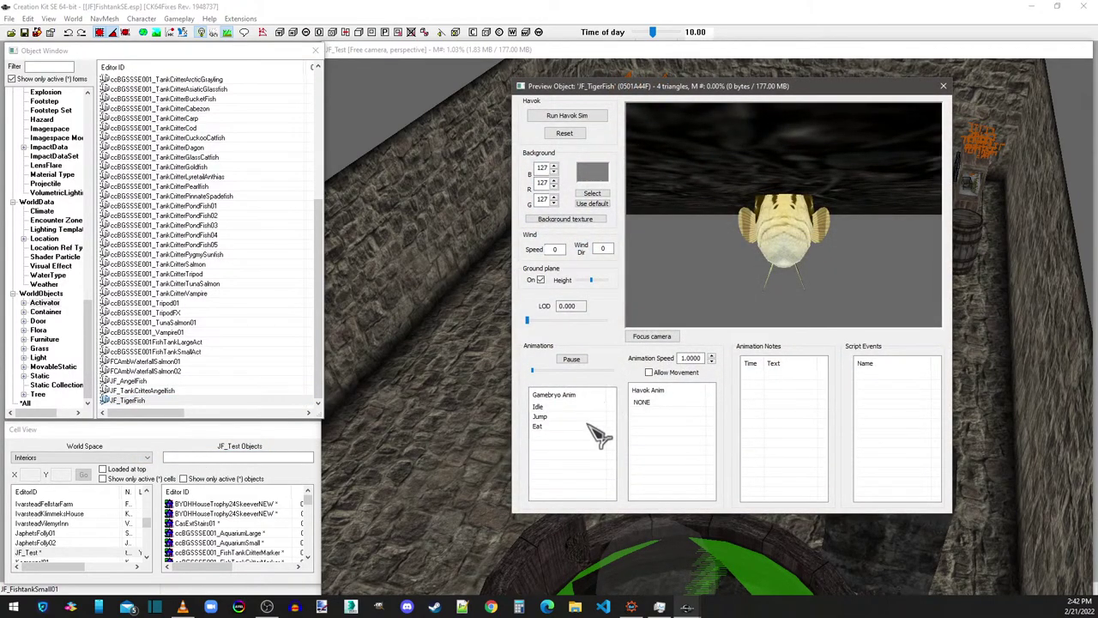
left_click(539, 407)
left_click_drag(809, 289, 838, 134)
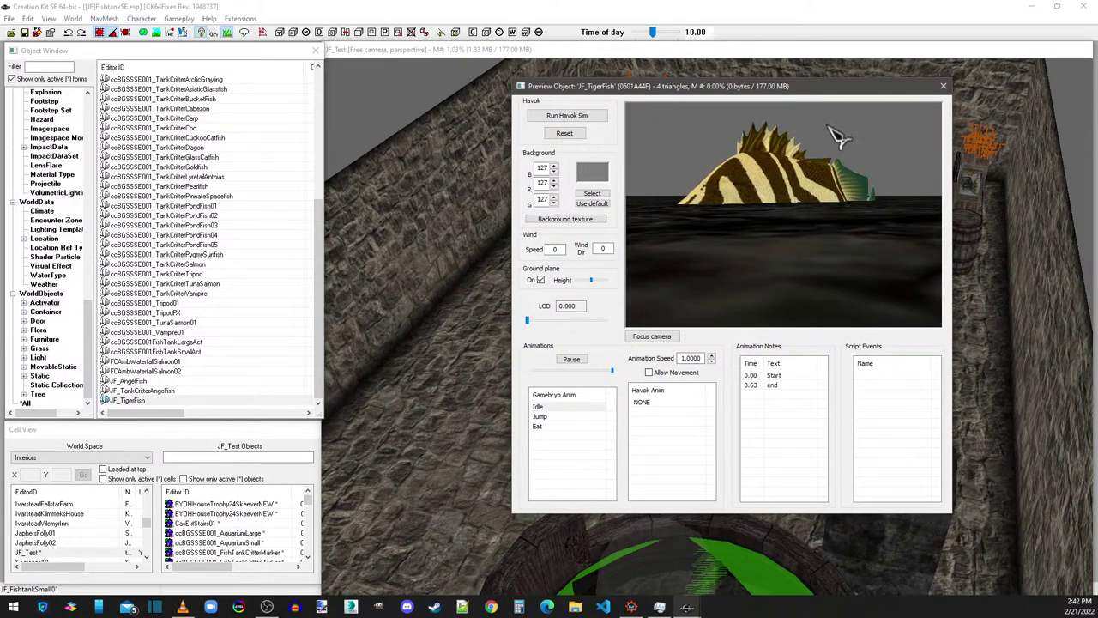
left_click(943, 86)
left_click(133, 381)
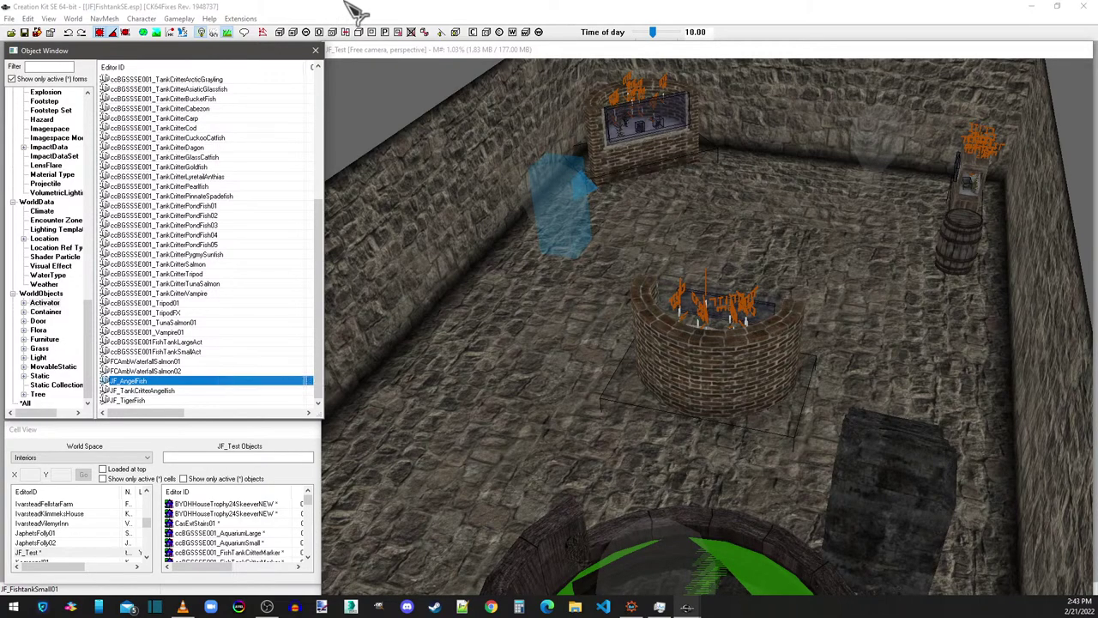
left_click(373, 65)
middle_click_drag(728, 272, 722, 285)
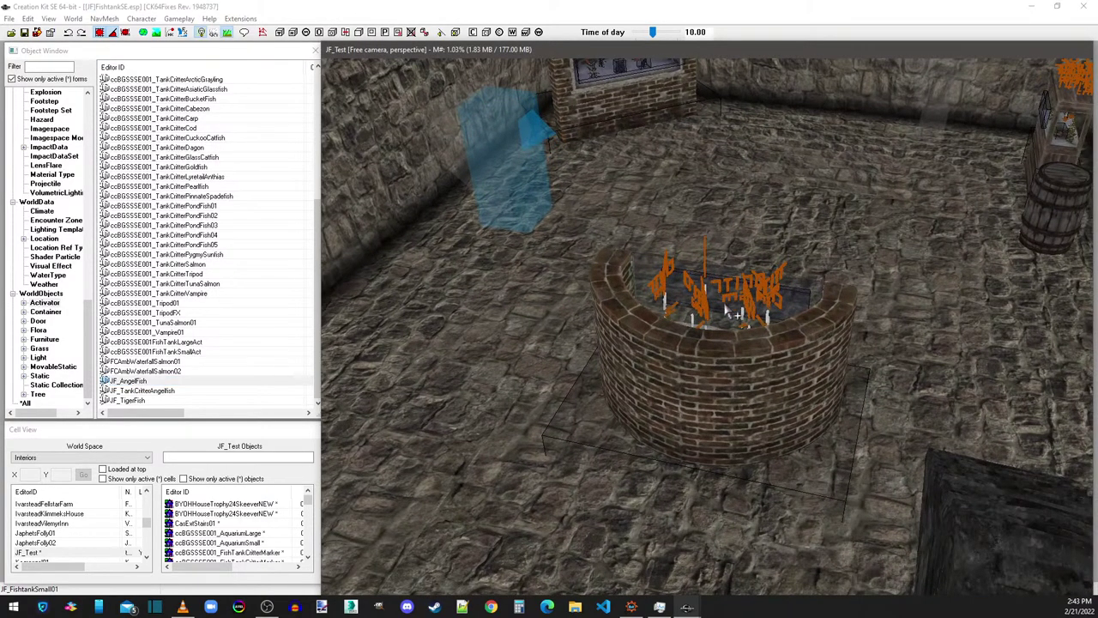
Step: Bring the camera over the aquarium and preview the JF_AngelFish model again
left_click(726, 341)
middle_click_drag(726, 341, 621, 234)
scroll(721, 295, "up", 5)
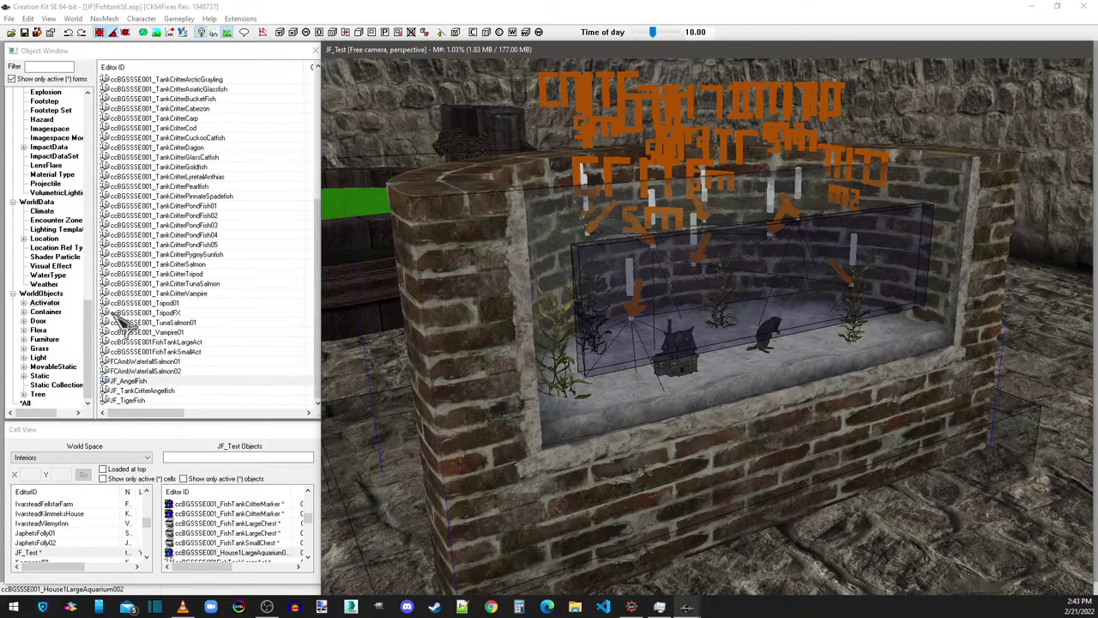
right_click(151, 381)
left_click(168, 438)
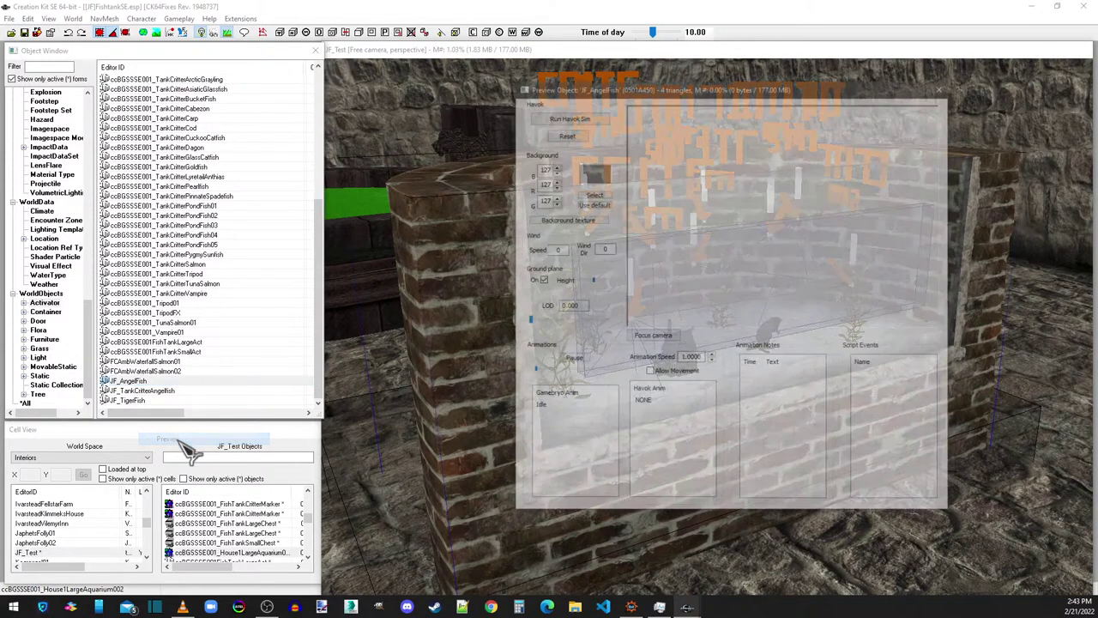
left_click(943, 85)
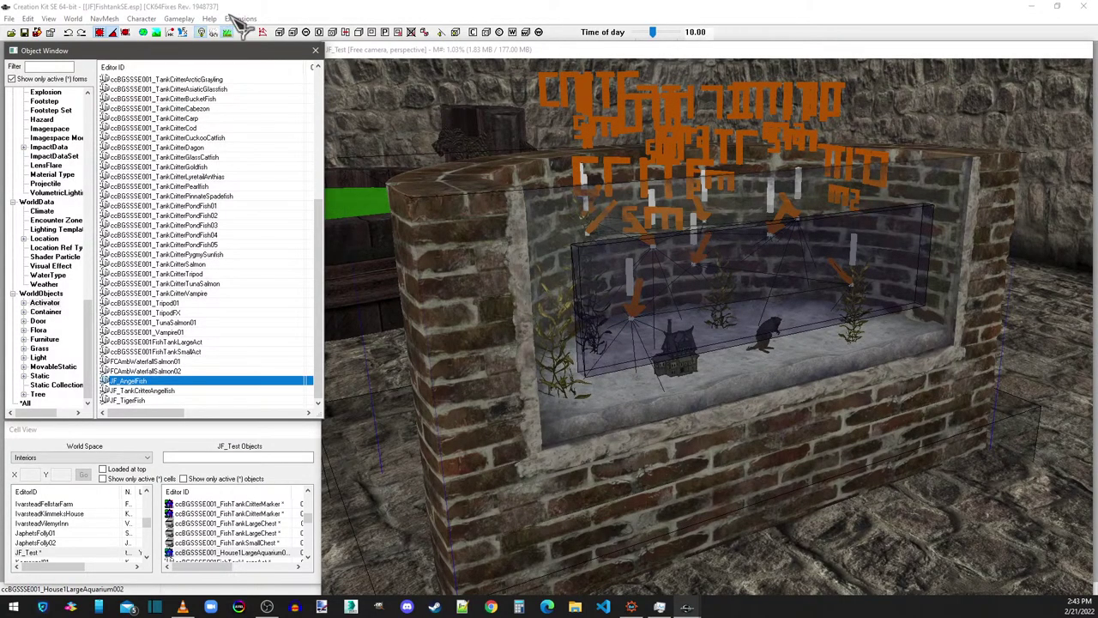
Step: Select the JF_TigerFish activator, then switch the object list to *All
left_click(133, 401)
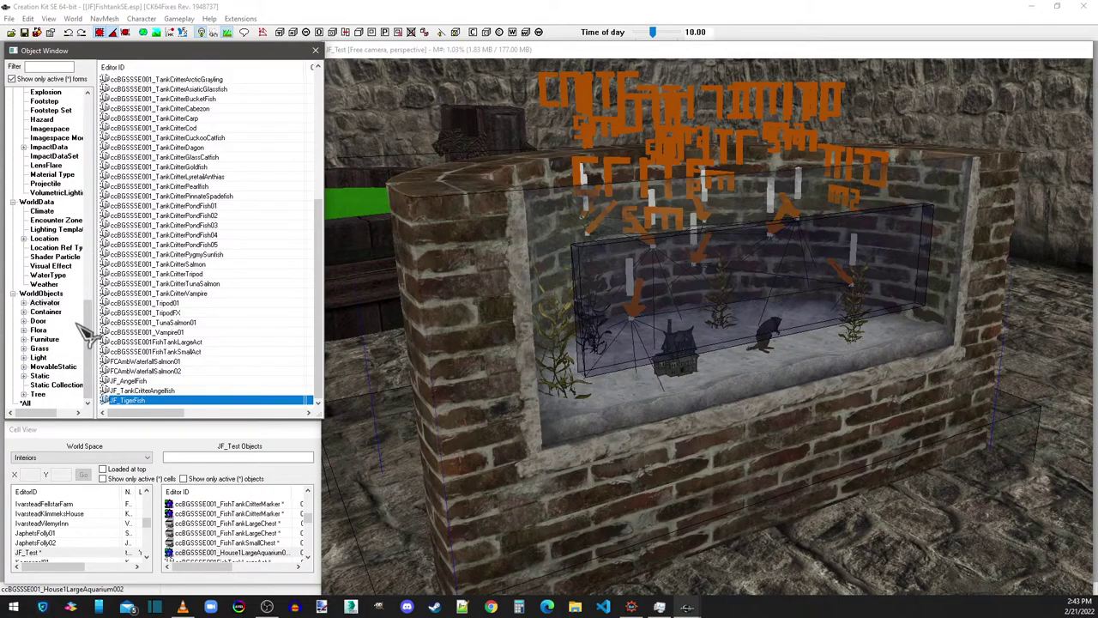
scroll(68, 361, "up", 4)
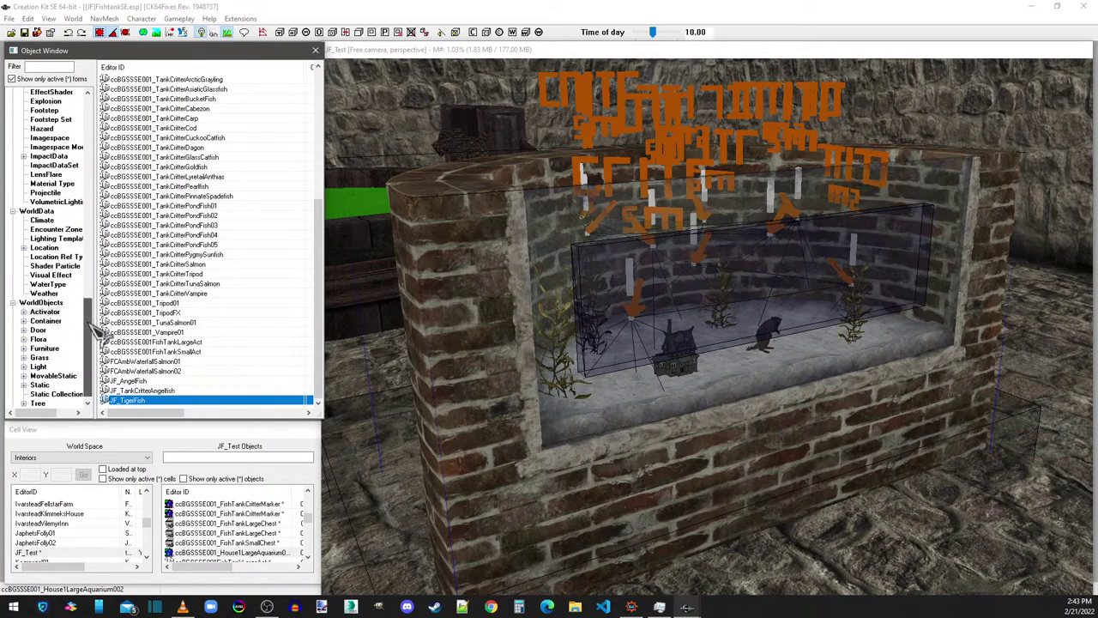
scroll(47, 395, "down", 4)
left_click(25, 403)
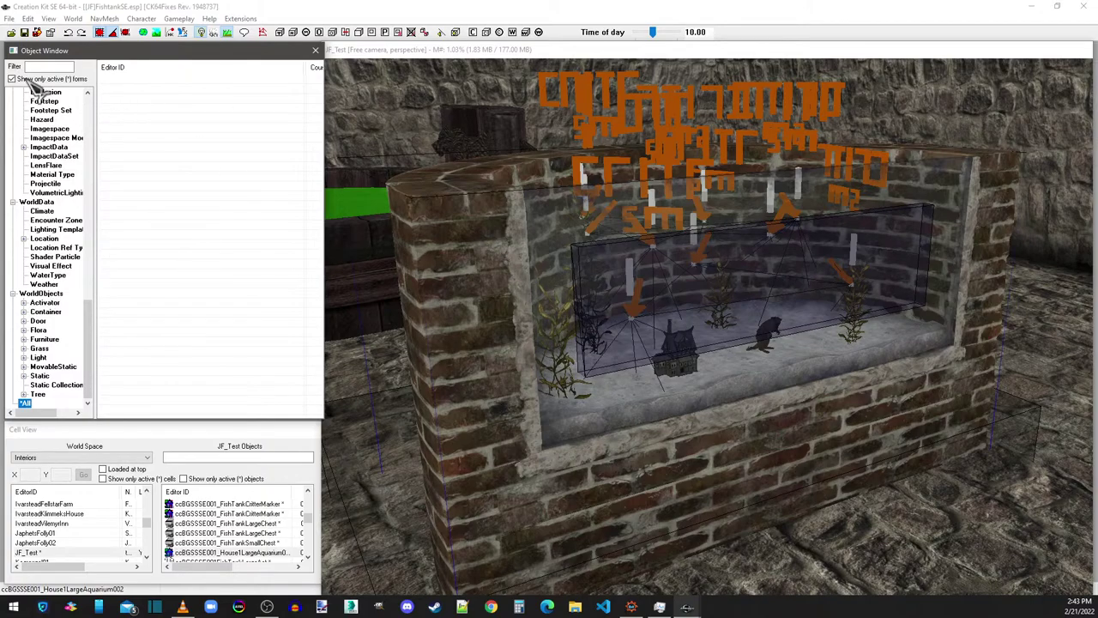
Step: List the FormList records and open JF_critterAngelfishLootableCorpse
left_click(41, 376)
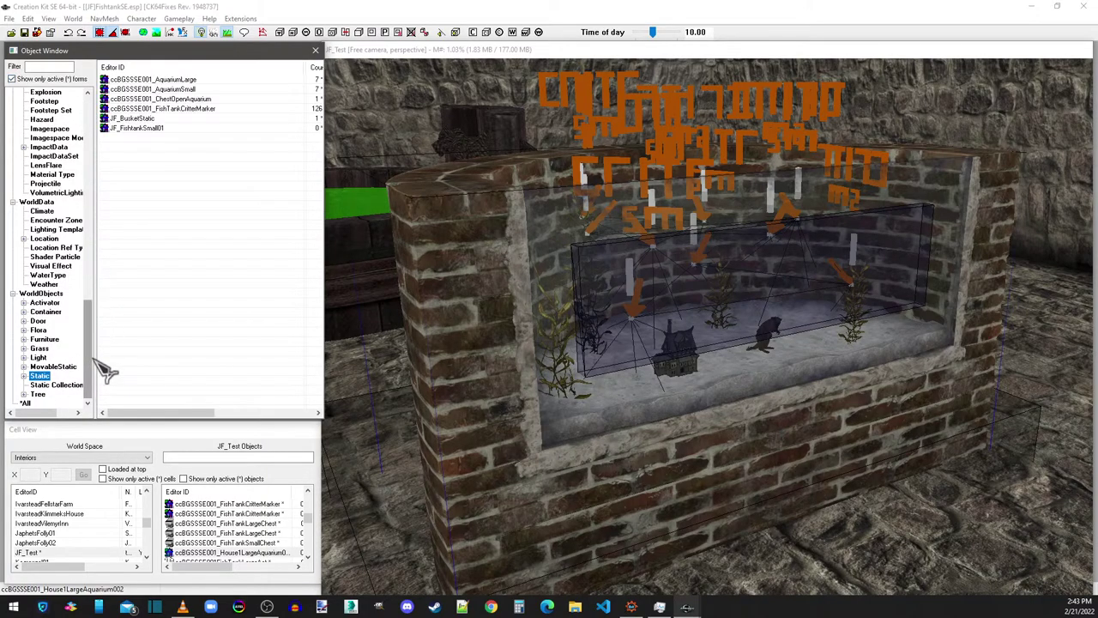
left_click_drag(89, 361, 89, 283)
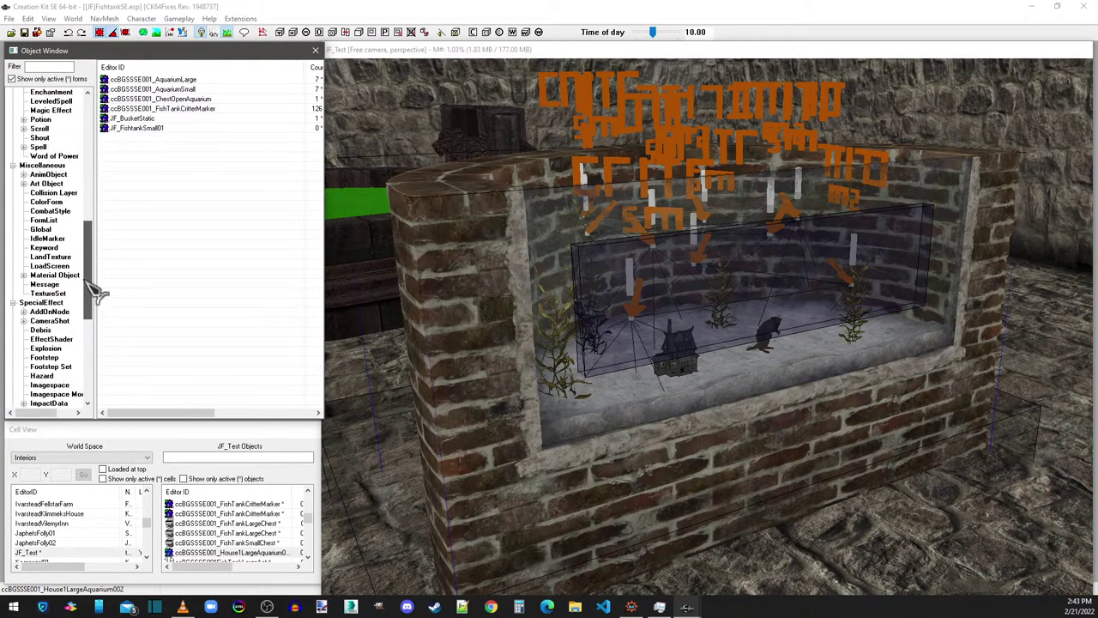
left_click(55, 222)
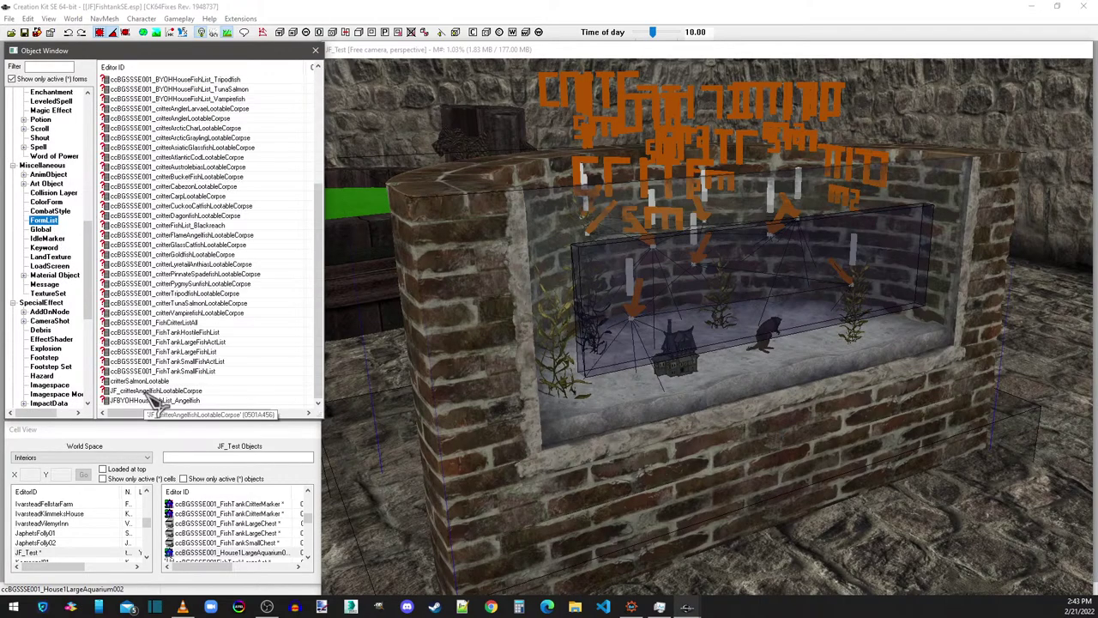
double_click(153, 392)
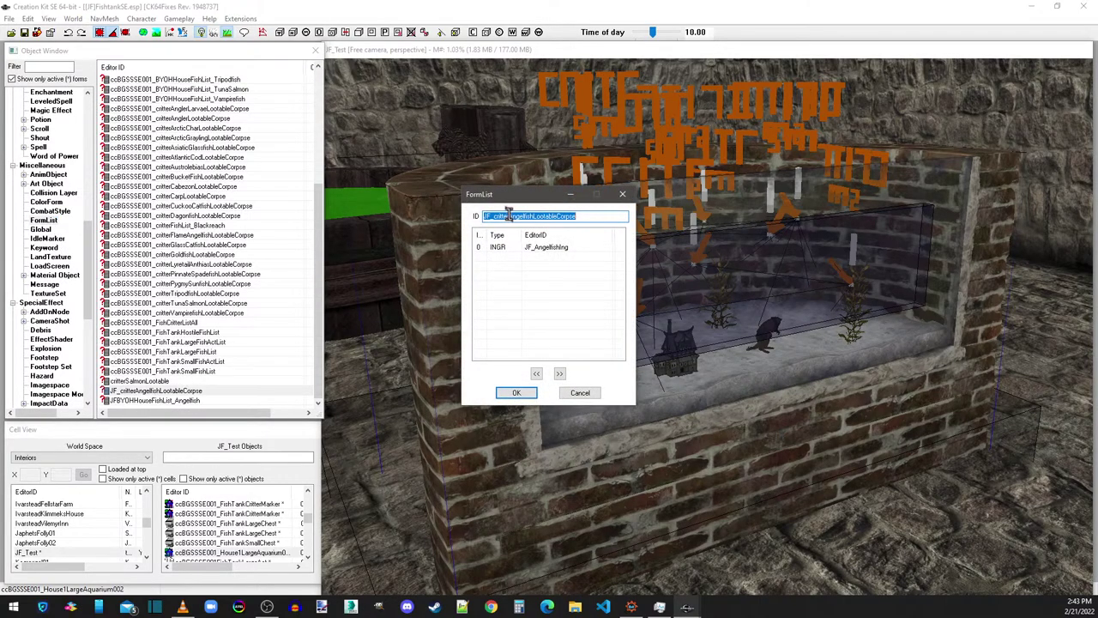
Step: Rename the list ID to JF_critterTigerfishLootableCorpse and open JF_Angelfishing to become JF_Tigerfishing, 'Tigerfish'
left_click_drag(509, 215, 520, 215)
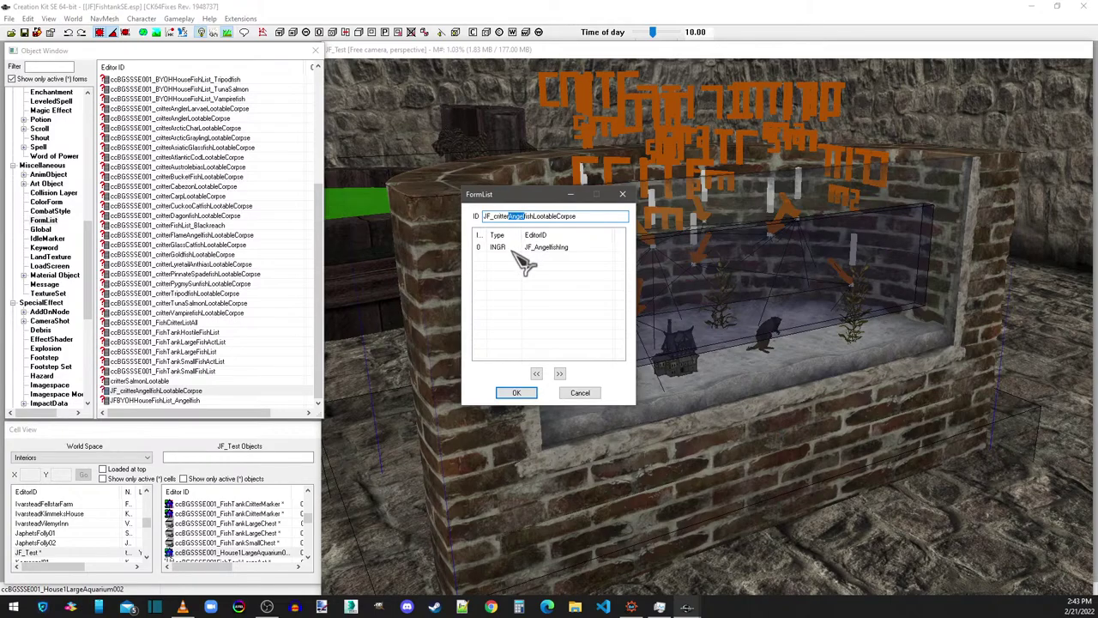
type("Tiger")
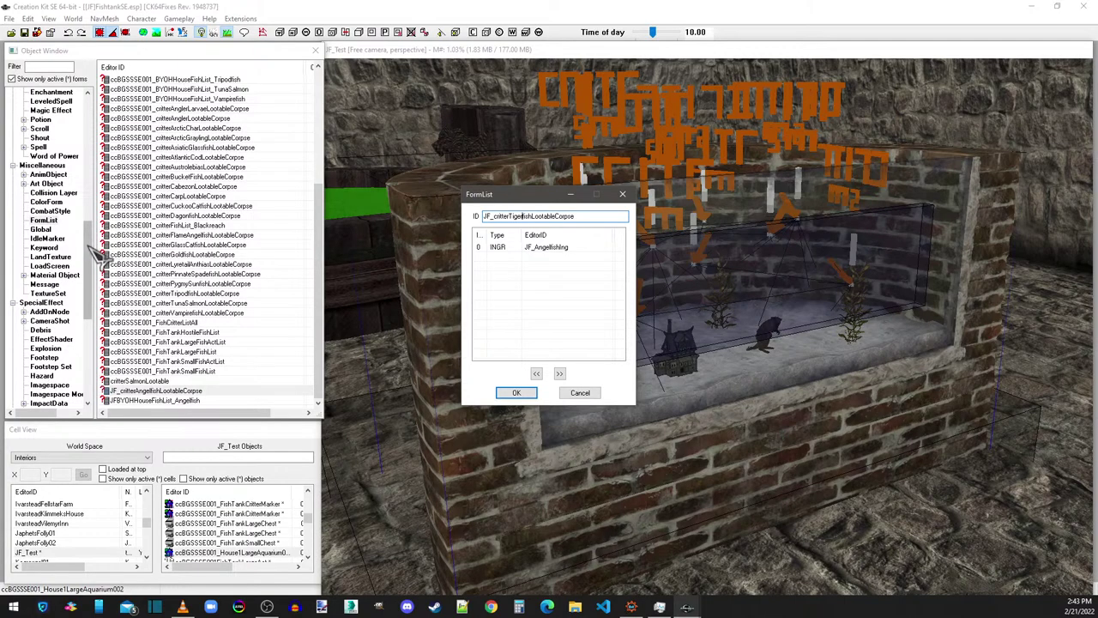
left_click_drag(88, 246, 89, 180)
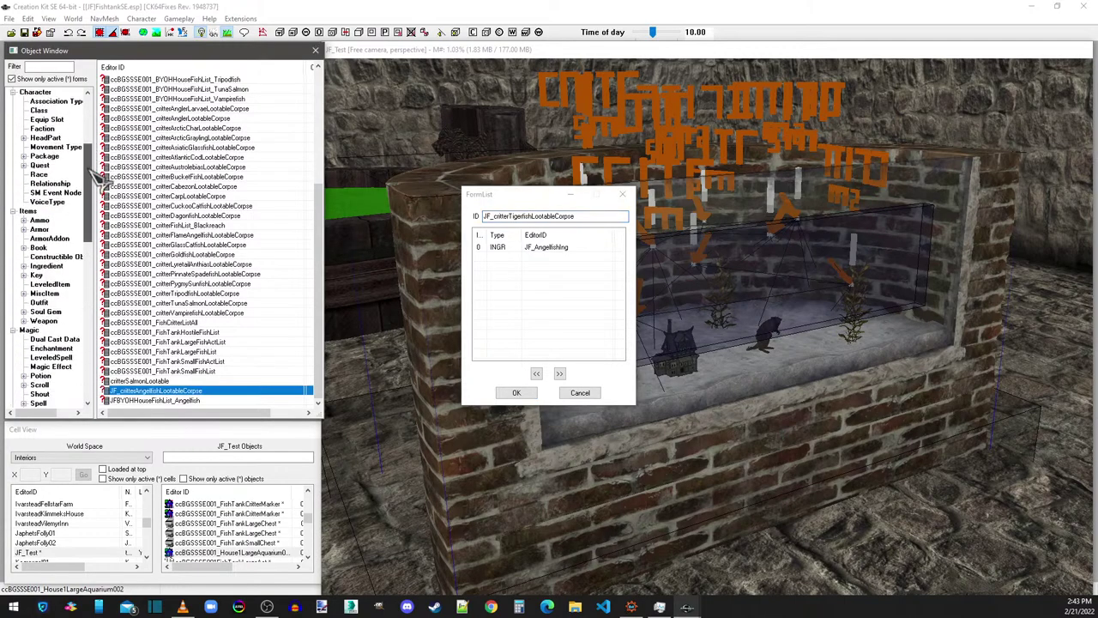
left_click(59, 267)
double_click(137, 168)
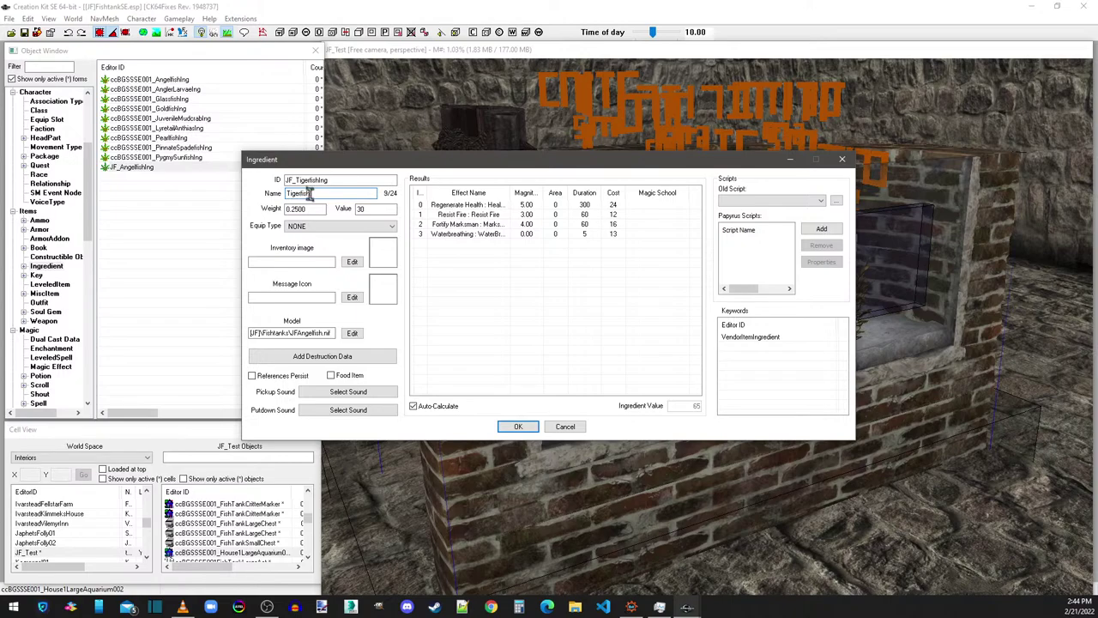
Step: Give the ingredient the JFTigerFish.nif model and save it as the new JF_Tigerfishing form
left_click(352, 333)
left_click(510, 217)
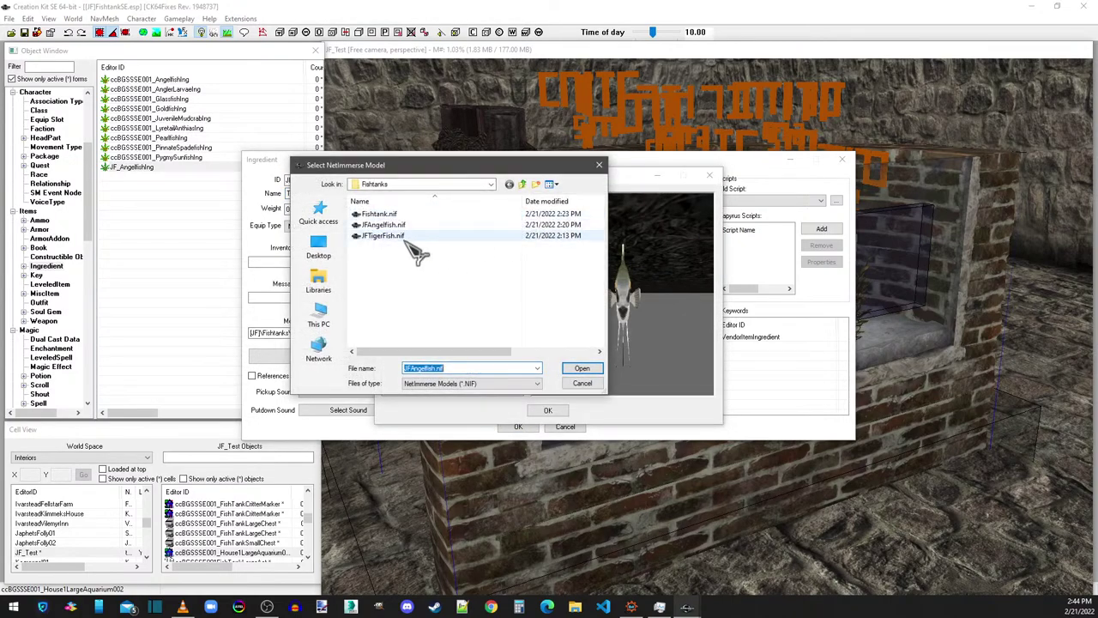
left_click(403, 236)
double_click(410, 243)
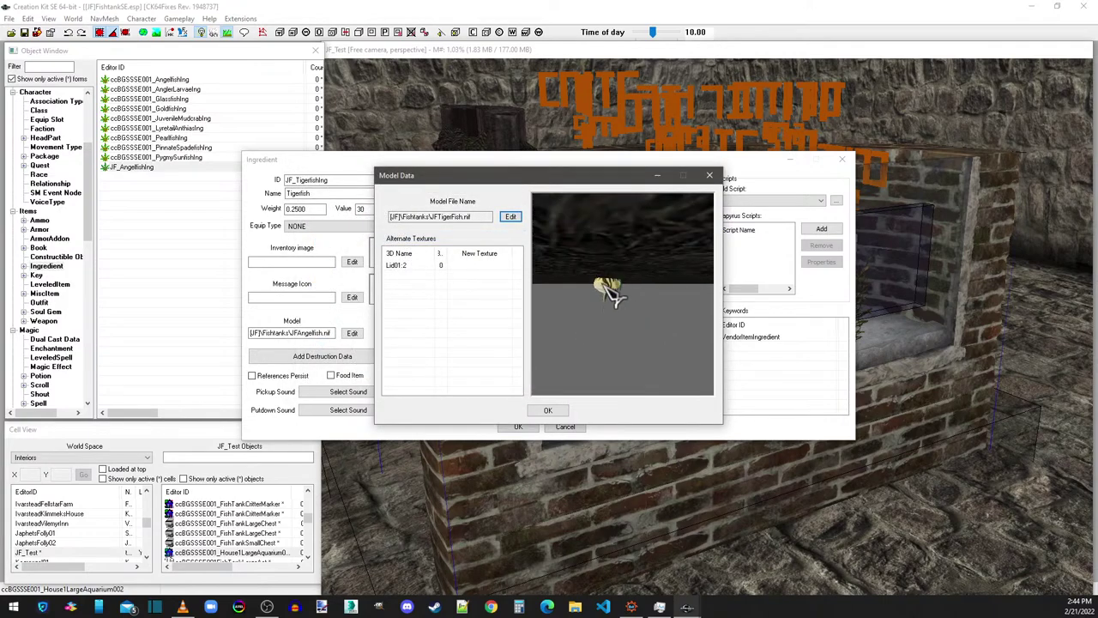
left_click(547, 411)
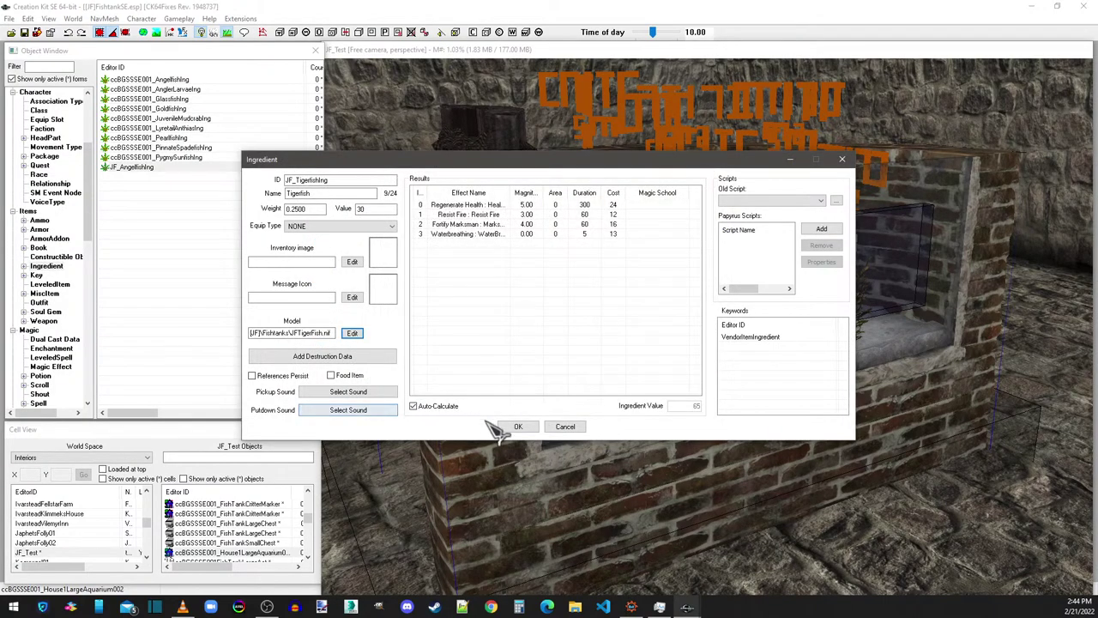
left_click(518, 426)
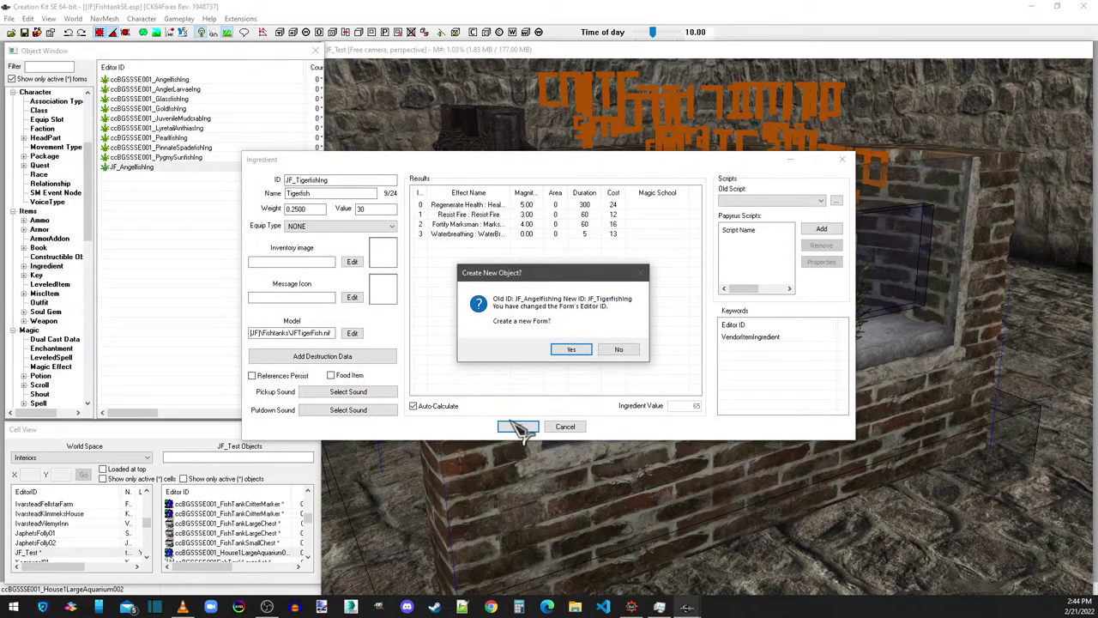
left_click(572, 349)
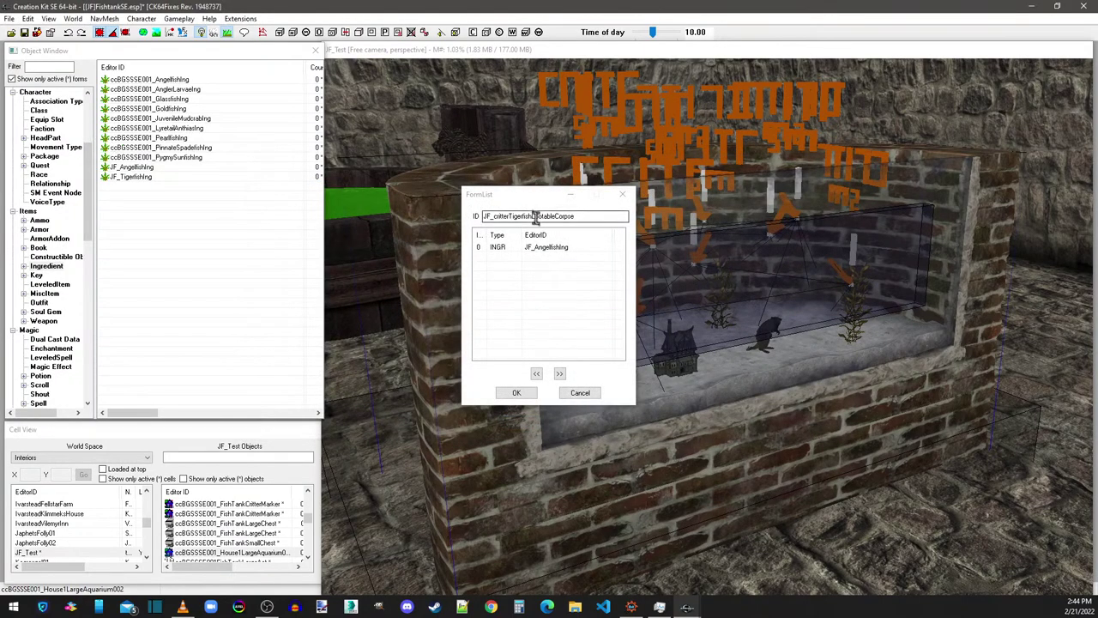
Step: Swap JF_Angelfishing for JF_Tigerfishing in the form list and save it as a new form
left_click(133, 178)
left_click_drag(142, 187, 559, 262)
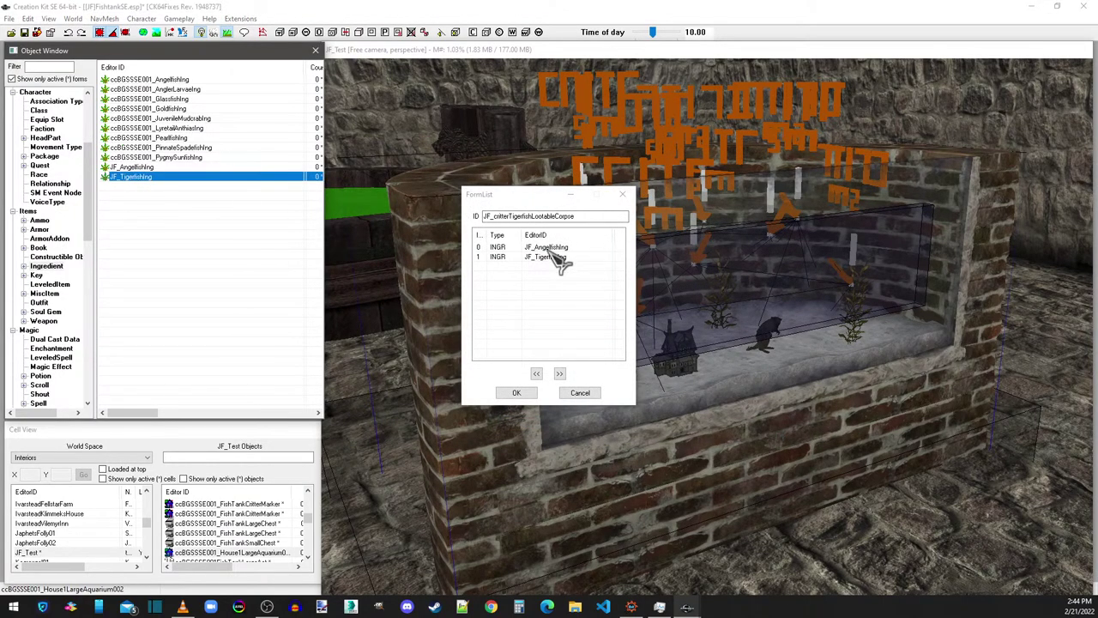
key("Delete")
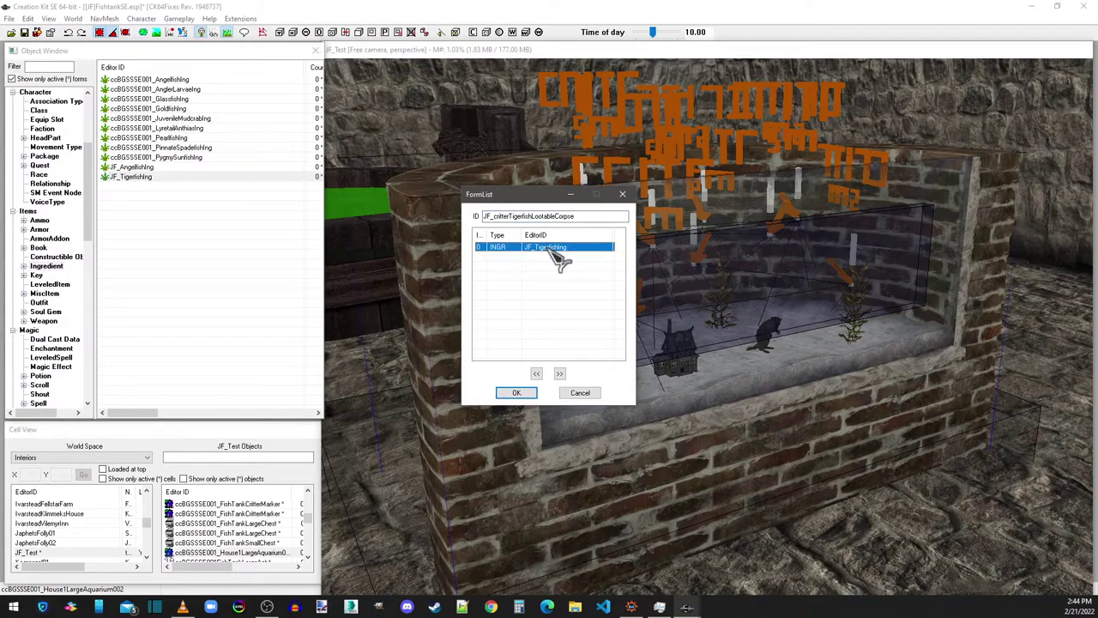
left_click(519, 394)
left_click(575, 353)
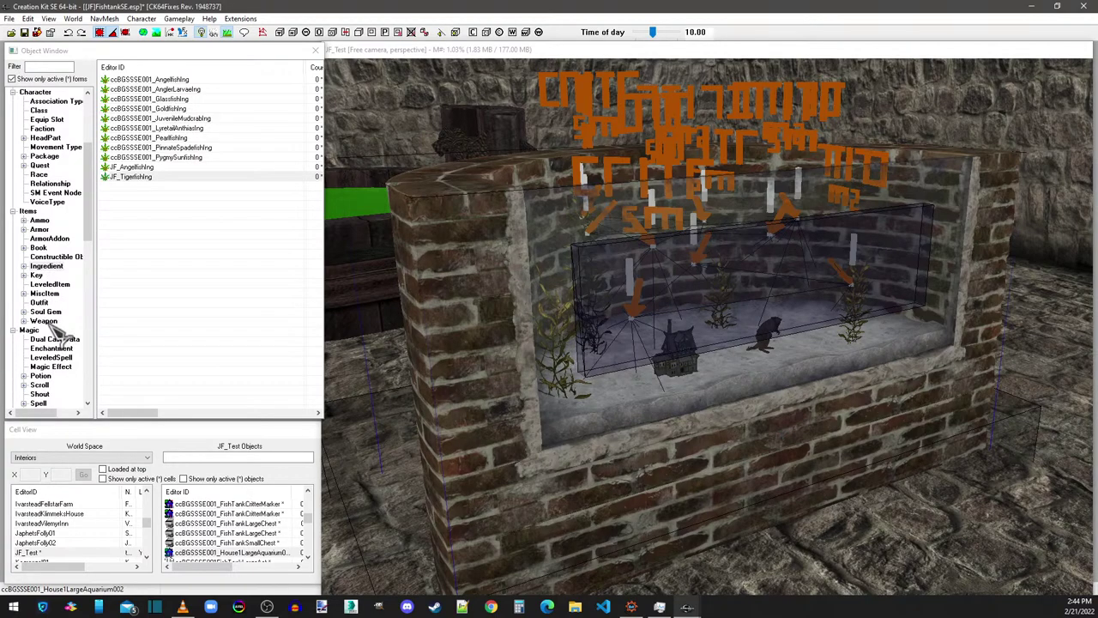
Step: Open JFBYOHHouseFishList_Angelfish and rename its ID to JFBYOHHouseFishList_Tigerfish
scroll(65, 339, "down", 4)
left_click(58, 366)
scroll(180, 258, "down", 1)
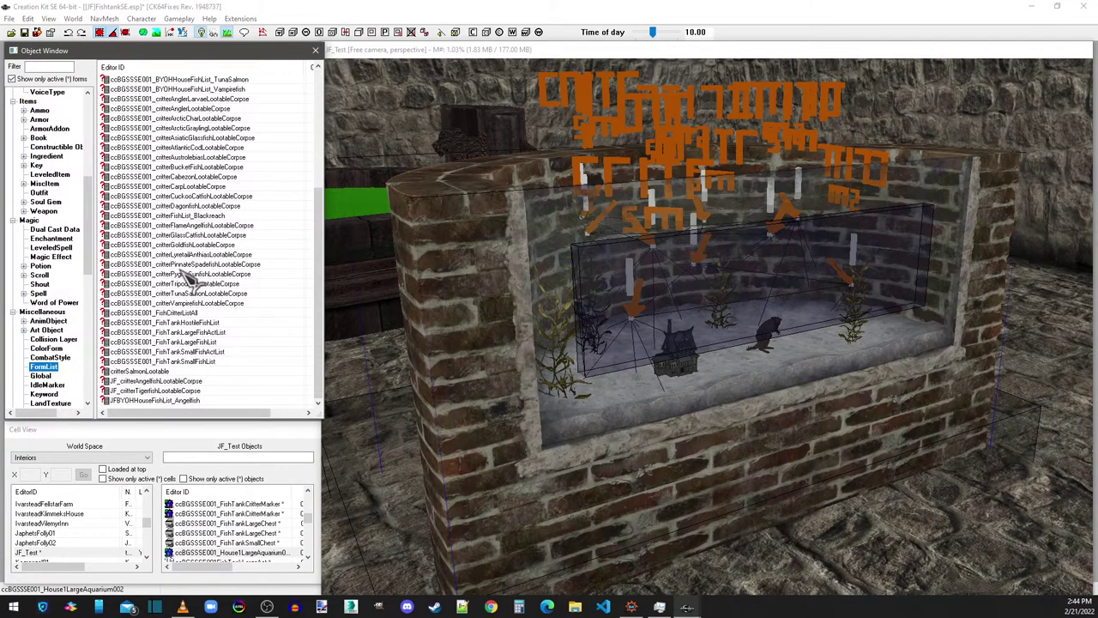
double_click(154, 400)
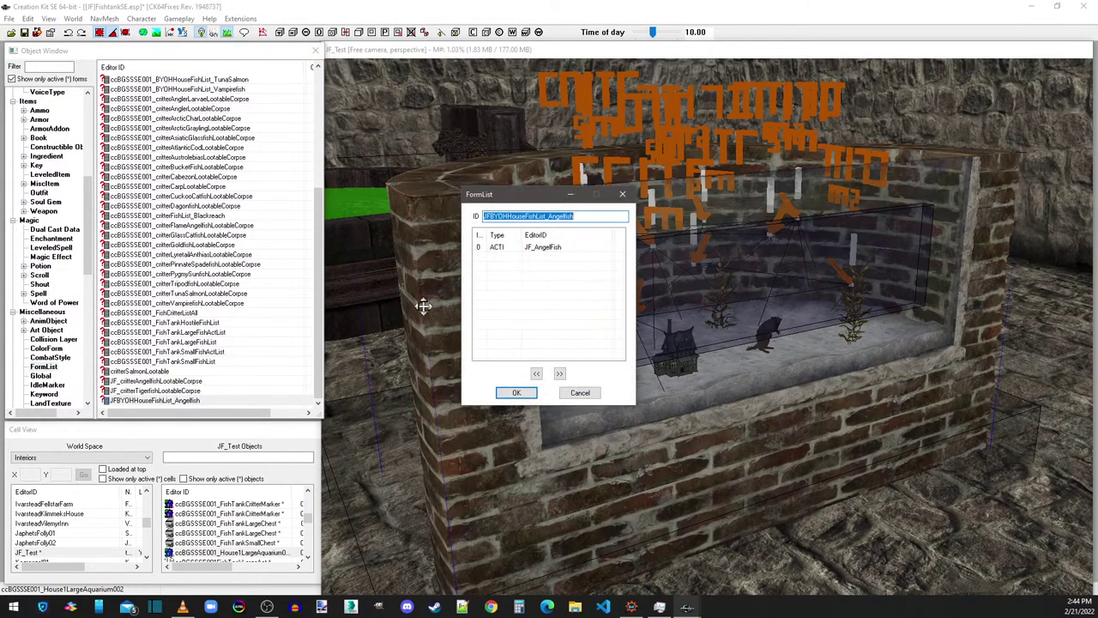
left_click(548, 215)
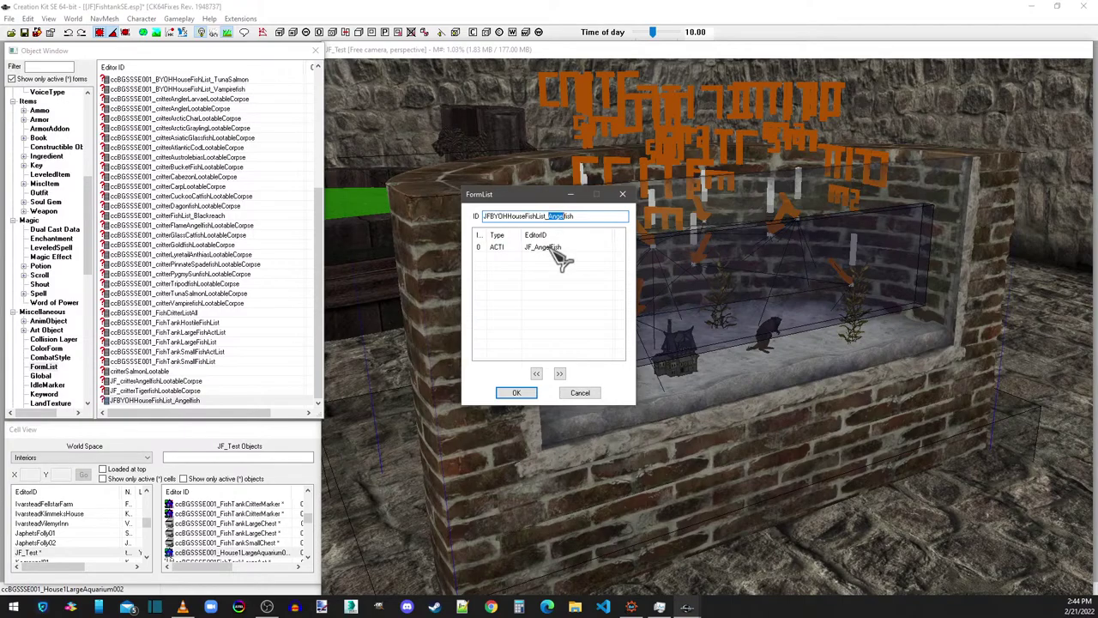
type("Tiger")
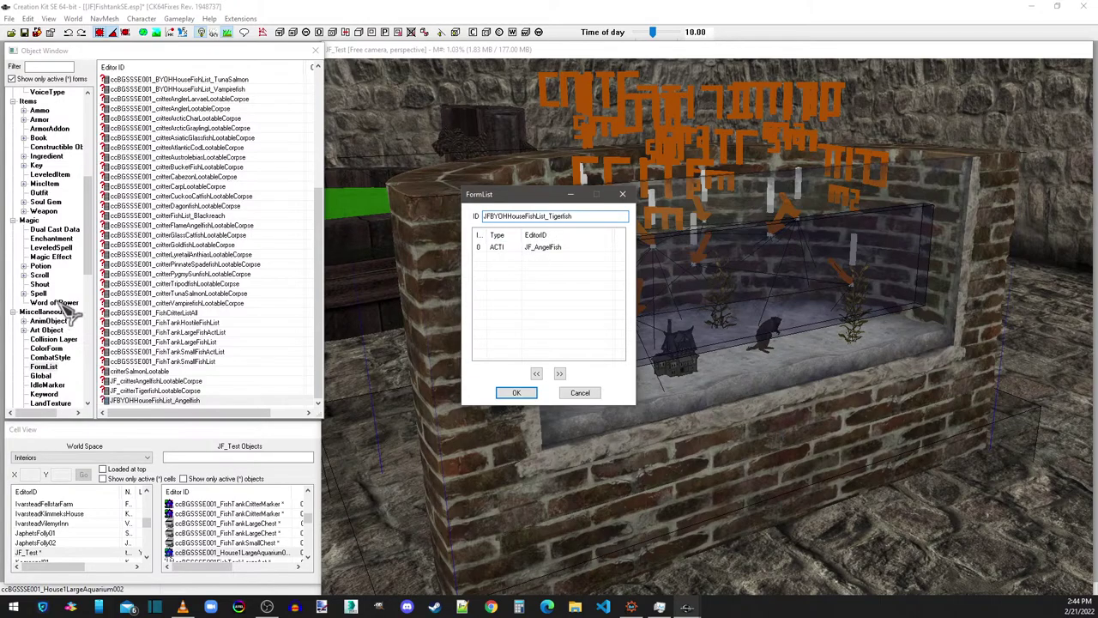
Step: Replace JF_AngelFish with the JF_TigerFish activator, save as a new list, and save the plugin
left_click_drag(88, 201, 87, 301)
left_click(47, 385)
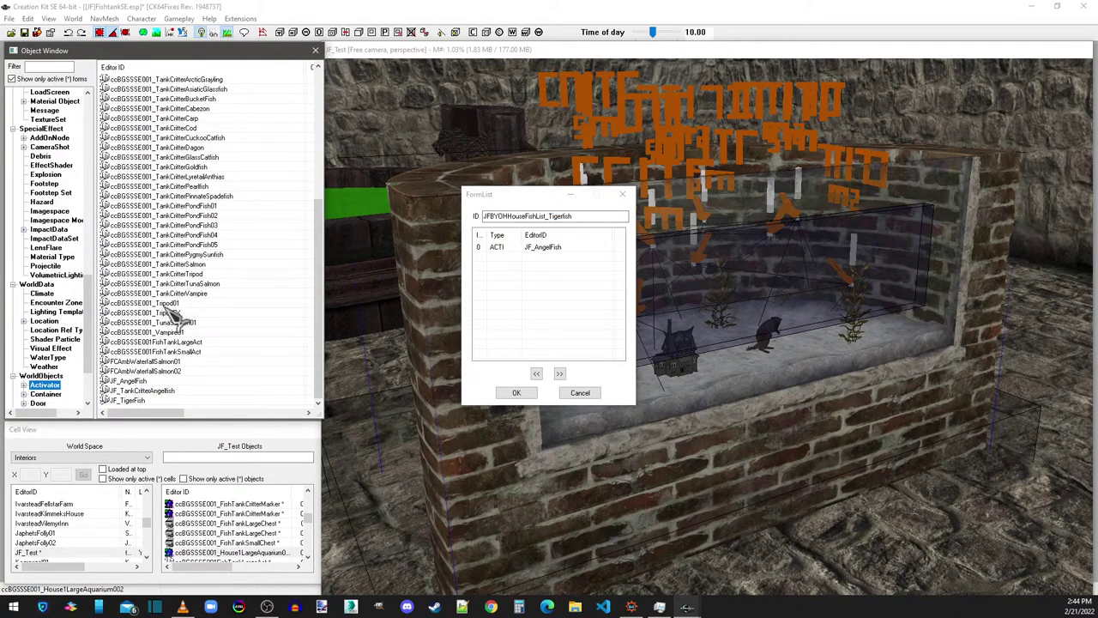
left_click_drag(170, 311, 310, 347)
left_click_drag(546, 287, 559, 253)
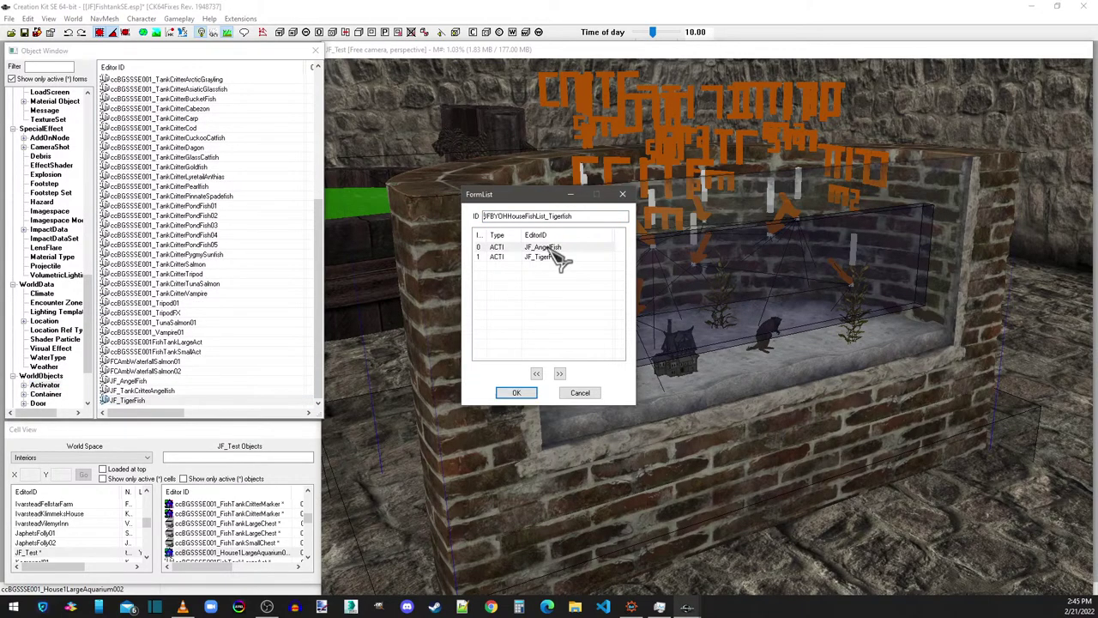
left_click(559, 250)
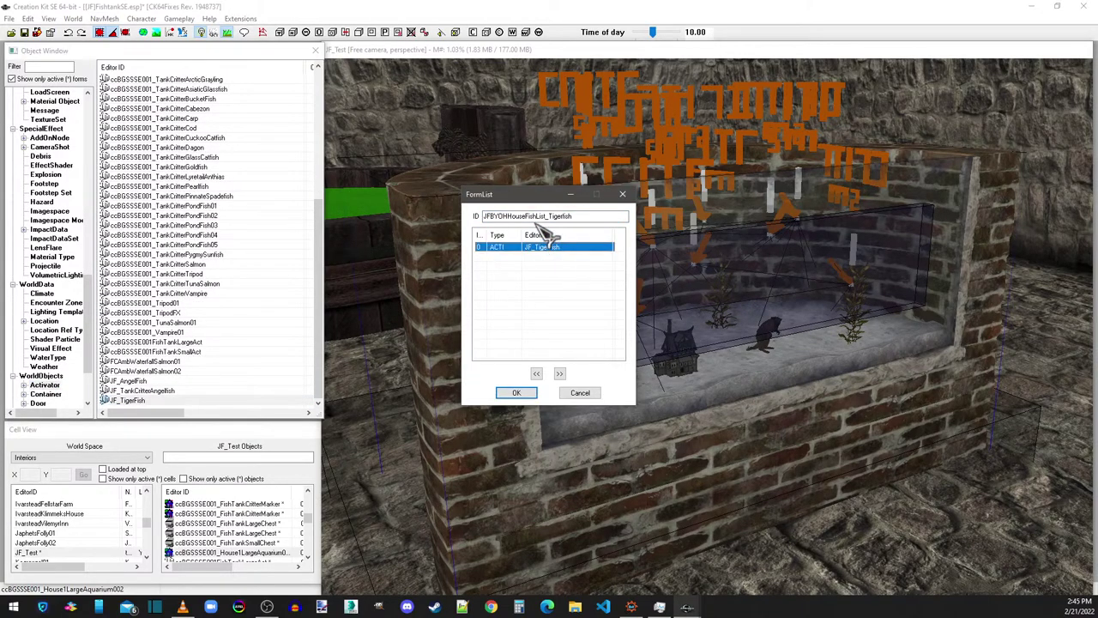
key("Delete")
left_click(516, 392)
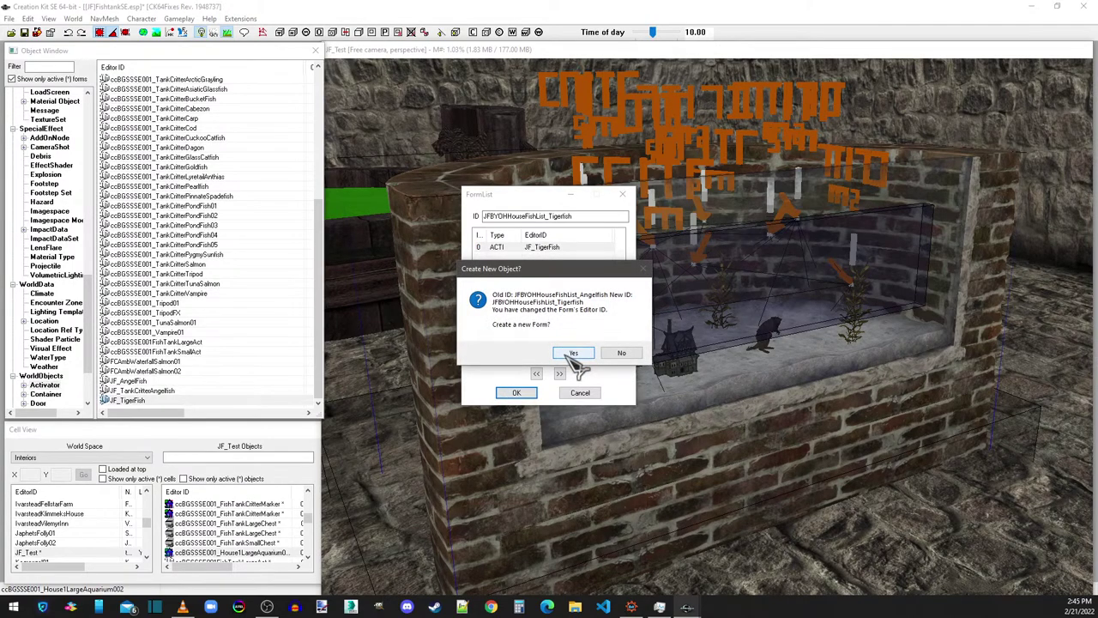
left_click(572, 352)
left_click(35, 36)
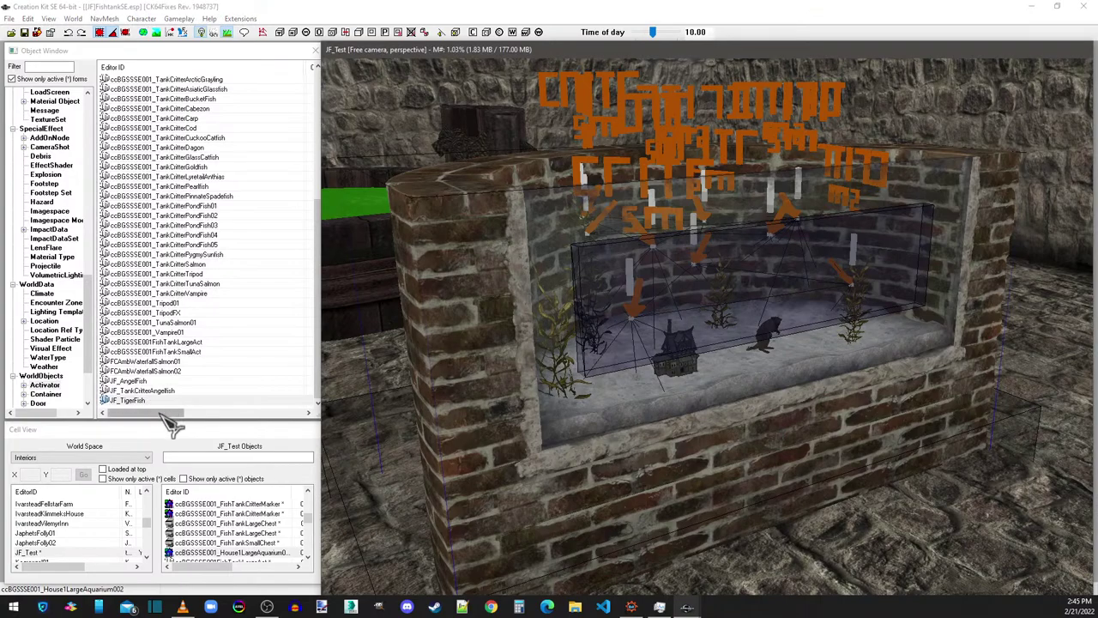
left_click_drag(144, 400, 697, 448)
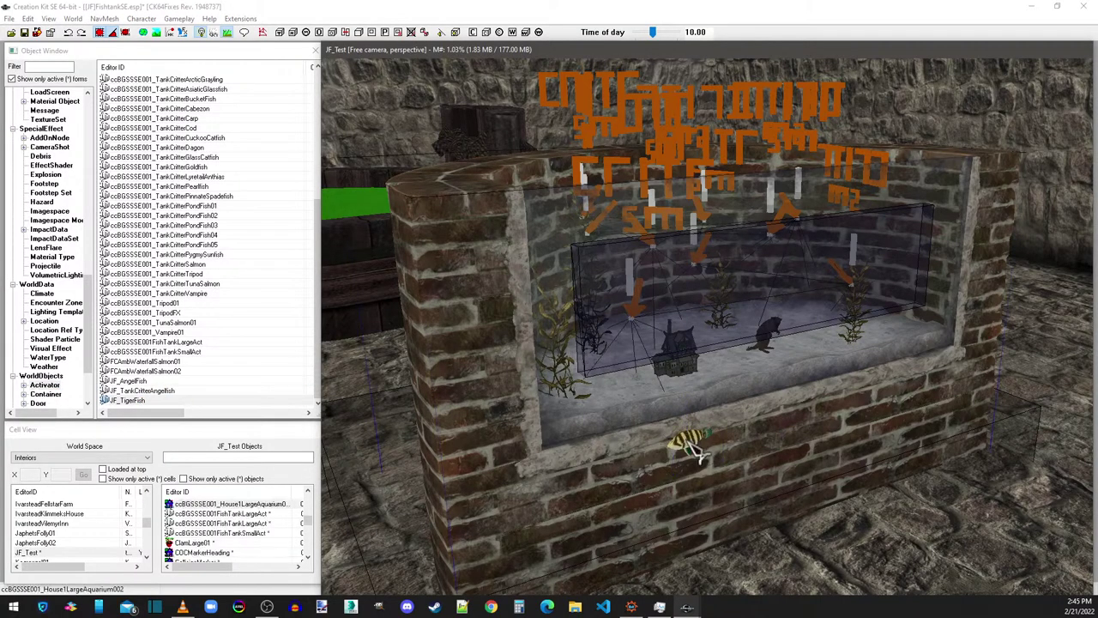
middle_click_drag(693, 445, 738, 433, "shift")
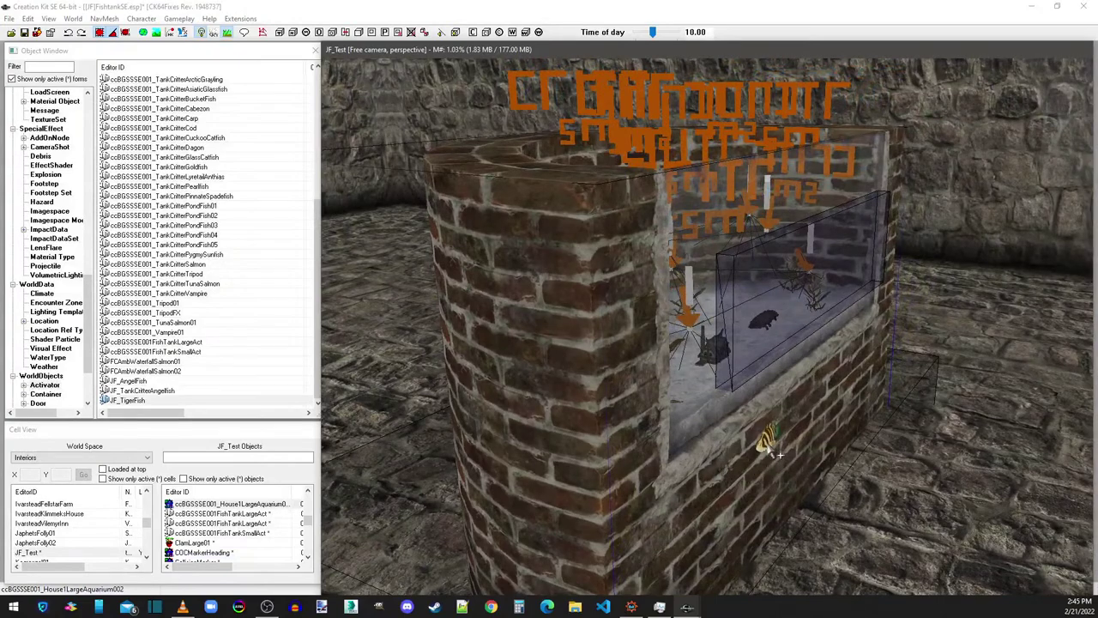
key("ctrl+z")
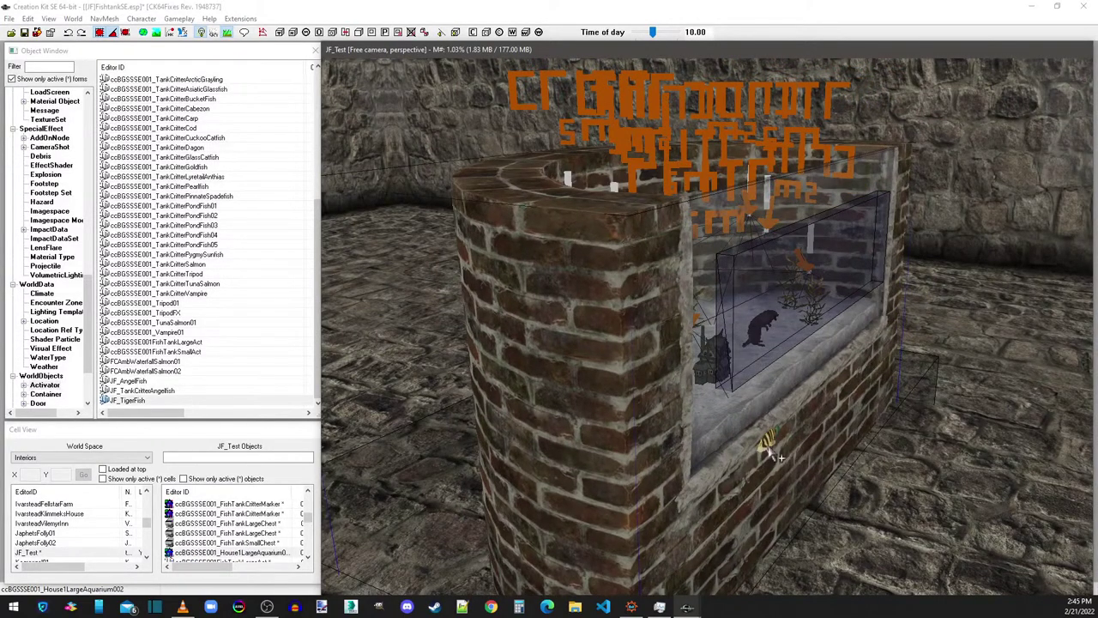
left_click(769, 443)
left_click_drag(769, 444, 907, 320)
scroll(907, 320, "up", 1)
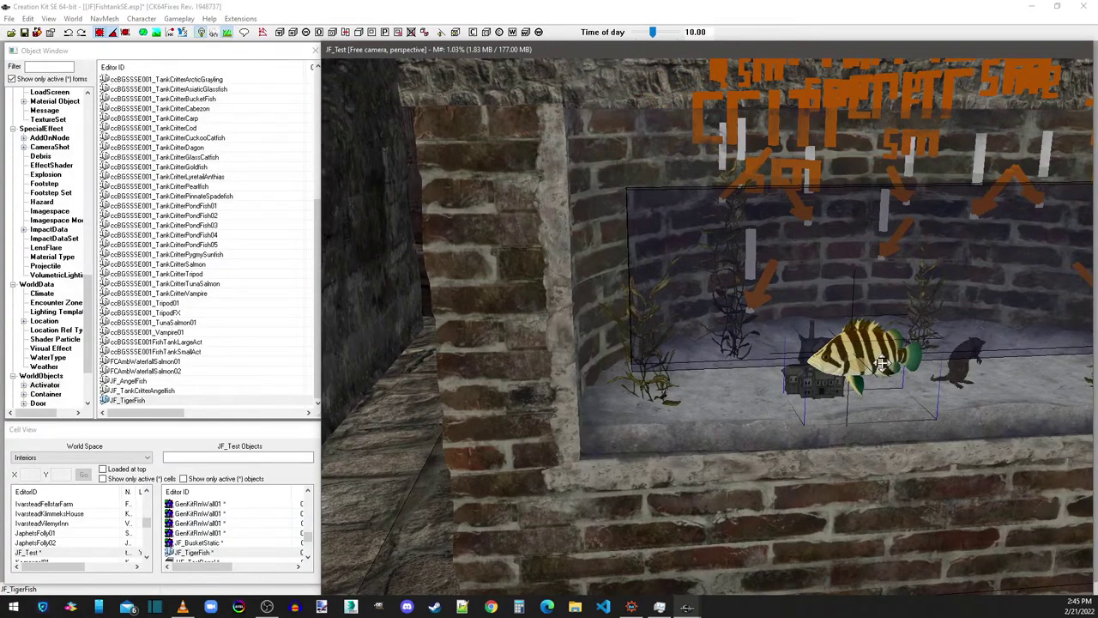
left_click_drag(883, 370, 602, 414)
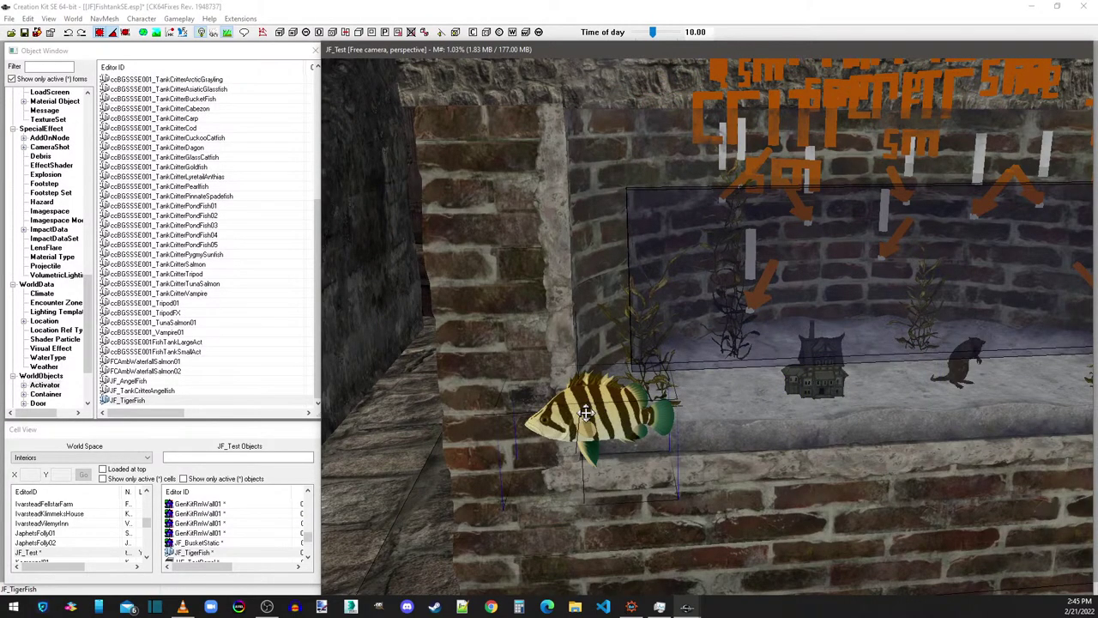
key("Delete")
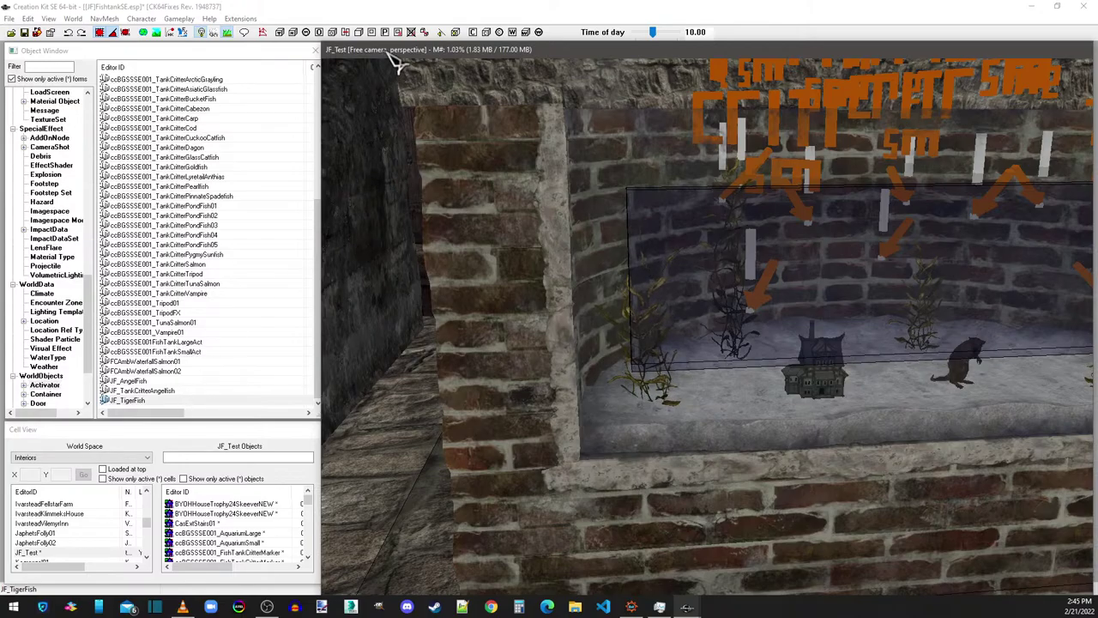
scroll(601, 242, "down", 10)
middle_click_drag(601, 248, 612, 279, "shift")
Step: Inspect the test barrel's reference properties and container contents, then close them
left_click(666, 251)
double_click(667, 248)
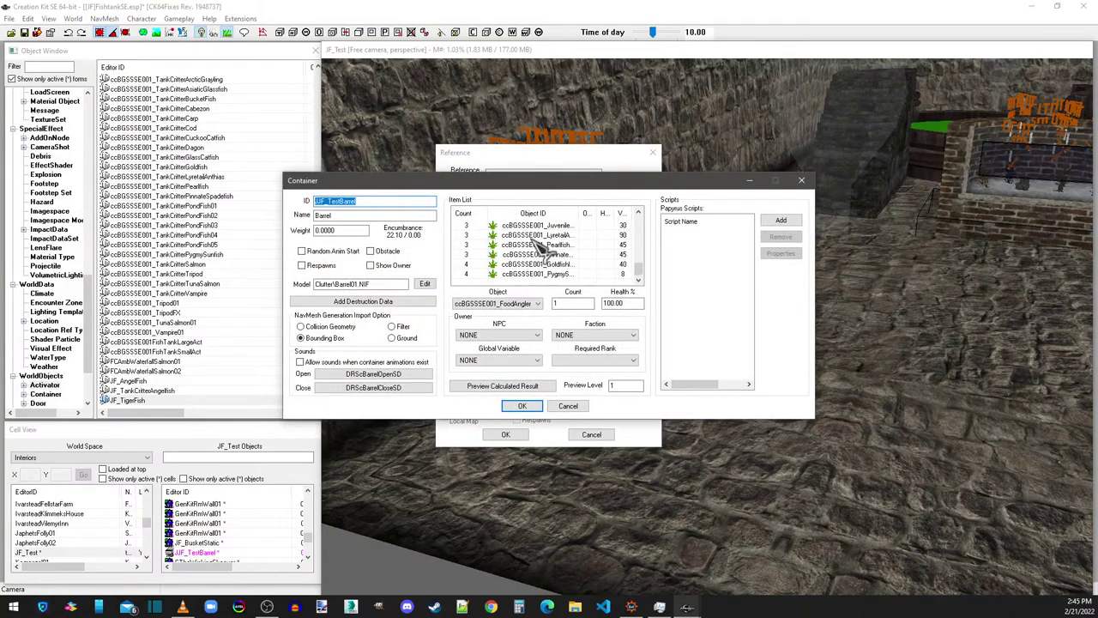
scroll(539, 249, "up", 10)
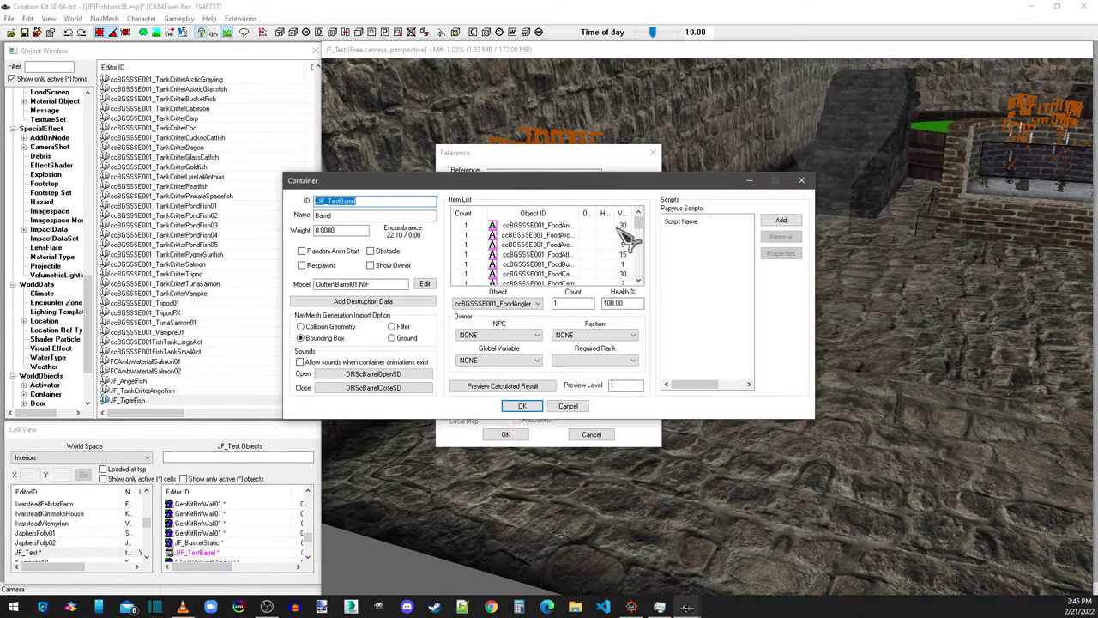
left_click(803, 182)
left_click(653, 152)
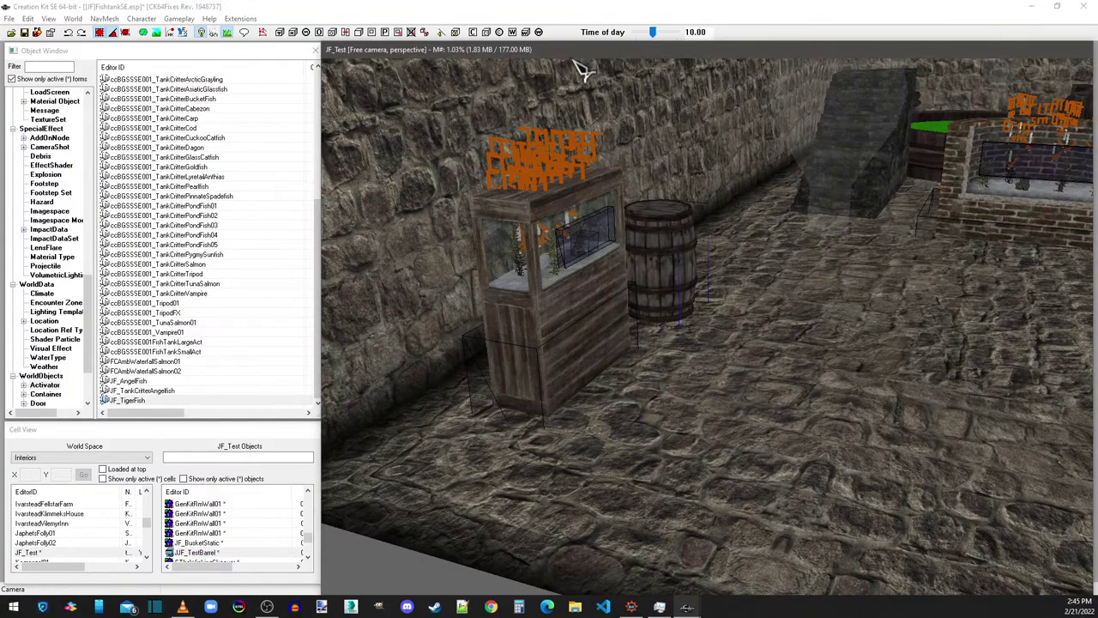
Step: Open the JF_FoodAngelfish potion and rename it JF_FoodTigerfish, named Tiger Fish
scroll(296, 292, "up", 3)
left_click_drag(90, 287, 89, 210)
left_click(41, 211)
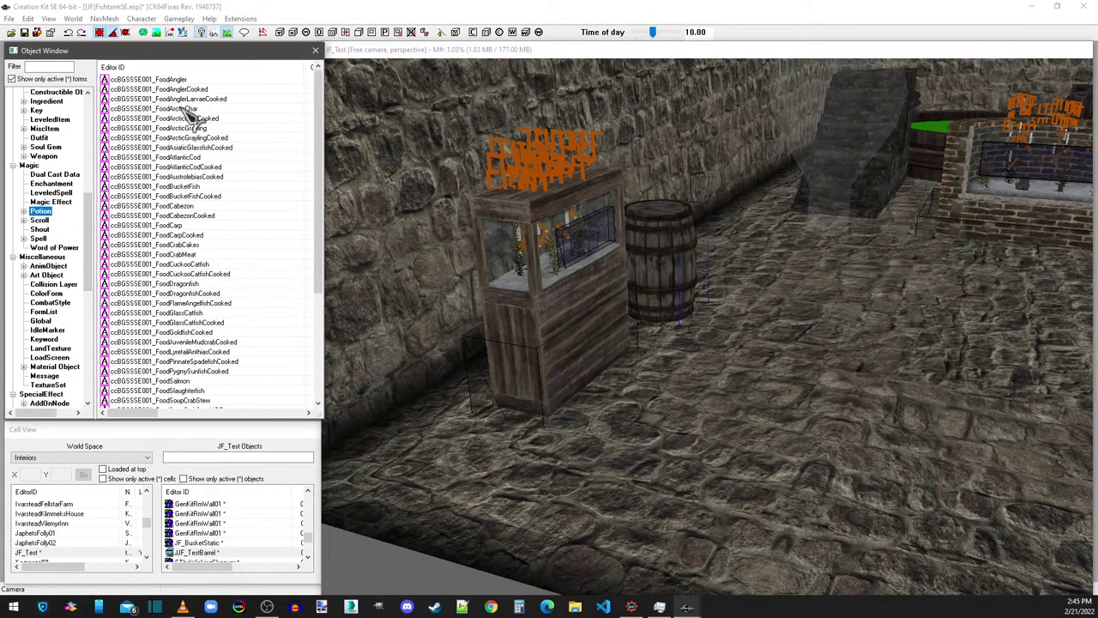
scroll(203, 257, "down", 5)
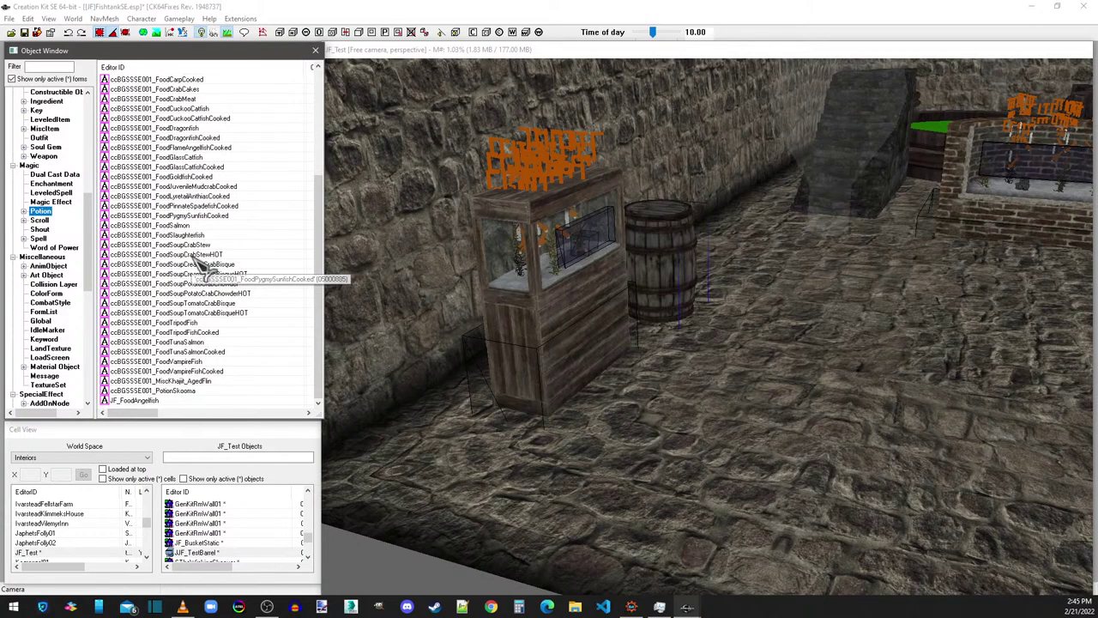
double_click(138, 401)
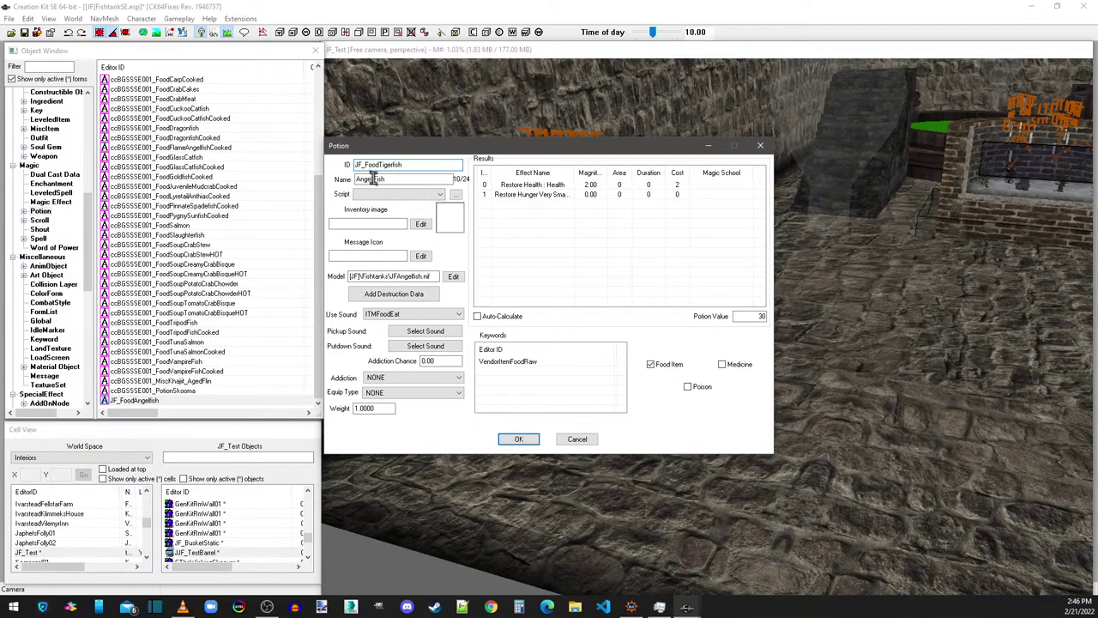
left_click_drag(370, 179, 347, 189)
Step: Set its model to JFTigerFish.nif and save it as a new form
left_click(453, 276)
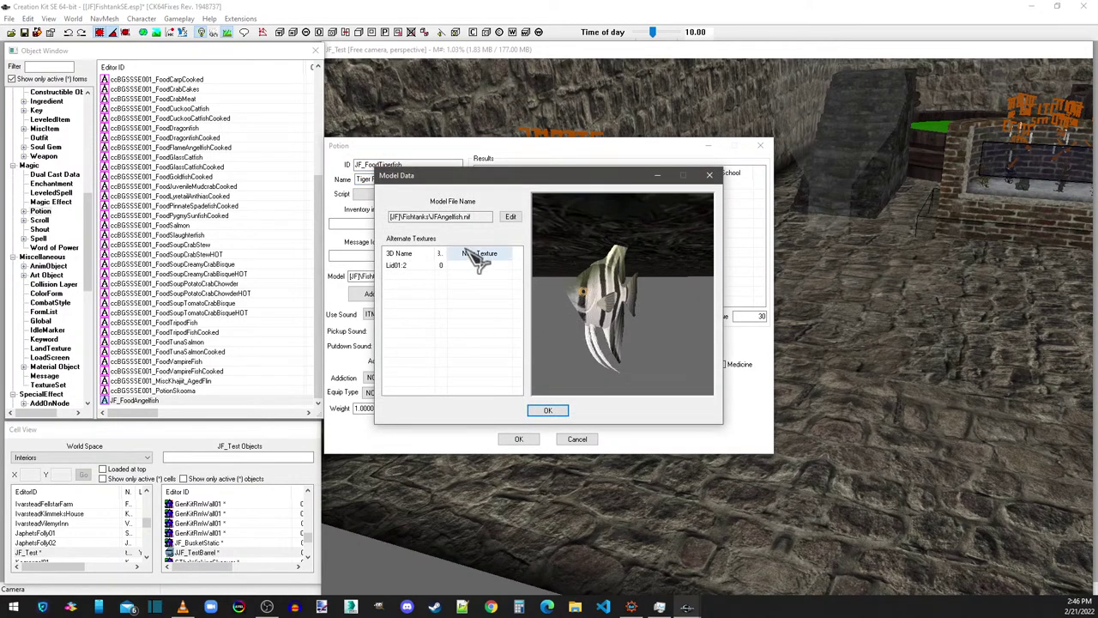
left_click(510, 216)
double_click(382, 235)
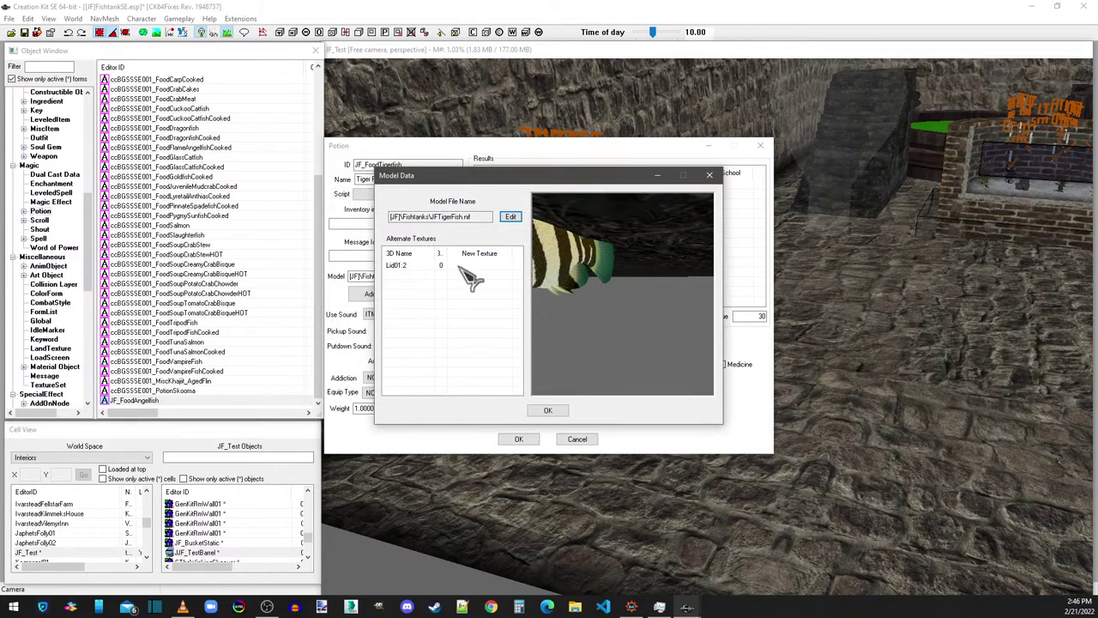
left_click(548, 409)
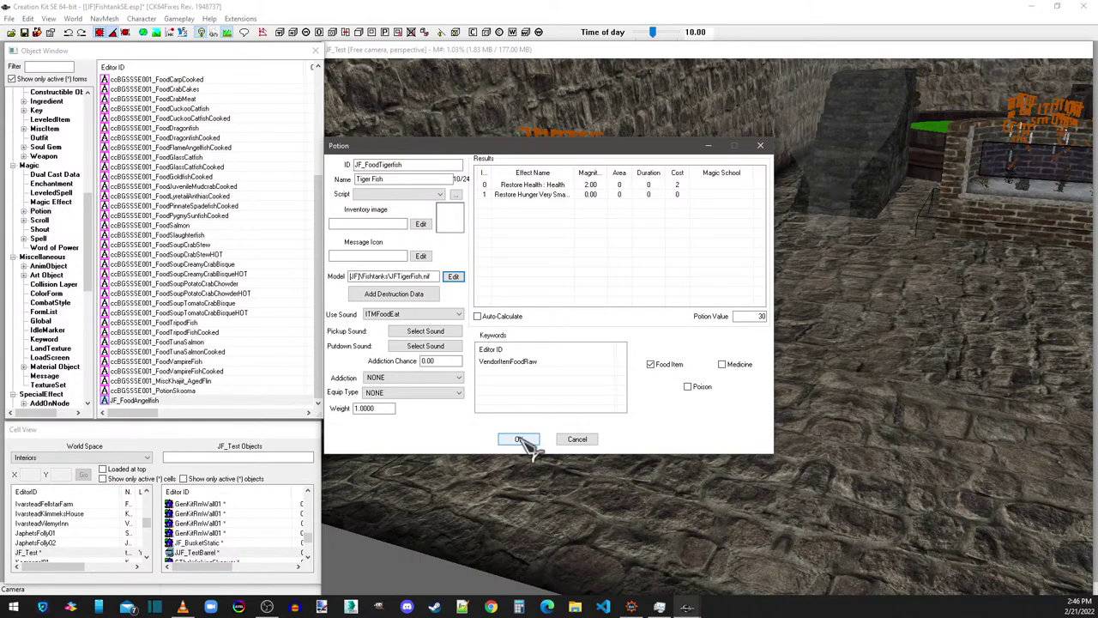
left_click(520, 440)
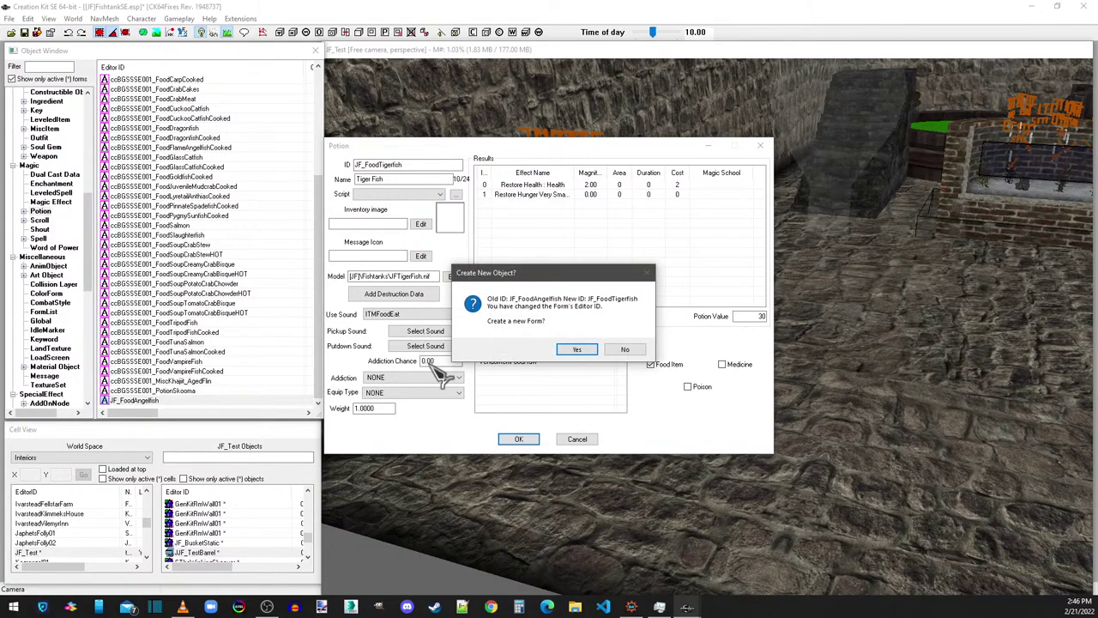
left_click(576, 350)
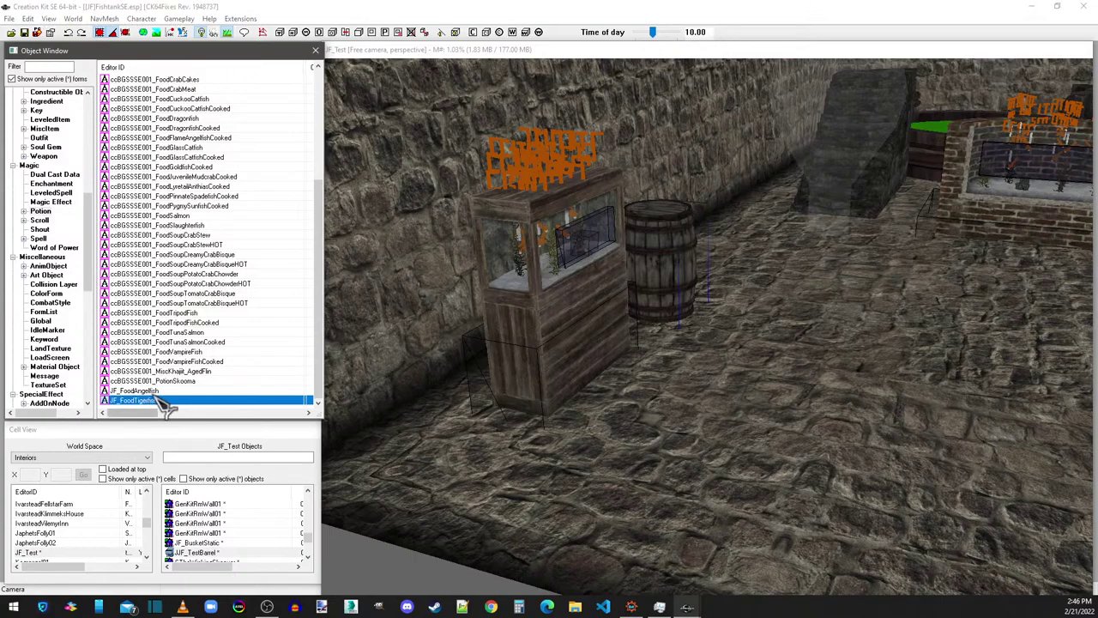
Step: Put 3 JF_FoodTigerfish into JF_TestBarrel's base container and save the plugin
double_click(670, 249)
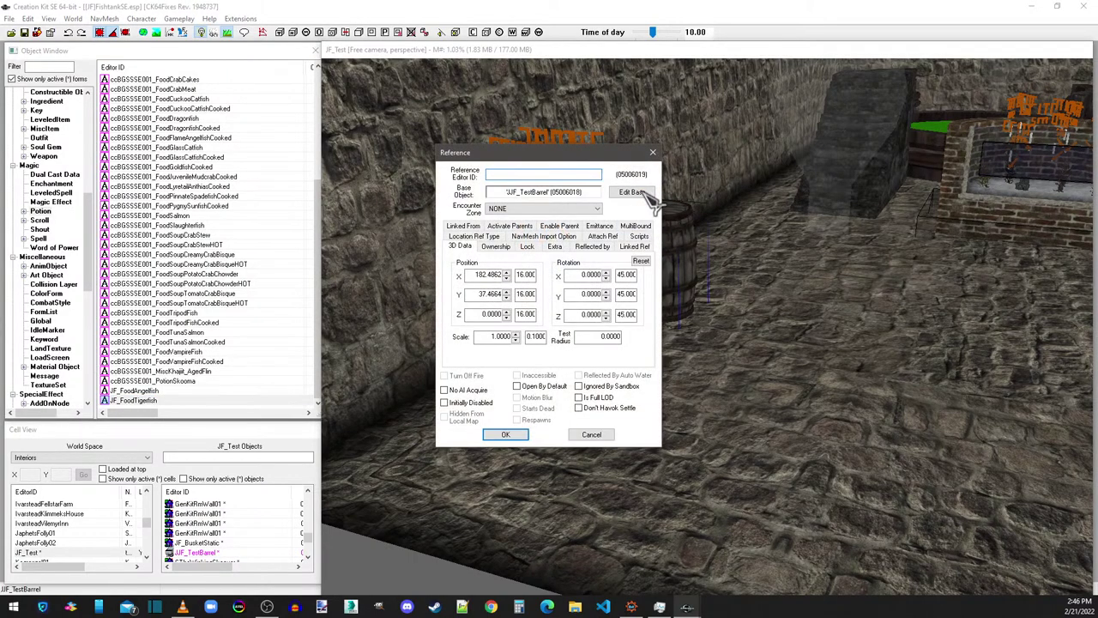
left_click(635, 192)
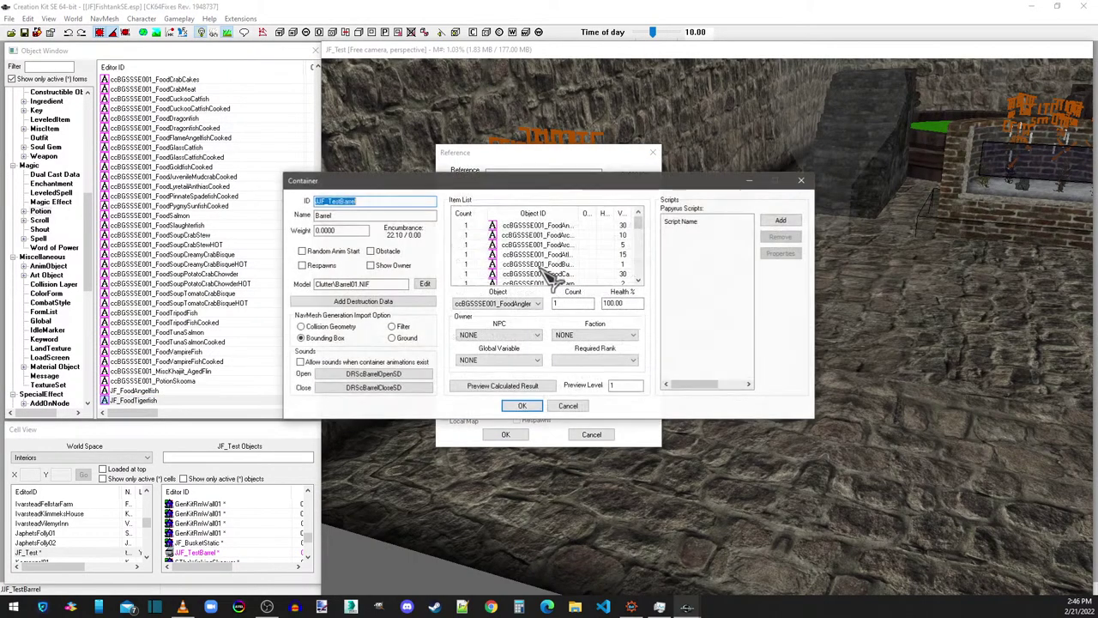
left_click_drag(133, 400, 541, 225)
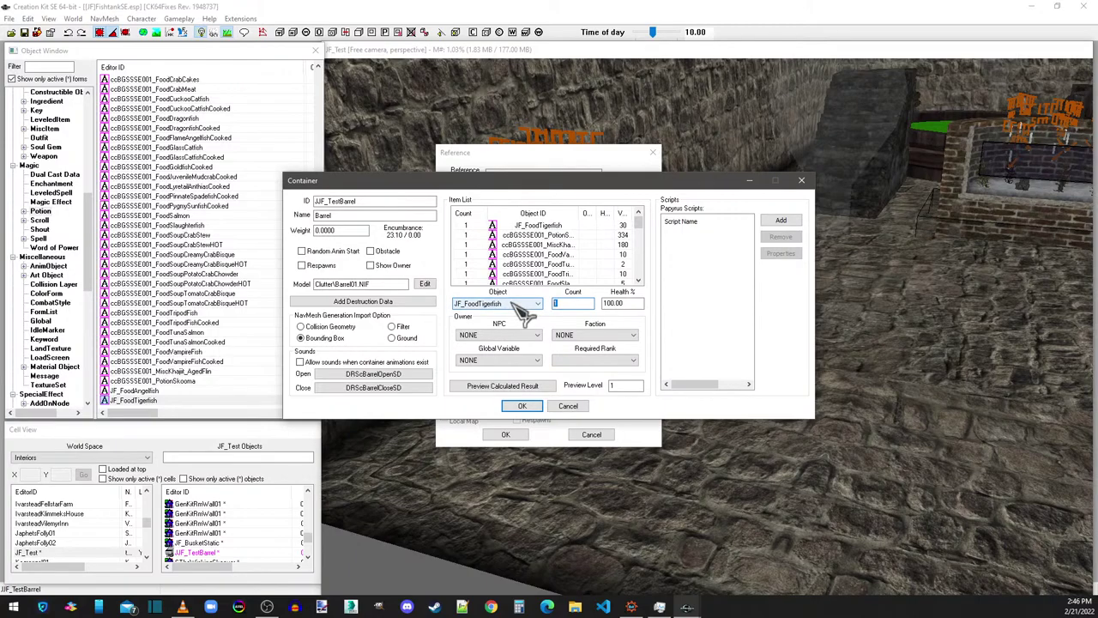
type("3")
left_click(523, 230)
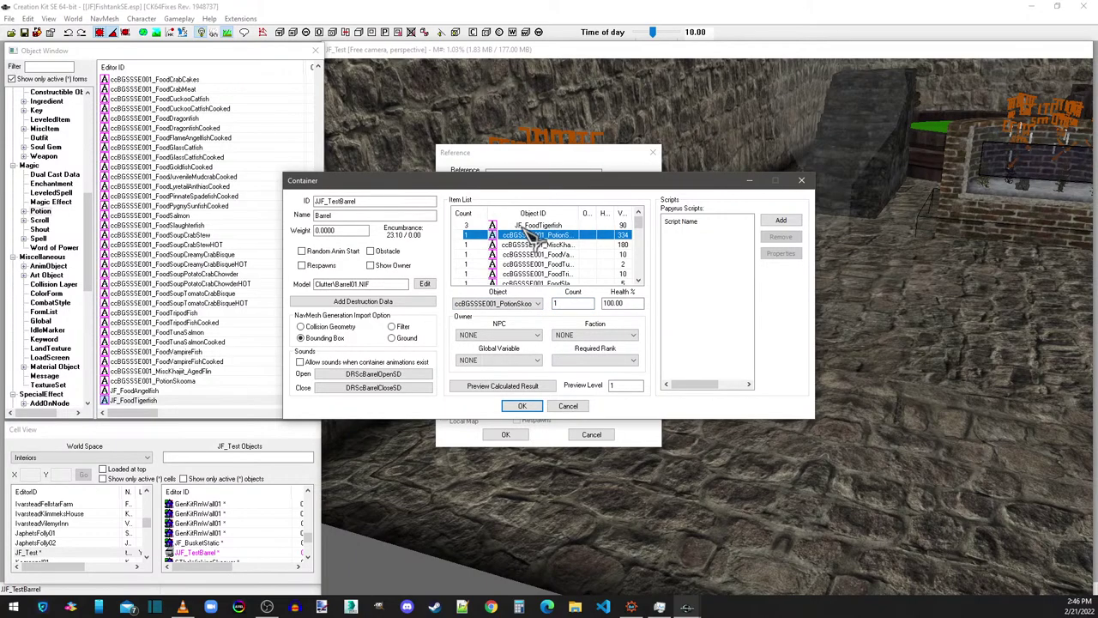
left_click(536, 407)
left_click(513, 435)
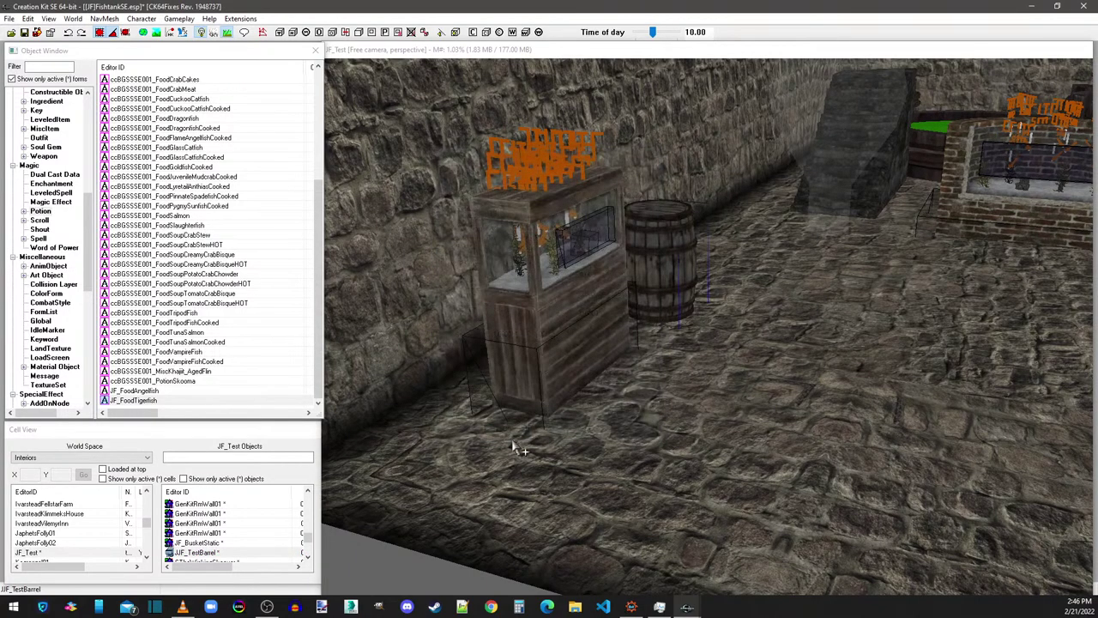
left_click(37, 34)
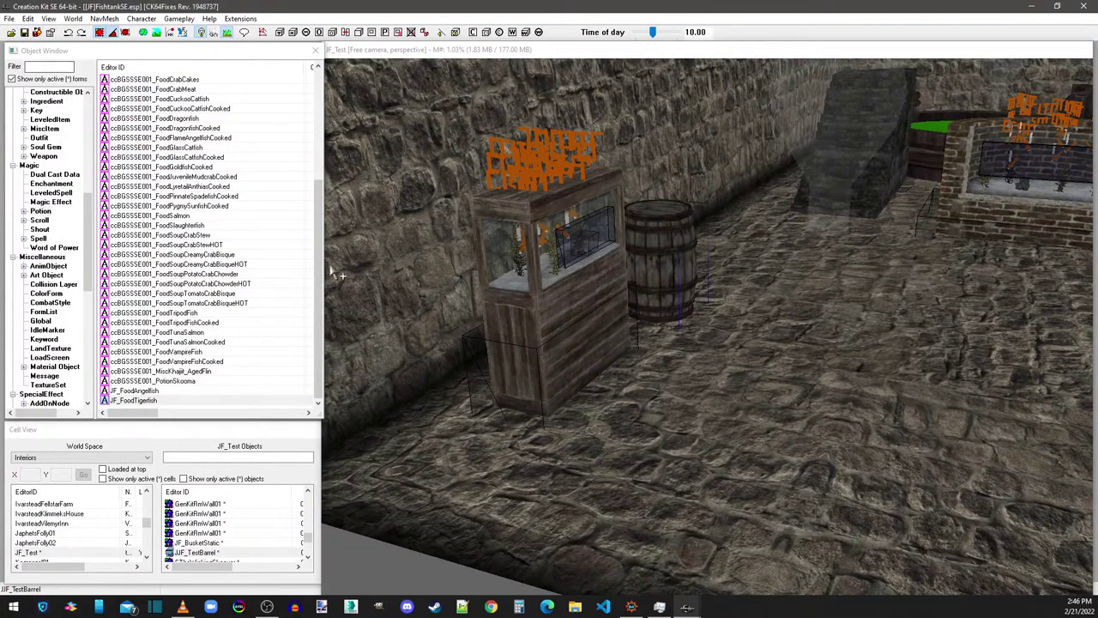
Step: Open the ccBGSSSE001_FishCritterListAll form list for editing
left_click(44, 312)
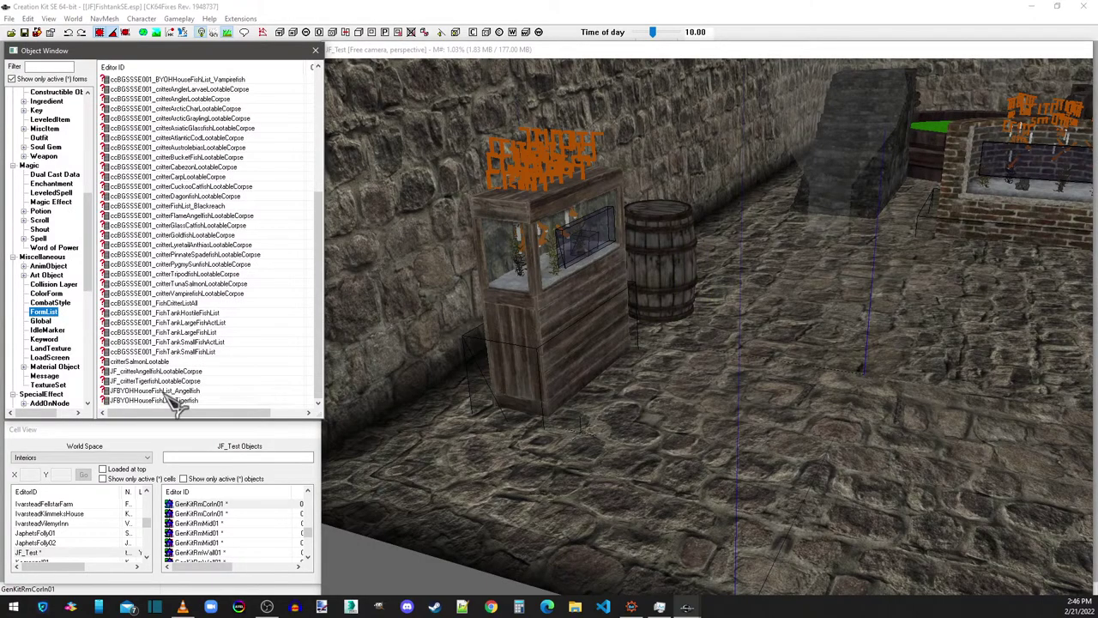
left_click(179, 304)
double_click(180, 305)
Step: Drag the JF_TigerFish activator into FishCritterListAll as entry 29 and confirm the list
scroll(536, 279, "down", 6)
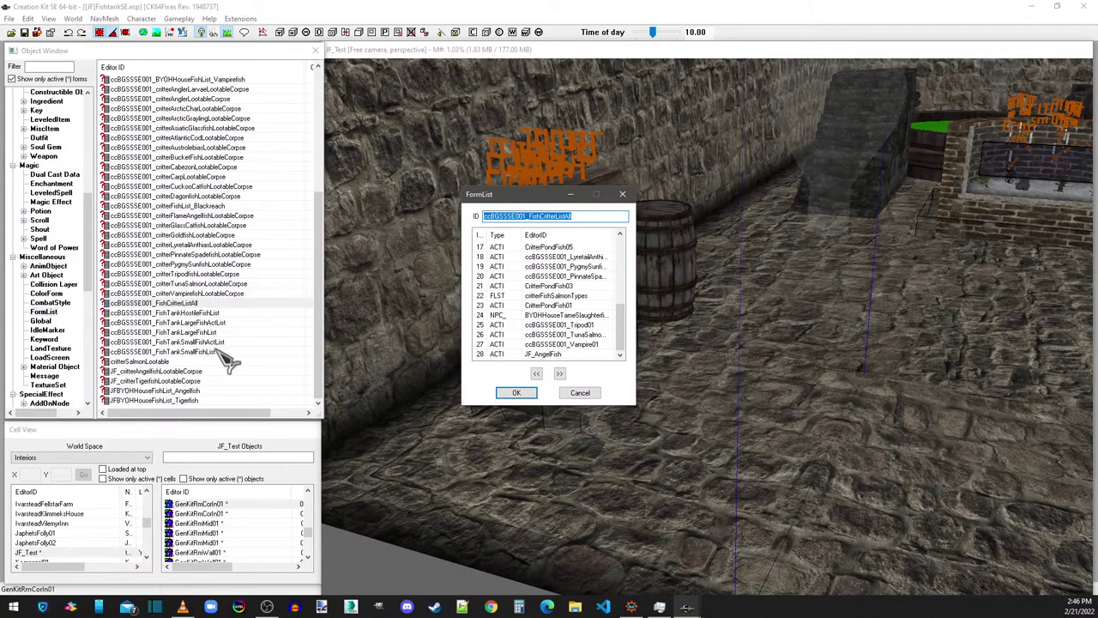
left_click_drag(89, 268, 97, 365)
left_click(48, 341)
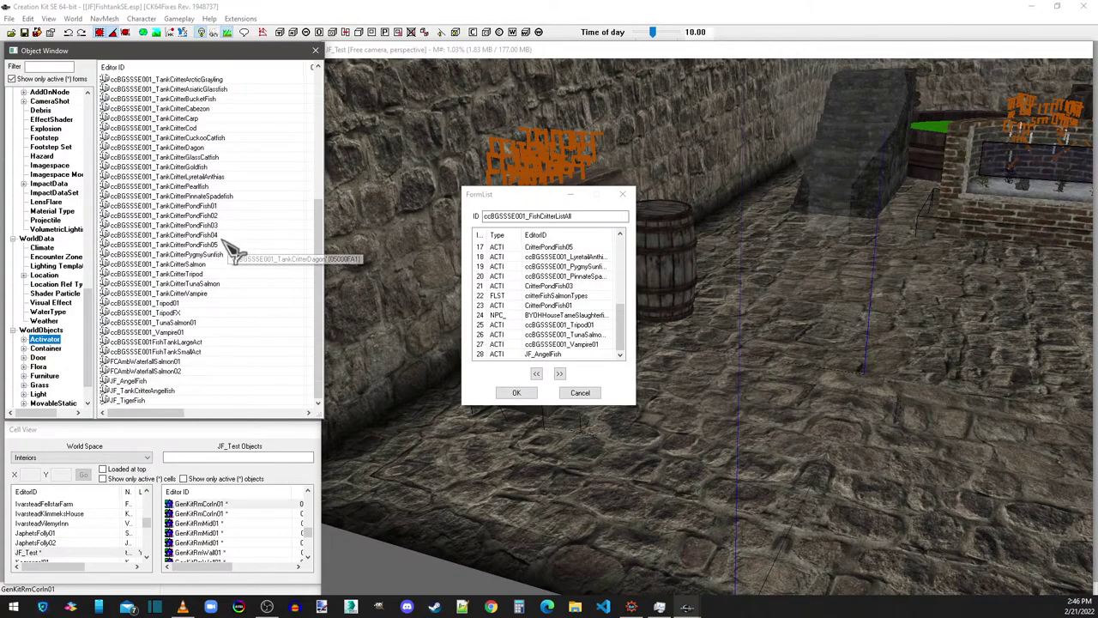
left_click_drag(231, 249, 137, 409)
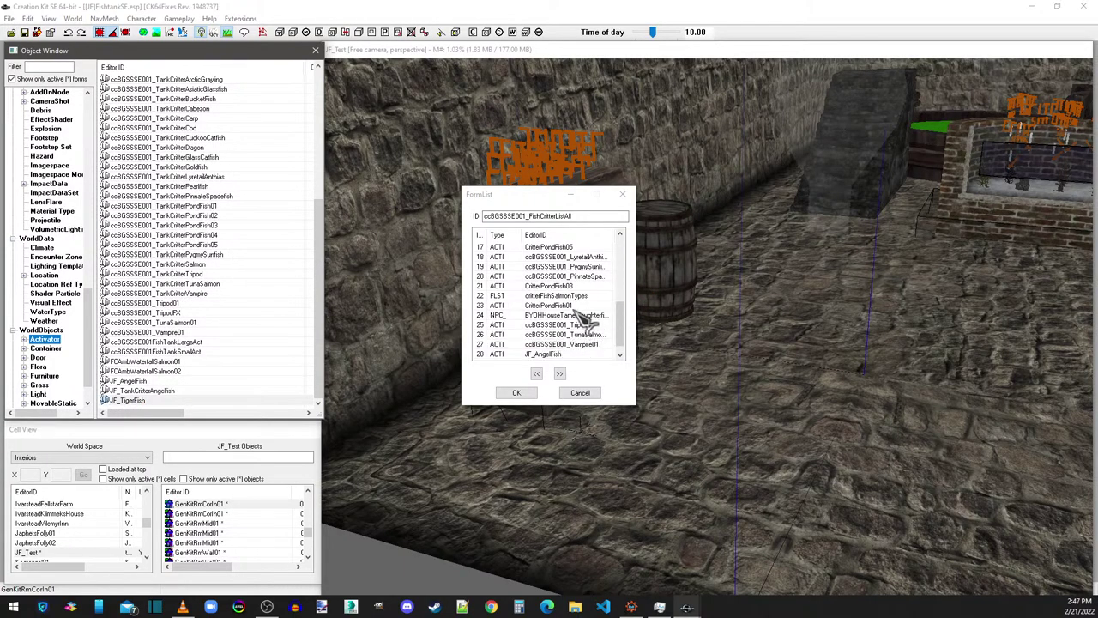
left_click_drag(586, 319, 556, 360)
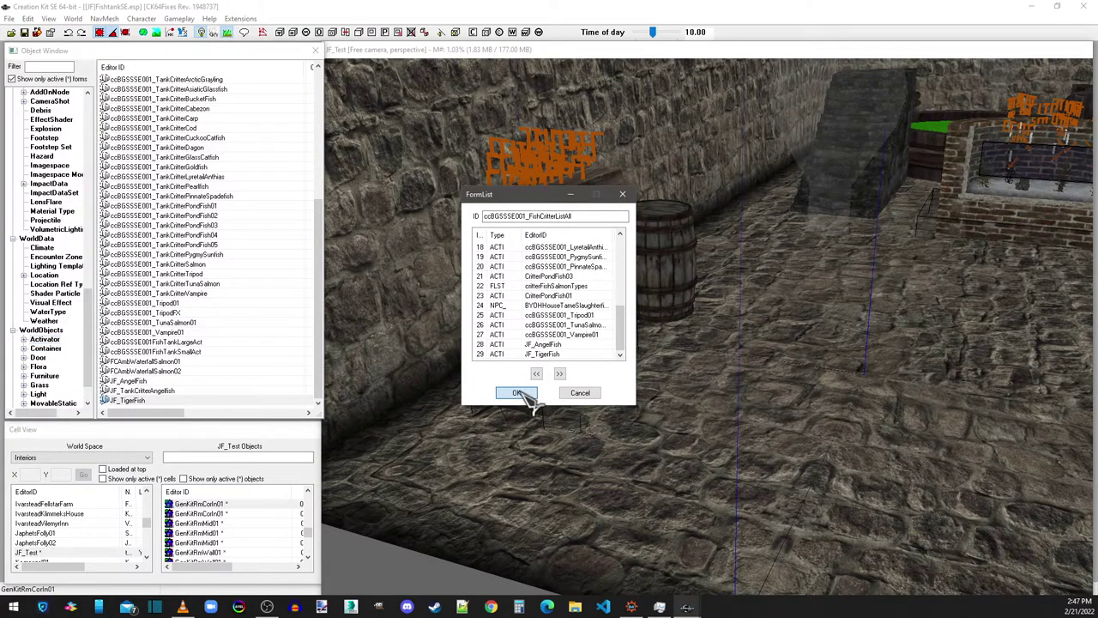
left_click(523, 393)
left_click(170, 392)
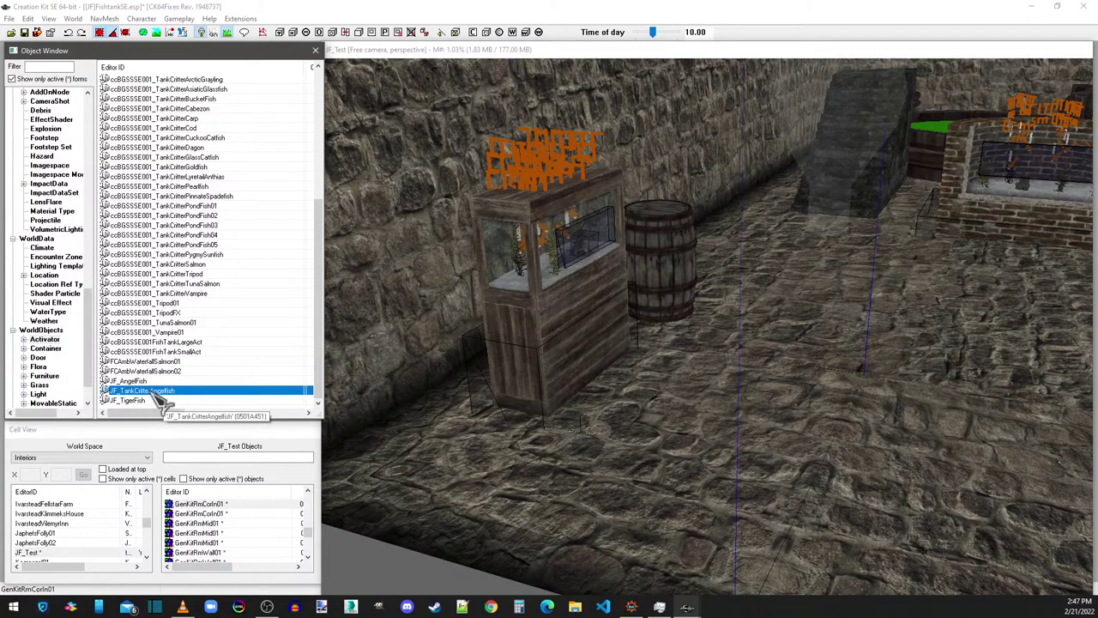
Step: Save JF_TankCritterAngelfish as new form JF_TankCritterTigerfish using the JFTigerFish.nif model
double_click(171, 393)
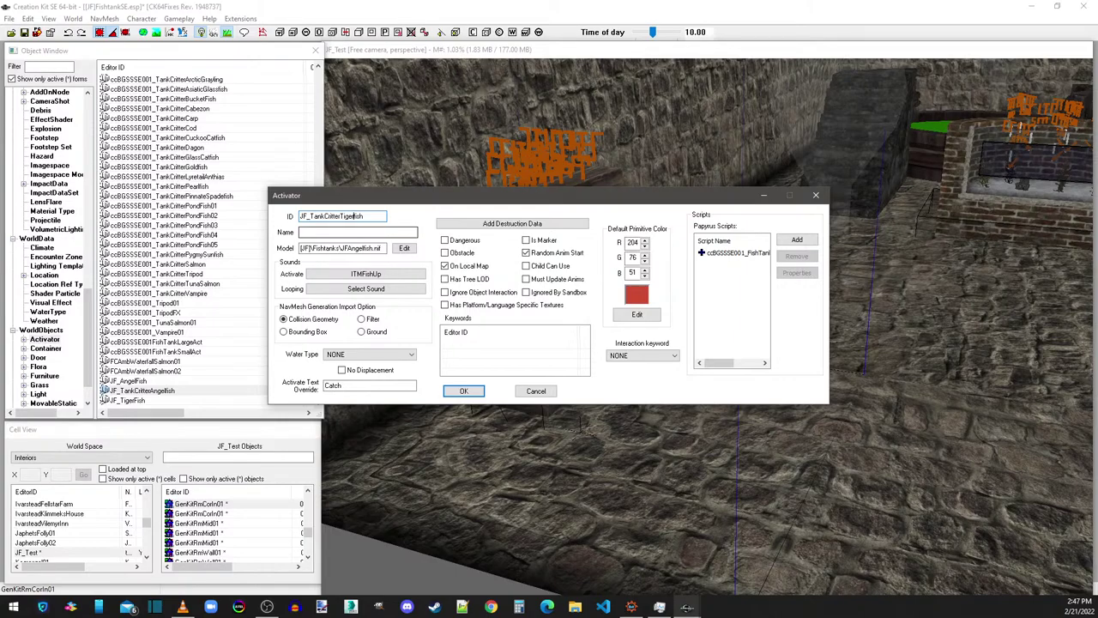
left_click(405, 248)
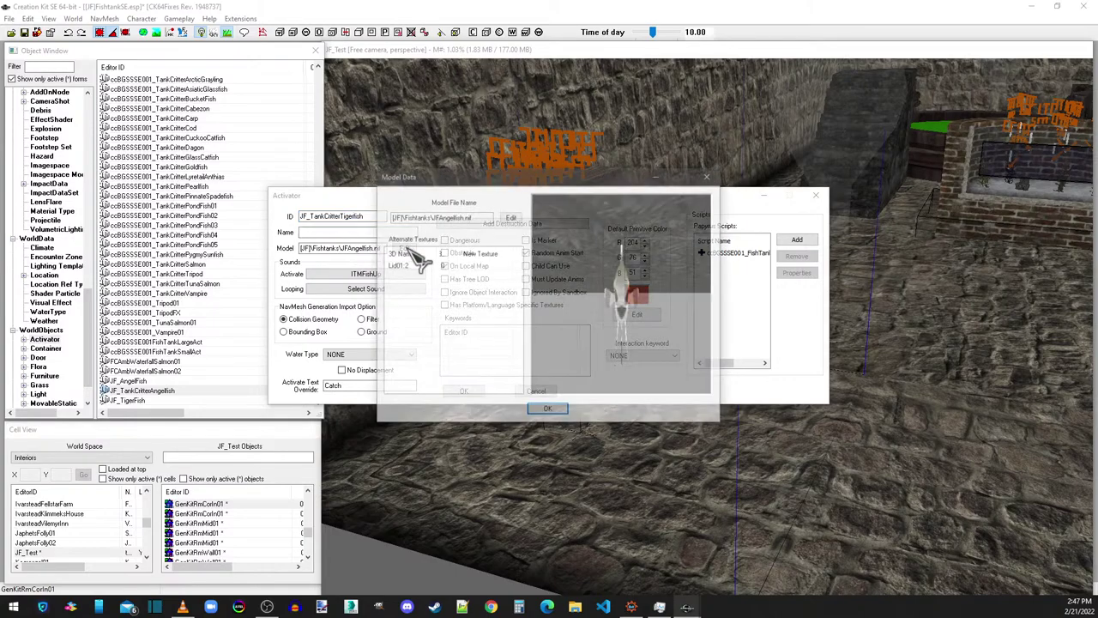
left_click(512, 219)
left_click(393, 238)
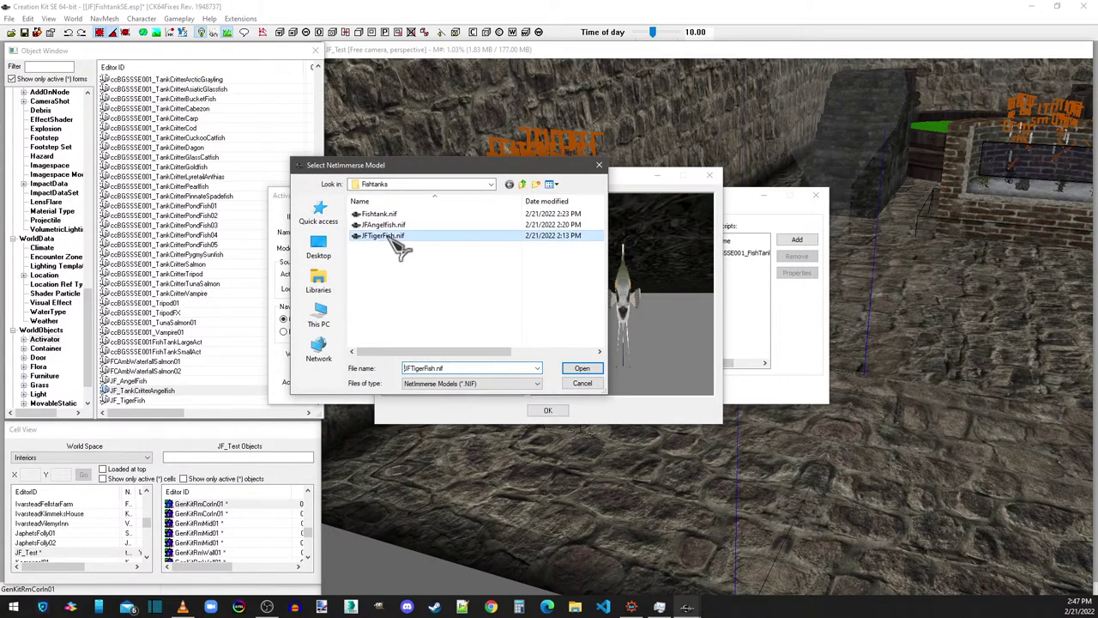
double_click(392, 237)
left_click(548, 411)
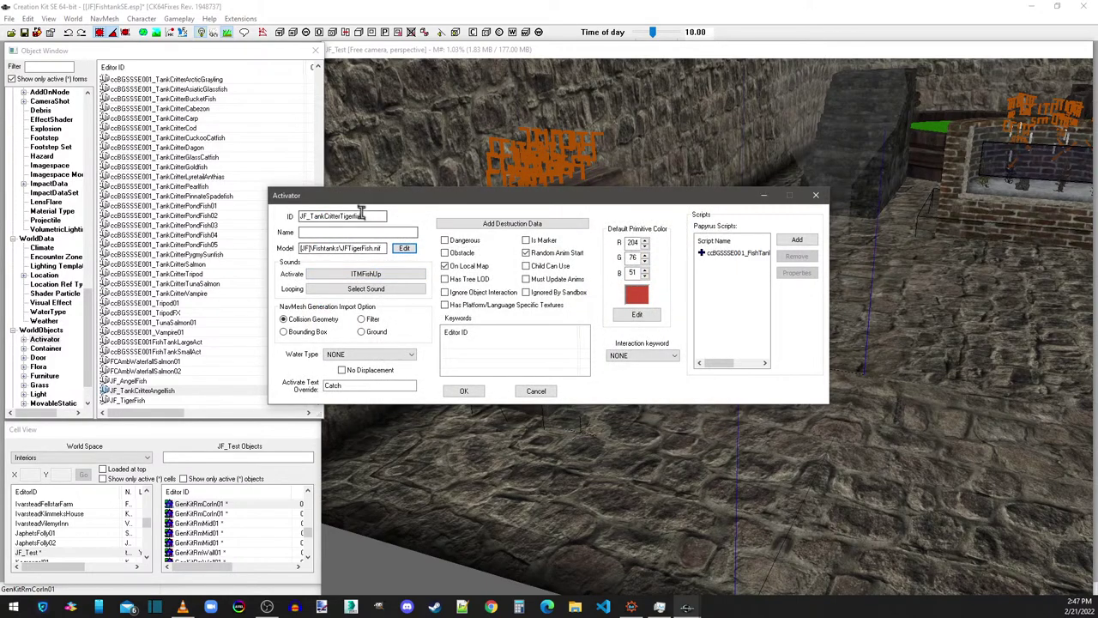
left_click(472, 392)
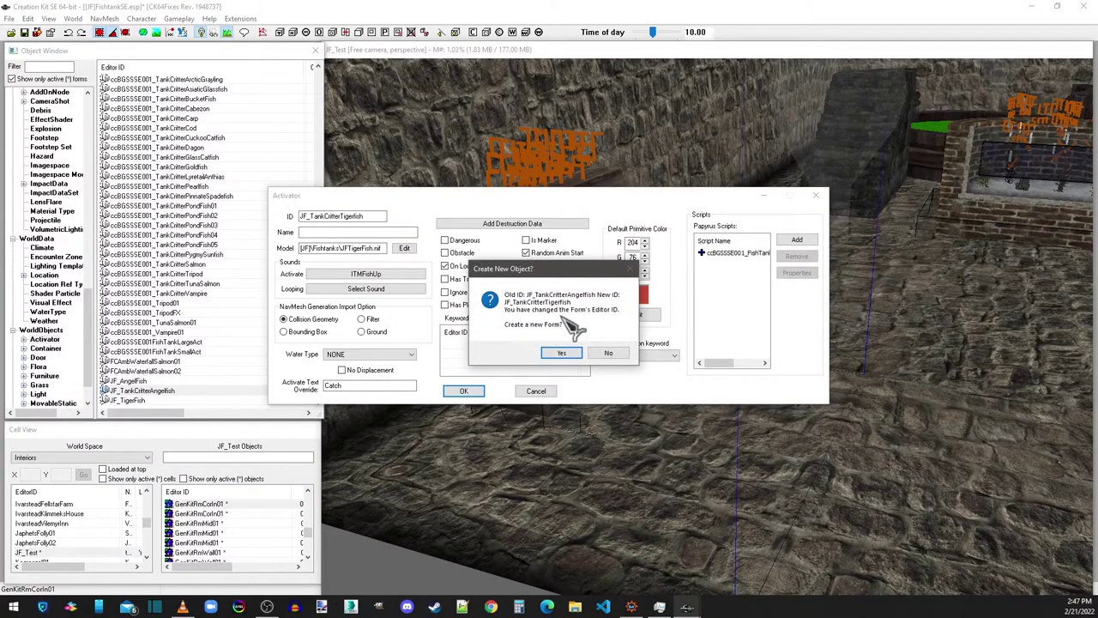
left_click(561, 354)
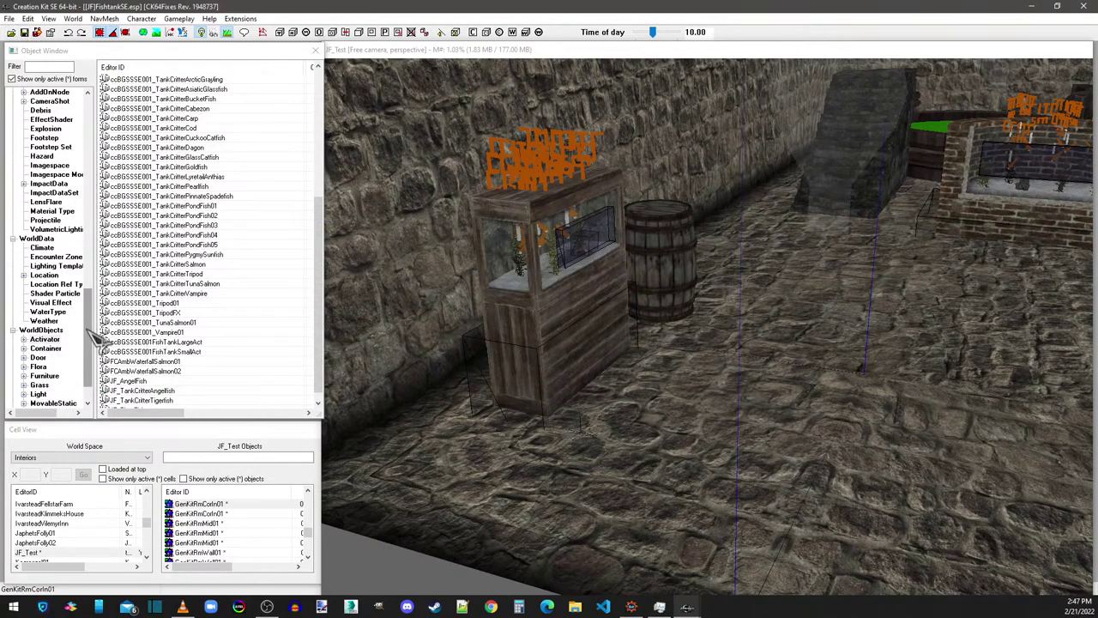
Step: Browse the Flora records and select ccBGSSSE001_TripodfishFlora
scroll(137, 339, "down", 1)
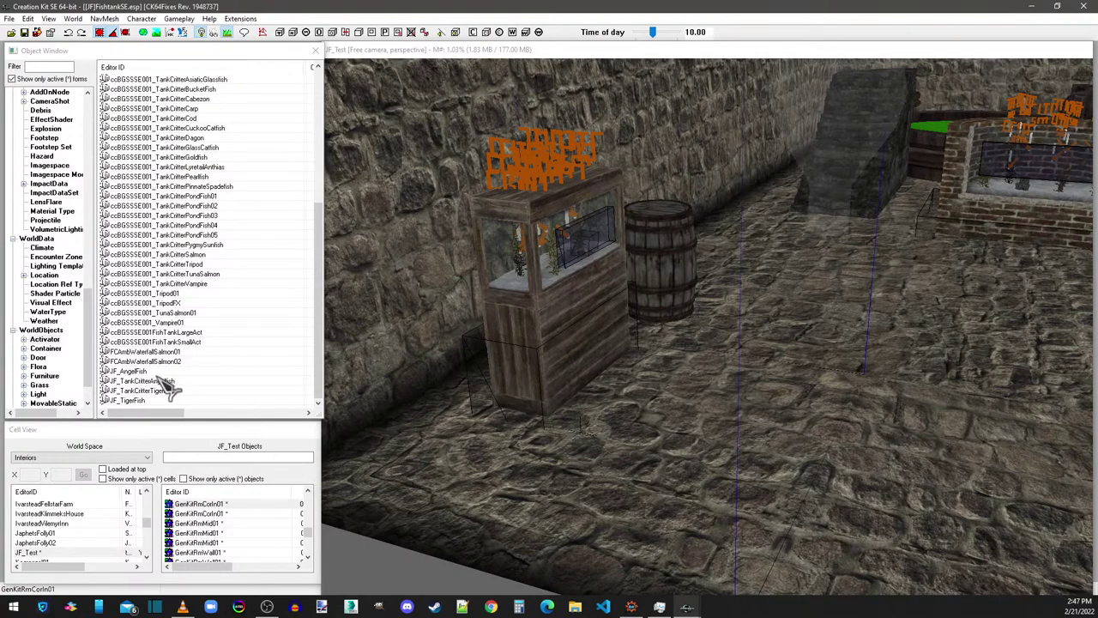
scroll(333, 316, "up", 2)
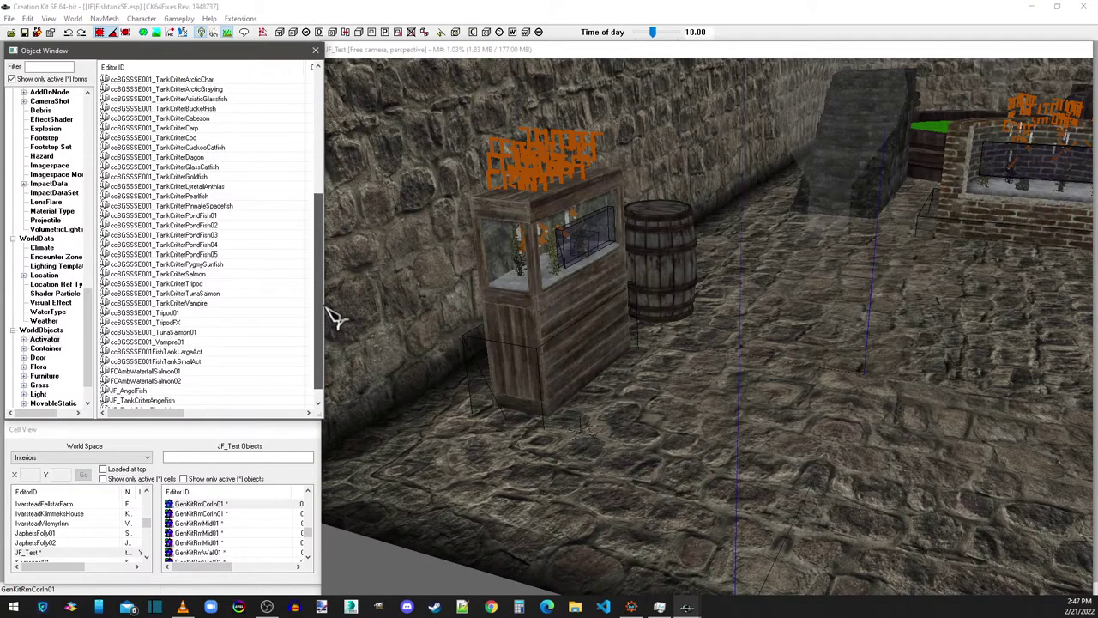
left_click_drag(333, 316, 312, 343)
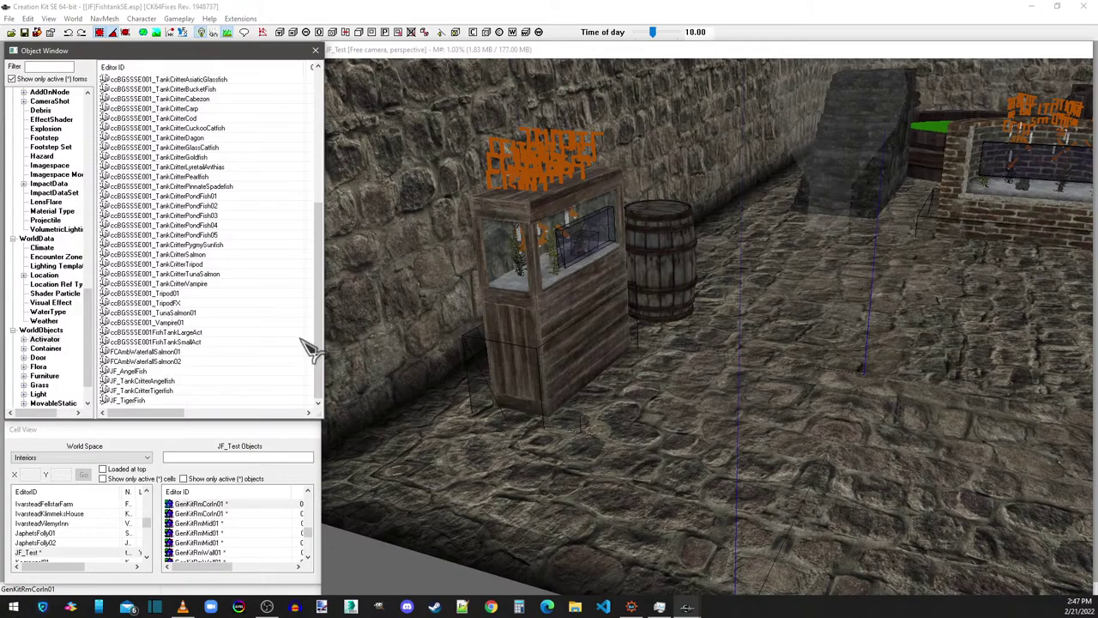
left_click(40, 367)
left_click(151, 79)
left_click(160, 98)
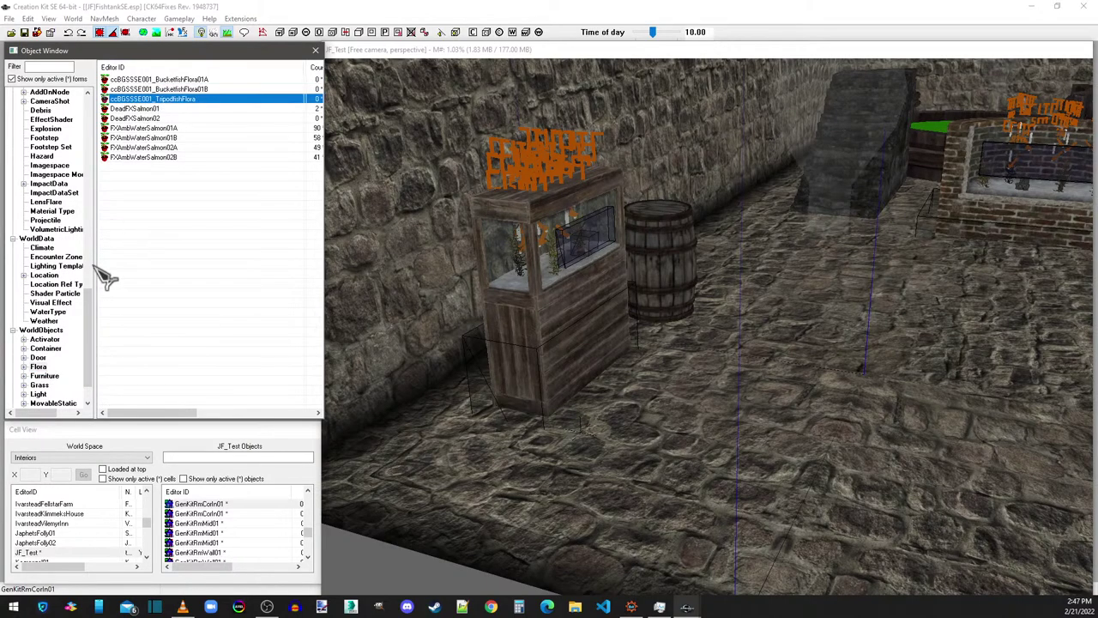
Step: Inspect the ccBGSSSE001_FoodCarp potion and preview its model, then switch to MiscItem
left_click_drag(89, 294, 89, 206)
left_click(39, 238)
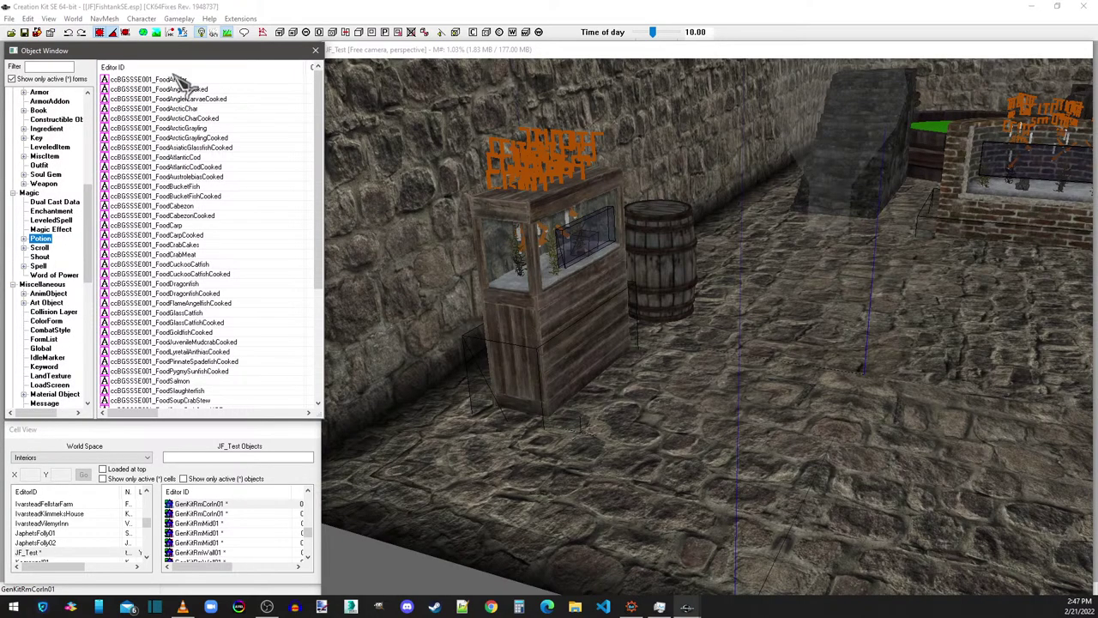
mouse_move(318, 208)
left_mouse_down()
mouse_move(314, 306)
mouse_move(315, 193)
left_mouse_up()
double_click(172, 225)
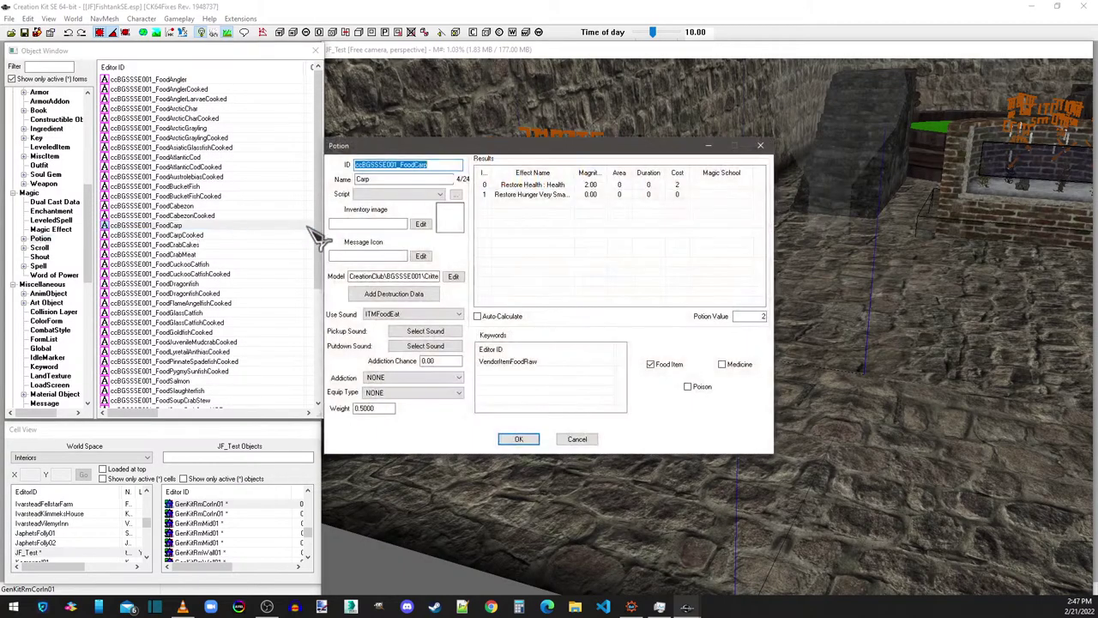
left_click(760, 145)
right_click(169, 226)
left_click(287, 300)
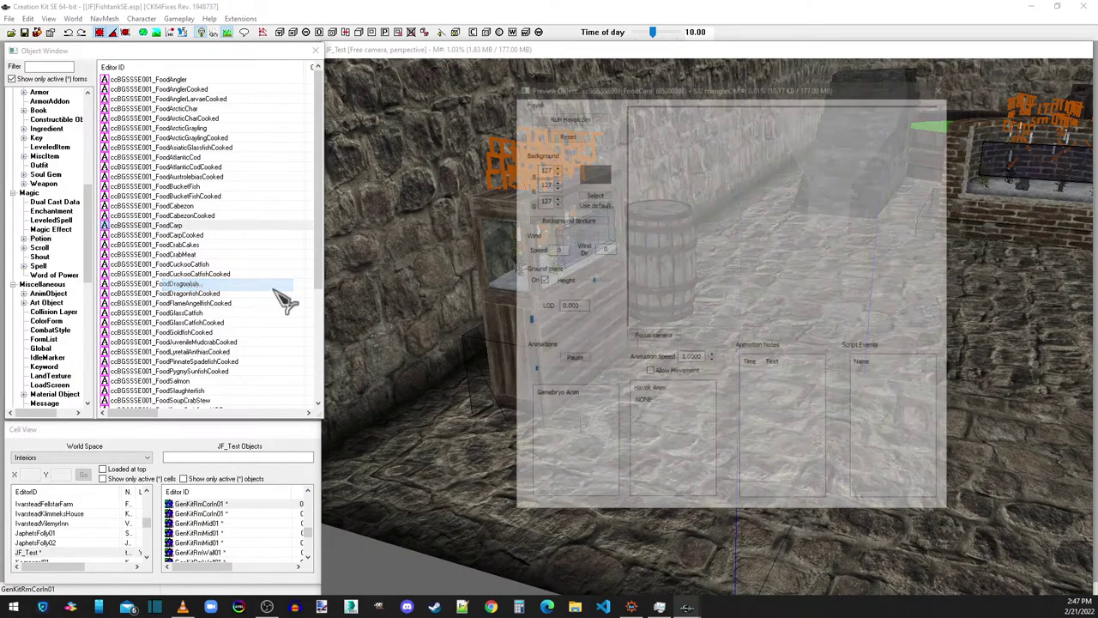
left_click(943, 86)
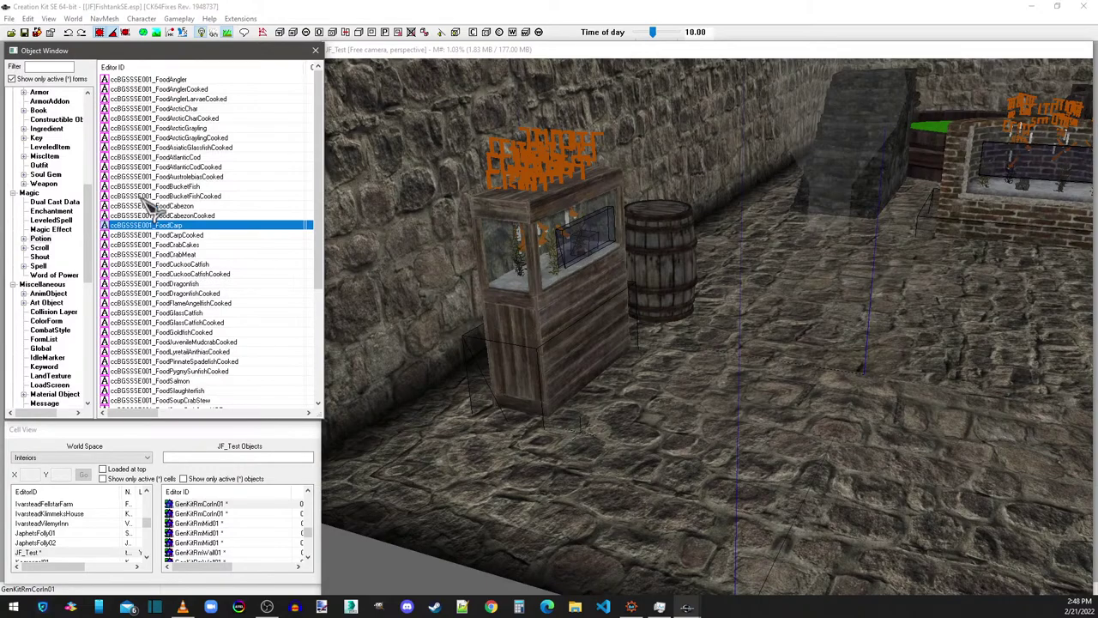
scroll(49, 195, "up", 2)
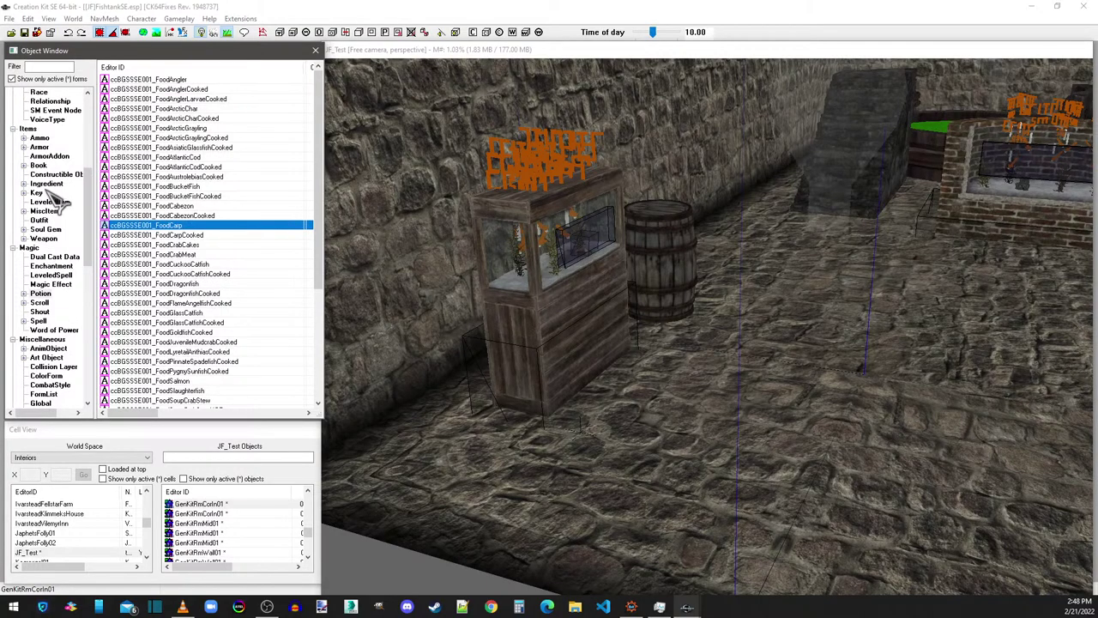
left_click(45, 211)
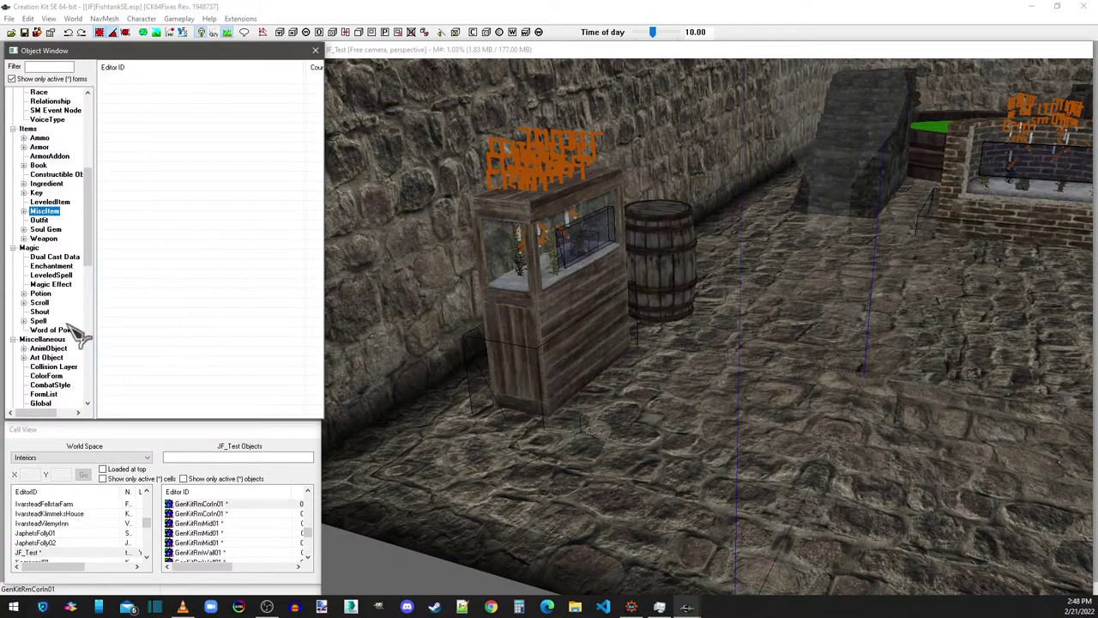
Step: List Ingredients and preview JF_Angelfishing's model, playing its Idle animation
left_click(58, 184)
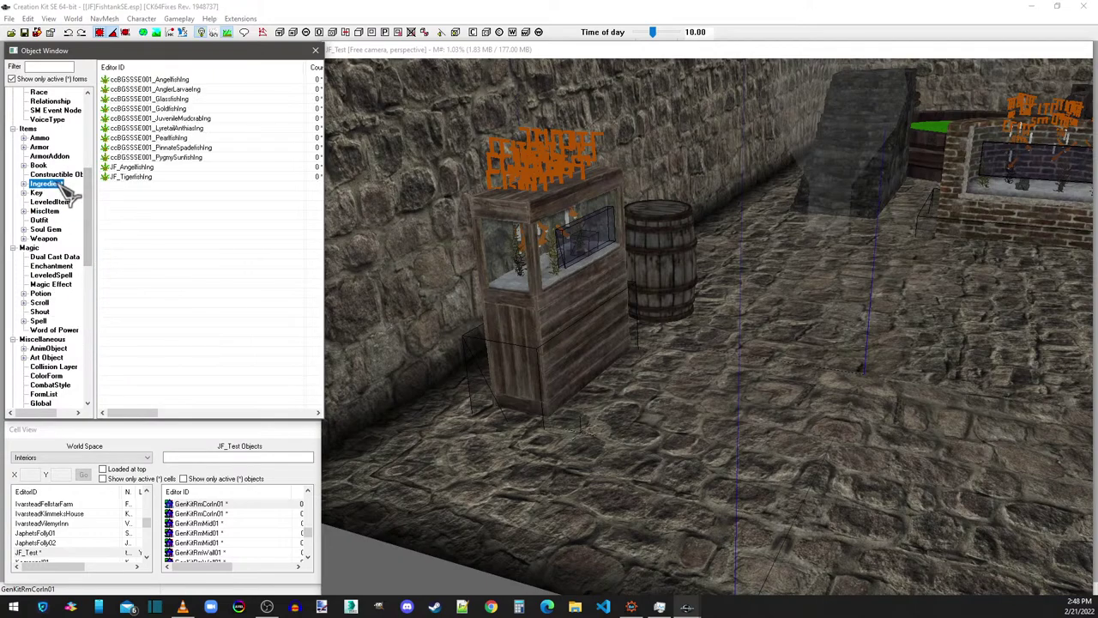
left_click(140, 168)
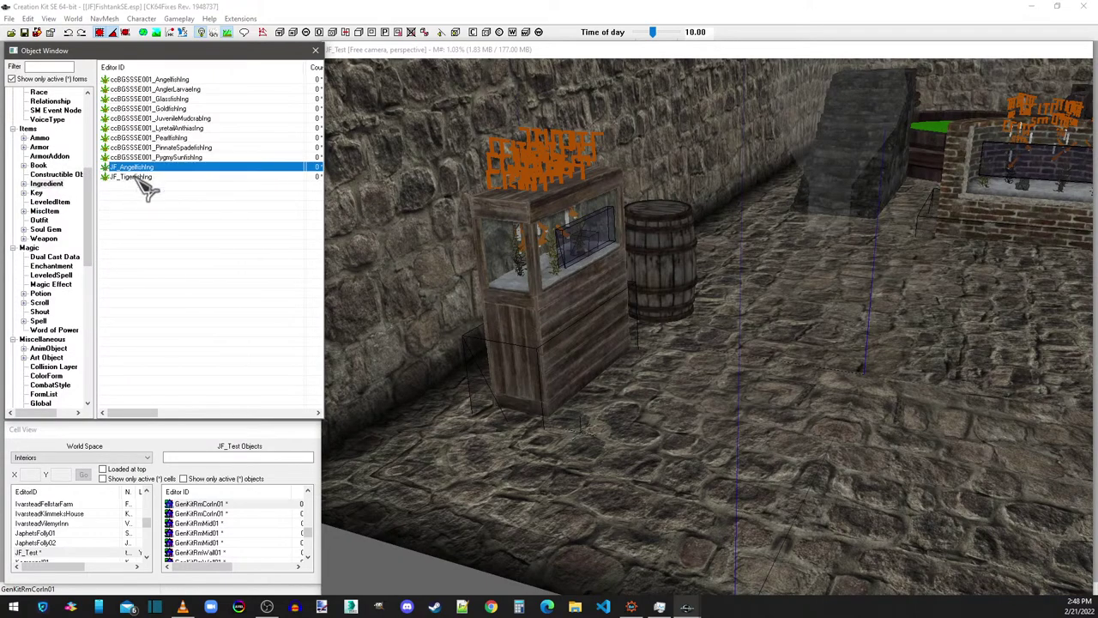
right_click(147, 168)
left_click(184, 232)
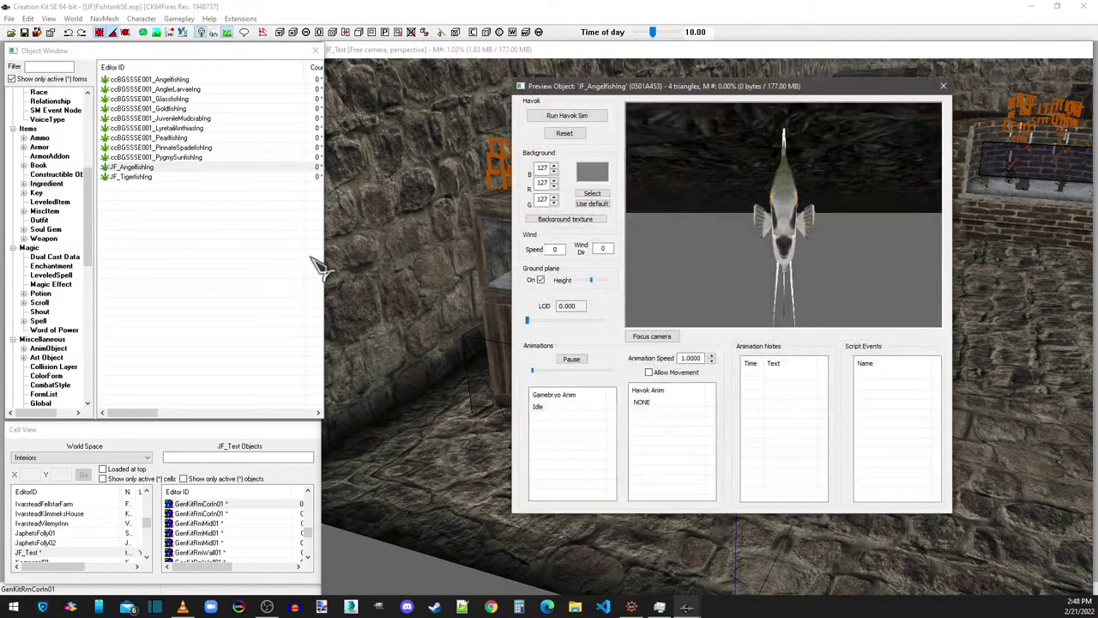
left_click_drag(850, 201, 761, 206)
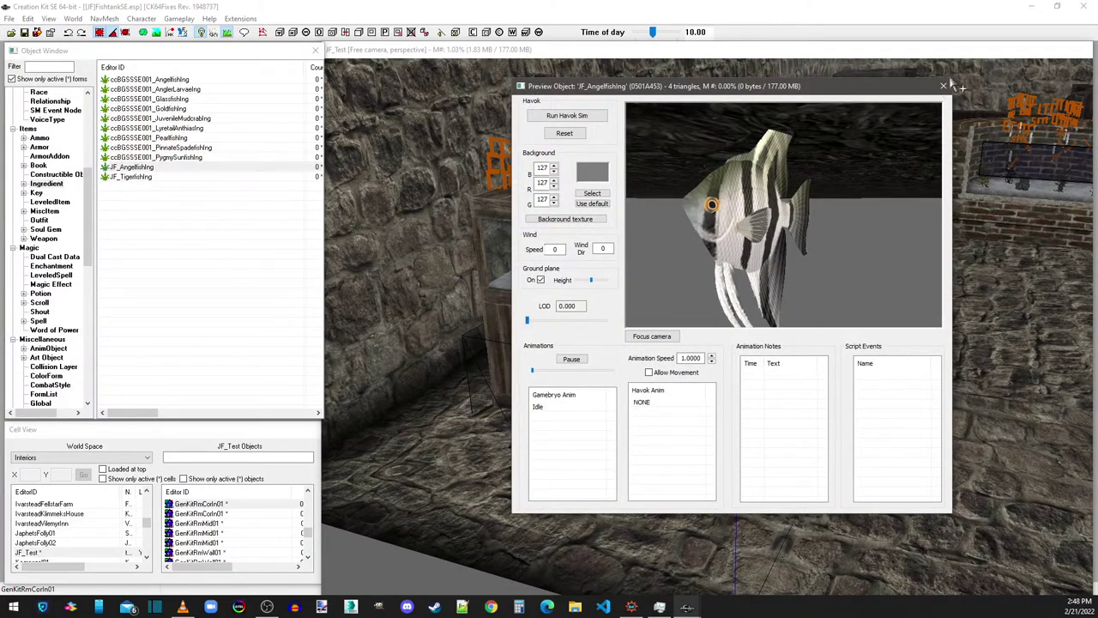
left_click(542, 407)
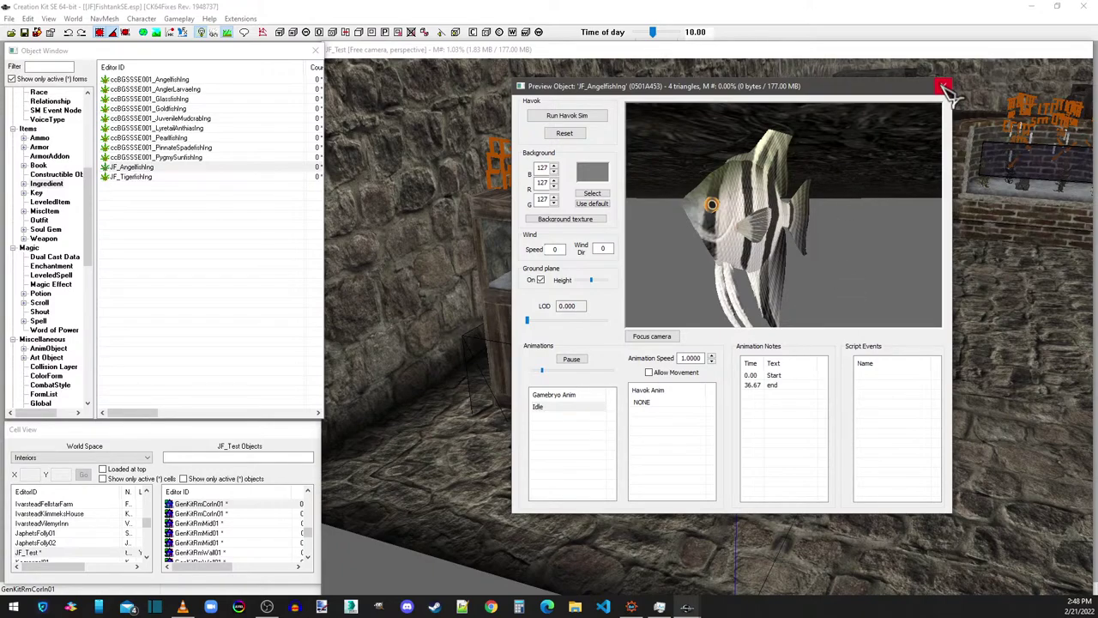
left_click(944, 86)
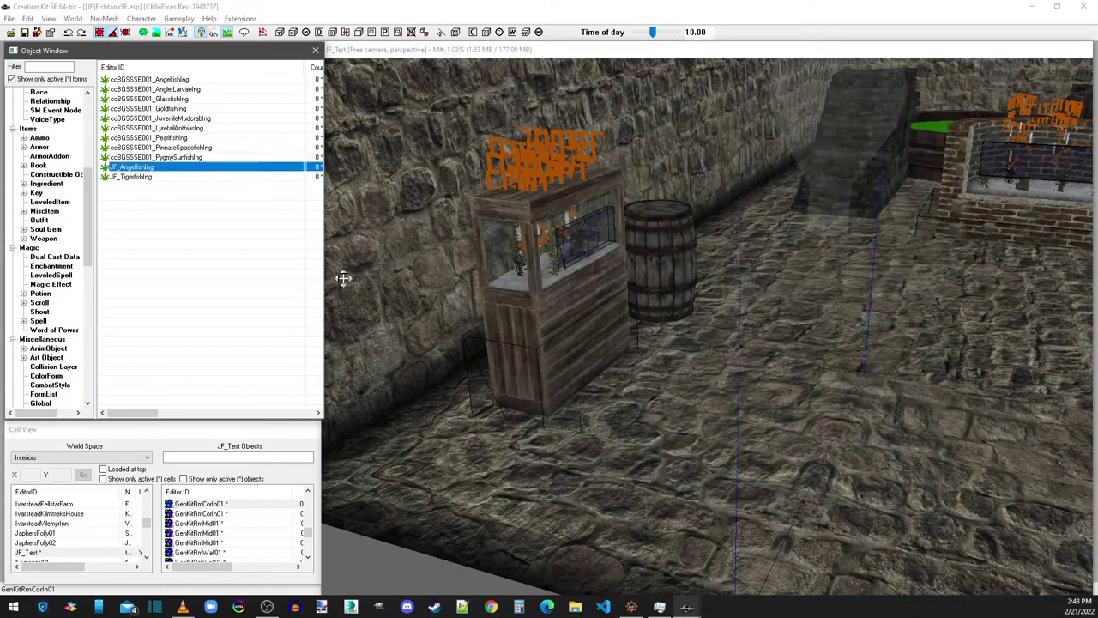
Step: Check JF_Tigerfishing, previewing its model without the ground plane and playing Idle
double_click(150, 178)
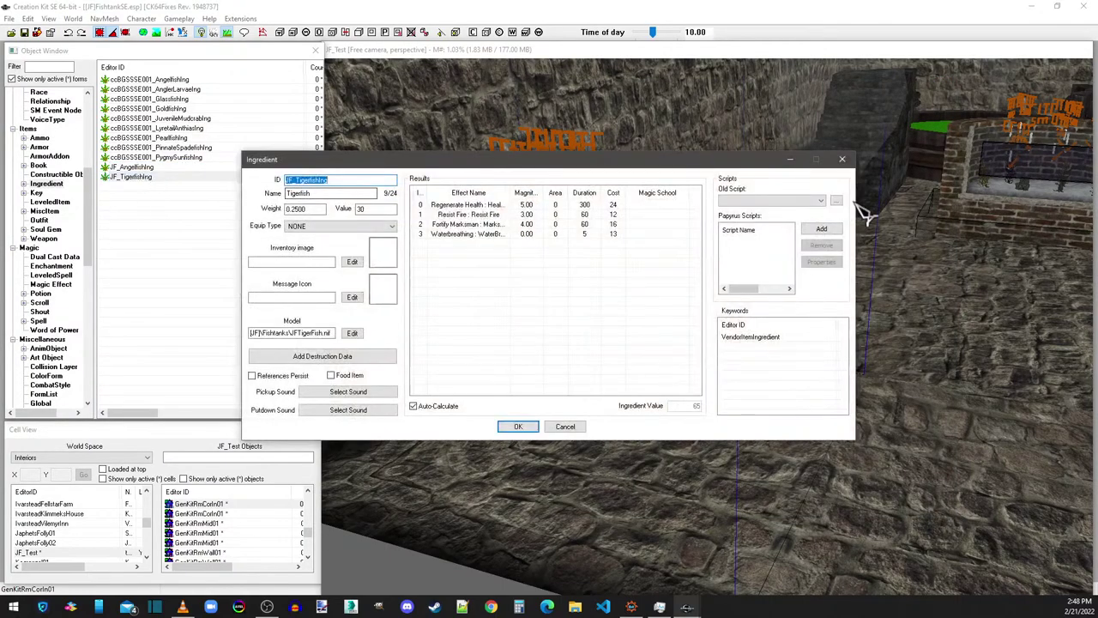
left_click(842, 158)
right_click(130, 179)
left_click(153, 236)
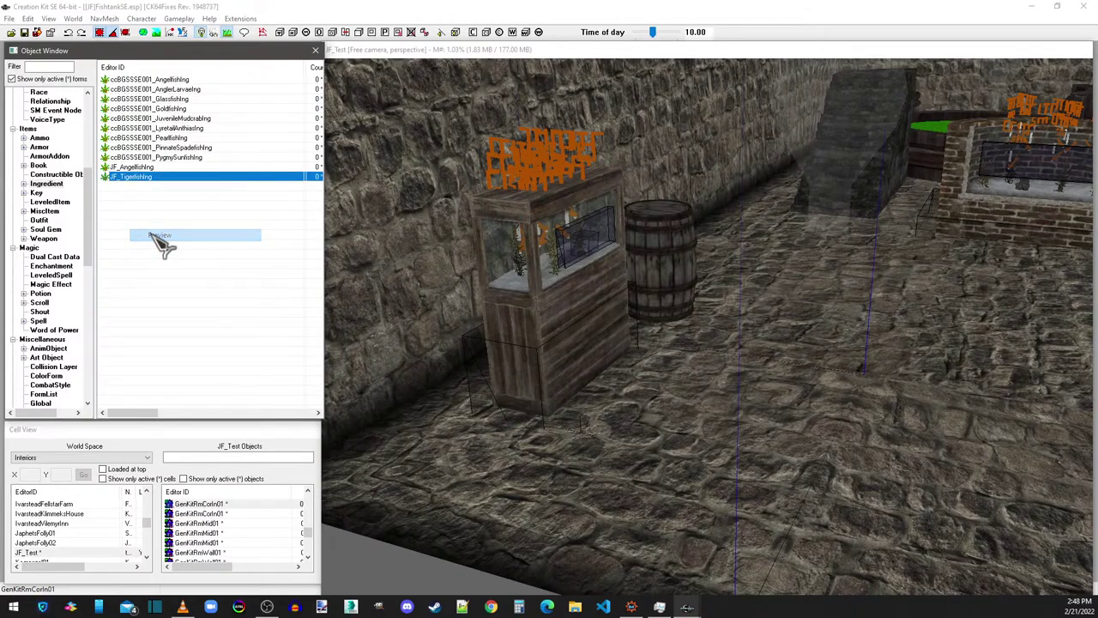
left_click(540, 280)
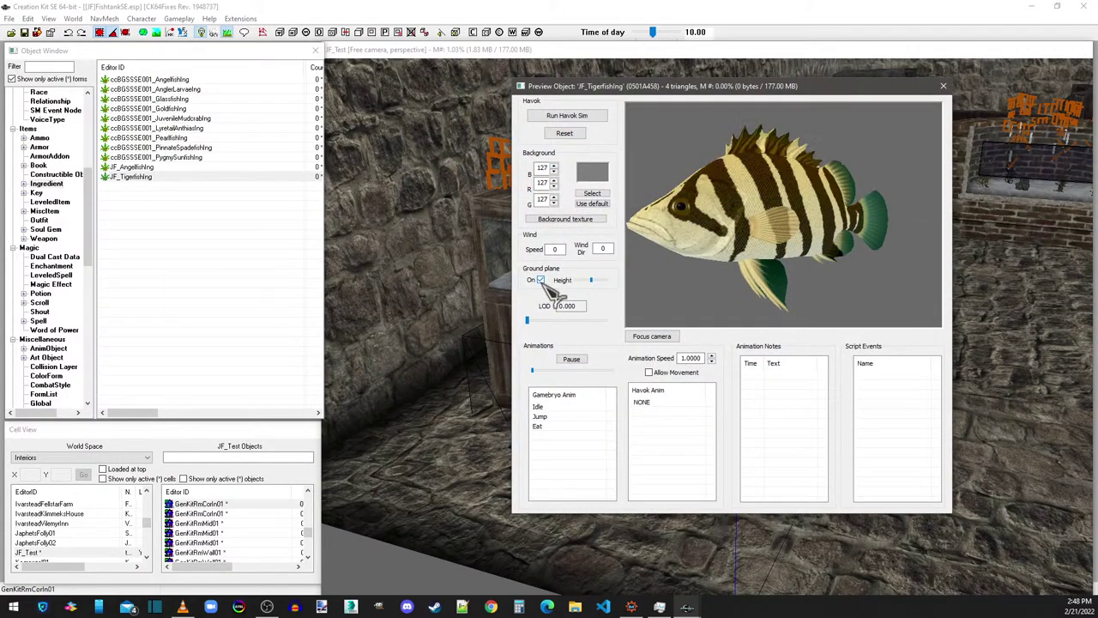
scroll(858, 283, "down", 5)
left_click(539, 407)
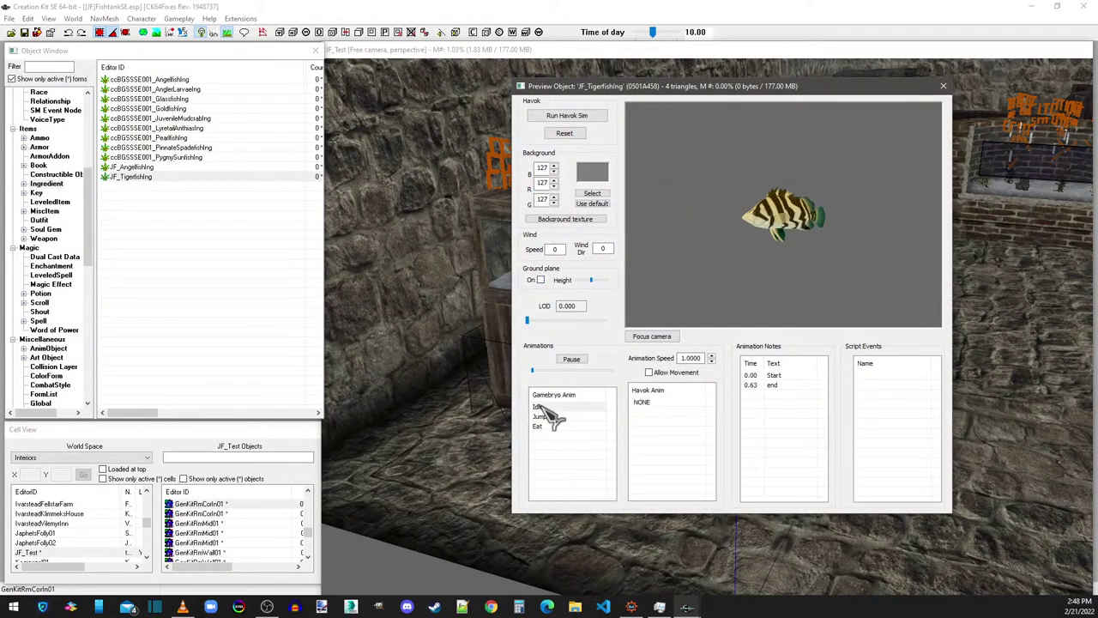
left_click(943, 87)
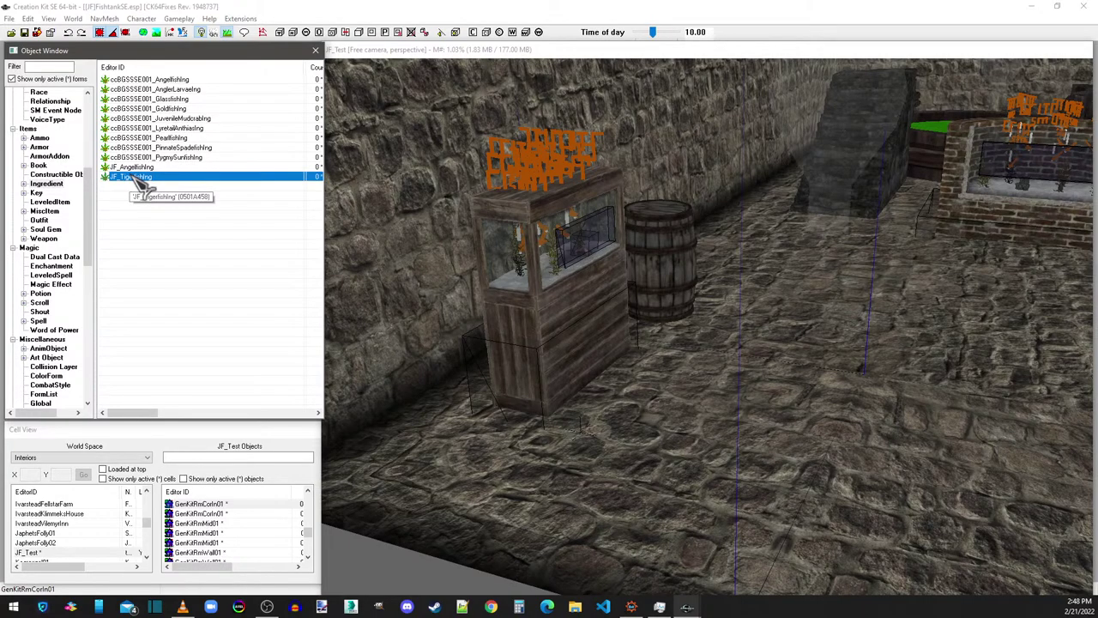
Step: Add 3 JF_Tigerfishing to JF_TestBarrel's base container next to JF_FoodTigerfish
double_click(693, 247)
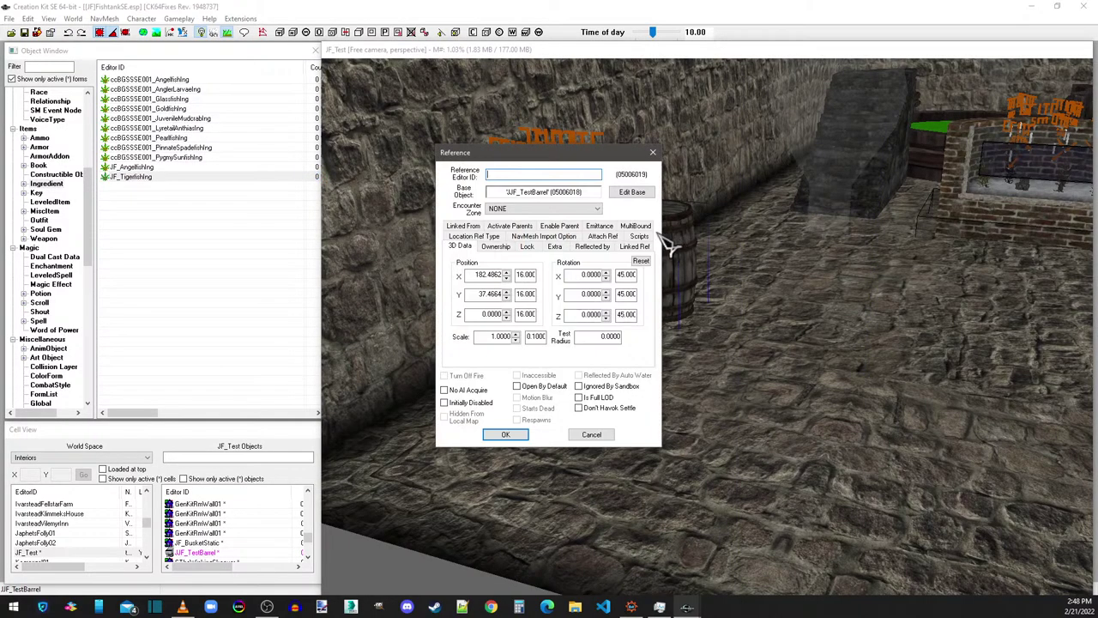
left_click(642, 198)
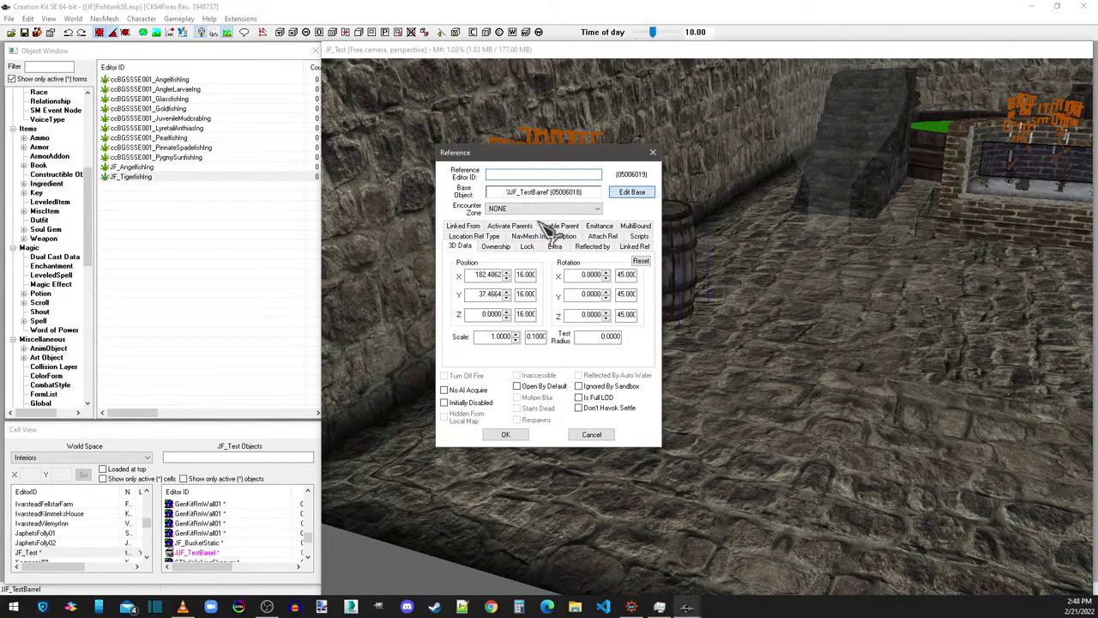
scroll(539, 242, "down", 5)
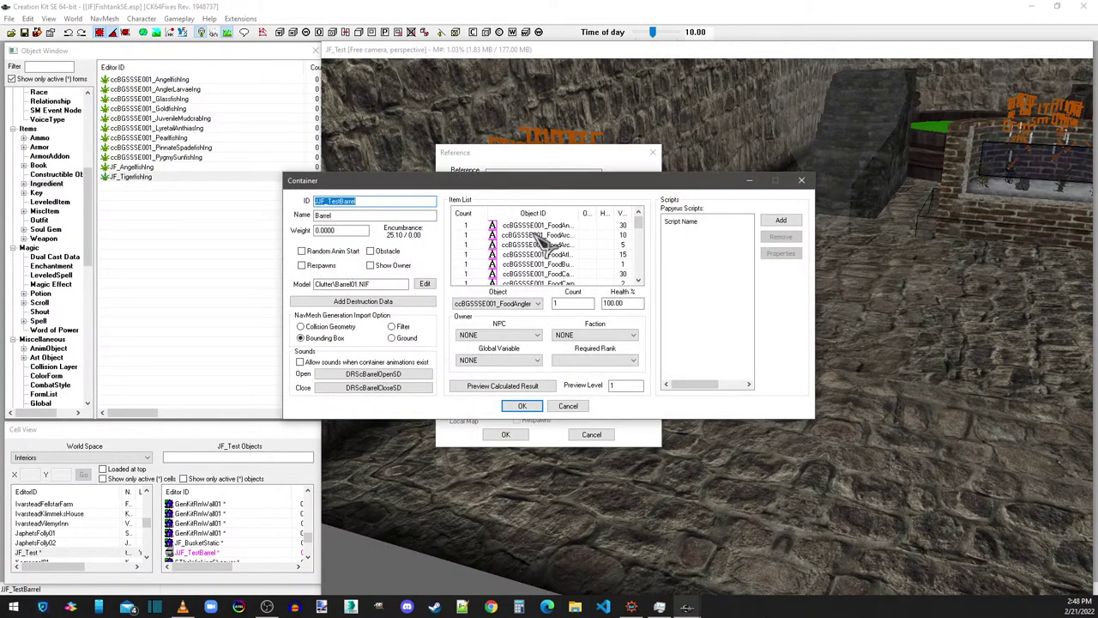
scroll(539, 242, "up", 3)
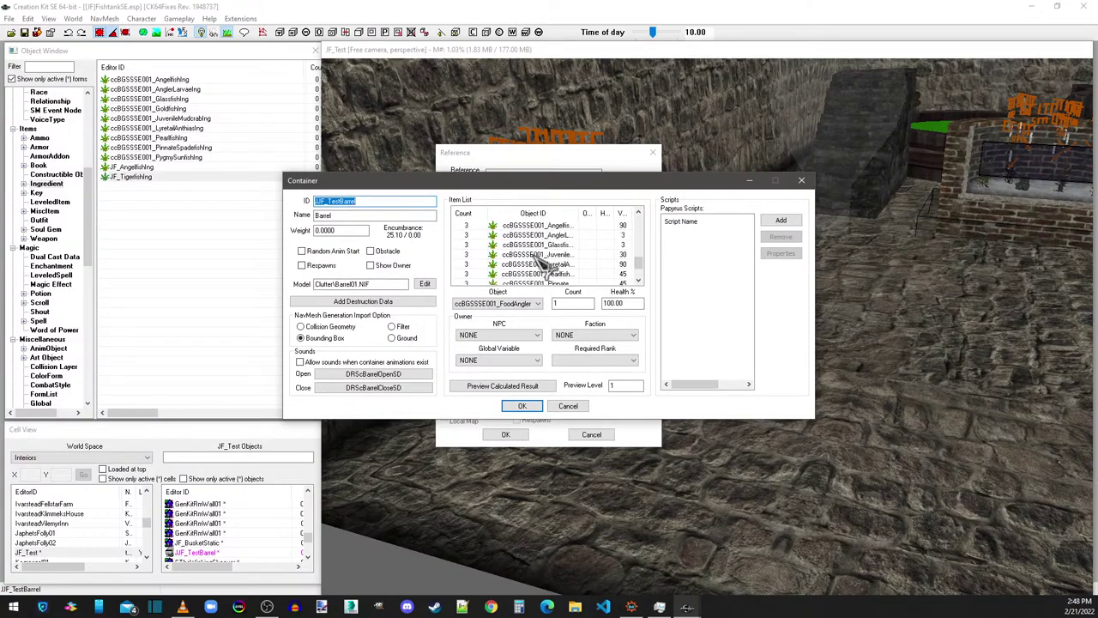
left_click(540, 265)
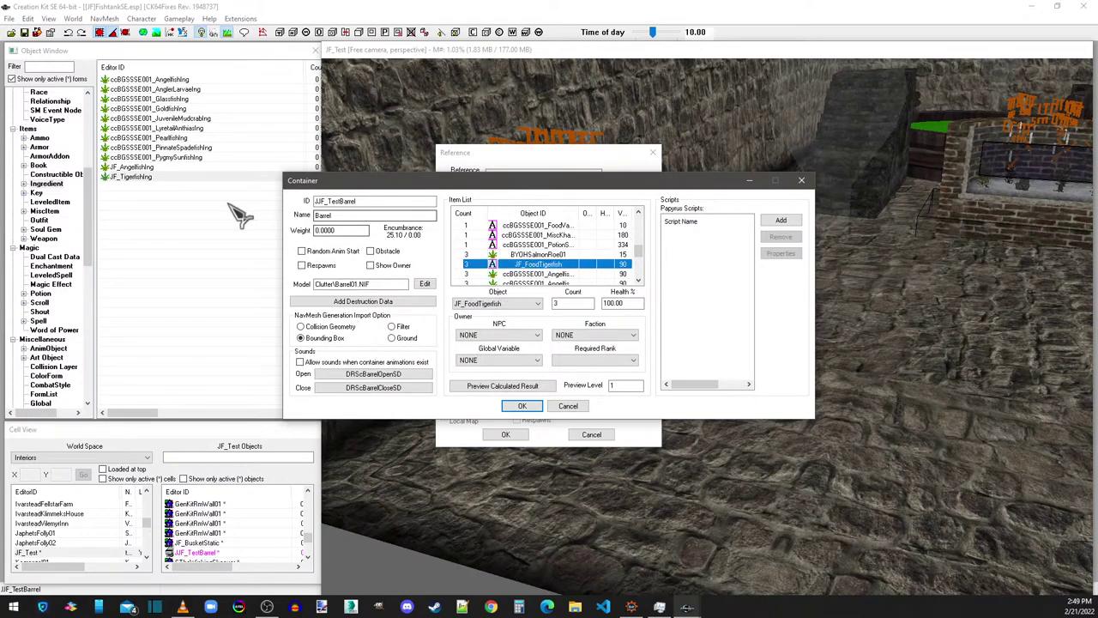
left_click_drag(142, 177, 541, 273)
scroll(541, 273, "up", 5)
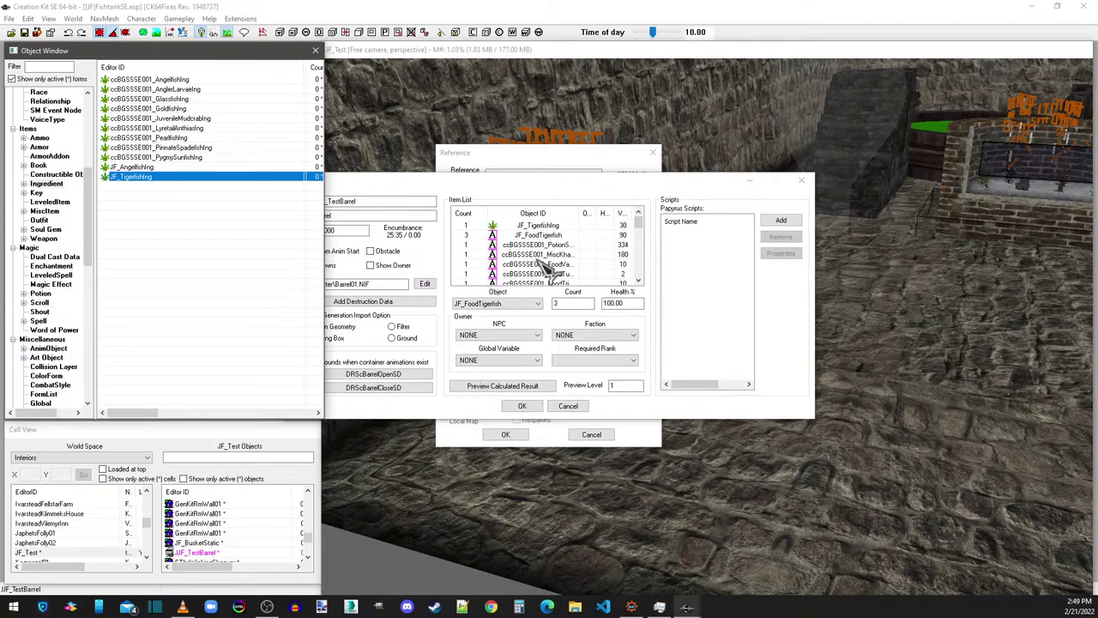
left_click(528, 226)
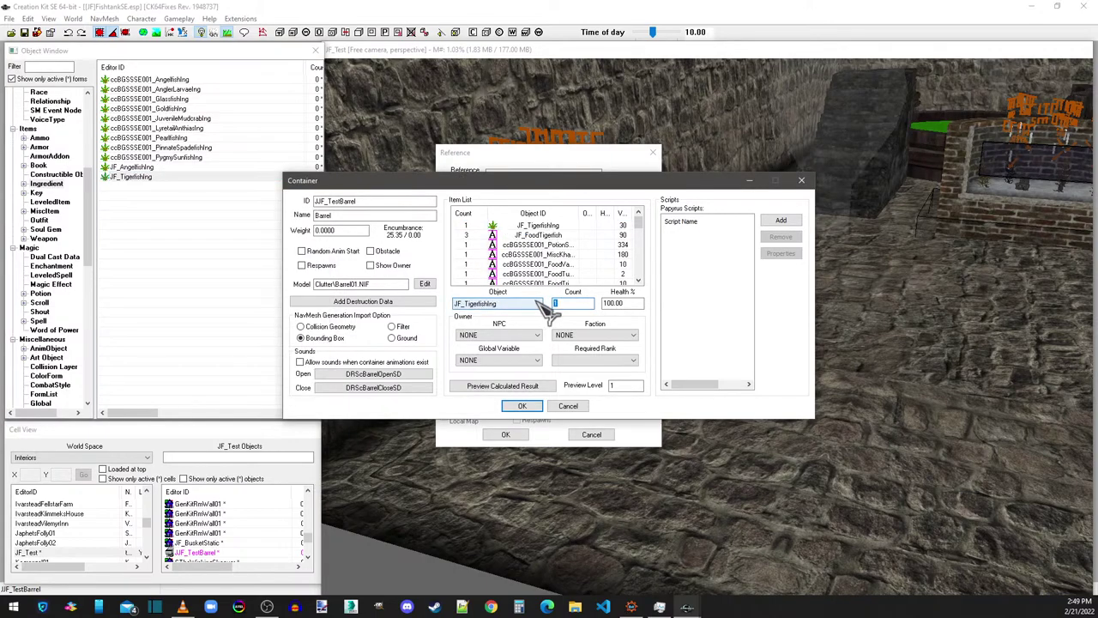
type("3")
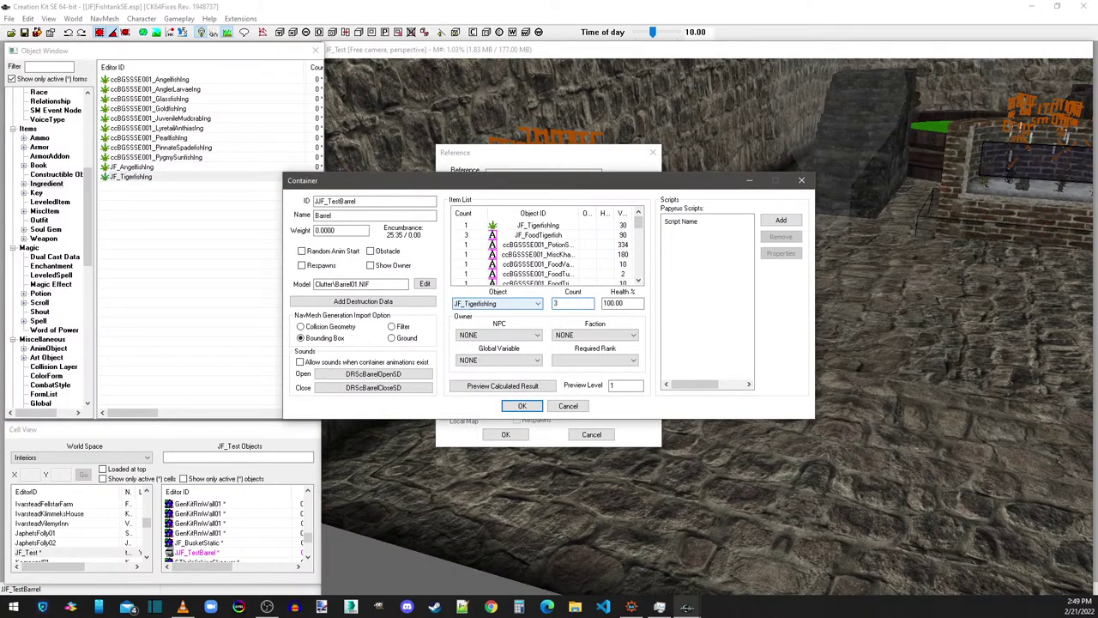
left_click(520, 235)
left_click(522, 406)
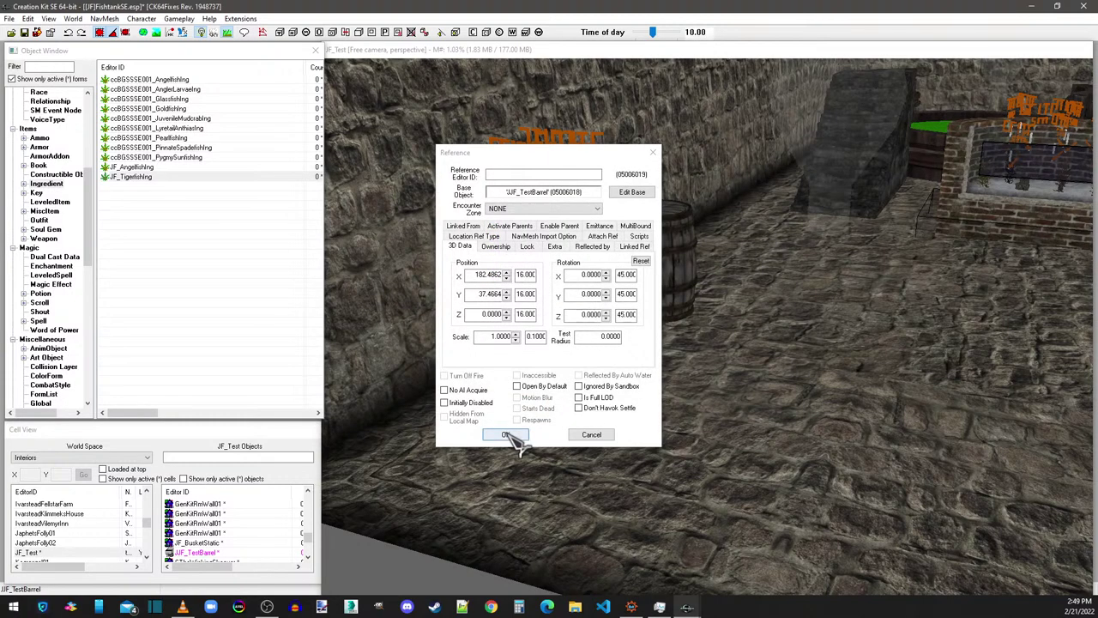
left_click(505, 434)
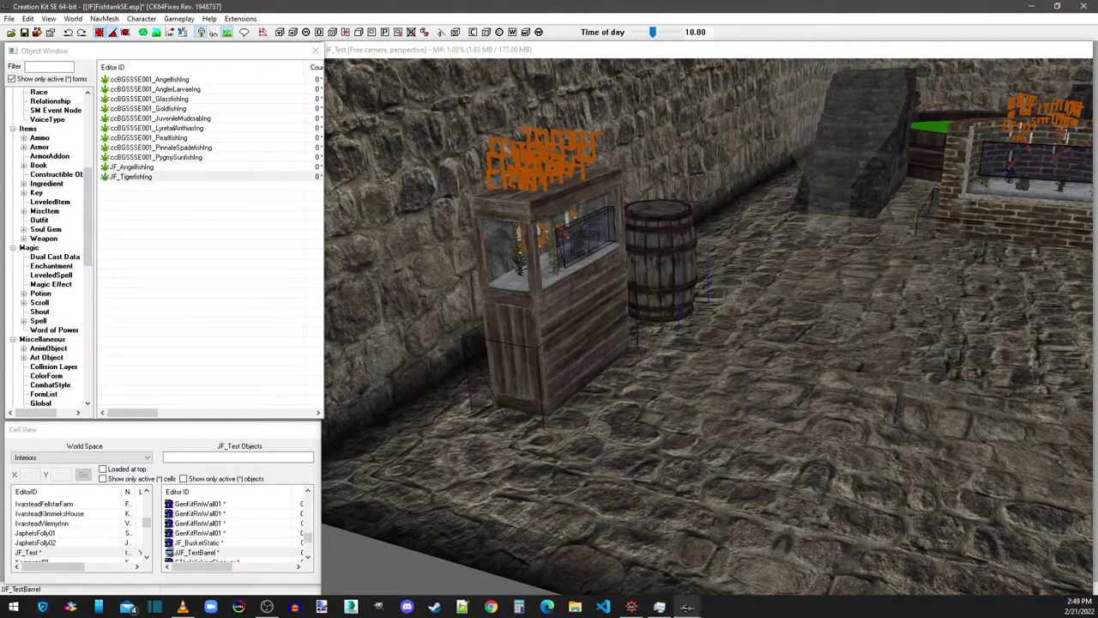
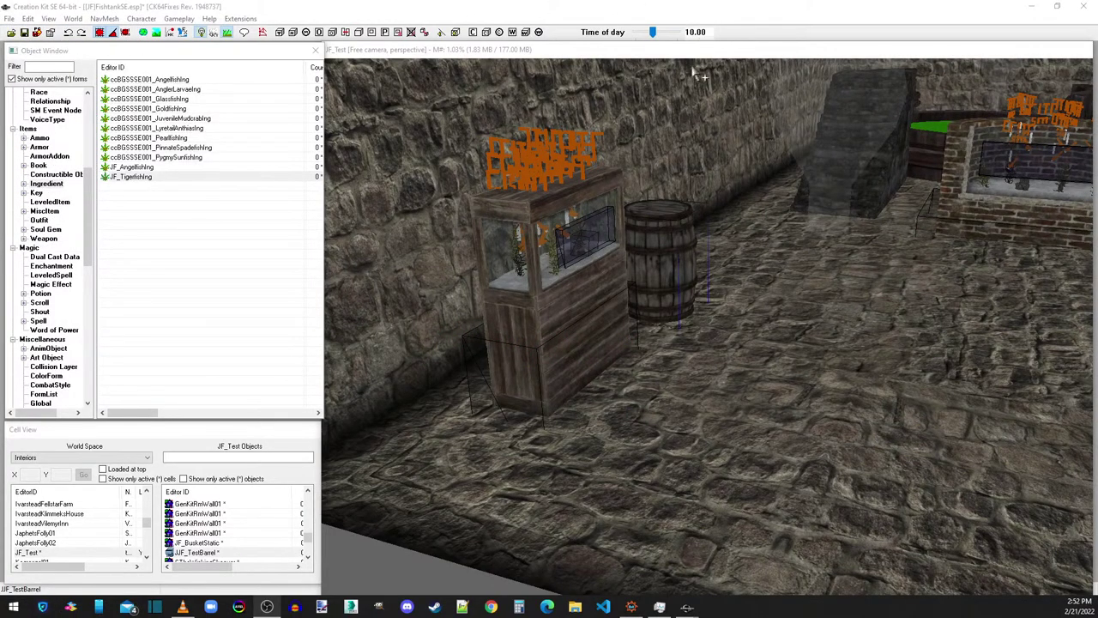
Step: Orbit the JF_Test cell view down to floor level beside the small fish tank chest and barrel
left_click(618, 66)
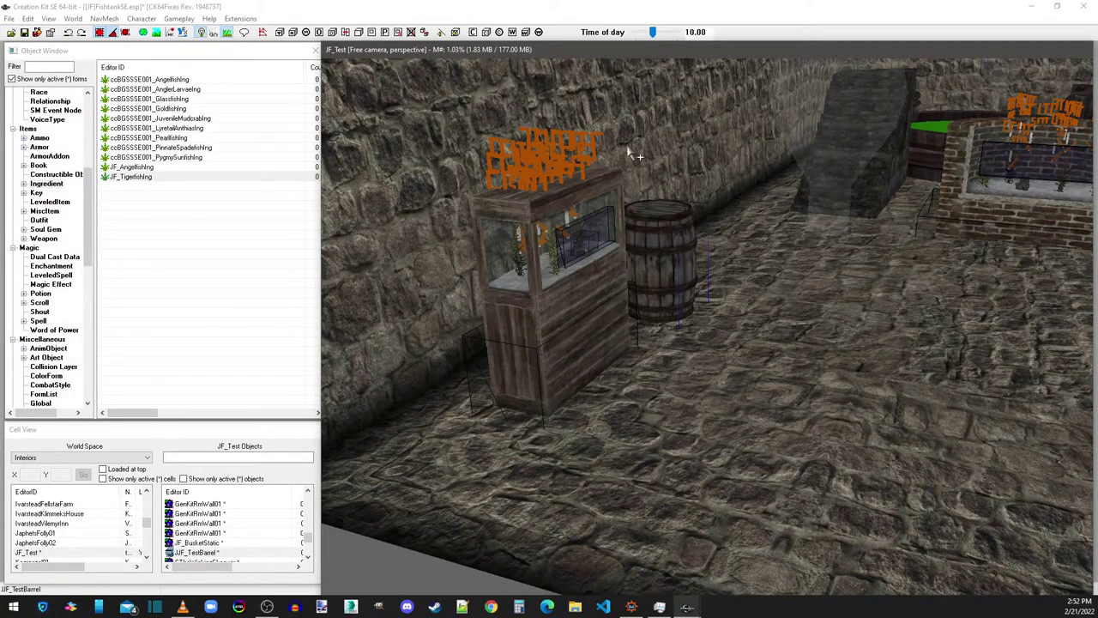
middle_click_drag(761, 284, 733, 307)
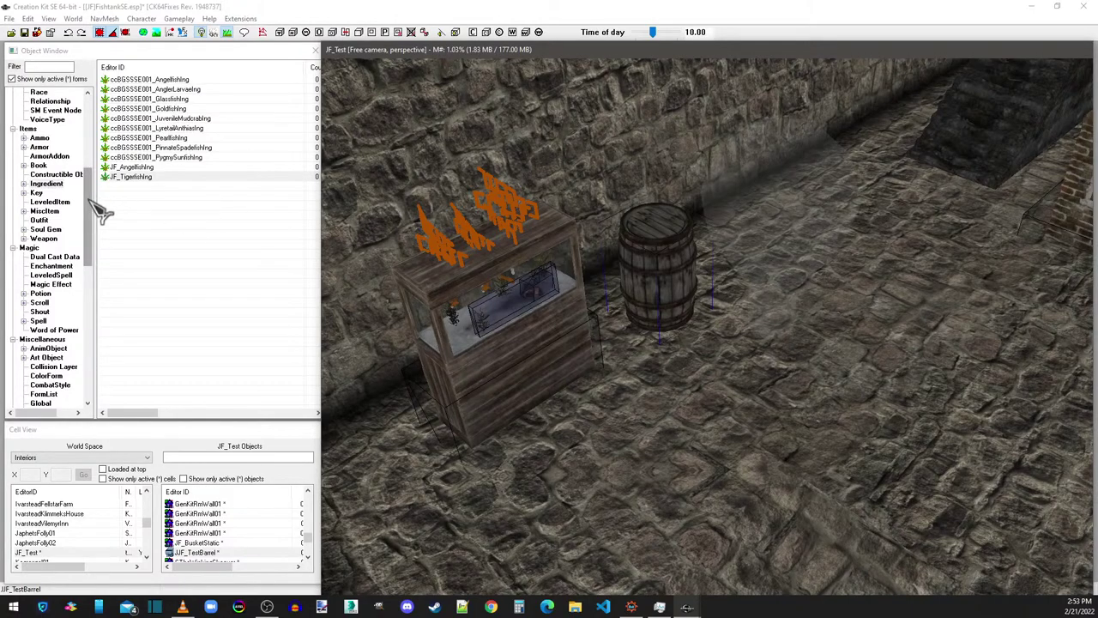
middle_click_drag(468, 319, 512, 286)
Step: Inspect the small fish tank chest's container script properties, closing everything unchanged
double_click(533, 393)
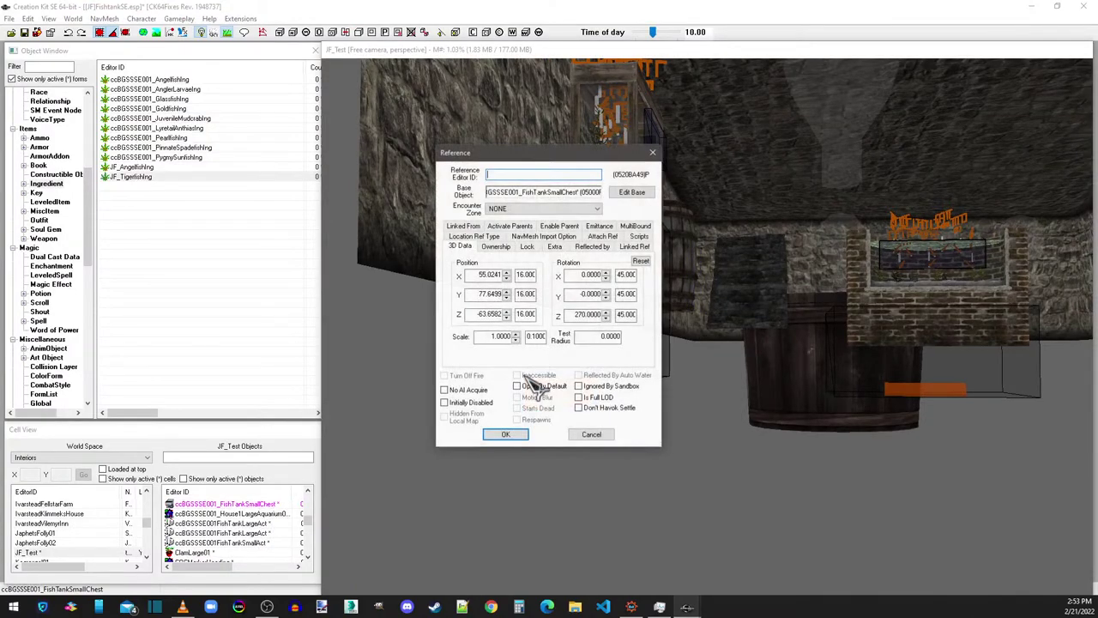
left_click(490, 281)
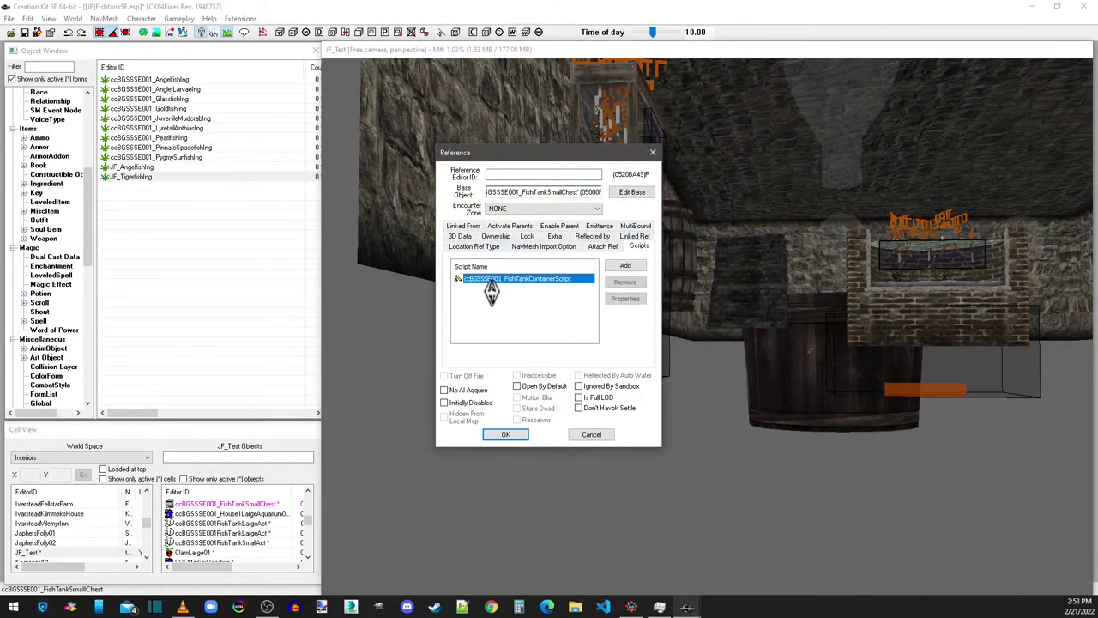
double_click(490, 283)
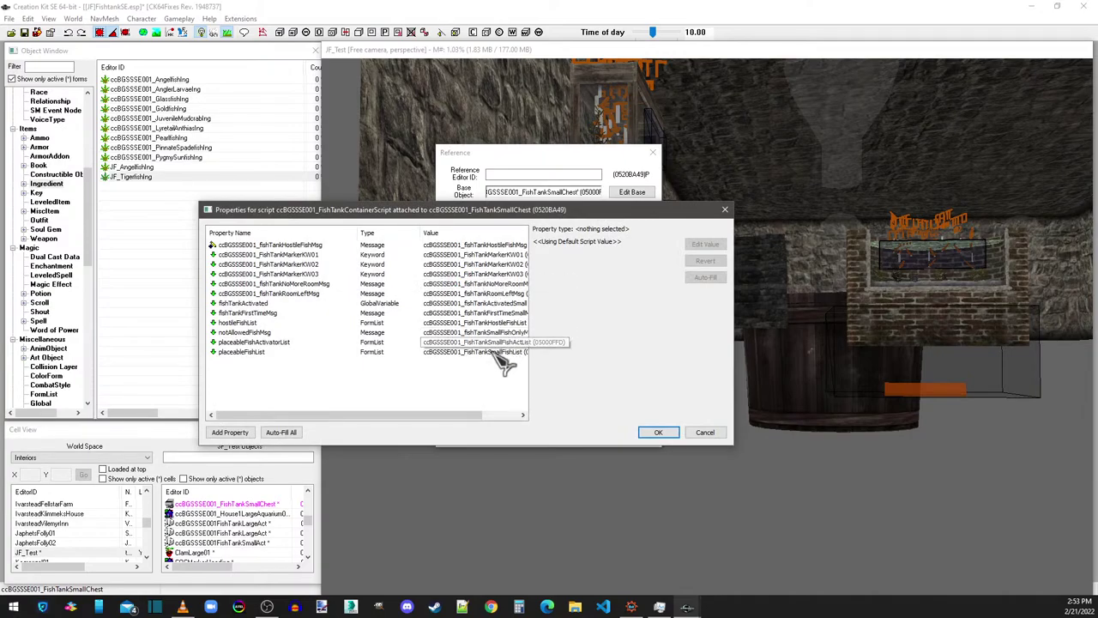
left_click(711, 432)
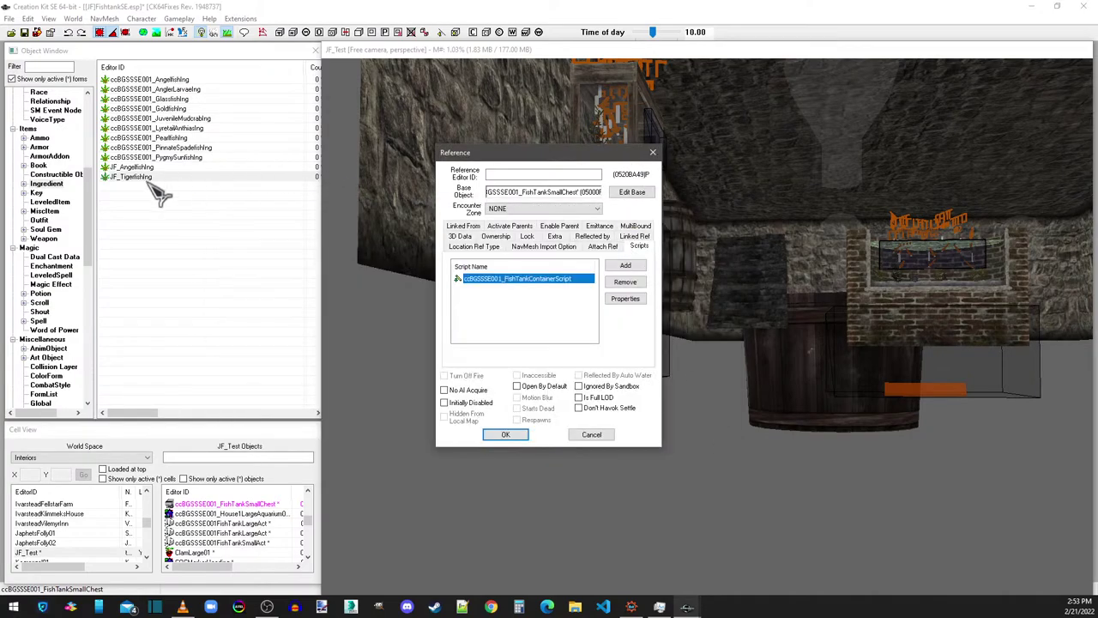
left_click(653, 153)
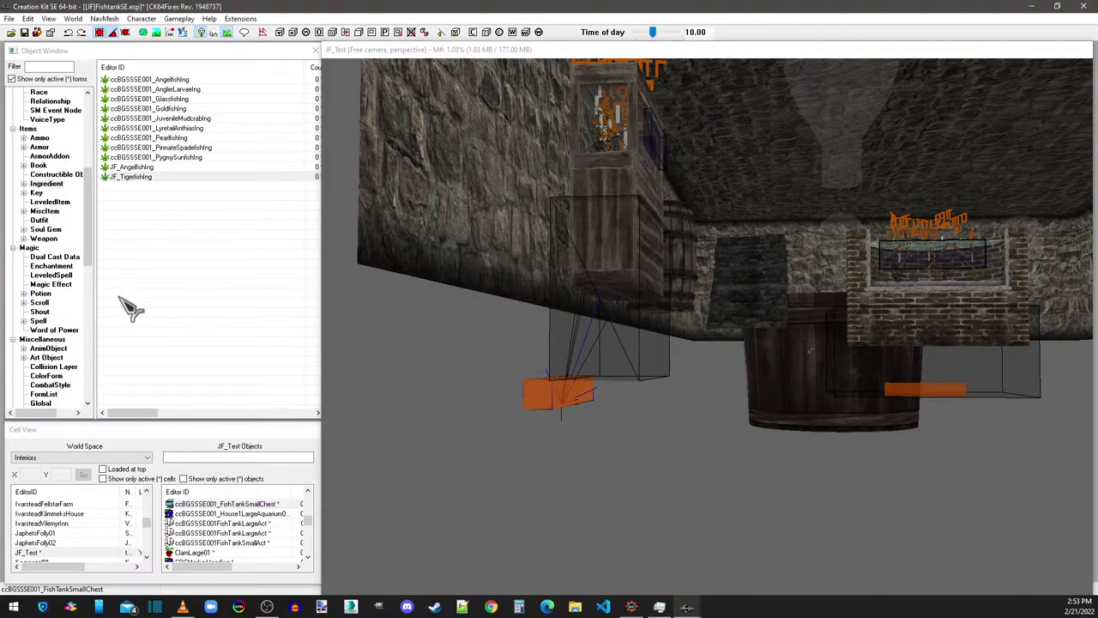
Step: Add the JF_Tigerfishing ingredient to the ccBGSSSE001_FishTankSmallFishList form list and confirm
left_click(89, 246)
scroll(61, 343, "down", 1)
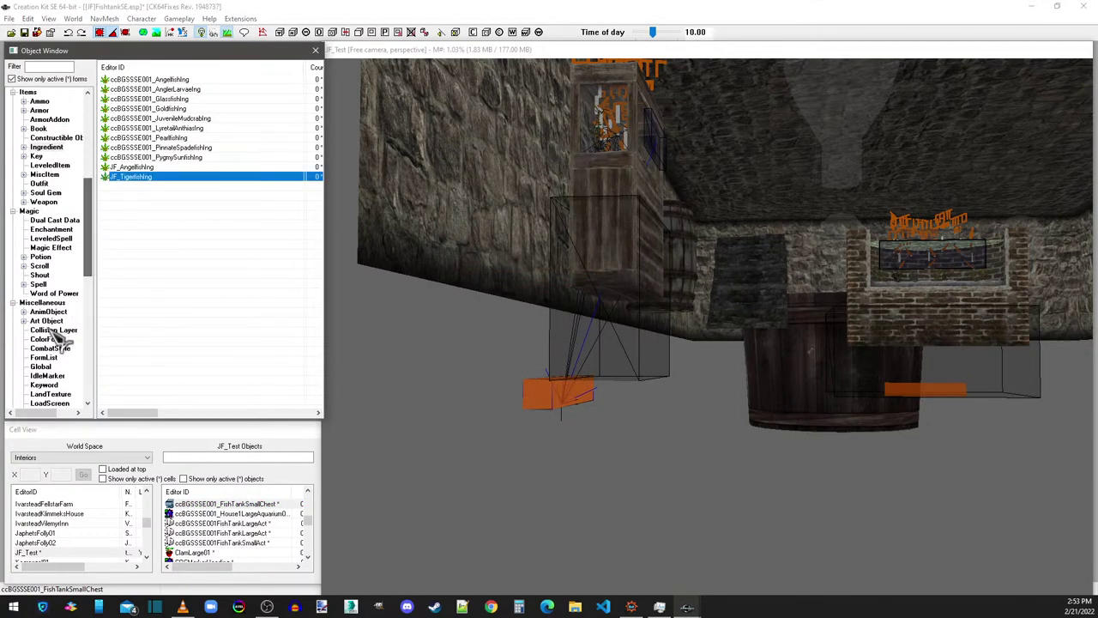
left_click(44, 358)
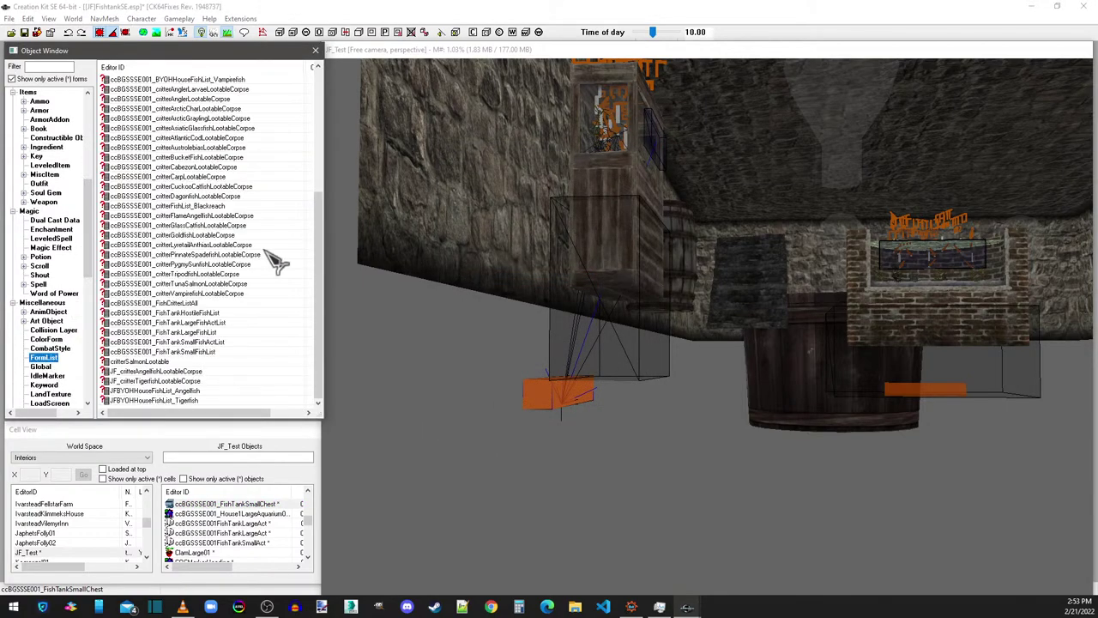
double_click(215, 350)
left_click_drag(622, 289, 623, 301)
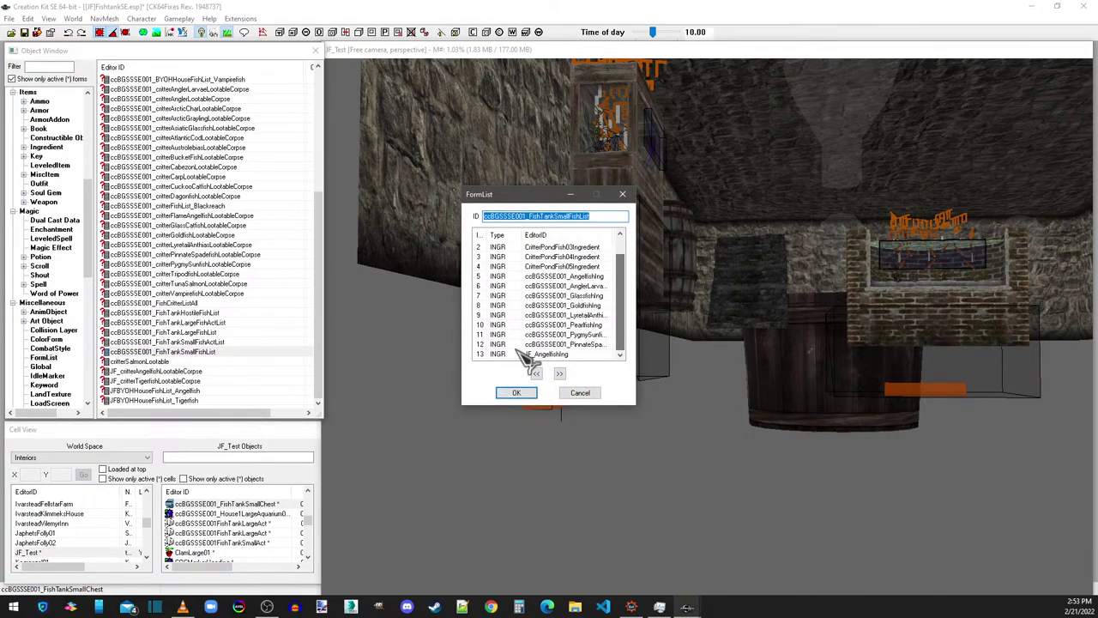
left_click_drag(88, 219, 89, 146)
scroll(57, 146, "up", 1)
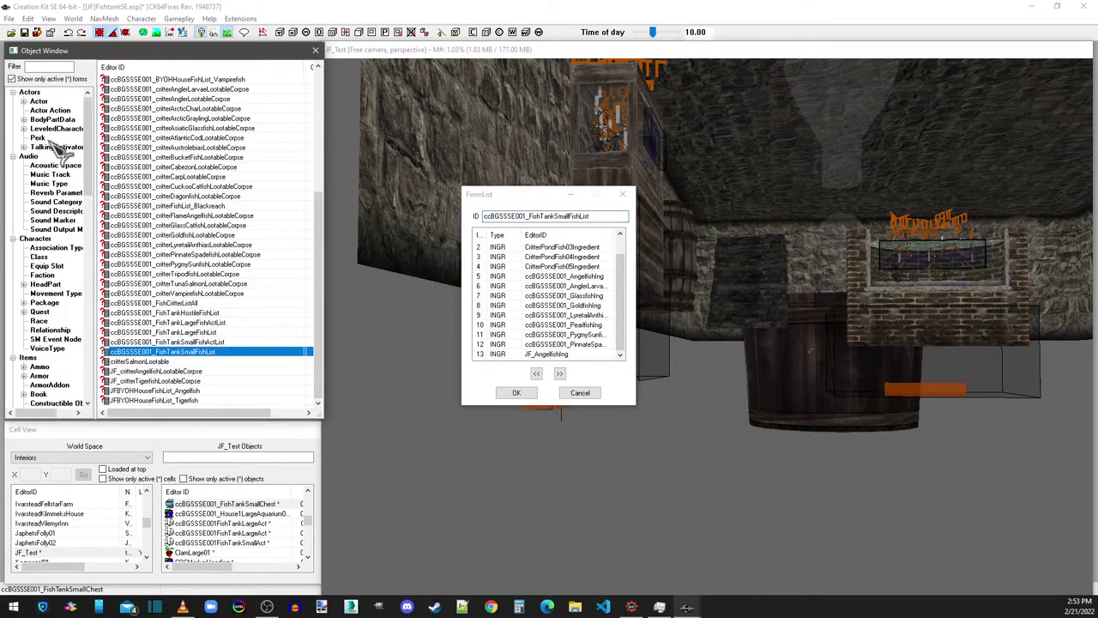
scroll(60, 169, "down", 1)
scroll(57, 172, "down", 4)
left_click(56, 275)
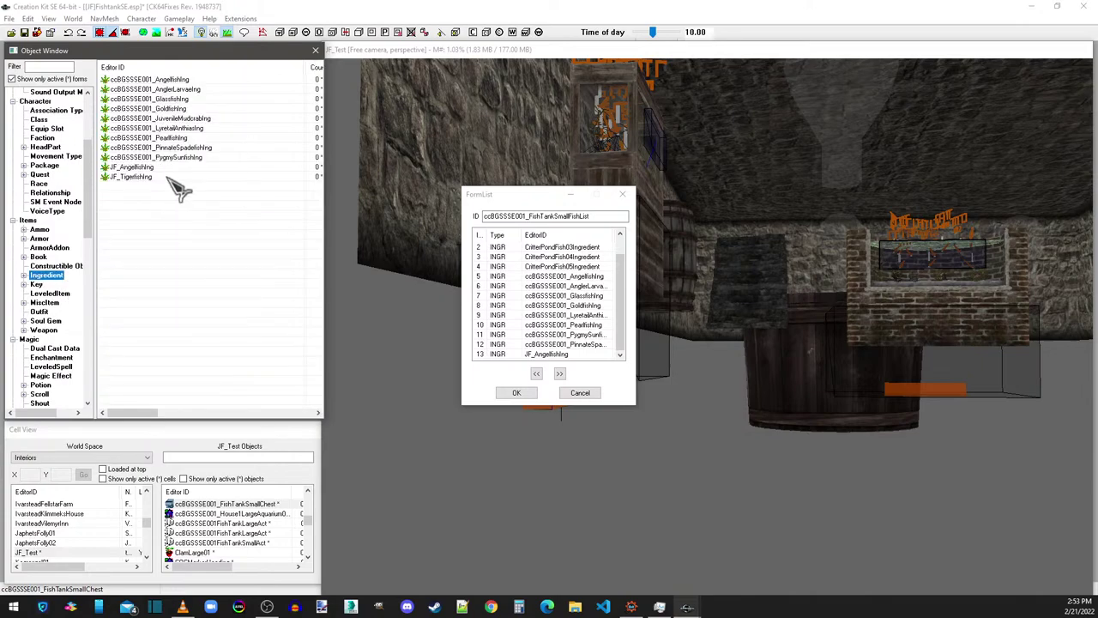
left_click_drag(133, 182, 561, 307)
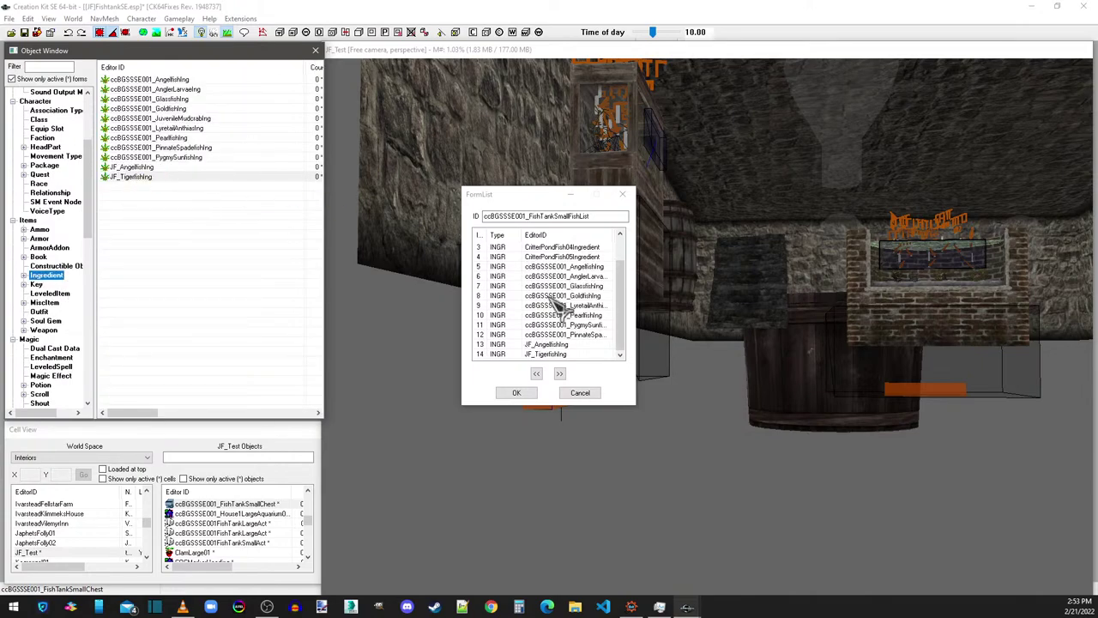
left_click(525, 393)
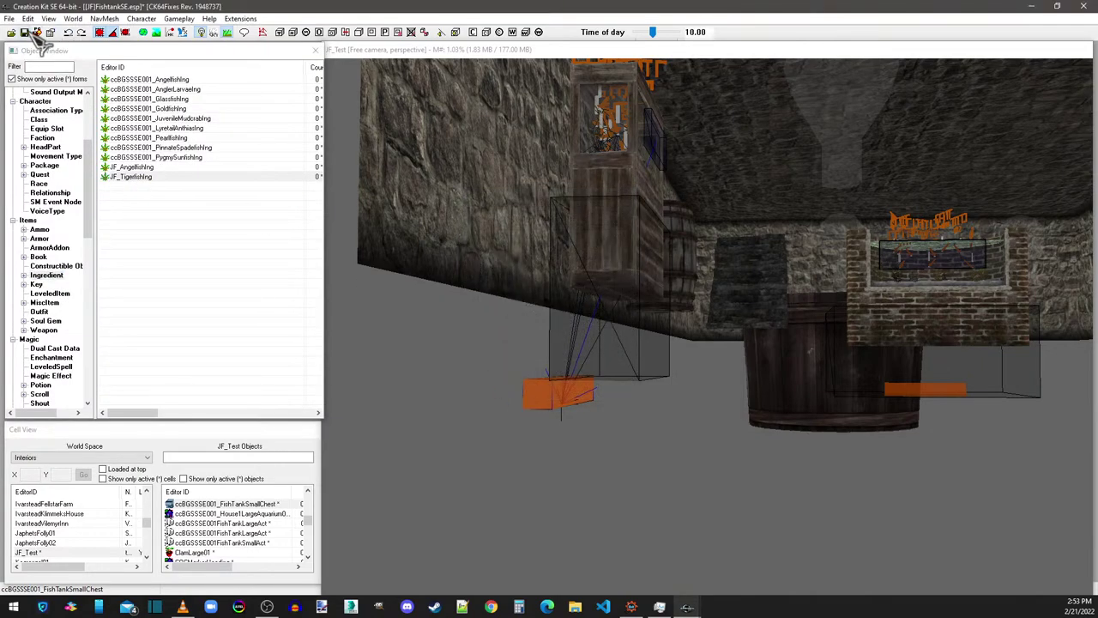
Step: Reopen the fish tank chest's reference properties to check them, then close them
double_click(537, 395)
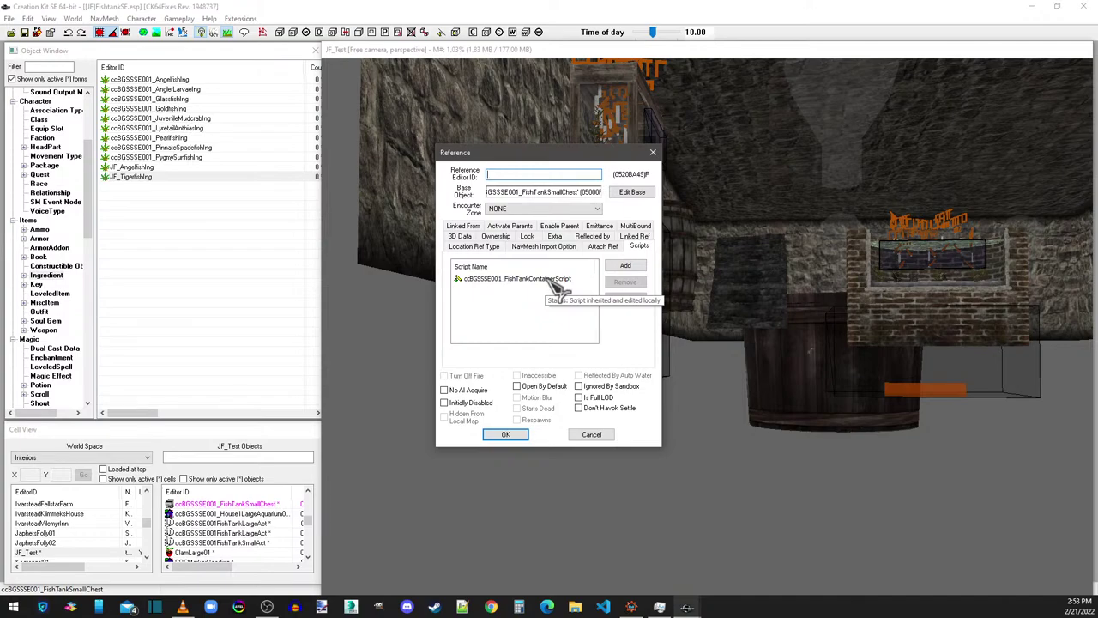
left_click(652, 152)
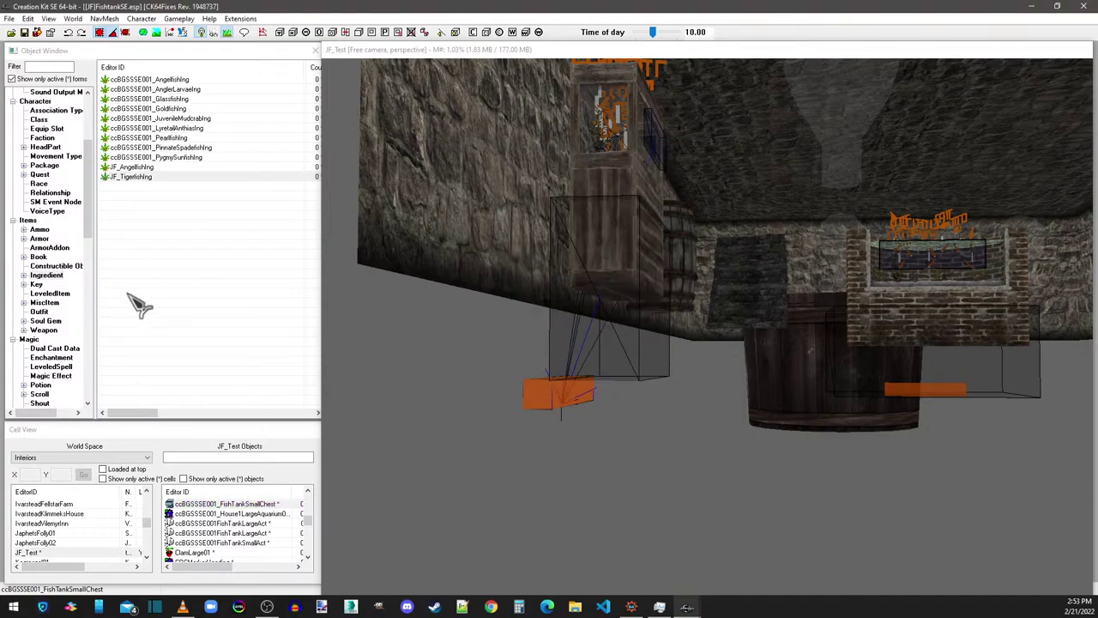
scroll(54, 369, "down", 5)
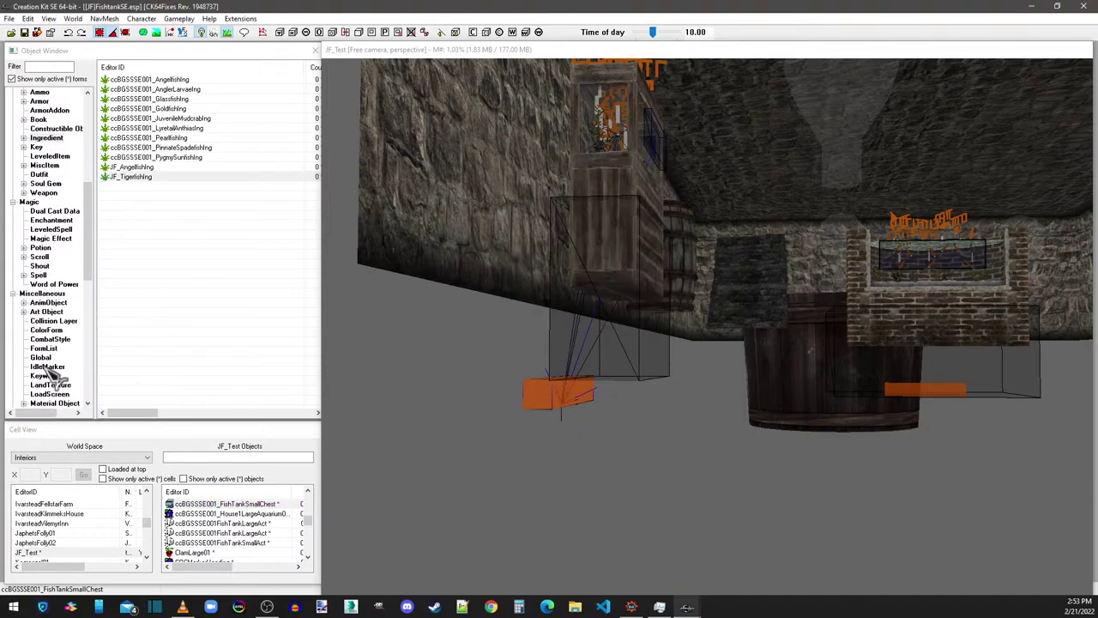
Step: Add the JF_TankCritterTigerfish activator to the small fish tank activator form list
left_click(45, 350)
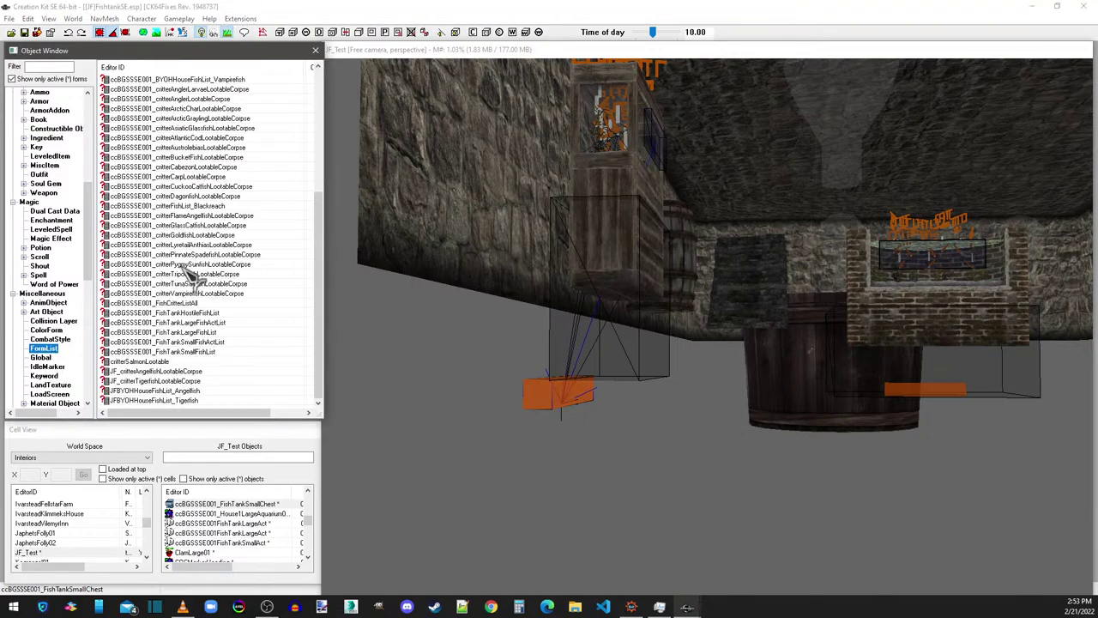
double_click(199, 343)
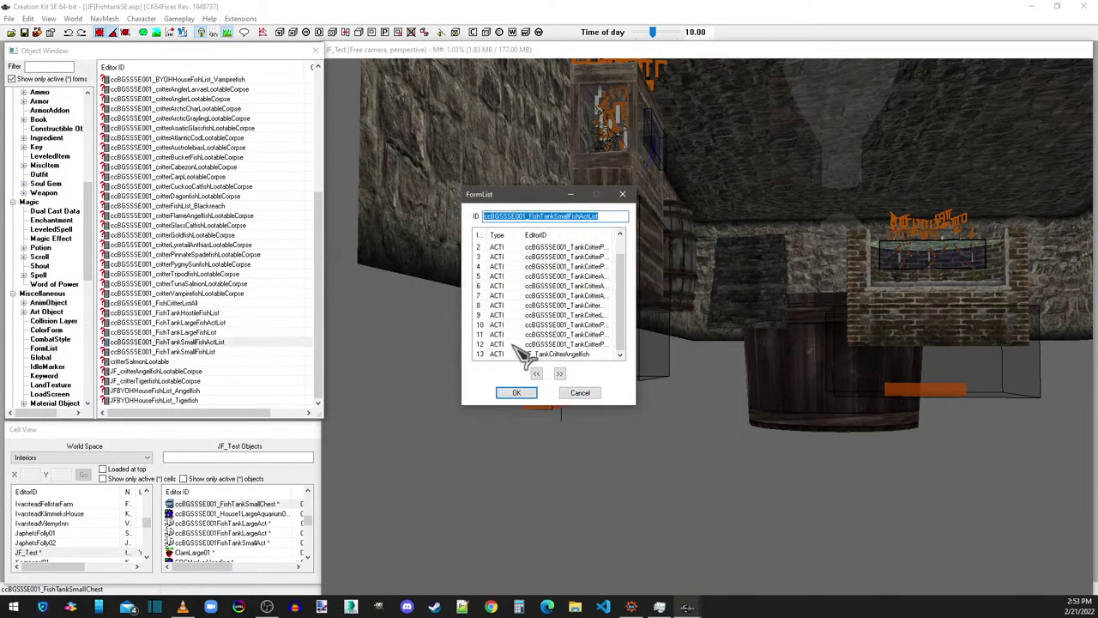
left_click(89, 215)
scroll(56, 377, "down", 10)
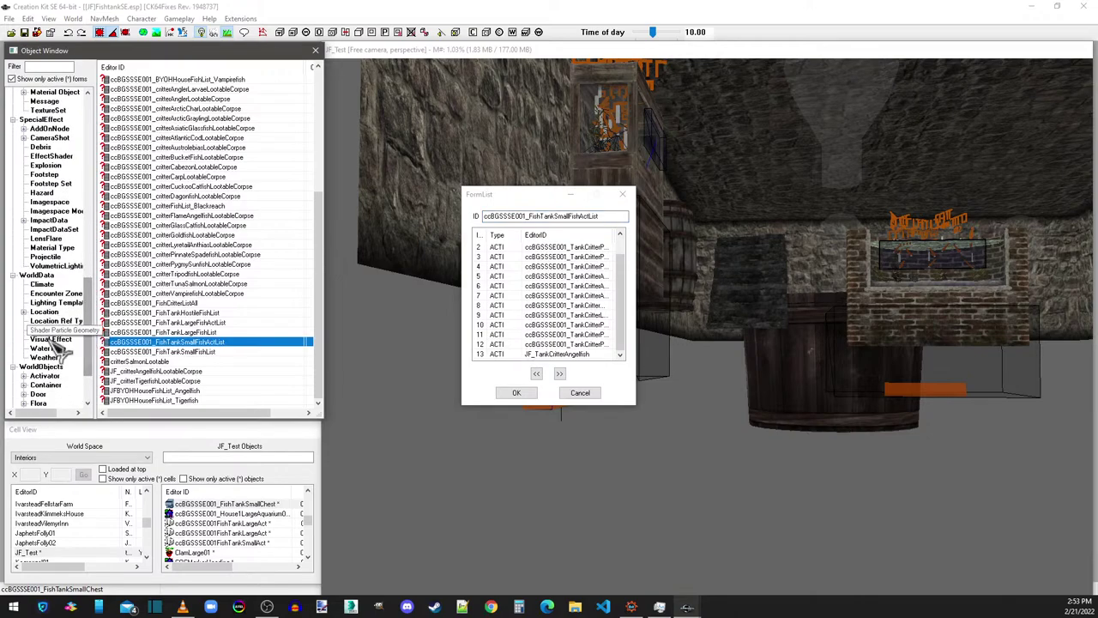
left_click(45, 377)
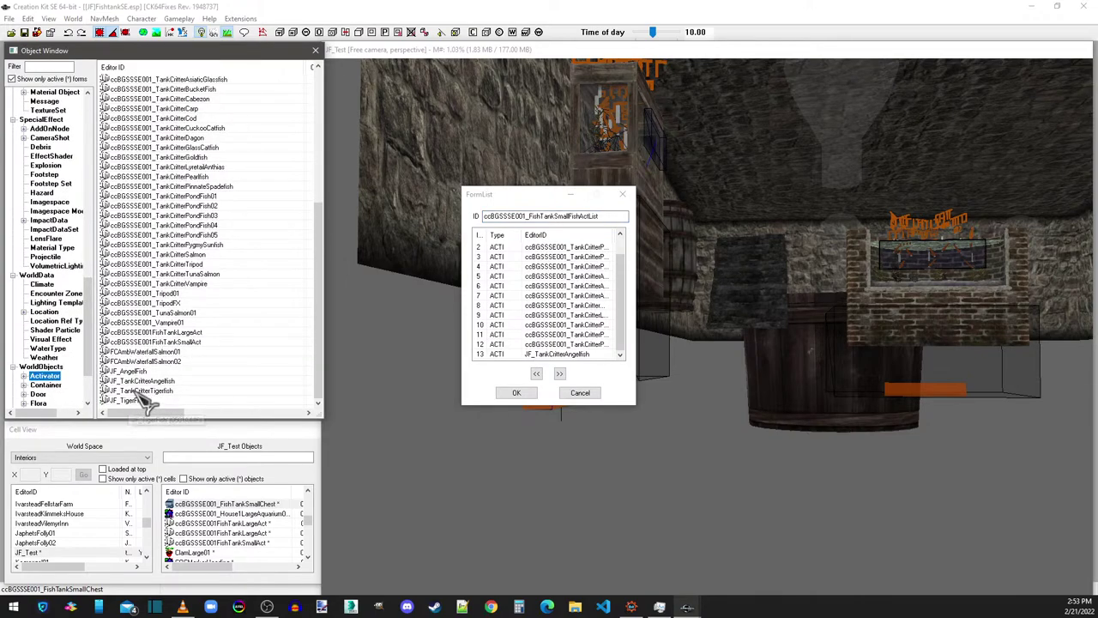
left_click_drag(137, 391, 559, 324)
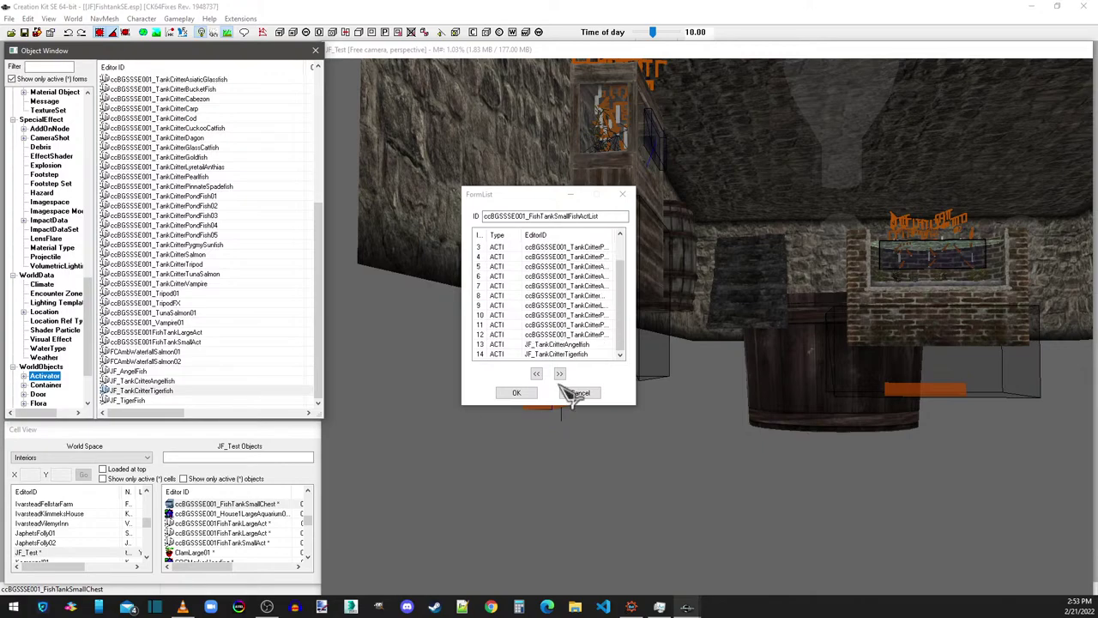
left_click(519, 393)
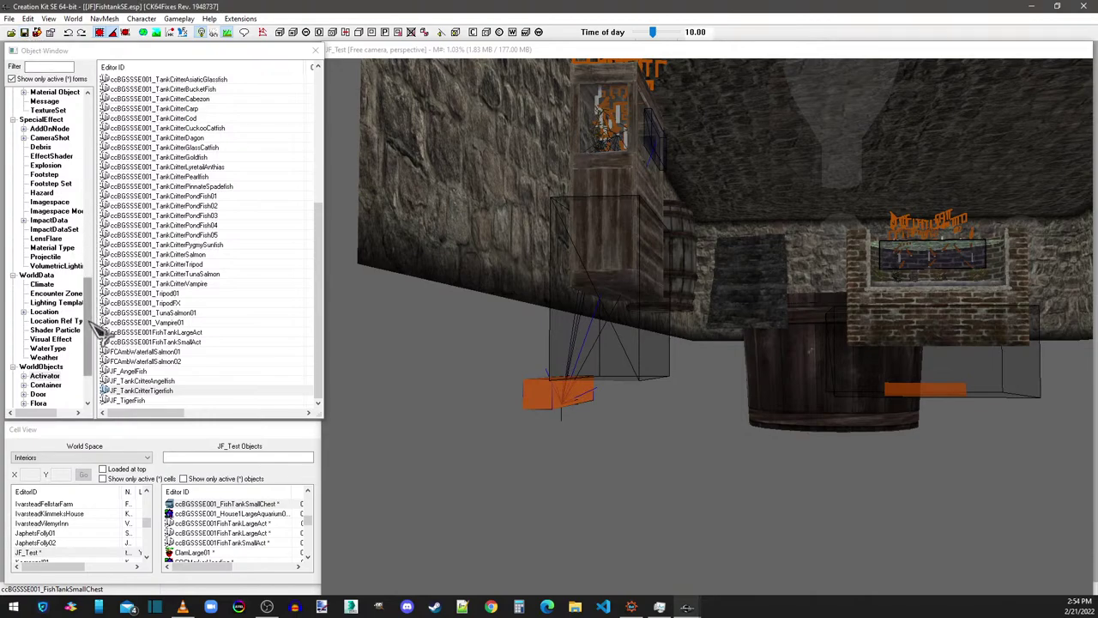
Step: Review the form list of all fish critters and close it unchanged
scroll(82, 331, "up", 6)
left_click(50, 212)
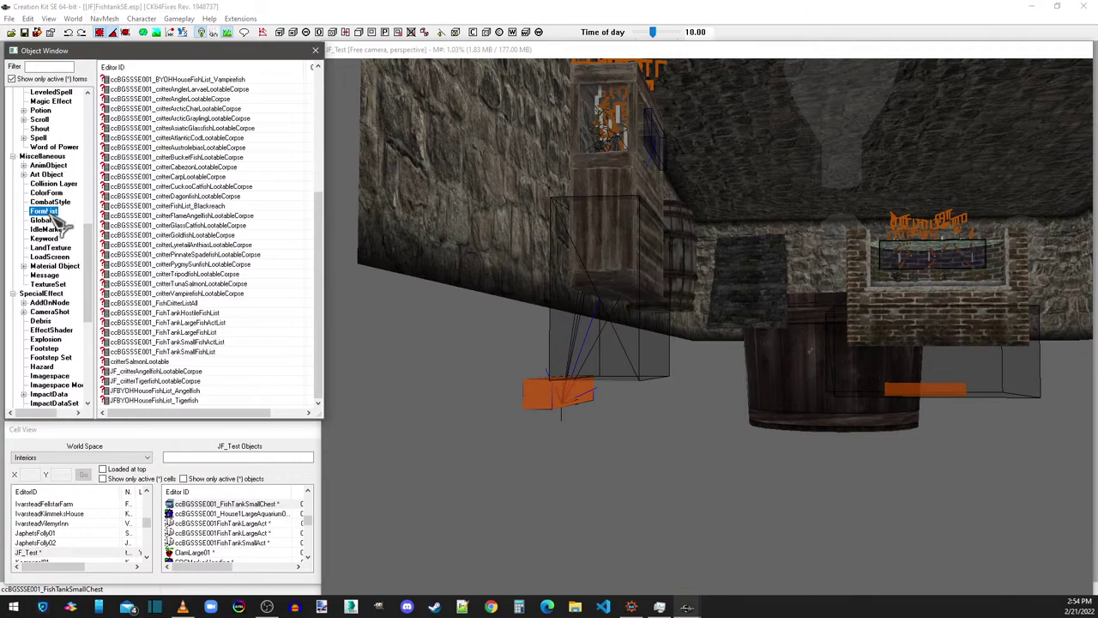
double_click(186, 305)
scroll(576, 317, "down", 6)
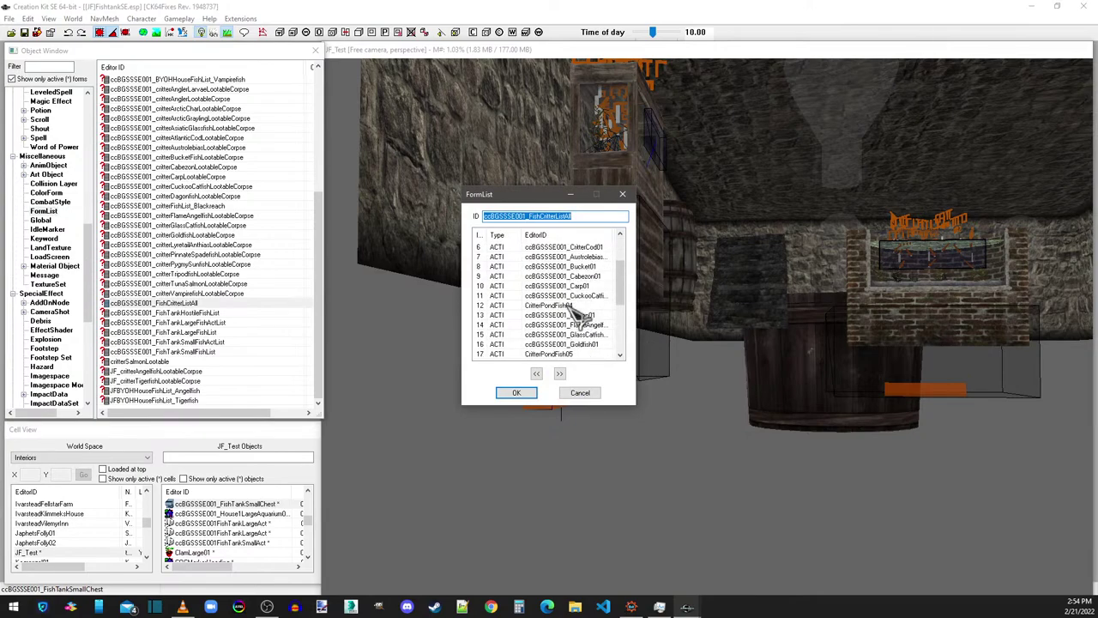
left_click(518, 392)
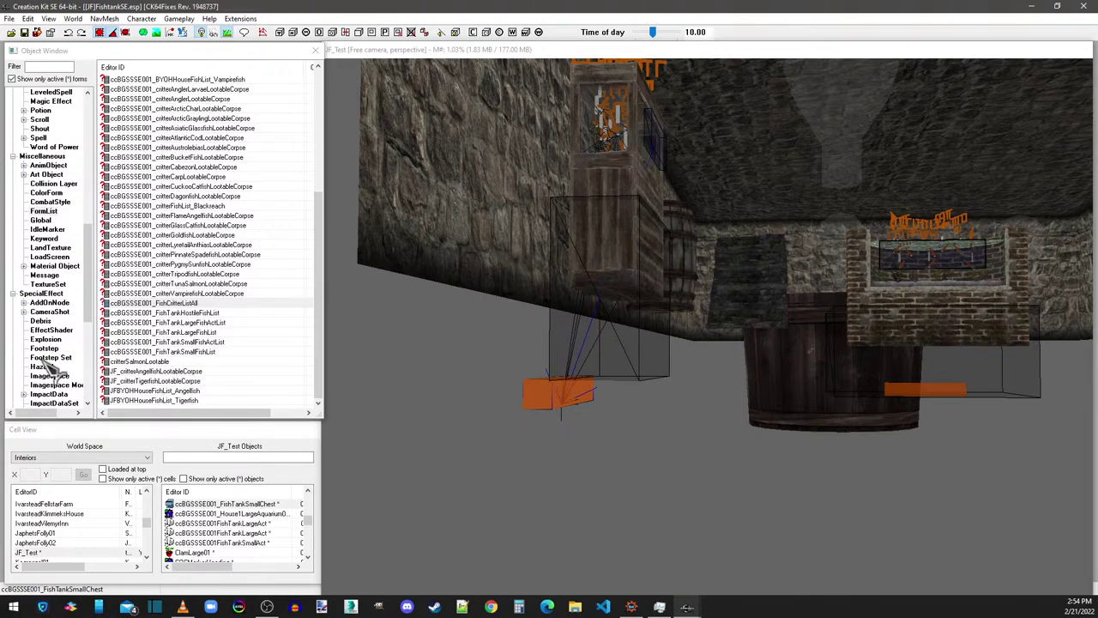
scroll(175, 296, "up", 7)
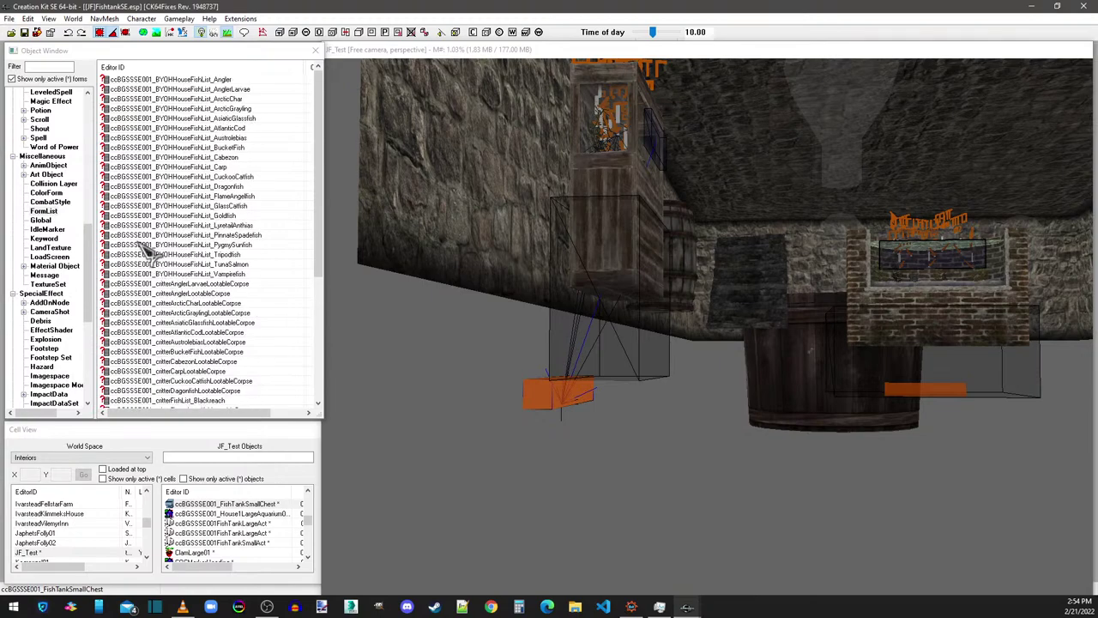
Step: Accept the chest's container script properties, close its reference, and save FishtankSE.esp
double_click(536, 396)
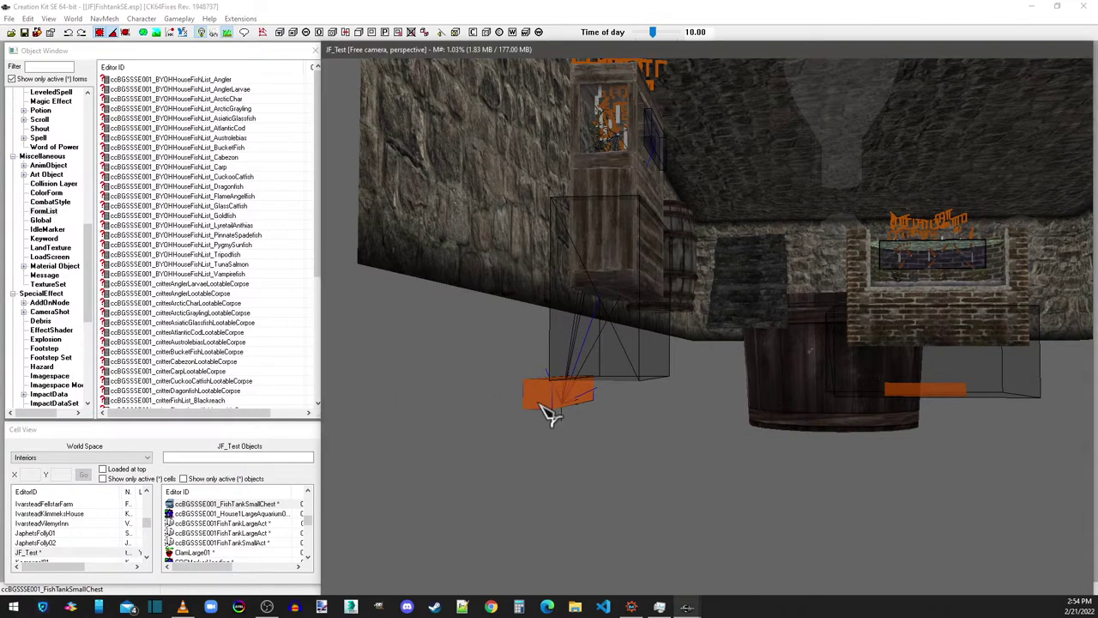
double_click(559, 288)
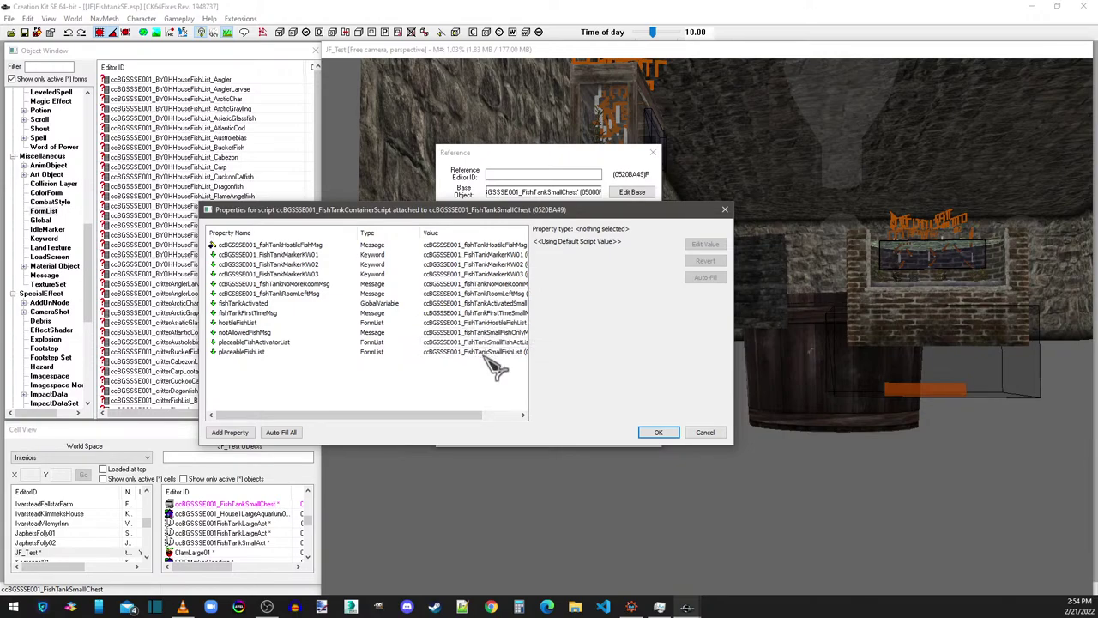
left_click(657, 432)
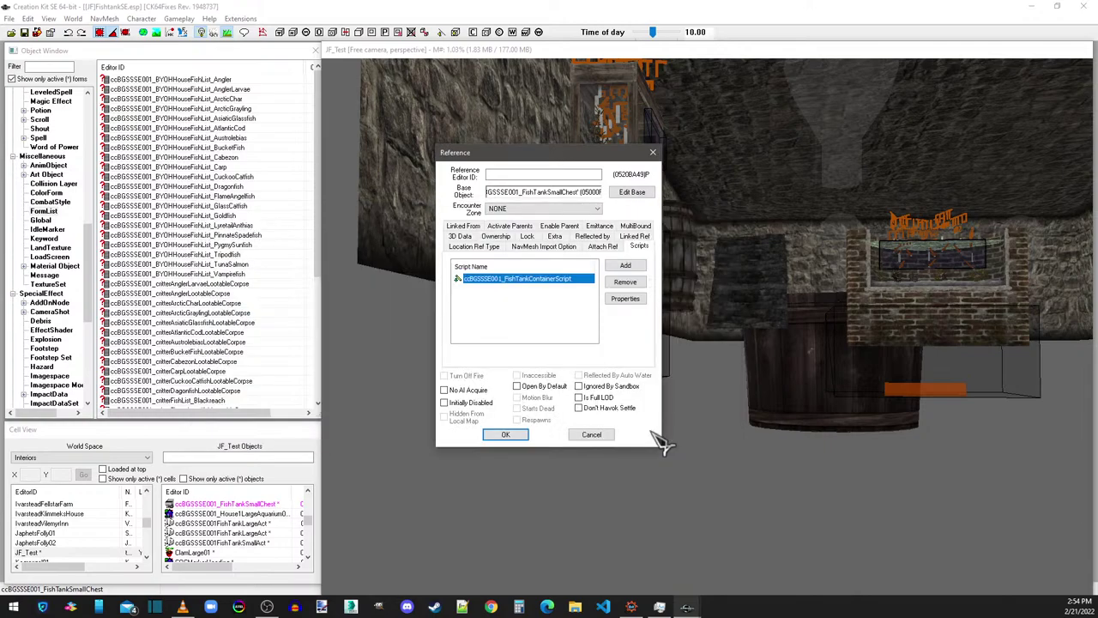
left_click(508, 436)
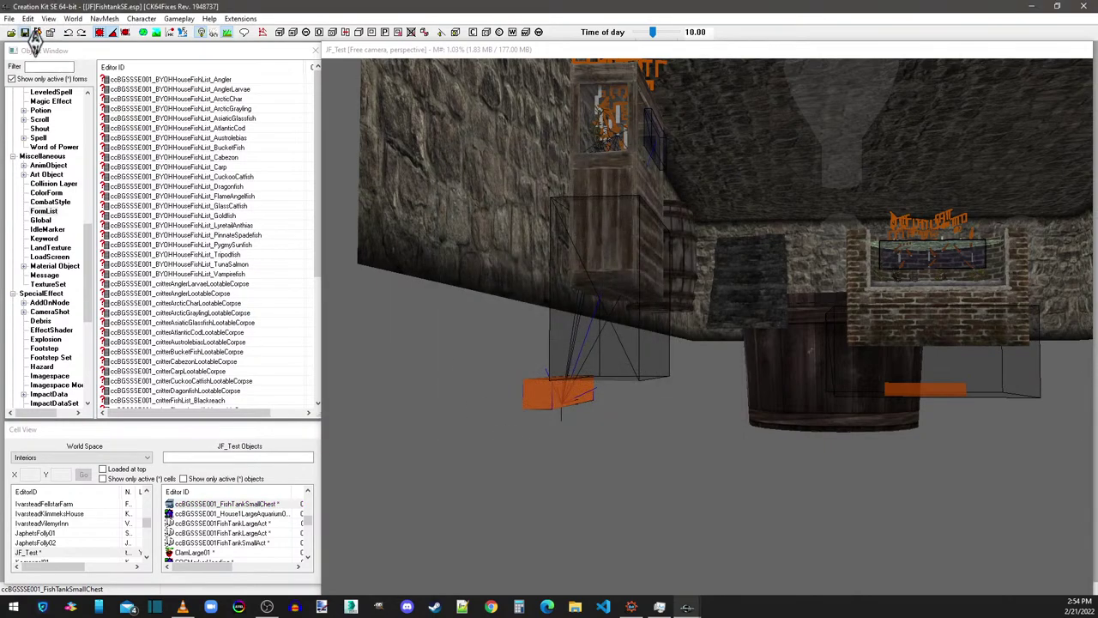
left_click(420, 52)
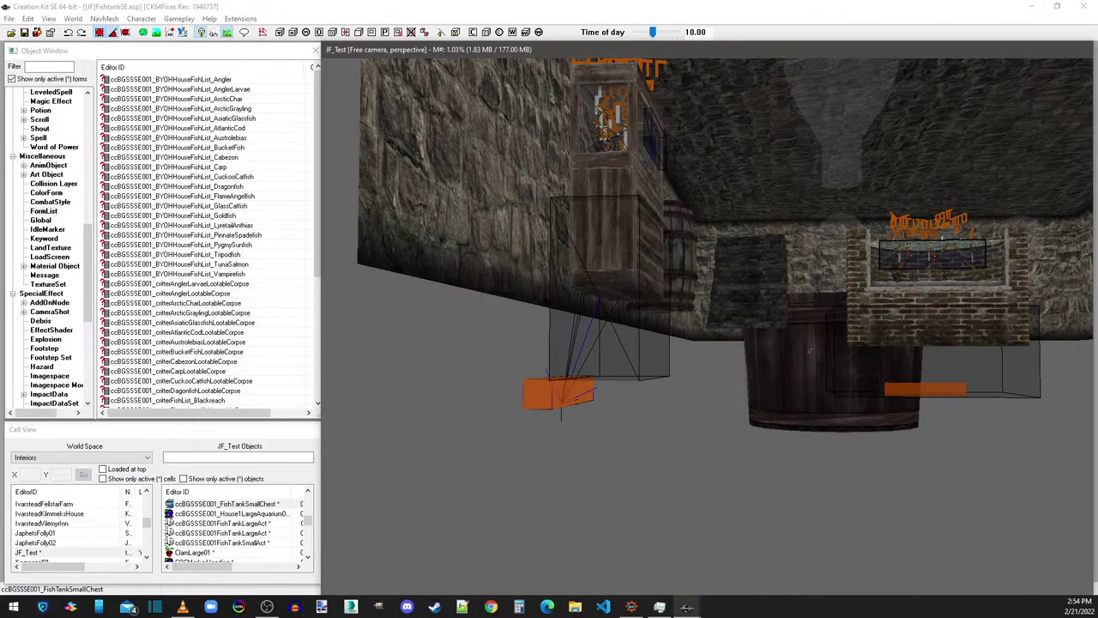
key("c")
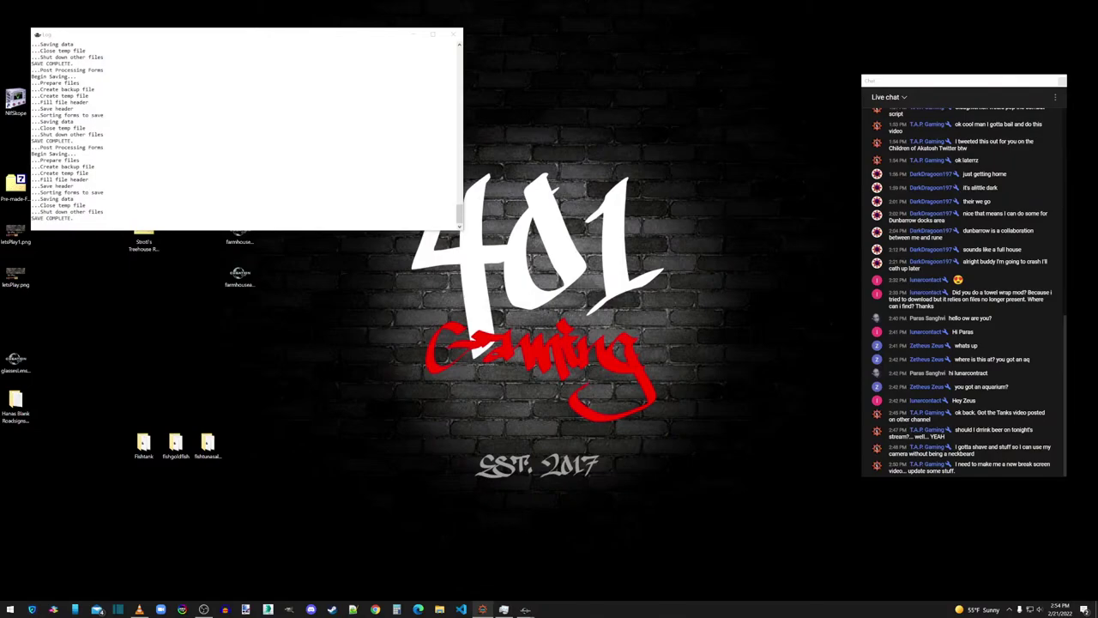
Step: Close the live chat and log windows and launch Skyrim SE
left_click(1020, 83)
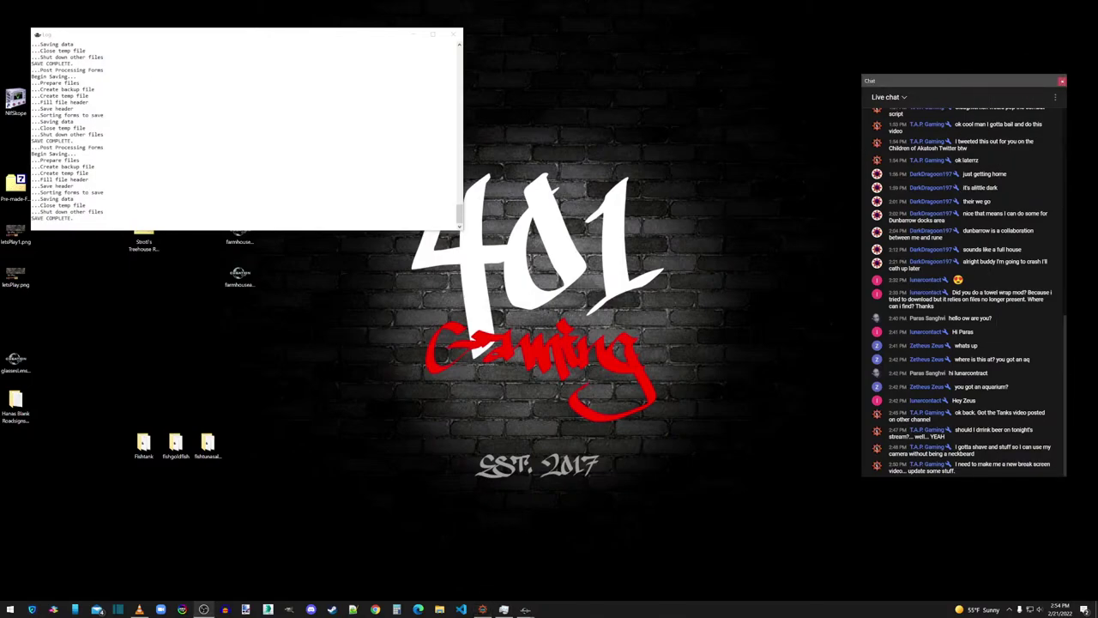
left_click(1062, 81)
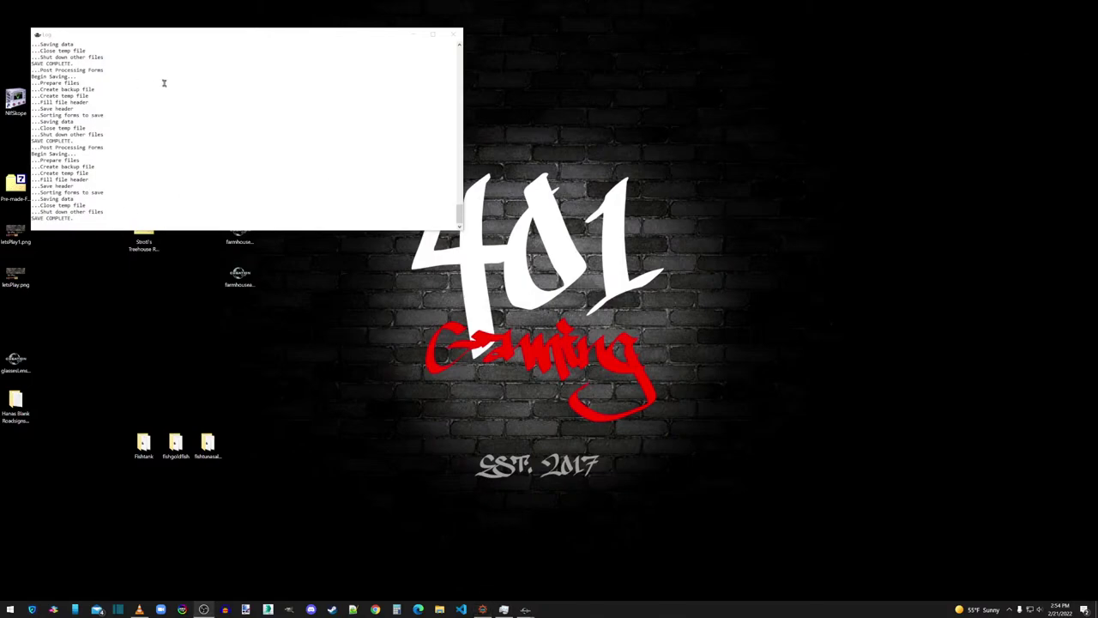
left_click(453, 34)
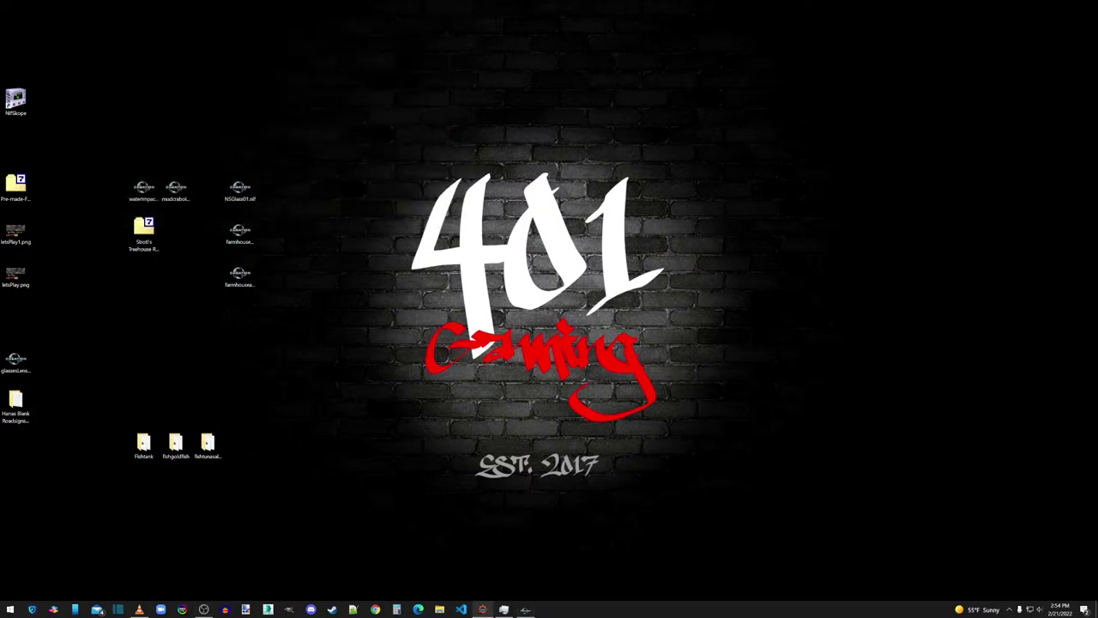
left_click(482, 609)
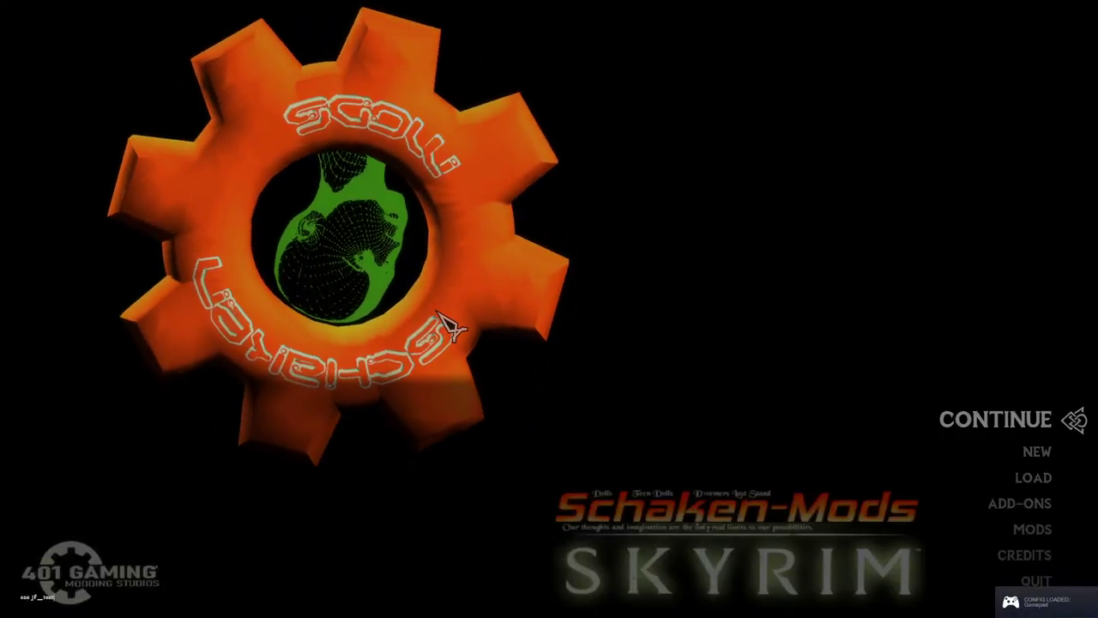
Step: Continue the latest save and take all three Tiger Fish from the barrel
key("Return")
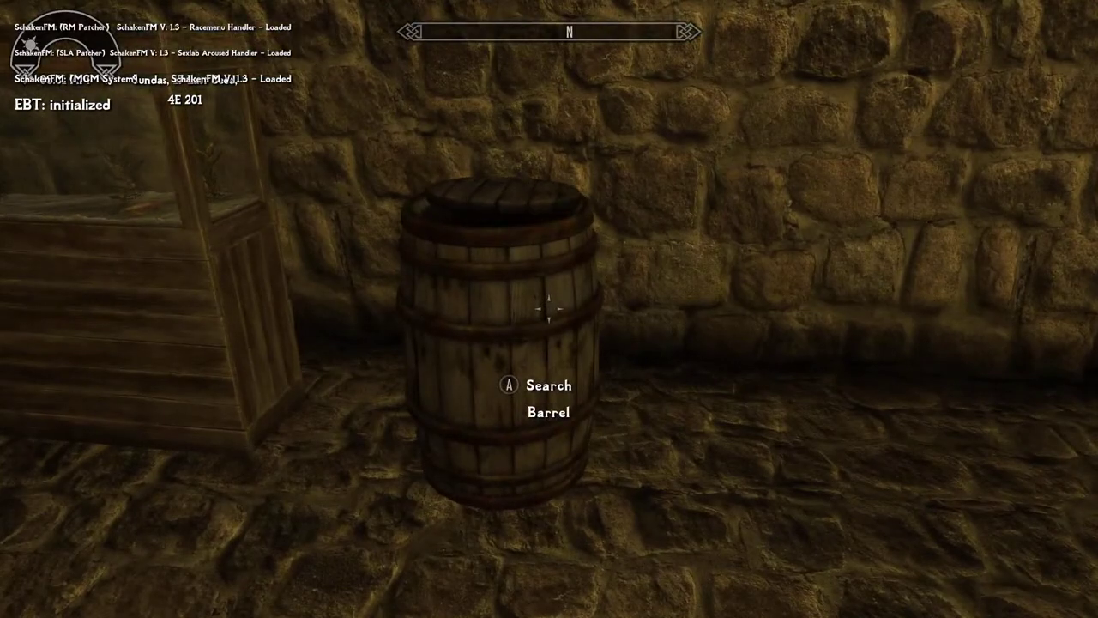
key("e")
key("Down")
key("Down")
key("Down")
key("Down")
key("Down")
key("Down")
key("Down")
key("Down")
key("Down")
key("Down")
key("Down")
key("Down")
key("Down")
key("Down")
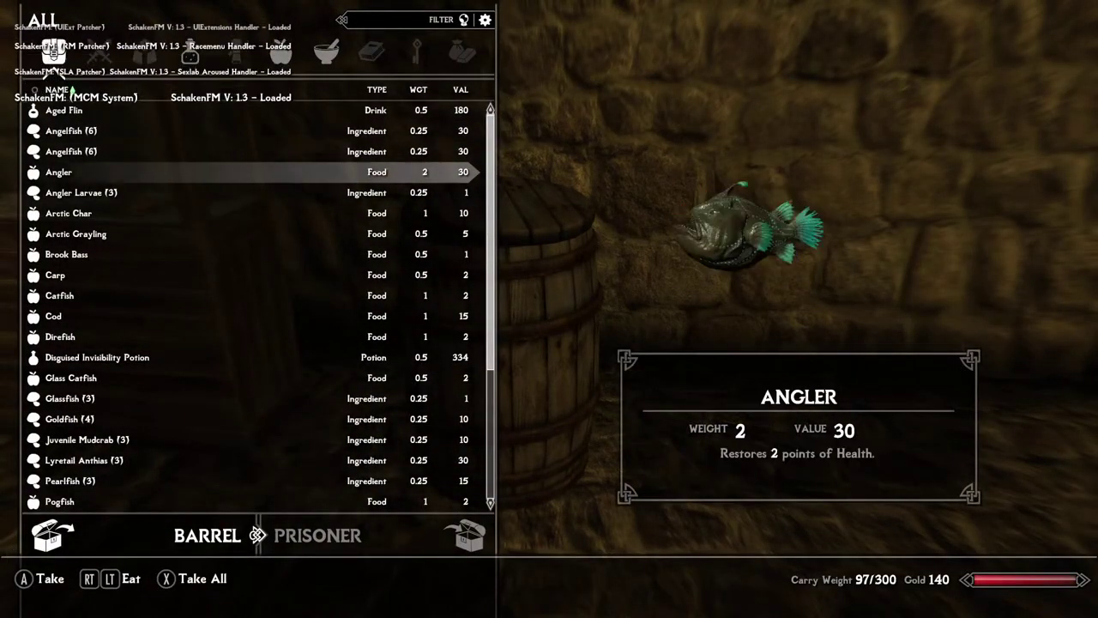
key("Down")
key("Down")
key("Down")
key("Down")
key("Down")
key("Down")
key("Down")
key("Down")
key("Down")
key("Down")
key("Down")
key("Down")
key("Down")
key("Down")
key("Down")
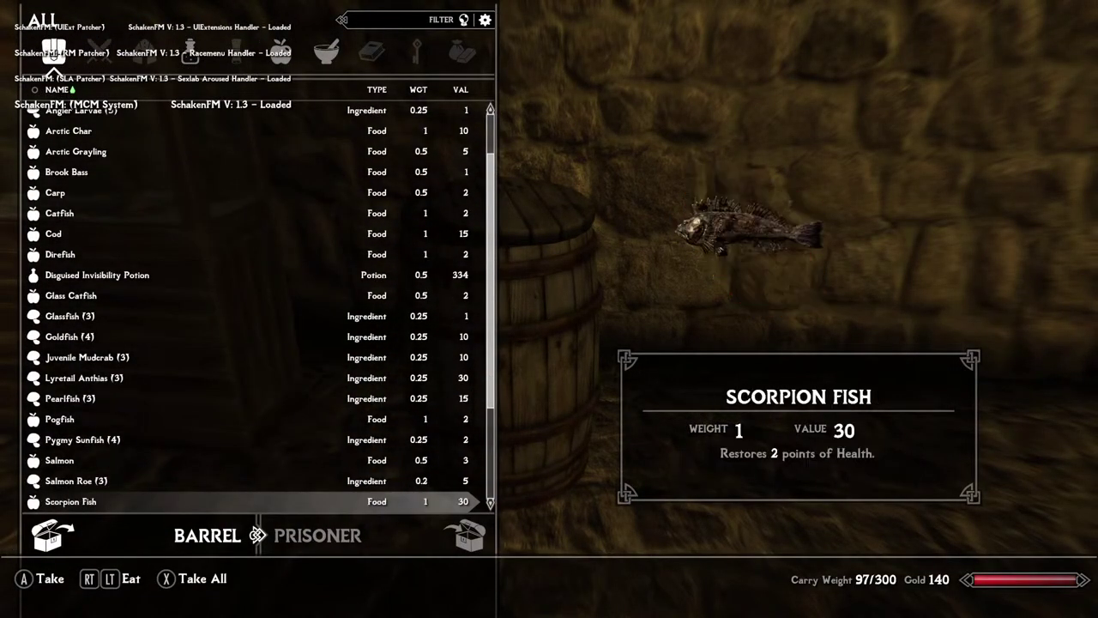
key("Up")
key("Up")
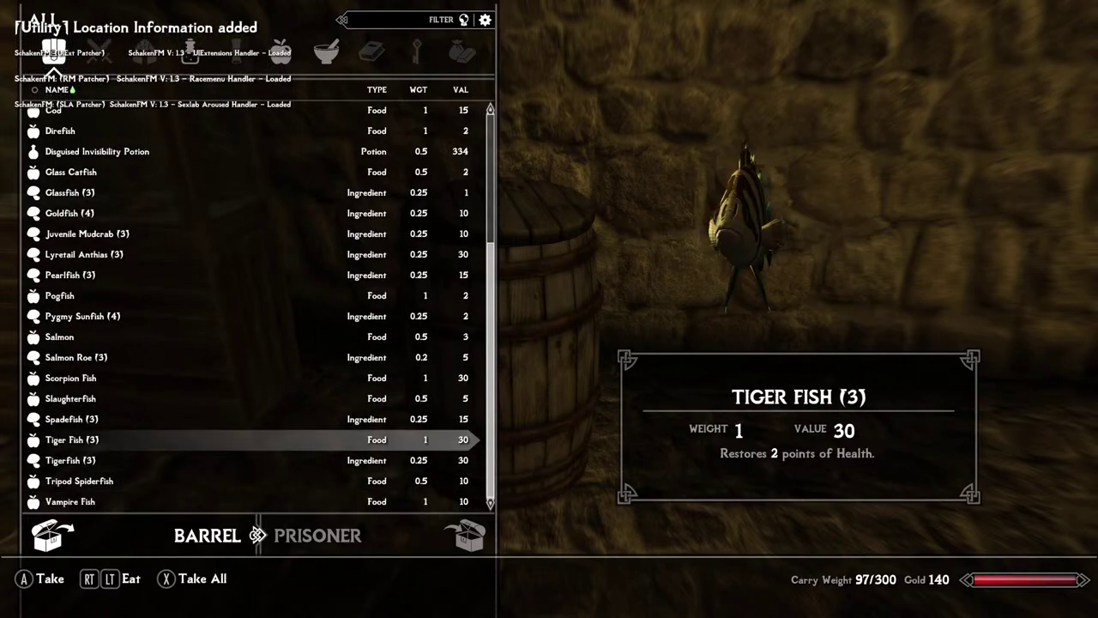
key("Up")
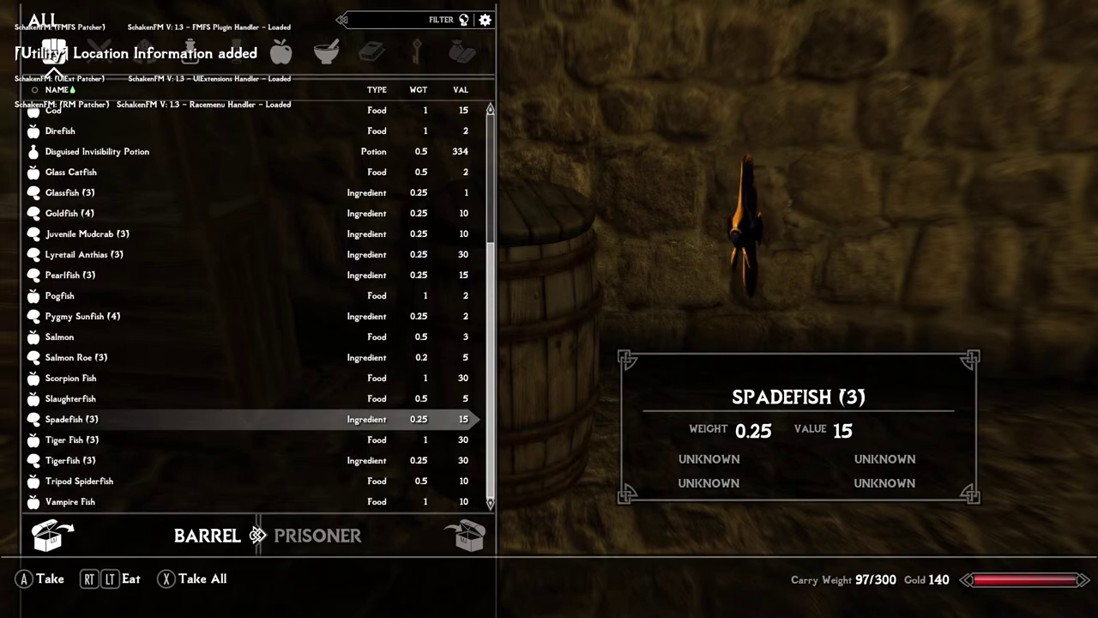
key("Down")
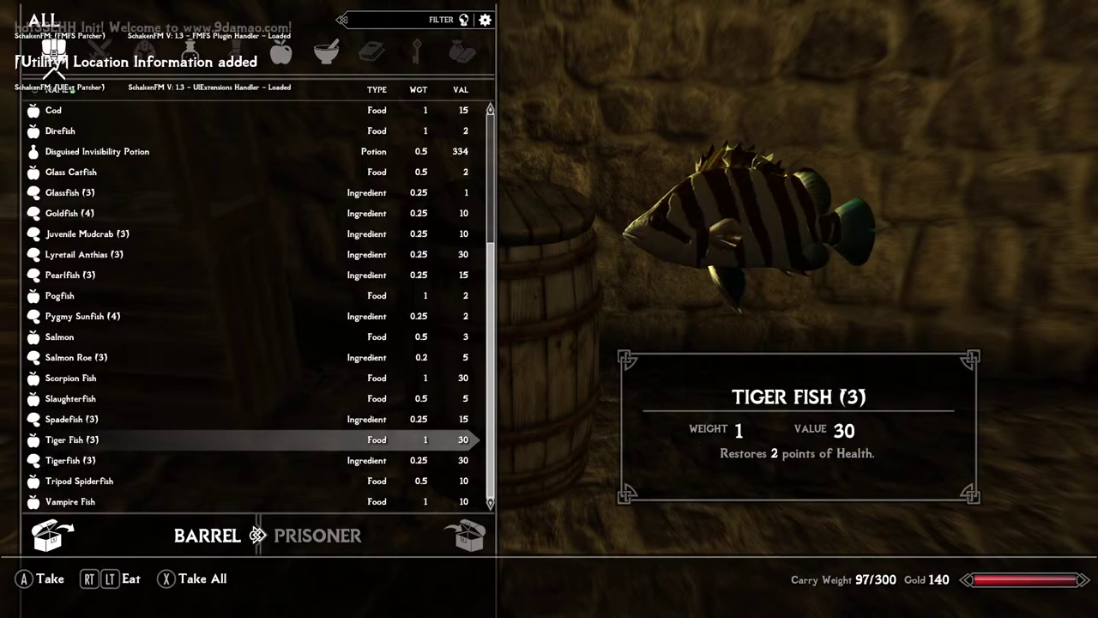
key("e")
key("e")
key("e")
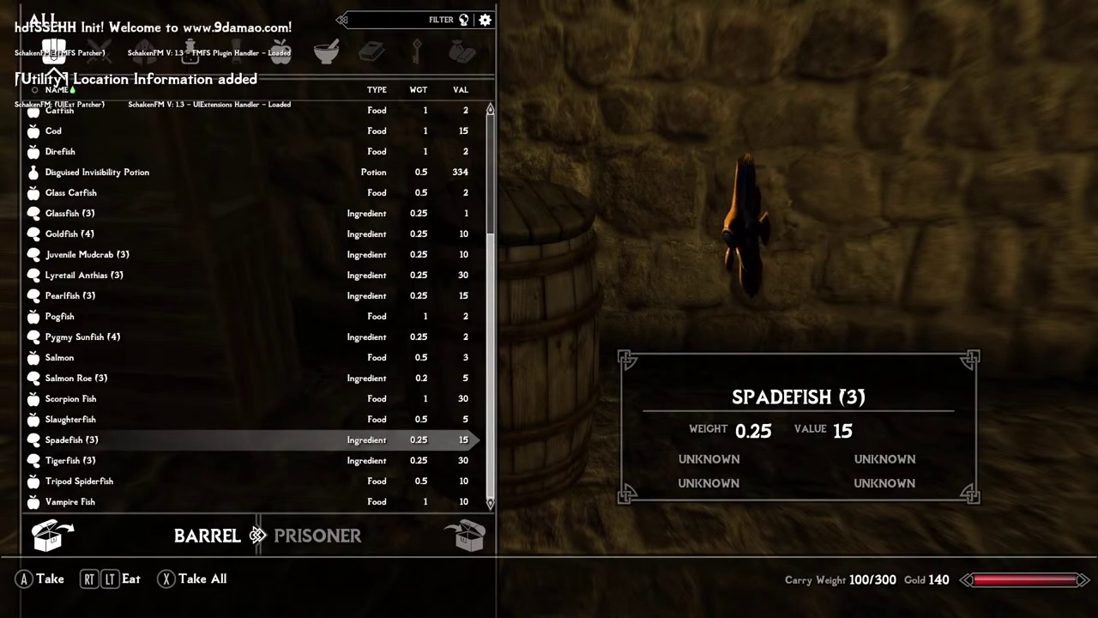
Step: Compare the two Angelfish (6) entries in the barrel's list
key("Up")
key("Up")
key("Up")
key("Up")
key("Up")
key("Up")
key("Up")
key("Up")
key("Up")
key("Up")
key("Up")
key("Up")
key("Up")
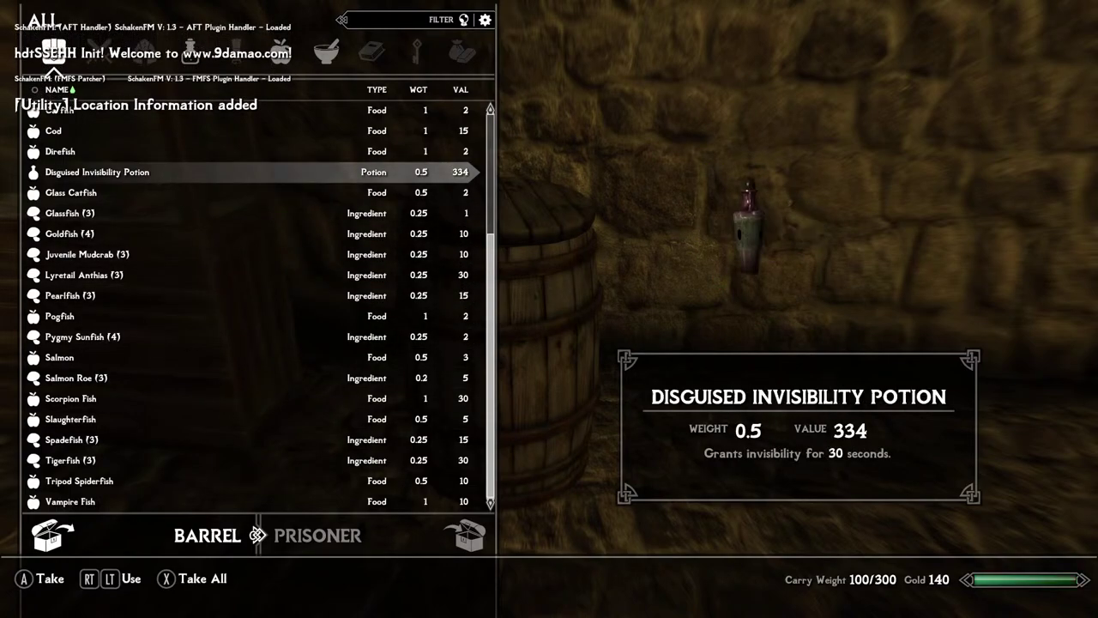
key("Up")
key("Up")
key("Up")
key("Up")
key("Up")
key("Up")
key("Up")
key("Up")
key("Up")
key("Up")
key("Up")
key("Up")
key("Down")
key("Down")
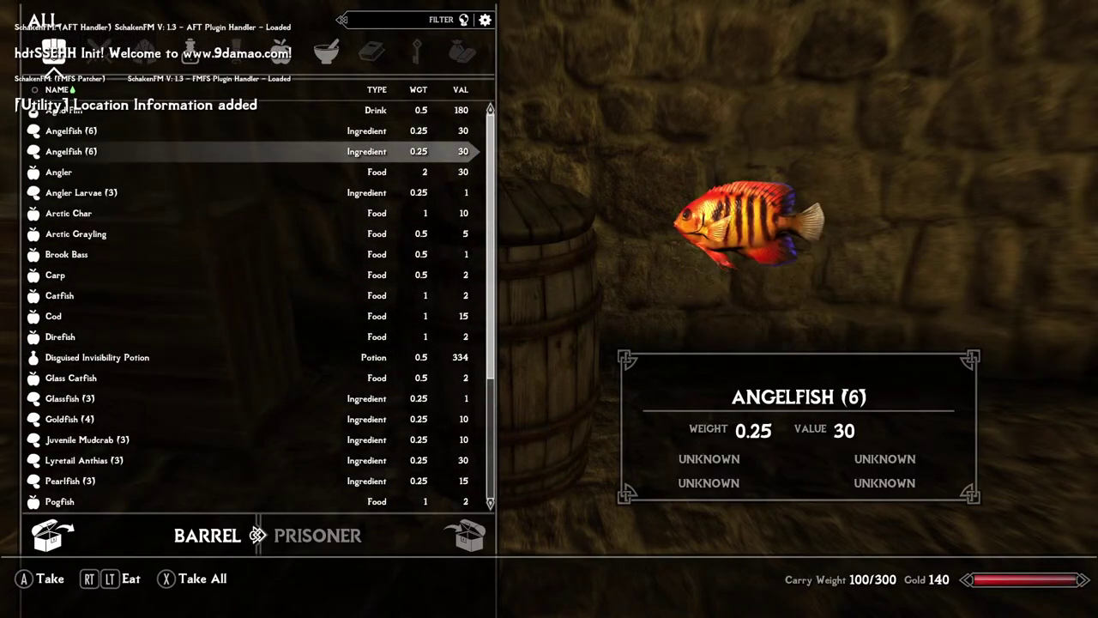
key("Up")
key("Up")
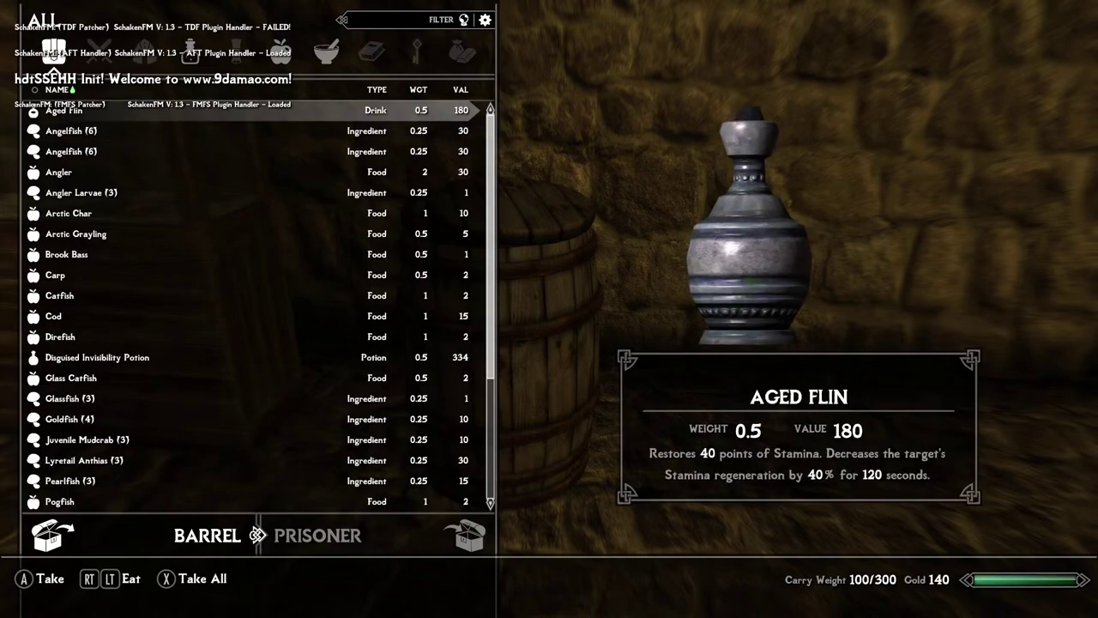
key("Down")
key("Down")
key("Down")
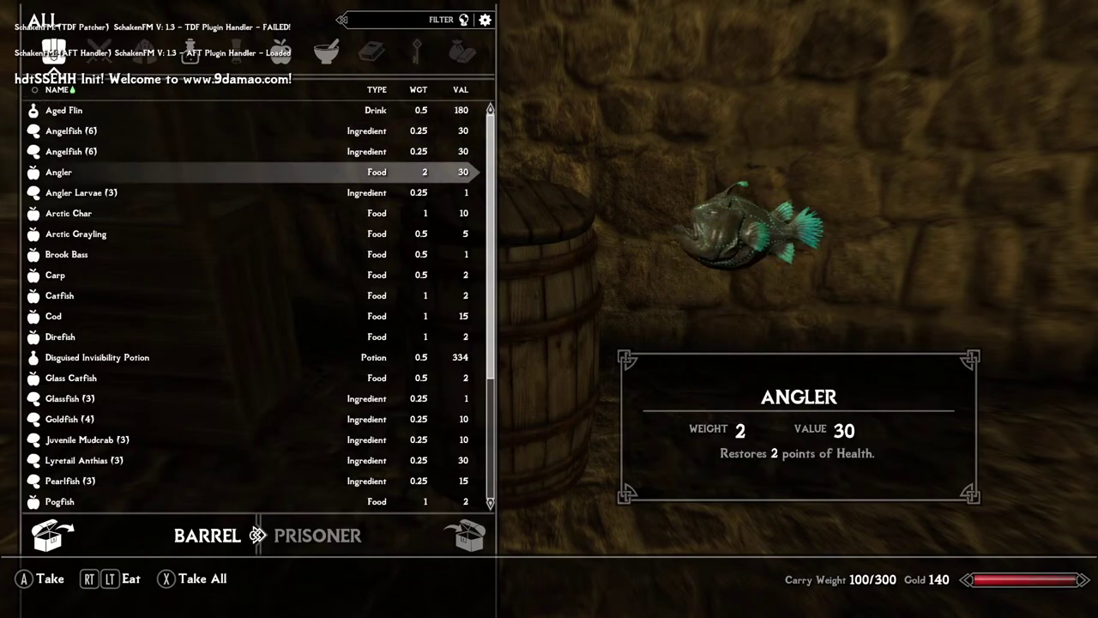
key("Up")
key("Up")
key("Down")
key("Up")
key("Down")
key("Up")
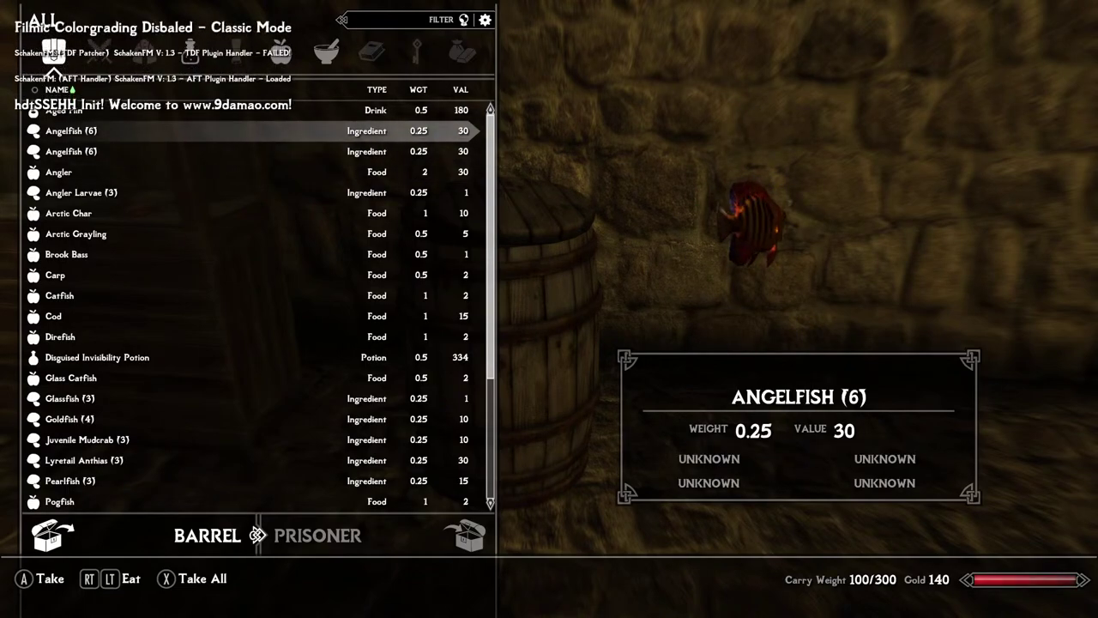
key("Down")
key("Up")
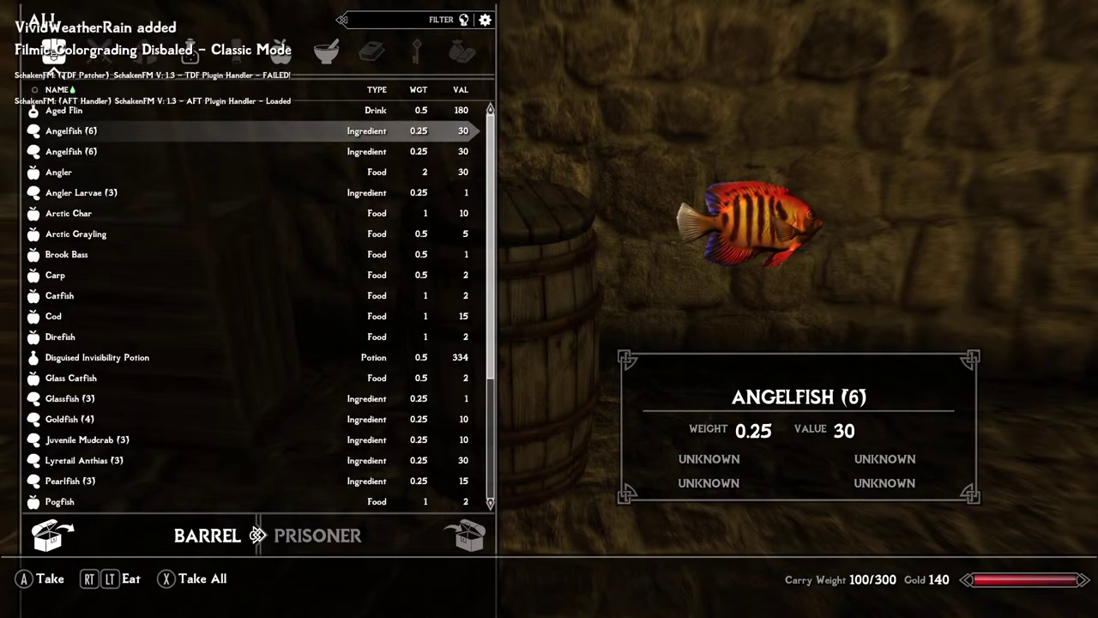
key("Up")
Step: Browse the Angler Larvae, Glassfish, Pearlfish and Spadefish entries, then leave the barrel
key("Down")
key("Down")
key("Down")
key("Down")
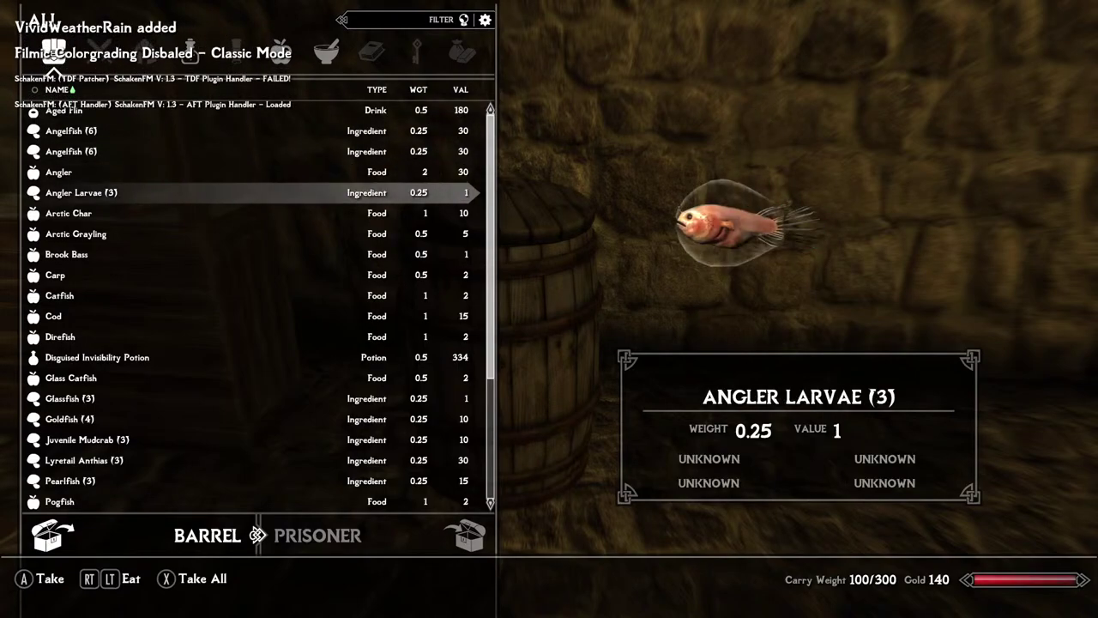
key("Down")
key("Down")
key("Down")
key("Down")
key("Down")
key("Down")
key("Down")
key("Down")
key("Down")
key("Down")
key("Down")
key("Down")
key("Up")
key("Up")
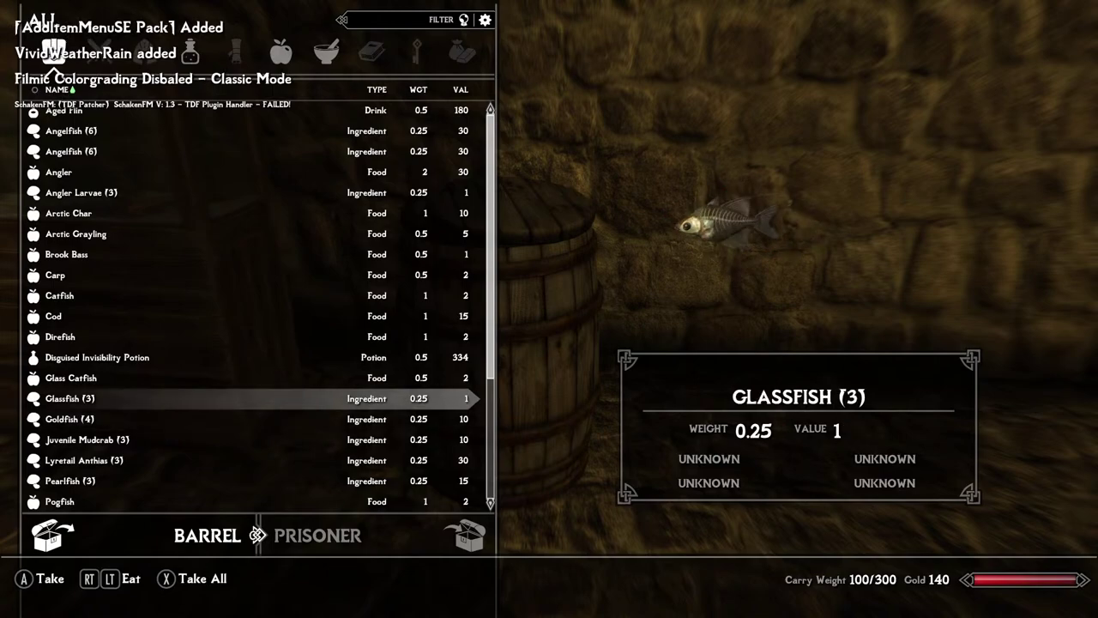
key("Down")
key("Down")
key("Down")
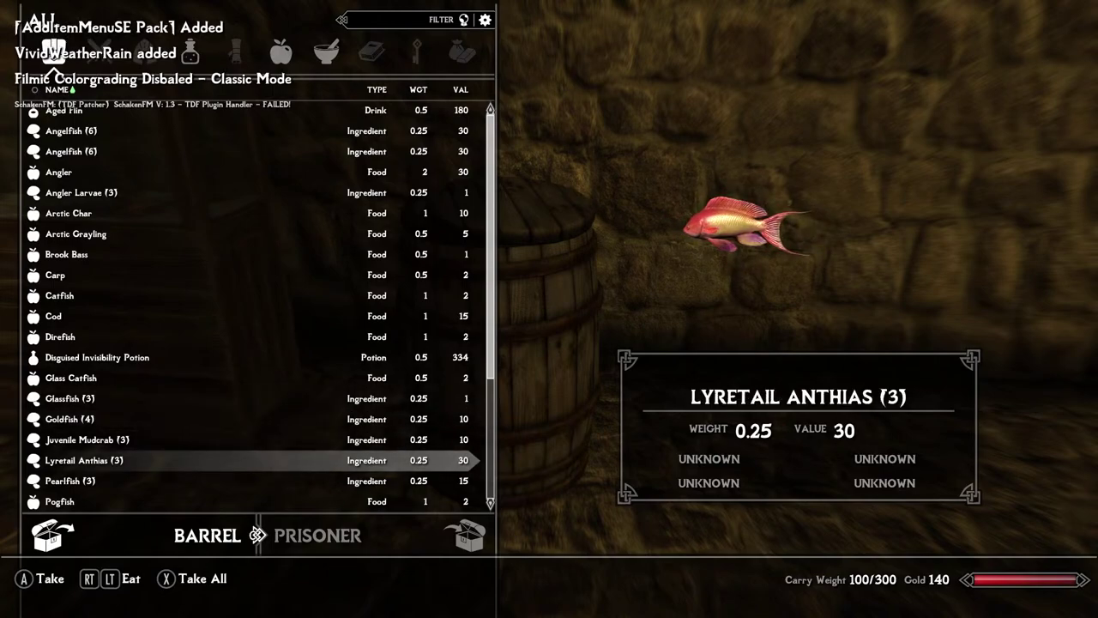
key("Down")
key("Down")
key("Up")
key("Up")
key("Up")
key("Down")
key("Down")
key("Down")
key("Down")
key("Down")
key("Down")
key("Down")
key("Down")
key("Down")
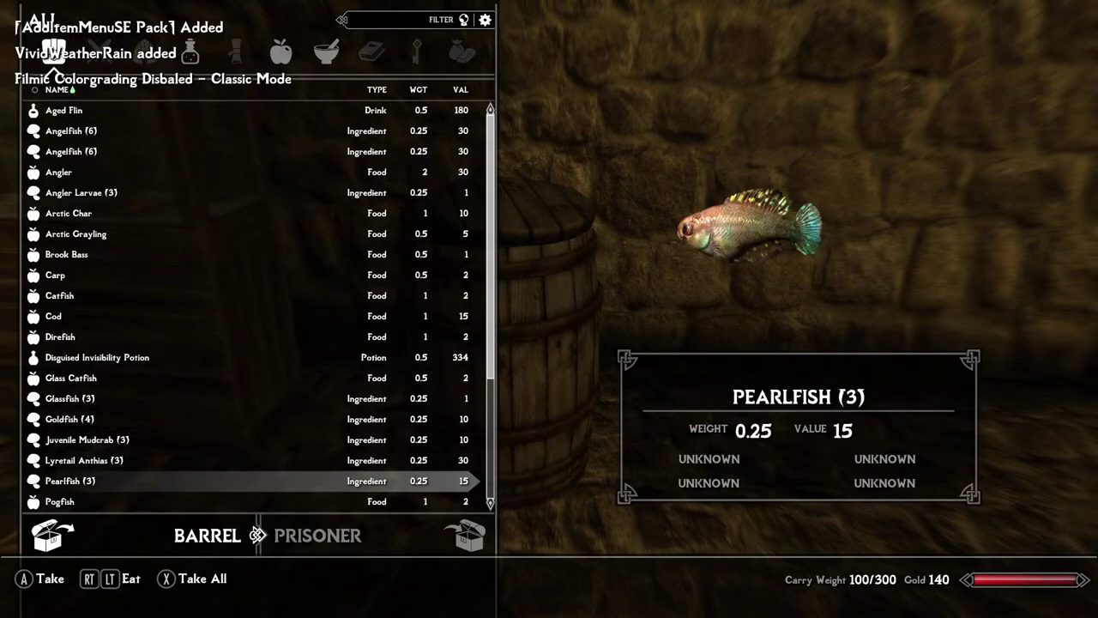
key("Down")
key("Down")
key("Down")
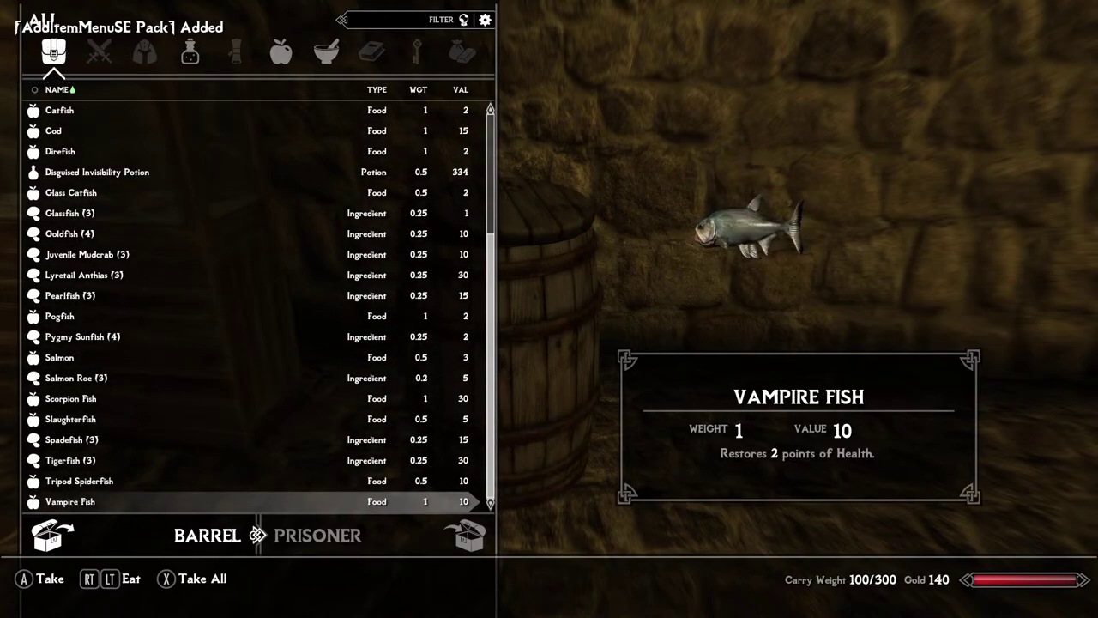
key("Tab")
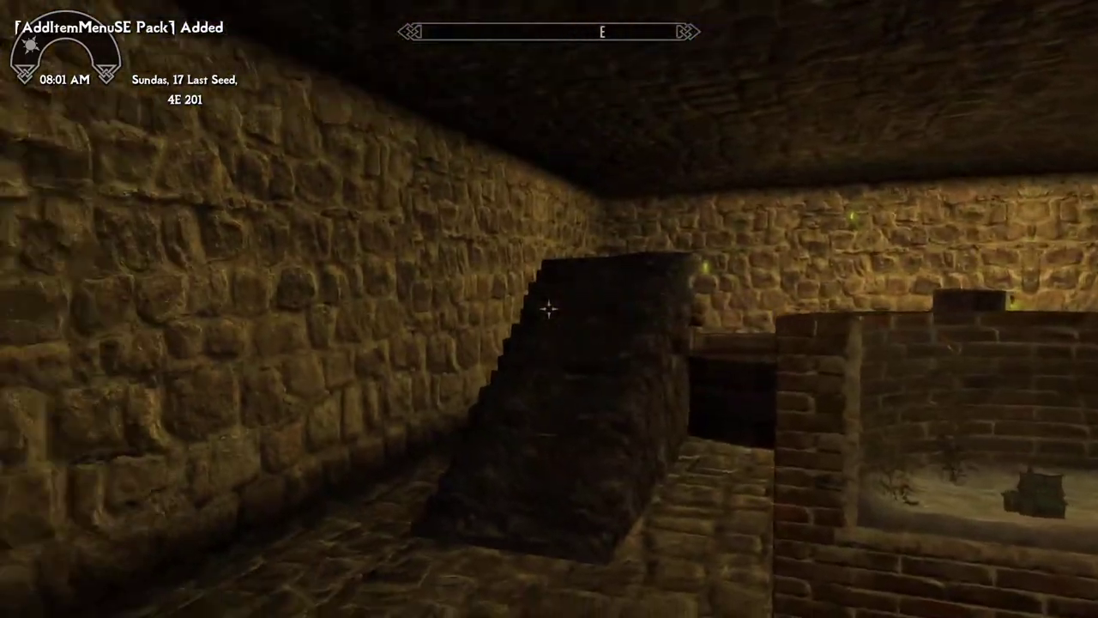
Step: Try storing a Tiger Fish in the Small Fish Tank and dismiss the small-fish-only refusal
key("w")
key("e")
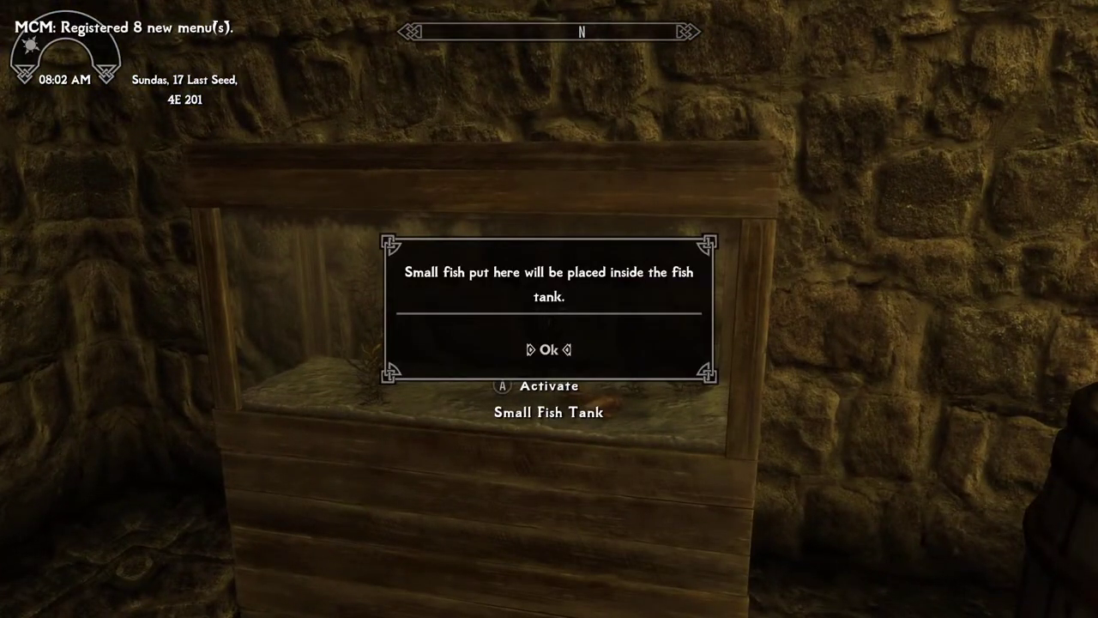
key("e")
key("Left")
key("Left")
key("Left")
key("Left")
key("Left")
key("Left")
key("Left")
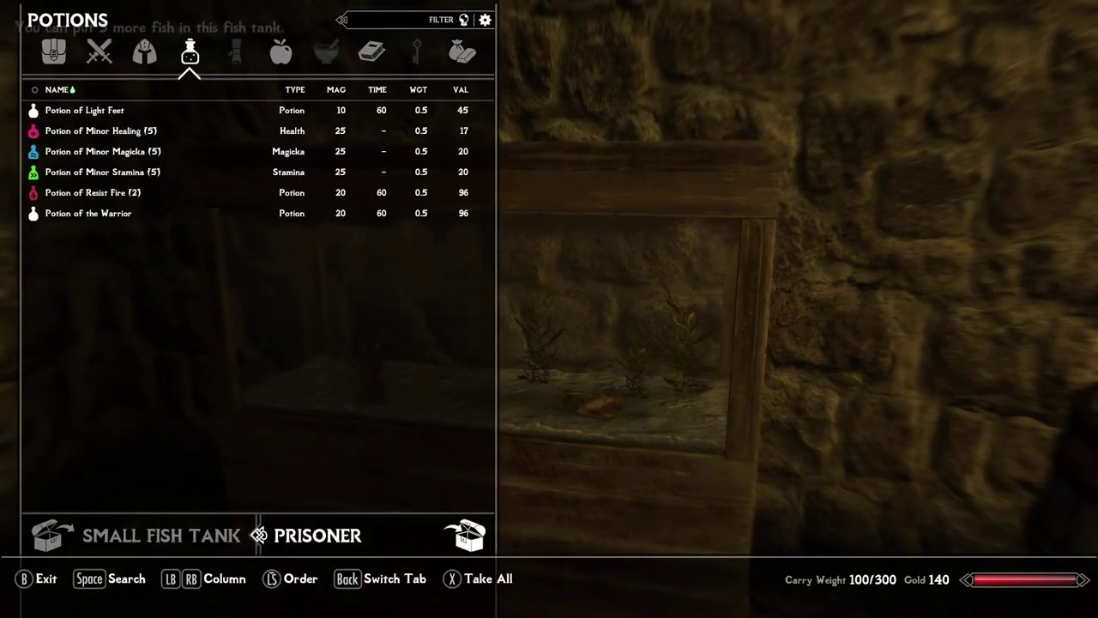
key("Right")
key("Down")
key("e")
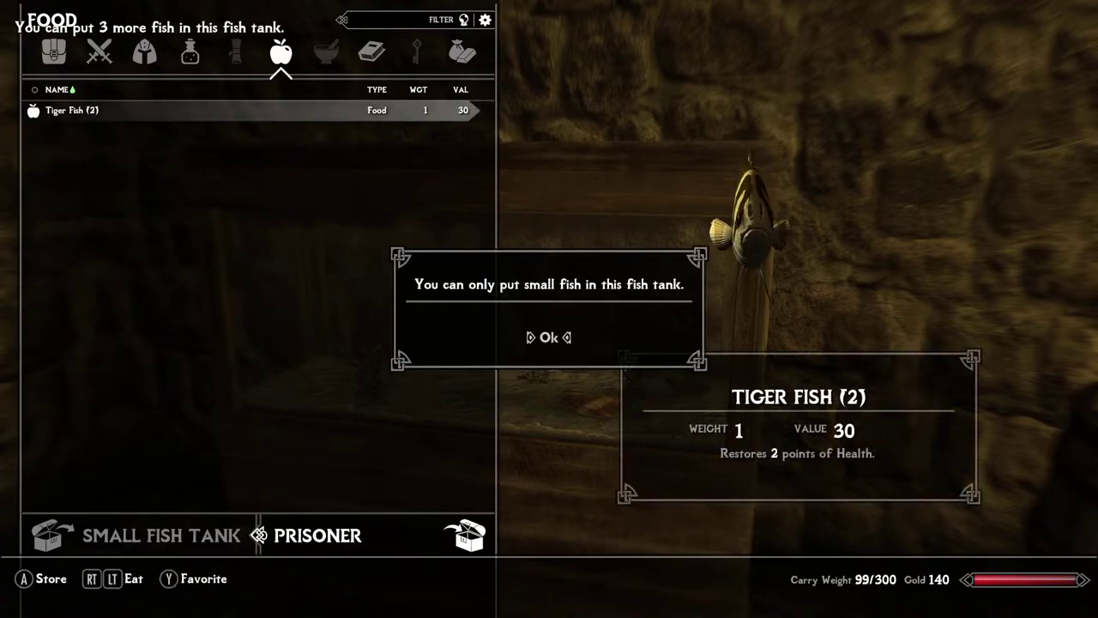
key("e")
key("e")
key("e")
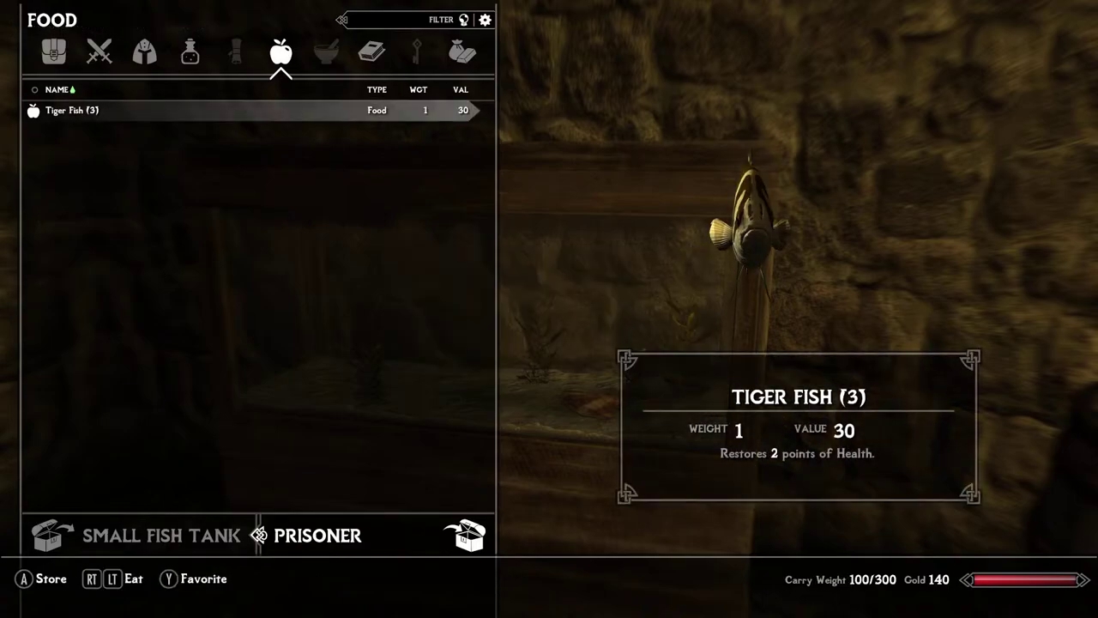
key("Tab")
Step: Store the Direfish in the Large Fish Tank and close its storage
key("w")
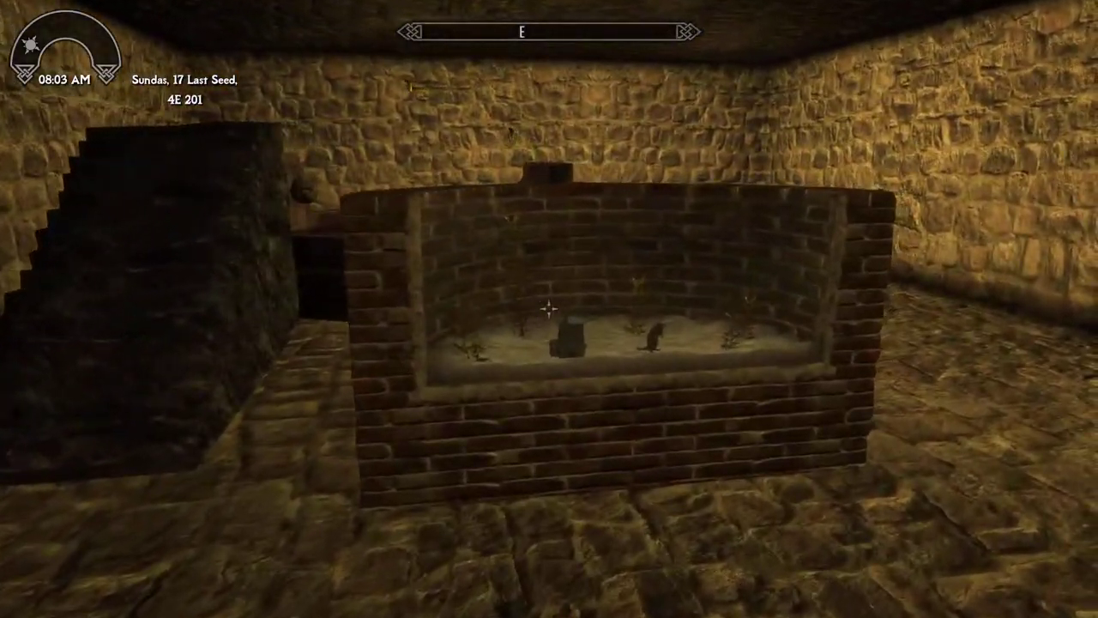
key("e")
key("e")
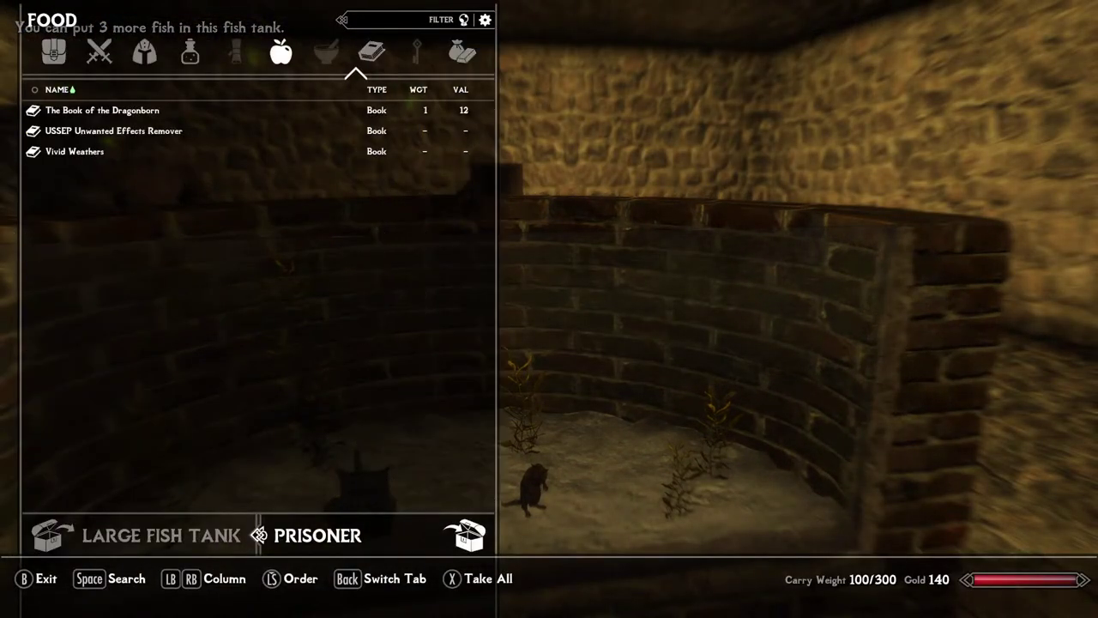
key("Down")
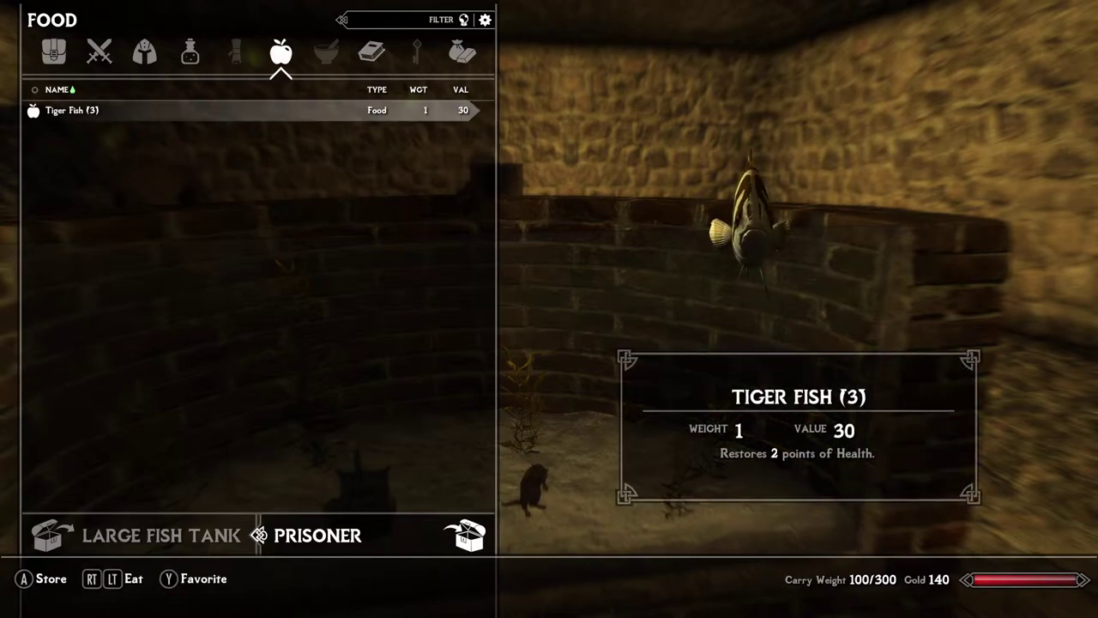
key("Tab")
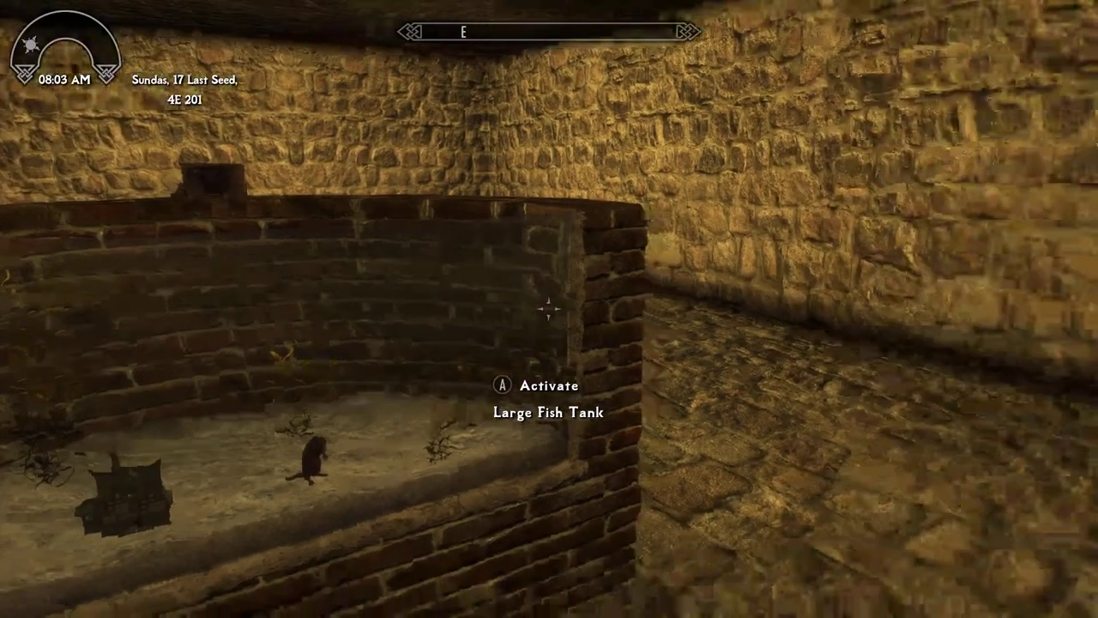
key("w")
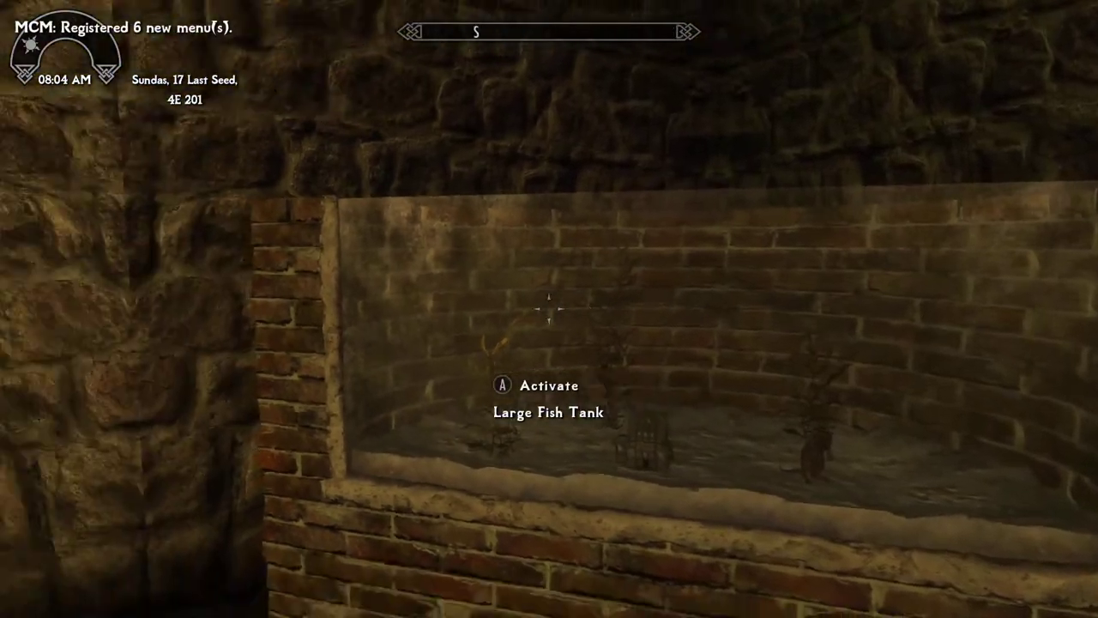
key("w")
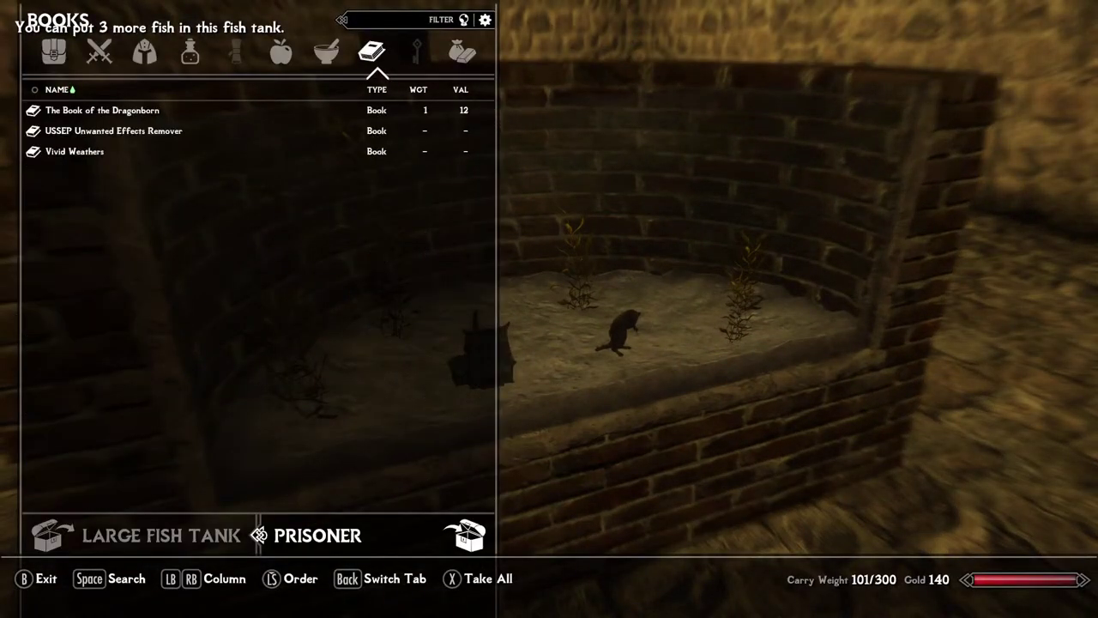
key("e")
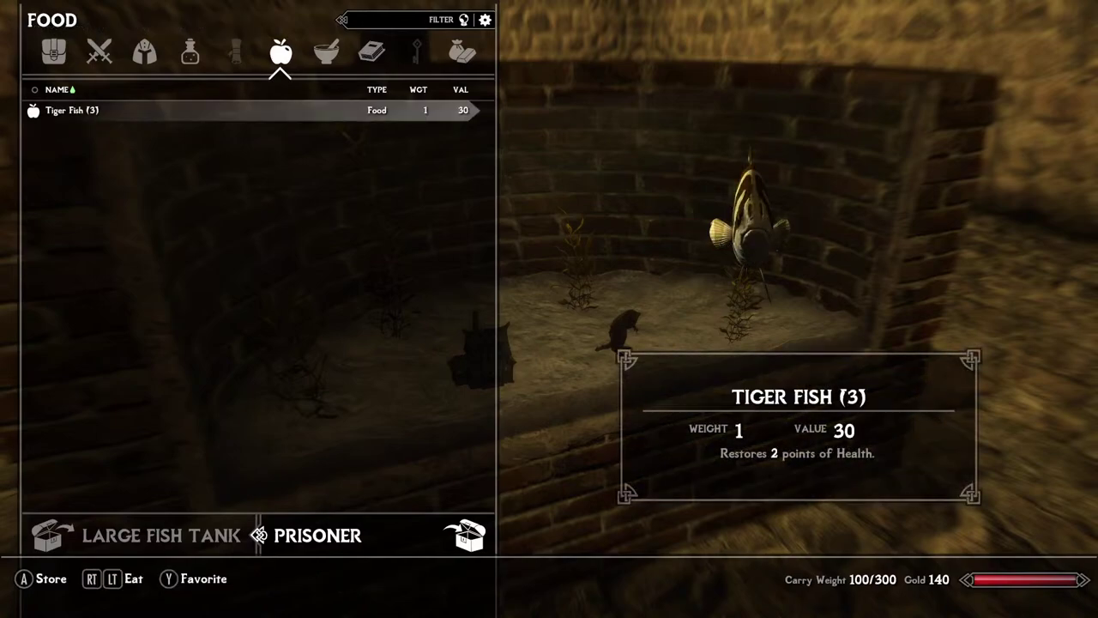
key("Tab")
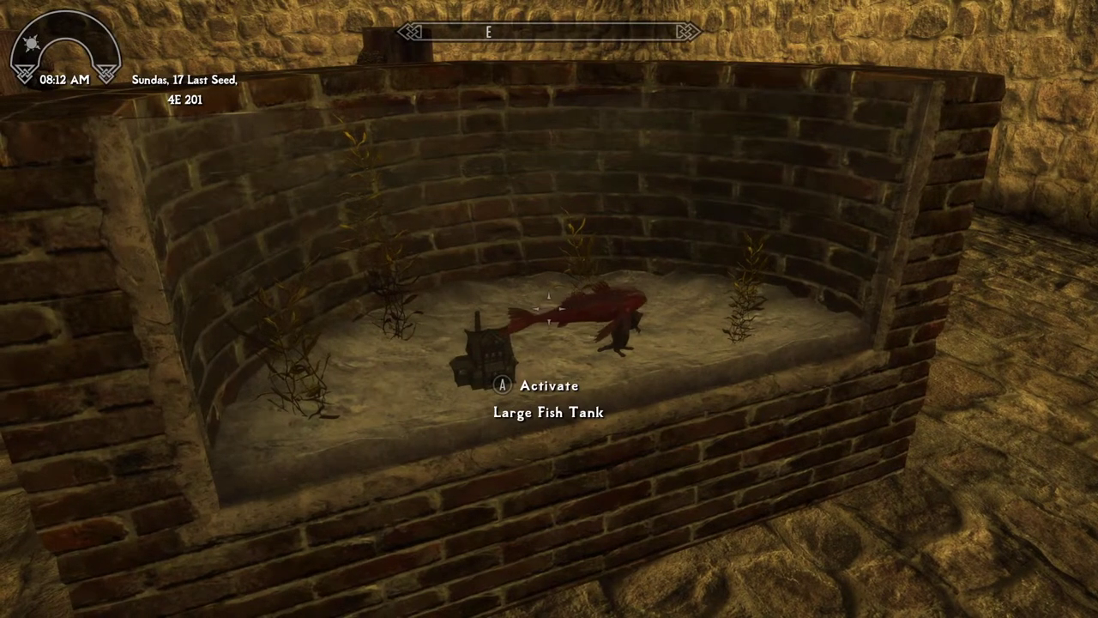
Step: Confirm the Large Fish Tank refuses Angler Larvae and Histcarp as not large fish
key("s")
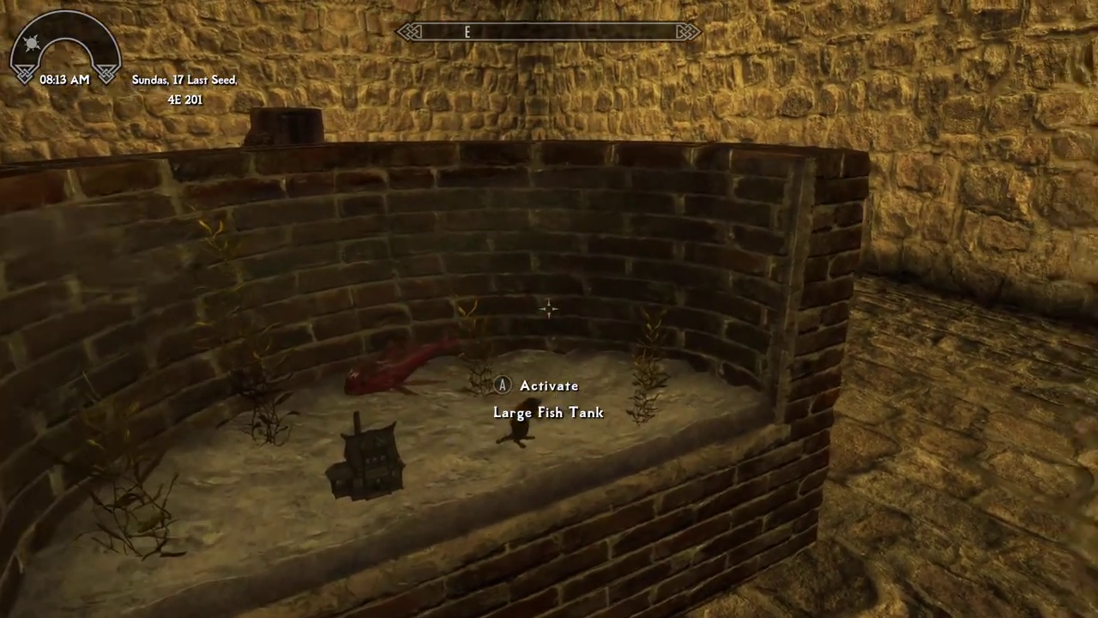
mouse_move(550, 308)
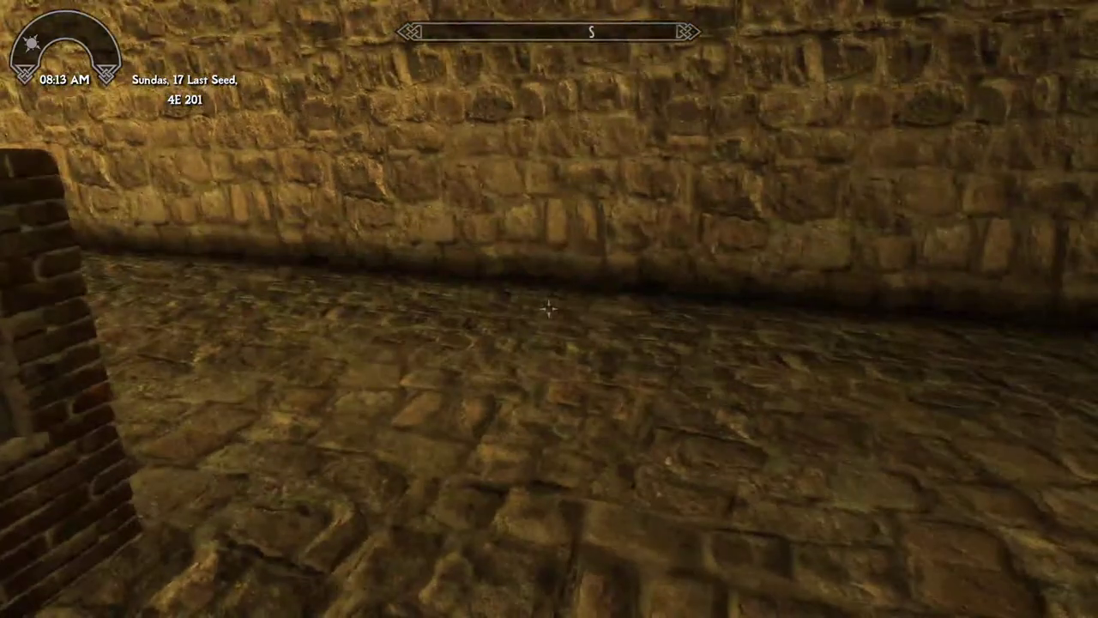
key("w")
key("e")
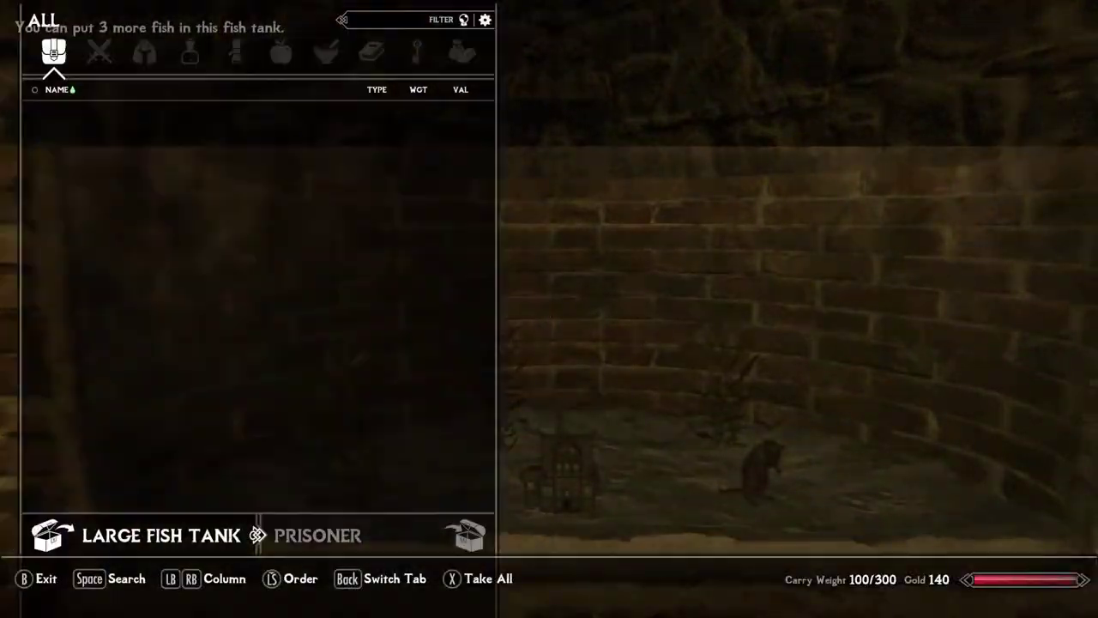
key("alt")
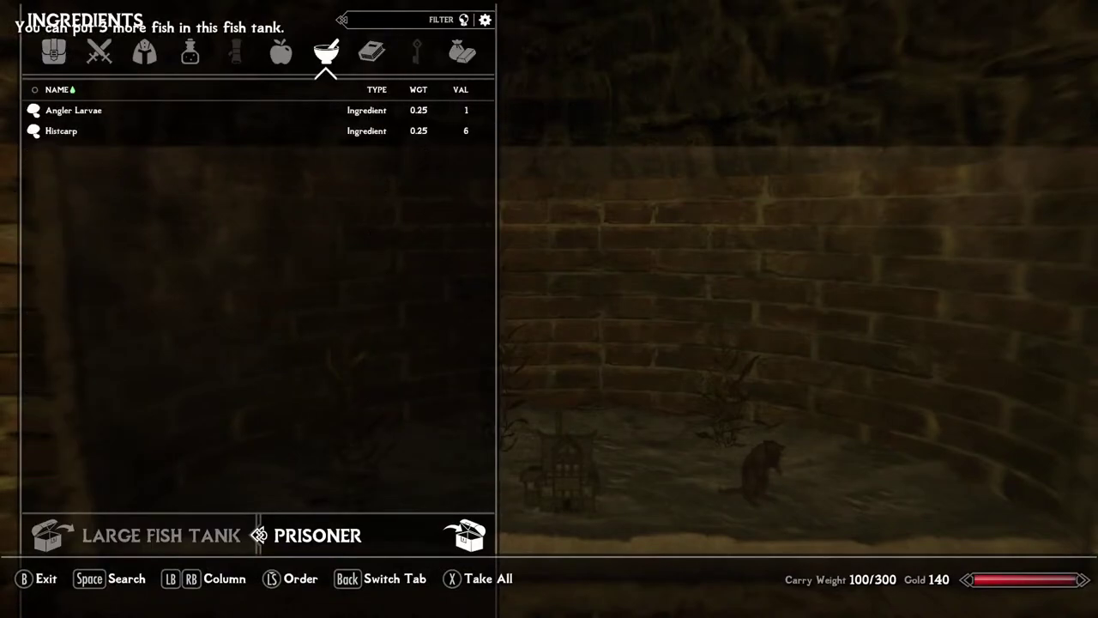
key("Down")
key("e")
key("e")
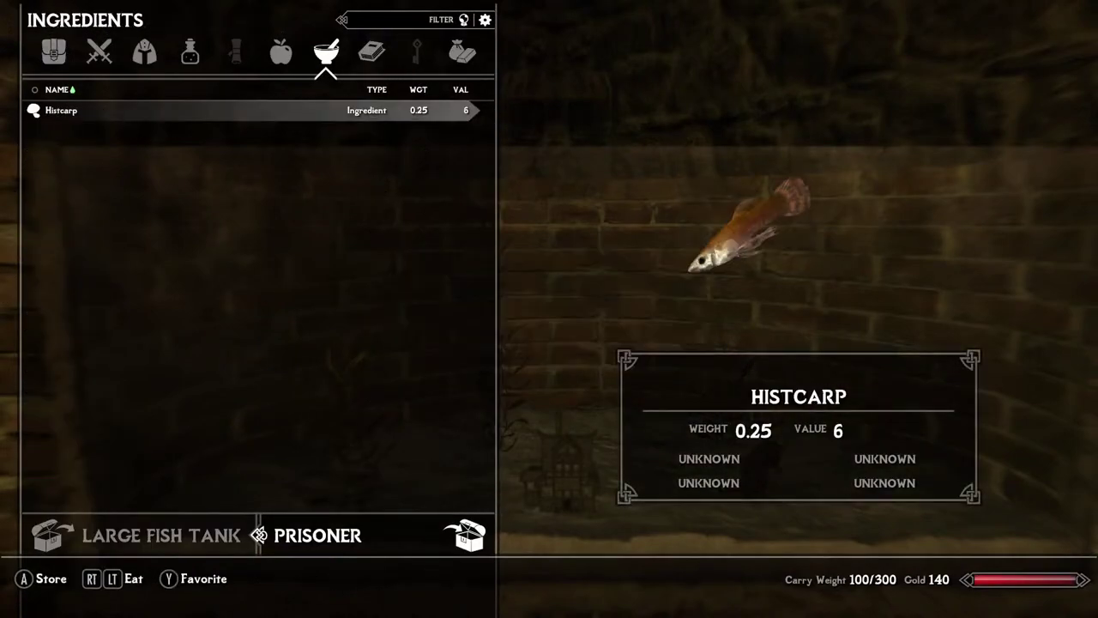
key("e")
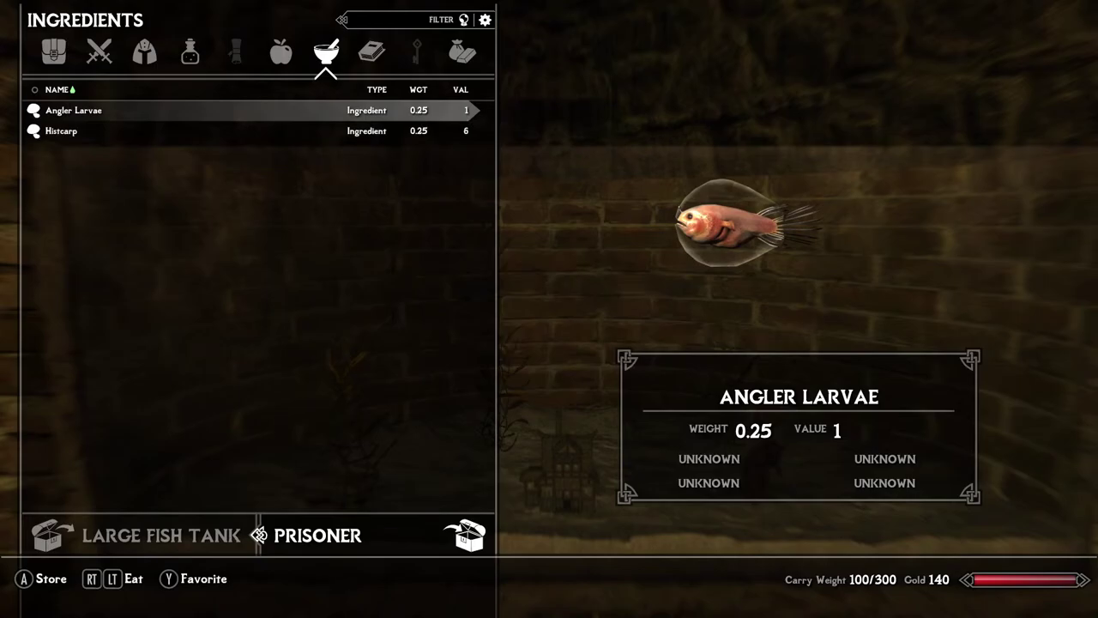
key("a")
key("e")
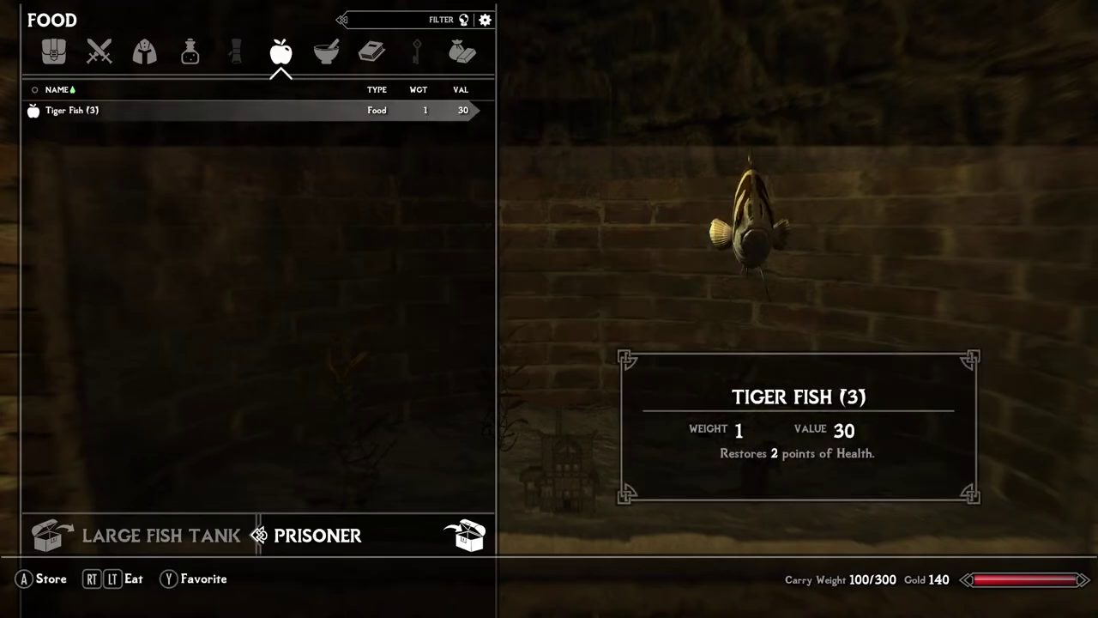
key("Tab")
Step: Confirm the Small Fish Tank still refuses the Tiger Fish
key("w")
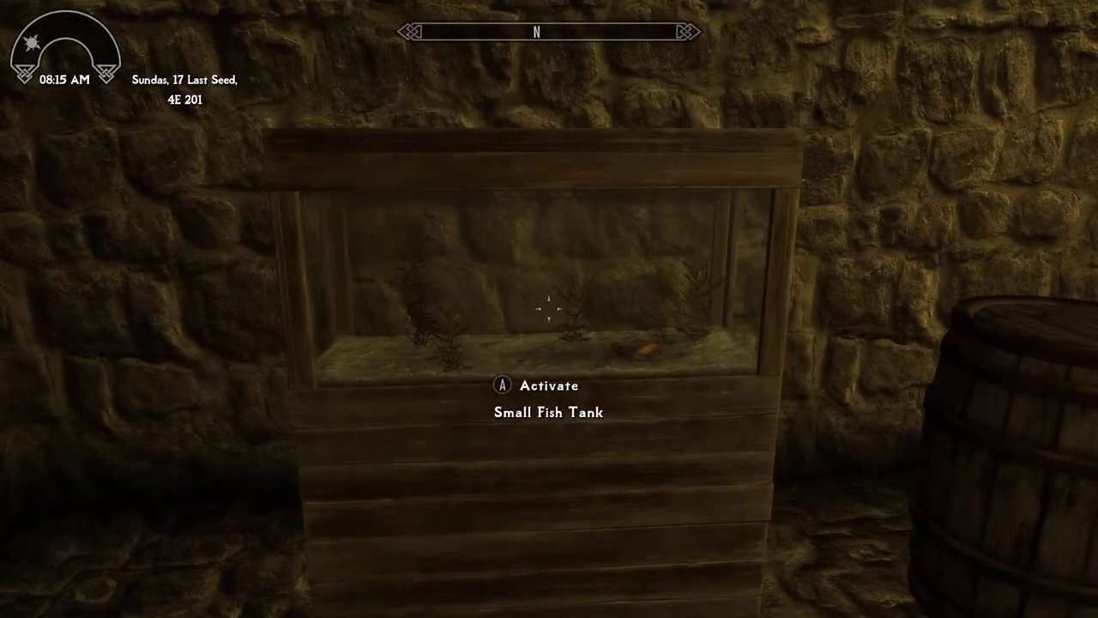
key("e")
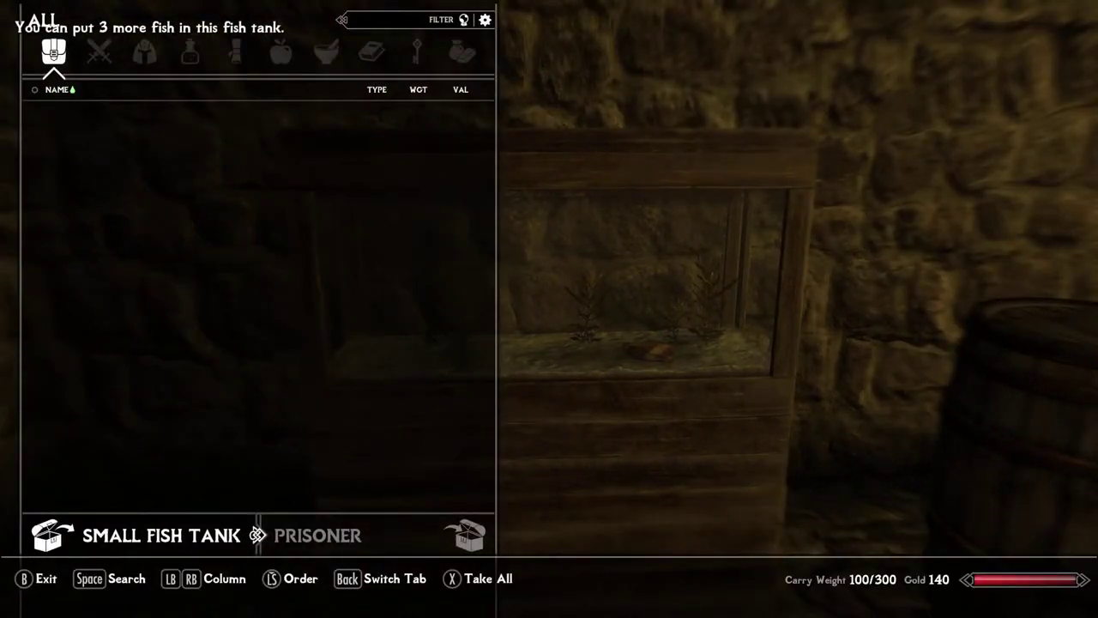
key("Tab")
key("d")
key("d")
key("d")
key("d")
key("d")
key("d")
key("a")
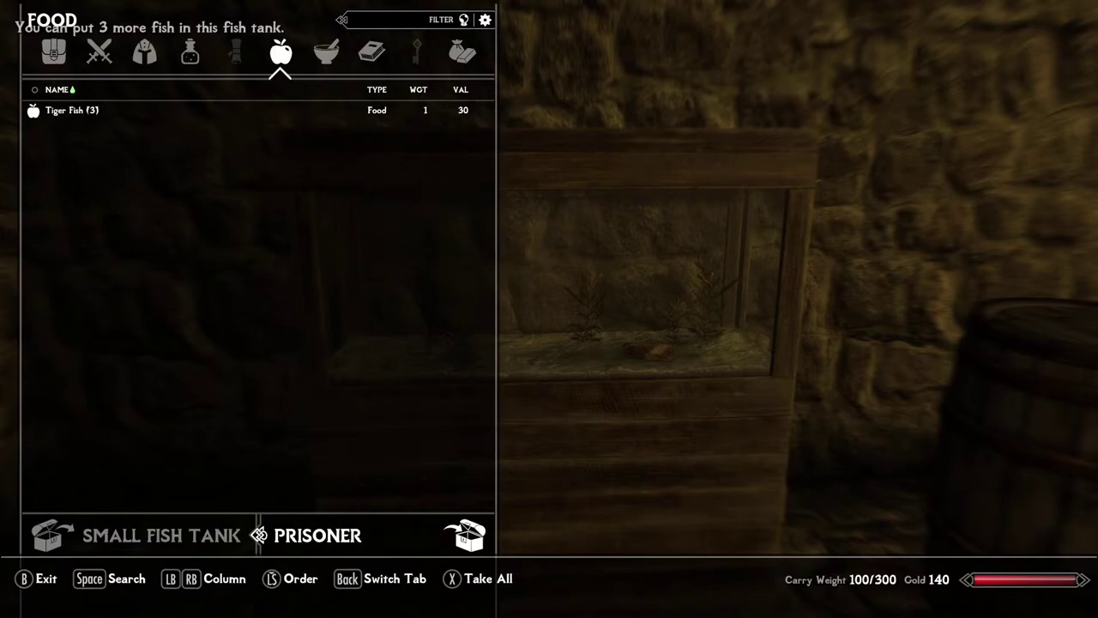
key("e")
key("e")
key("Tab")
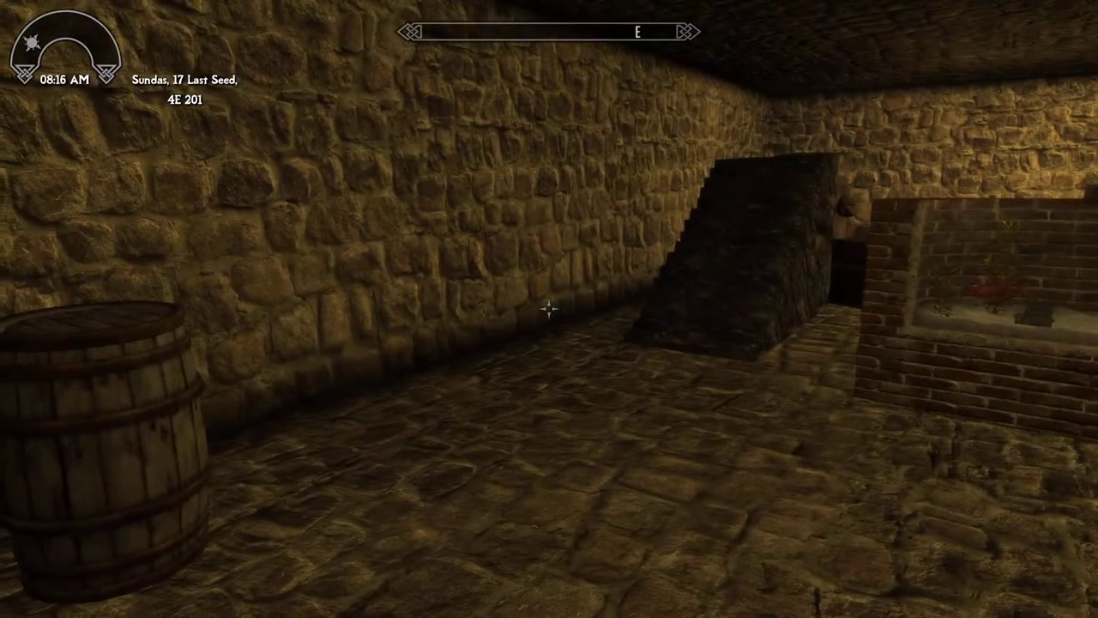
key("grave")
Step: Frame the top of the small fish tank crate in the Creation Kit render window
type("ччч")
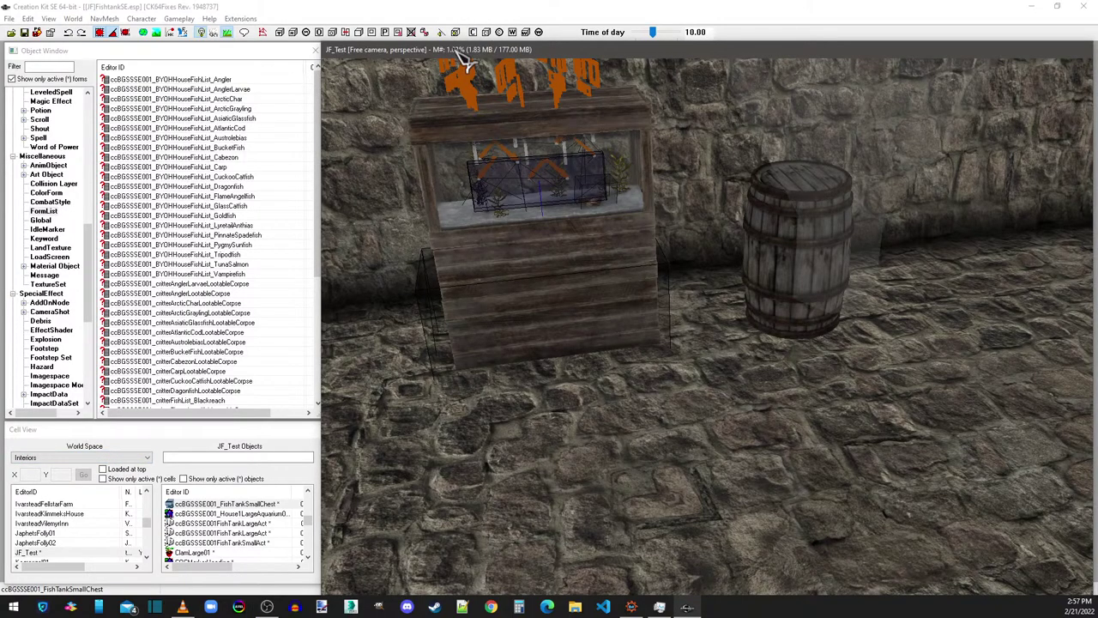
scroll(587, 319, "up", 5)
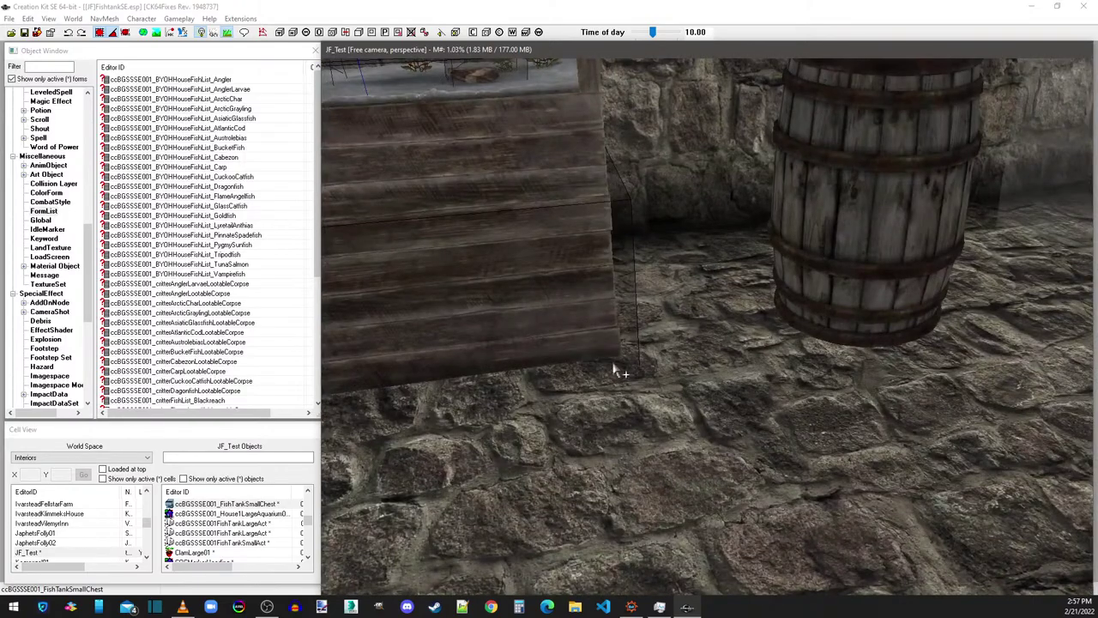
scroll(618, 367, "down", 4)
middle_click_drag(617, 367, 683, 311)
Step: Check the chest's container script properties, then close the reference unchanged
double_click(630, 483)
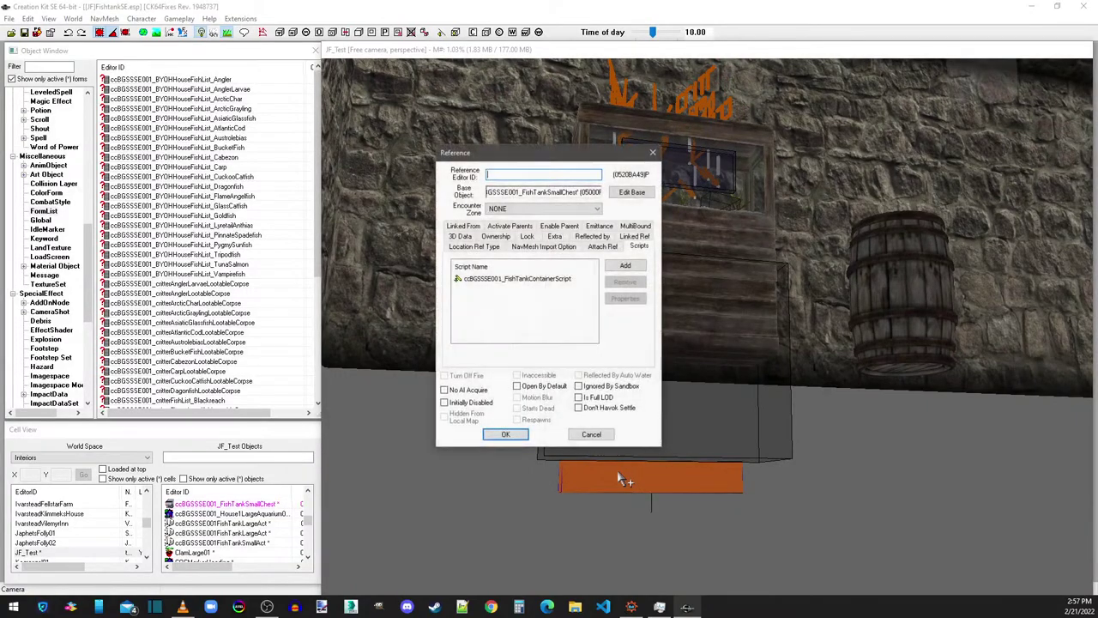
double_click(540, 279)
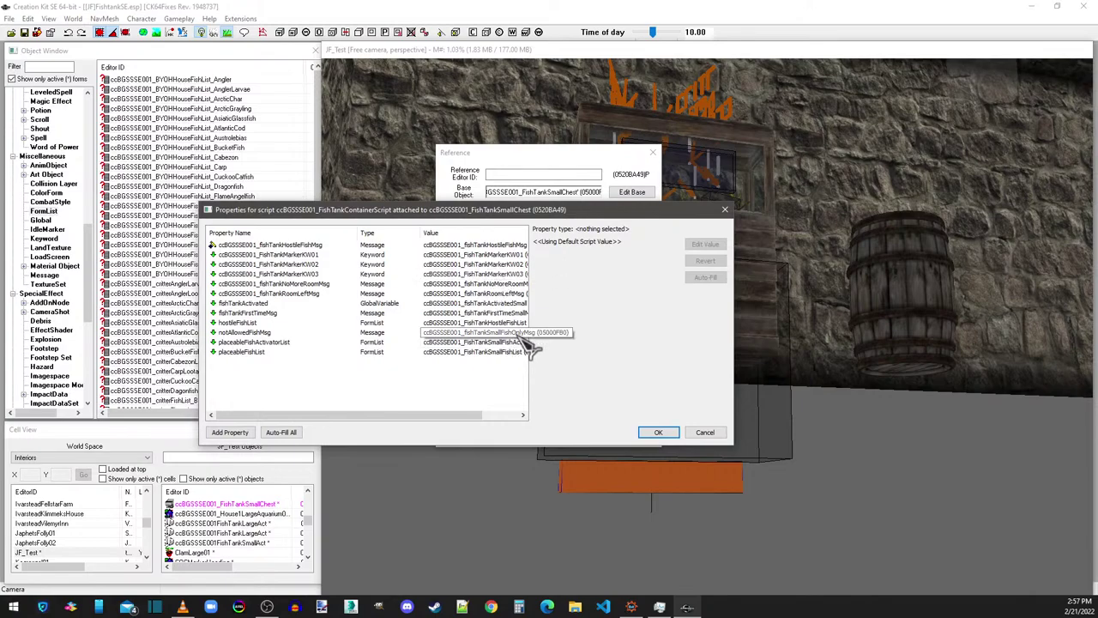
left_click(705, 432)
left_click(592, 434)
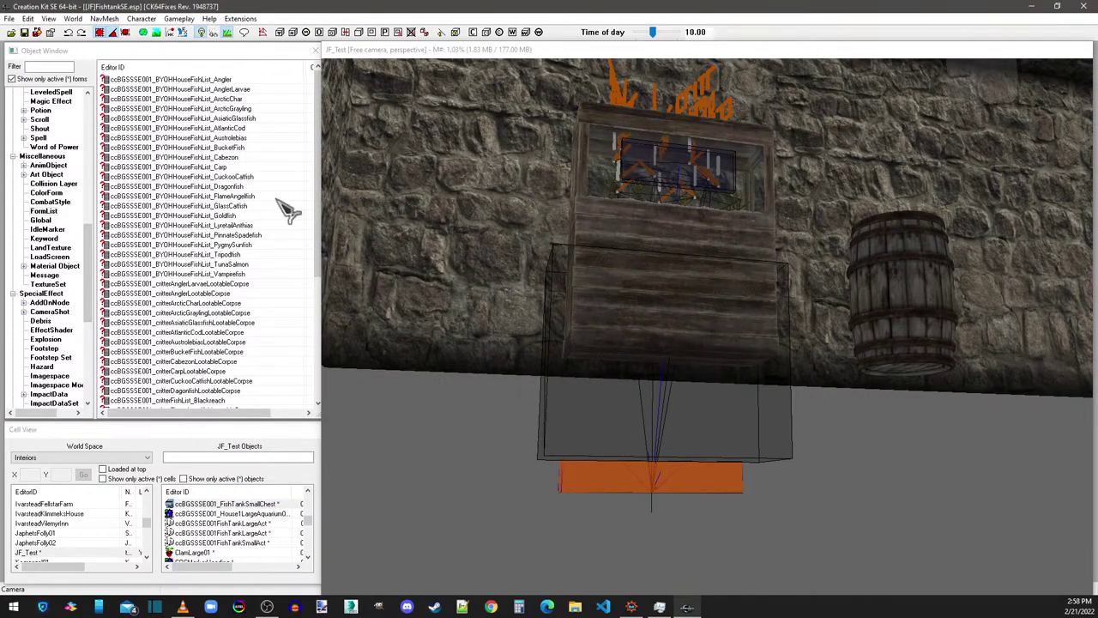
Step: Open the ccBGSSSE001_FishTankSmallFishActList form list and dismiss it unchanged
scroll(279, 214, "down", 5)
scroll(279, 214, "down", 2)
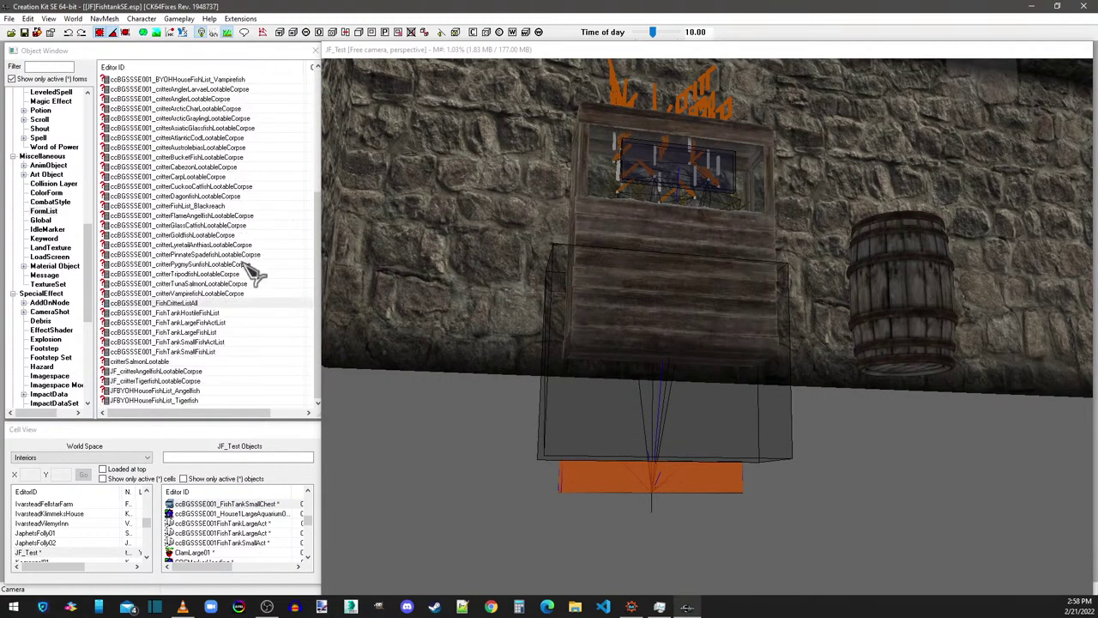
left_click(206, 343)
double_click(204, 345)
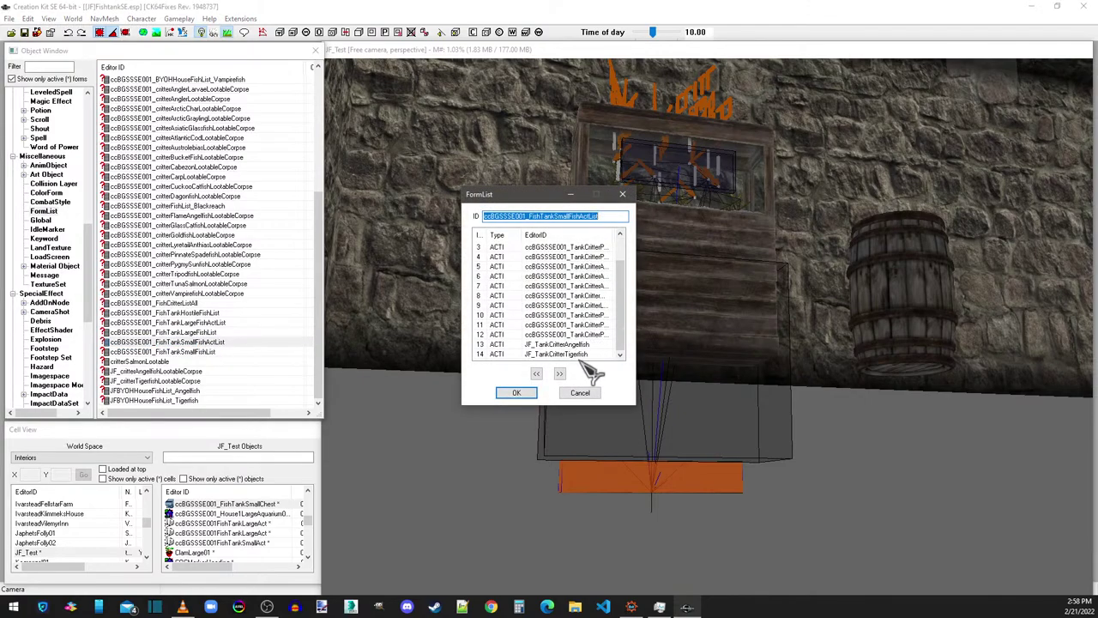
left_click(580, 393)
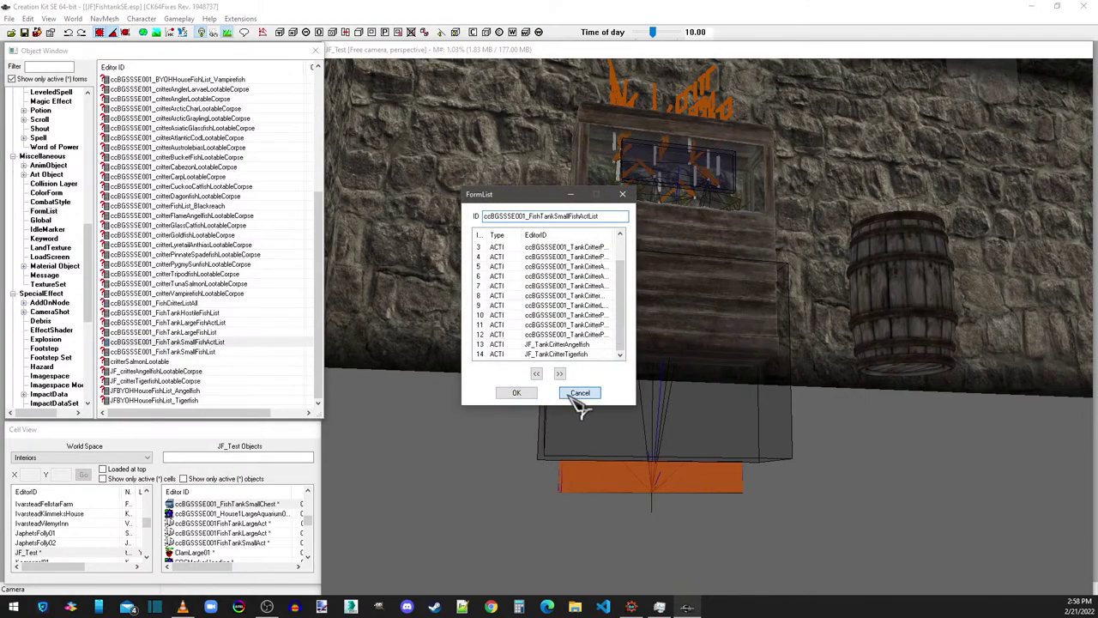
Step: Open the source of ccBGSSSE001_FishTankContainerScript from the chest's Scripts tab
double_click(606, 487)
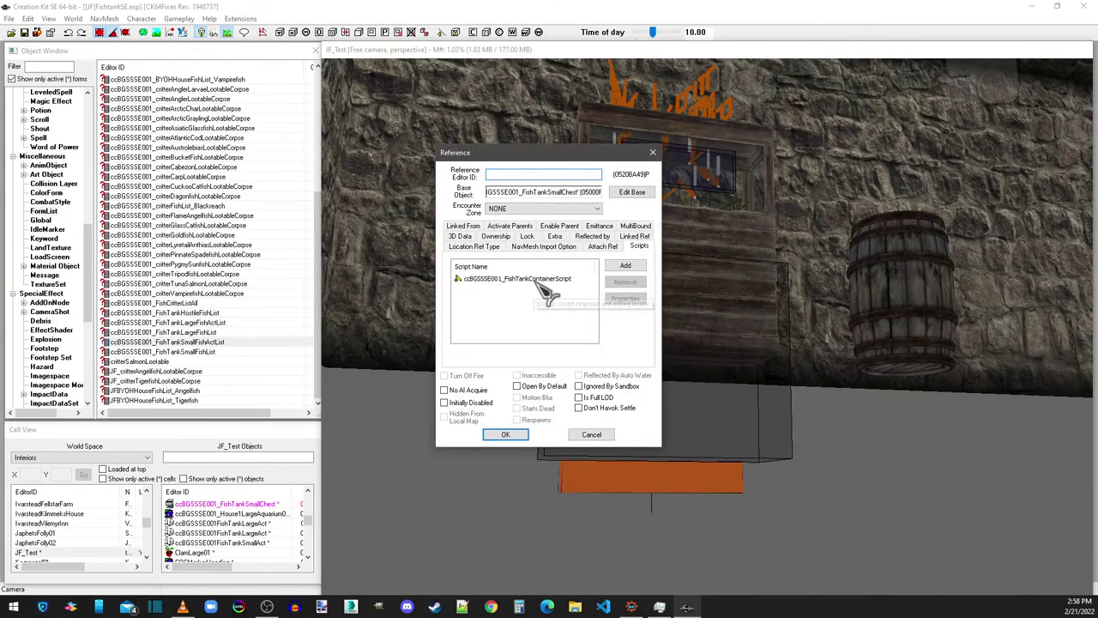
right_click(550, 281)
left_click(564, 346)
Step: Scroll through the chest's container script source and close the script editor
scroll(367, 235, "down", 8)
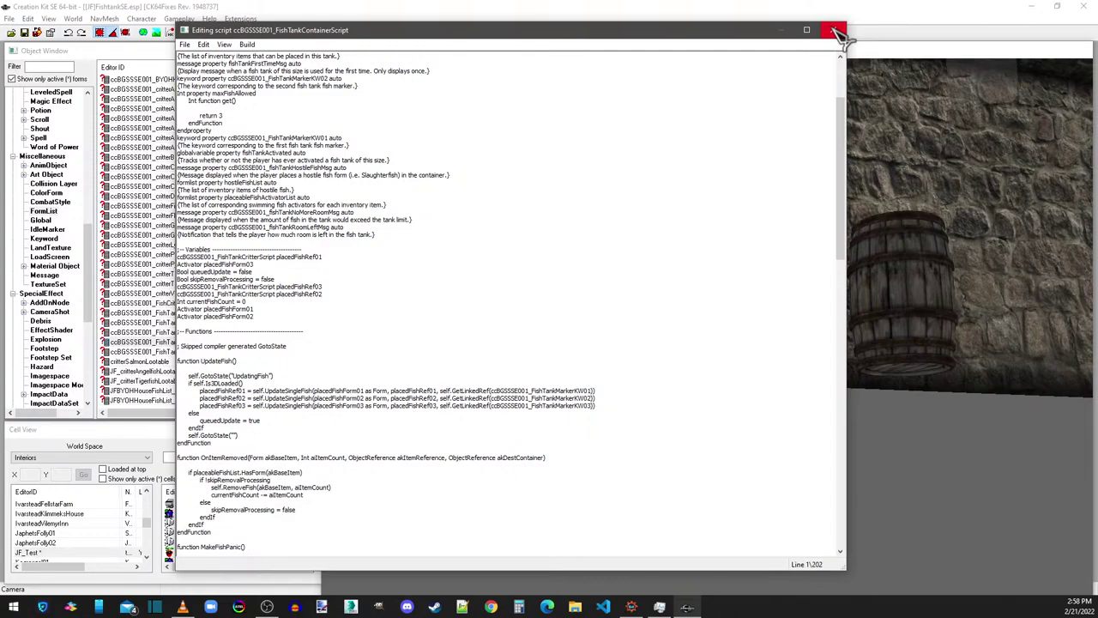
scroll(571, 98, "up", 5)
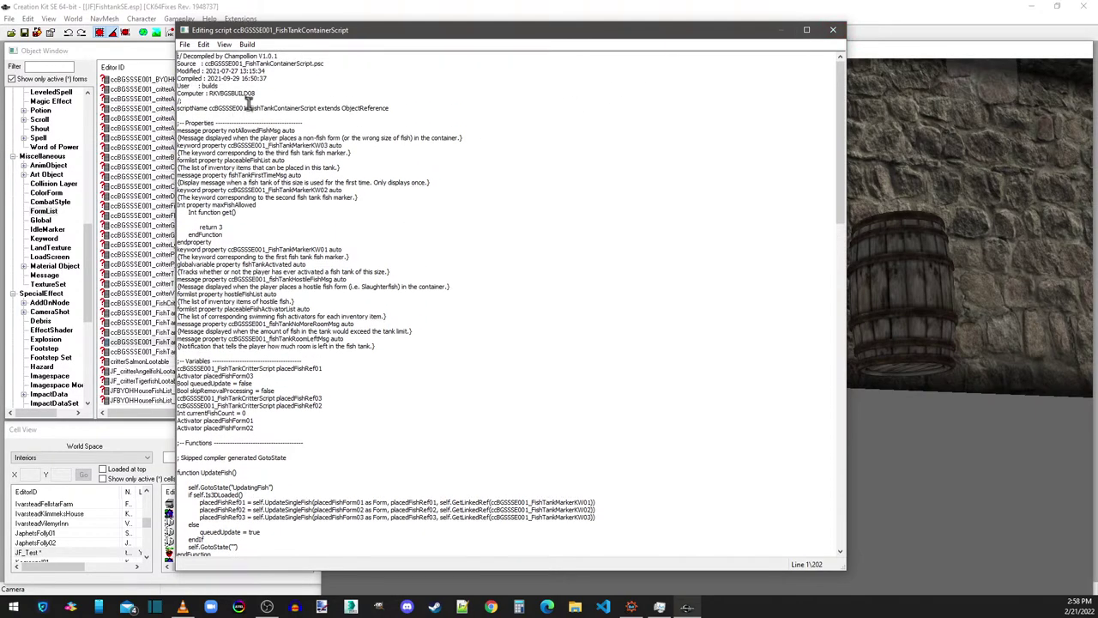
left_click(832, 30)
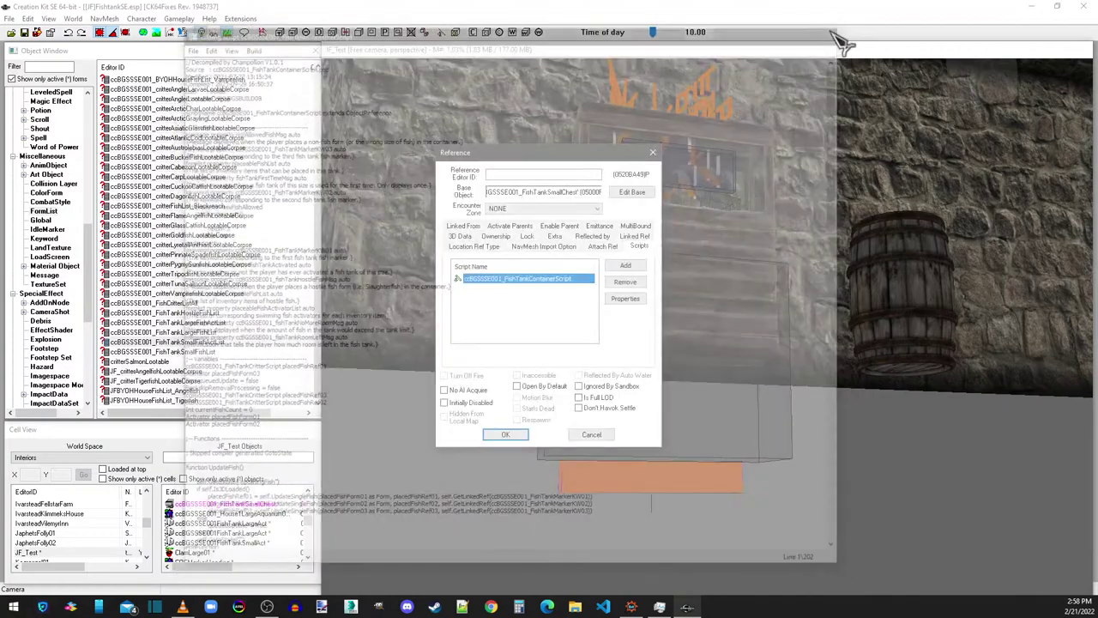
Step: Close the chest reference and inspect the fish critter marker and small aquarium references
left_click(655, 155)
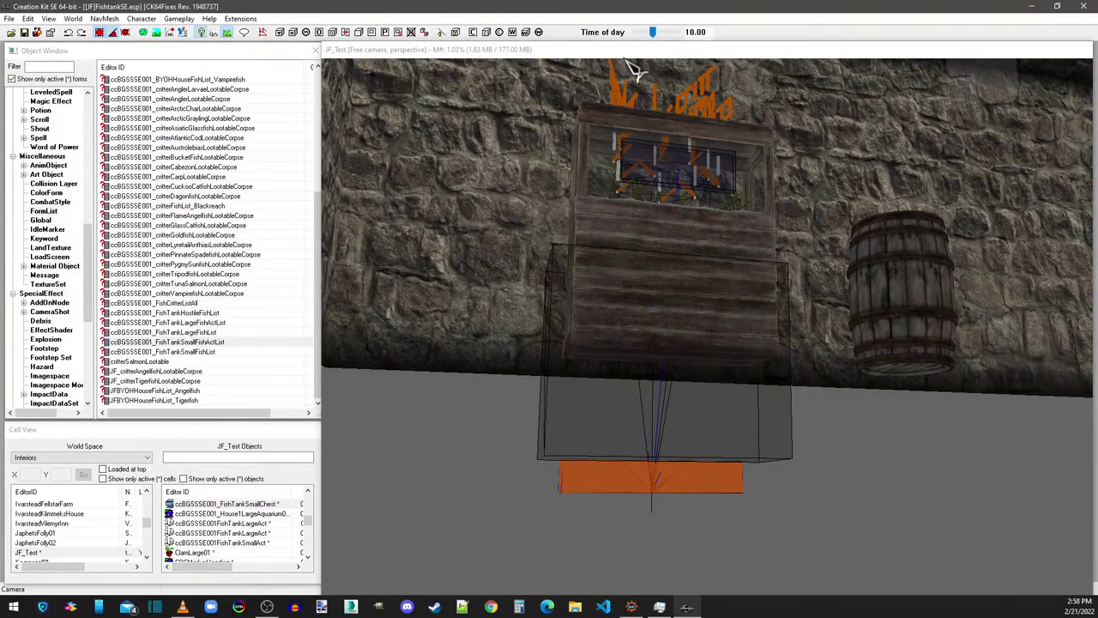
scroll(650, 169, "up", 5)
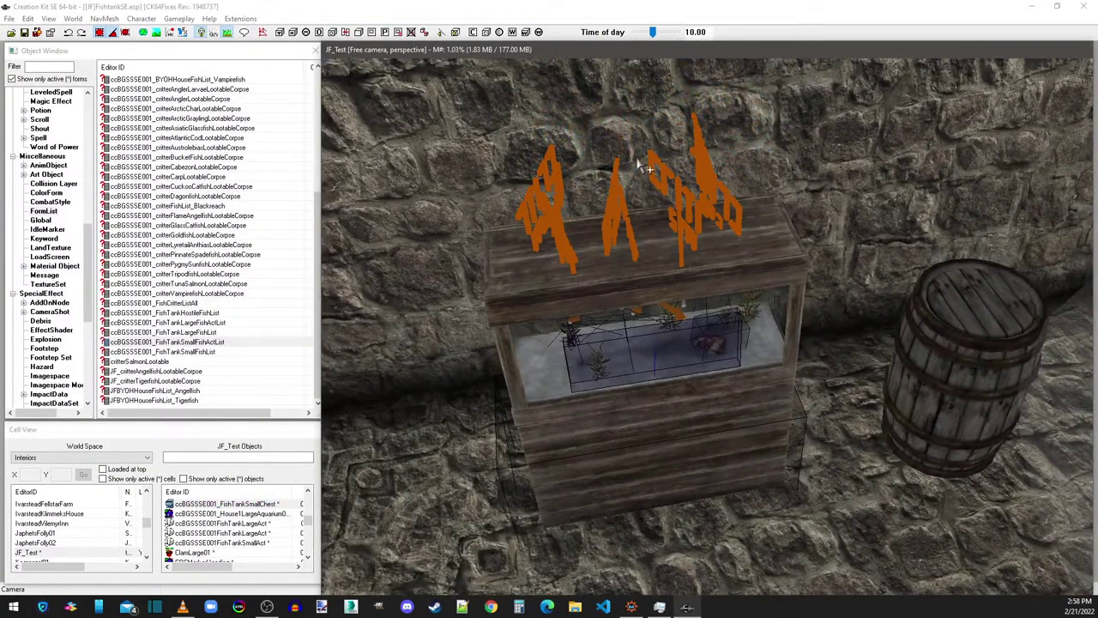
left_click(610, 198)
double_click(628, 211)
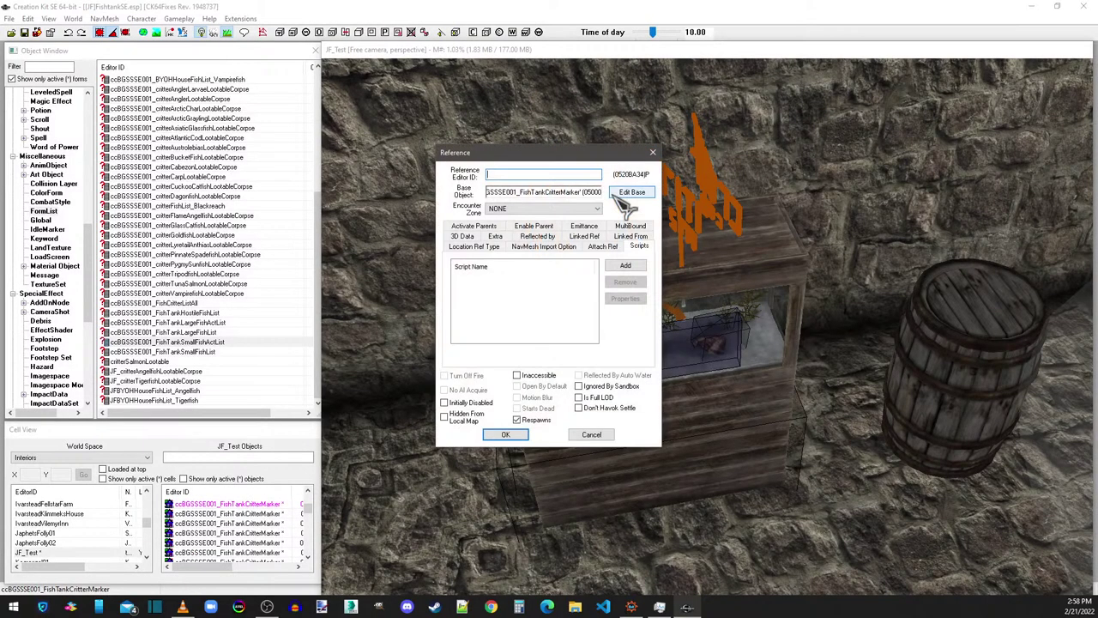
left_click(653, 153)
left_click(741, 257)
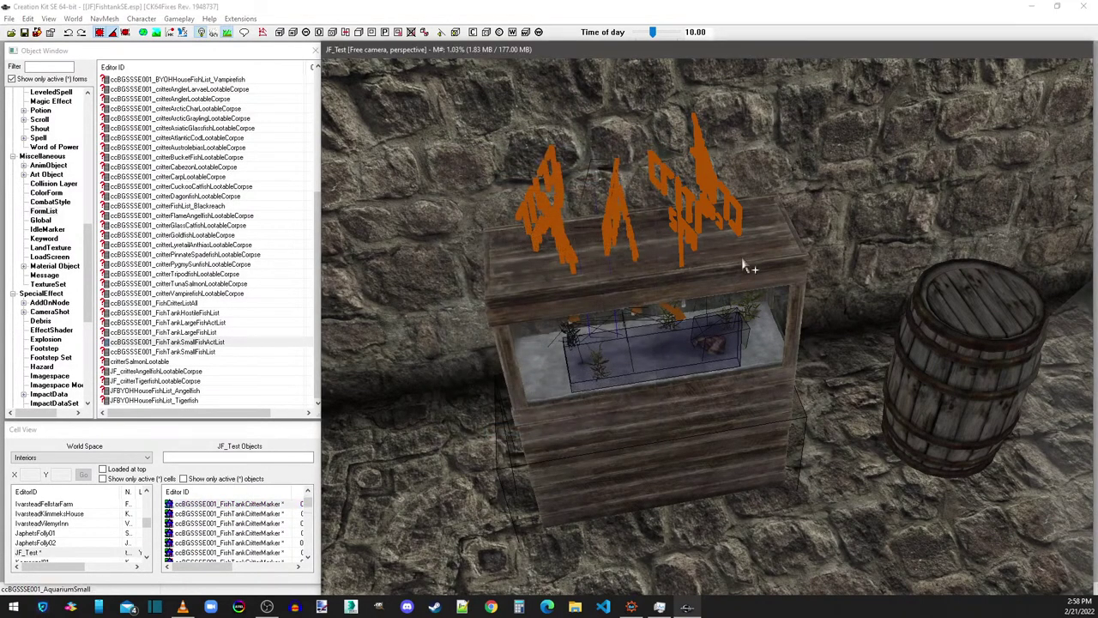
double_click(741, 258)
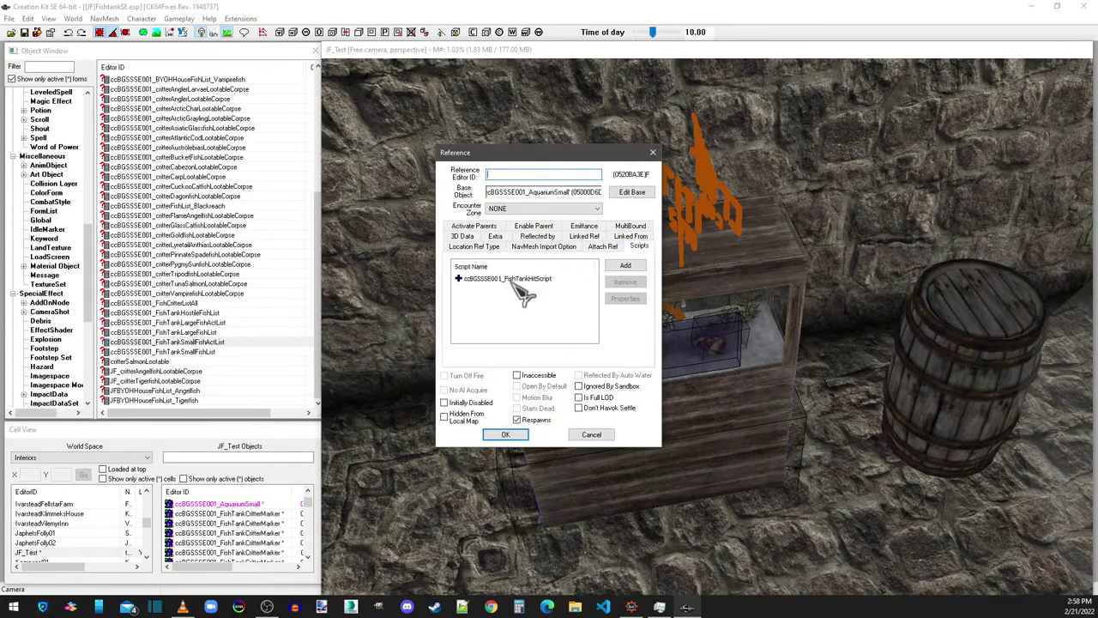
left_click(653, 153)
Step: List activator forms and compare the JF_AngelFish, TunaSalmon01 and PinnateSpadefish activators
scroll(708, 320, "up", 2)
scroll(709, 320, "up", 4)
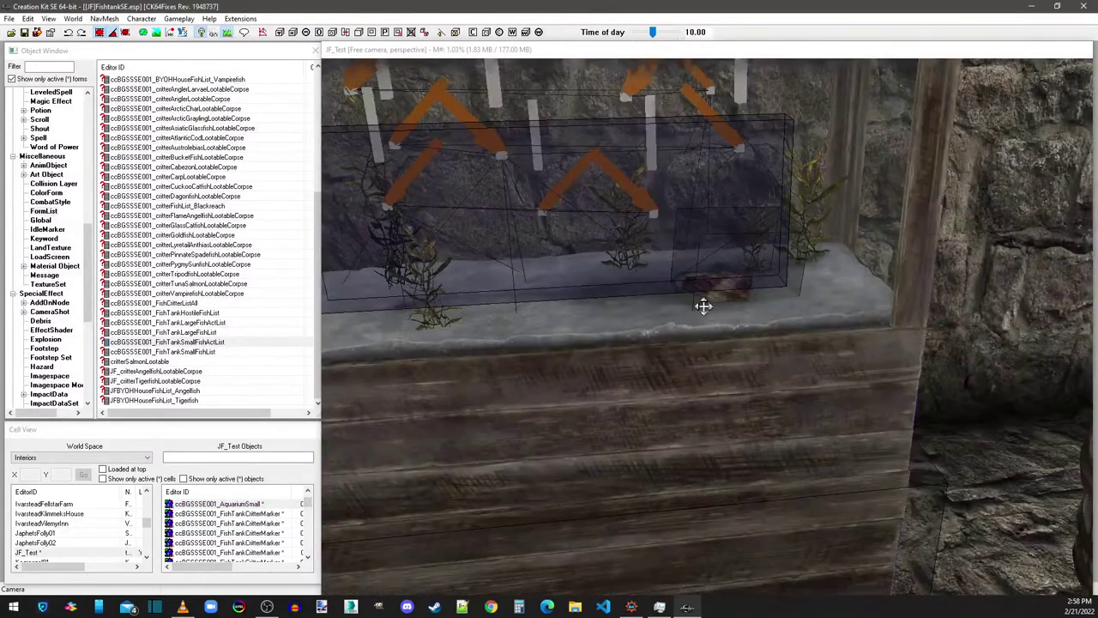
left_click(704, 307)
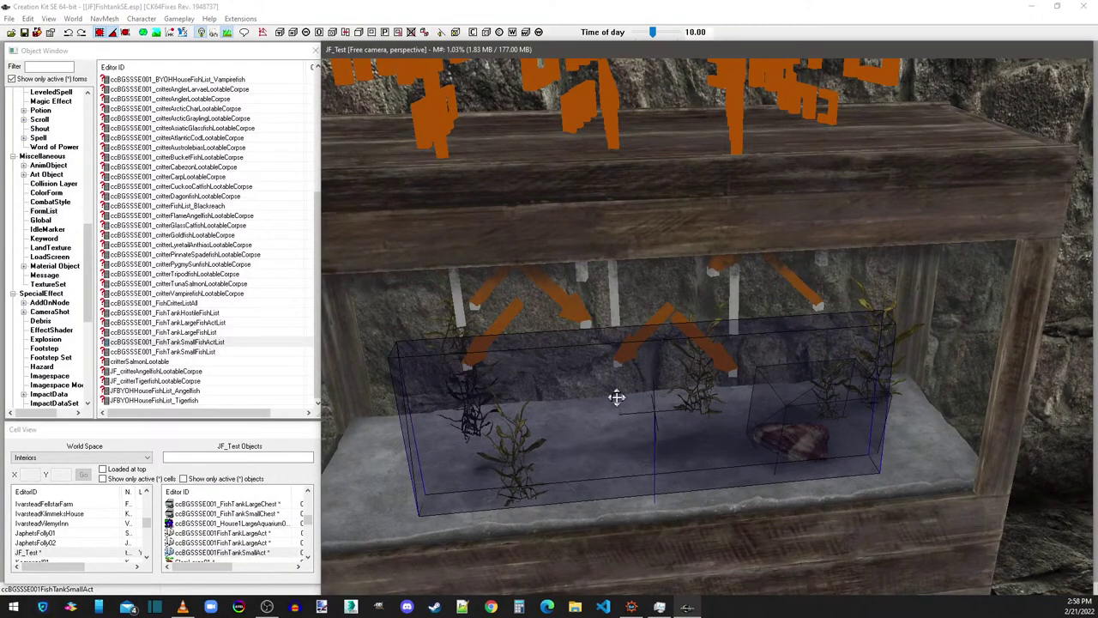
left_click_drag(87, 257, 52, 388)
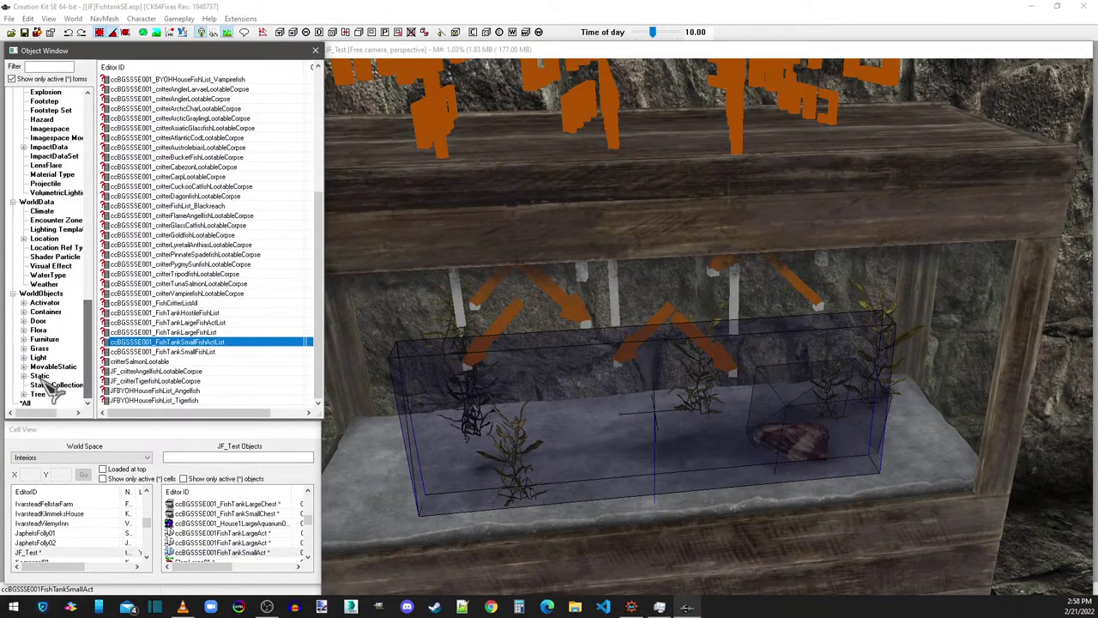
left_click(44, 303)
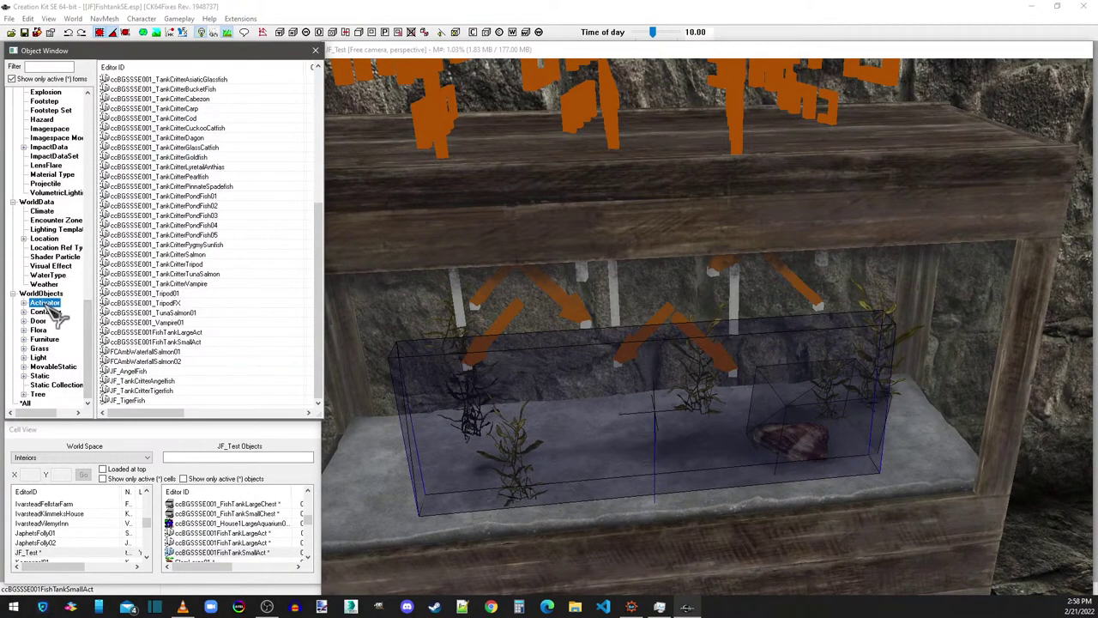
double_click(137, 371)
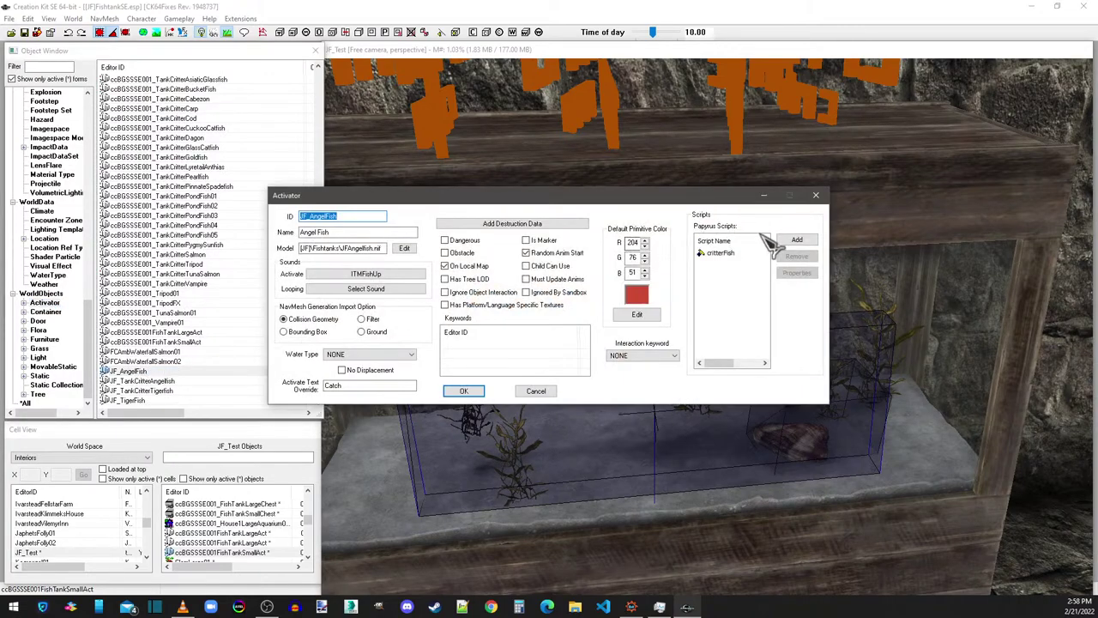
left_click(816, 195)
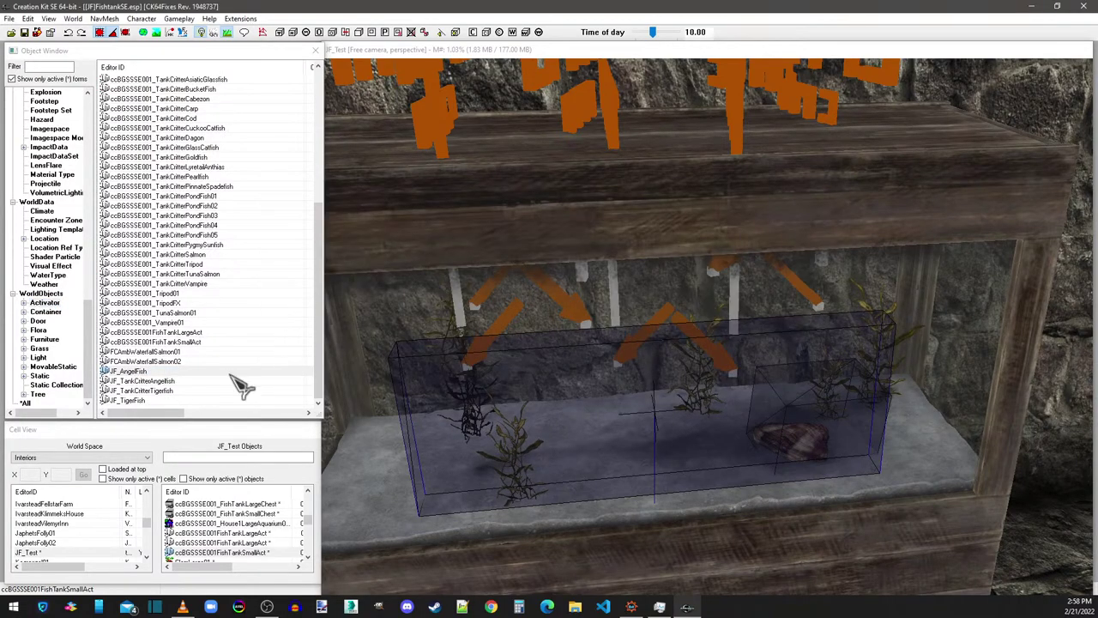
double_click(155, 314)
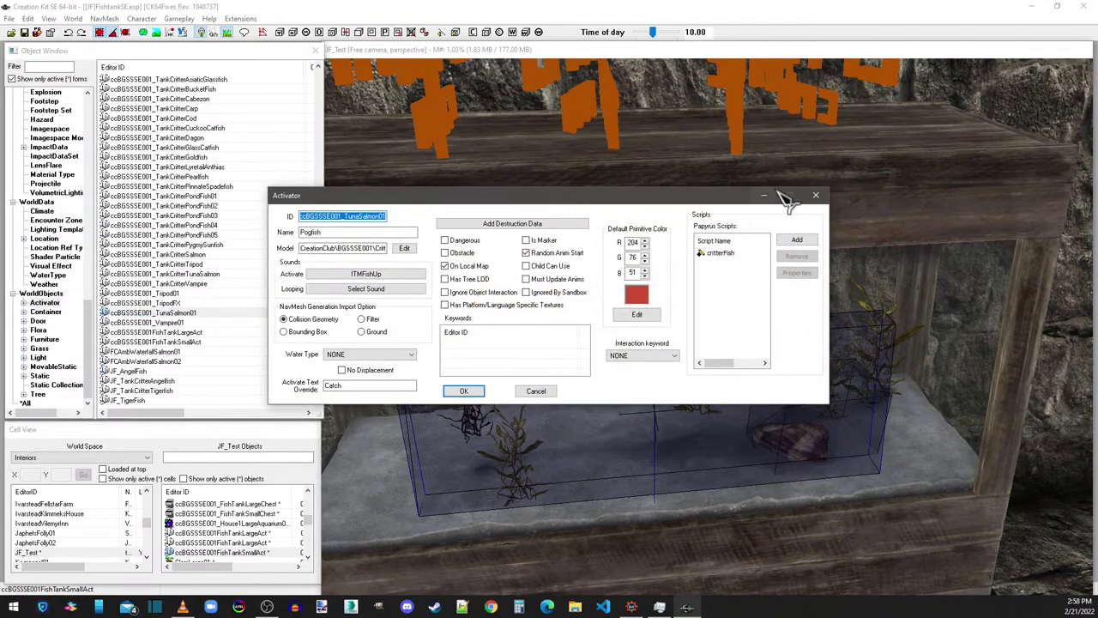
left_click(822, 196)
double_click(195, 186)
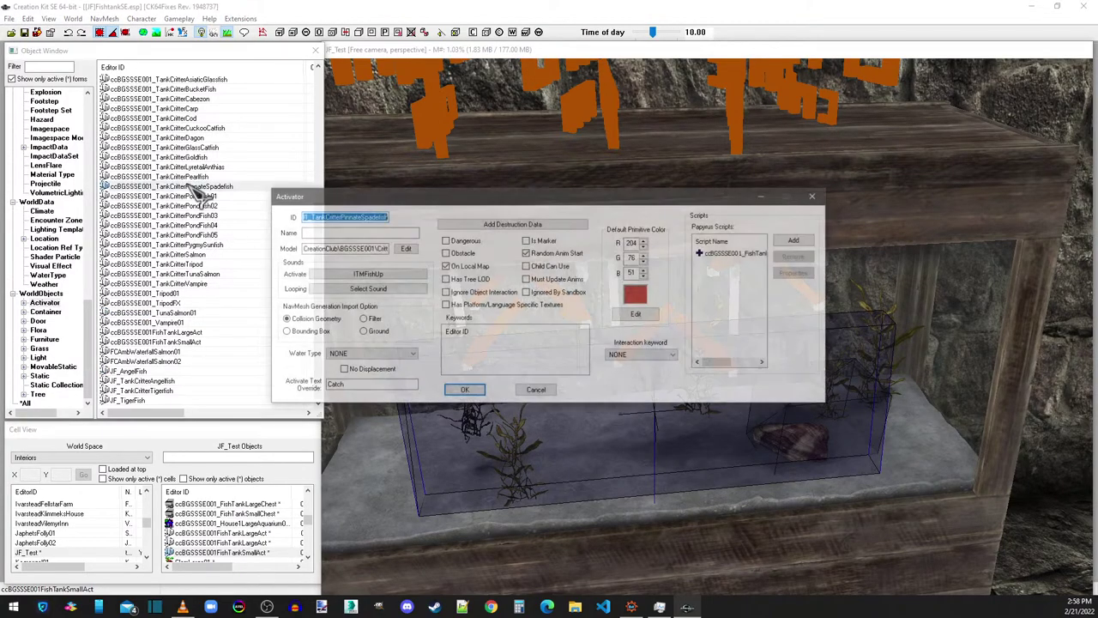
left_click(755, 253)
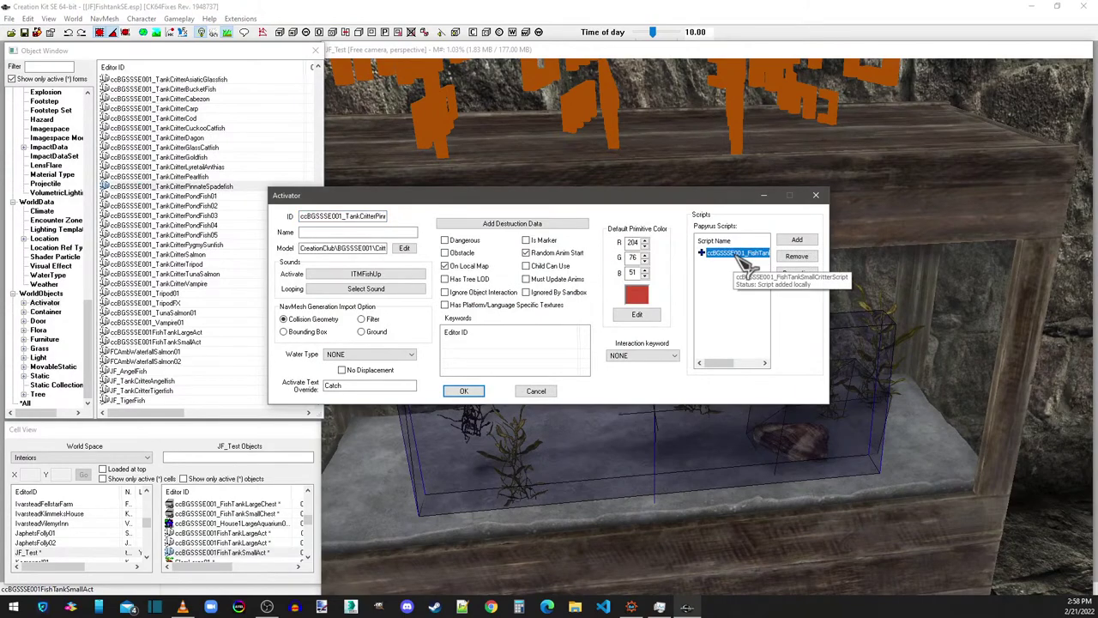
left_click(821, 198)
Step: Check that JF_TankCritterAngelfish's small critter script has no properties and keep the activator
double_click(171, 381)
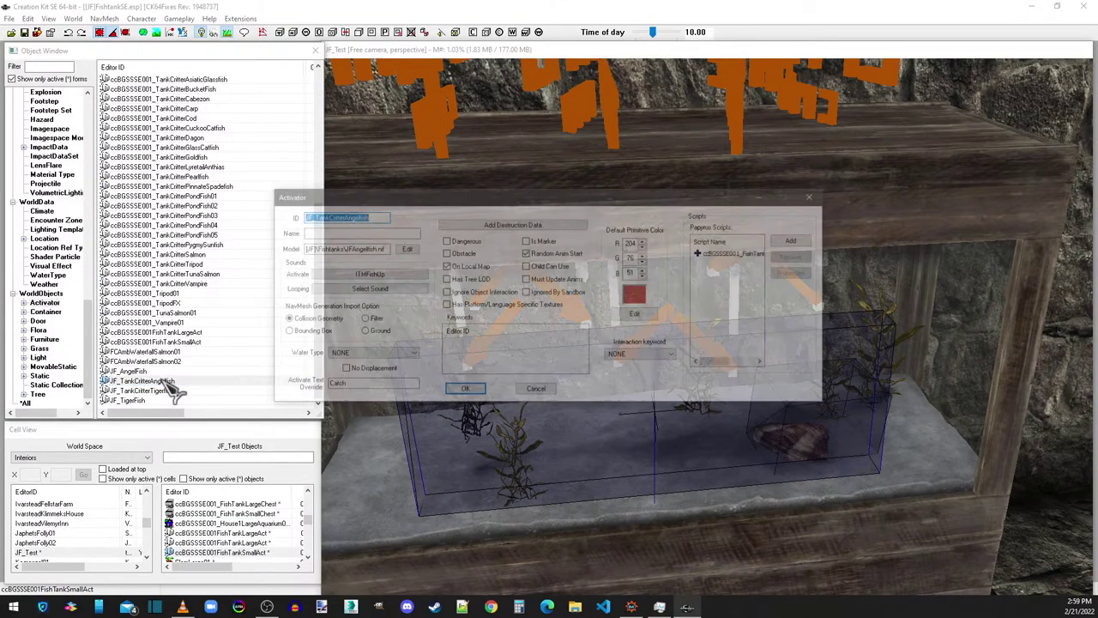
left_click(734, 254)
double_click(730, 253)
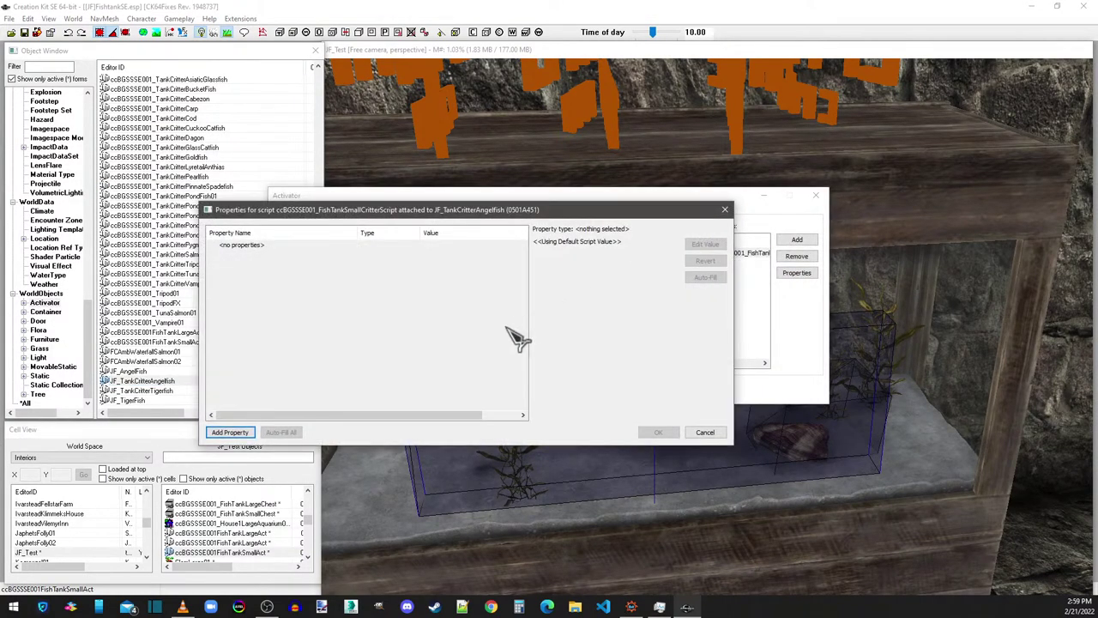
left_click(725, 210)
right_click(736, 254)
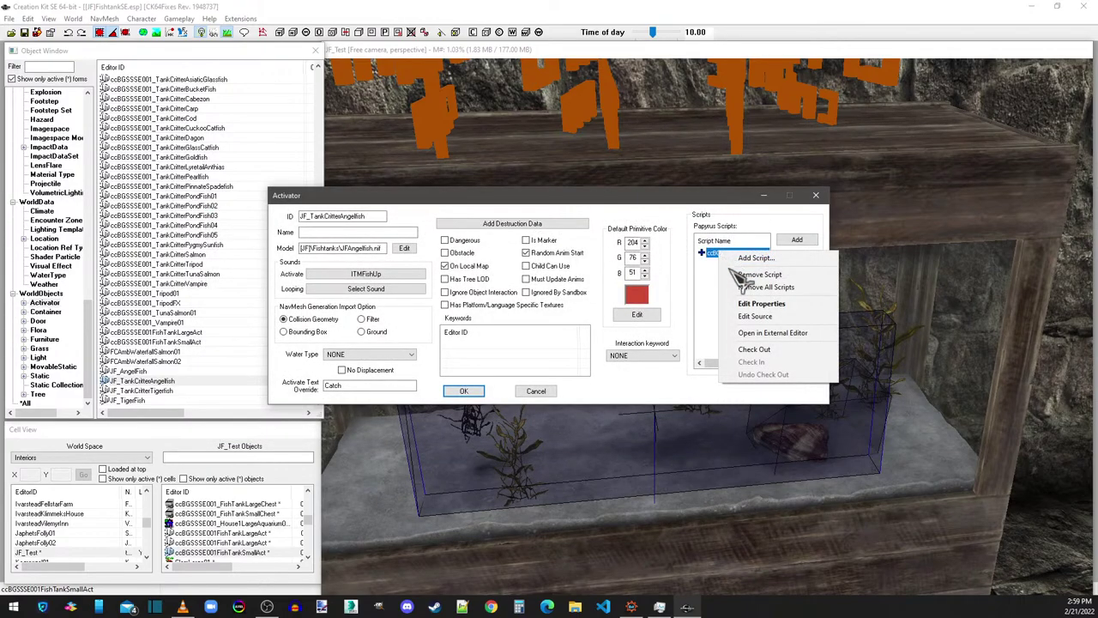
left_click(762, 316)
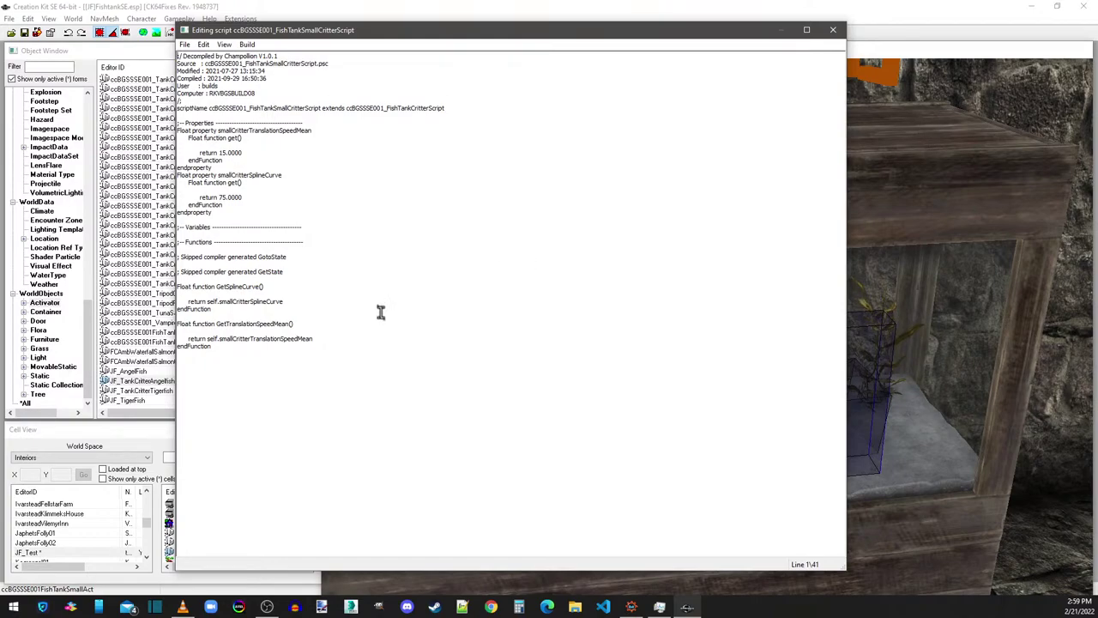
left_click(835, 32)
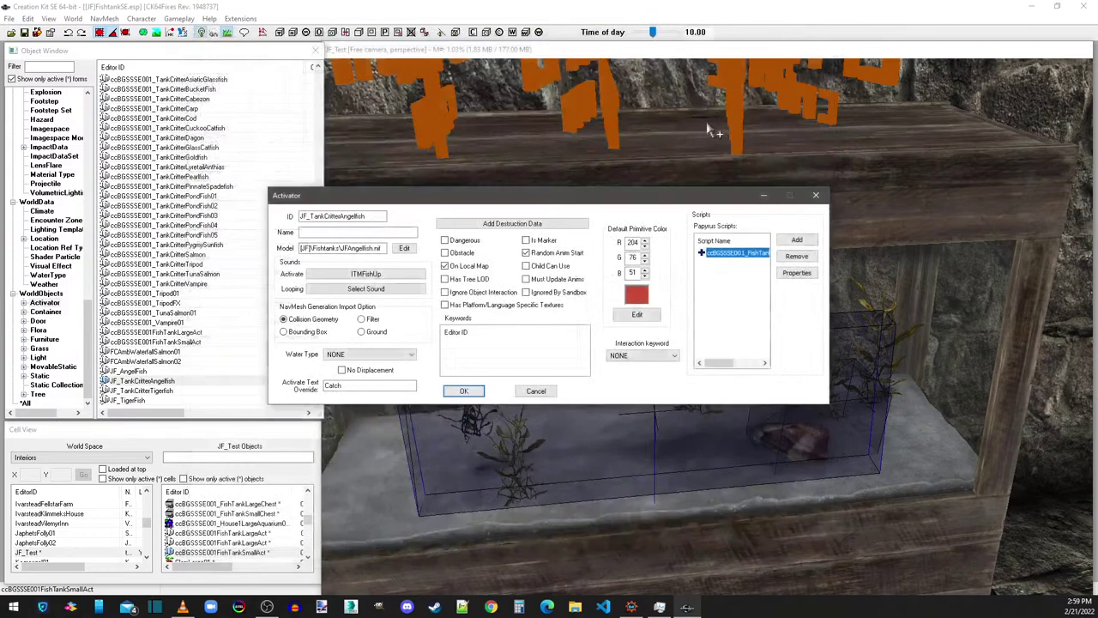
left_click(464, 392)
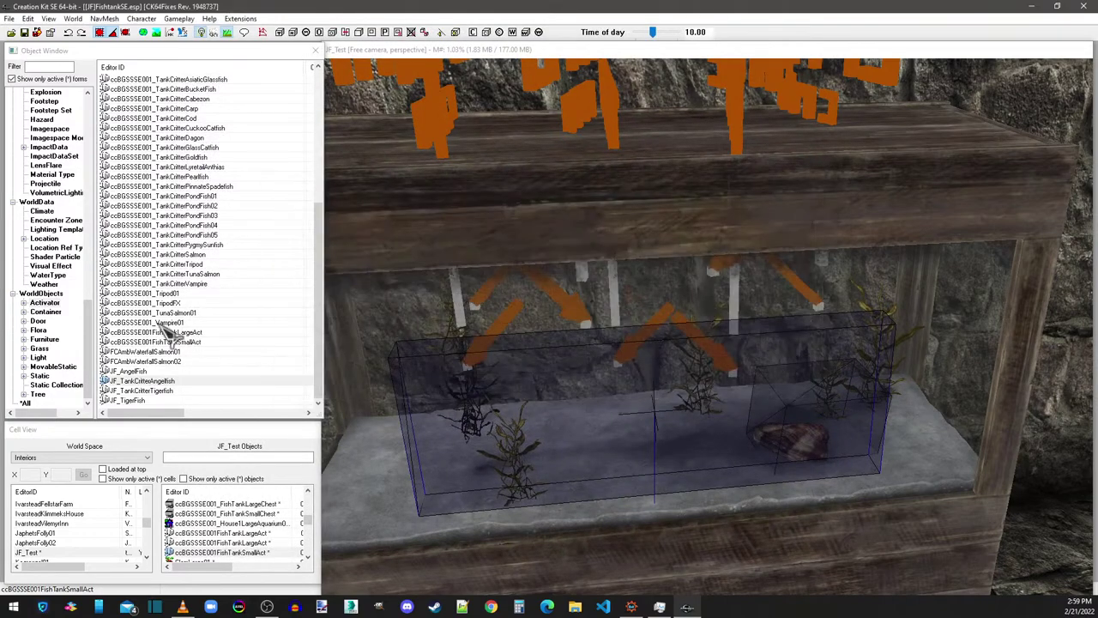
left_click(148, 401)
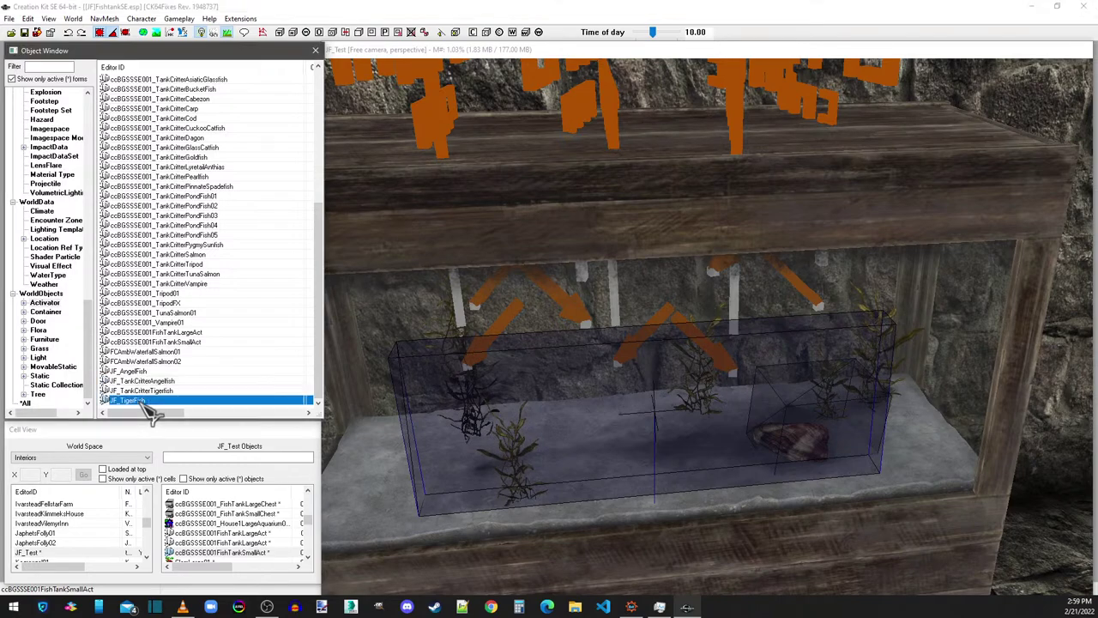
scroll(160, 243, "up", 7)
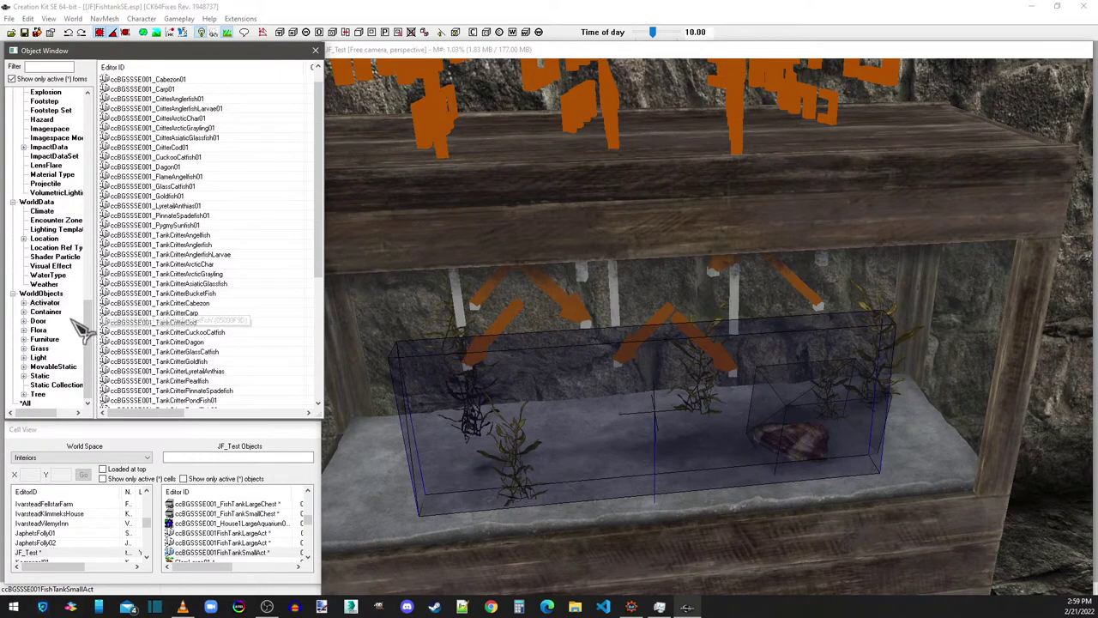
Step: Open the FishTankLargeChest container and review its container script source
left_click(45, 311)
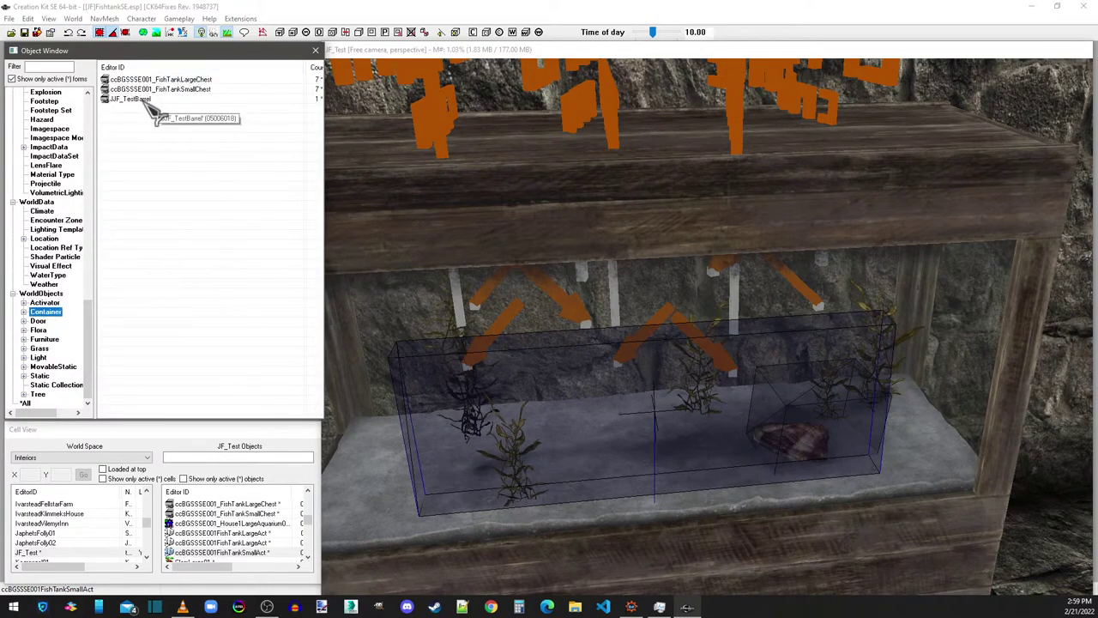
left_click(169, 79)
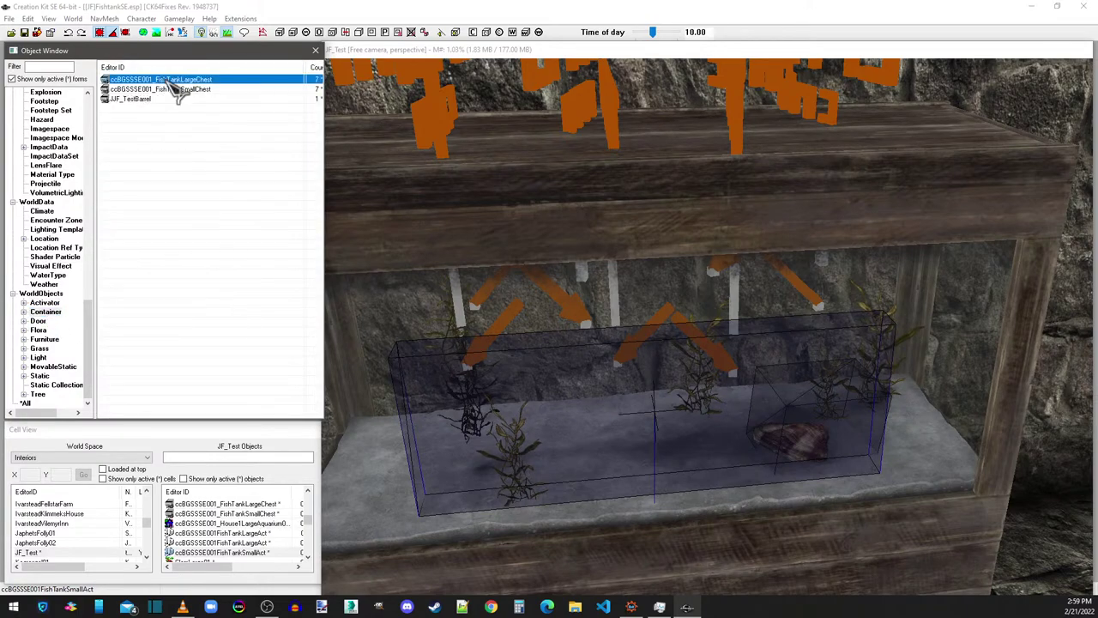
double_click(172, 82)
left_click(721, 236)
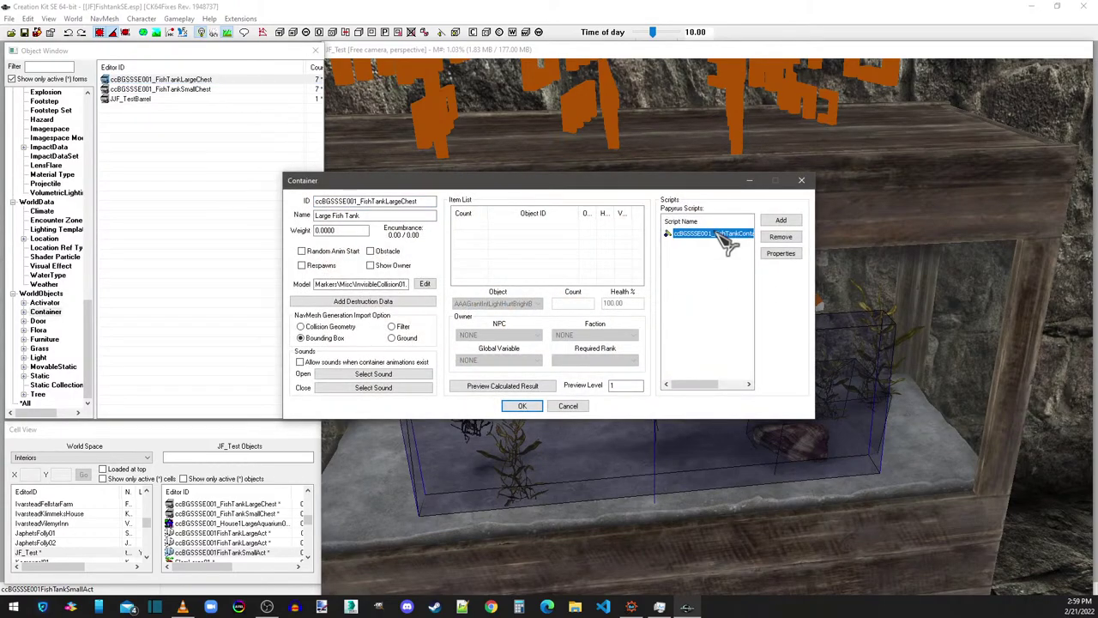
right_click(714, 232)
left_click(734, 292)
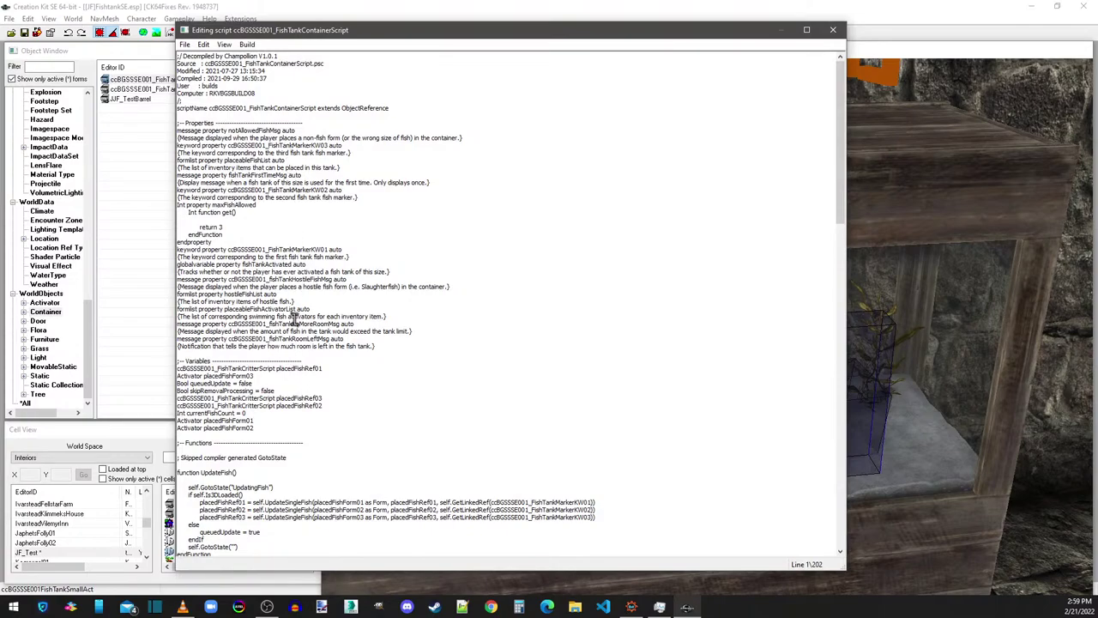
scroll(294, 319, "down", 3)
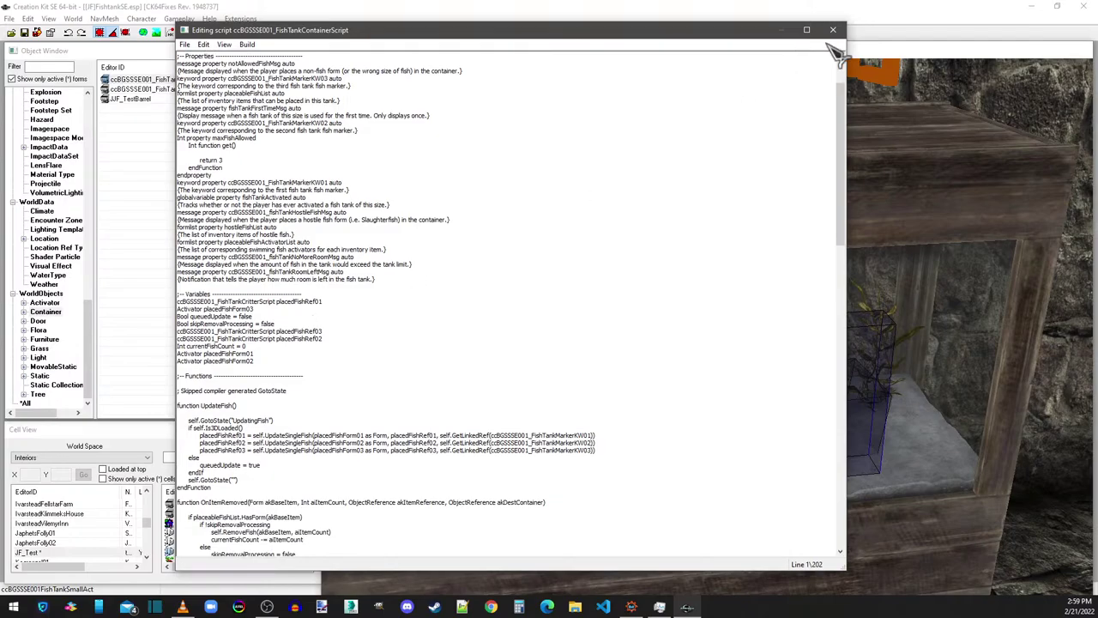
left_click(833, 30)
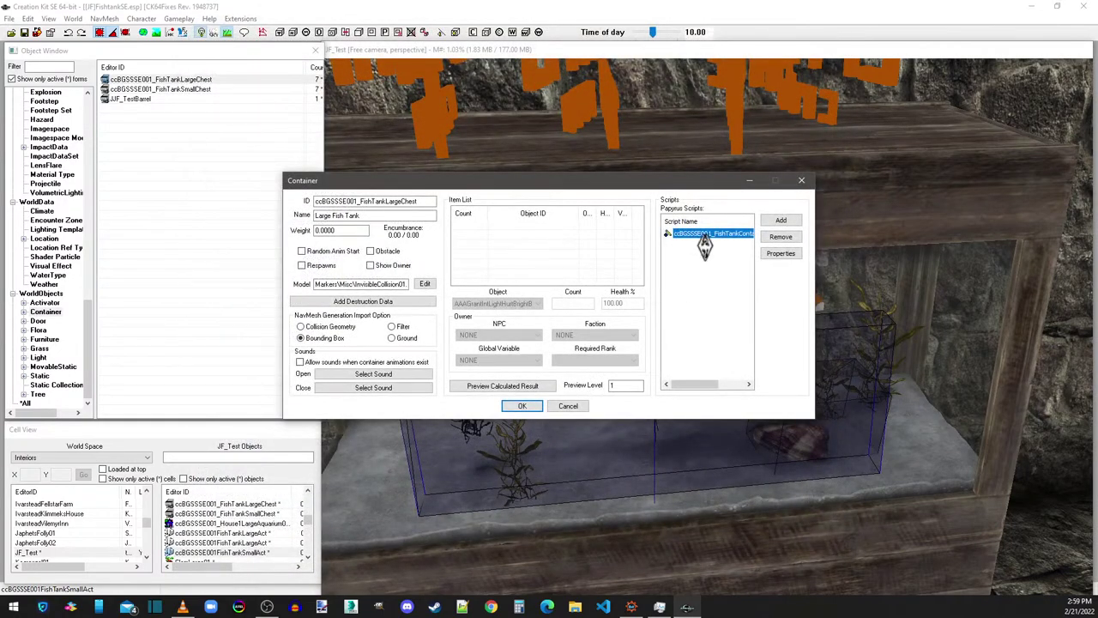
Step: Auto-fill all the large tank script properties and apply them to the container
double_click(704, 240)
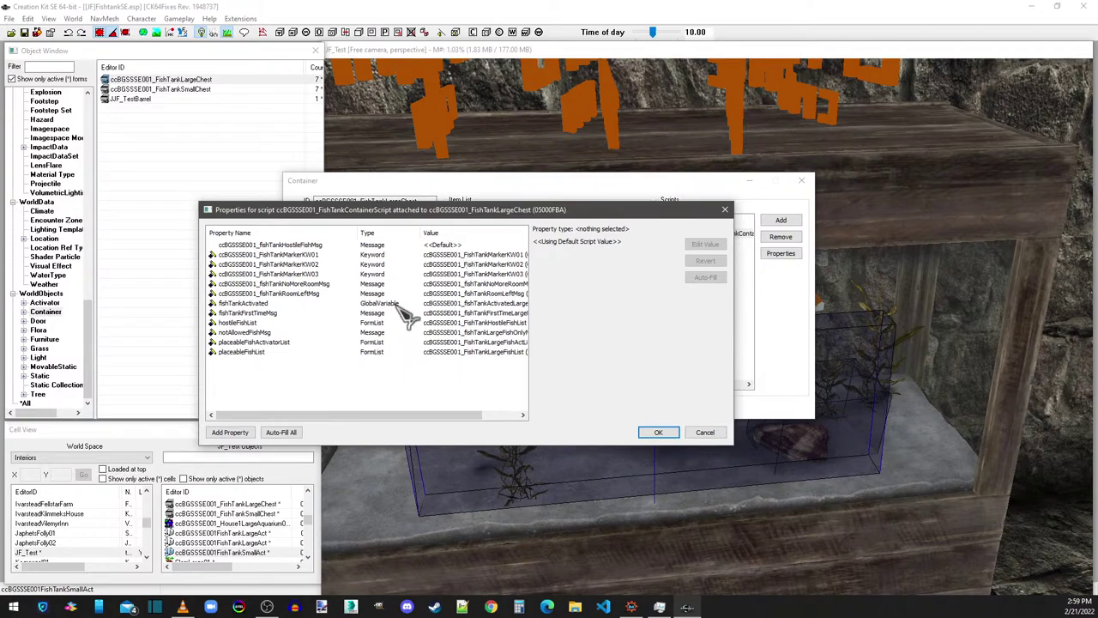
left_click(249, 432)
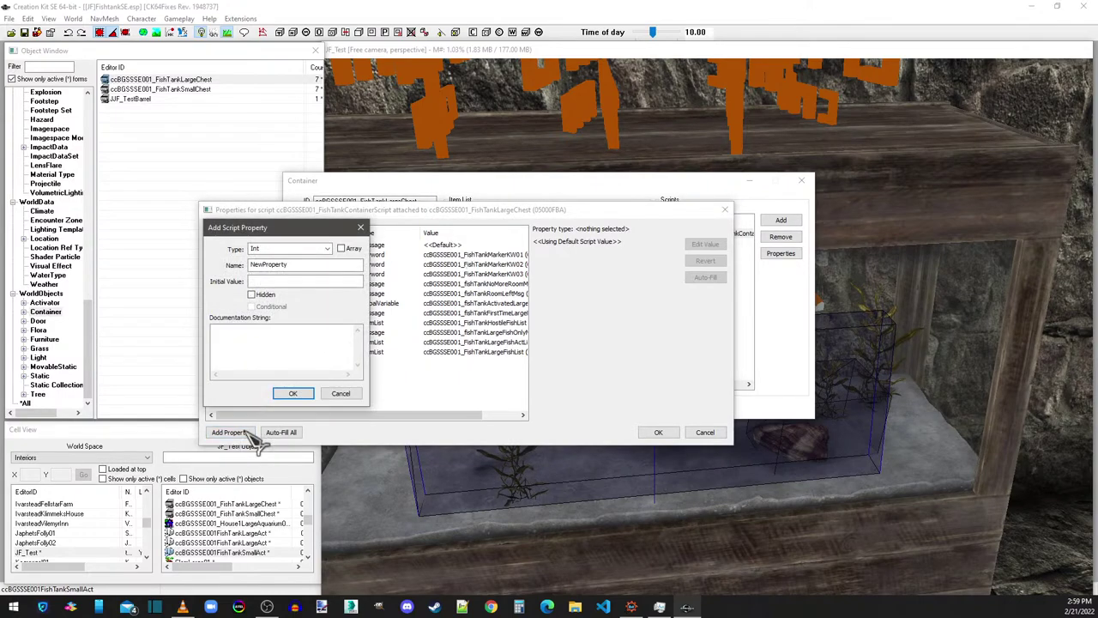
left_click(360, 396)
left_click(280, 432)
left_click(585, 347)
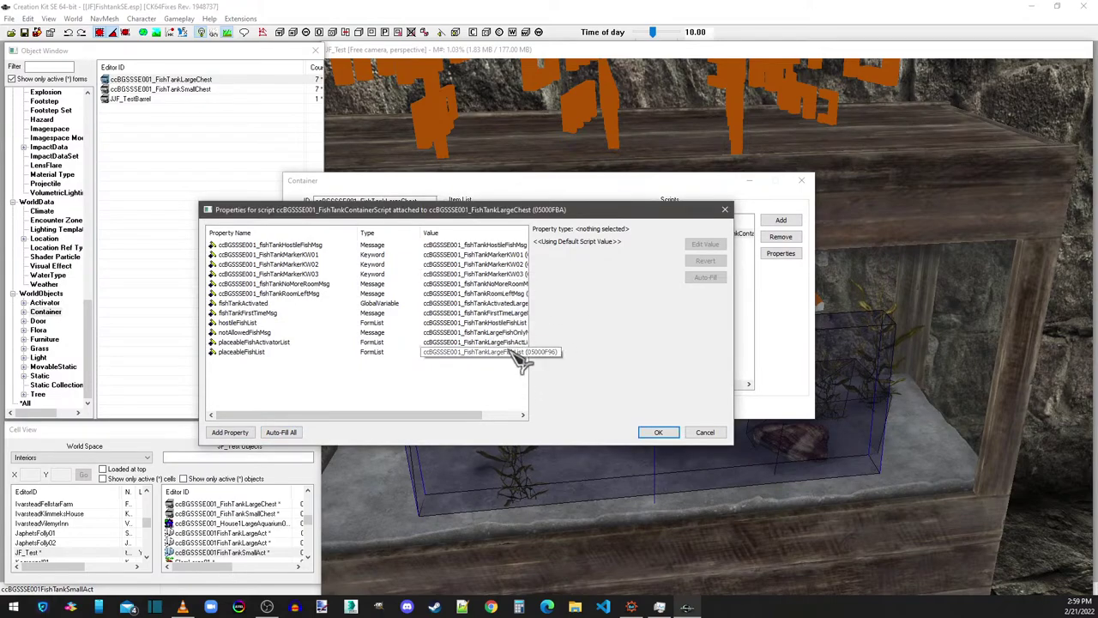
left_click(658, 431)
left_click(521, 407)
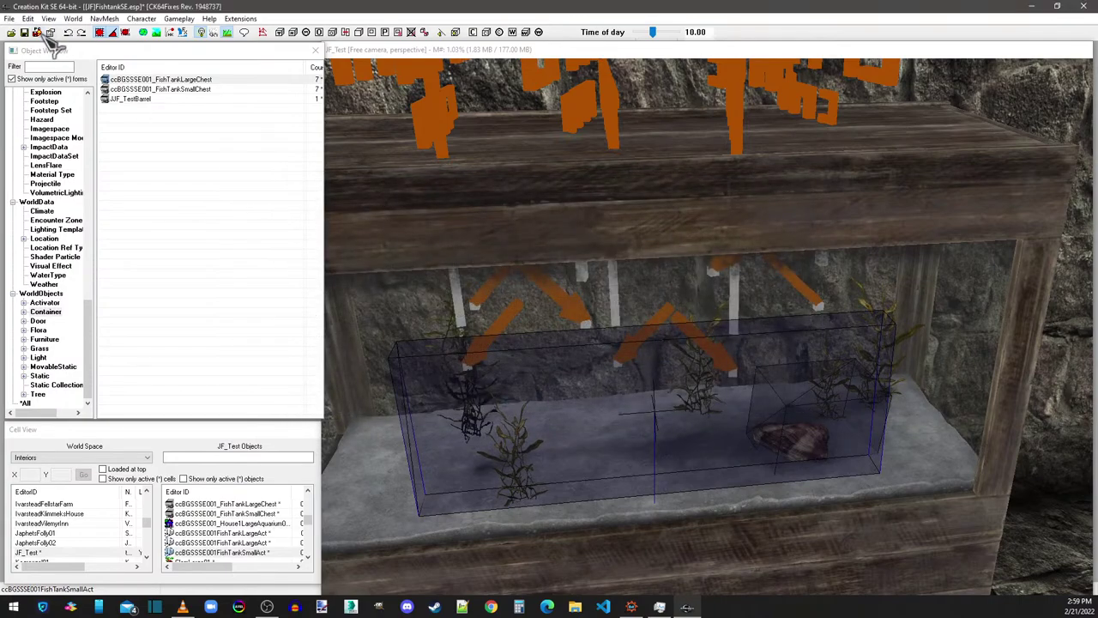
Step: Auto-fill FishTankSmallChest's script properties, apply them, and save the FishtankSE plugin
left_click(181, 90)
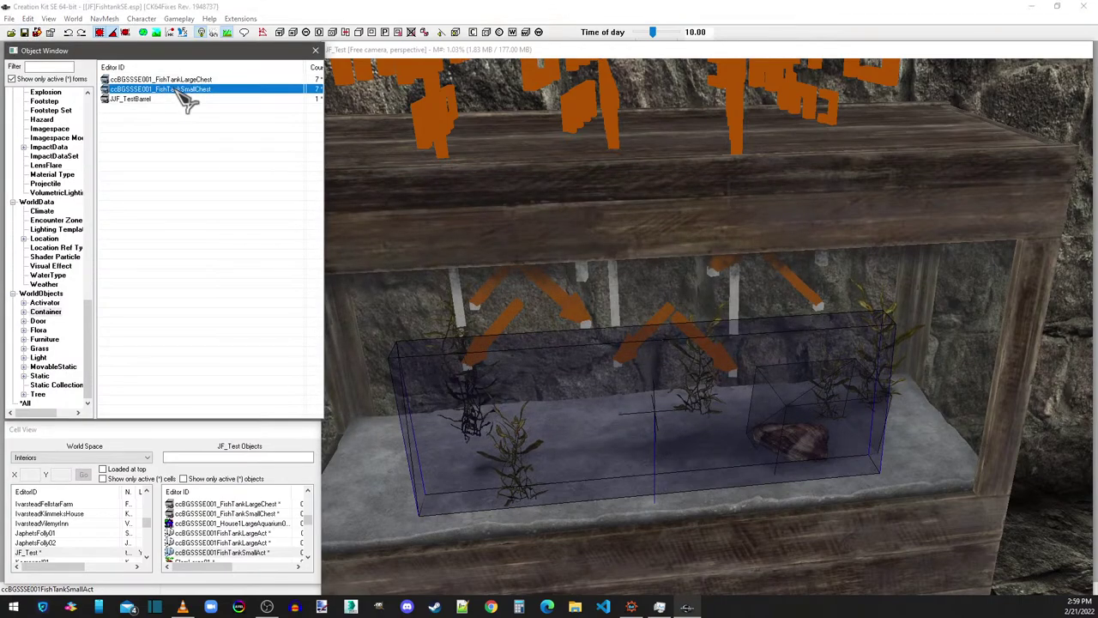
double_click(182, 94)
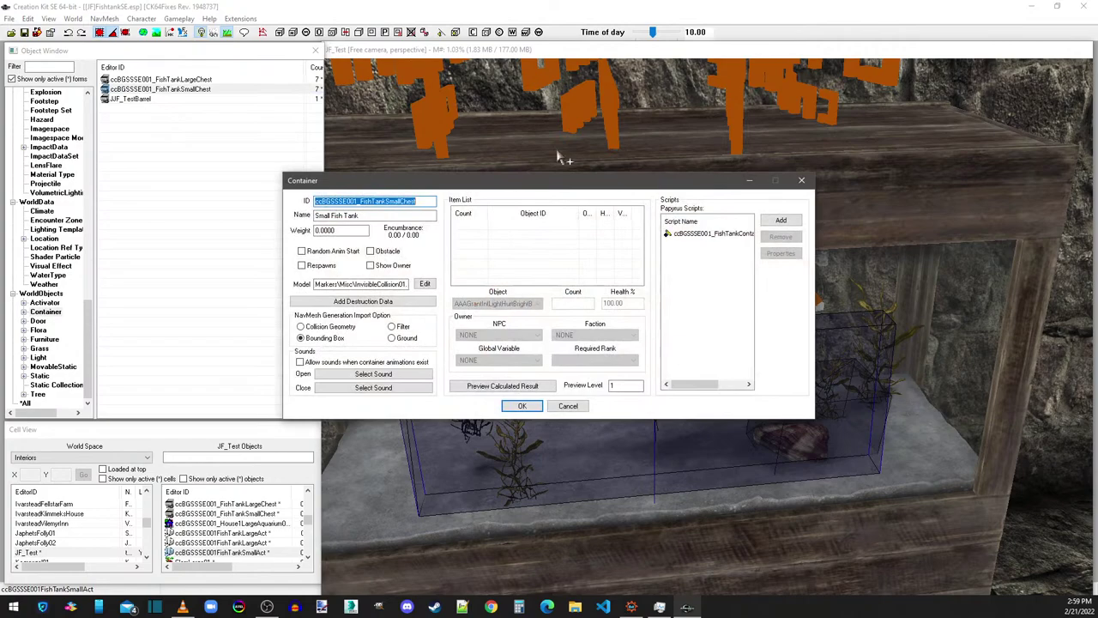
double_click(721, 234)
left_click(281, 431)
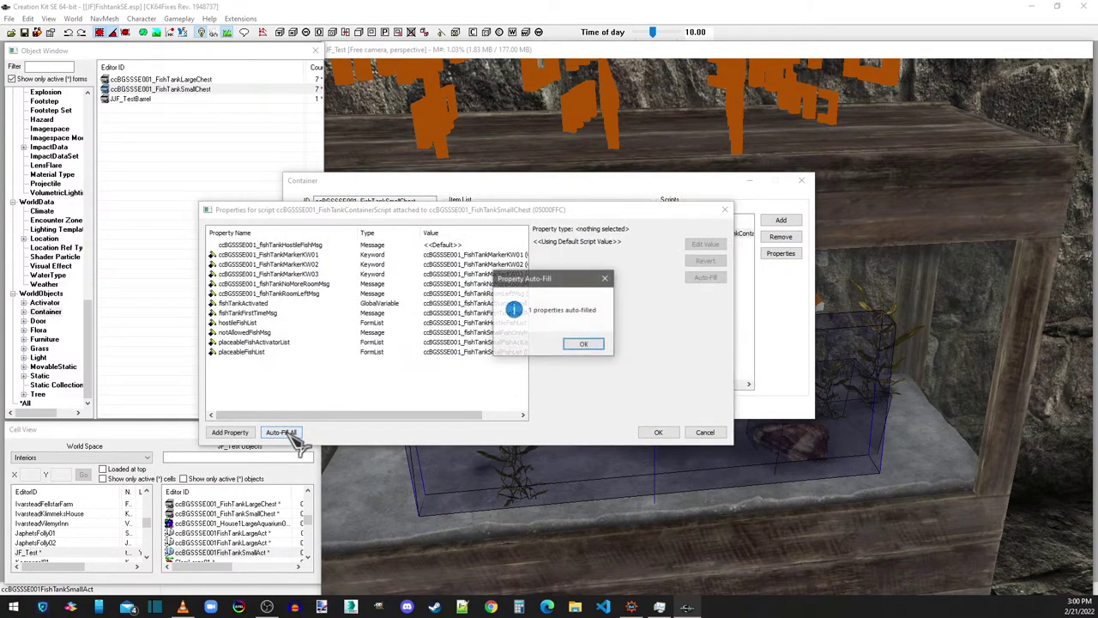
left_click(594, 350)
left_click(658, 431)
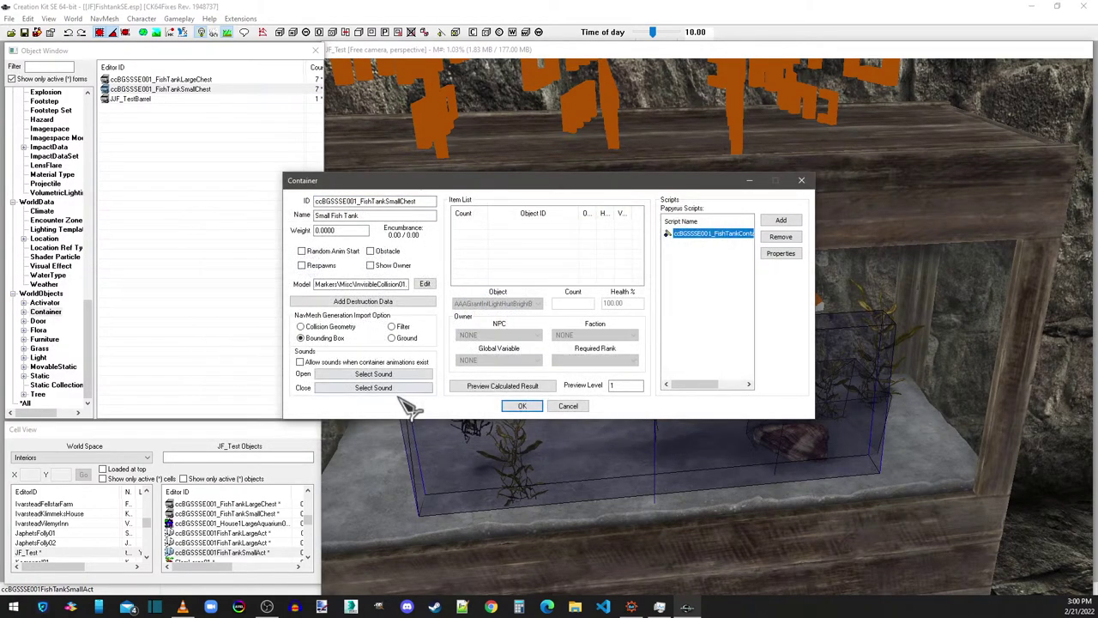
left_click(523, 409)
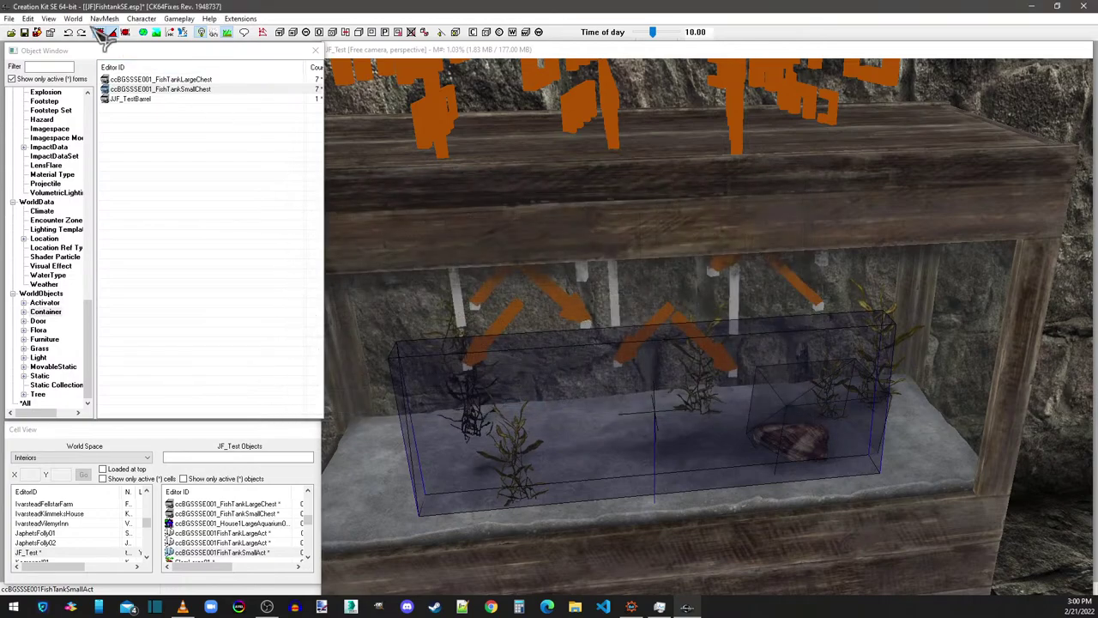
left_click(37, 36)
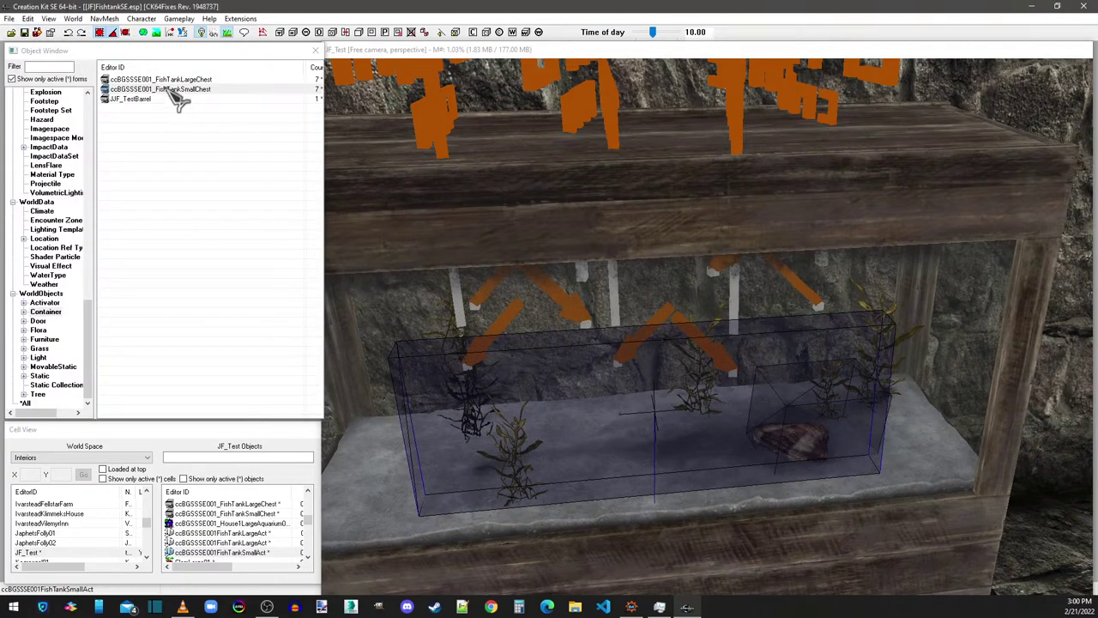
Step: Reopen the small tank container and verify the placeableFishActivatorList and placeableFishList values
left_click(176, 89)
key("Return")
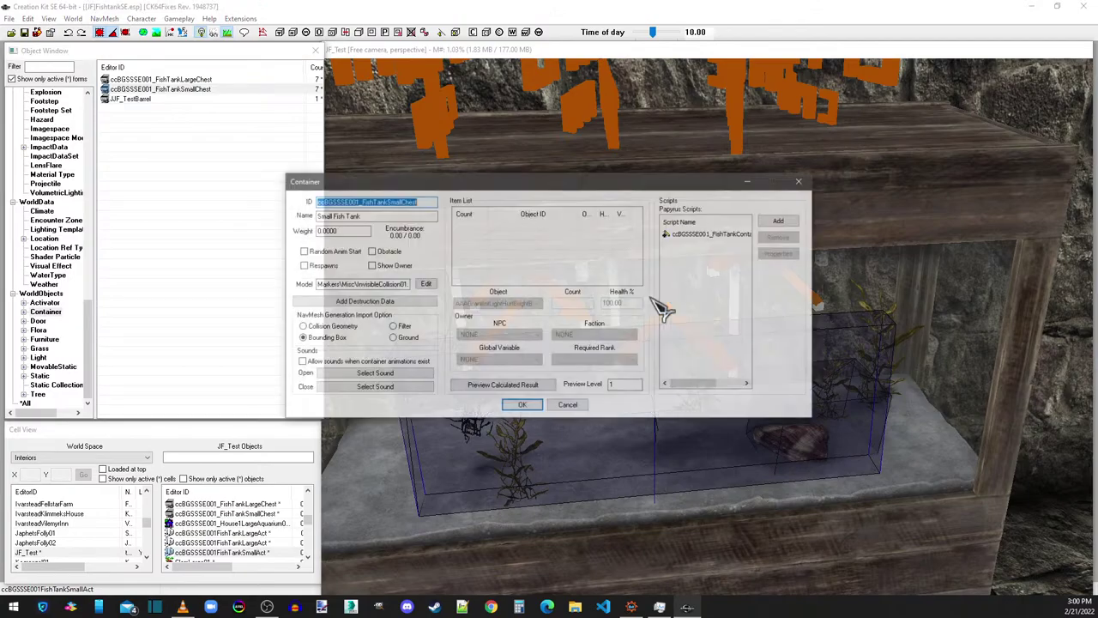
left_click(743, 234)
right_click(749, 235)
left_click(772, 302)
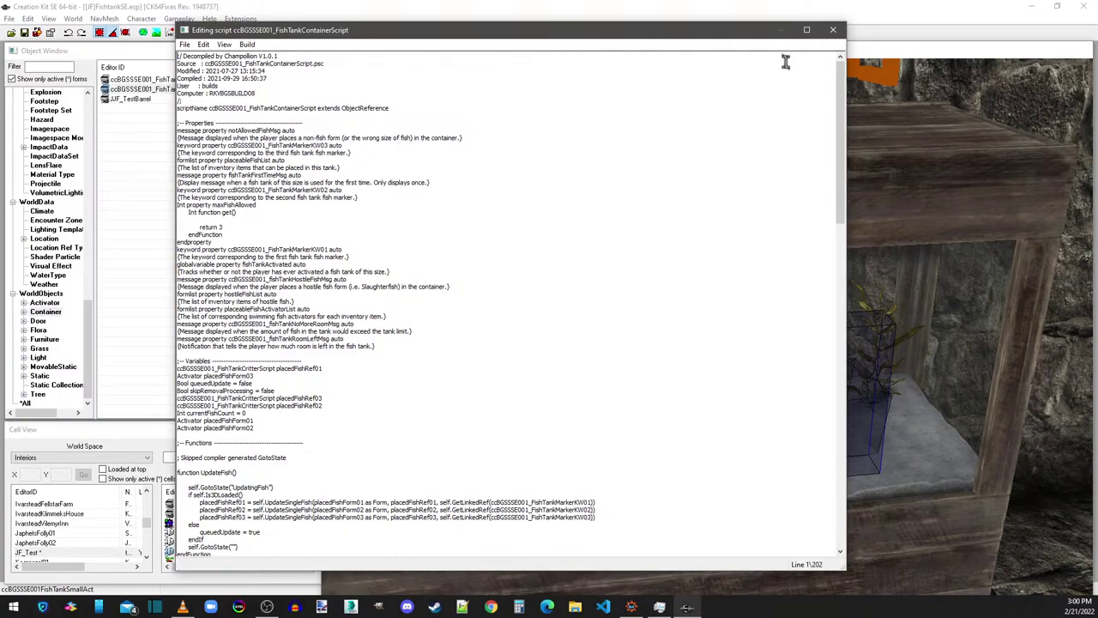
left_click(832, 30)
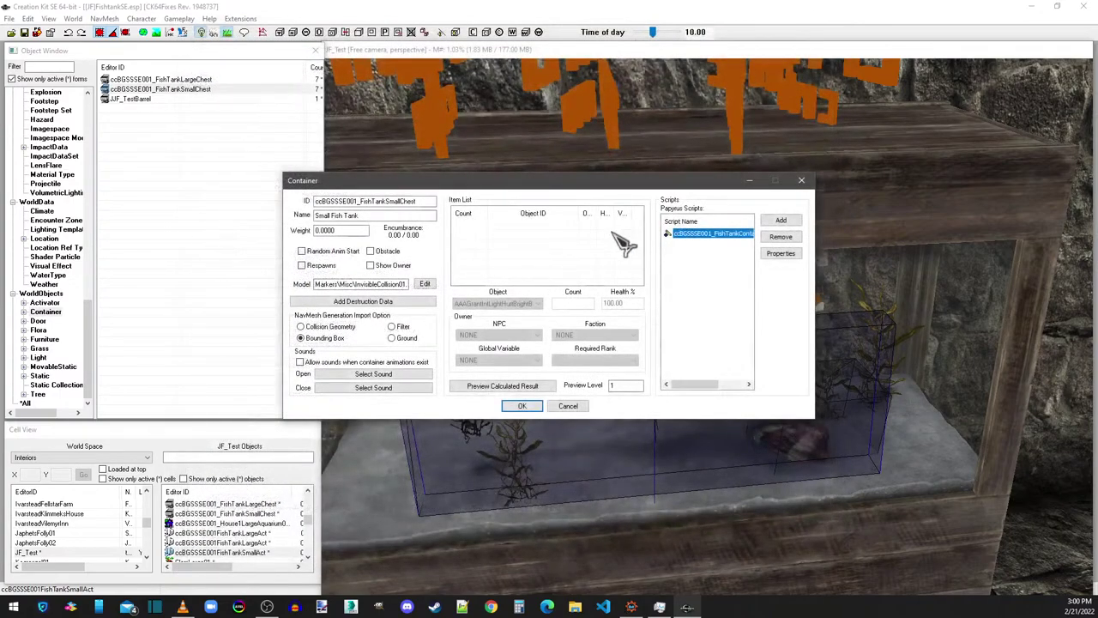
right_click(691, 234)
left_click(726, 300)
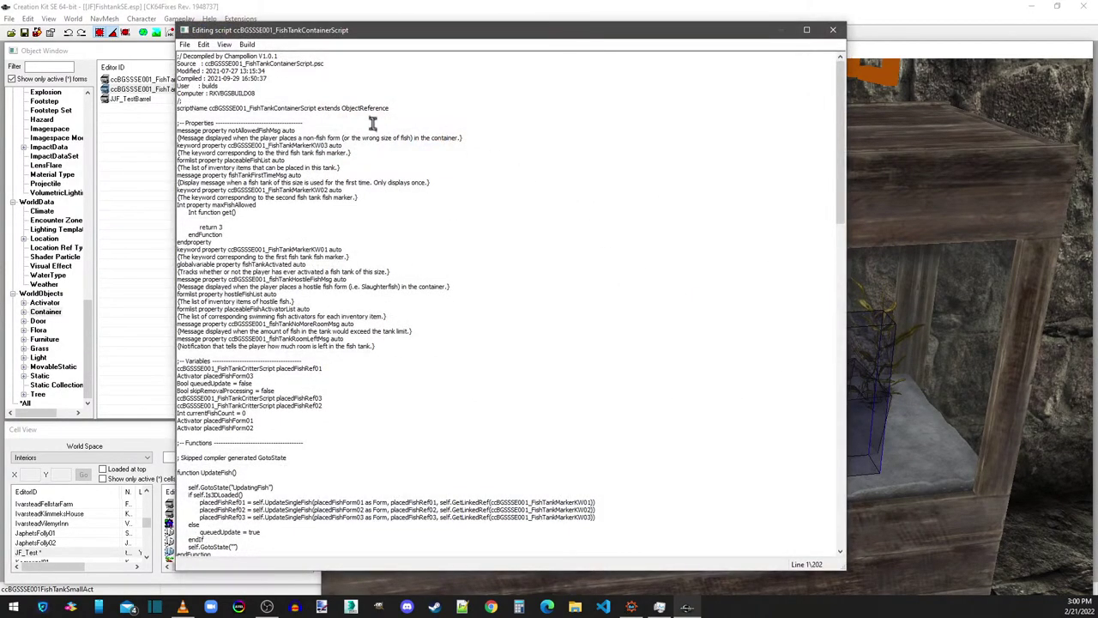
left_click(832, 30)
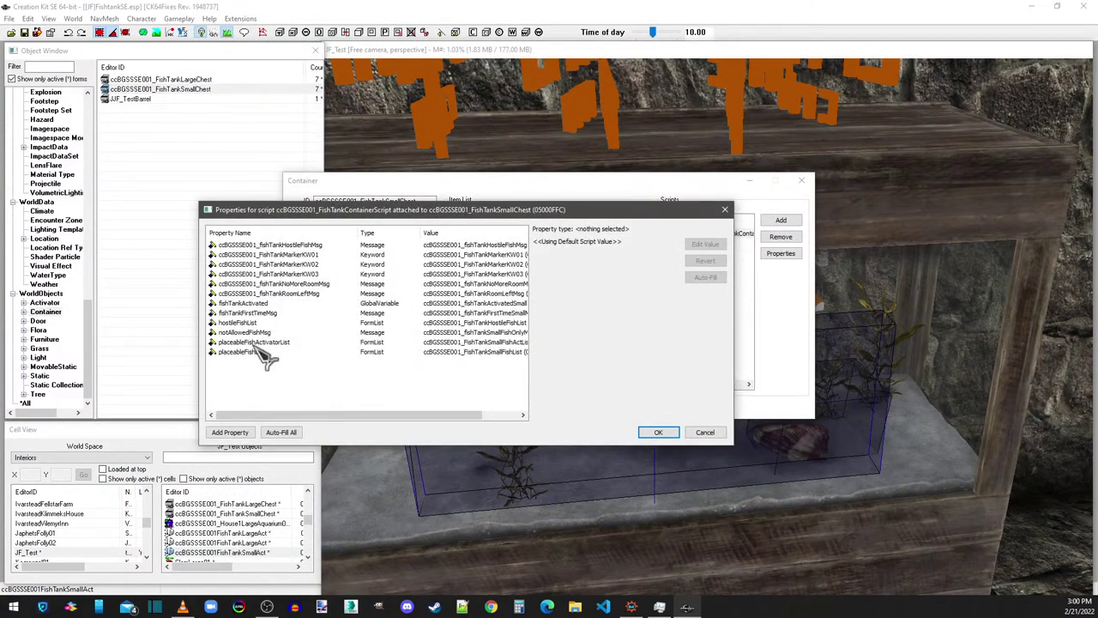
left_click(257, 342)
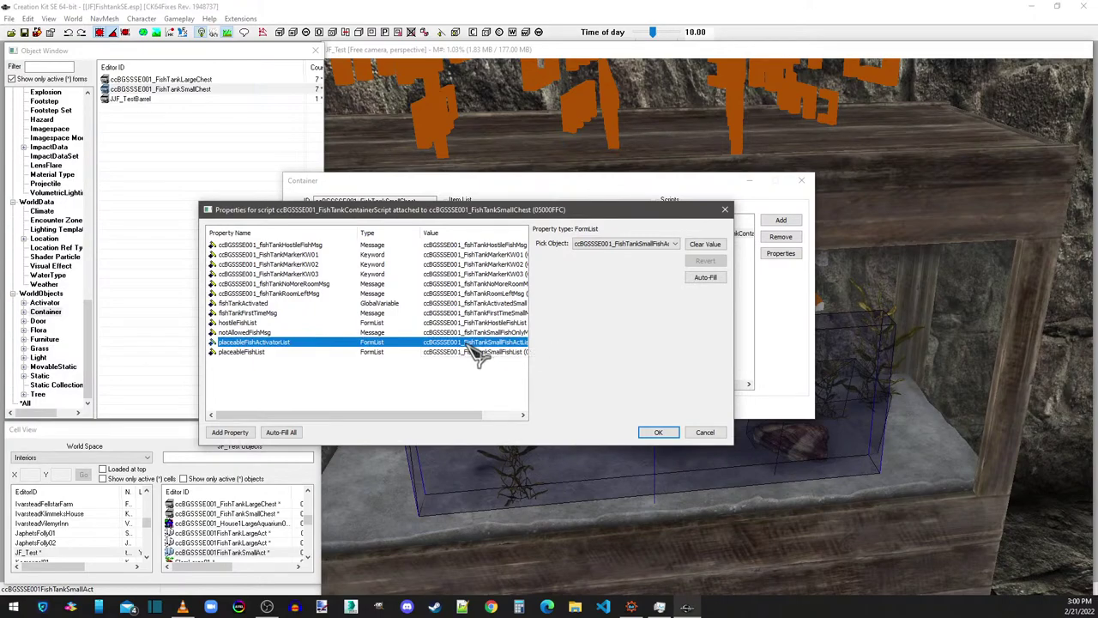
left_click(249, 353)
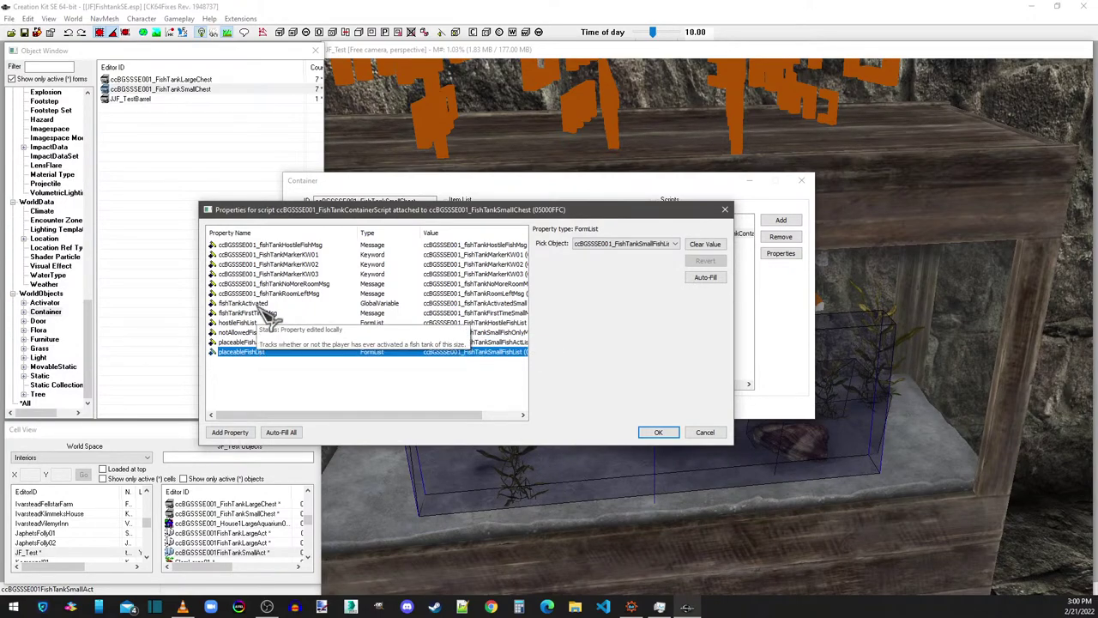
left_click(725, 209)
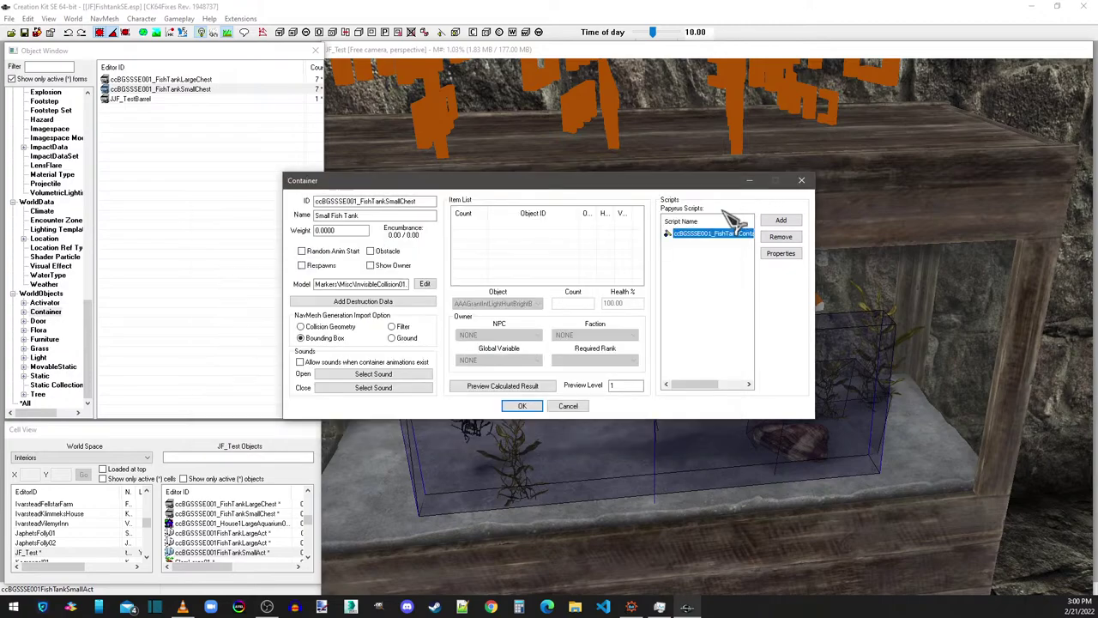
left_click(522, 407)
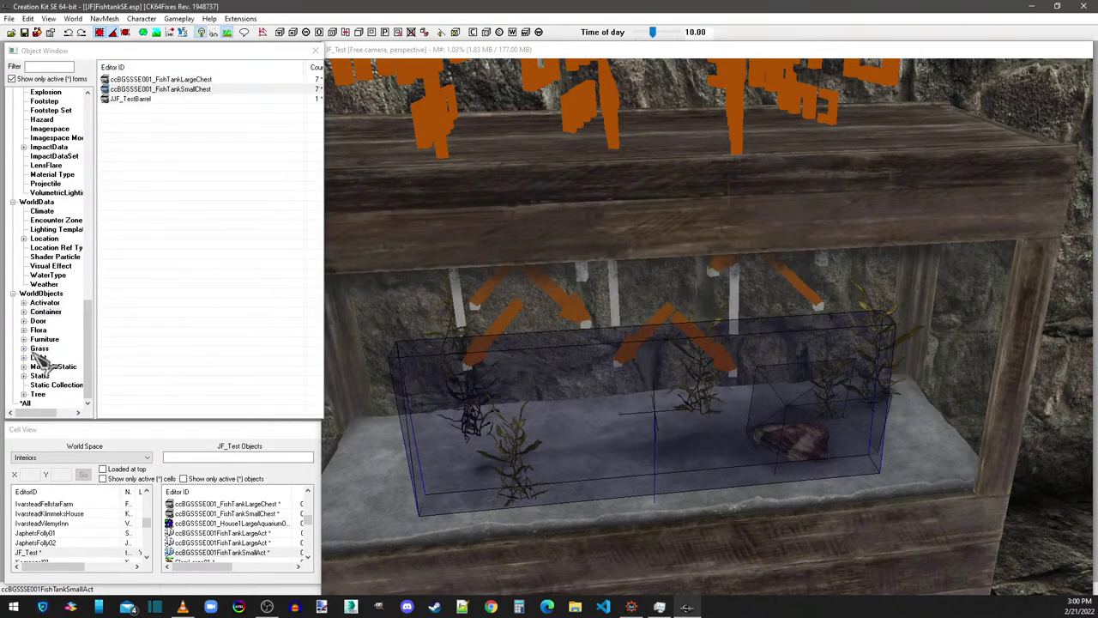
Step: Show all categories and inspect the large fish tank activator form without changes
left_click(25, 404)
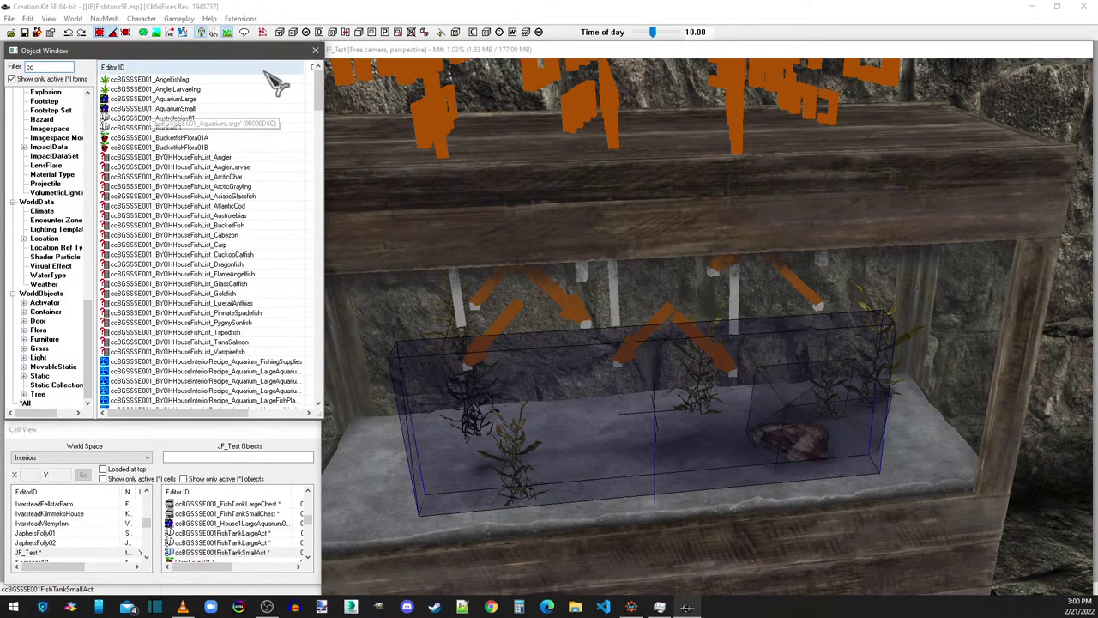
left_click_drag(320, 82, 316, 396)
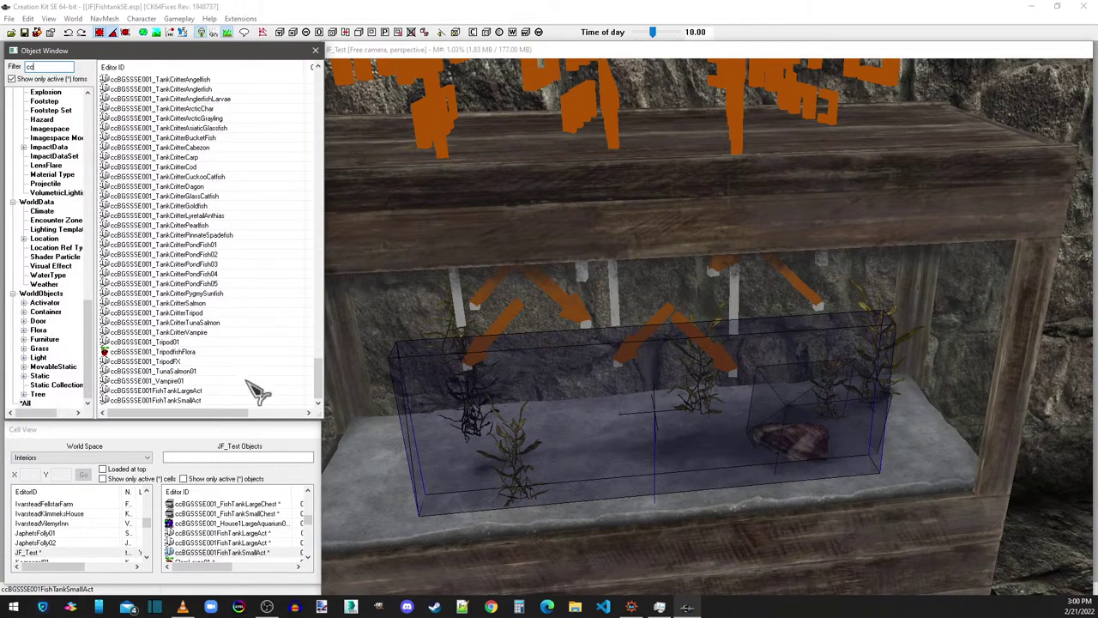
double_click(209, 391)
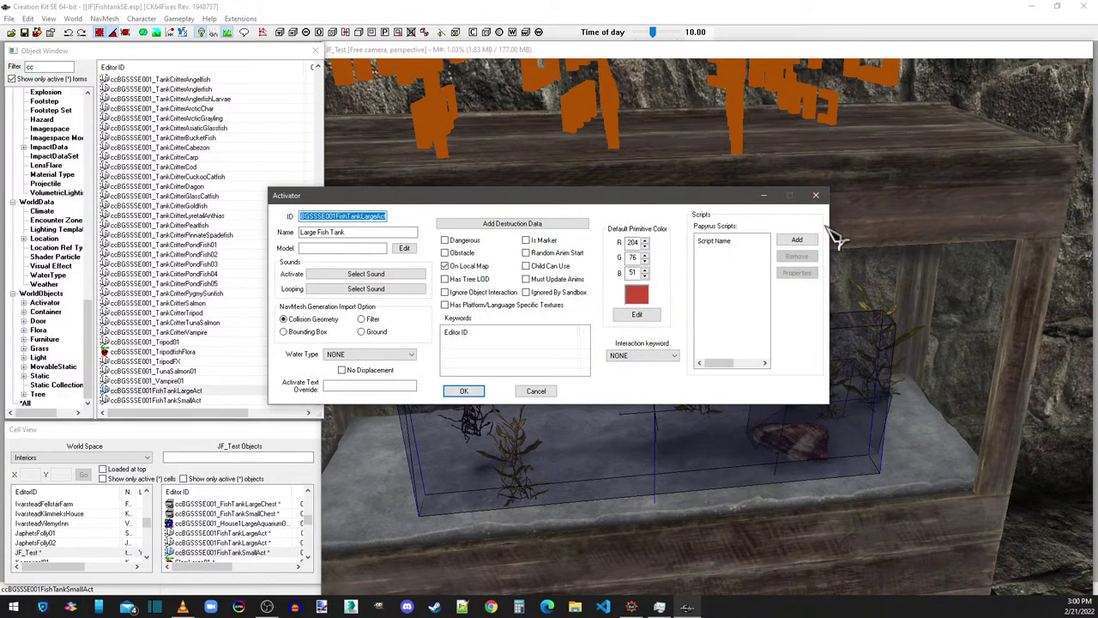
left_click(816, 195)
Step: List the Potion forms under Items in the Object Window
scroll(197, 377, "up", 5)
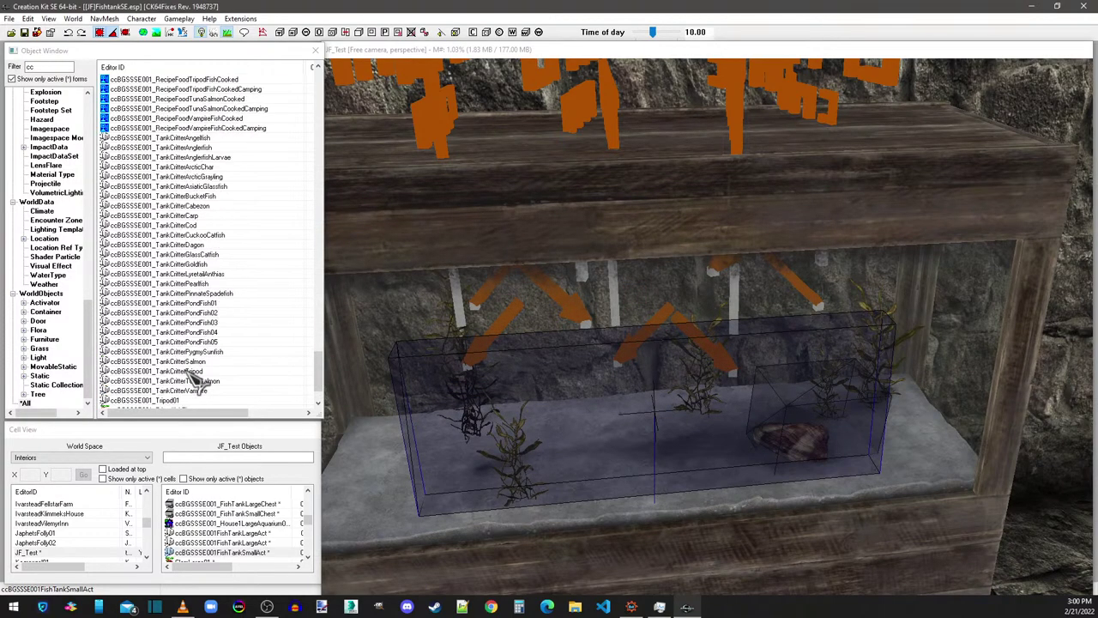
scroll(195, 230, "up", 5)
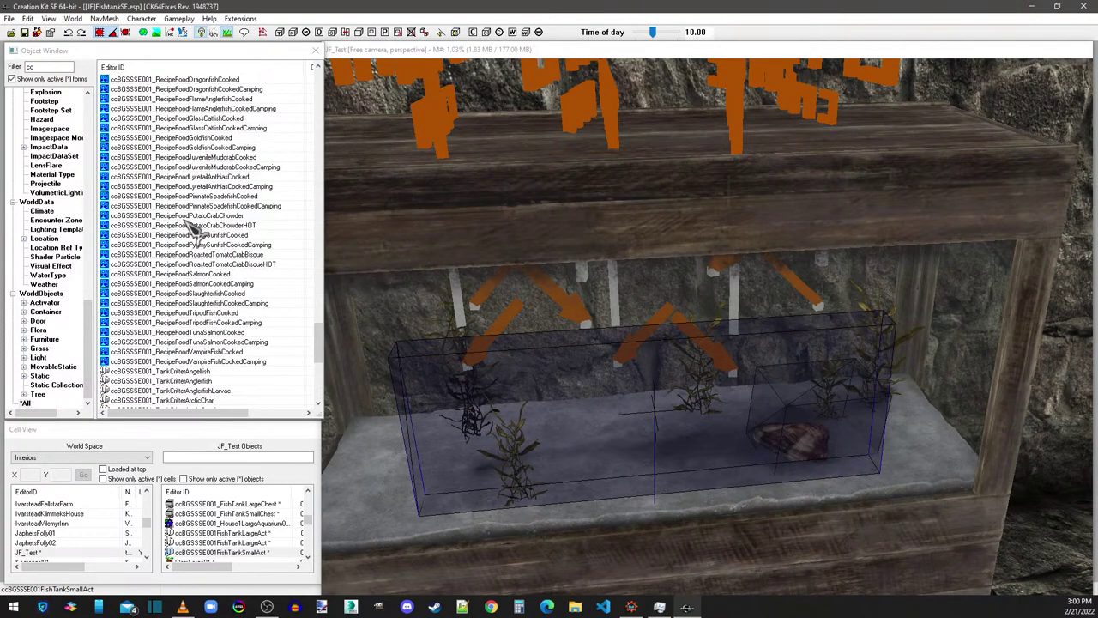
scroll(204, 356, "up", 10)
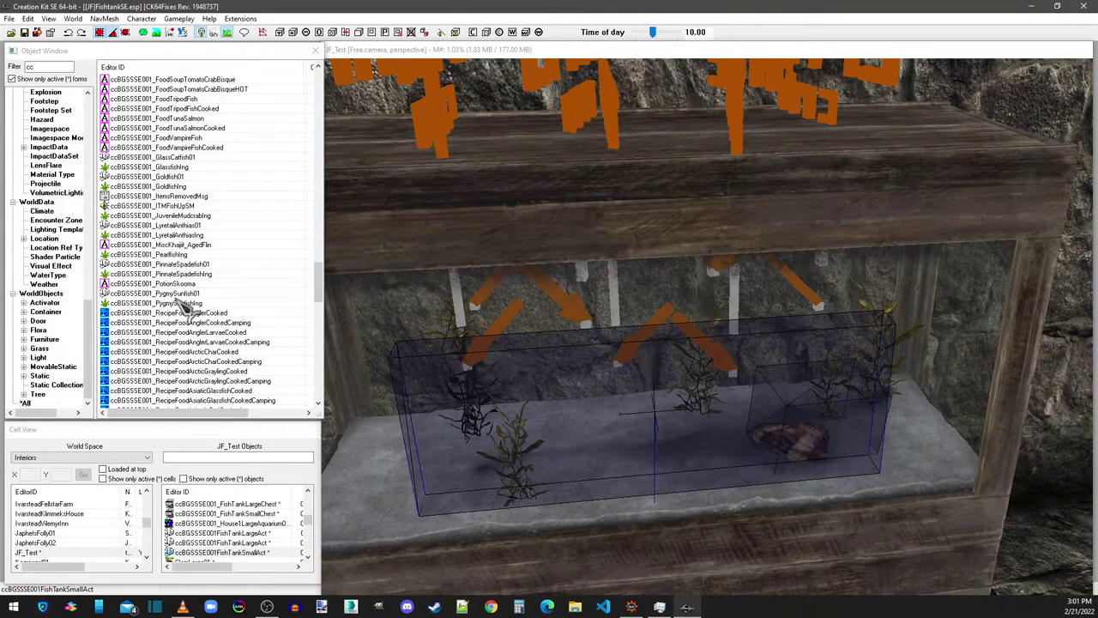
scroll(182, 307, "up", 5)
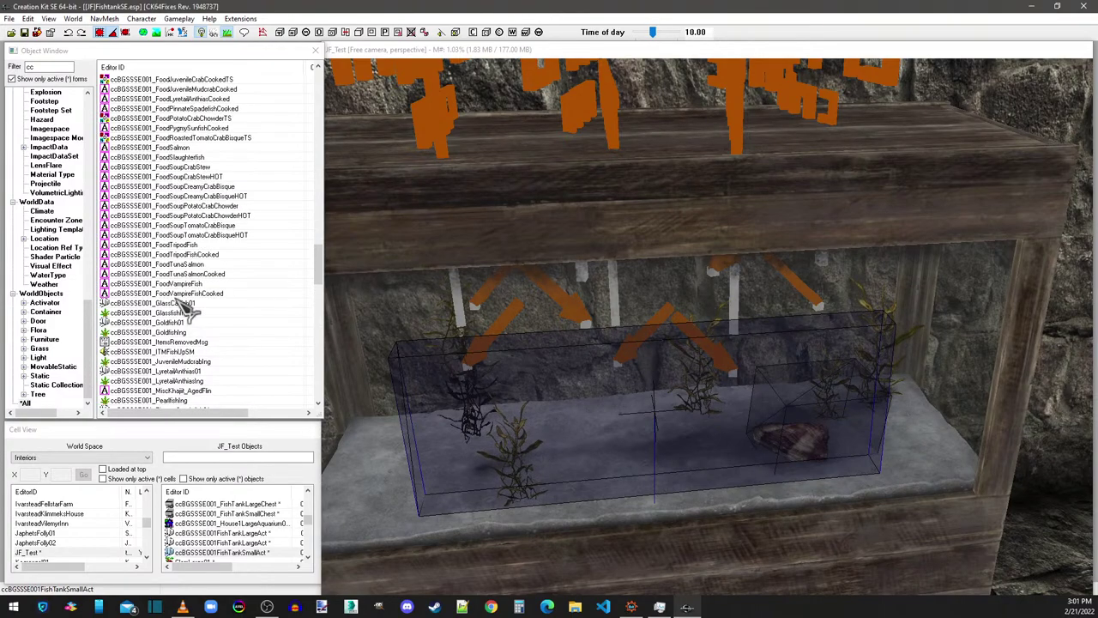
scroll(182, 307, "up", 2)
scroll(178, 232, "up", 4)
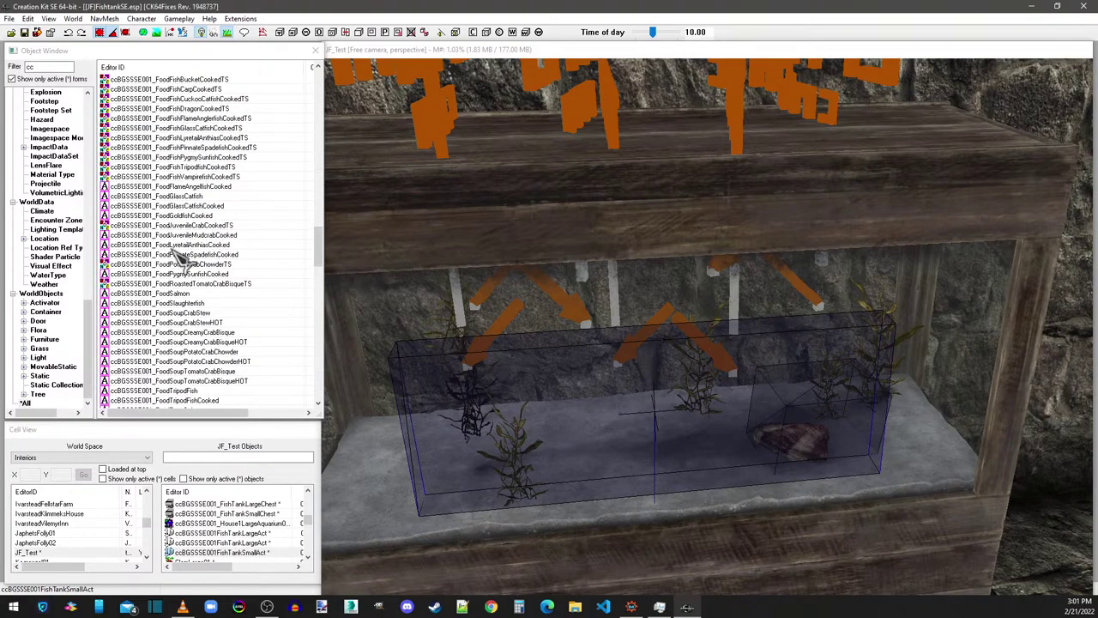
left_click_drag(99, 327, 101, 196)
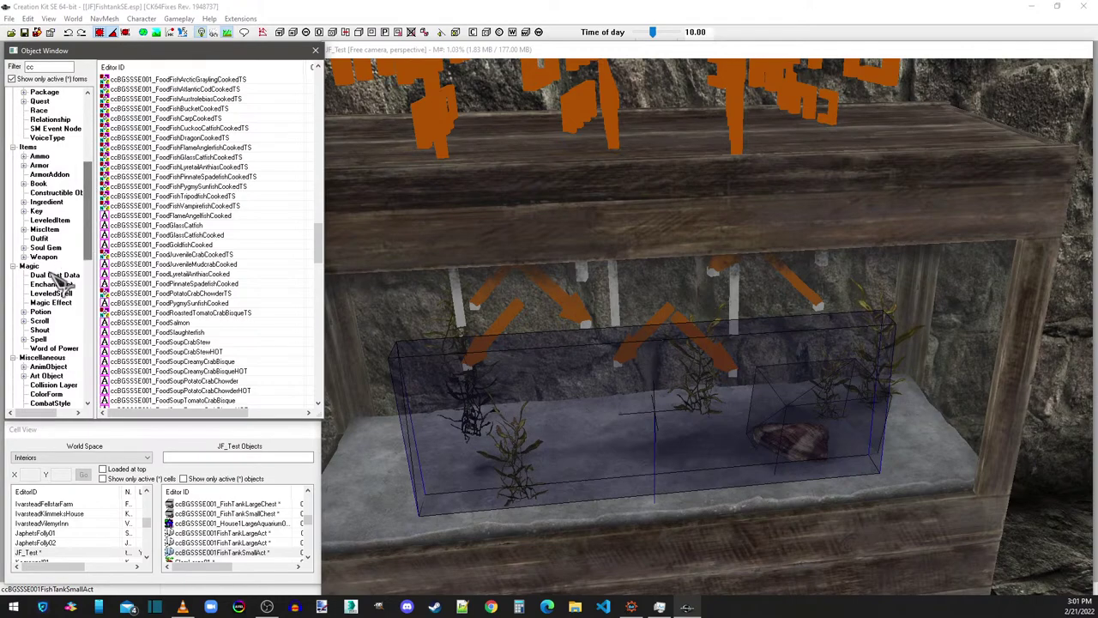
left_click(43, 313)
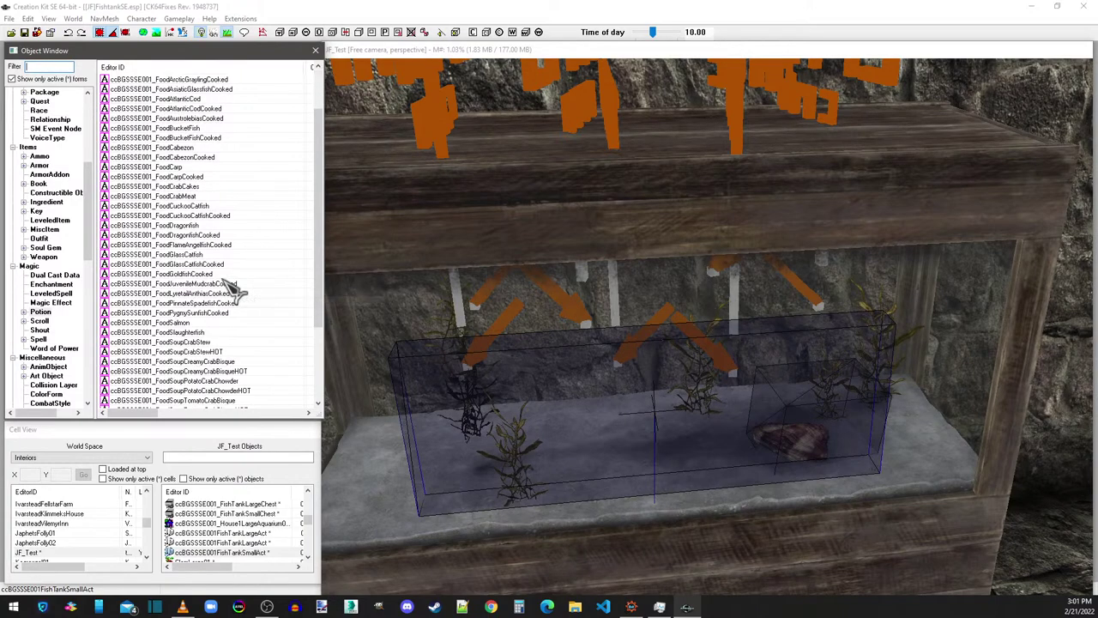
scroll(233, 290, "down", 6)
Step: Review the JF_FoodTigerfish and JF_FoodAngelfish food records
double_click(153, 400)
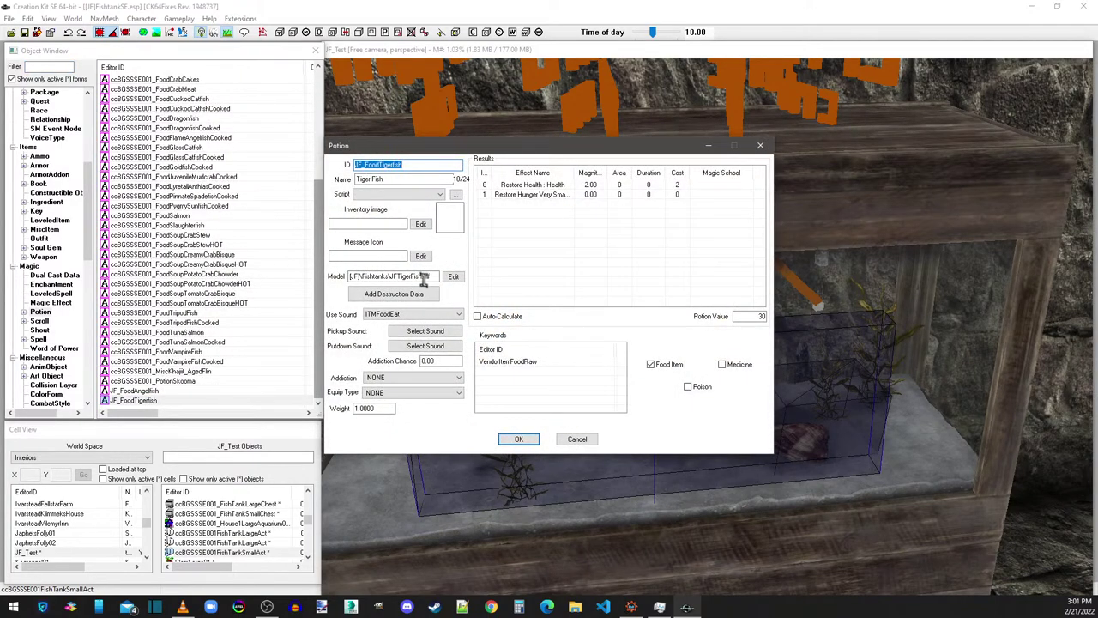
left_click(520, 441)
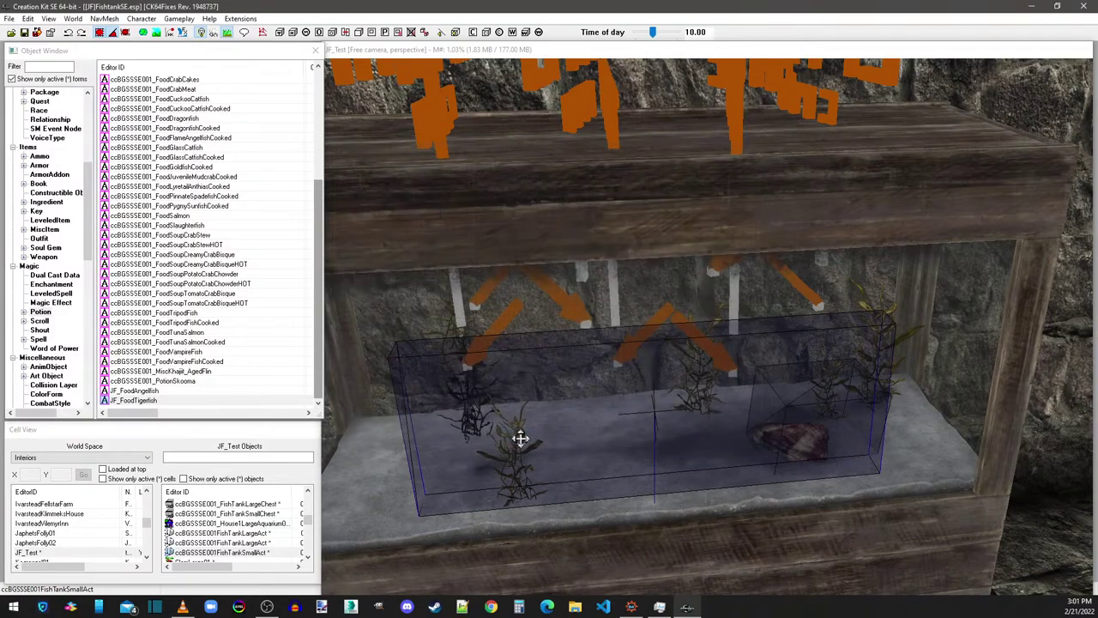
double_click(137, 390)
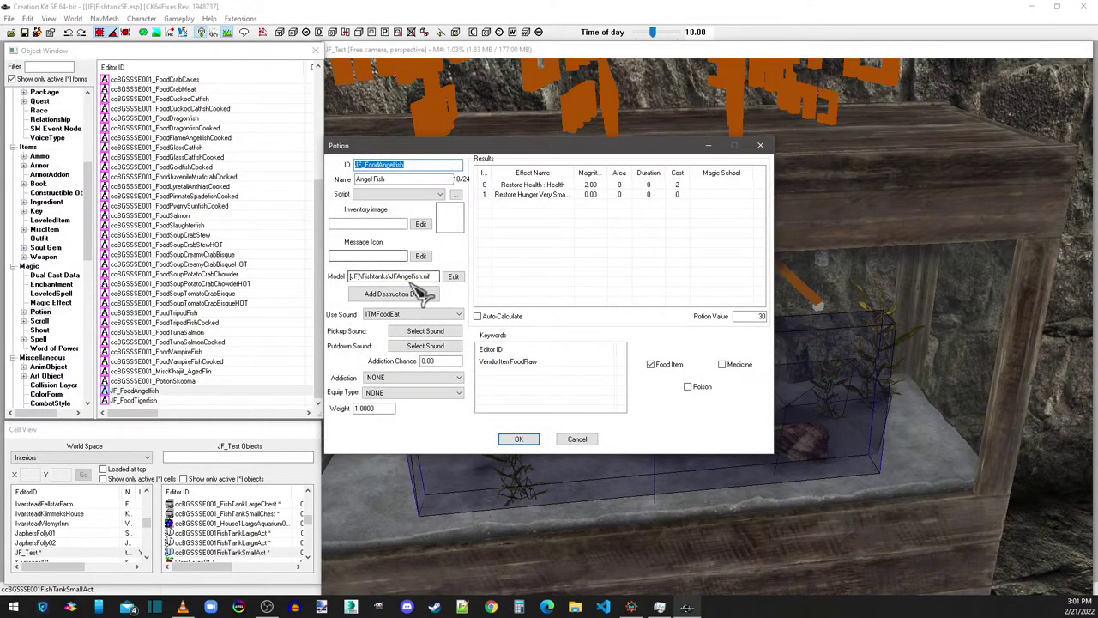
left_click(519, 438)
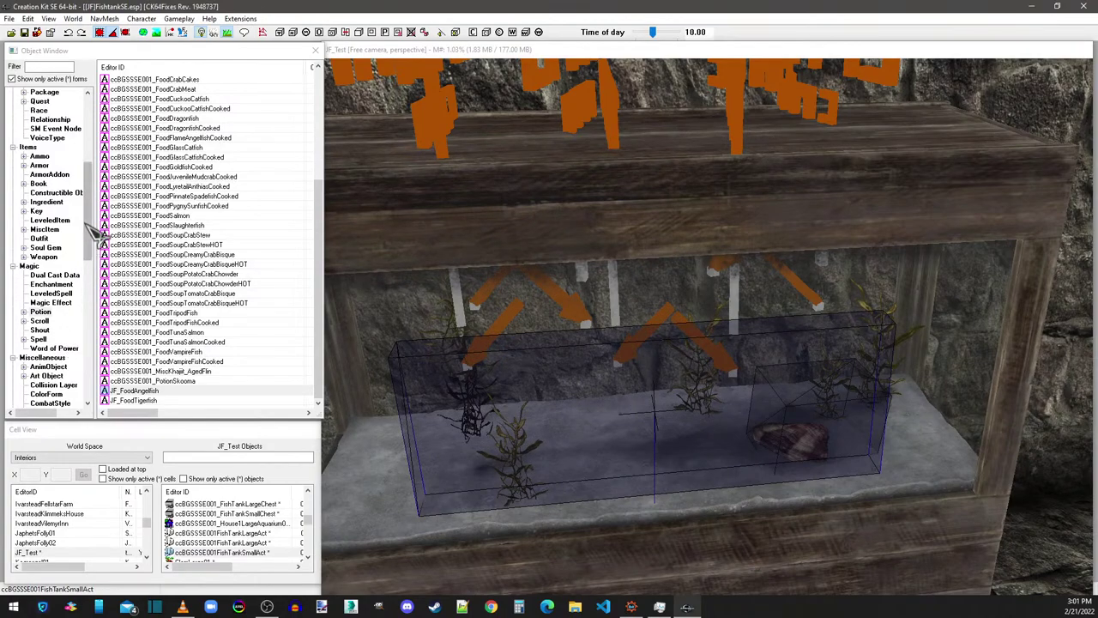
Step: List Ingredient forms and review the JF_Angelfishing ingredient record
left_click(49, 203)
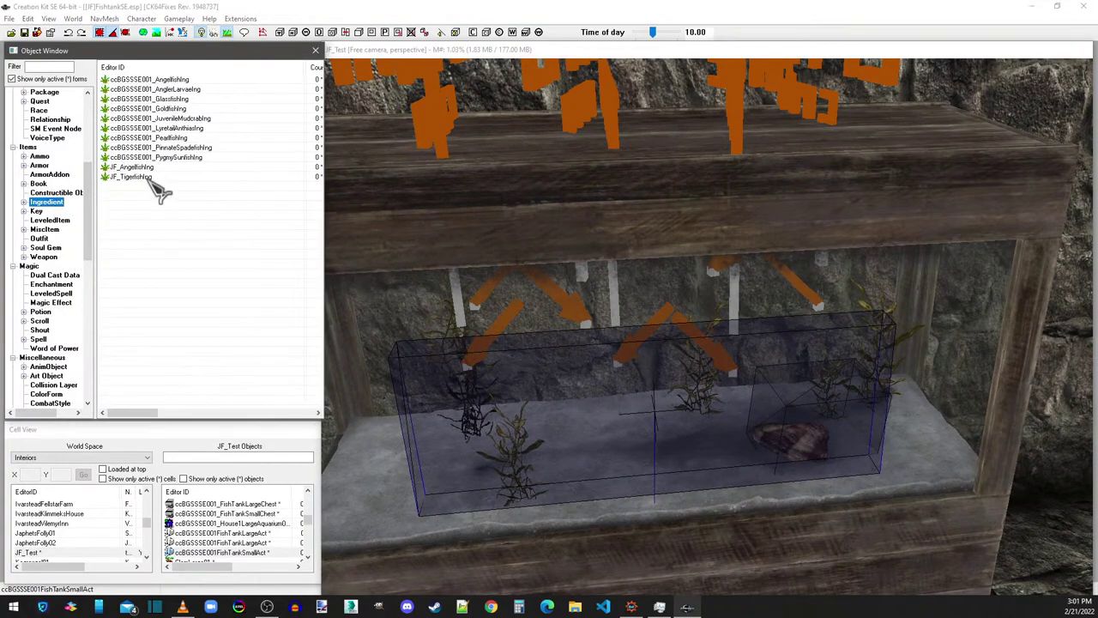
double_click(150, 168)
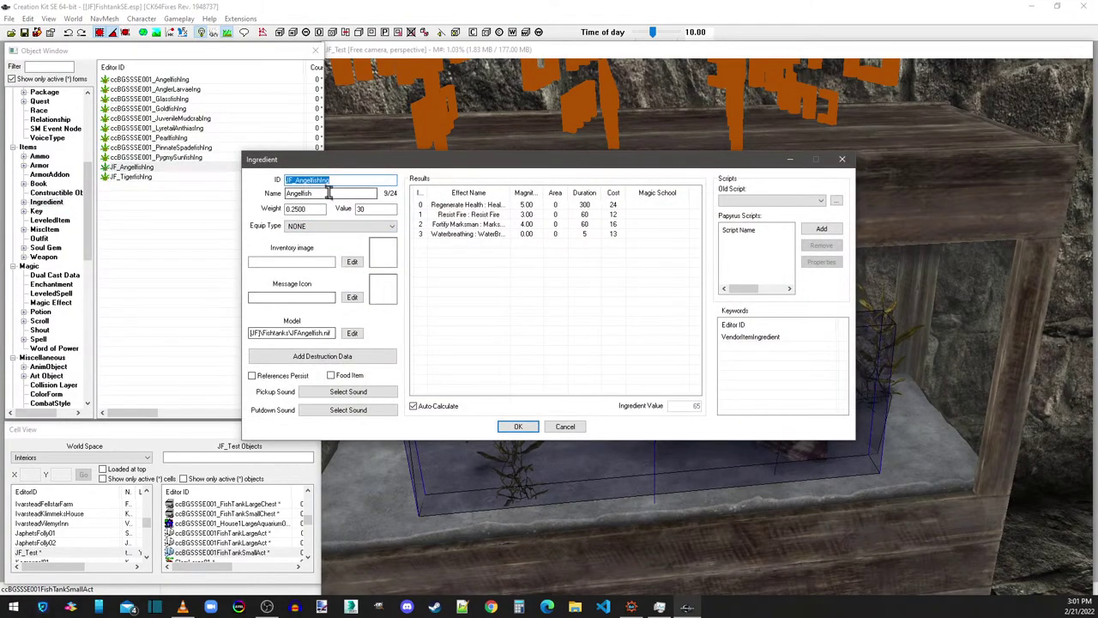
left_click(517, 428)
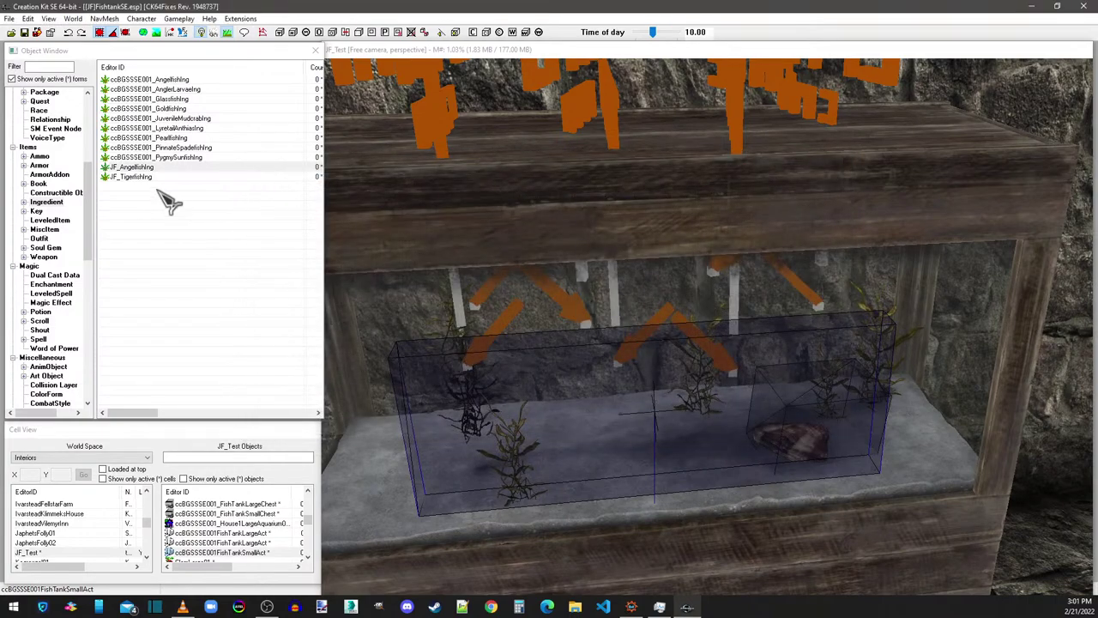
left_click_drag(91, 215, 91, 230)
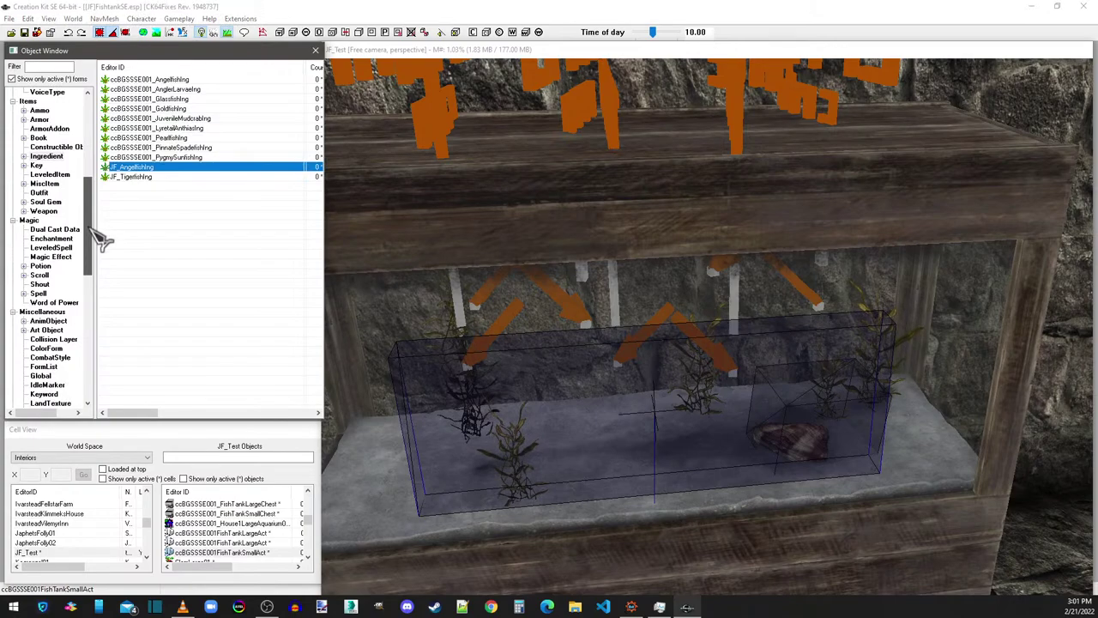
double_click(137, 168)
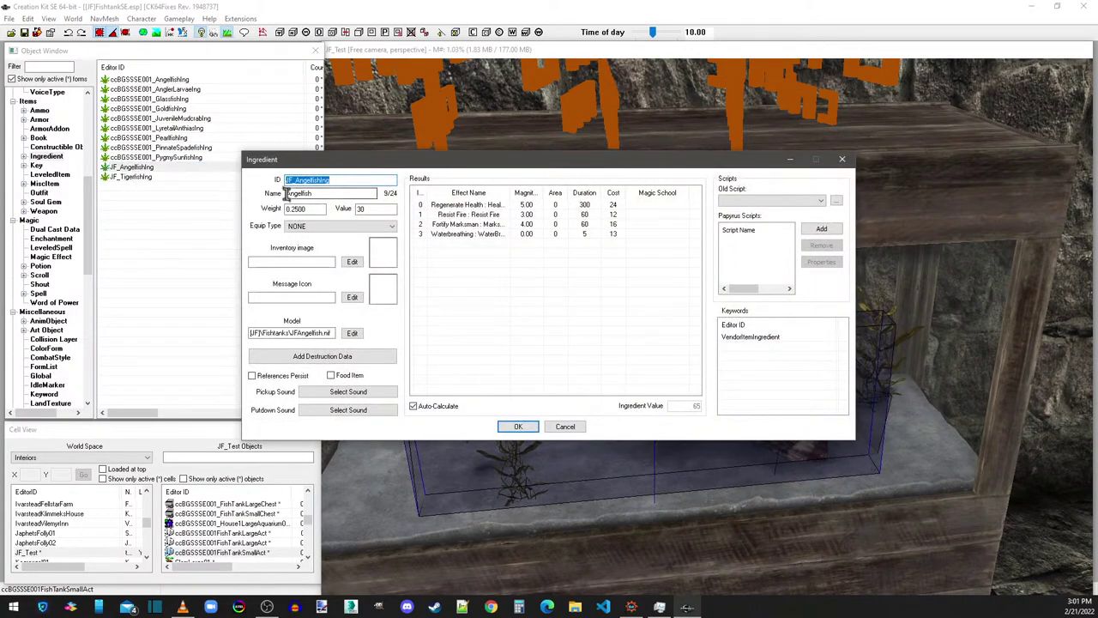
left_click(519, 426)
scroll(839, 376, "down", 5)
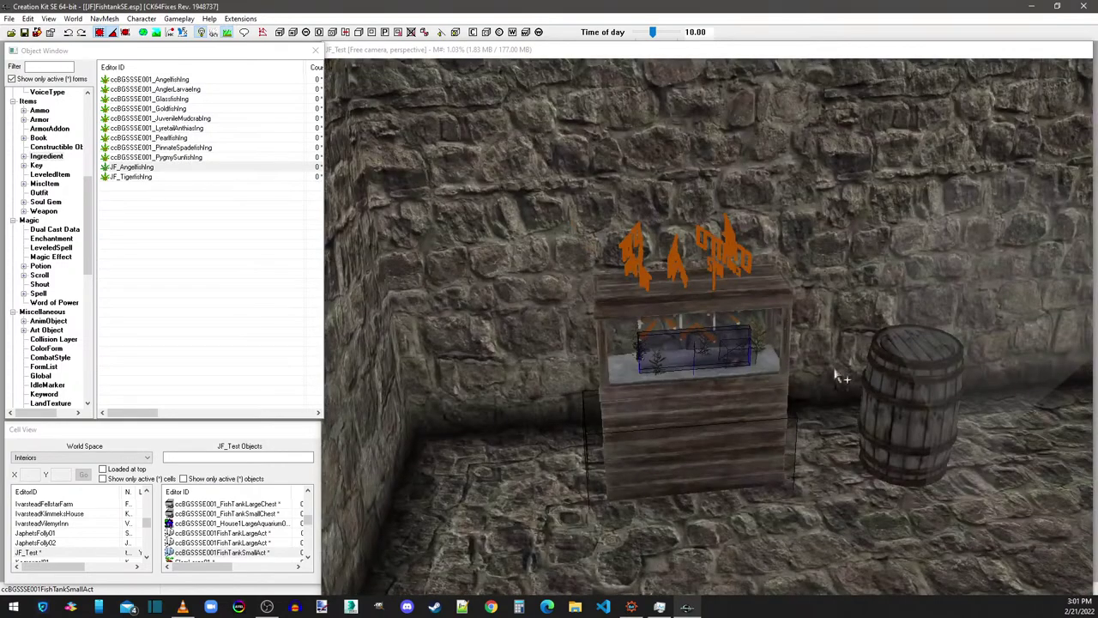
Step: Open the test barrel's properties and look over its JF_Tigerfishing and JF_FoodTigerfish entries
left_click(892, 363)
double_click(902, 395)
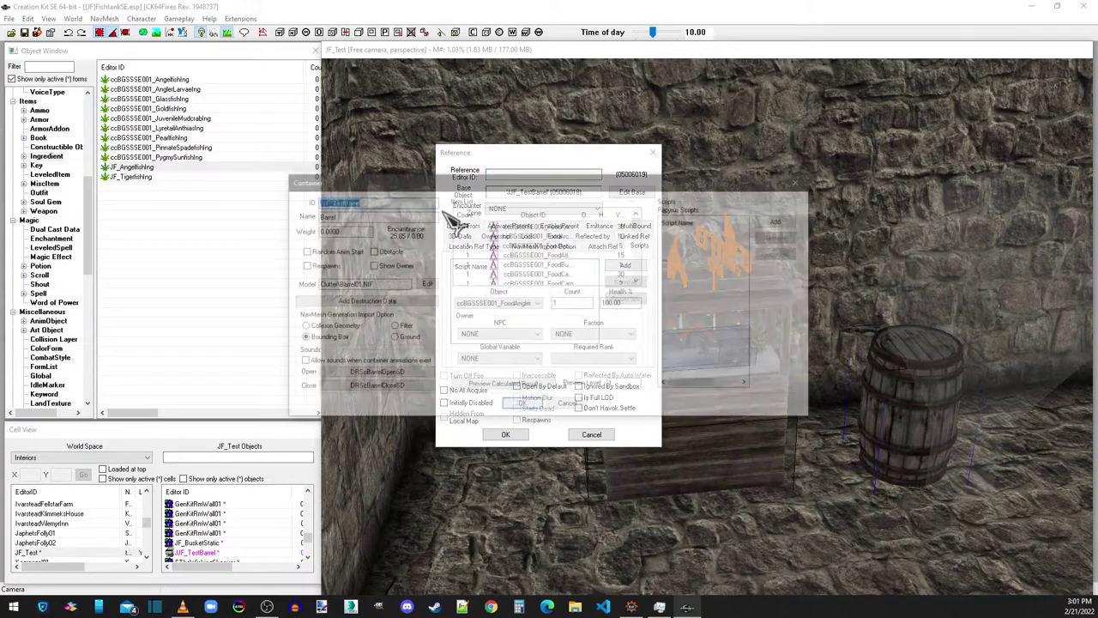
scroll(536, 240, "down", 5)
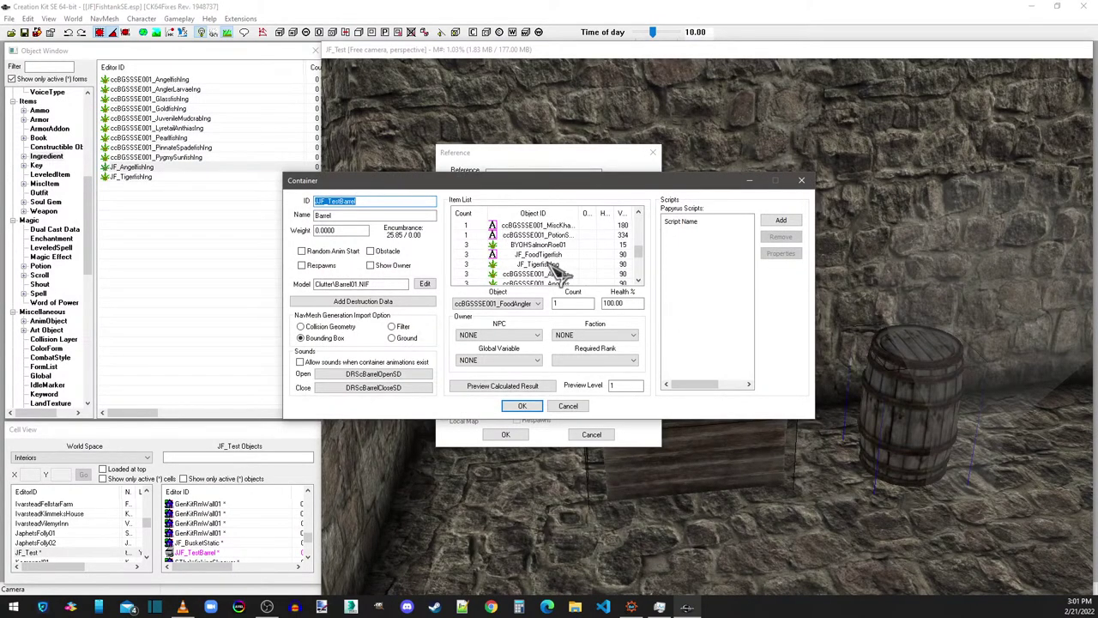
left_click(549, 264)
left_click(550, 257)
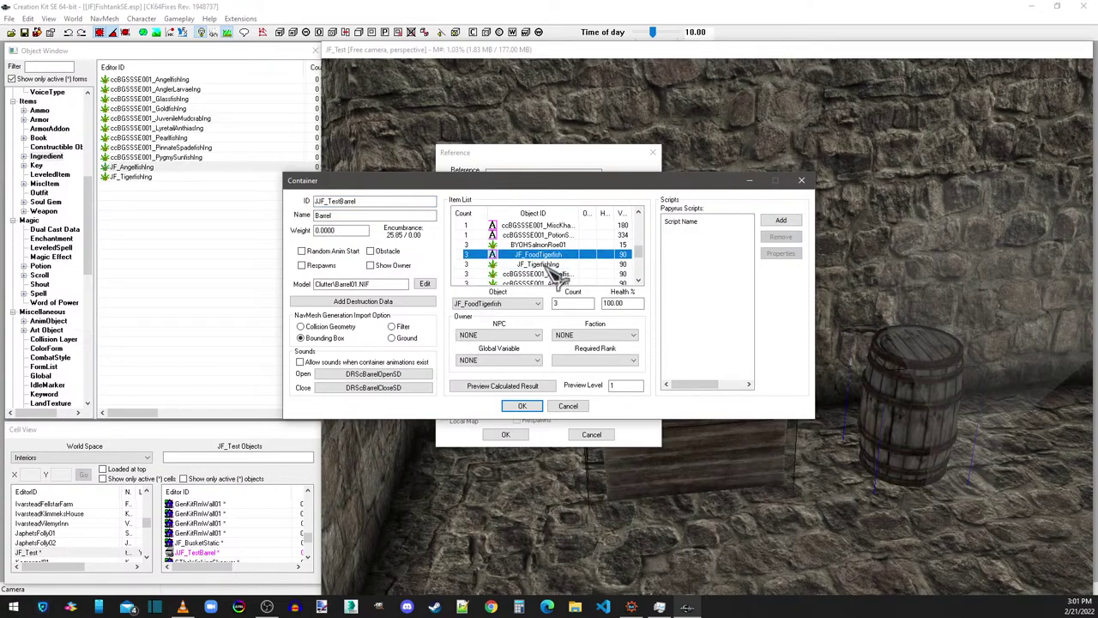
scroll(553, 267, "down", 3)
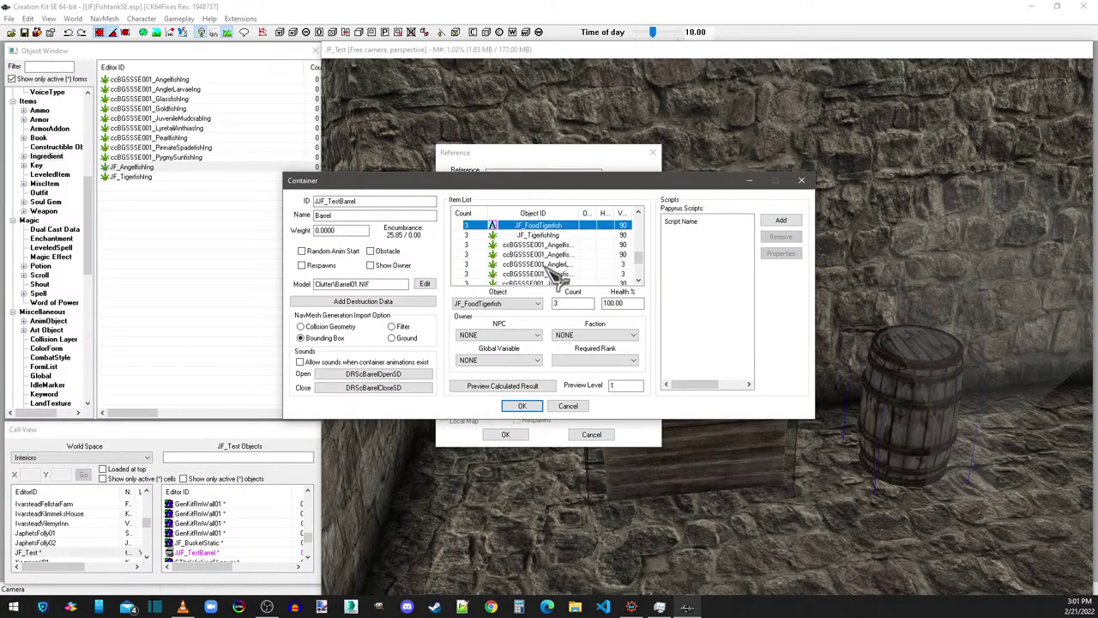
Step: Replace the ccBGSSSE001_Angelfishing entry with 3 JF_Angelfishing and save the barrel
left_click(546, 255)
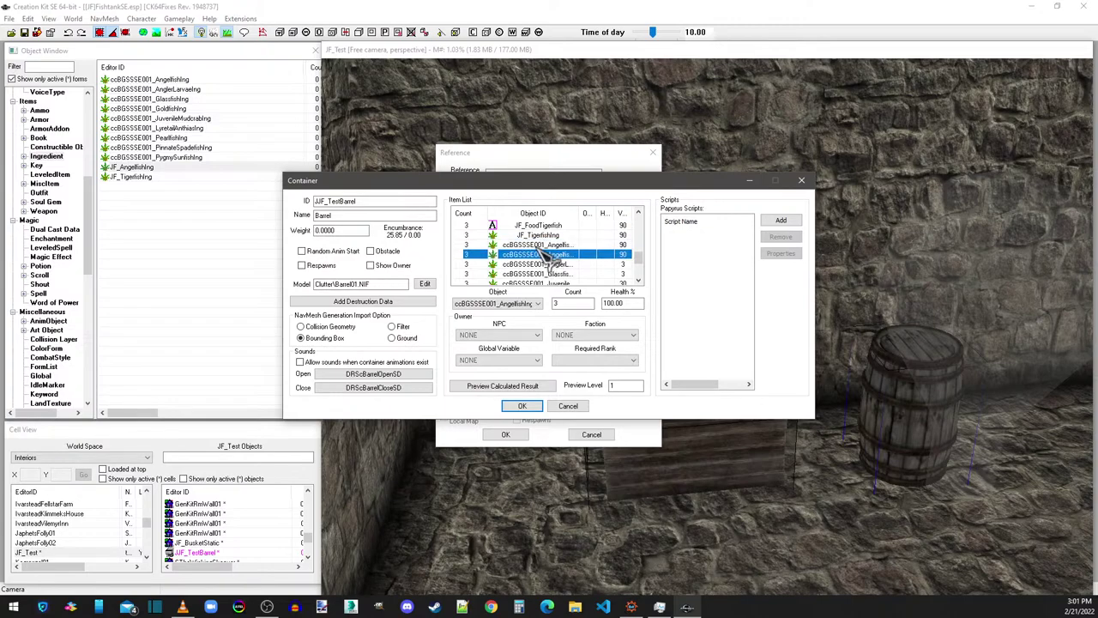
key("Up")
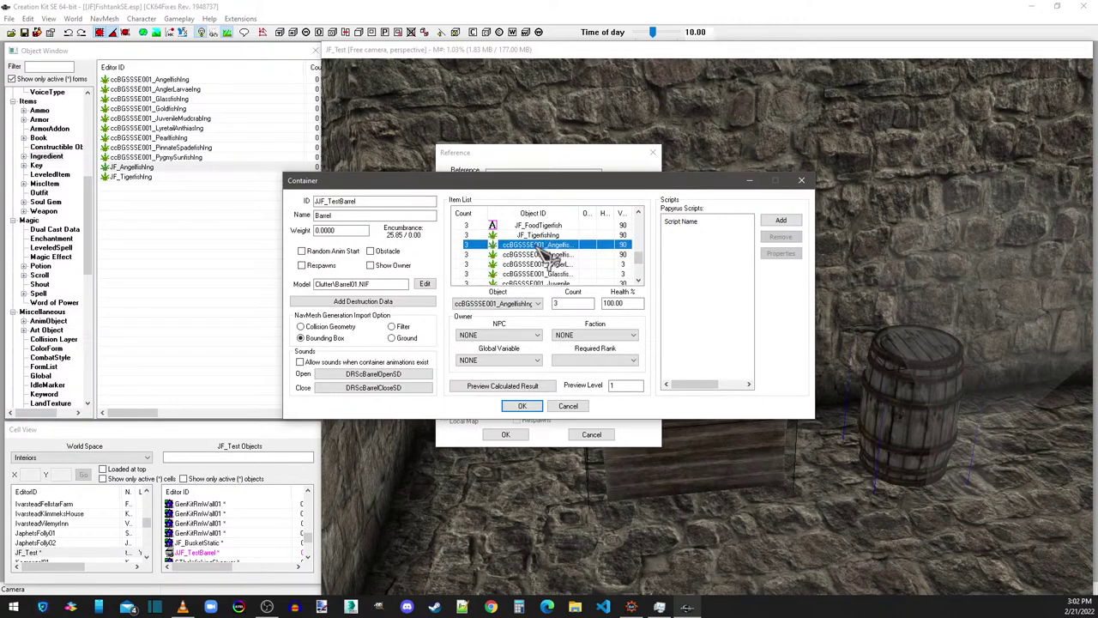
left_click(503, 305)
type("JF_A")
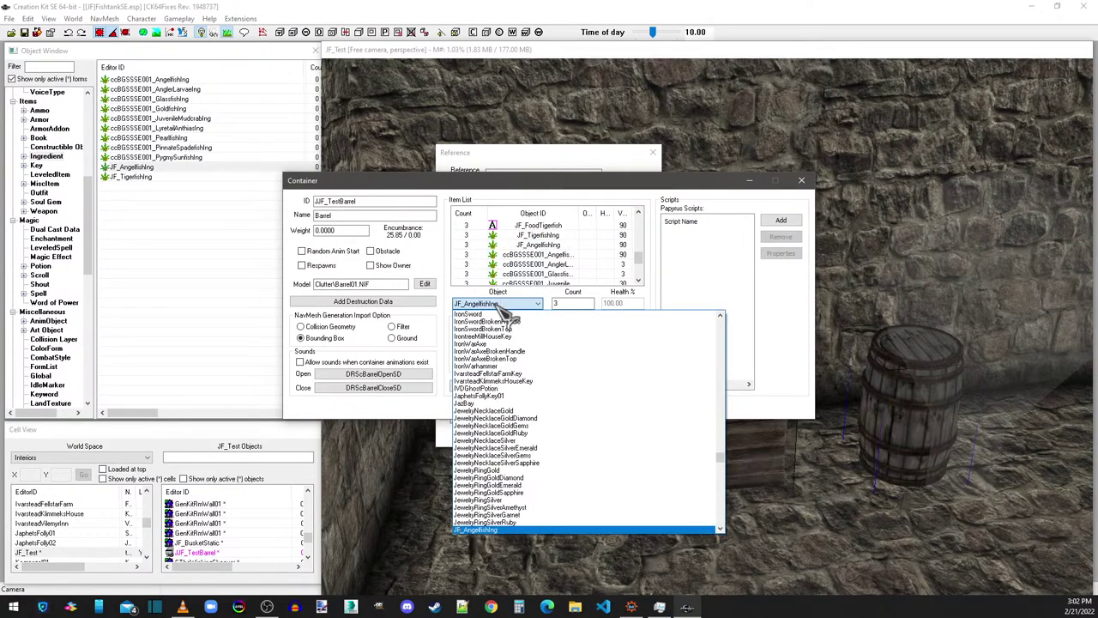
key("Return")
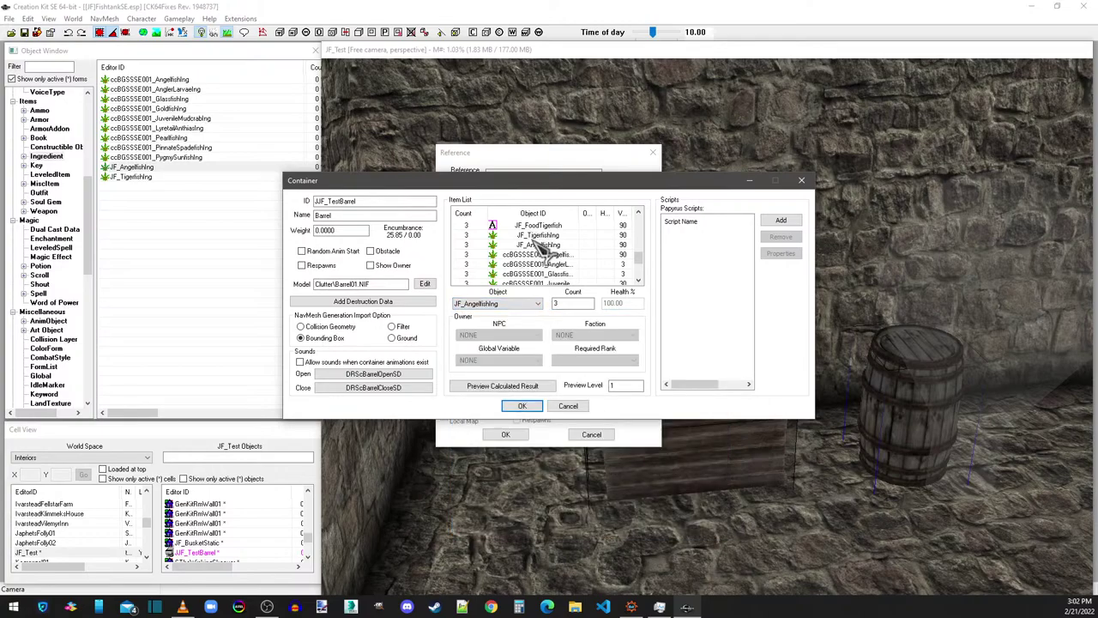
left_click(504, 434)
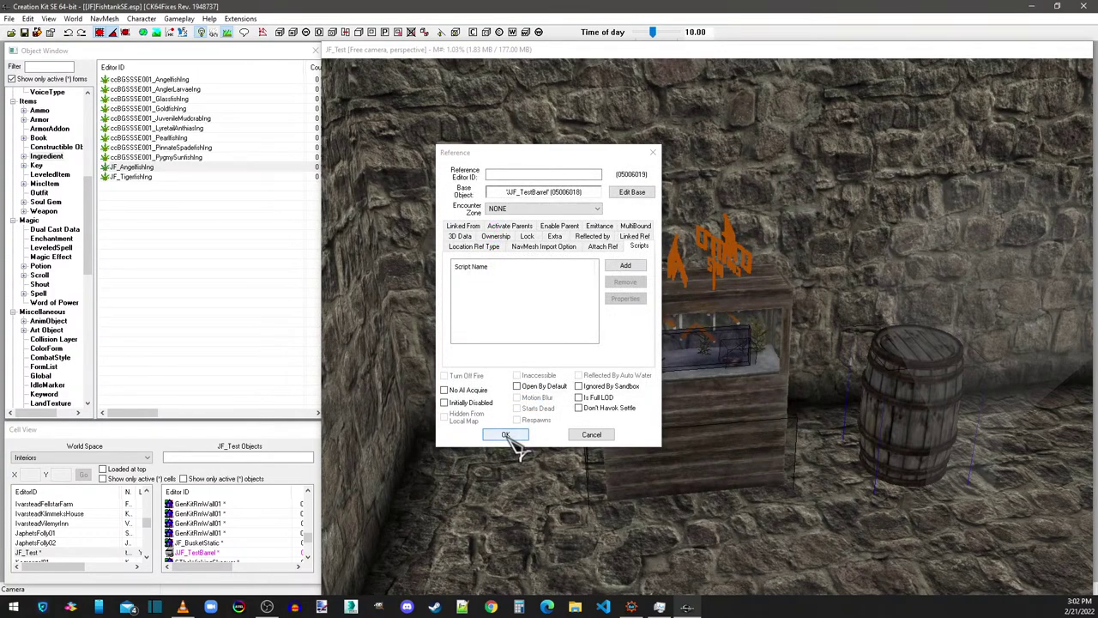
left_click(506, 435)
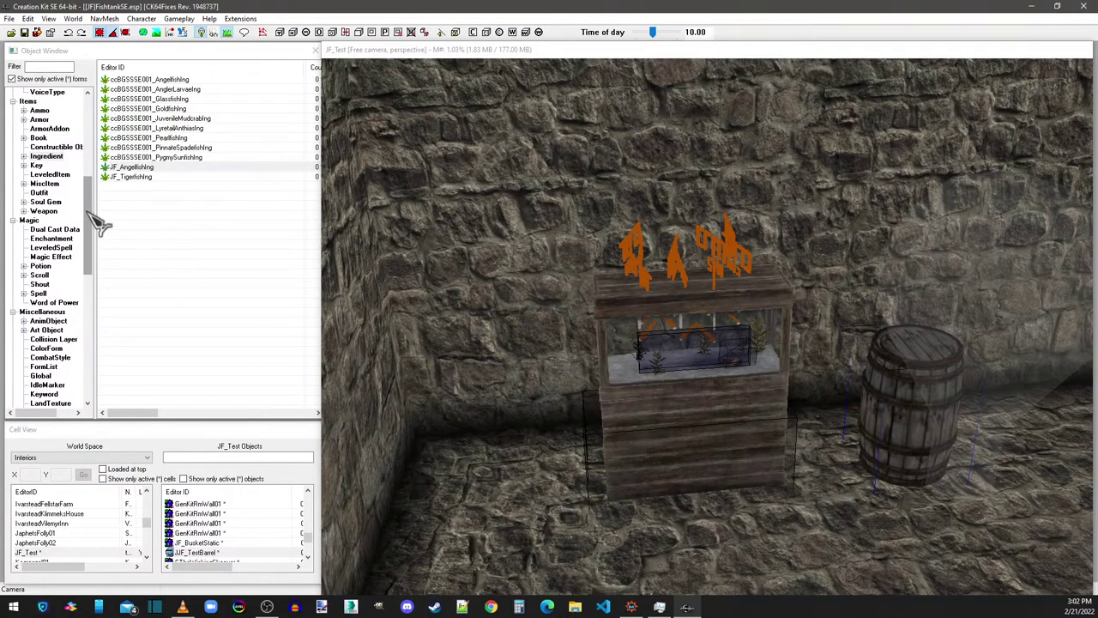
Step: List the FormList forms and inspect the JFBYOHHouseFishList_Angelfish list
left_click_drag(88, 181, 90, 358)
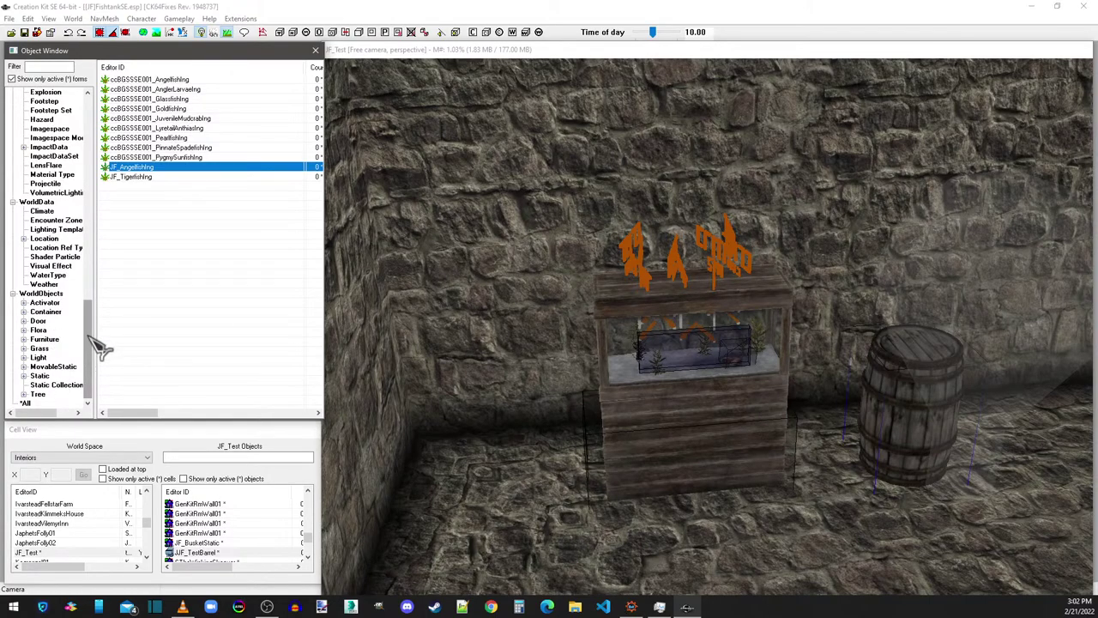
left_click(52, 305)
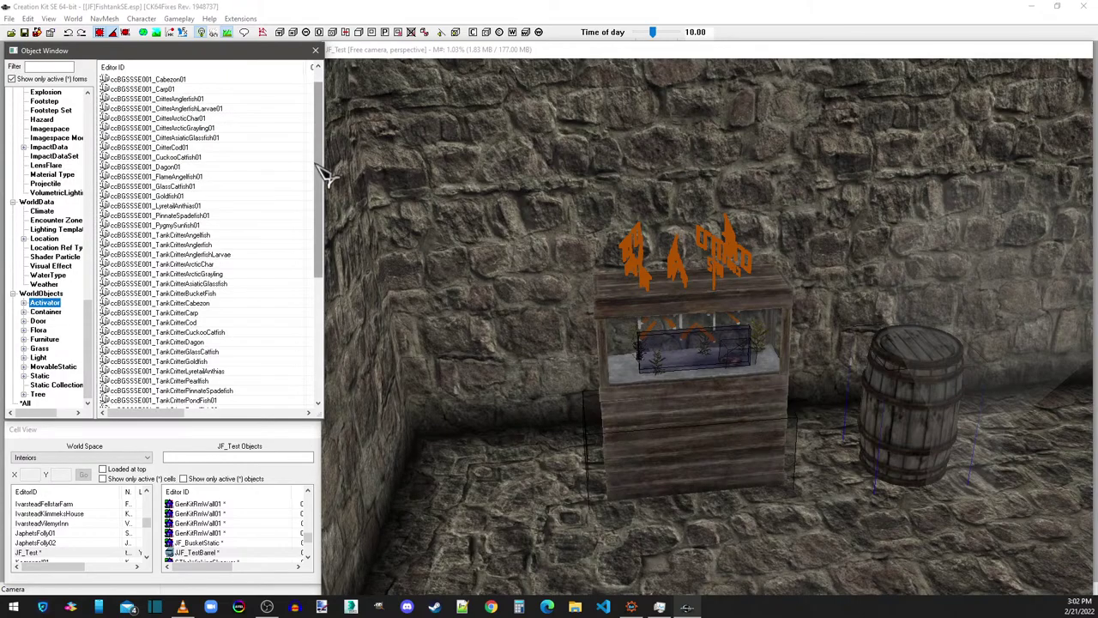
left_click_drag(330, 169, 335, 302)
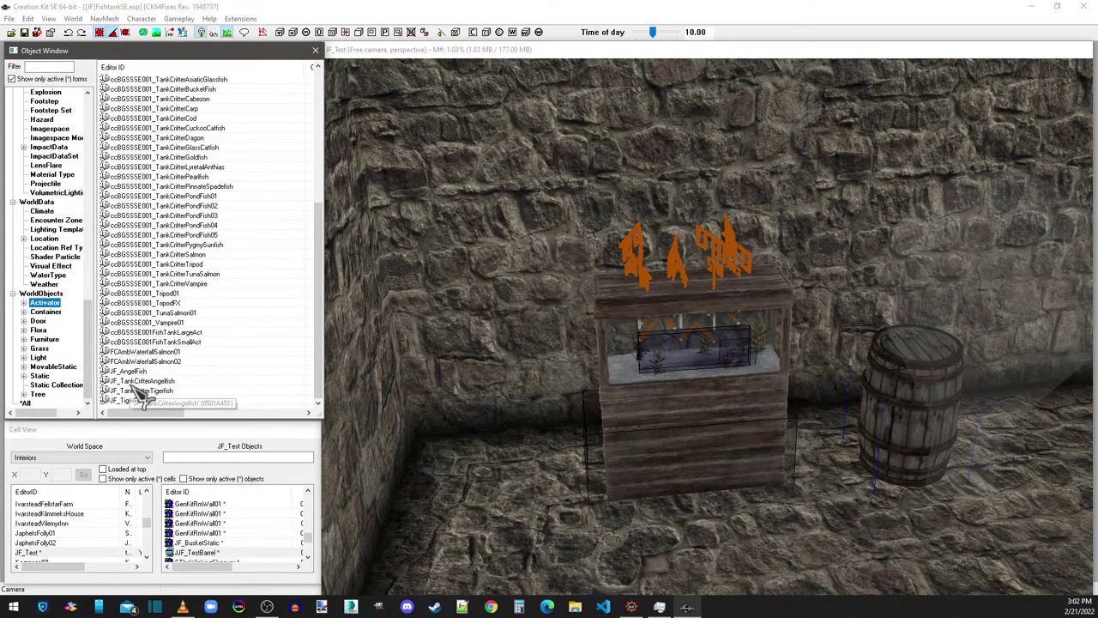
left_click_drag(89, 378, 88, 275)
left_click(42, 266)
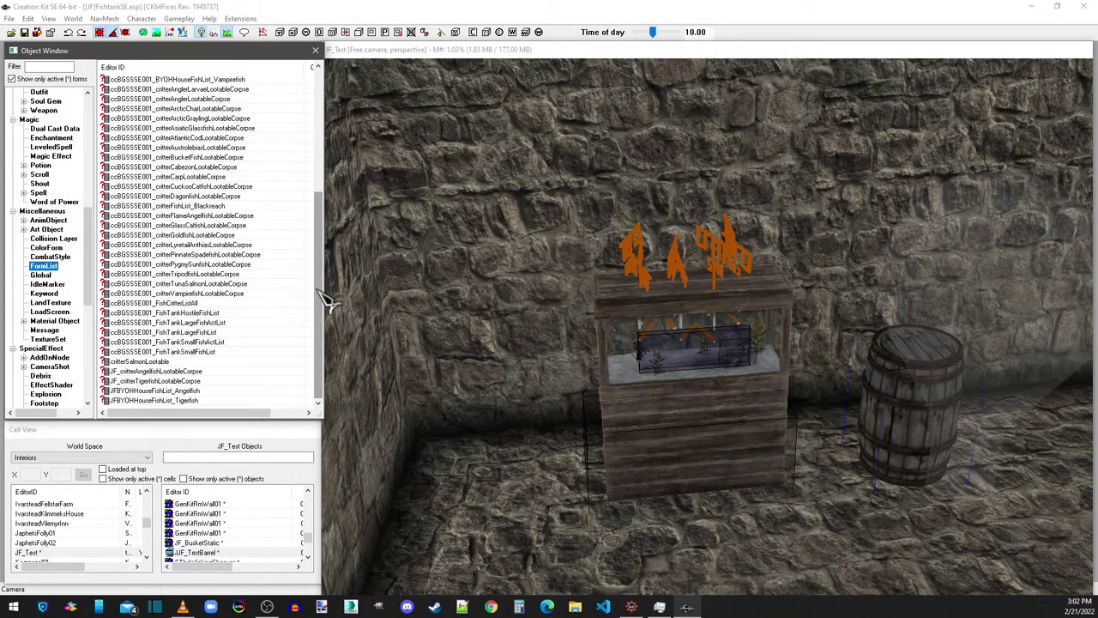
double_click(185, 391)
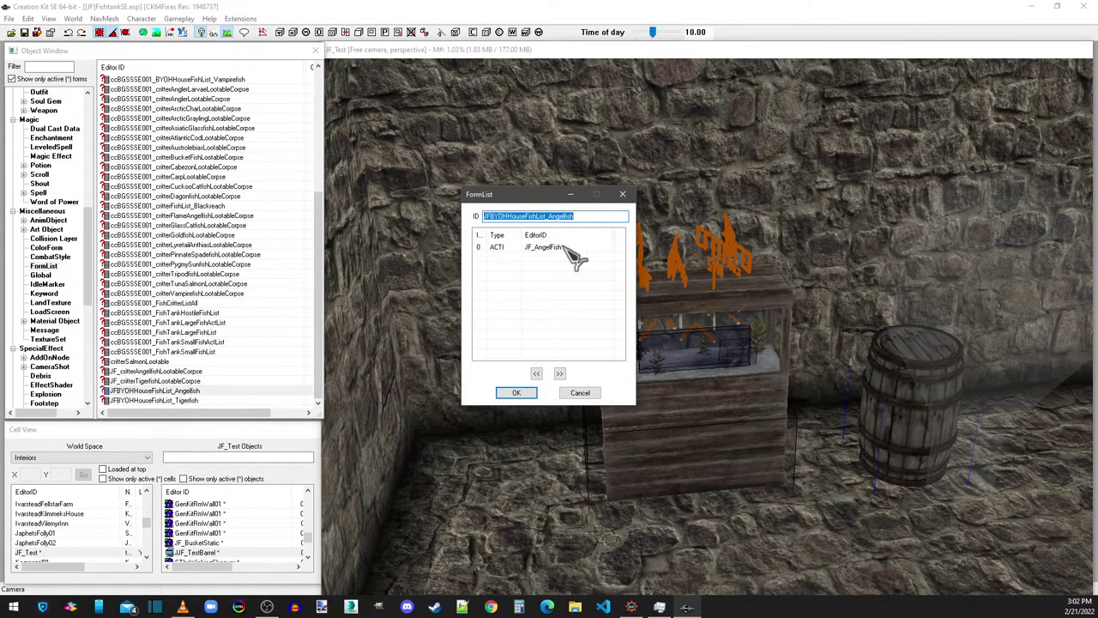
left_click(622, 194)
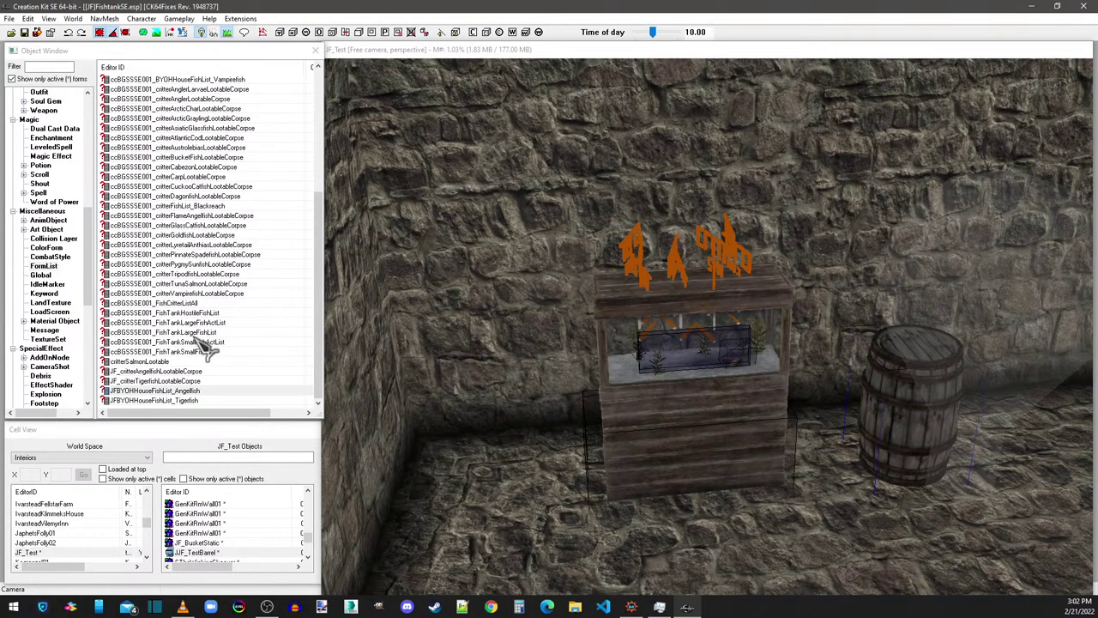
Step: Show all forms and inspect the large fish tank form list without changes
left_click(329, 252)
scroll(331, 231, "up", 7)
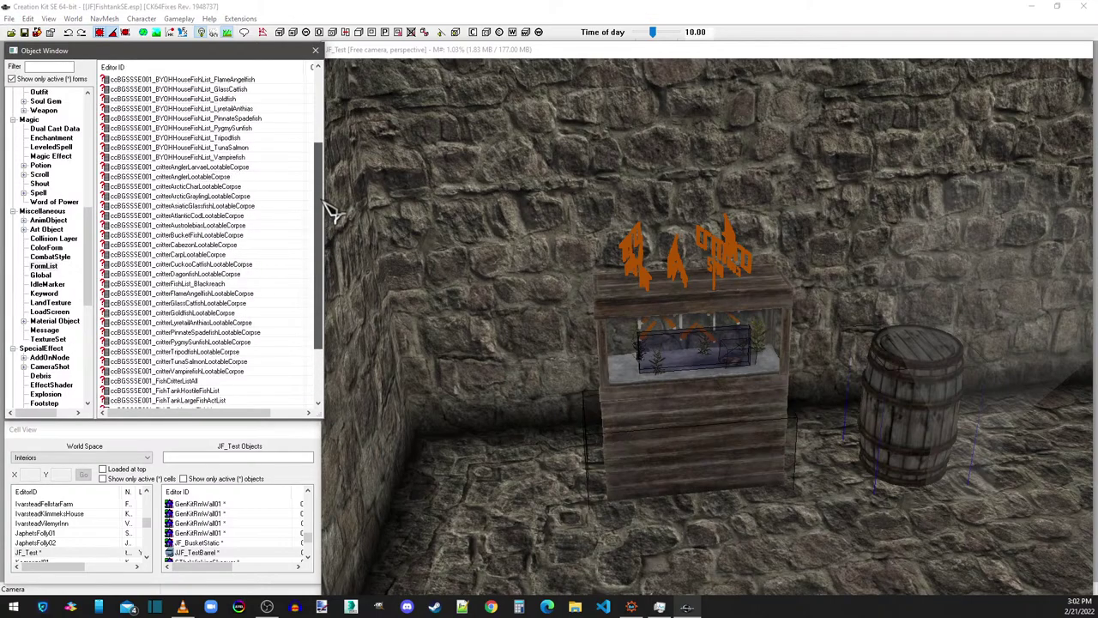
left_click(67, 79)
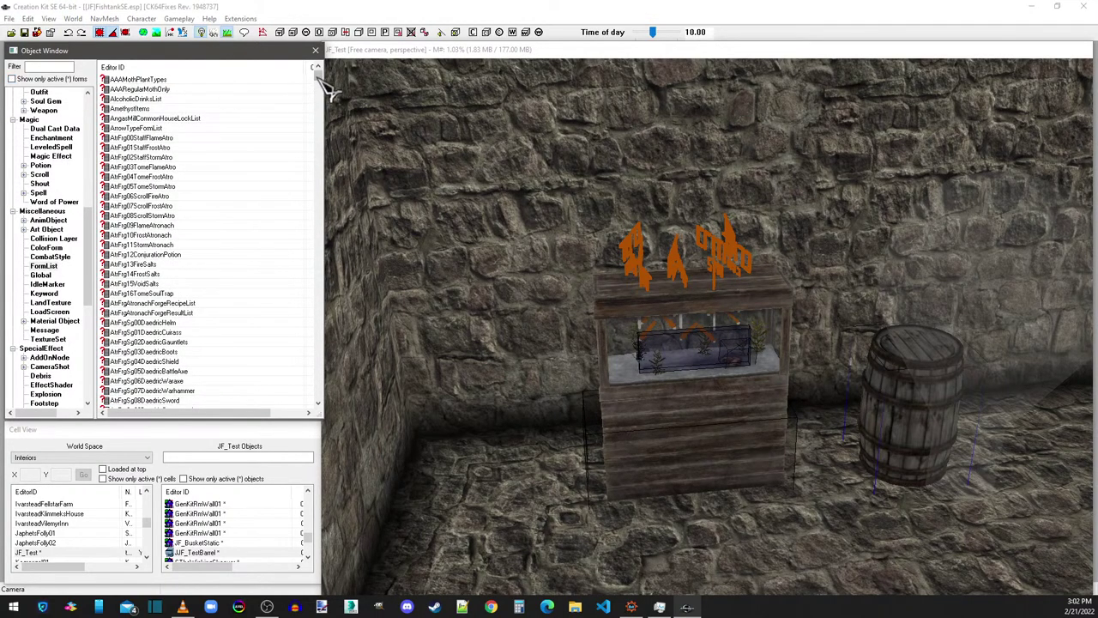
left_click(50, 80)
left_click_drag(321, 91, 326, 184)
left_click(36, 80)
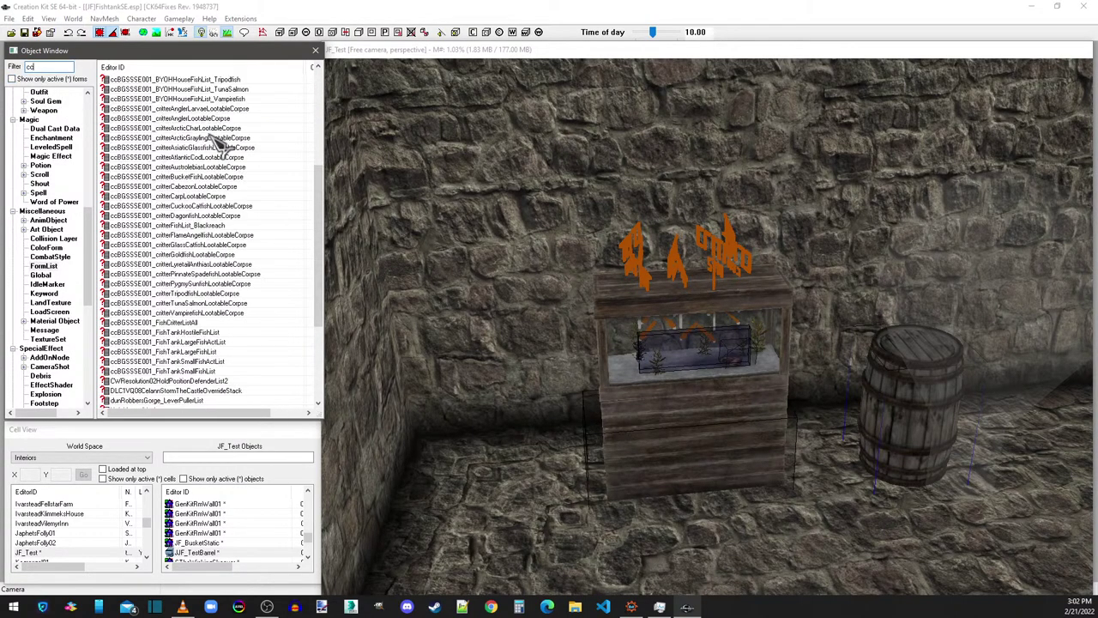
left_click_drag(324, 183, 315, 210)
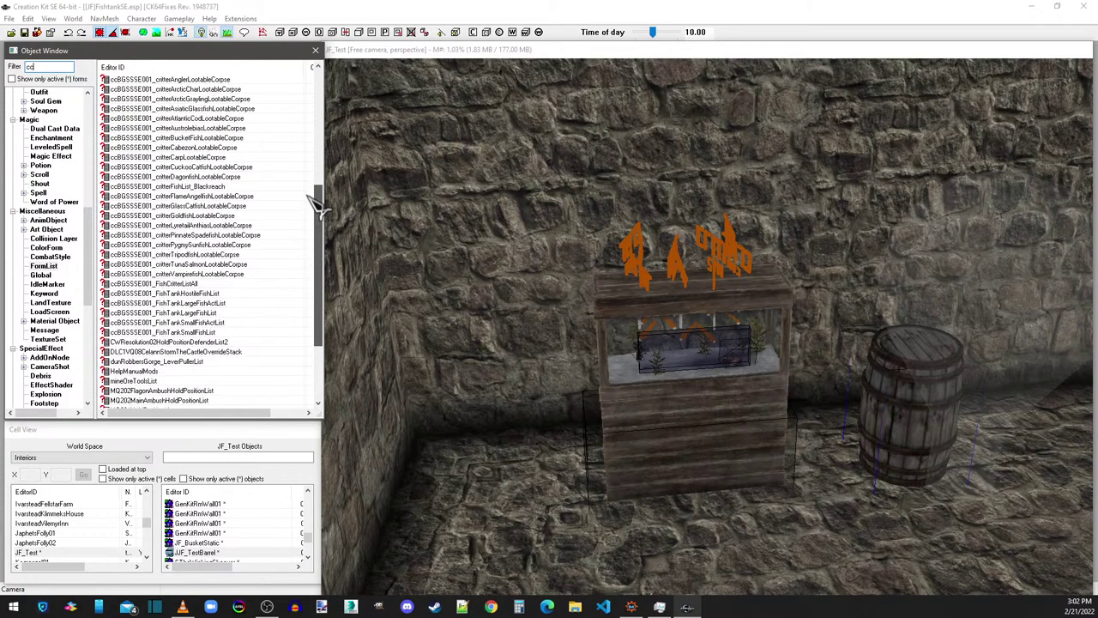
double_click(199, 314)
left_click_drag(632, 245, 628, 300)
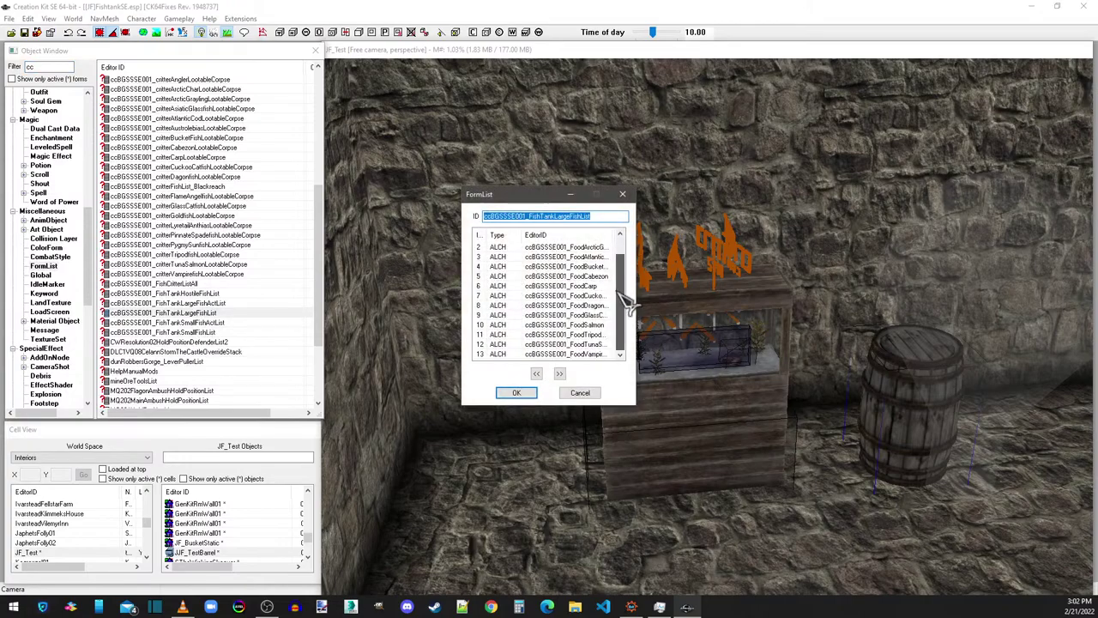
left_click(580, 393)
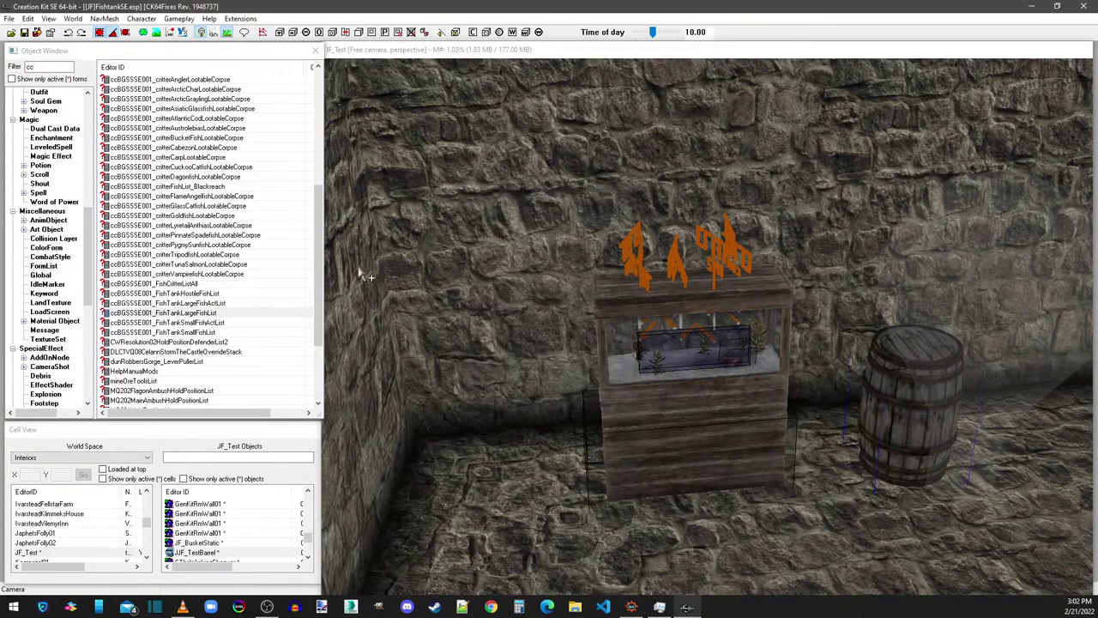
Step: Confirm both small fish lists include Angelfish and Tigerfish, then list Global forms
double_click(196, 333)
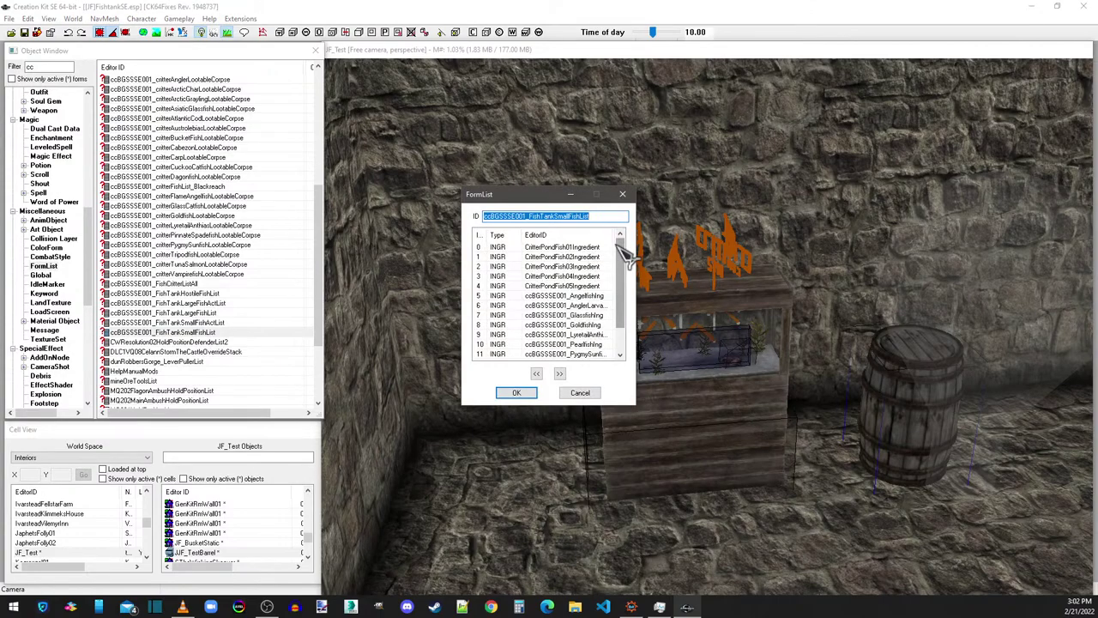
left_click_drag(629, 253, 626, 311)
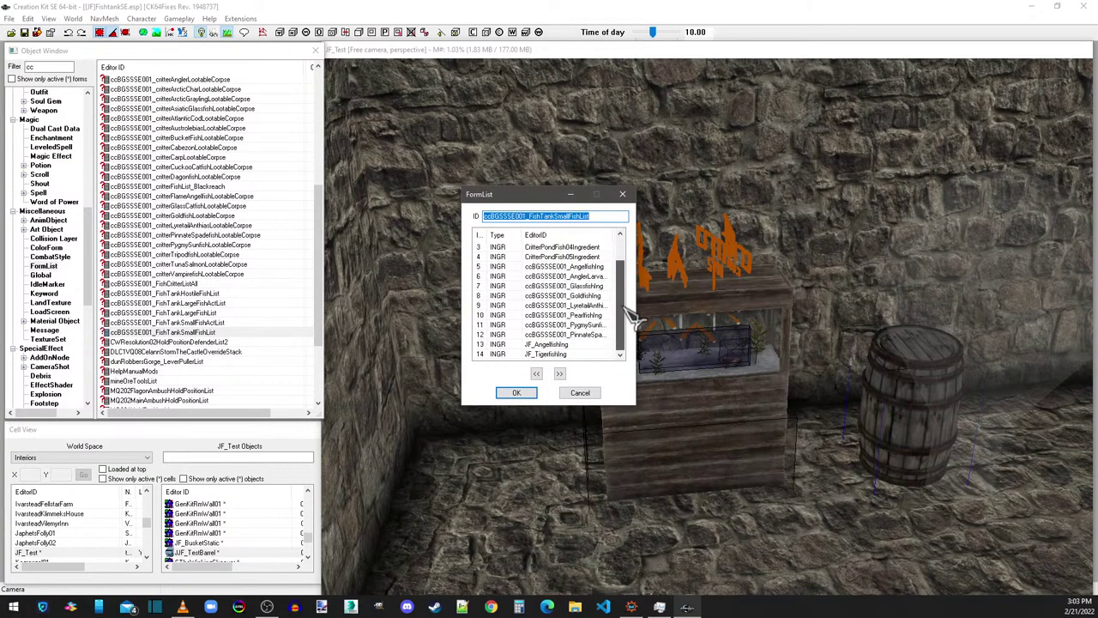
left_click(518, 394)
double_click(210, 323)
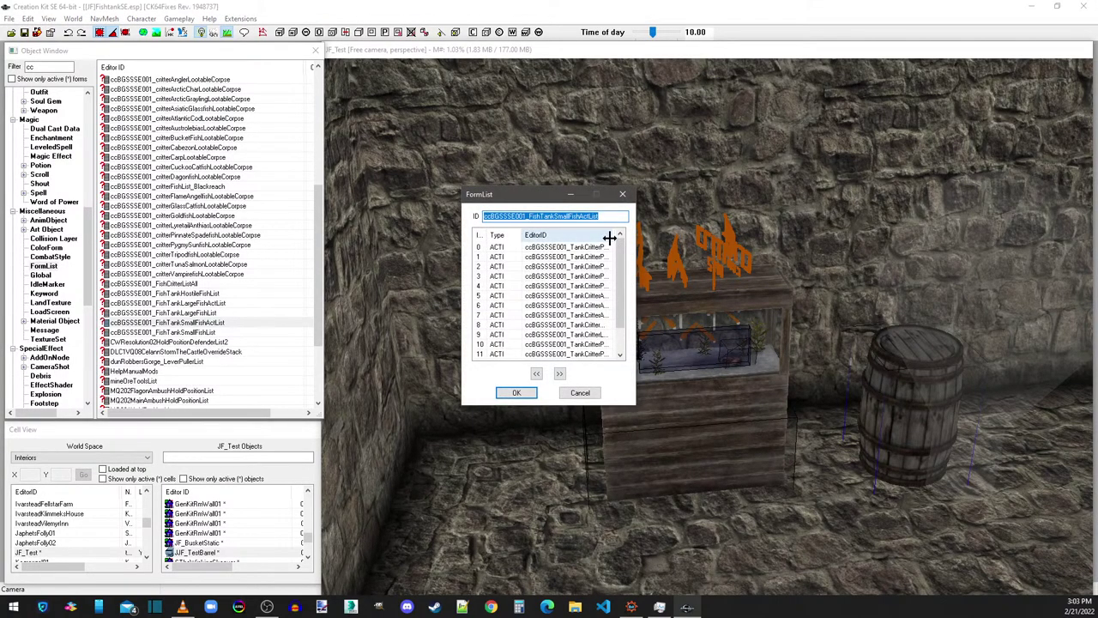
left_click_drag(619, 251, 623, 300)
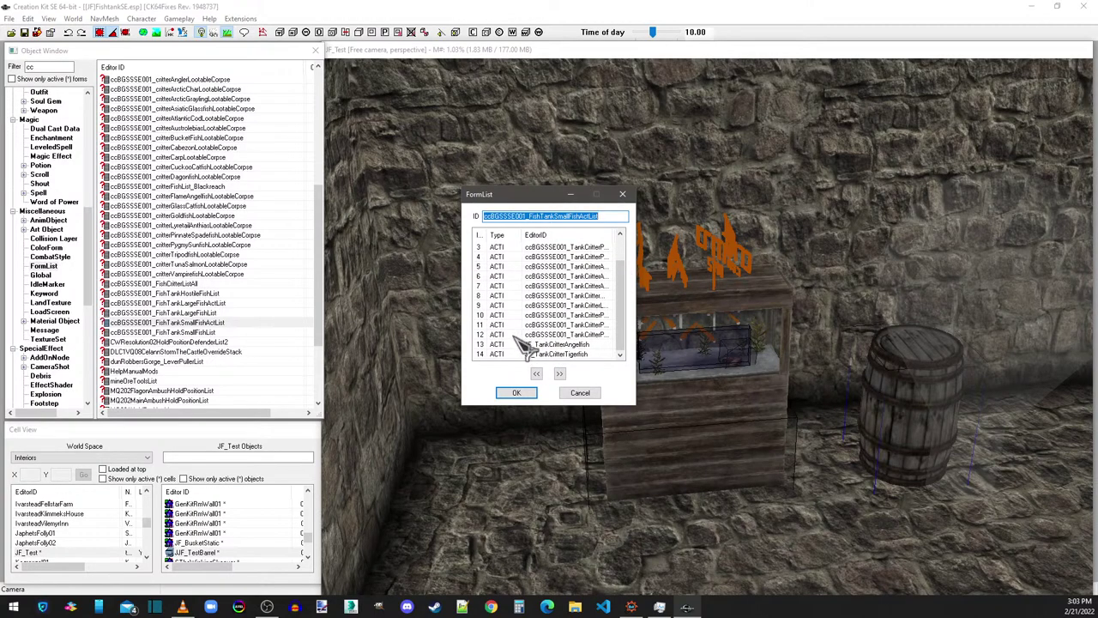
left_click(517, 393)
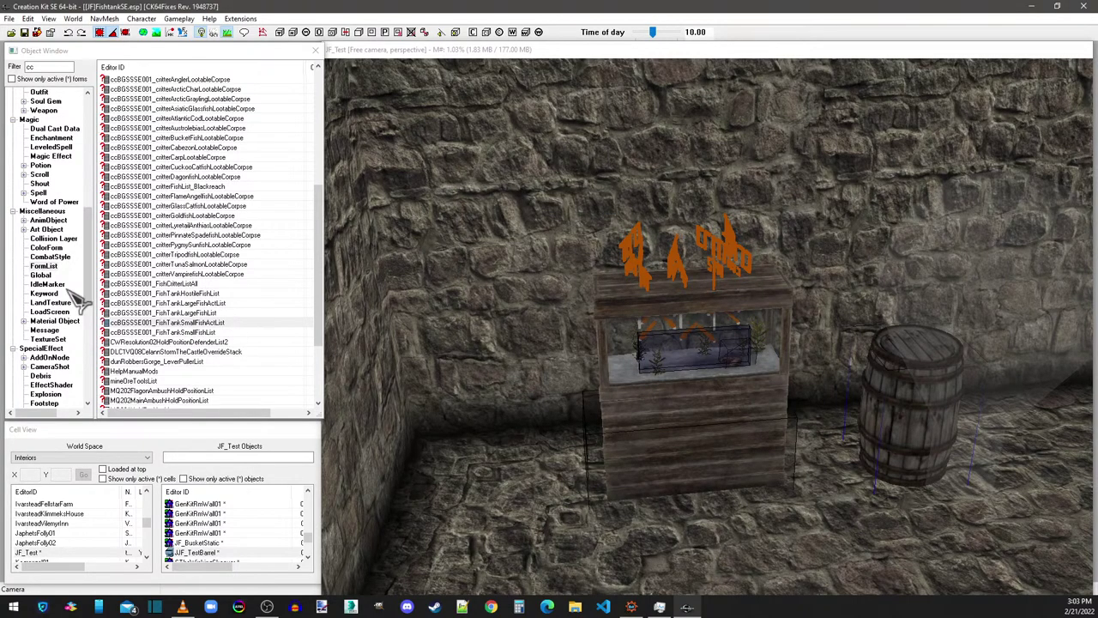
left_click(47, 276)
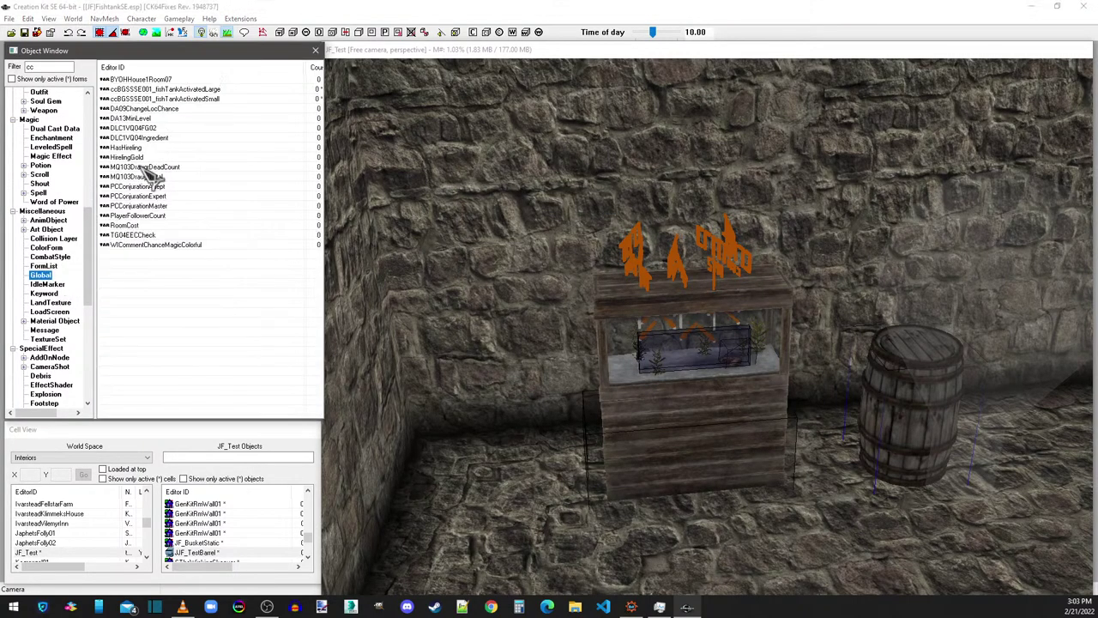
Step: Show only active forms and browse the plugin's globals, fish tank keywords, idle markers and ingredients
left_click(36, 78)
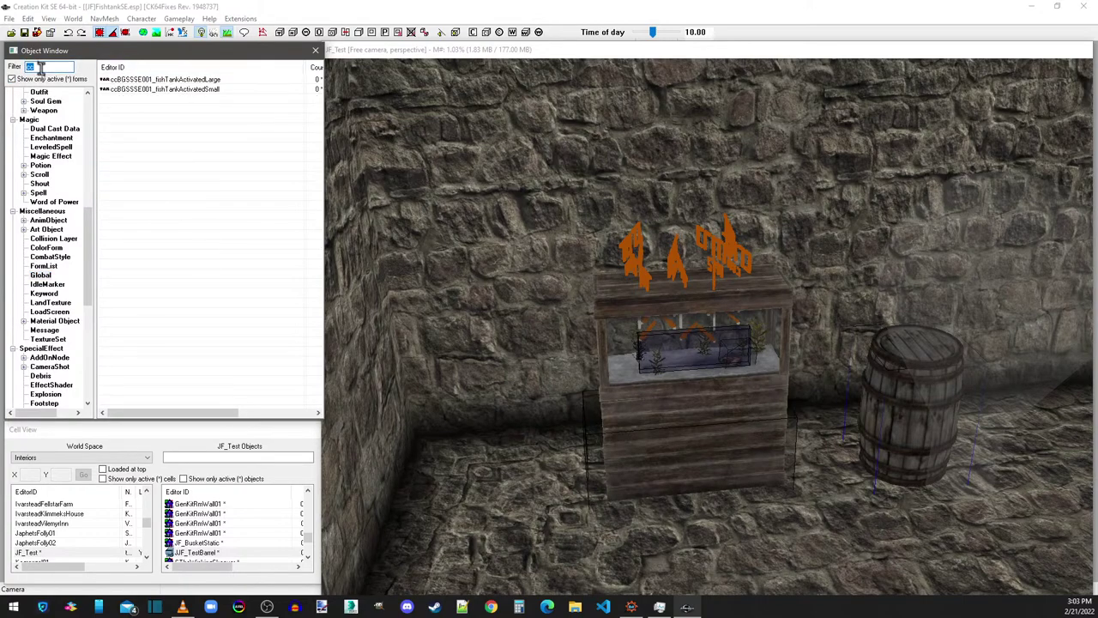
left_click(53, 294)
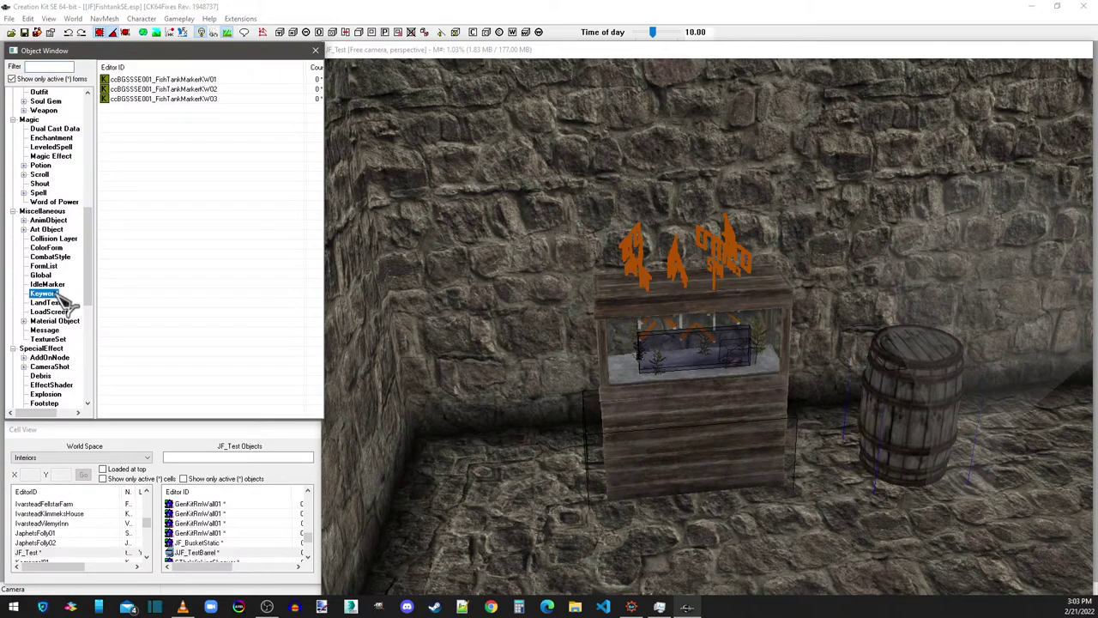
left_click(48, 284)
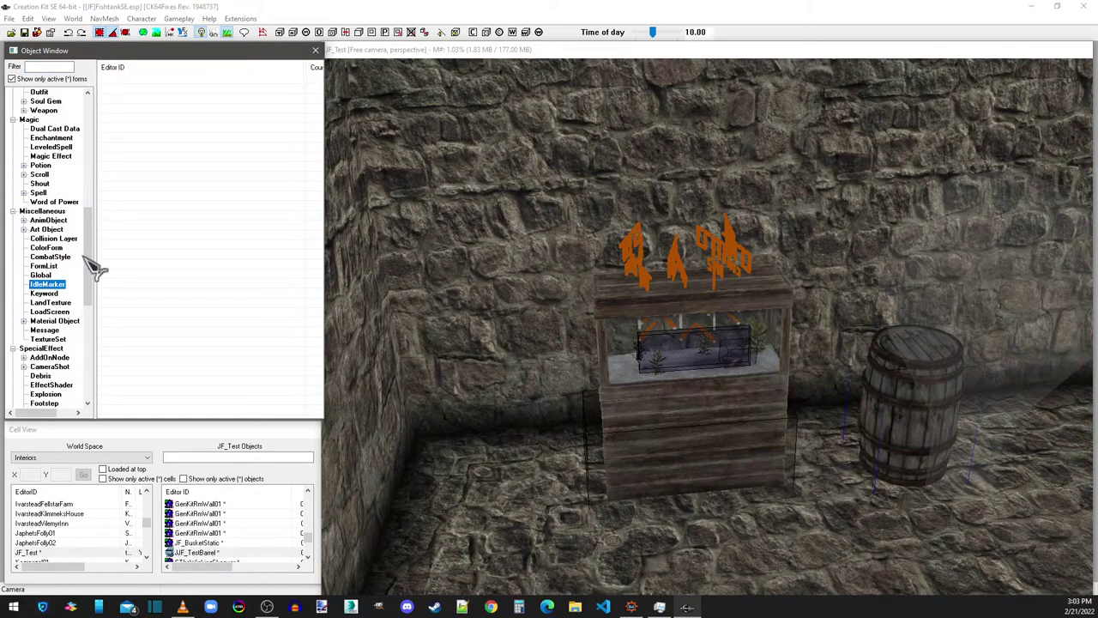
scroll(97, 255, "up", 2)
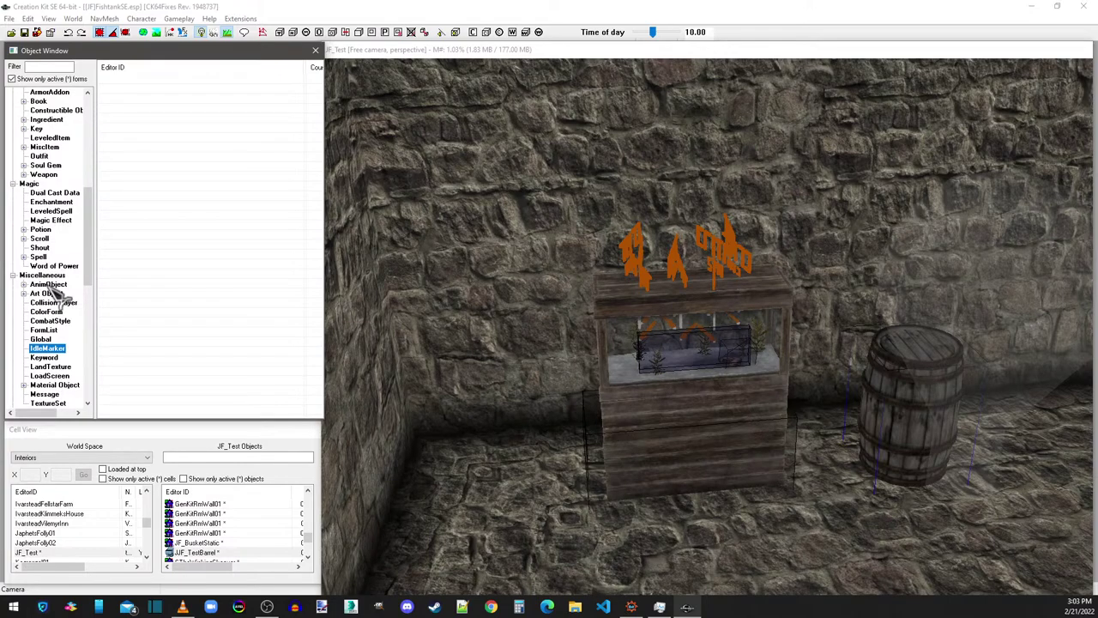
scroll(47, 283, "up", 2)
left_click(44, 203)
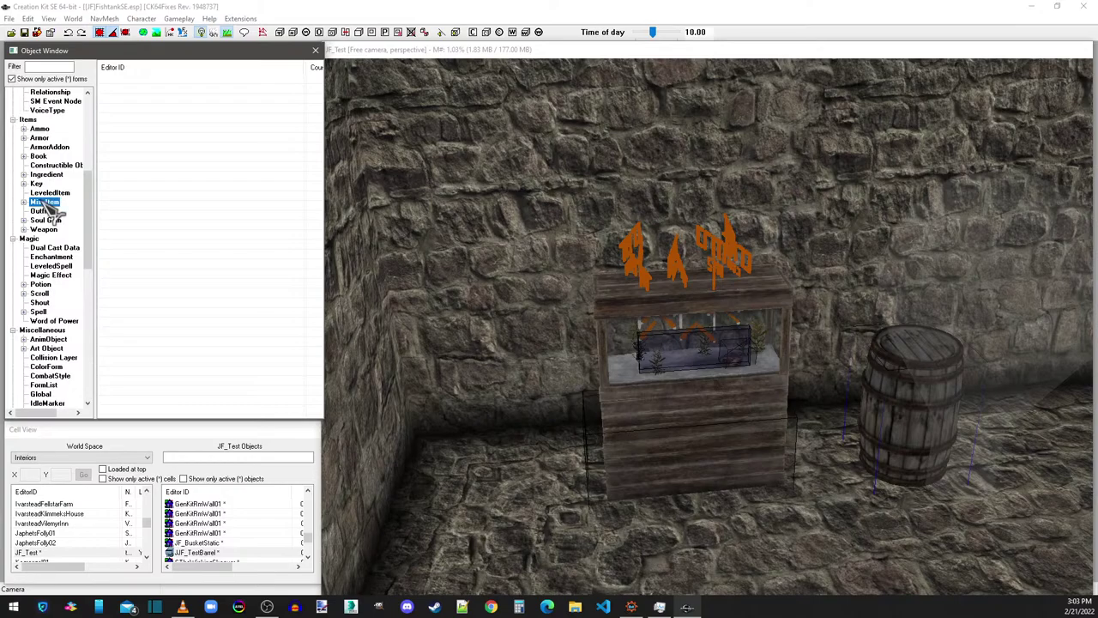
left_click(46, 174)
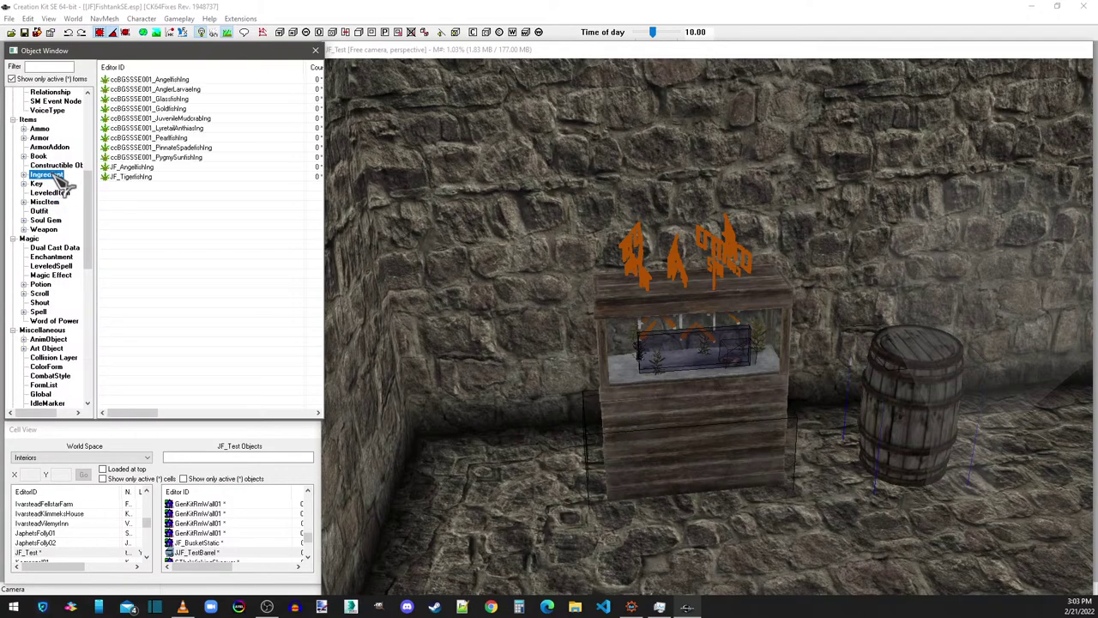
Step: Compare the JF_AngelfishIng ingredient with PinnateSpadefishIng, closing both without changes
double_click(141, 167)
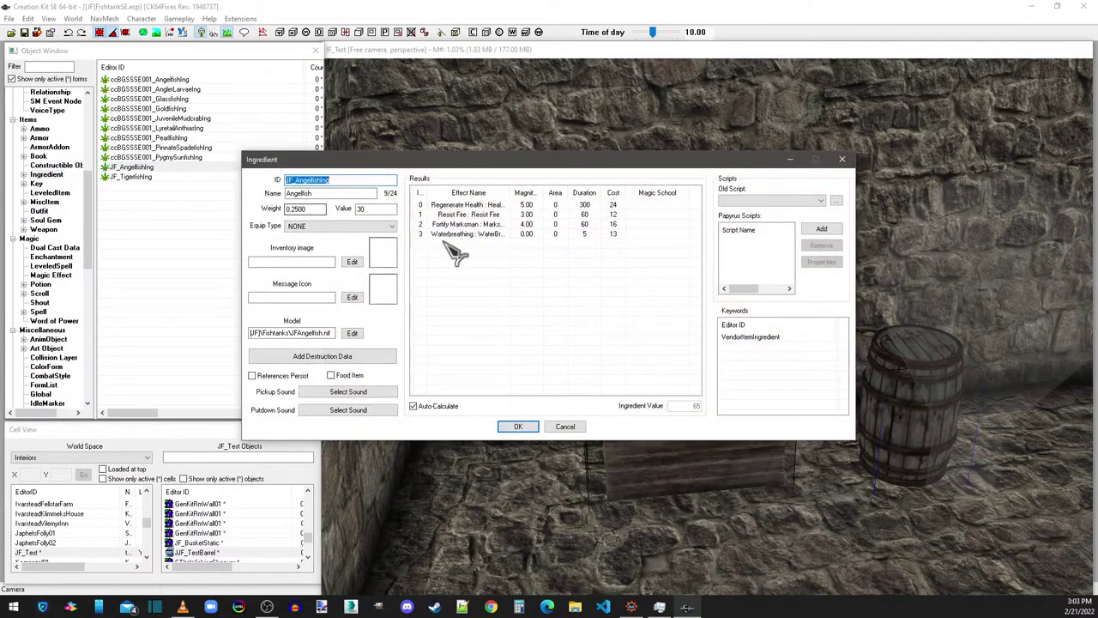
left_click(841, 160)
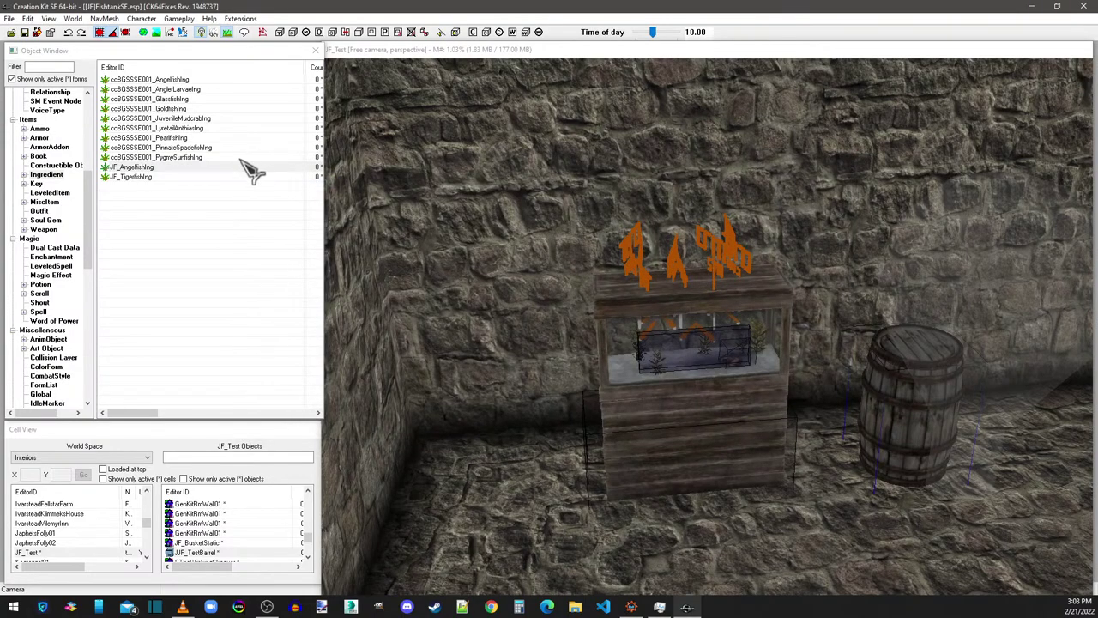
double_click(211, 149)
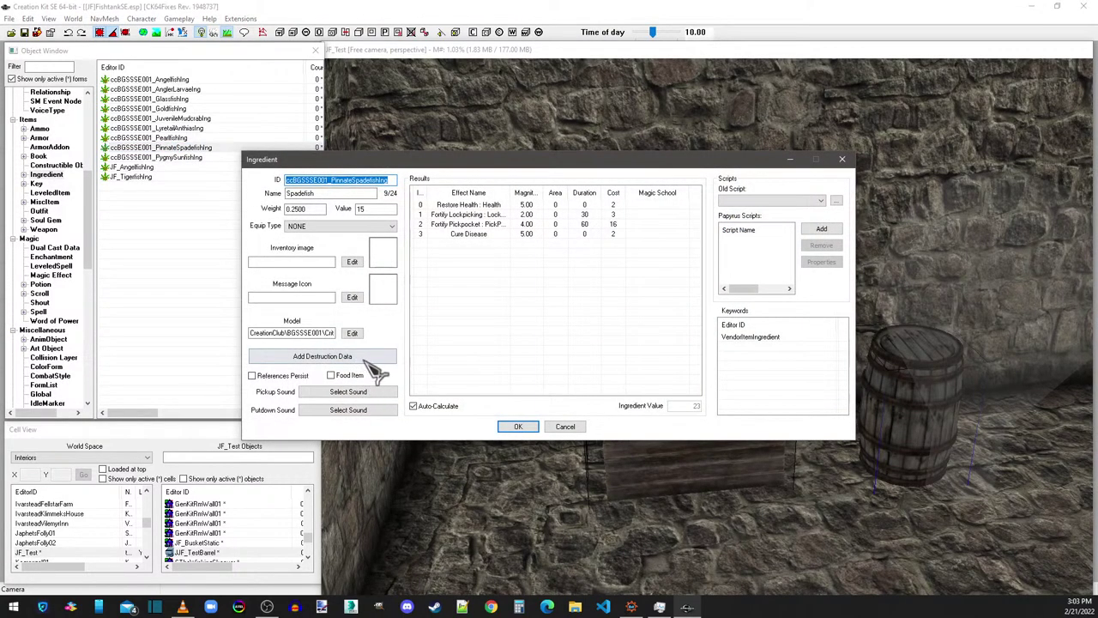
left_click(844, 162)
double_click(139, 168)
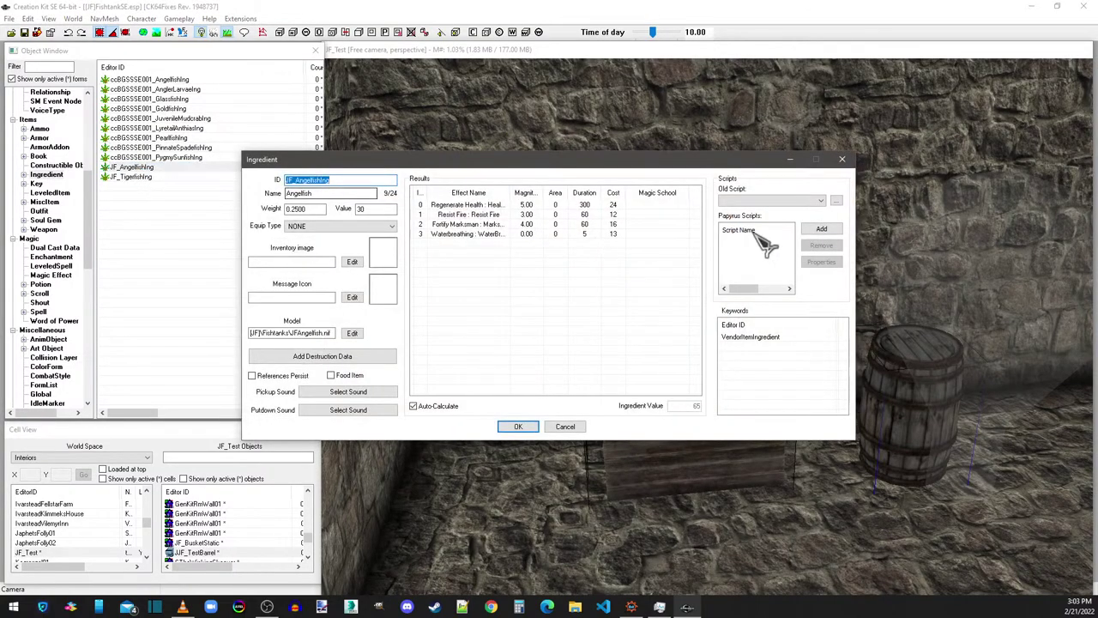
left_click(842, 160)
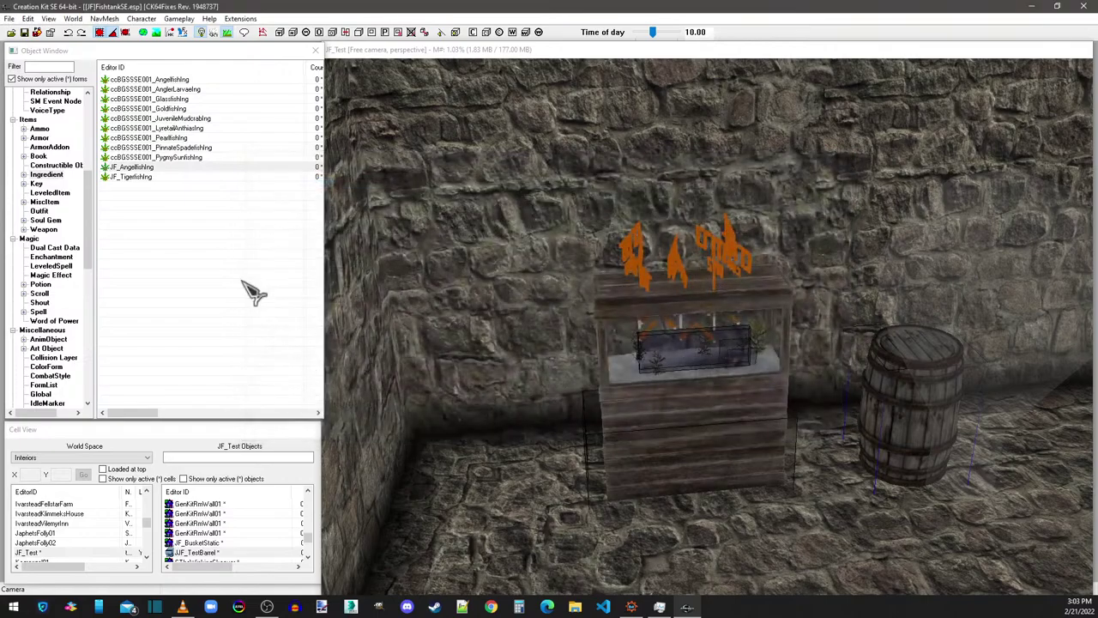
Step: Switch through Leveled Items to the empty MiscItem list
left_click(50, 193)
left_click(53, 204)
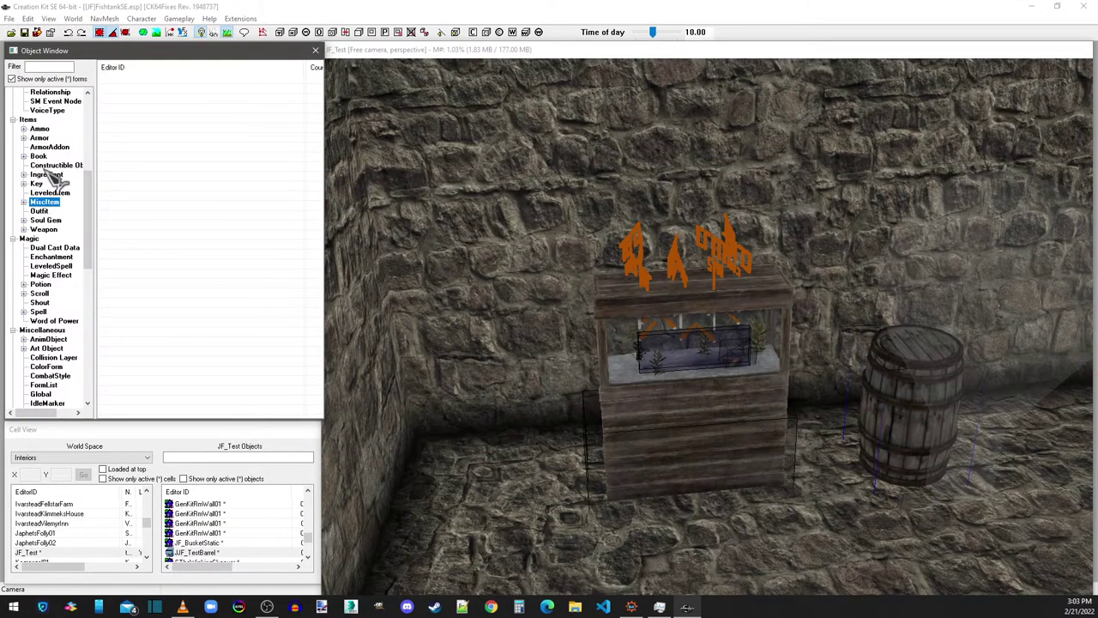
scroll(57, 170, "up", 4)
scroll(53, 193, "down", 5)
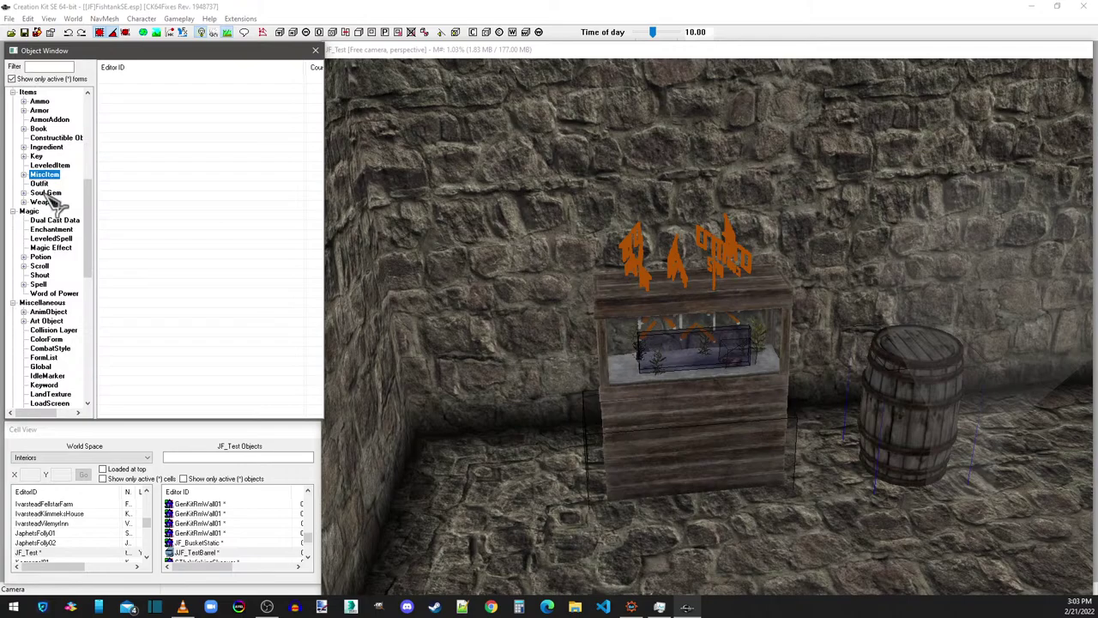
Step: List the food and potion items and inspect the Tripod Spiderfish food record
left_click(41, 257)
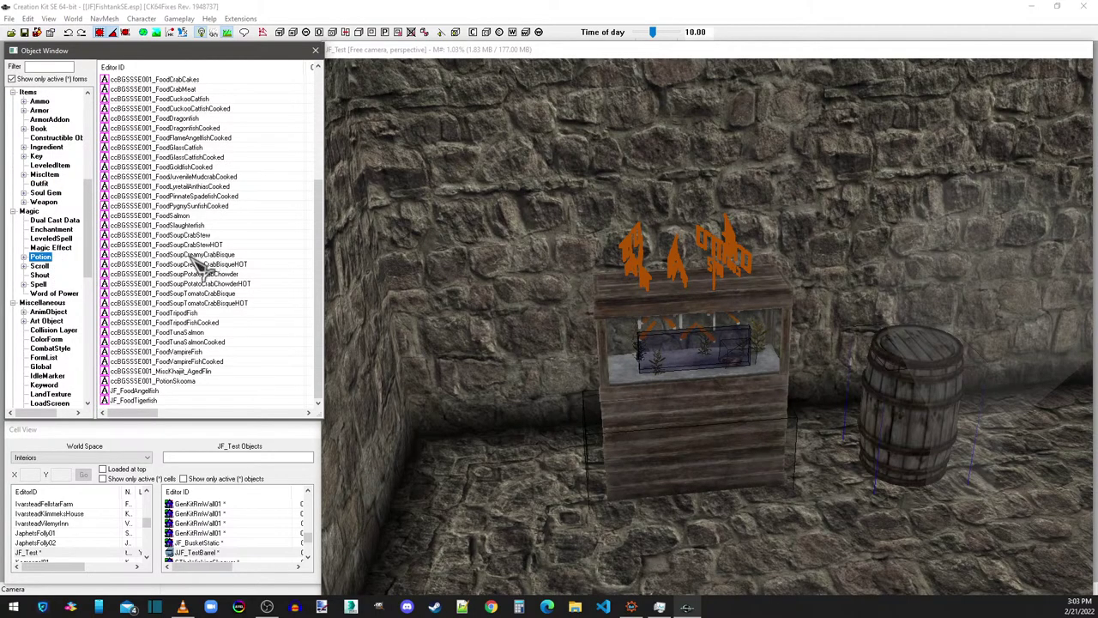
double_click(177, 313)
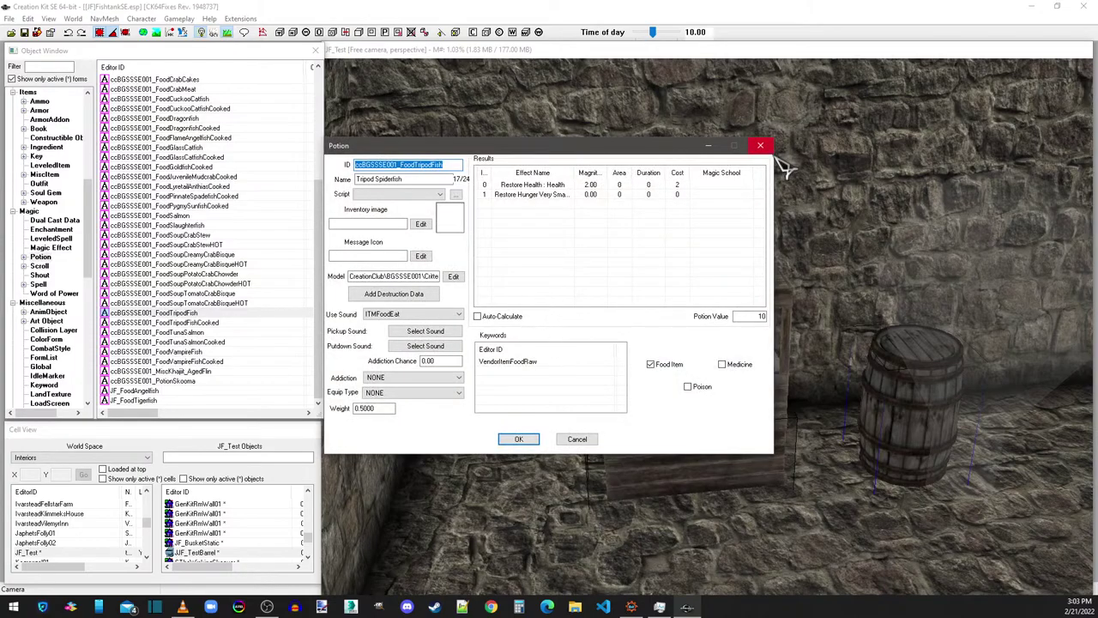
left_click(761, 146)
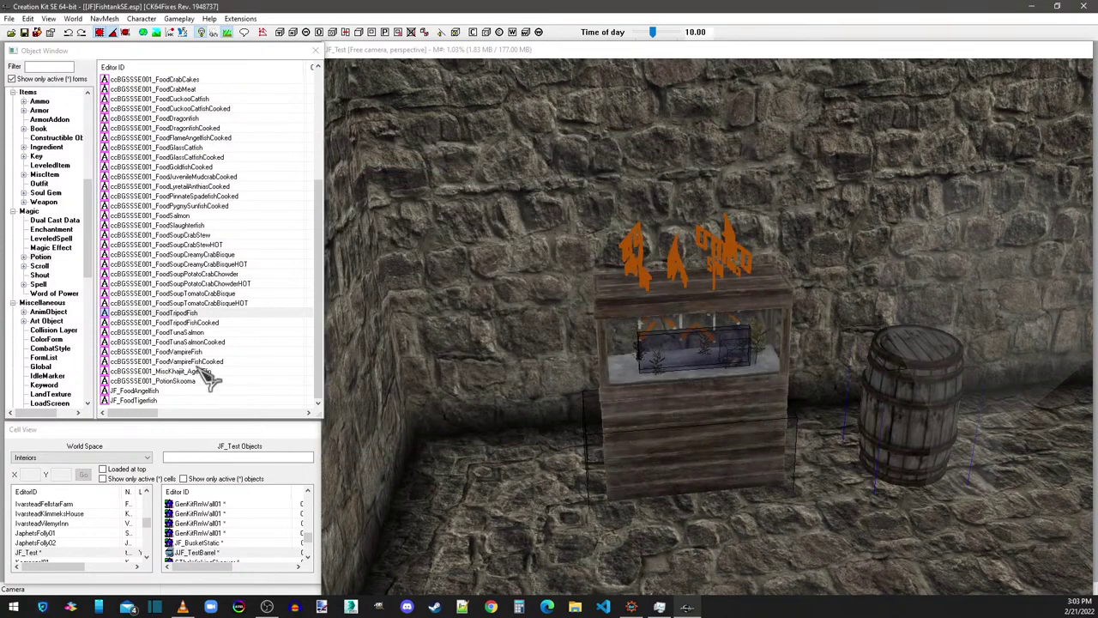
Step: Inspect JF_FoodAngelfish and JF_FoodTigerfish, closing each unchanged
double_click(142, 391)
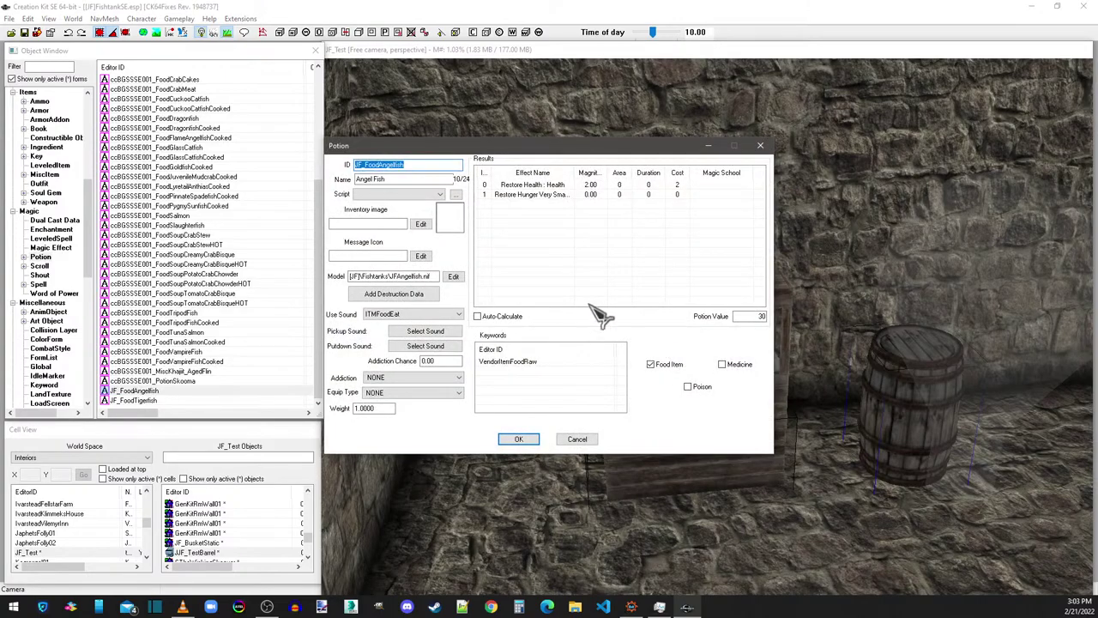
left_click(761, 146)
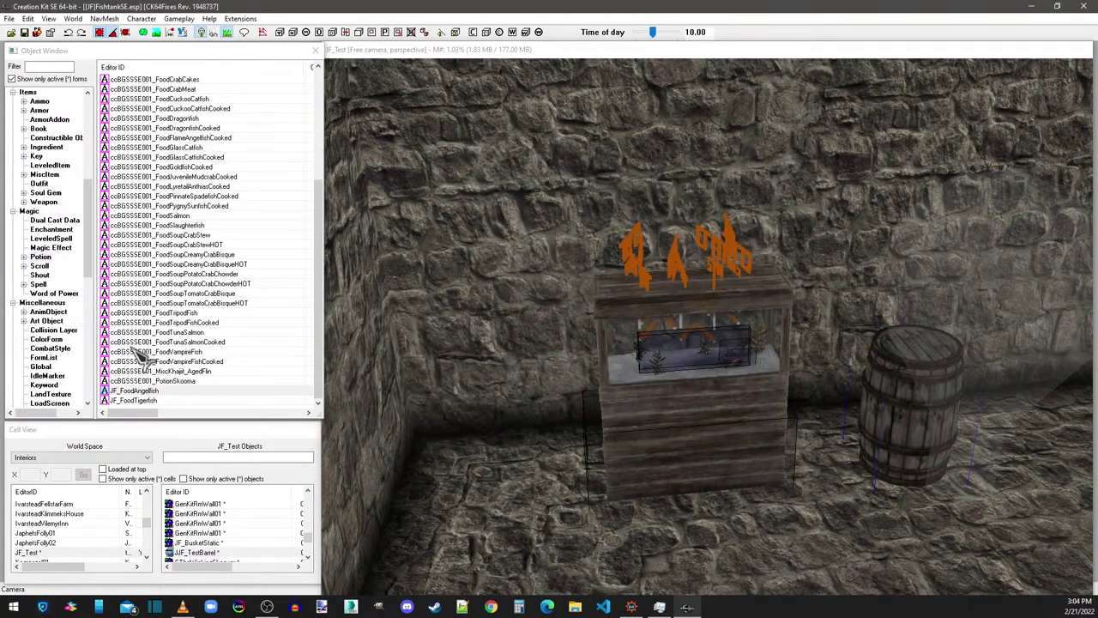
double_click(144, 400)
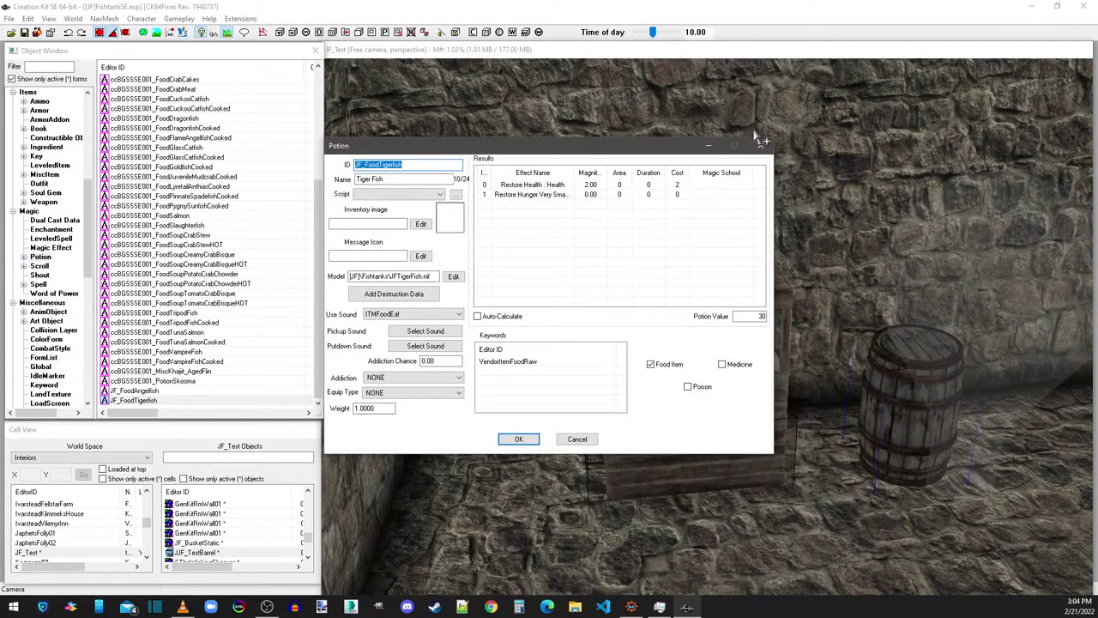
left_click(760, 146)
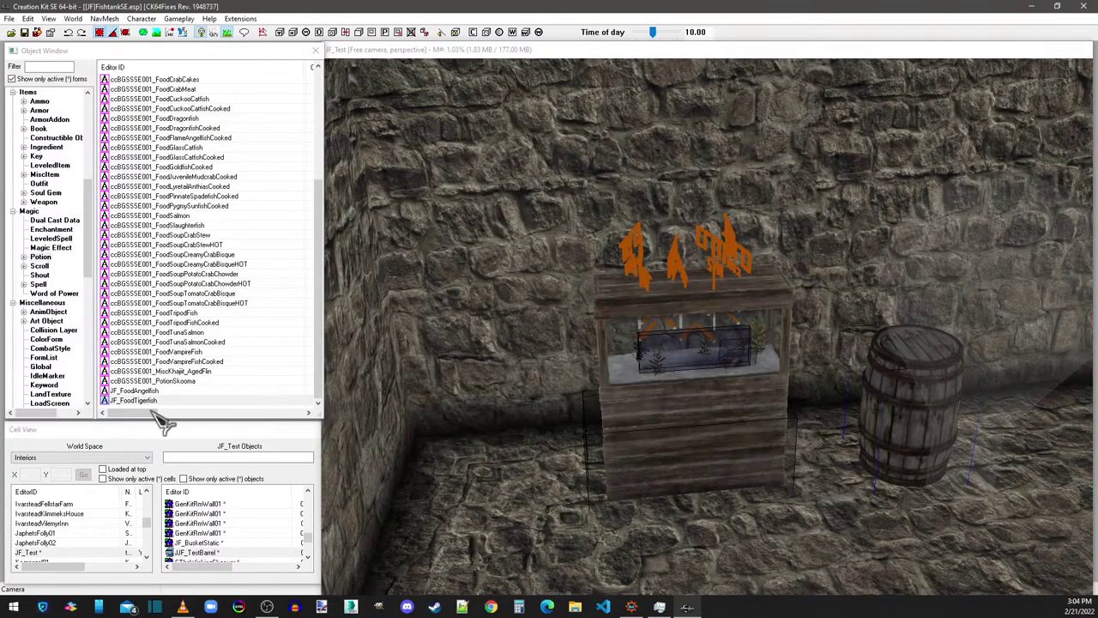
double_click(138, 391)
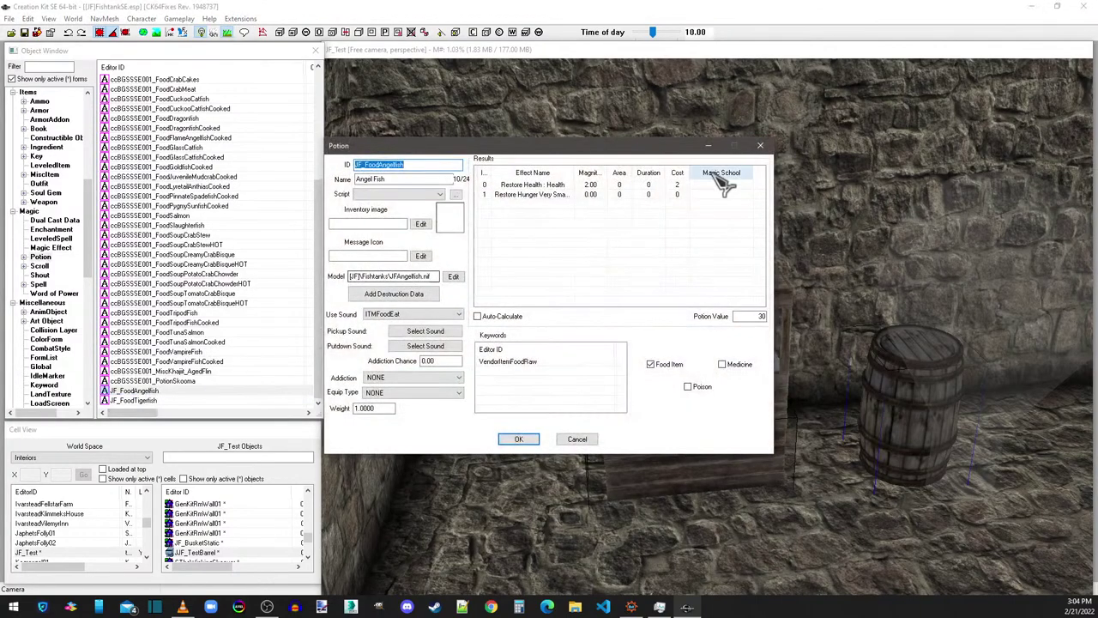
left_click(761, 146)
scroll(62, 283, "down", 2)
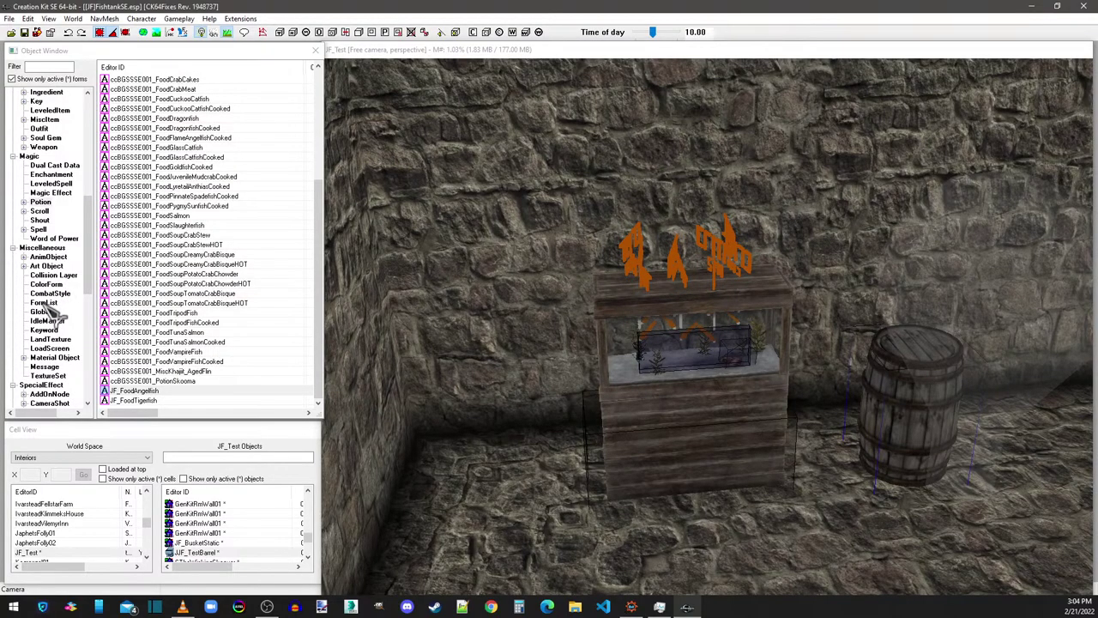
scroll(54, 314, "down", 7)
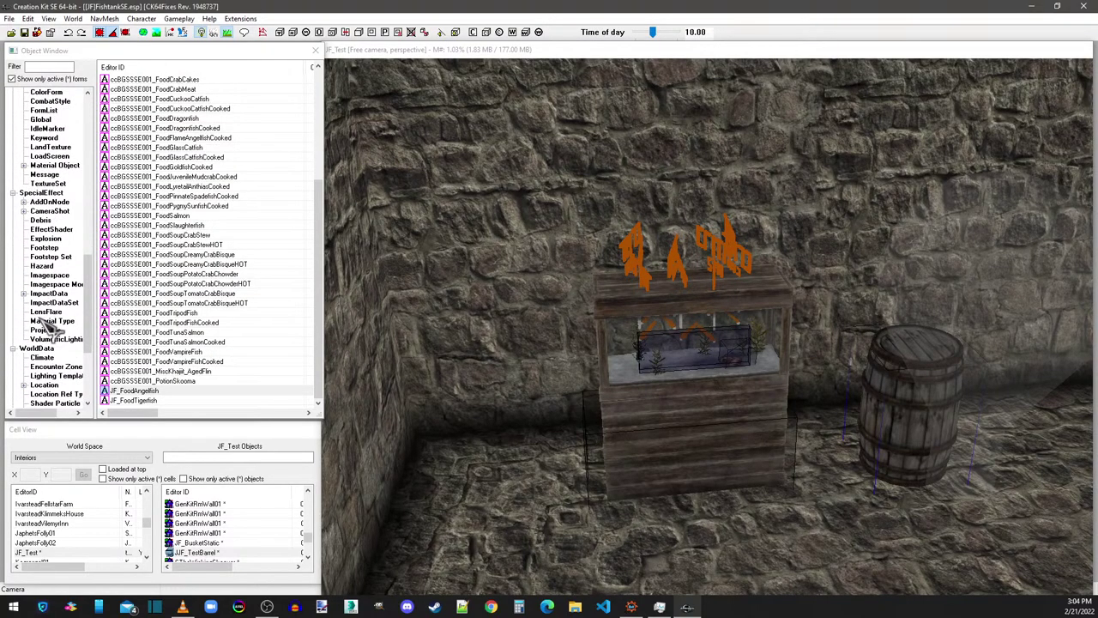
scroll(53, 326, "down", 5)
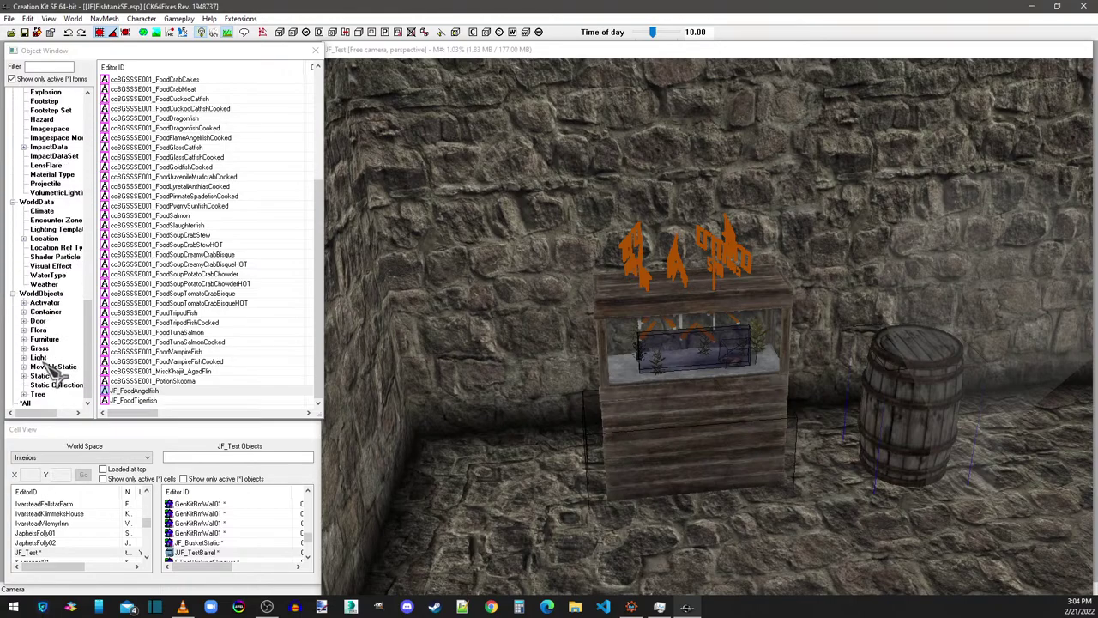
Step: Review PygmySunfish01's critterFish script properties as reference, then open the JF_AngelFish activator
left_click(47, 303)
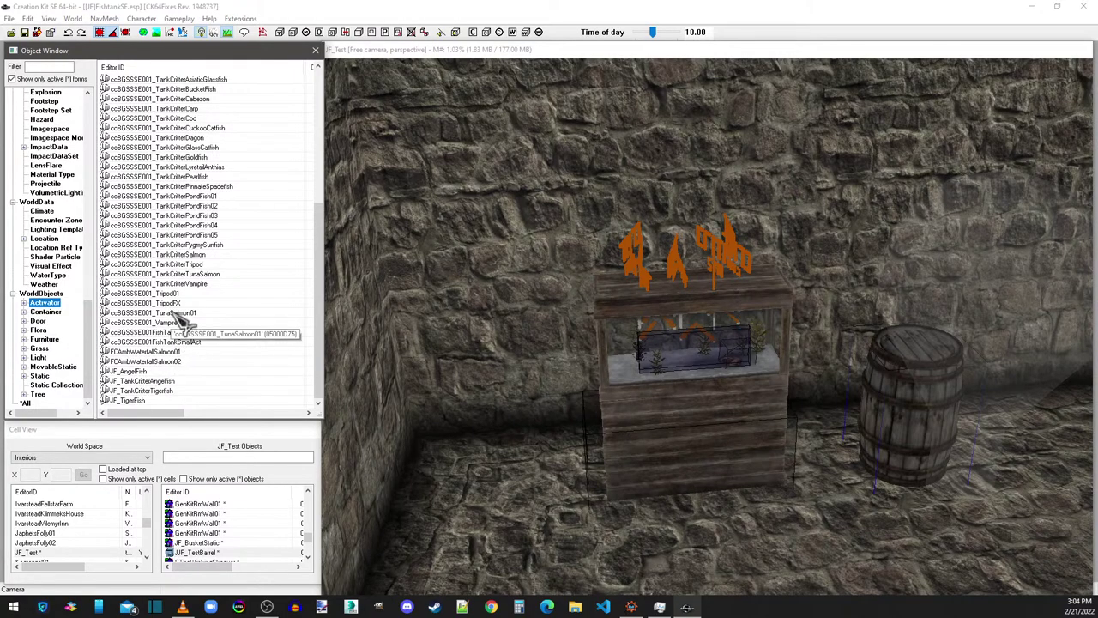
scroll(177, 339, "up", 6)
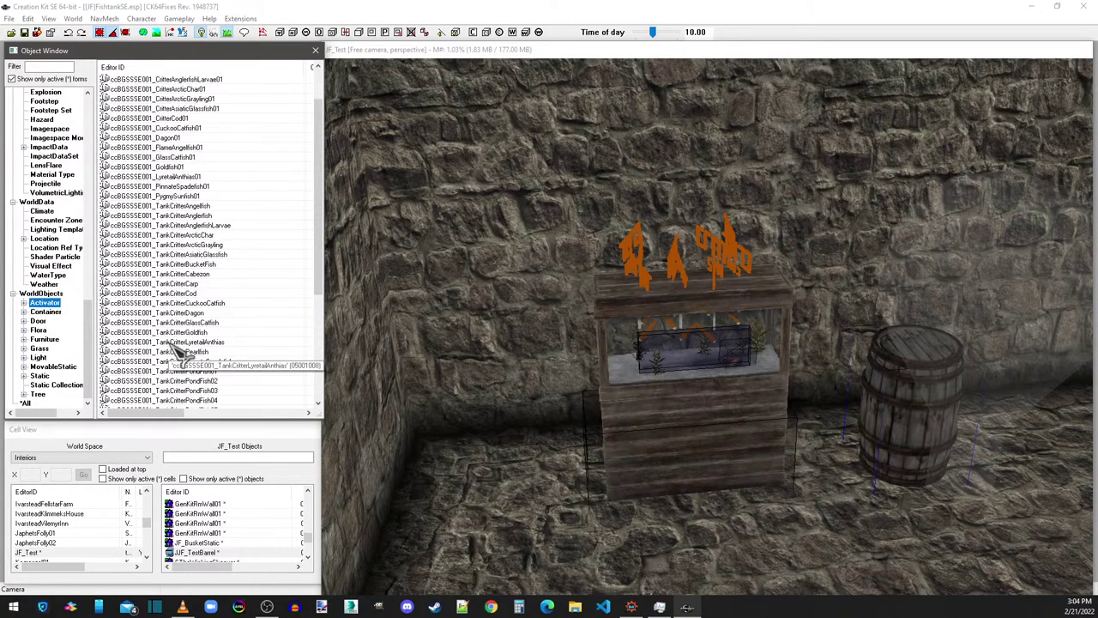
double_click(183, 196)
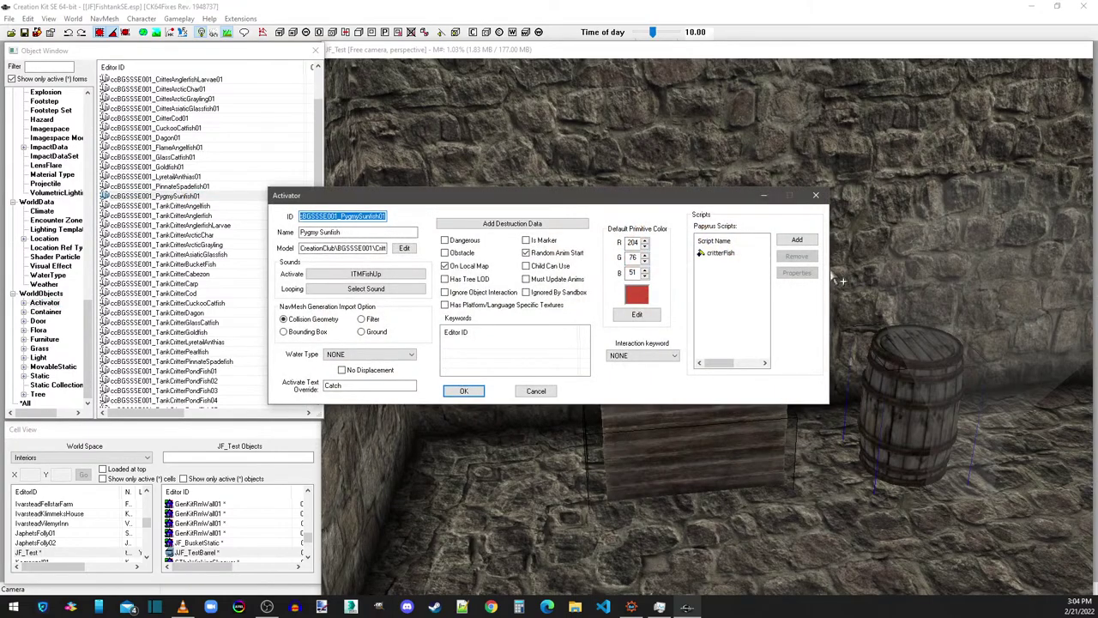
double_click(720, 253)
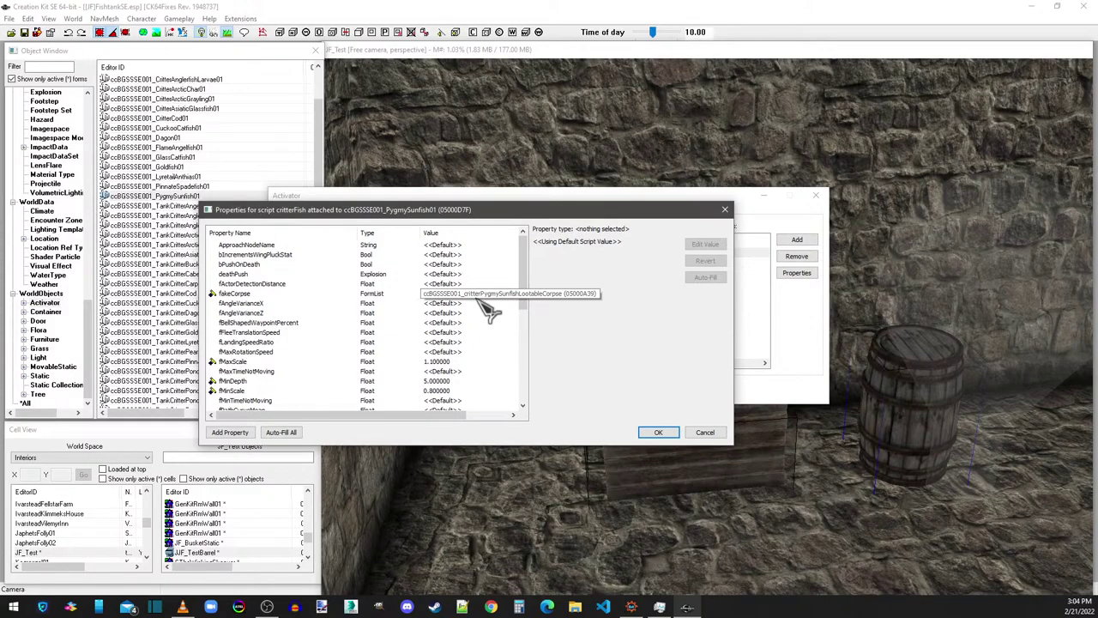
left_click(725, 210)
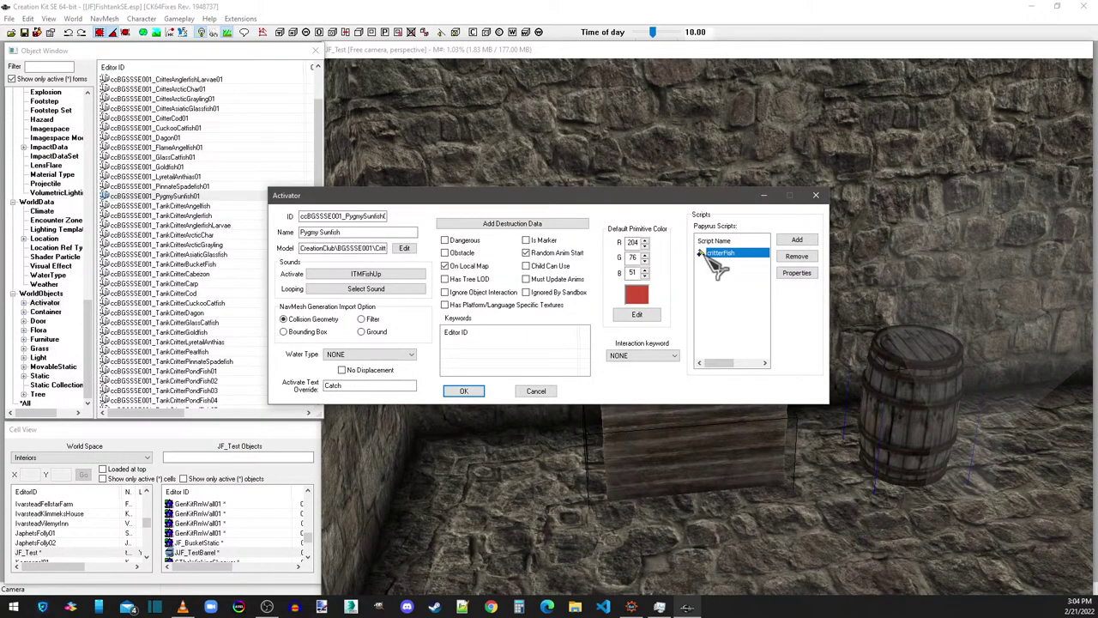
left_click(815, 195)
scroll(196, 277, "down", 5)
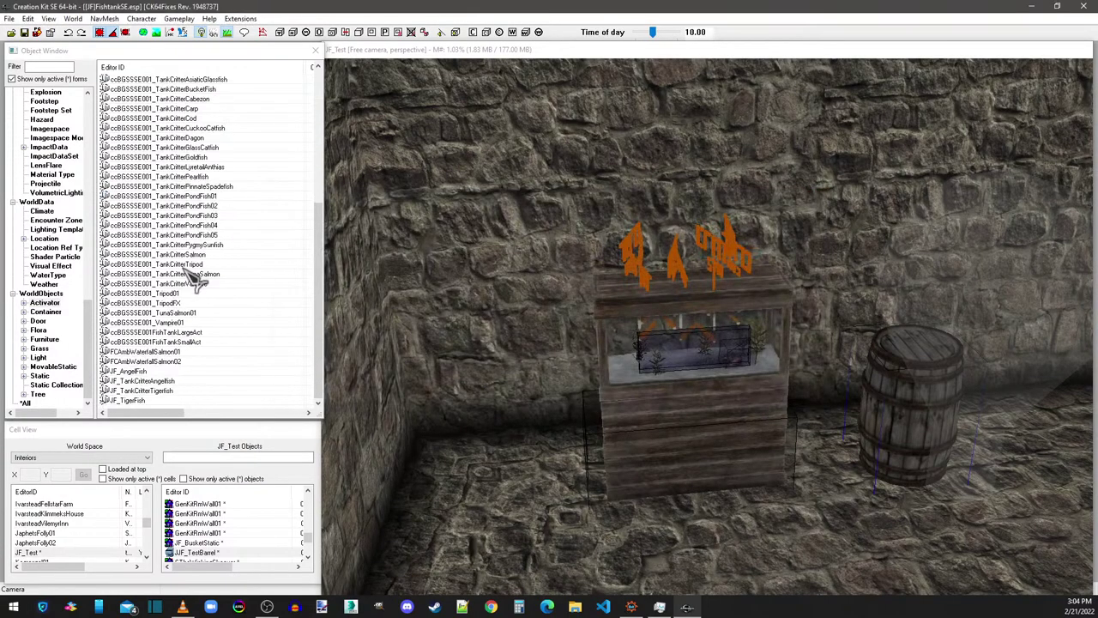
double_click(138, 372)
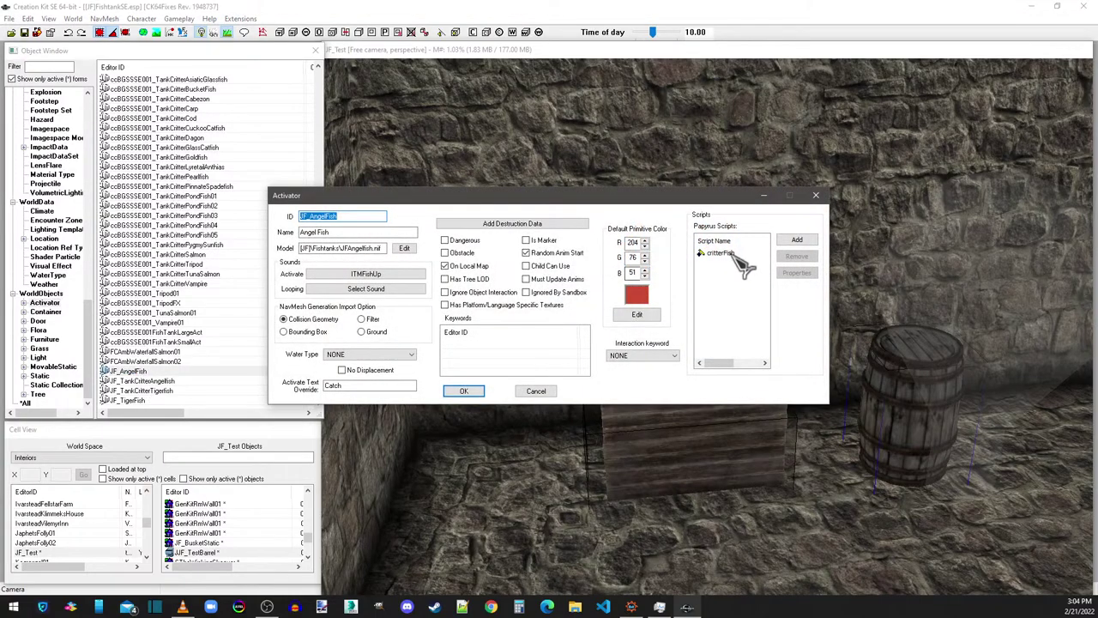
Step: In JF_AngelFish's critterFish properties, set fakeCorpse to JF_critterAngelfishLootableCorpse
left_click(734, 254)
double_click(736, 257)
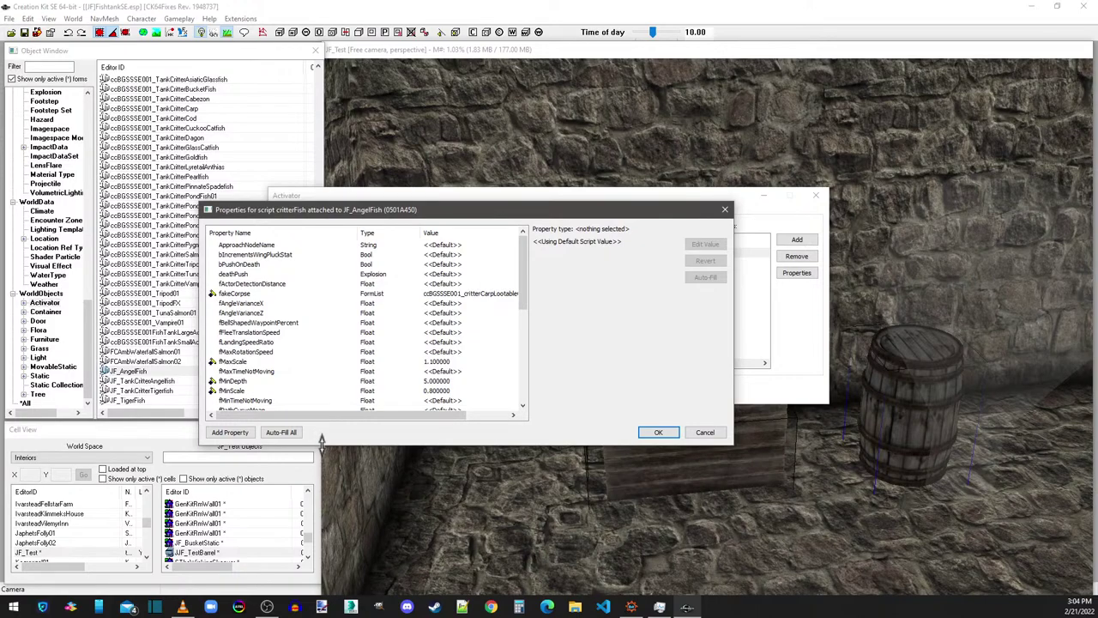
left_click(461, 295)
left_click(605, 245)
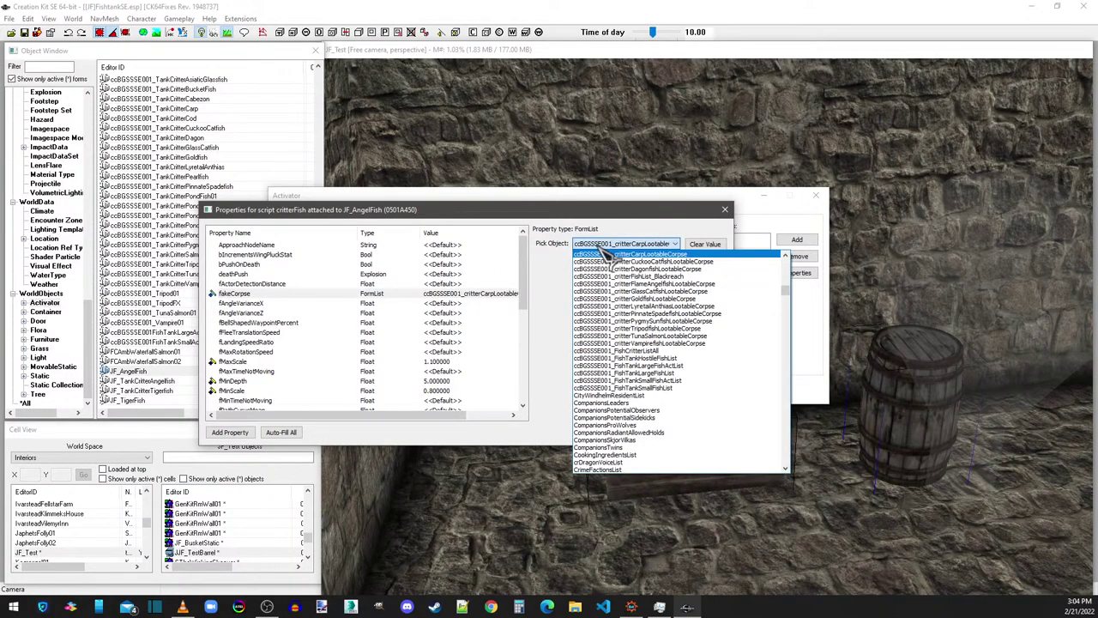
key("j")
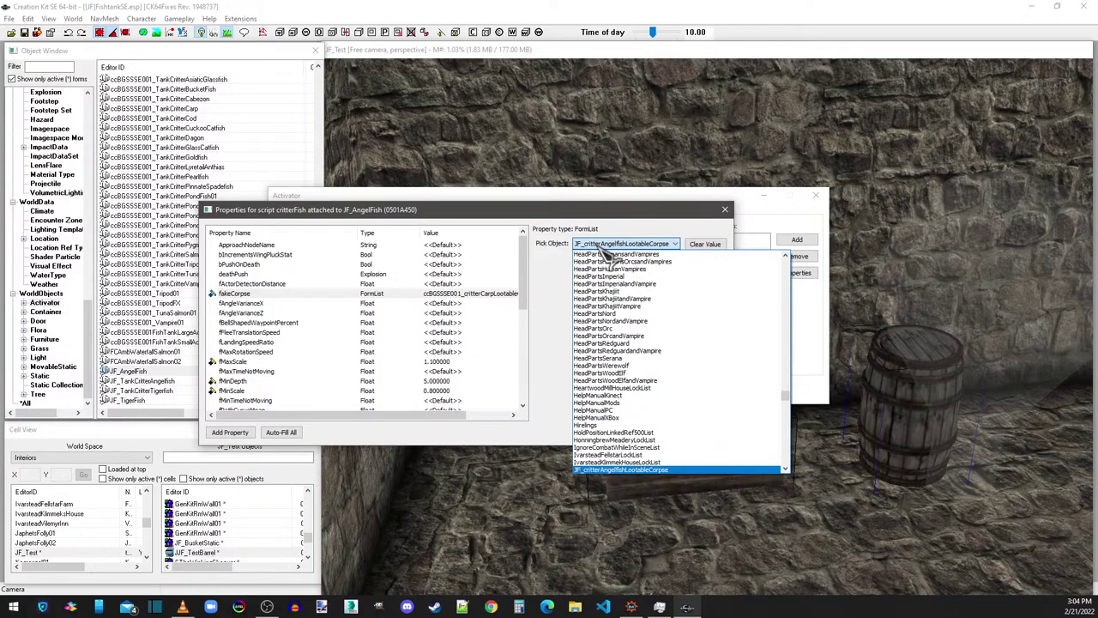
key("Return")
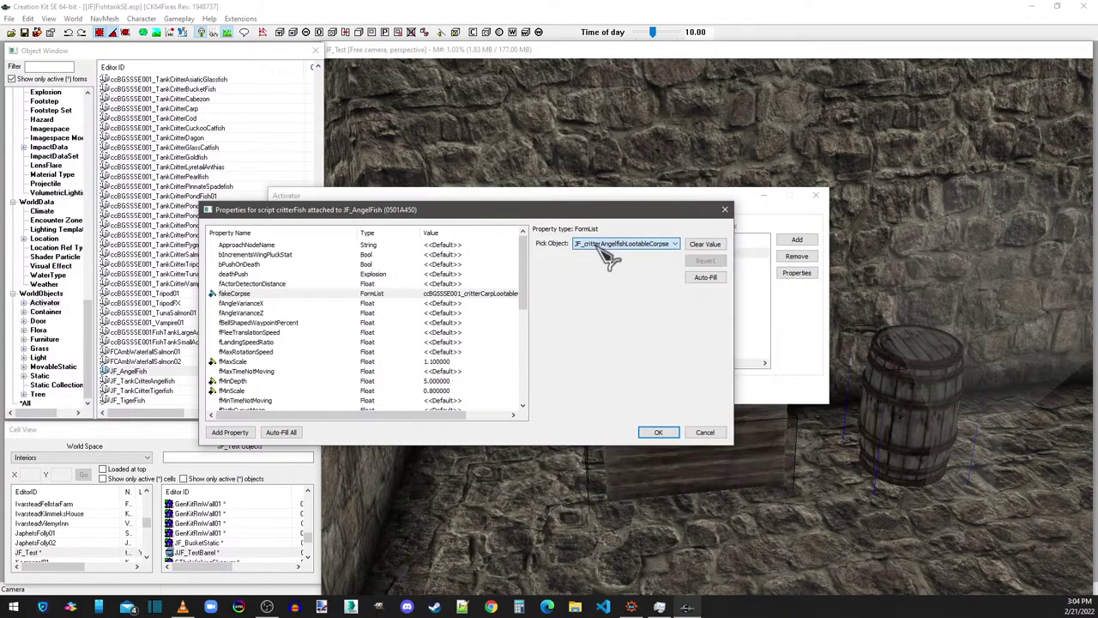
Step: Verify the new fakeCorpse value and confirm the script properties with OK
left_click_drag(579, 211, 598, 249)
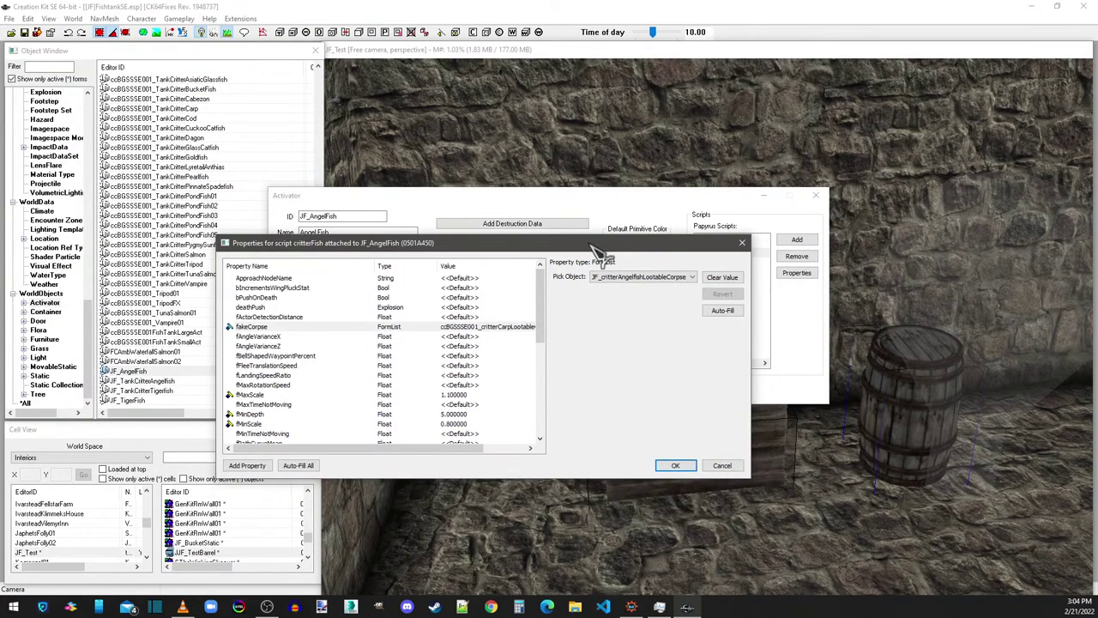
left_click(470, 336)
left_click(468, 329)
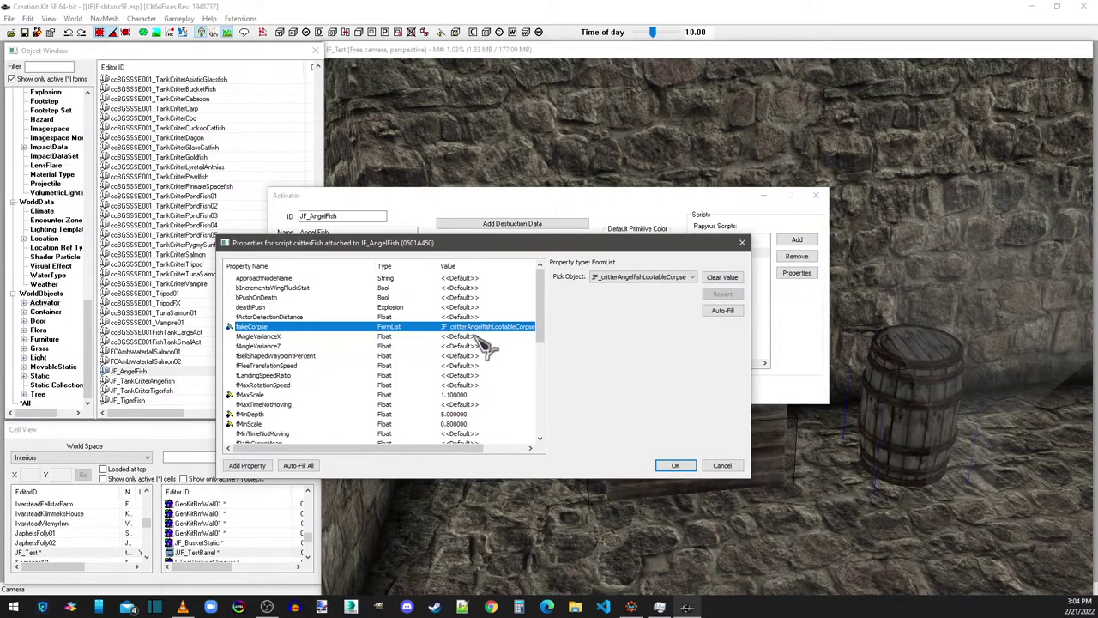
scroll(480, 361, "down", 6)
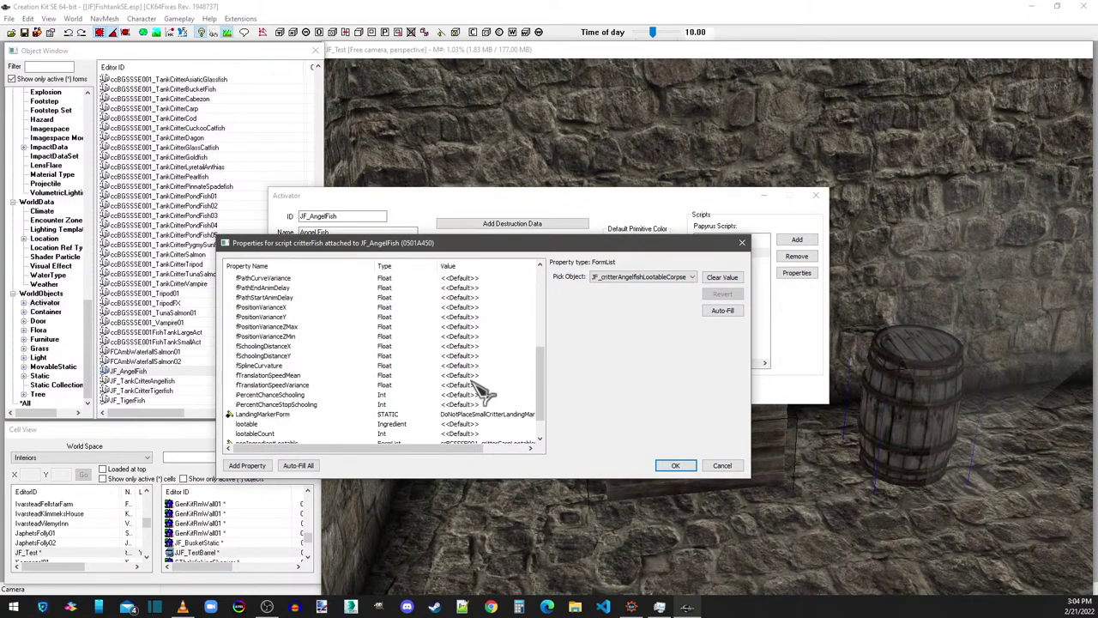
scroll(482, 390, "down", 1)
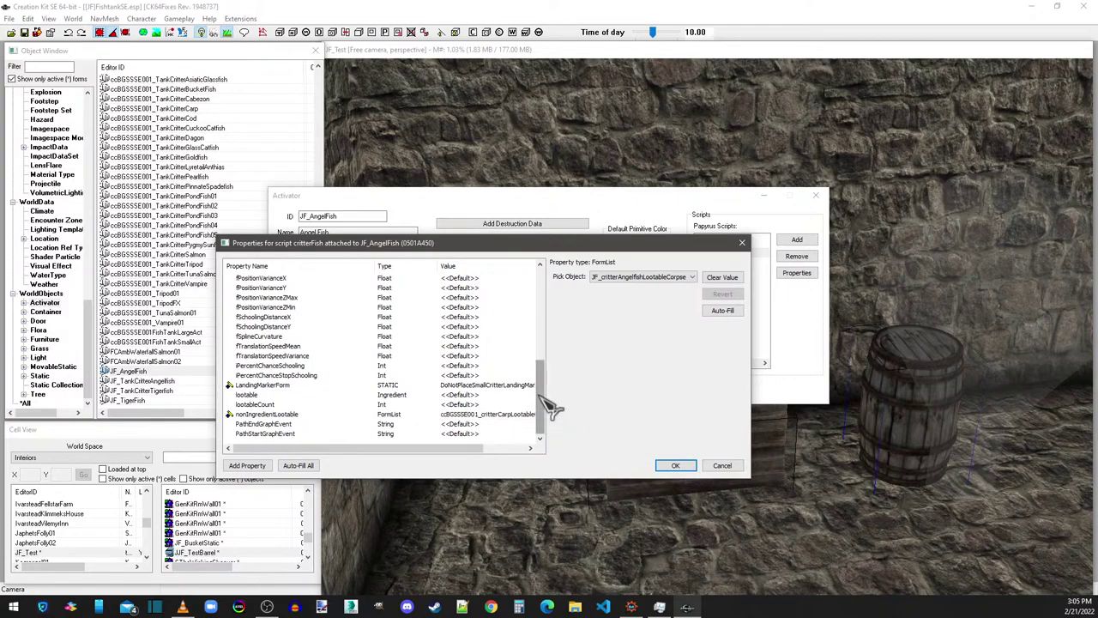
left_click_drag(540, 397, 545, 424)
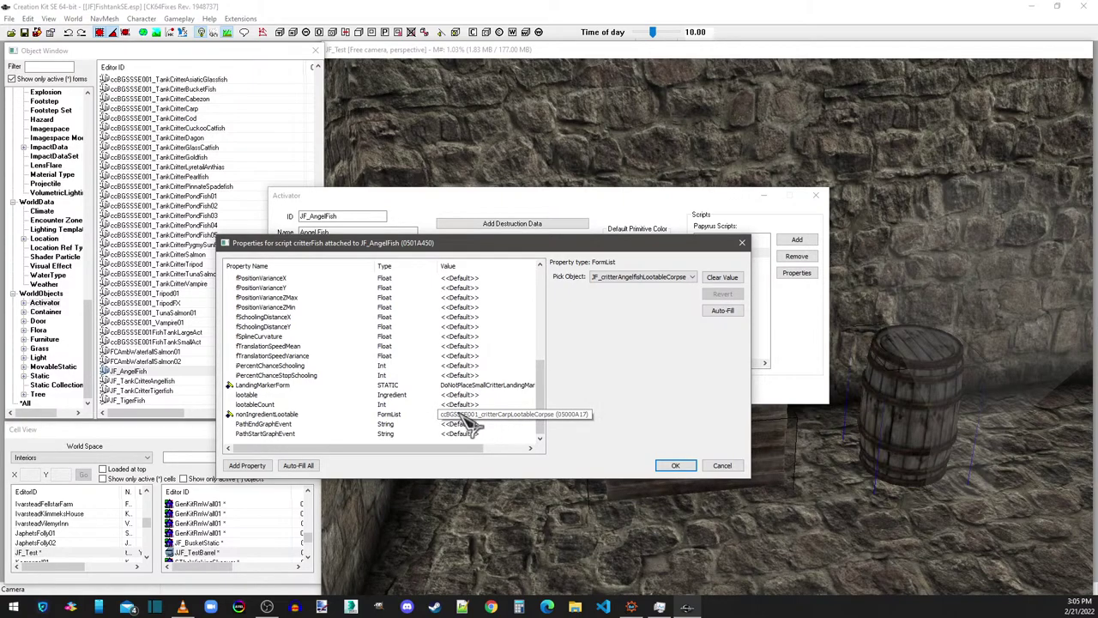
left_click(676, 466)
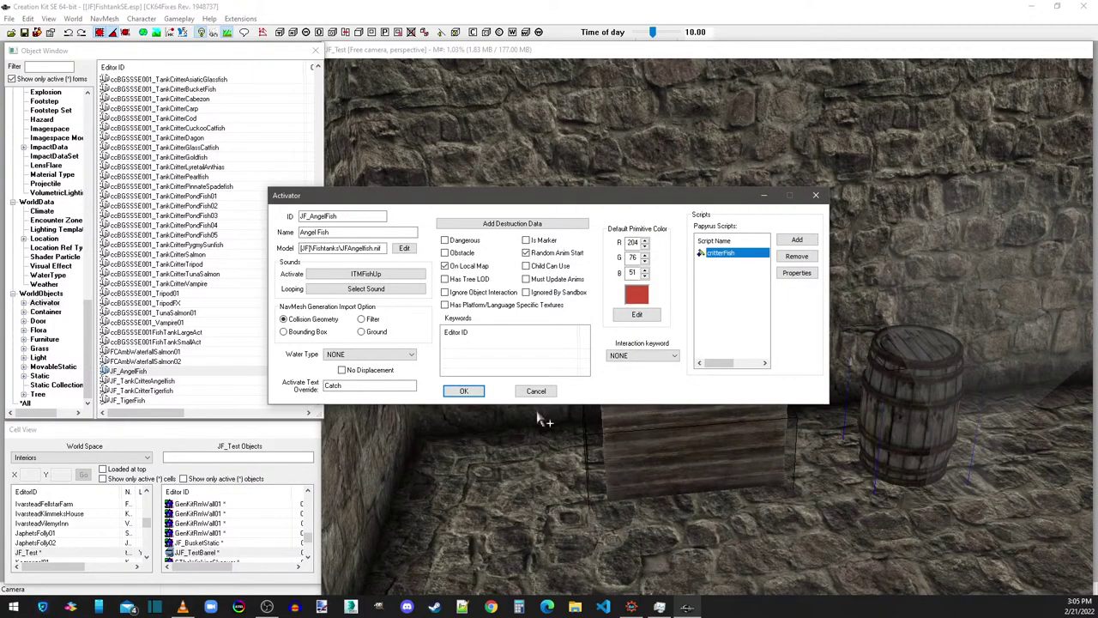
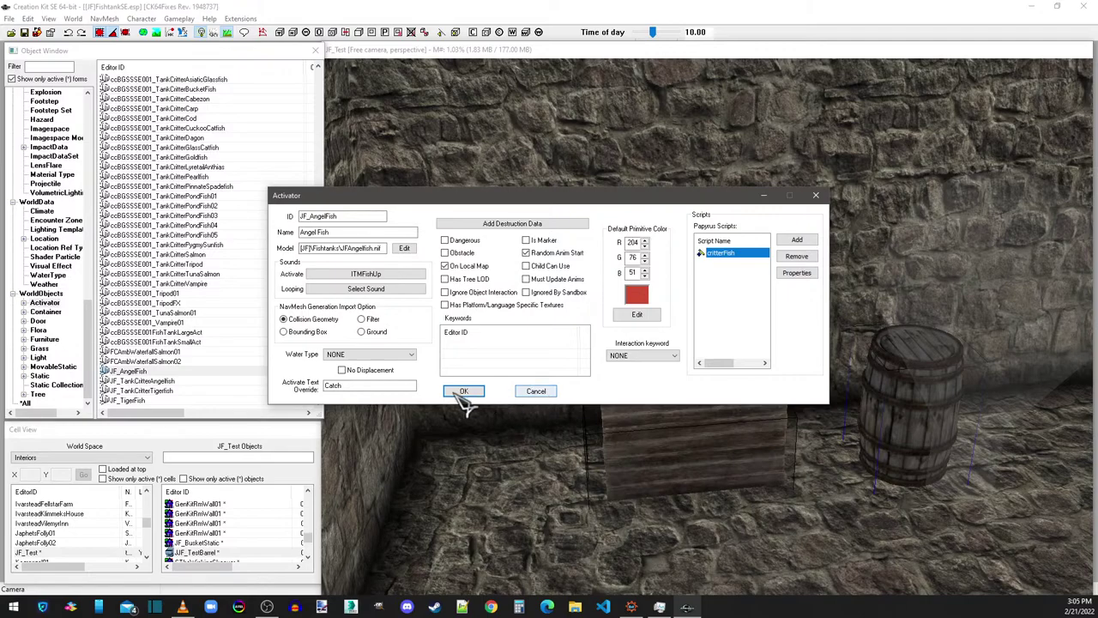
Step: Discard the Angelfish activator and glance at the TankCritterVampire activator unchanged
left_click(553, 394)
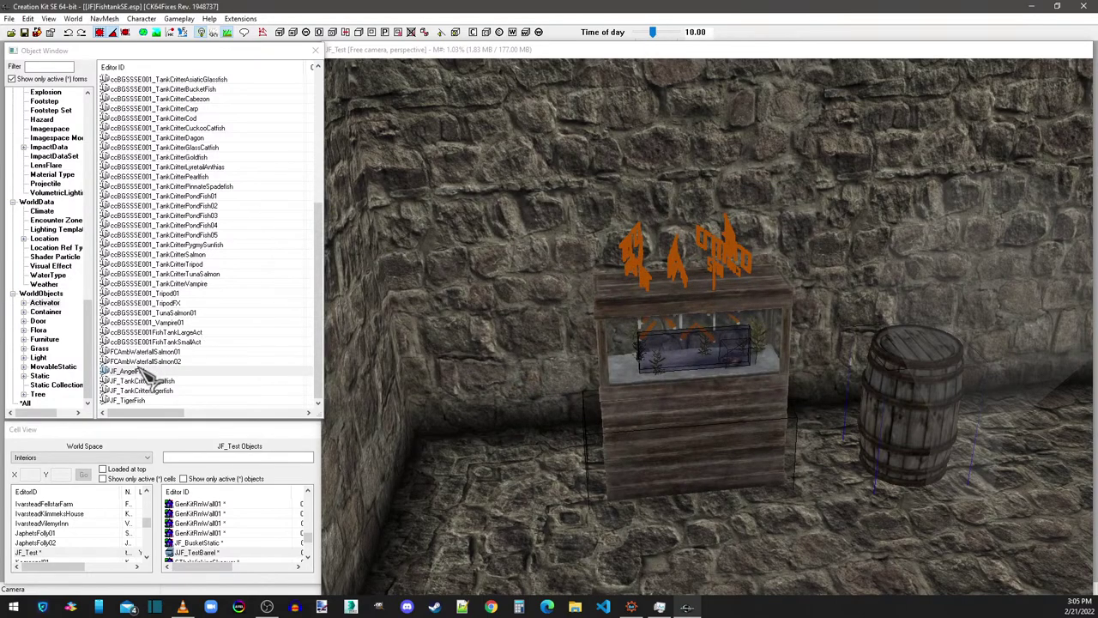
double_click(166, 285)
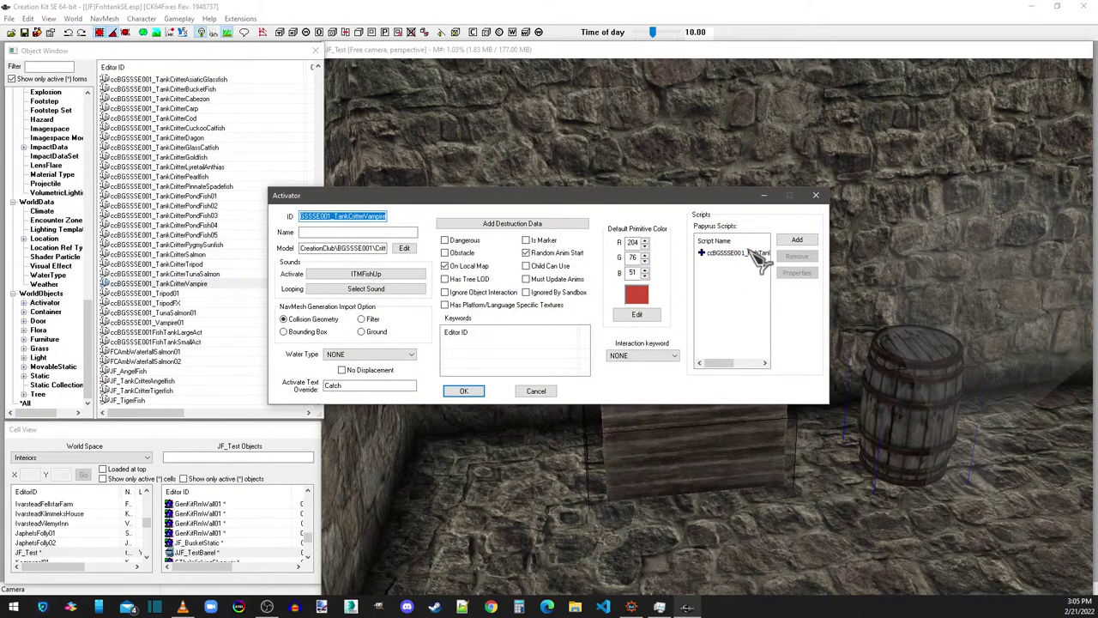
left_click(816, 195)
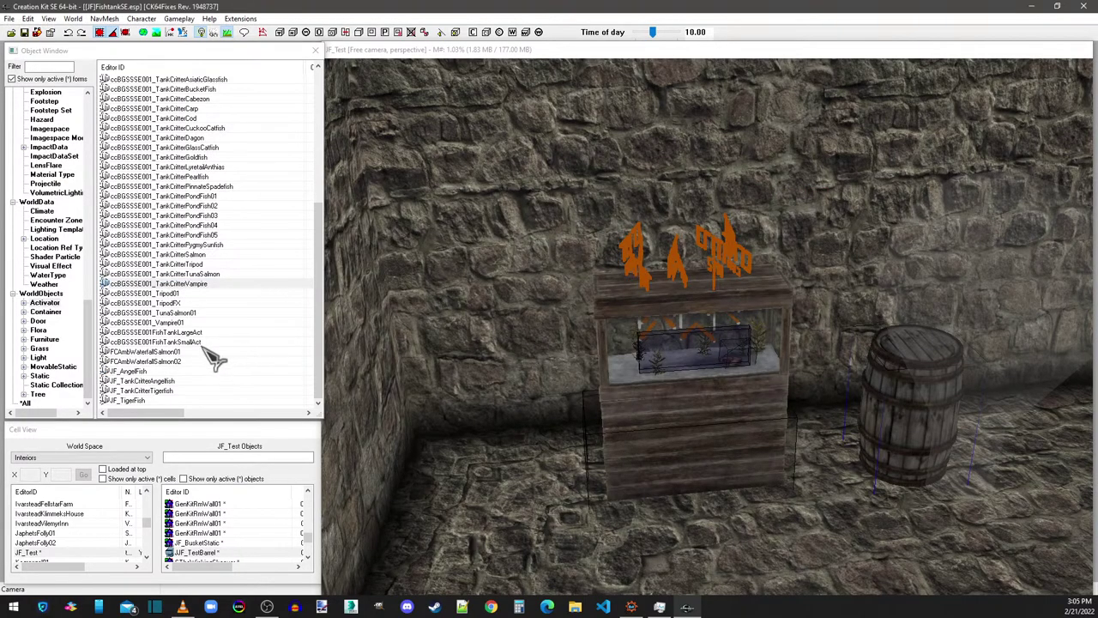
Step: Review the ccBGSSSE001_Tripod01 activator's critterFish script properties and close it unchanged
double_click(168, 293)
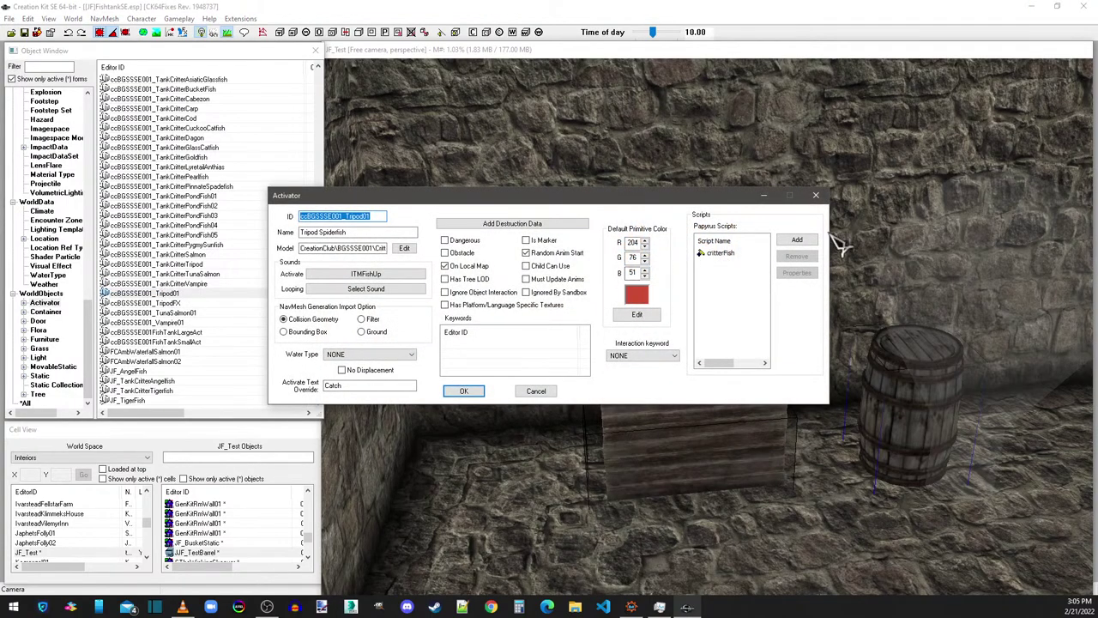
double_click(725, 254)
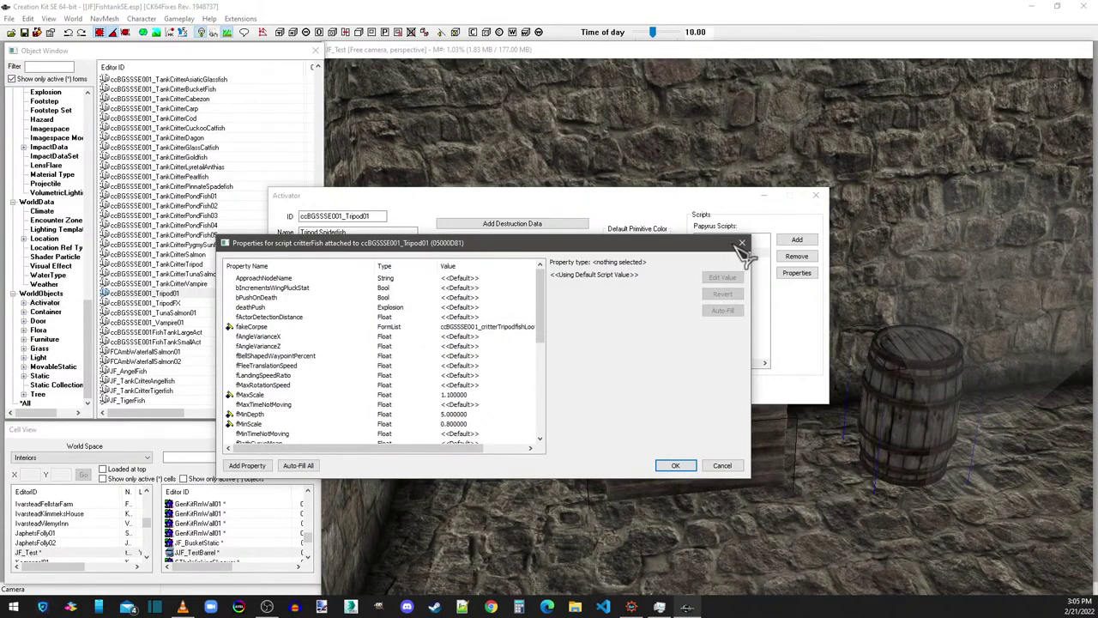
scroll(477, 367, "down", 8)
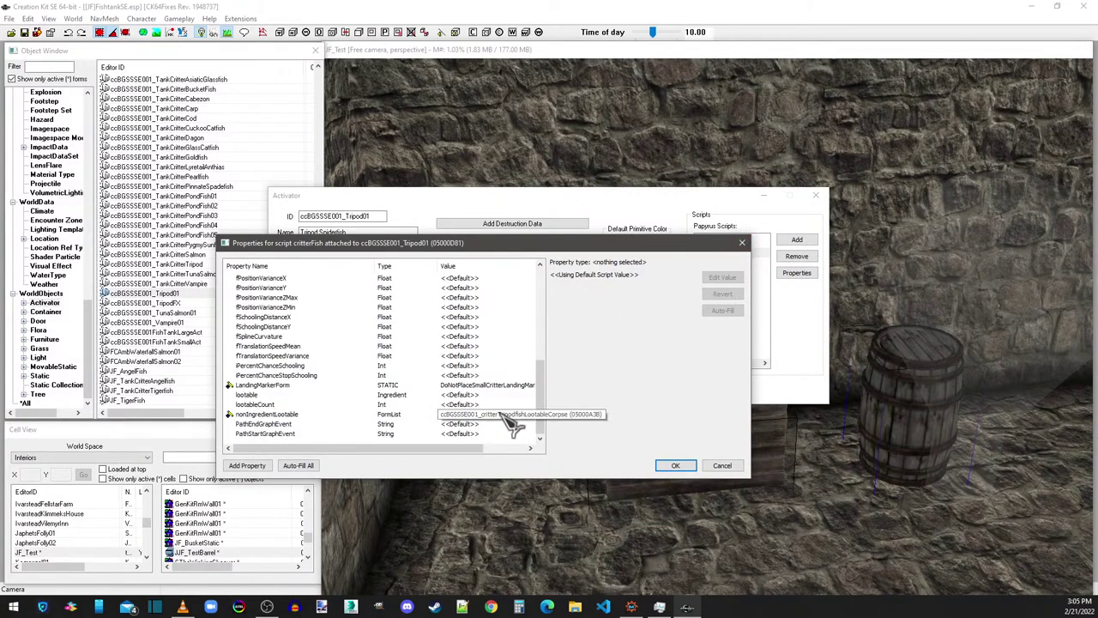
scroll(513, 403, "up", 8)
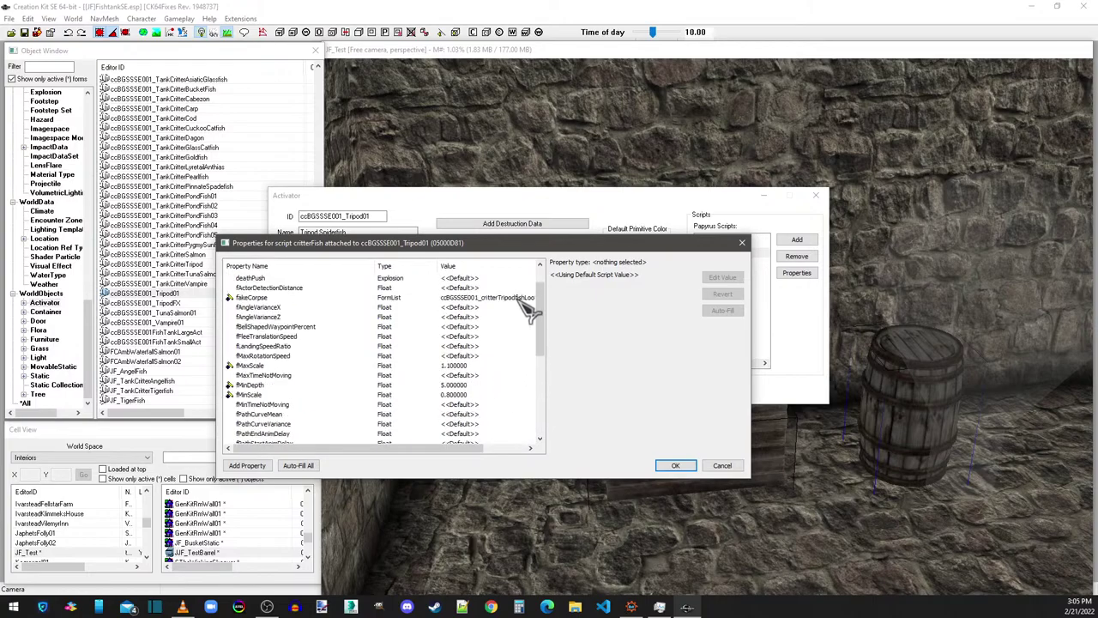
left_click(742, 243)
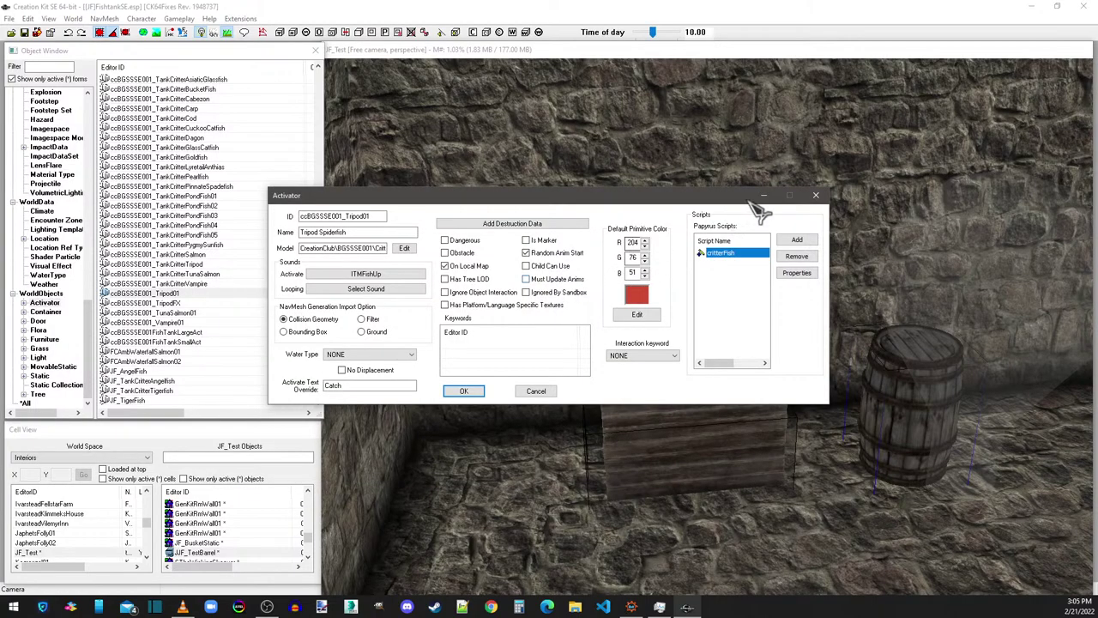
left_click(816, 195)
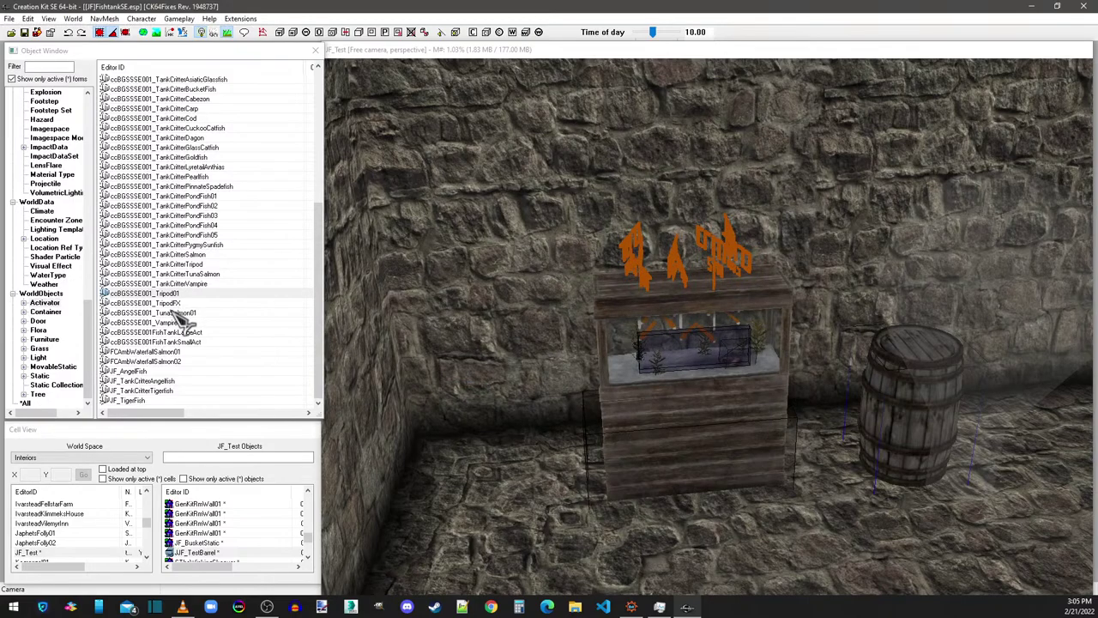
Step: Check the TunaSalmon01 activator's critterFish properties, which use the TunaSalmon lootable-corpse list
double_click(176, 313)
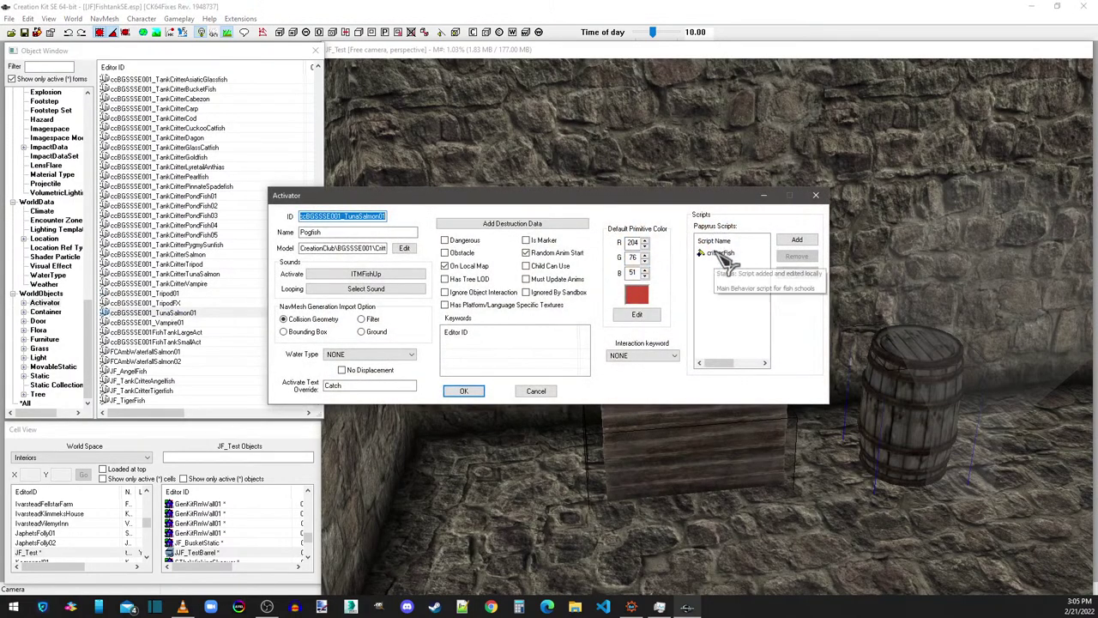
double_click(721, 254)
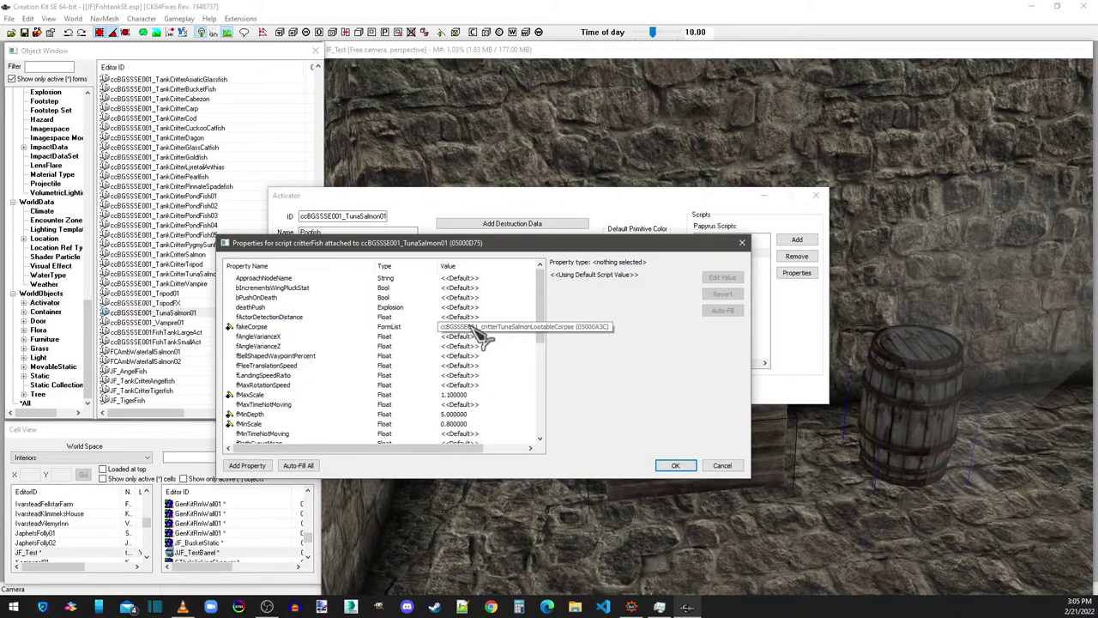
left_click(720, 468)
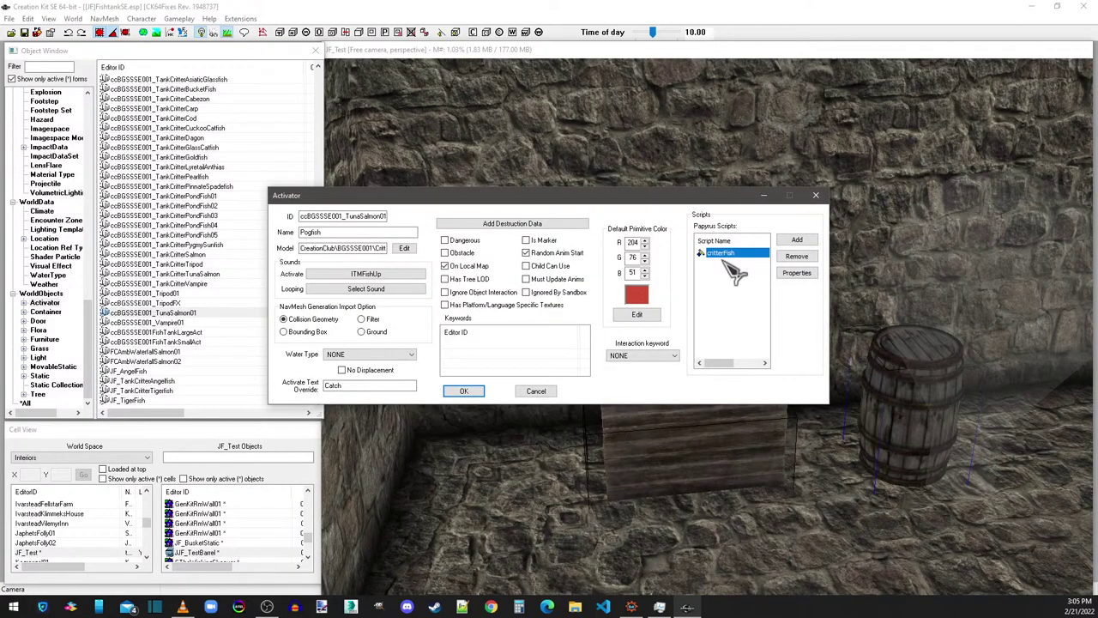
left_click(816, 196)
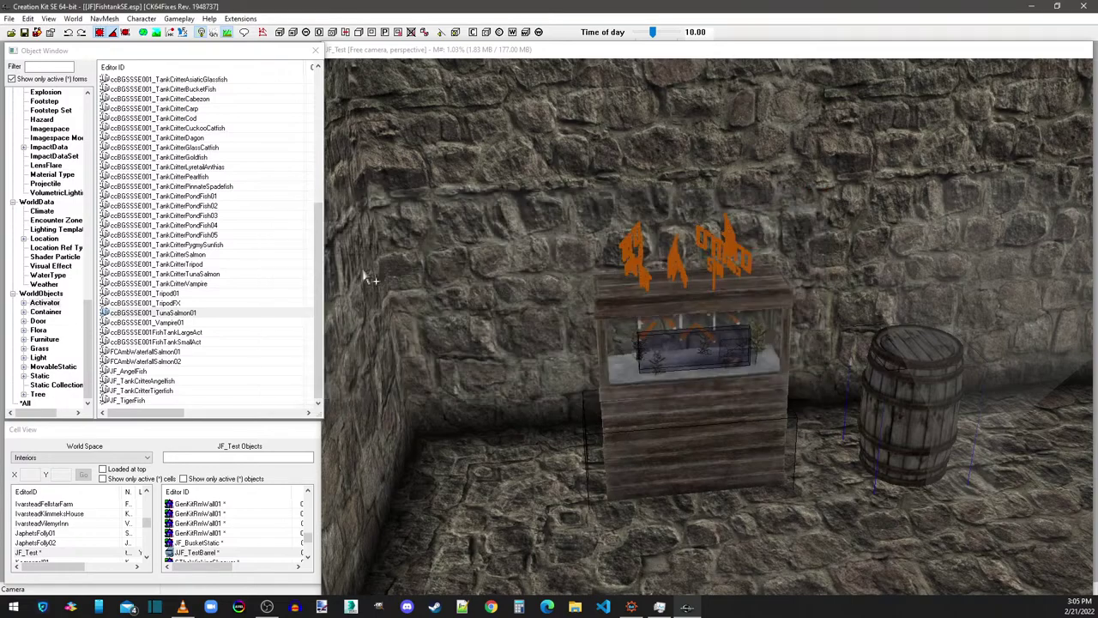
right_click(155, 313)
left_click(177, 418)
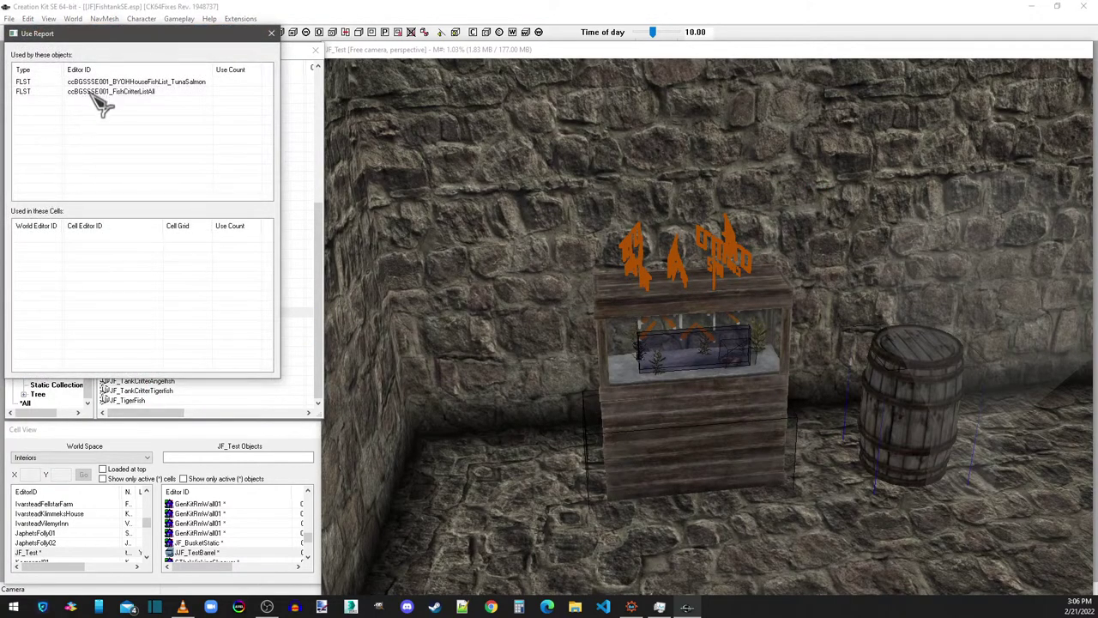
left_click(271, 33)
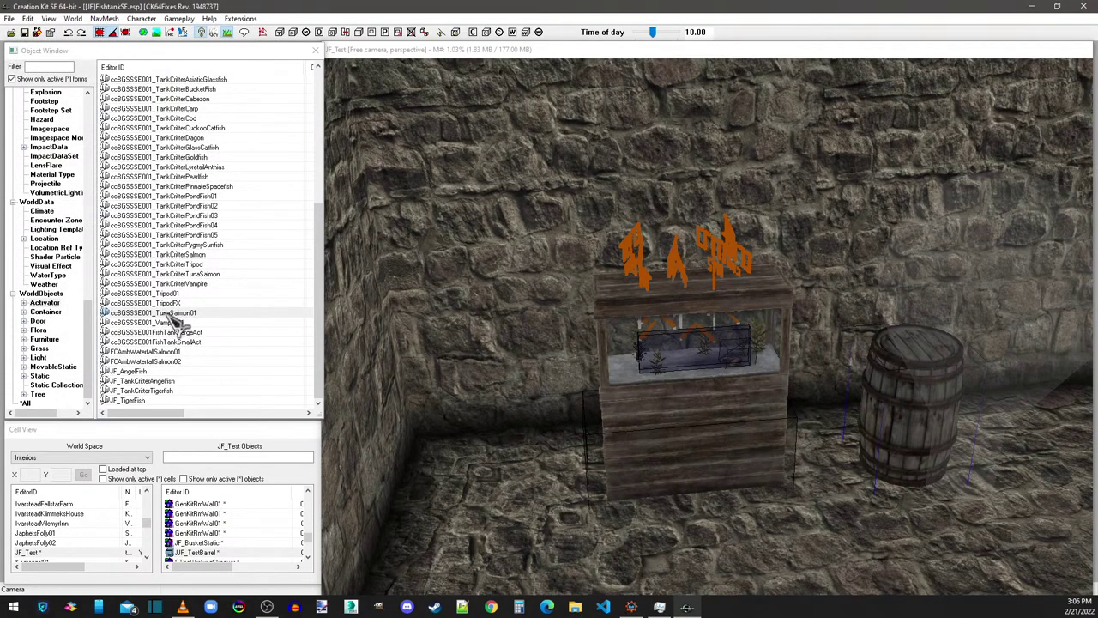
right_click(168, 296)
left_click(190, 395)
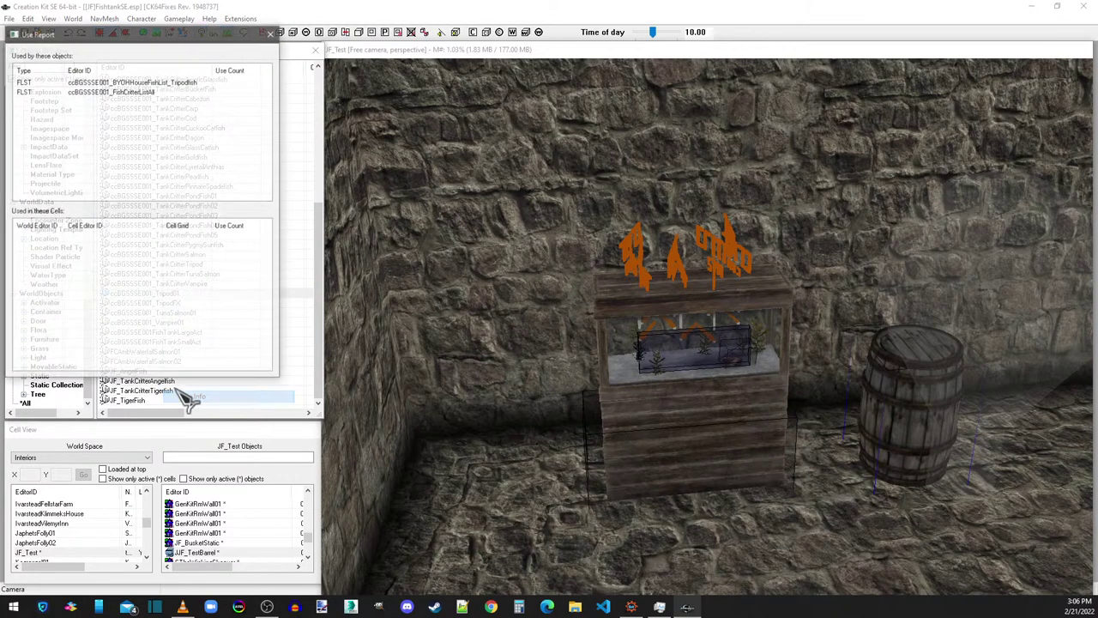
left_click(271, 33)
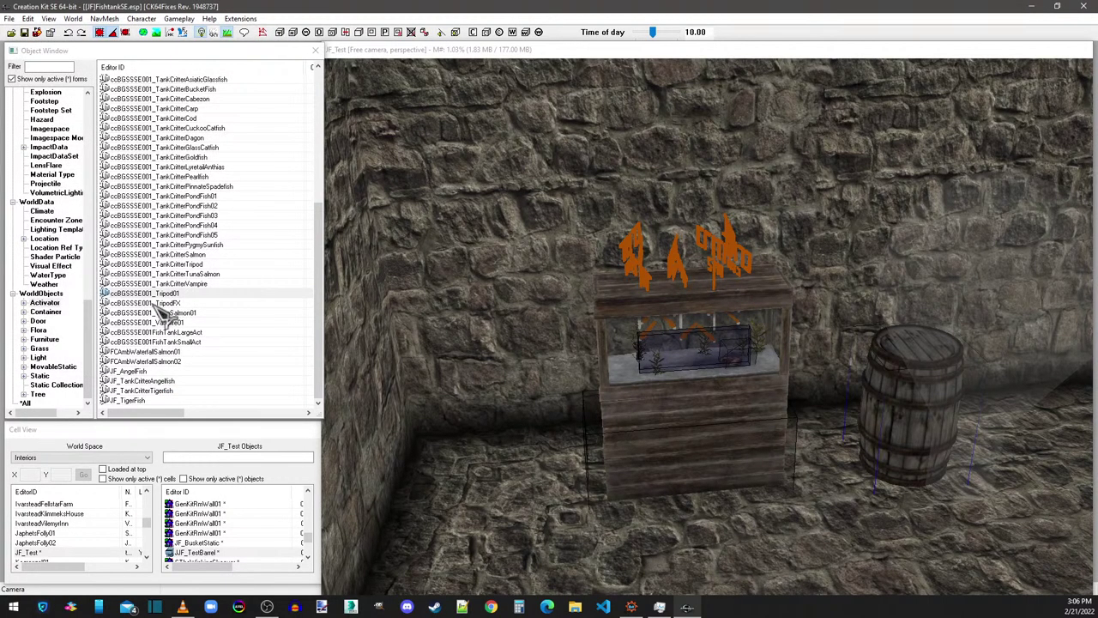
right_click(168, 324)
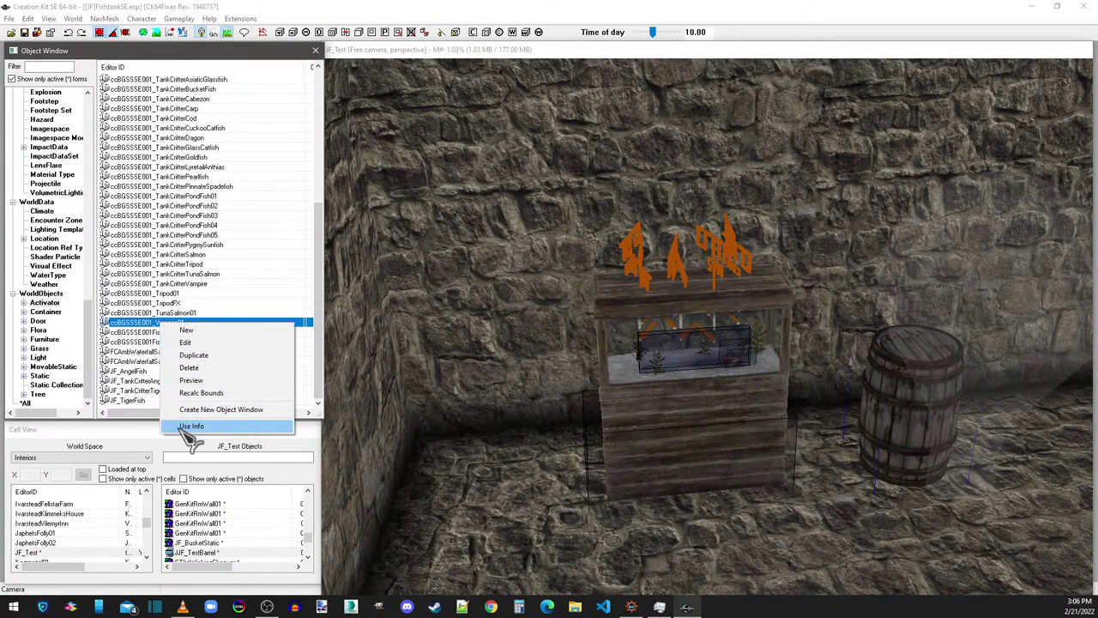
left_click(191, 420)
left_click(271, 33)
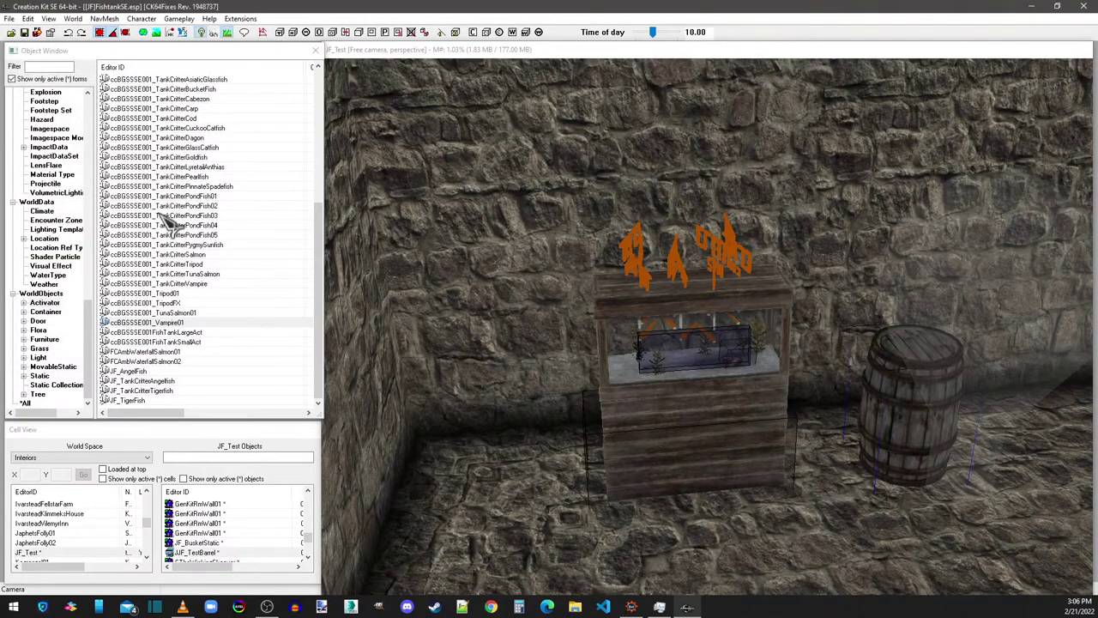
scroll(159, 220, "up", 5)
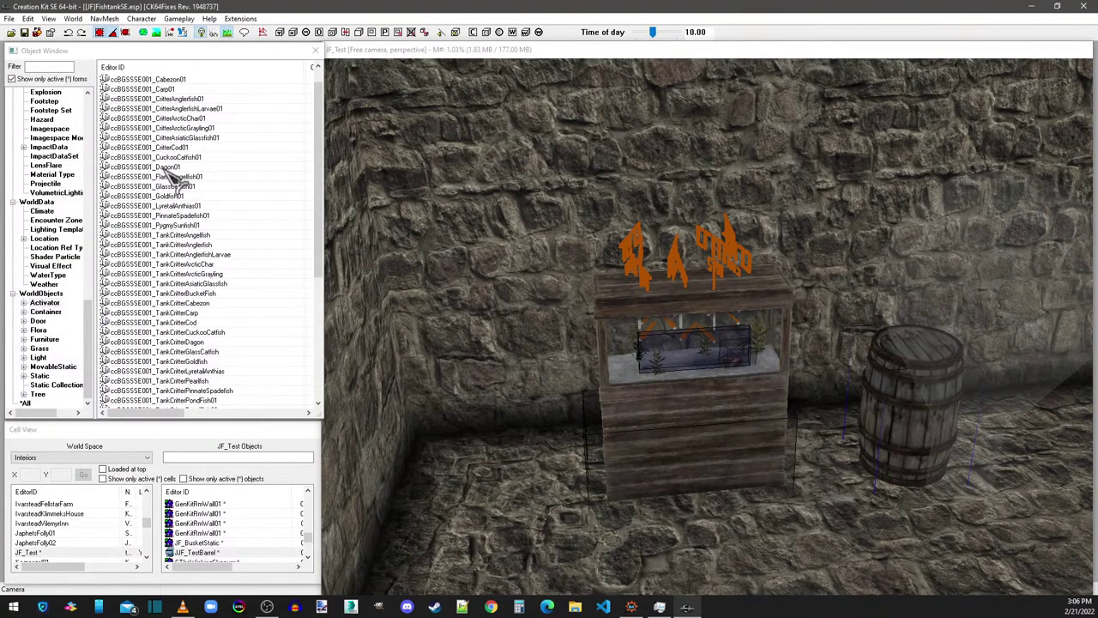
scroll(176, 176, "up", 1)
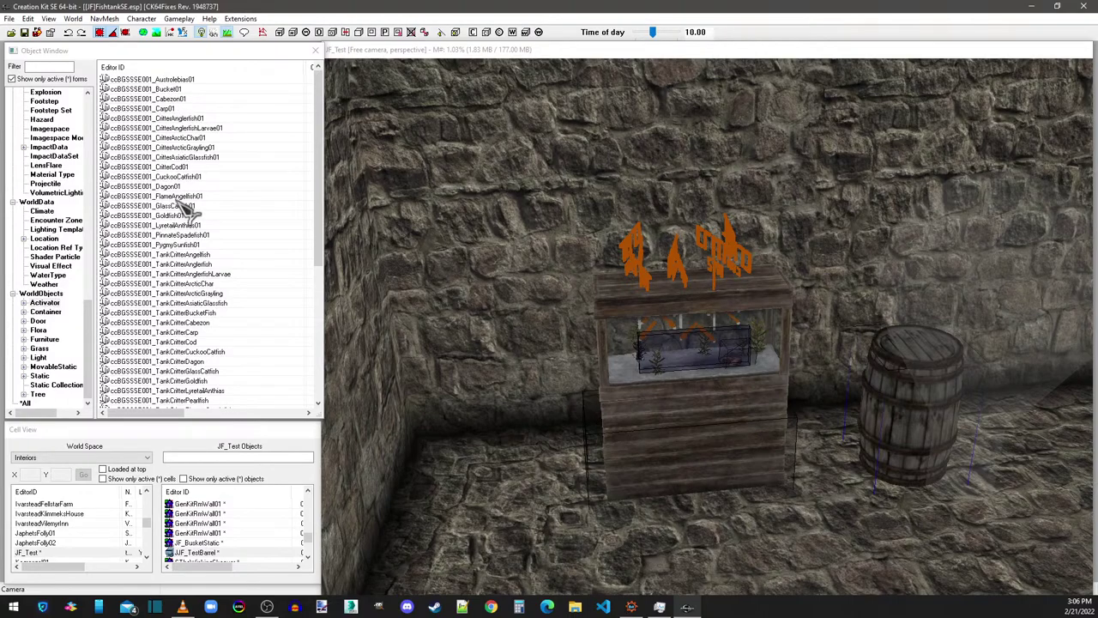
right_click(184, 118)
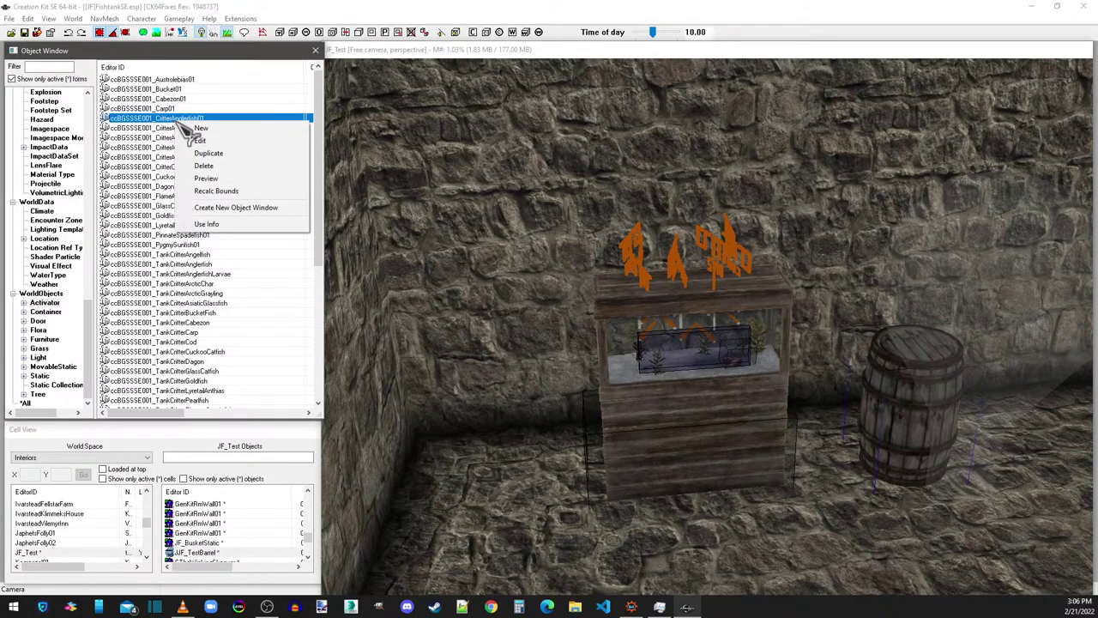
left_click(206, 187)
left_click_drag(791, 196, 661, 249)
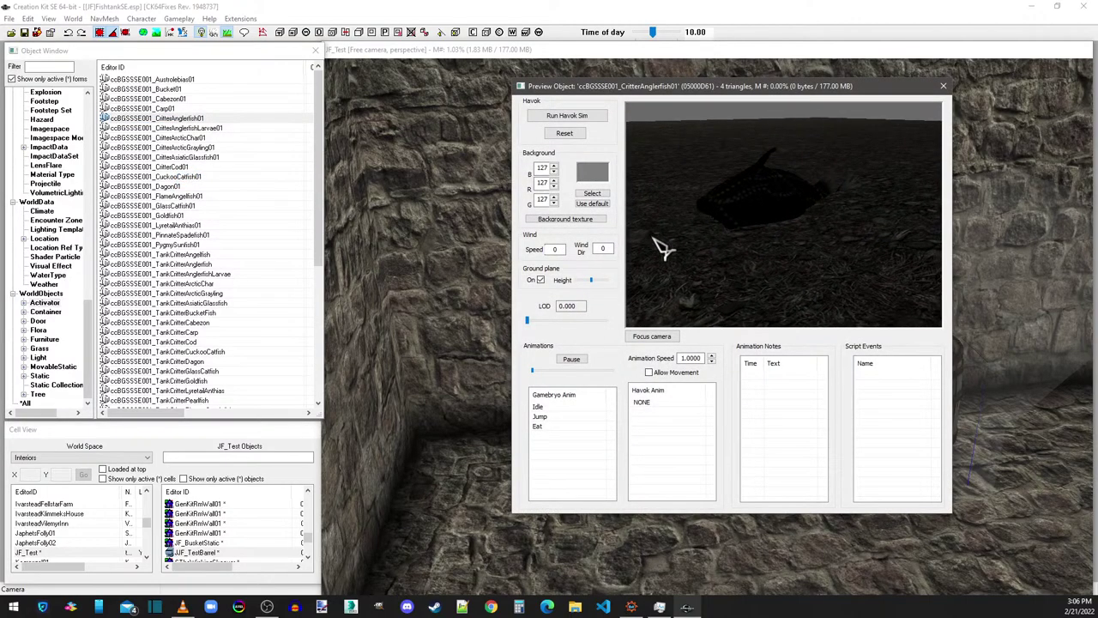
left_click(942, 87)
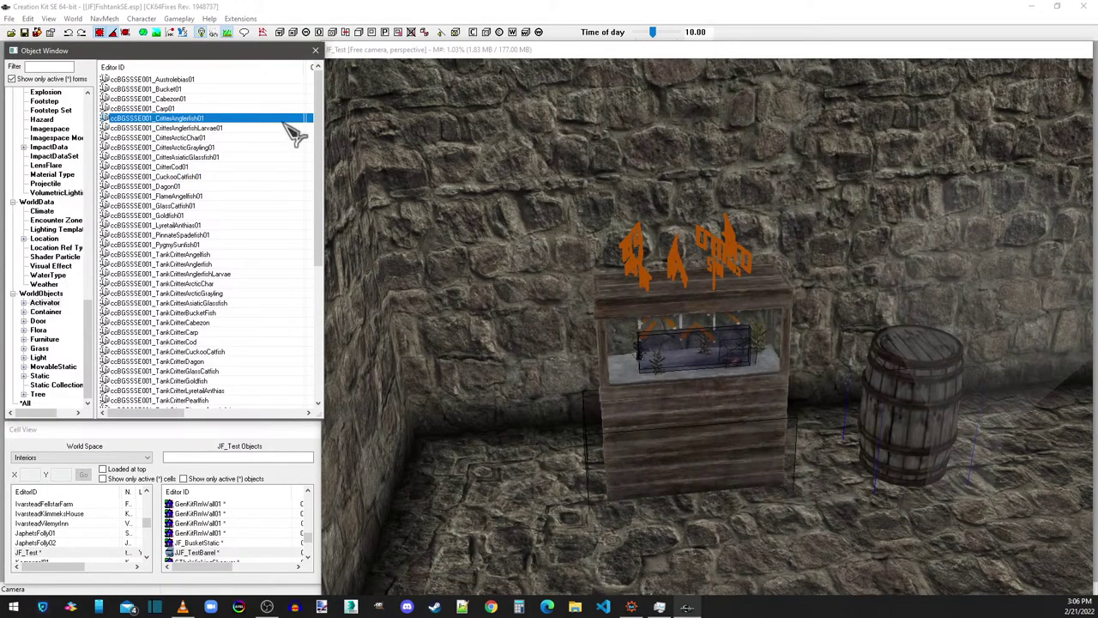
right_click(182, 119)
left_click(197, 221)
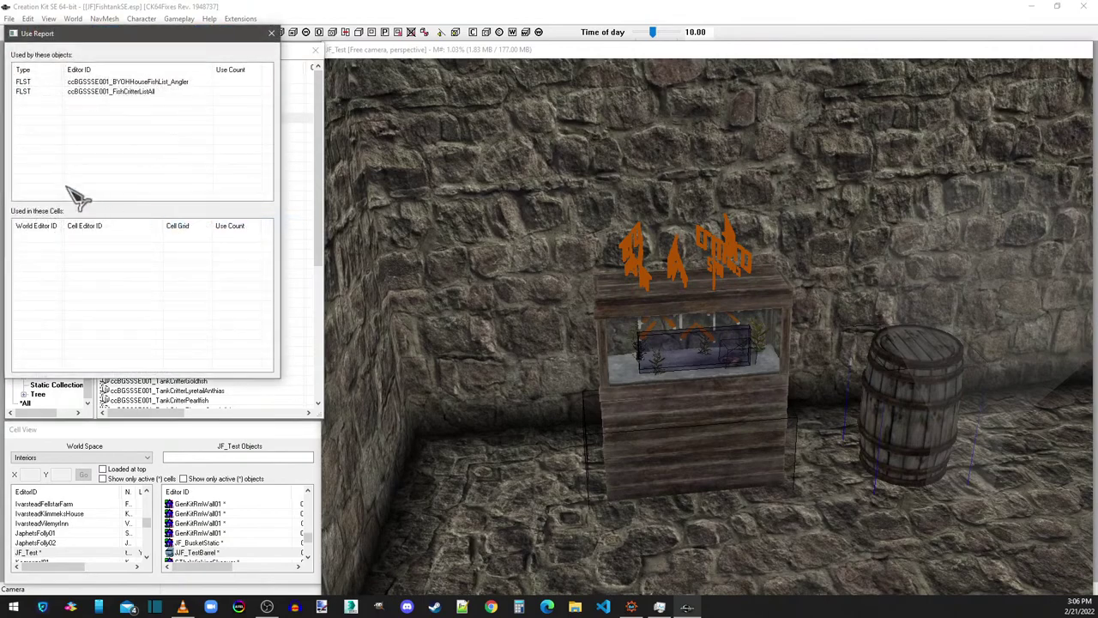
left_click(271, 34)
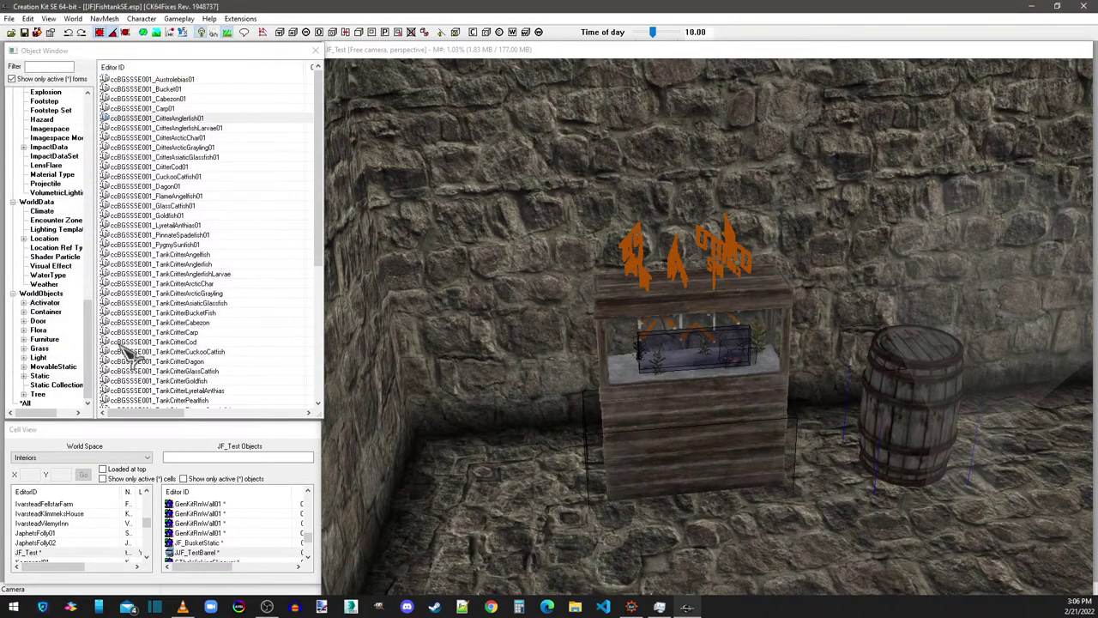
scroll(154, 335, "down", 1)
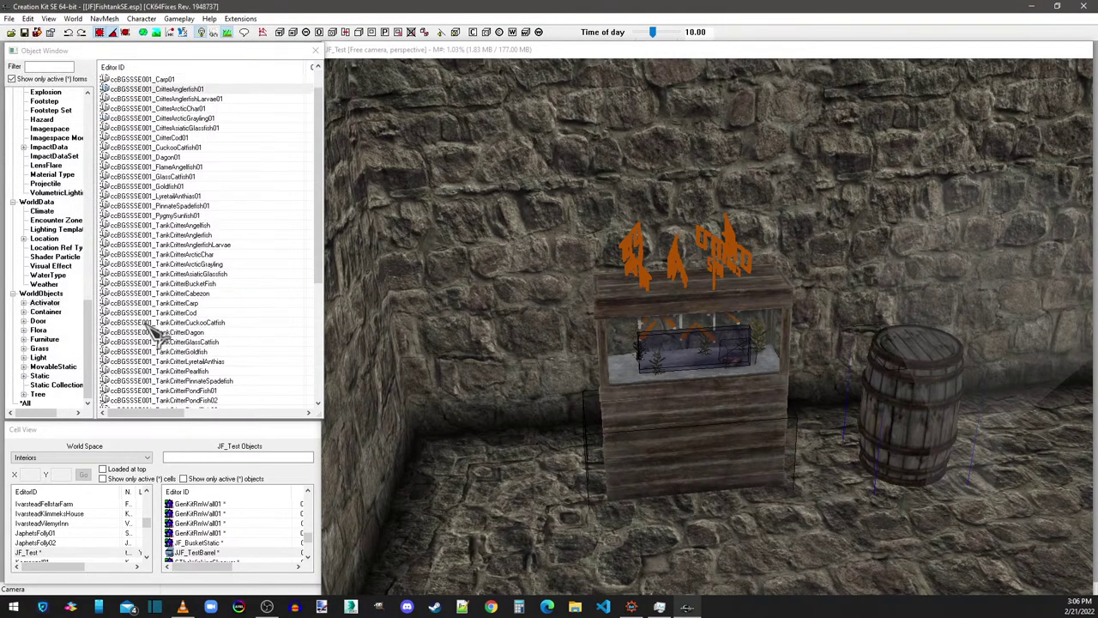
right_click(166, 226)
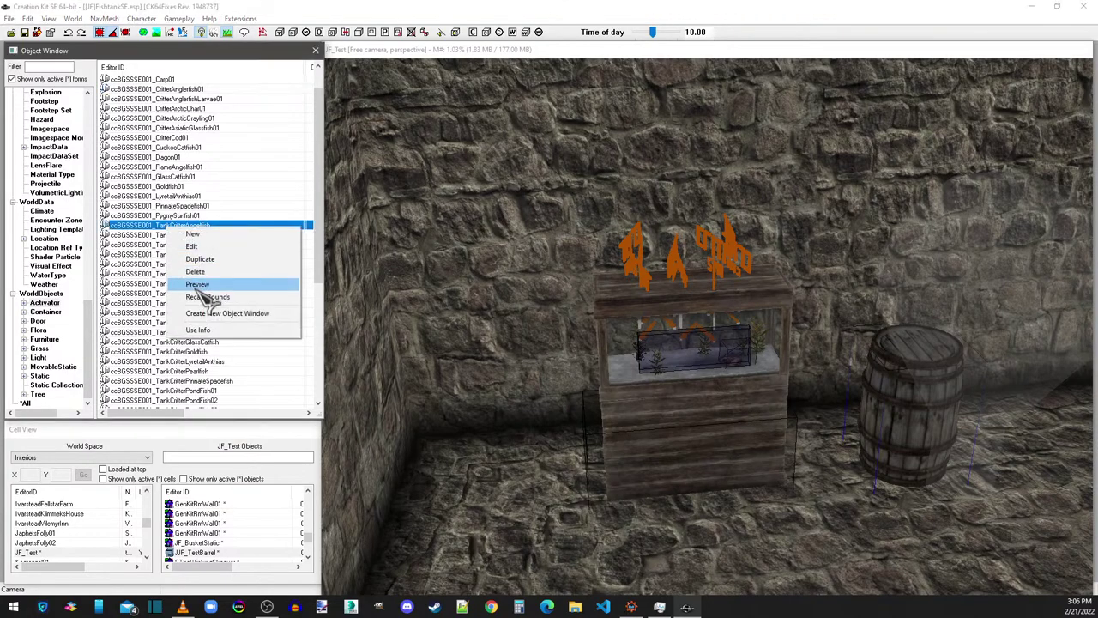
left_click(199, 330)
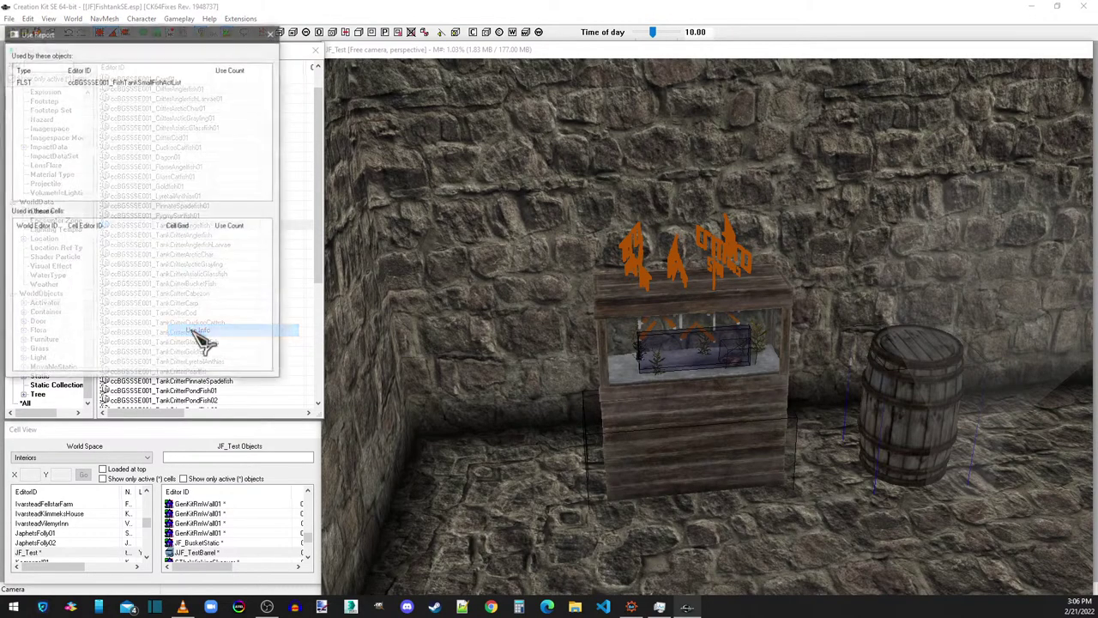
left_click(271, 34)
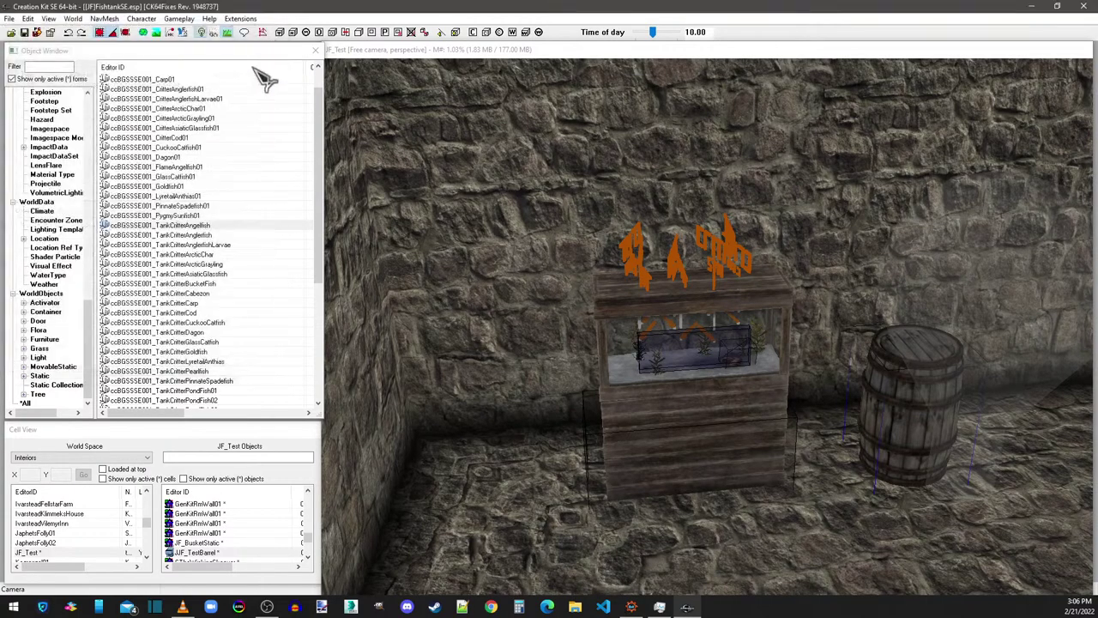
right_click(176, 314)
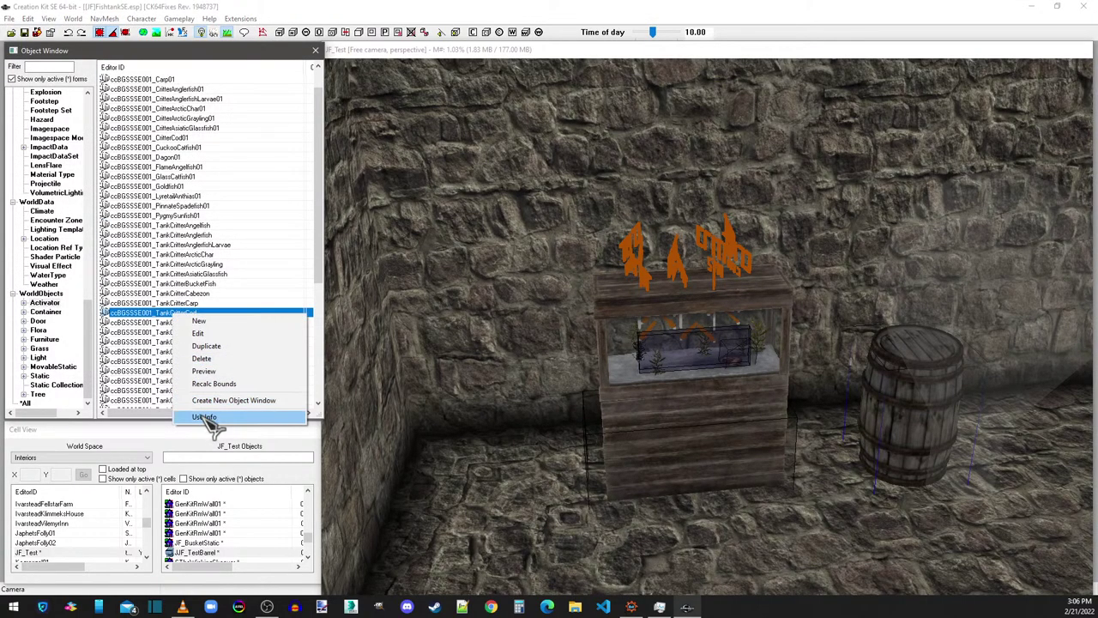
left_click(209, 417)
left_click(271, 33)
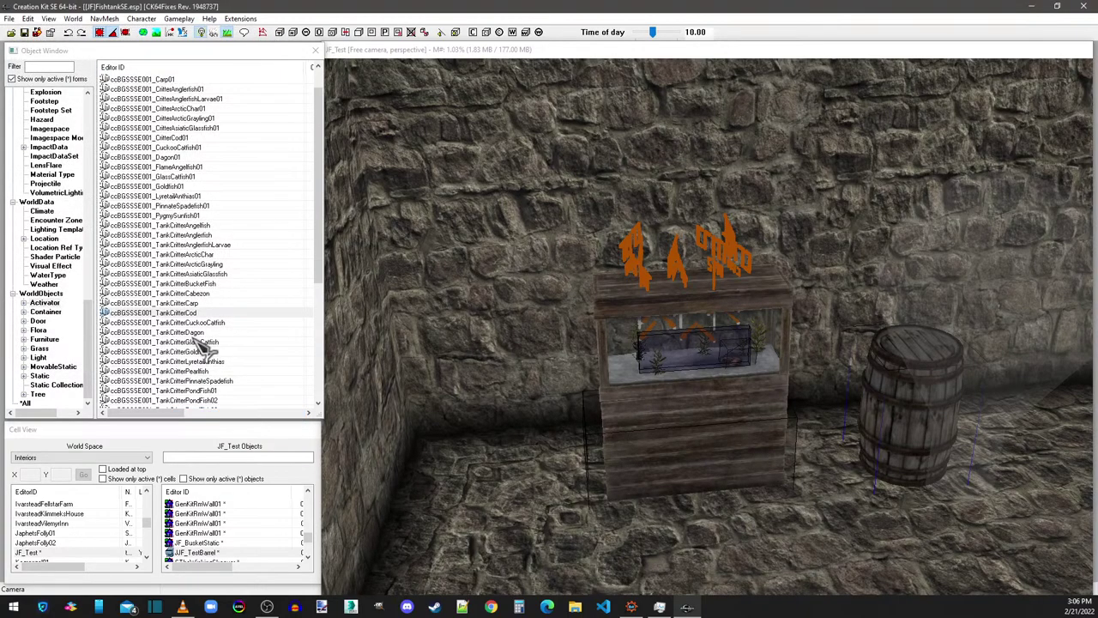
scroll(176, 305, "down", 1)
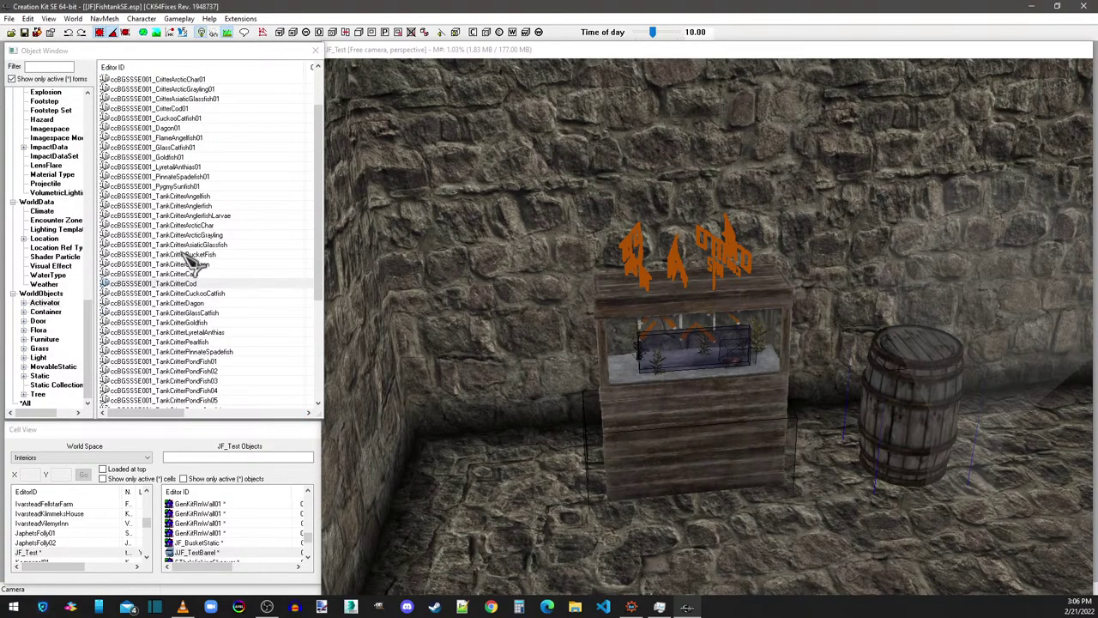
scroll(187, 275, "down", 2)
right_click(189, 265)
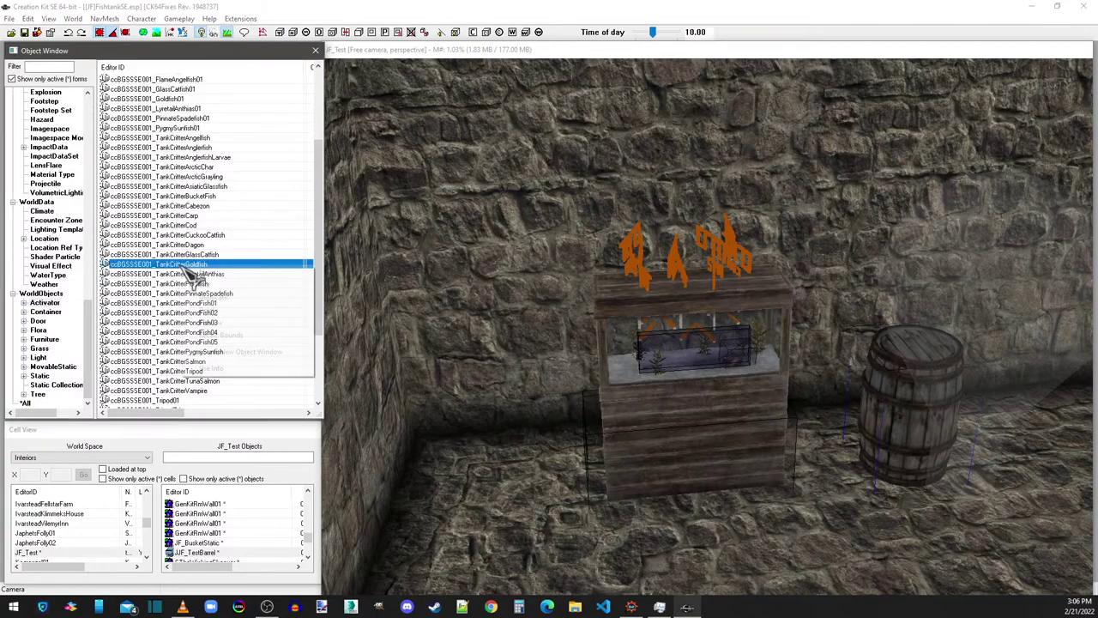
left_click(213, 367)
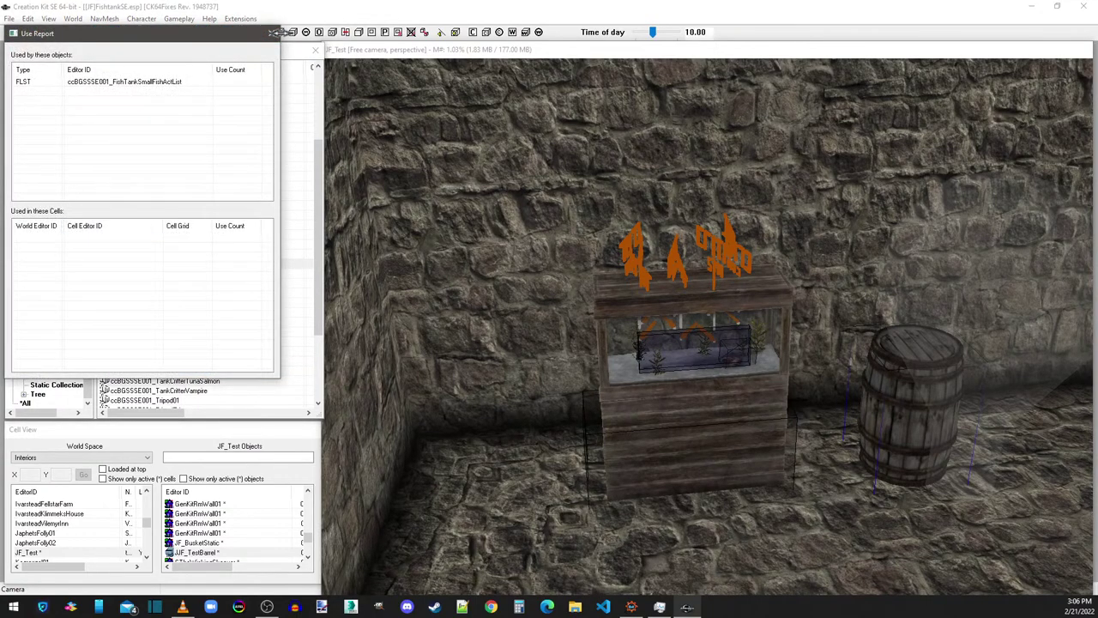
left_click(271, 33)
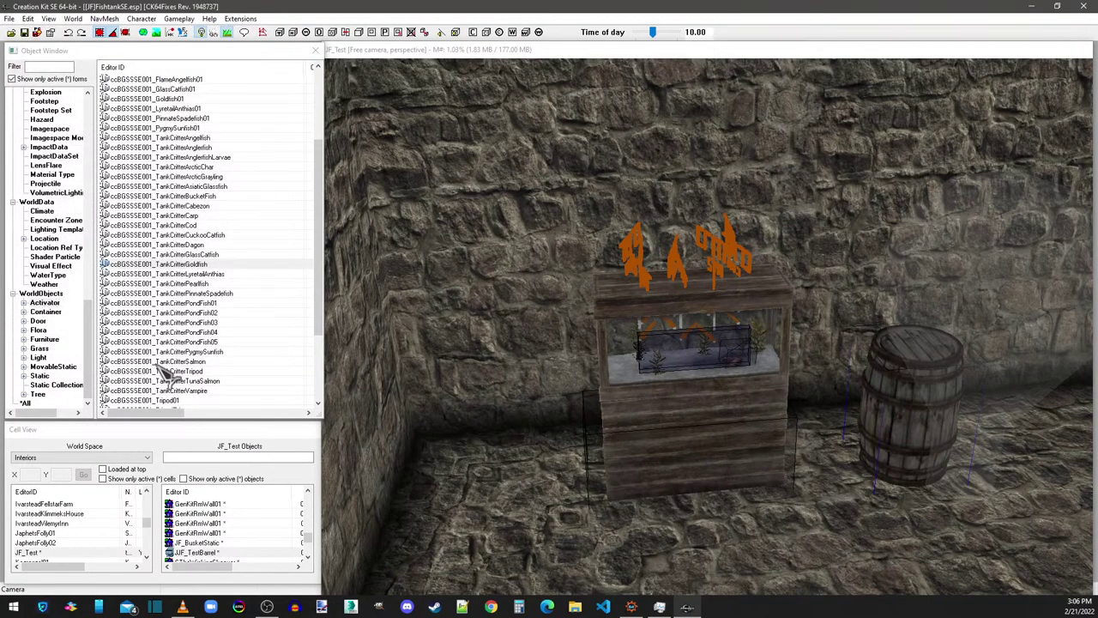
double_click(173, 265)
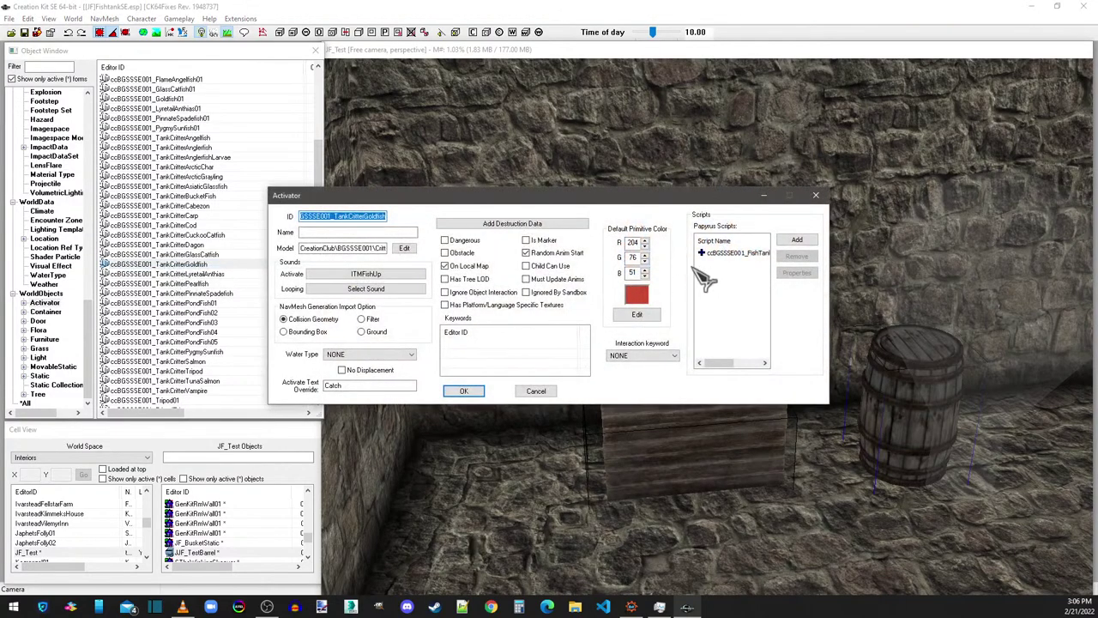
left_click(816, 195)
scroll(166, 341, "up", 4)
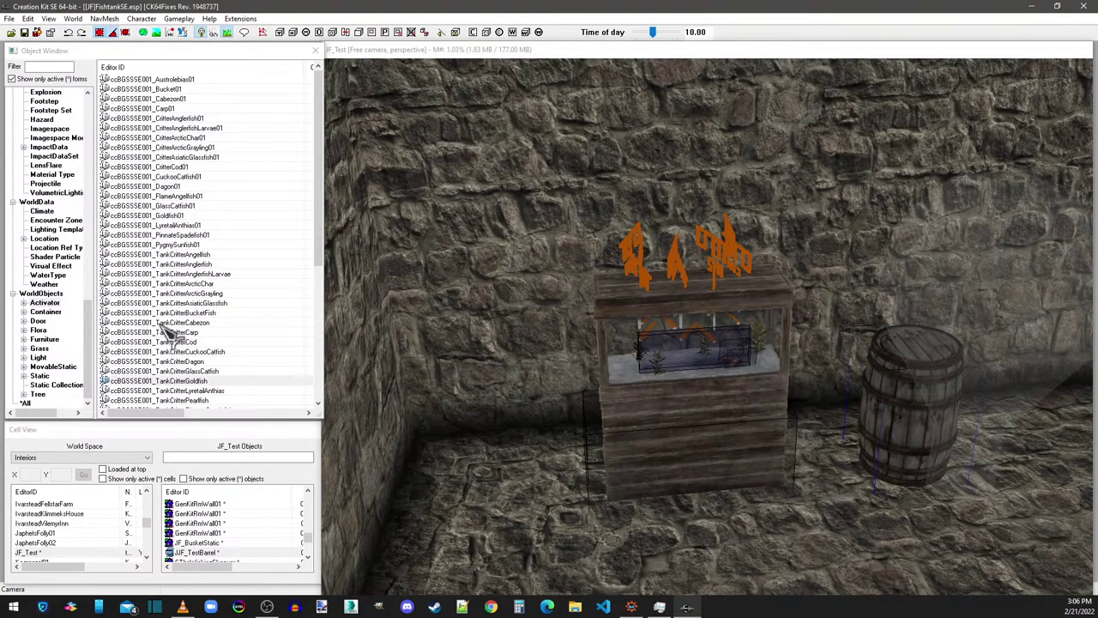
double_click(170, 216)
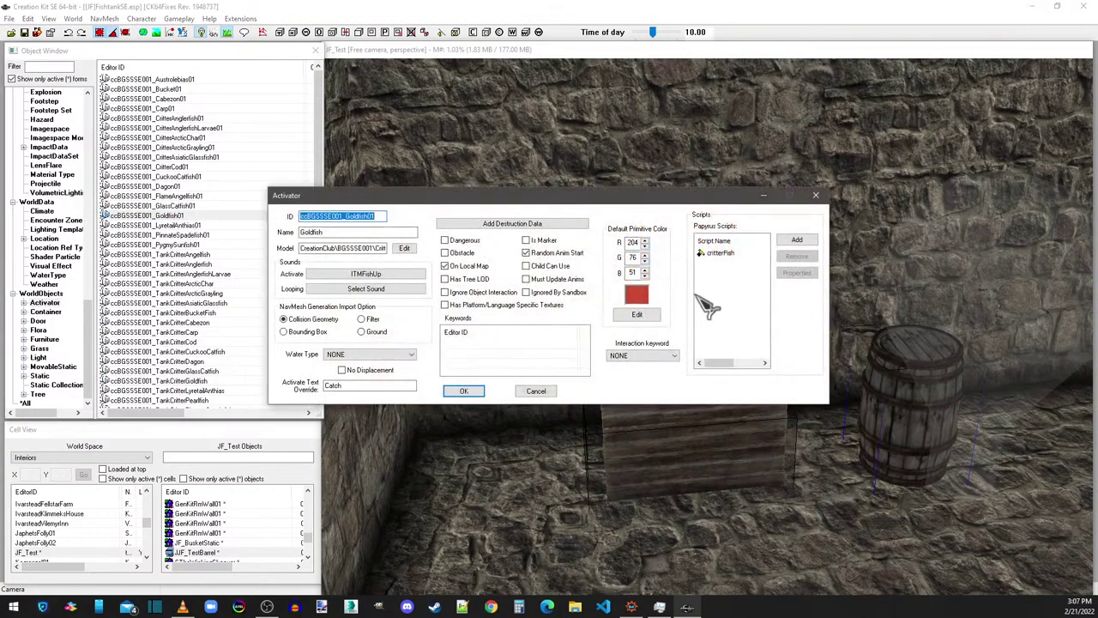
left_click(722, 255)
double_click(722, 255)
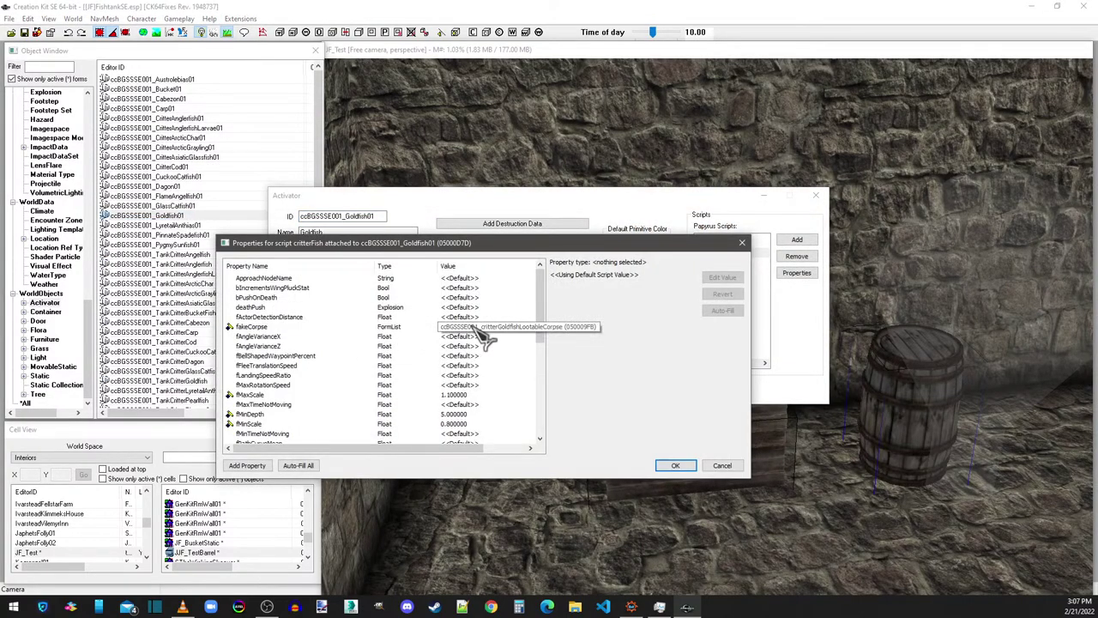
scroll(478, 438, "down", 6)
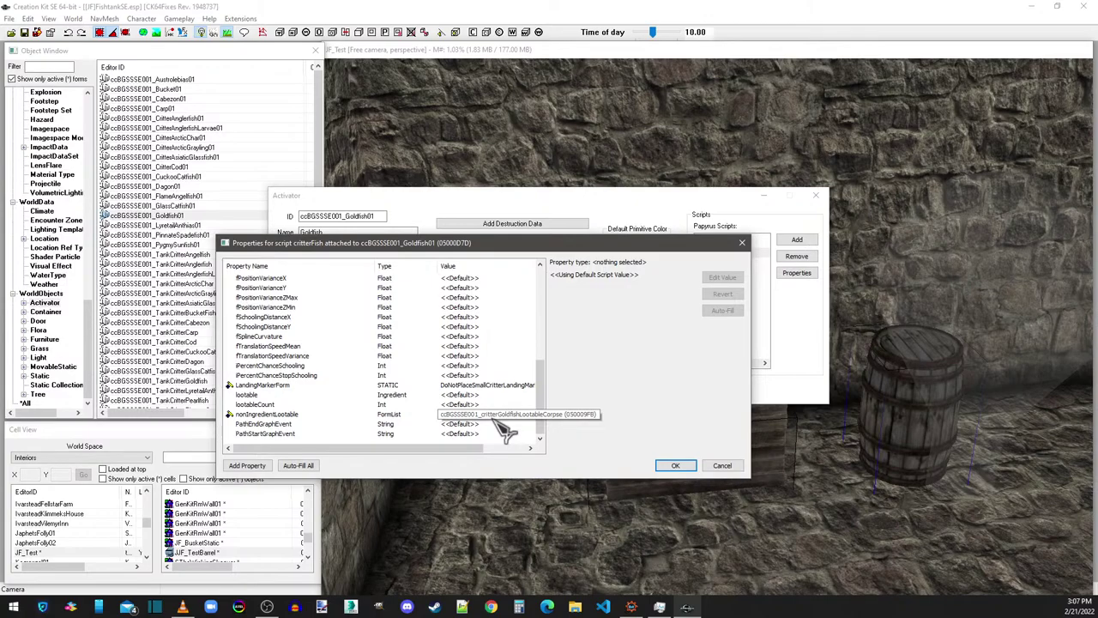
scroll(505, 431, "up", 6)
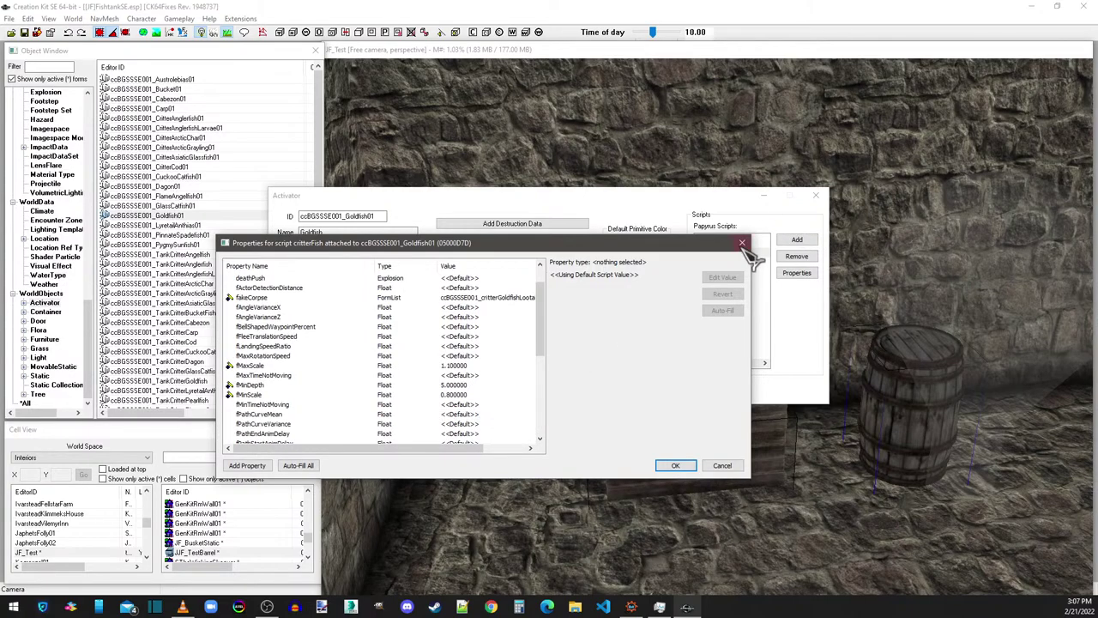
left_click(743, 243)
left_click(815, 195)
scroll(203, 343, "down", 8)
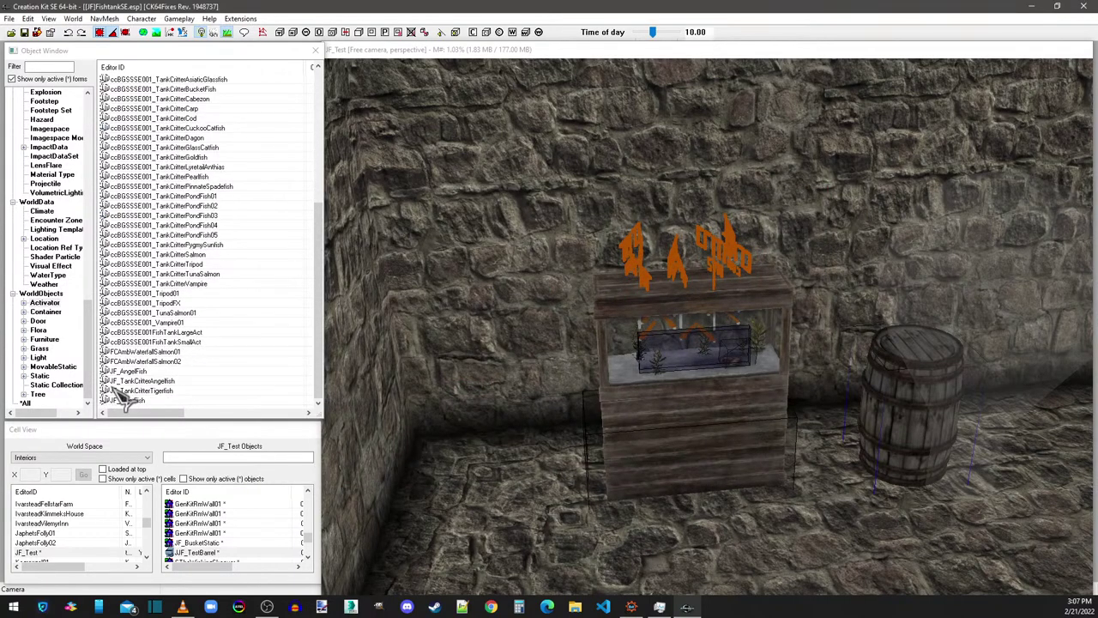
Step: In JF_AngelFish's critterFish properties, set fakeCorpse to JF_critterAngelfishLootableCorpse
double_click(129, 370)
left_click(725, 254)
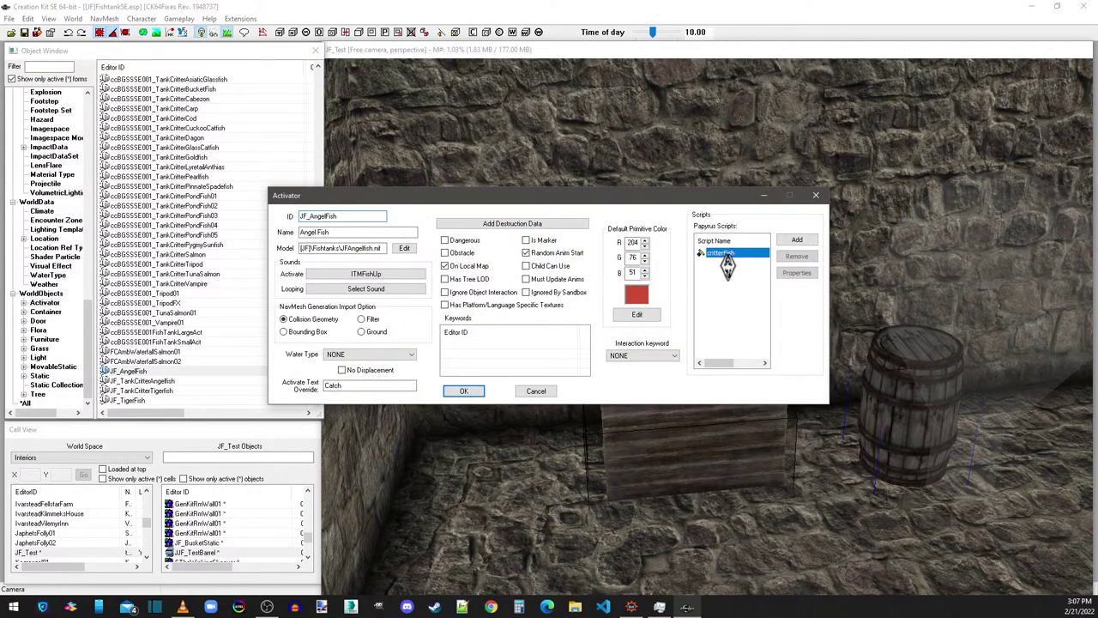
double_click(725, 255)
left_click(477, 328)
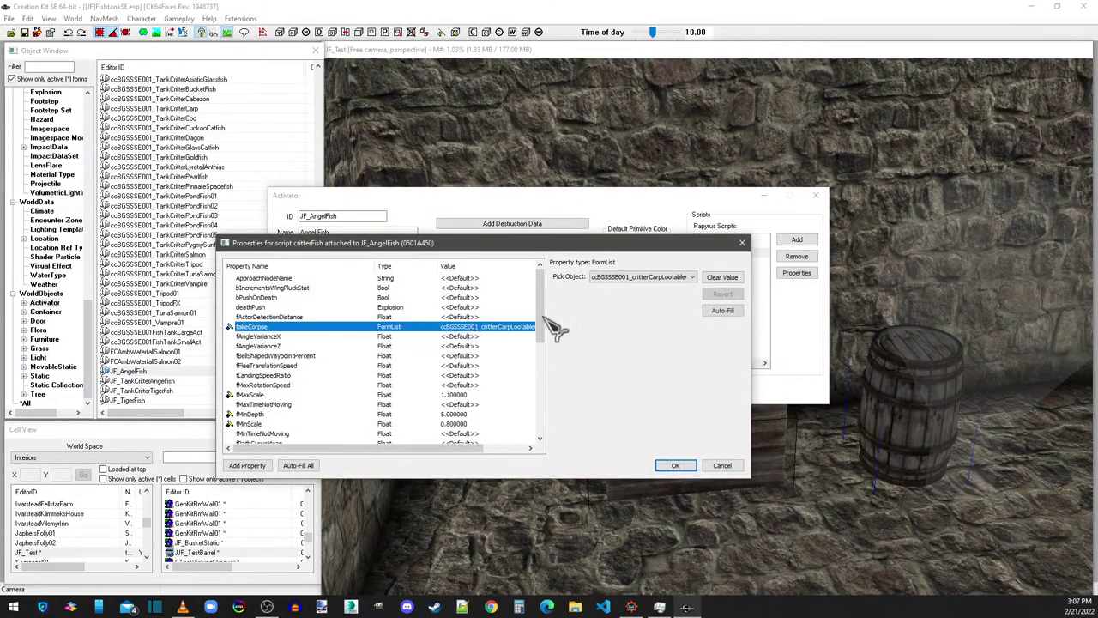
left_click(652, 277)
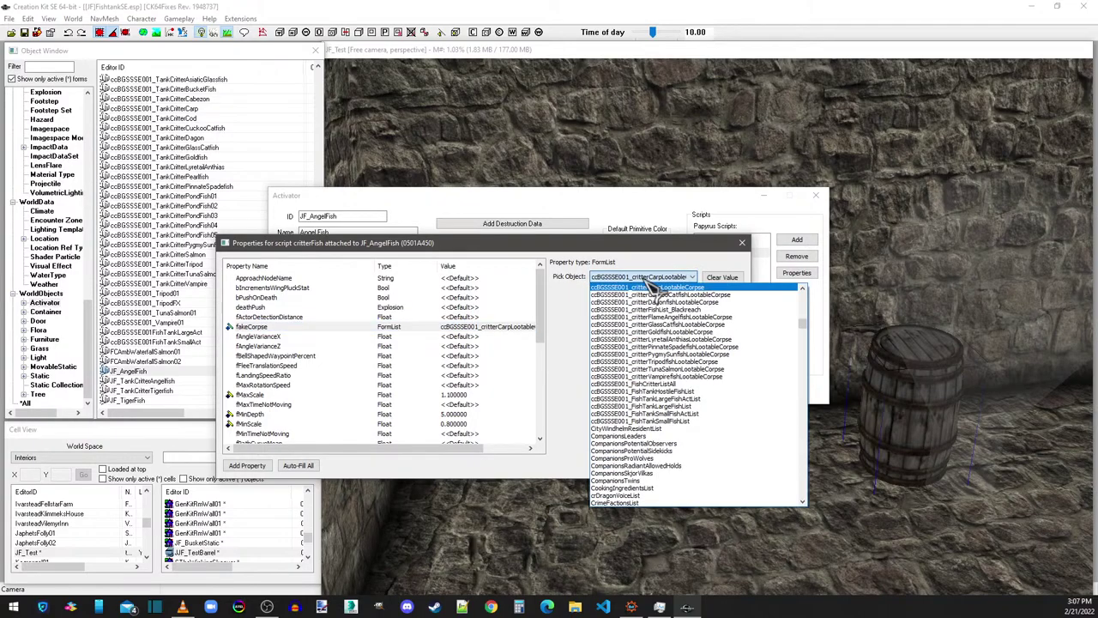
scroll(658, 287, "down", 5)
left_click(657, 290)
left_click(506, 337)
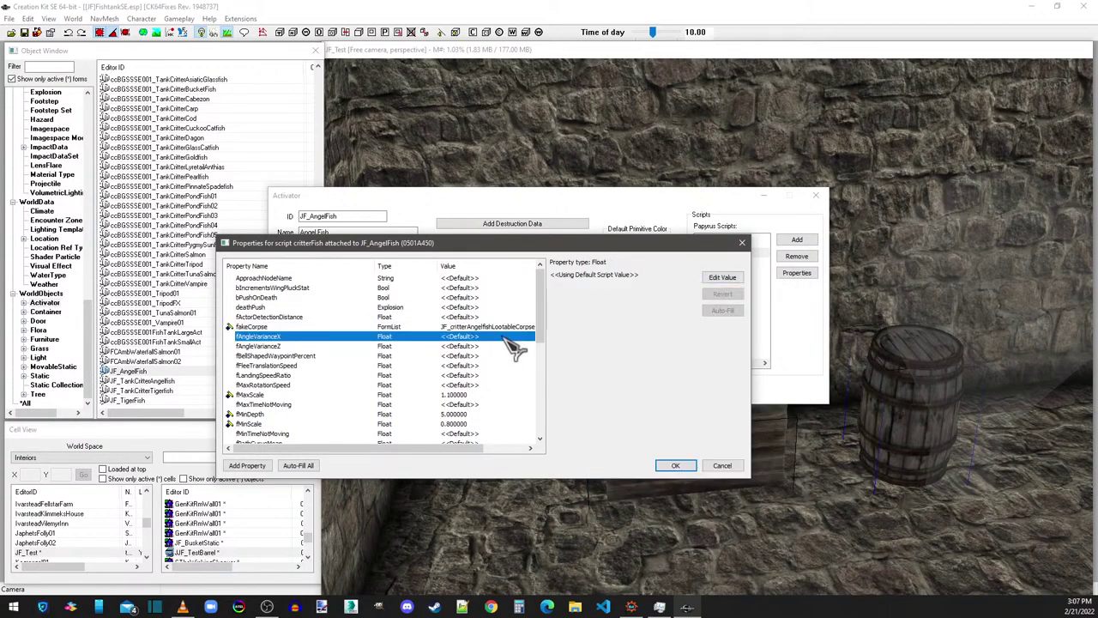
Step: Set nonIngredientLootable to JF_critterAngelfishLootableCorpse and save the JF_AngelFish activator
scroll(507, 356, "down", 10)
left_click(502, 414)
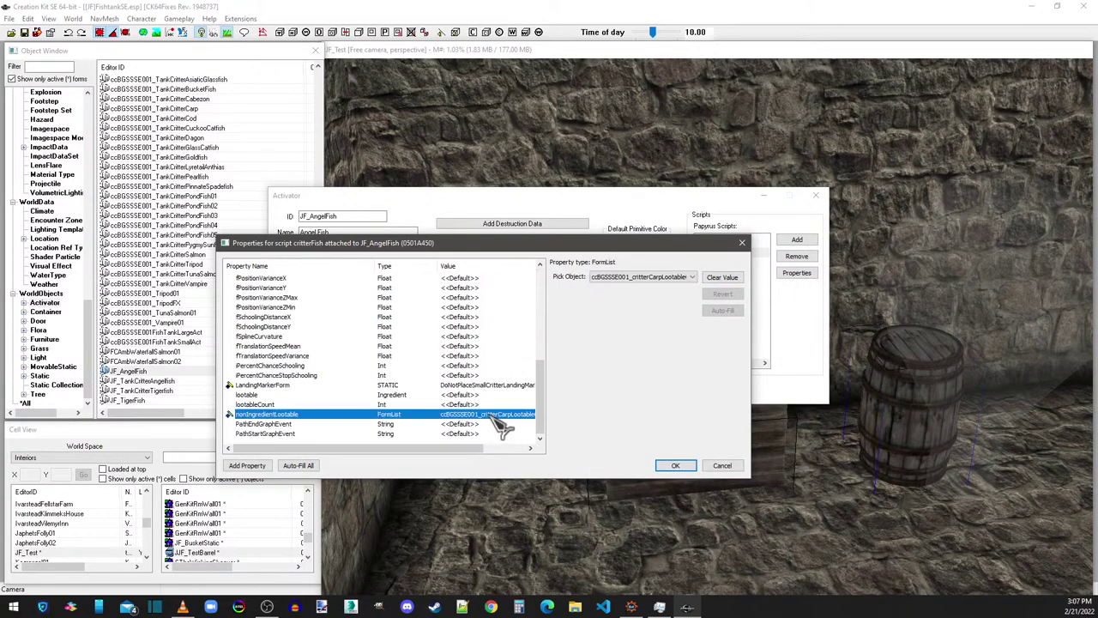
left_click(639, 276)
key("j")
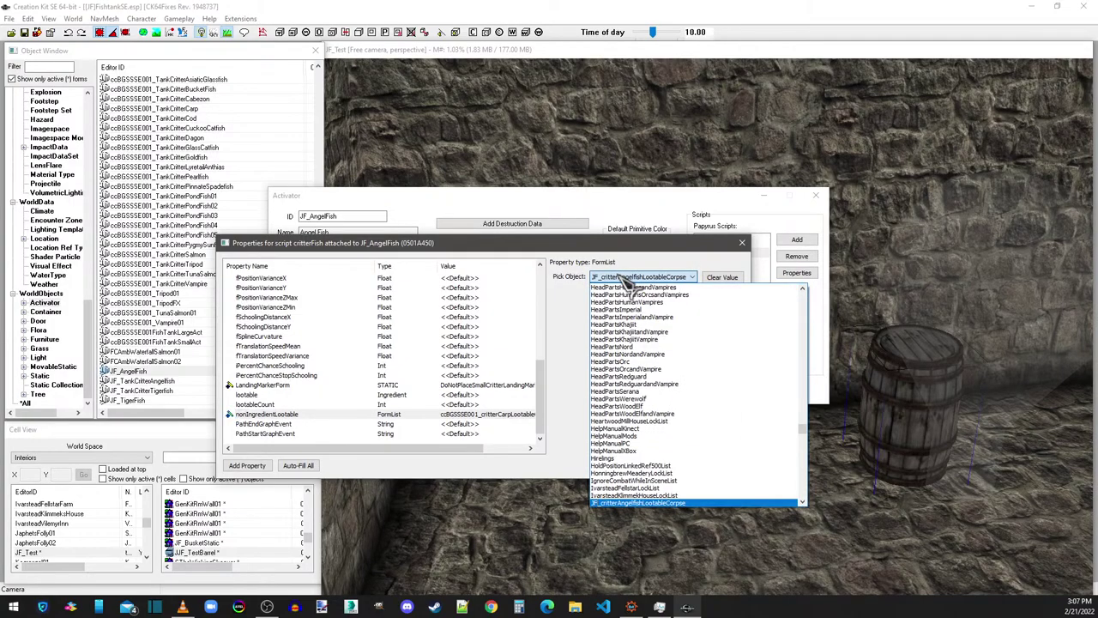
left_click(620, 274)
left_click(503, 385)
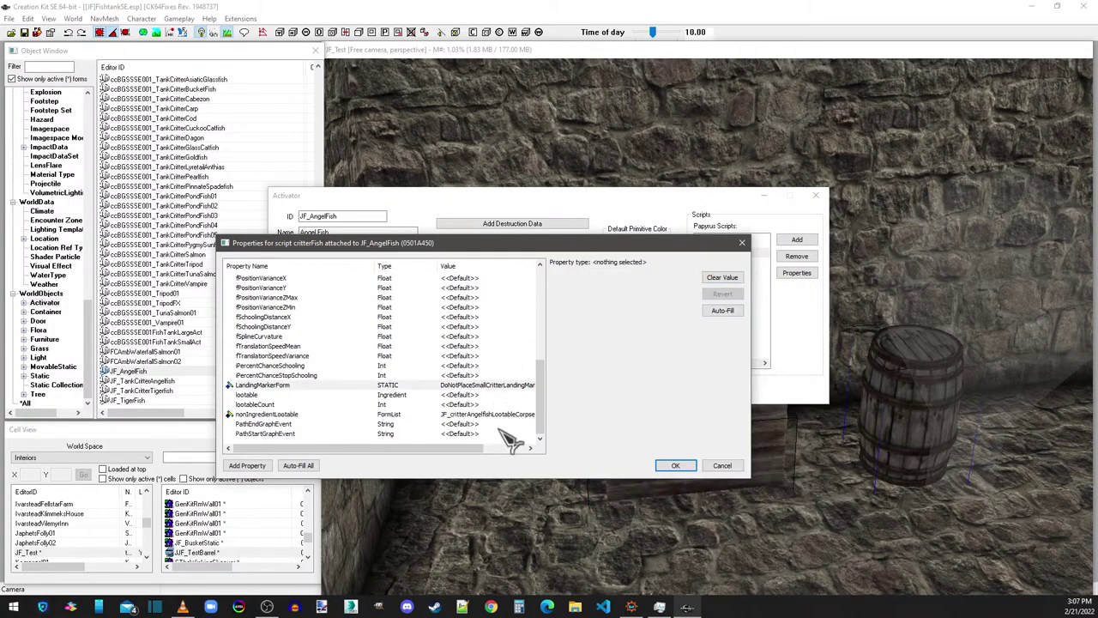
left_click(675, 465)
left_click(463, 390)
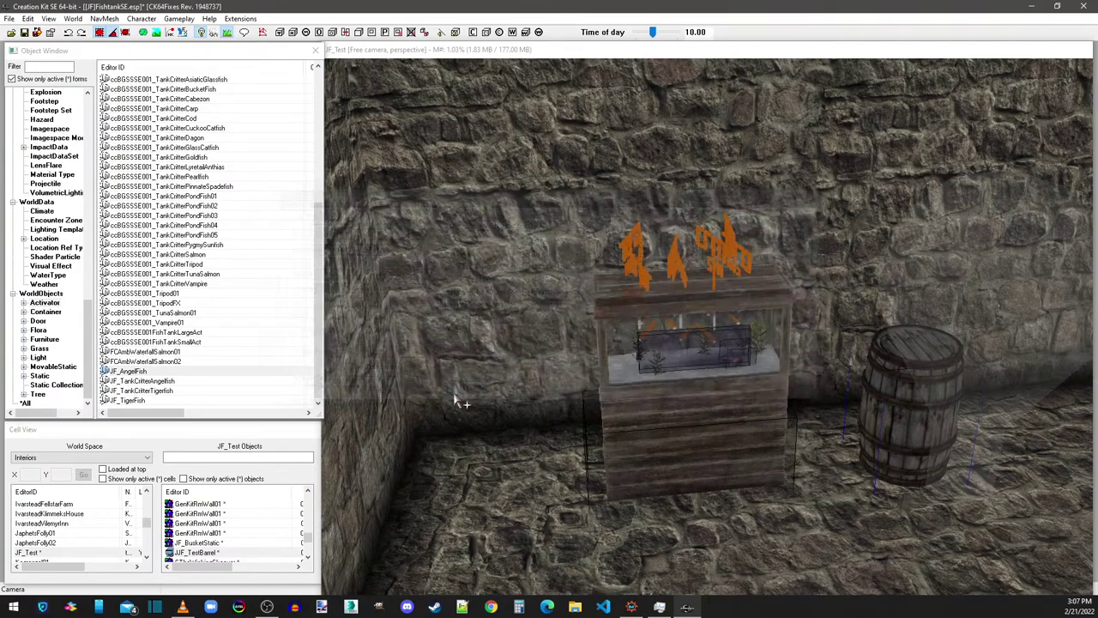
double_click(148, 382)
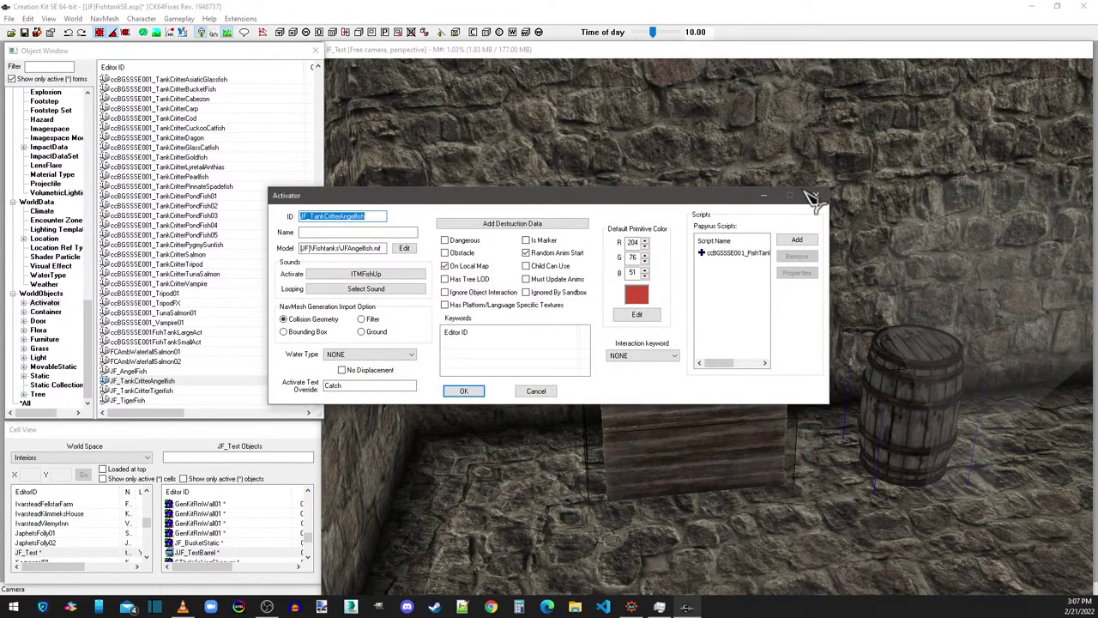
Step: In JF_TigerFish's critterFish properties, set fakeCorpse to JF_critterTigerfishLootableCorpse
left_click(816, 197)
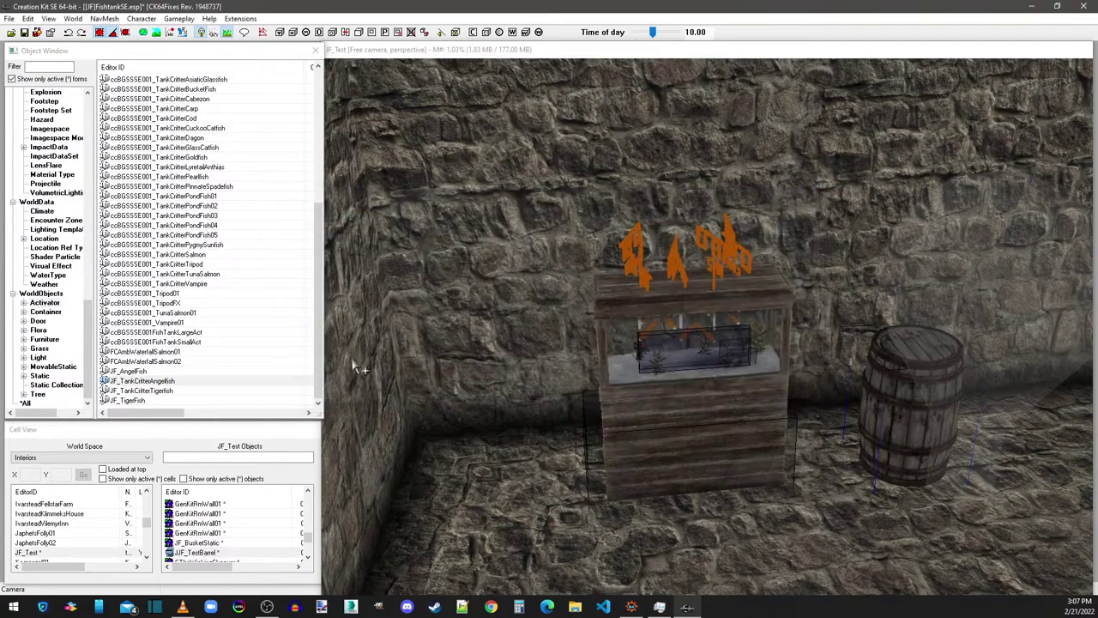
double_click(140, 399)
double_click(721, 253)
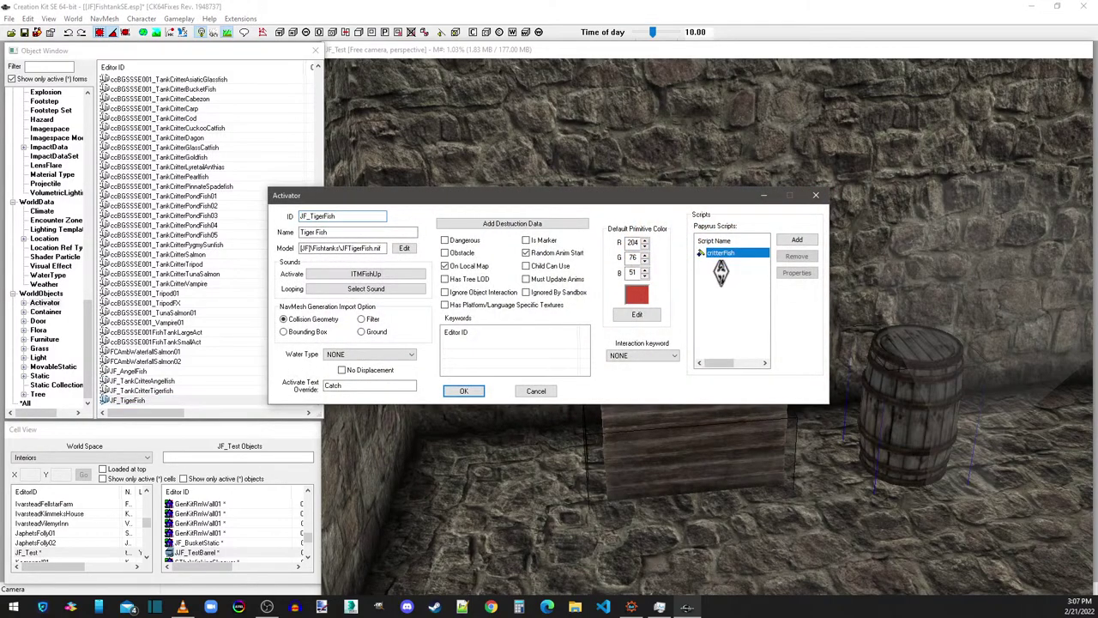
left_click(486, 327)
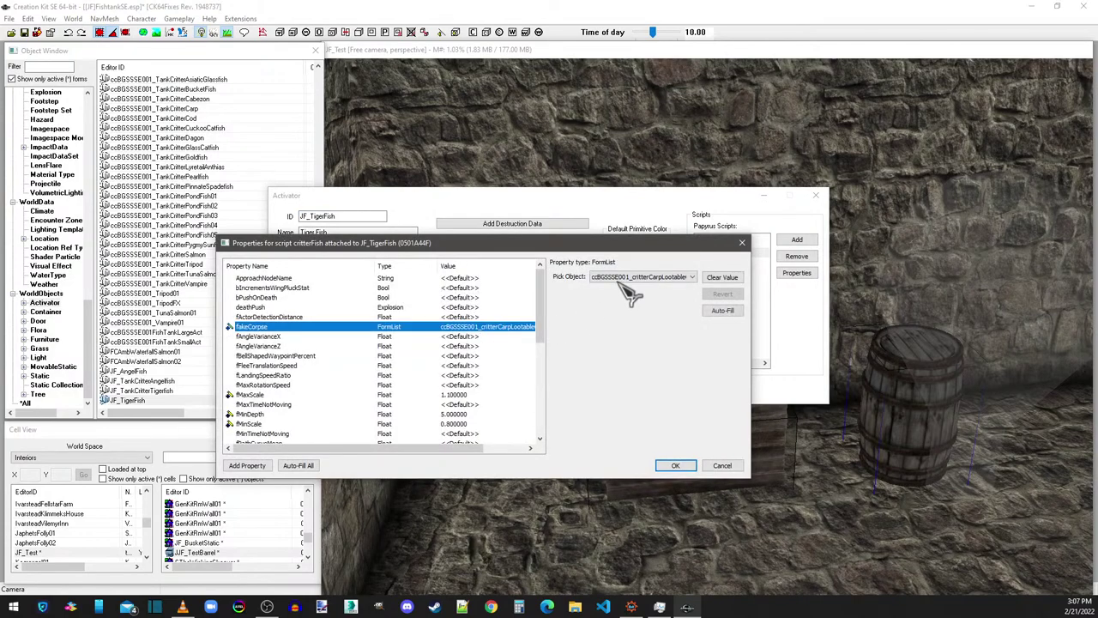
left_click(625, 278)
scroll(626, 288, "down", 1)
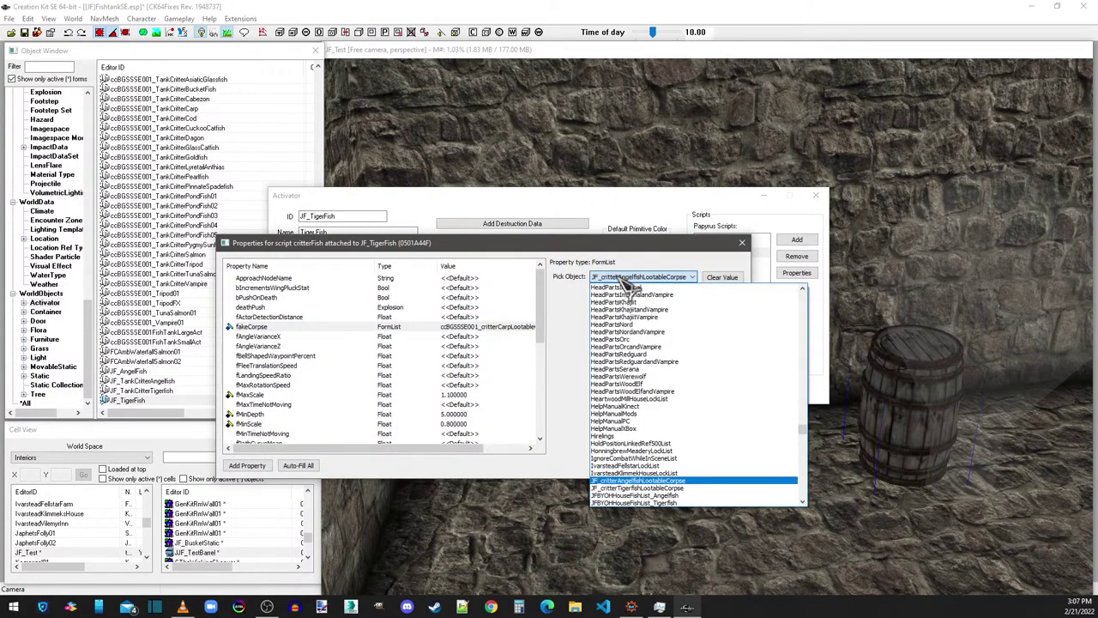
left_click(635, 487)
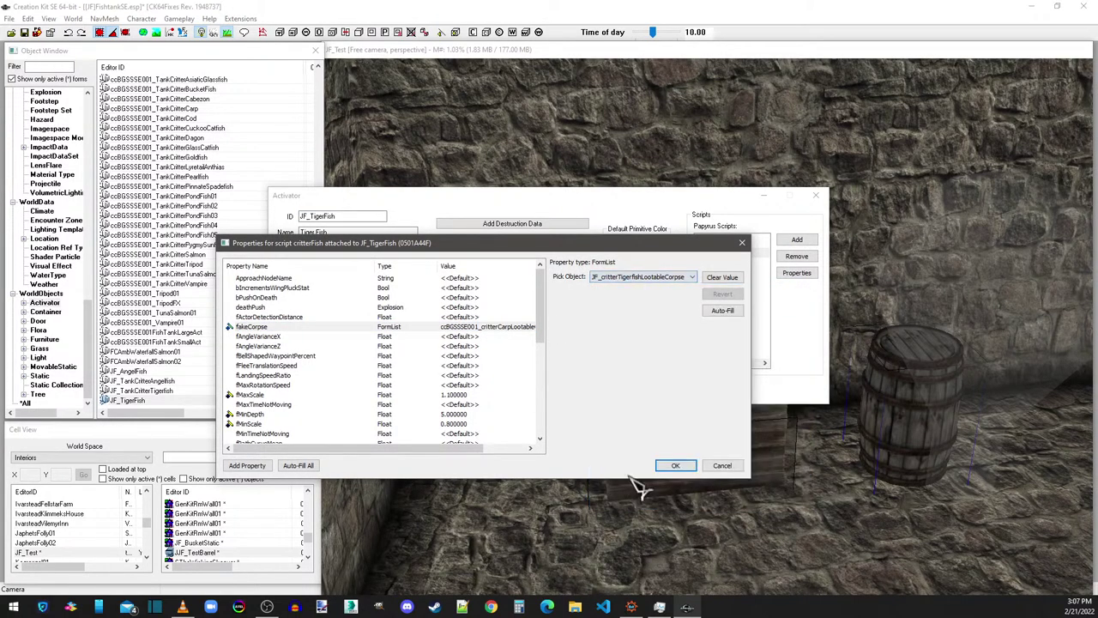
left_click(478, 338)
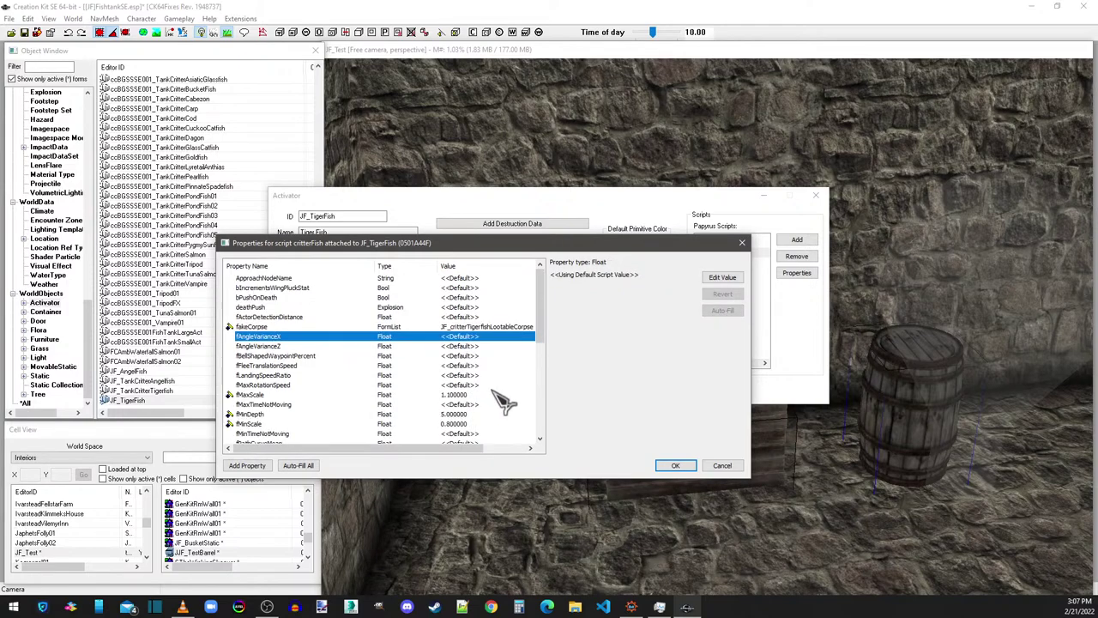
Step: Set nonIngredientLootable to JF_critterTigerfishLootableCorpse and save the JF_TigerFish activator
scroll(502, 399, "down", 5)
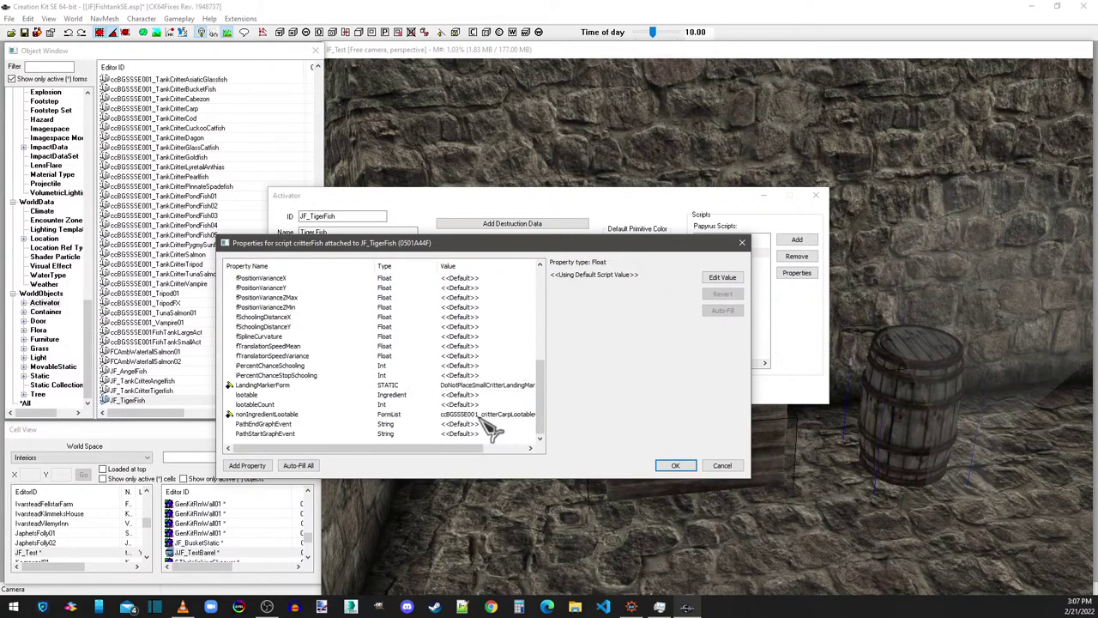
left_click(493, 414)
left_click(632, 278)
key("j")
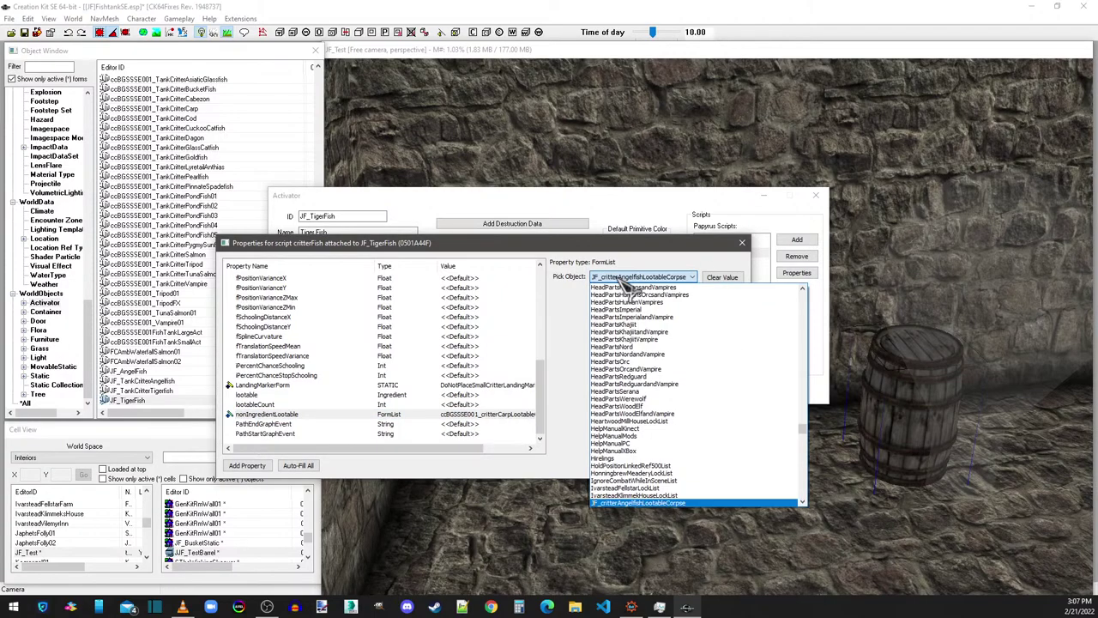
left_click(622, 280)
left_click(629, 283)
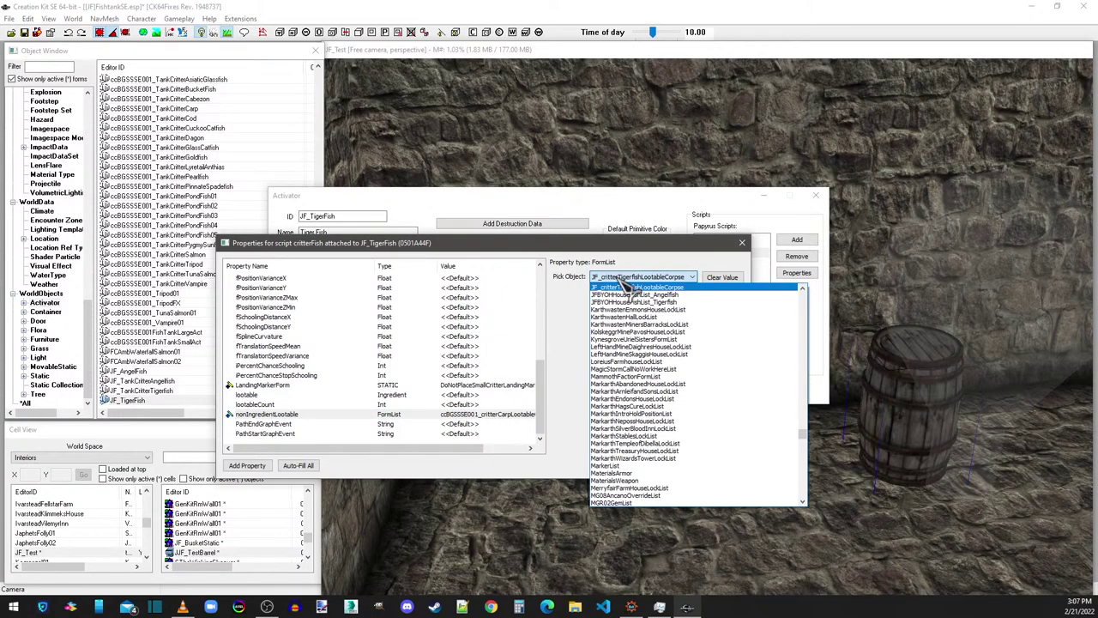
left_click(630, 287)
left_click(469, 395)
left_click(465, 413)
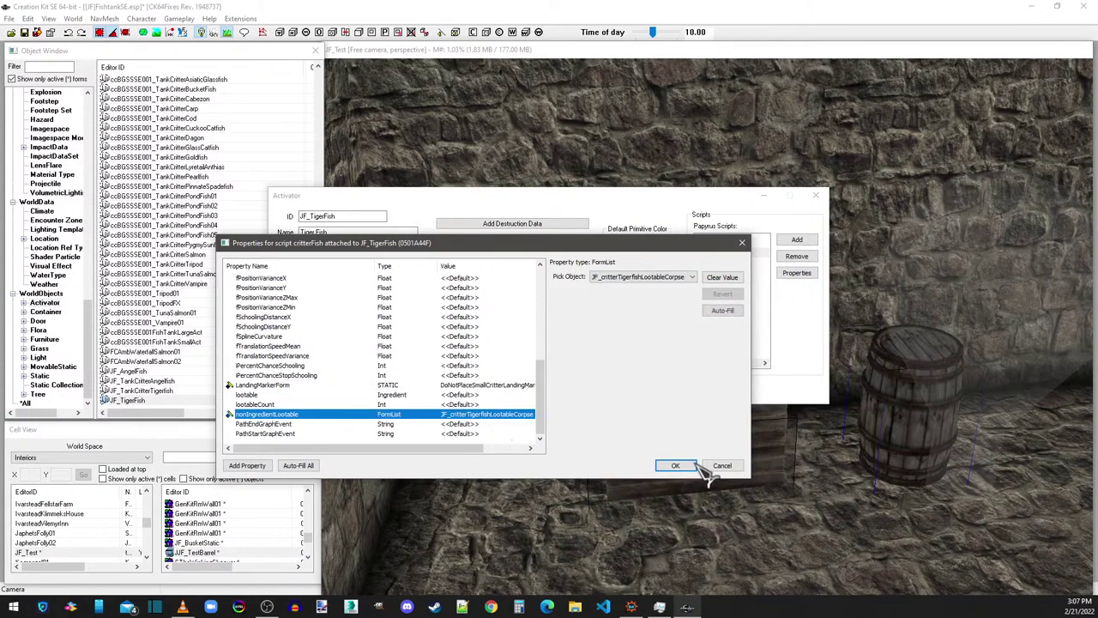
left_click(675, 465)
left_click(464, 392)
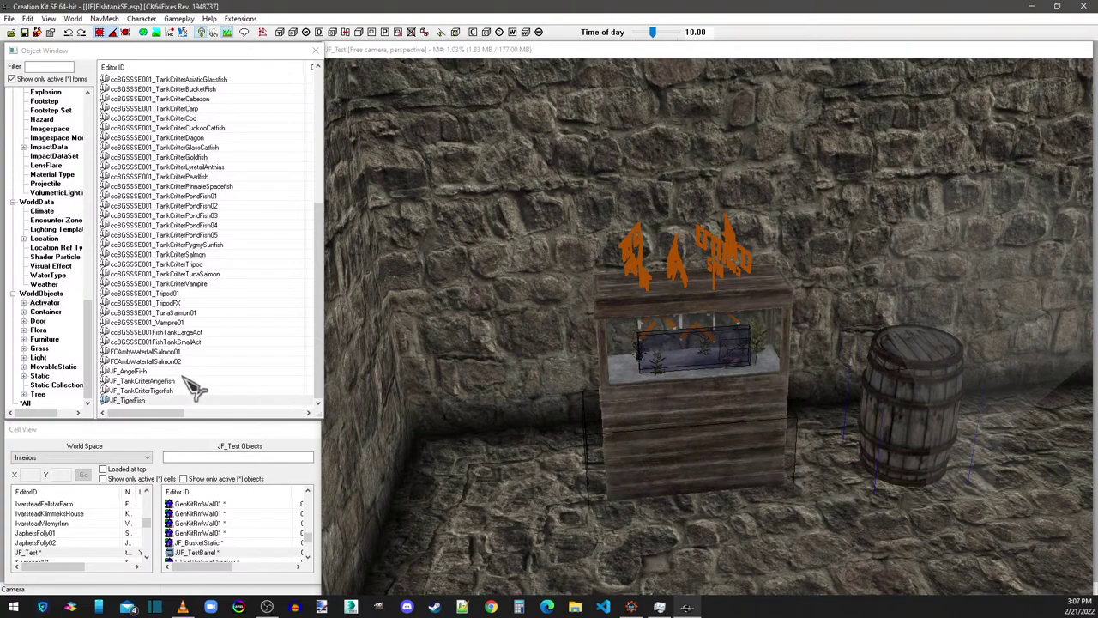
Step: Glance at the FishTankSmallAct activator and close it unchanged
double_click(179, 343)
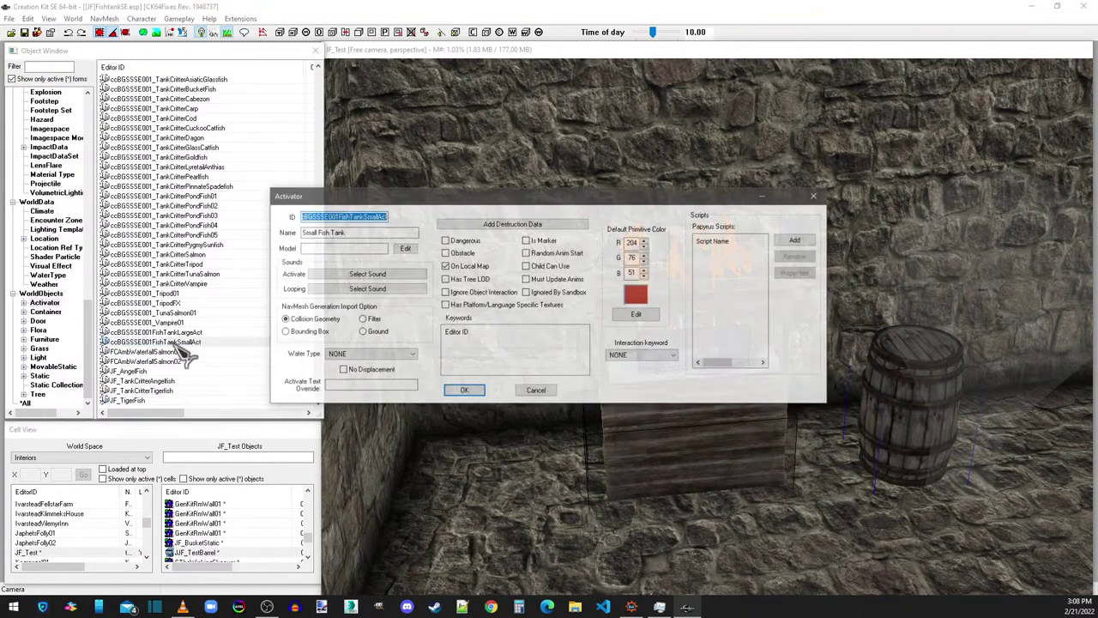
left_click(815, 196)
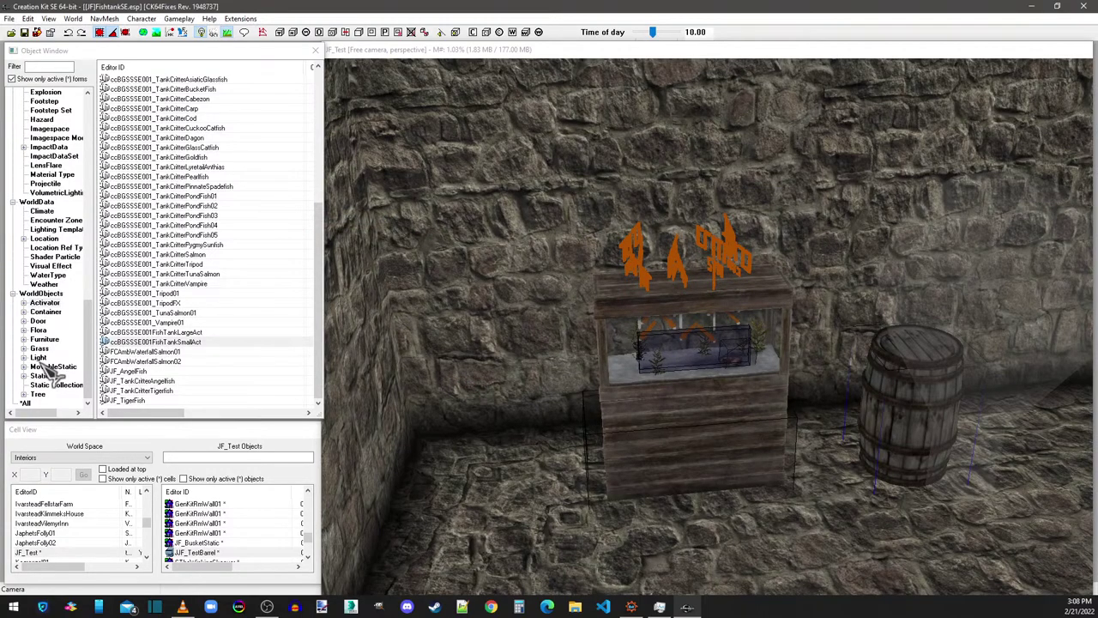
scroll(51, 371, "up", 15)
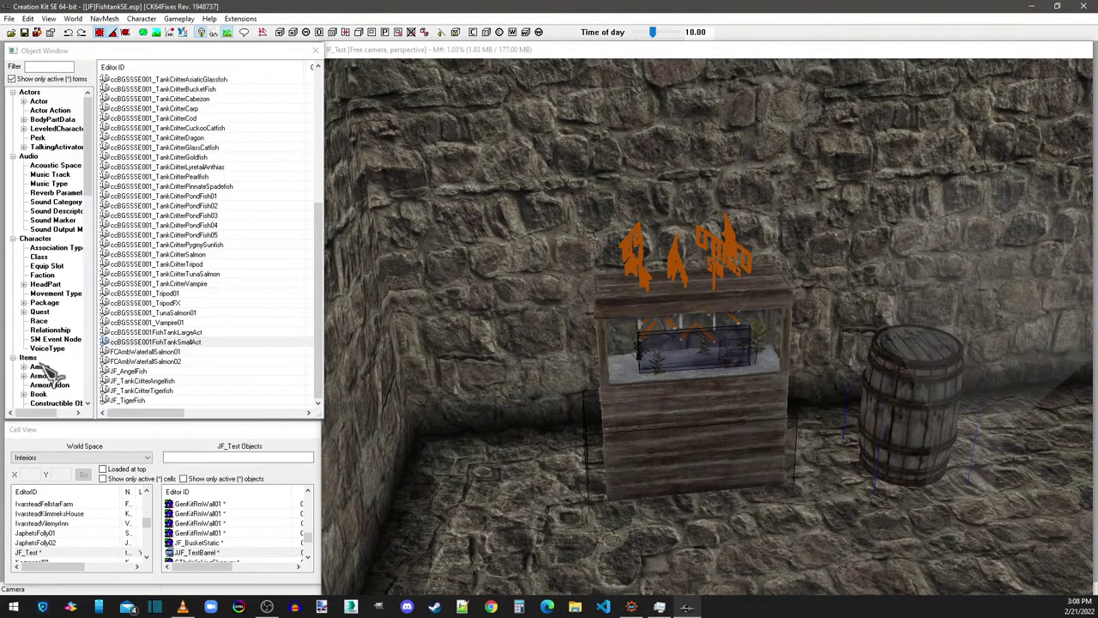
left_click(45, 275)
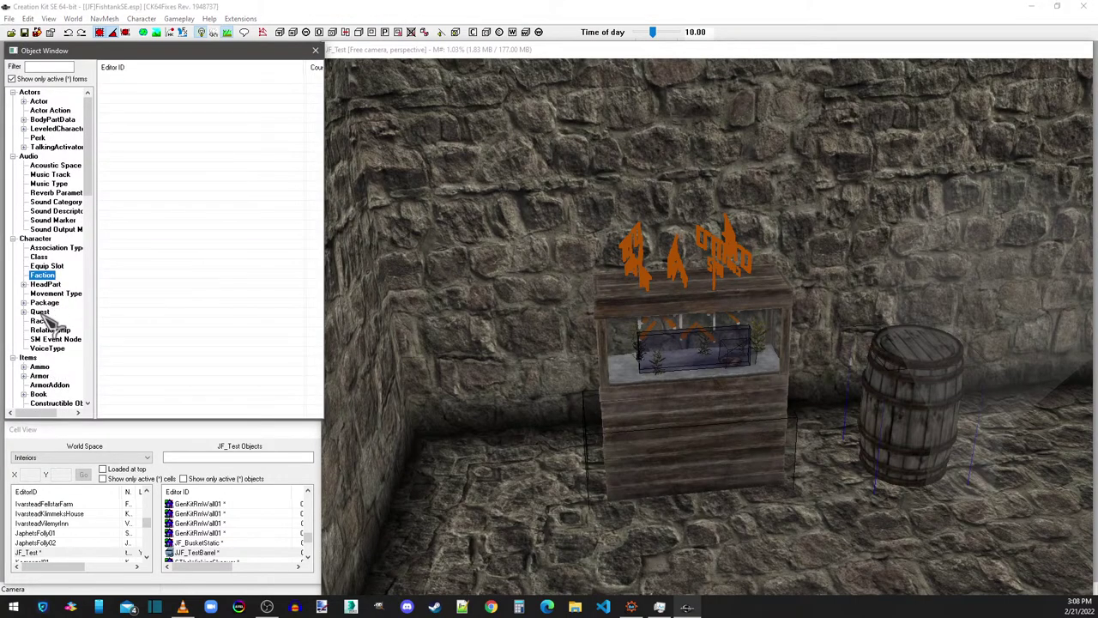
scroll(52, 356, "down", 3)
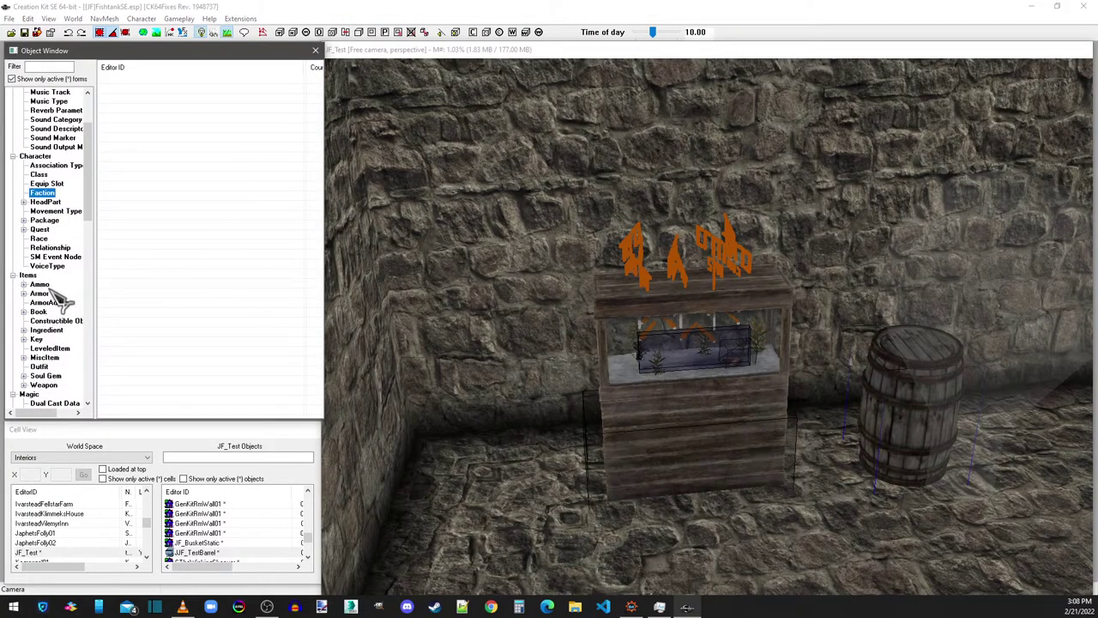
Step: Inspect the PinnateSpadefishCookedCamping recipe unchanged, then list the Ingredient records
left_click(56, 323)
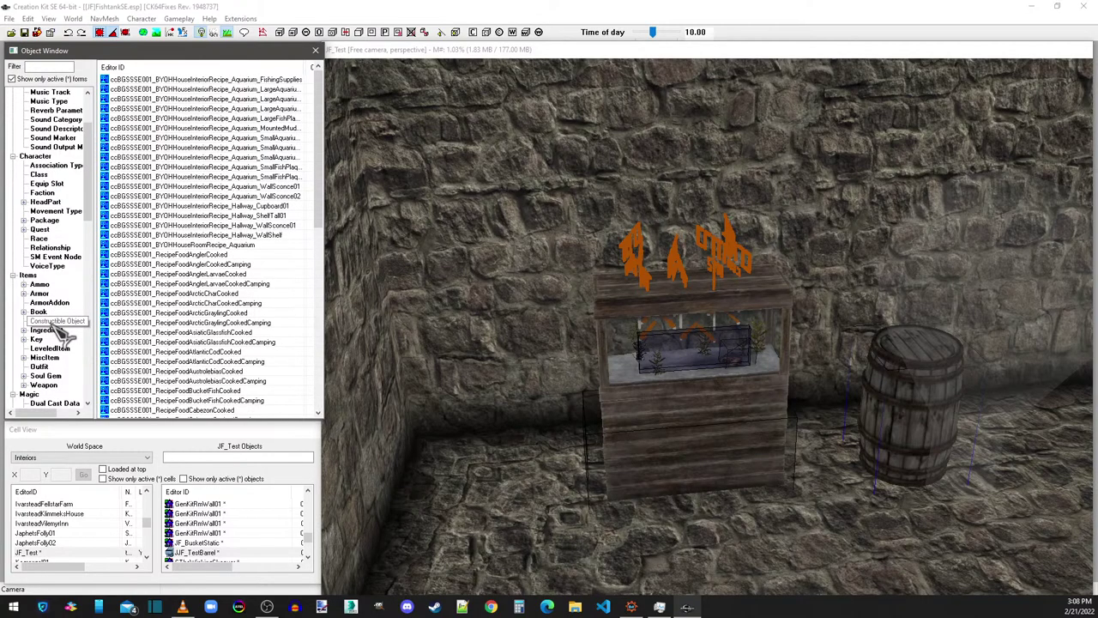
left_click_drag(318, 157, 325, 338)
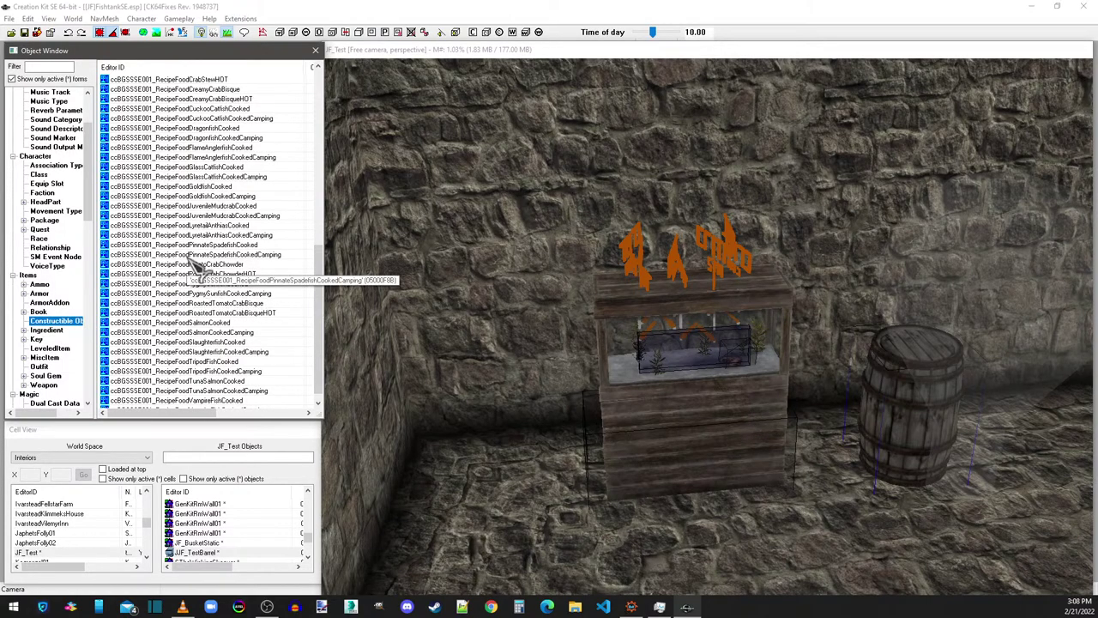
left_click(187, 255)
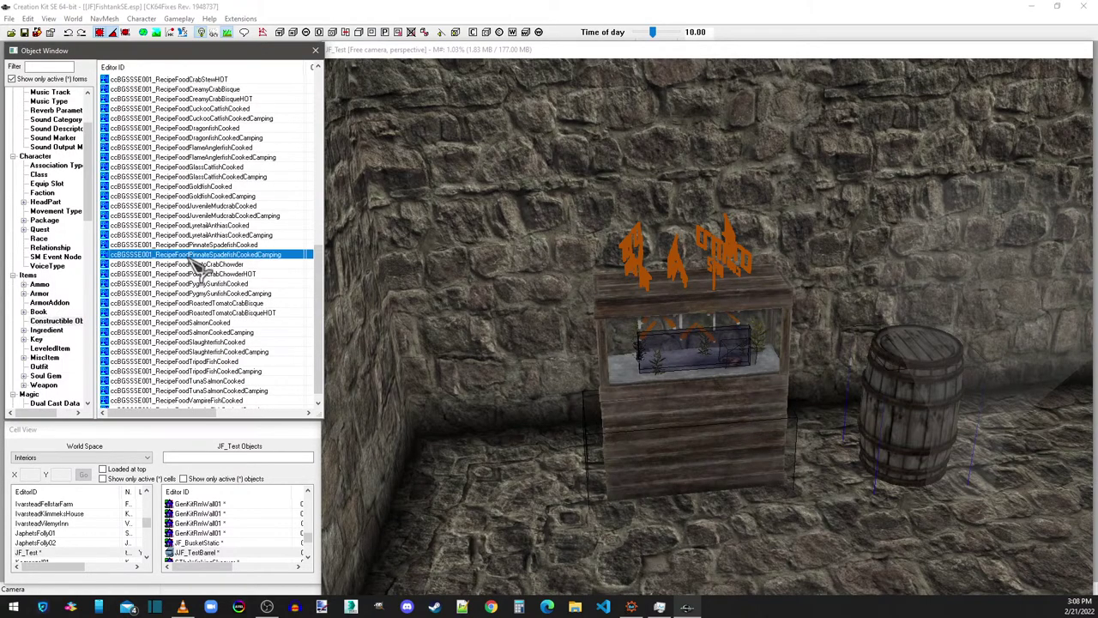
double_click(194, 257)
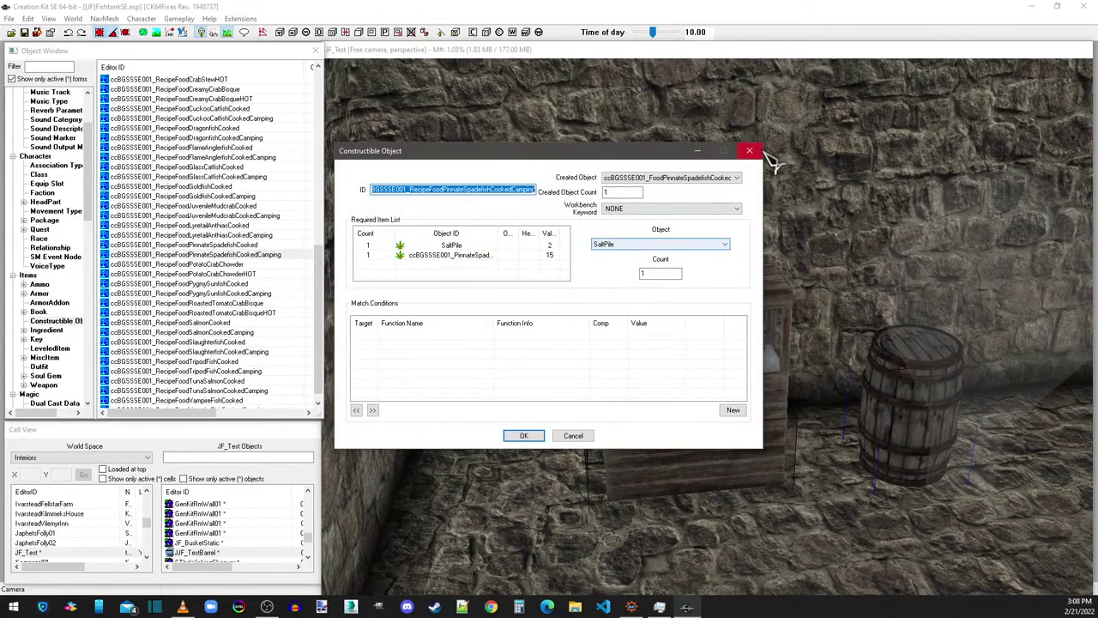
left_click(749, 151)
left_click(48, 331)
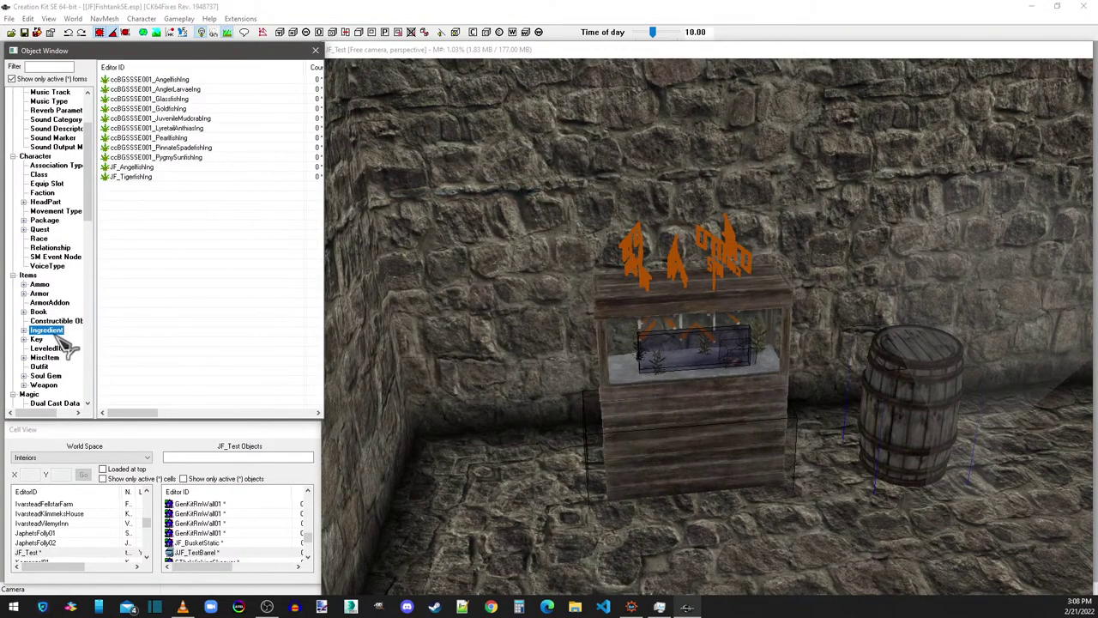
Step: Inspect the ccBGSSSE001_Angelfishing ingredient (weight 0.25, value 30), close it, then browse LeveledItem and MiscItem
double_click(164, 80)
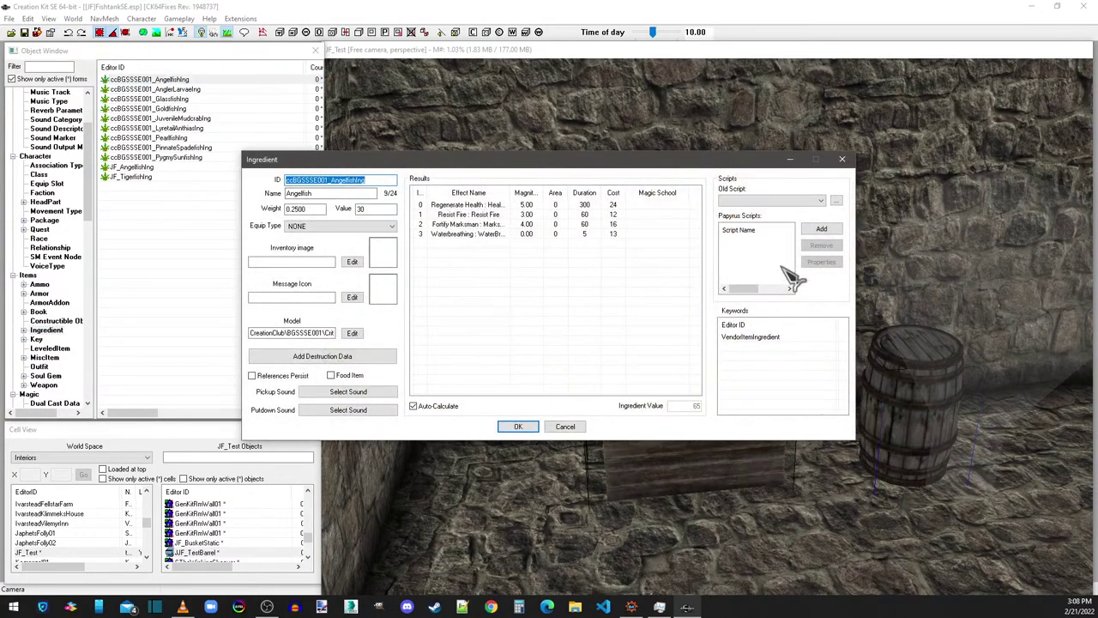
left_click(842, 159)
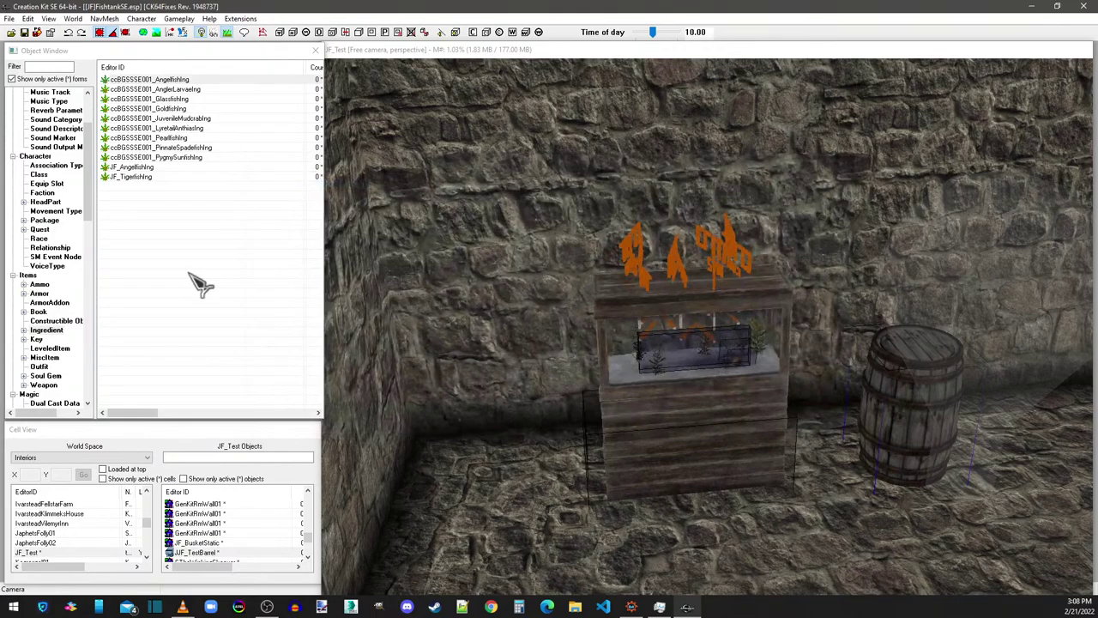
left_click(52, 349)
left_click(60, 362)
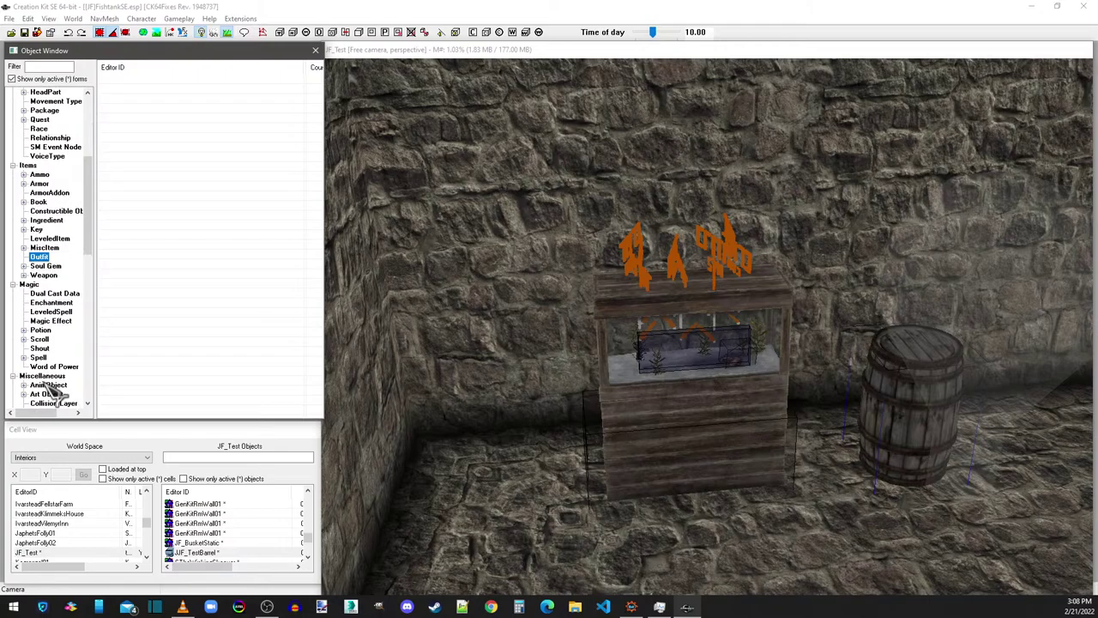
Step: Compare the raw and cooked Tripod Spiderfish food records, closing each unchanged
left_click(54, 331)
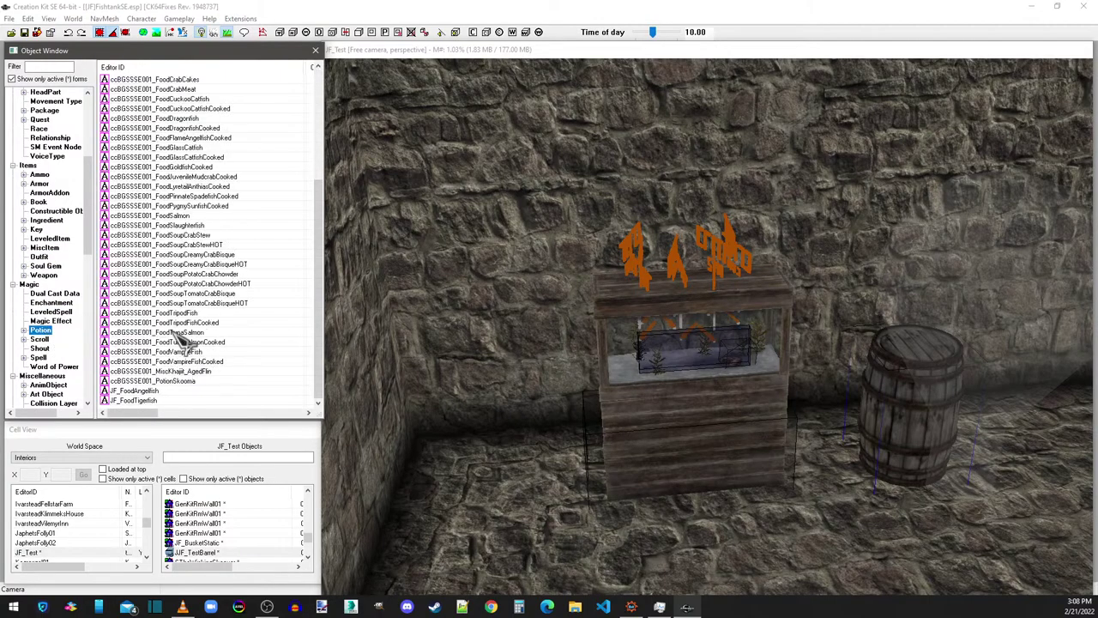
double_click(176, 313)
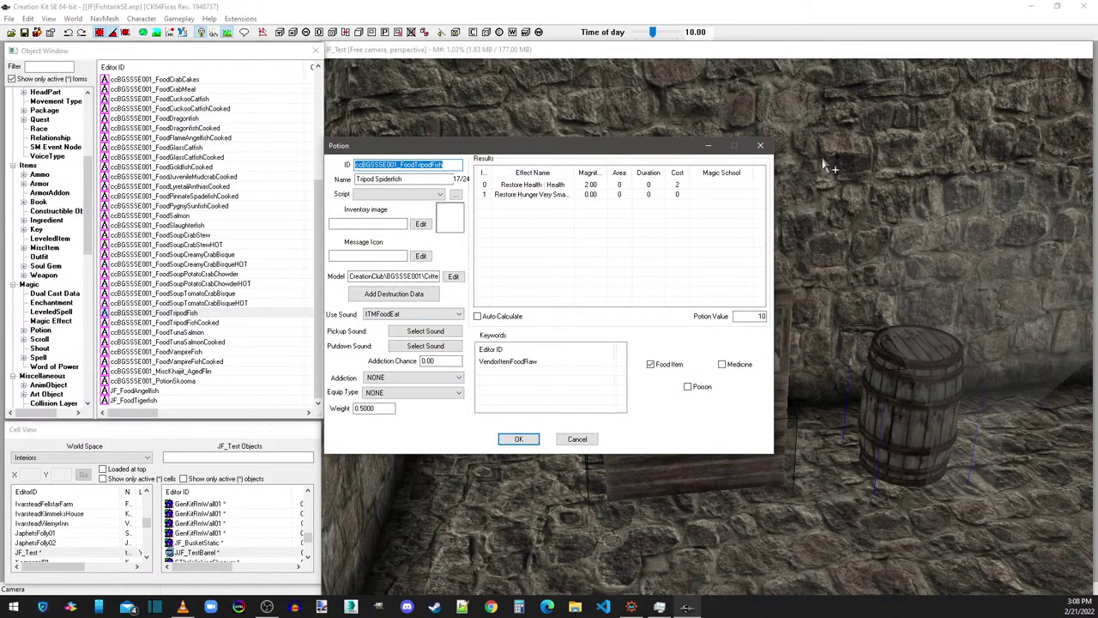
left_click(761, 147)
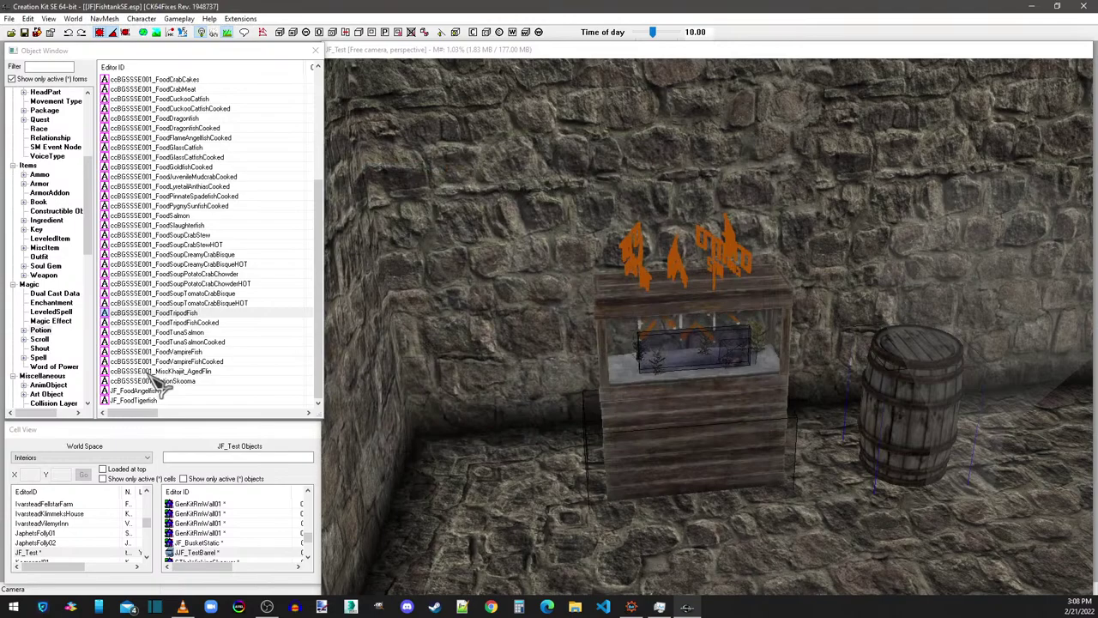
double_click(180, 323)
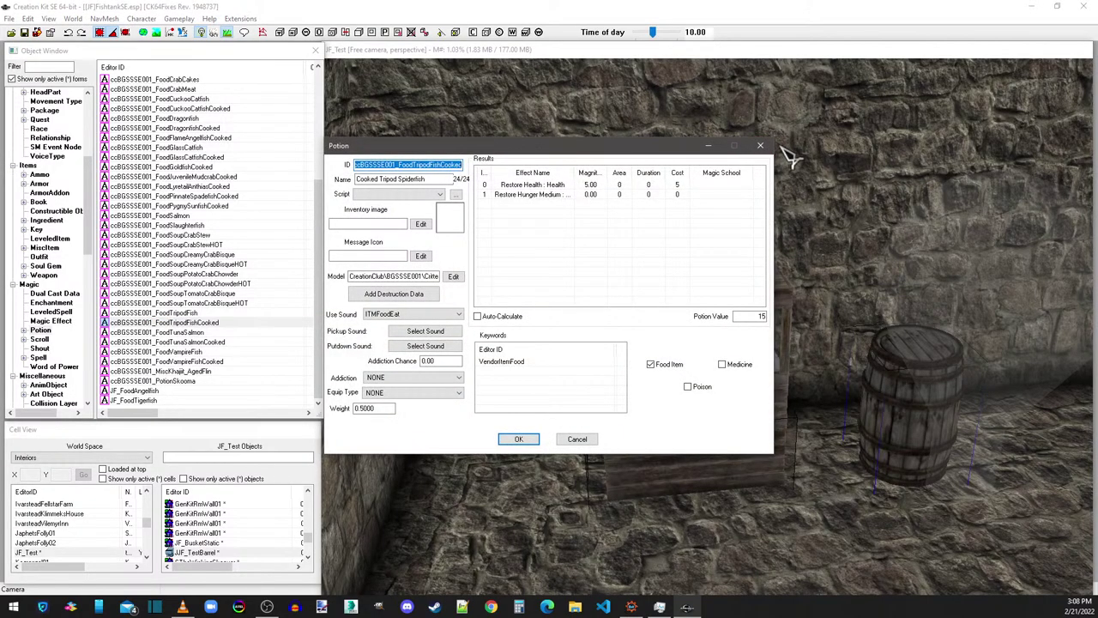
left_click(761, 147)
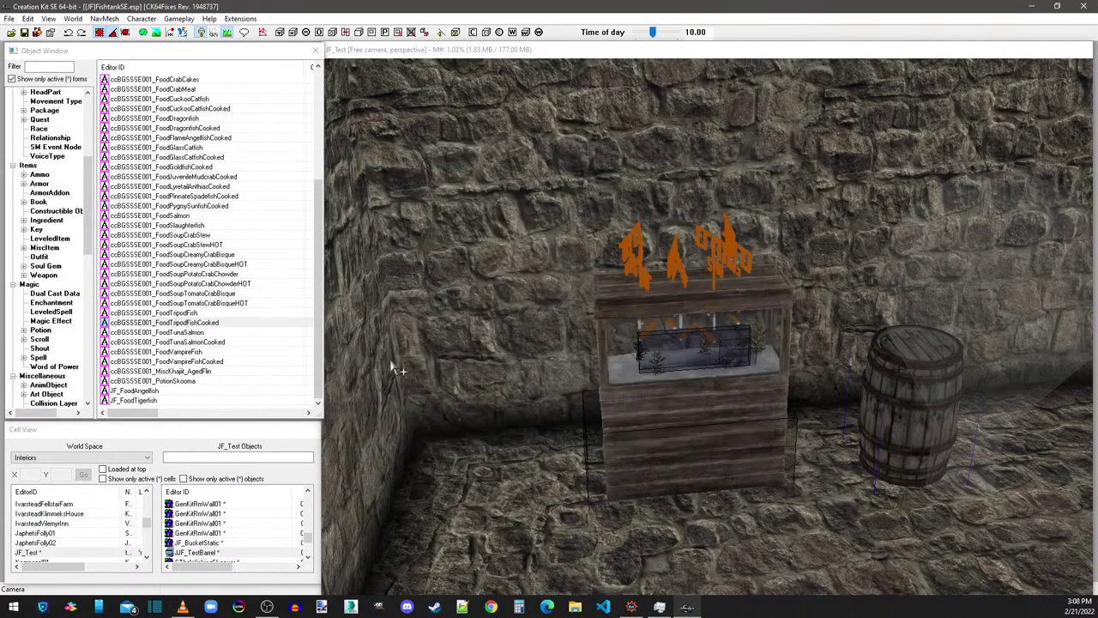
left_click(181, 314)
double_click(182, 313)
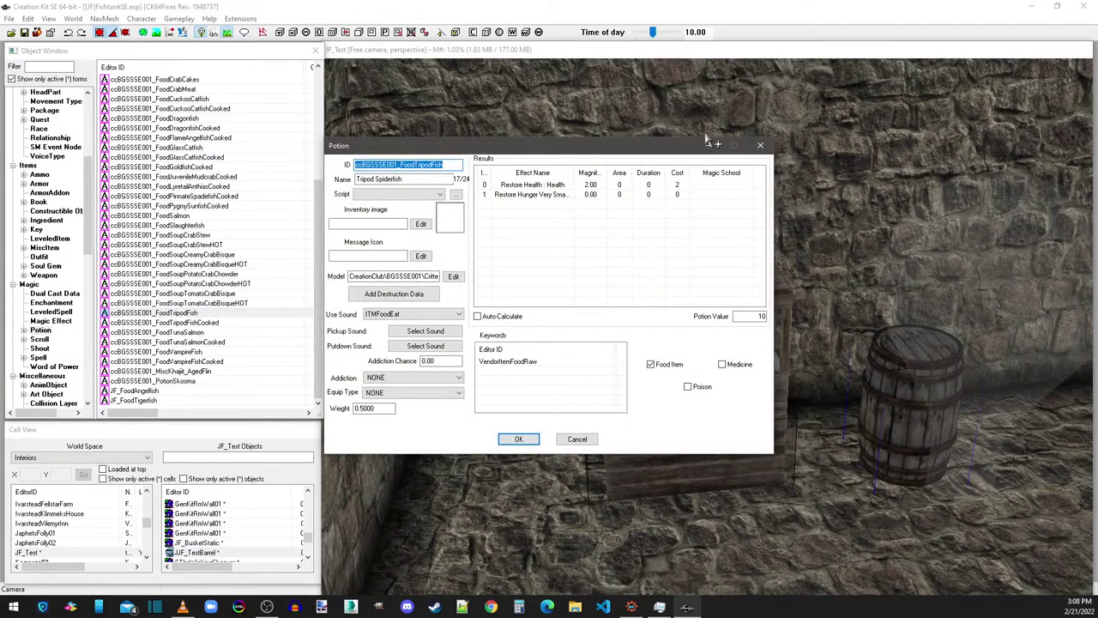
left_click(762, 147)
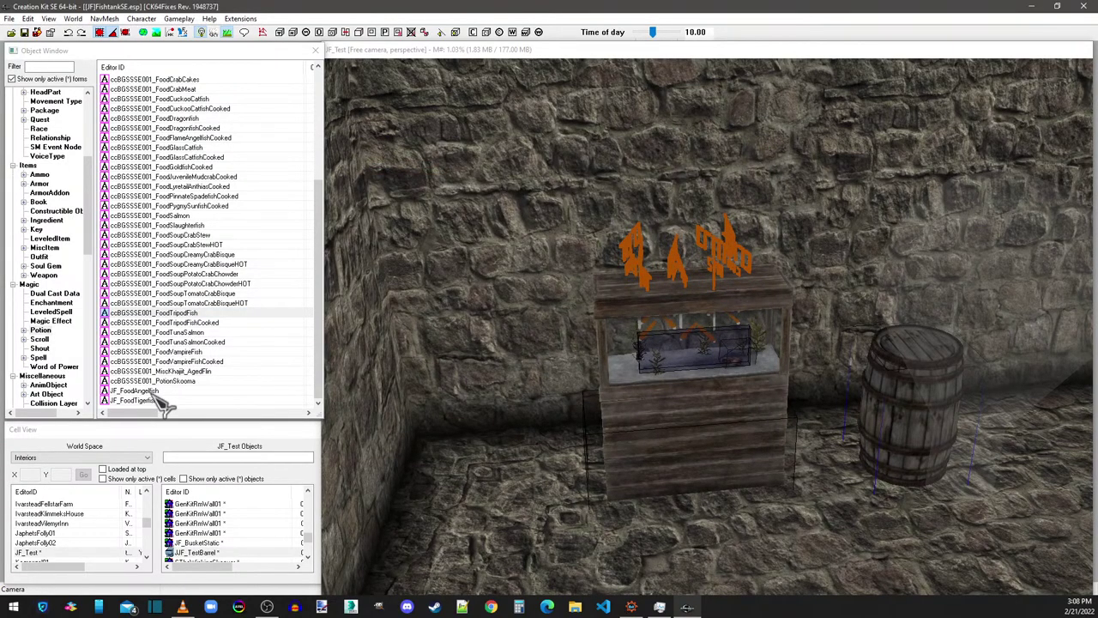
Step: Review JF_FoodAngelfish (Angel Fish, value 30, weight 1.0) unchanged, then move to Spell records
double_click(142, 392)
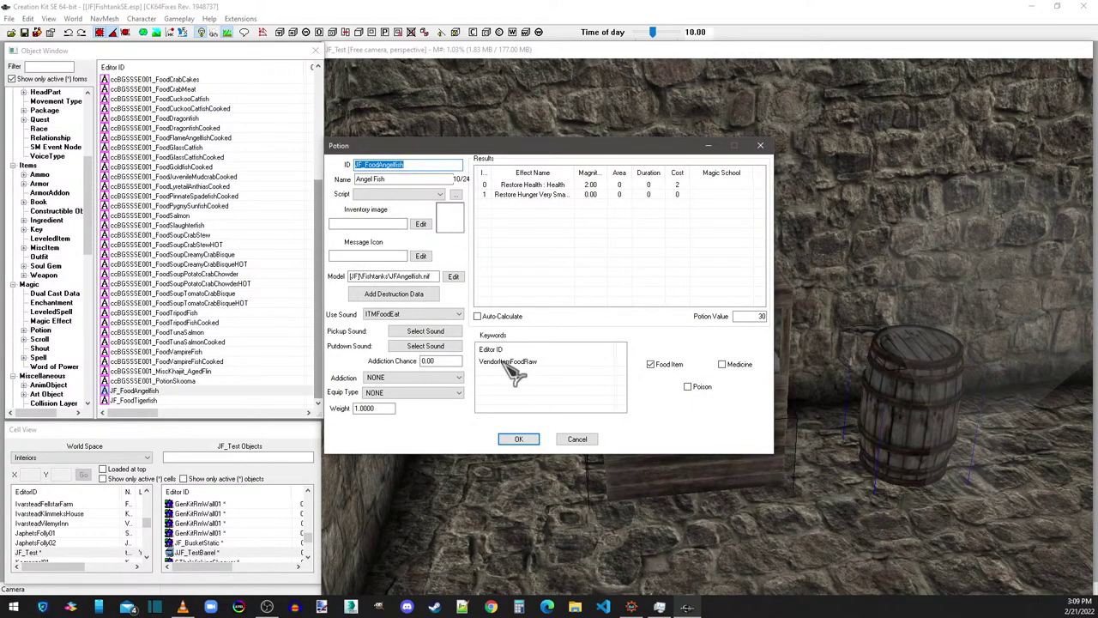
left_click(760, 146)
scroll(55, 399, "down", 4)
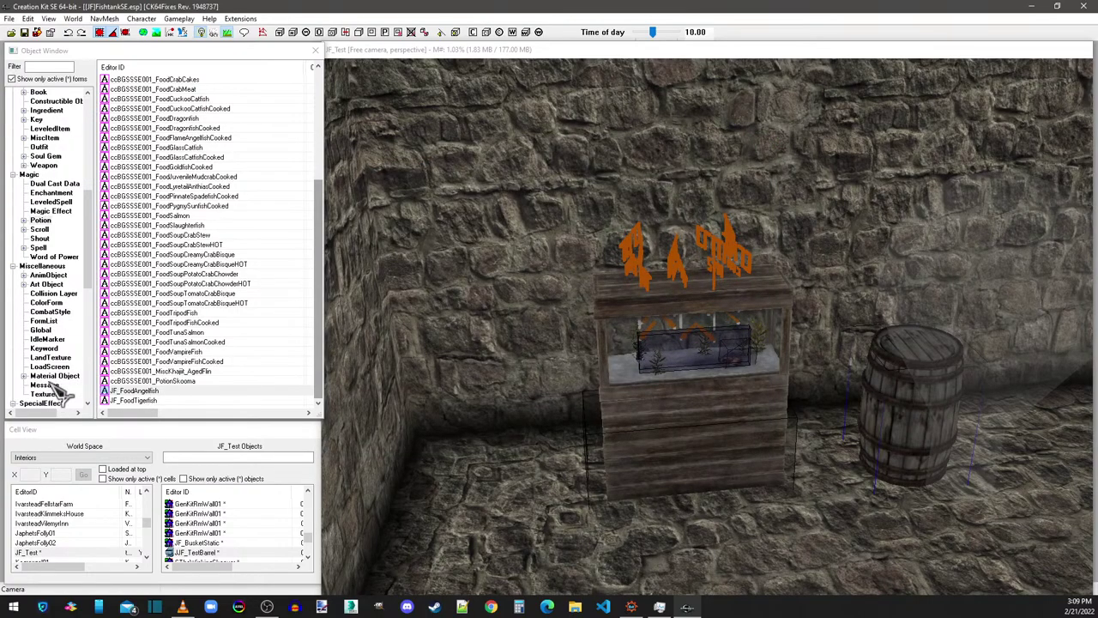
left_click(39, 247)
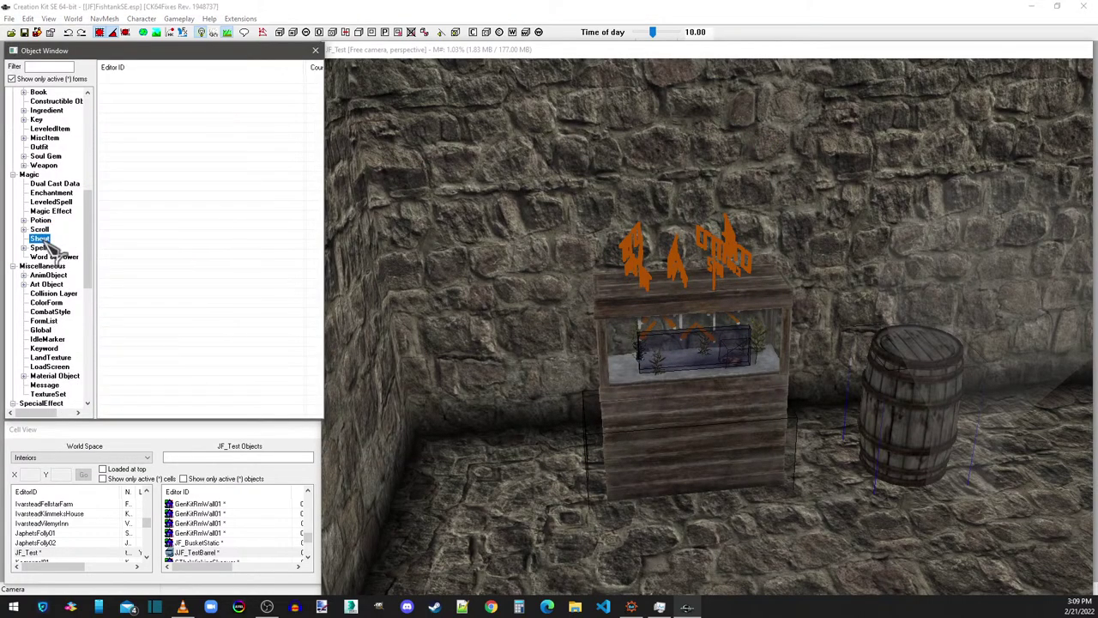
left_click(52, 256)
scroll(50, 266, "down", 3)
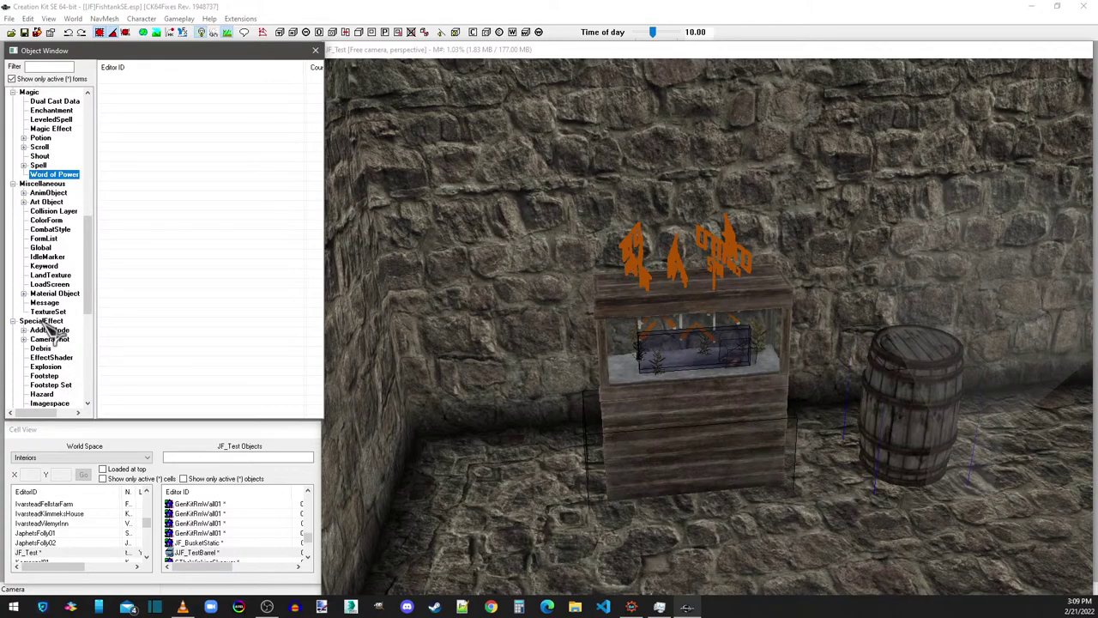
left_click(43, 266)
left_click(41, 247)
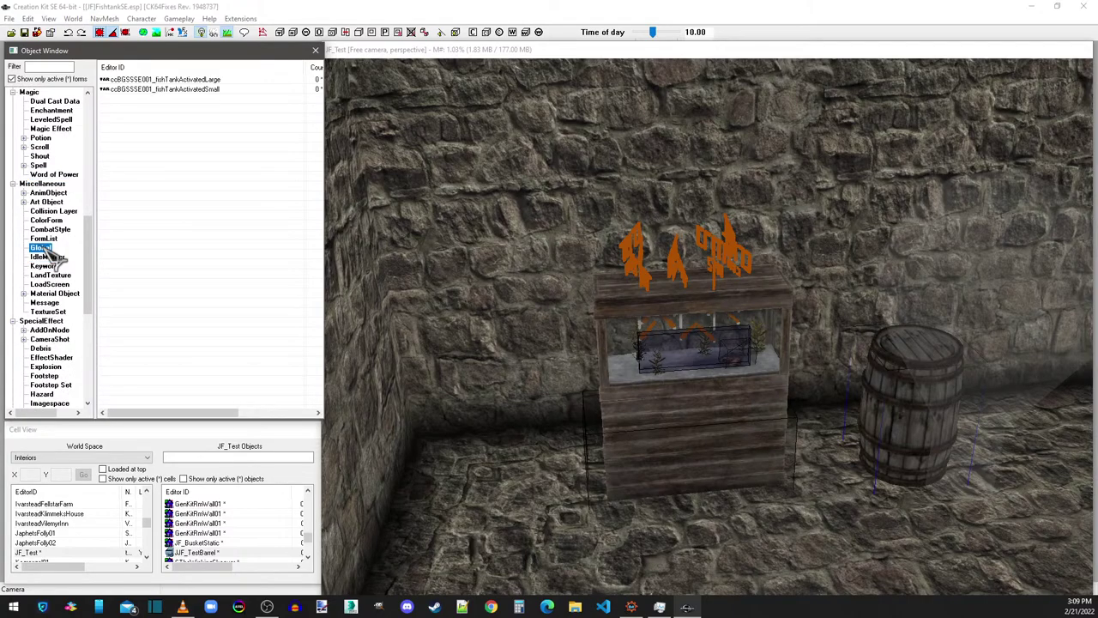
left_click(47, 239)
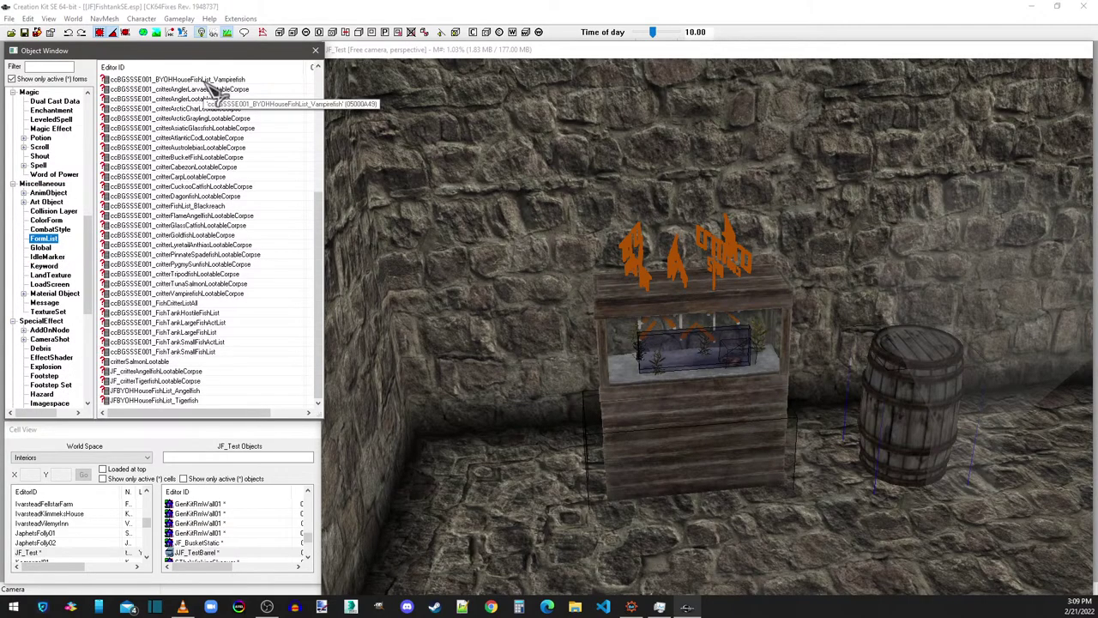
scroll(215, 102, "up", 3)
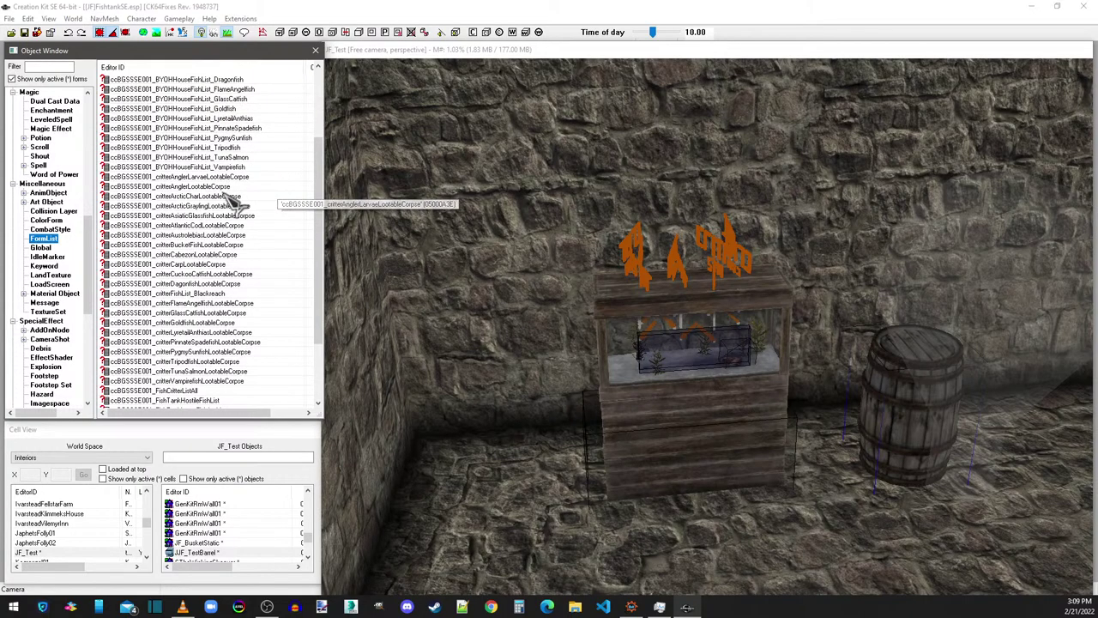
double_click(196, 293)
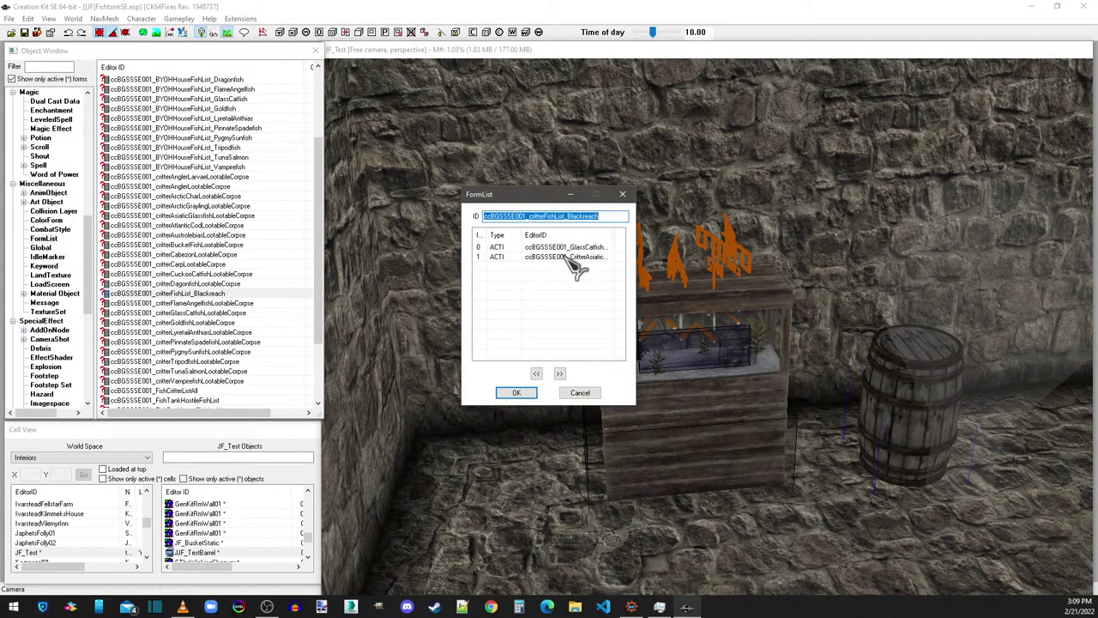
left_click(622, 195)
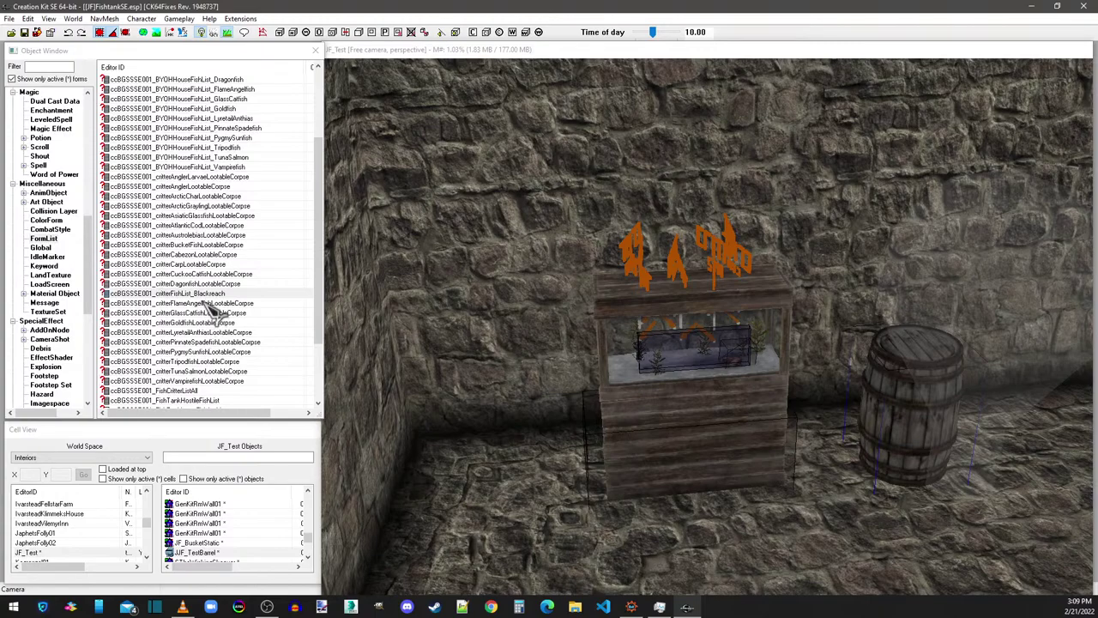
scroll(219, 341, "down", 1)
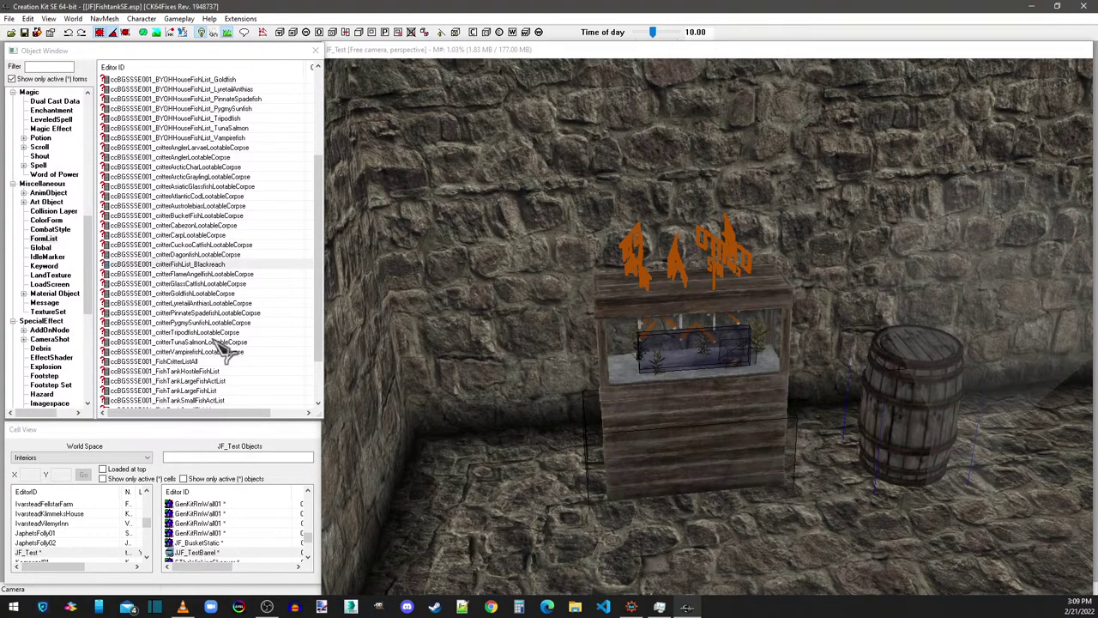
double_click(203, 294)
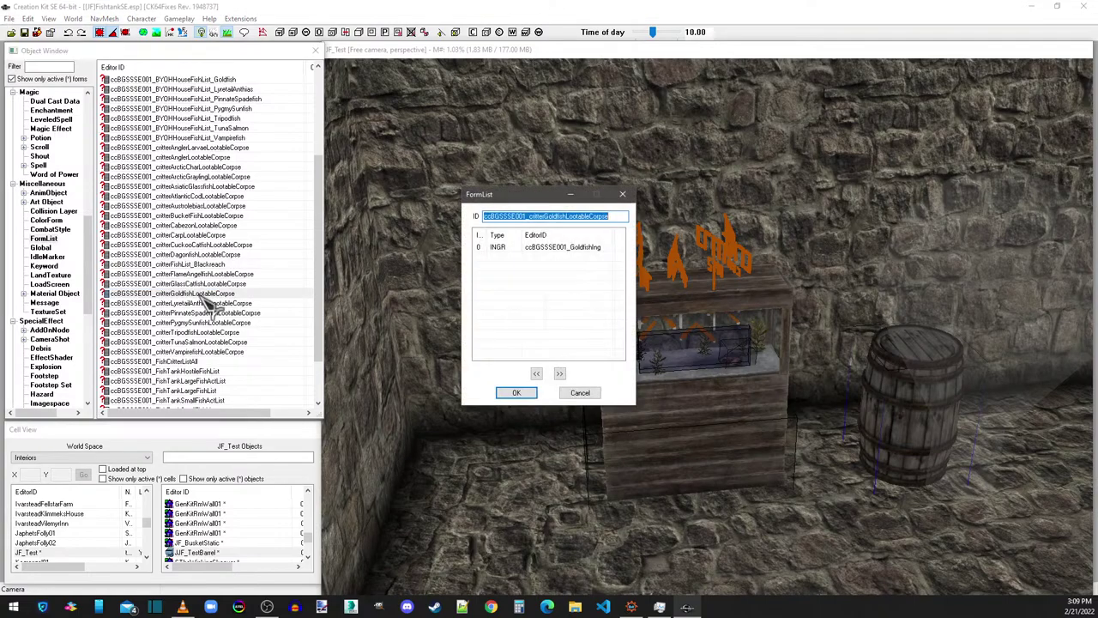
left_click(623, 195)
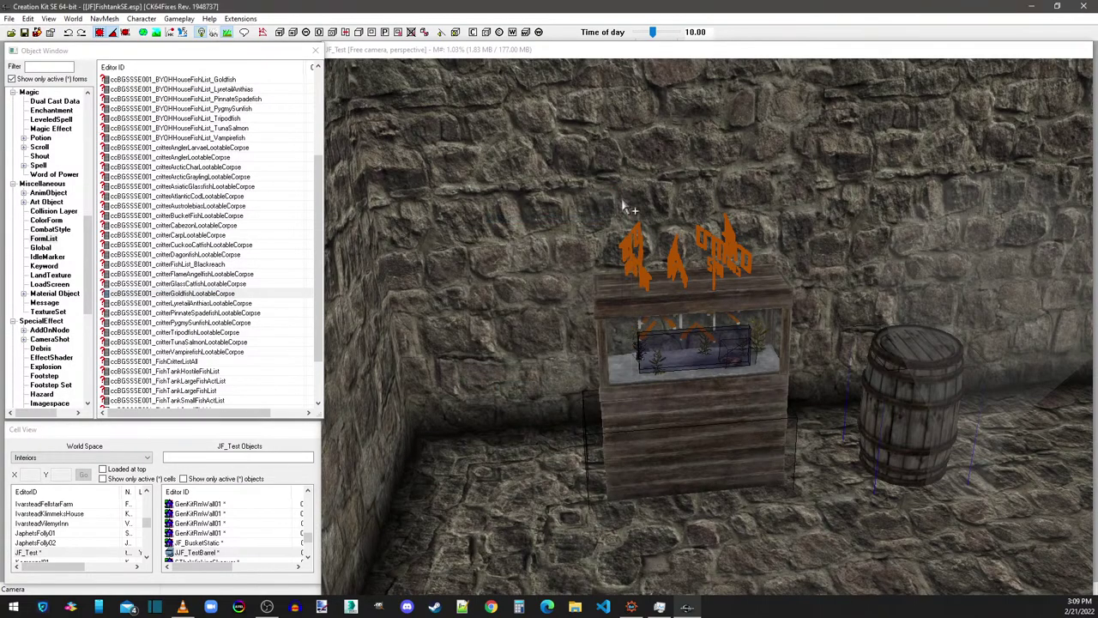
scroll(196, 314, "down", 2)
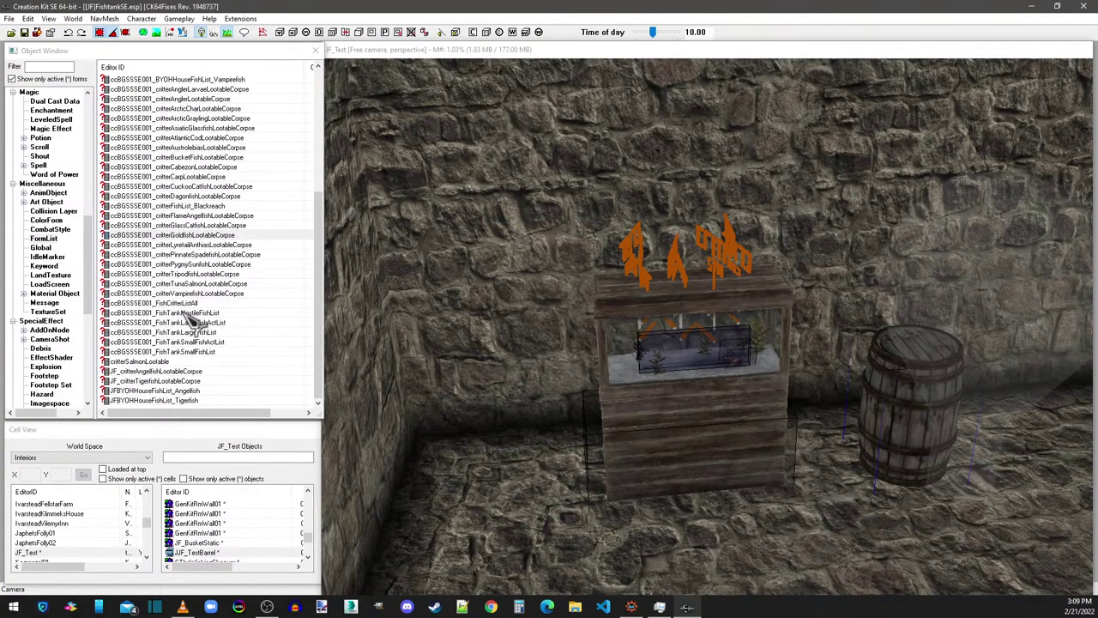
double_click(192, 371)
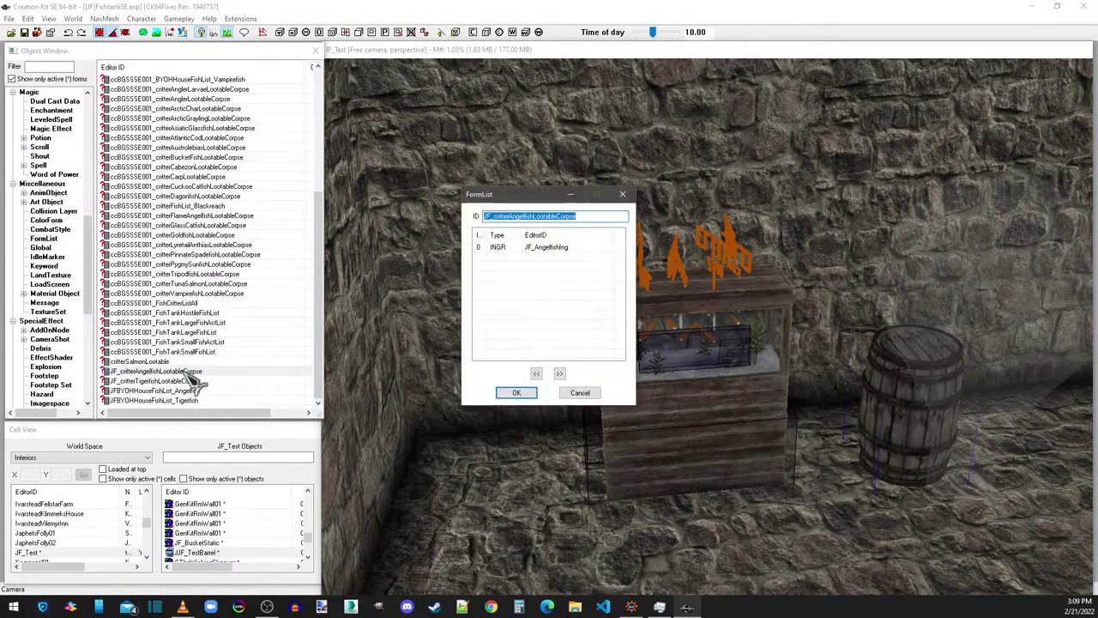
left_click(623, 195)
double_click(183, 383)
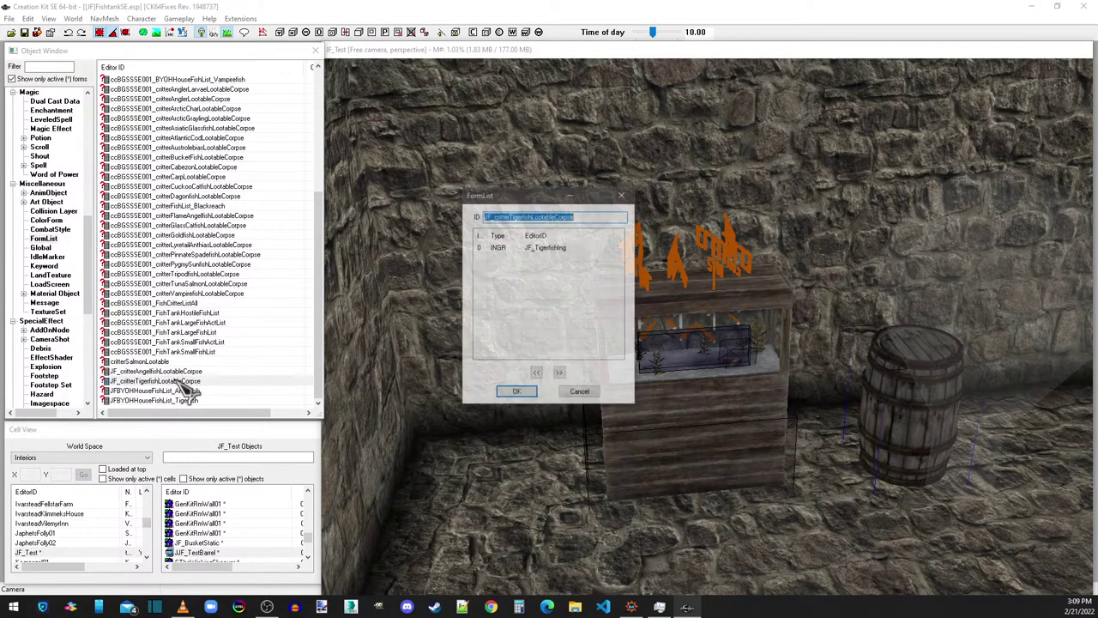
left_click(627, 191)
double_click(183, 391)
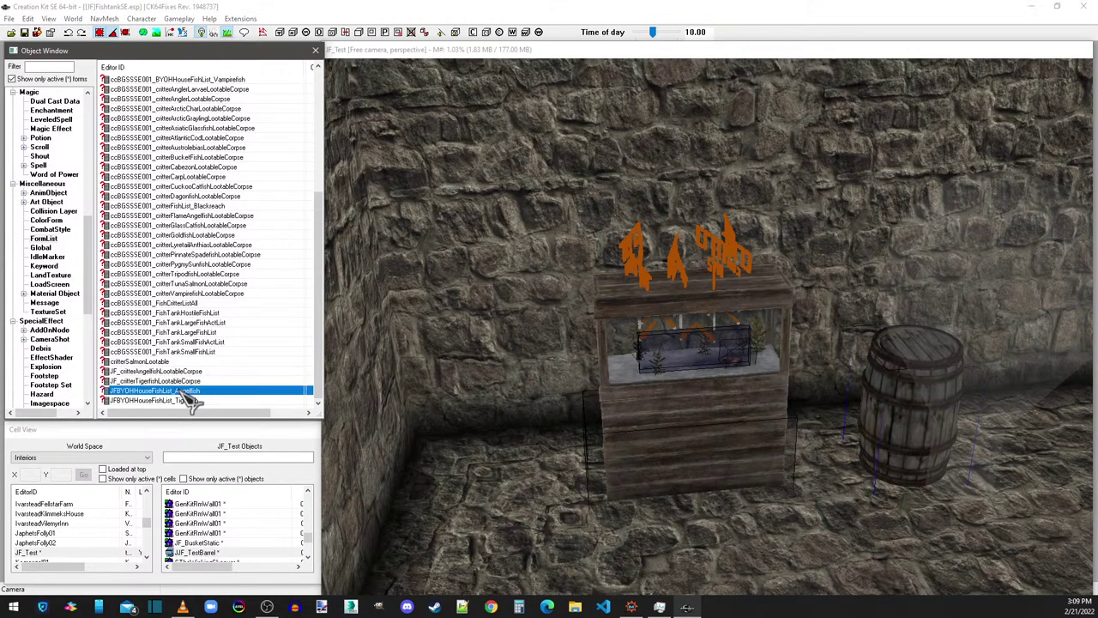
left_click(624, 196)
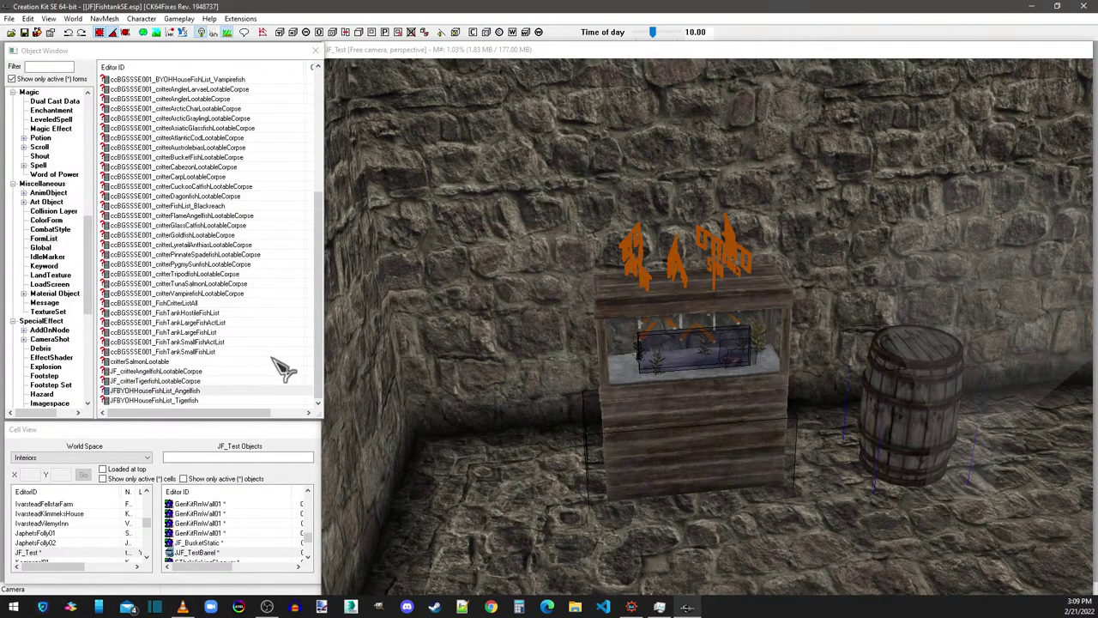
double_click(193, 400)
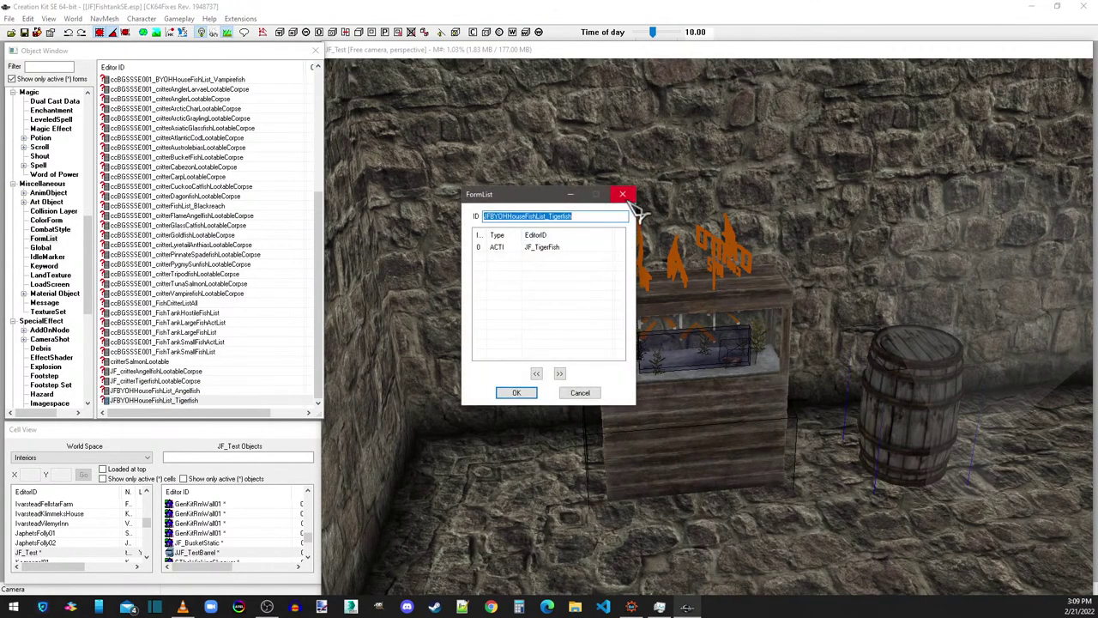
left_click(623, 194)
double_click(204, 353)
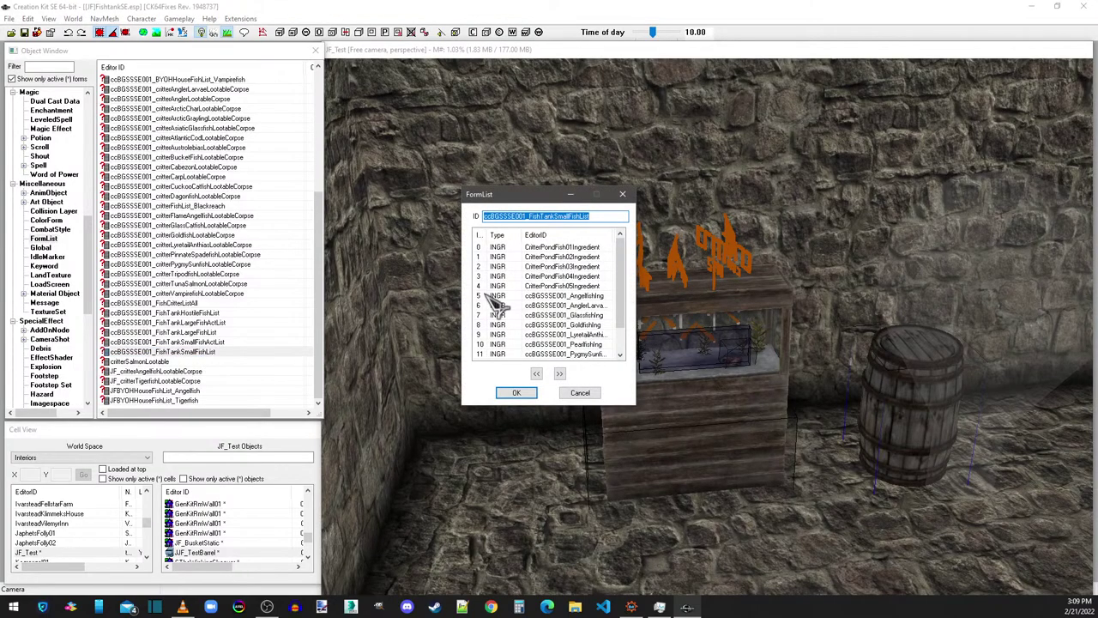
scroll(614, 292, "down", 1)
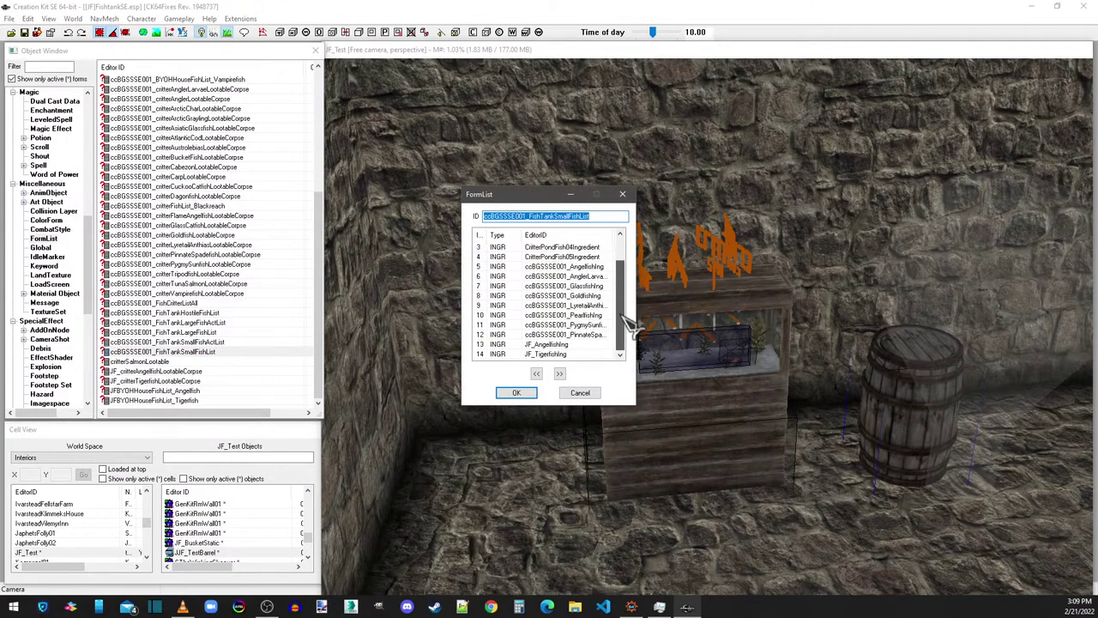
left_click(623, 194)
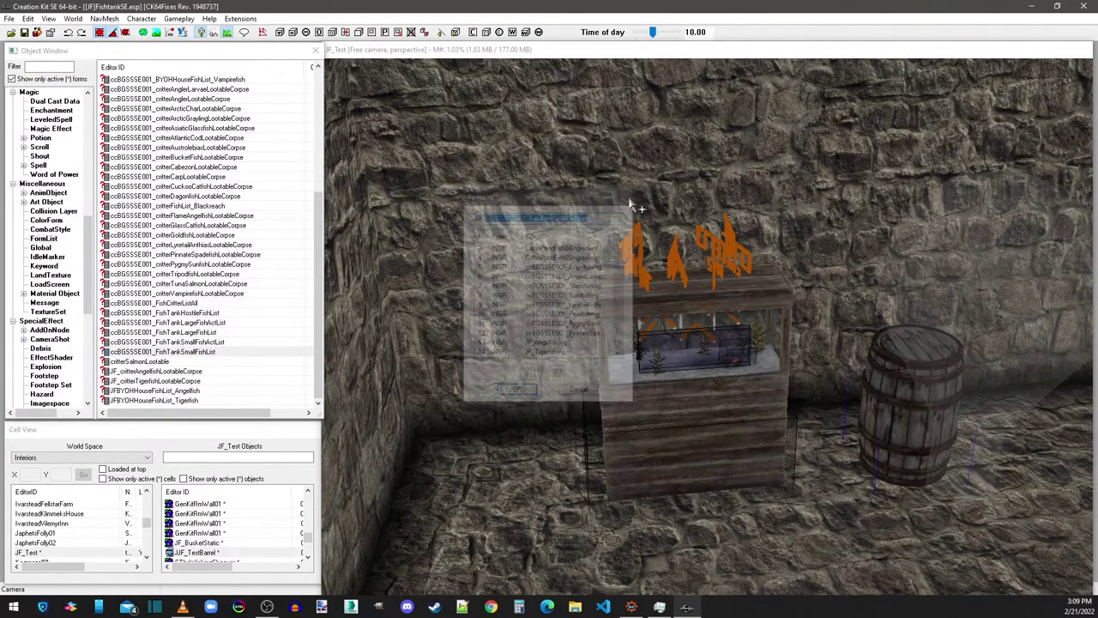
double_click(203, 342)
scroll(627, 275, "down", 1)
scroll(627, 292, "down", 1)
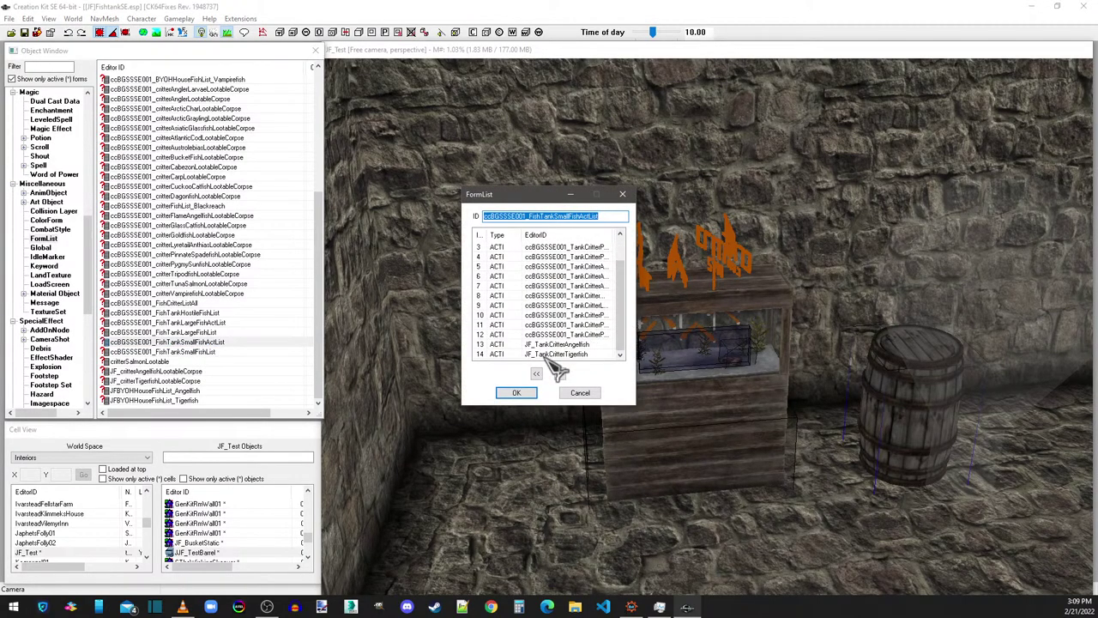
left_click(623, 195)
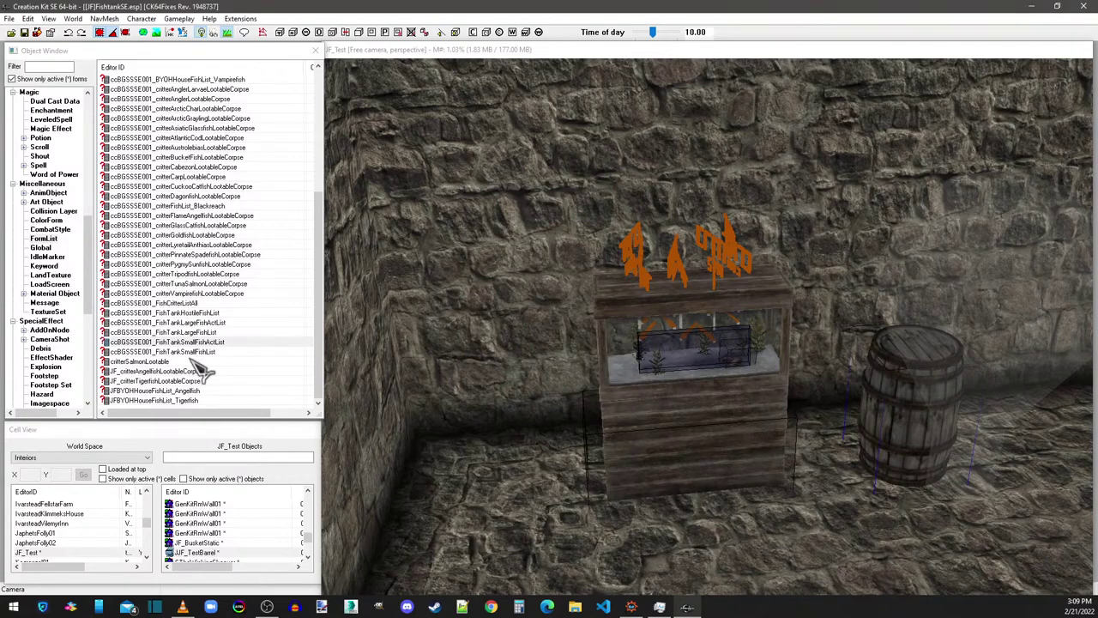
double_click(185, 303)
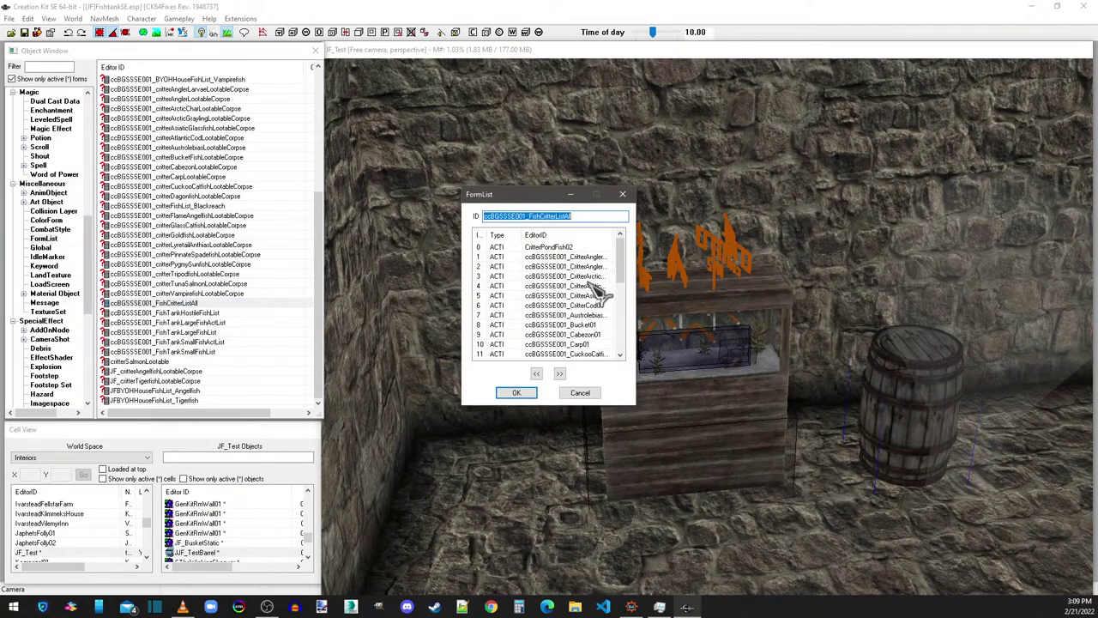
scroll(631, 245, "down", 6)
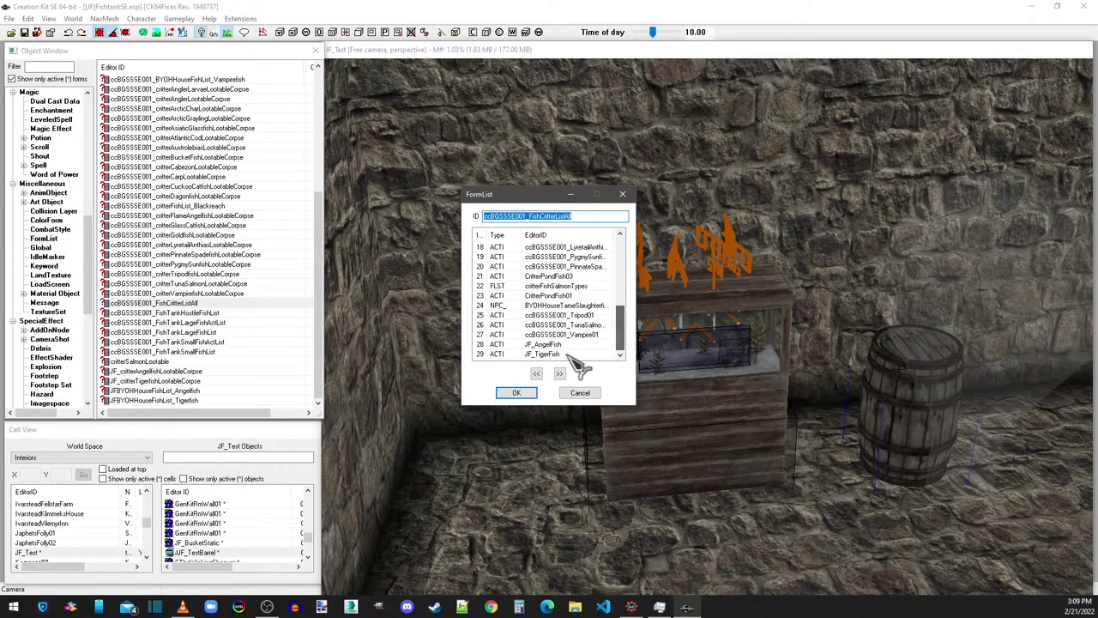
left_click(623, 195)
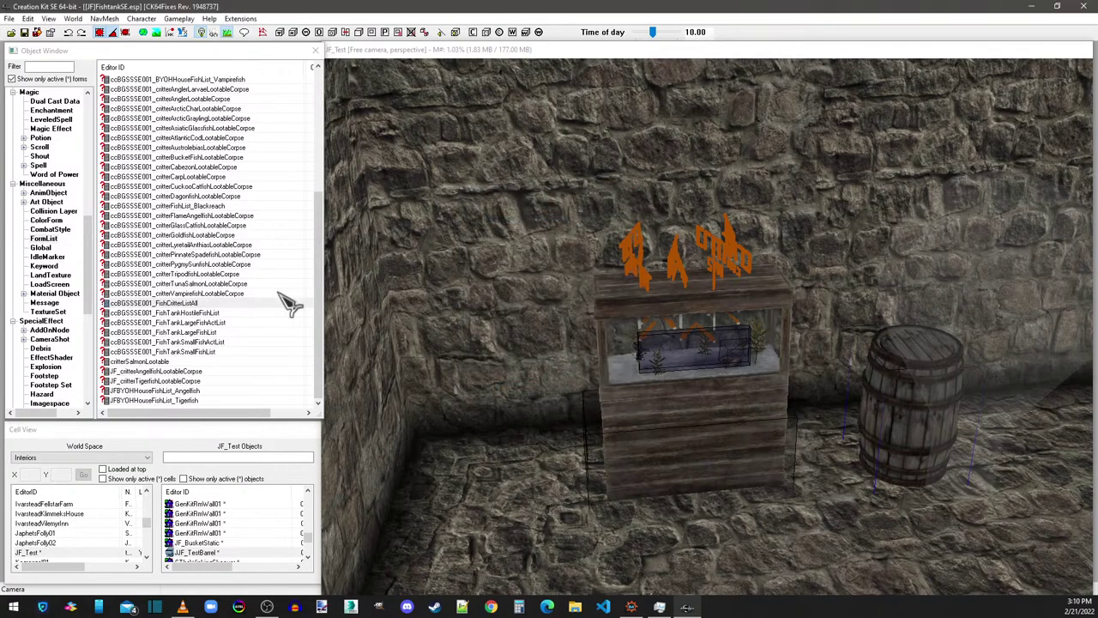
Step: Browse TextureSet and Message records, inspecting the 'Fish Tank' fishTankRoomLeftMsg message unchanged
scroll(210, 300, "up", 7)
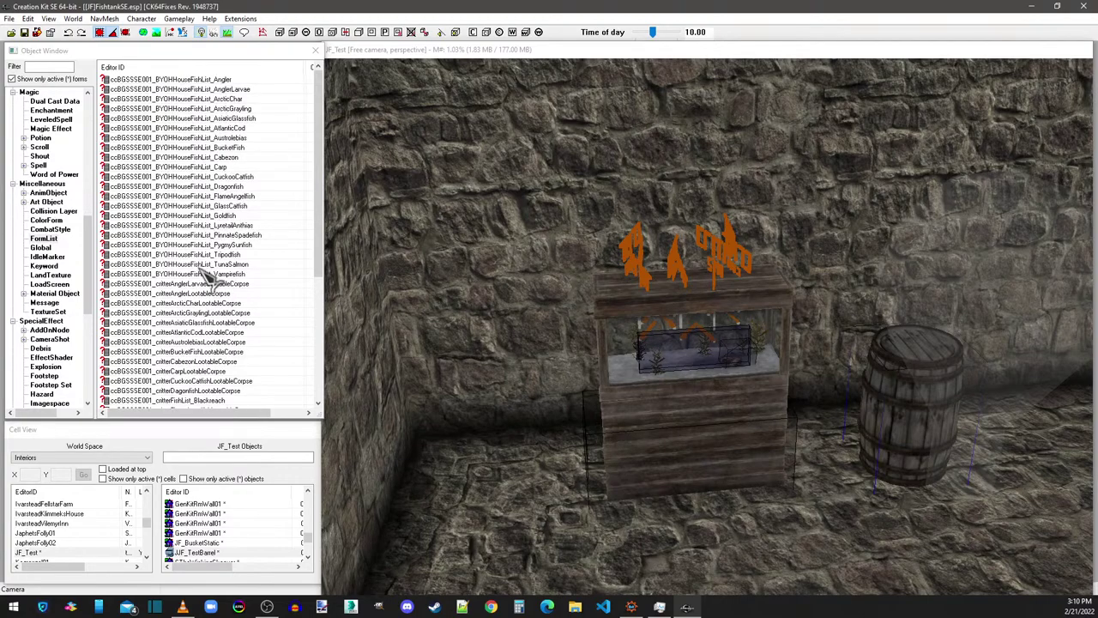
left_click(56, 312)
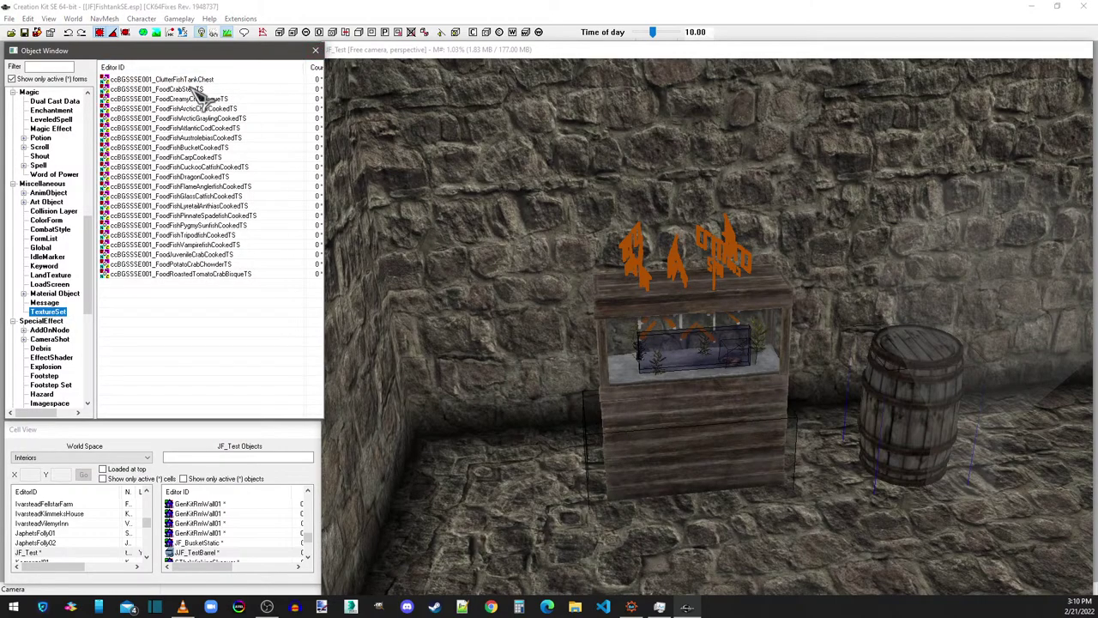
left_click(51, 305)
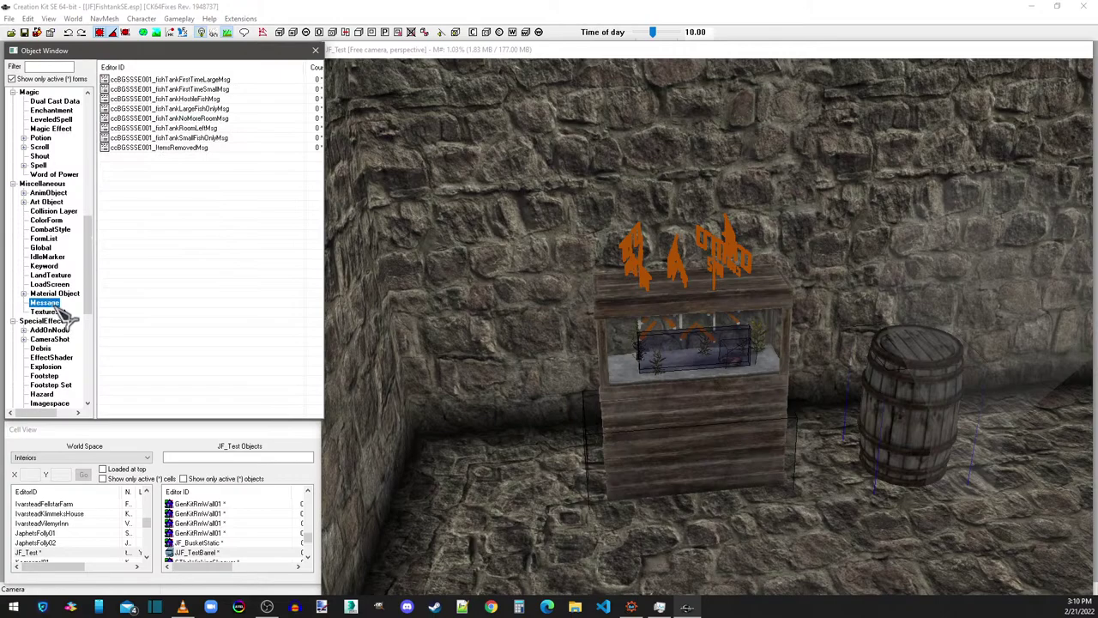
double_click(174, 130)
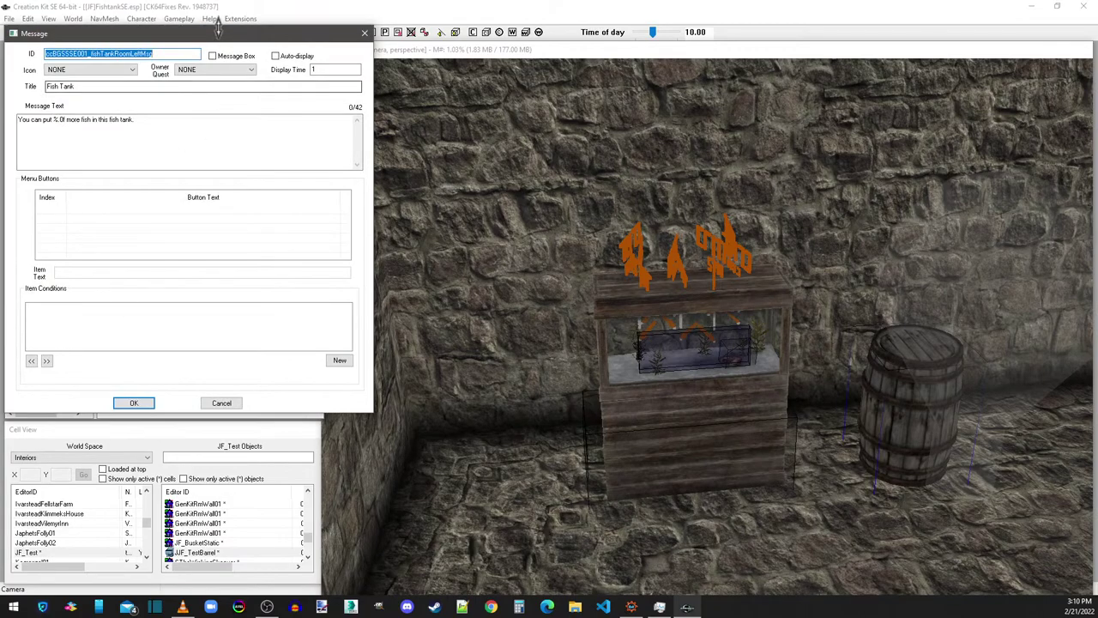
left_click(364, 33)
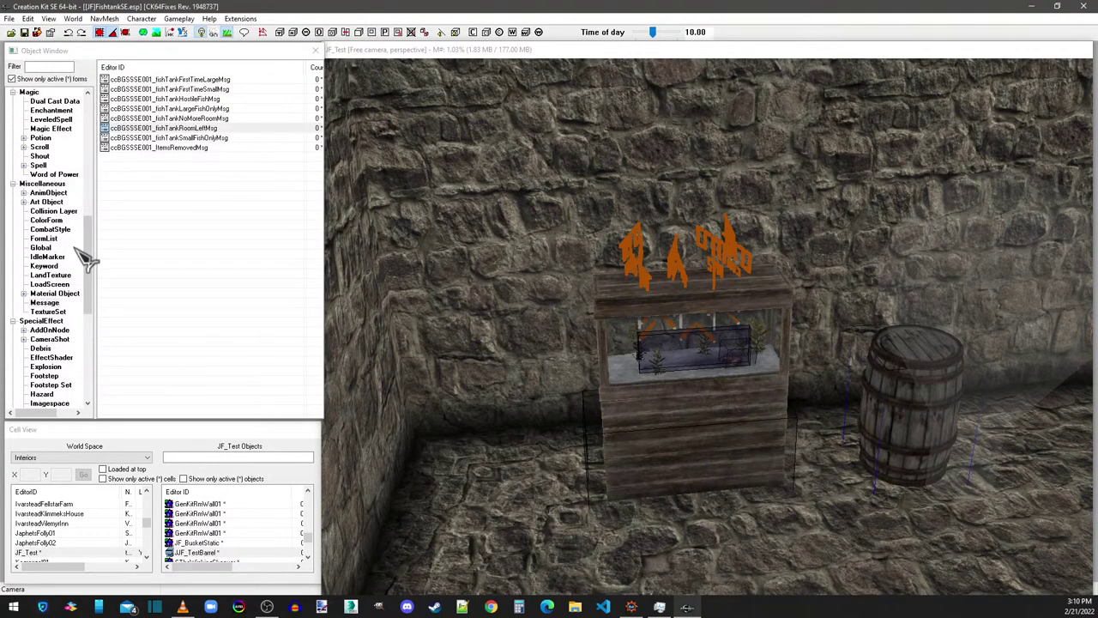
left_click_drag(86, 251, 96, 335)
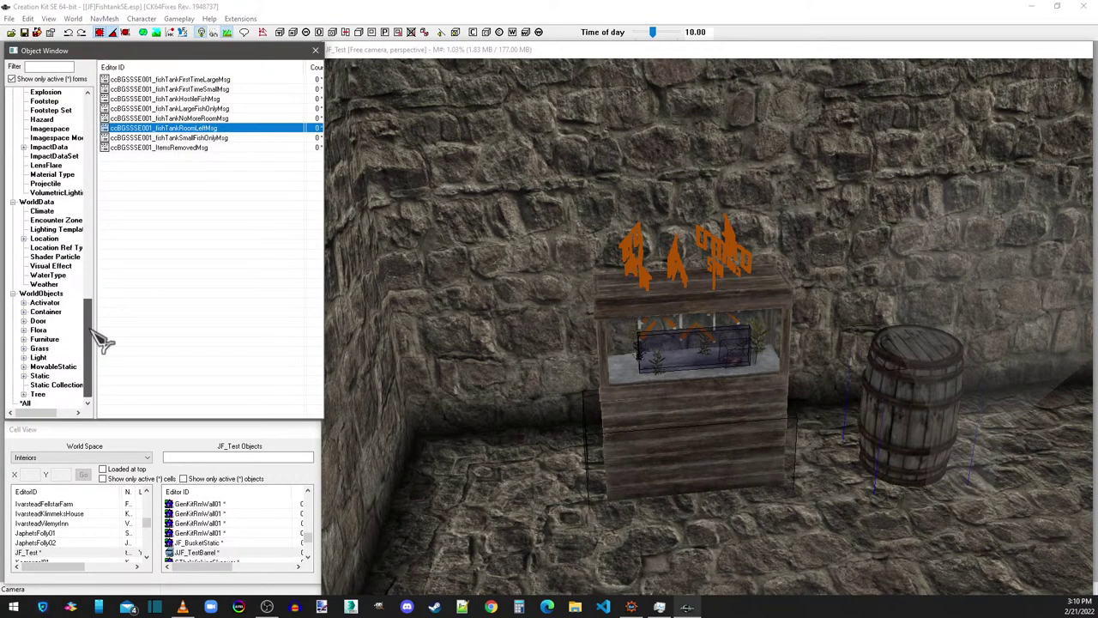
left_click(48, 378)
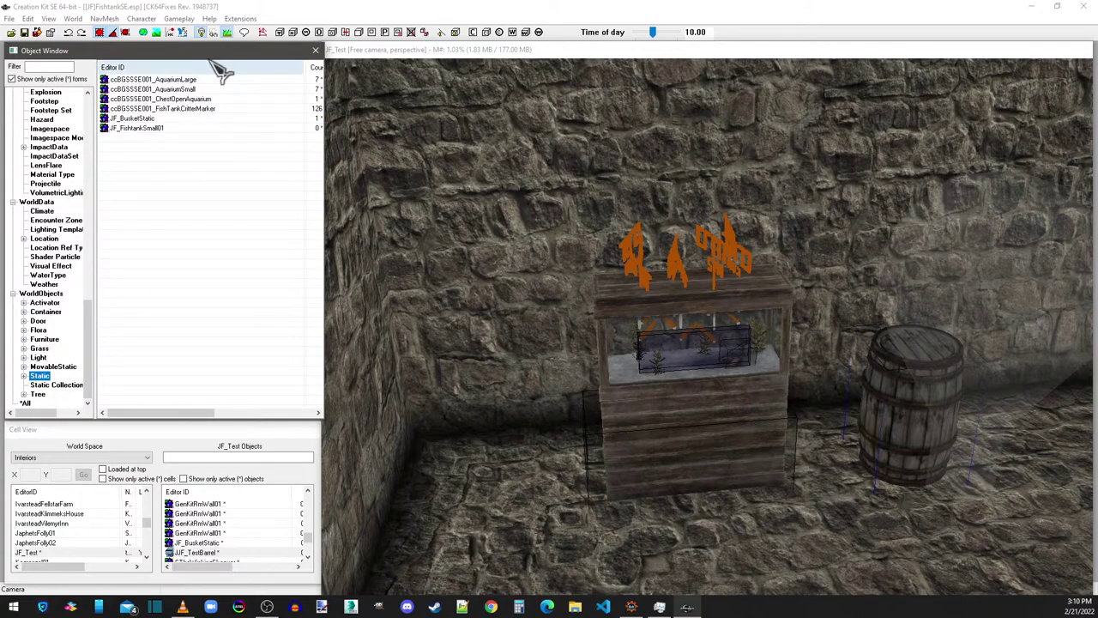
left_click(558, 62)
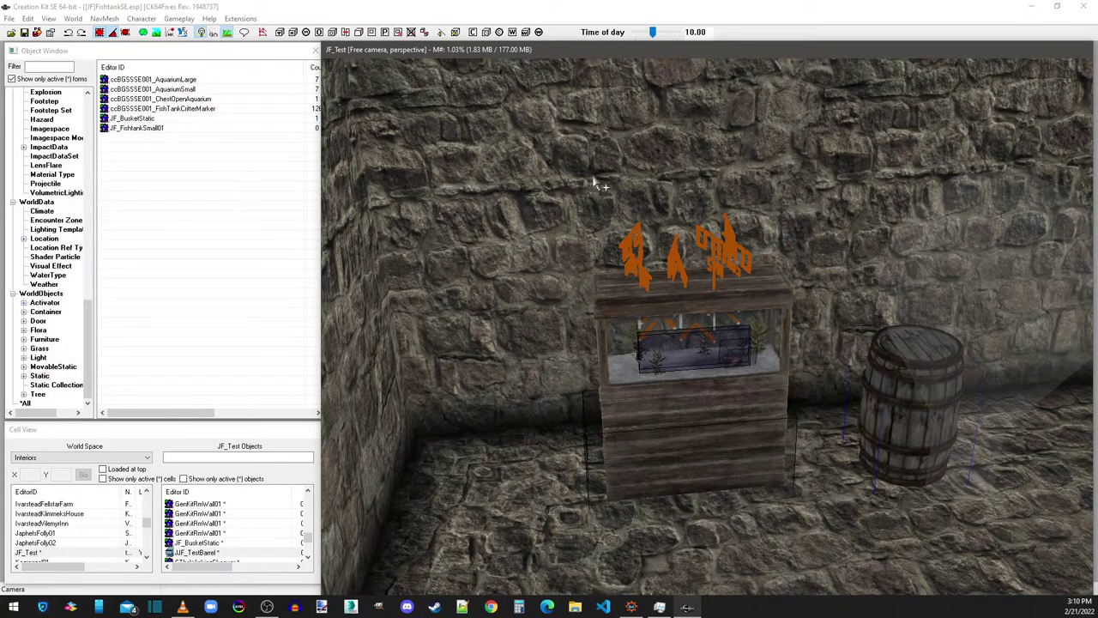
left_click(678, 258)
scroll(677, 257, "up", 5)
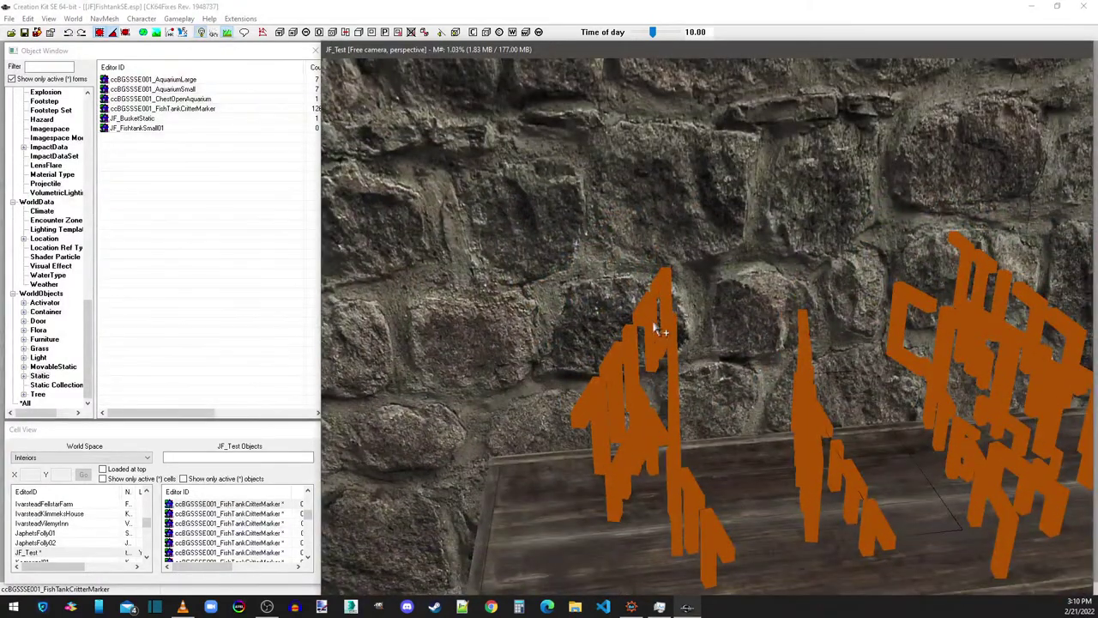
left_click(645, 314)
double_click(645, 305)
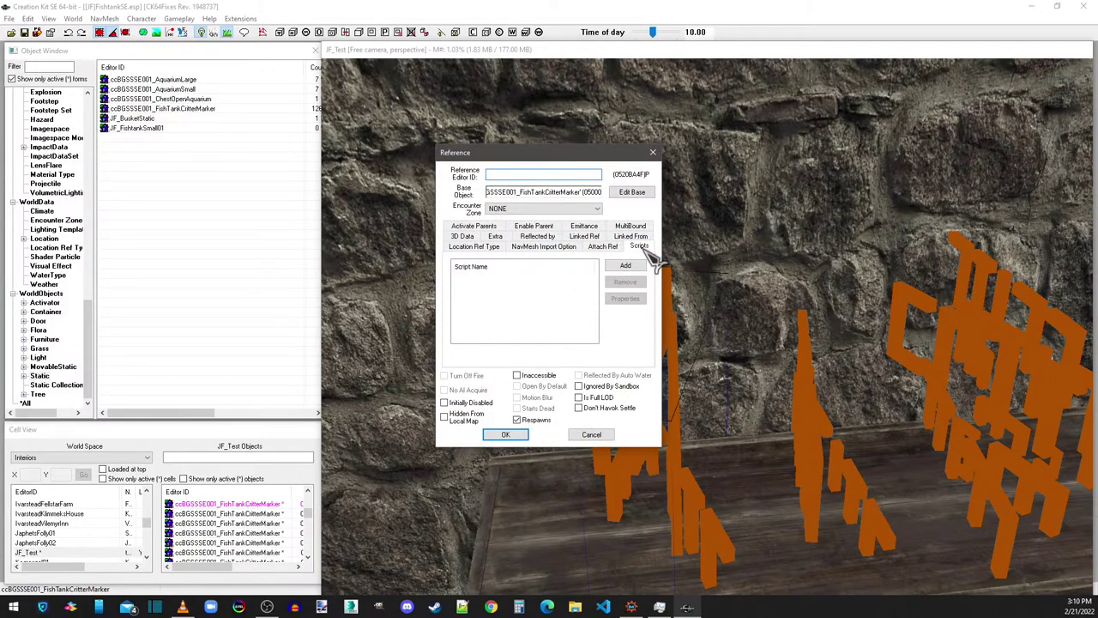
left_click(630, 237)
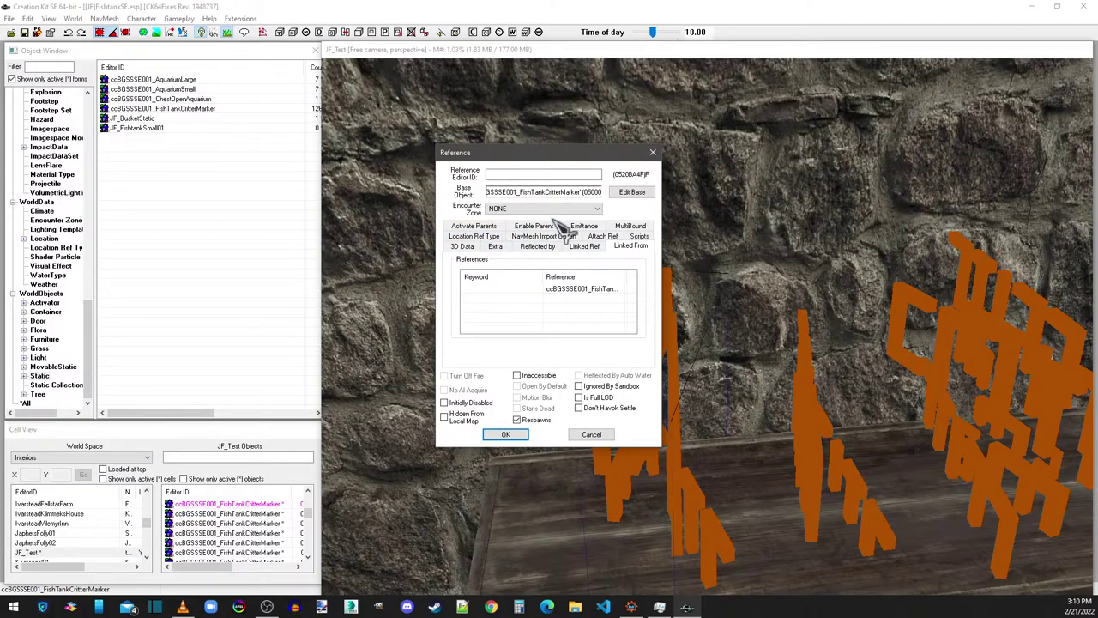
left_click(653, 153)
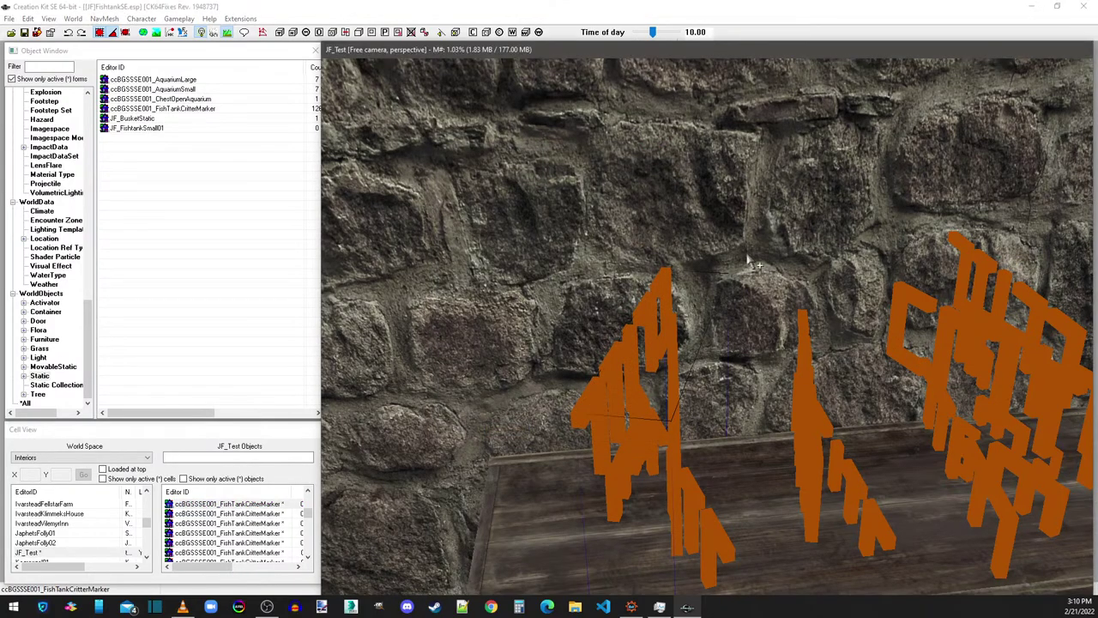
key("f")
scroll(823, 292, "down", 5)
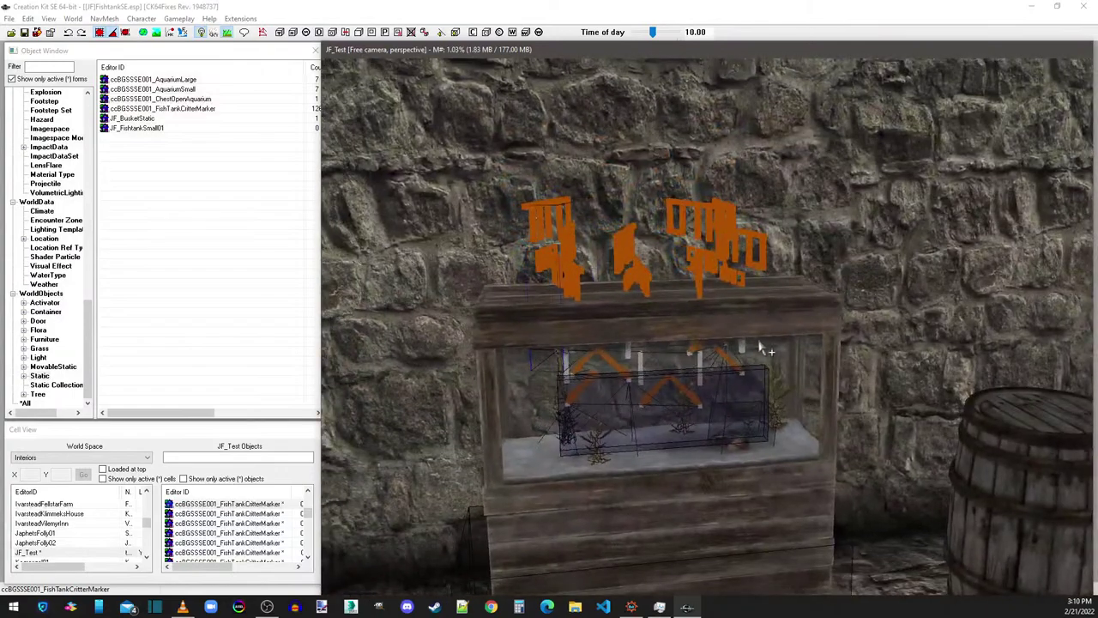
Step: Open the AquariumSmall reference and check its FishTankHitScript property settings
left_click(724, 392)
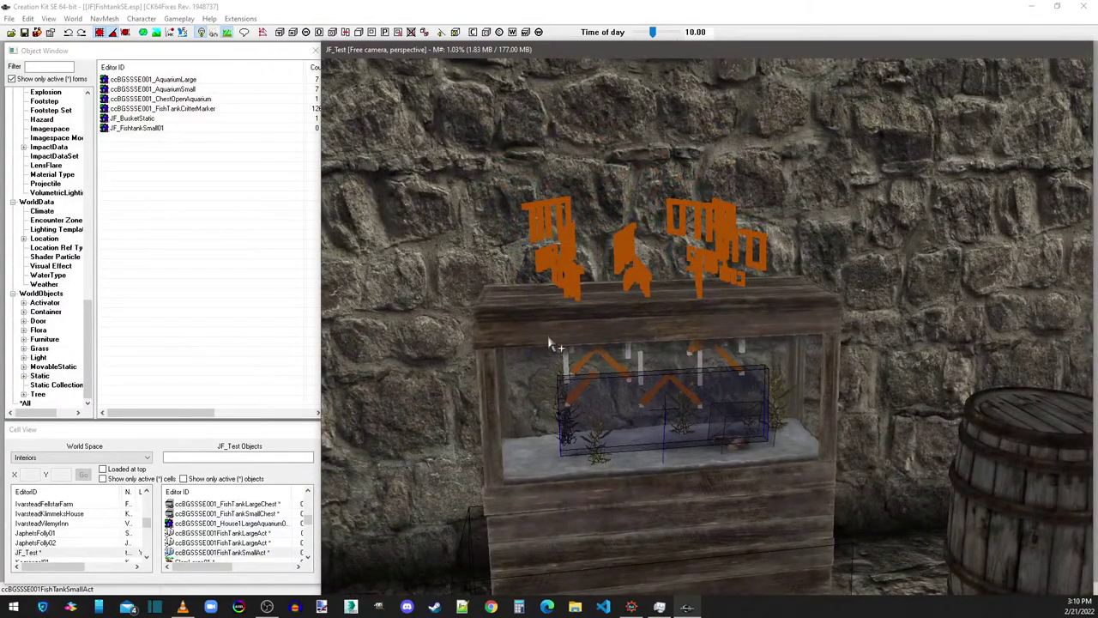
left_click(505, 320)
double_click(505, 319)
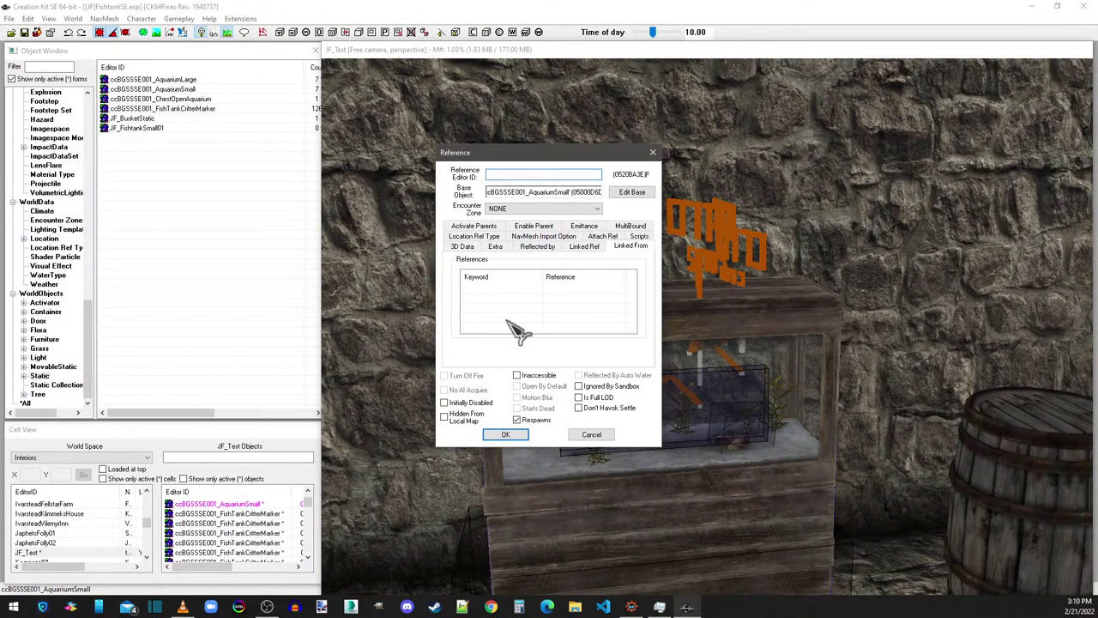
left_click(639, 236)
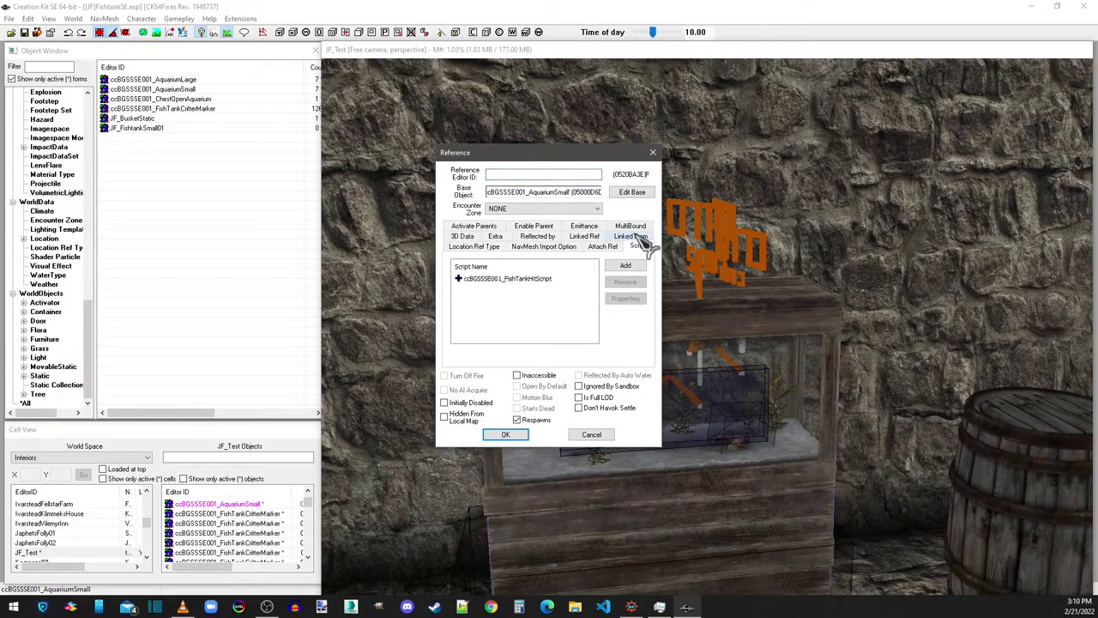
double_click(539, 283)
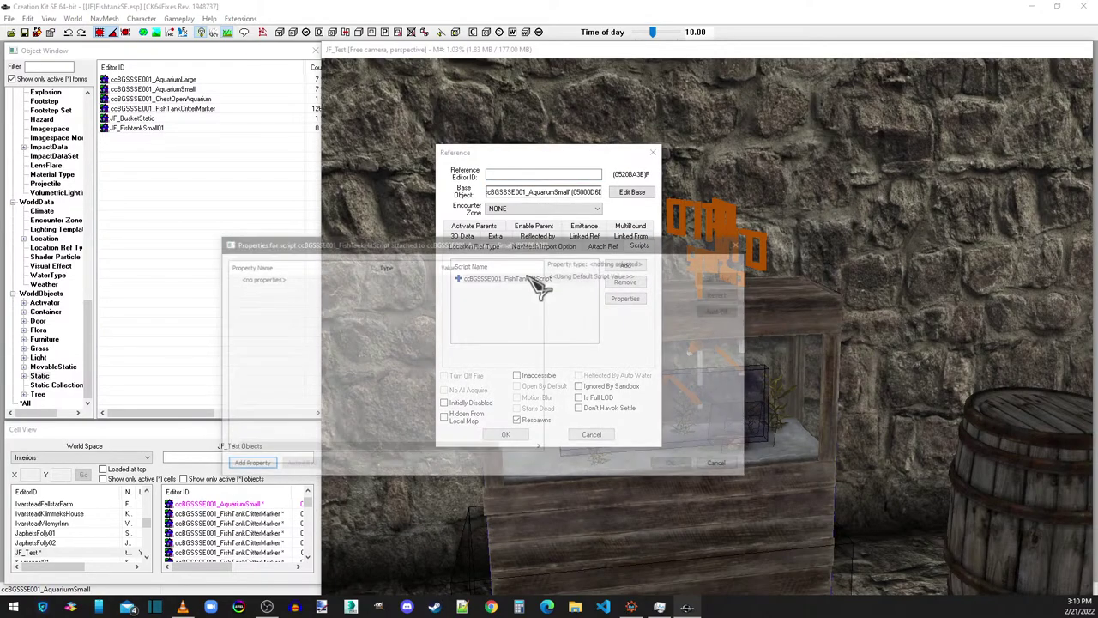
left_click(743, 244)
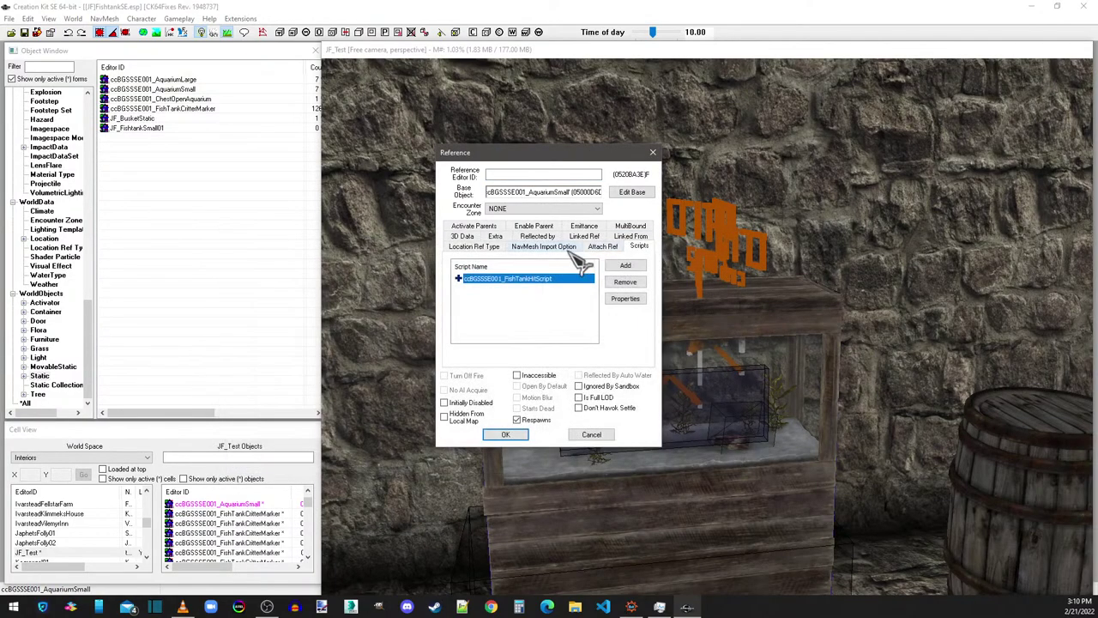
Step: Read the FishTankHitScript source, close the aquarium reference, and tilt the view beneath it
right_click(527, 275)
left_click(568, 345)
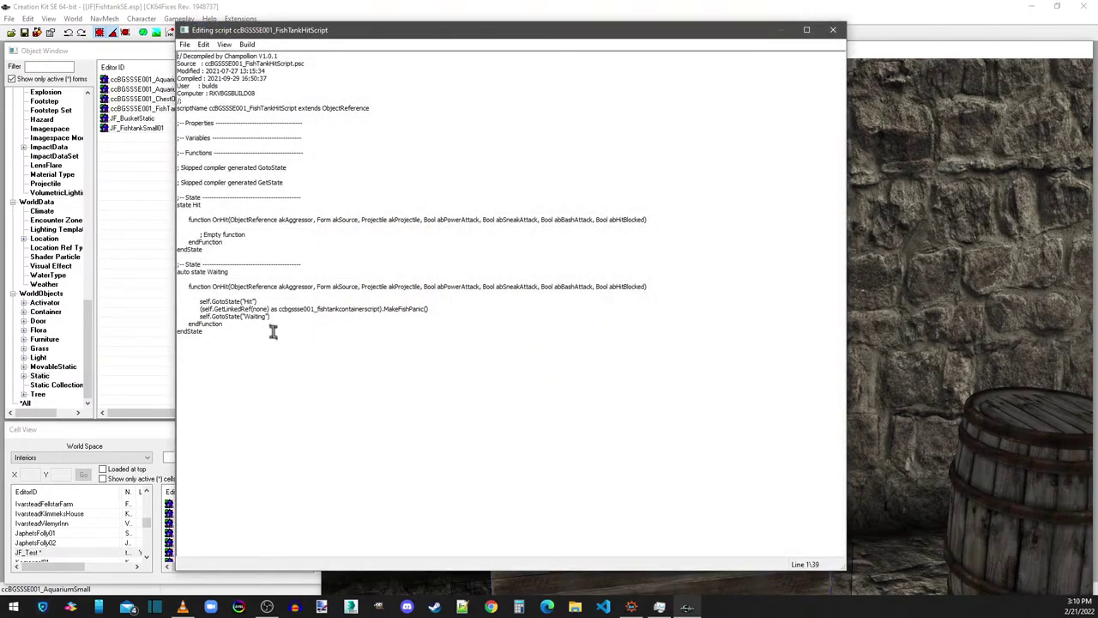
left_click(832, 30)
left_click(652, 152)
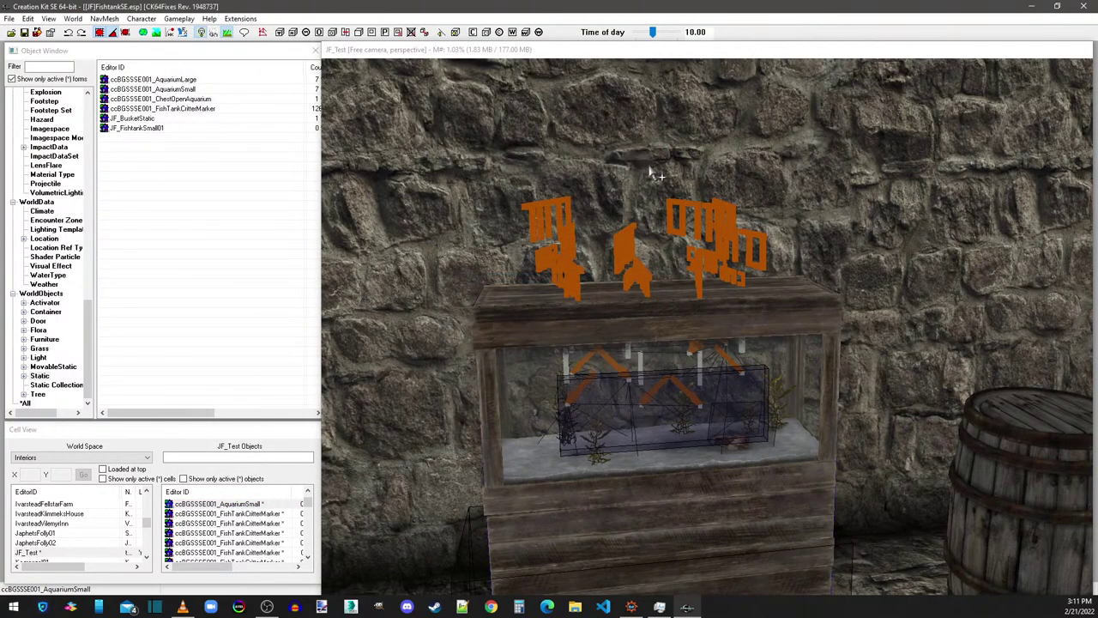
left_click(593, 50)
scroll(703, 248, "up", 5)
mouse_move(703, 241)
middle_mouse_down()
mouse_move(699, 268)
mouse_move(694, 257)
middle_mouse_up()
Step: Open the small fish-tank chest reference, check its Linked Ref markers, and open FishTankContainerScript's source
double_click(684, 285)
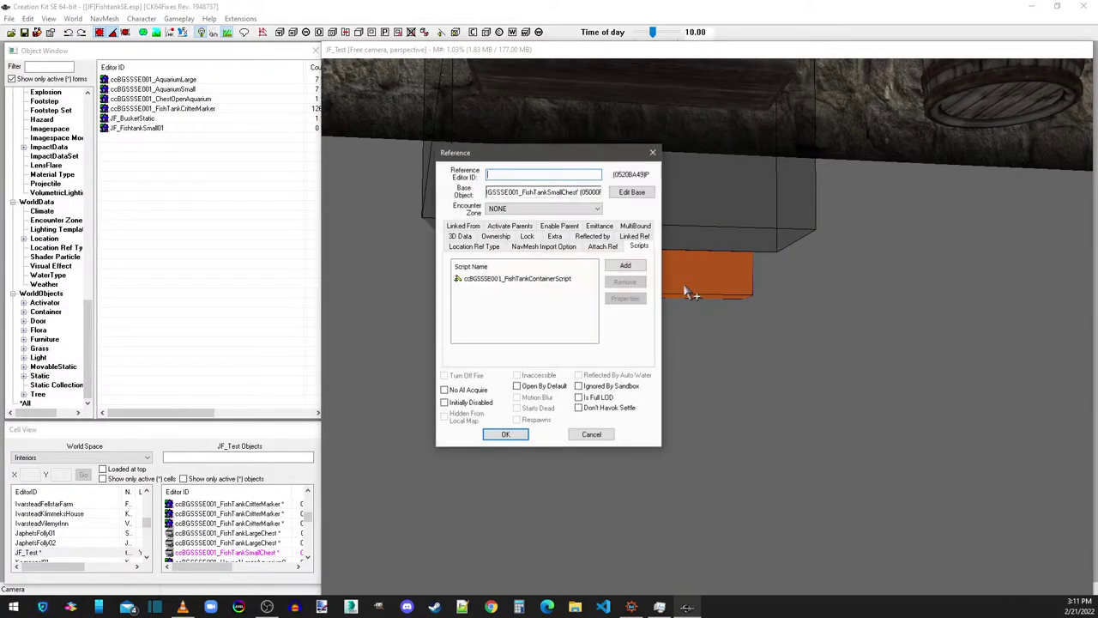
left_click(637, 236)
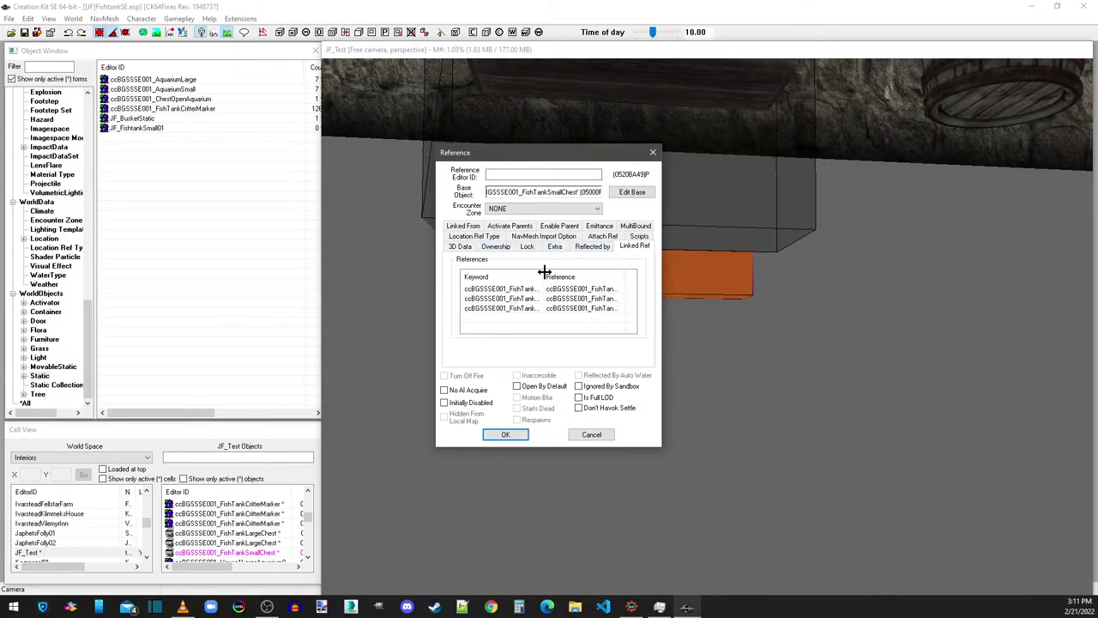
left_click(642, 236)
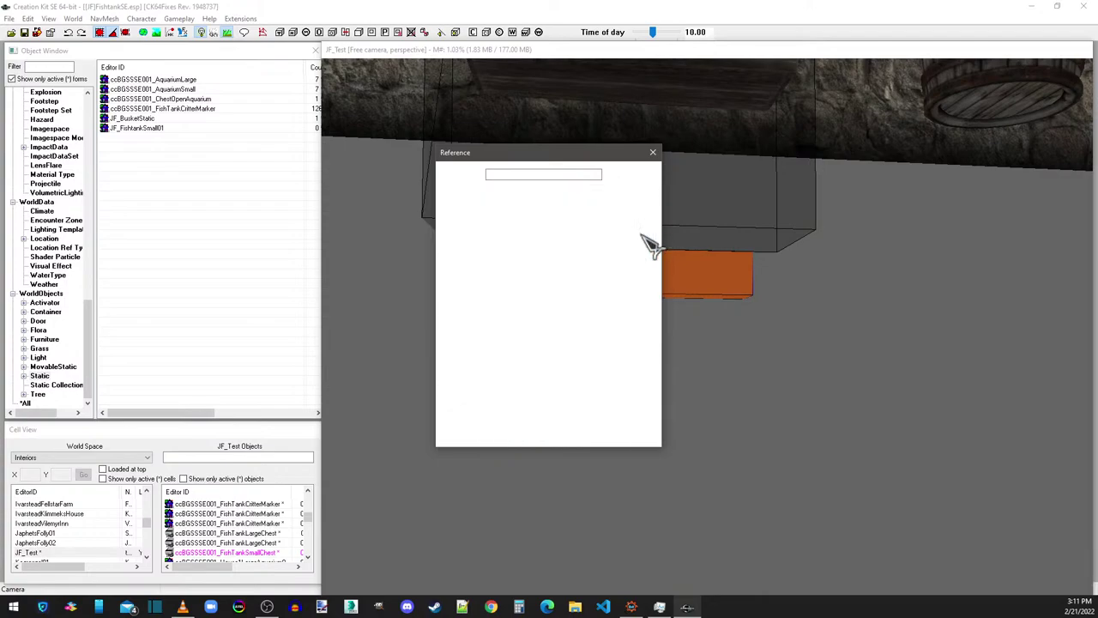
left_click(519, 280)
right_click(517, 280)
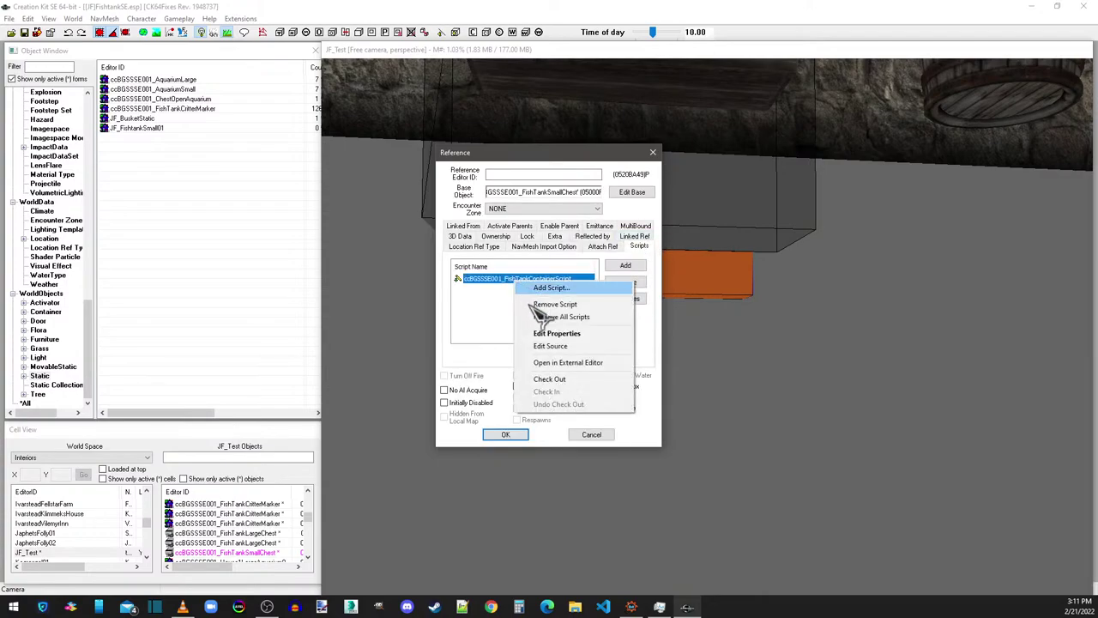
left_click(553, 347)
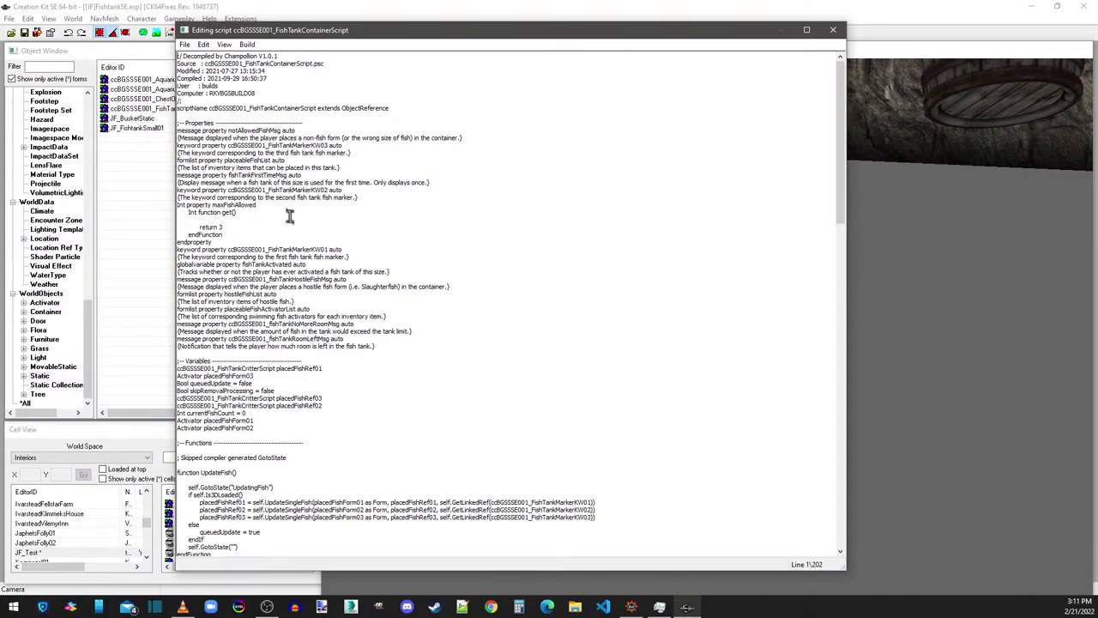
scroll(289, 217, "down", 1)
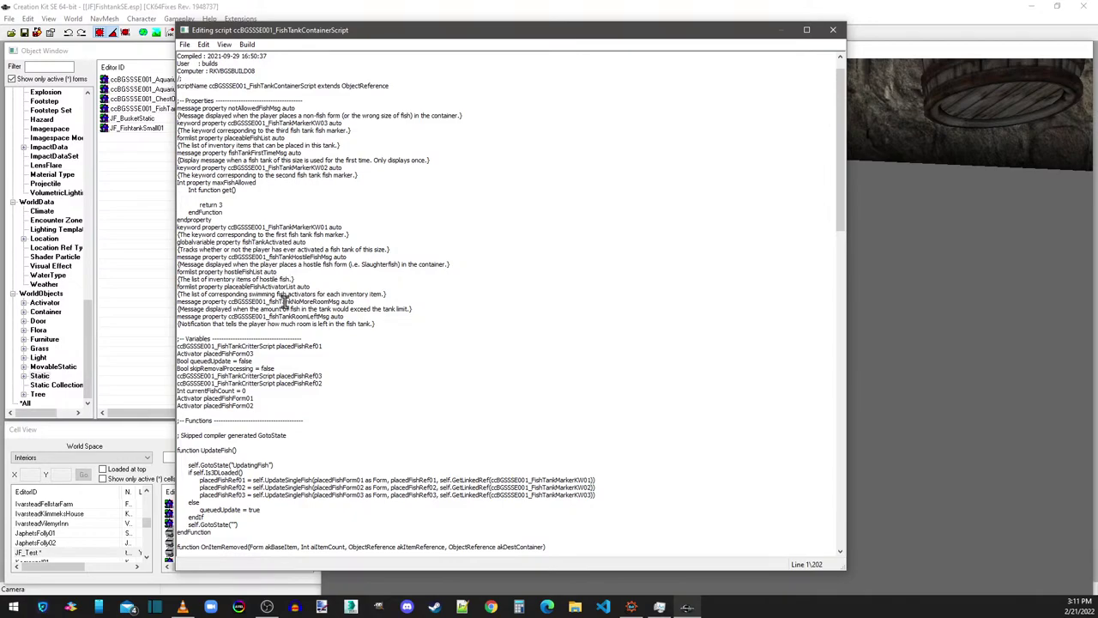
scroll(273, 323, "down", 2)
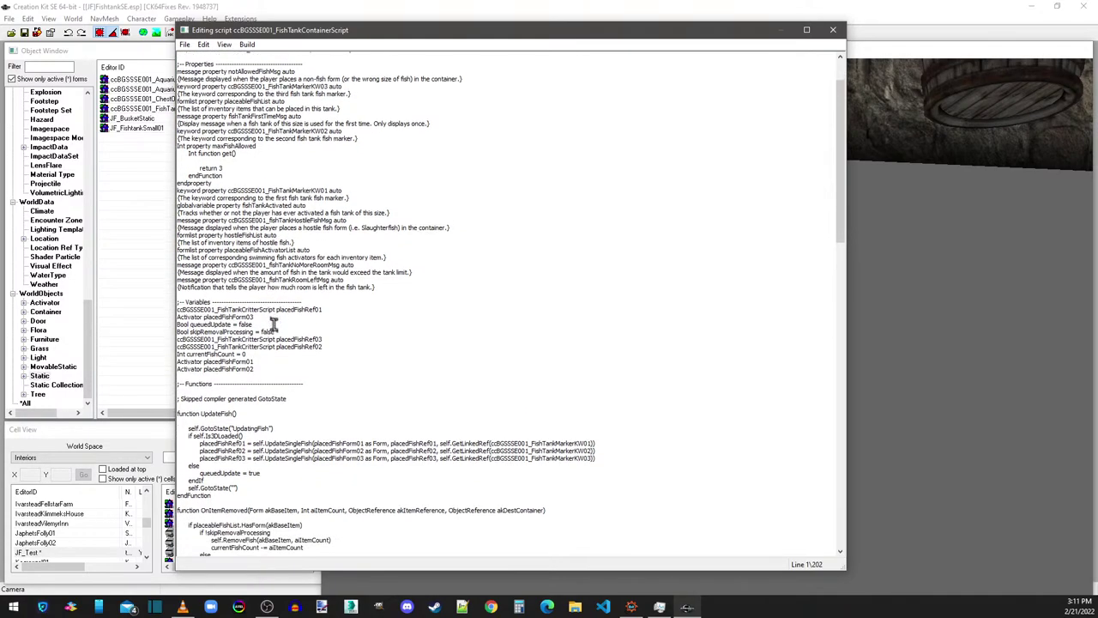
scroll(273, 323, "down", 1)
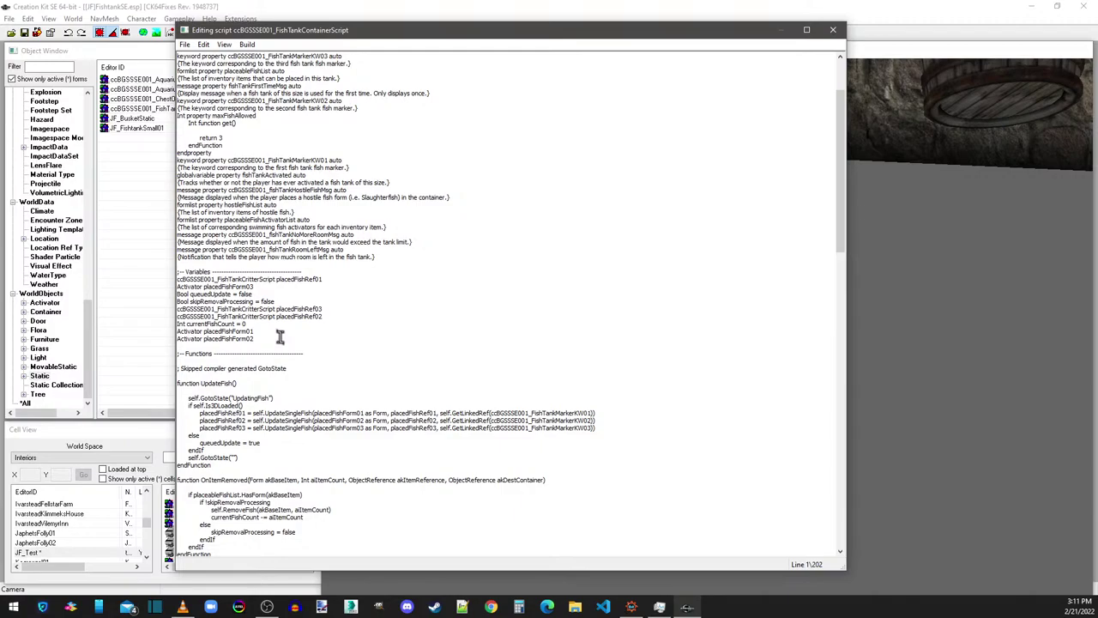
scroll(280, 337, "down", 2)
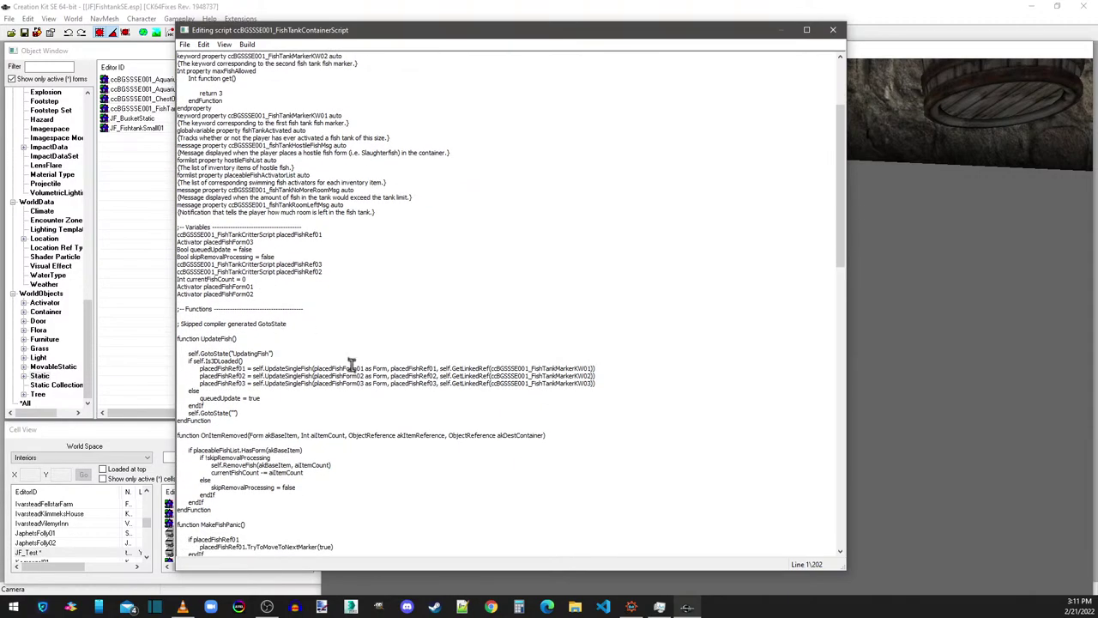
scroll(350, 365, "down", 2)
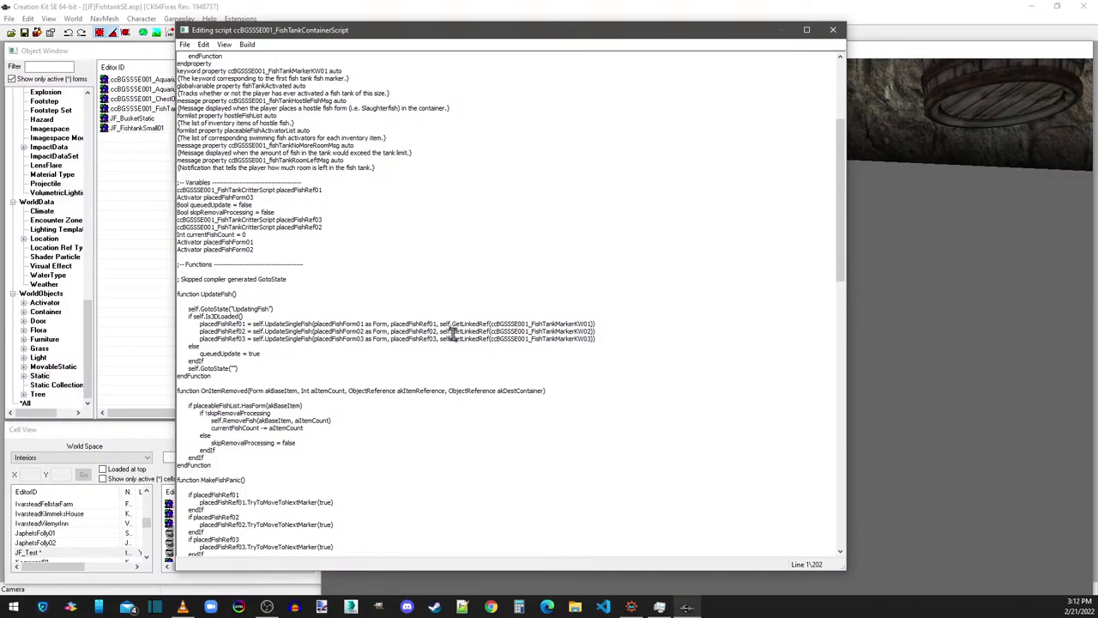
scroll(446, 330, "down", 3)
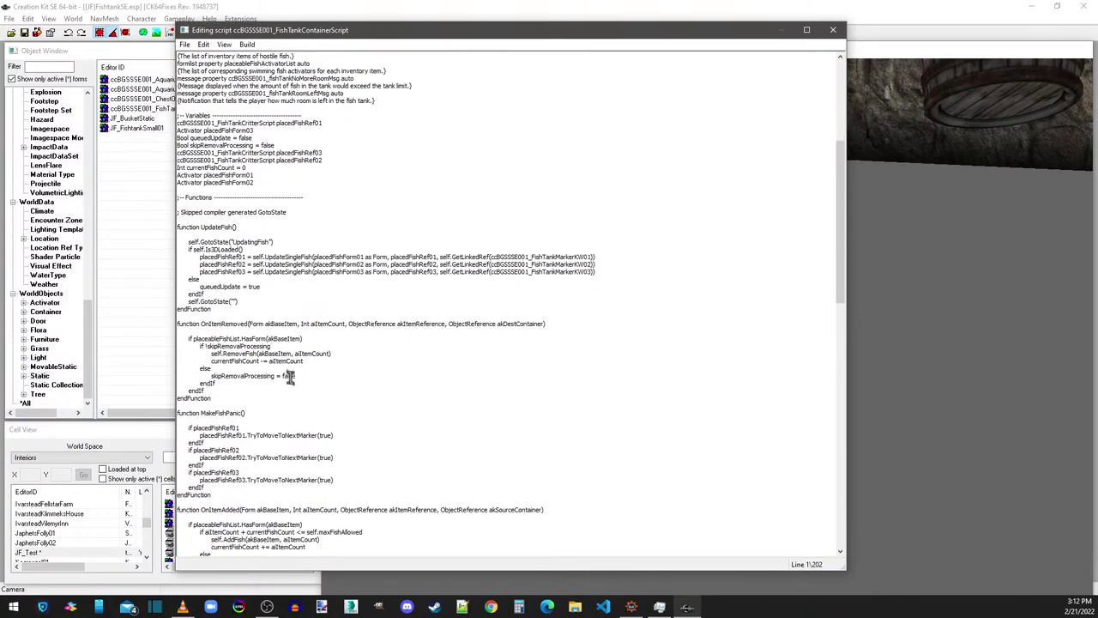
scroll(294, 354, "down", 2)
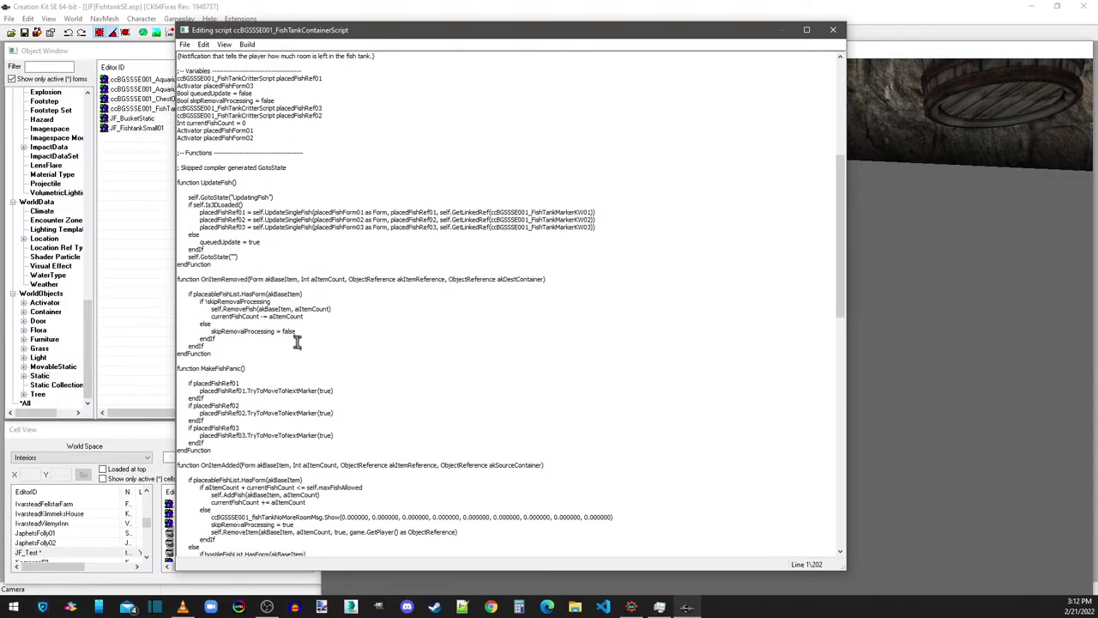
scroll(296, 343, "down", 3)
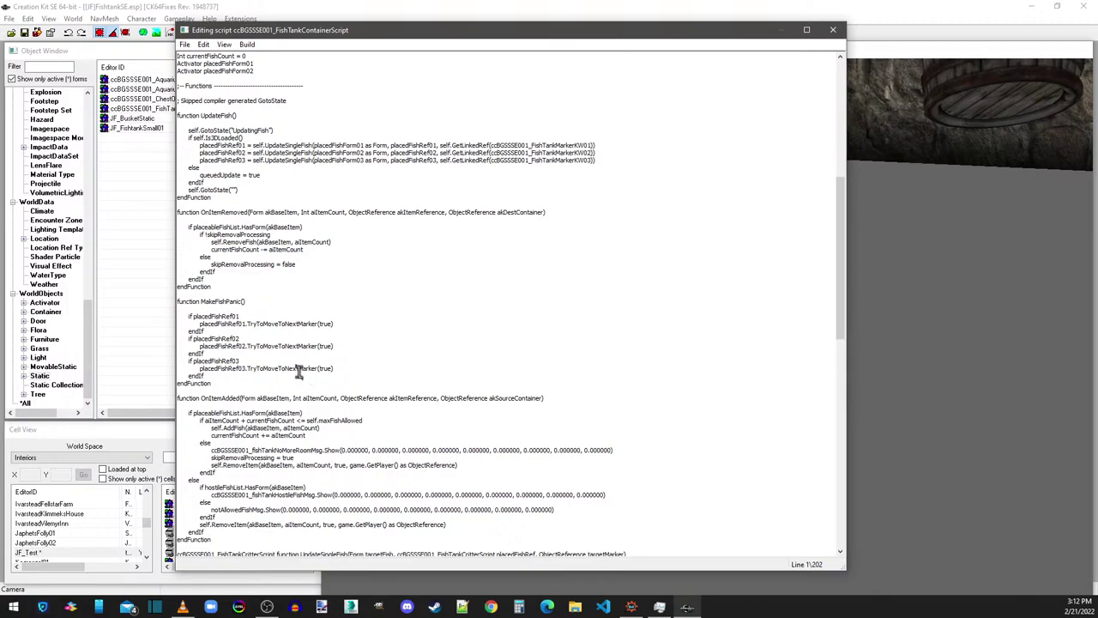
scroll(302, 365, "down", 2)
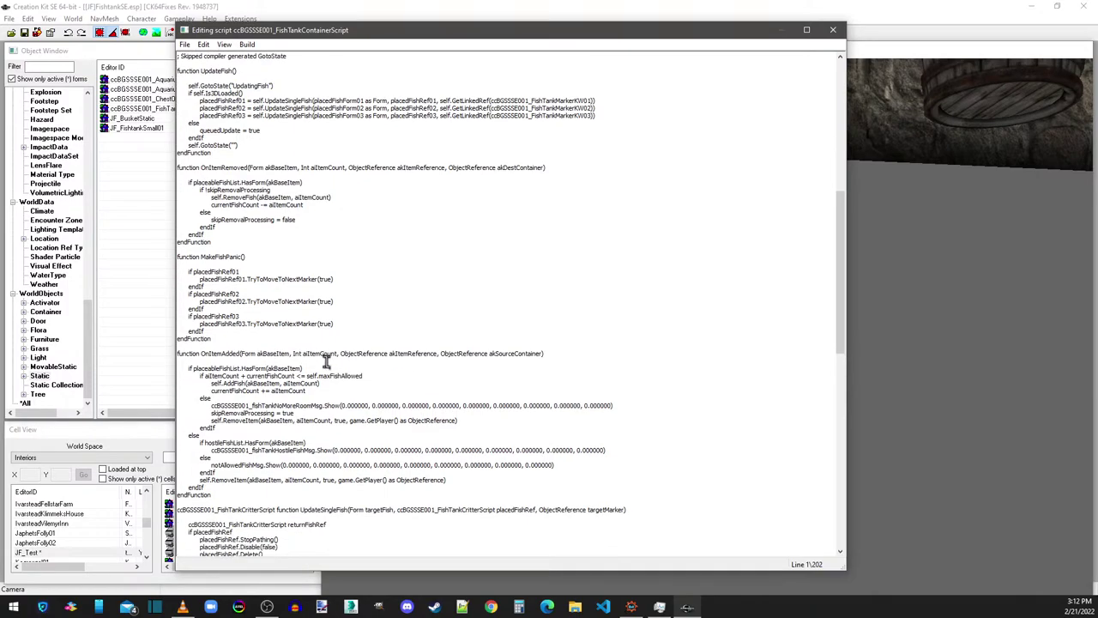
scroll(326, 361, "down", 1)
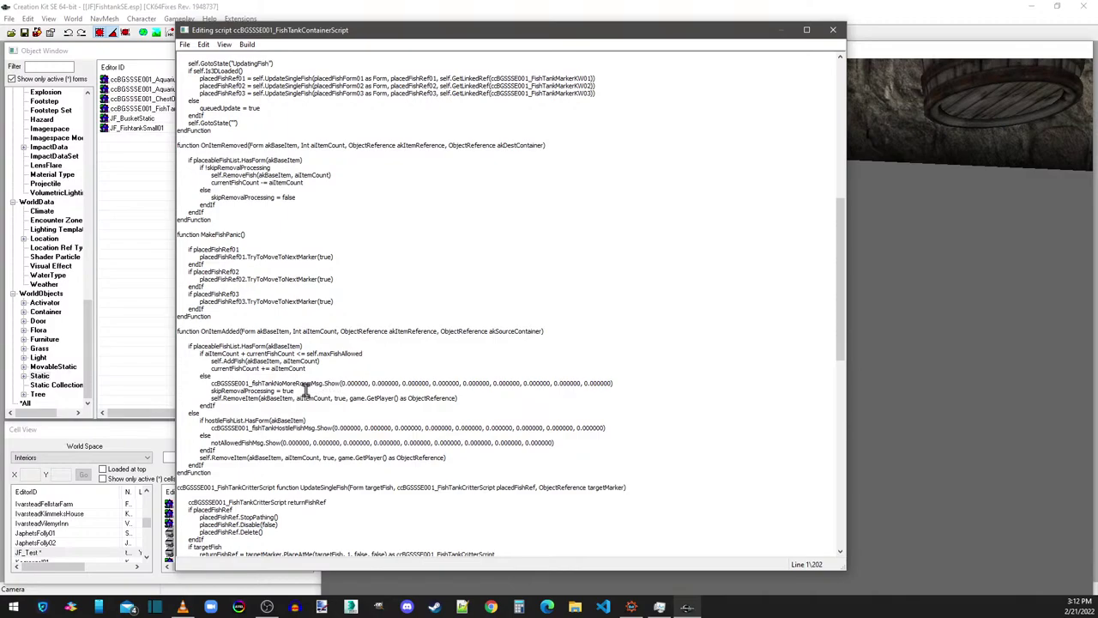
Step: Scroll through the rest of the FishTankContainerScript source and close the editor
scroll(305, 390, "down", 4)
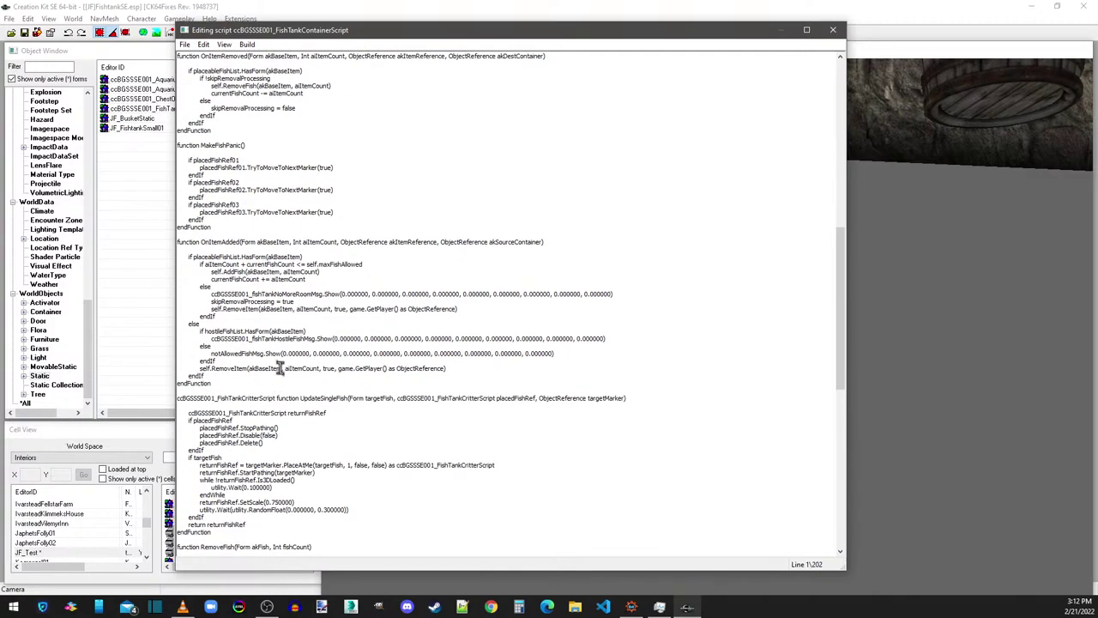
scroll(280, 343, "down", 3)
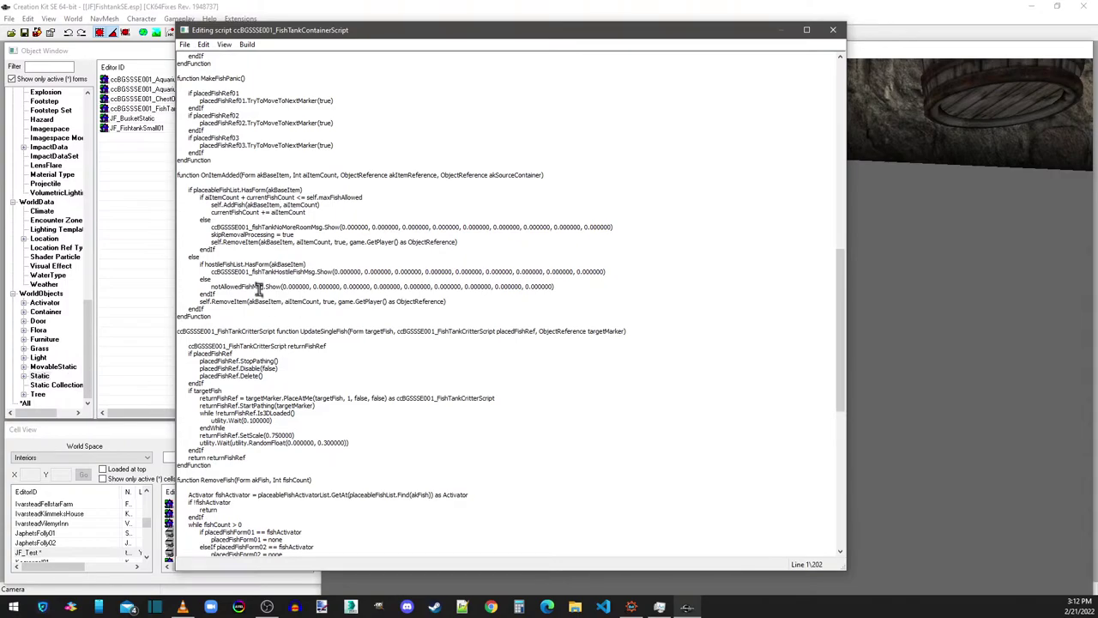
scroll(265, 301, "down", 2)
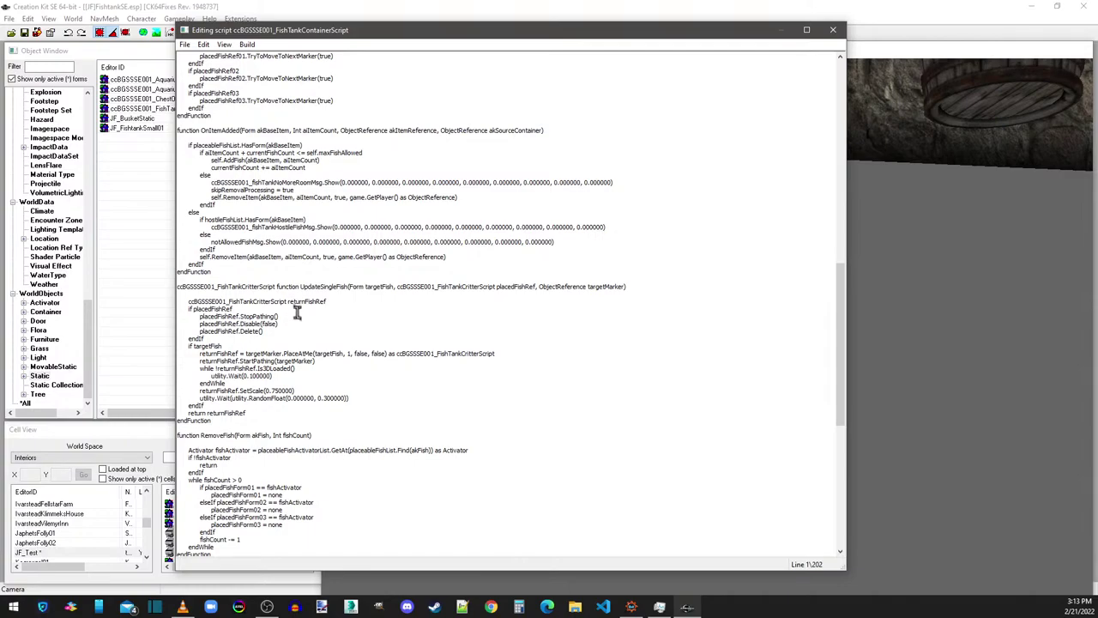
scroll(255, 348, "down", 1)
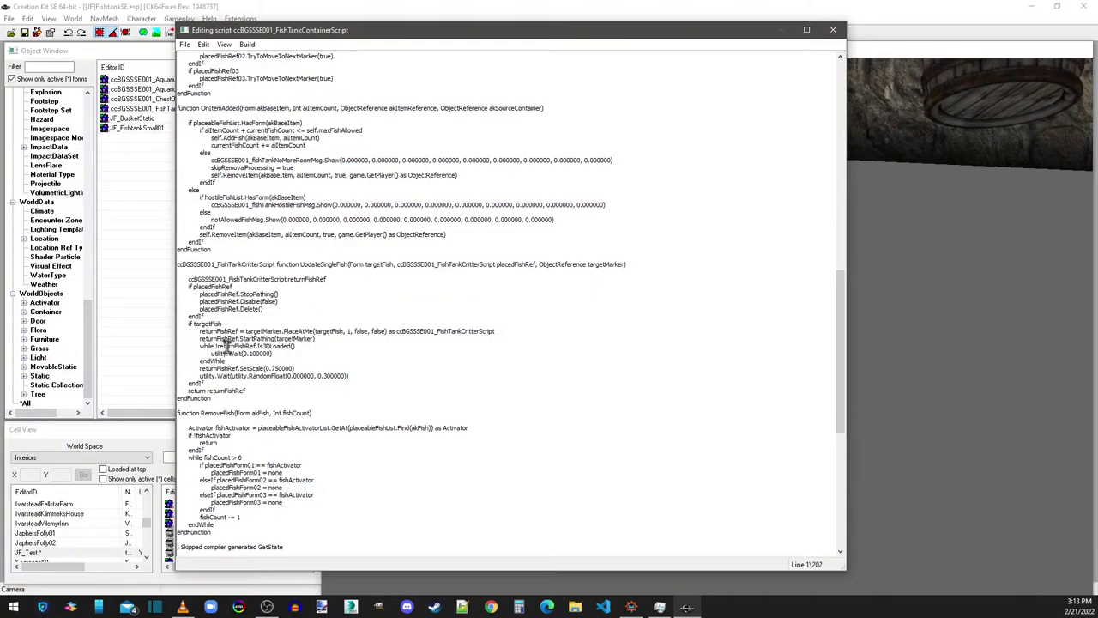
scroll(296, 339, "down", 4)
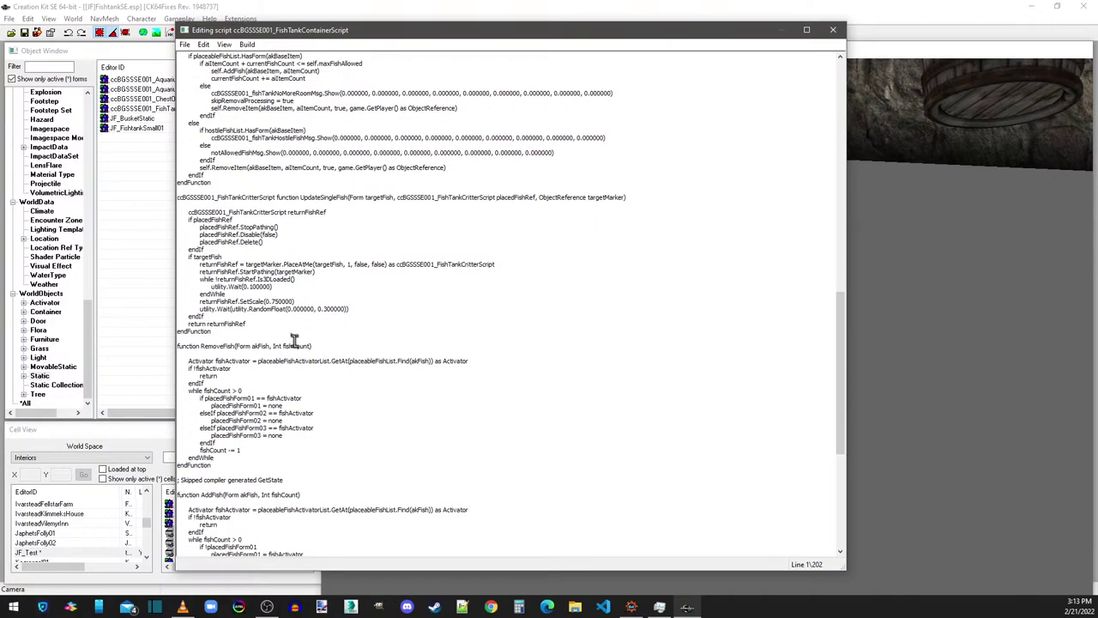
scroll(268, 341, "down", 3)
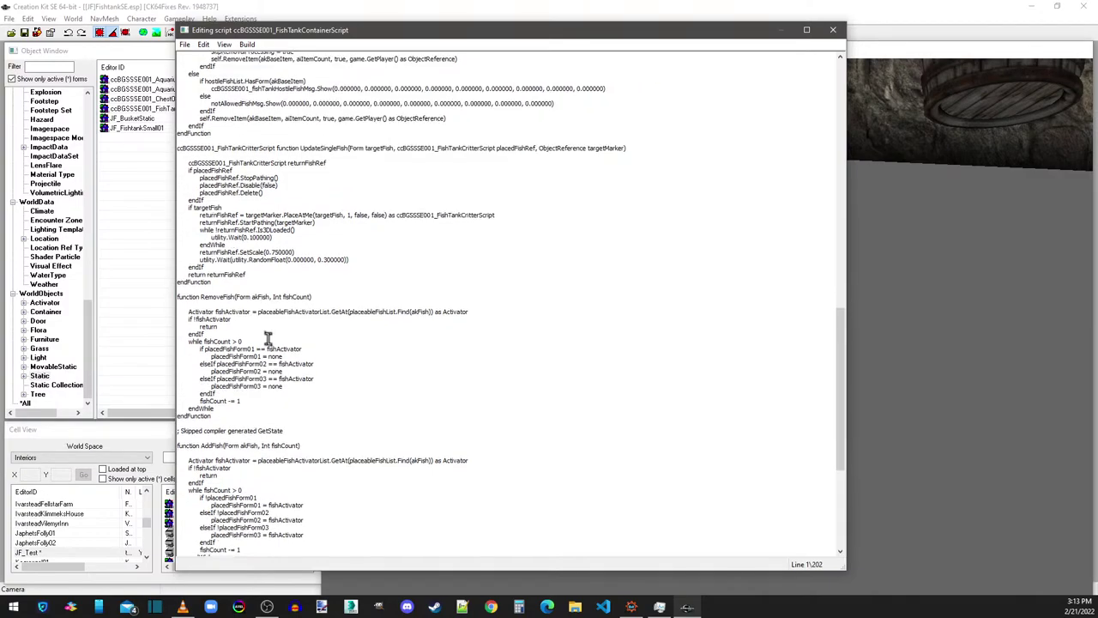
scroll(268, 341, "down", 4)
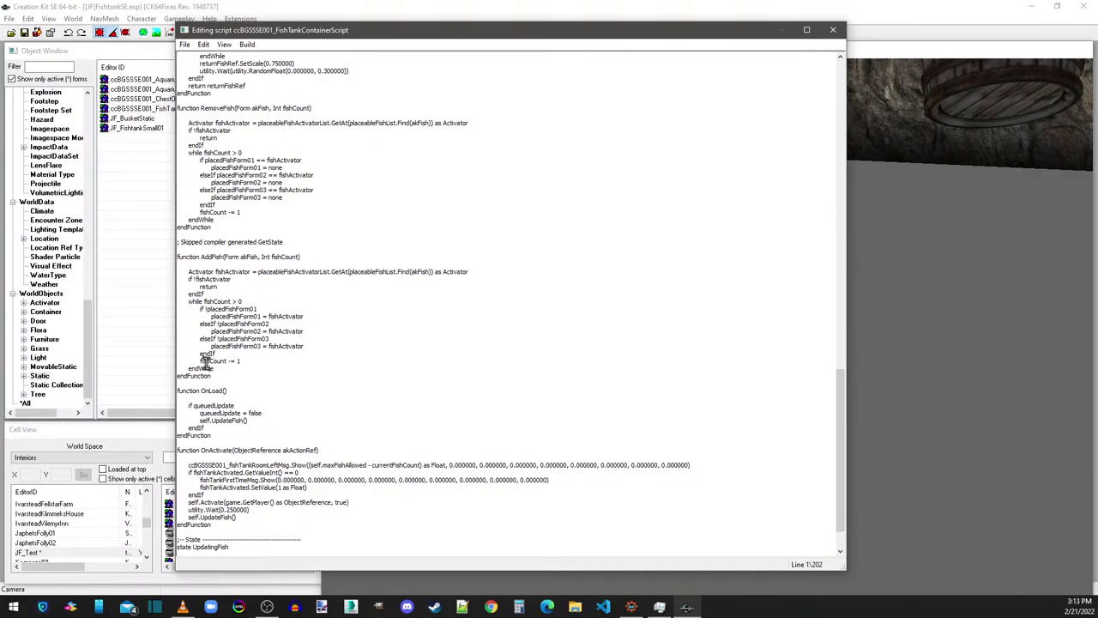
scroll(209, 360, "down", 2)
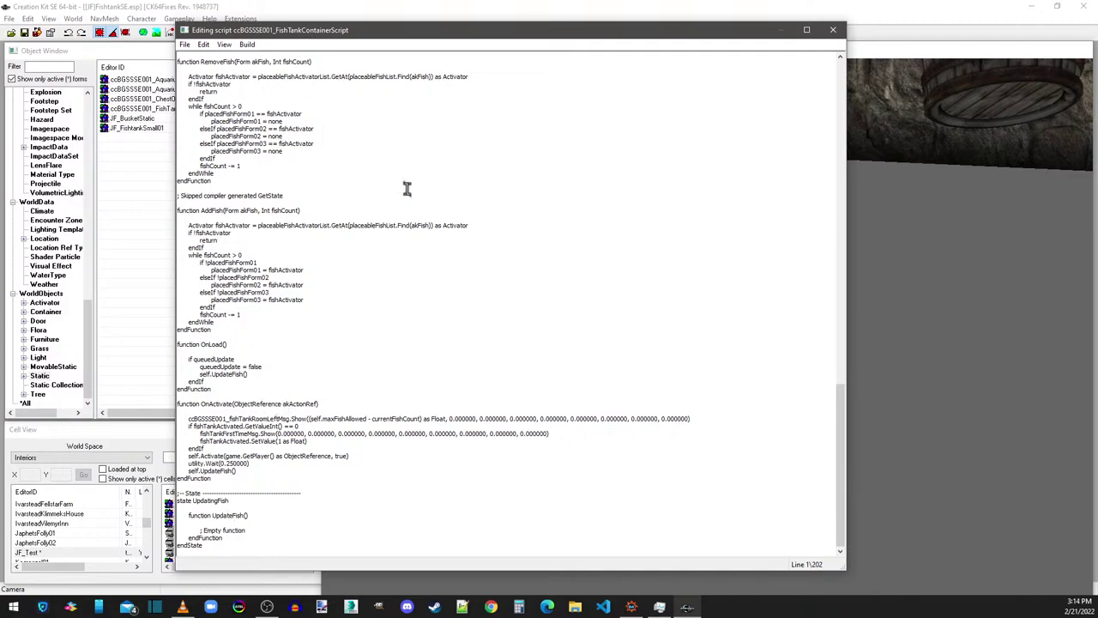
left_click(837, 32)
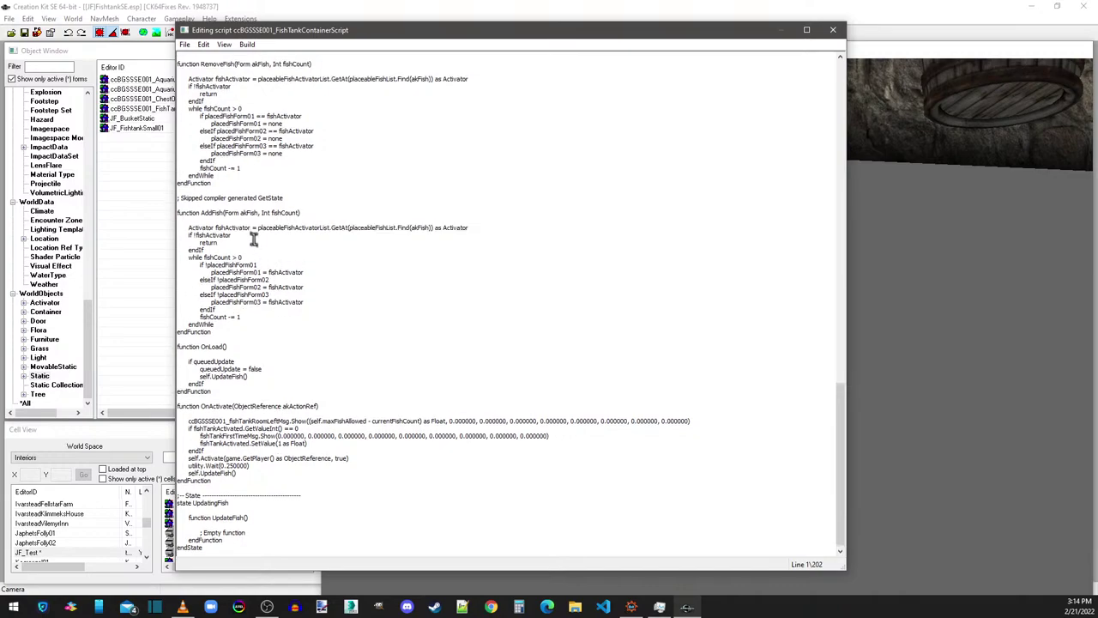
scroll(249, 253, "up", 2)
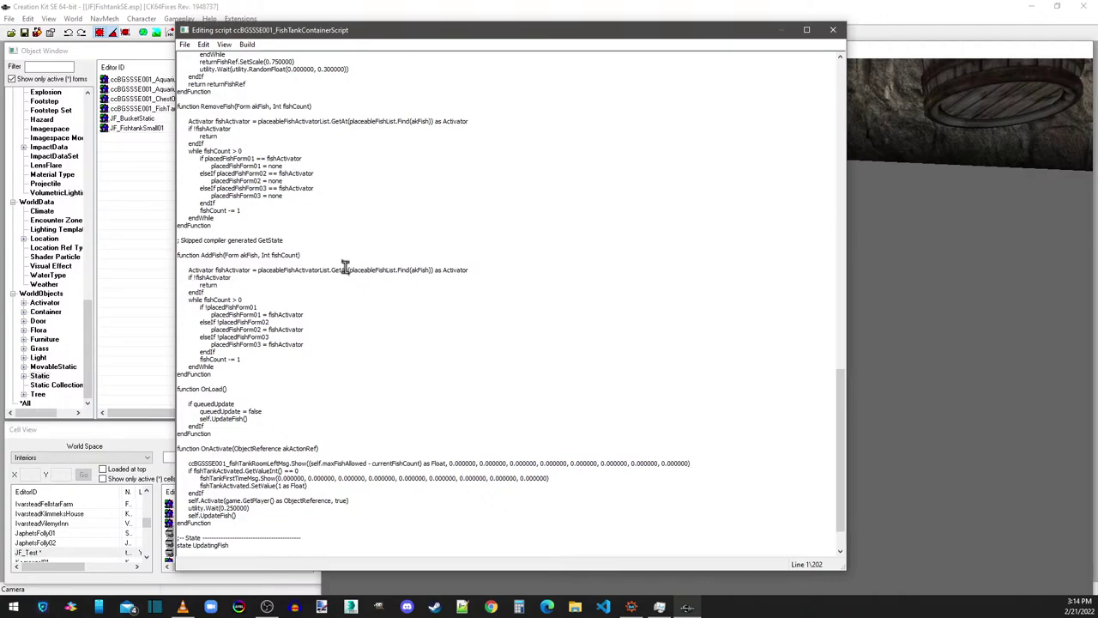
left_click(832, 30)
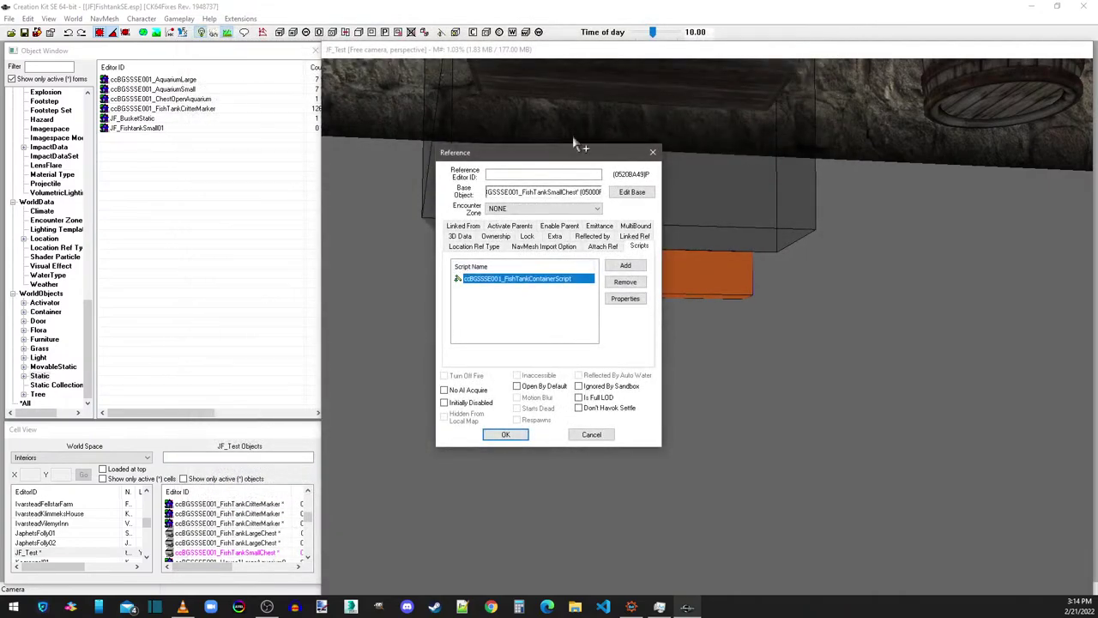
Step: Close the small chest's reference and frame the aquarium and barrel in the view
left_click(652, 152)
key("f")
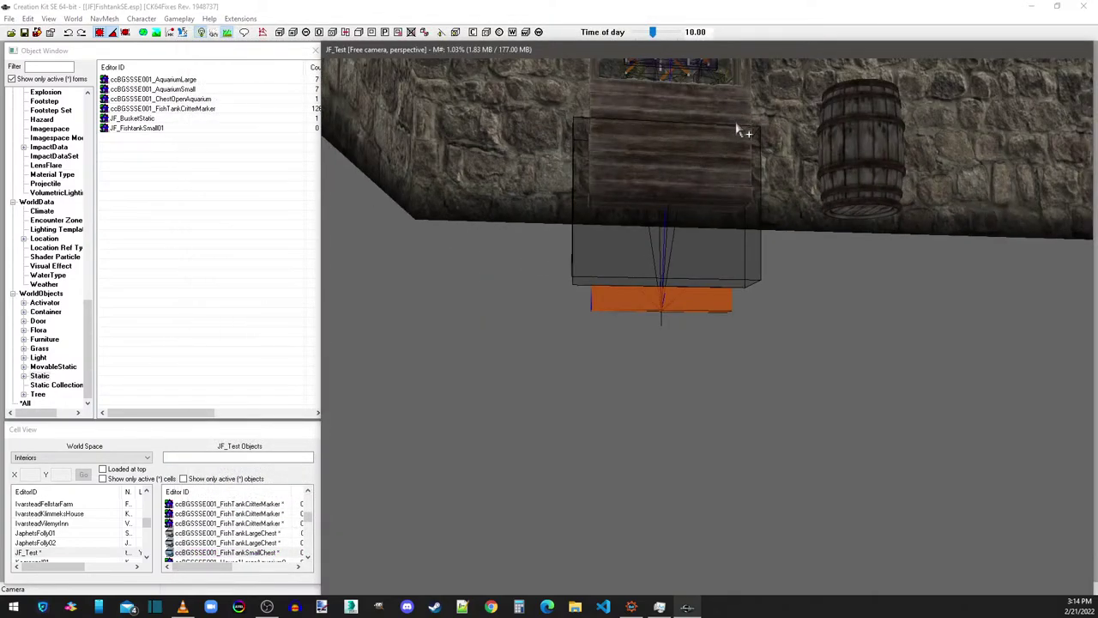
mouse_move(730, 181)
middle_mouse_down()
mouse_move(767, 228)
mouse_move(726, 251)
mouse_move(736, 257)
mouse_move(705, 230)
middle_mouse_up()
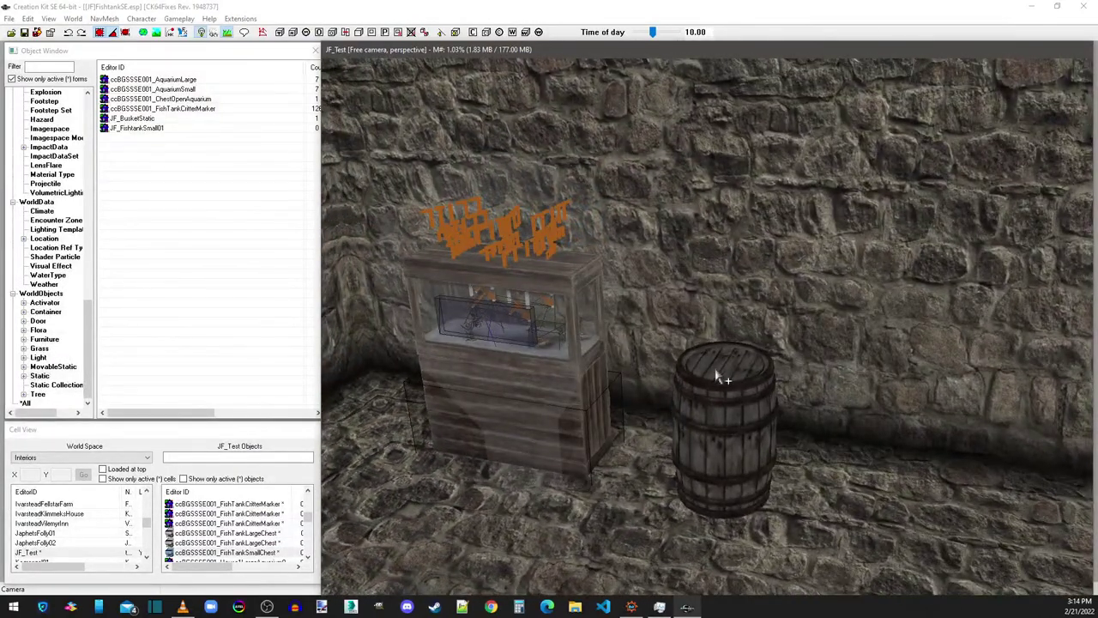
Step: Review the JF_TestBarrel container items, including 3 JF_FoodTigerfish, and accept both windows
double_click(730, 392)
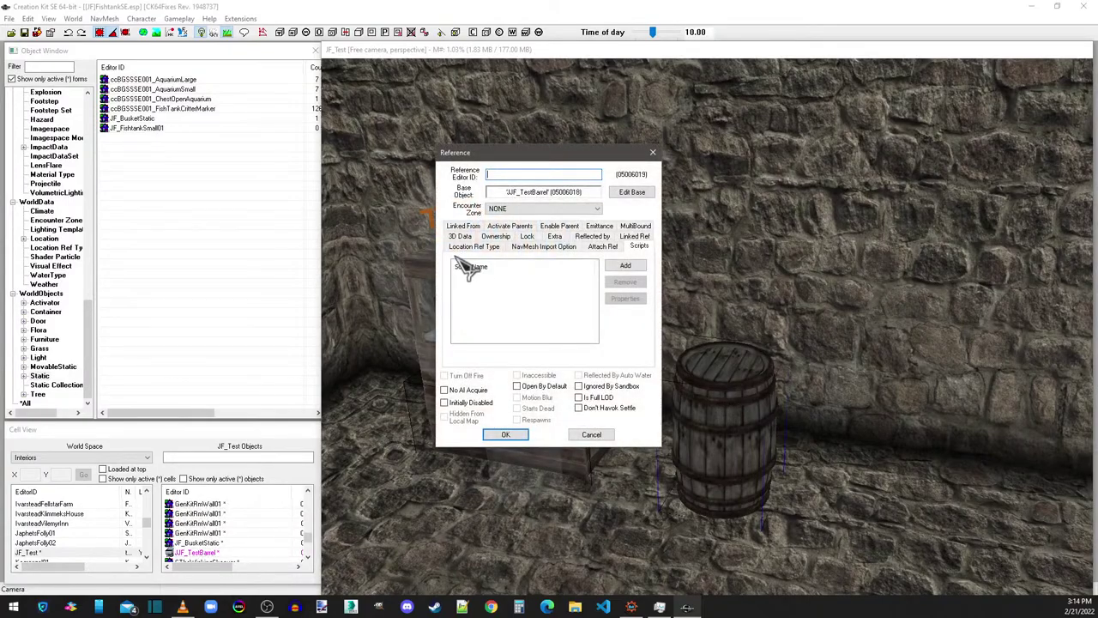
left_click(637, 194)
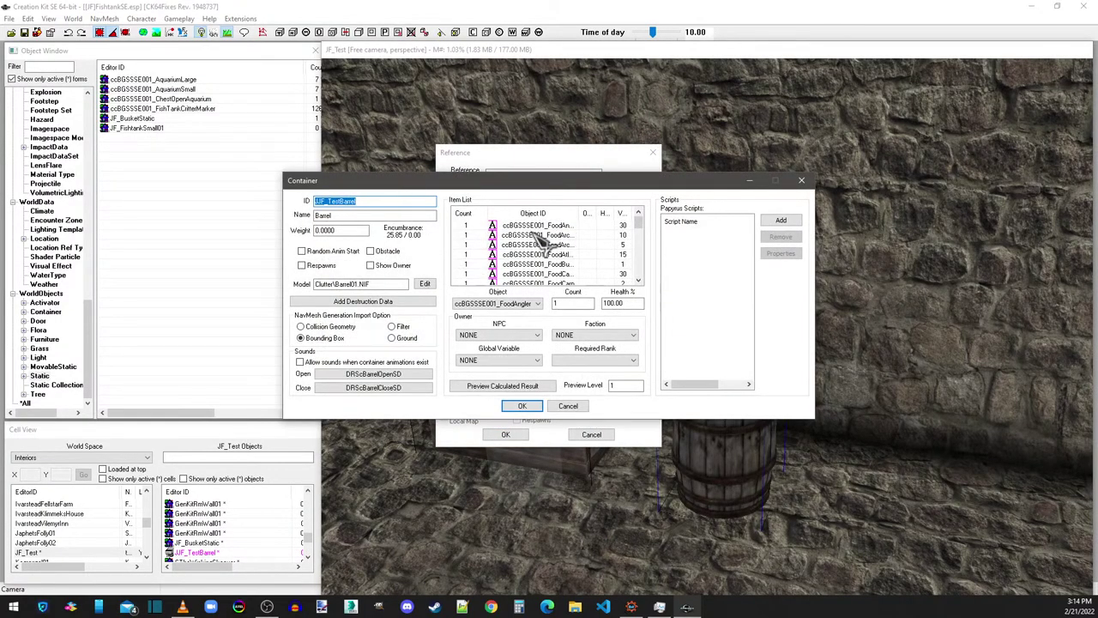
scroll(541, 238, "down", 2)
scroll(542, 240, "up", 1)
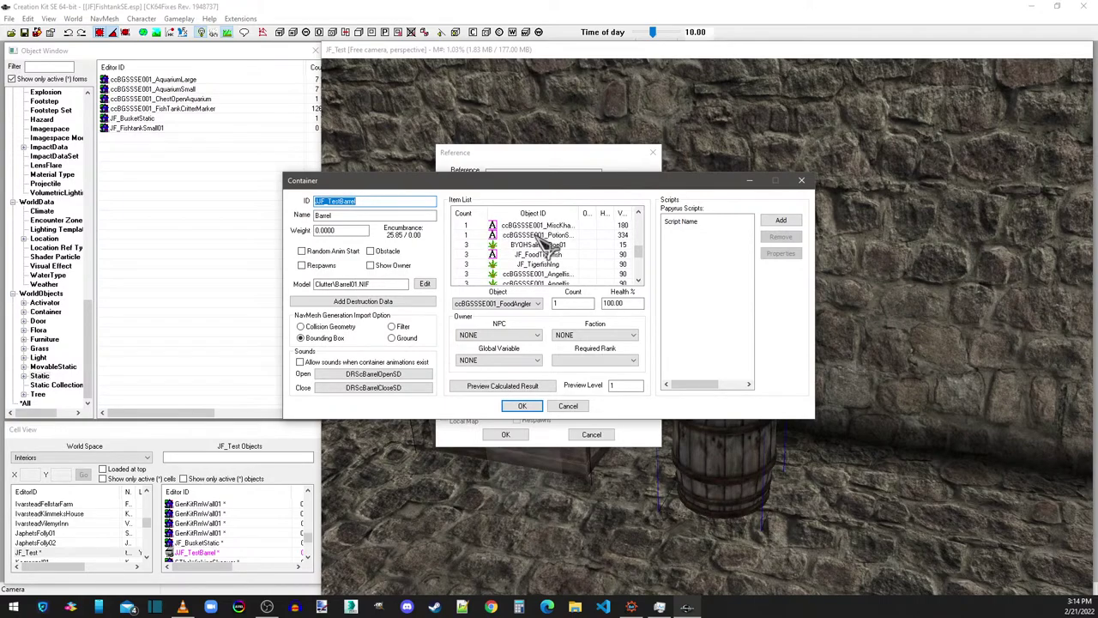
left_click(541, 255)
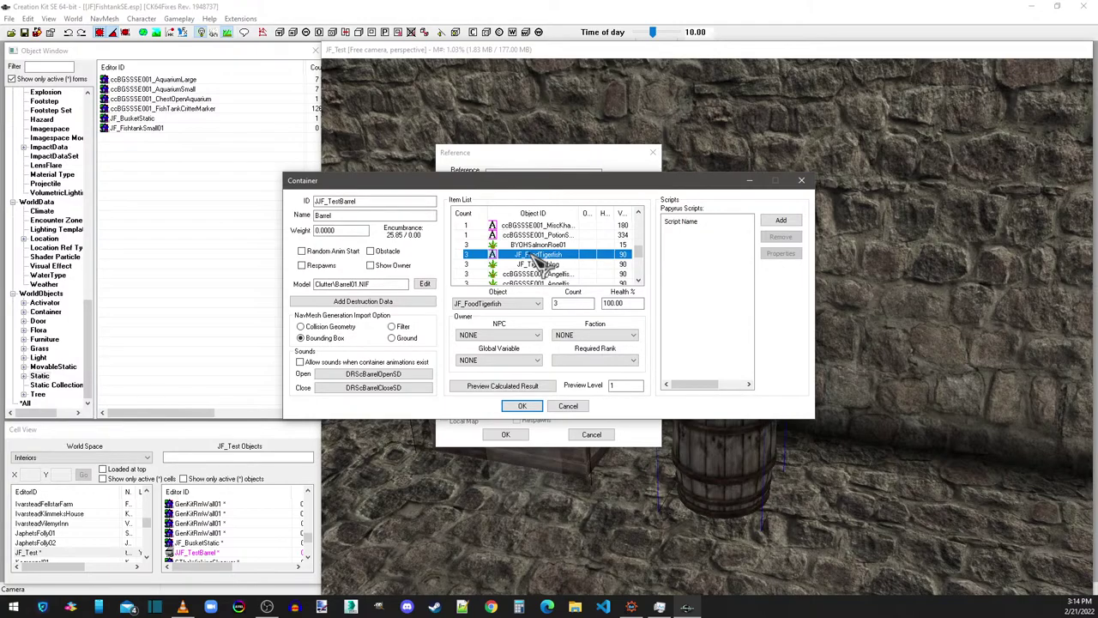
left_click(518, 406)
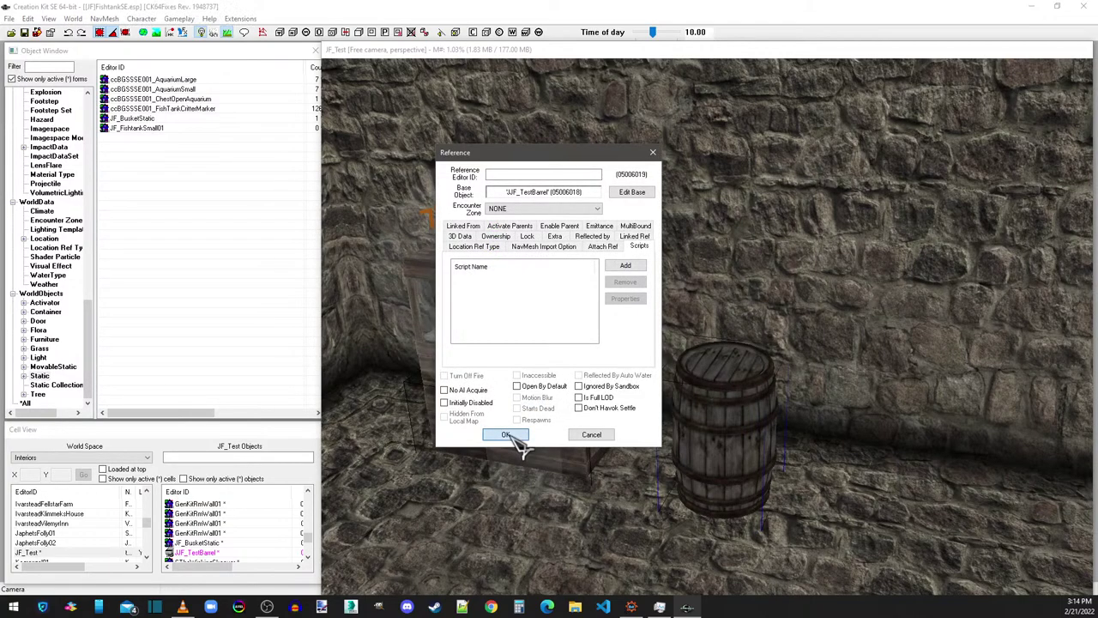
left_click(508, 435)
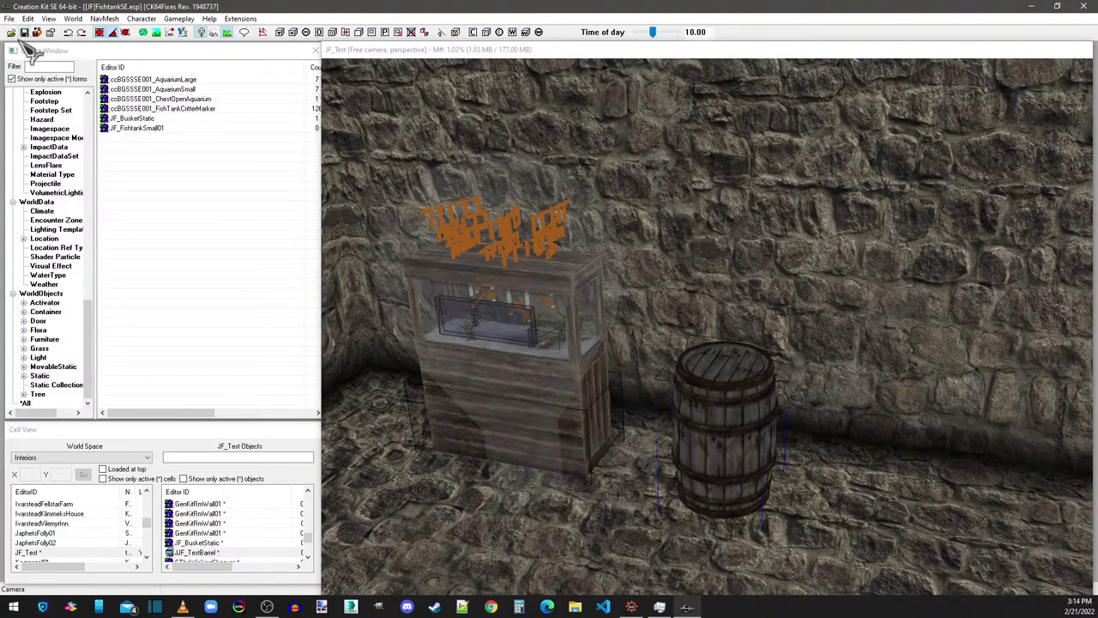
Step: Leave the Creation Kit and start Skyrim Special Edition, reaching its main menu
key("alt+Tab")
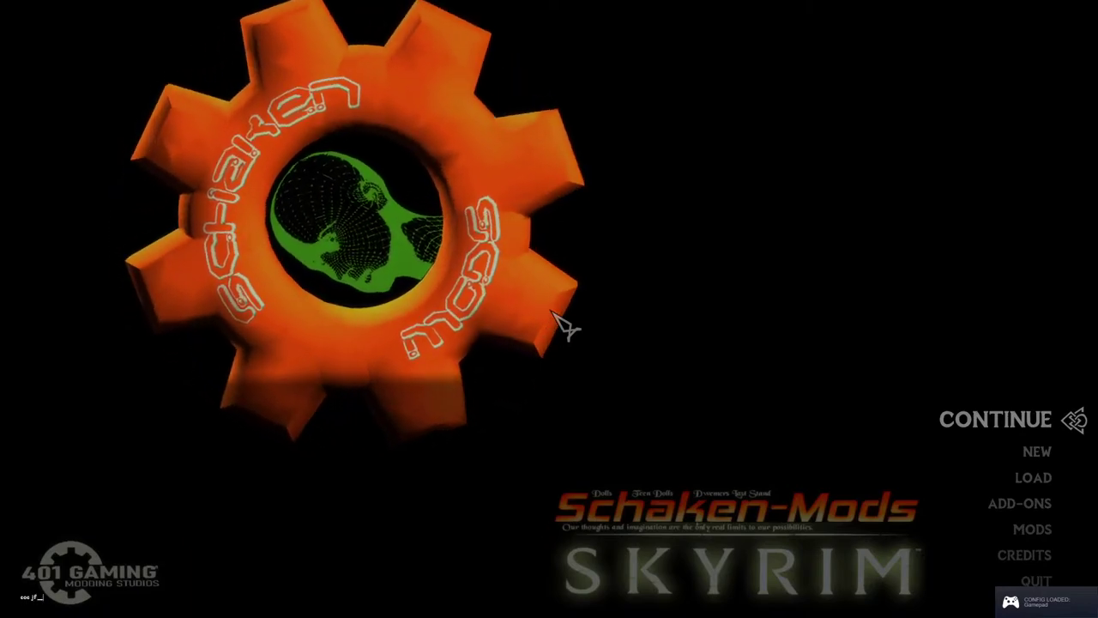
Step: Continue from the latest save, walk to the test barrel and search it
key("Return")
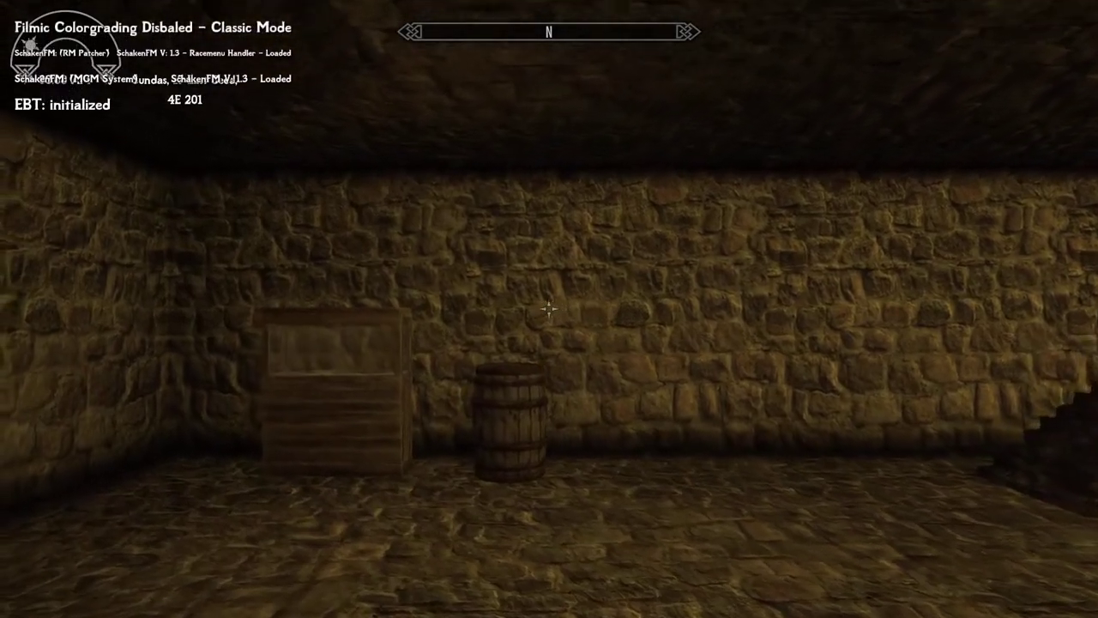
key("w")
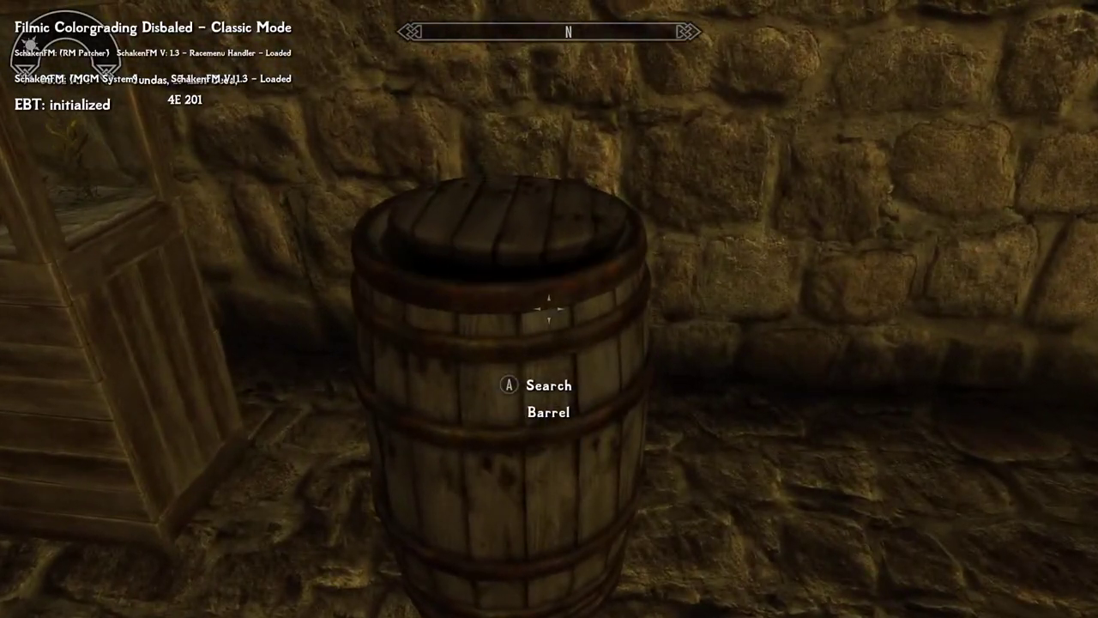
key("e")
Step: Take all three Tigerfish and a Tiger Fish from the barrel, then leave it
key("Down")
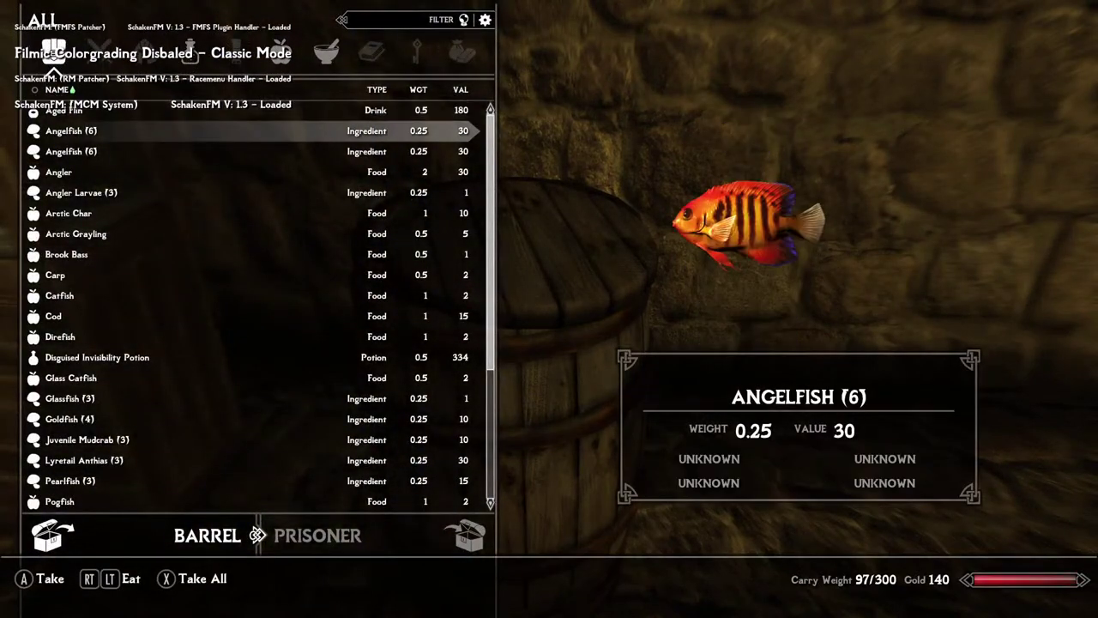
key("Down")
key("Down")
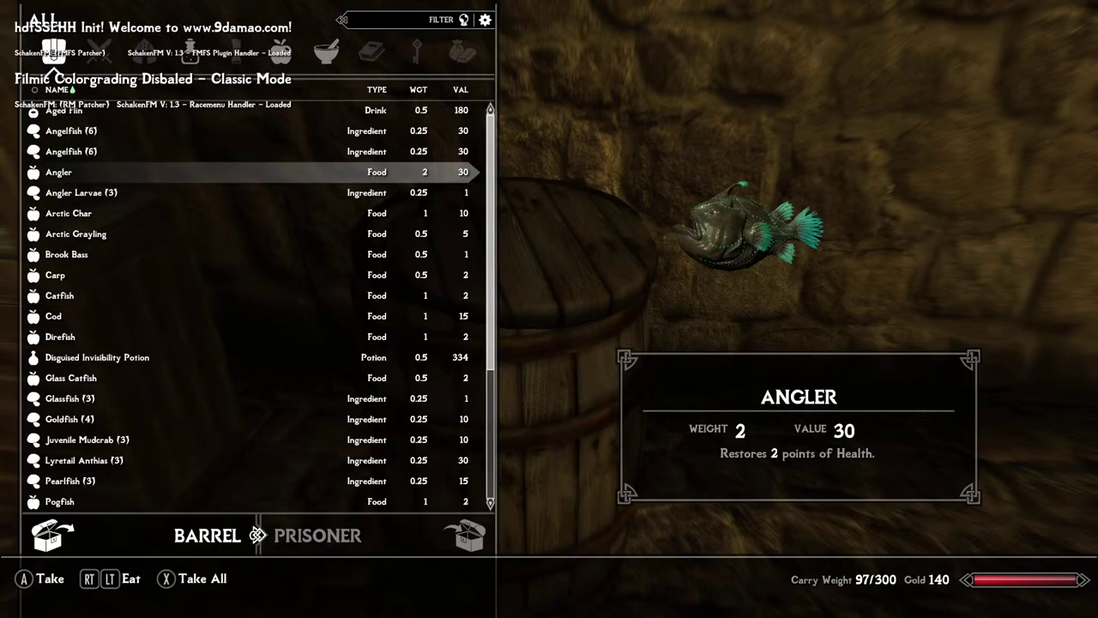
key("Down")
key("Down")
key("Down")
key("Down")
key("Down")
key("Down")
key("Down")
key("Down")
key("Down")
key("Down")
key("Down")
key("Down")
key("Down")
key("Down")
key("Down")
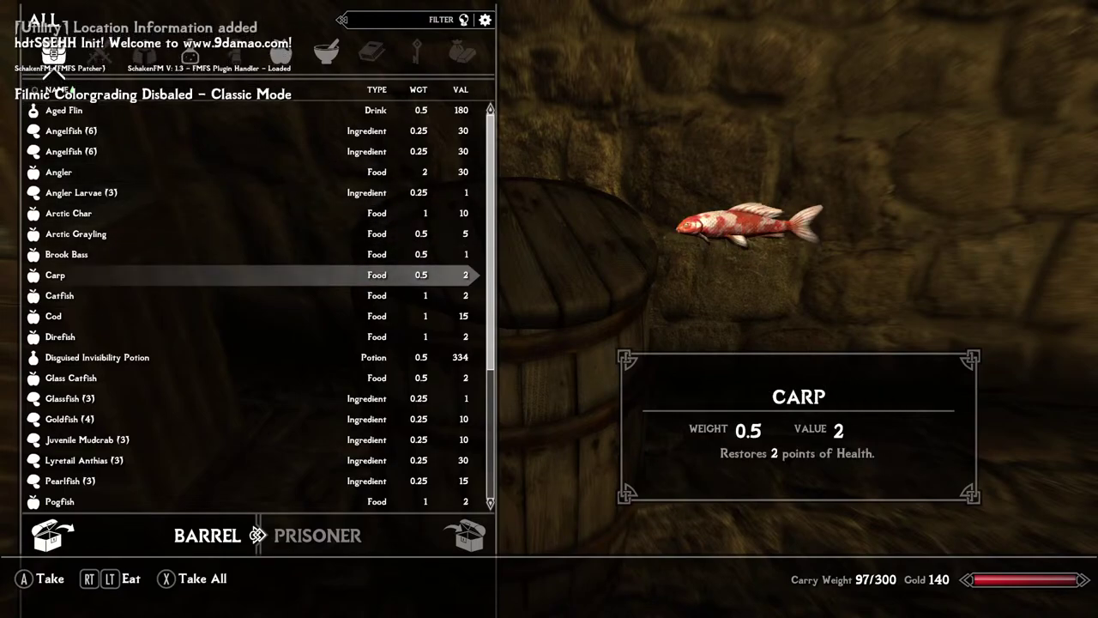
key("Down")
key("Down")
key("Down")
key("Down")
key("Down")
key("Down")
key("Down")
key("Down")
key("Down")
key("Down")
key("Down")
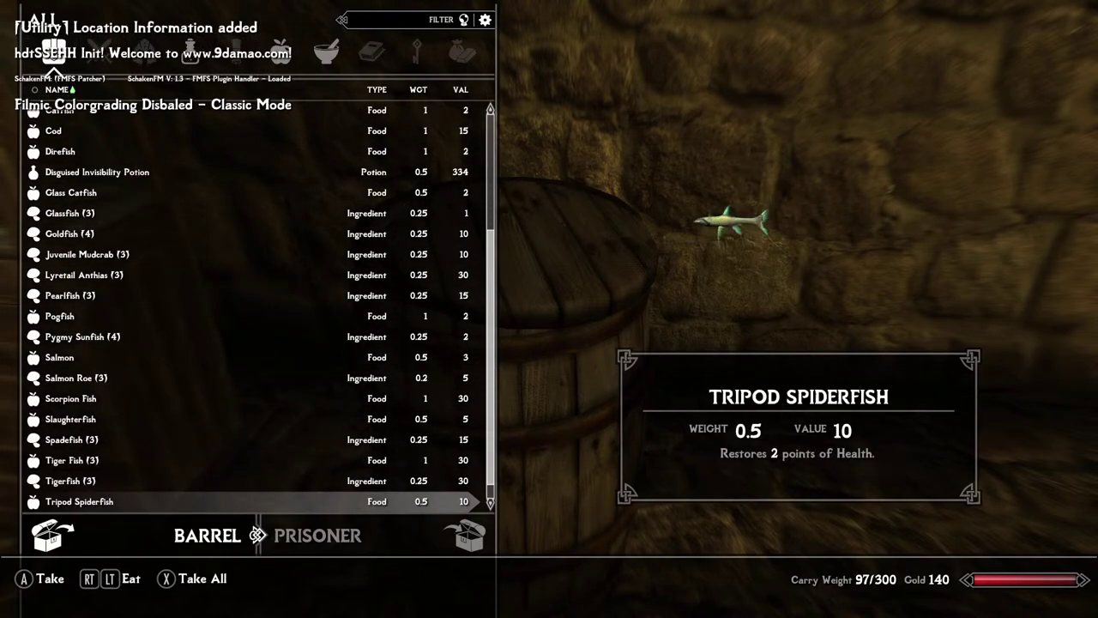
key("Up")
key("Up")
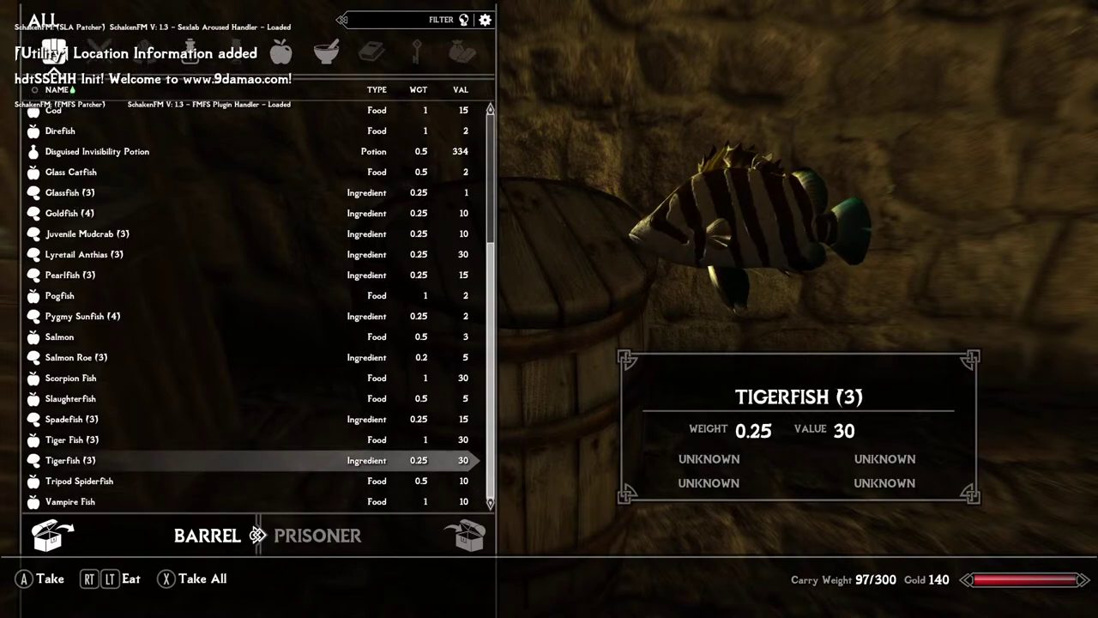
key("e")
key("e")
key("e")
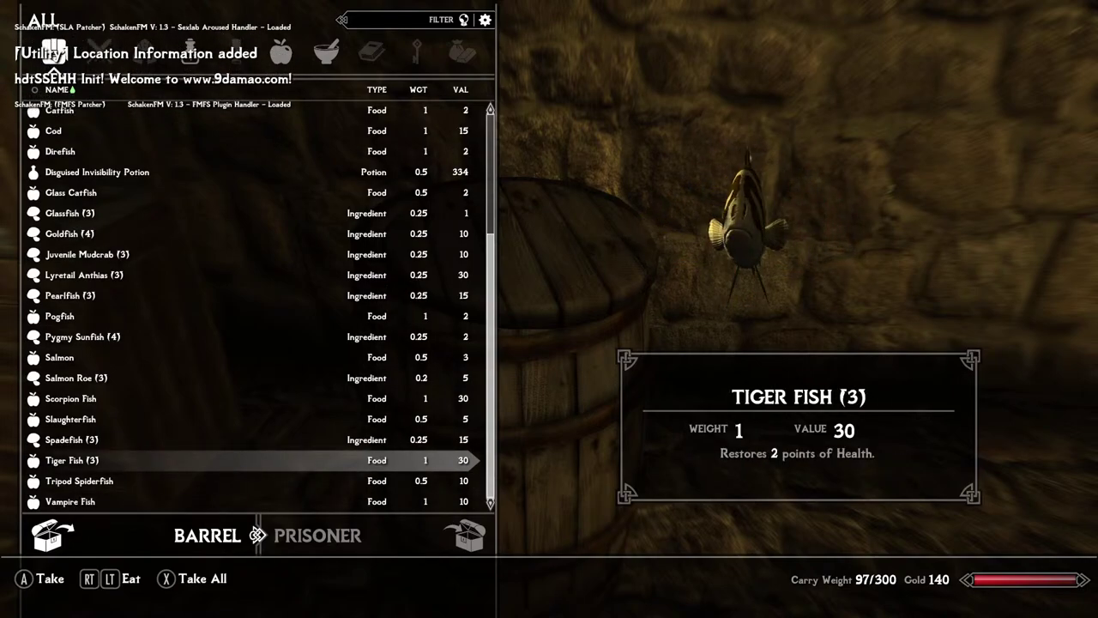
key("e")
key("e")
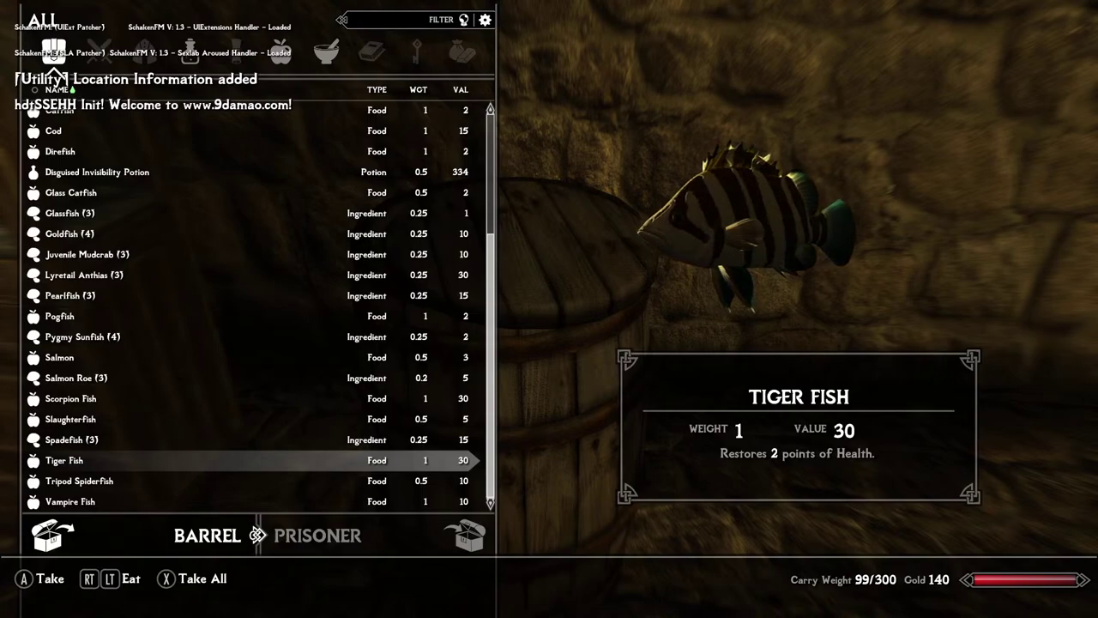
key("Tab")
Step: Store one Tigerfish from the player's ingredients in the Small Fish Tank
key("e")
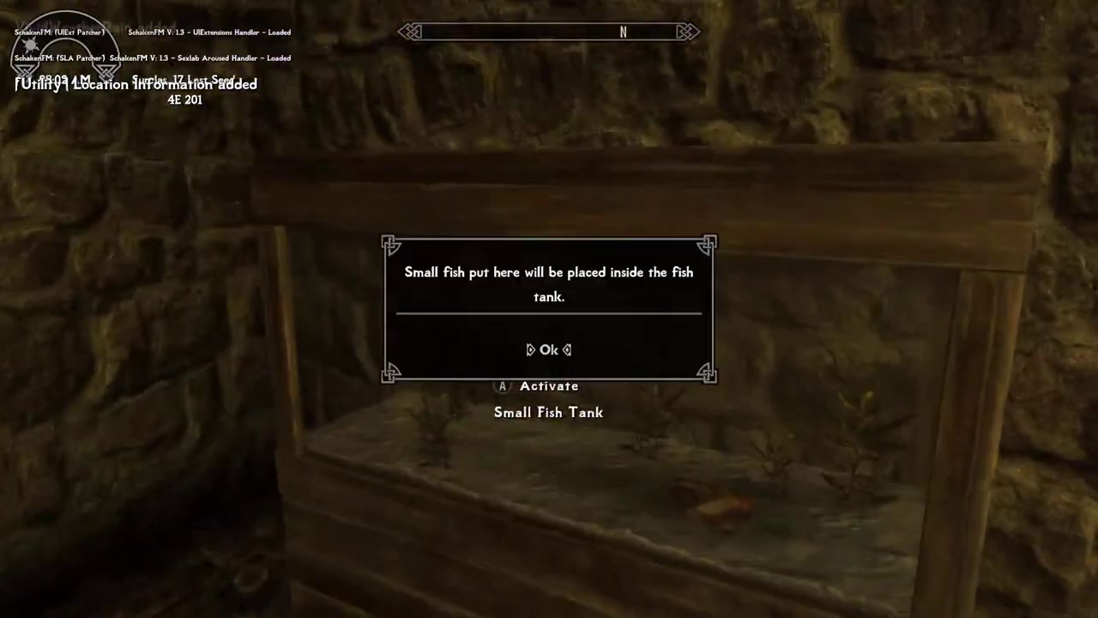
key("e")
key("Right")
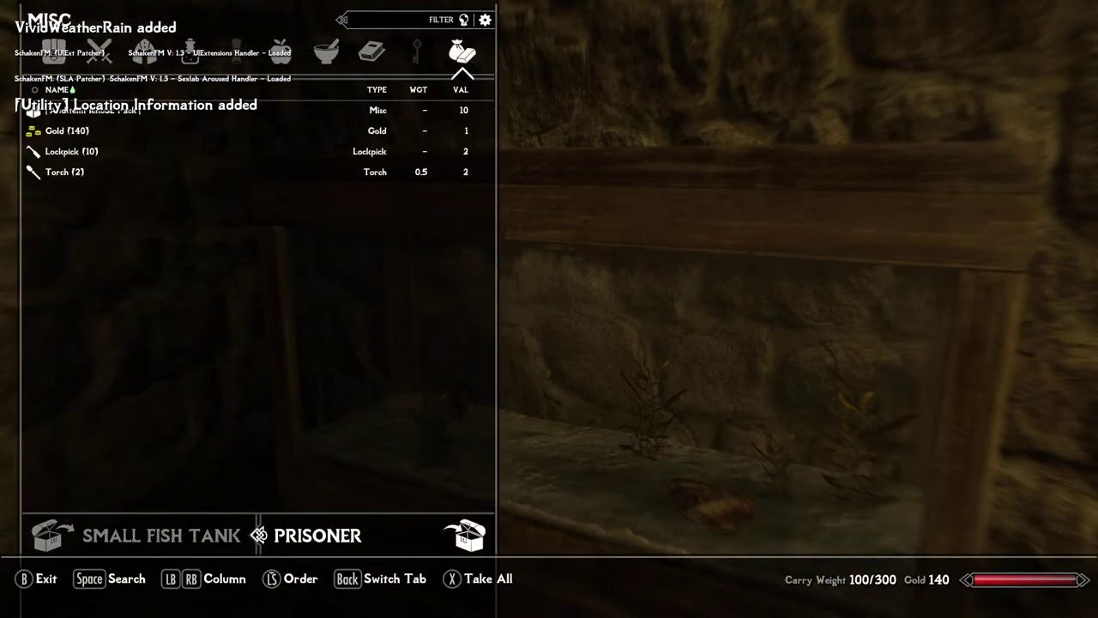
key("Left")
key("e")
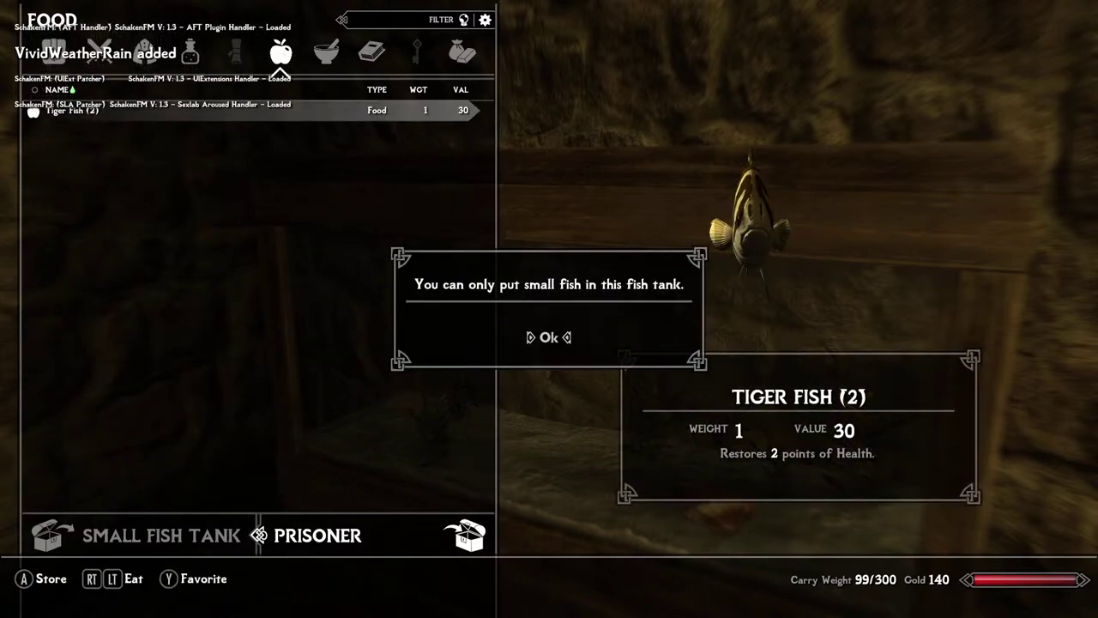
key("e")
key("Right")
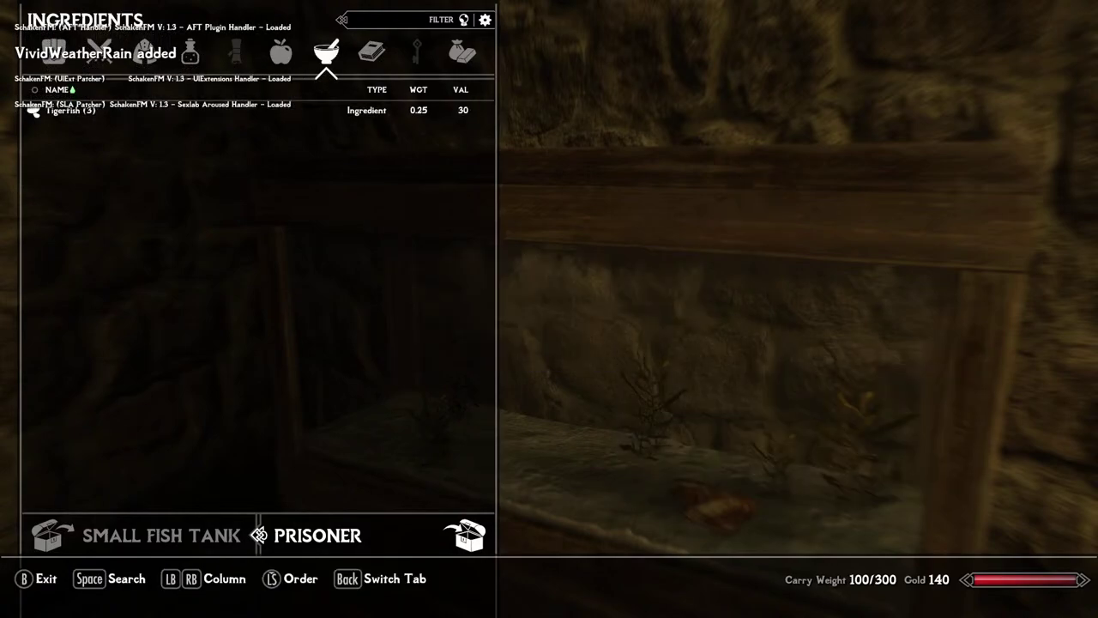
key("e")
key("Tab")
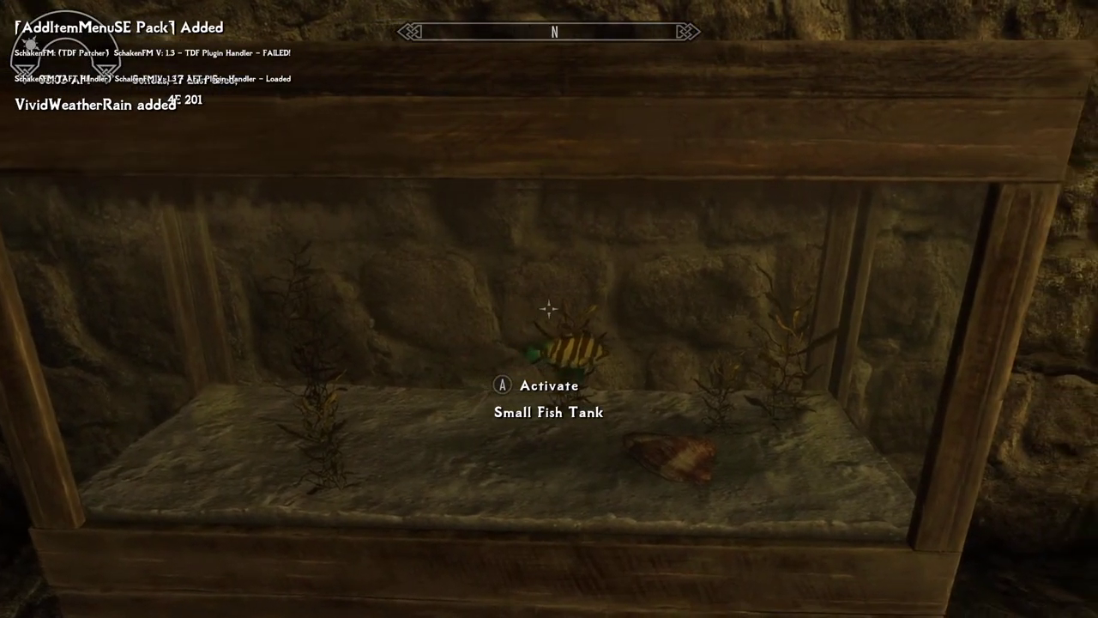
Step: Eat one Tigerfish from the player's ingredients inventory
key("Tab")
key("d")
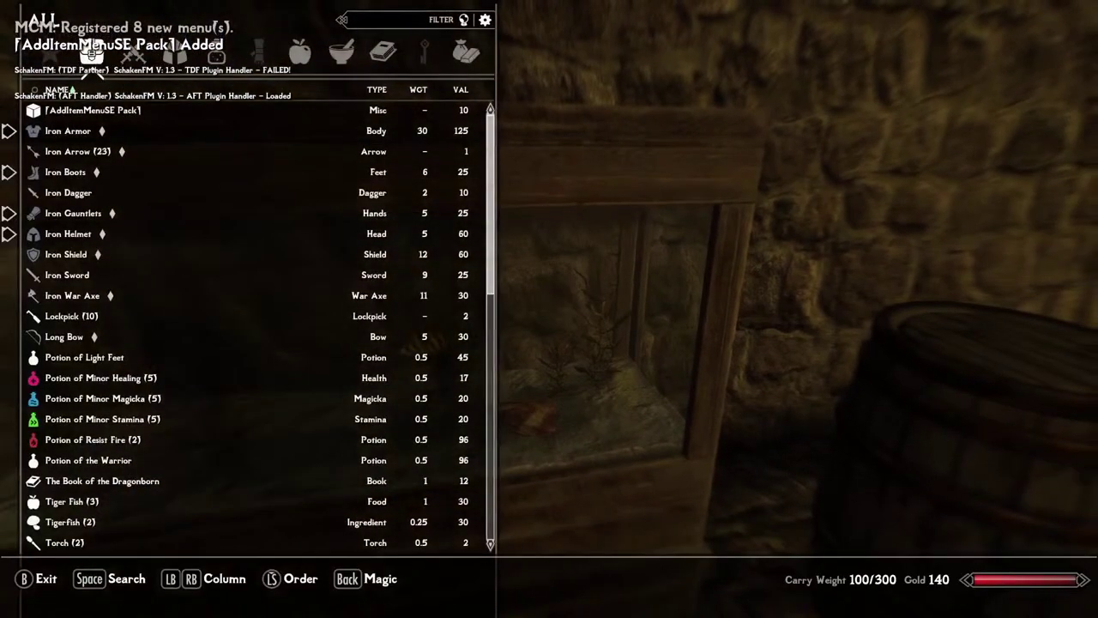
key("Left")
key("Left")
key("Left")
key("Left")
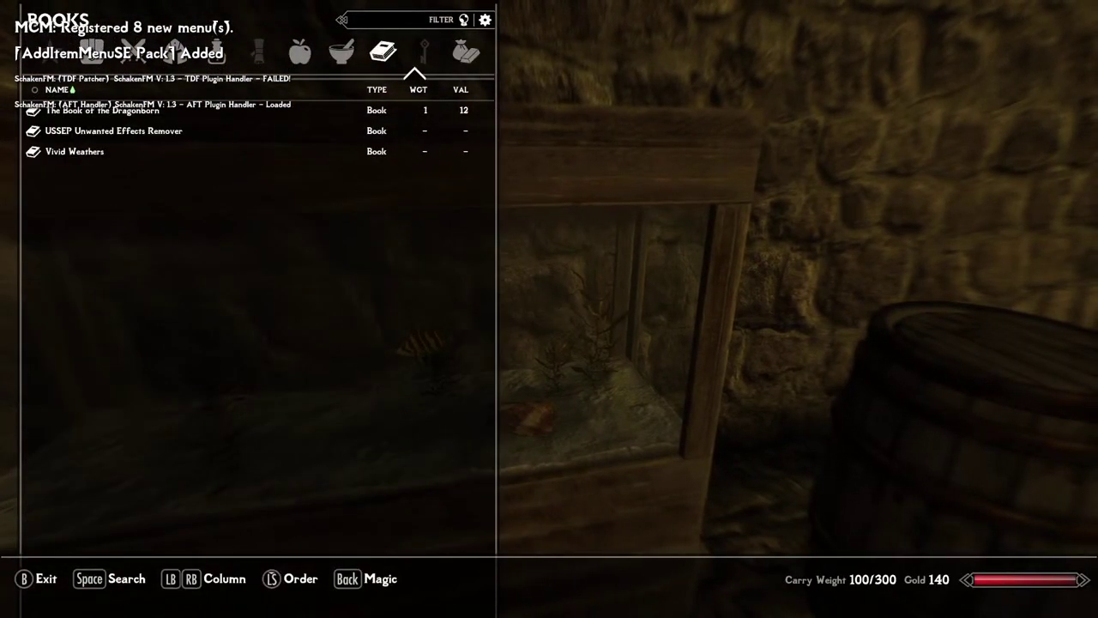
key("Left")
key("Down")
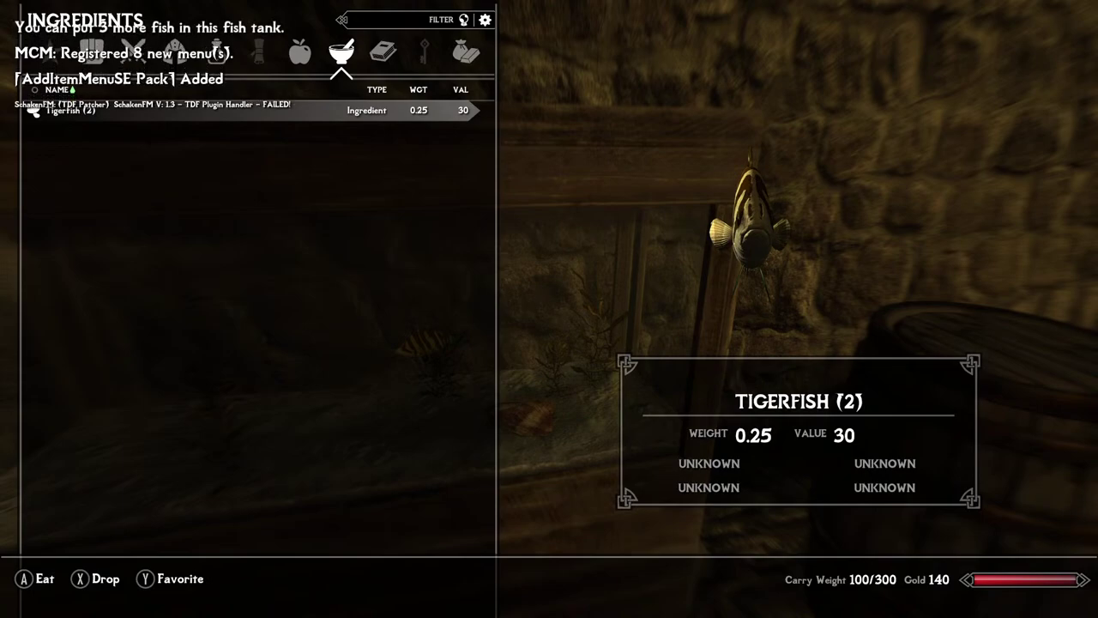
key("e")
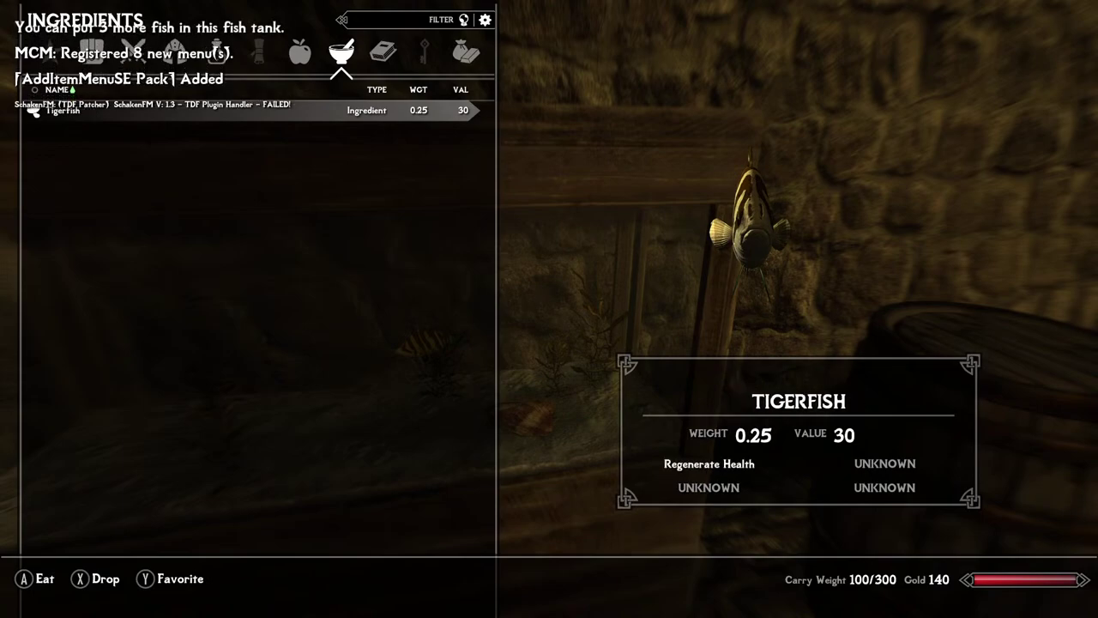
key("Tab")
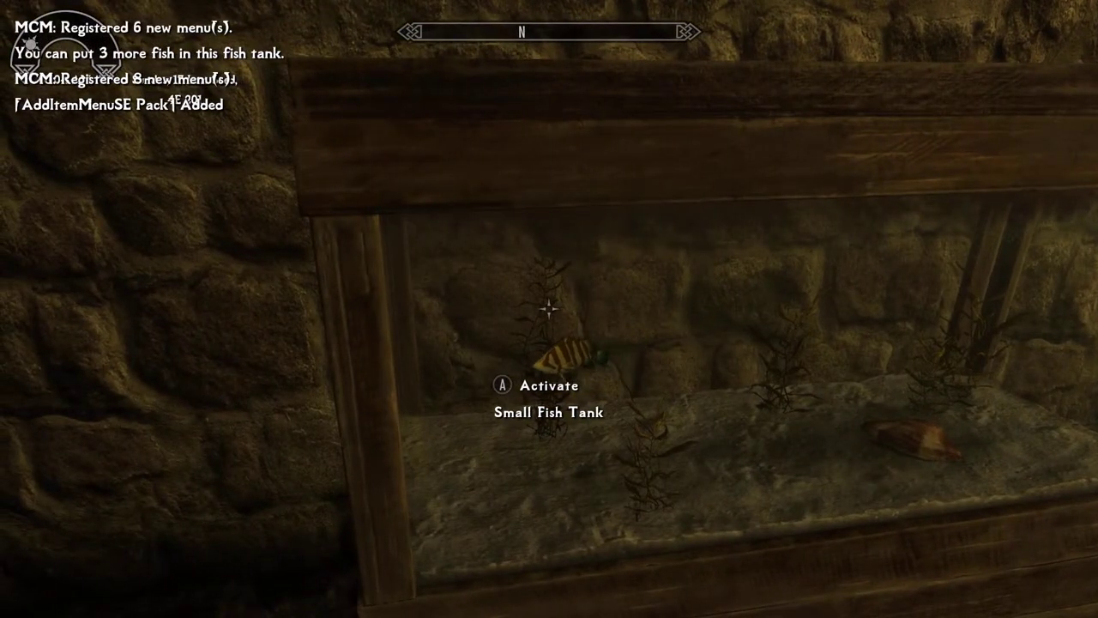
Step: Reposition in front of the small fish tank and reopen its contents
key("s")
key("w")
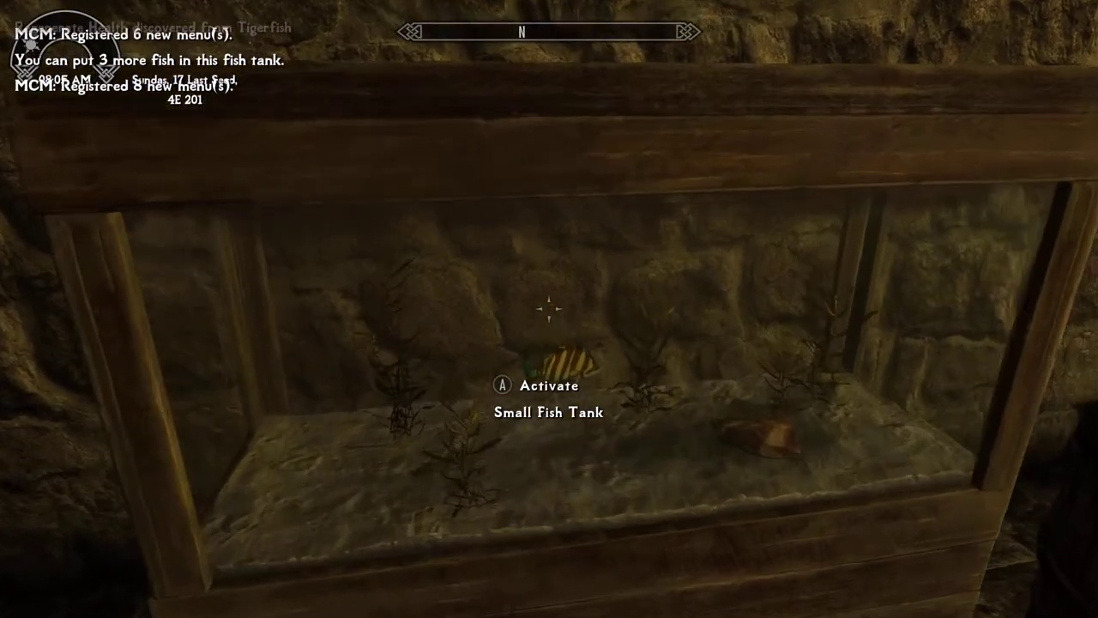
key("e")
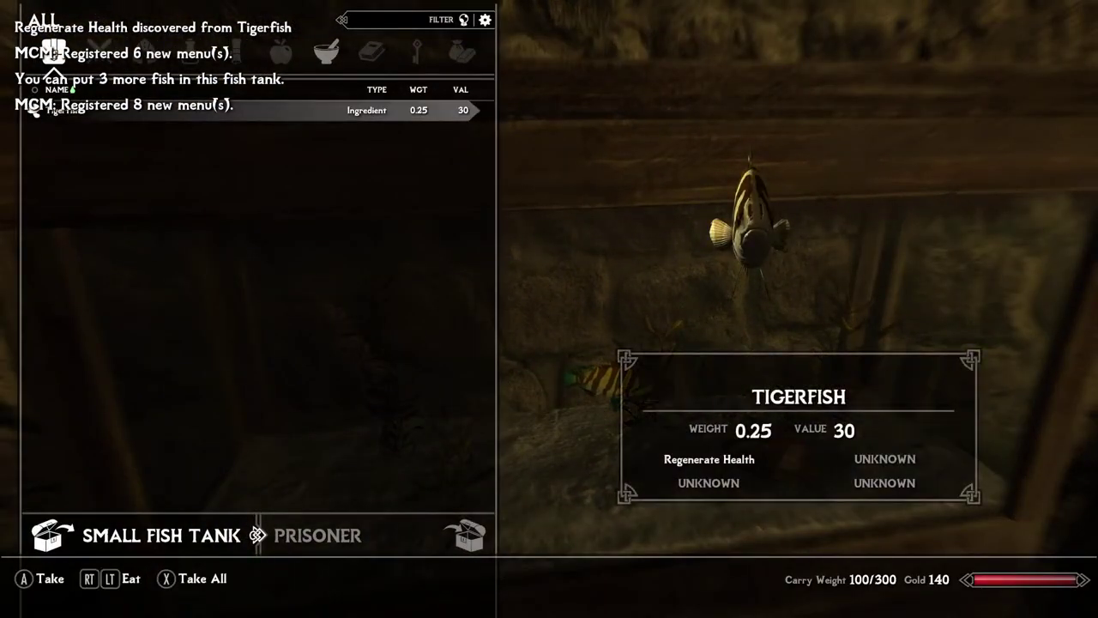
key("Tab")
key("e")
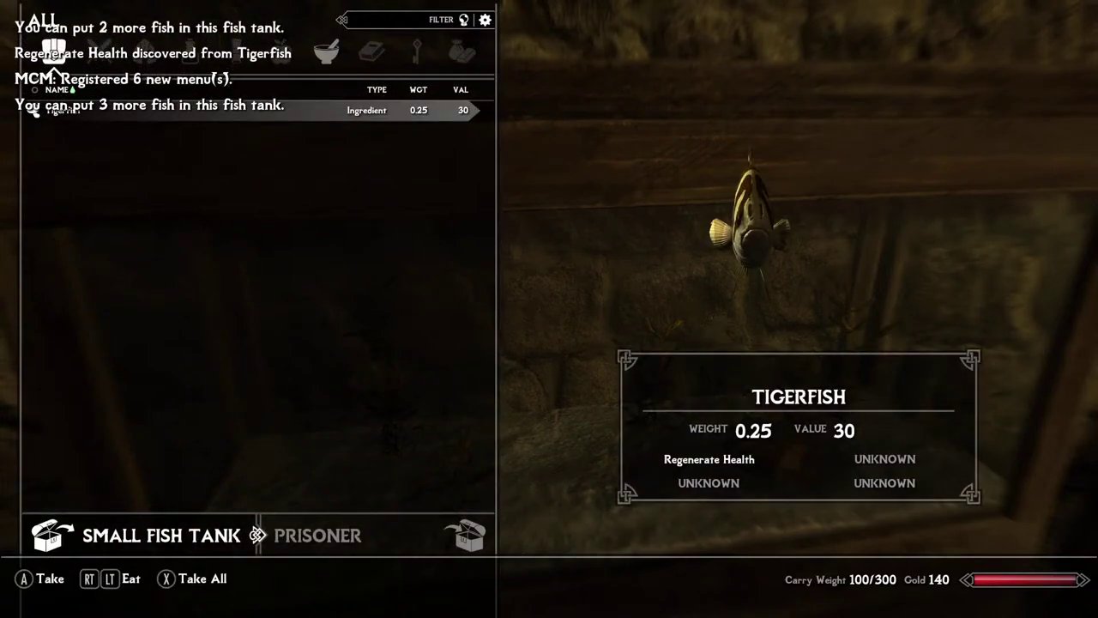
Step: Store a Tigerfish in the small tank, then take one Tigerfish back out
key("Right")
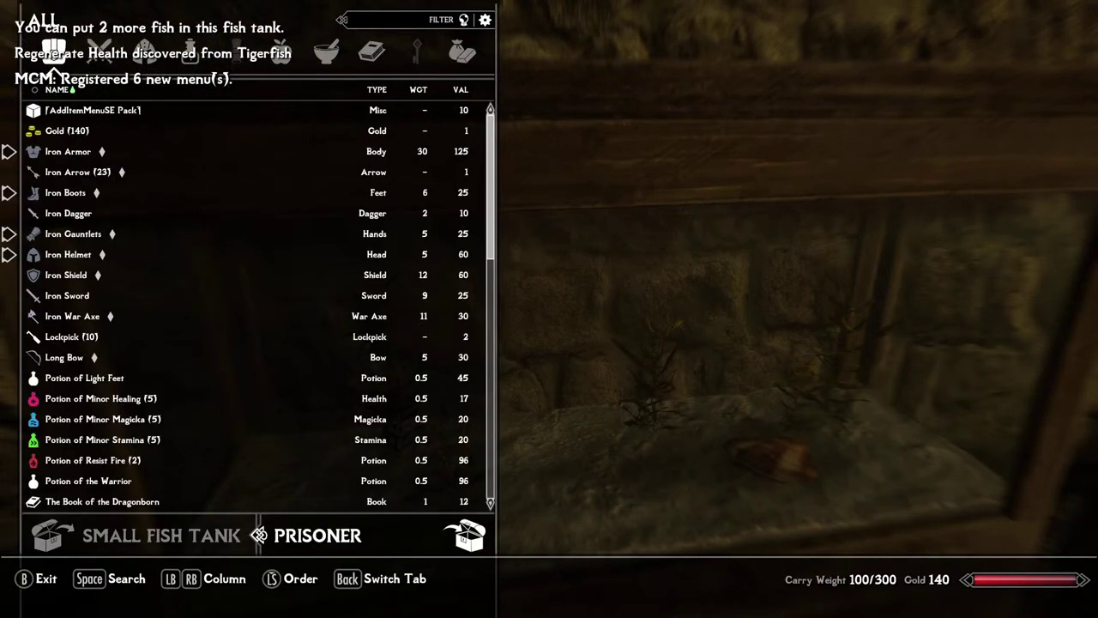
key("e")
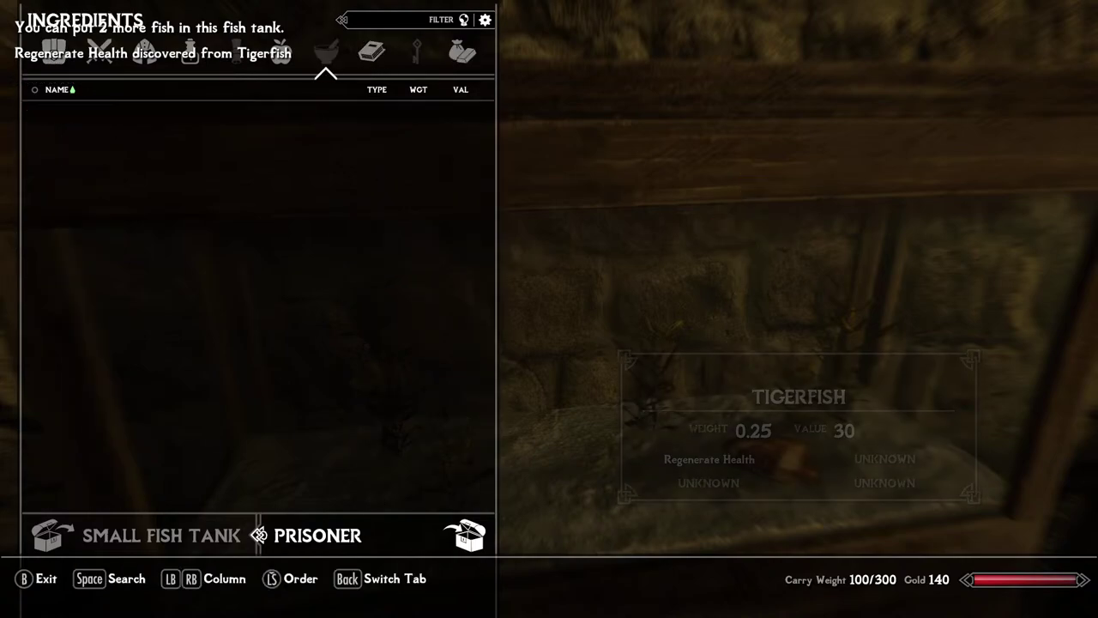
key("Tab")
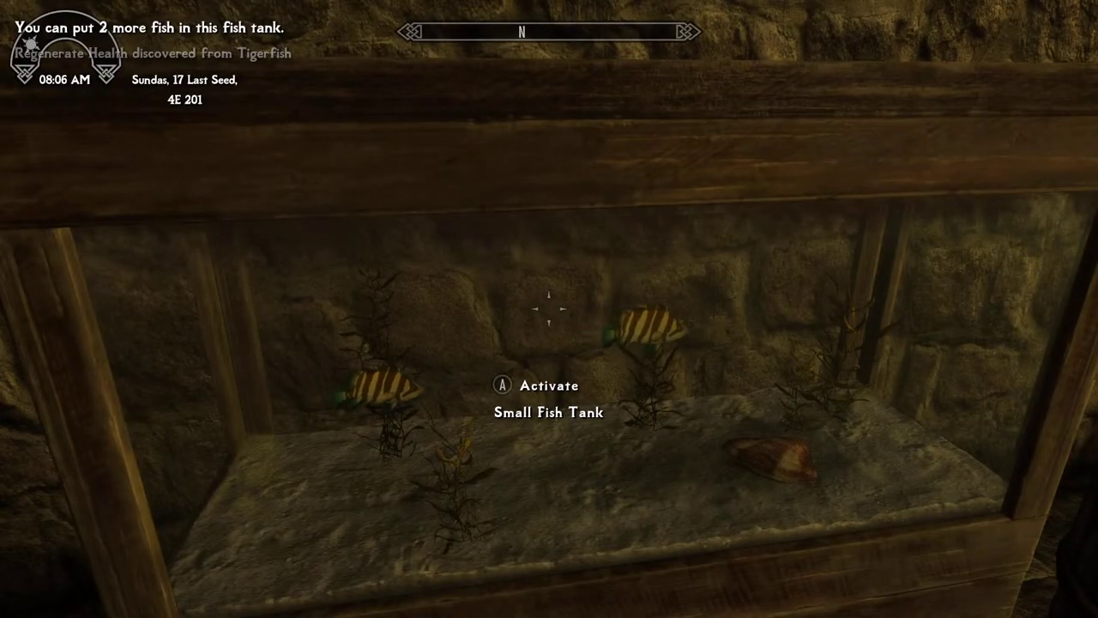
key("e")
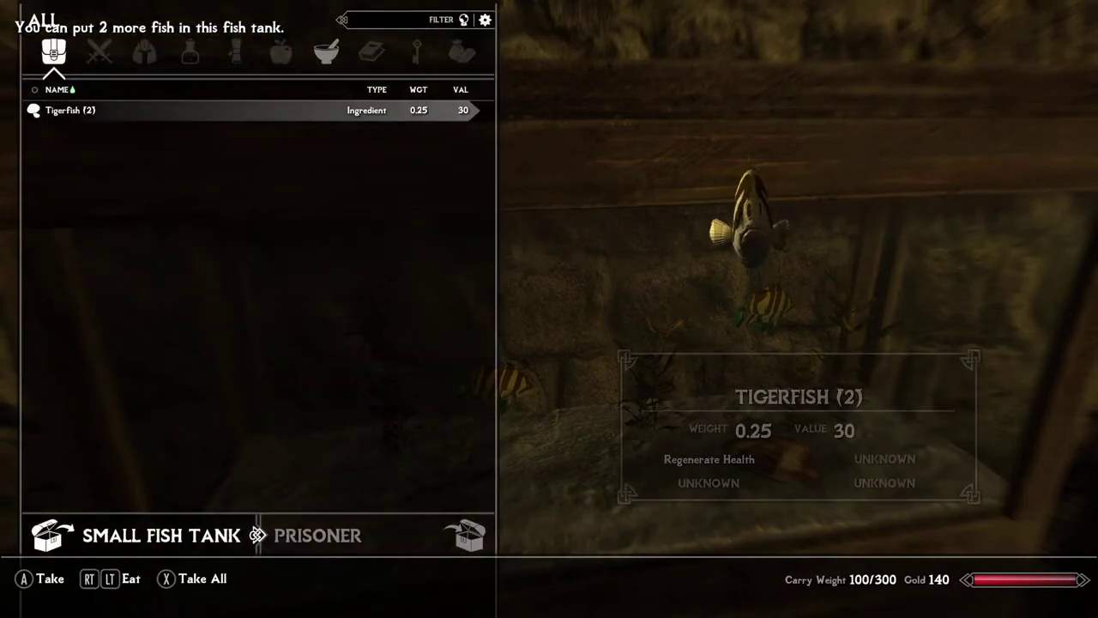
key("e")
key("Tab")
Step: Look over the large fish tank and the goldfish in the tub
key("s")
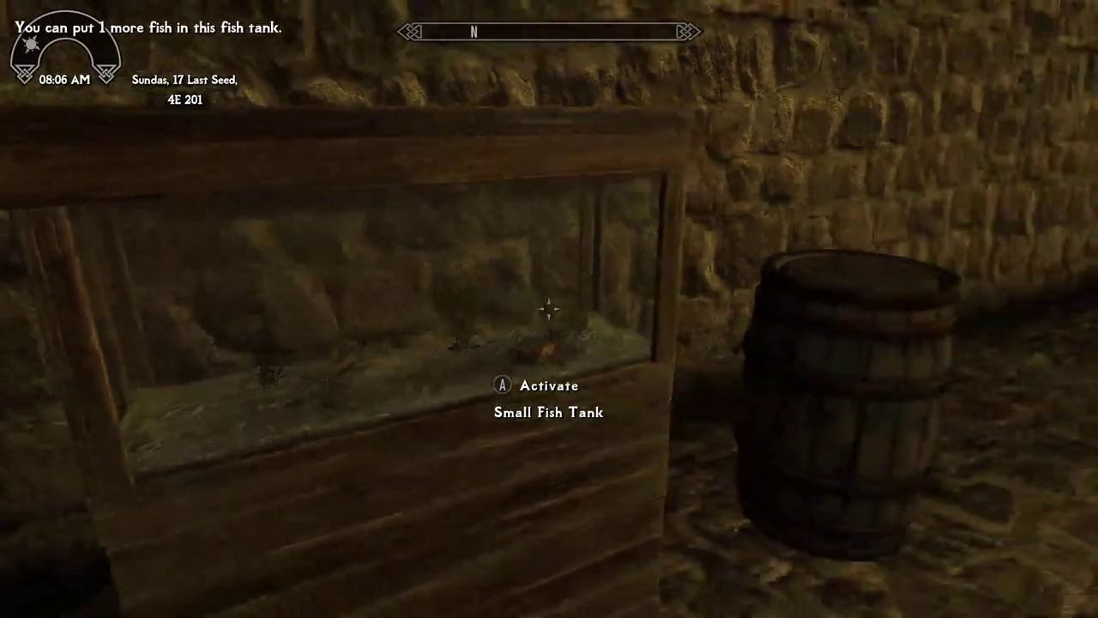
key("w")
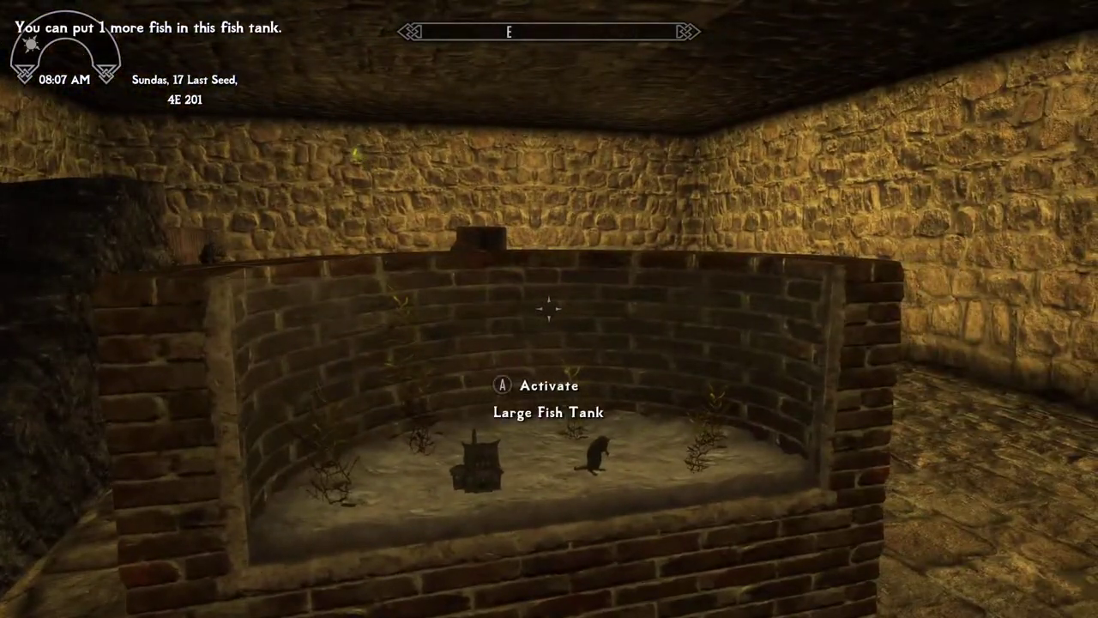
key("a")
key("w")
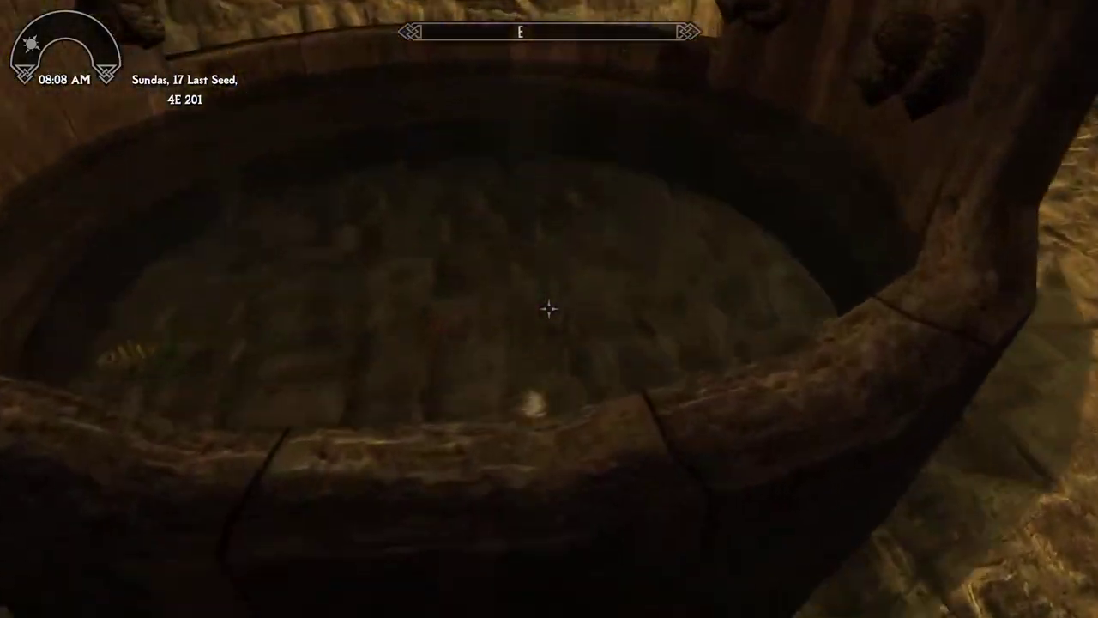
key("s")
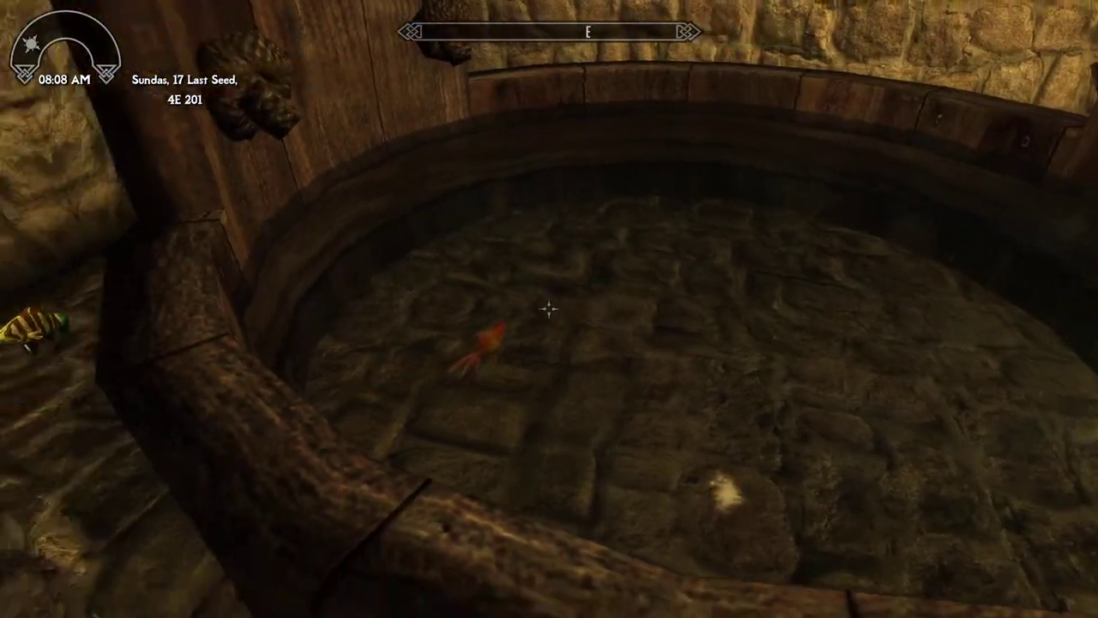
key("w")
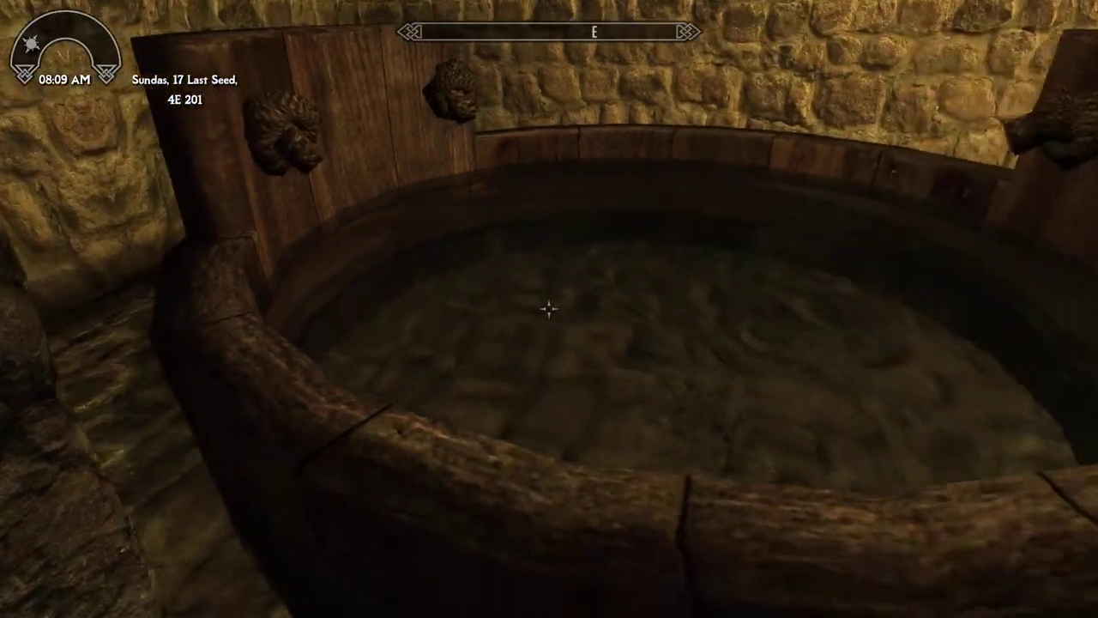
key("s")
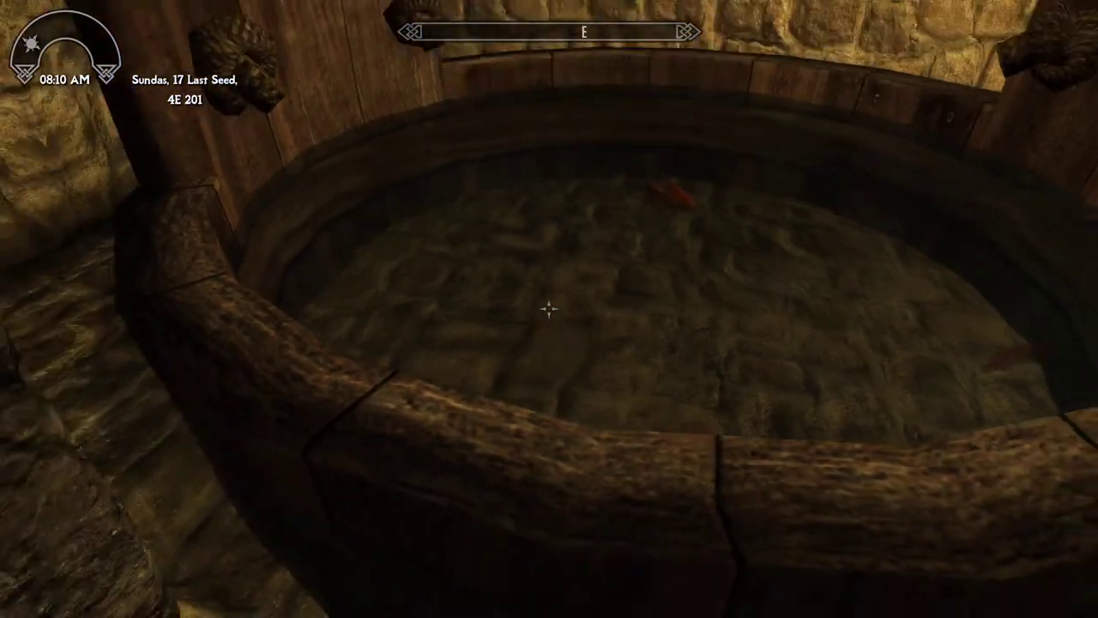
Step: Turn to the stone wall and quit the game with qqq from the console
key("w")
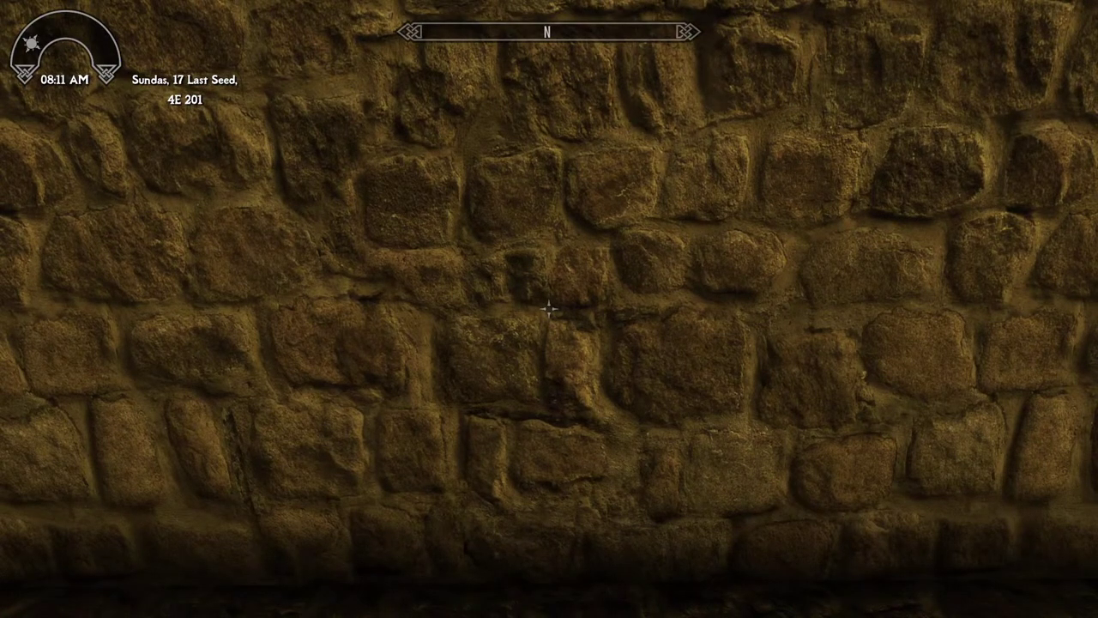
key("grave")
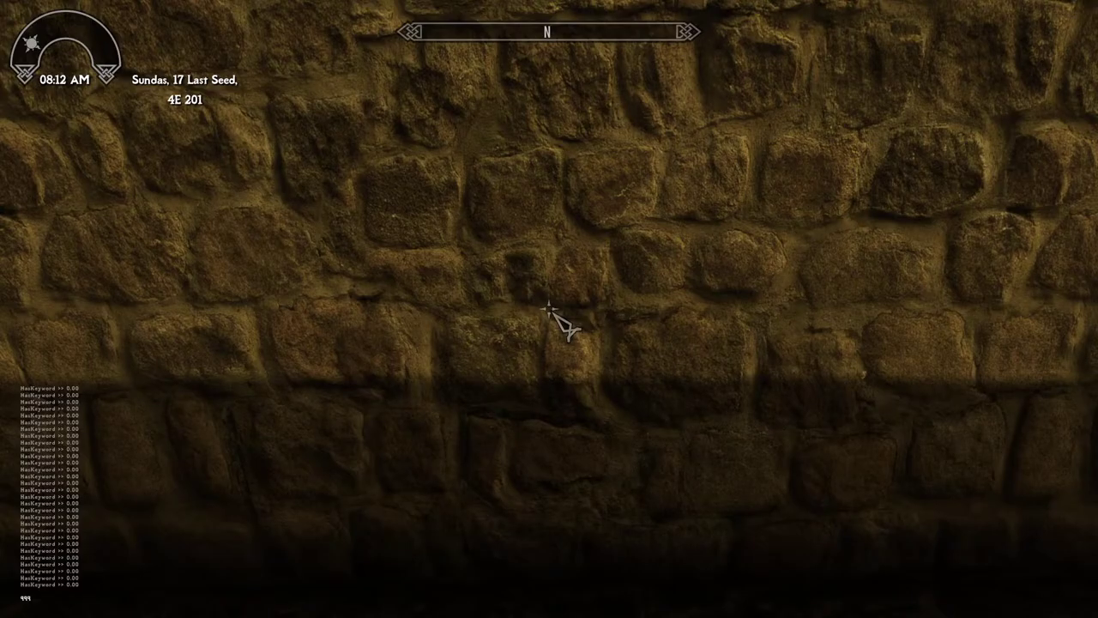
key("Return")
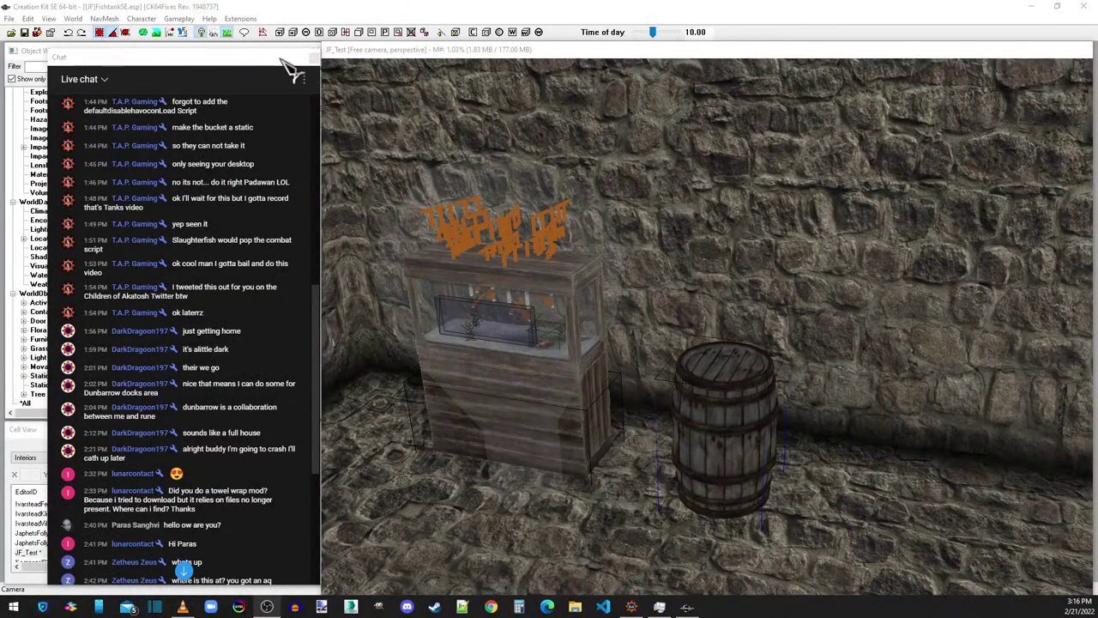
Step: Delete JF_FoodTigerfish from the test barrel's base container item list
left_click(506, 69)
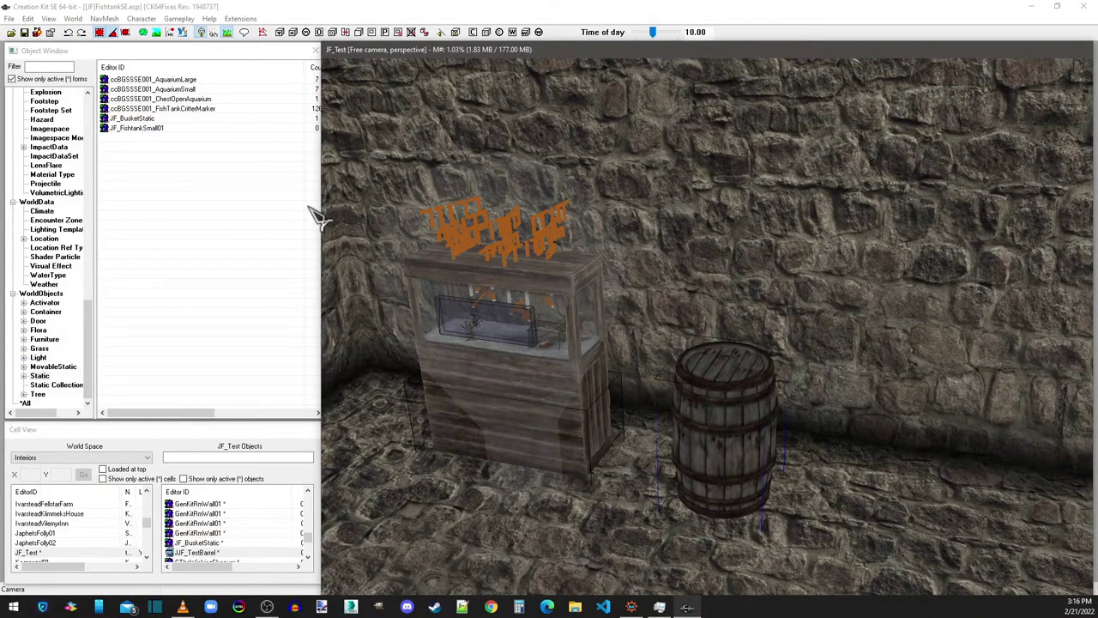
double_click(740, 416)
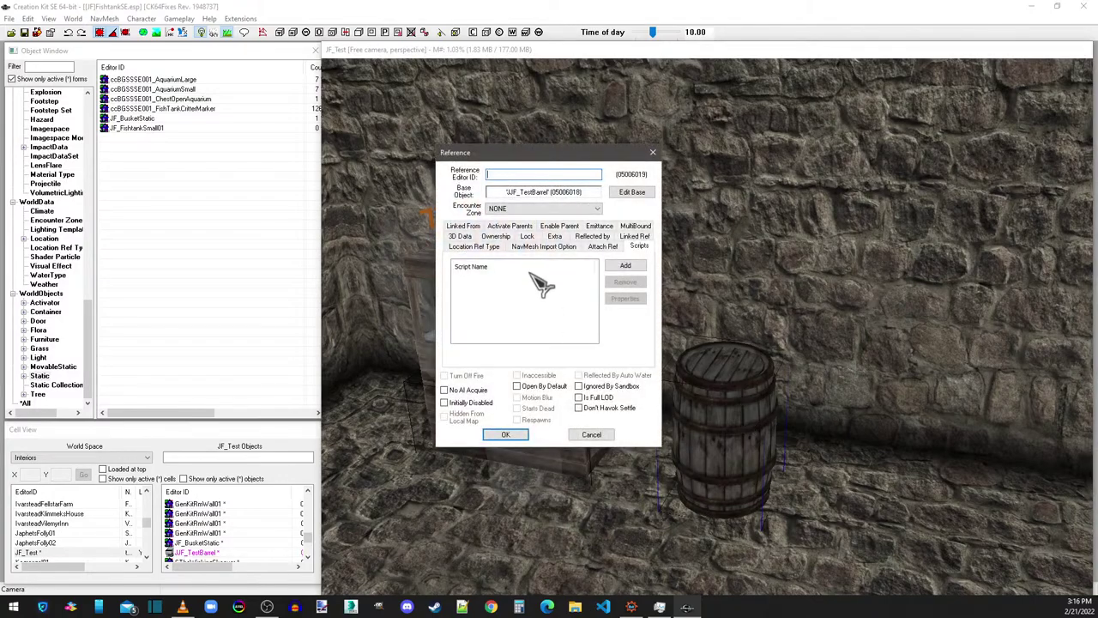
left_click(633, 193)
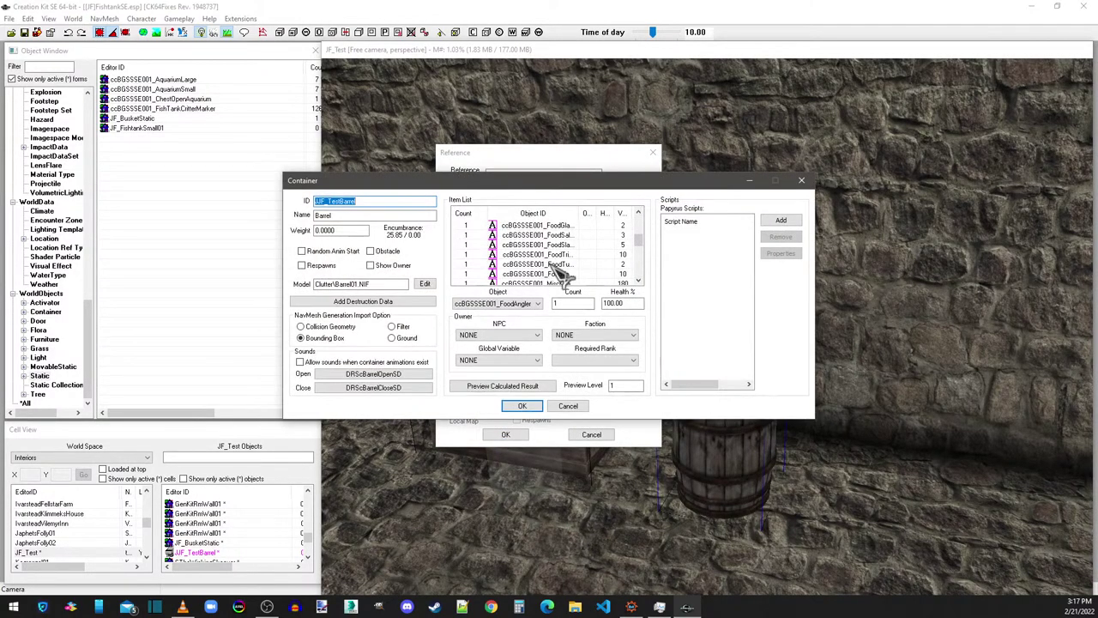
left_click(549, 235)
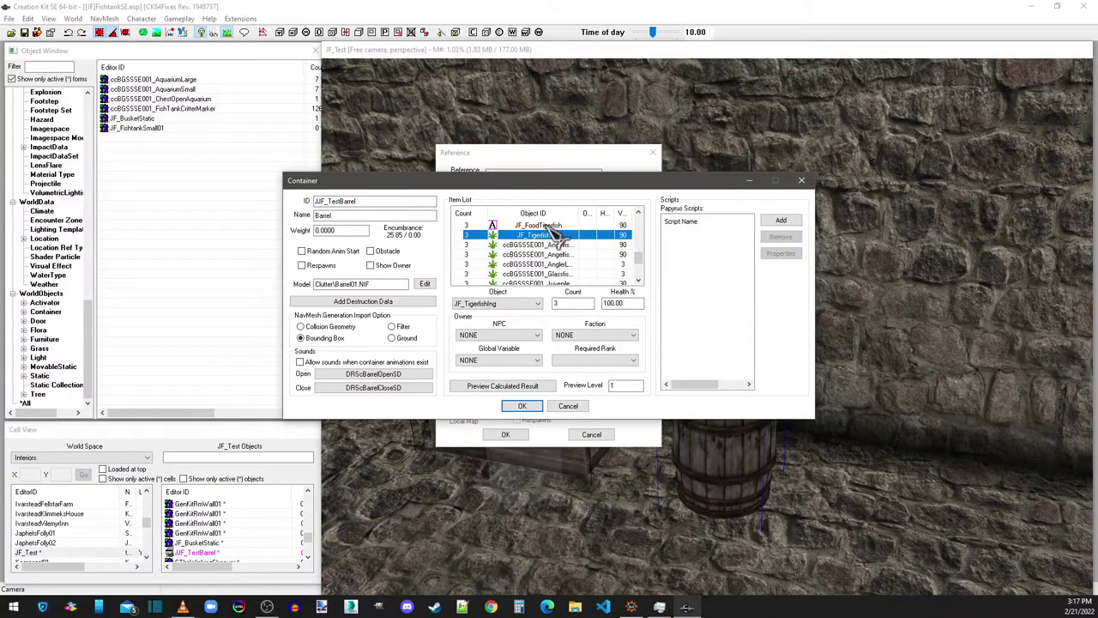
left_click(553, 226)
left_click(556, 235)
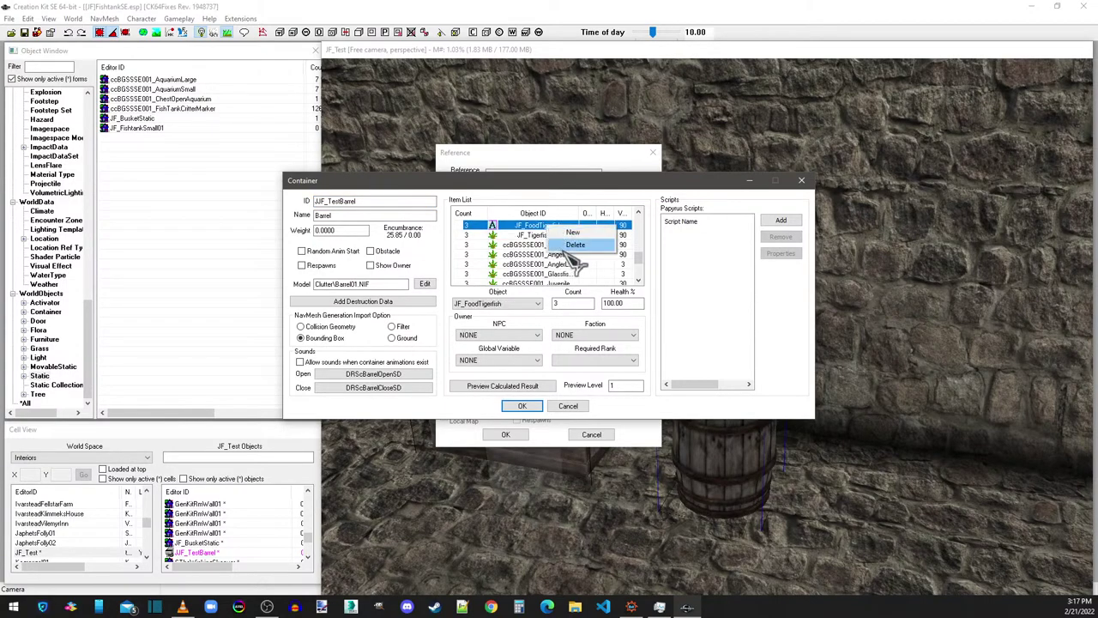
Step: Check the remaining barrel items, including JF_Tigerfishing, and accept both barrel windows
scroll(553, 245, "up", 3)
scroll(544, 240, "down", 1)
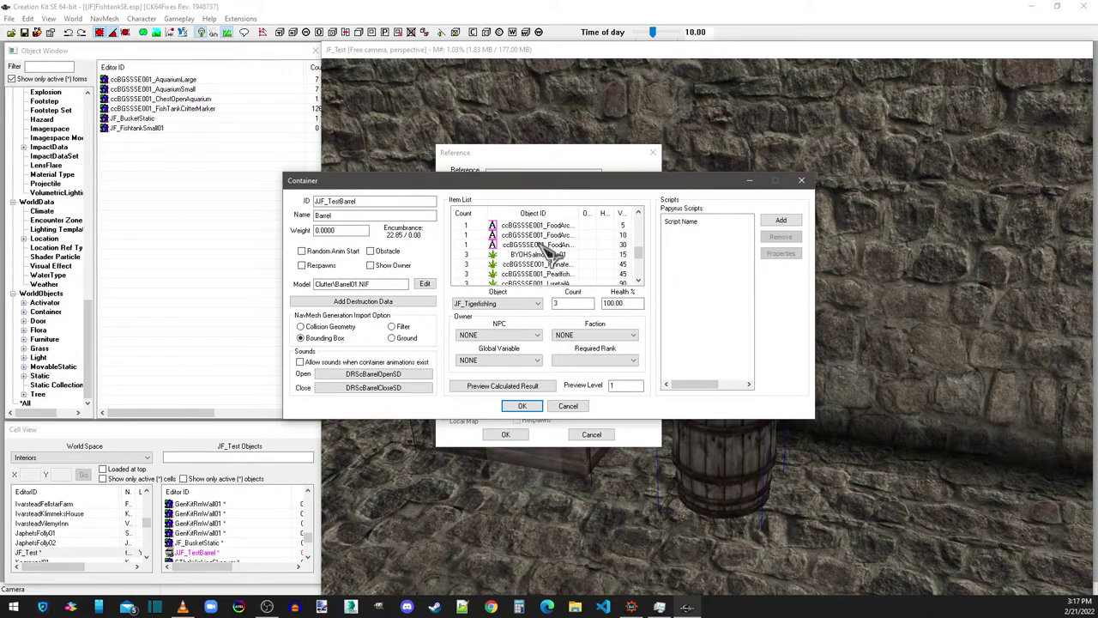
scroll(549, 258, "up", 2)
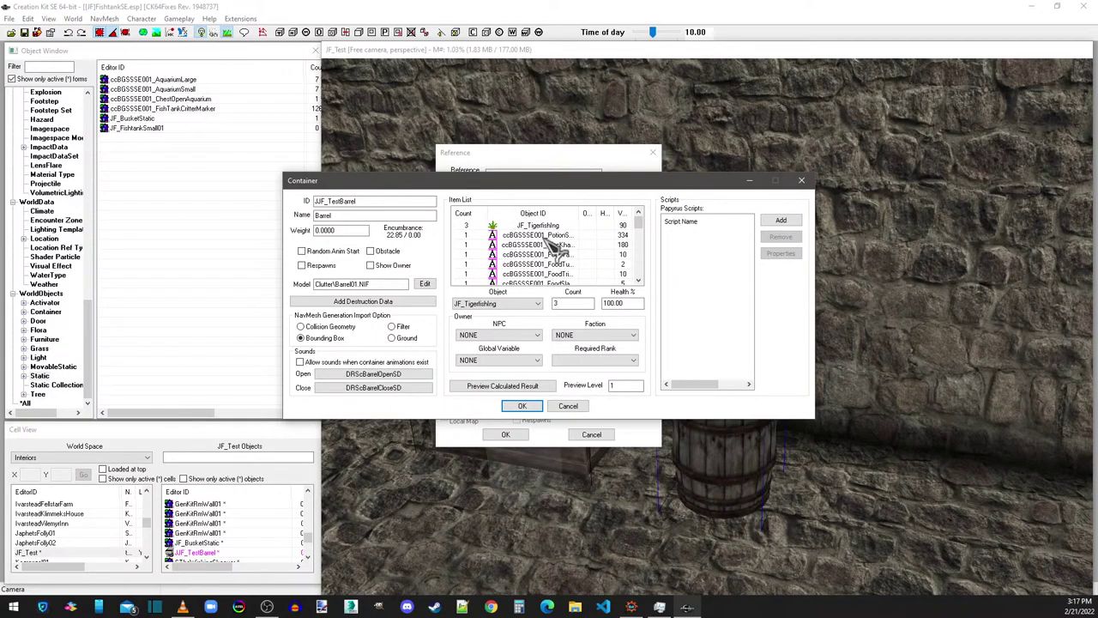
left_click(549, 228)
left_click(549, 235)
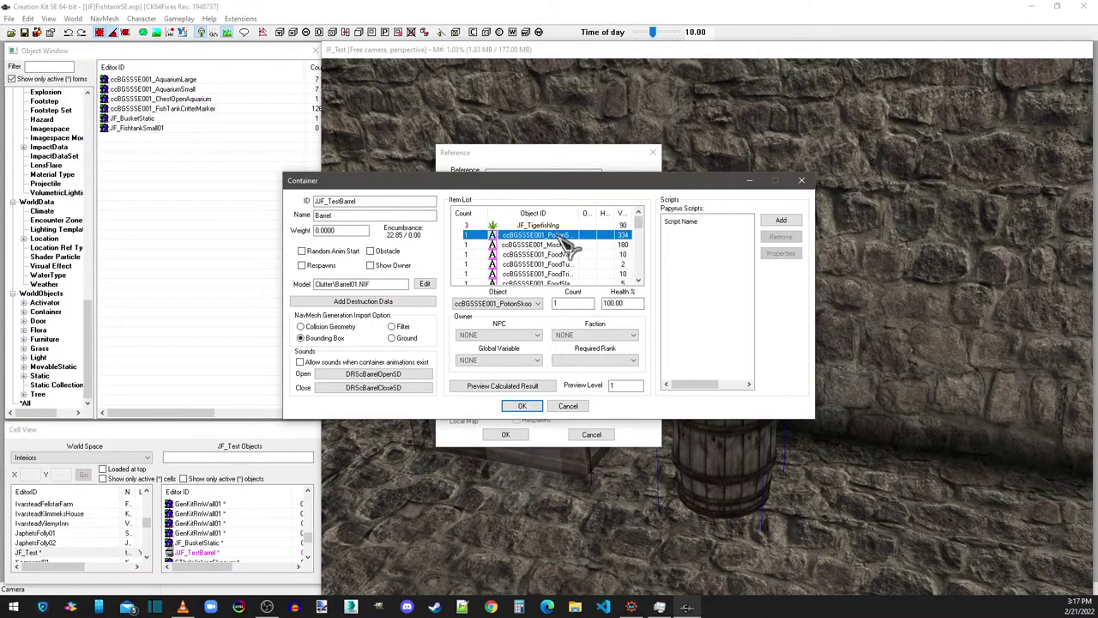
left_click(567, 245)
scroll(567, 247, "down", 5)
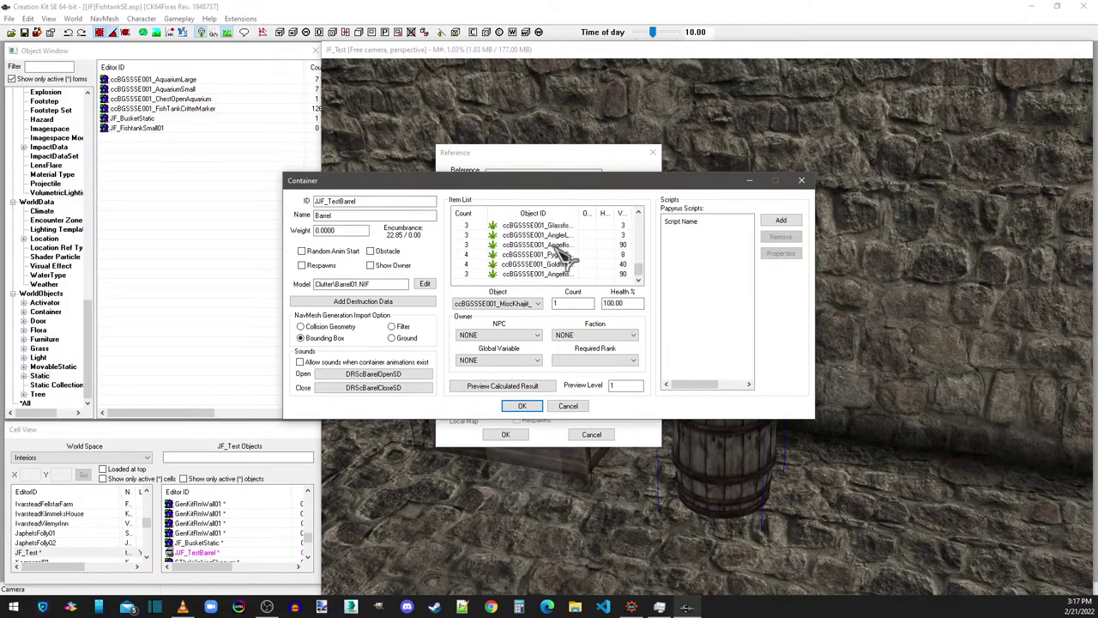
scroll(564, 266, "up", 2)
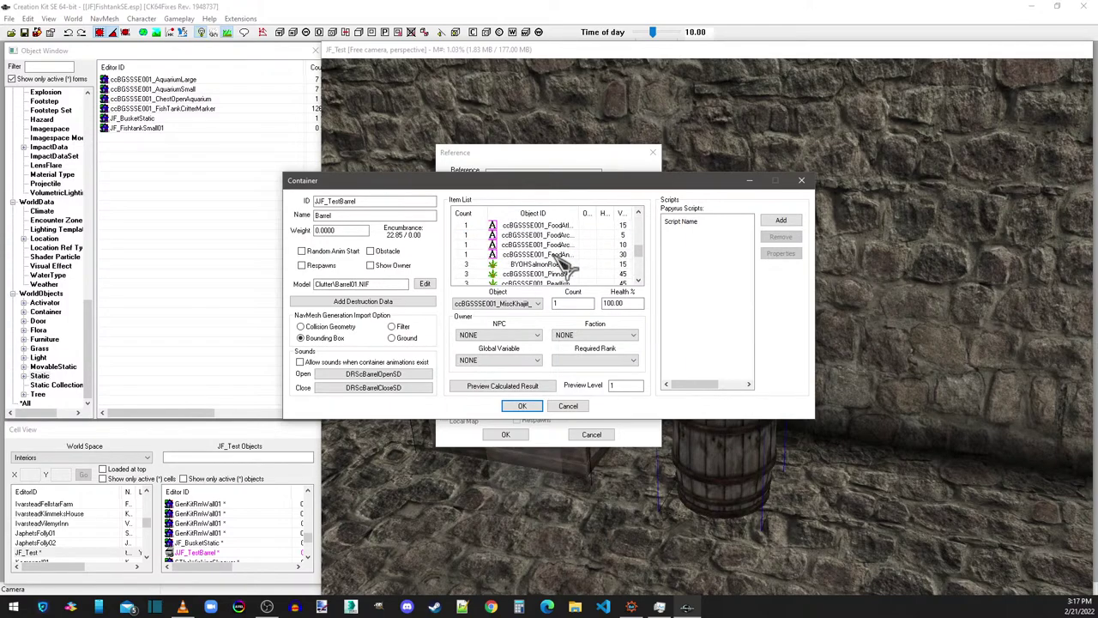
scroll(562, 266, "down", 3)
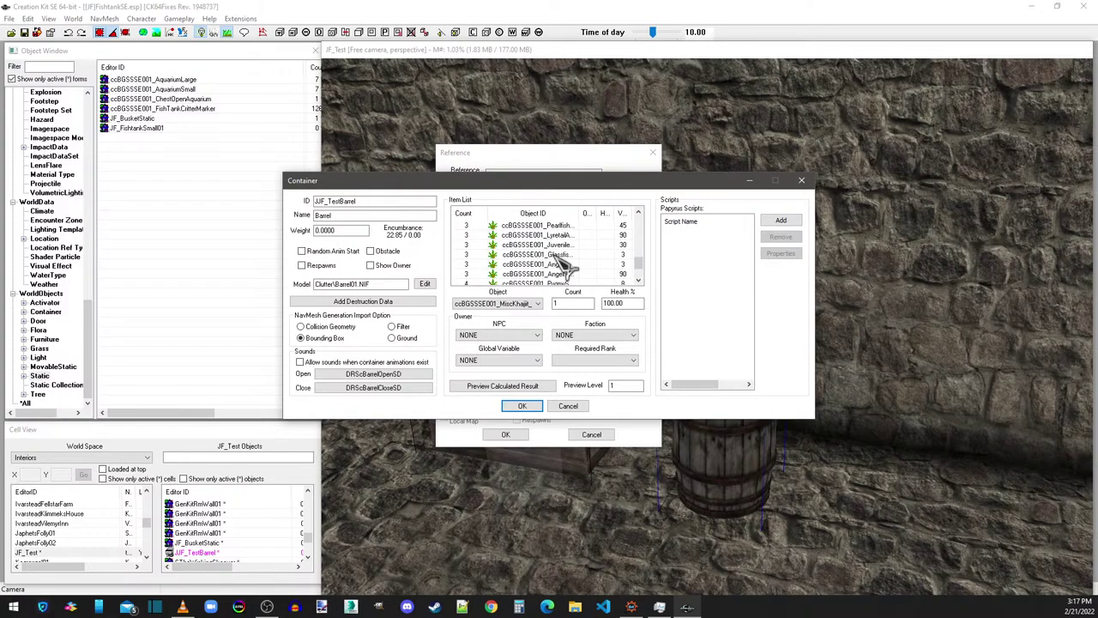
scroll(564, 266, "up", 3)
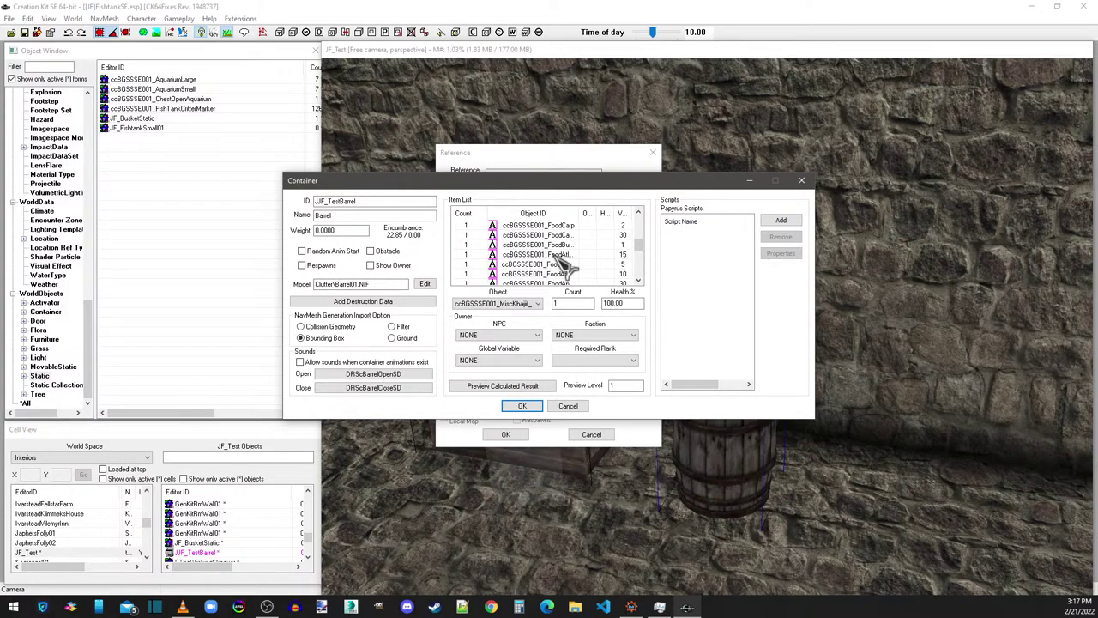
left_click(526, 409)
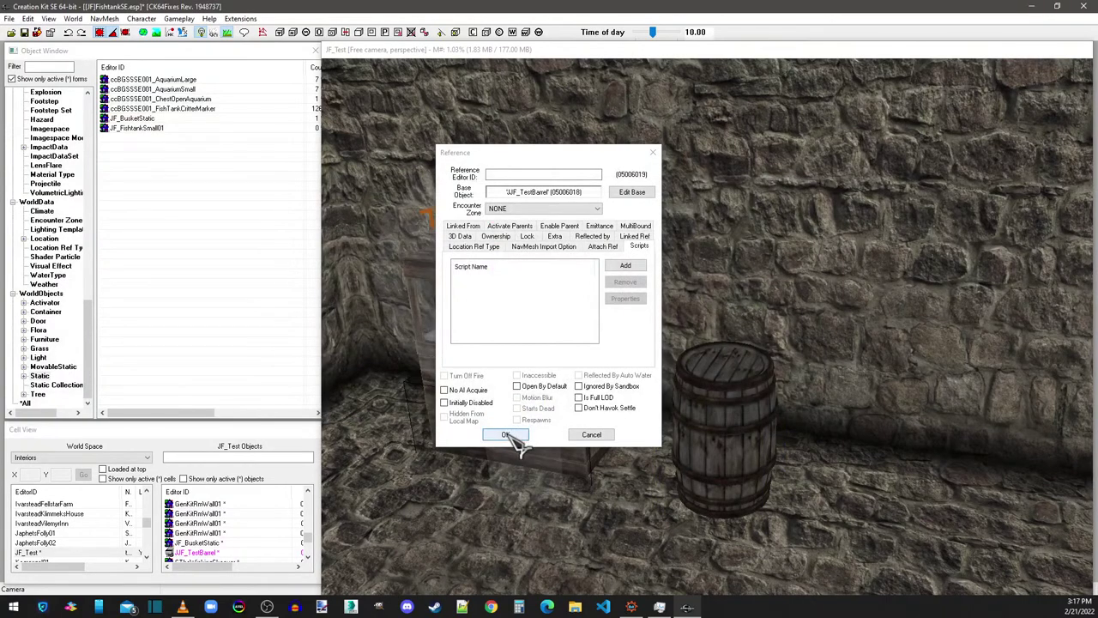
left_click(509, 436)
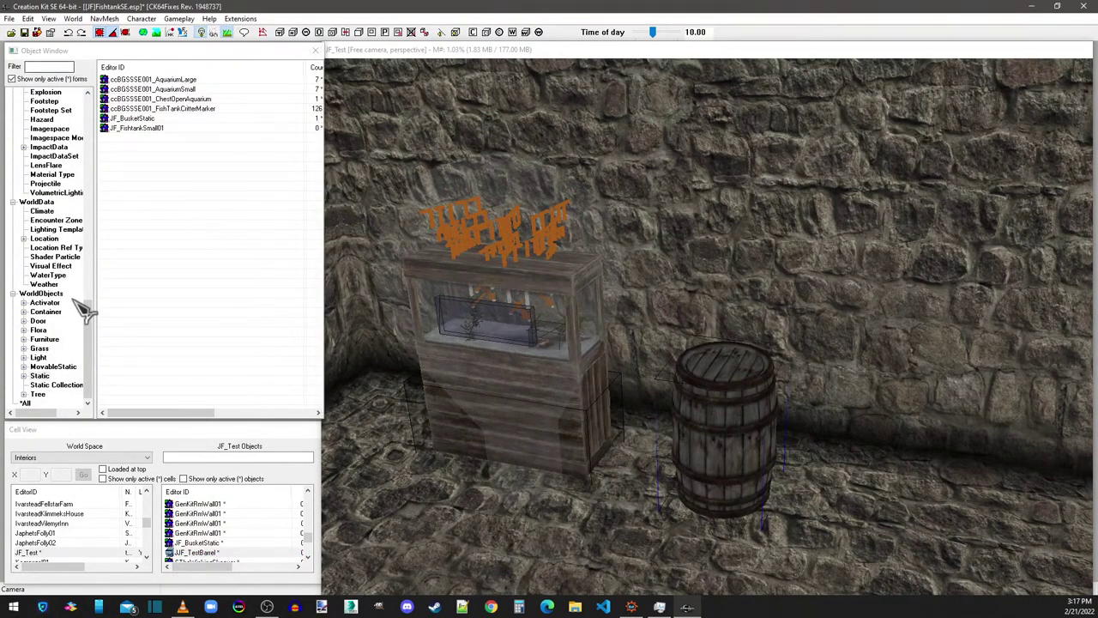
left_click_drag(88, 325, 77, 247)
Step: Open FishTankSmallFishList and review its JF_Tigerfishing and JF_Angelfishing entries
left_click(45, 174)
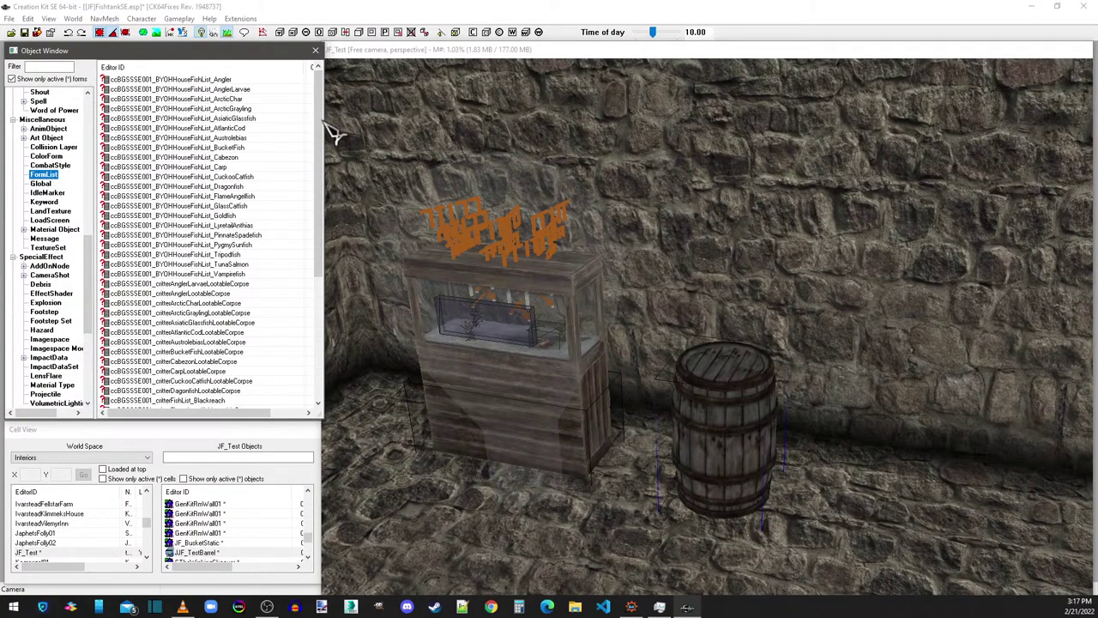
left_click_drag(321, 124, 326, 283)
double_click(192, 353)
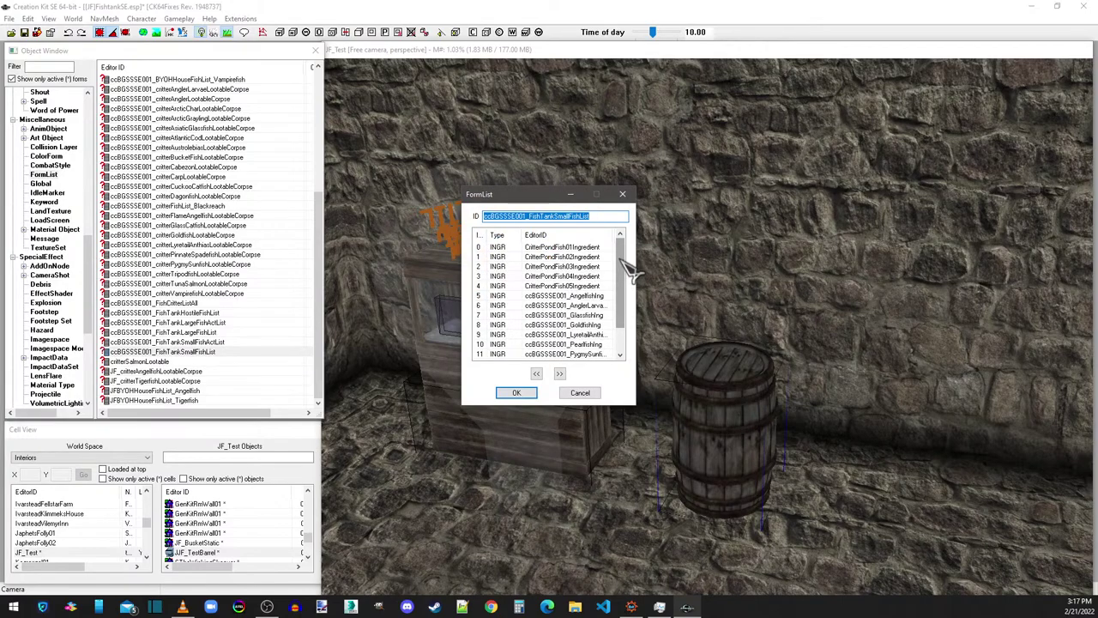
left_click_drag(620, 258, 621, 306)
left_click(549, 354)
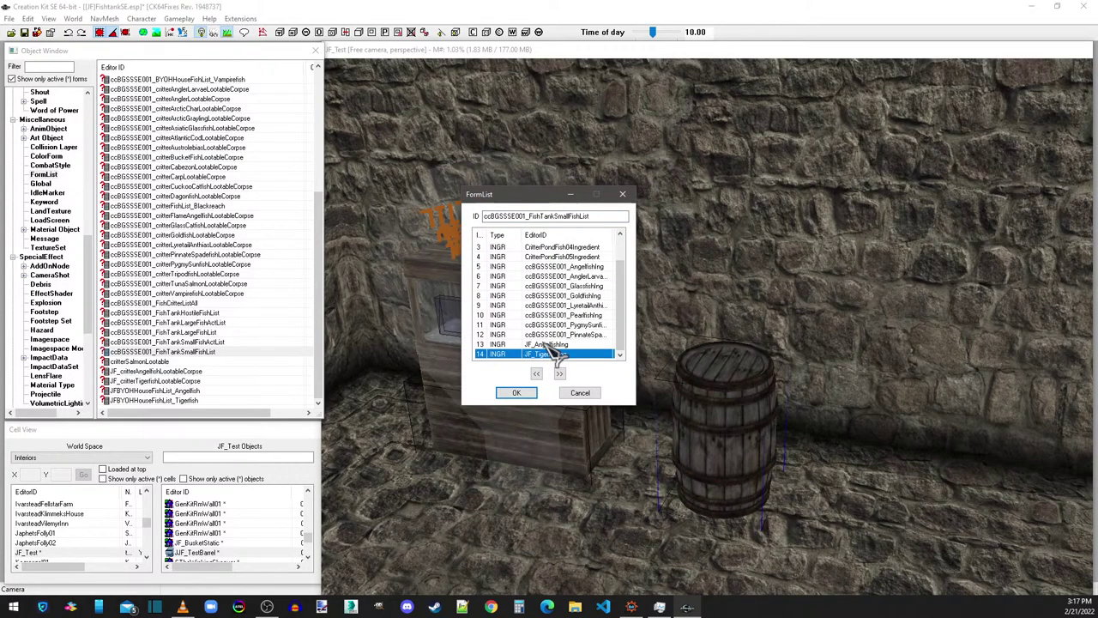
left_click(548, 344)
left_click(552, 355)
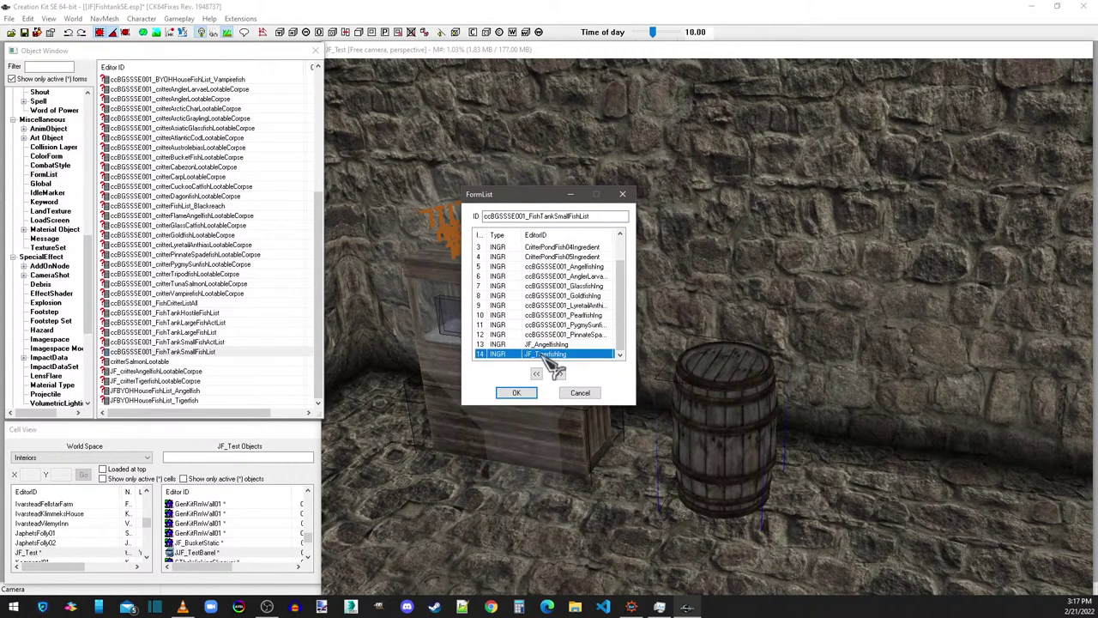
Step: Review the fish activator list and FishTankLargeFishList, then close every form list unchanged
double_click(196, 343)
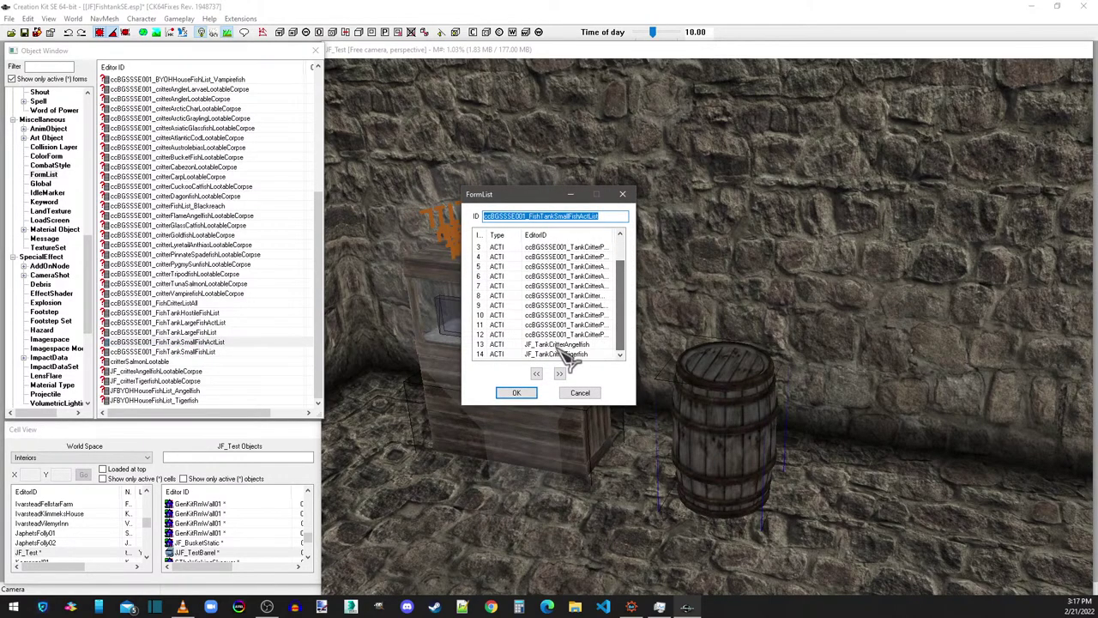
left_click(553, 346)
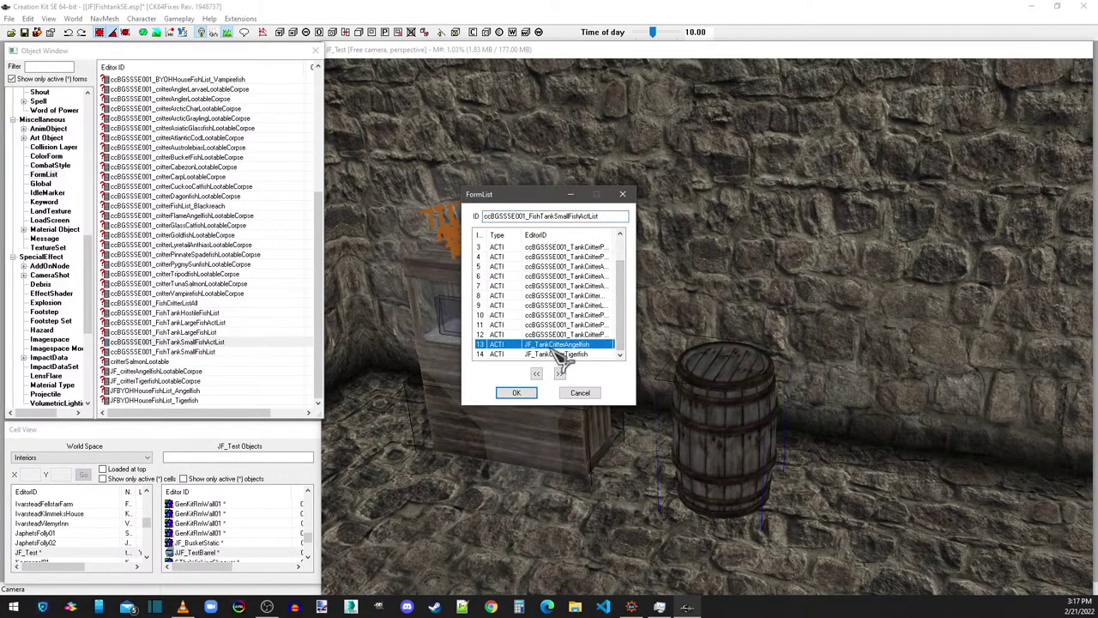
left_click(623, 195)
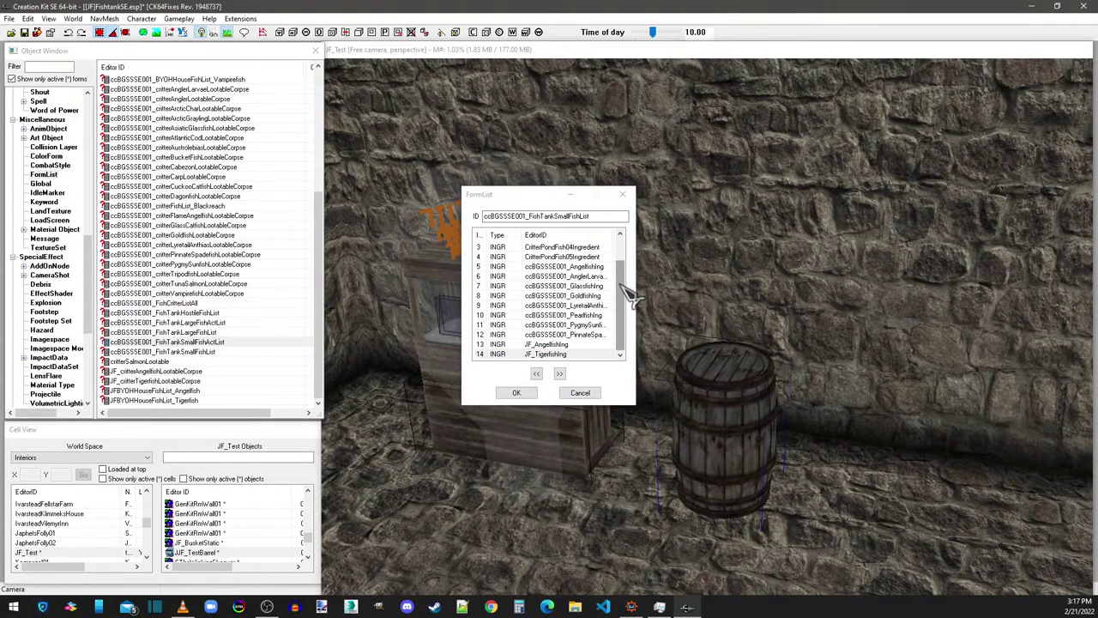
left_click_drag(623, 295, 614, 217)
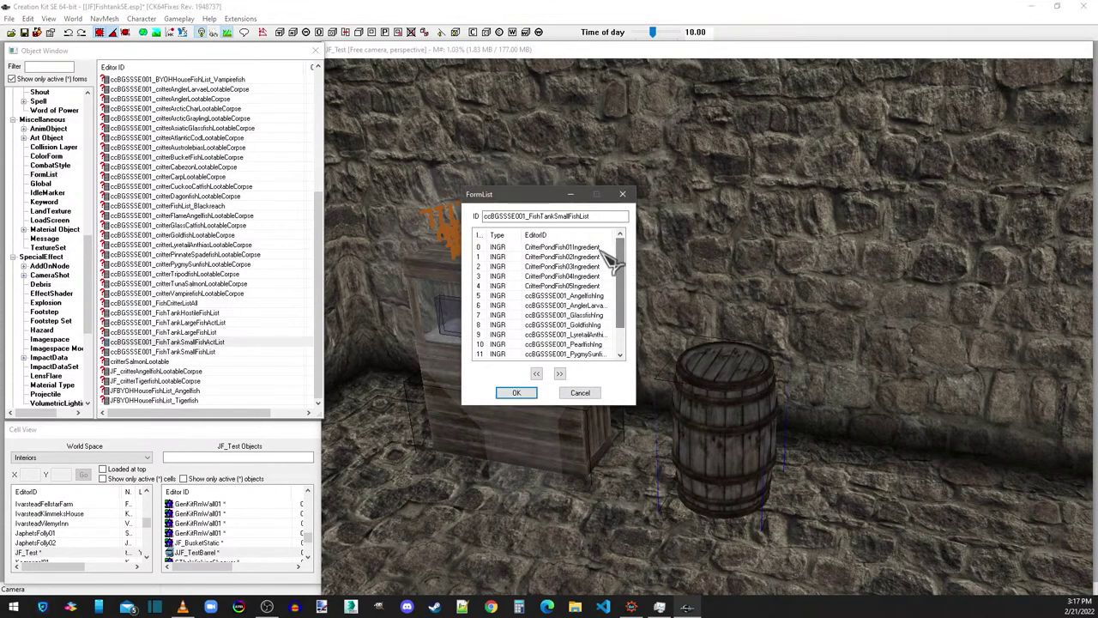
double_click(172, 333)
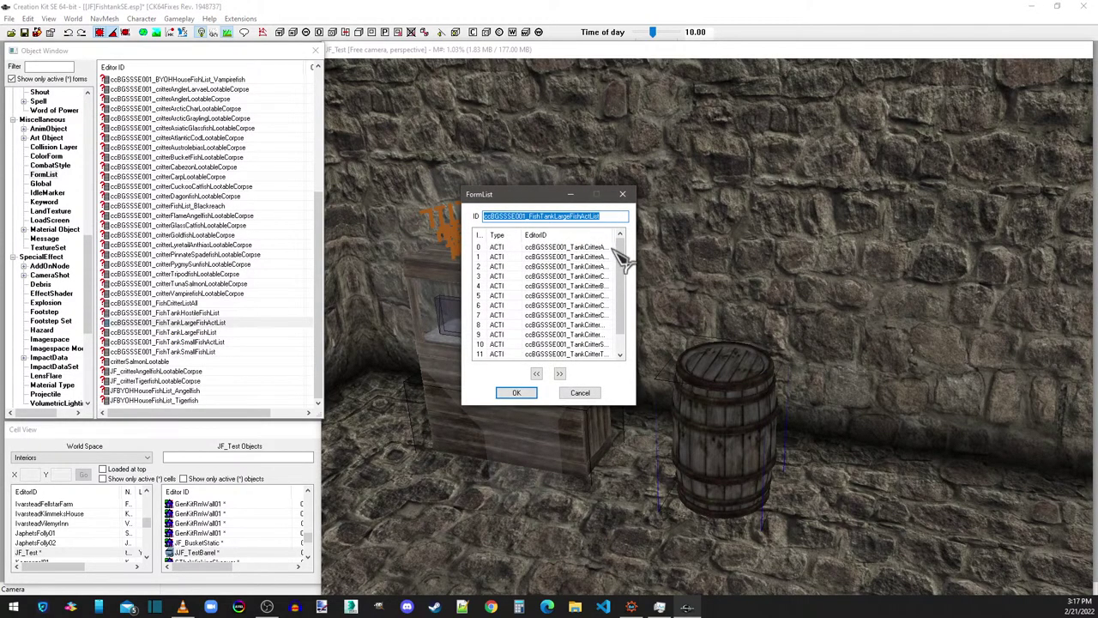
left_click(623, 194)
mouse_move(619, 252)
left_mouse_down()
mouse_move(627, 290)
mouse_move(625, 246)
left_mouse_up()
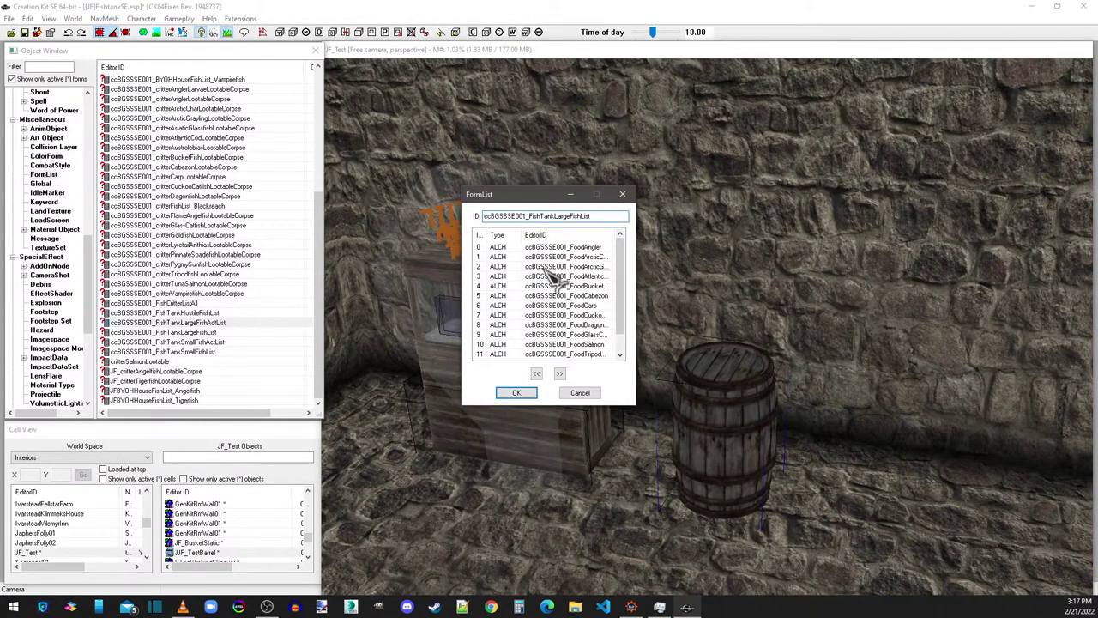
left_click(625, 196)
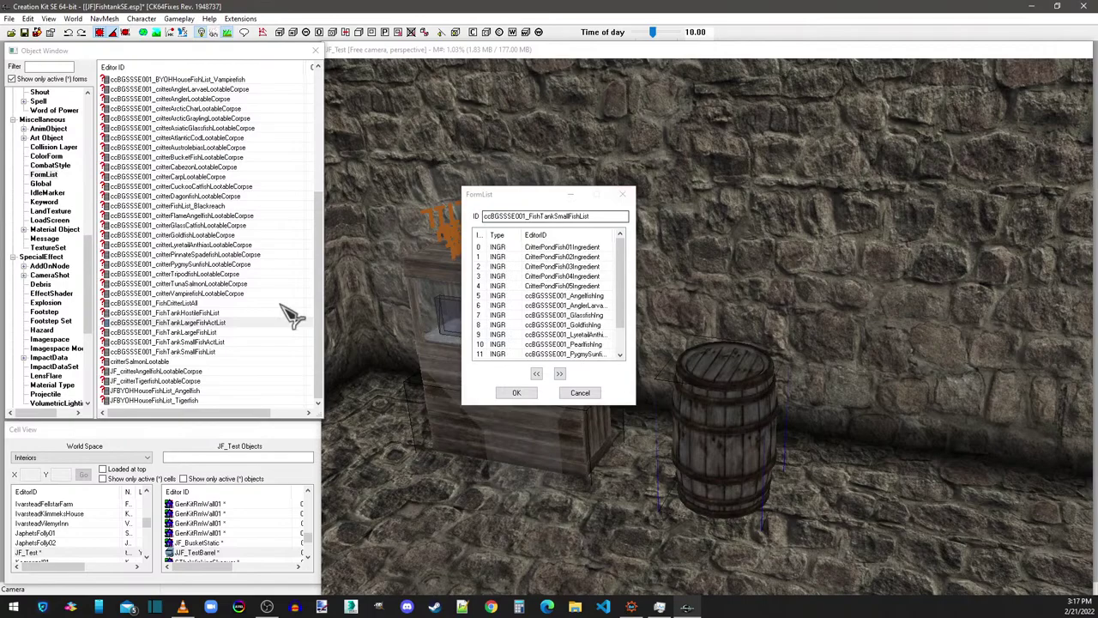
left_click(624, 194)
Step: Select the JF_FoodAngelfish and JF_FoodTigerfish potion records and confirm deleting both
left_click(73, 292)
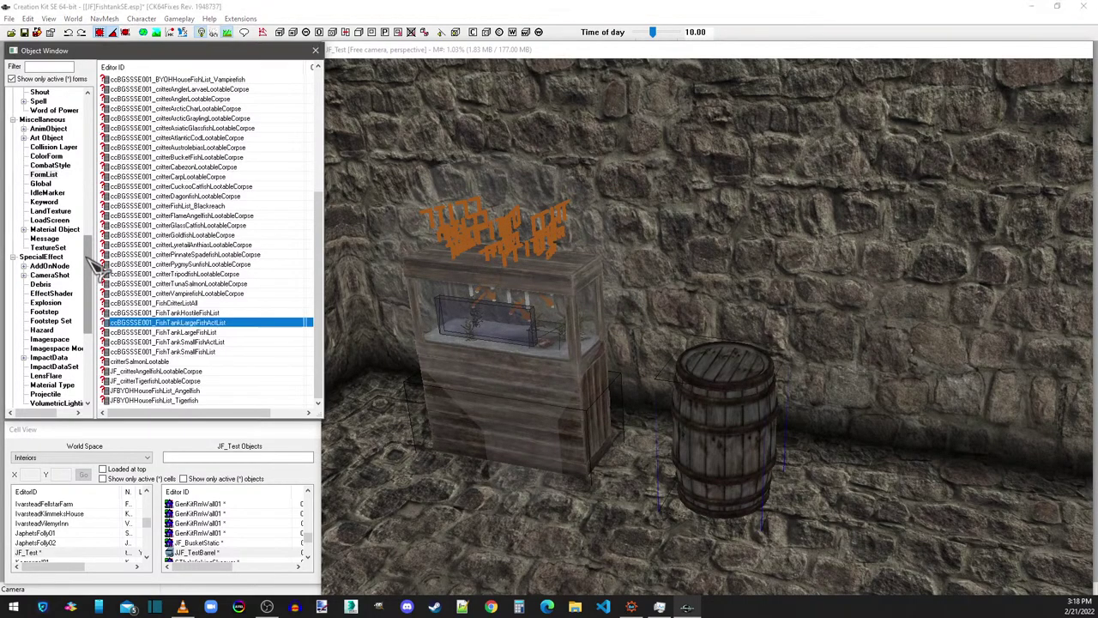
scroll(60, 309, "up", 15)
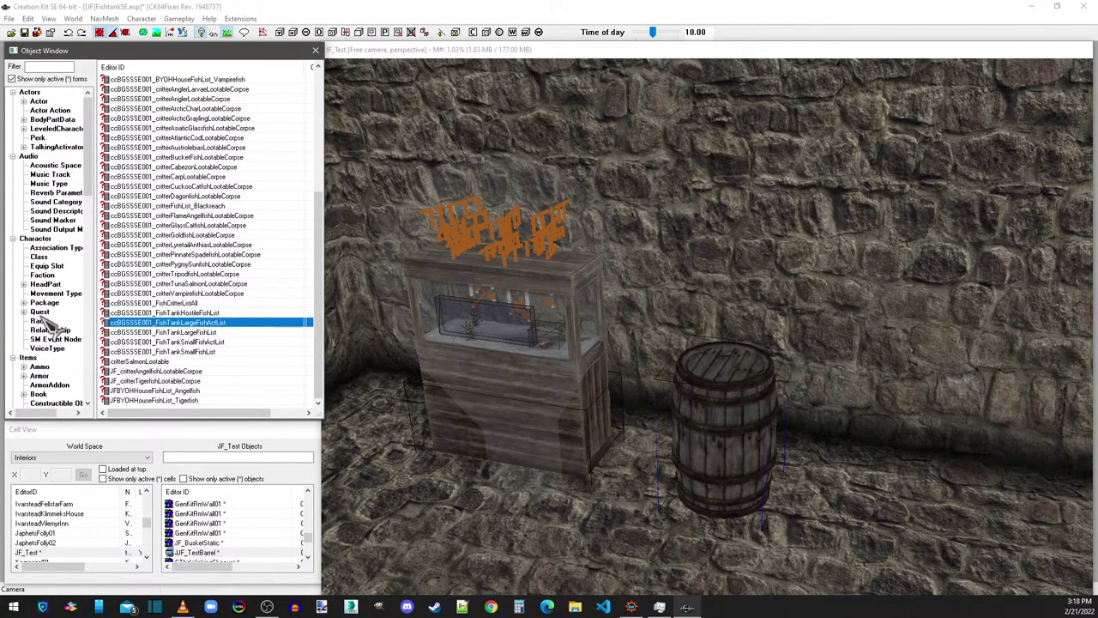
scroll(50, 321, "down", 3)
scroll(56, 375, "down", 4)
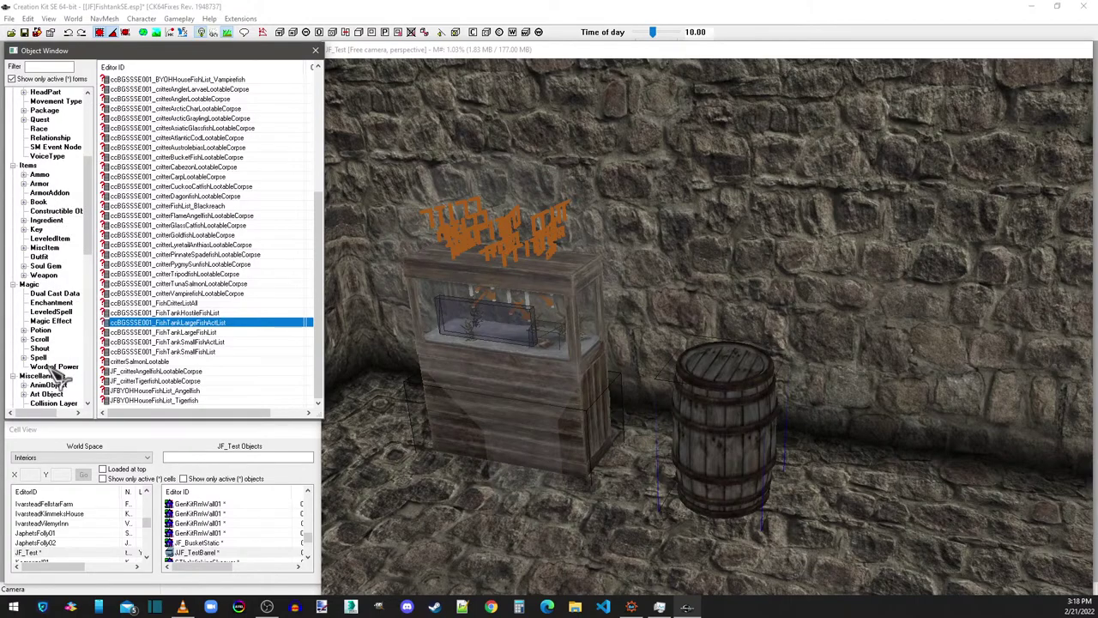
left_click(40, 330)
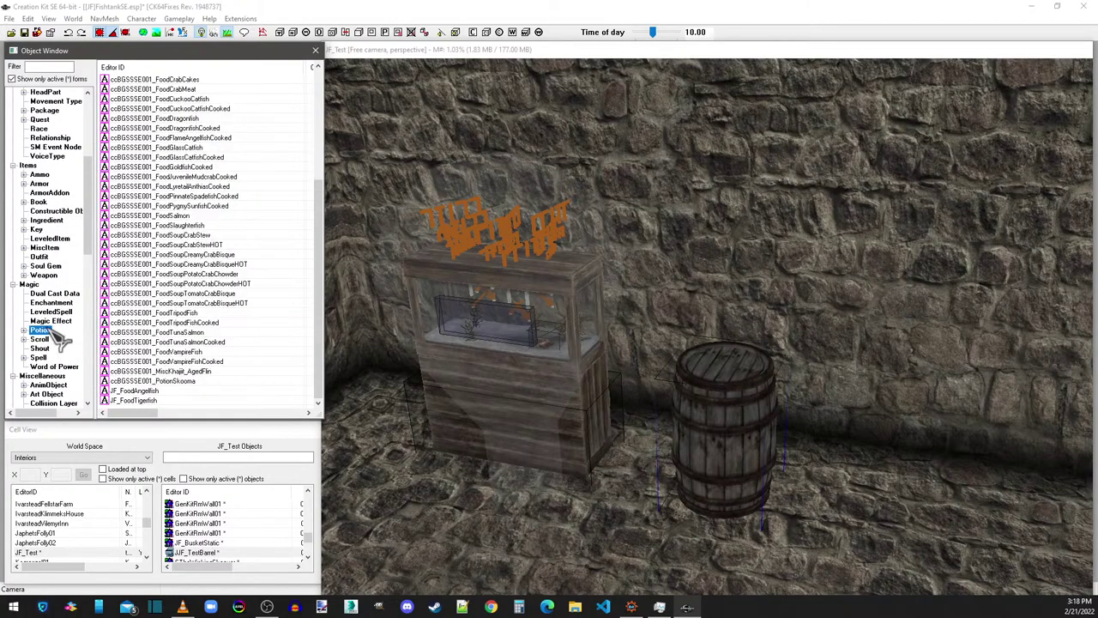
left_click(157, 393)
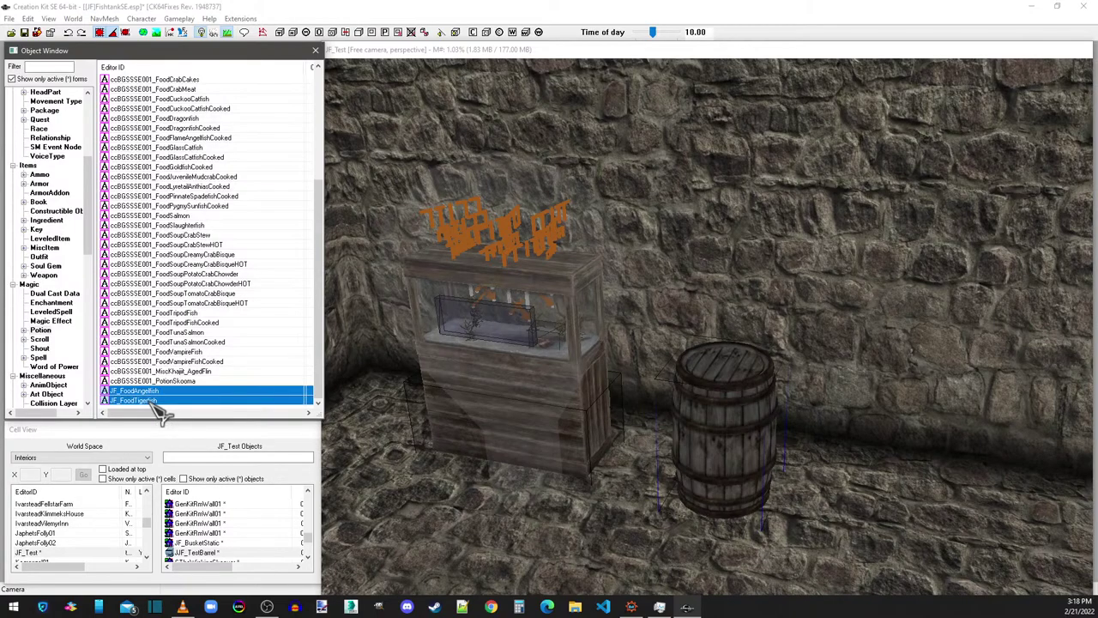
right_click(155, 397)
left_click(178, 447)
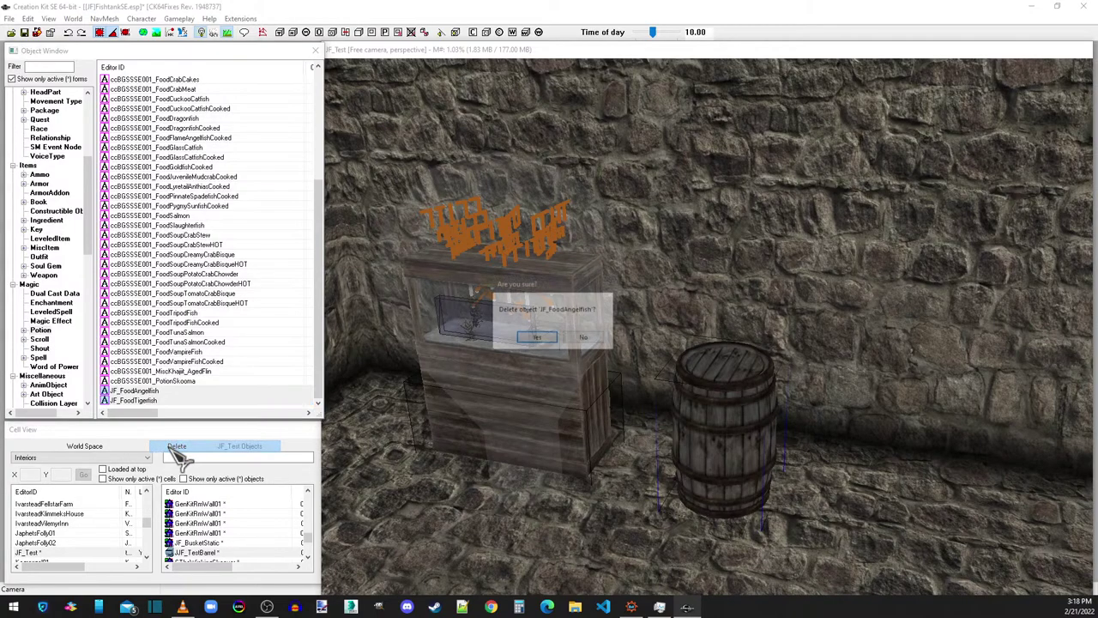
left_click(549, 338)
left_click(536, 338)
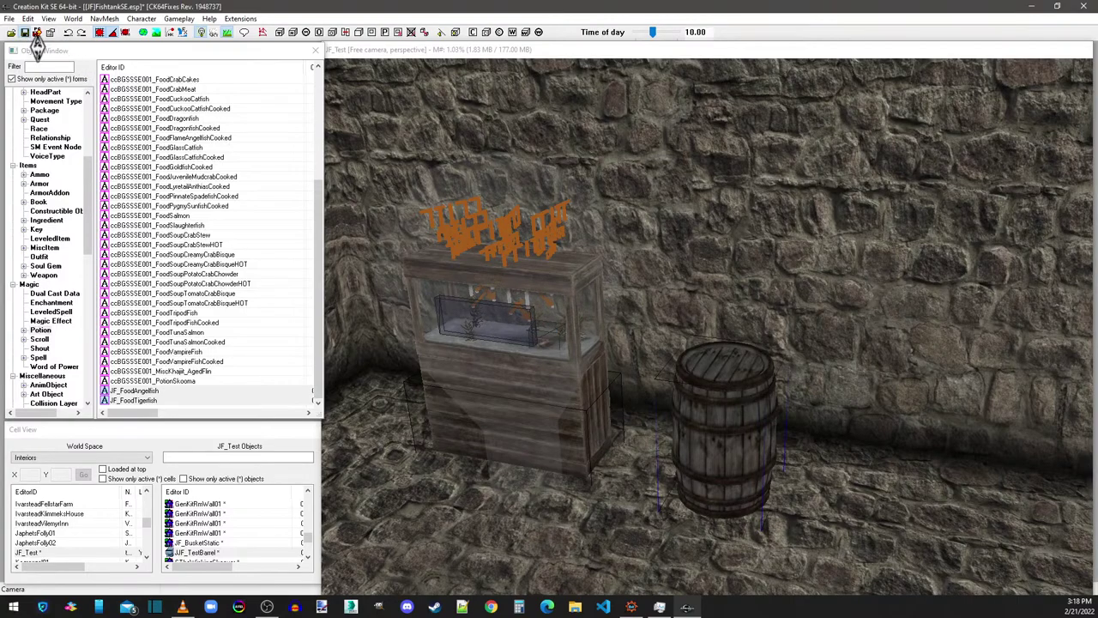
left_click_drag(88, 215, 88, 367)
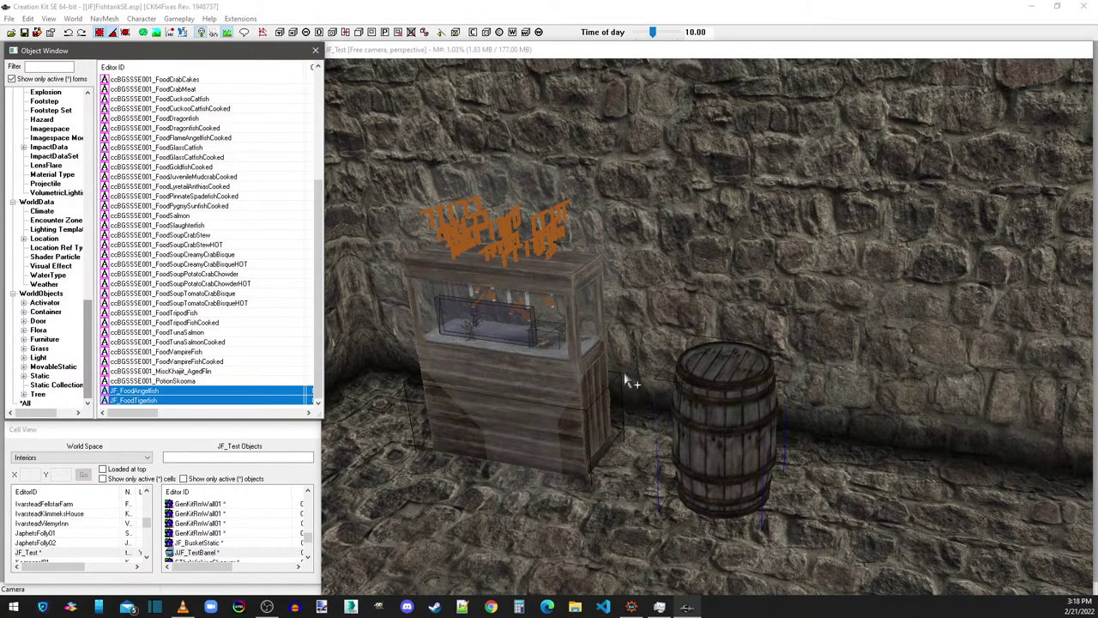
Step: Open the placed test barrel's base container record
double_click(703, 387)
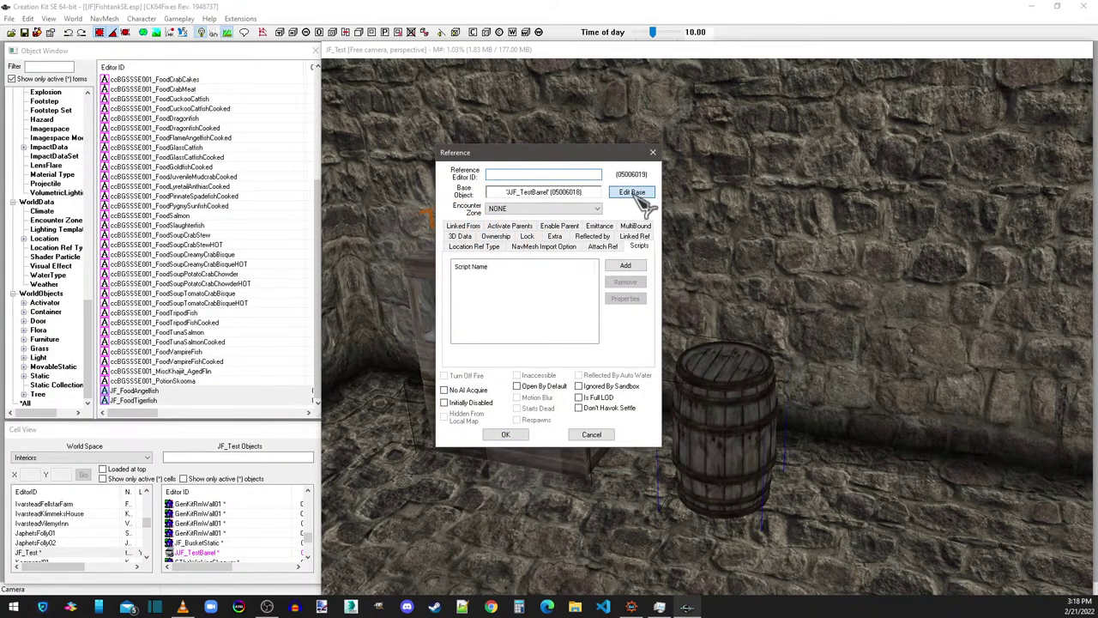
left_click(632, 193)
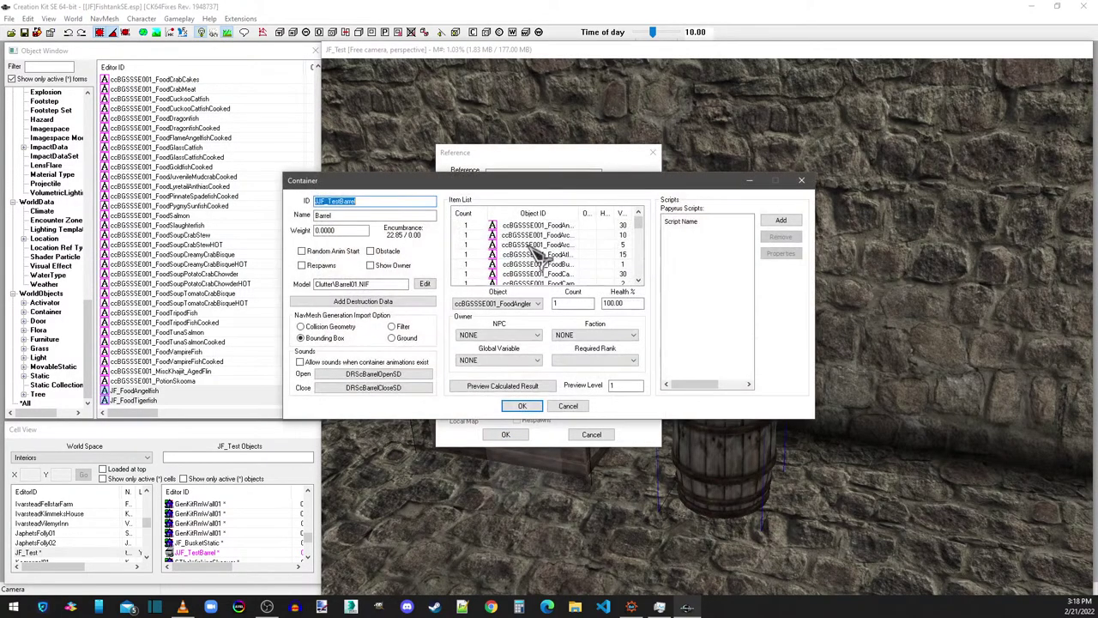
scroll(527, 244, "down", 5)
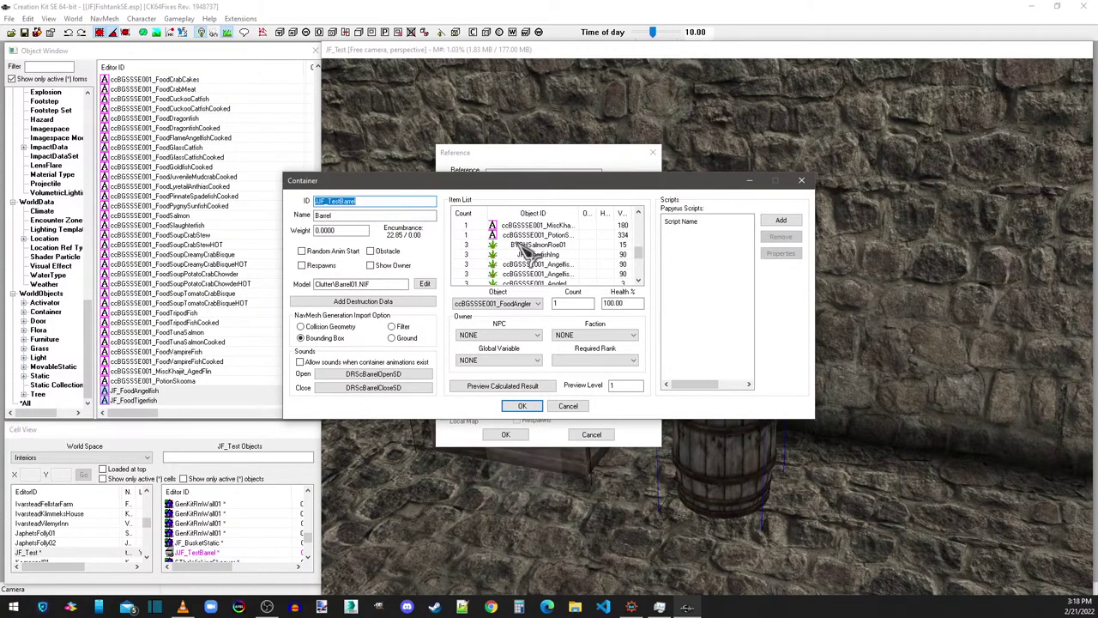
scroll(556, 268, "down", 3)
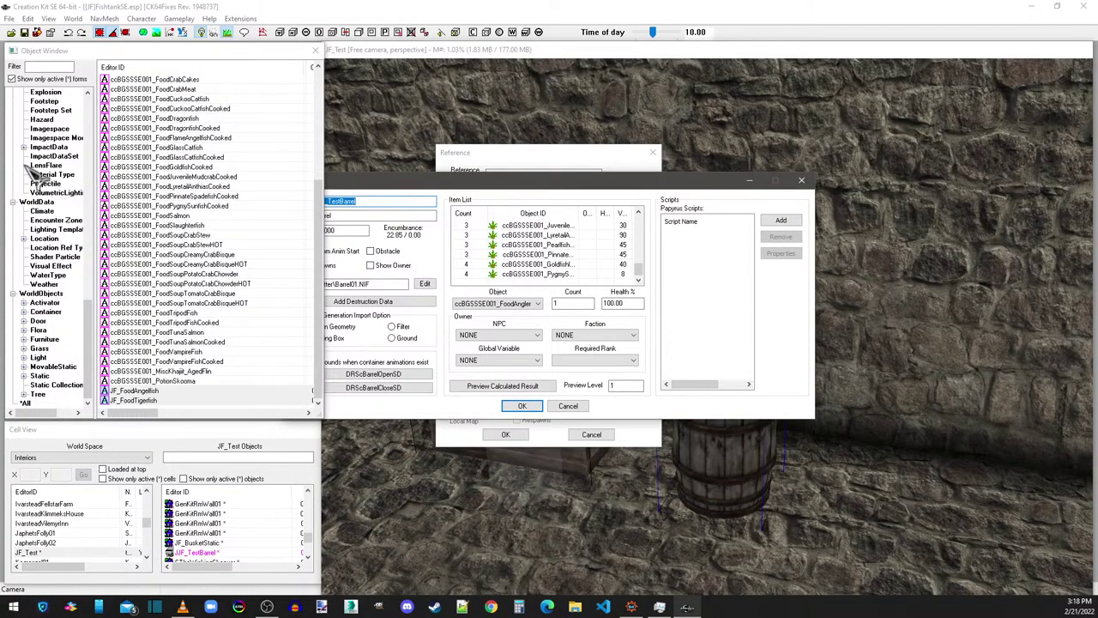
left_click_drag(88, 356, 100, 159)
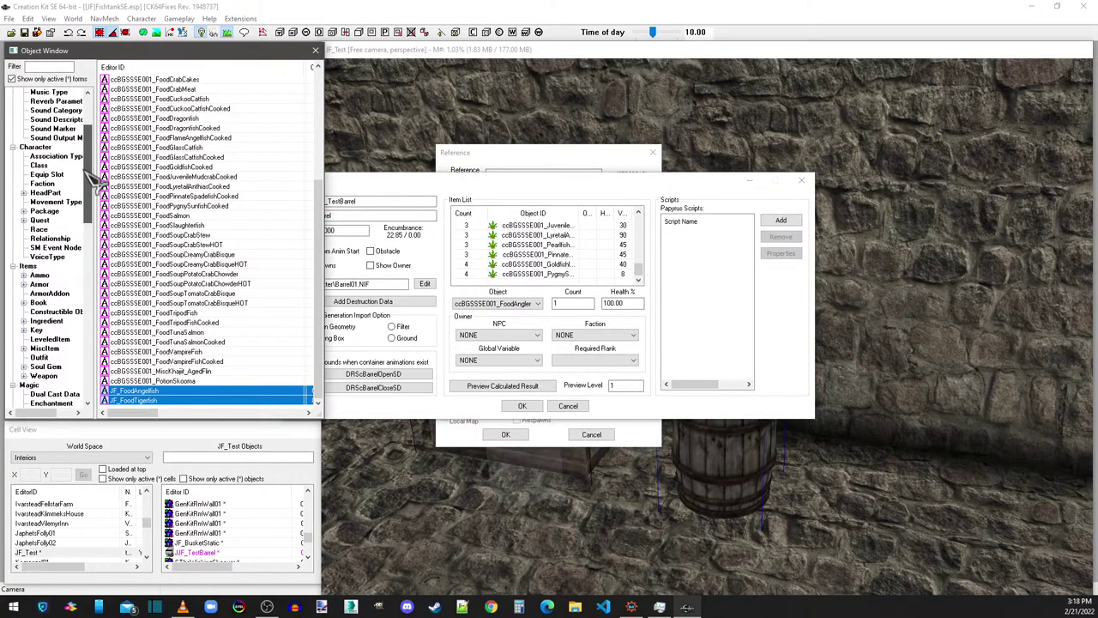
scroll(56, 189, "down", 4)
Step: Add JF_Angelfishing with count 3 to the barrel and accept both windows
left_click(51, 276)
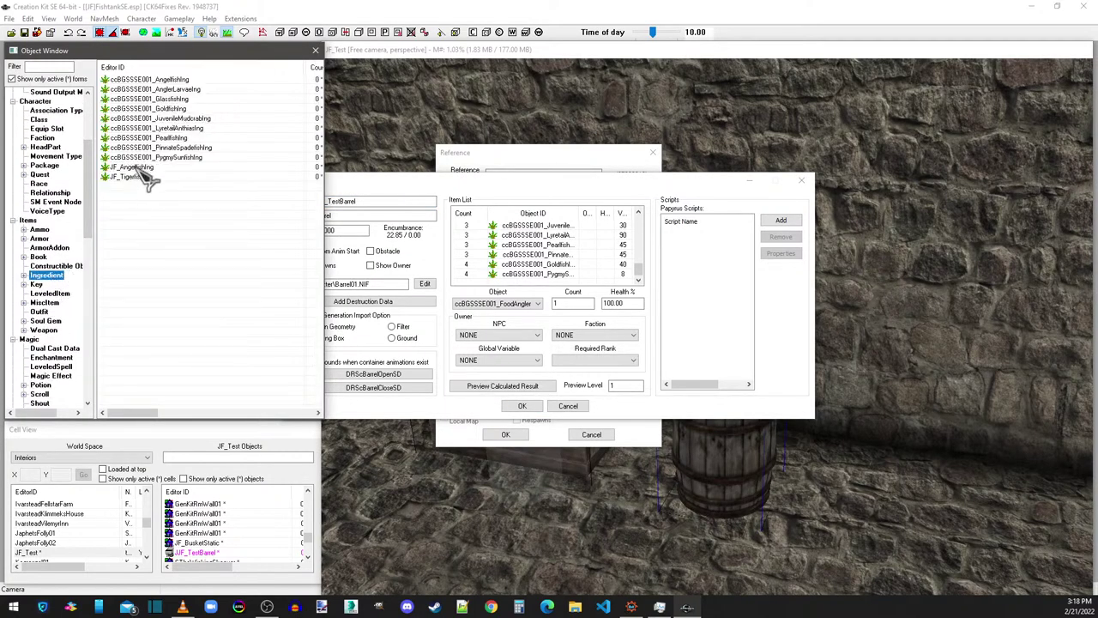
scroll(566, 267, "up", 3)
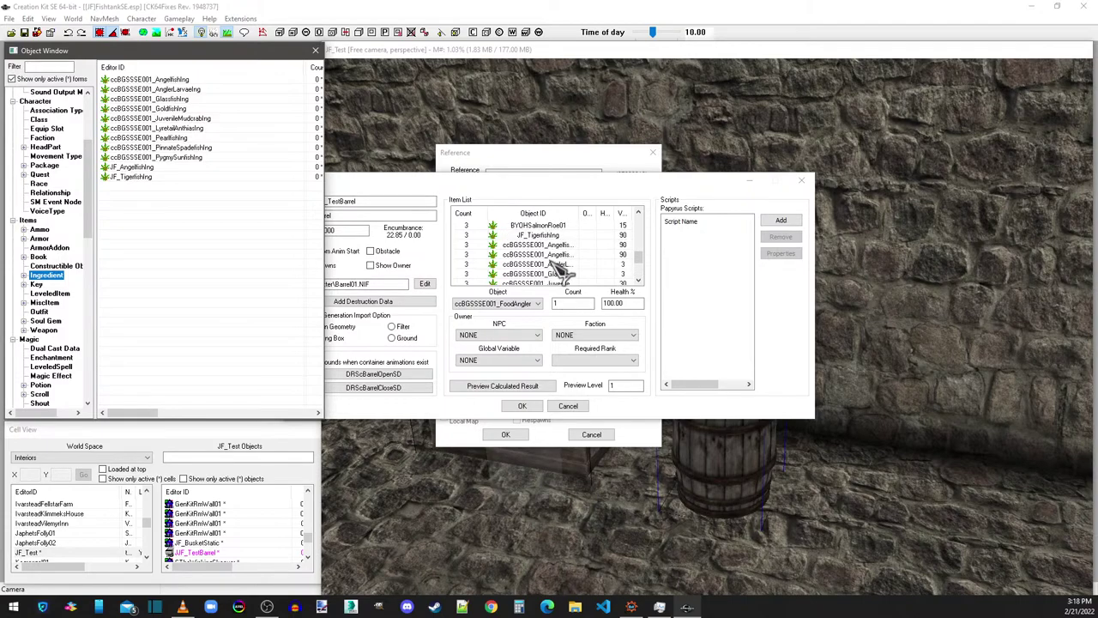
left_click_drag(139, 167, 523, 245)
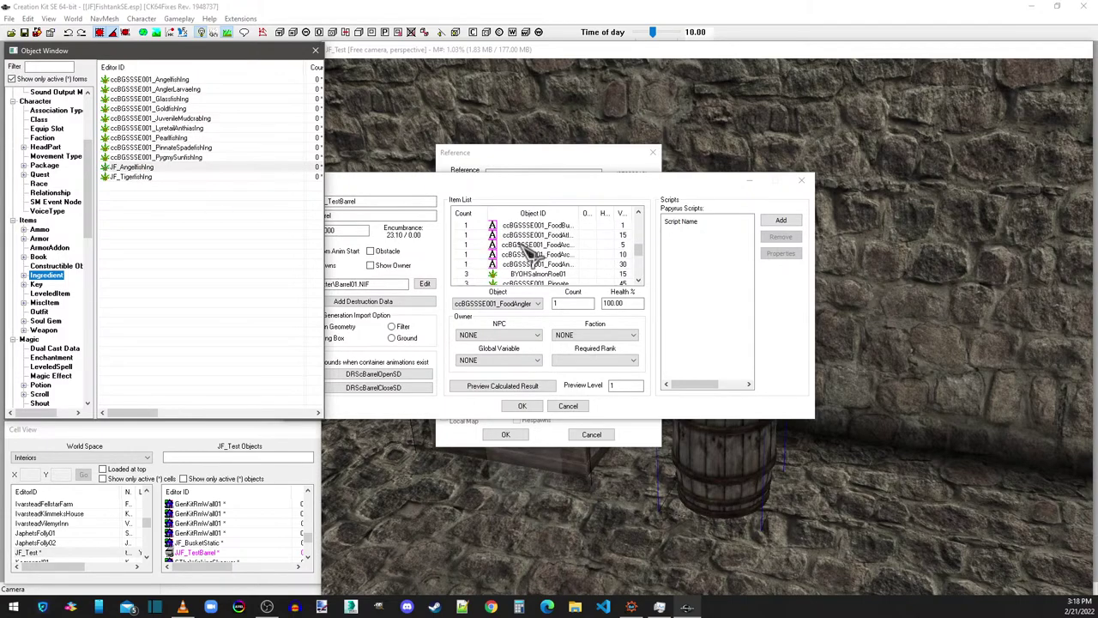
scroll(531, 248, "up", 5)
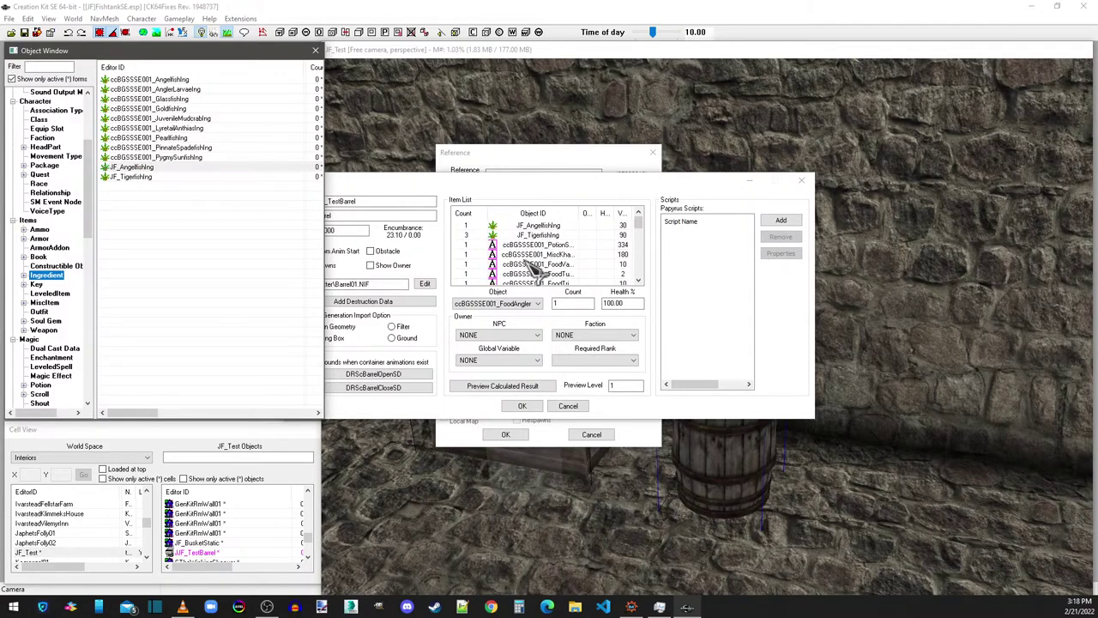
left_click(538, 226)
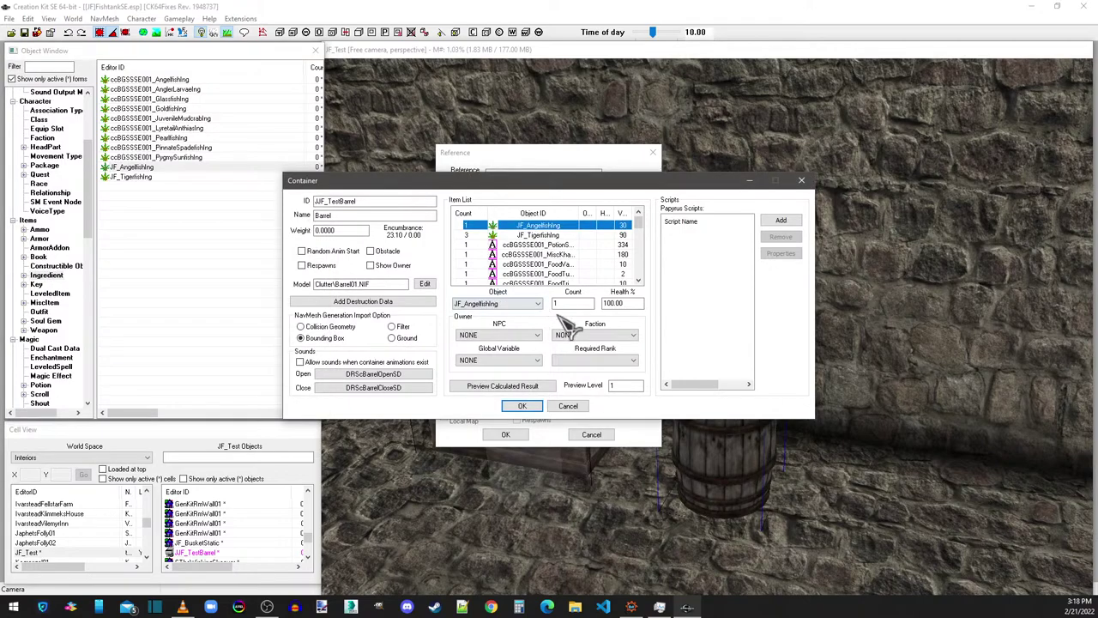
left_click(535, 236)
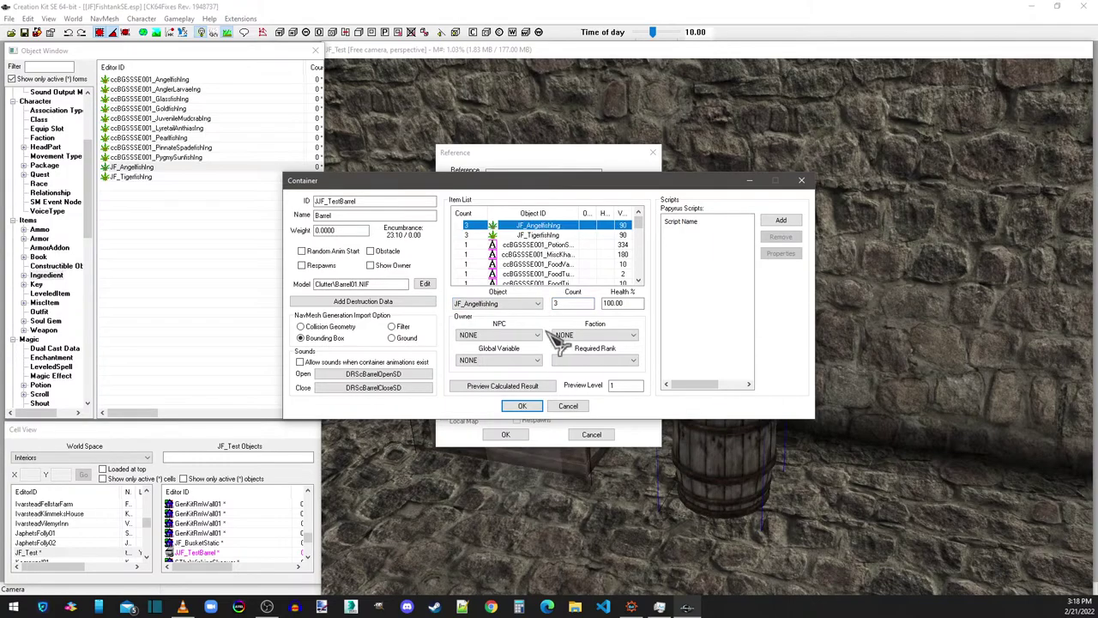
left_click(525, 408)
left_click(506, 435)
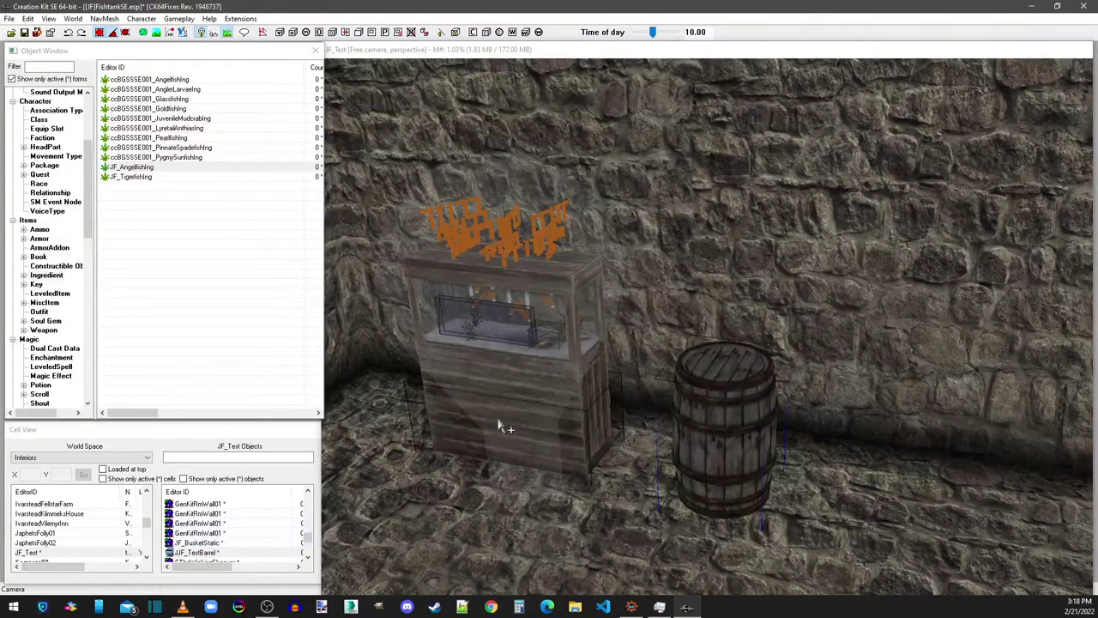
Step: Save the plugin and review the JF_Angelfishing ingredient and JF_TankCritterAngelfish activator
left_click(24, 31)
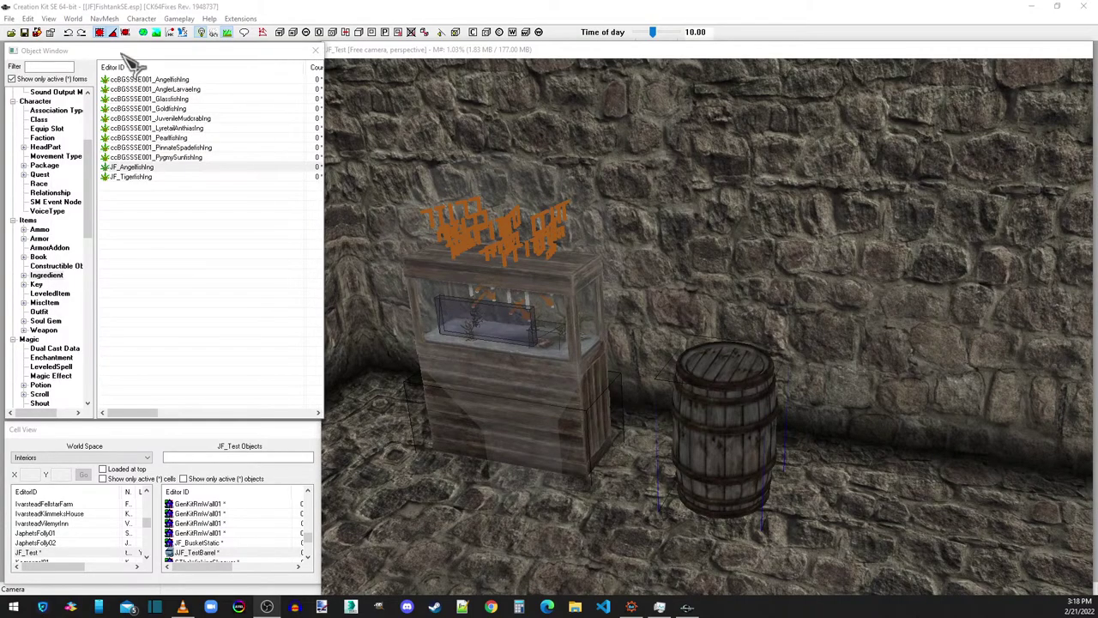
double_click(139, 166)
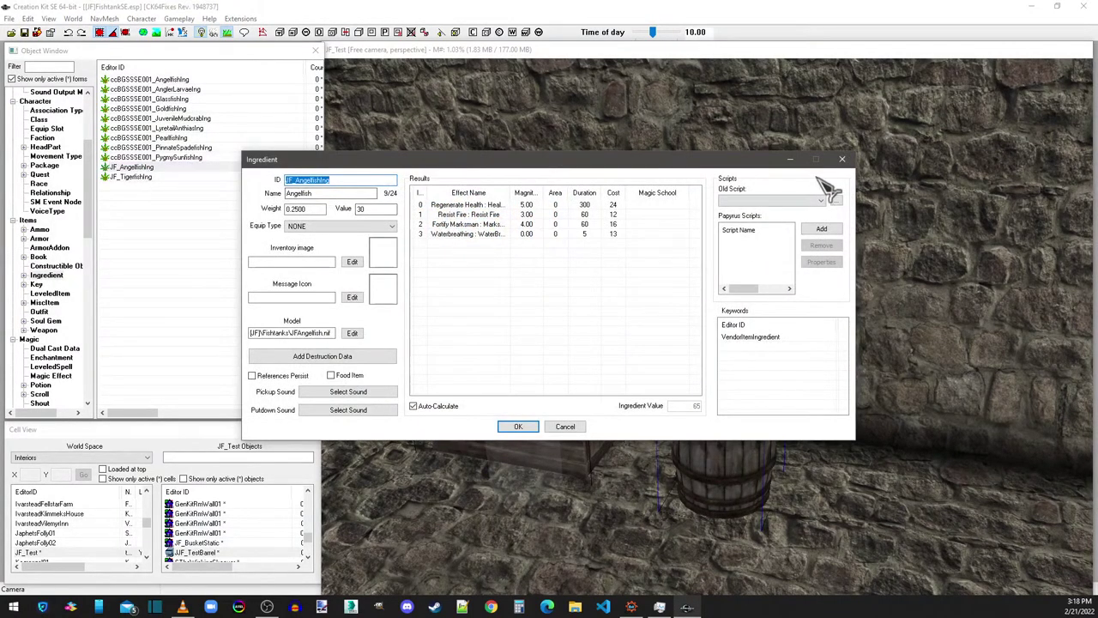
left_click(842, 160)
left_click_drag(90, 241, 86, 380)
left_click(51, 339)
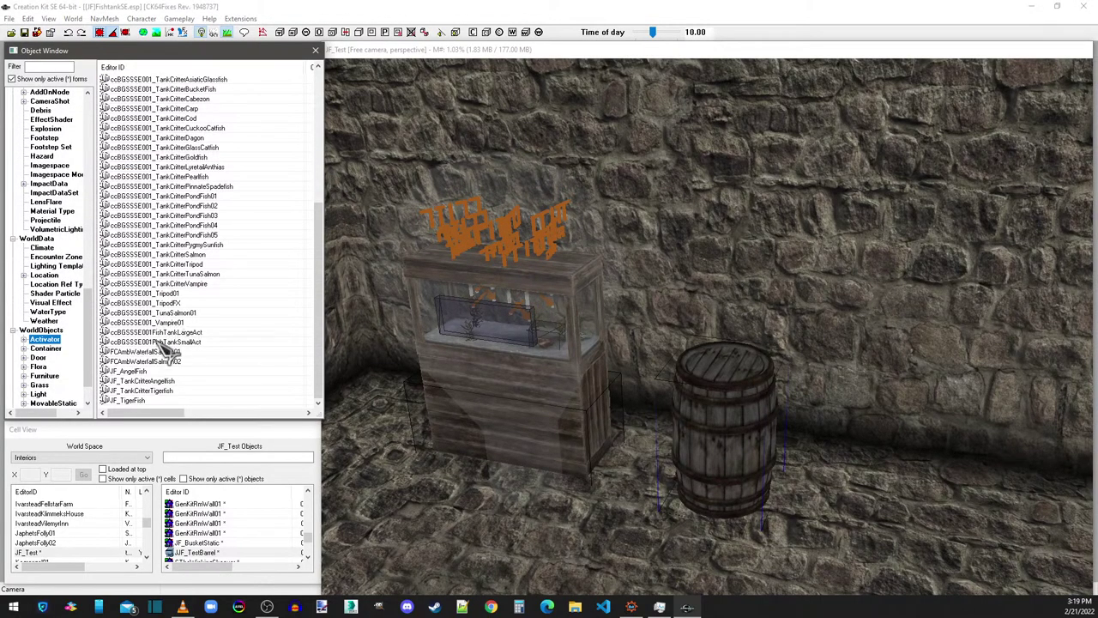
double_click(146, 382)
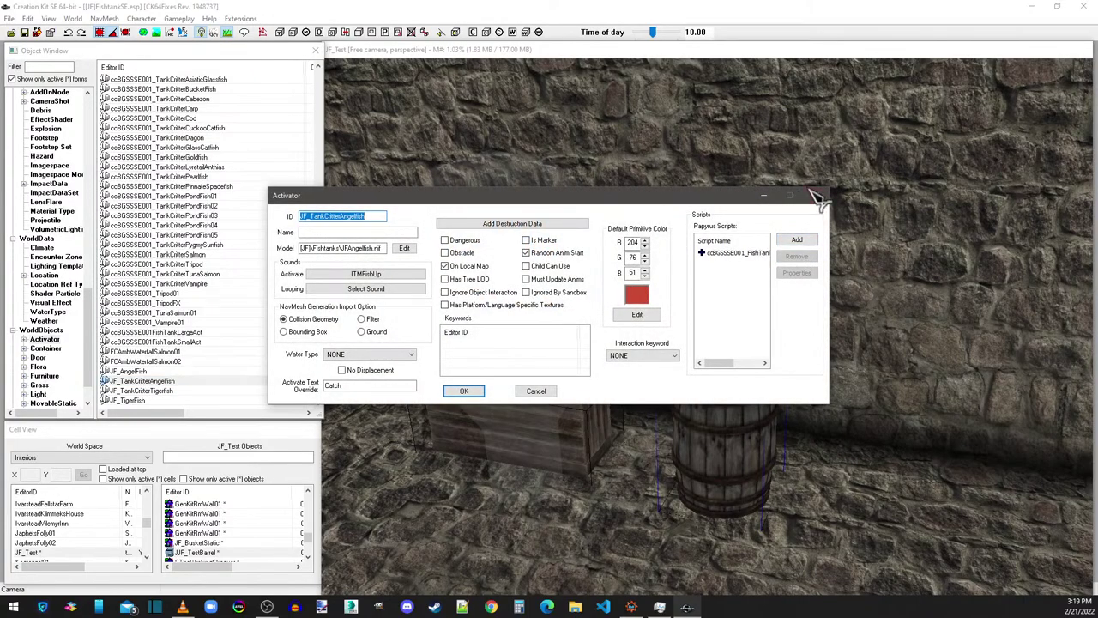
left_click(816, 195)
Step: Recheck JF_AngelFish's critterFish script properties, close the activator, and save again
double_click(145, 371)
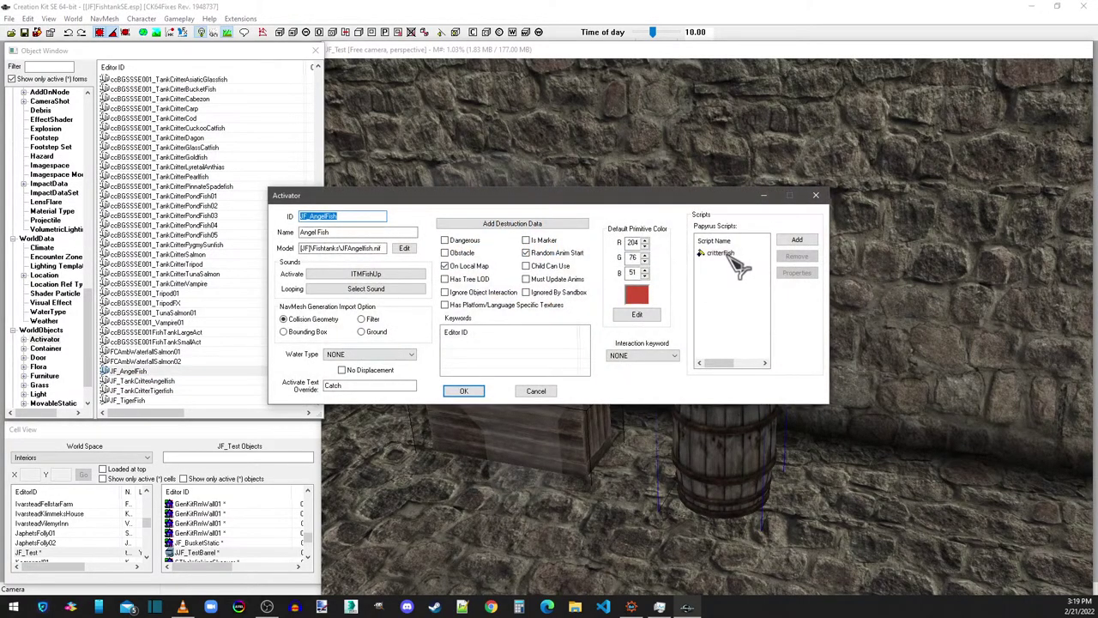
double_click(722, 254)
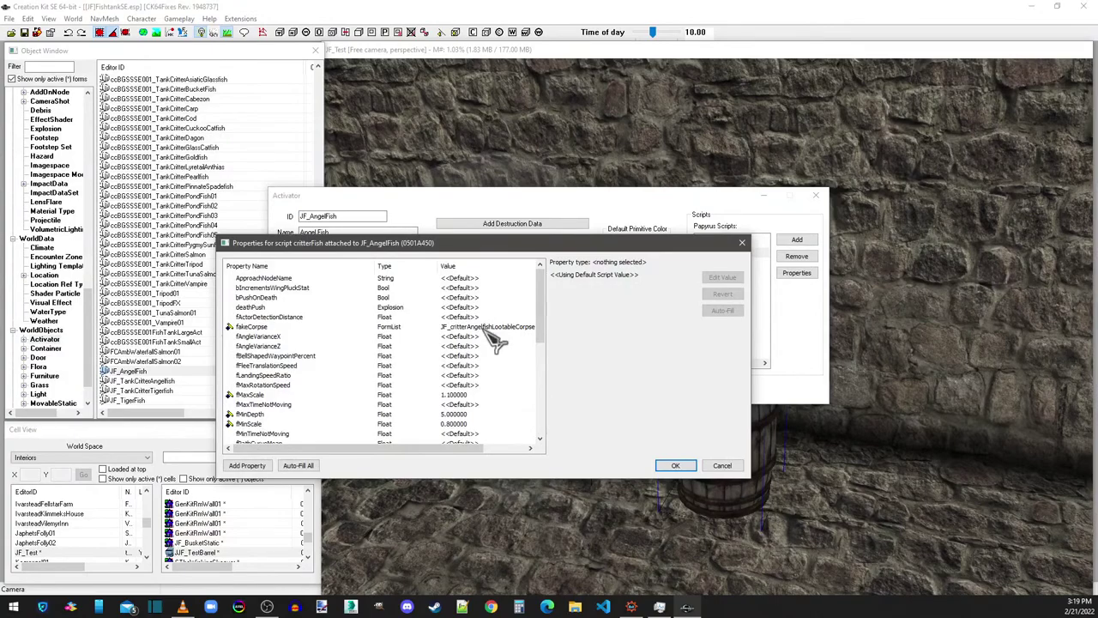
scroll(491, 351, "down", 6)
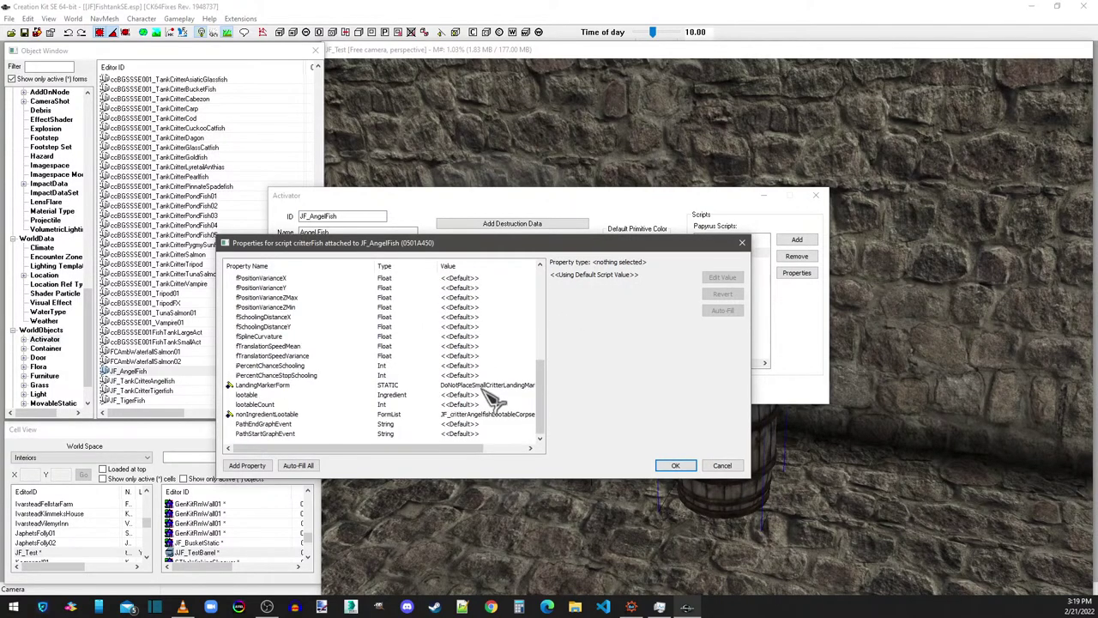
left_click(677, 466)
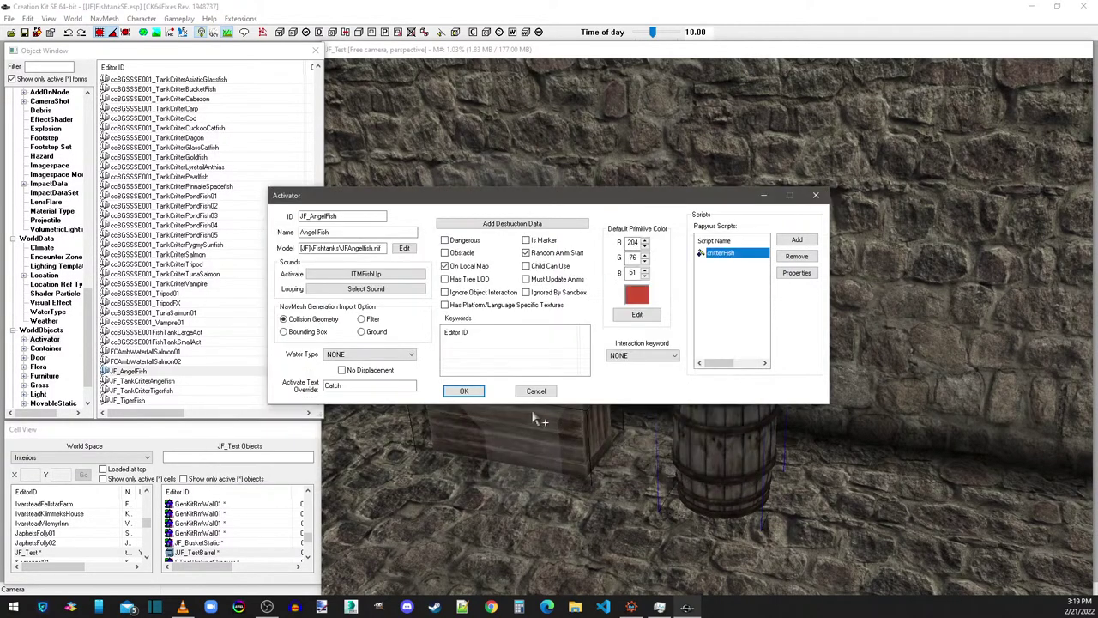
left_click(477, 393)
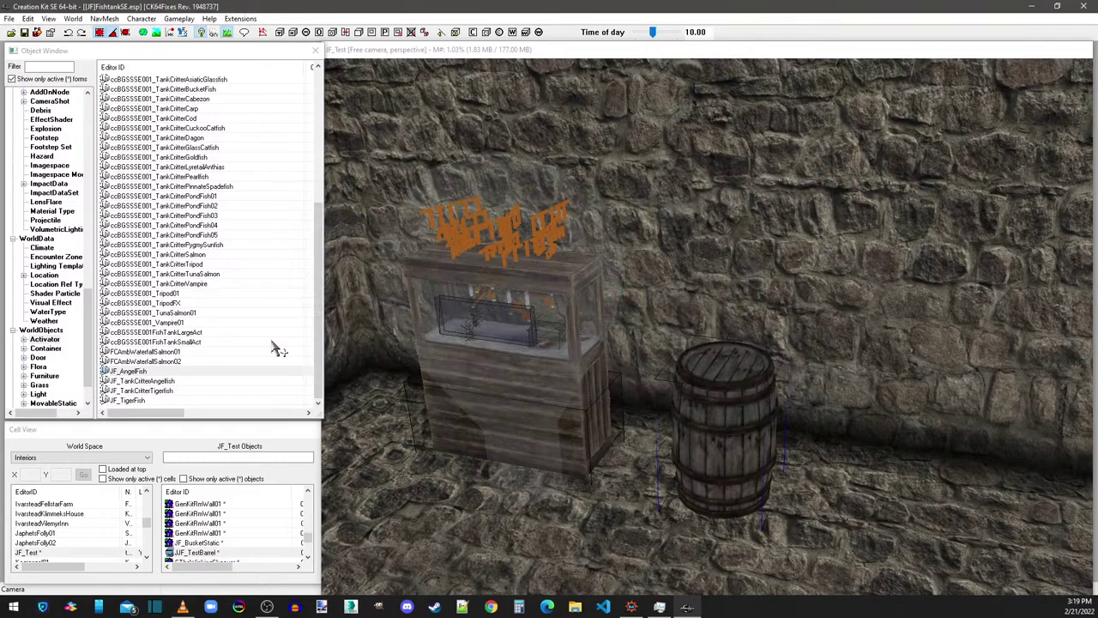
left_click(25, 33)
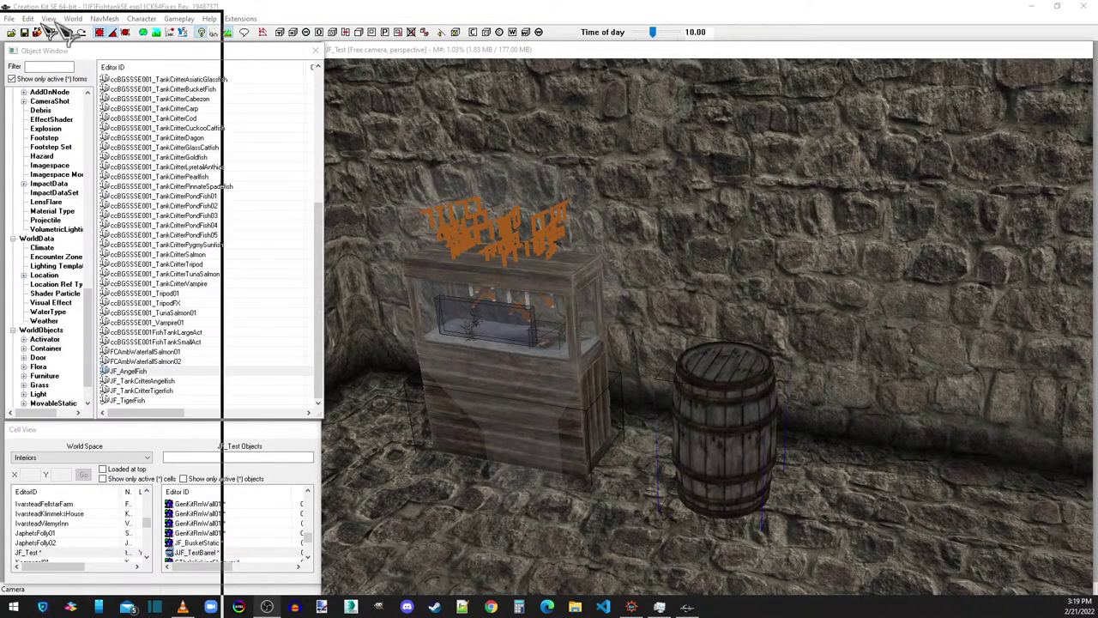
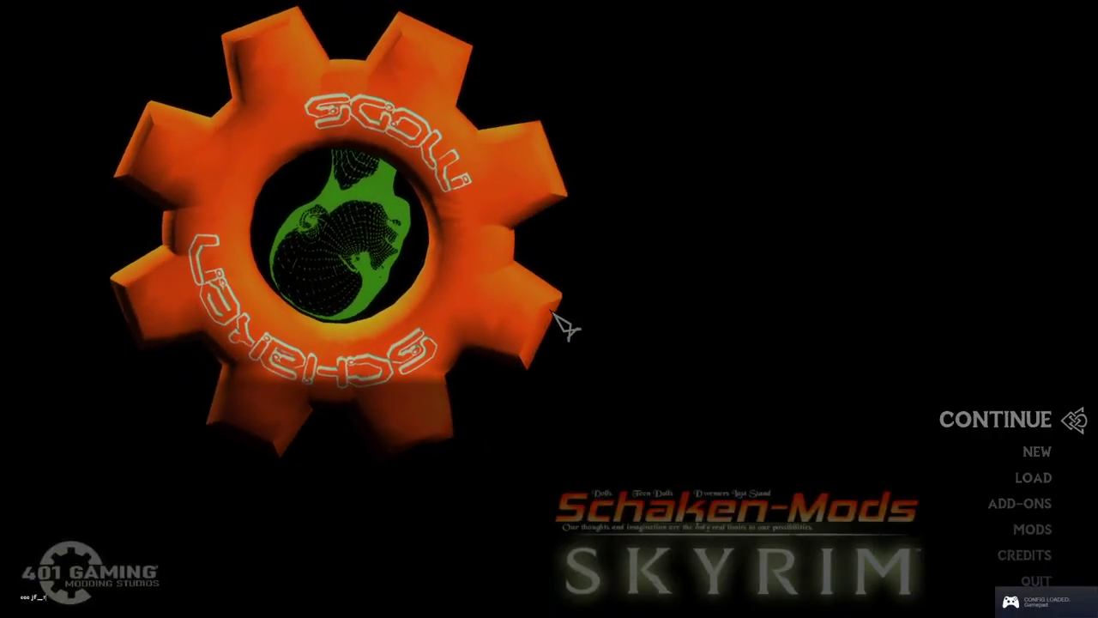
Step: Continue the saved game and take the Angelfish from the barrel
key("Return")
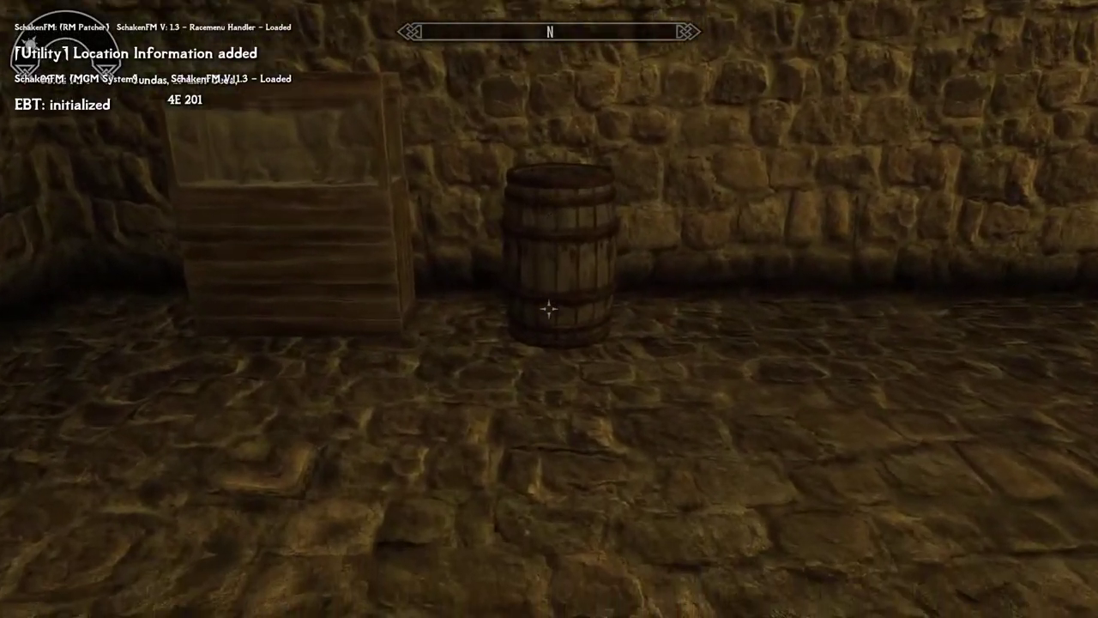
key("w")
key("e")
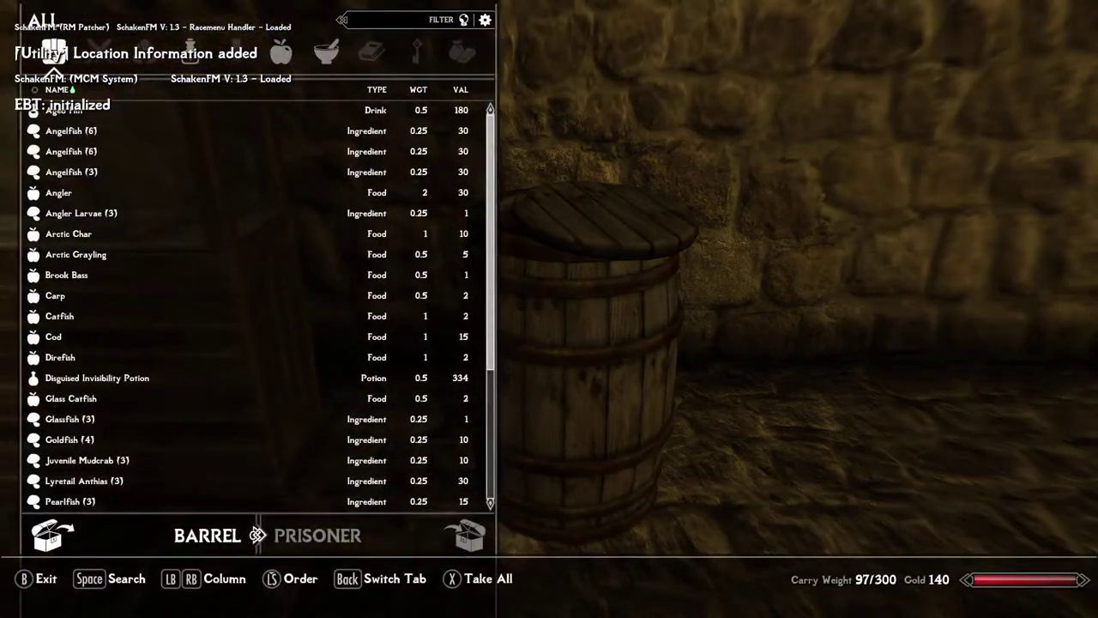
key("Down")
key("Down")
key("Down")
key("Down")
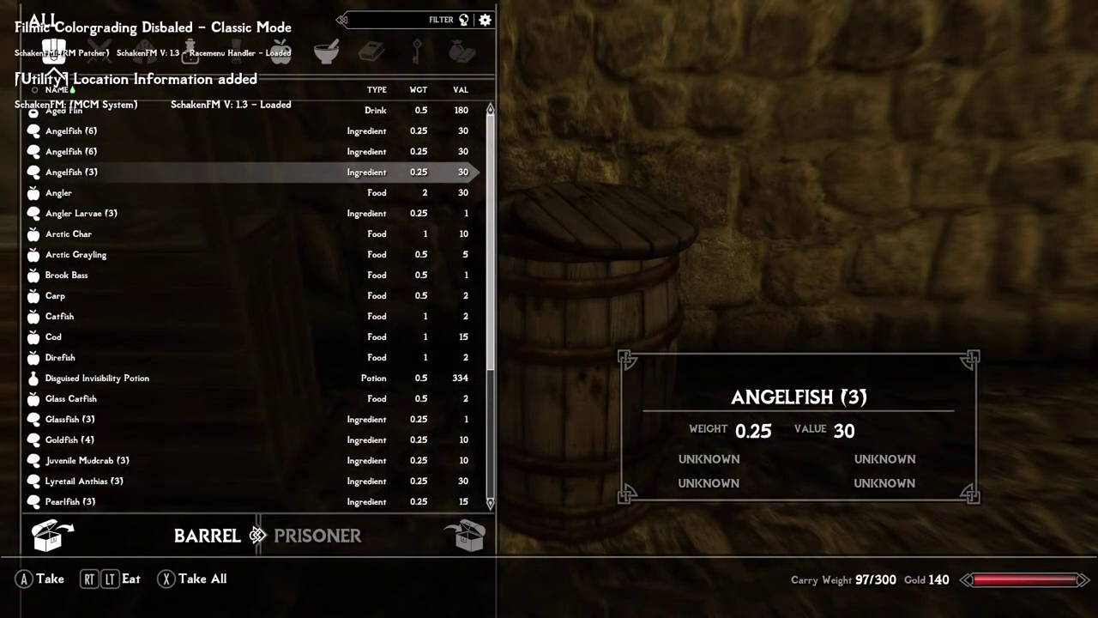
key("Up")
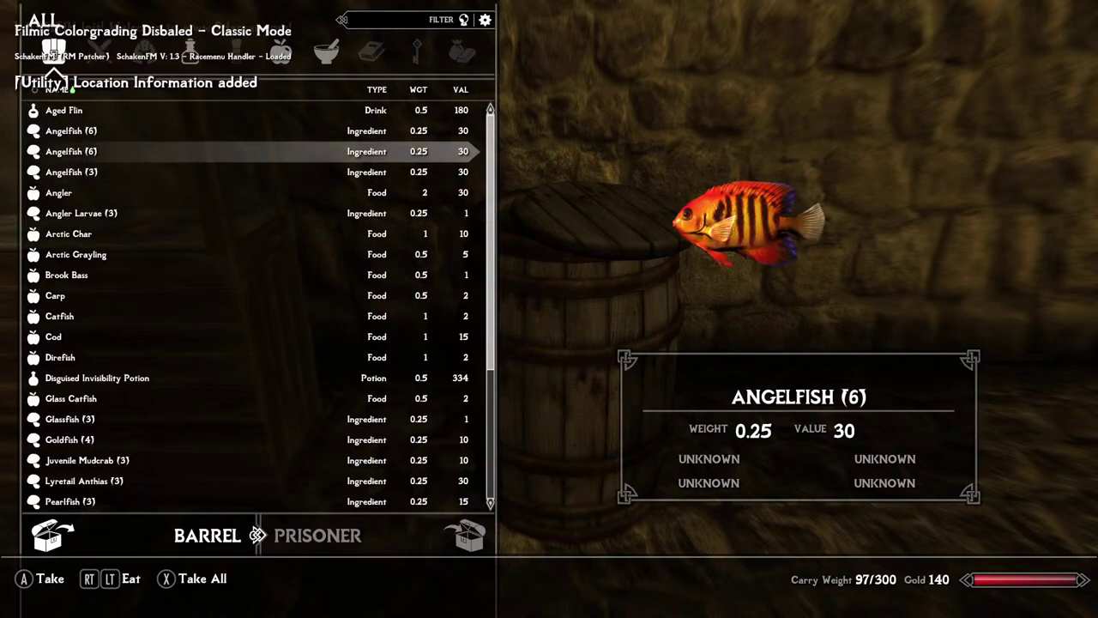
key("Down")
key("e")
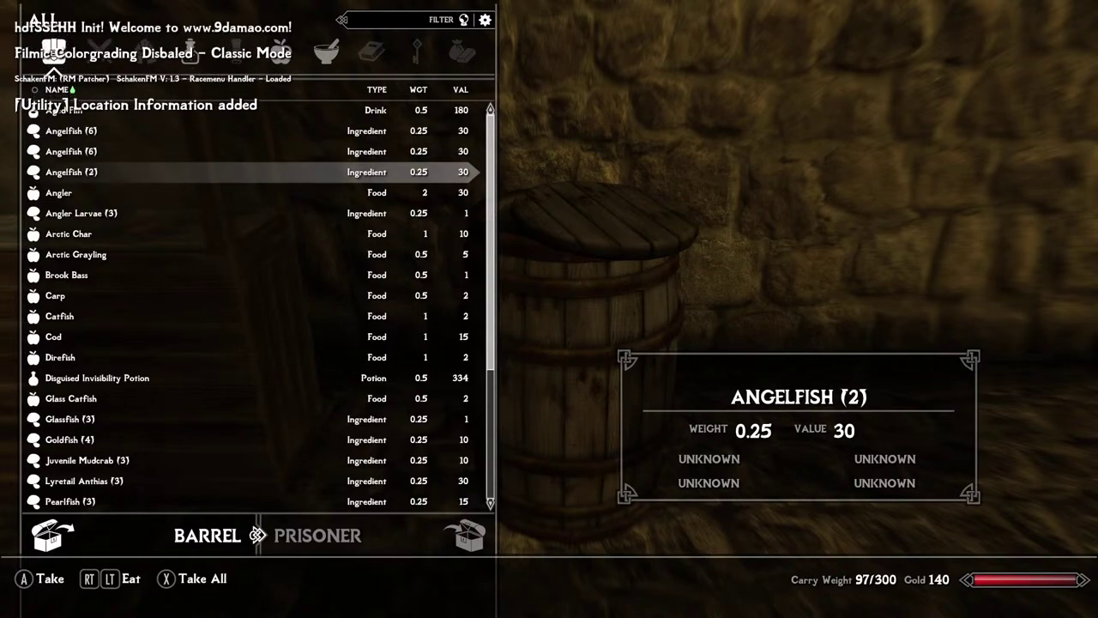
key("e")
key("e")
key("Tab")
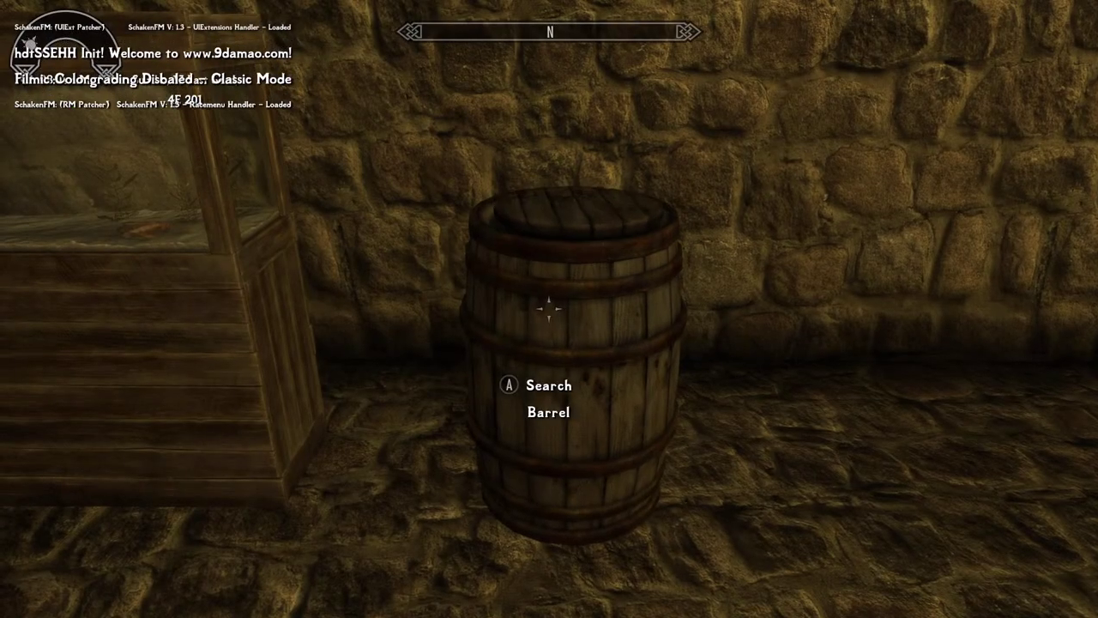
key("e")
key("e")
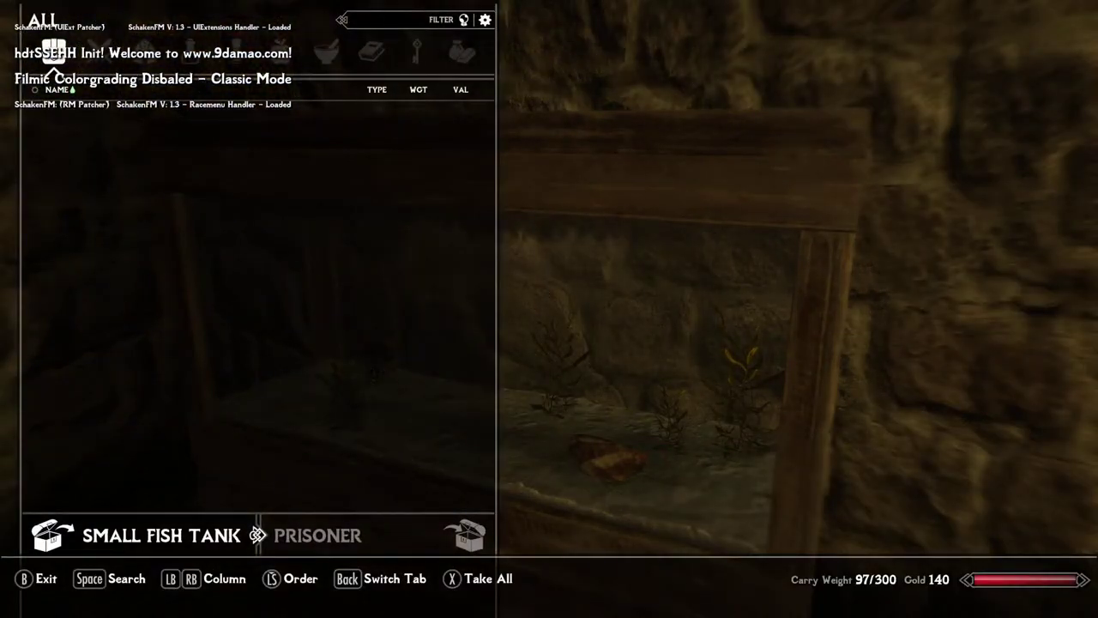
Step: Store the three Angelfish from your Ingredients in the Small Fish Tank
key("alt")
key("Left")
key("Left")
key("Left")
key("Left")
key("Down")
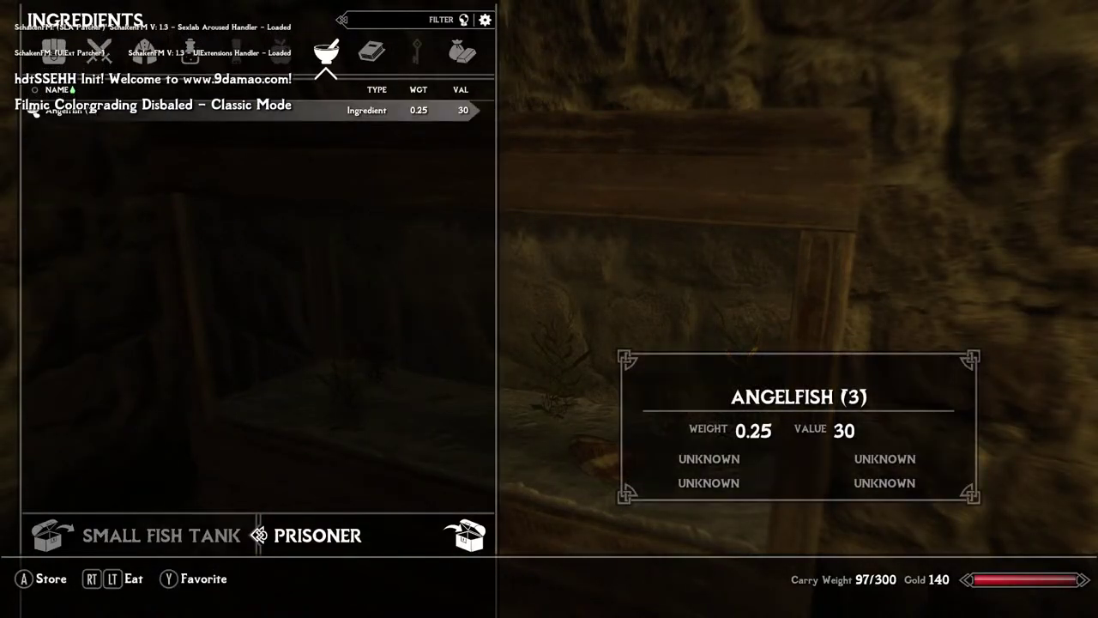
key("e")
key("e")
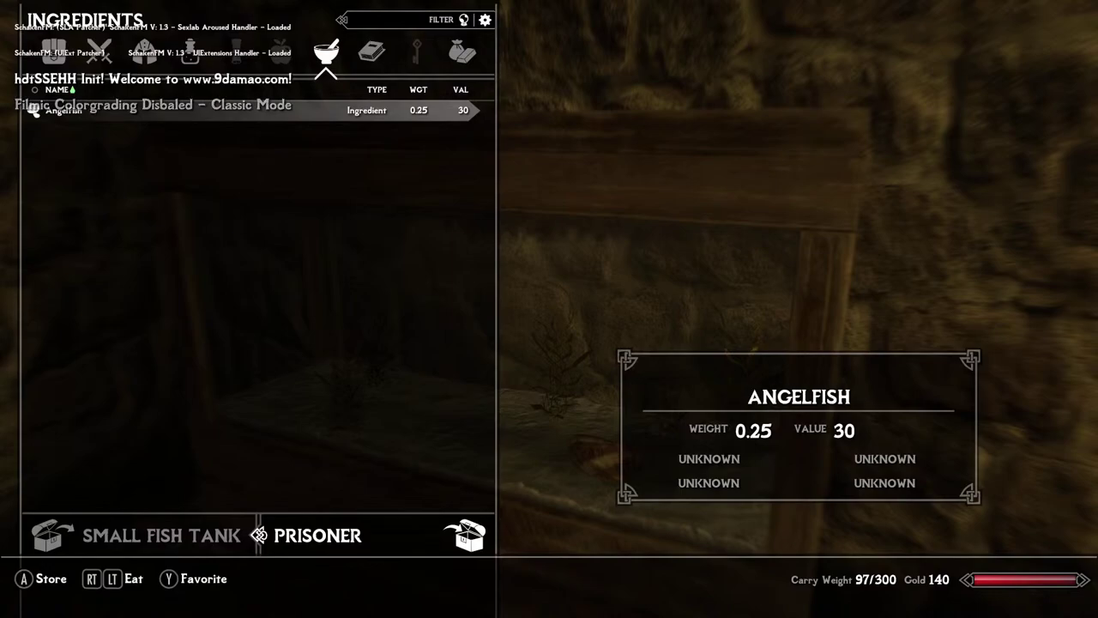
key("e")
key("Tab")
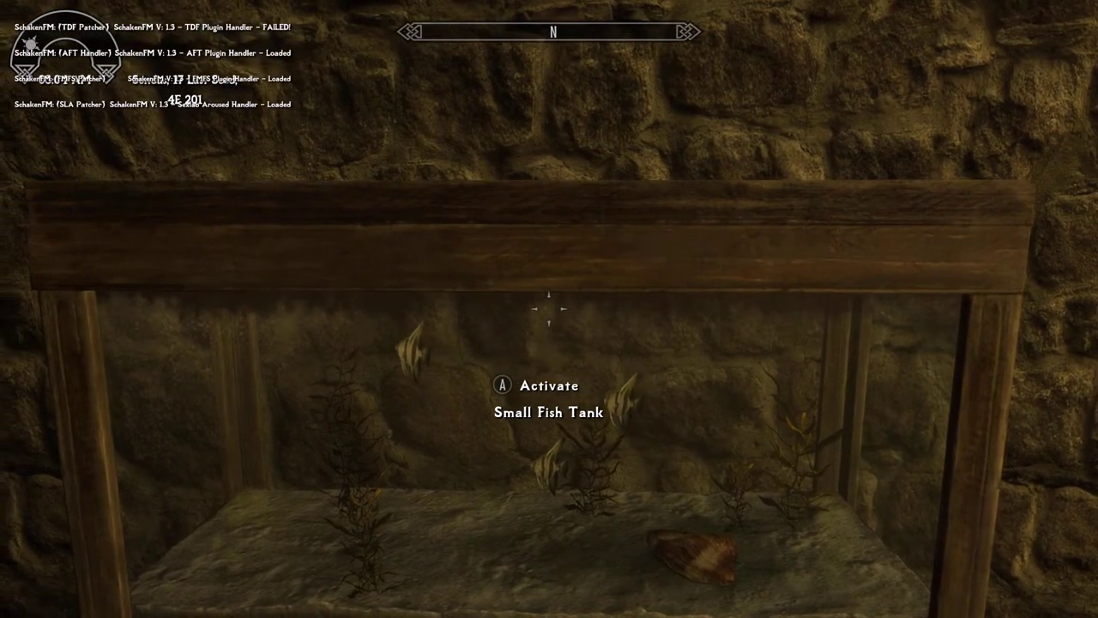
Step: Take the Angelfish back out of the tank and bring up the console
key("e")
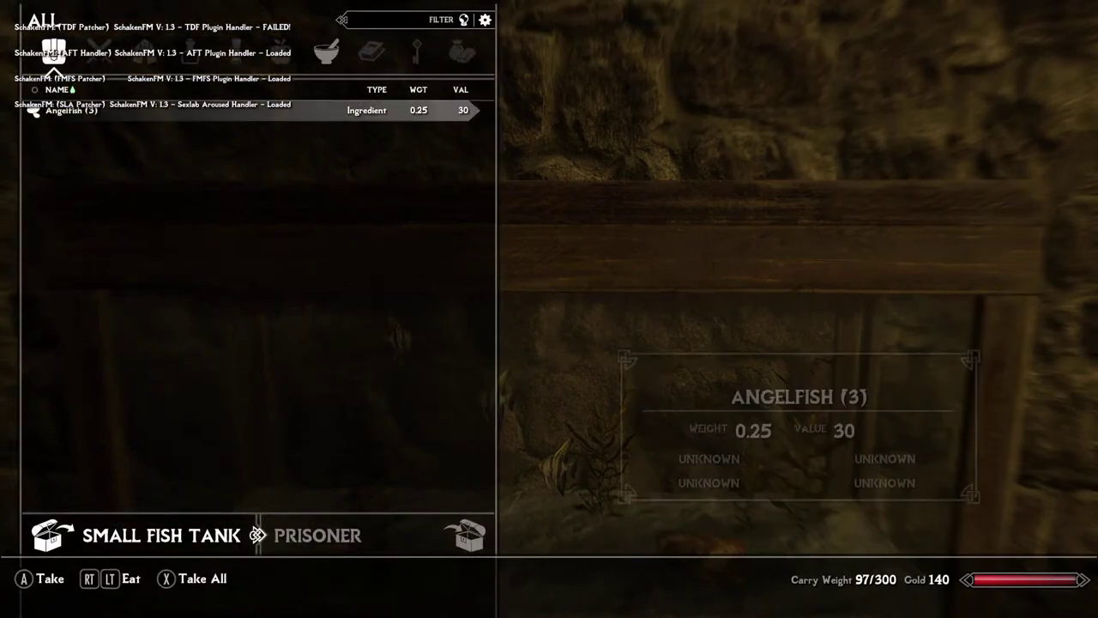
key("e")
key("r")
key("Tab")
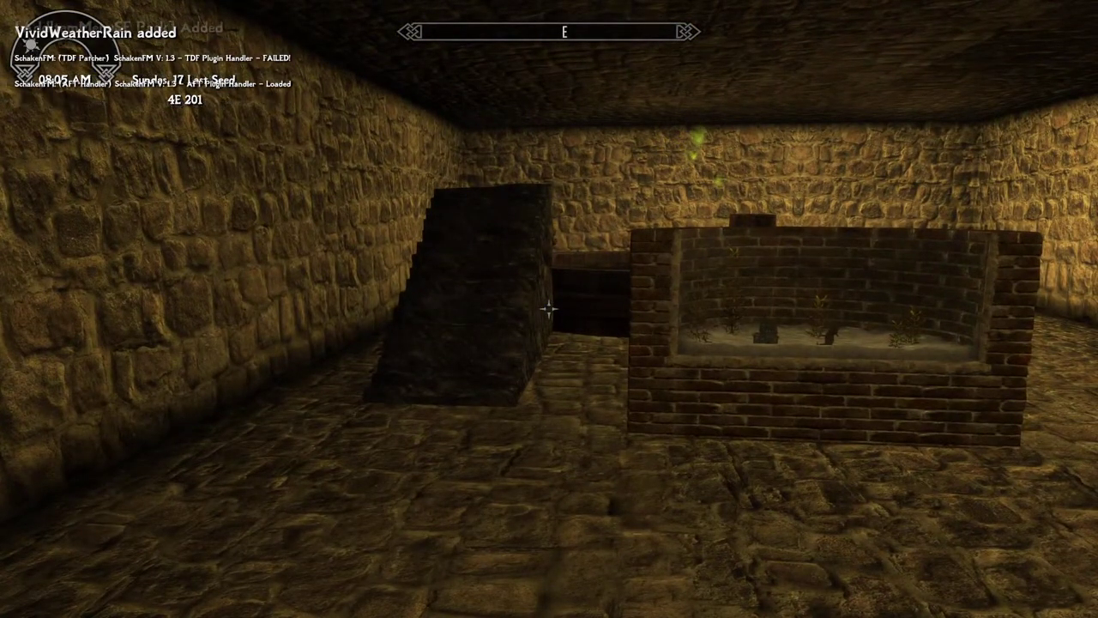
key("grave")
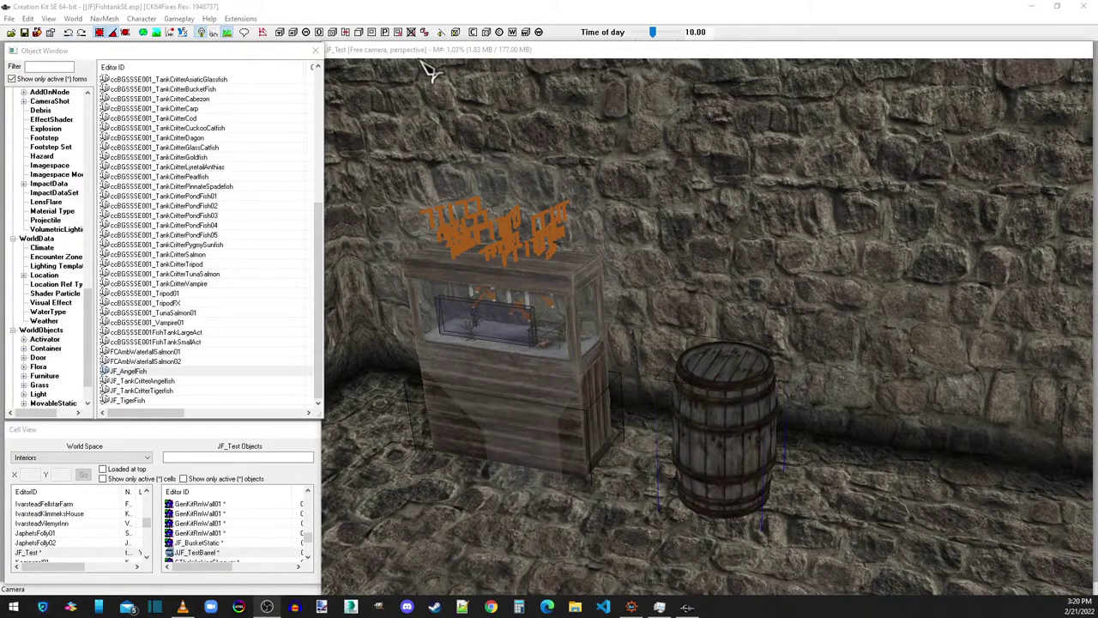
Step: Zoom in on the test room and delete the round green-water pond
left_click(459, 64)
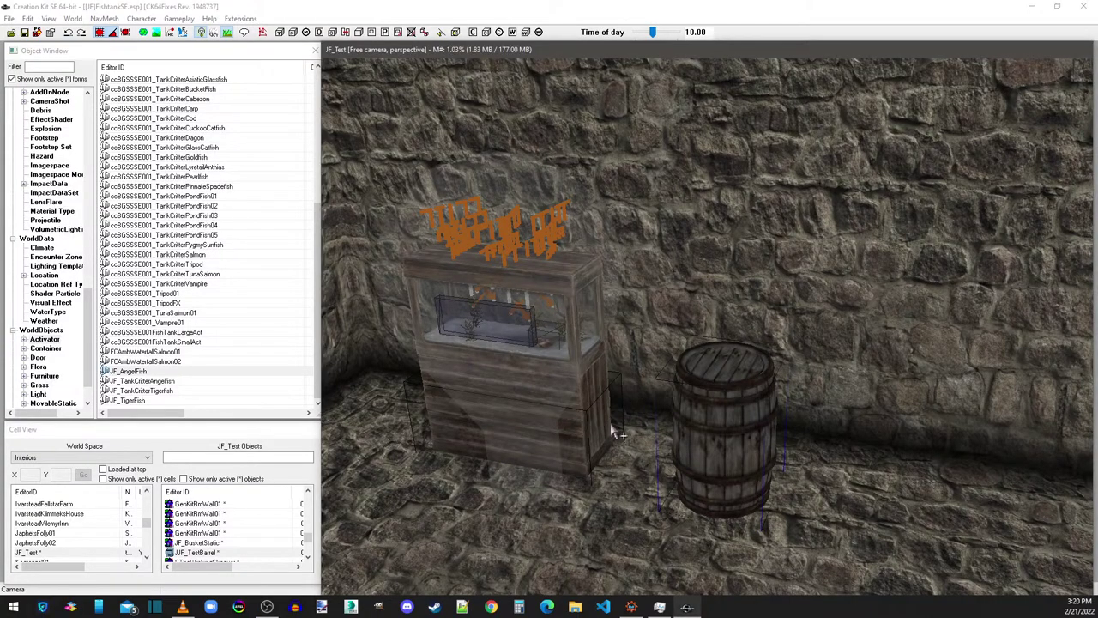
scroll(623, 439, "down", 3)
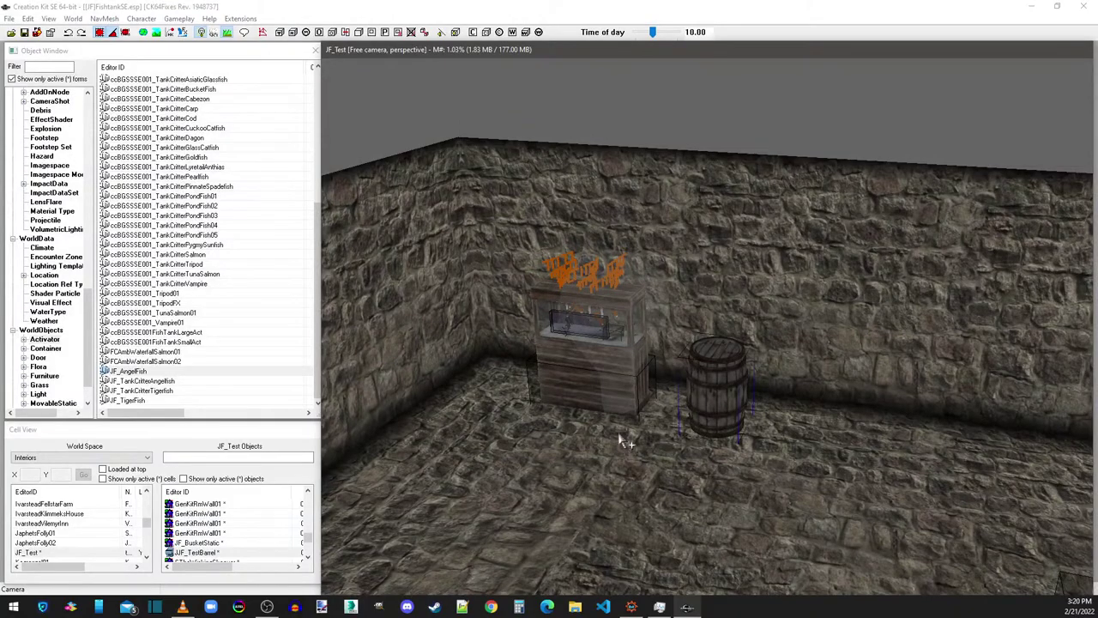
scroll(716, 435, "down", 5)
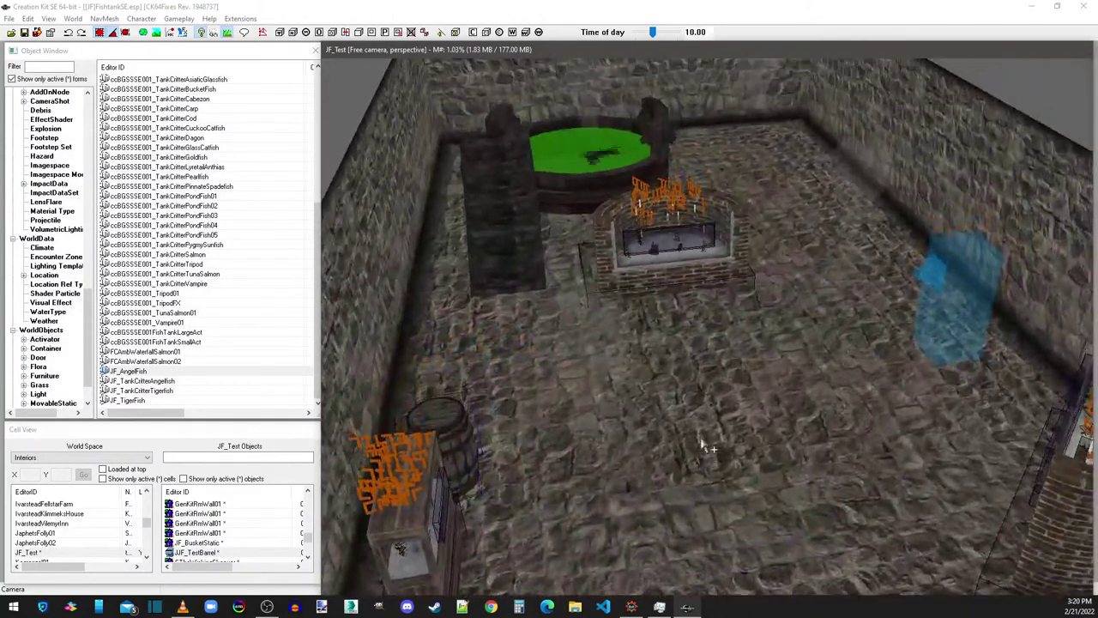
scroll(710, 411, "down", 3)
scroll(719, 371, "up", 3)
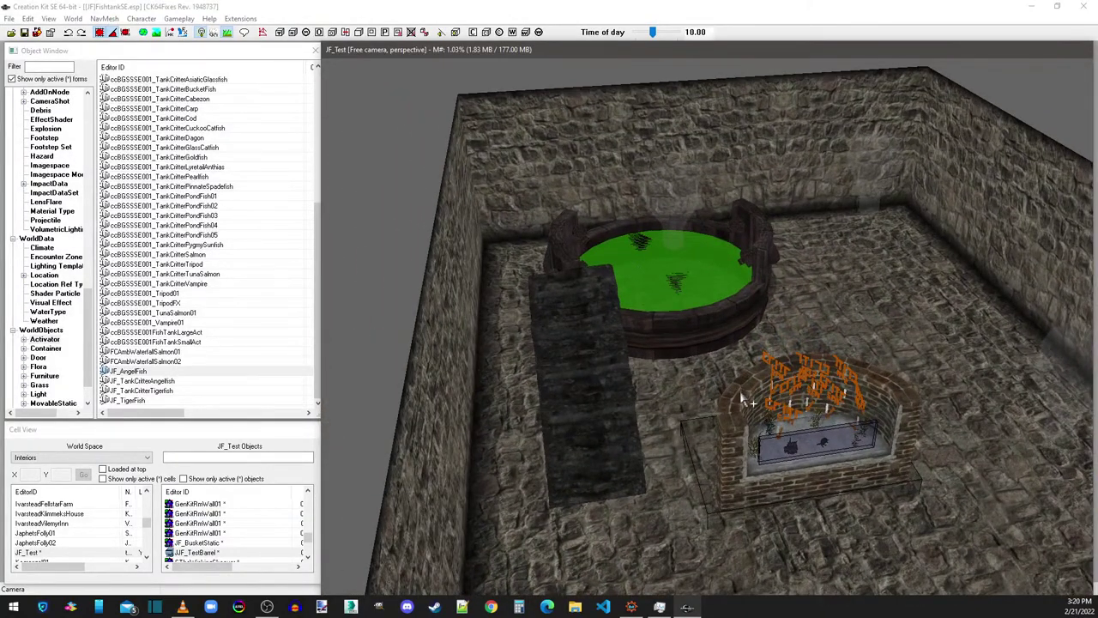
scroll(743, 400, "down", 1)
scroll(777, 410, "up", 6)
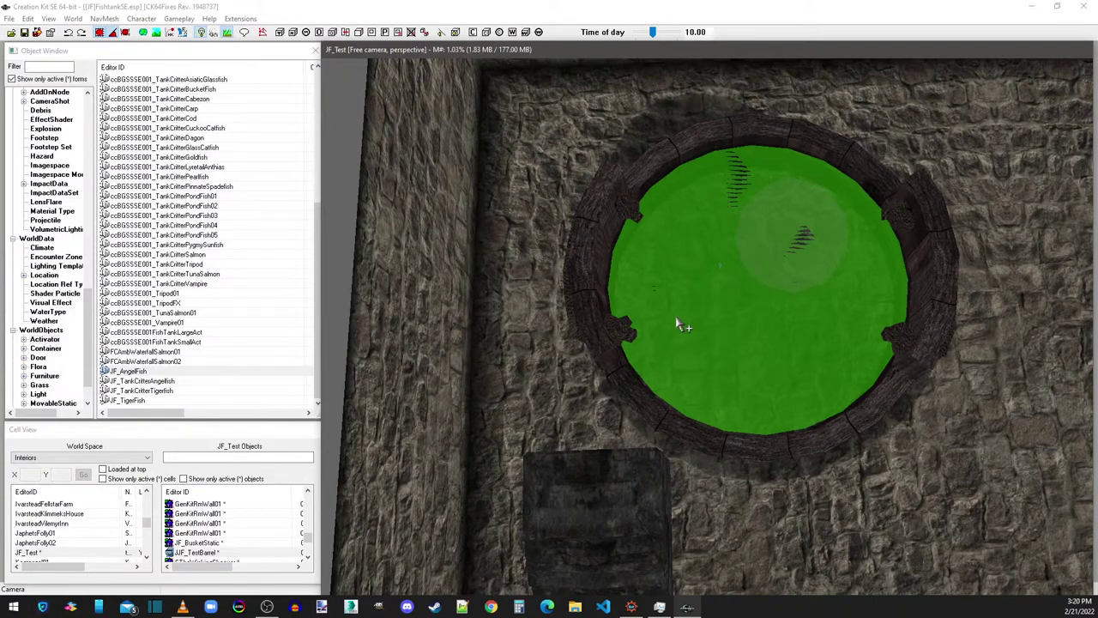
left_click(676, 316)
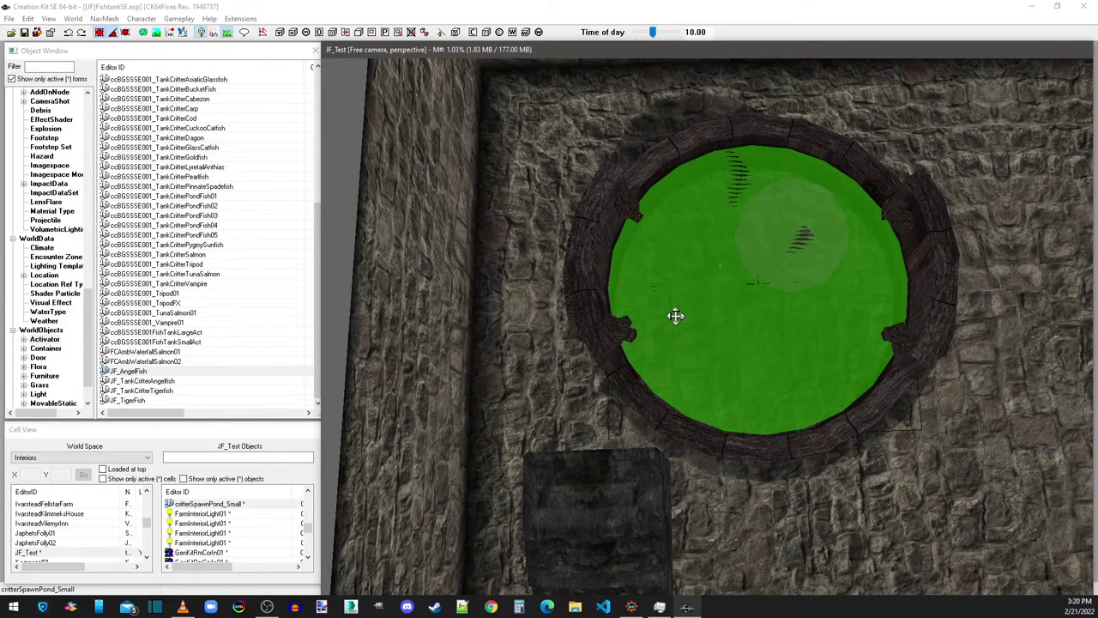
left_click(676, 315)
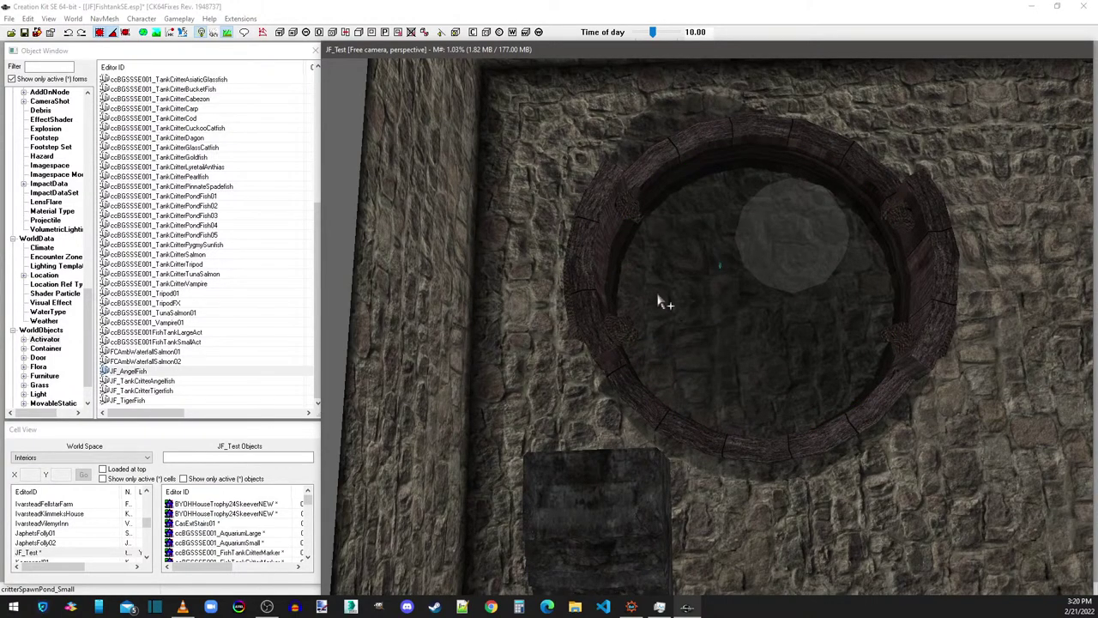
key("Delete")
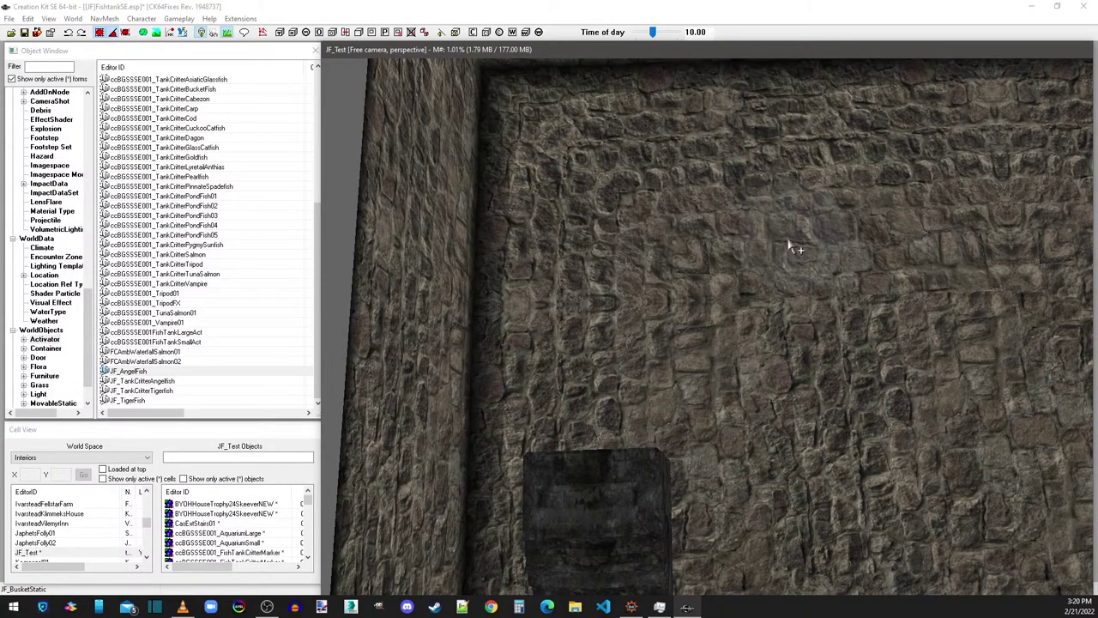
Step: Look down over the whole room and save the [JF]FishtankSE plugin
left_click(606, 511)
middle_click_drag(607, 512, 901, 338, "shift")
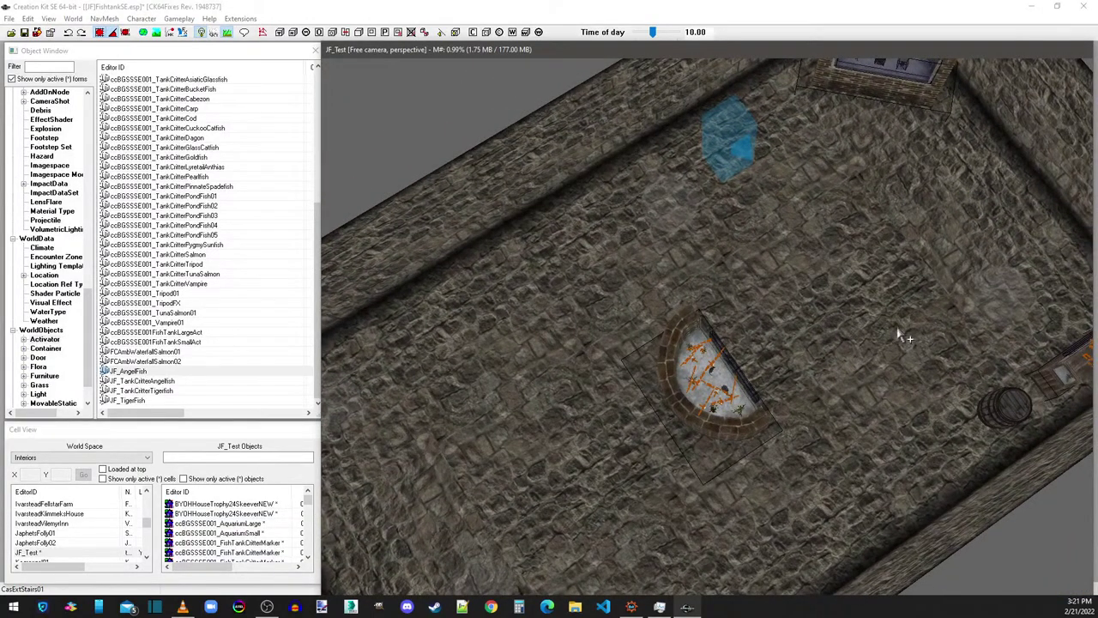
middle_click_drag(867, 249, 828, 230, "shift")
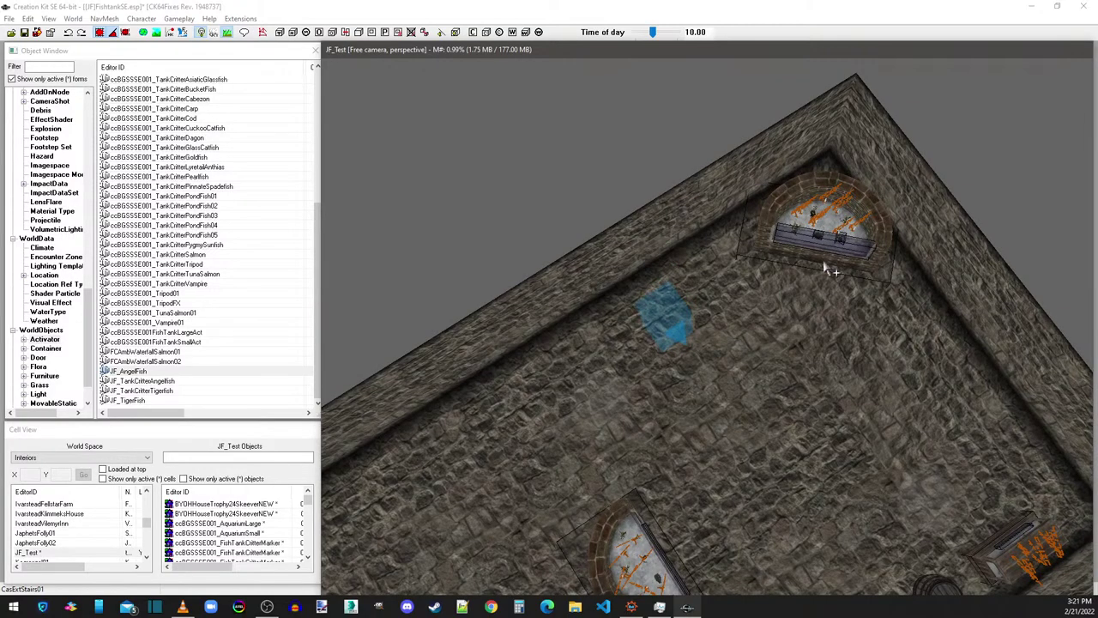
middle_click_drag(812, 244, 853, 359, "shift")
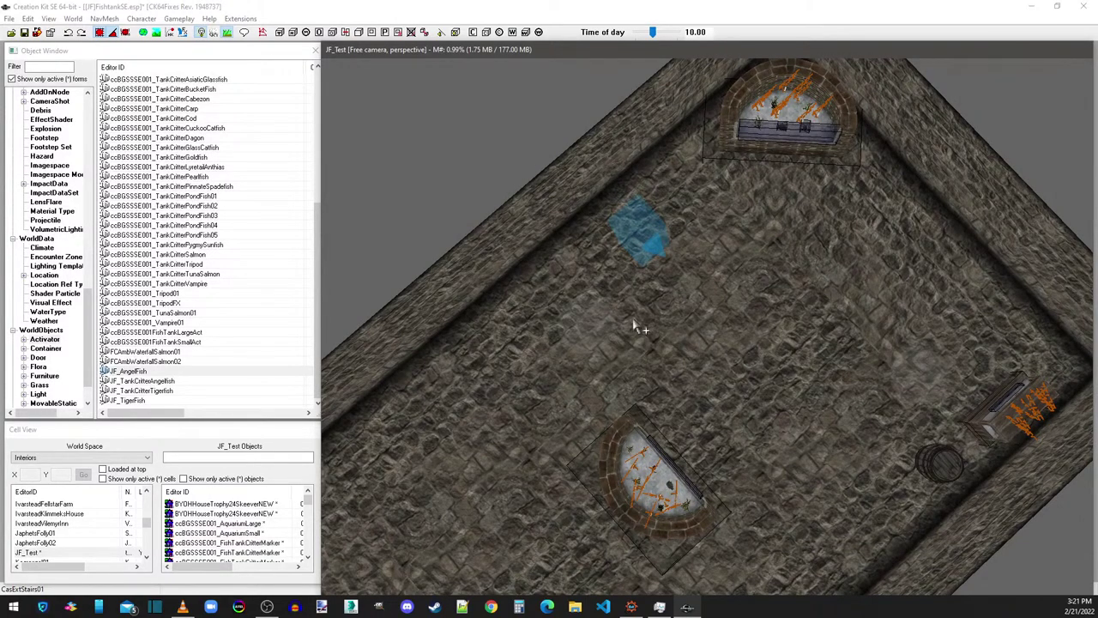
left_click(25, 33)
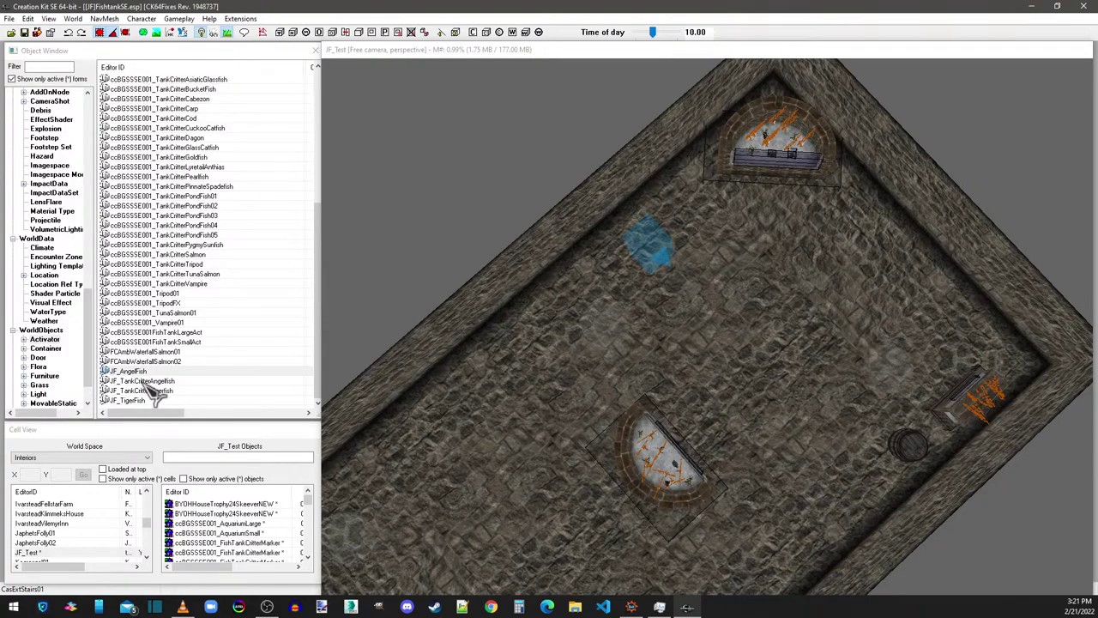
Step: Select ccBGSSSE001_FishCritterListAll under Miscellaneous > FormList, then exit Creation Kit
left_click(39, 366)
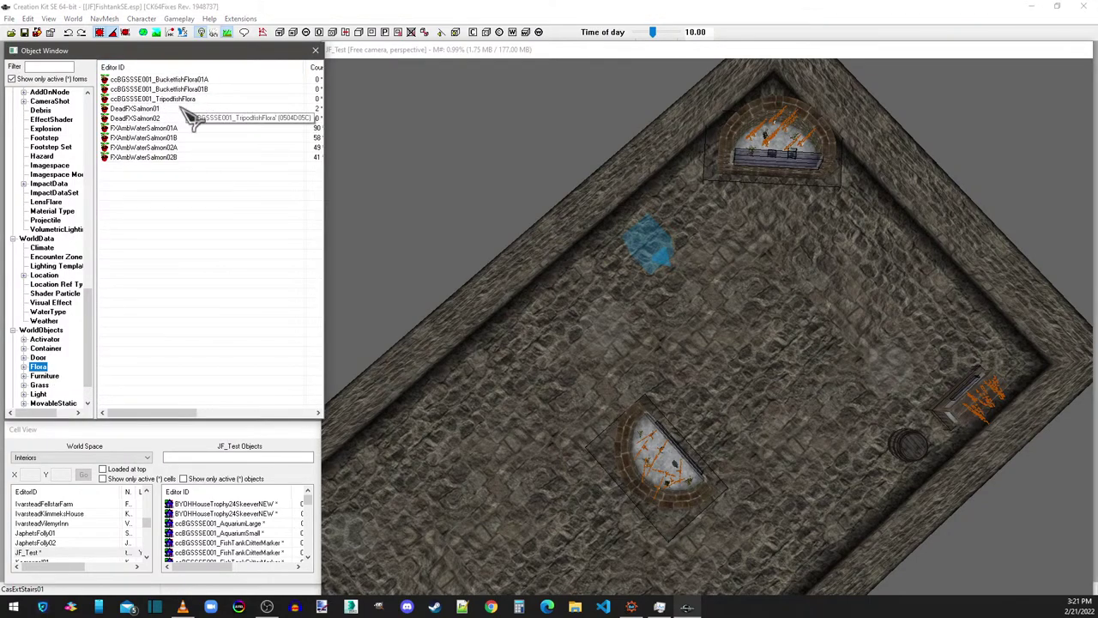
scroll(100, 359, "up", 2)
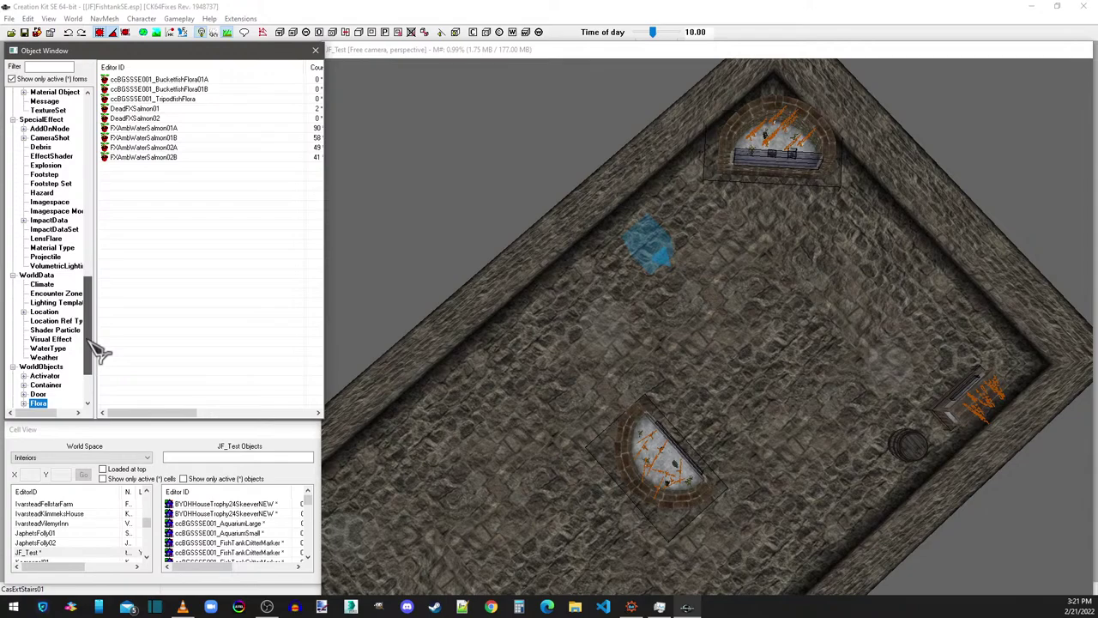
left_click_drag(90, 340, 97, 293)
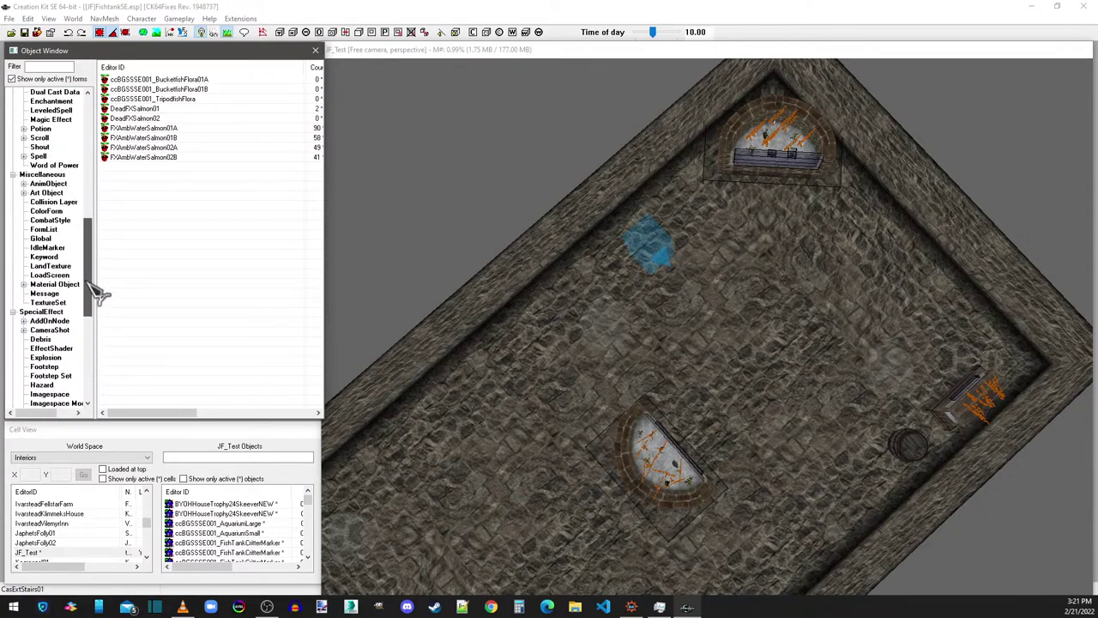
left_click(51, 232)
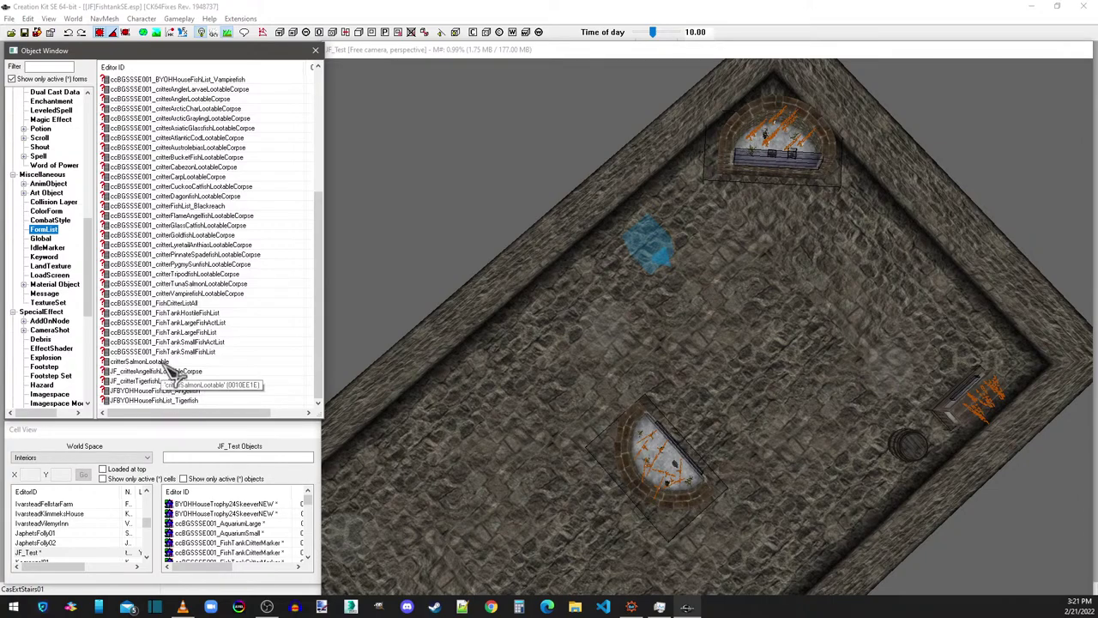
left_click(191, 303)
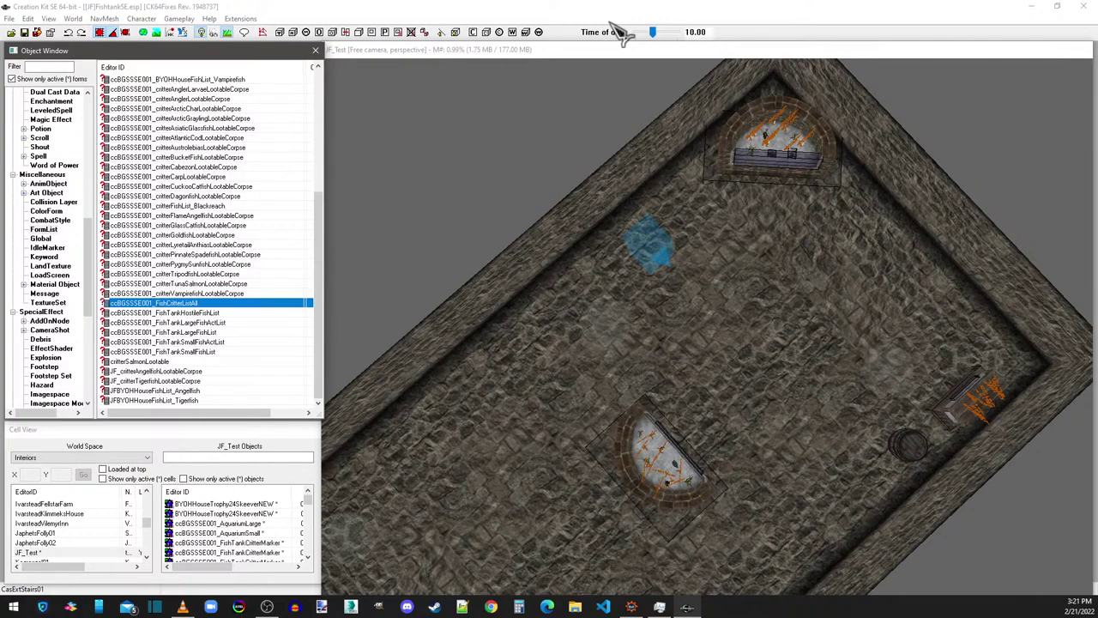
left_click(1085, 8)
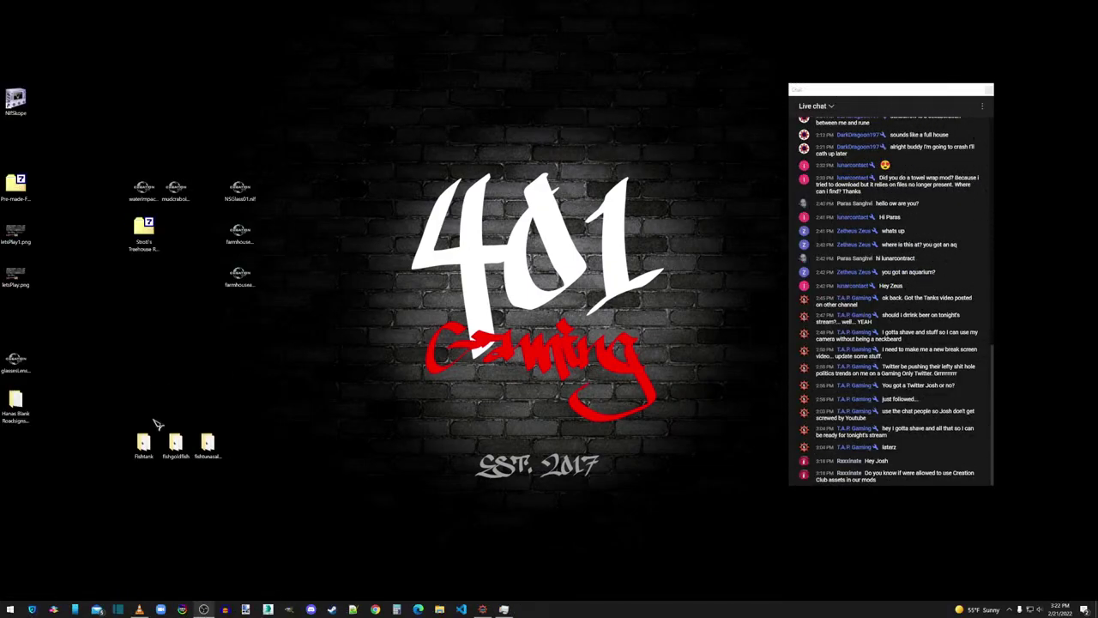
Step: Preview NeonFish, DiscusFishLazy and ClownFishLazy .nif from the desktop Fishtank folder in NifSkope, then close everything
double_click(144, 443)
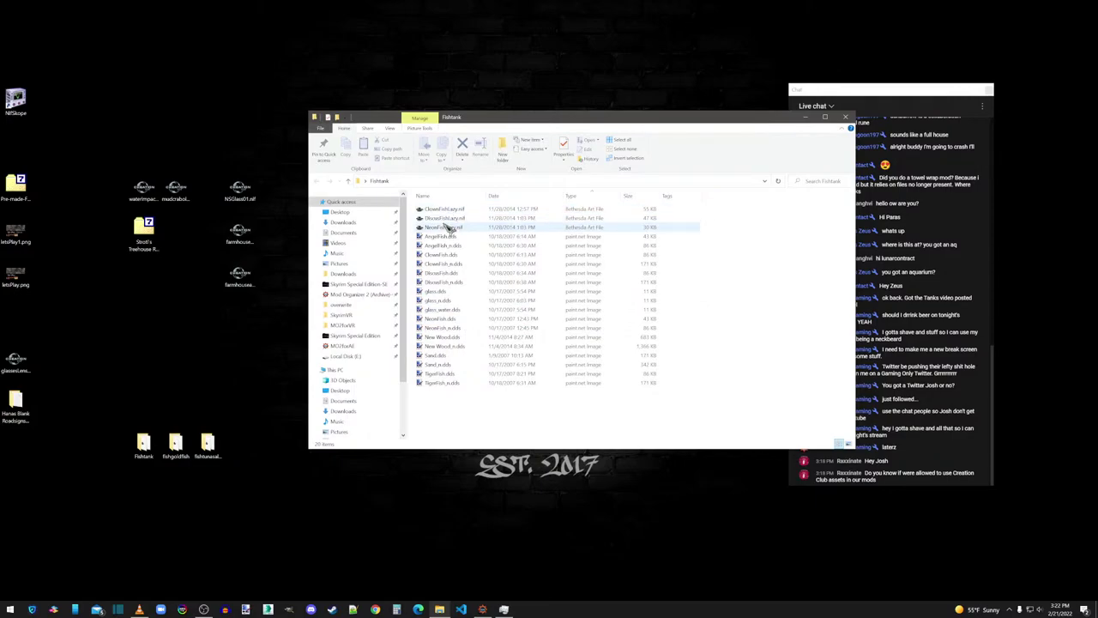
left_click_drag(448, 228, 15, 101)
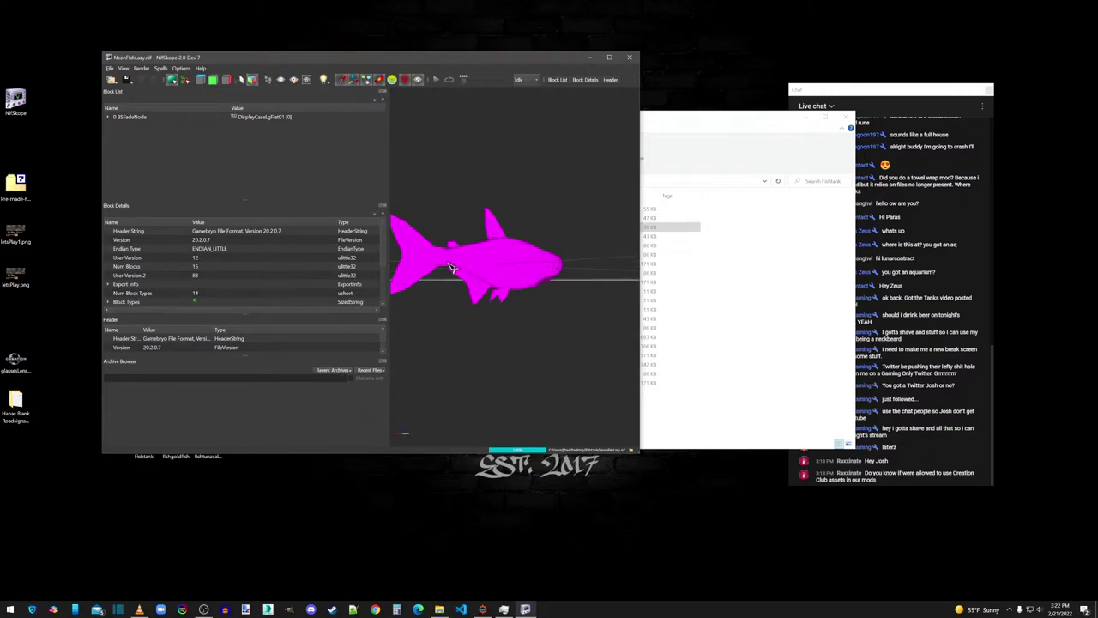
left_click(629, 58)
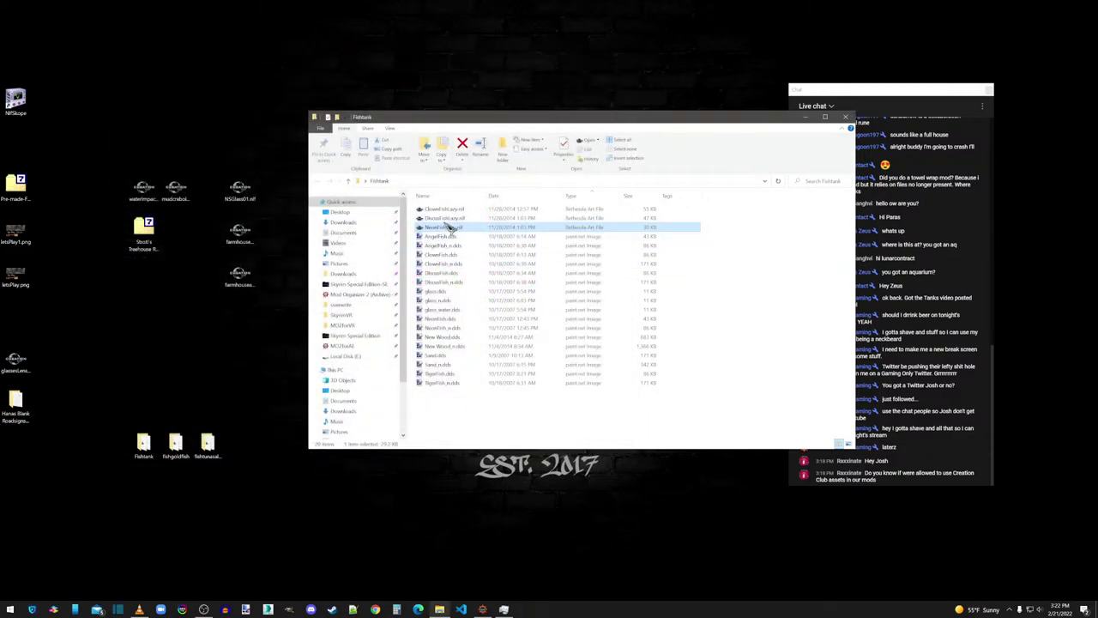
left_click_drag(429, 218, 15, 100)
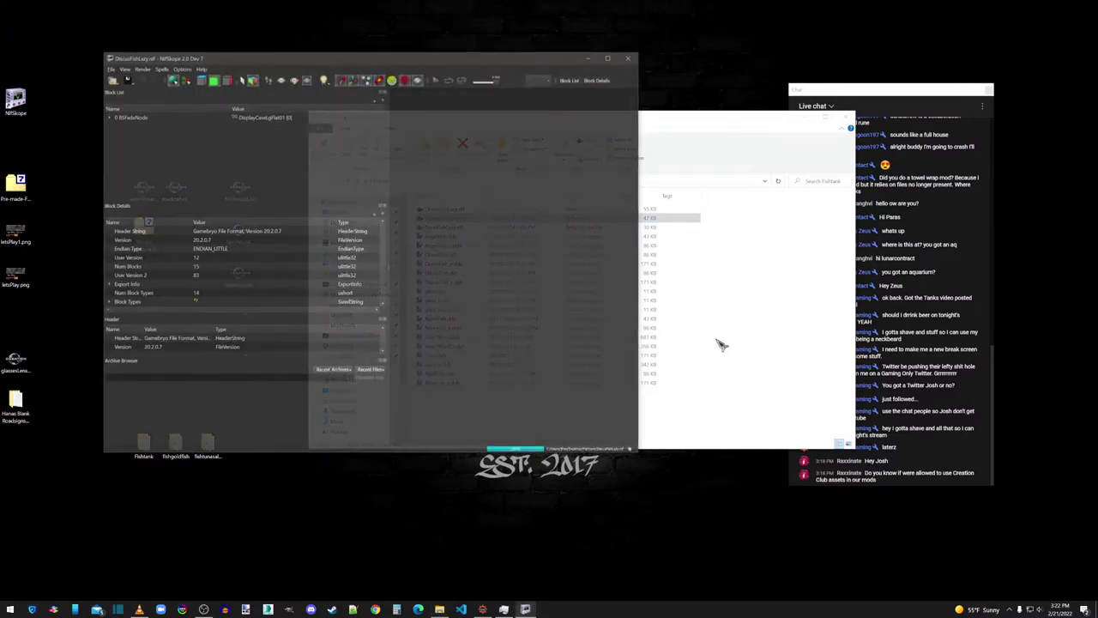
left_click_drag(576, 290, 706, 300)
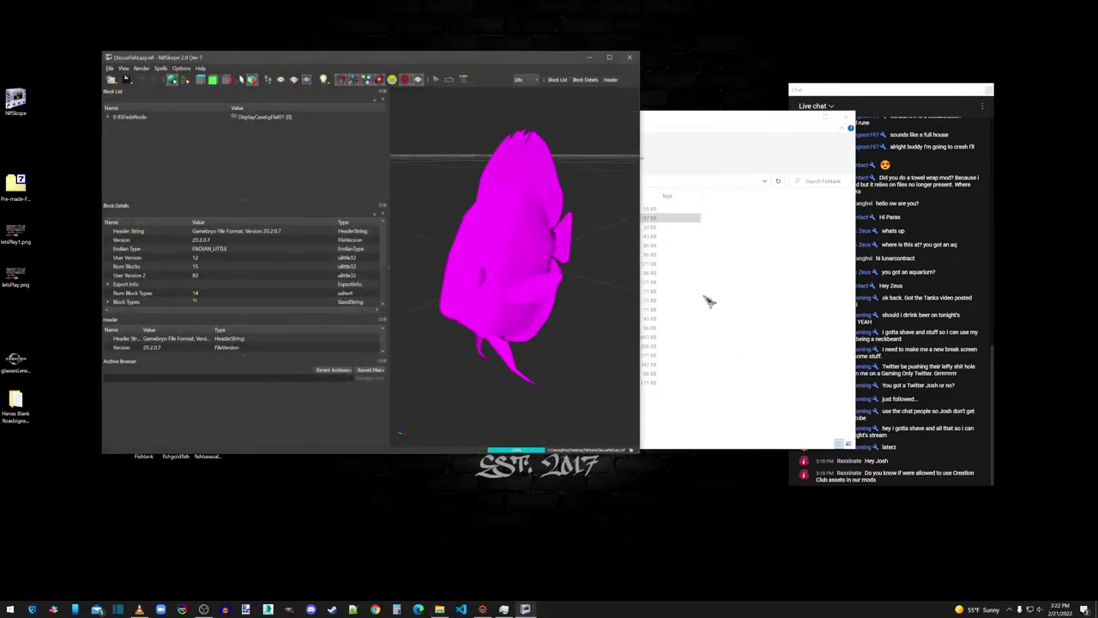
left_click(630, 58)
left_click_drag(427, 208, 15, 100)
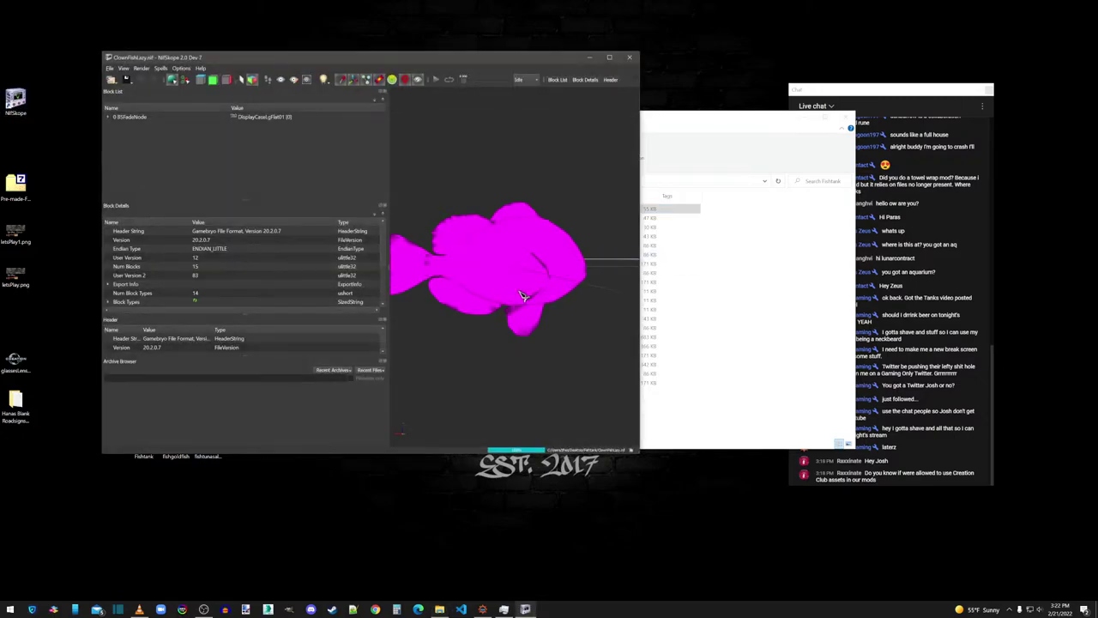
left_click_drag(521, 294, 629, 298)
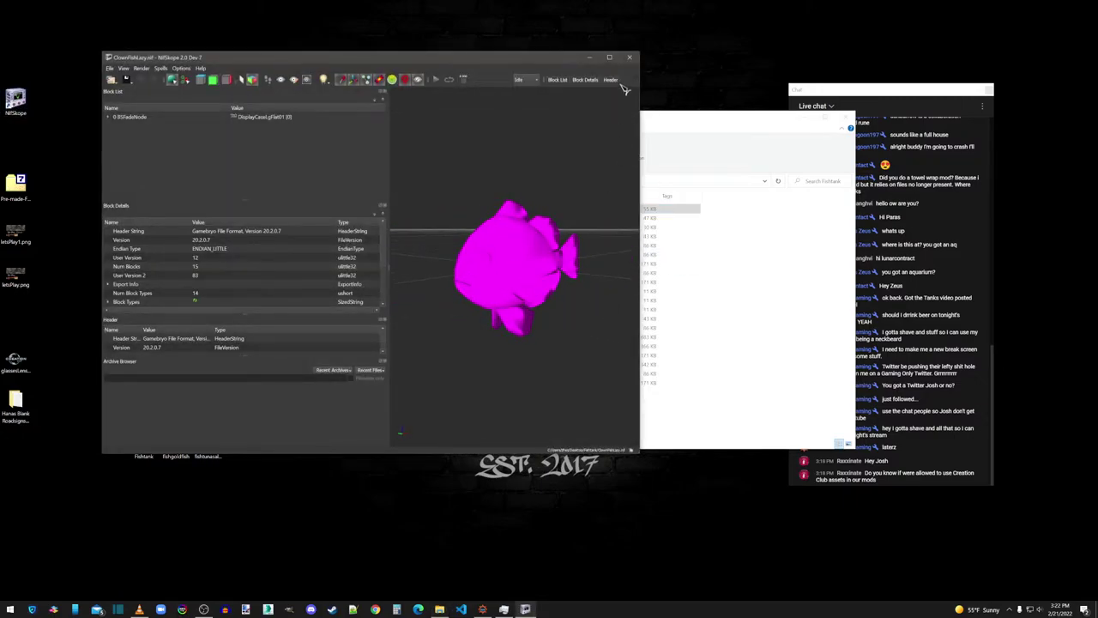
left_click(631, 58)
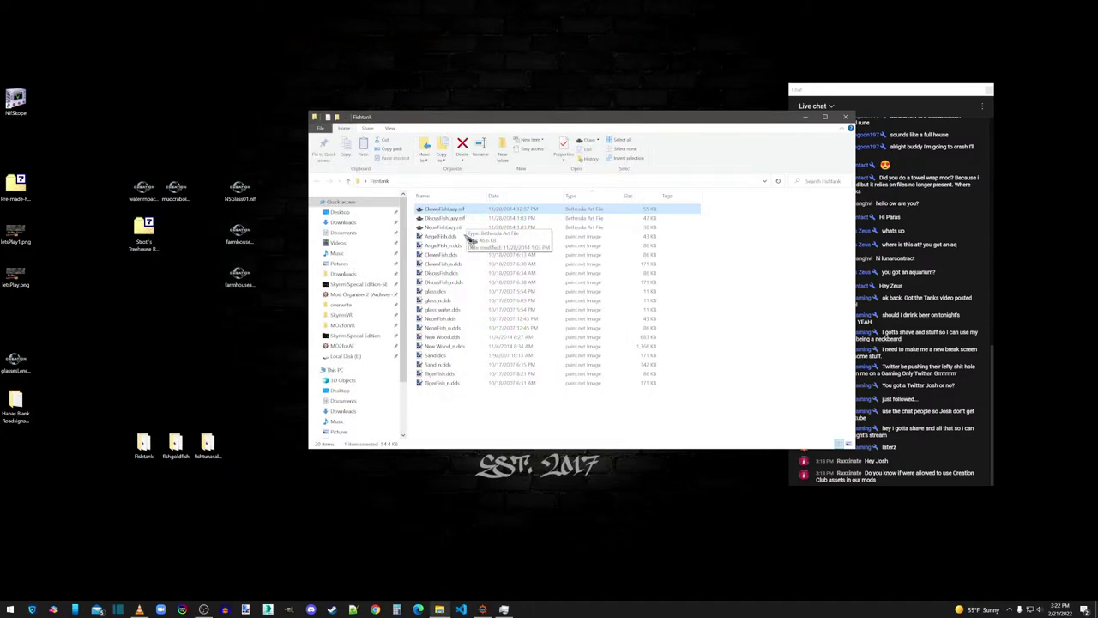
left_click(845, 117)
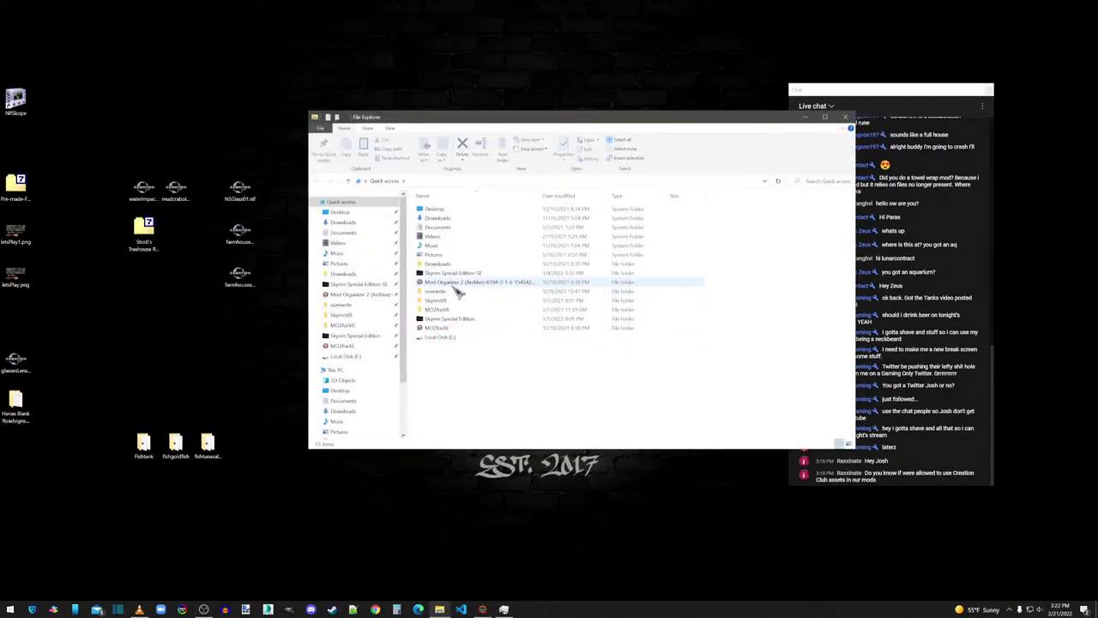
Step: Go to overwrite > meshes > [F] > Fishtanks and open JFAngelfish.nif in NifSkope
double_click(448, 294)
double_click(434, 218)
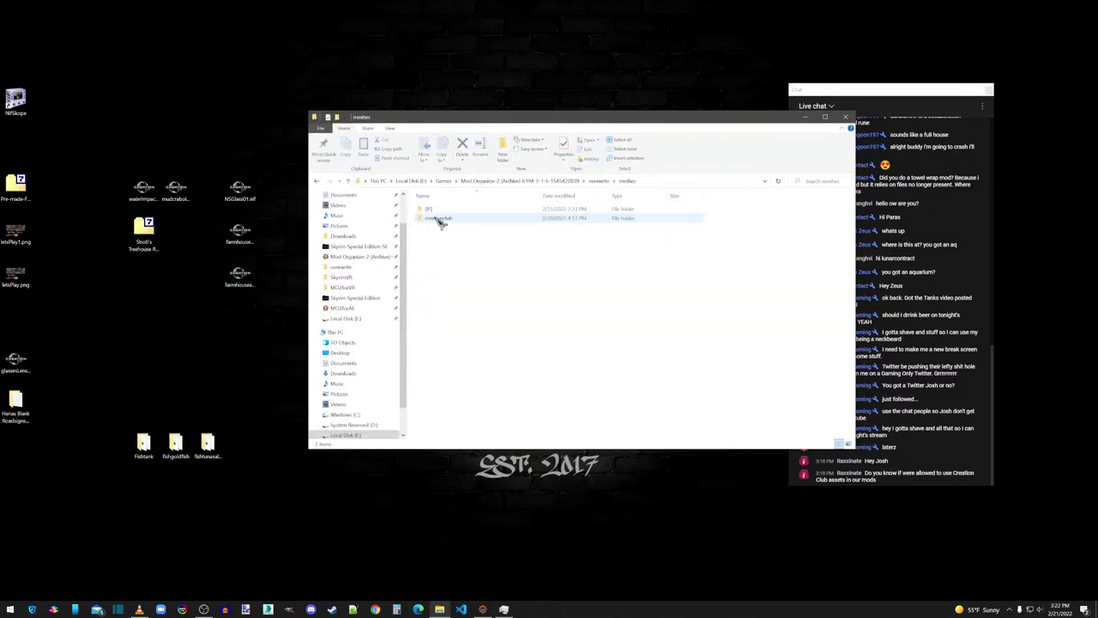
double_click(429, 210)
double_click(432, 213)
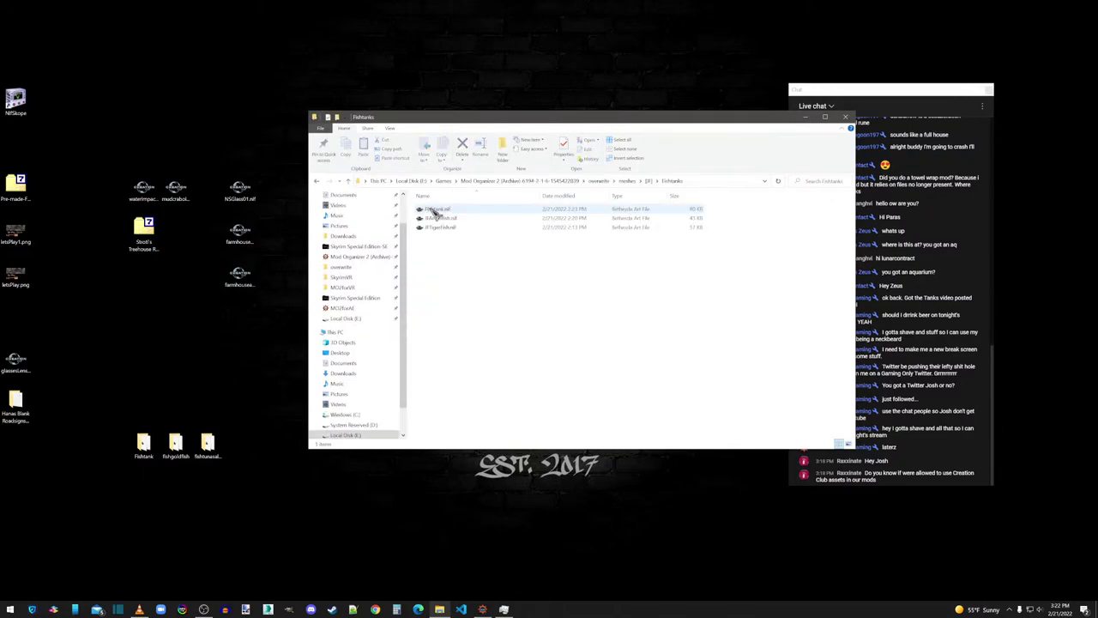
left_click_drag(441, 222, 16, 99)
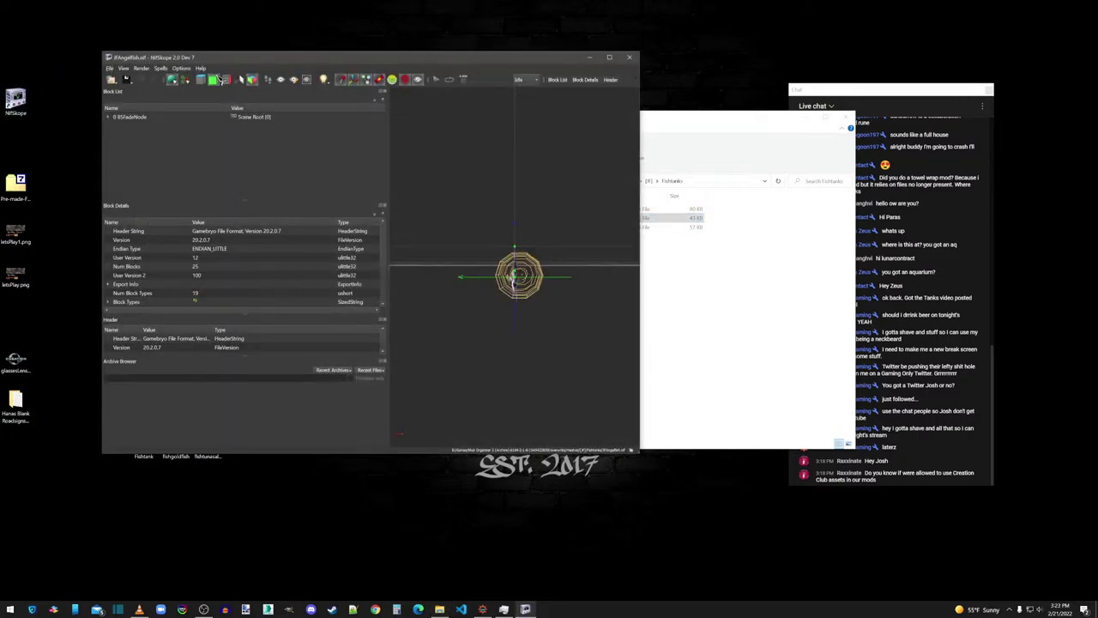
Step: Open JFTigerFish.nif in a second NifSkope window, placing the two windows side by side
left_click_drag(255, 60, 360, 27)
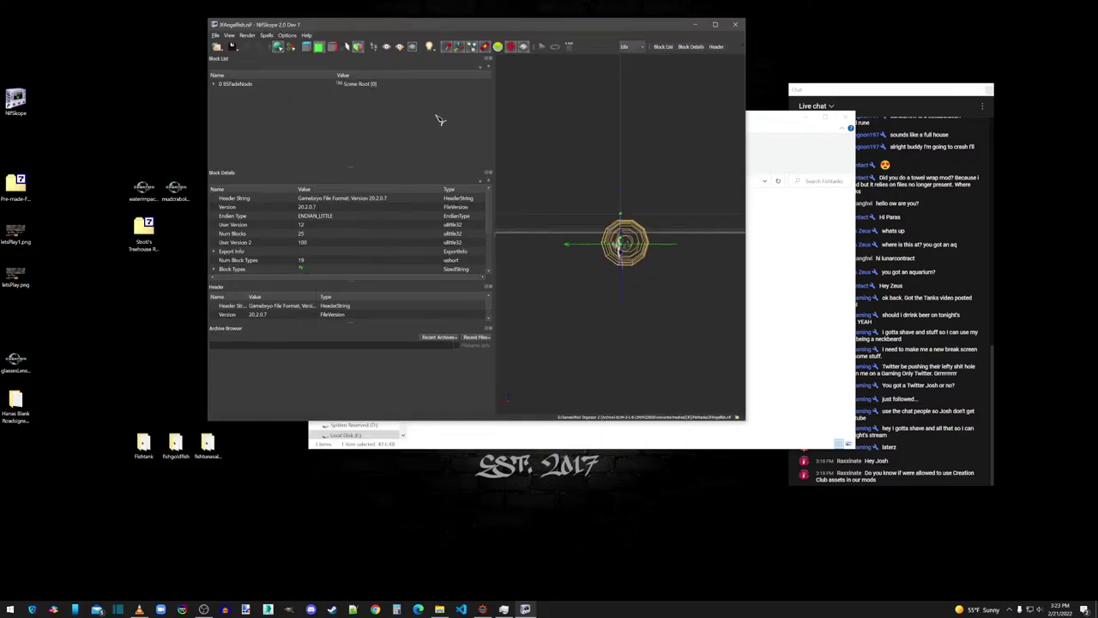
left_click(214, 84)
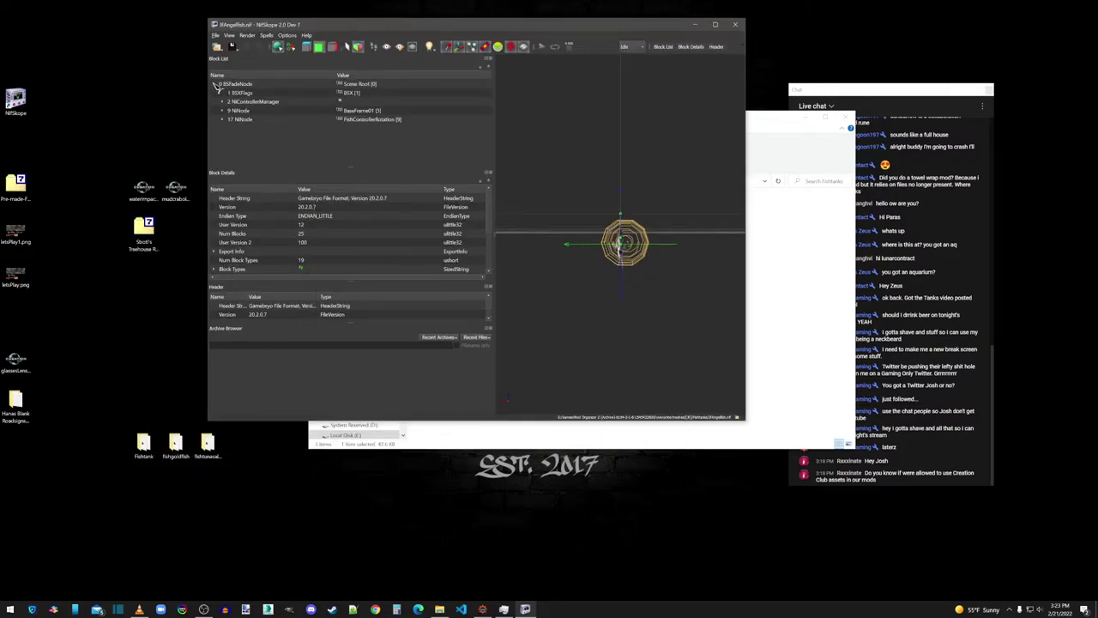
left_click_drag(396, 30, 693, 71)
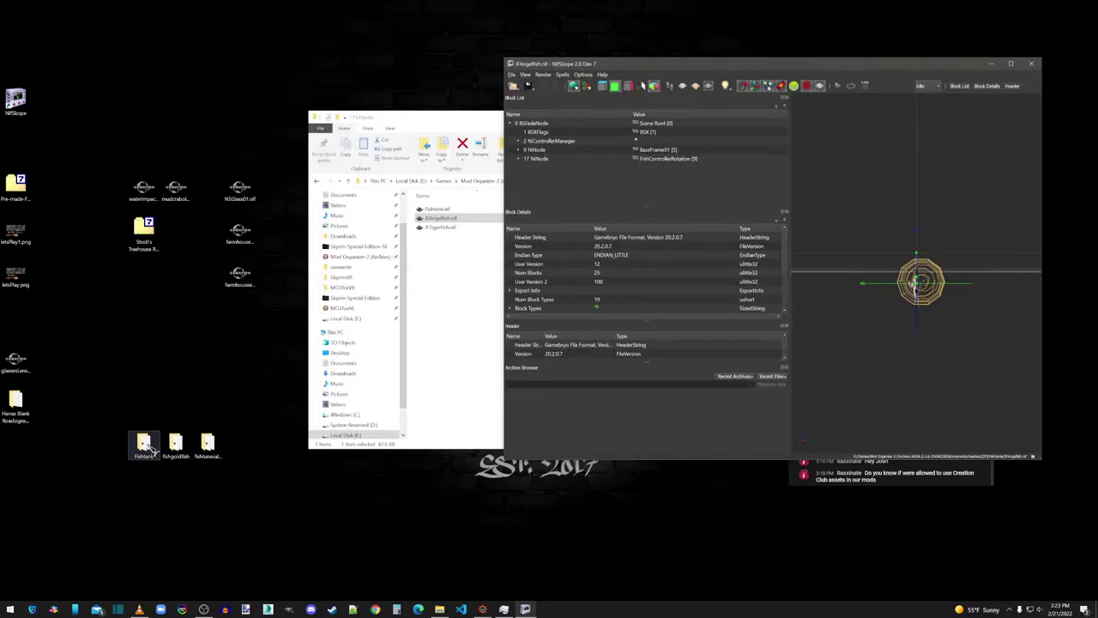
left_click_drag(433, 226, 30, 111)
left_click_drag(508, 61, 453, 61)
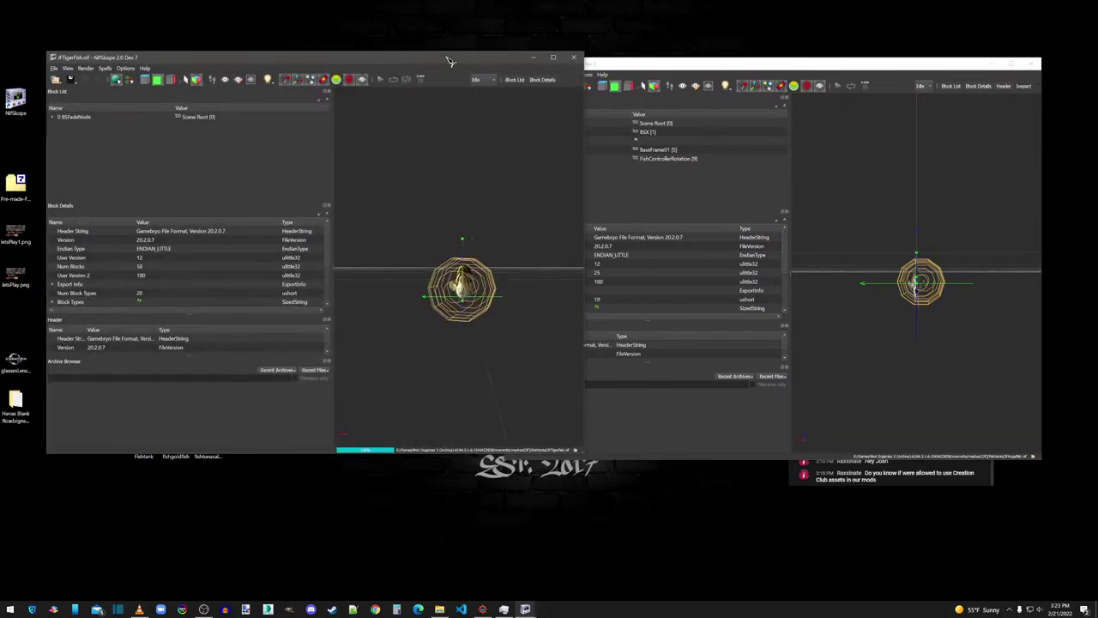
left_click(815, 68)
Step: Expand both root BSFadeNodes and the angelfish's NiNodes down to 11 BSTriShape
left_click_drag(815, 68, 896, 65)
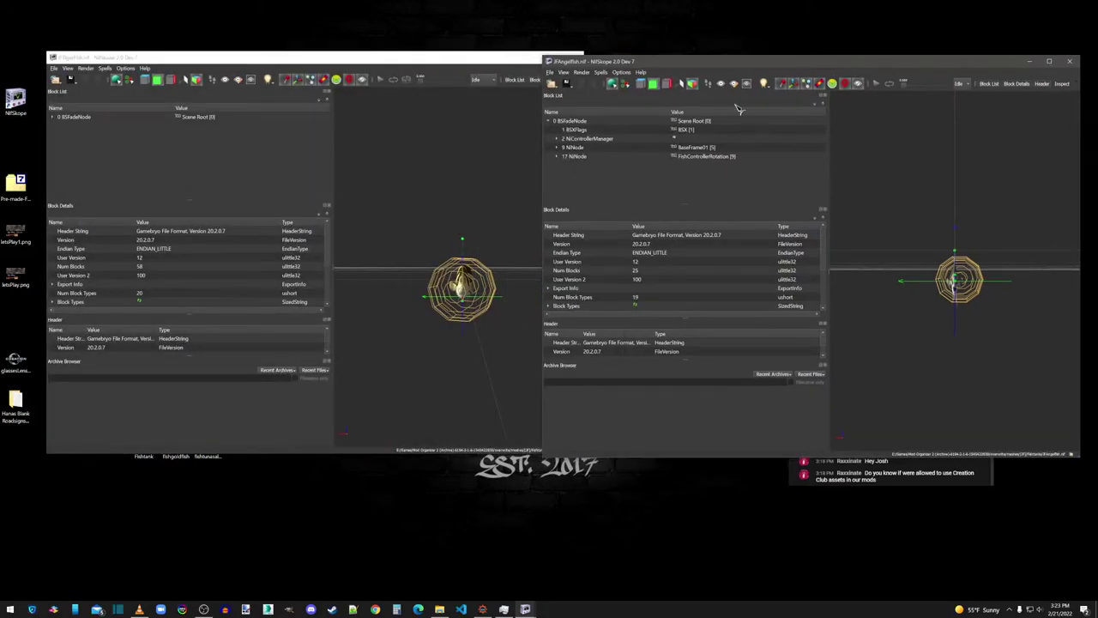
left_click(463, 337)
left_click_drag(466, 338, 422, 338)
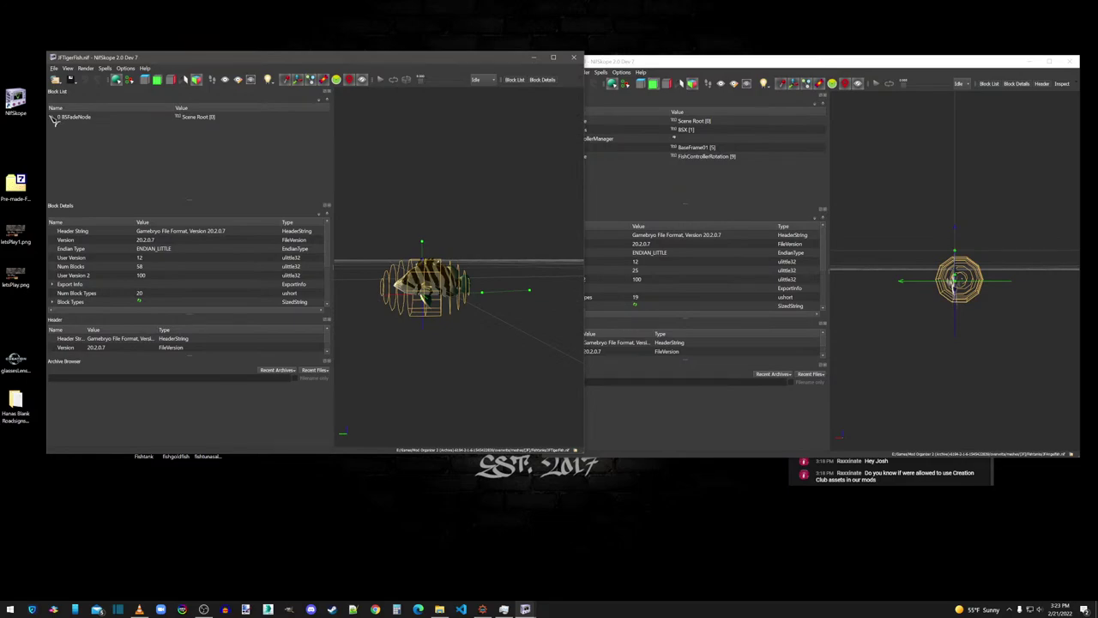
left_click(53, 118)
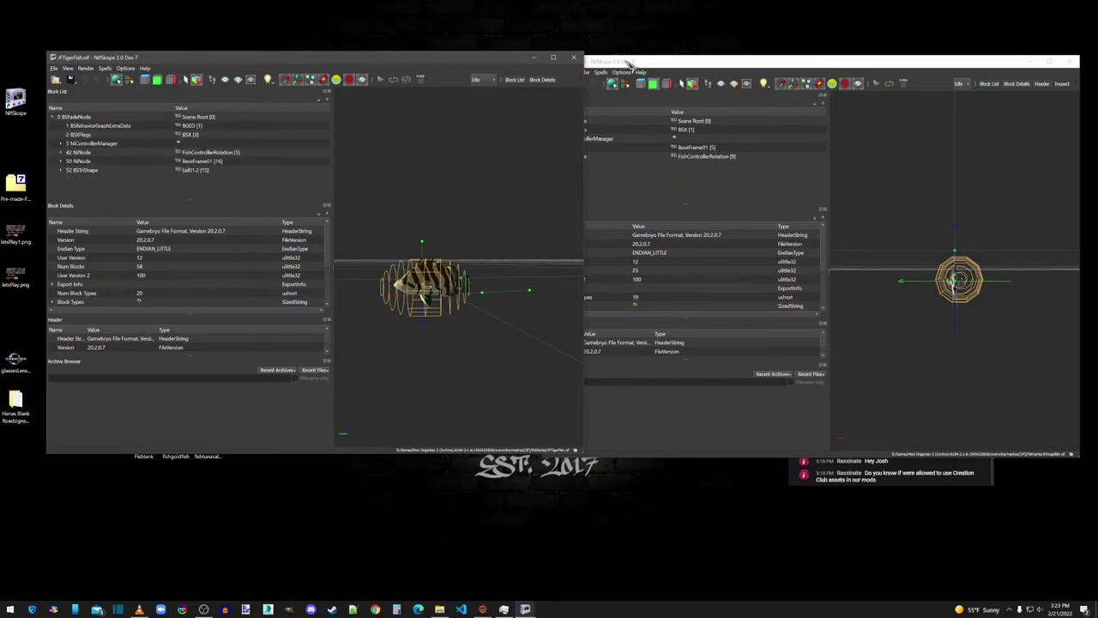
left_click(630, 65)
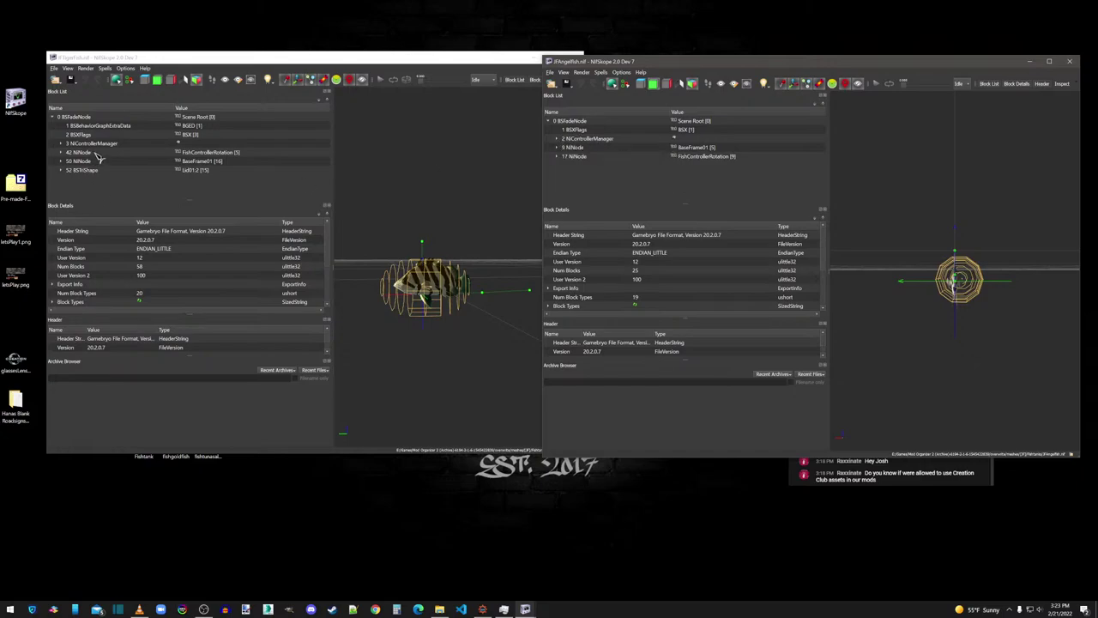
left_click(557, 157)
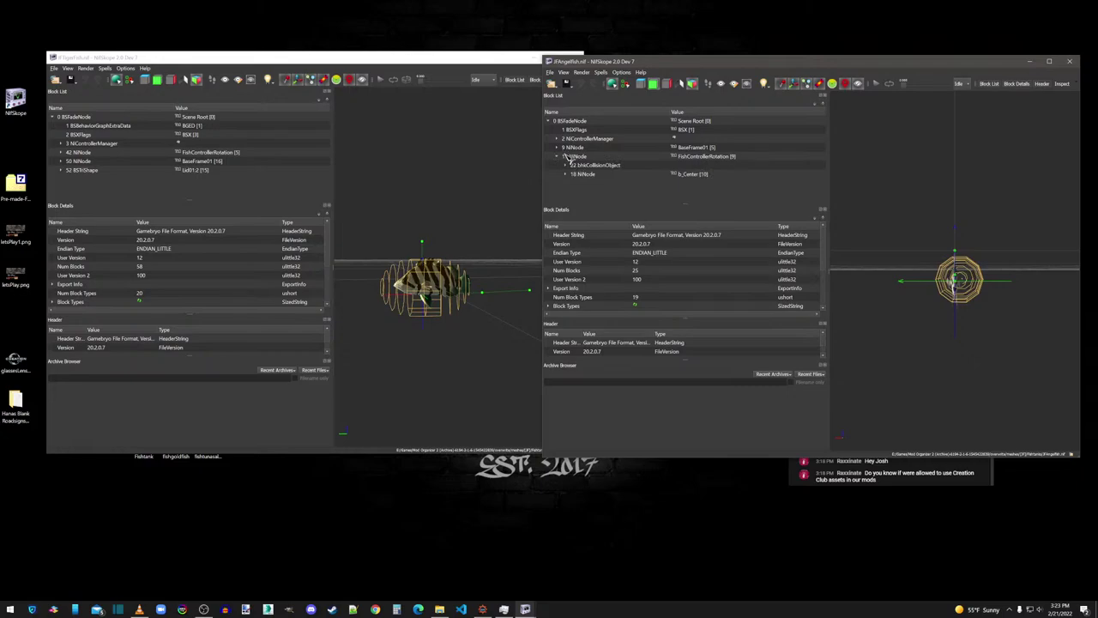
left_click(567, 174)
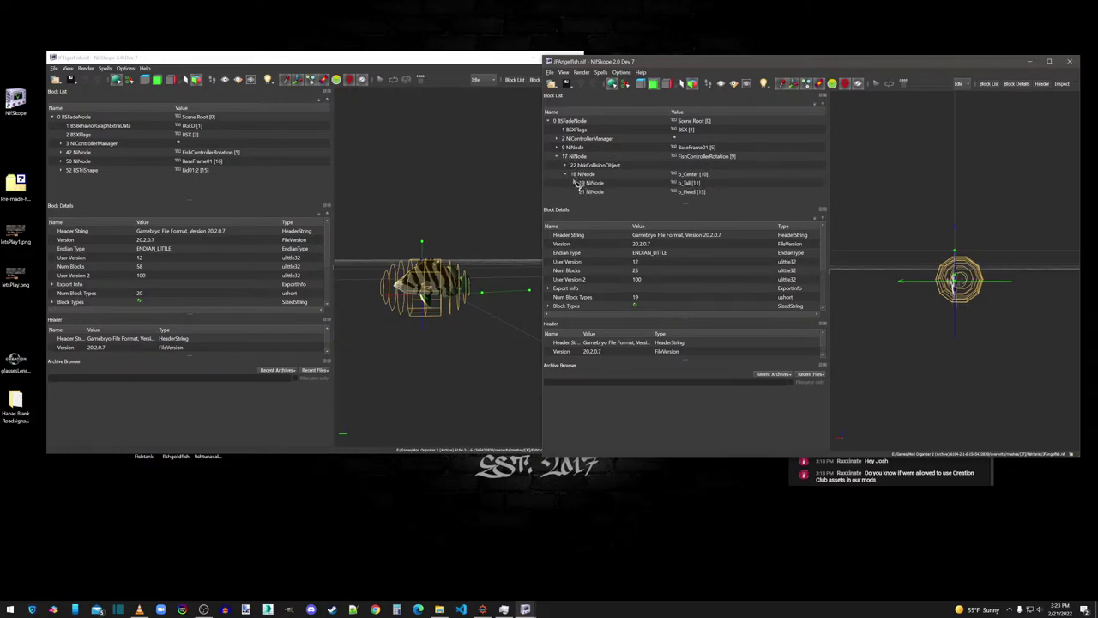
left_click(557, 148)
left_click(568, 156)
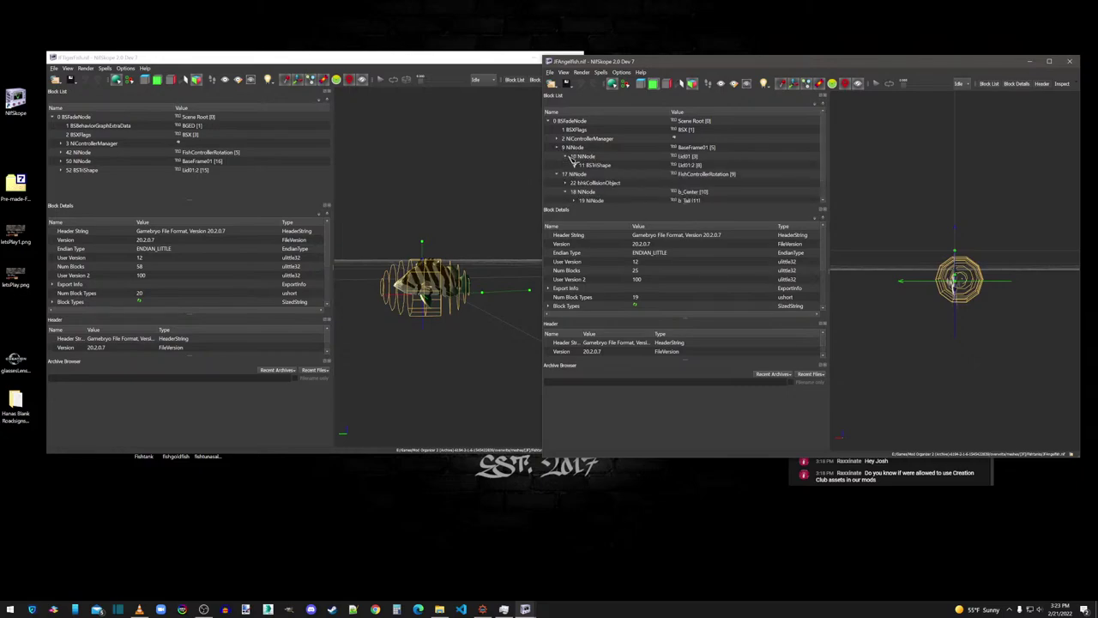
left_click(596, 166)
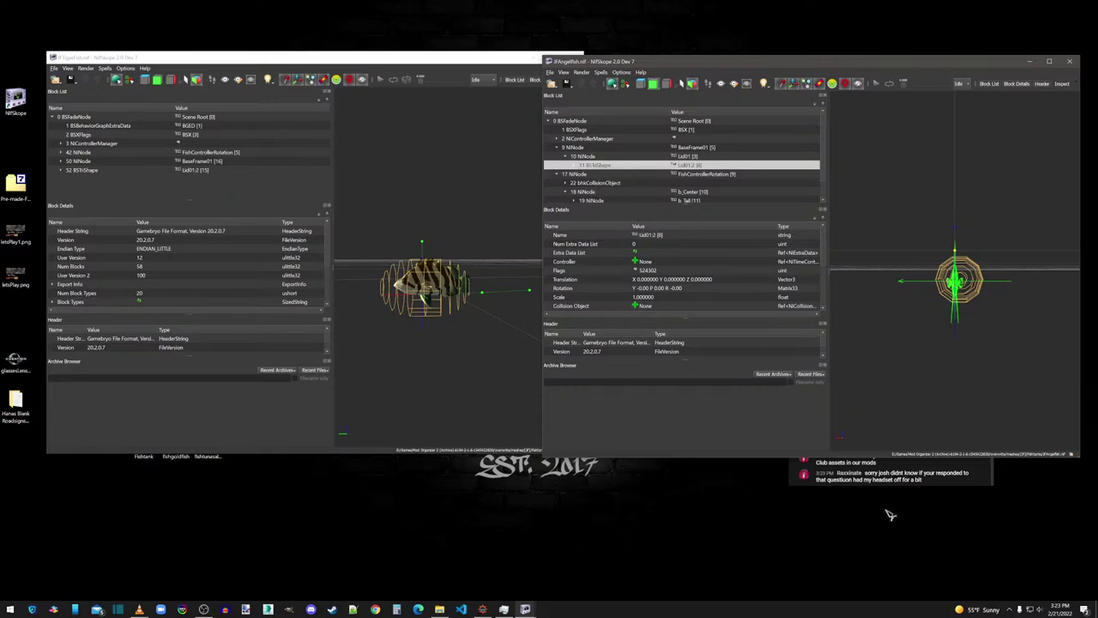
Step: Expand and inspect the tiger fish's 52 BSTriShape, then expand the angelfish's 11 BSTriShape
left_click(914, 471)
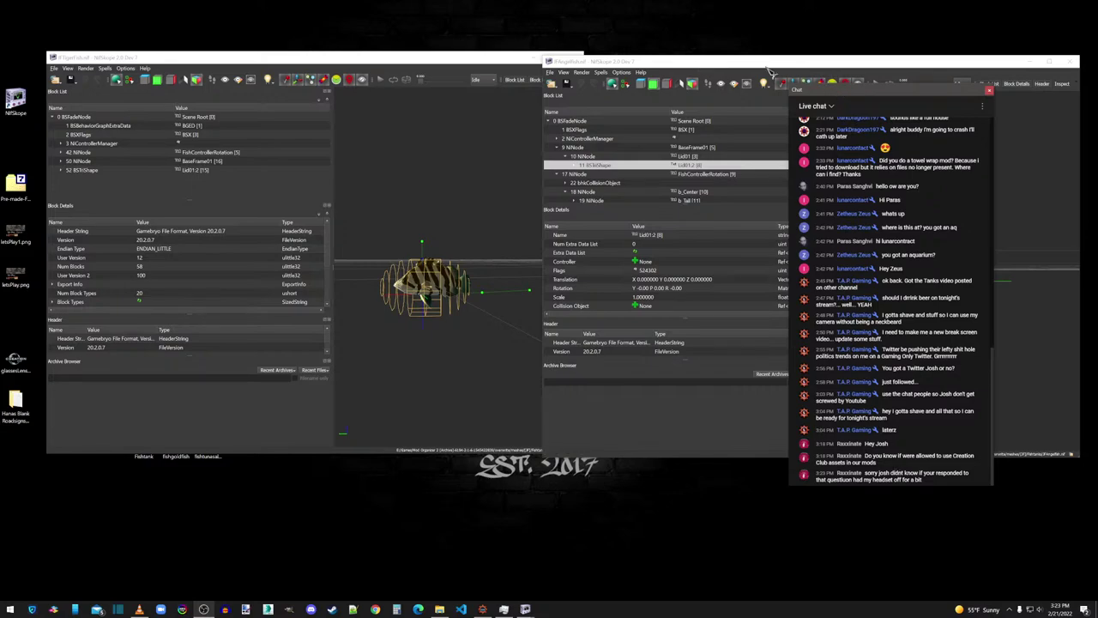
left_click(451, 58)
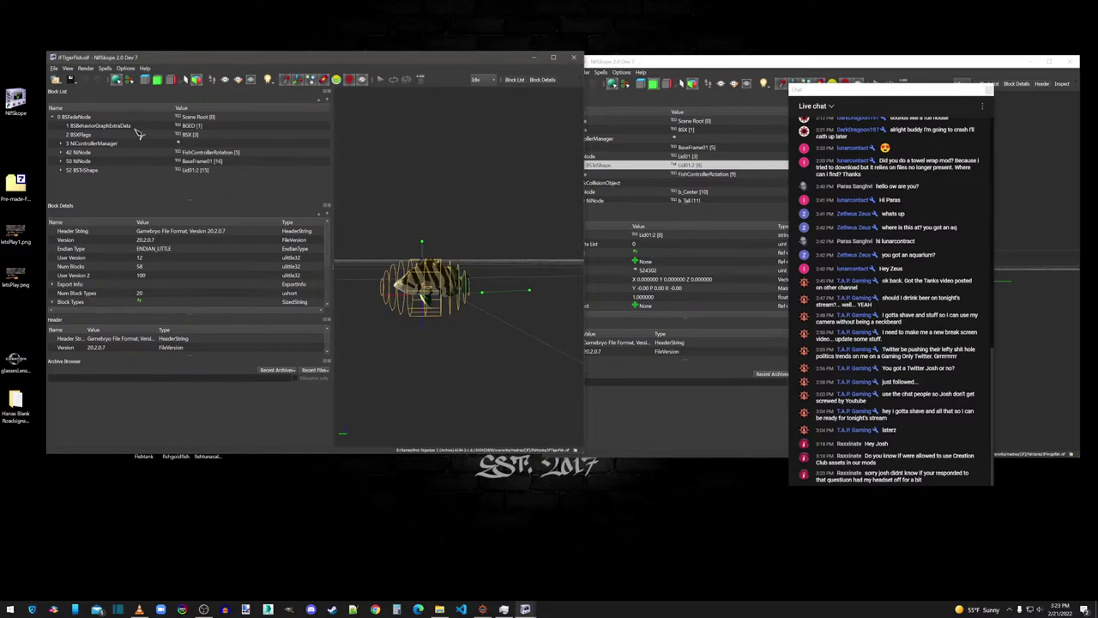
left_click(63, 170)
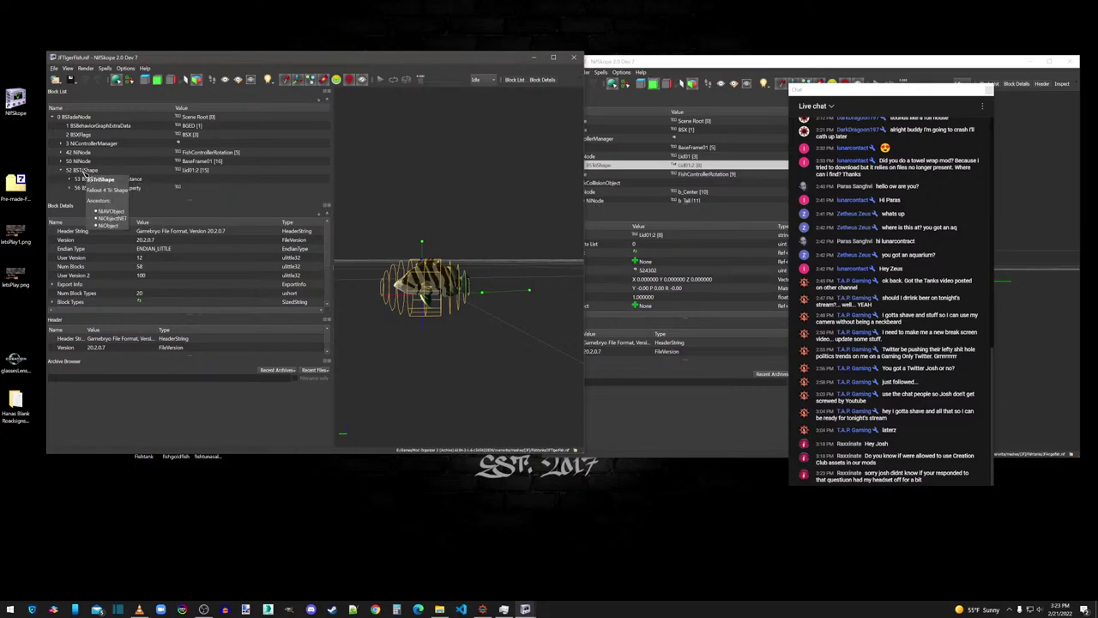
left_click(84, 171)
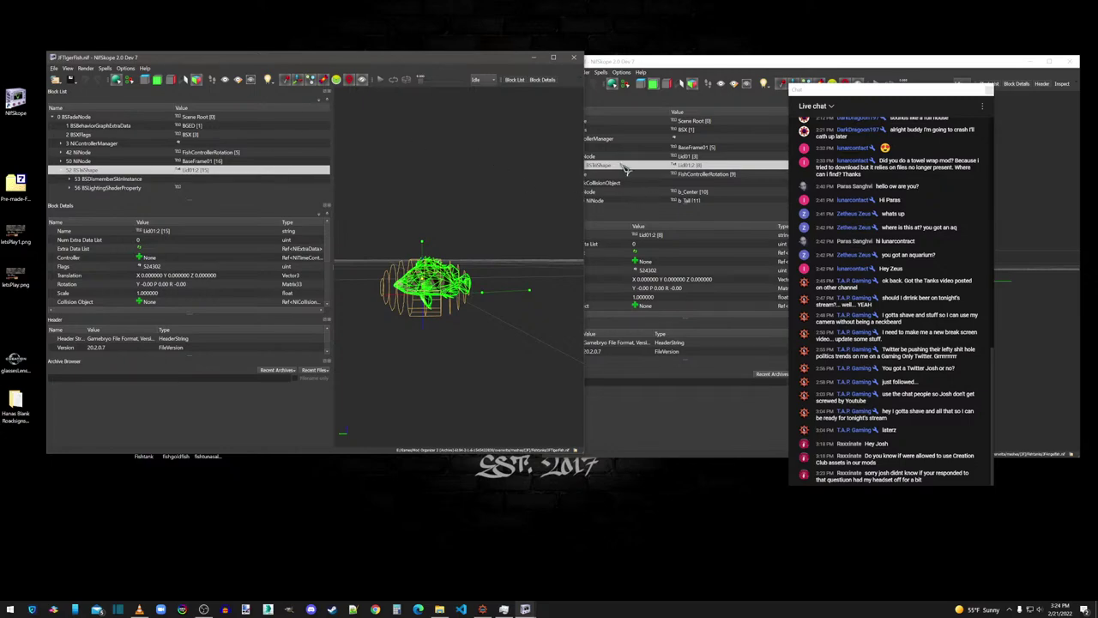
left_click(640, 60)
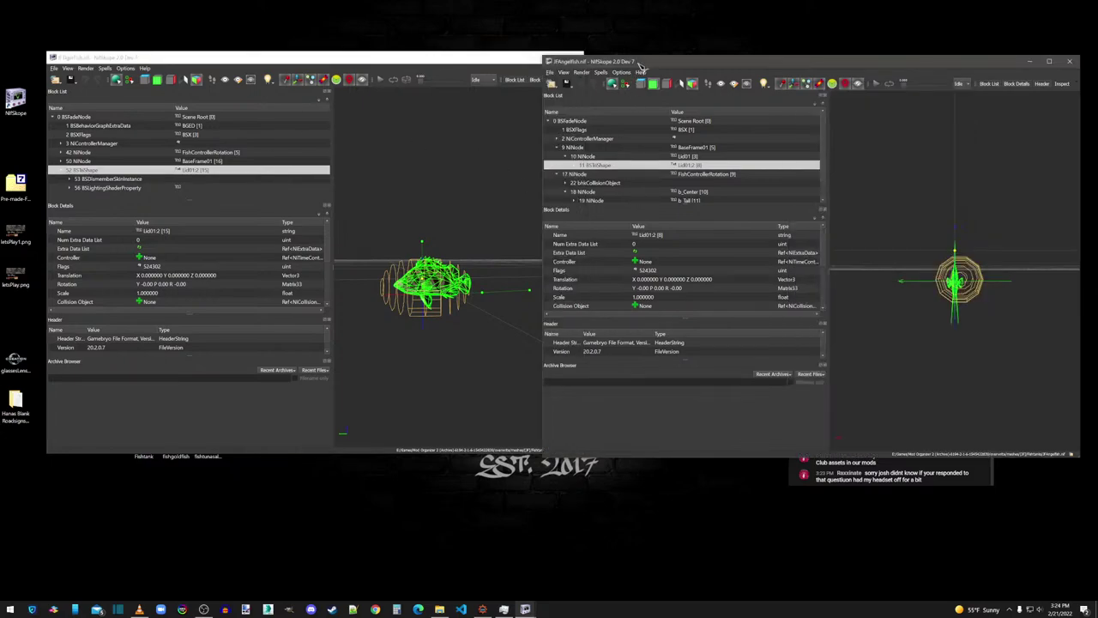
left_click(579, 167)
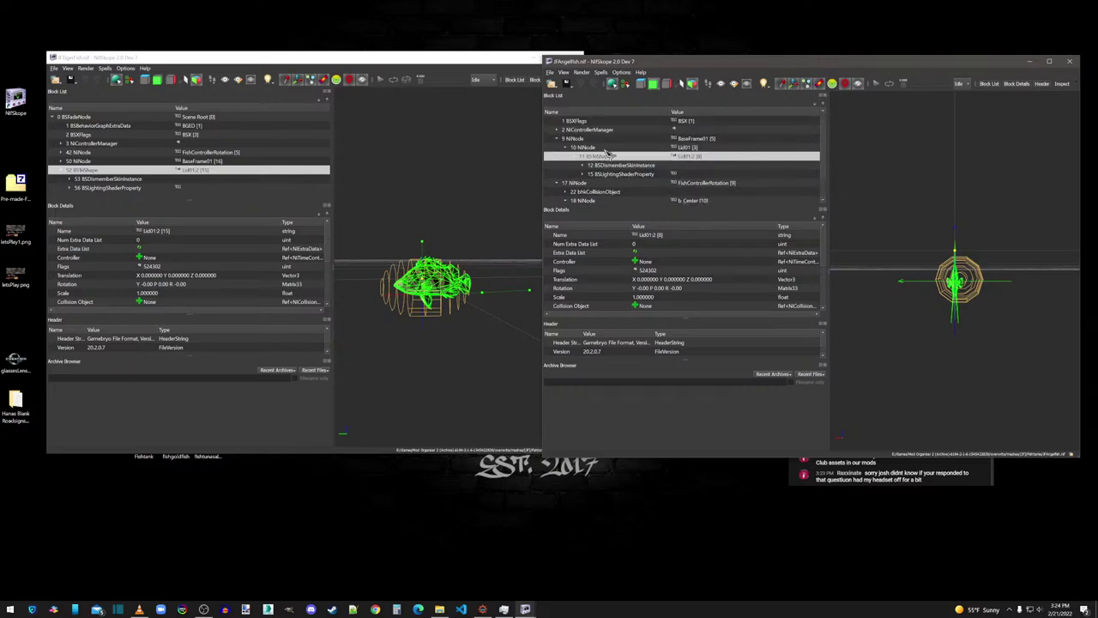
Step: Copy the angelfish's BSTriShape branch and paste it under the tiger fish's 0 BSFadeNode
right_click(604, 148)
mouse_move(635, 150)
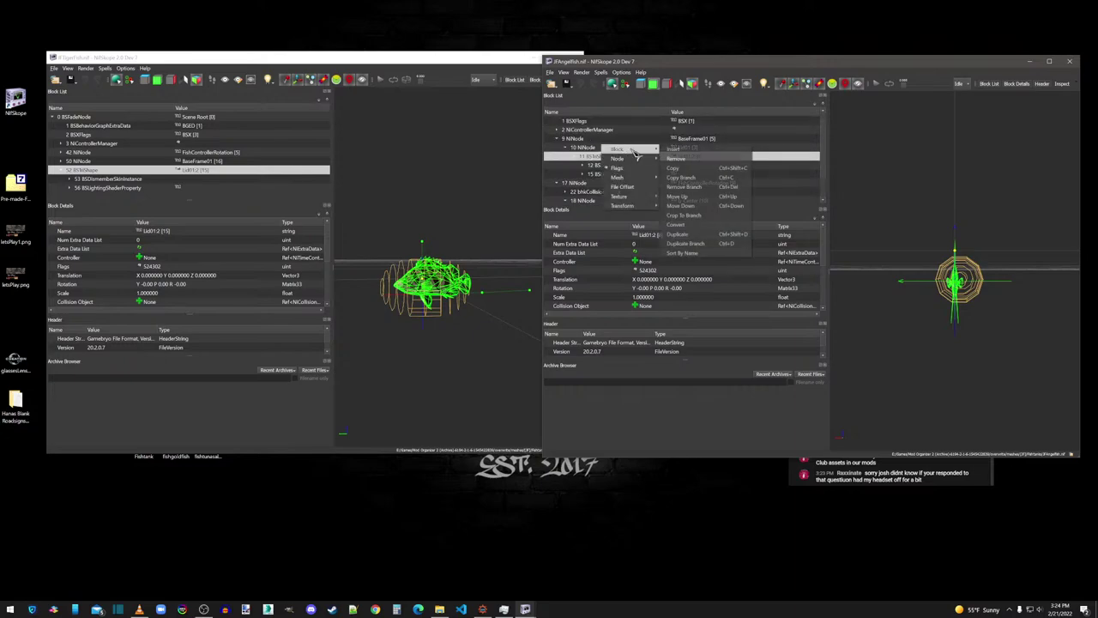
left_click(685, 178)
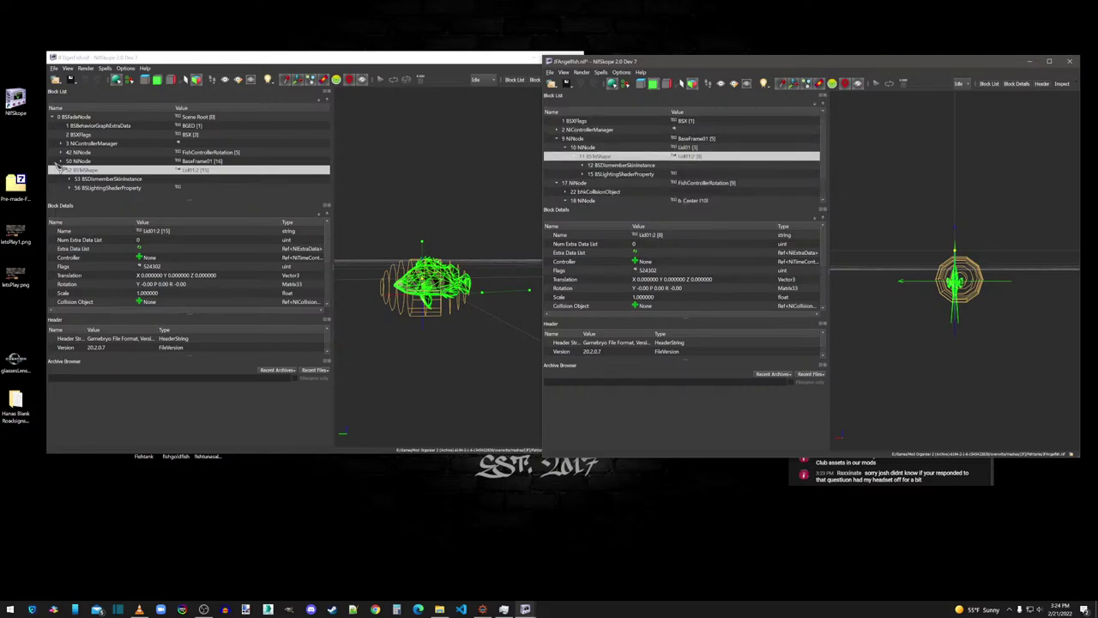
left_click(86, 117)
right_click(84, 112)
mouse_move(121, 113)
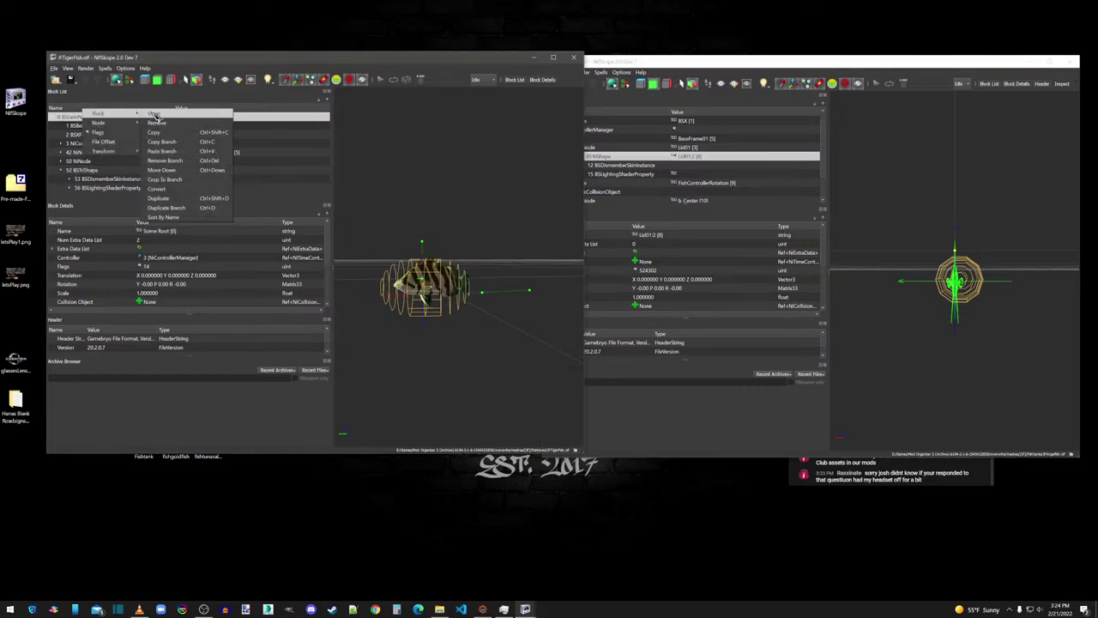
left_click(163, 152)
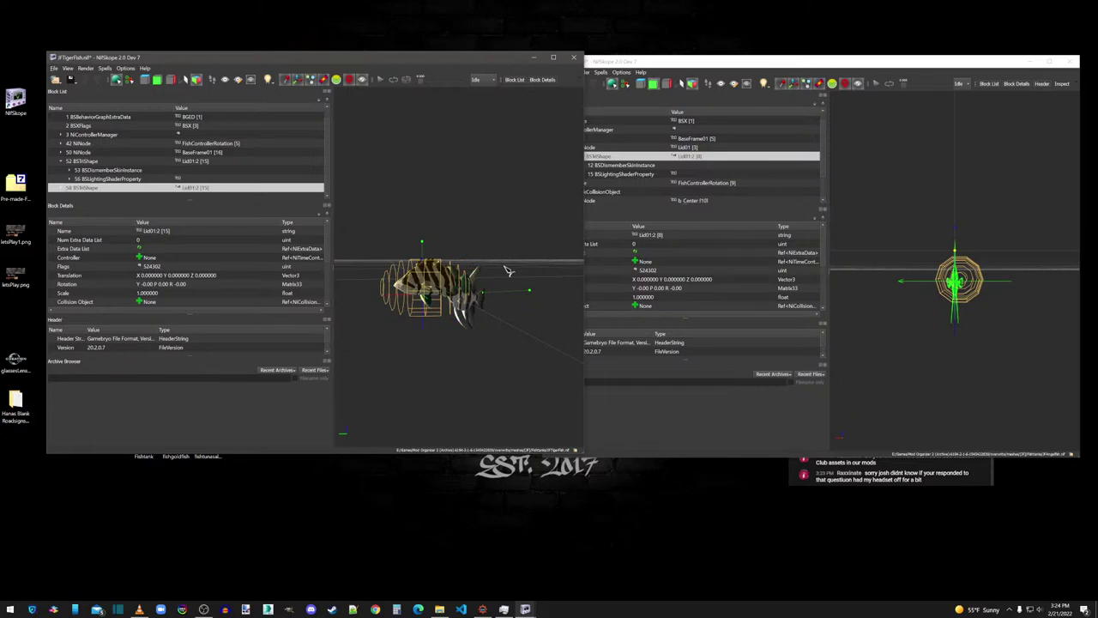
Step: Remove the original striped 52 BSTriShape branch and check the pasted mesh
left_click(90, 163)
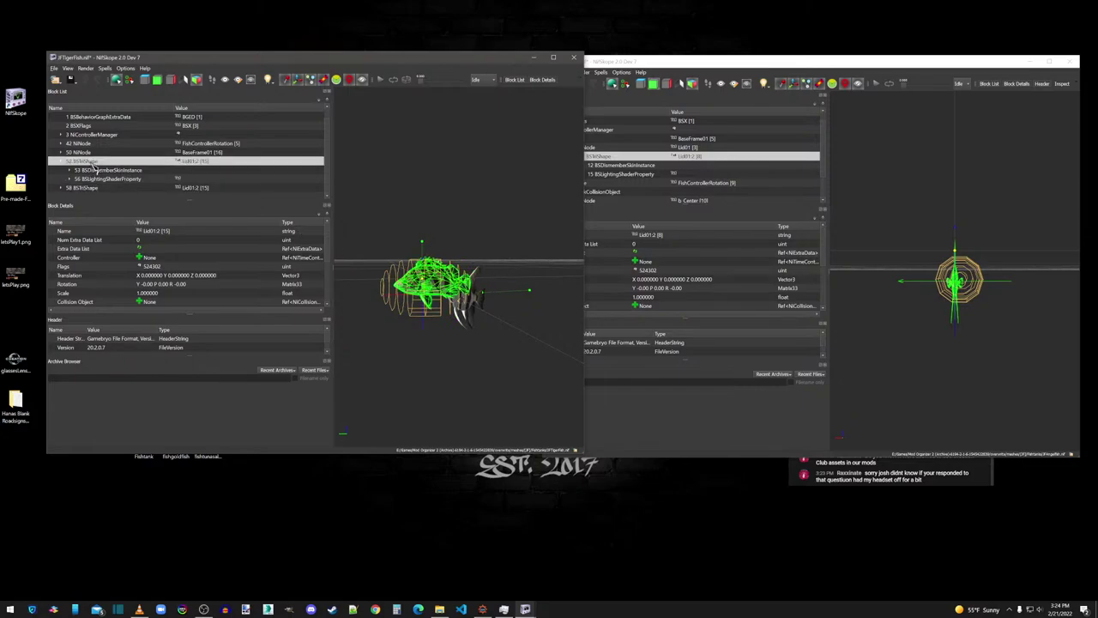
right_click(94, 169)
mouse_move(129, 163)
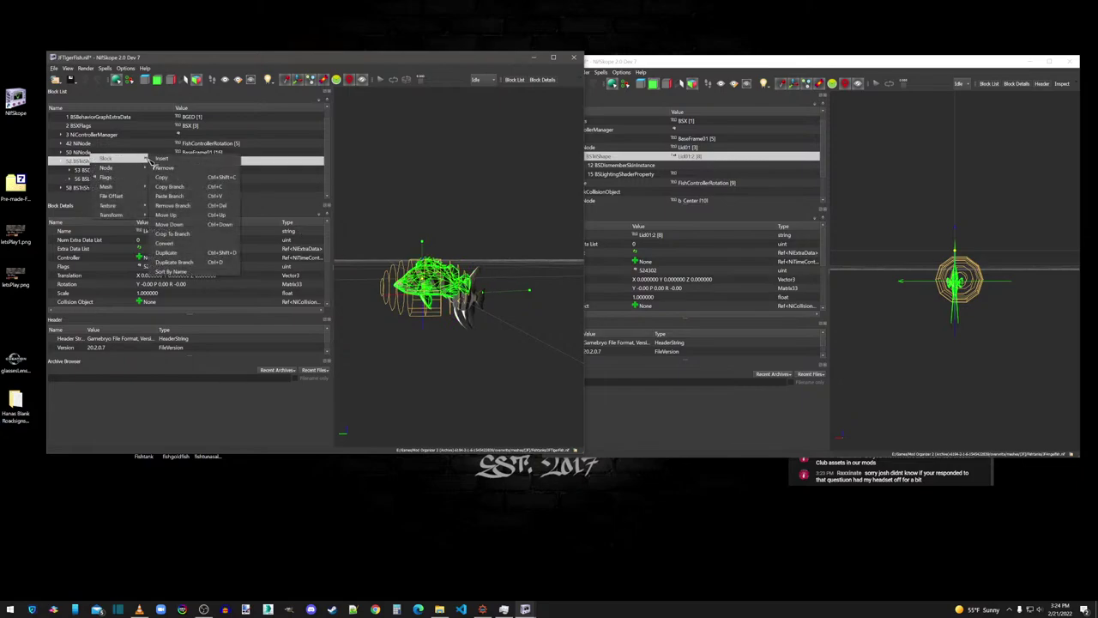
left_click(160, 207)
left_click_drag(509, 240, 510, 275)
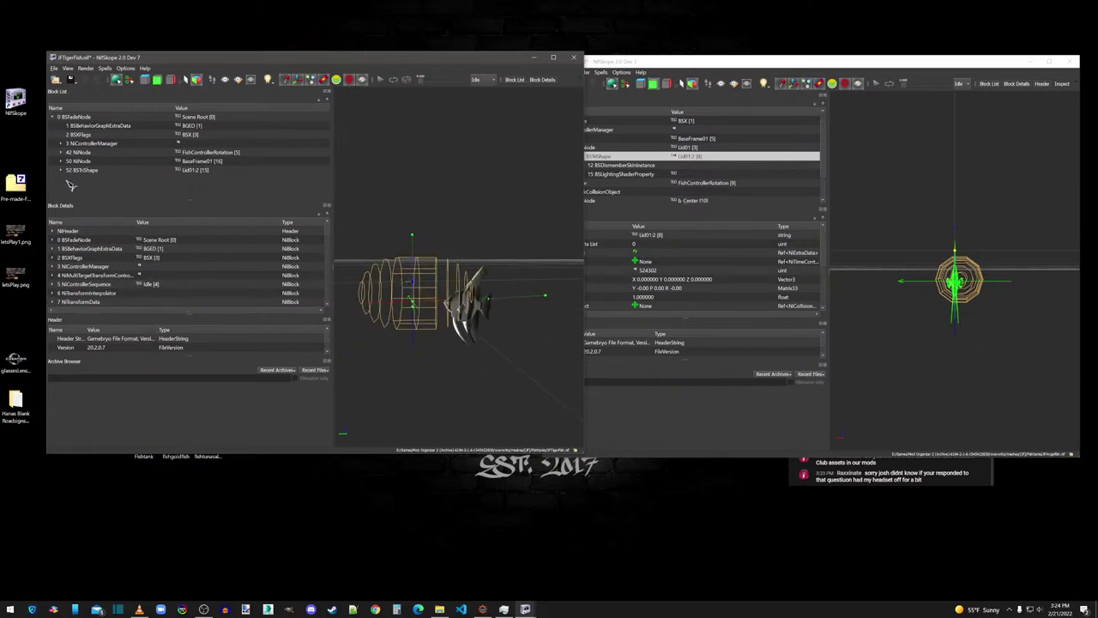
left_click(95, 170)
right_click(95, 170)
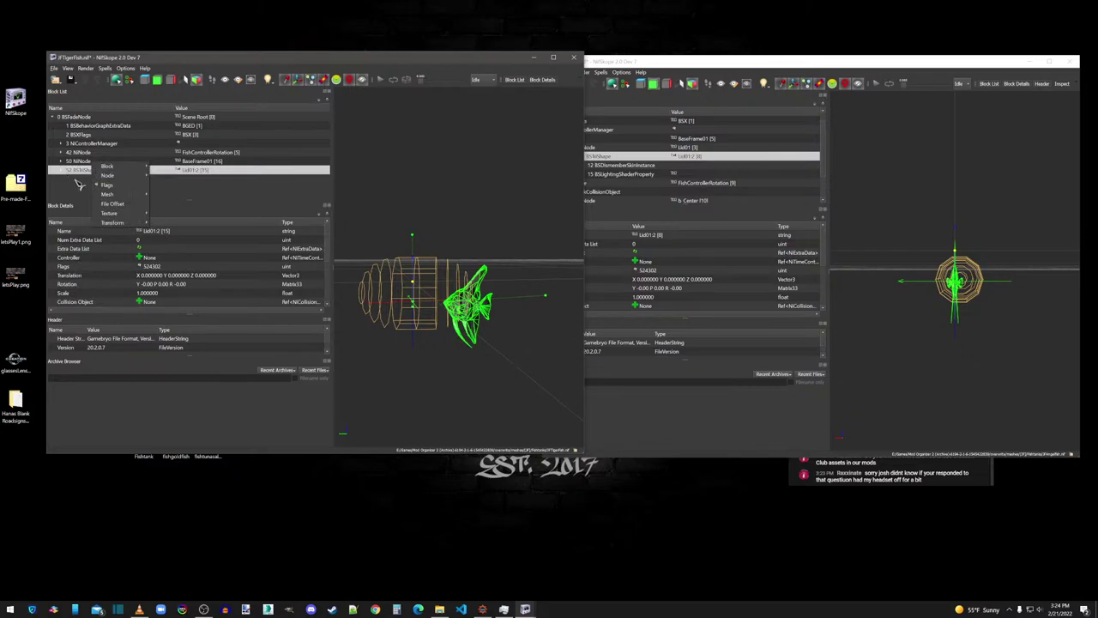
left_click(86, 173)
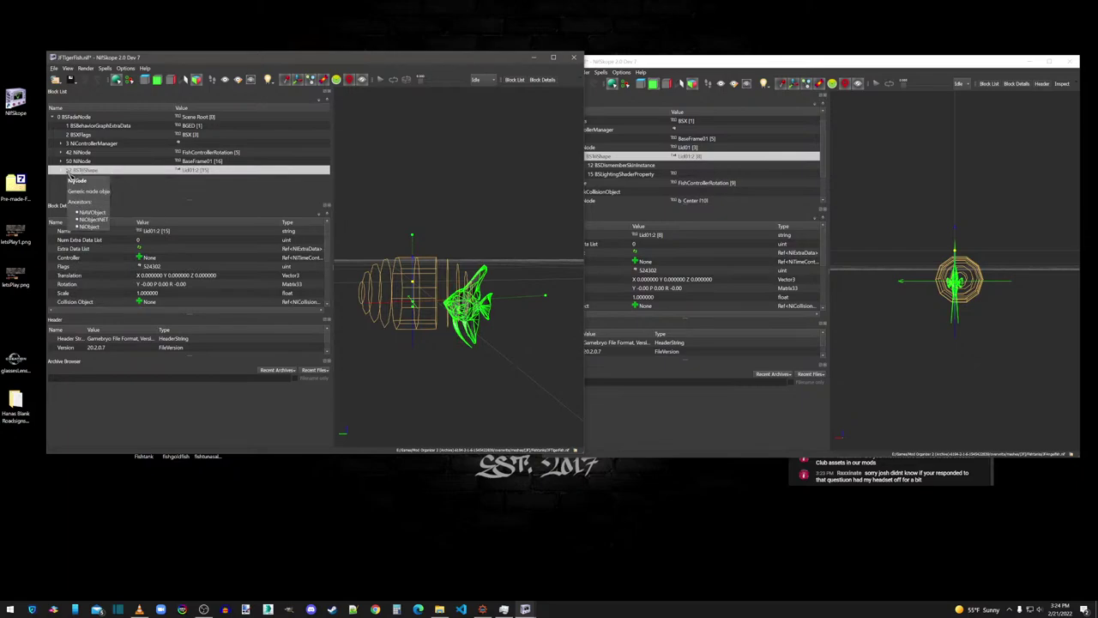
left_click(552, 301)
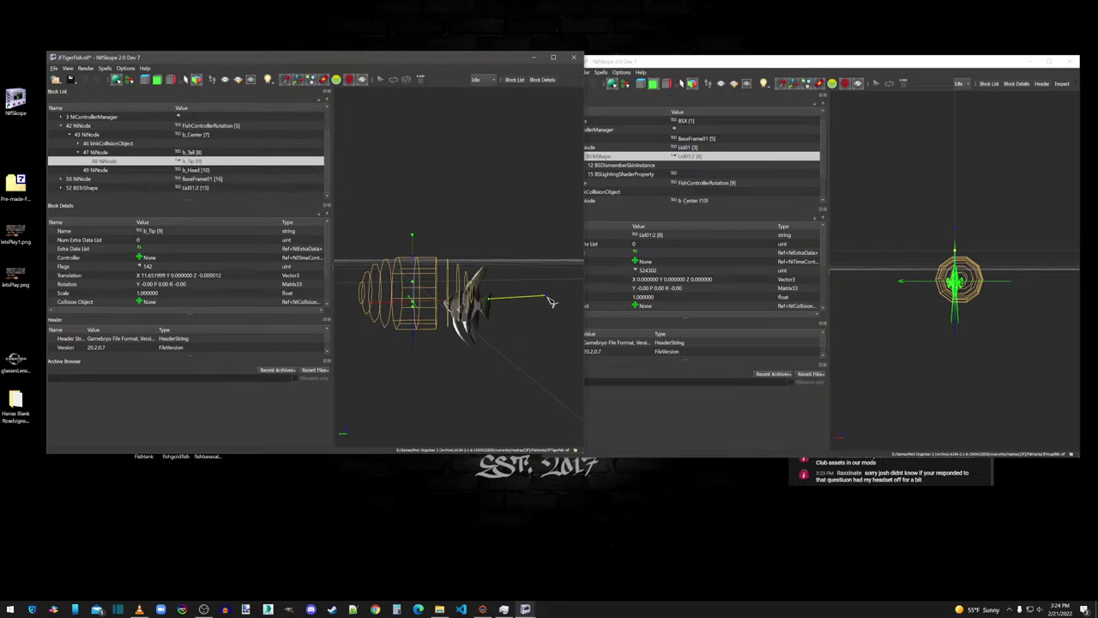
Step: Open the pasted mesh's transform editor and reject it without changes
left_click(83, 187)
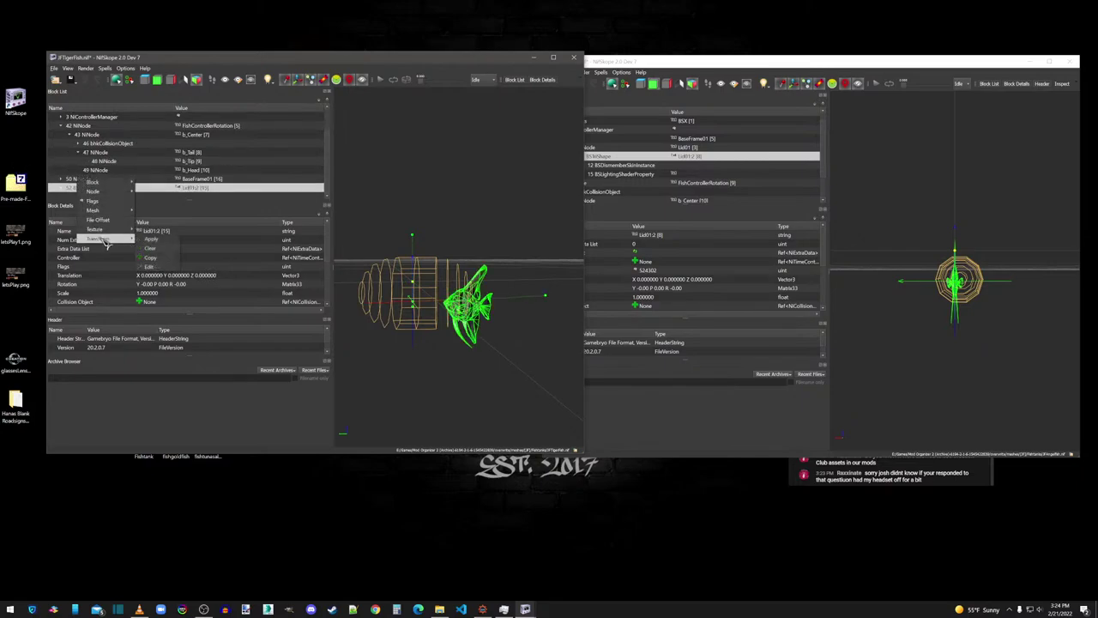
double_click(148, 272)
left_click_drag(527, 227, 154, 131)
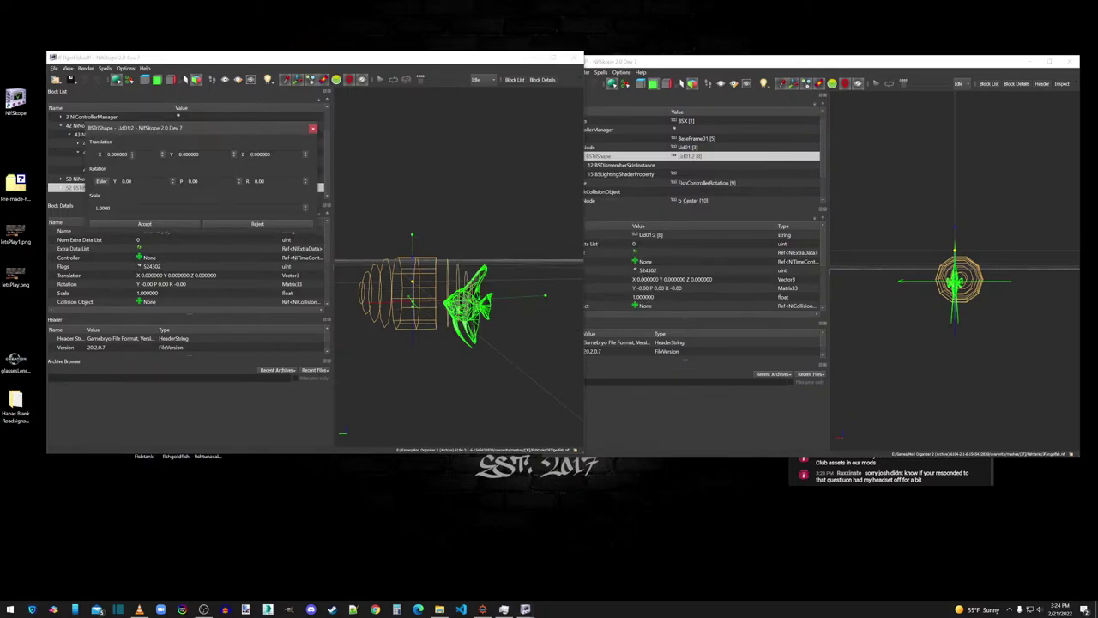
double_click(132, 154)
left_click(258, 224)
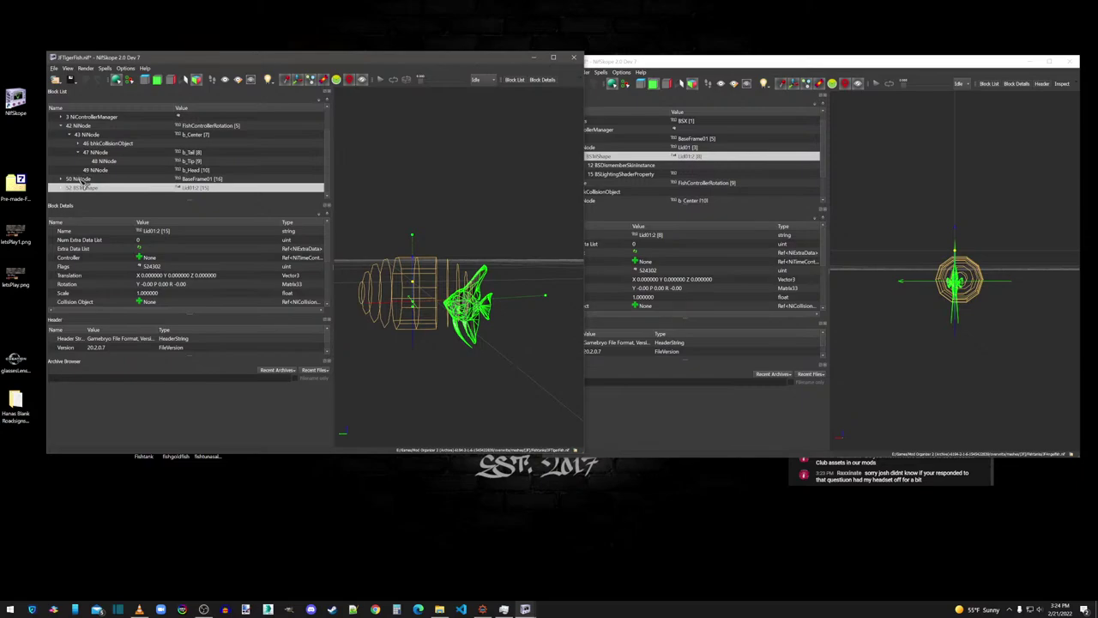
Step: Inspect the BaseFrame01, Lid01, b_Center, b_Tail, FishControllerRotation and root nodes
left_click(79, 179)
left_click(64, 178)
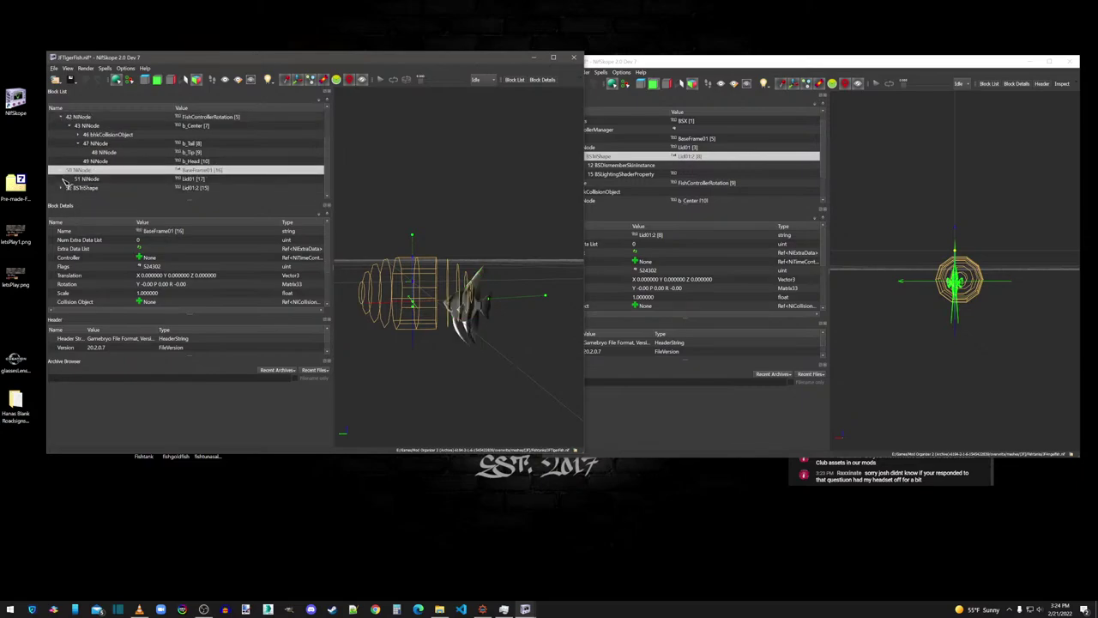
left_click(86, 178)
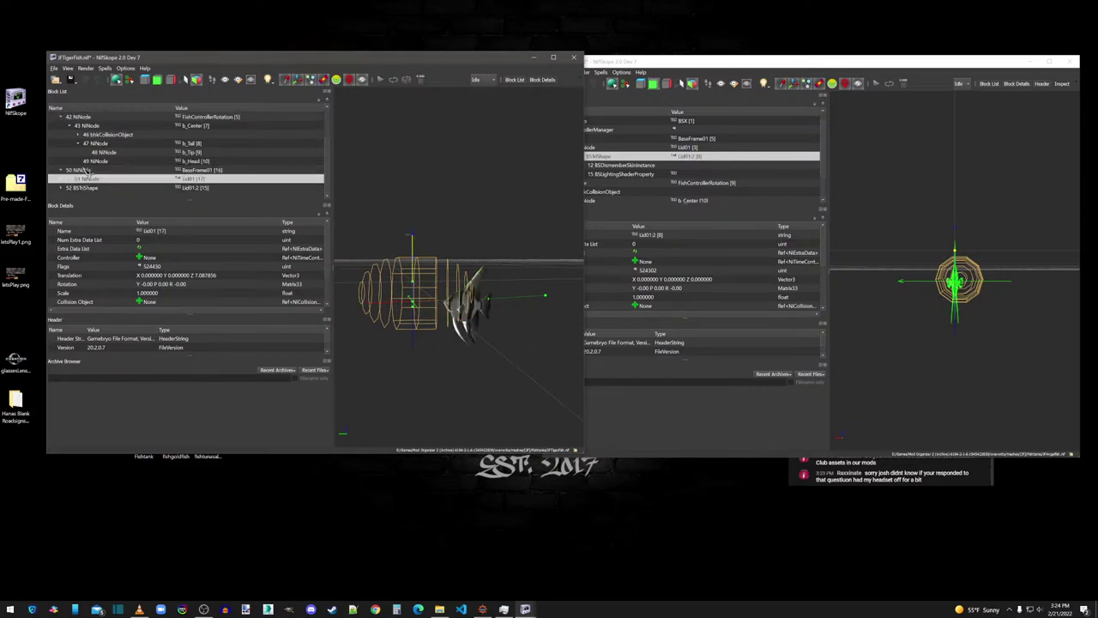
left_click(90, 126)
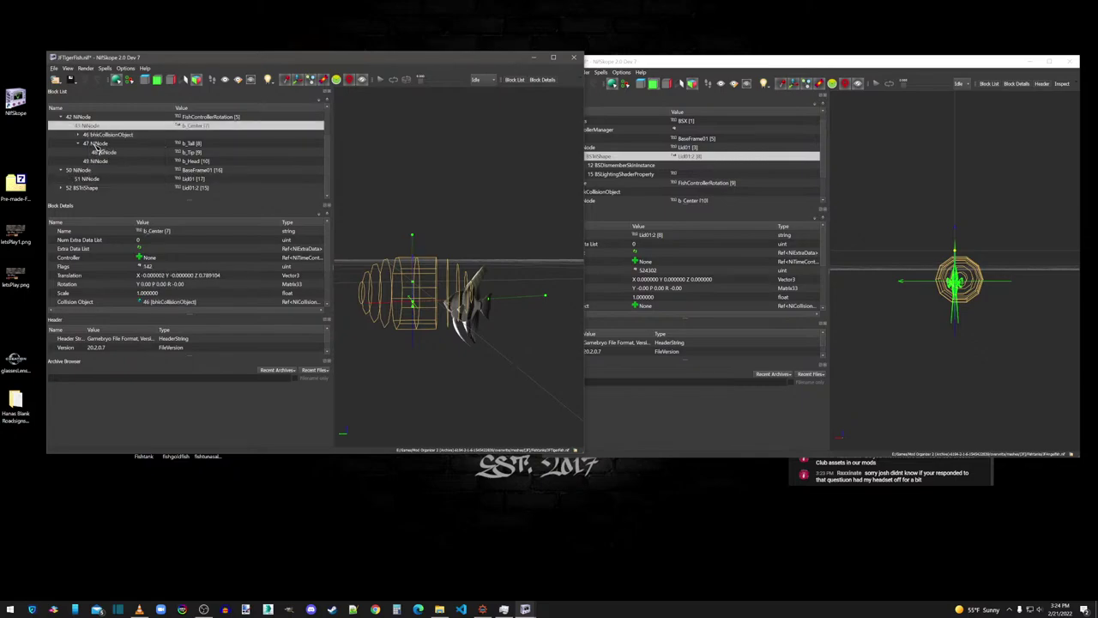
left_click(97, 145)
left_click(80, 118)
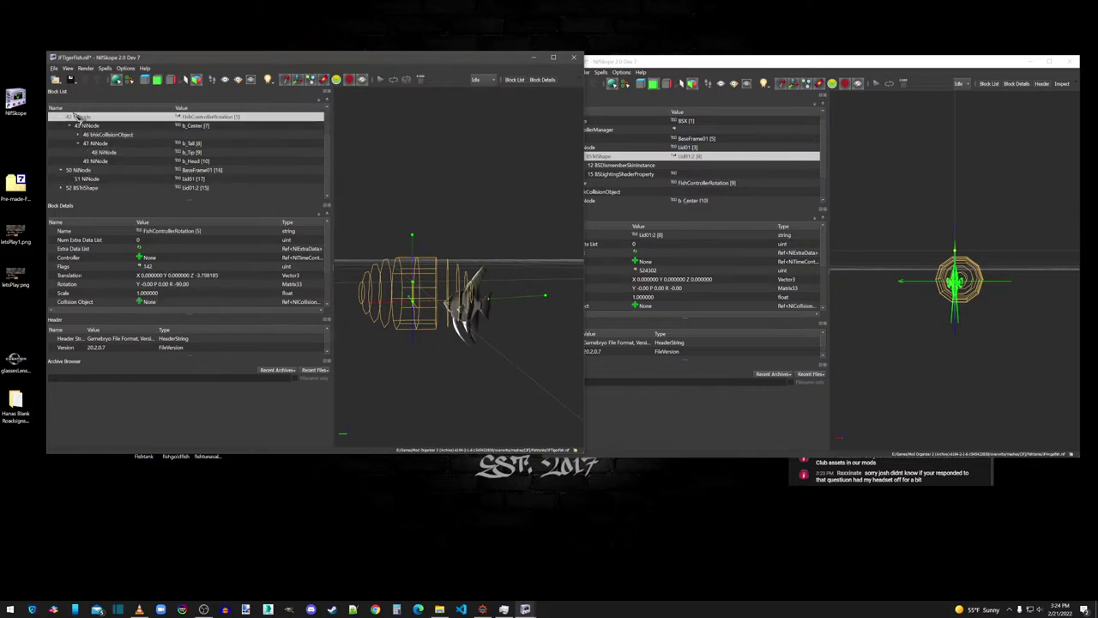
scroll(90, 158, "up", 2)
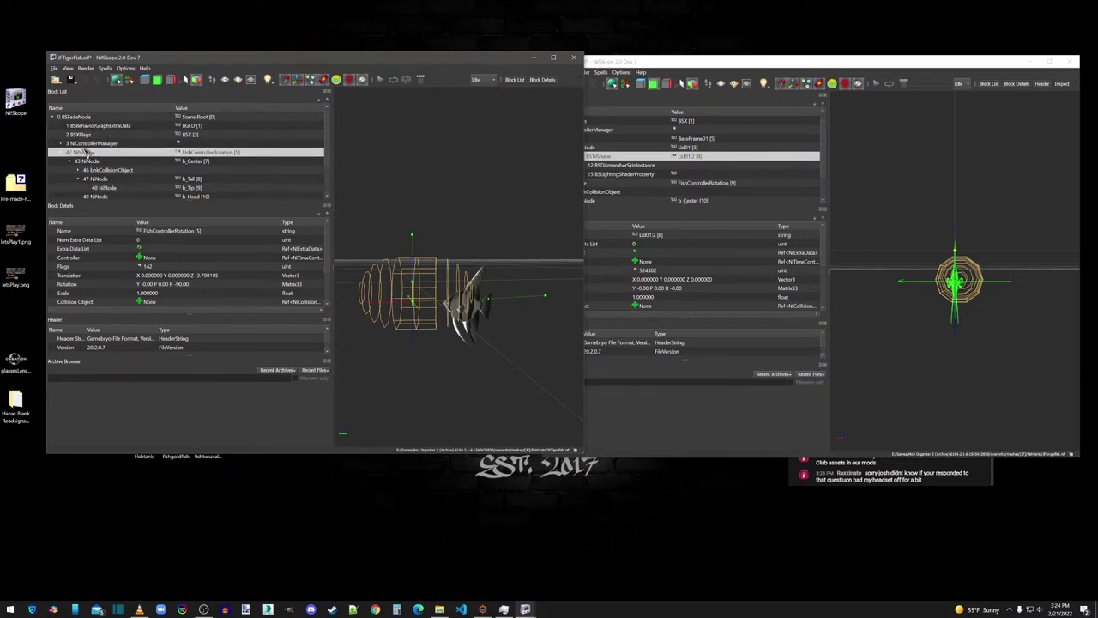
left_click(81, 117)
scroll(102, 162, "down", 2)
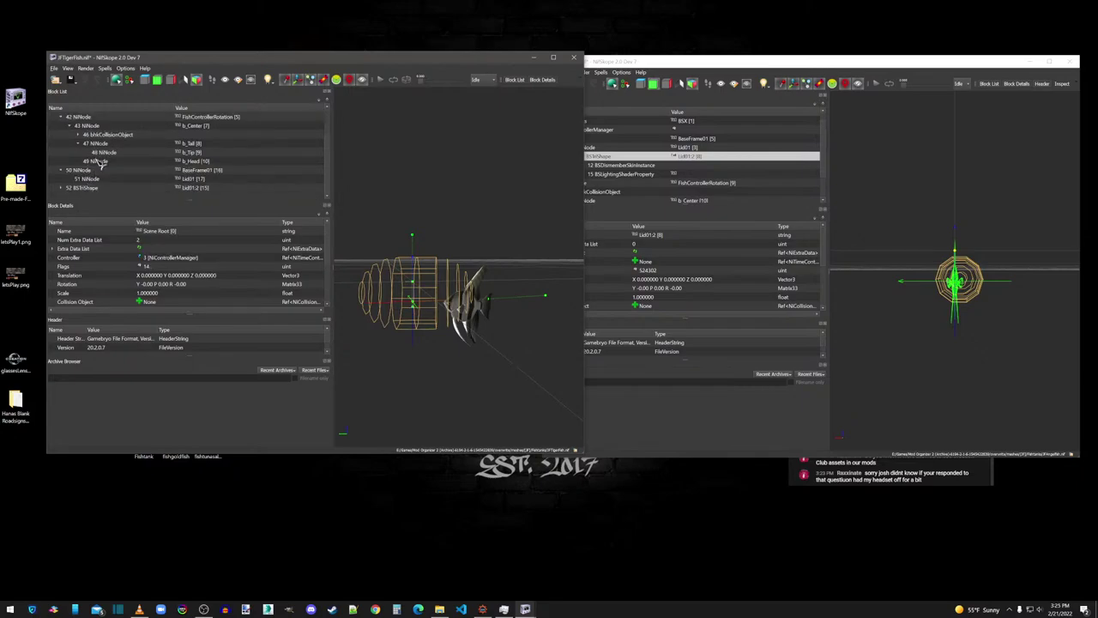
Step: Dismiss the Save menu and select 46 bhkCollisionObject under b_Center
left_click(86, 189)
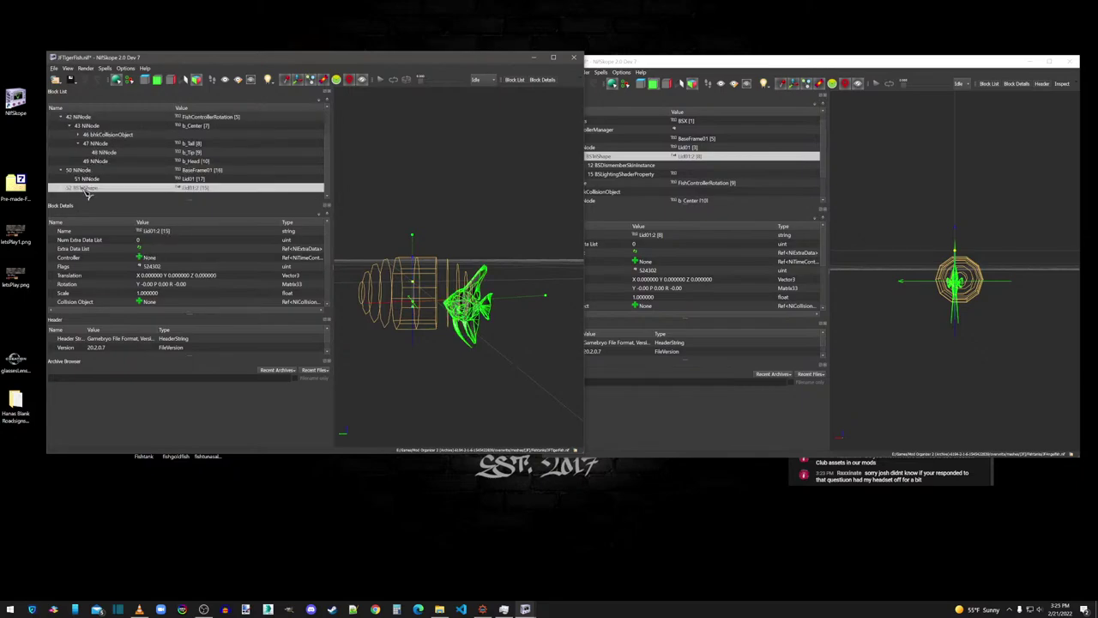
left_click(70, 79)
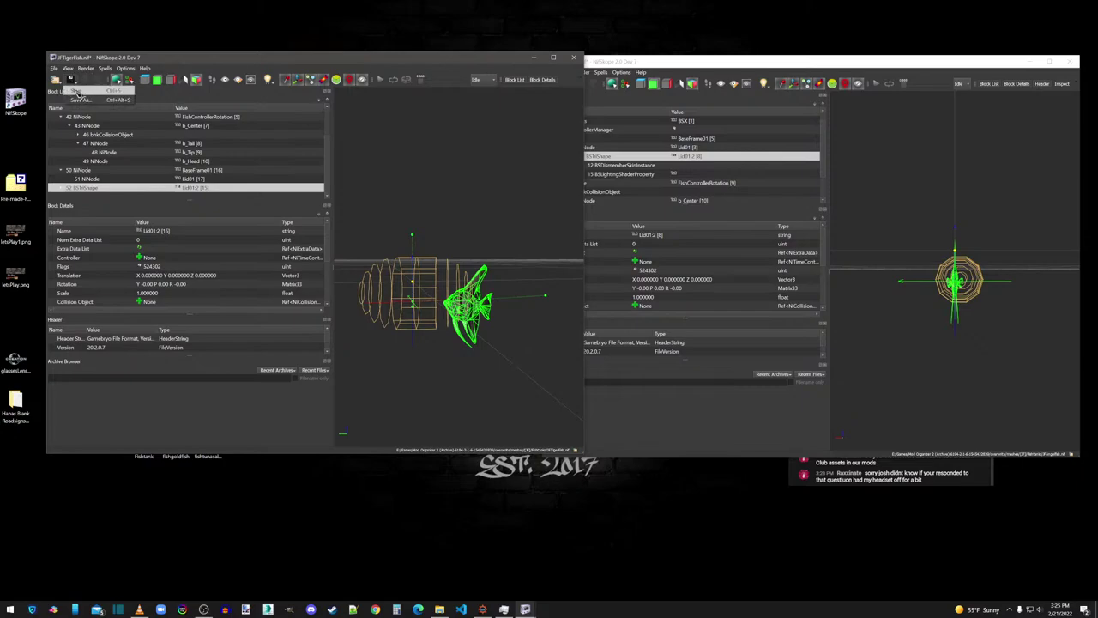
left_click(76, 91)
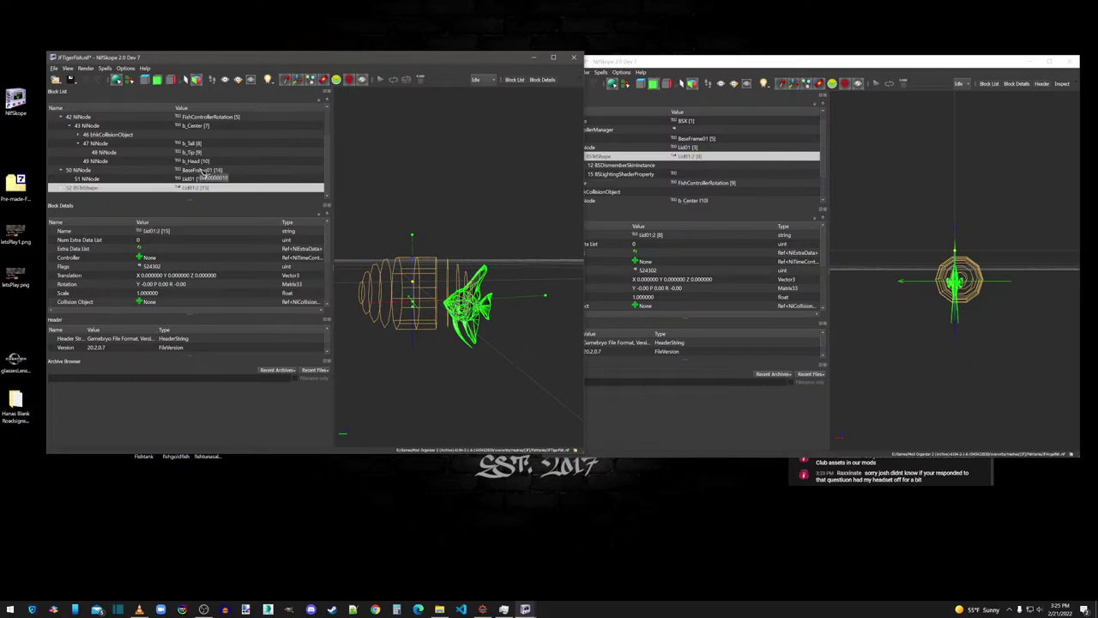
scroll(120, 176, "up", 2)
left_click(120, 170)
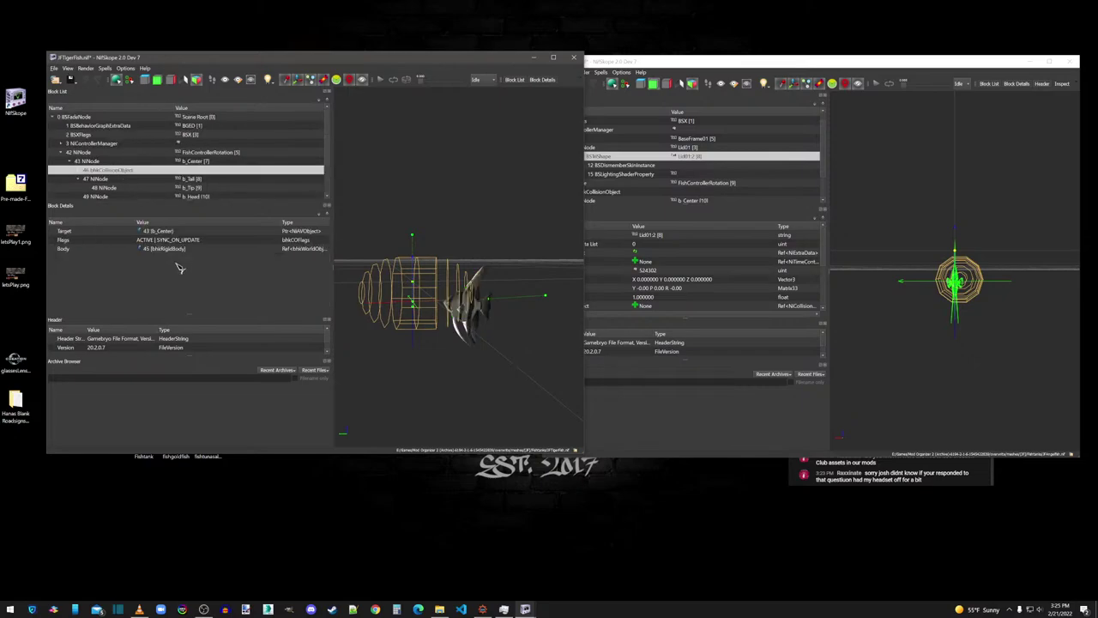
Step: Expand the collision tree and select this fish's bhkCapsuleShape block
left_click(78, 170)
left_click(95, 162)
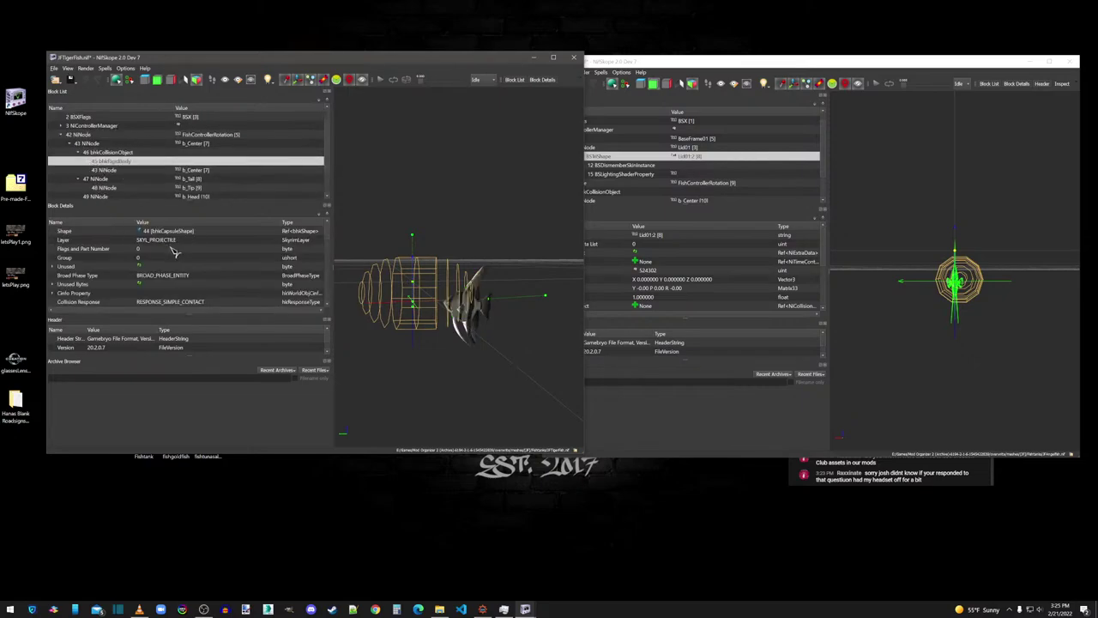
left_click(87, 162)
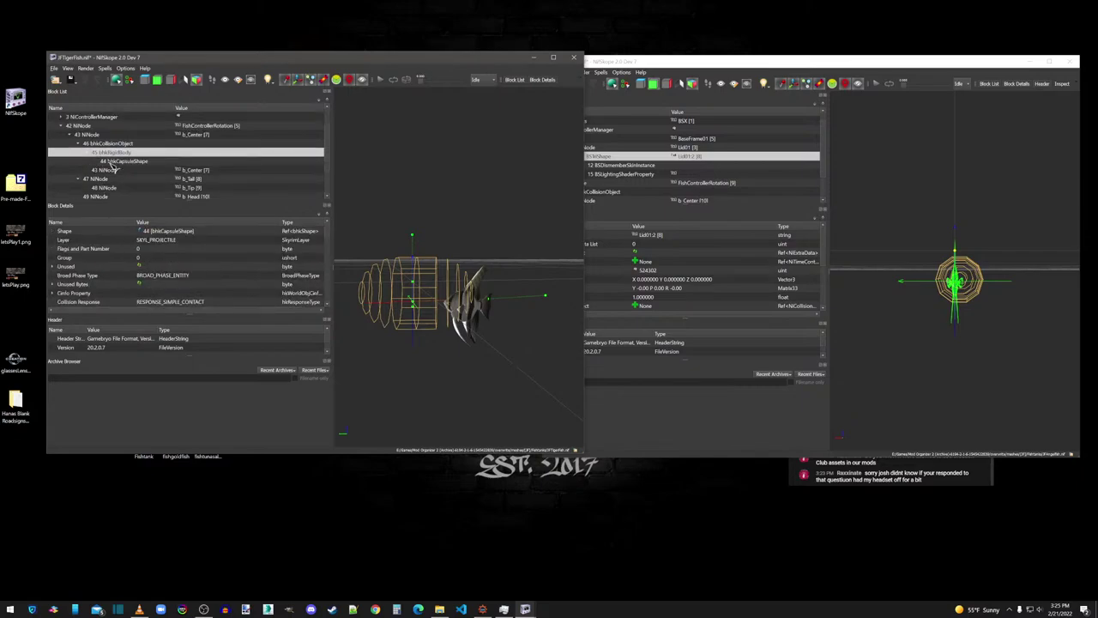
left_click(114, 163)
left_click(163, 259)
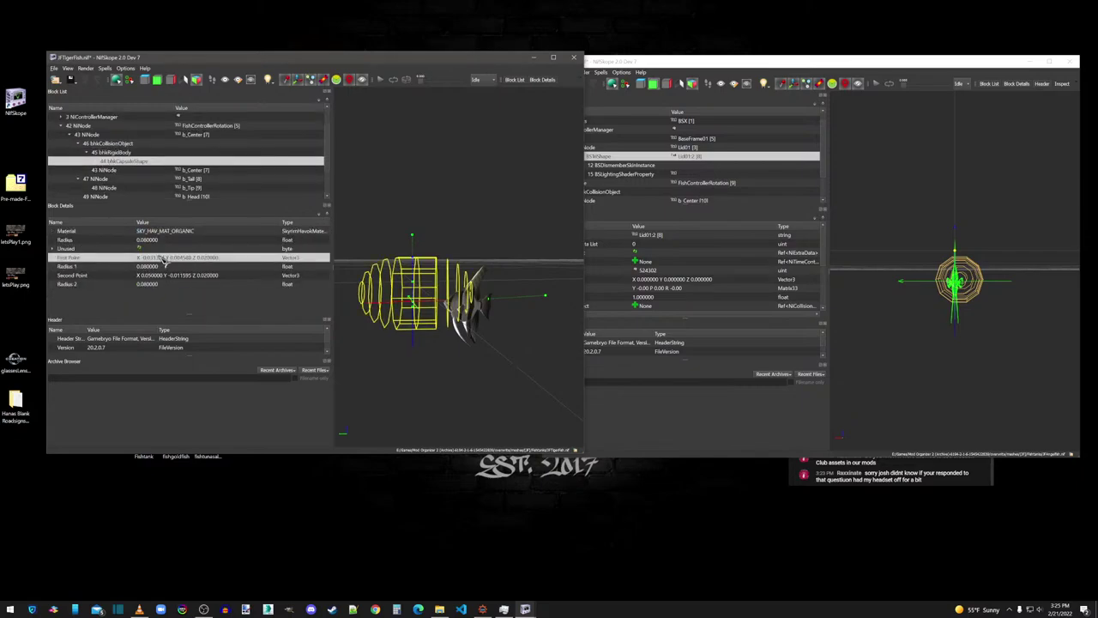
double_click(151, 239)
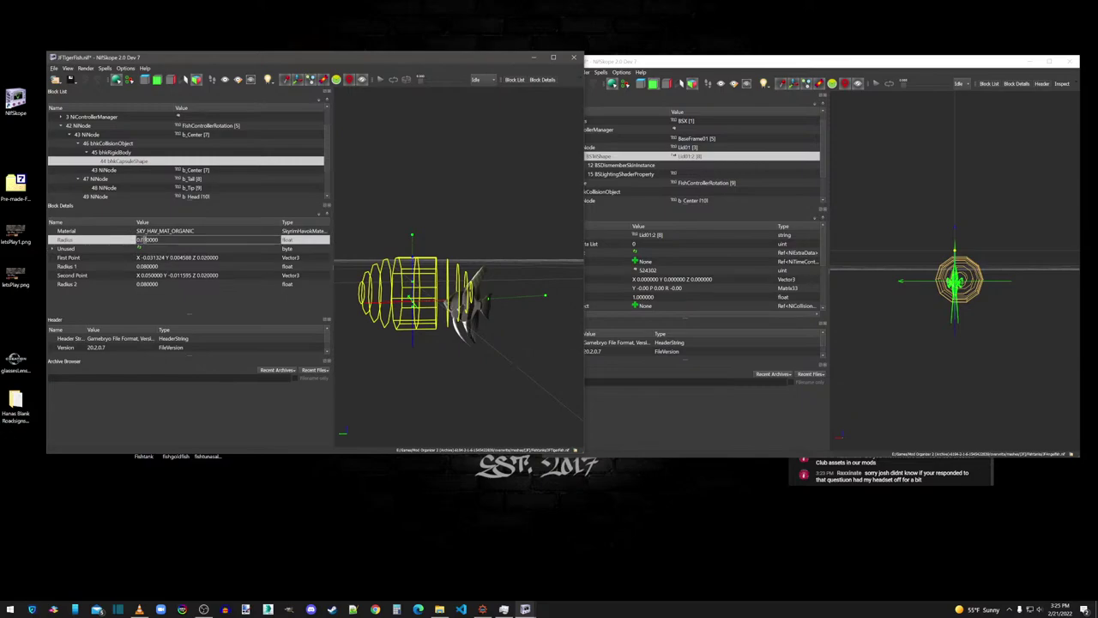
Step: Compare the reference fish capsule's First and Second Points with this fish's capsule
left_click(632, 64)
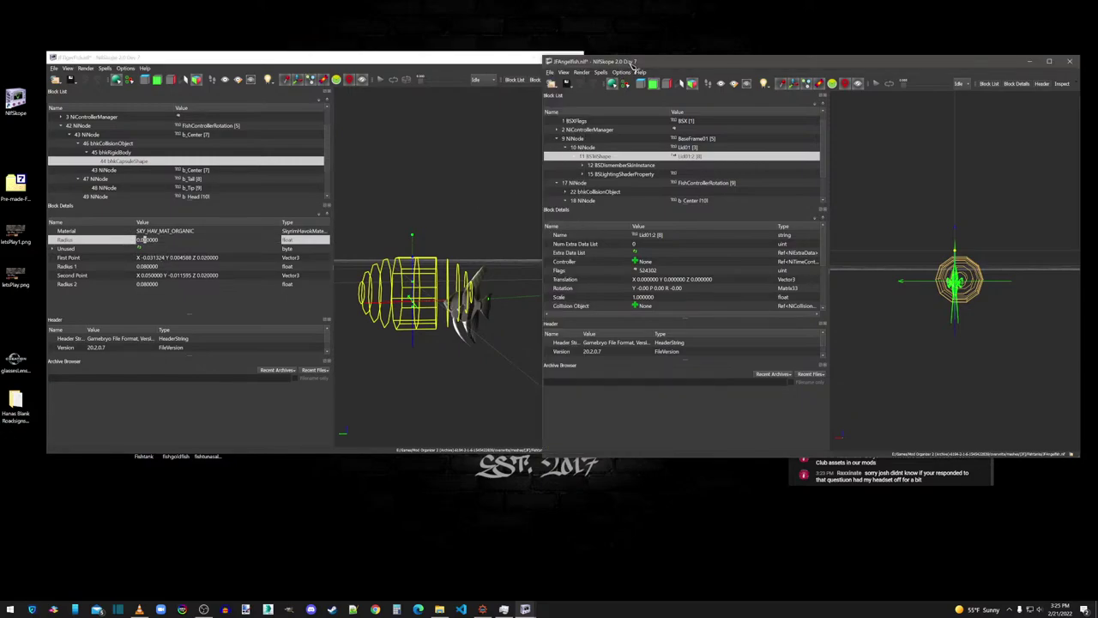
left_click_drag(993, 299, 765, 242)
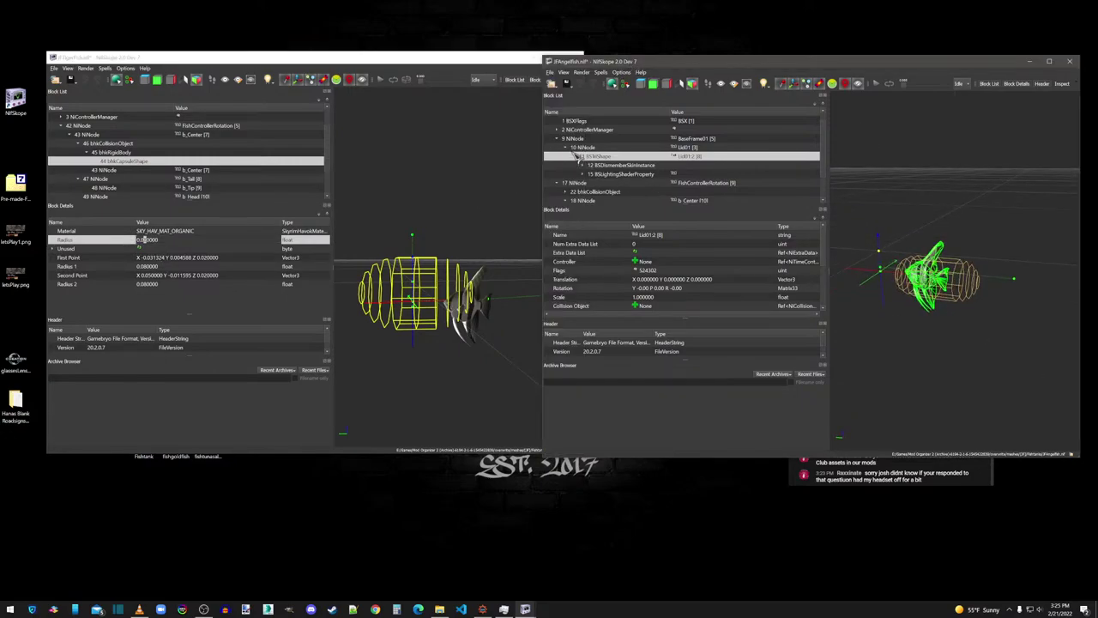
left_click(582, 193)
left_click(571, 192)
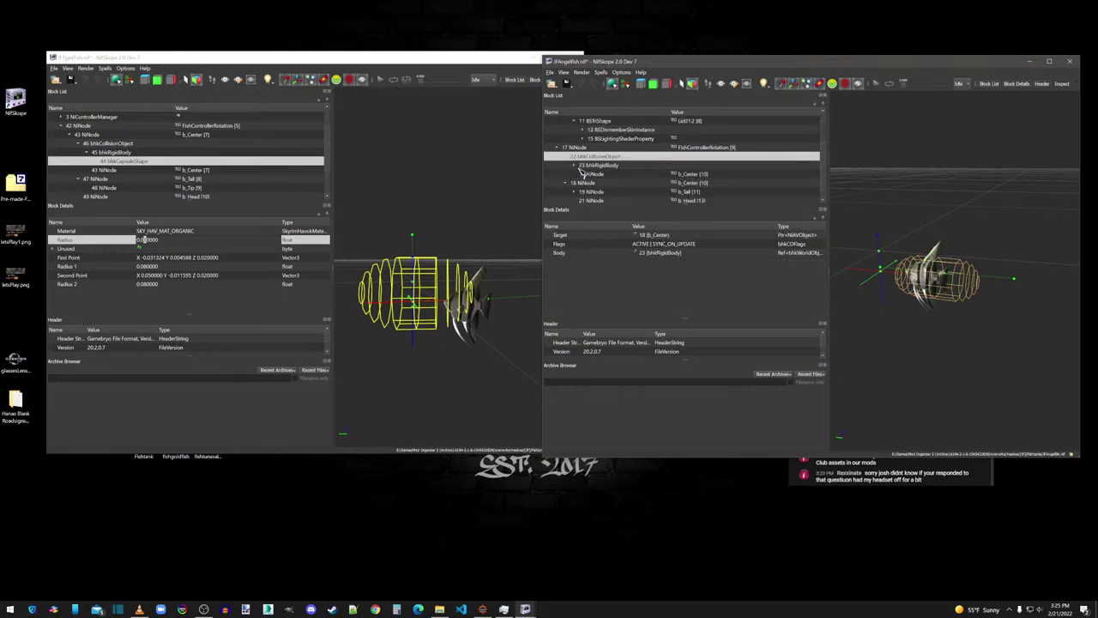
left_click(577, 167)
left_click(600, 166)
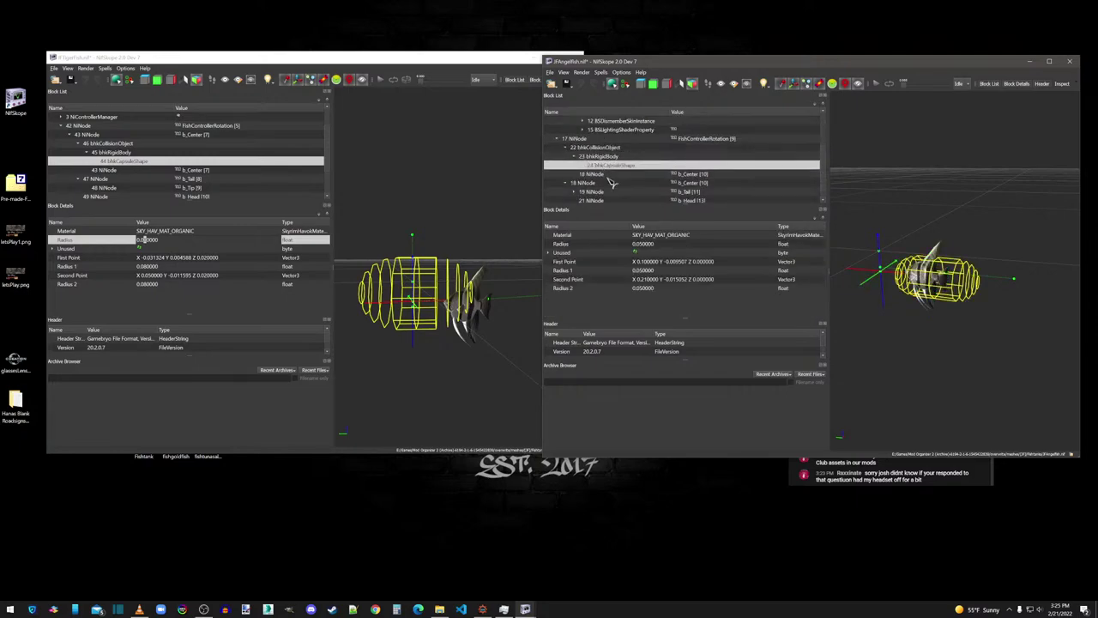
left_click(623, 263)
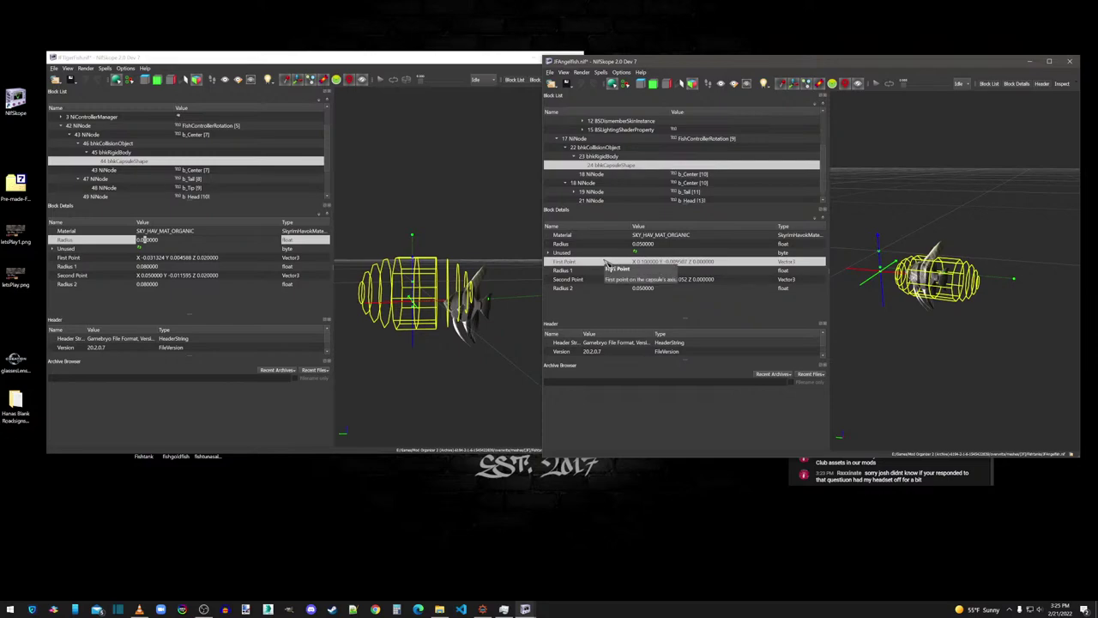
left_click(104, 259)
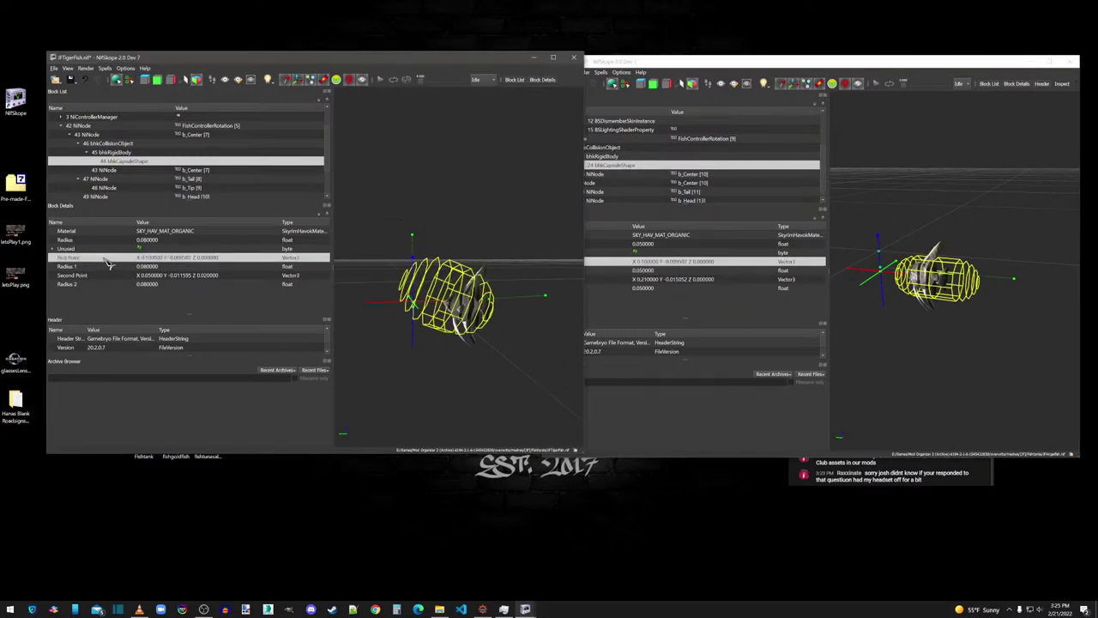
left_click(611, 283)
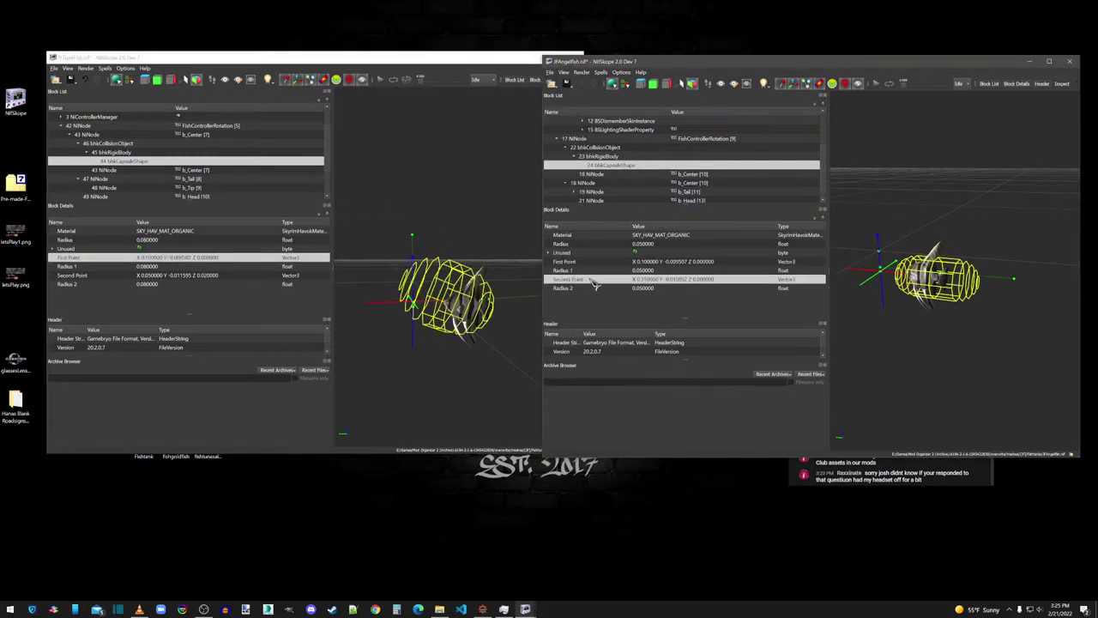
left_click(105, 275)
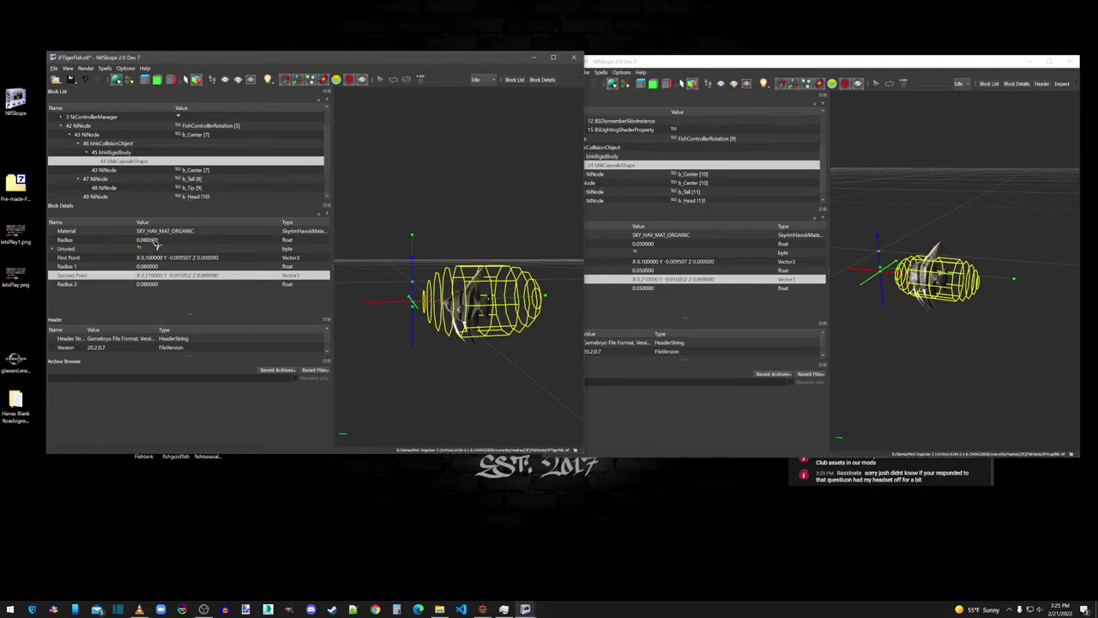
Step: Set the capsule's Radius, Radius 1 and Radius 2 to 0.05
double_click(155, 241)
type("0")
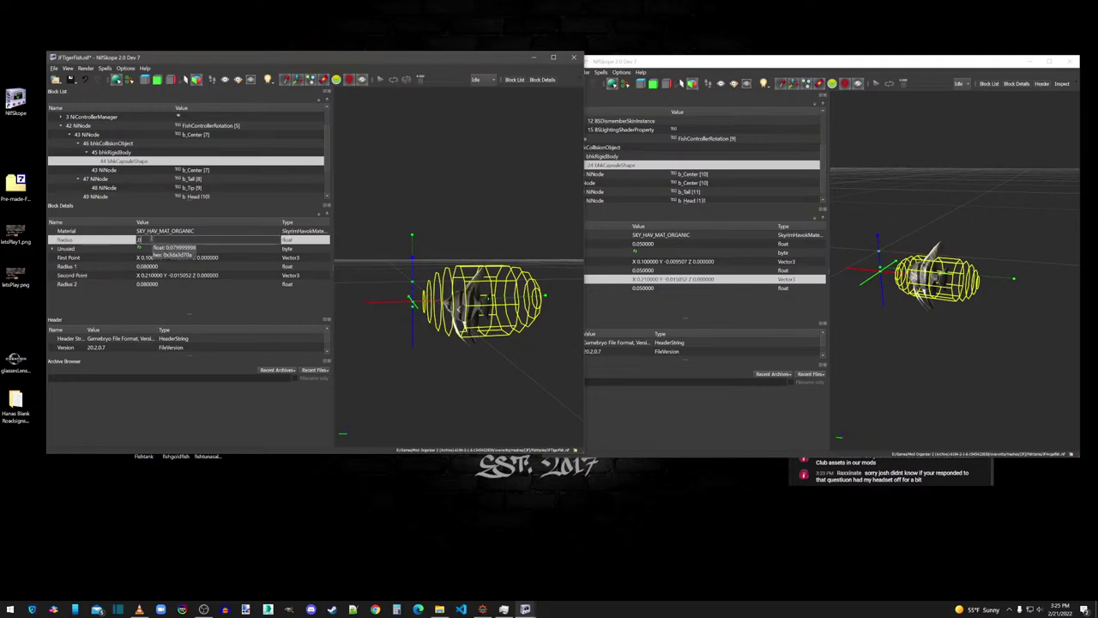
type(".05")
double_click(147, 267)
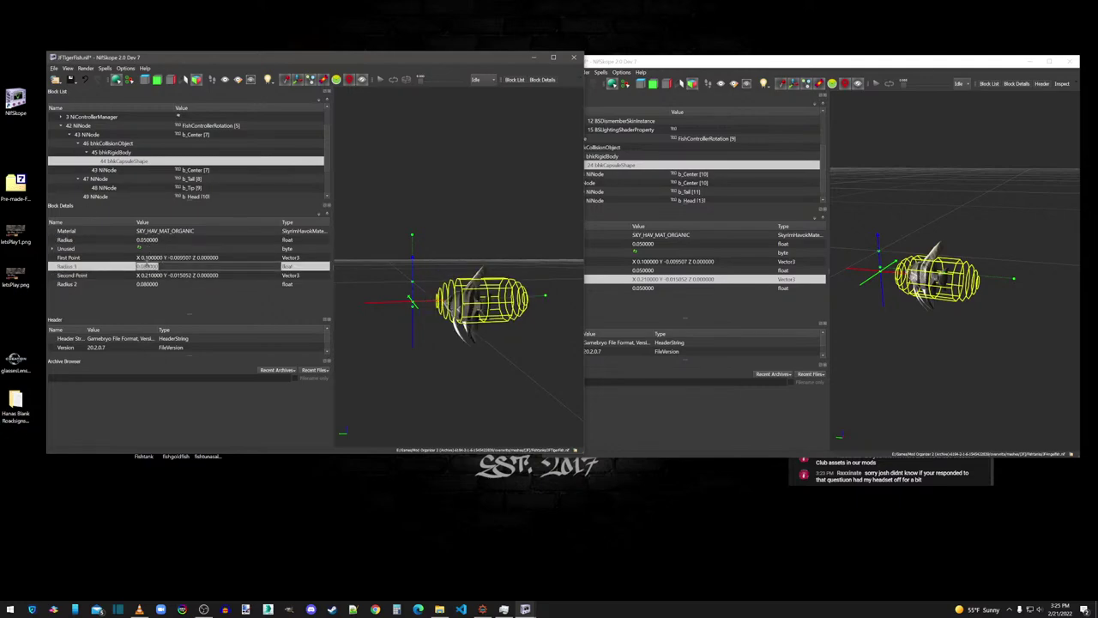
type(".05")
double_click(155, 287)
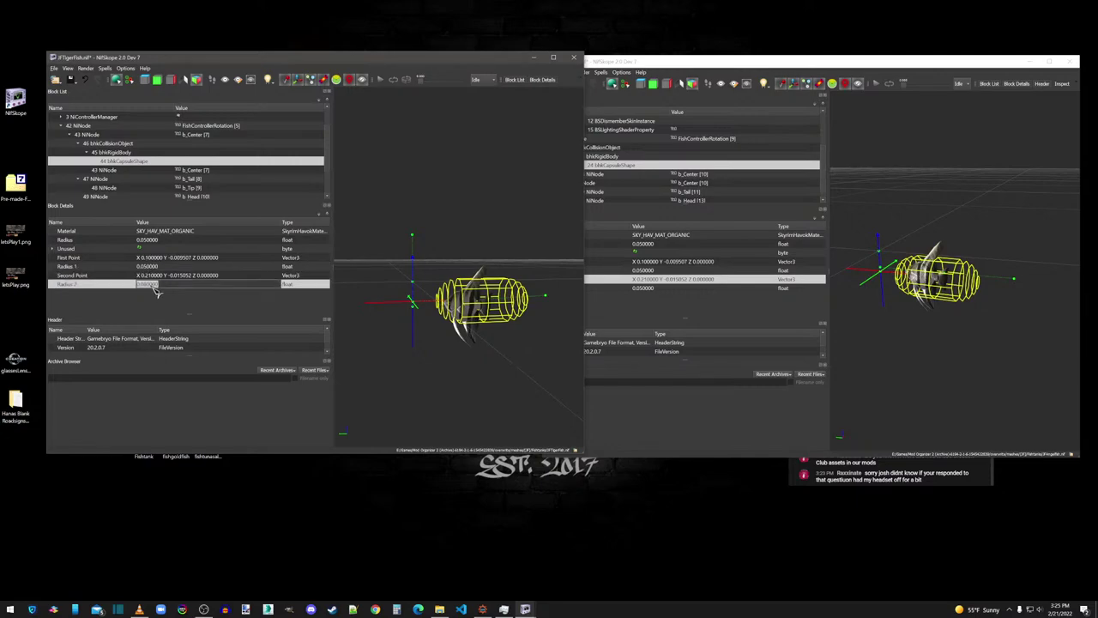
type("05")
left_click(154, 276)
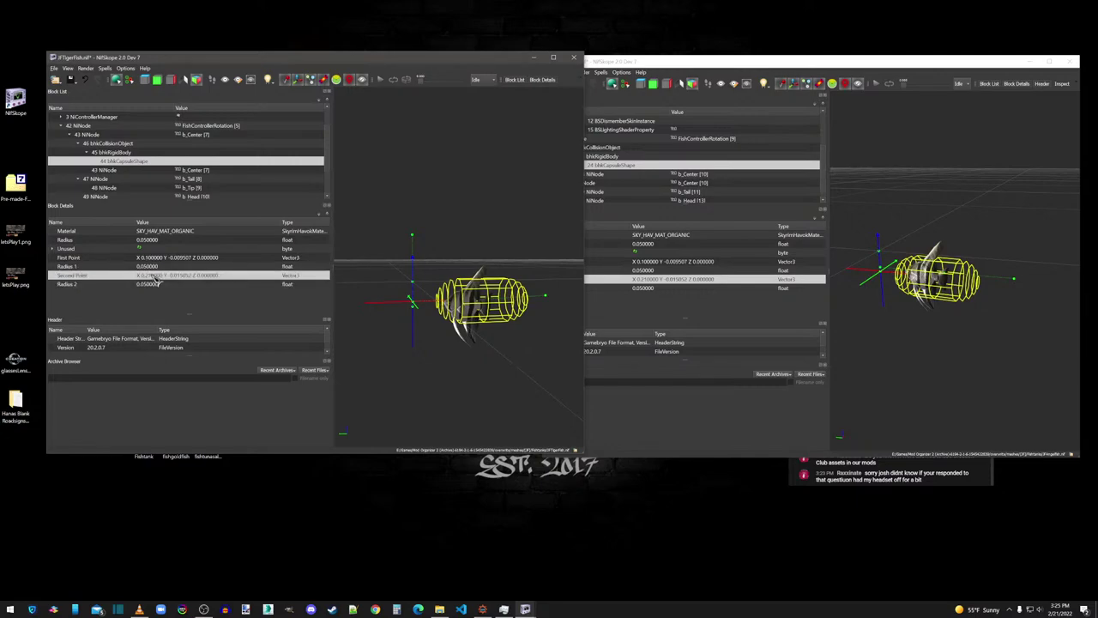
Step: Preview the Idle and Jump animations with the resized capsule
left_click(481, 80)
left_click(477, 83)
left_click(481, 80)
left_click(481, 93)
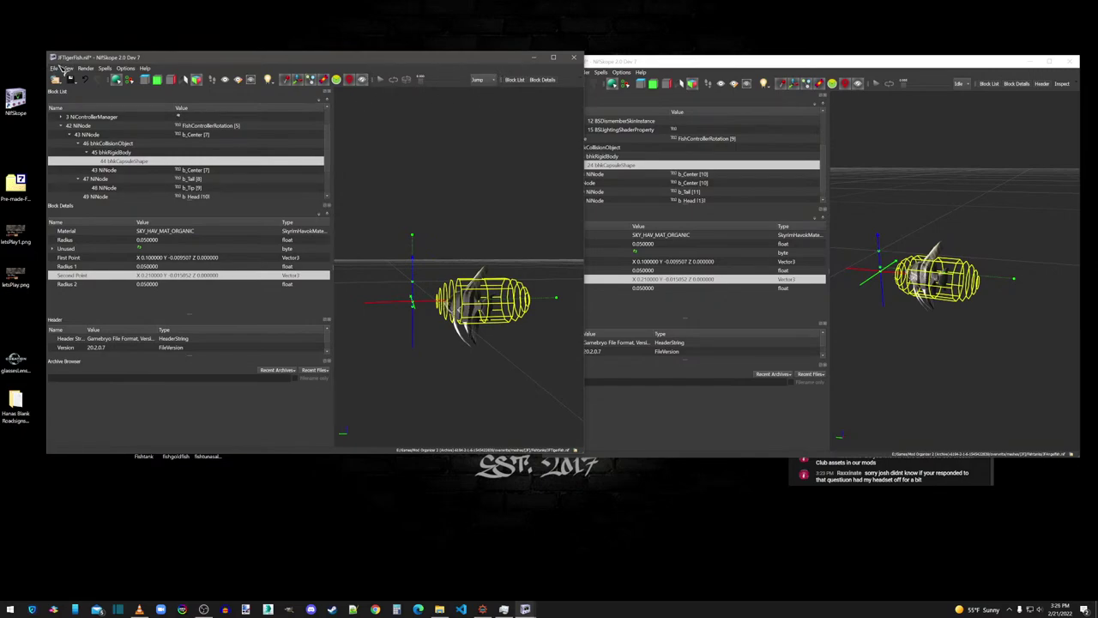
left_click(686, 67)
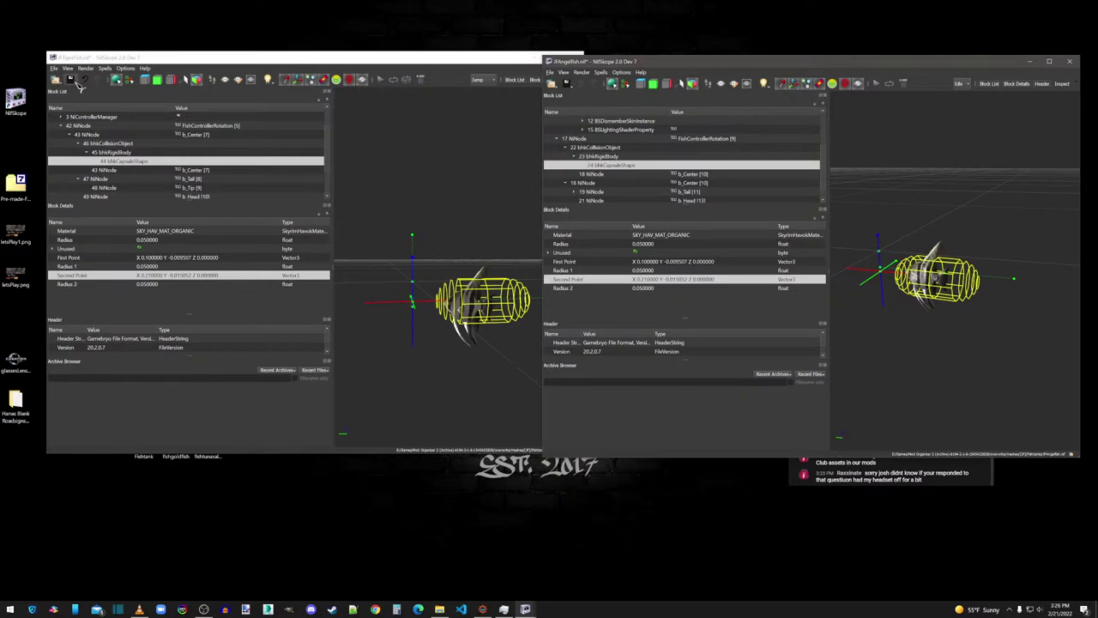
Step: Save the edited model over IFAngelfish.nif and close the other window without saving
left_click(79, 86)
key("ctrl+shift+s")
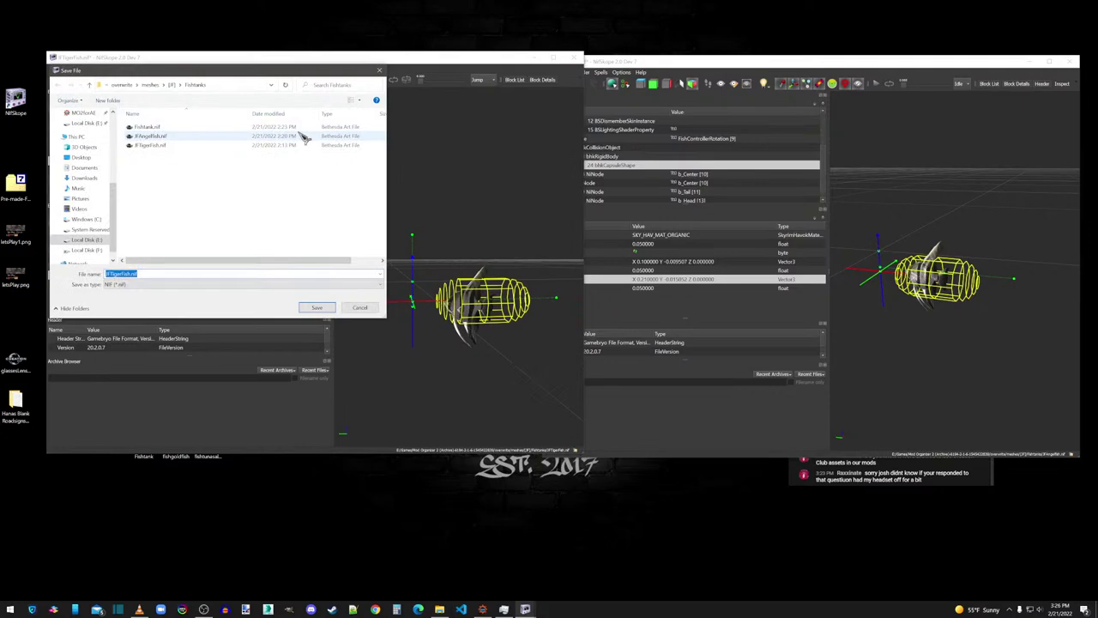
double_click(158, 137)
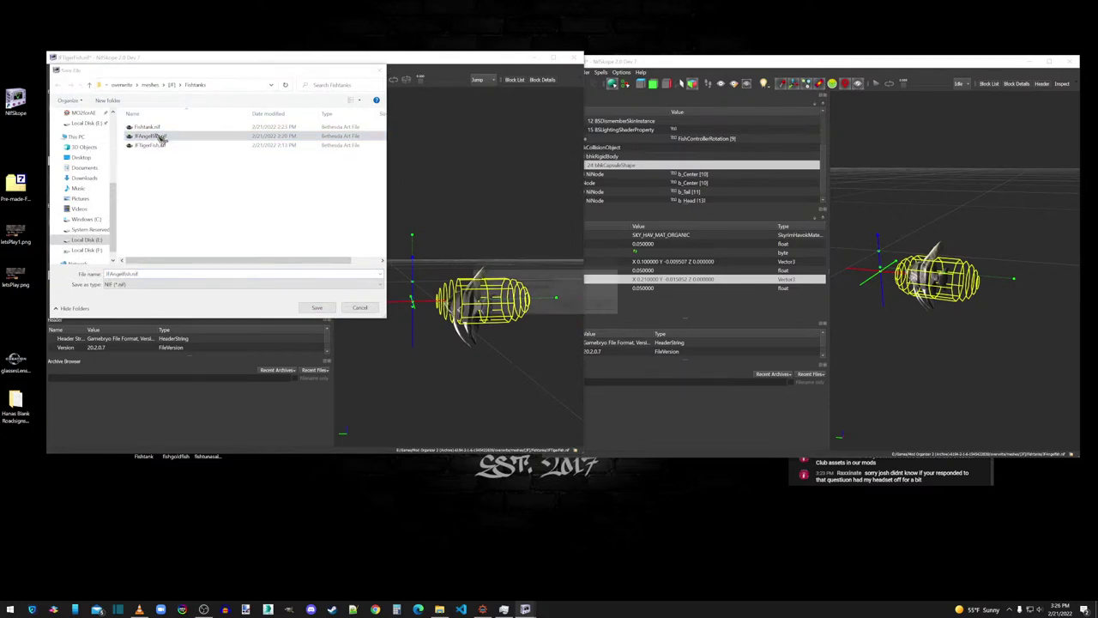
left_click(569, 308)
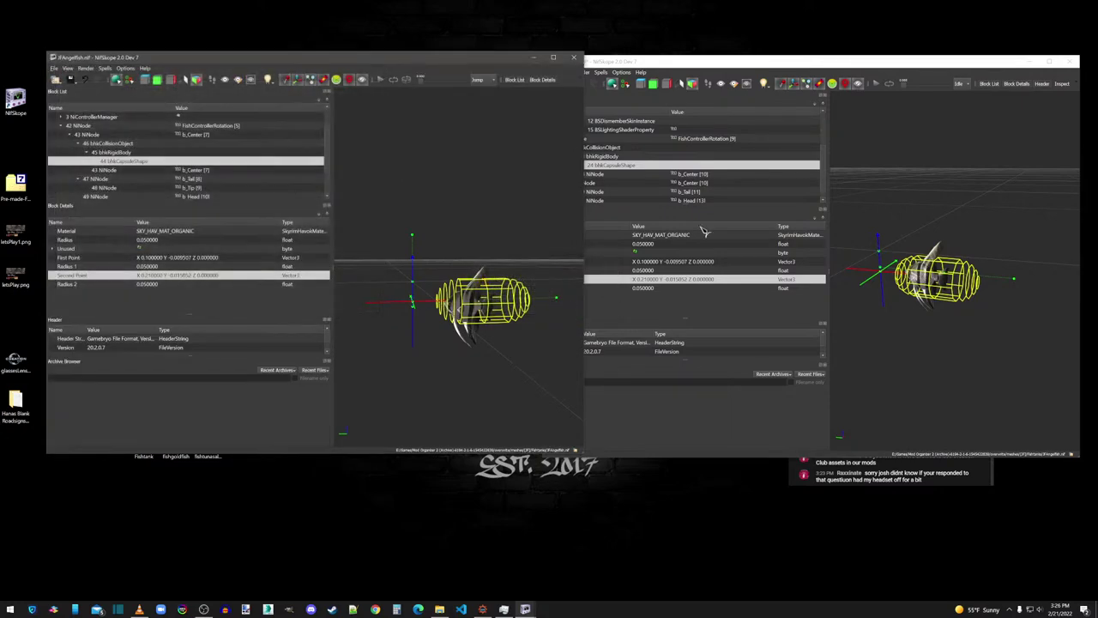
left_click(1073, 62)
left_click(842, 283)
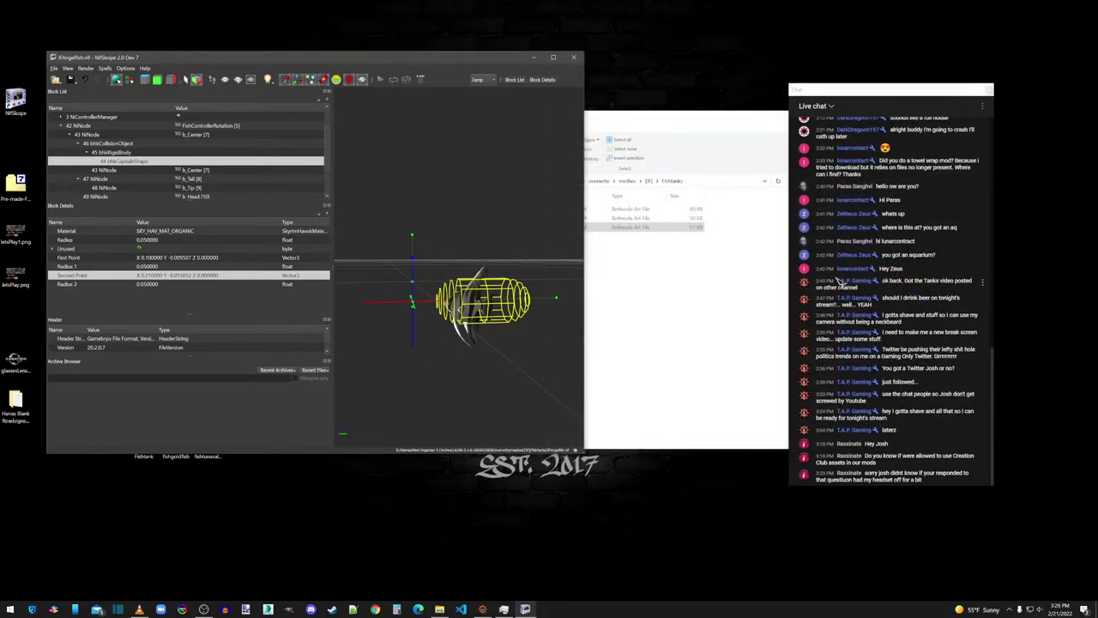
Step: Reopen IFAngelfish.nif alone in NifSkope and view the fish side-on
left_click(657, 114)
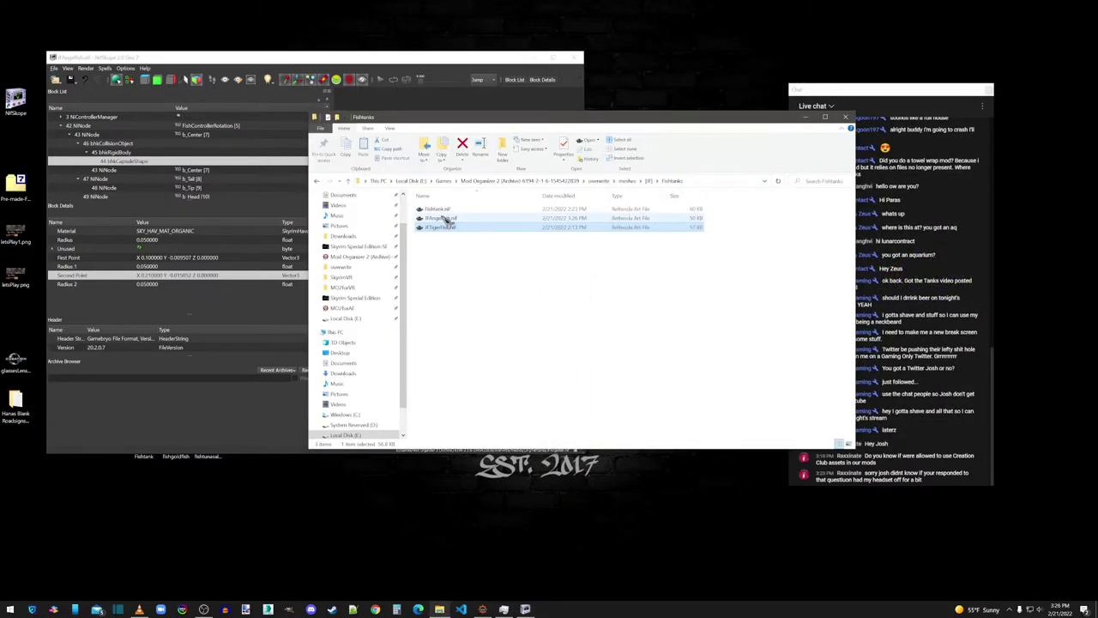
left_click_drag(444, 220, 26, 96)
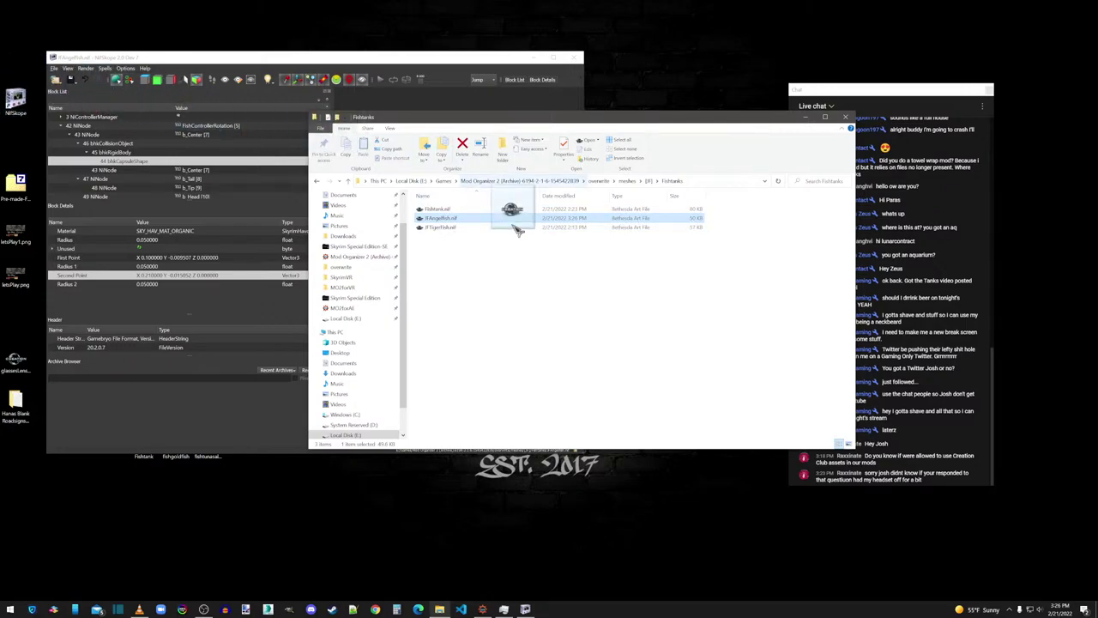
left_click(577, 60)
left_click_drag(446, 219, 21, 101)
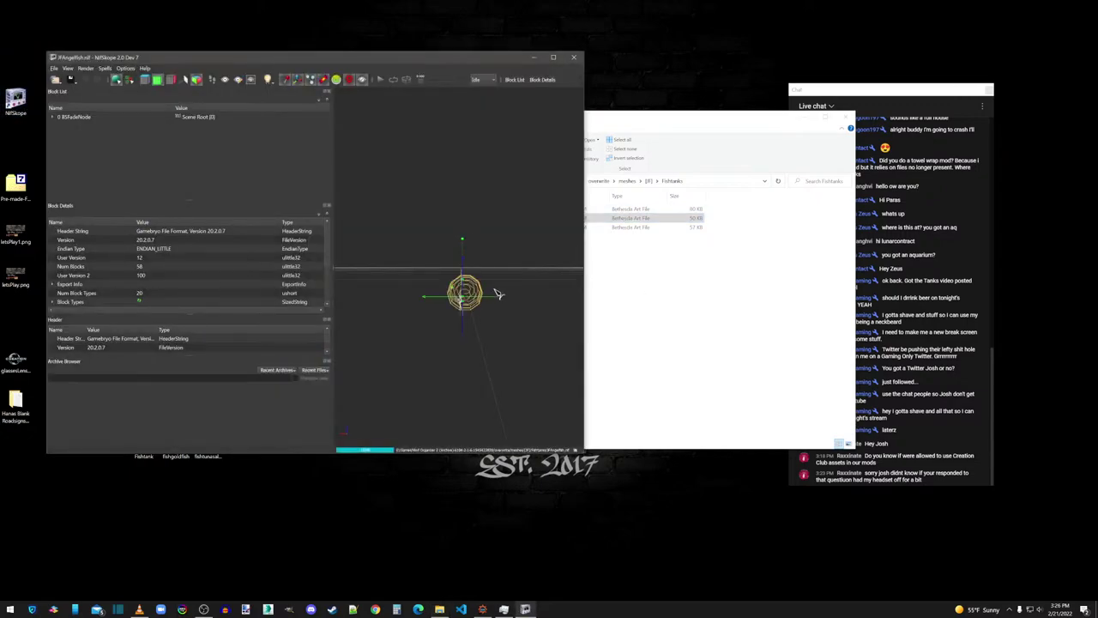
left_click_drag(531, 279, 390, 131)
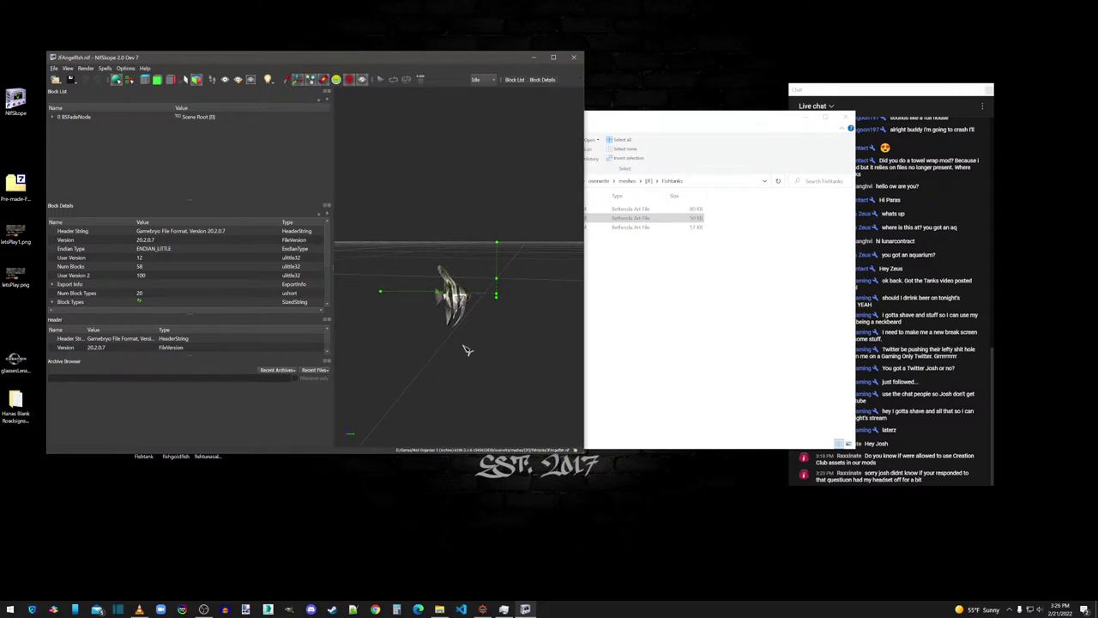
scroll(465, 350, "up", 3)
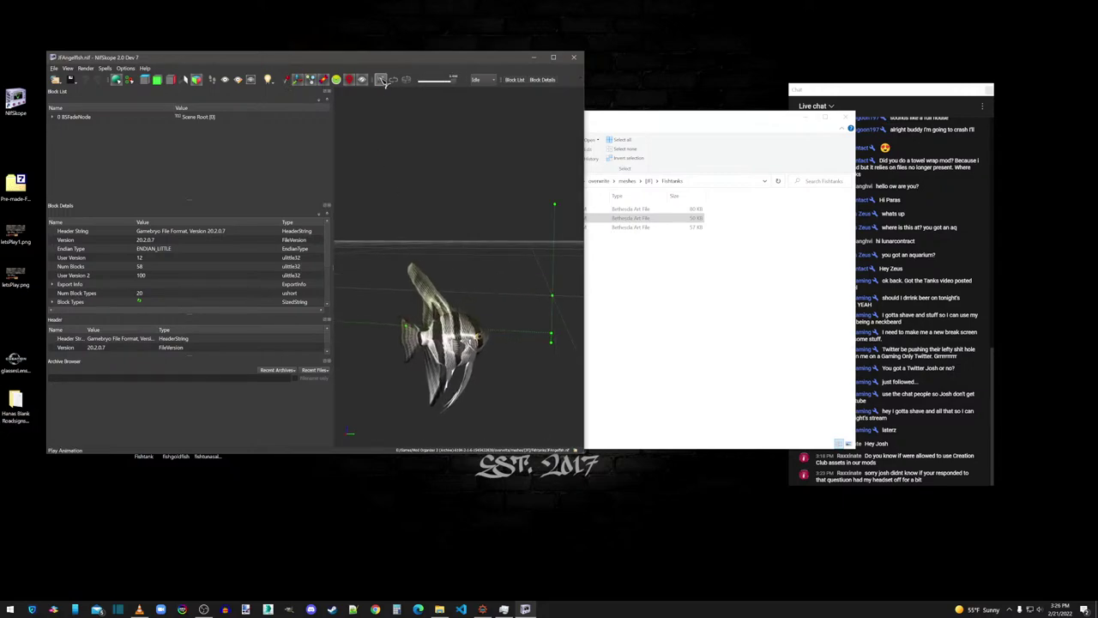
Step: Open the tiger fish file in NifSkope, stop its animation, then close it
left_click(583, 59)
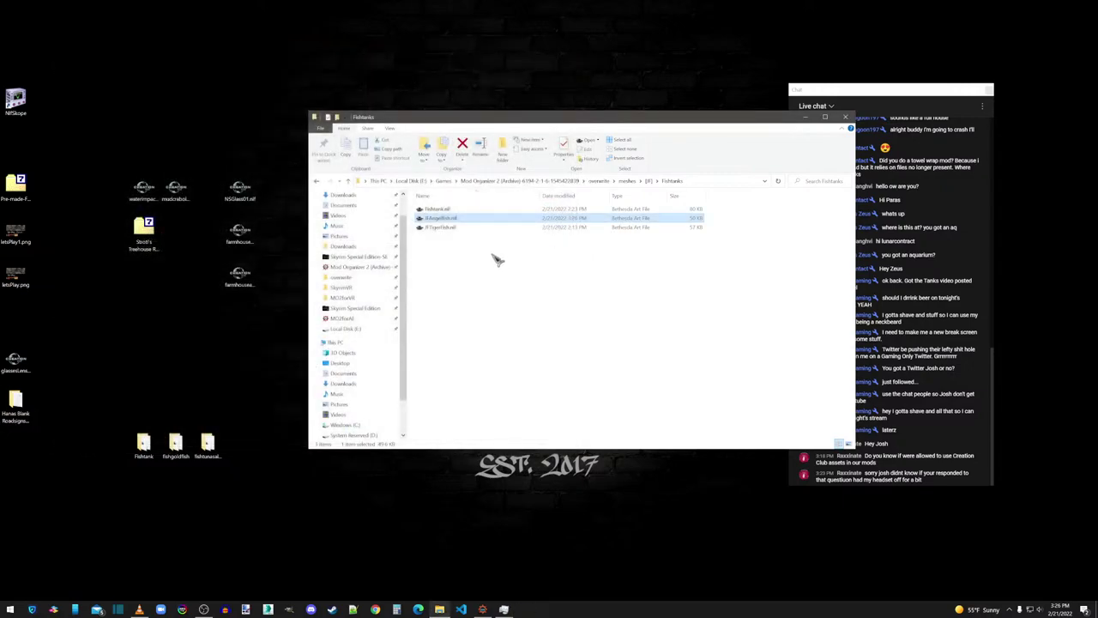
left_click_drag(448, 227, 22, 103)
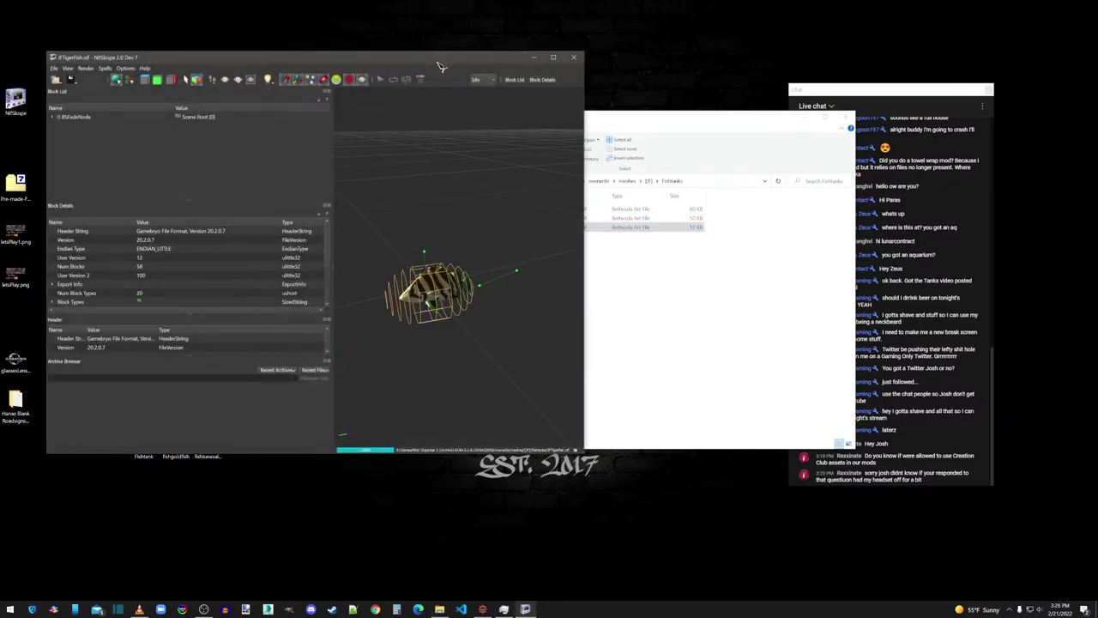
left_click(382, 81)
left_click(574, 58)
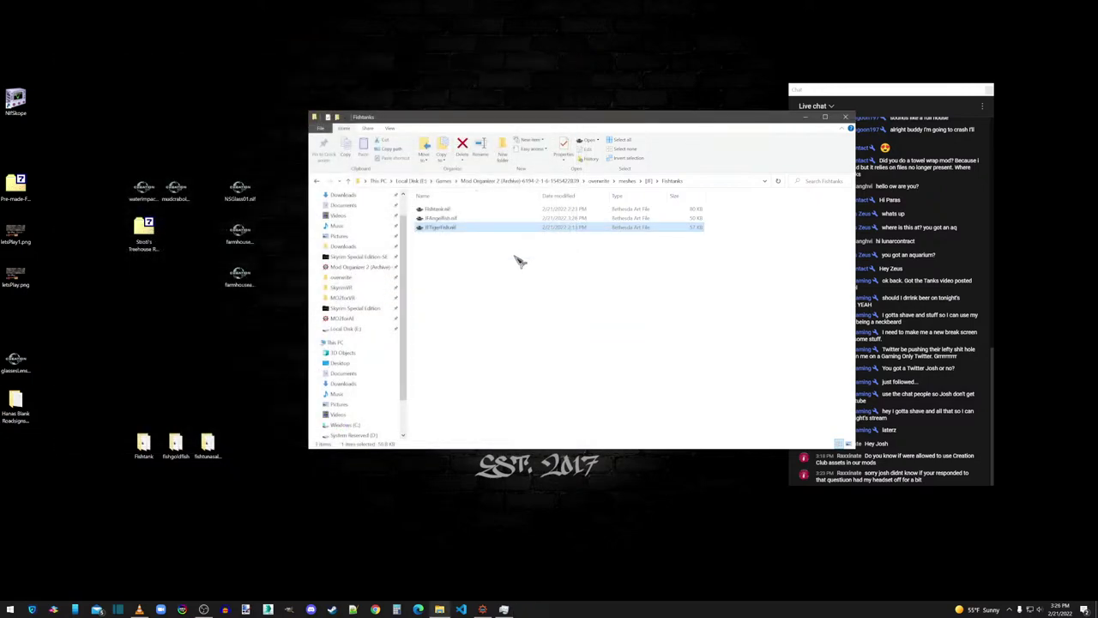
left_click(519, 260)
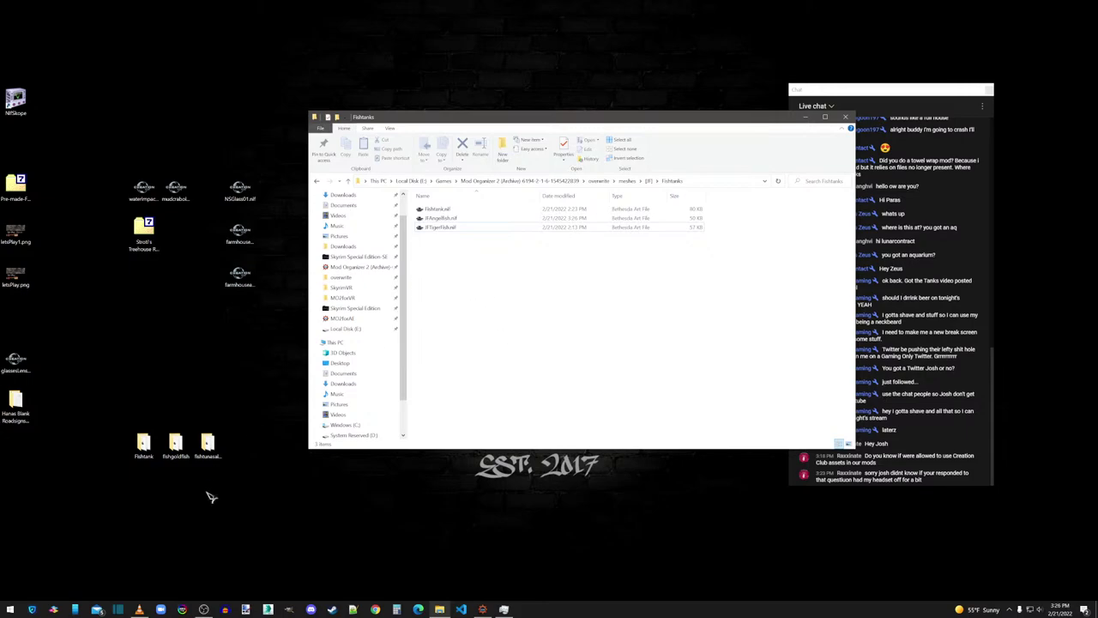
Step: Look through the original Fishtank folder, selecting NeonFishLazy.nif, then close it
double_click(143, 442)
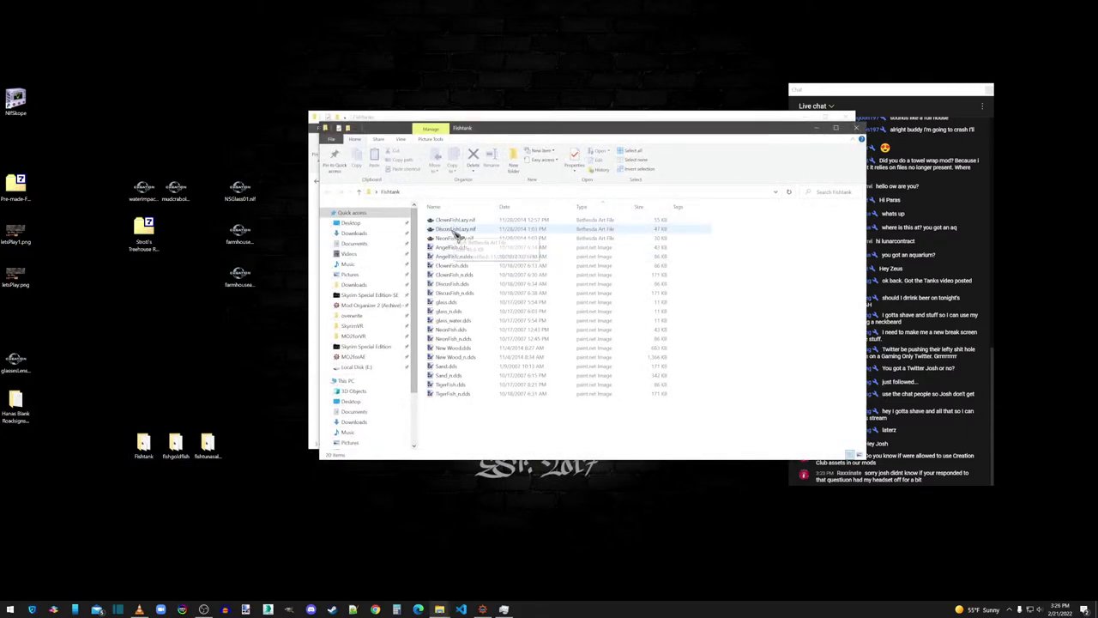
left_click(454, 239)
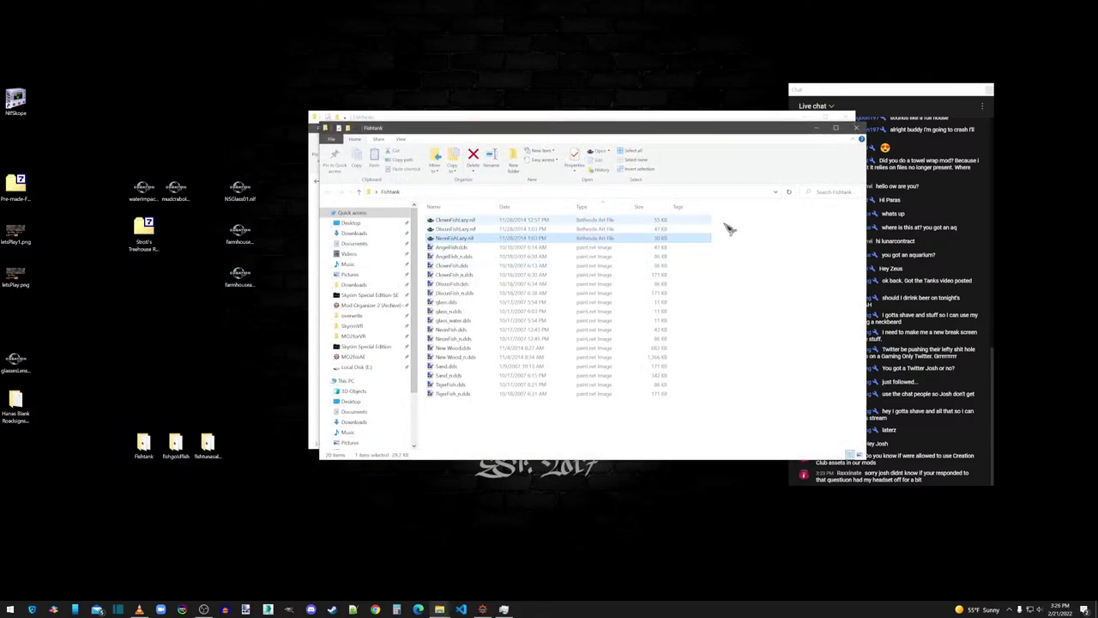
left_click(857, 127)
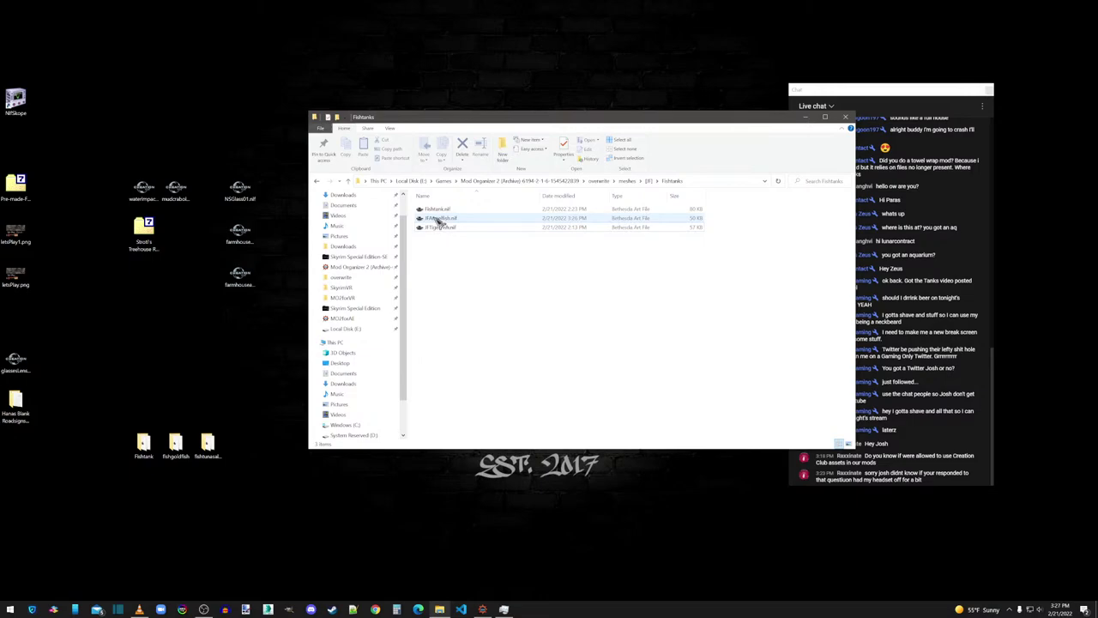
Step: Delete the fishtanksalmon desktop folder, close the folder windows and hide the live chat
left_click(134, 335)
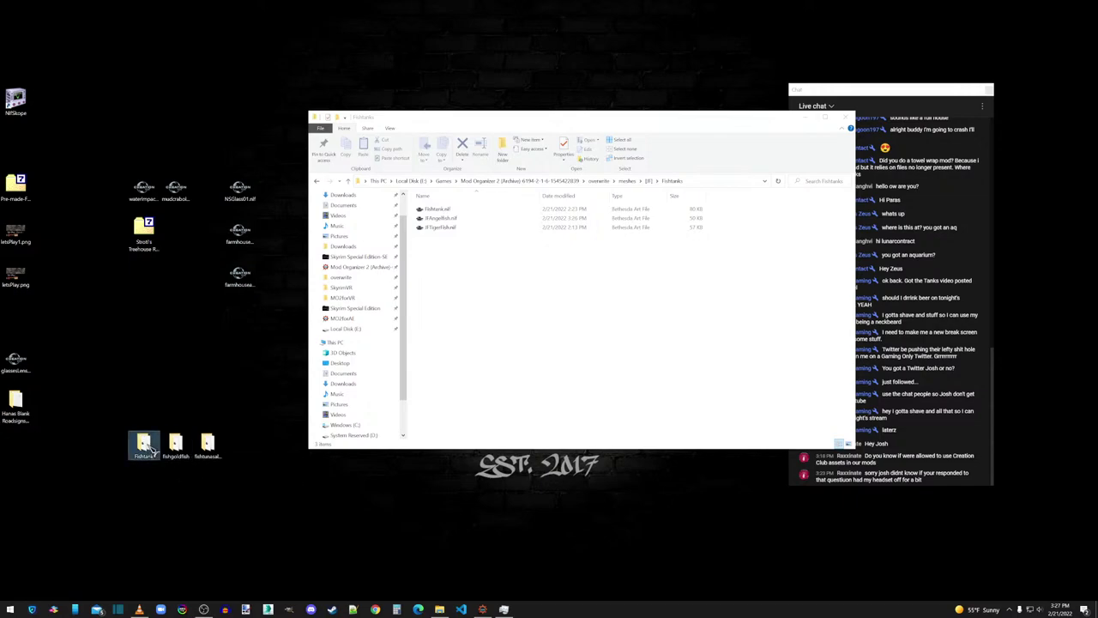
double_click(146, 448)
double_click(208, 448)
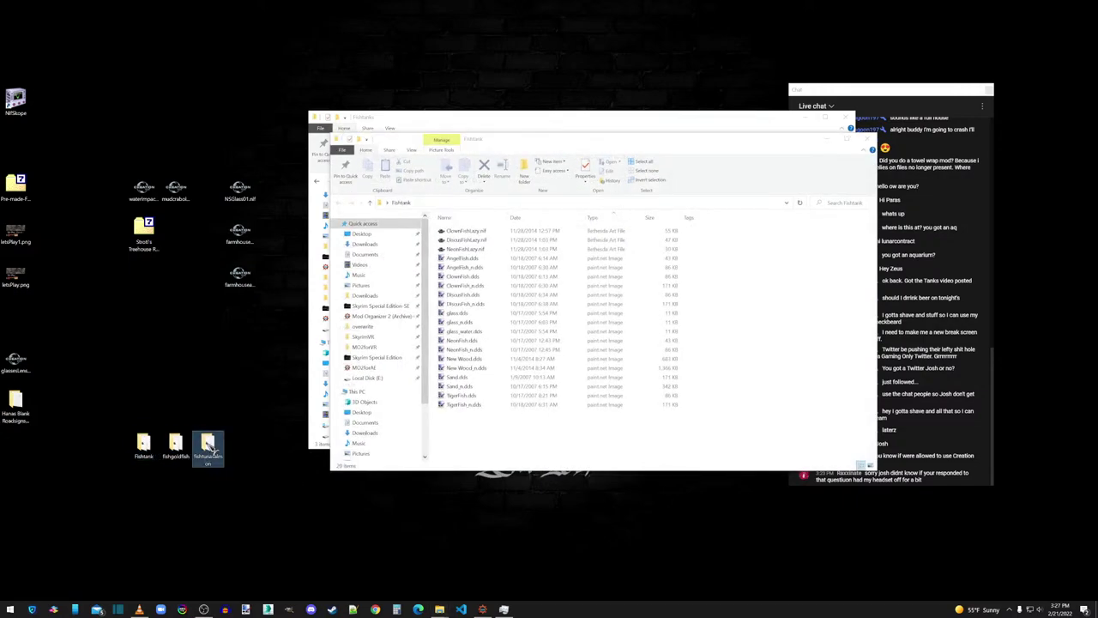
right_click(212, 452)
left_click(109, 421)
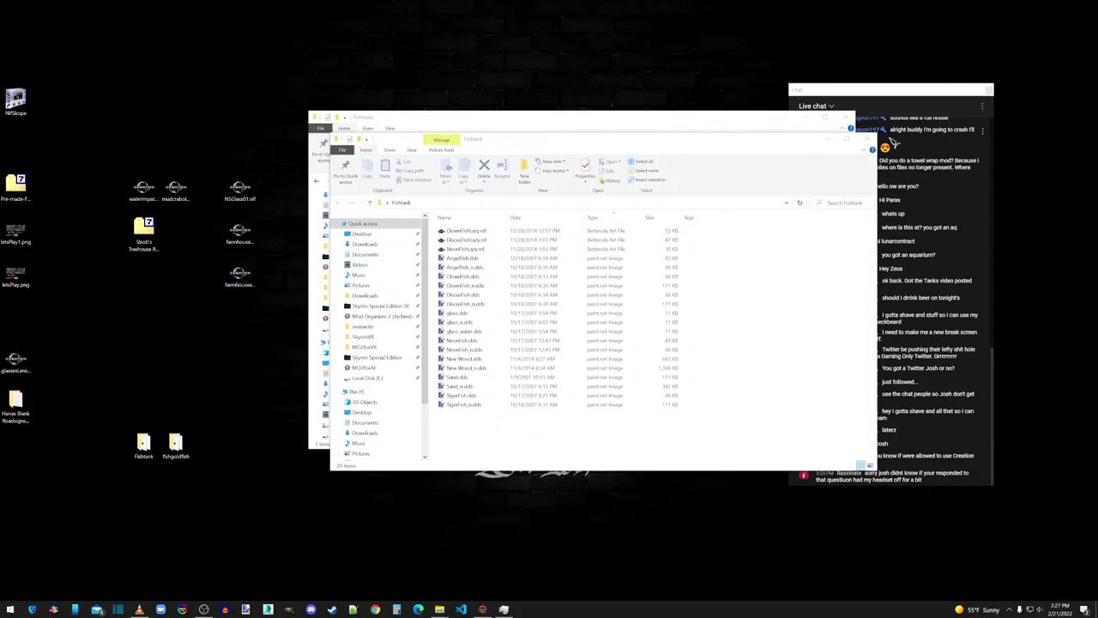
left_click(865, 139)
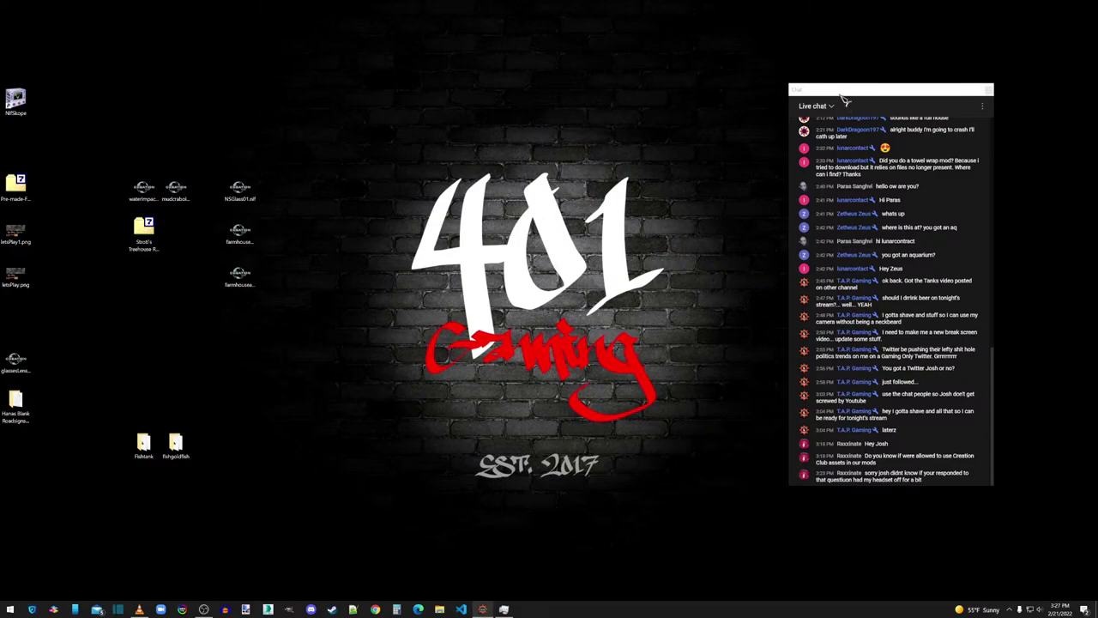
left_click(482, 609)
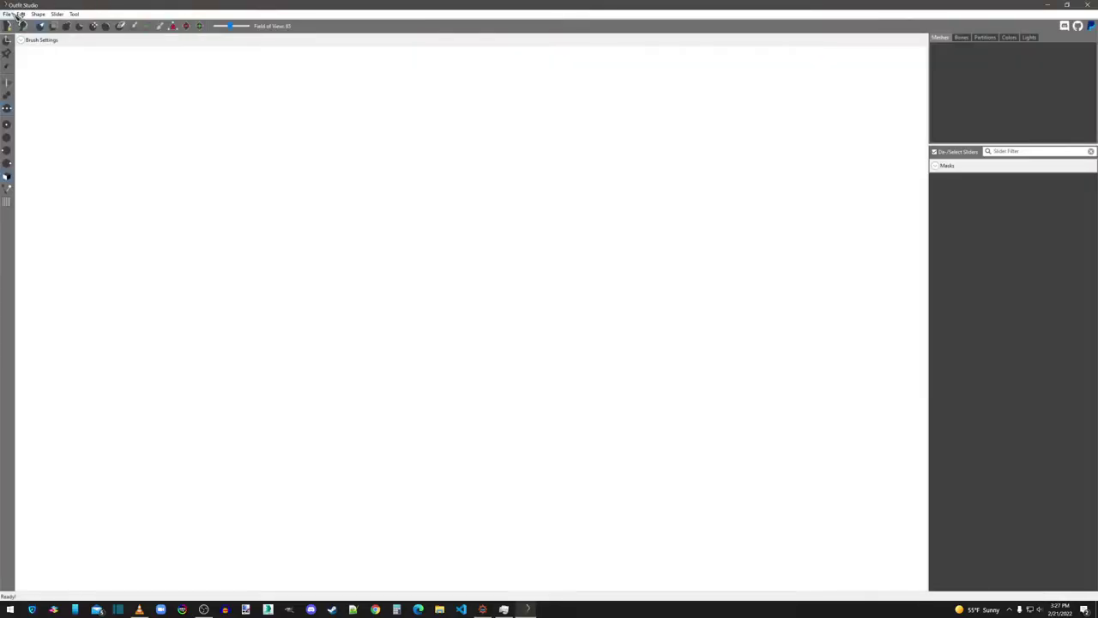
Step: Import fishgoldfish01.nif from the fishgoldfish folder and set the Goldfish as reference shape
left_click(7, 14)
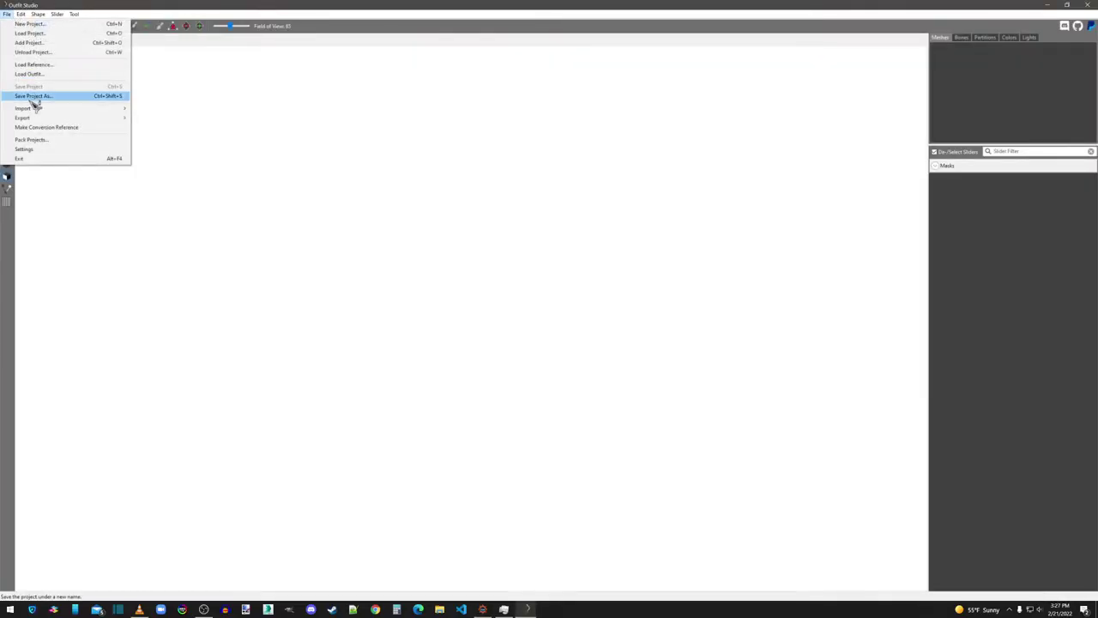
mouse_move(111, 110)
left_click(165, 111)
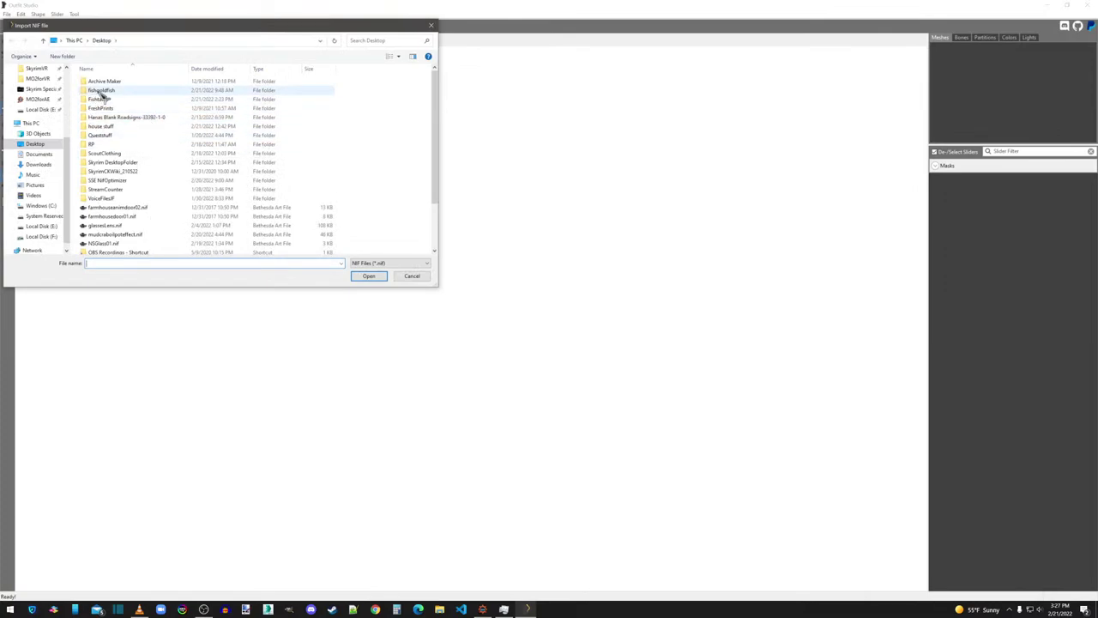
double_click(100, 91)
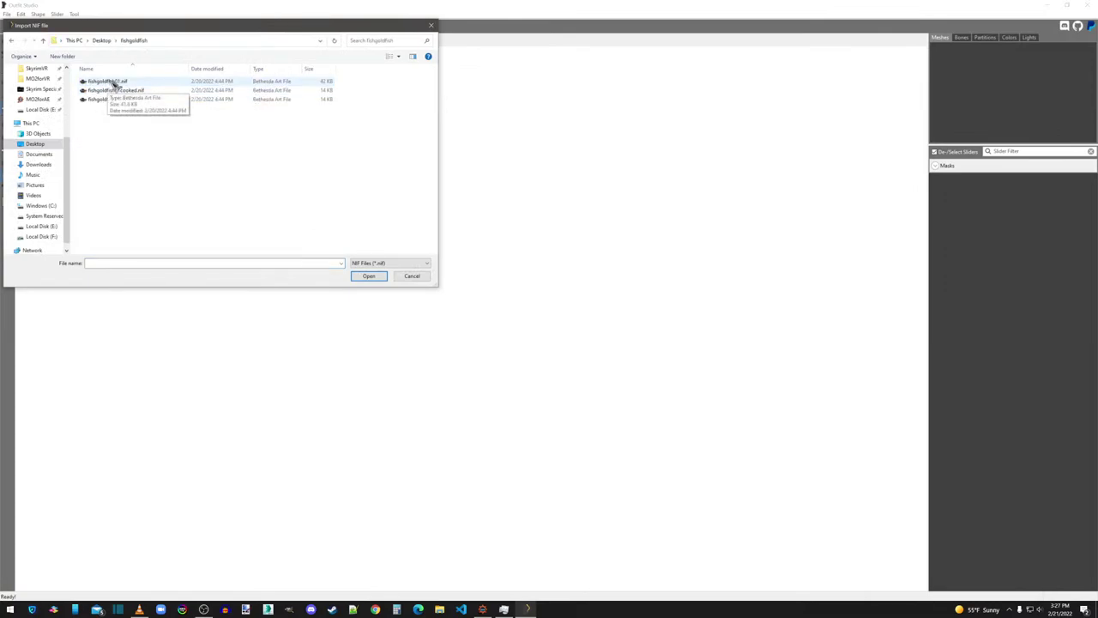
double_click(120, 82)
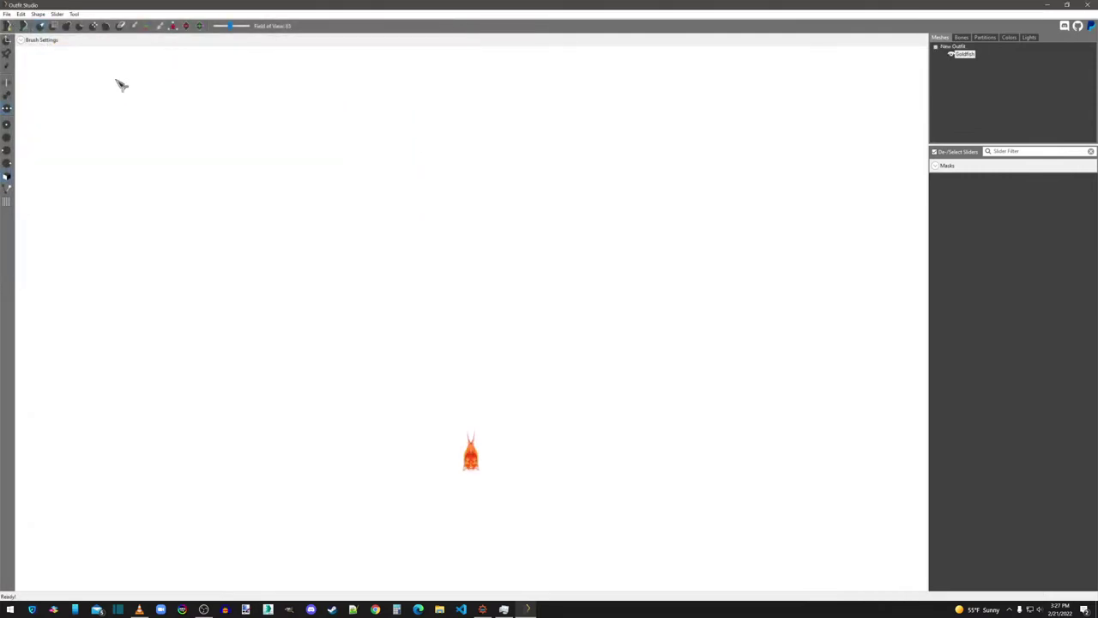
middle_click_drag(550, 436, 598, 280)
scroll(589, 326, "up", 5)
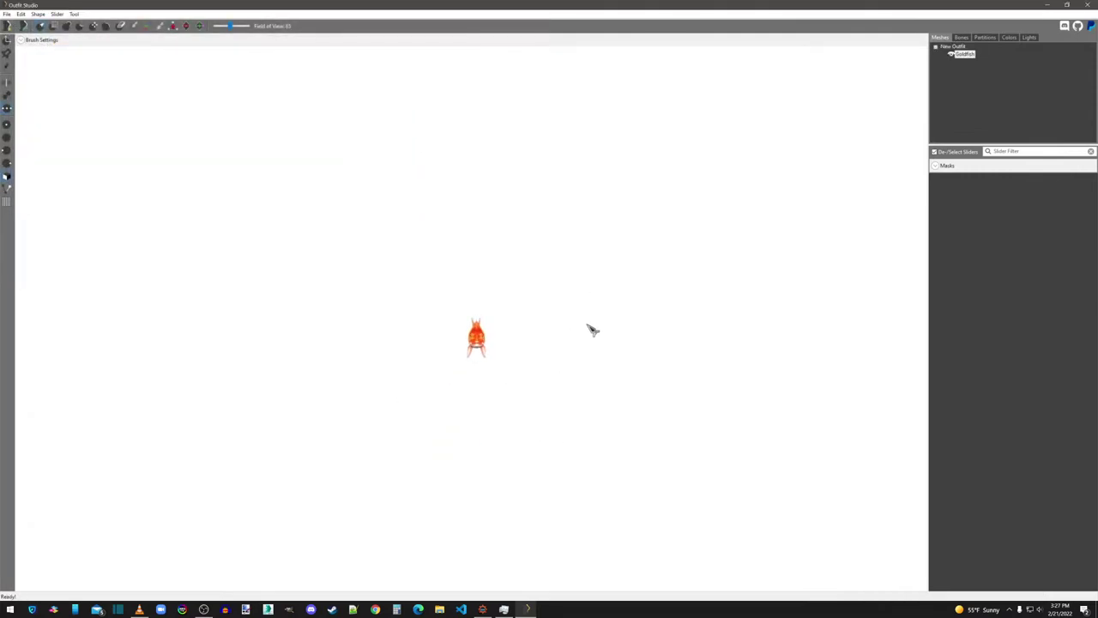
right_click_drag(594, 345, 647, 260)
right_click(963, 54)
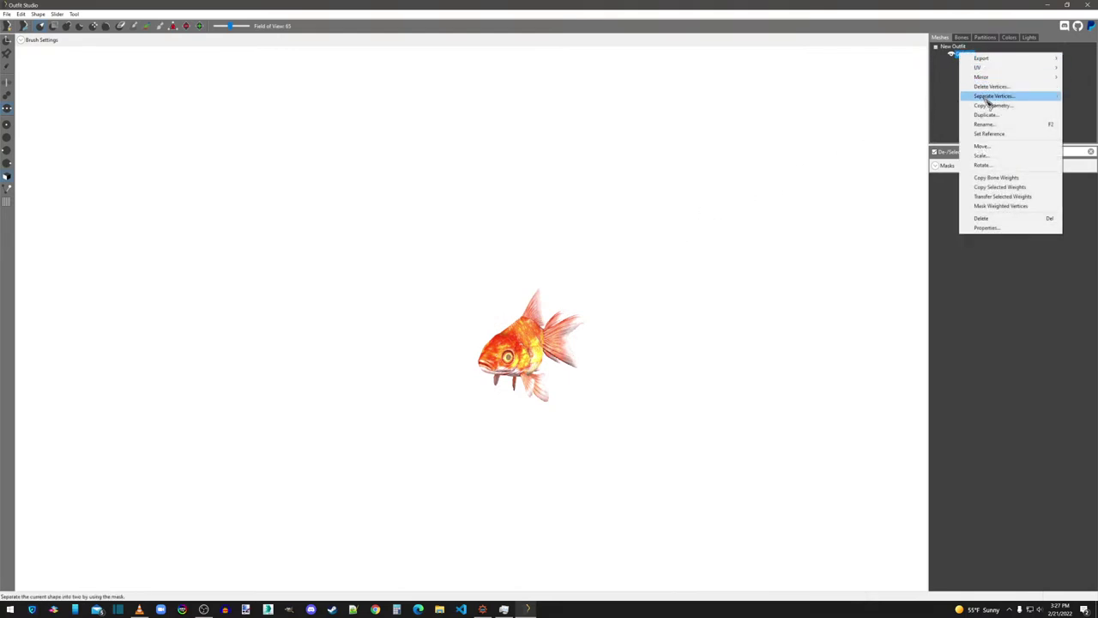
left_click(978, 133)
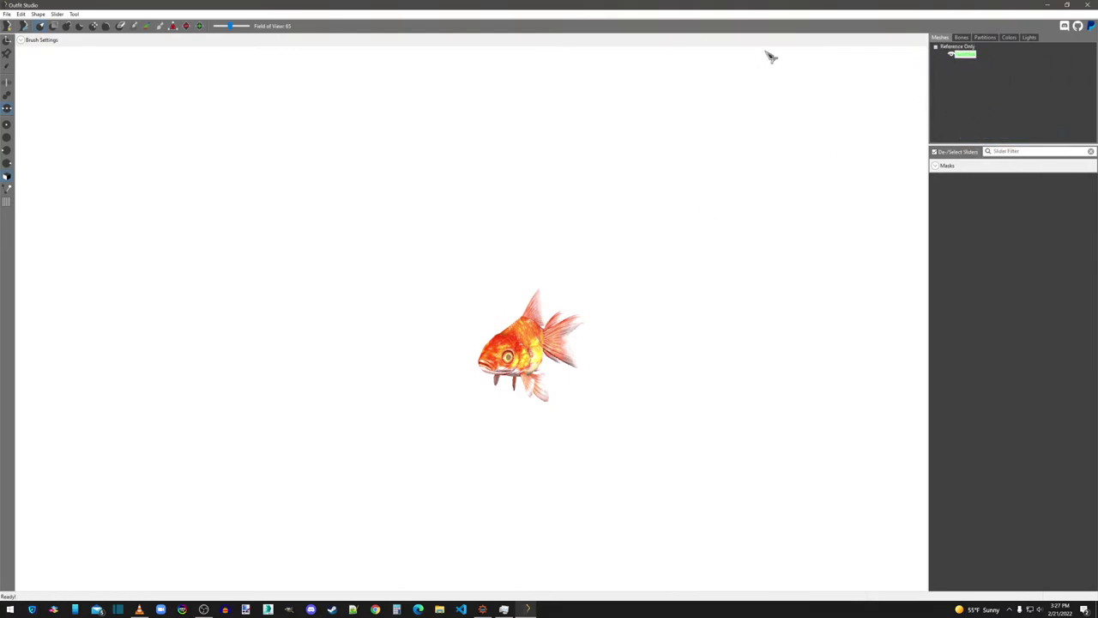
Step: Import ClownFishLazy.nif from Desktop\Fishtank and accept the import prompt
left_click(6, 14)
left_click(154, 109)
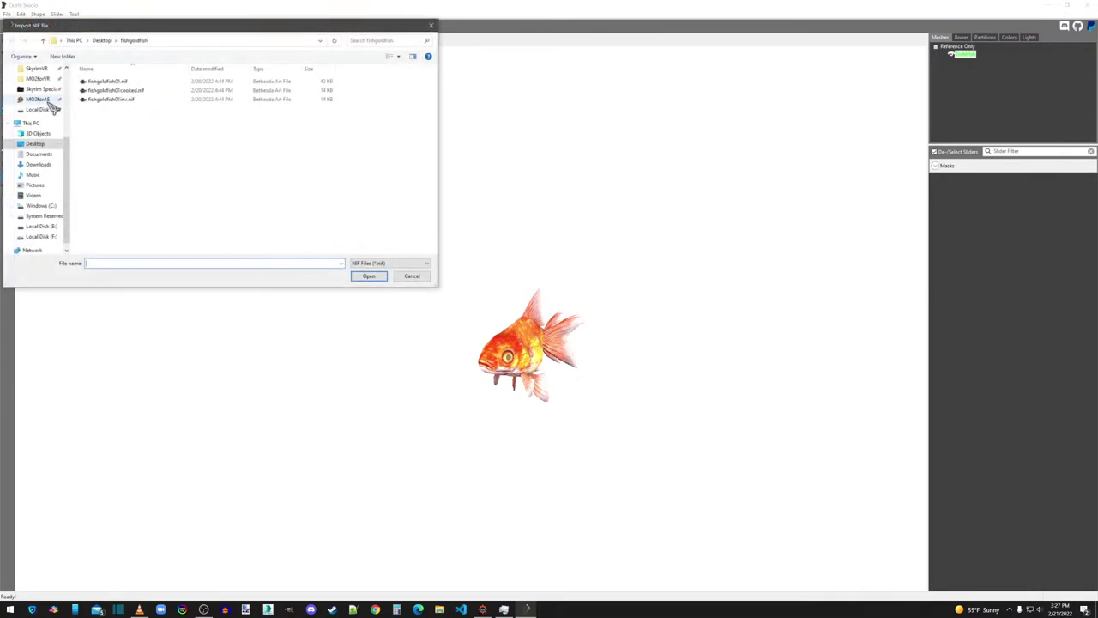
left_click(102, 41)
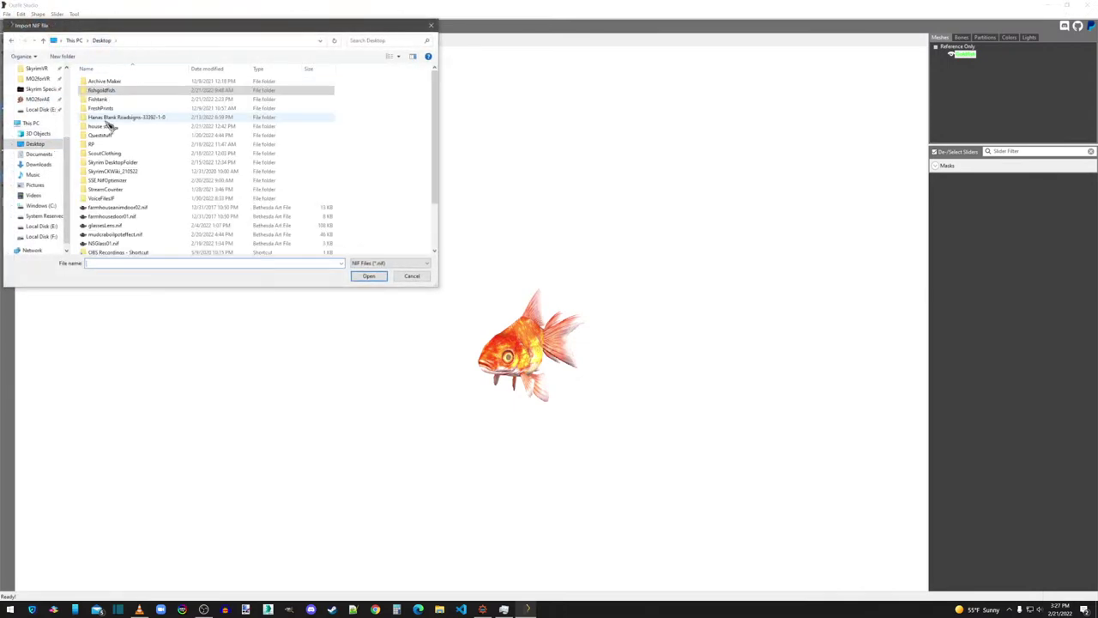
double_click(101, 99)
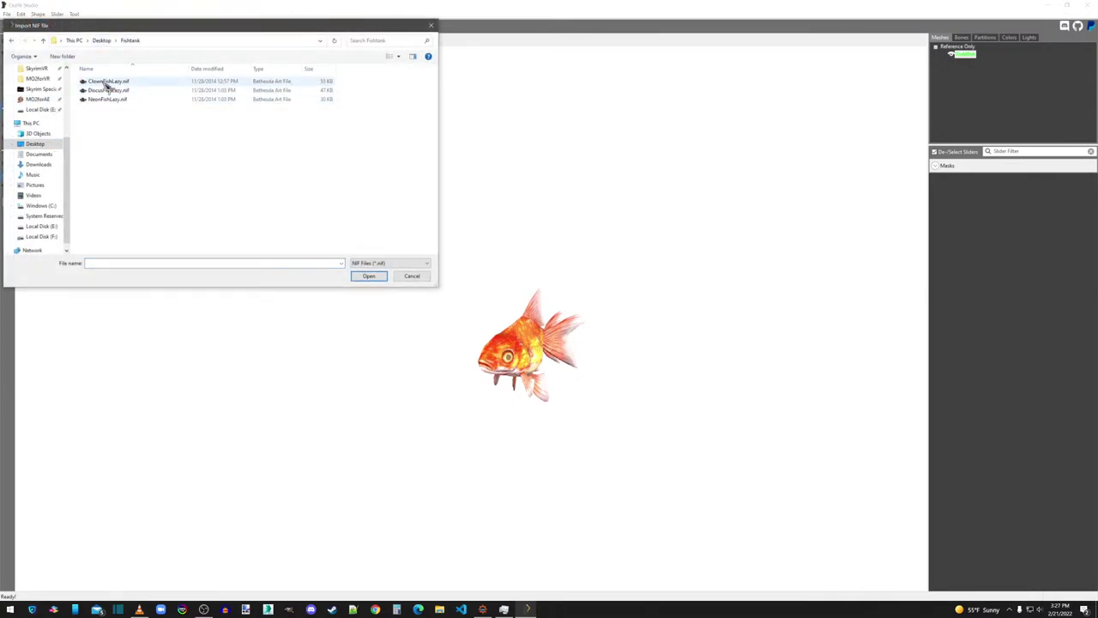
left_click(107, 81)
double_click(107, 81)
left_click(613, 304)
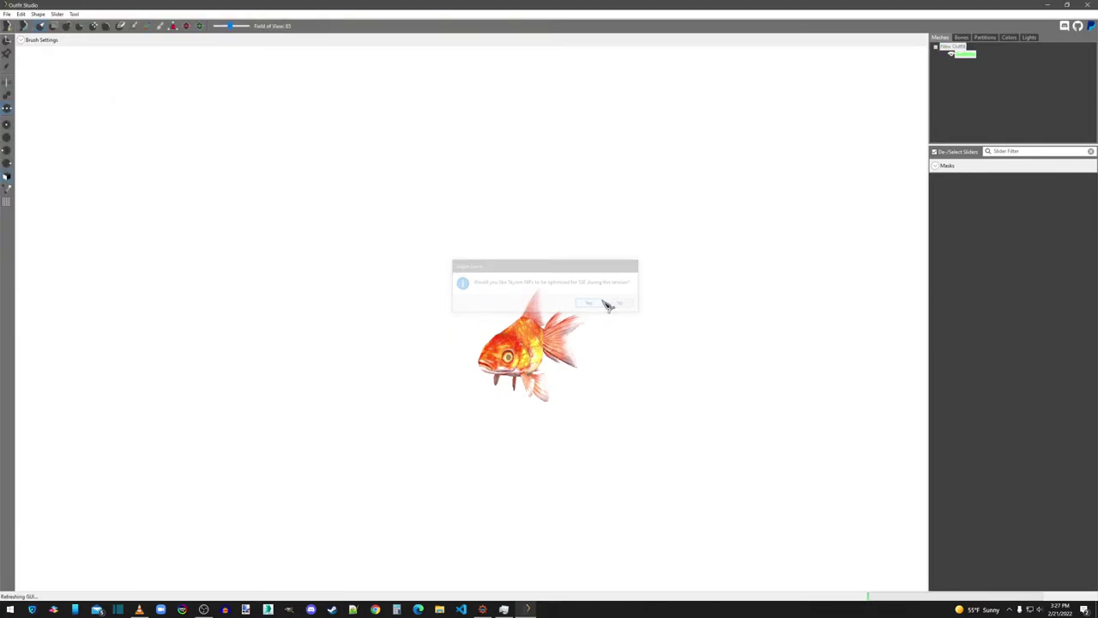
right_click_drag(650, 342, 594, 370)
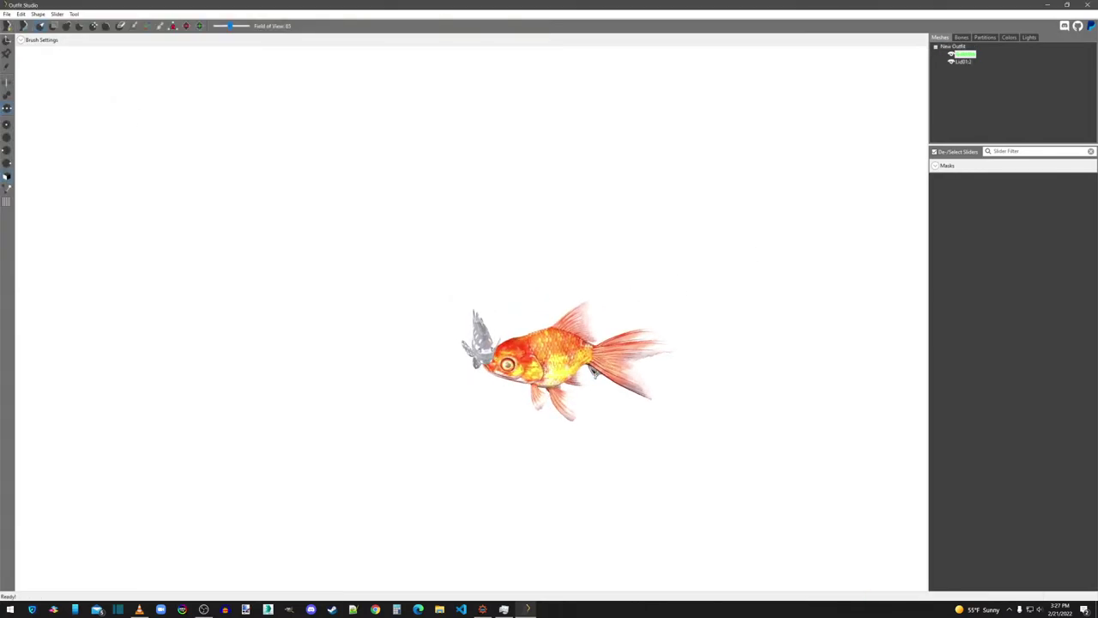
Step: Rotate the clownfish mesh to about -76.73 around the Z axis
left_click(964, 62)
right_click(967, 65)
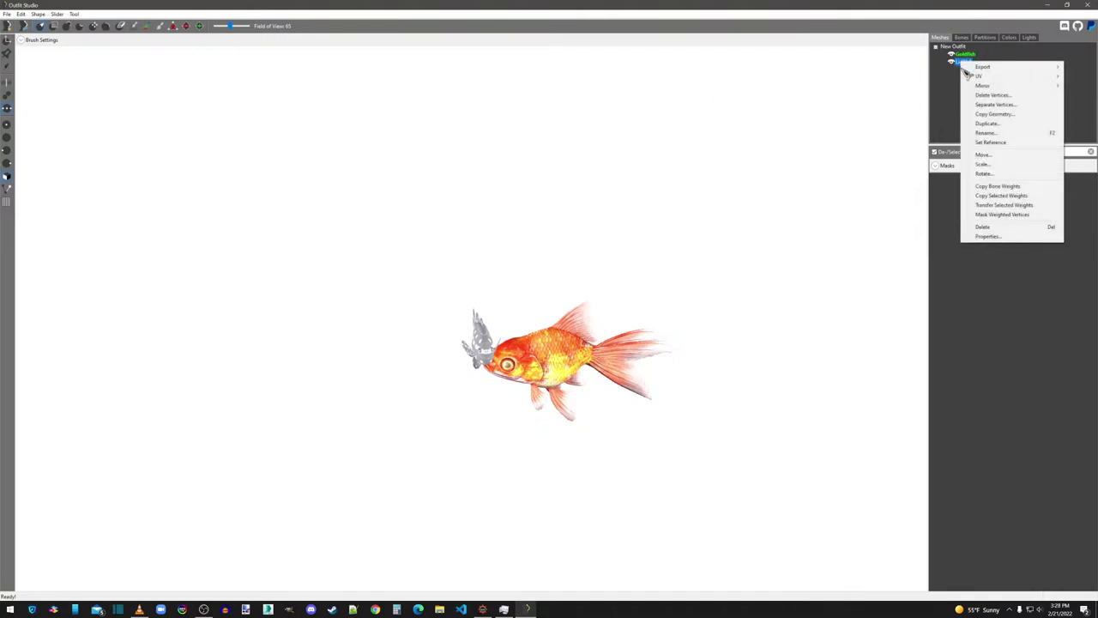
left_click(982, 171)
left_click_drag(609, 270, 844, 264)
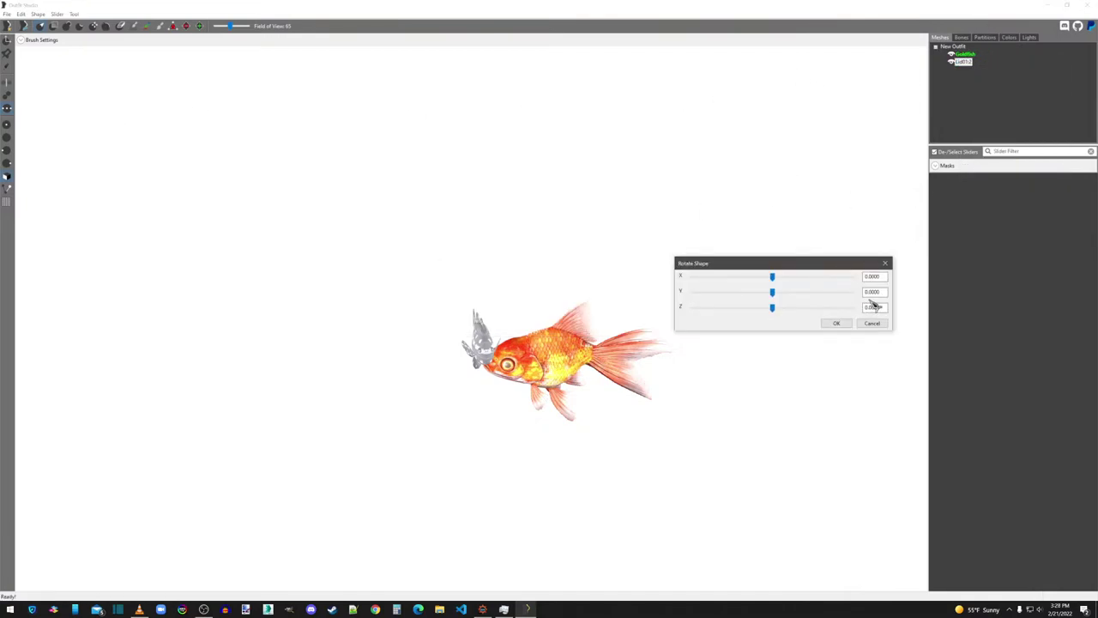
left_click(776, 309)
left_click_drag(779, 312, 738, 311)
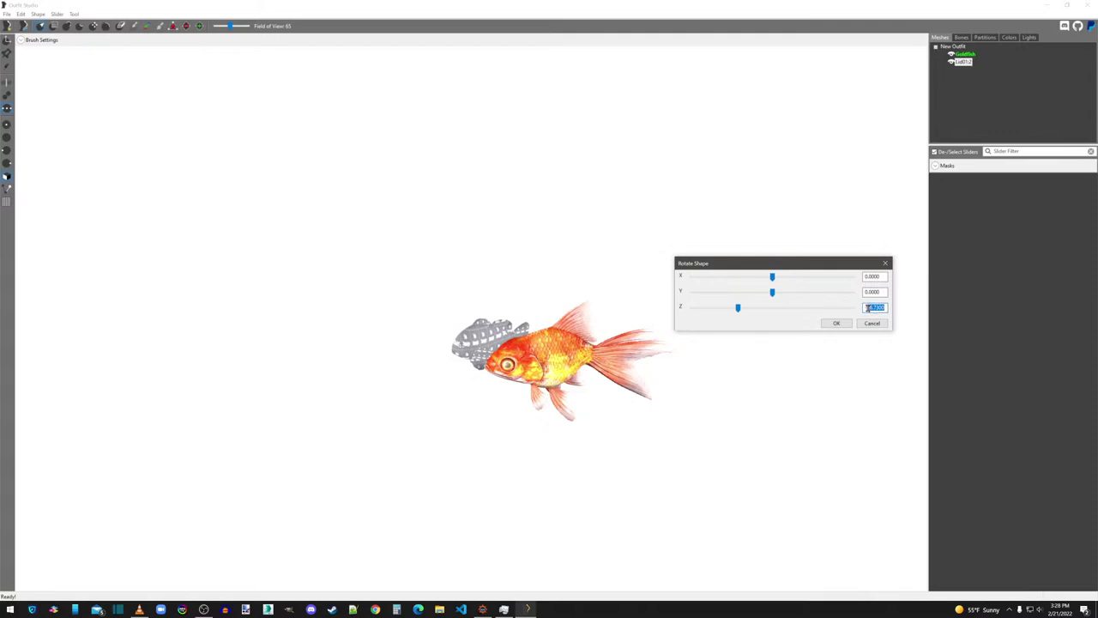
left_click(837, 324)
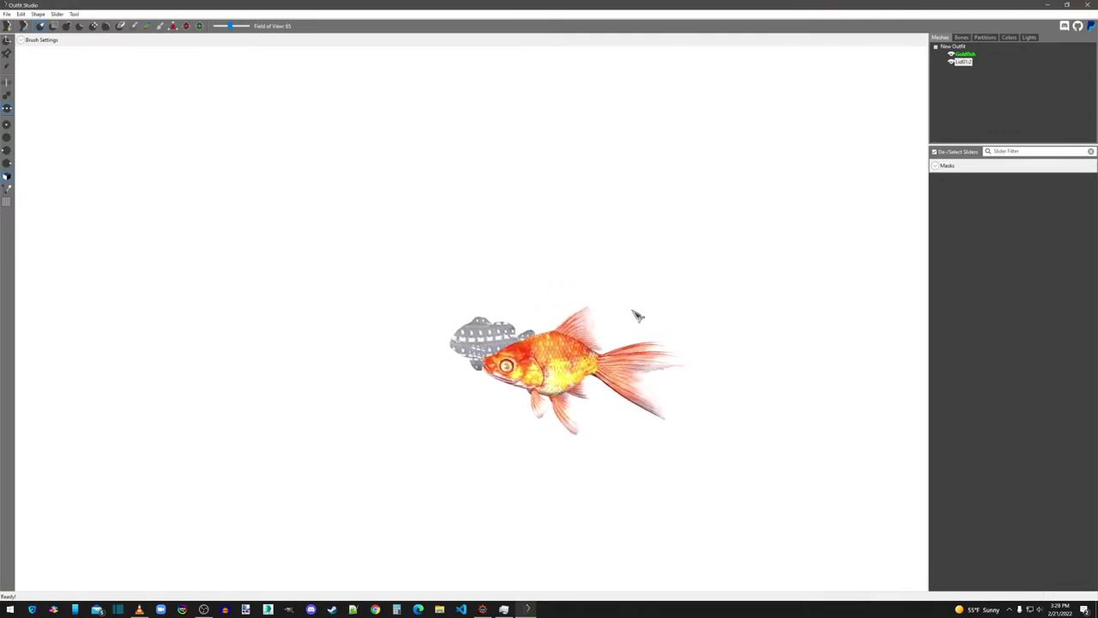
Step: Slide the clownfish along the goldfish's length and lower it slightly
left_click(8, 40)
right_click_drag(478, 225, 547, 224)
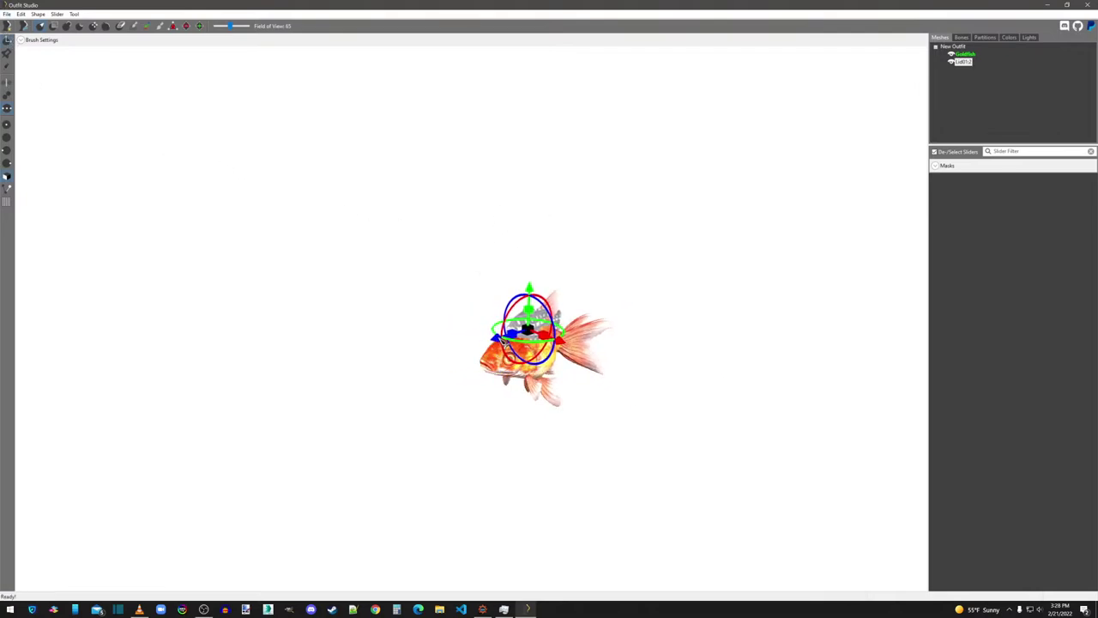
right_click_drag(502, 344, 542, 314)
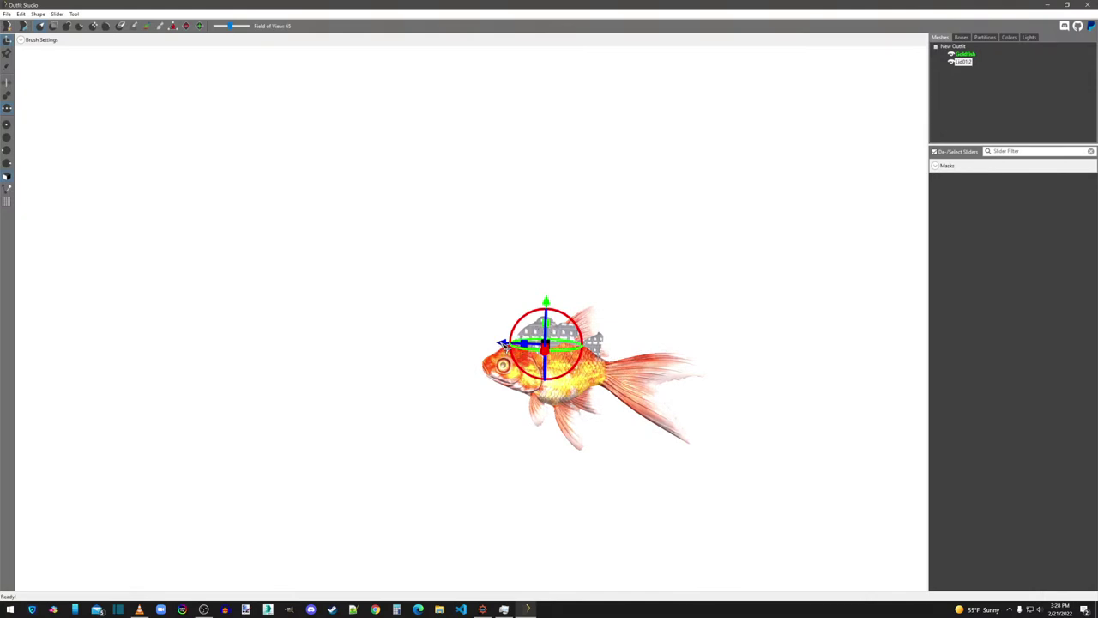
left_click_drag(501, 344, 518, 344)
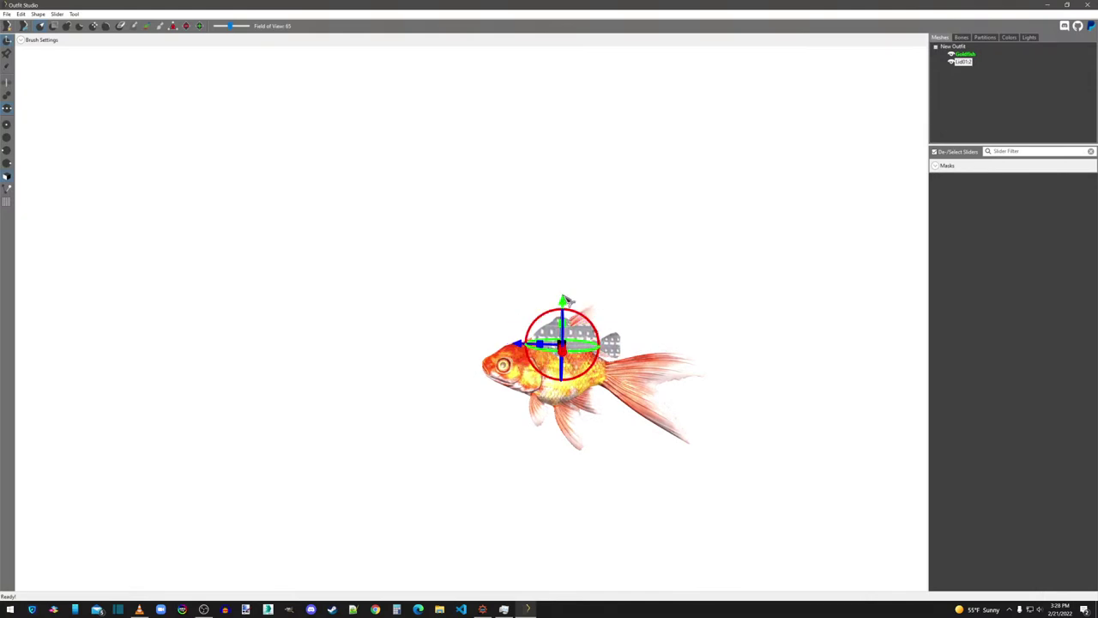
left_click_drag(567, 304, 564, 318)
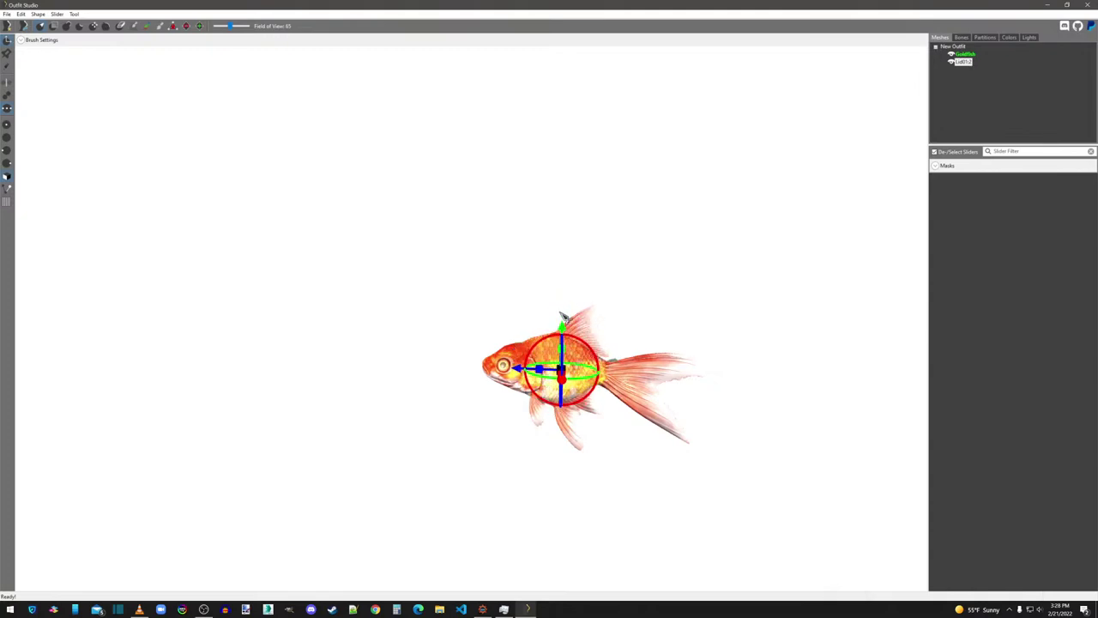
right_click_drag(564, 318, 635, 408)
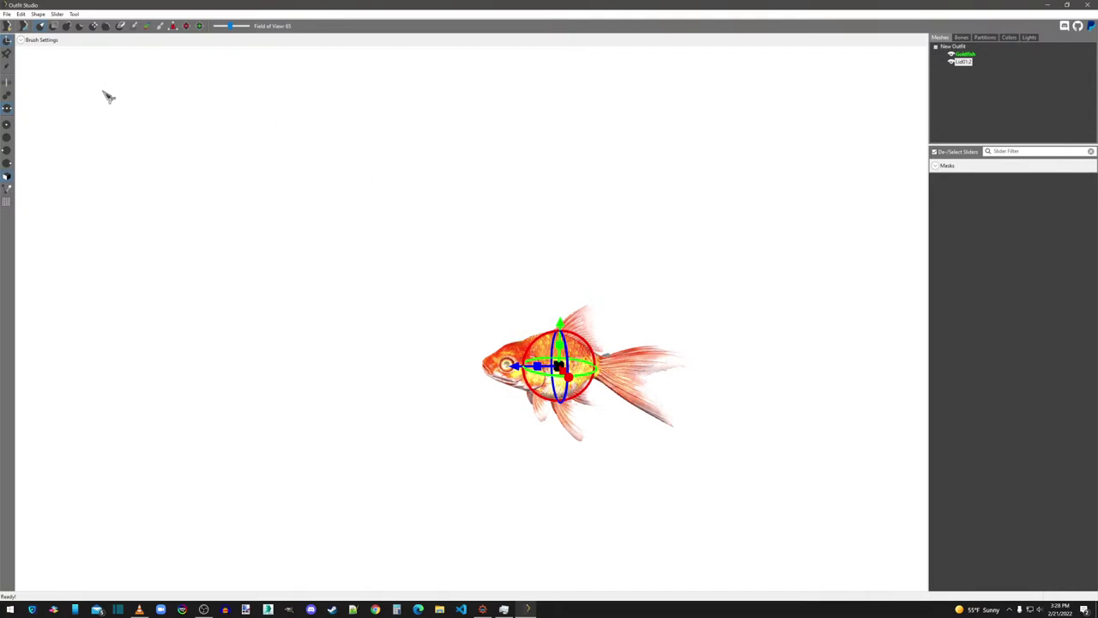
Step: Toggle the goldfish between hidden, wireframe and textured to inspect the alignment
left_click(970, 55)
left_click(951, 56)
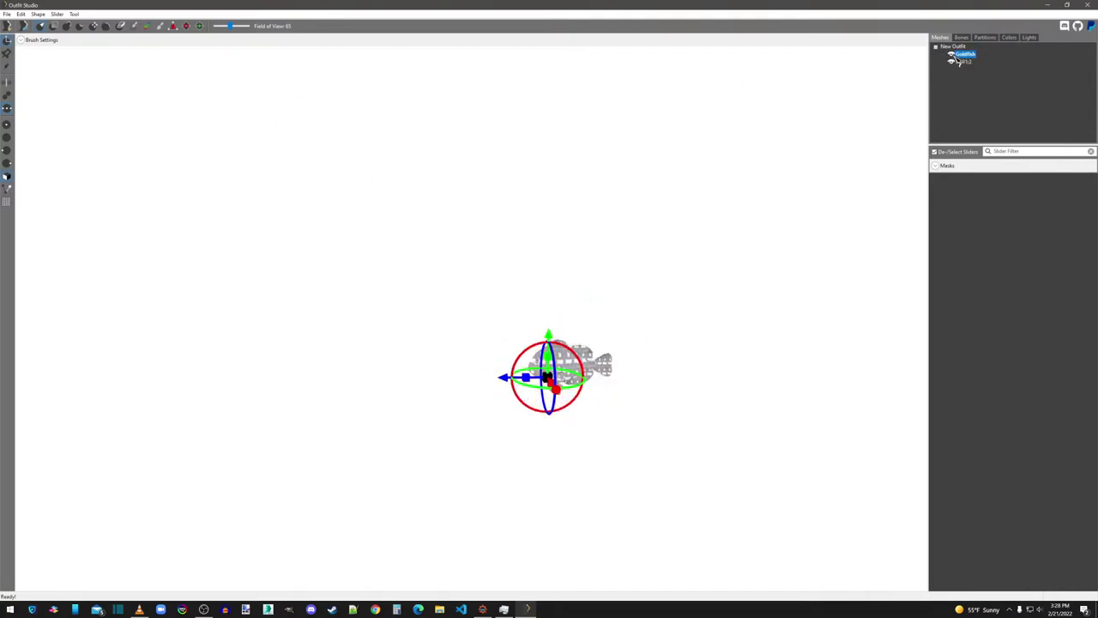
left_click(953, 56)
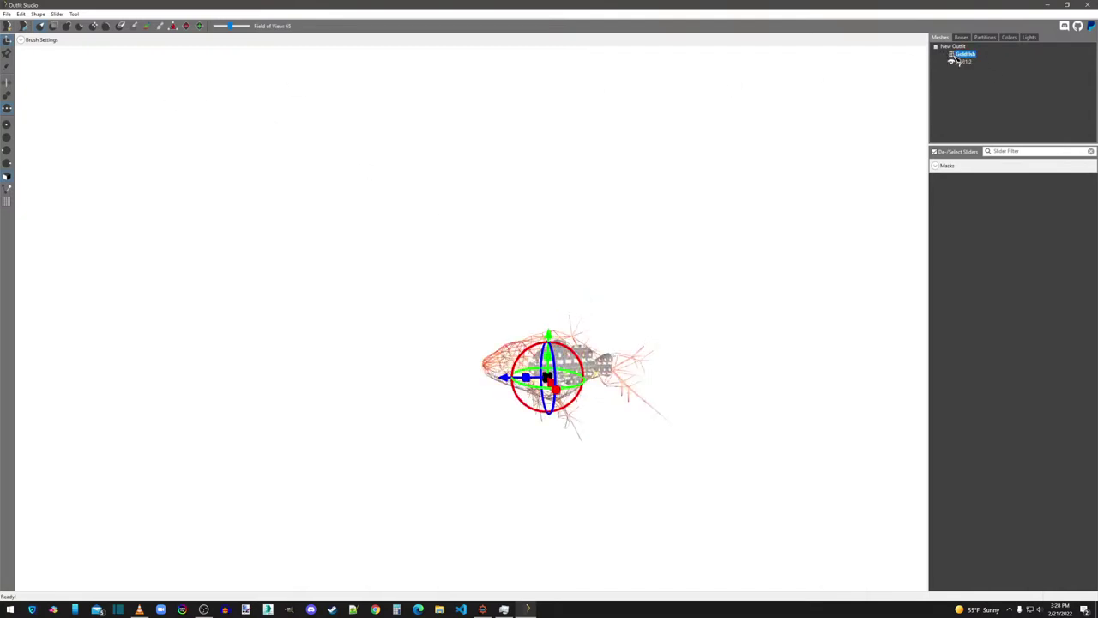
left_click(954, 58)
right_click_drag(661, 399, 714, 331)
left_click_drag(612, 475, 732, 547)
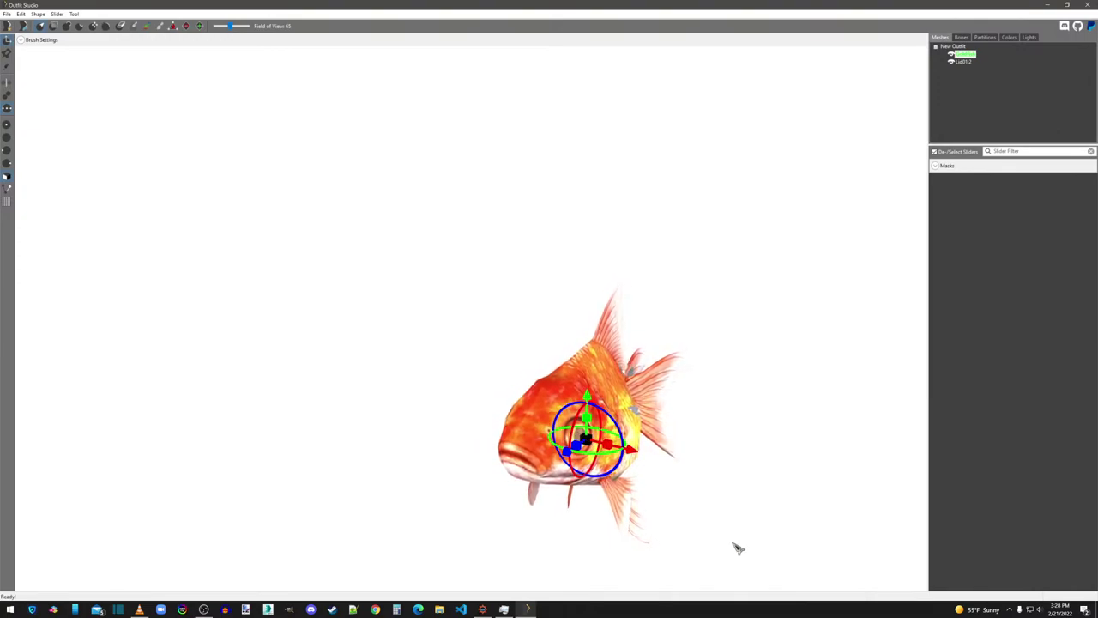
scroll(673, 496, "down", 3)
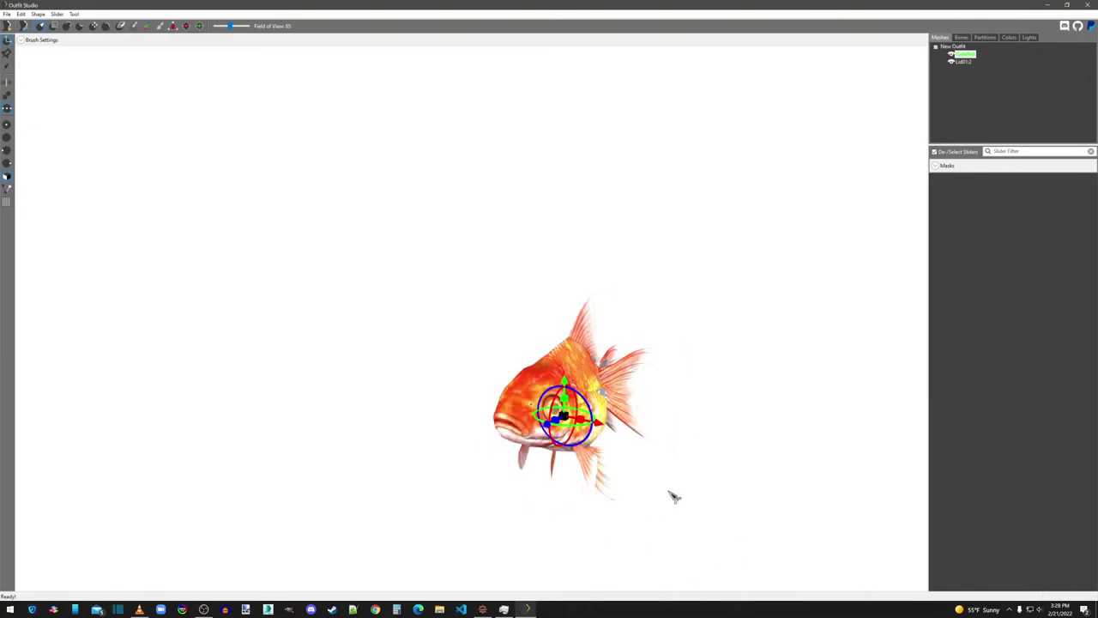
left_click_drag(566, 395, 447, 272)
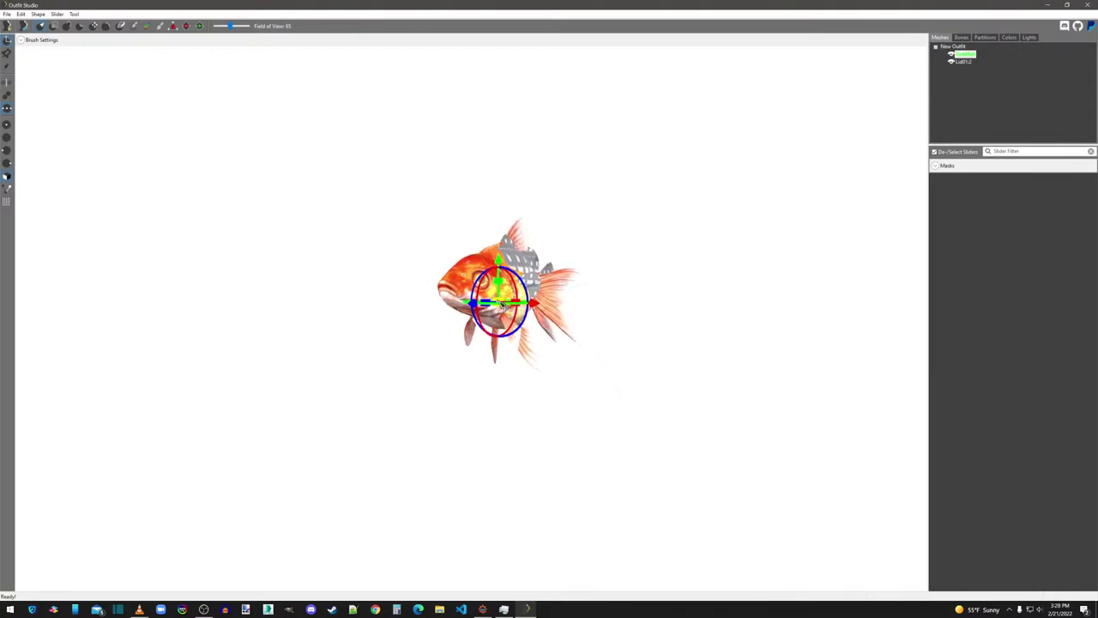
left_click_drag(499, 306, 542, 423)
mouse_move(543, 423)
right_mouse_down()
mouse_move(522, 435)
mouse_move(540, 409)
right_mouse_up()
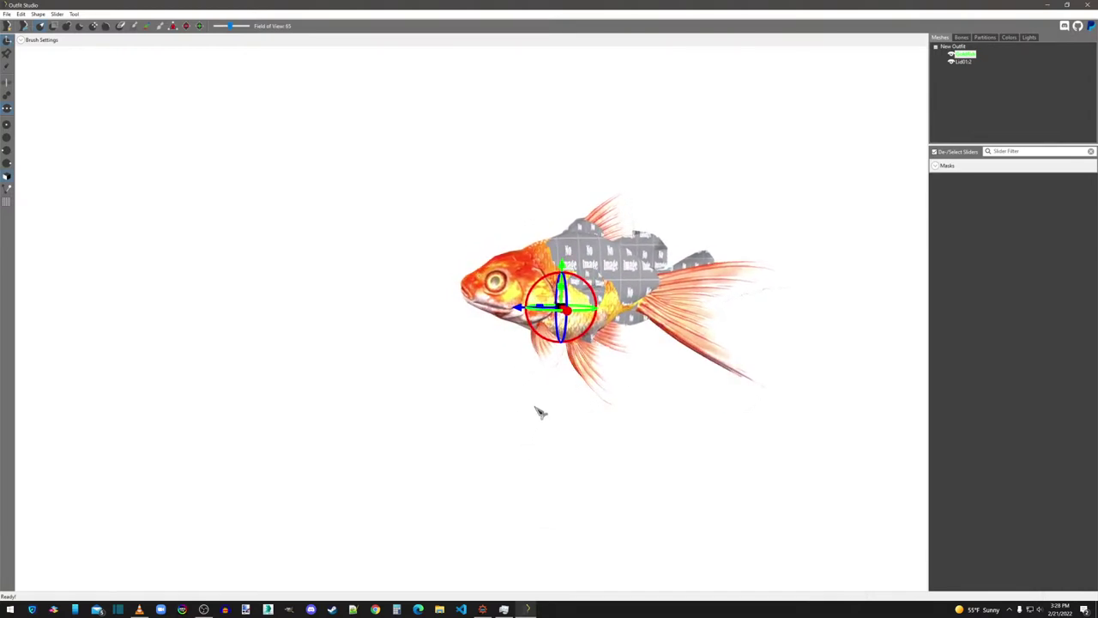
Step: Shift the clownfish forward across the goldfish body
left_click(963, 61)
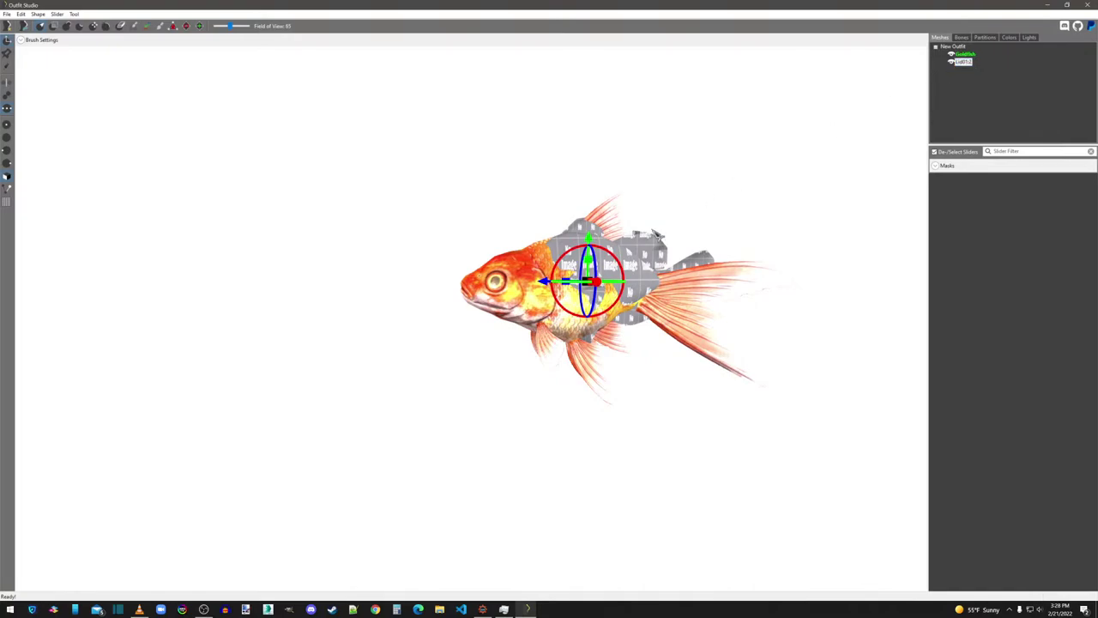
mouse_move(550, 285)
left_mouse_down()
mouse_move(522, 290)
mouse_move(536, 294)
left_mouse_up()
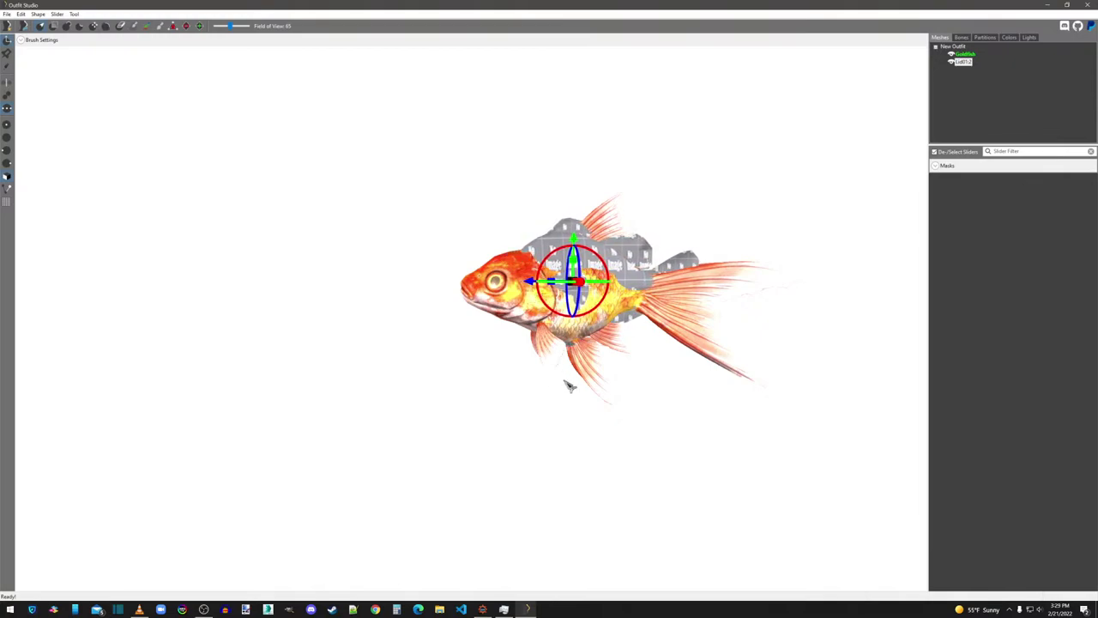
mouse_move(569, 385)
right_mouse_down()
mouse_move(743, 400)
mouse_move(648, 414)
mouse_move(546, 387)
mouse_move(555, 389)
right_mouse_up()
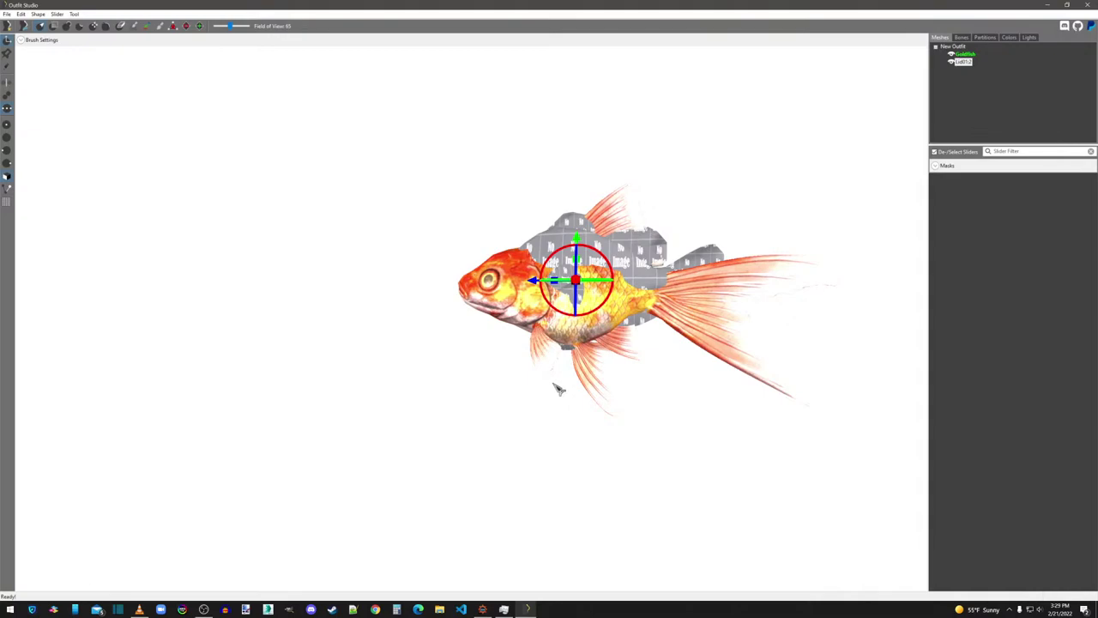
left_click(10, 41)
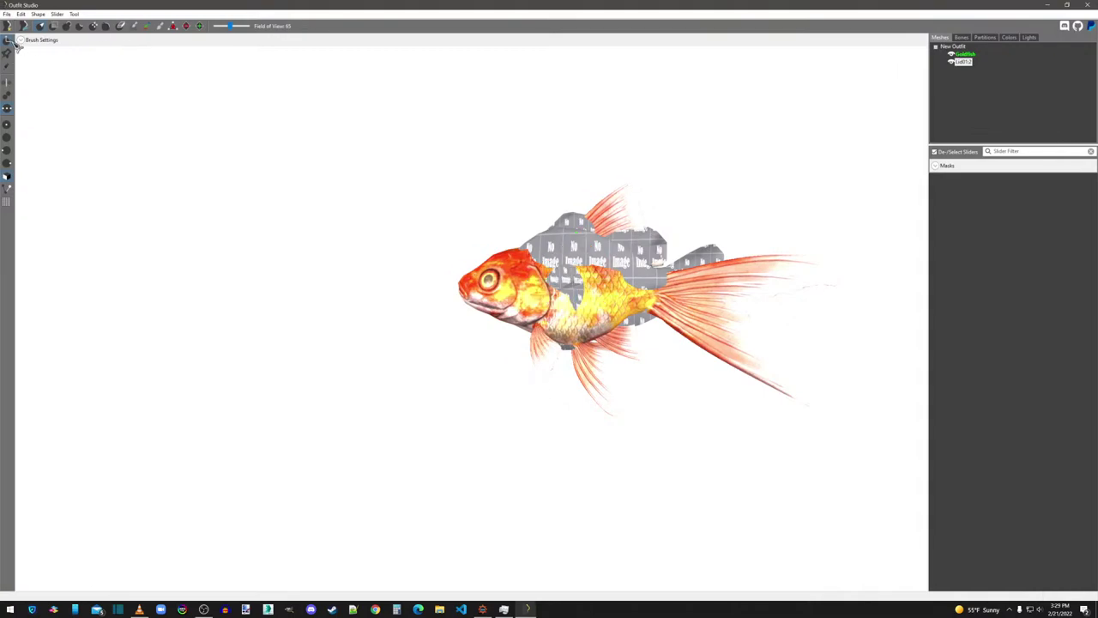
Step: Move the Goldfish mesh with the transform gizmo
right_click_drag(404, 350, 429, 392)
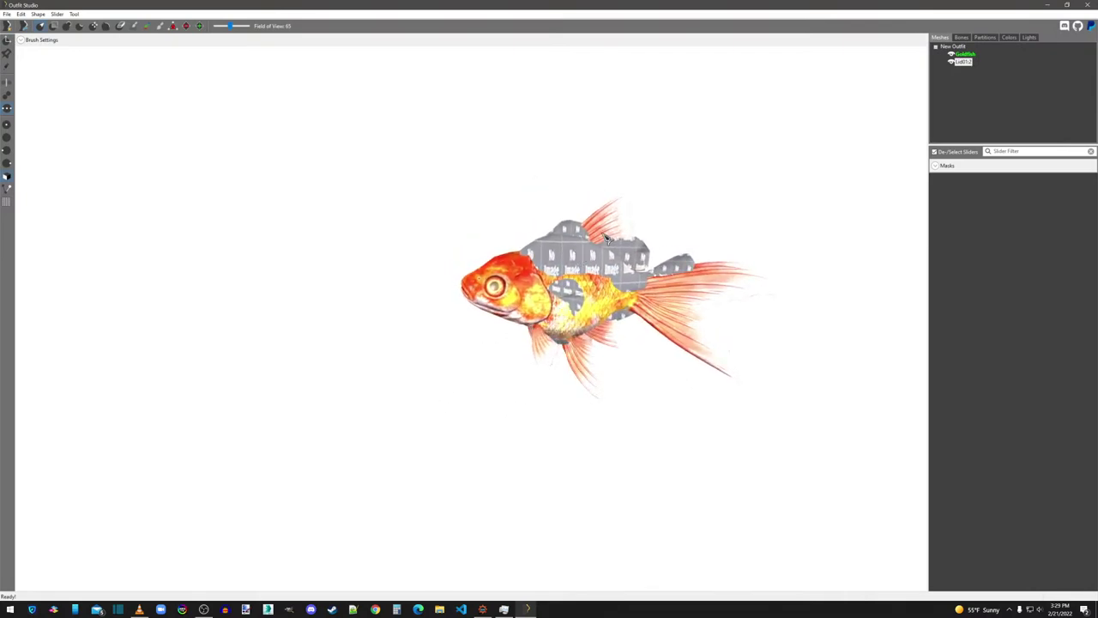
left_click(970, 54)
left_click(9, 52)
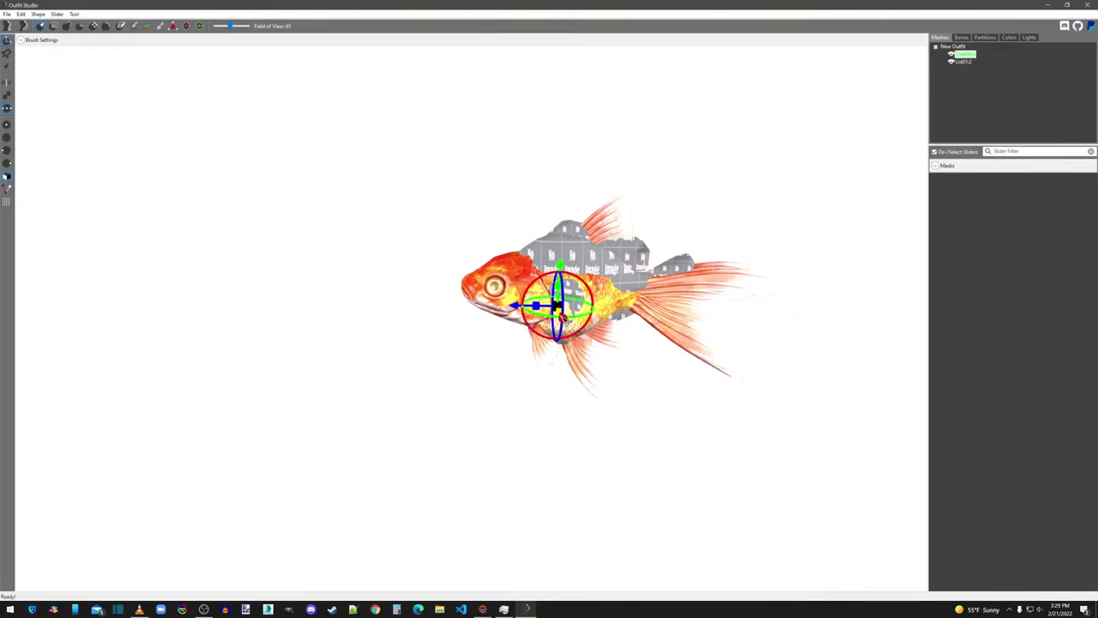
left_click_drag(558, 295, 601, 129)
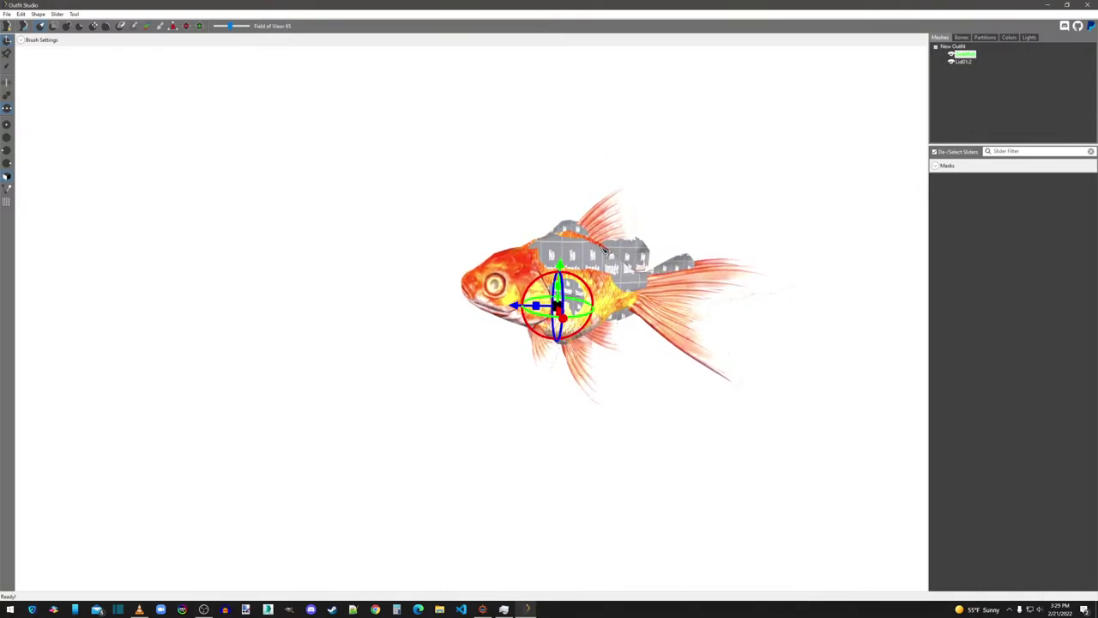
left_click(9, 41)
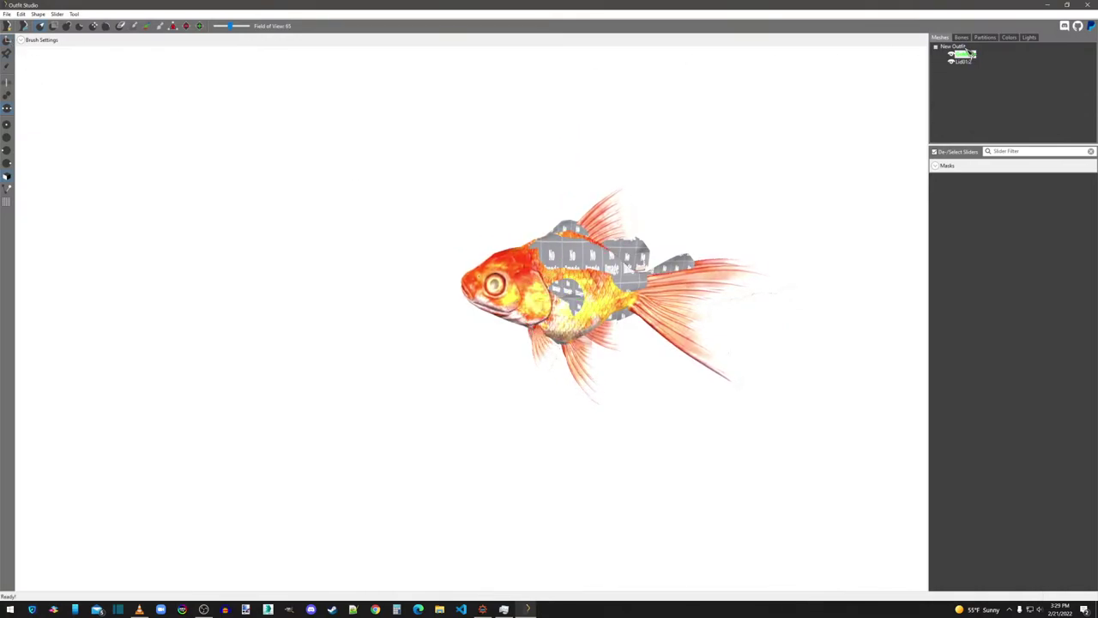
Step: Check the goldfish bones and weights, then select the grey fish mesh in Meshes
left_click(961, 38)
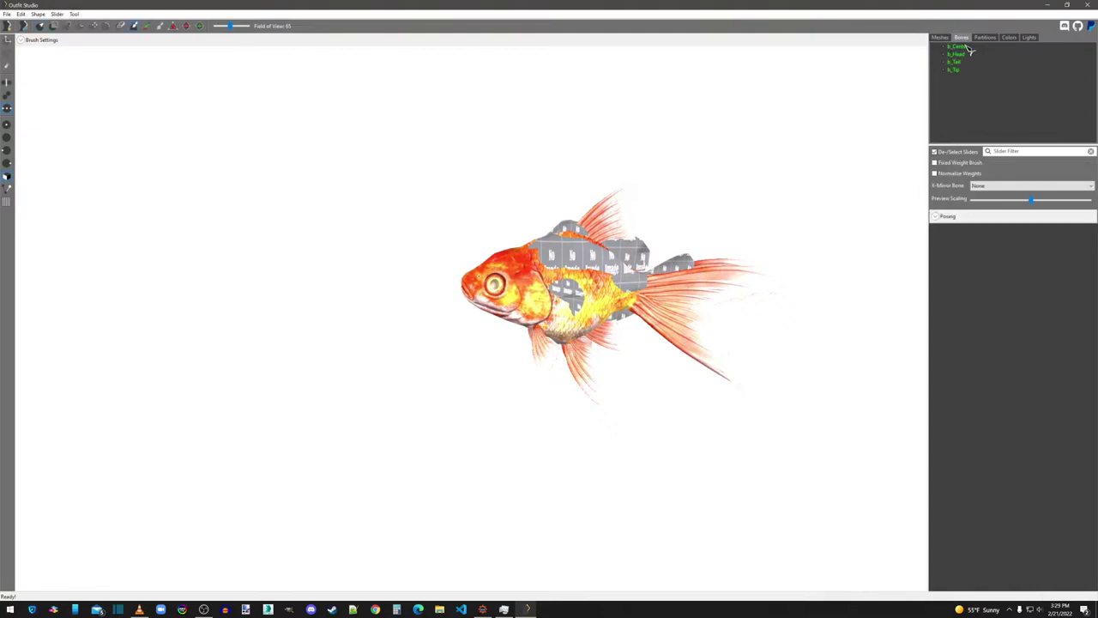
left_click(958, 46)
left_click(958, 71, "shift")
left_click(941, 38)
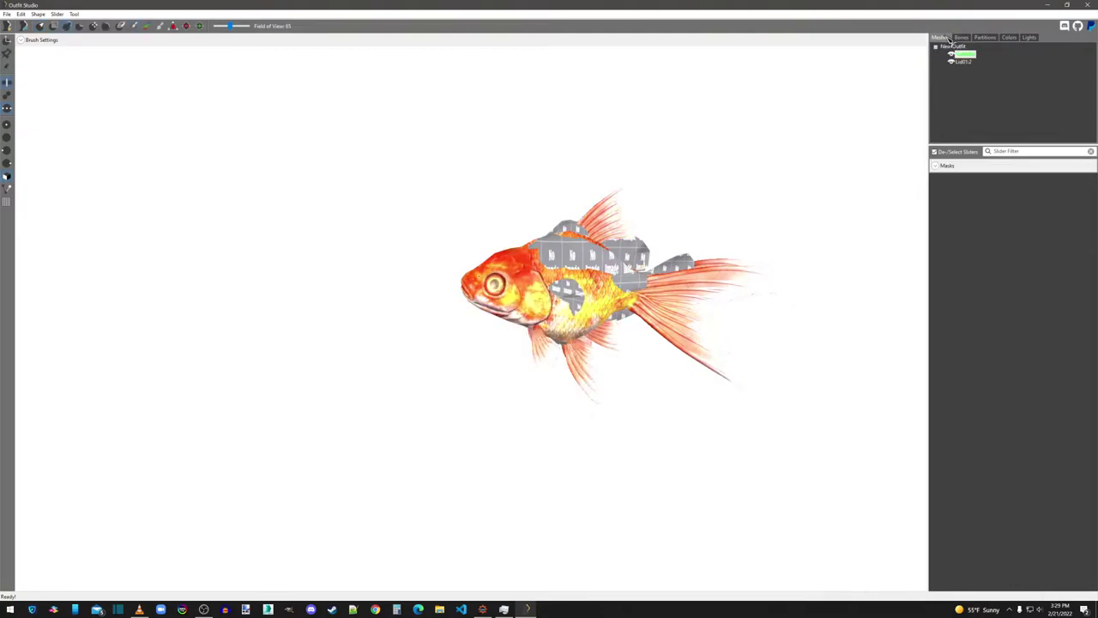
left_click(963, 62)
Step: Copy the goldfish's bone weights onto the grey fish mesh Lid01:2
right_click(963, 61)
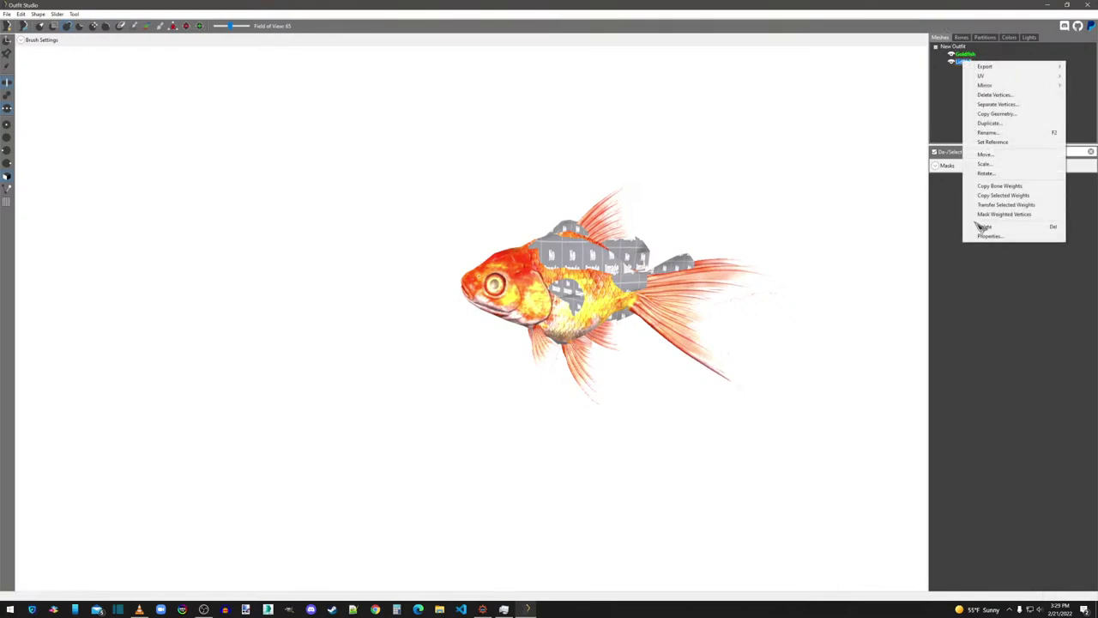
left_click(993, 196)
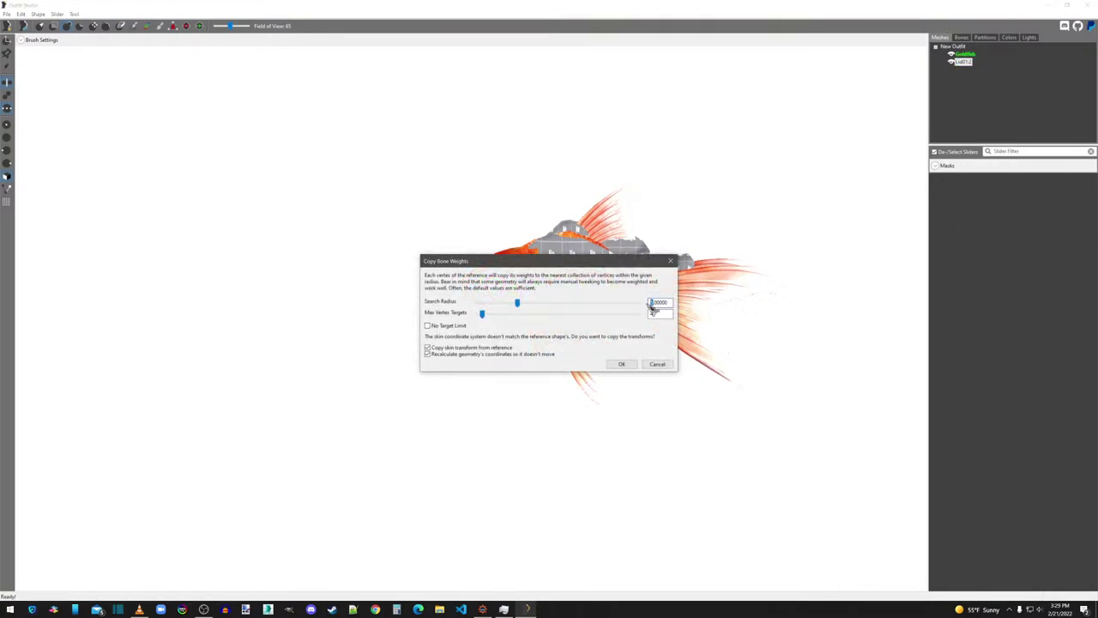
type("8")
double_click(663, 316)
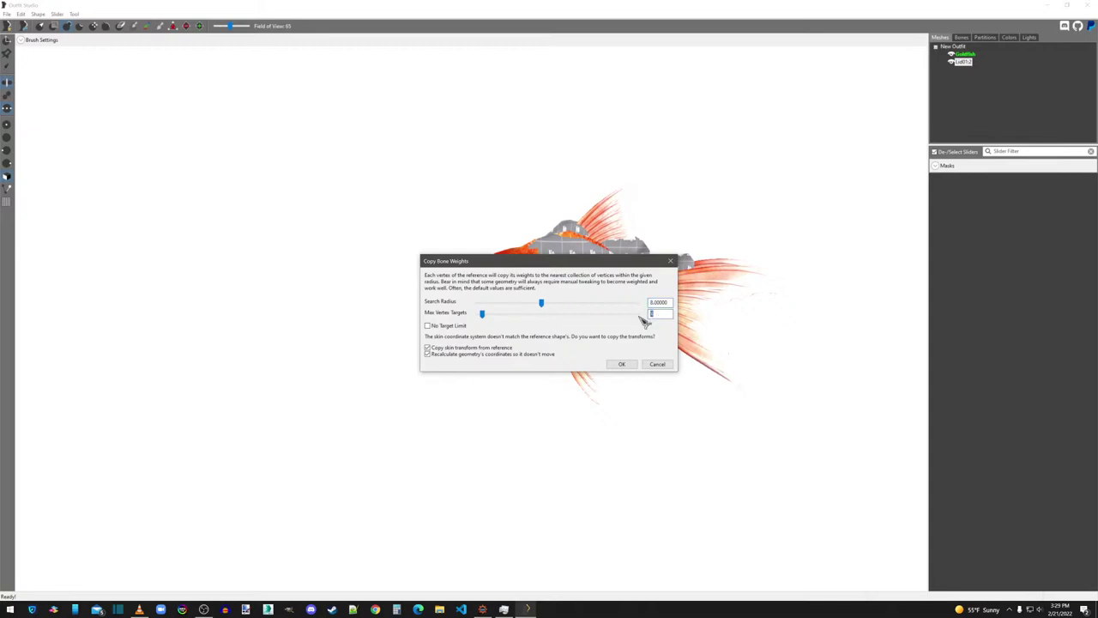
left_click(623, 363)
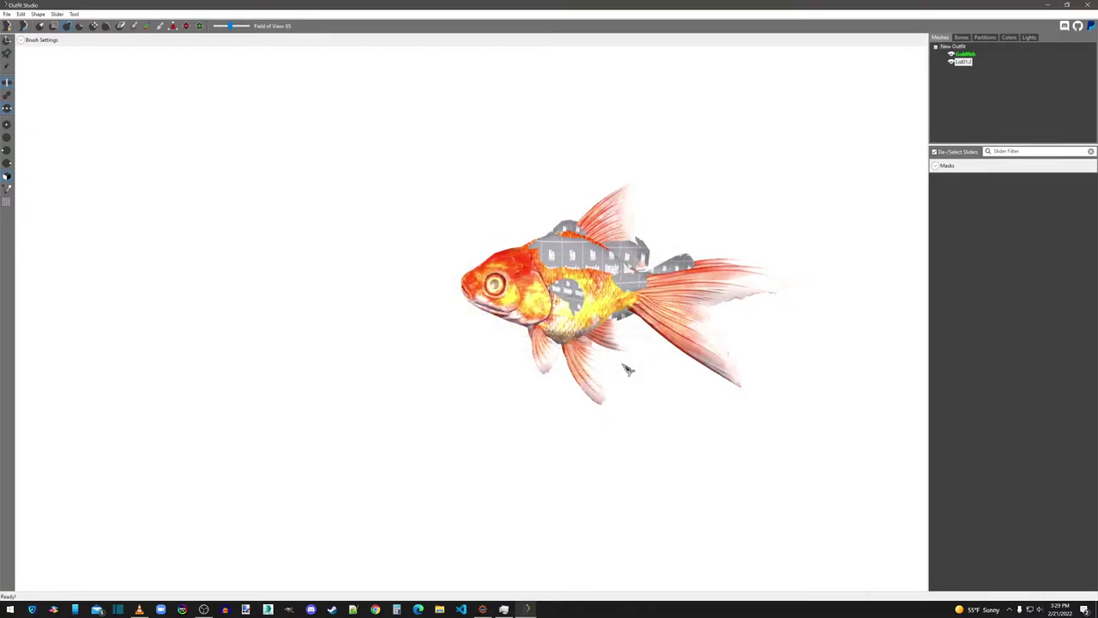
Step: Hide the goldfish and inspect the b_Head and b_Center weights on the grey fish
left_click(952, 54)
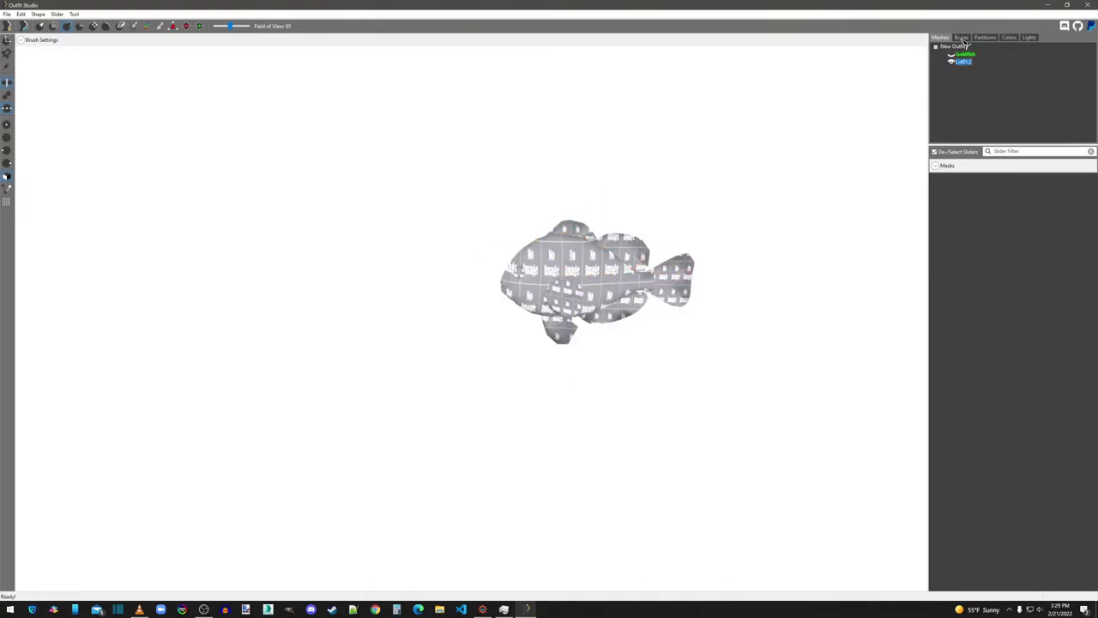
left_click(961, 38)
left_click(958, 54)
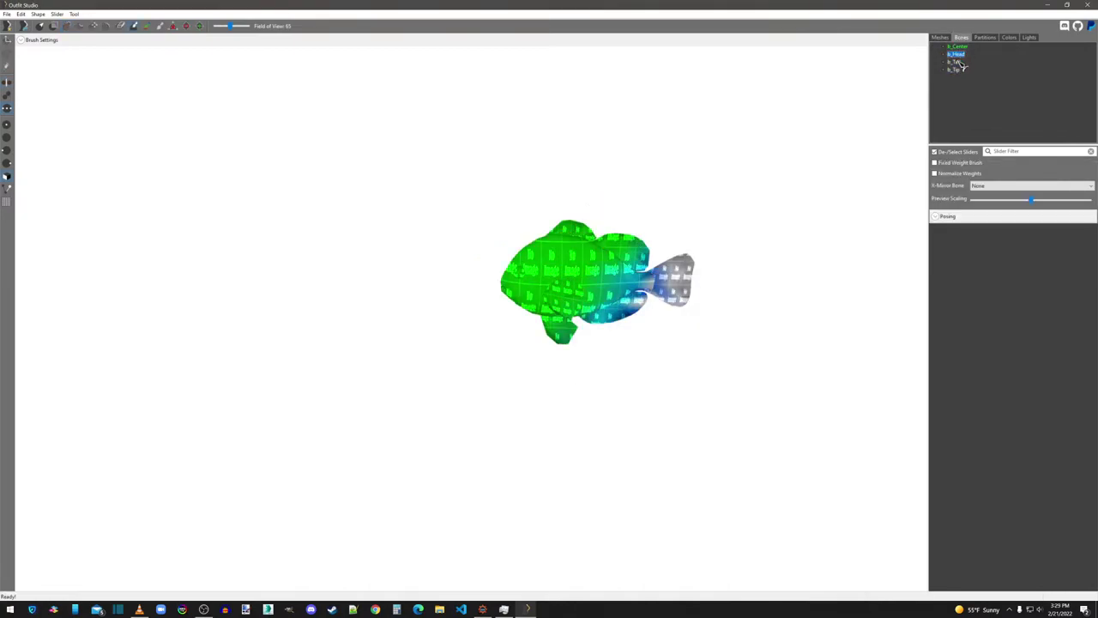
left_click(961, 46)
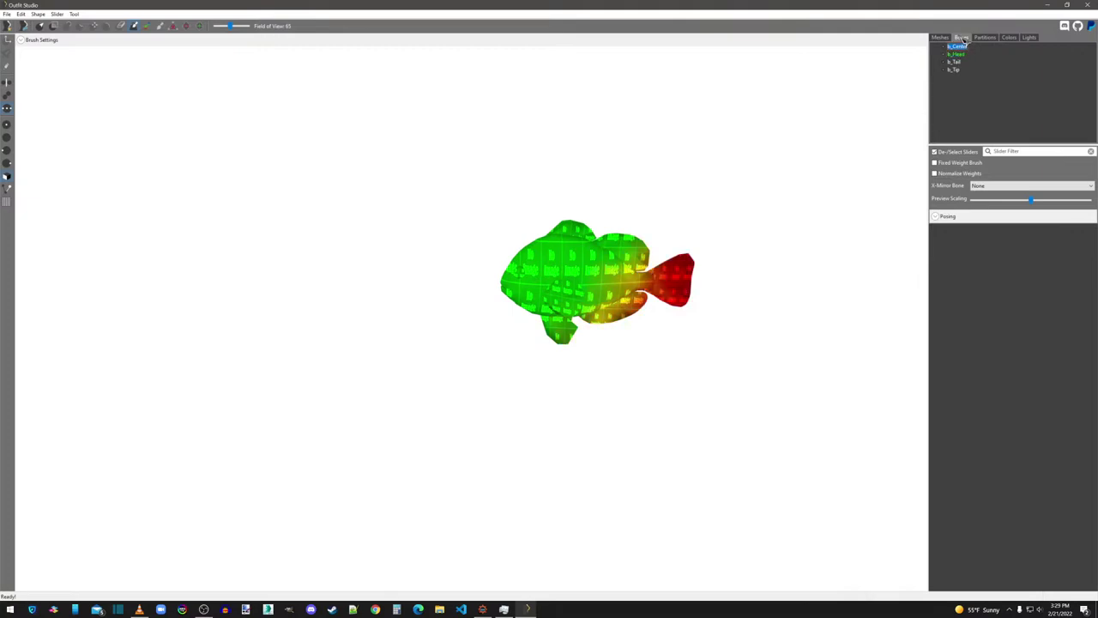
left_click(941, 37)
left_click(961, 38)
Step: Delete all four bones from the project and show the goldfish mesh again
left_click(960, 72, "shift")
right_click(960, 72)
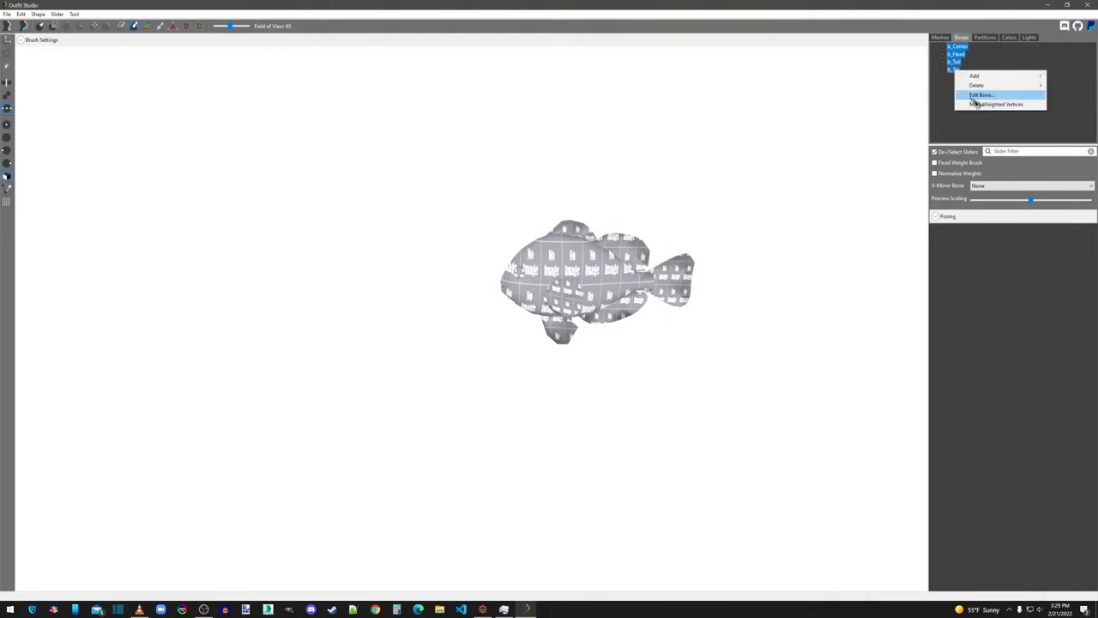
mouse_move(978, 85)
left_click(925, 86)
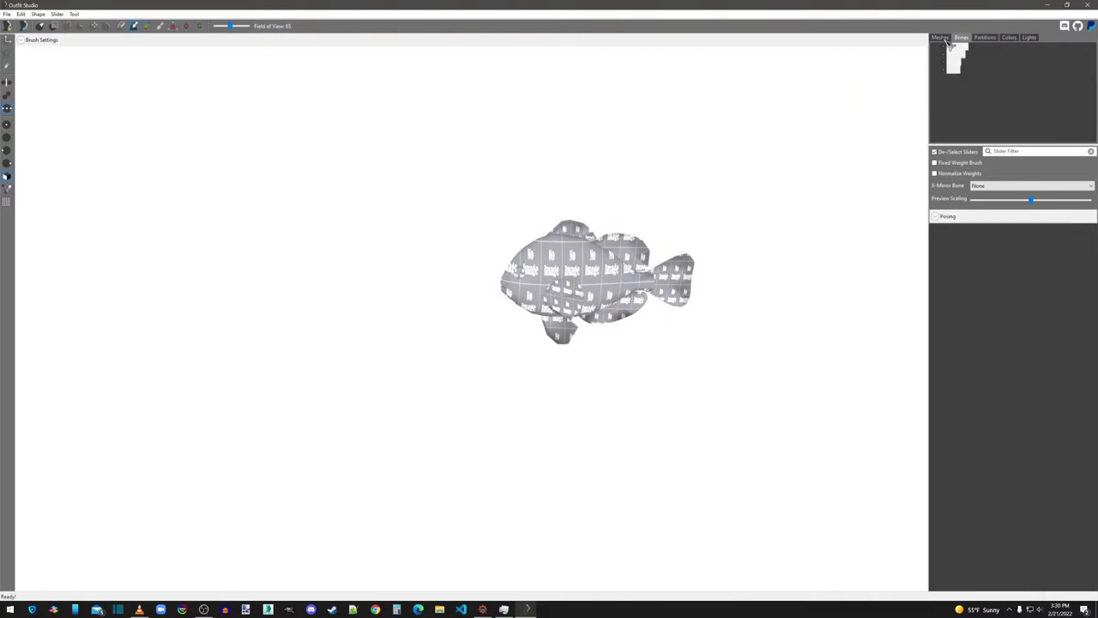
left_click(940, 37)
left_click(952, 55)
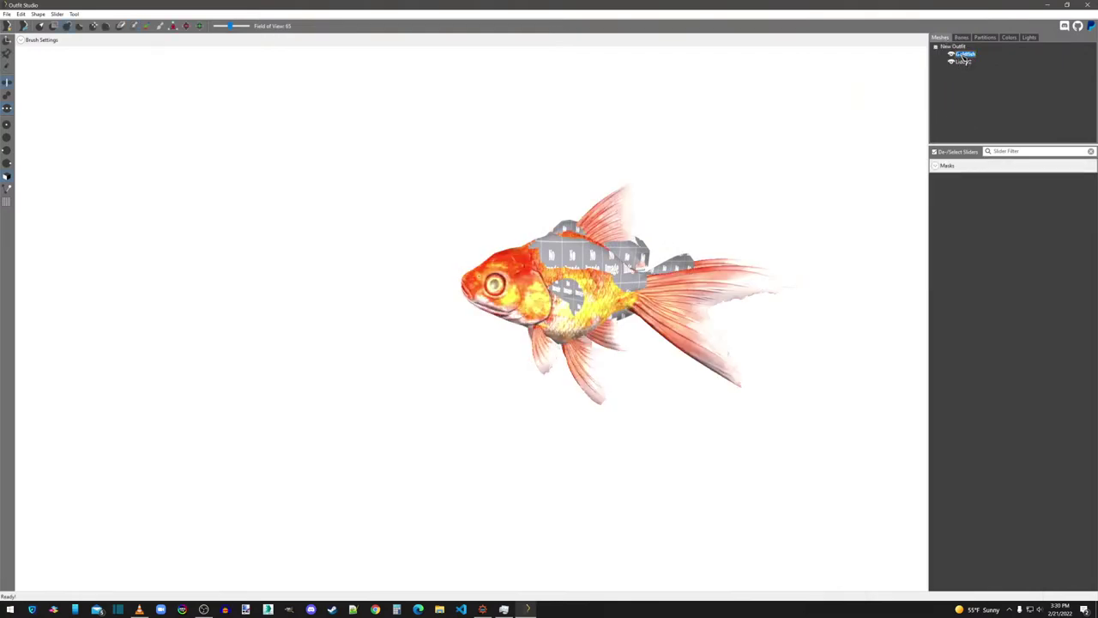
left_click(962, 38)
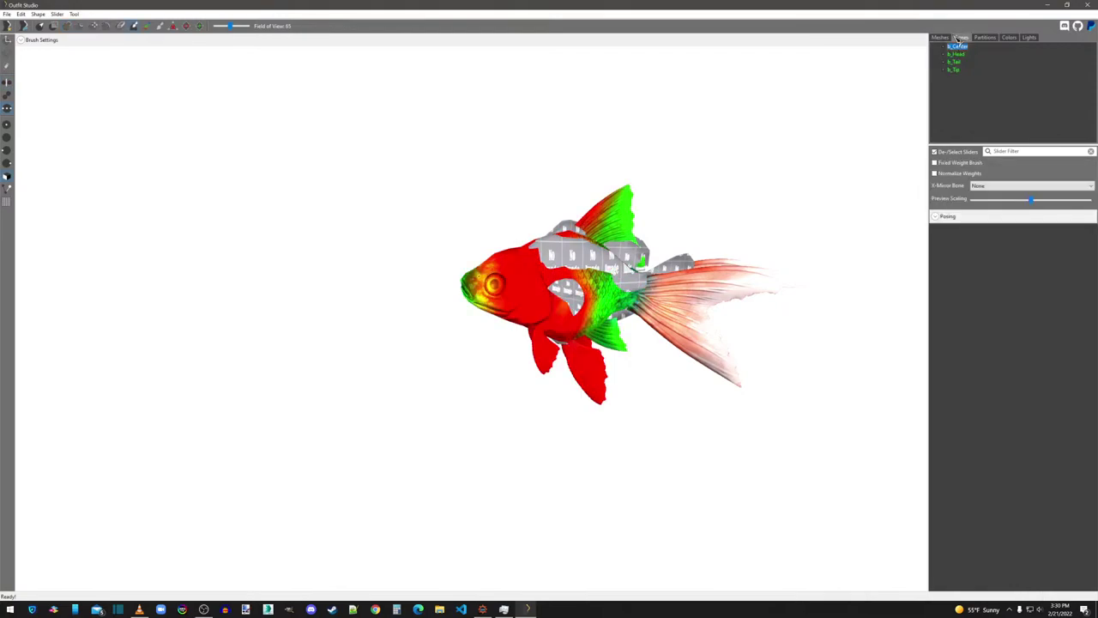
left_click(940, 38)
Step: Re-copy bone weights onto Lid01:2 with defaults: search radius 5, 4 max vertex targets
left_click(963, 62)
right_click(963, 62)
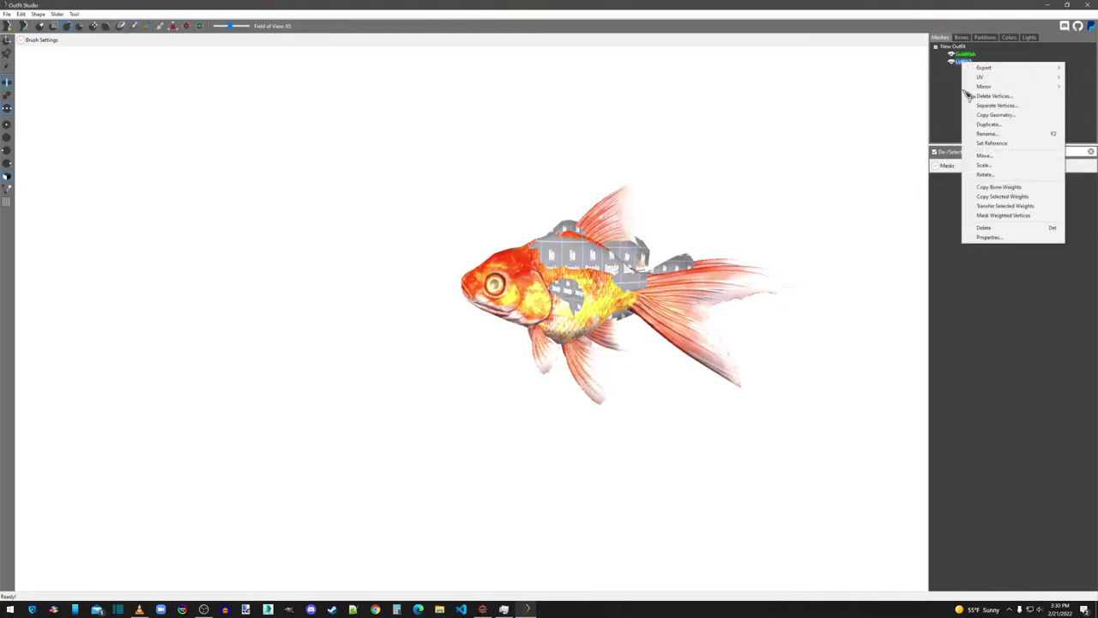
left_click(986, 186)
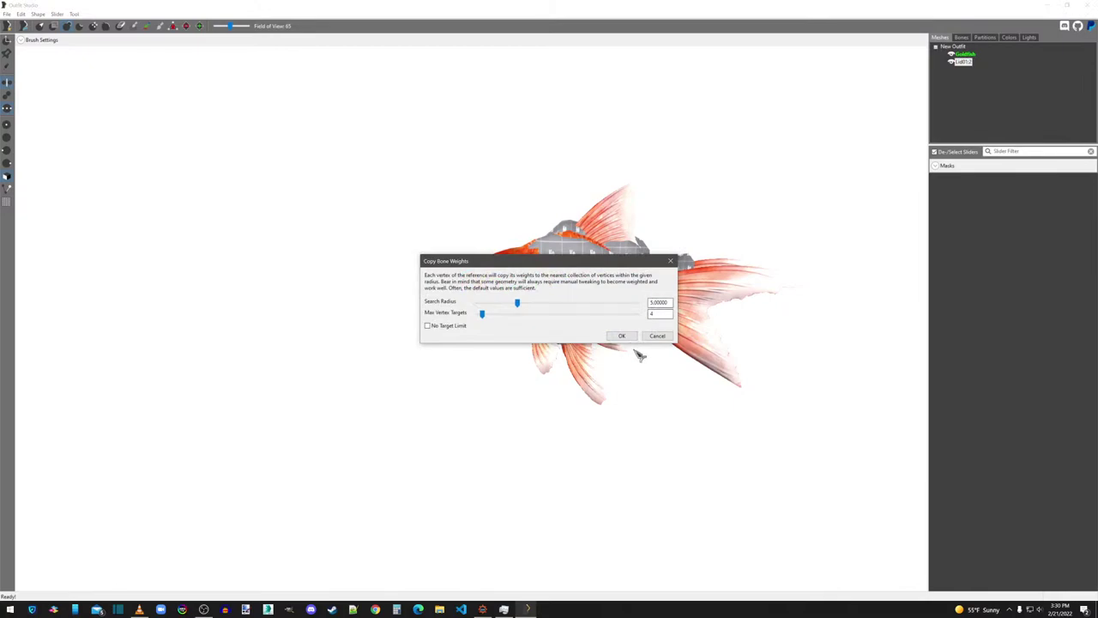
left_click(621, 336)
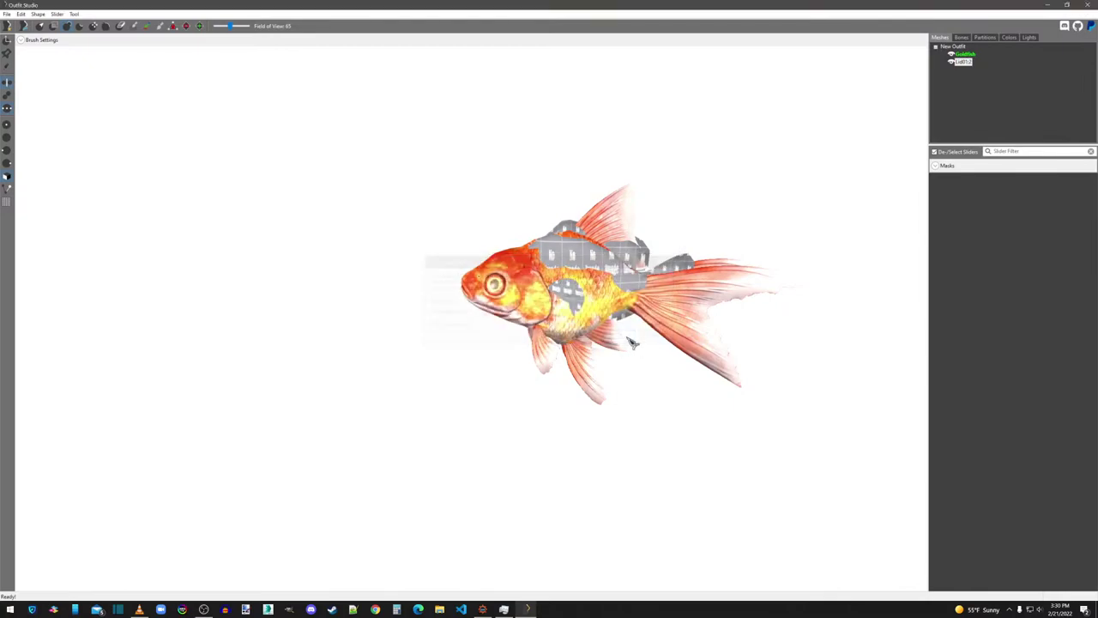
left_click(962, 37)
left_click(943, 38)
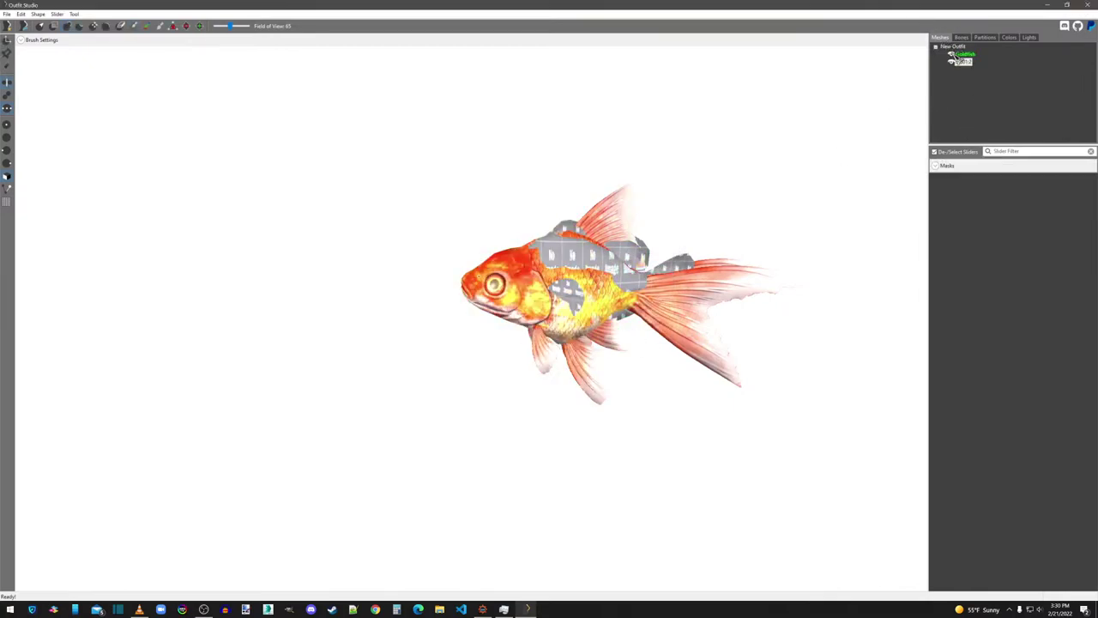
Step: Hide the goldfish and check the b_Head, b_Tail and b_Tip weights around the fish
left_click(953, 55)
left_click(962, 38)
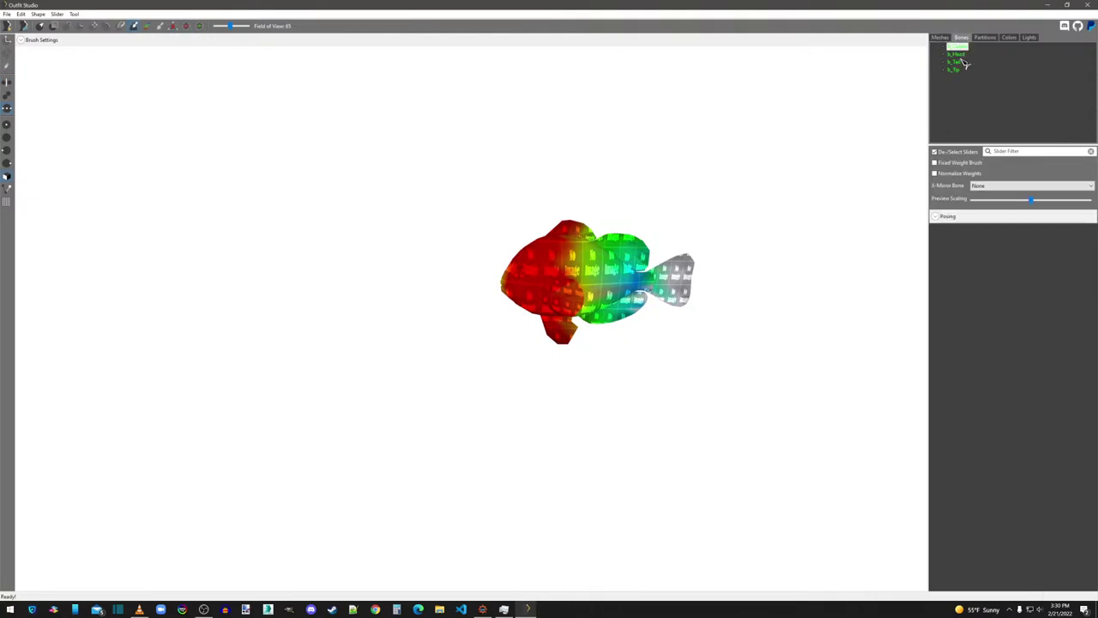
left_click(957, 54)
mouse_move(723, 228)
left_mouse_down()
mouse_move(864, 223)
mouse_move(740, 242)
left_mouse_up()
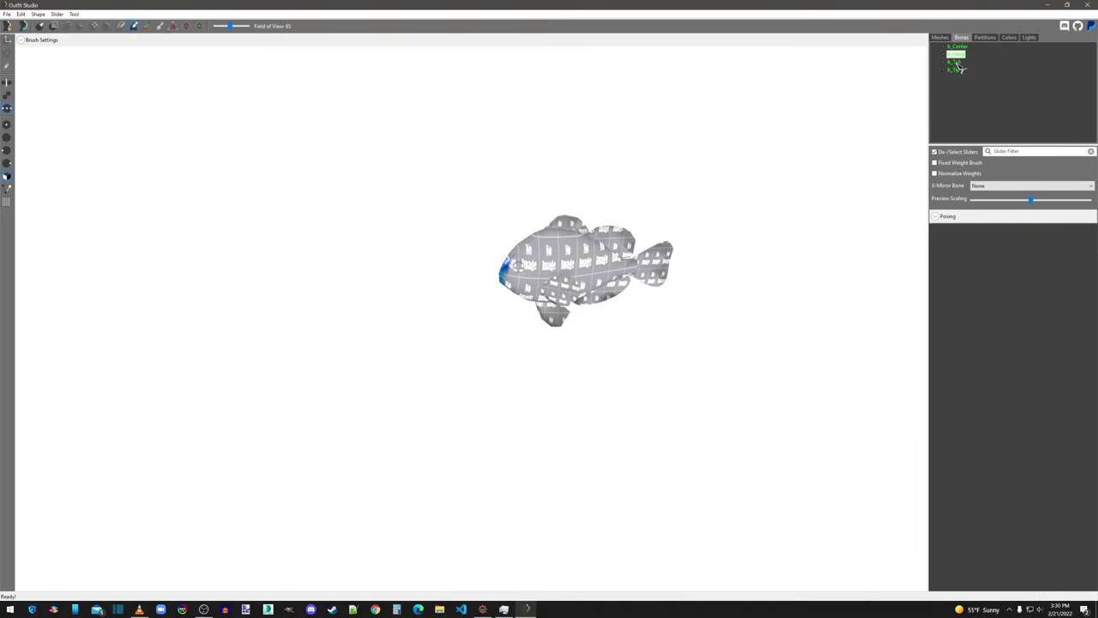
left_click(955, 62)
left_click(955, 69)
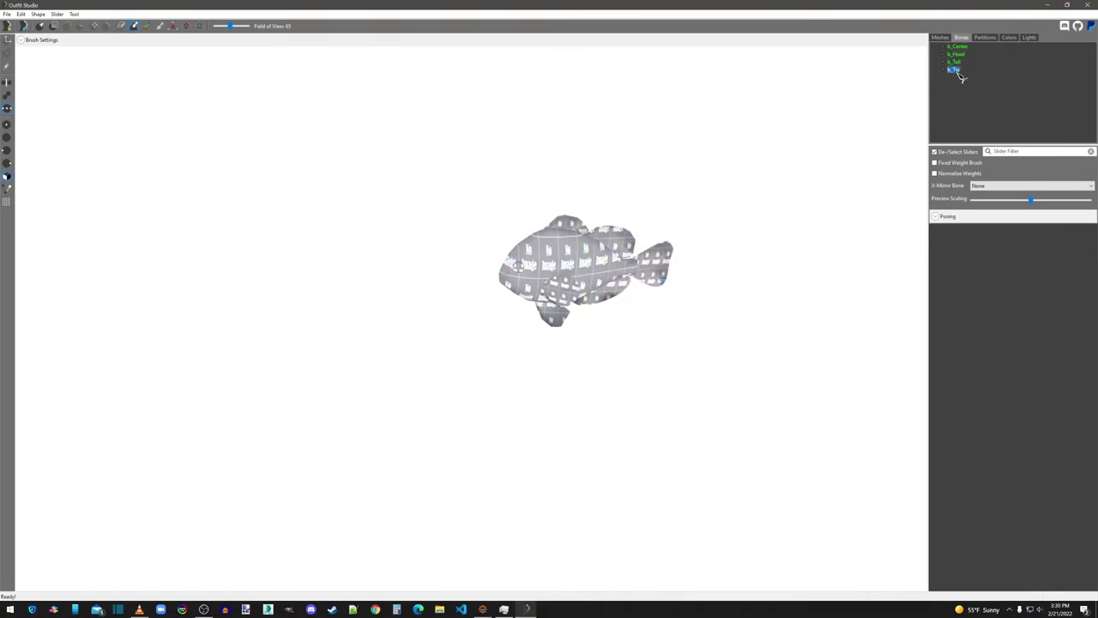
left_click_drag(761, 255, 621, 236)
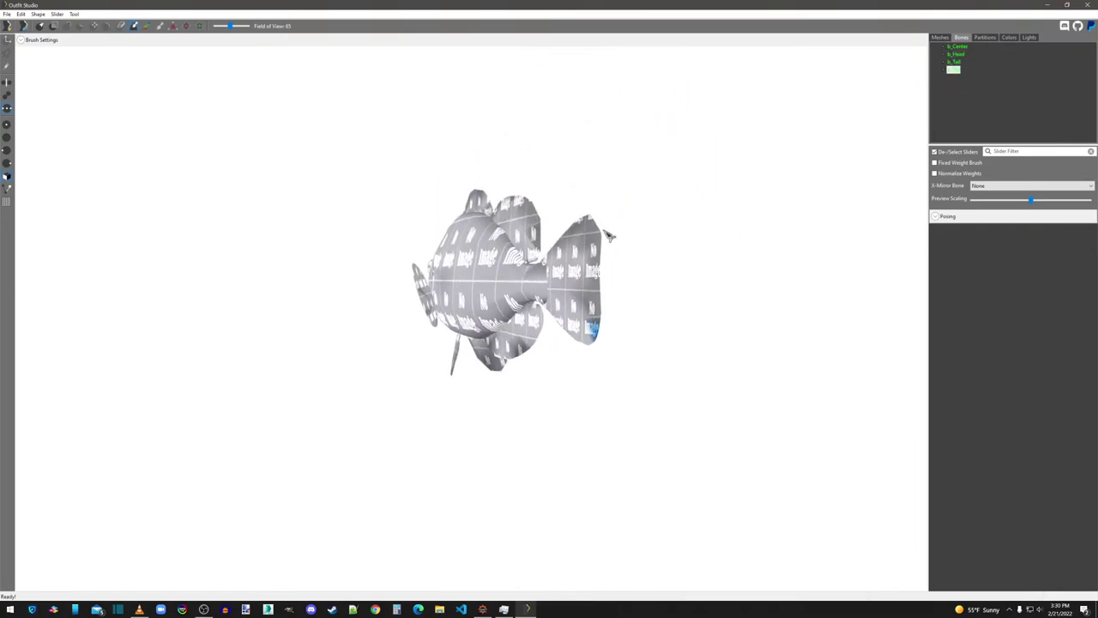
Step: Shrink the weight brush to about 0.013 and paint b_Tip weight along the tail edge
left_click(38, 40)
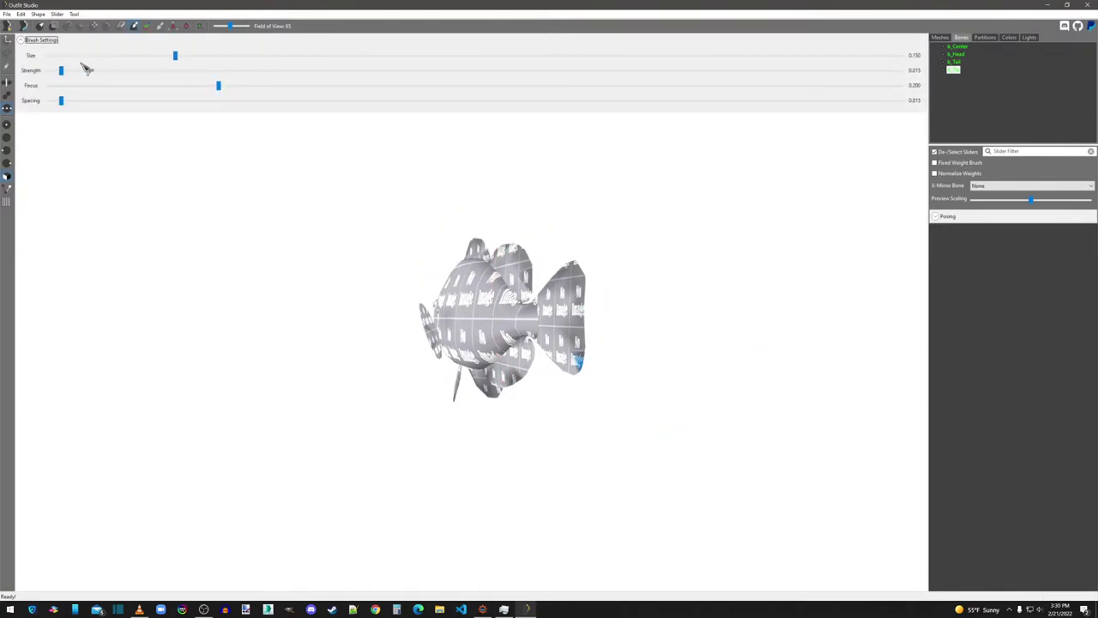
left_click(115, 55)
left_click_drag(93, 58, 60, 68)
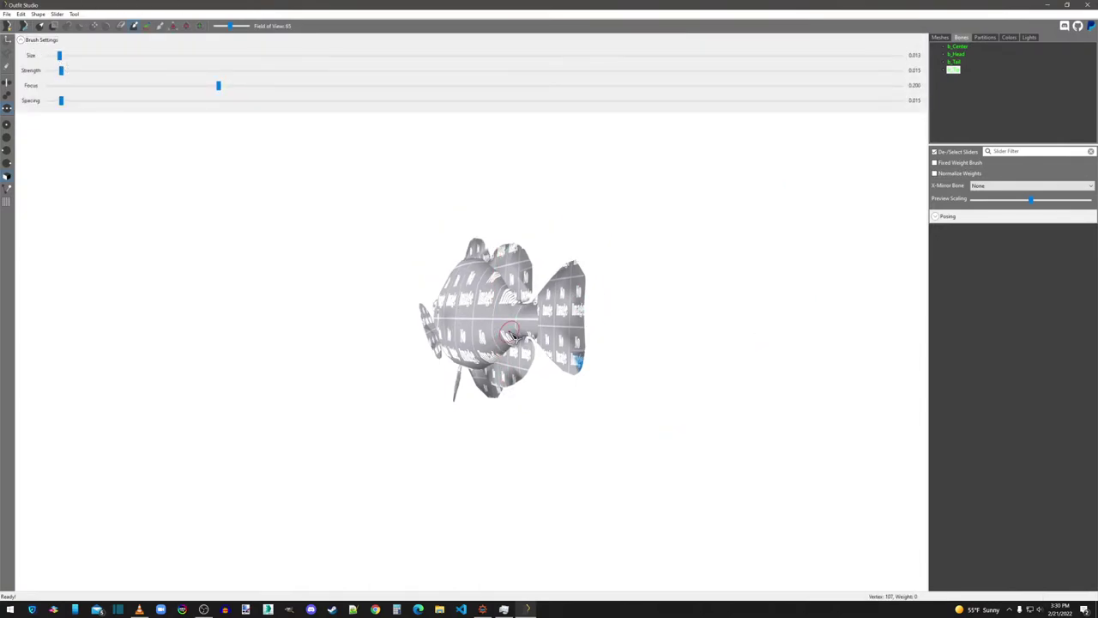
left_click_drag(587, 283, 590, 293)
key("ctrl+z")
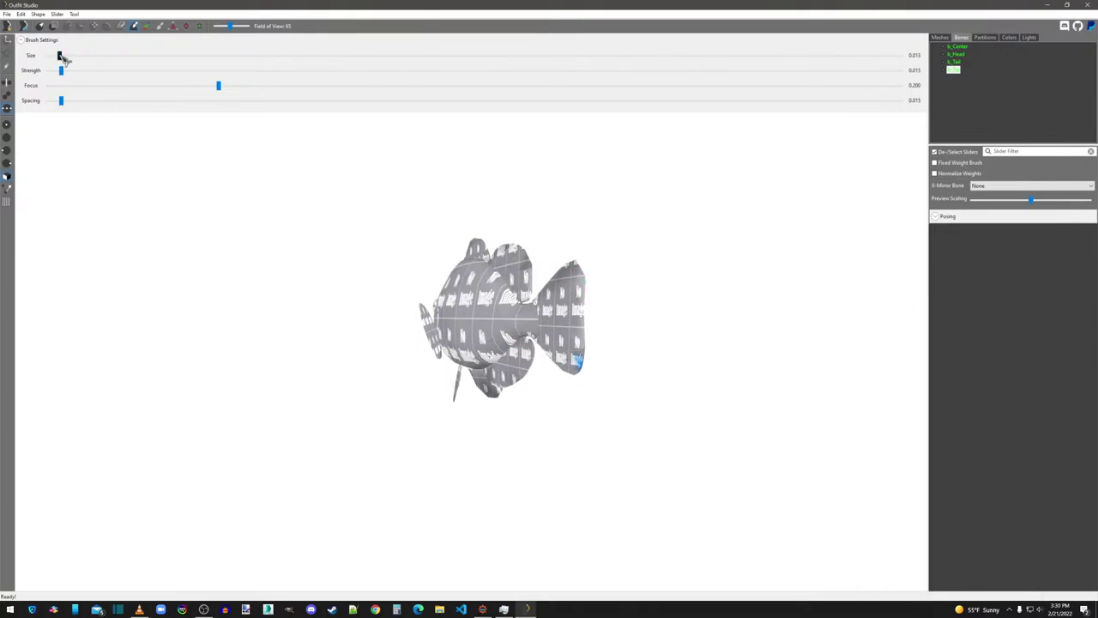
mouse_move(60, 56)
left_mouse_down()
mouse_move(81, 59)
mouse_move(48, 57)
mouse_move(101, 74)
left_mouse_up()
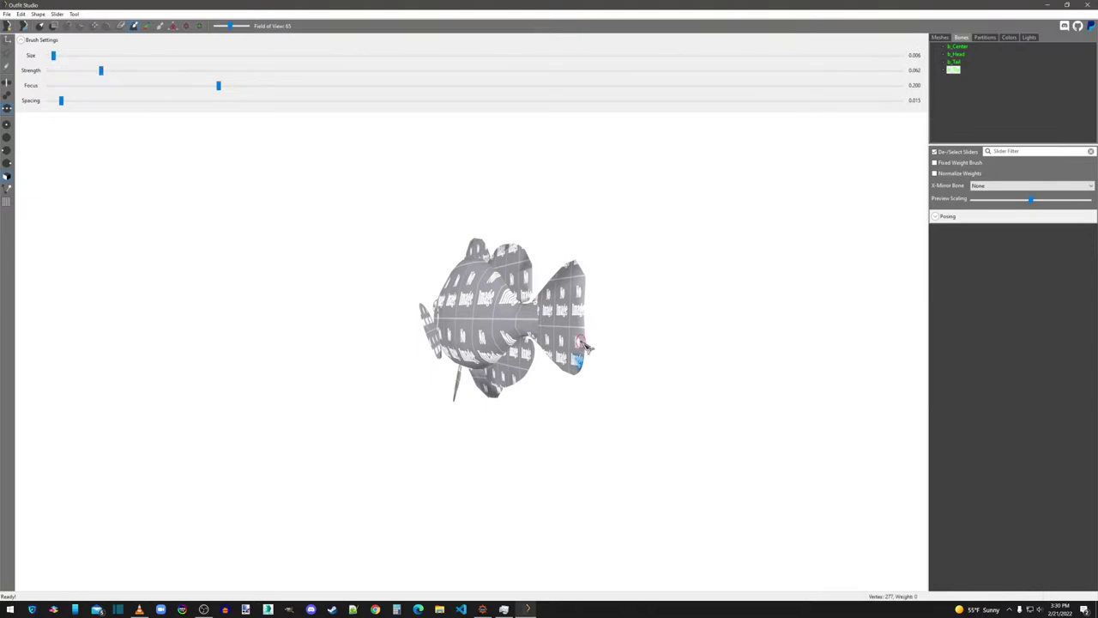
mouse_move(585, 345)
left_mouse_down()
mouse_move(585, 273)
mouse_move(591, 292)
left_mouse_up()
mouse_move(590, 292)
right_mouse_down()
mouse_move(613, 327)
mouse_move(544, 336)
mouse_move(638, 327)
right_mouse_up()
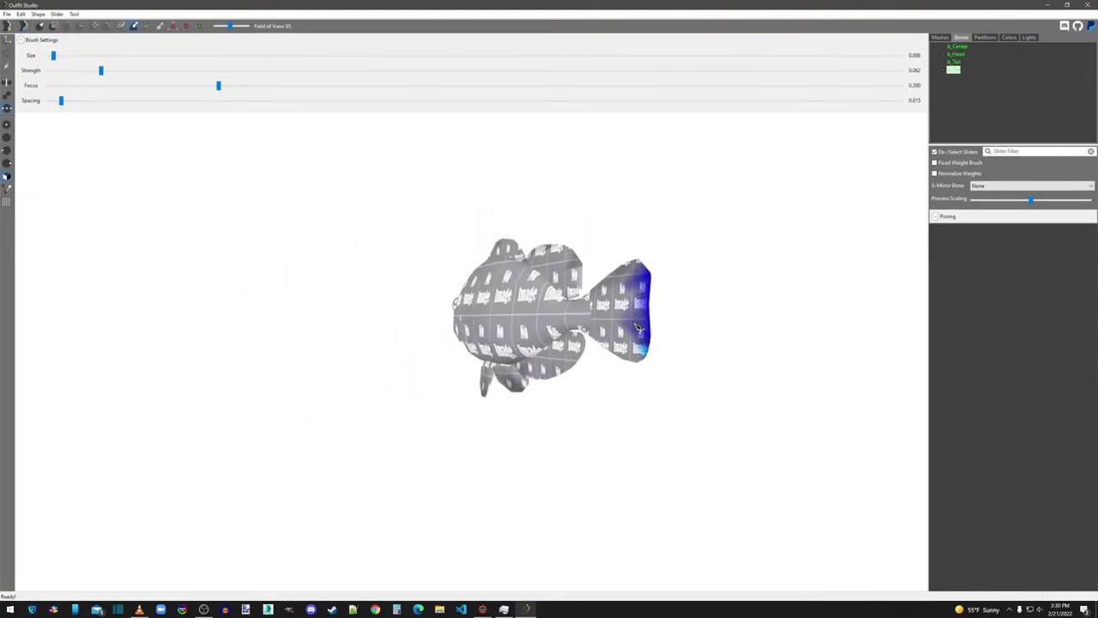
Step: Undo an oversized tail stroke and set the brush size back down to 0.036
mouse_move(59, 58)
left_mouse_down()
mouse_move(64, 74)
mouse_move(54, 56)
mouse_move(514, 56)
left_mouse_up()
left_click(639, 311)
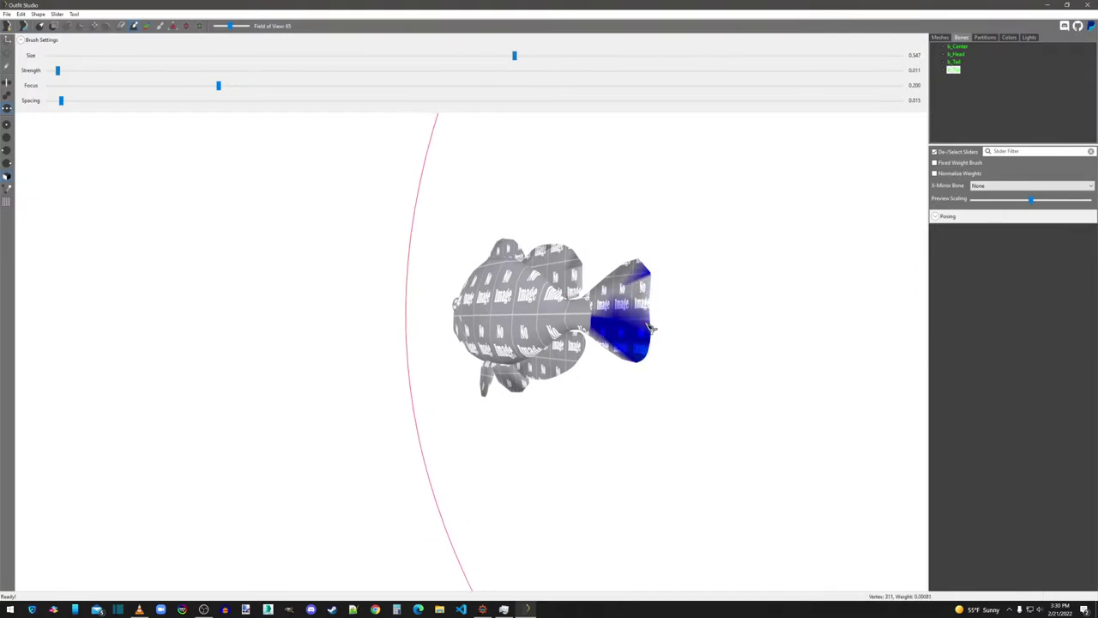
key("ctrl+z")
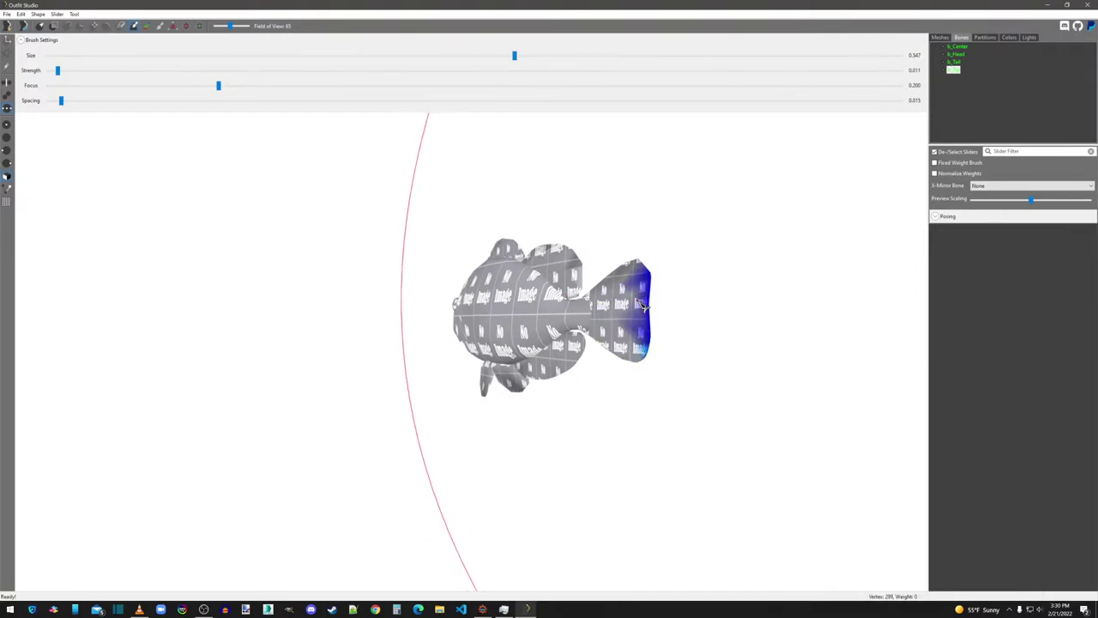
mouse_move(721, 261)
right_mouse_down()
mouse_move(692, 307)
mouse_move(640, 297)
mouse_move(738, 312)
right_mouse_up()
left_click_drag(509, 59, 78, 57)
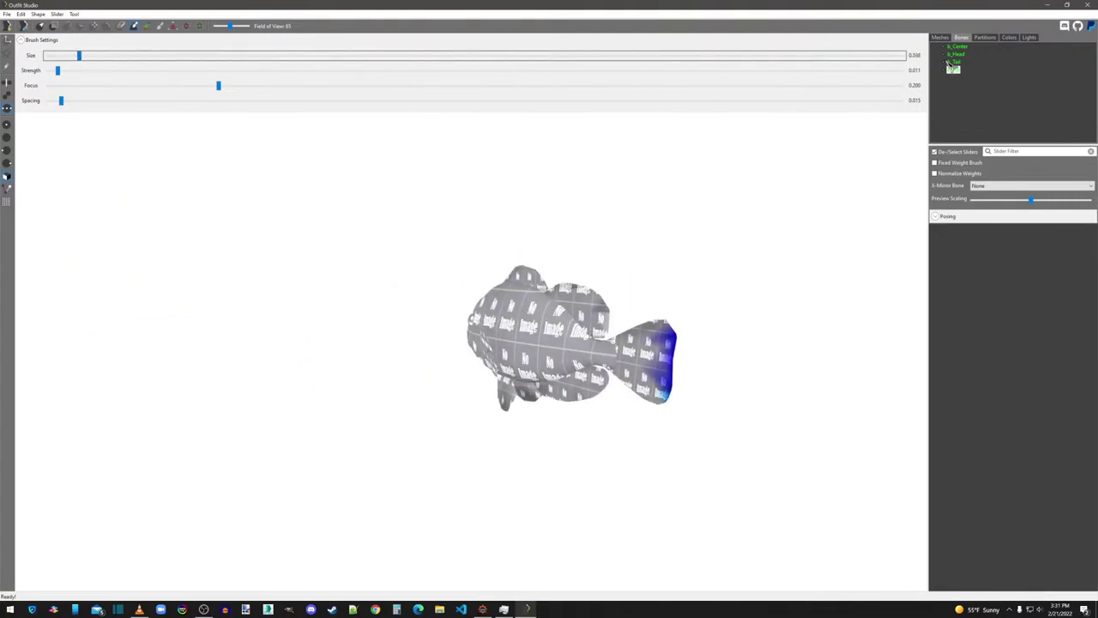
Step: Review the b_Tail, b_Head and b_Center weights, then return to the mesh list
left_click(957, 62)
left_click(962, 55)
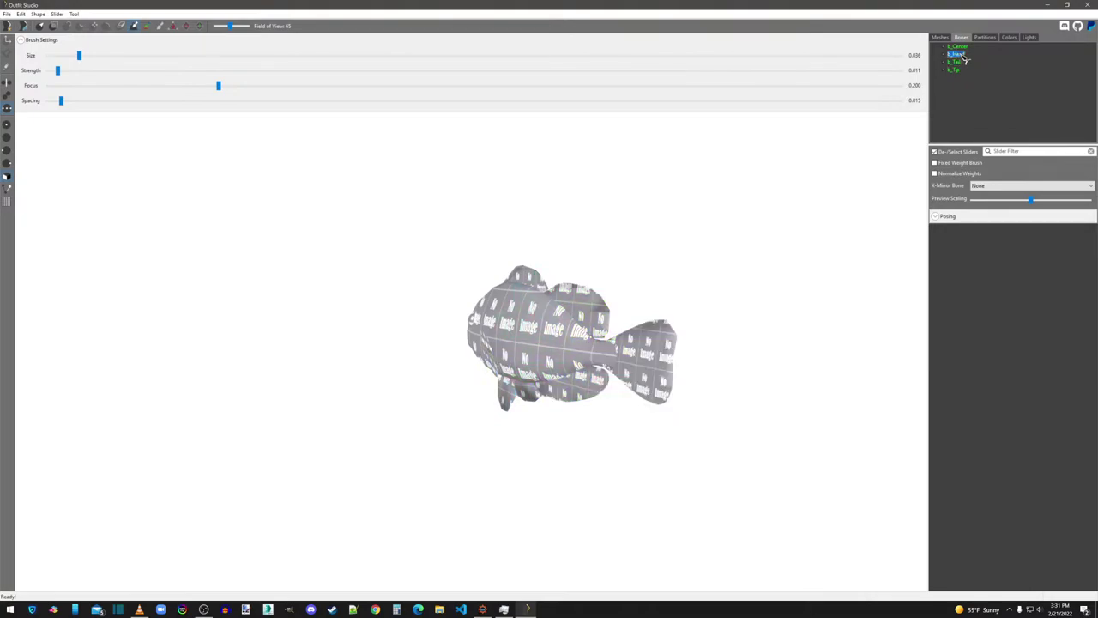
left_click(961, 48)
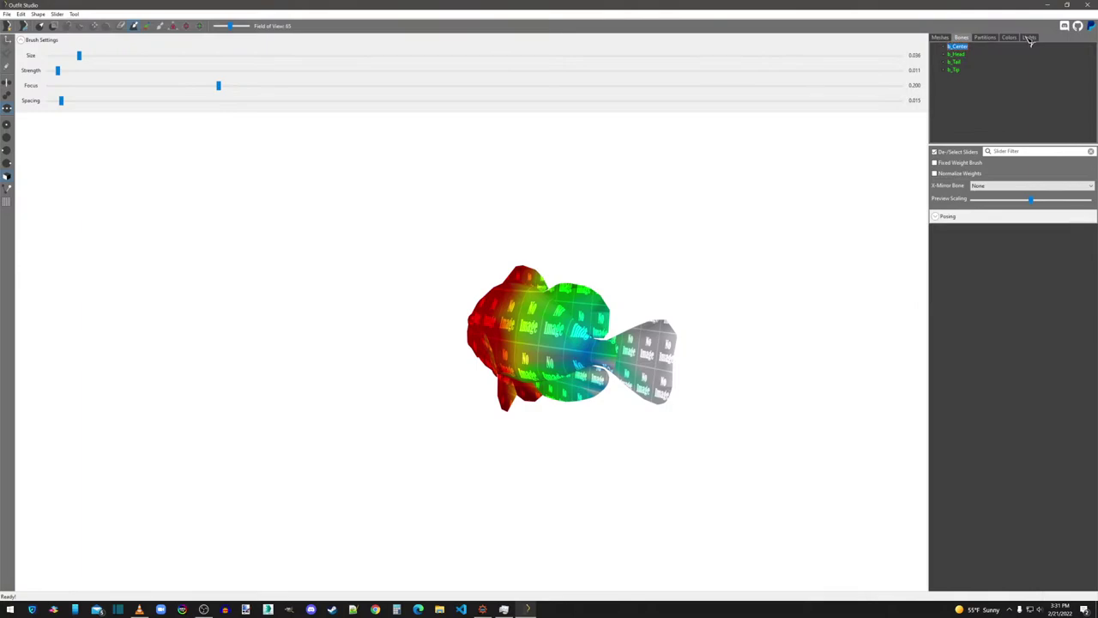
left_click(940, 37)
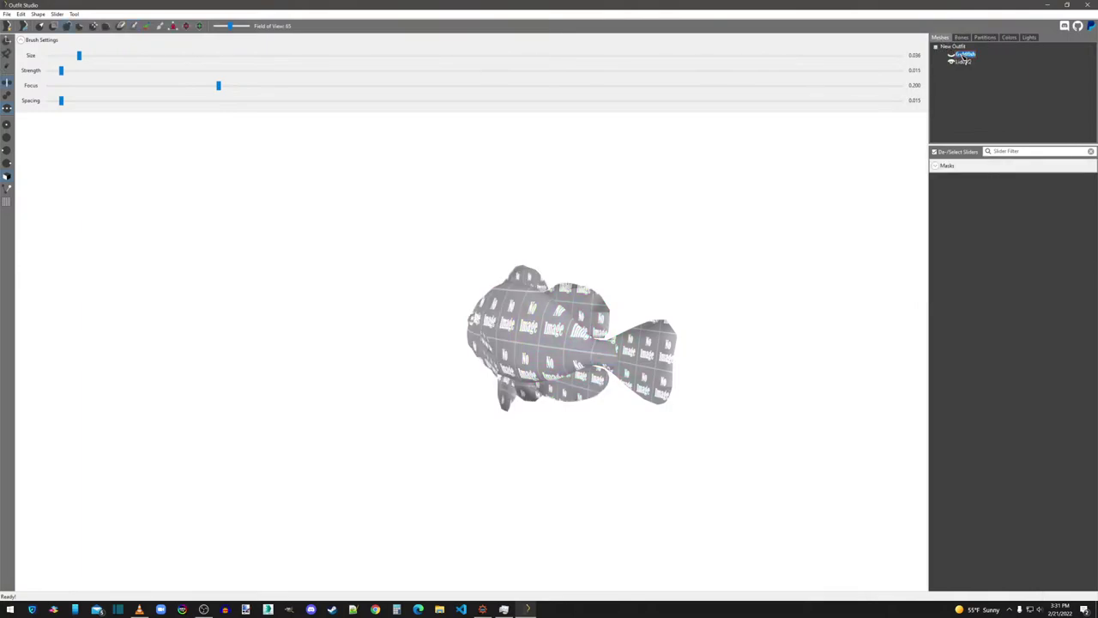
Step: Delete the goldfish mesh, leaving only Lid01:2
right_click(961, 55)
left_click(981, 218)
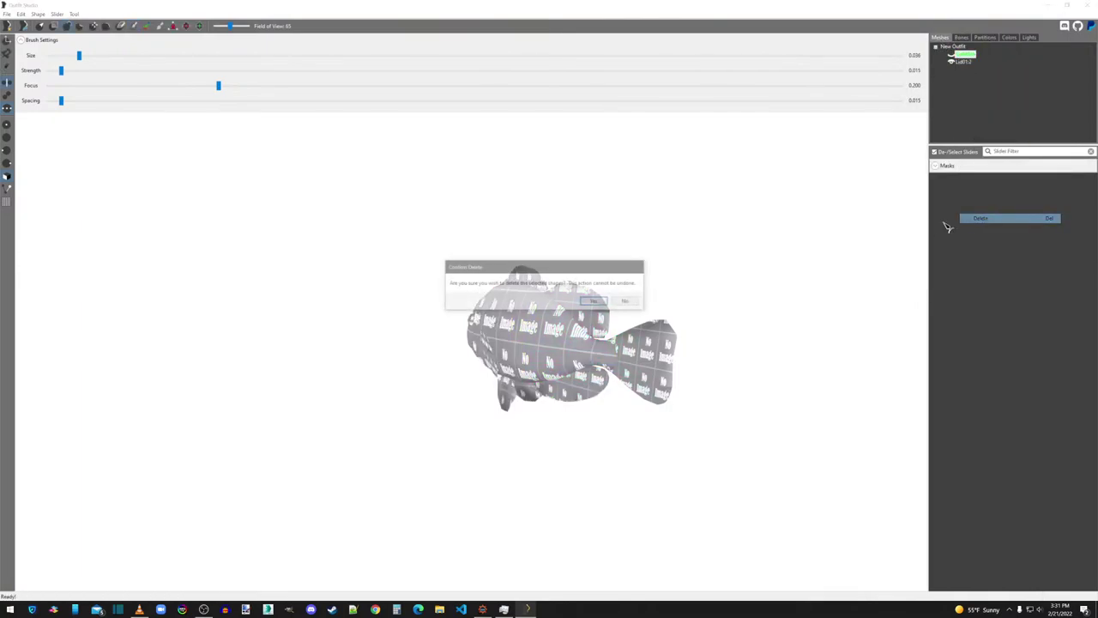
left_click(593, 299)
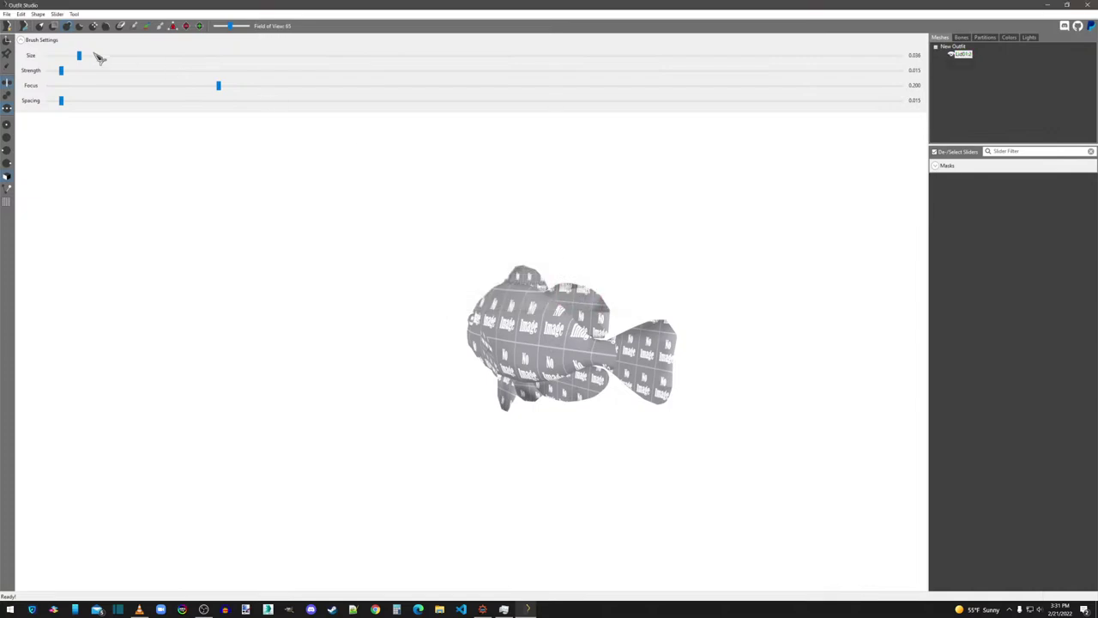
Step: Start exporting the outfit with File > Export > To NIF
left_click(6, 14)
mouse_move(79, 118)
left_click(148, 118)
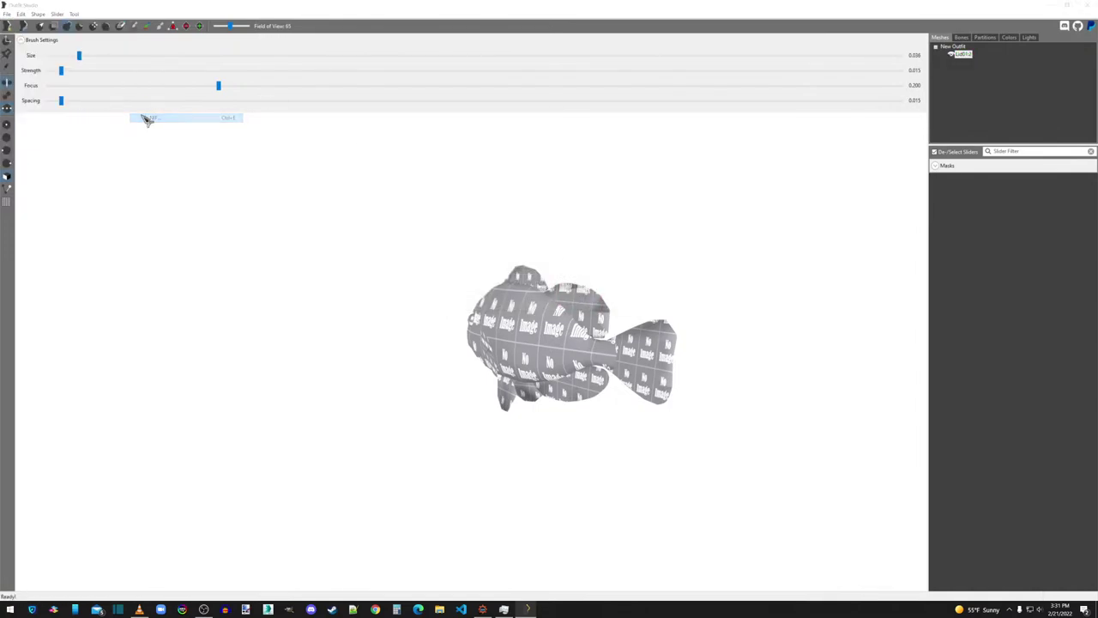
left_click(43, 134)
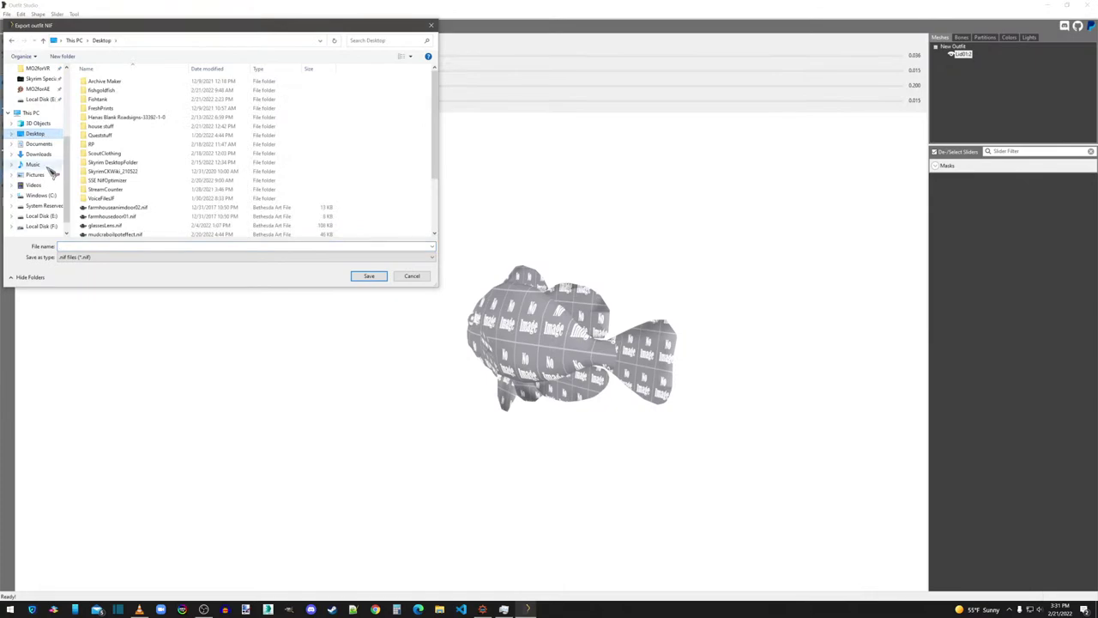
Step: Save the export as JFClownfish.nif on the Desktop and close Outfit Studio
left_click(92, 247)
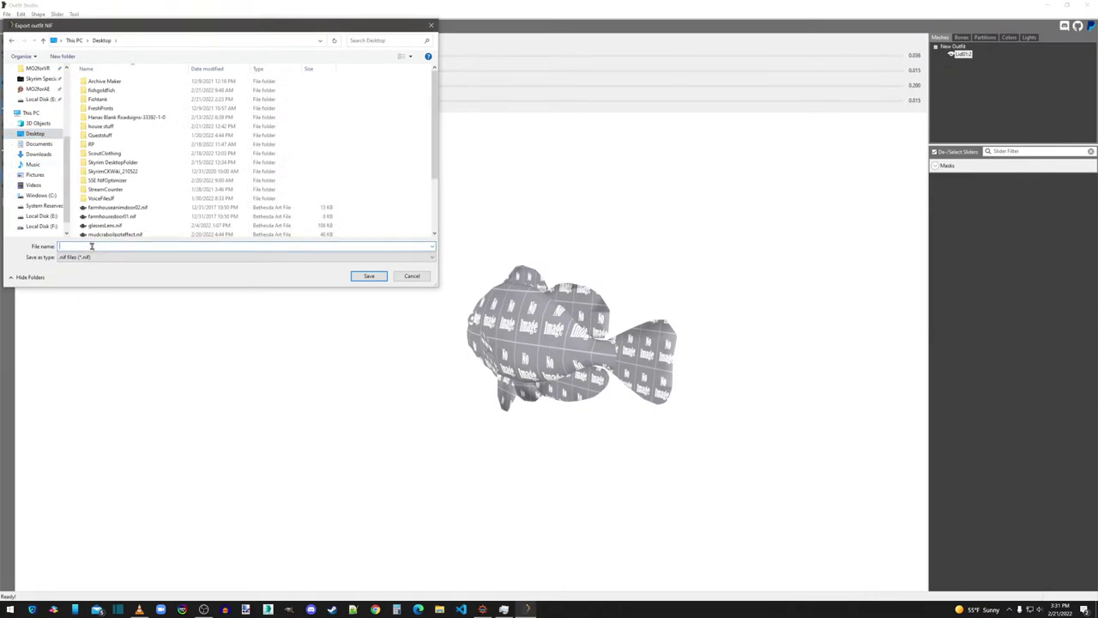
type("FClownfish")
left_click(369, 276)
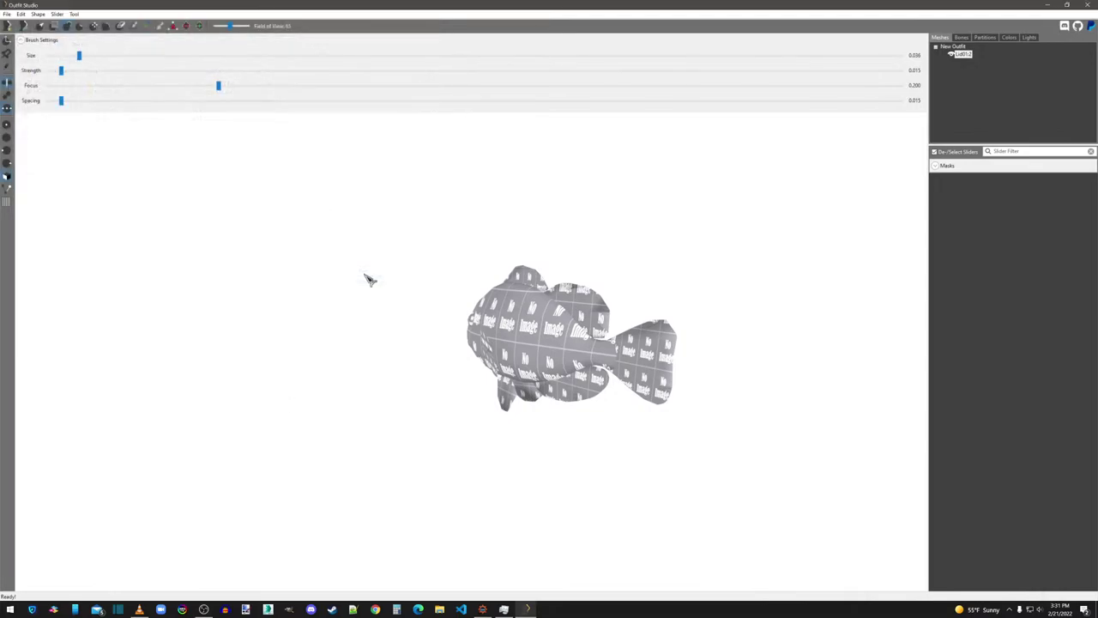
left_click(1088, 6)
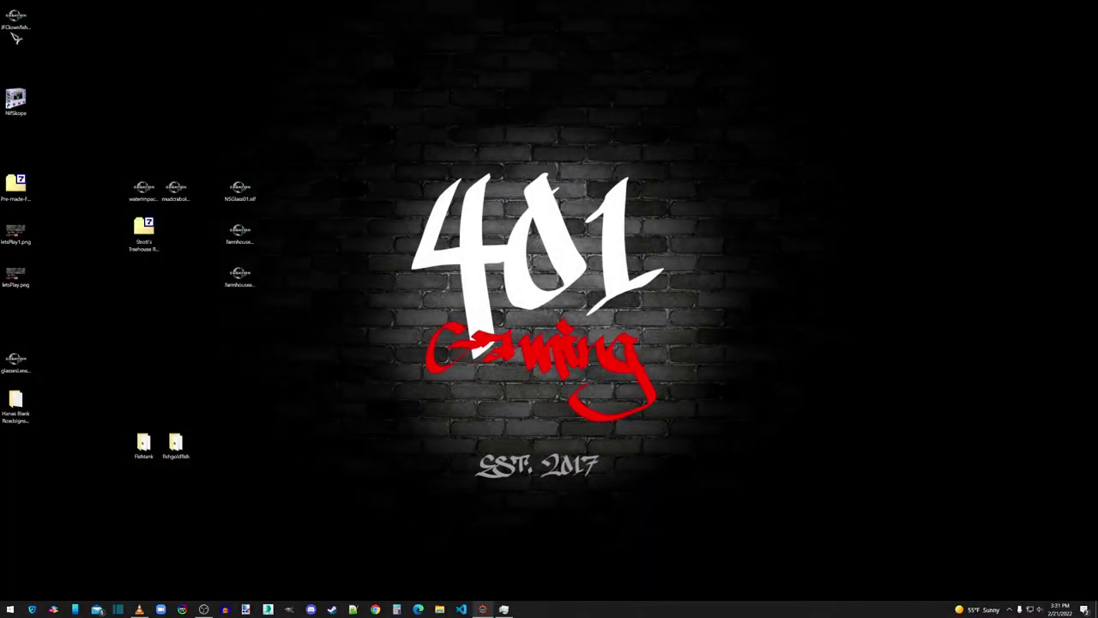
Step: Open JFClownfish.nif and expand 52 BSTriShape down to its BSShaderTextureSet
left_click_drag(16, 38, 16, 101)
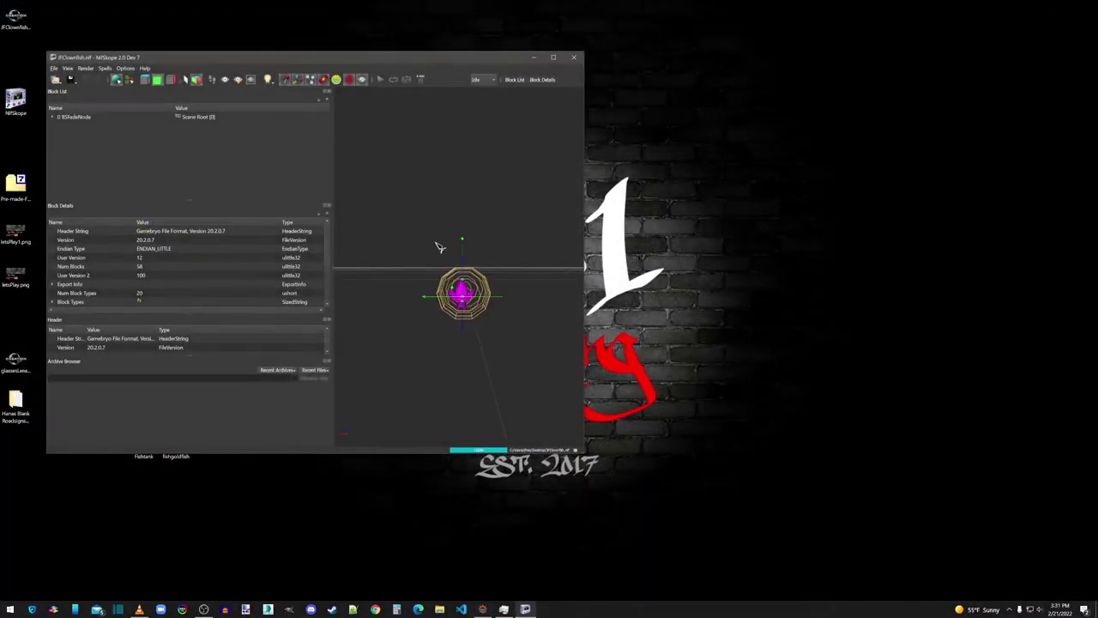
left_click_drag(512, 297, 470, 304)
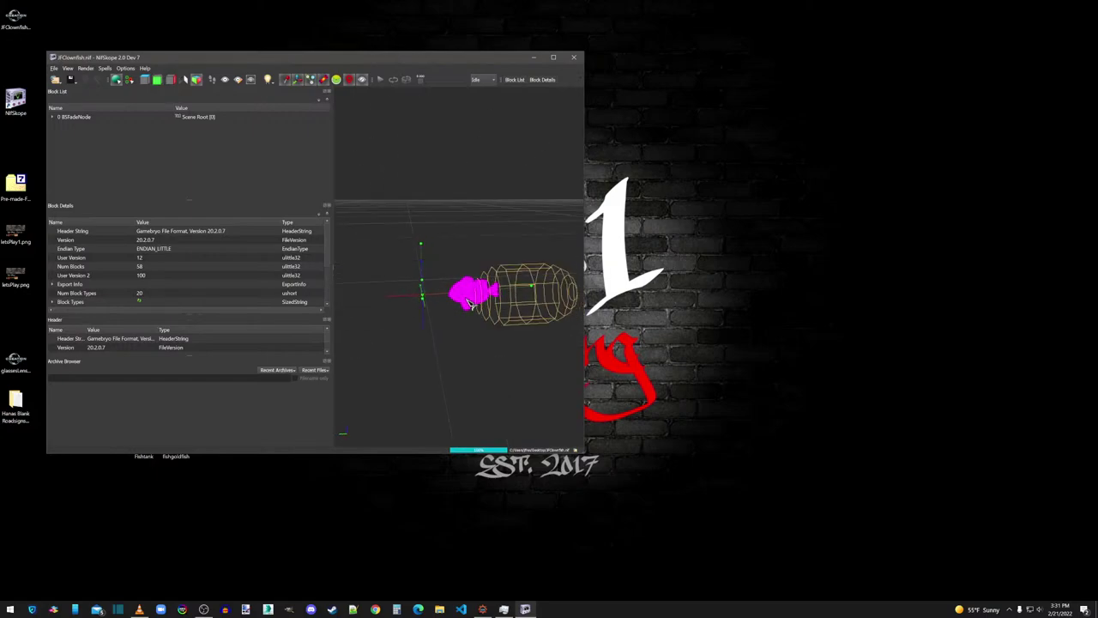
left_click(52, 116)
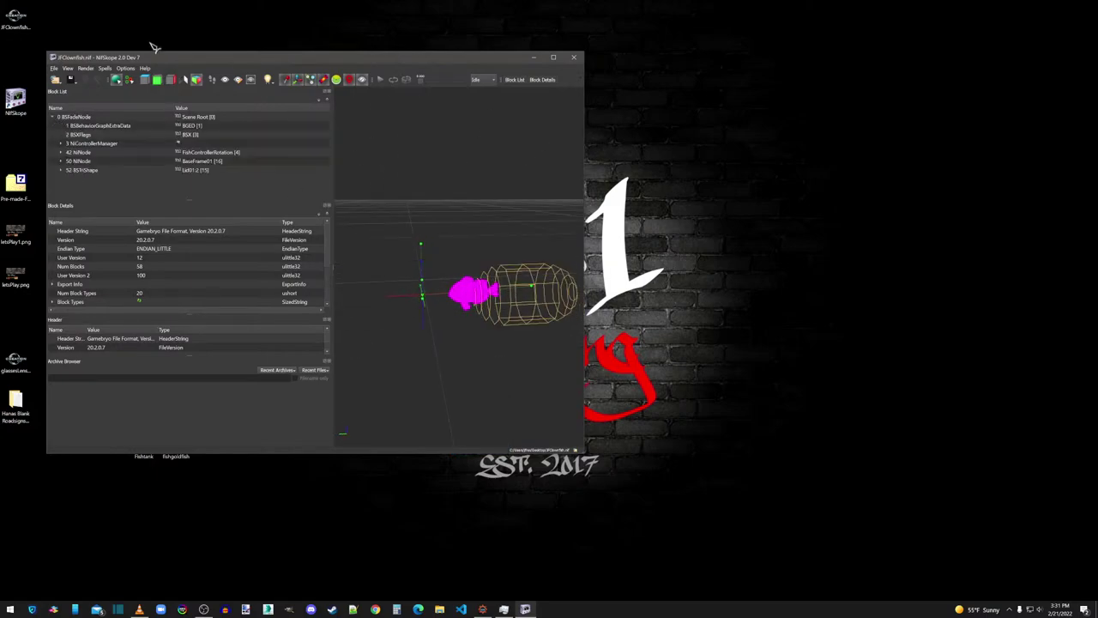
left_click_drag(150, 57, 586, 101)
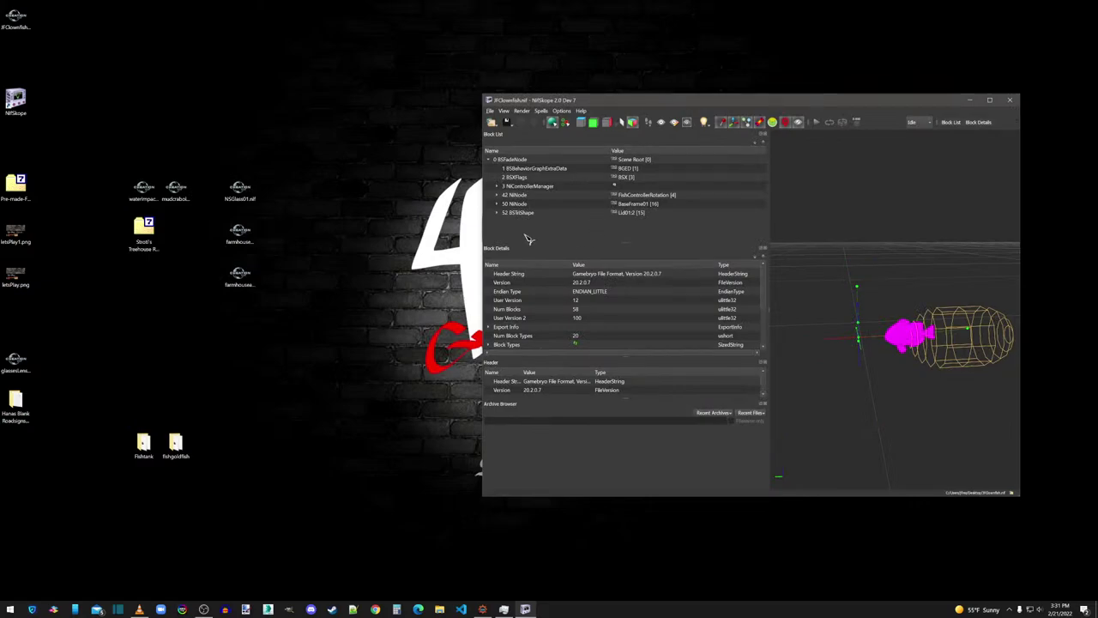
left_click(496, 212)
left_click(506, 230)
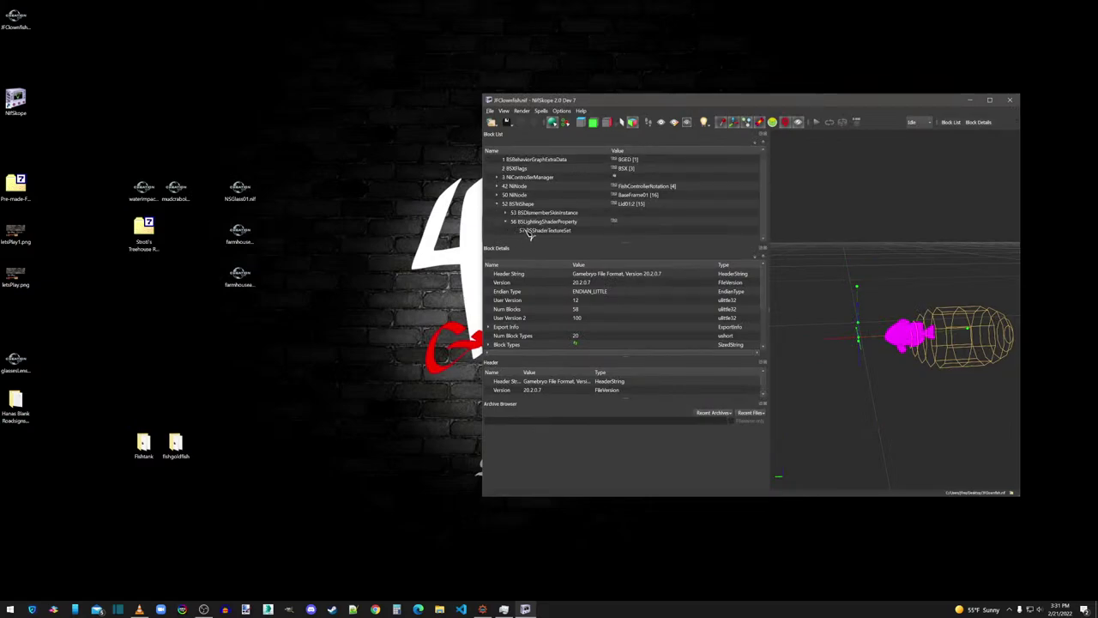
left_click(531, 230)
Step: Set the textures to ClownFish.dds and ClownFish_n.dds and view the textured fish
left_click(577, 298)
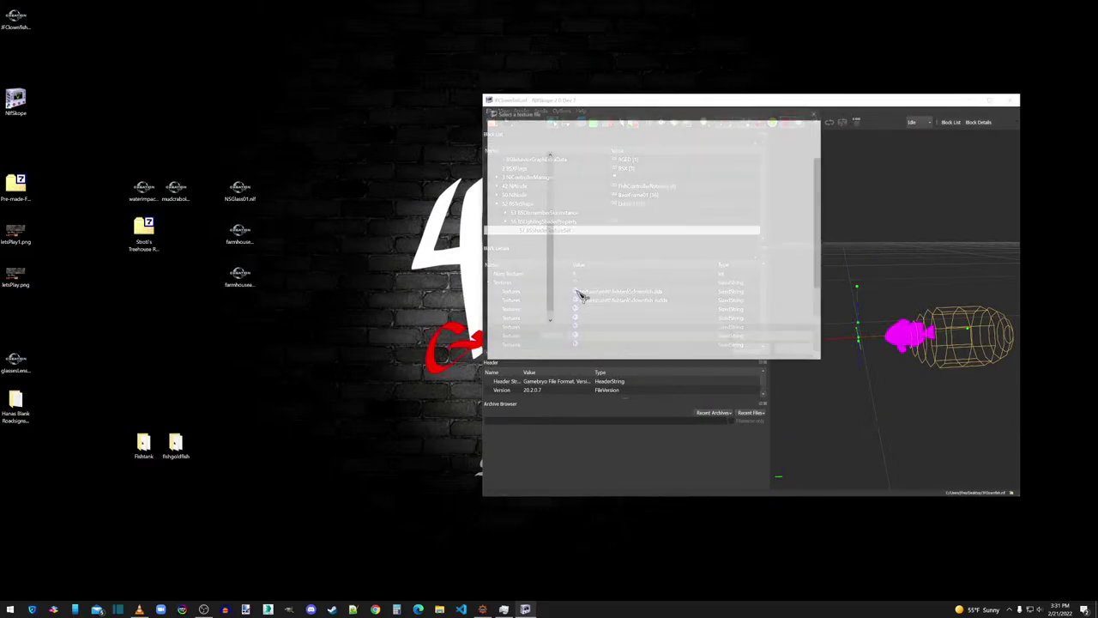
double_click(693, 172)
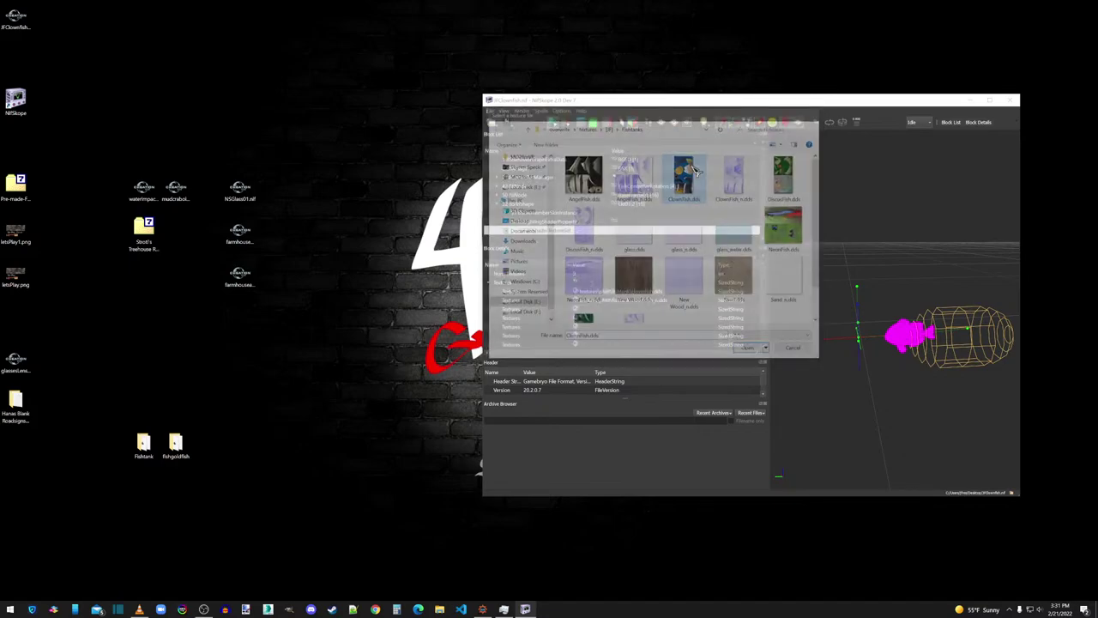
left_click(576, 300)
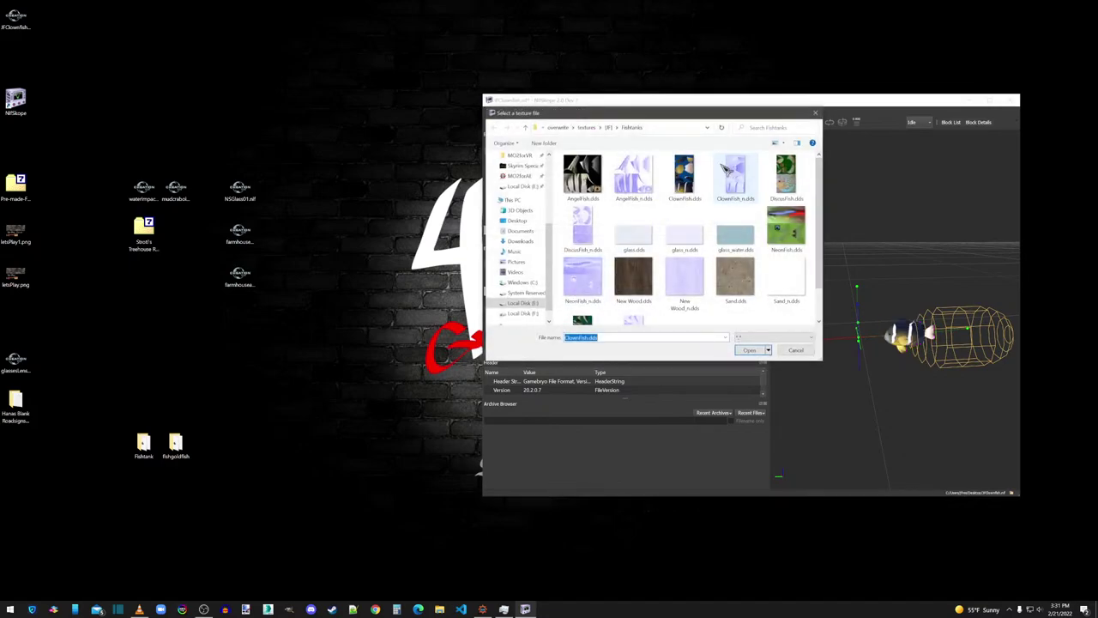
double_click(684, 179)
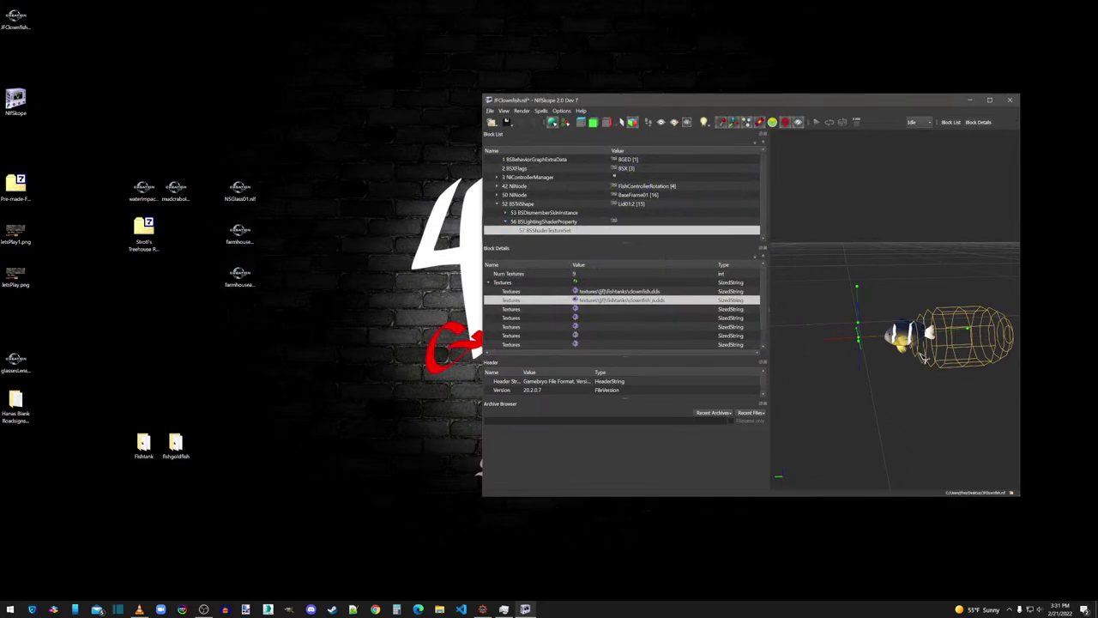
left_click(989, 100)
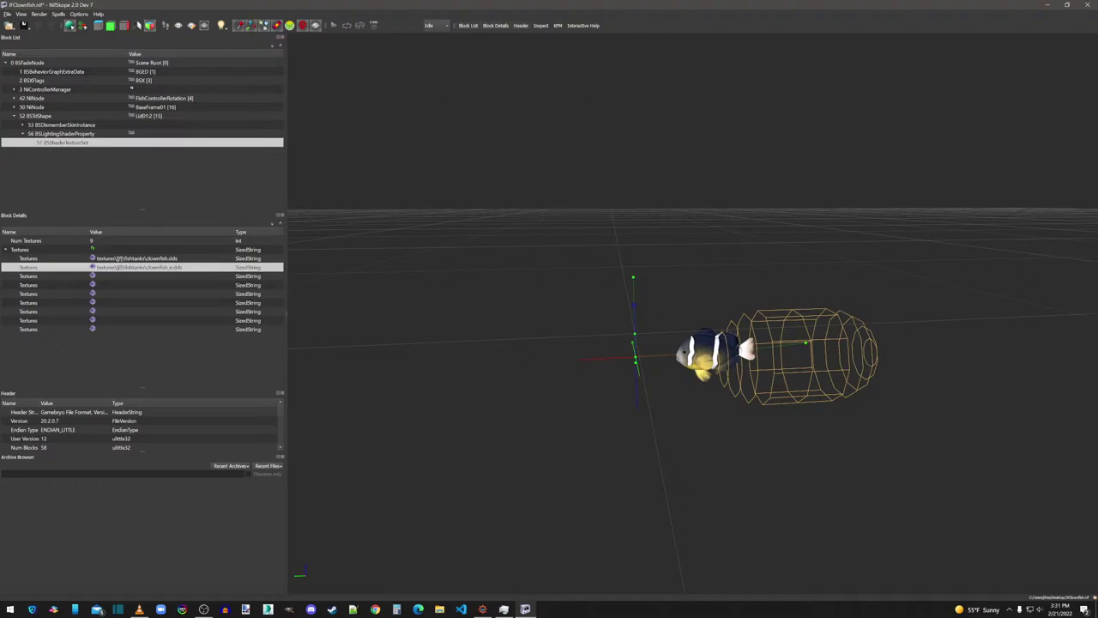
left_click(204, 609)
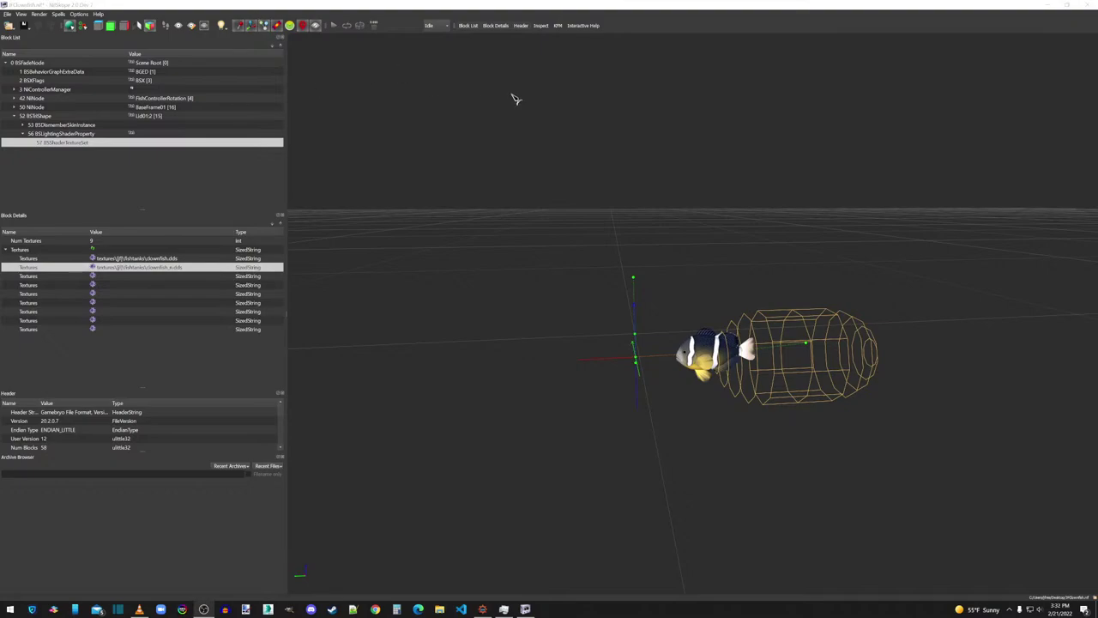
scroll(893, 438, "up", 2)
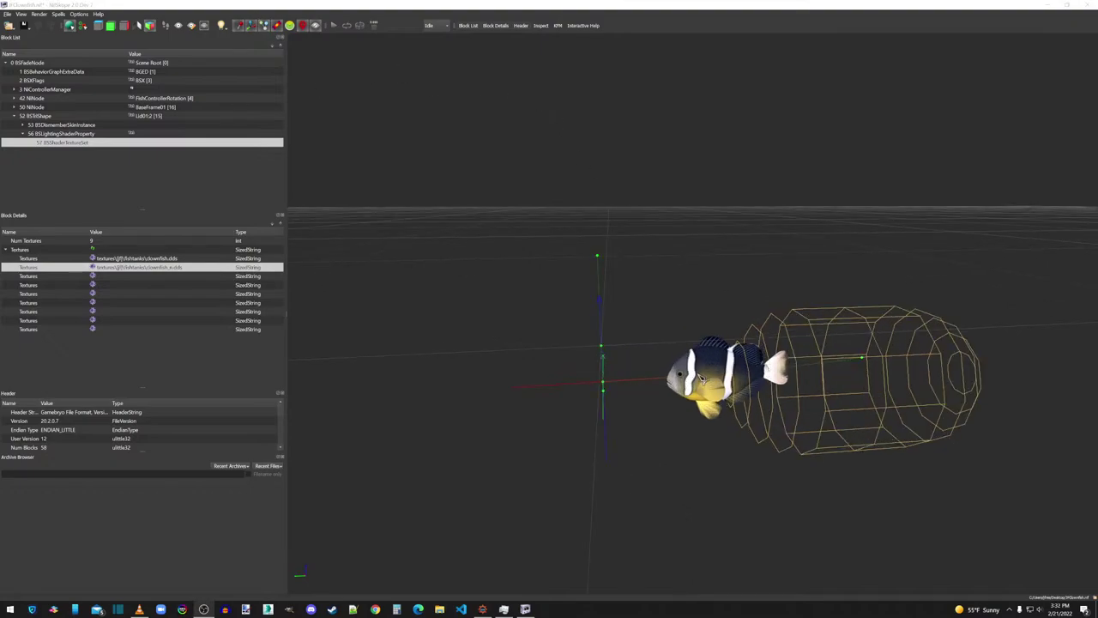
left_click(1068, 6)
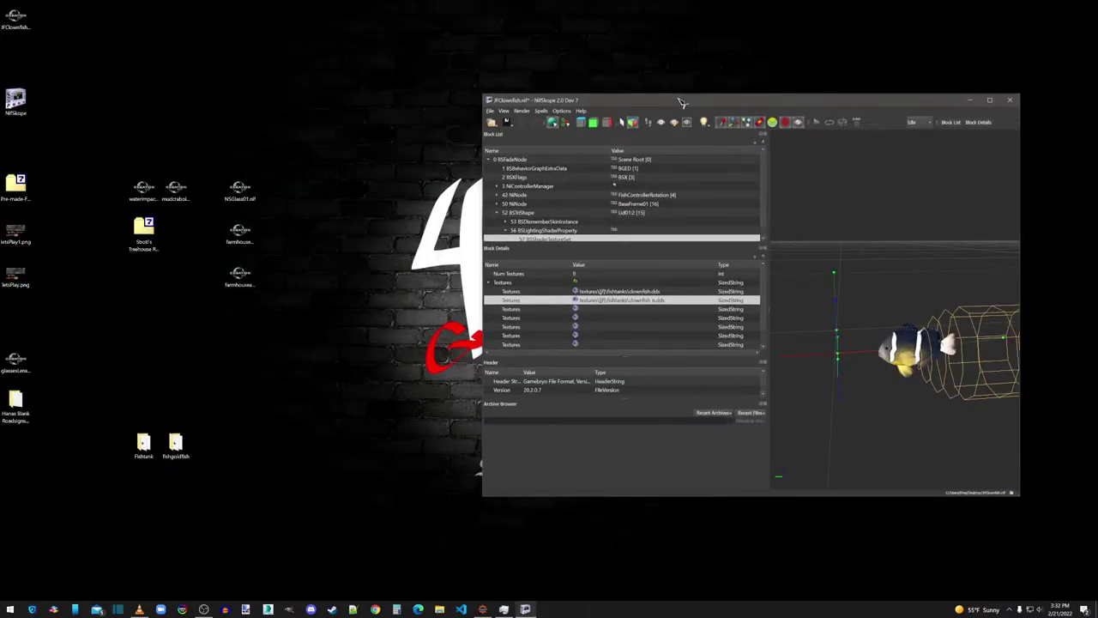
Step: Copy JFTigerFish.nif from overwrite > meshes > [F] > Fishtanks to the desktop and open it in NifSkope
left_click(438, 610)
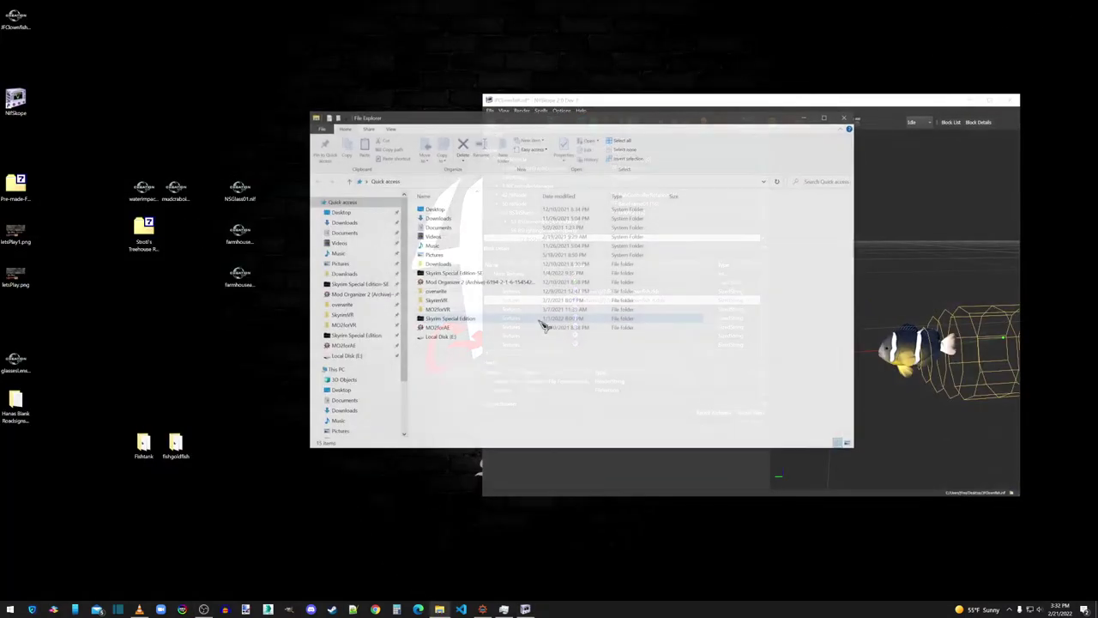
double_click(445, 294)
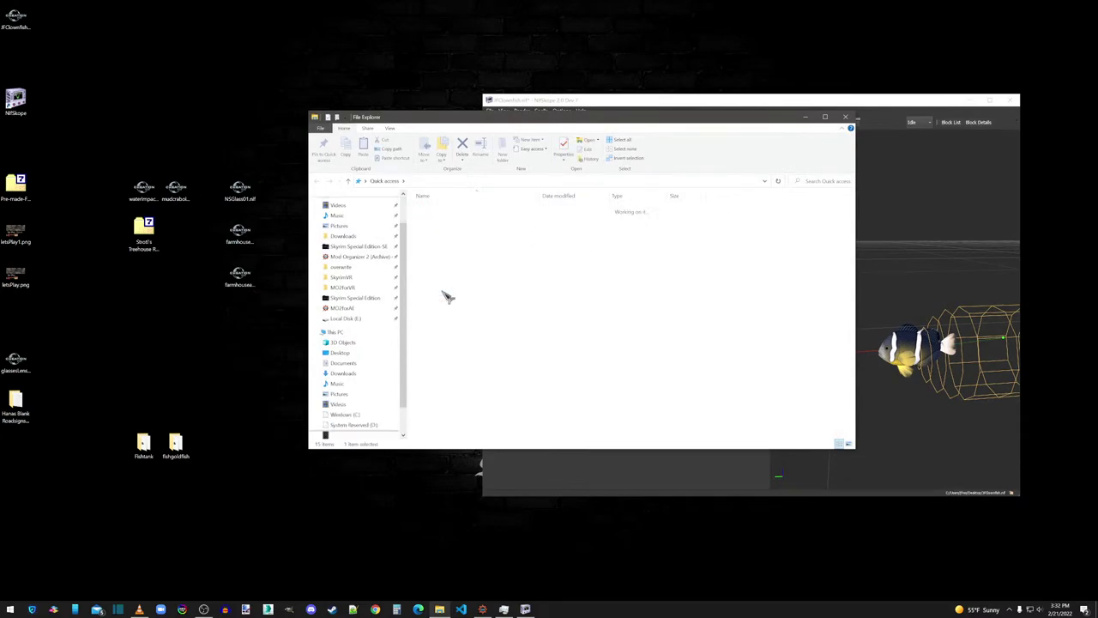
double_click(436, 218)
double_click(434, 209)
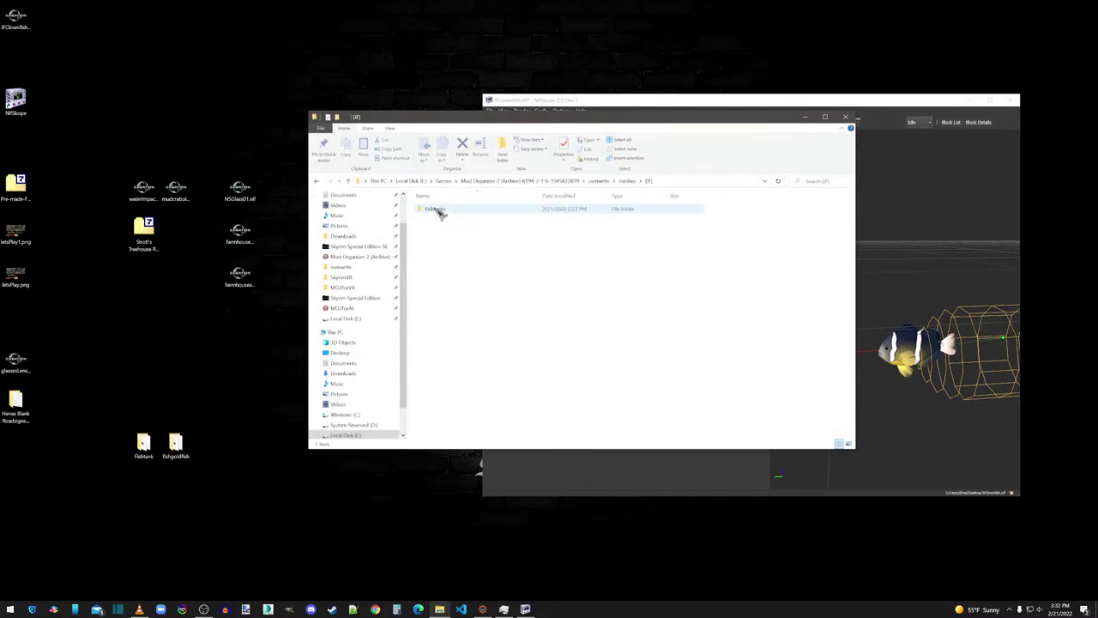
double_click(437, 211)
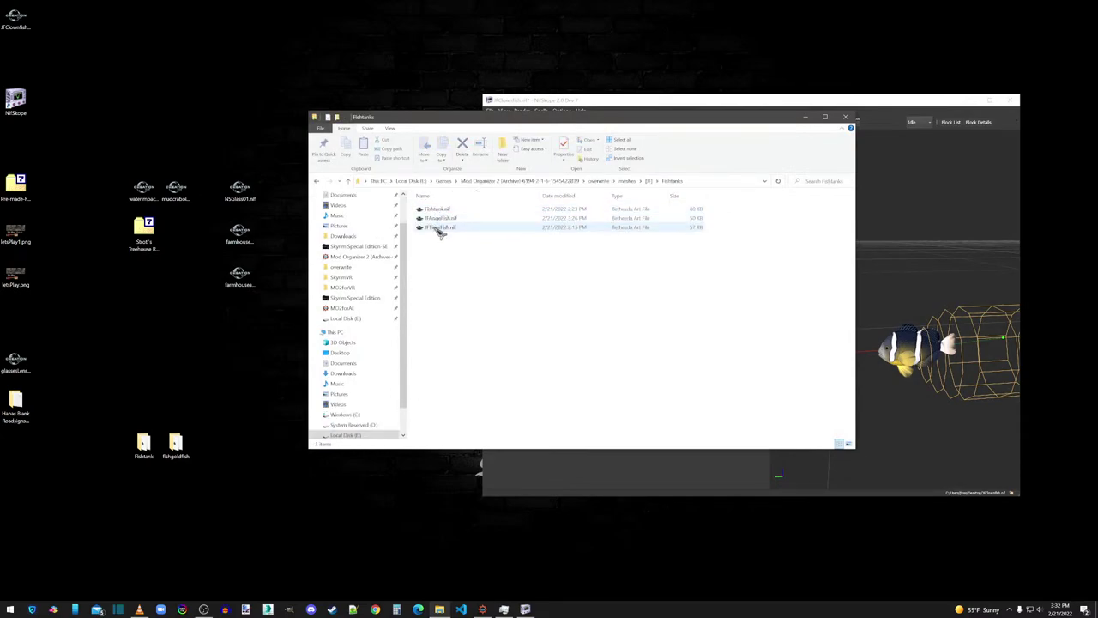
left_click_drag(439, 232, 174, 534)
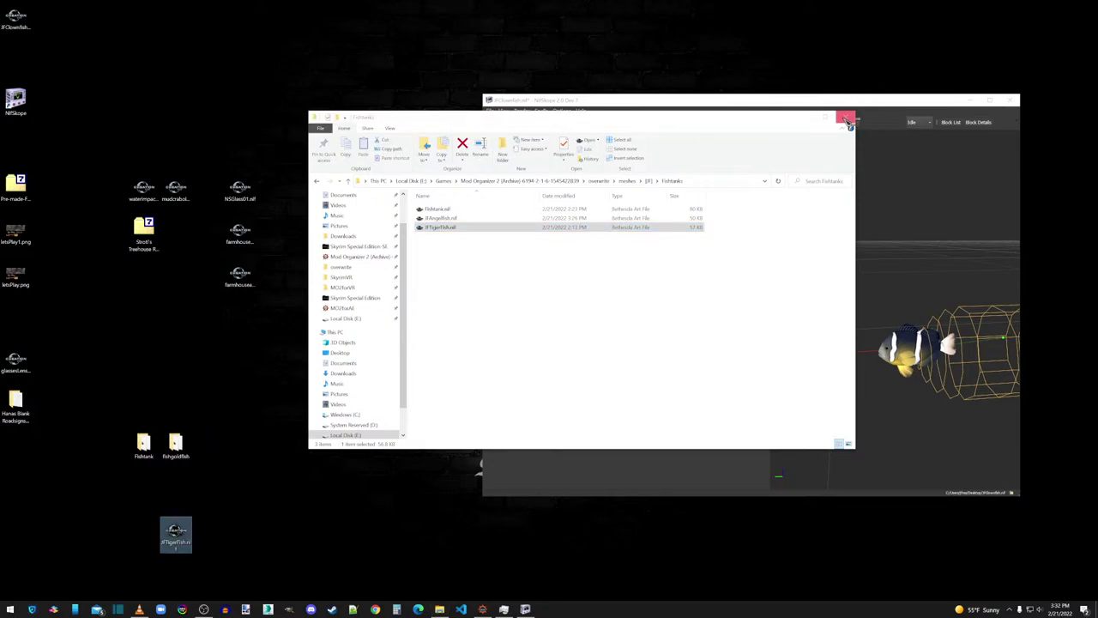
left_click(848, 120)
left_click_drag(176, 532, 16, 102)
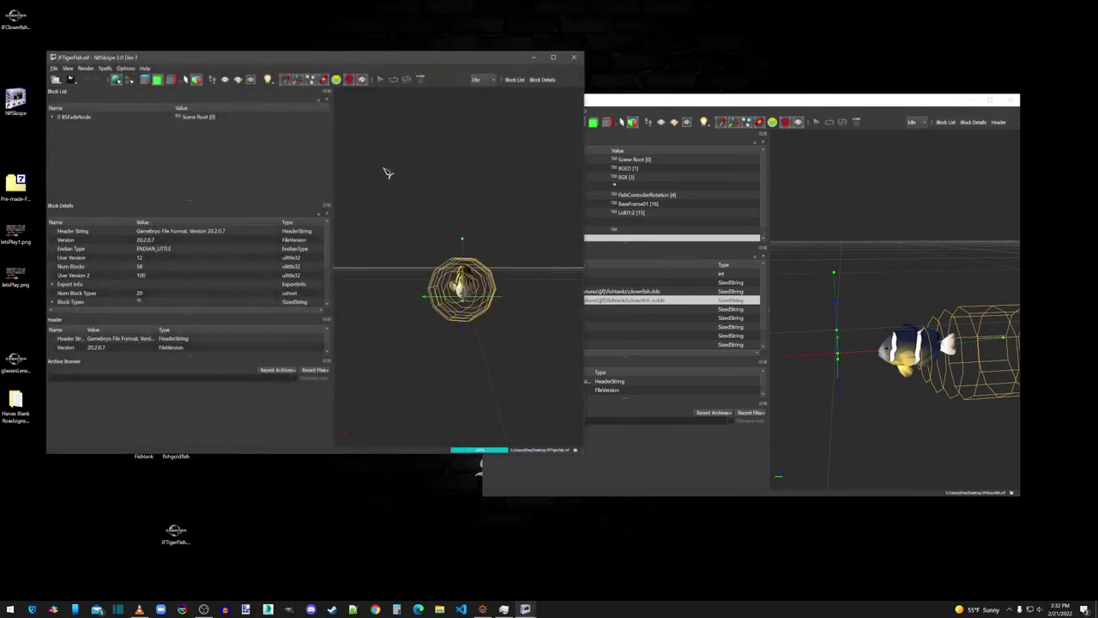
Step: Orbit the tigerfish, then select 52 BSTriShape in the JFClownfish window
left_click_drag(514, 314, 410, 295)
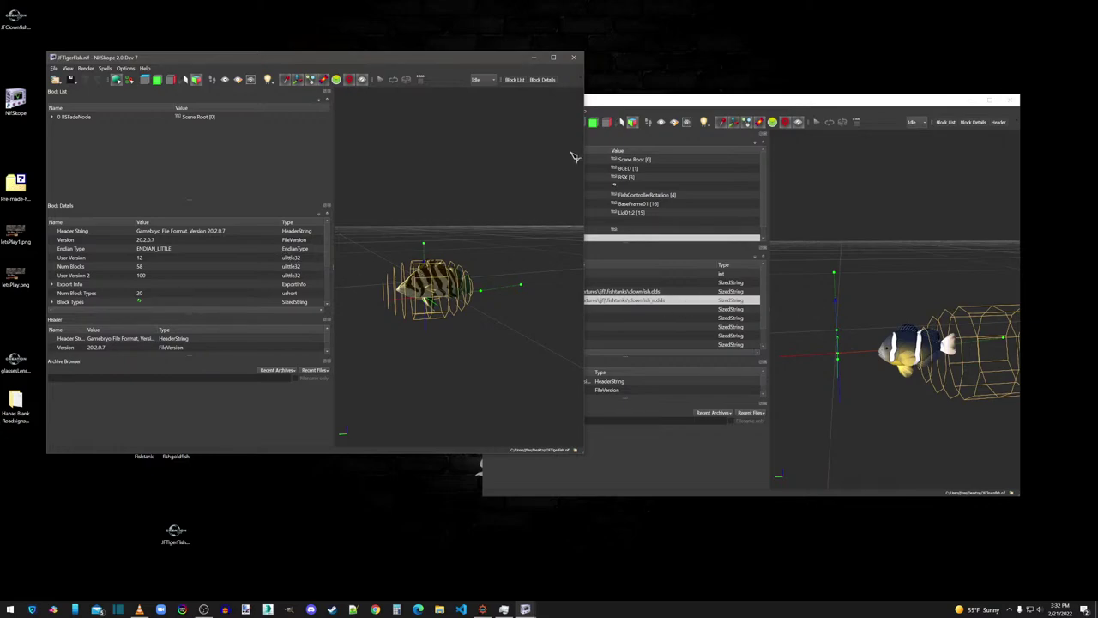
left_click(648, 109)
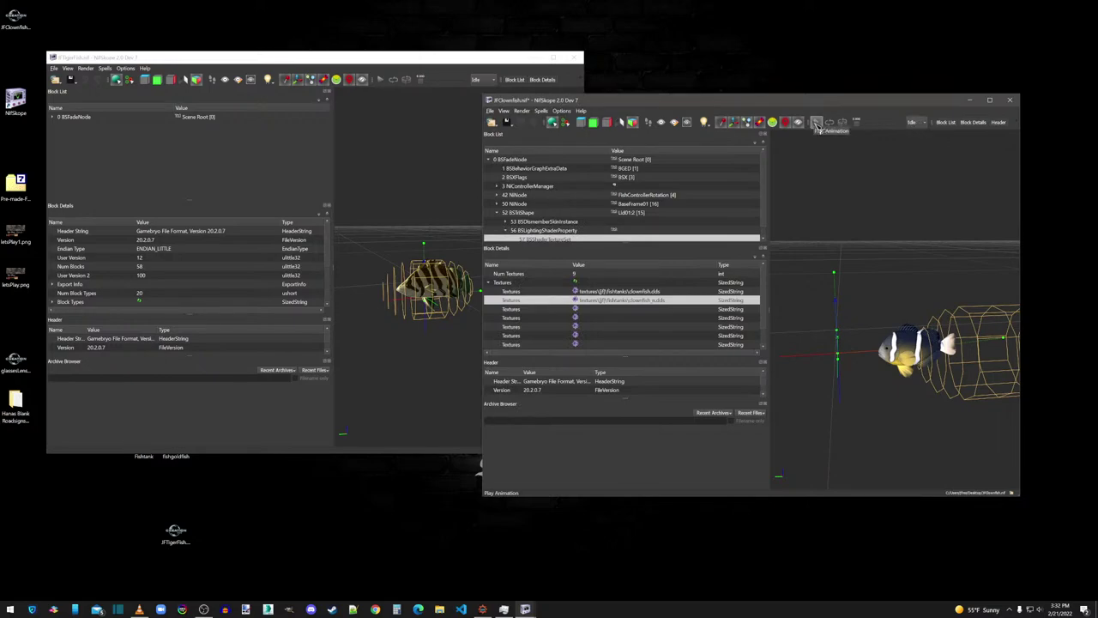
mouse_move(553, 233)
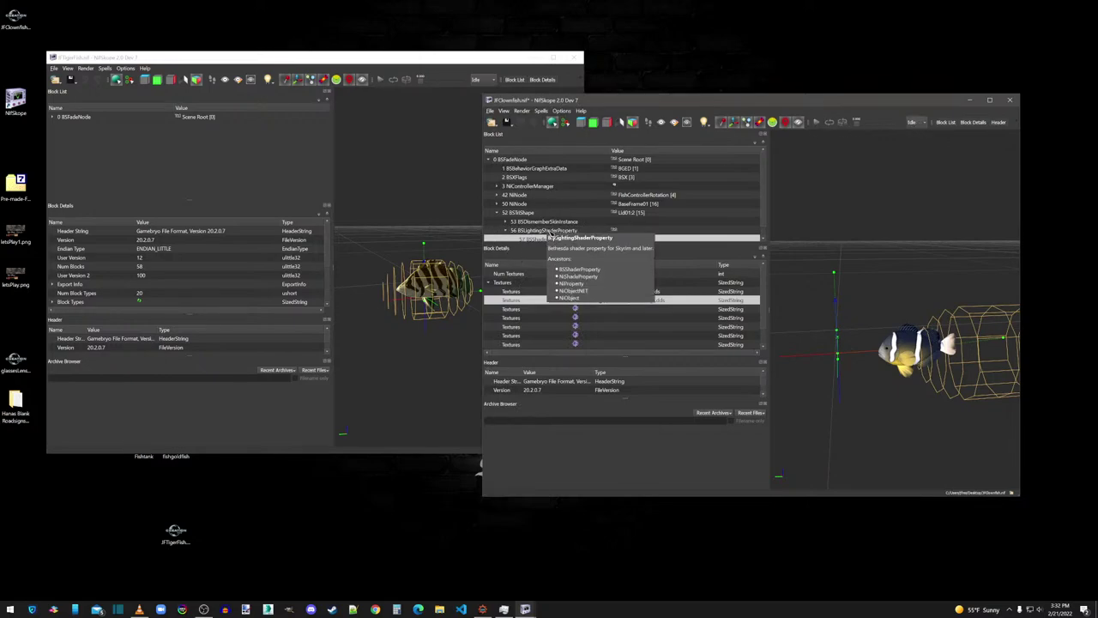
left_click(526, 214)
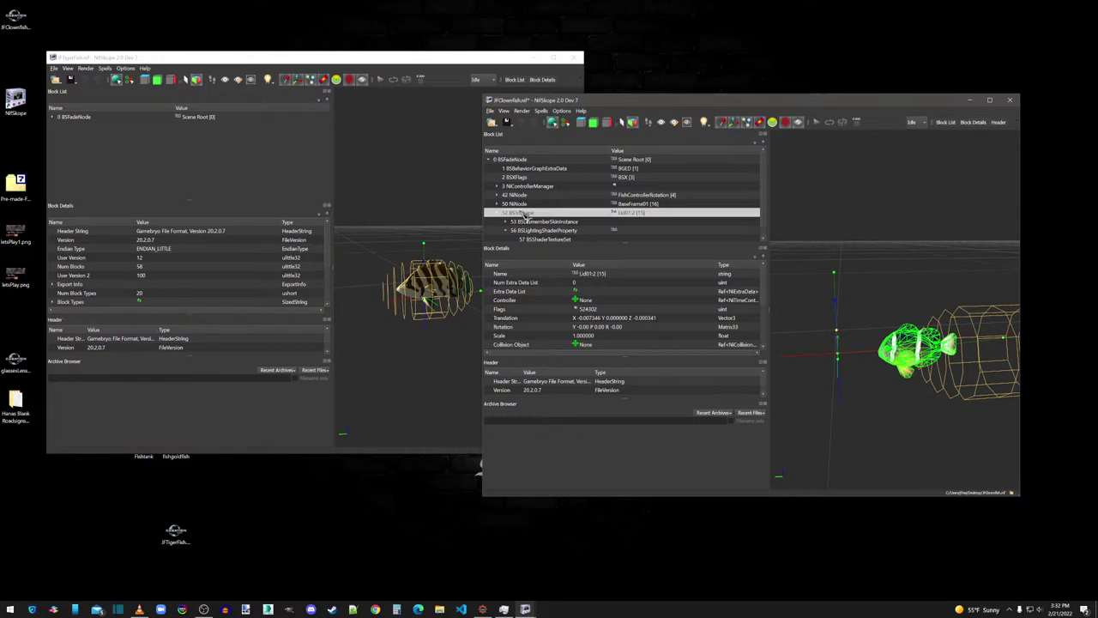
Step: Copy the clownfish's 52 BSTriShape branch with all its children
right_click(525, 216)
mouse_move(545, 207)
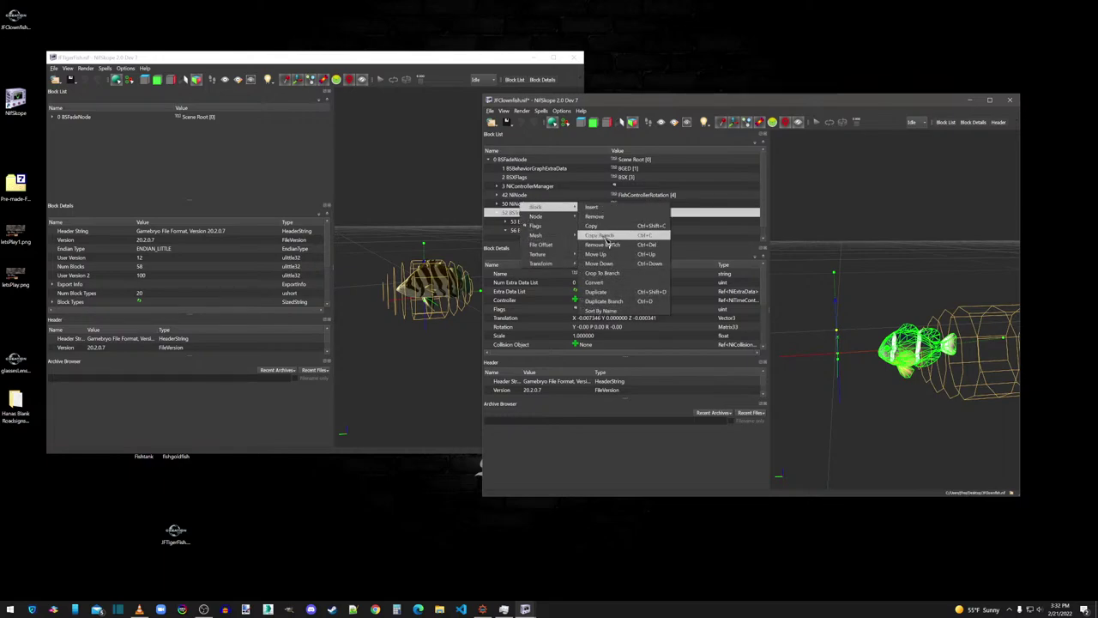
left_click(606, 235)
Step: Paste the clownfish mesh branch under the tigerfish's scene root
left_click(60, 118)
key("ctrl+v")
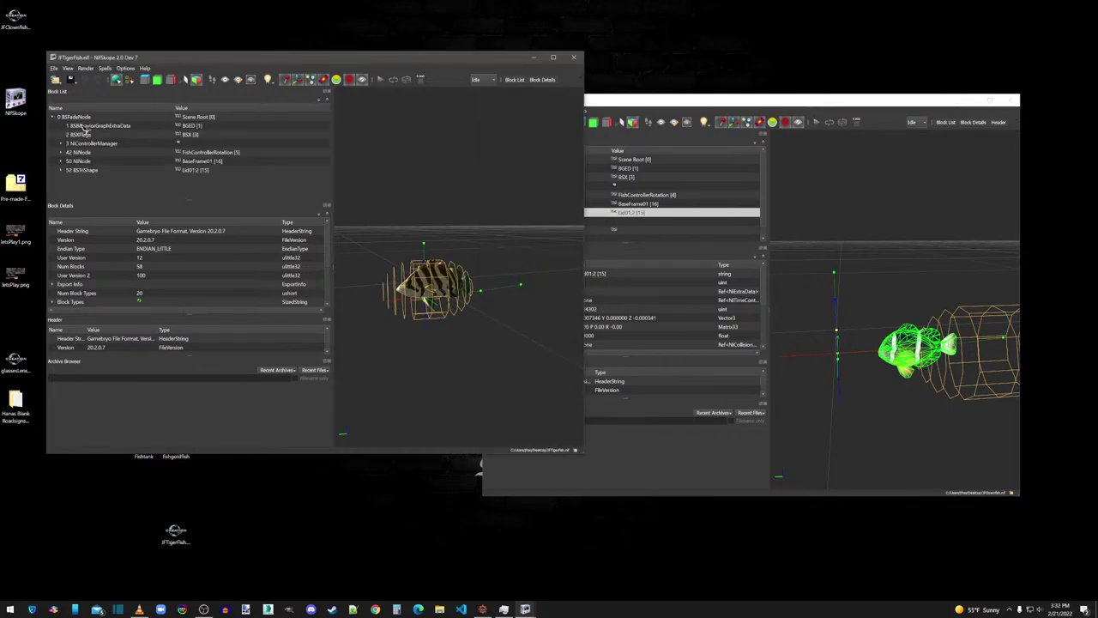
left_click(77, 117)
right_click(81, 116)
mouse_move(111, 113)
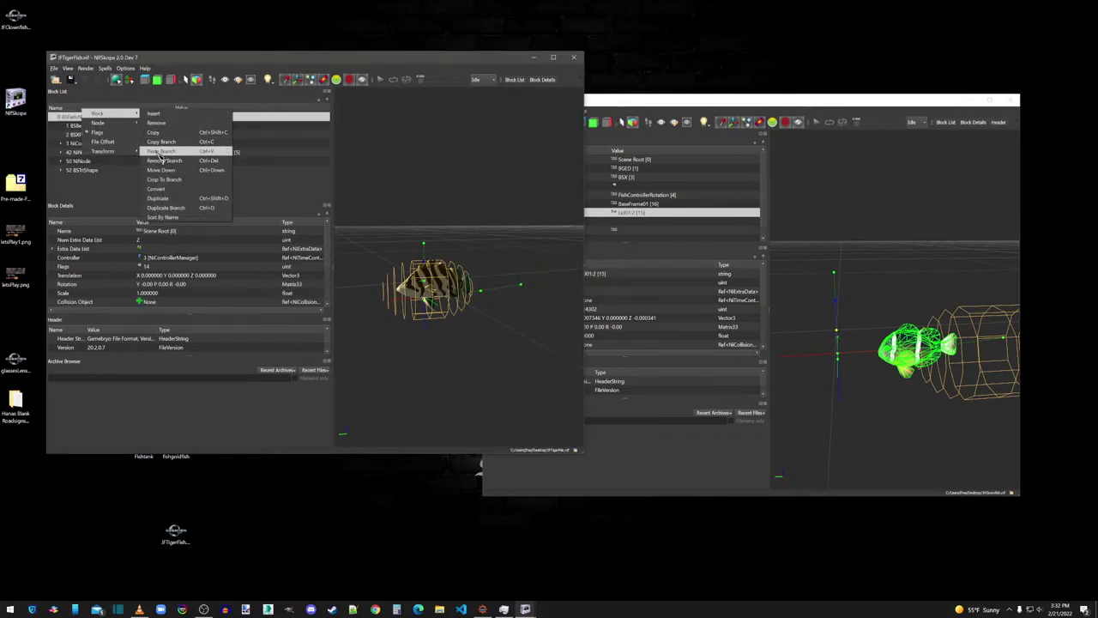
left_click(160, 151)
Step: Remove the tigerfish's original 52 BSTriShape branch and zoom in on the fish
left_click(81, 170)
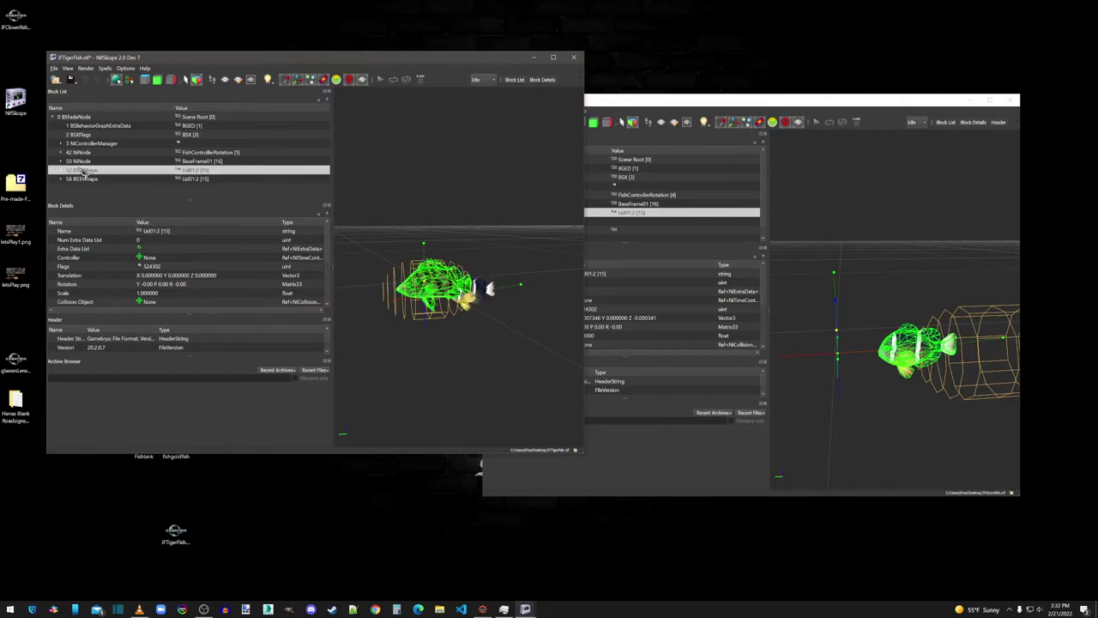
right_click(82, 170)
mouse_move(112, 162)
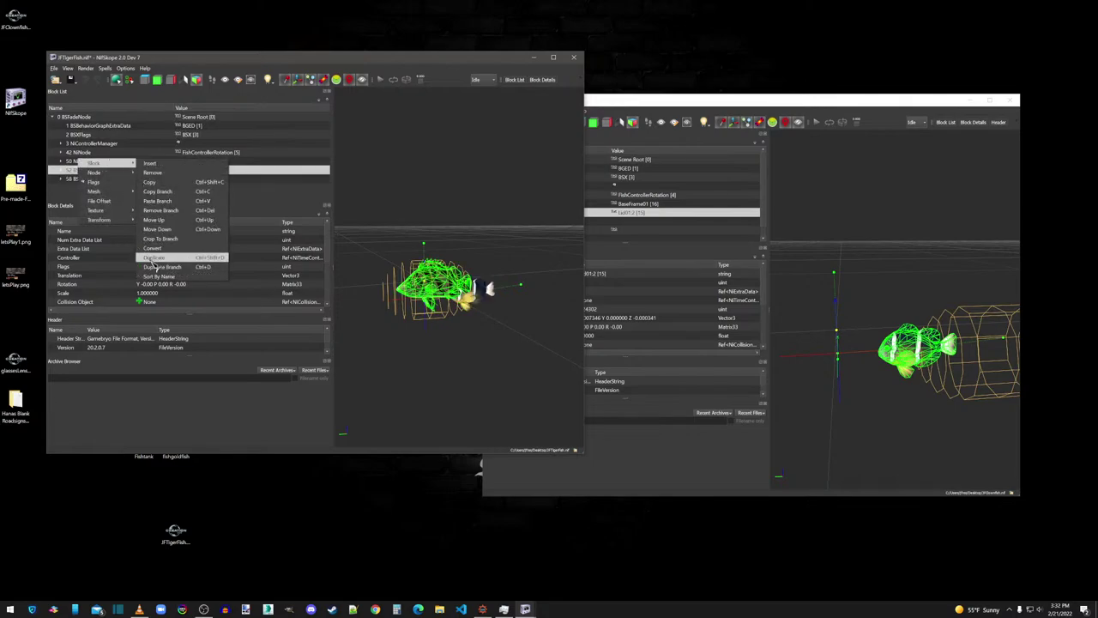
left_click(161, 210)
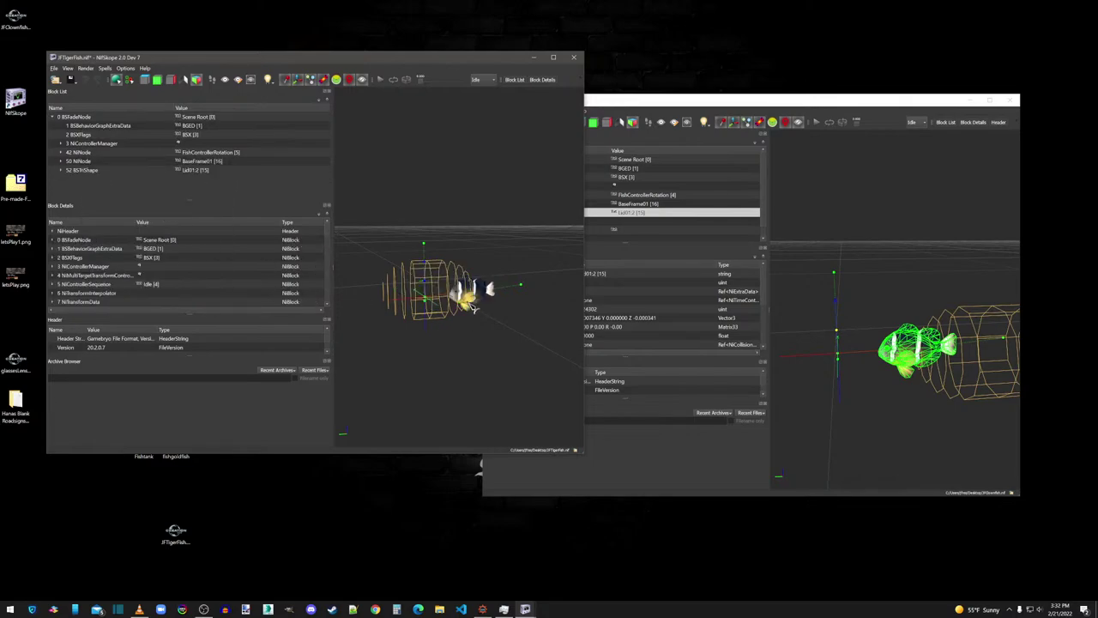
scroll(480, 378, "up", 4)
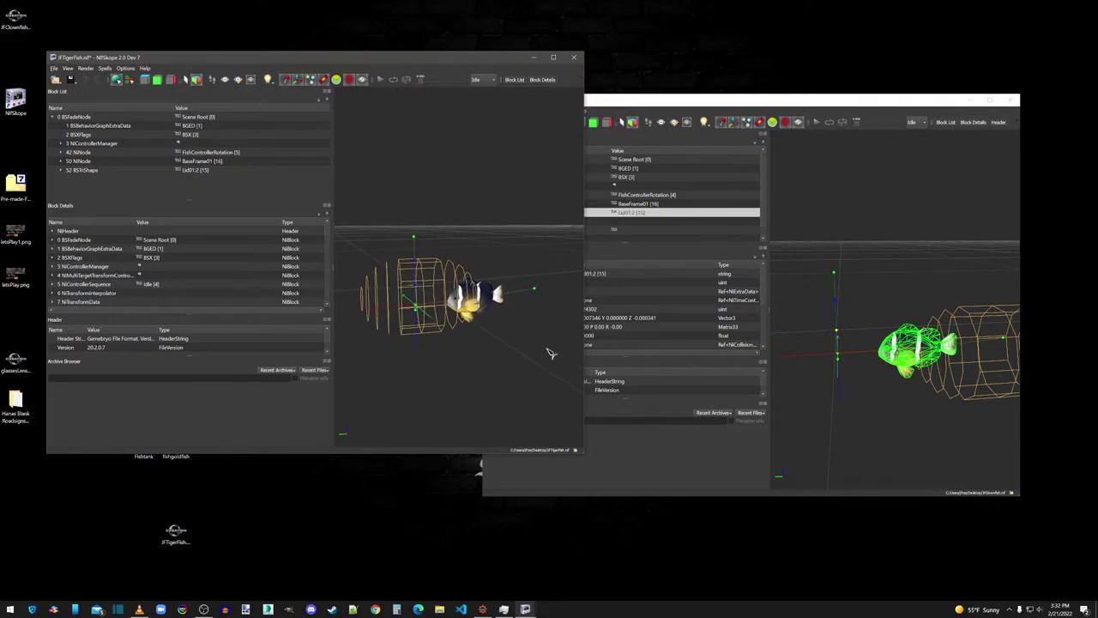
scroll(532, 356, "up", 3)
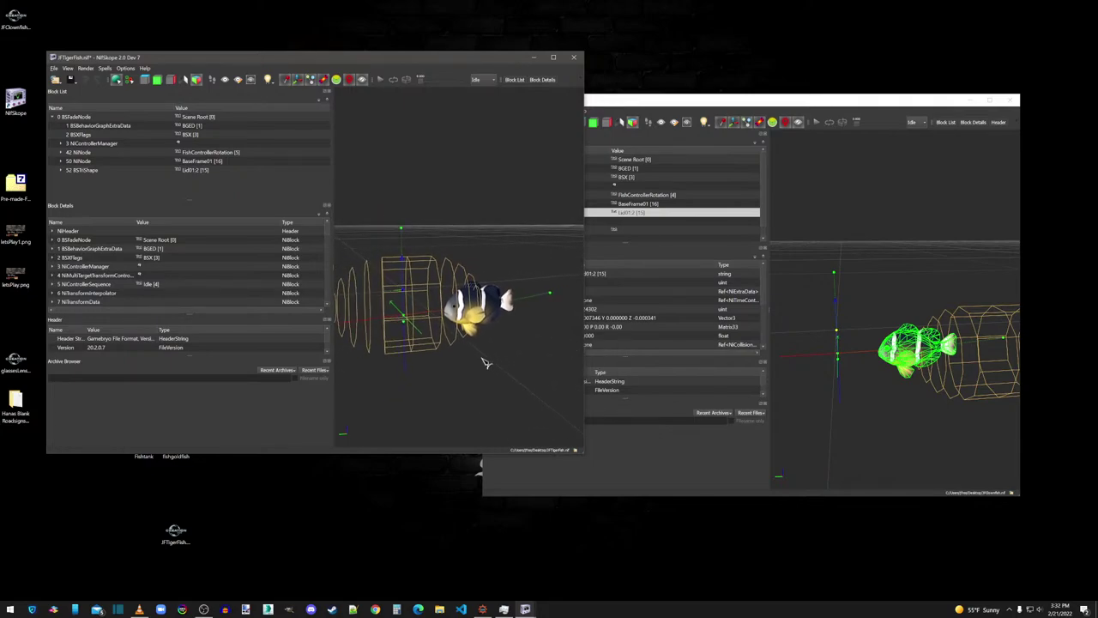
Step: Expand 42 NiNode > 43 NiNode > bhkCollisionObject > bhkRigidBody and select 44 bhkCapsuleShape
right_click(485, 363)
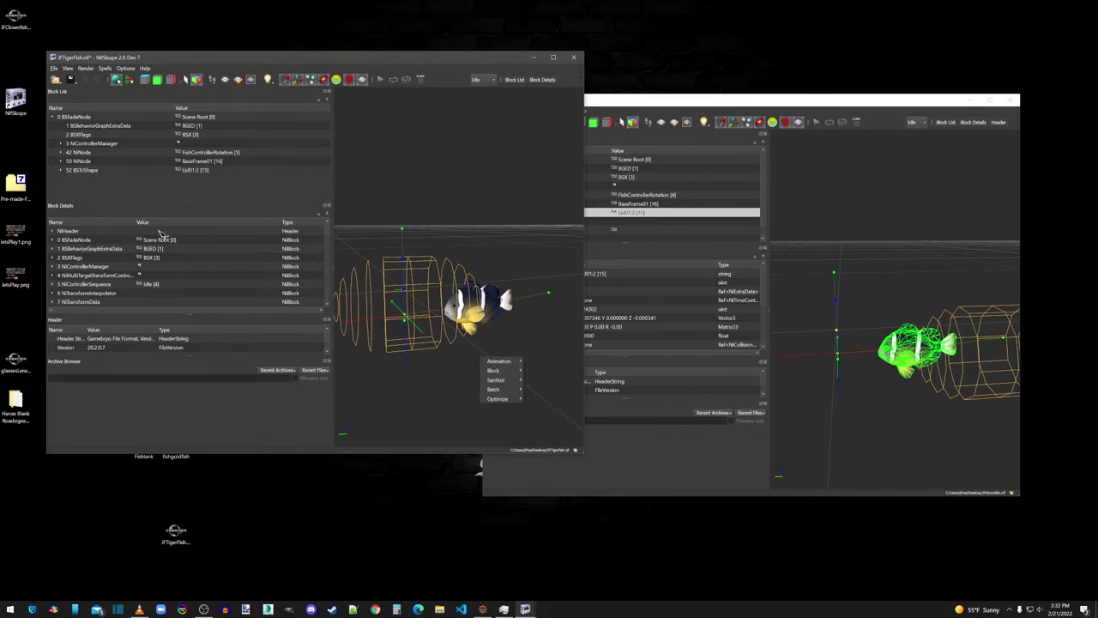
left_click(62, 153)
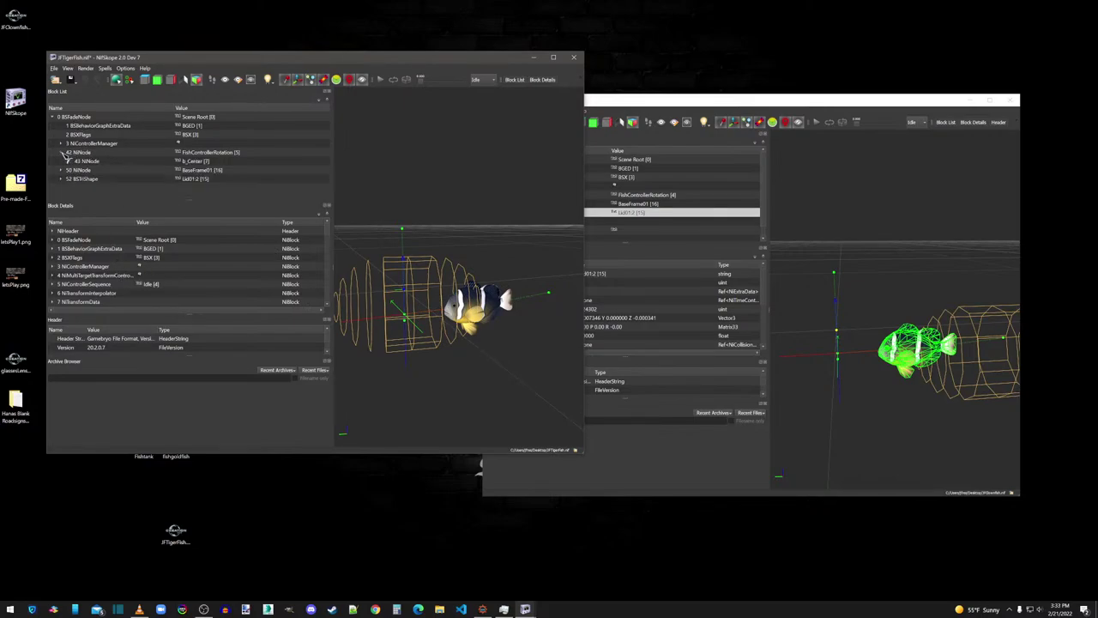
left_click(61, 170)
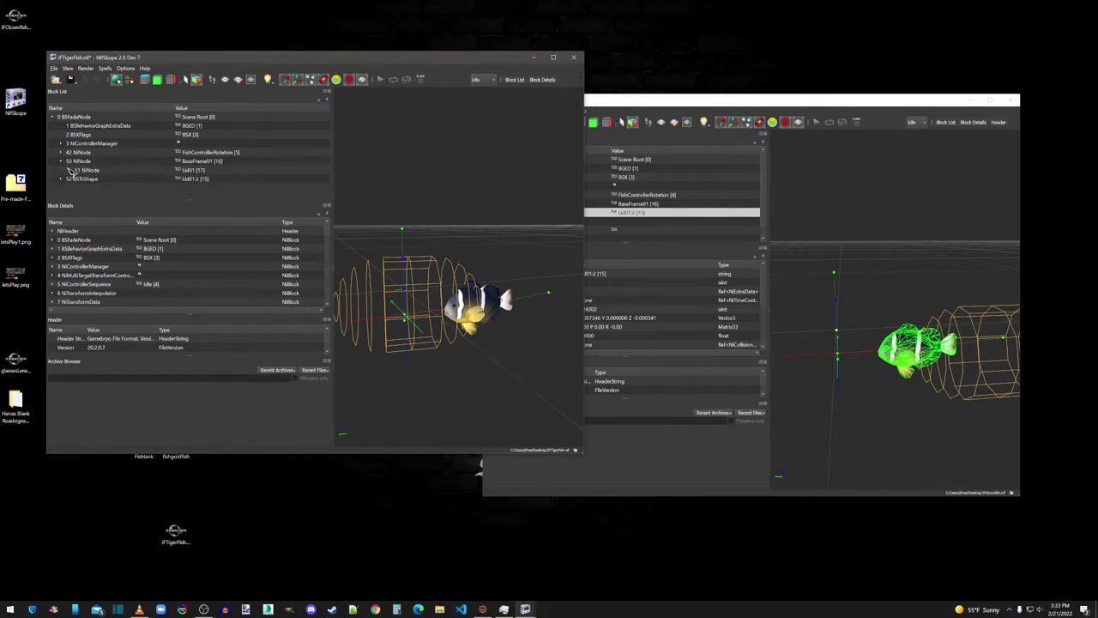
left_click(69, 162)
left_click(96, 161)
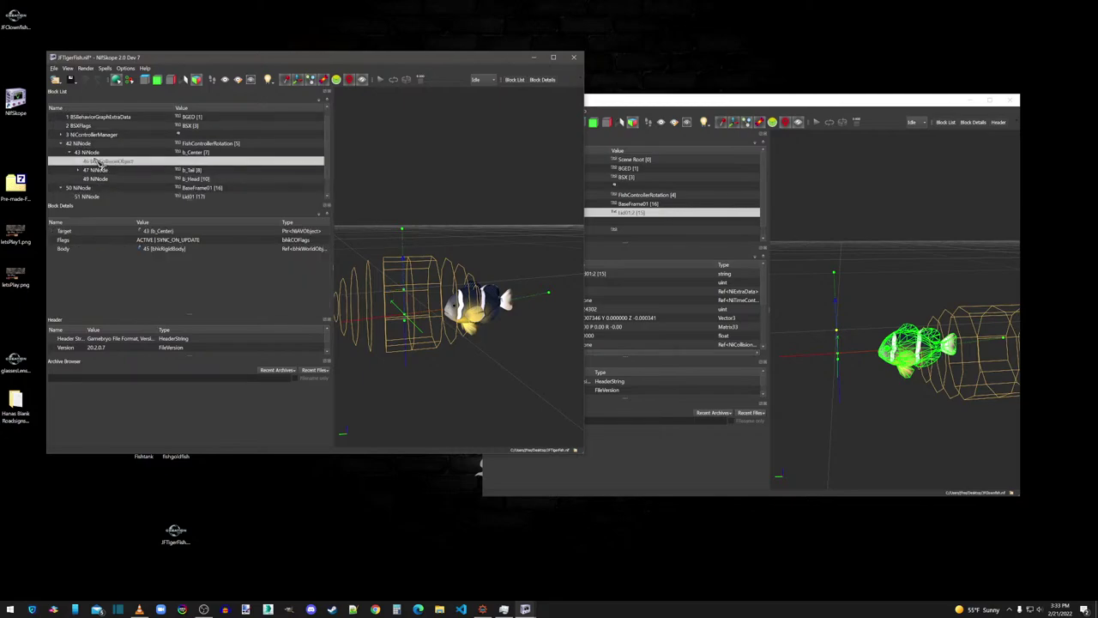
left_click(80, 162)
left_click(111, 170)
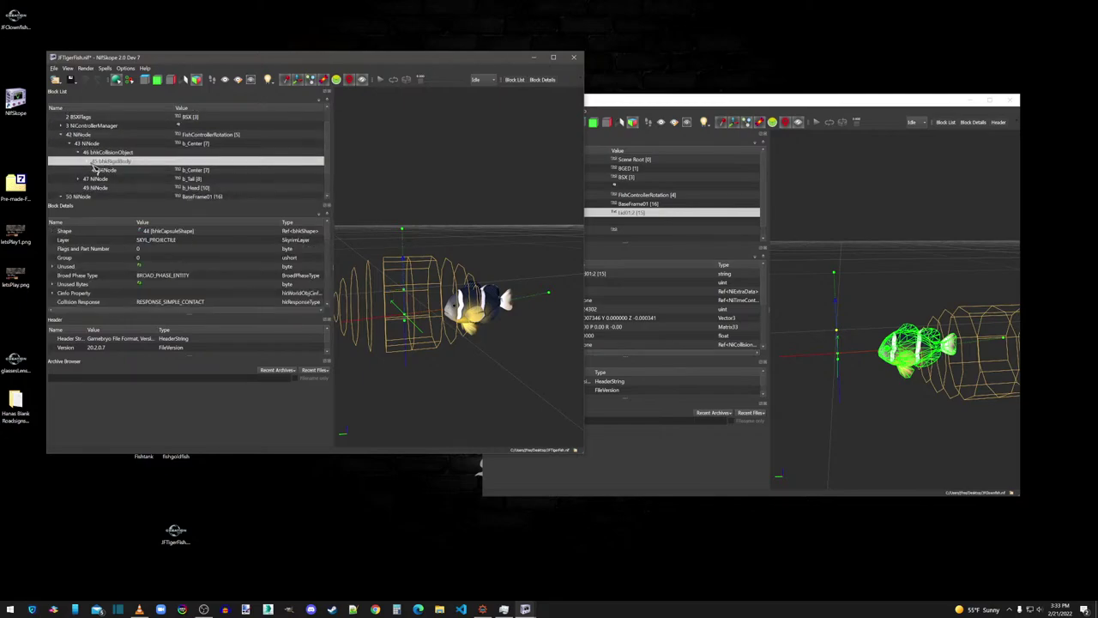
left_click(88, 170)
left_click(119, 162)
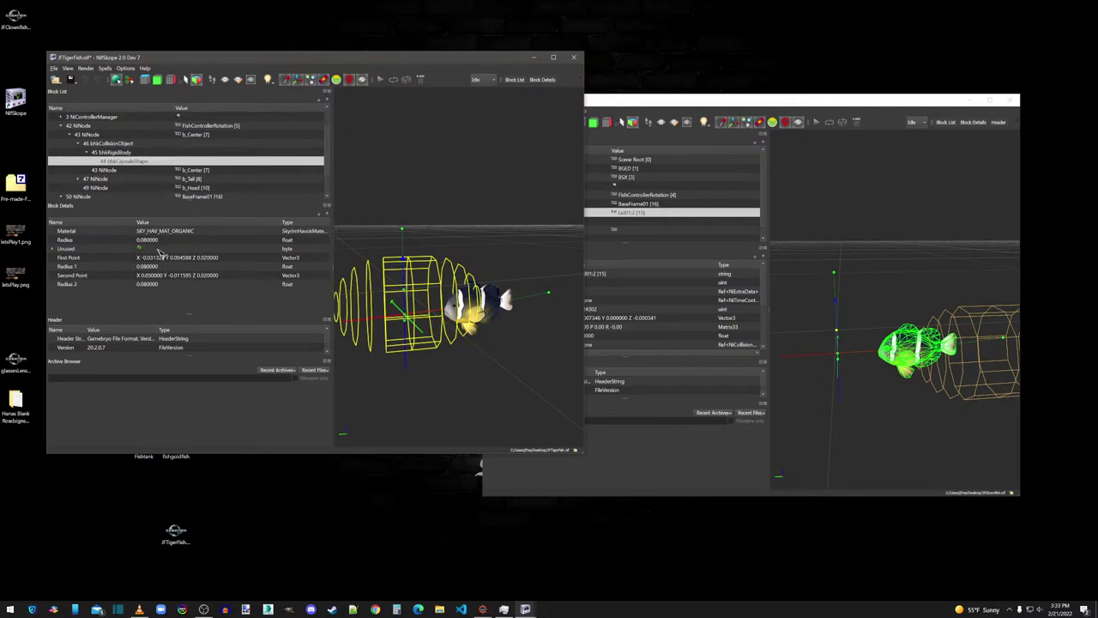
Step: Set the capsule Radius and Radius 1 to 0.05, leaving Radius 2 at 0.08
type("0.05")
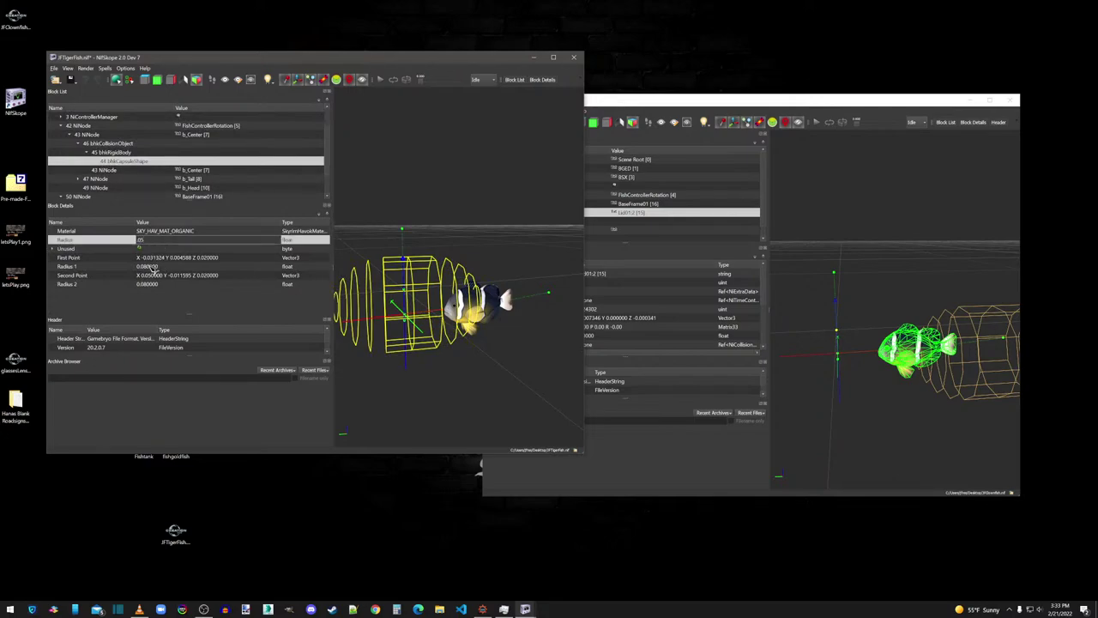
left_click(151, 267)
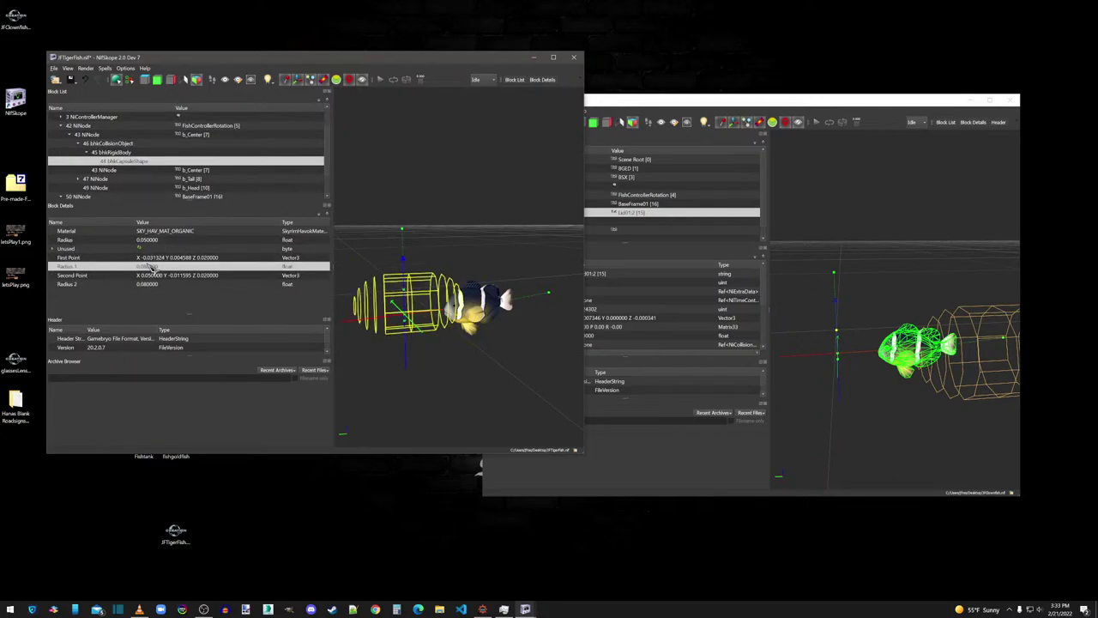
double_click(151, 267)
type("0")
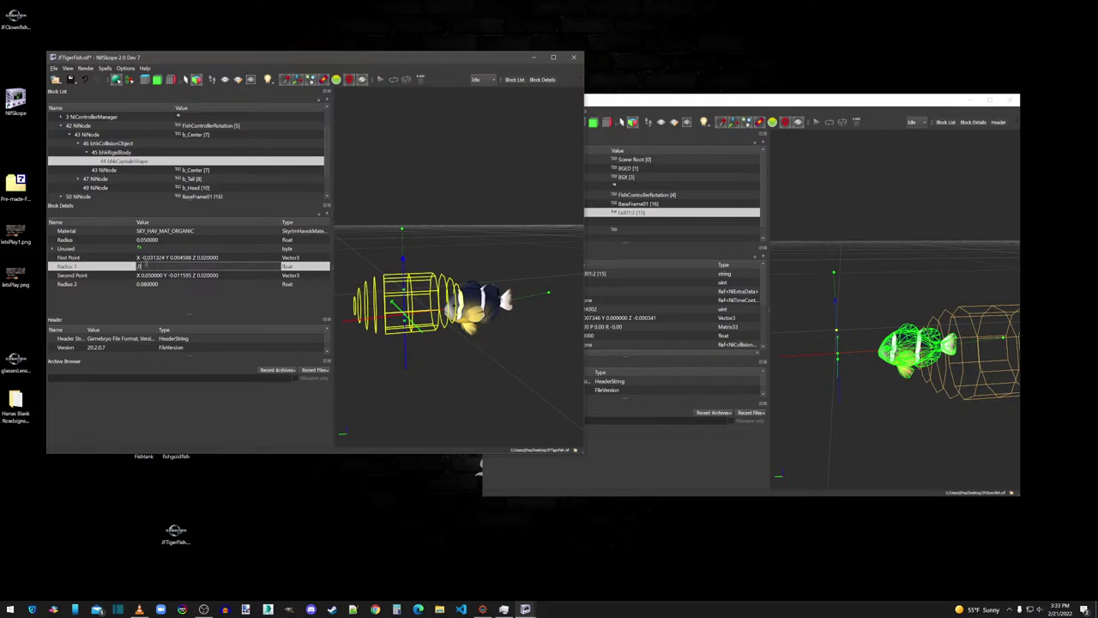
type(".05")
left_click(147, 284)
double_click(146, 283)
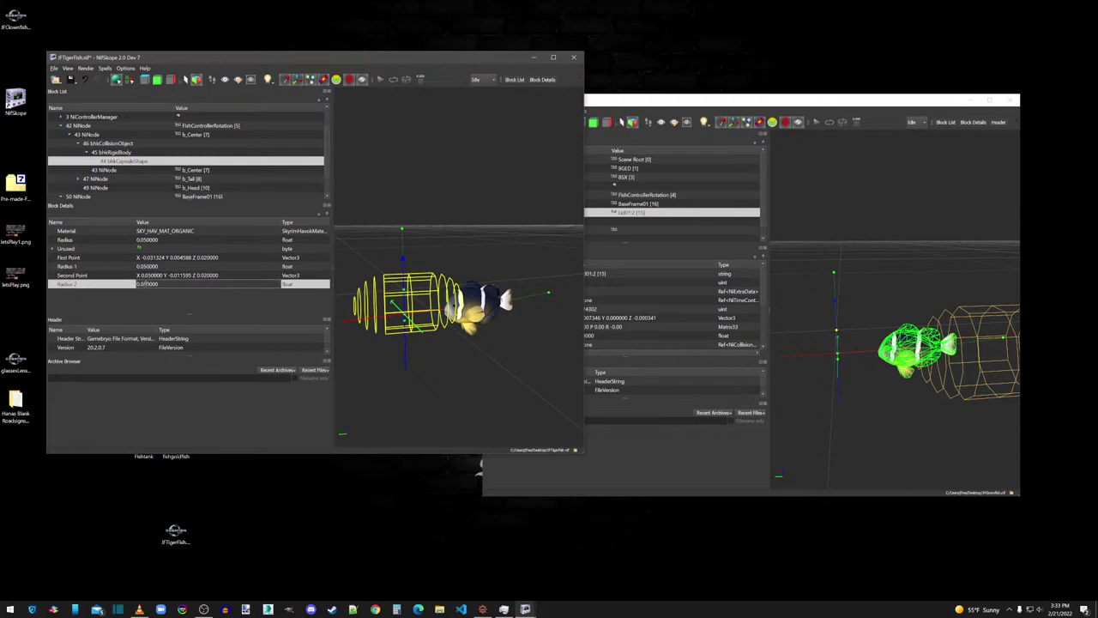
key("Return")
Step: Try several First Point X values, reverting once, and settle on 0.2
double_click(151, 258)
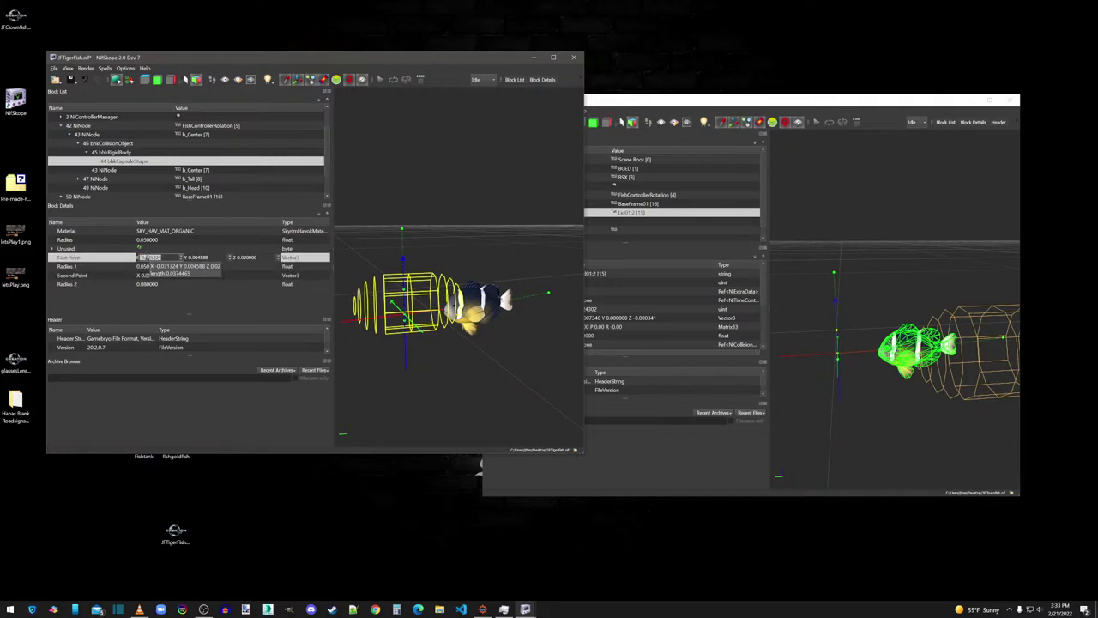
type(".96")
left_click(151, 249)
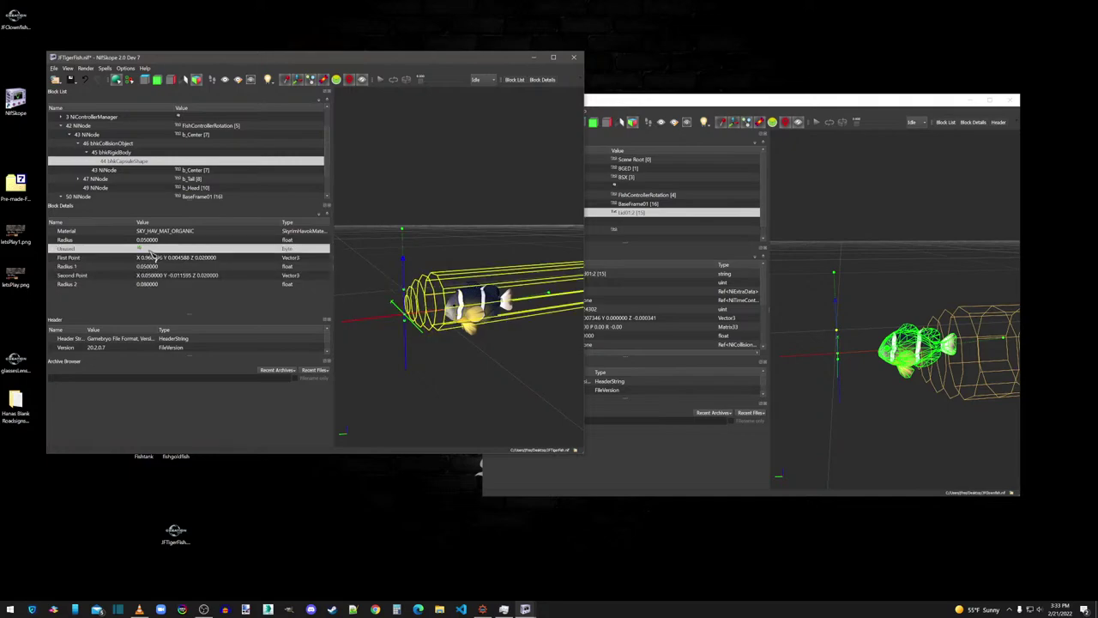
double_click(151, 257)
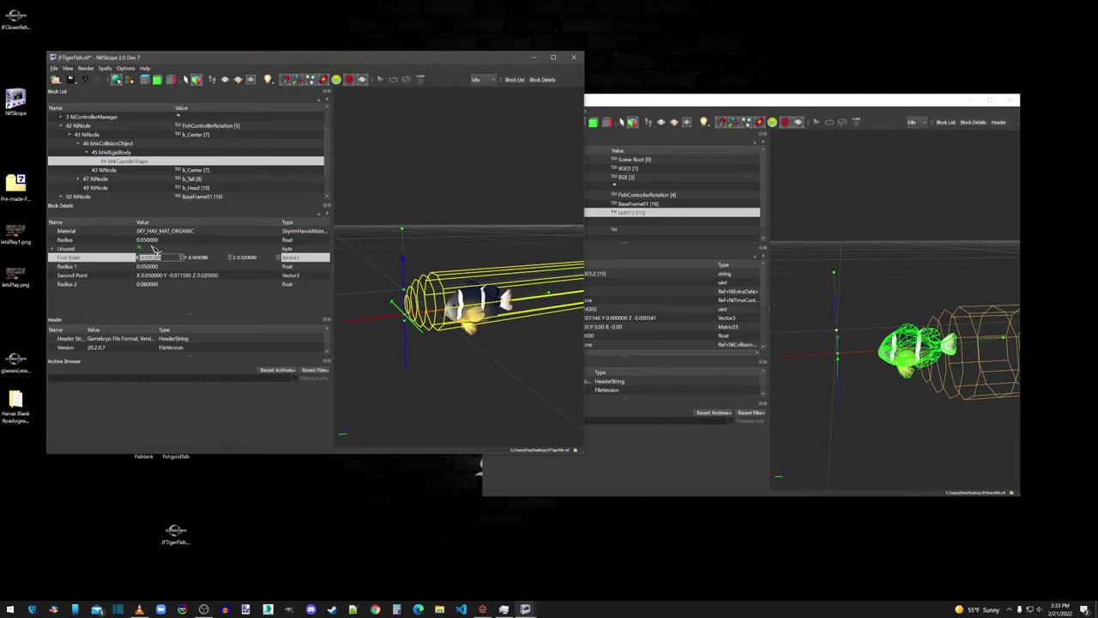
type("-0.031524")
left_click(155, 248)
double_click(151, 258)
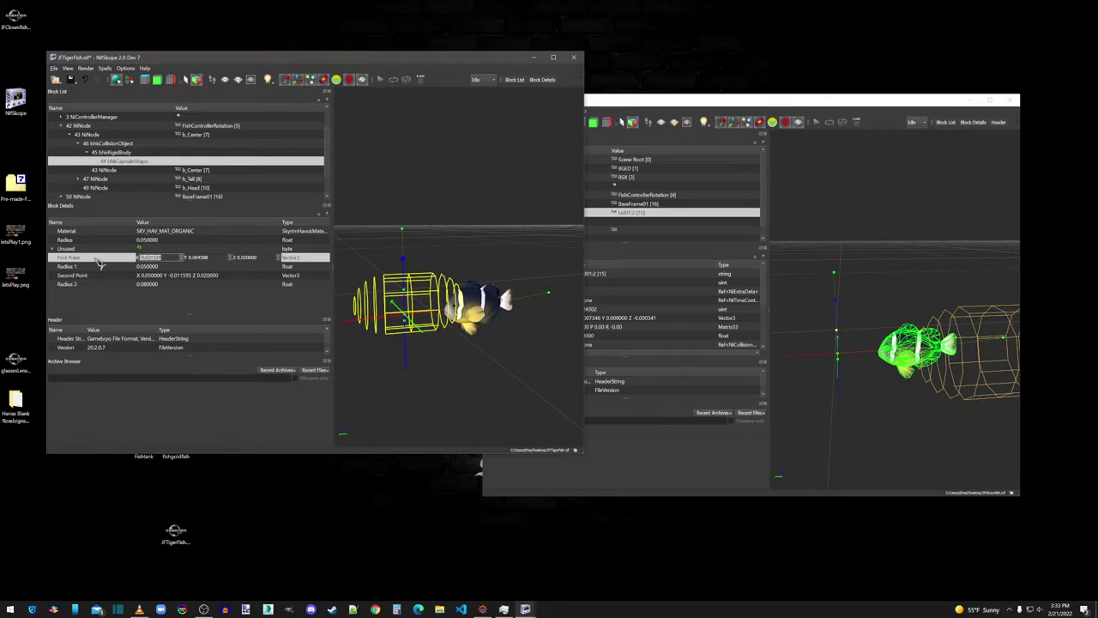
type("0")
left_click(211, 250)
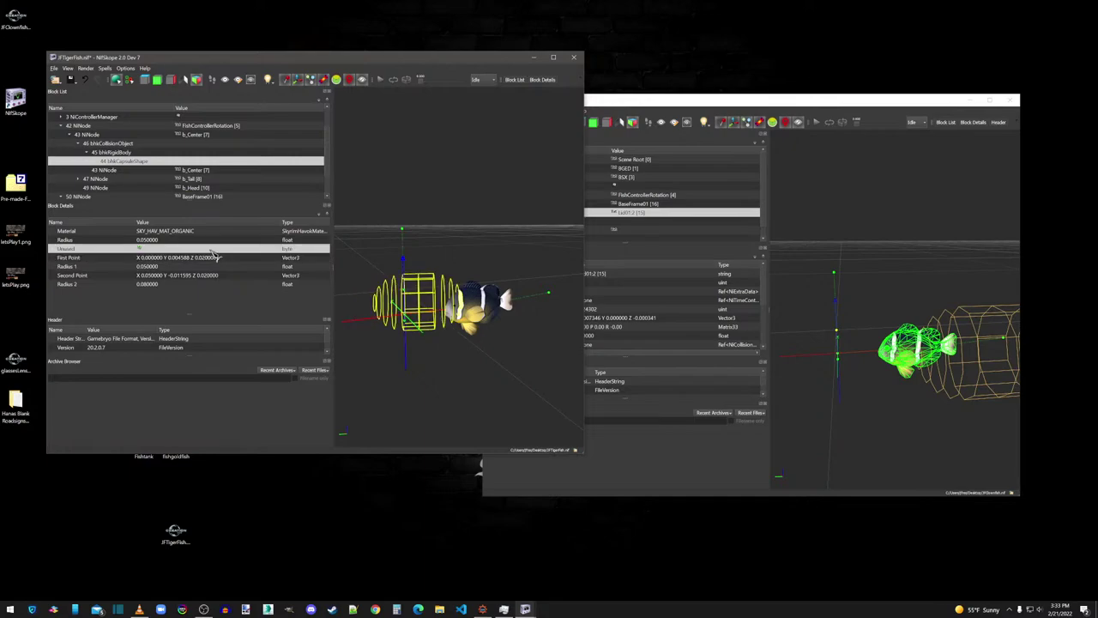
double_click(151, 257)
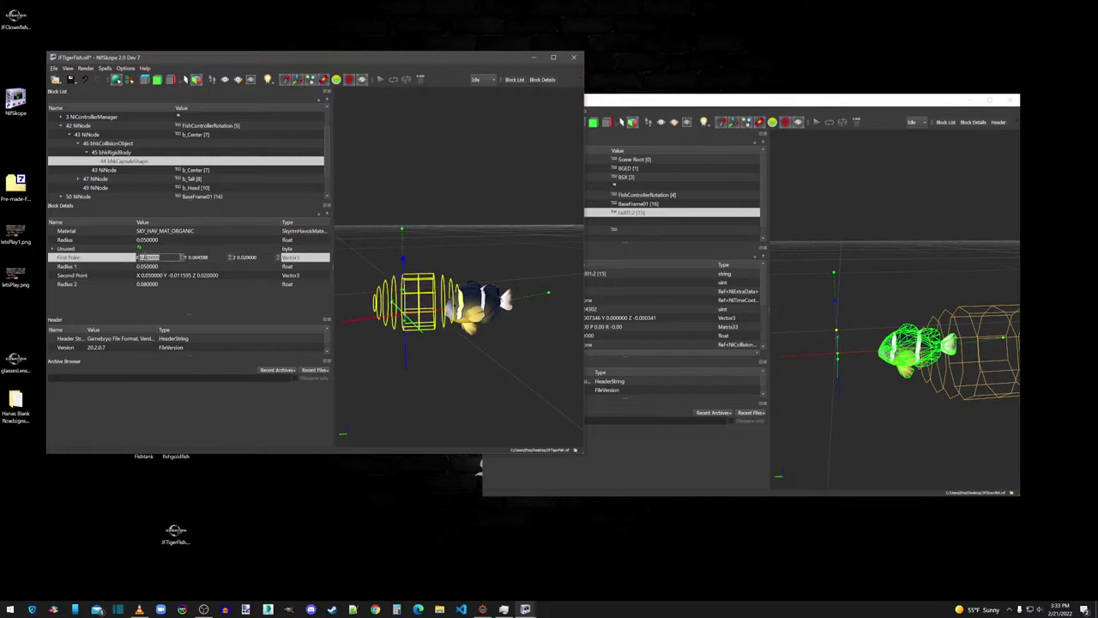
left_click(157, 249)
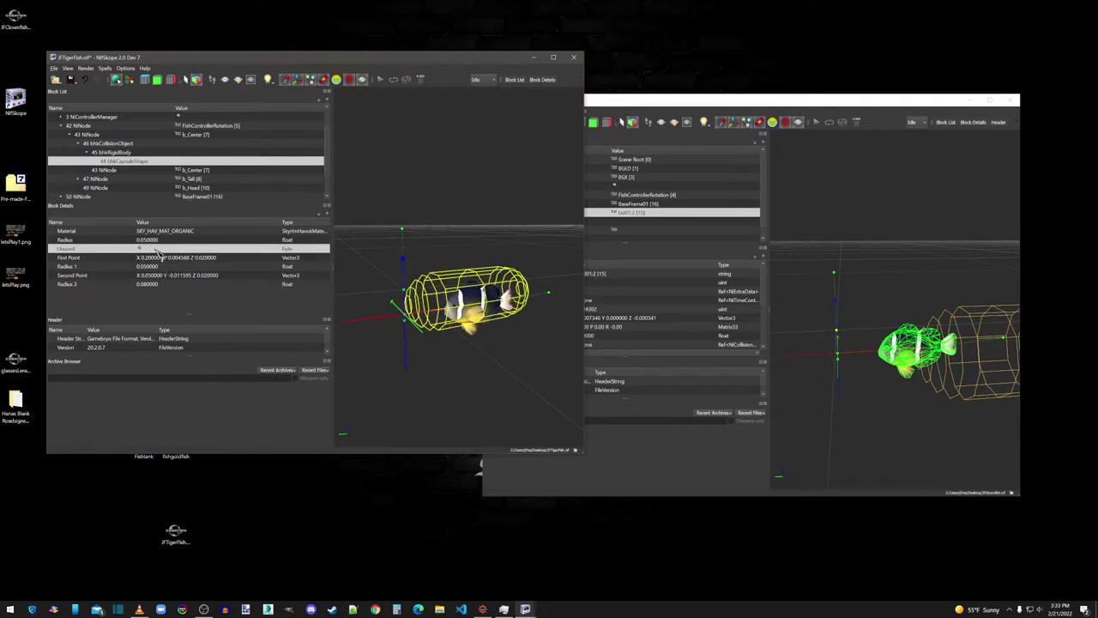
Step: Check the capsule in the viewport, trying First Point X at 0.1 before returning to 0.2
left_click_drag(515, 366, 495, 361)
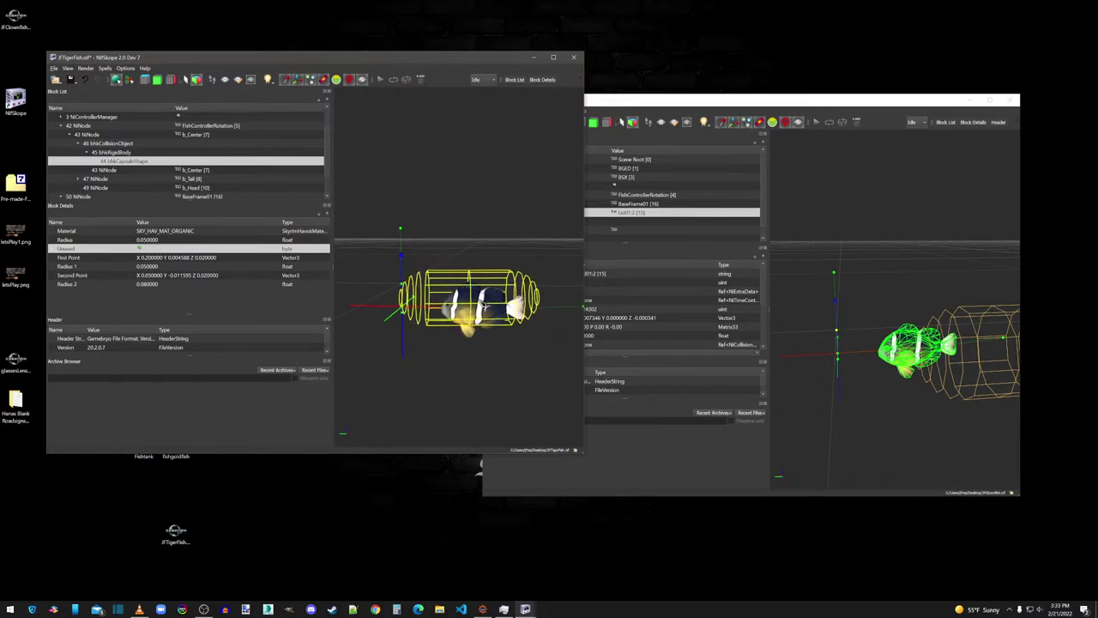
double_click(150, 258)
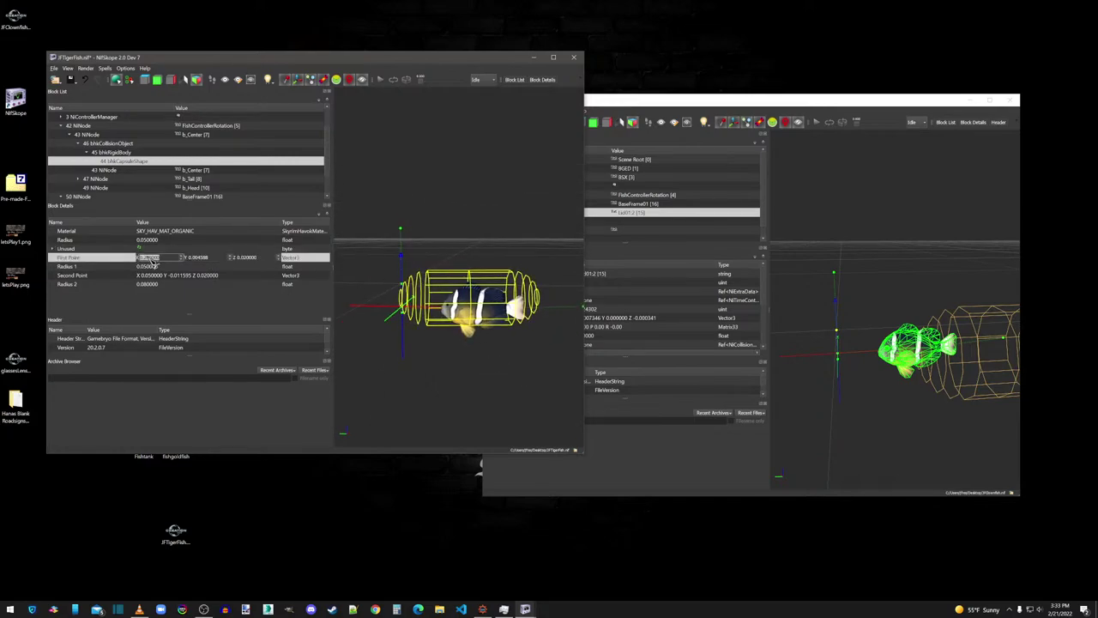
left_click(143, 257)
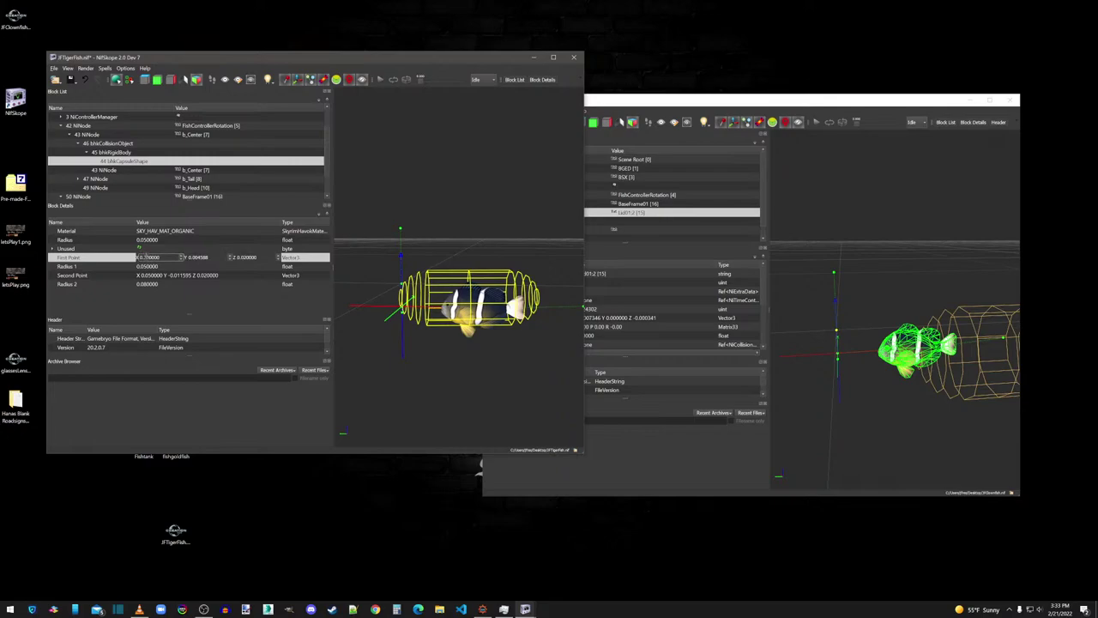
left_click(172, 249)
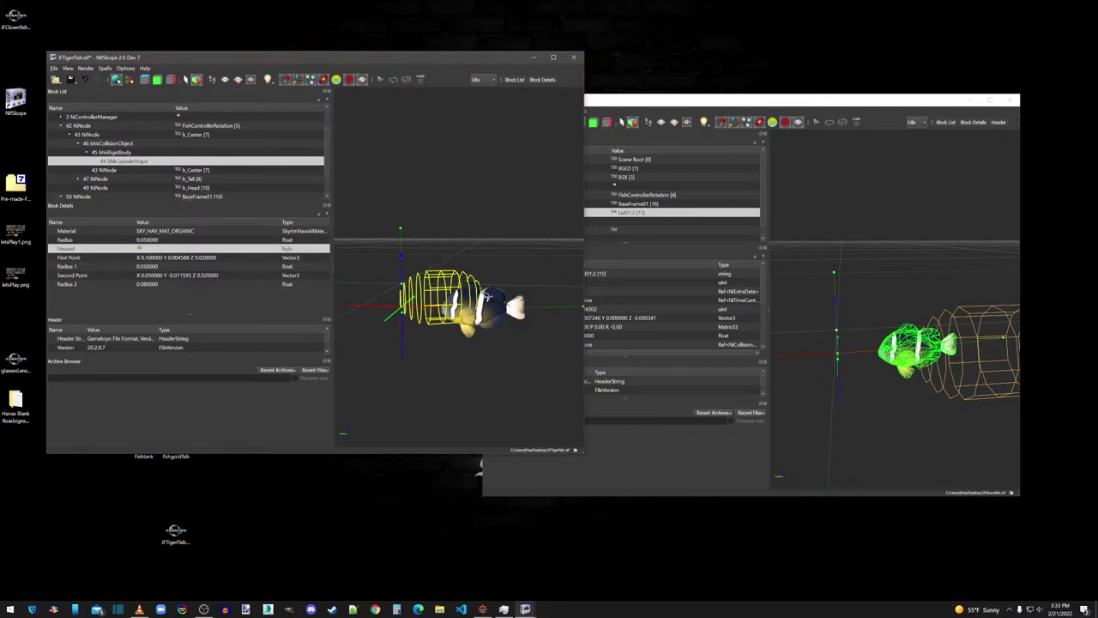
left_click_drag(487, 295, 486, 317)
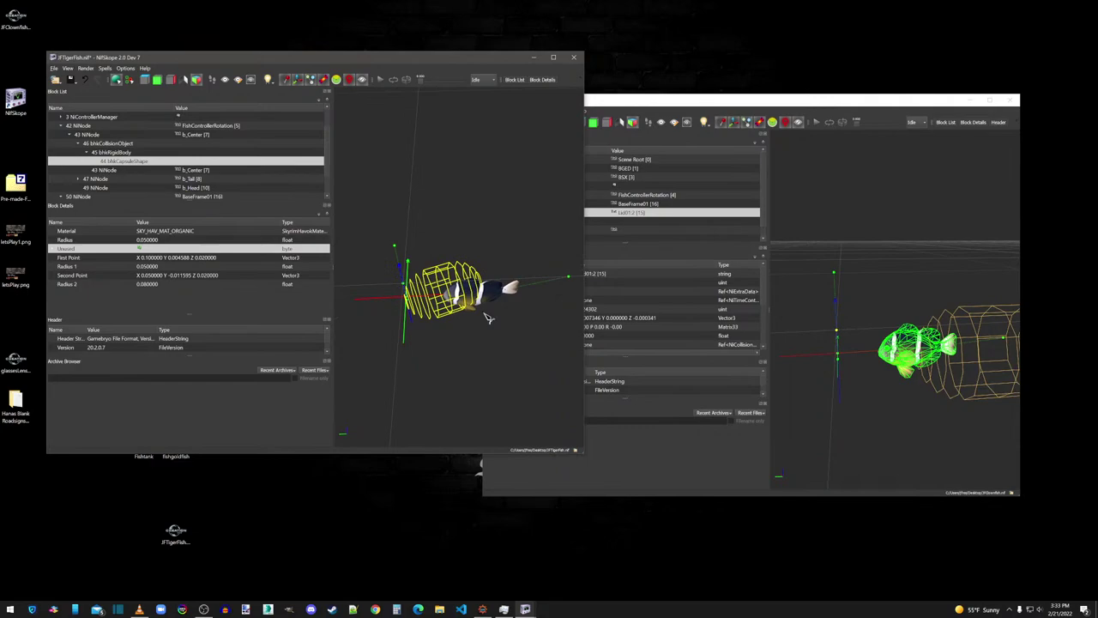
double_click(148, 257)
left_click(144, 258)
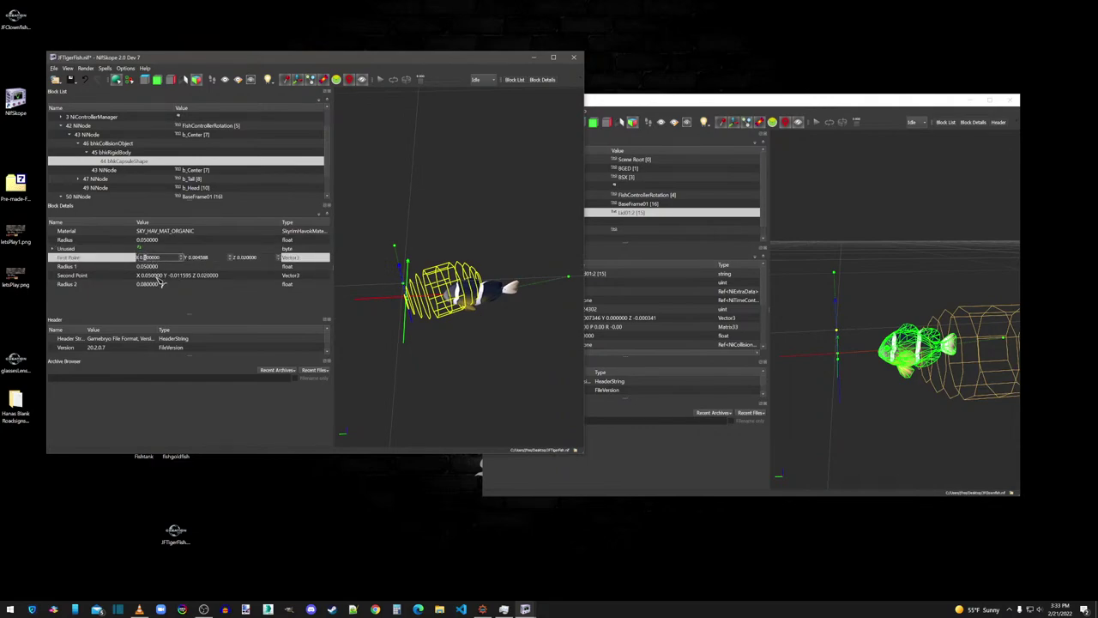
type("2")
left_click(171, 268)
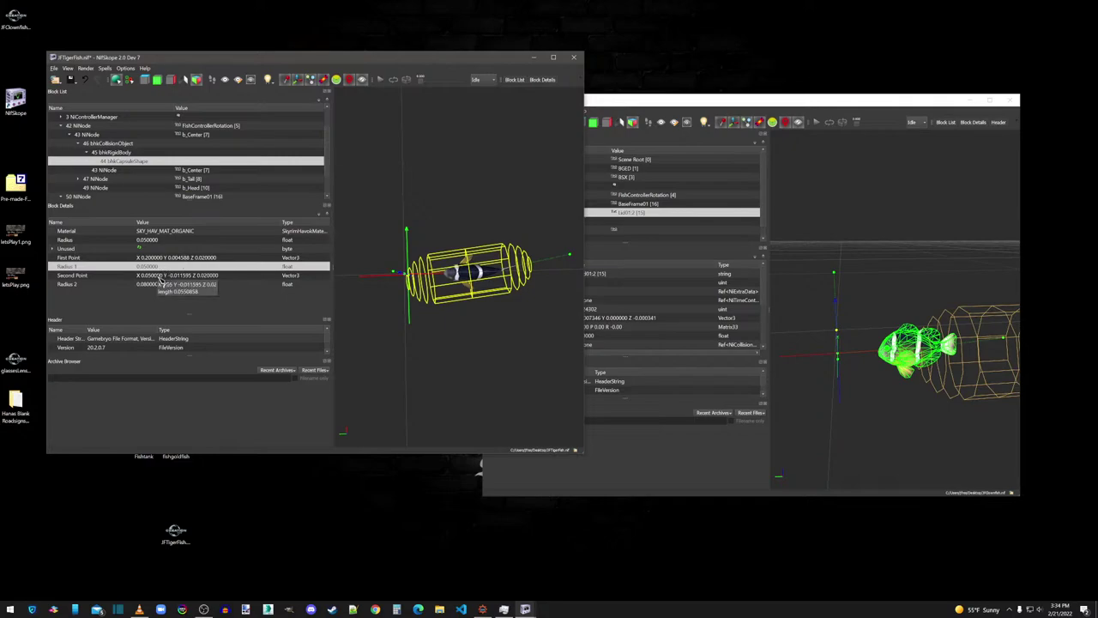
Step: Set the First Point Z coordinate to 0
double_click(206, 258)
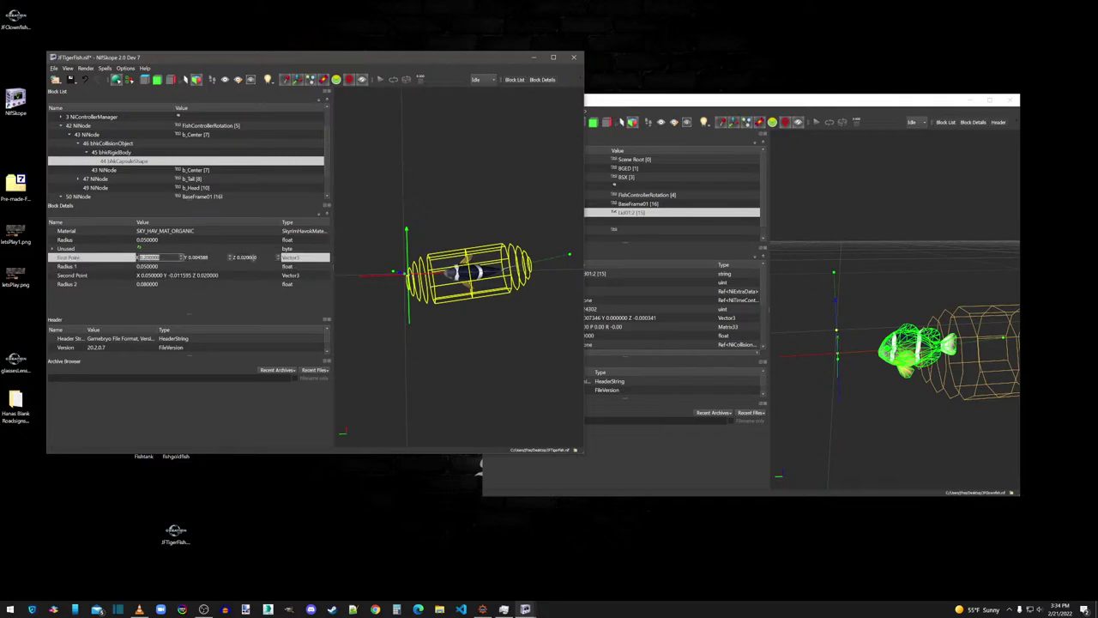
key("Tab")
key("Tab")
type("0")
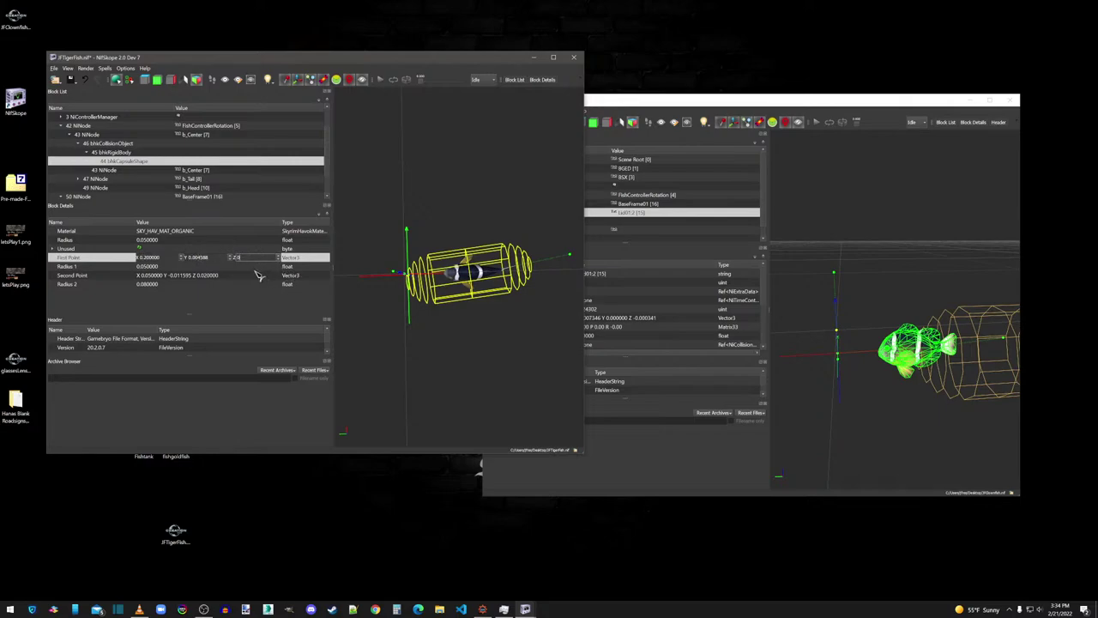
left_click(260, 269)
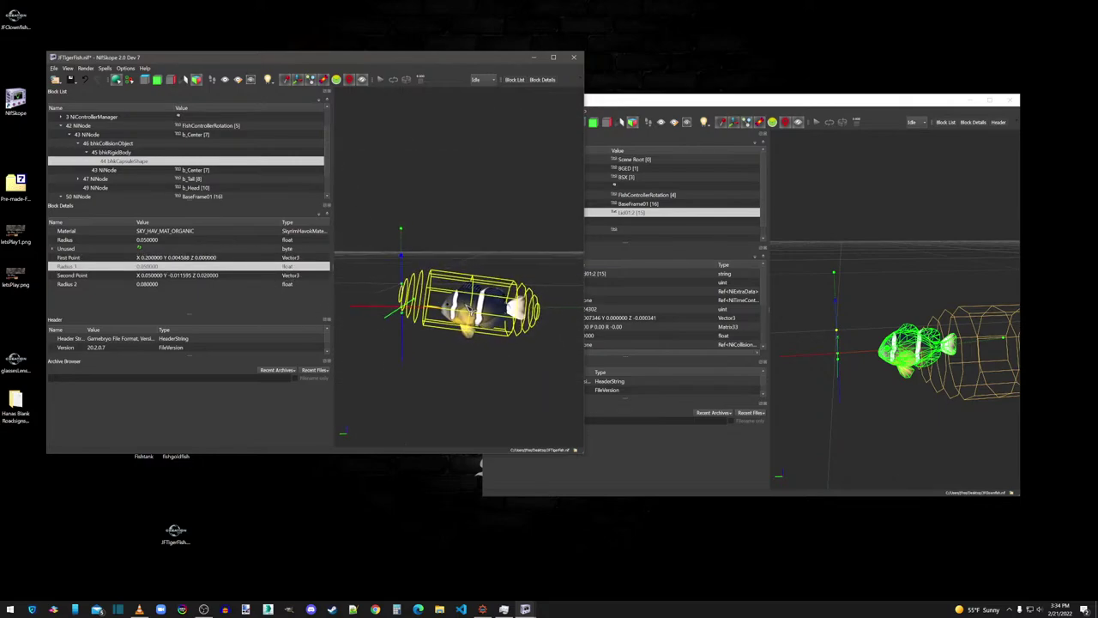
double_click(211, 278)
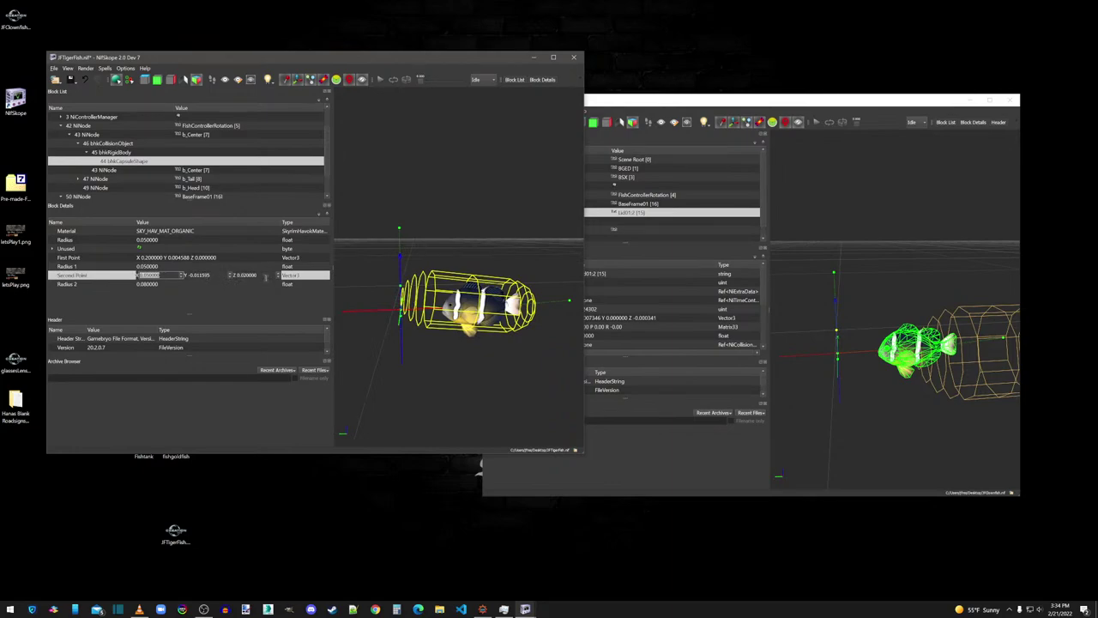
Step: Set Second Point Z to 0 and nudge First Point X to 0.15, then 0.18
double_click(247, 275)
type("0")
left_click(239, 266)
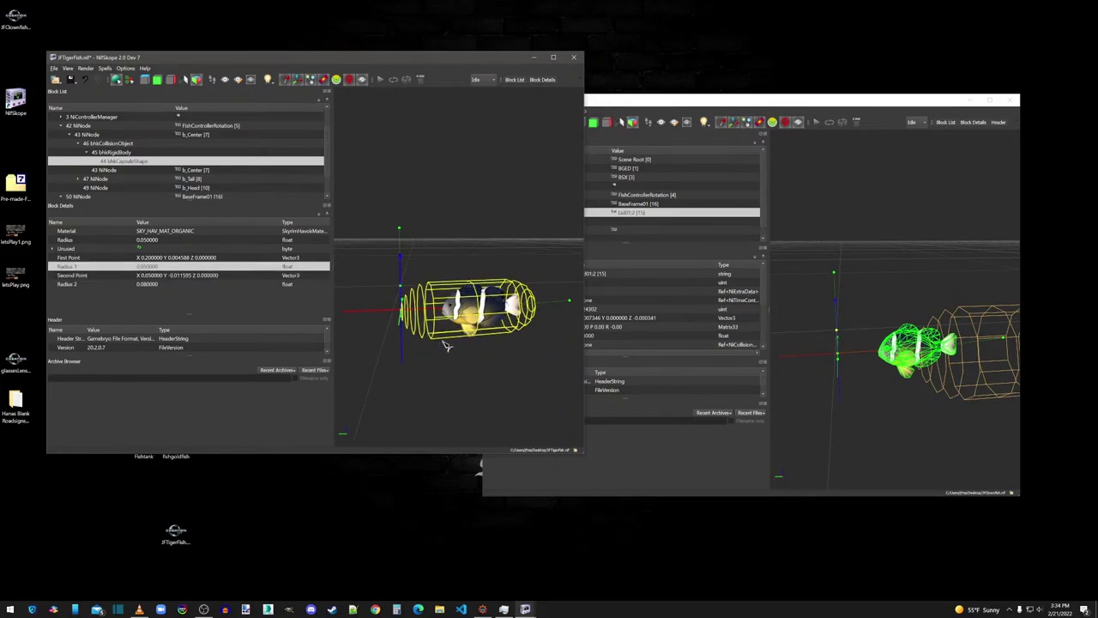
double_click(163, 258)
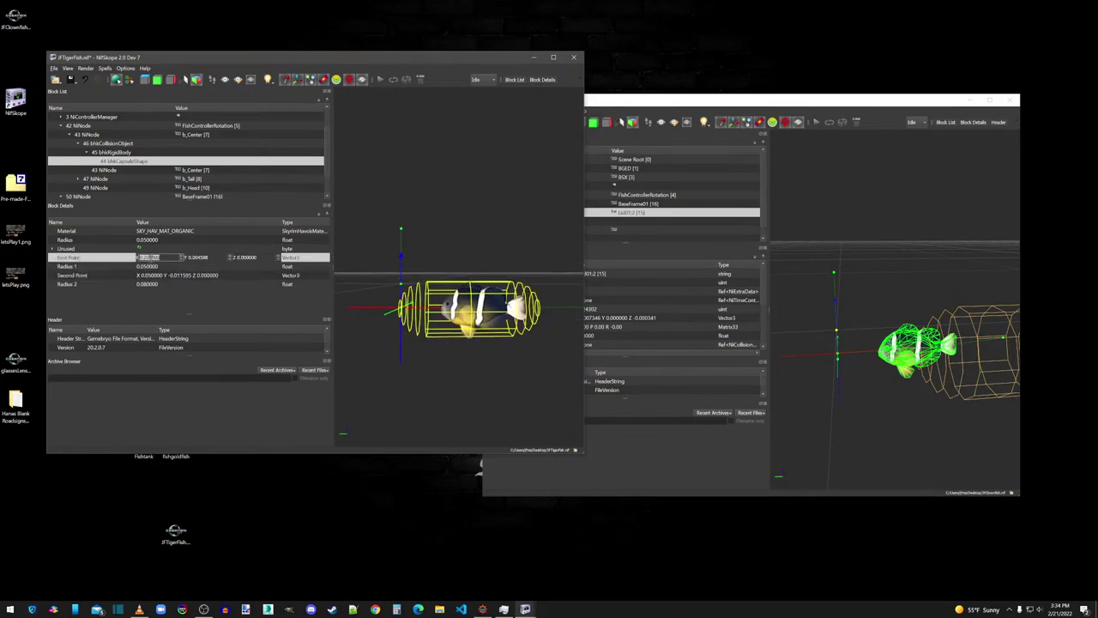
left_click(146, 257)
left_click(163, 248)
double_click(154, 261)
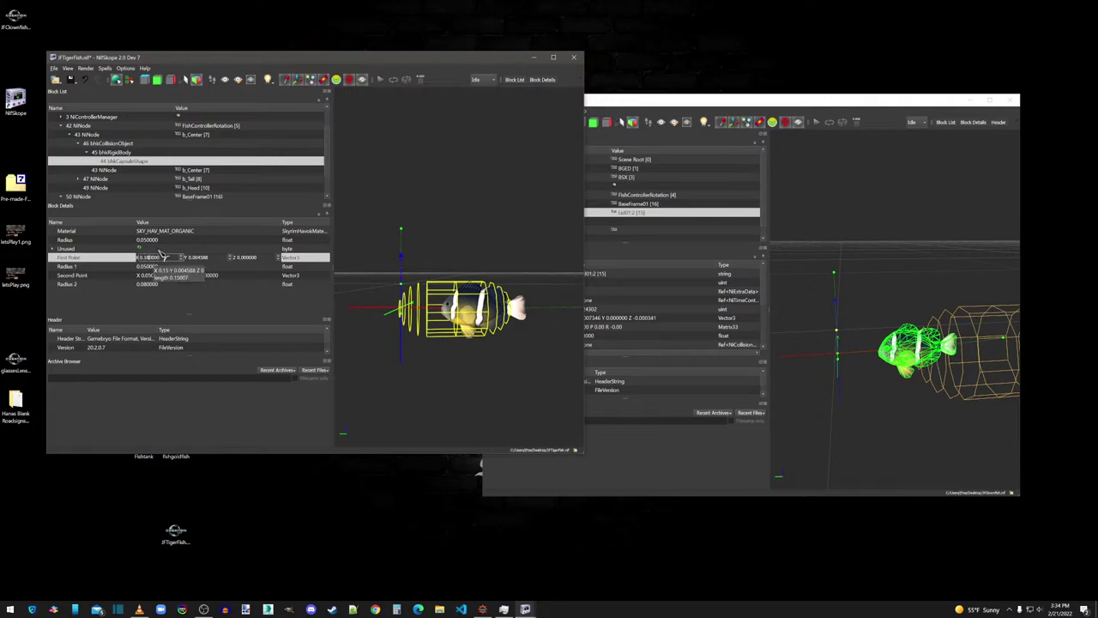
left_click(159, 250)
Step: Try Second Point X at 0.01, 0, -0.1 and 0.9, finally settling on 0.1
left_click(167, 275)
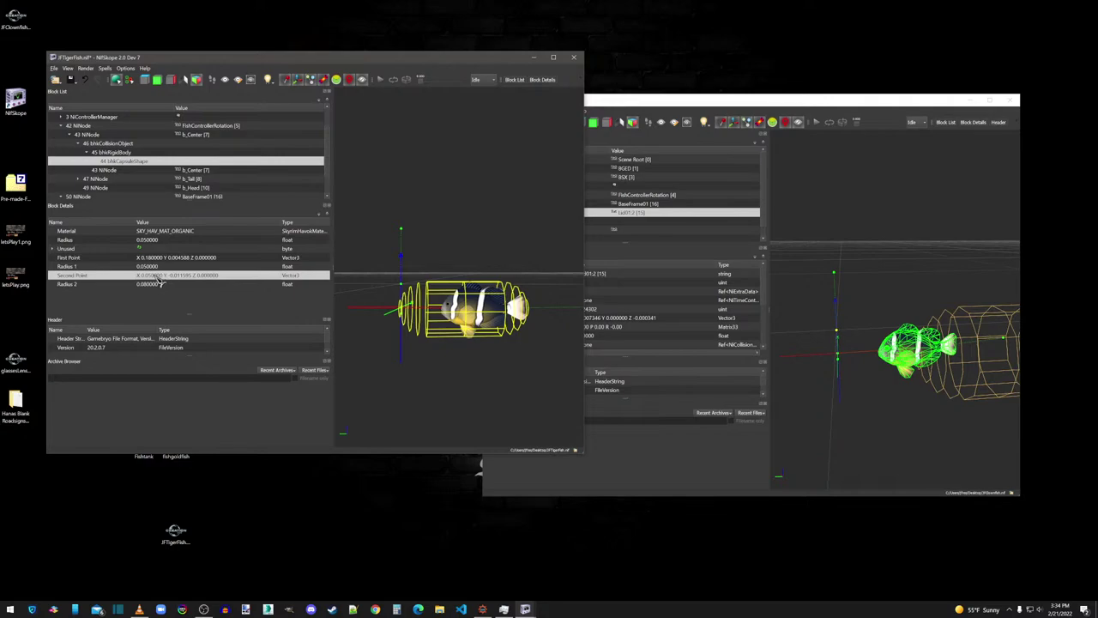
double_click(159, 276)
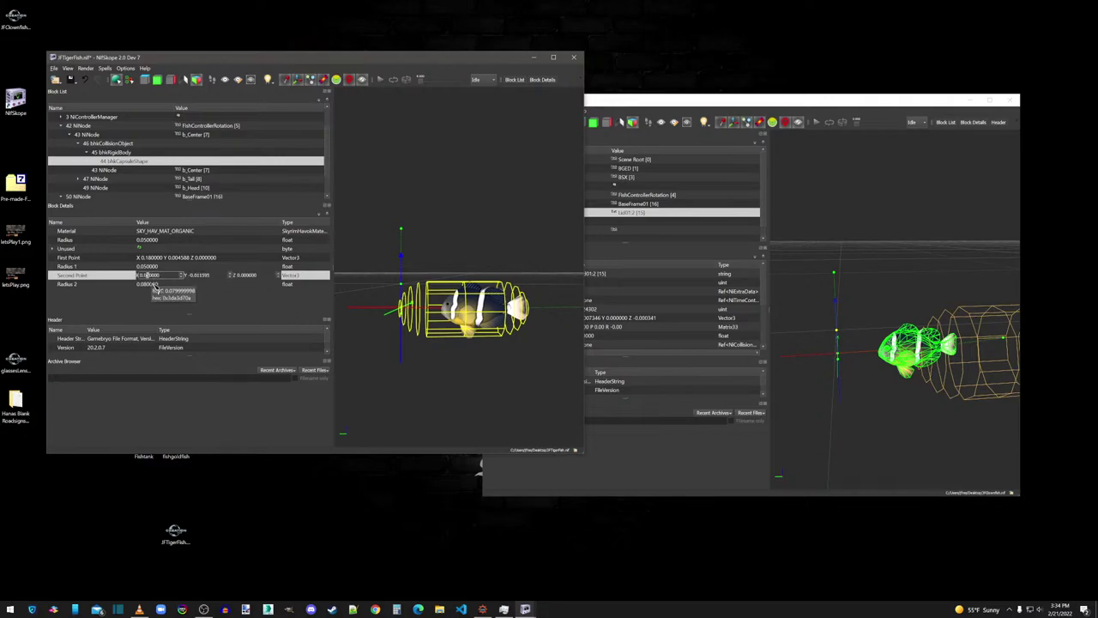
left_click(157, 268)
double_click(157, 276)
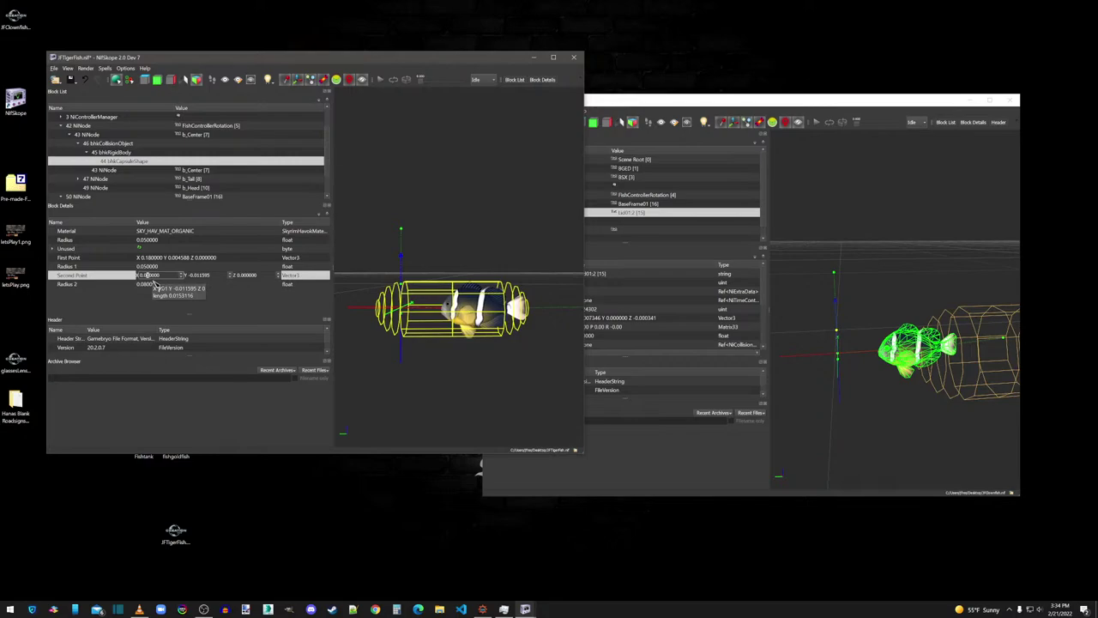
left_click(160, 267)
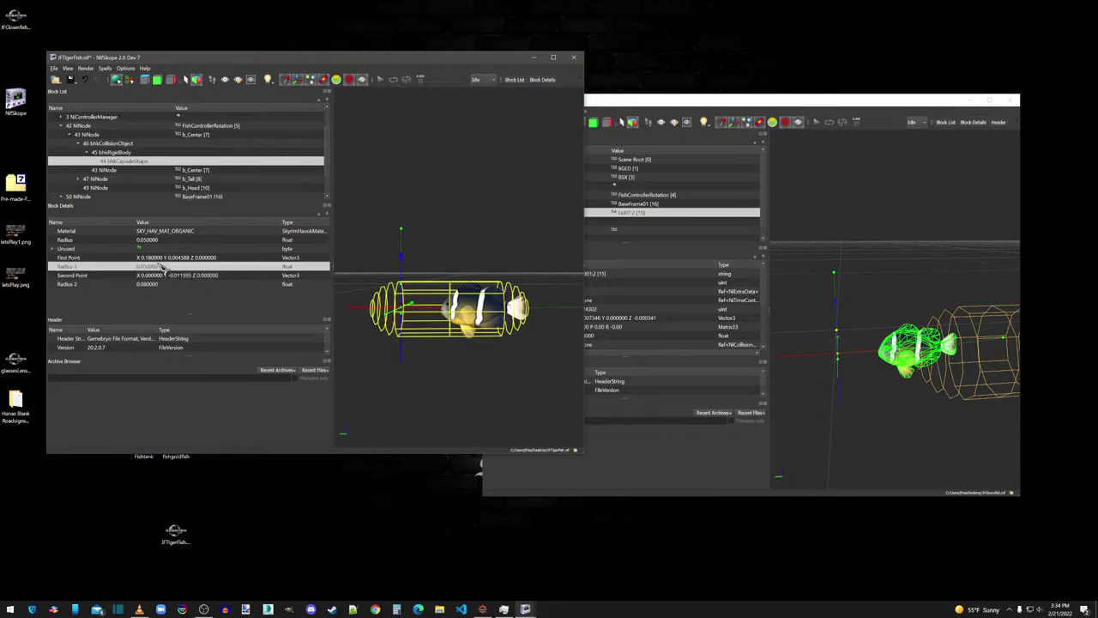
double_click(159, 275)
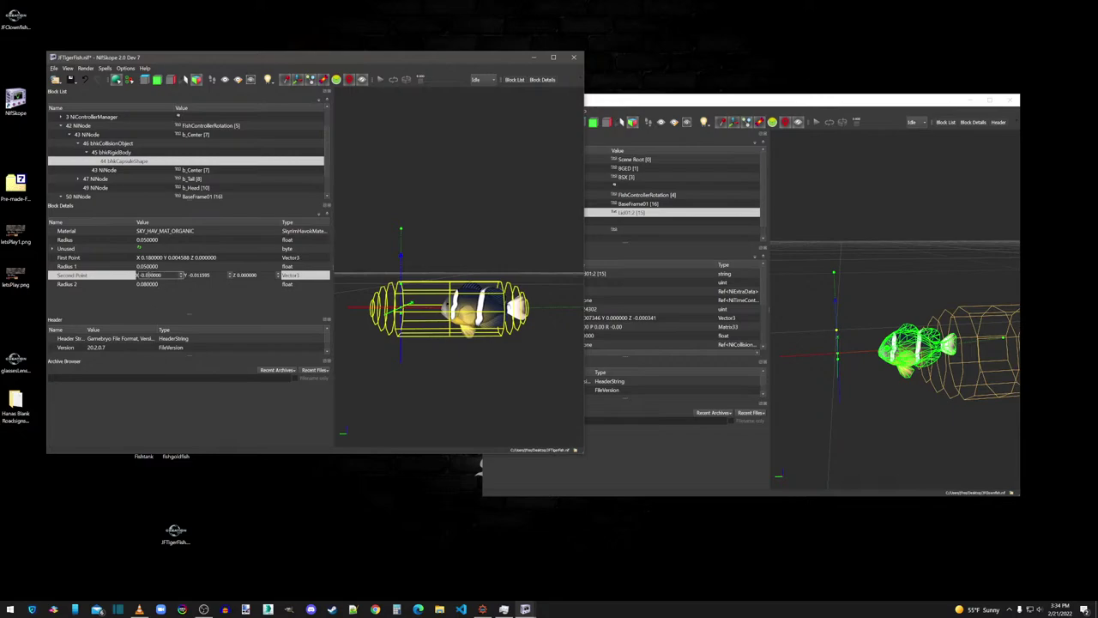
left_click(163, 268)
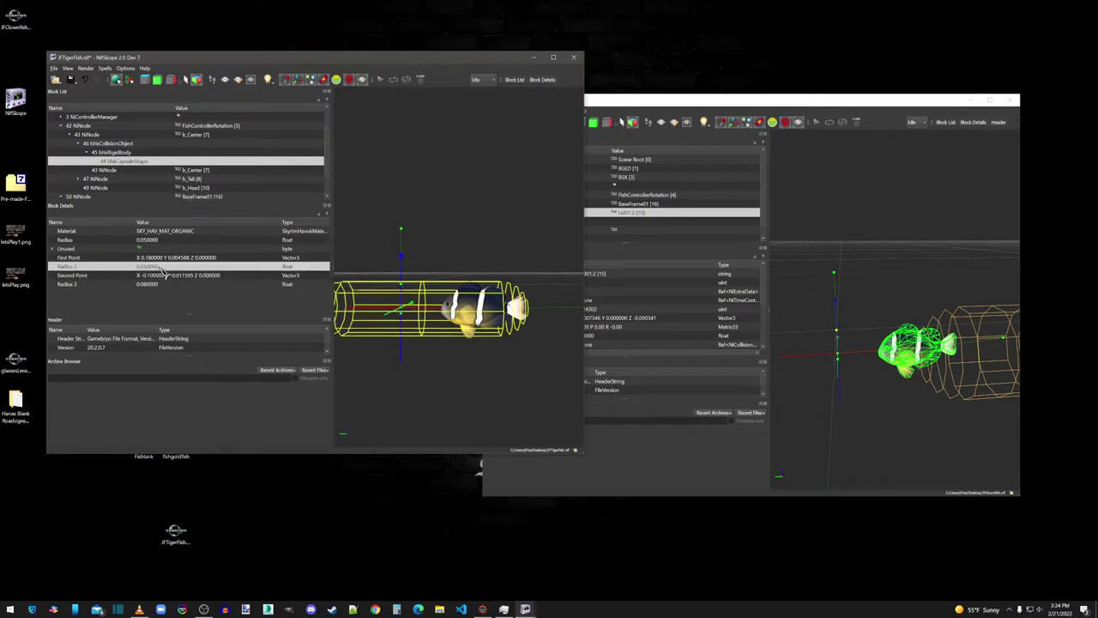
double_click(163, 276)
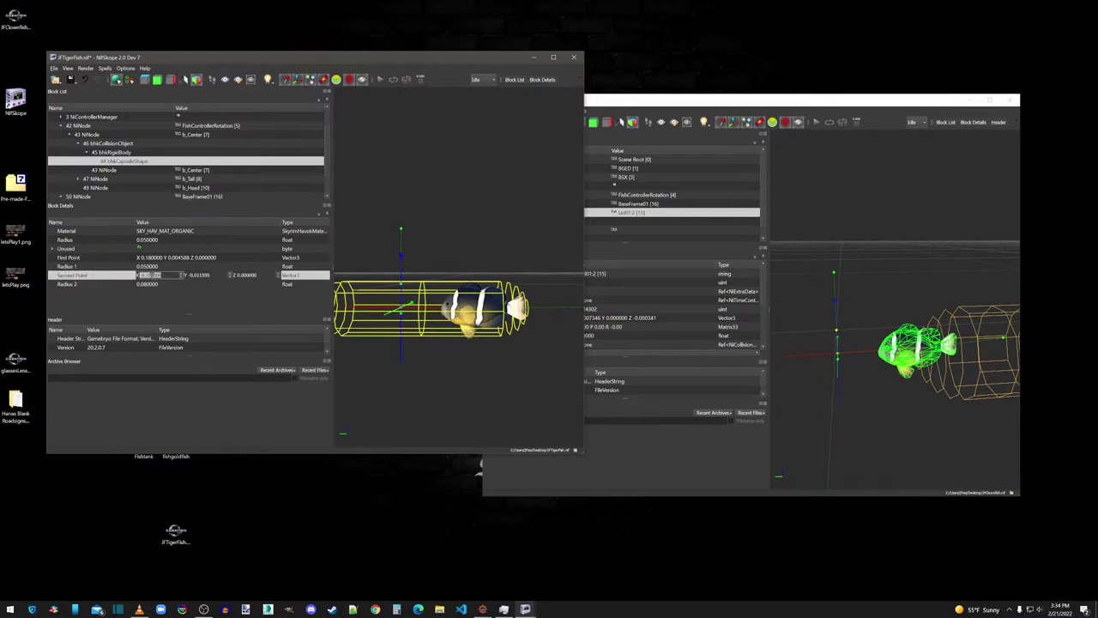
left_click(160, 269)
double_click(161, 275)
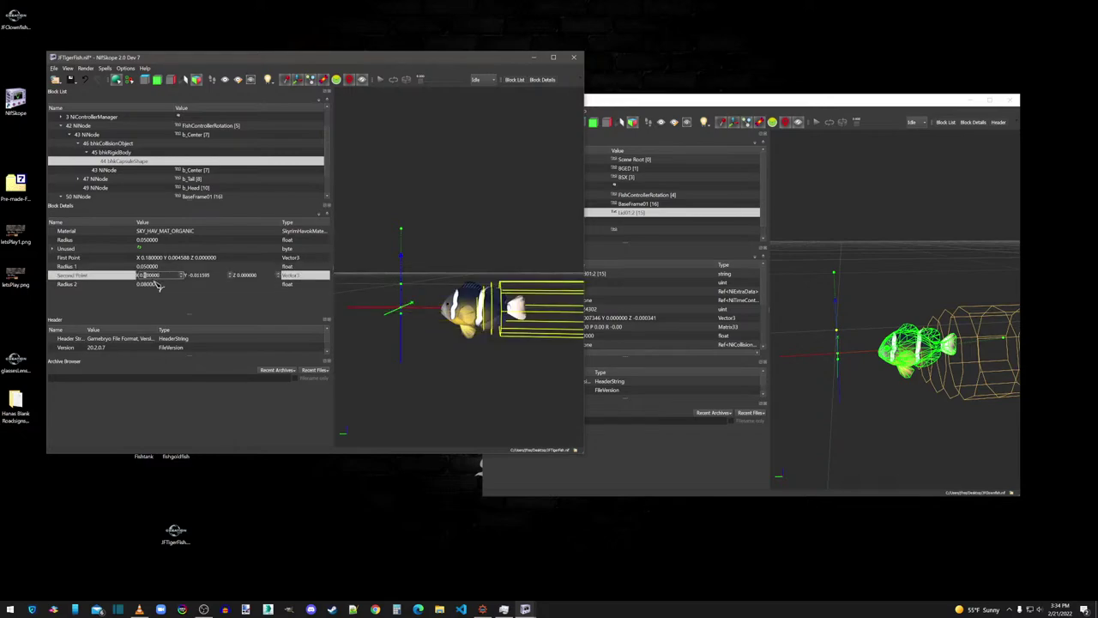
left_click(160, 267)
Step: Set Radius 2 to 0.05 and view the capsule straight from the front
left_click_drag(436, 329, 418, 361)
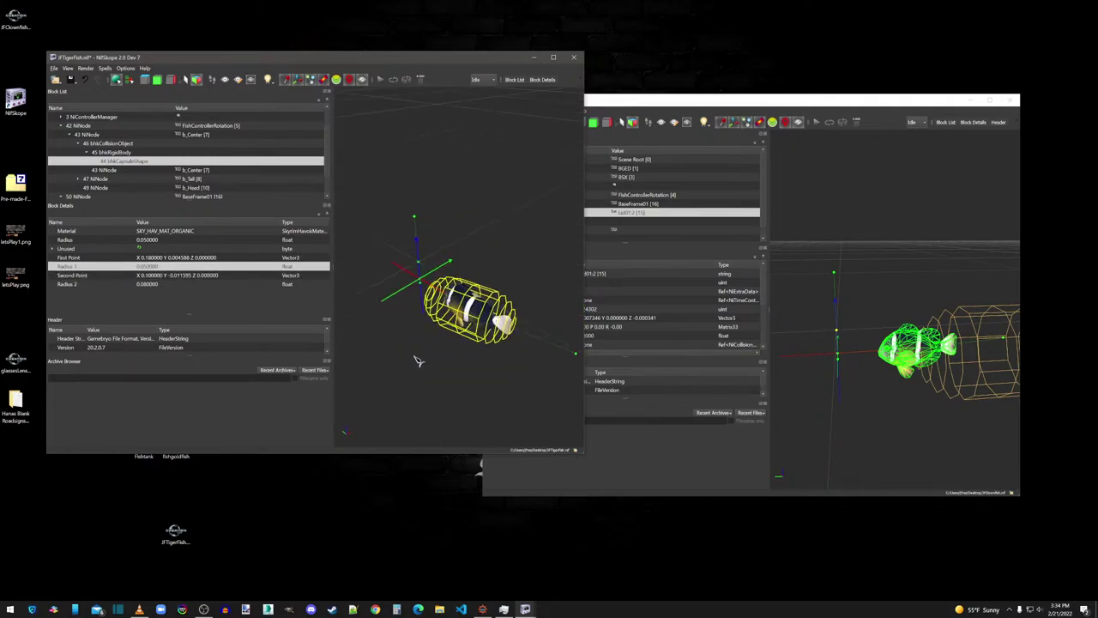
double_click(150, 284)
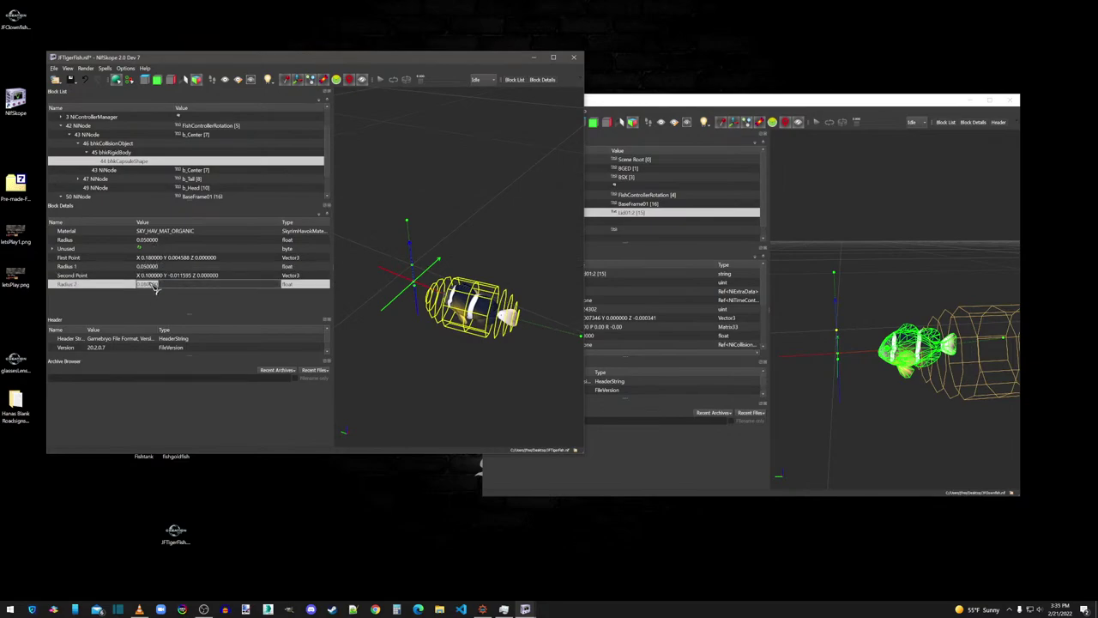
type("0.05")
key("Return")
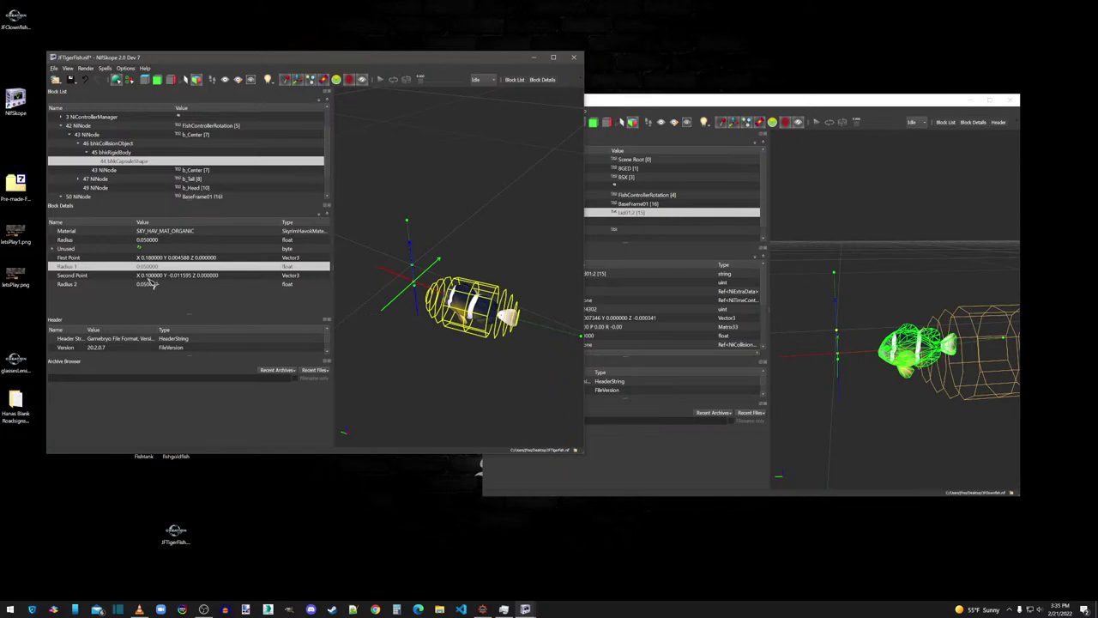
key("F6")
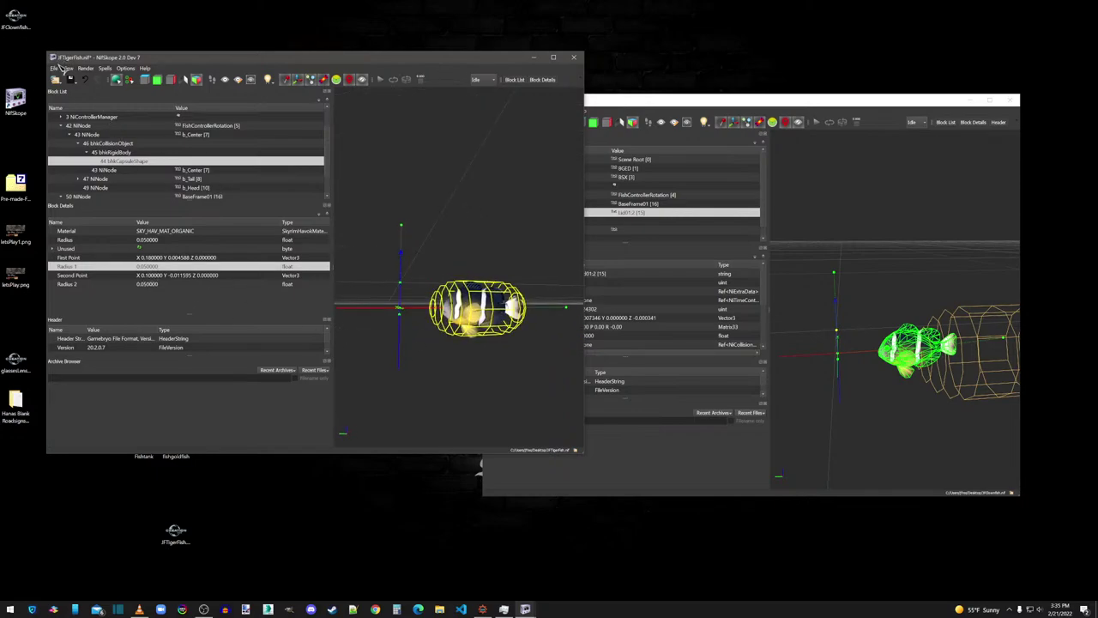
Step: Play the Jump animation, then switch back to Idle and play it looping
left_click(478, 79)
left_click(485, 91)
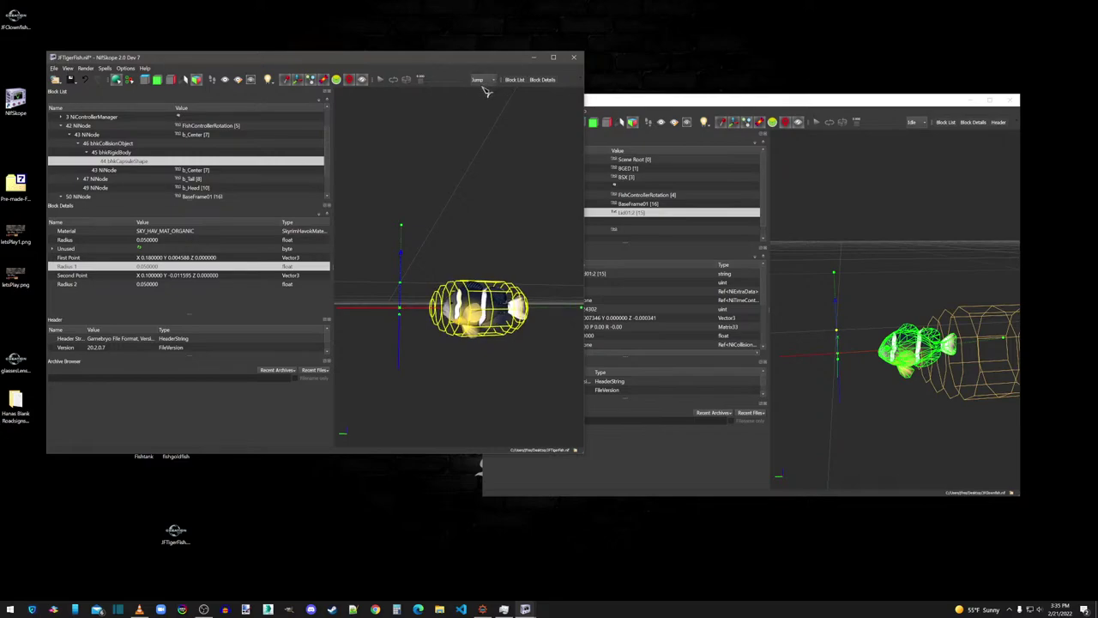
left_click(383, 81)
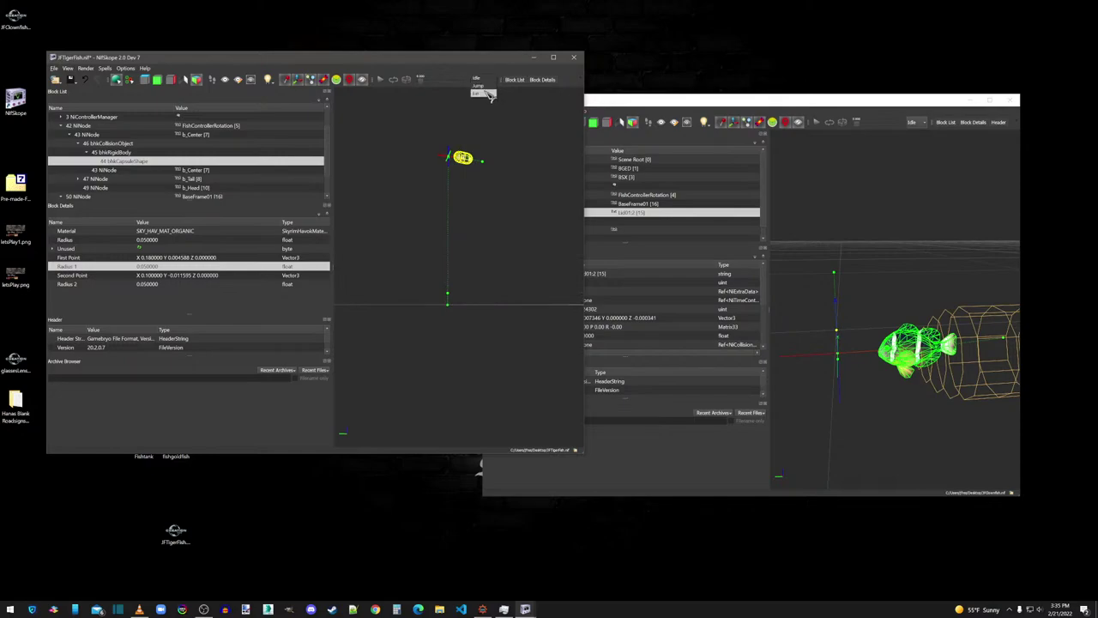
left_click(480, 78)
left_click(482, 72)
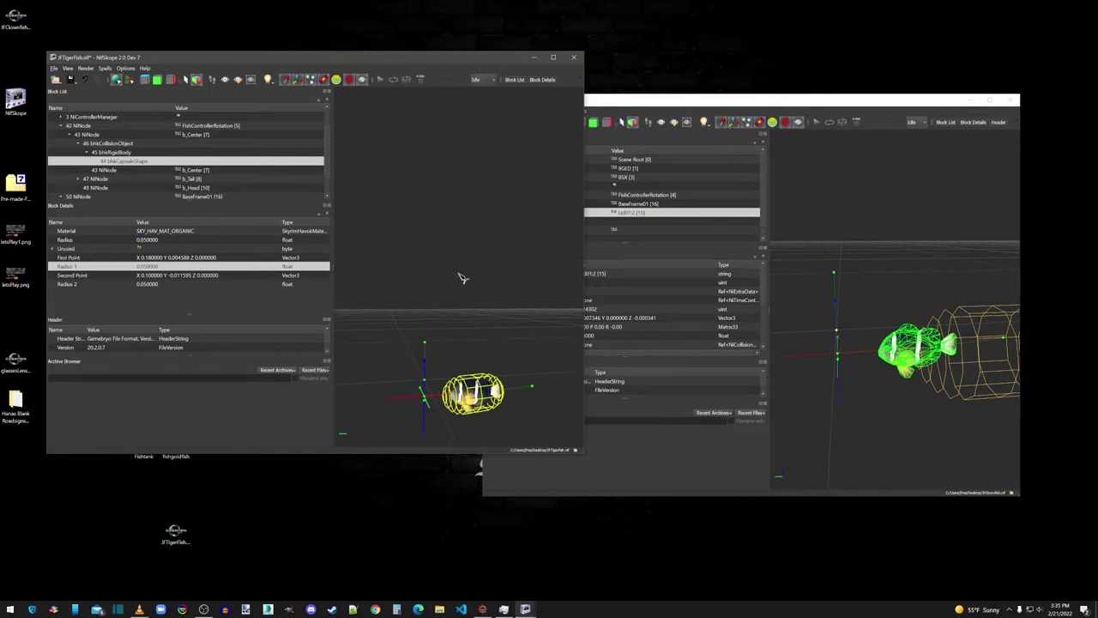
left_click(292, 79)
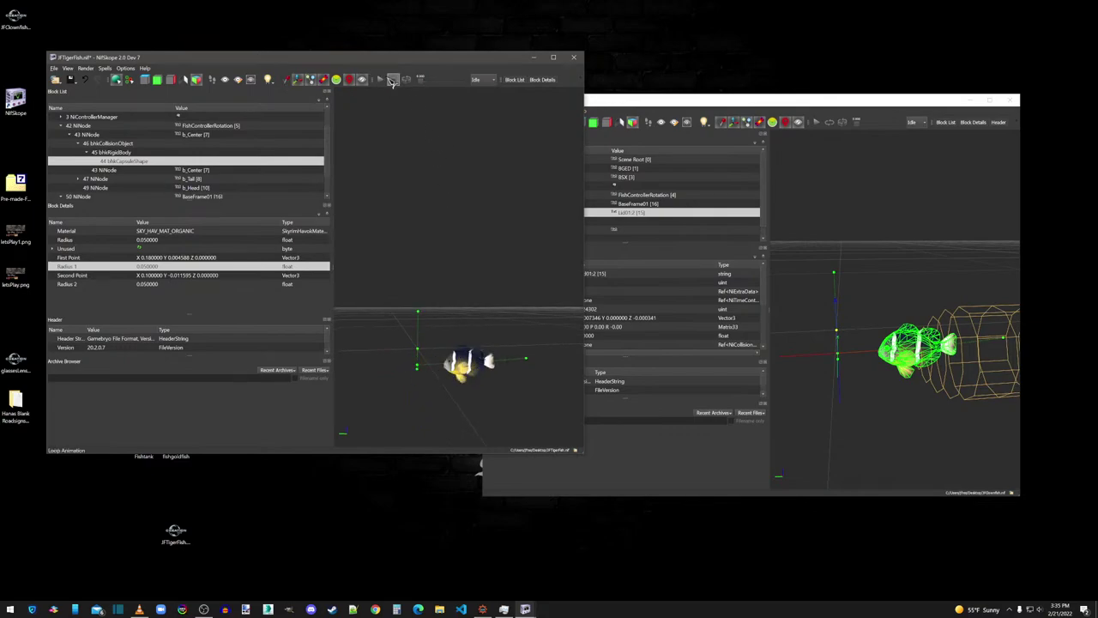
left_click(380, 78)
Step: Start Save As and browse to the overwrite meshes Fishtanks folder
left_click(54, 68)
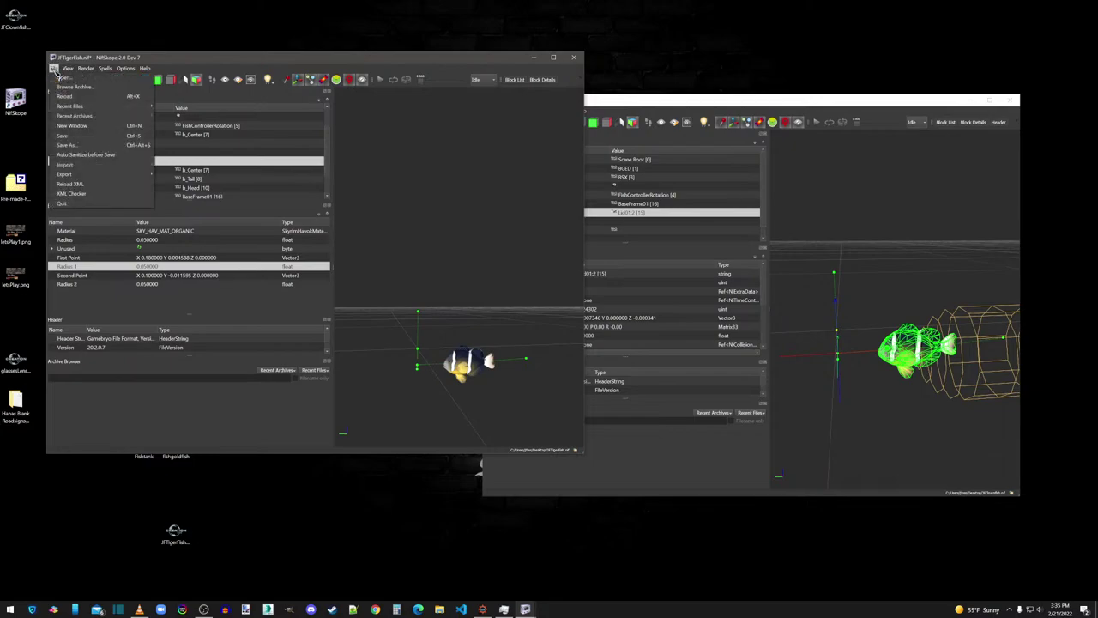
left_click(77, 146)
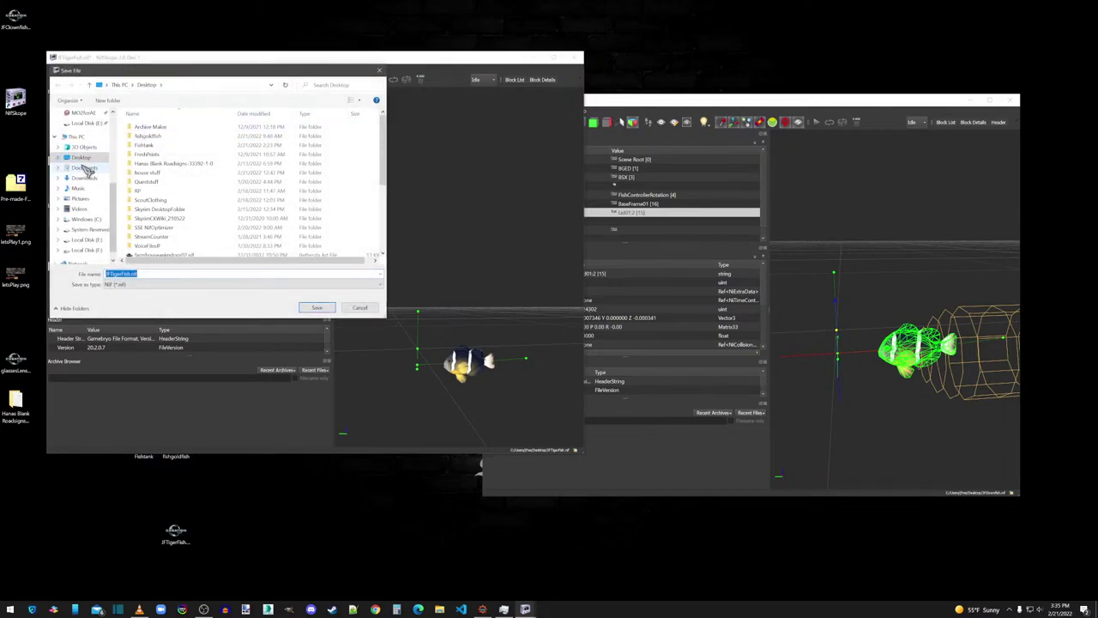
scroll(86, 161, "up", 3)
left_click(82, 133)
double_click(143, 135)
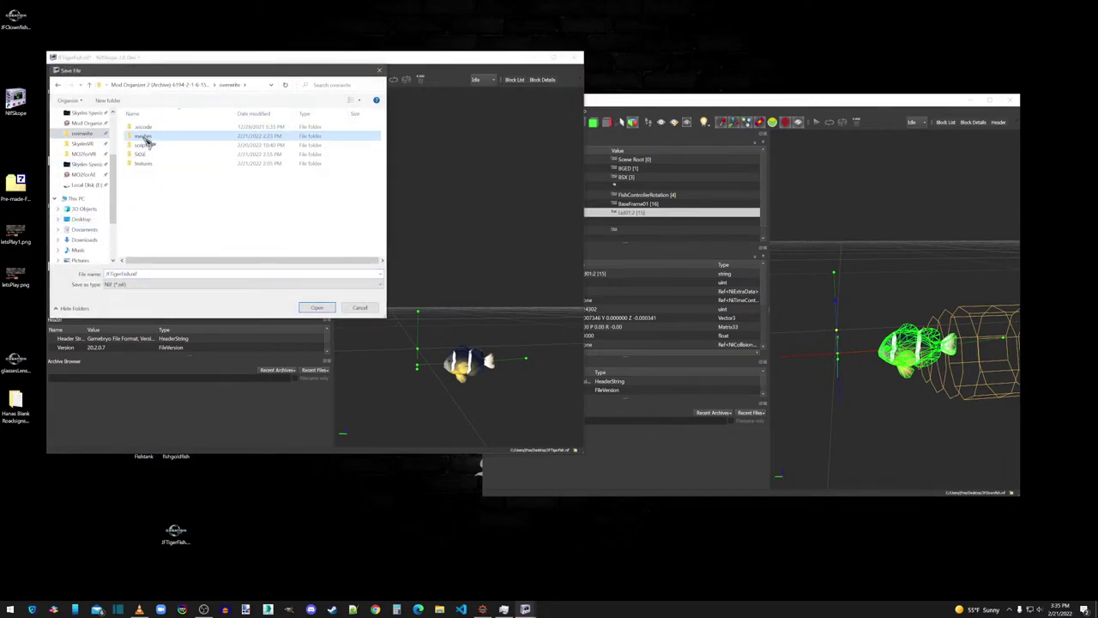
double_click(142, 127)
double_click(144, 127)
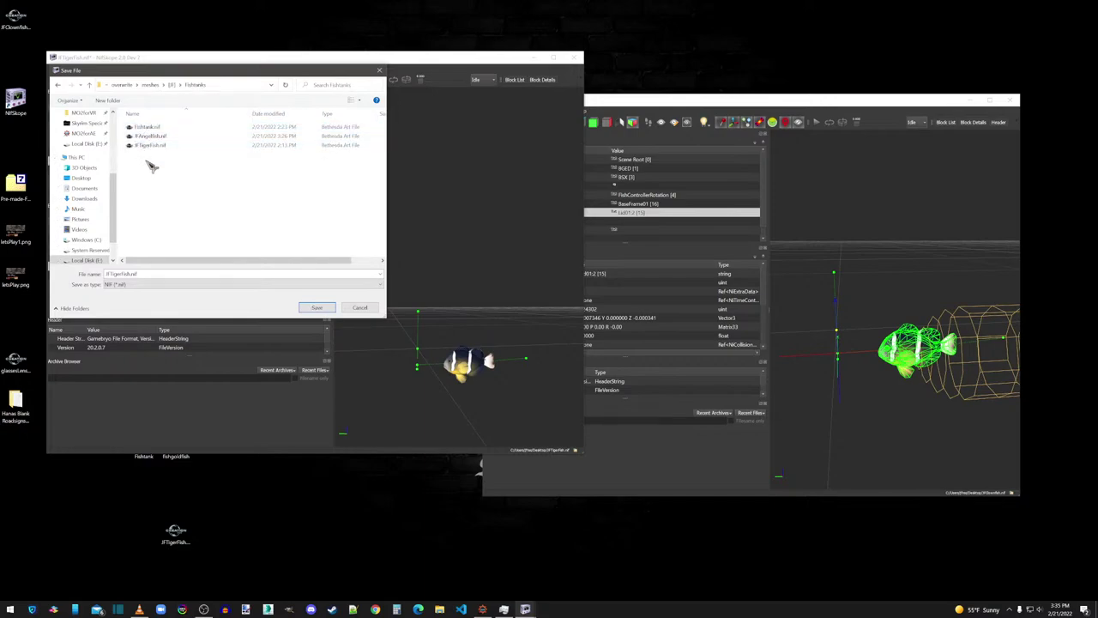
Step: Name the file JFClownfish.nif and save it
left_click(151, 137)
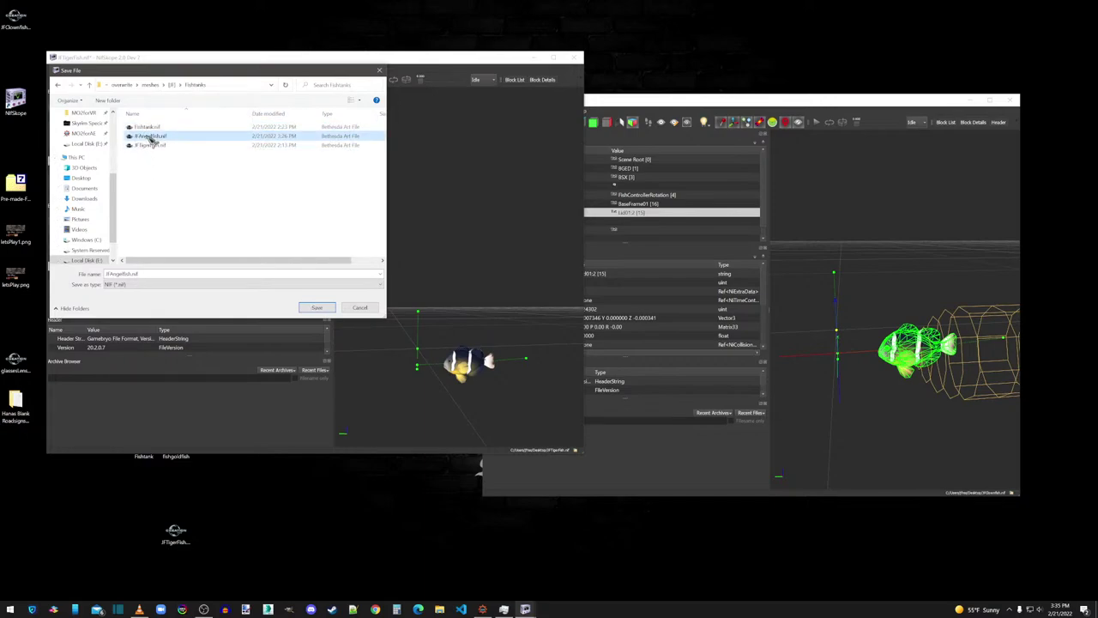
double_click(128, 273)
left_click(125, 273)
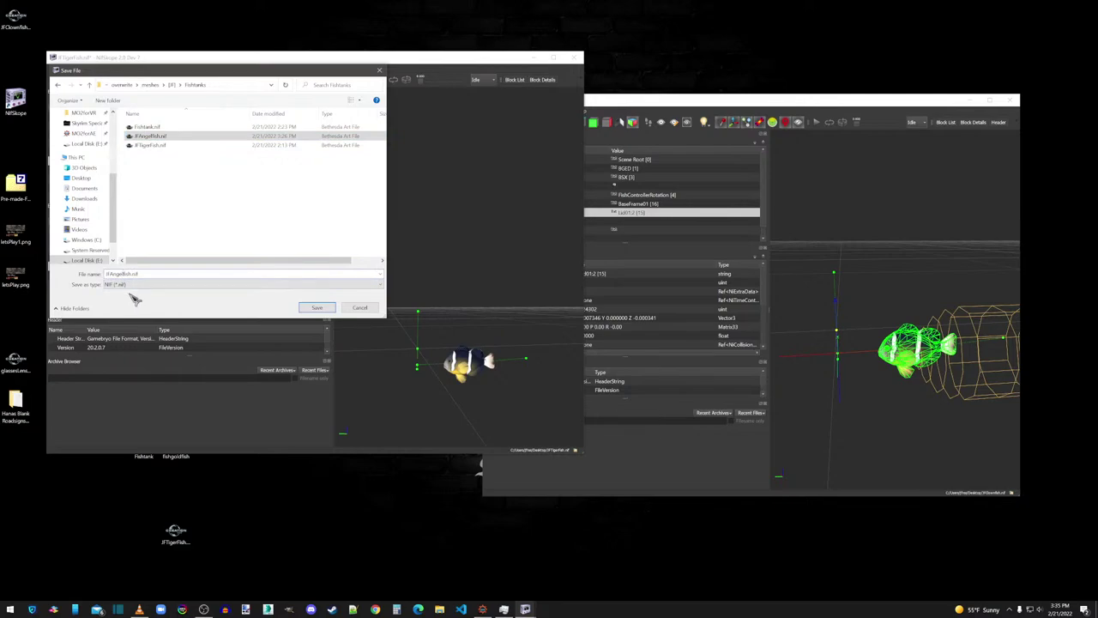
key("BackSpace")
key("BackSpace")
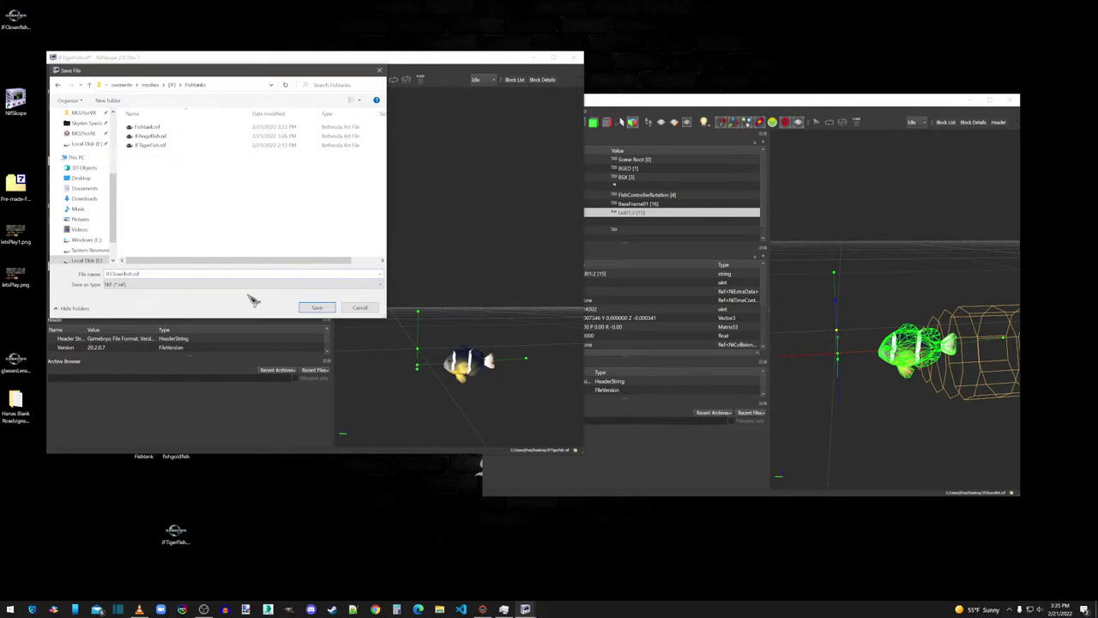
left_click(317, 307)
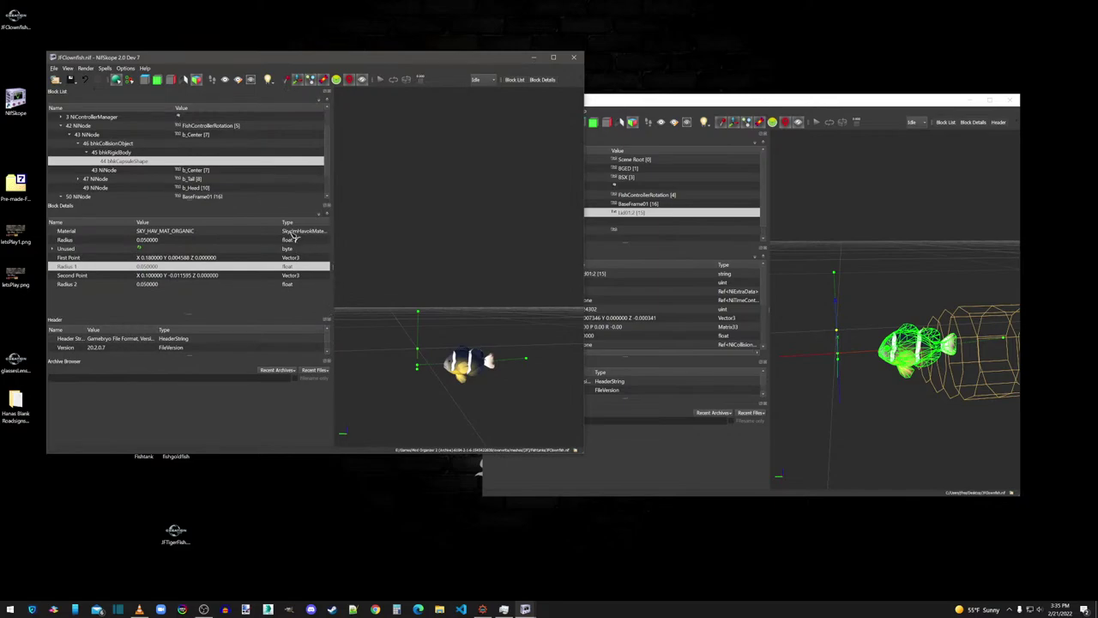
Step: Close the original clownfish window, discarding its unsaved changes
left_click(1013, 100)
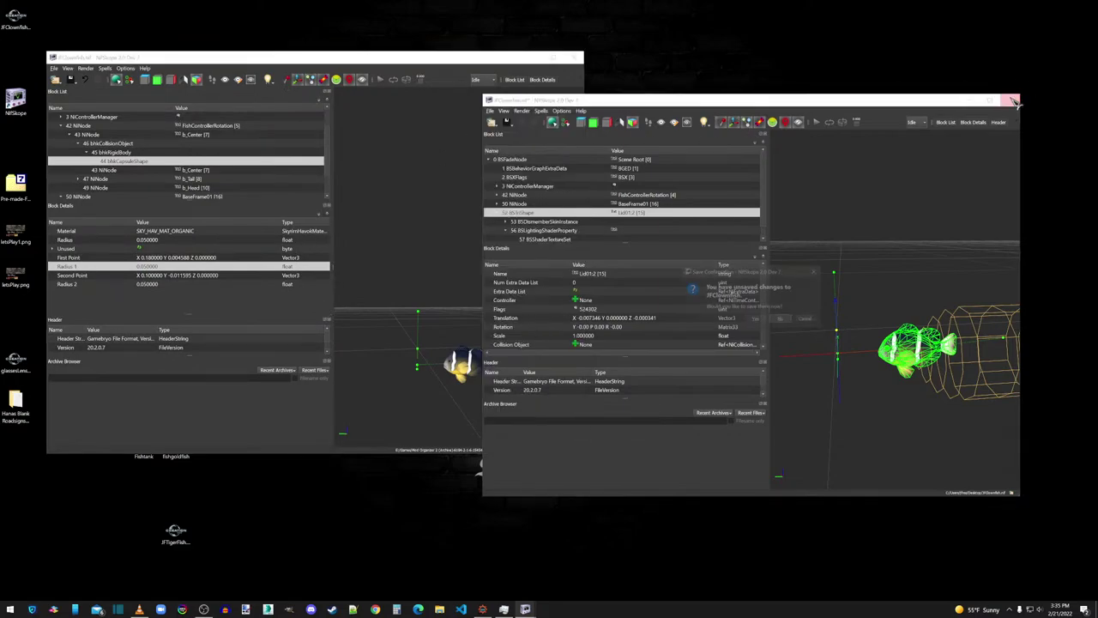
left_click(781, 319)
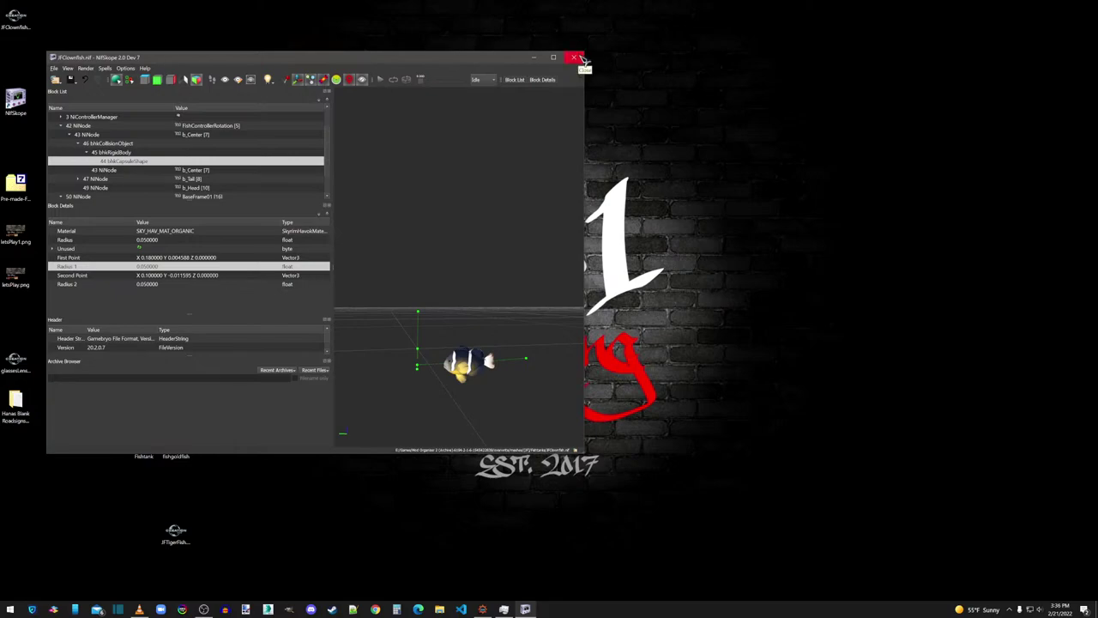
Step: Close NifSkope with the clownfish model and launch Outfit Studio from the desktop
left_click(582, 58)
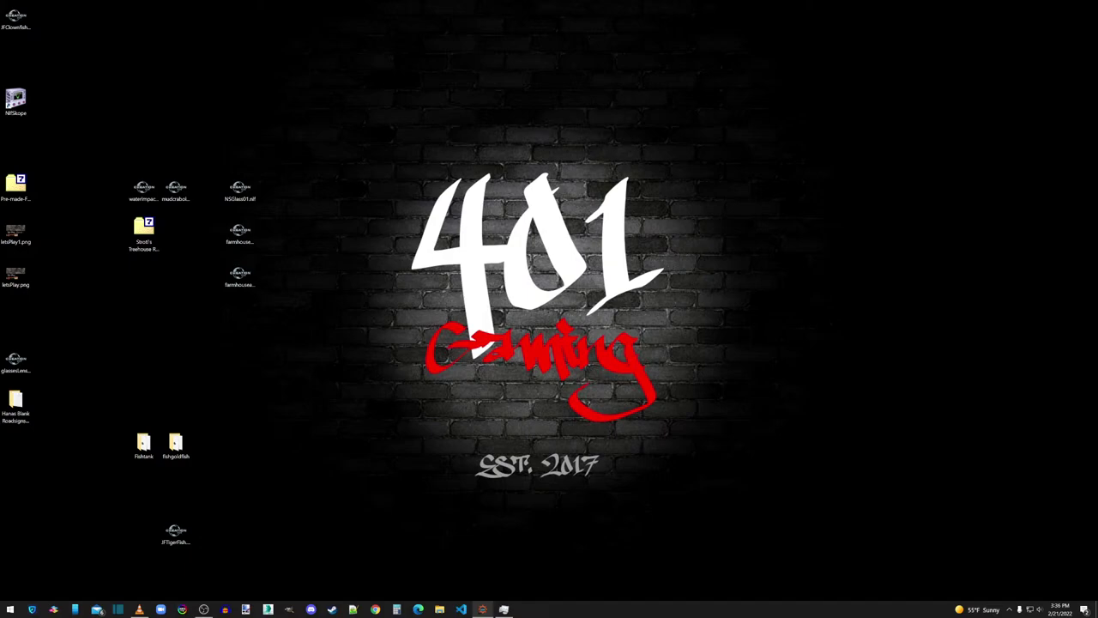
left_click(482, 610)
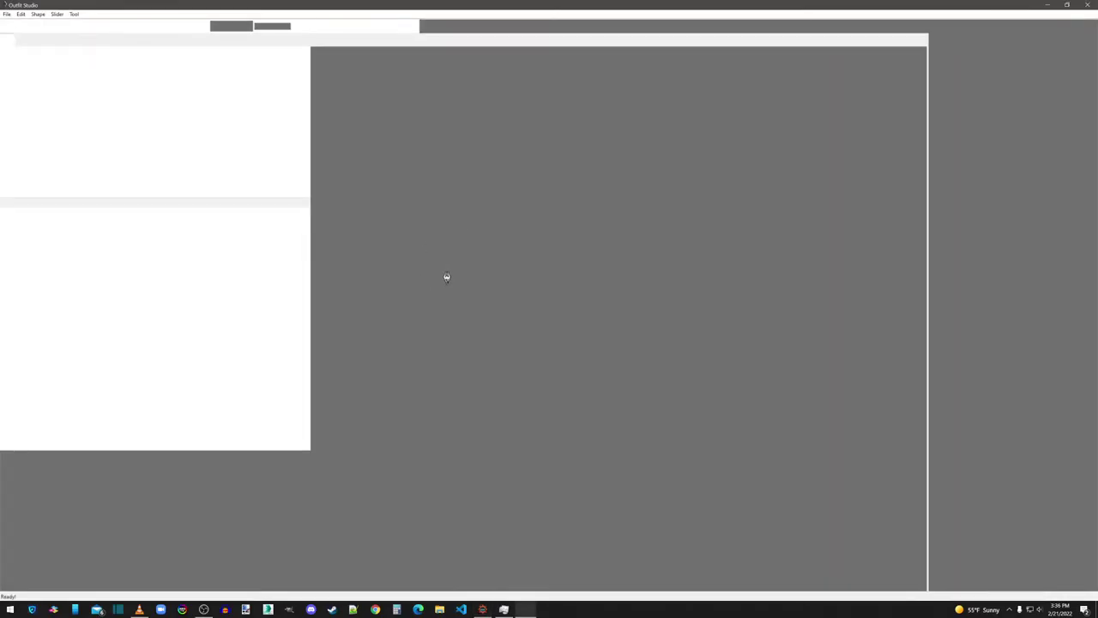
Step: Delete JFClownfish.nif from the Desktop and import fishgoldfish01.nif from the fishgoldfish folder
left_click(7, 14)
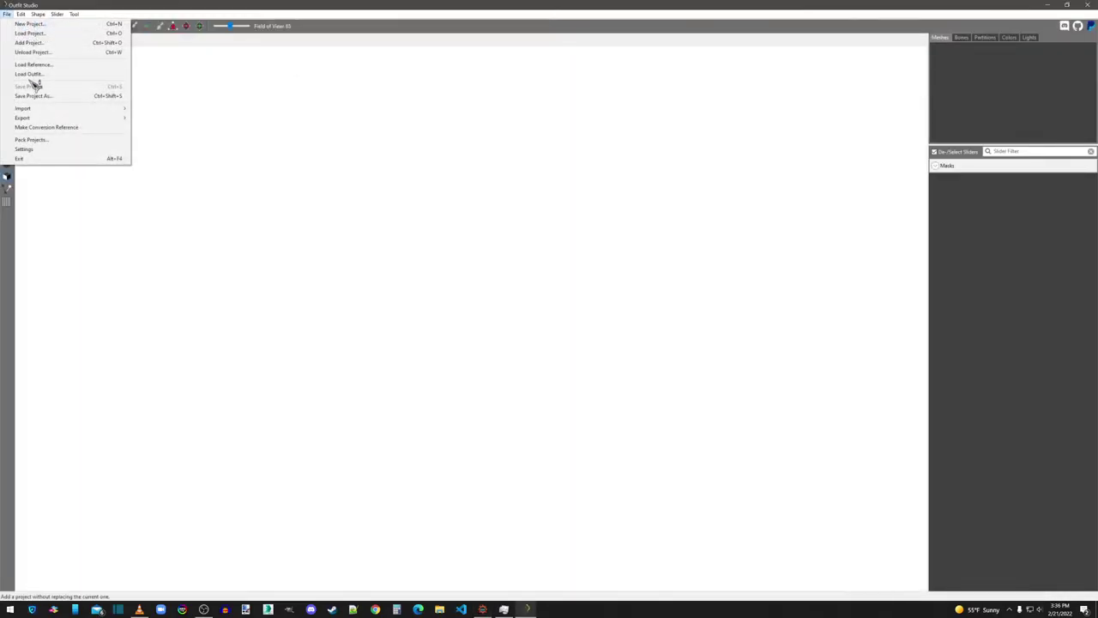
mouse_move(120, 109)
left_click(154, 110)
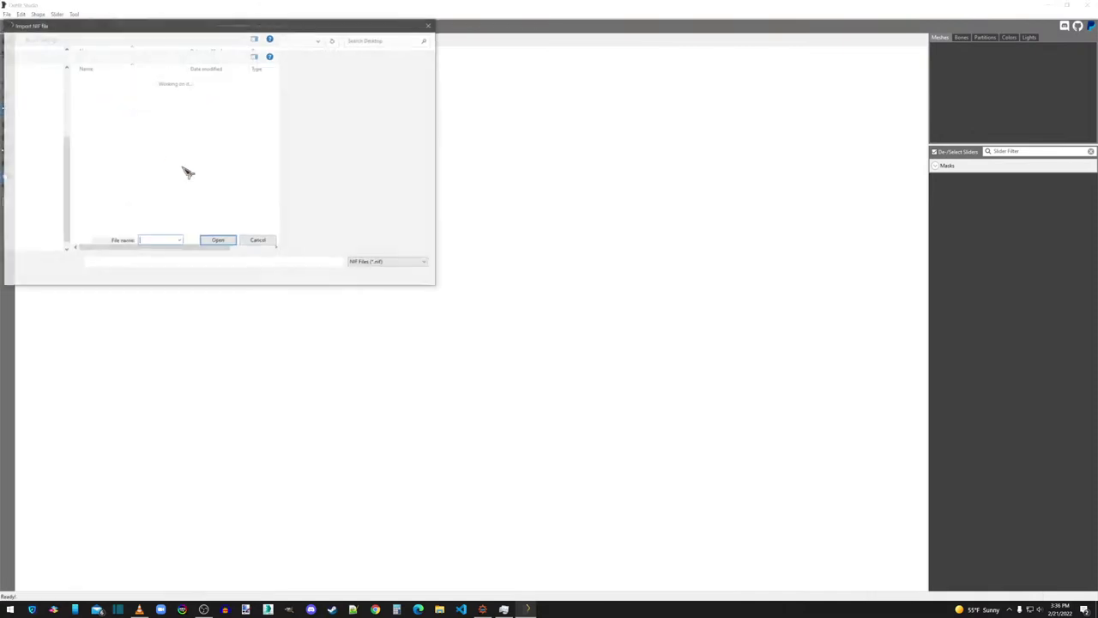
scroll(154, 226, "down", 3)
scroll(122, 235, "up", 3)
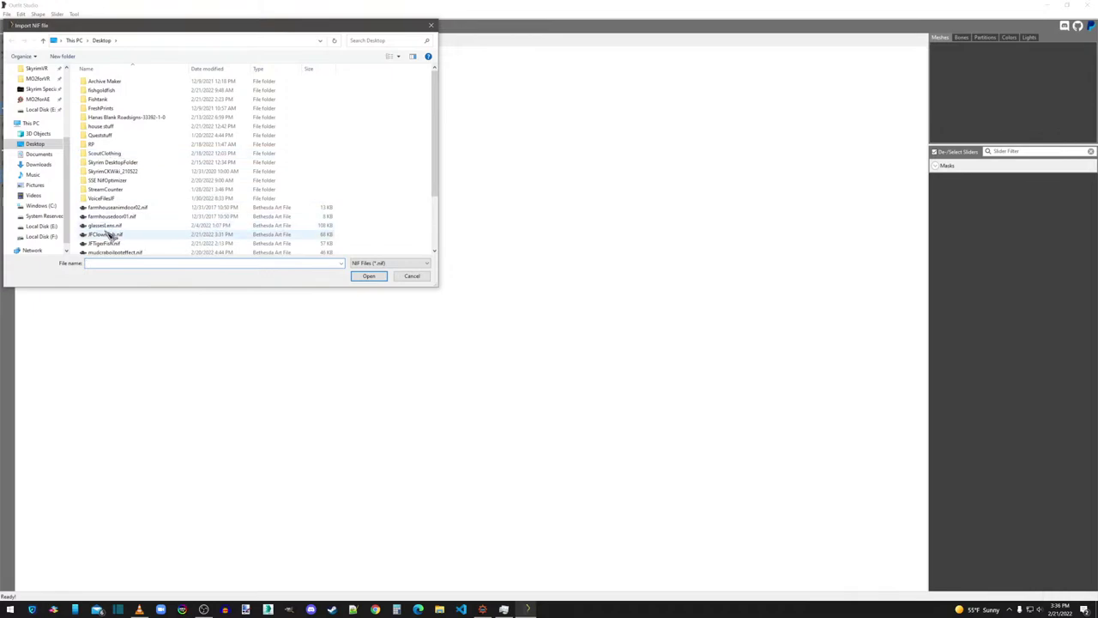
right_click(111, 237)
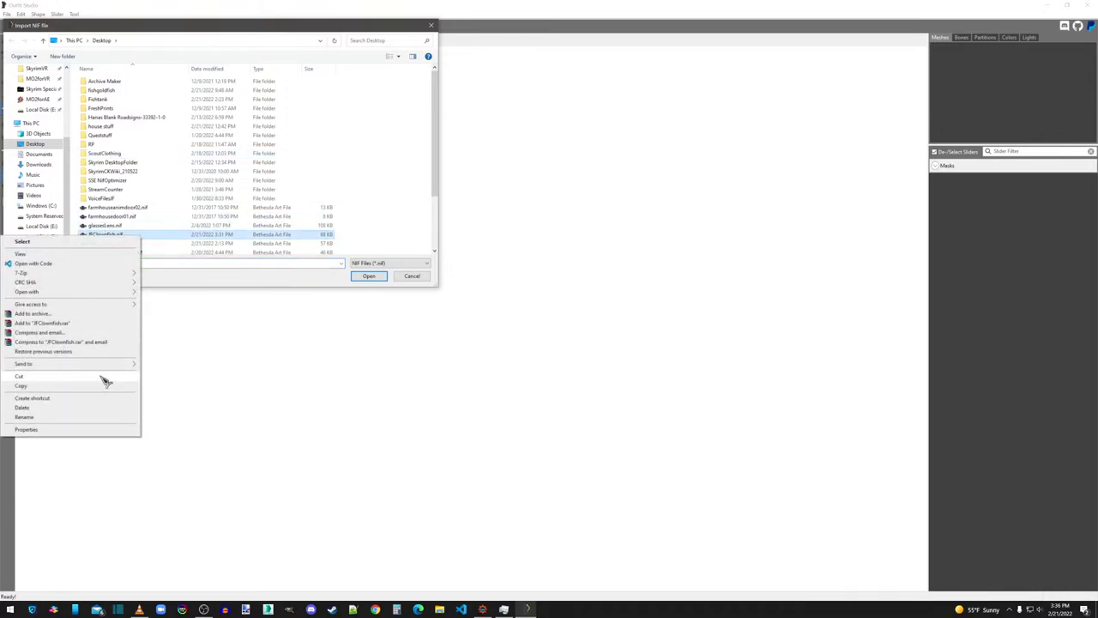
left_click(23, 407)
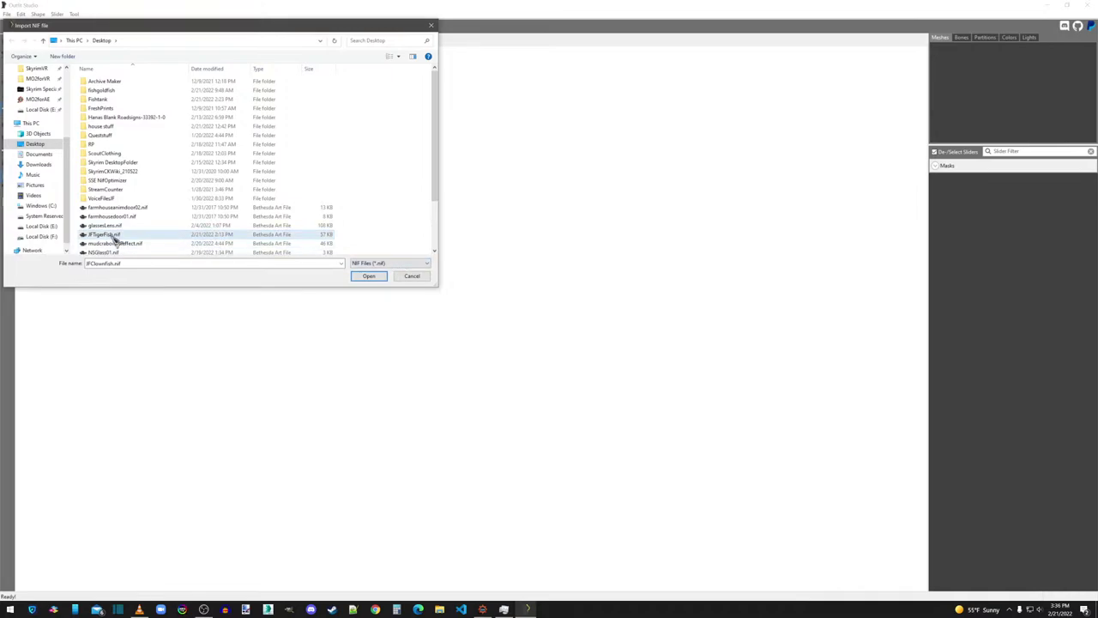
double_click(108, 90)
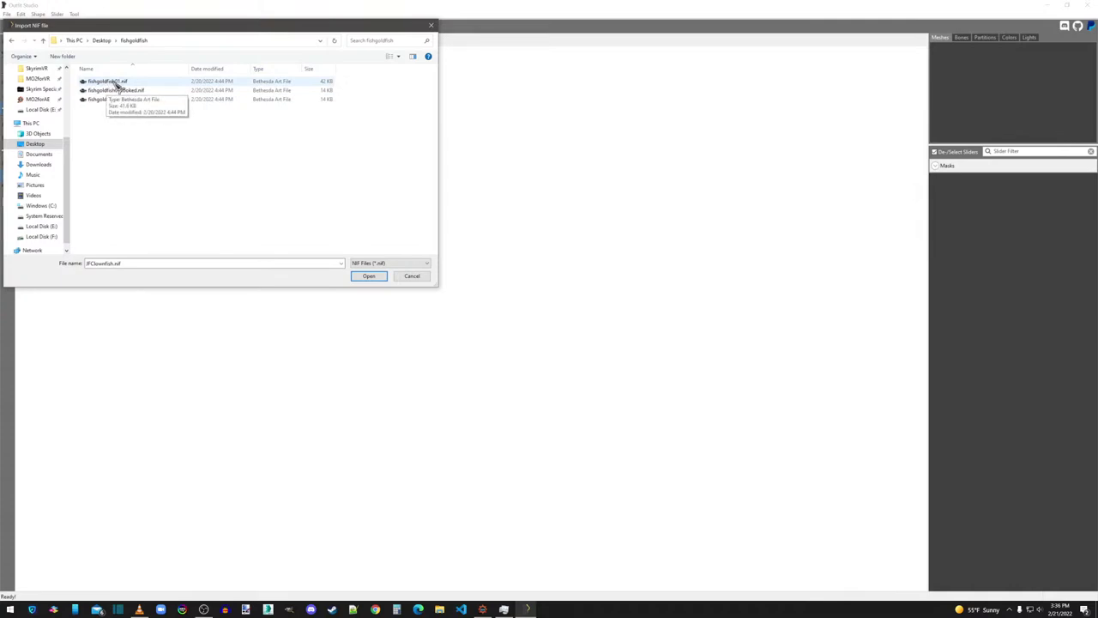
double_click(116, 84)
middle_click_drag(553, 412, 550, 258)
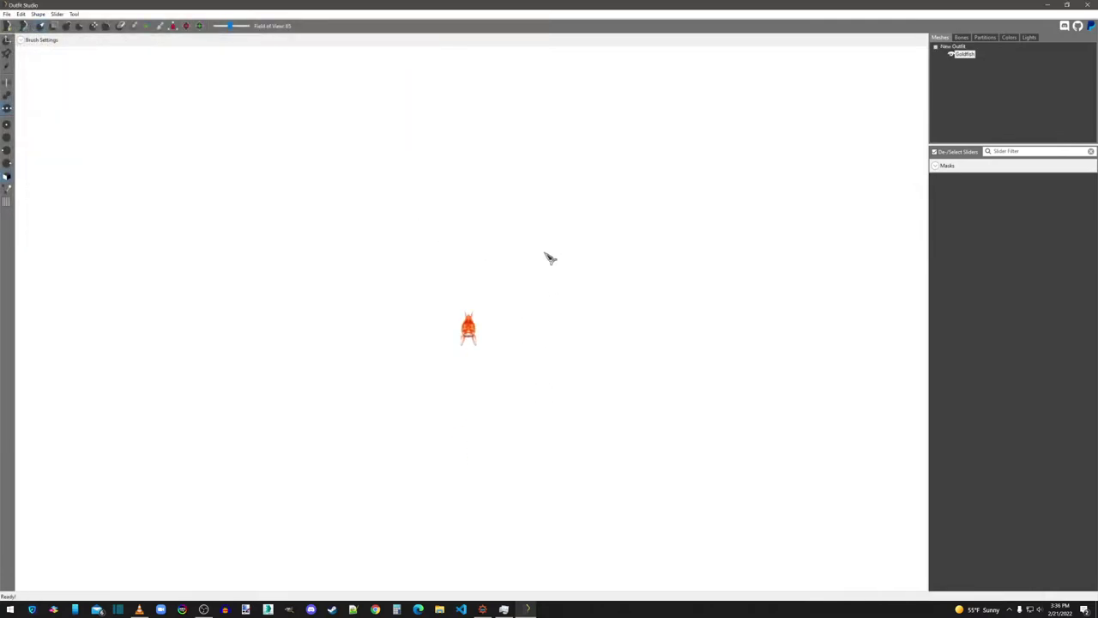
right_click_drag(550, 258, 560, 378)
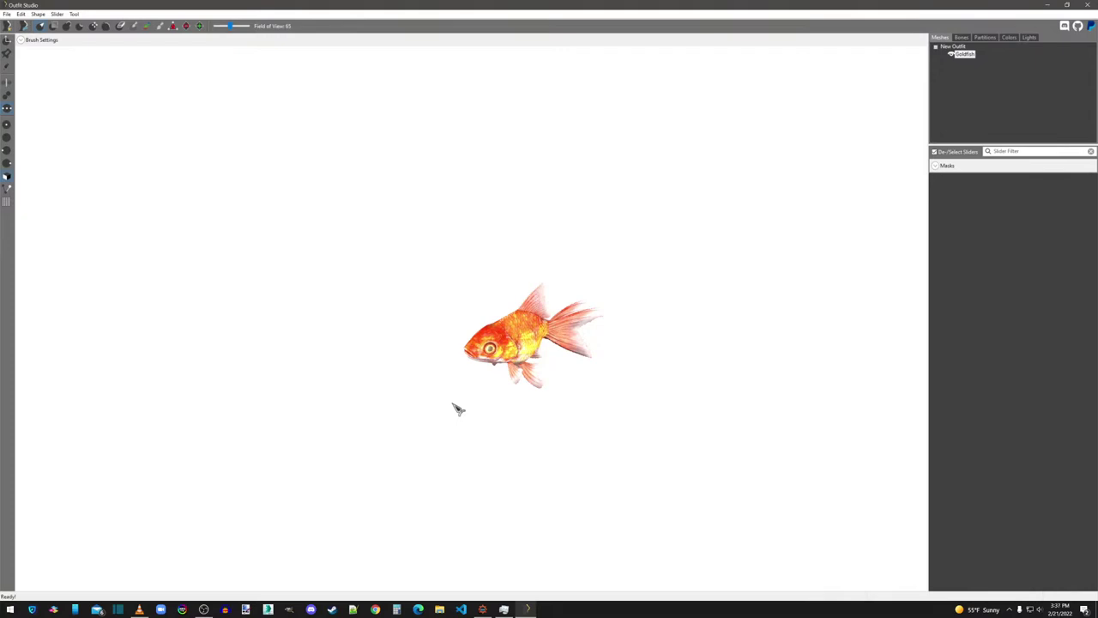
left_click(952, 55)
left_click(953, 55)
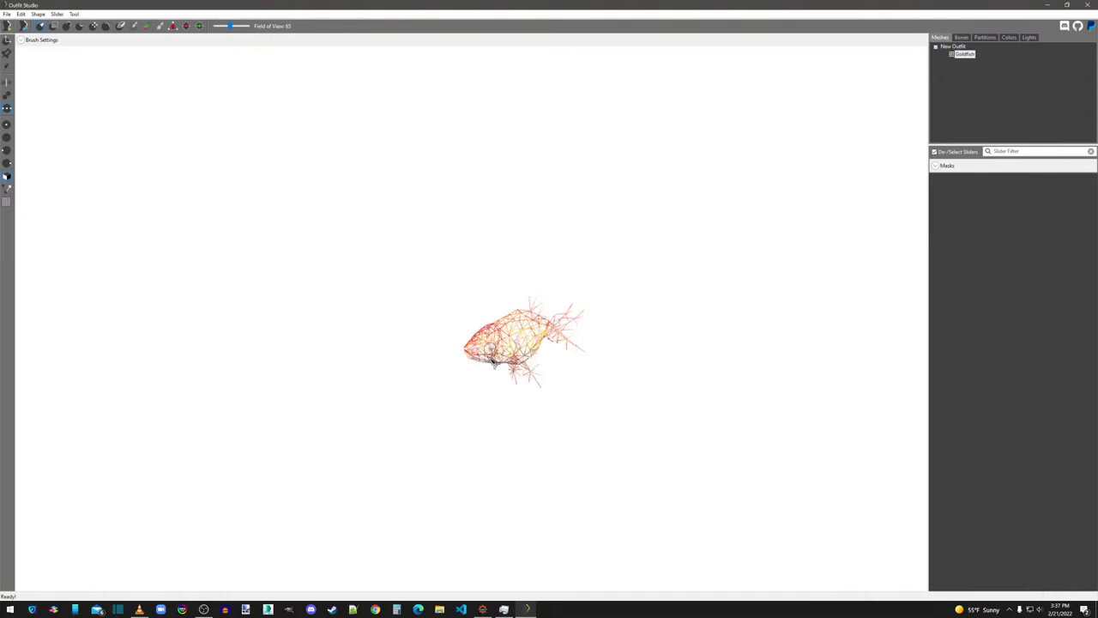
right_click_drag(583, 380, 532, 372)
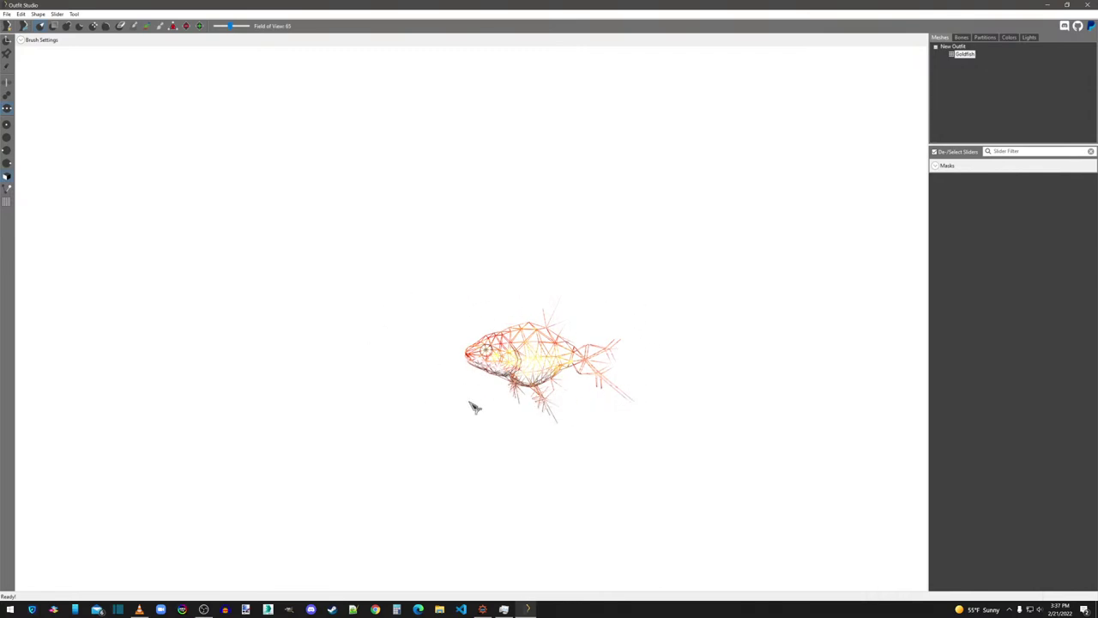
right_click_drag(473, 407, 608, 441)
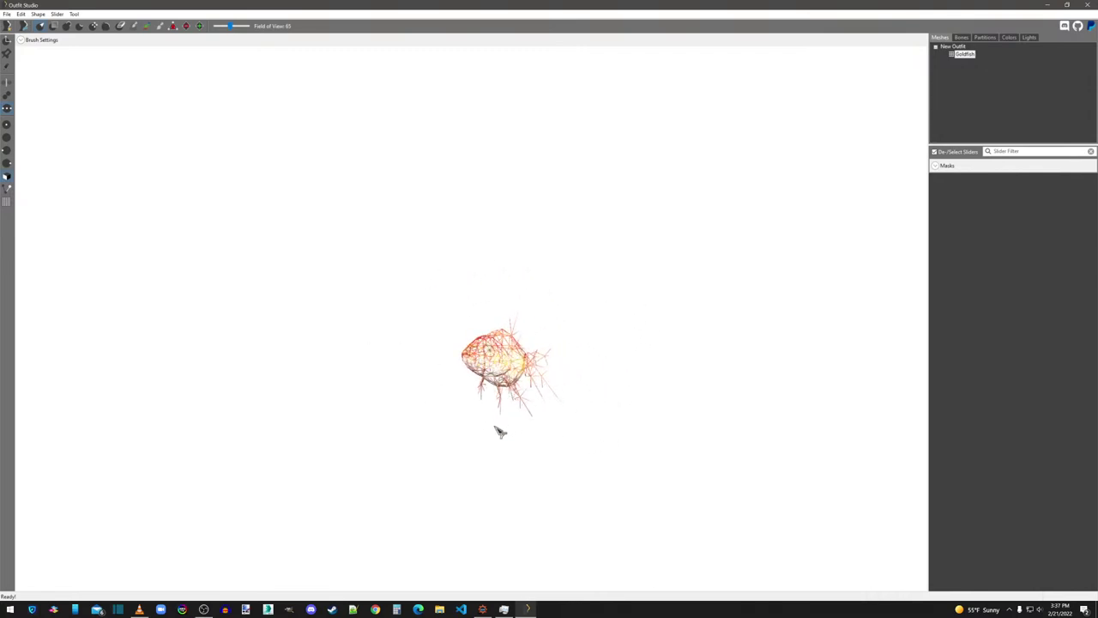
left_click(960, 58)
right_click_drag(694, 325, 592, 354)
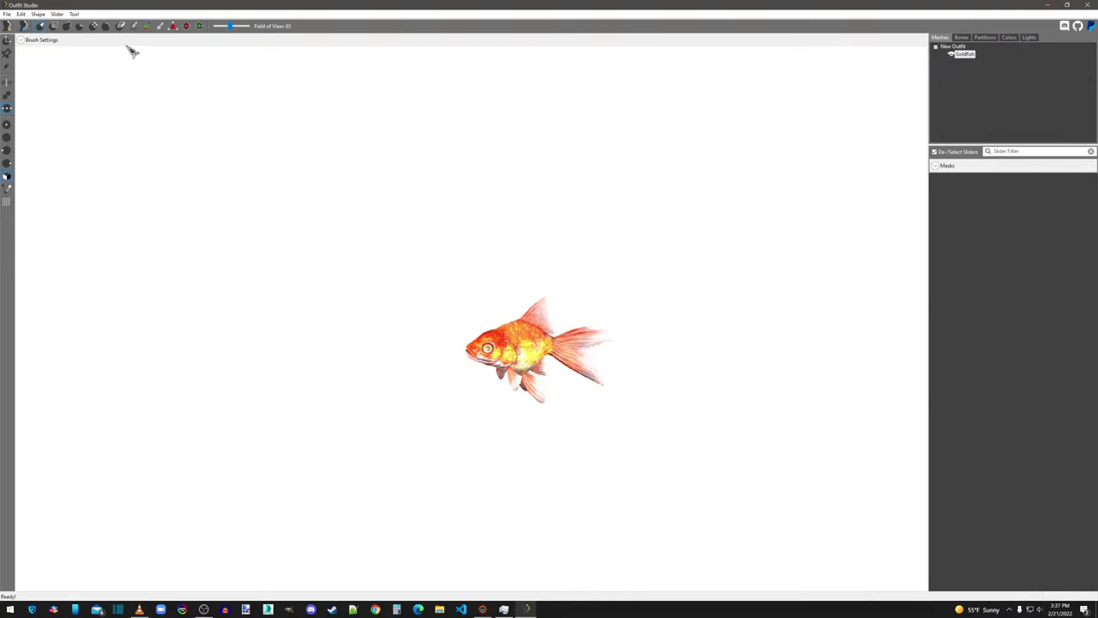
Step: Set Goldfish as the reference mesh and import NeonFishLazy.nif from Desktop\Fishtank
right_click(974, 60)
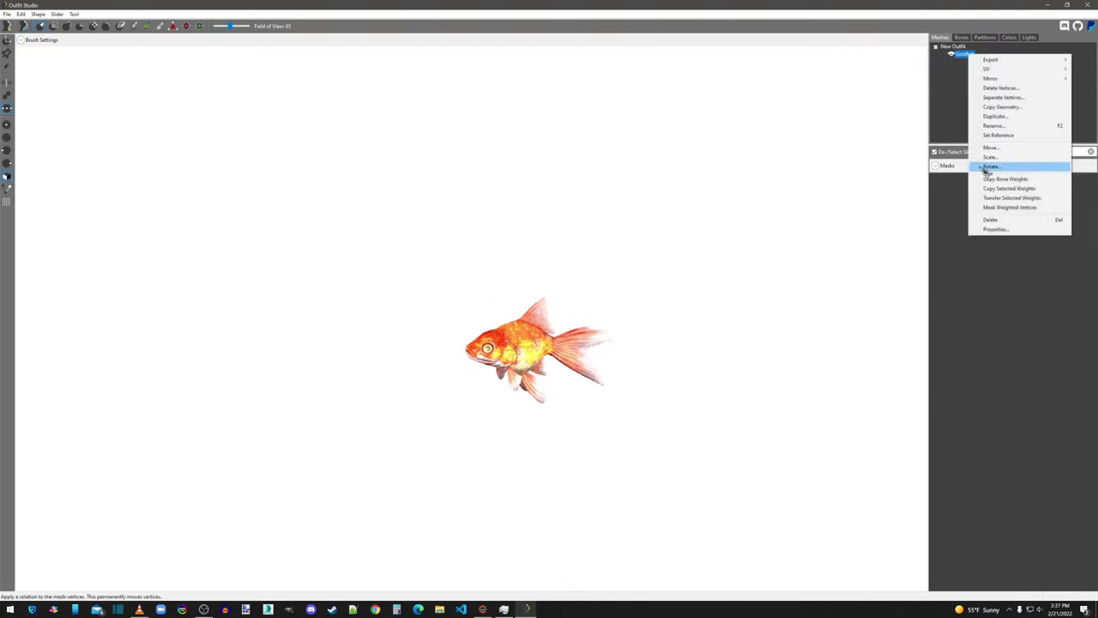
left_click(995, 138)
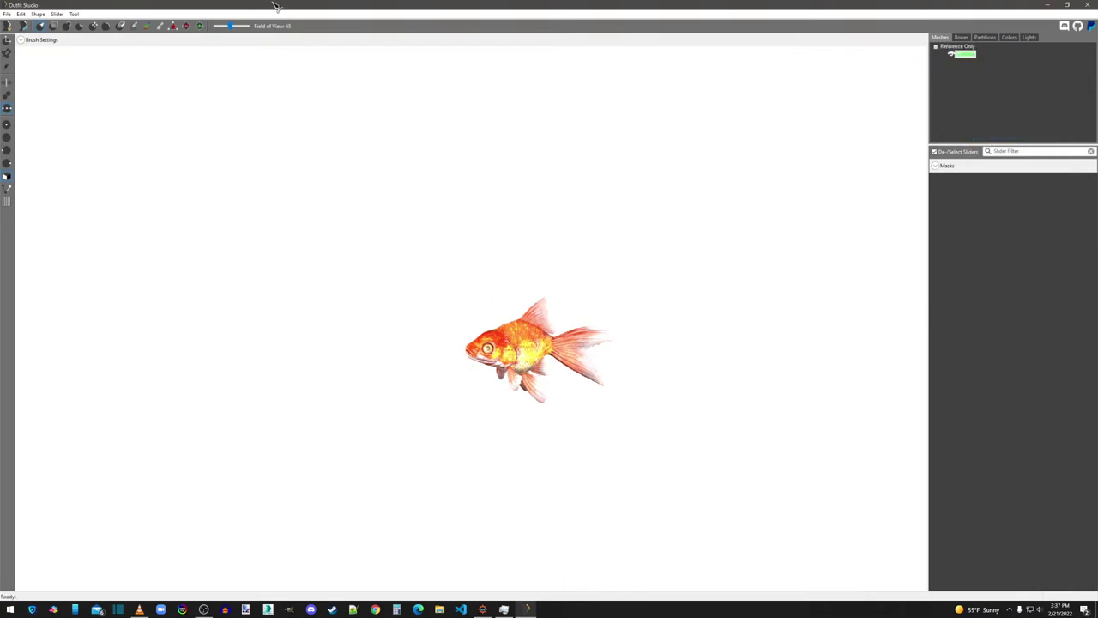
left_click(7, 15)
left_click(151, 109)
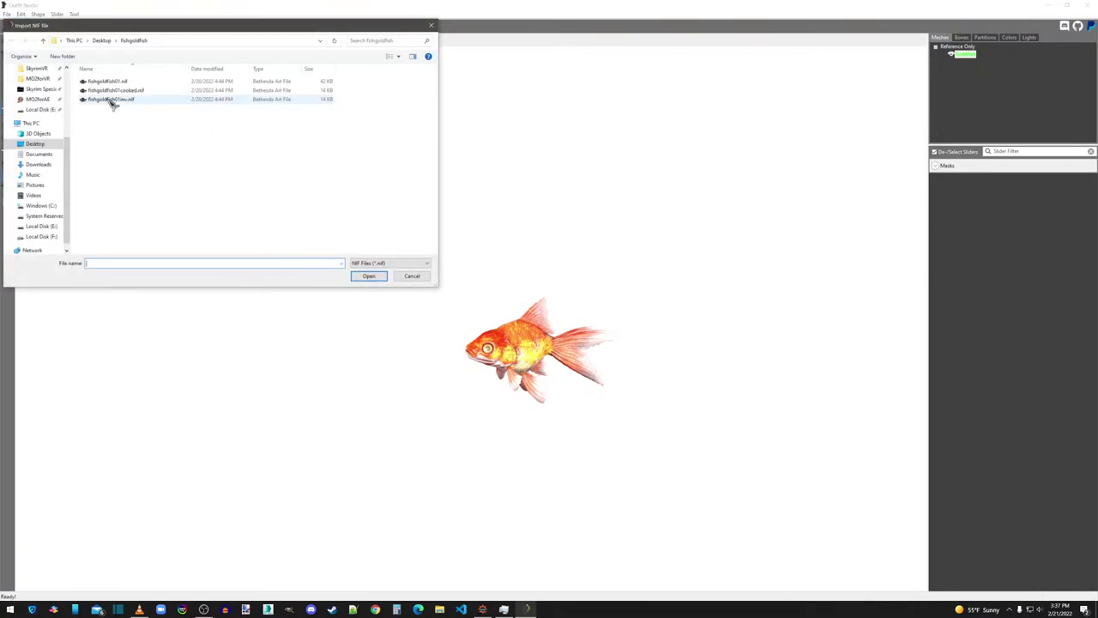
left_click(36, 143)
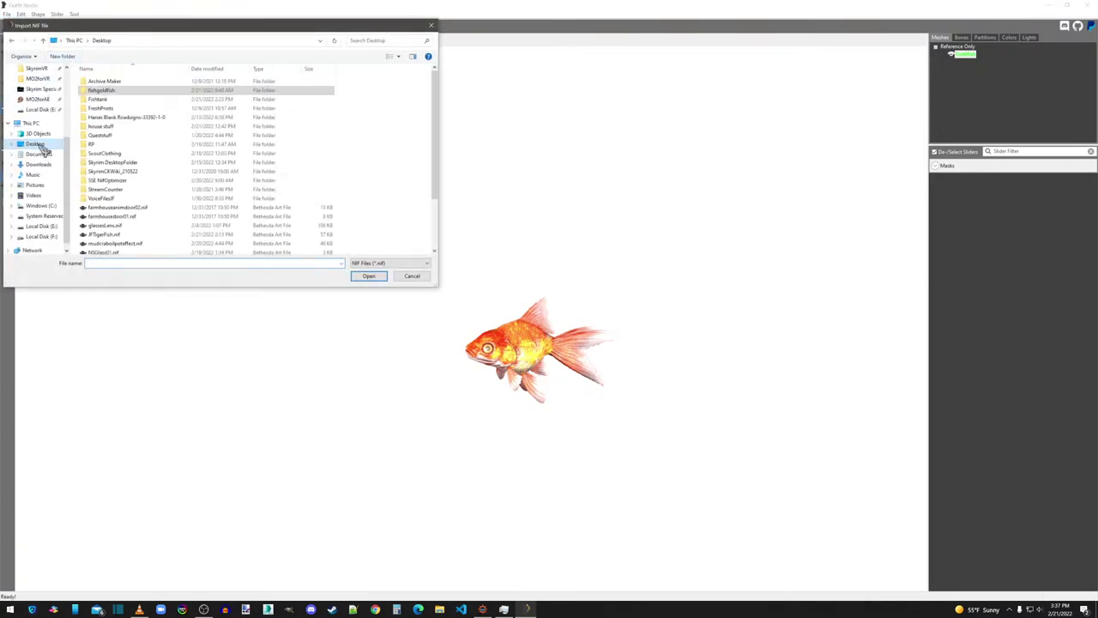
double_click(103, 99)
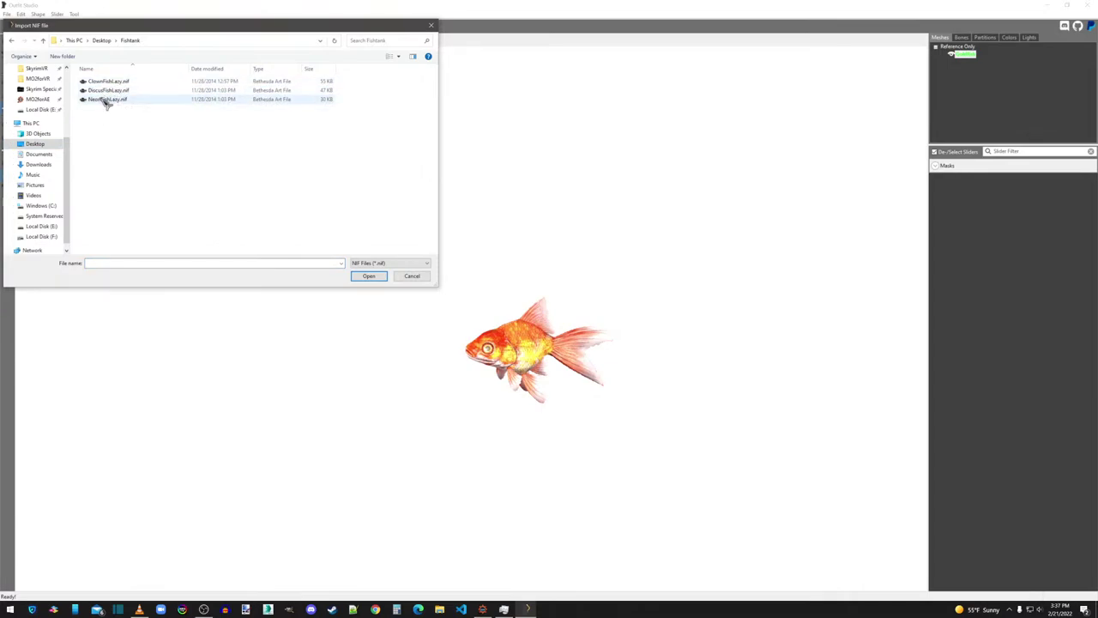
double_click(103, 99)
left_click(590, 303)
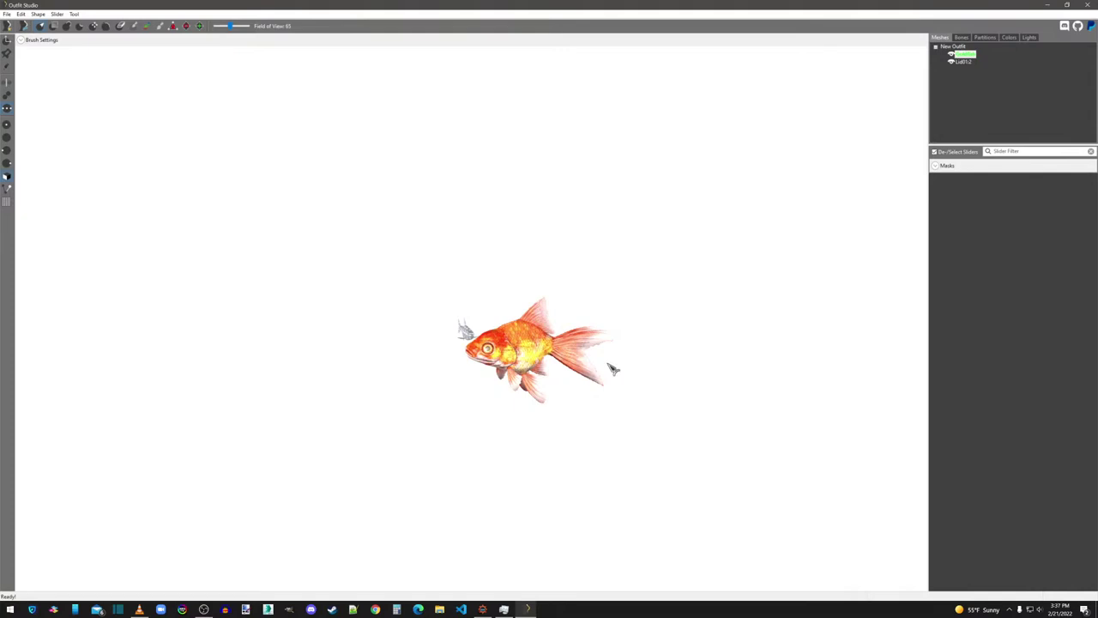
Step: Rotate the Lid01:2 neon fish mesh -90 on Z in the Rotate Shape dialog
scroll(613, 369, "up", 3)
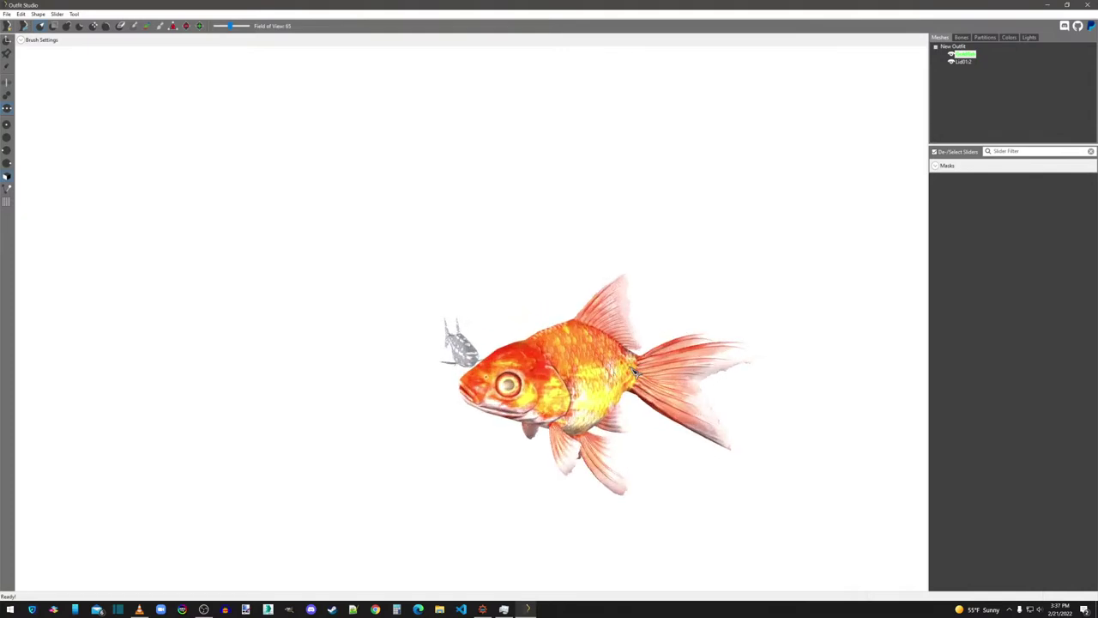
mouse_move(700, 442)
right_mouse_down()
mouse_move(709, 448)
mouse_move(682, 448)
right_mouse_up()
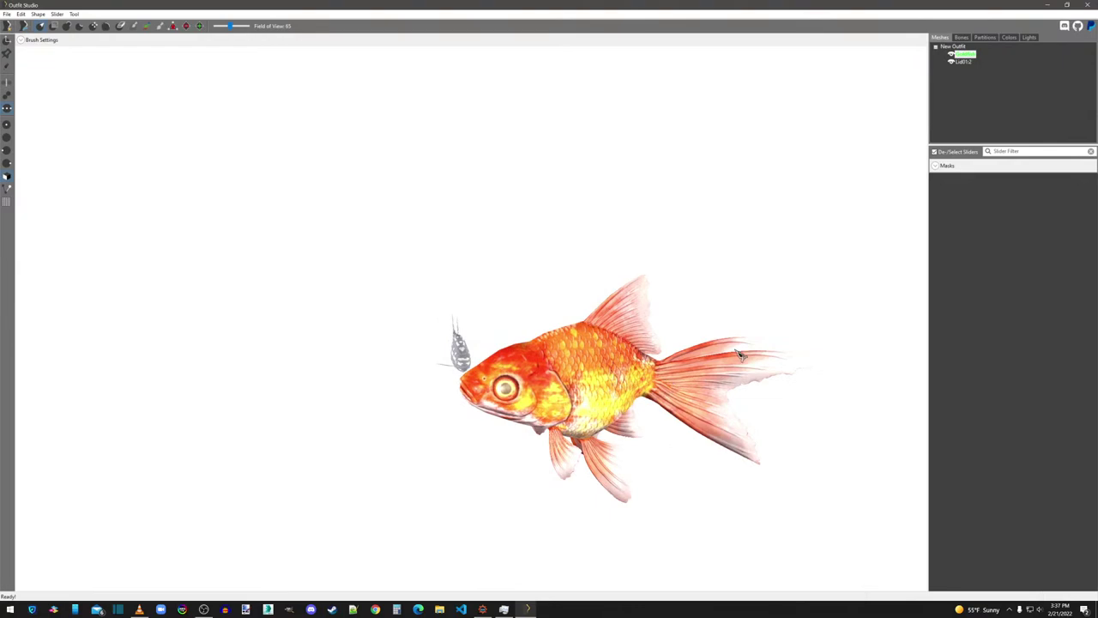
left_click(964, 61)
right_click(969, 69)
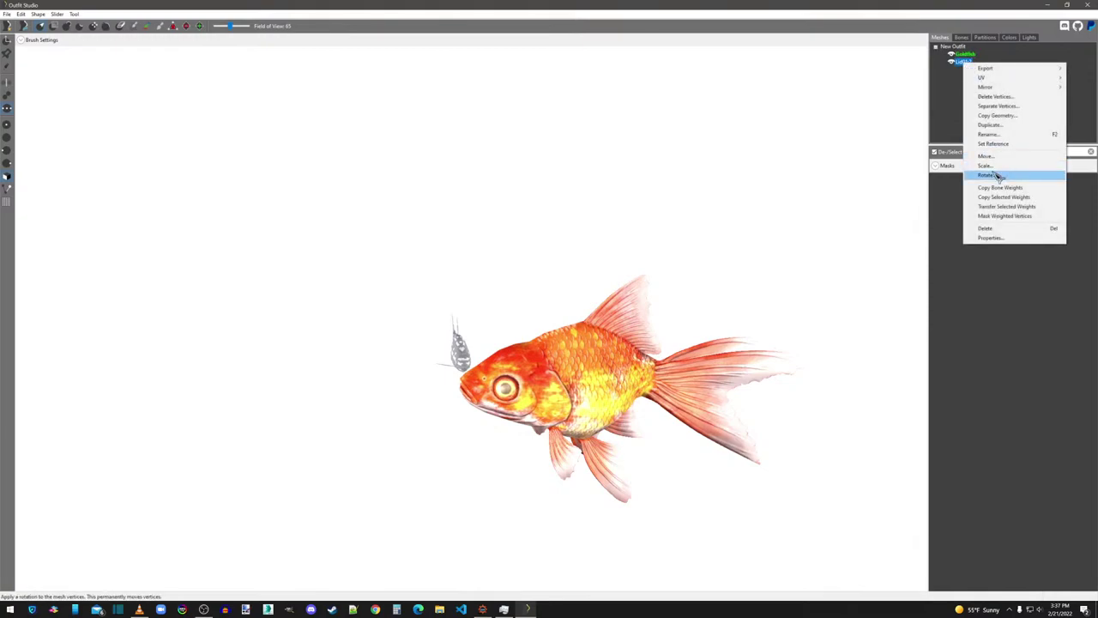
left_click(998, 175)
left_click_drag(604, 271, 935, 273)
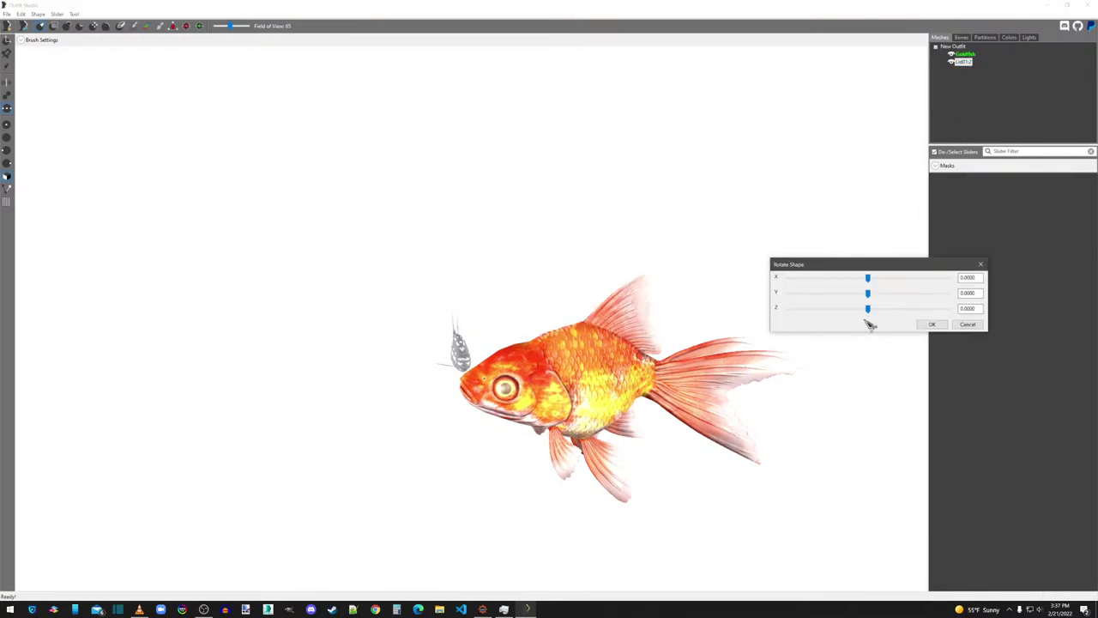
left_click_drag(868, 310, 836, 310)
left_click_drag(980, 309, 941, 309)
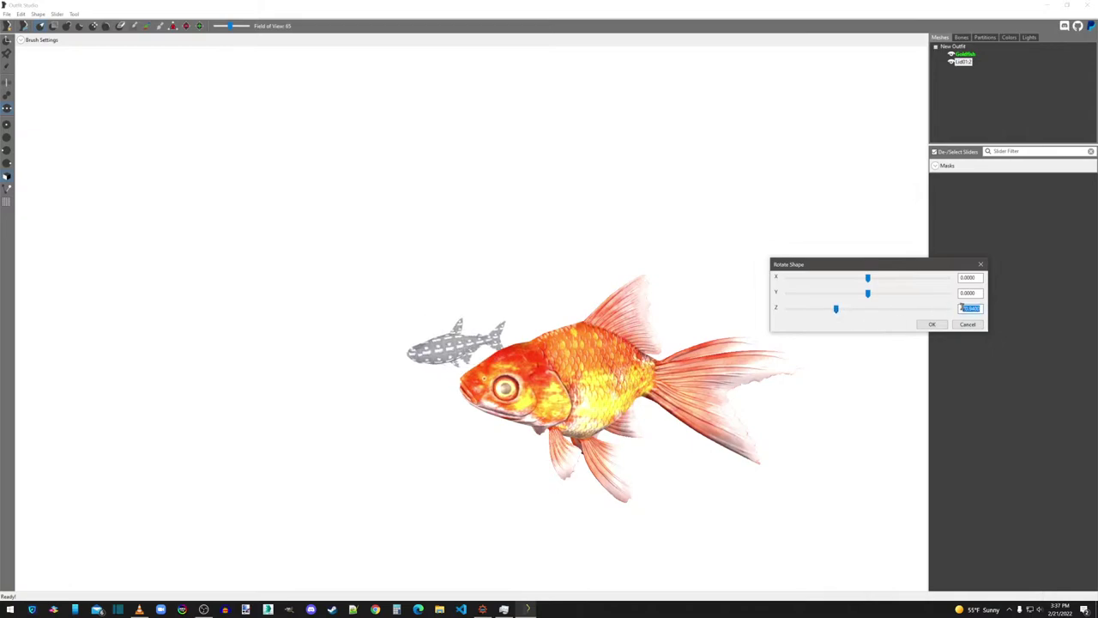
type("-90")
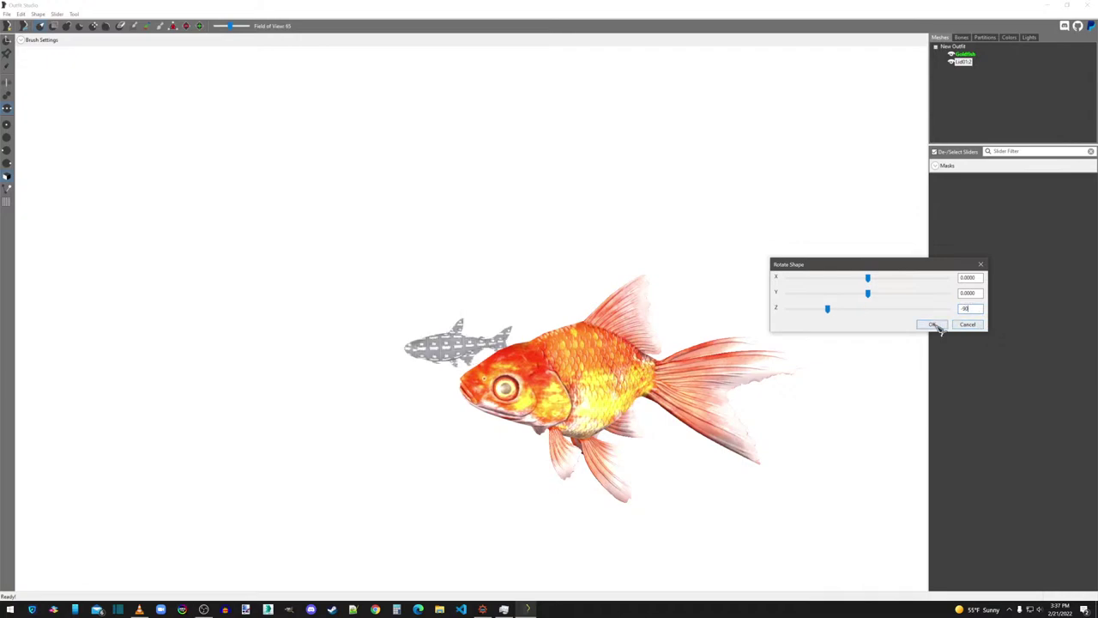
left_click(936, 325)
middle_click_drag(782, 306, 743, 300)
mouse_move(743, 299)
right_mouse_down()
mouse_move(779, 308)
mouse_move(748, 301)
right_mouse_up()
scroll(748, 301, "up", 5)
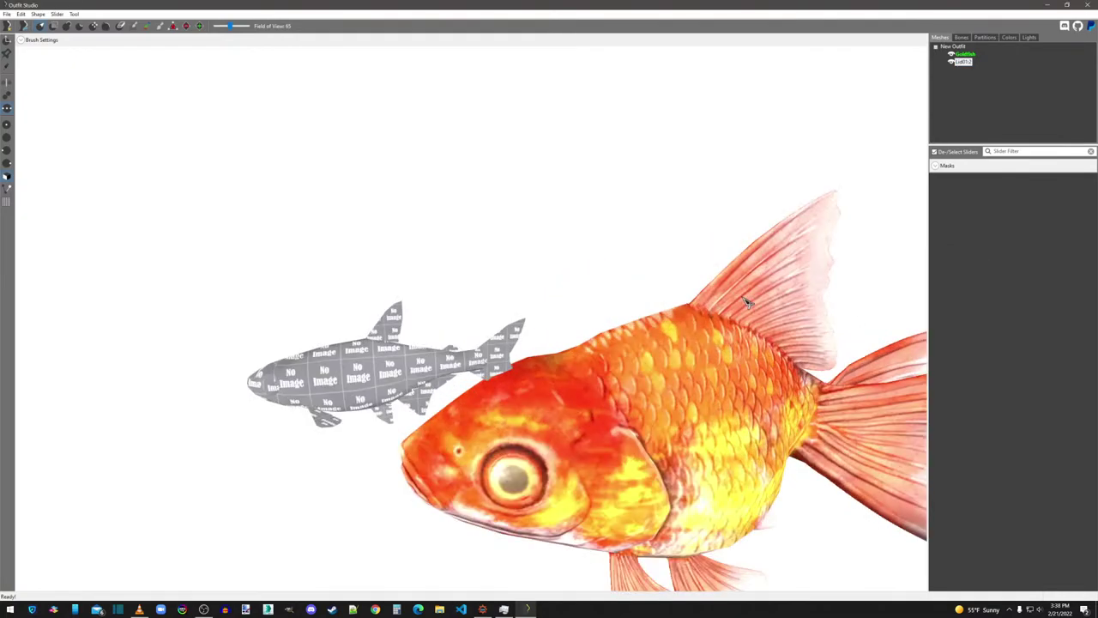
scroll(743, 300, "down", 4)
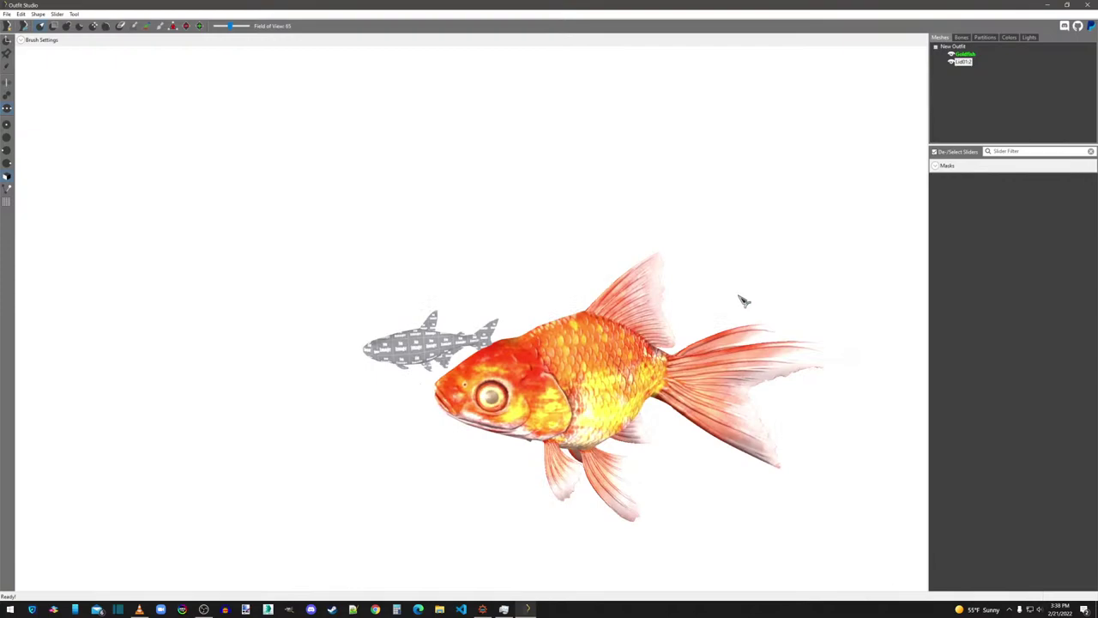
Step: Show the goldfish as a wireframe and slide the neon fish mesh onto it and down into its body
left_click(951, 55)
left_click(951, 55)
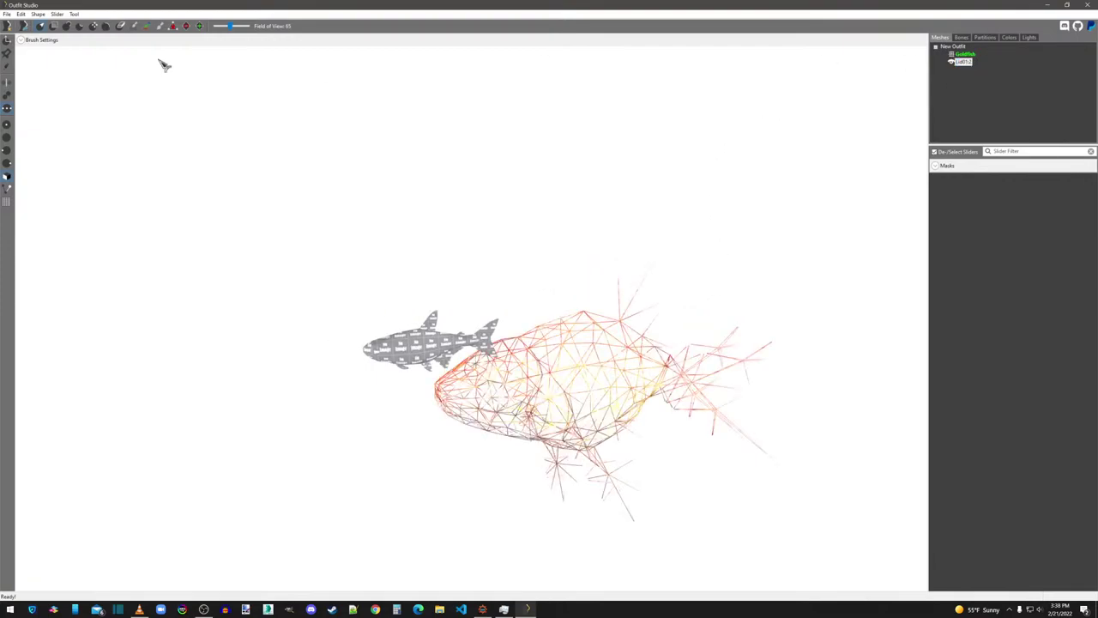
left_click(7, 53)
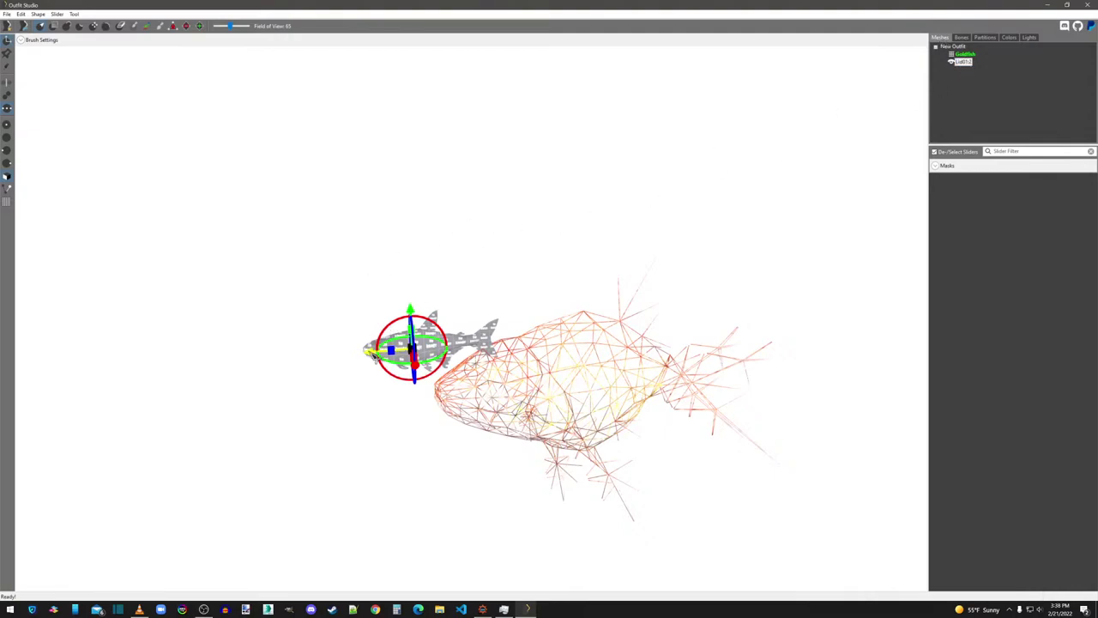
left_click_drag(375, 356, 526, 347)
scroll(625, 361, "up", 2)
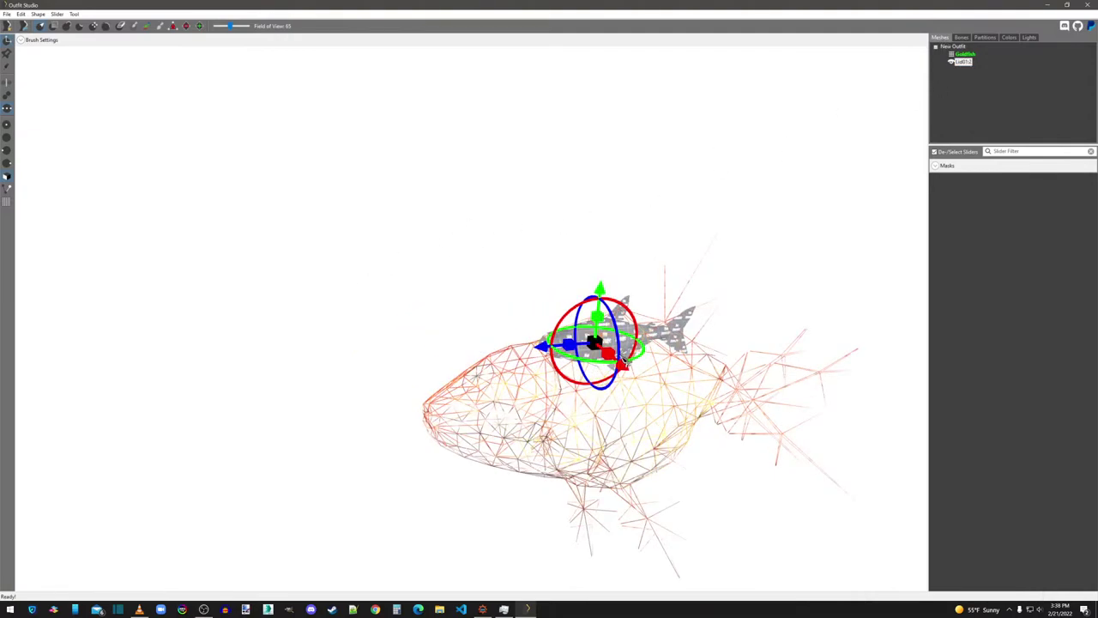
scroll(624, 361, "up", 3)
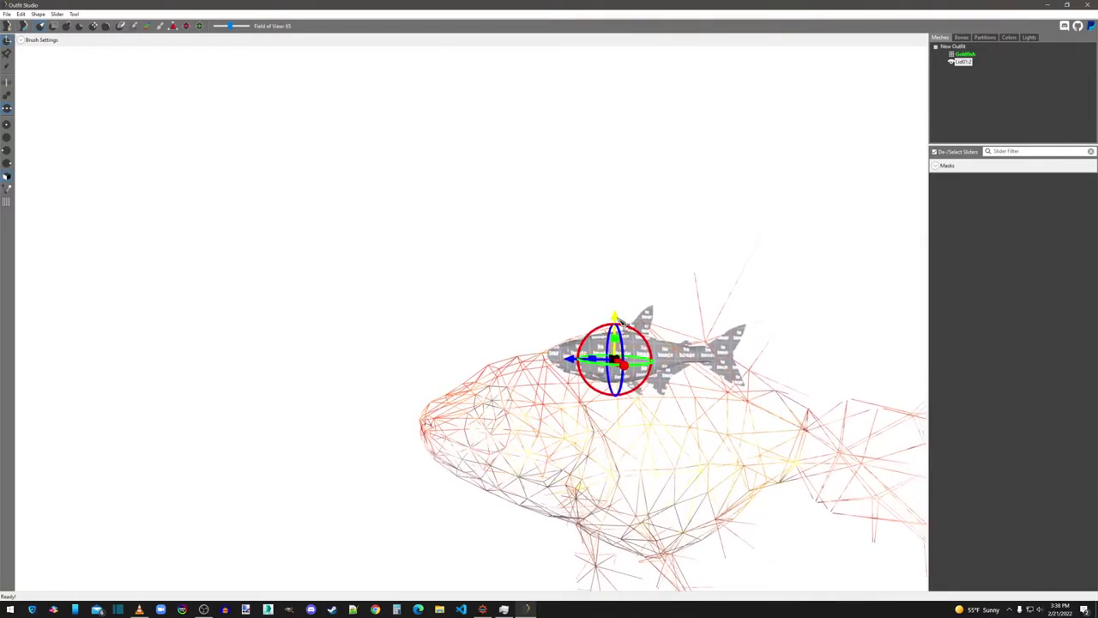
right_click_drag(870, 429, 883, 421)
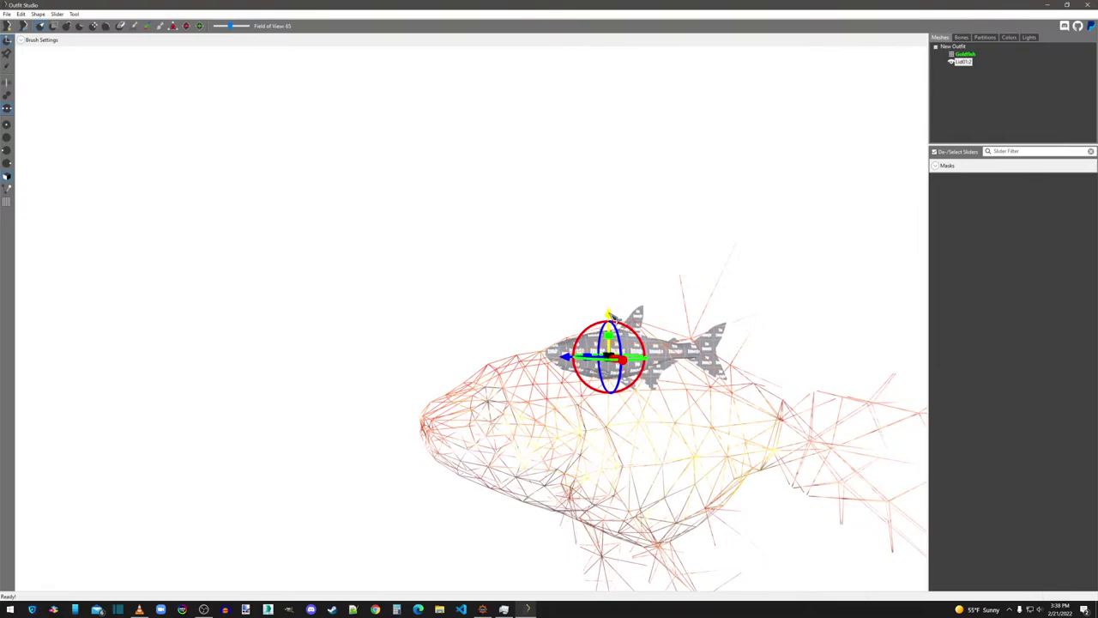
left_click_drag(612, 317, 607, 427)
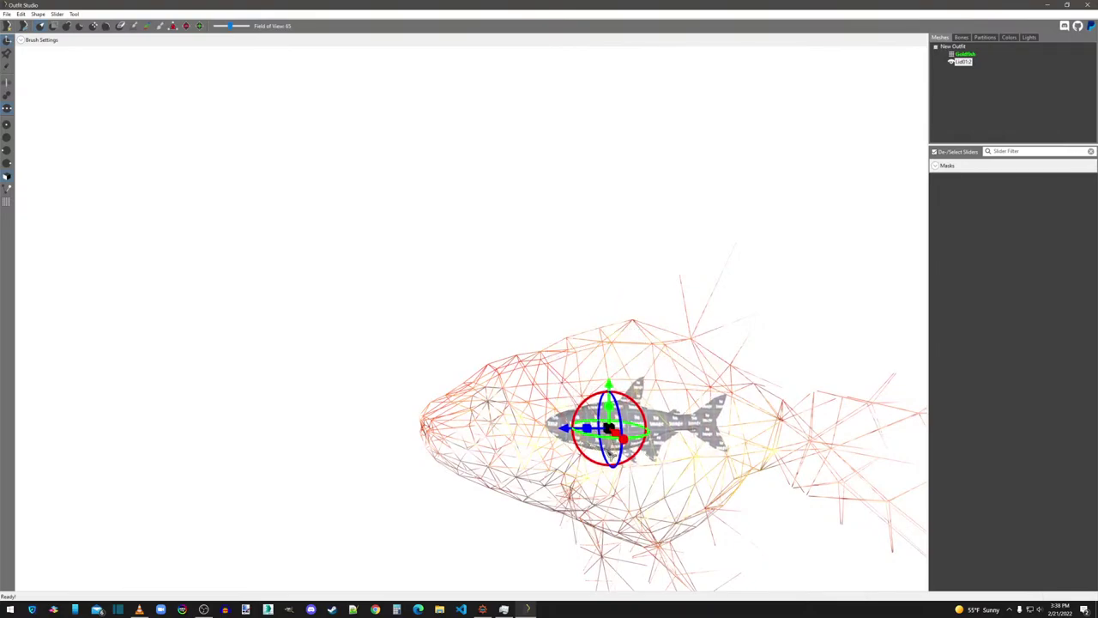
Step: Check the placement from side-on angles and fine-tune the neon mesh's position inside the goldfish
right_click_drag(749, 486, 713, 476)
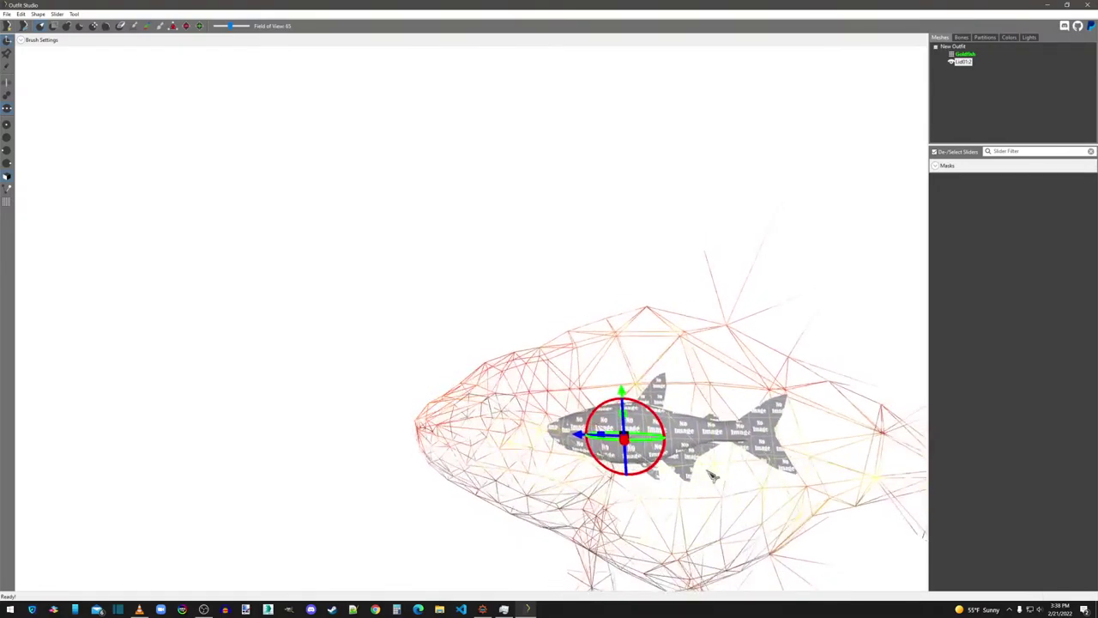
scroll(720, 474, "down", 3)
scroll(669, 420, "up", 3)
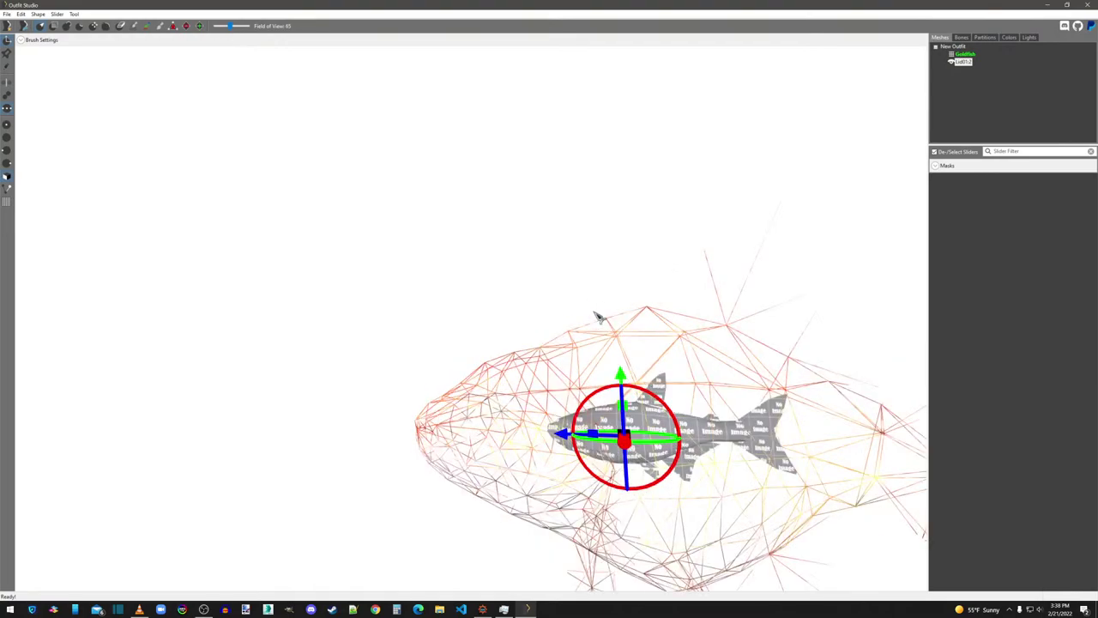
right_click_drag(599, 318, 568, 429)
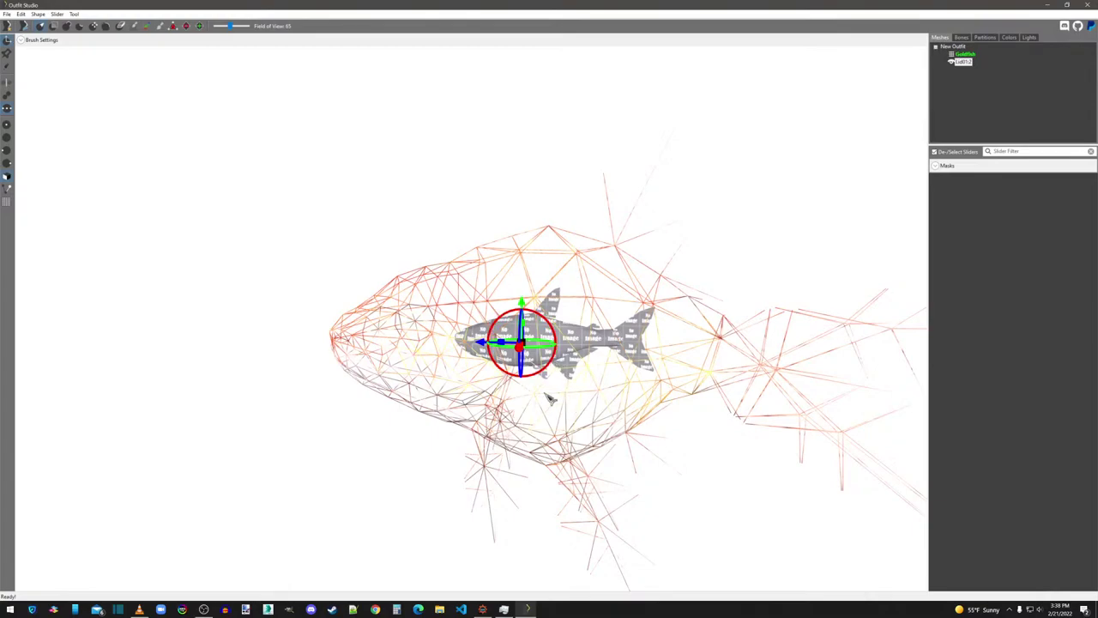
right_click_drag(549, 397, 569, 418)
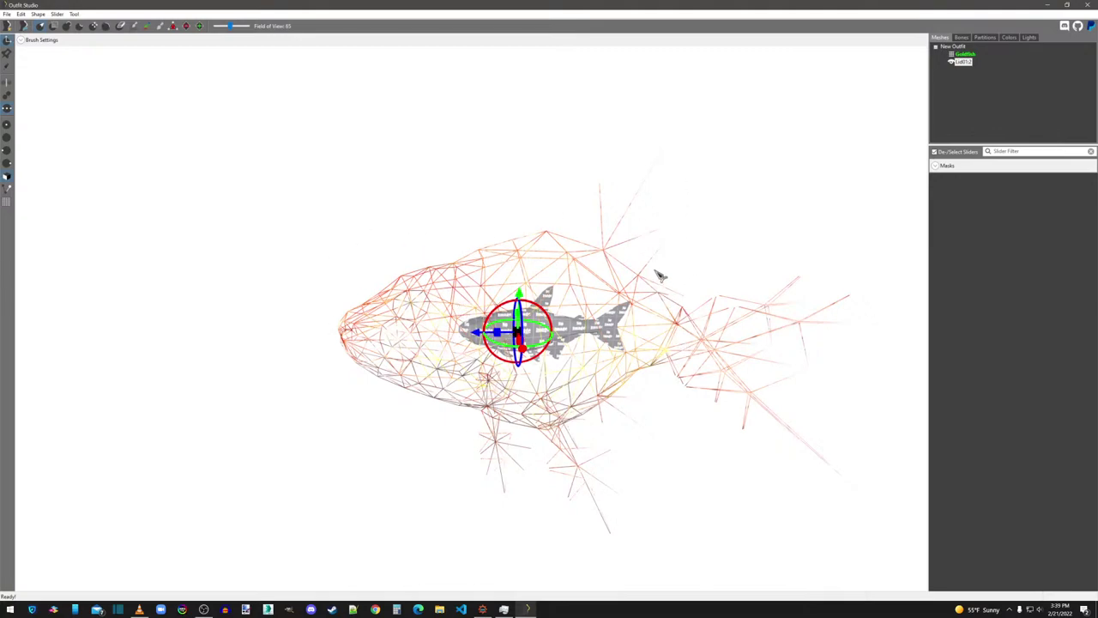
mouse_move(641, 349)
right_mouse_down()
mouse_move(661, 346)
mouse_move(635, 333)
right_mouse_up()
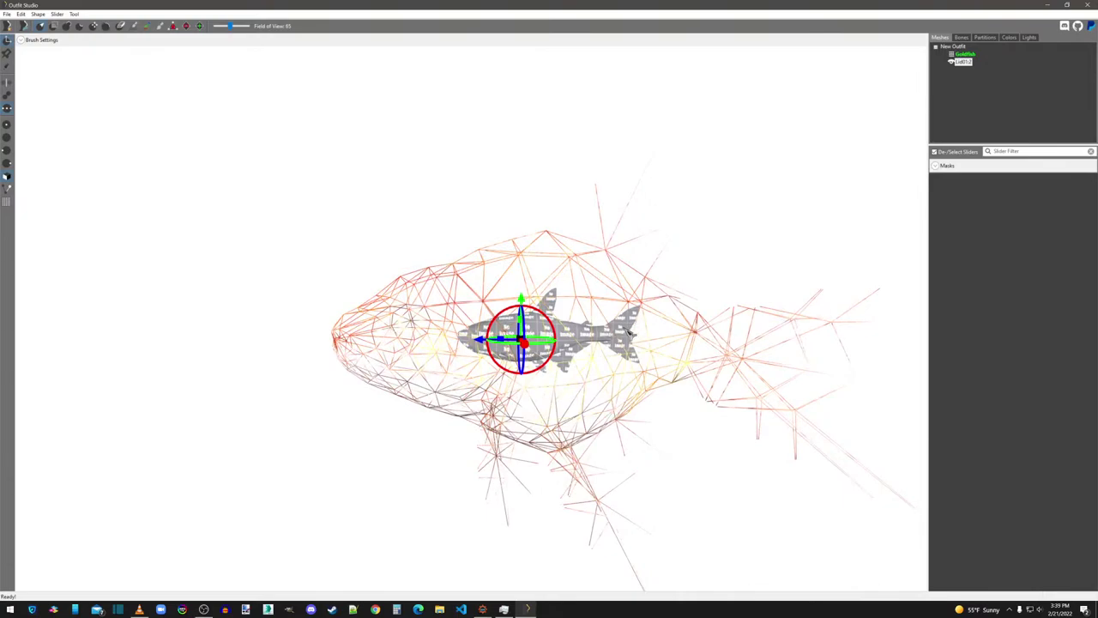
scroll(634, 334, "down", 2)
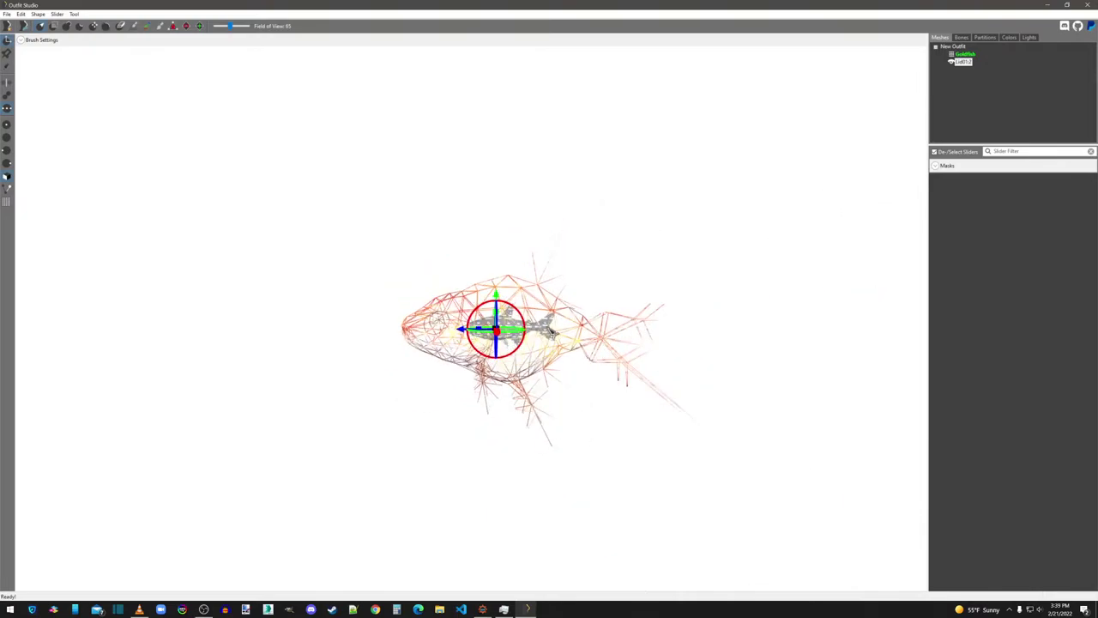
left_click_drag(467, 331, 474, 331)
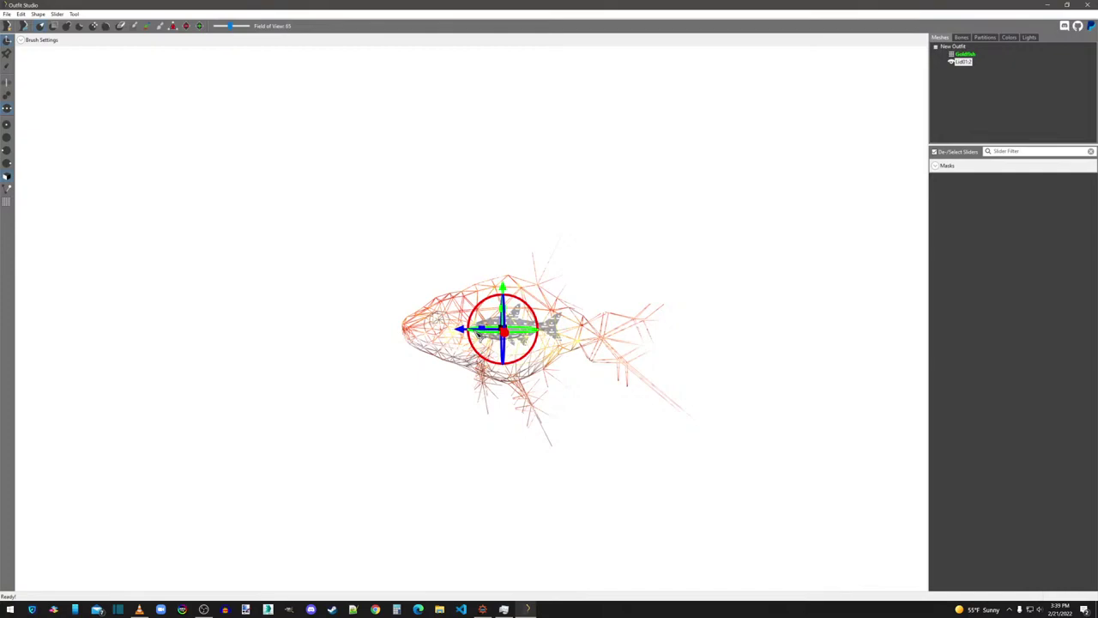
Step: Select the Goldfish mesh and open Scale Shape, showing X, Y, Z at 1.00000 with uniform scaling
left_click(8, 43)
left_click(953, 57)
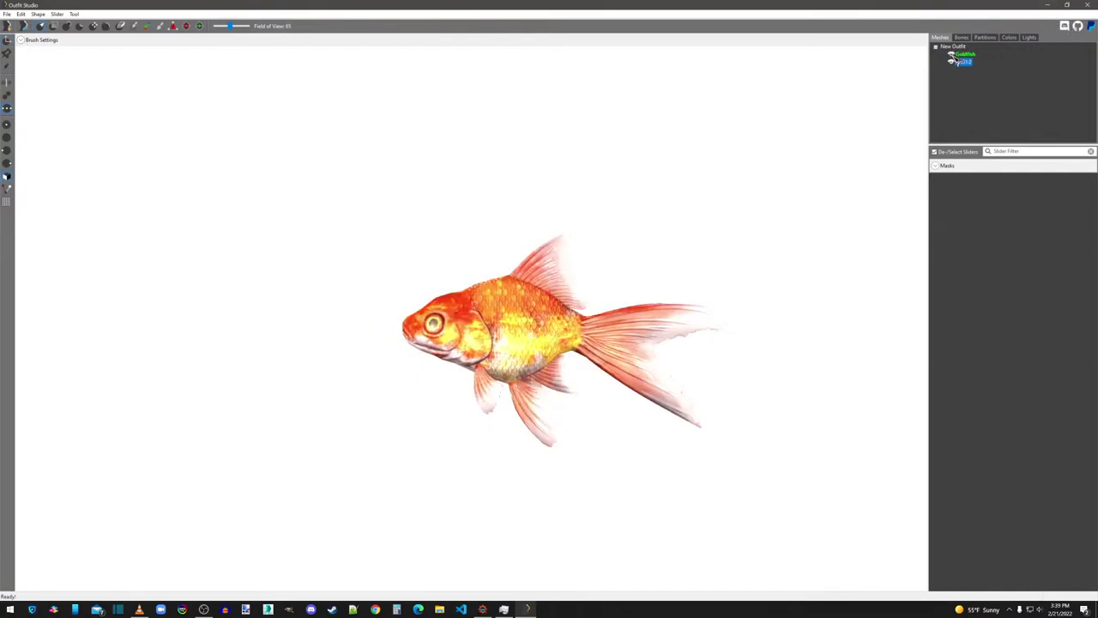
left_click(961, 55)
left_click(10, 45)
right_click_drag(675, 377, 738, 398)
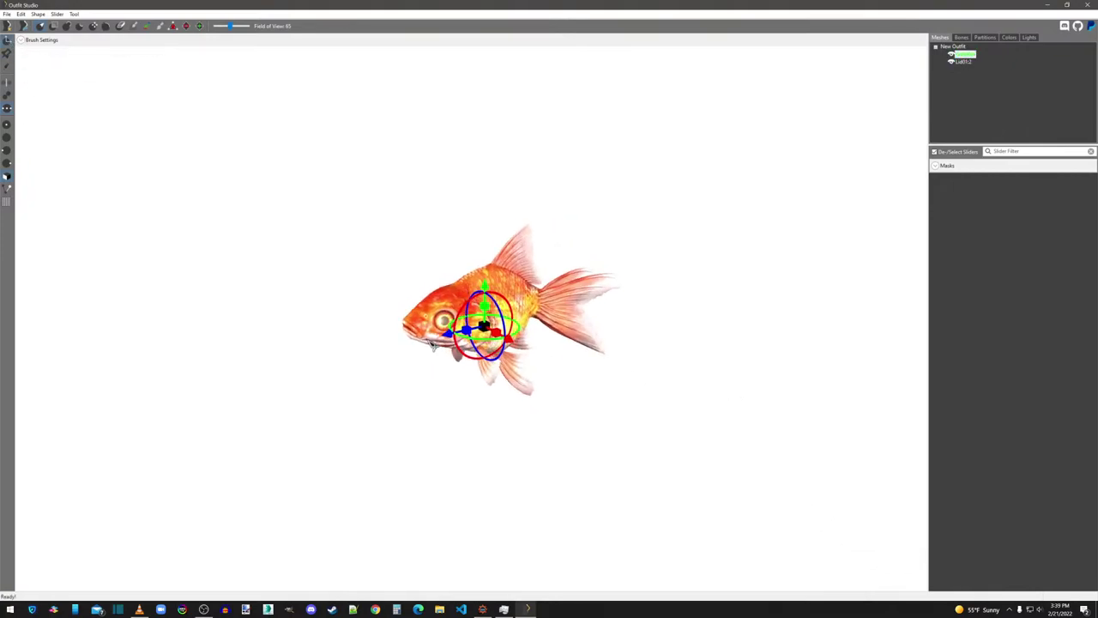
left_click_drag(489, 330, 915, 460)
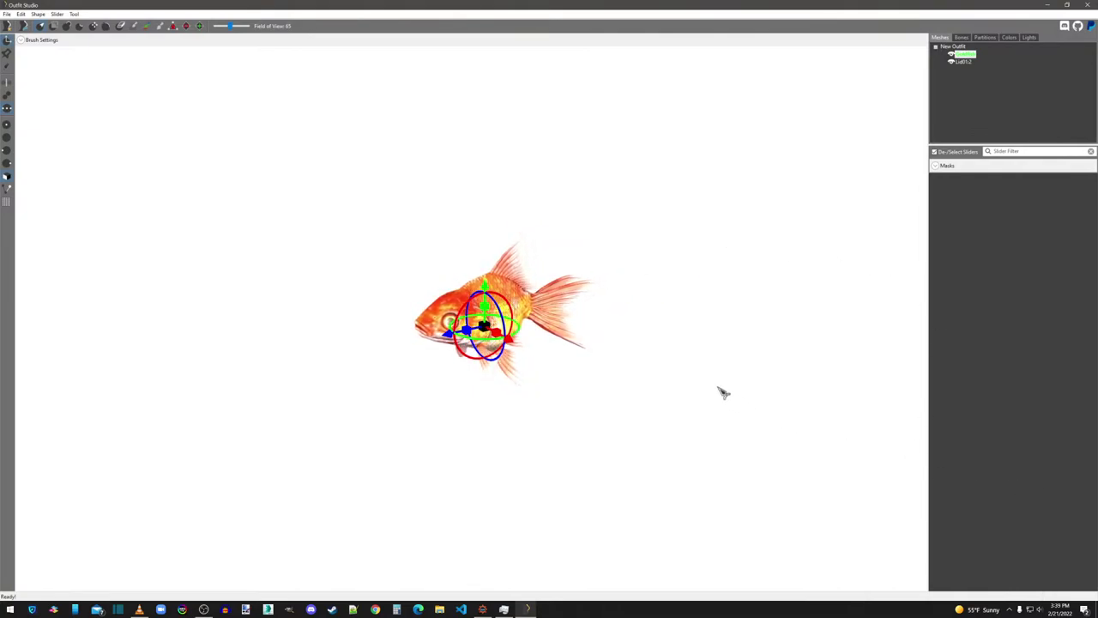
scroll(719, 388, "up", 1)
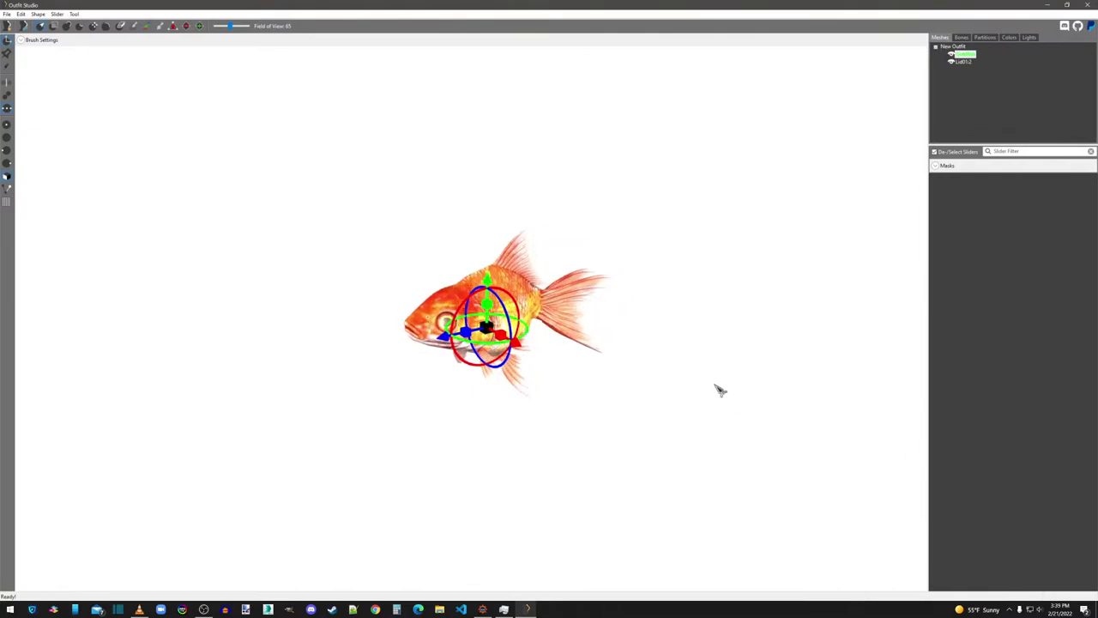
right_click(959, 55)
left_click(981, 158)
left_click_drag(598, 258, 923, 272)
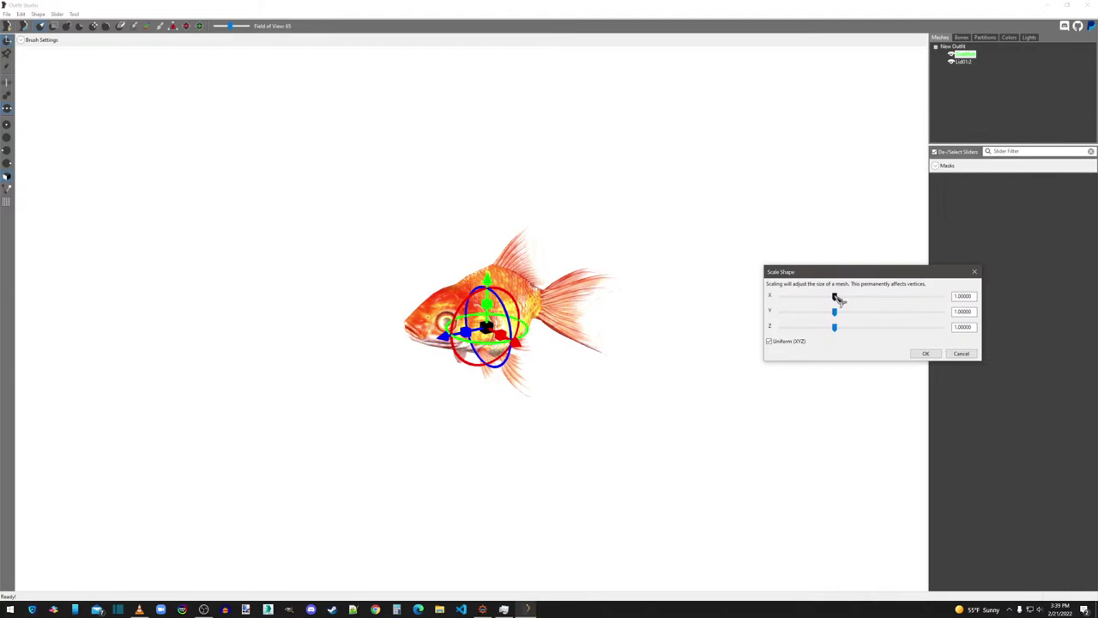
Step: Scale the Goldfish uniformly down to about 0.42
left_click_drag(837, 298, 807, 297)
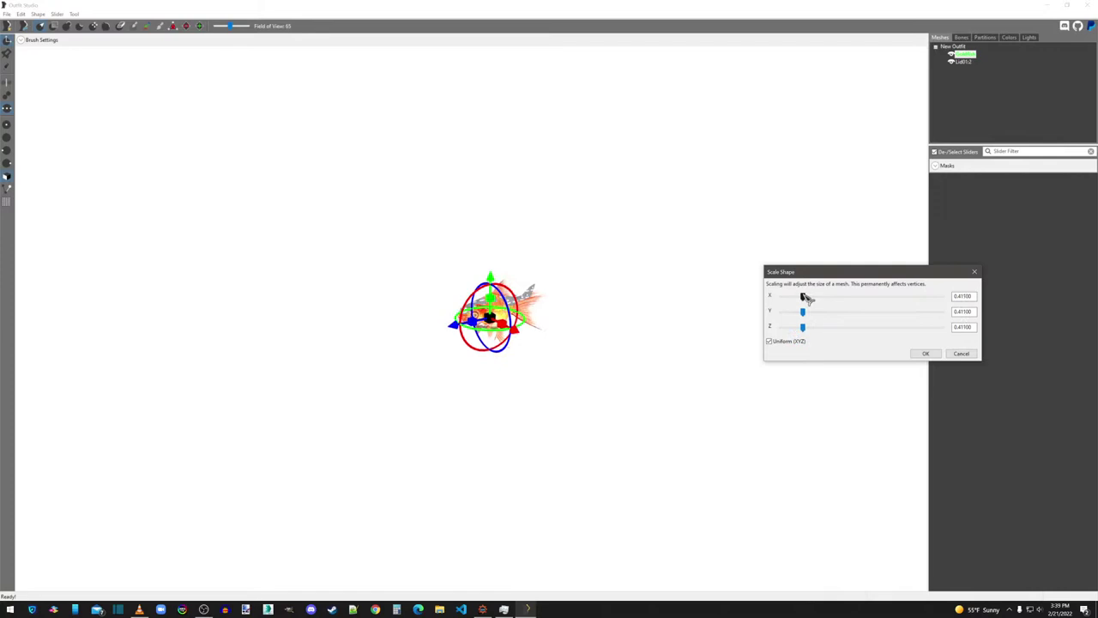
left_click(924, 353)
scroll(674, 309, "up", 5)
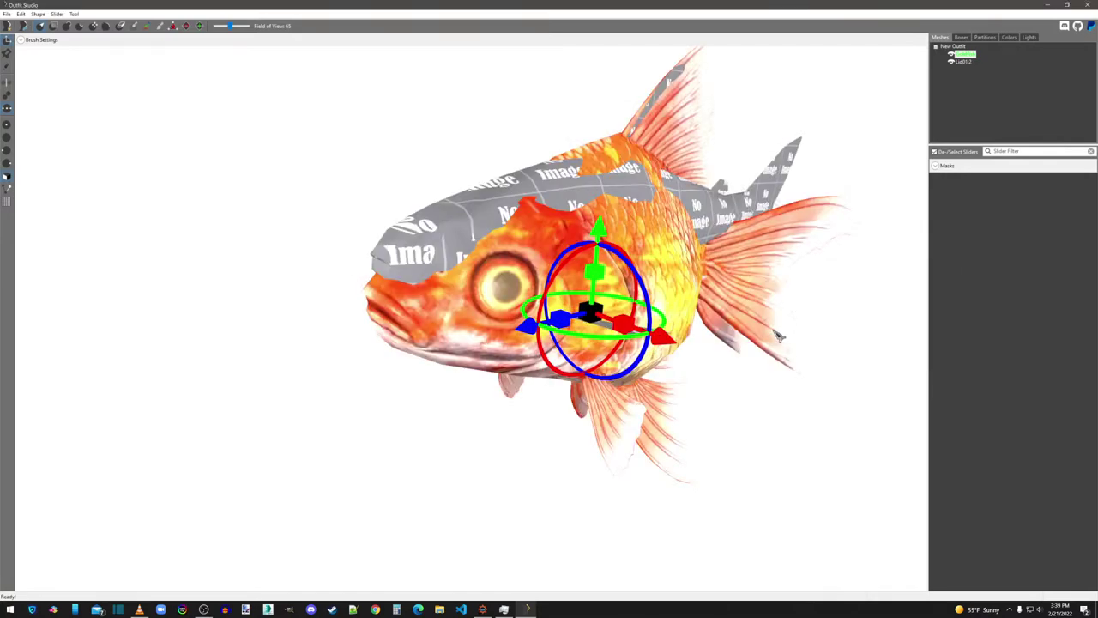
scroll(775, 339, "down", 5)
right_click_drag(772, 341, 730, 343)
Step: Move the neon fish mesh lower inside the shrunken goldfish
scroll(726, 360, "up", 4)
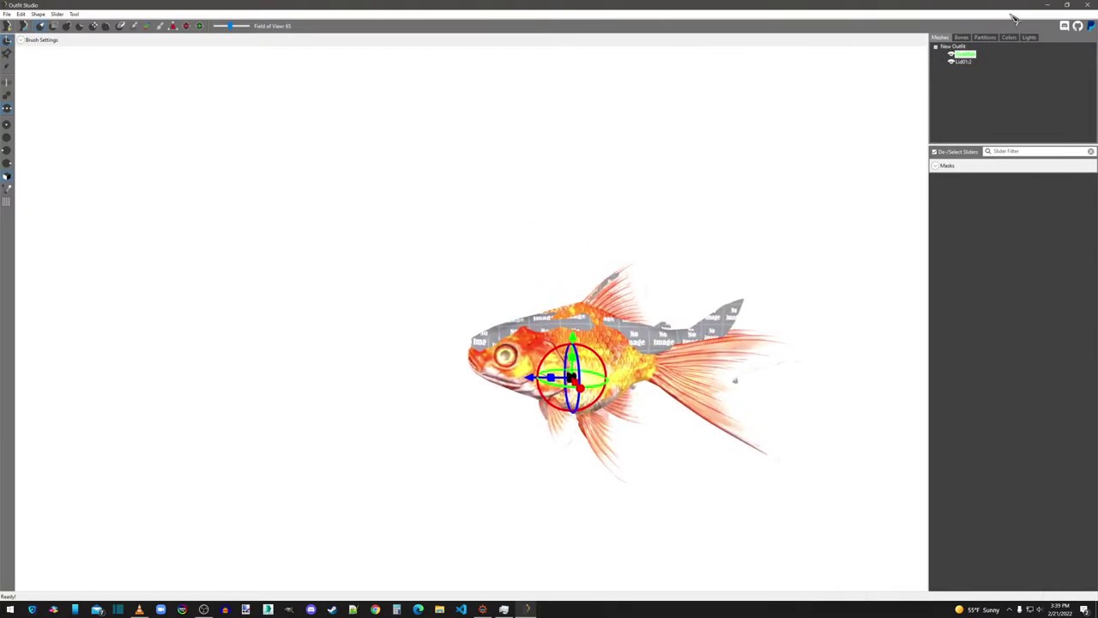
left_click(966, 62)
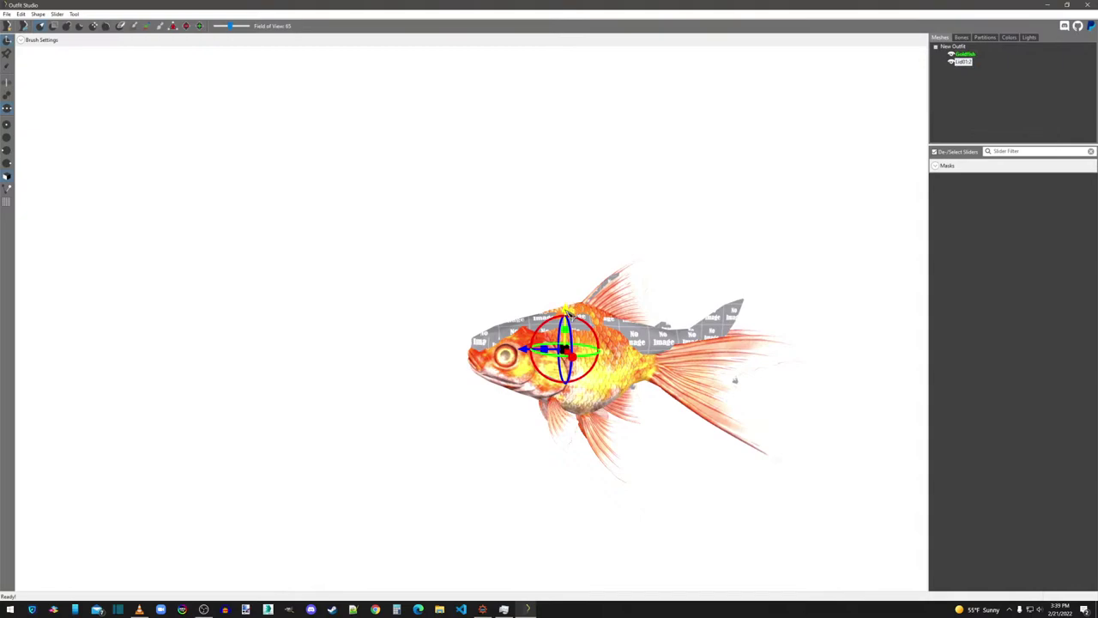
left_click_drag(566, 325, 545, 320)
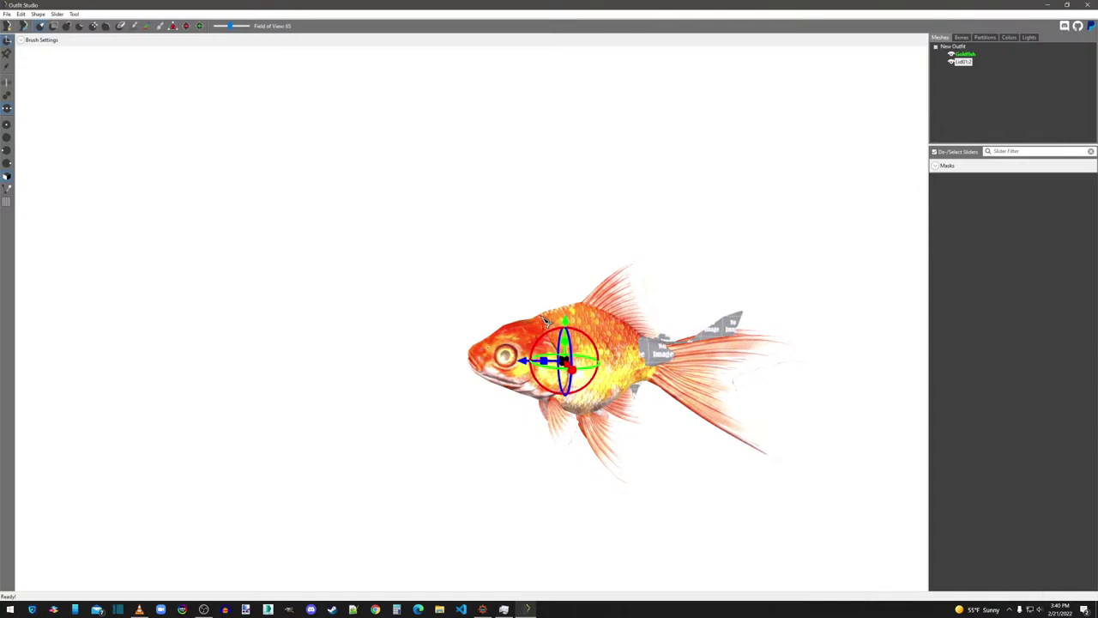
left_click(9, 48)
left_click(963, 55)
right_click_drag(910, 258, 890, 330)
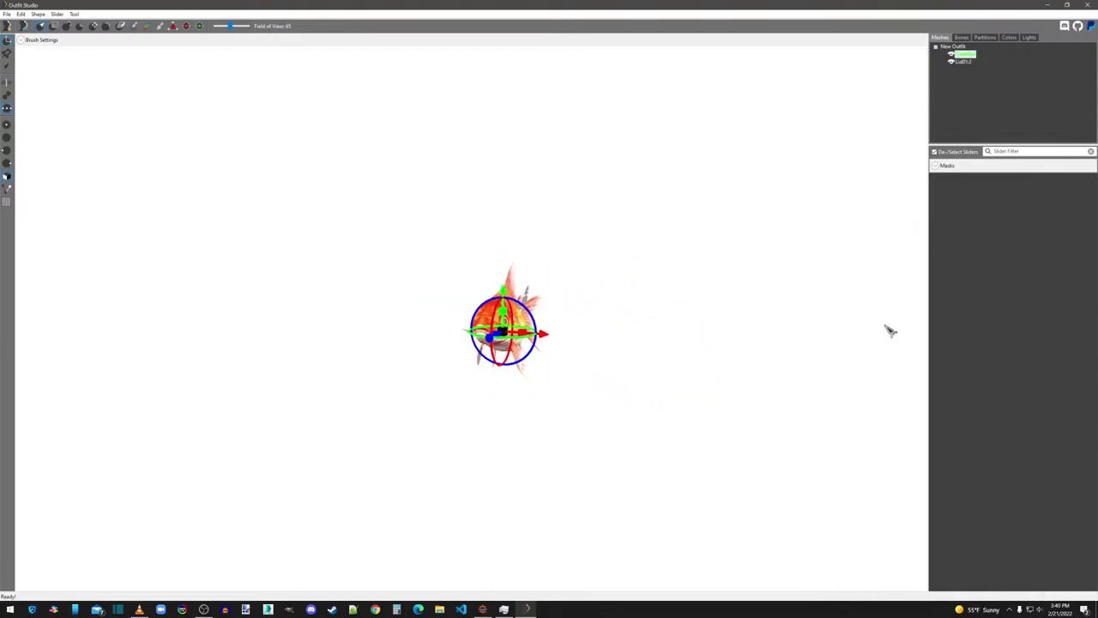
scroll(776, 350, "up", 5)
scroll(695, 343, "down", 4)
right_click_drag(694, 340, 670, 363)
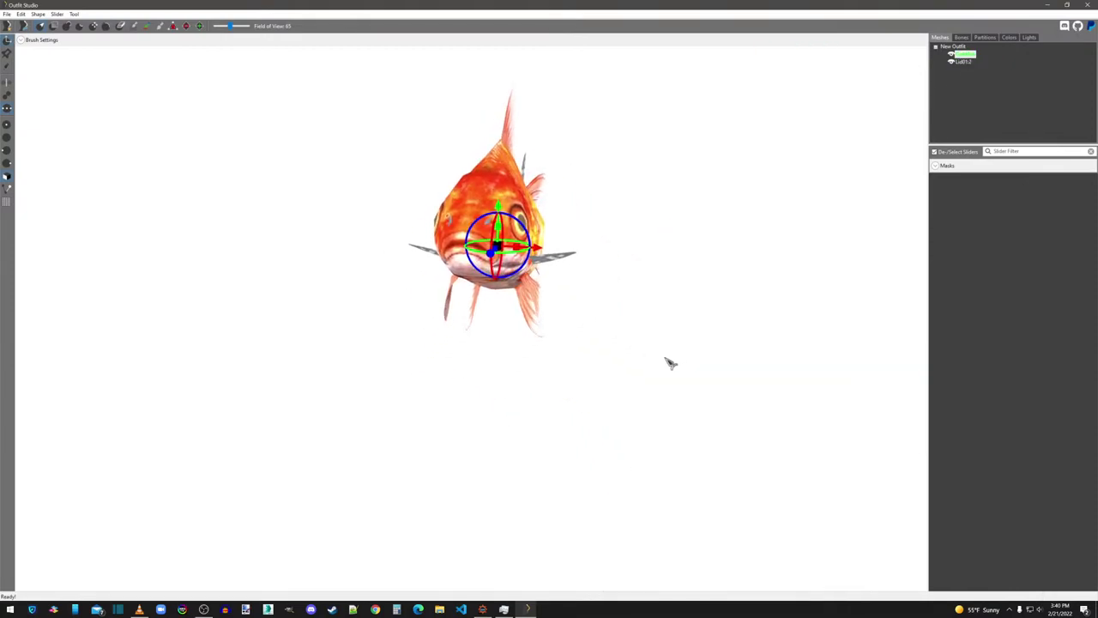
right_click_drag(518, 252, 24, 216)
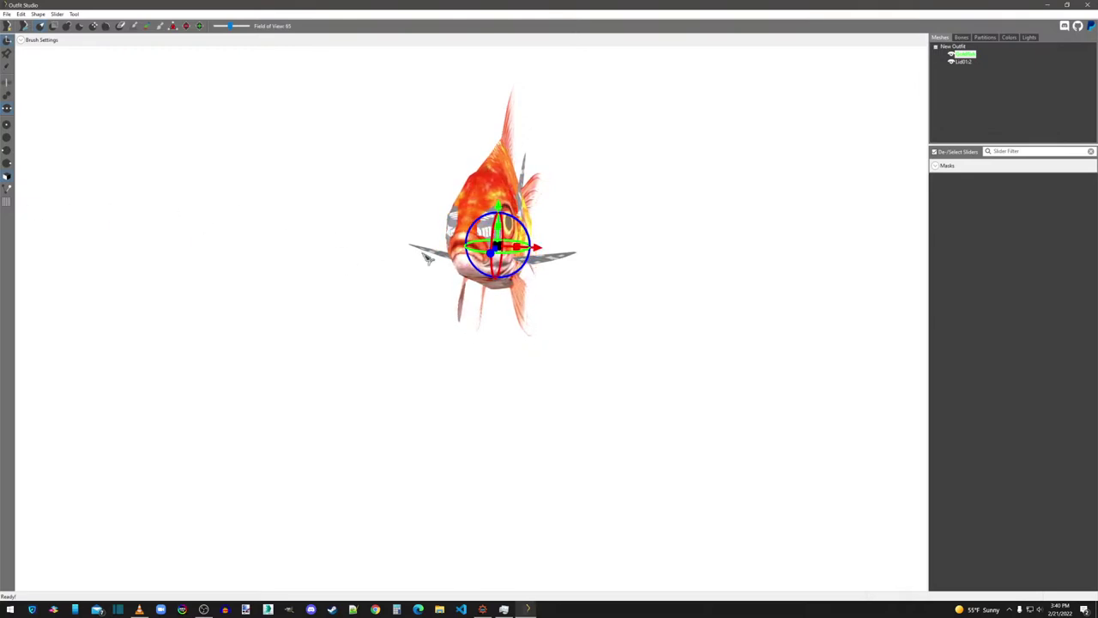
left_click(82, 72)
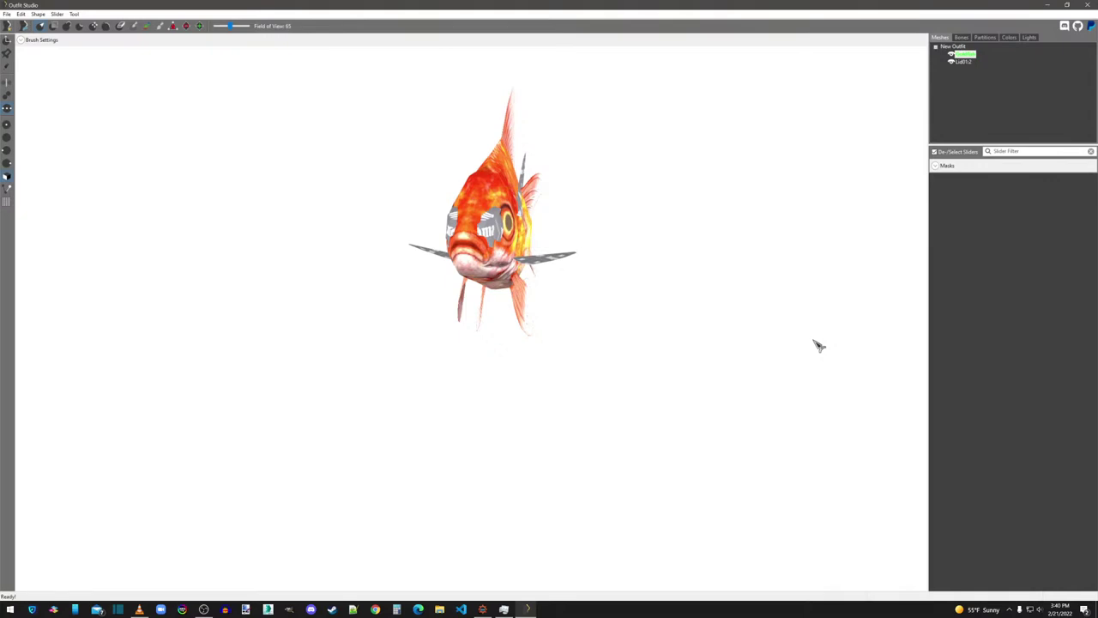
scroll(653, 302, "up", 3)
scroll(686, 302, "down", 5)
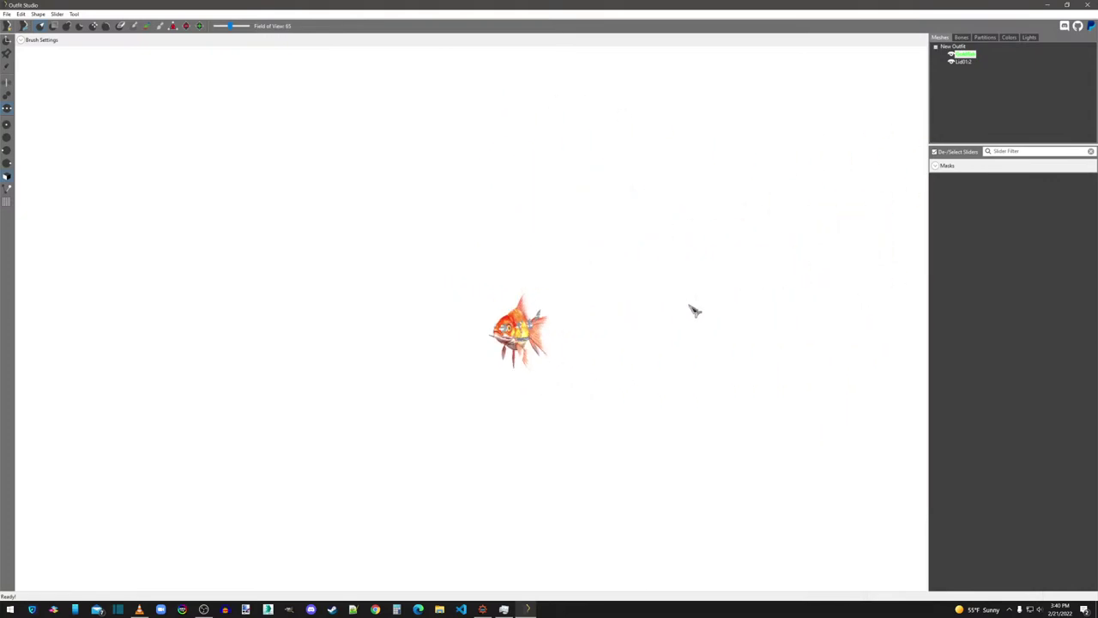
right_click_drag(695, 311, 628, 309)
scroll(627, 309, "up", 3)
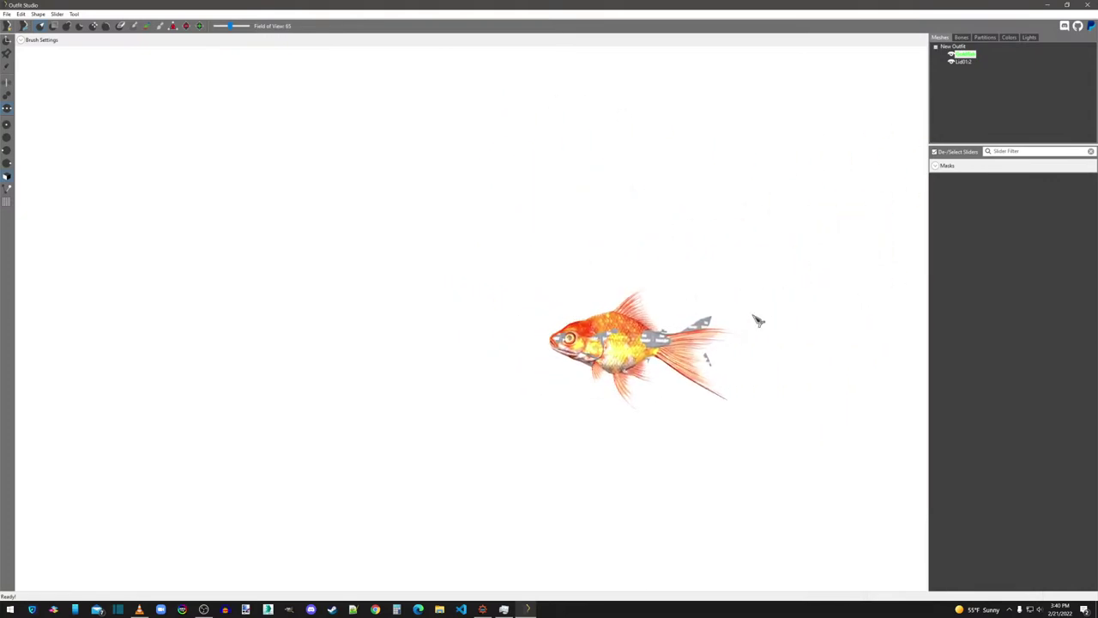
right_click_drag(779, 312, 647, 330)
scroll(647, 326, "up", 3)
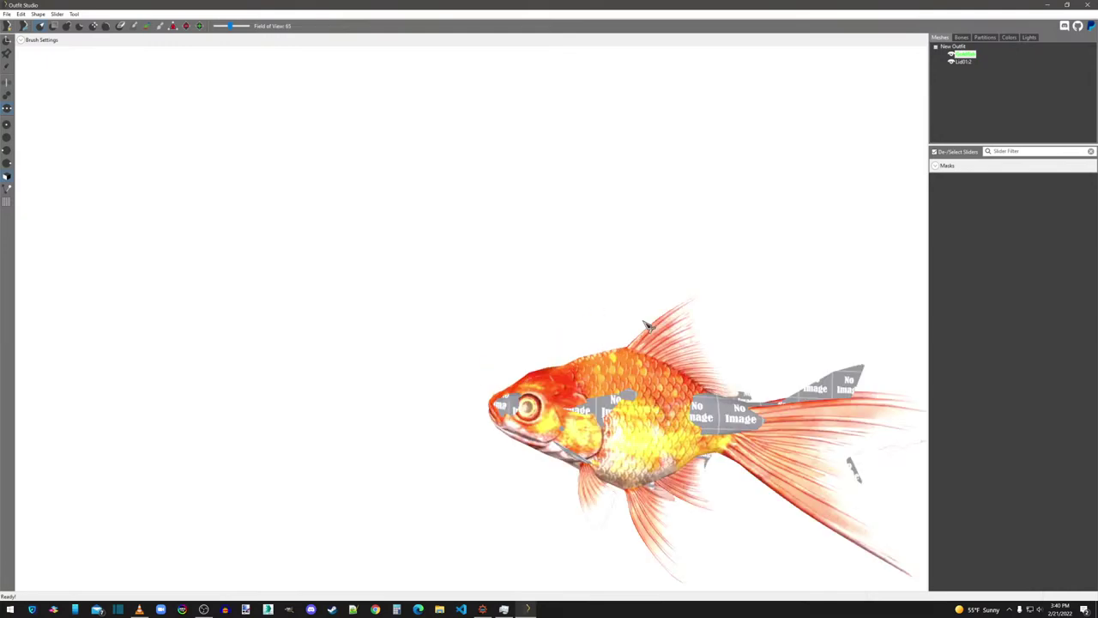
scroll(760, 303, "up", 3)
scroll(581, 200, "down", 5)
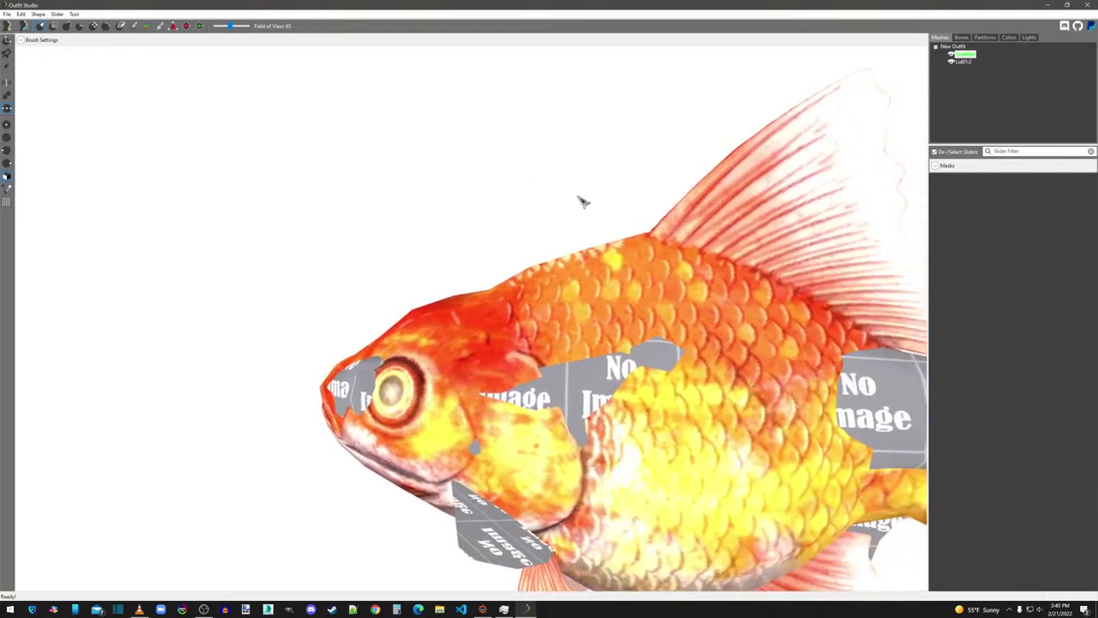
Step: Copy the goldfish's bone weights onto the neon fish mesh
left_click(964, 63)
right_click(964, 64)
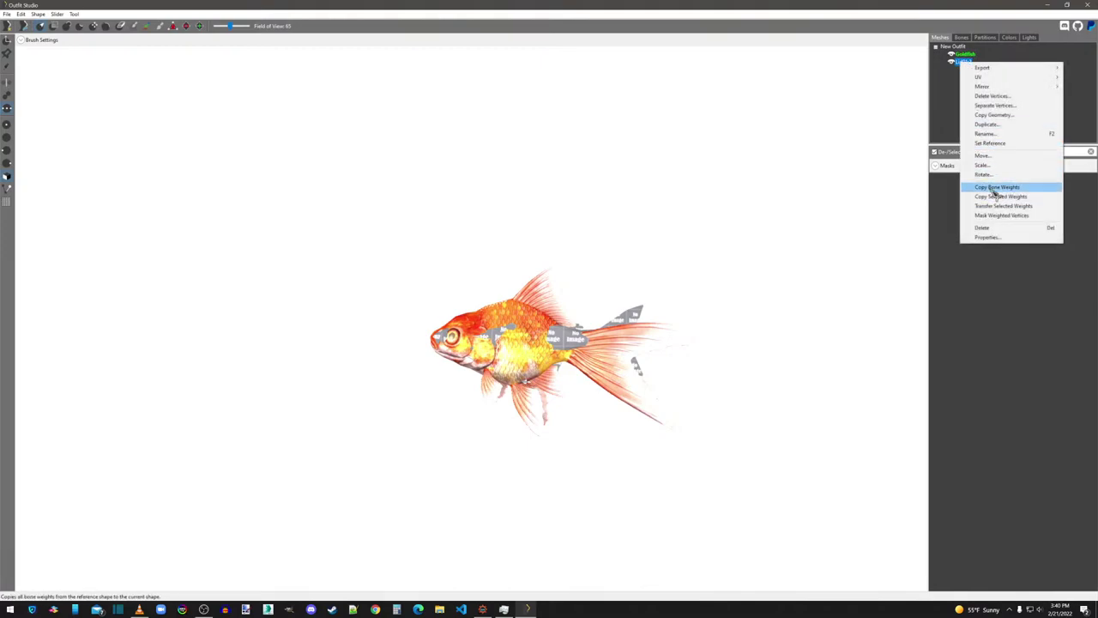
left_click(964, 185)
left_click(624, 364)
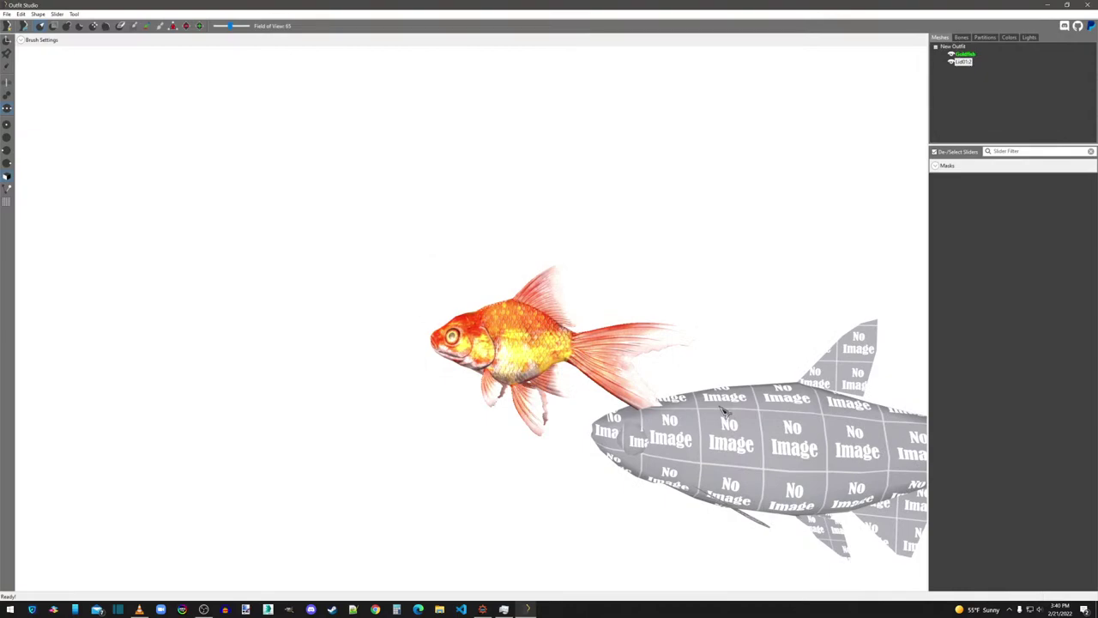
Step: Delete all bones from the selected neon fish mesh, then return to the Meshes list
left_click(962, 38)
left_click(960, 49)
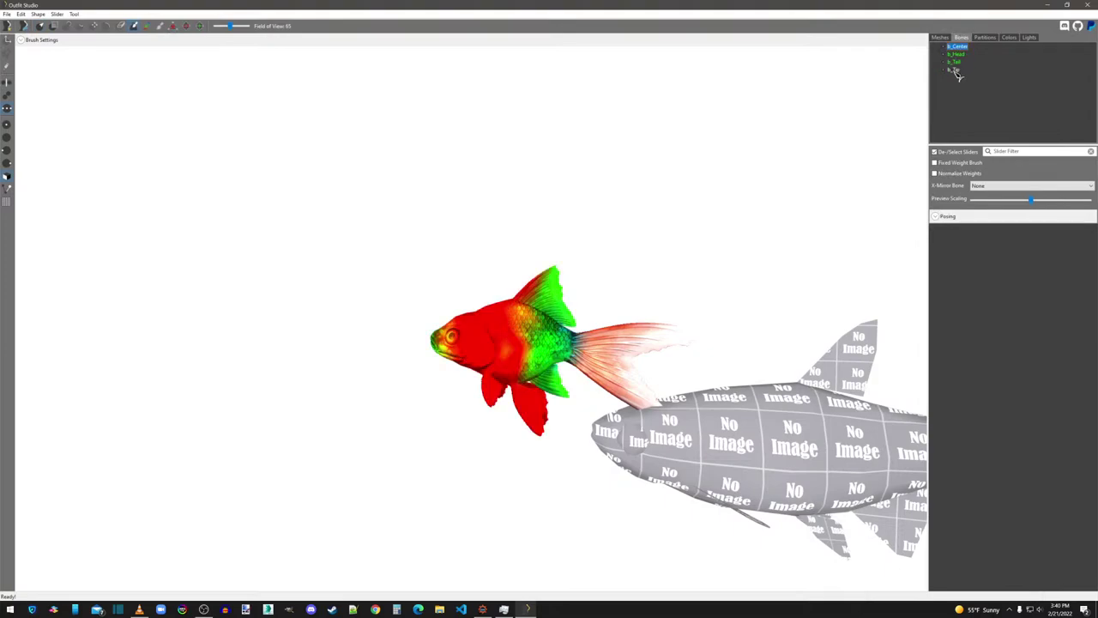
left_click(955, 70, "shift")
right_click(954, 72)
mouse_move(975, 84)
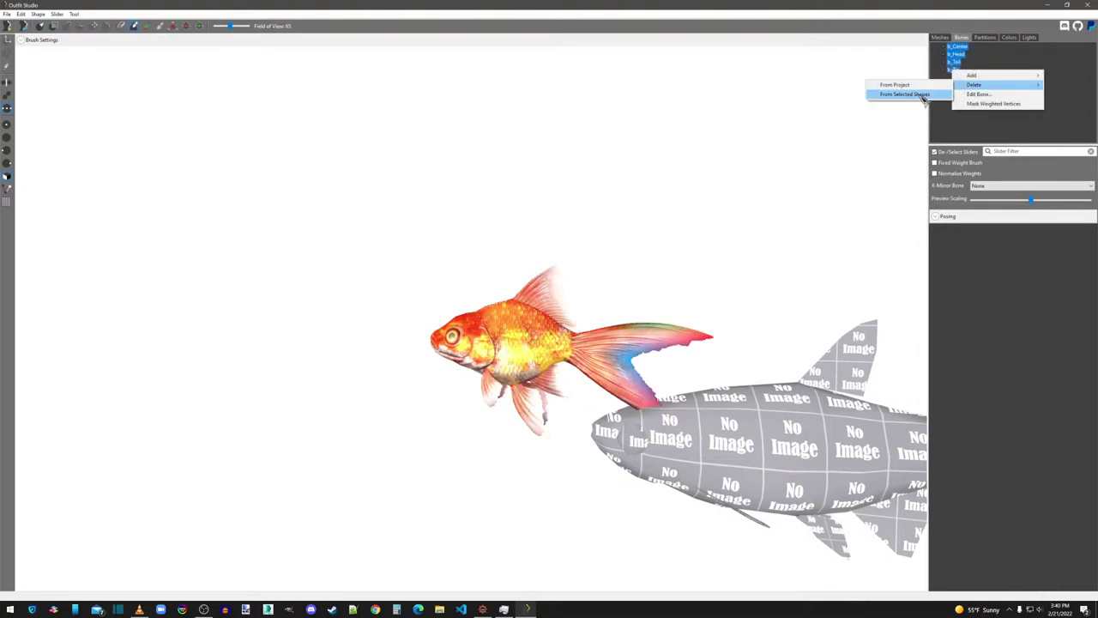
left_click(921, 95)
left_click(947, 39)
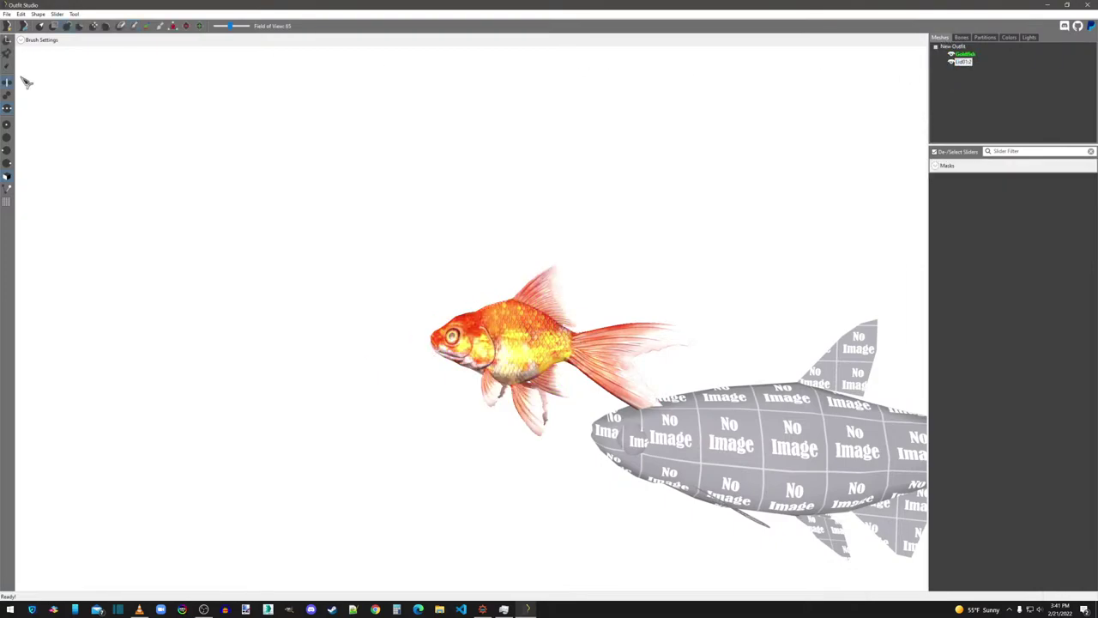
Step: Enable the transform gizmo and slide the neon fish mesh left beneath the goldfish
left_click(7, 42)
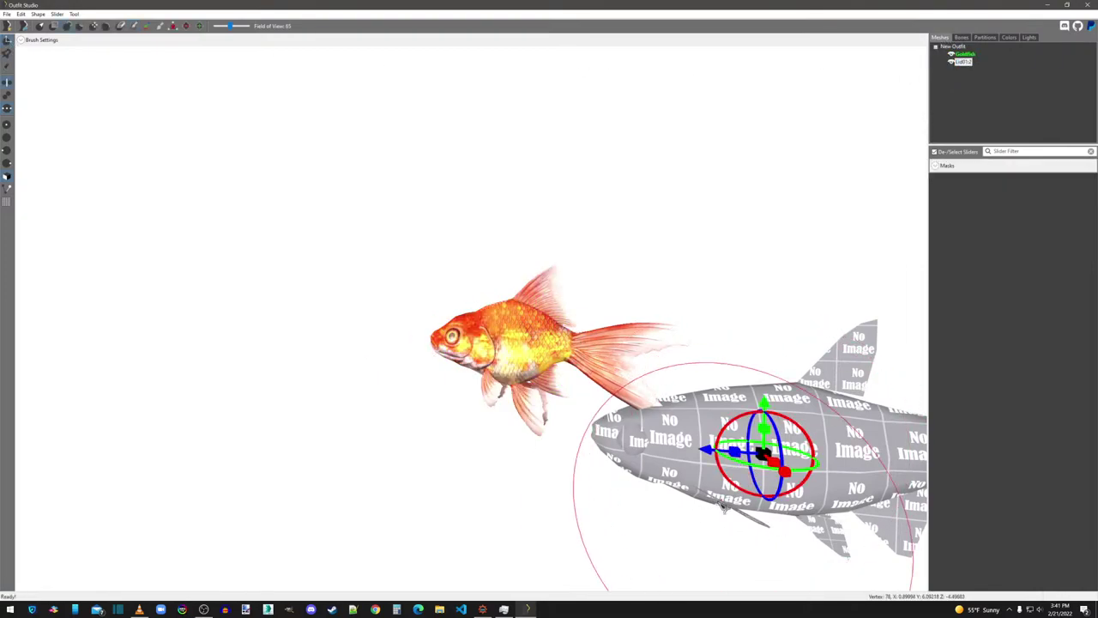
scroll(684, 518, "down", 3)
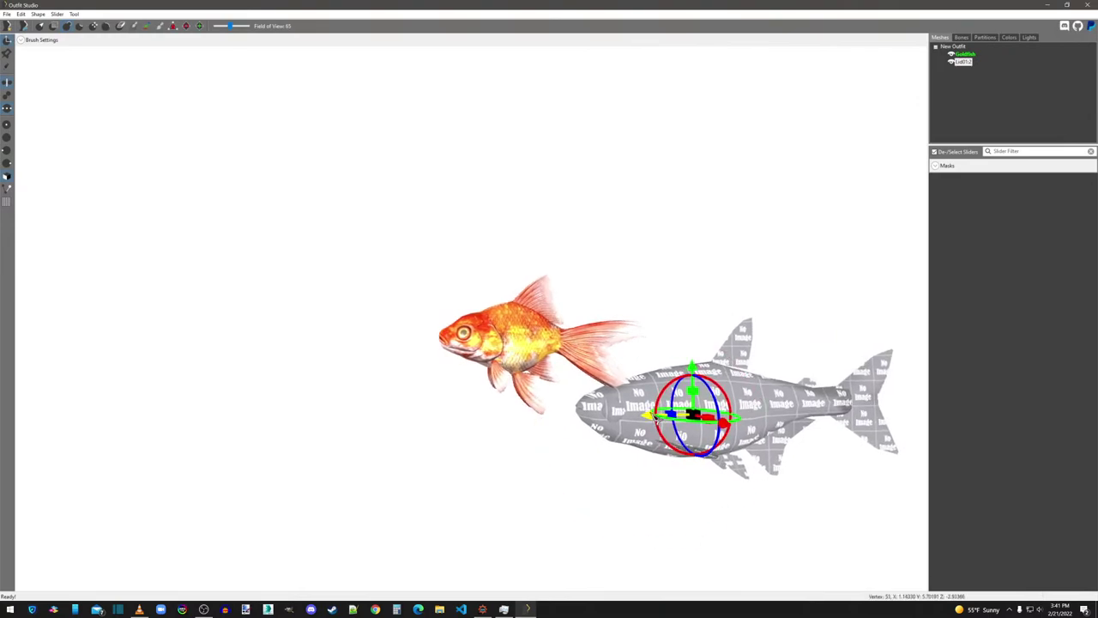
left_click_drag(654, 415, 783, 399)
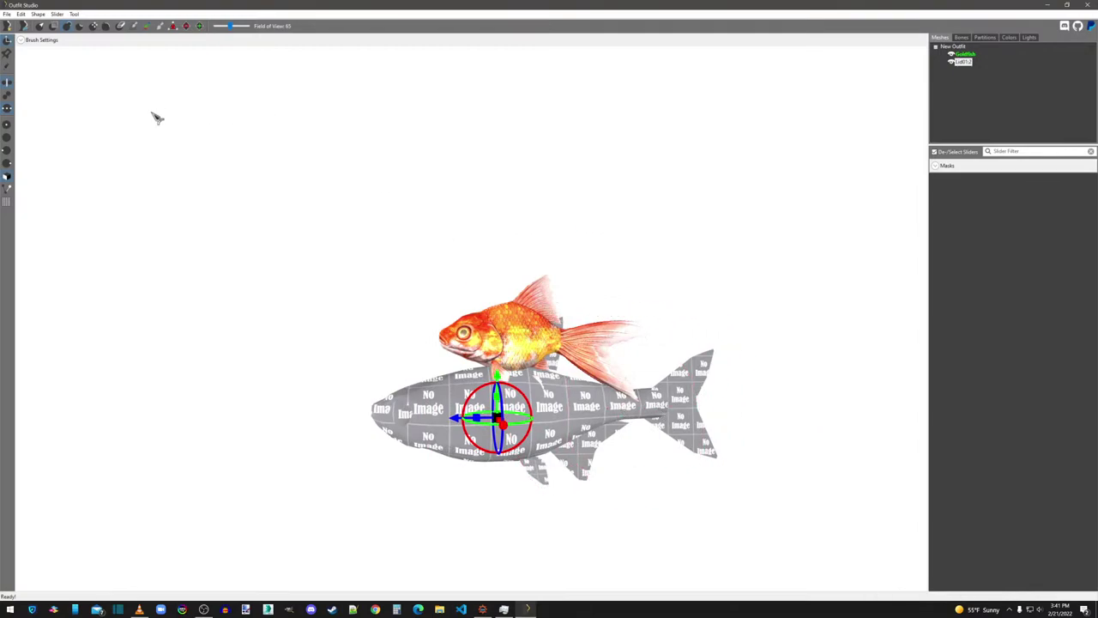
scroll(605, 440, "up", 2)
scroll(605, 440, "down", 3)
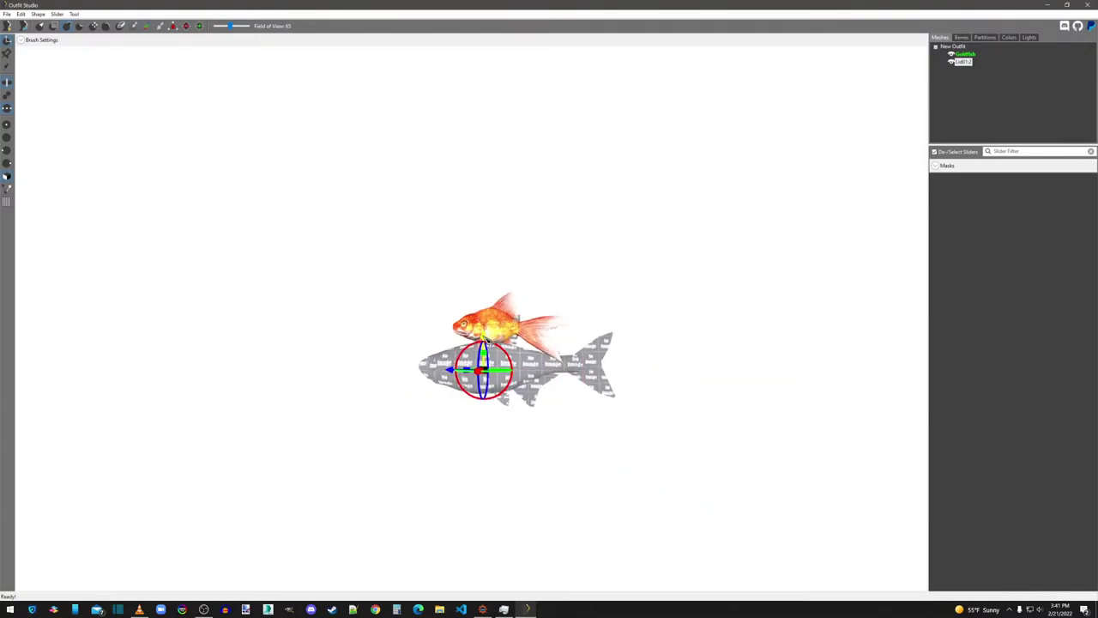
mouse_move(489, 340)
right_mouse_down()
mouse_move(485, 328)
mouse_move(490, 343)
right_mouse_up()
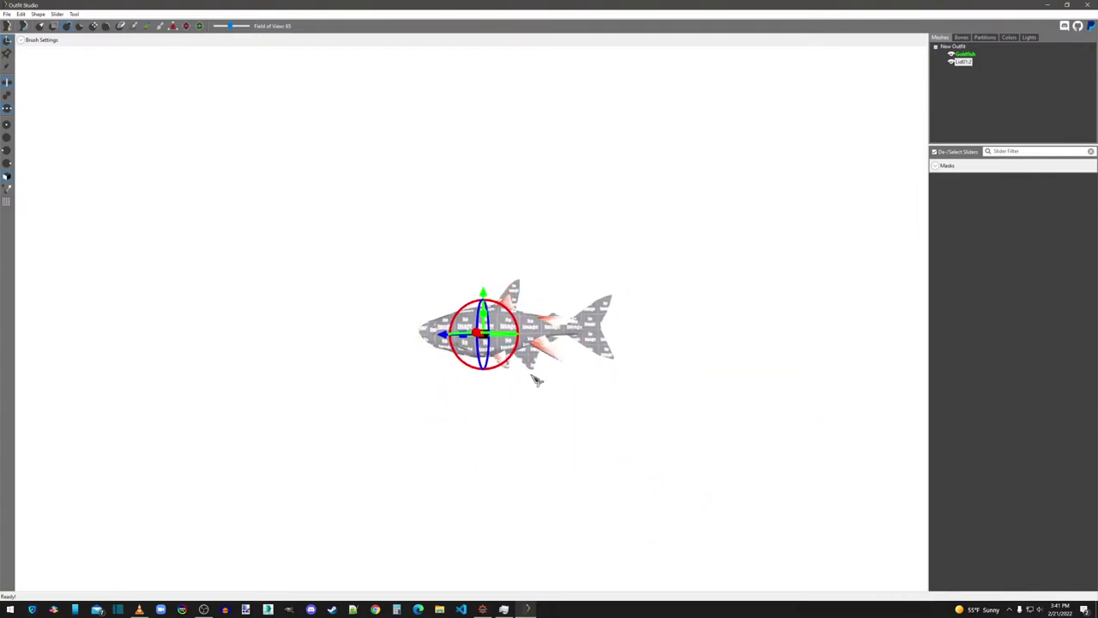
right_click_drag(538, 375, 561, 377)
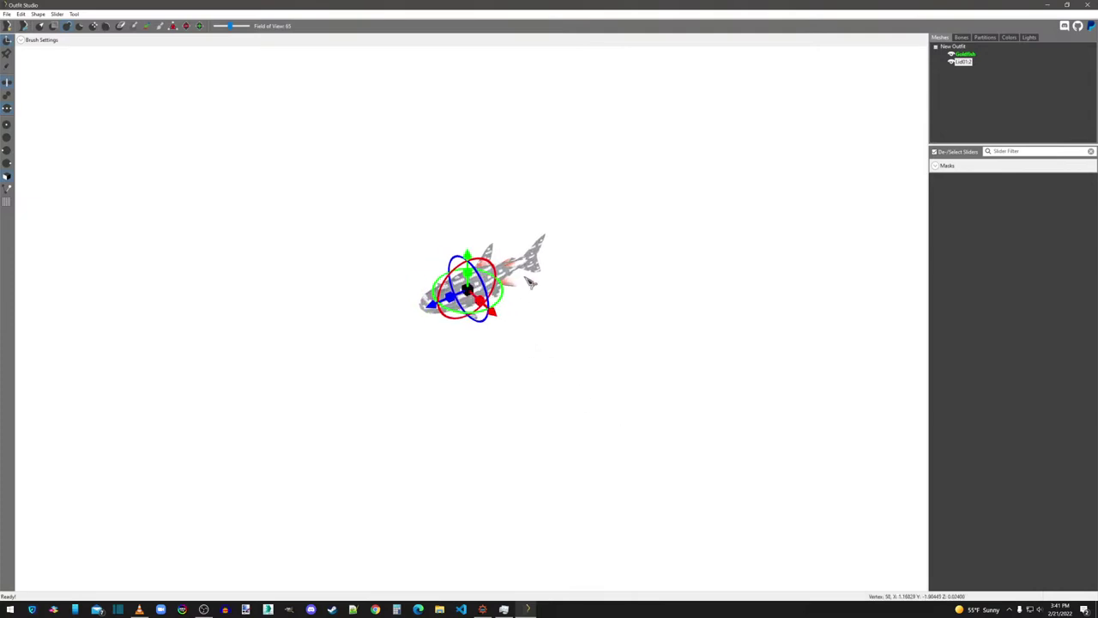
right_click_drag(790, 272, 791, 584)
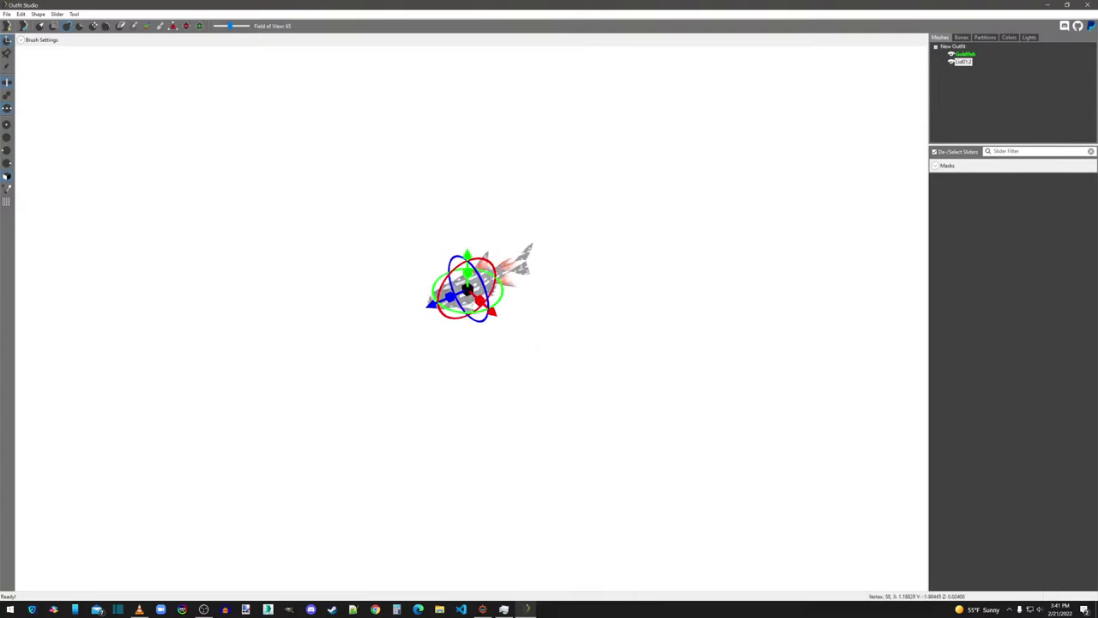
Step: Orbit around both fish to check alignment and nudge the neon mesh into line
scroll(612, 278, "up", 5)
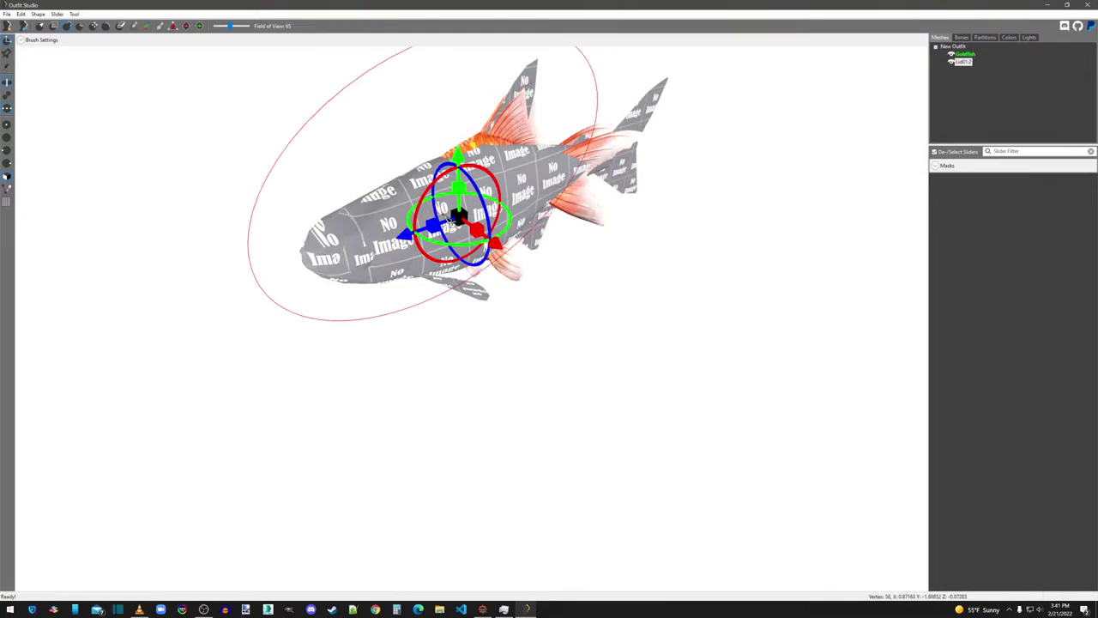
right_click_drag(612, 278, 784, 225)
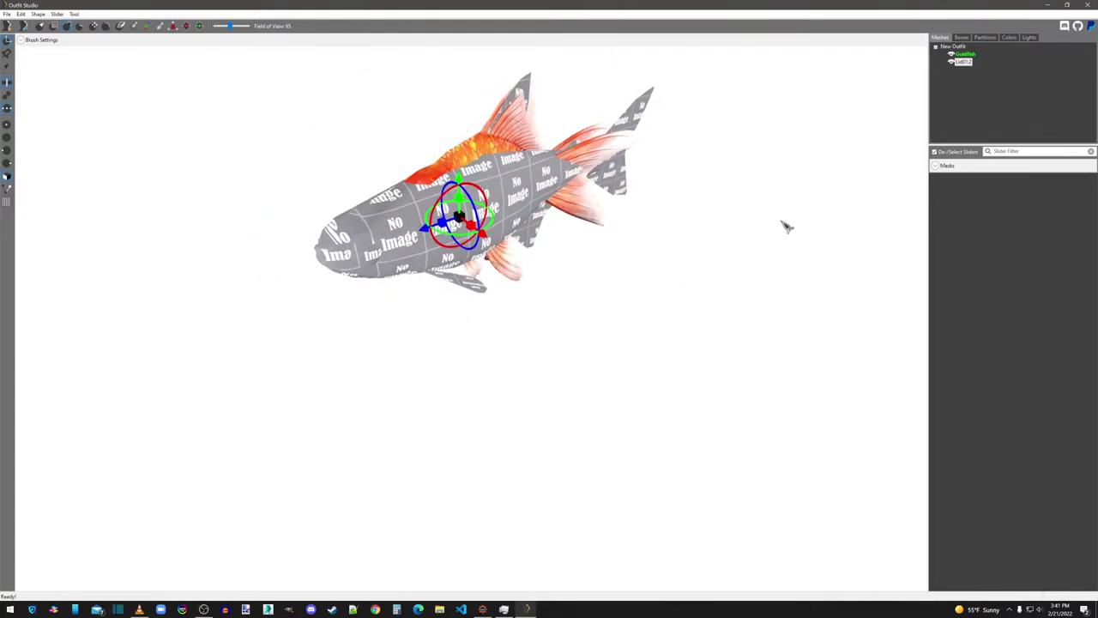
scroll(674, 363, "up", 5)
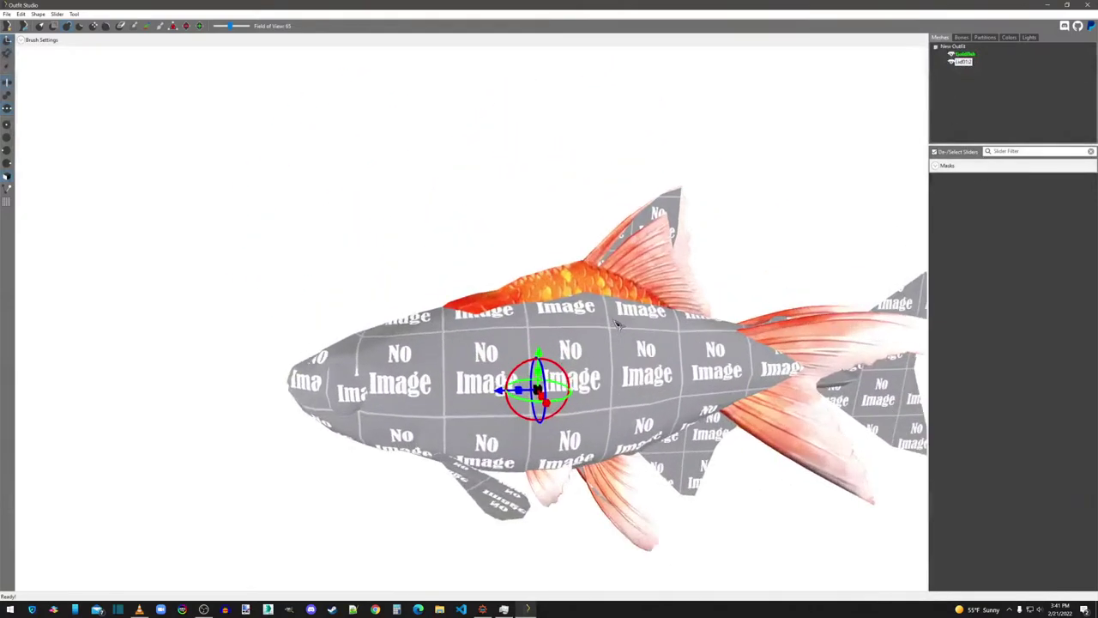
scroll(598, 358, "down", 5)
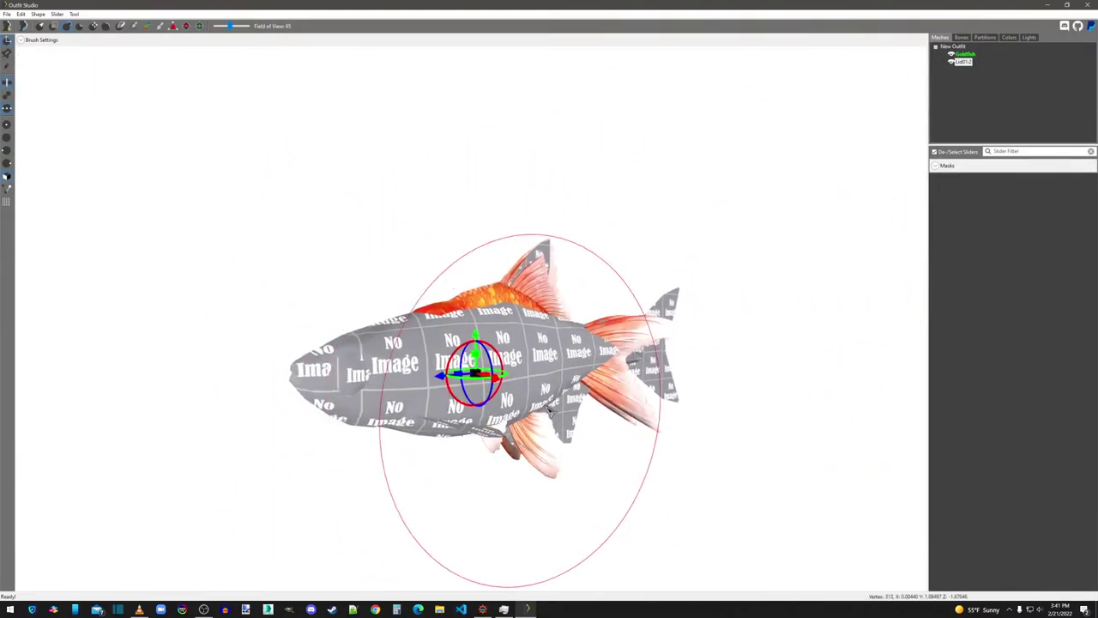
right_click_drag(489, 378, 853, 540)
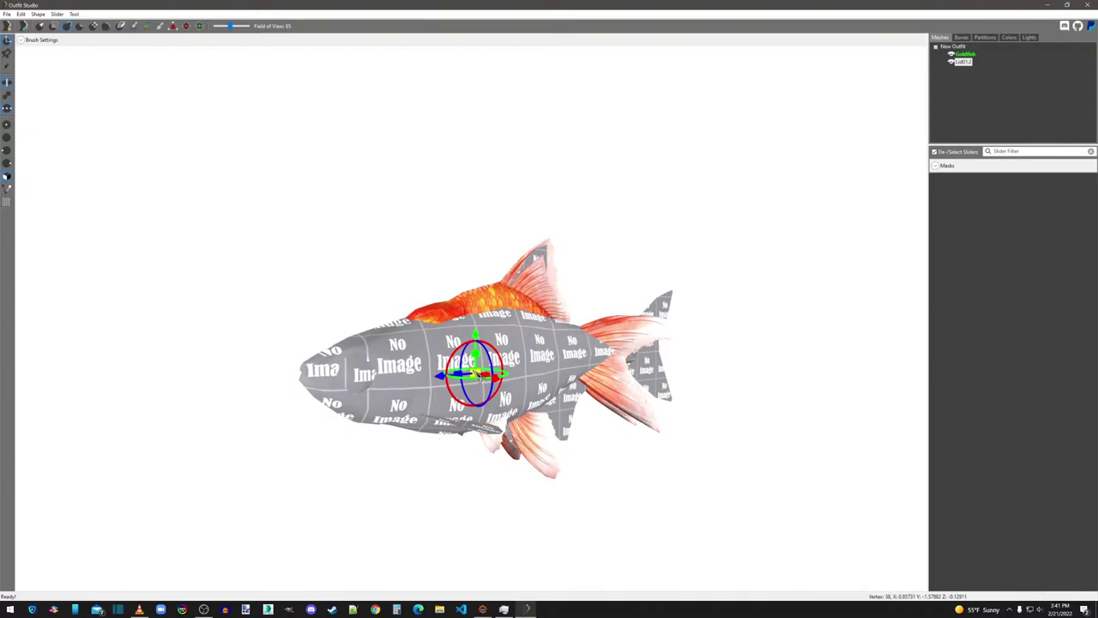
right_click_drag(661, 472, 740, 590)
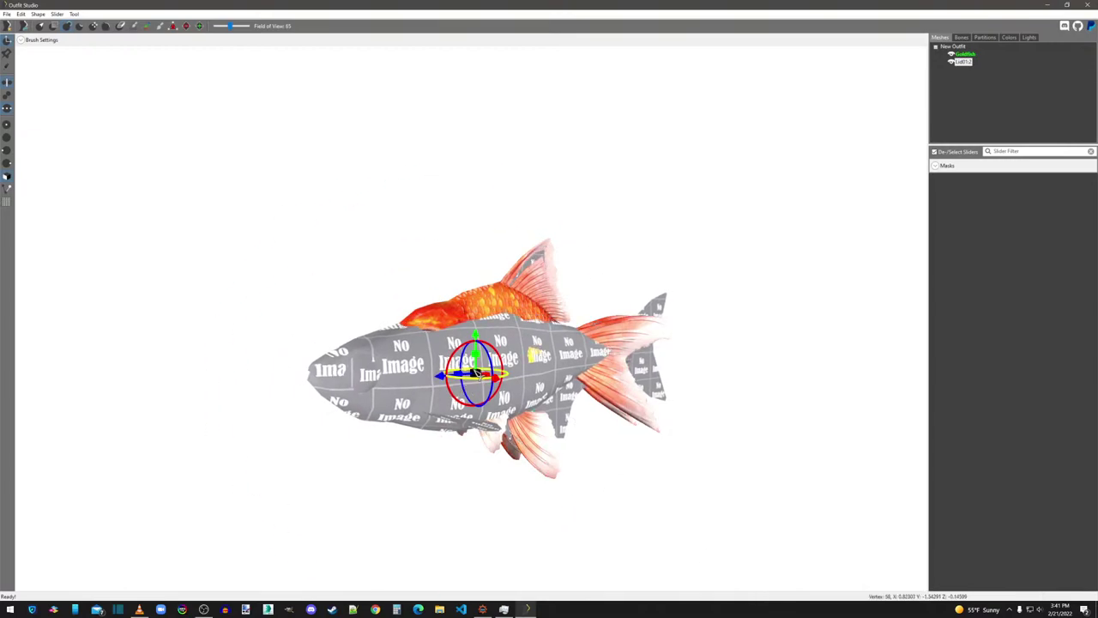
mouse_move(468, 378)
right_mouse_down()
mouse_move(501, 388)
mouse_move(473, 369)
mouse_move(686, 512)
right_mouse_up()
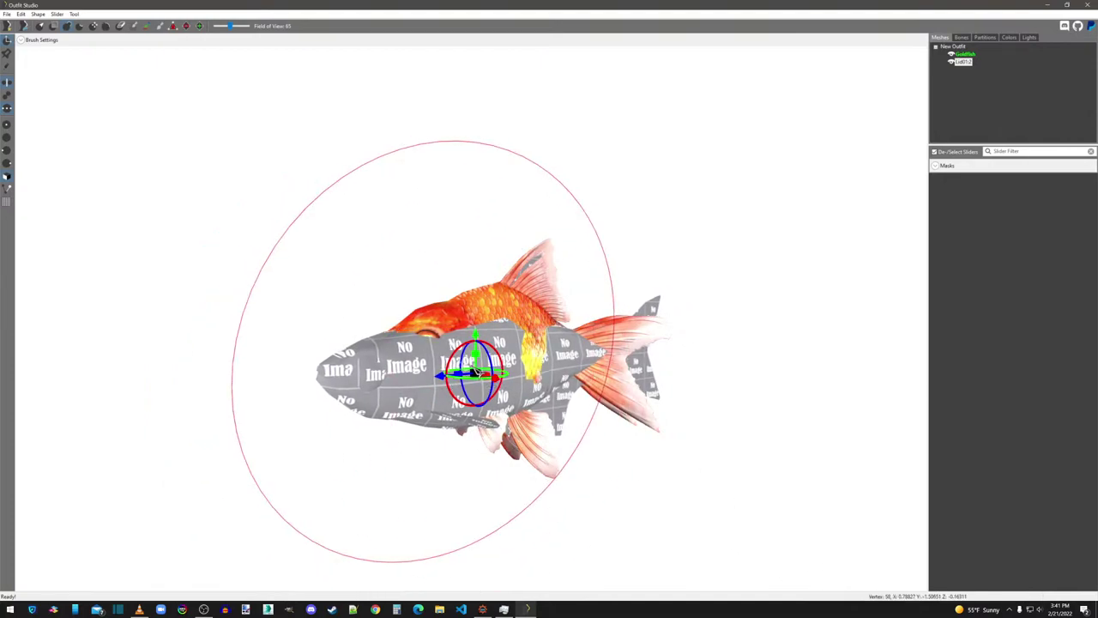
right_click_drag(377, 374, 580, 555)
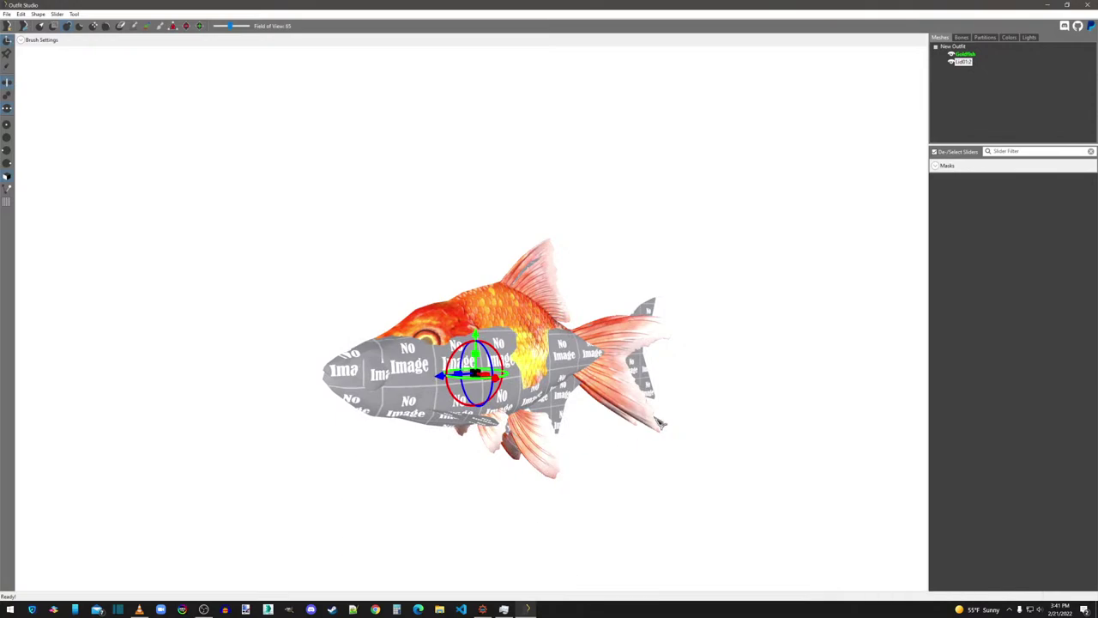
scroll(592, 402, "down", 5)
scroll(592, 402, "up", 3)
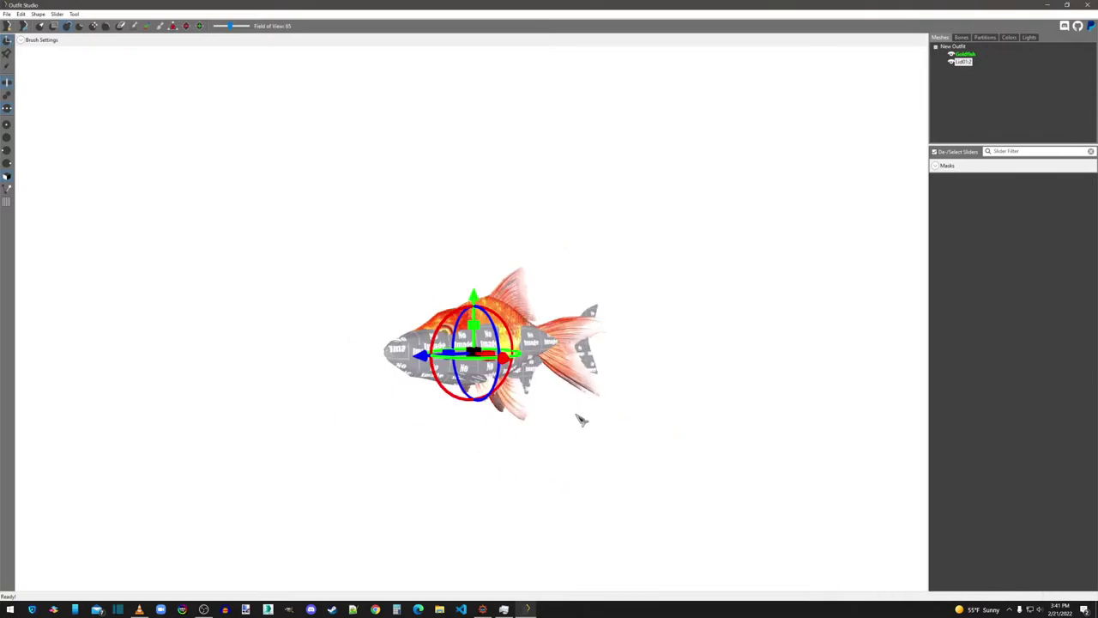
right_click_drag(582, 420, 501, 416)
left_click_drag(510, 362, 504, 365)
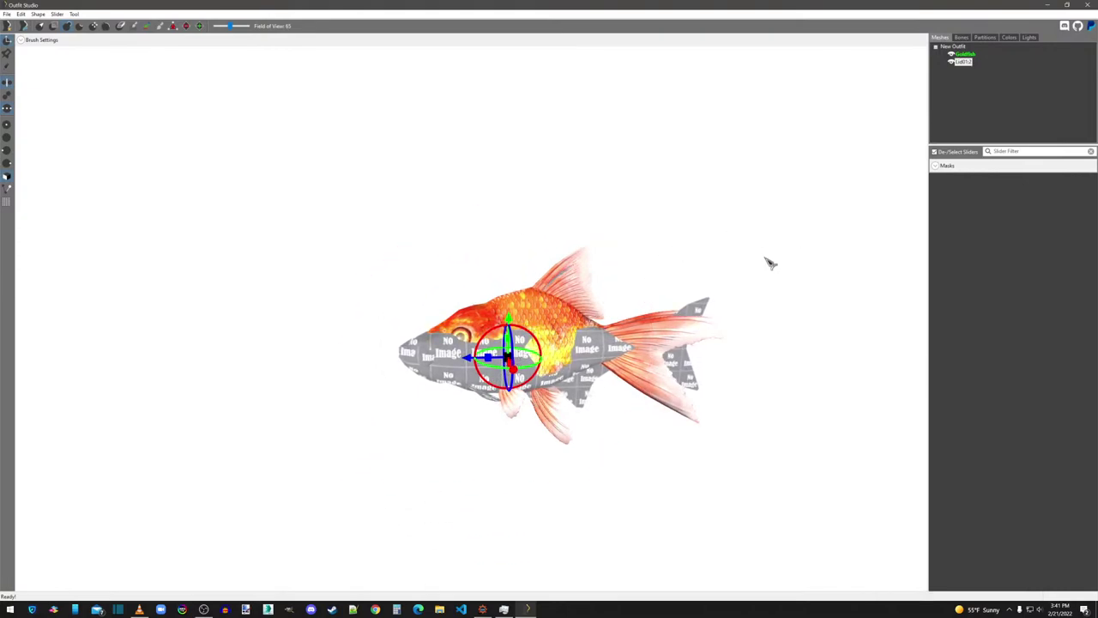
right_click_drag(767, 260, 676, 399)
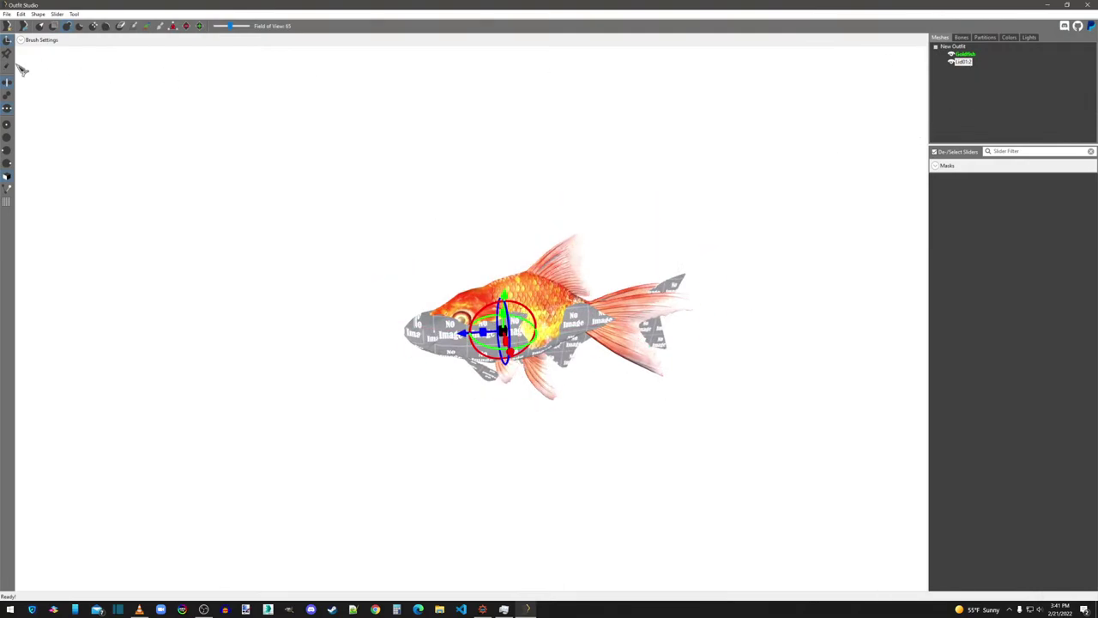
Step: Select the Goldfish and review its b_Tail and b_Tip bone weights
left_click(8, 41)
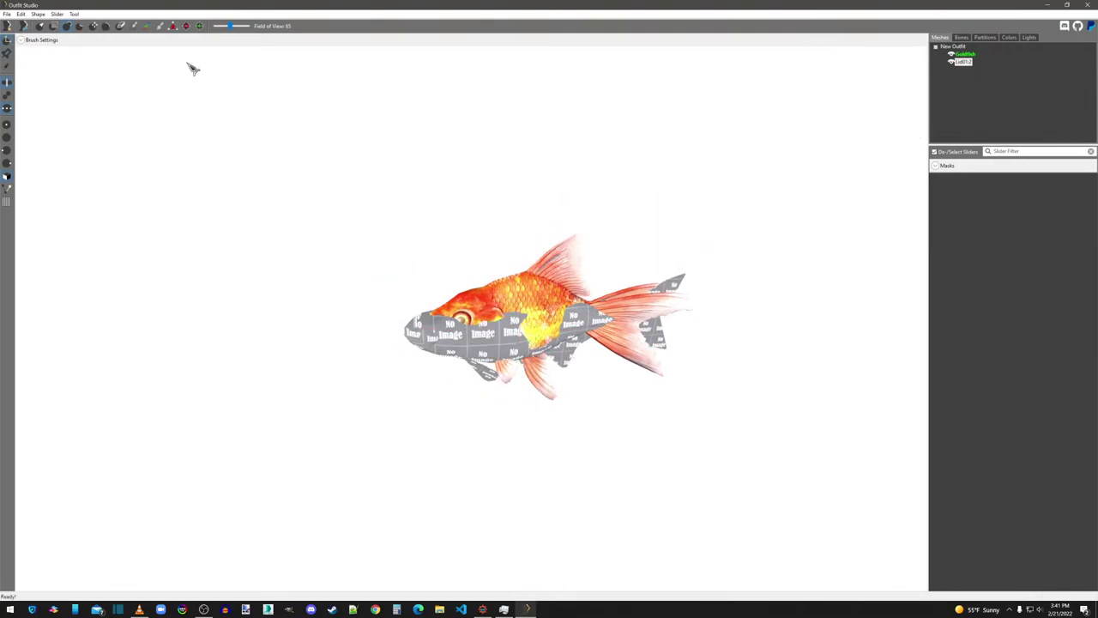
left_click(974, 58)
left_click(962, 38)
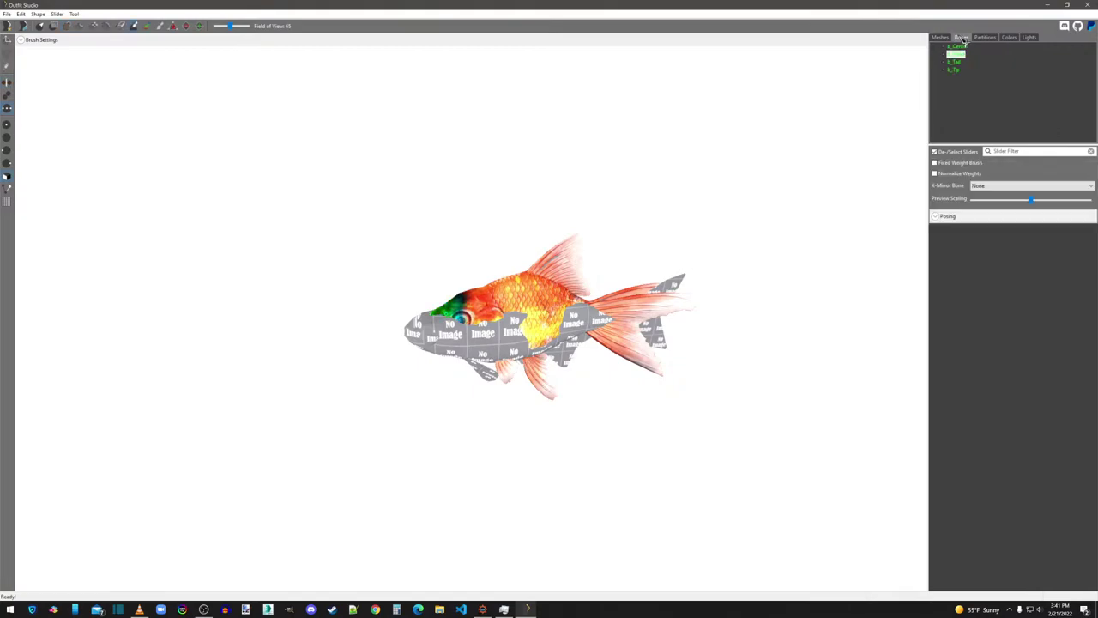
left_click(956, 61)
left_click(956, 70)
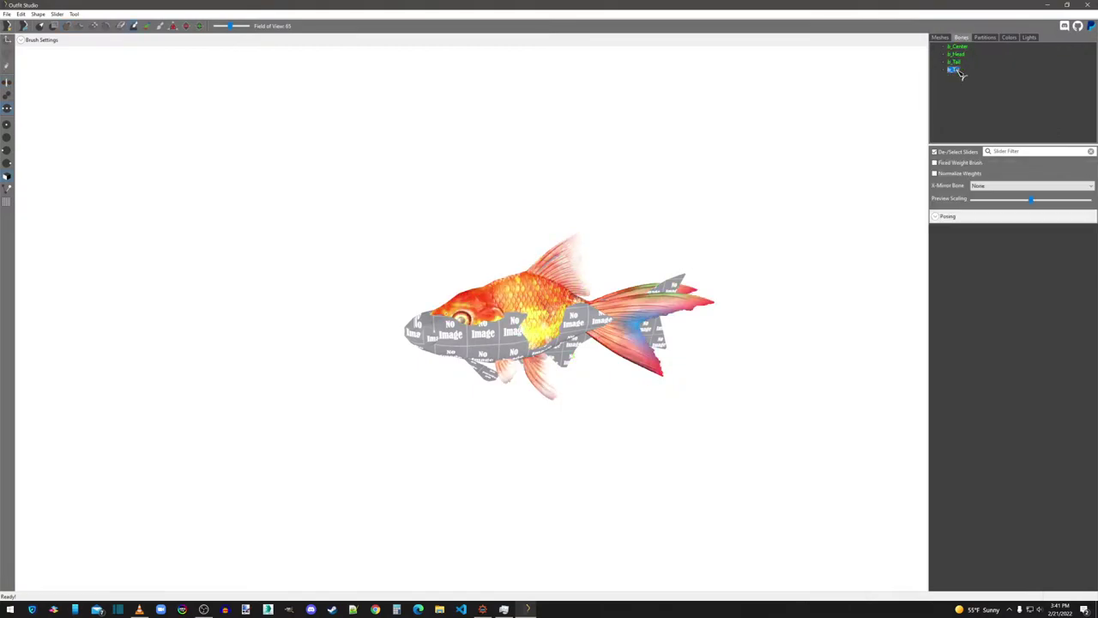
left_click(941, 38)
Step: Copy the goldfish bone weights onto the neon fish mesh with search radius 6
right_click(968, 62)
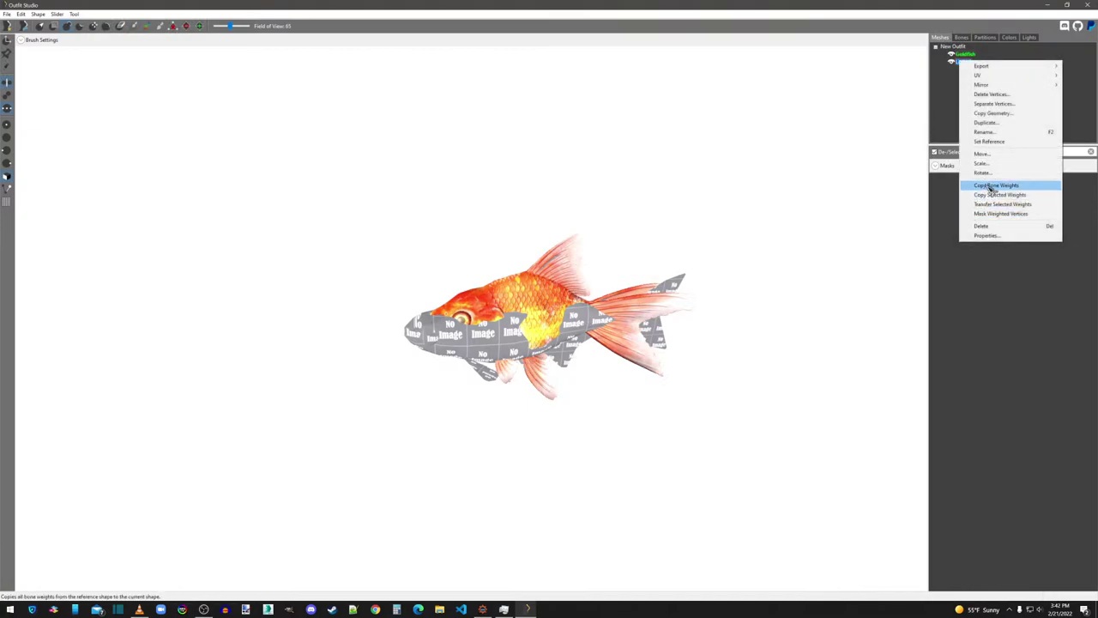
left_click(991, 188)
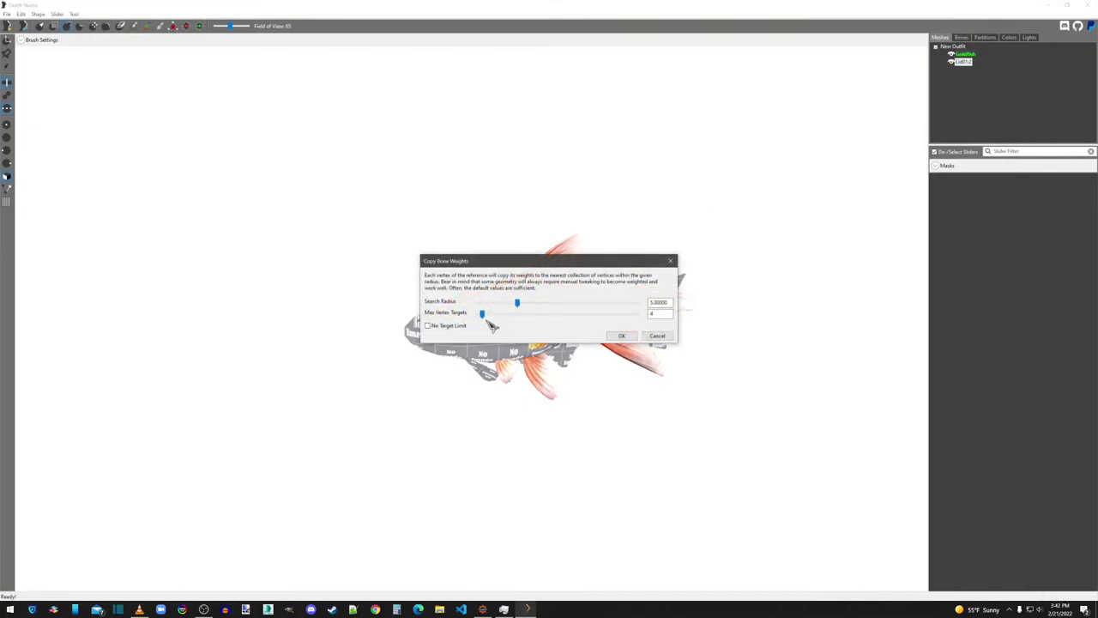
left_click(652, 302)
type("6")
left_click(620, 336)
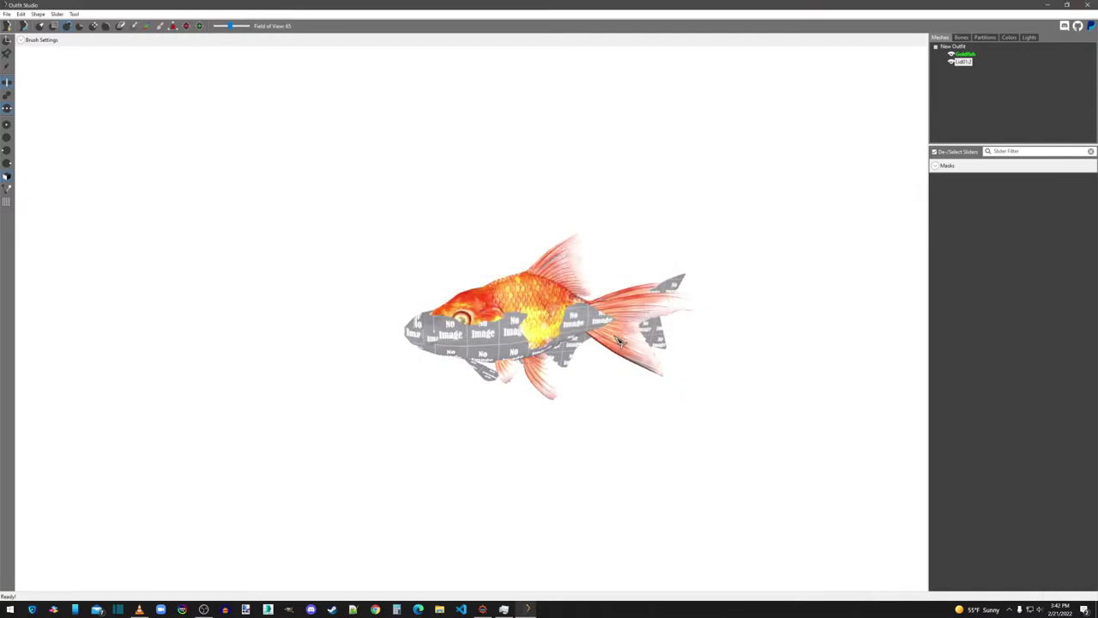
Step: Verify the copied b_Tail, b_Head and b_Center weights, then delete the goldfish mesh
left_click(953, 54)
left_click(961, 37)
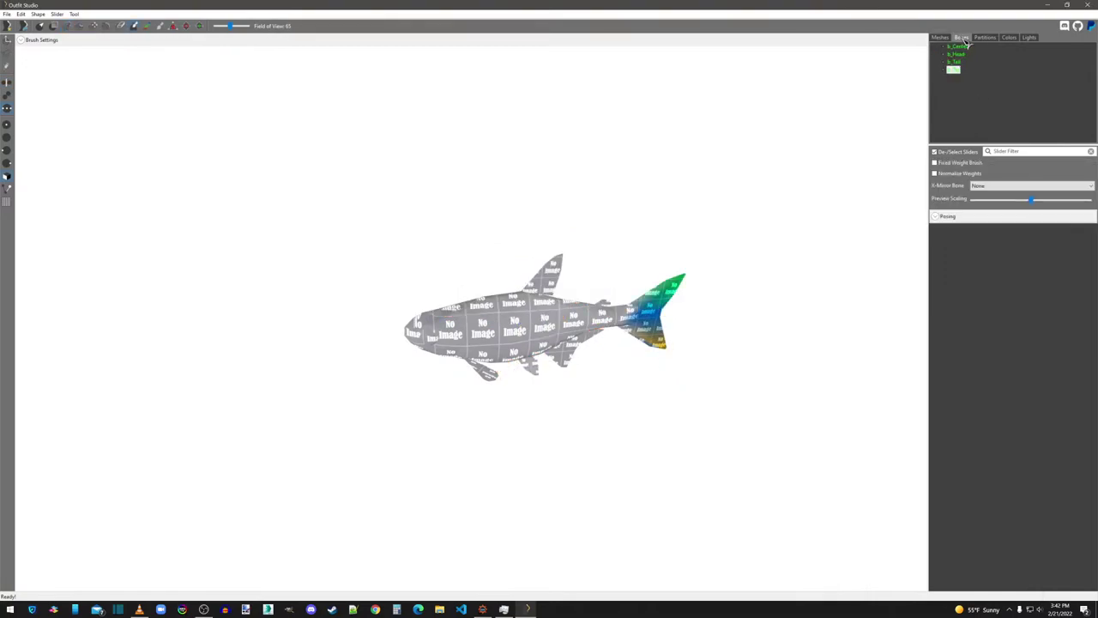
left_click(954, 61)
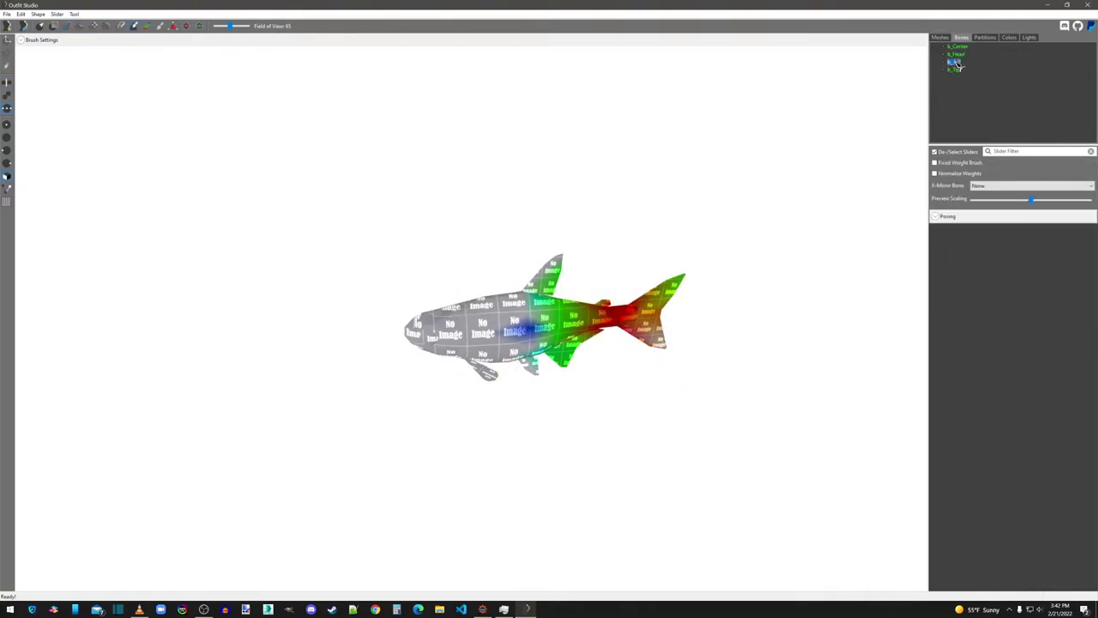
left_click(957, 54)
left_click(958, 46)
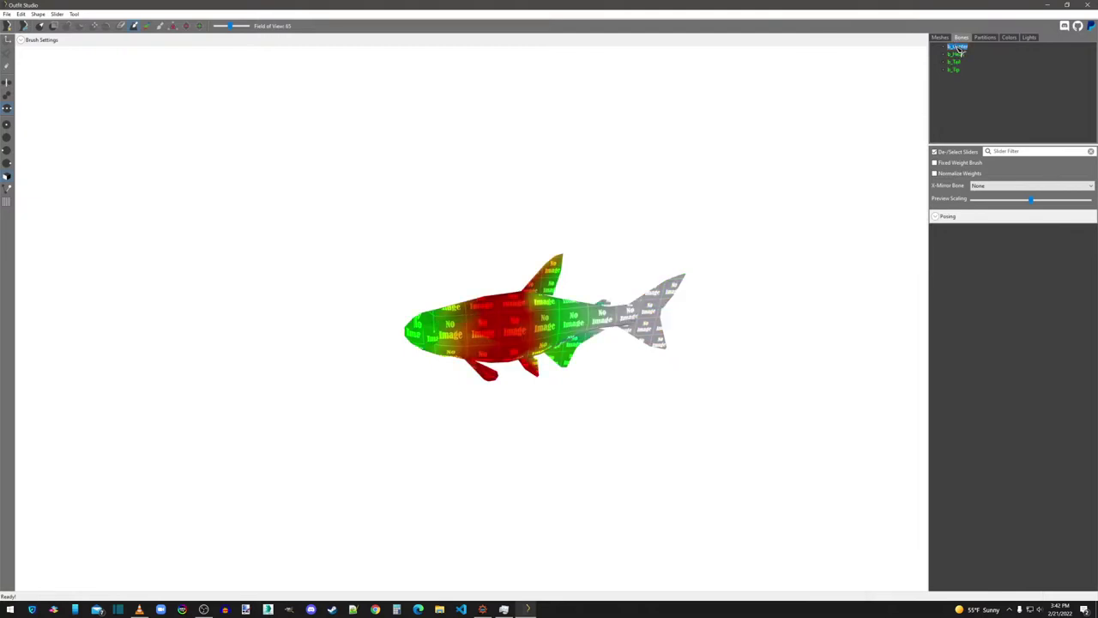
left_click(940, 37)
right_click(958, 54)
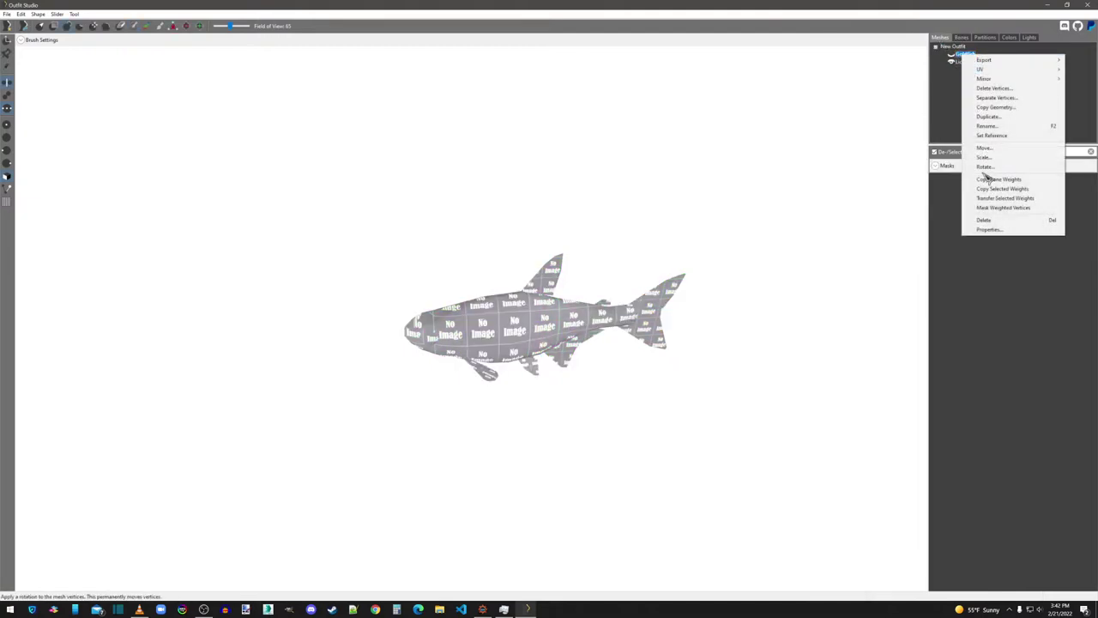
left_click(983, 220)
Step: Confirm the mesh deletion, then export the fish as JFNeonFish.nif to the Desktop, renamed from JFTigerFish.nif
left_click(605, 300)
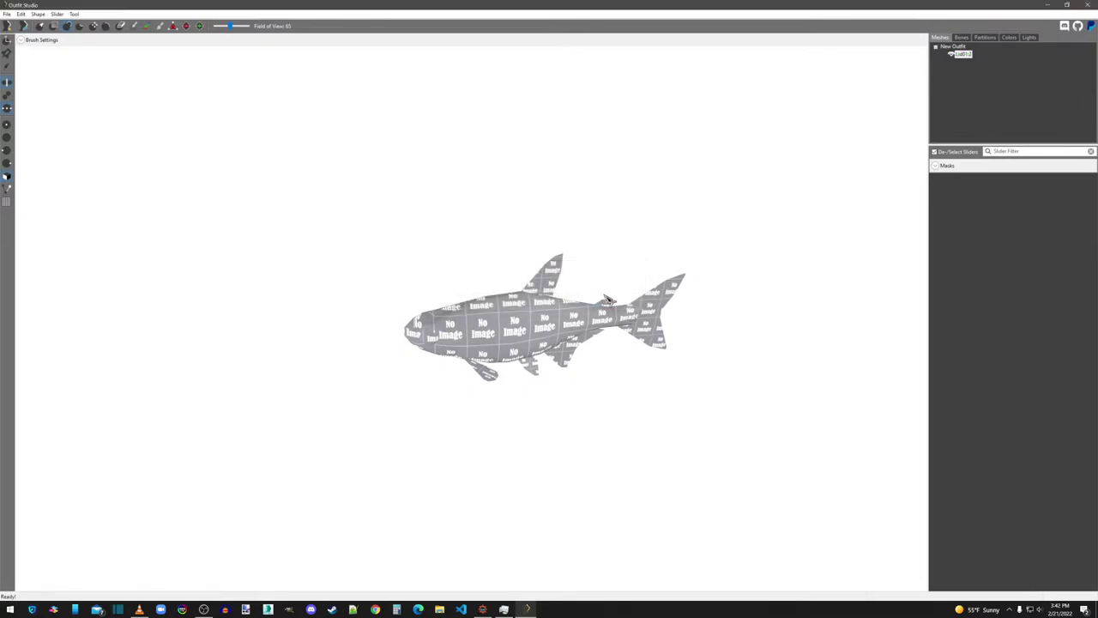
left_click(6, 14)
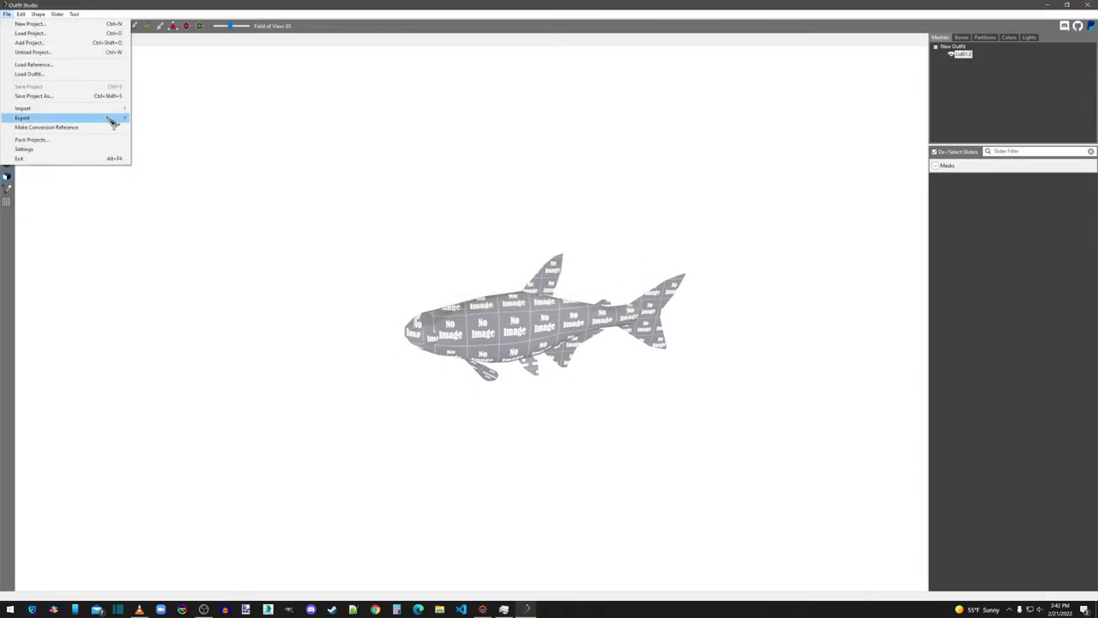
mouse_move(111, 122)
left_click(147, 117)
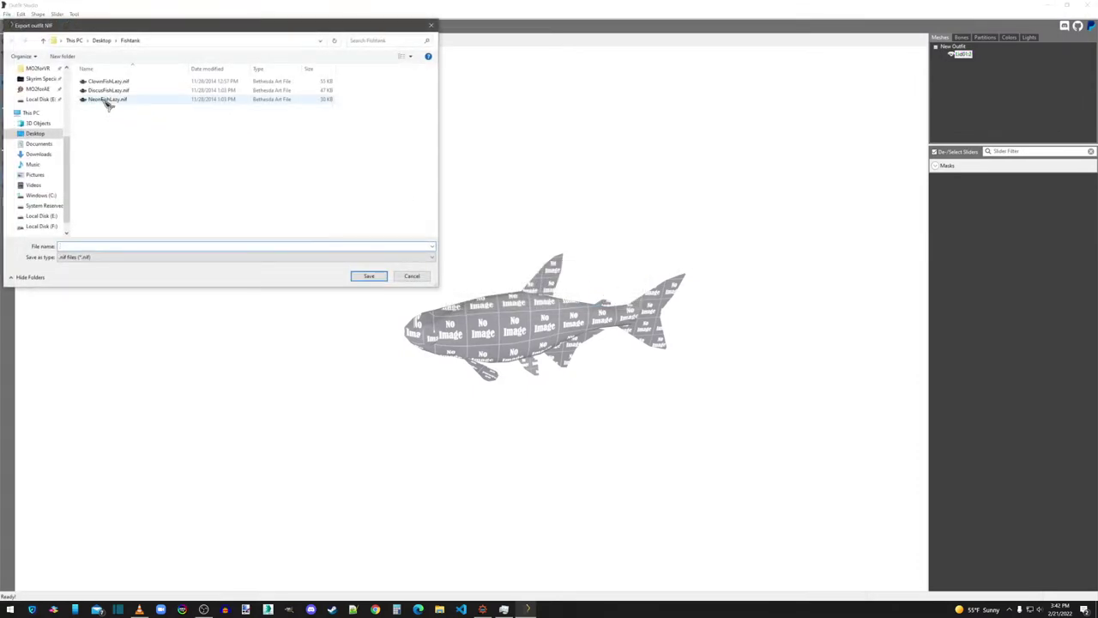
left_click(36, 133)
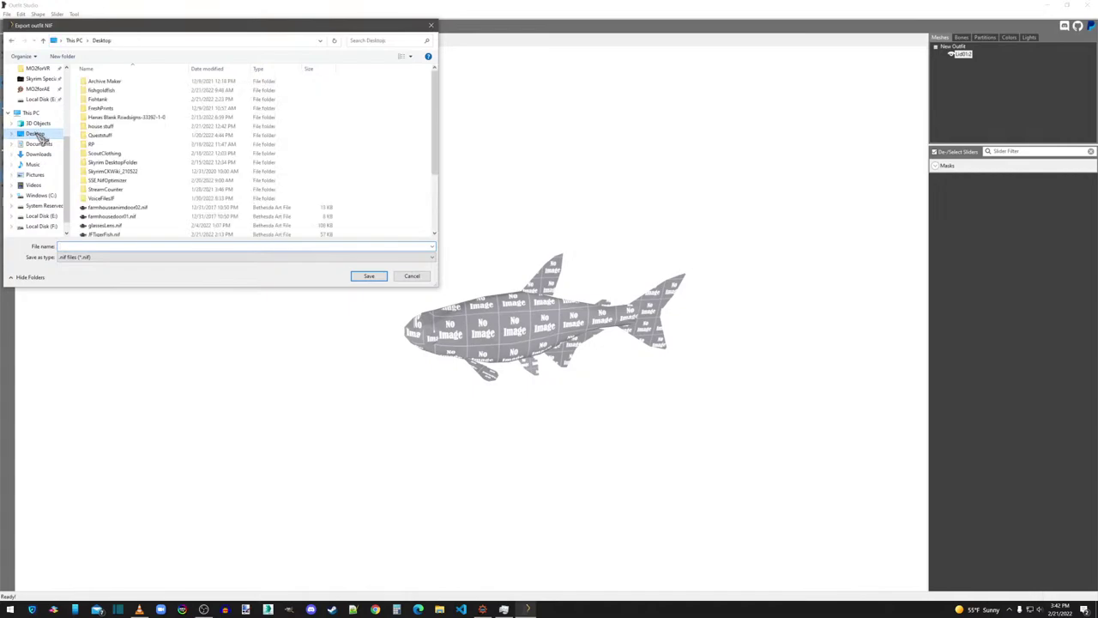
left_click(116, 235)
scroll(118, 214, "down", 3)
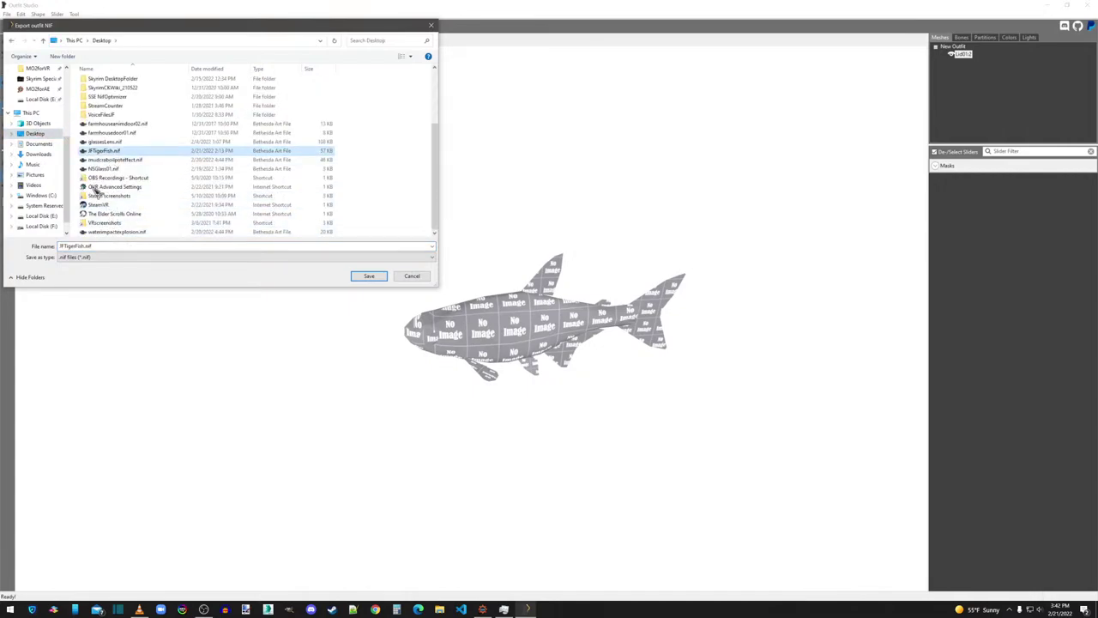
double_click(78, 249)
left_click_drag(66, 247, 77, 261)
key("BackSpace")
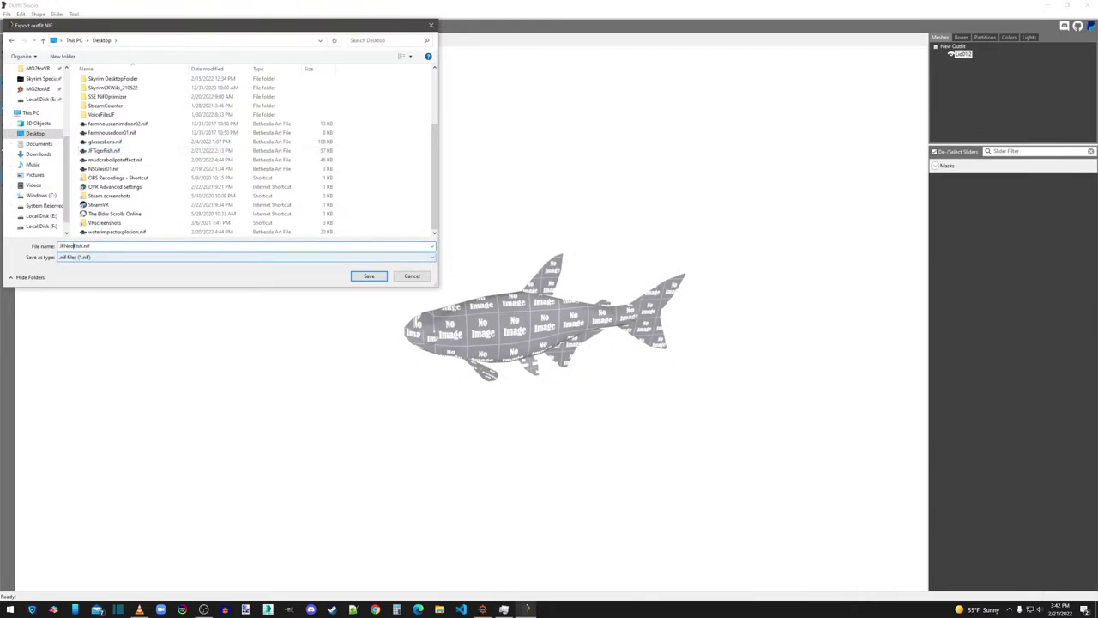
left_click(369, 277)
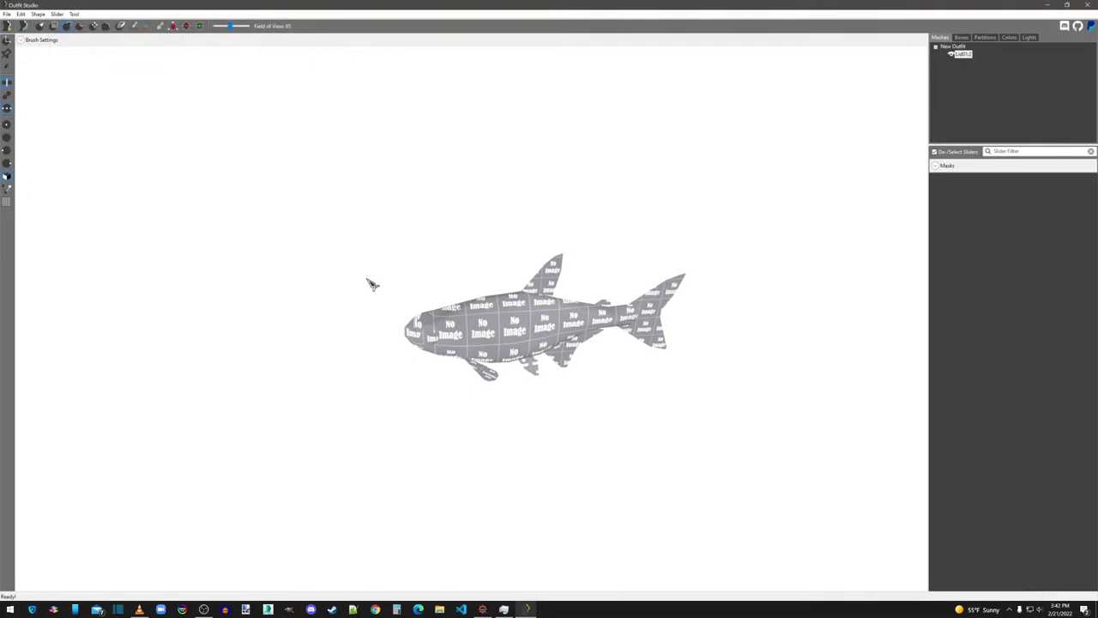
Step: Close Outfit Studio, open JFNeonFish.nif in NifSkope and expand its texture set block
left_click(1091, 6)
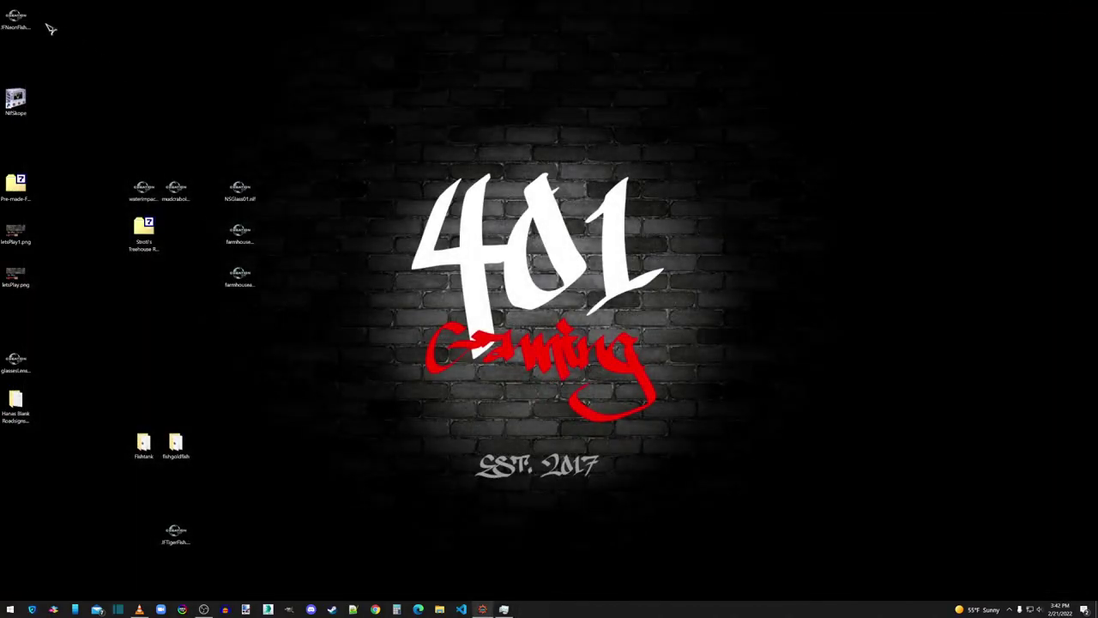
left_click_drag(26, 77, 16, 99)
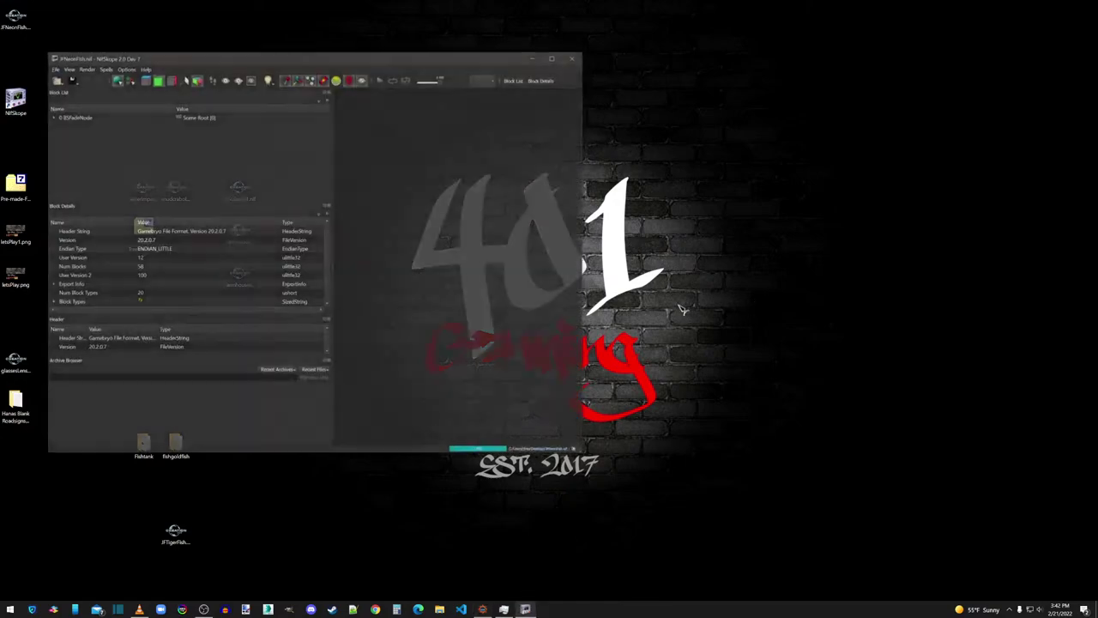
left_click_drag(494, 323, 441, 321)
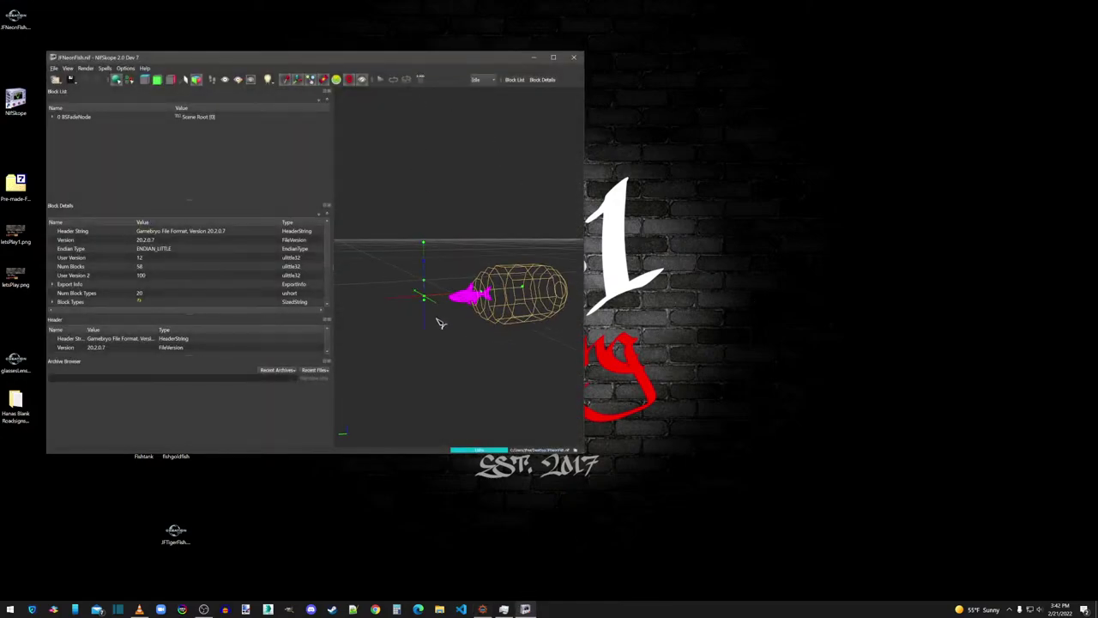
left_click(52, 117)
left_click(62, 170)
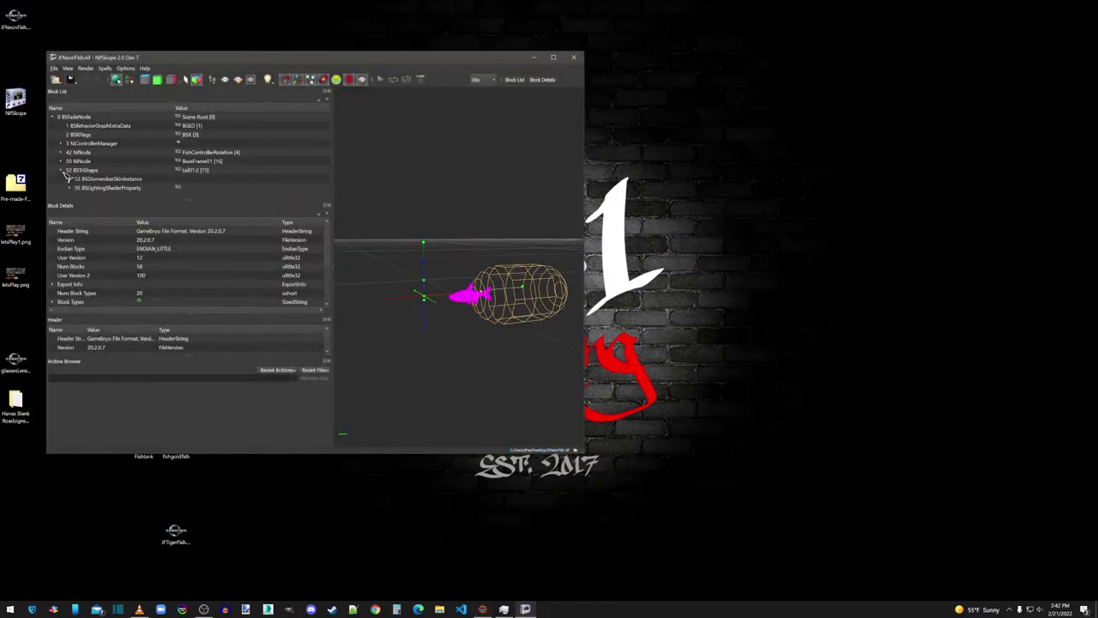
left_click(72, 189)
left_click(98, 188)
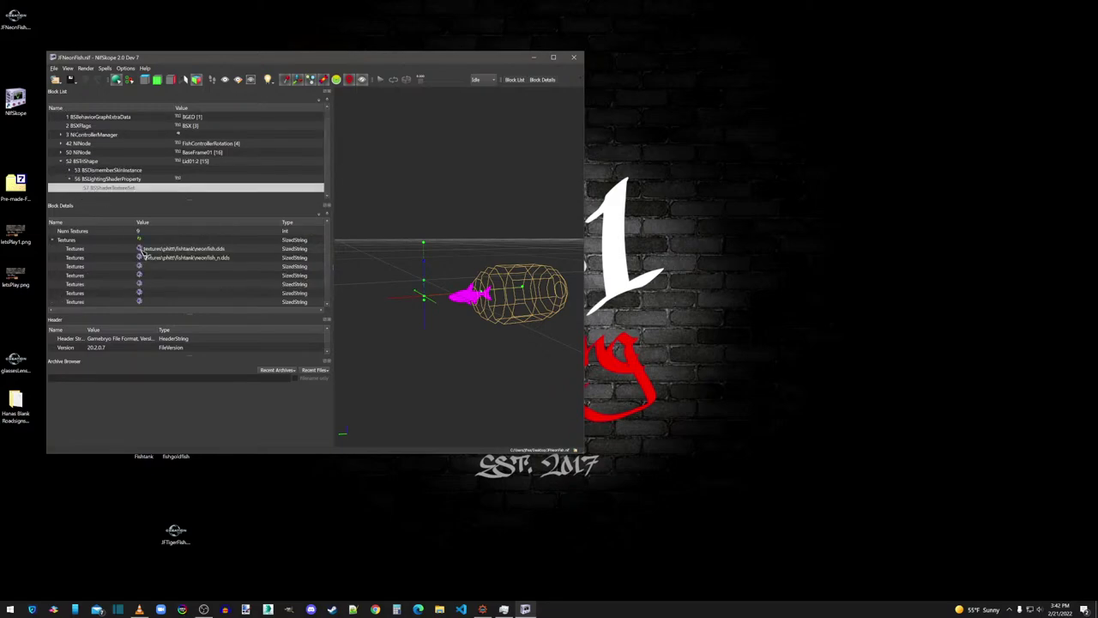
Step: Set the texture set paths to neonfish.dds and the neonfish_n.dds normal map
left_click(142, 255)
scroll(310, 191, "down", 1)
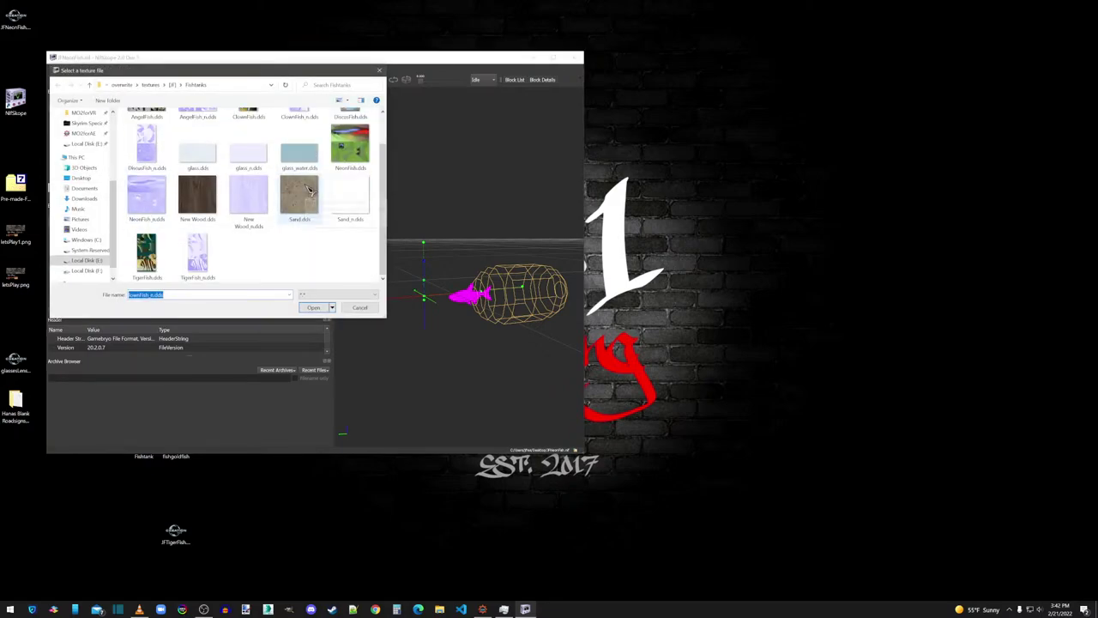
double_click(356, 144)
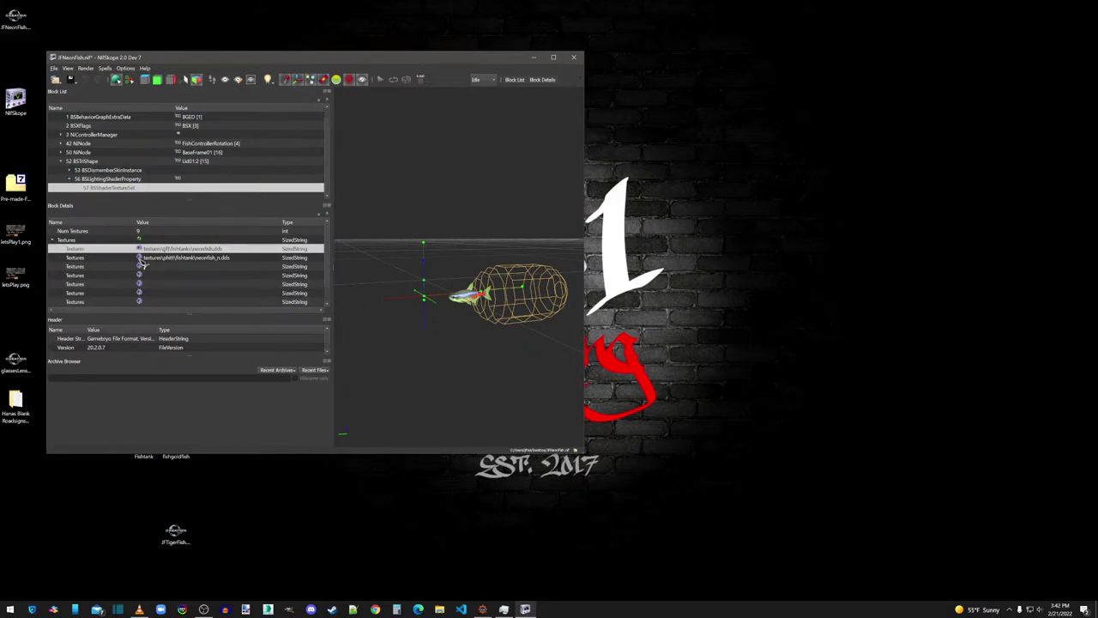
left_click(141, 259)
double_click(157, 247)
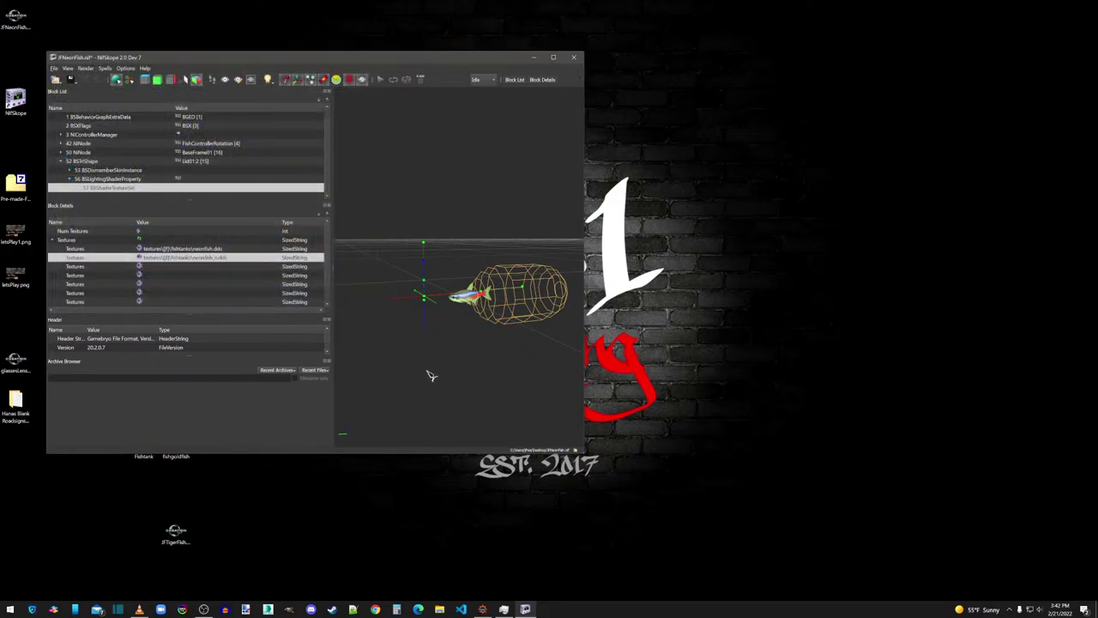
scroll(430, 371, "up", 5)
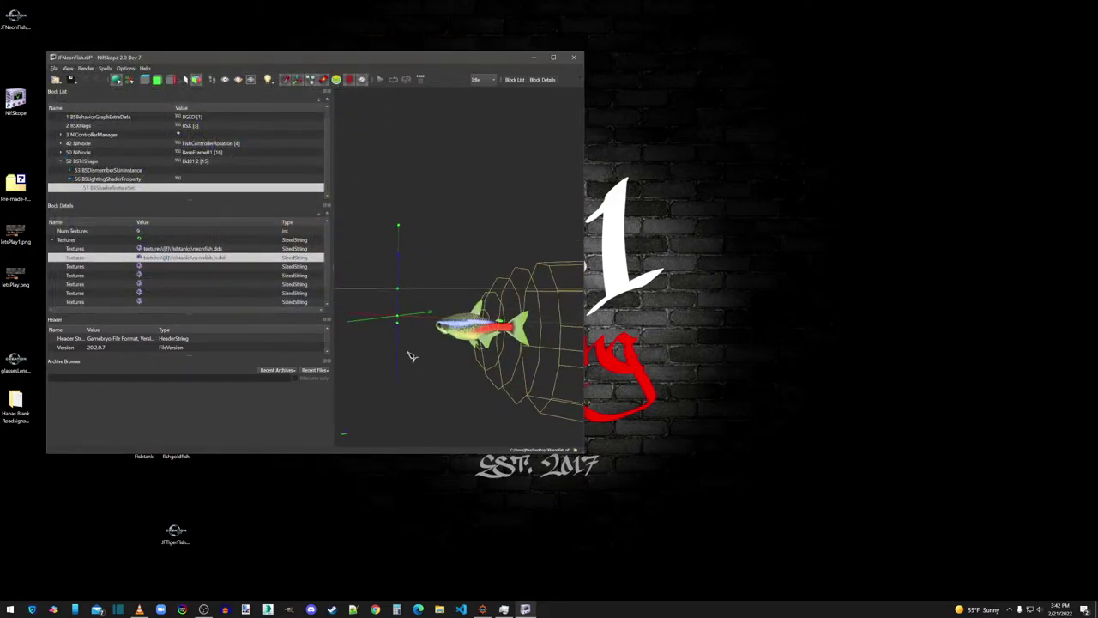
left_click_drag(411, 356, 446, 356)
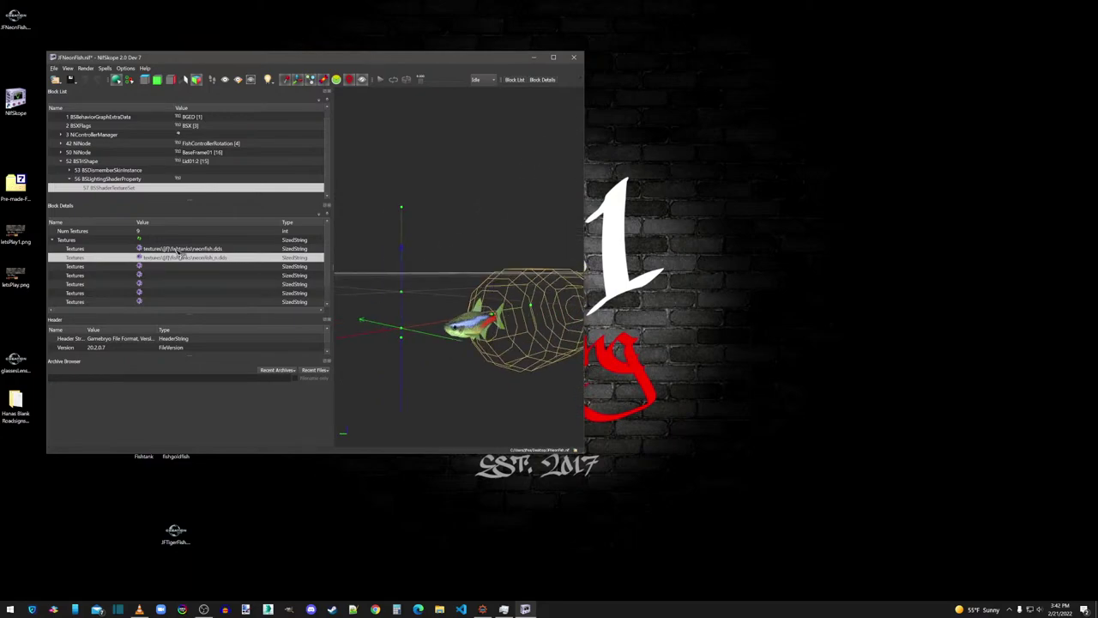
Step: Move the neon fish window right and open JFTigerFish.nif in a second NifSkope window
left_click_drag(244, 61, 739, 102)
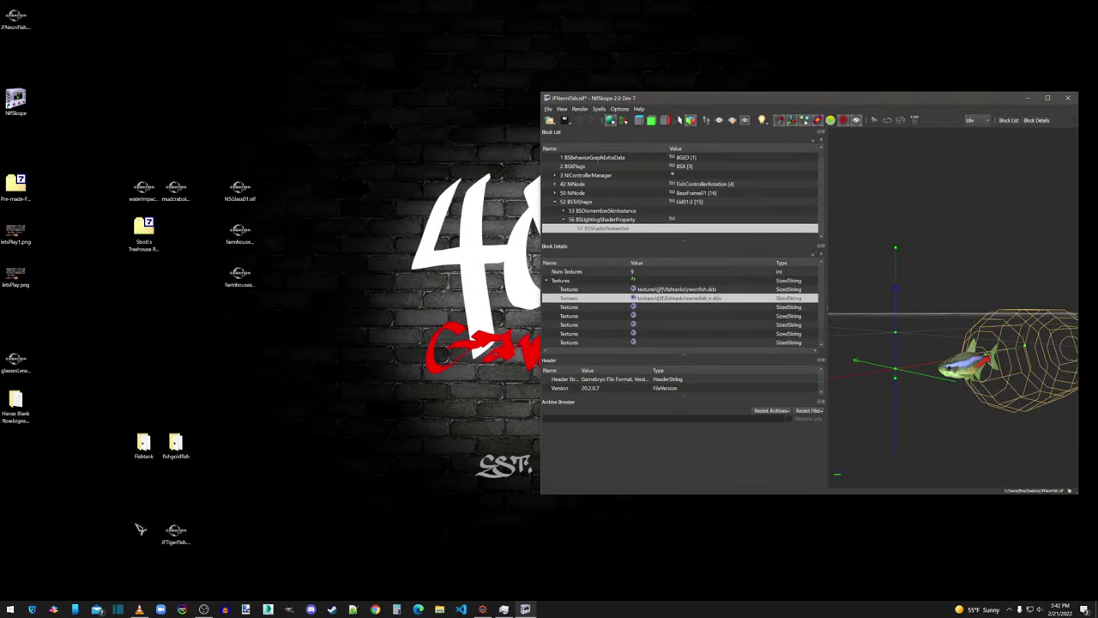
left_click_drag(176, 530, 17, 101)
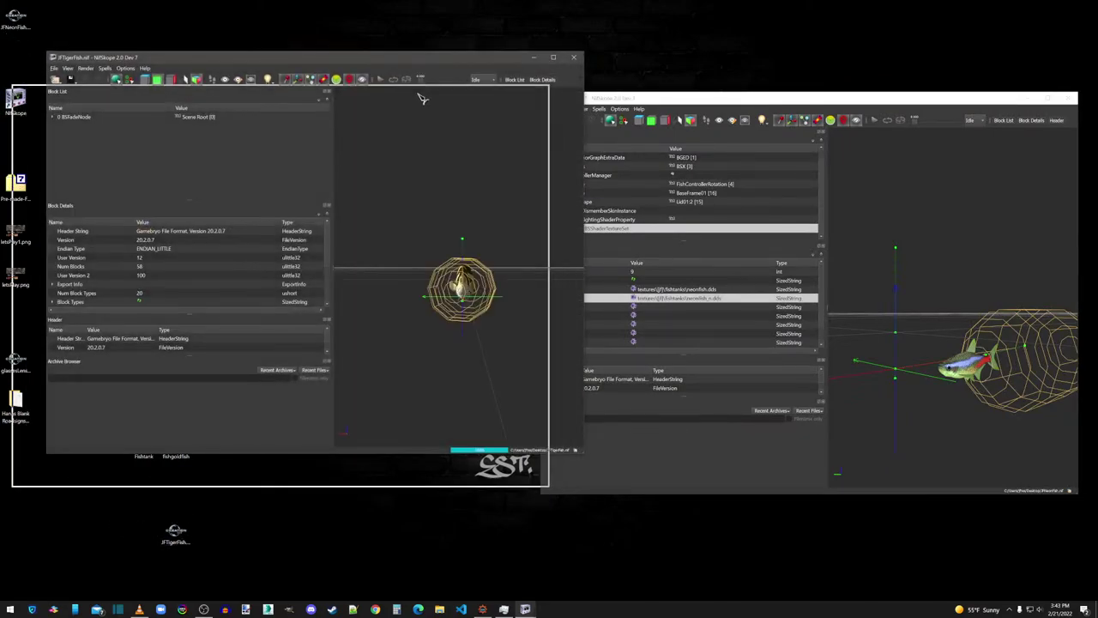
left_click_drag(516, 365, 453, 345)
Step: Copy the neon fish BSTriShape branch and paste it under the tiger fish's 0 BSFadeNode
left_click(655, 108)
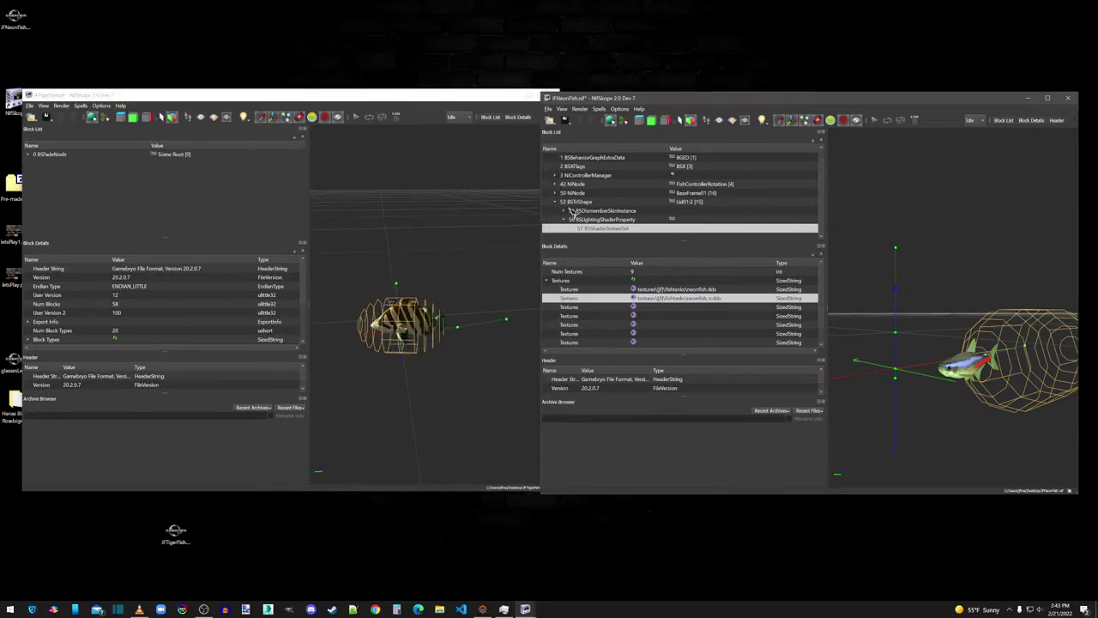
left_click(580, 201)
right_click(583, 201)
mouse_move(586, 199)
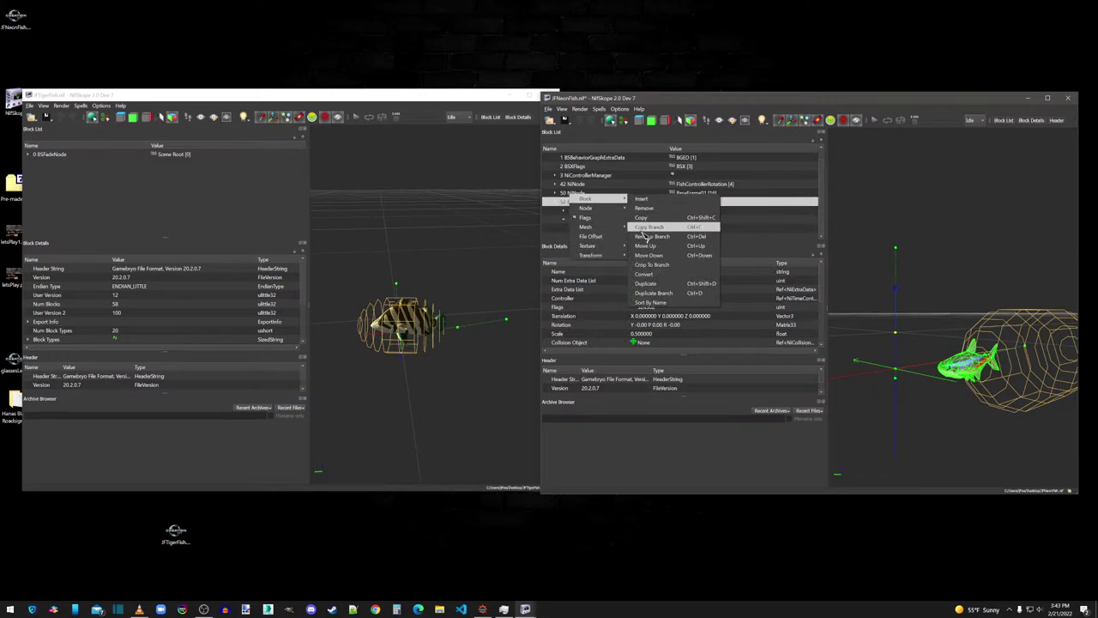
left_click(649, 228)
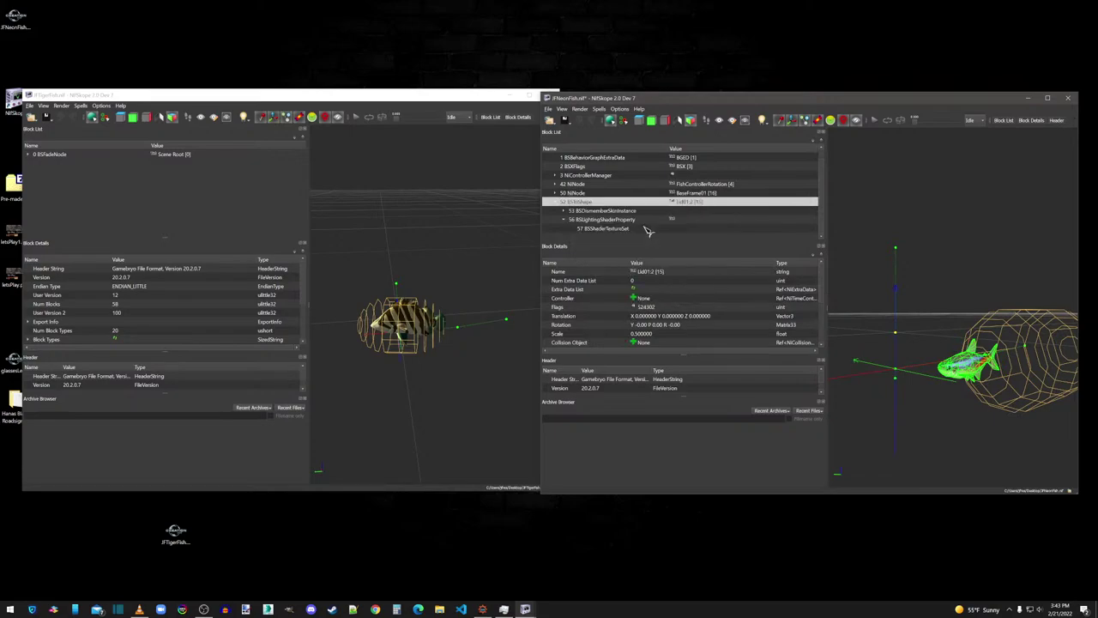
left_click(51, 155)
right_click(51, 155)
mouse_move(72, 149)
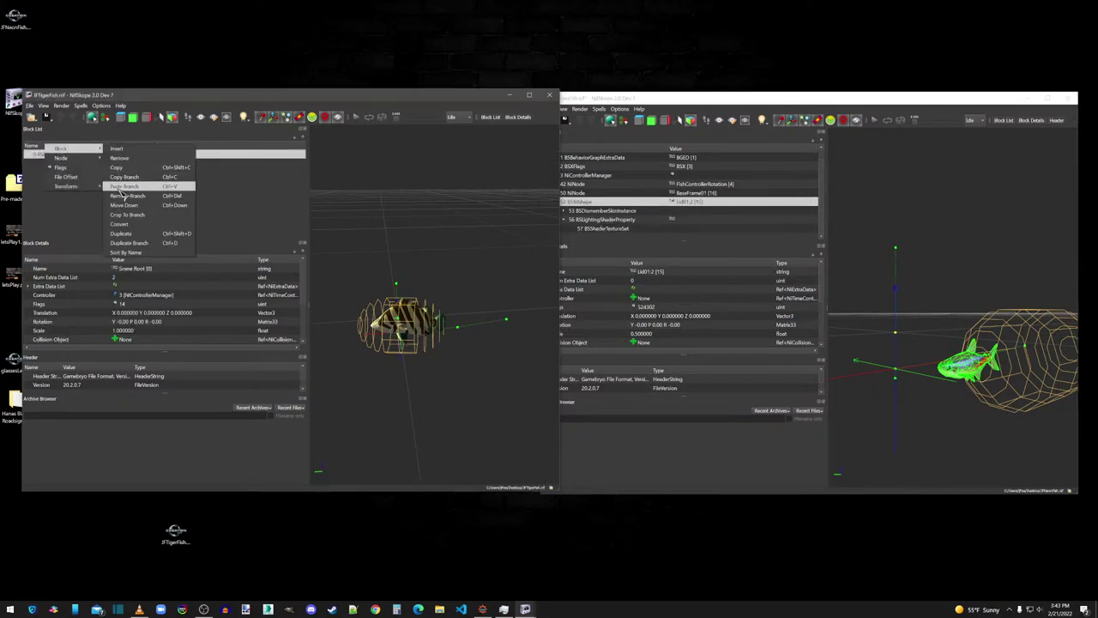
left_click(123, 187)
Step: Remove the original tiger fish BSTriShape branch
left_click(72, 207)
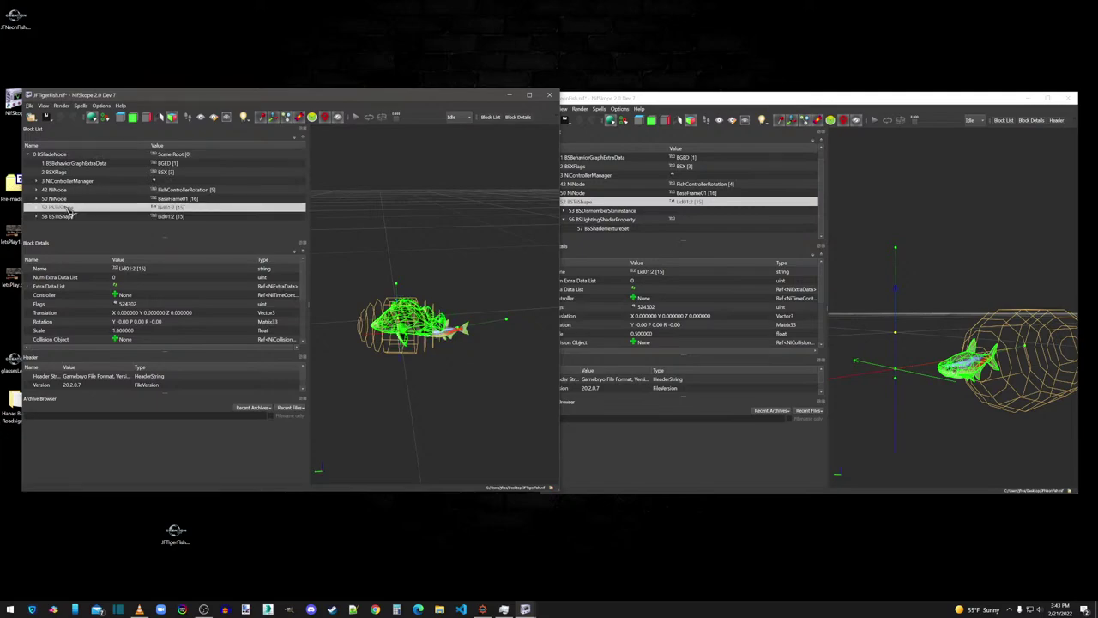
right_click(72, 206)
mouse_move(112, 202)
left_click(133, 249)
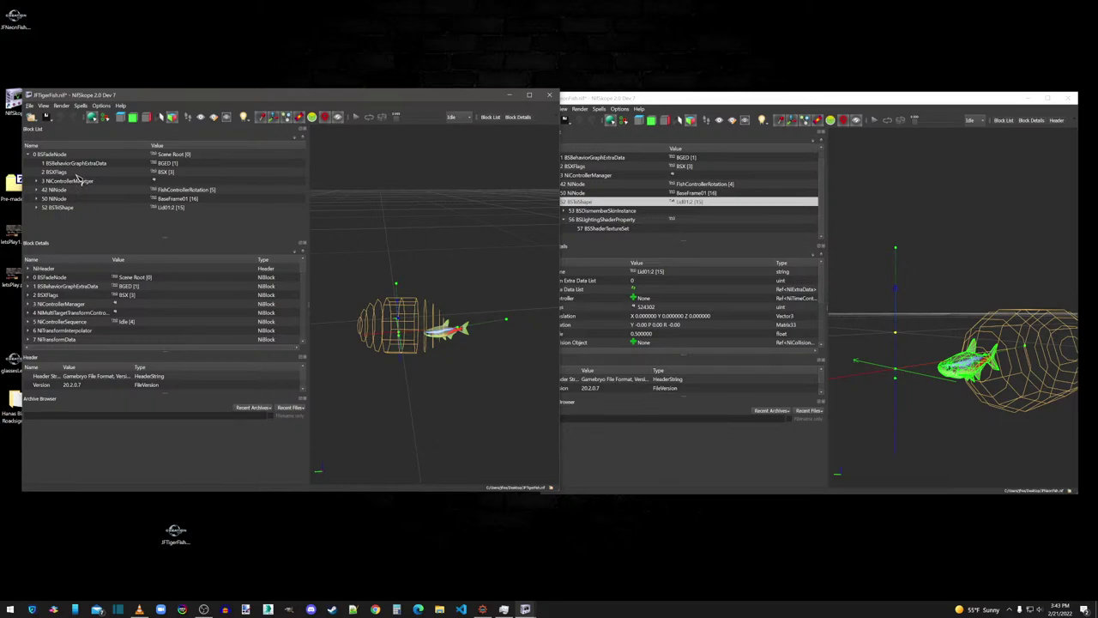
Step: Inspect the NiControllerManager's Idle, Jump and Eat controller sequences
mouse_move(78, 183)
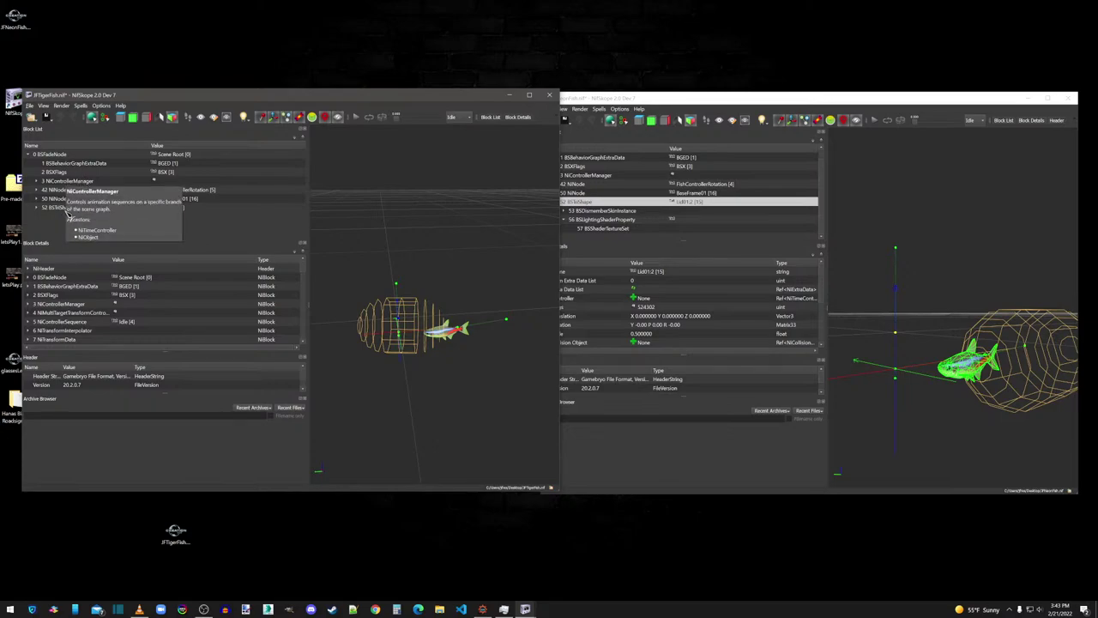
mouse_move(67, 215)
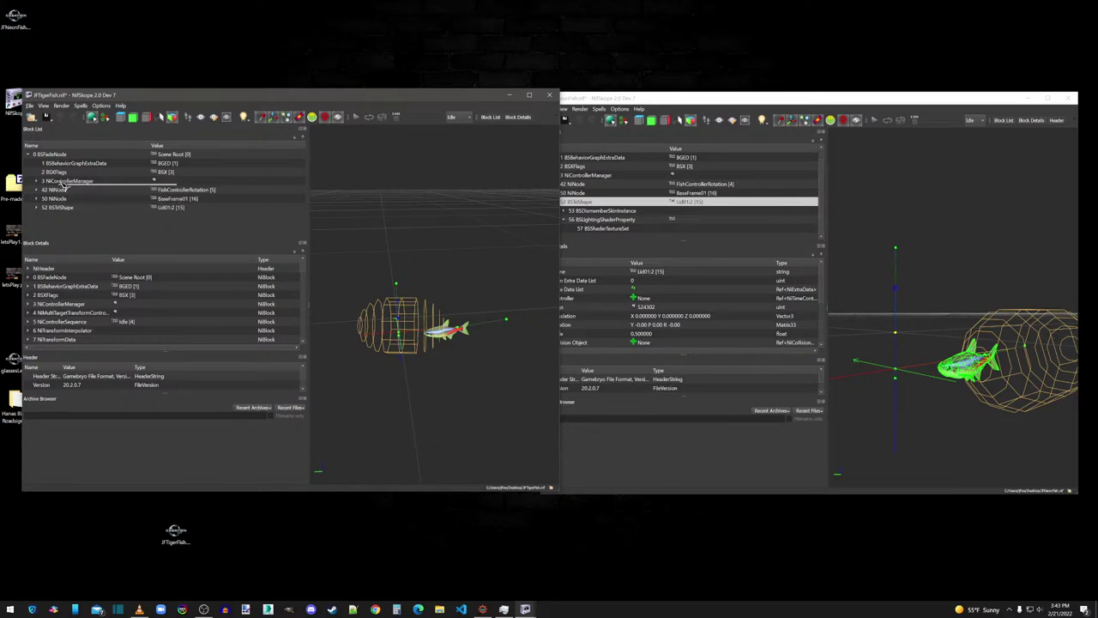
left_click(62, 183)
scroll(146, 317, "down", 1)
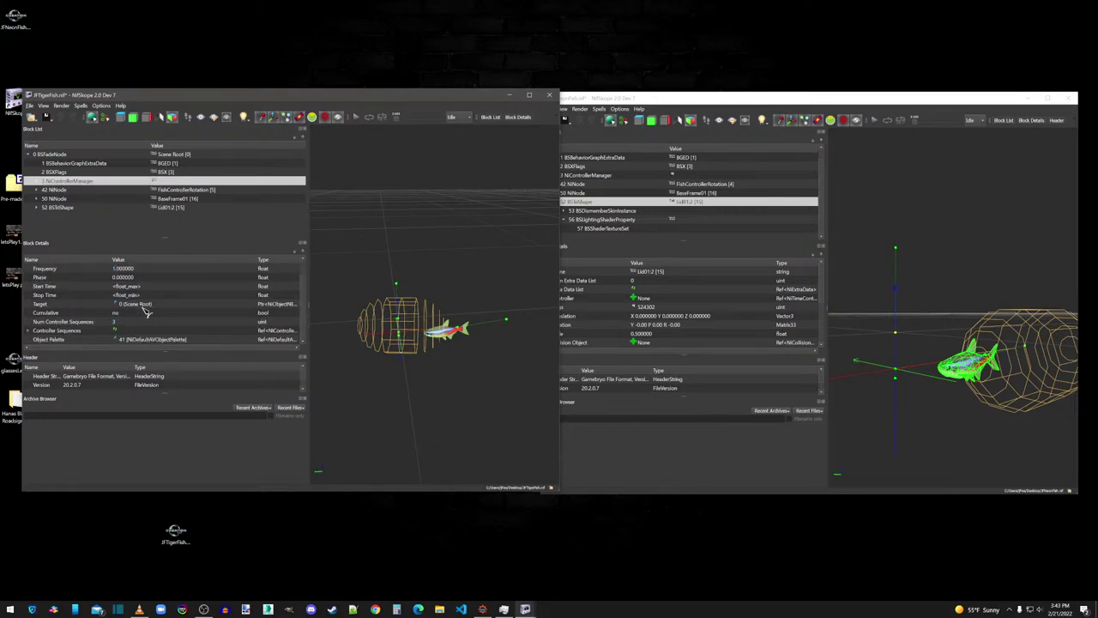
left_click(37, 181)
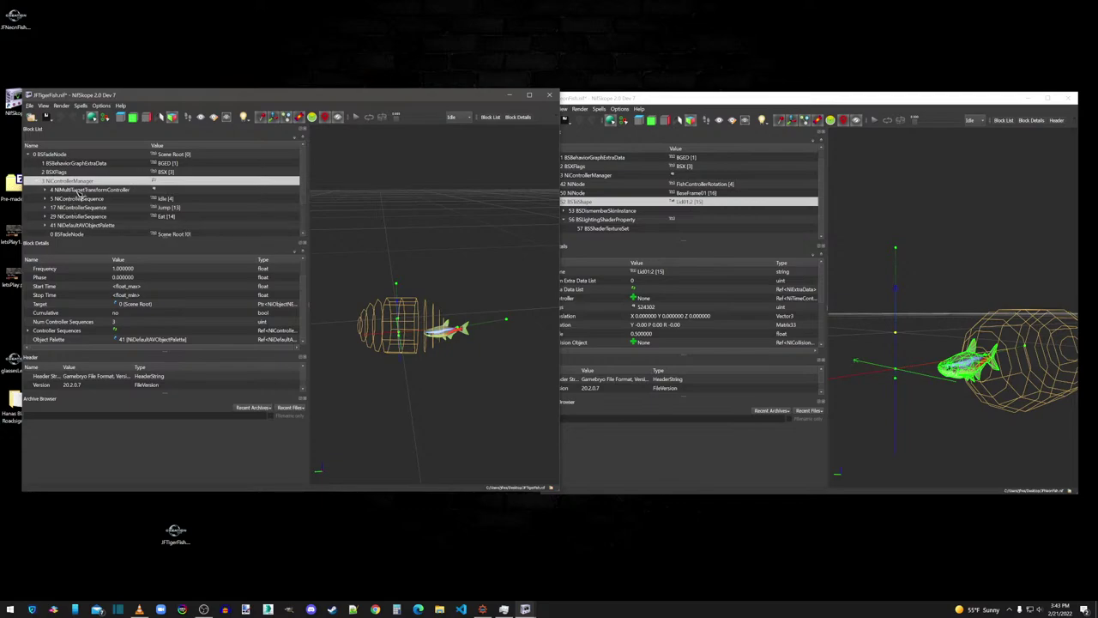
left_click(39, 182)
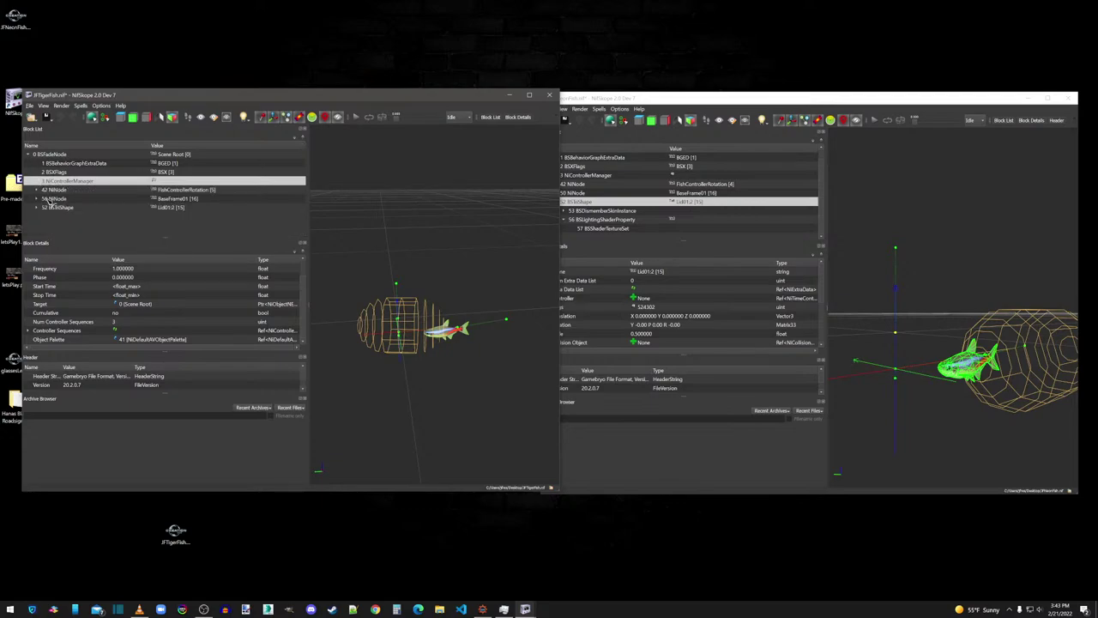
Step: Play the Idle animation on the tiger fish and collapse the NiControllerManager block
left_click(456, 118)
left_click(459, 116)
left_click(357, 118)
left_click(38, 183)
left_click(39, 182)
Step: Expand 43 NiNode's collision blocks to show the bhkCapsuleShape's radius values
left_click(46, 199)
left_click(55, 207)
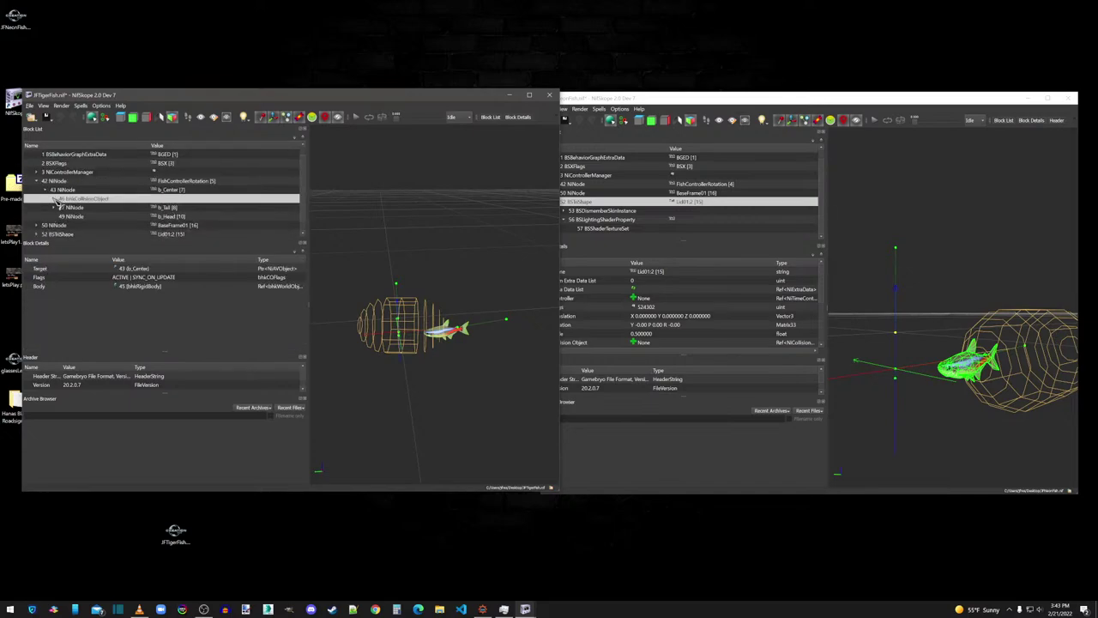
left_click(67, 204)
left_click(84, 200)
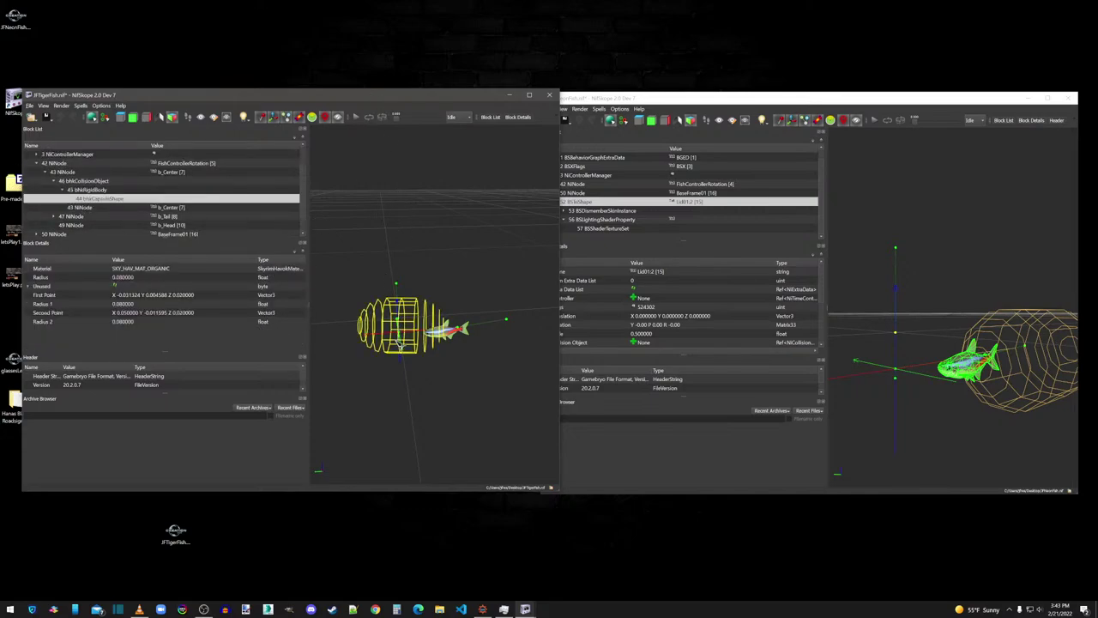
left_click_drag(391, 326, 398, 344)
scroll(410, 352, "up", 2)
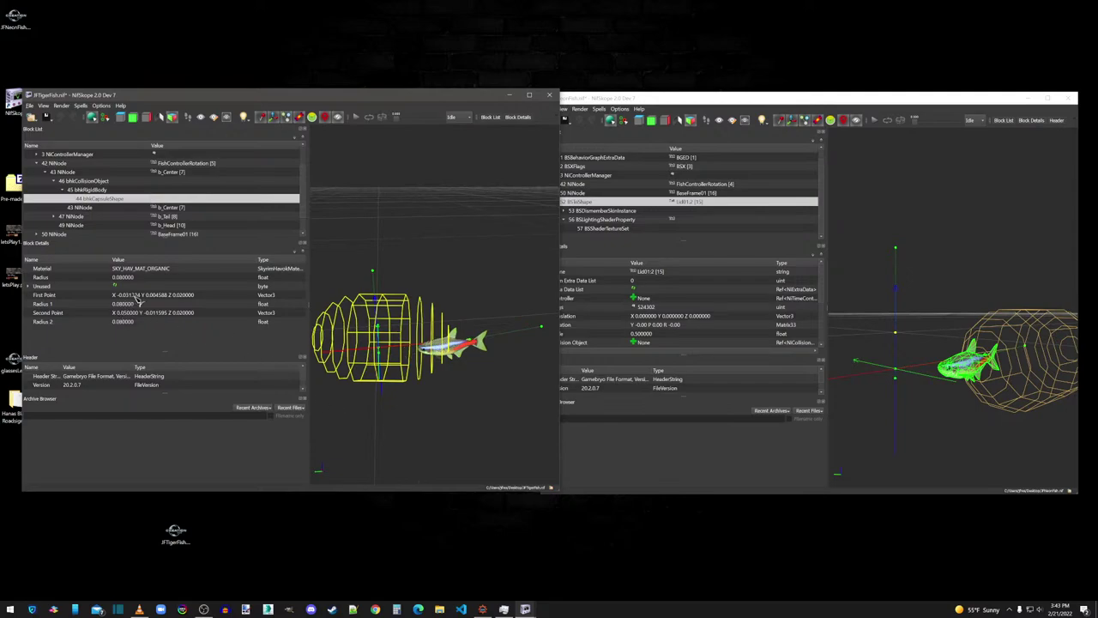
Step: Set Radius, Radius 1 and Radius 2 to 0.05, then close JFNeonFish.nif without saving
double_click(127, 278)
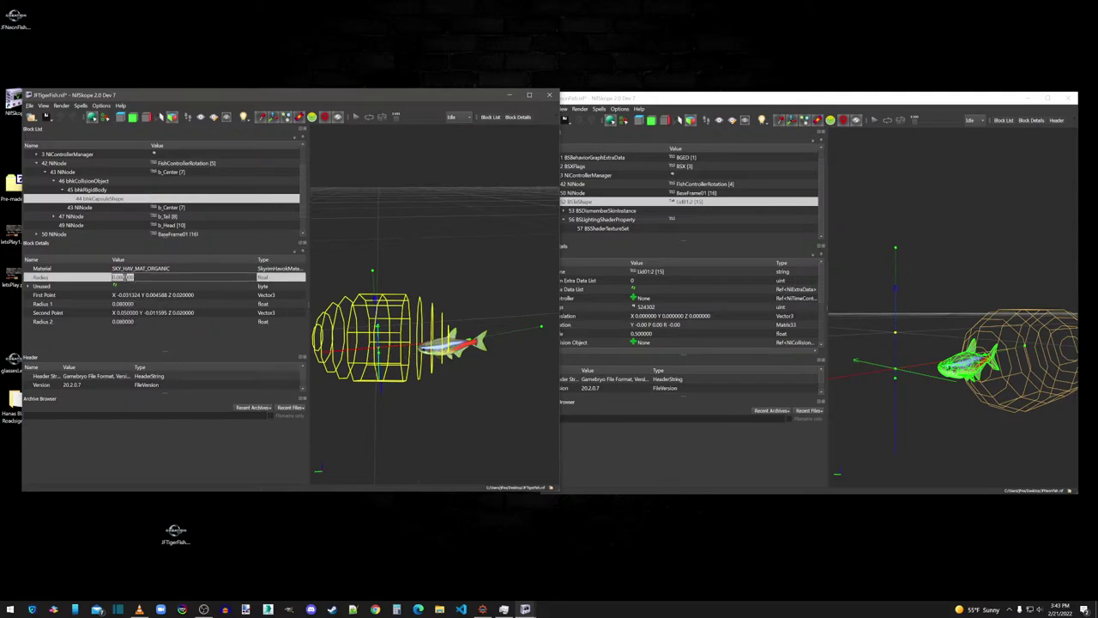
type("0.05")
key("Tab")
double_click(125, 303)
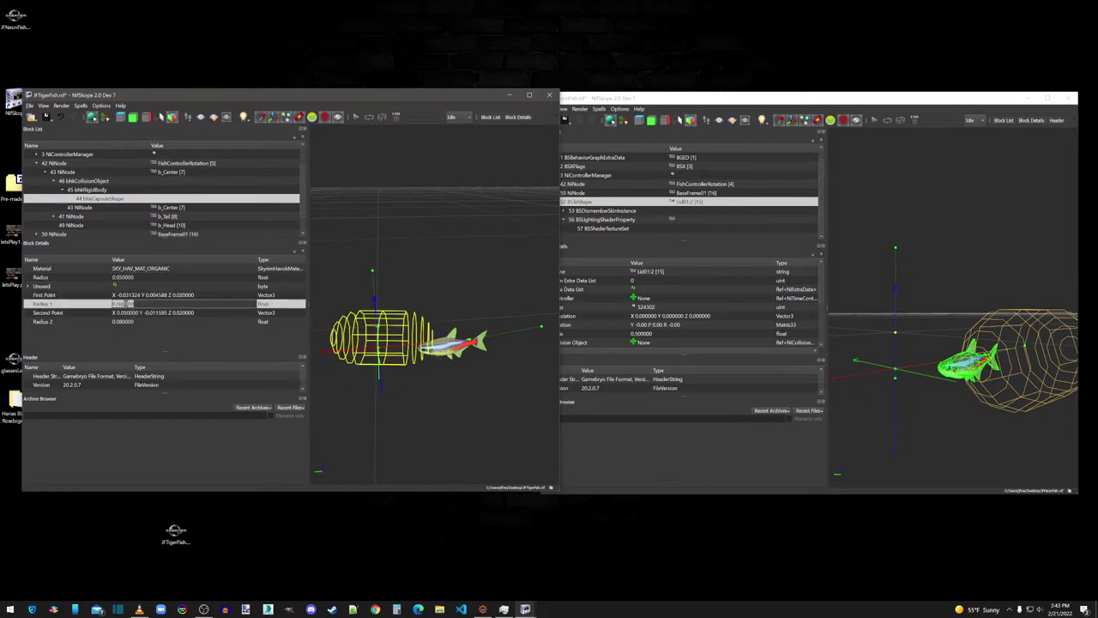
type("0.05")
key("Tab")
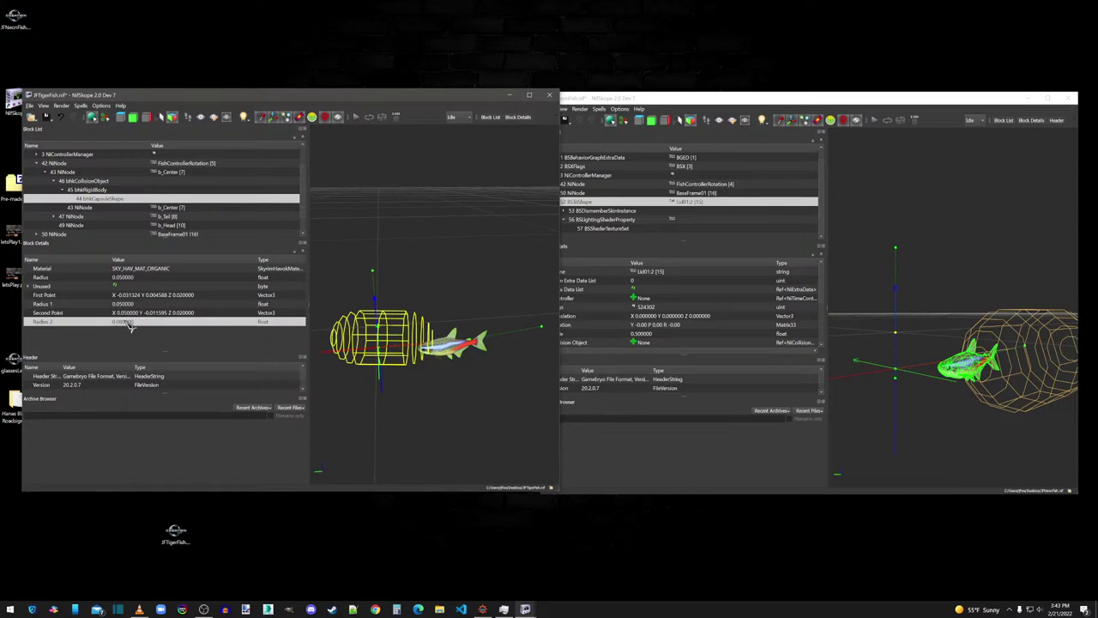
double_click(127, 322)
type("0.05")
left_click(132, 314)
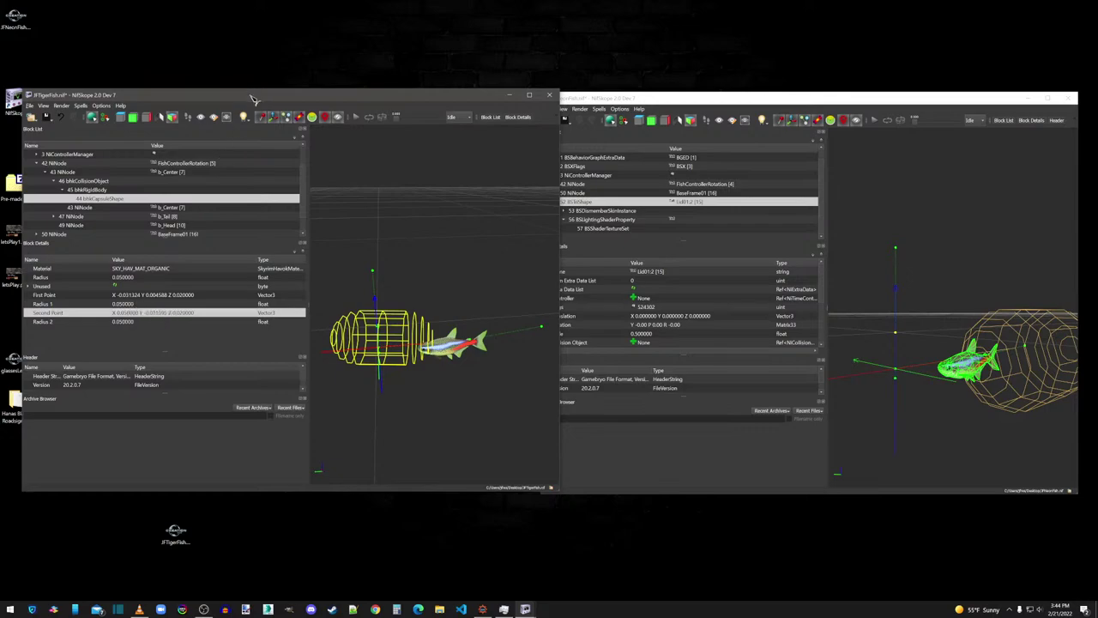
left_click(1066, 101)
left_click(839, 317)
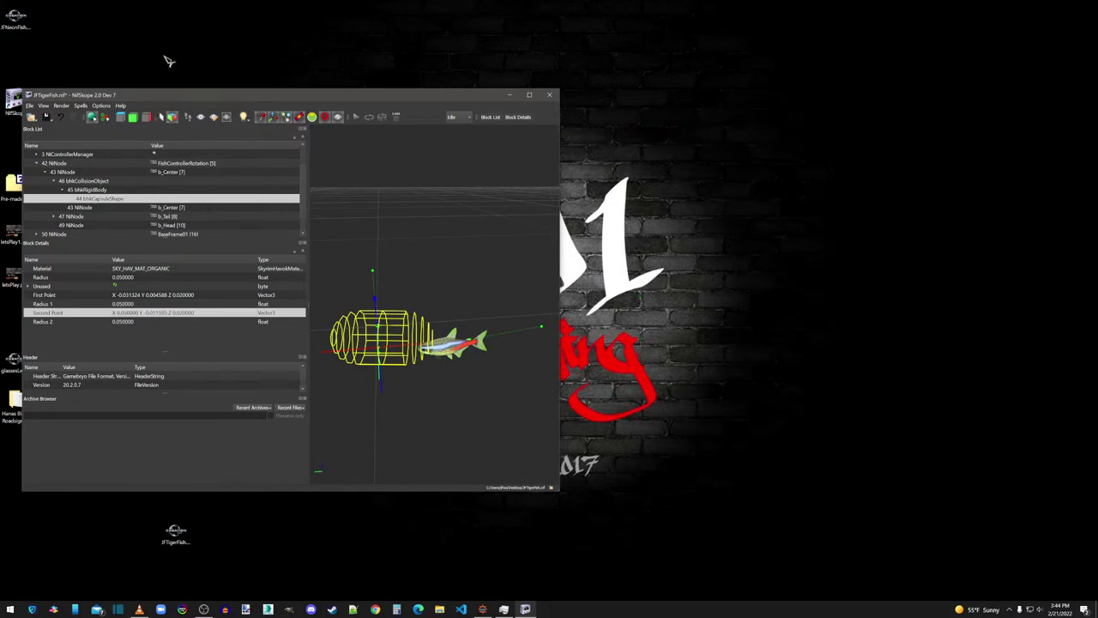
Step: Delete the neon fish nif from the desktop and move the tiger fish window right
left_click_drag(15, 19, 757, 208)
right_click(758, 209)
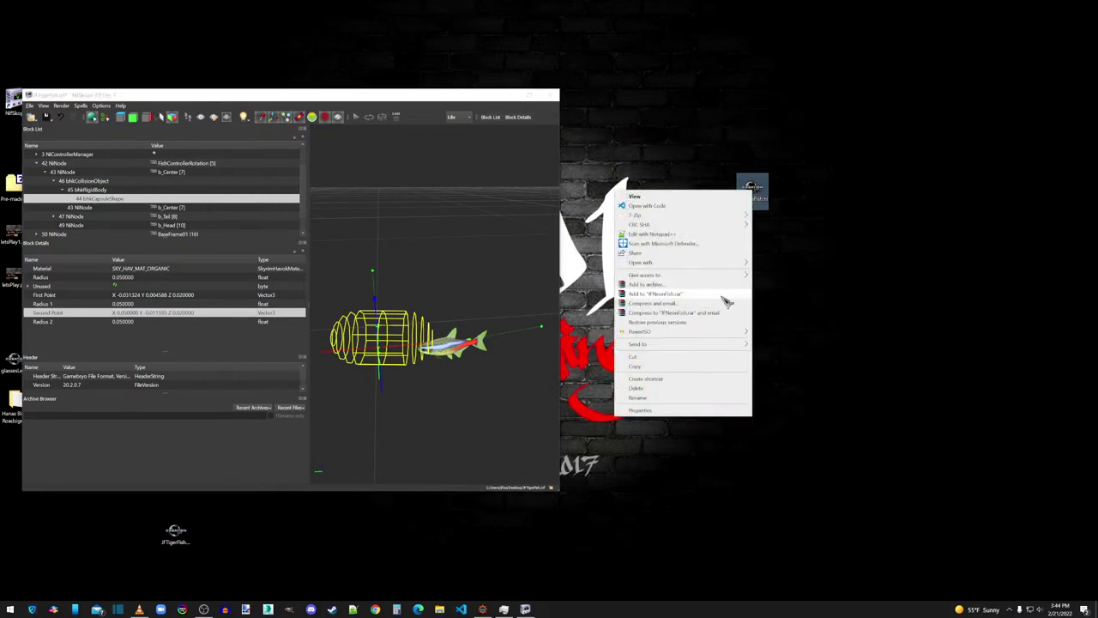
left_click(645, 391)
left_click_drag(376, 97, 890, 109)
Step: Open JFClownfish.nif from overwrite > meshes > [ff] > Fishtanks in a second NifSkope window
left_click(439, 609)
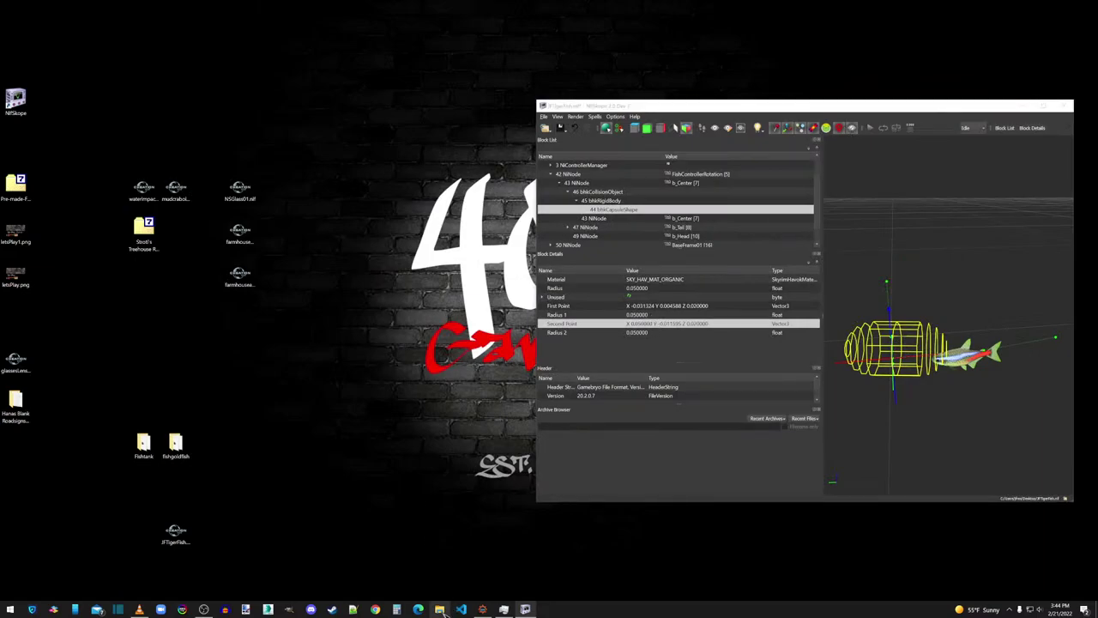
double_click(435, 291)
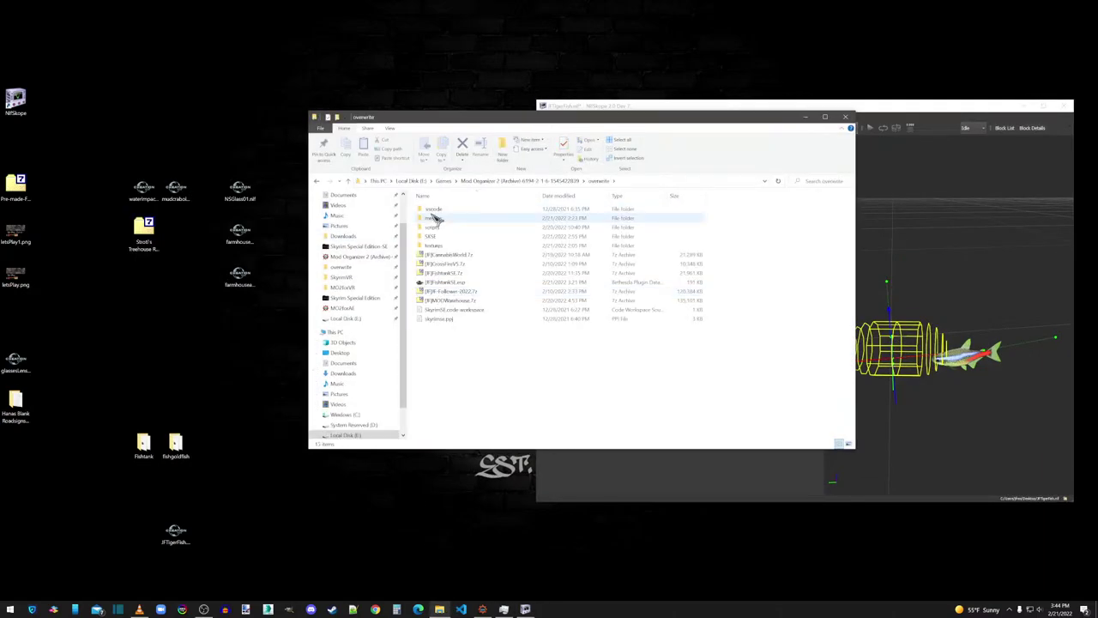
double_click(436, 210)
double_click(436, 209)
double_click(435, 211)
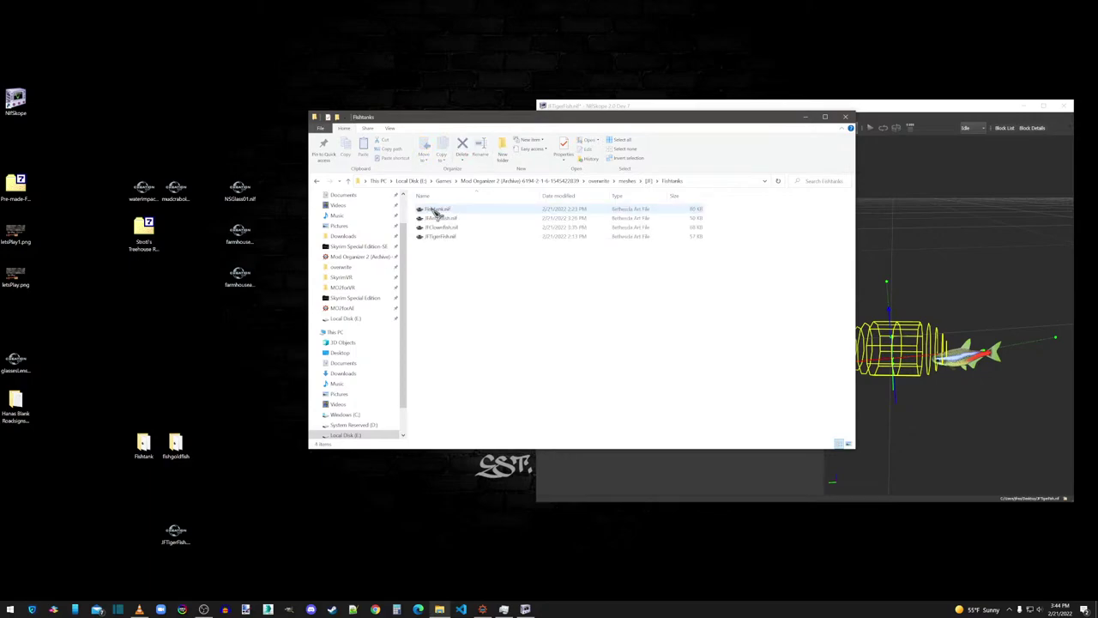
left_click_drag(445, 228, 15, 99)
left_click(847, 119)
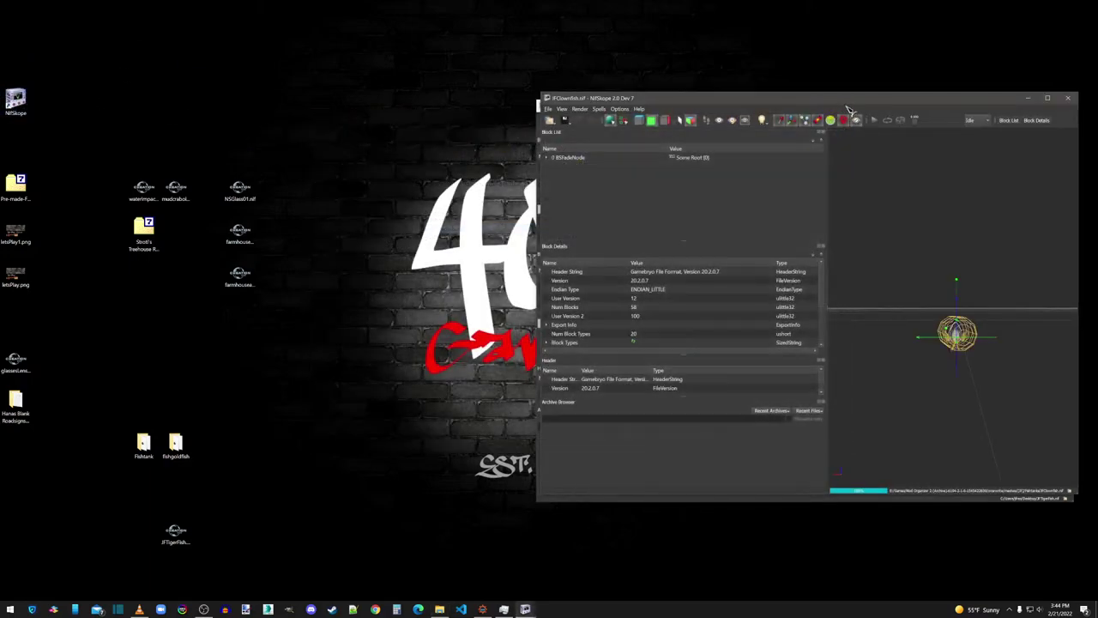
left_click_drag(461, 82, 314, 91)
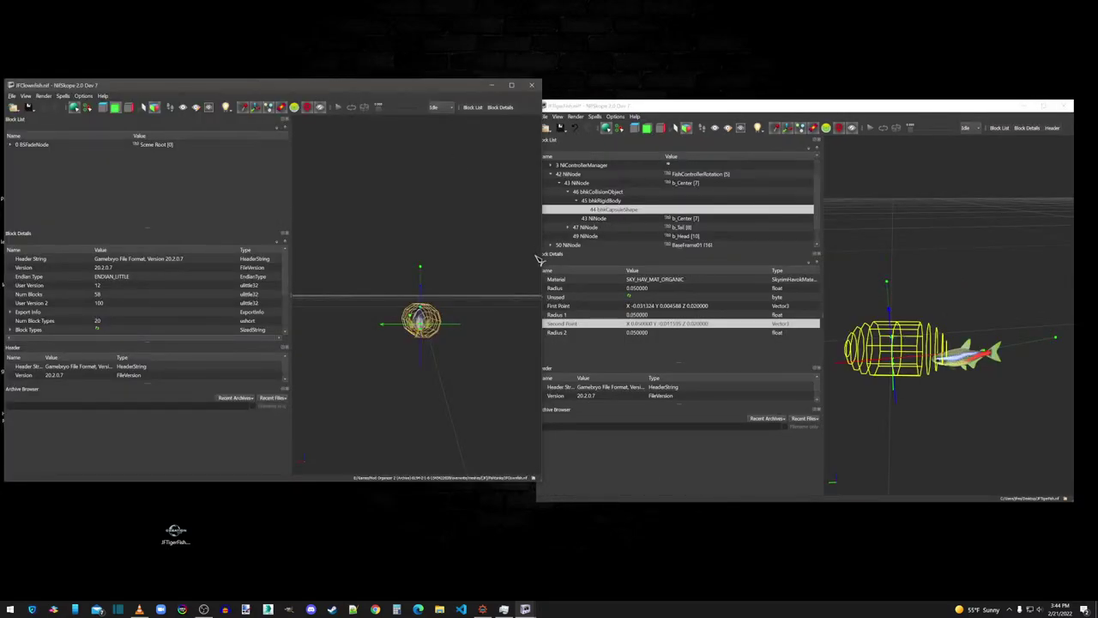
left_click(416, 609)
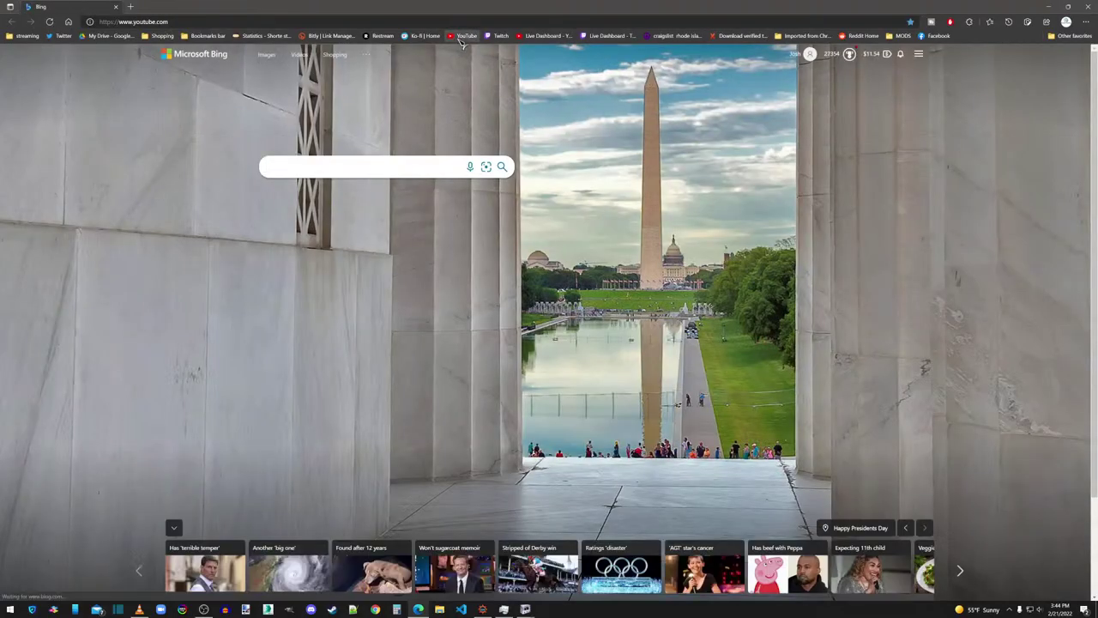
Step: Visit the YouTube channel page through the account menu, then close the browser
left_click(462, 36)
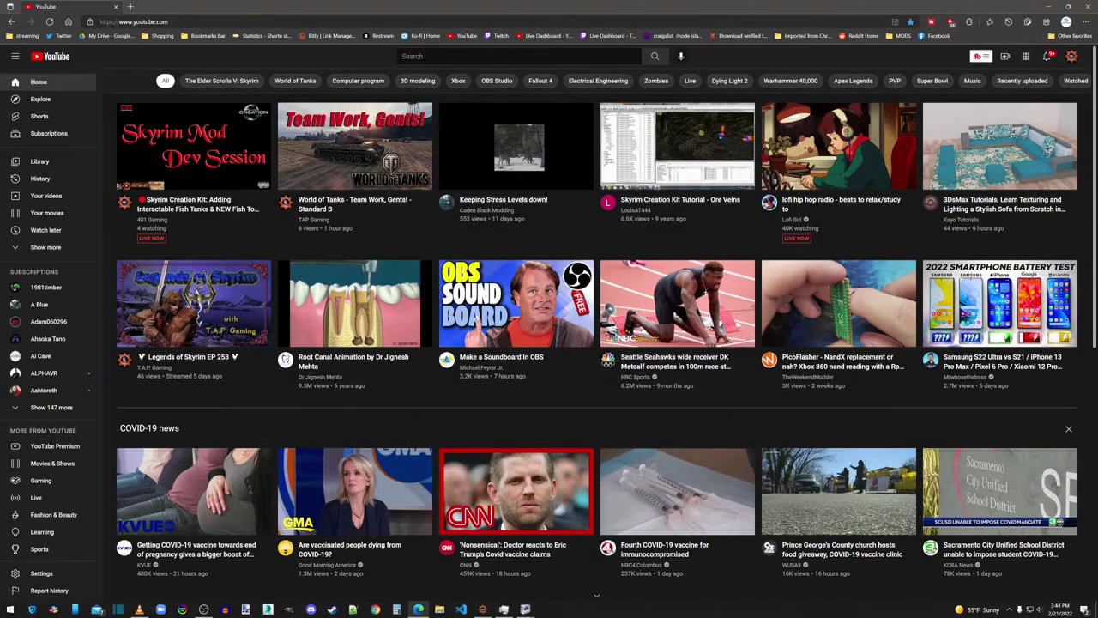
left_click(1078, 57)
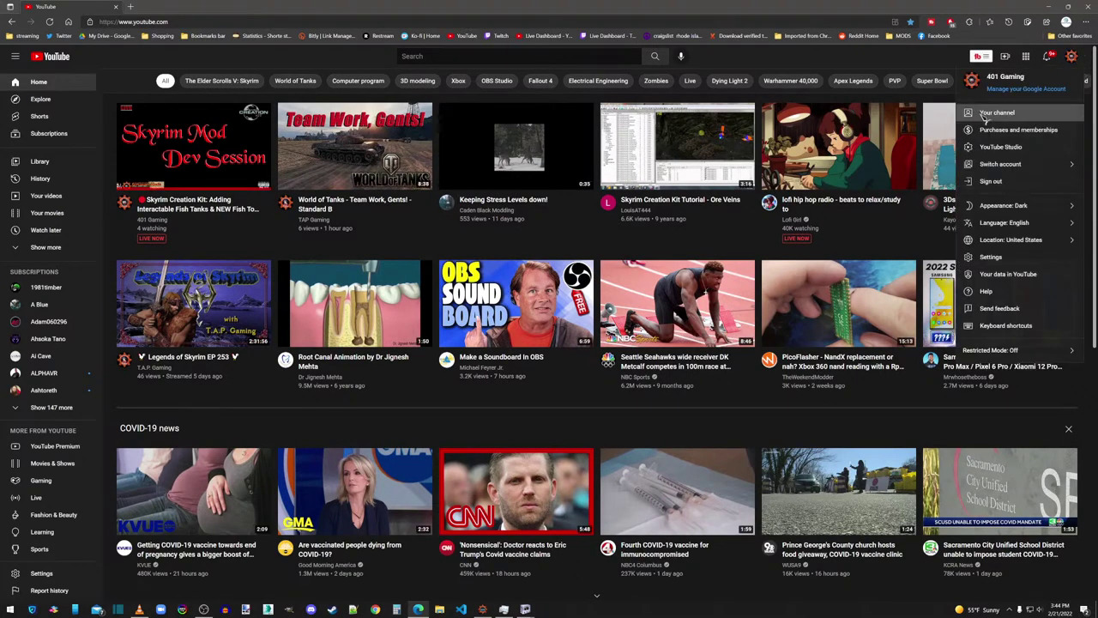
left_click(987, 114)
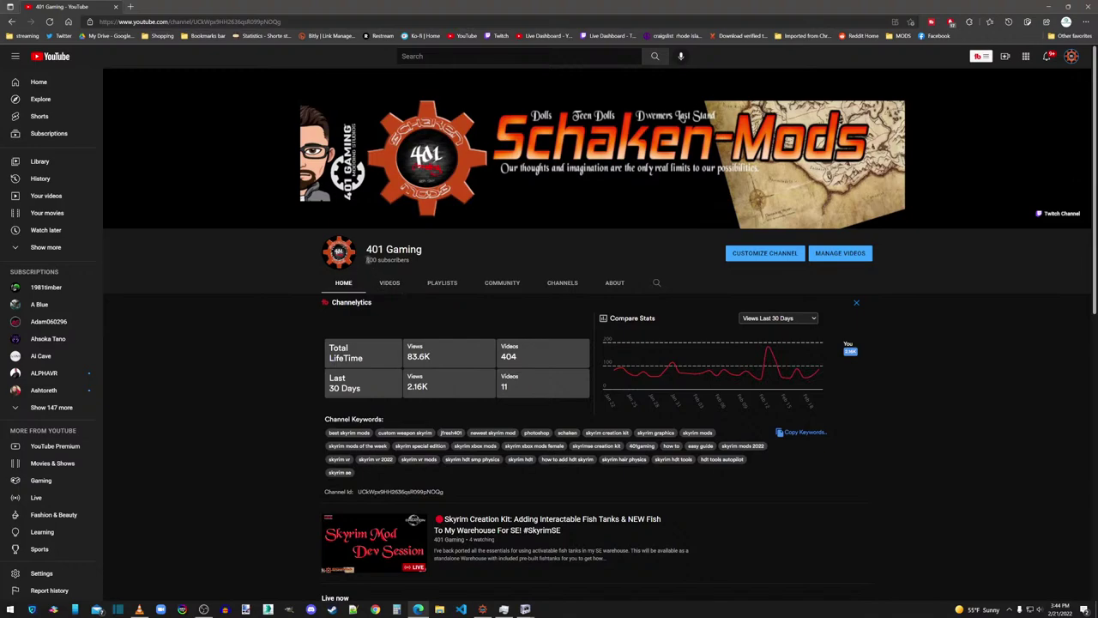
left_click(116, 7)
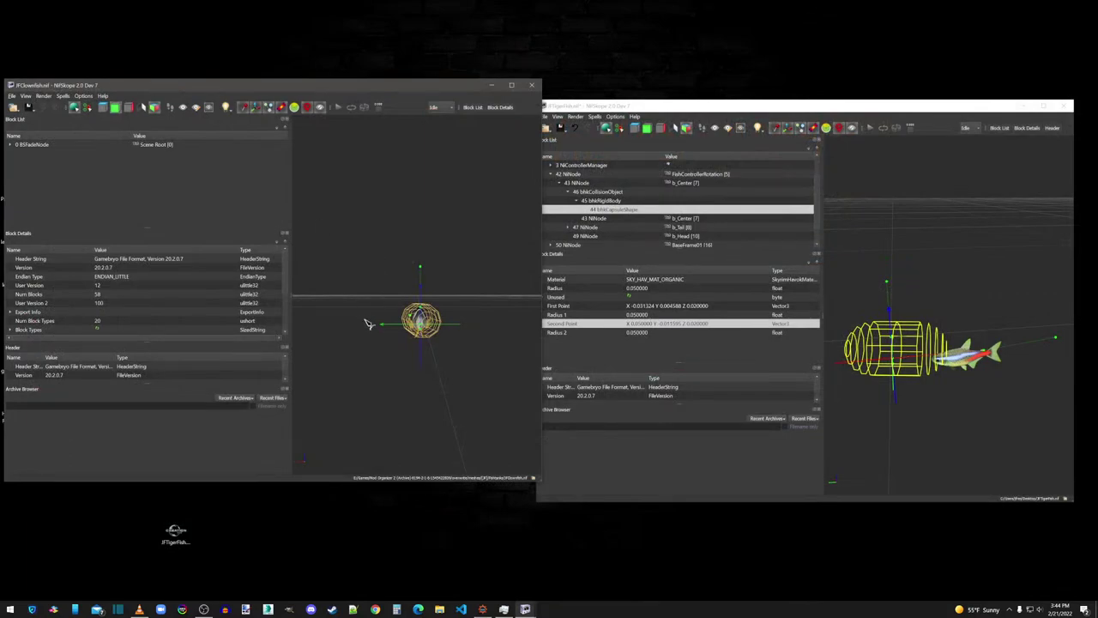
Step: Select the clownfish capsule and show 46 bhkCollisionObject in both the clownfish and tiger fish files
mouse_move(367, 323)
left_mouse_down()
mouse_move(378, 331)
mouse_move(365, 345)
mouse_move(369, 338)
left_mouse_up()
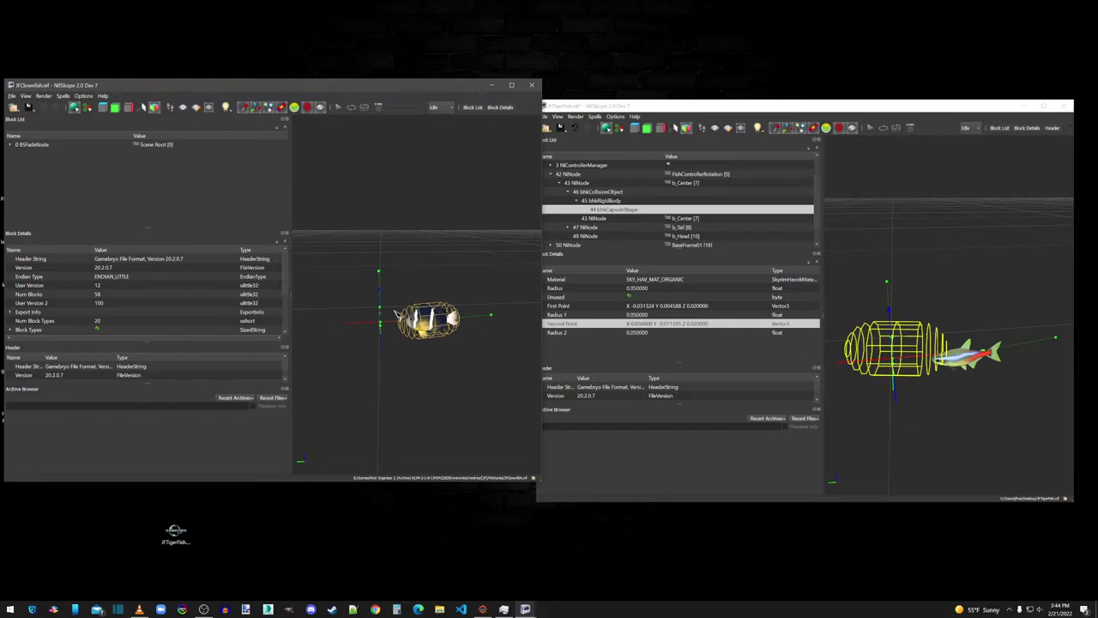
left_click(403, 320)
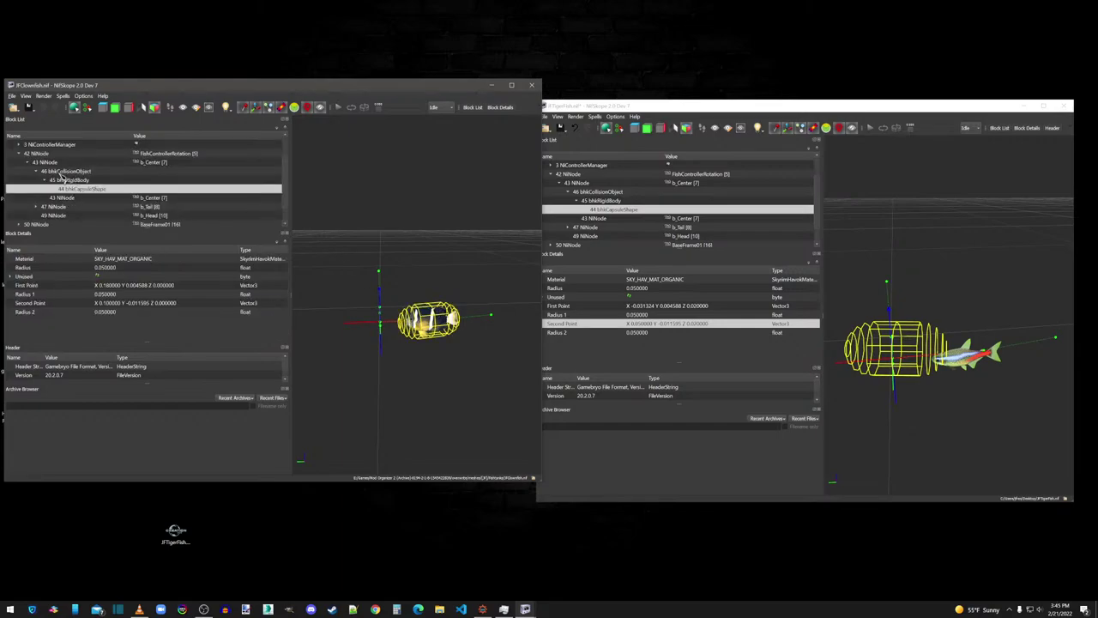
left_click(62, 172)
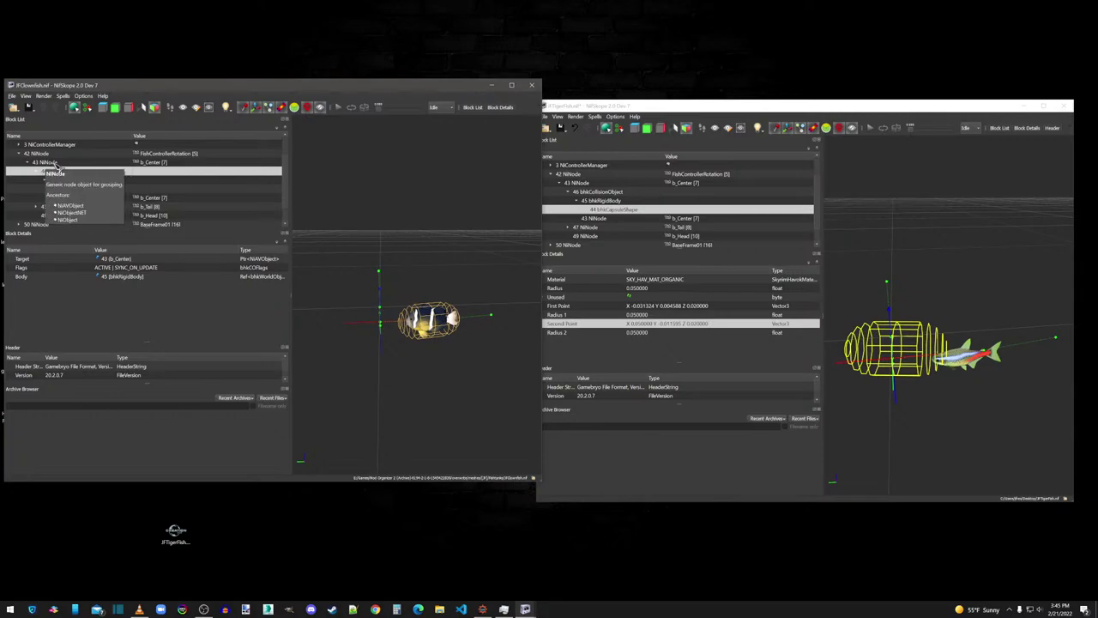
left_click(601, 191)
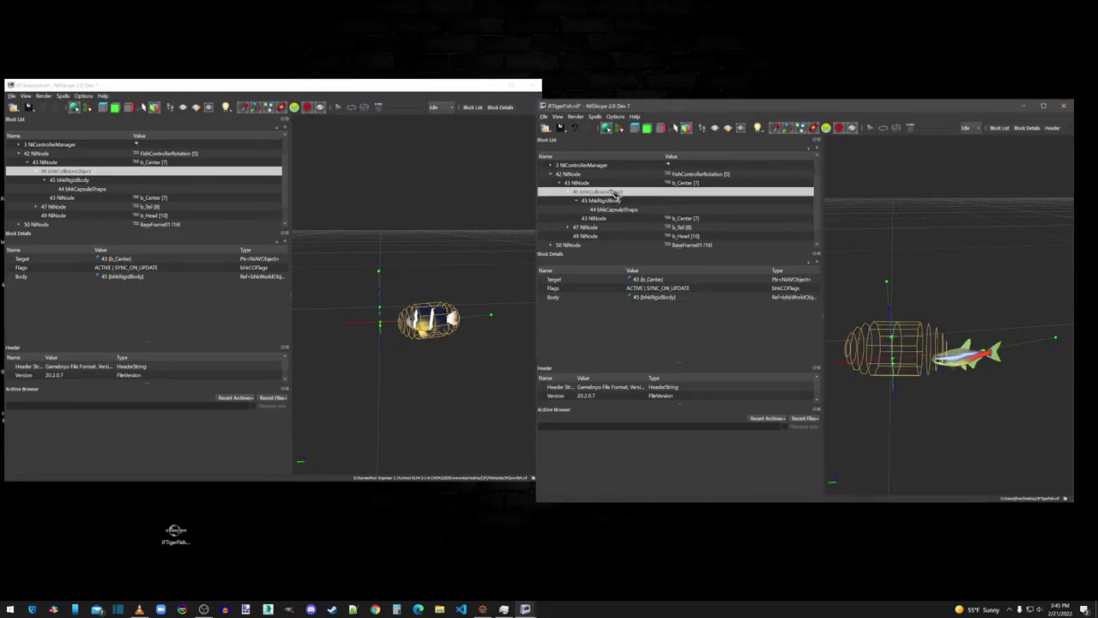
Step: Remove the tiger fish's collision branch and copy the clownfish's bhkCollisionObject branch
right_click(614, 196)
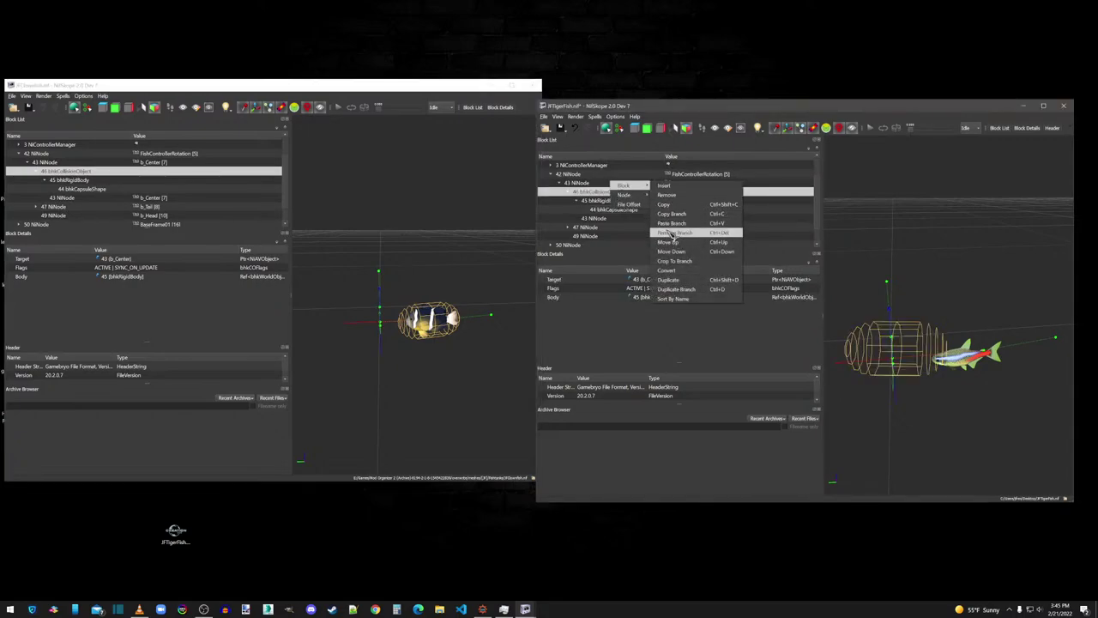
left_click(659, 228)
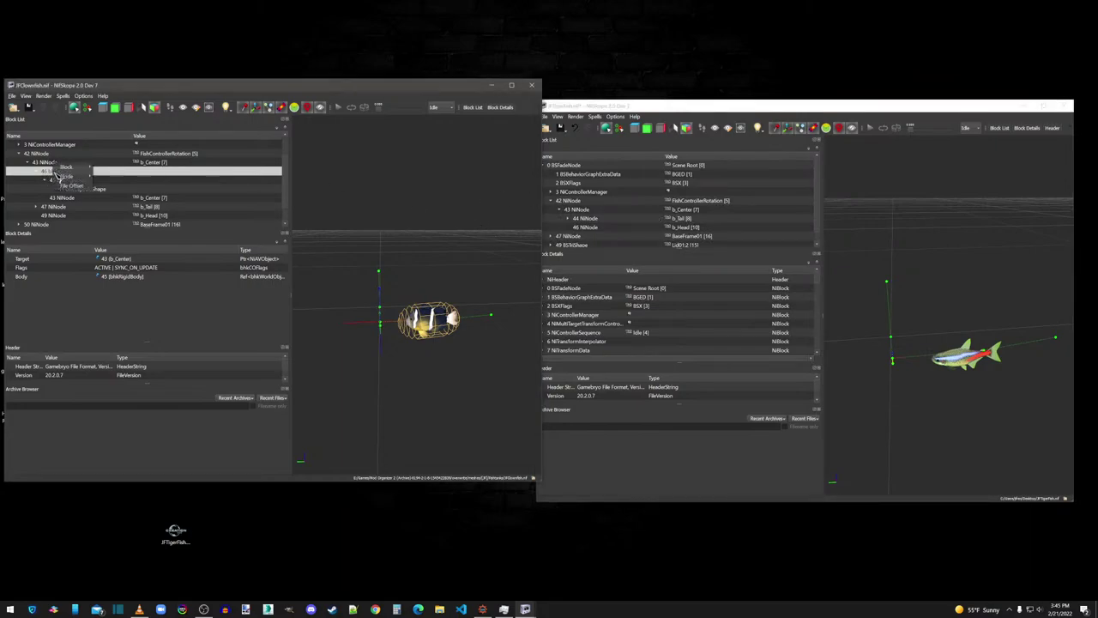
right_click(53, 172)
mouse_move(89, 167)
left_click(142, 196)
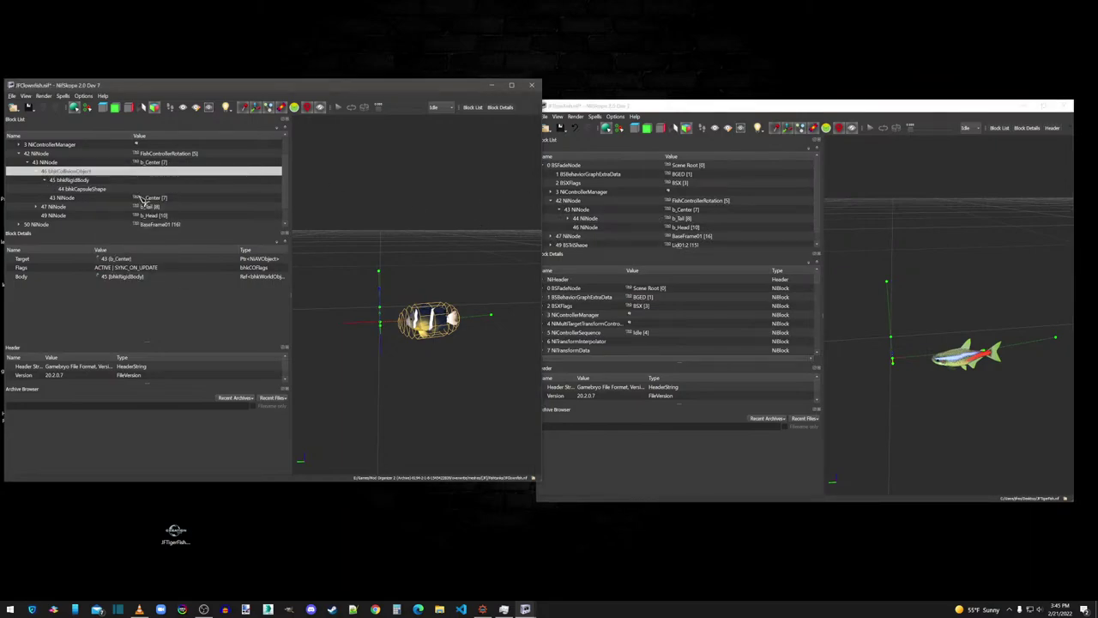
Step: Paste the clownfish collision under the tiger fish's 43 NiNode and run Sanitize > Reorder Link Arrays
left_click(580, 118)
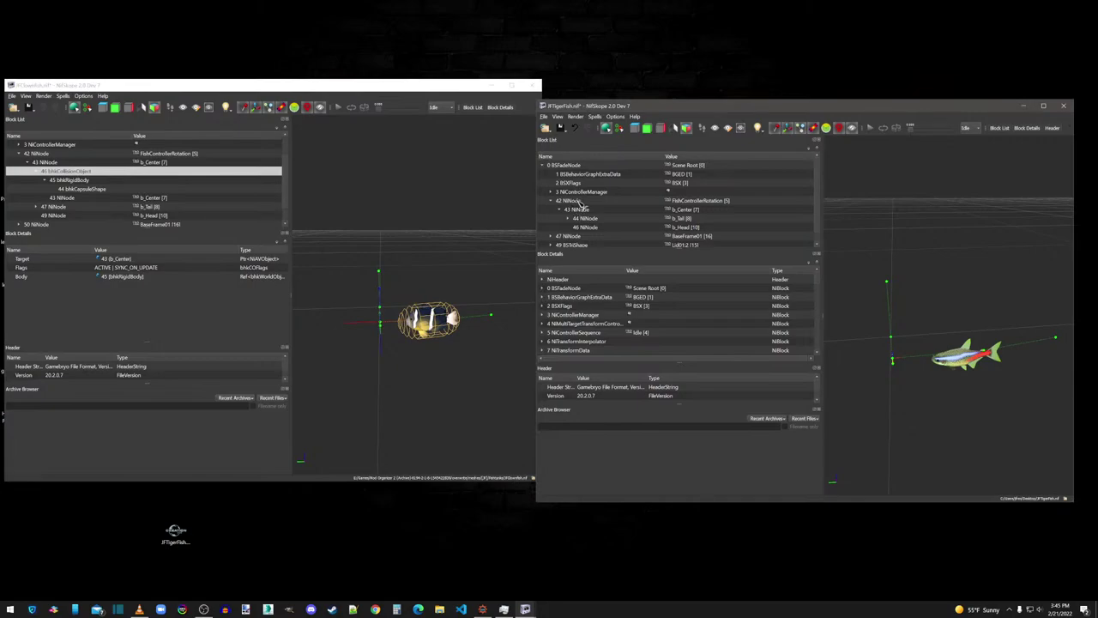
right_click(577, 210)
mouse_move(592, 206)
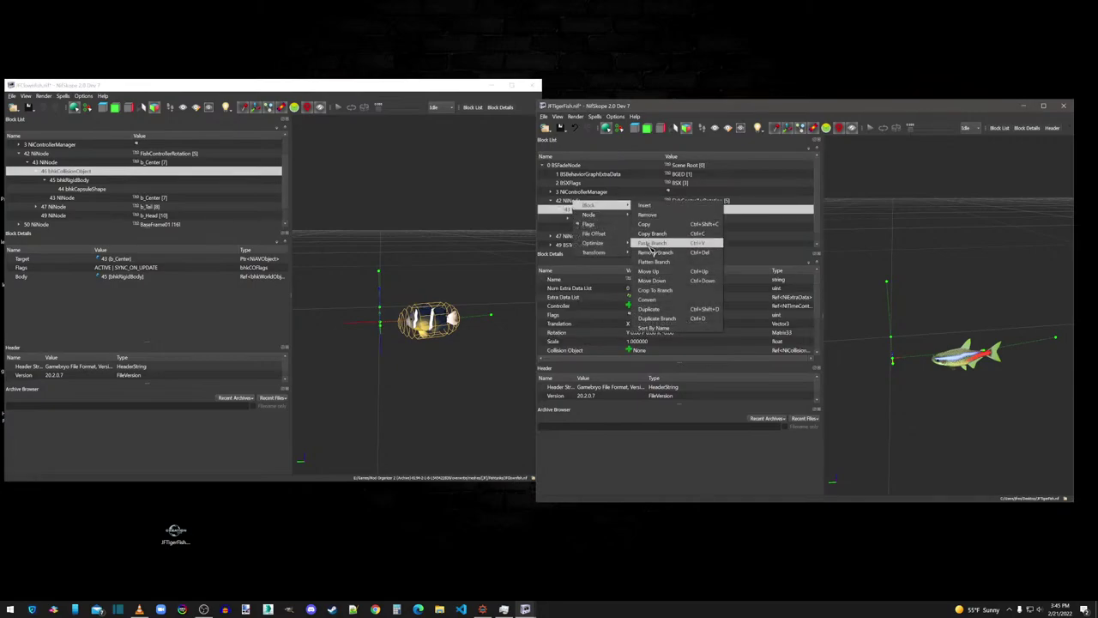
left_click(654, 243)
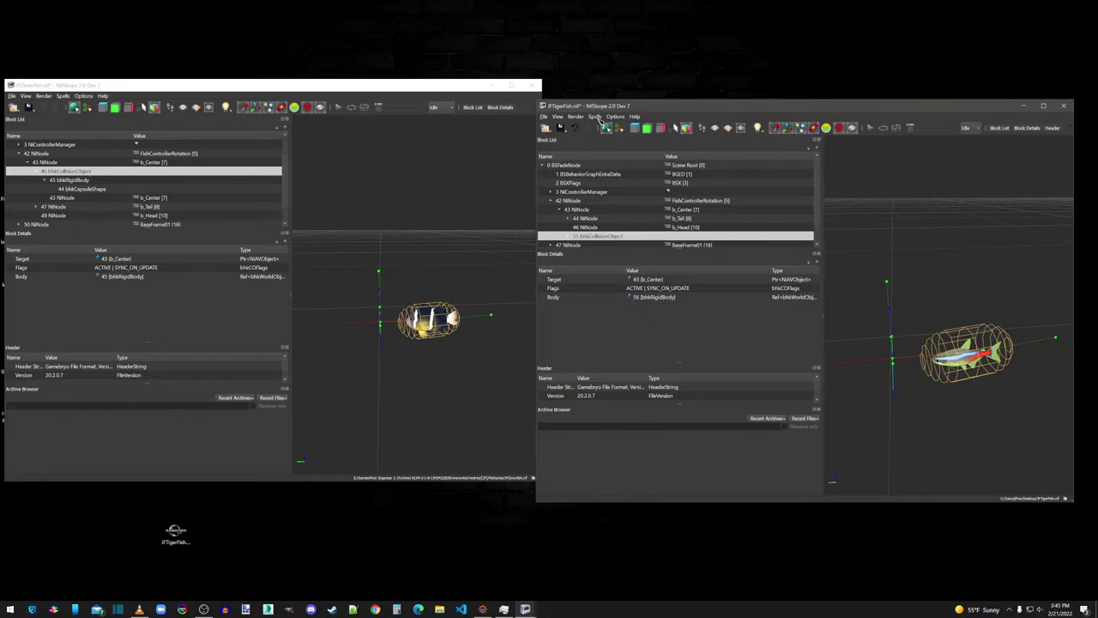
left_click(598, 118)
mouse_move(622, 146)
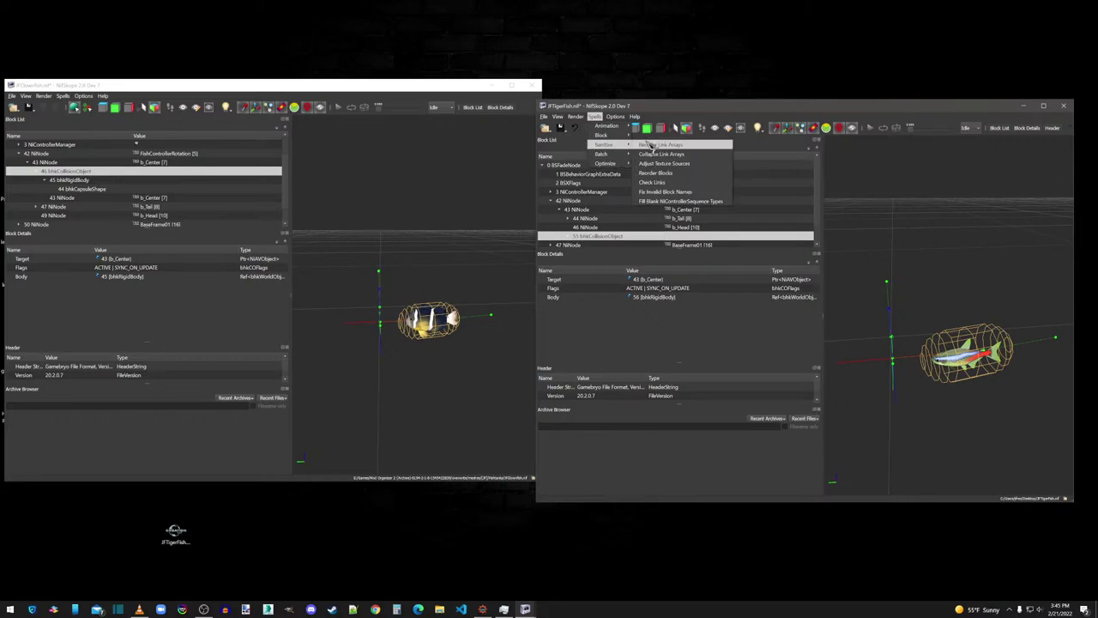
left_click(650, 148)
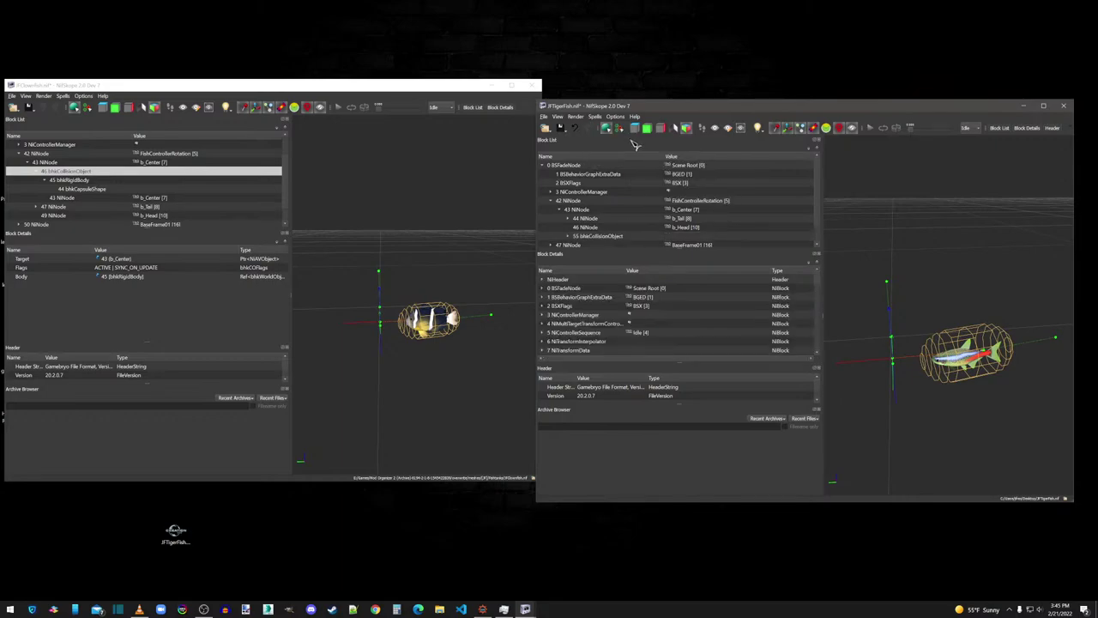
Step: Save the tiger fish model as JFNeonFish.nif in overwrite\meshes\[JF]\Fishtanks and close the clownfish window
left_click(564, 129)
scroll(575, 221, "up", 4)
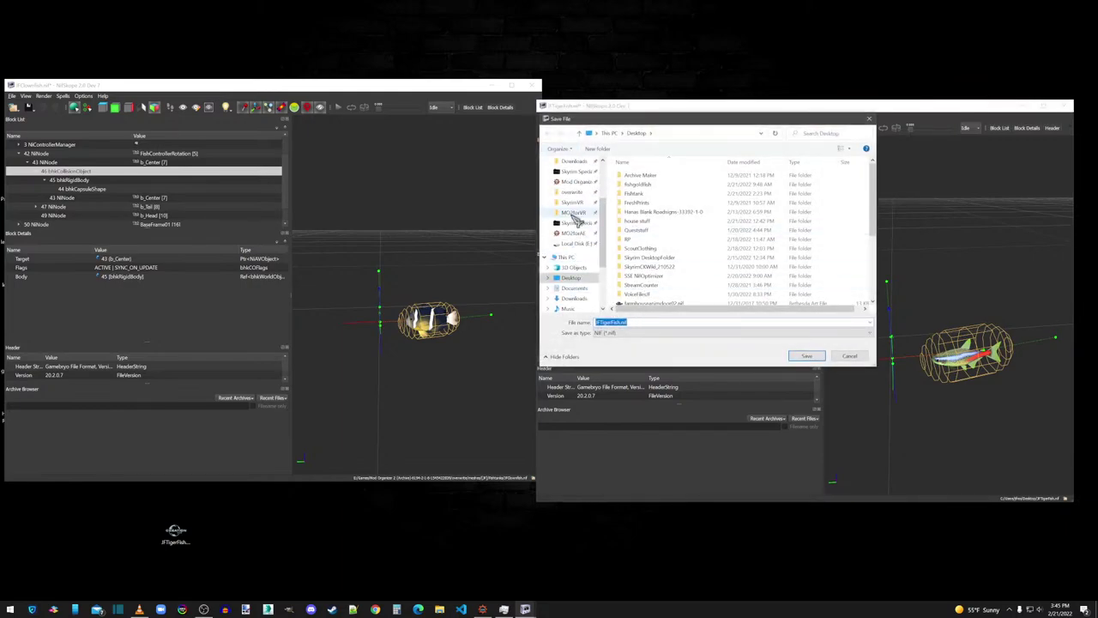
left_click(575, 221)
double_click(633, 184)
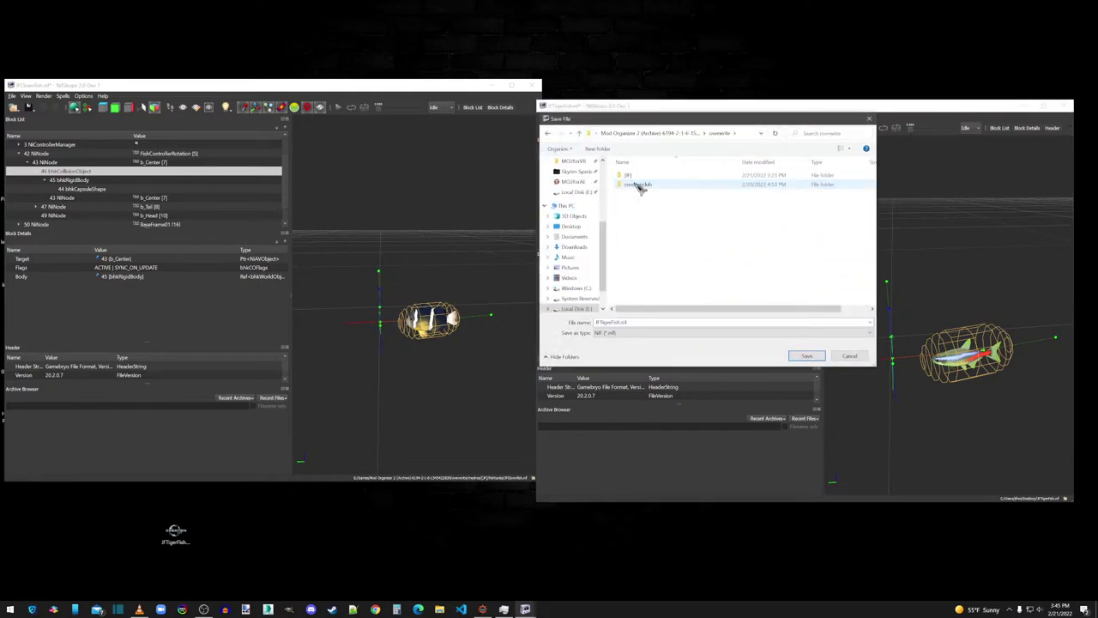
double_click(629, 176)
double_click(632, 176)
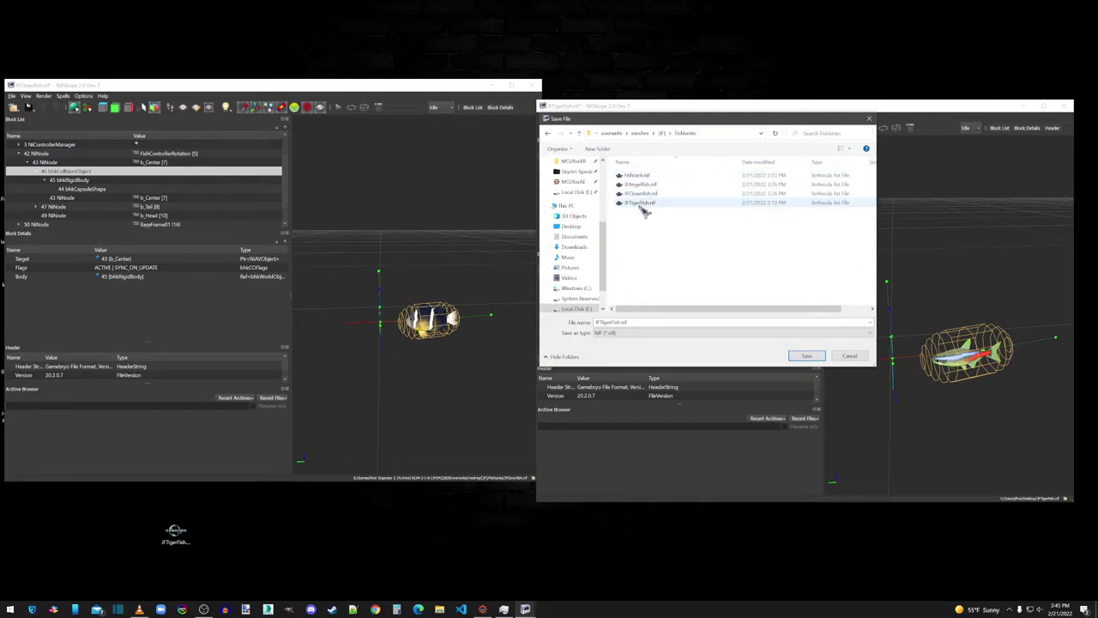
left_click(641, 203)
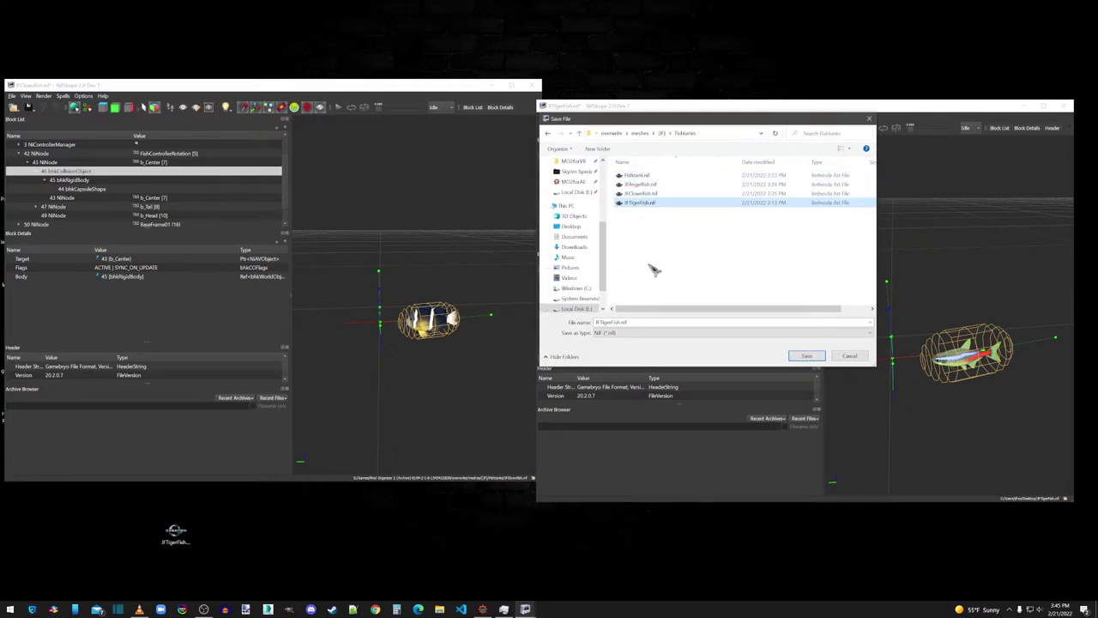
double_click(611, 322)
left_click(611, 322)
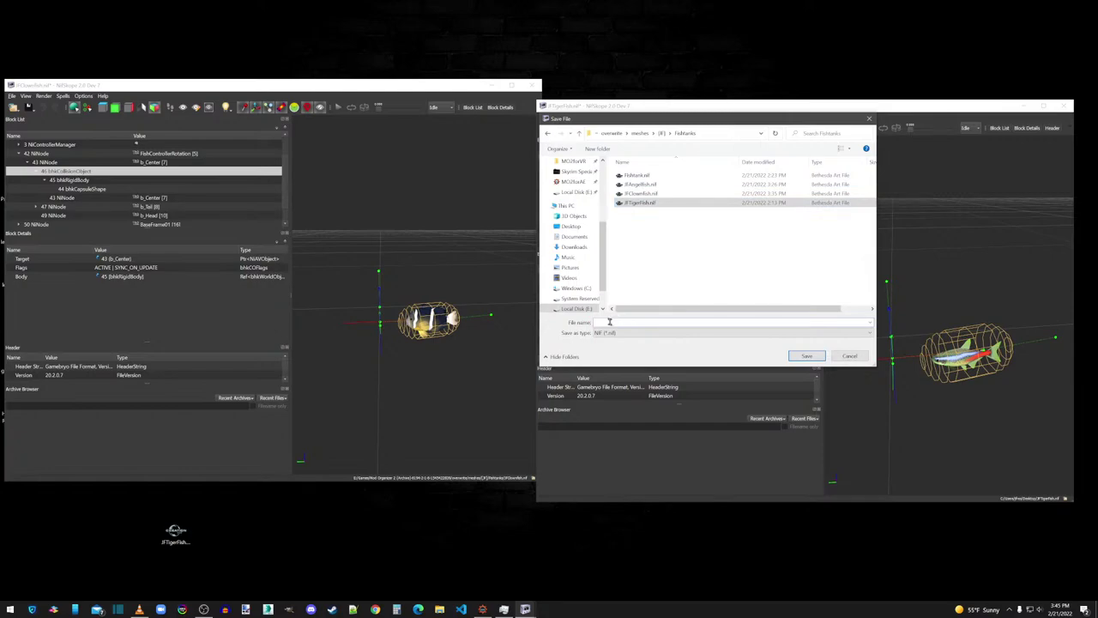
left_click_drag(614, 321, 600, 323)
type("NeonFish.nif")
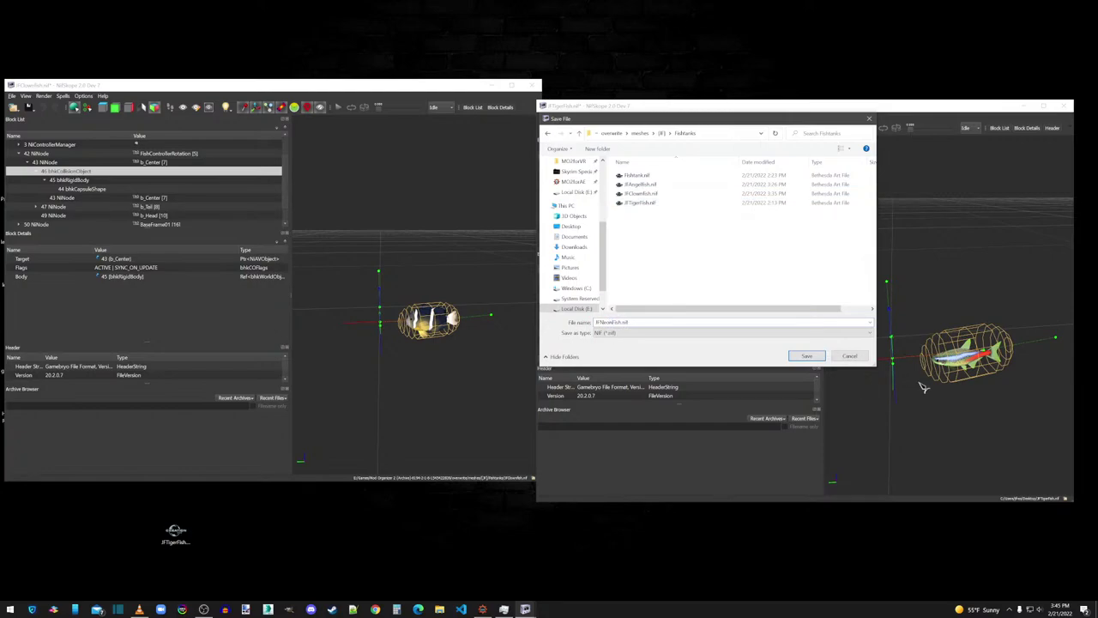
left_click(806, 355)
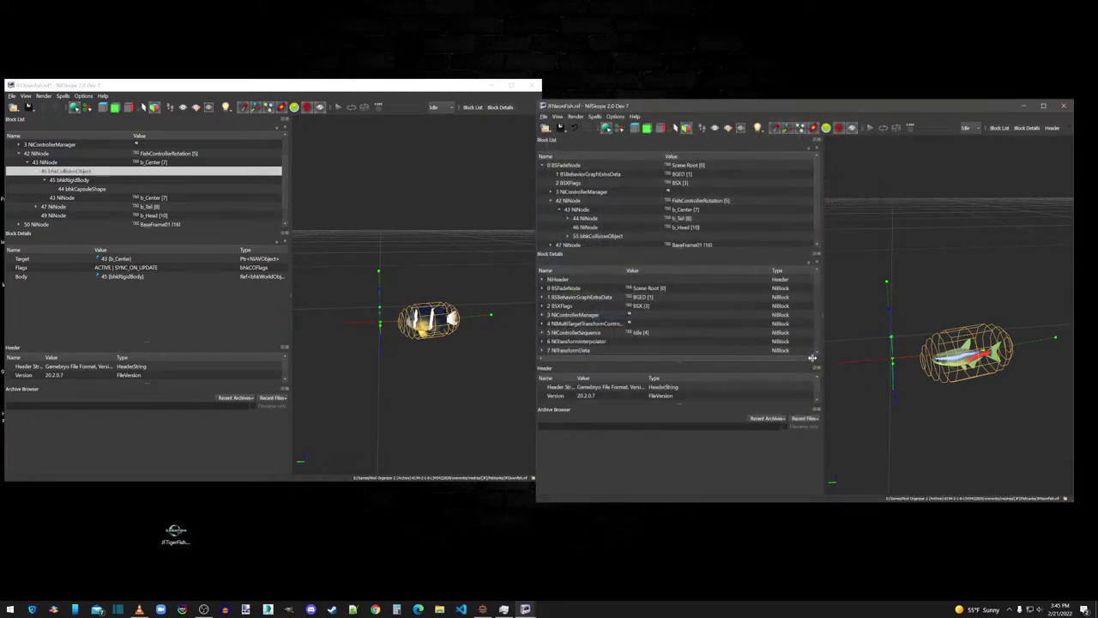
left_click(529, 85)
Step: Maximize the neon fish window, hide the collision and enable Do Skinning
left_click(312, 307)
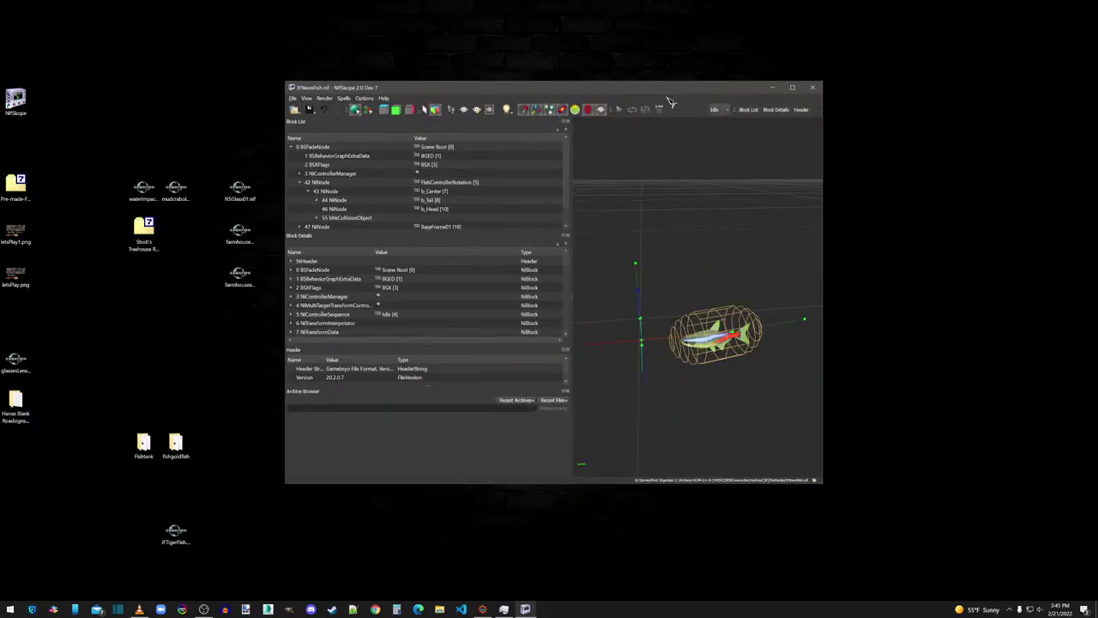
left_click_drag(929, 110, 676, 95)
double_click(778, 94)
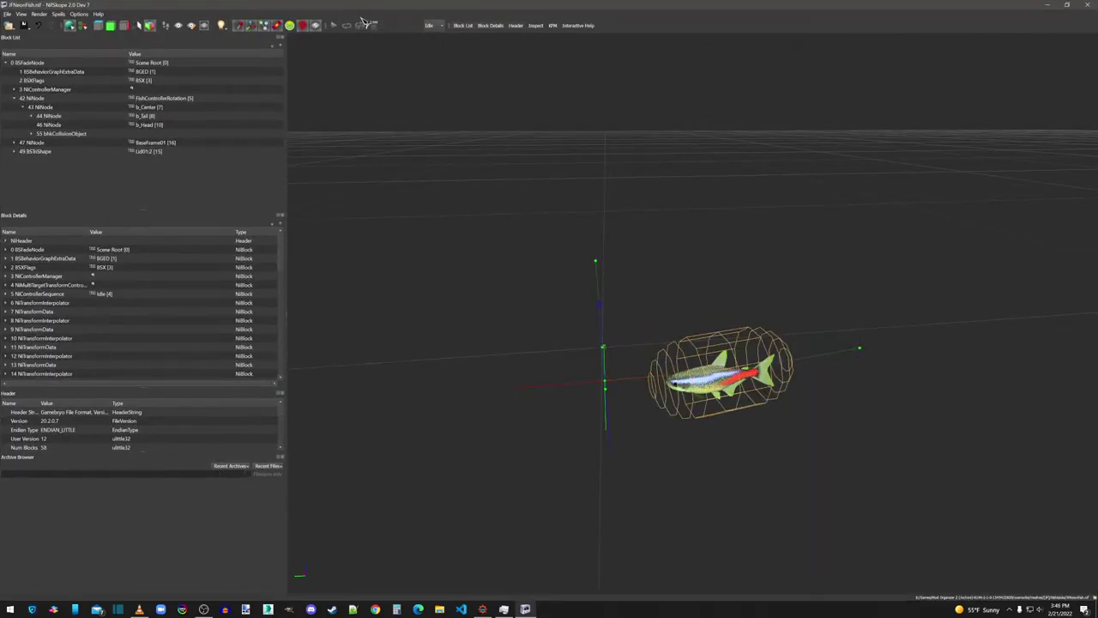
left_click(241, 26)
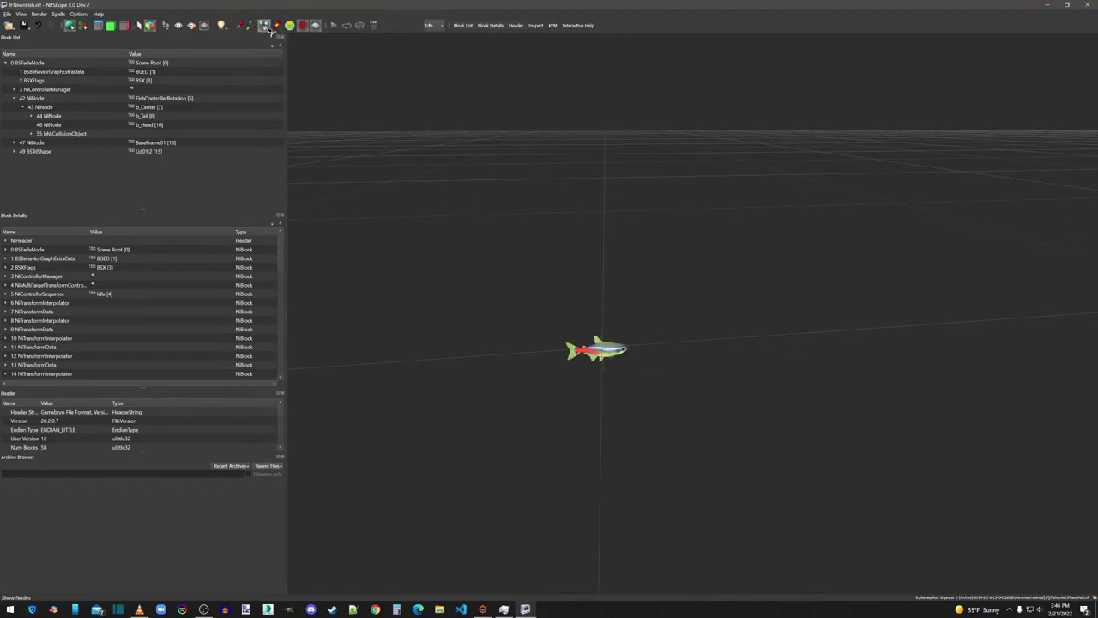
left_click(278, 26)
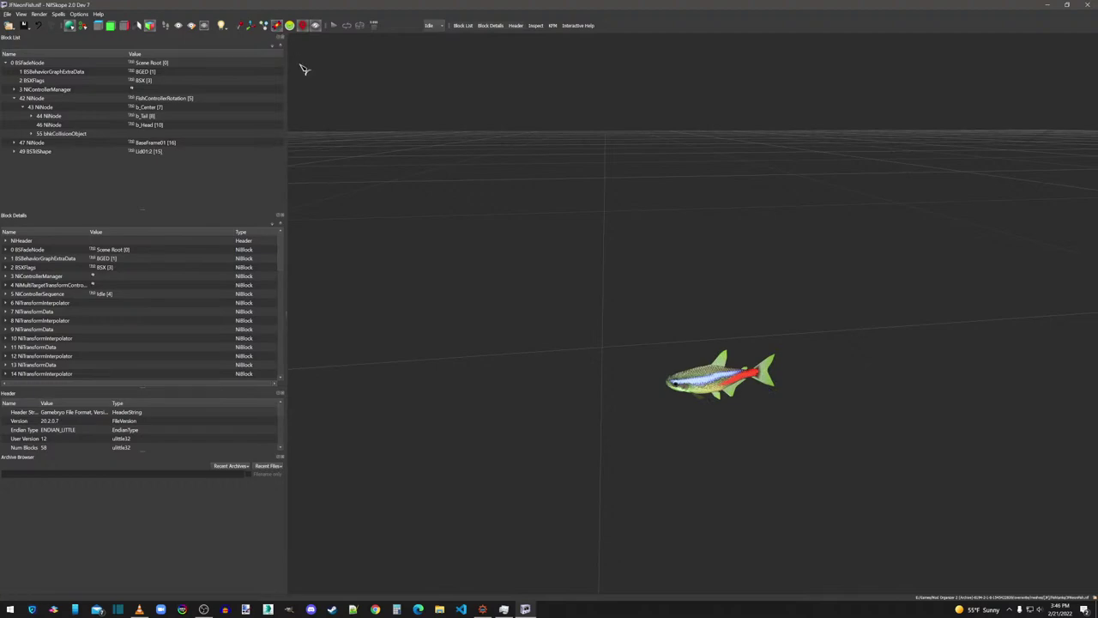
Step: Play the fish animations, switching to Eat, then close NifSkope
left_click(334, 25)
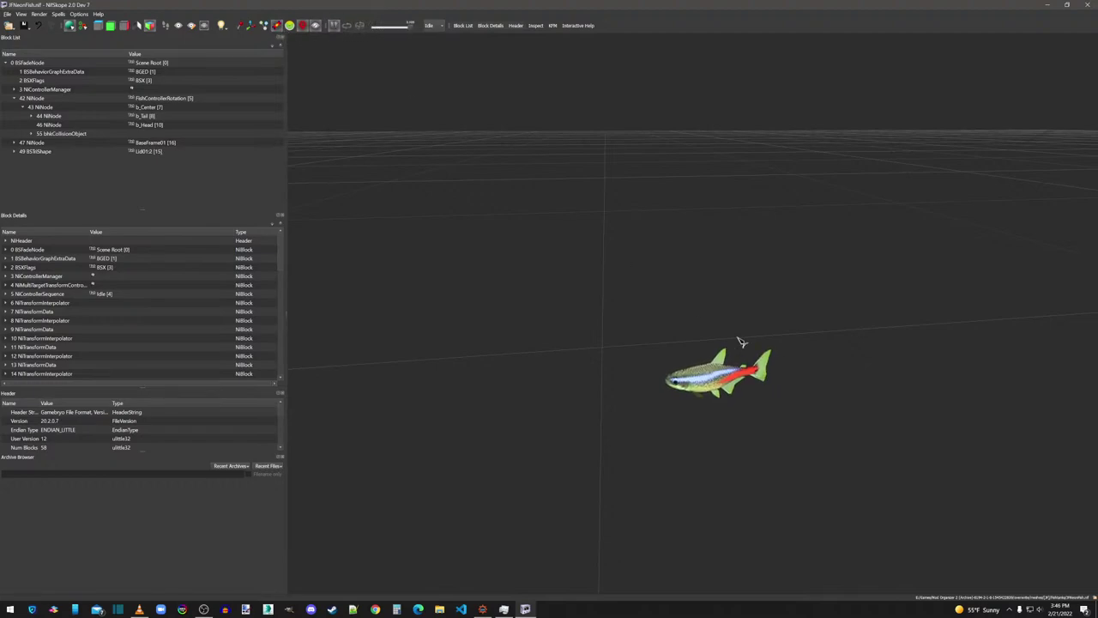
left_click(338, 26)
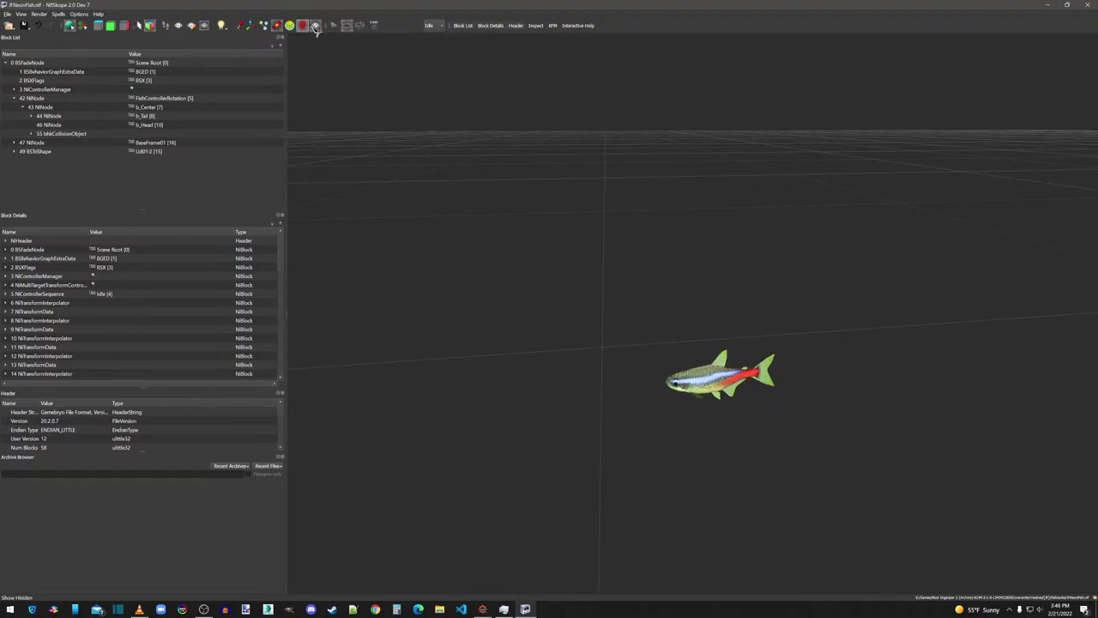
left_click(335, 26)
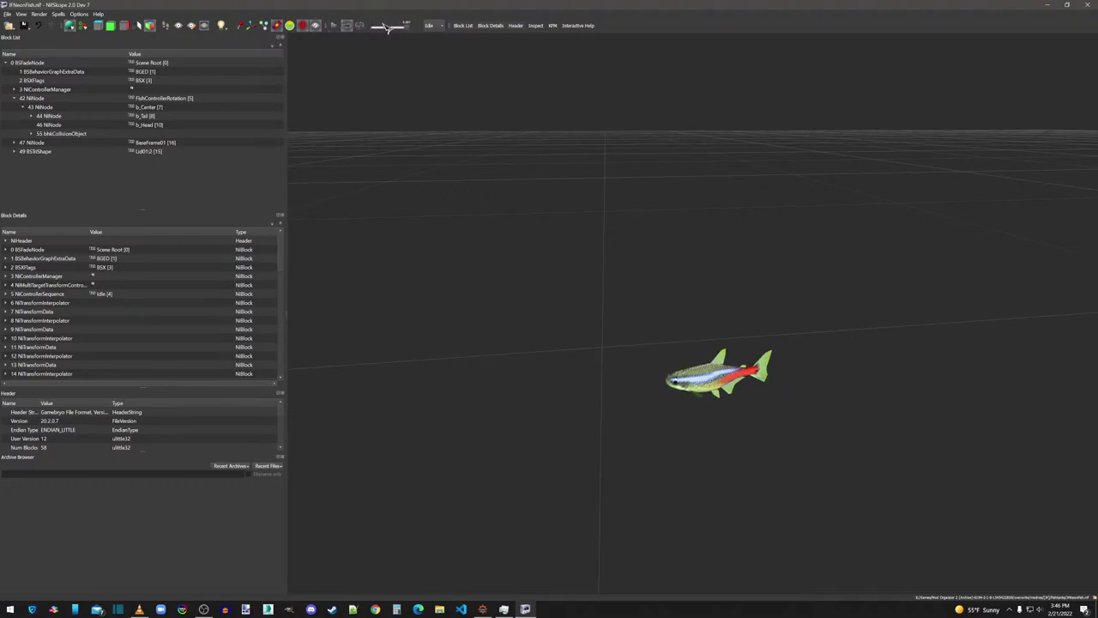
left_click(430, 25)
left_click(432, 38)
left_click(327, 24)
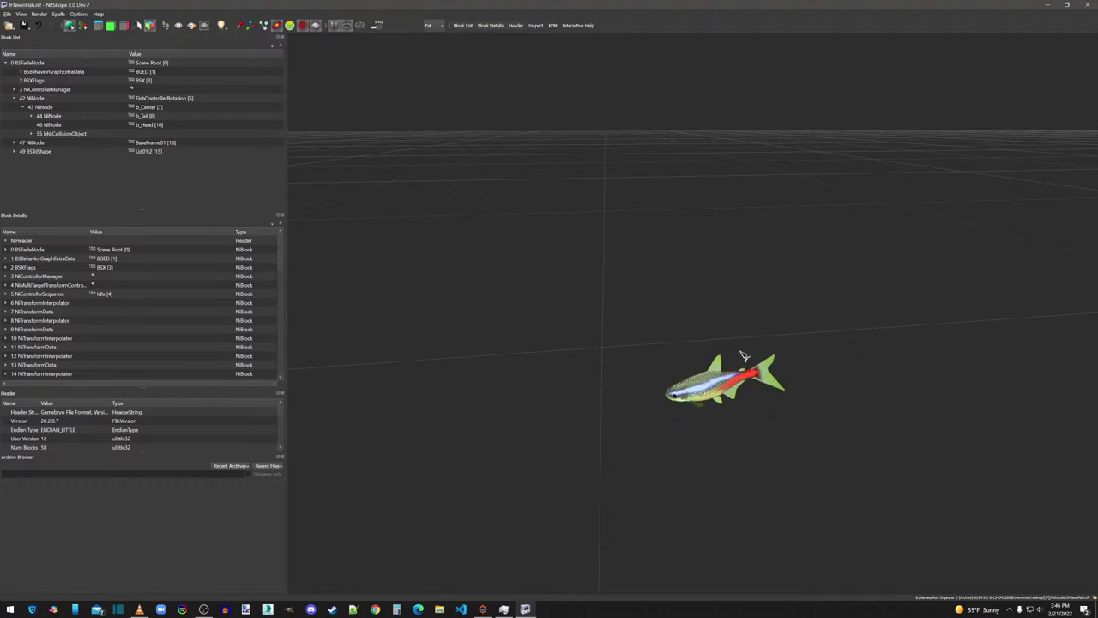
left_click_drag(743, 318, 745, 200)
scroll(745, 199, "up", 5)
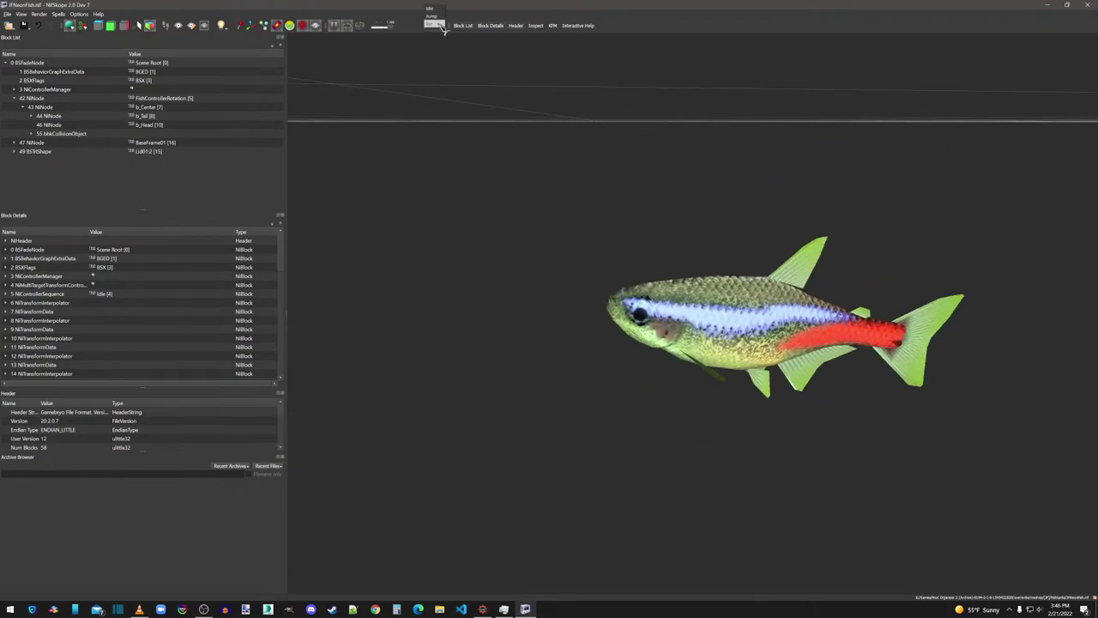
left_click(1066, 4)
left_click(813, 87)
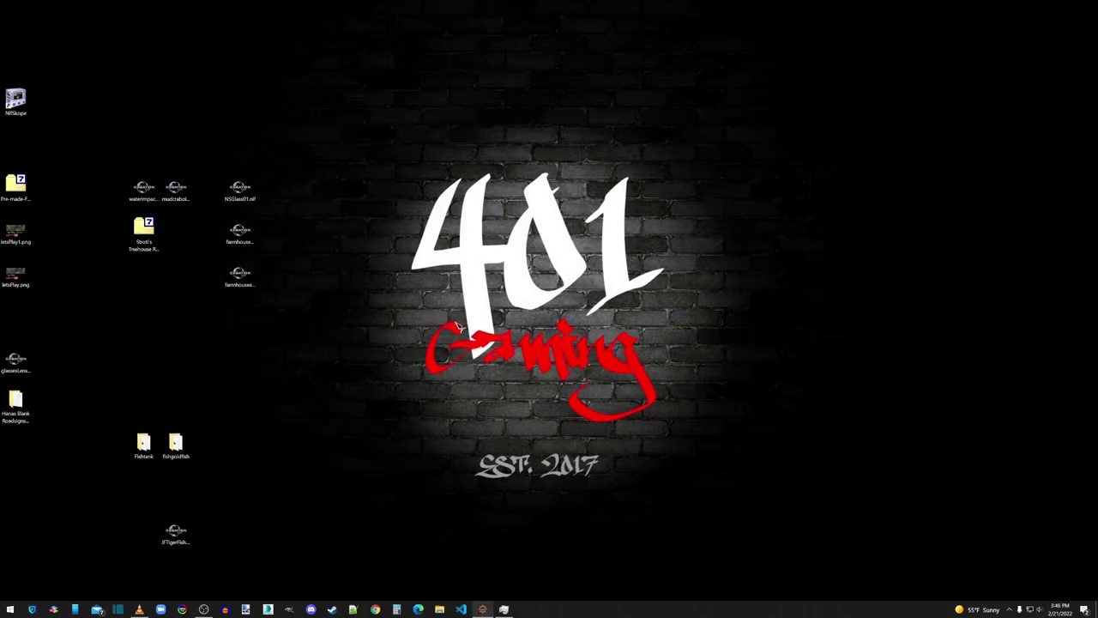
Step: Check the Fishtank folder, then delete the Fishtank and fishgoldfish folders from the desktop
double_click(144, 442)
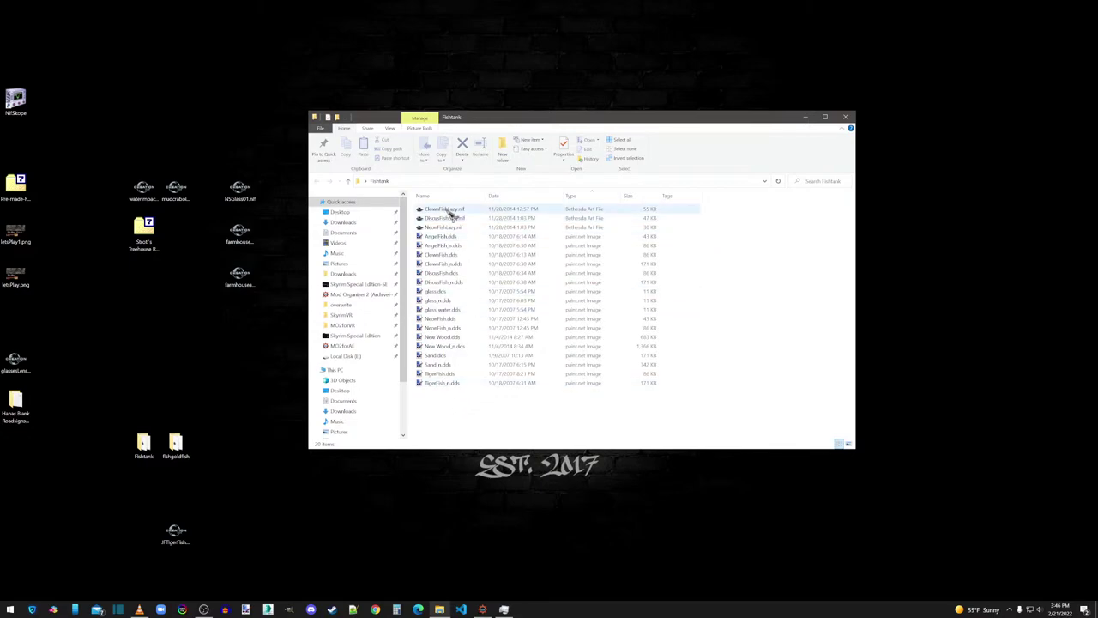
left_click(845, 116)
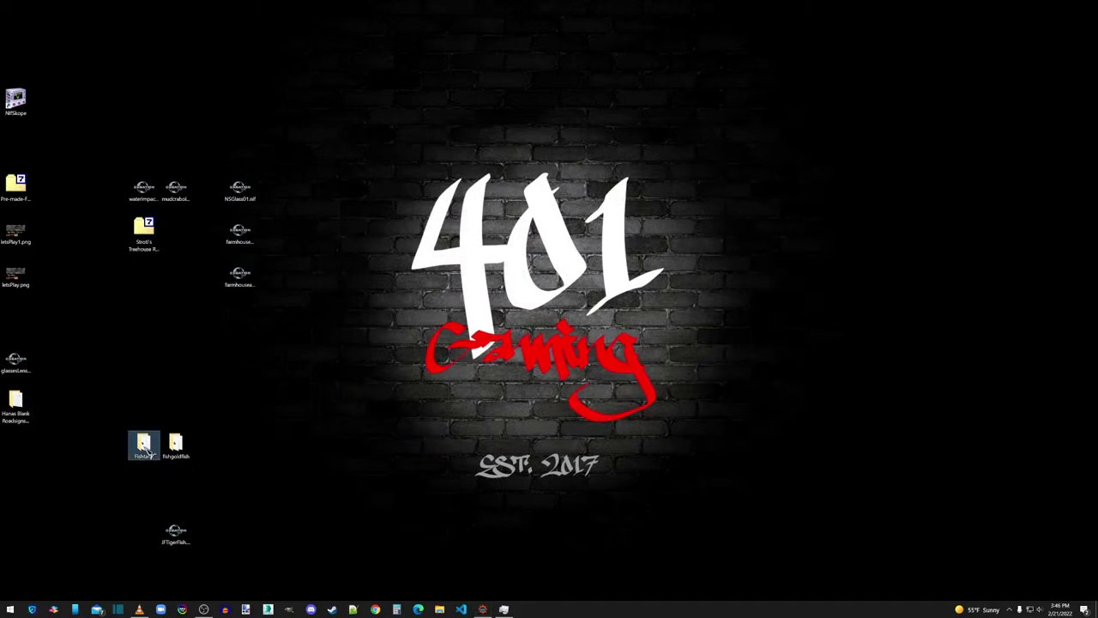
left_click_drag(221, 462, 130, 433)
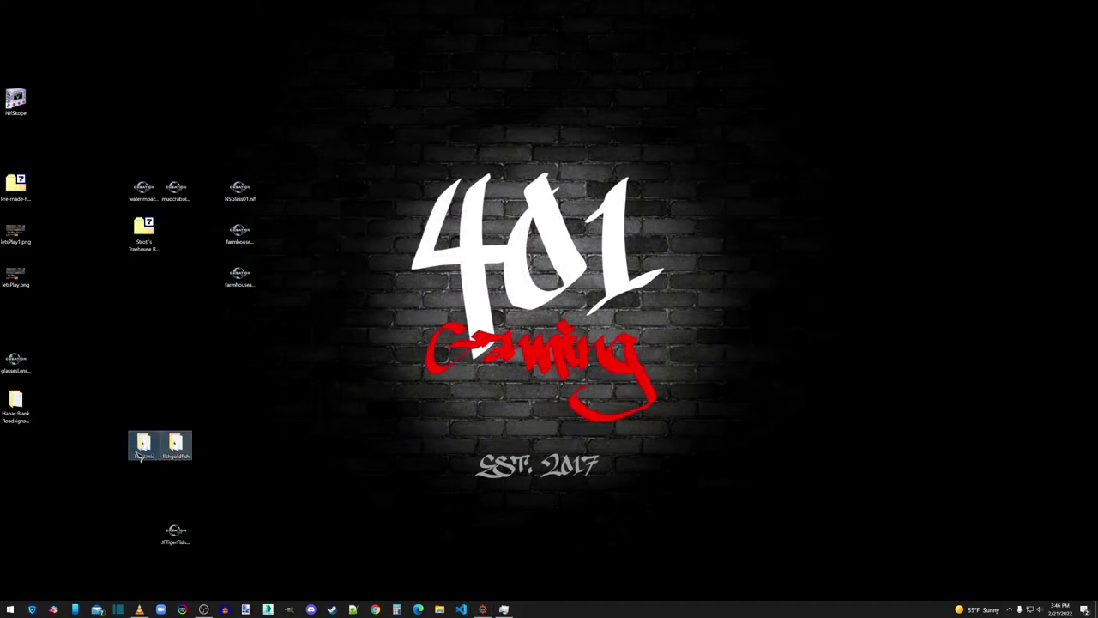
key("Delete")
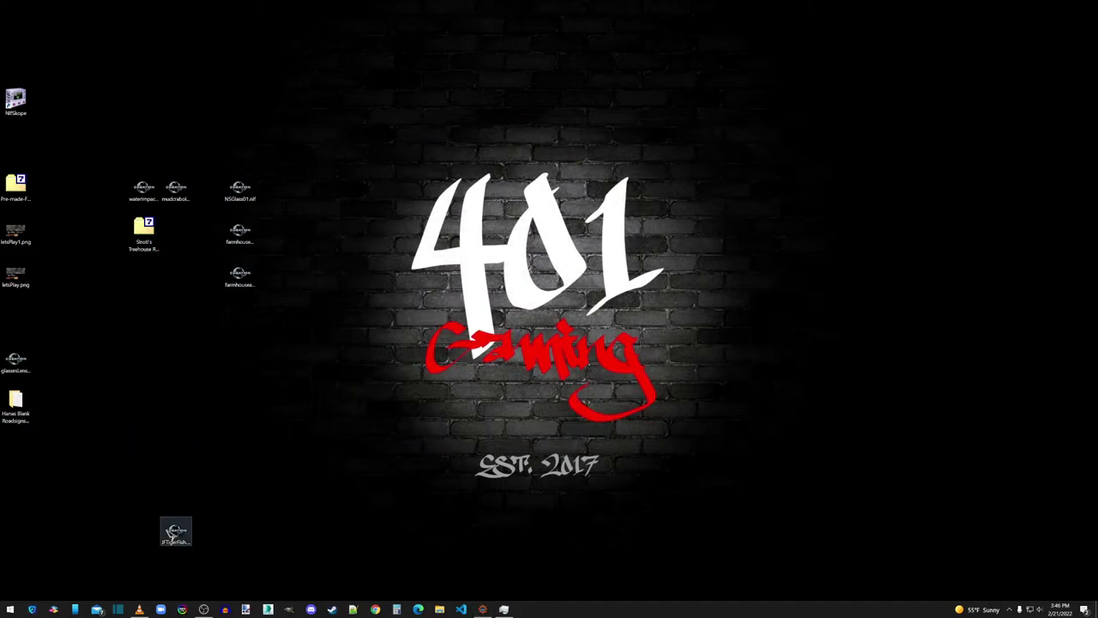
Step: Delete JFTigerFish.nif from the desktop and open File Explorer on Quick access
left_click(177, 534)
key("Delete")
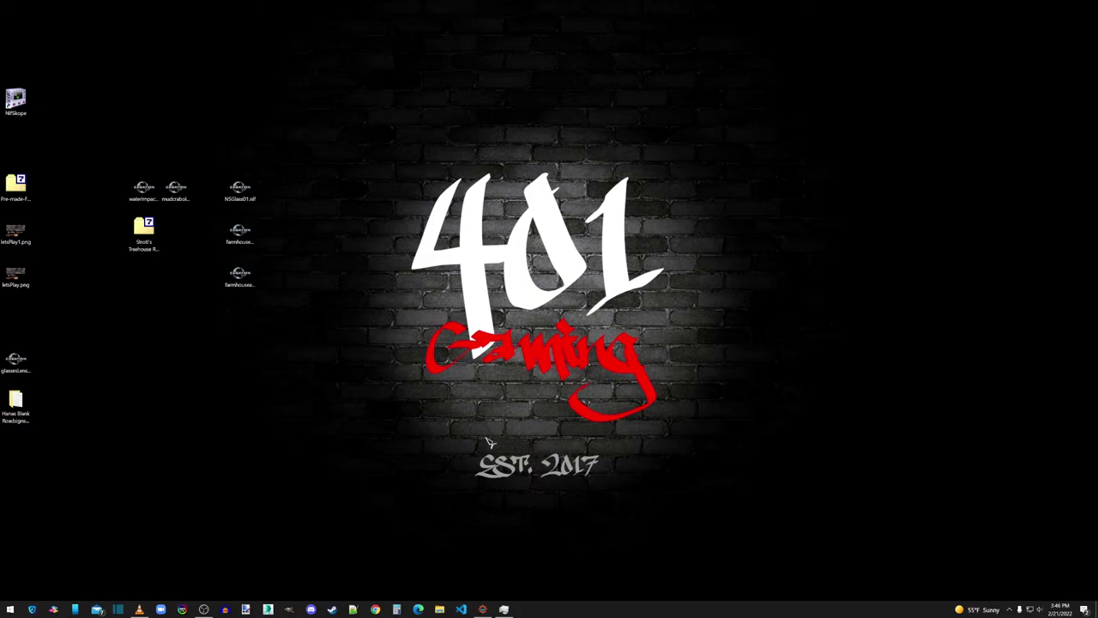
left_click(439, 609)
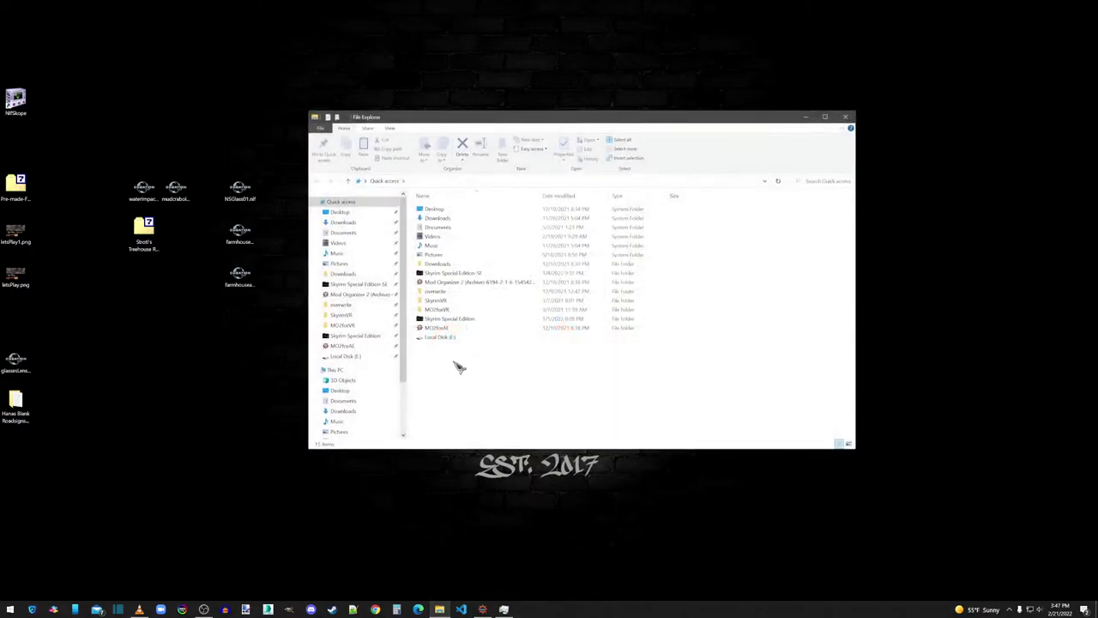
Step: Close the Quick access File Explorer window to reveal the loaded Creation Kit SE
left_click(846, 116)
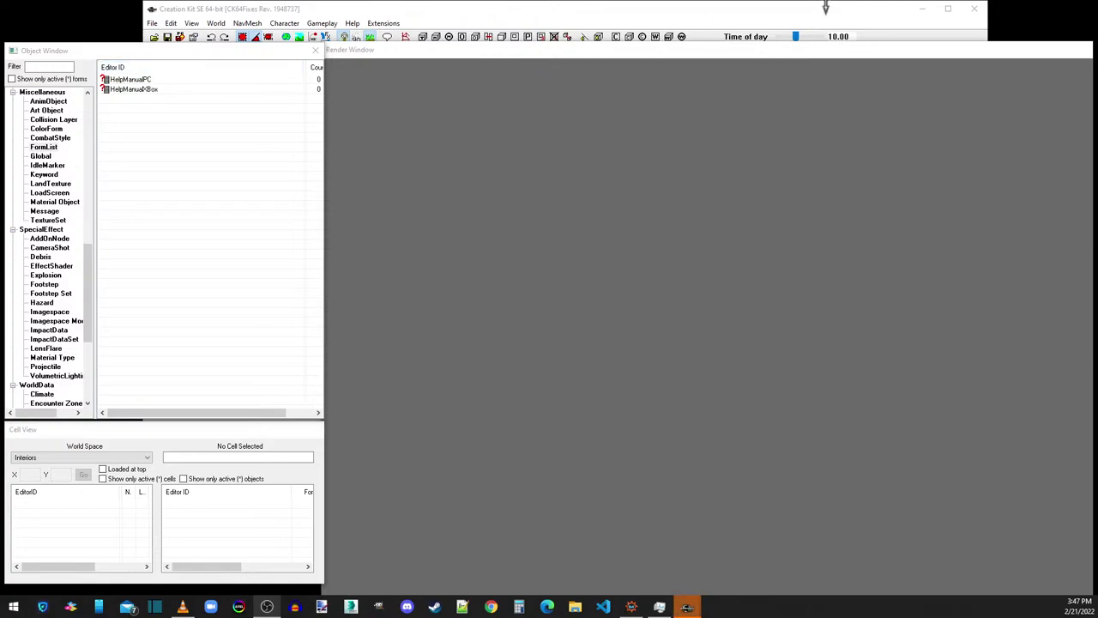
Step: Maximize Creation Kit and set [JF]FishtankSE.esp as the active file in the Data dialog
left_click(948, 8)
left_click(9, 18)
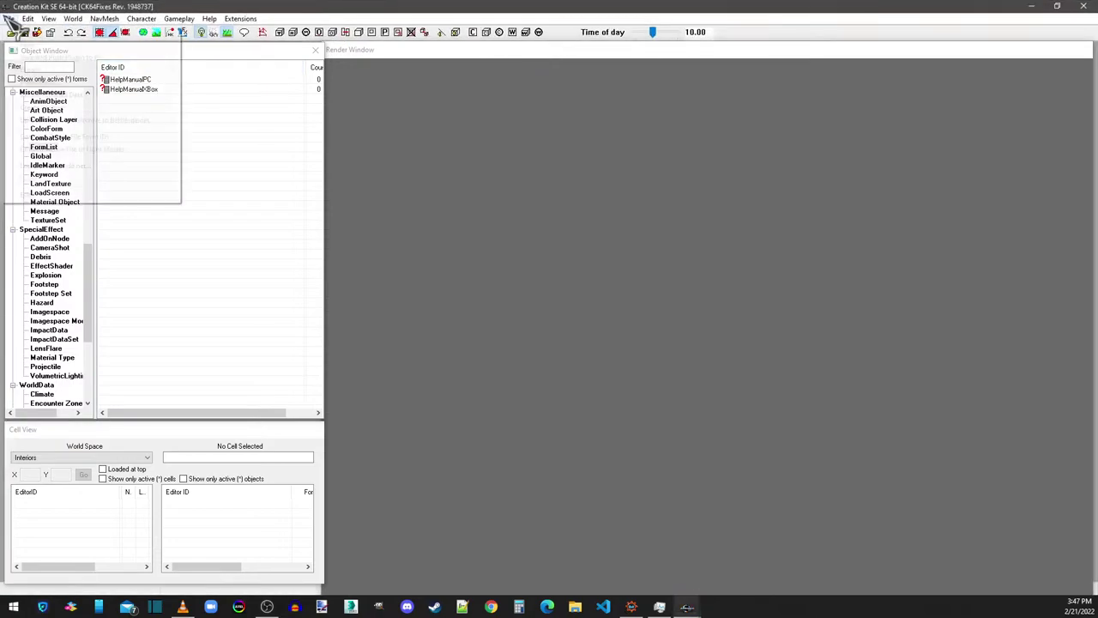
left_click(24, 28)
left_click_drag(529, 236, 527, 412)
left_click(348, 384)
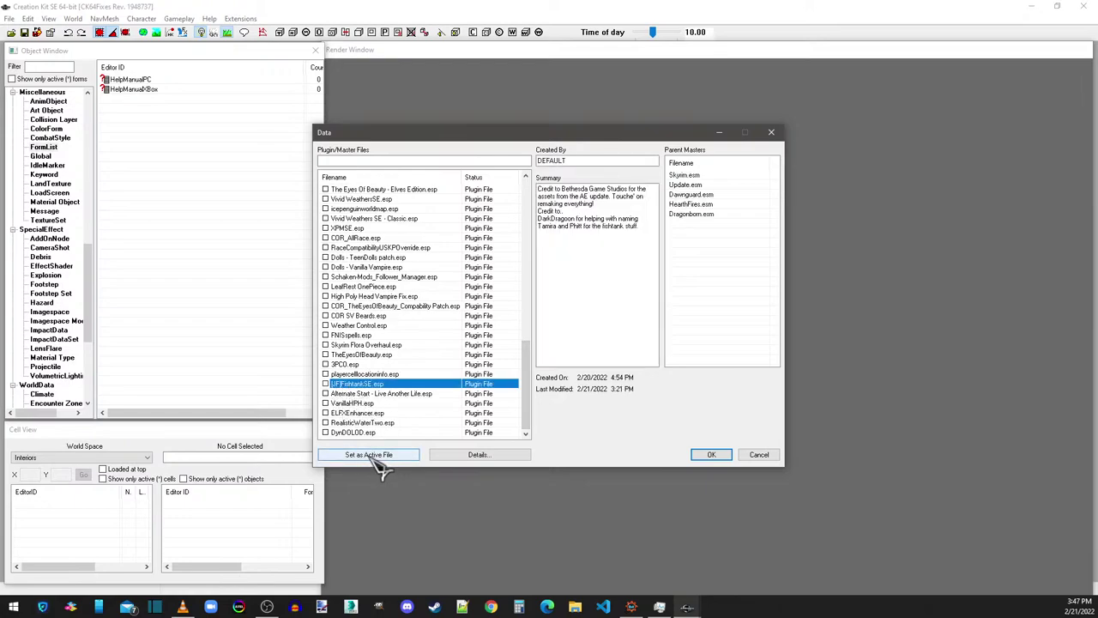
left_click(378, 455)
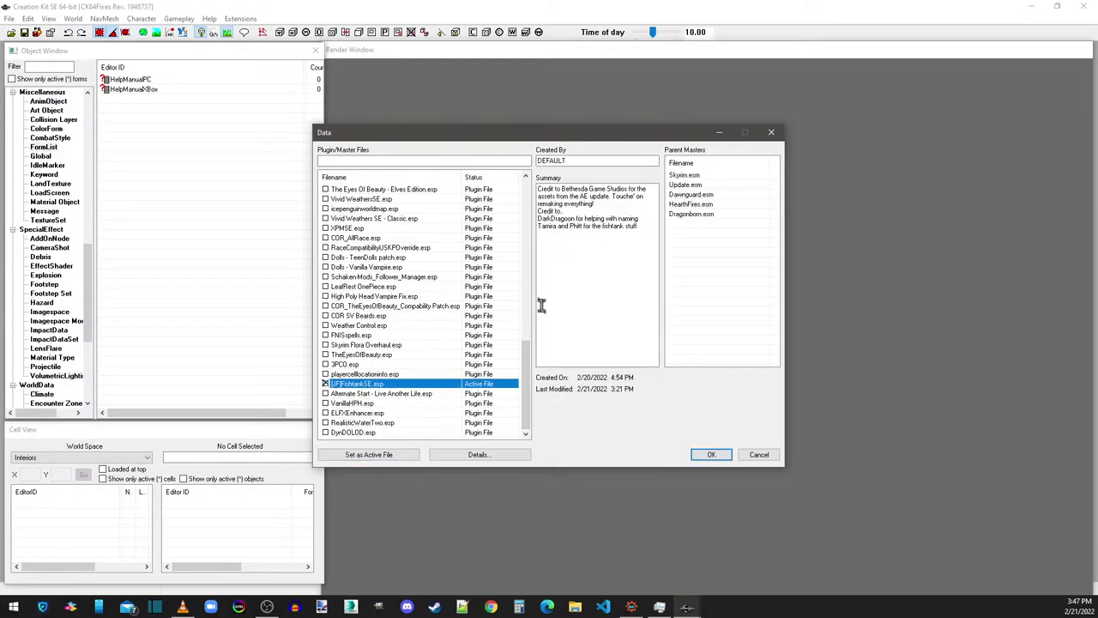
Step: Edit the plugin summary and replace DEFAULT in Created By with the author's handle
left_click_drag(639, 225, 539, 224)
left_click(611, 201)
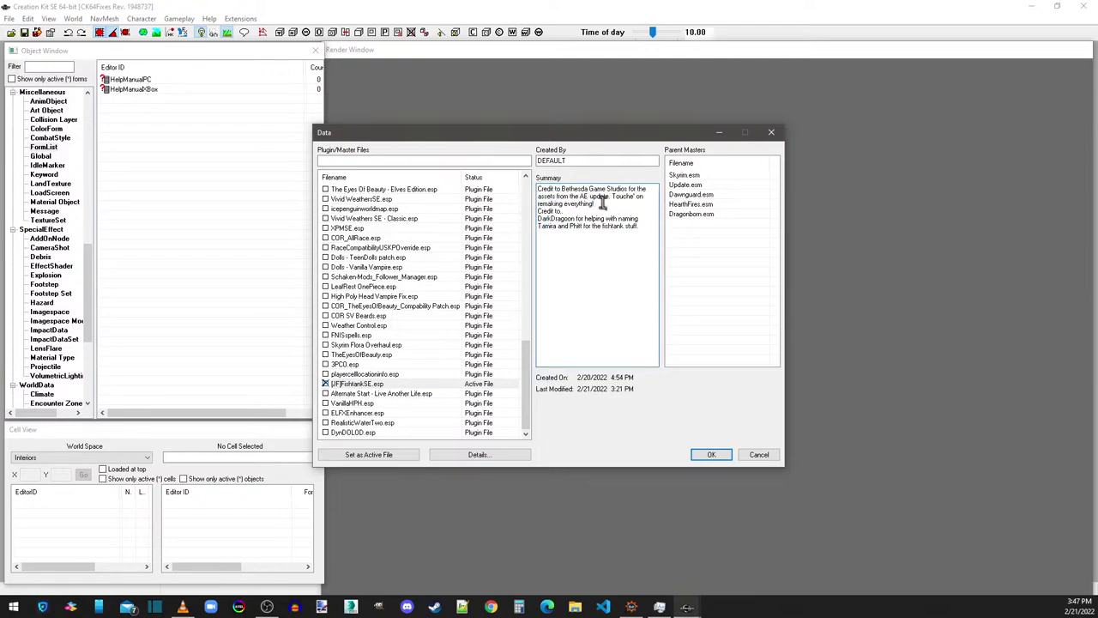
left_click_drag(601, 204, 534, 202)
left_click_drag(639, 162, 512, 158)
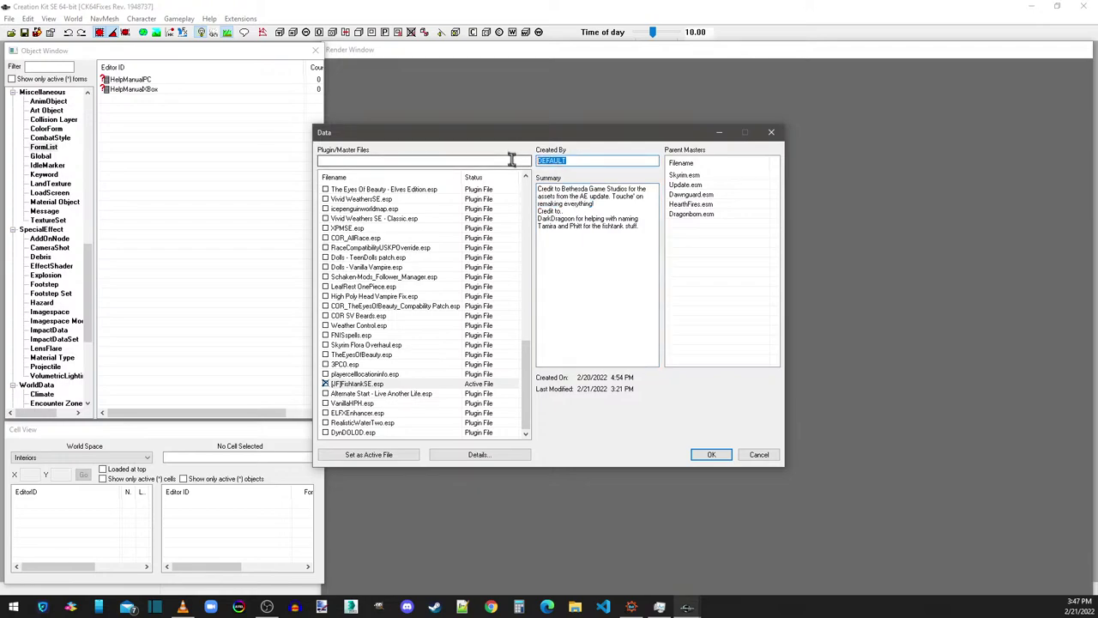
type("JFresh401@SchakenMods")
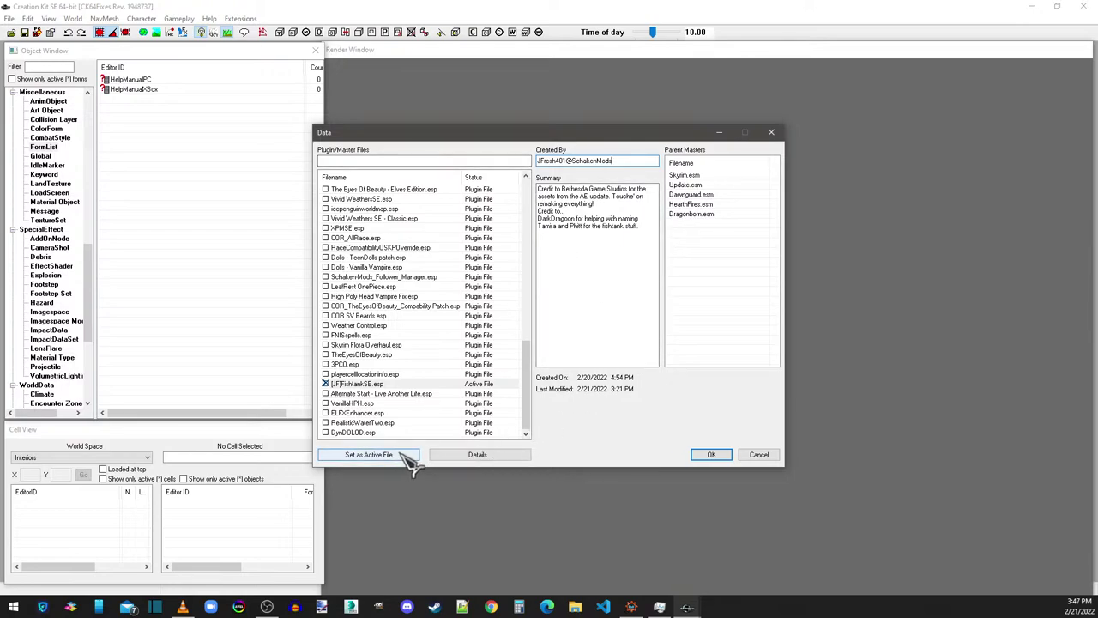
Step: Confirm the Data dialog and load the game data with [JF]FishtankSE.esp active
left_click(712, 456)
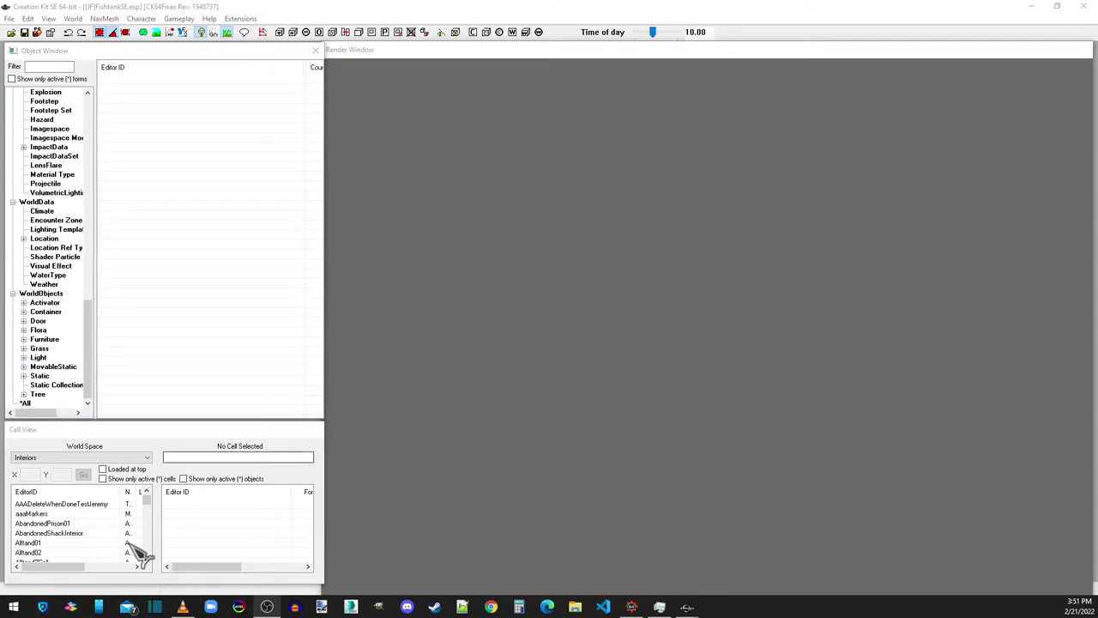
Step: Load the JF_Test interior cell into the render view and list the Activator forms
left_click(41, 523)
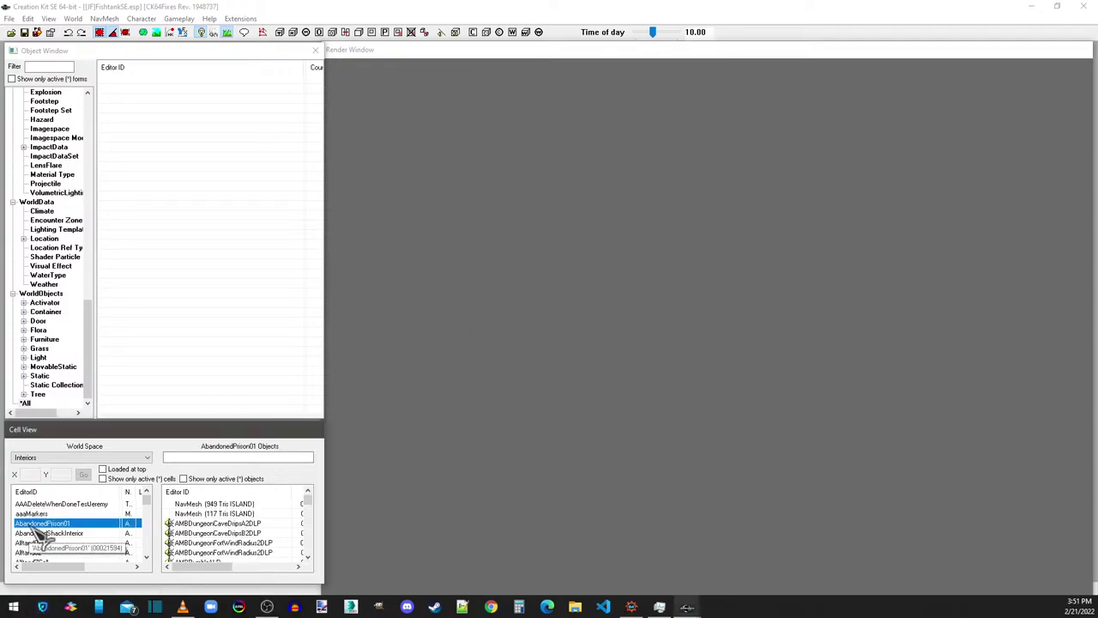
type("jf")
double_click(36, 525)
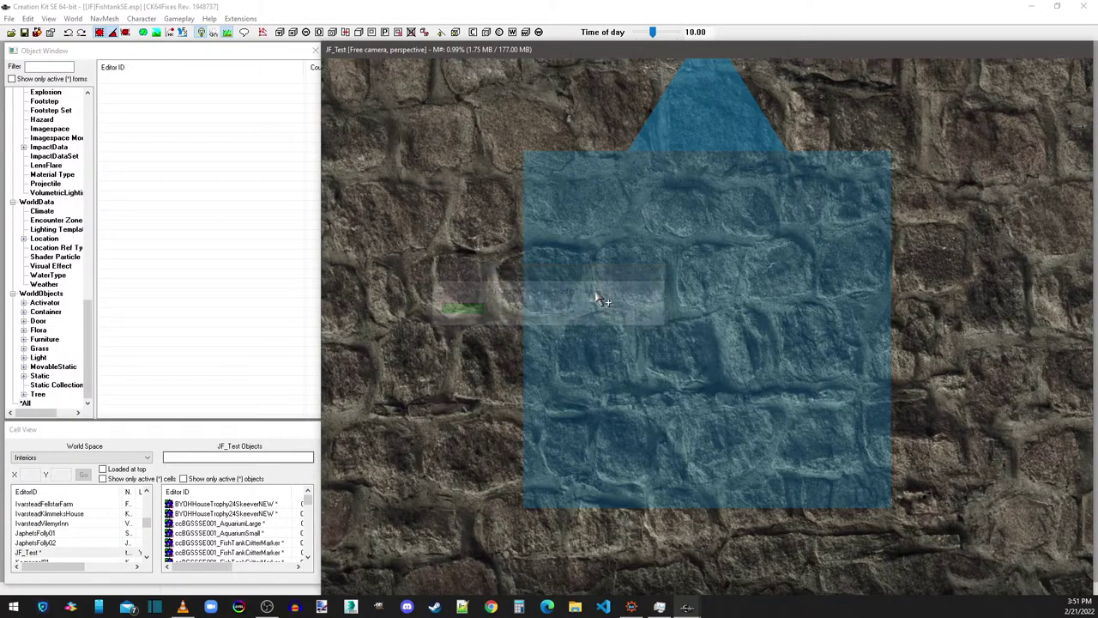
scroll(703, 176, "up", 5)
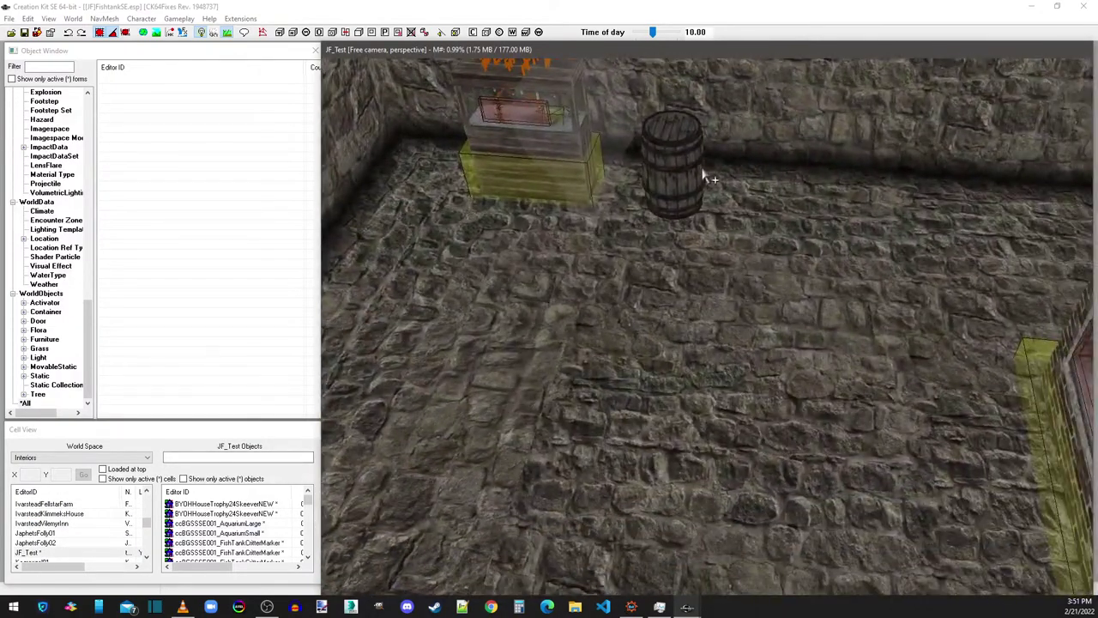
scroll(706, 177, "down", 3)
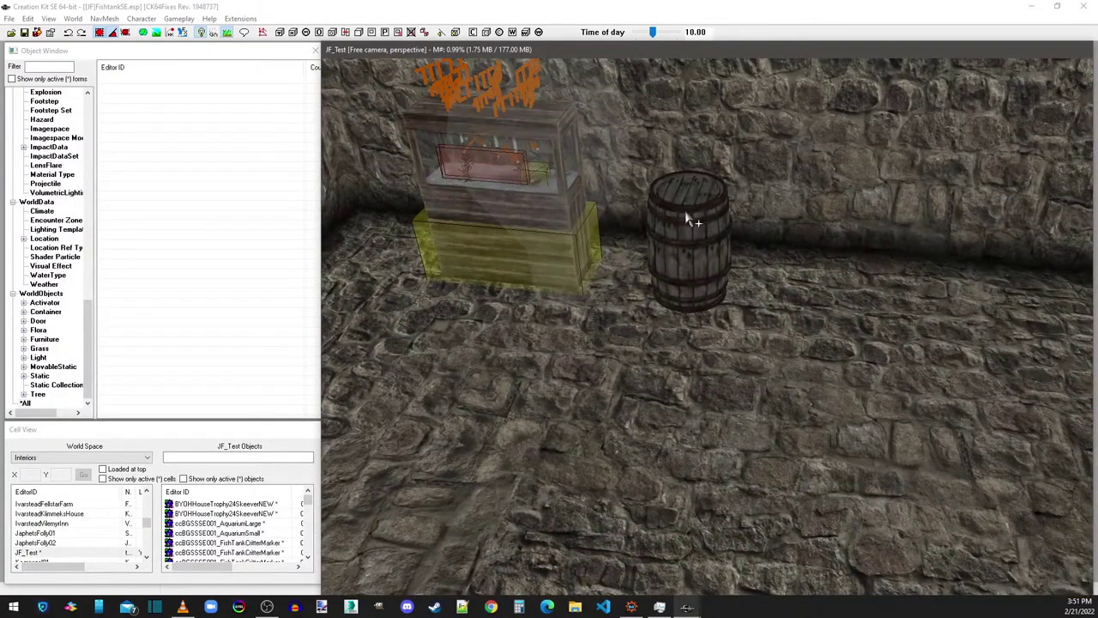
left_click(44, 303)
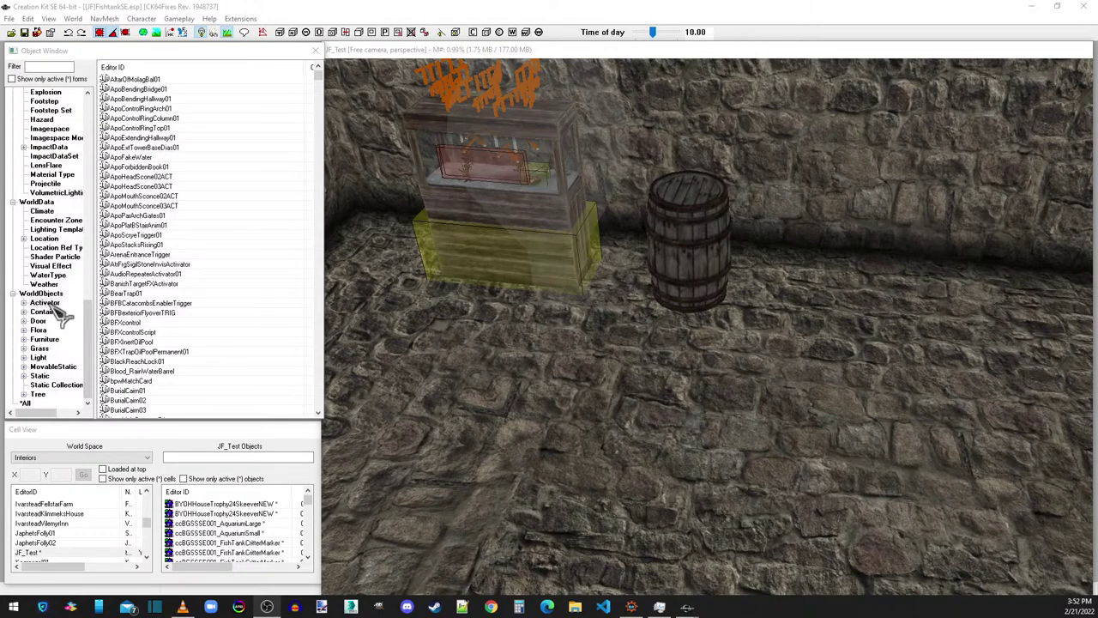
Step: Filter activators to active forms only and open JF_TankCritterTigerfish from the bottom of the list
left_click(12, 79)
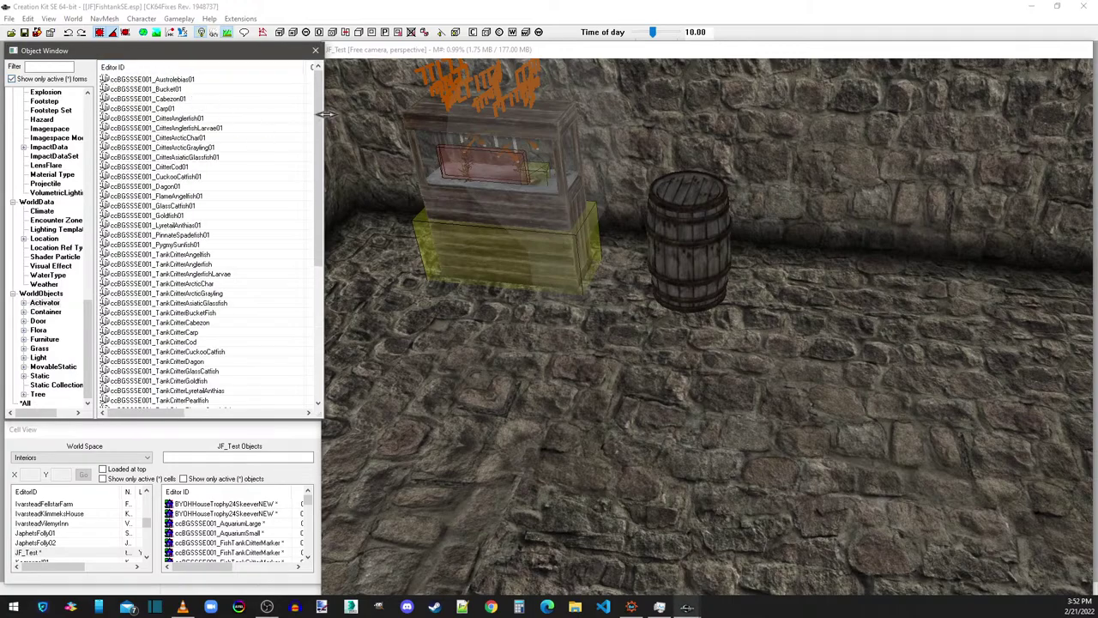
left_click_drag(318, 125, 321, 265)
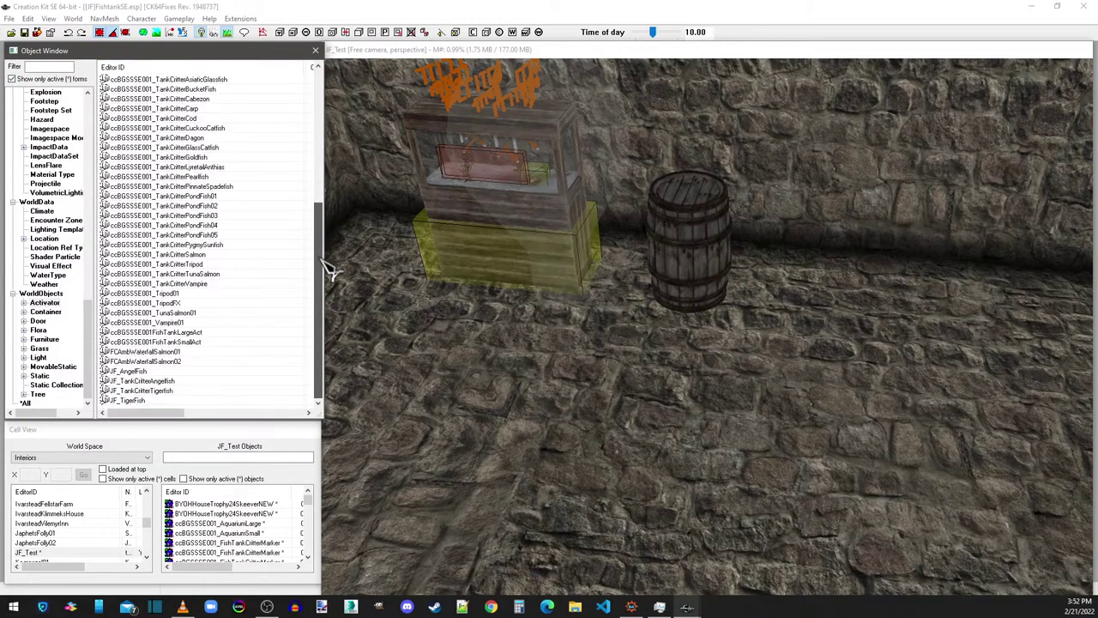
double_click(135, 391)
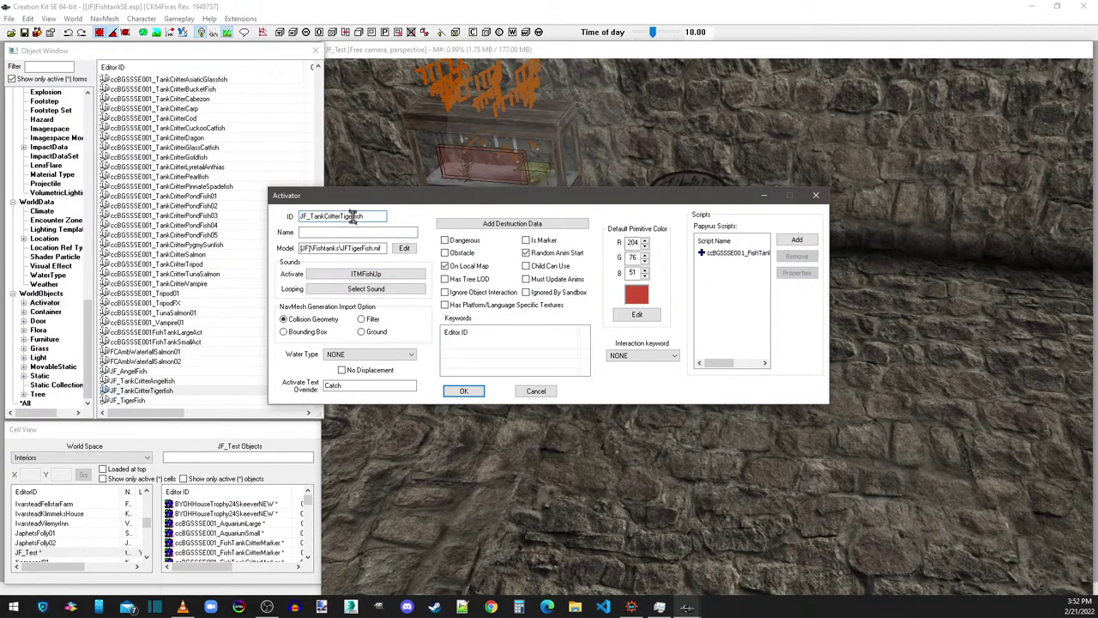
Step: Reopen JF_TankCritterTigerfish and change its ID to JF_TankCritterClownfish
left_click(815, 196)
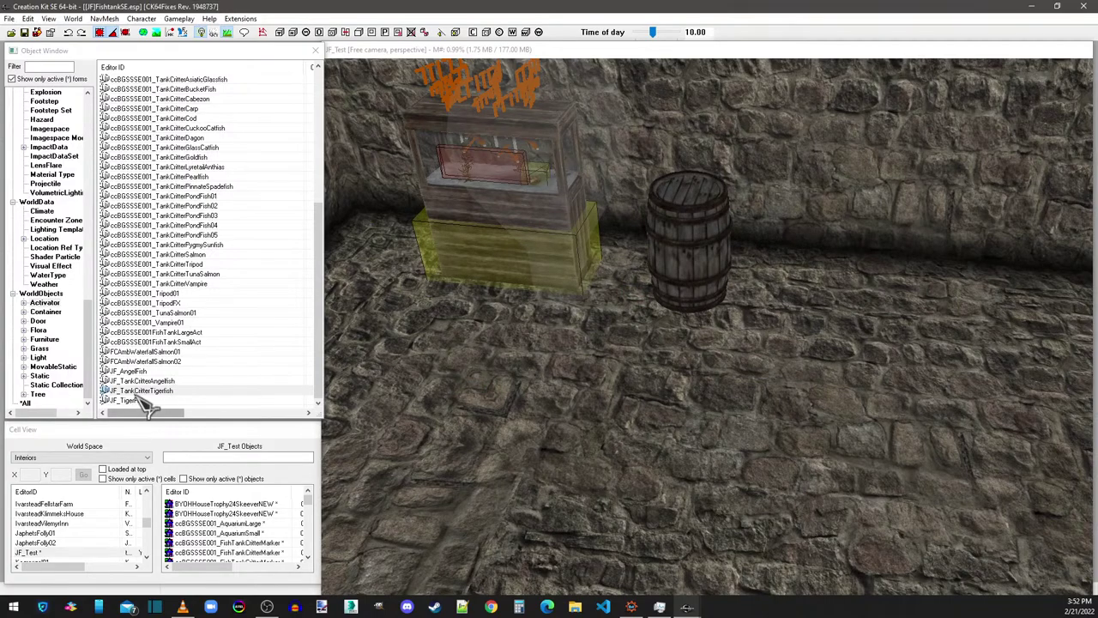
double_click(139, 392)
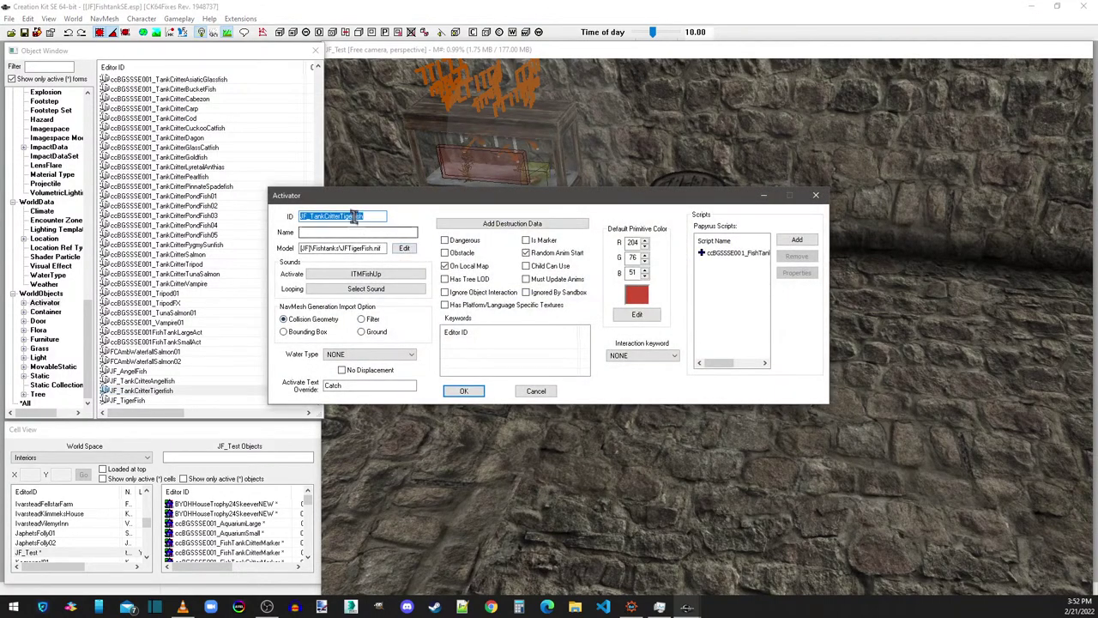
left_click(354, 217)
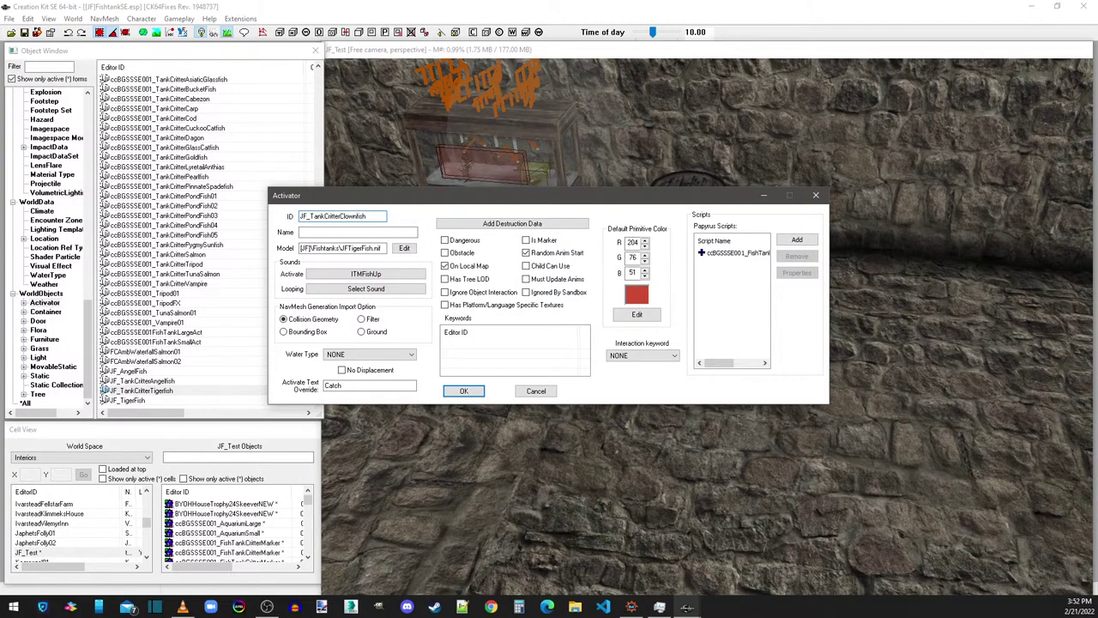
Step: Switch the activator's model to JFClownfish.nif and save it as a new form
left_click(404, 248)
left_click(509, 218)
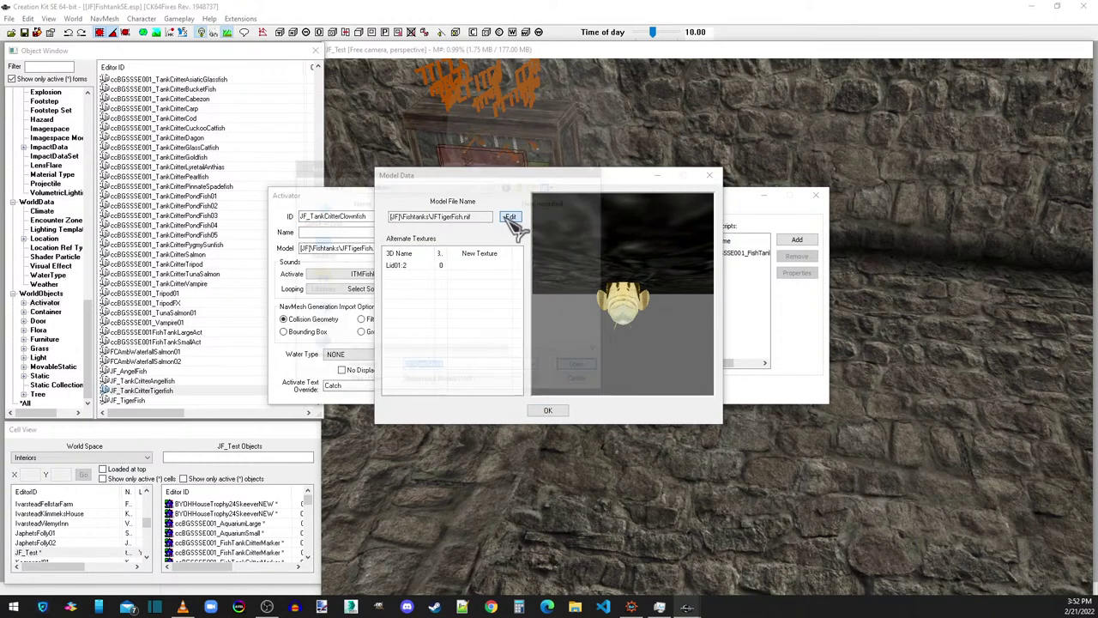
double_click(390, 240)
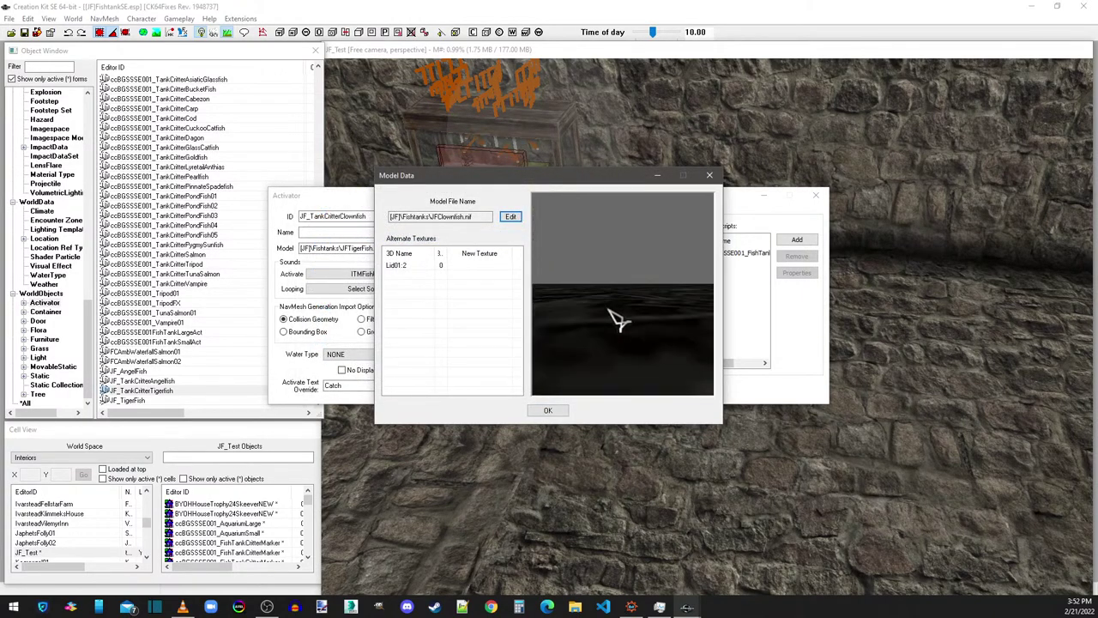
left_click_drag(617, 319, 575, 293)
left_click(547, 412)
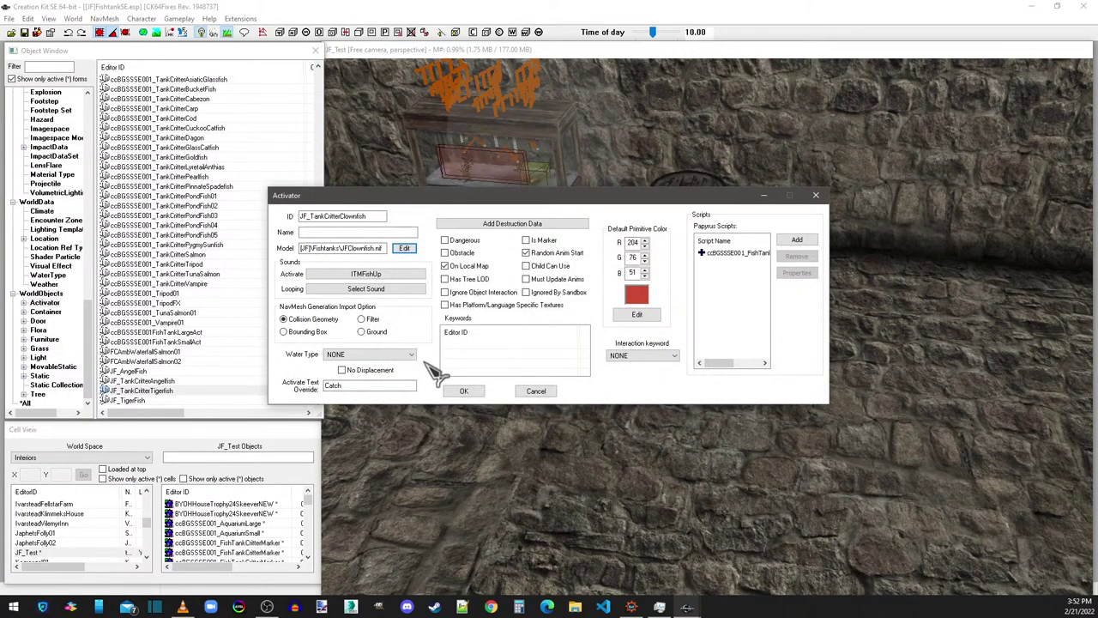
left_click(464, 391)
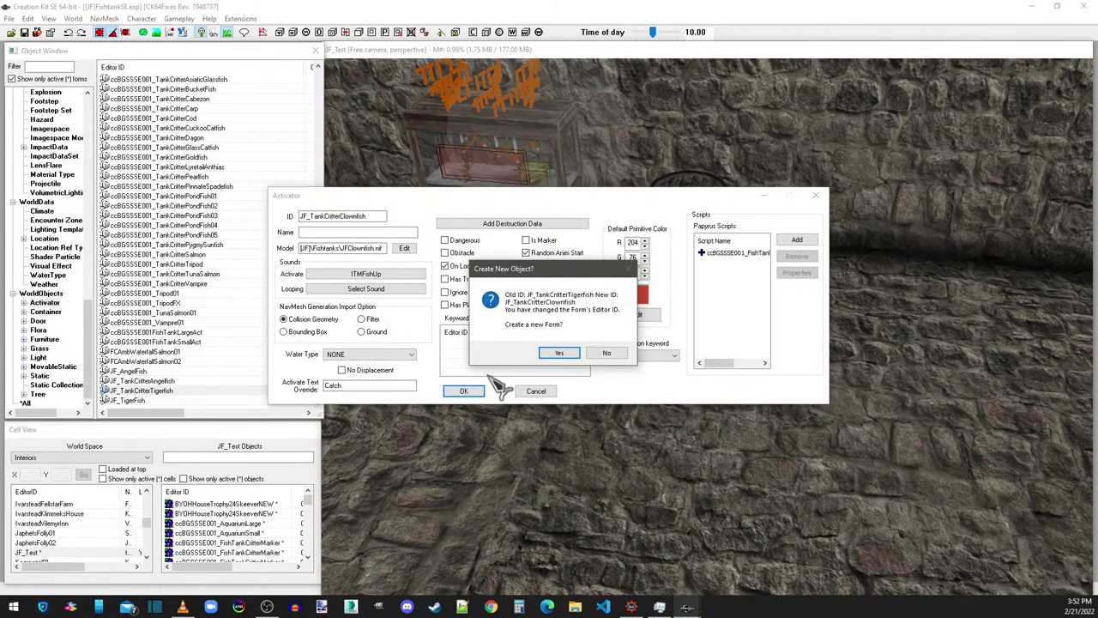
left_click(558, 353)
scroll(129, 399, "down", 1)
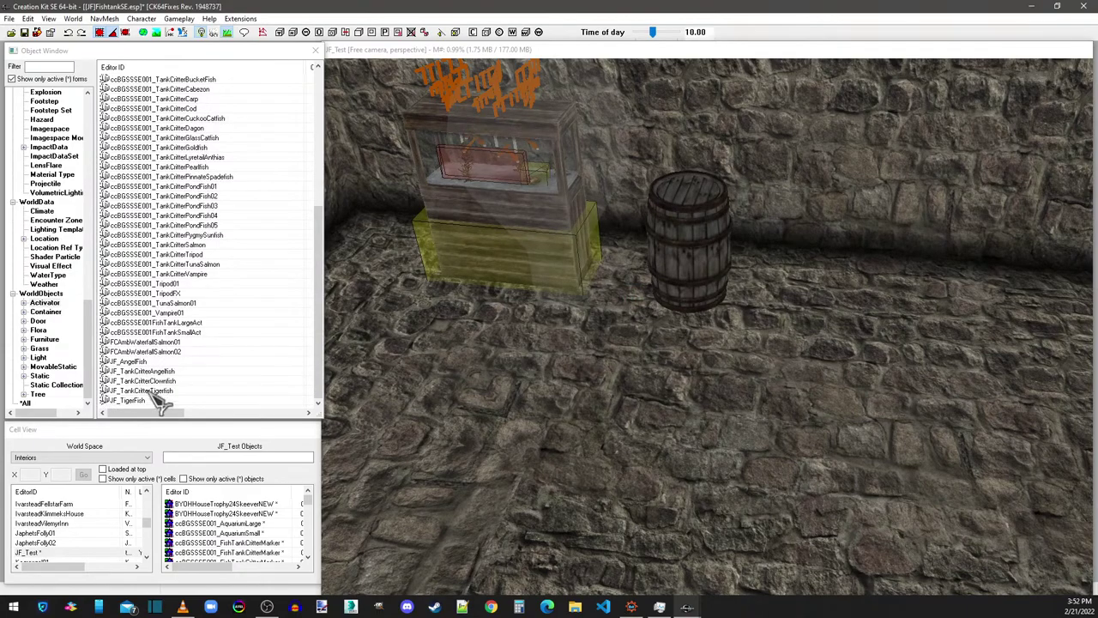
Step: Open JF_TigerFish and rename its ID to JF_ClownFish and its name to Clown Fish
left_click(138, 402)
double_click(135, 403)
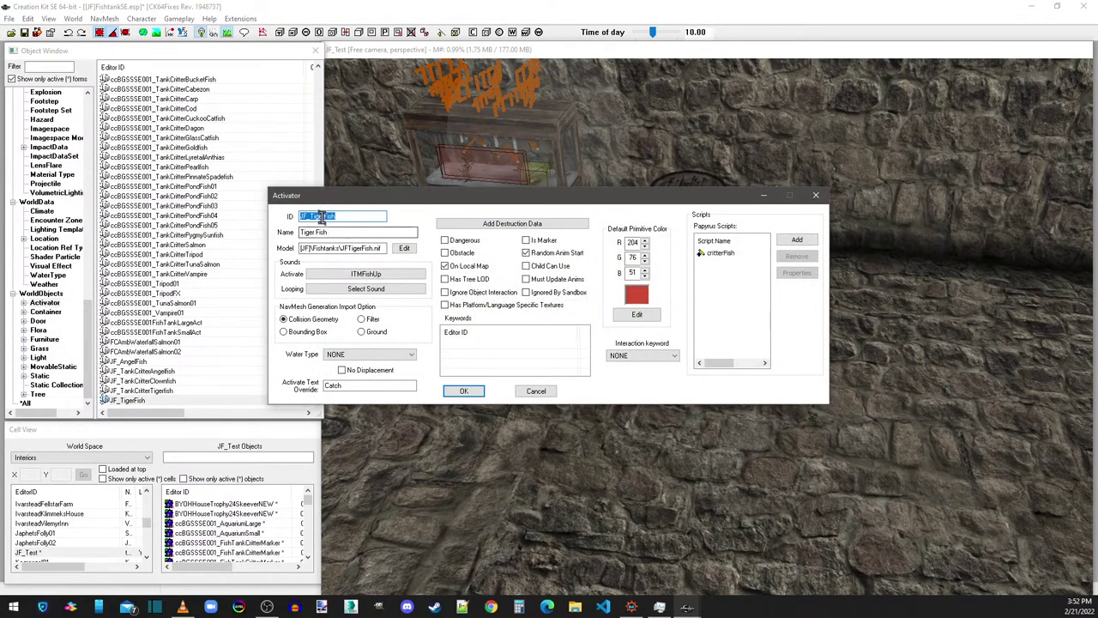
left_click_drag(309, 215, 325, 234)
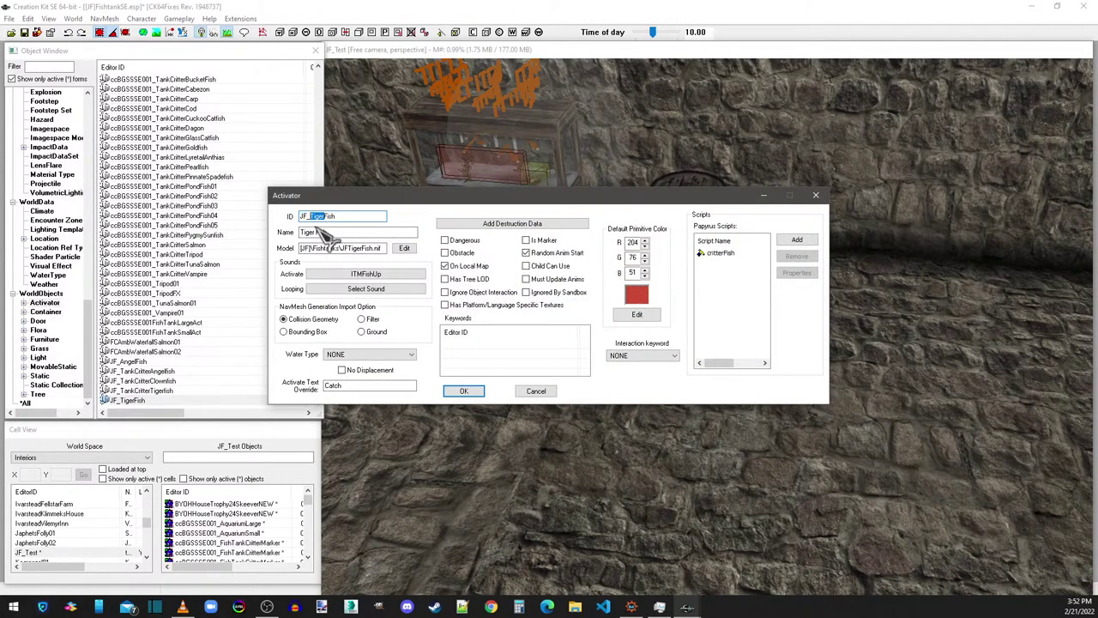
type("Clown")
left_click_drag(314, 233, 301, 243)
type("C")
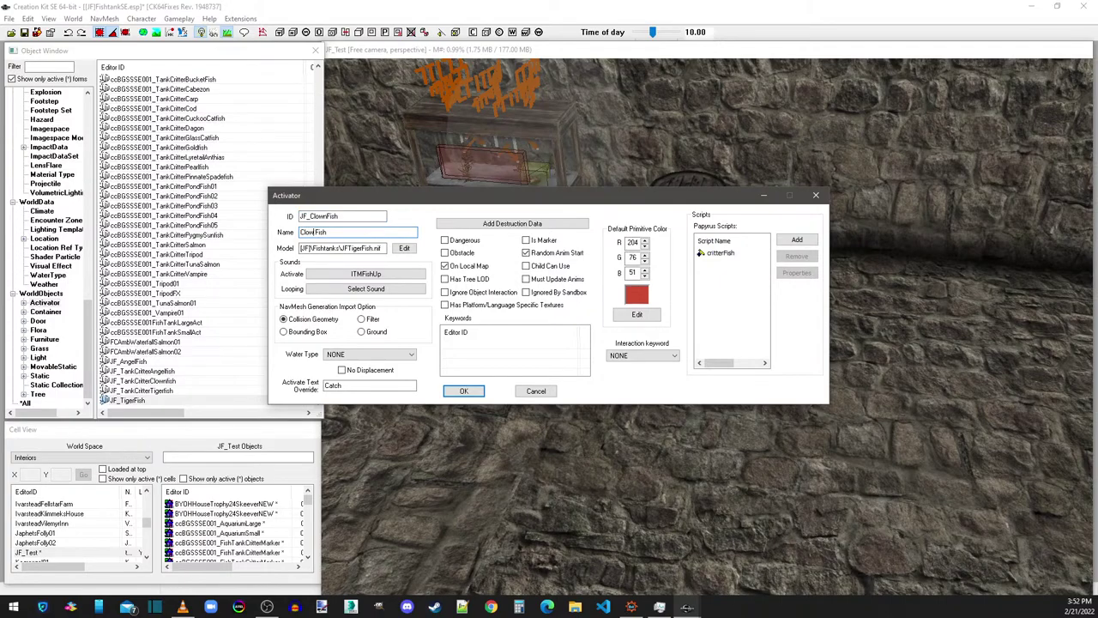
Step: Set the model to JFClownfish.nif and save it as a new activator form
left_click(404, 248)
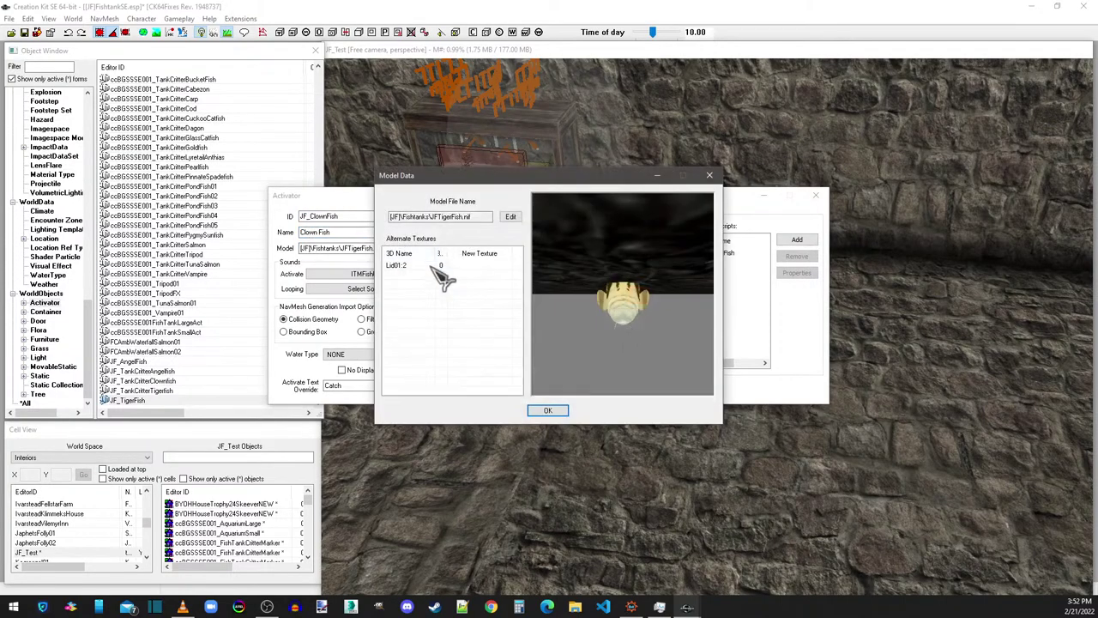
left_click(507, 216)
double_click(386, 237)
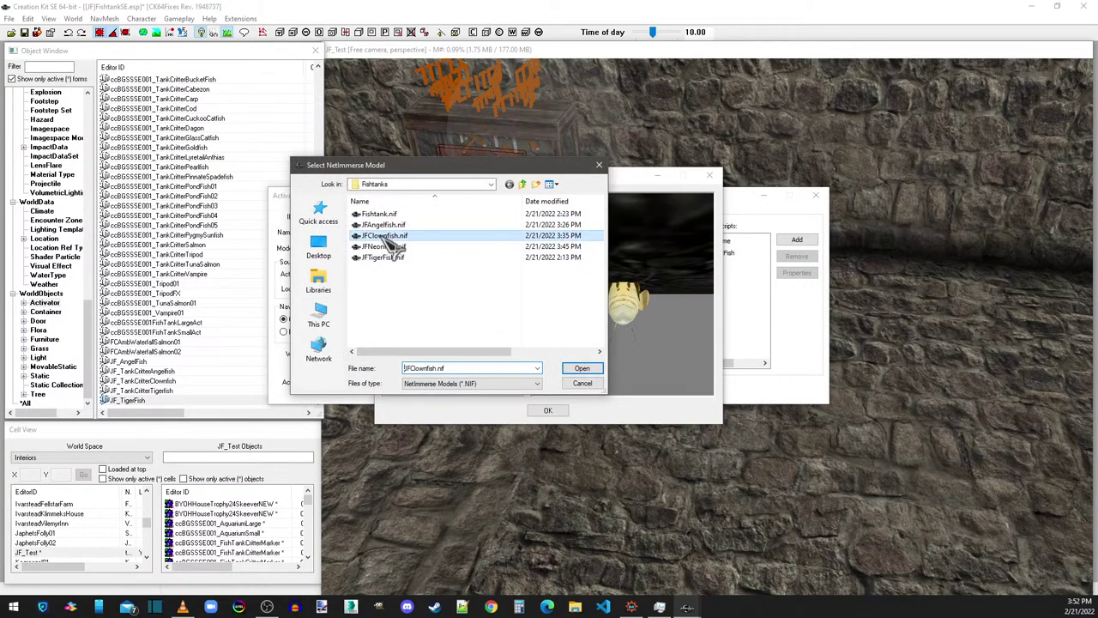
left_click(554, 410)
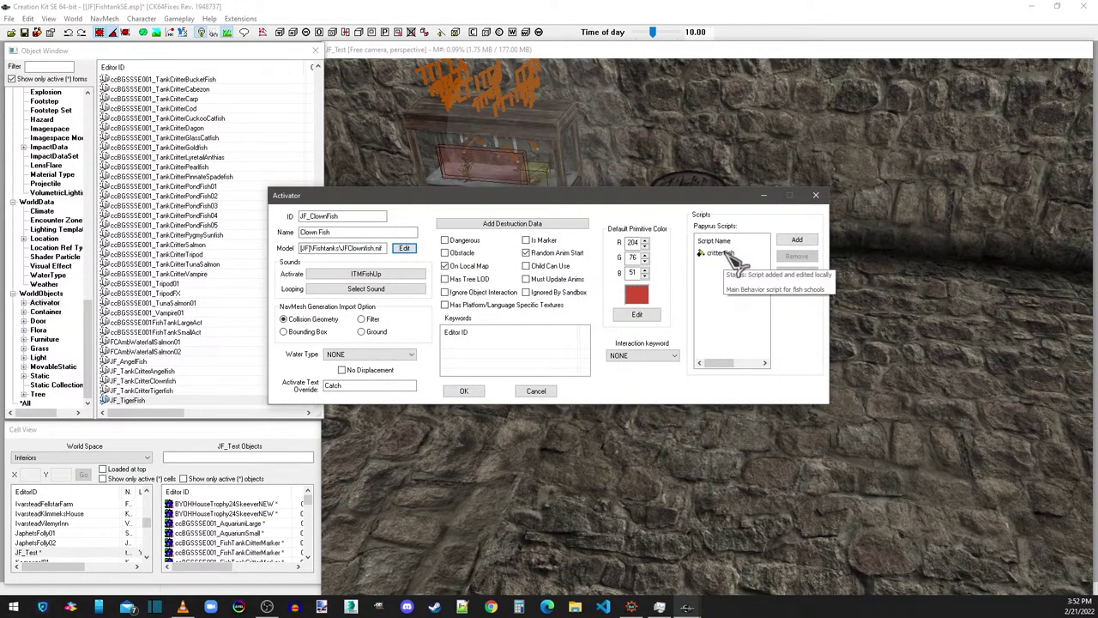
left_click(468, 393)
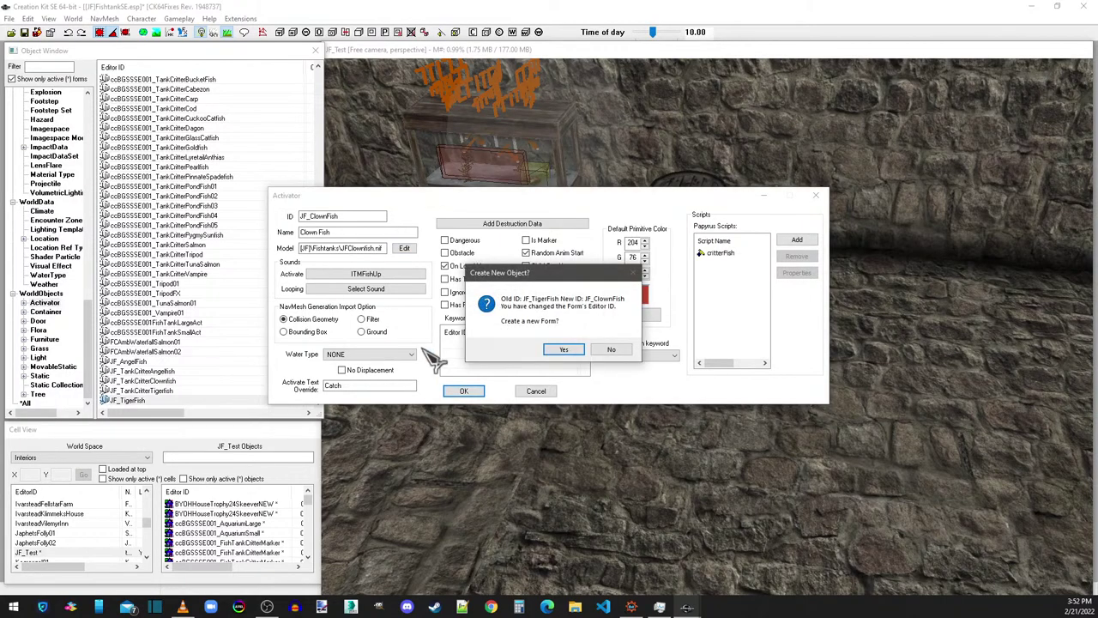
left_click(563, 352)
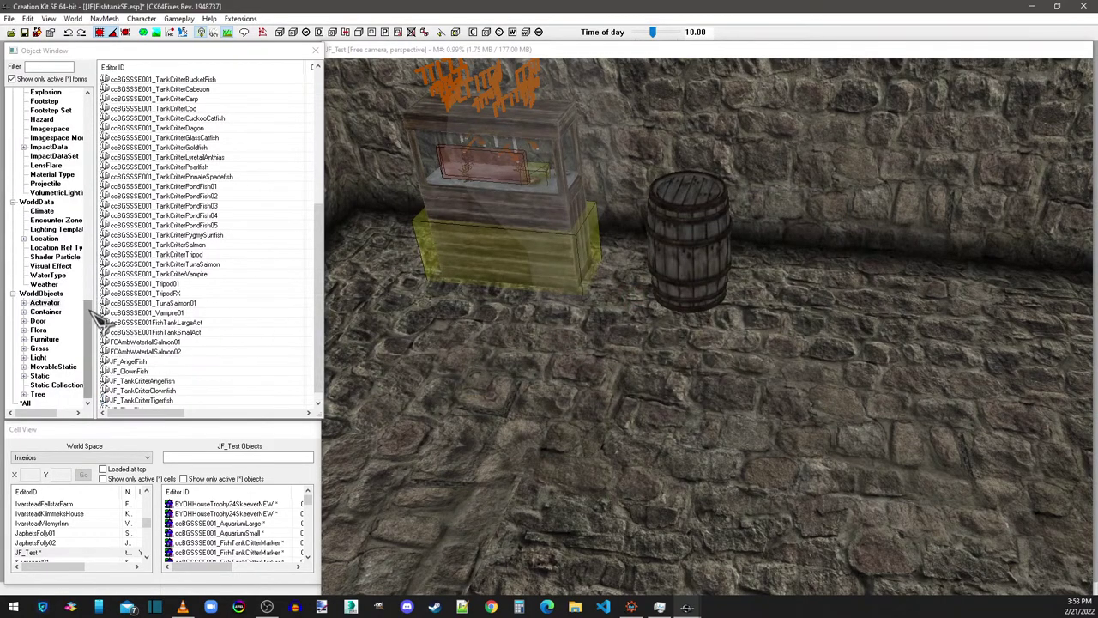
left_click_drag(95, 310, 94, 240)
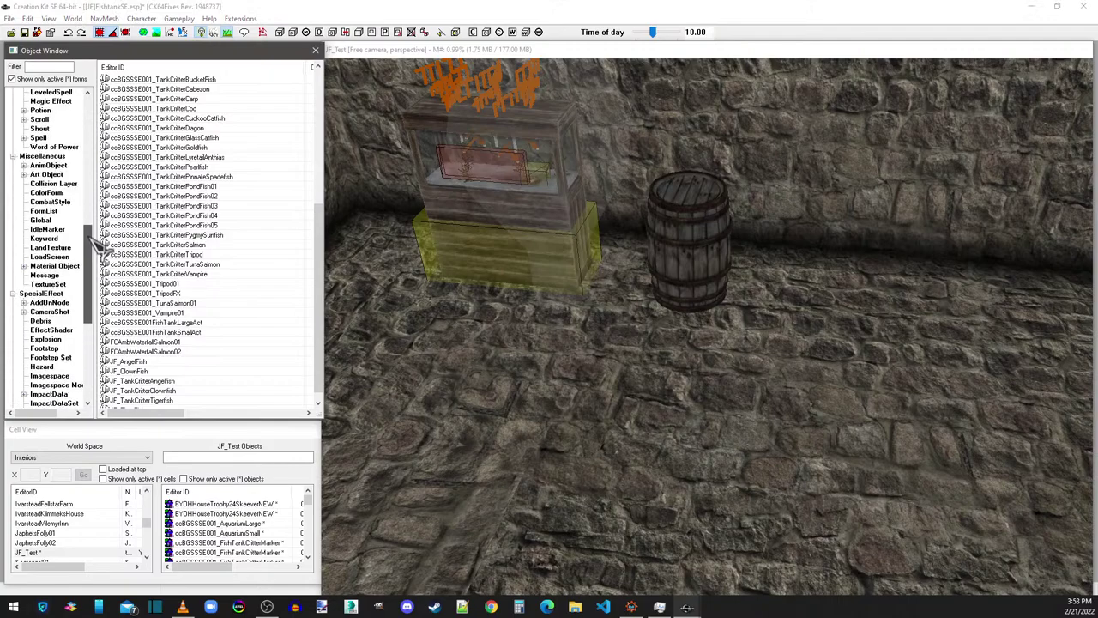
left_click(44, 210)
scroll(296, 309, "down", 5)
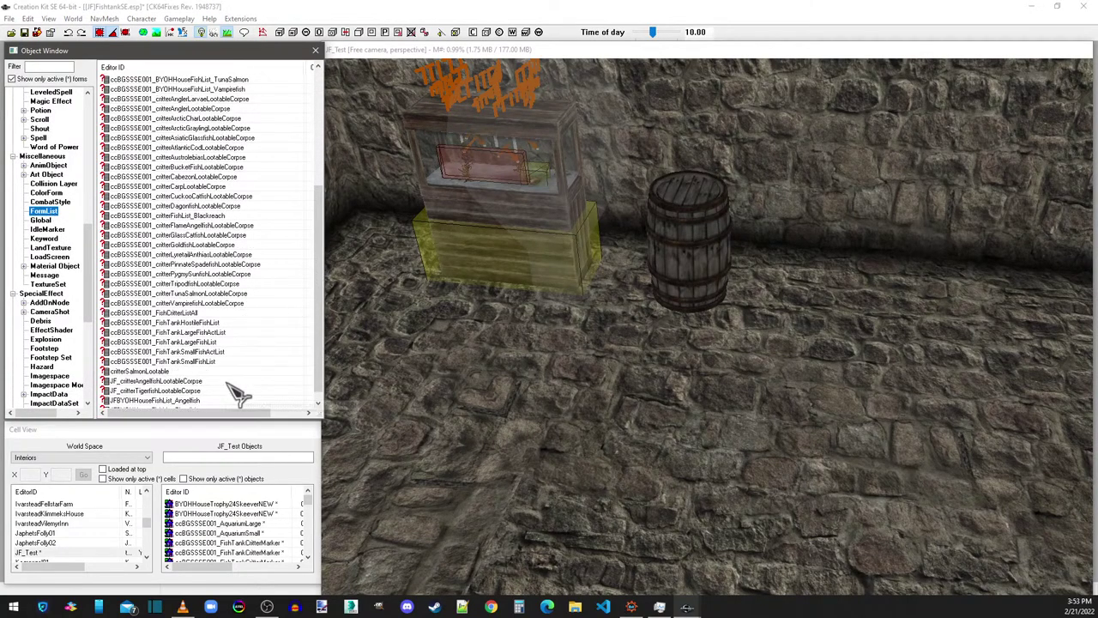
scroll(331, 311, "up", 2)
scroll(306, 380, "down", 2)
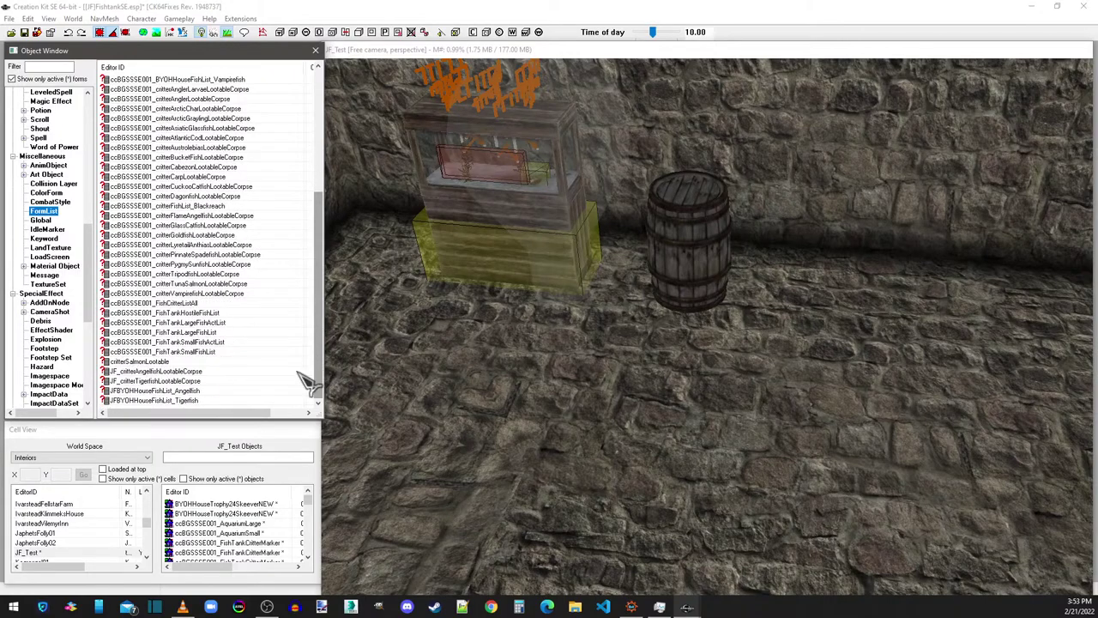
double_click(156, 372)
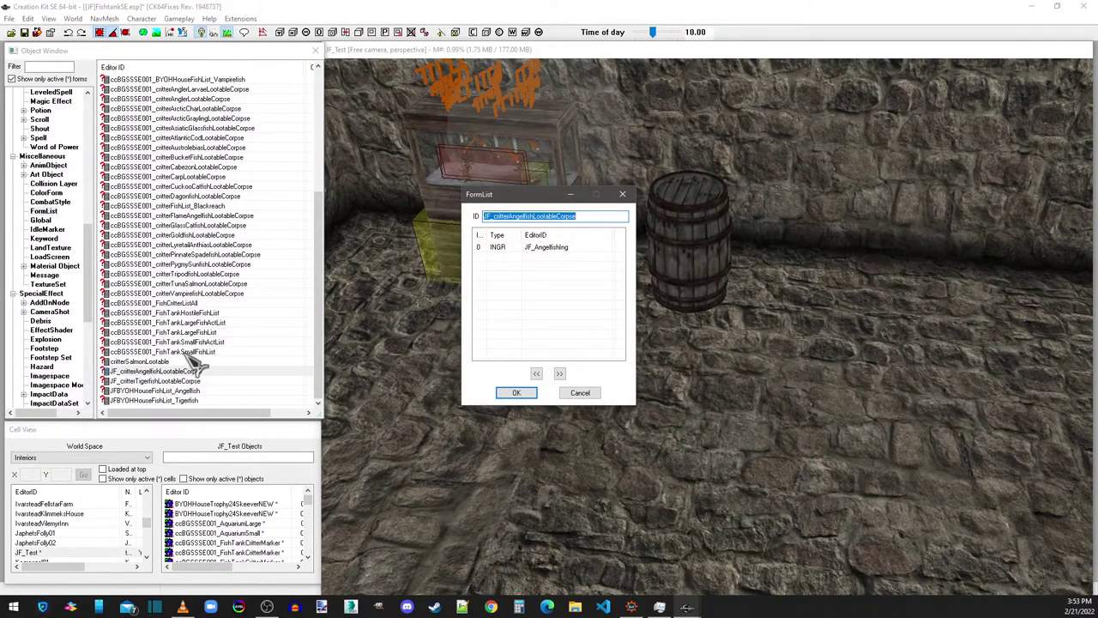
left_click(522, 216)
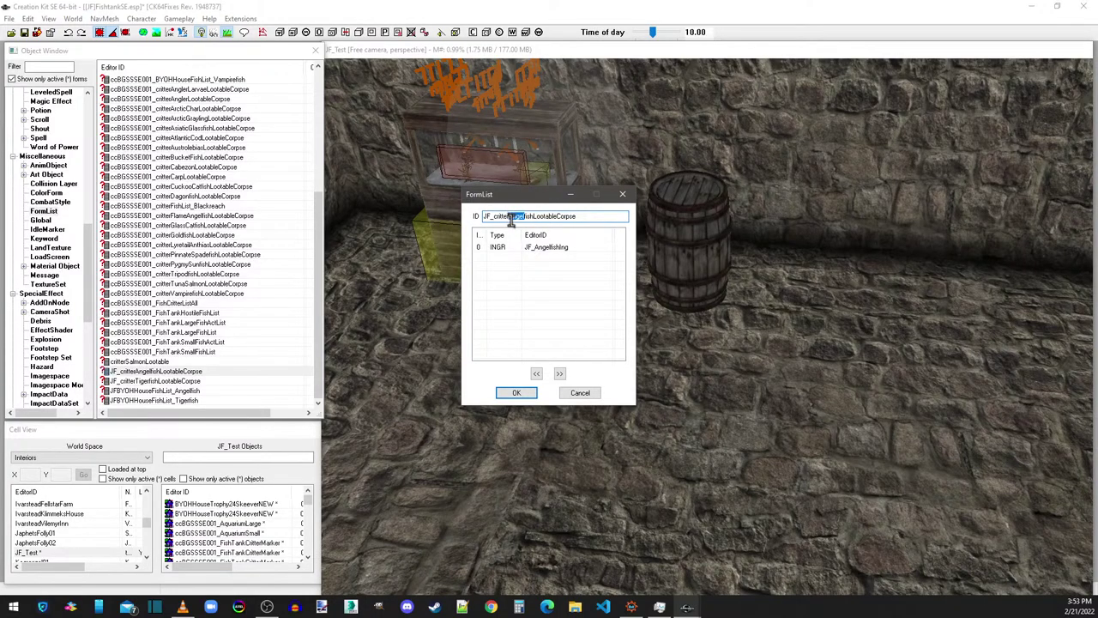
left_click(549, 249)
left_click_drag(318, 245, 337, 133)
left_click_drag(550, 247, 277, 369)
key("Return")
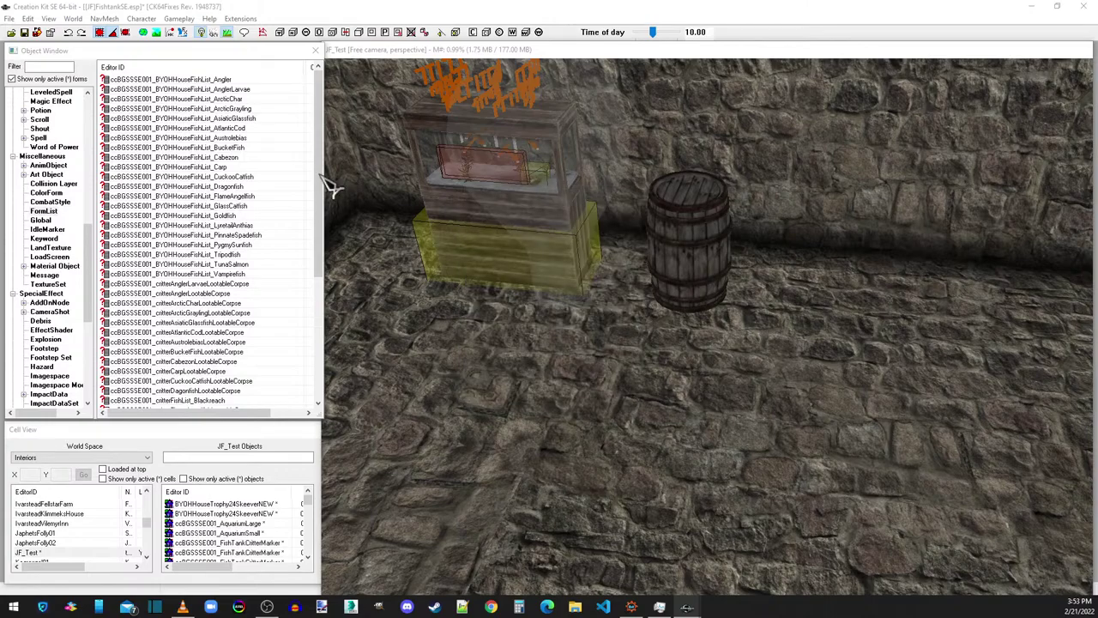
scroll(211, 289, "down", 7)
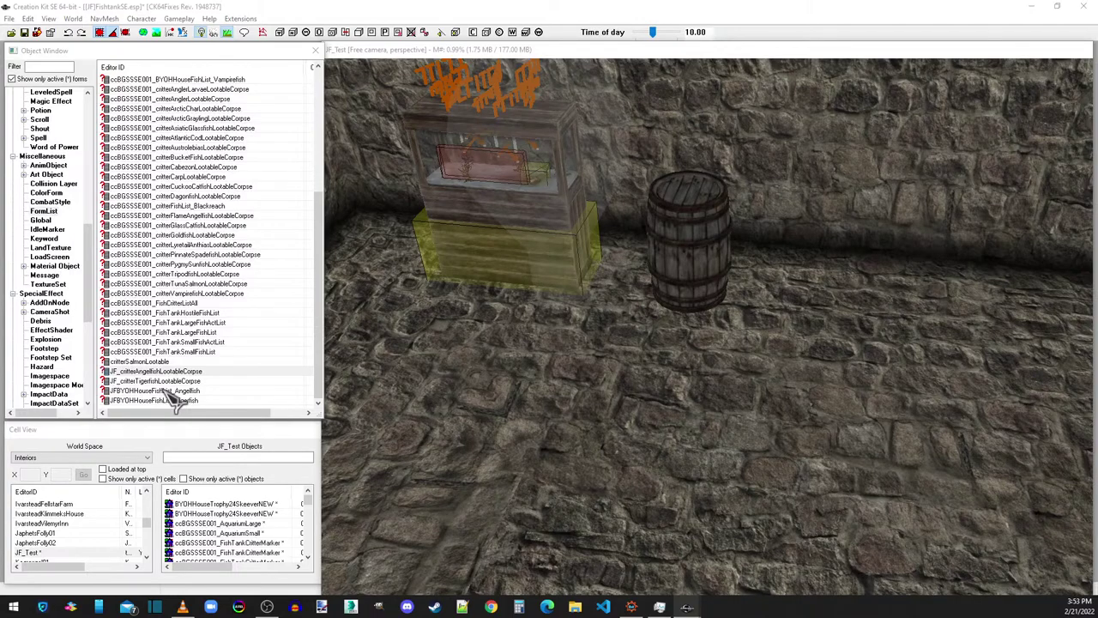
double_click(169, 391)
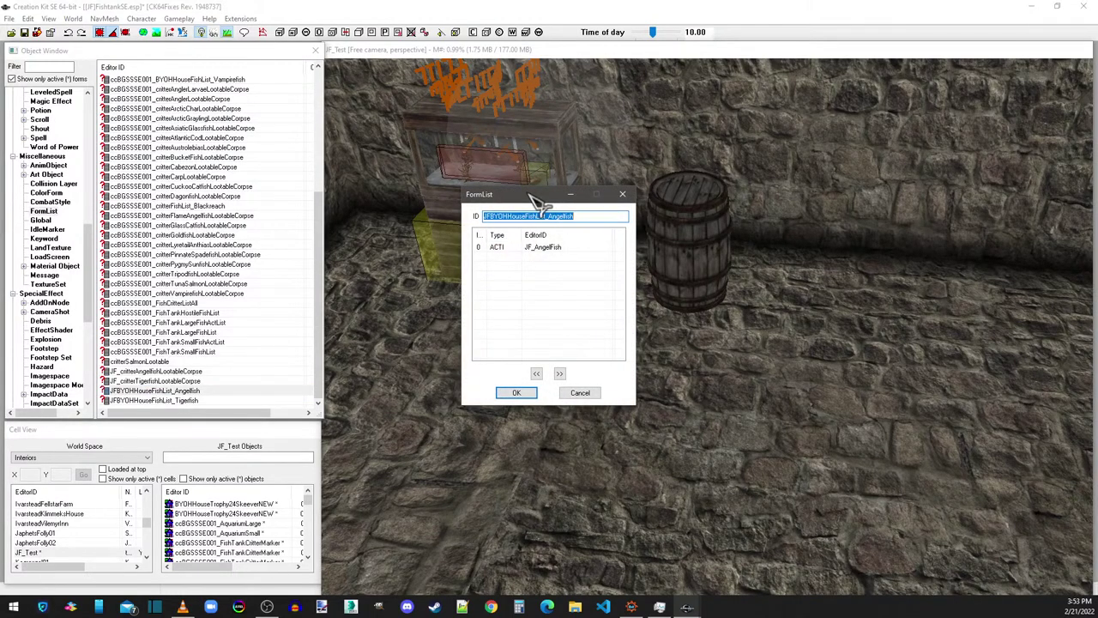
mouse_move(536, 202)
left_mouse_down()
mouse_move(266, 206)
mouse_move(536, 202)
left_mouse_up()
key("Escape")
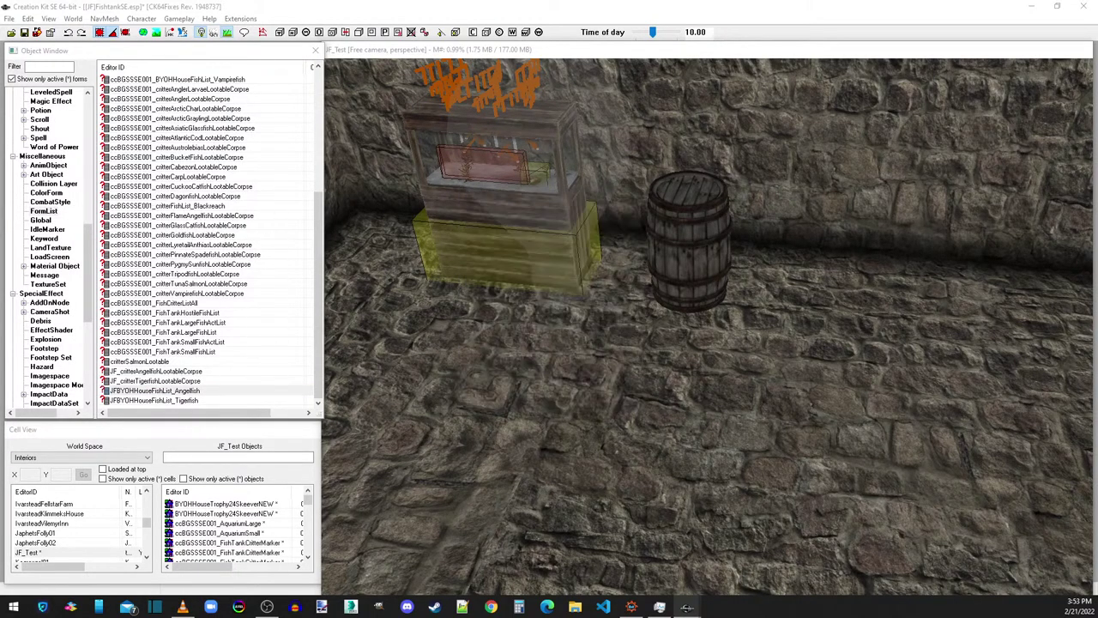
left_click(393, 60)
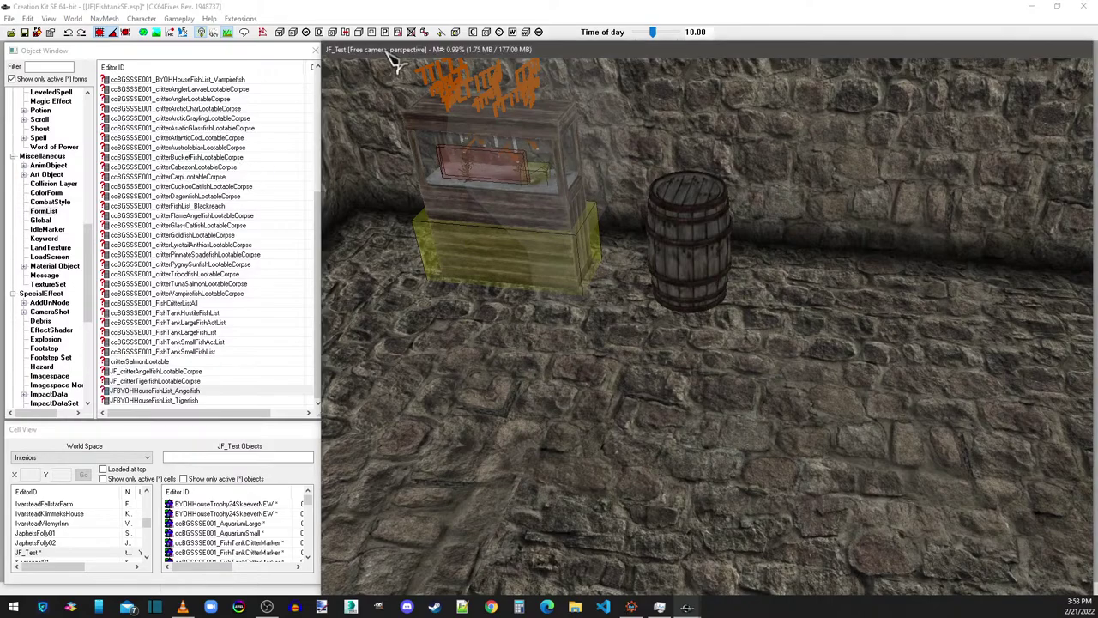
left_click_drag(90, 313, 87, 250)
Step: Open the JF_Angelfishing ingredient and rename it to JF_Clownfishing / Clown Fish
left_click(47, 257)
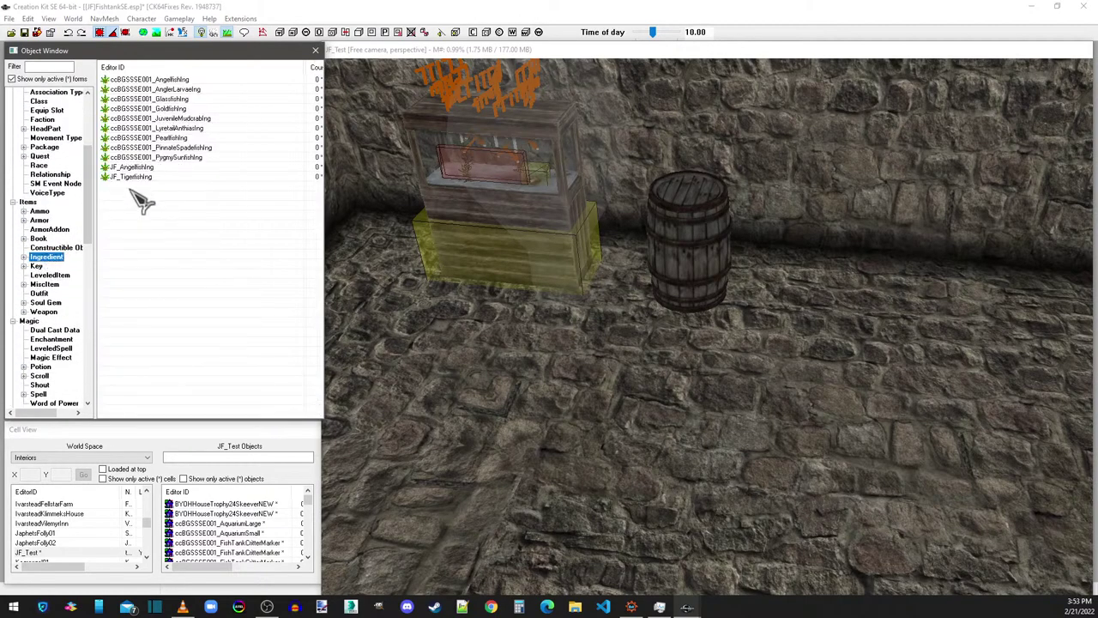
double_click(137, 167)
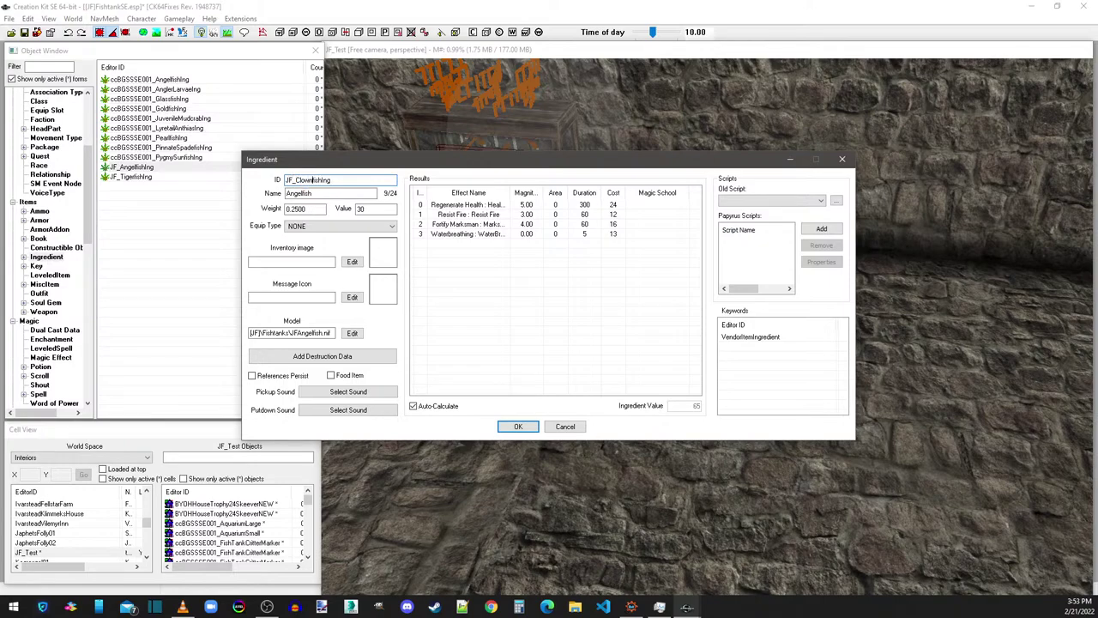
double_click(315, 193)
left_click_drag(316, 193, 225, 209)
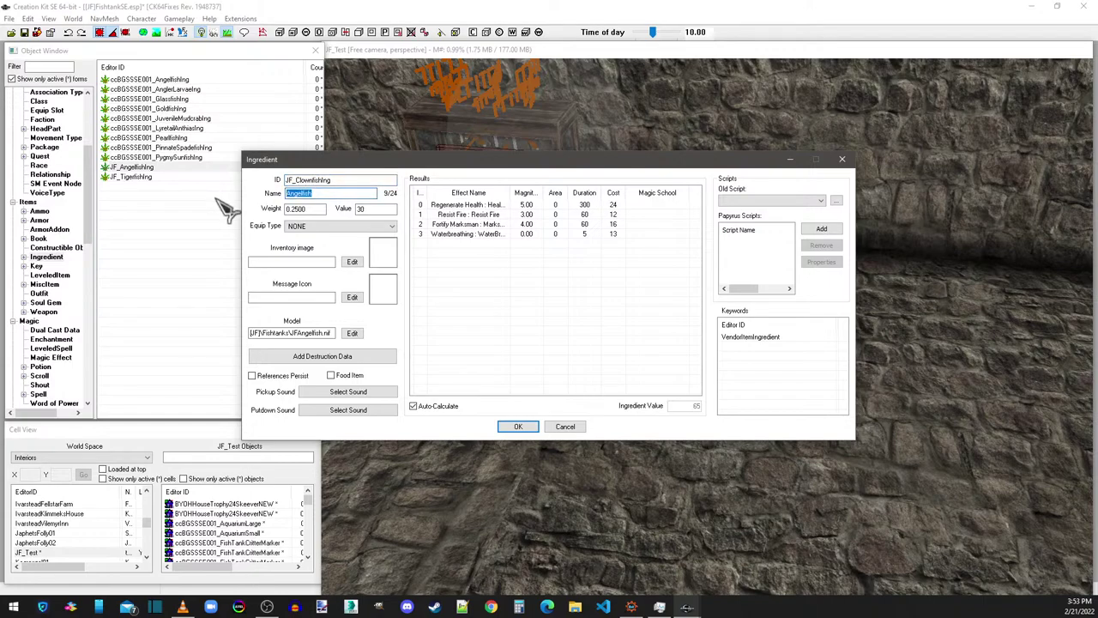
type("Clown Fish")
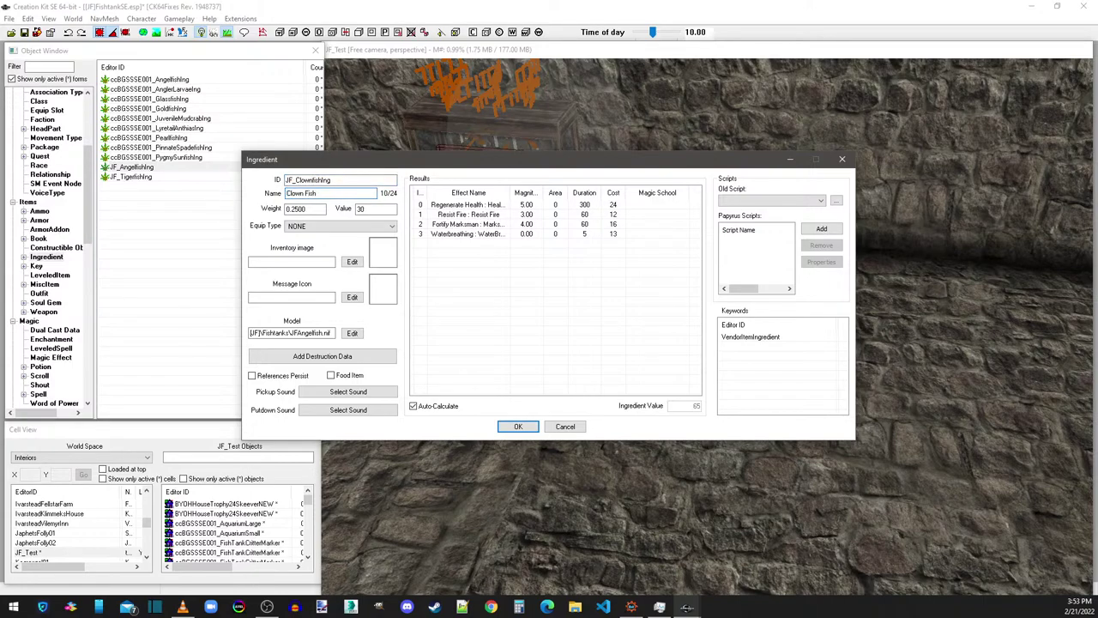
Step: Assign the JFClownfish.nif model and save it as a new ingredient form
left_click(352, 333)
left_click(510, 216)
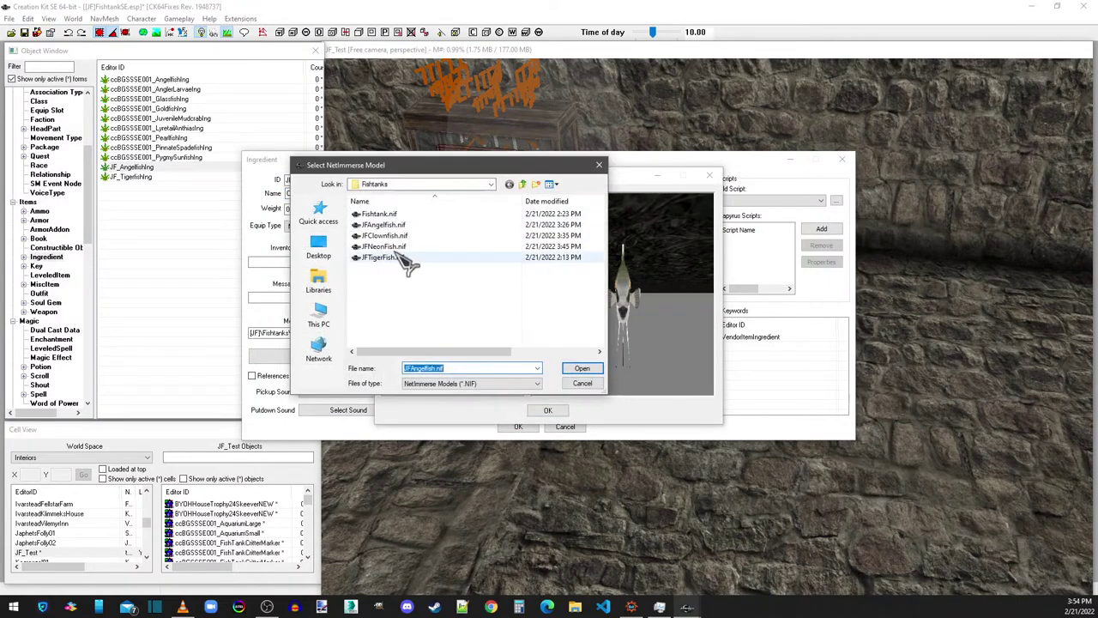
double_click(392, 240)
left_click(548, 410)
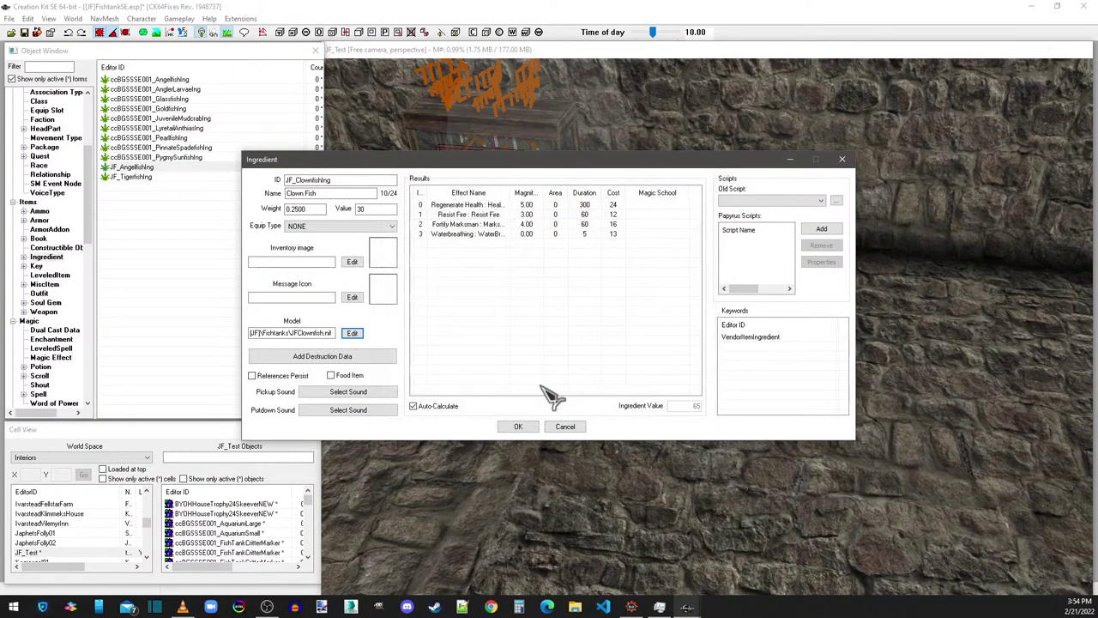
left_click(519, 427)
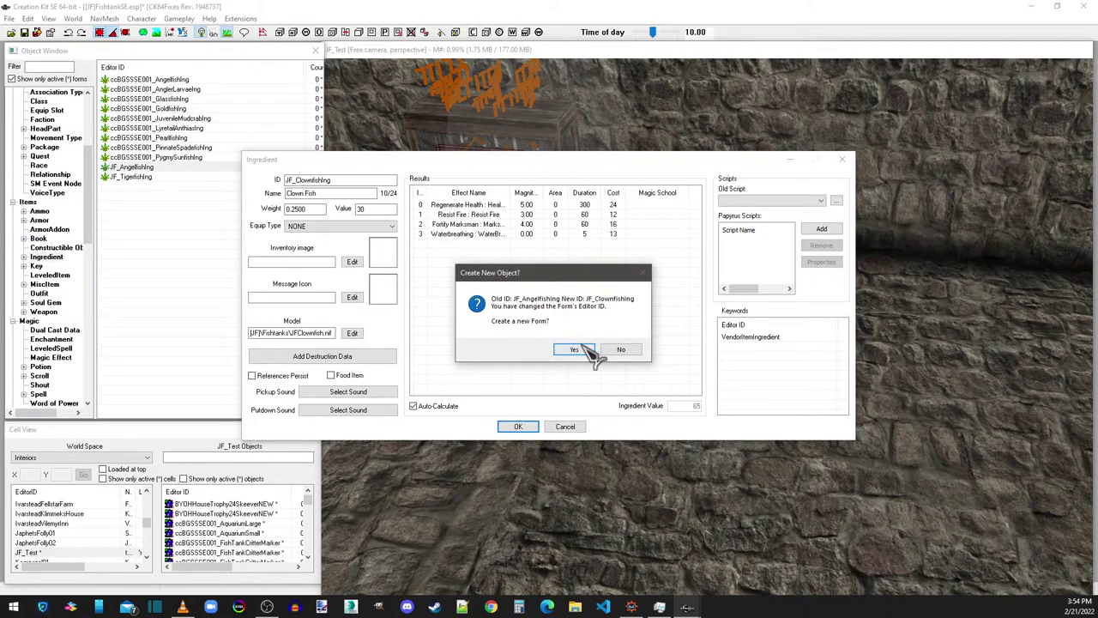
left_click(573, 350)
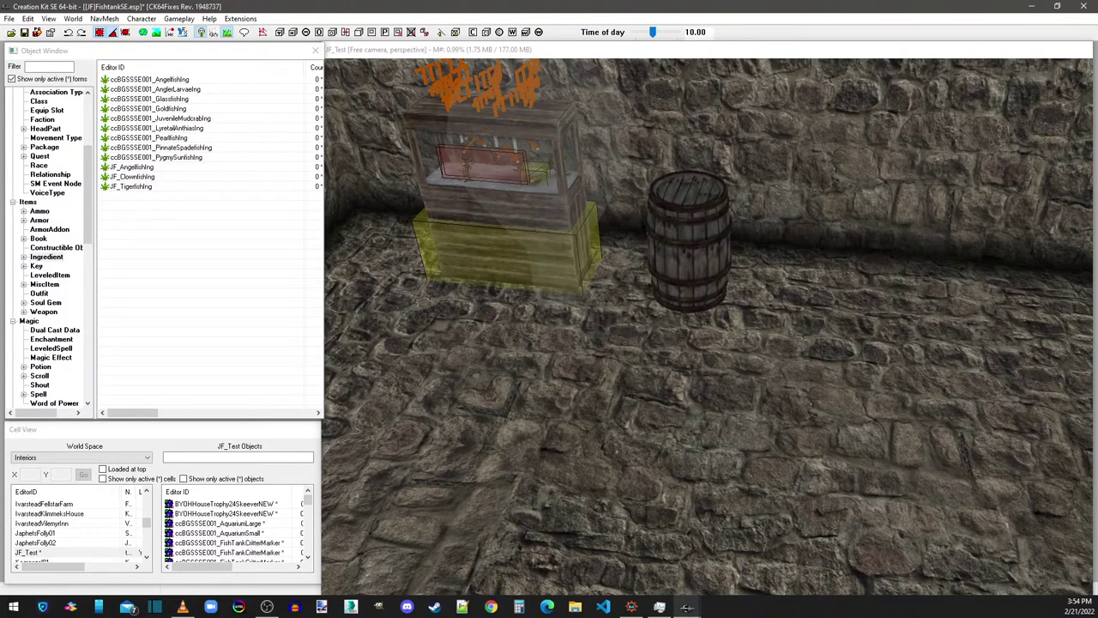
Step: Make a clownfish corpse list holding JF_Clownfishing instead of the angelfish ingredient, saved as new form
left_click_drag(19, 191, 461, 177)
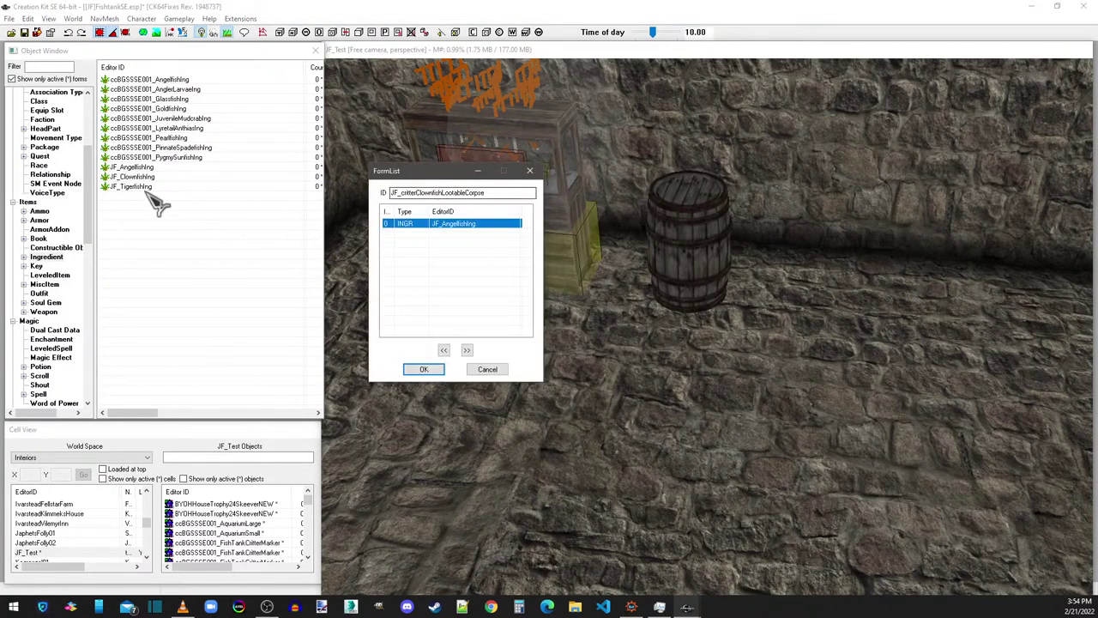
left_click_drag(148, 190, 471, 256)
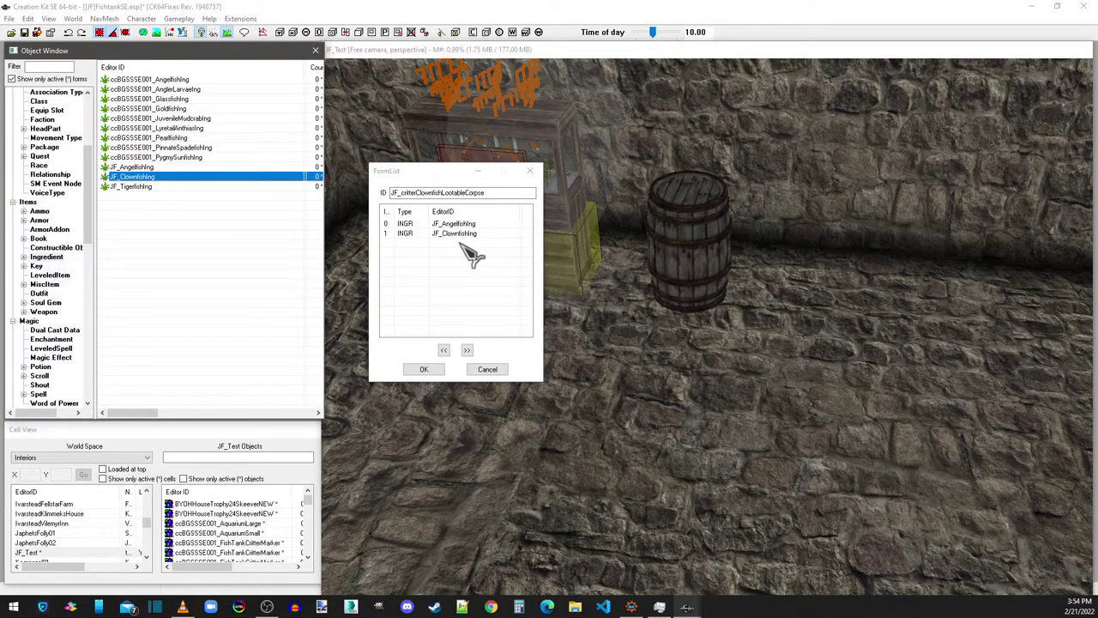
key("Delete")
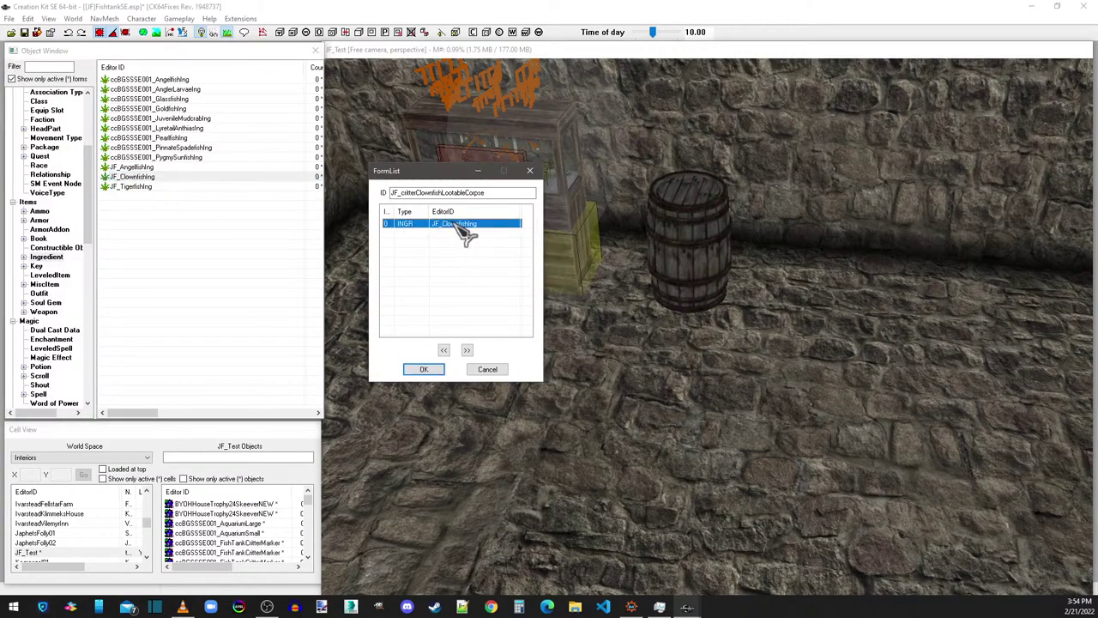
left_click(423, 369)
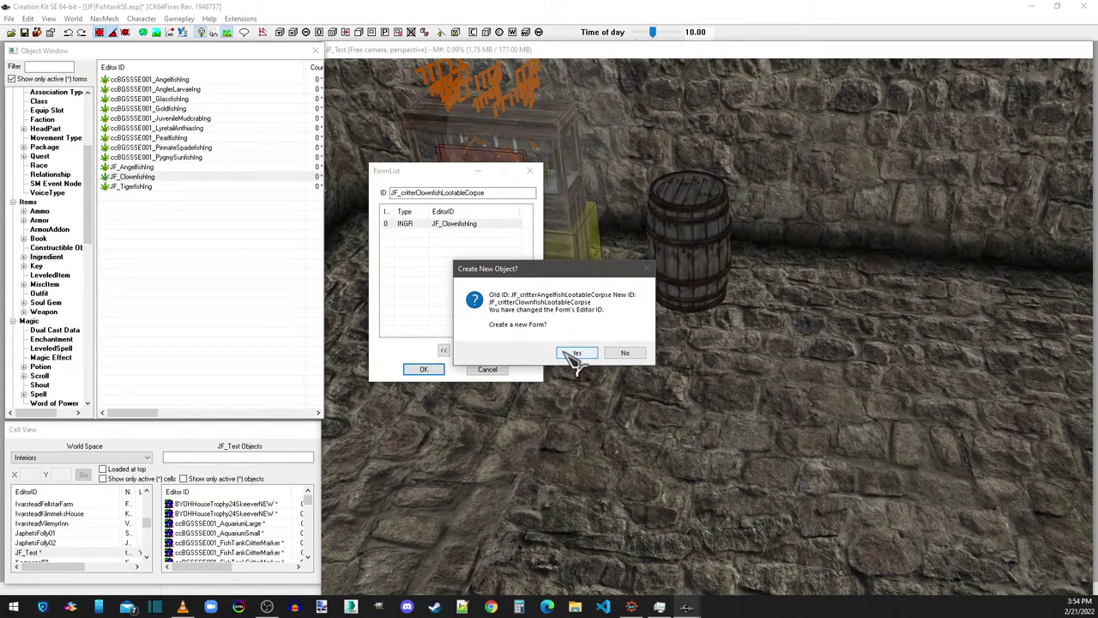
left_click(575, 354)
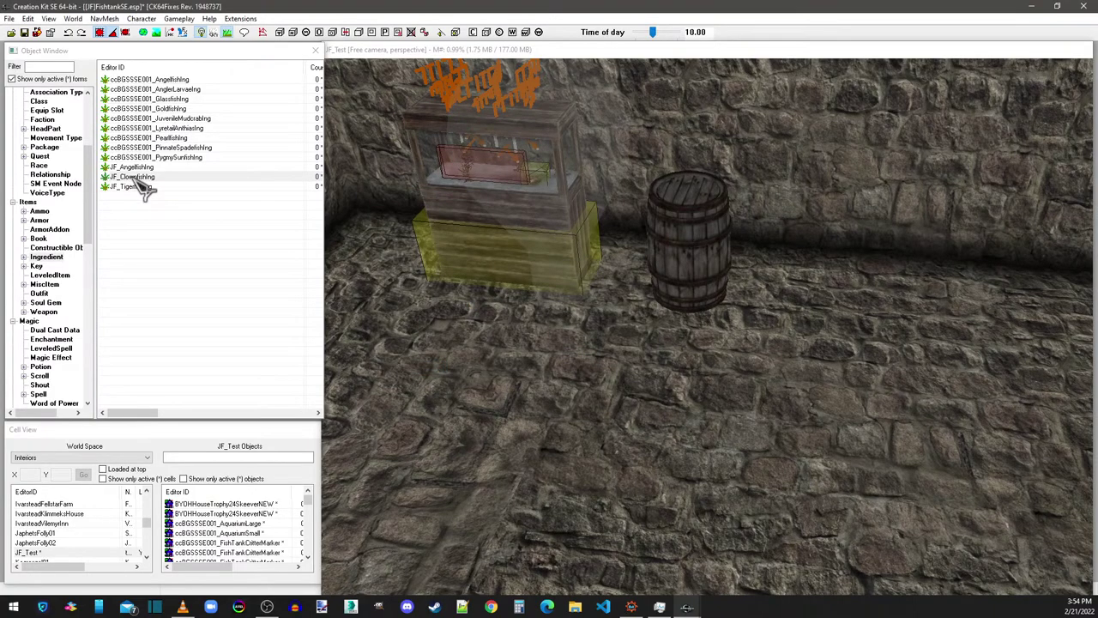
Step: Create a clownfish house fish list with JF_ClownFish replacing JF_AngelFish, saved as a new form
left_click_drag(87, 193, 87, 347)
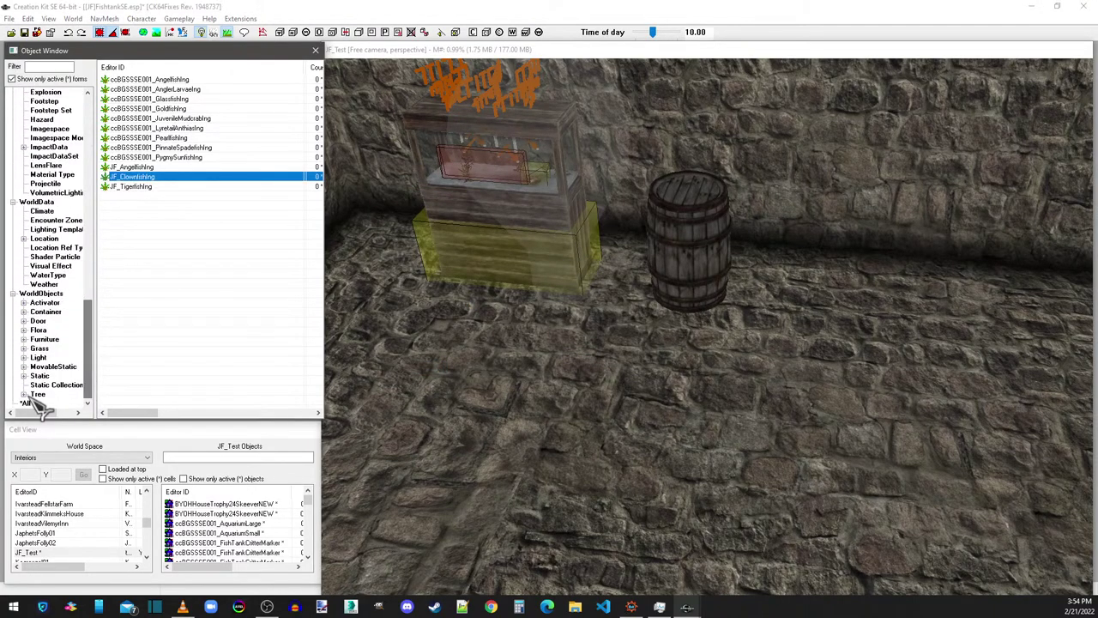
left_click(47, 304)
left_click_drag(124, 361, 352, 280)
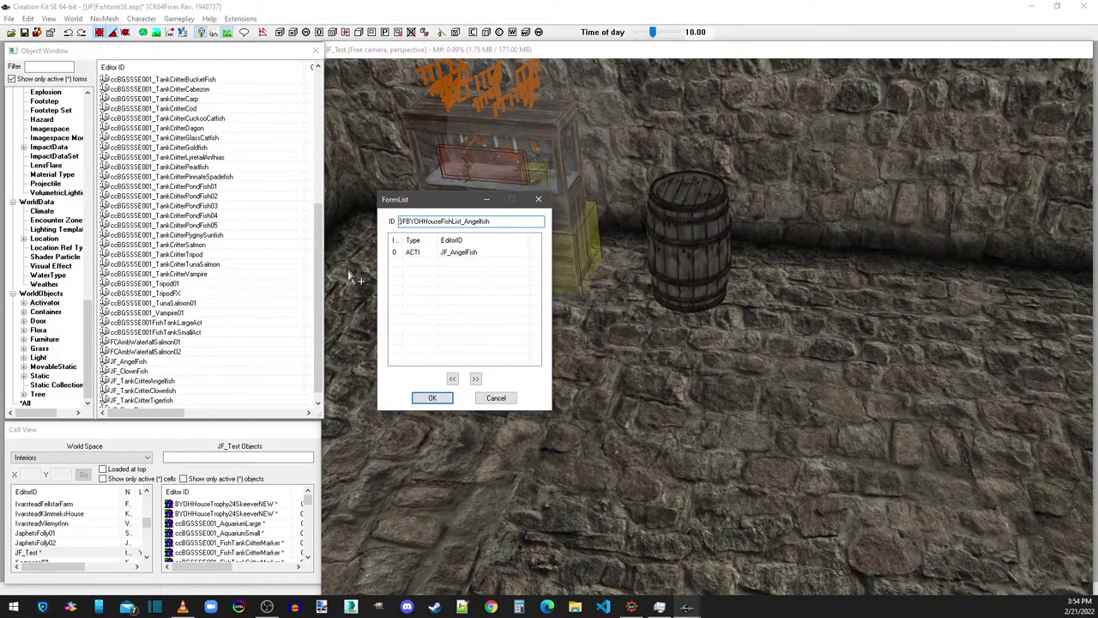
left_click(135, 372)
left_click_drag(137, 375, 483, 272)
left_click(471, 252)
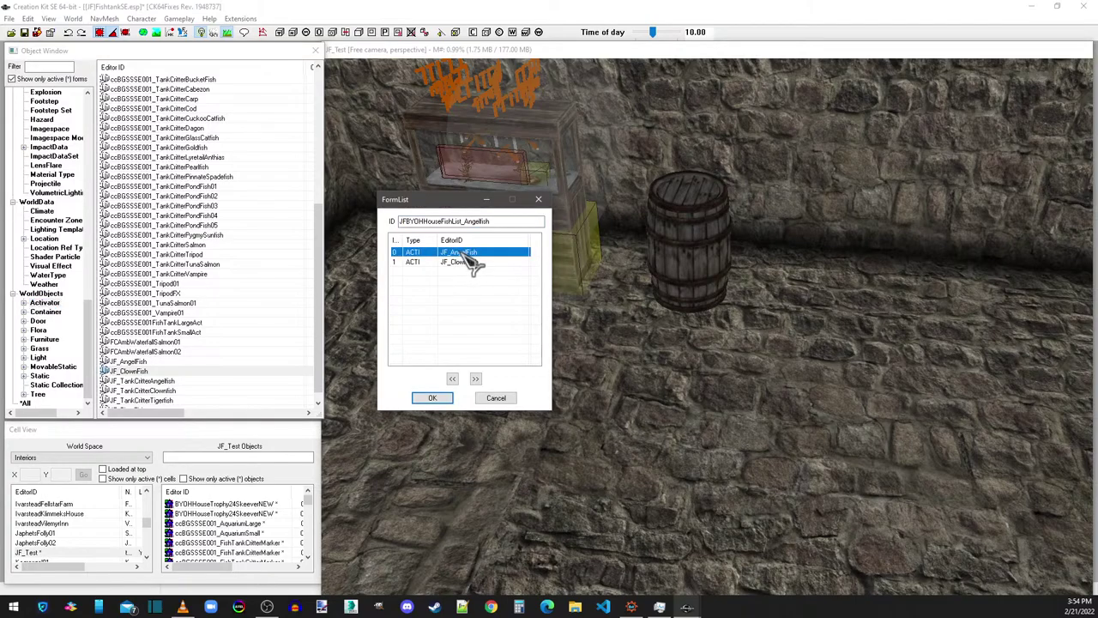
key("Delete")
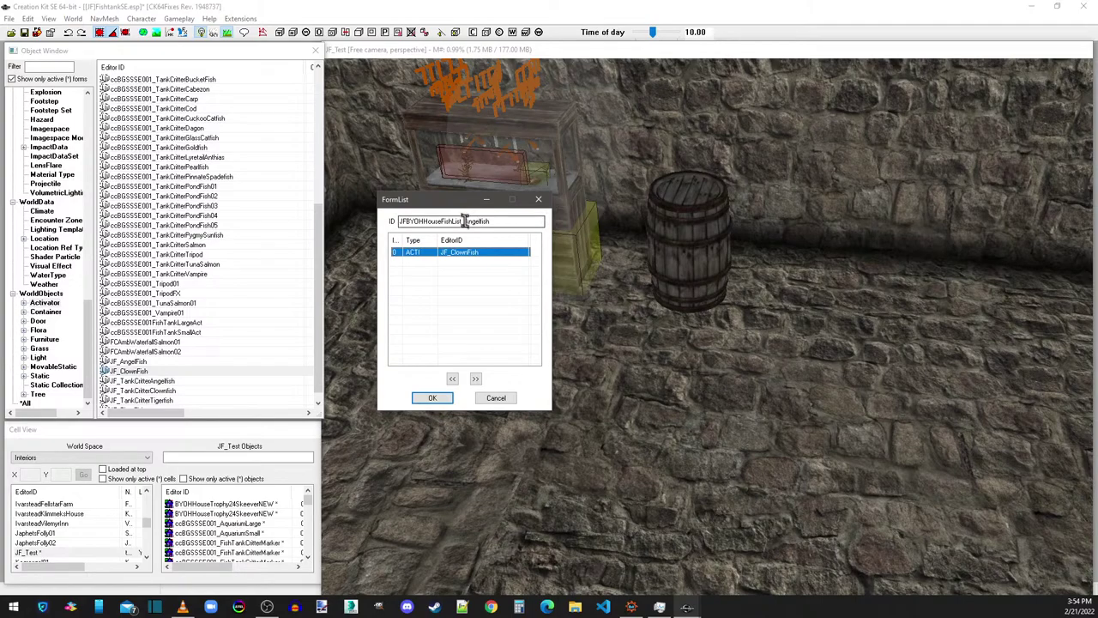
left_click_drag(464, 221, 473, 221)
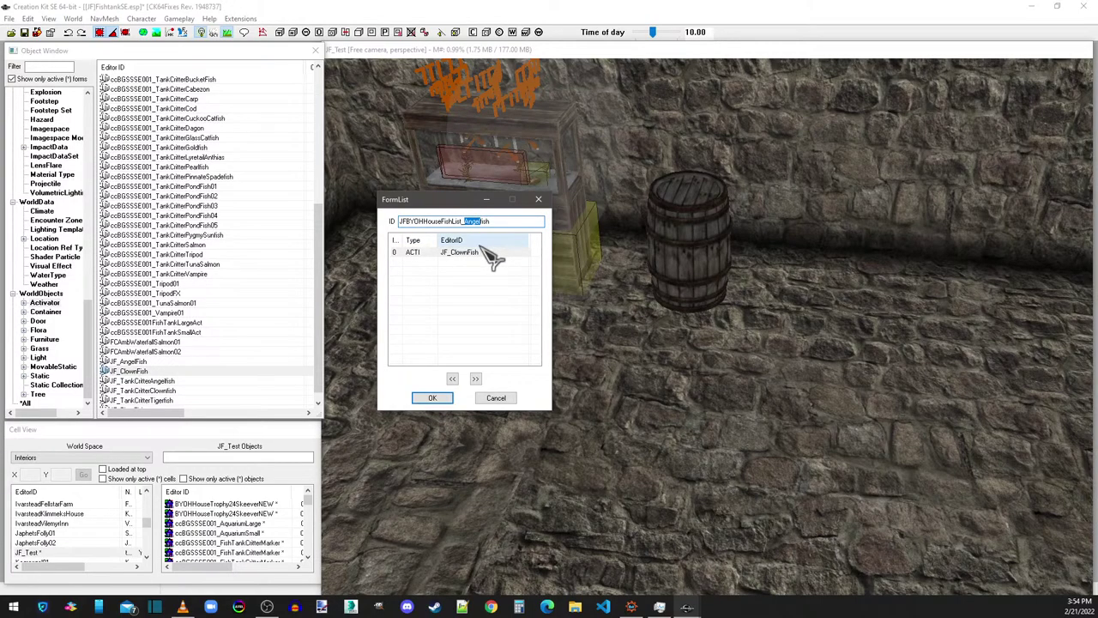
type("Clow")
left_click(436, 398)
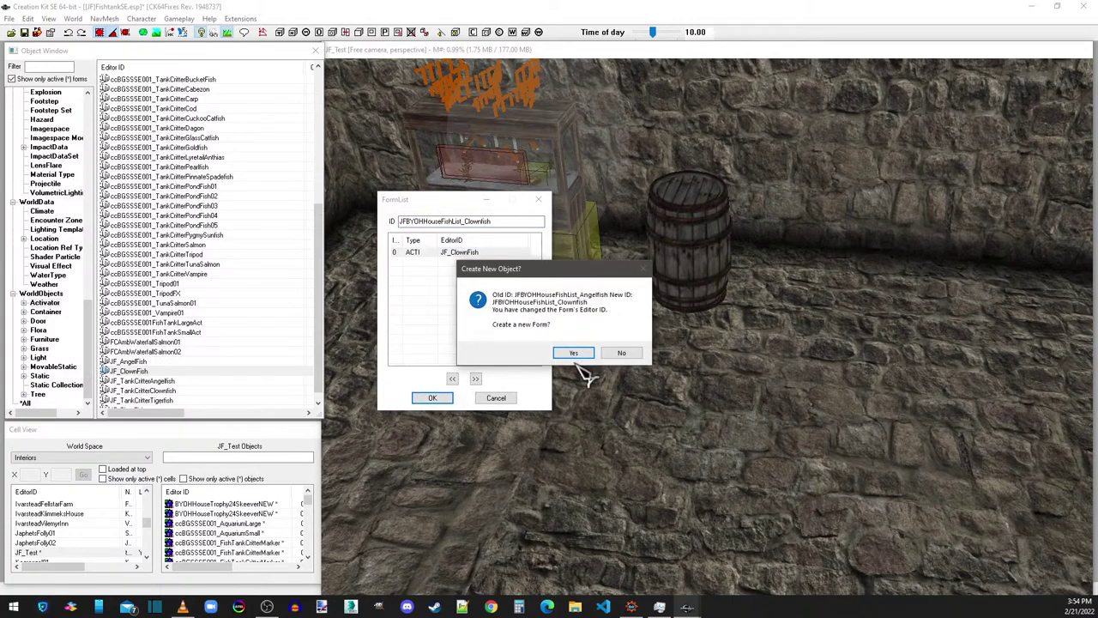
left_click(573, 353)
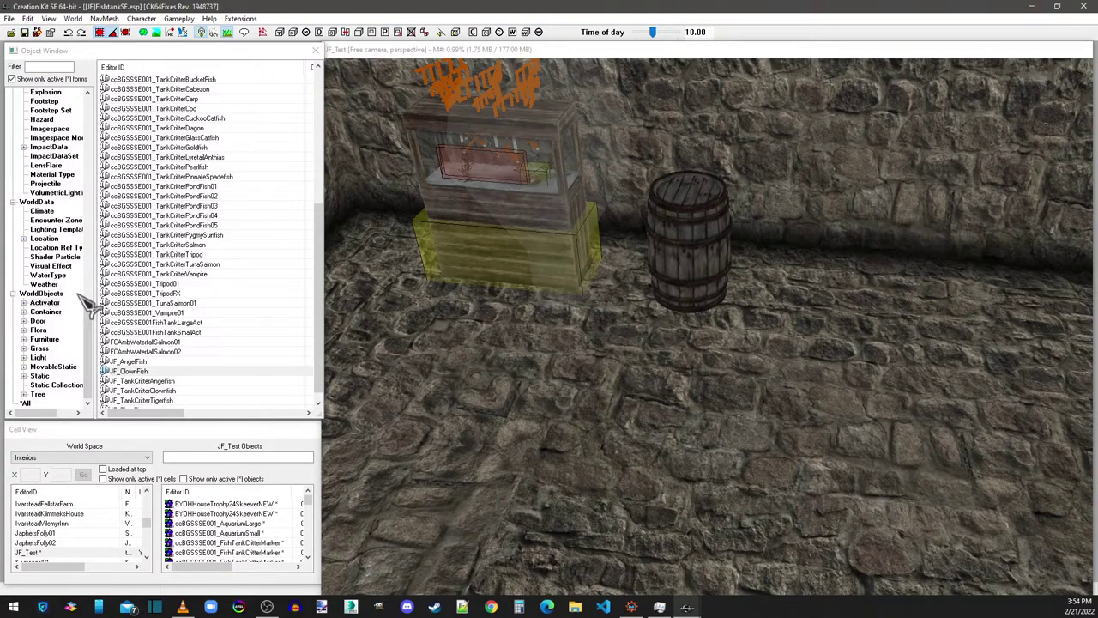
Step: Review the new clownfish lootable corpse list among the FormLists, then close it
left_click_drag(89, 384, 89, 233)
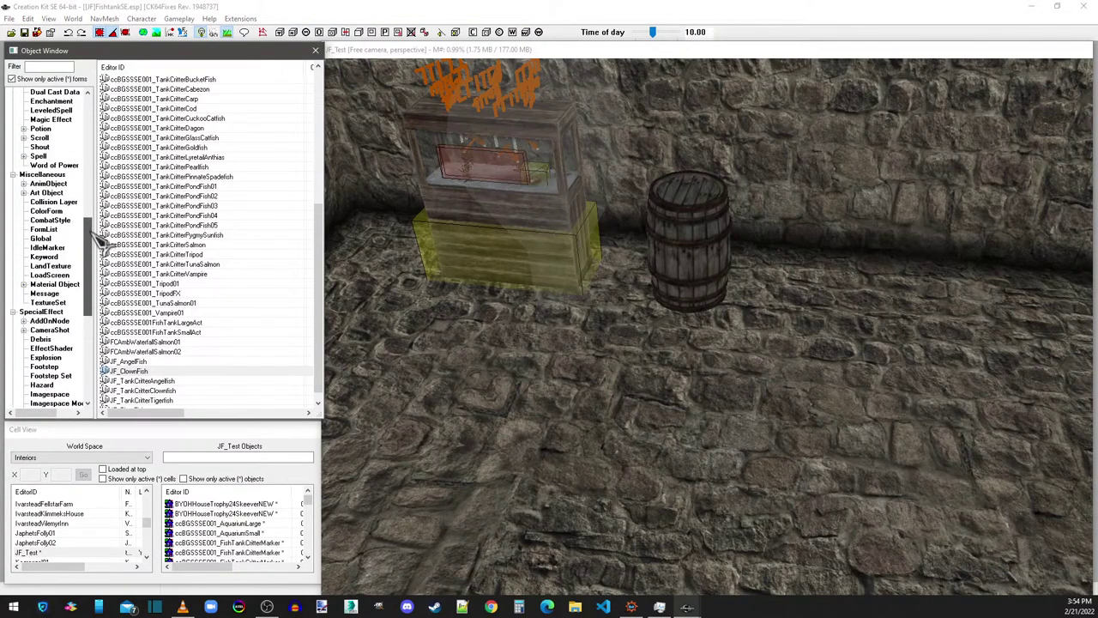
left_click(47, 230)
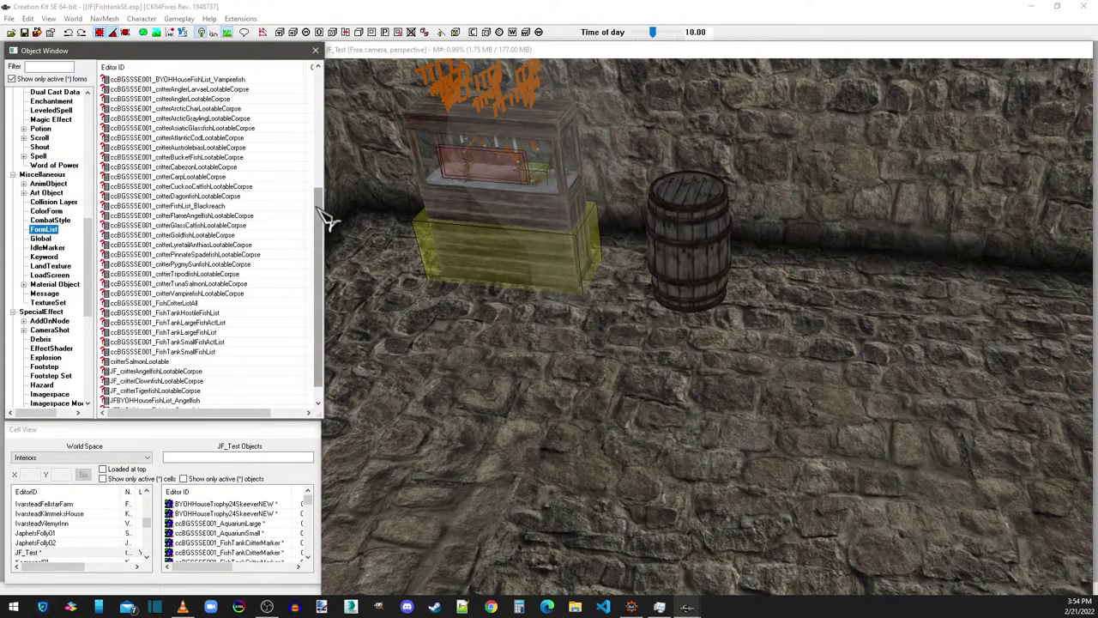
left_click_drag(320, 203, 314, 257)
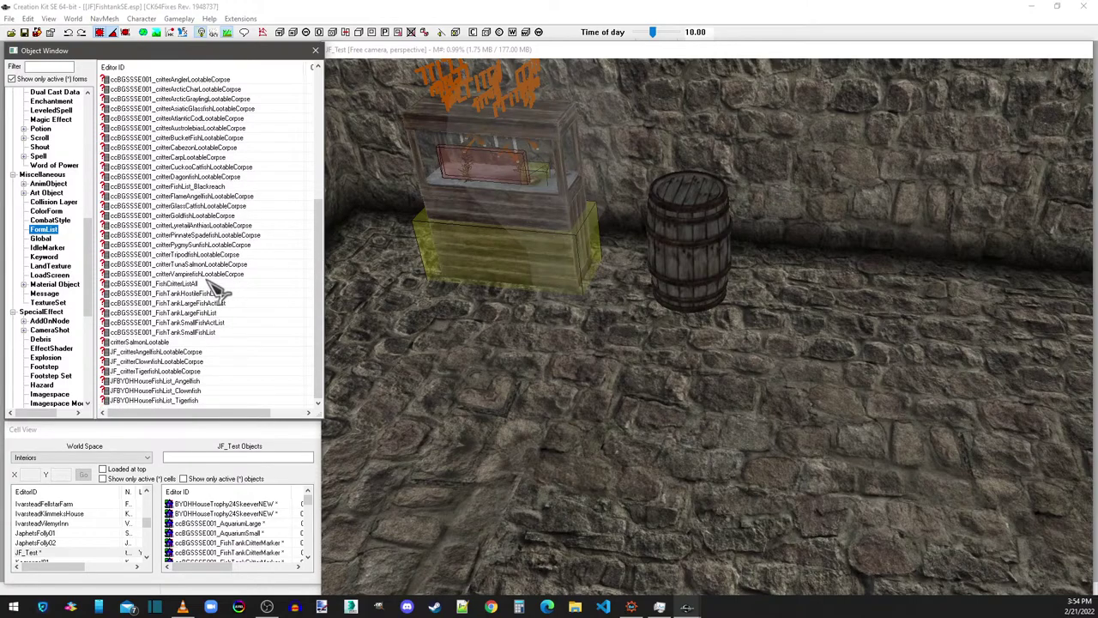
double_click(172, 362)
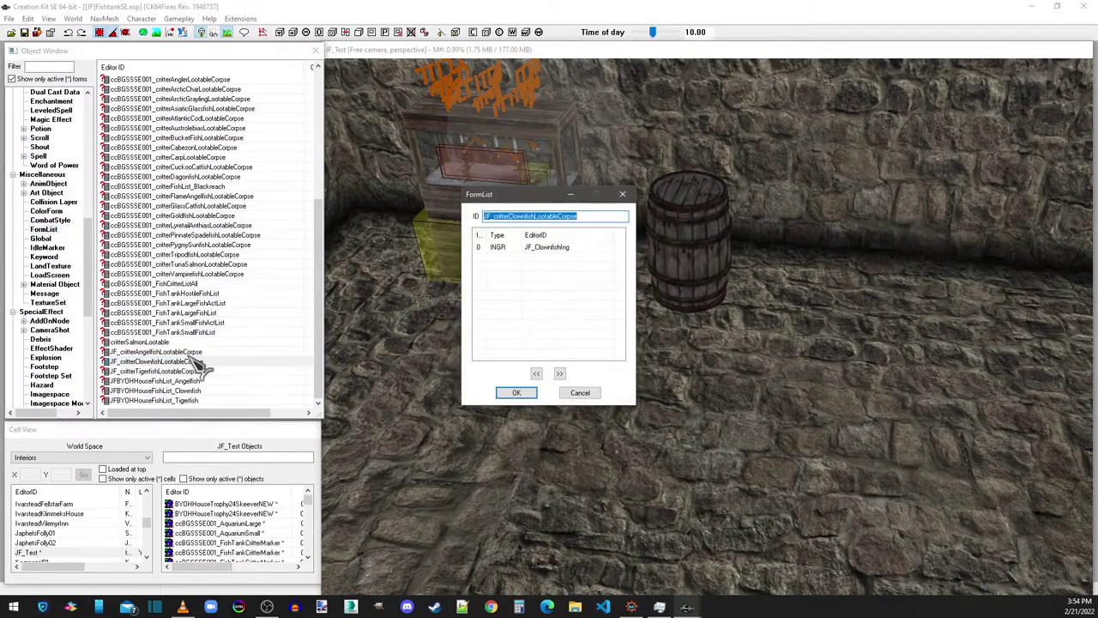
left_click(625, 194)
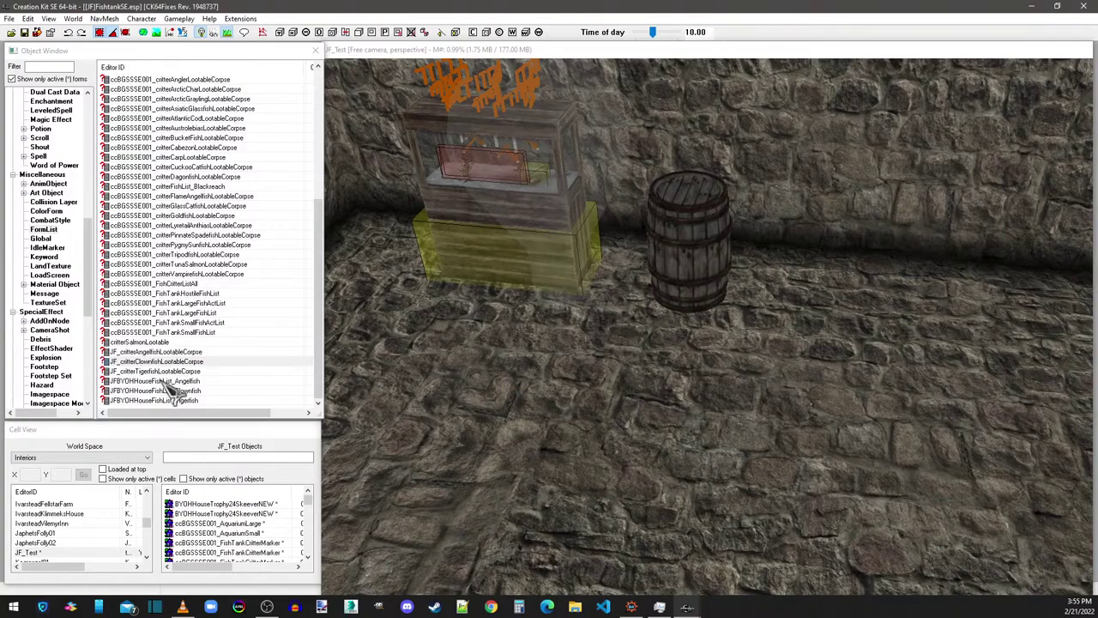
Step: Inspect FishCritterListAll and the small fish tank lists, then close FishCritterListAll
double_click(158, 284)
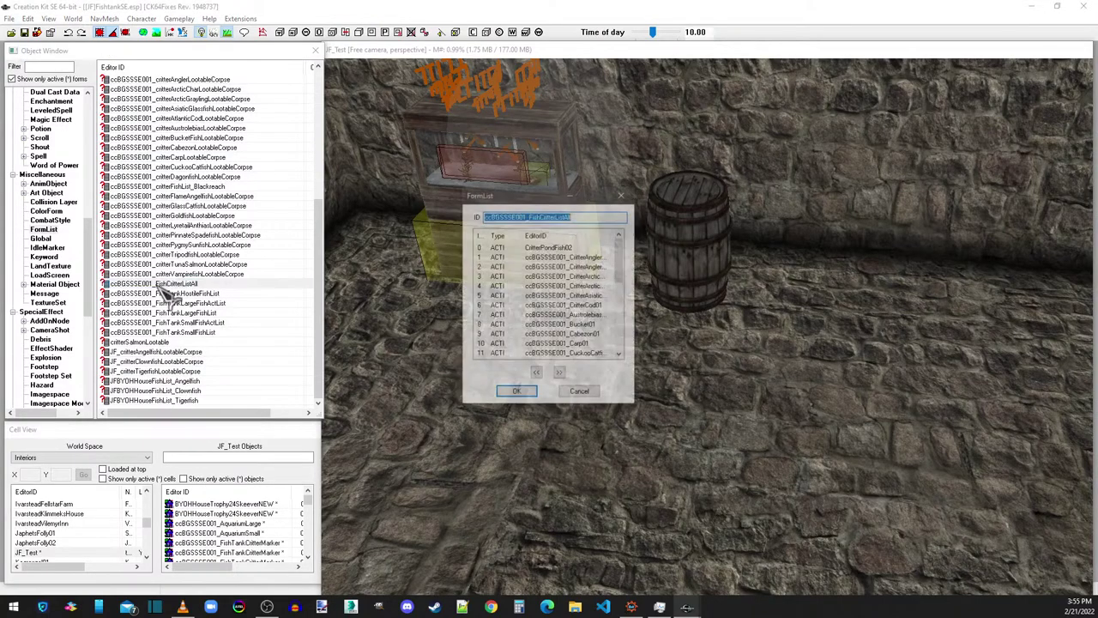
left_click_drag(620, 253, 620, 343)
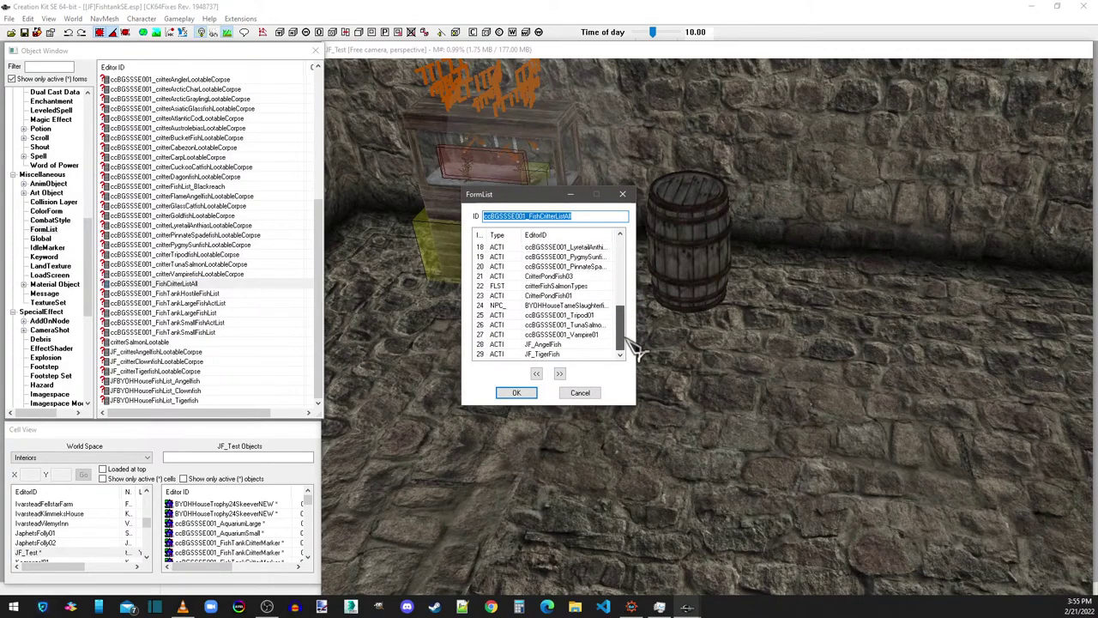
double_click(191, 333)
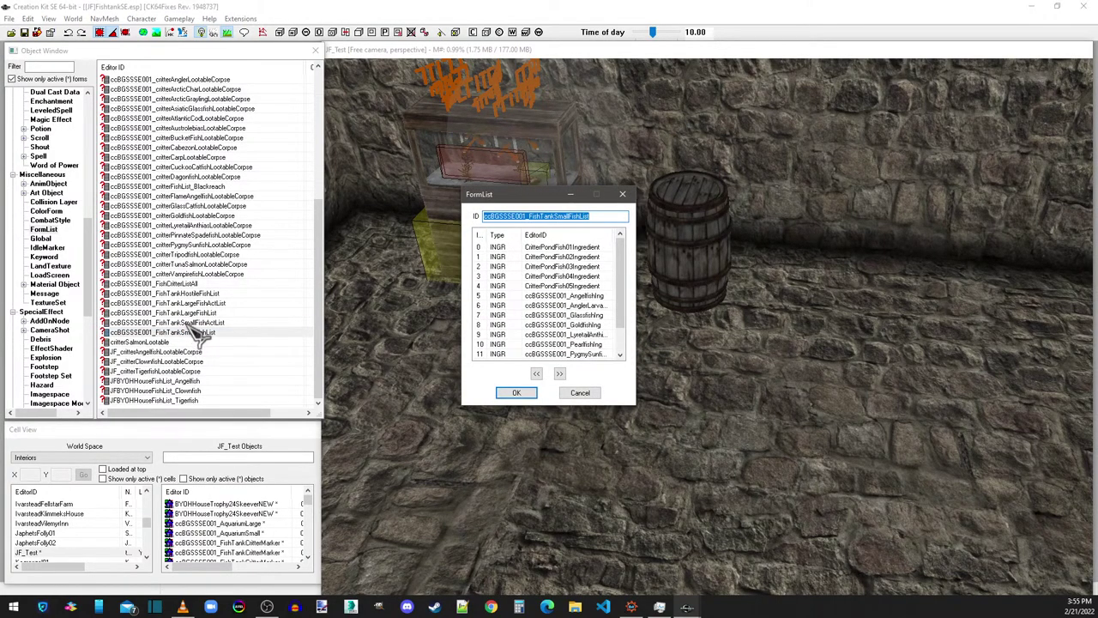
double_click(193, 324)
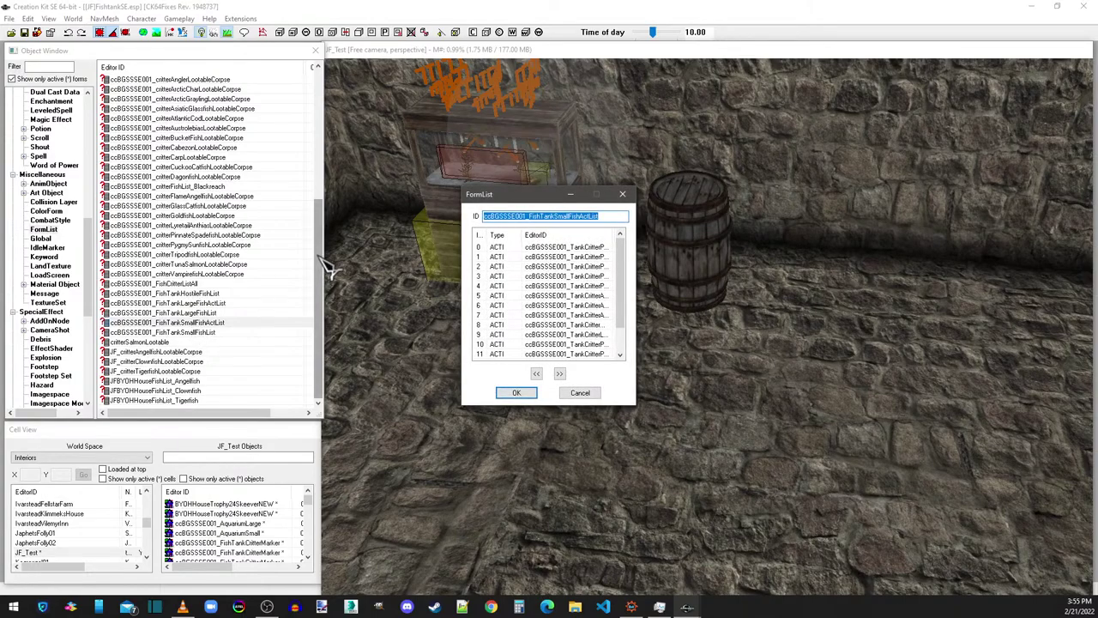
left_click(507, 198)
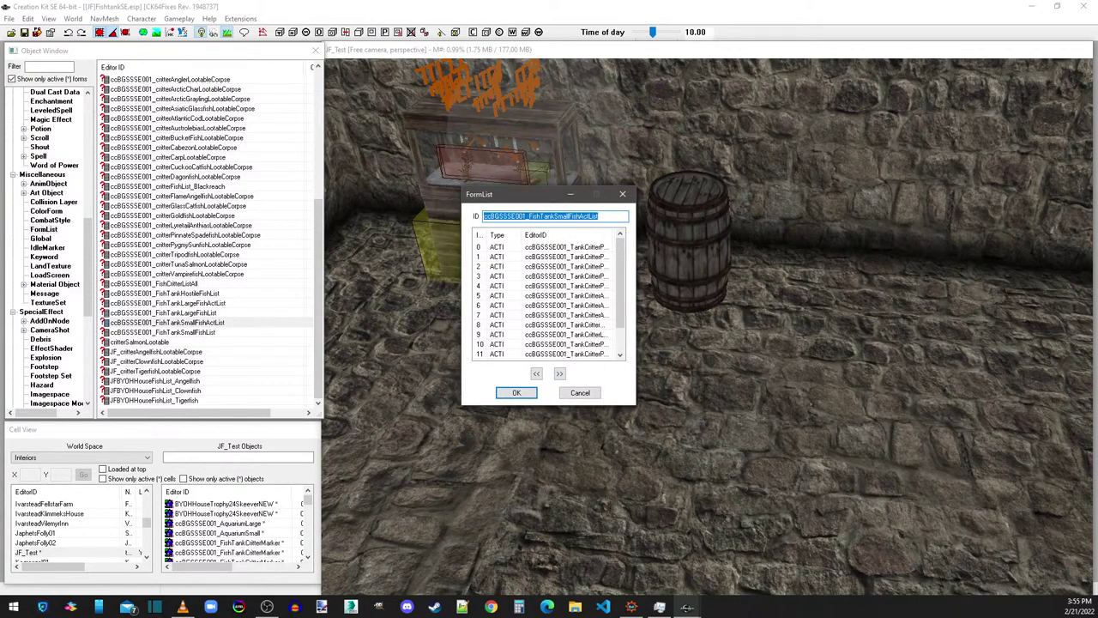
left_click(503, 196)
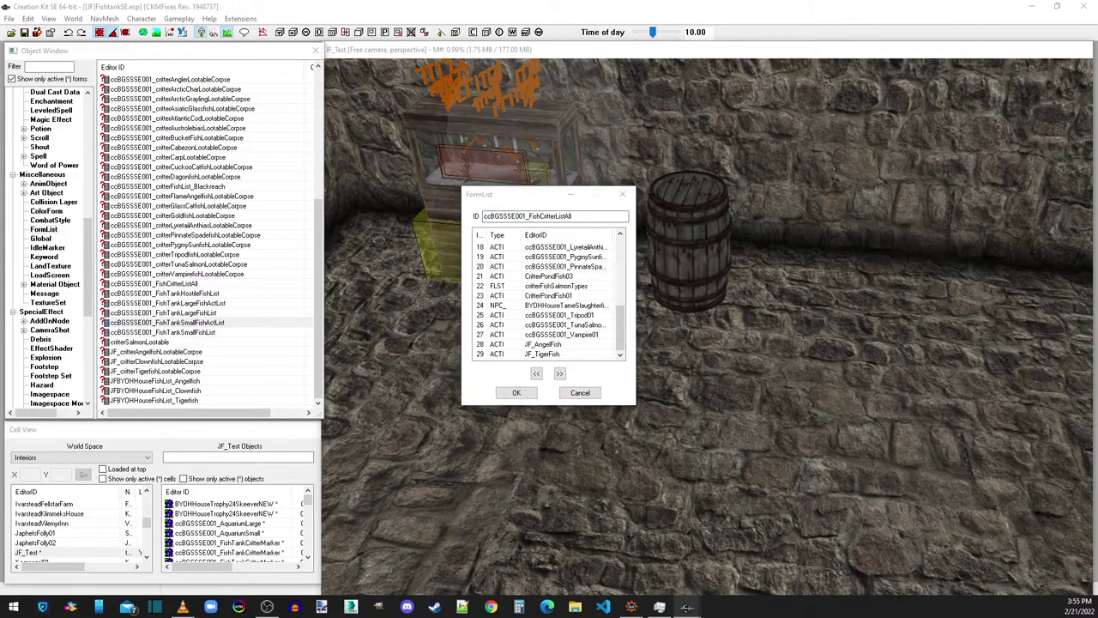
key("Escape")
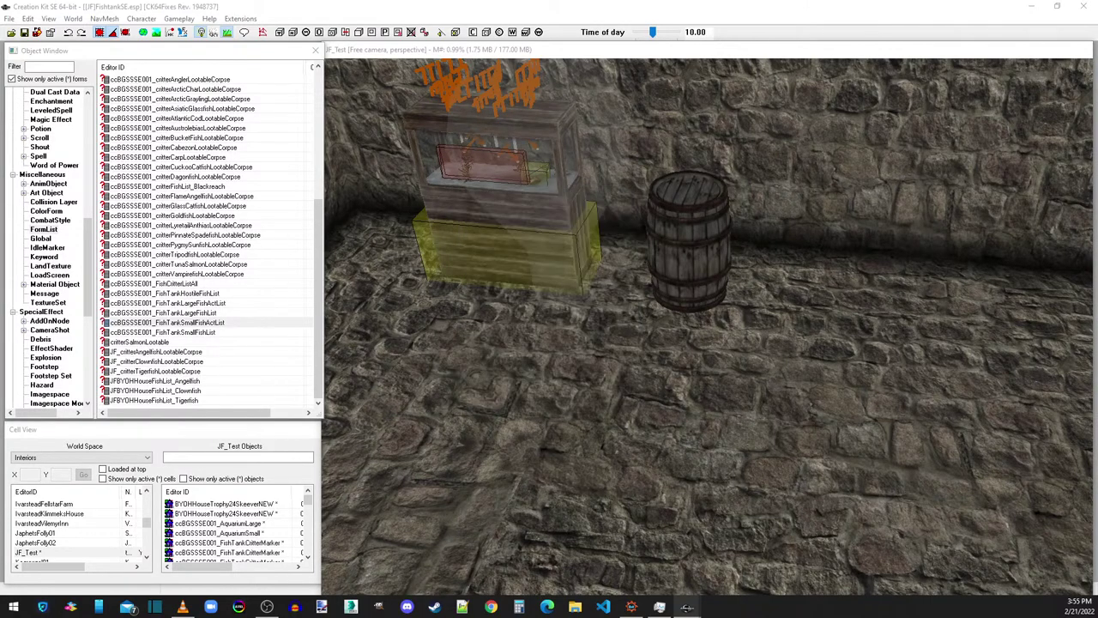
left_click_drag(89, 289, 89, 196)
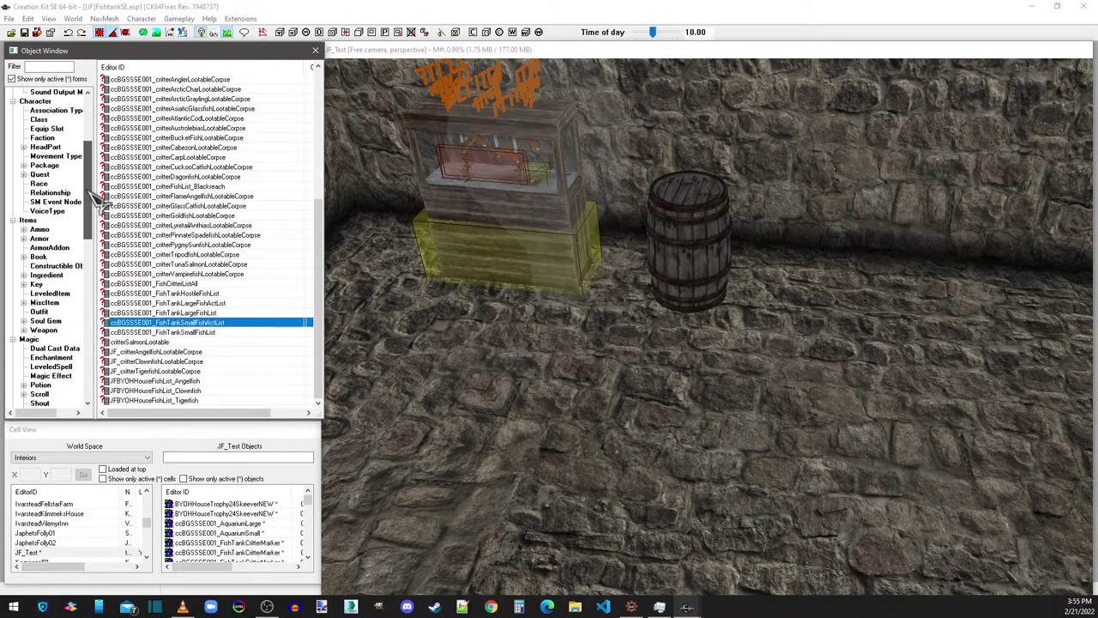
Step: Add the JF_Clownfishing ingredient to the small fish tank list and confirm
left_click(62, 276)
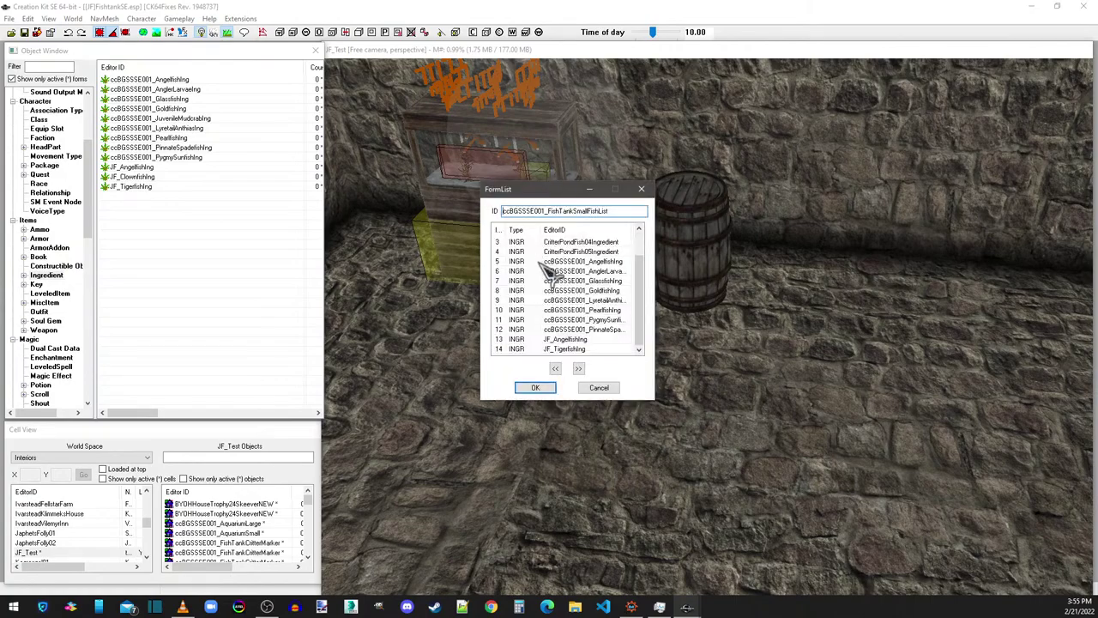
left_click_drag(135, 179, 493, 229)
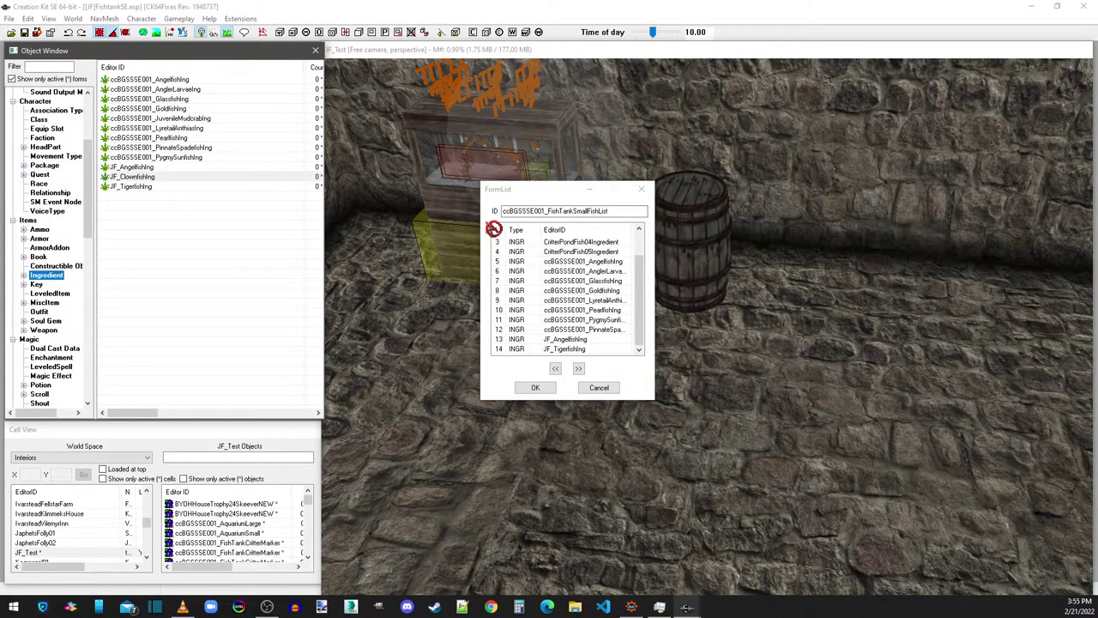
left_click_drag(605, 335, 606, 332)
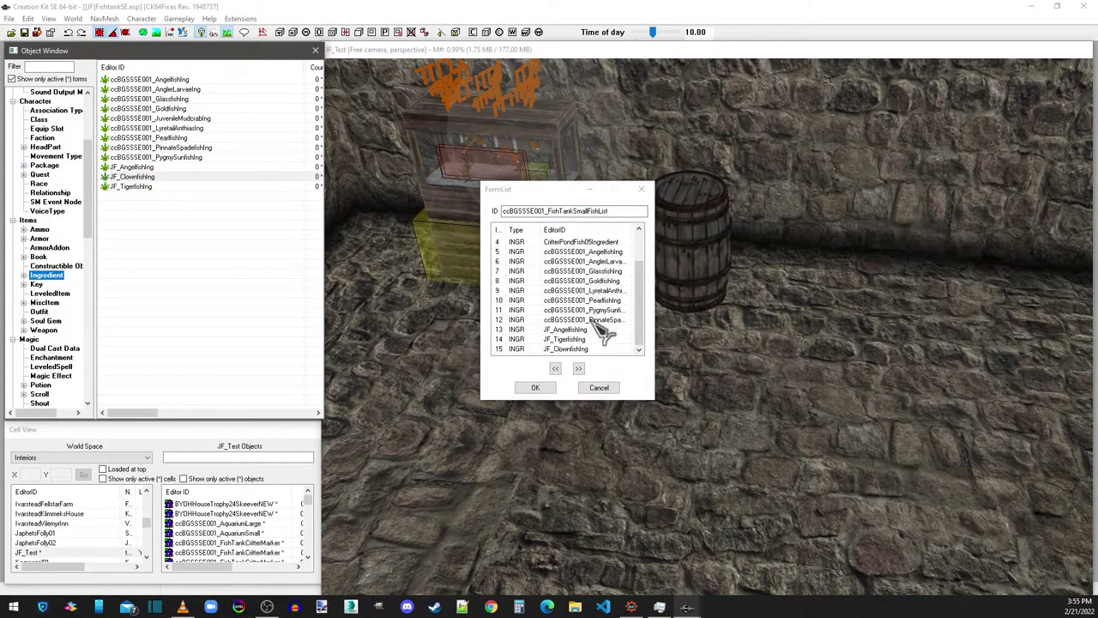
left_click(537, 387)
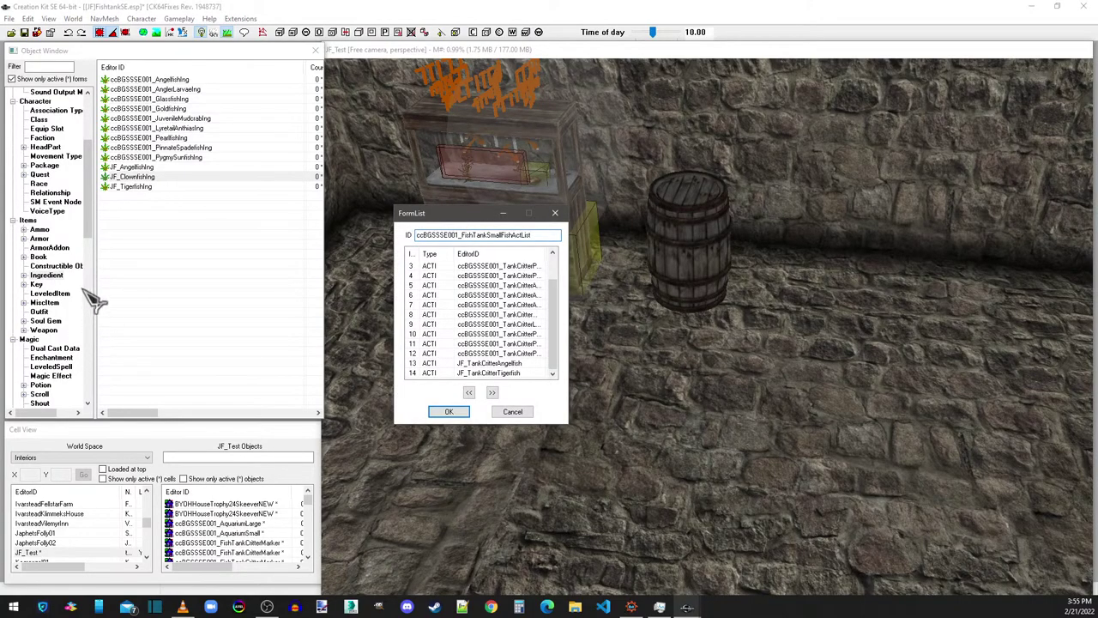
Step: Add the JF_TankCritterClownfish activator to the small fish activator list and confirm
left_click(91, 223)
left_click_drag(89, 219, 79, 397)
left_click(51, 321)
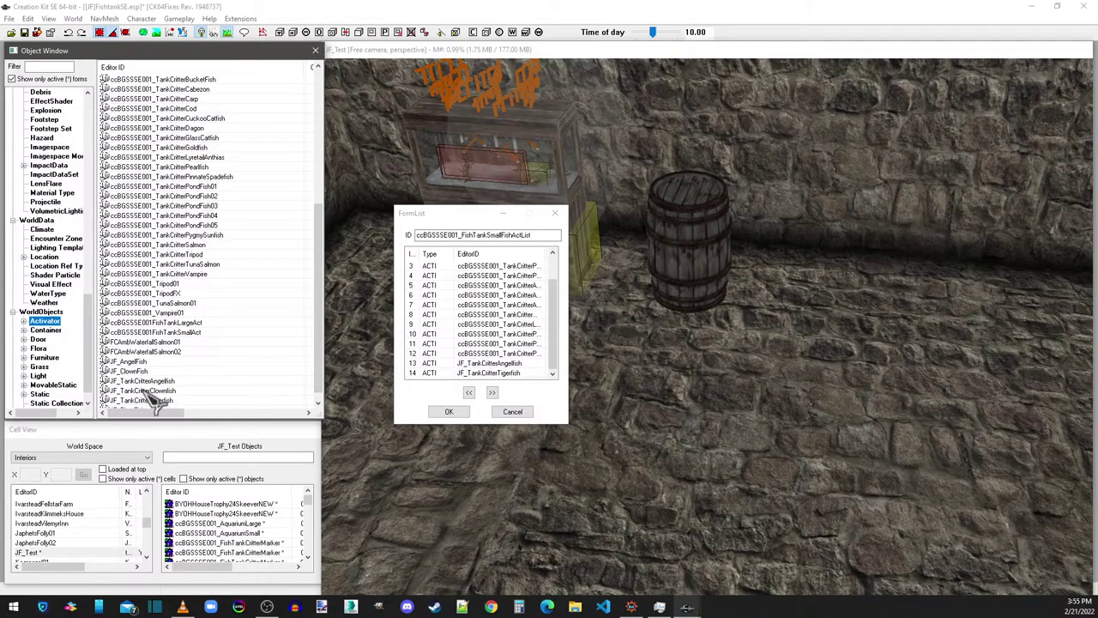
left_click_drag(141, 389, 152, 396)
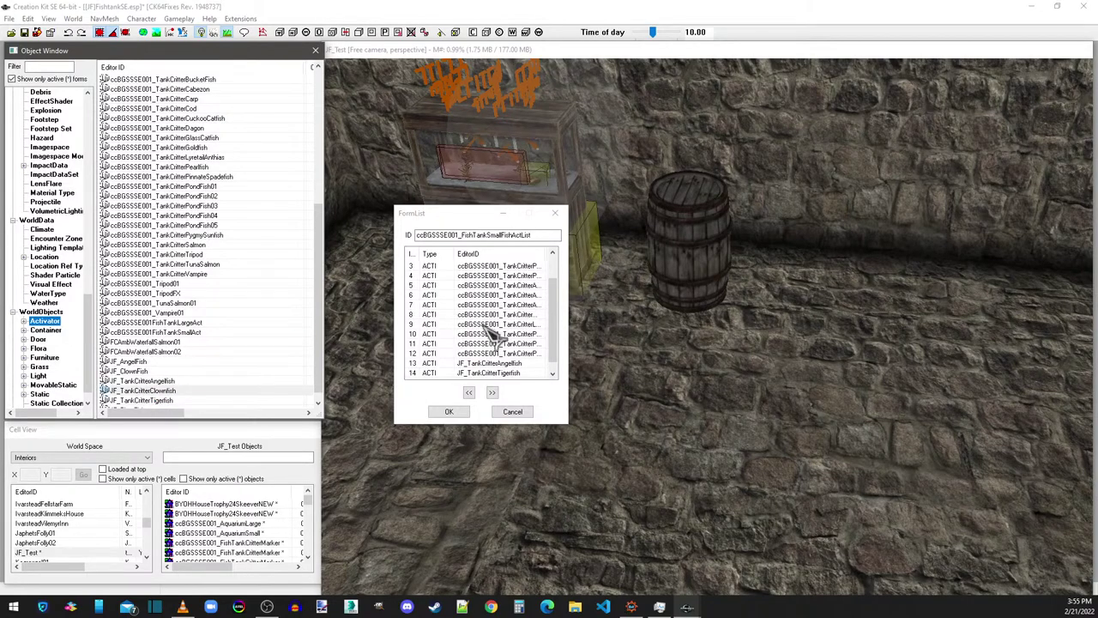
mouse_move(493, 336)
left_mouse_down()
mouse_move(498, 373)
mouse_move(501, 340)
left_mouse_up()
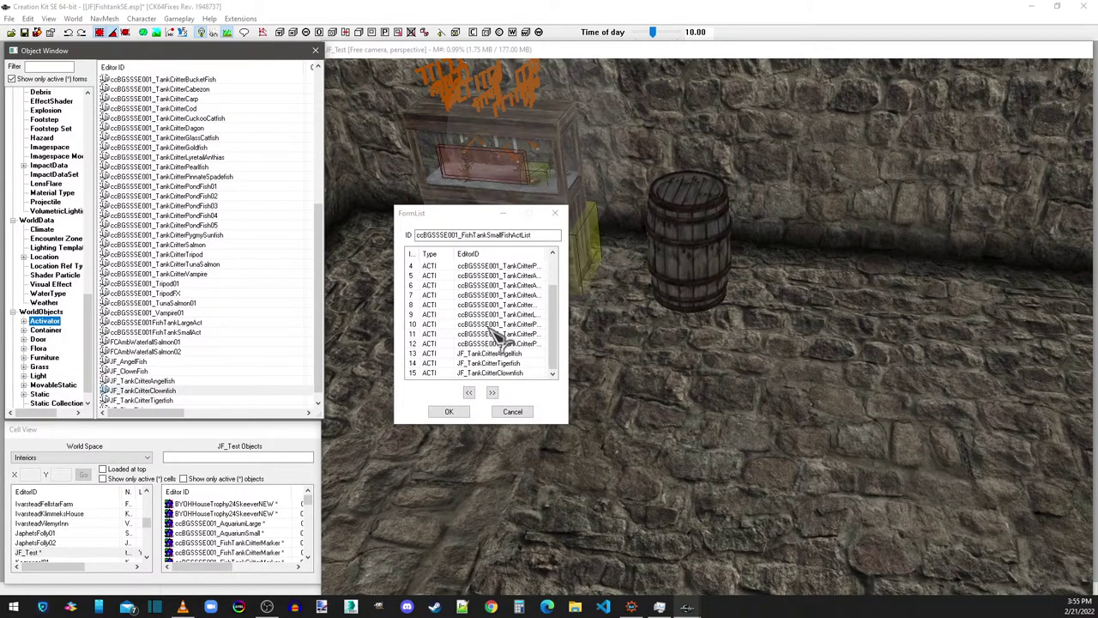
left_click(450, 412)
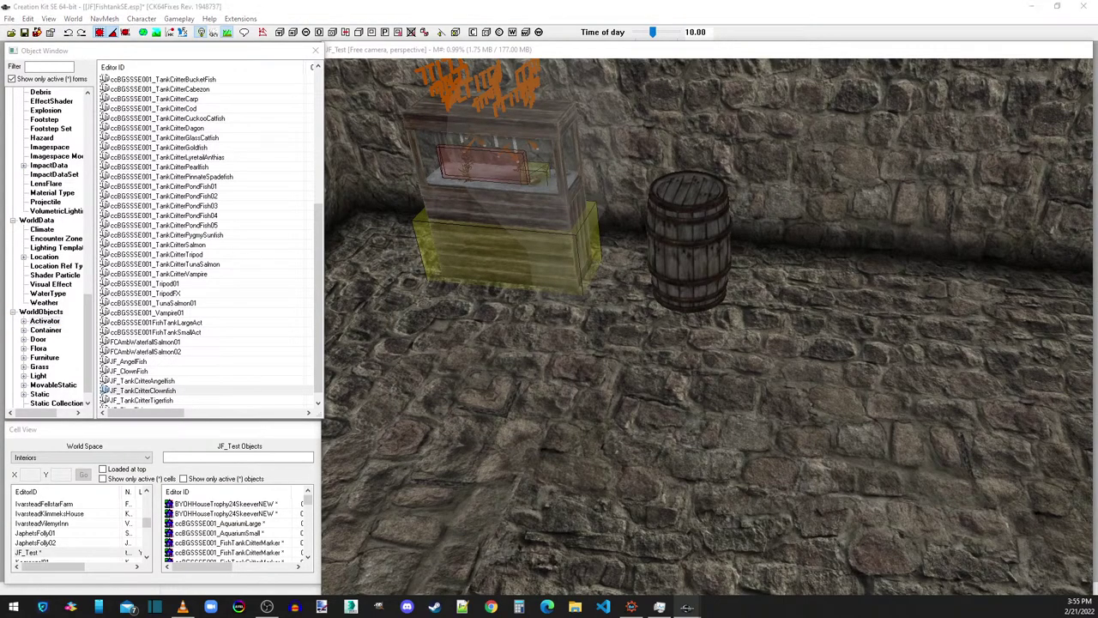
Step: Add JF_ClownFish to the FishCritterListAll form list and confirm
left_click_drag(238, 246, 489, 196)
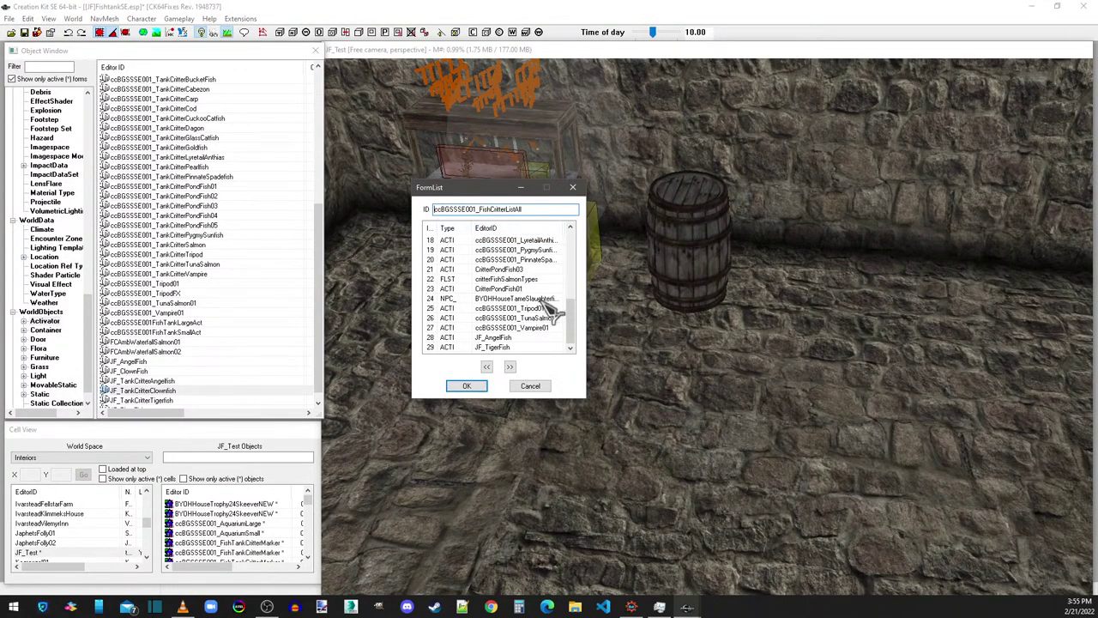
left_click(133, 372)
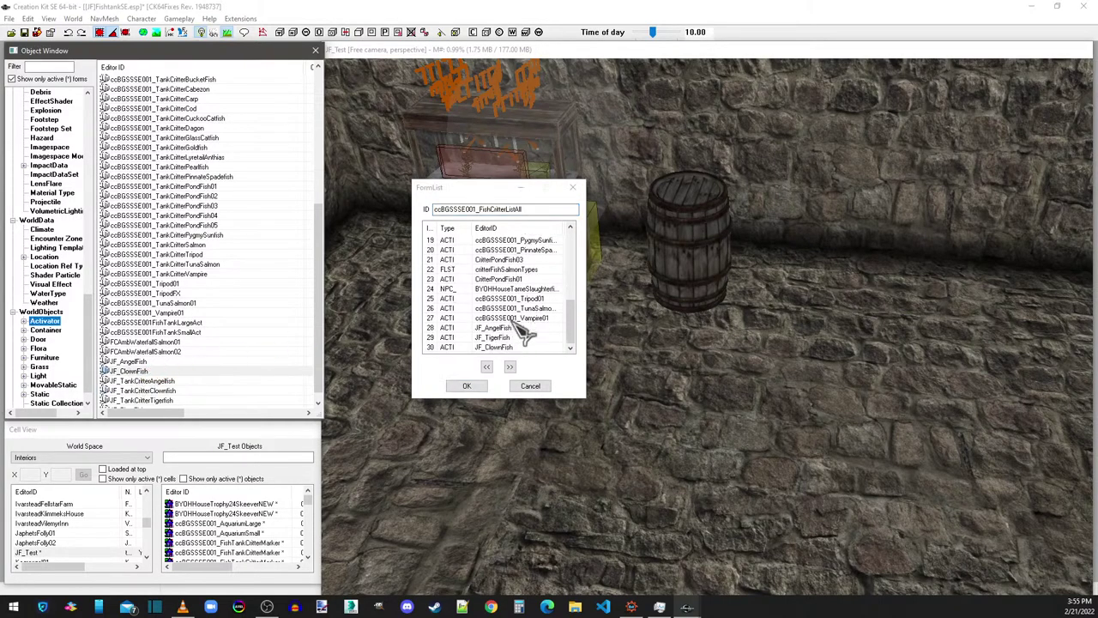
left_click(468, 385)
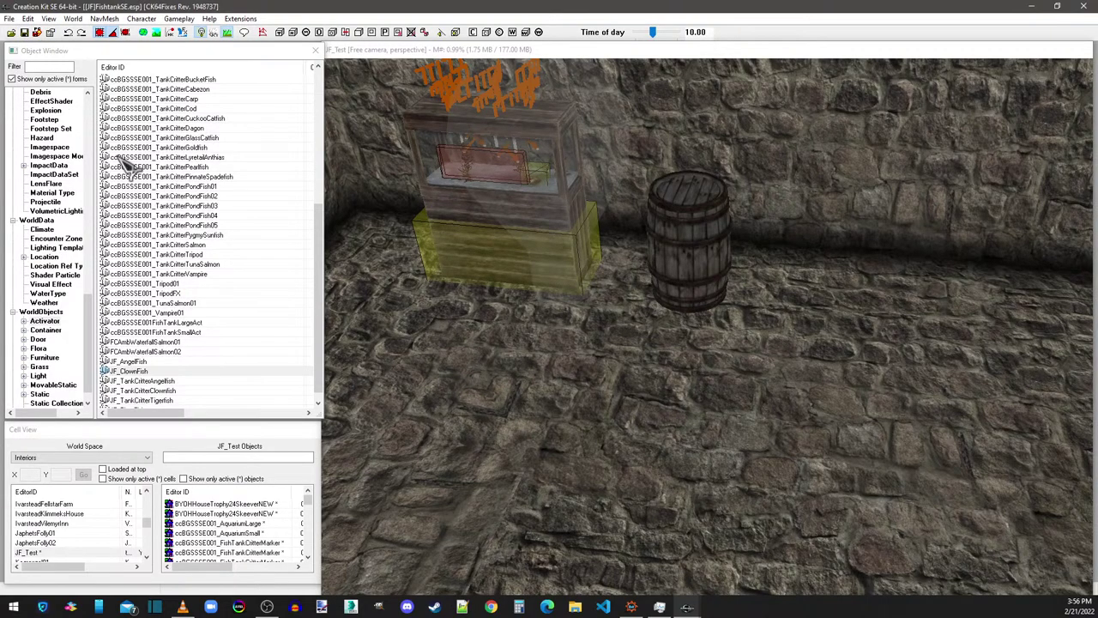
Step: On JF_ClownFish's critterFish script, set fakeCorpse to JF_critterClownfishLootableCorpse
double_click(129, 372)
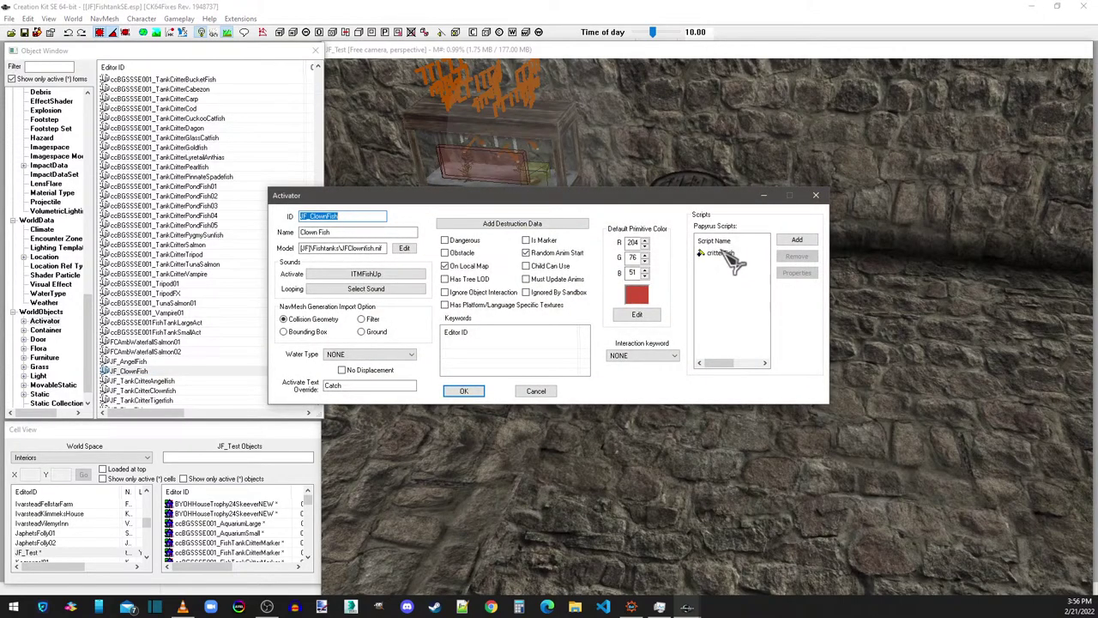
left_click(725, 254)
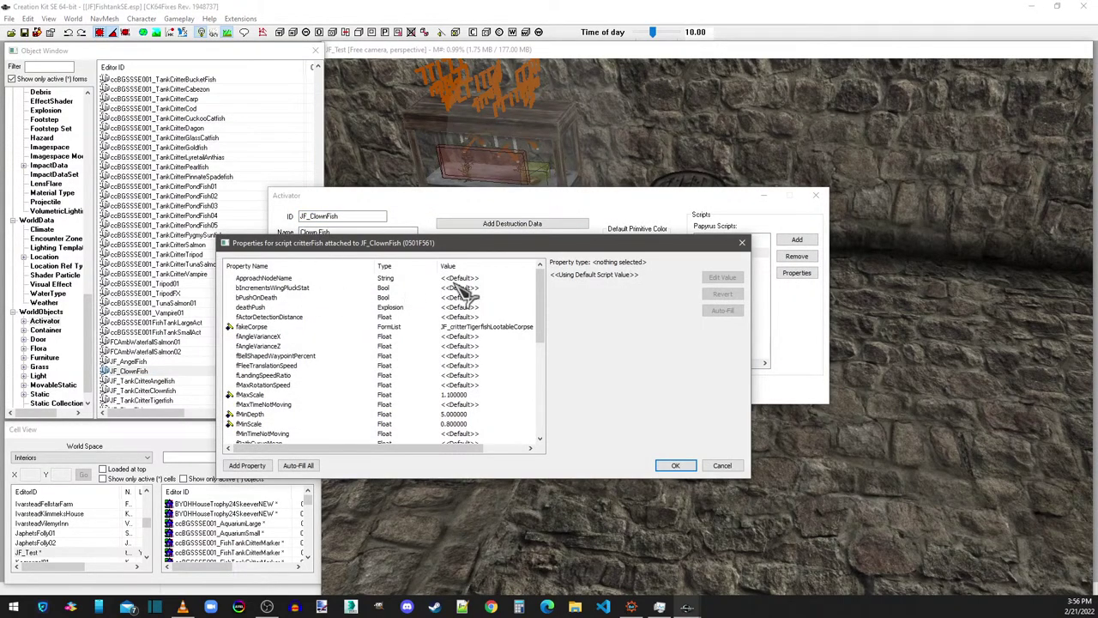
left_click(491, 328)
left_click(635, 277)
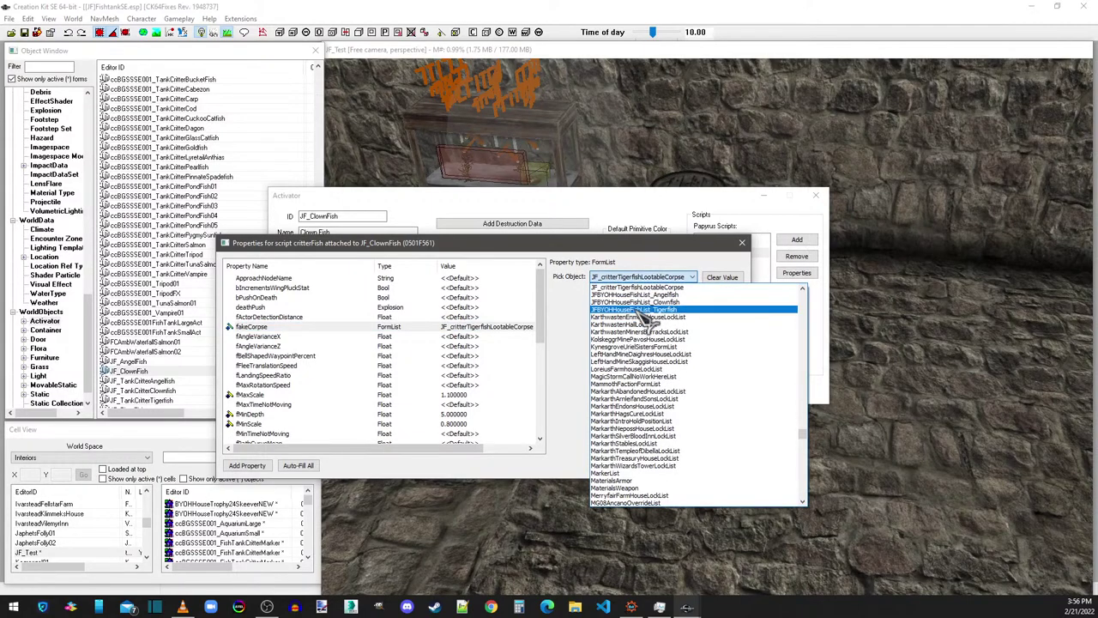
scroll(642, 305, "up", 1)
left_click(643, 303)
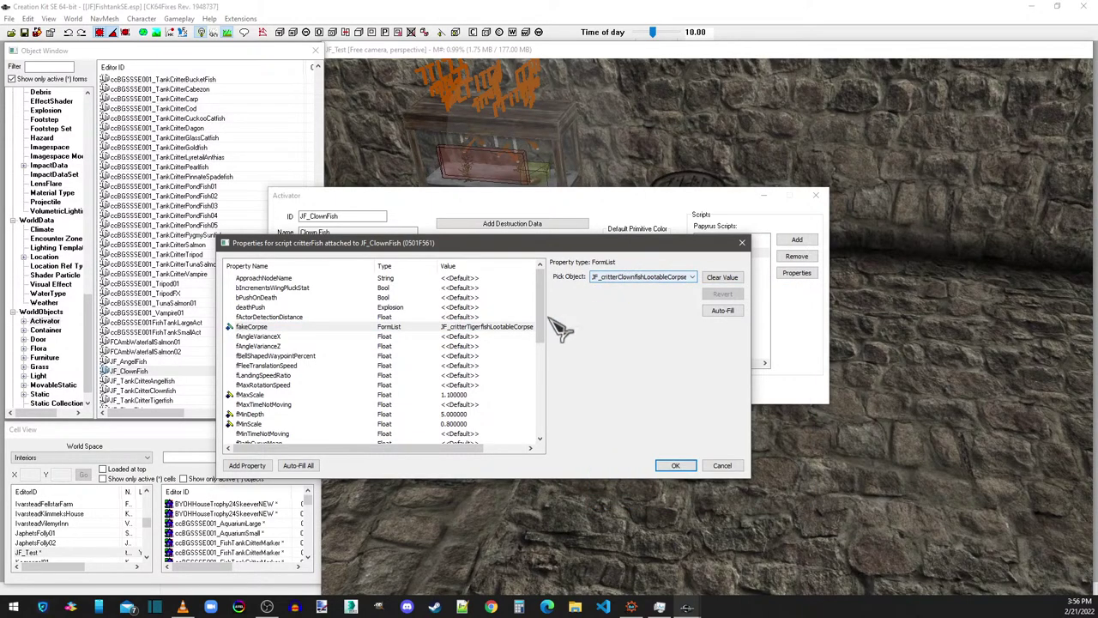
left_click(478, 335)
Step: Set nonIngredientLootable to JF_critterClownfishLootableCorpse as well, then confirm and close the activator
scroll(480, 361, "down", 10)
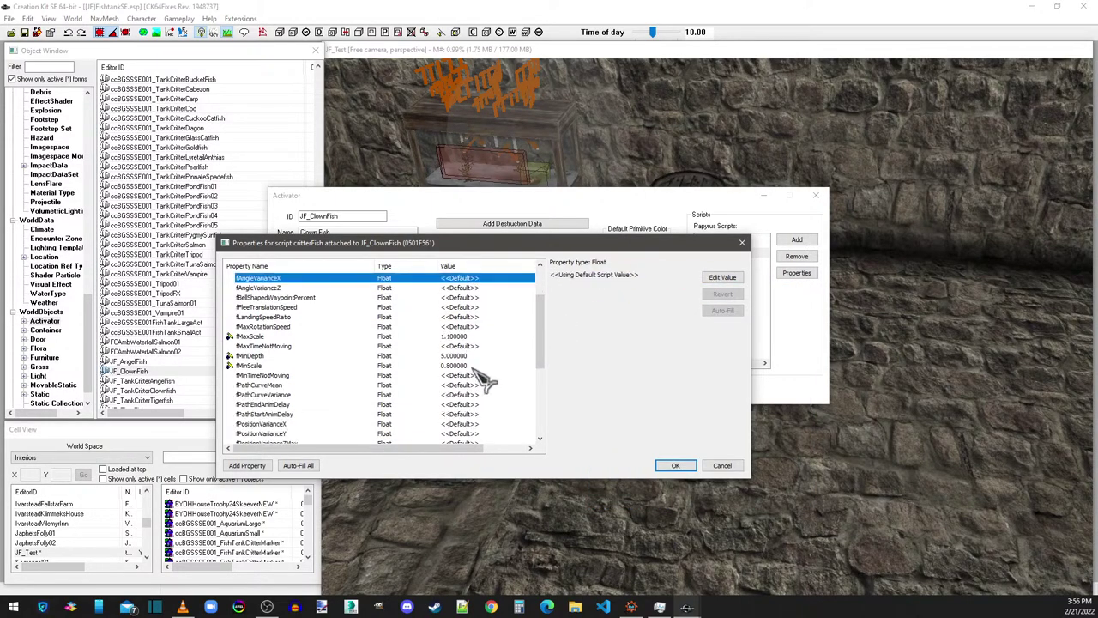
left_click(496, 414)
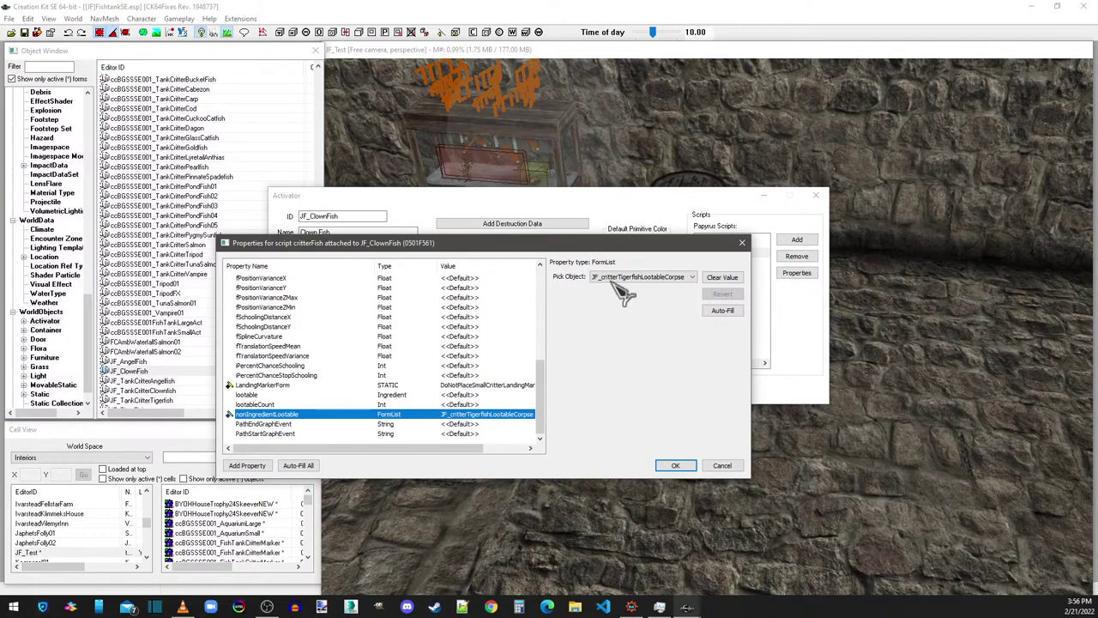
left_click(618, 278)
scroll(644, 313, "up", 1)
left_click(644, 316)
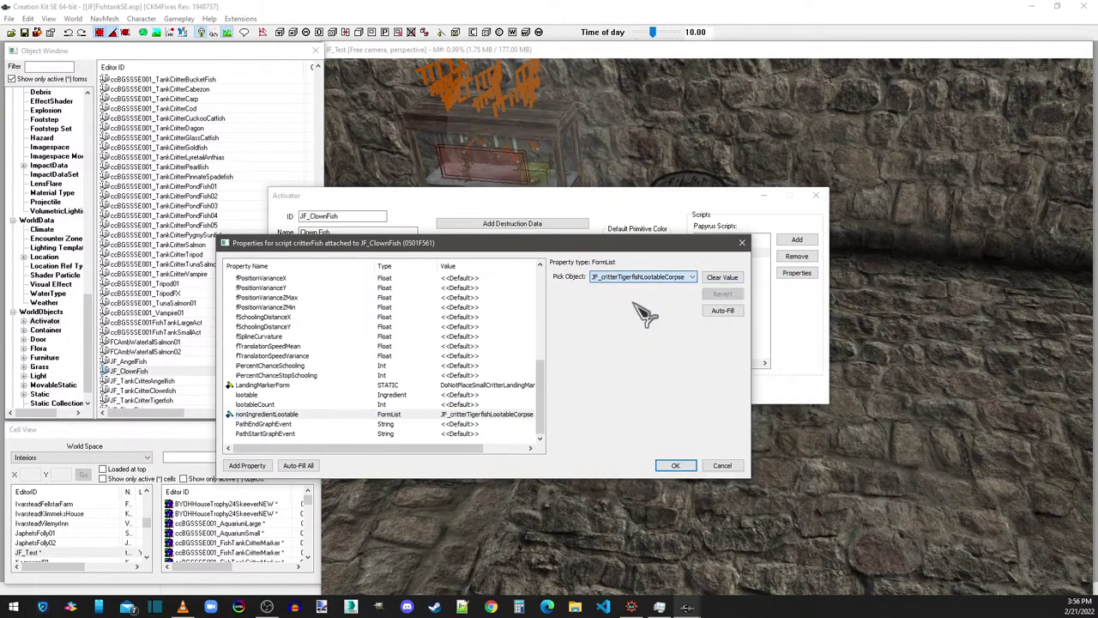
left_click(477, 405)
left_click(675, 465)
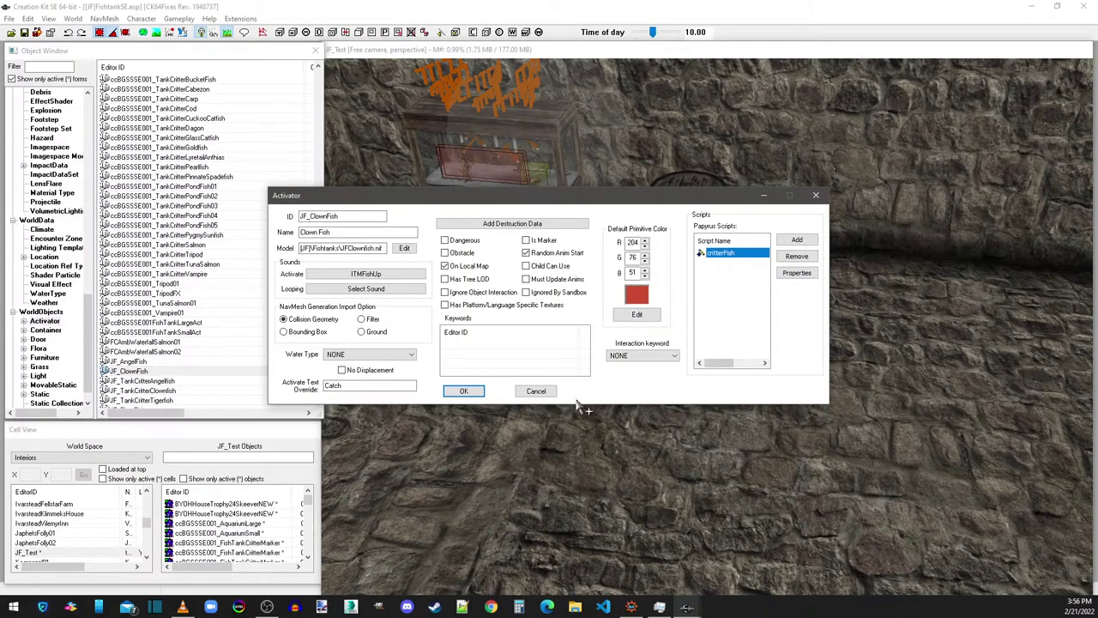
left_click(480, 392)
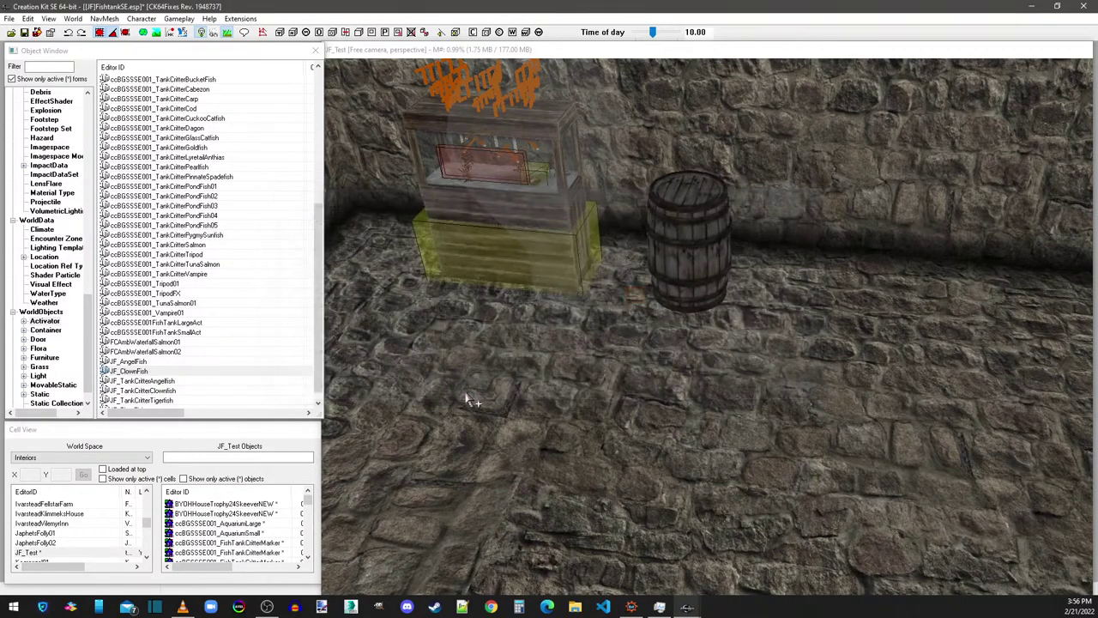
Step: Save the FishtankSE plugin
left_click(24, 32)
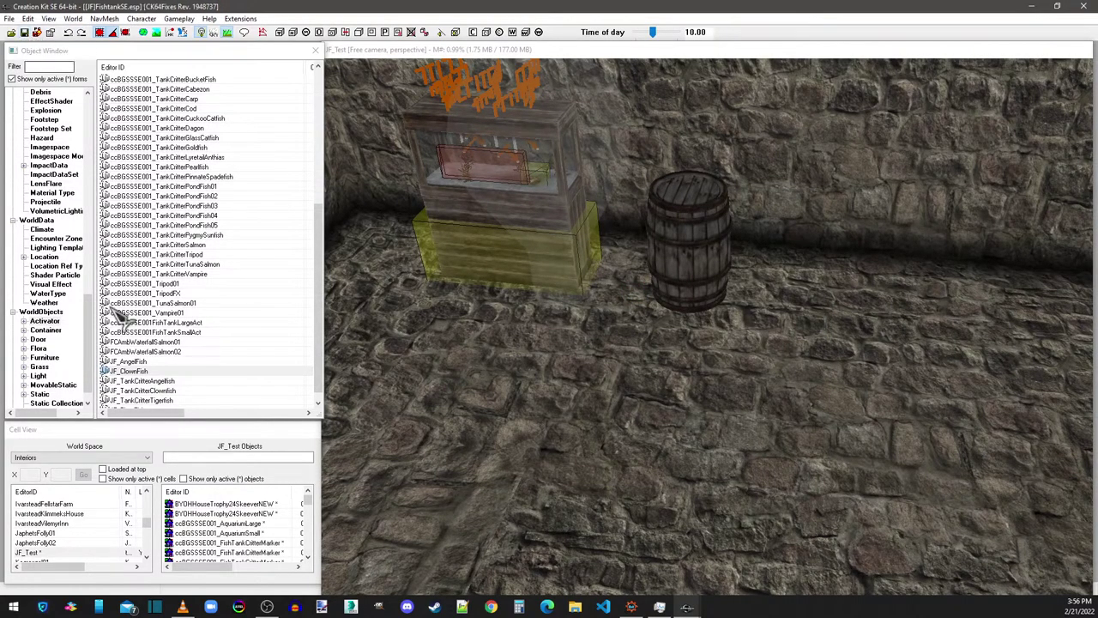
left_click_drag(86, 331, 89, 335)
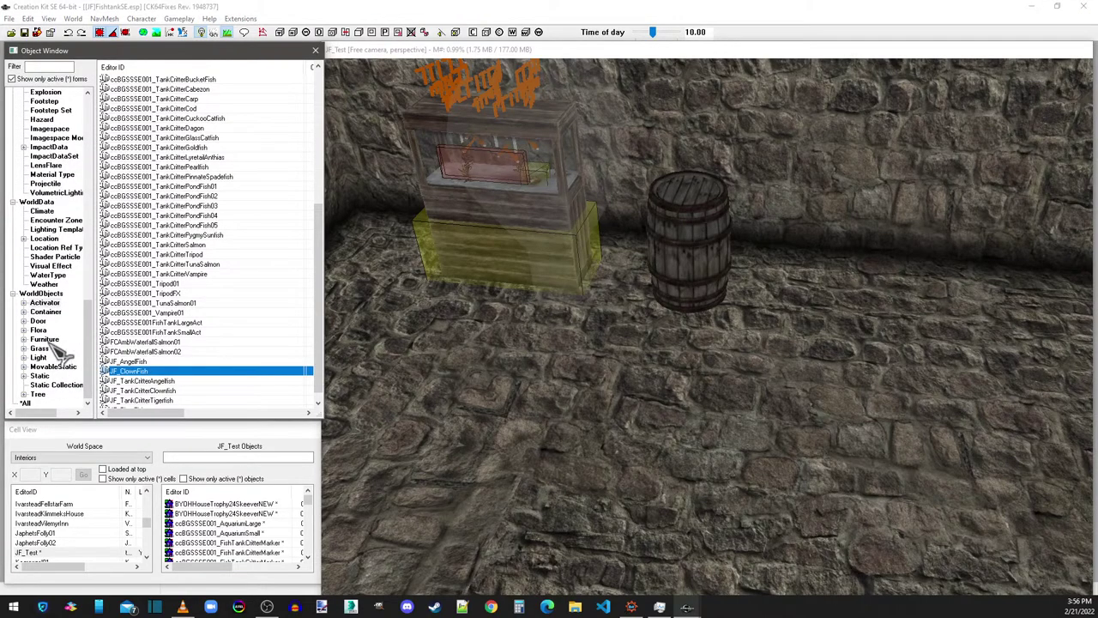
scroll(51, 341, "up", 4)
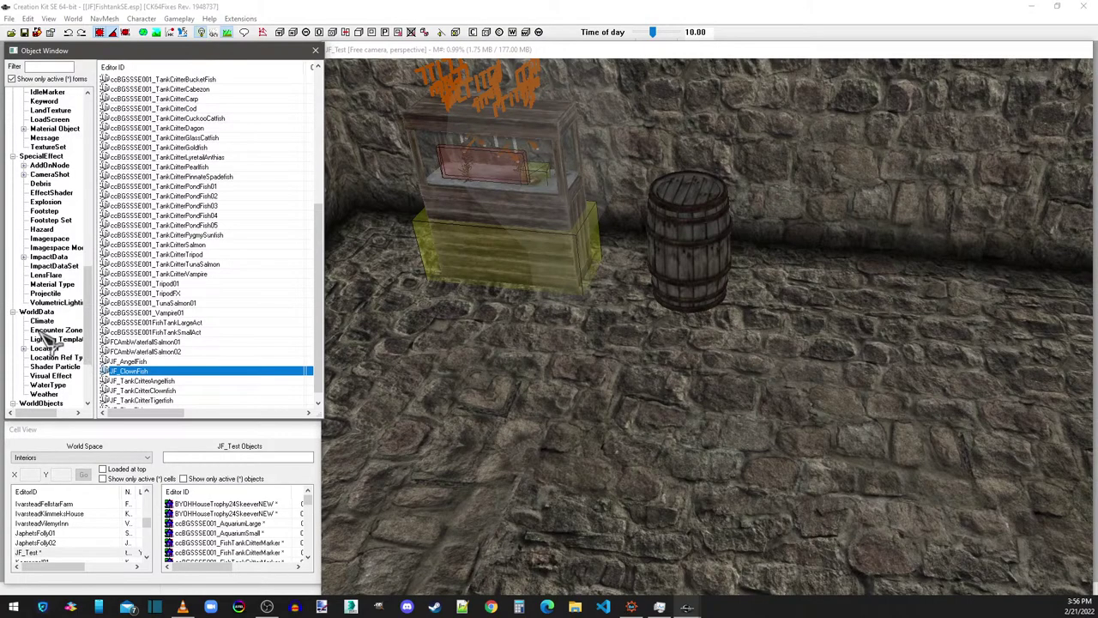
scroll(50, 339, "up", 4)
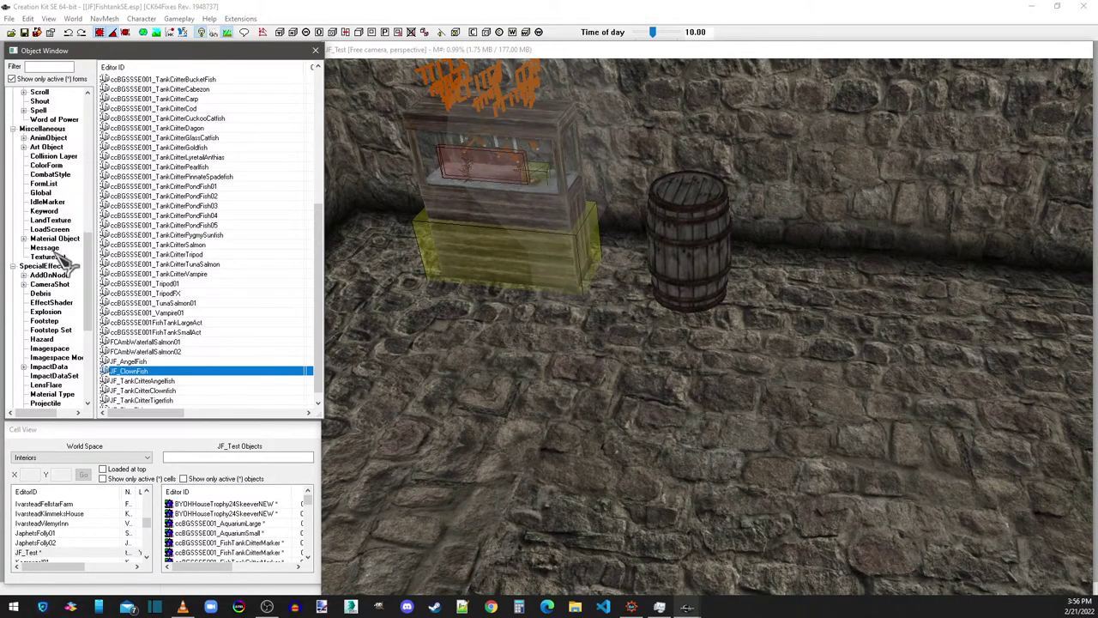
scroll(68, 265, "up", 1)
Step: Check that the FishCritterListAll form list ends with JF_ClownFish, then close it
left_click(47, 211)
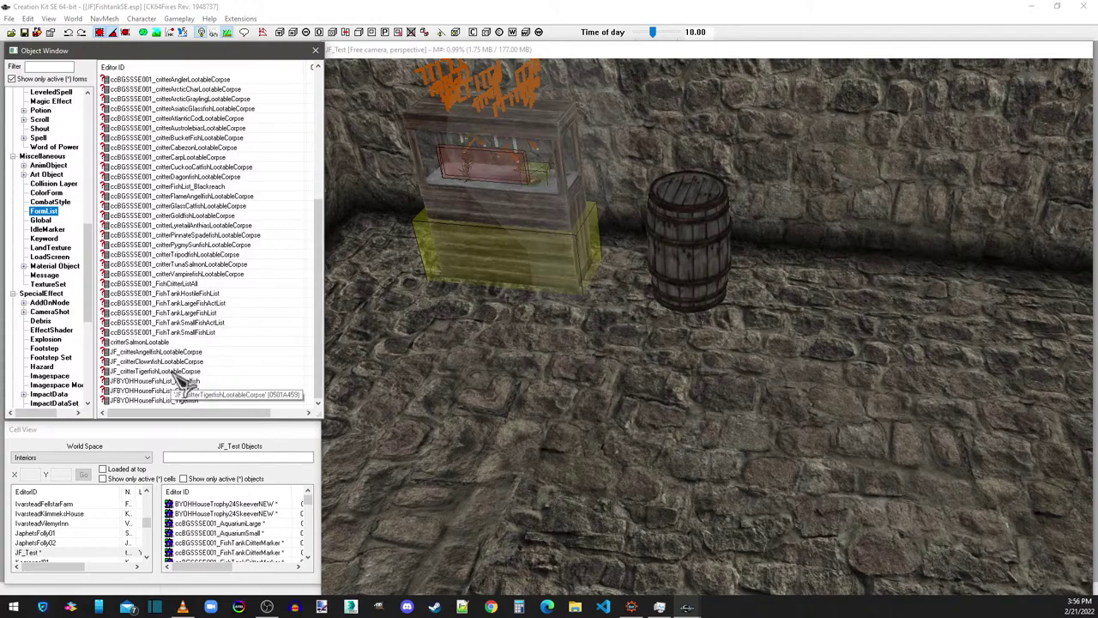
double_click(184, 284)
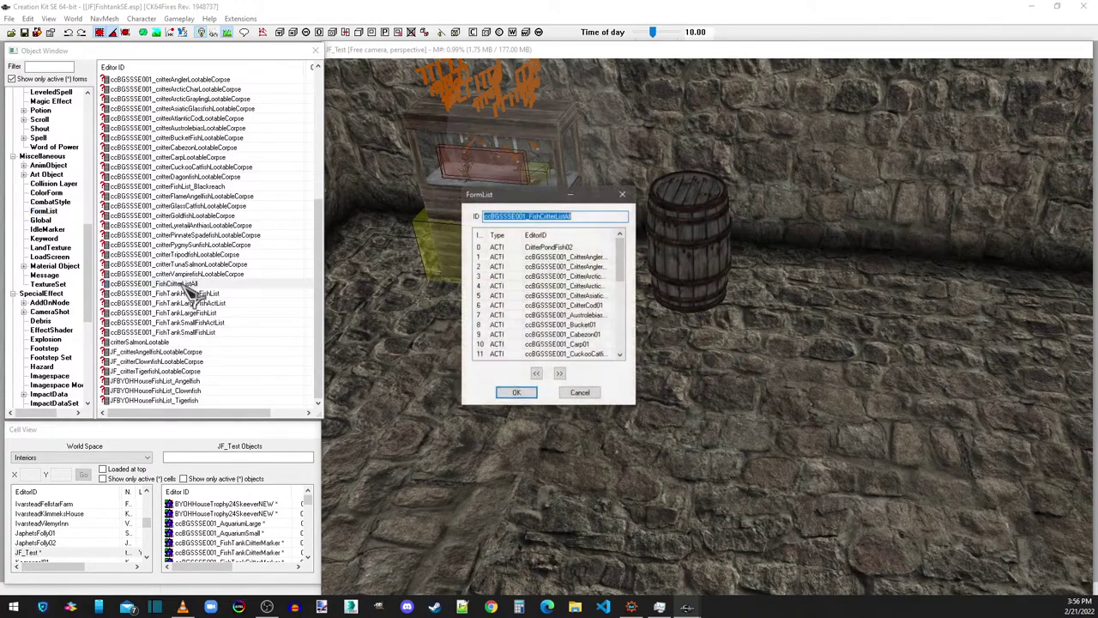
scroll(541, 296, "down", 6)
scroll(559, 313, "down", 1)
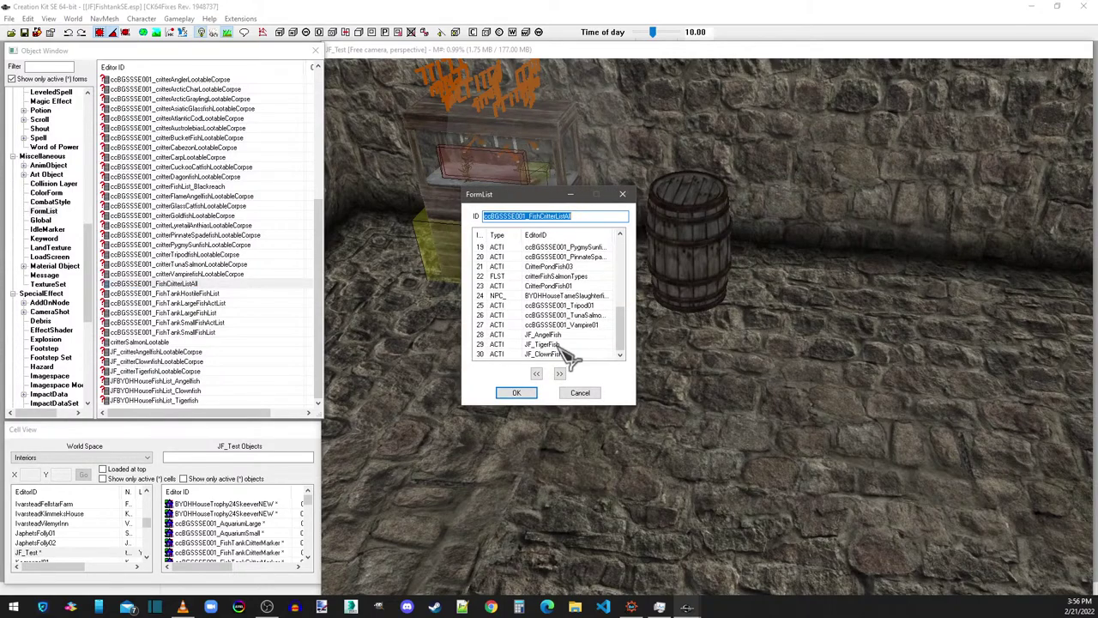
left_click(624, 194)
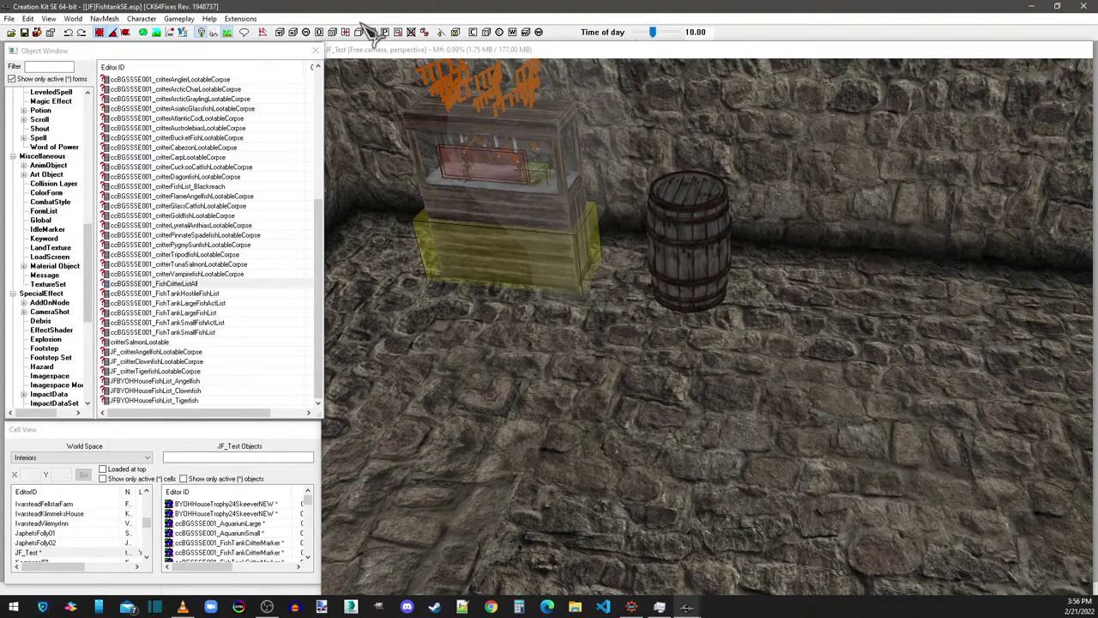
Step: Drag JF_ClownfishIng from the Ingredient forms into the test barrel's container item list
double_click(708, 243)
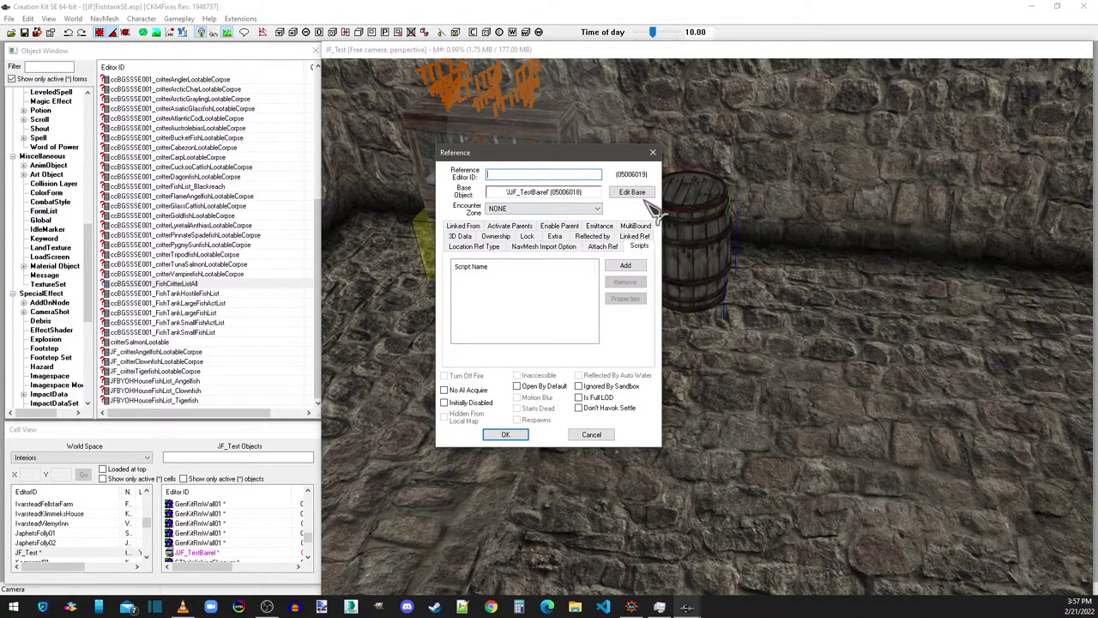
left_click(640, 193)
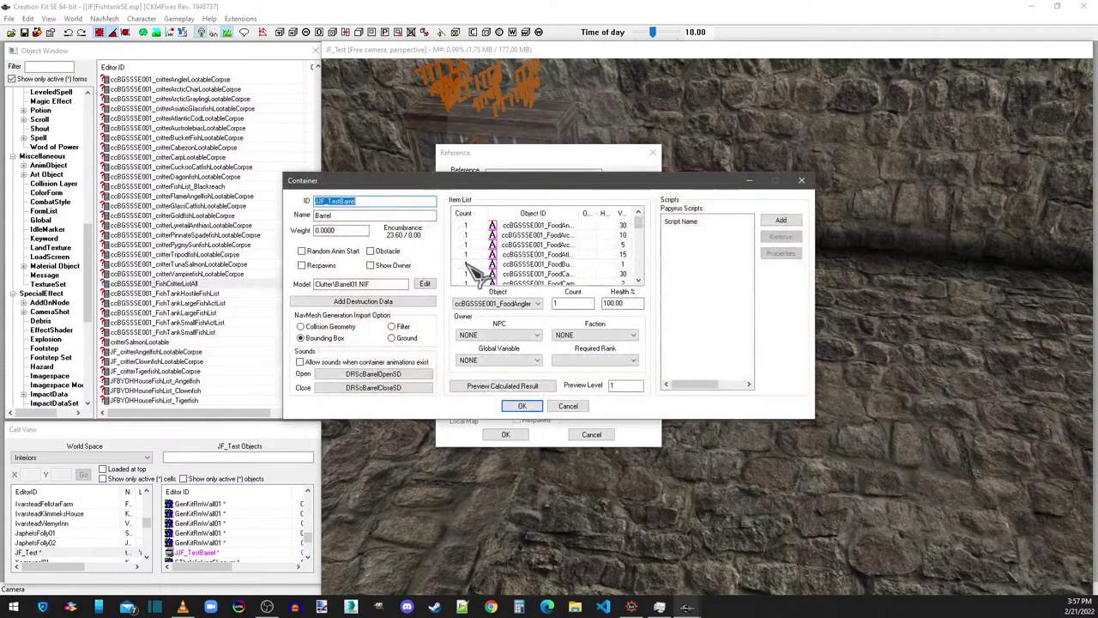
scroll(556, 254, "down", 5)
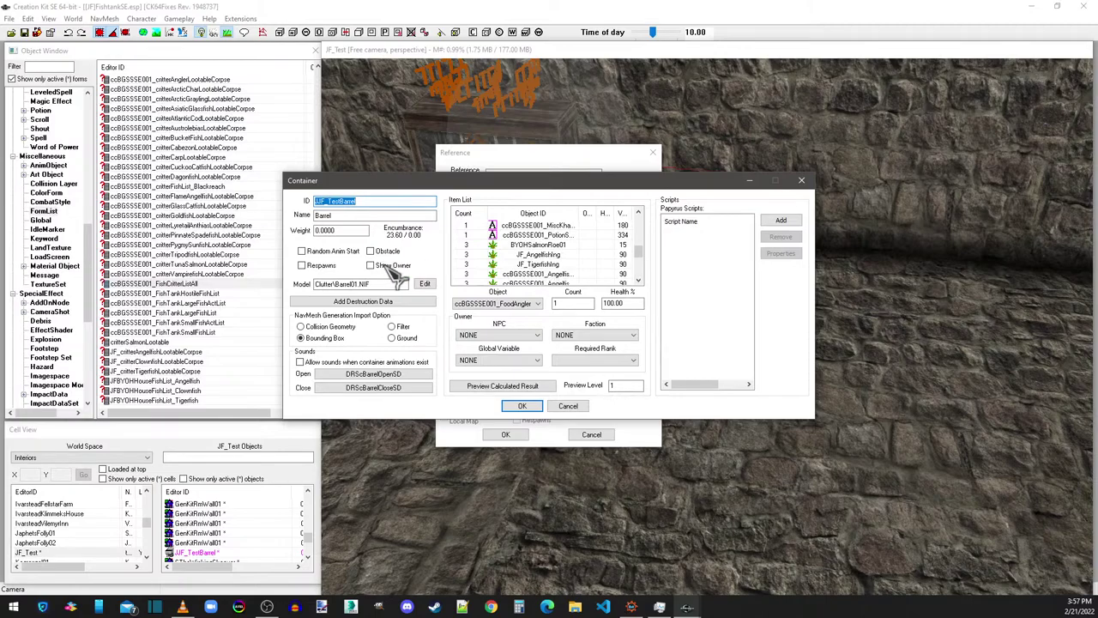
left_click(97, 231)
scroll(60, 283, "down", 4)
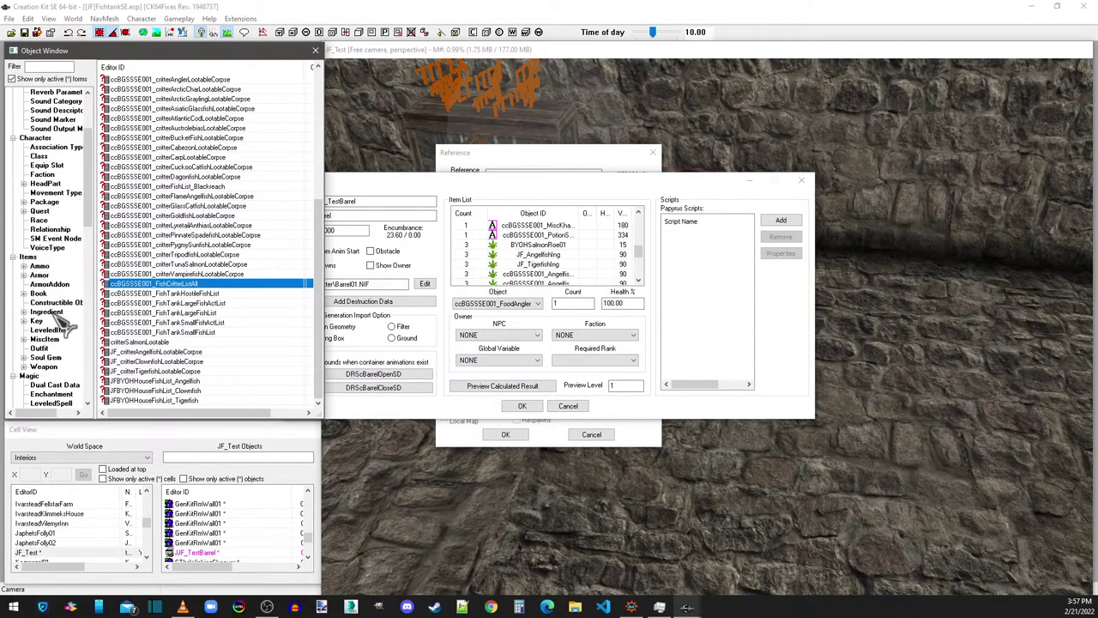
left_click(57, 312)
left_click_drag(143, 182, 153, 178)
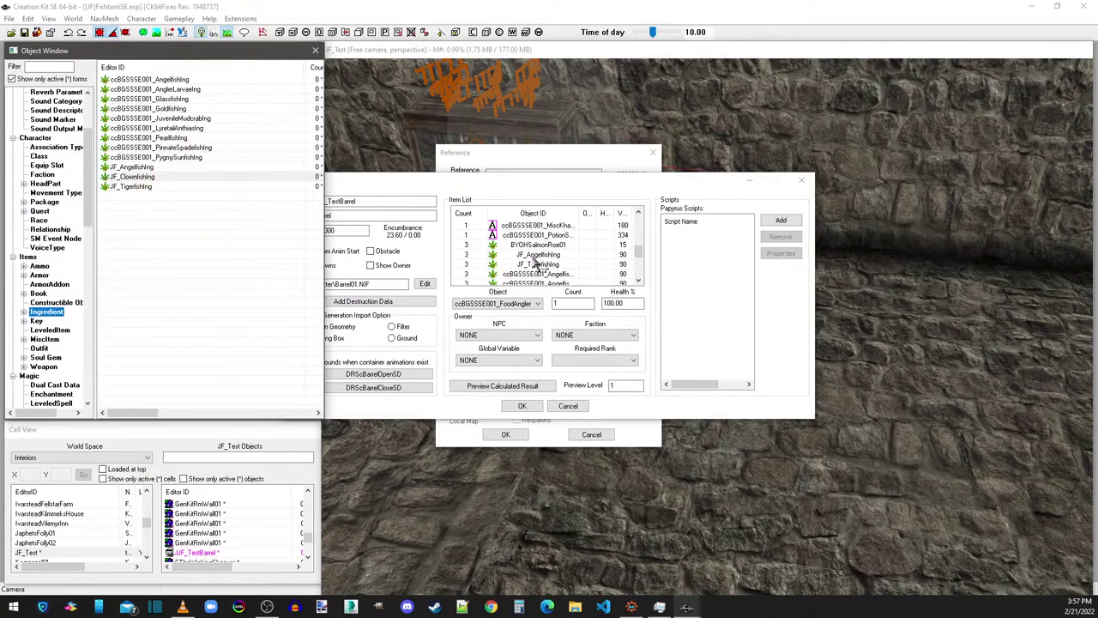
left_click_drag(535, 259, 537, 260)
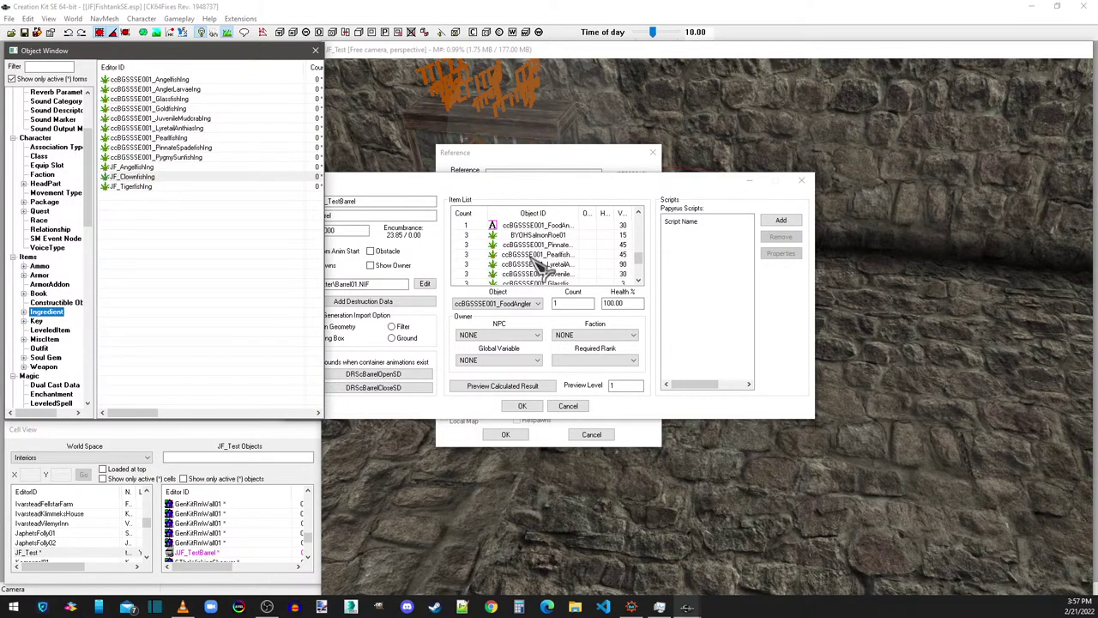
Step: Set the clownfish count to 3, confirm both dialogs and save the FishtankSE plugin
scroll(538, 266, "up", 3)
left_click(537, 226)
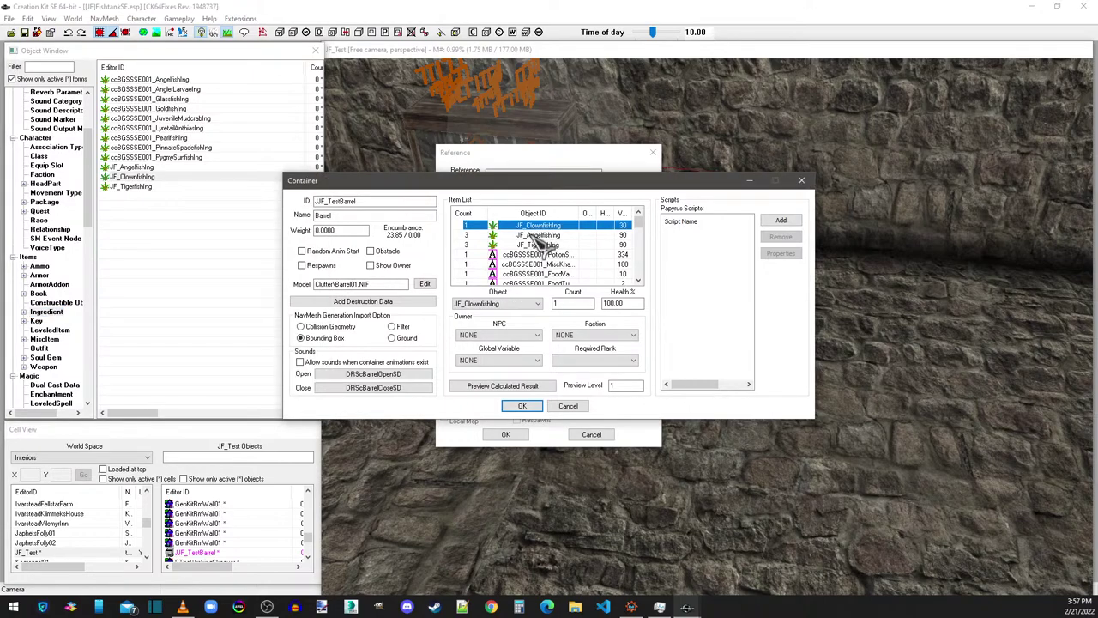
left_click(559, 303)
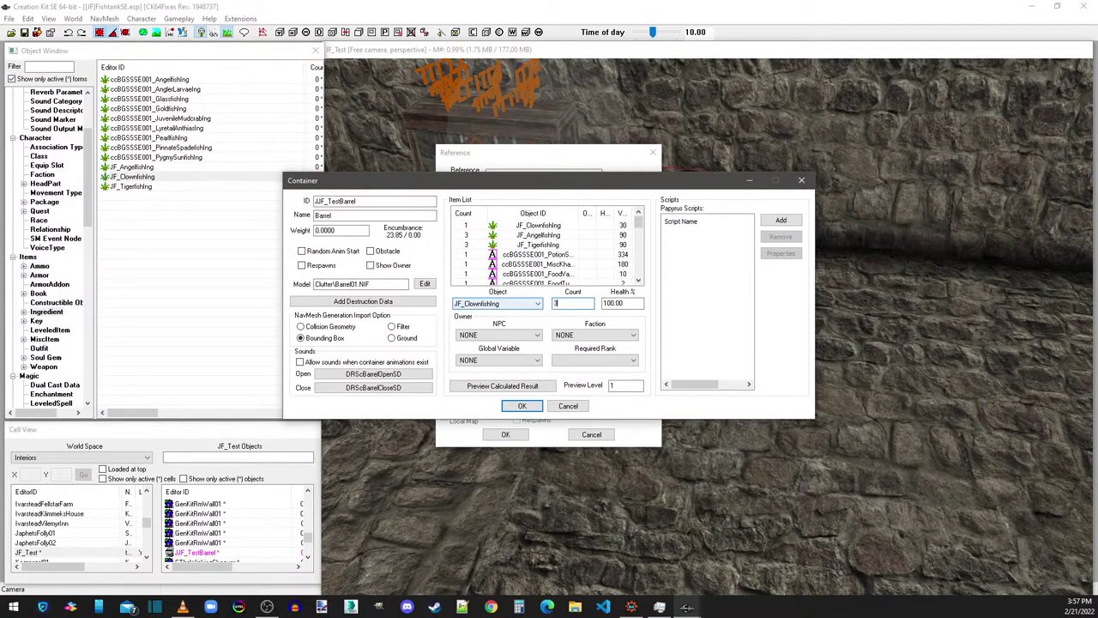
type("3")
left_click(540, 236)
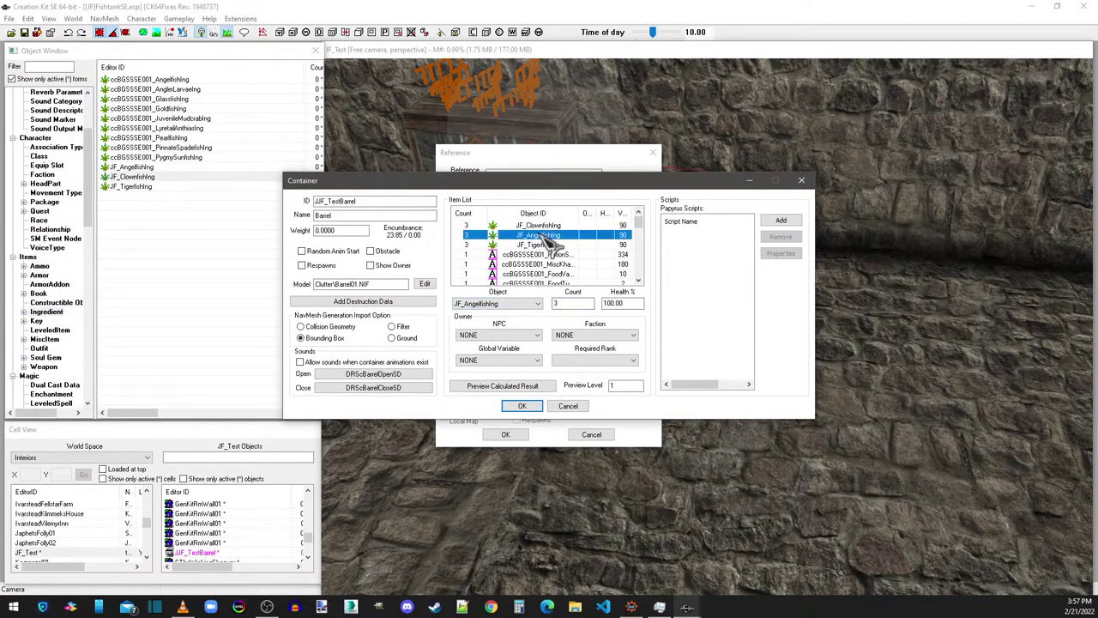
left_click(522, 406)
left_click(505, 434)
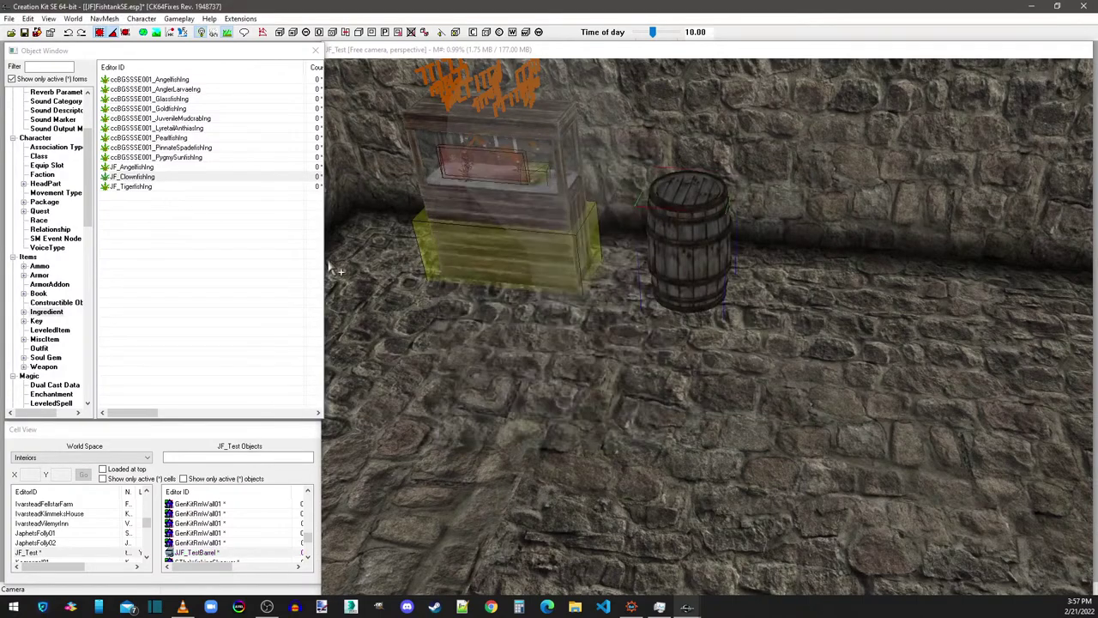
left_click(26, 32)
Step: Switch over to the stream chat and close the save log window
key("alt+Tab")
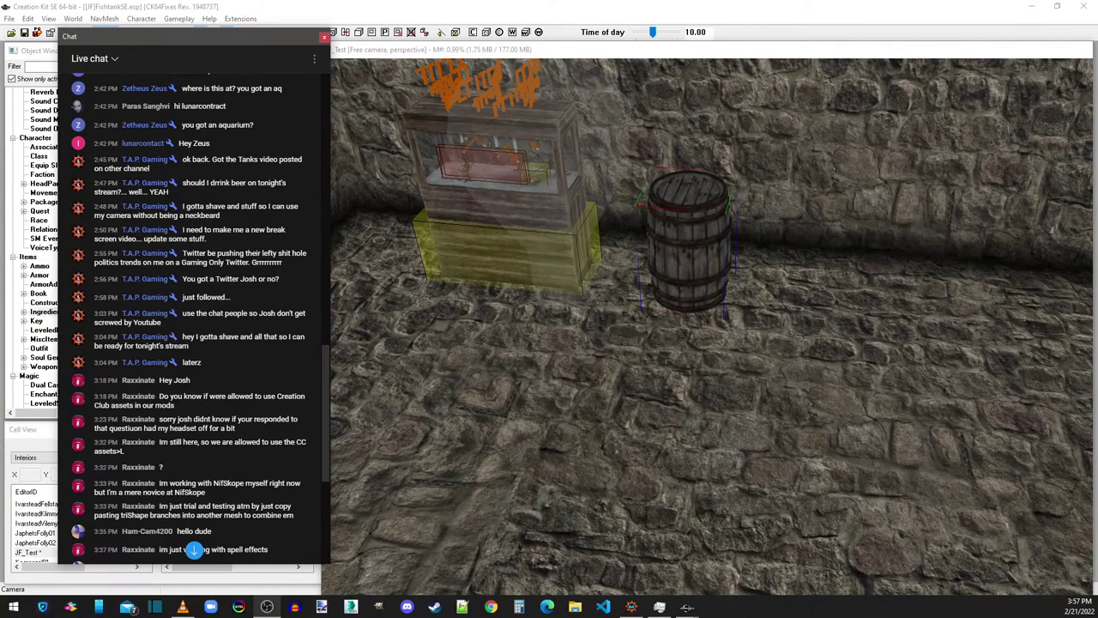
scroll(238, 360, "down", 5)
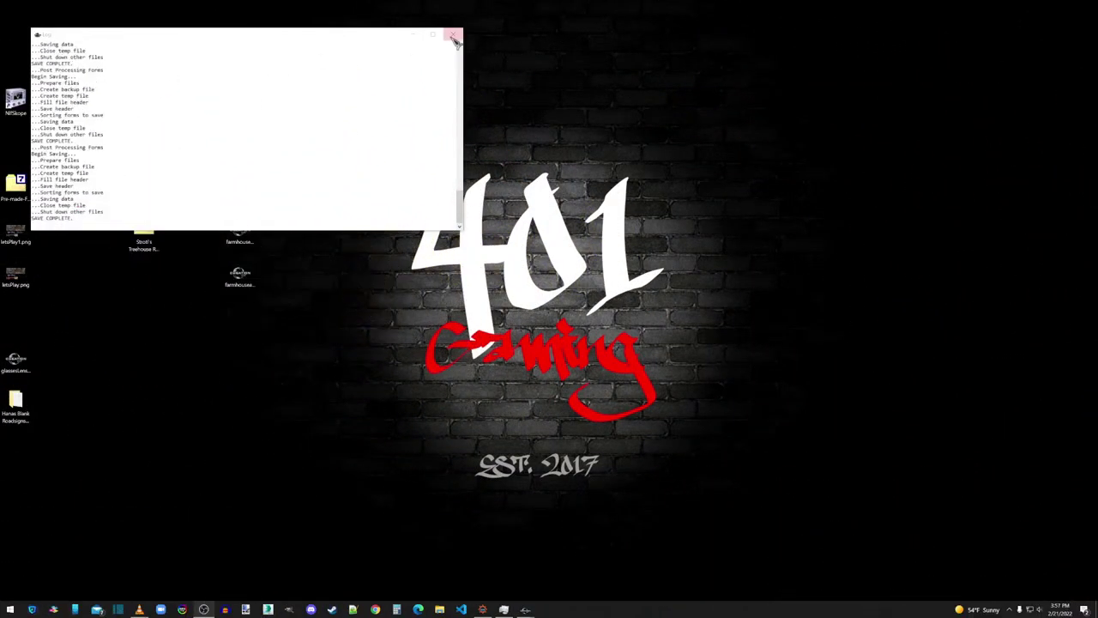
left_click(455, 38)
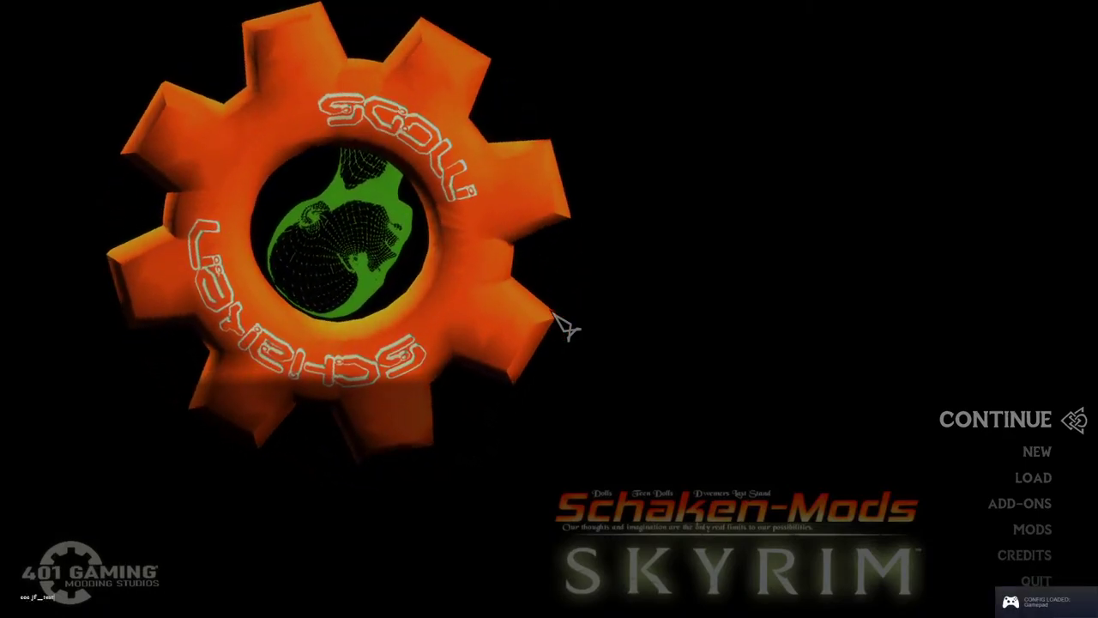
Step: Continue the saved game, walk to the test barrel and take the Clown Fish
key("Return")
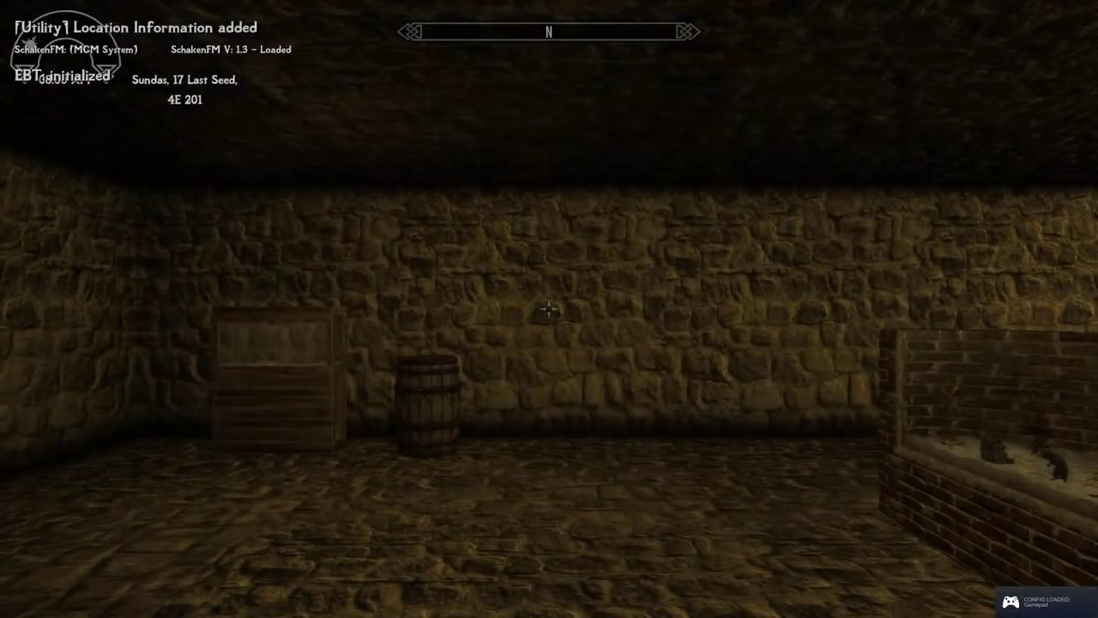
key("w")
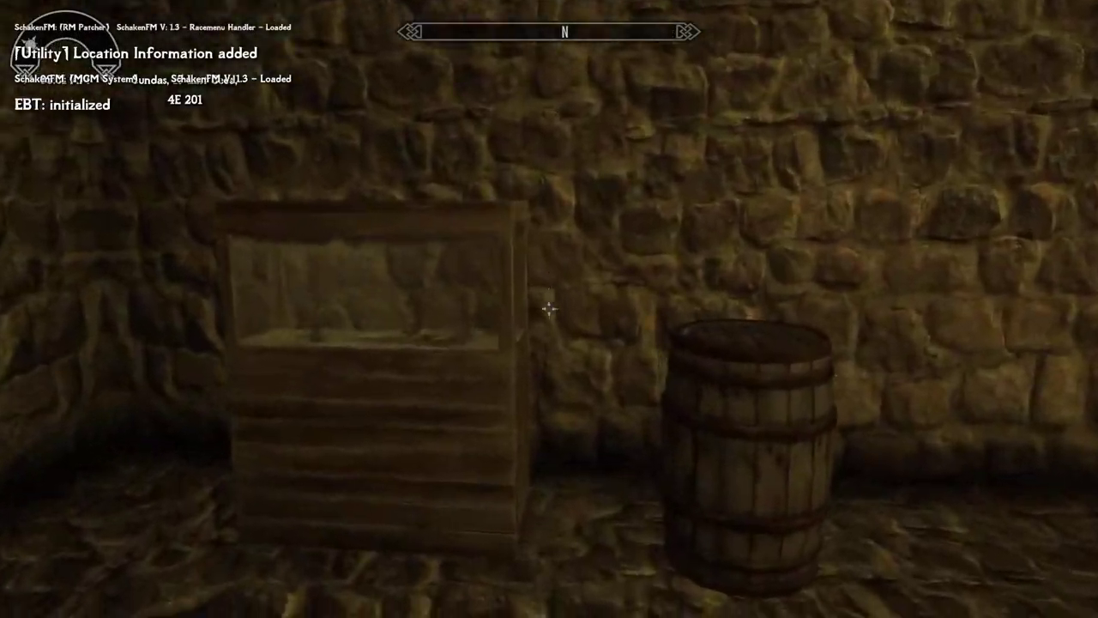
key("e")
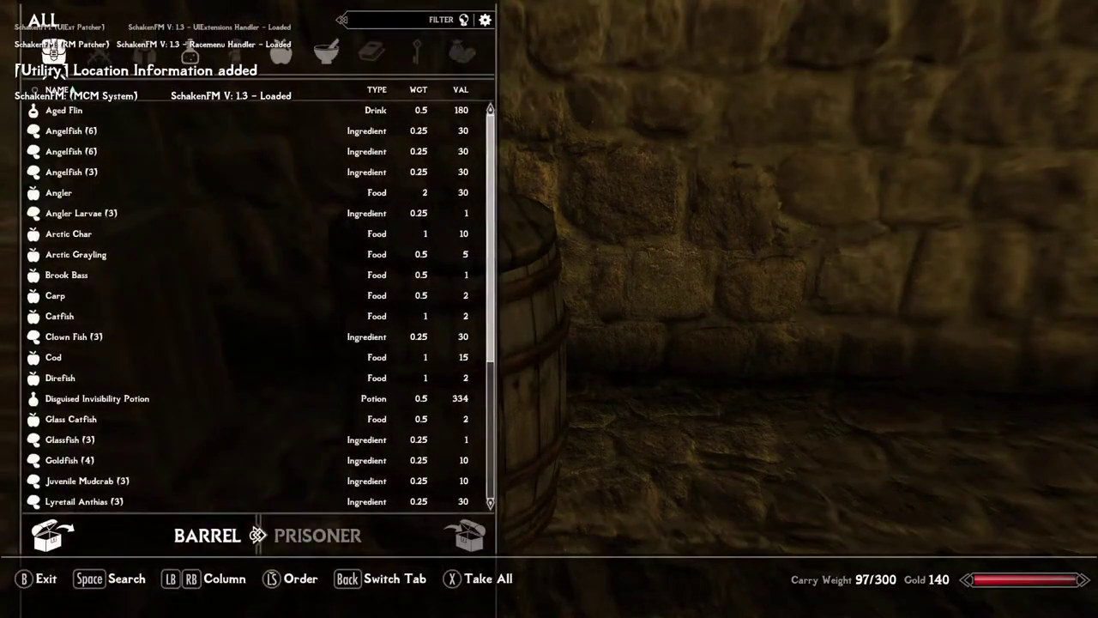
key("Down")
key("Down")
key("Down")
key("Down")
key("Down")
key("Down")
key("Down")
key("Down")
key("Down")
key("Down")
key("Down")
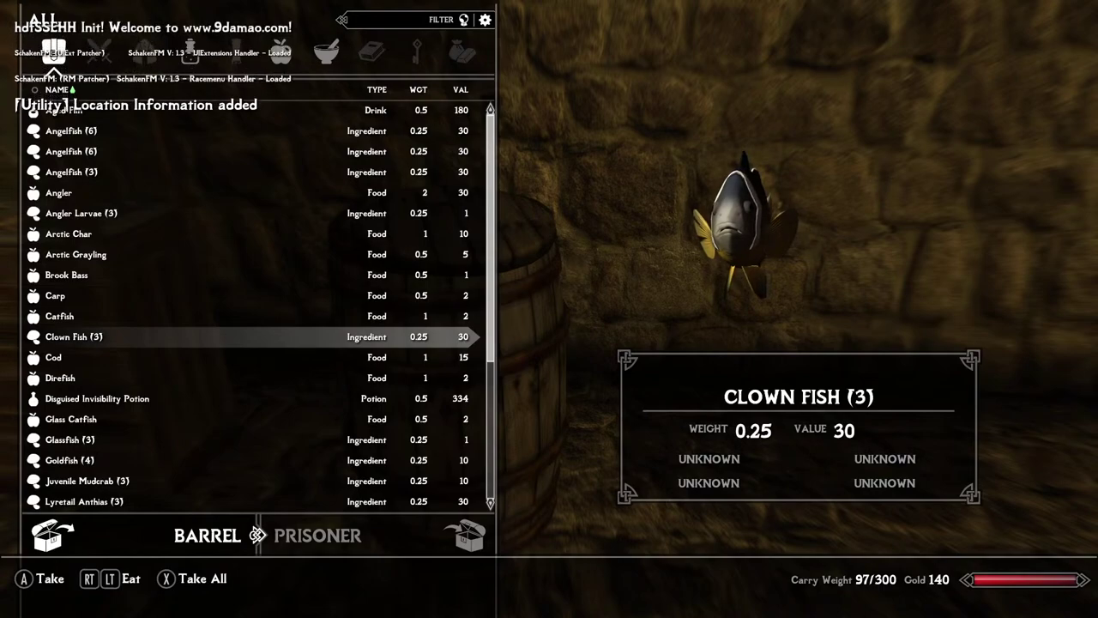
key("e")
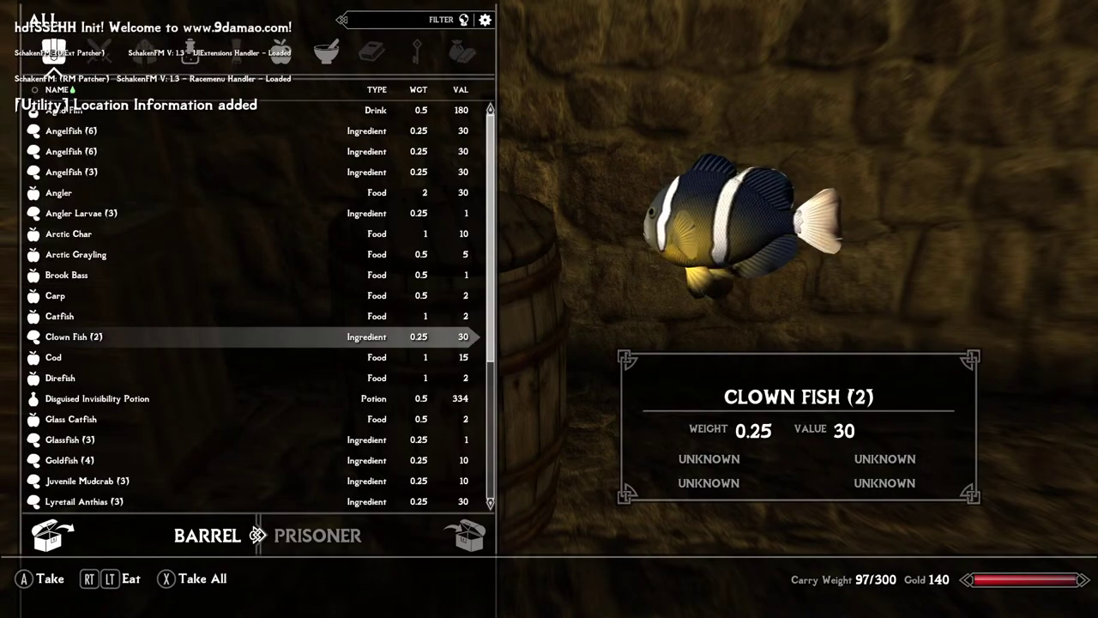
key("e")
Step: Take the three Angelfish and the Tigerfish, then turn toward the Small Fish Tank
key("Up")
key("Up")
key("Up")
key("Up")
key("Up")
key("Up")
key("Up")
key("Up")
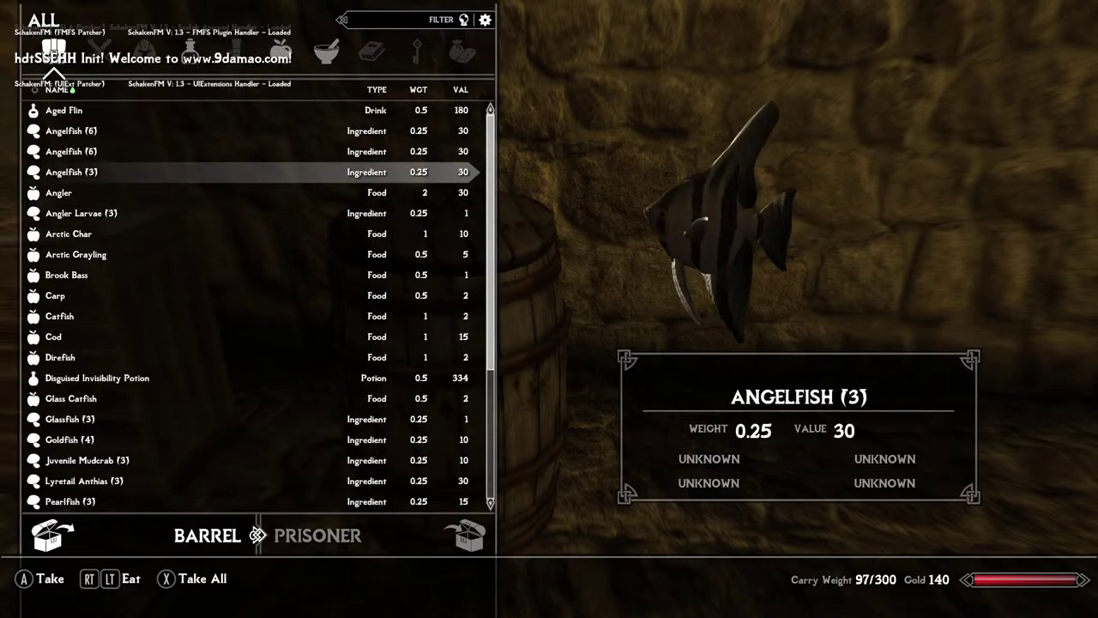
key("Up")
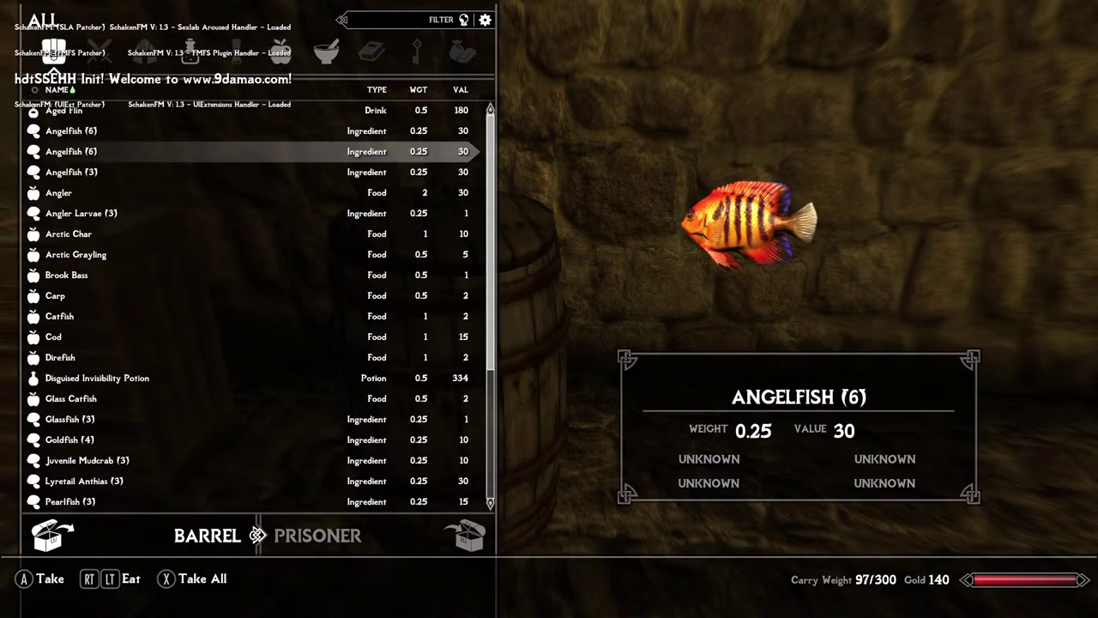
key("Up")
key("Down")
key("Down")
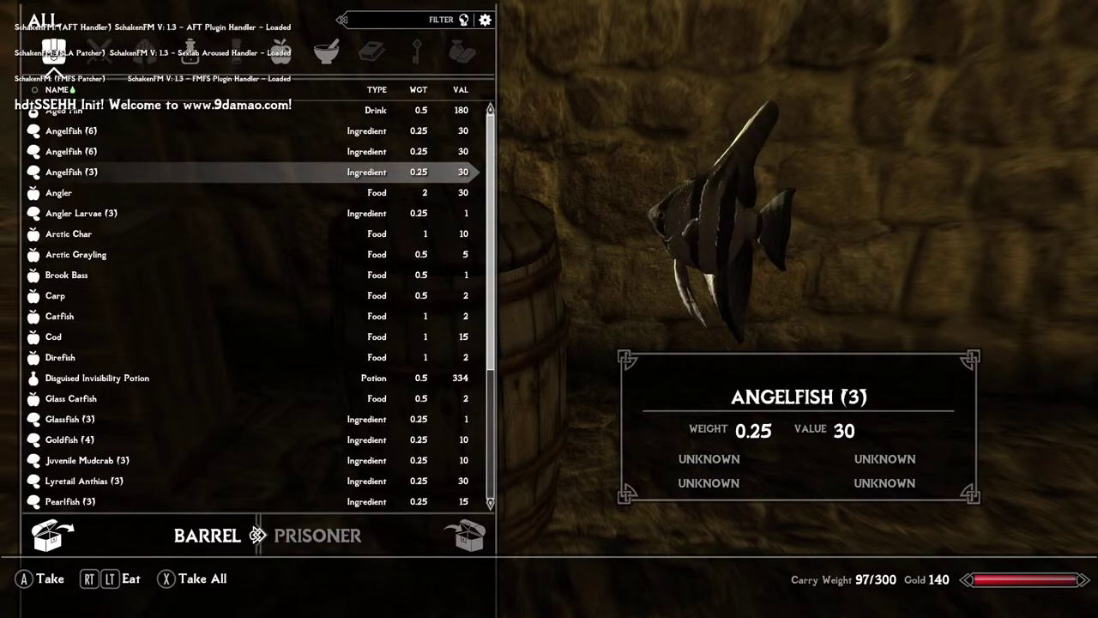
key("e")
key("e")
key("e")
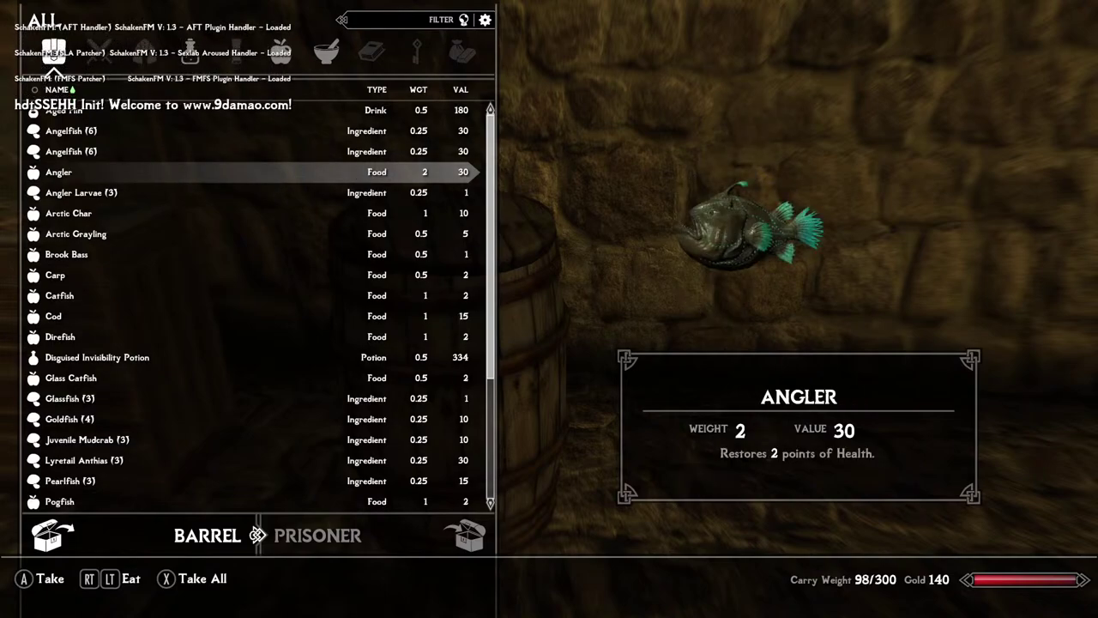
key("Down")
key("Down")
key("Down")
key("Down")
key("Down")
key("Down")
key("Down")
key("Down")
key("Down")
key("Down")
key("Down")
key("Down")
key("Down")
key("Down")
key("Down")
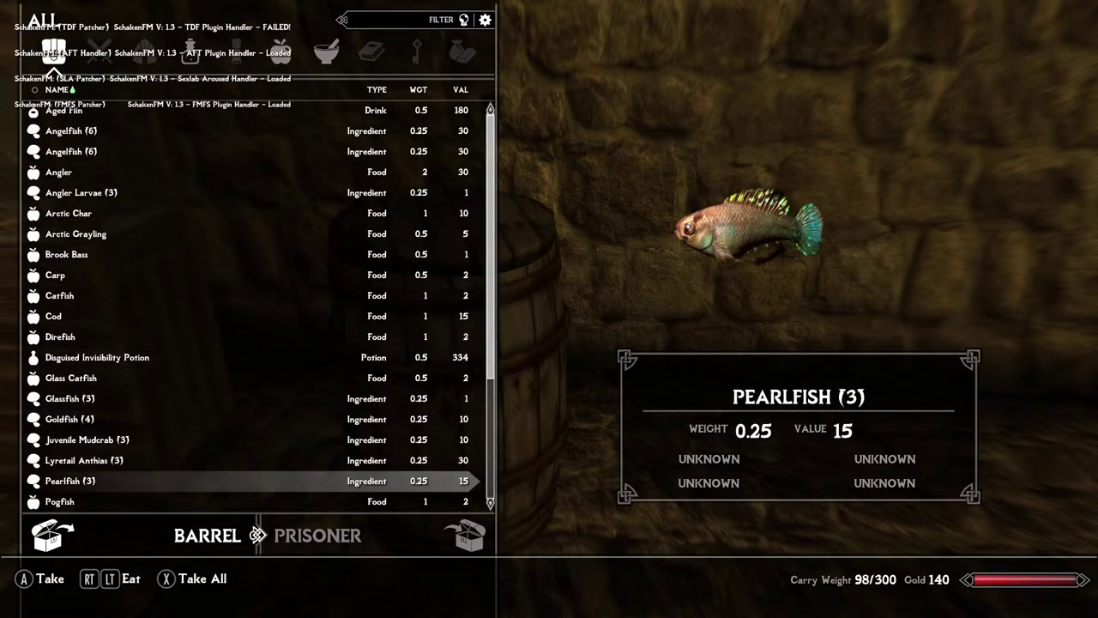
key("Down")
key("Down")
key("Down")
key("Down")
key("Down")
key("Down")
key("Down")
key("Down")
key("Down")
key("Down")
key("Up")
key("Up")
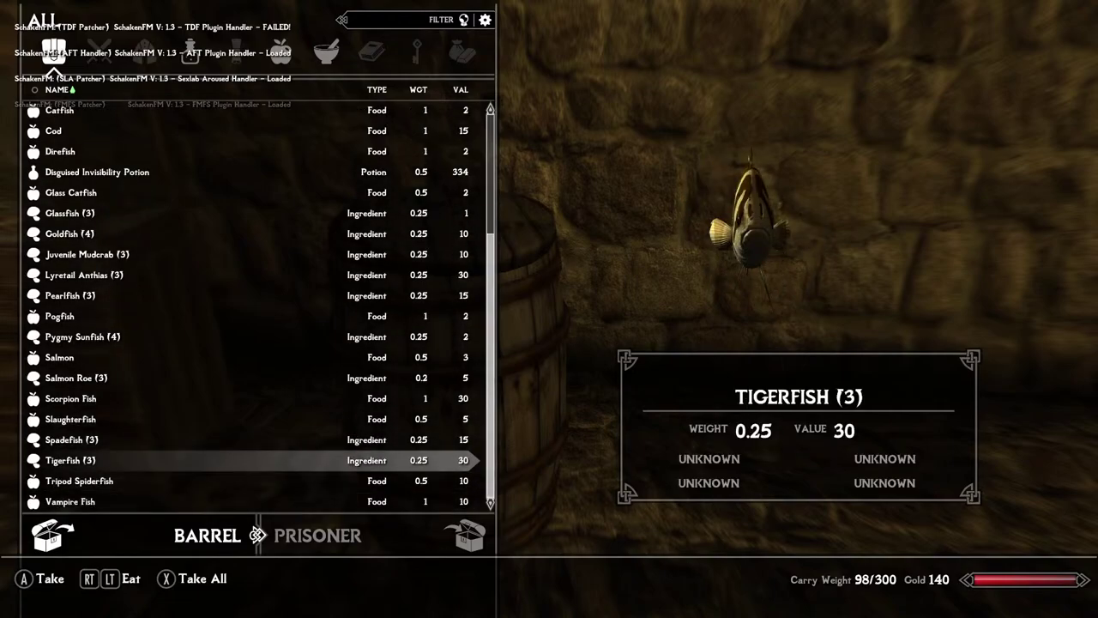
key("e")
key("e")
key("e")
key("Tab")
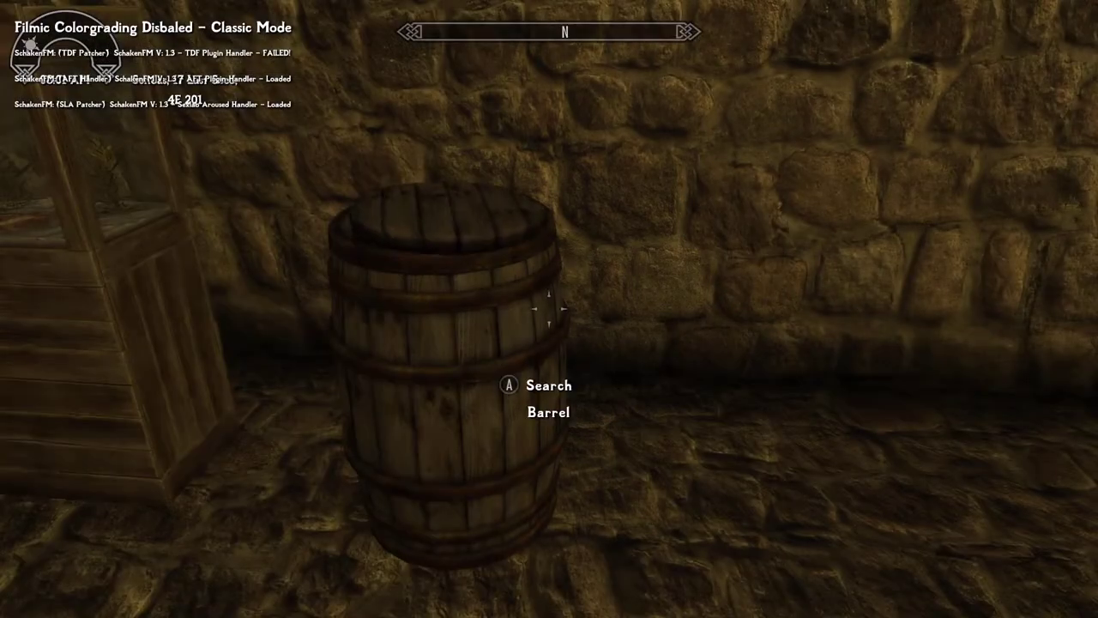
key("a")
Step: Store one Clown Fish, one Tigerfish and one Angelfish in the Small Fish Tank
key("e")
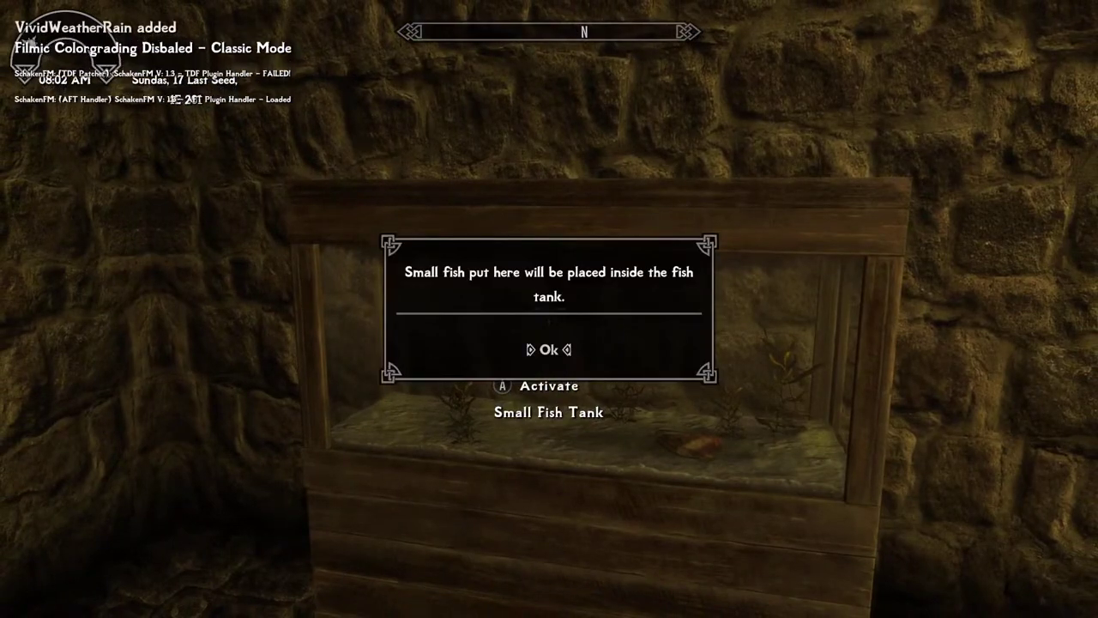
key("e")
key("alt")
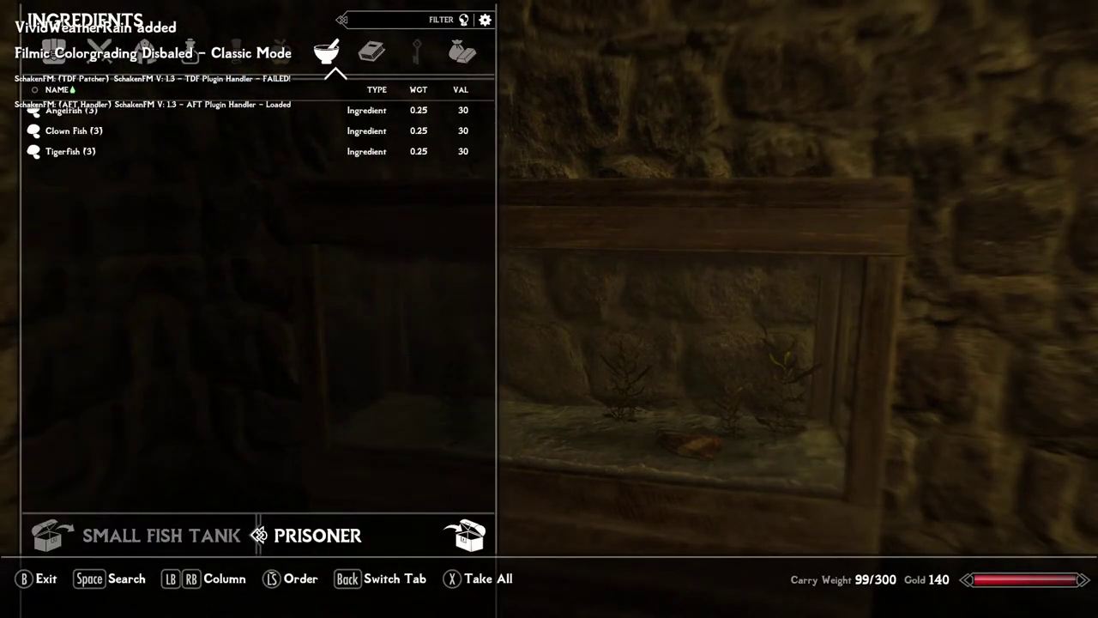
key("Down")
key("e")
key("Up")
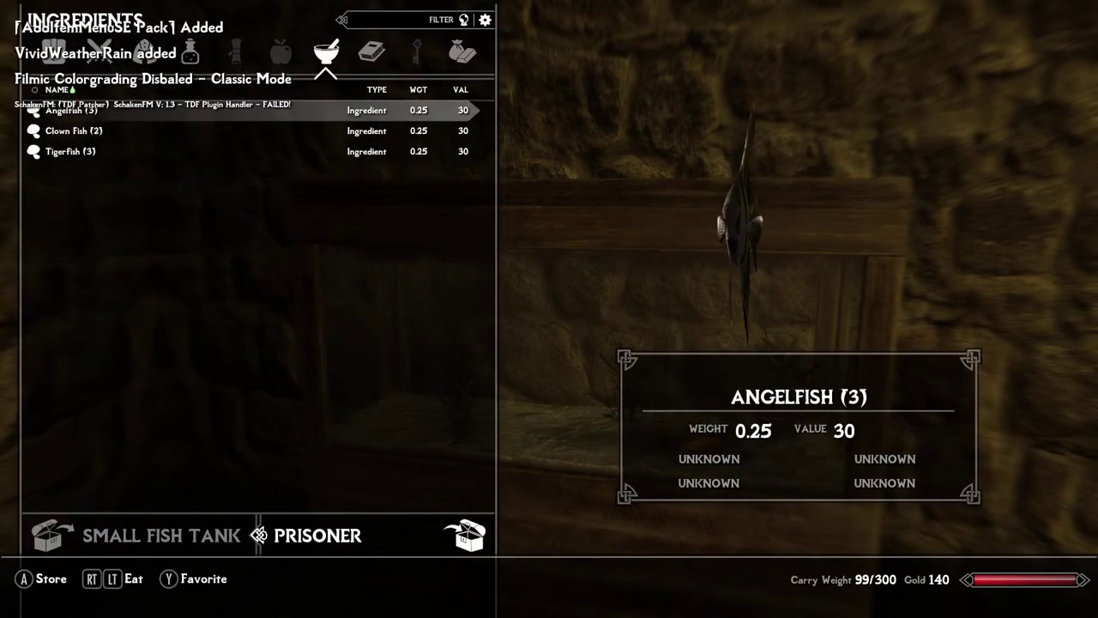
key("Down")
key("Down")
key("e")
key("Up")
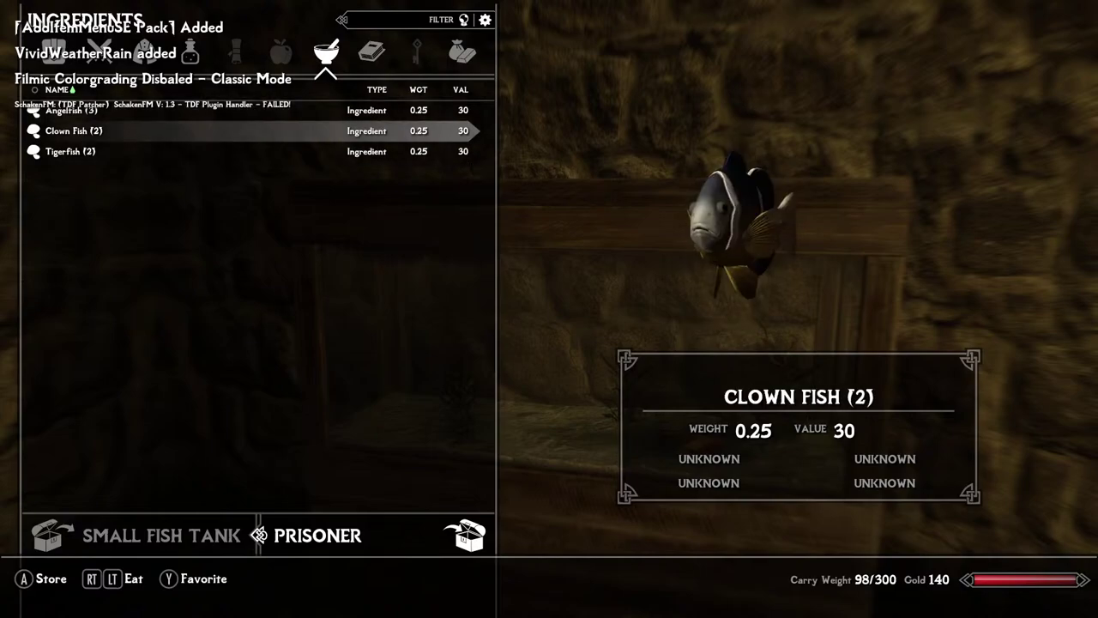
key("Up")
key("e")
key("Tab")
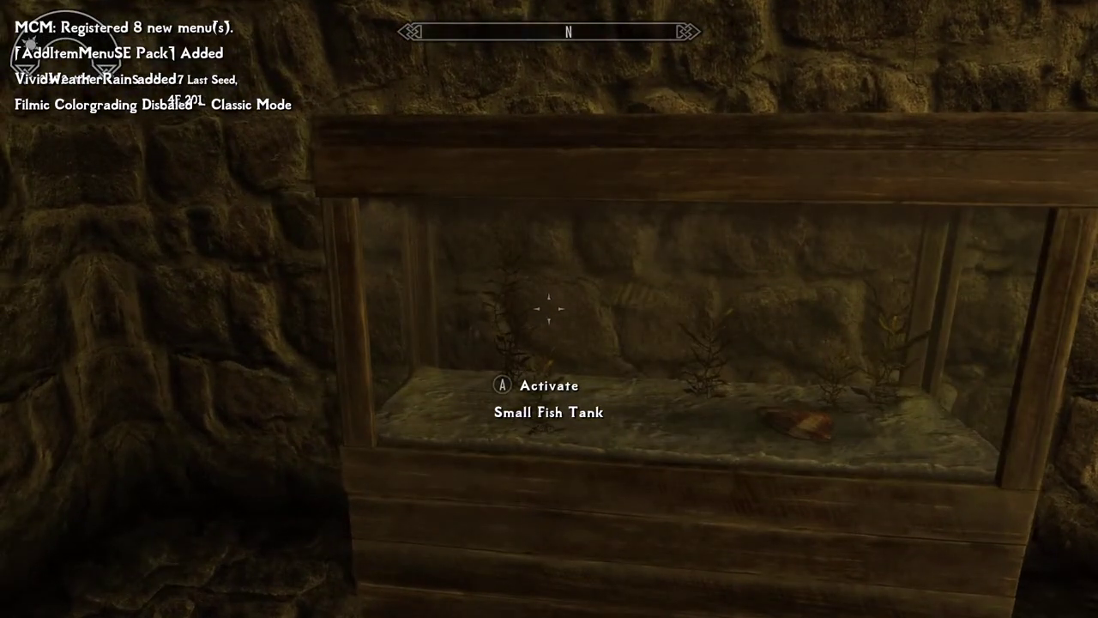
Step: Look at the fish in the tank, then take all of them back out
key("w")
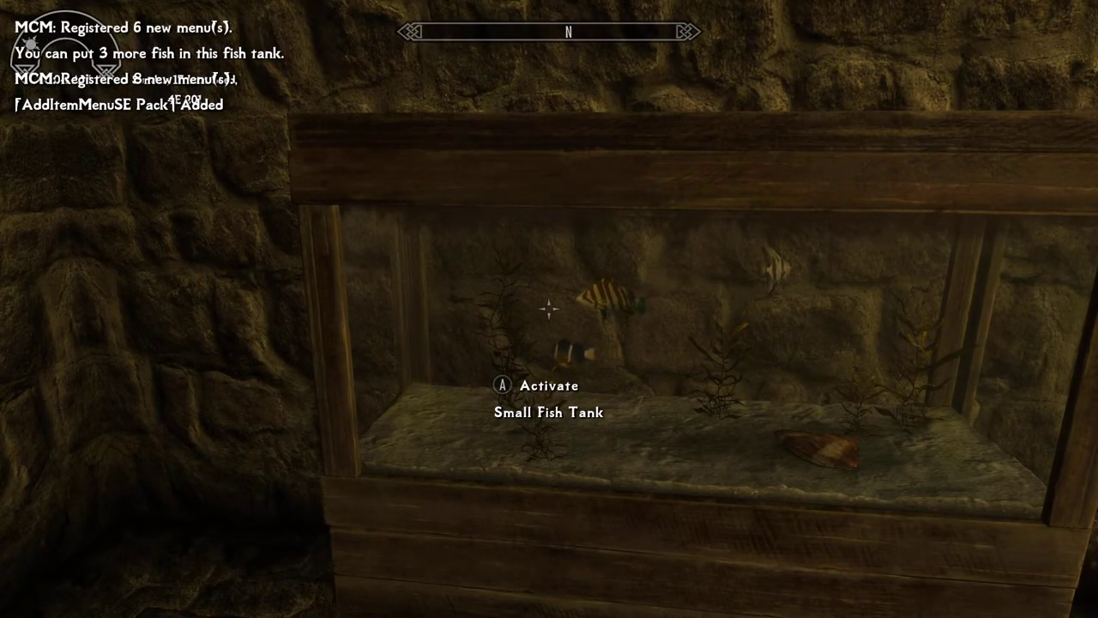
mouse_move(549, 307)
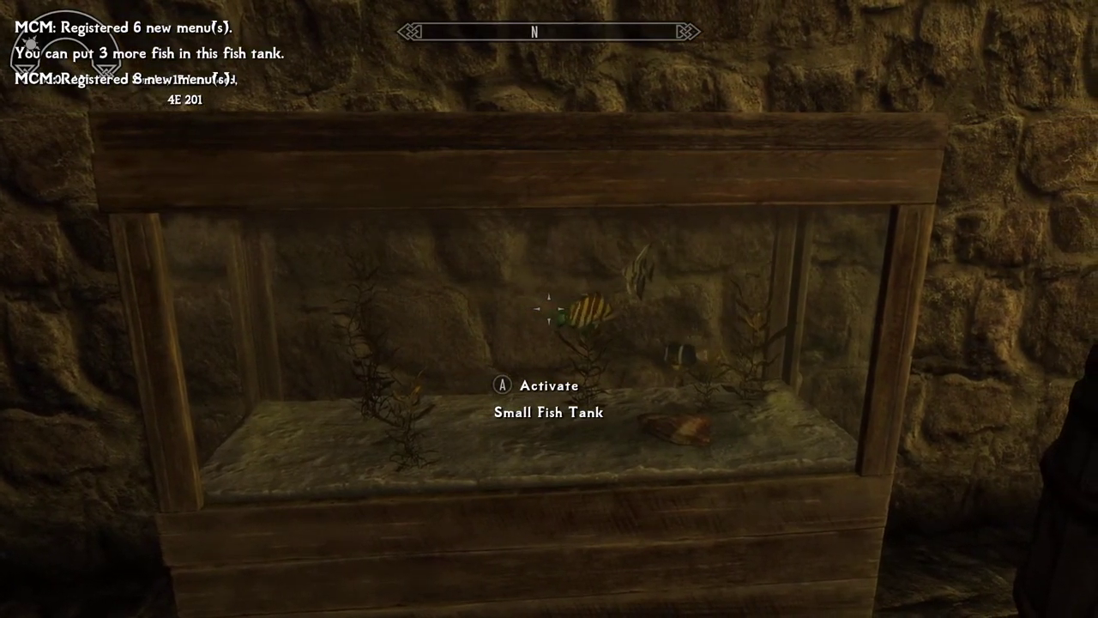
key("e")
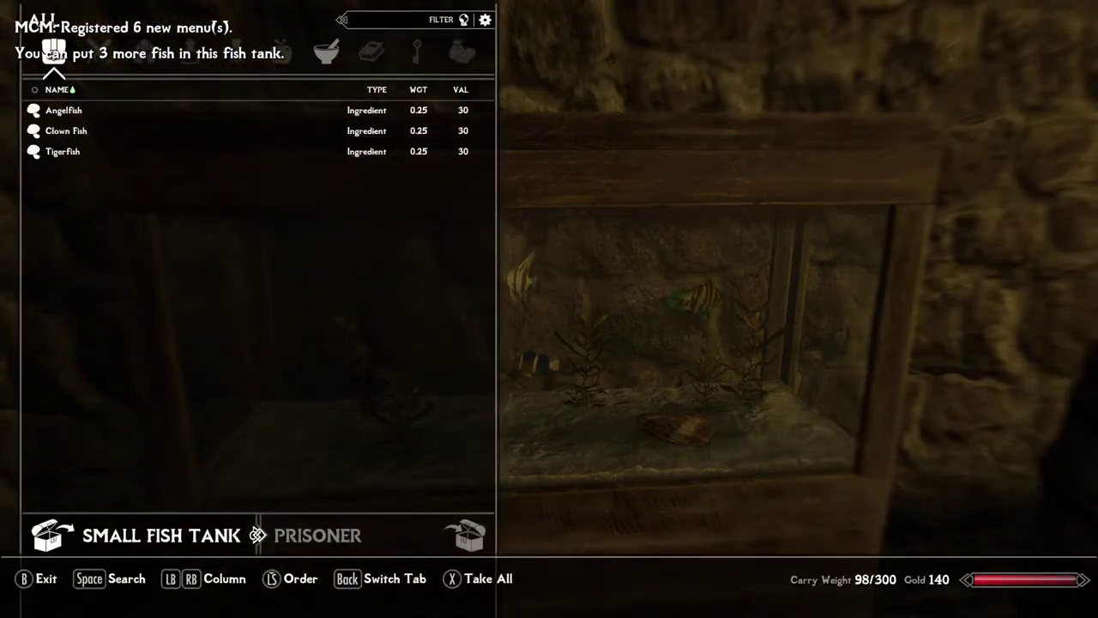
key("e")
key("e")
key("e")
key("Tab")
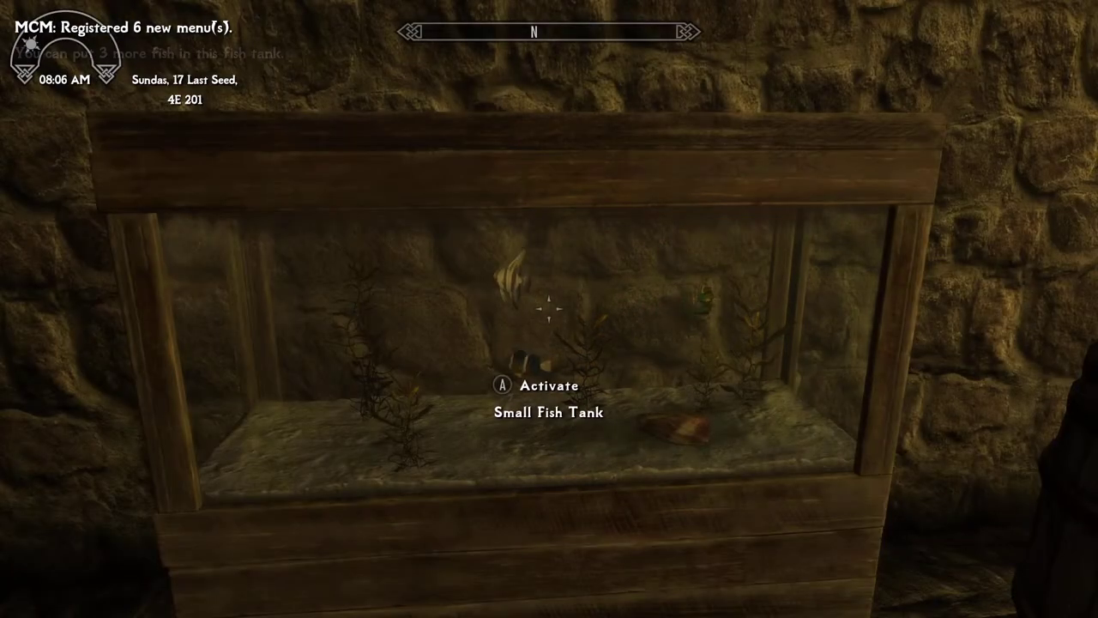
Step: At the large fish tank, try storing Angelfish, Clown Fish and Tigerfish; each is refused
key("w")
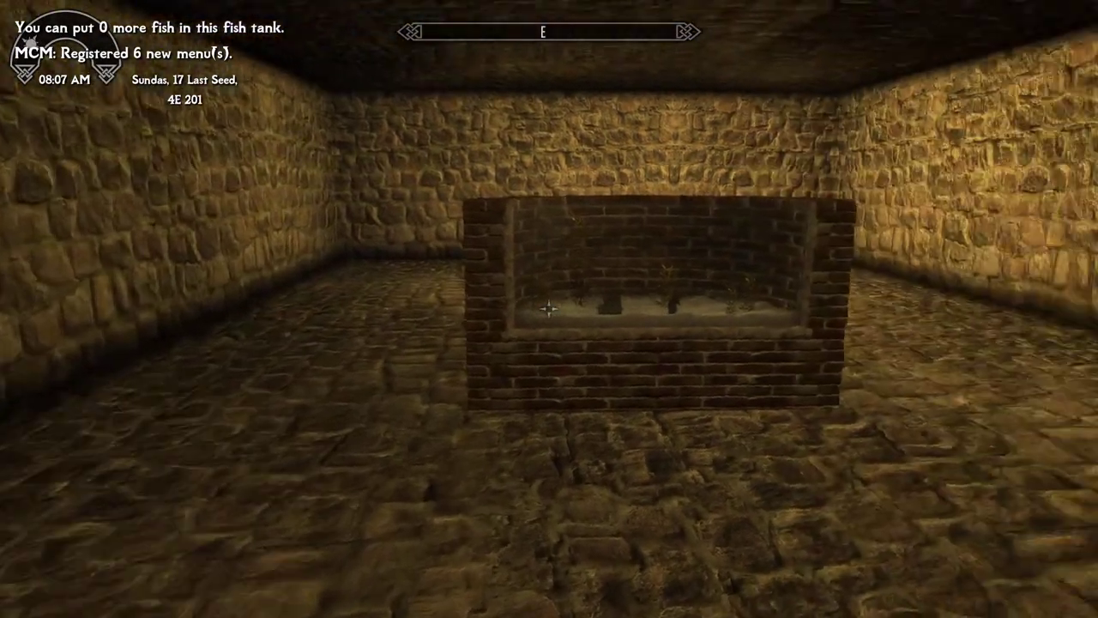
key("e")
key("e")
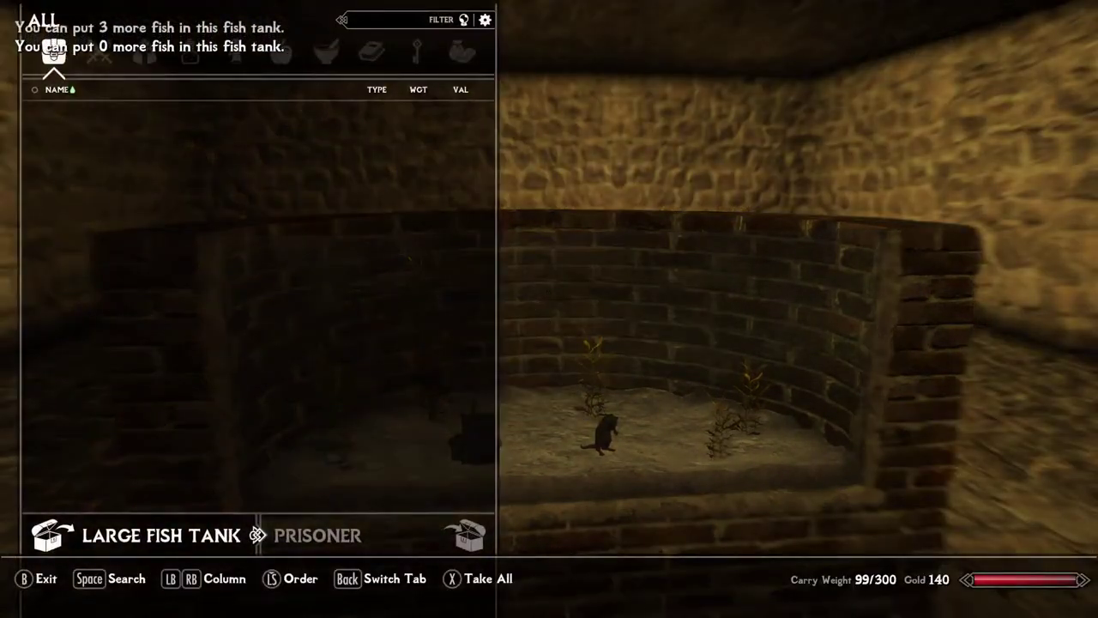
key("Right")
key("Right")
key("Right")
key("Right")
key("Right")
key("Right")
key("Down")
key("e")
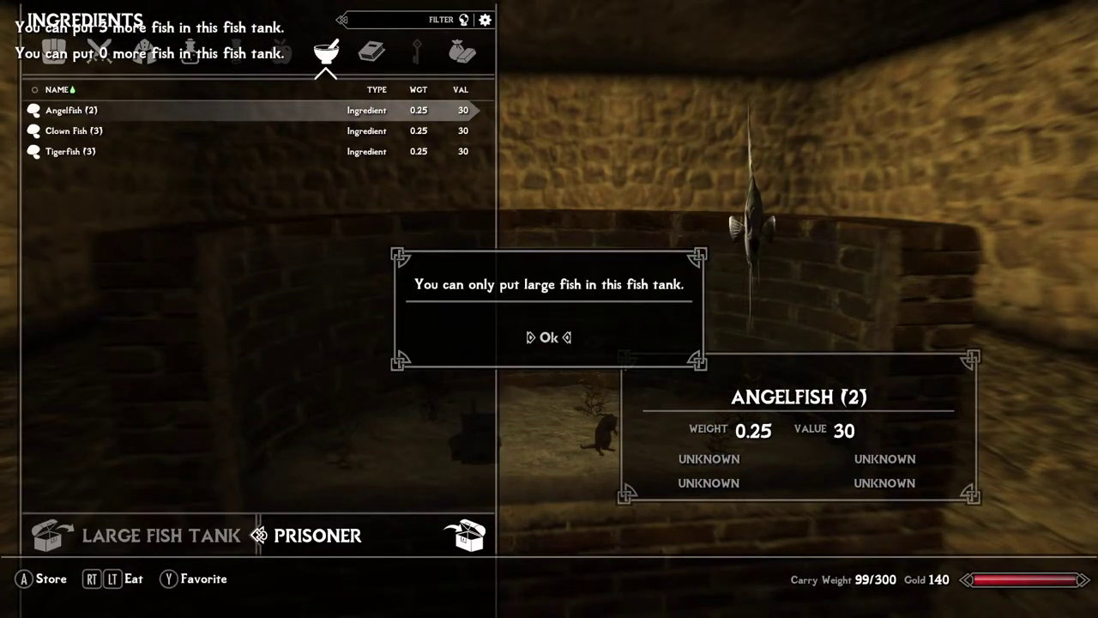
key("e")
key("Down")
key("e")
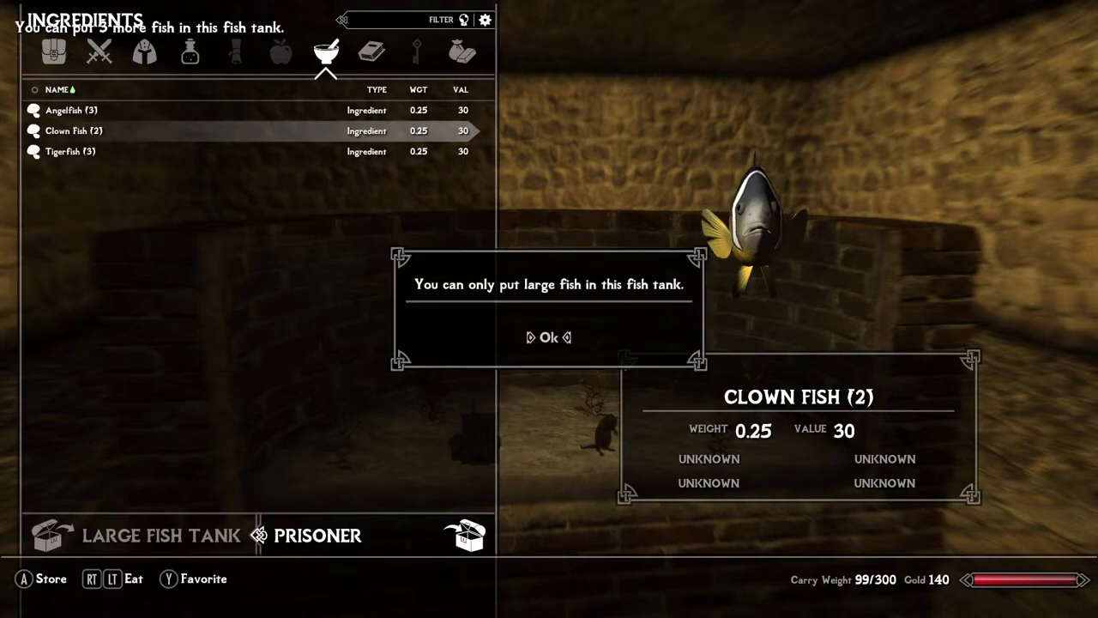
key("e")
key("Down")
key("e")
key("e")
key("Tab")
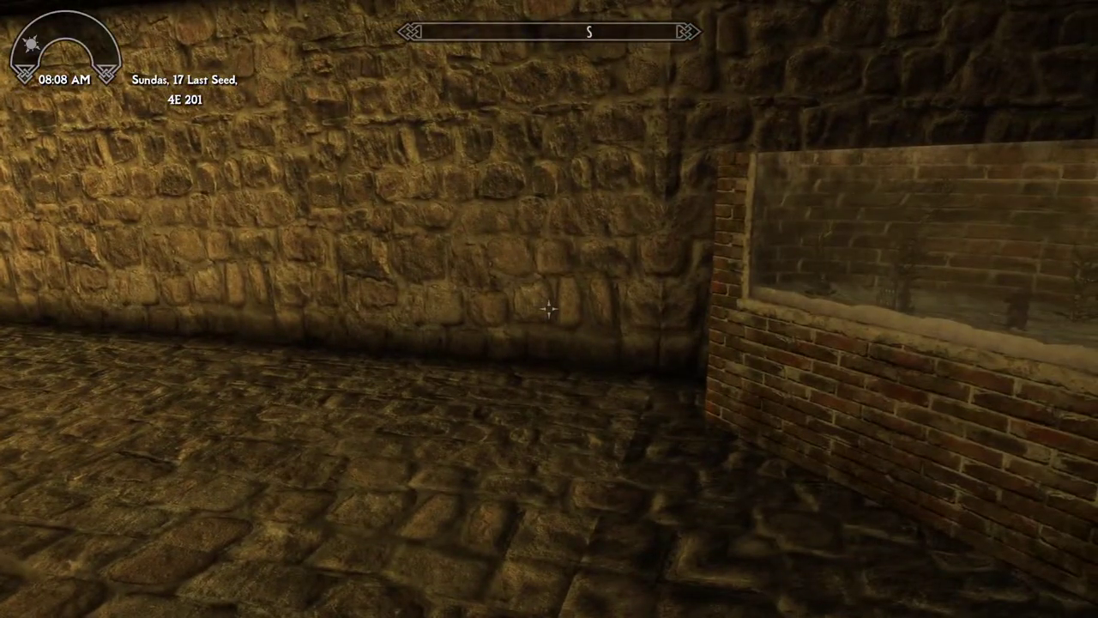
Step: Retry the three small fish from the player's own items, then open the console
key("e")
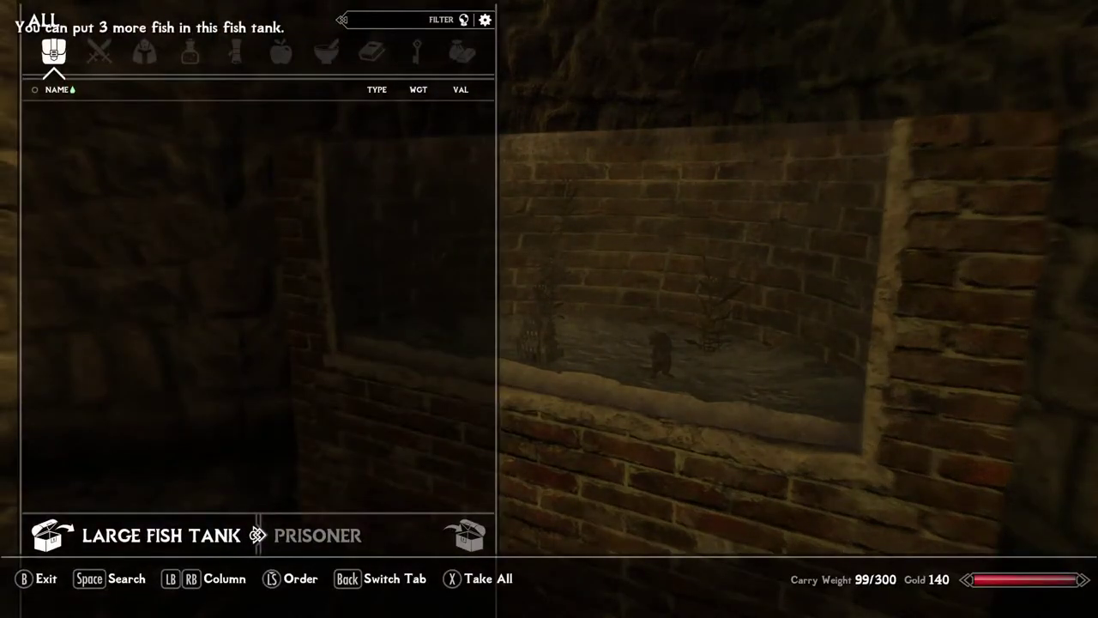
key("t")
key("Left")
key("Left")
key("Left")
key("Left")
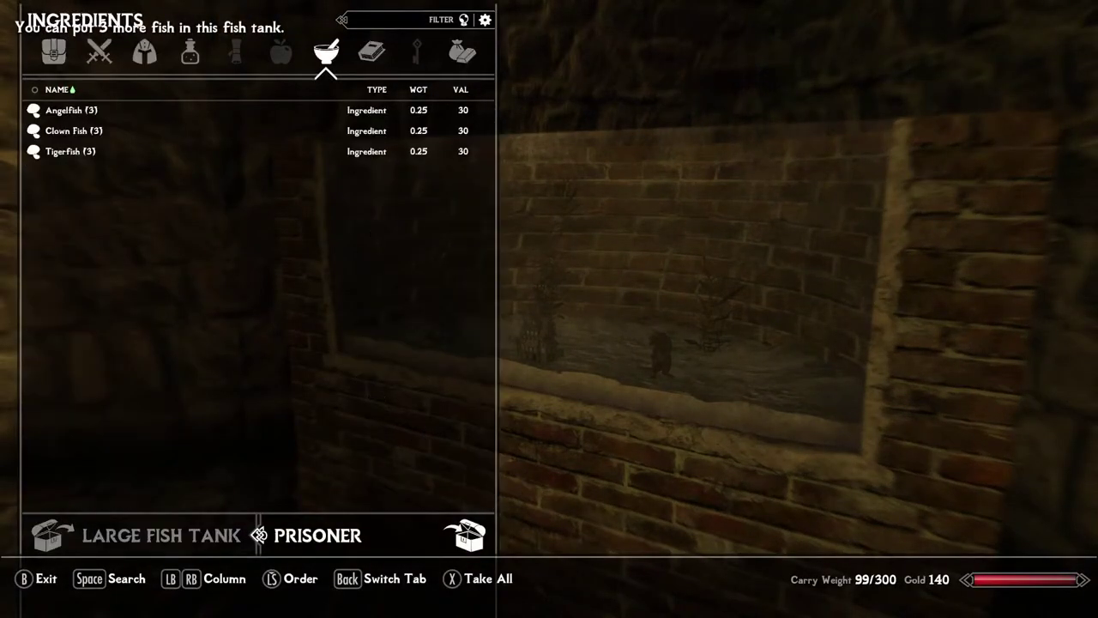
key("e")
key("e")
key("Down")
key("e")
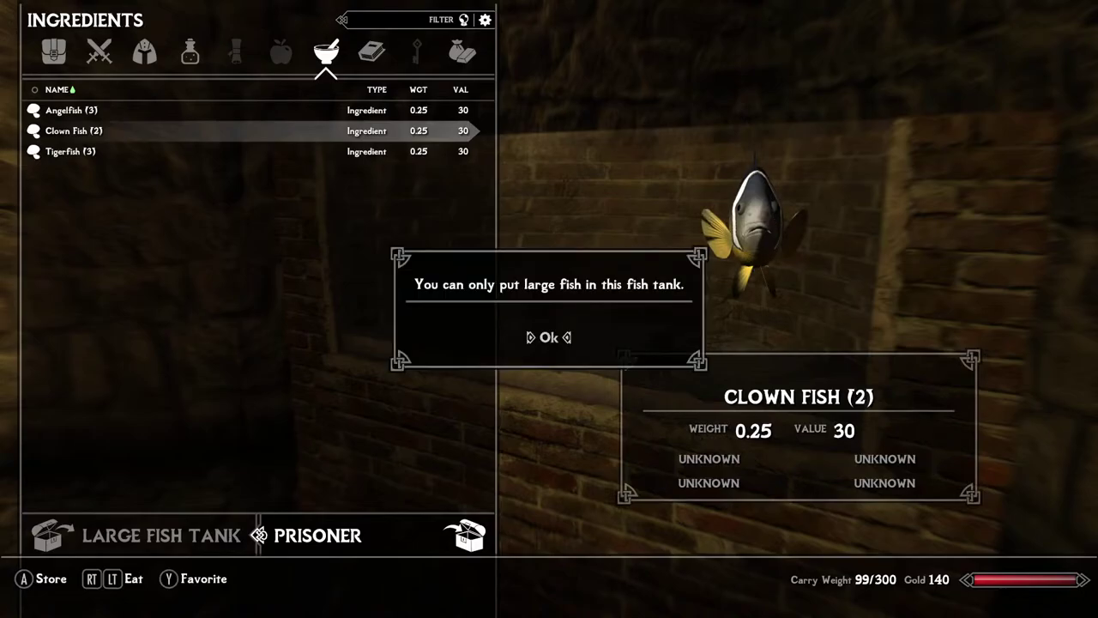
key("e")
key("Down")
key("e")
key("Tab")
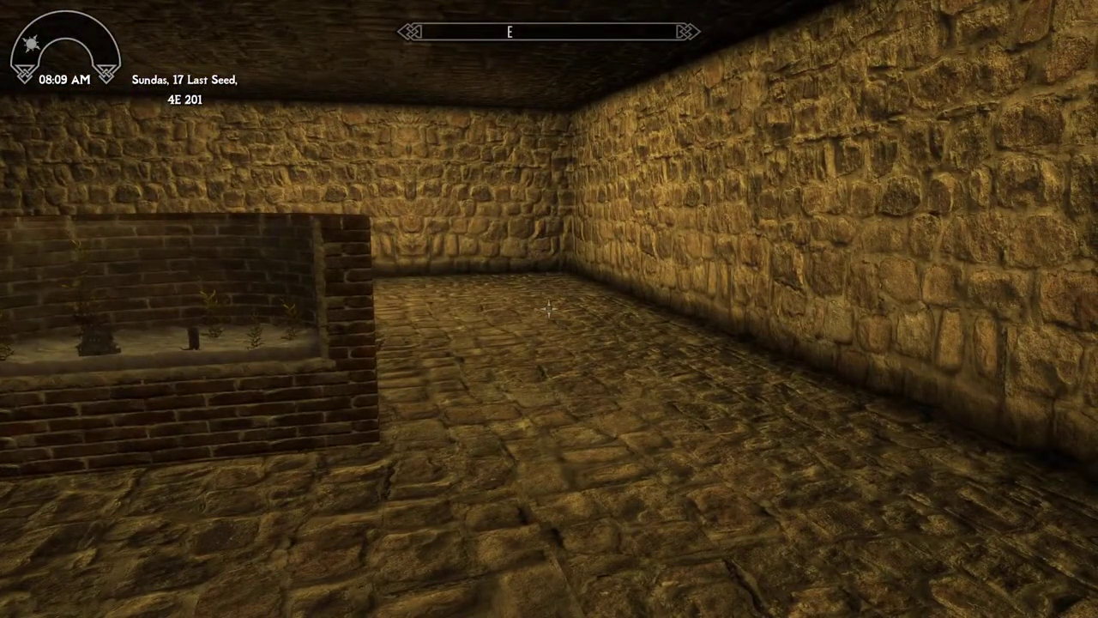
key("grave")
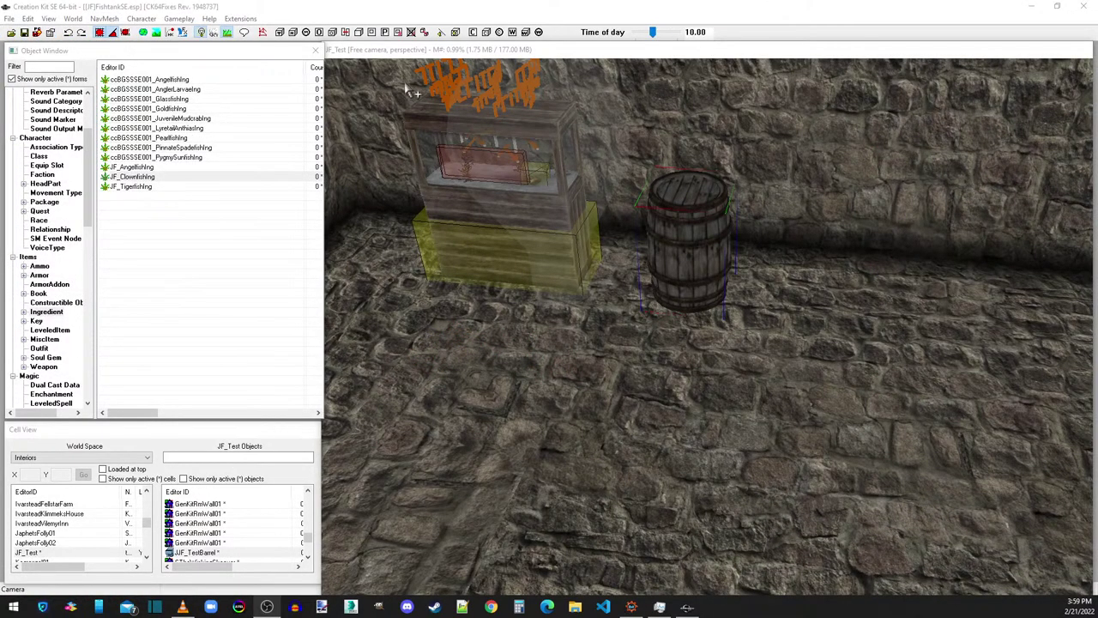
Step: Delete the GenKitRmWall01 piece to the left of the brick fish tank
middle_click_drag(457, 249, 541, 292)
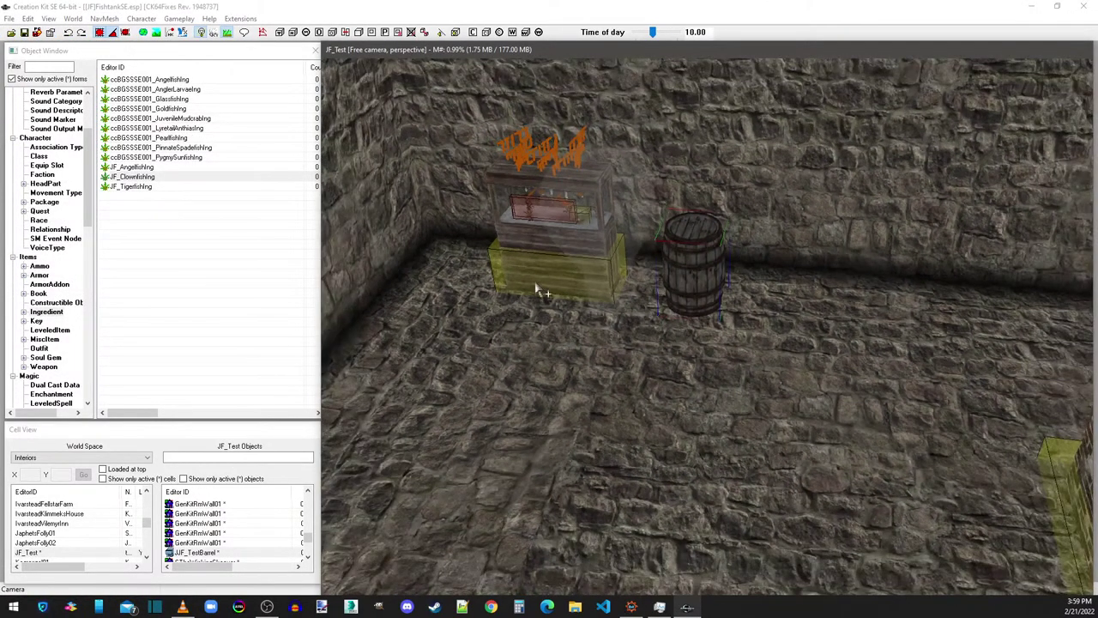
middle_click_drag(562, 328, 474, 318)
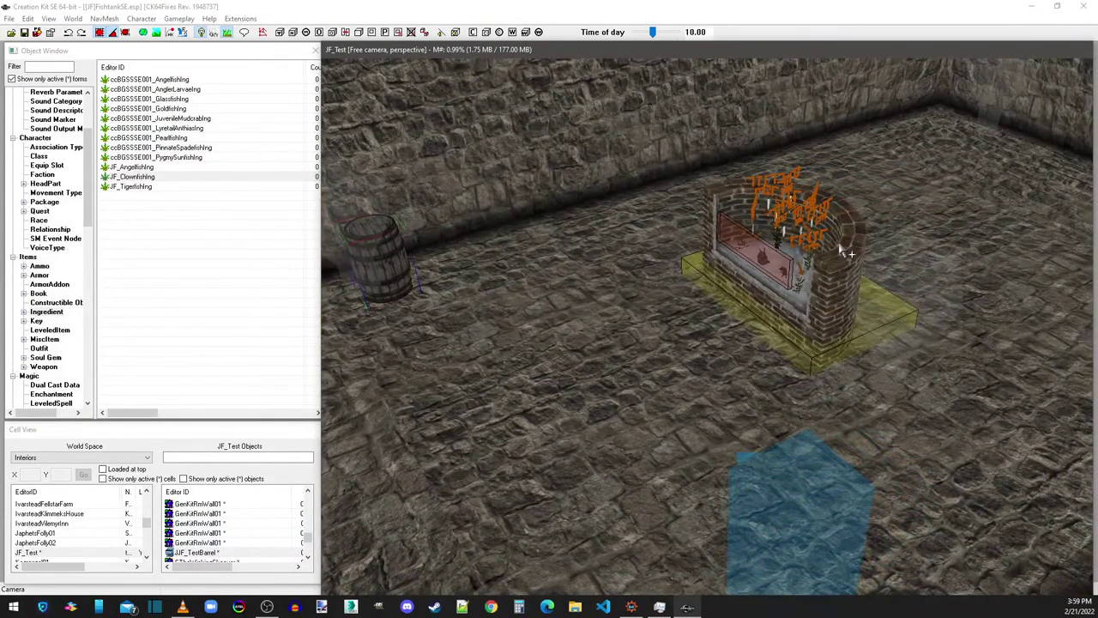
middle_click_drag(845, 268, 775, 363)
scroll(783, 279, "down", 2)
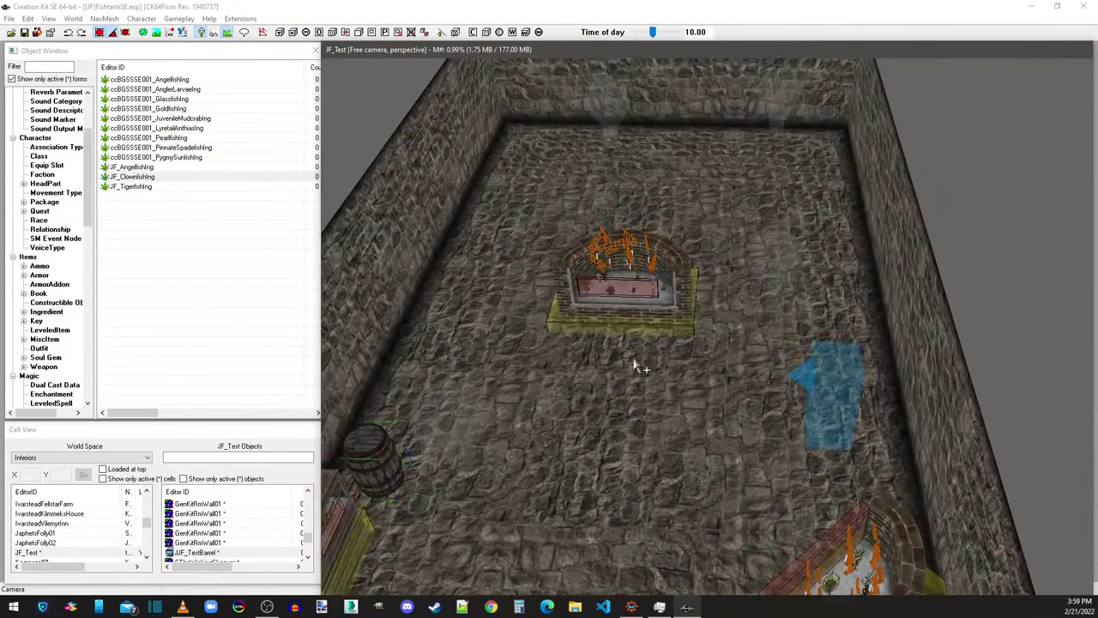
left_click(632, 358)
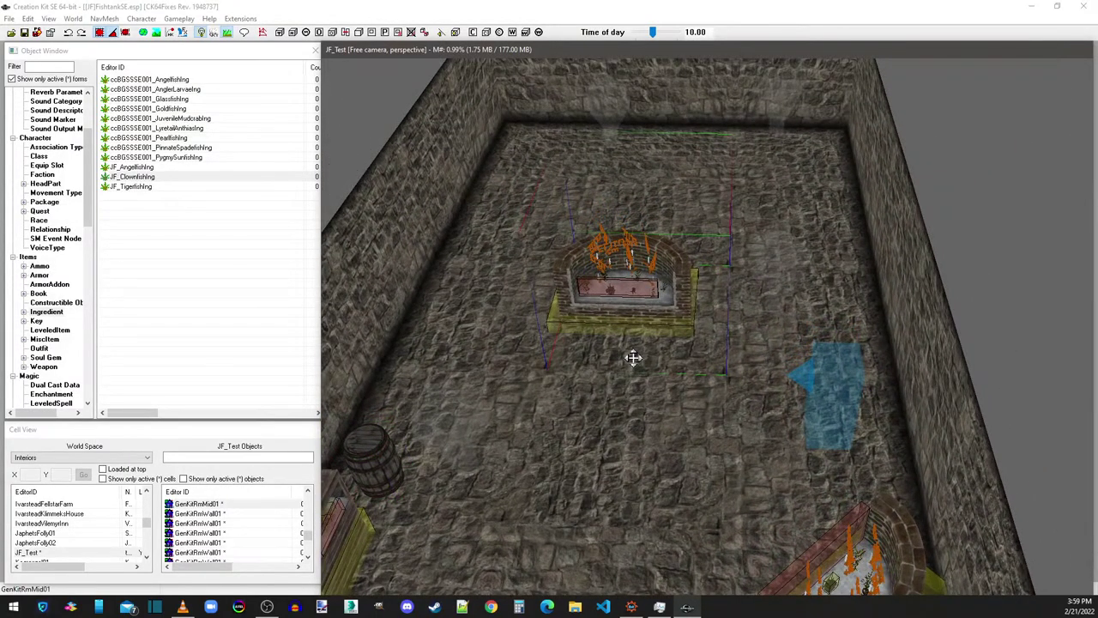
left_click(478, 306)
key("Delete")
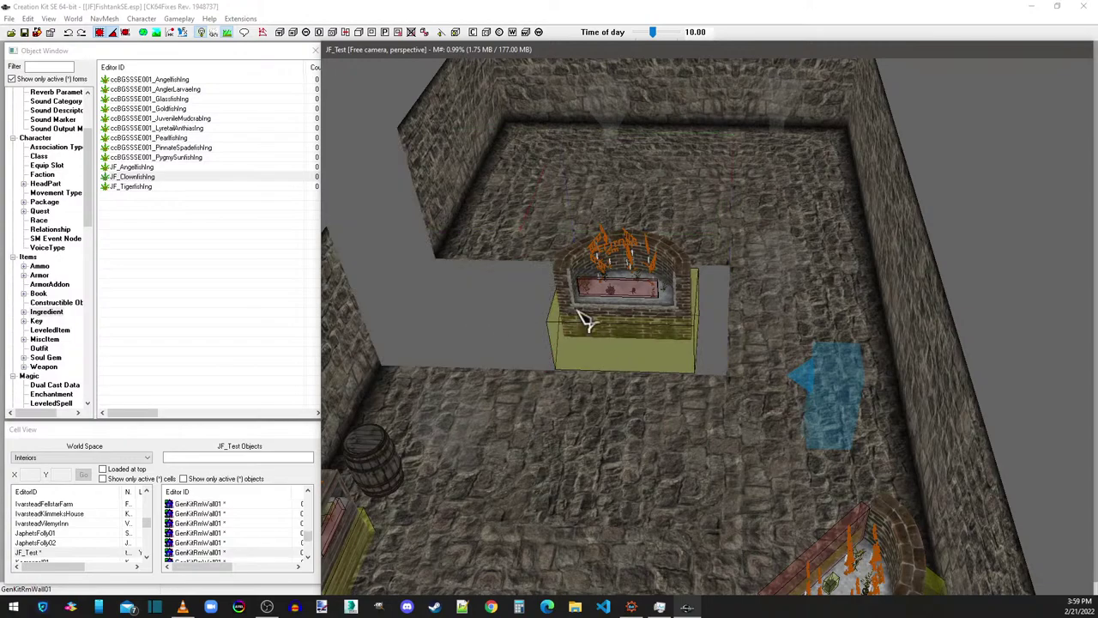
Step: Delete the floor piece right of the tank, the back wall and the upper-right wall
left_click(770, 320)
key("Delete")
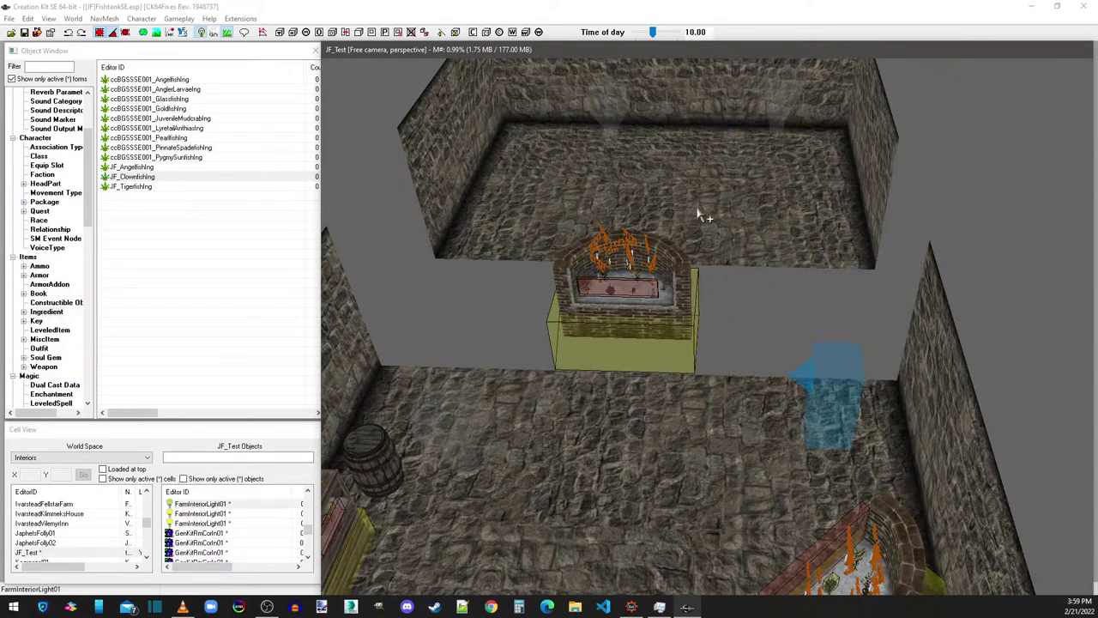
double_click(545, 221)
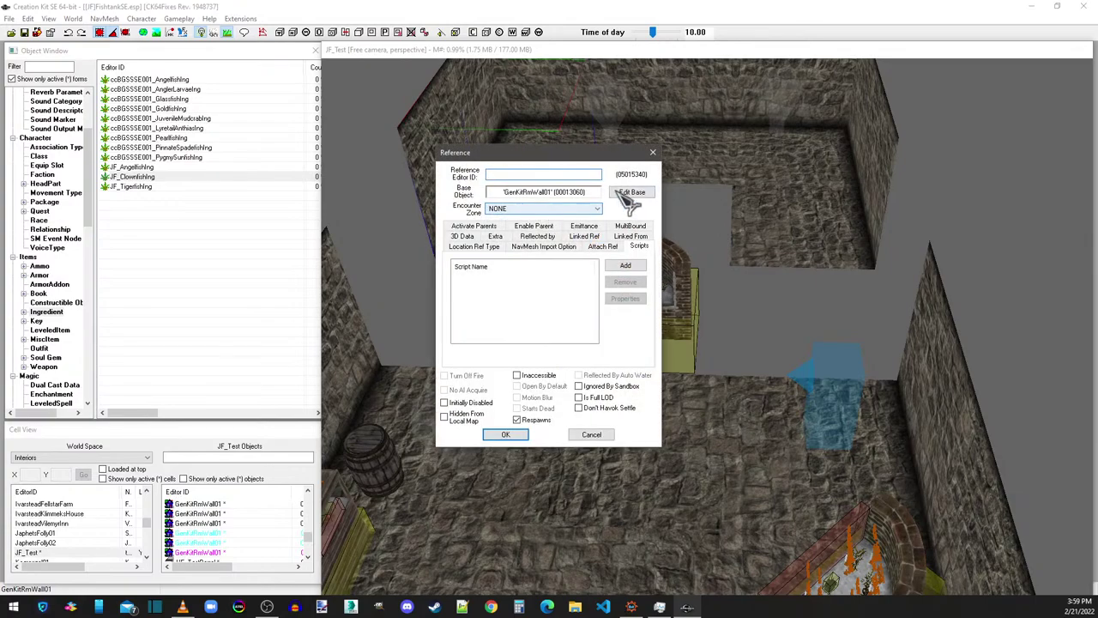
left_click(652, 154)
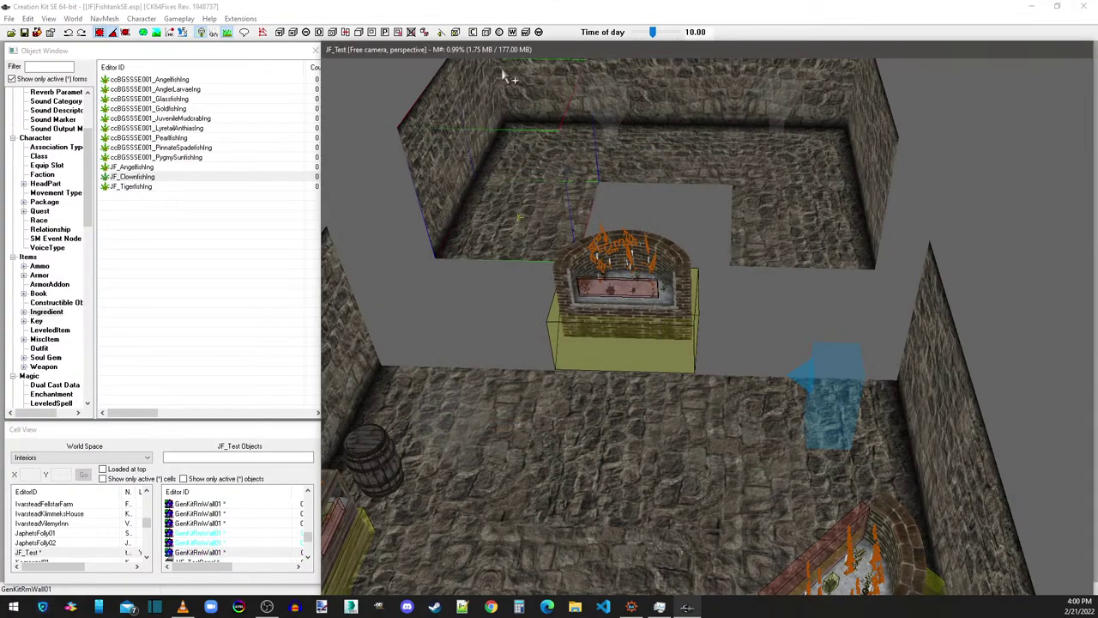
key("Delete")
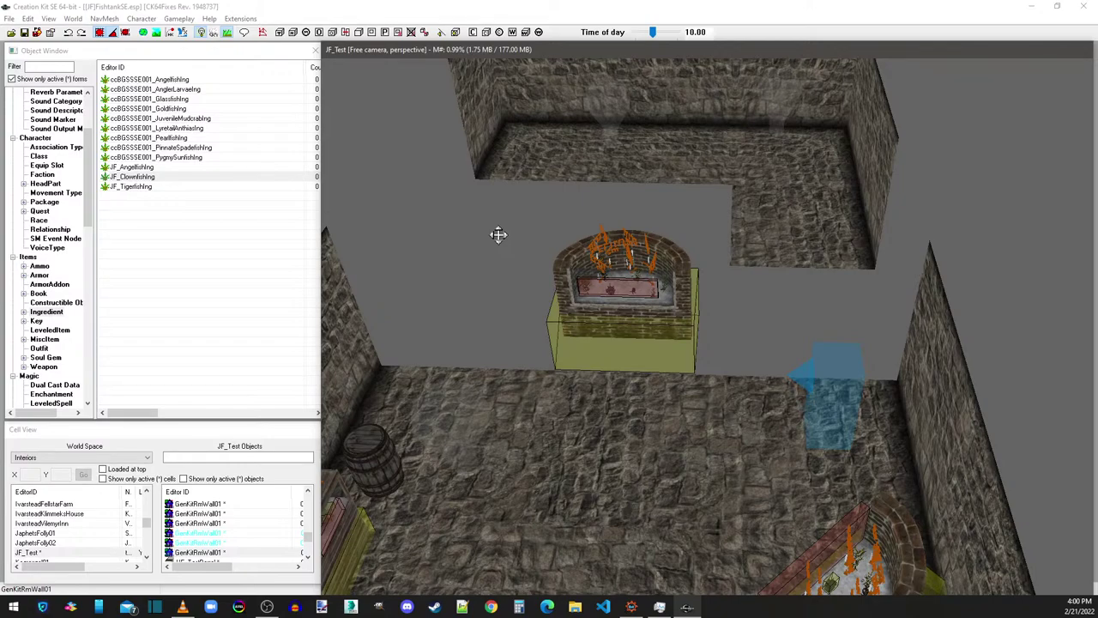
left_click(781, 240)
key("Delete")
Step: Delete the piece left of the tank plus the front and right-hand floor pieces
left_click(502, 410)
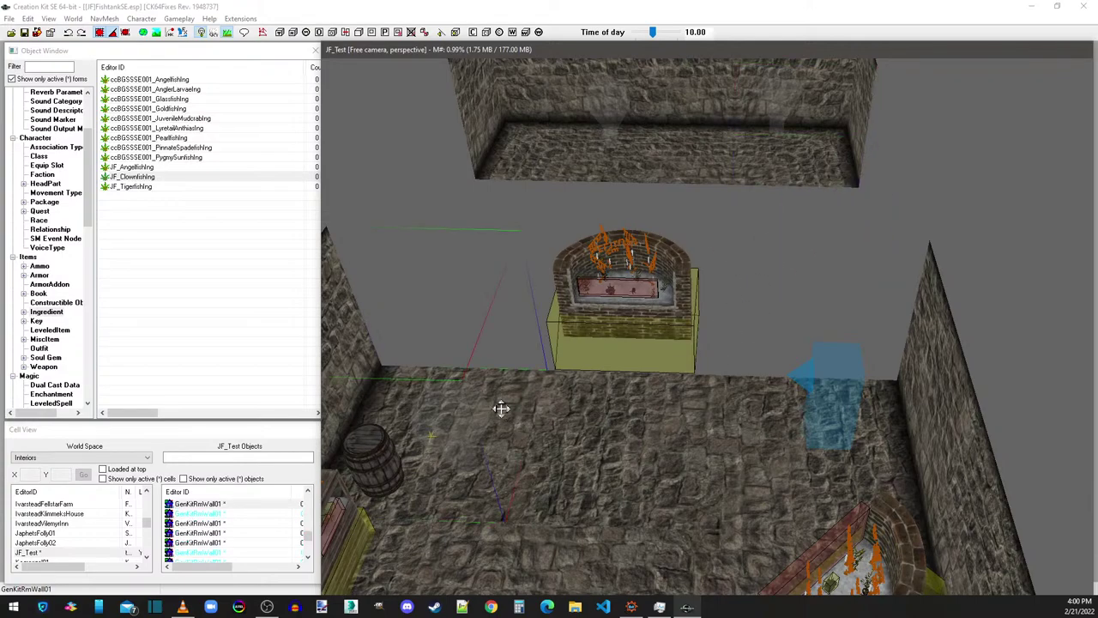
key("Delete")
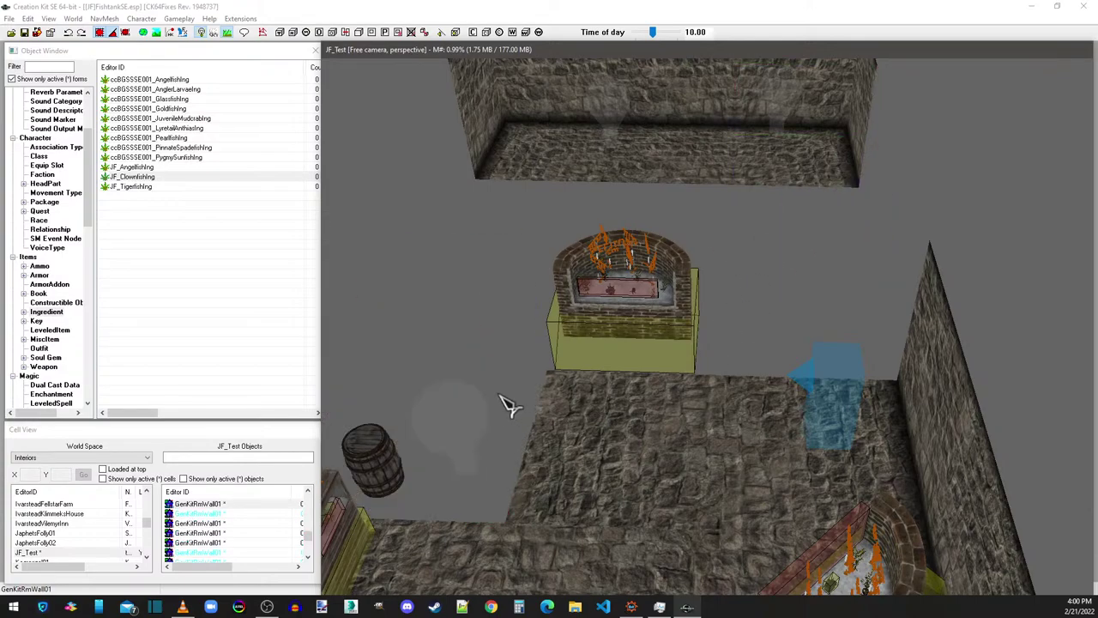
left_click(617, 433)
key("Delete")
left_click(755, 444)
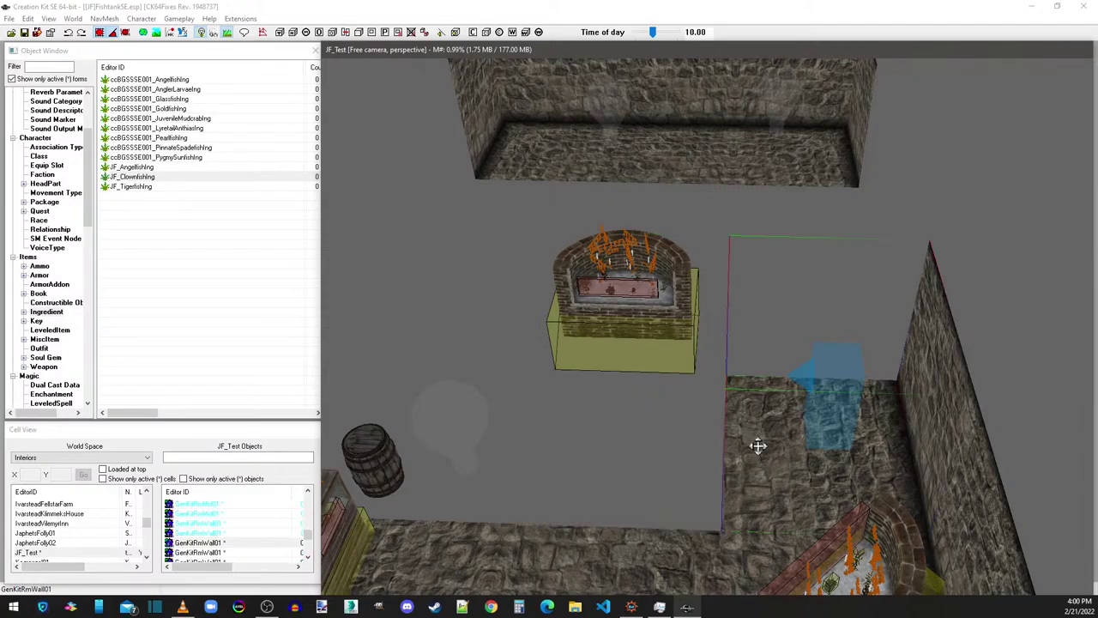
key("Delete")
middle_click_drag(656, 346, 534, 245)
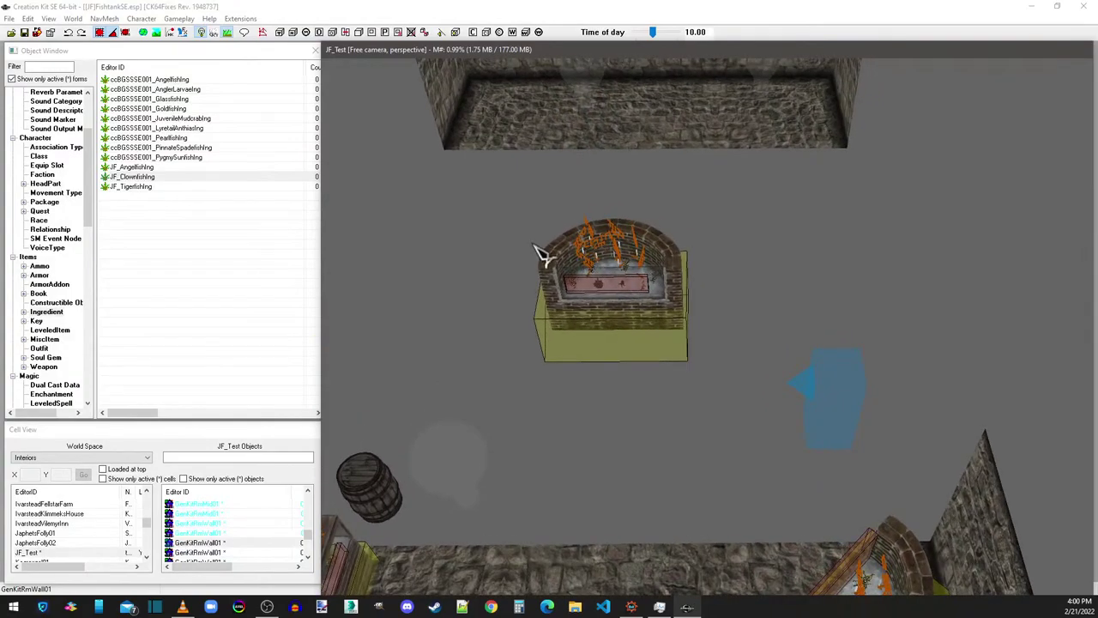
Step: Duplicate the whole brick fish tank and move the copy off to the right
left_click_drag(512, 206, 731, 401)
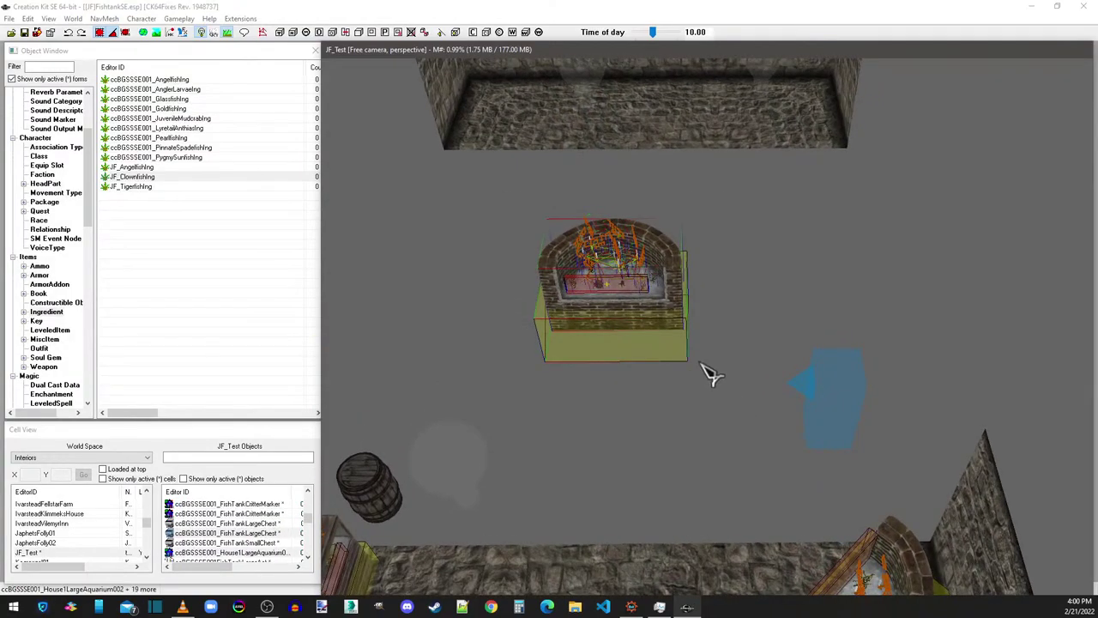
right_click(614, 275)
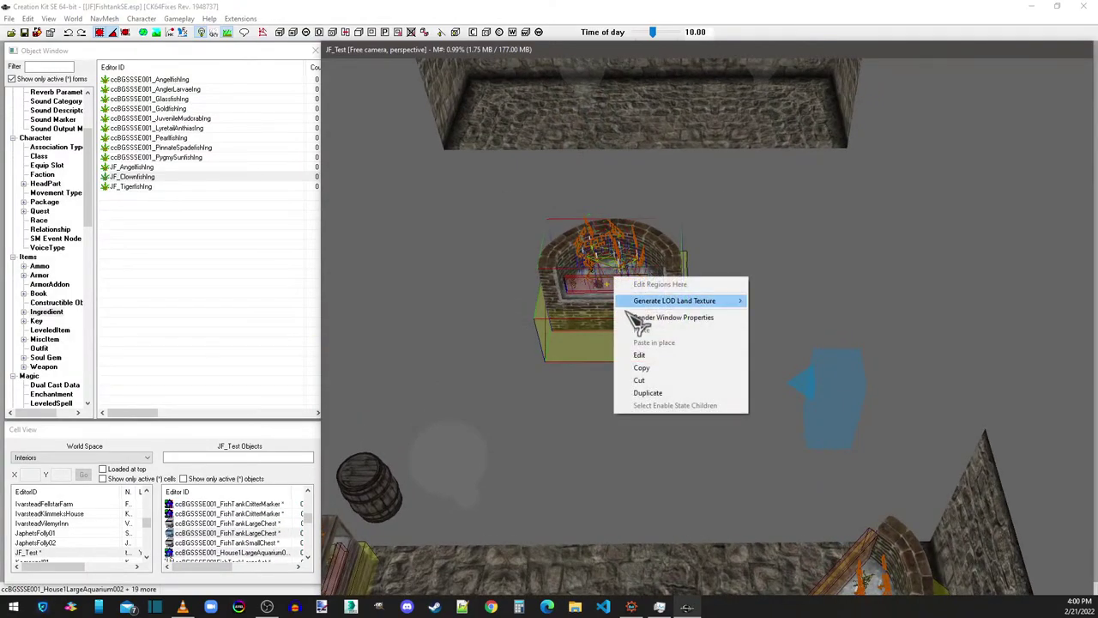
left_click(657, 400)
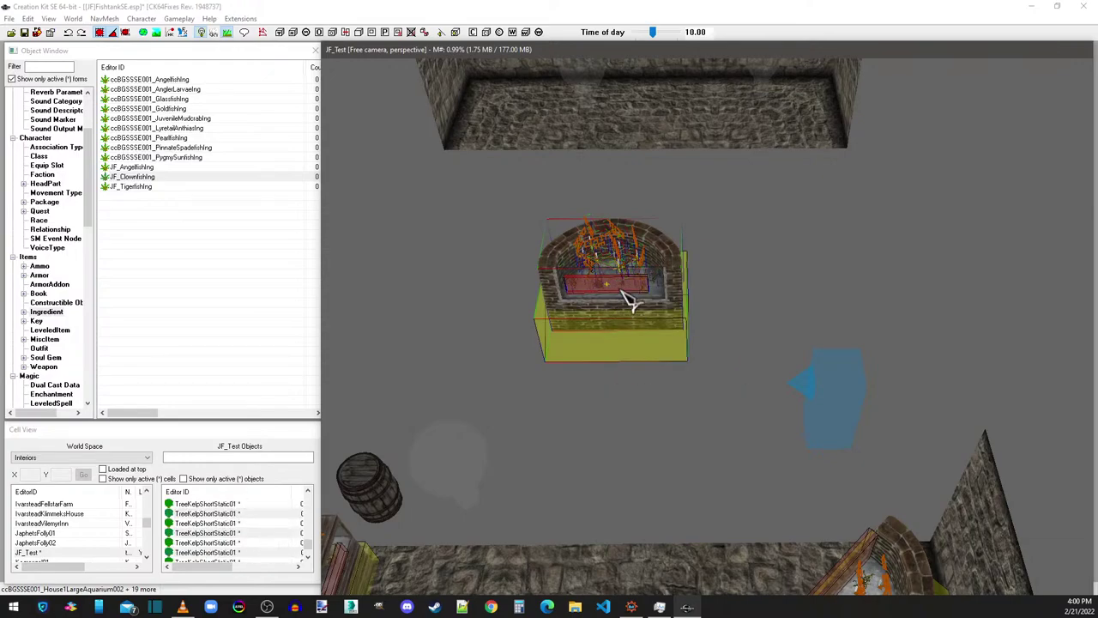
left_click_drag(630, 301, 819, 261)
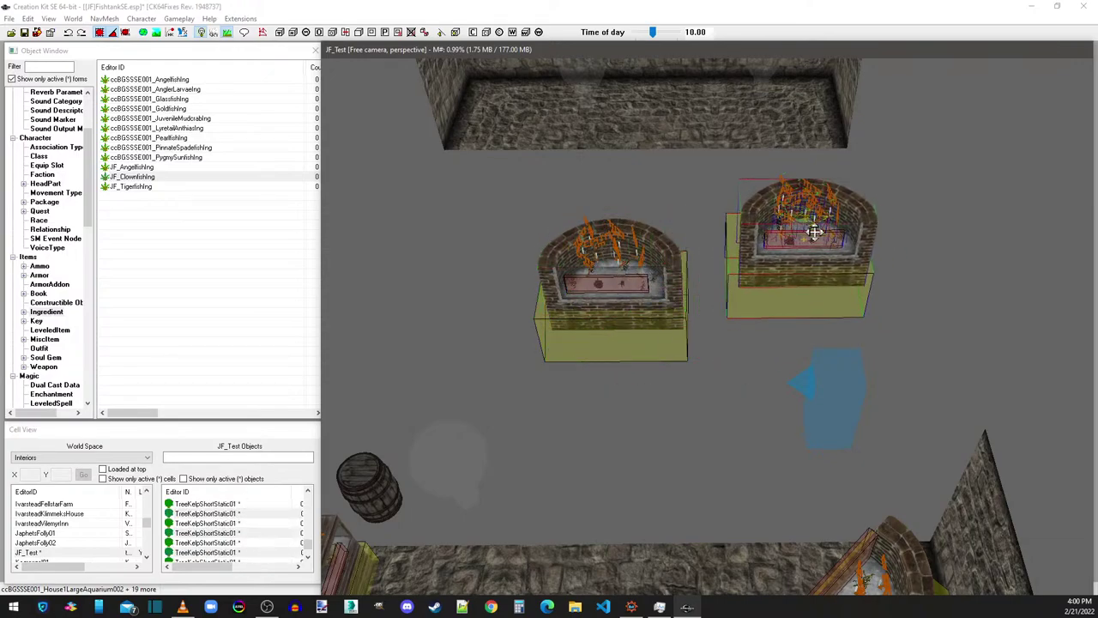
middle_click_drag(813, 232, 767, 408)
scroll(641, 300, "up", 3)
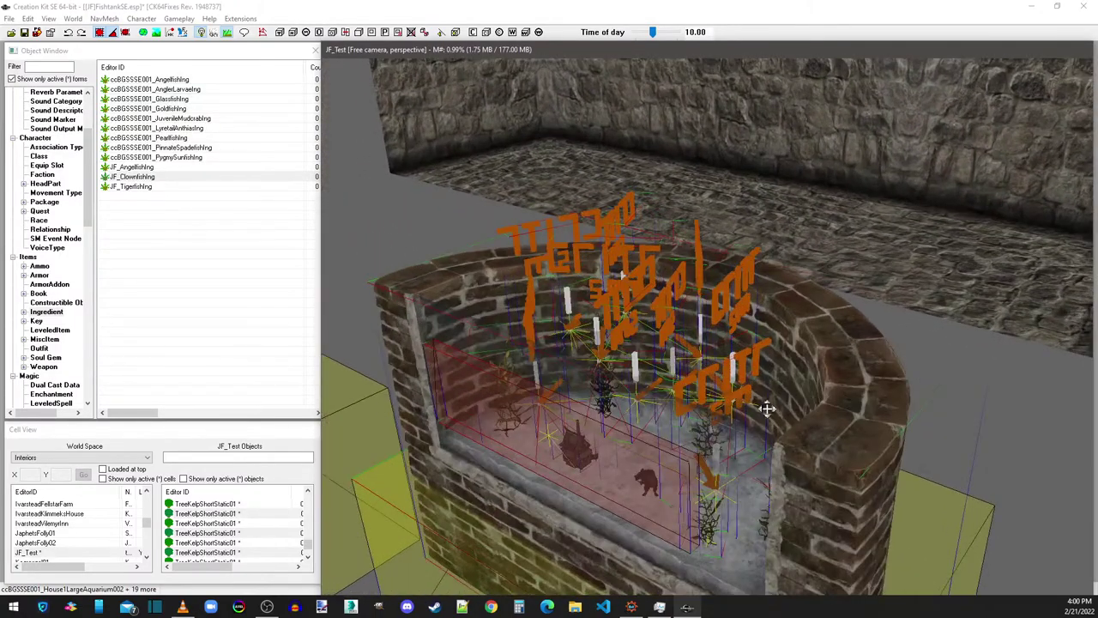
Step: Box-select all 20 objects of the right-hand aquarium from an overhead view
left_click(822, 448)
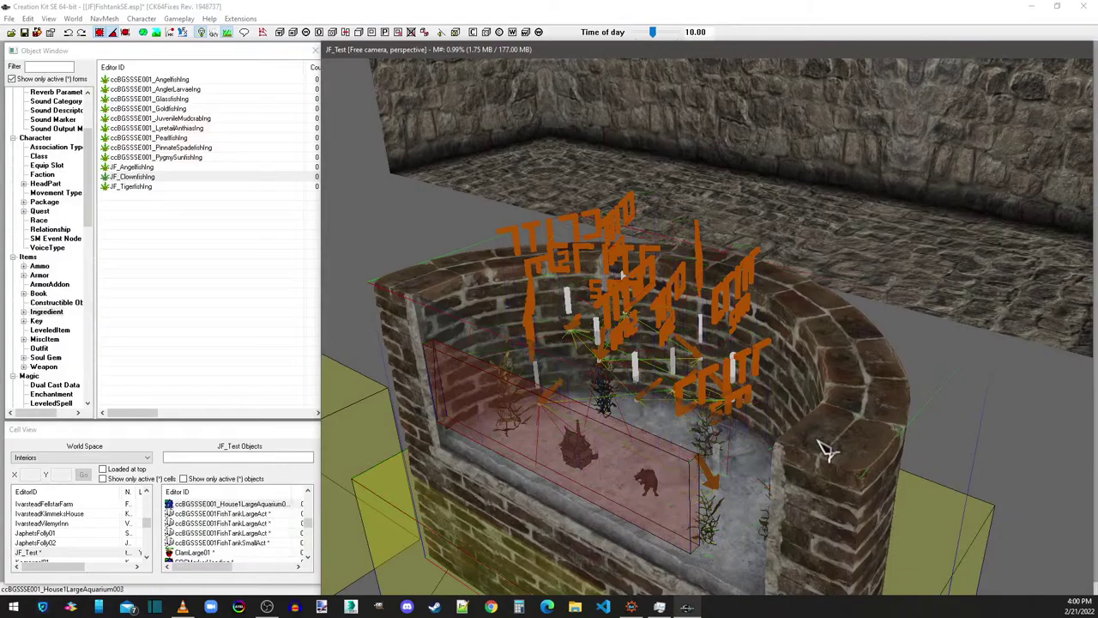
left_click(749, 375)
middle_click_drag(749, 375, 793, 373)
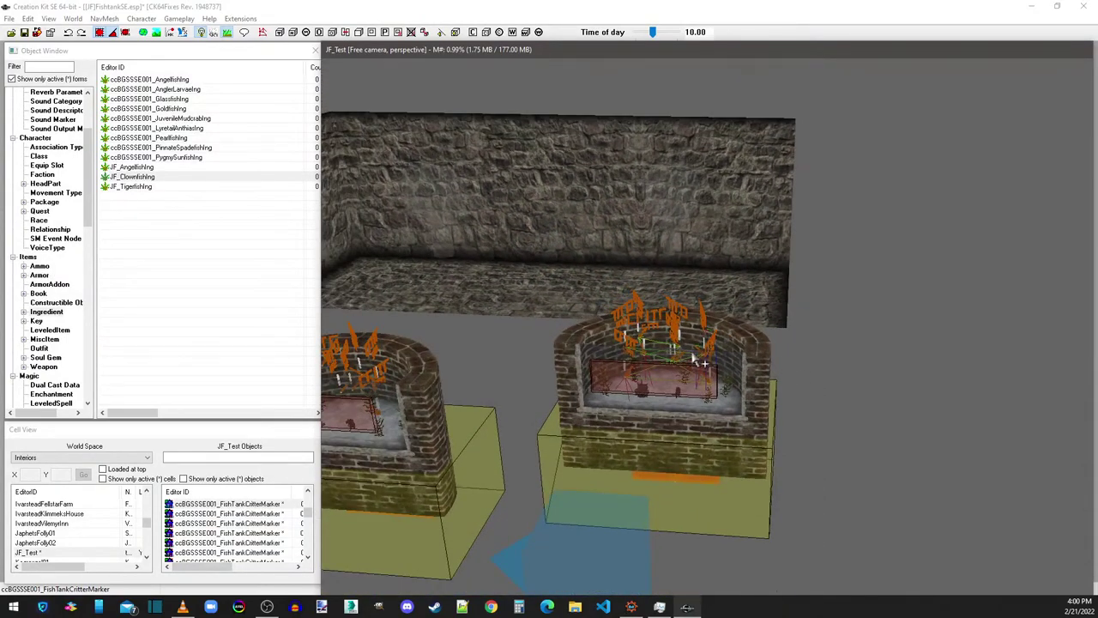
middle_click_drag(702, 363, 702, 413)
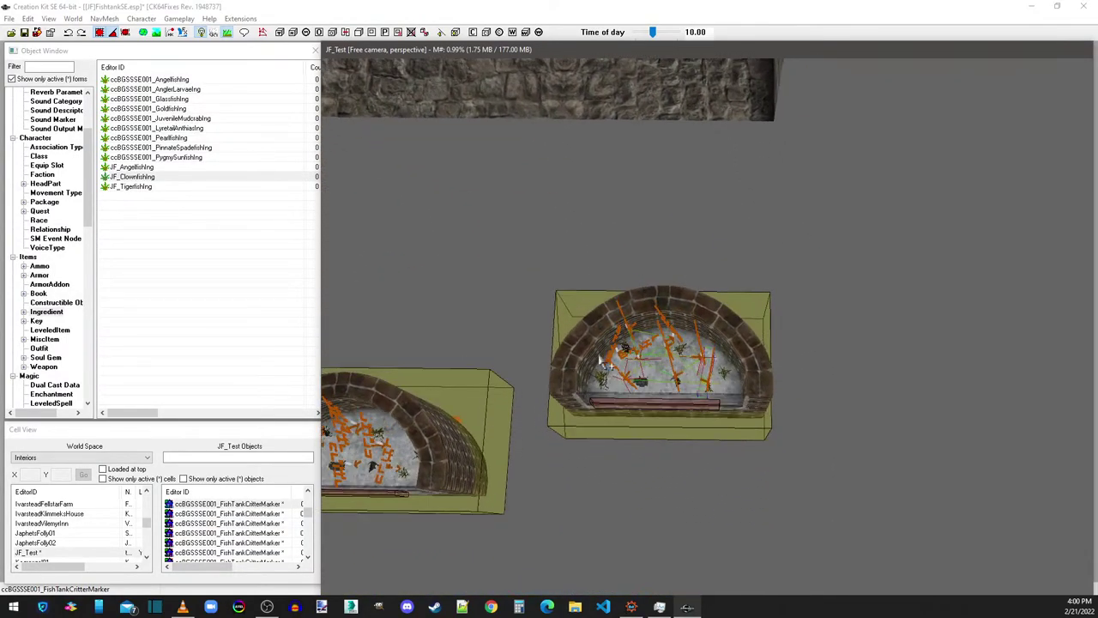
left_click_drag(542, 260, 837, 472)
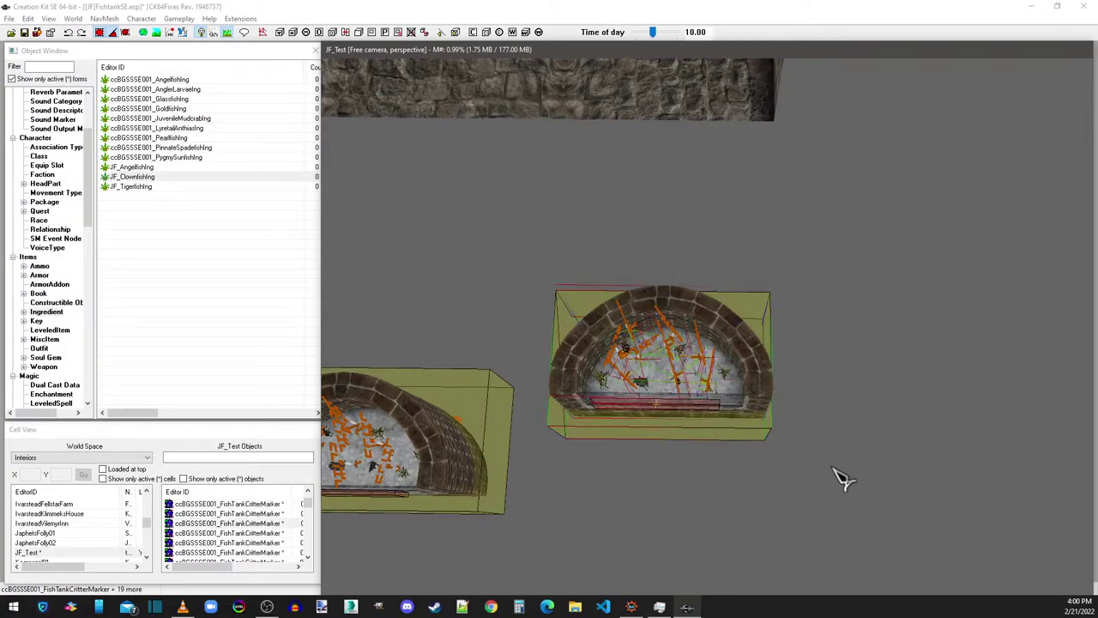
Step: Delete the selected tank objects, answering Yes to every Confirm Form User Changes prompt
key("Delete")
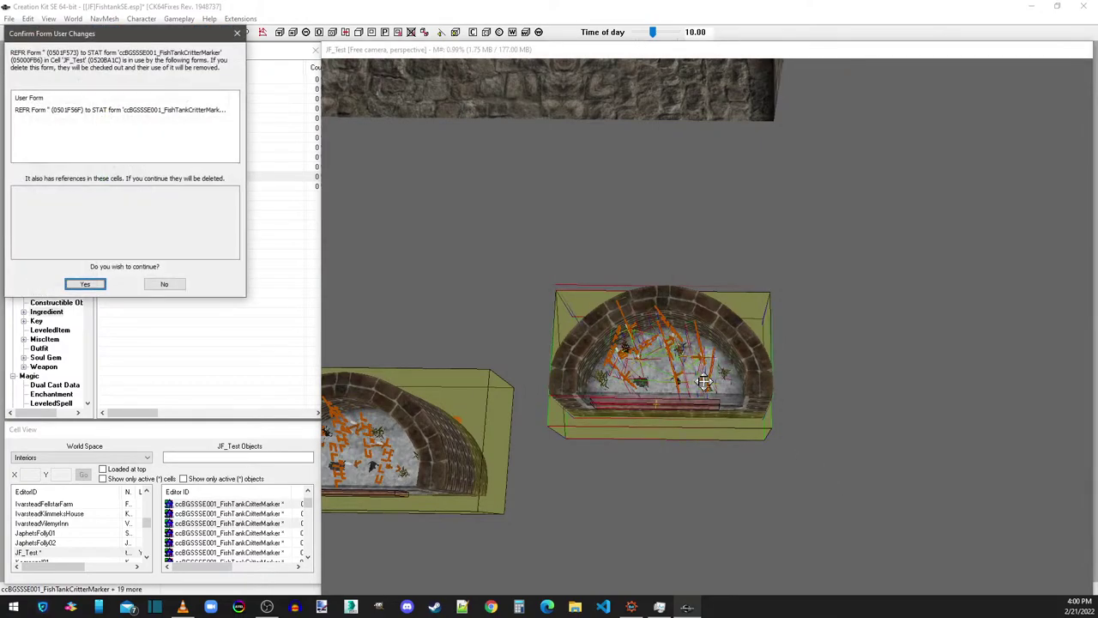
left_click(85, 284)
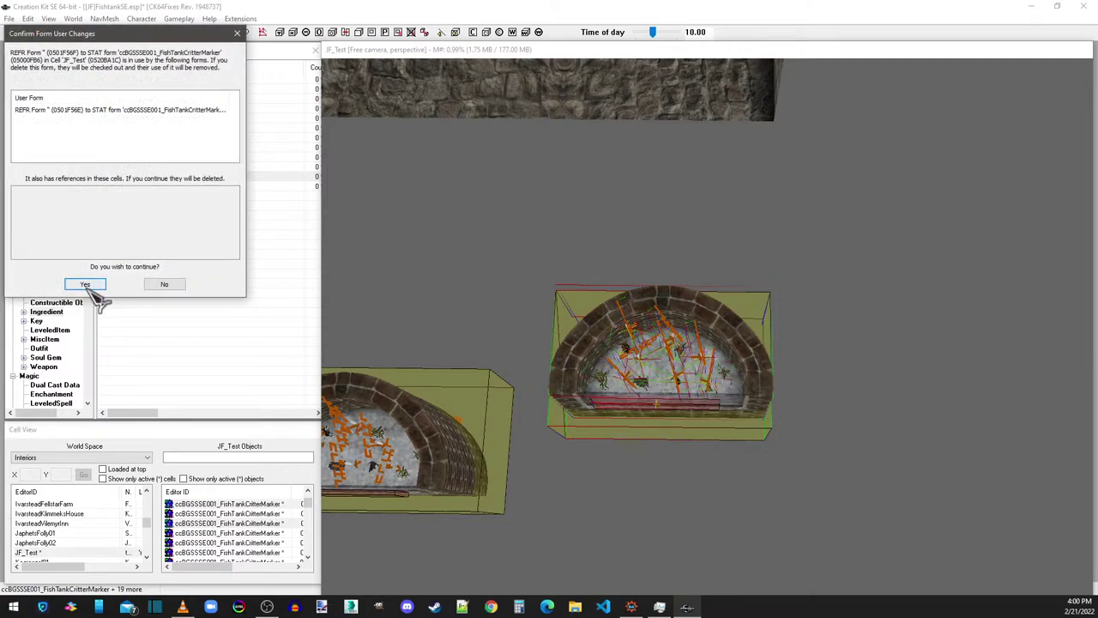
left_click(85, 284)
left_click(94, 285)
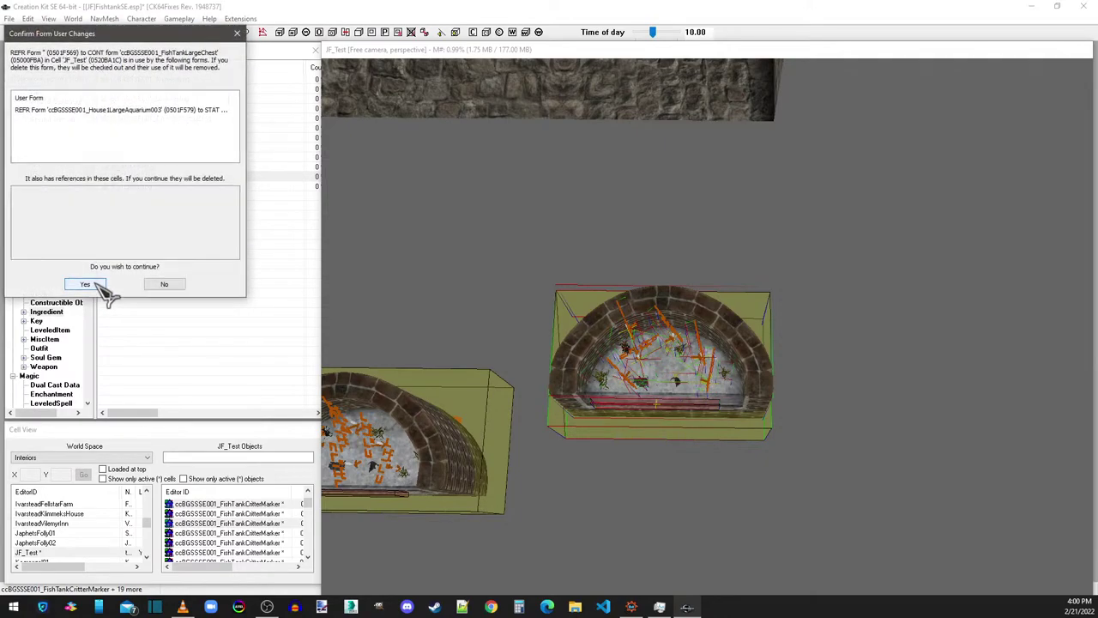
left_click(94, 285)
left_click(95, 284)
left_click(94, 285)
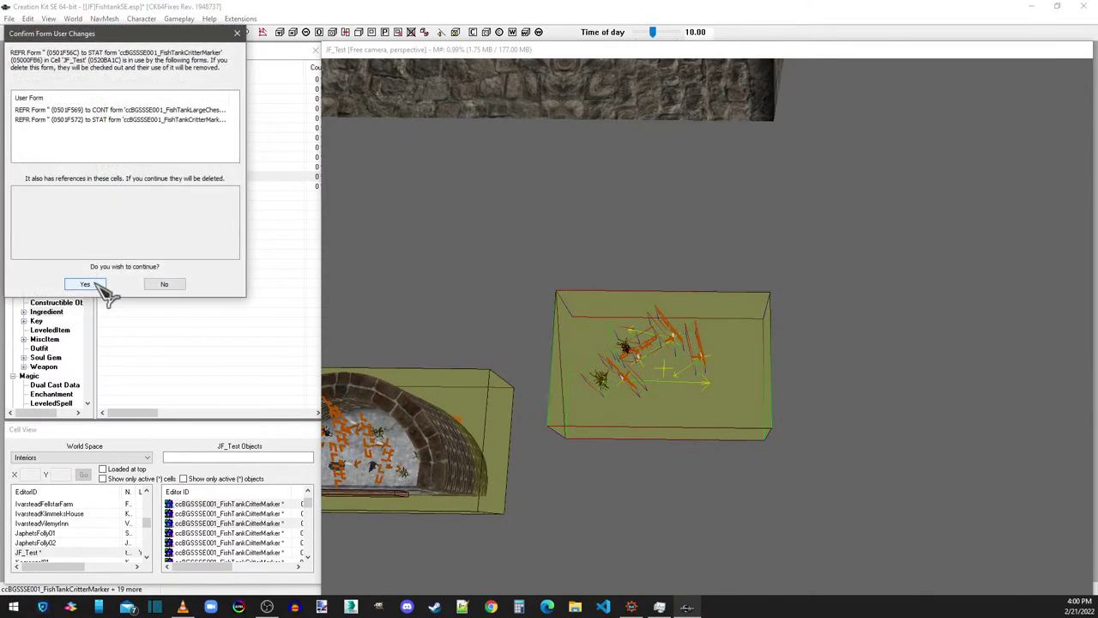
left_click(94, 285)
left_click(95, 285)
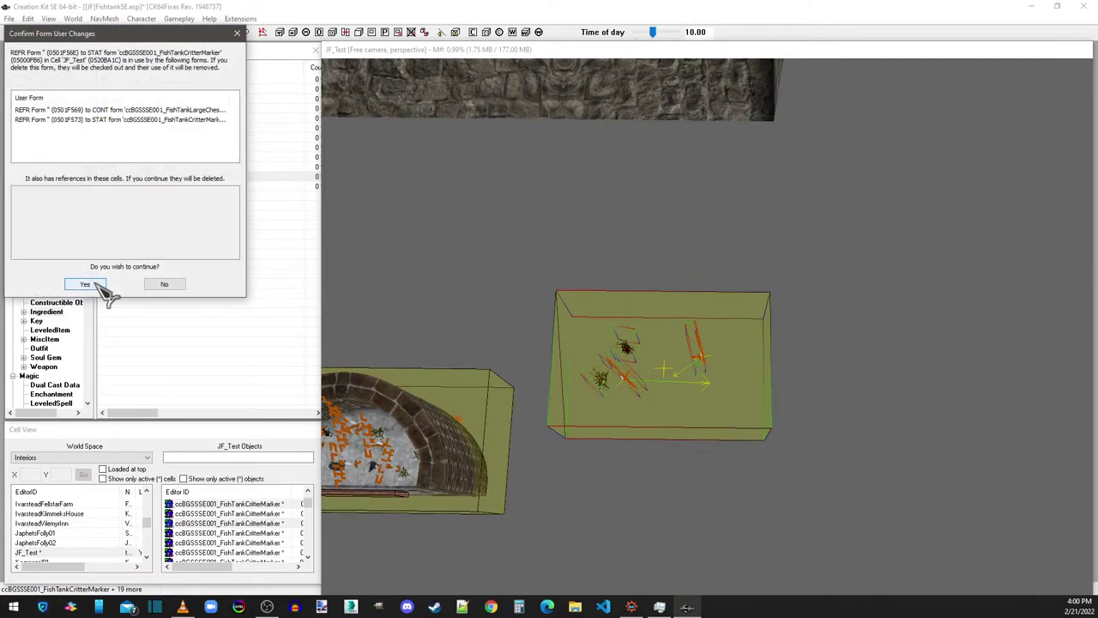
left_click(95, 285)
left_click(94, 285)
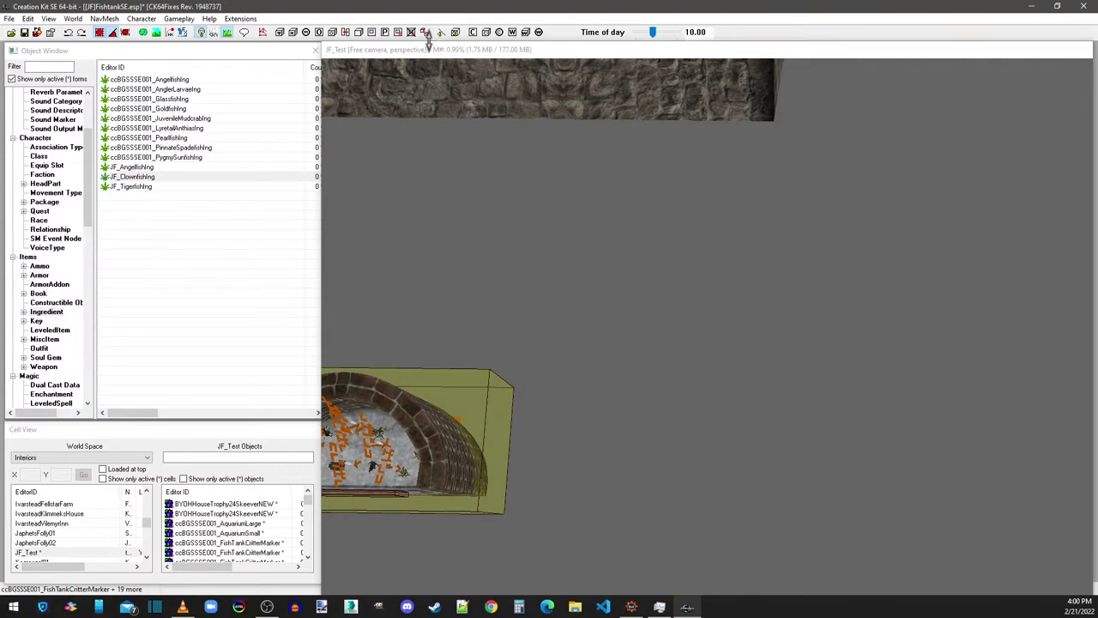
Step: Look around the stone room's walls and over toward the test barrel
middle_click_drag(456, 108, 609, 189)
scroll(609, 189, "up", 3)
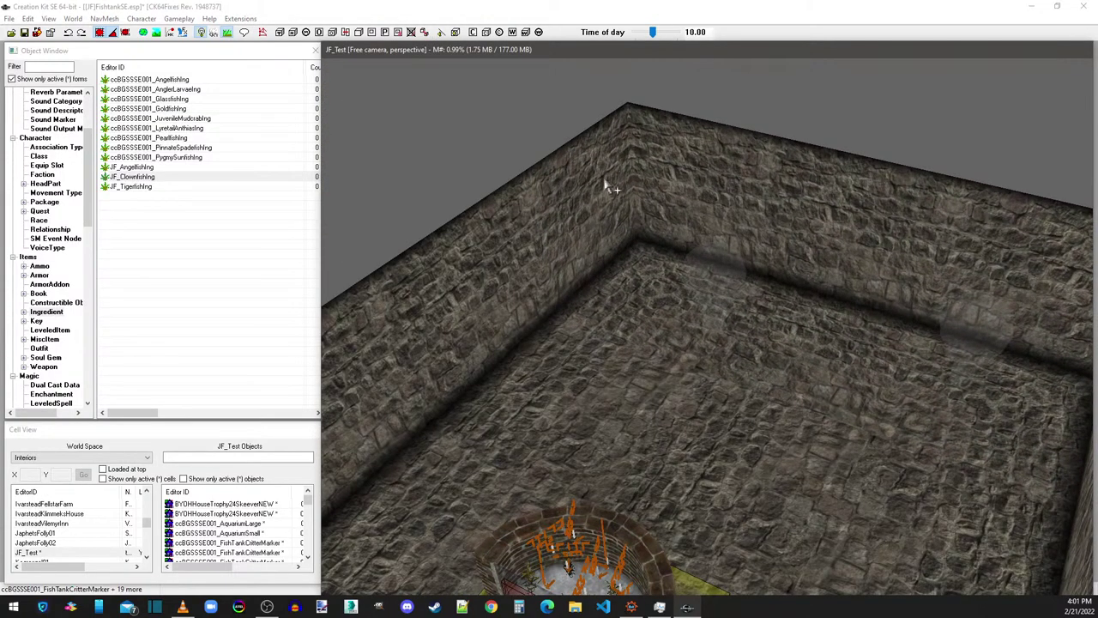
scroll(623, 267, "down", 3)
middle_click_drag(643, 289, 732, 228)
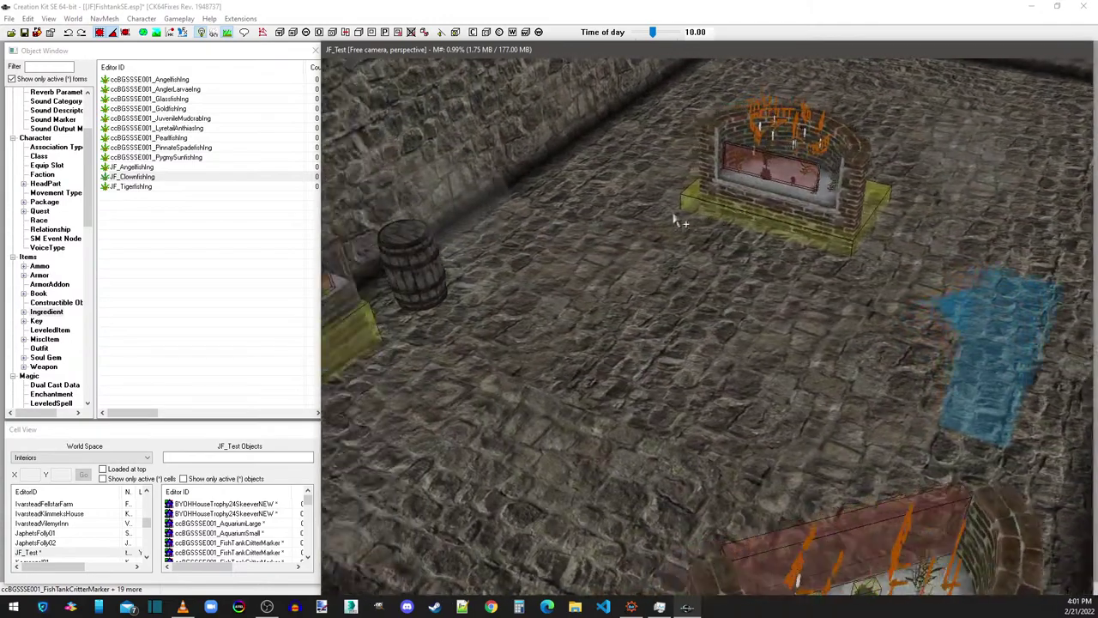
scroll(731, 230, "up", 4)
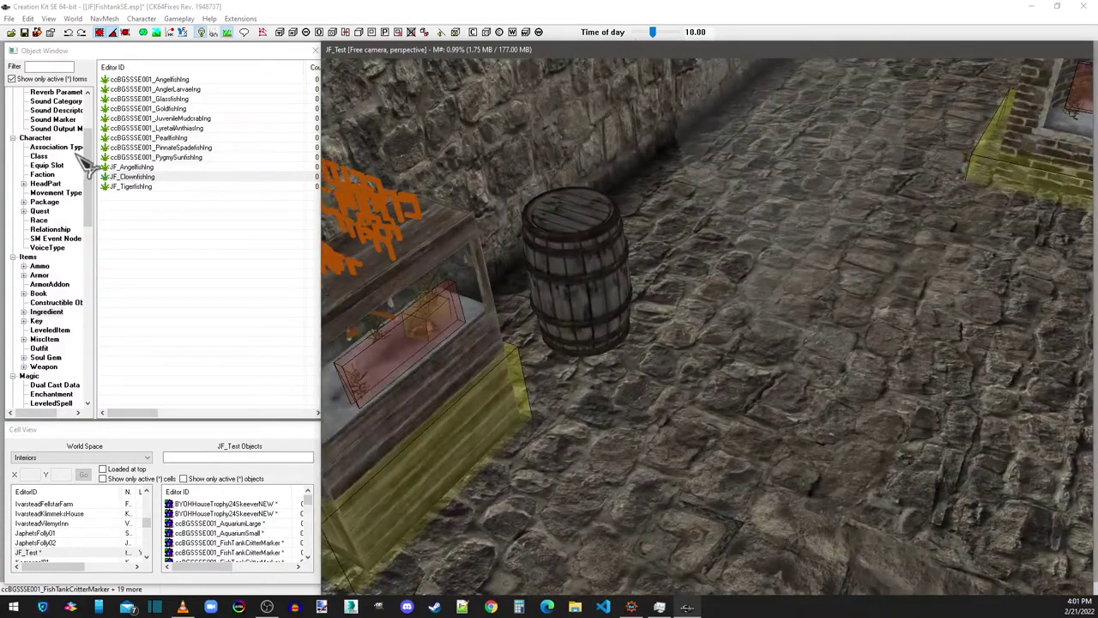
Step: Give JF_Clownfishing the JFNeonFish.nif model and save it as new form JF_Neonfishing
double_click(137, 177)
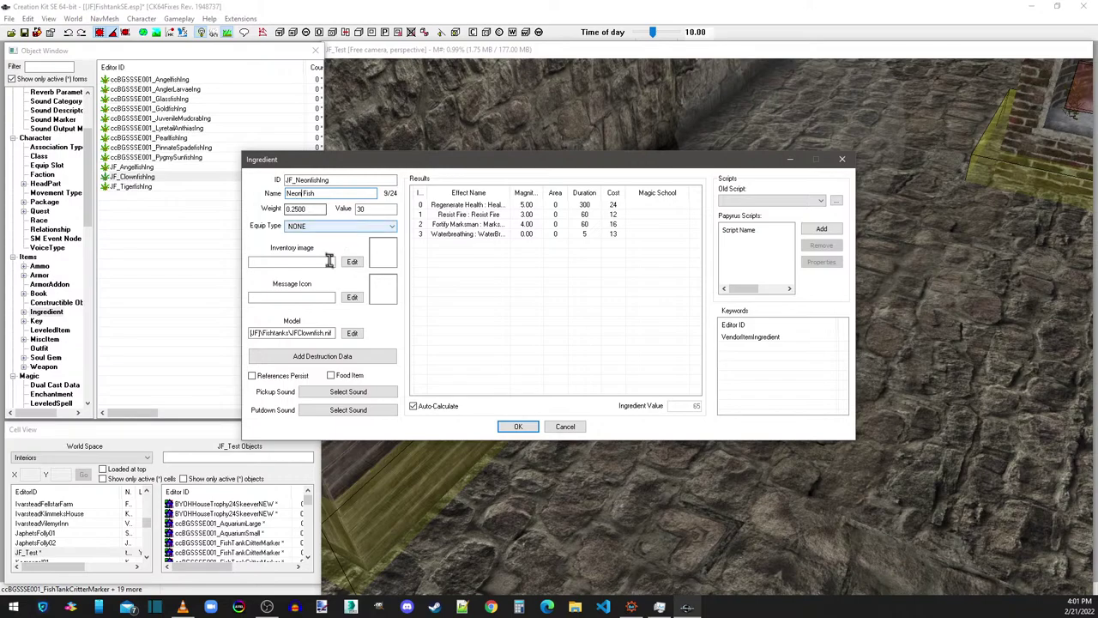
left_click(352, 333)
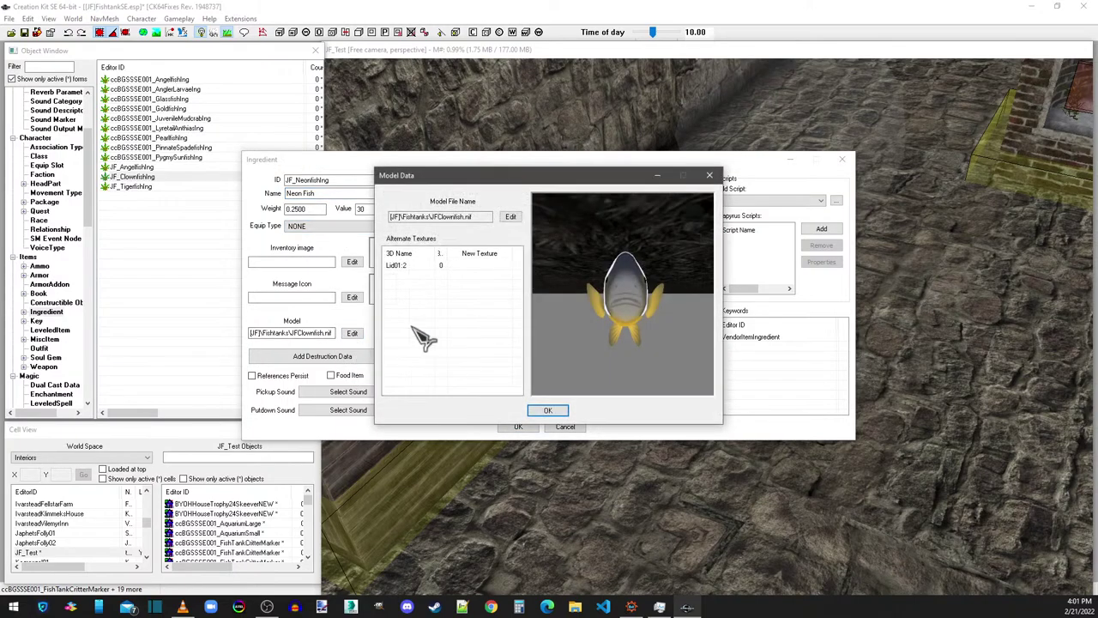
left_click(511, 217)
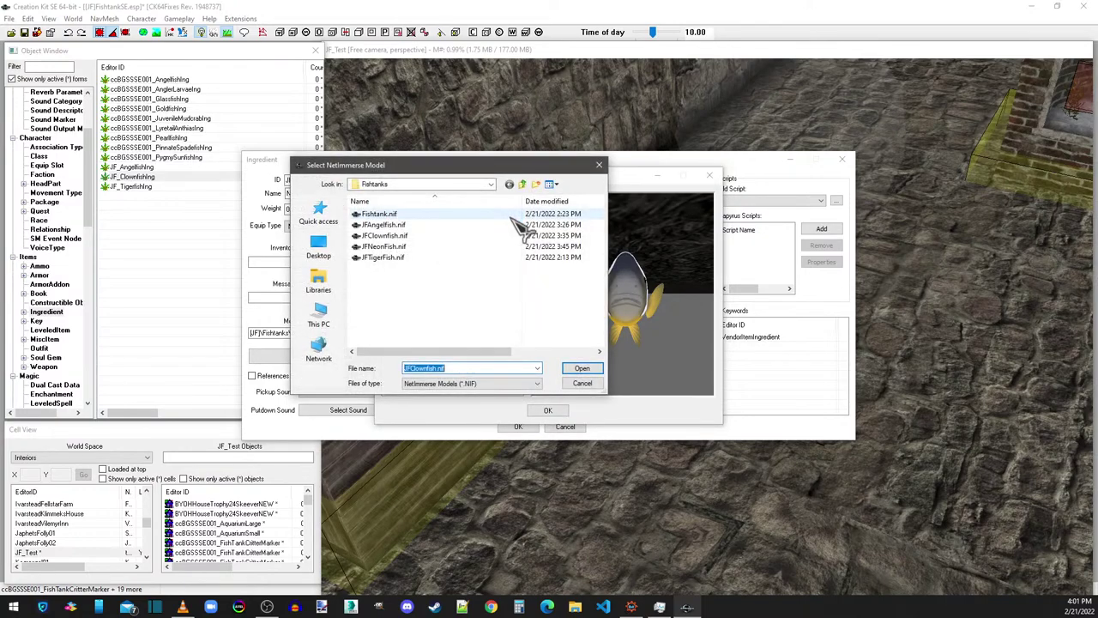
double_click(393, 249)
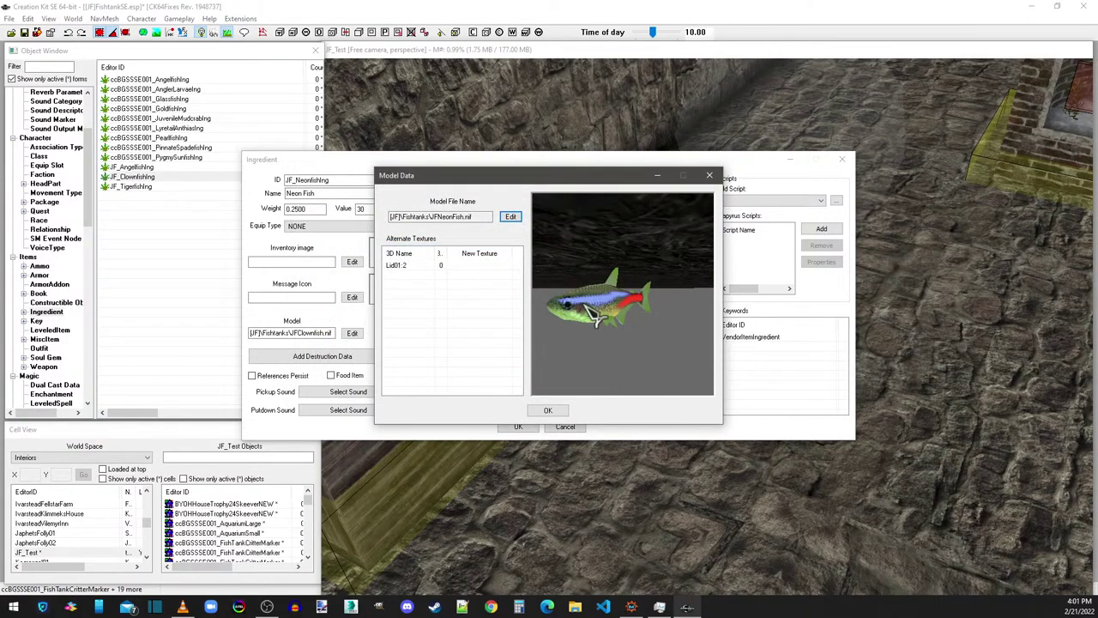
left_click(561, 414)
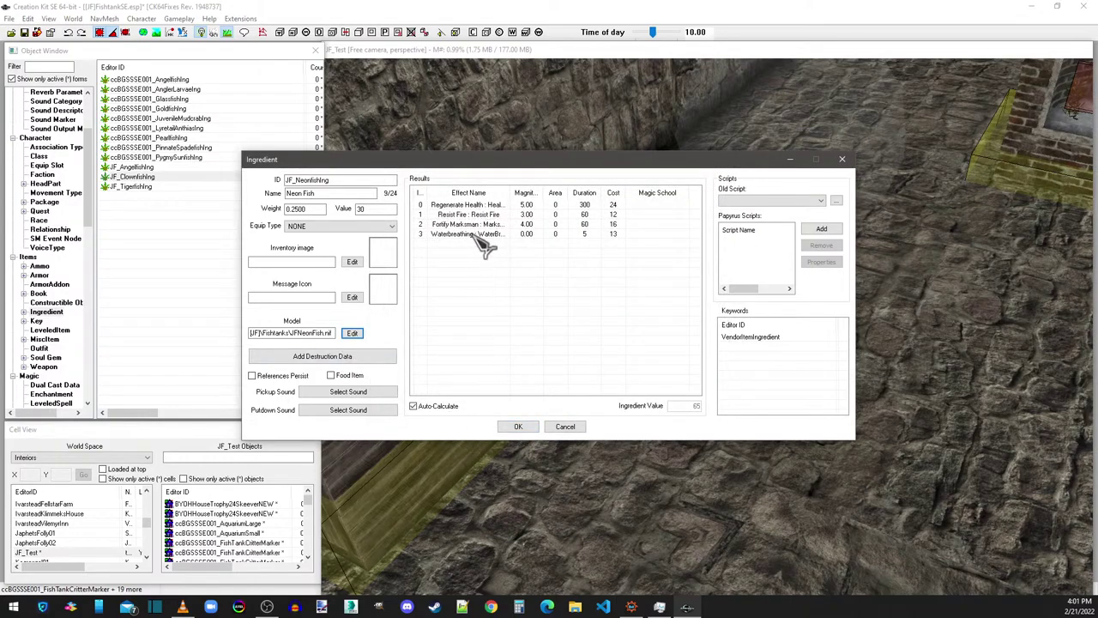
left_click(519, 427)
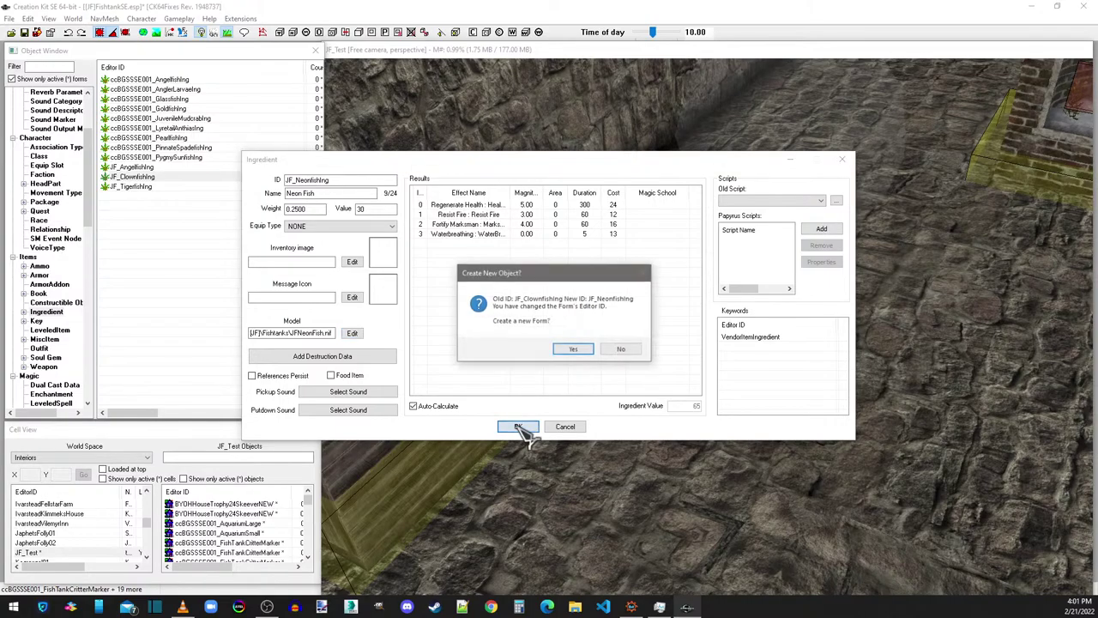
left_click(574, 350)
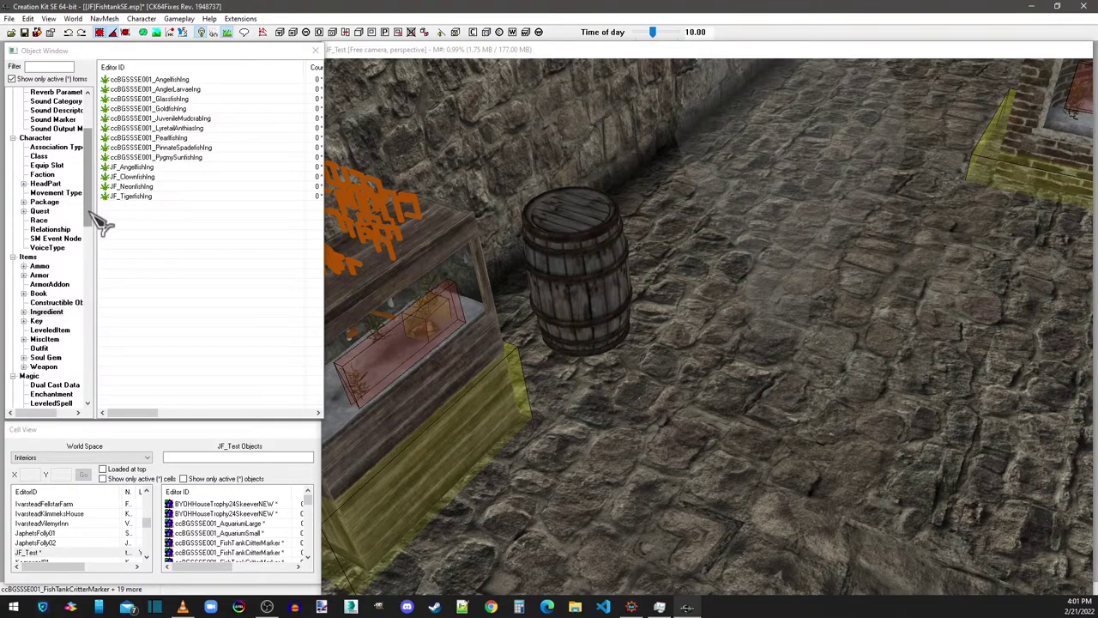
Step: Open the FishCritterListAll, FishTankSmallFishActList and FishTankSmallFishList form lists
left_click_drag(90, 216, 60, 268)
left_click(54, 259)
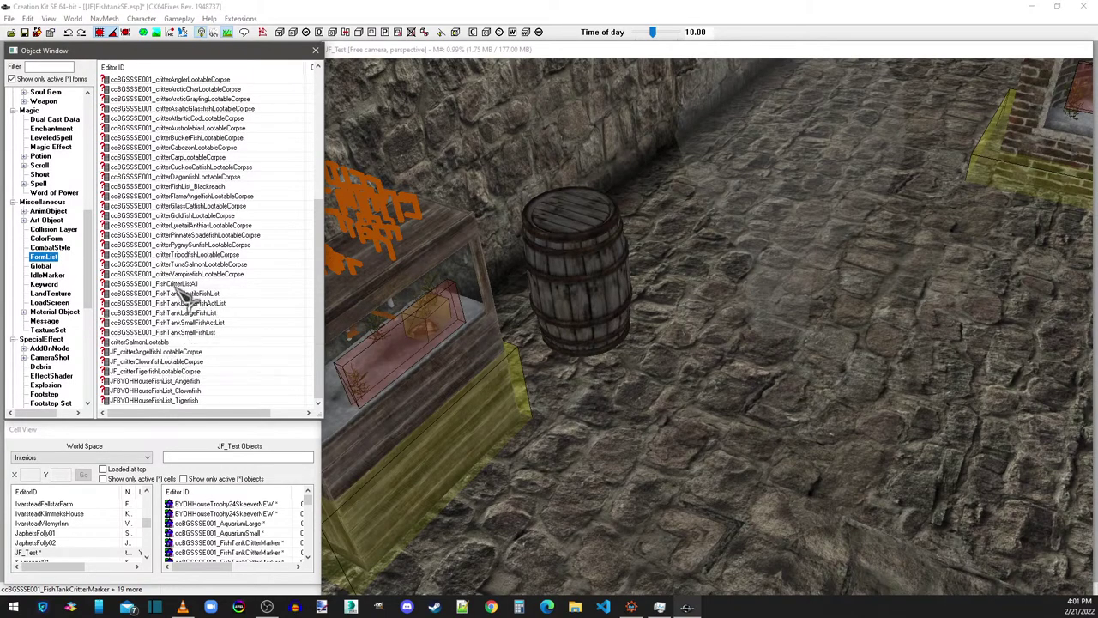
double_click(174, 286)
scroll(570, 291, "down", 6)
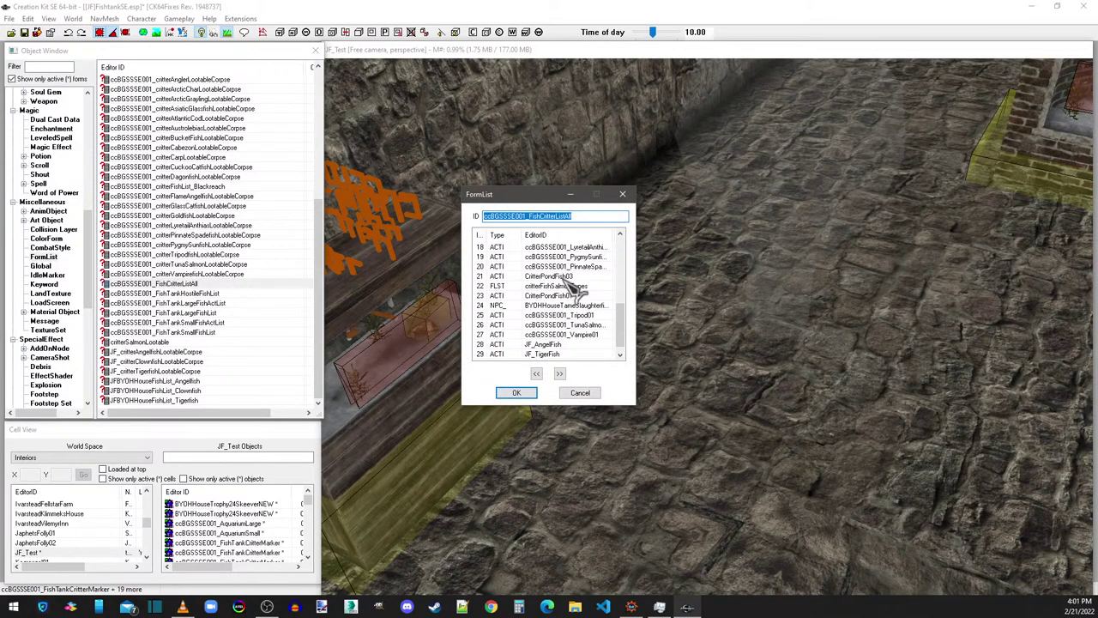
scroll(567, 288, "down", 1)
left_click_drag(542, 199, 451, 125)
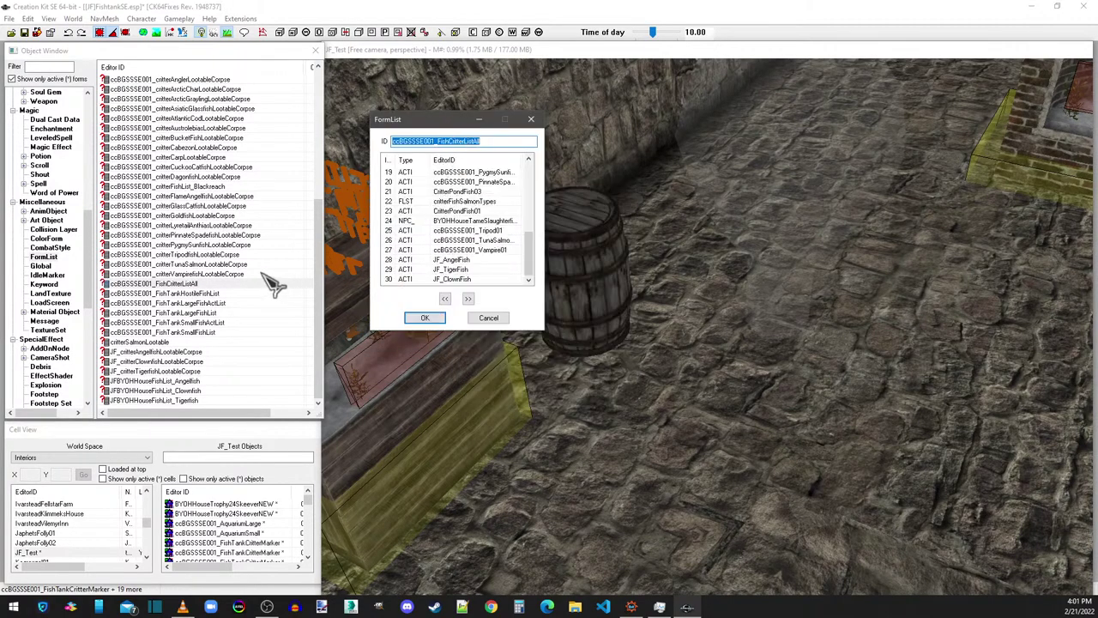
double_click(196, 324)
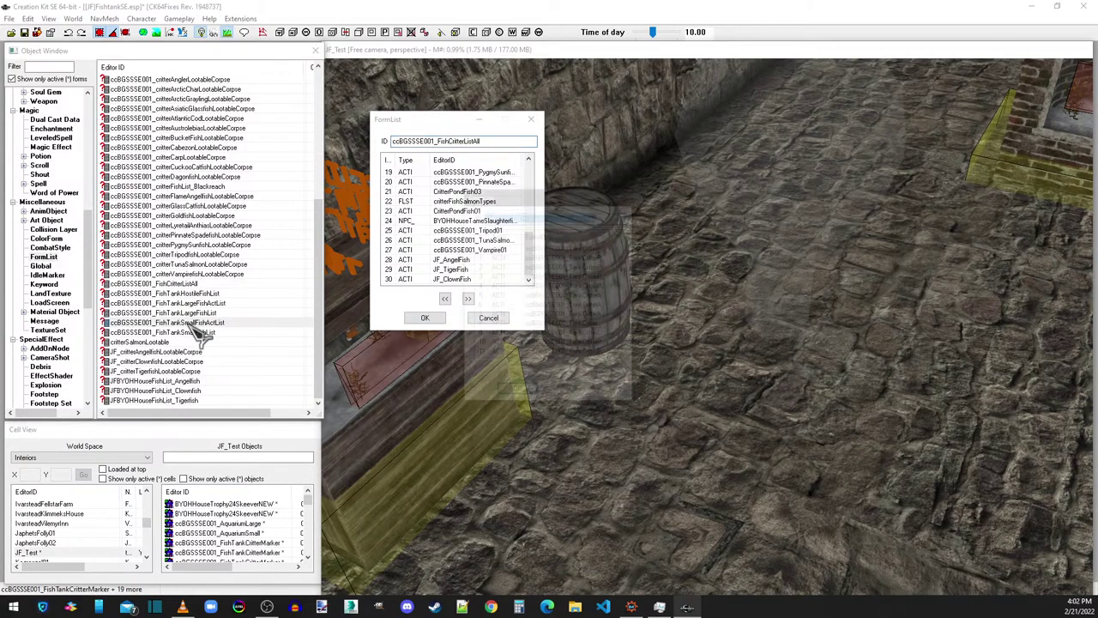
double_click(195, 333)
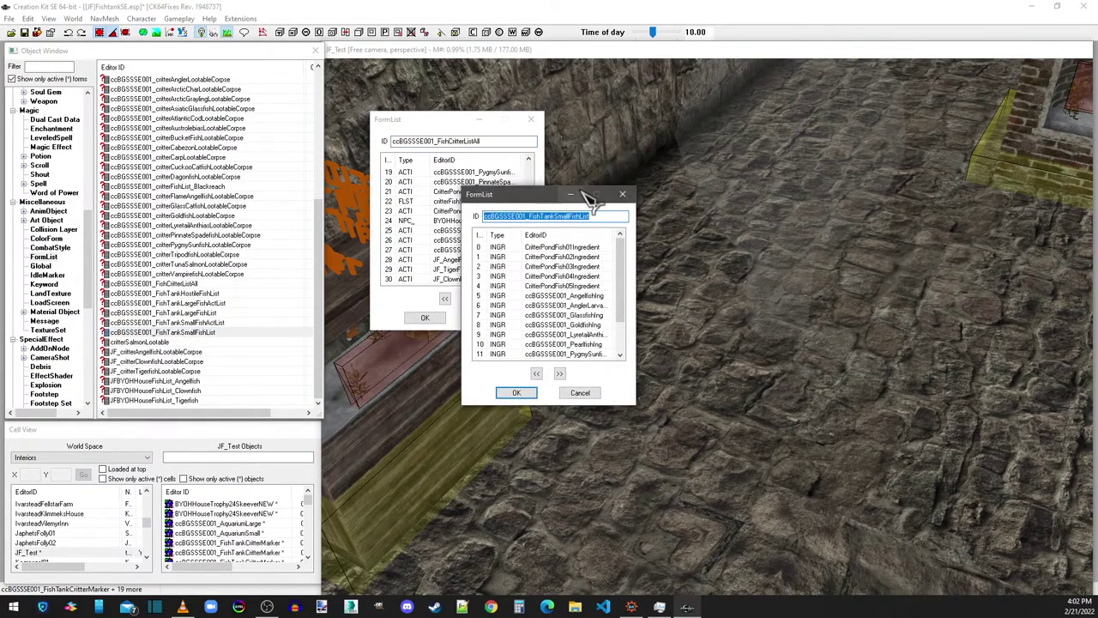
left_click_drag(527, 196, 611, 133)
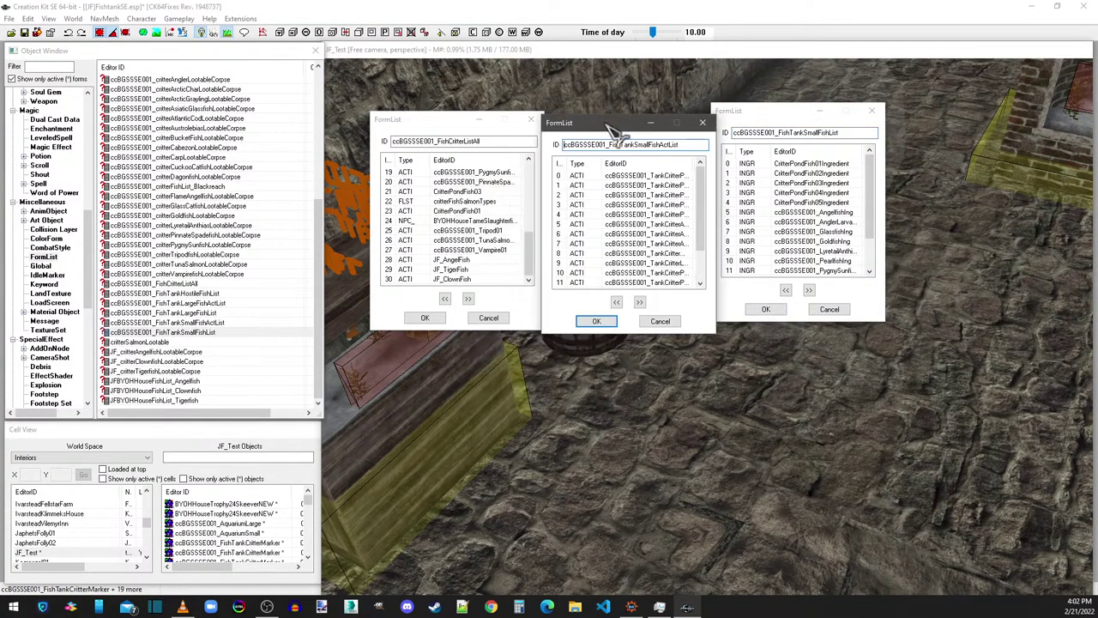
Step: Open the clownfish corpse and house fish lists, renaming the house list ID to JFBYOHHouseFishList_Neonfish
double_click(163, 361)
double_click(172, 391)
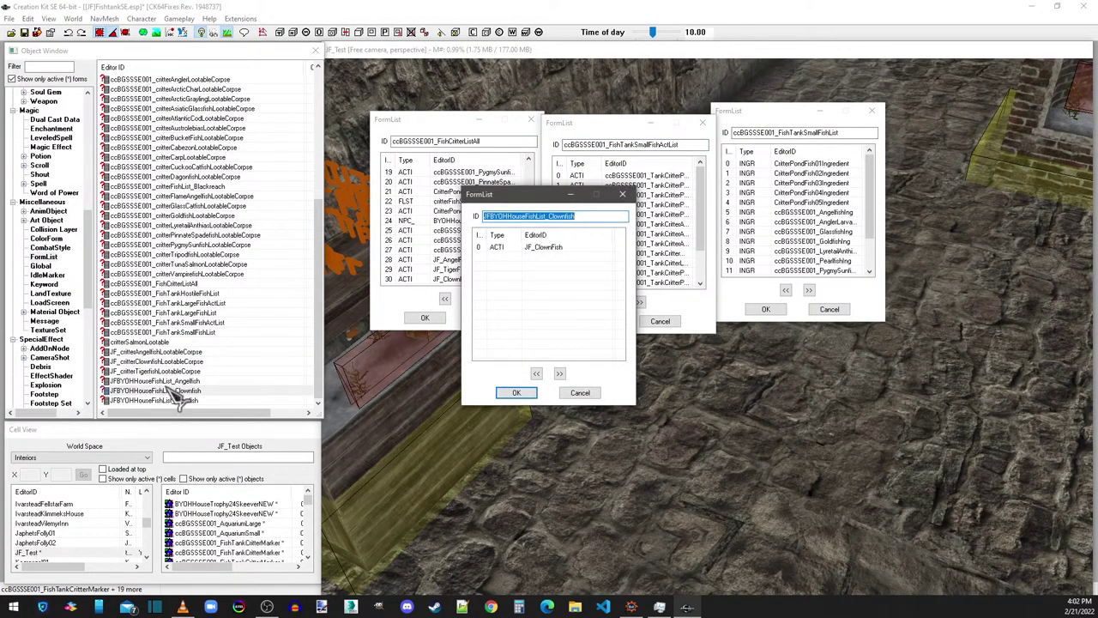
left_click(560, 218)
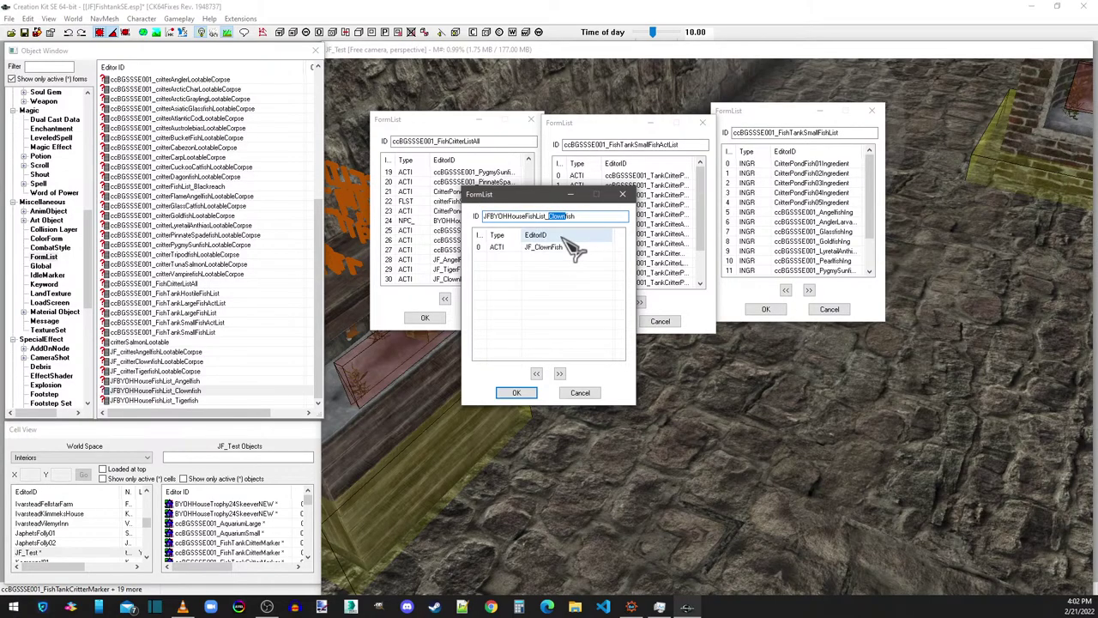
type("Ne")
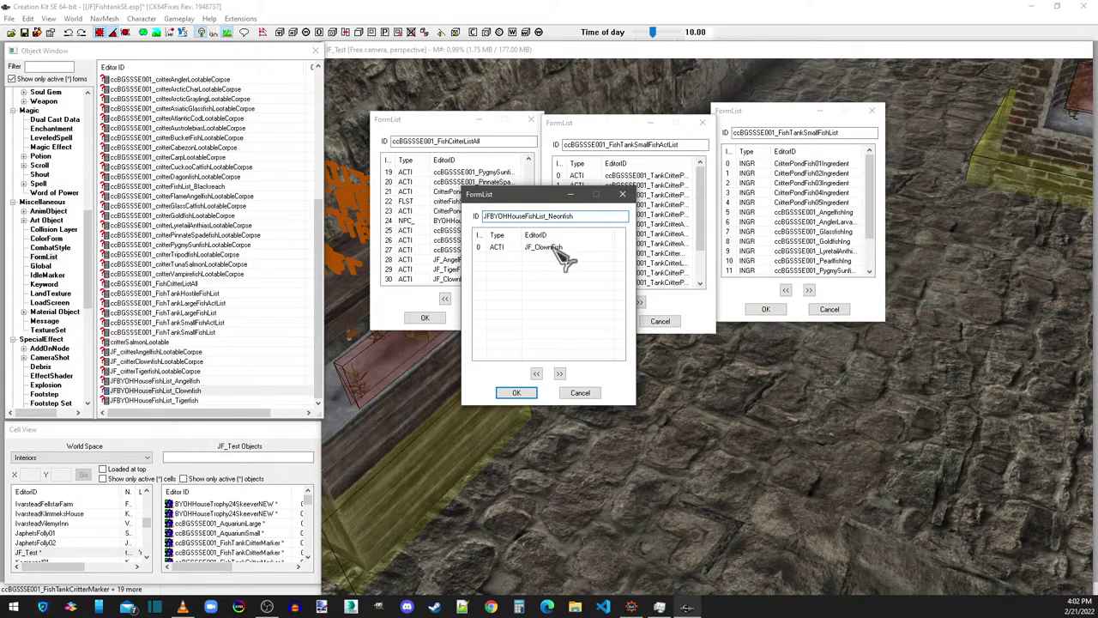
Step: List the activator forms and try adding JF_ClownFish to the Neonfish list
left_click_drag(549, 195, 456, 356)
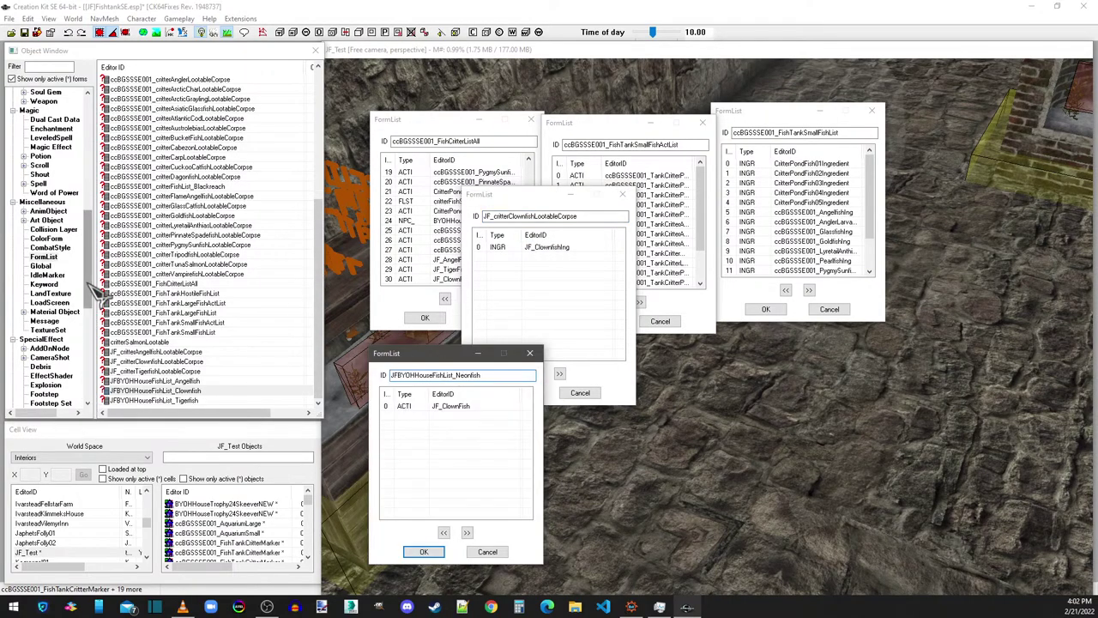
left_click_drag(89, 238, 86, 383)
left_click(51, 305)
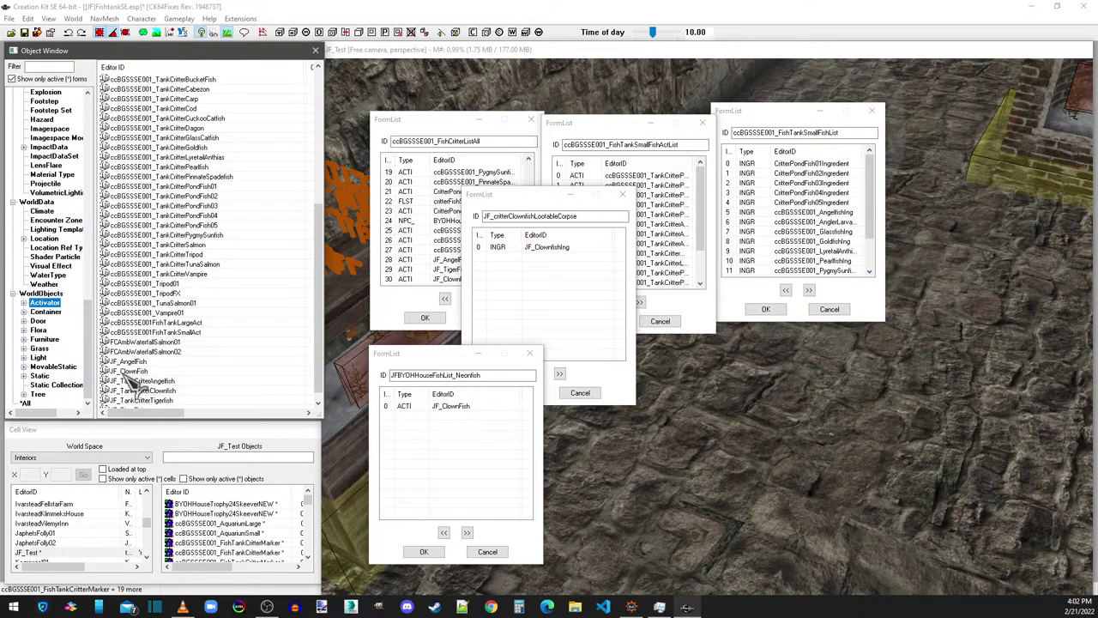
left_click_drag(129, 377, 446, 408)
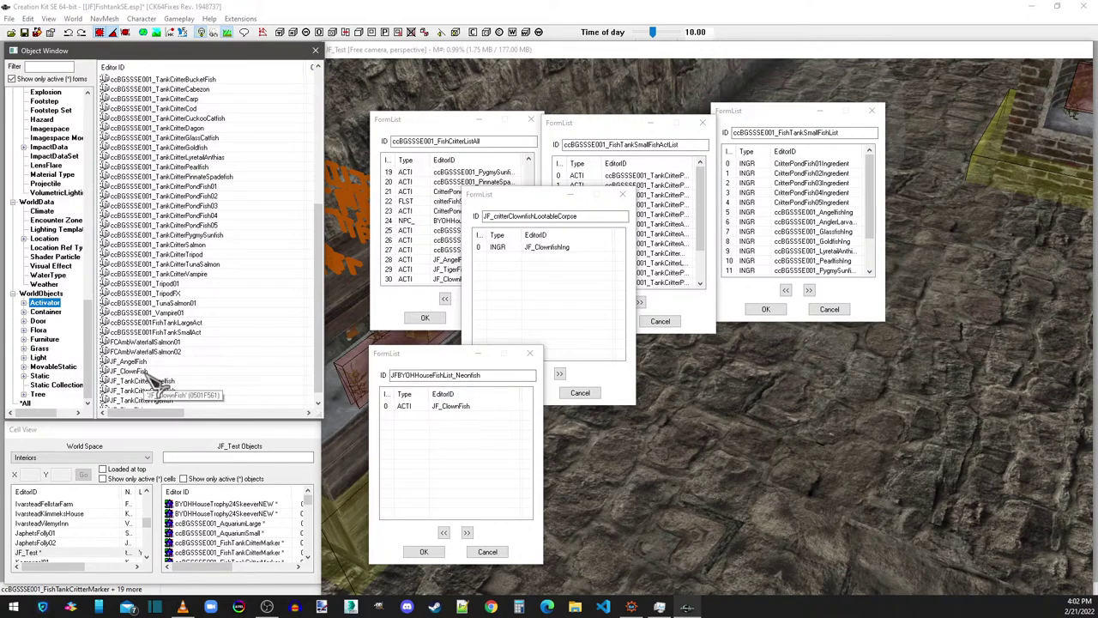
scroll(150, 378, "down", 1)
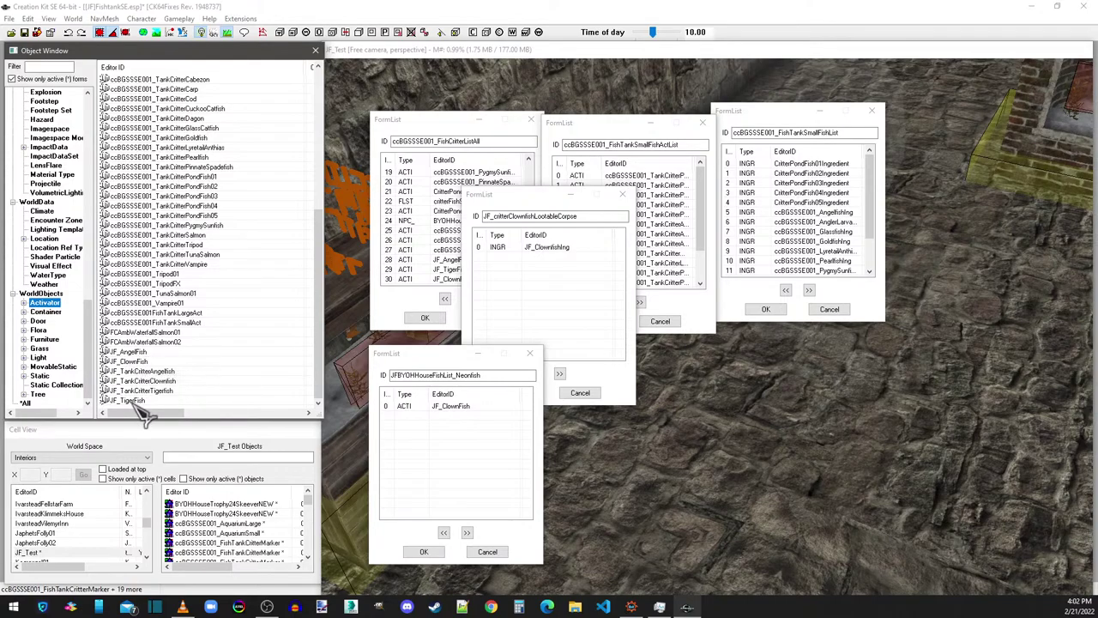
Step: Open JF_ClownFish and rename its ID to JF_NeonFish and its name to Neon Fish
left_click(146, 364)
double_click(145, 362)
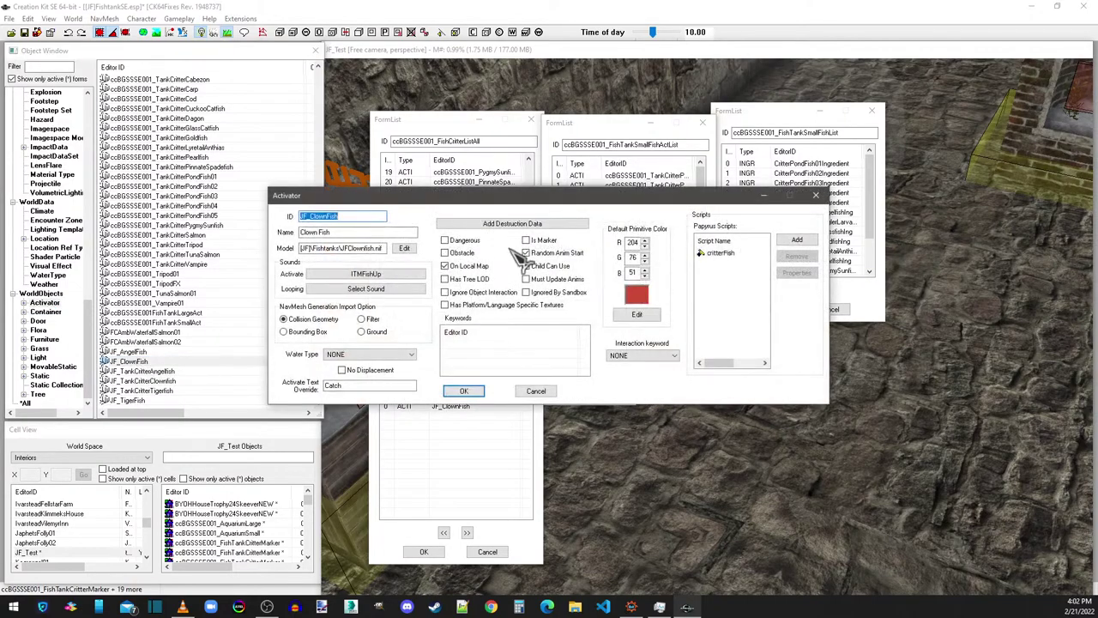
left_click(326, 215)
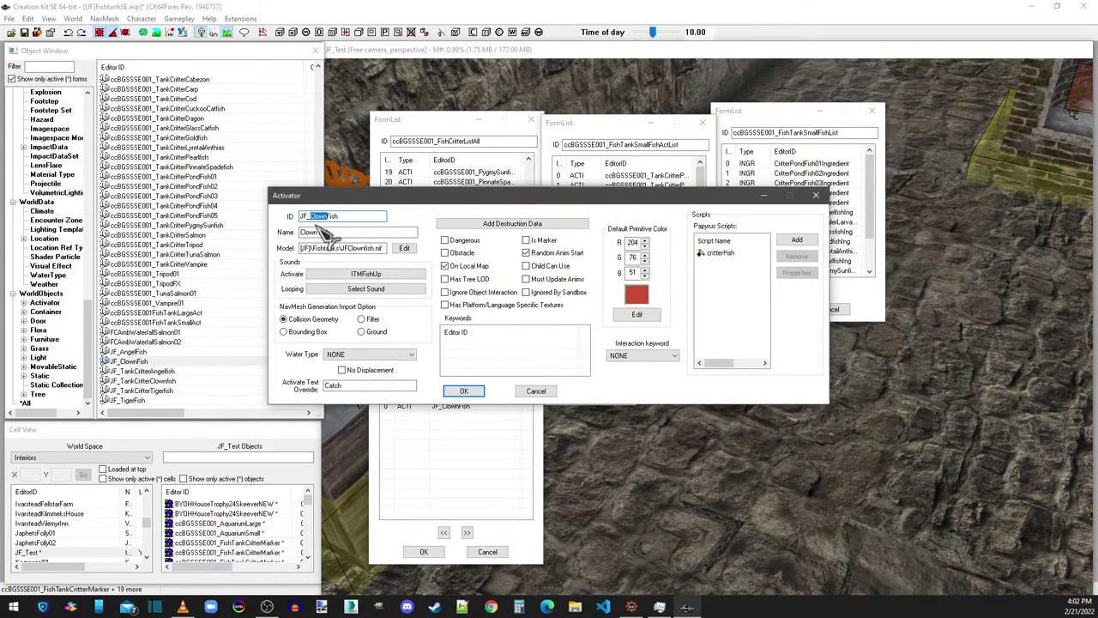
type("Ne")
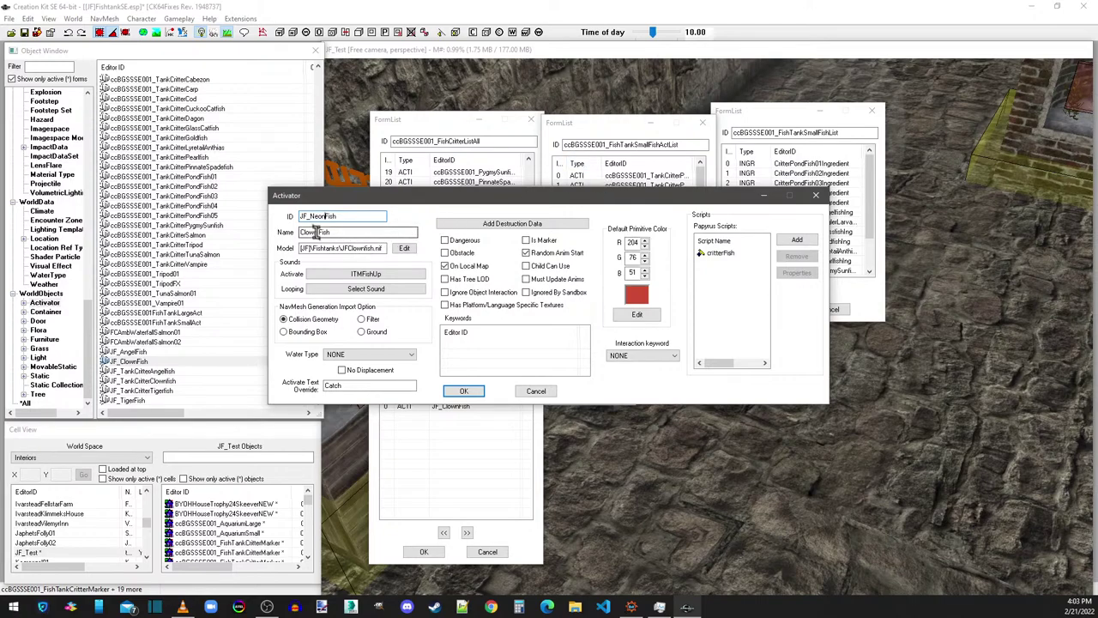
left_click_drag(317, 232, 299, 231)
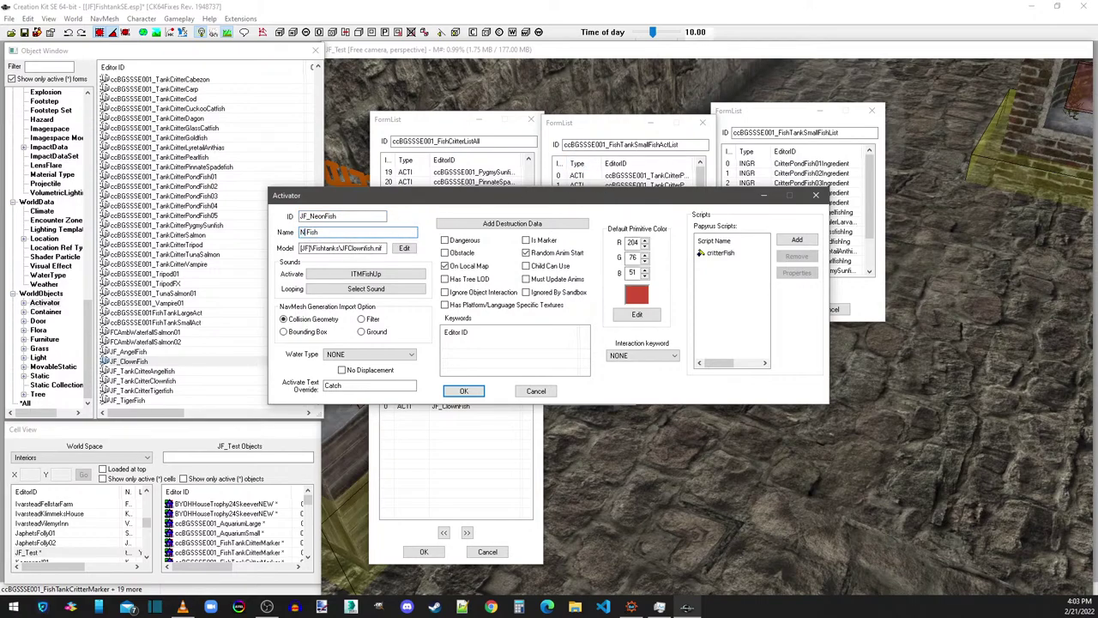
Step: Set its model to JFNeonFish.nif and save it as a new form
left_click(404, 248)
left_click(510, 217)
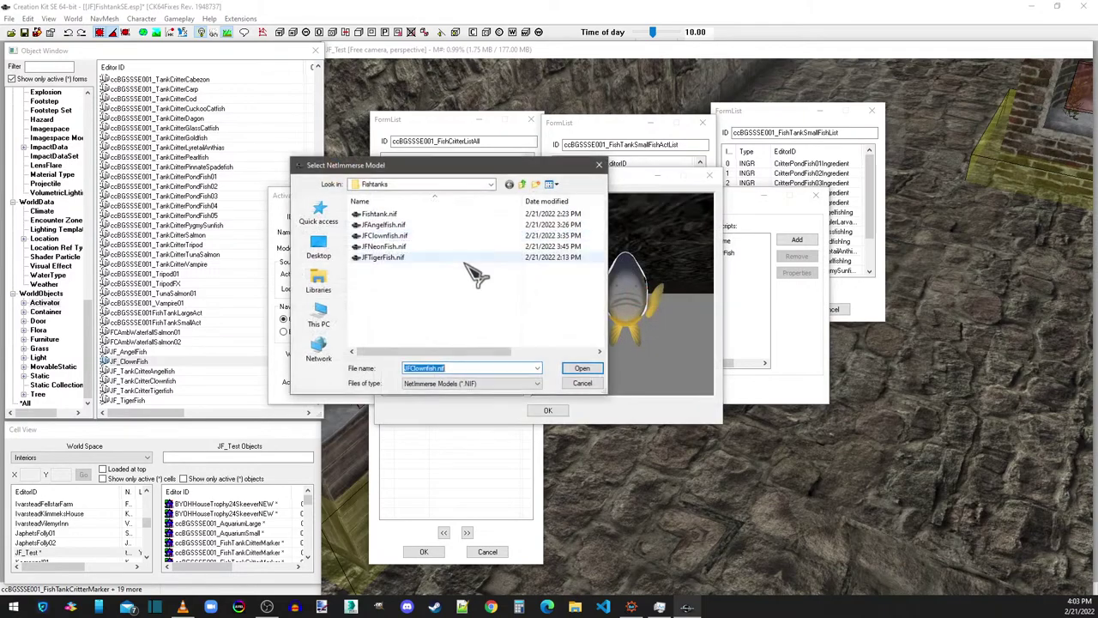
double_click(390, 249)
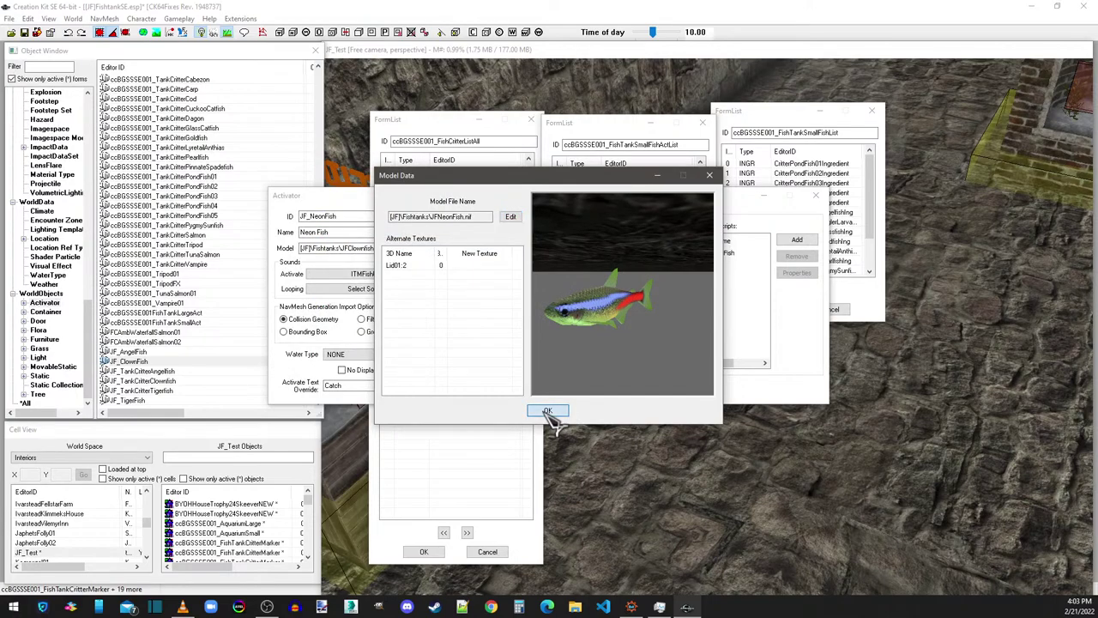
left_click(548, 410)
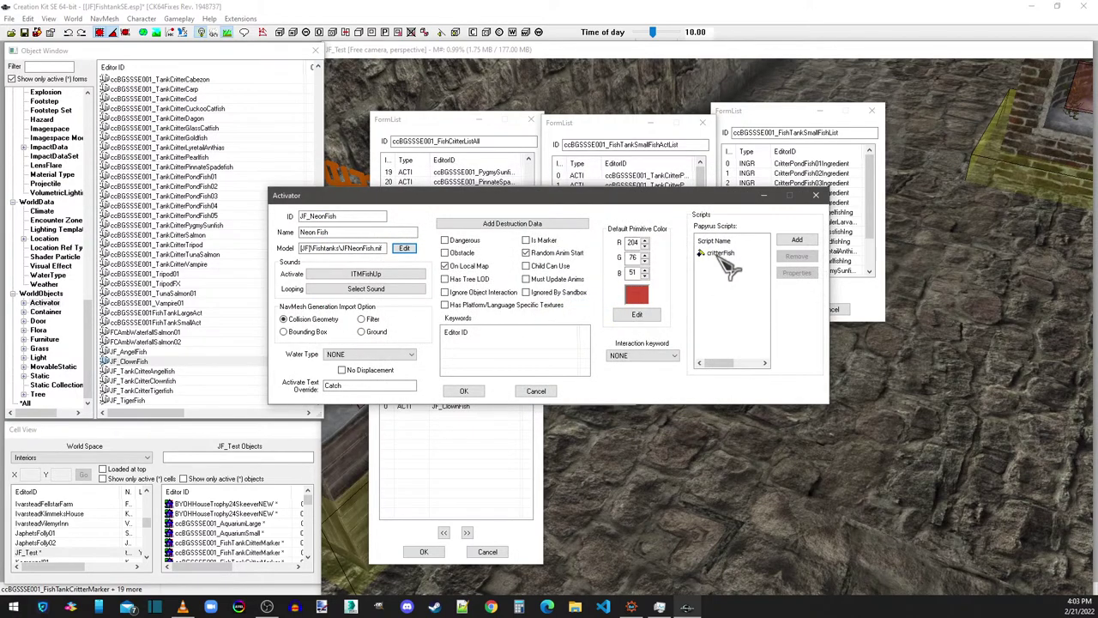
left_click(463, 392)
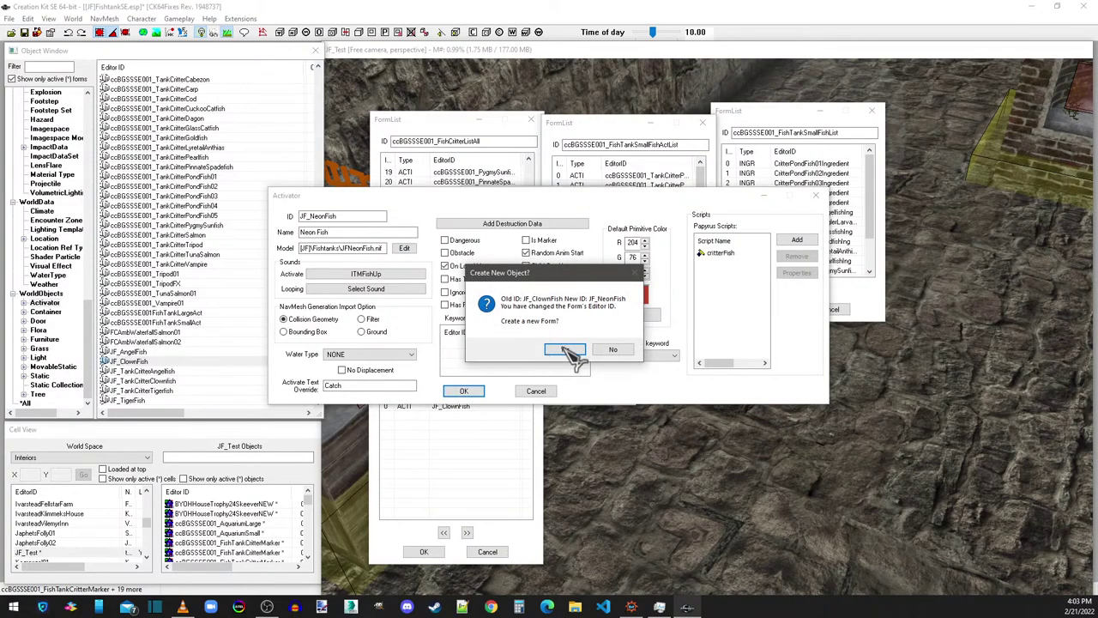
left_click(564, 350)
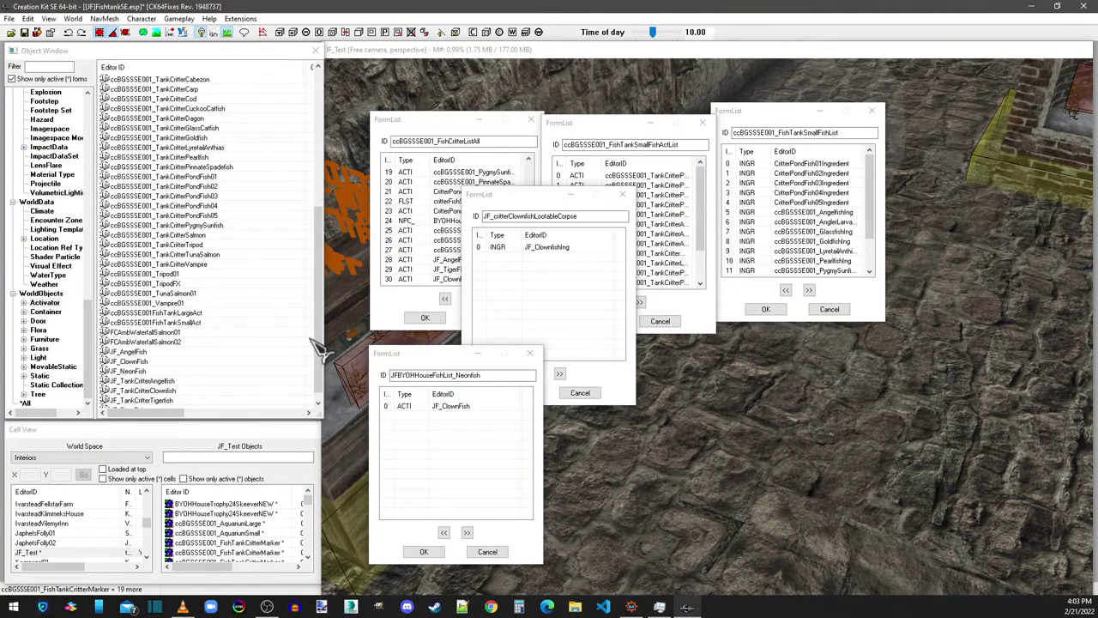
Step: Replace JF_ClownFish with JF_NeonFish in the Neonfish form list and save it
left_click(133, 371)
left_click_drag(452, 444, 460, 414)
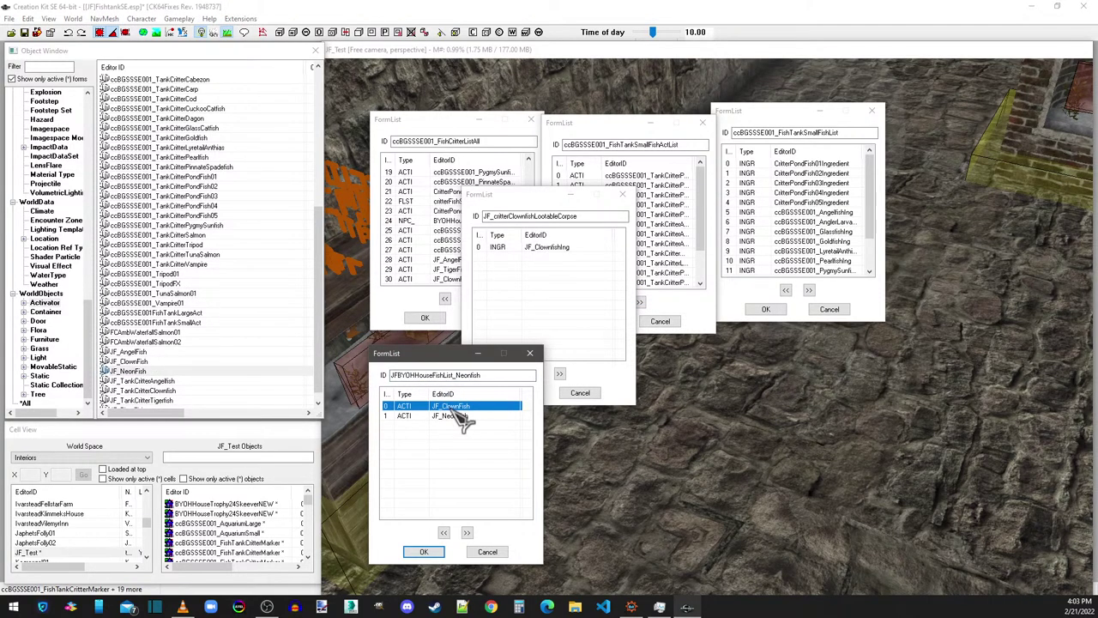
key("Delete")
left_click(423, 552)
left_click(570, 357)
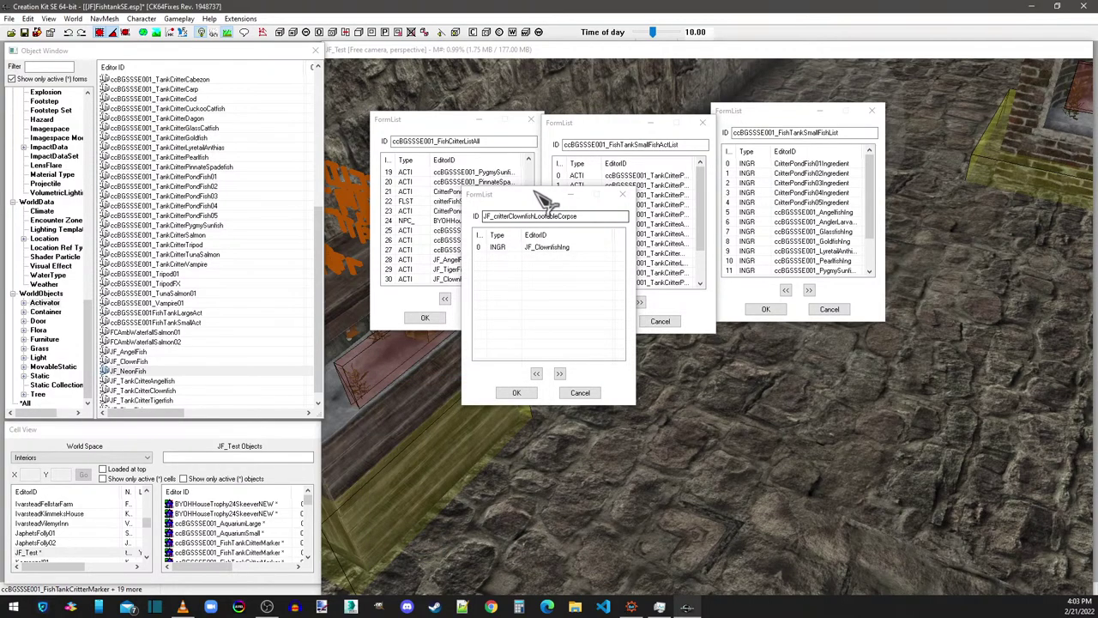
Step: Add JF_NeonFish to the FishCritterListAll list, then select JF_TankCritterClownfish
left_click_drag(541, 195, 498, 354)
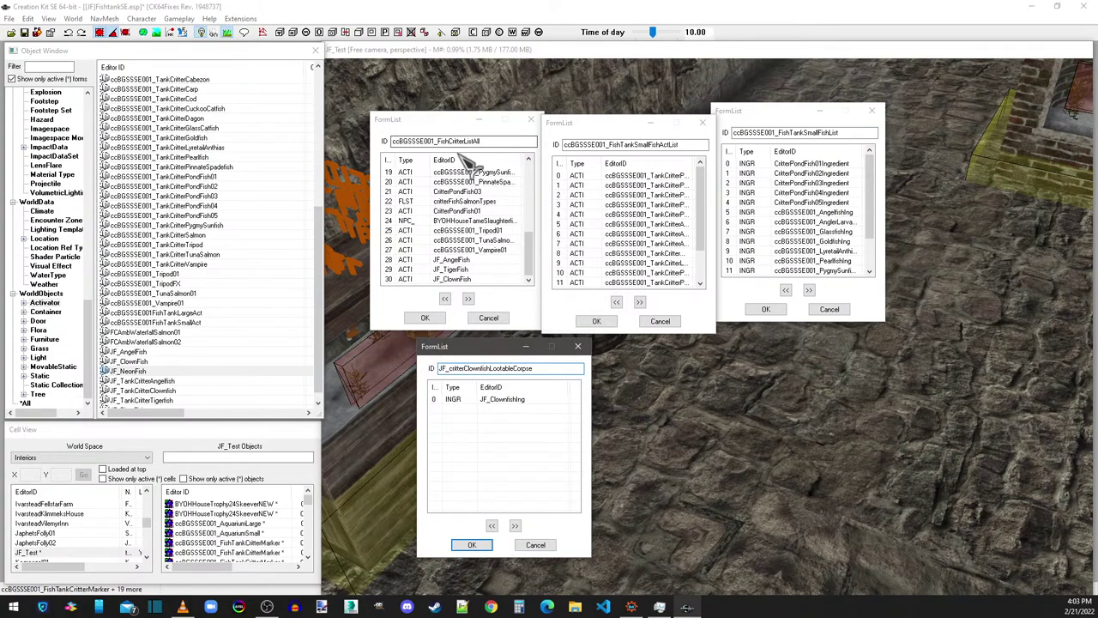
left_click_drag(131, 371, 163, 369)
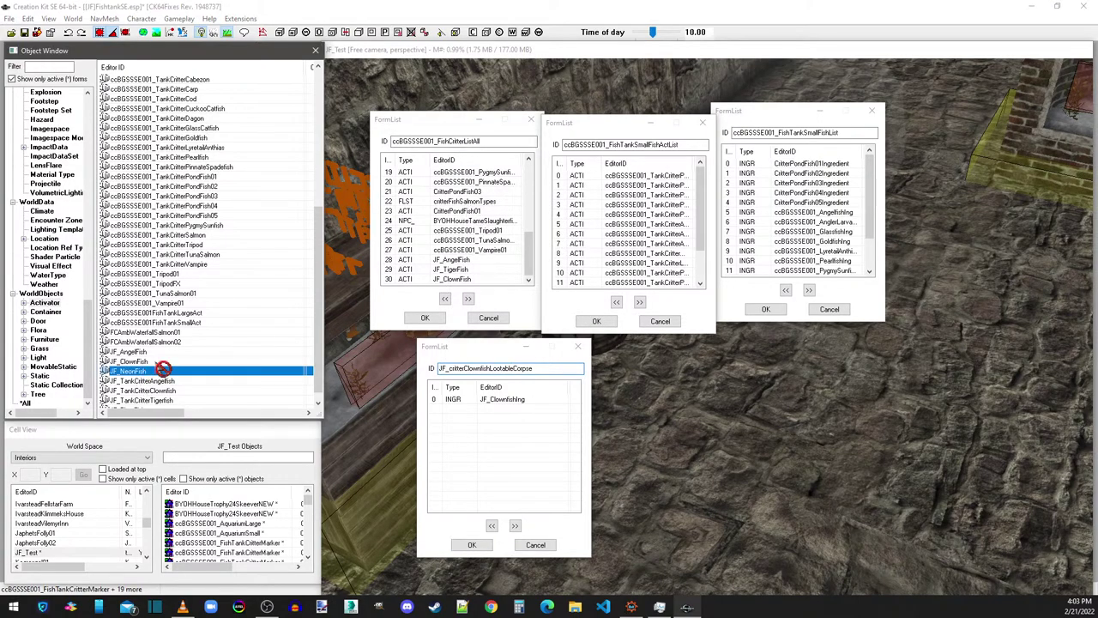
left_click_drag(463, 269, 463, 264)
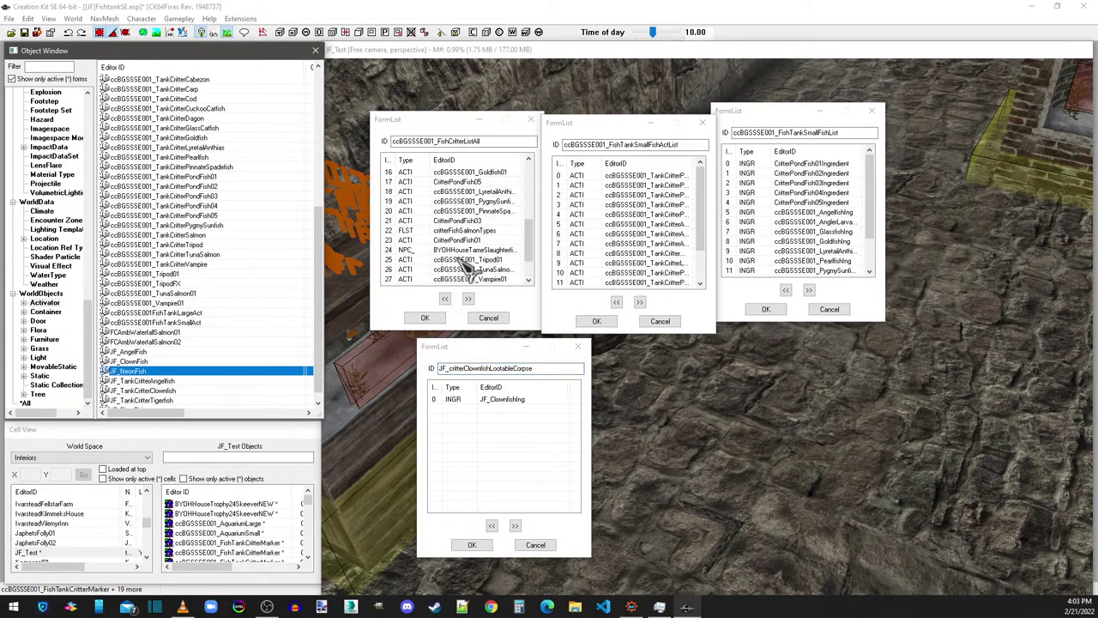
left_click(425, 317)
scroll(670, 244, "down", 2)
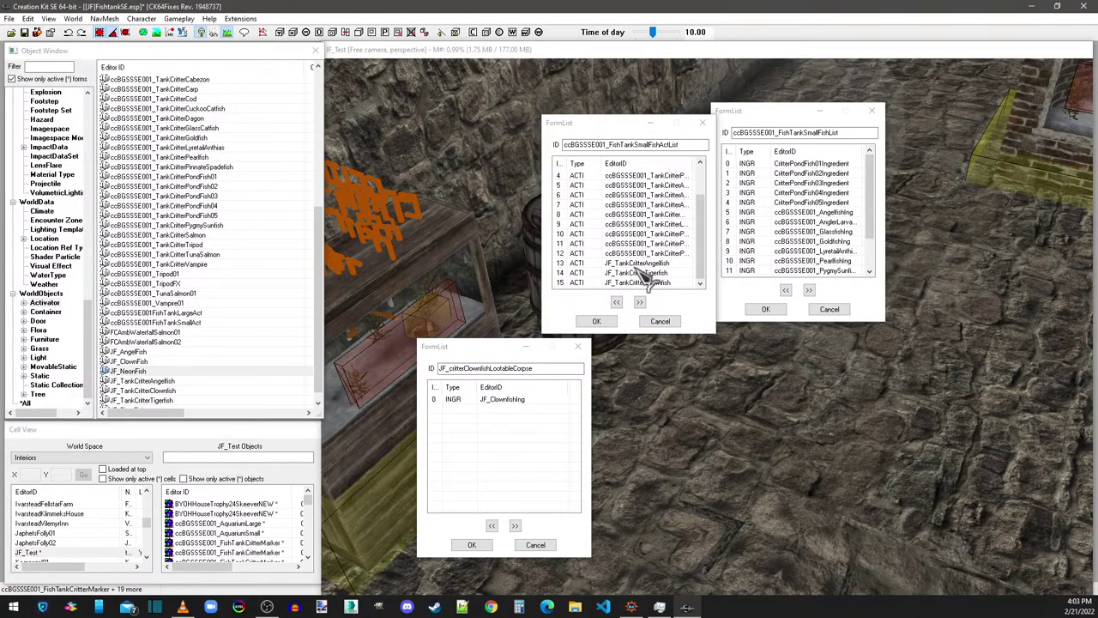
scroll(142, 396, "down", 1)
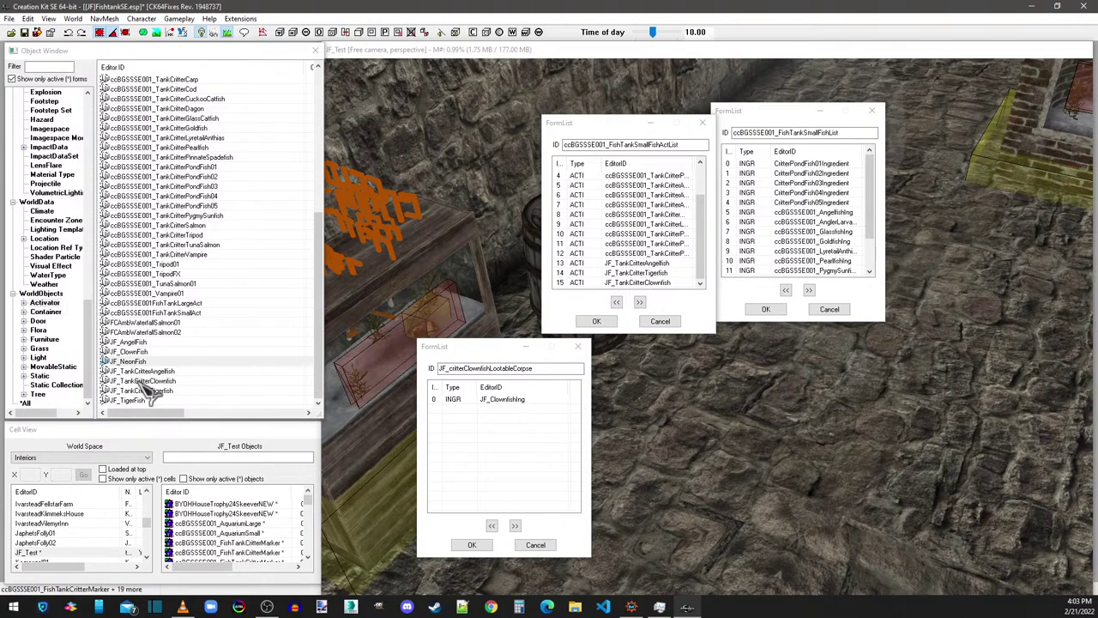
mouse_move(146, 383)
left_mouse_down()
mouse_move(289, 338)
mouse_move(270, 319)
mouse_move(156, 383)
left_mouse_up()
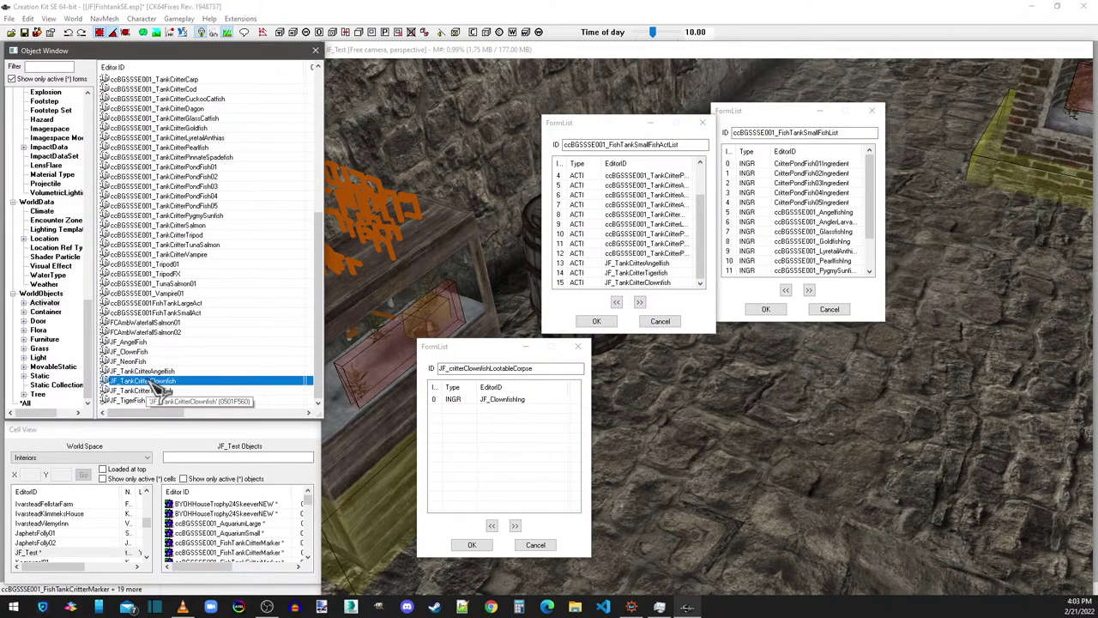
Step: Save JF_TankCritterClownfish as new form JF_TankCritterNeonfish using the JFNeonFish.nif model
double_click(151, 382)
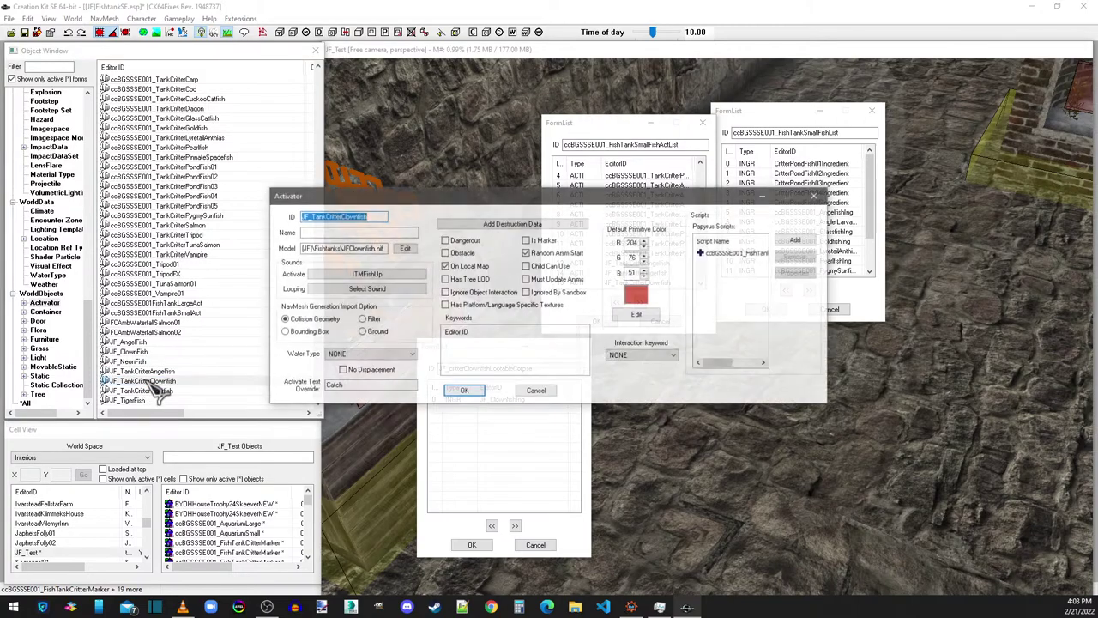
left_click(352, 216)
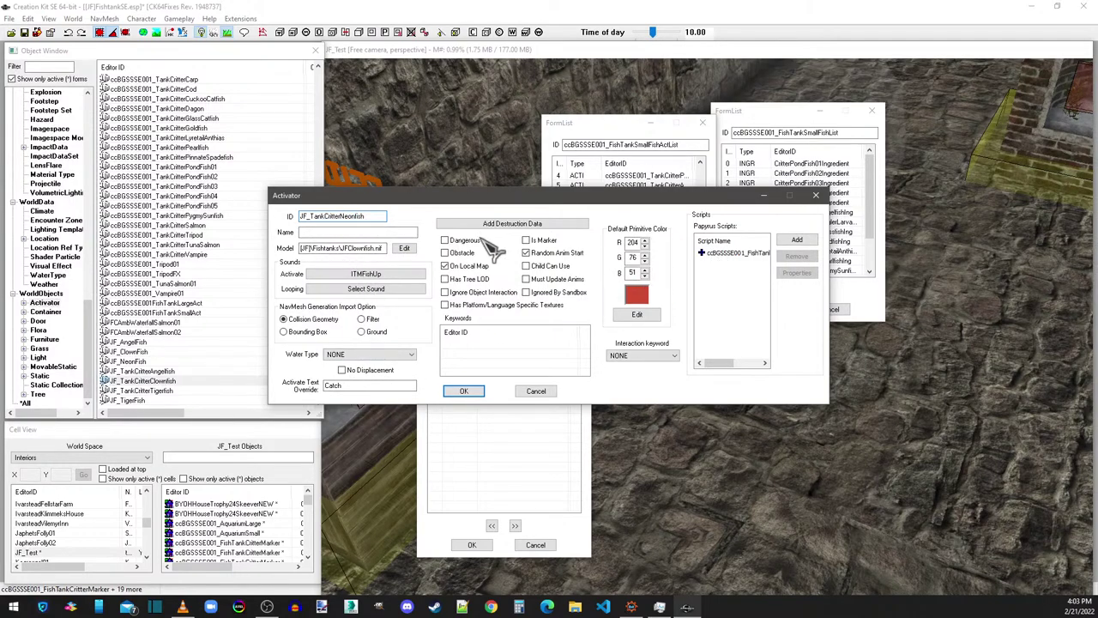
left_click(405, 249)
left_click(512, 216)
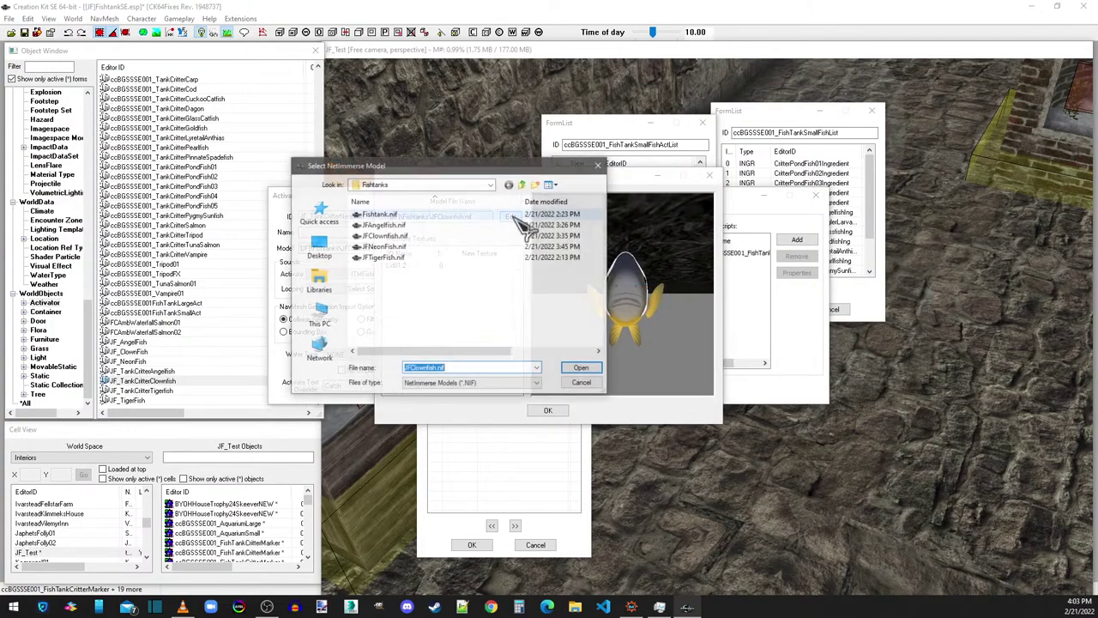
double_click(382, 246)
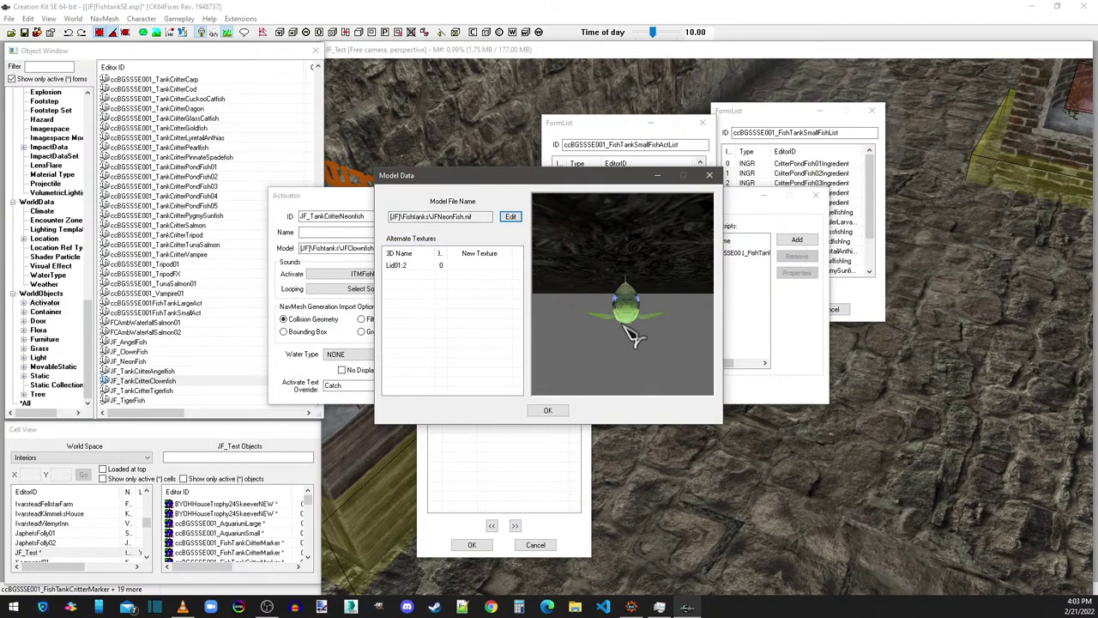
left_click_drag(632, 336, 563, 350)
left_click(549, 411)
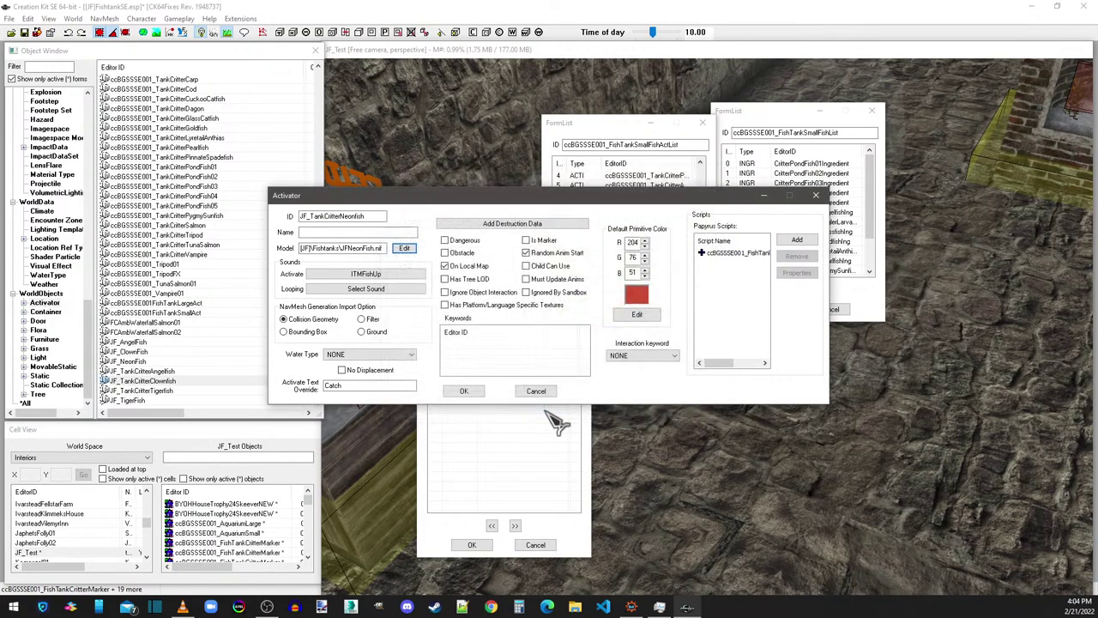
left_click(465, 392)
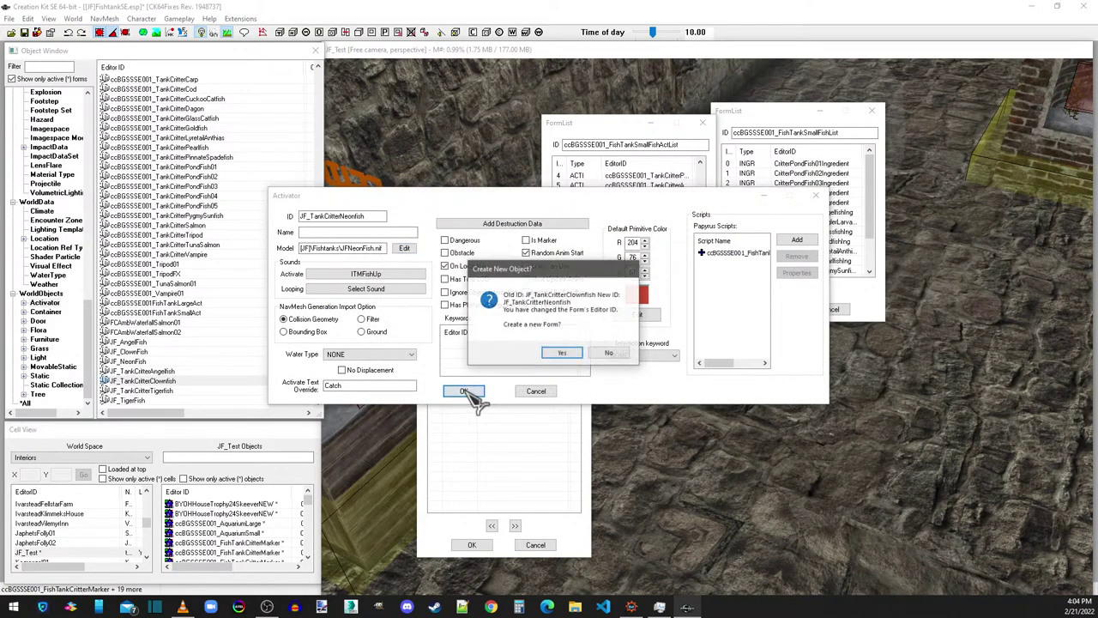
left_click(562, 354)
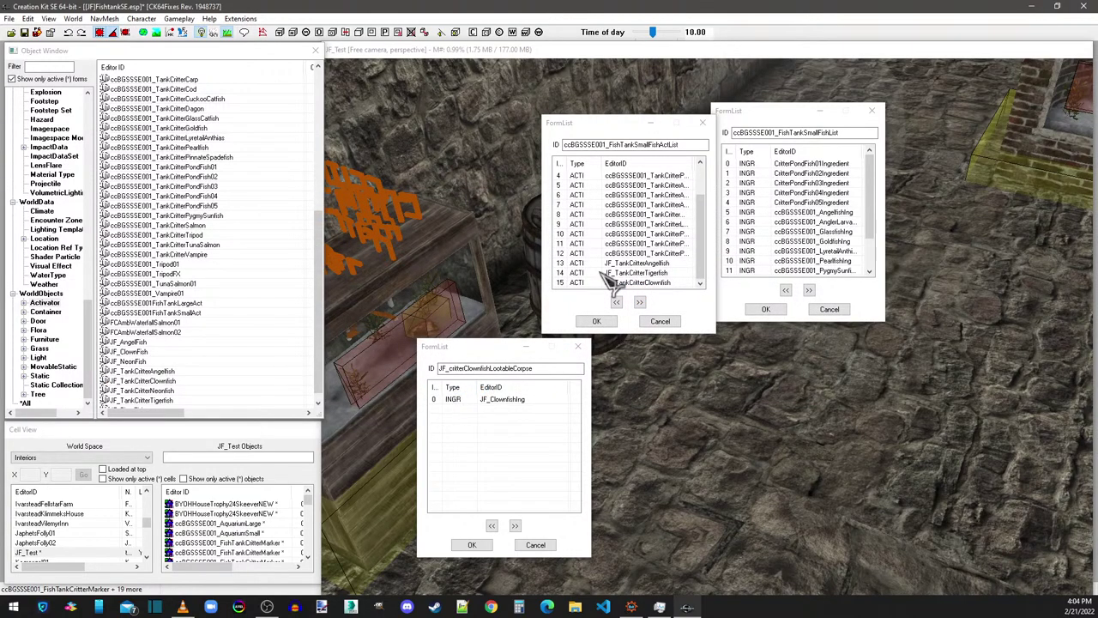
Step: Add JF_TankCritterNeonfish to the FishTankSmallFishActList form list and save it
left_click_drag(170, 391, 314, 322)
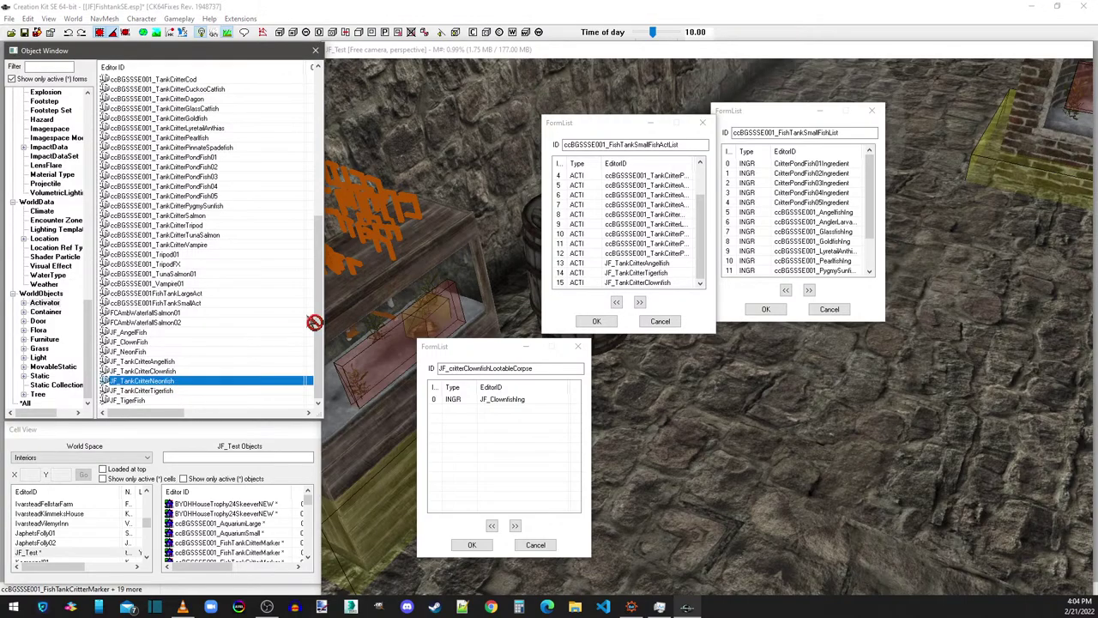
left_click_drag(654, 236, 650, 248)
left_click(596, 321)
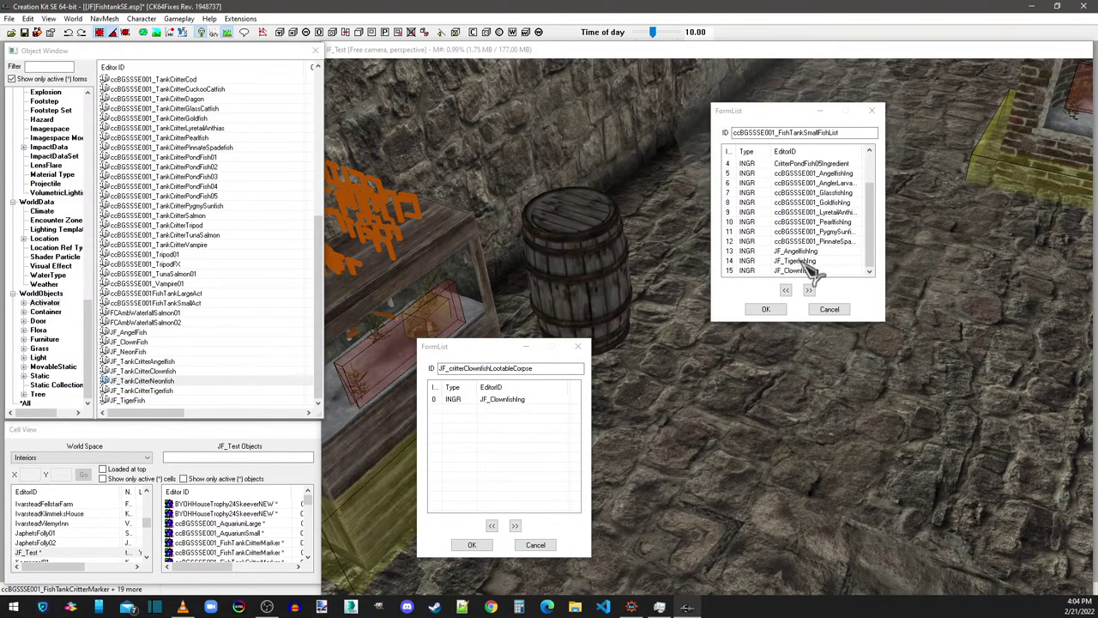
left_click_drag(319, 294, 345, 157)
scroll(172, 241, "down", 8)
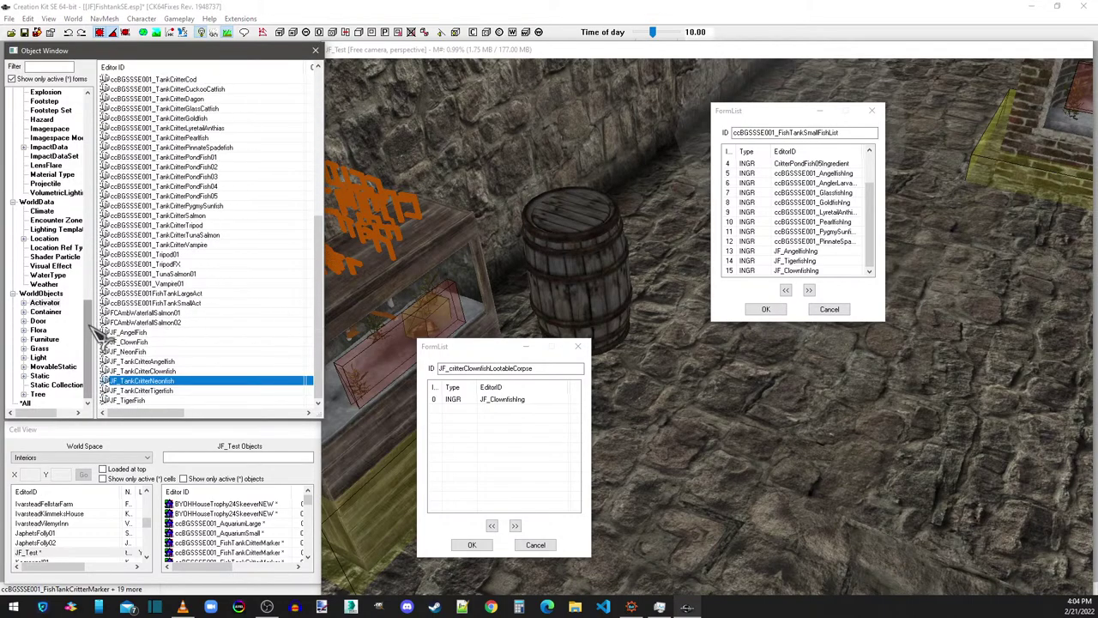
left_click_drag(89, 331, 89, 310)
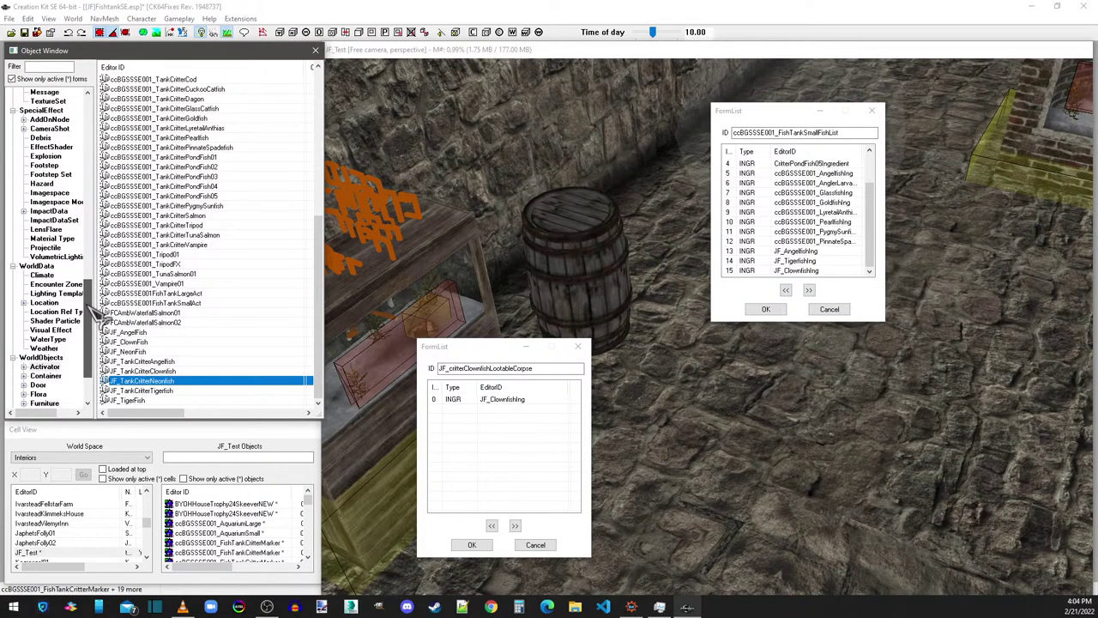
left_click_drag(93, 312, 92, 290)
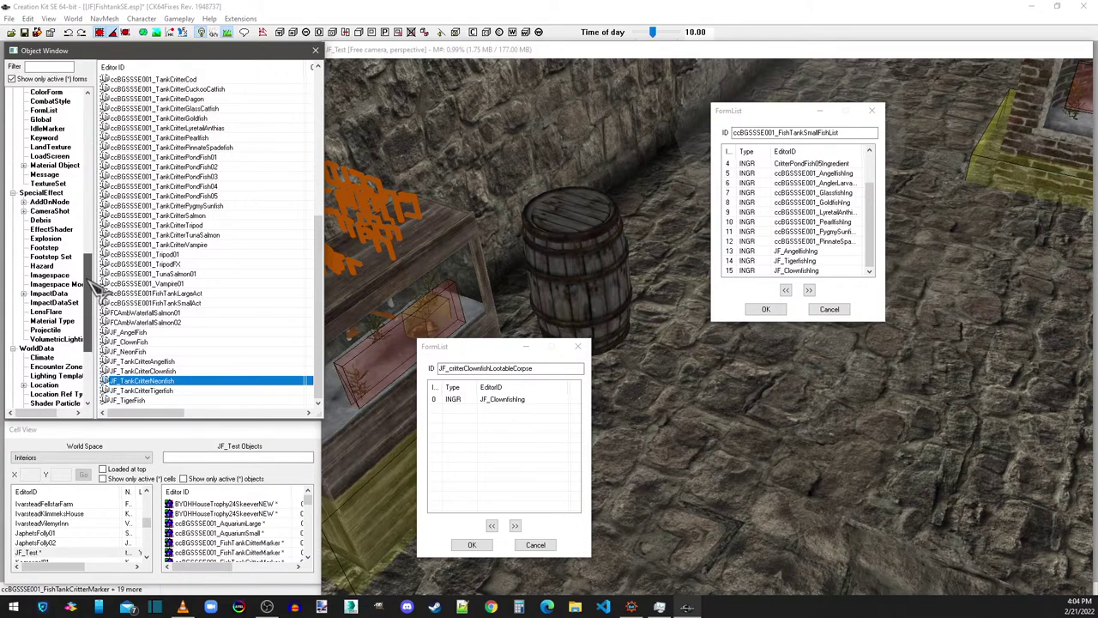
left_click_drag(89, 276, 89, 170)
Step: Swap JF_Clownfishing for JF_Neonfishing in the corpse list and save as JF_critterNeonfishLootableCorpse
left_click(48, 238)
left_click_drag(151, 187, 505, 435)
left_click(507, 401)
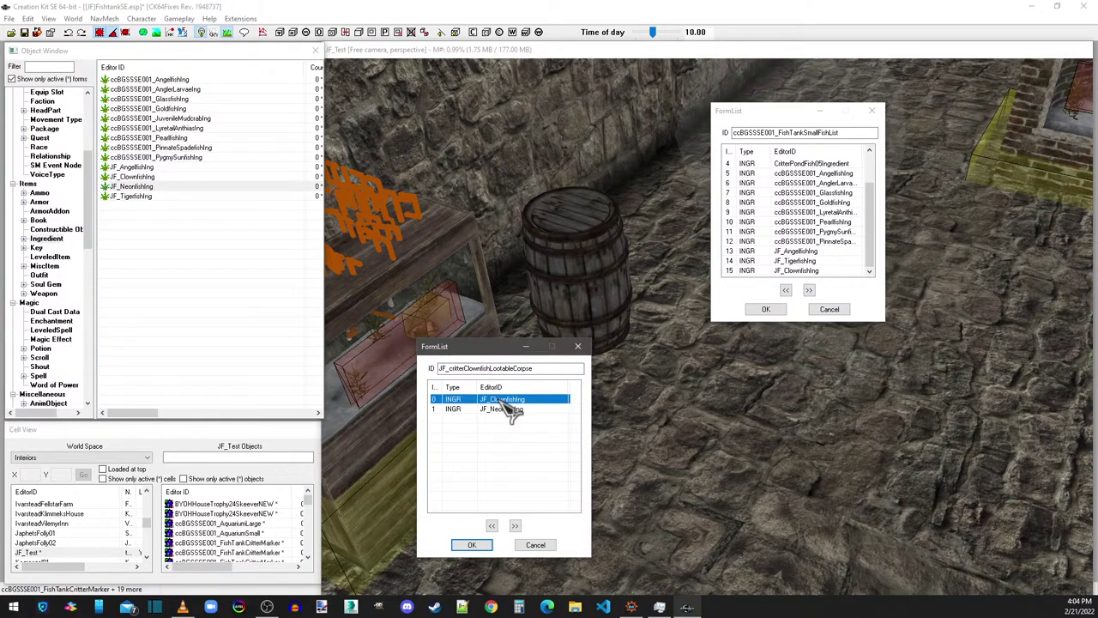
key("Delete")
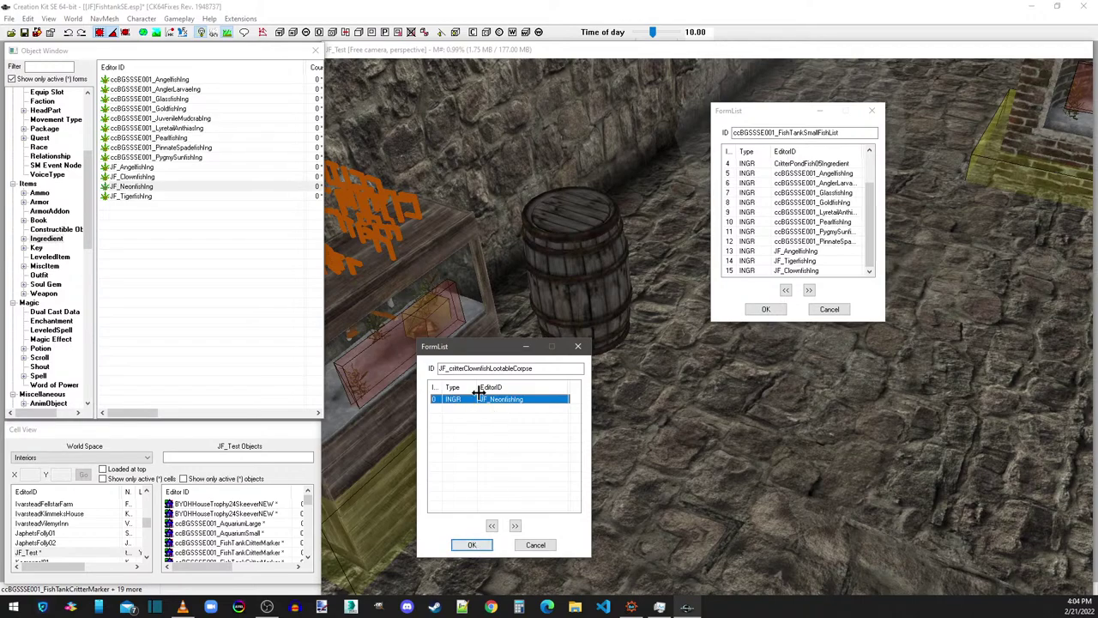
left_click(476, 367)
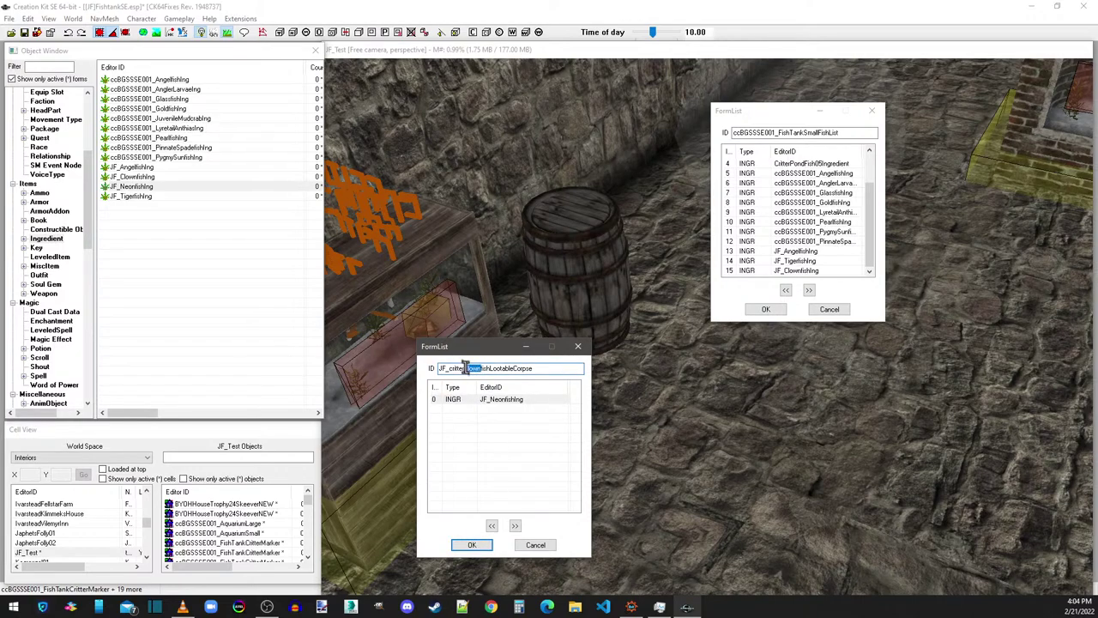
type("Ne")
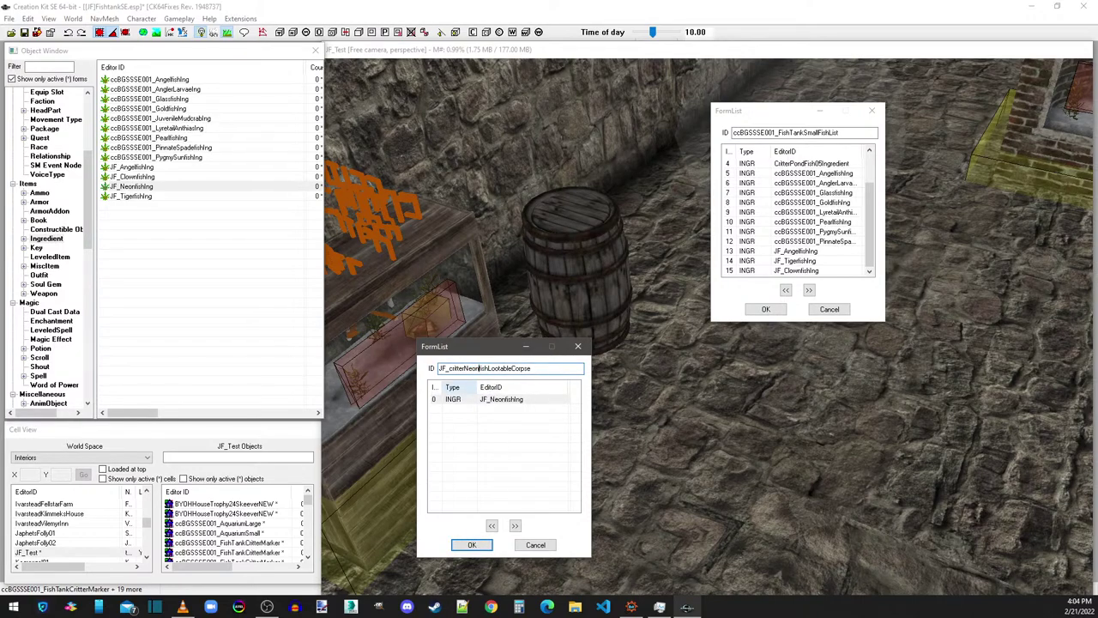
left_click(482, 547)
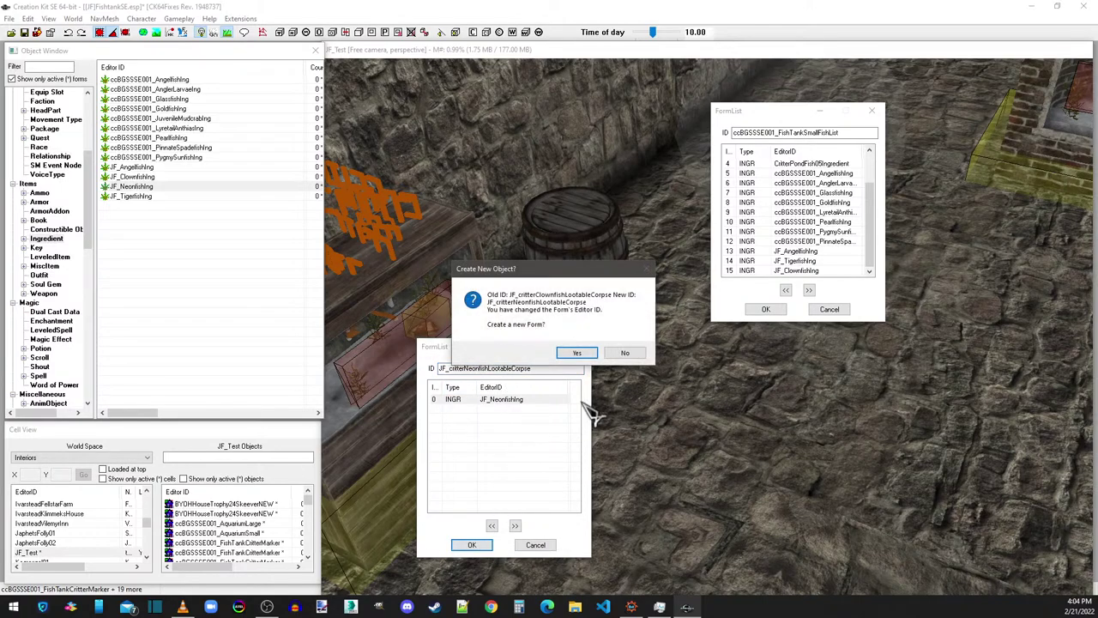
left_click(578, 353)
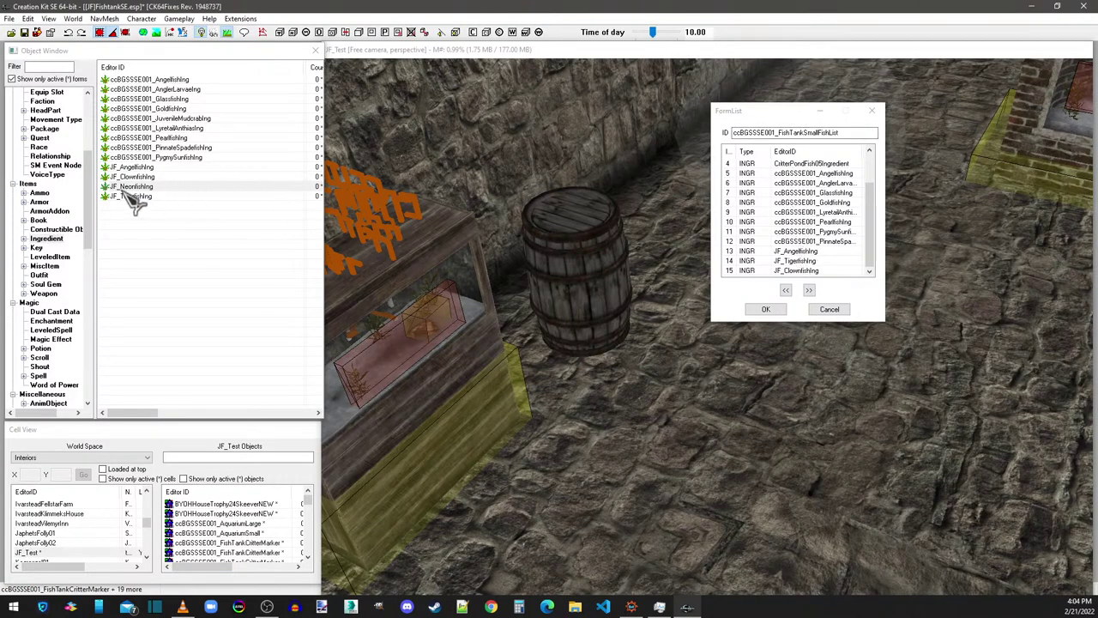
Step: Add JF_Neonfishing to the FishTankSmallFishList form list and save it
left_click_drag(127, 187, 187, 197)
left_click_drag(810, 257, 816, 262)
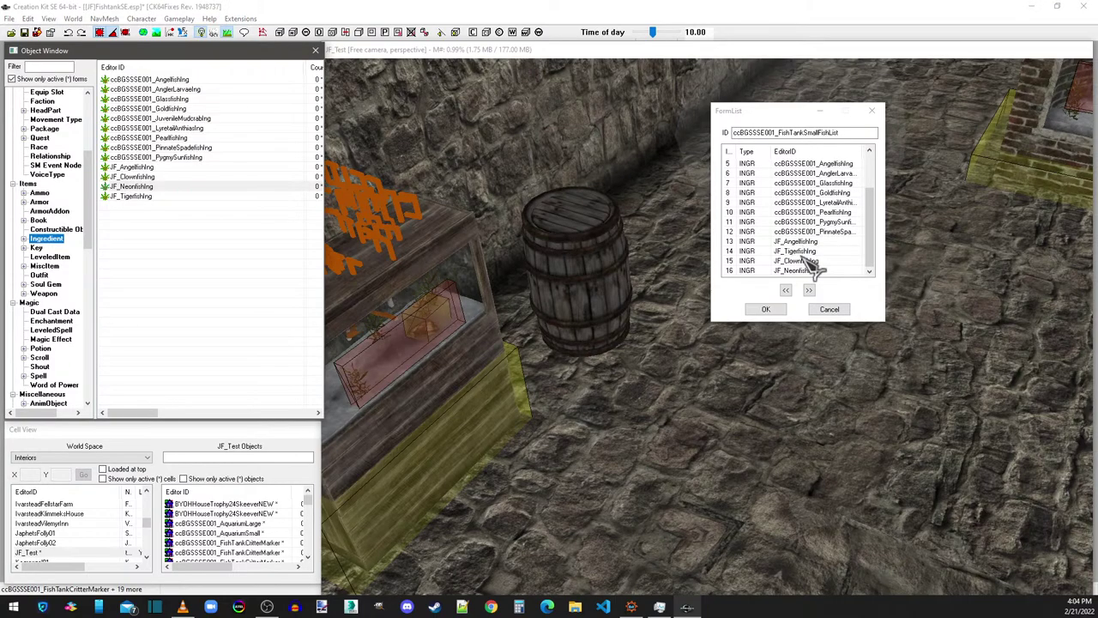
left_click(765, 309)
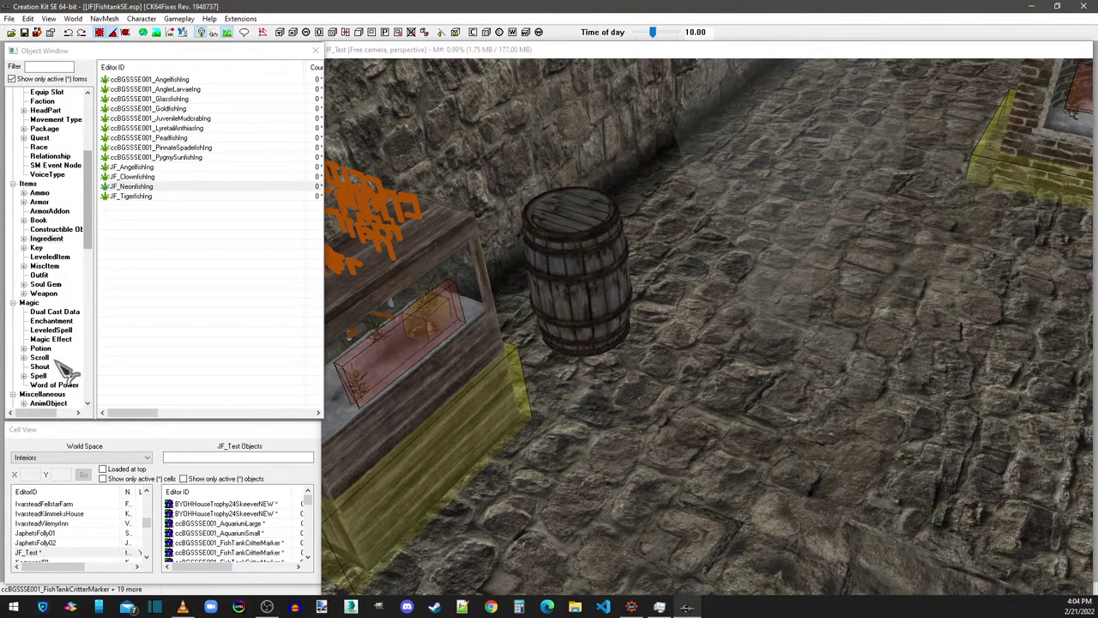
left_click_drag(89, 234, 98, 290)
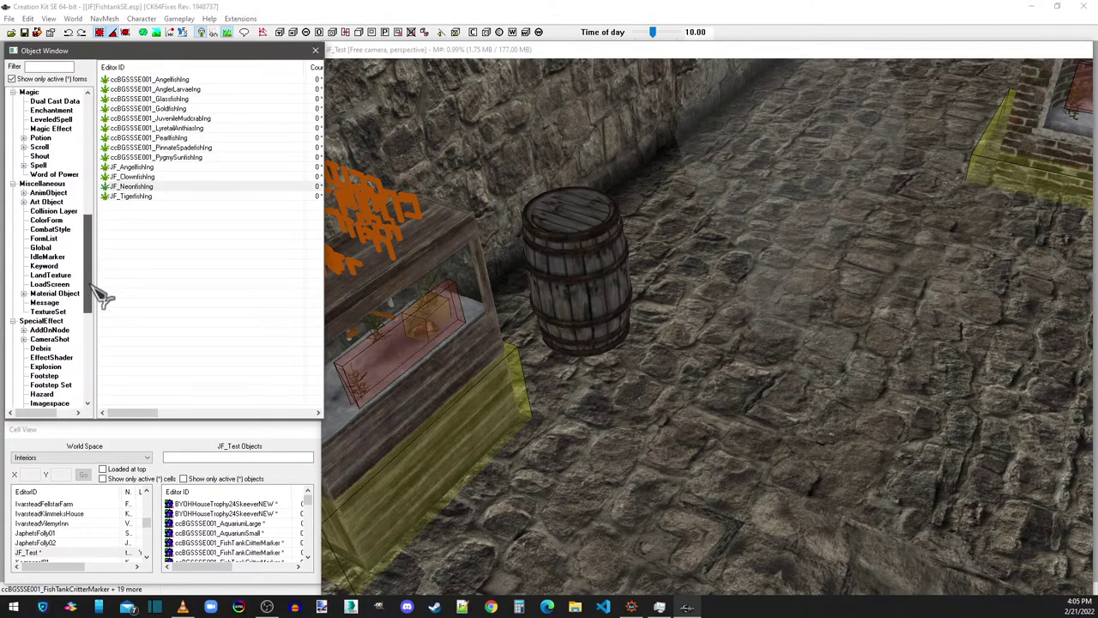
Step: Inspect the Clownfish, Angelfish, Neonfish and Tigerfish house fish lists
left_click(44, 238)
left_click_drag(197, 236, 160, 350)
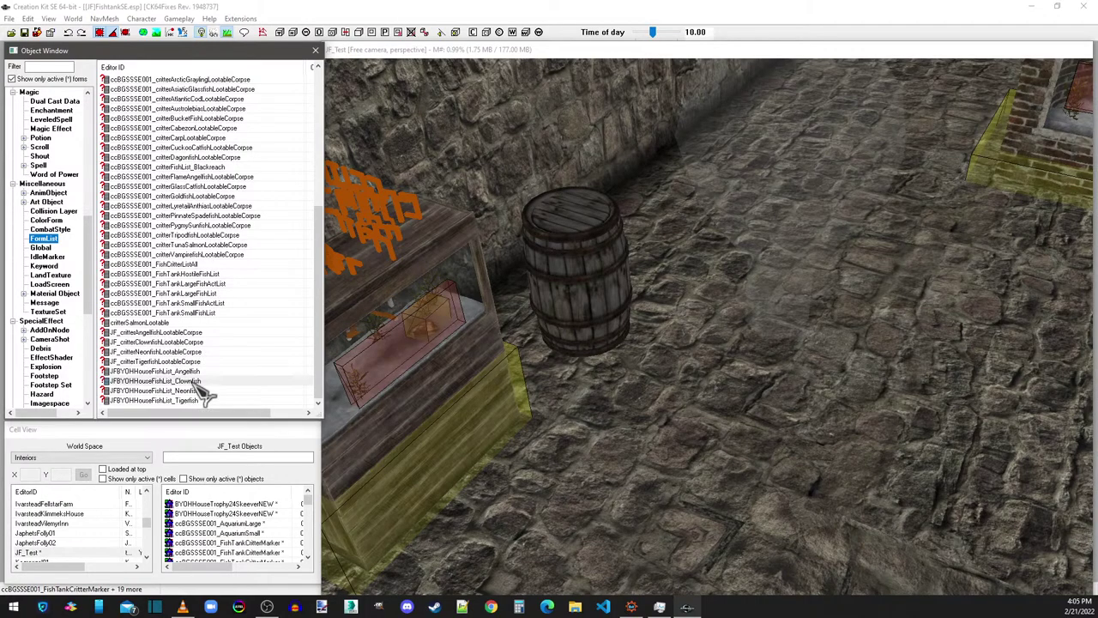
double_click(199, 381)
left_click(182, 372)
double_click(182, 372)
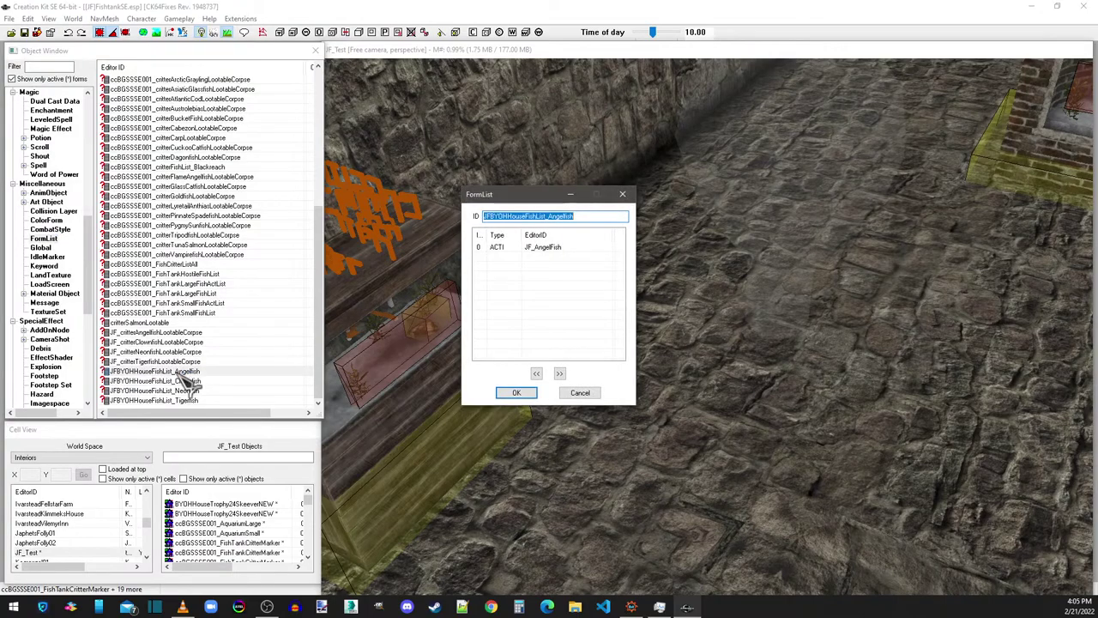
double_click(192, 391)
left_click(191, 400)
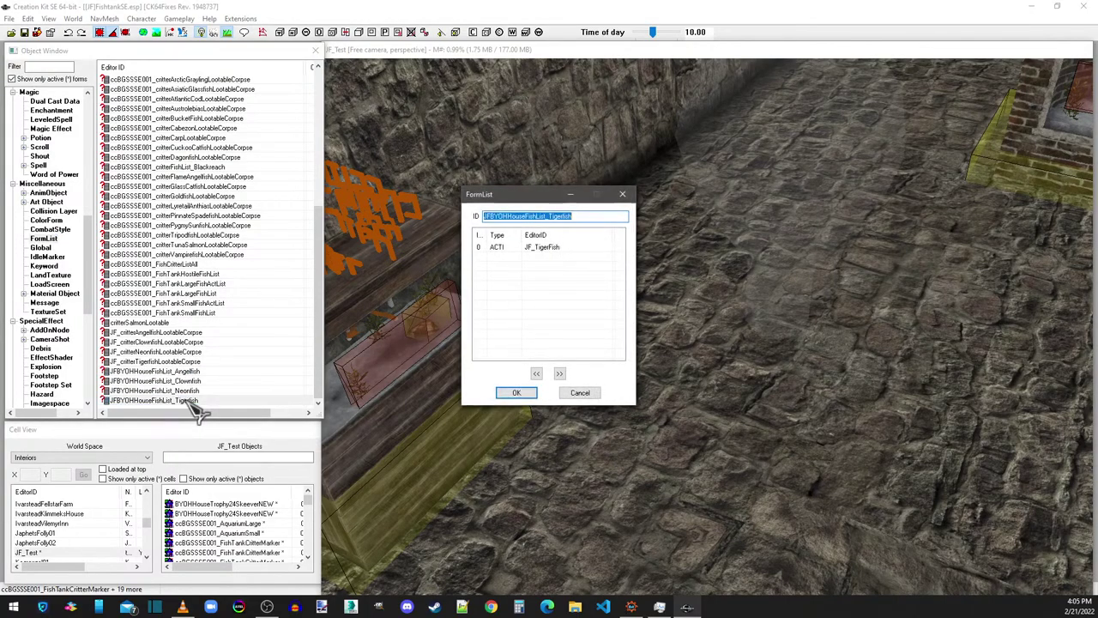
left_click(624, 195)
left_click(632, 199)
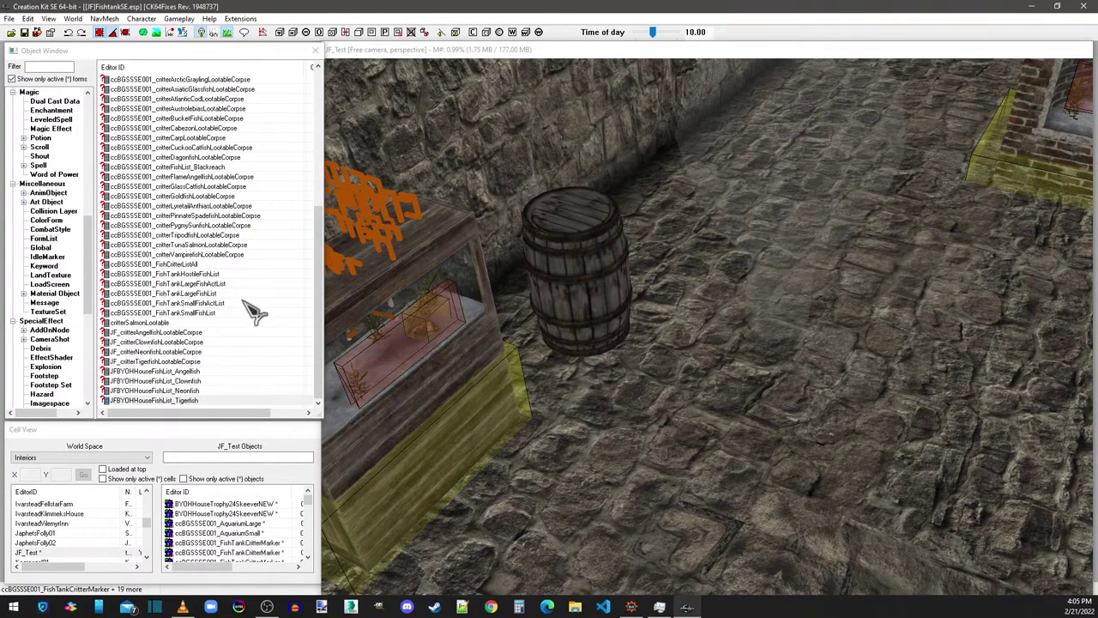
Step: Inspect the Angelfish, Clownfish, Neonfish and Tigerfish lootable corpse lists
double_click(196, 333)
double_click(195, 342)
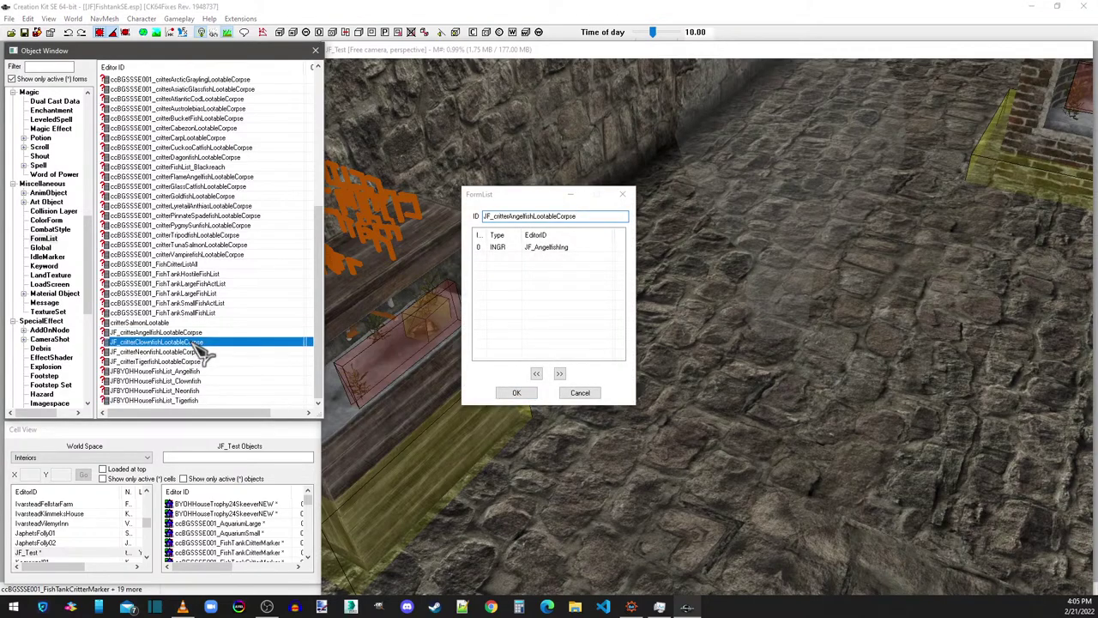
double_click(194, 353)
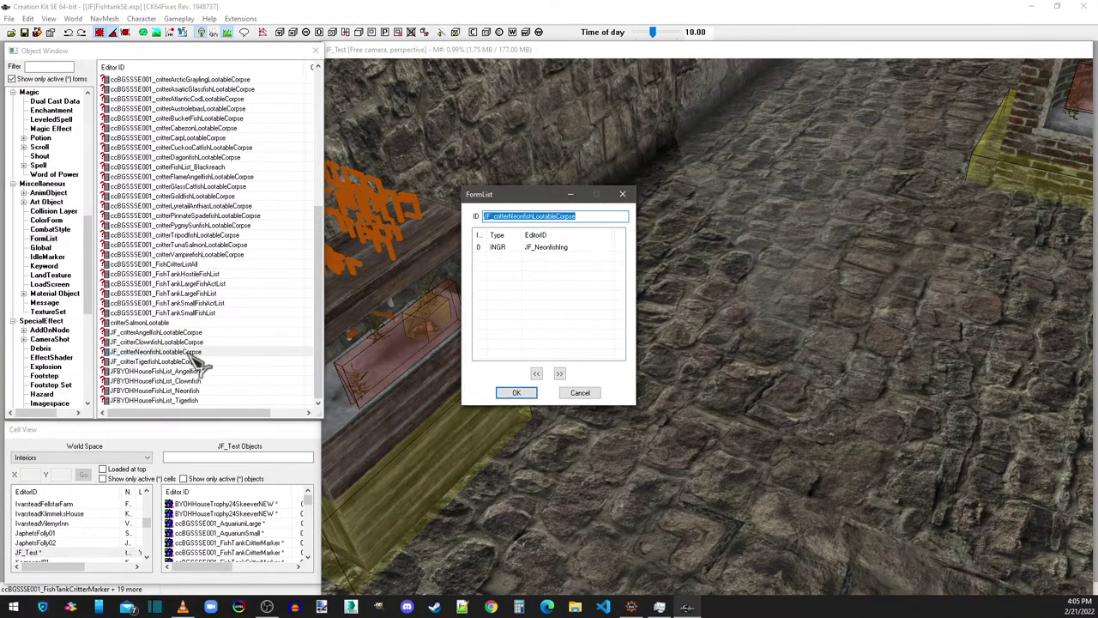
left_click(196, 362)
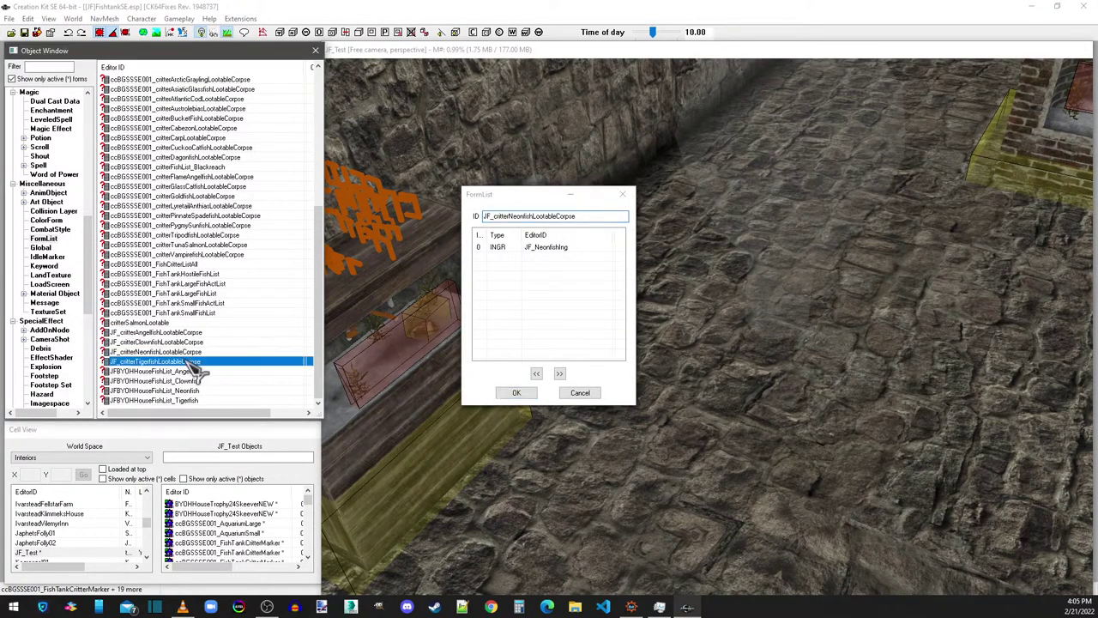
left_click(622, 196)
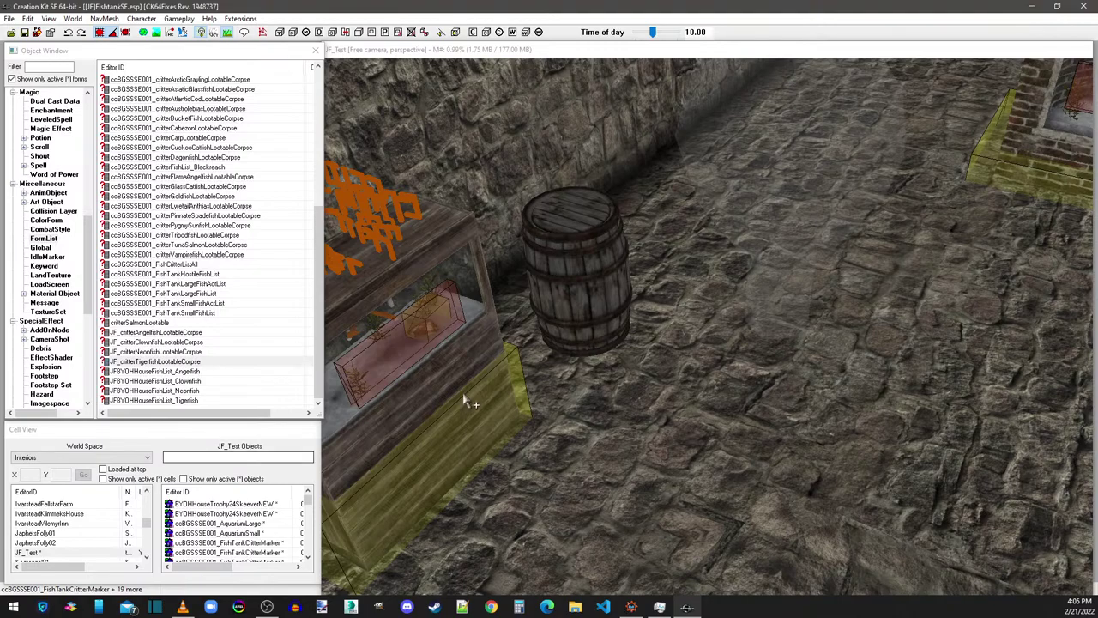
Step: Review the FishCritterListAll, FishTankSmallFishActList and FishTankSmallFishList form lists
left_click(556, 50)
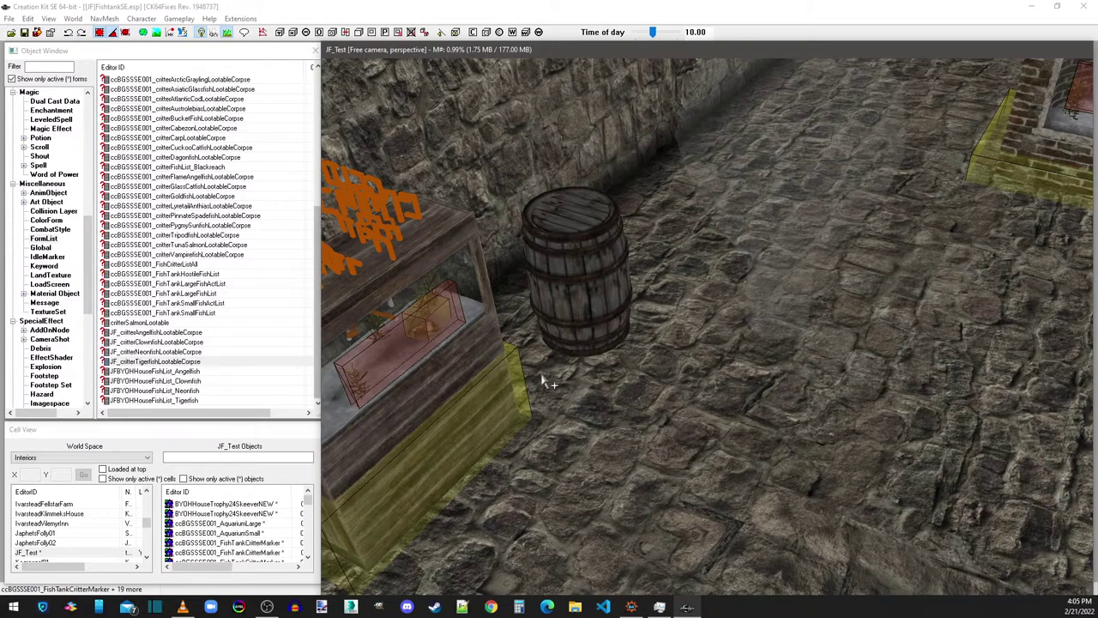
scroll(543, 383, "up", 2)
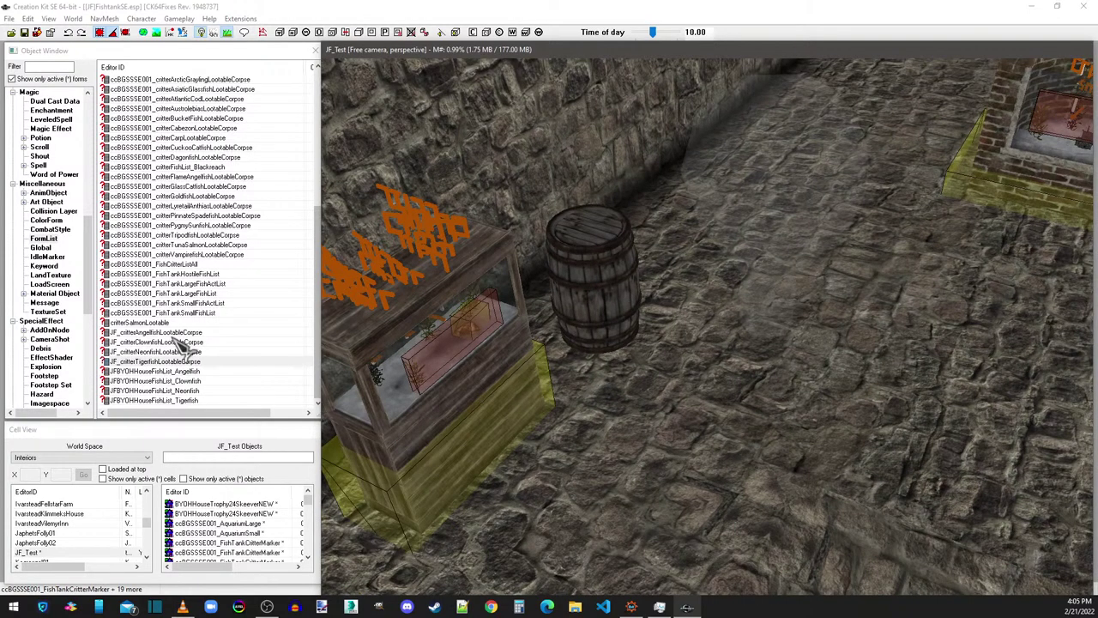
scroll(167, 341, "up", 1)
double_click(176, 293)
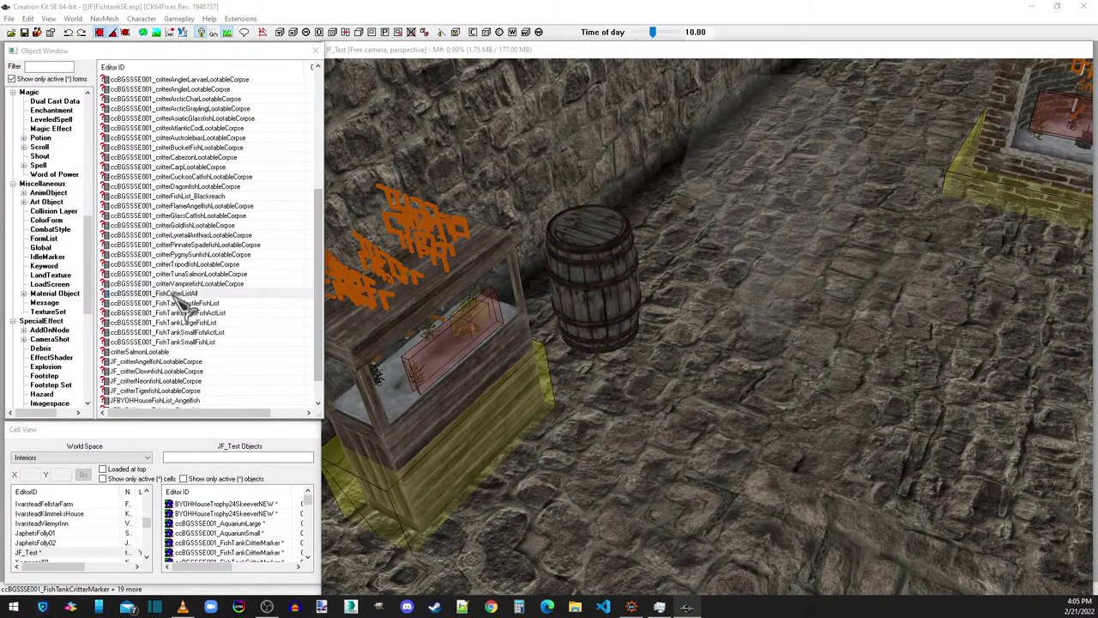
scroll(549, 314, "down", 7)
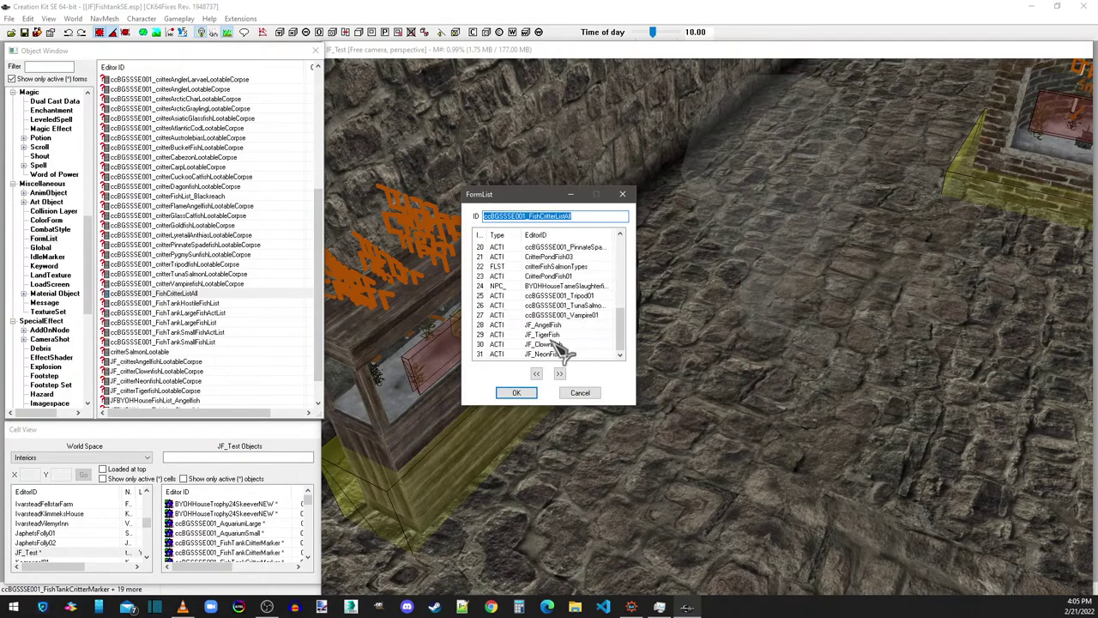
left_click(517, 393)
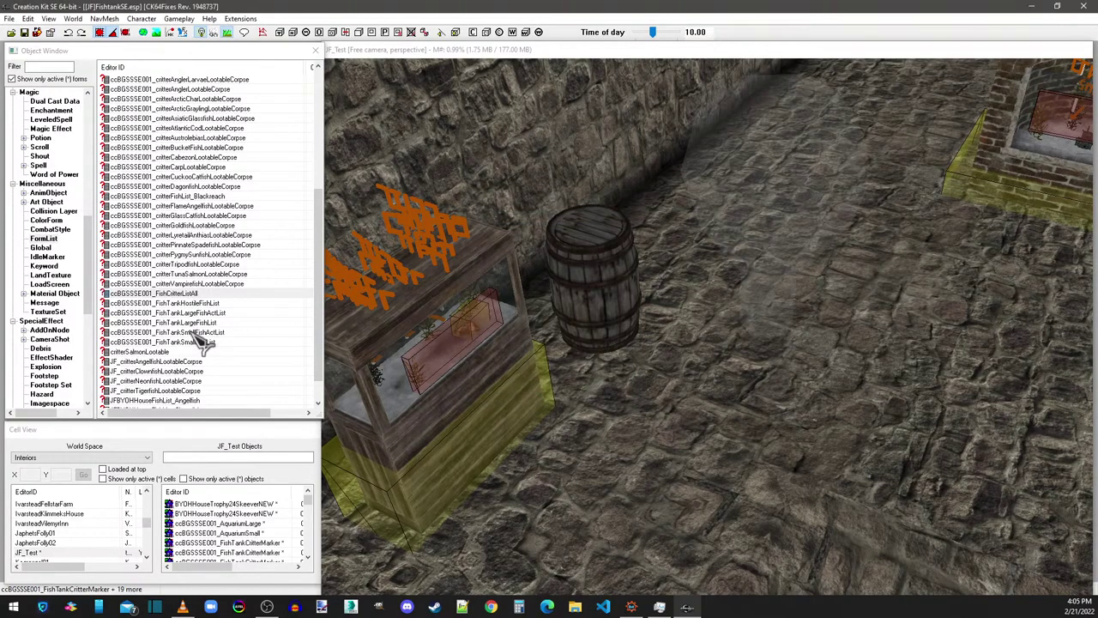
double_click(197, 333)
scroll(566, 296, "down", 2)
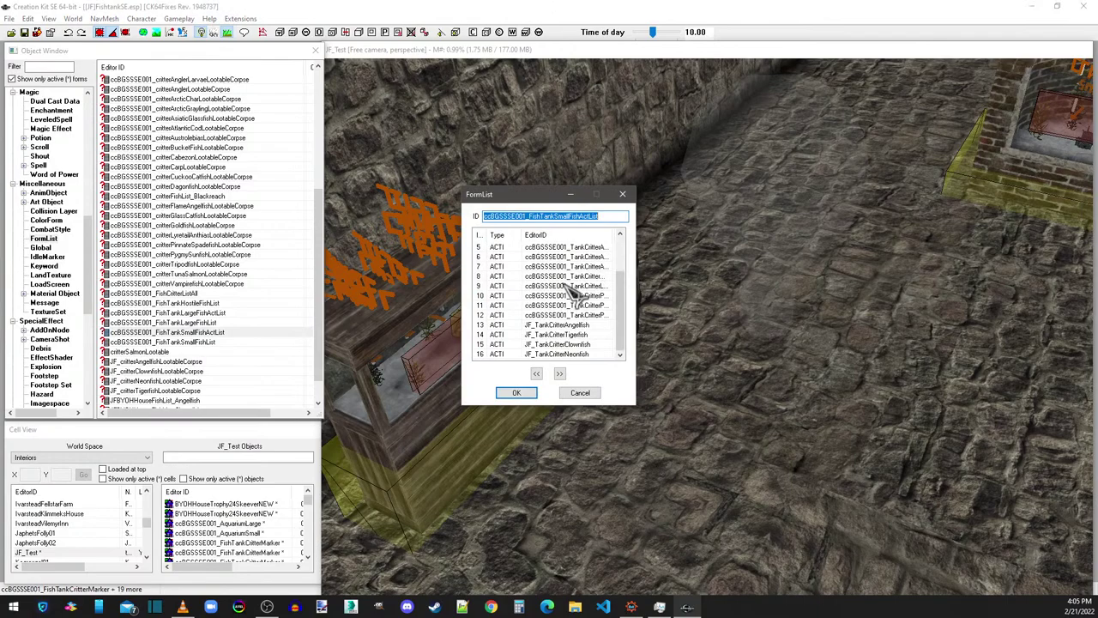
left_click(499, 395)
double_click(198, 342)
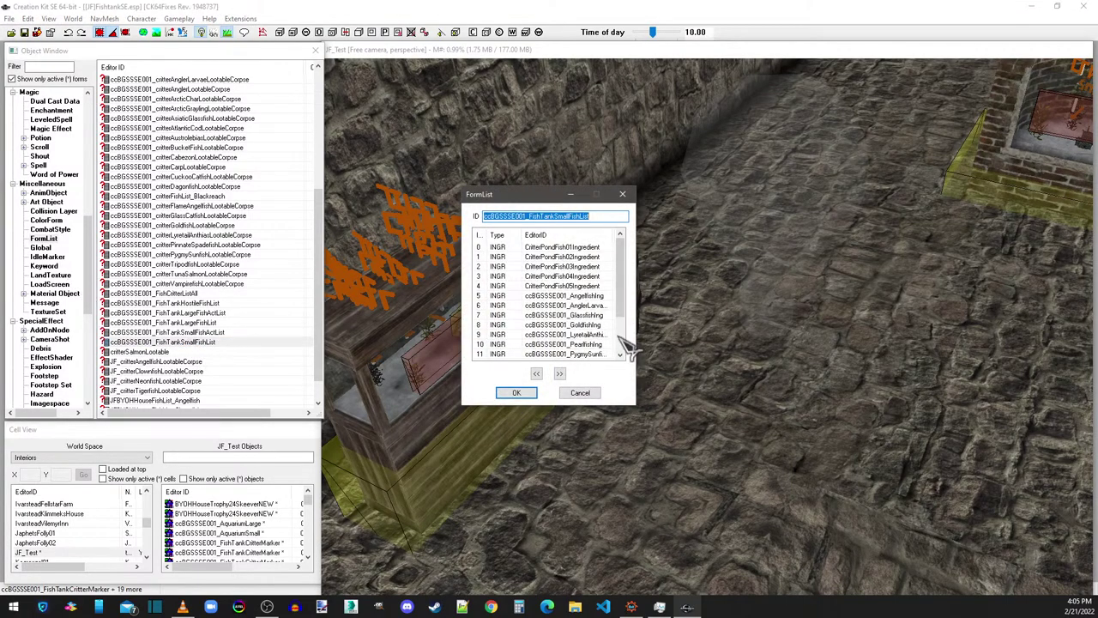
left_click(518, 392)
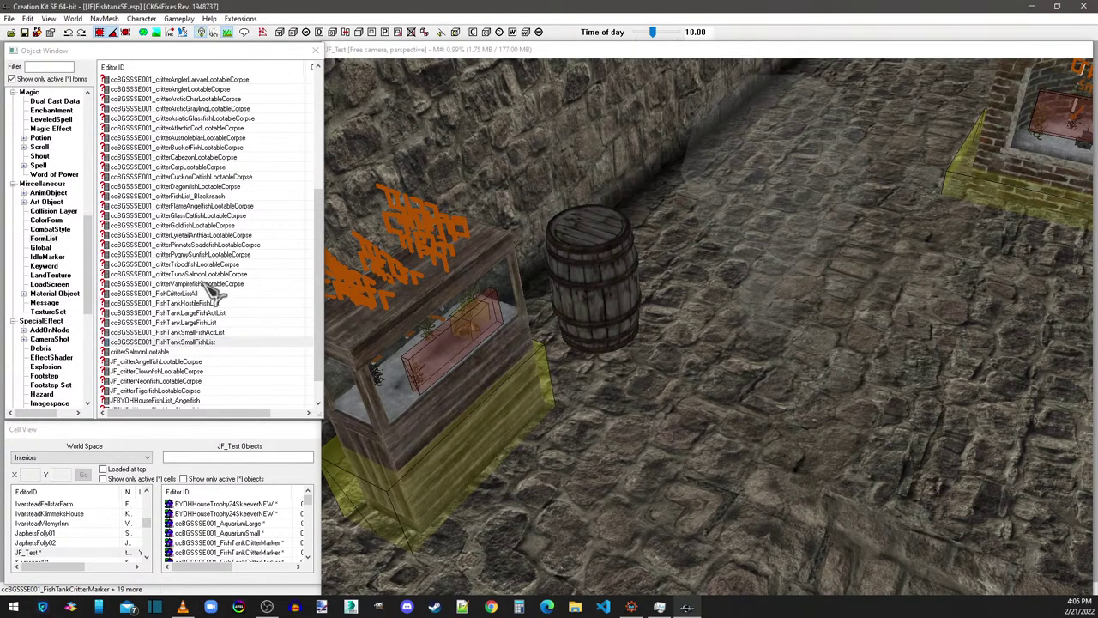
Step: List the Activator records in the Object Window
scroll(210, 292, "up", 5)
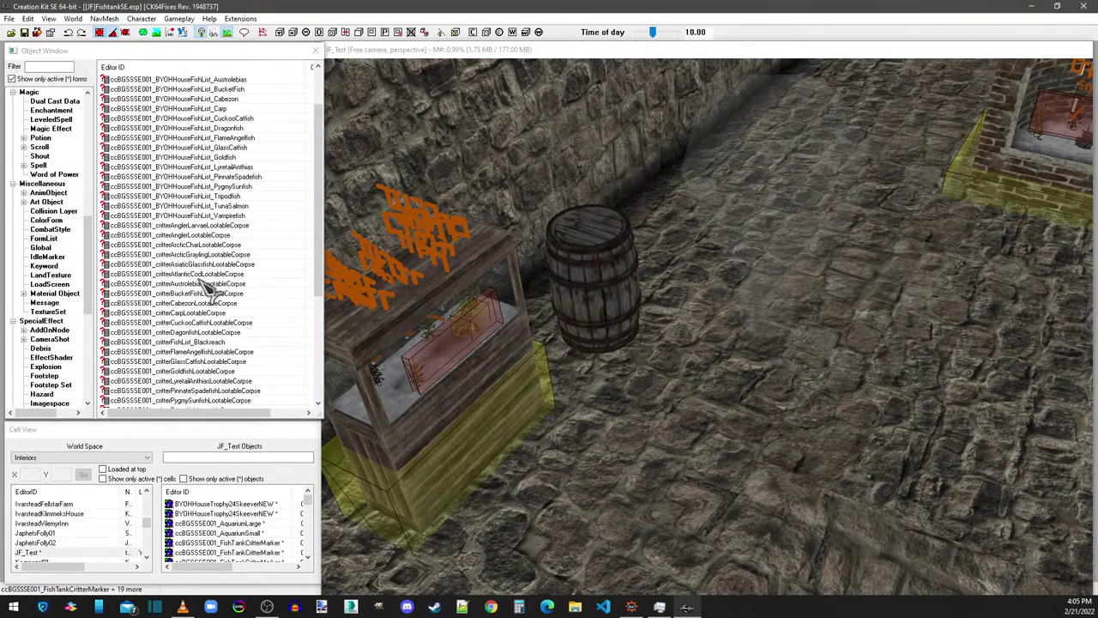
scroll(206, 290, "down", 6)
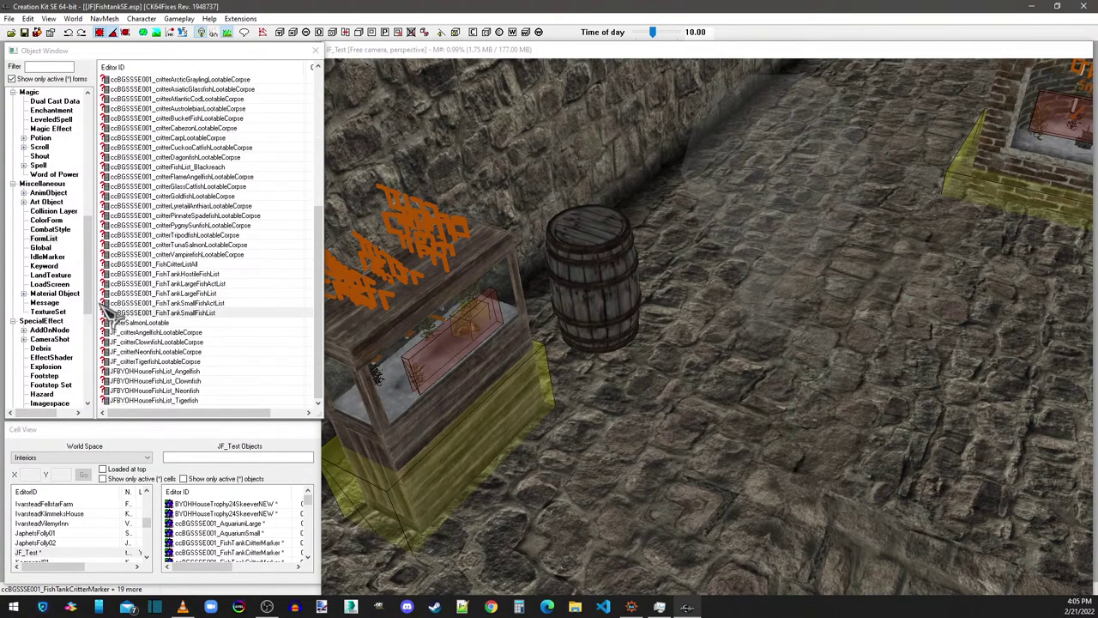
left_click_drag(89, 290, 87, 369)
left_click(45, 331)
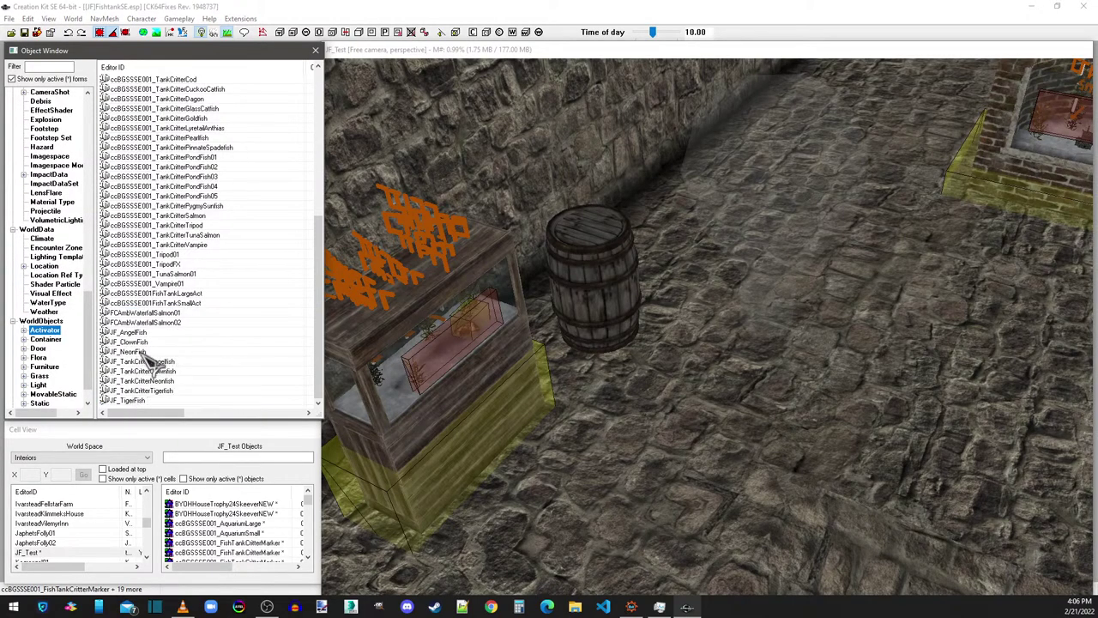
Step: In JF_NeonFish's critterFish script, set fakeCorpse to JF_critterNeonfishLootableCorpse
double_click(141, 352)
double_click(729, 253)
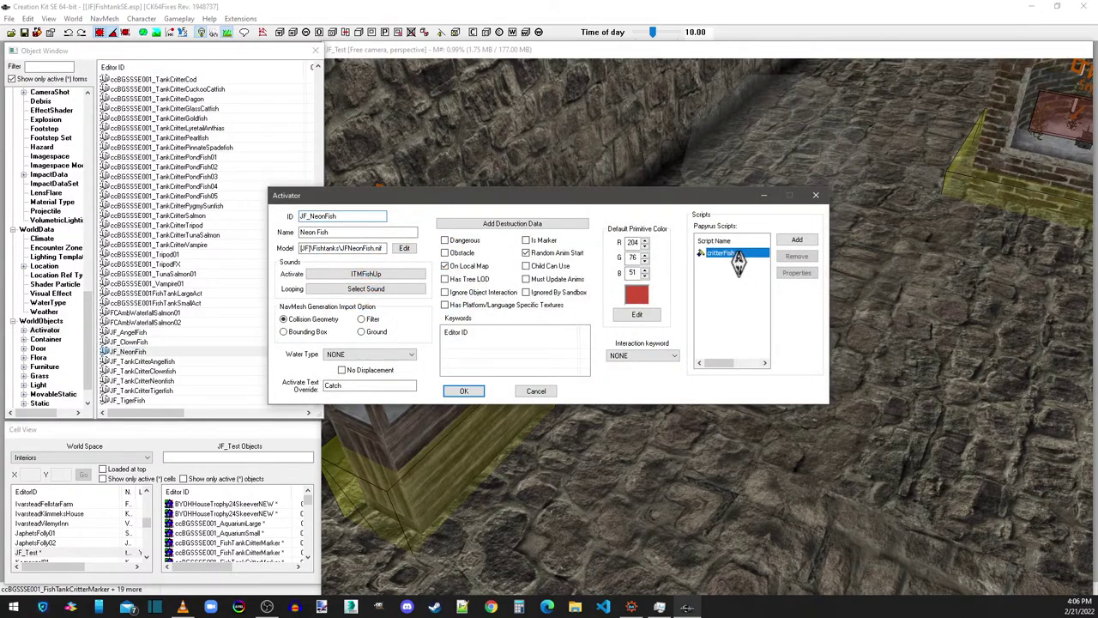
left_click(515, 334)
left_click(635, 277)
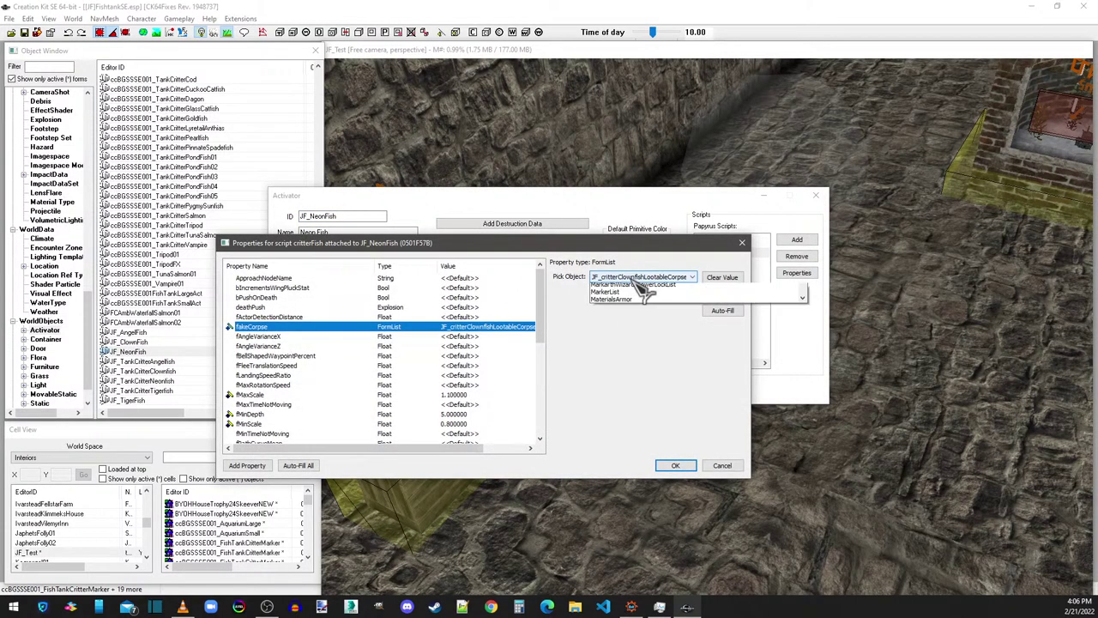
left_click(635, 301)
left_click(487, 337)
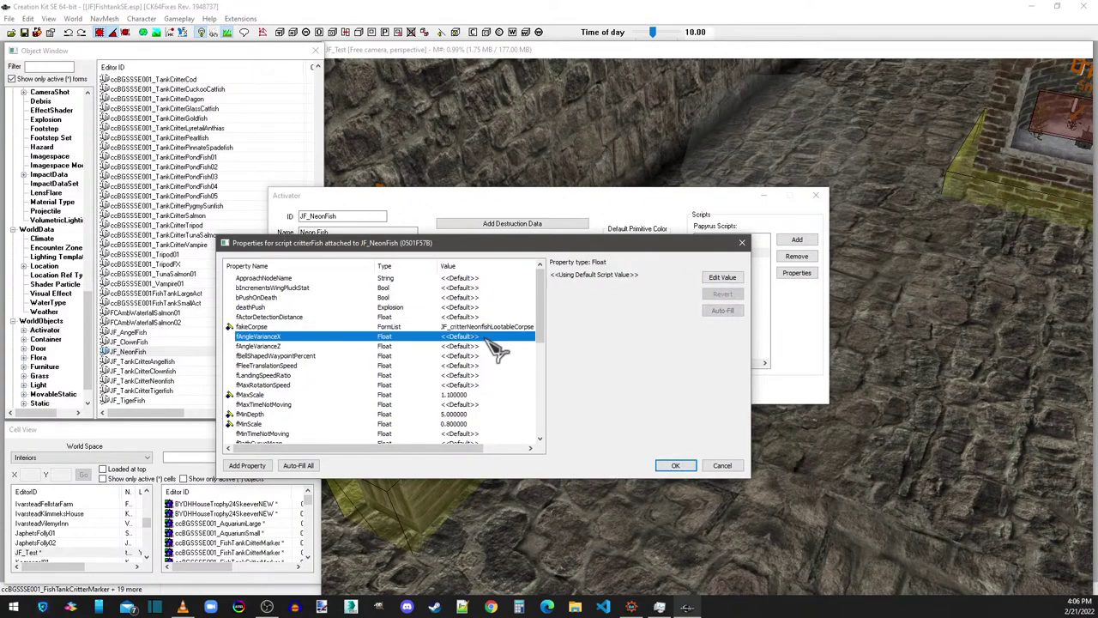
scroll(489, 352, "down", 8)
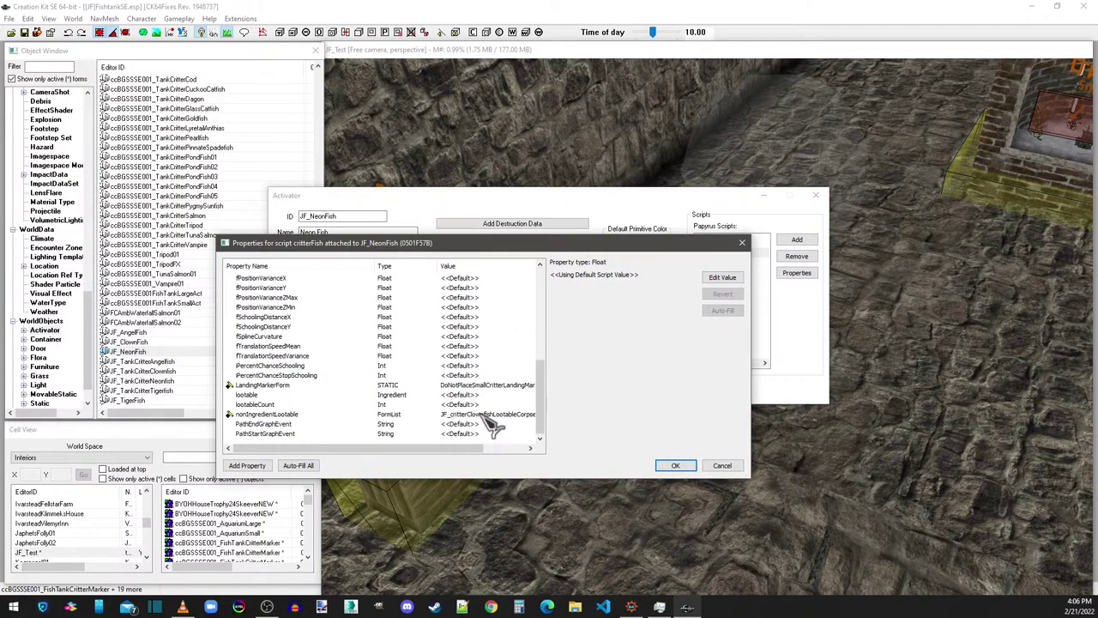
Step: Set nonIngredientLootable to JF_critterNeonfishLootableCorpse and save the activator
left_click(490, 414)
left_click(657, 278)
left_click(639, 299)
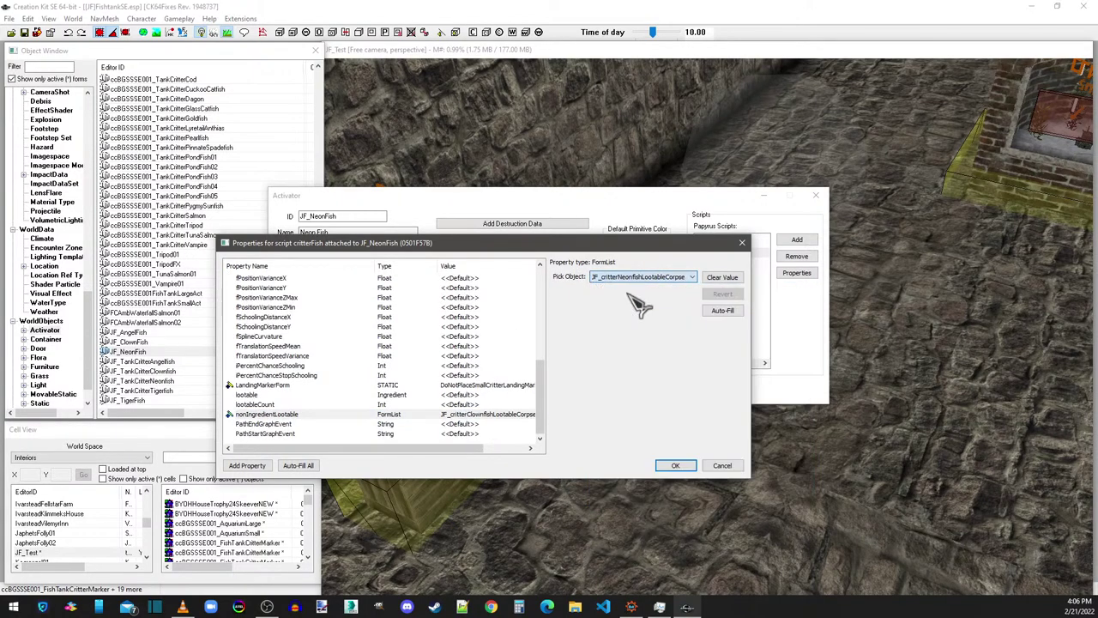
left_click(472, 404)
left_click(472, 414)
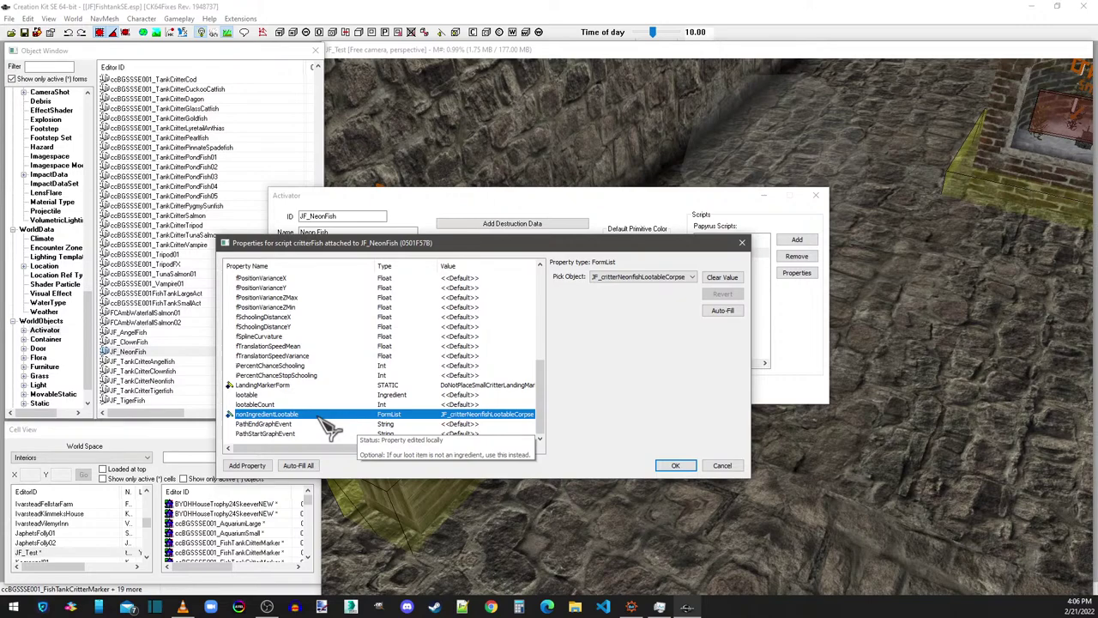
left_click(673, 468)
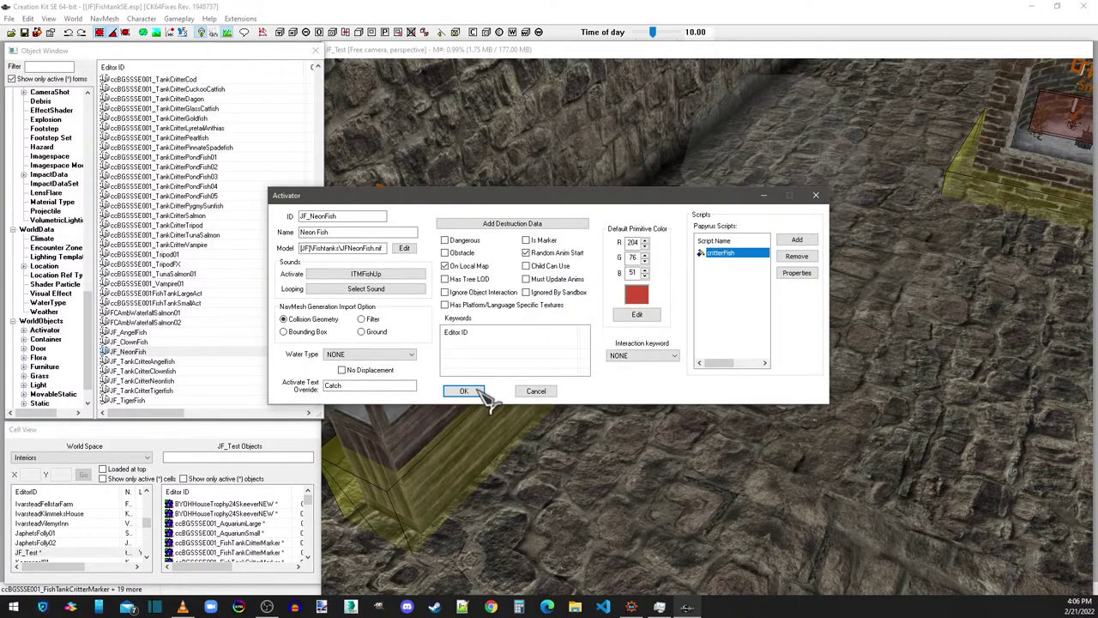
left_click(477, 392)
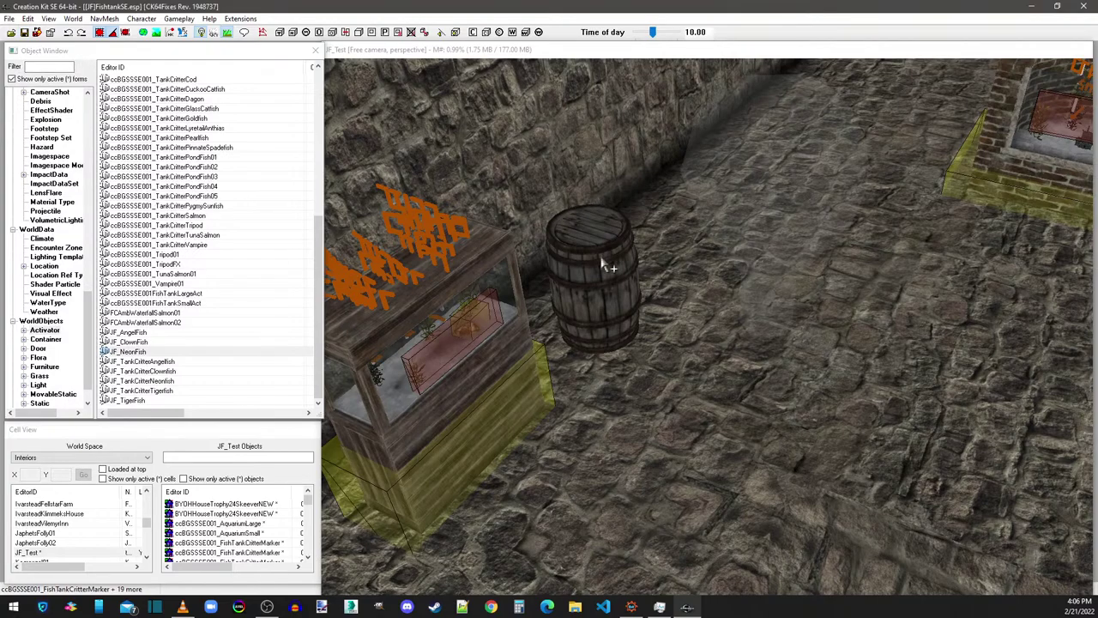
Step: Open the test barrel's base container and review its food item entries
double_click(605, 266)
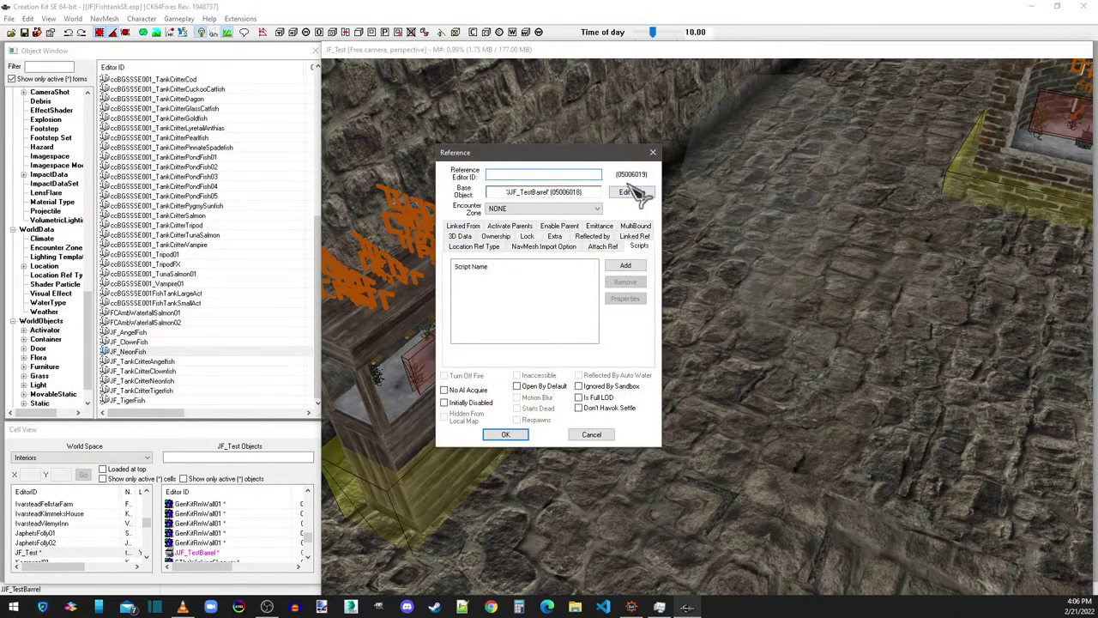
left_click(635, 193)
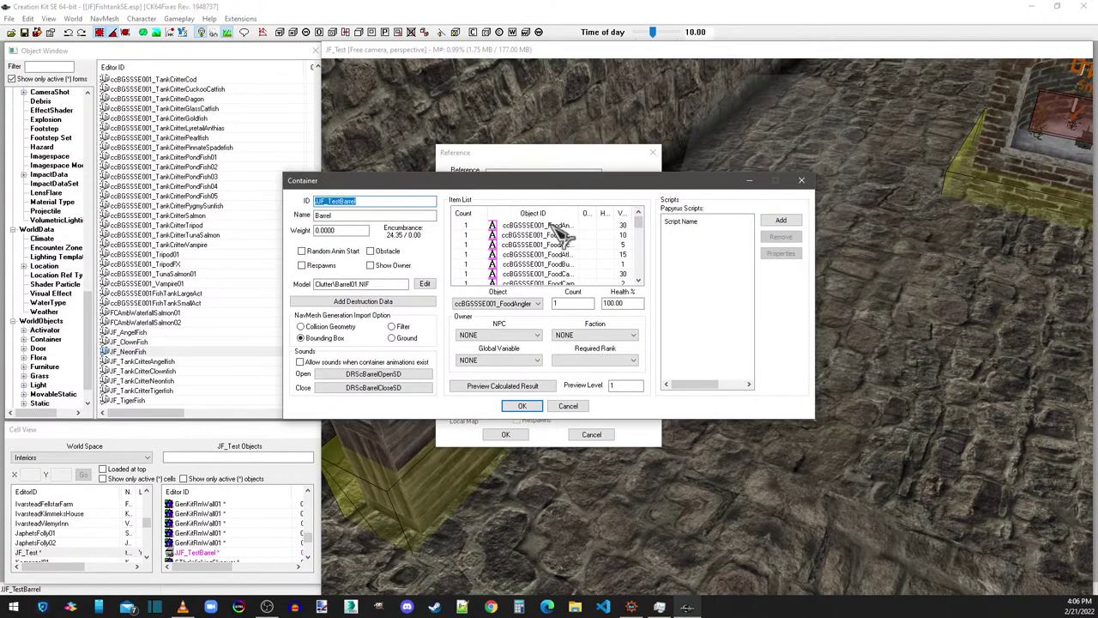
left_click(551, 224)
left_click_drag(640, 222, 642, 273)
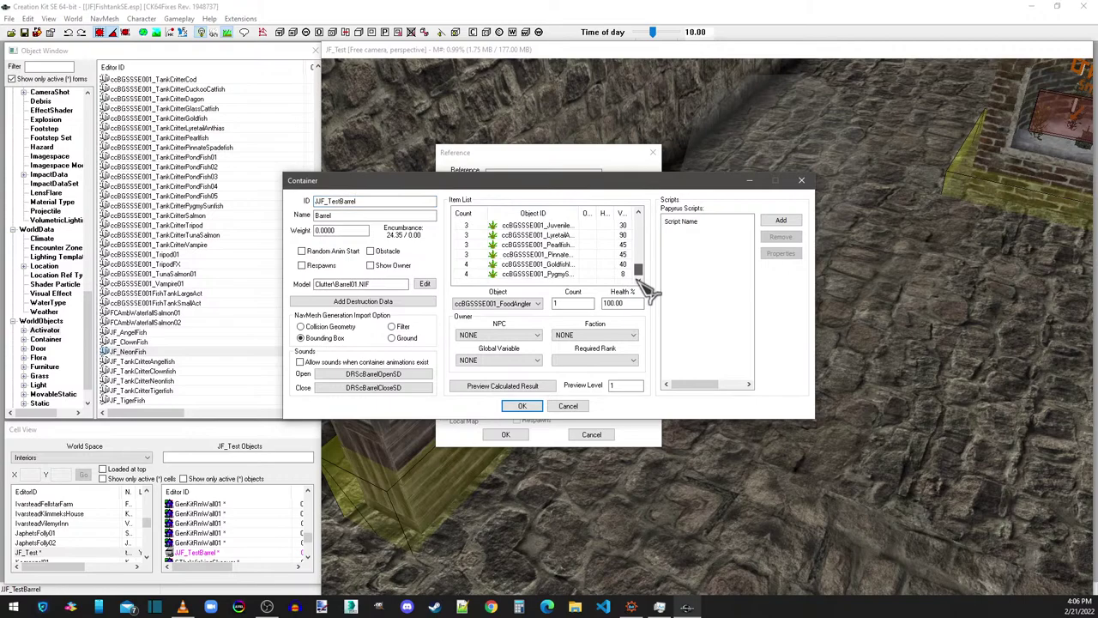
left_click(547, 274)
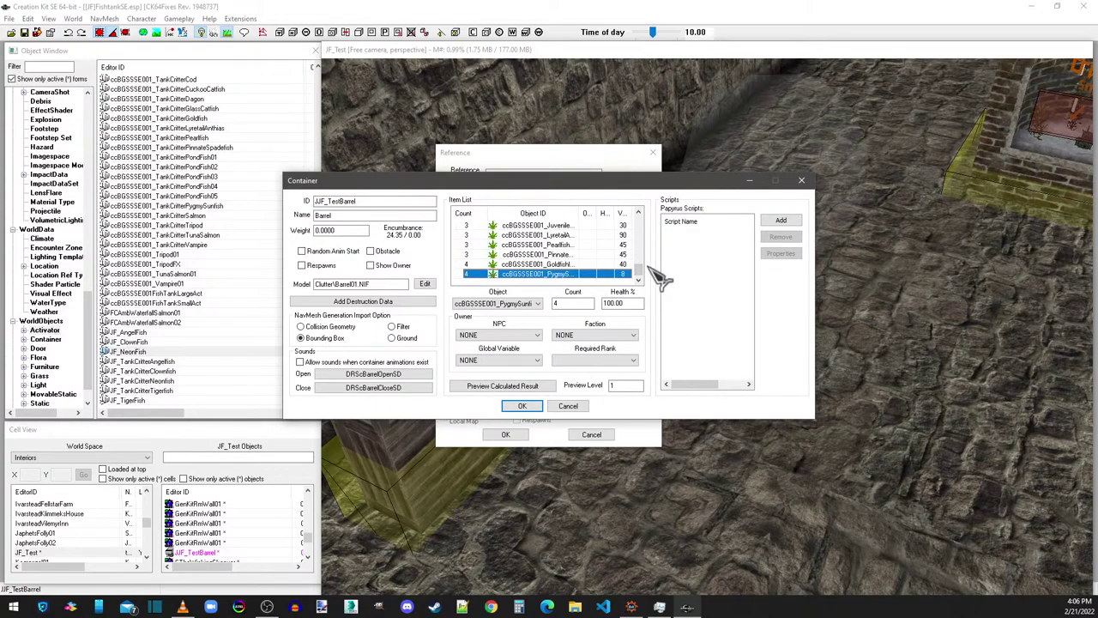
left_click_drag(640, 273, 640, 221)
left_click(536, 227)
scroll(546, 237, "down", 5)
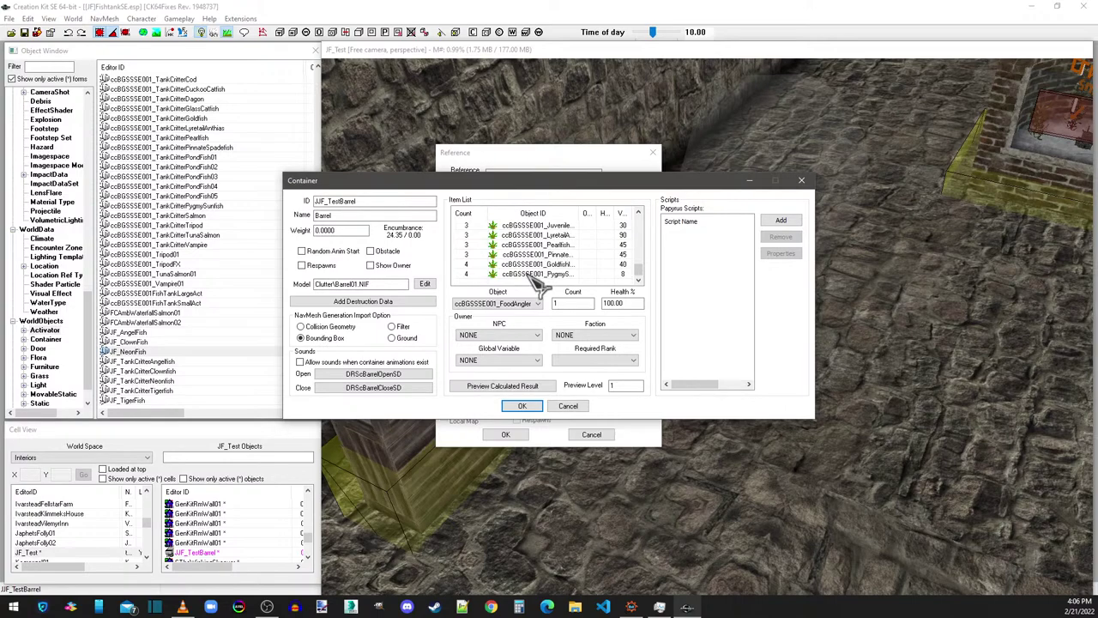
left_click(540, 275)
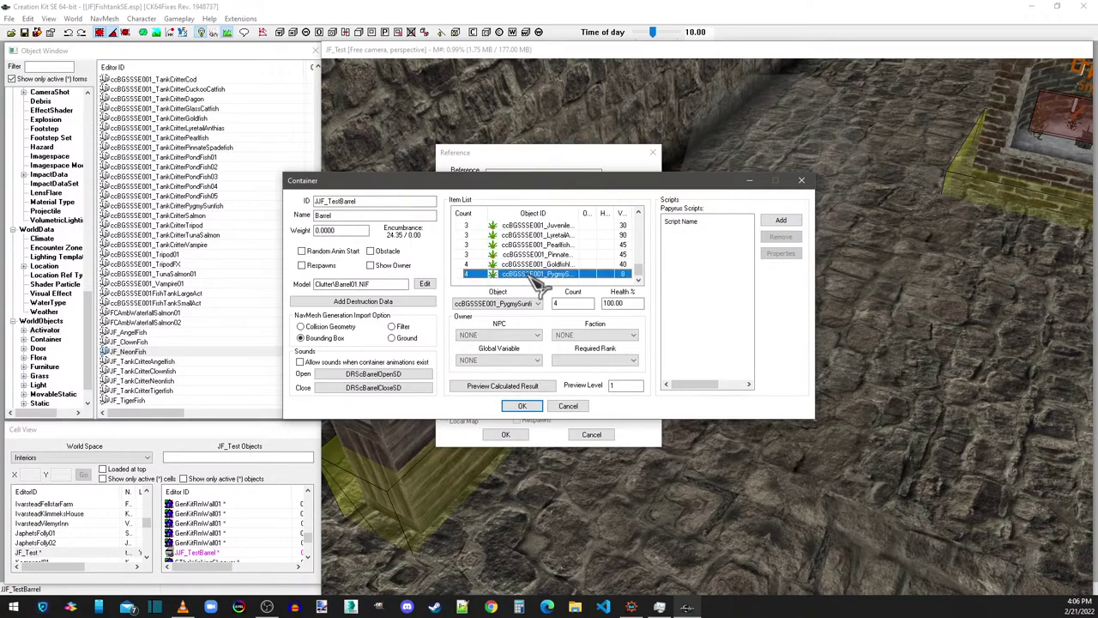
left_click(537, 254)
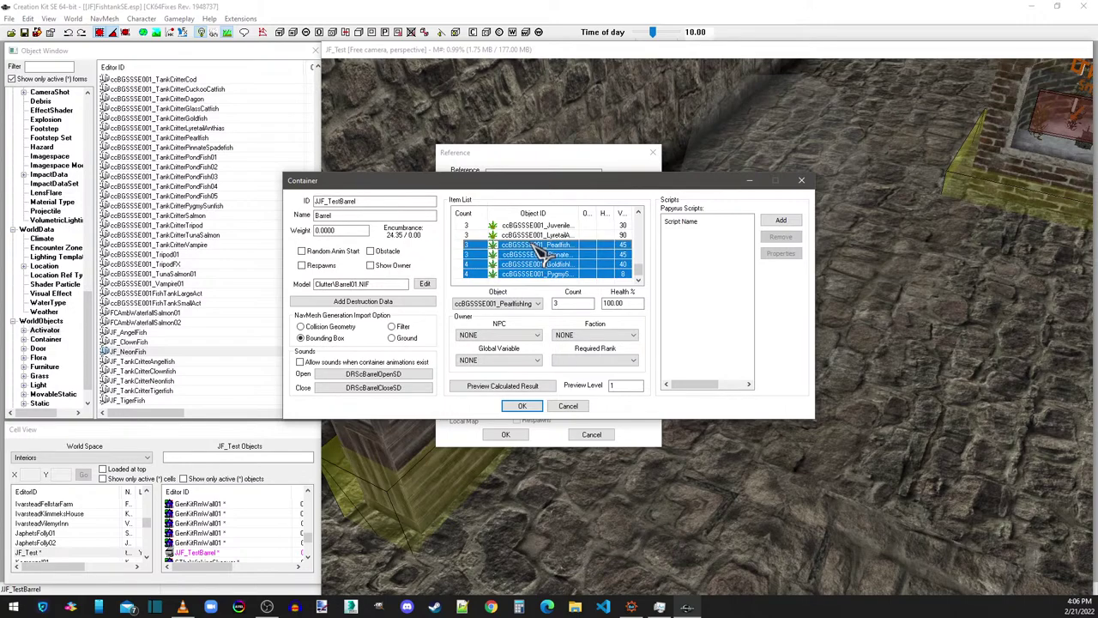
scroll(536, 245, "up", 5)
Step: Delete the old food items from the barrel's item list
key("ctrl+a")
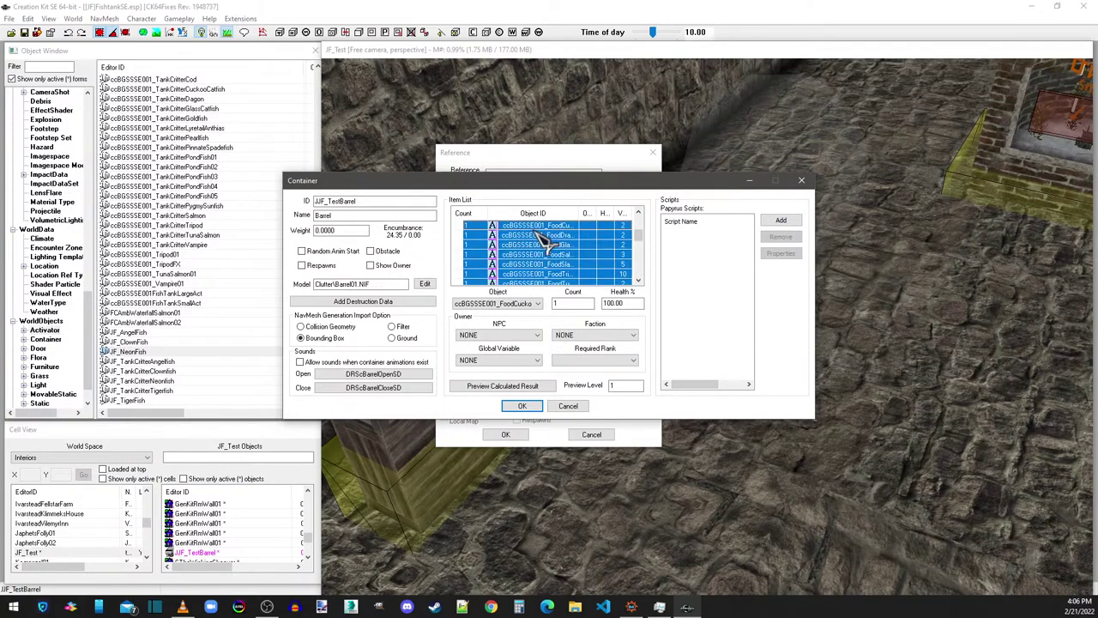
key("Delete")
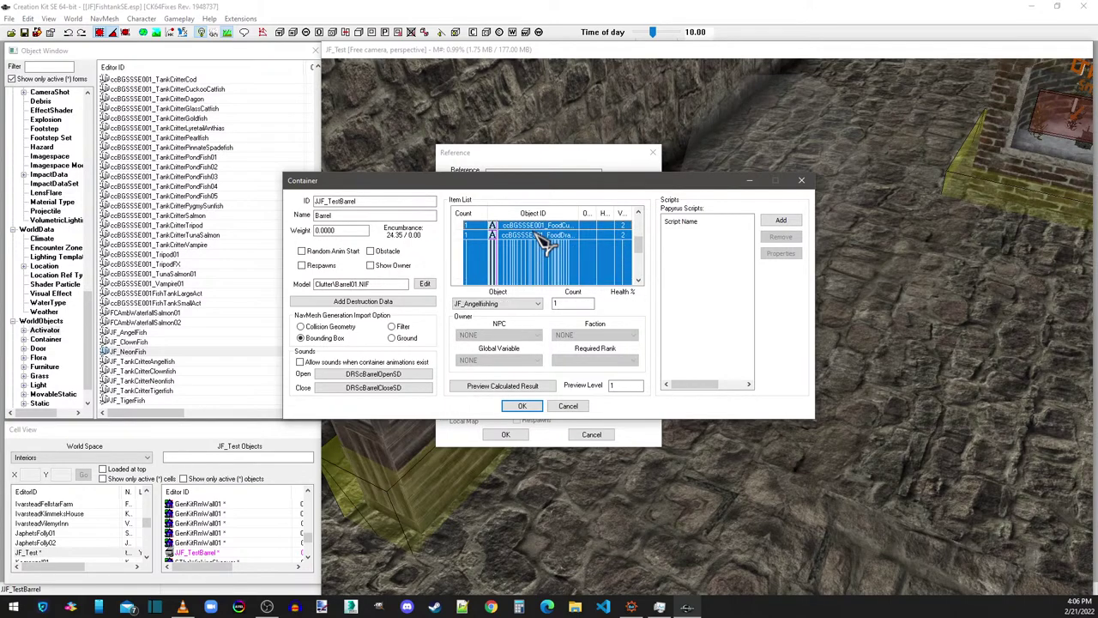
key("ctrl+v")
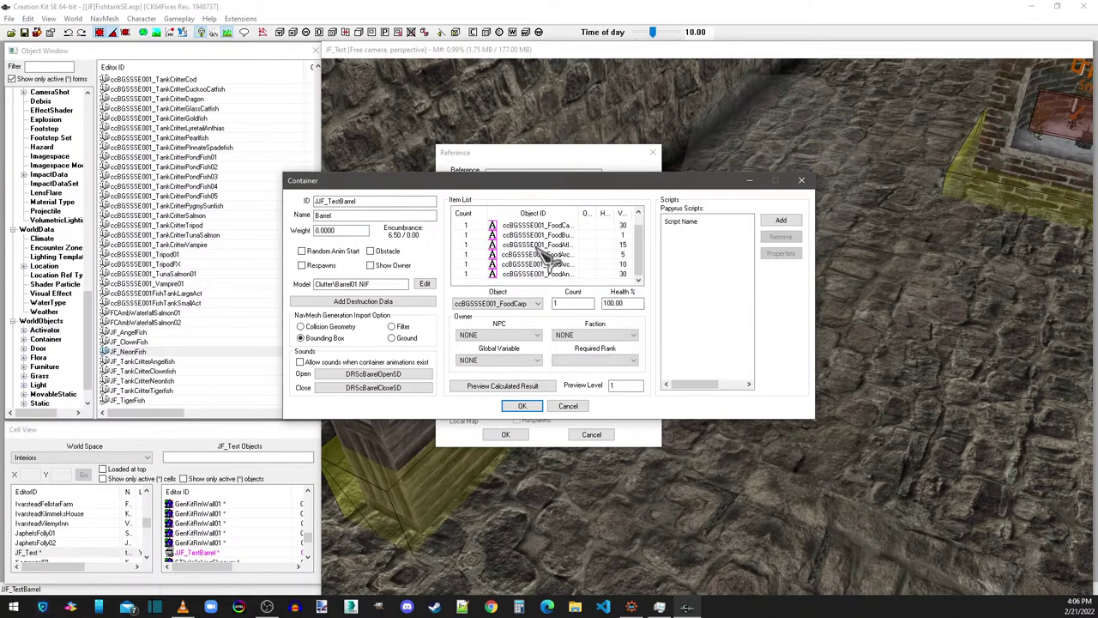
left_click(540, 274)
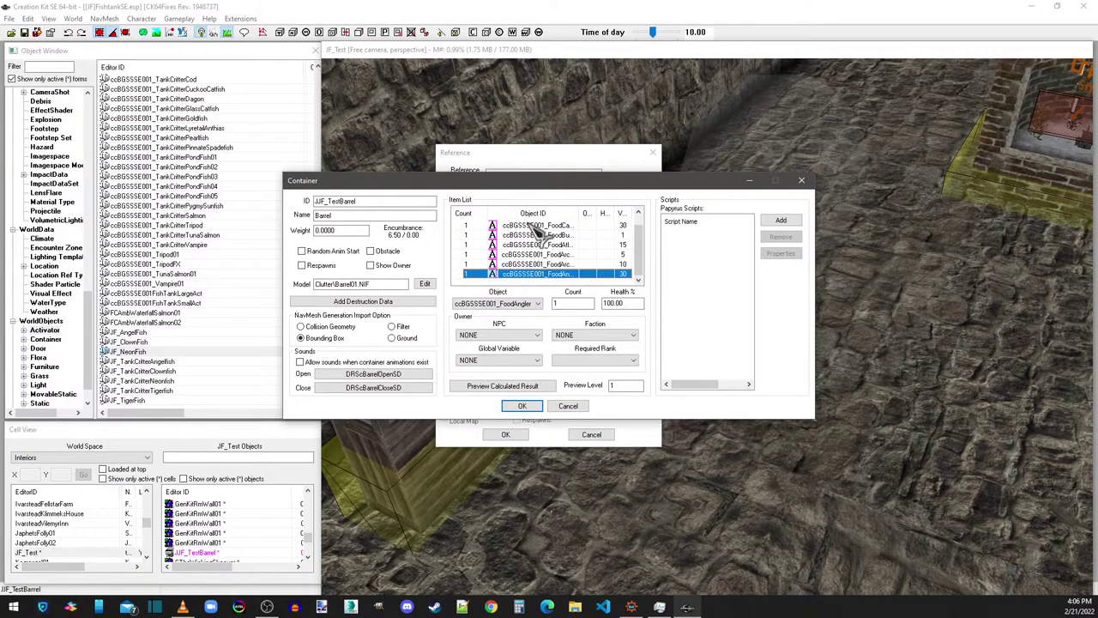
left_click(536, 228, "shift")
left_click_drag(552, 245, 521, 258)
Step: Change the leftover FoodCarp entry to JF_Angelfishing and add JF_Clownfishing
left_click(528, 225)
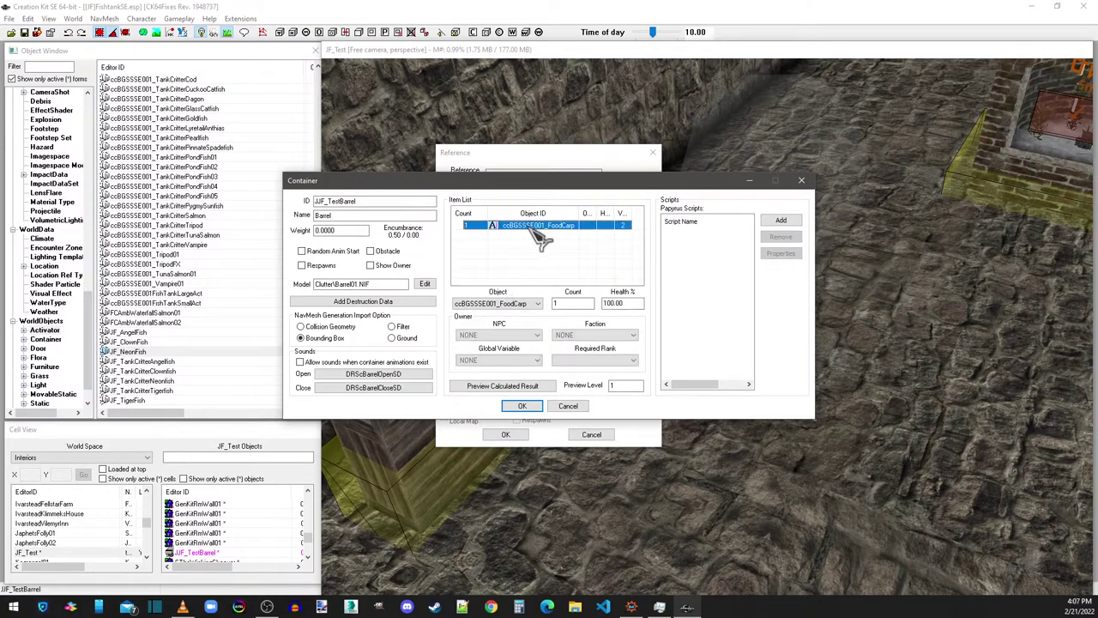
left_click(520, 305)
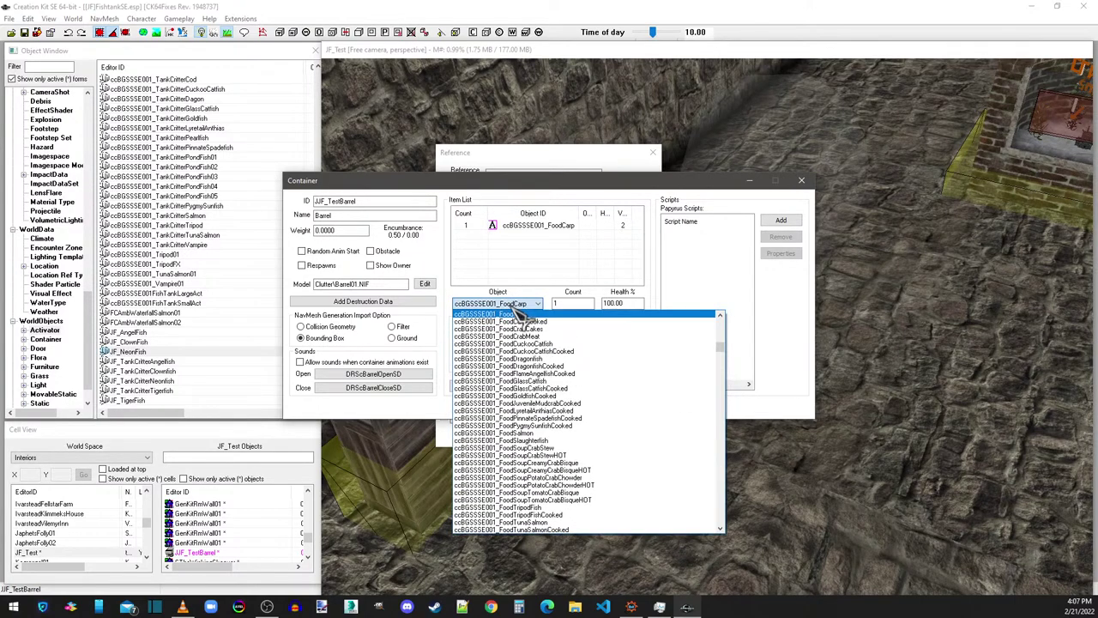
key("j")
left_click(520, 314)
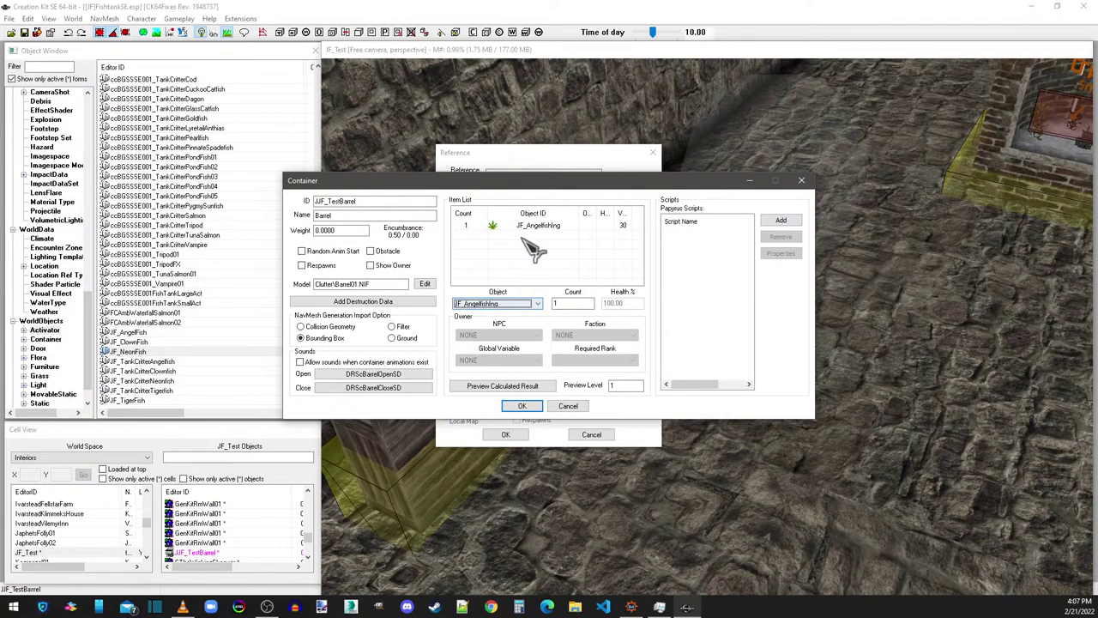
left_click_drag(532, 228, 525, 253)
left_click(514, 305)
left_click(509, 322)
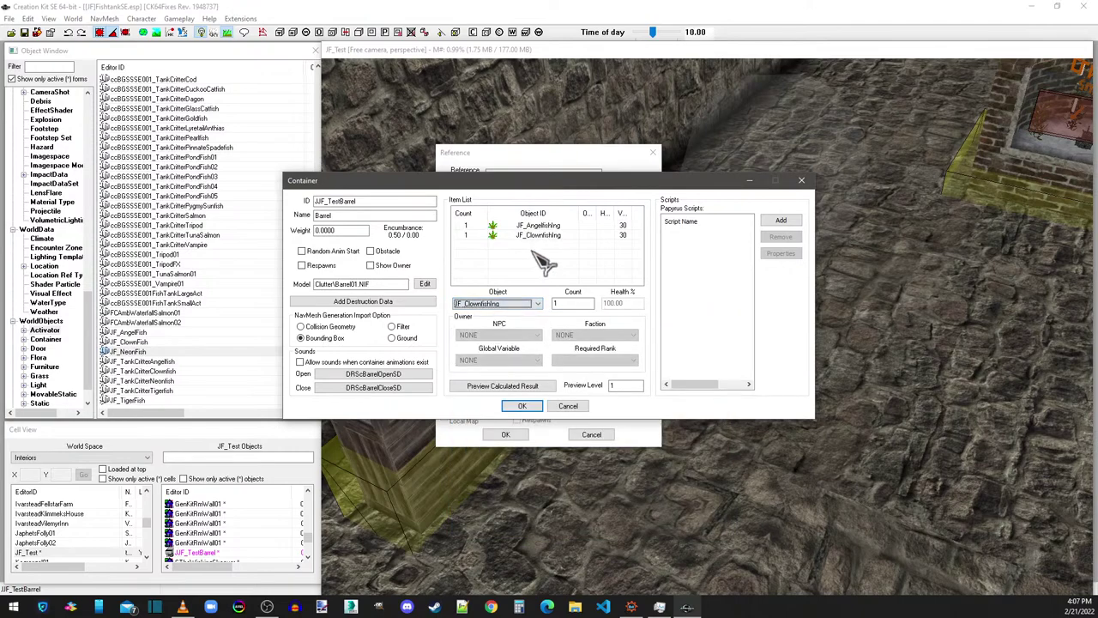
Step: Add JF_Neonfishing and JF_Tigerfishing entries, then confirm both barrel dialogs with OK
left_click_drag(525, 234, 534, 275)
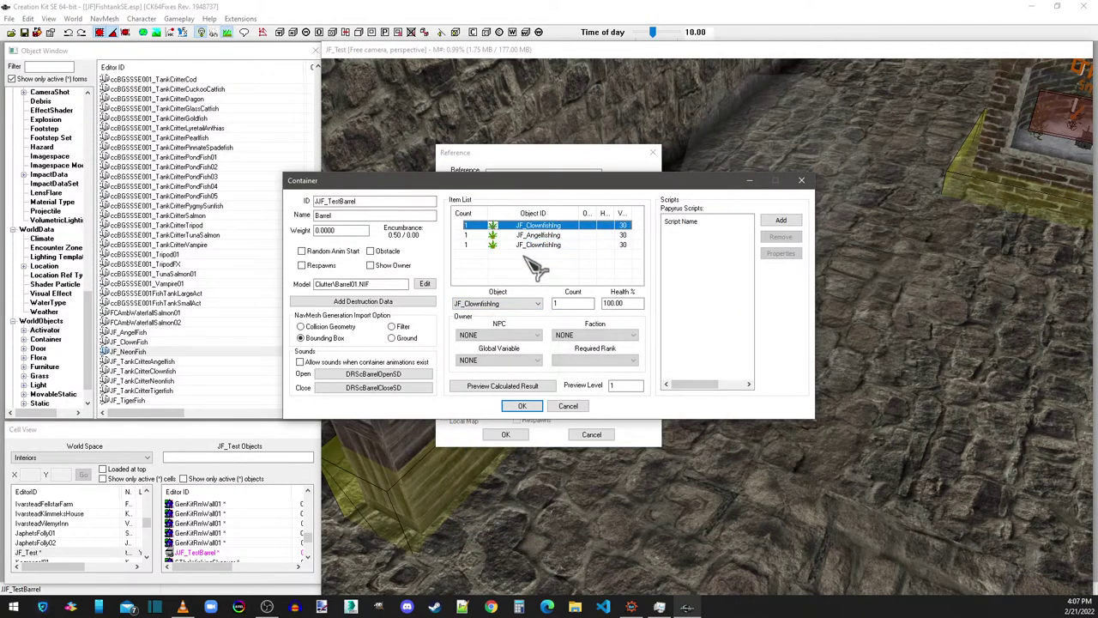
left_click(506, 305)
left_click(496, 324)
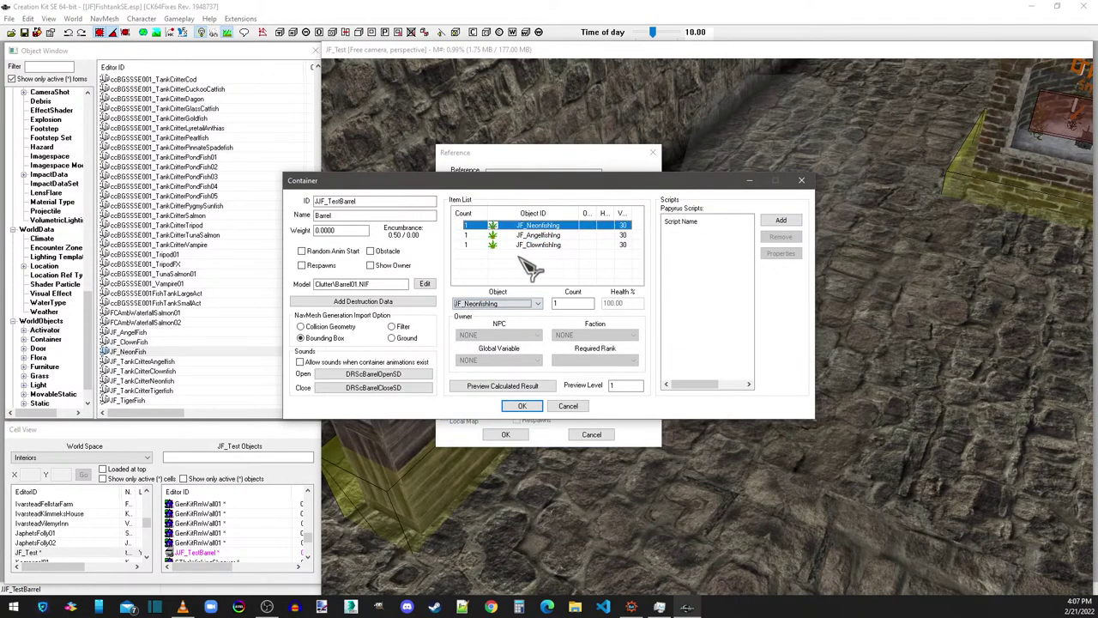
left_click_drag(537, 228, 532, 271)
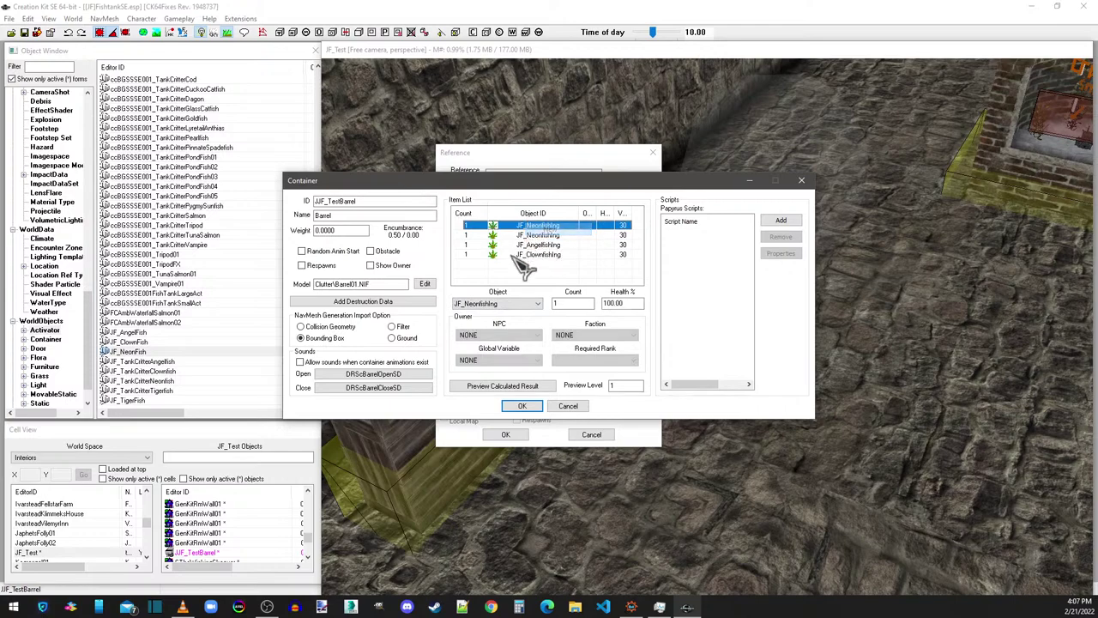
left_click(500, 305)
left_click(489, 321)
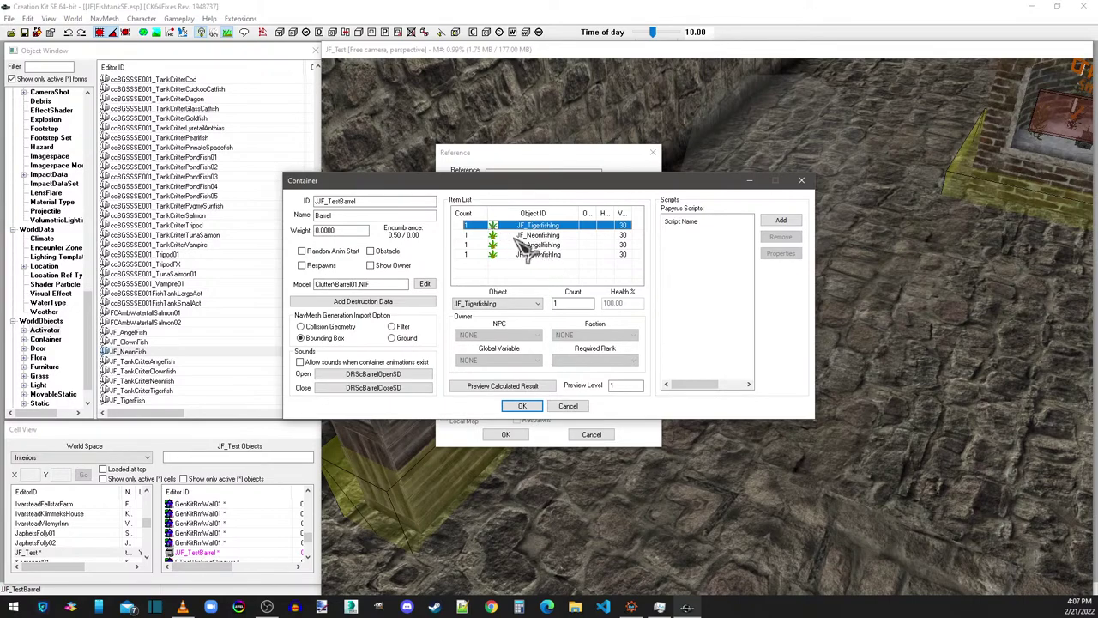
left_click(523, 408)
left_click(505, 434)
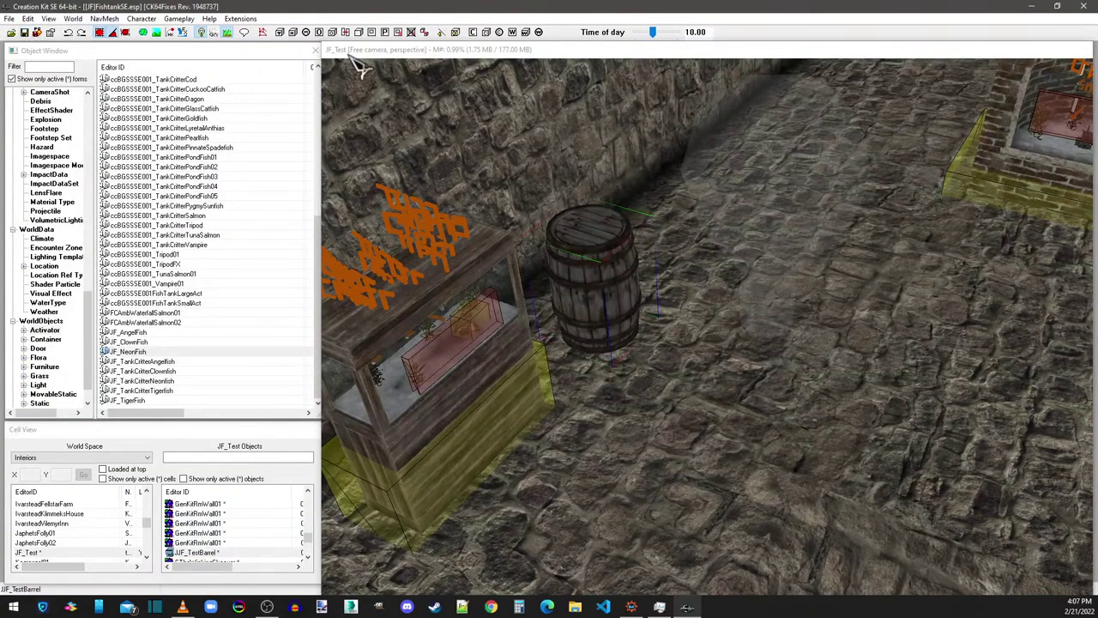
Step: Move the live chat window over the Object Window and switch to Skyrim's main menu
left_click(301, 52)
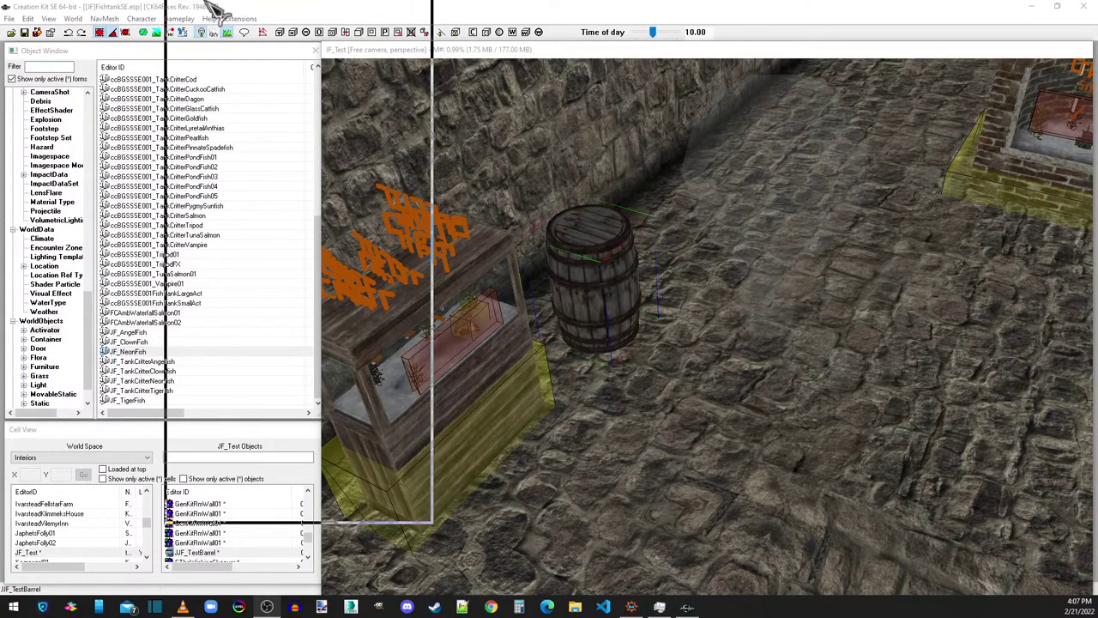
left_click_drag(215, 10, 86, 45)
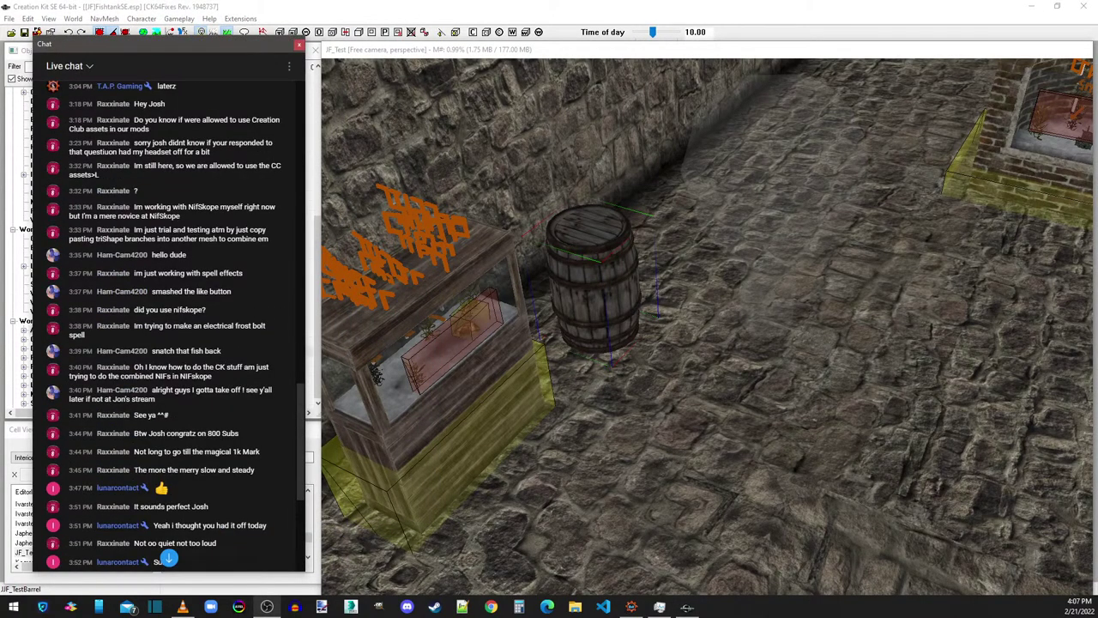
key("alt+Tab")
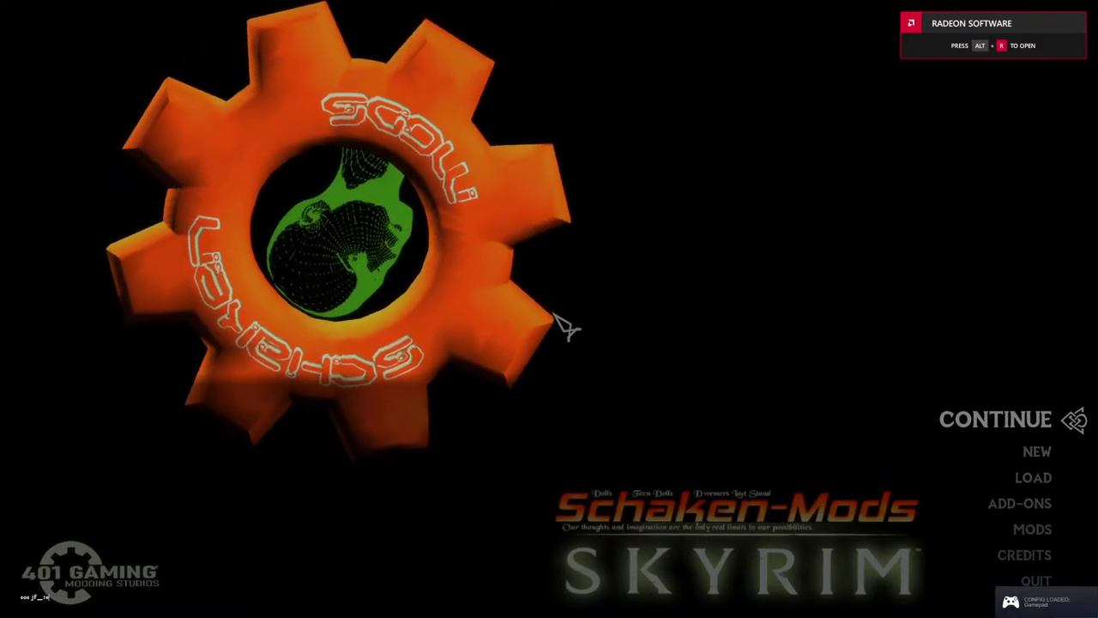
Step: Continue the saved game and check the test barrel's contents
key("Return")
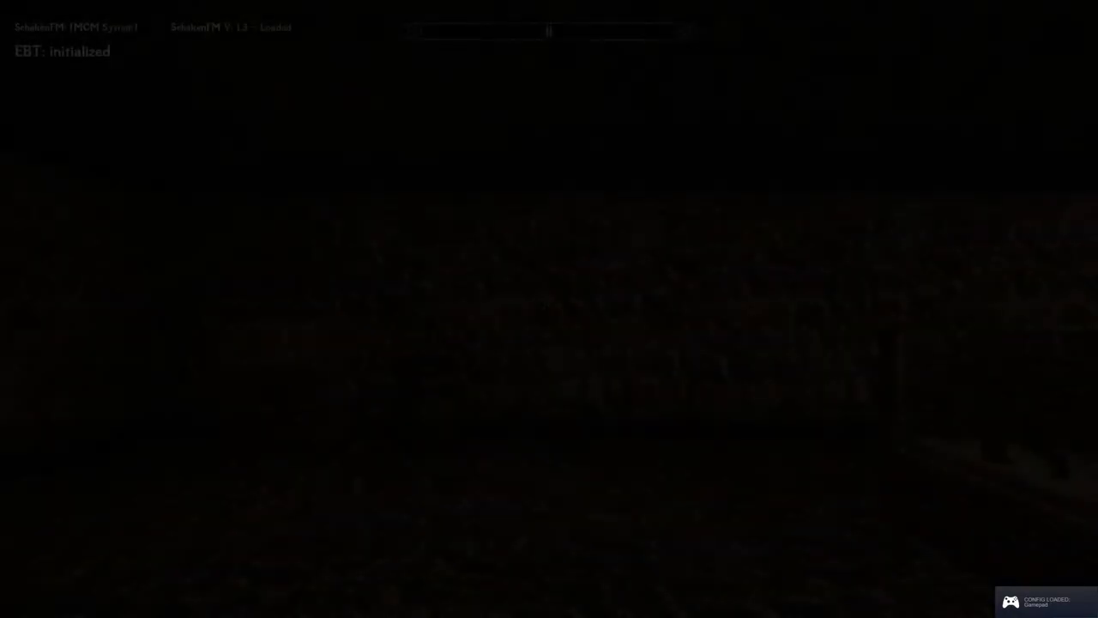
key("w")
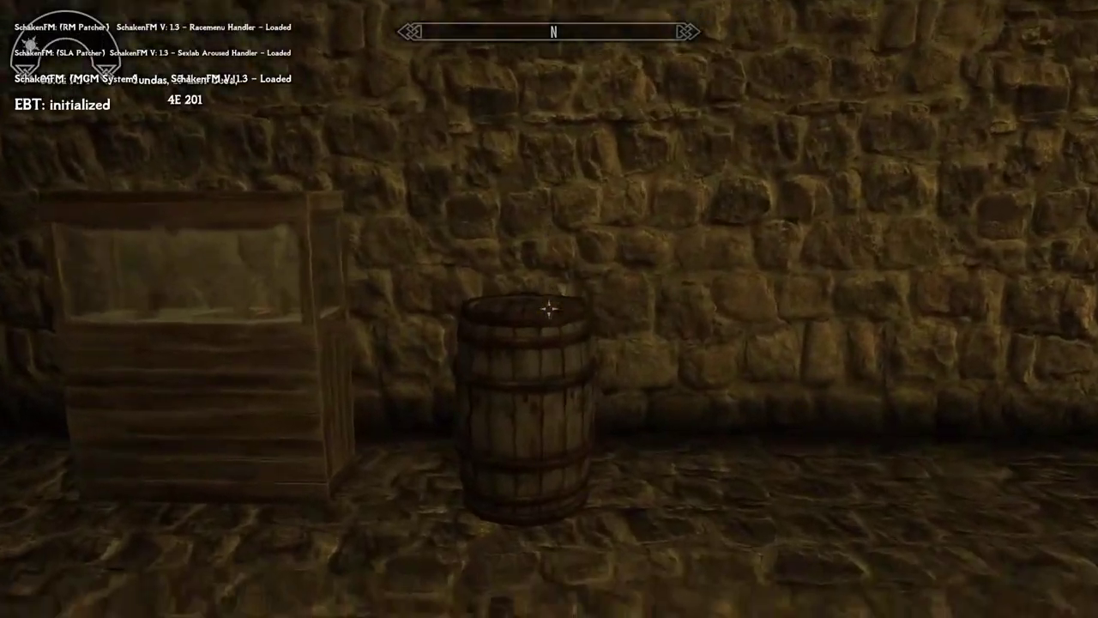
key("e")
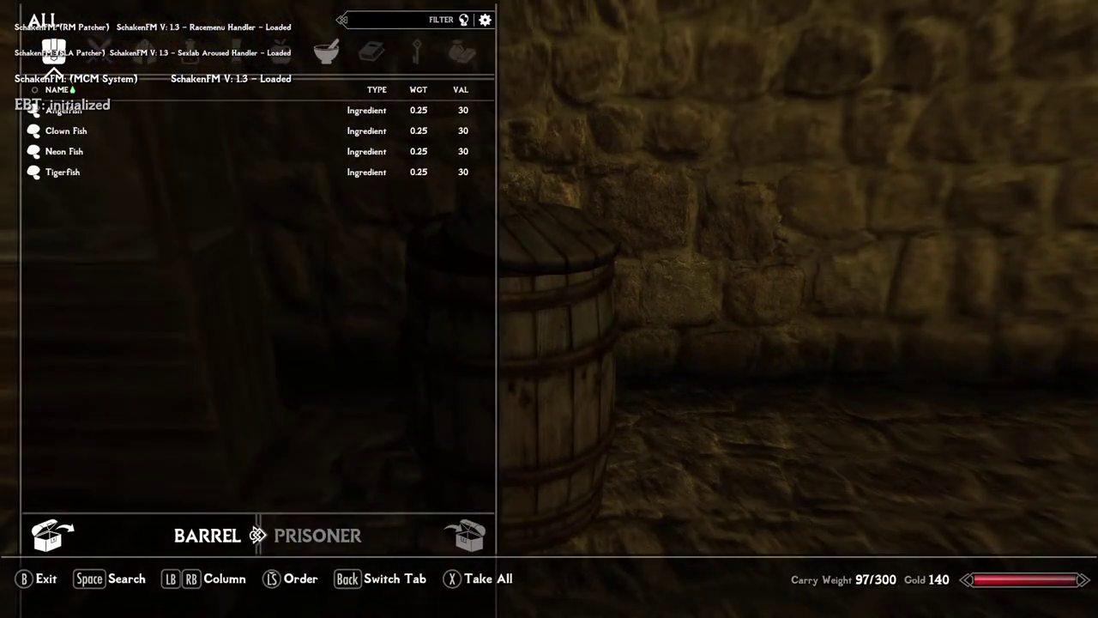
key("Tab")
key("Tab")
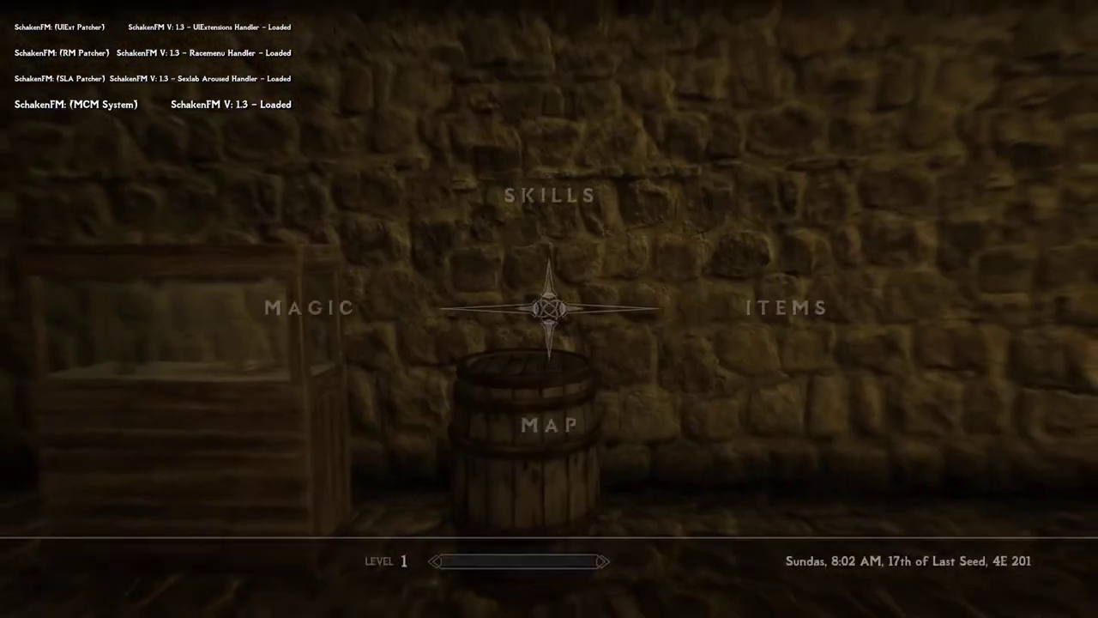
Step: Preview Angelfish, Clown Fish, Neon Fish and Tigerfish in the Ingredients inventory, then close it
key("d")
key("e")
key("p")
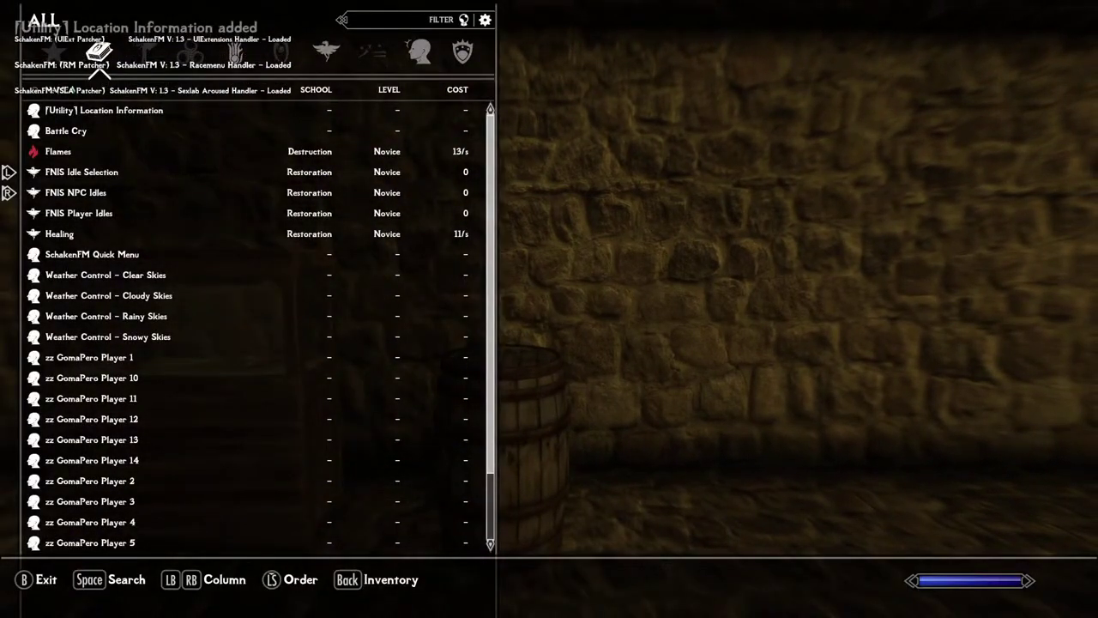
key("i")
key("a")
key("a")
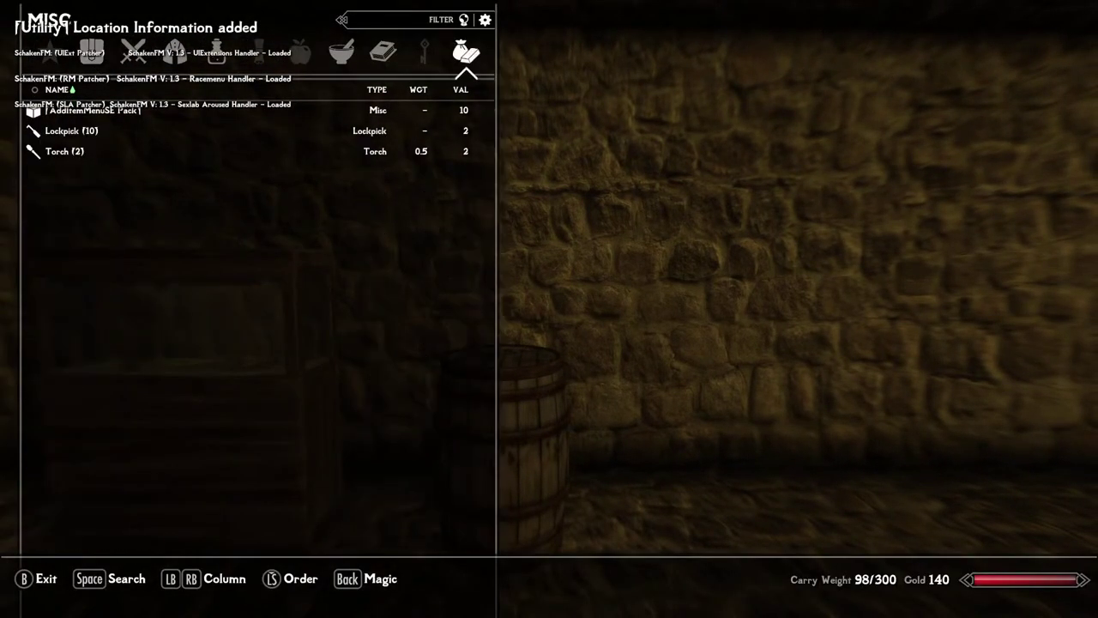
key("a")
key("a")
key("a")
key("s")
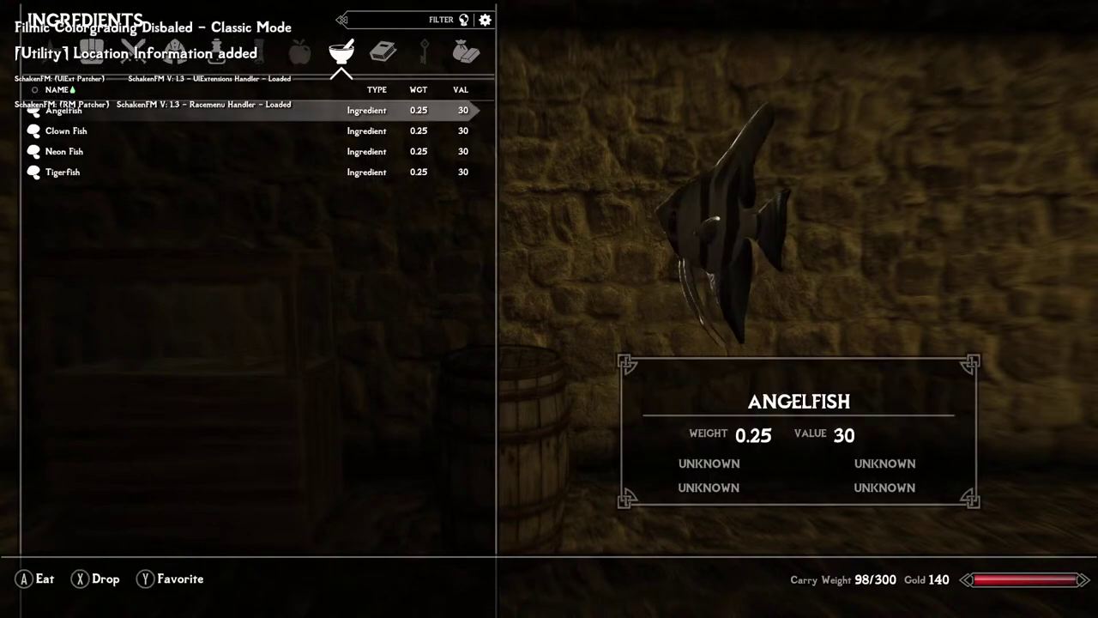
key("s")
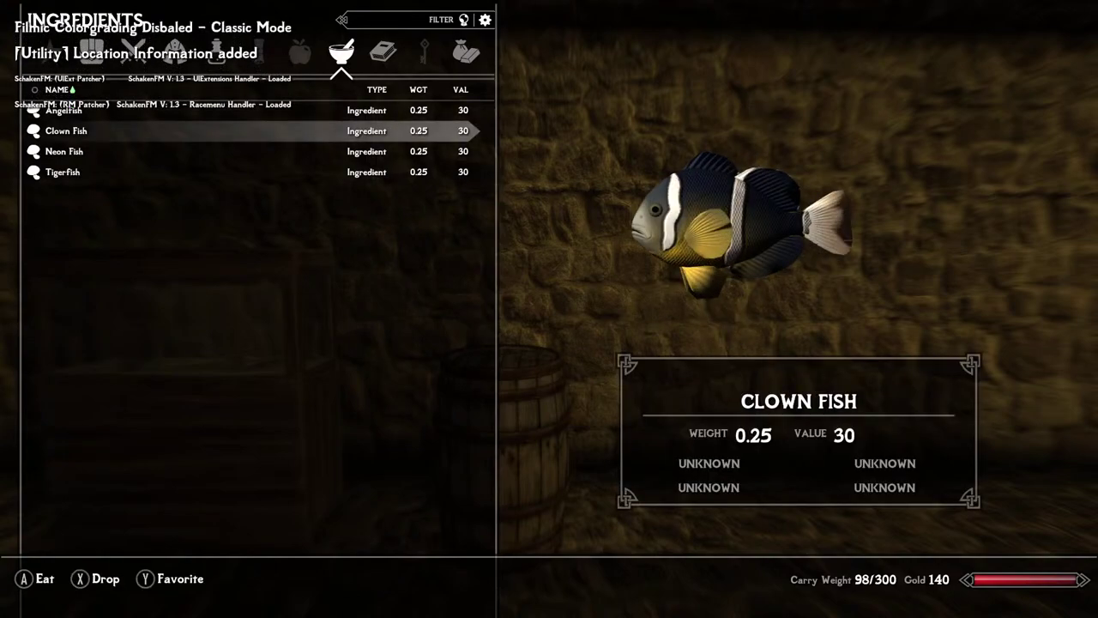
key("s")
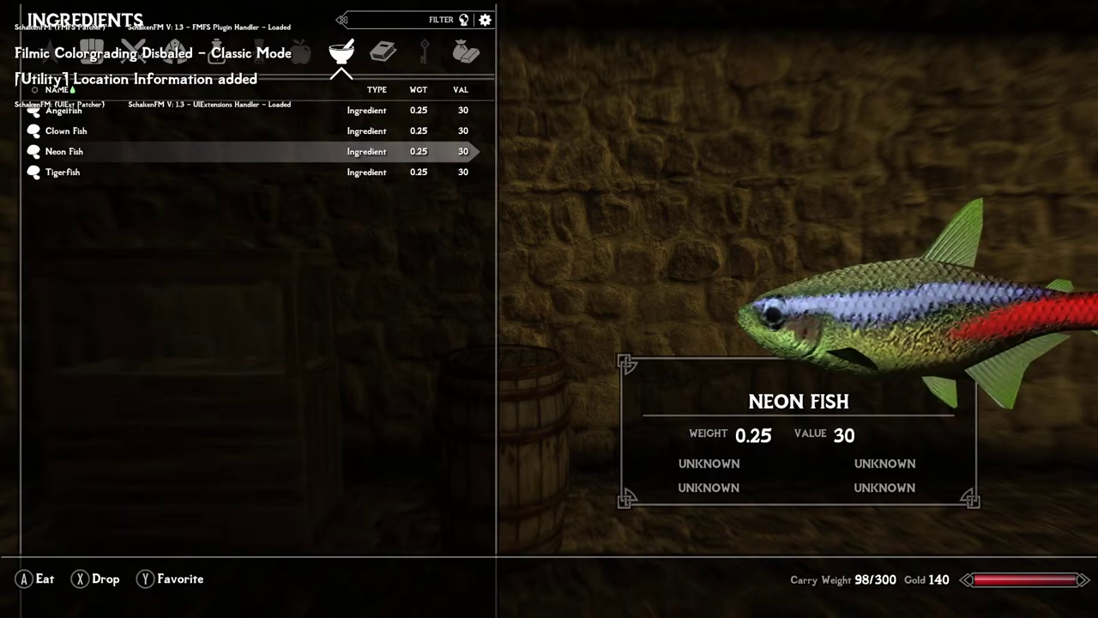
key("s")
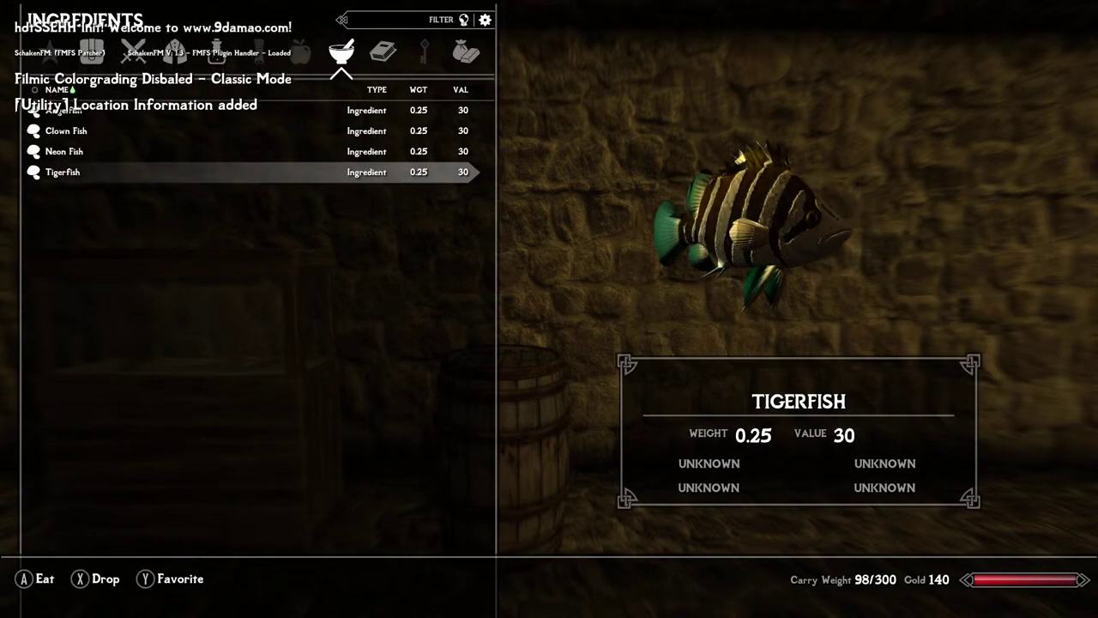
key("w")
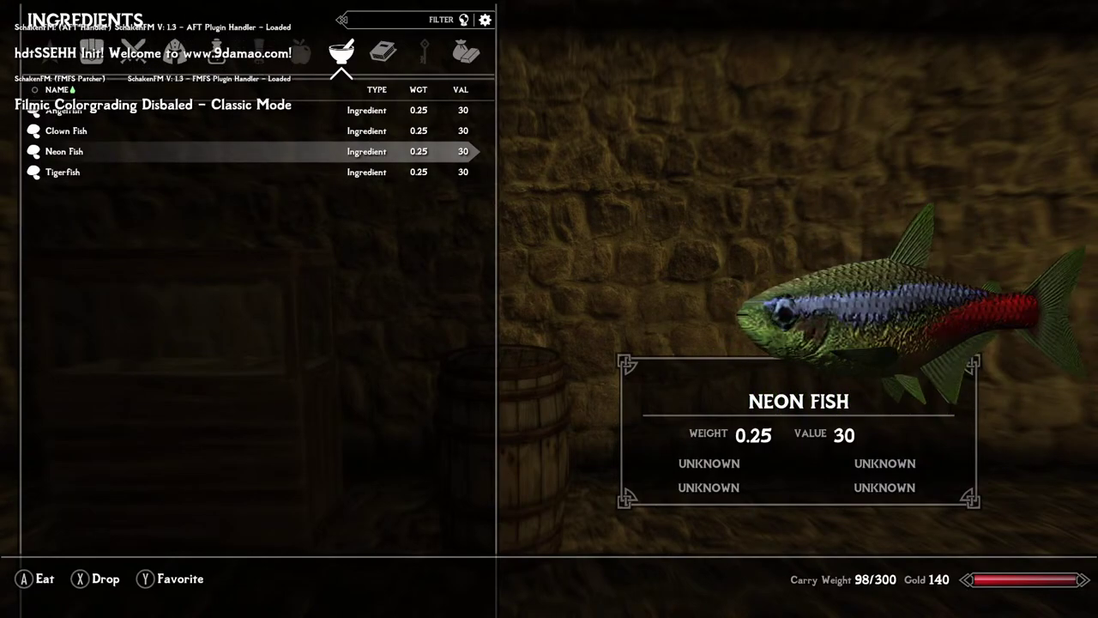
key("w")
key("w")
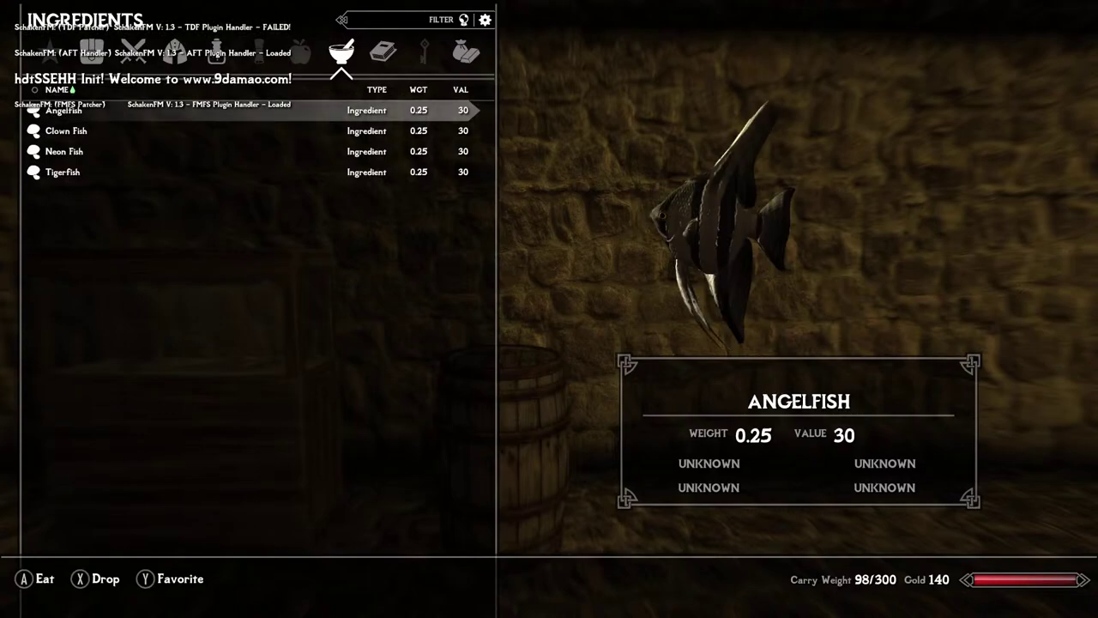
key("Tab")
Step: Store Neon Fish and Angelfish in the Small Fish Tank
key("e")
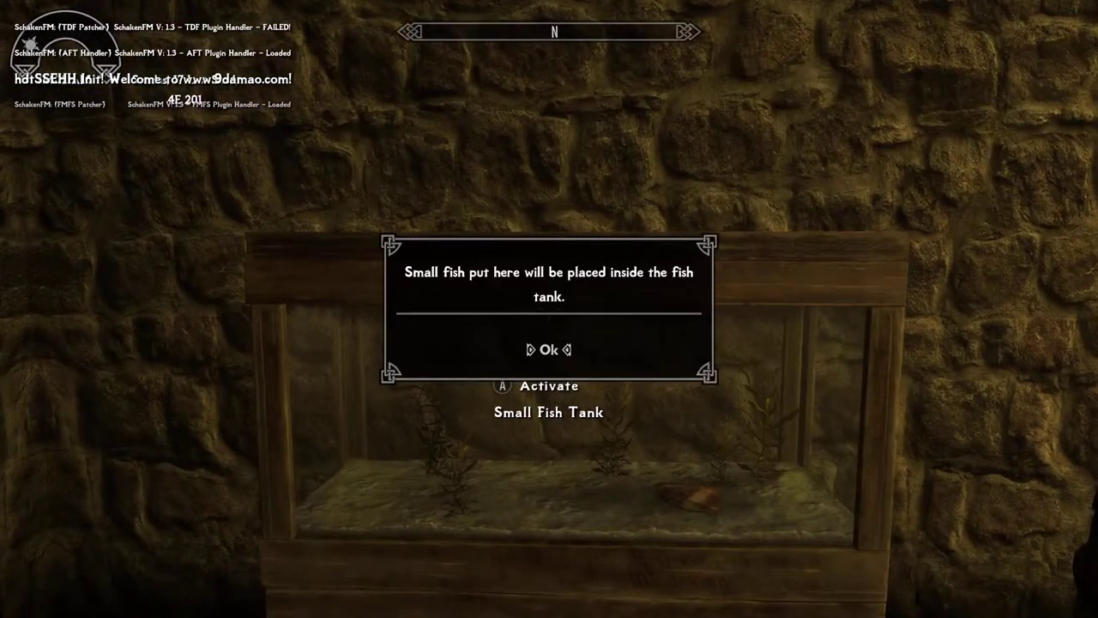
key("e")
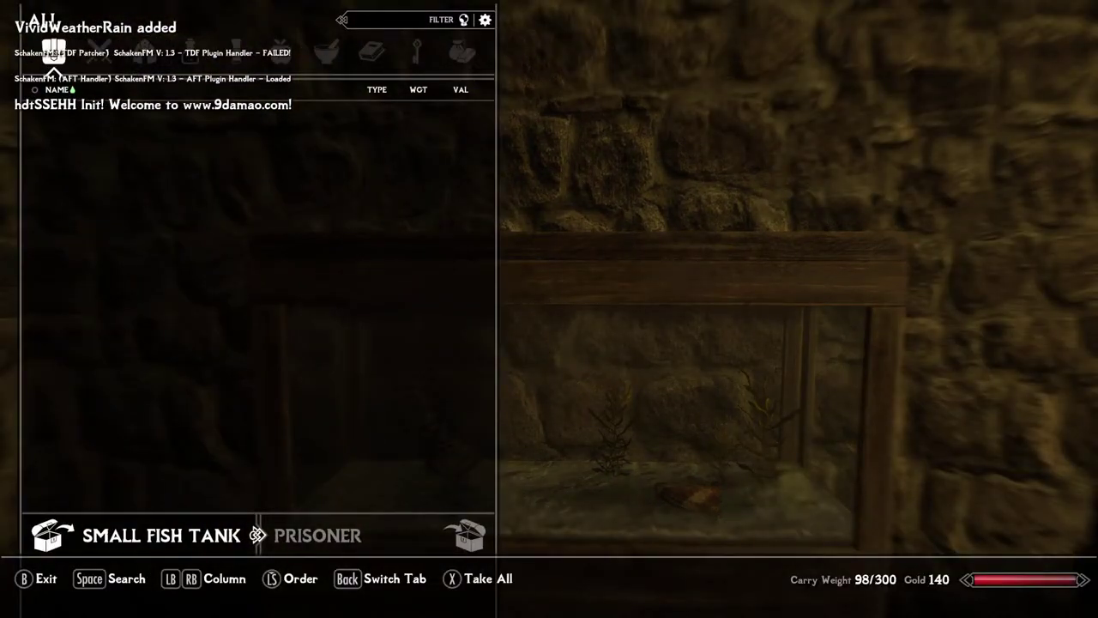
key("alt")
key("a")
key("a")
key("a")
key("a")
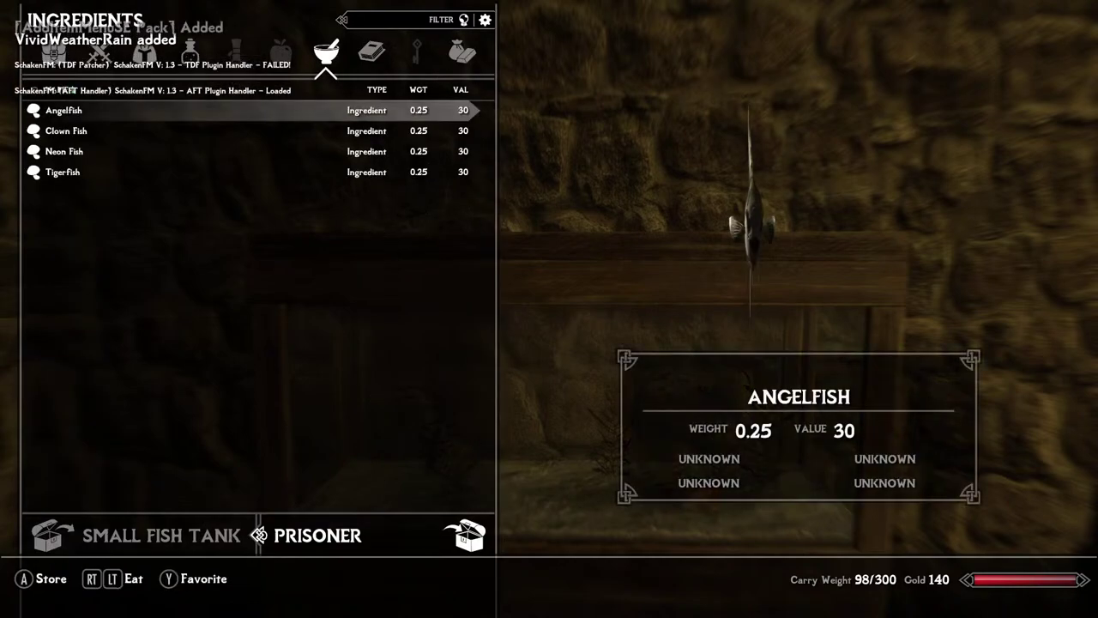
key("Down")
key("Down")
key("e")
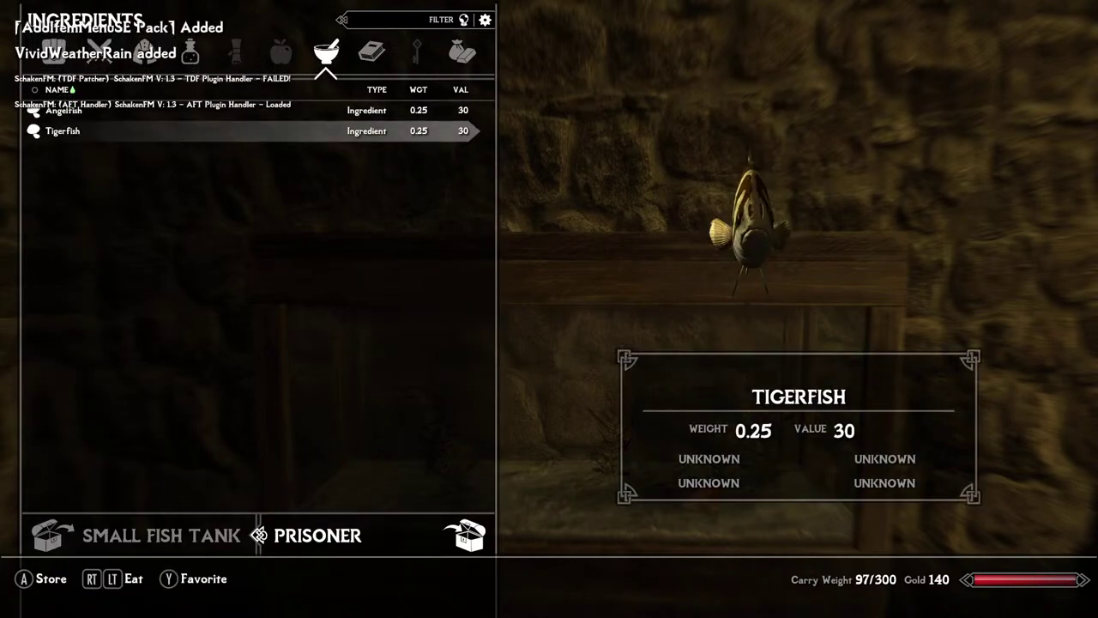
key("Up")
key("e")
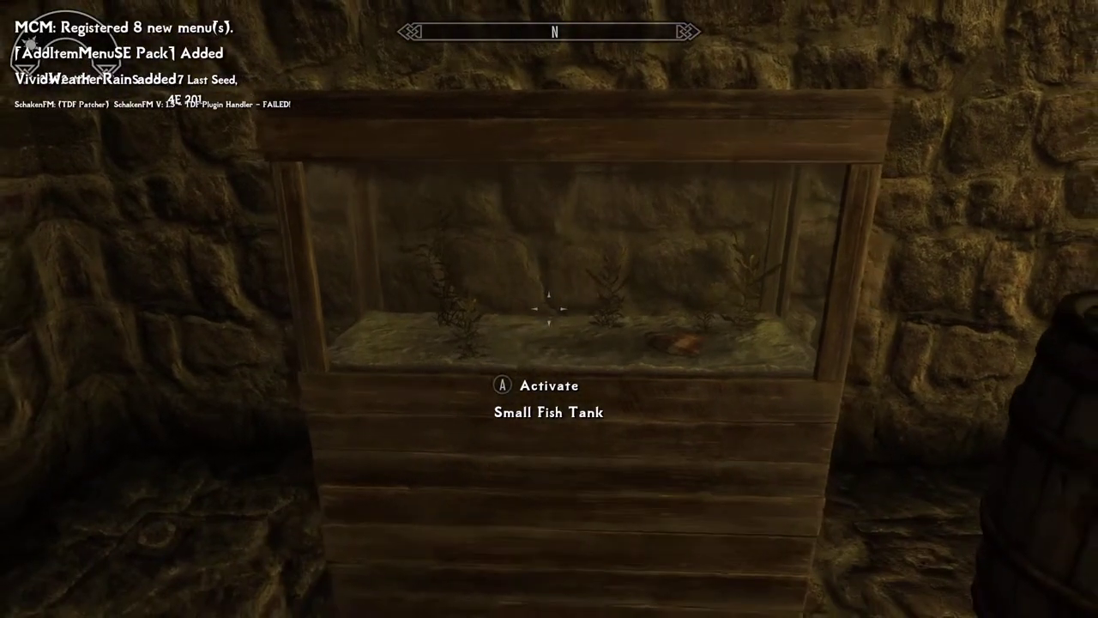
Step: Step back to watch the fish swim, then reopen the tank and browse the inventory
key("w")
key("w")
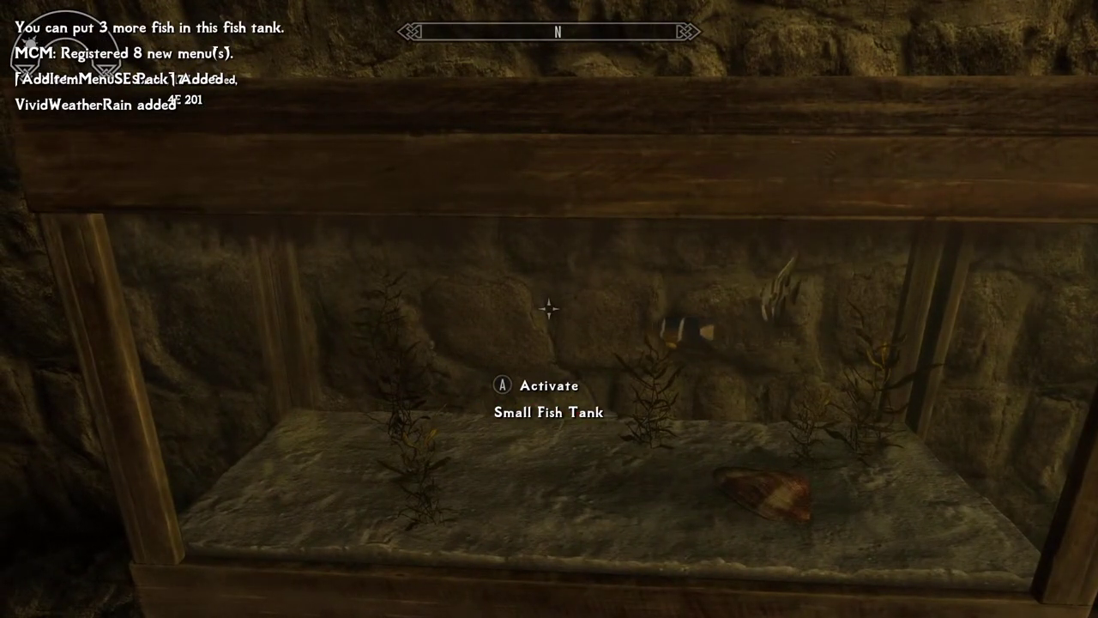
key("s")
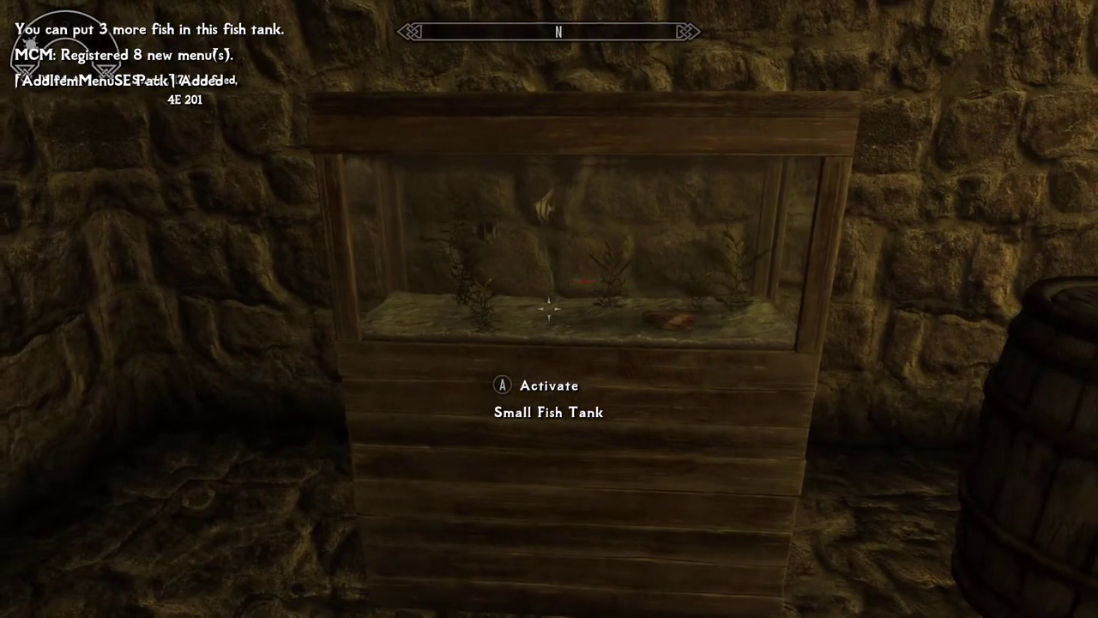
key("w")
key("w")
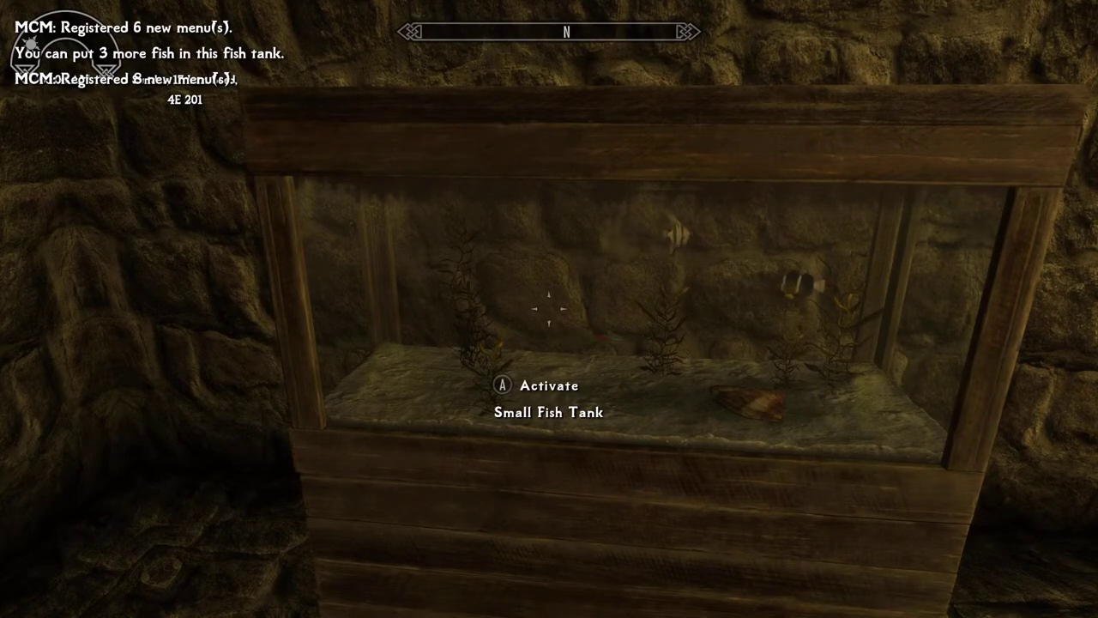
key("e")
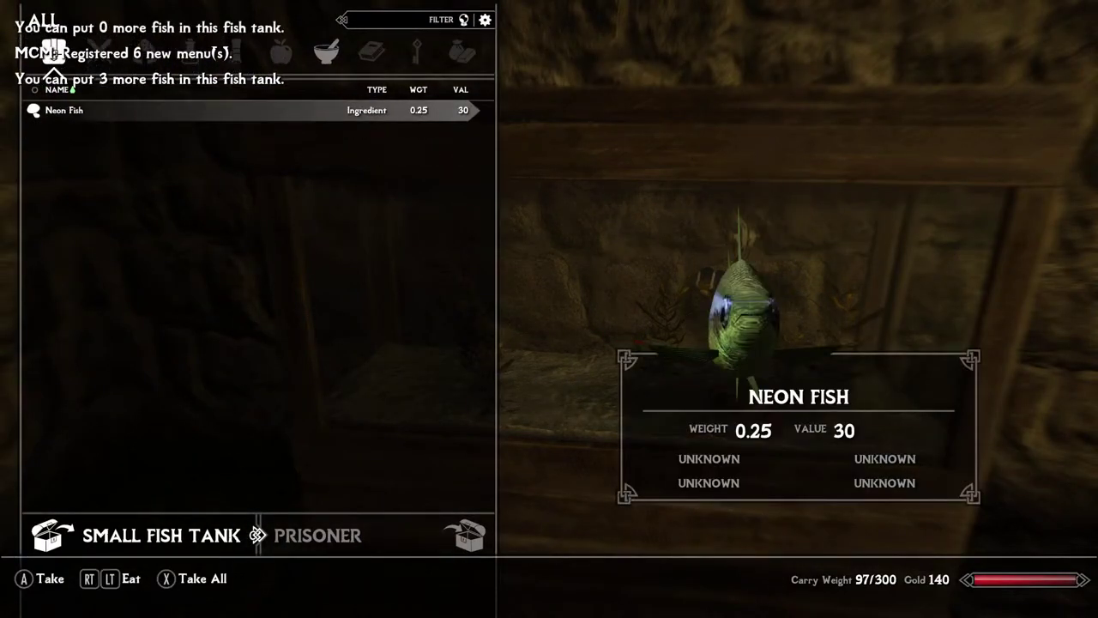
key("alt")
key("Left")
key("Left")
key("Left")
key("Down")
key("Down")
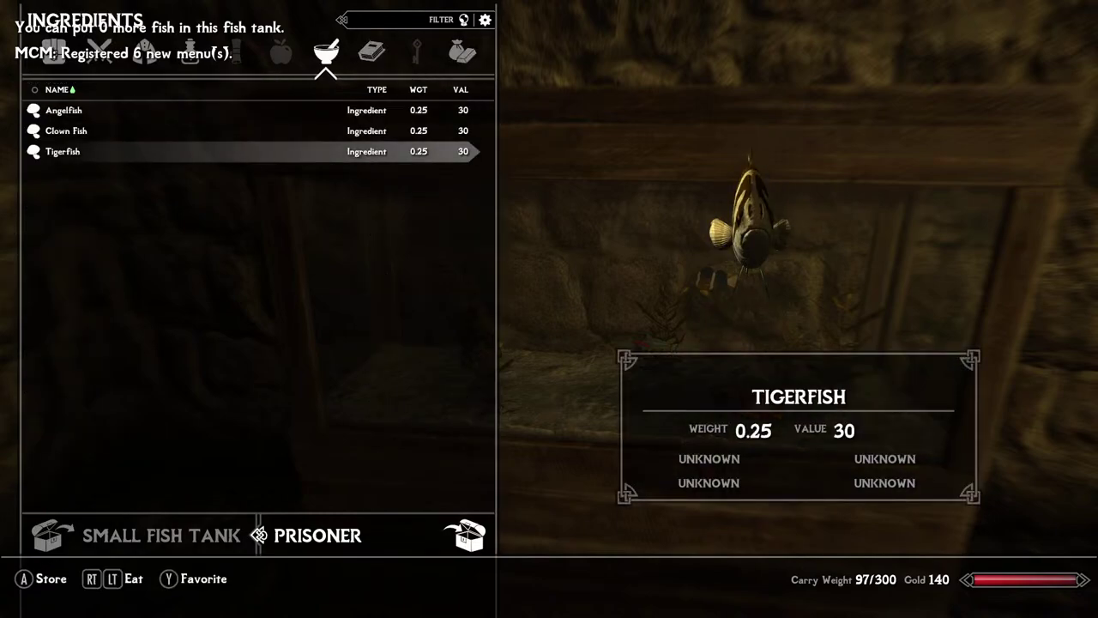
key("Tab")
Step: Take all the fish out of the Small Fish Tank and approach the Large Fish Tank
key("w")
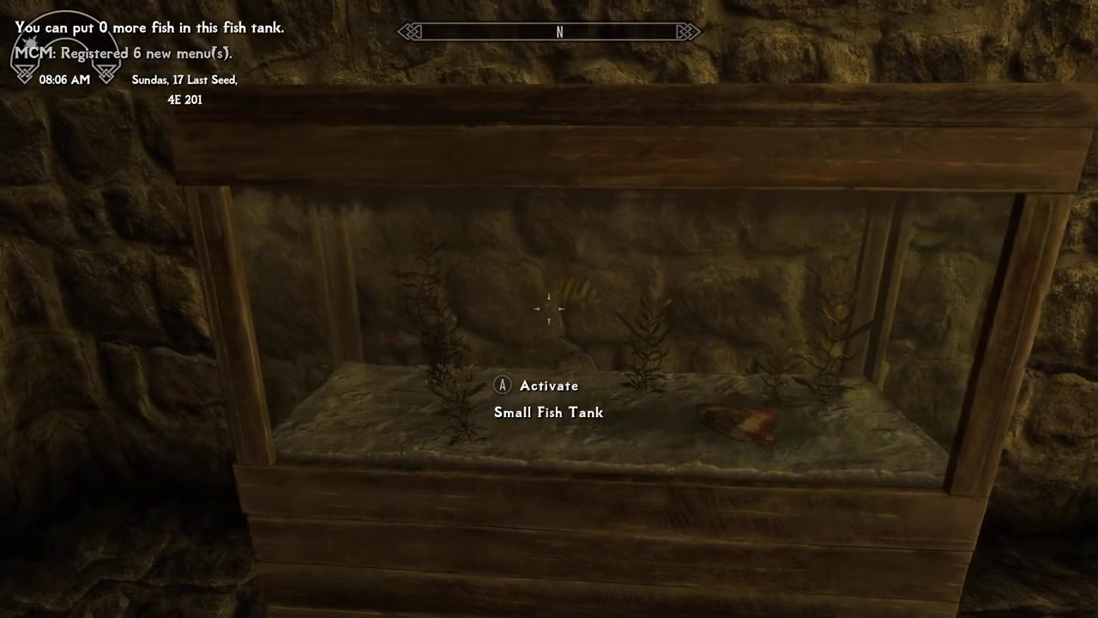
key("s")
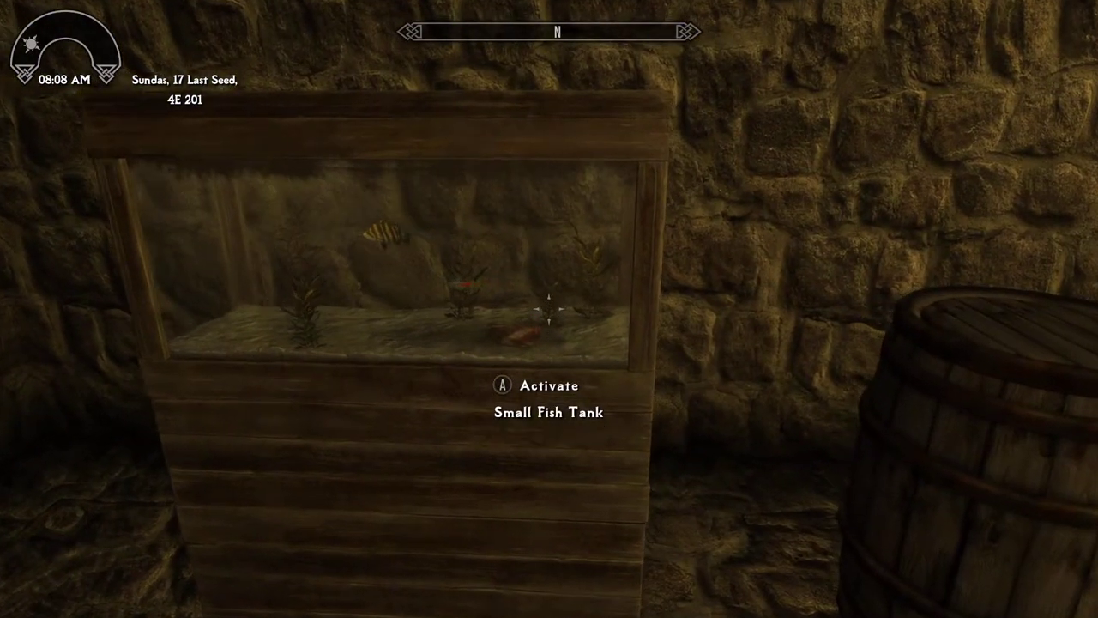
key("e")
key("e")
key("e")
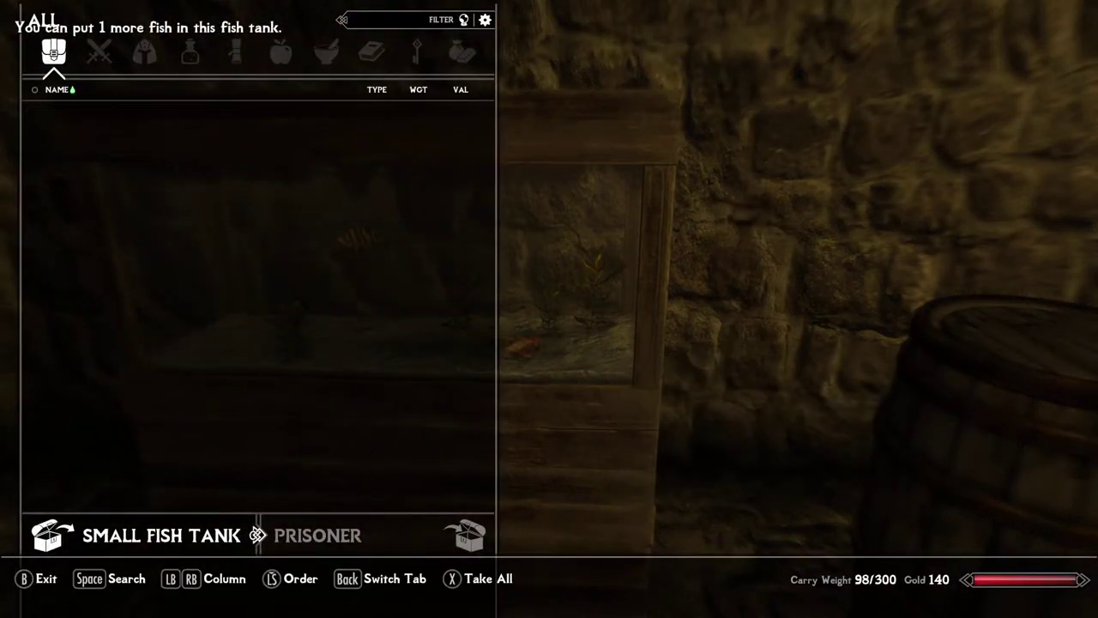
key("Tab")
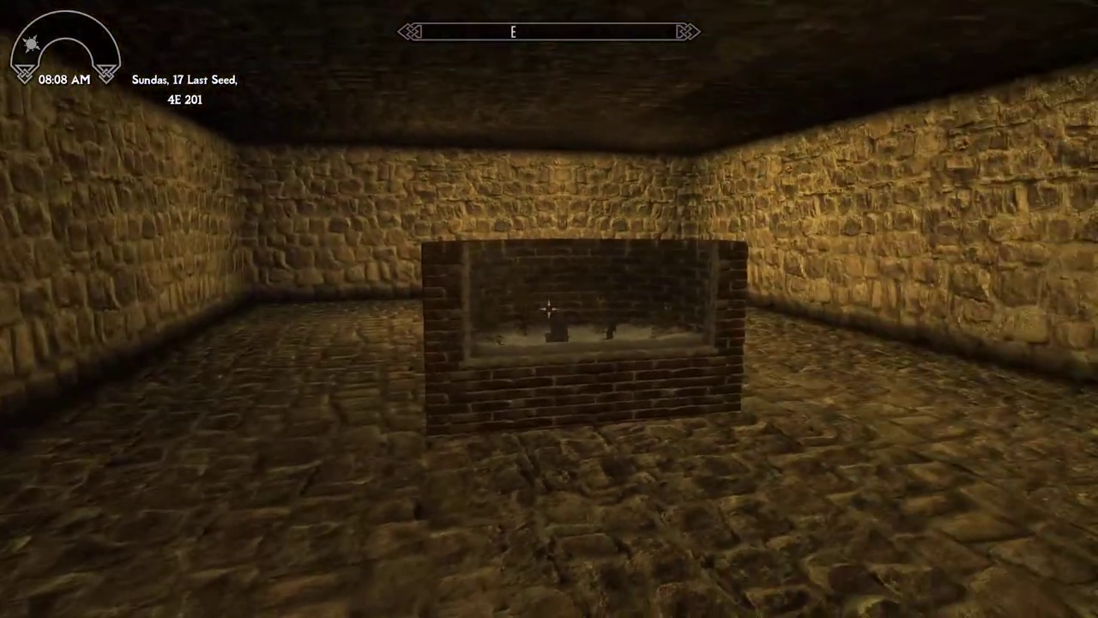
key("w")
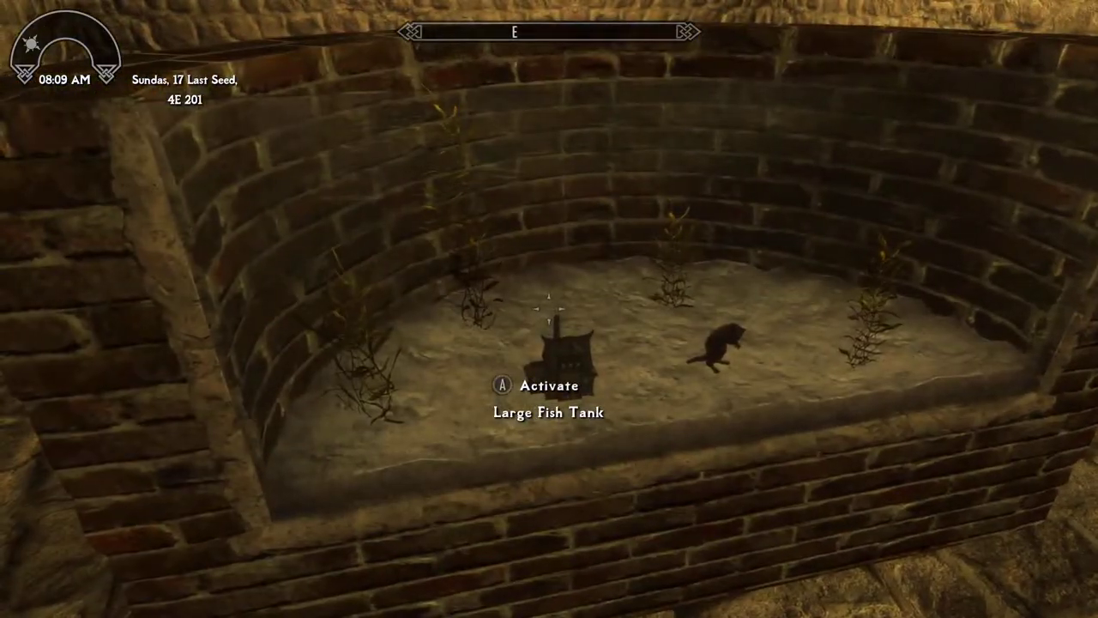
key("s")
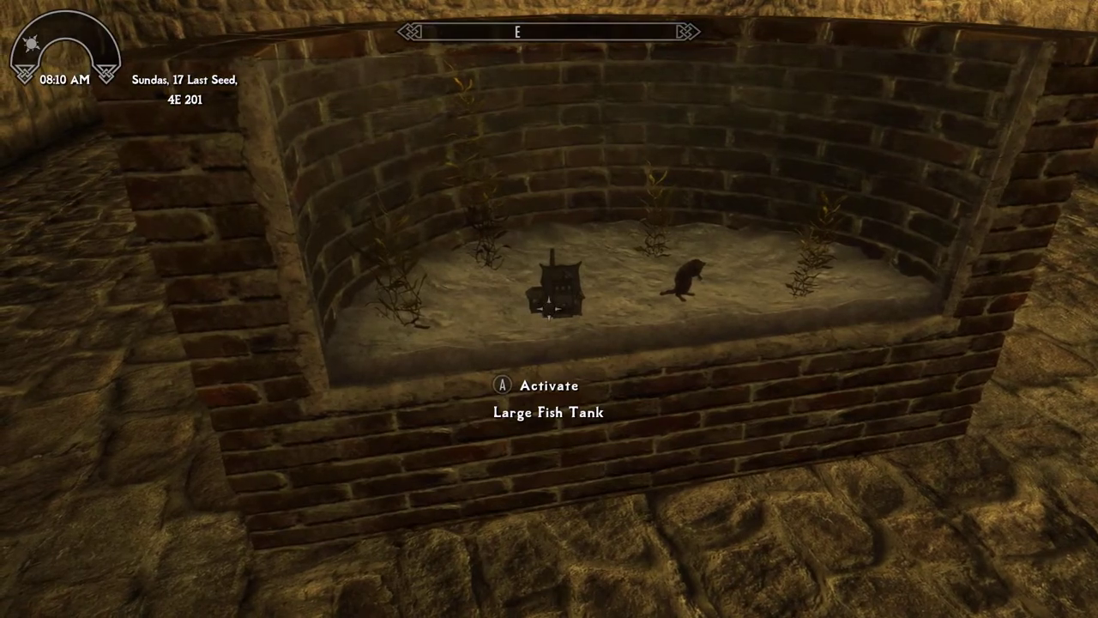
key("grave")
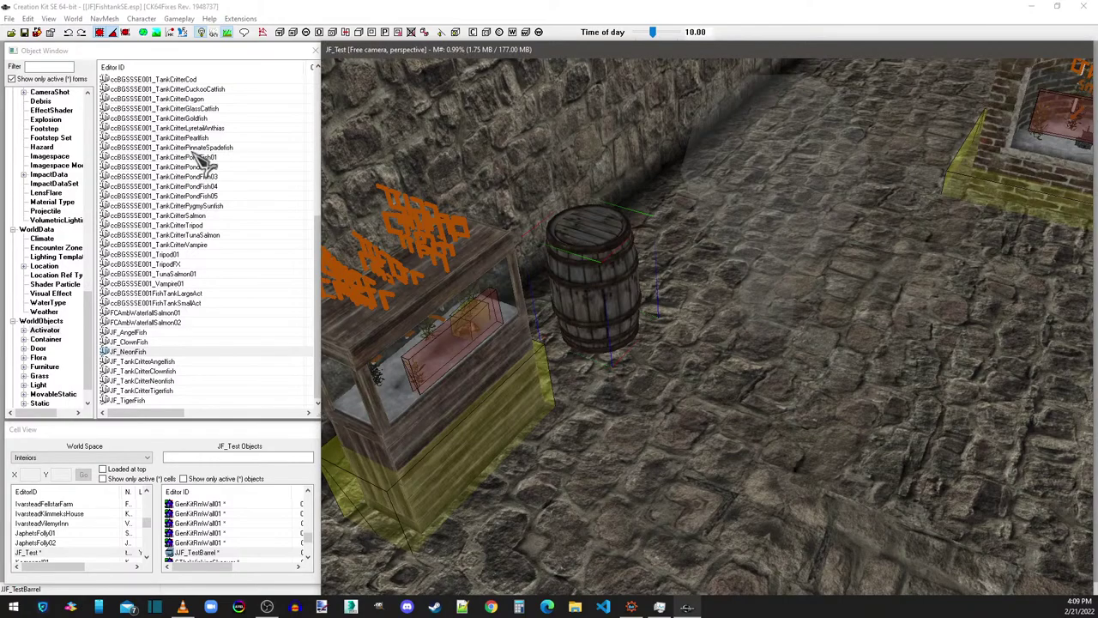
Step: Filter Projectiles by 'icic' and preview the FrostIcicleProjectile01 and 02 models without the ground plane
left_click(46, 211)
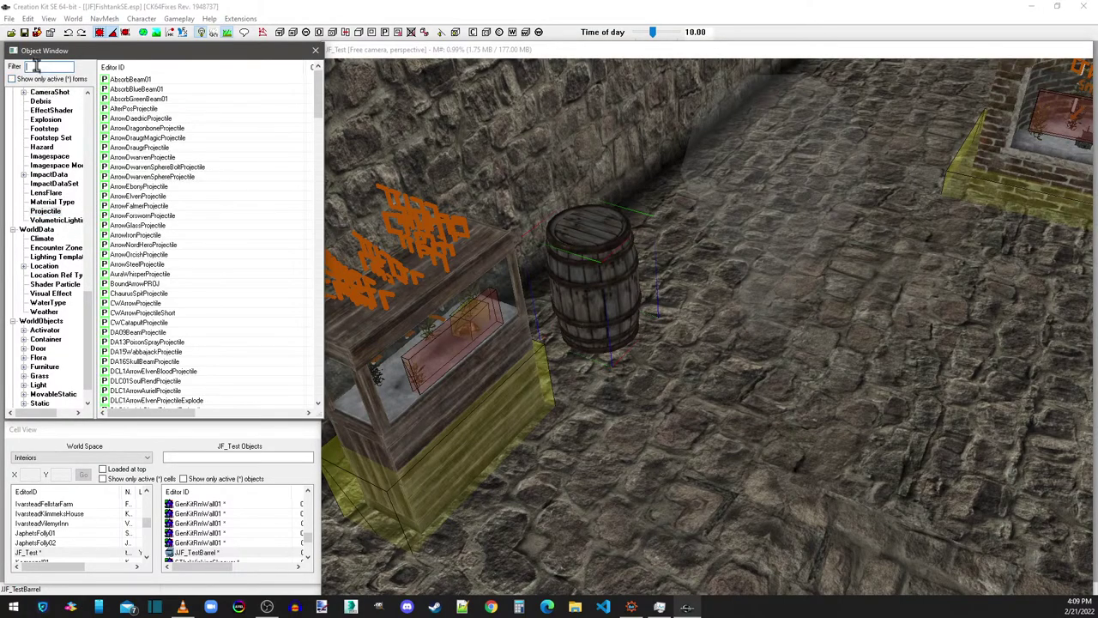
type("icicl")
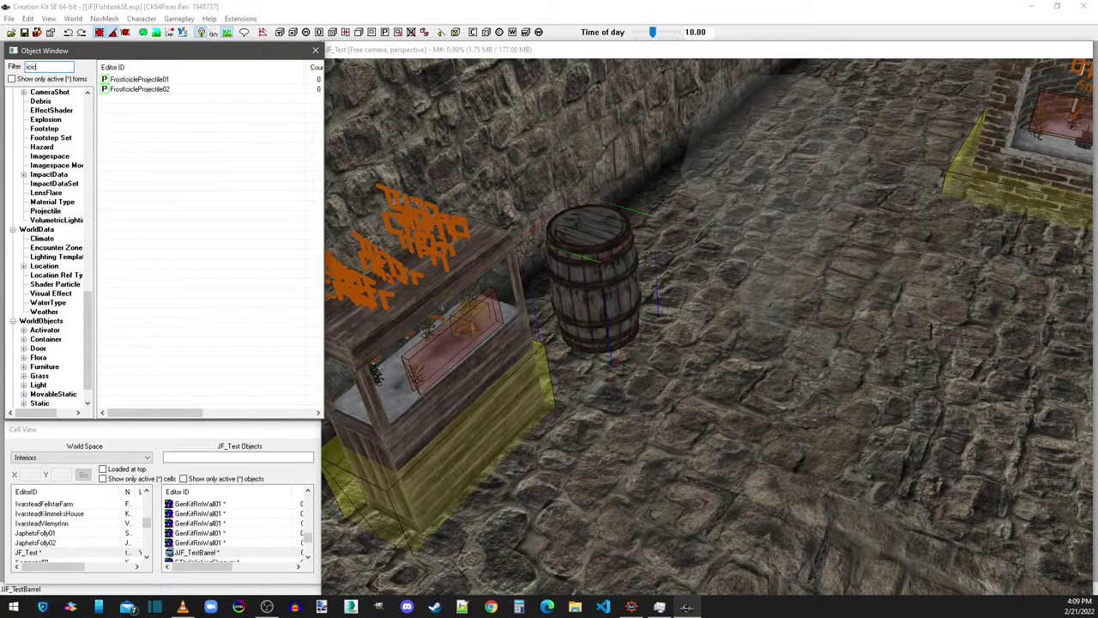
right_click(139, 80)
left_click(159, 140)
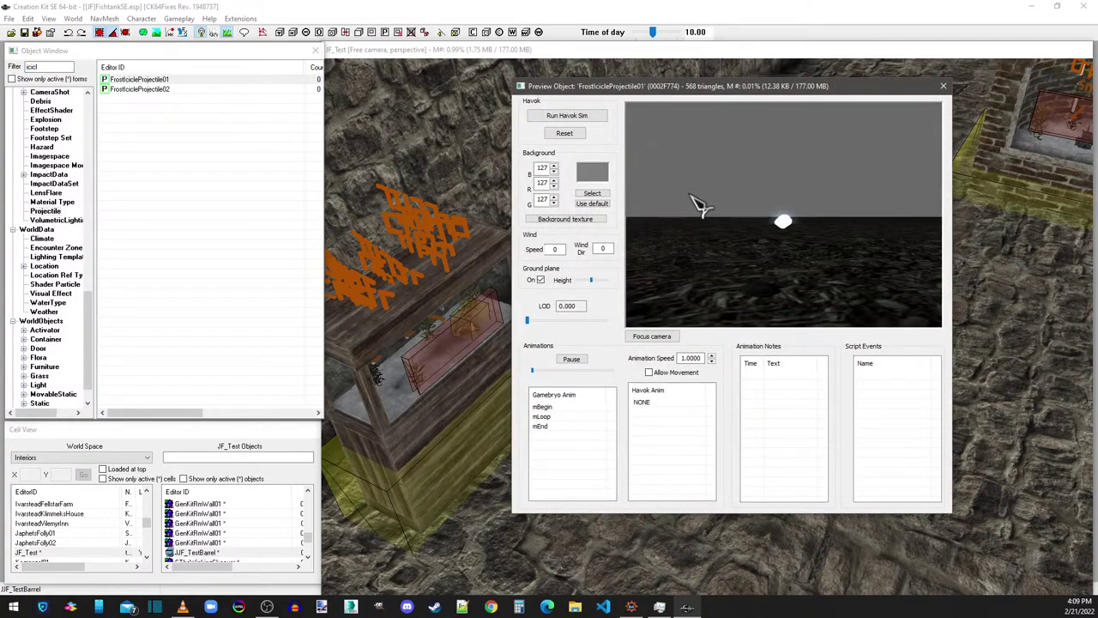
left_click_drag(699, 204, 793, 292)
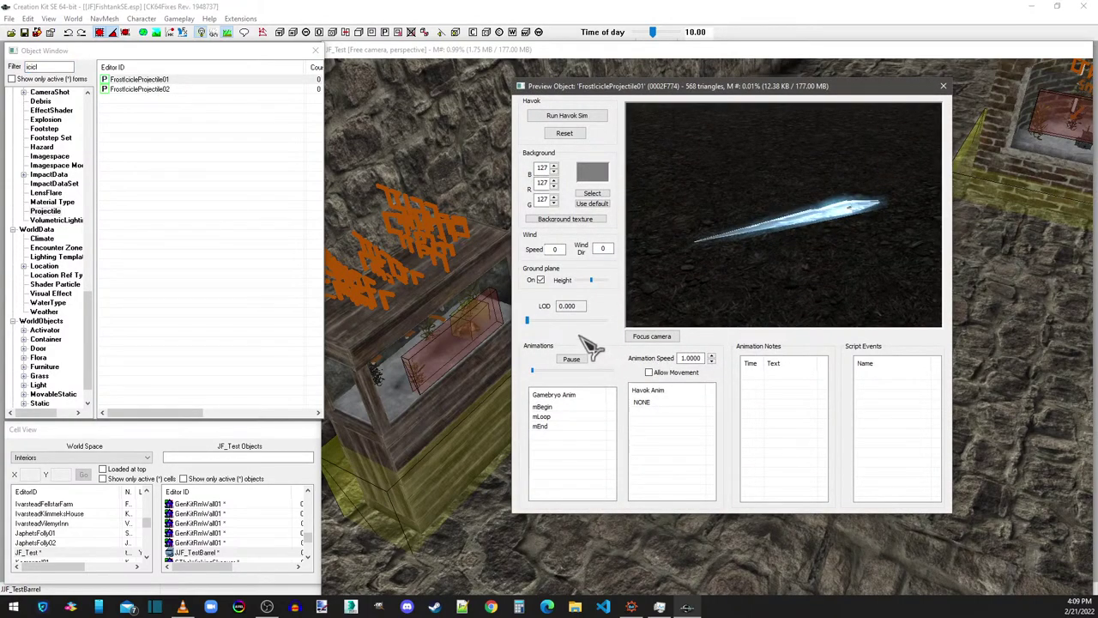
left_click(540, 279)
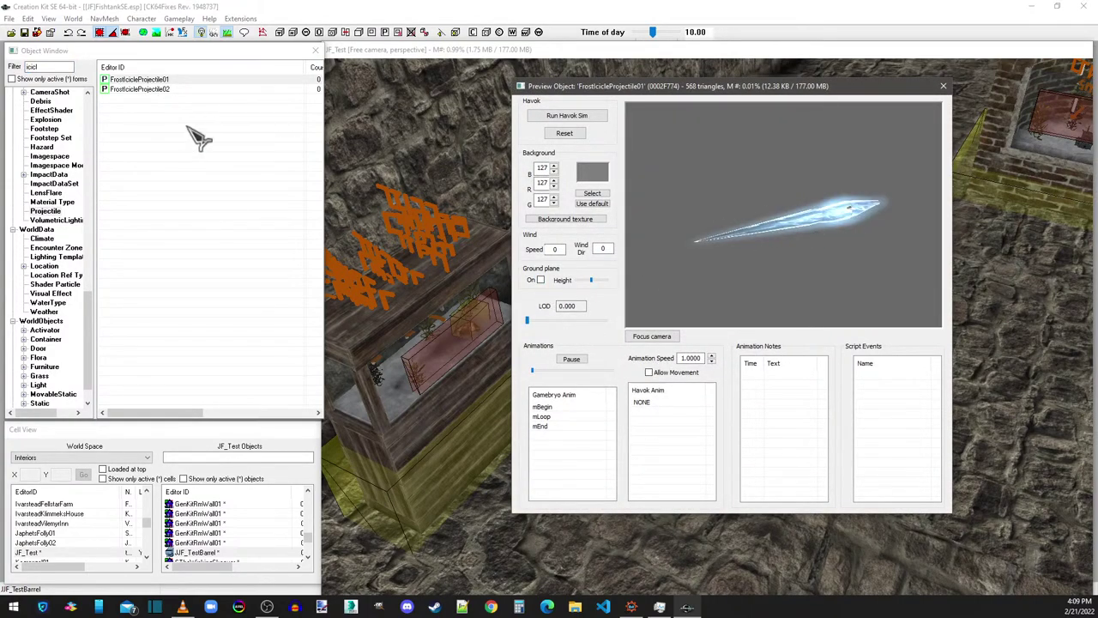
left_click(140, 89)
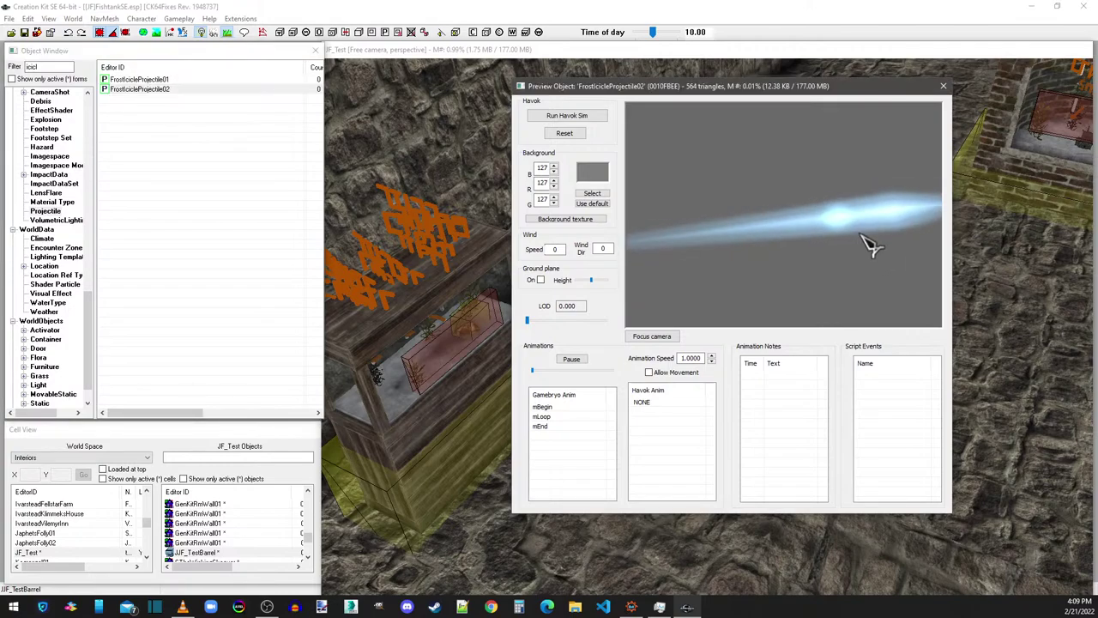
left_click(161, 79)
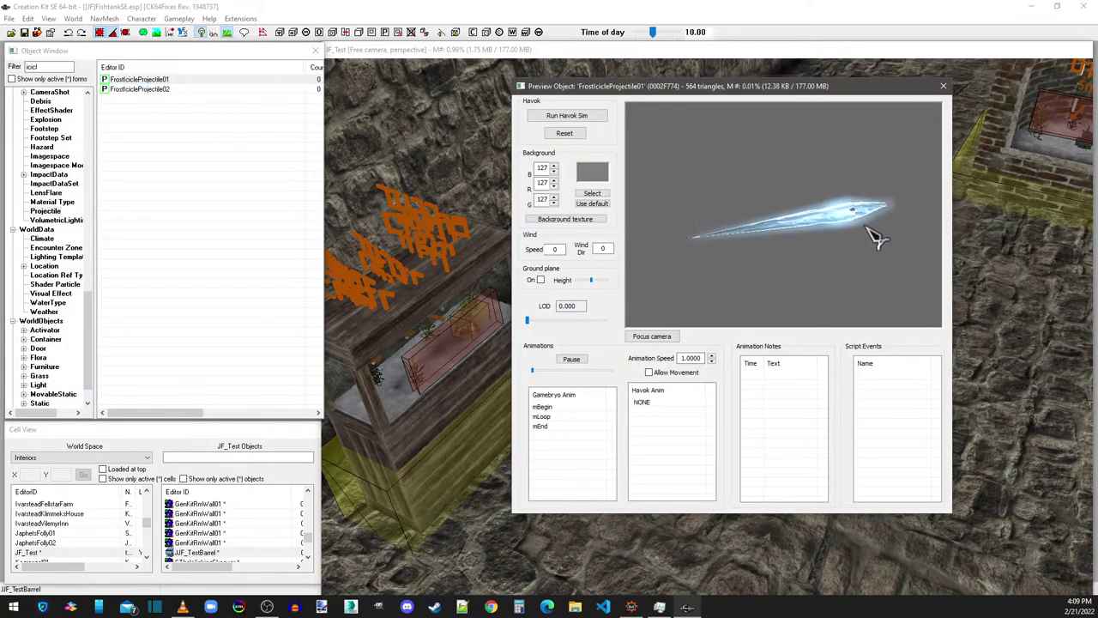
Step: Play FrostIcicleProjectile01's mLoop and mBegin animations, then close the preview
left_click(543, 417)
key("Up")
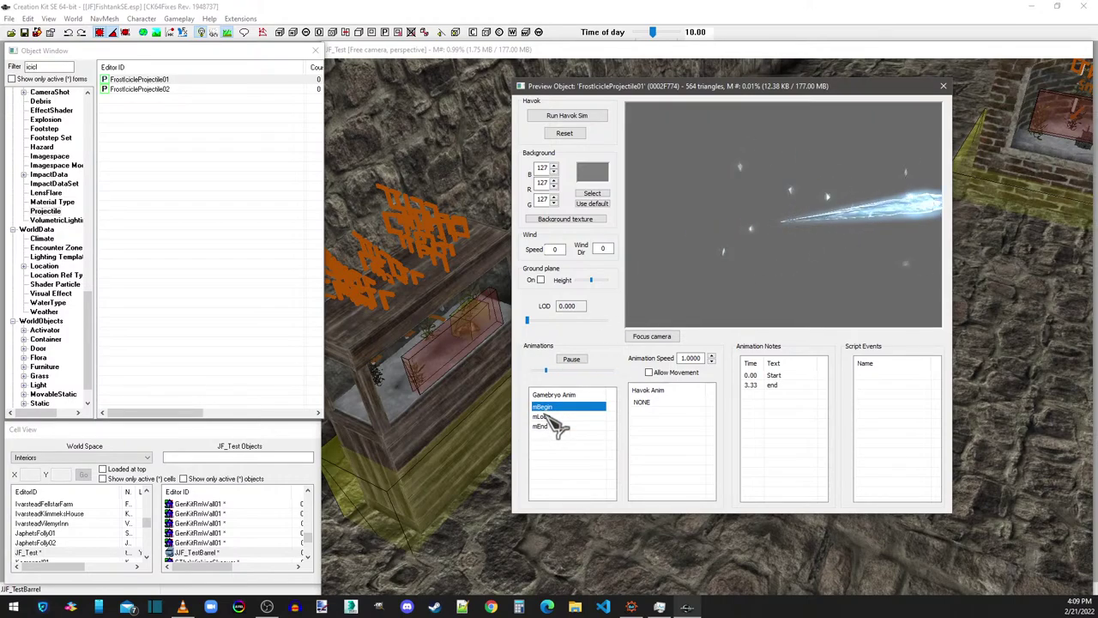
left_click(821, 188)
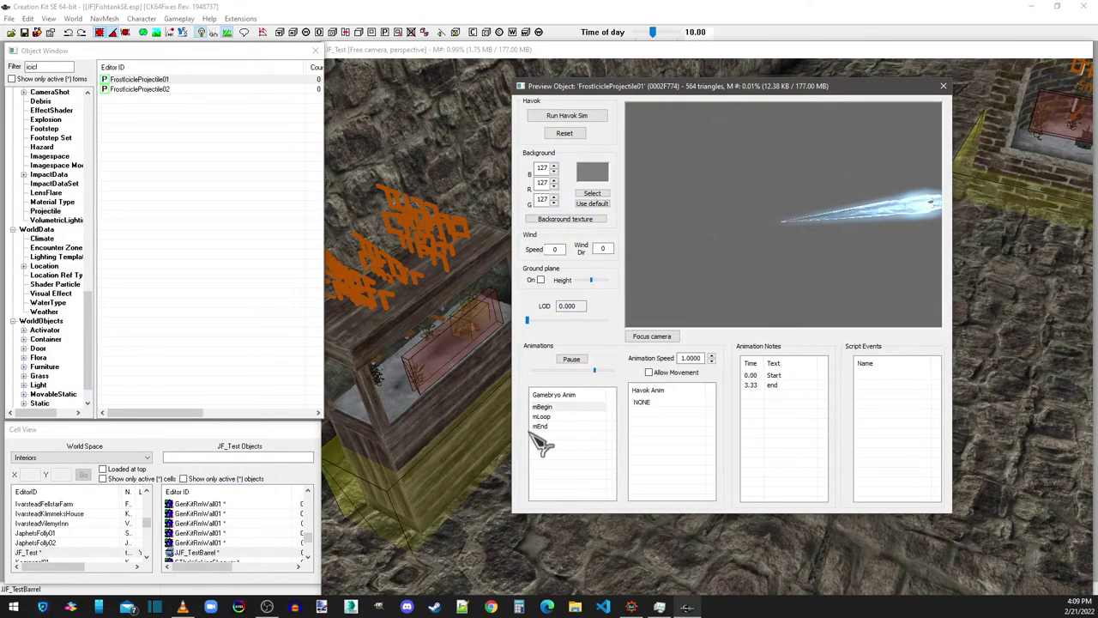
left_click(550, 407)
left_click(781, 257)
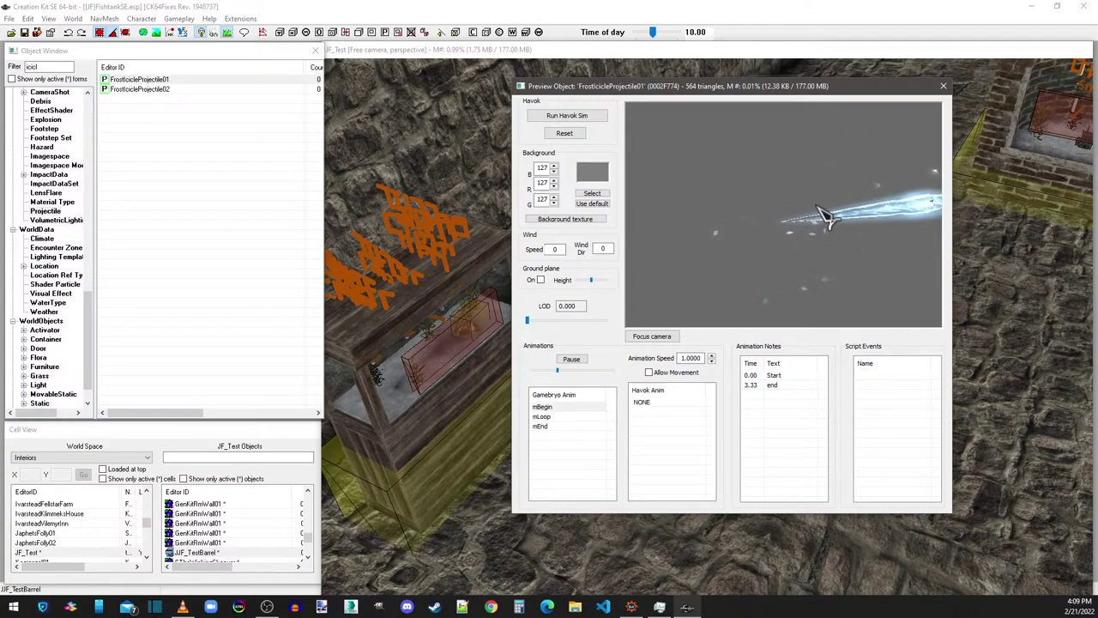
left_click(548, 408)
left_click(549, 417)
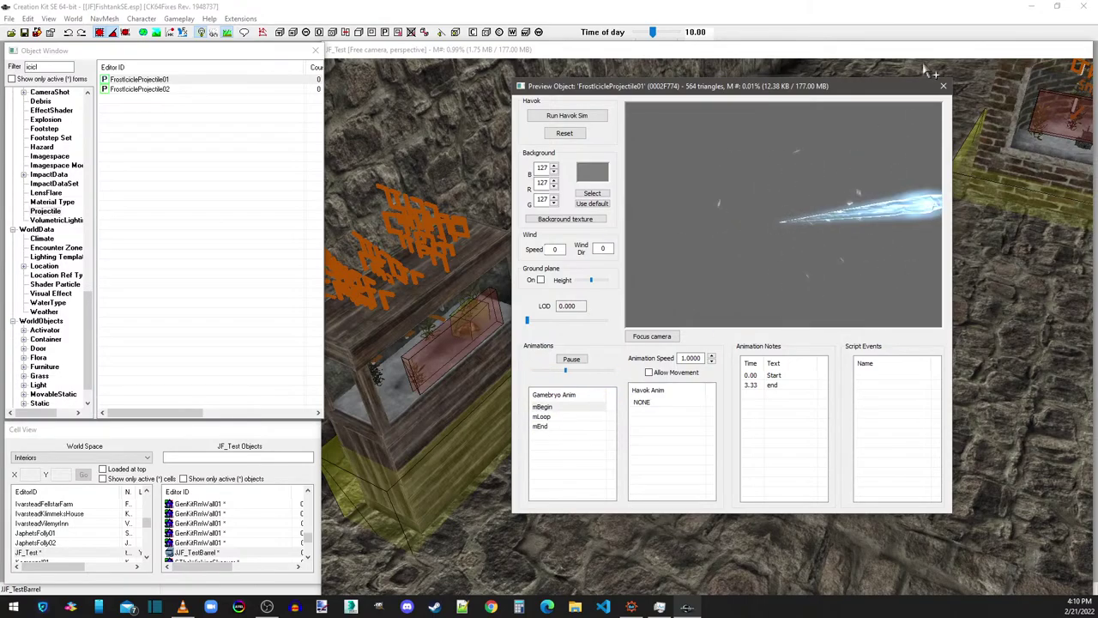
left_click(944, 87)
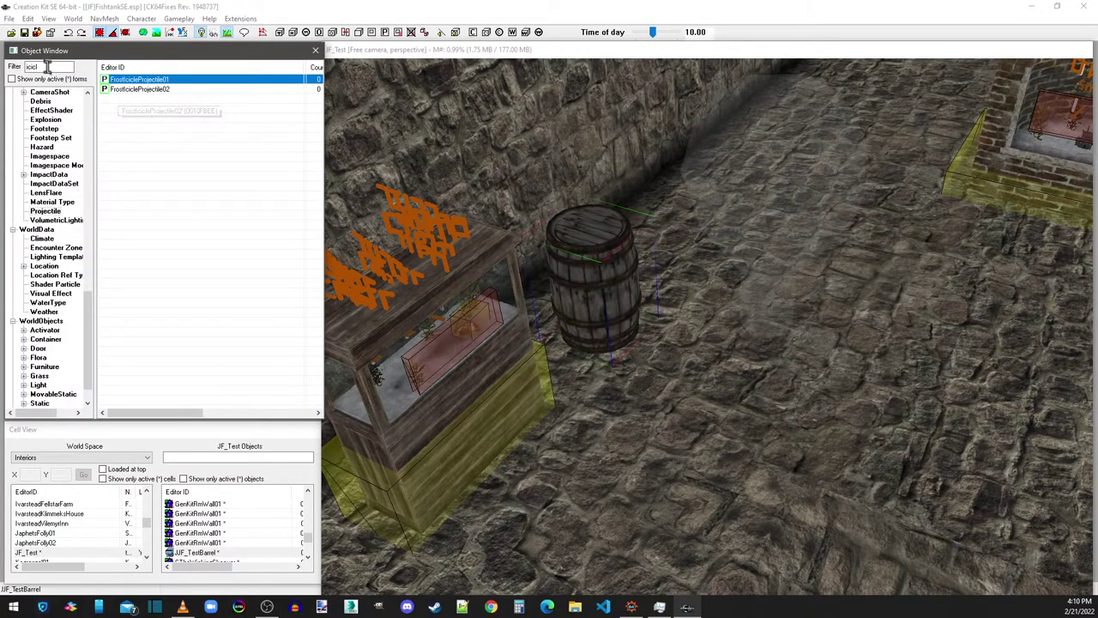
Step: Filter by shock and preview ShockBoltAimChain through miraaktestShockBoltConAim projectile models
type("spa")
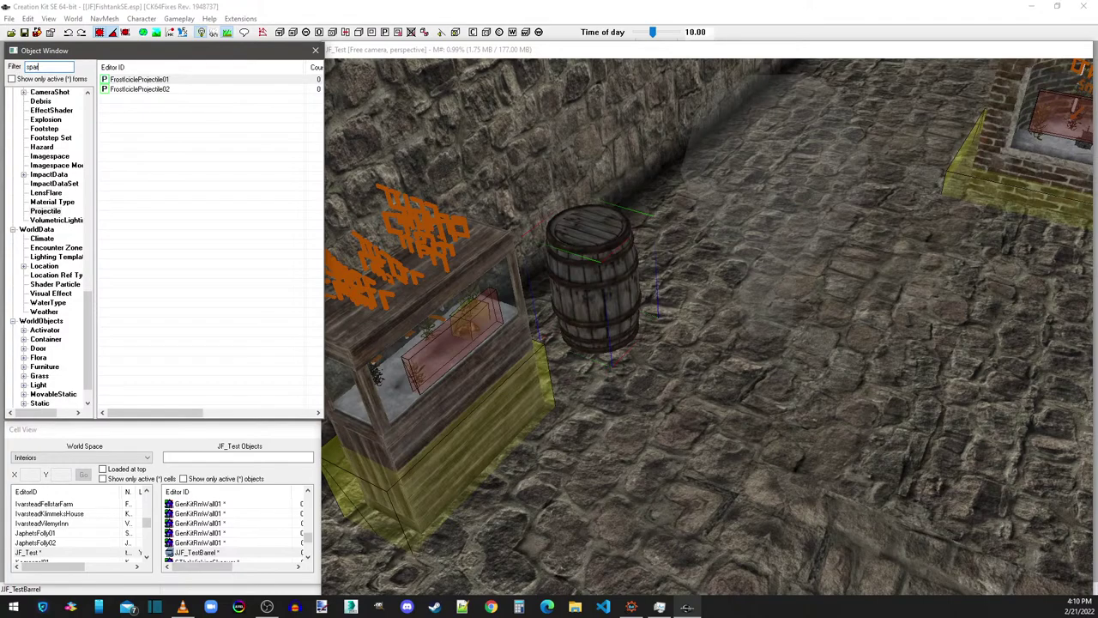
type("r")
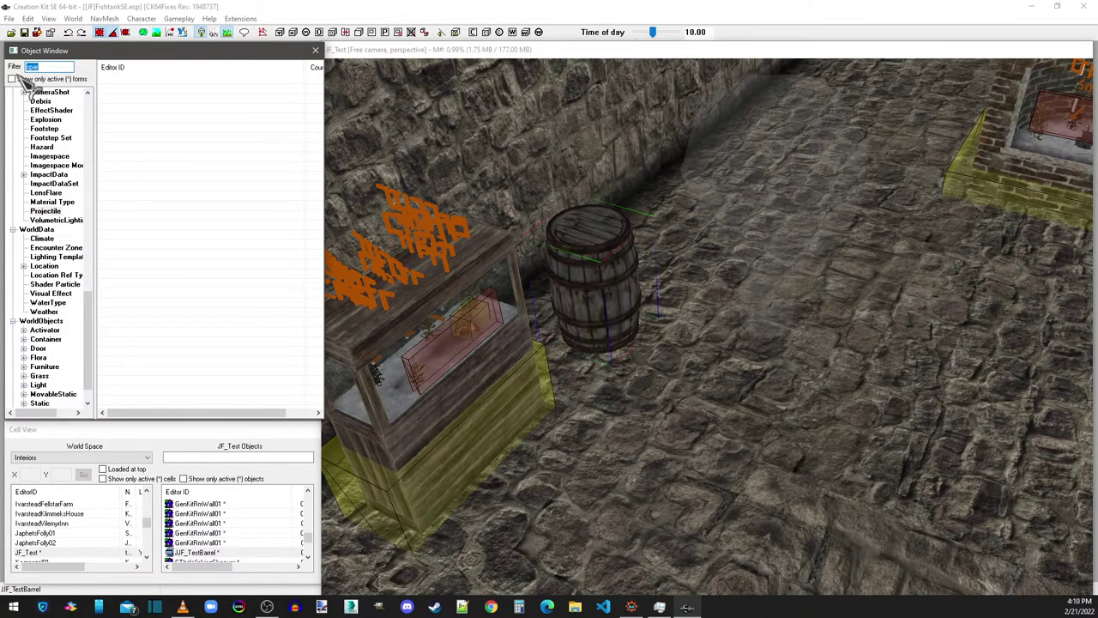
type("shock")
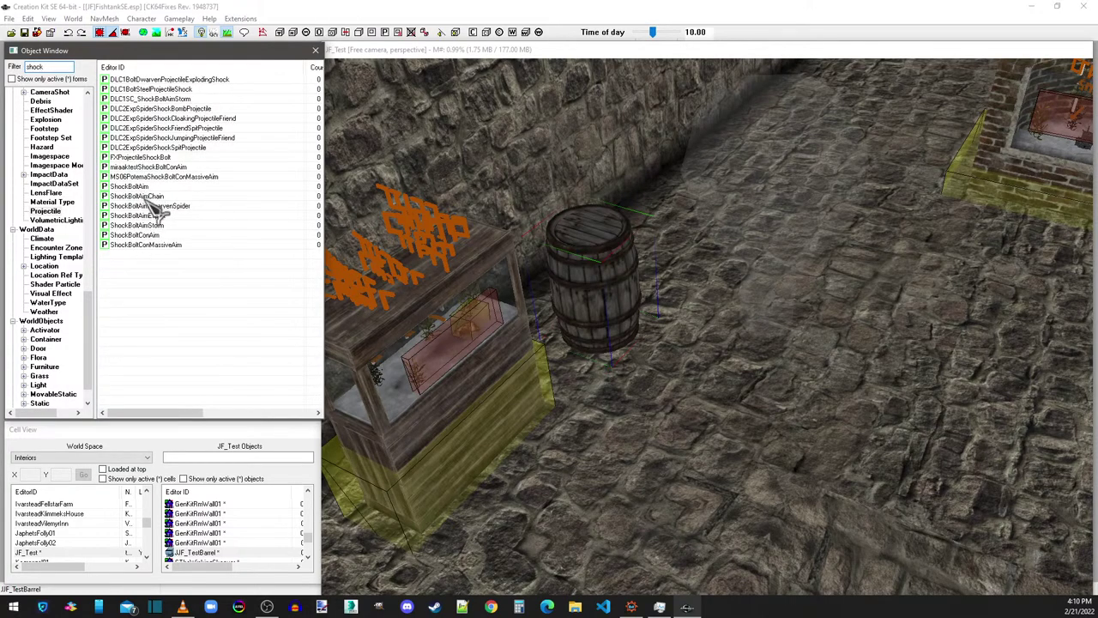
right_click(148, 196)
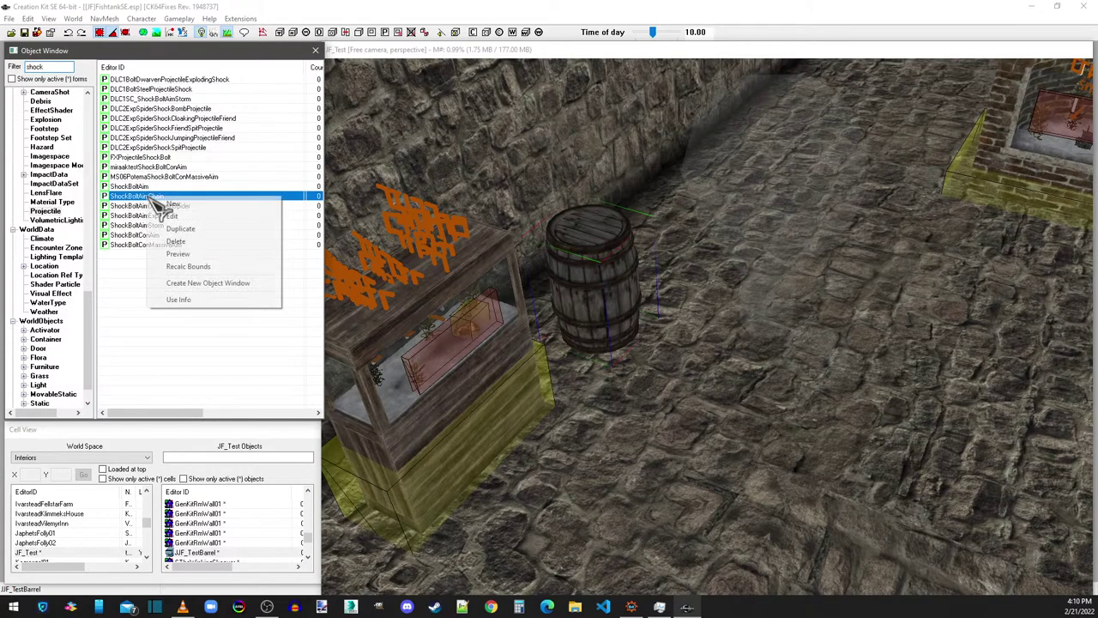
left_click(177, 255)
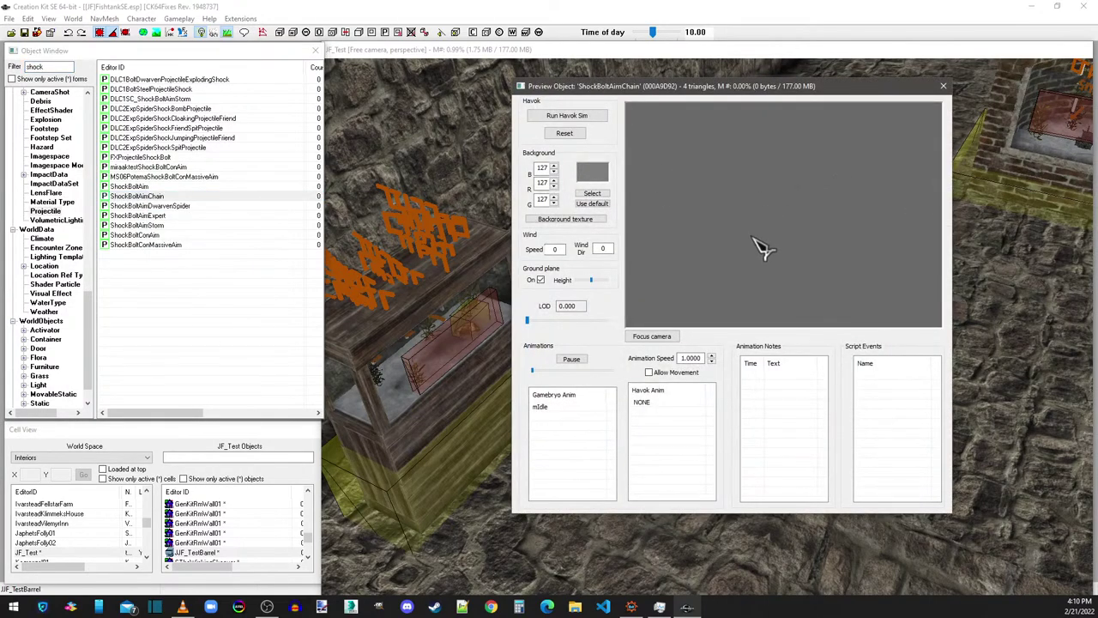
left_click(142, 186)
left_click(142, 206)
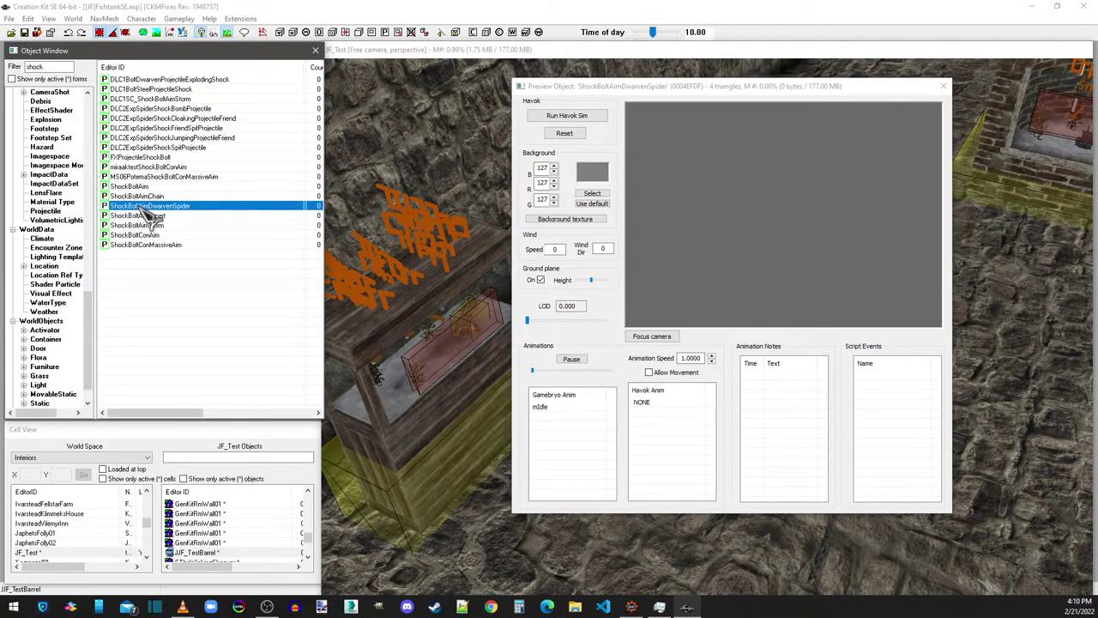
left_click(139, 215)
left_click(144, 225)
left_click(144, 235)
left_click(145, 244)
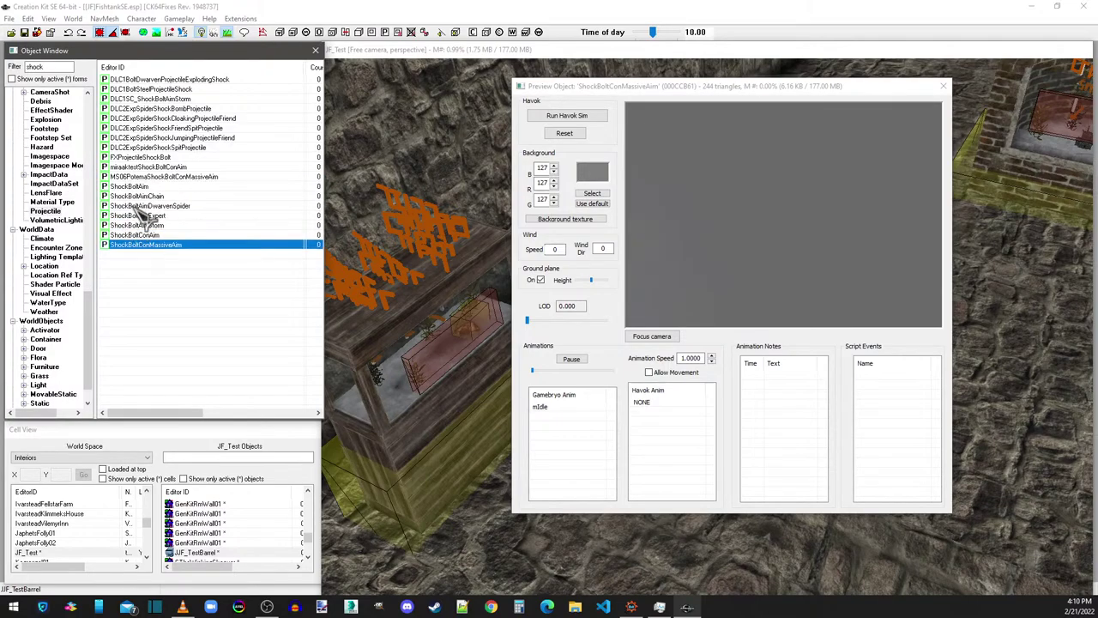
left_click(144, 177)
left_click(144, 167)
left_click(719, 227)
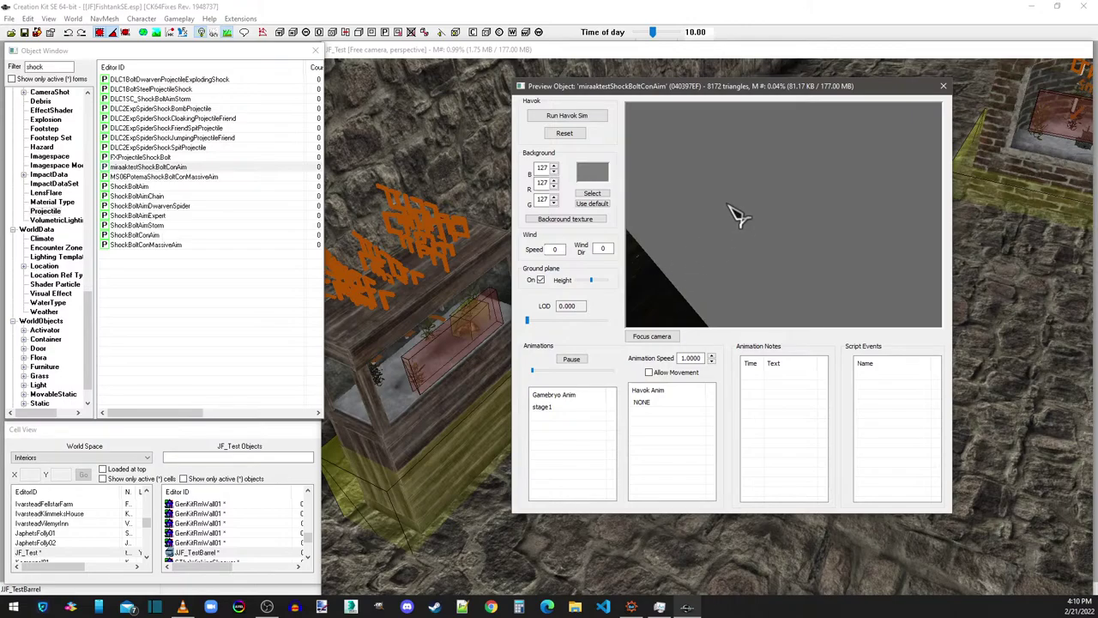
left_click(943, 86)
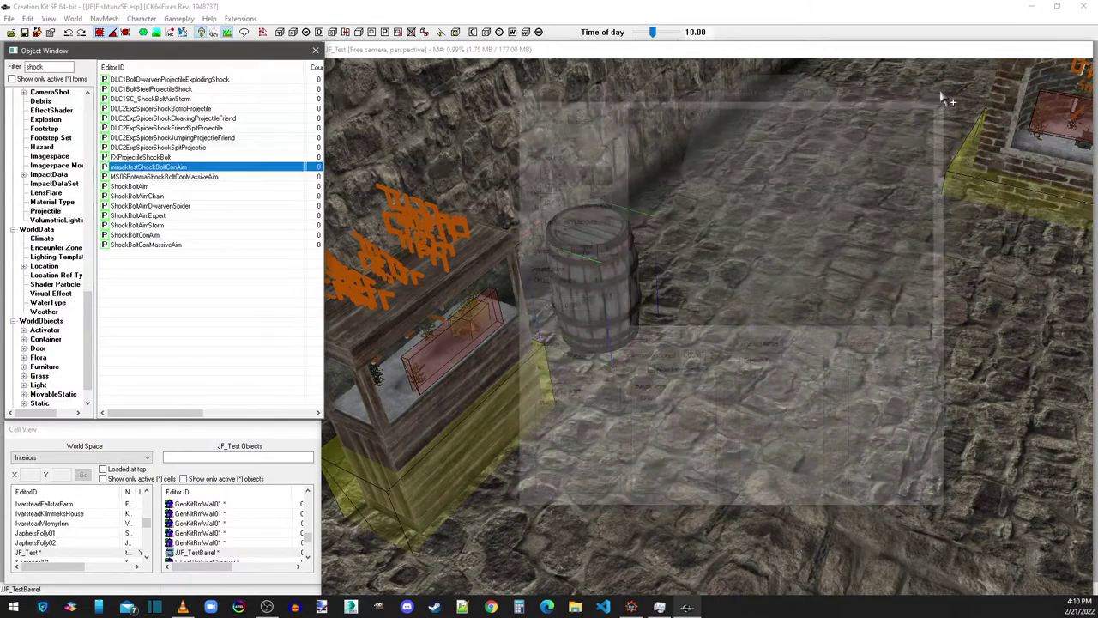
Step: Preview the DLC1 Dwarven and Steel shock bolts, DLC1SC_ShockBoltAimStorm and the DLC2 spider shock bomb
left_click(147, 80)
right_click(144, 79)
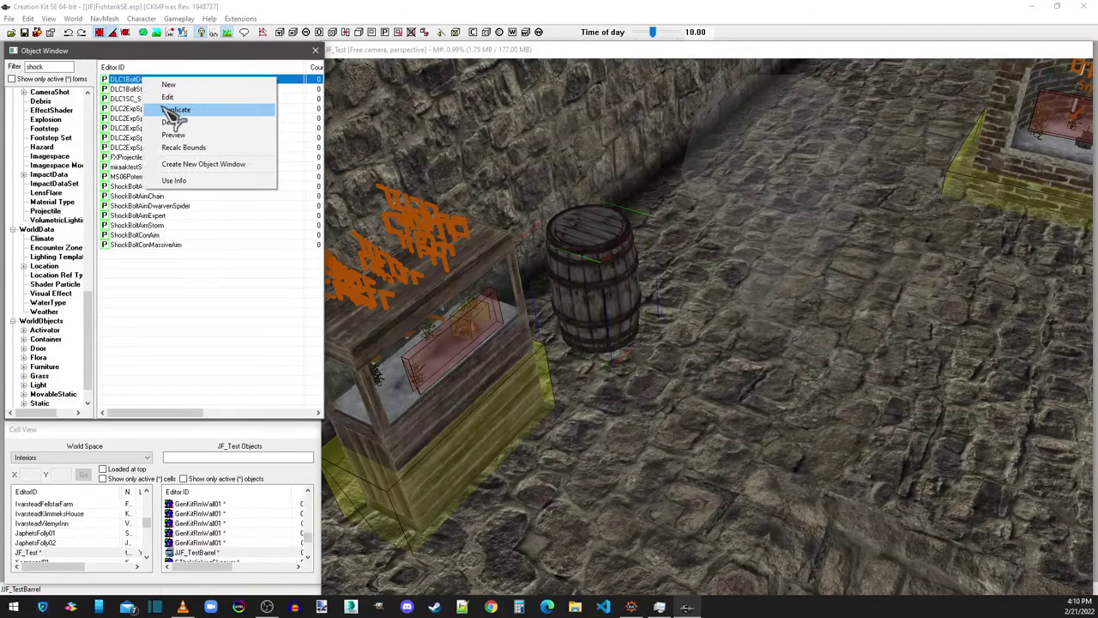
left_click(174, 140)
left_click_drag(841, 212, 761, 232)
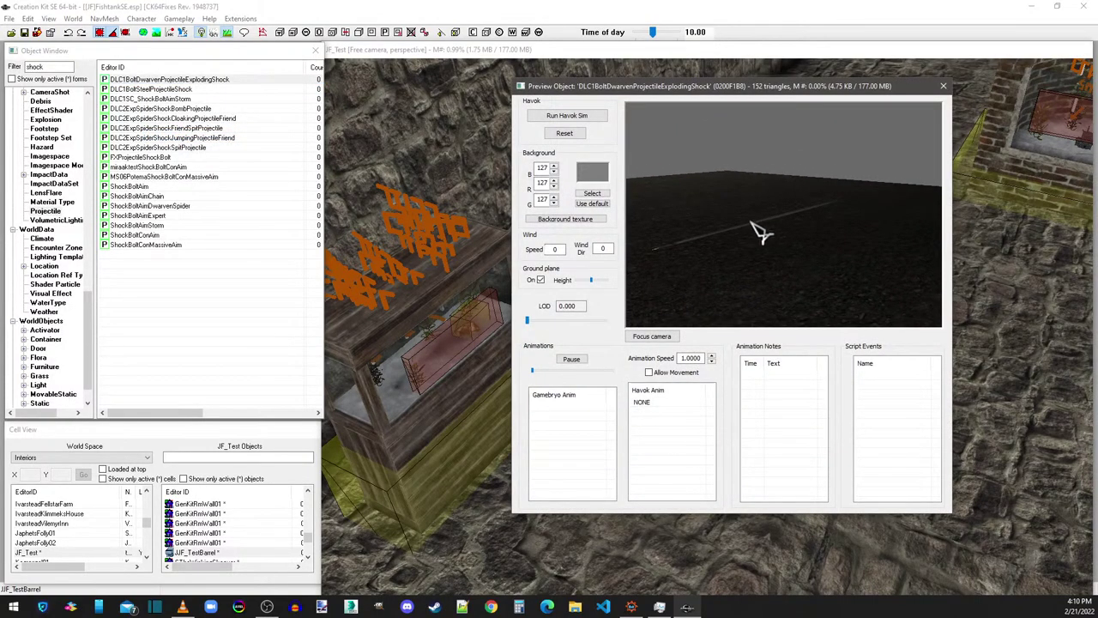
left_click(175, 90)
left_click(170, 99)
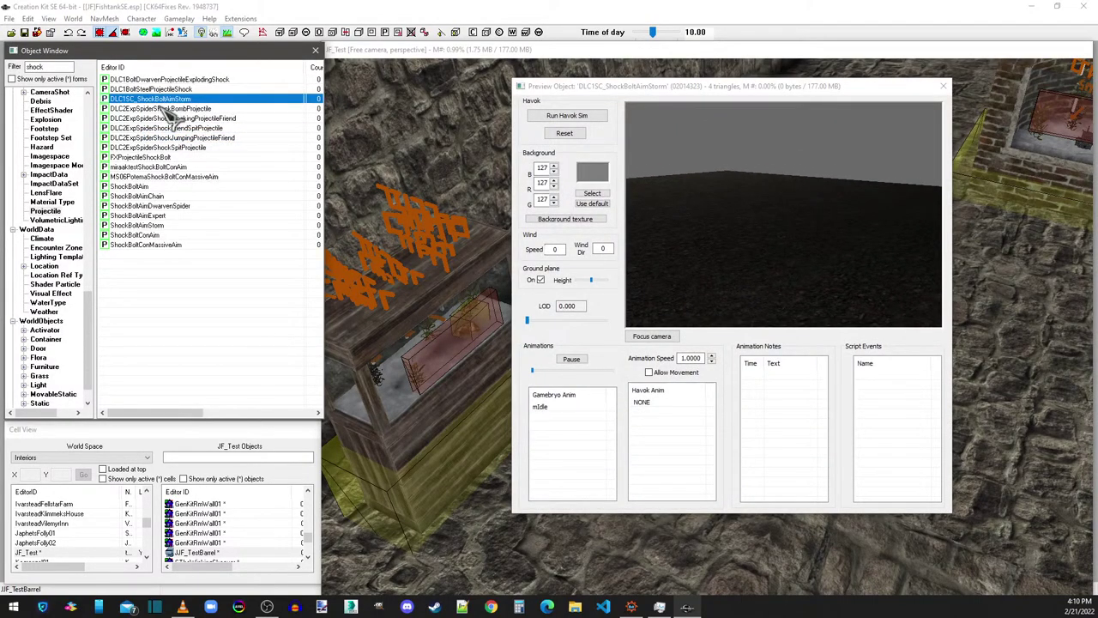
left_click(541, 280)
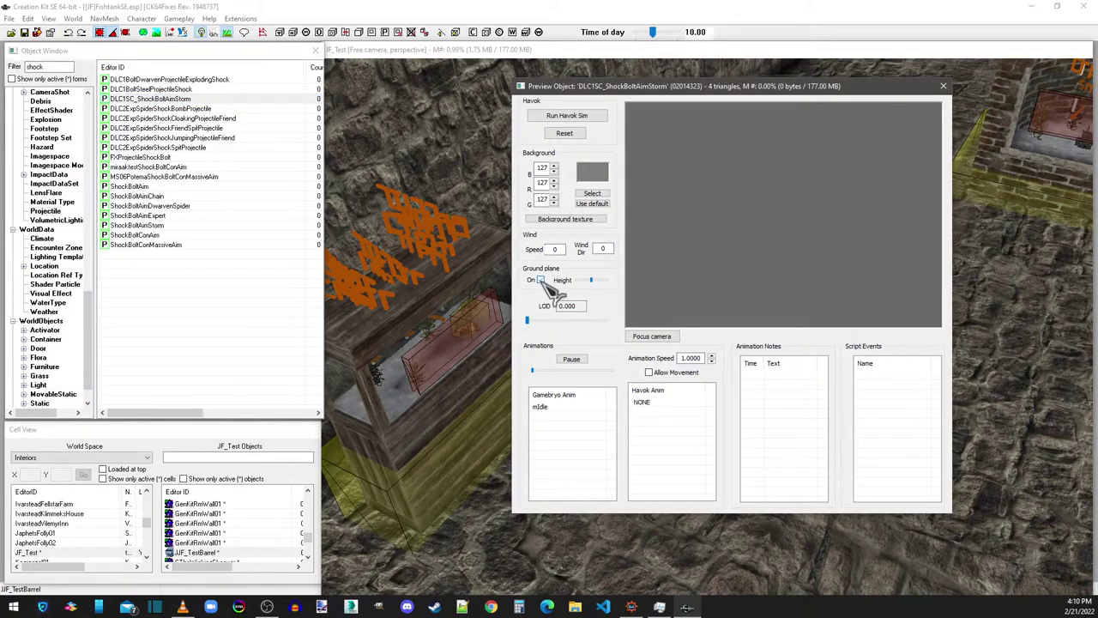
left_click(170, 110)
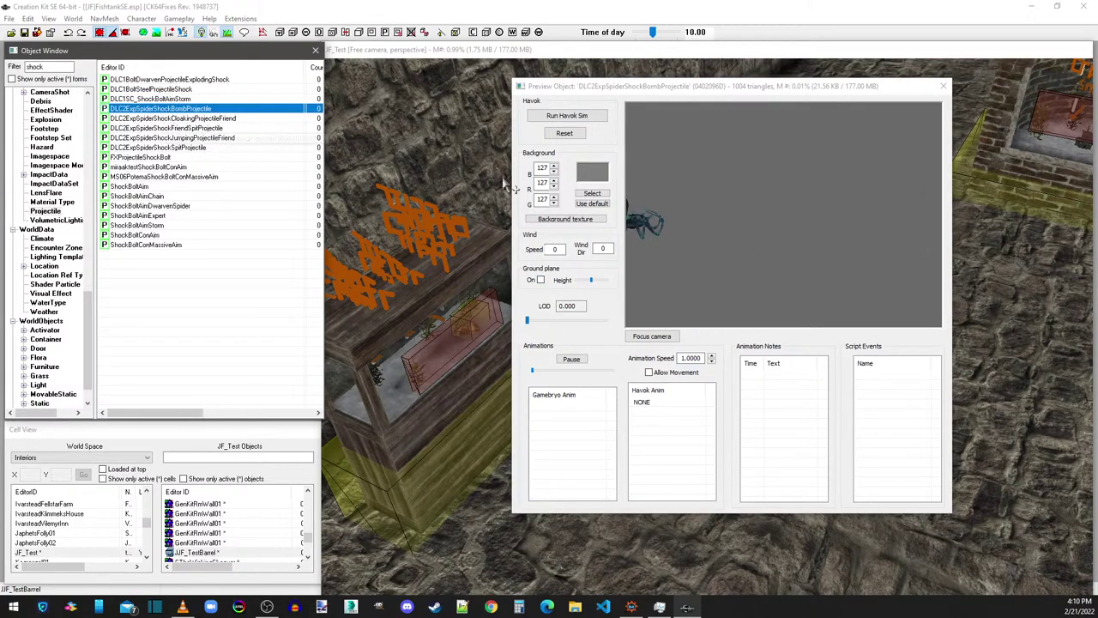
left_click_drag(730, 239, 777, 247)
scroll(766, 246, "up", 5)
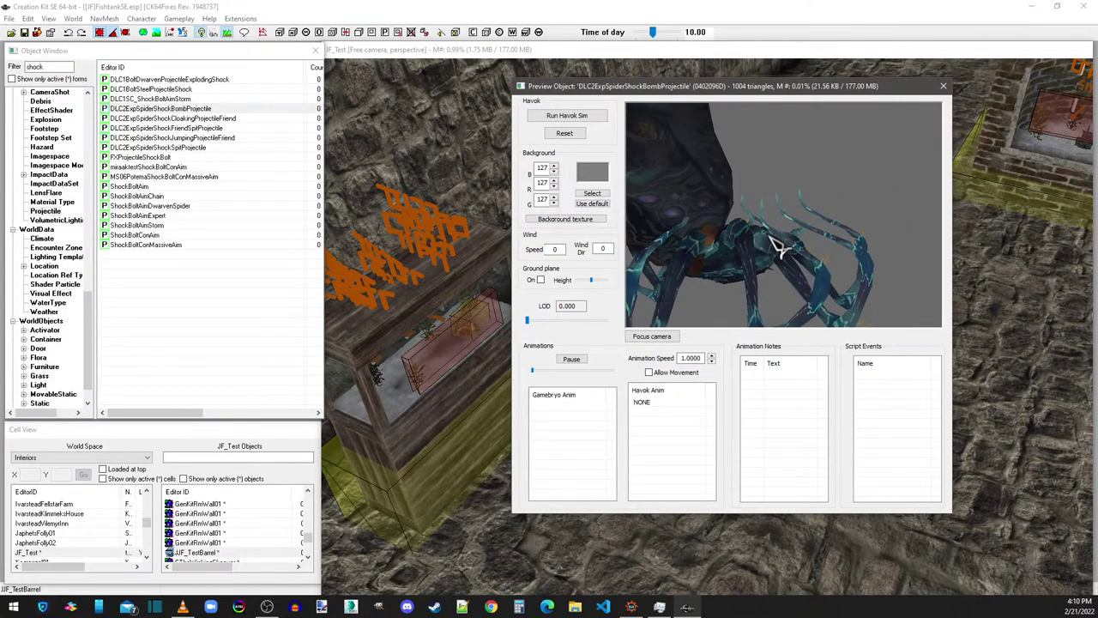
scroll(777, 247, "down", 5)
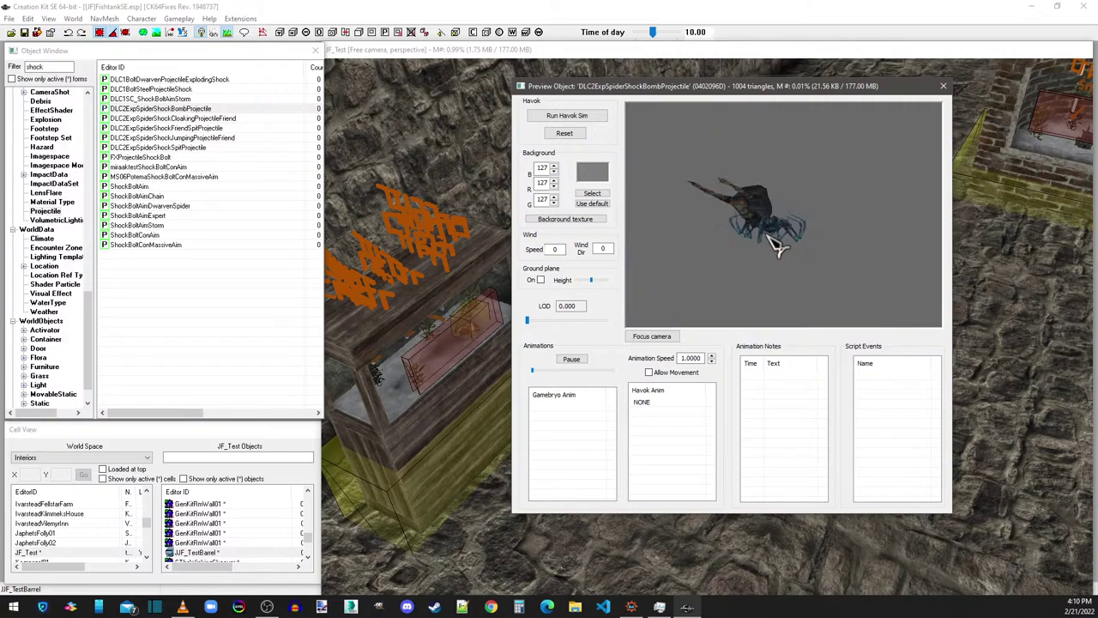
Step: Compare the DLC2ExpSpiderShockFriendSpitProjectile, FXProjectileShockBolt and miraaktestShockBoltConAim previews
left_click(181, 128)
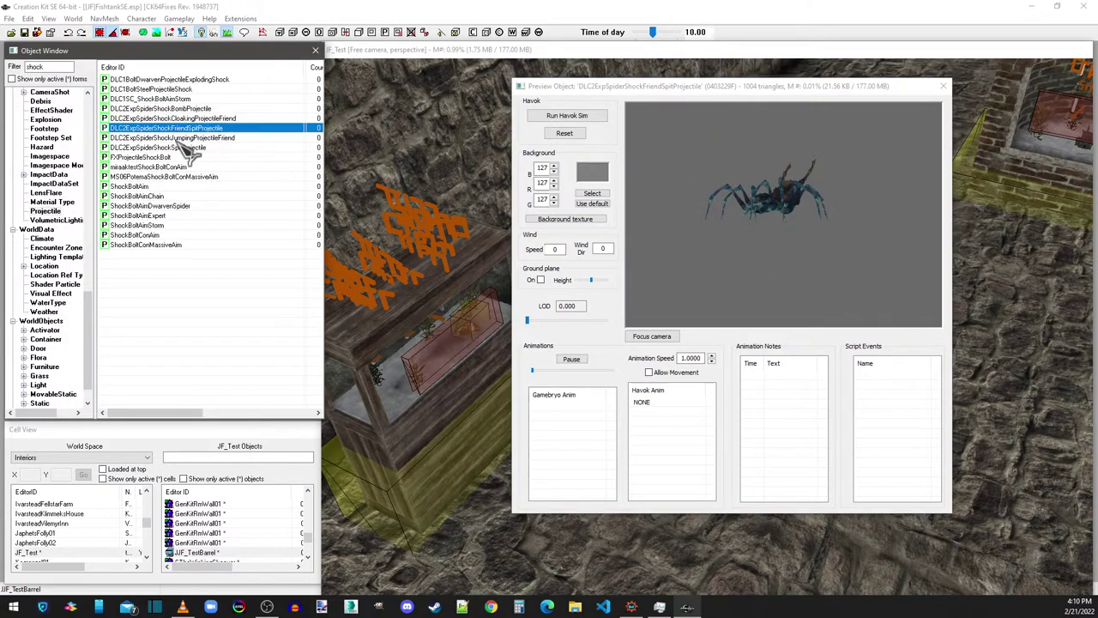
left_click(171, 157)
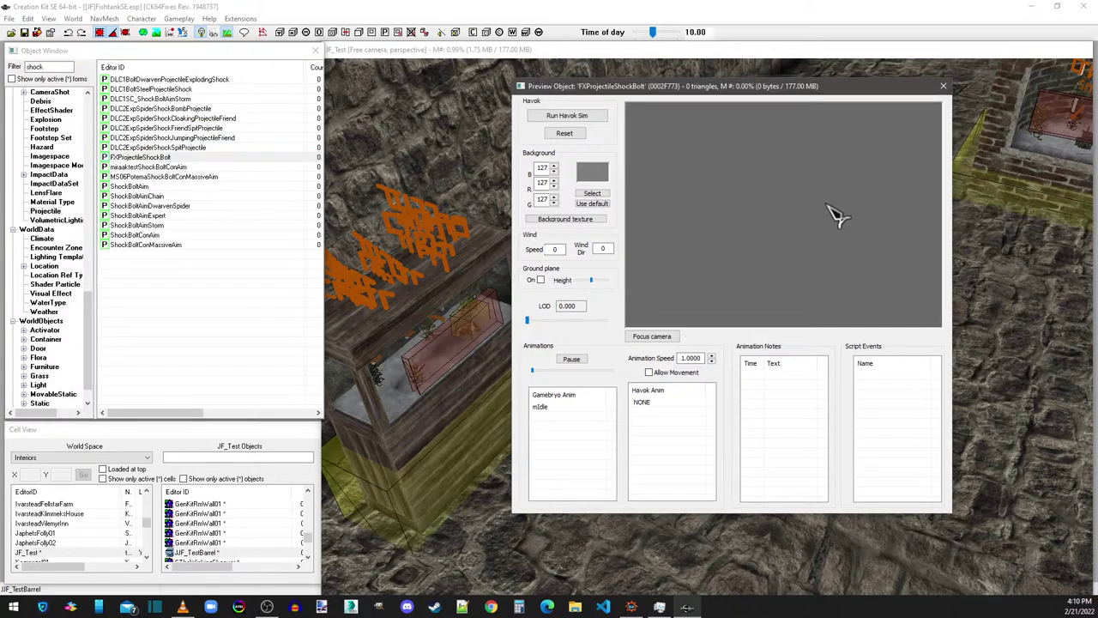
left_click(155, 168)
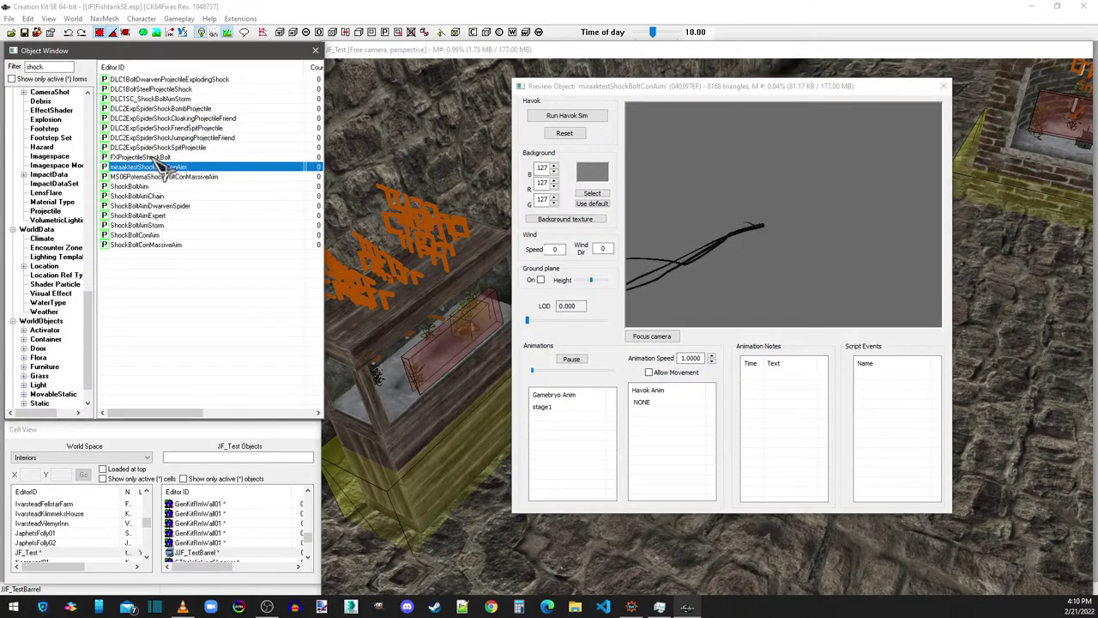
left_click(158, 159)
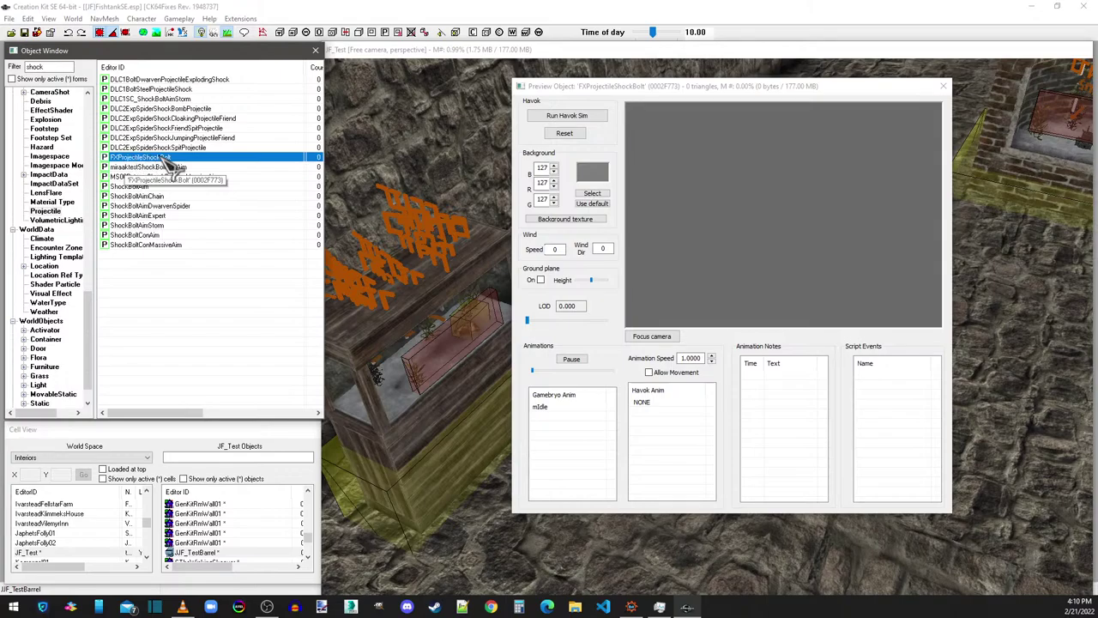
right_click(167, 161)
left_click(224, 213)
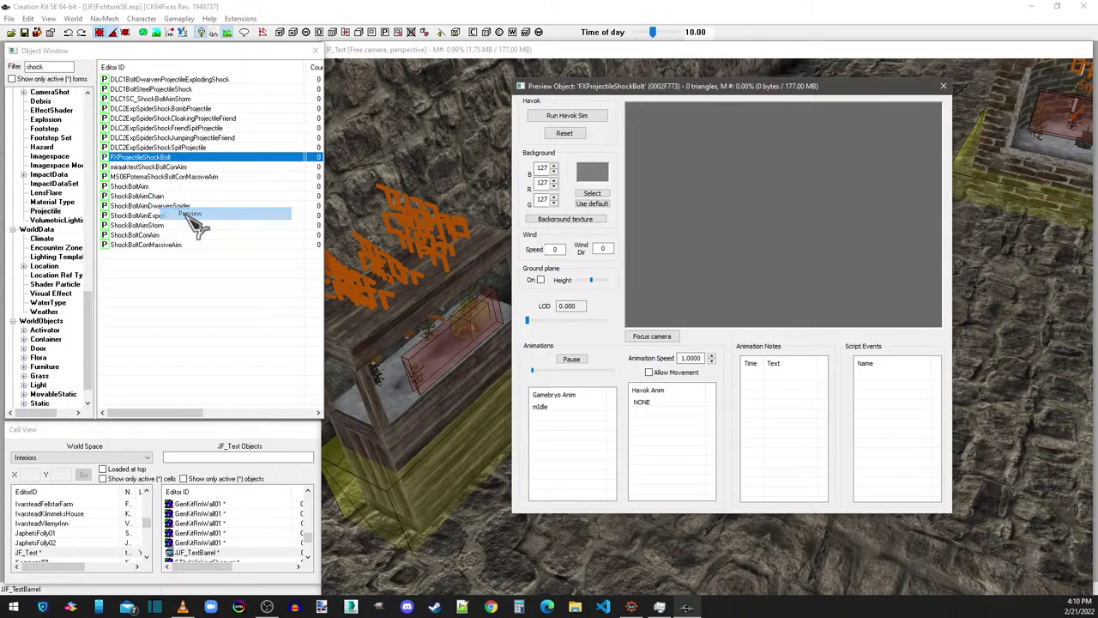
left_click(943, 86)
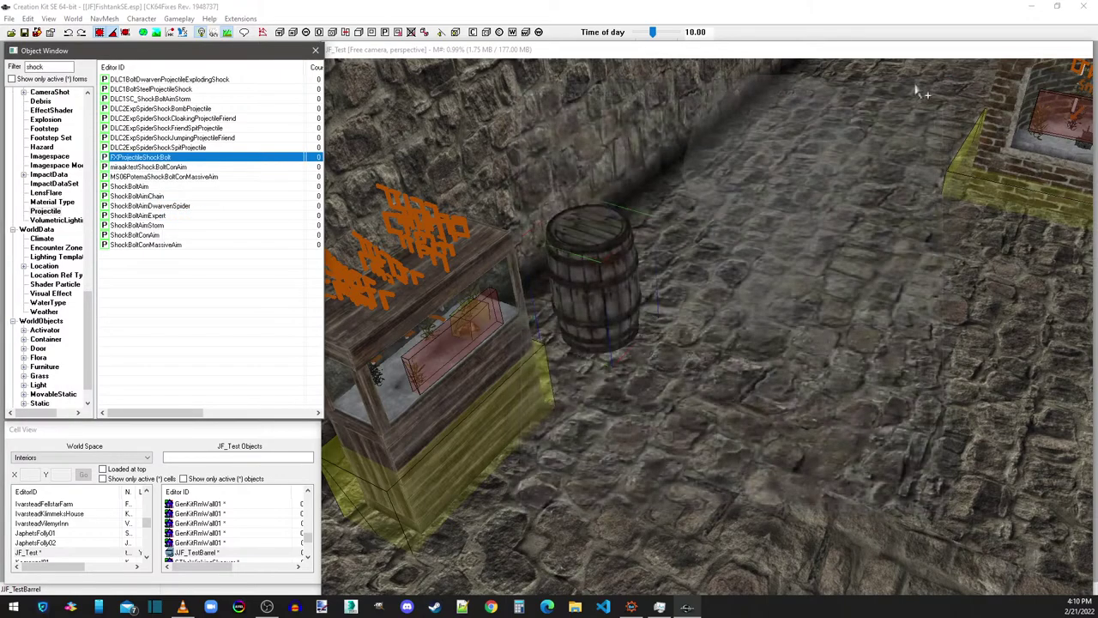
Step: Inspect FXProjectileShockBolt's LightningBolt01 art file and close its properties without changes
double_click(157, 161)
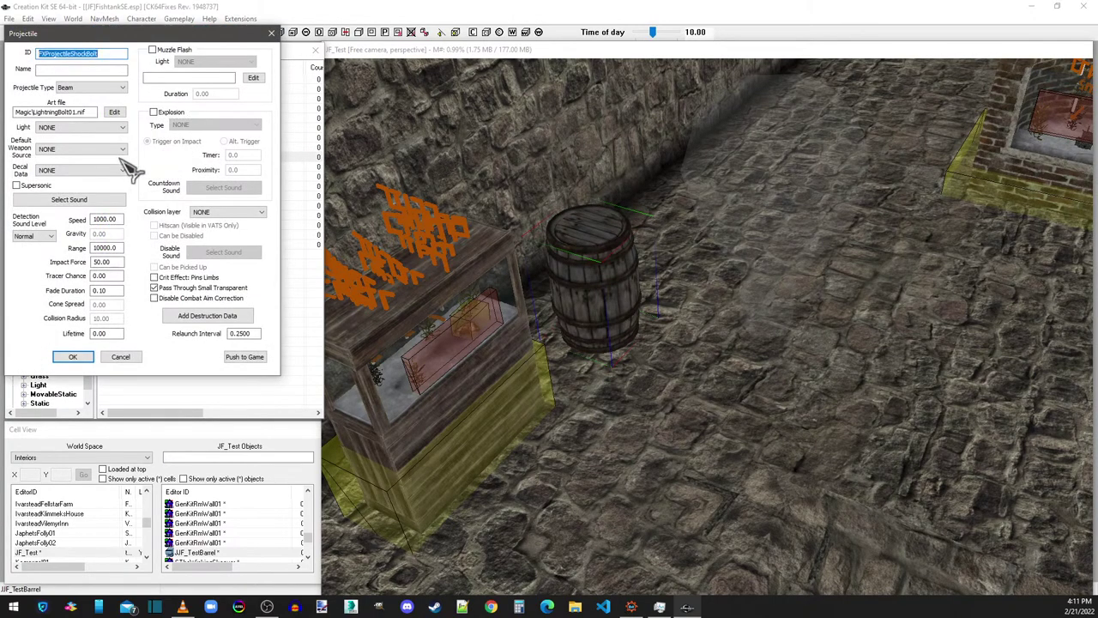
left_click_drag(76, 113, 49, 114)
left_click(92, 113)
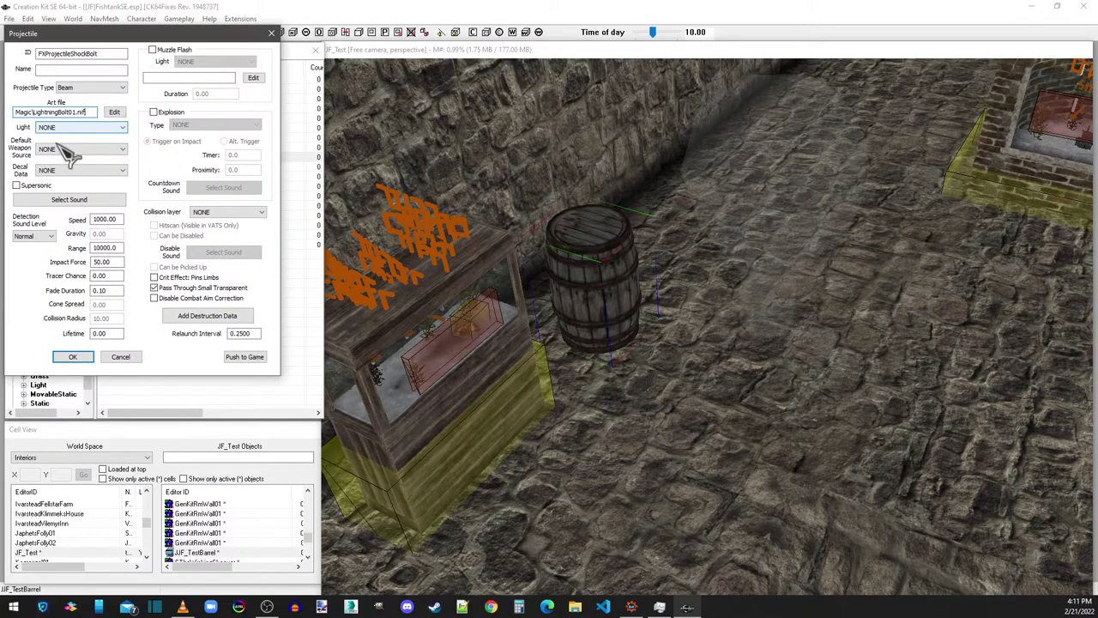
left_click(271, 32)
left_click(13, 71)
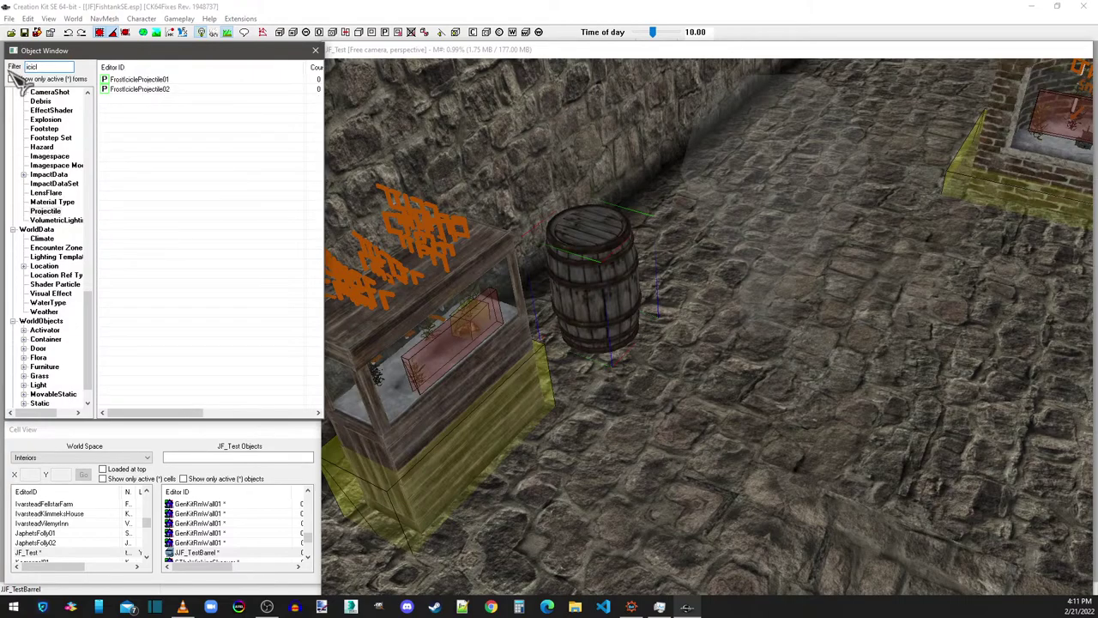
Step: Enable FrostIcicleProjectile01's muzzle flash with the MagicLightShockHandBig light
double_click(133, 79)
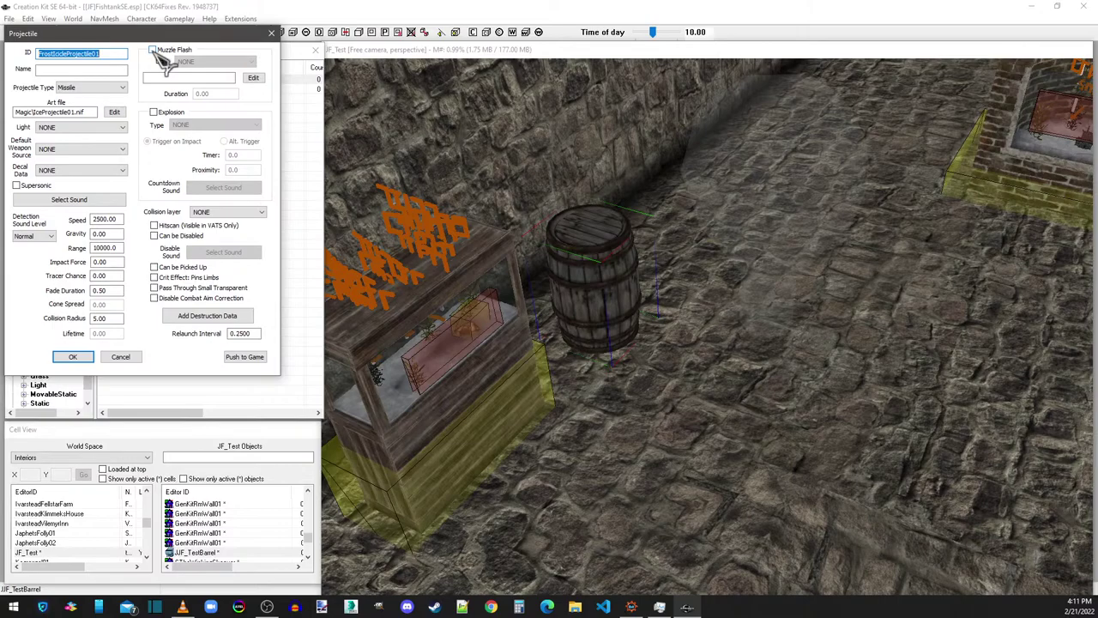
left_click(153, 51)
left_click(214, 64)
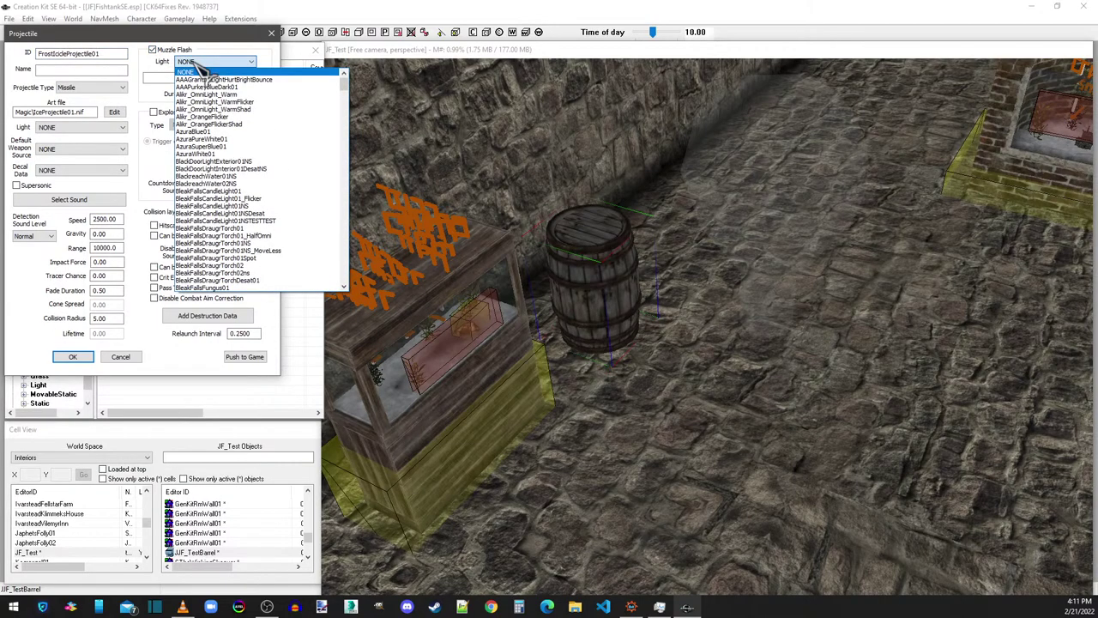
left_click_drag(343, 96, 342, 189)
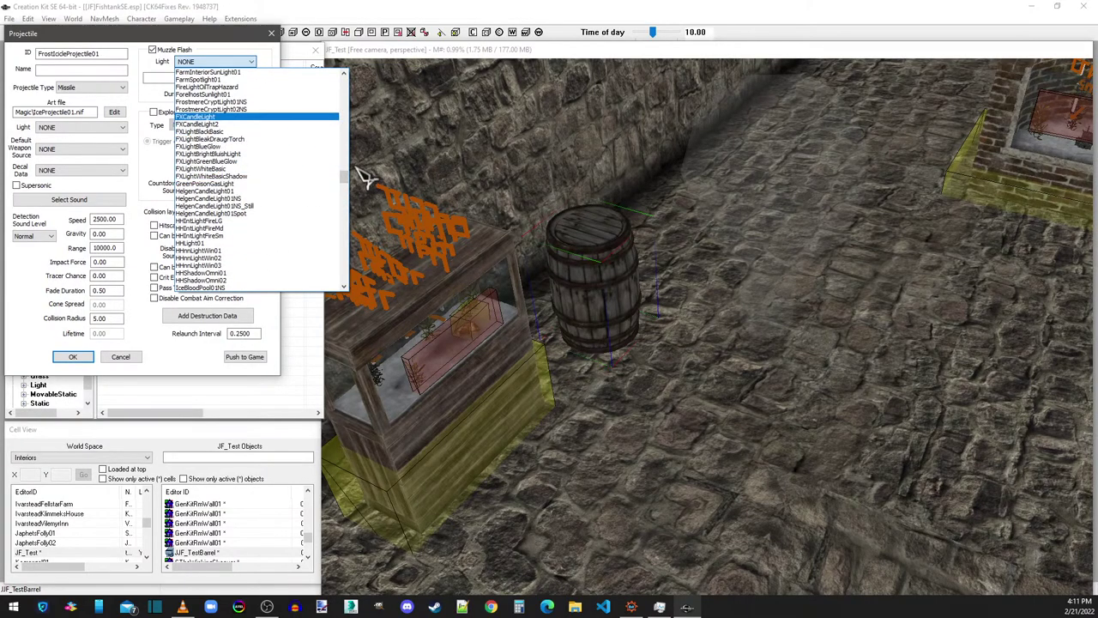
left_click_drag(350, 187, 343, 225)
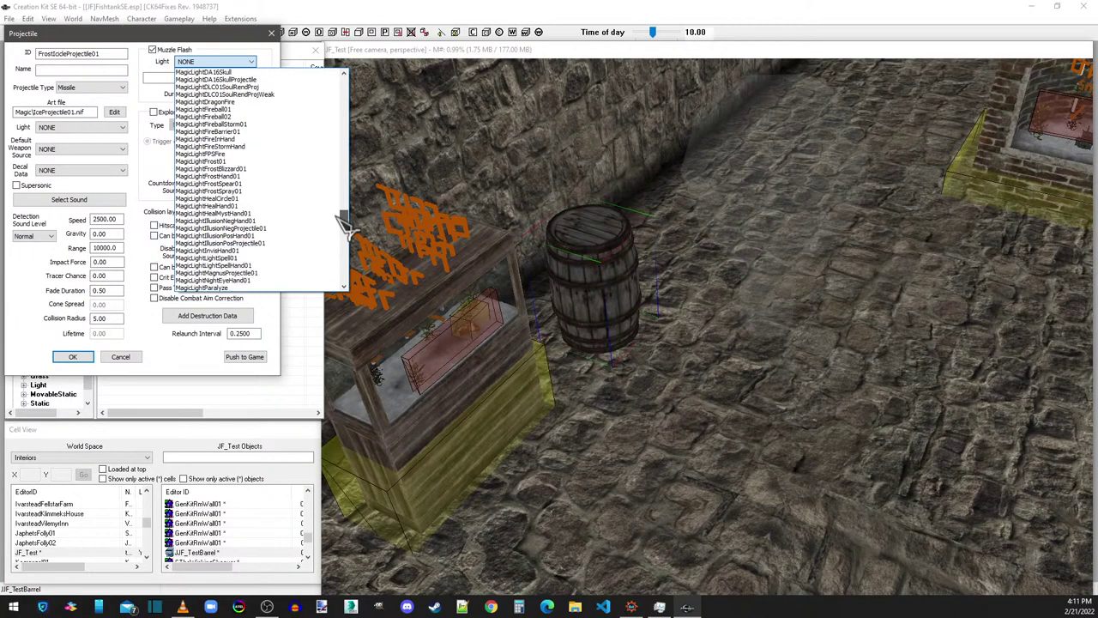
scroll(343, 224, "down", 5)
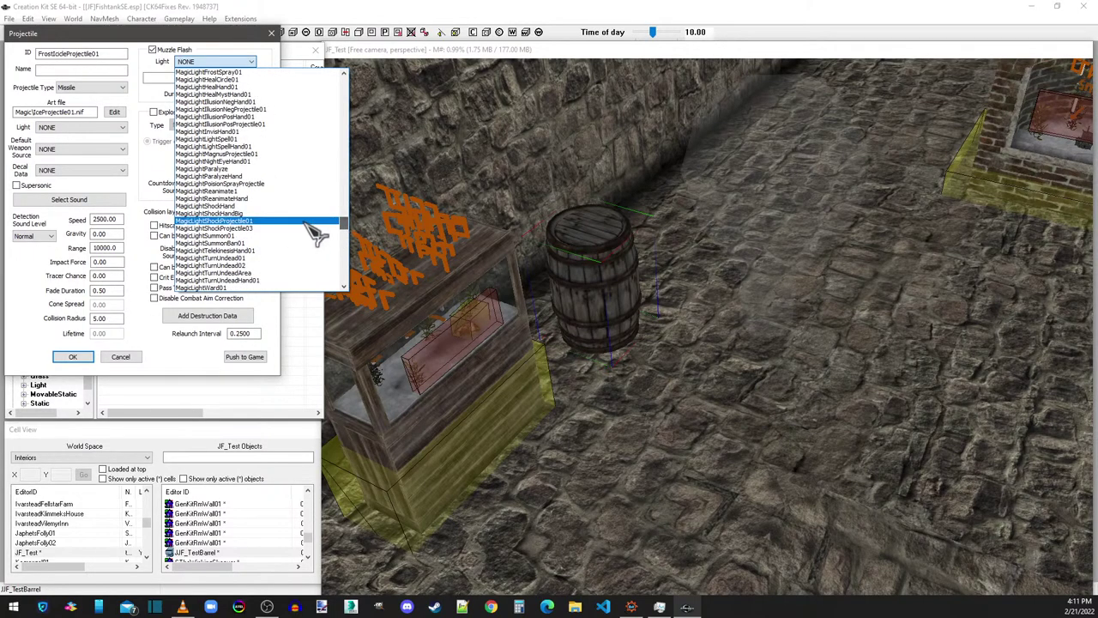
key("Up")
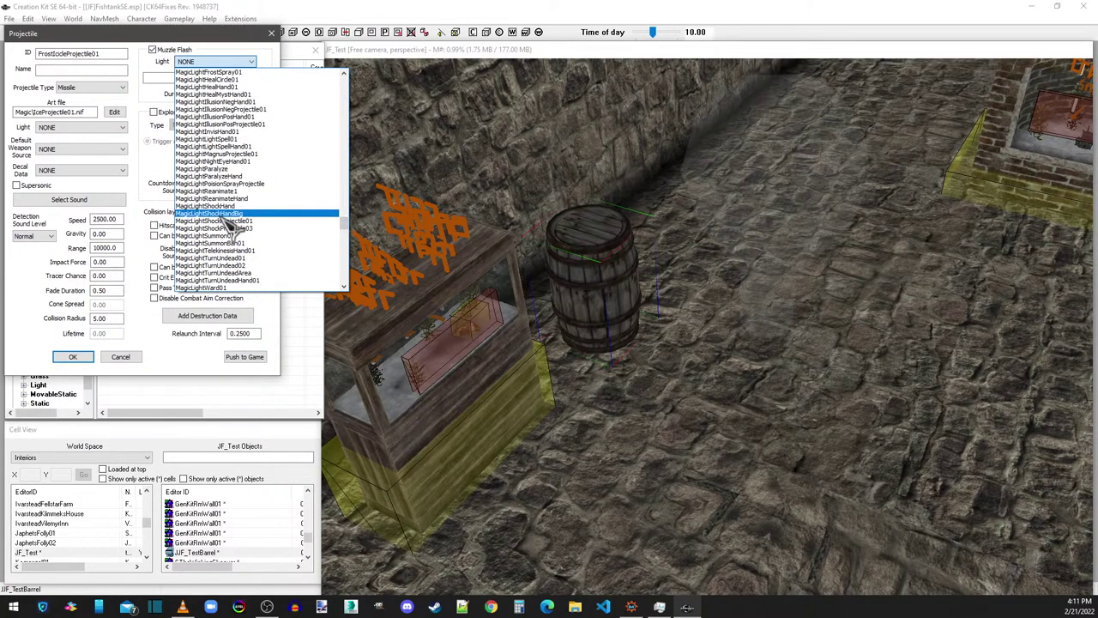
key("Return")
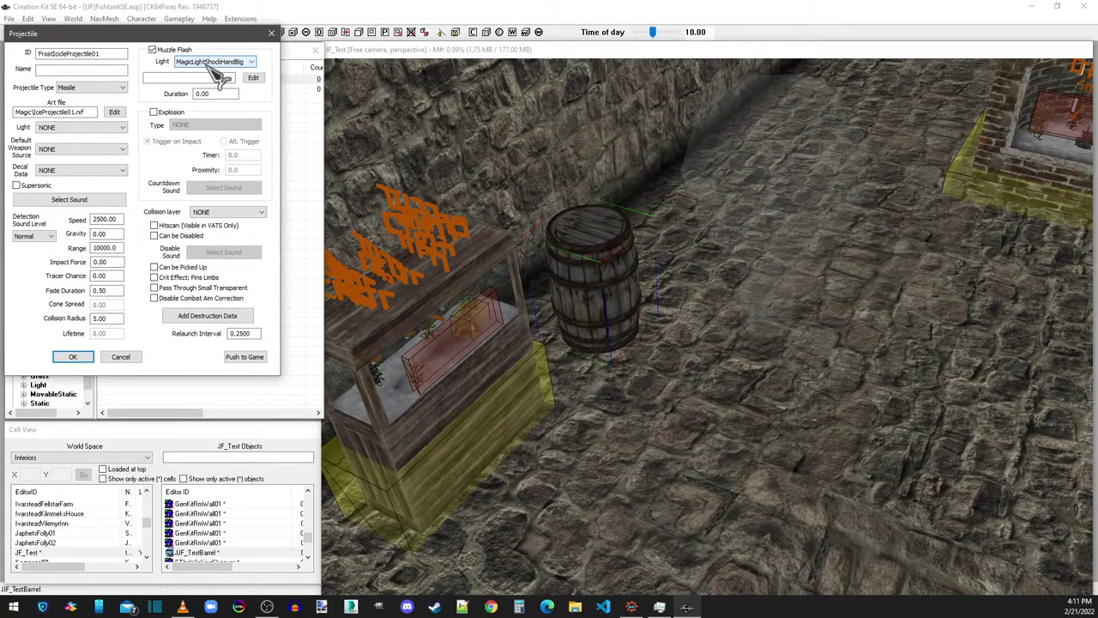
Step: Set the projectile's light to MagicLightShockProjectile01
left_click(60, 130)
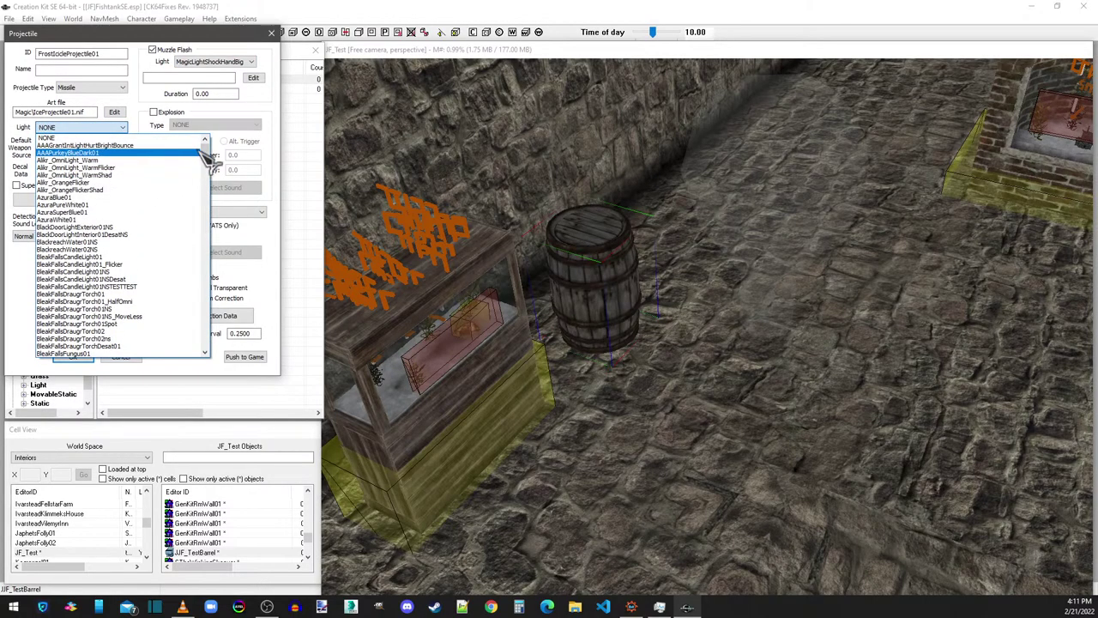
left_click_drag(207, 153, 192, 286)
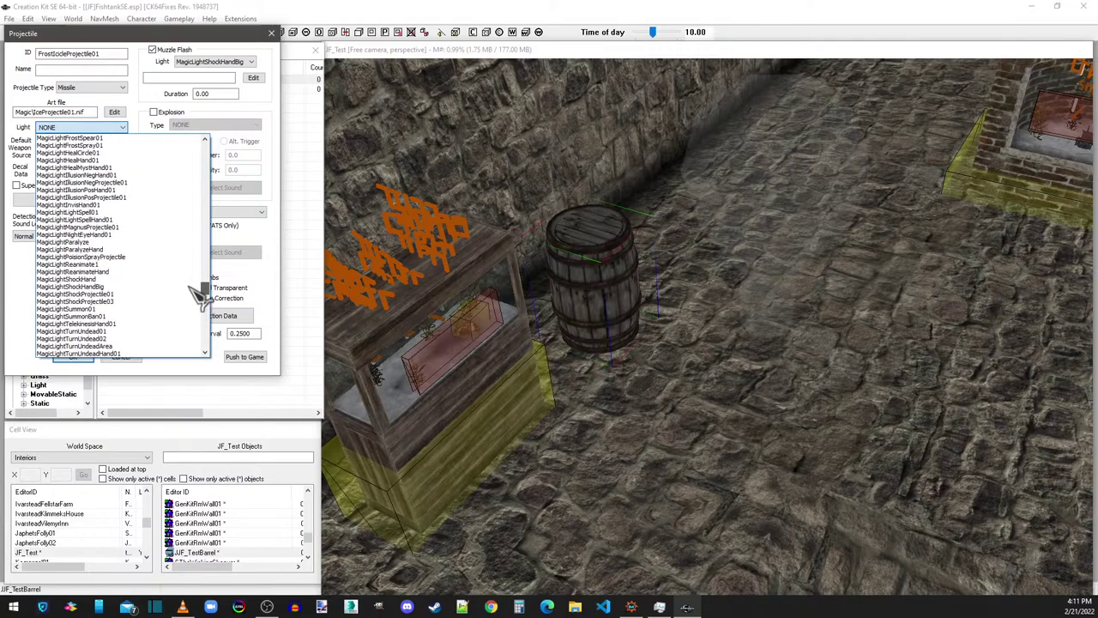
left_click(109, 294)
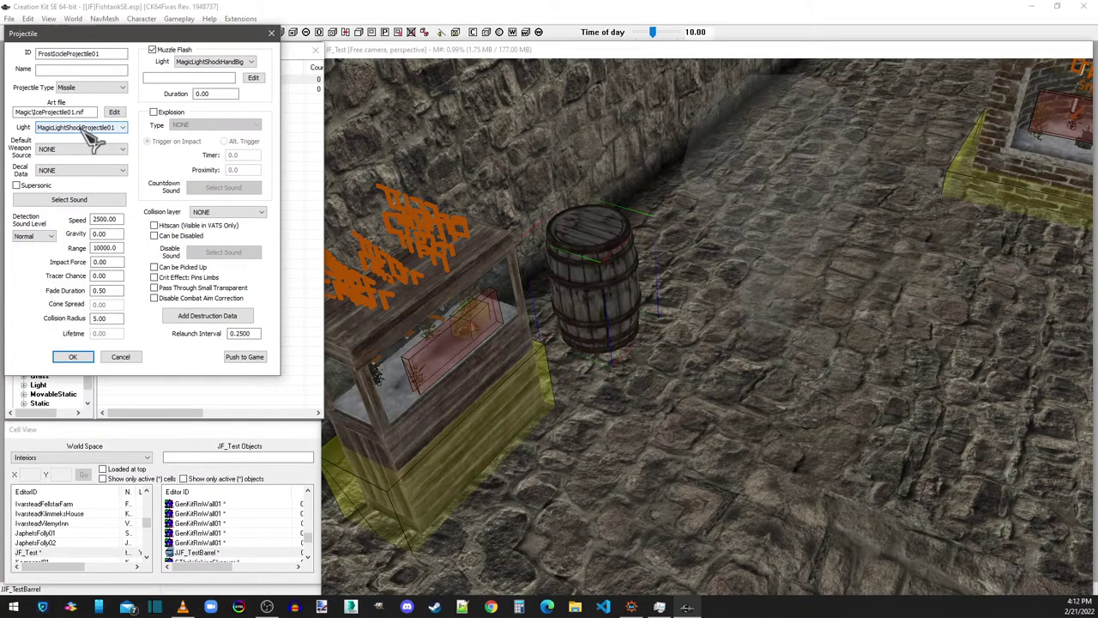
Step: Set the projectile's relaunch interval to 0.1, speed 10000, impact force 10 and collision radius 2
left_click(210, 62)
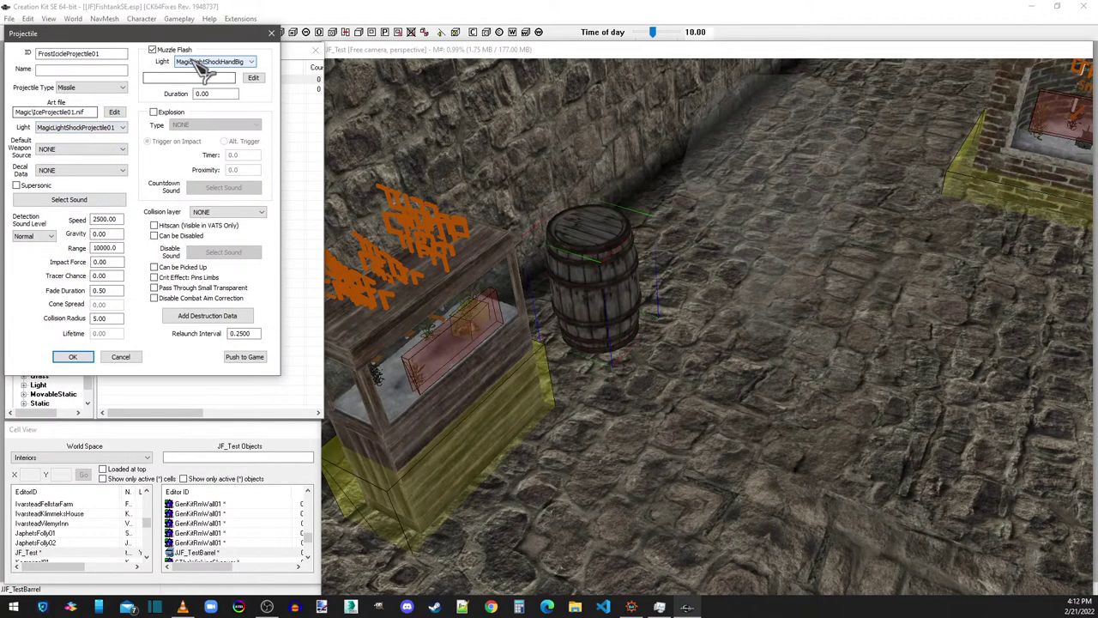
double_click(240, 334)
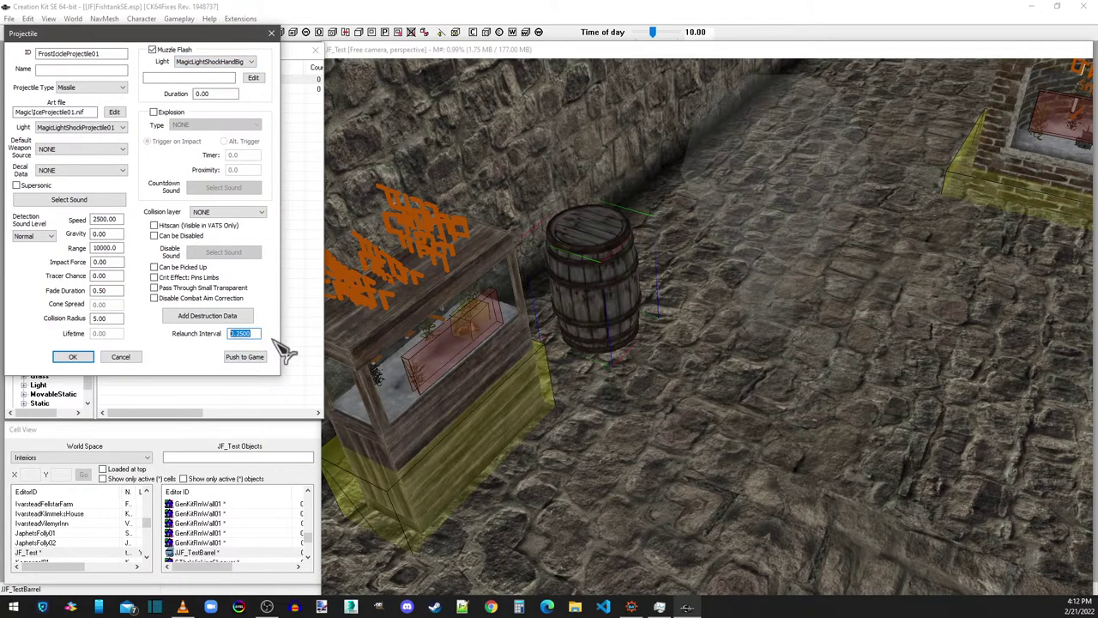
type(".1")
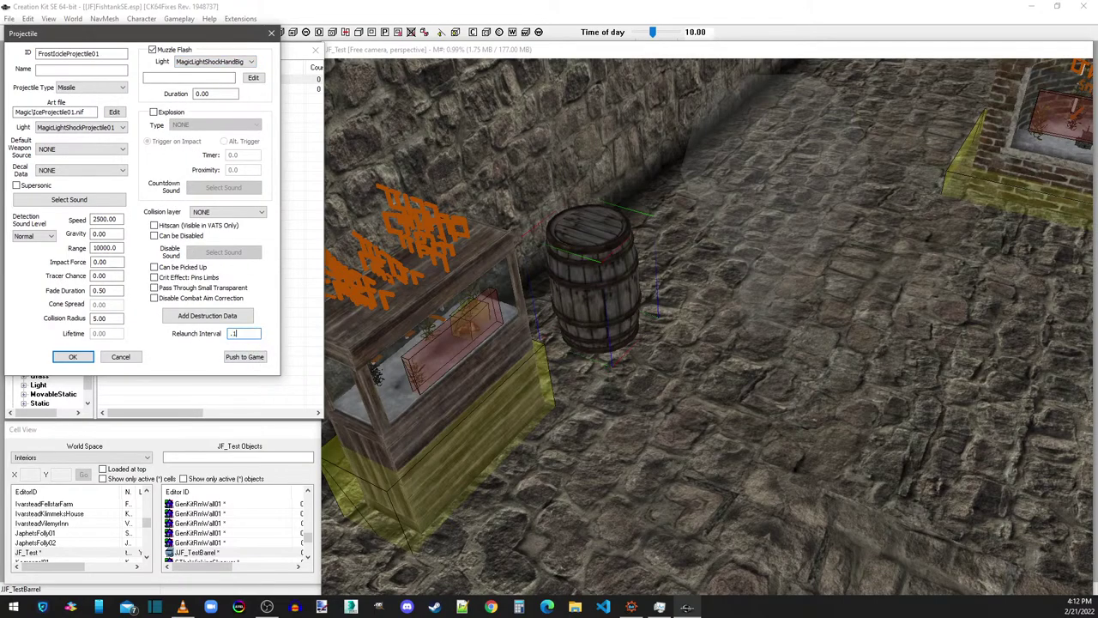
double_click(120, 219)
type("10000")
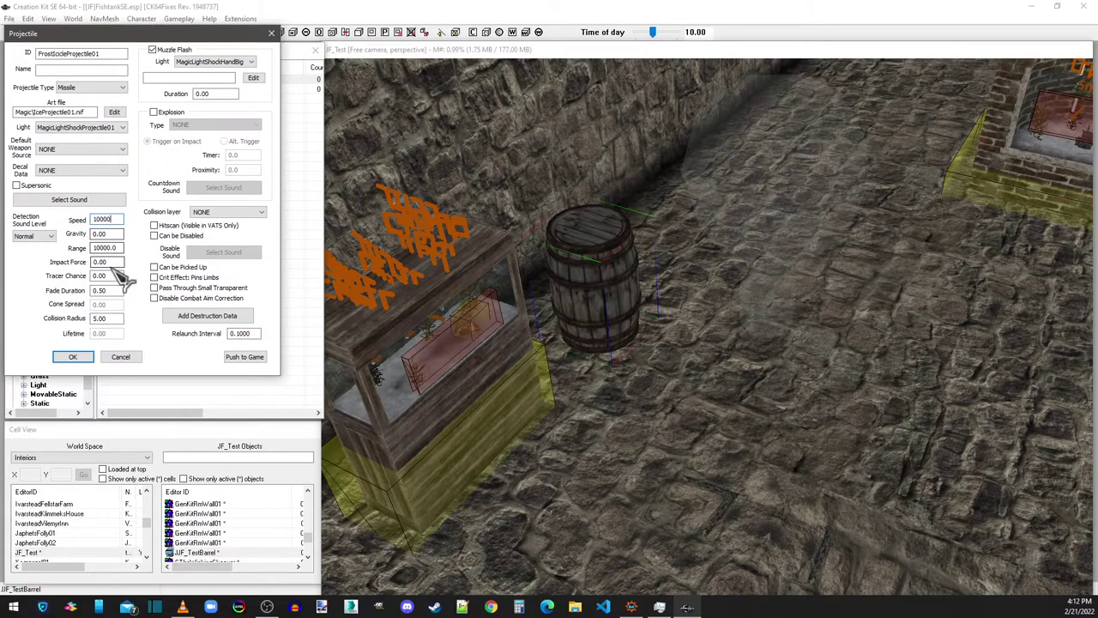
double_click(99, 261)
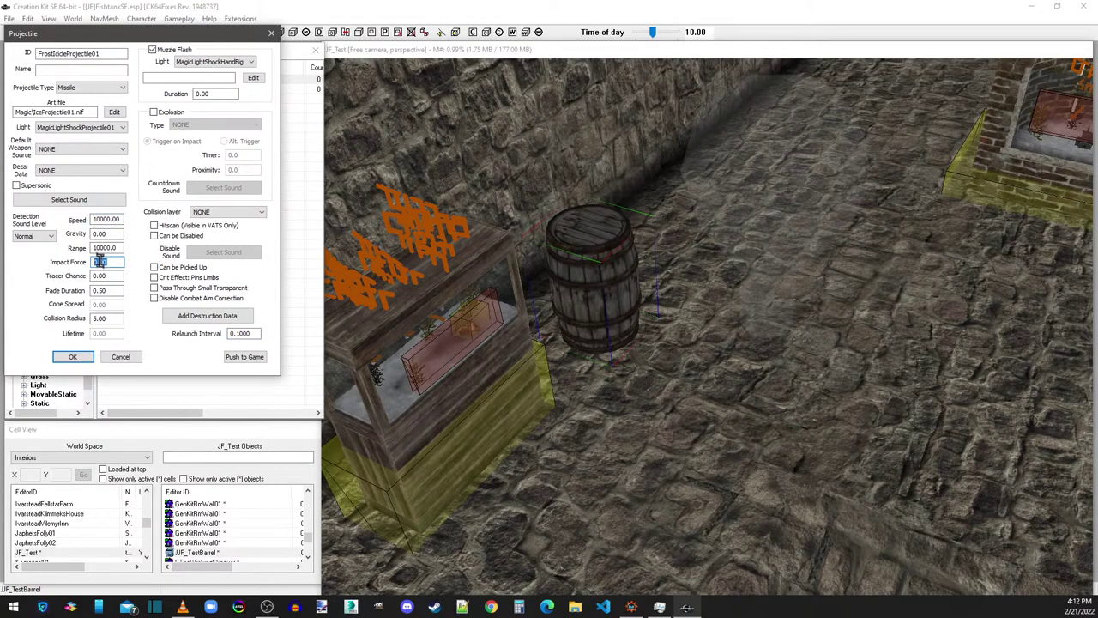
type("10")
double_click(105, 317)
type("1")
key("BackSpace")
type("2")
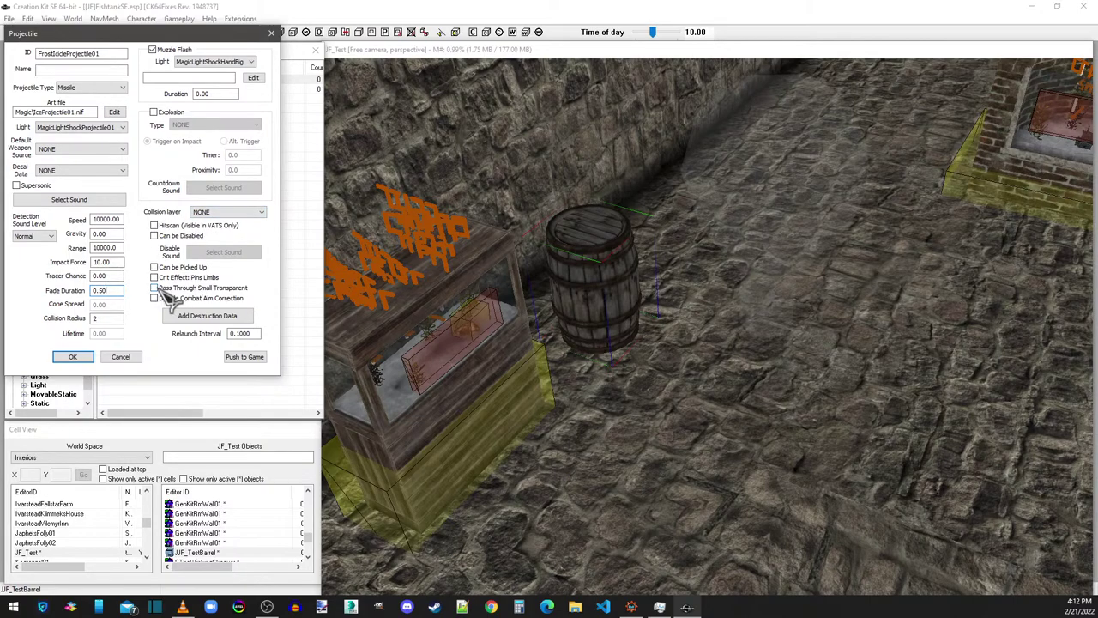
Step: Enable Pass Through Small Transparent and save it as new form JF_FrostIcicleProjectile01
left_click(155, 289)
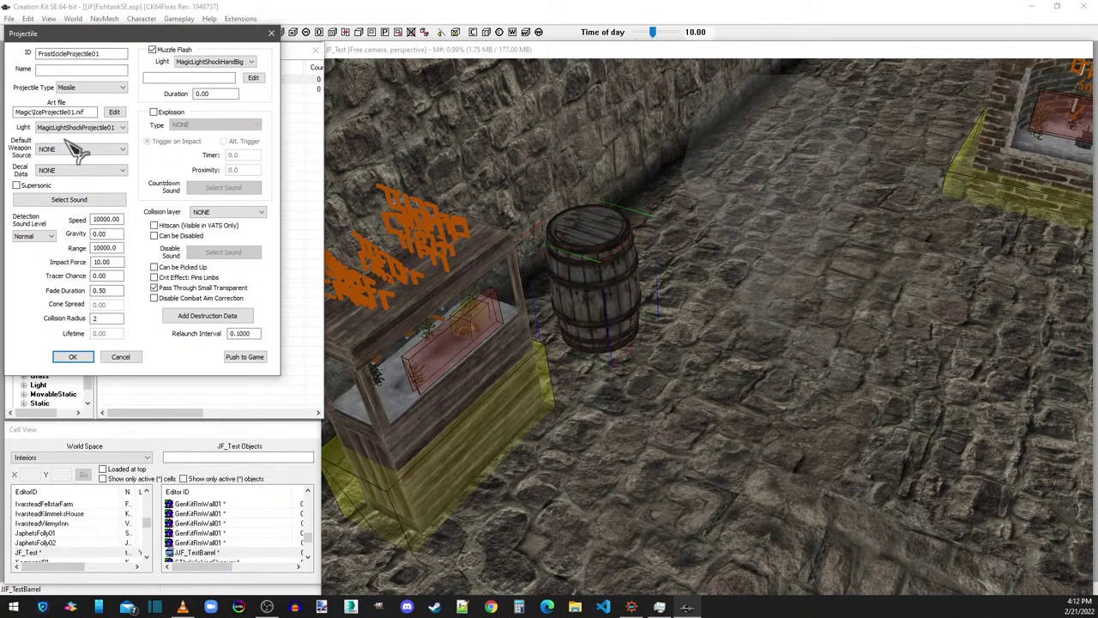
double_click(69, 53)
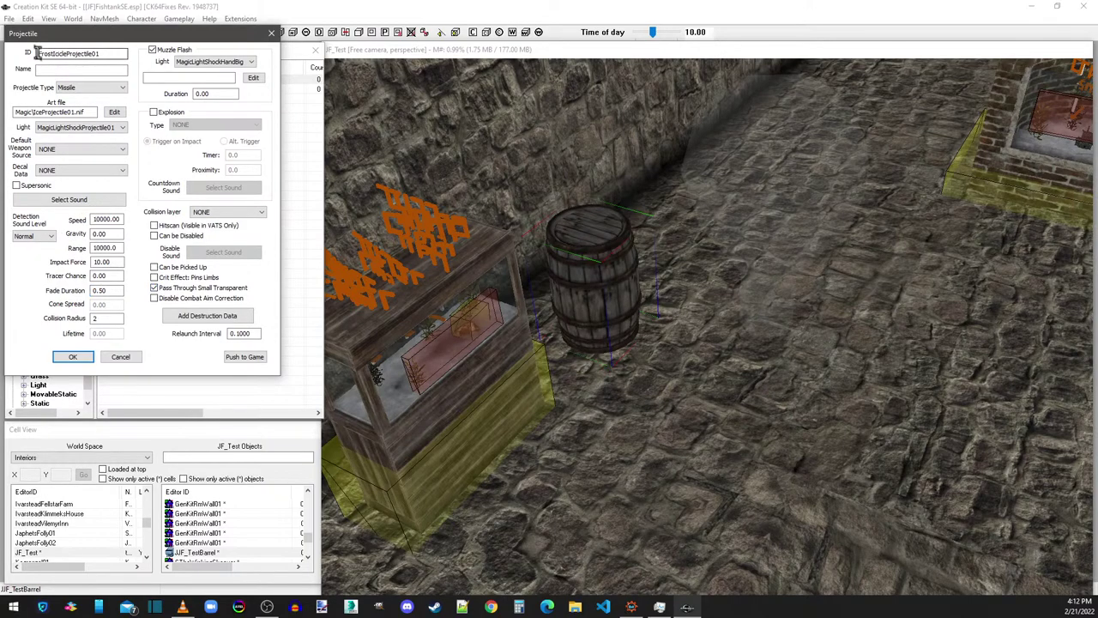
left_click(38, 53)
type("JF_")
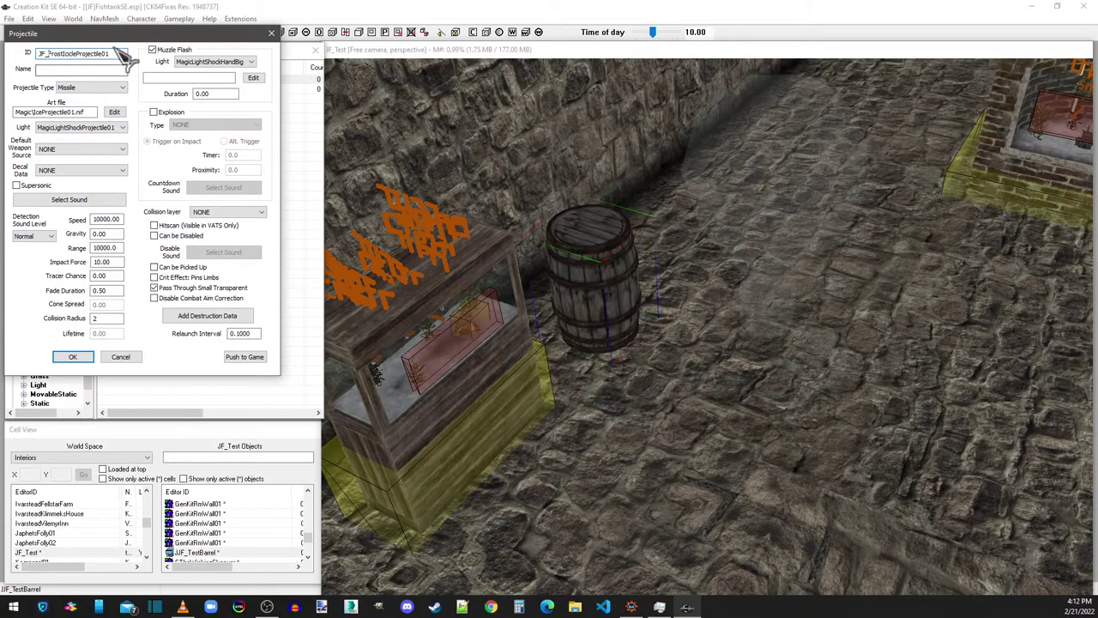
left_click(77, 358)
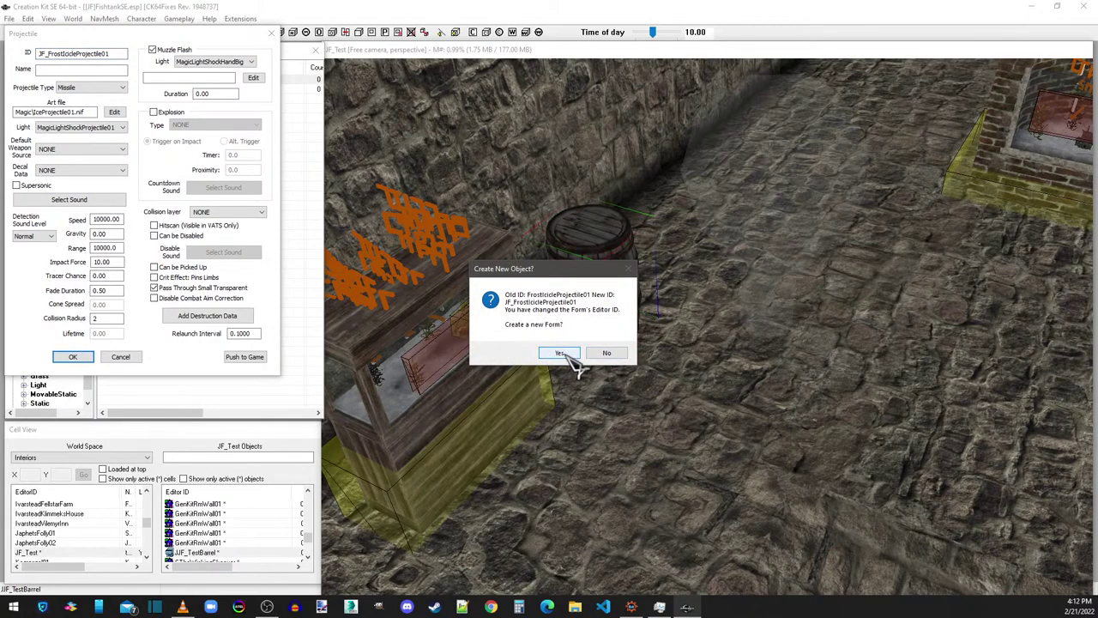
left_click(566, 353)
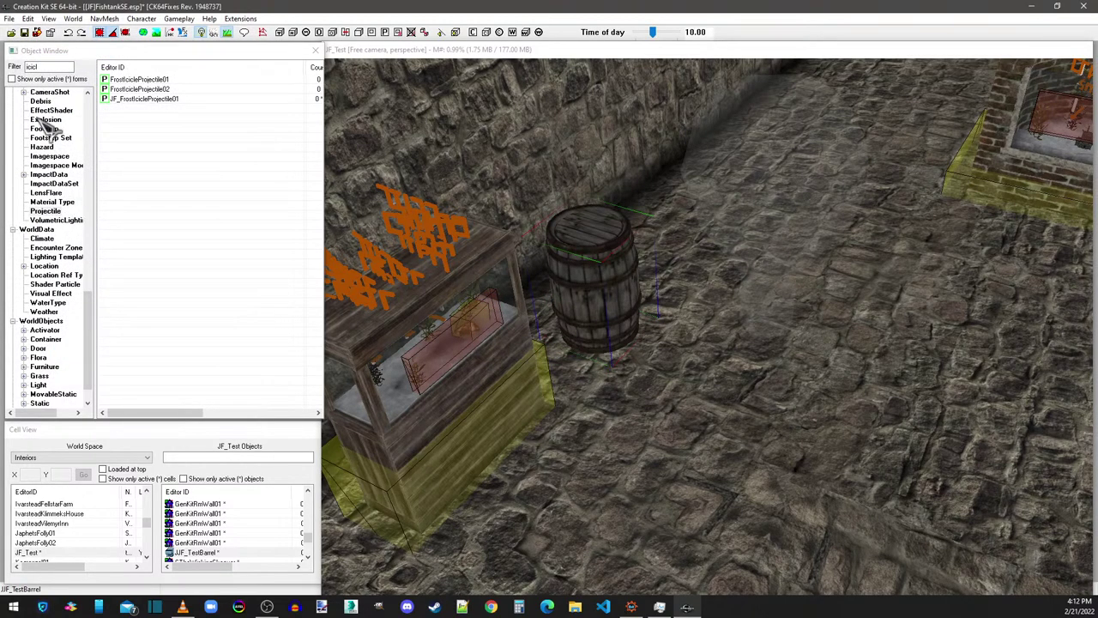
Step: Clear the filter, list Magic Effects filtered by 'shock', and open ShockDamageConcAimed (Sparks)
double_click(38, 67)
key("BackSpace")
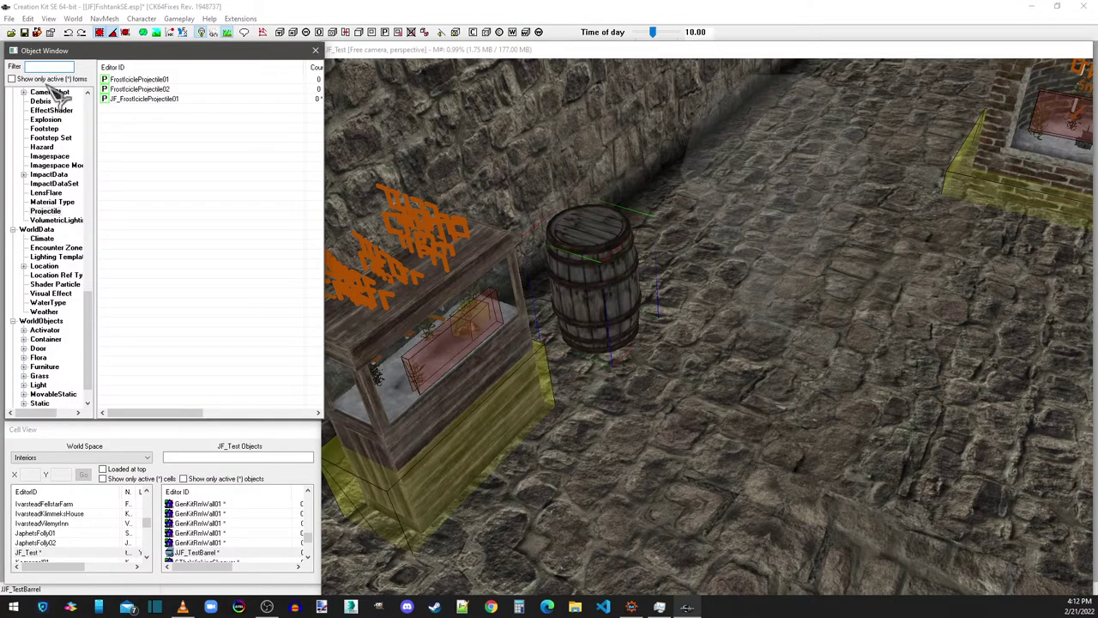
left_click_drag(92, 295, 101, 230)
scroll(94, 227, "up", 4)
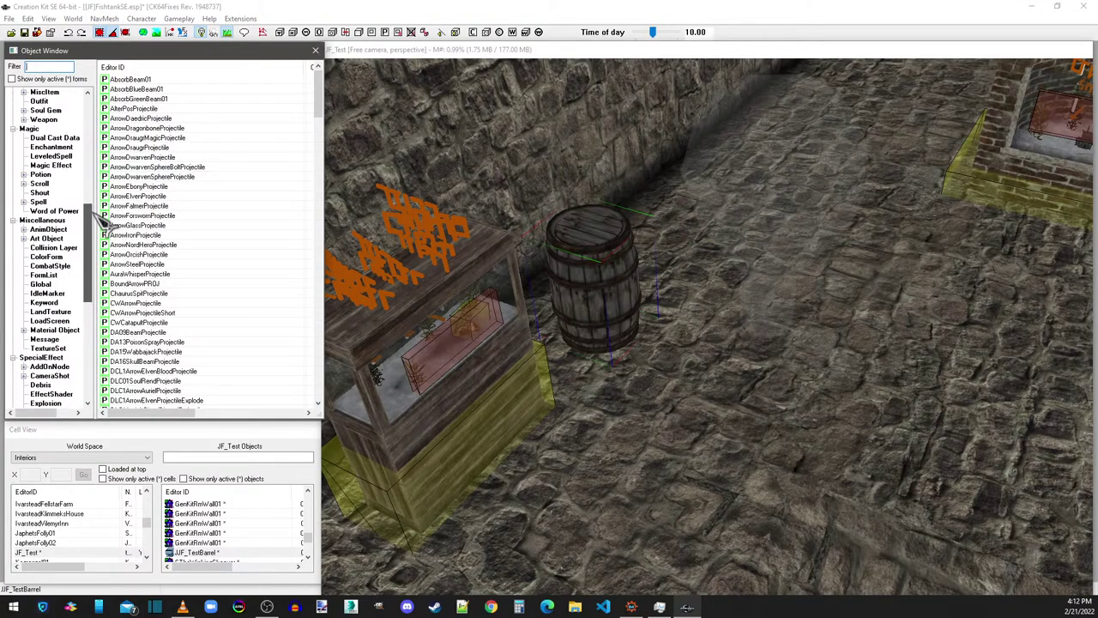
left_click(71, 214)
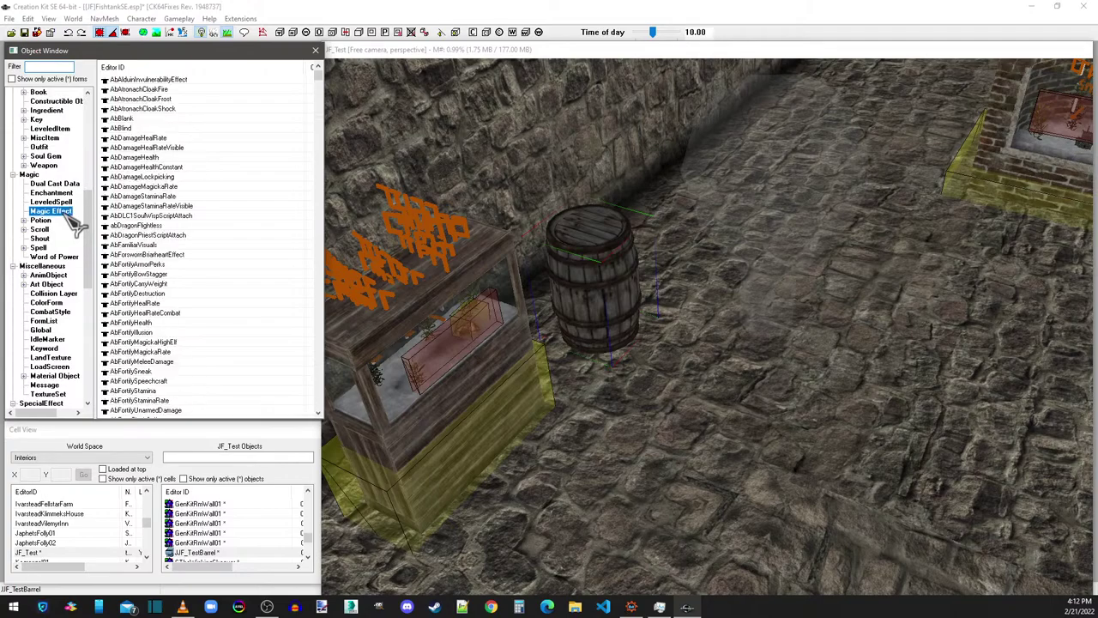
left_click(41, 68)
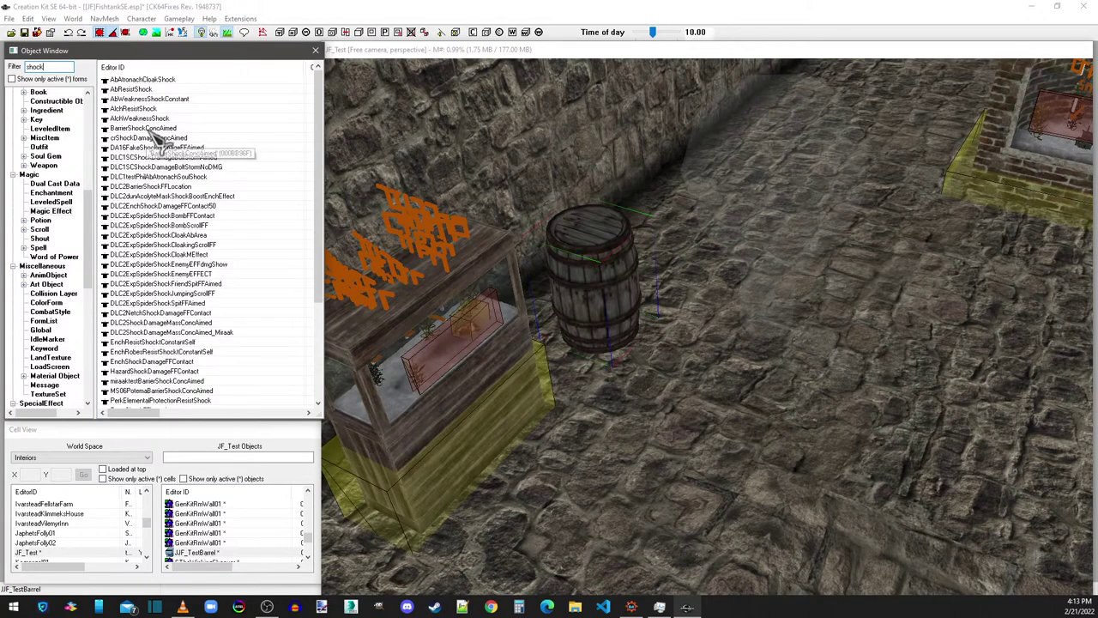
left_click_drag(323, 130, 324, 302)
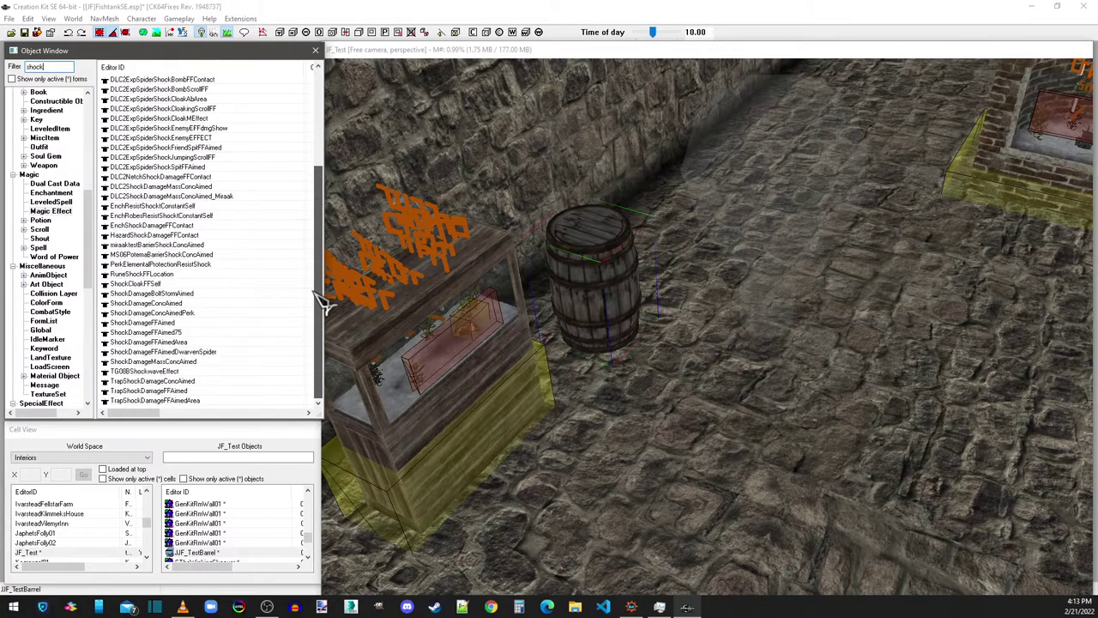
left_click(172, 304)
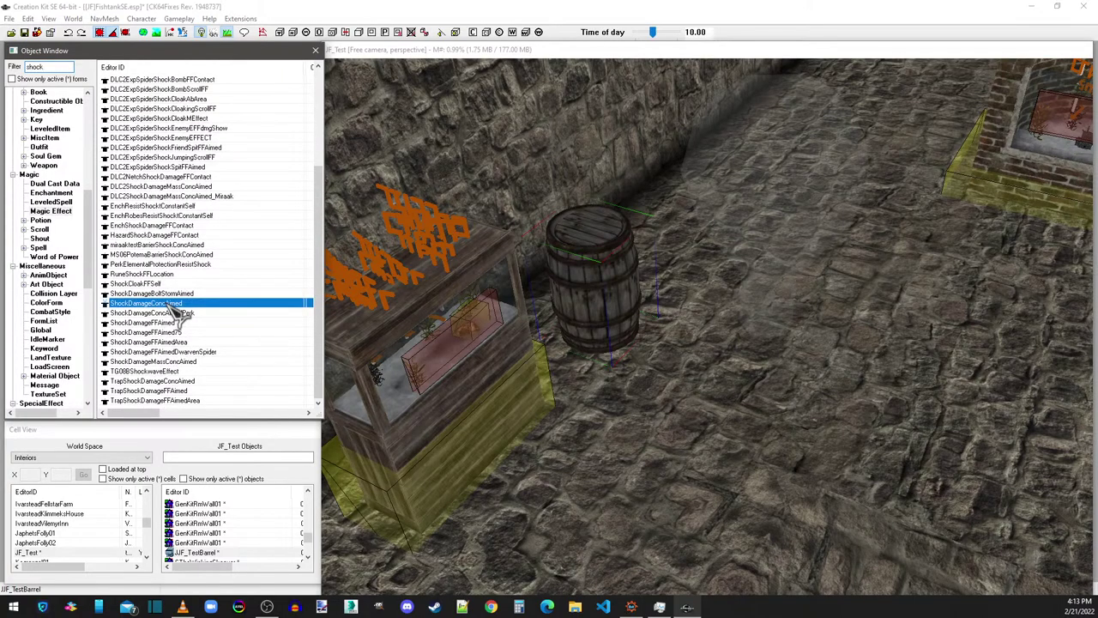
double_click(172, 304)
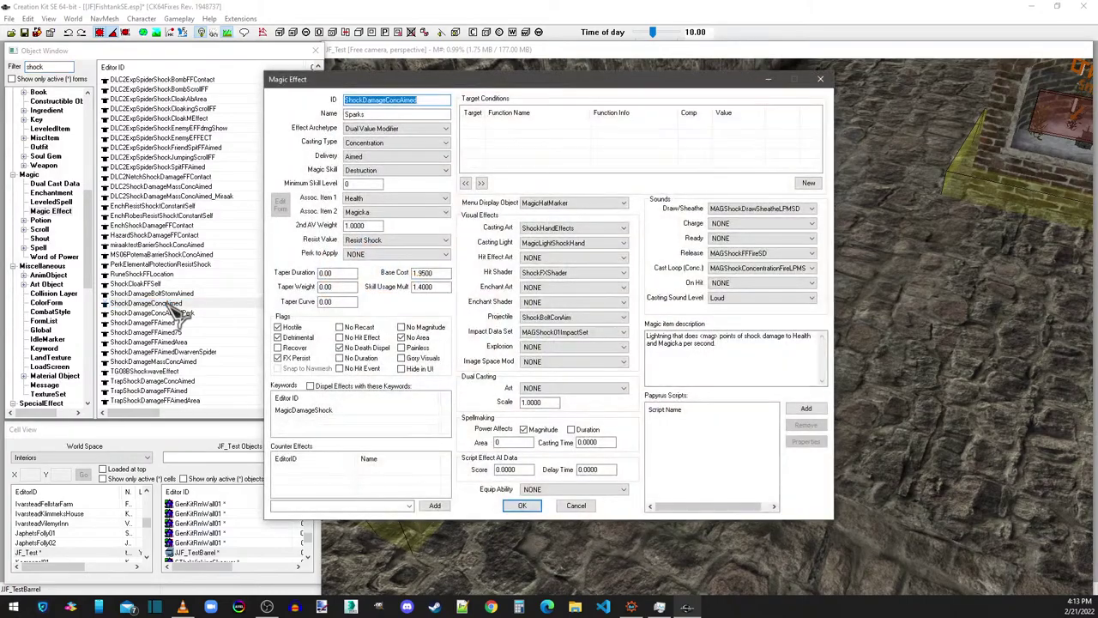
Step: Set the effect archetype to Value Modifier and the resist value to NONE
left_click(394, 128)
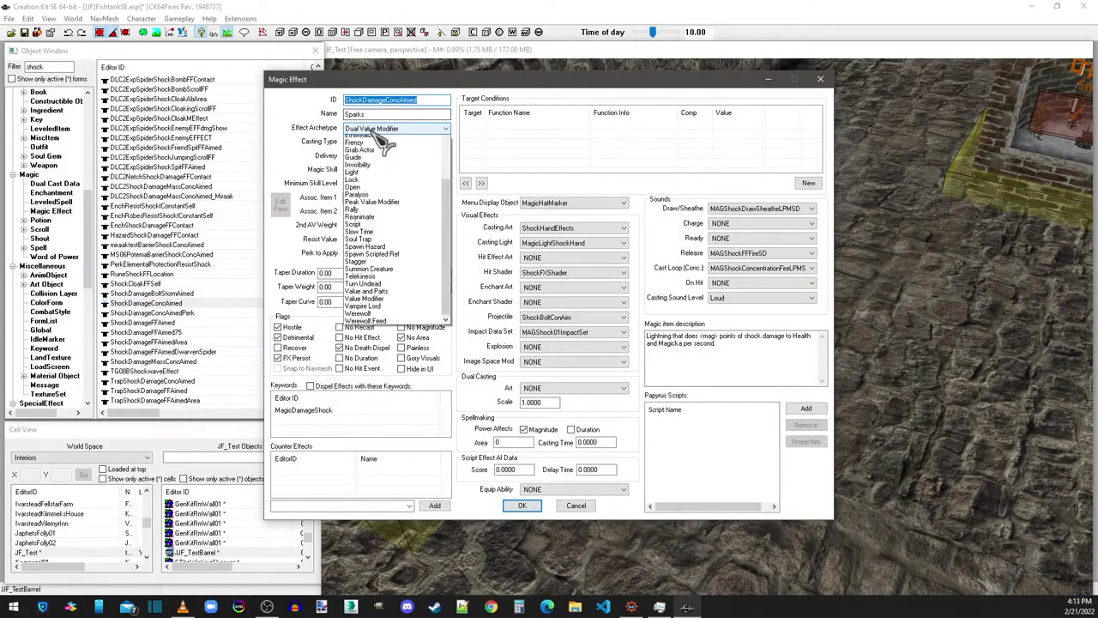
left_click(378, 333)
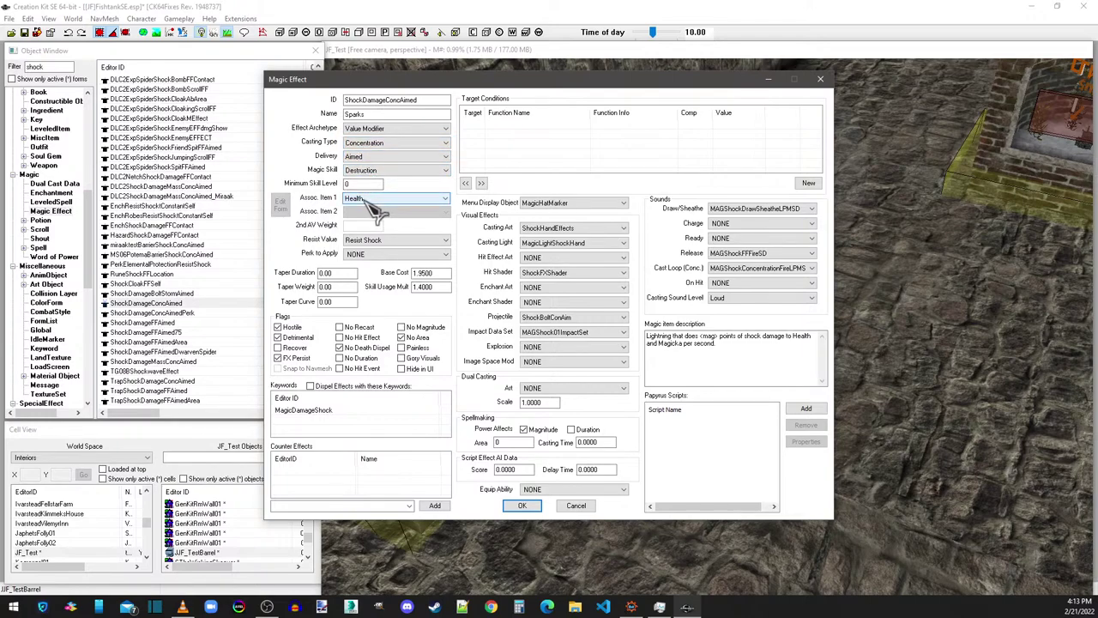
left_click(377, 239)
left_click(372, 252)
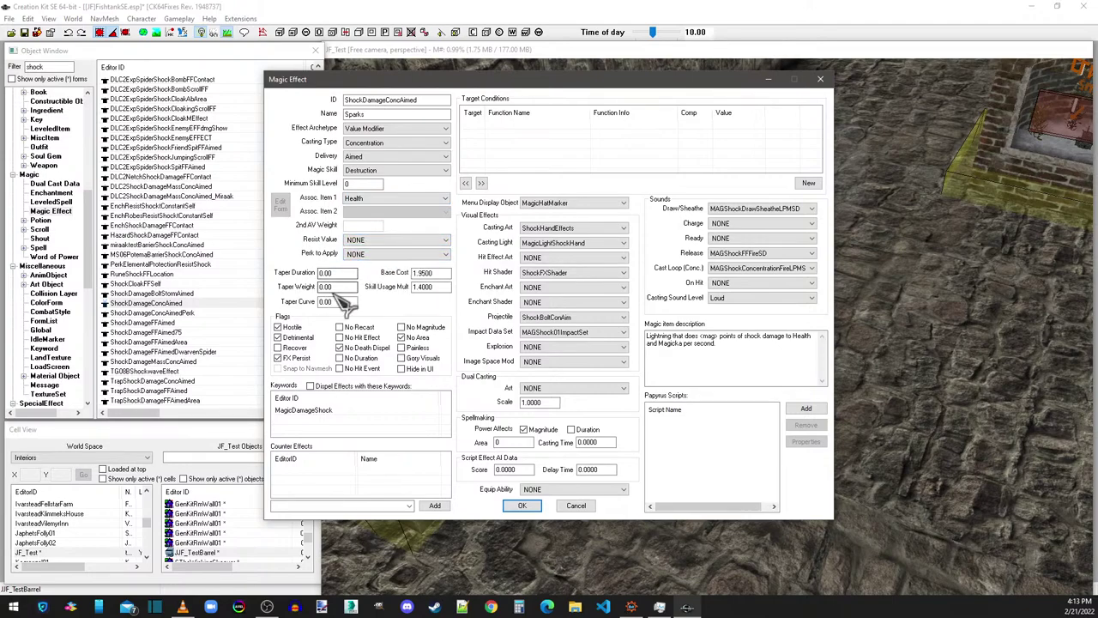
Step: Set base cost 2, skill usage mult 15, taper duration 10, and delete the MagicDamageShock keyword
double_click(441, 273)
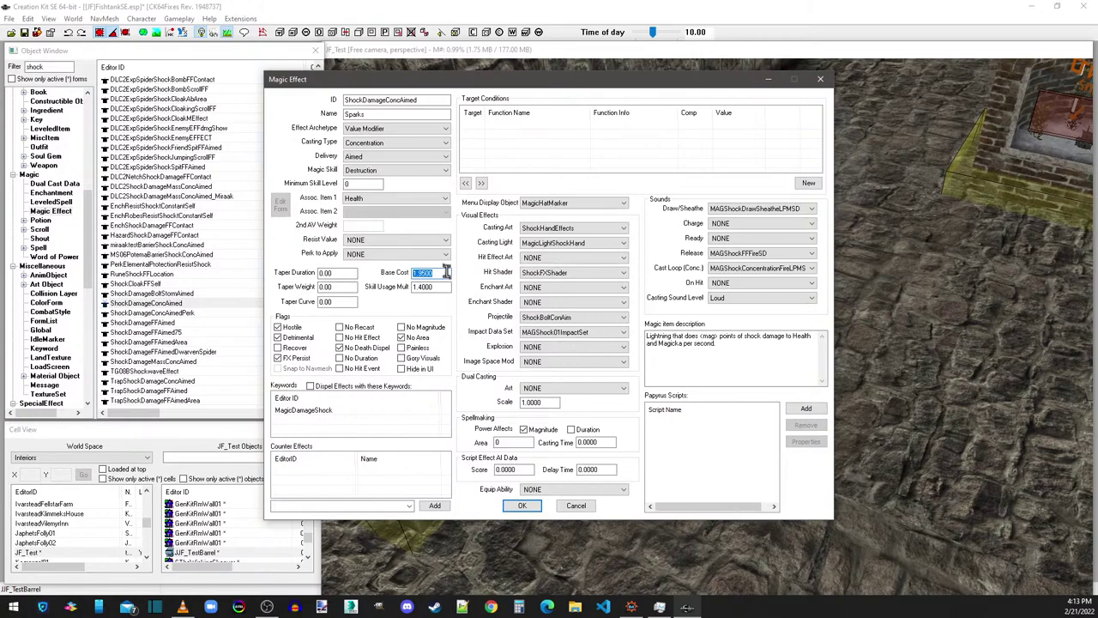
type("2")
key("Tab")
type("15")
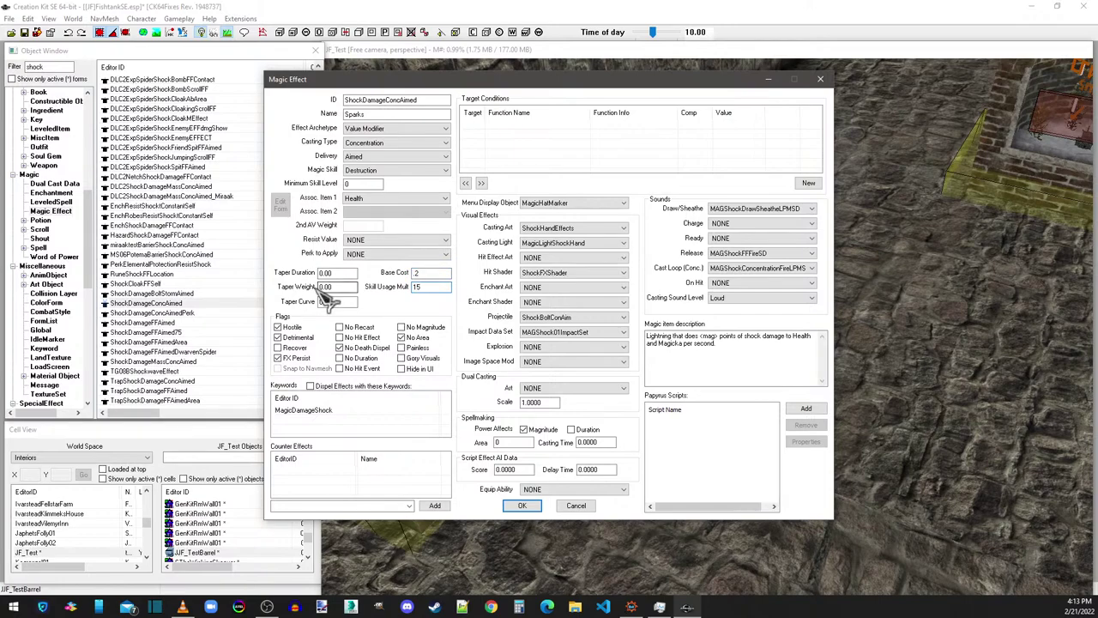
double_click(330, 272)
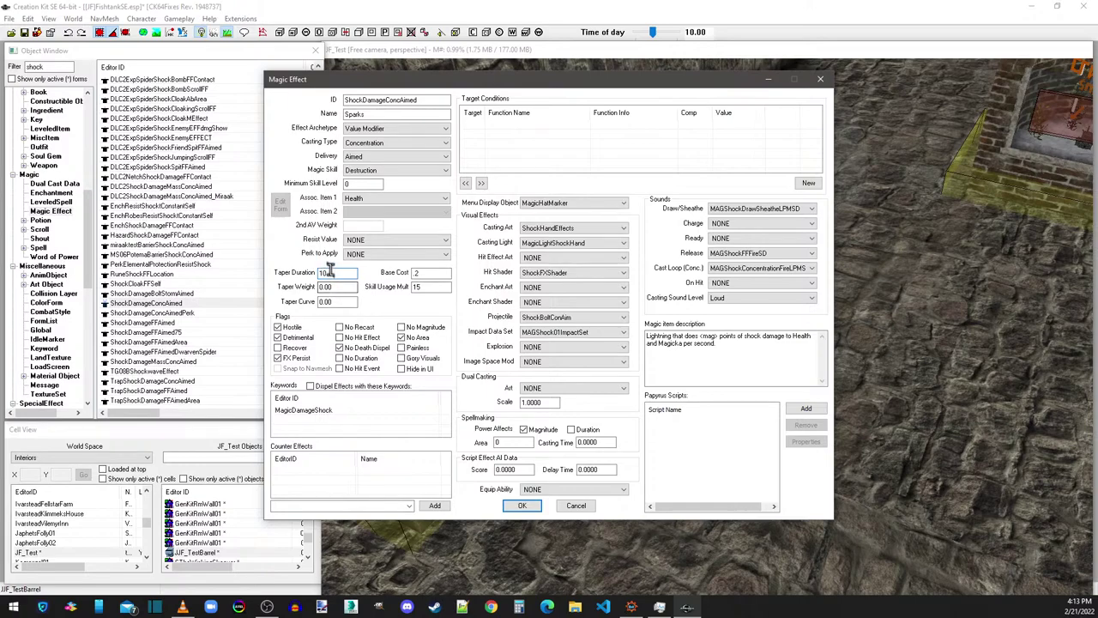
double_click(329, 273)
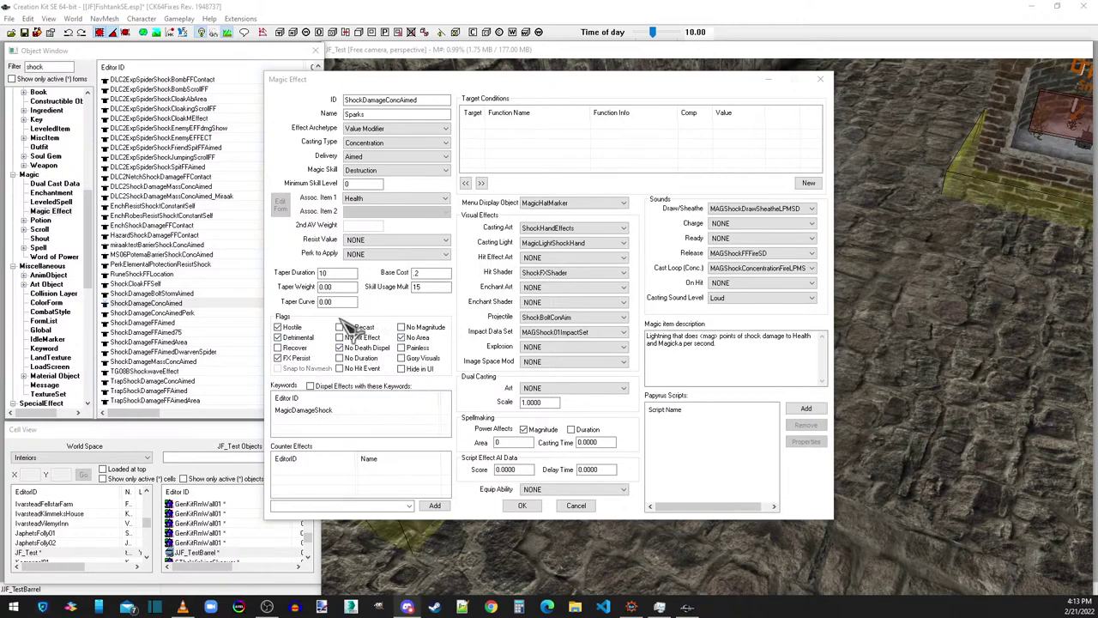
right_click(330, 414)
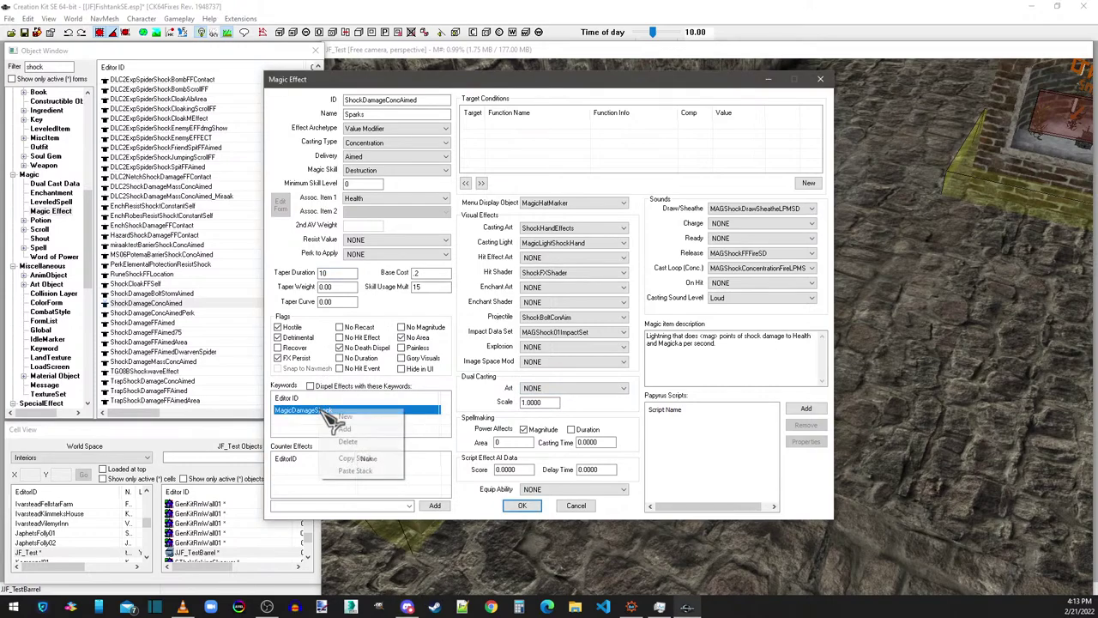
left_click(350, 456)
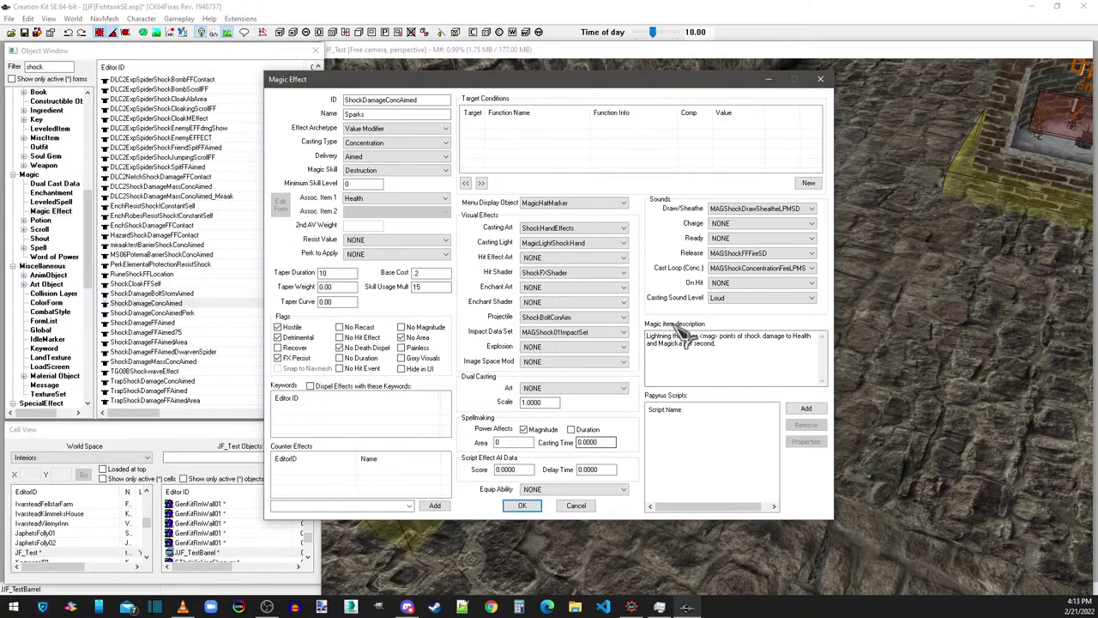
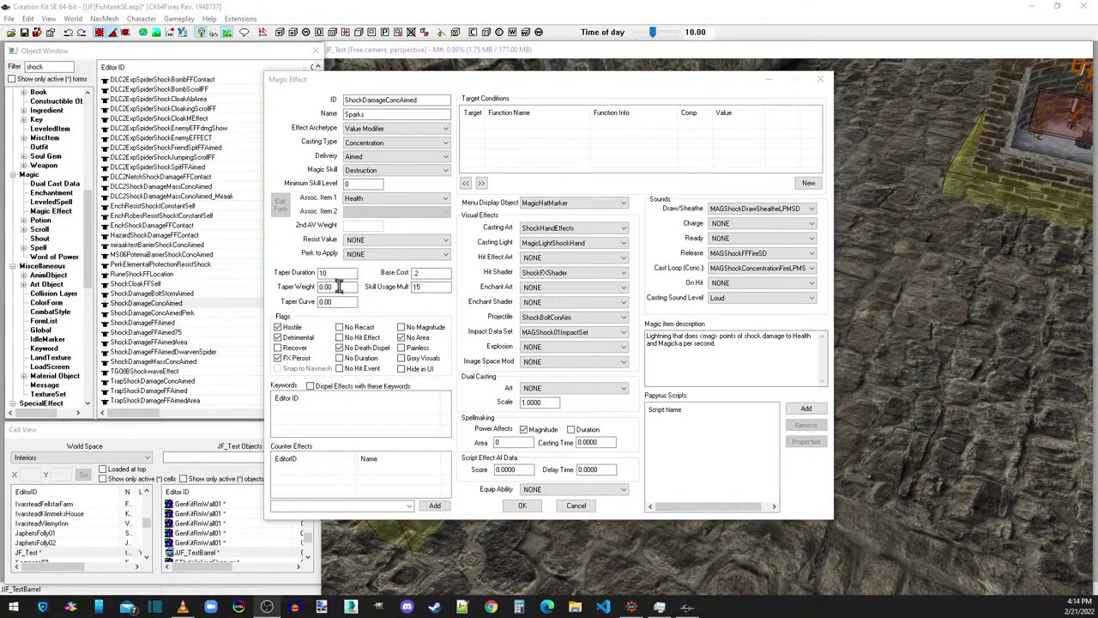
Step: Set the Taper Weight to 50 and the projectile to JF_FrostIcicleProjectile01
left_click_drag(339, 288, 319, 292)
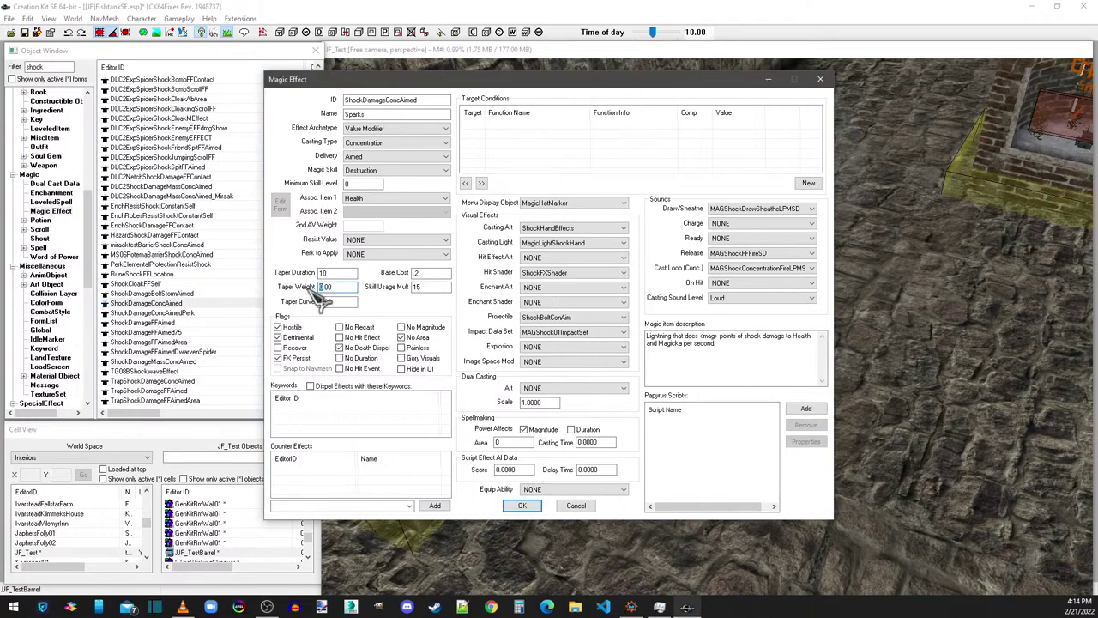
type("50")
left_click(330, 273)
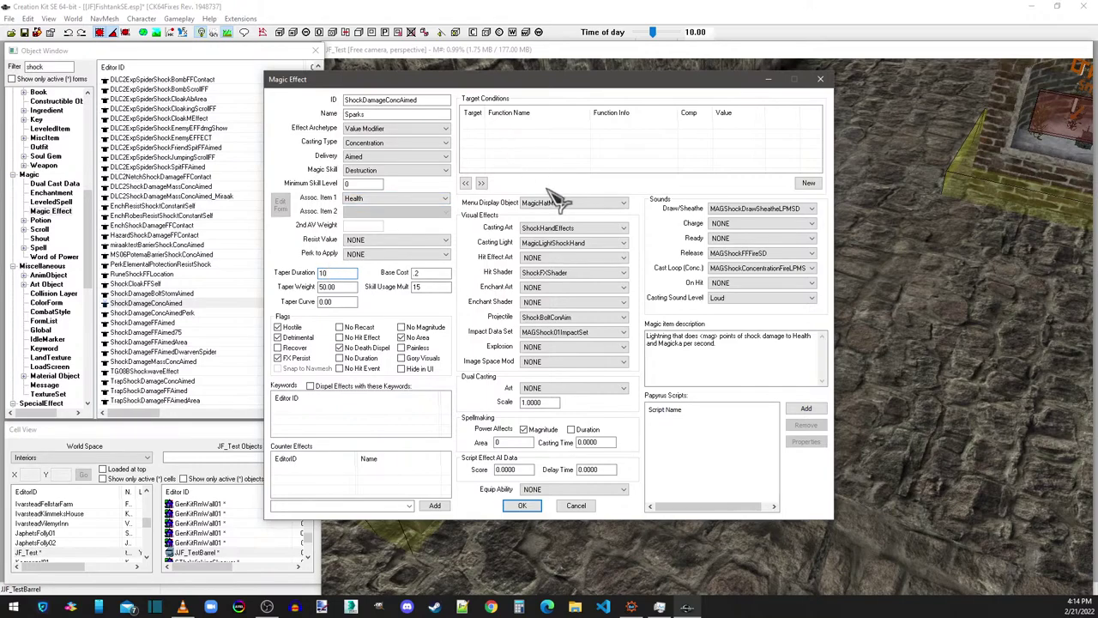
left_click(553, 326)
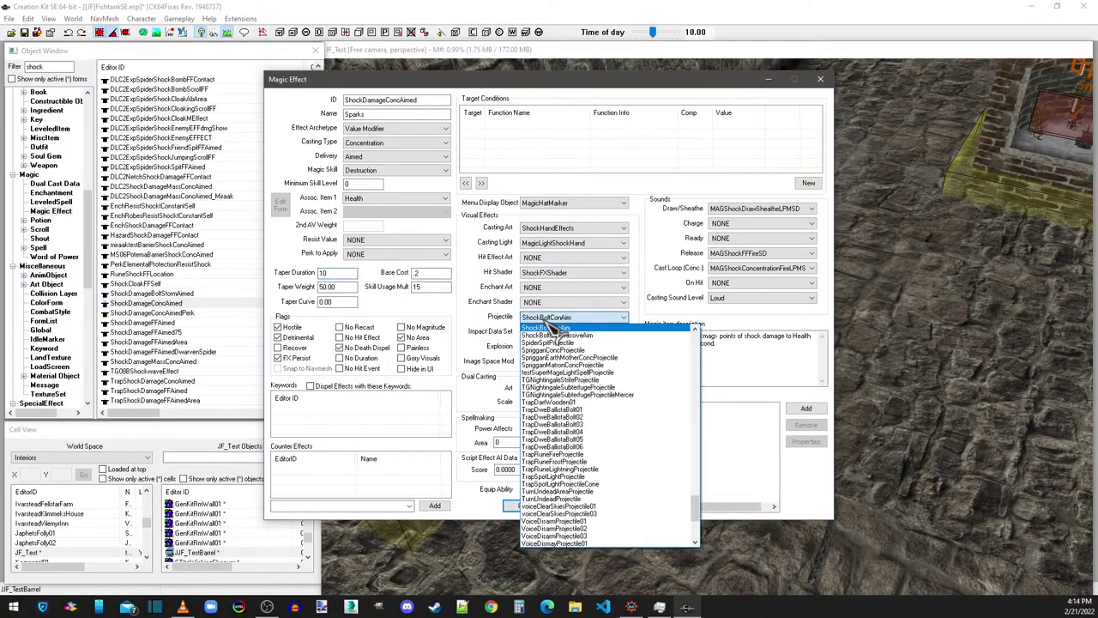
scroll(553, 330, "up", 10)
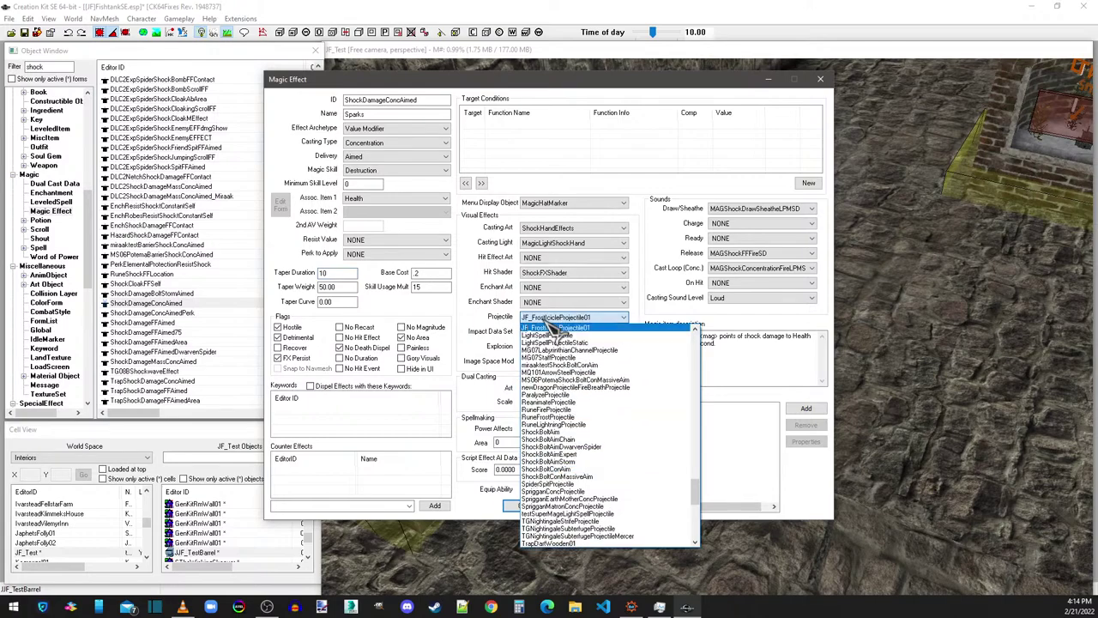
left_click(556, 327)
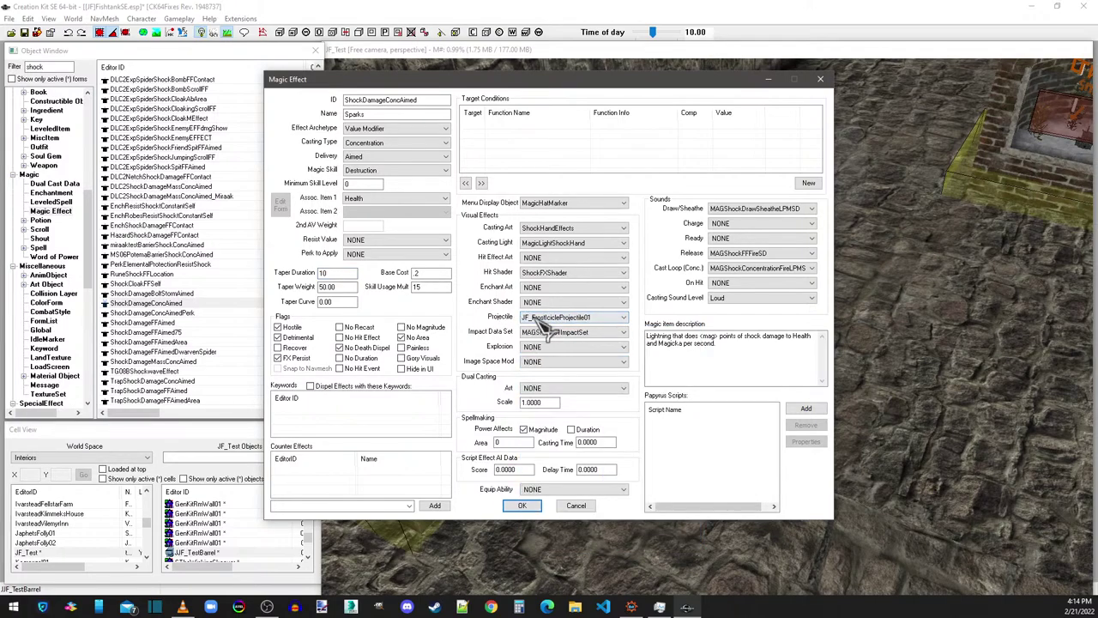
Step: Review the casting art, casting light and hit shader, keeping ShockHandEffects and ShockFXShader
left_click(550, 228)
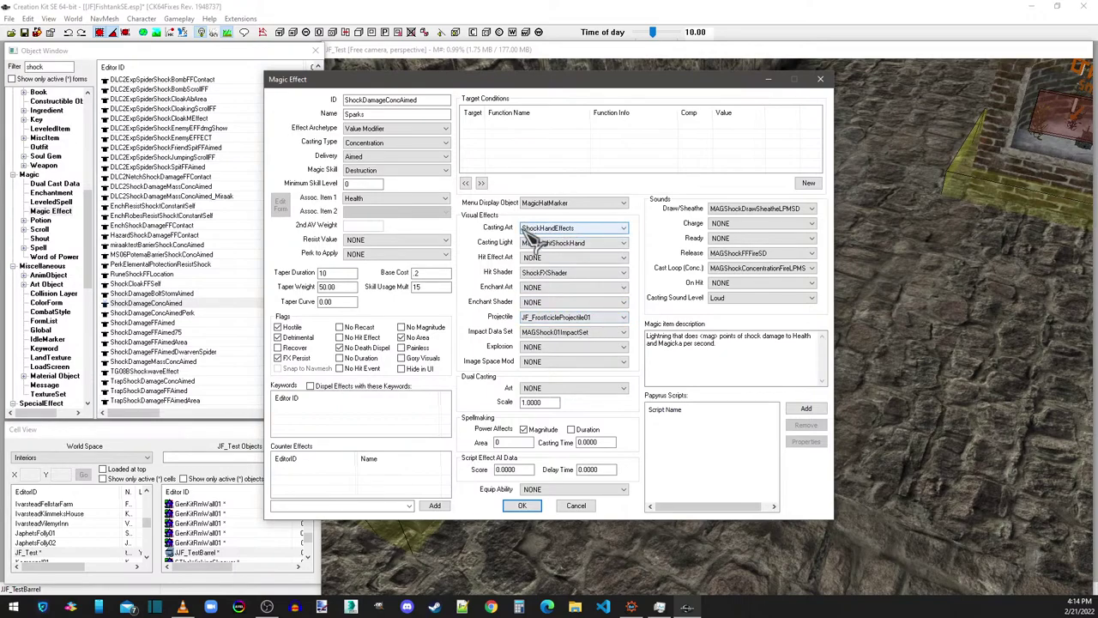
left_click(539, 230)
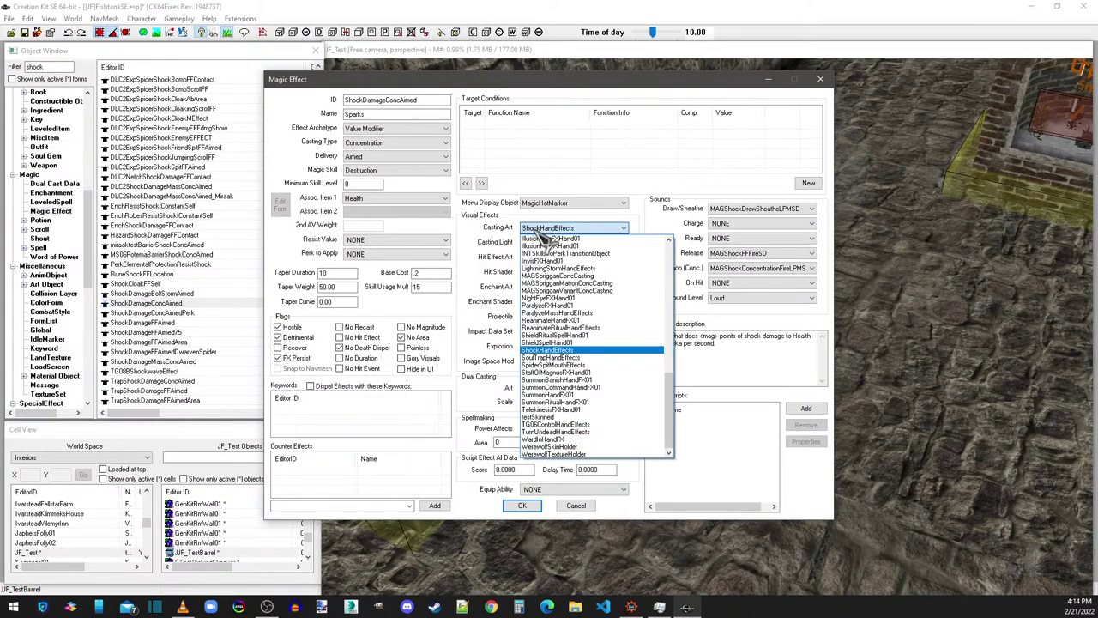
left_click(537, 232)
left_click(558, 243)
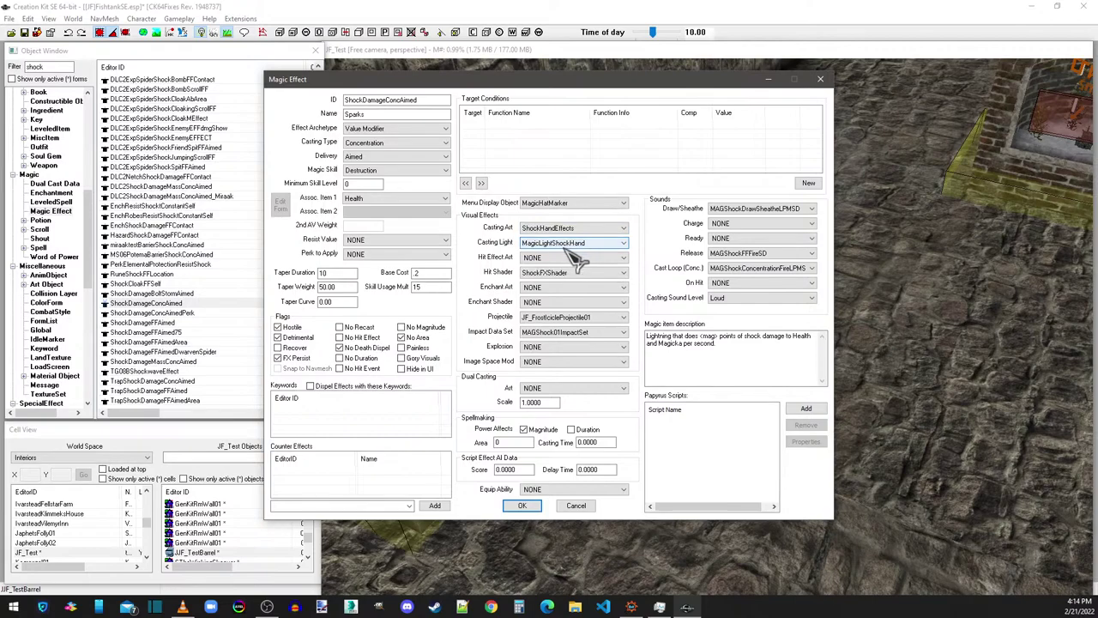
left_click(551, 272)
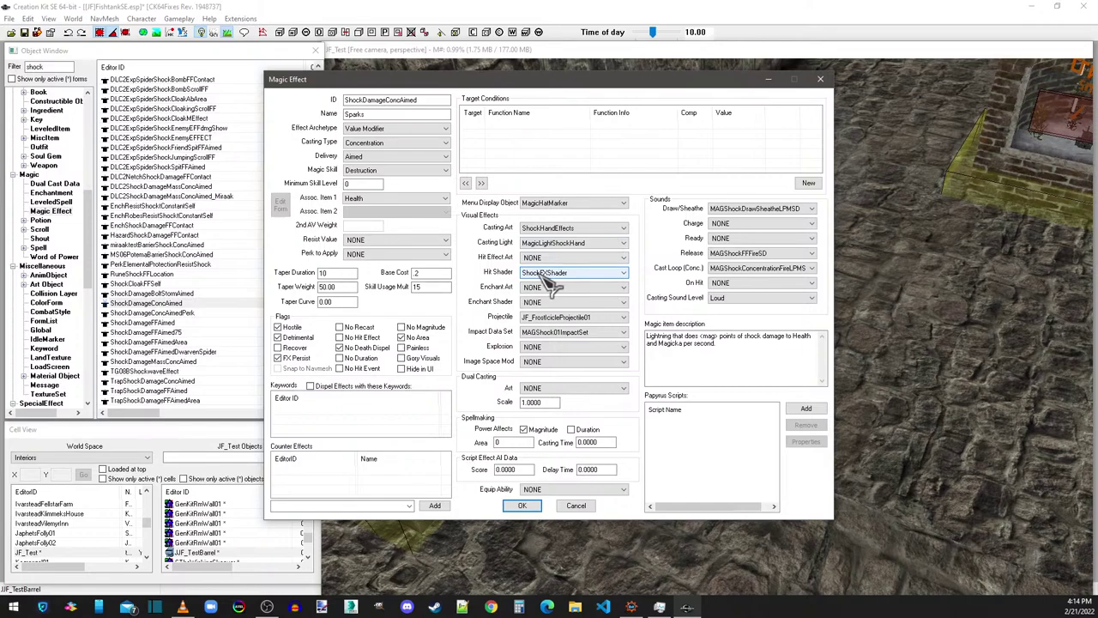
left_click(544, 276)
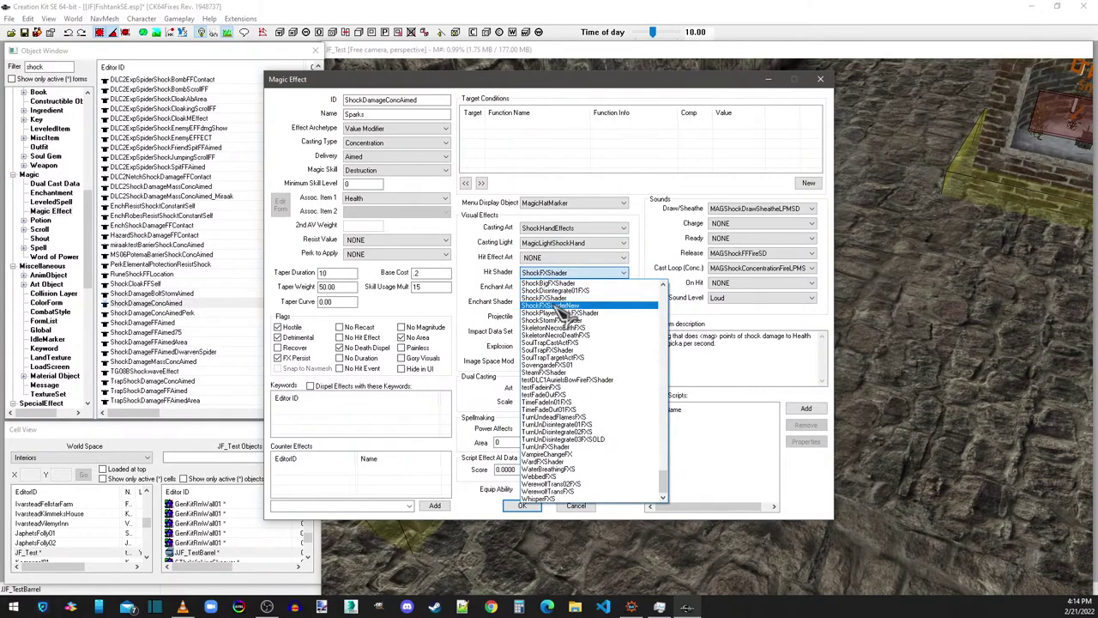
left_click(554, 298)
Step: Keep ShockFXShader and MAGShock01ImpactSet, check the sounds, and try to confirm the effect
left_click(547, 274)
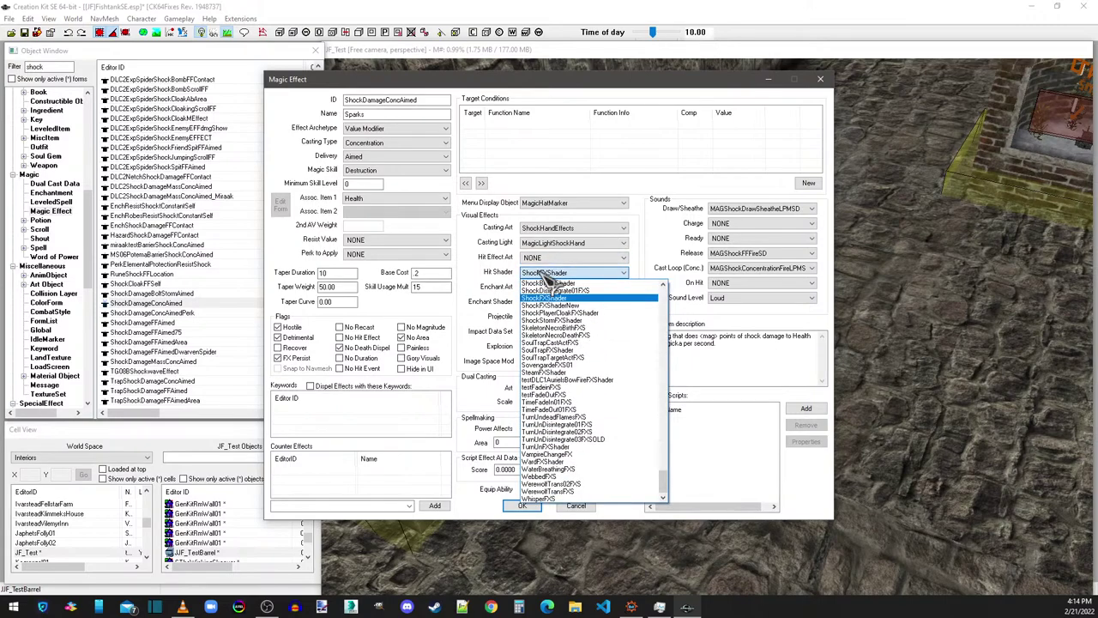
left_click(548, 275)
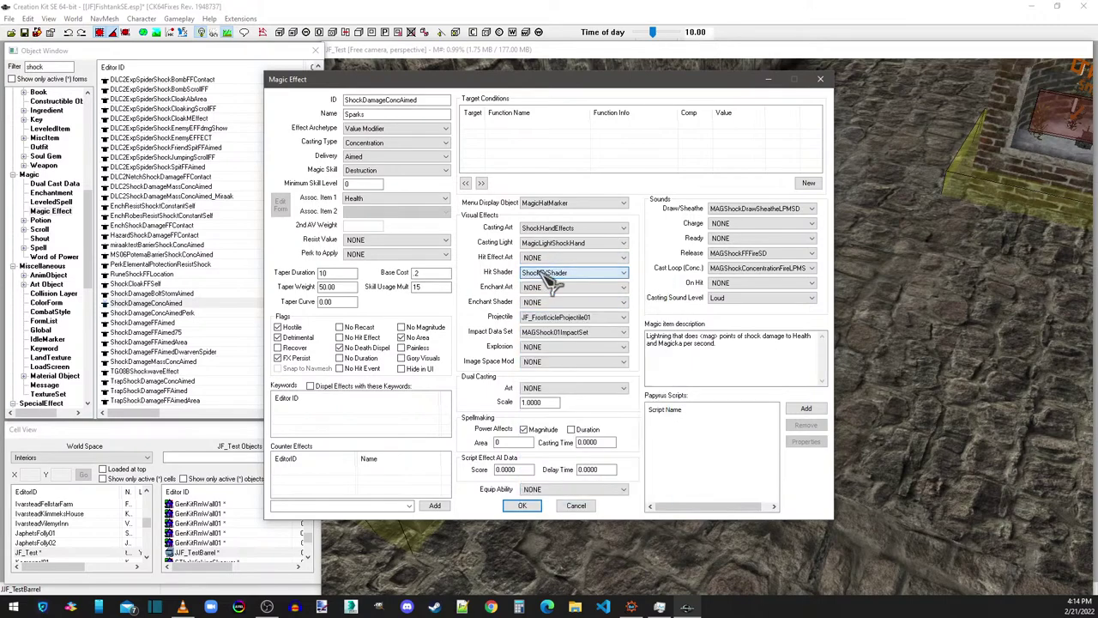
left_click(566, 335)
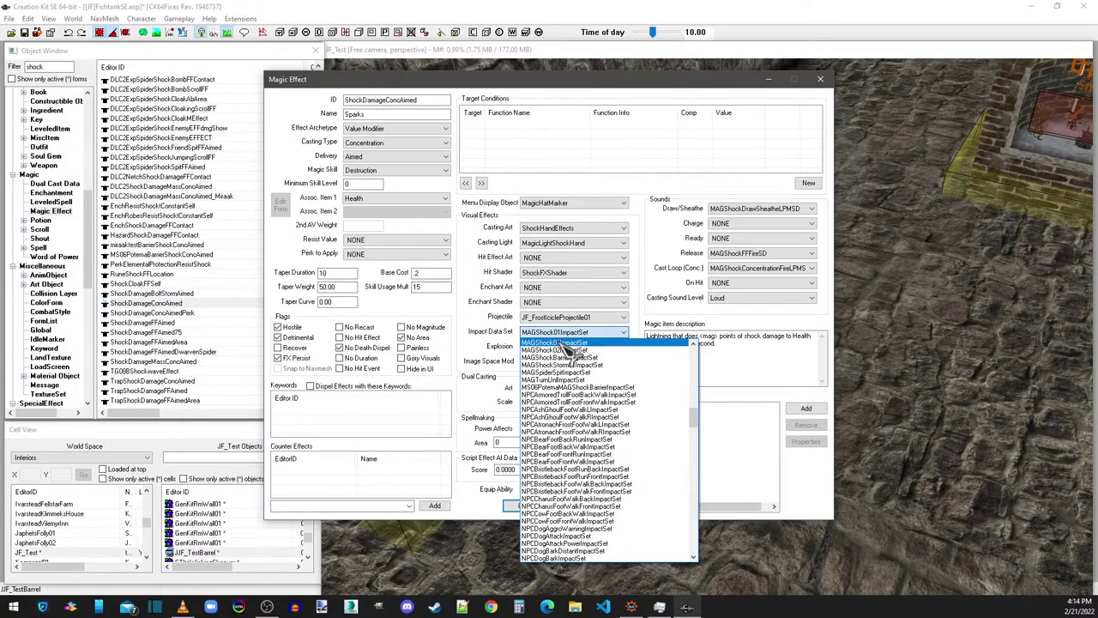
left_click(560, 342)
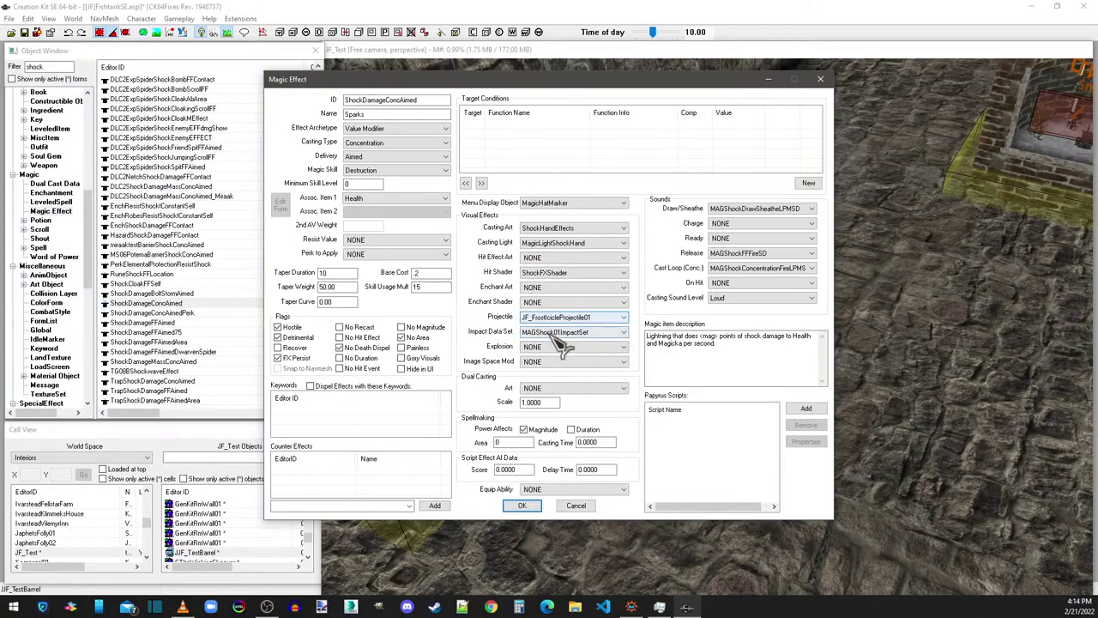
left_click(746, 213)
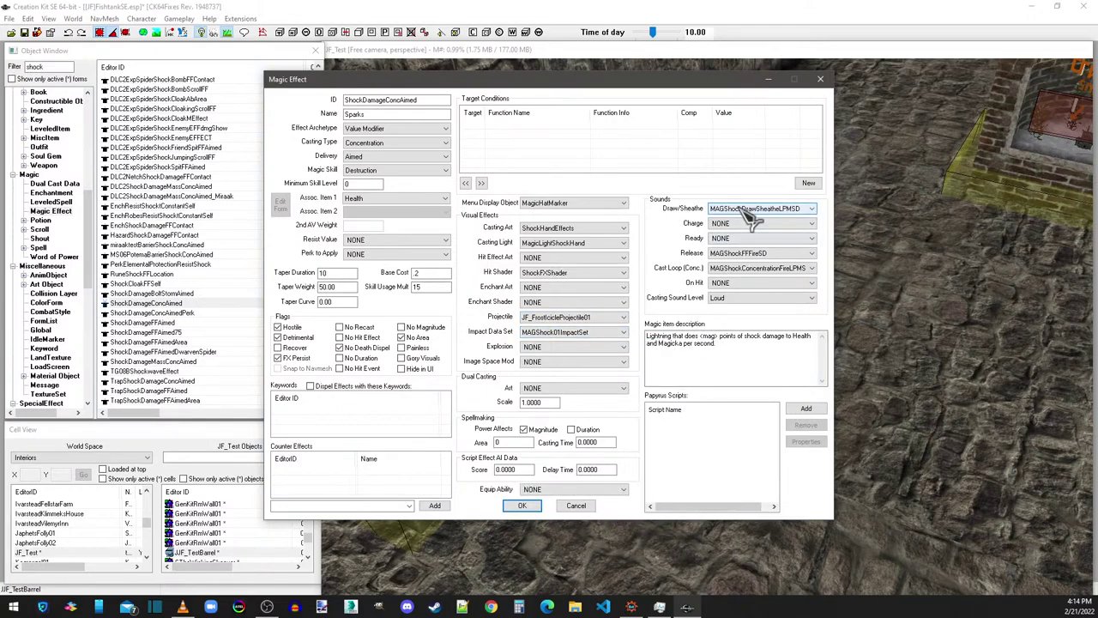
left_click(745, 270)
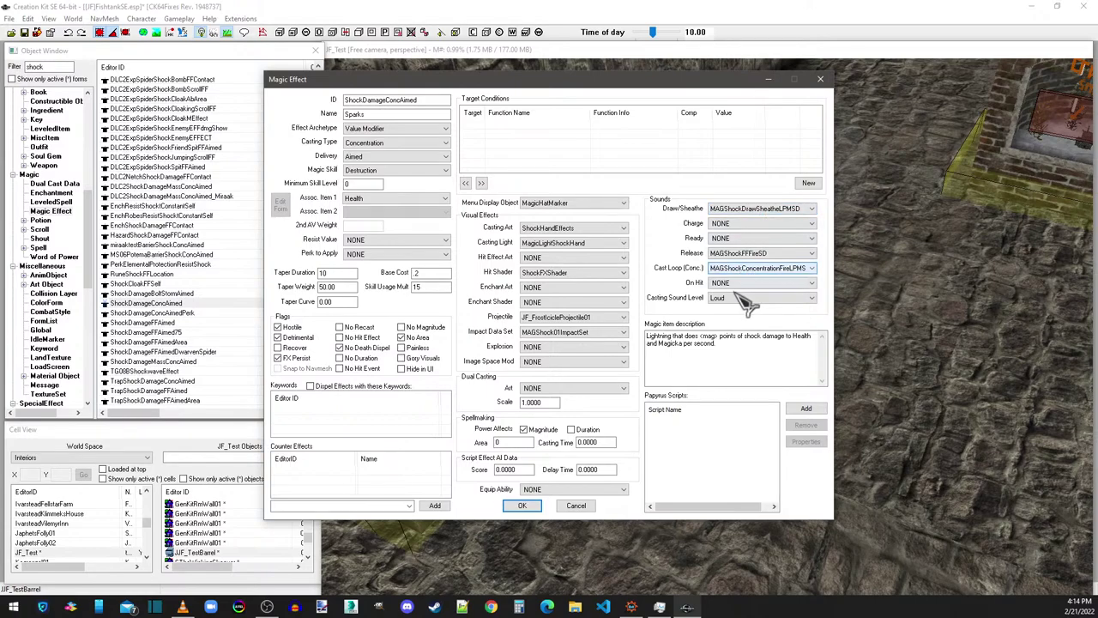
left_click(522, 505)
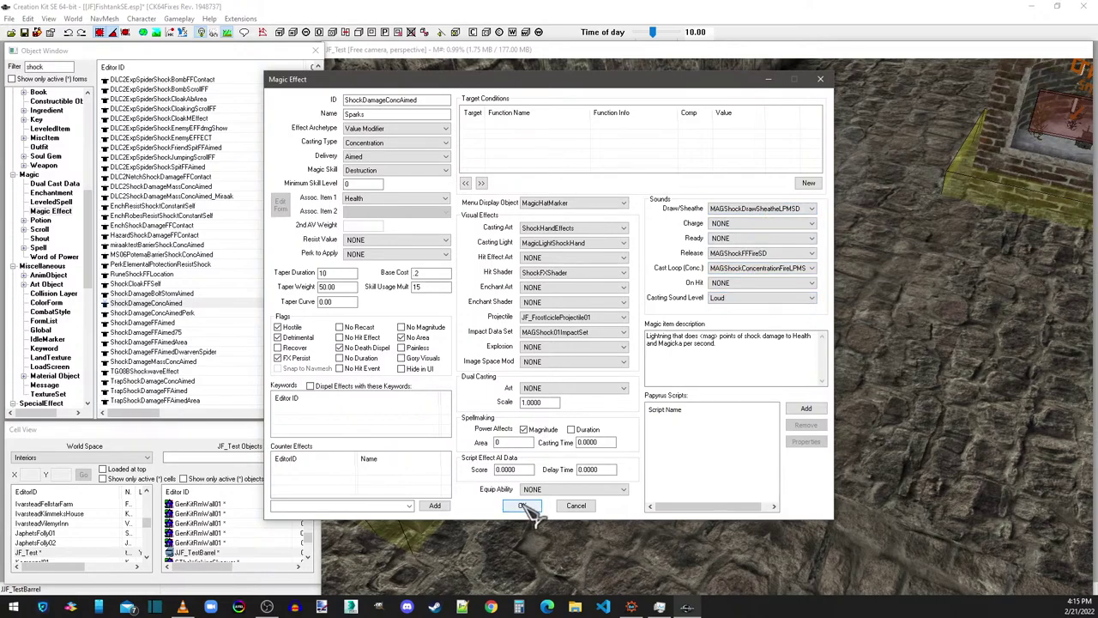
Step: Prefix the ID to JF_ShockDamageConcAimed and the name to JF Sparks, then confirm
left_click(346, 101)
type("JFG")
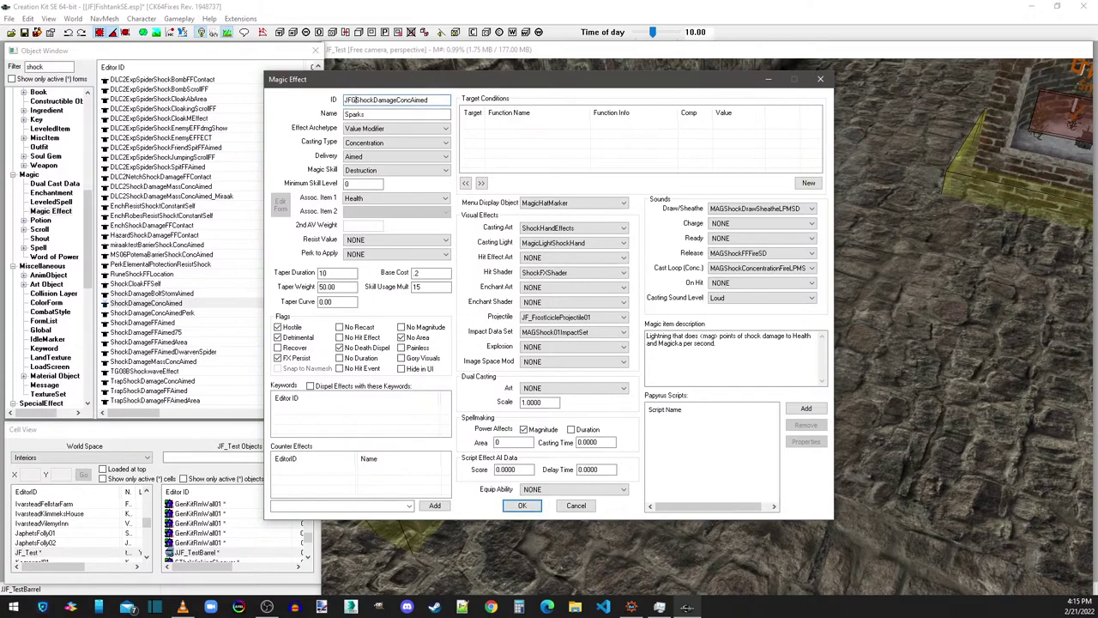
key("BackSpace")
type("_")
left_click(347, 114)
type("JF")
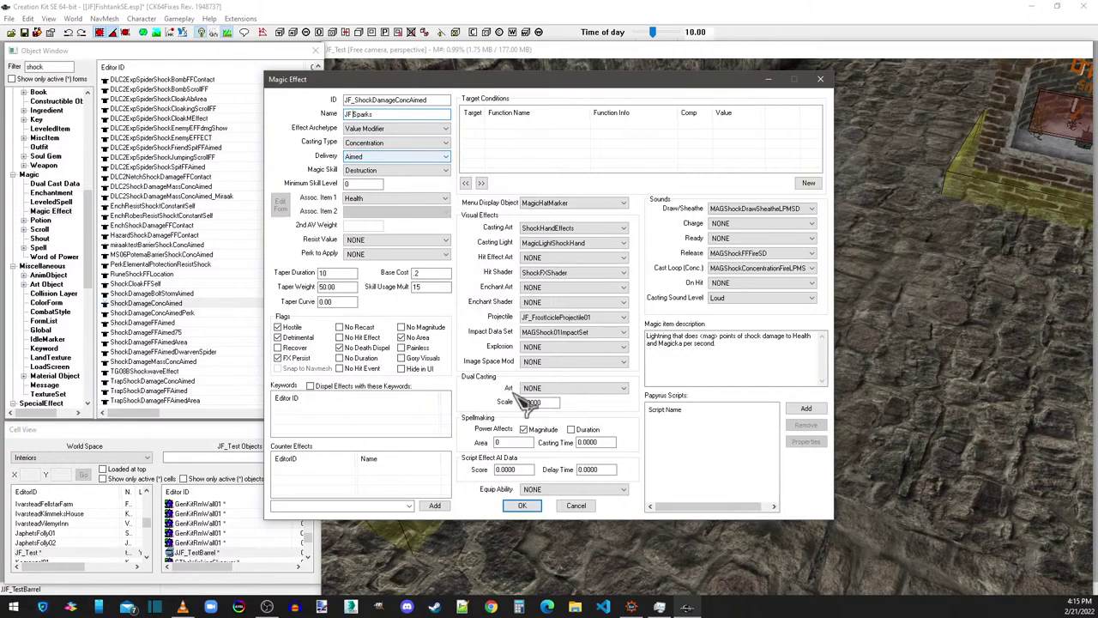
left_click(521, 505)
Step: Confirm the new record, clear the 'spar' filter on the Spell list, and select Fireball
left_click(562, 353)
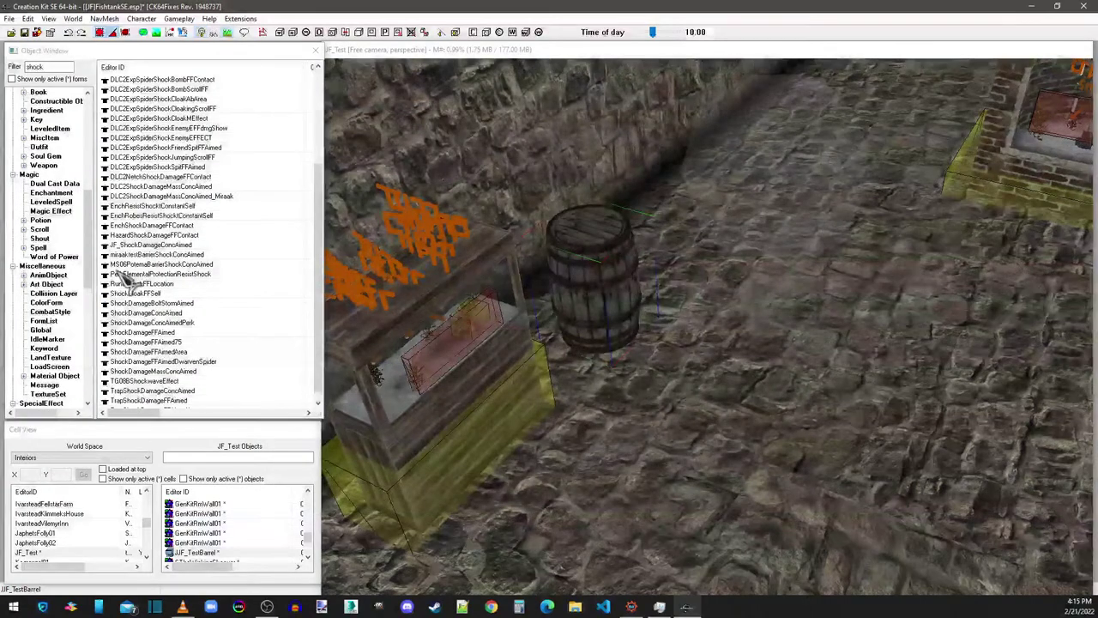
left_click(39, 247)
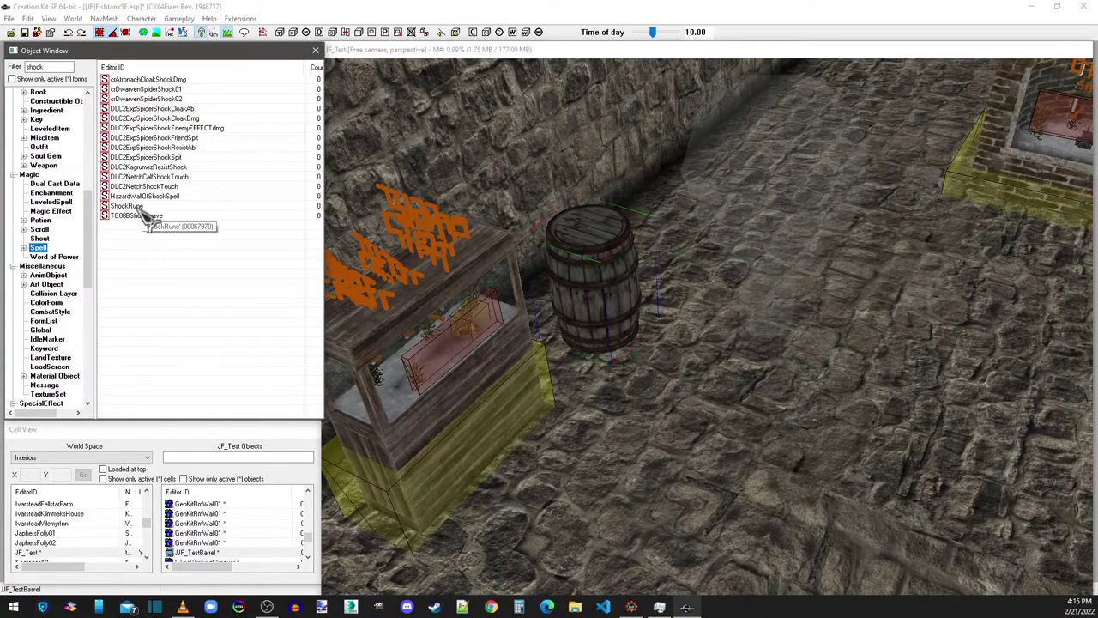
double_click(38, 66)
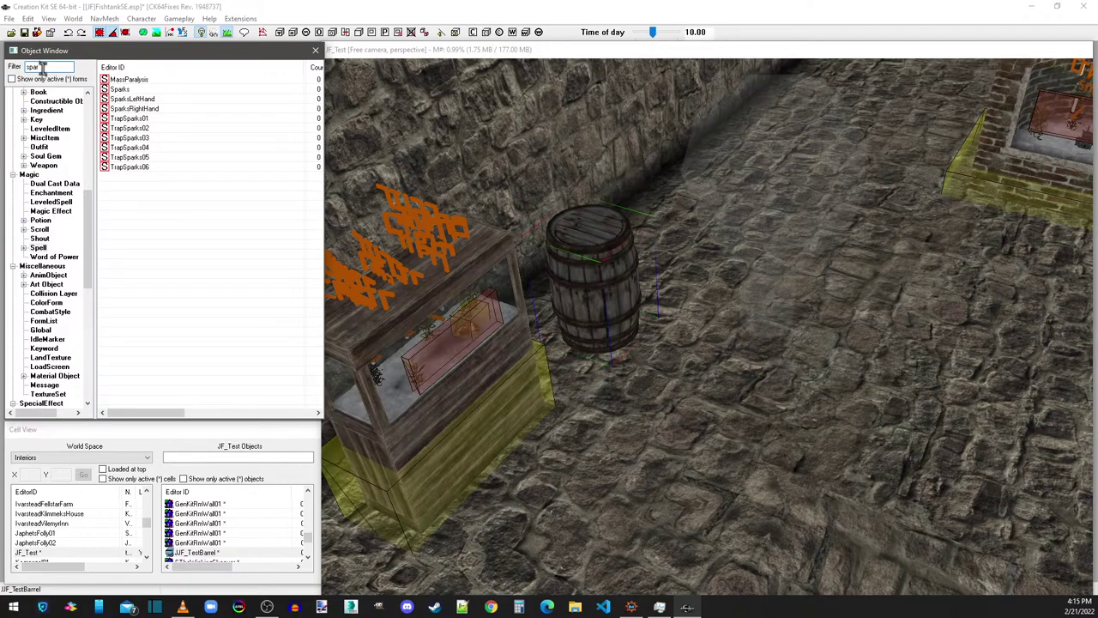
left_click_drag(42, 69, 22, 72)
key("BackSpace")
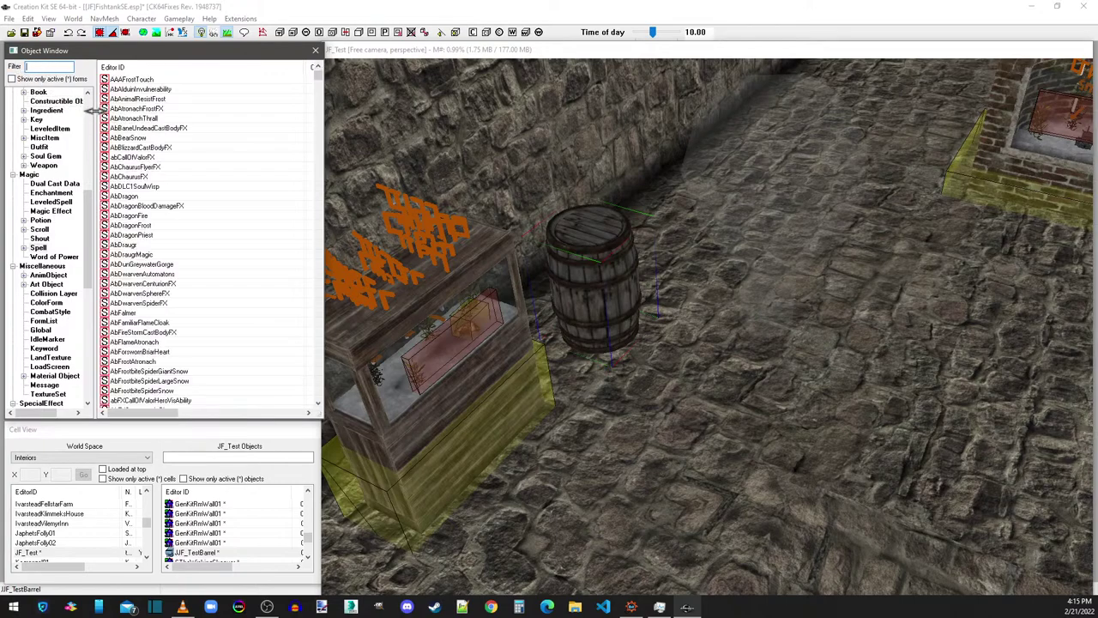
left_click_drag(317, 77, 316, 341)
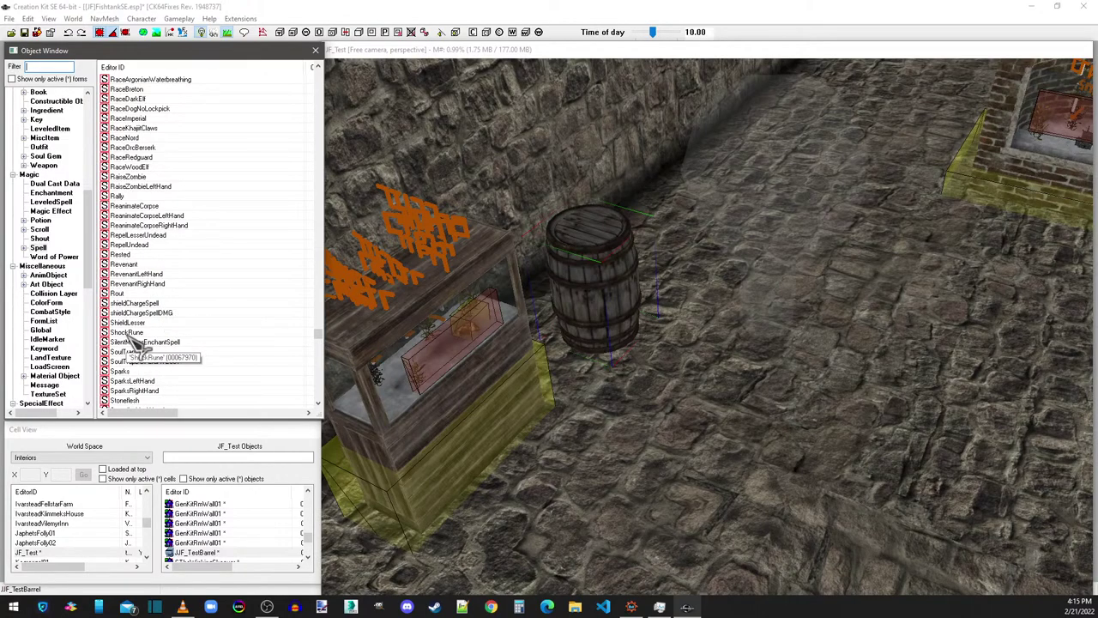
left_click_drag(319, 335, 306, 275)
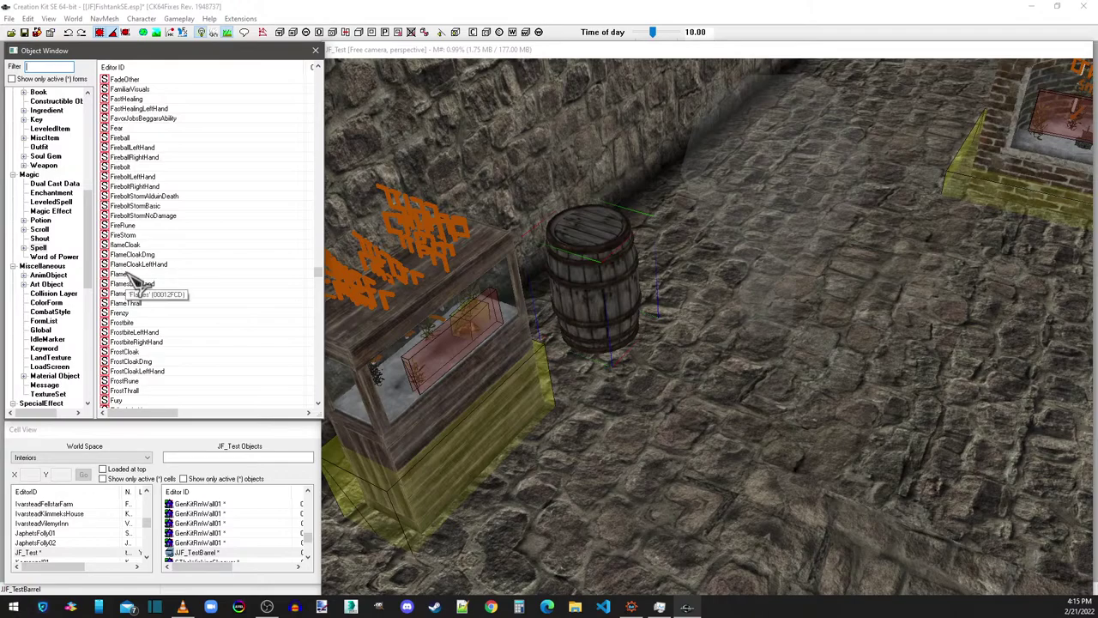
left_click(129, 139)
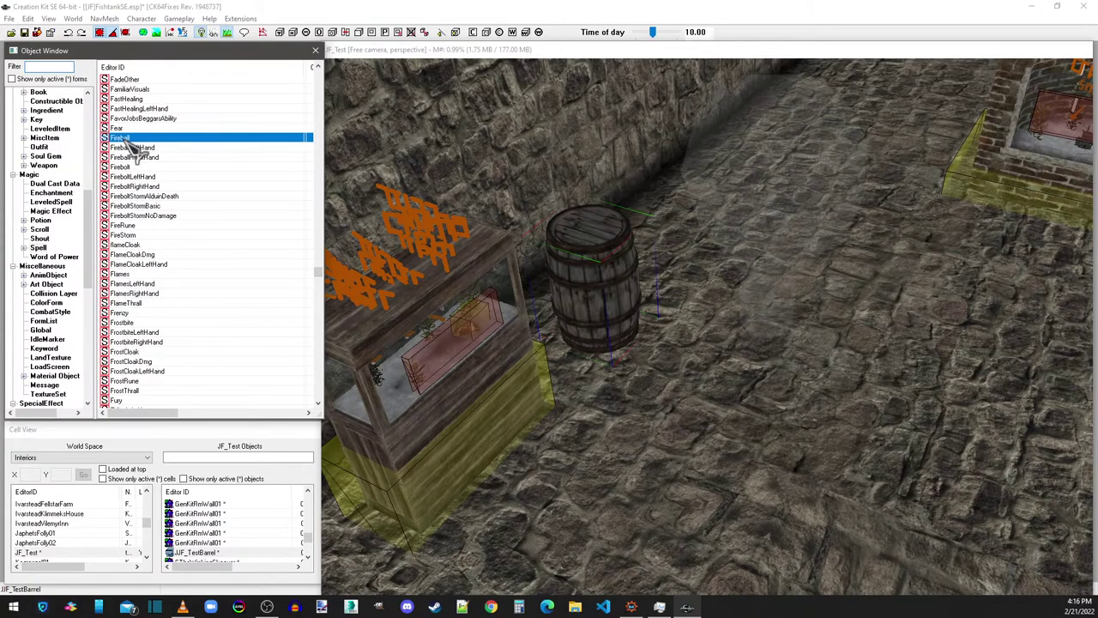
Step: Open Fireball and delete its Intense Flames Rout and Perk Impact Stagger effects
double_click(129, 140)
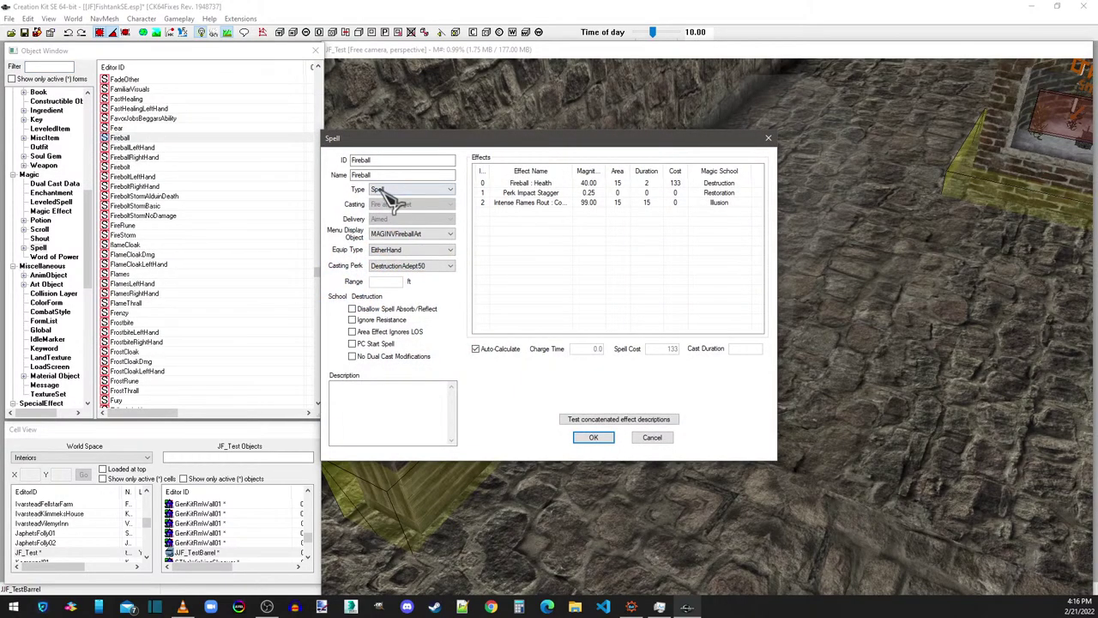
right_click(541, 185)
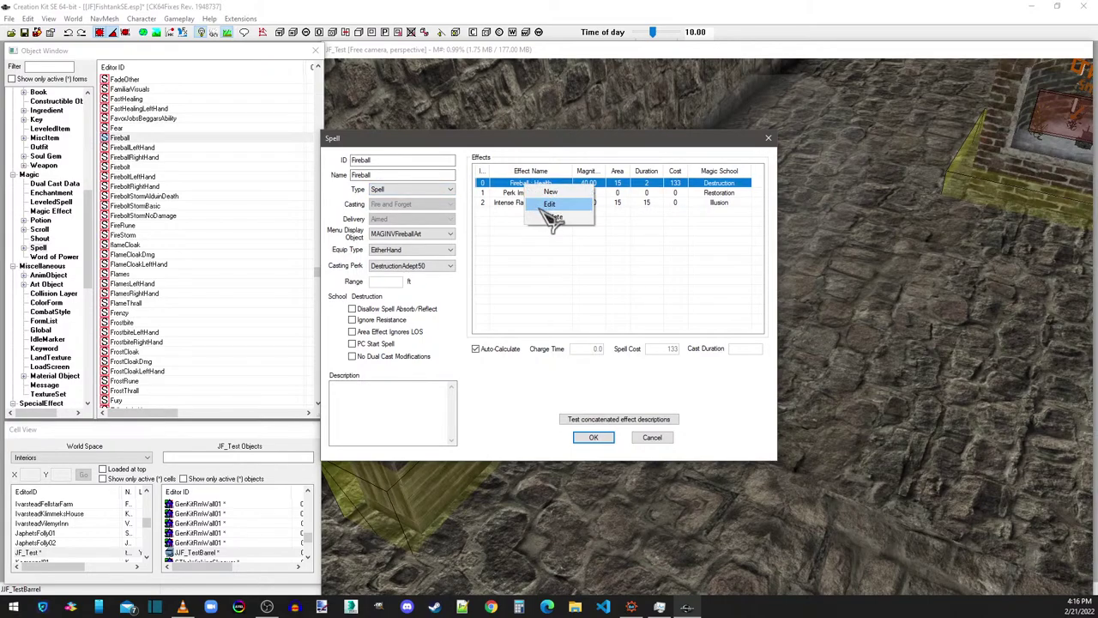
left_click(372, 159)
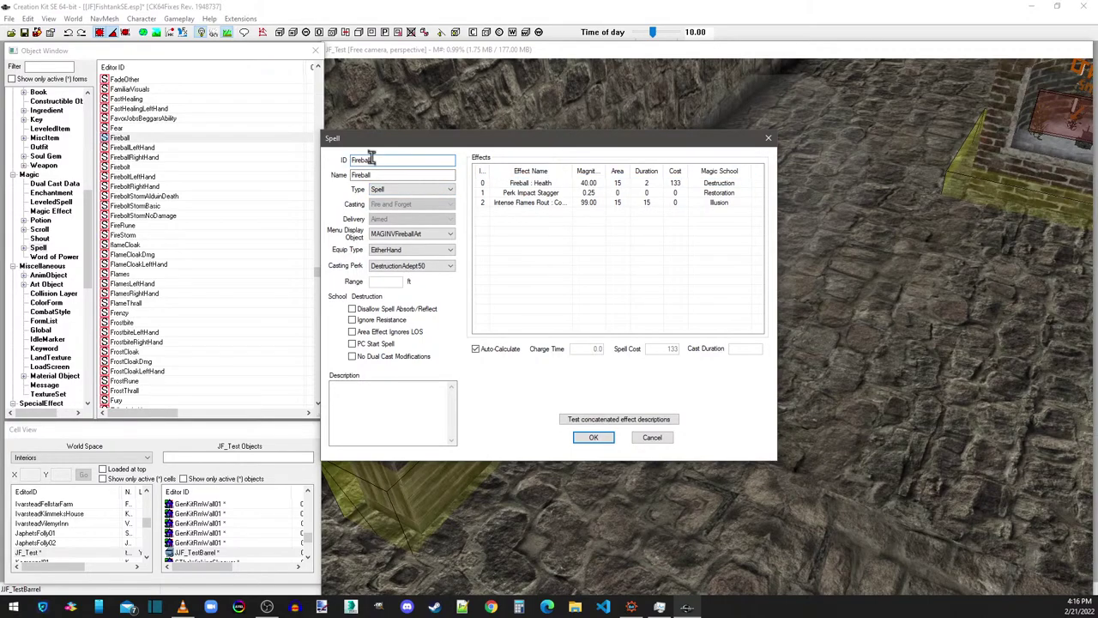
right_click(531, 202)
left_click(549, 233)
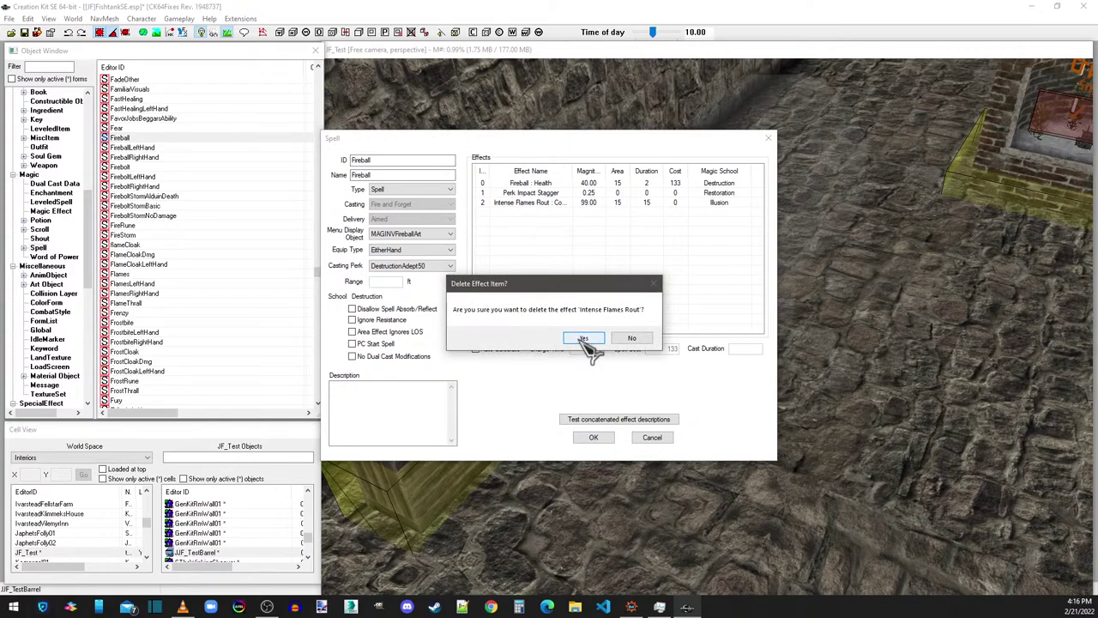
left_click(584, 338)
right_click(528, 192)
left_click(547, 222)
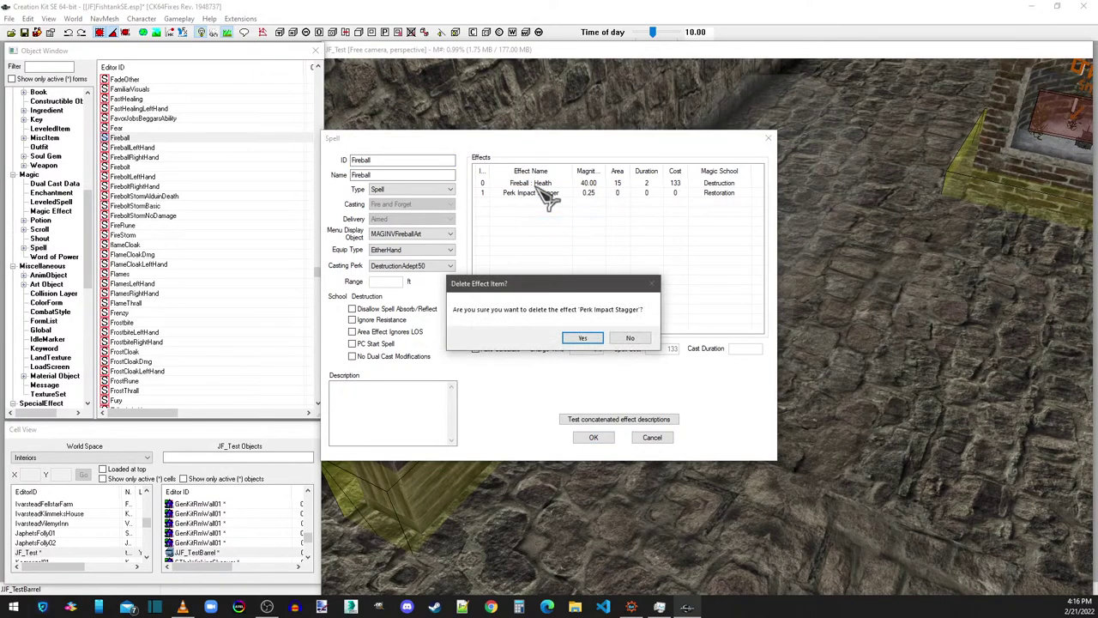
left_click(584, 338)
Step: Delete the Fireball : Health effect, set casting to Concentration, and select the ID text
right_click(528, 183)
left_click(553, 213)
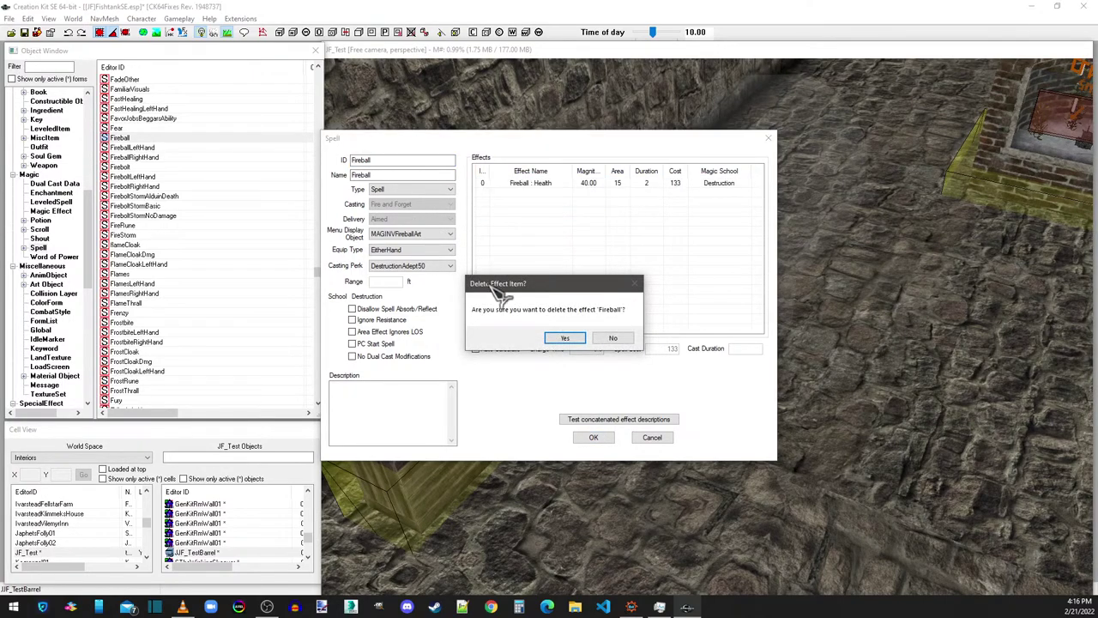
left_click(564, 338)
left_click(395, 205)
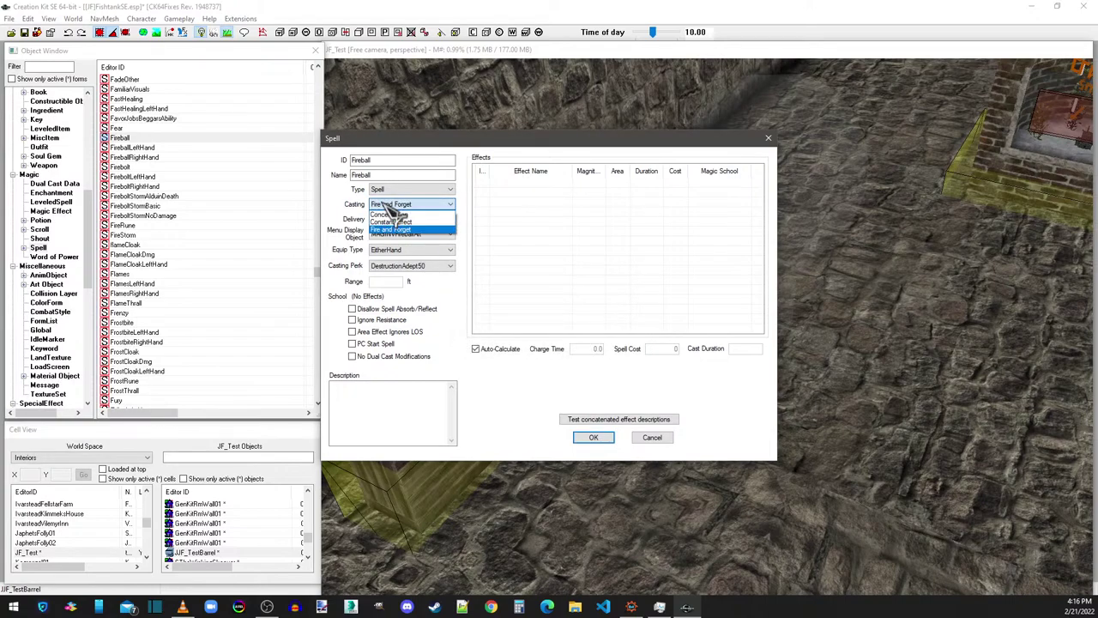
left_click(388, 214)
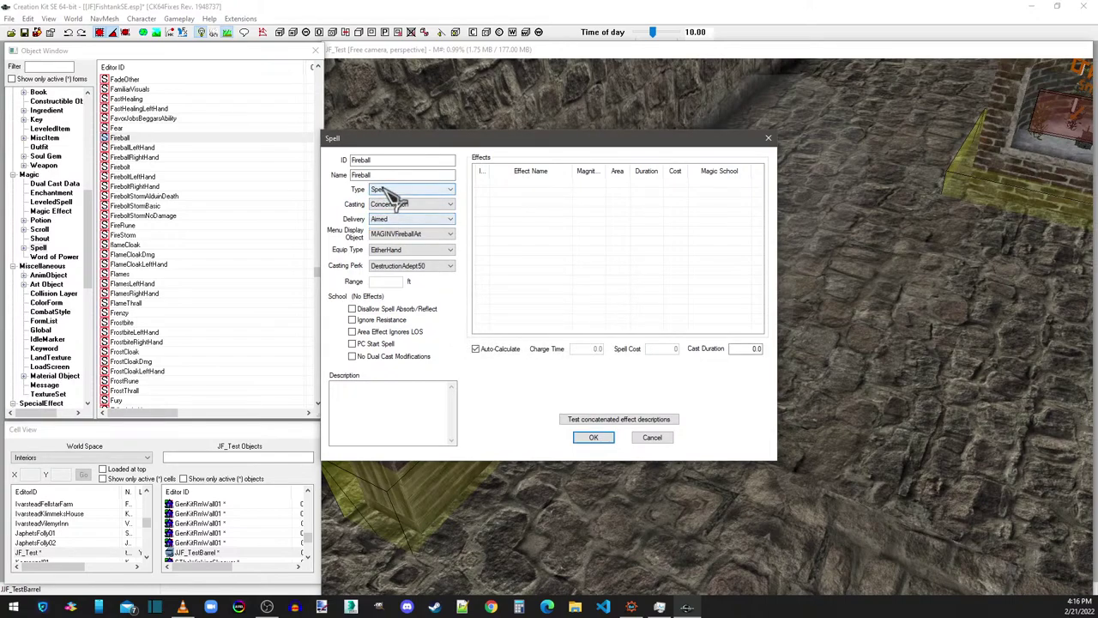
left_click_drag(373, 161, 333, 166)
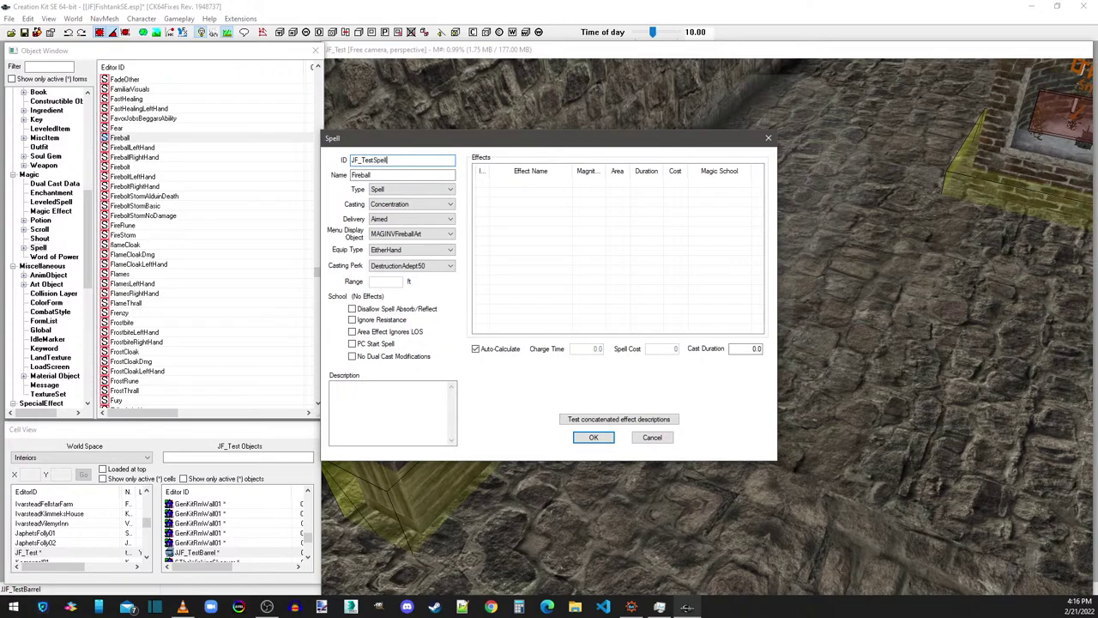
Step: Rename the spell to JF Fireball and set its menu display art to MAGINVIceSpellArt
left_click(356, 176)
type("JF")
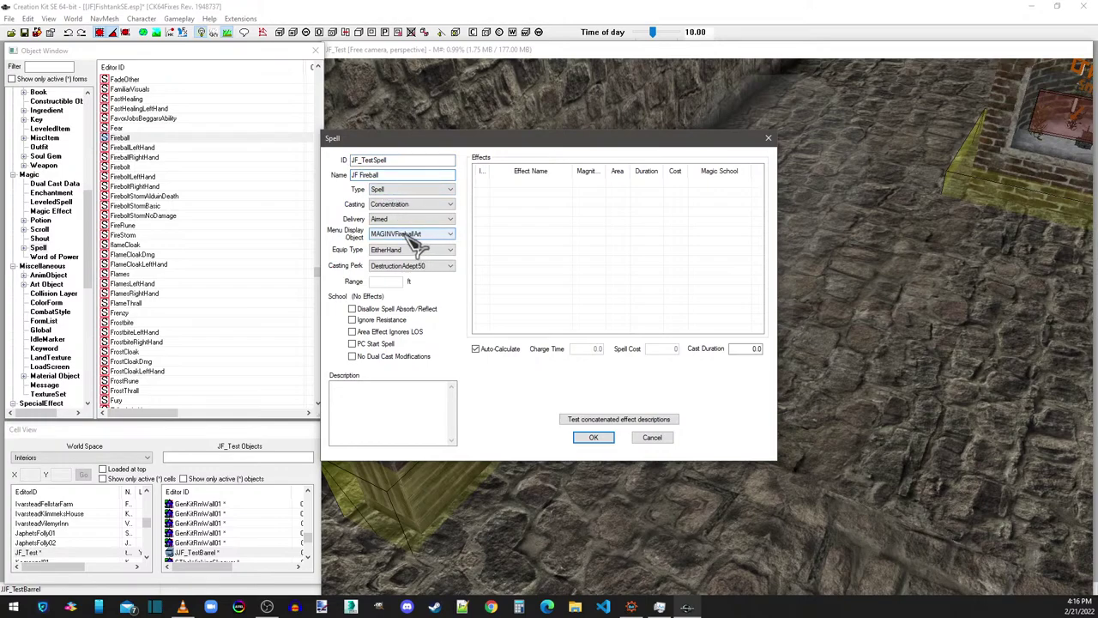
left_click(409, 237)
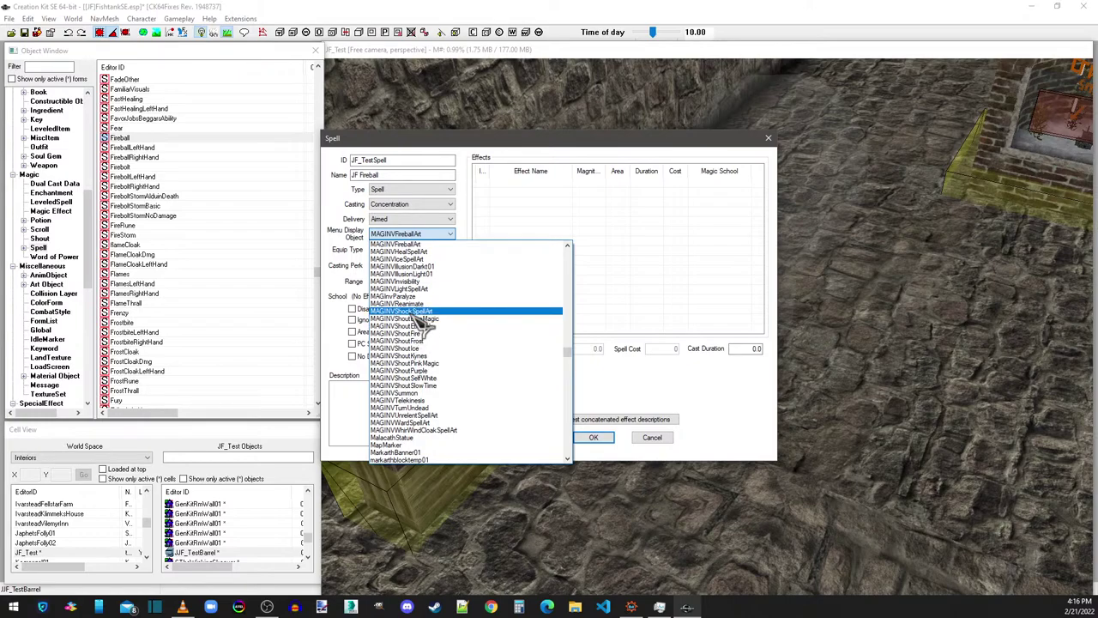
left_click(408, 245)
left_click(396, 237)
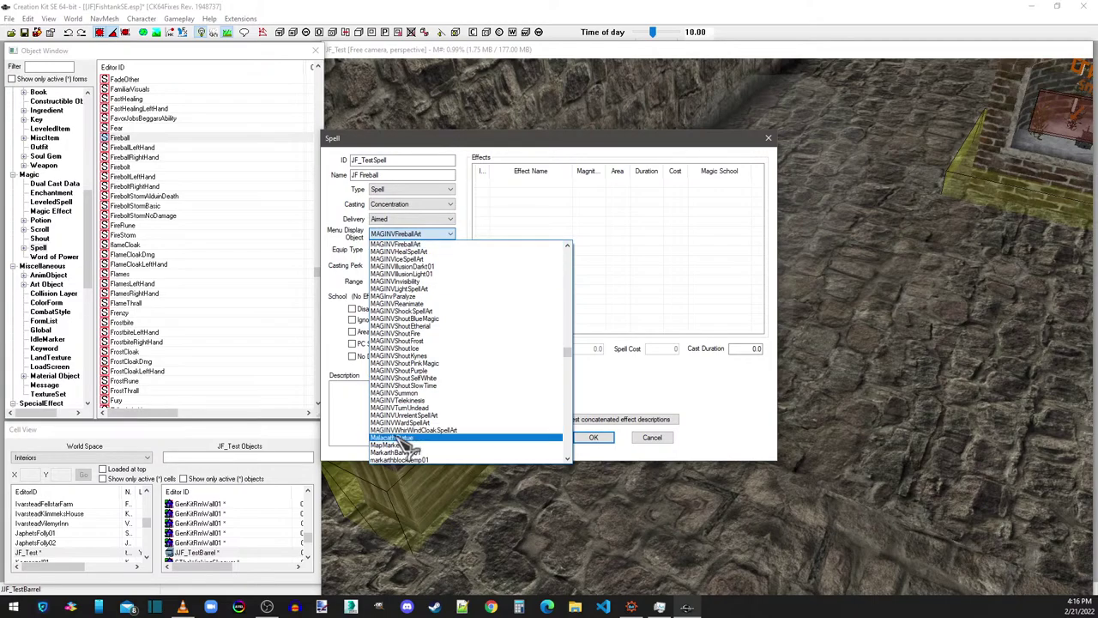
scroll(405, 272, "up", 4)
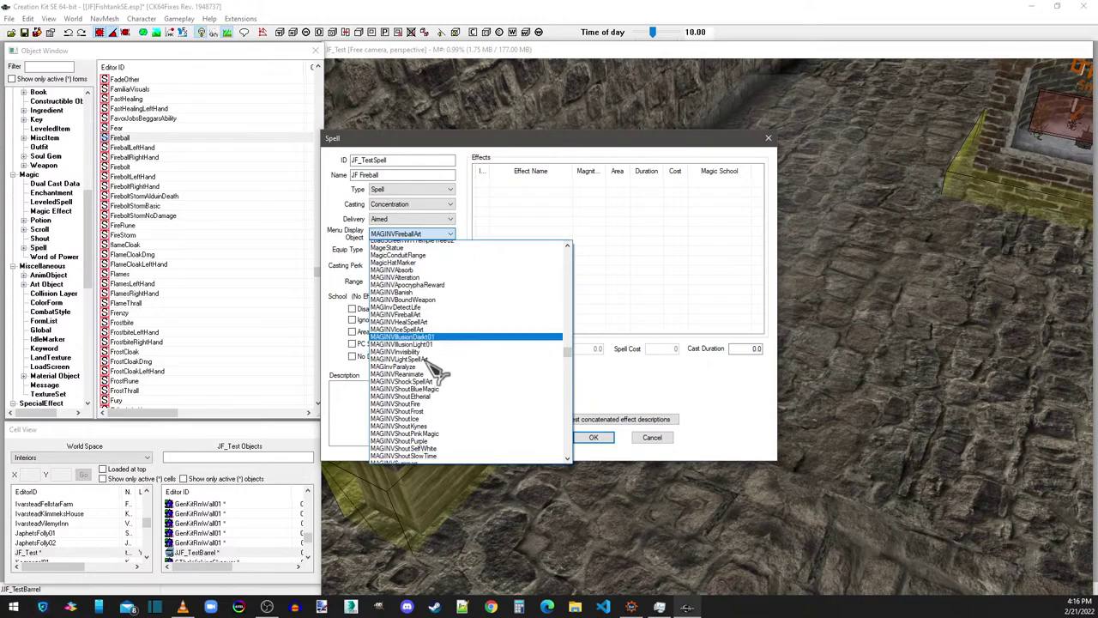
scroll(412, 326, "down", 1)
left_click(408, 329)
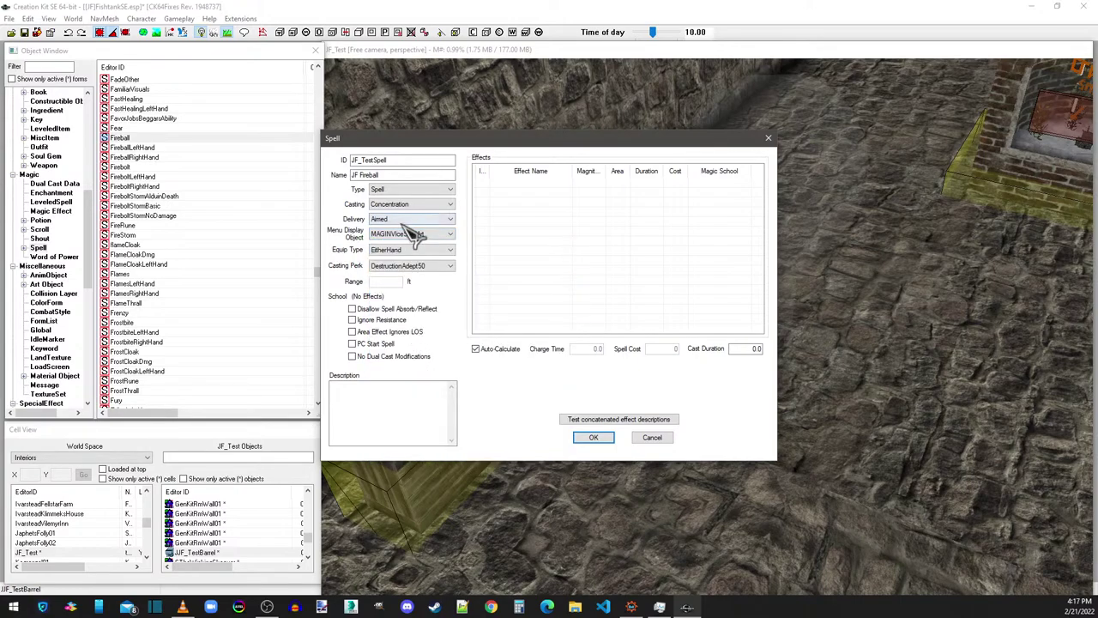
Step: Set the spell's casting perk to DestructionNovice00
left_click(409, 270)
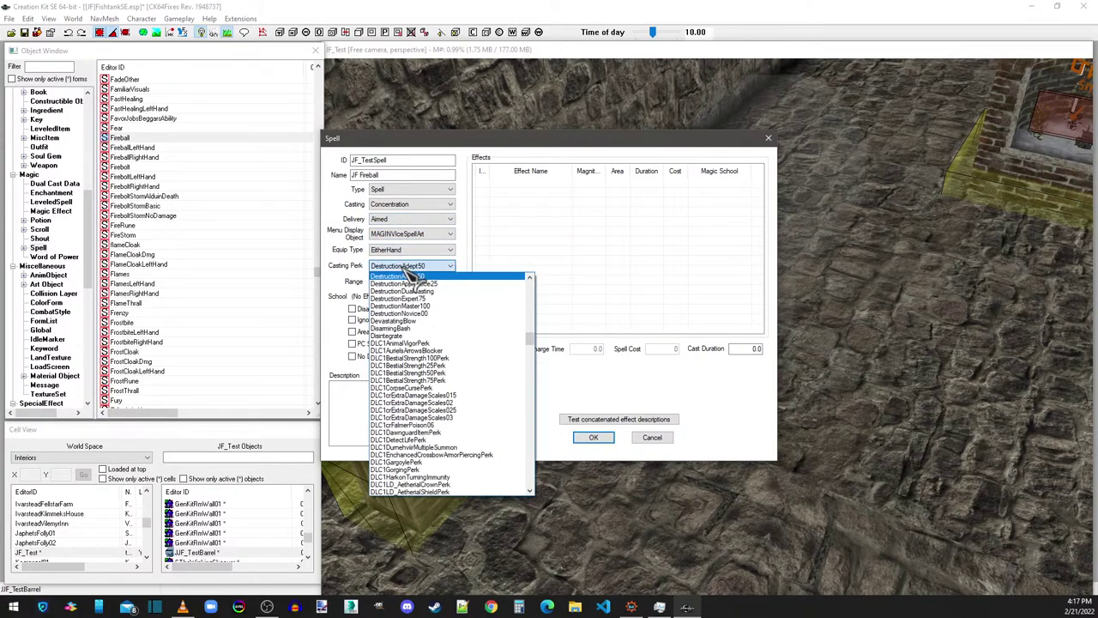
left_click(415, 272)
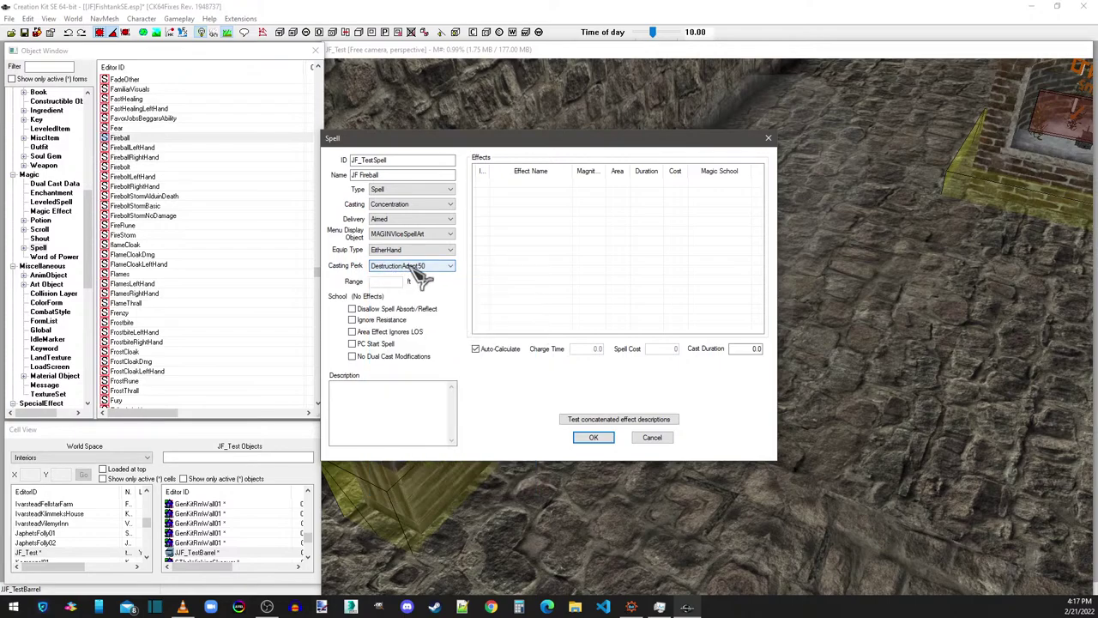
left_click(417, 273)
left_click(427, 314)
Step: Add a JF_ShockDamageConcAimed effect at magnitude 20 and save as a new spell form
right_click(517, 188)
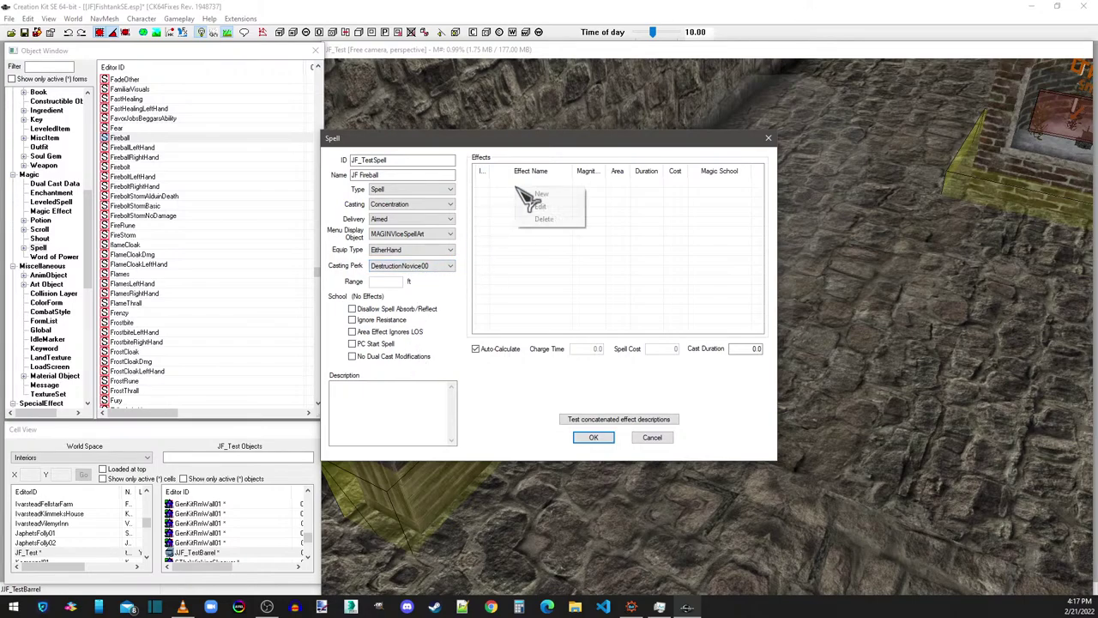
left_click(540, 196)
left_click(334, 265)
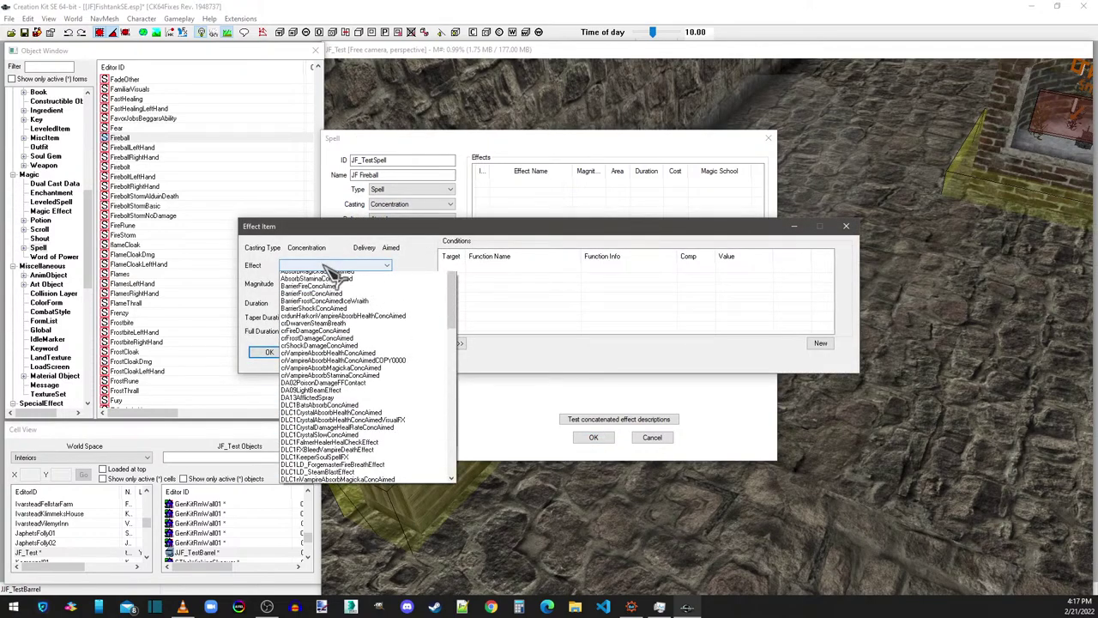
key("j")
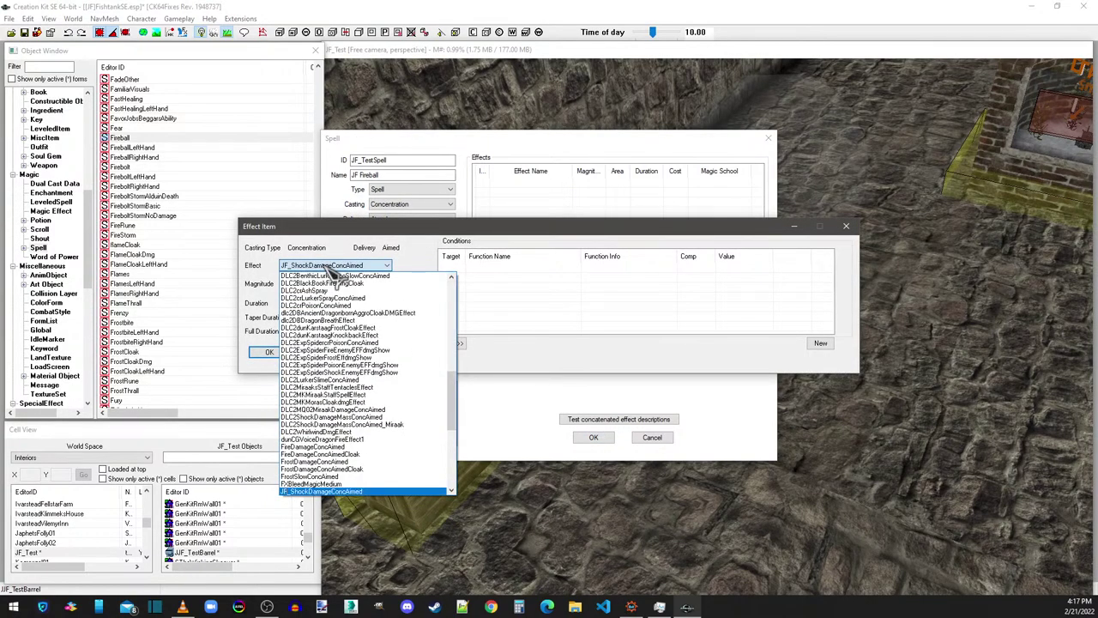
left_click(330, 268)
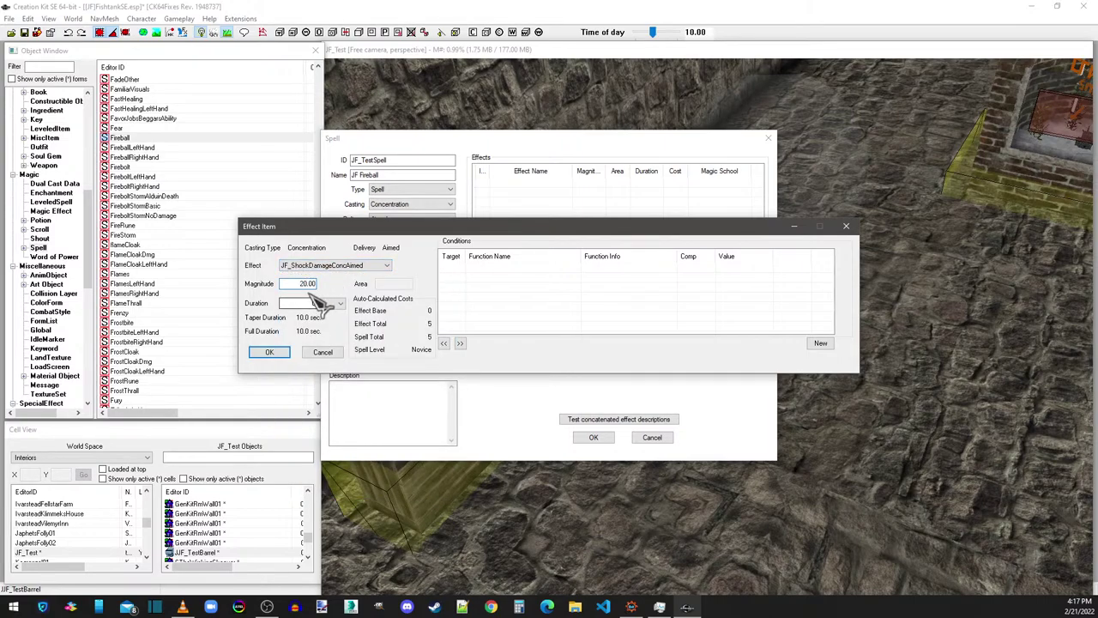
left_click(297, 284)
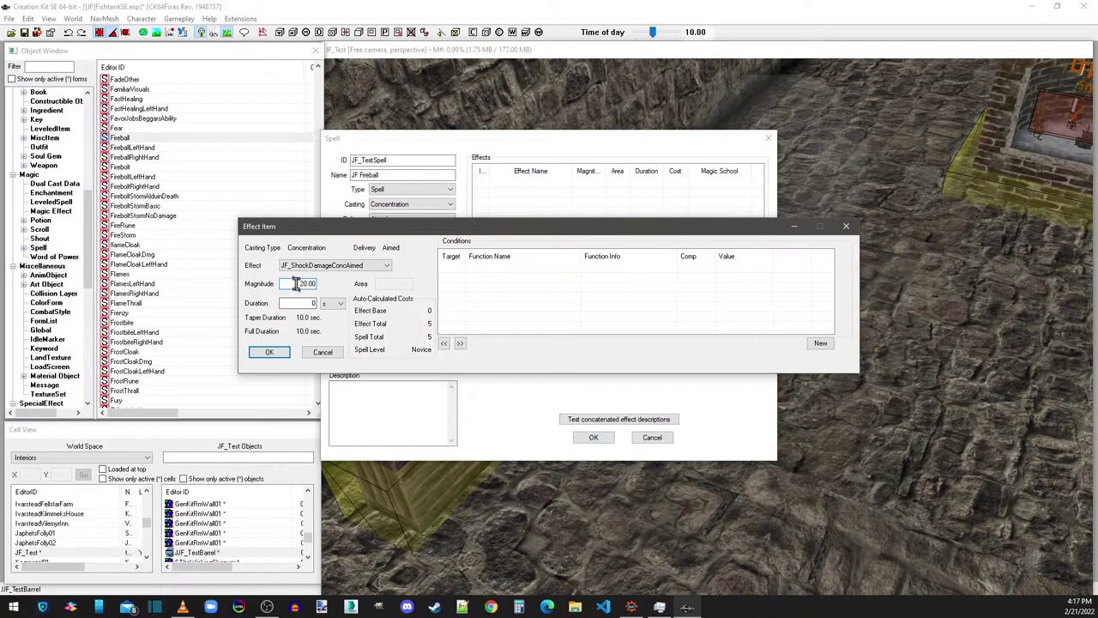
left_click(273, 353)
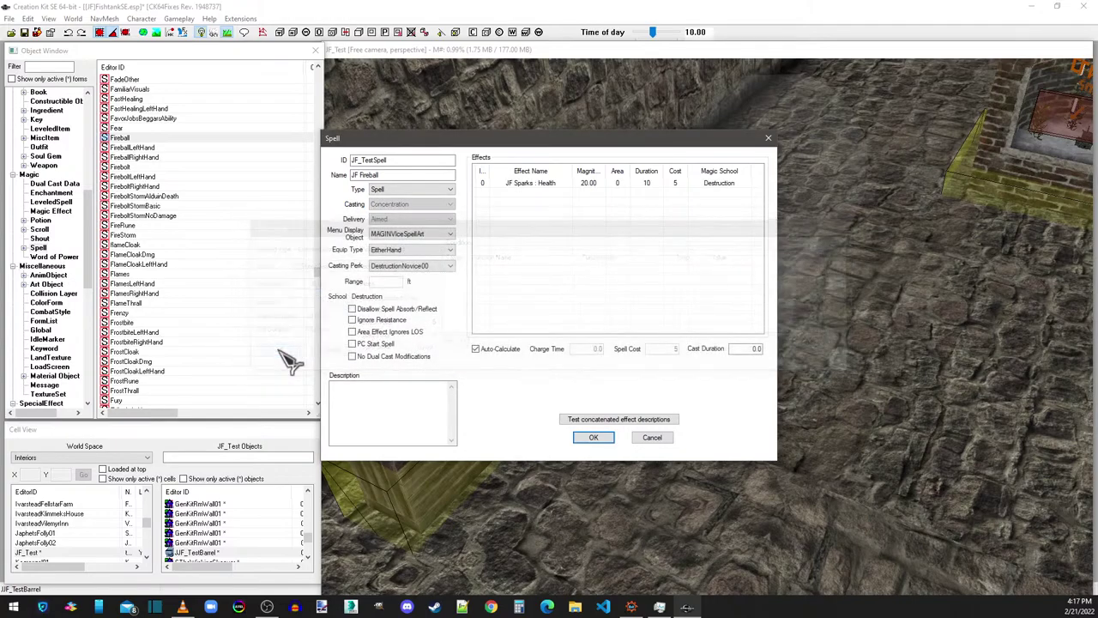
left_click(592, 438)
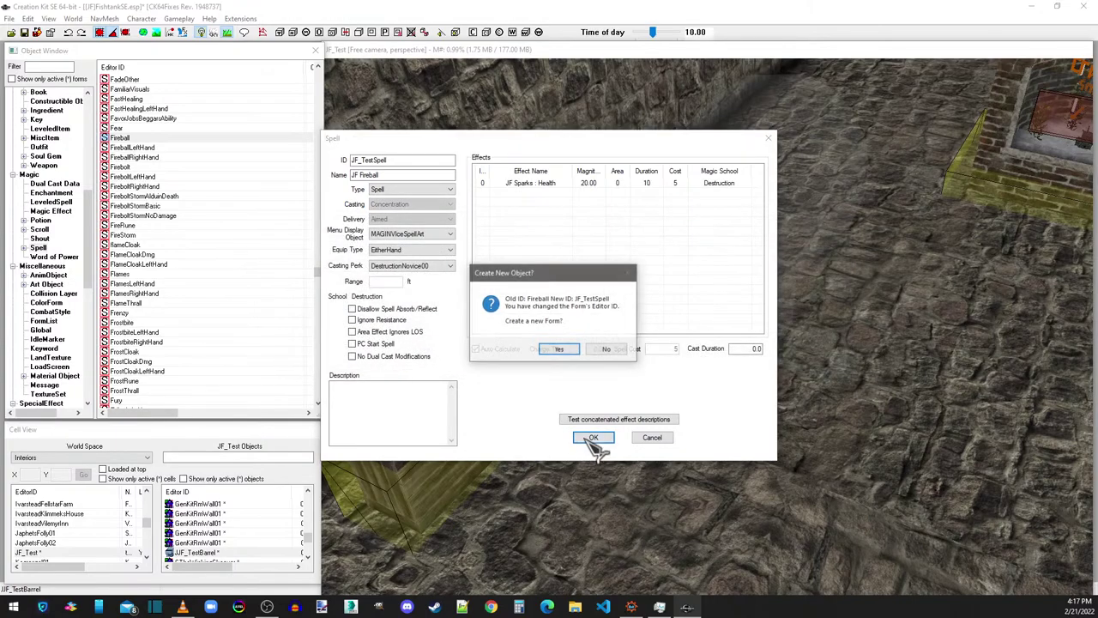
left_click(559, 351)
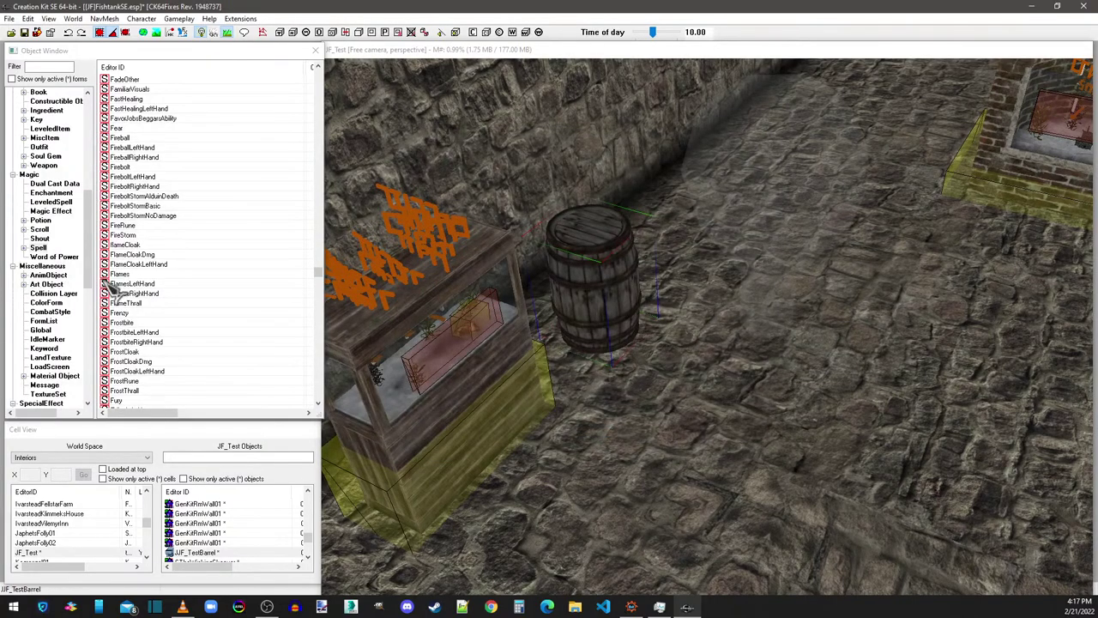
Step: Inspect the JF_FrostIcicleProjectile01 projectile, showing only active forms, then close it
left_click(51, 210)
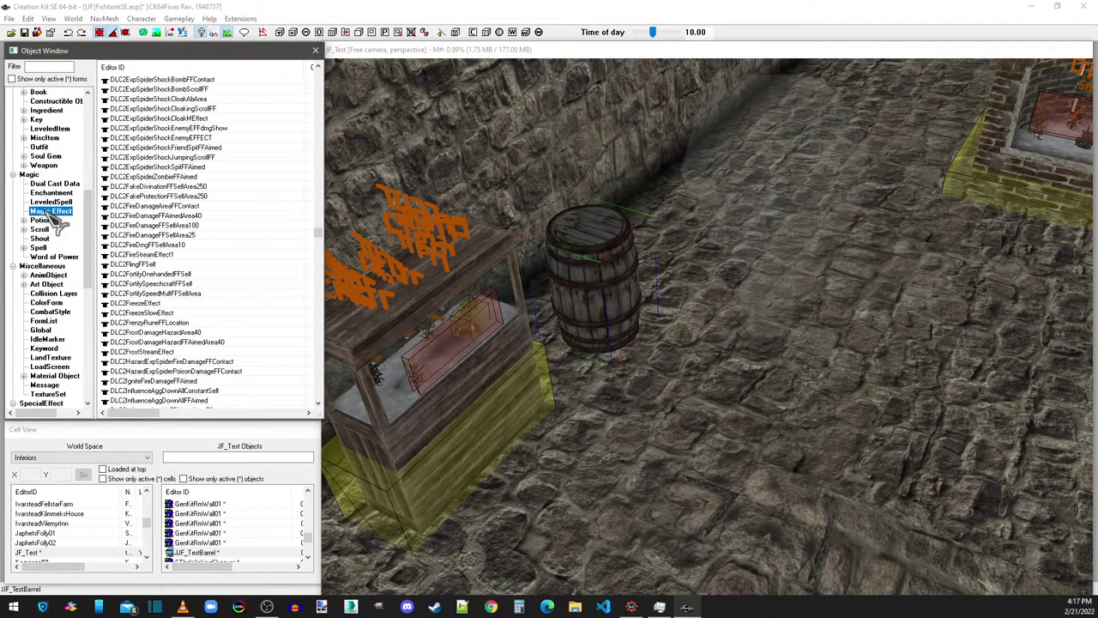
left_click_drag(89, 268, 89, 342)
left_click(46, 302)
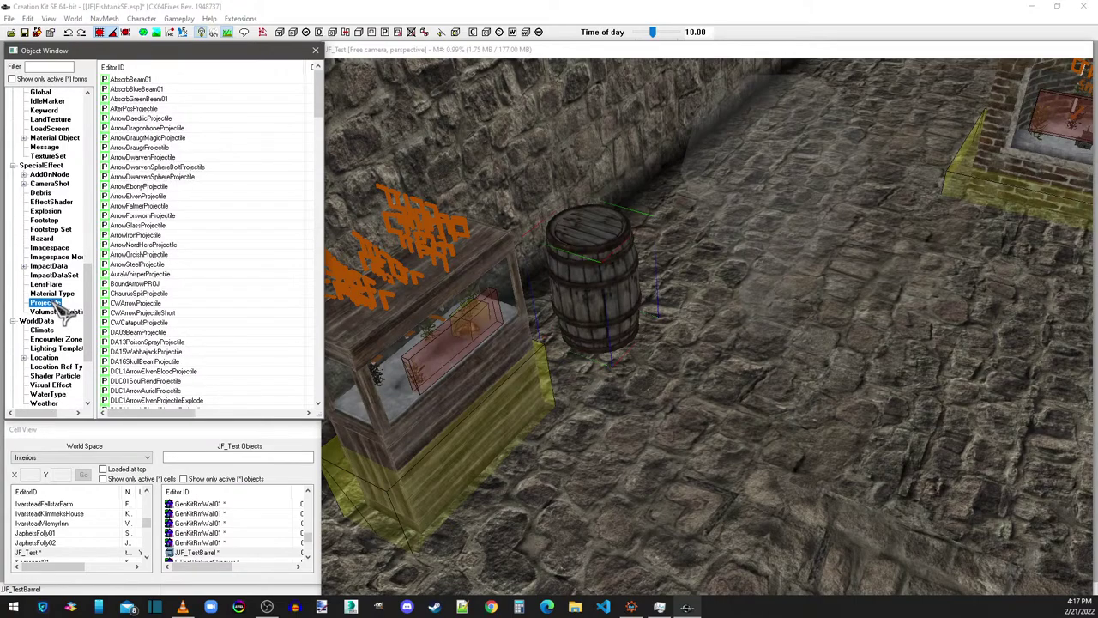
left_click(72, 79)
double_click(136, 79)
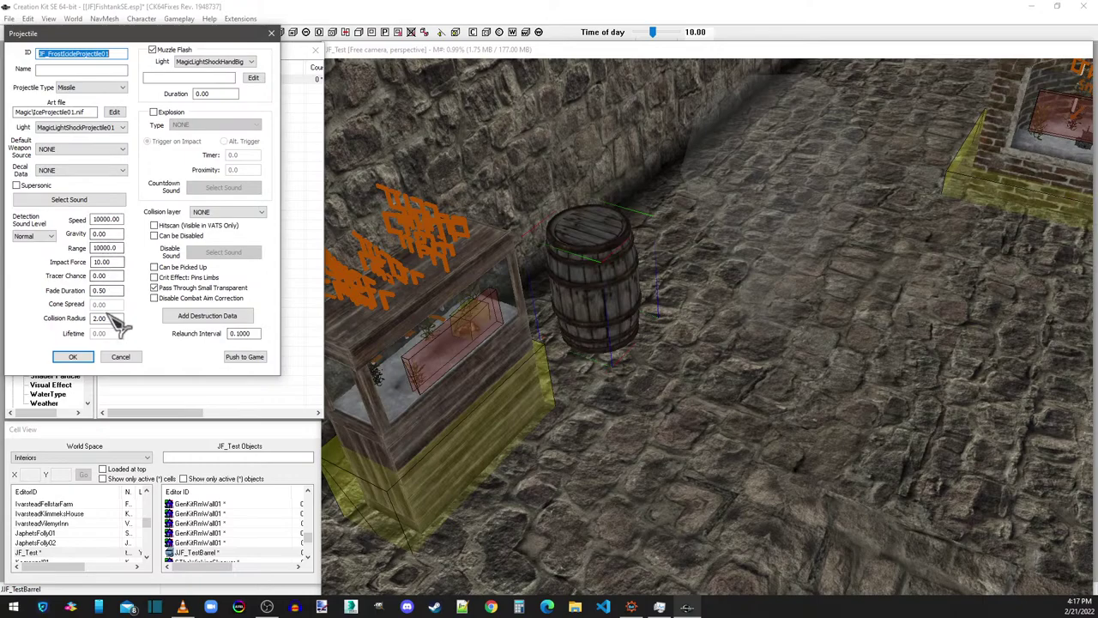
left_click(82, 357)
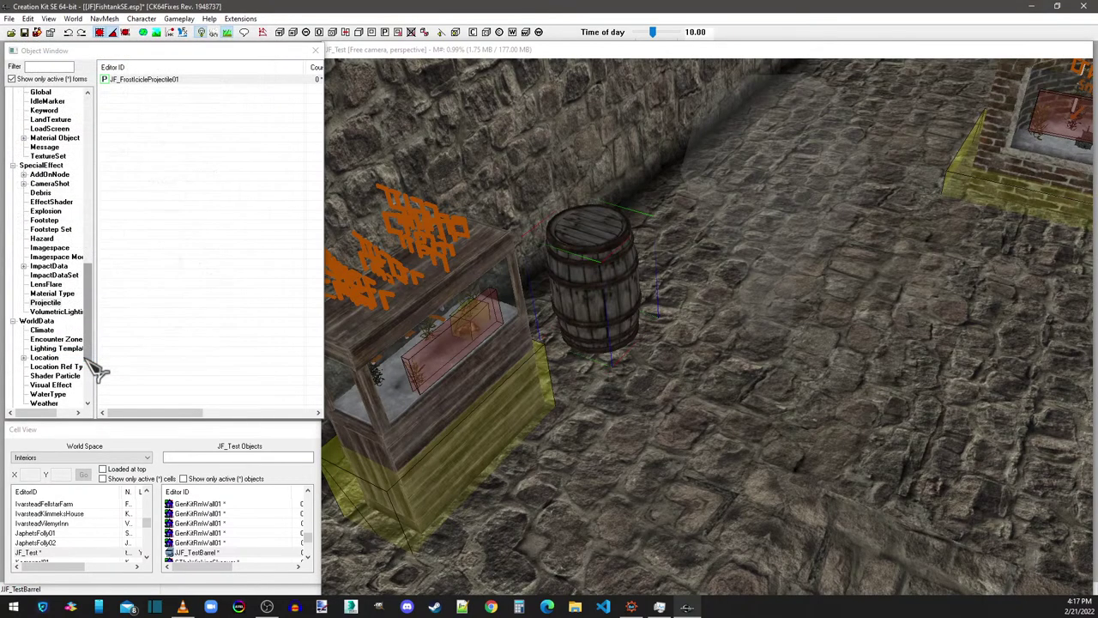
Step: List the plugin's magic effects and select JF_ShockDamageConcAimed
left_click_drag(86, 336, 98, 237)
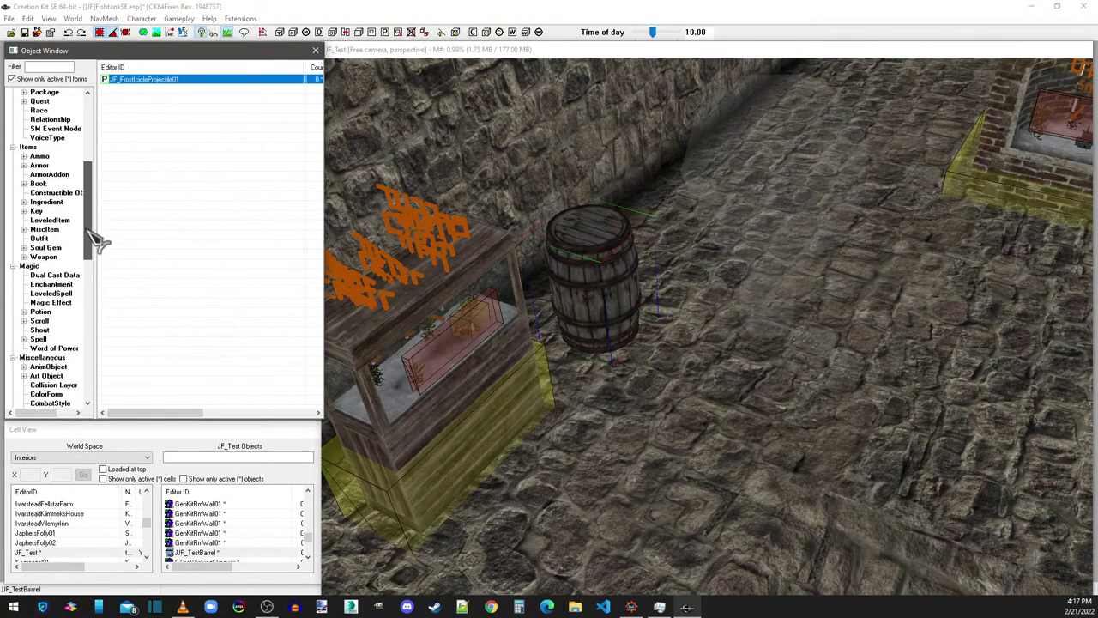
left_click(53, 303)
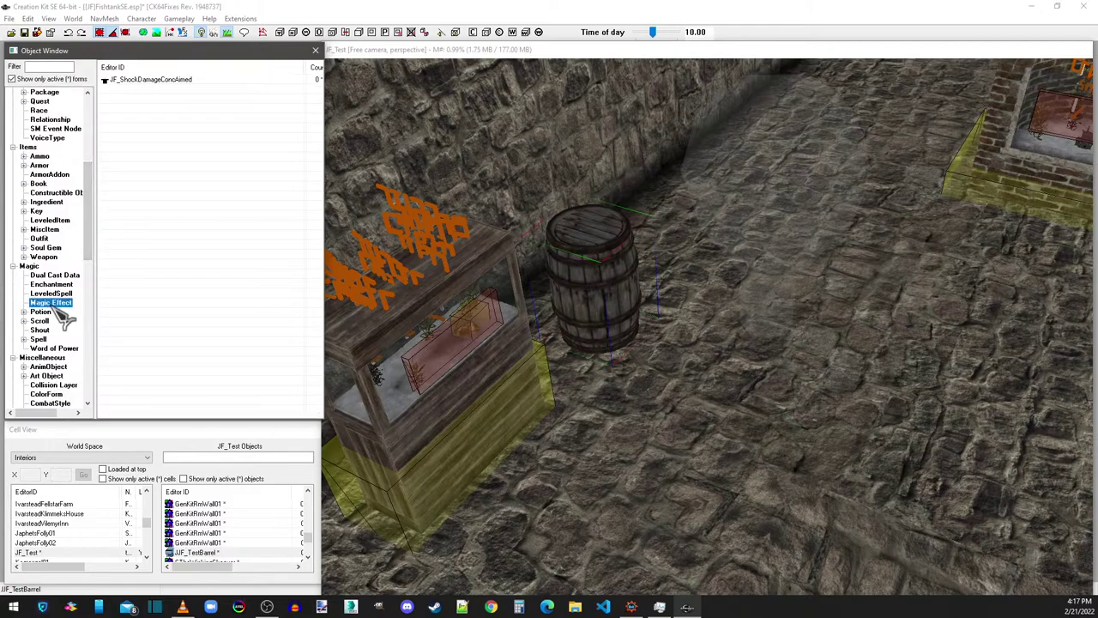
left_click(156, 80)
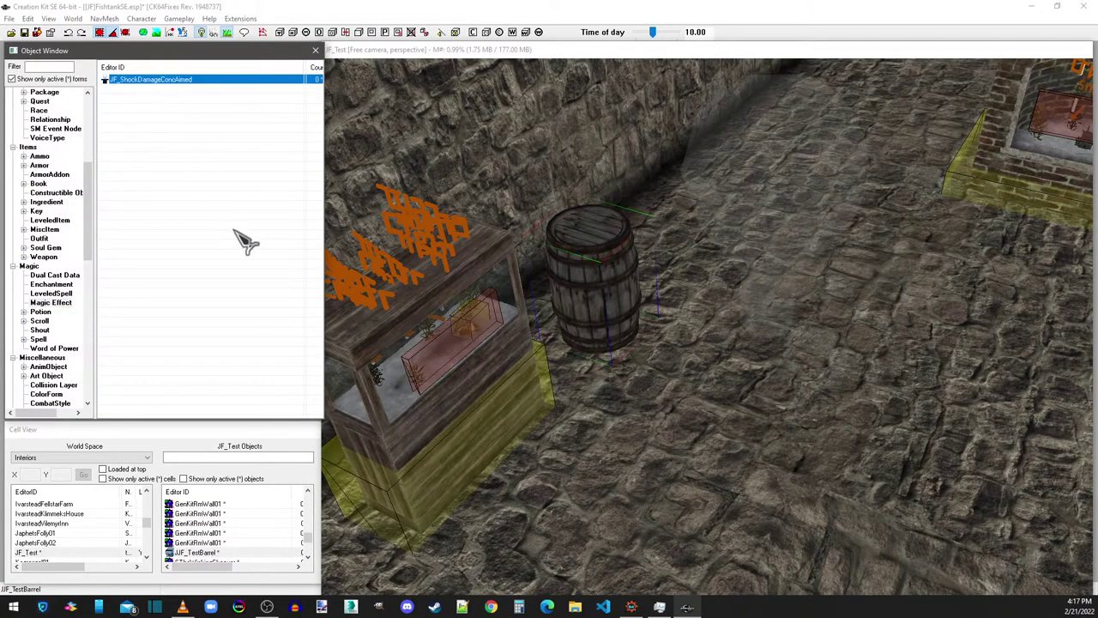
Step: Open JF_ShockDamageConcAimed, re-edit its Taper Weight, and confirm with OK
key("Return")
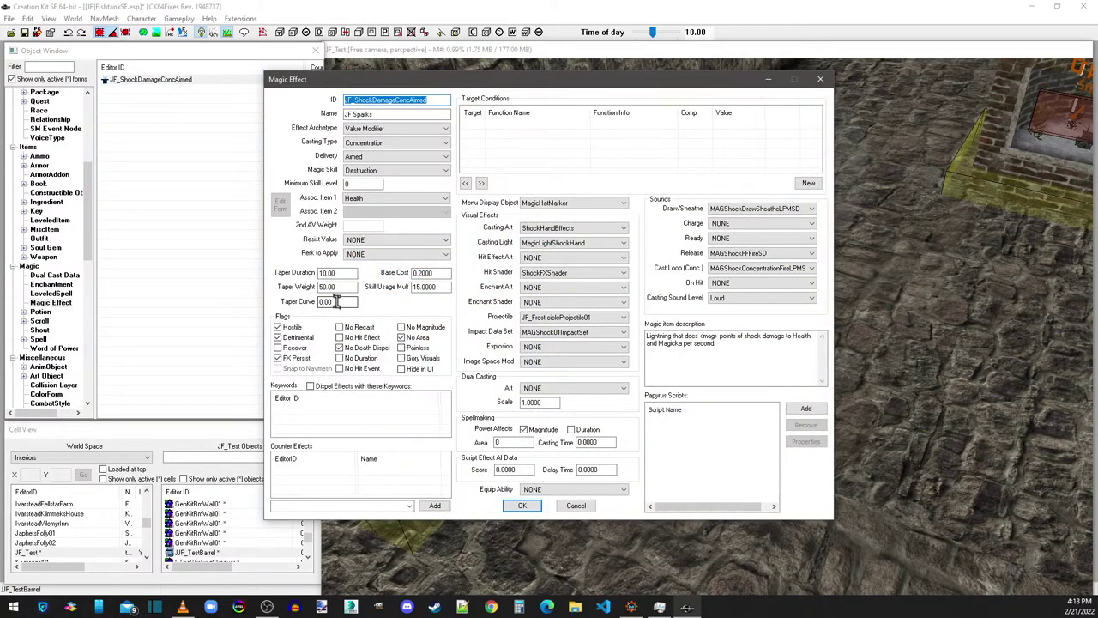
left_click(342, 272)
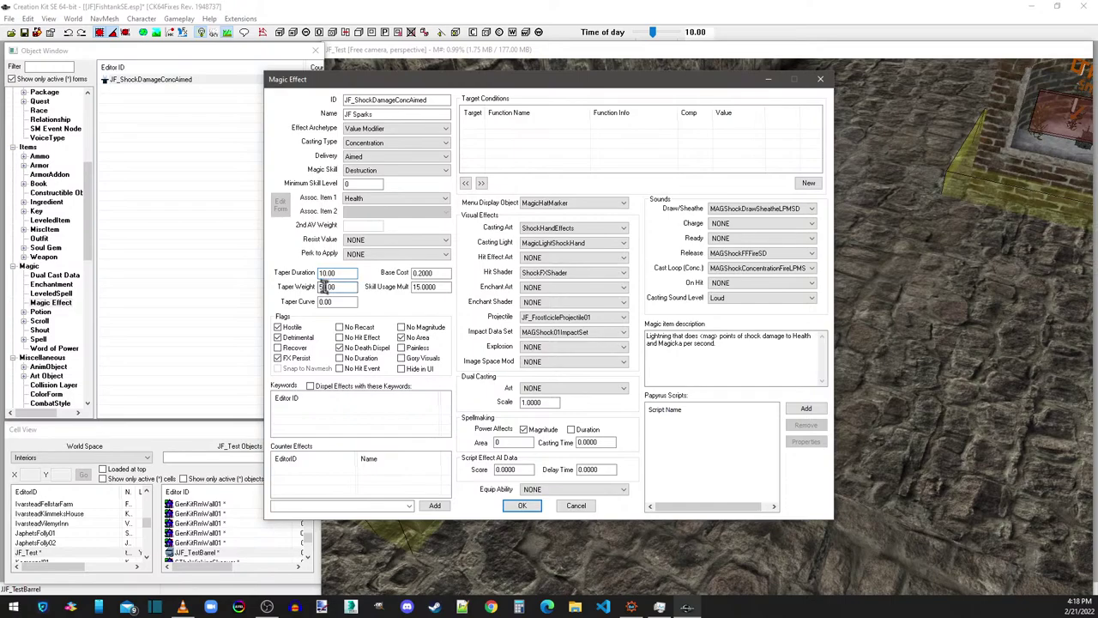
mouse_move(317, 287)
left_mouse_down()
mouse_move(333, 289)
mouse_move(319, 289)
left_mouse_up()
left_click_drag(325, 285, 324, 286)
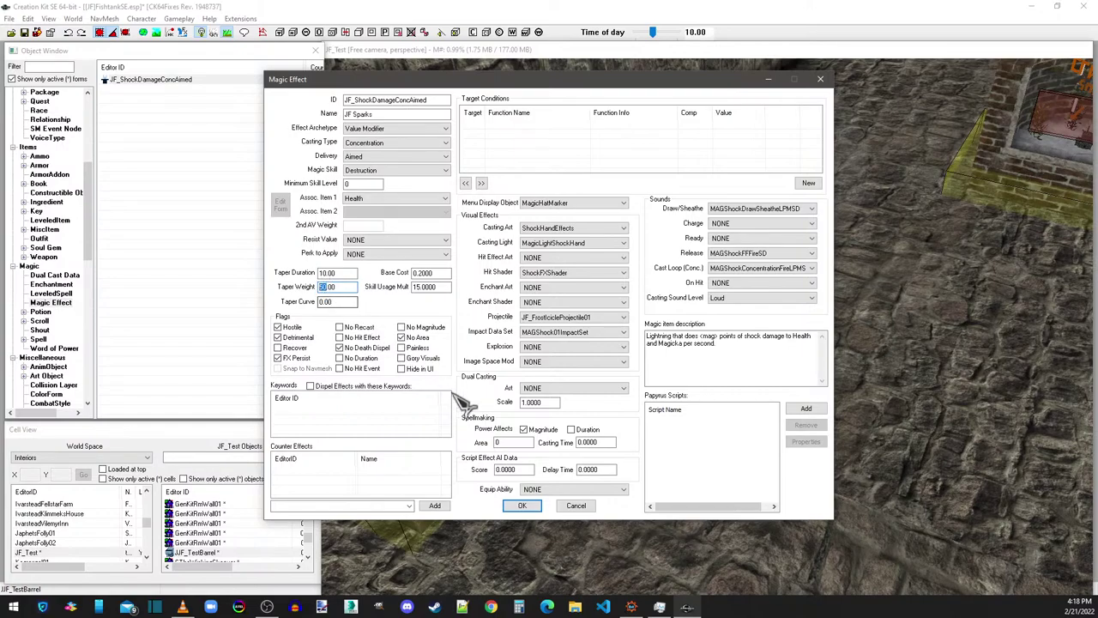
left_click(525, 507)
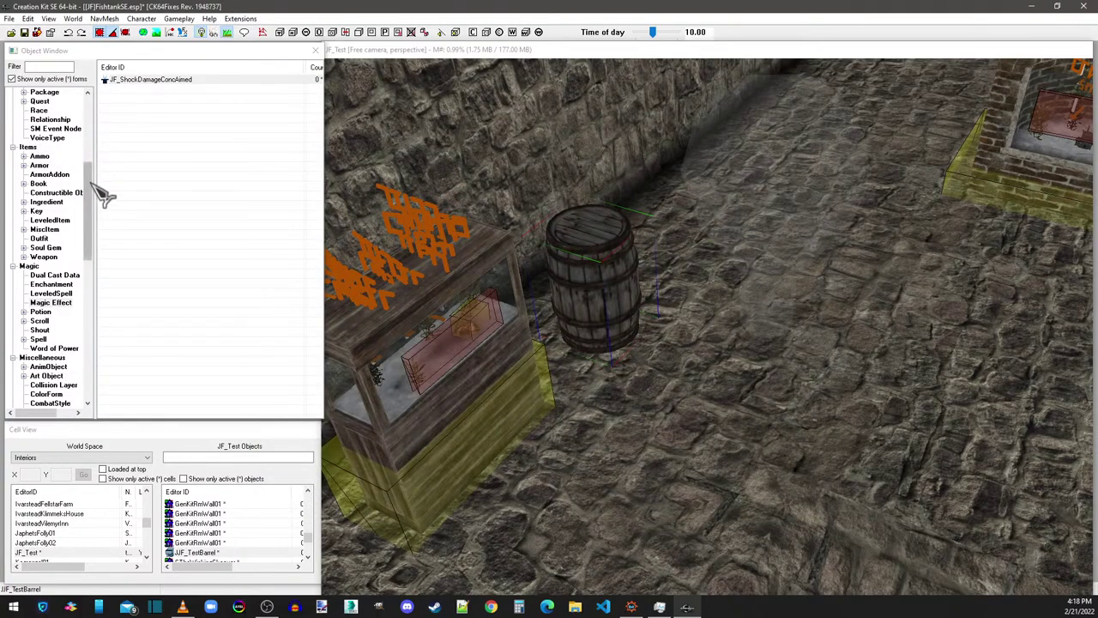
Step: Open JF_TestSpell, set its JF Sparks : Health effect magnitude to 20.00, and save
left_click(38, 339)
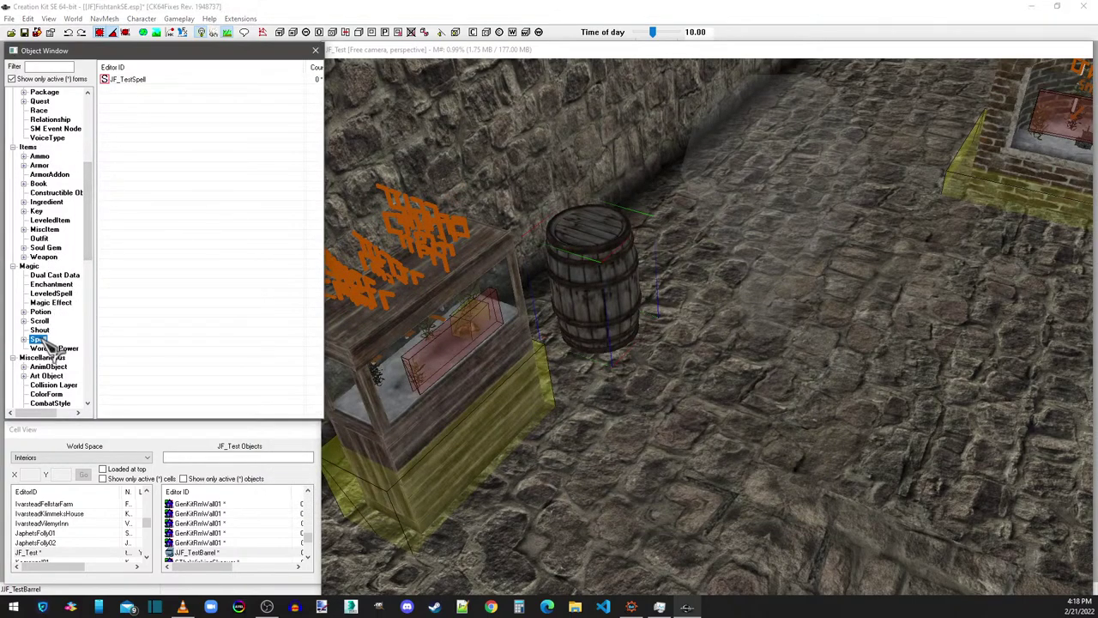
left_click(135, 79)
double_click(137, 82)
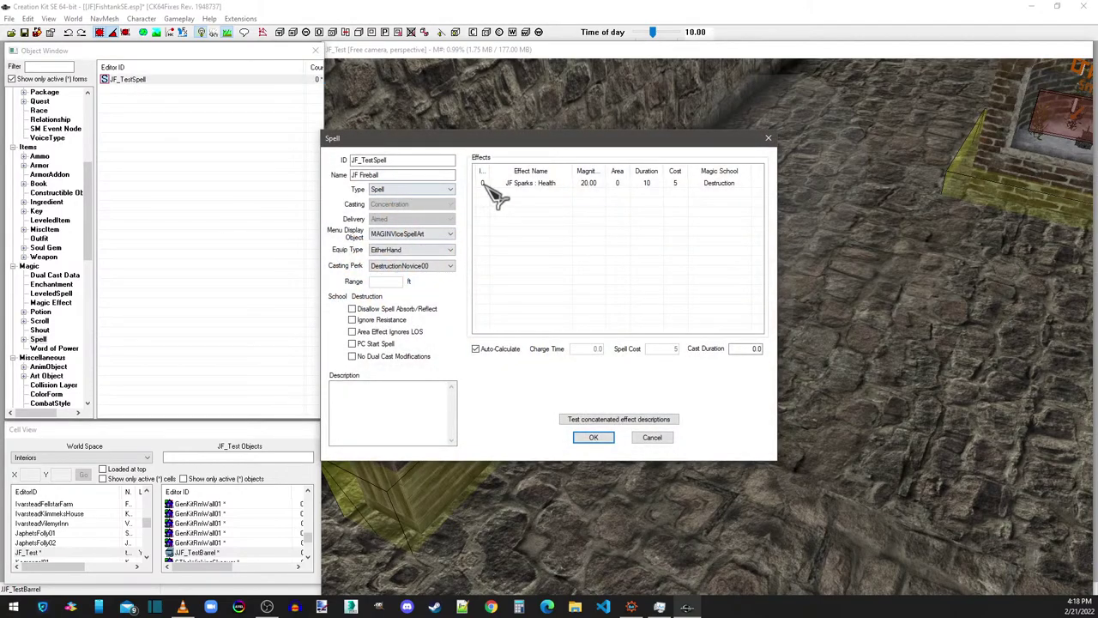
left_click(519, 185)
double_click(519, 188)
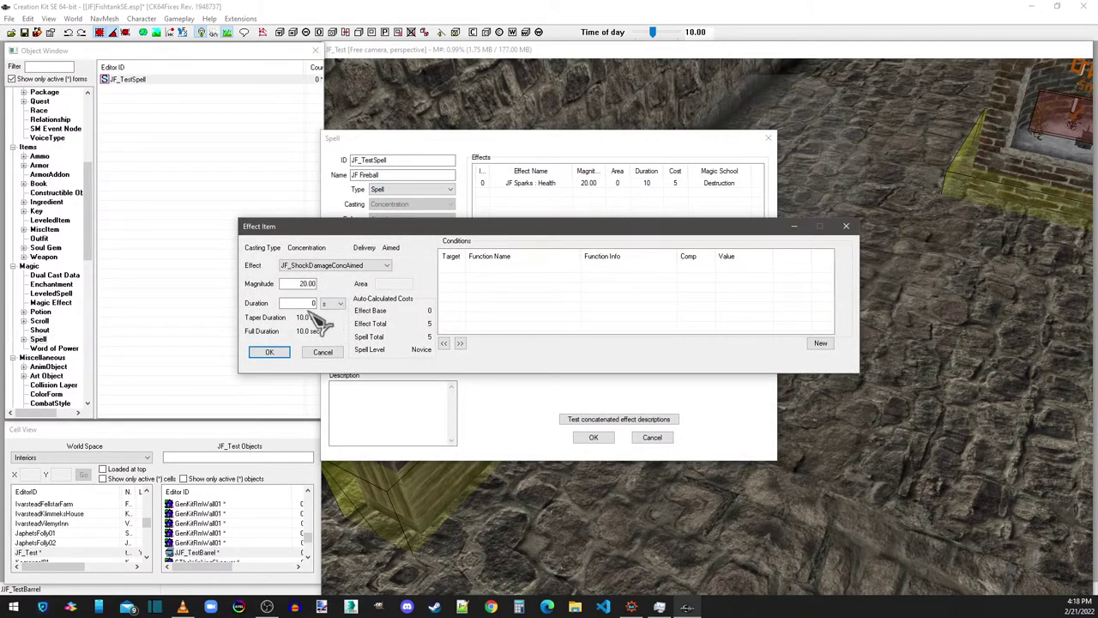
left_click_drag(289, 283, 311, 284)
type("20.00")
left_click(275, 352)
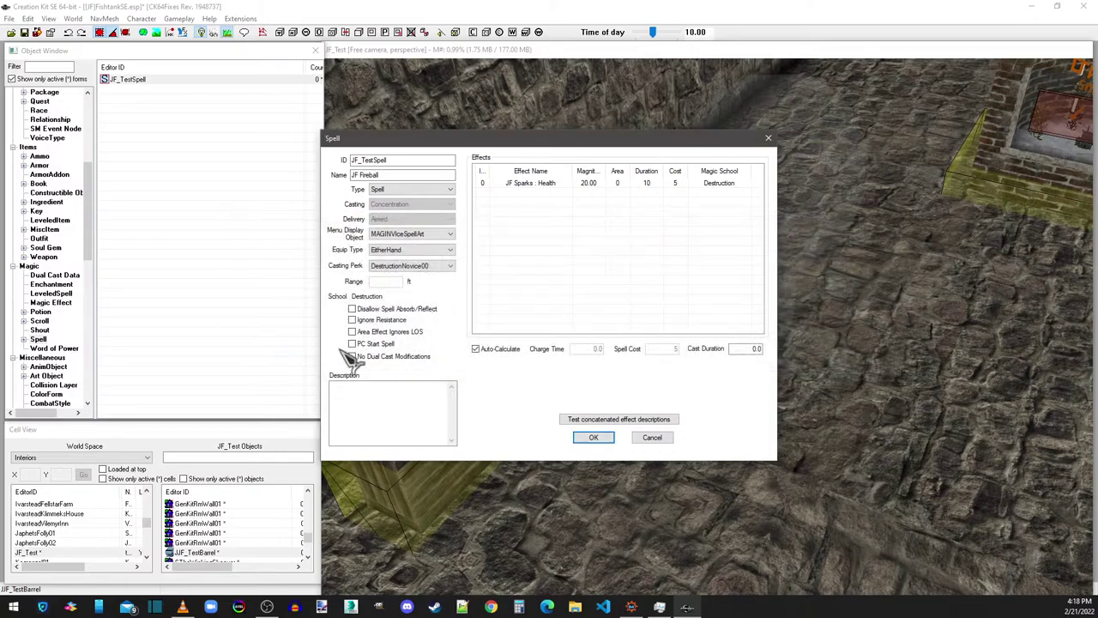
left_click(590, 437)
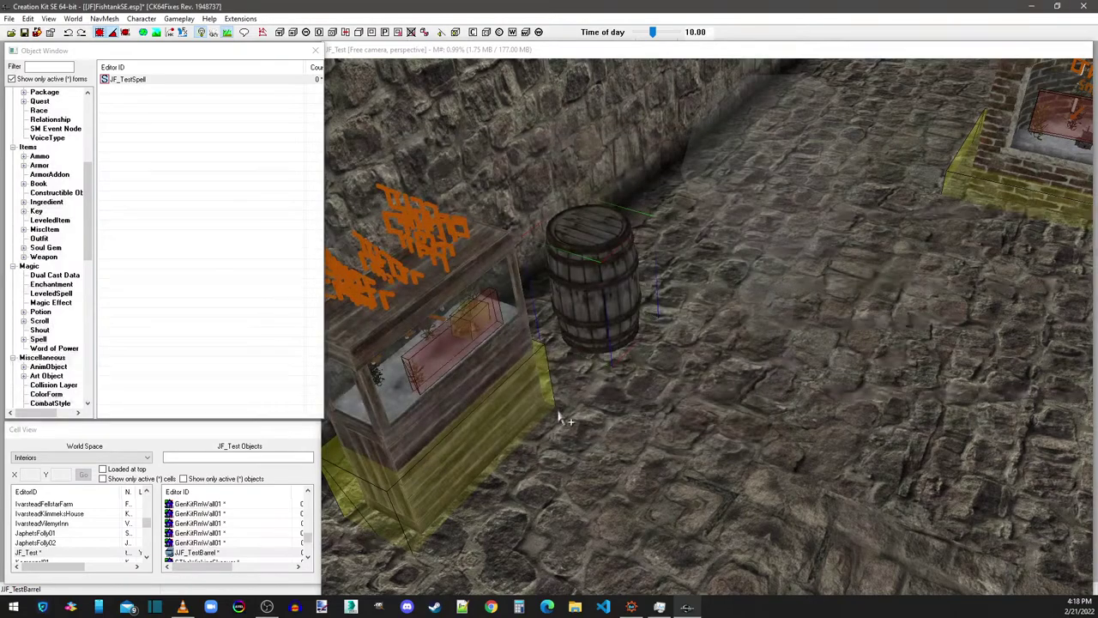
left_click(139, 80)
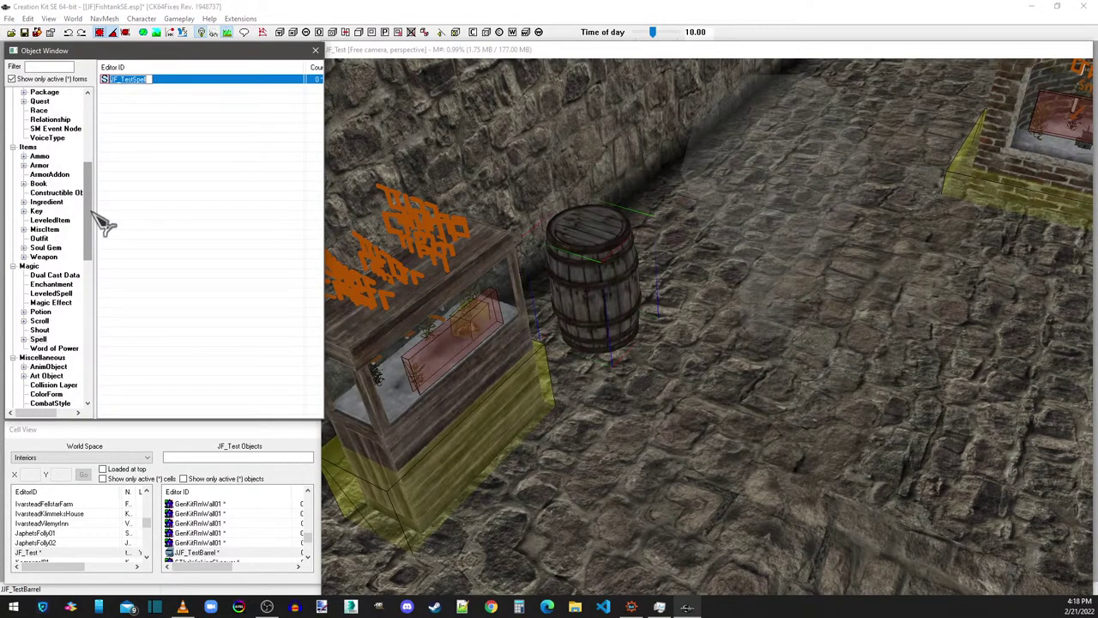
Step: List all books and open SpellTomeFrenzy for editing
left_click(47, 187)
left_click(58, 79)
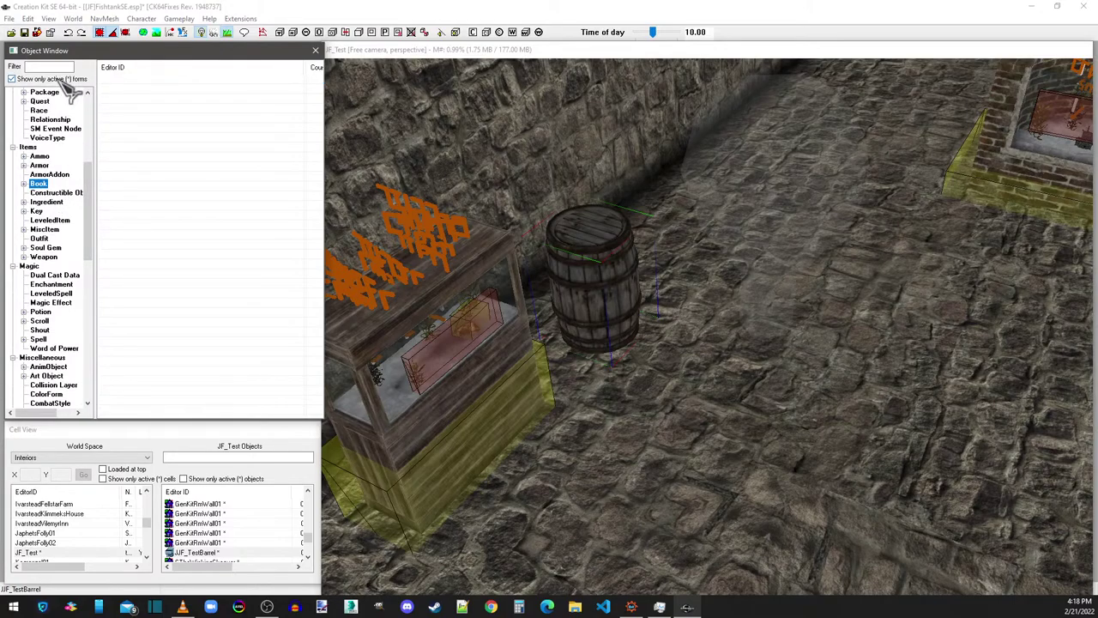
left_click_drag(317, 82, 311, 371)
left_click(139, 276)
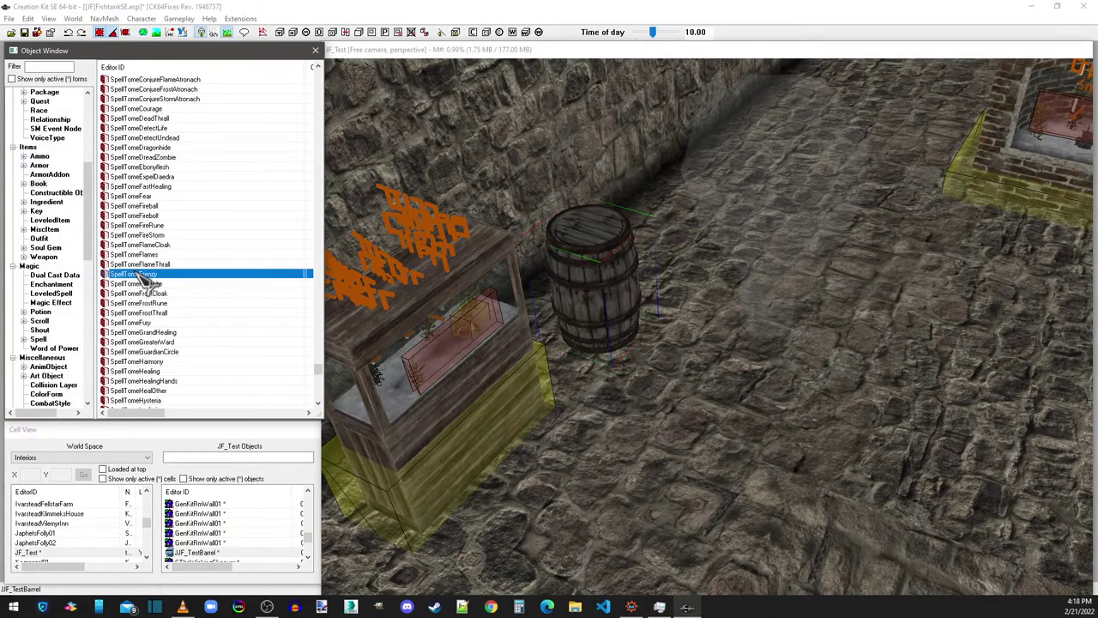
double_click(141, 276)
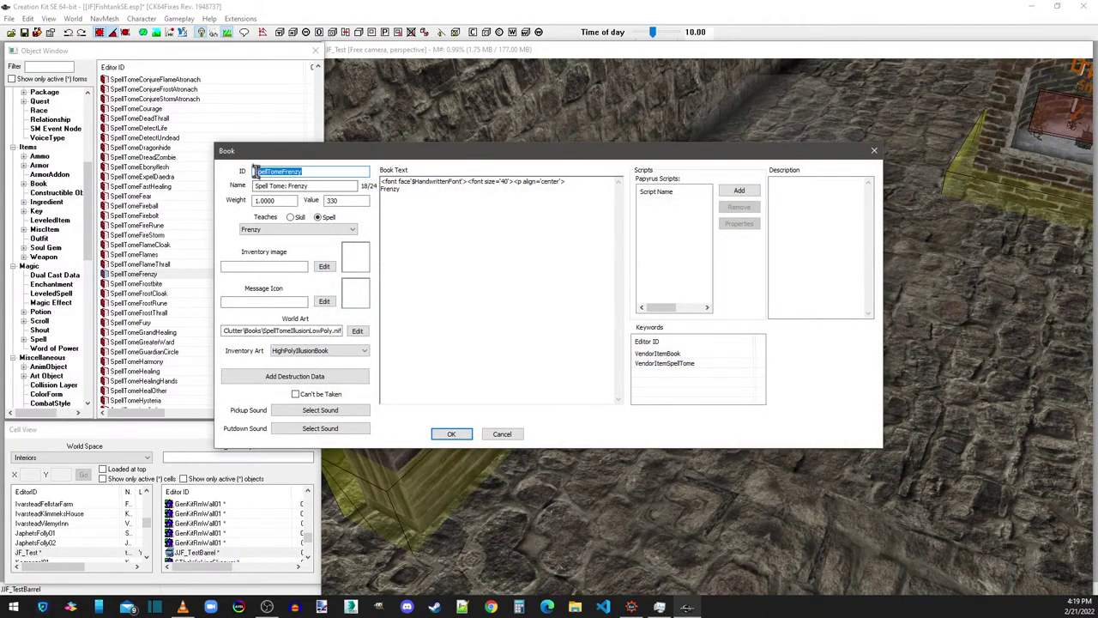
Step: Make it JFSpellTomeFrenzy, 'Spell Tome: TEST', teaching JF_TestSpell, saved as a new book
type("JF")
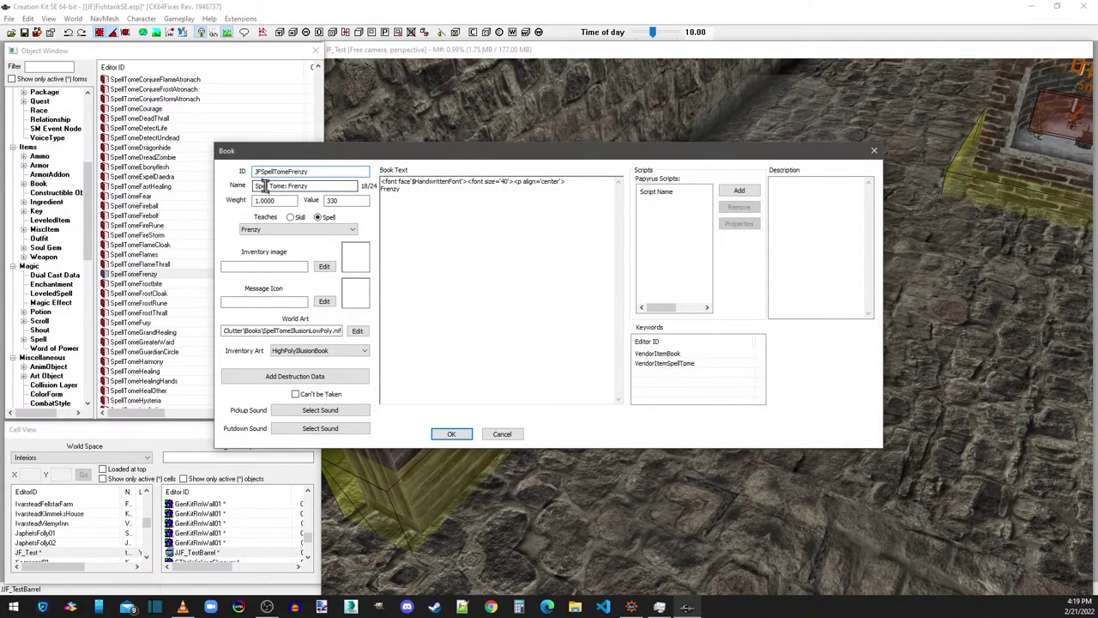
left_click_drag(309, 185, 289, 185)
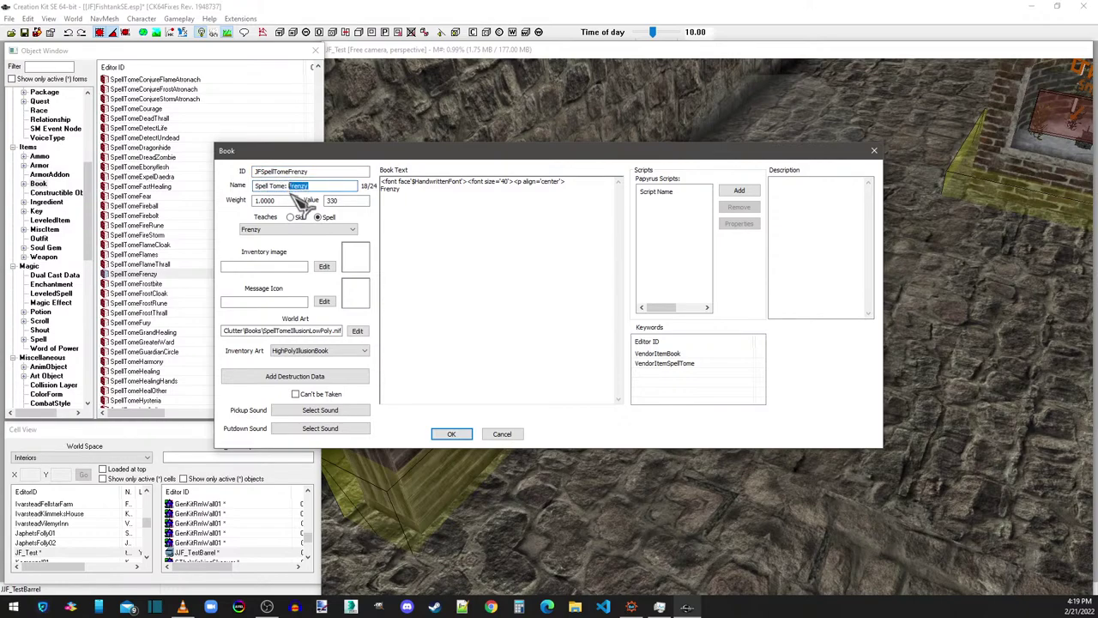
type("TEST")
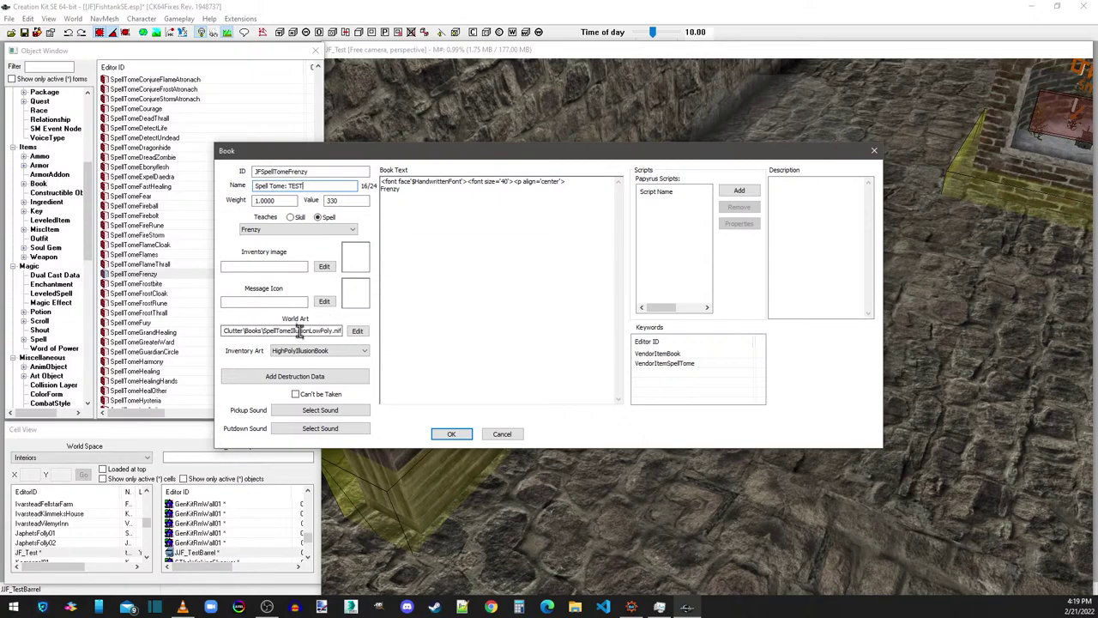
left_click(264, 232)
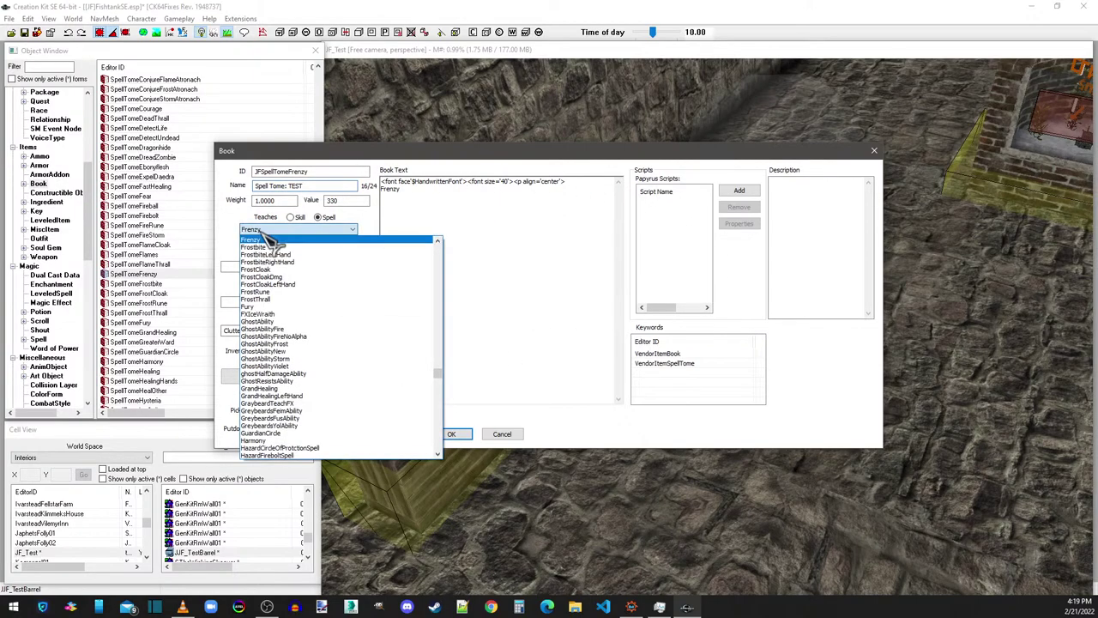
scroll(271, 243, "down", 10)
left_click(270, 242)
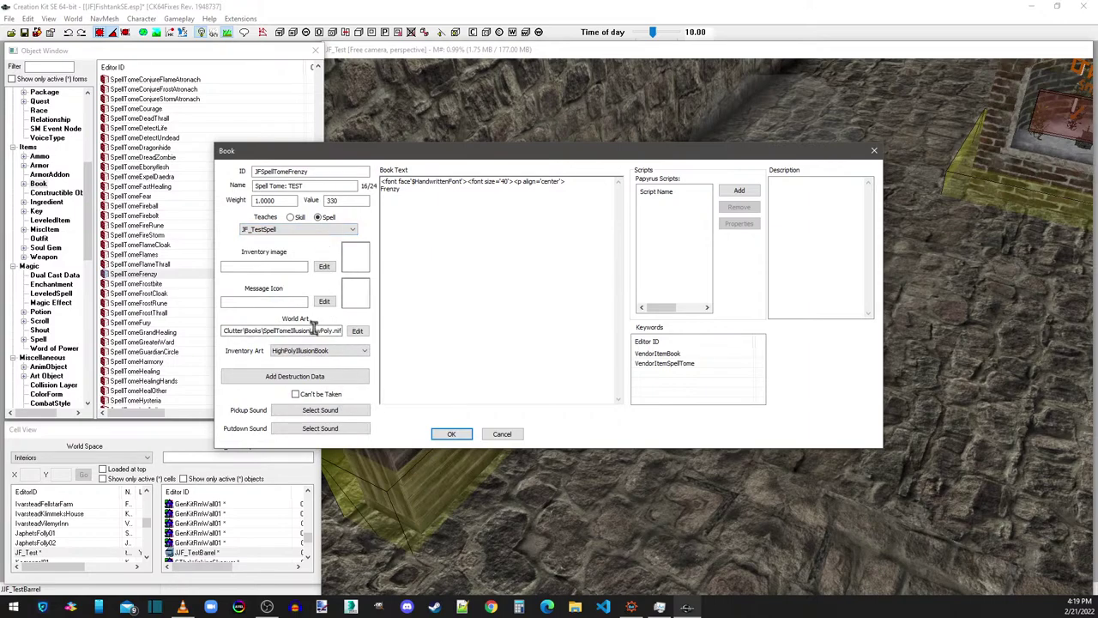
left_click(453, 434)
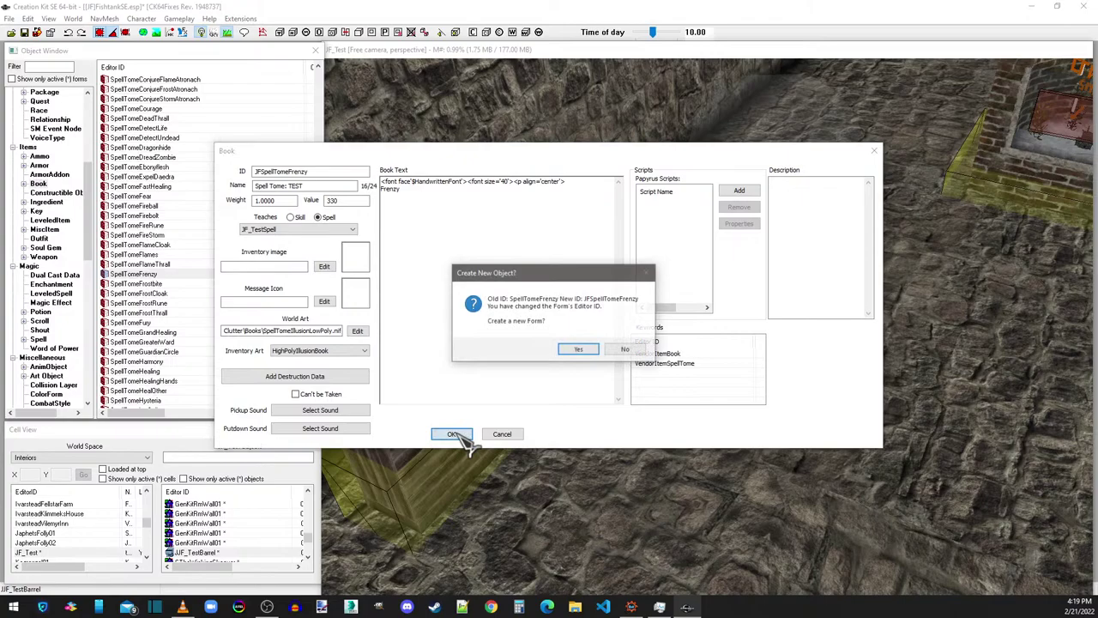
left_click(579, 348)
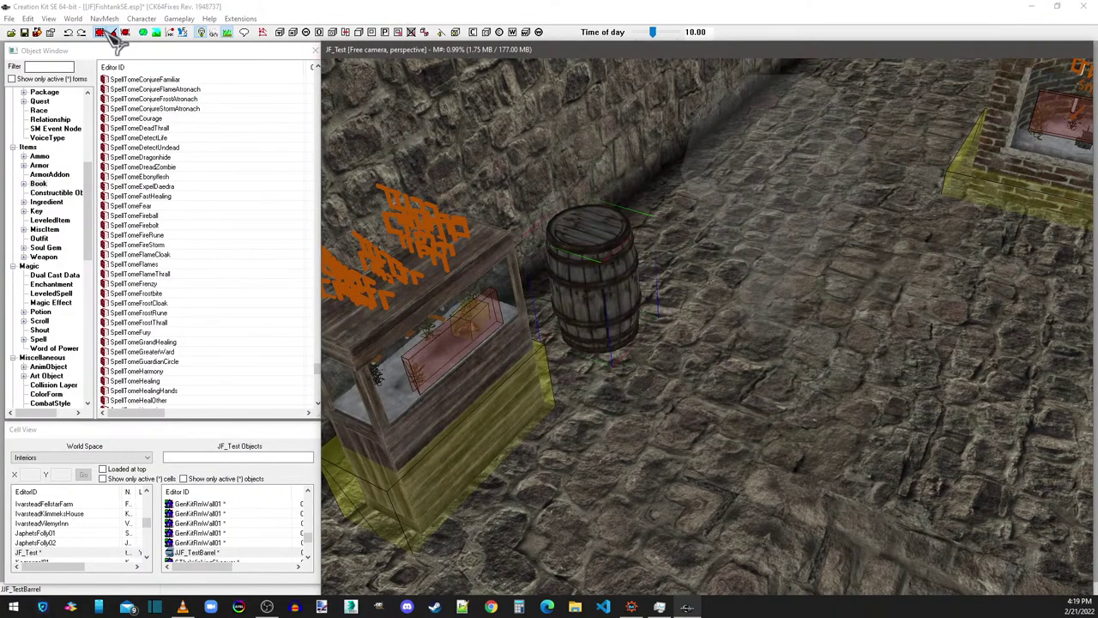
Step: Drag JFSpellTomeFrenzy into JF_TestBarrel's base container item list and confirm both dialogs
double_click(581, 240)
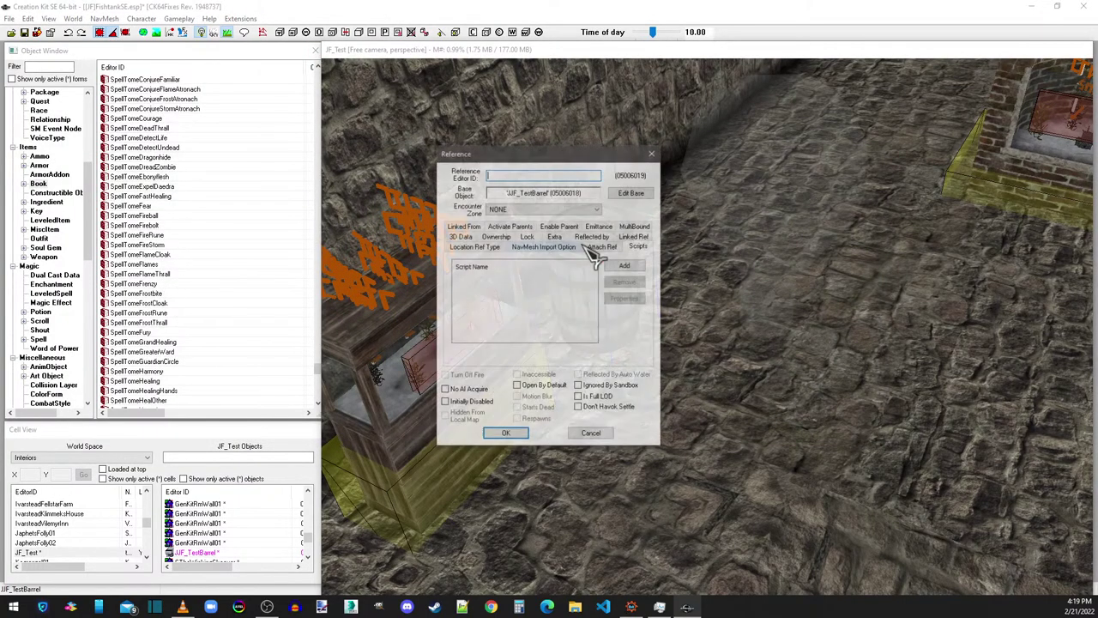
left_click(637, 193)
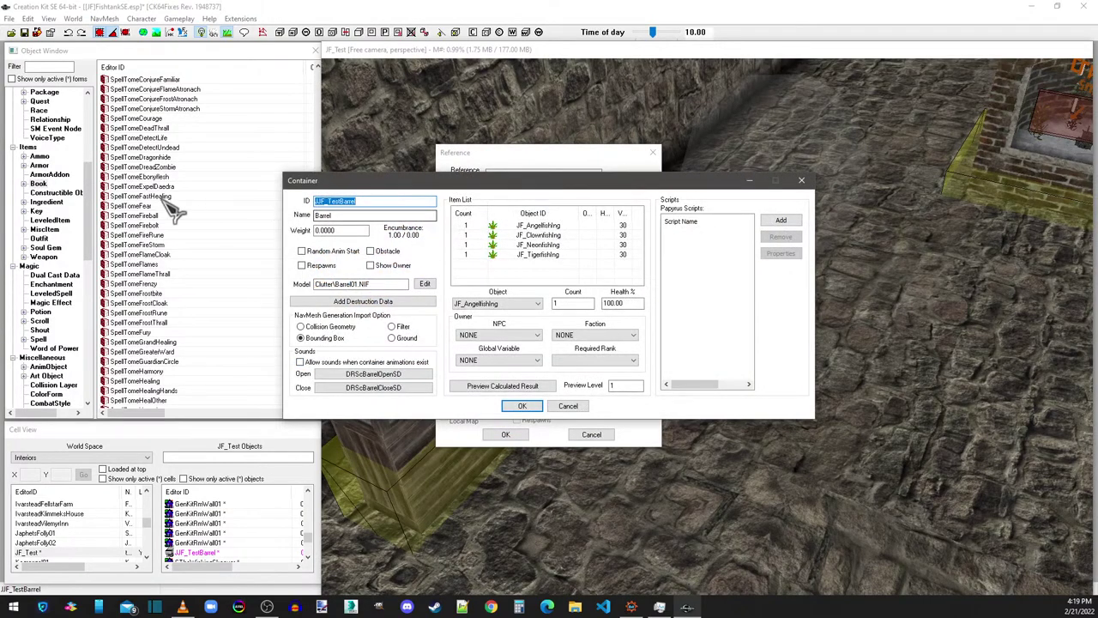
left_click(60, 79)
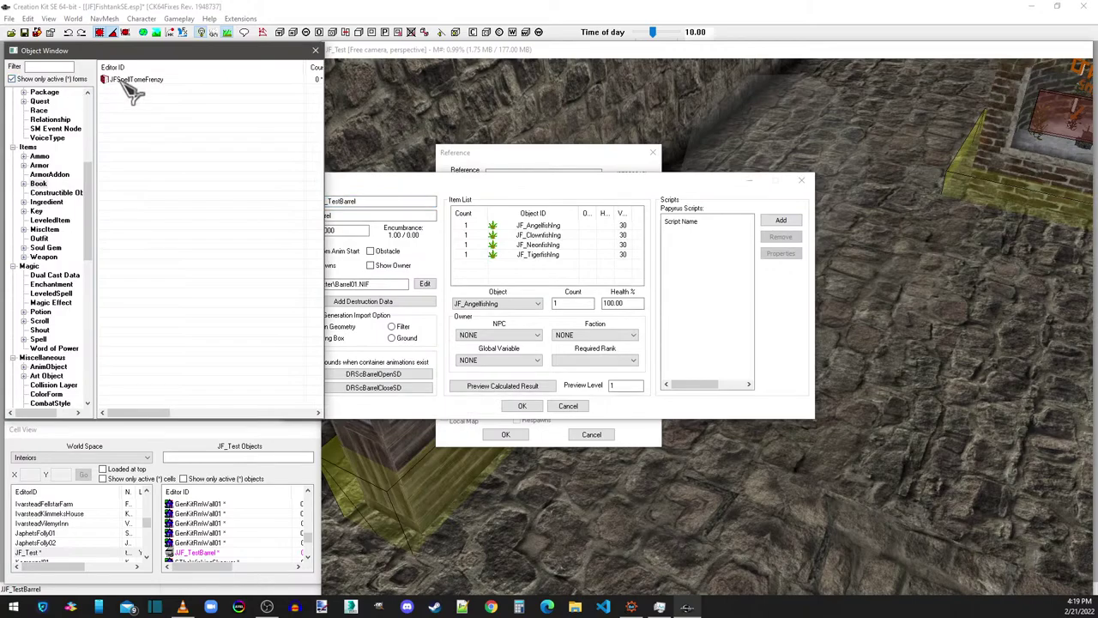
left_click_drag(536, 273, 538, 274)
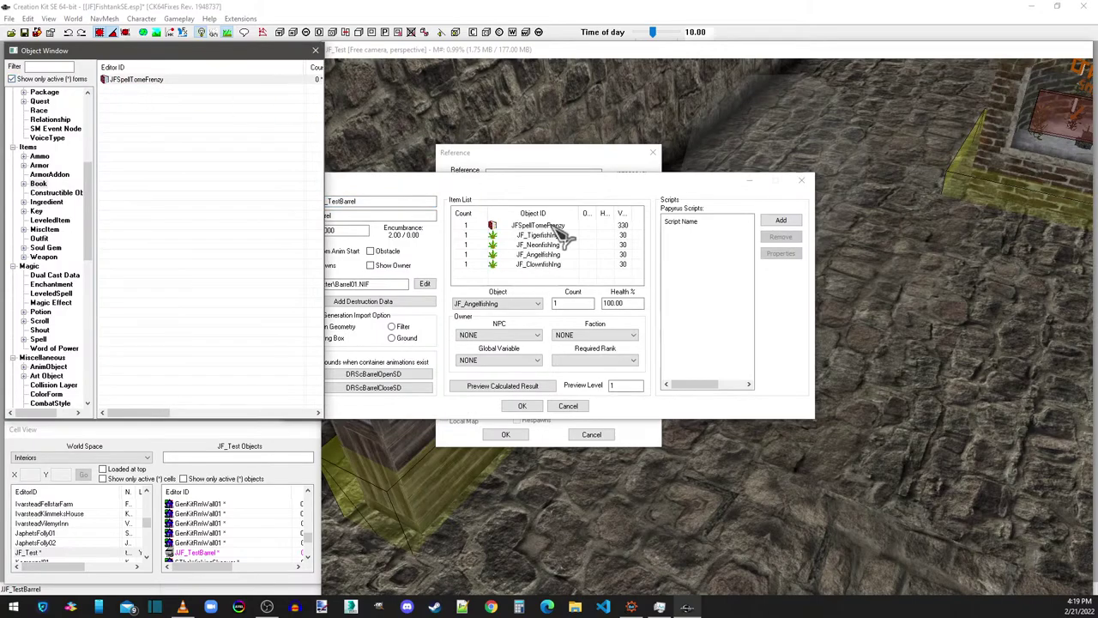
left_click(521, 405)
left_click(505, 434)
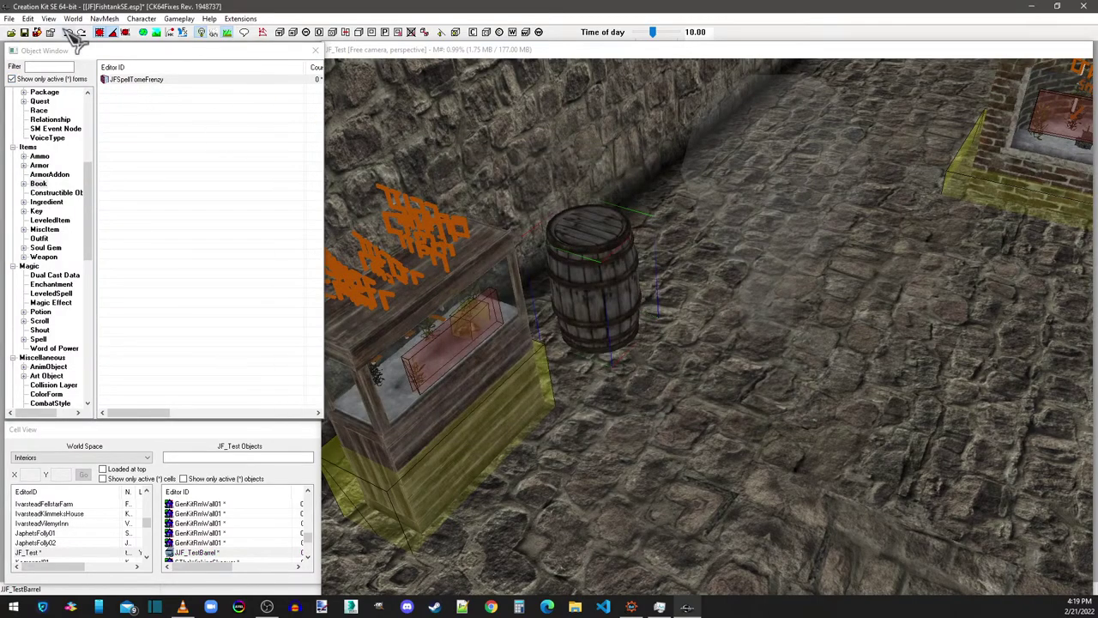
Step: Save the FishtankSE plugin and switch over to Skyrim Special Edition at its main menu
left_click(24, 33)
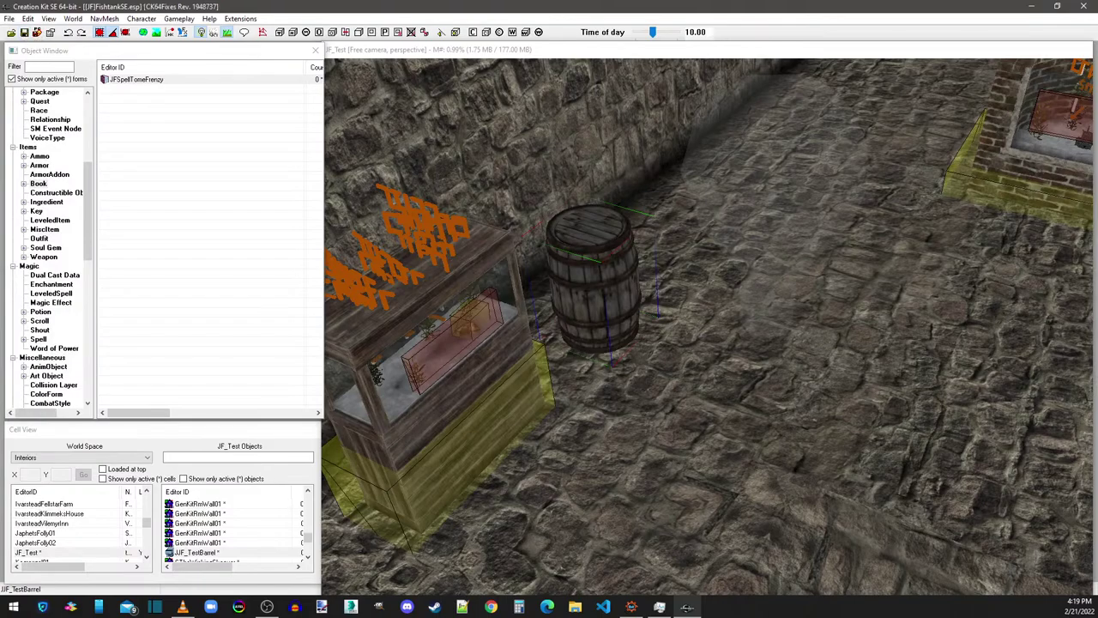
key("alt+Tab")
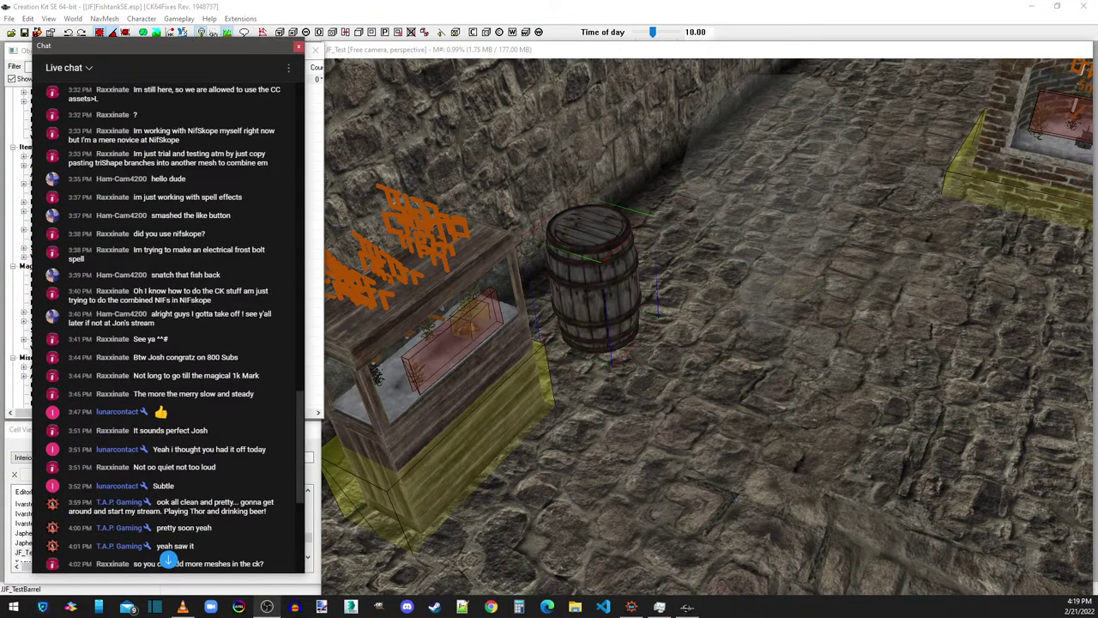
key("alt+Tab")
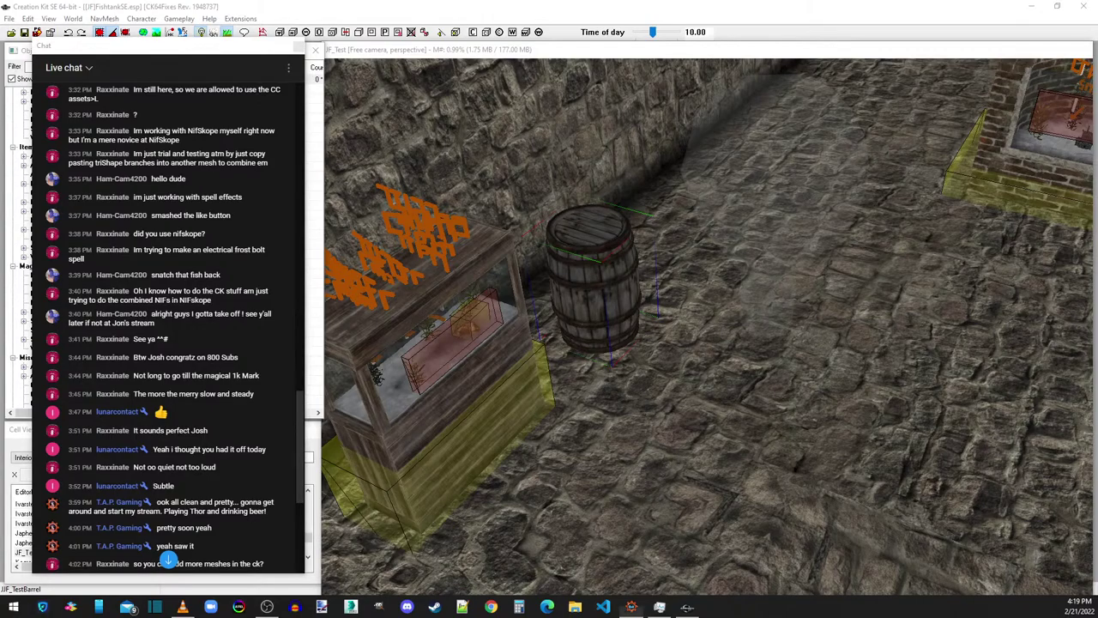
key("alt+Tab")
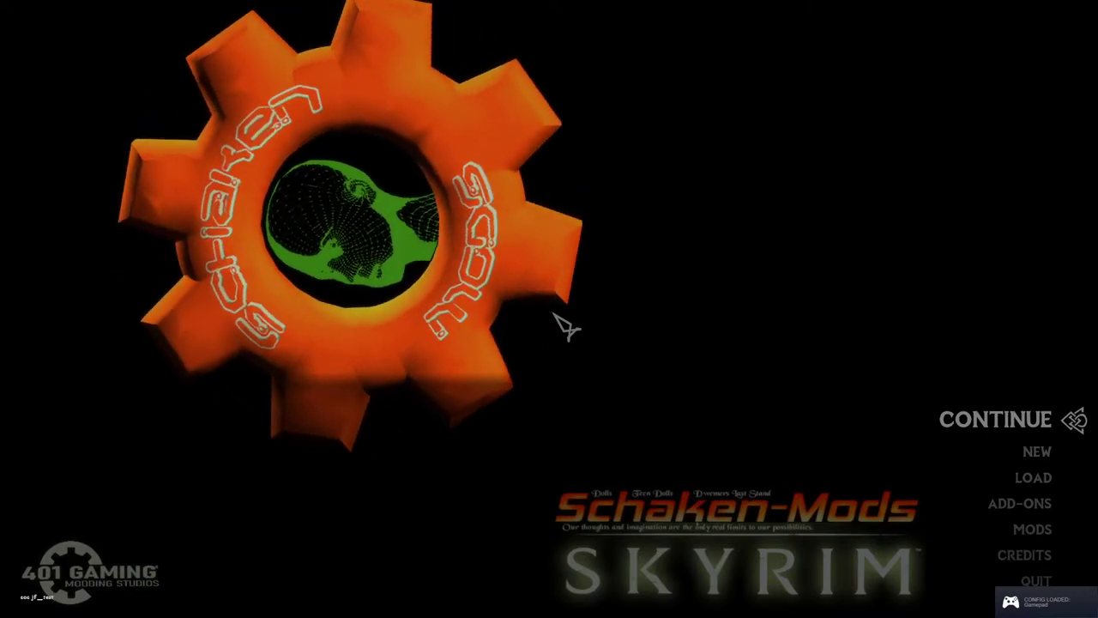
Step: Continue the latest save and take Spell Tome: TEST from the test barrel
key("Return")
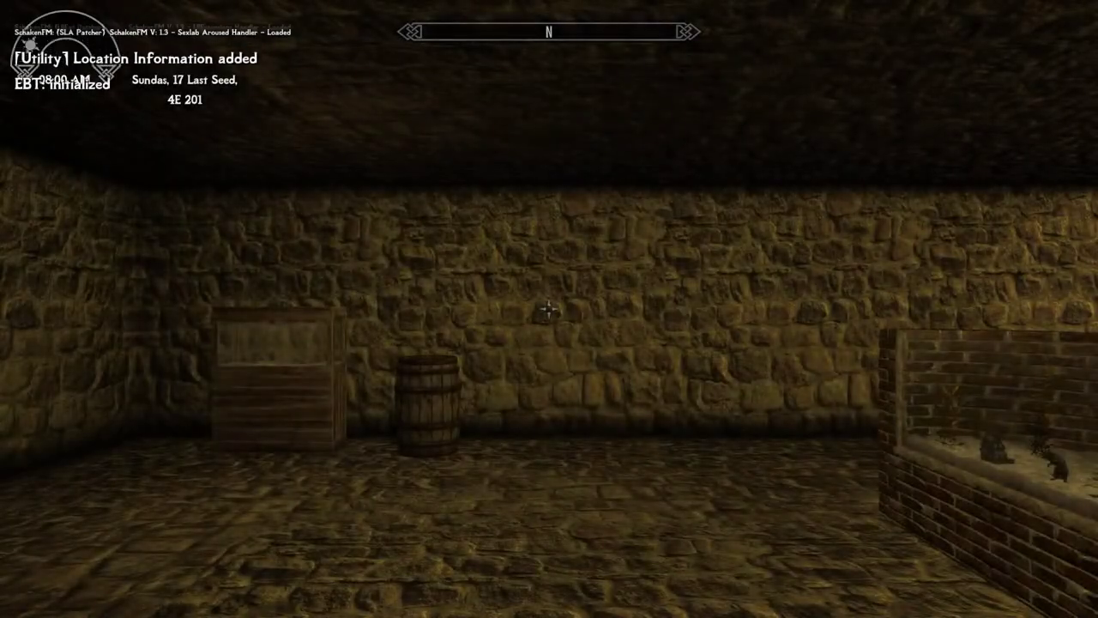
key("w")
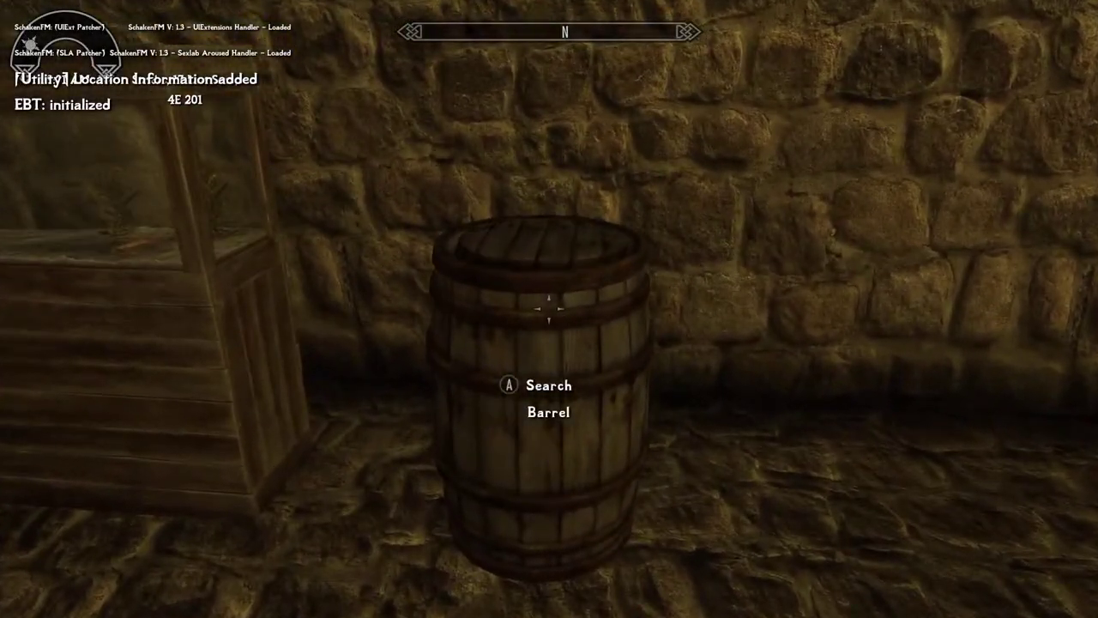
key("e")
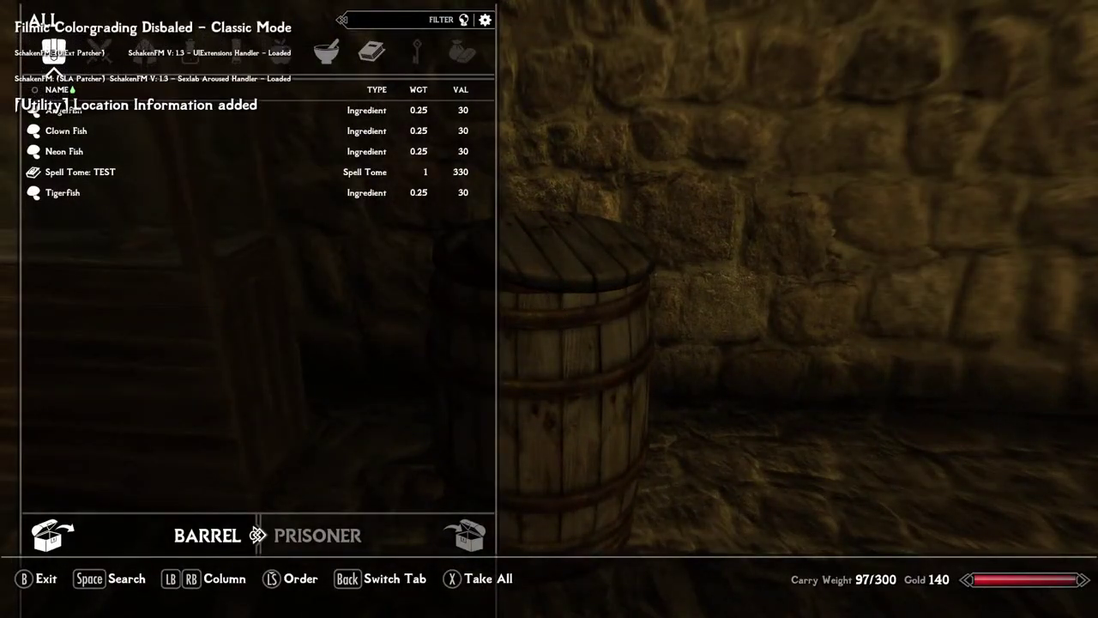
key("Down")
key("Down")
key("Down")
key("Down")
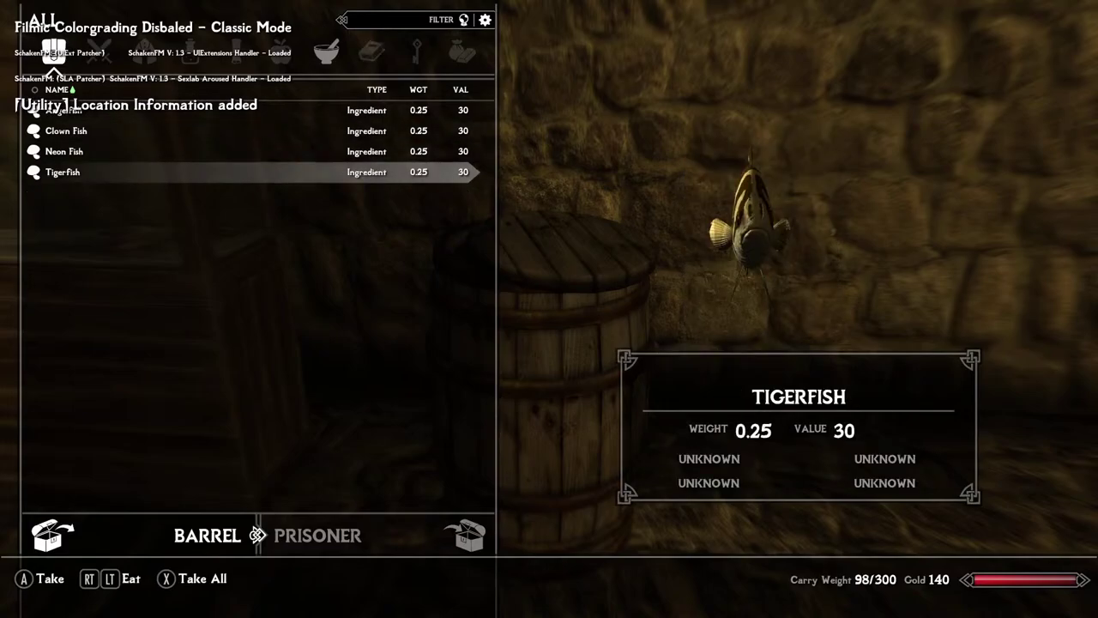
key("Tab")
key("Tab")
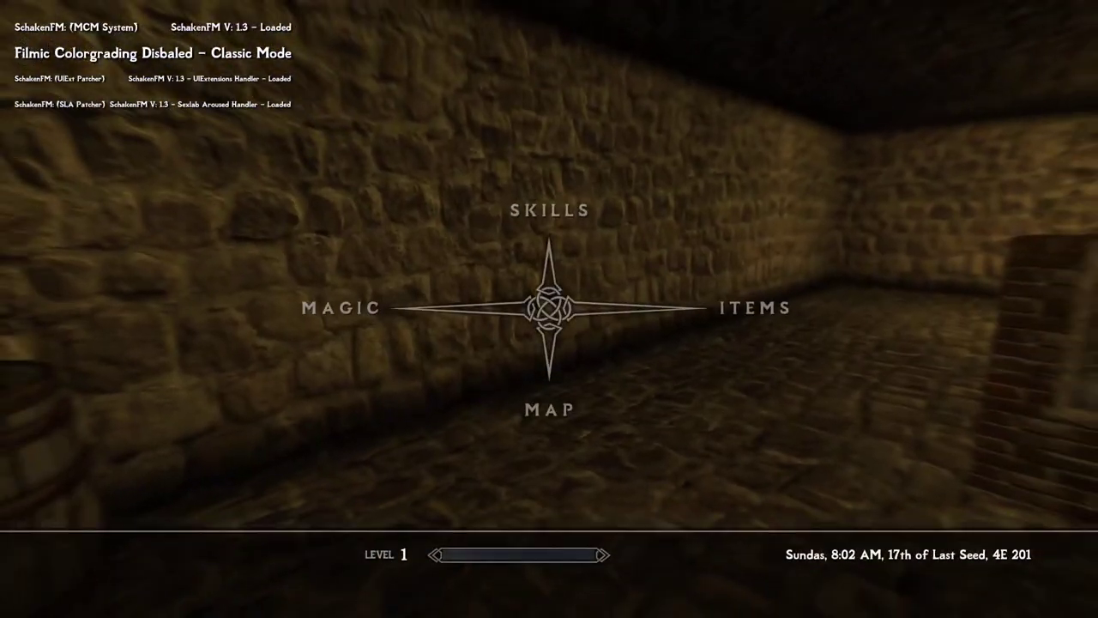
Step: Read the TEST tome from the inventory's Books to learn JF Fireball
key("d")
key("d")
key("d")
key("d")
key("d")
key("d")
key("d")
key("d")
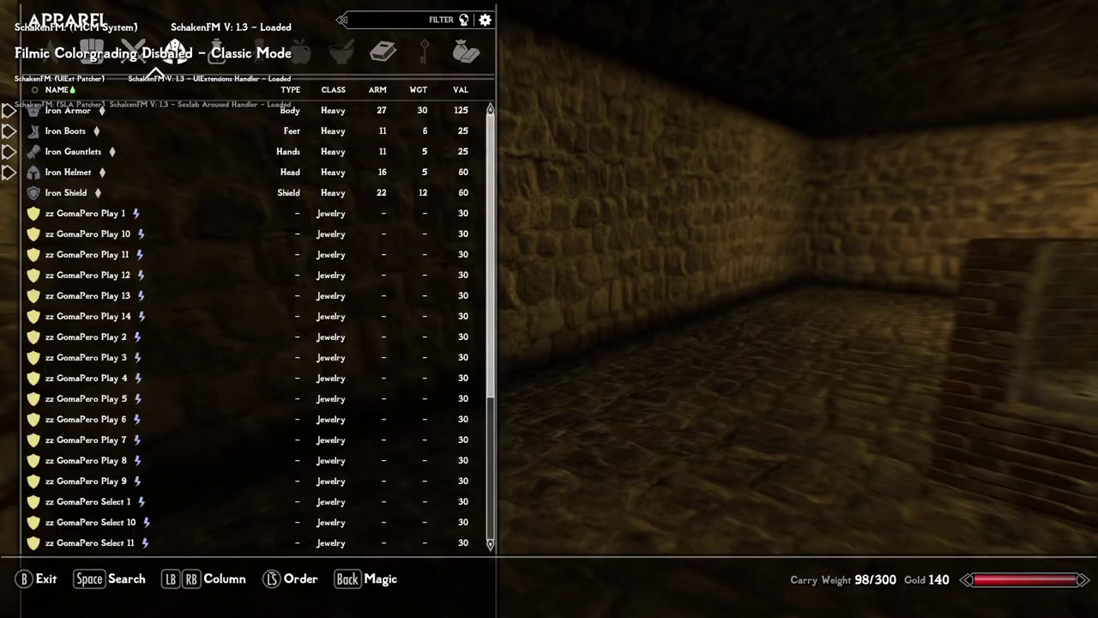
key("Down")
key("e")
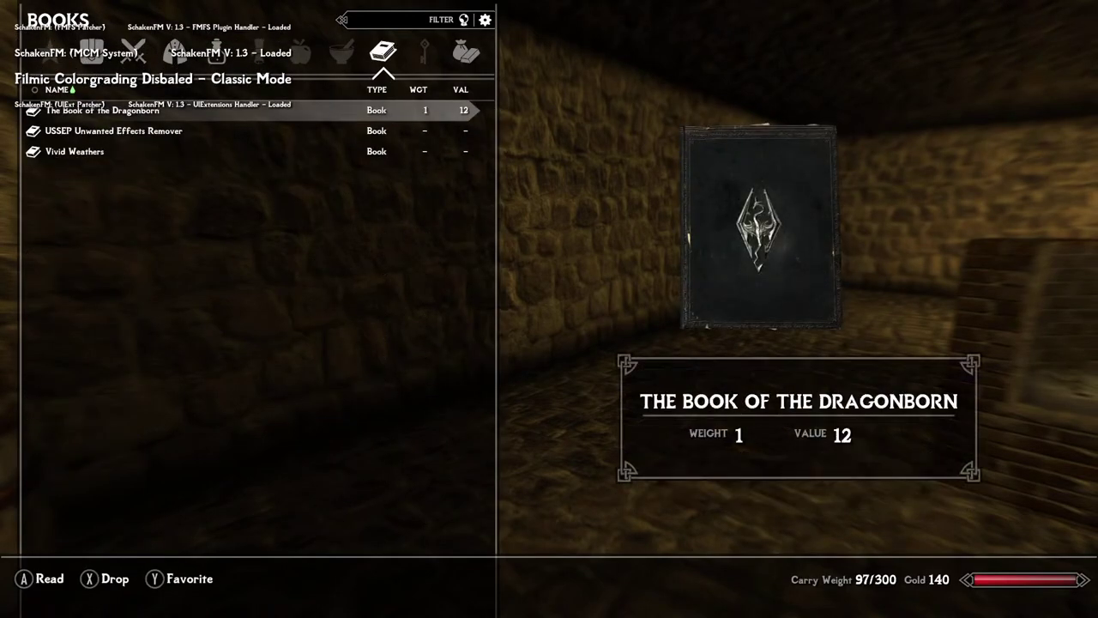
key("Tab")
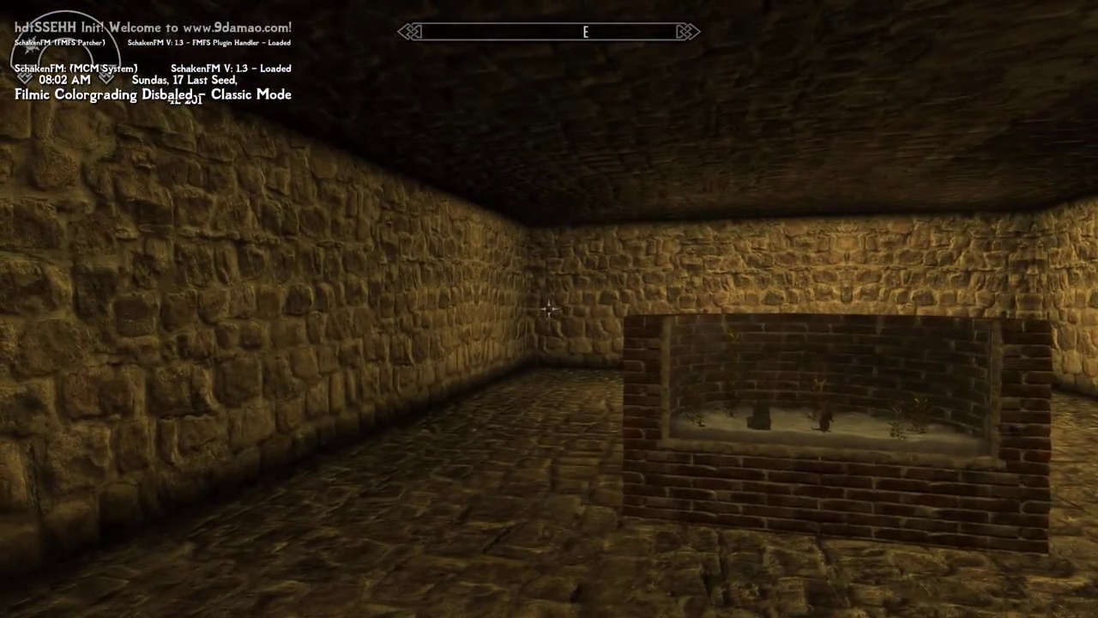
Step: Equip JF Fireball in both hands from the Magic menu
key("Tab")
key("a")
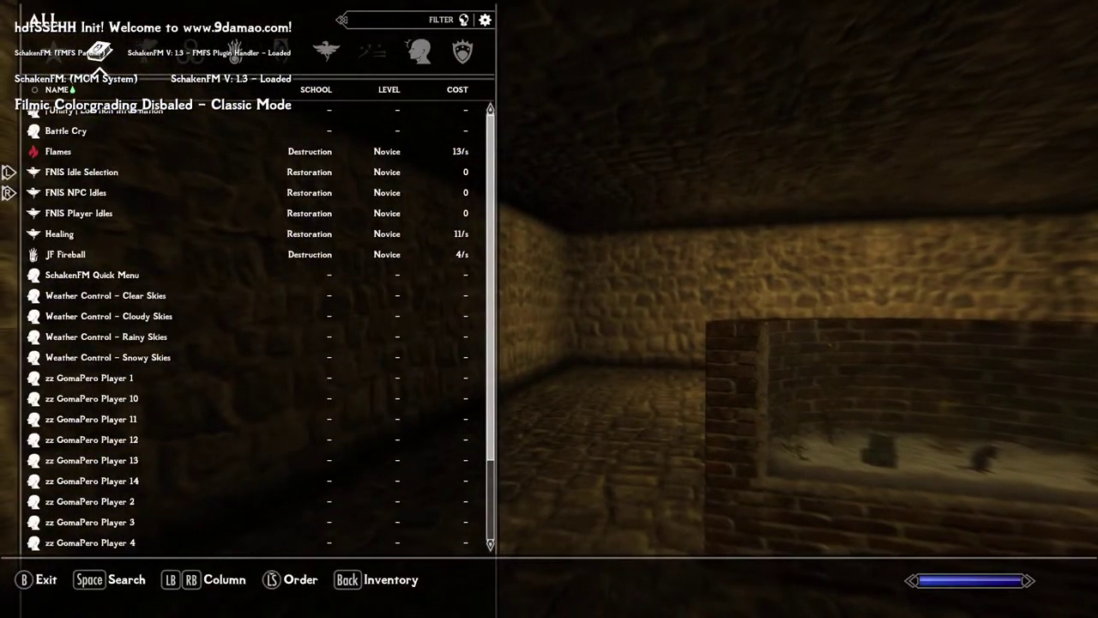
key("d")
key("s")
key("s")
key("s")
key("s")
key("s")
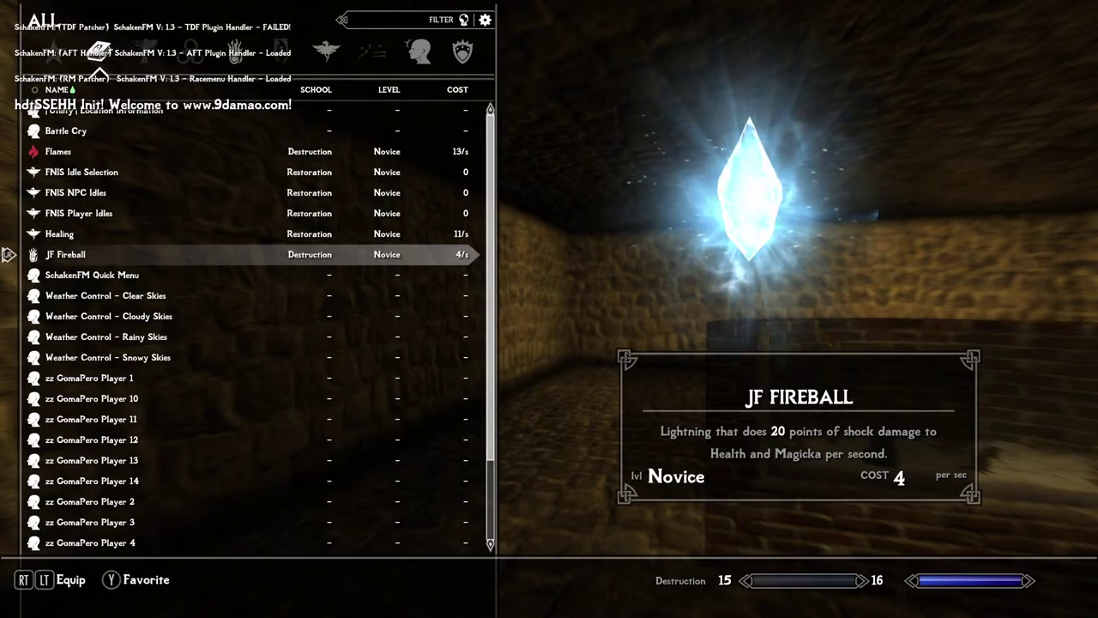
key("Tab")
key("r")
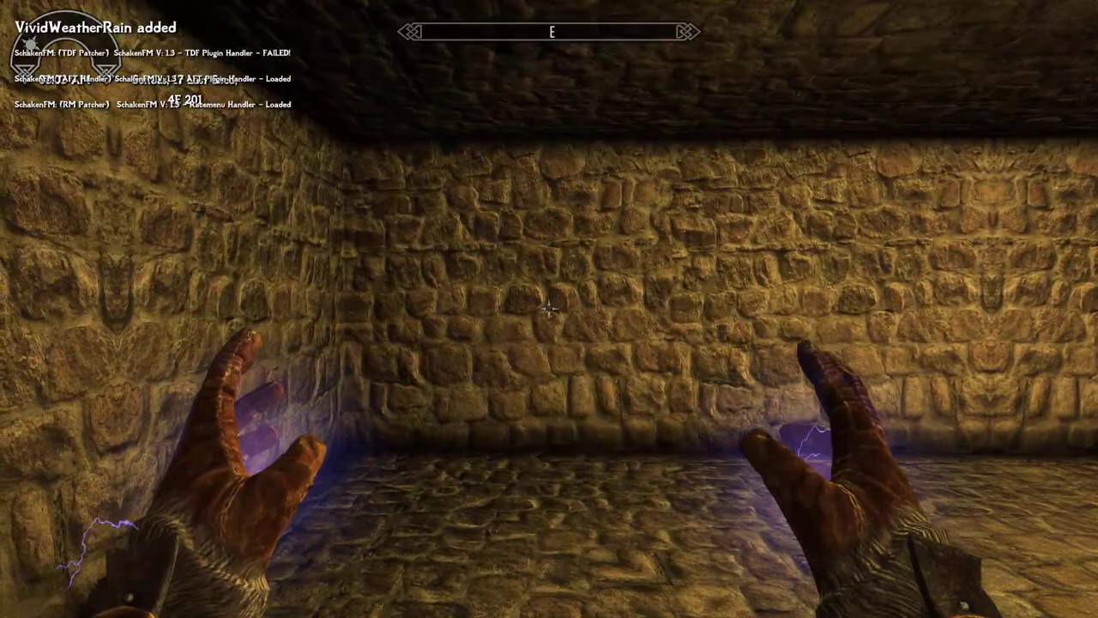
Step: Cast JF Fireball repeatedly from both hands at the back wall, then open the console
right_click(549, 309)
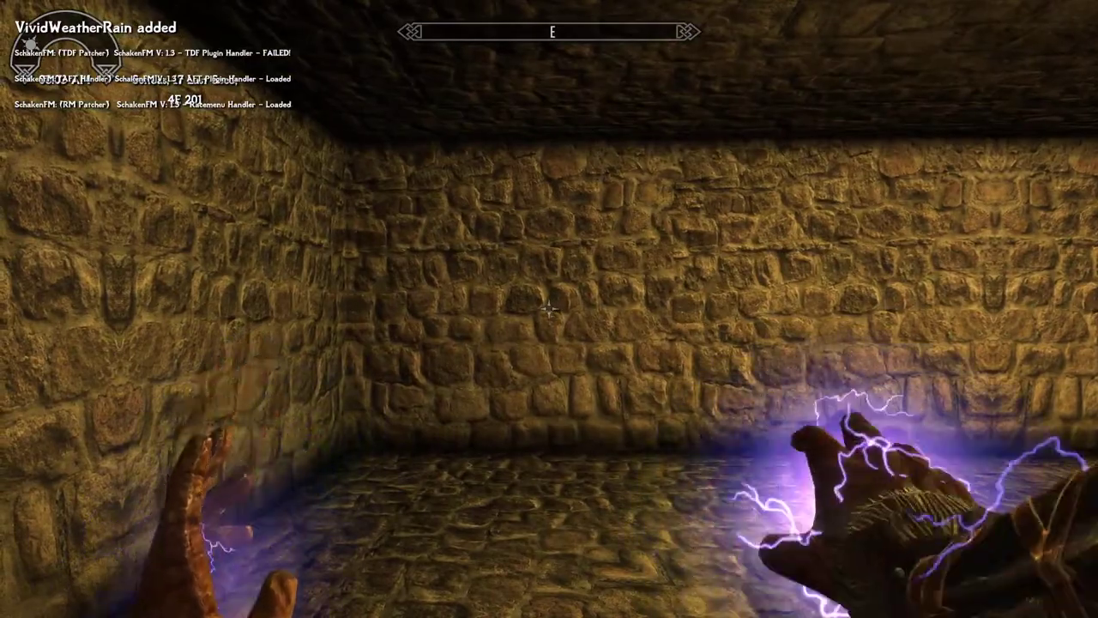
left_click(550, 308)
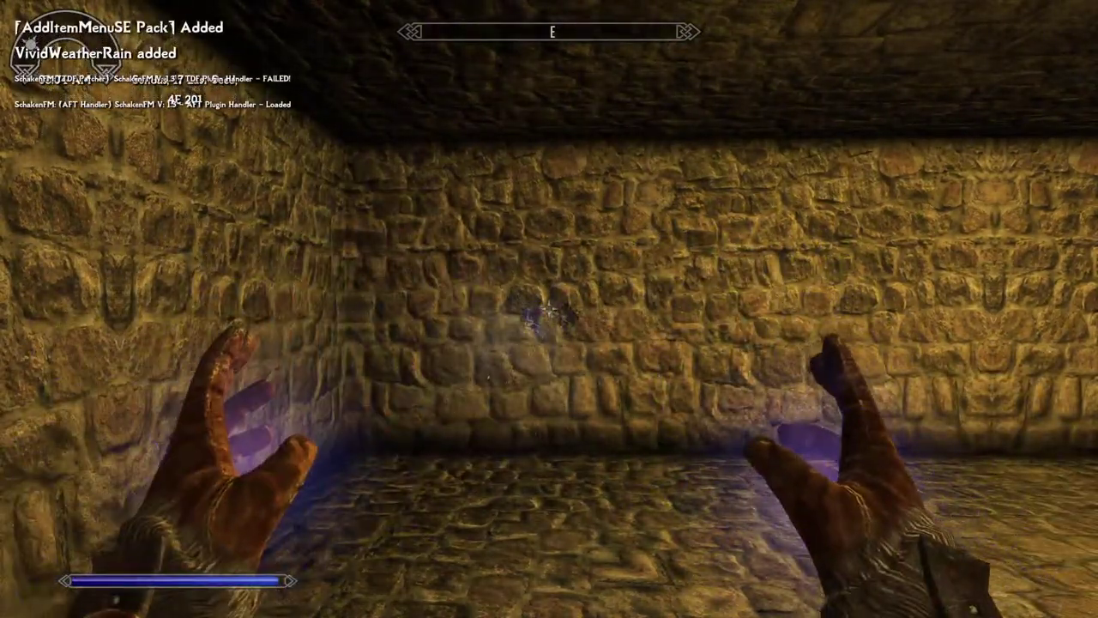
left_click(549, 309)
right_click(549, 309)
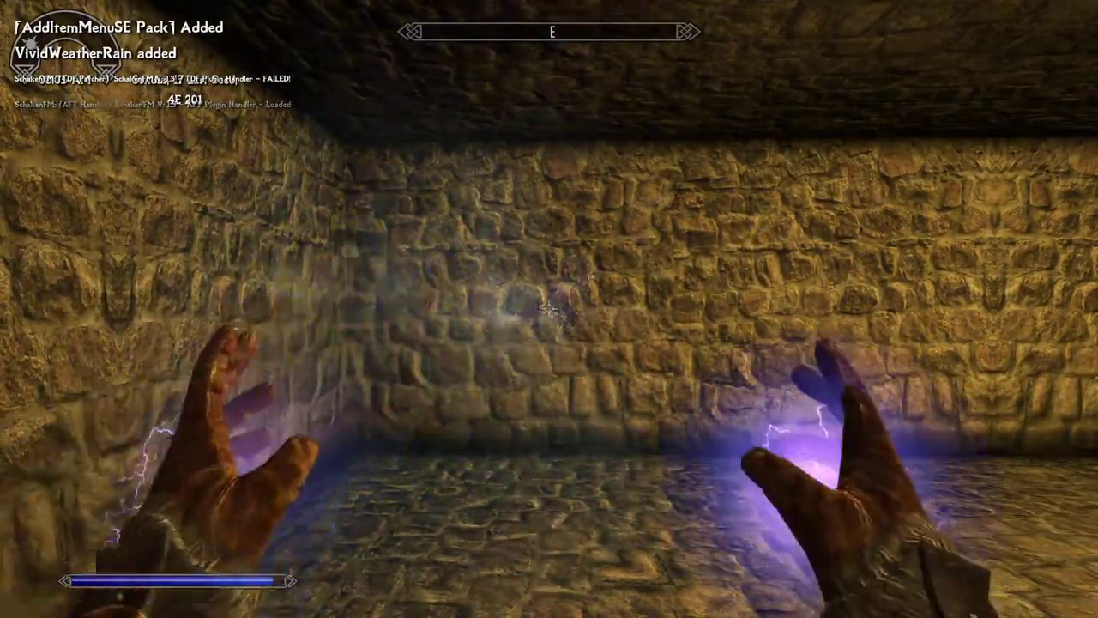
right_click(550, 309)
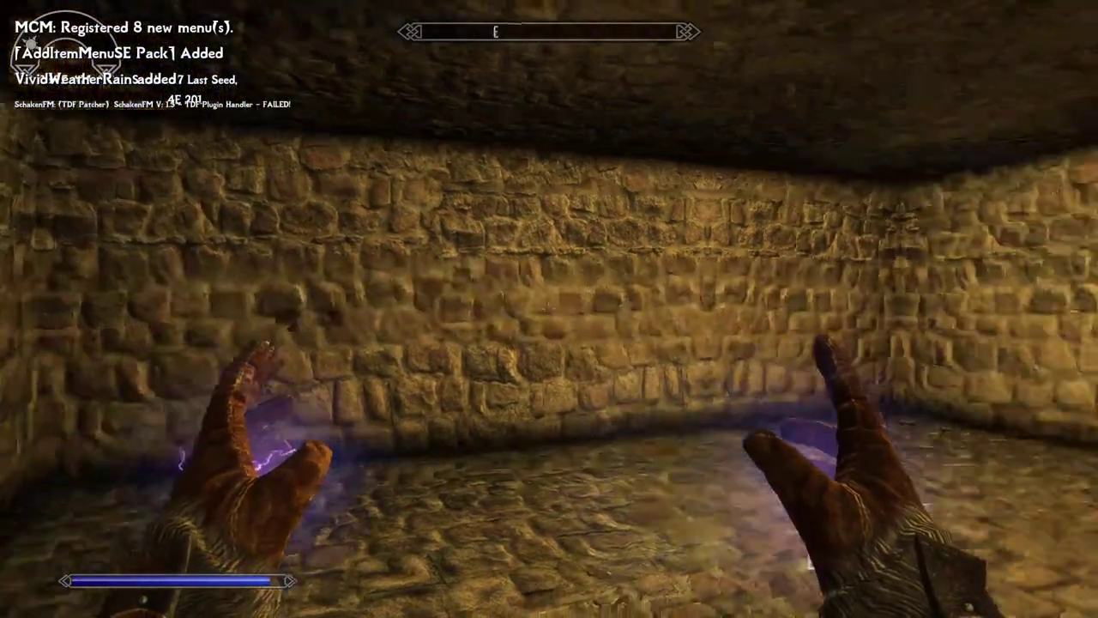
right_click(549, 309)
left_click(549, 309)
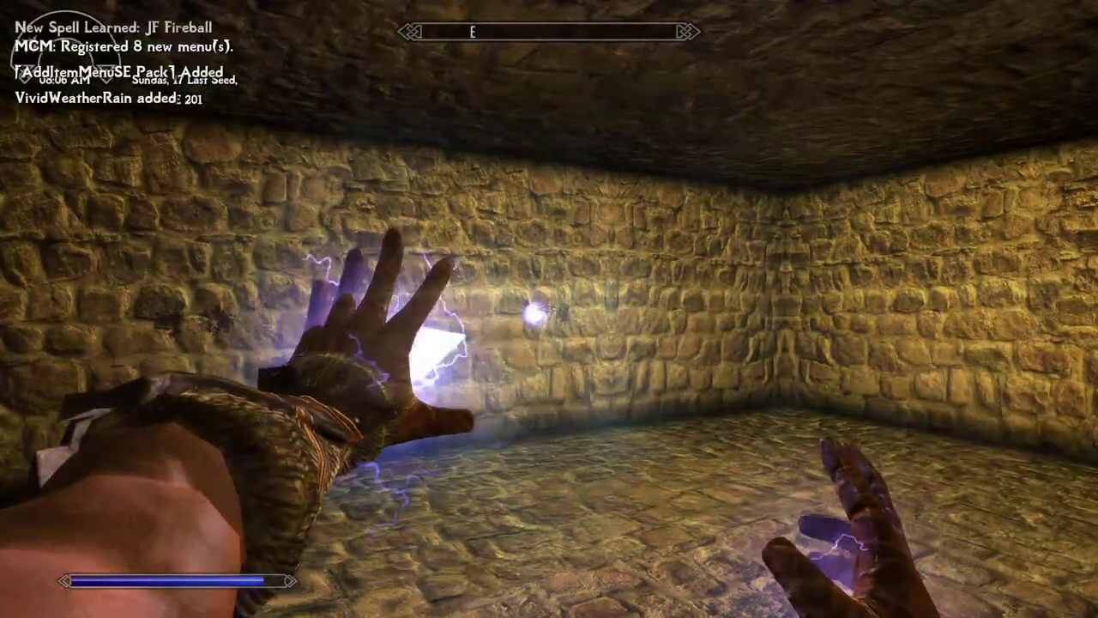
key("grave")
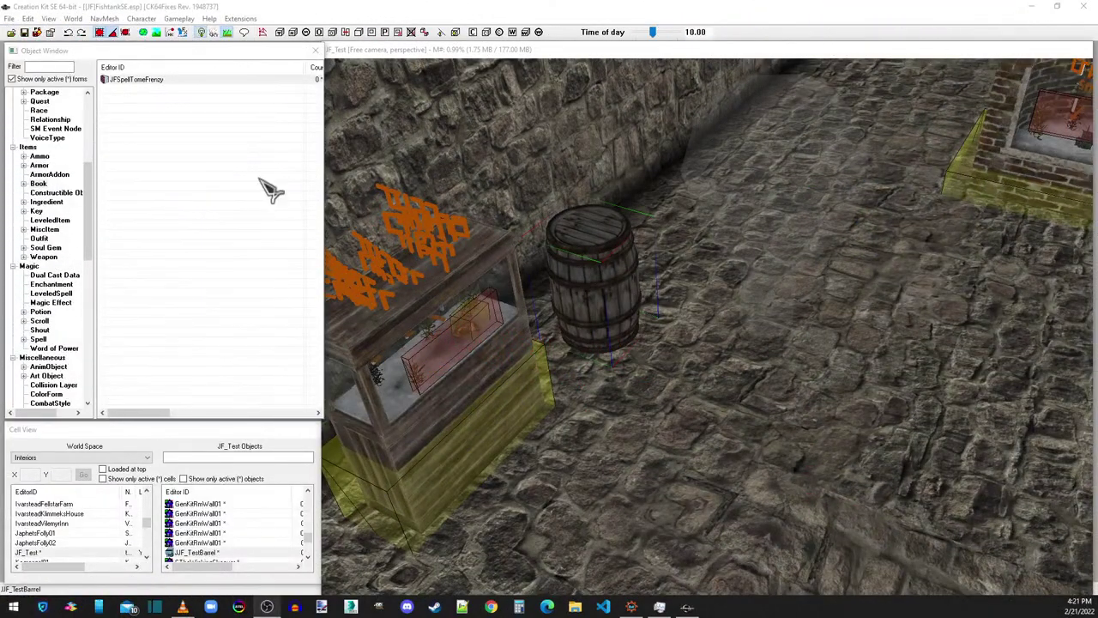
Step: Expand the AddOnNode category in the Object Window and uncheck 'Show only active forms'
left_click(90, 228)
left_click_drag(89, 229, 84, 322)
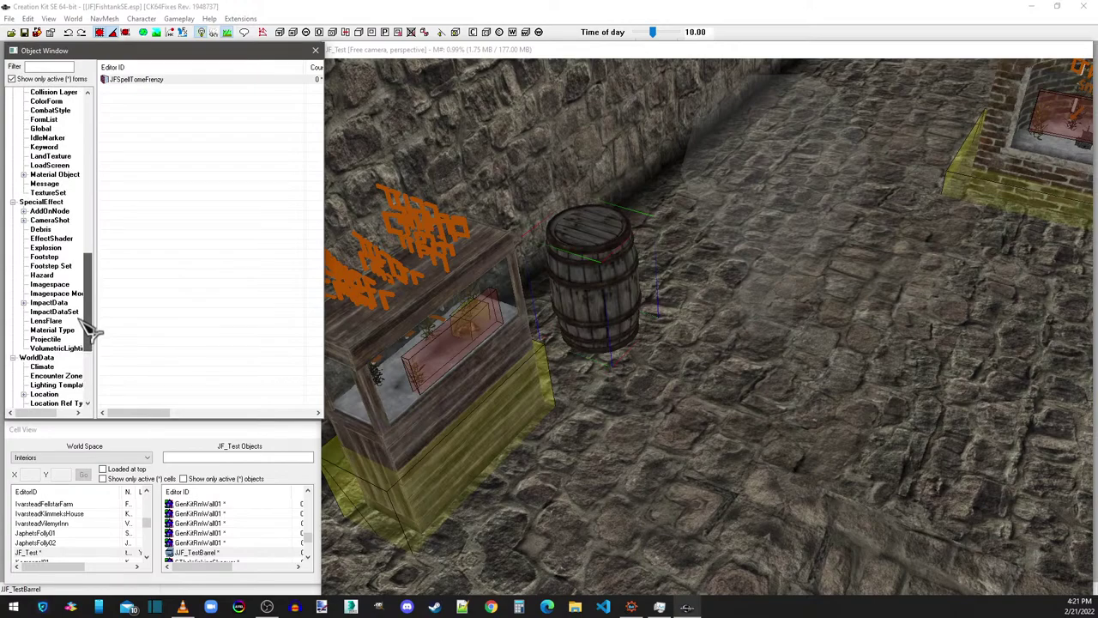
left_click(55, 212)
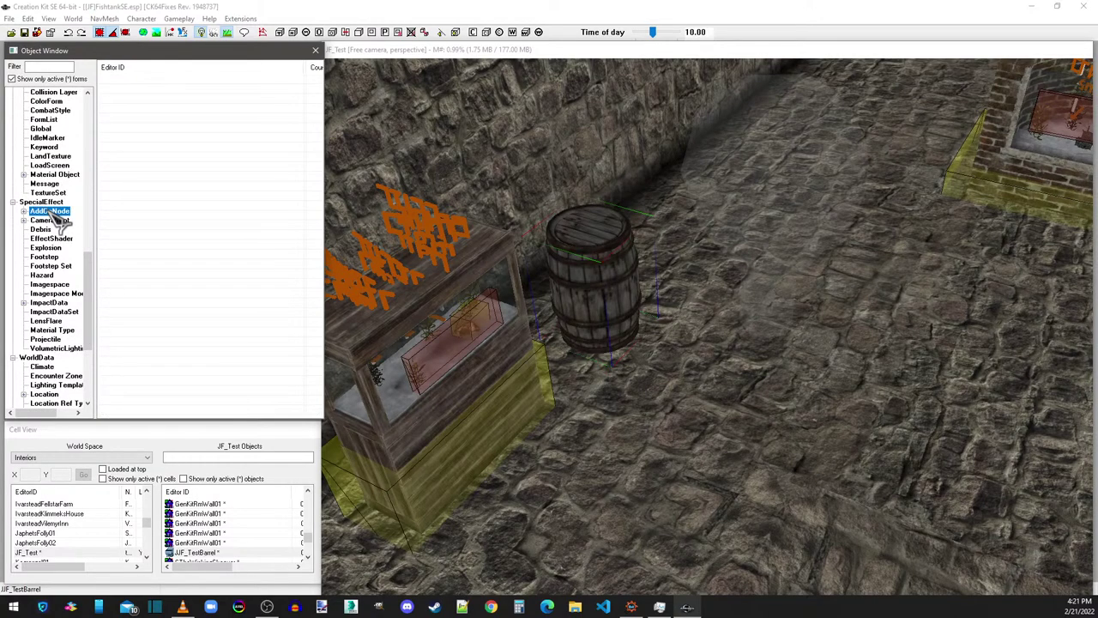
left_click(24, 211)
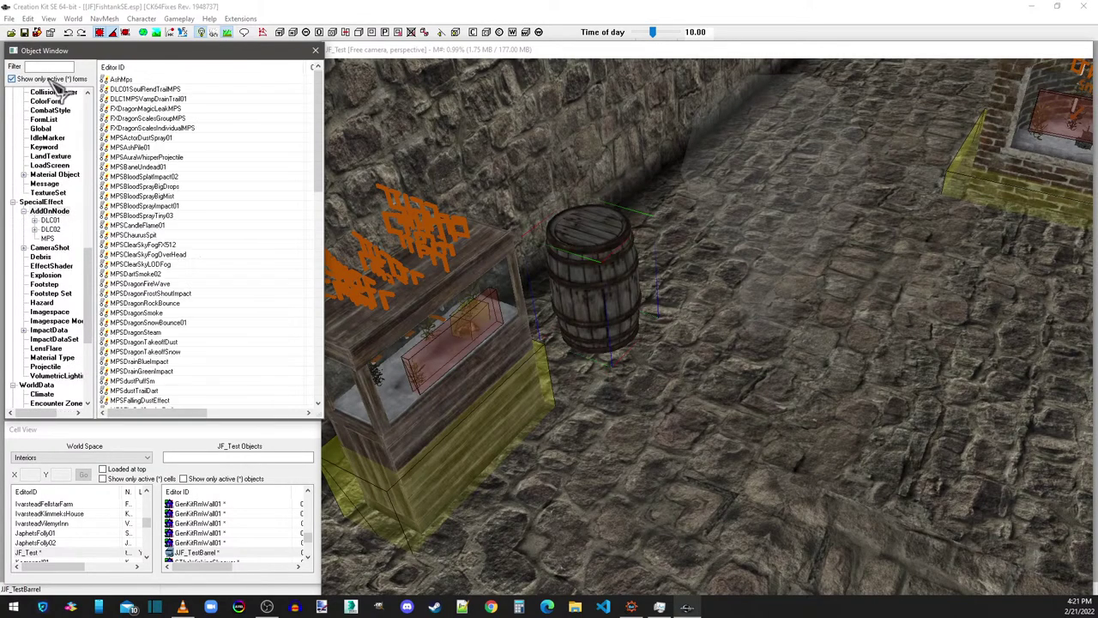
left_click(54, 79)
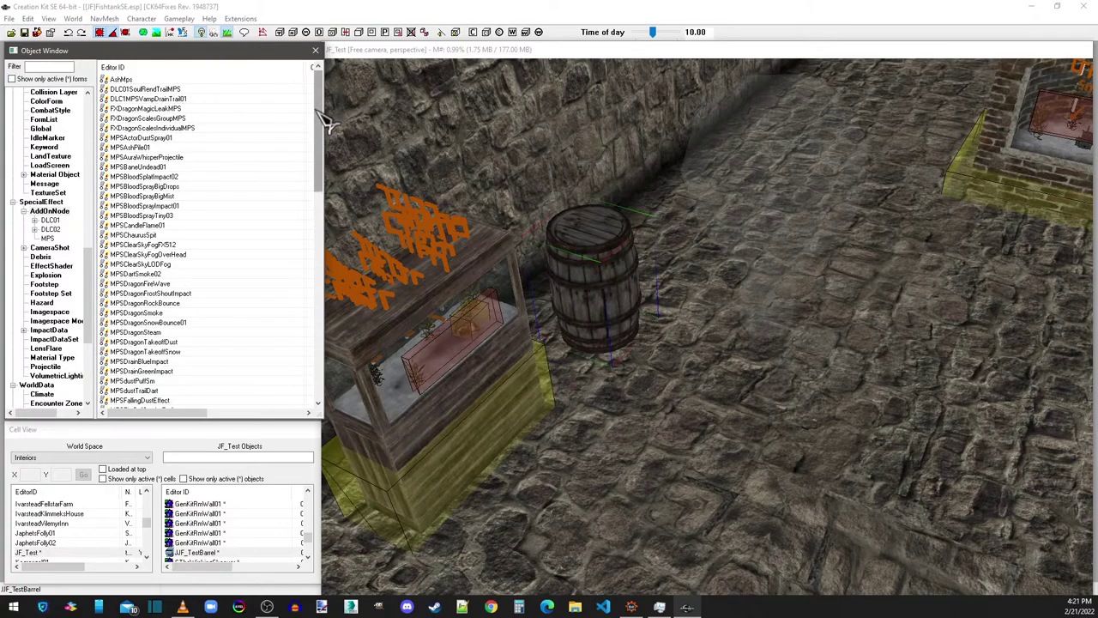
left_click_drag(318, 112, 314, 204)
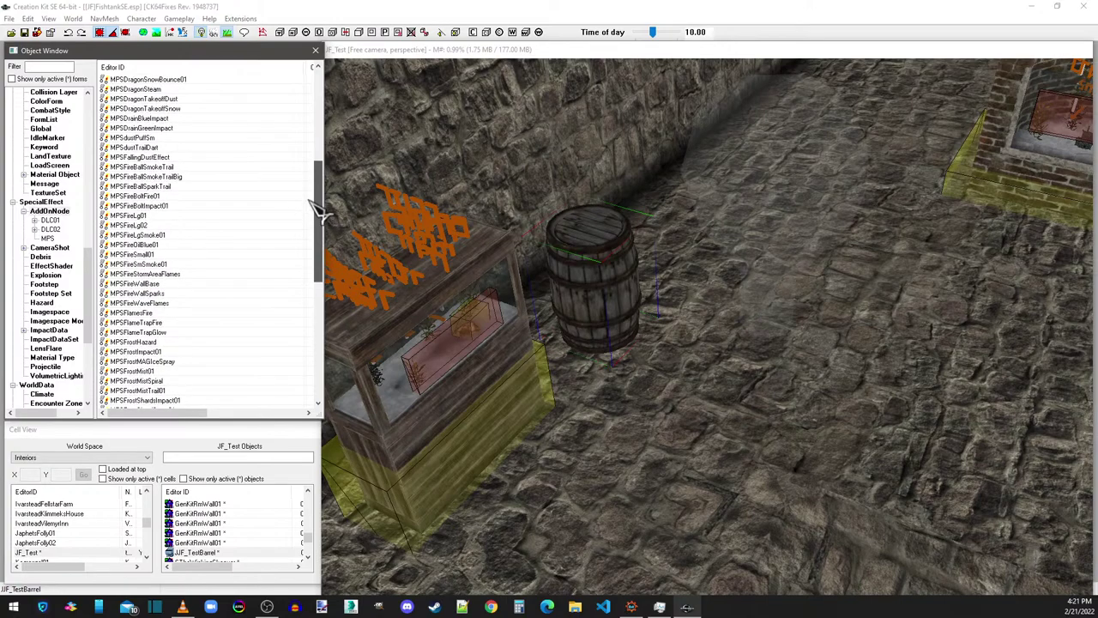
Step: Browse the fireball trail records and inspect MPSFireBallSparkTrail's model path in its properties
left_click(135, 254)
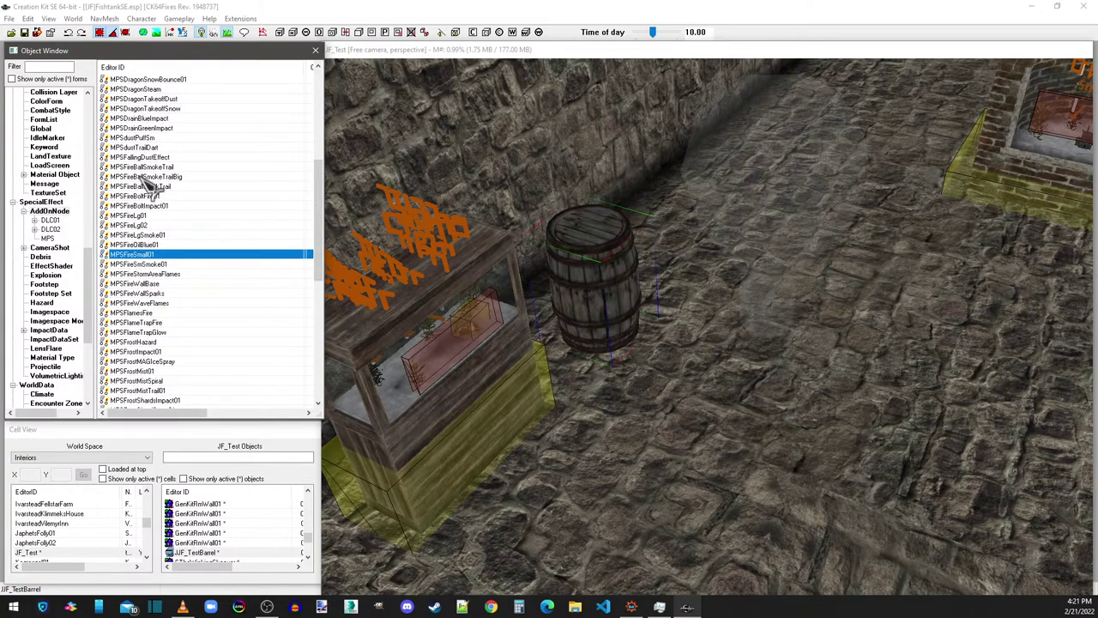
left_click(144, 167)
left_click(144, 186)
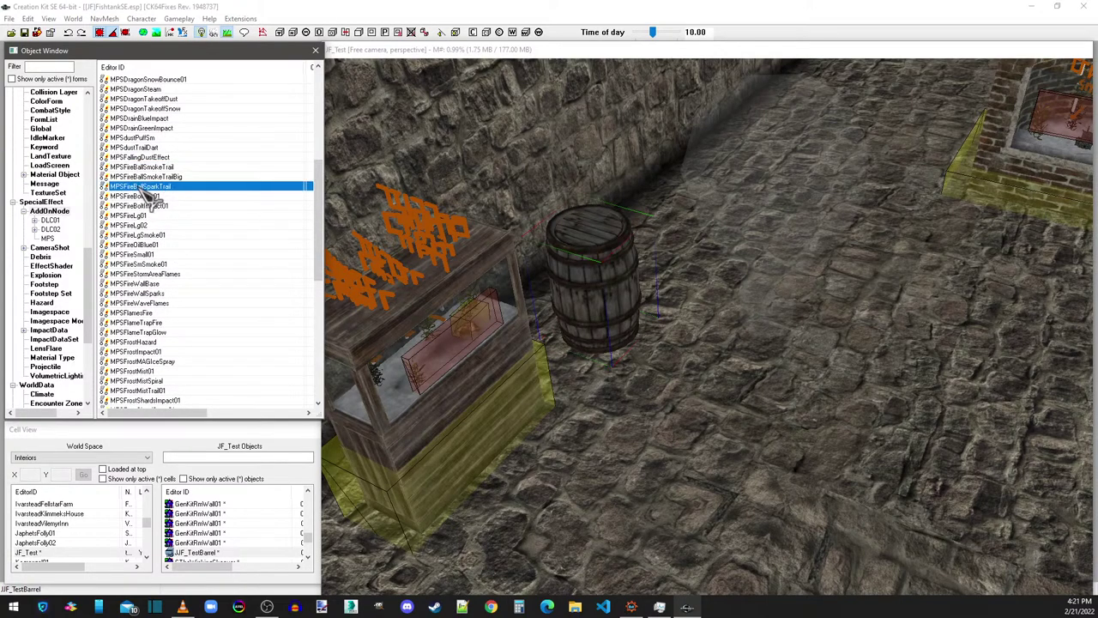
left_click(144, 167)
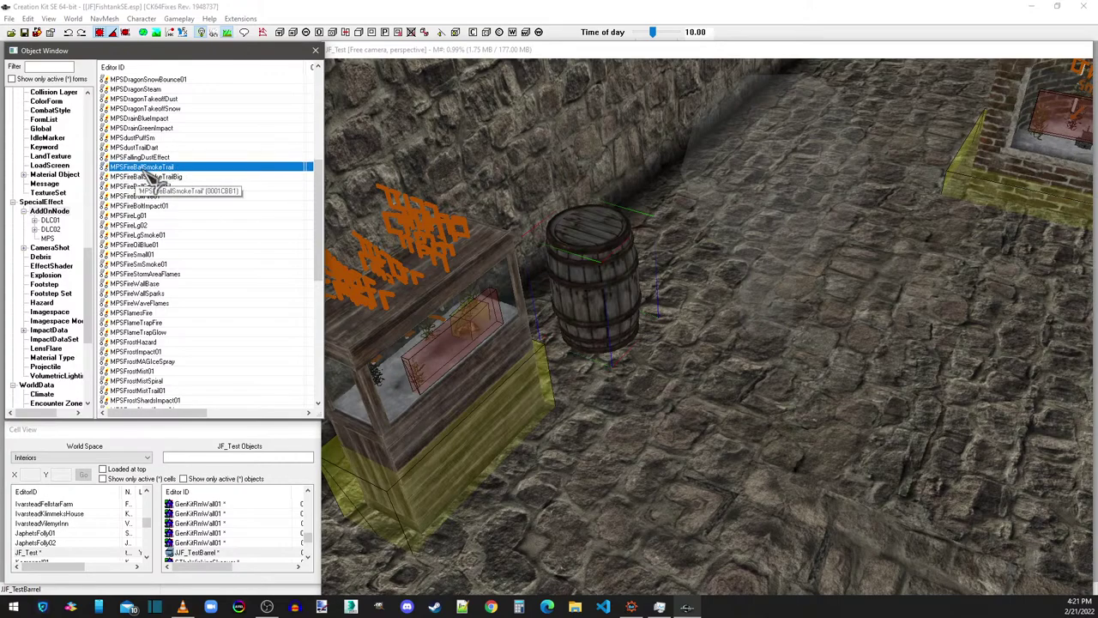
left_click(147, 177)
left_click(147, 187)
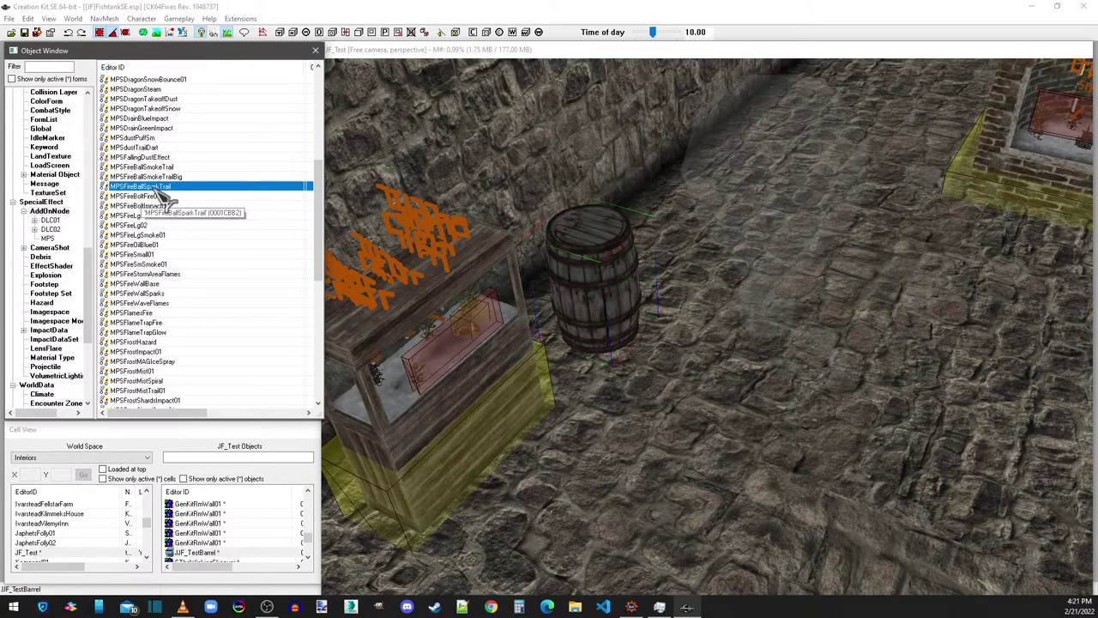
double_click(163, 186)
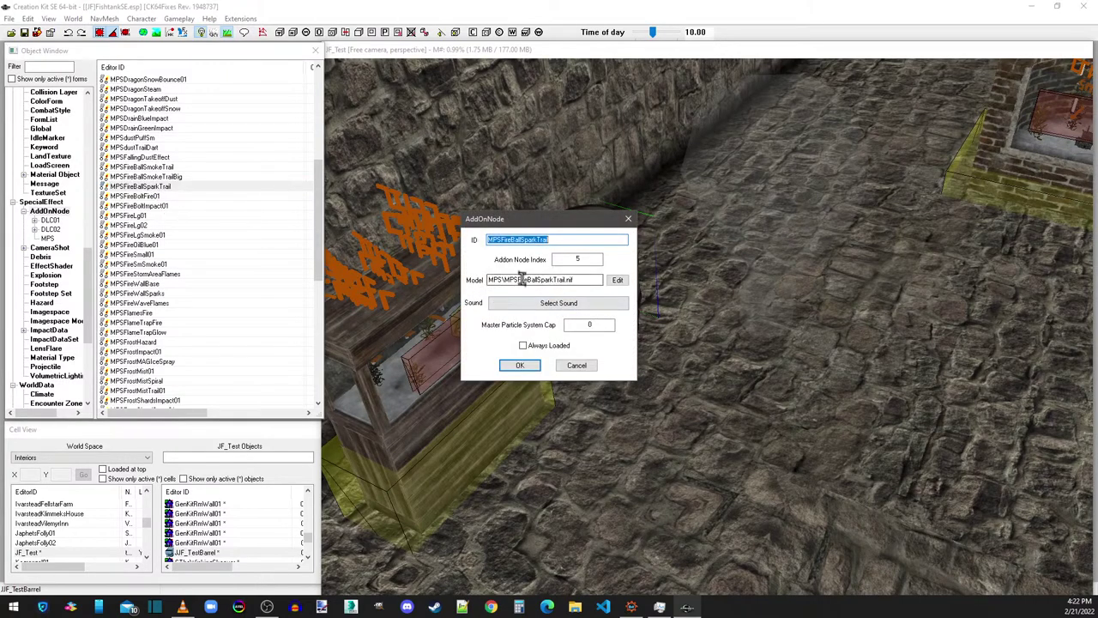
left_click(582, 279)
double_click(582, 278)
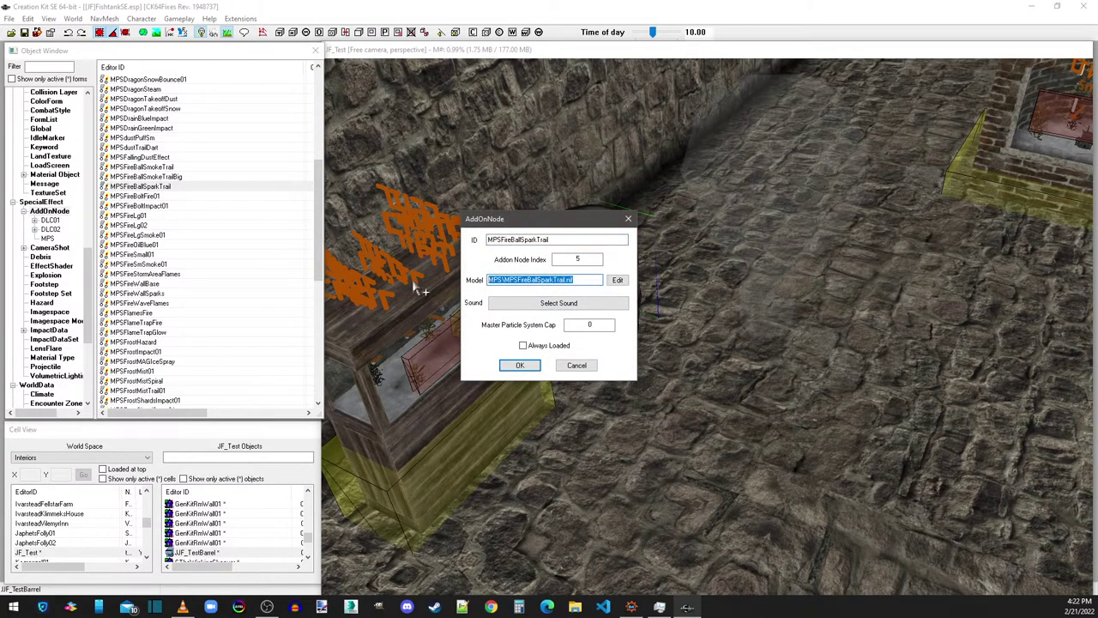
left_click(629, 220)
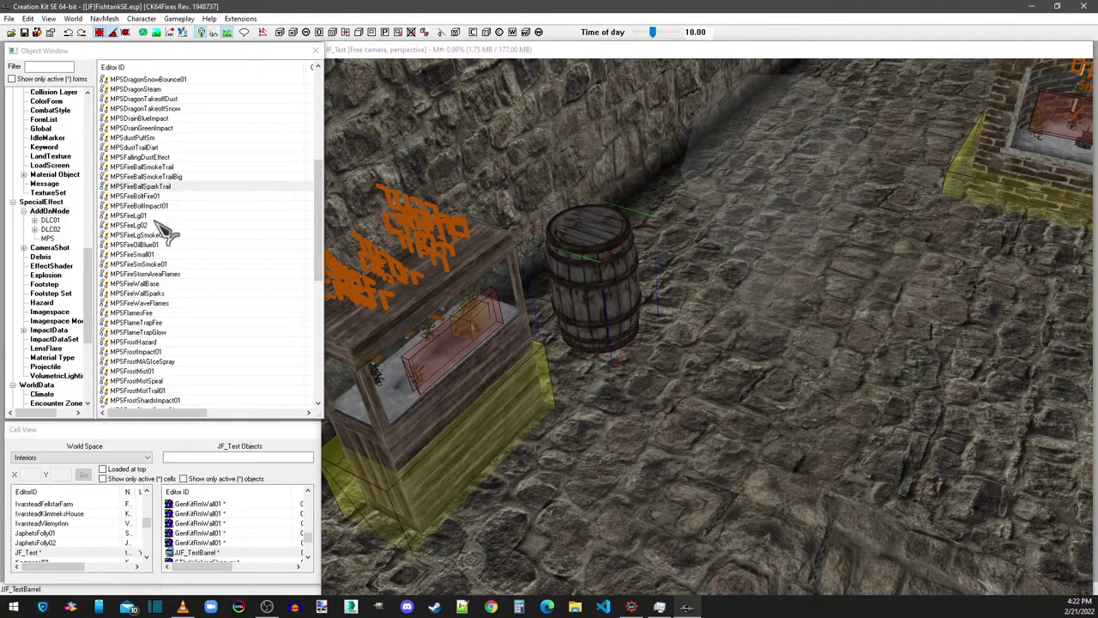
Step: Open MPSDragonTakeoffDust's properties and check its addon node index of 27
left_click_drag(317, 211, 332, 103)
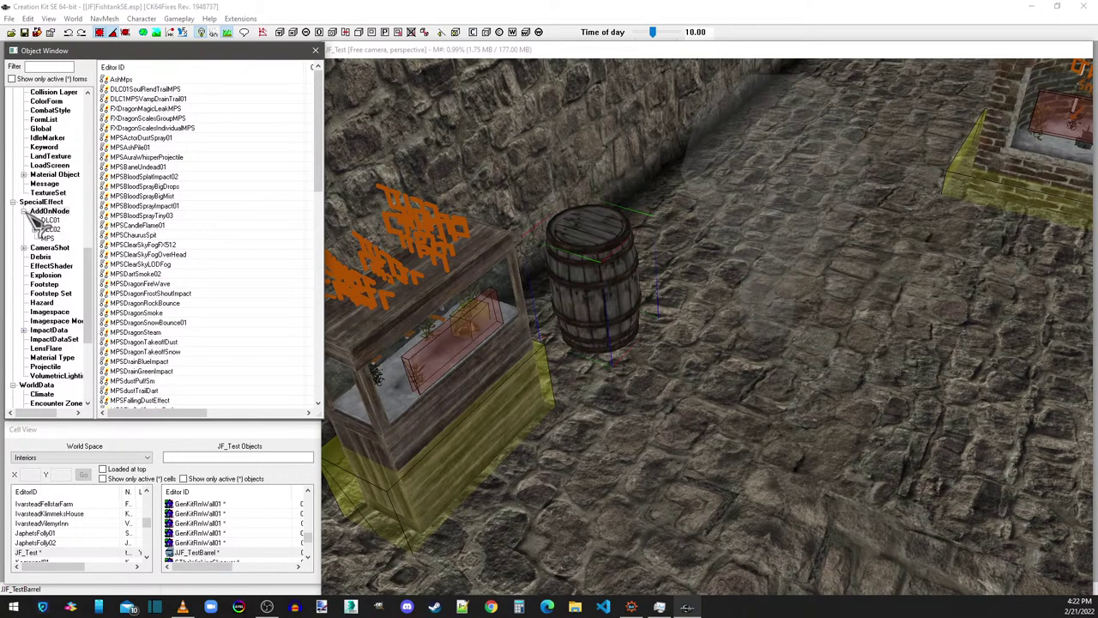
double_click(142, 341)
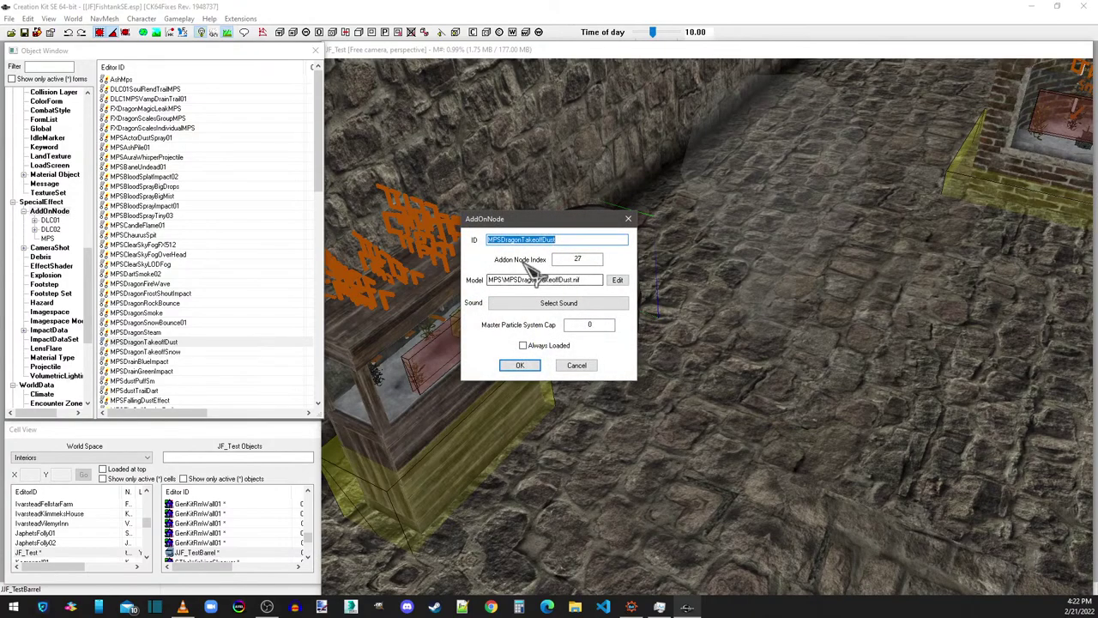
double_click(576, 258)
left_click(592, 259)
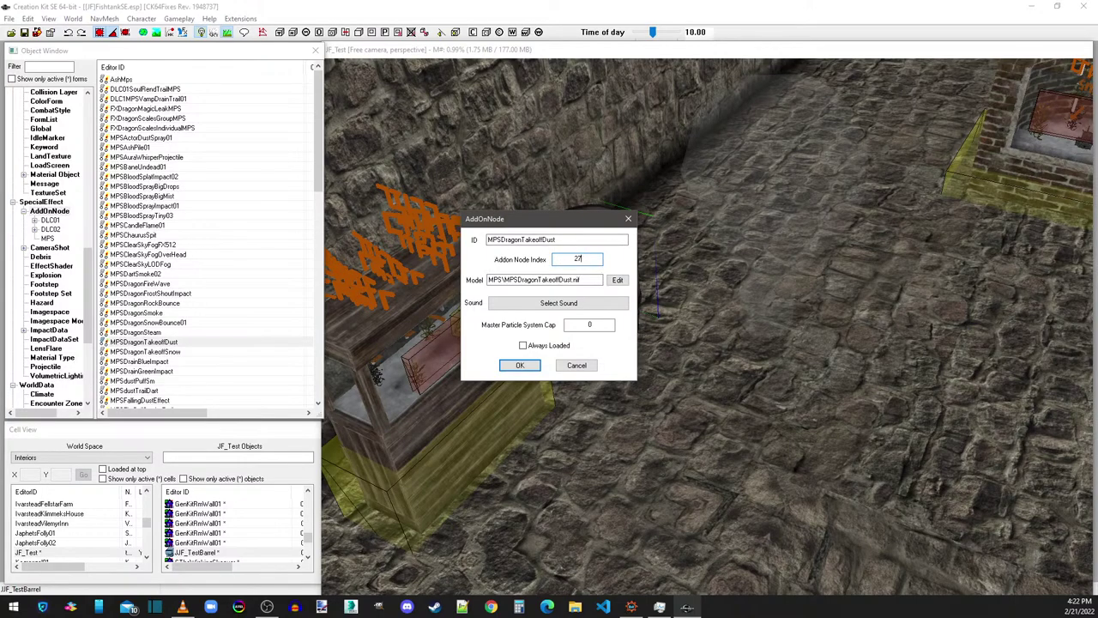
left_click(574, 607)
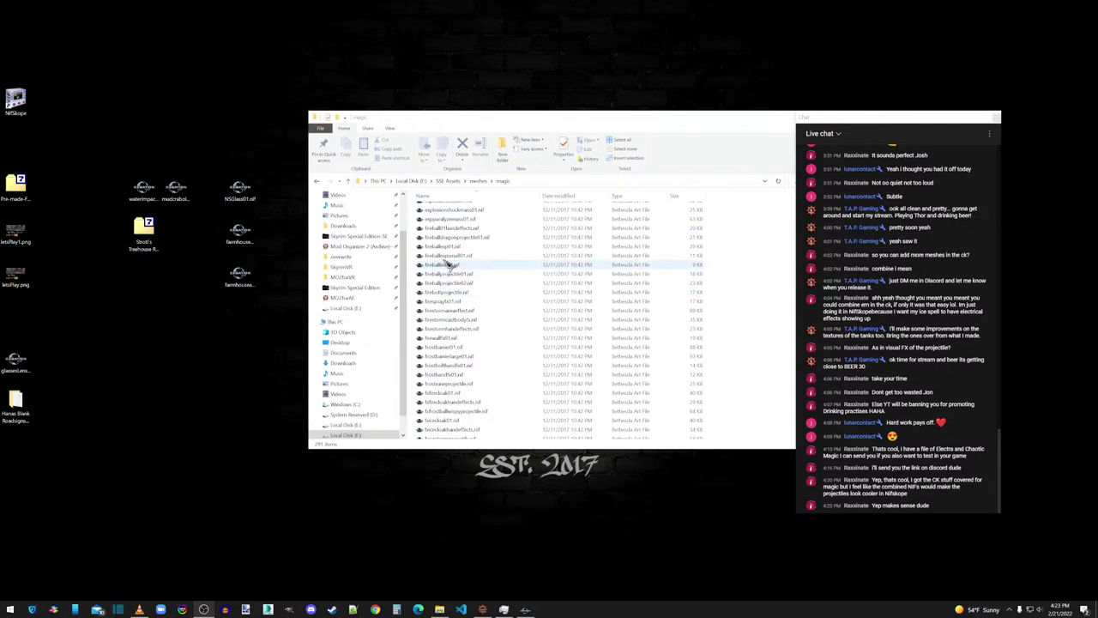
Step: Open fireballexp01.nif in NifSkope and play its explosion animation
left_click_drag(445, 249, 22, 99)
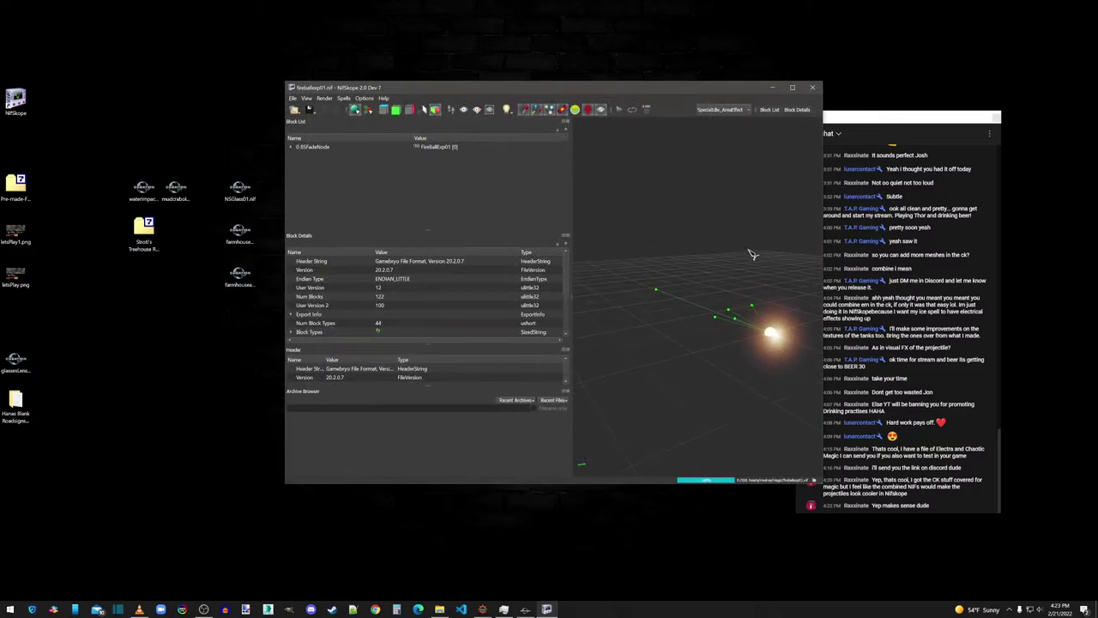
left_click(619, 110)
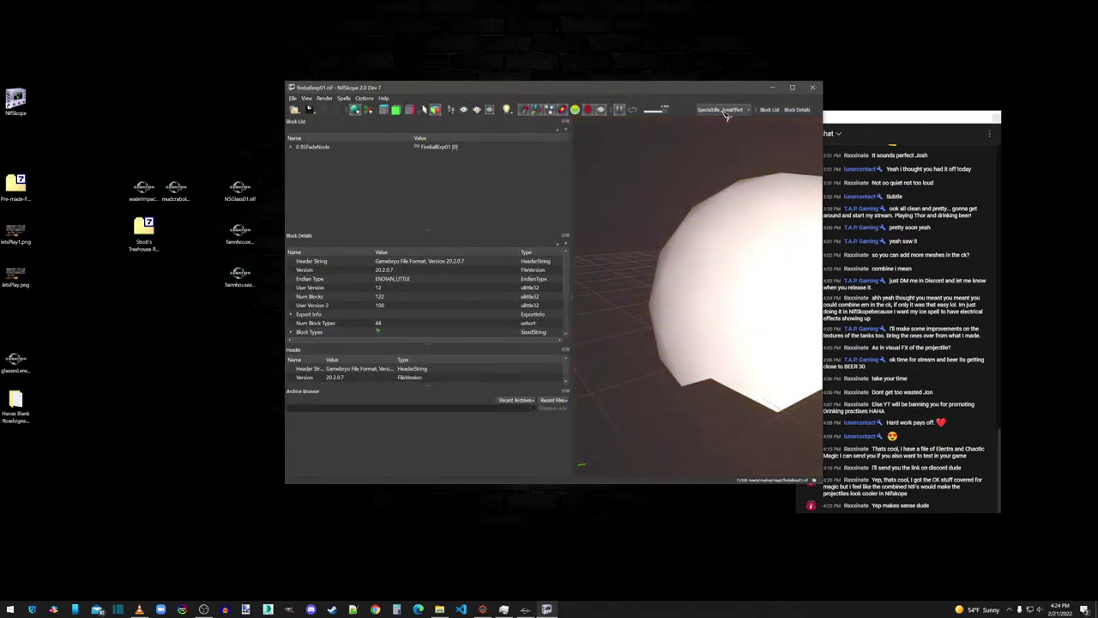
left_click(627, 112)
left_click(629, 115)
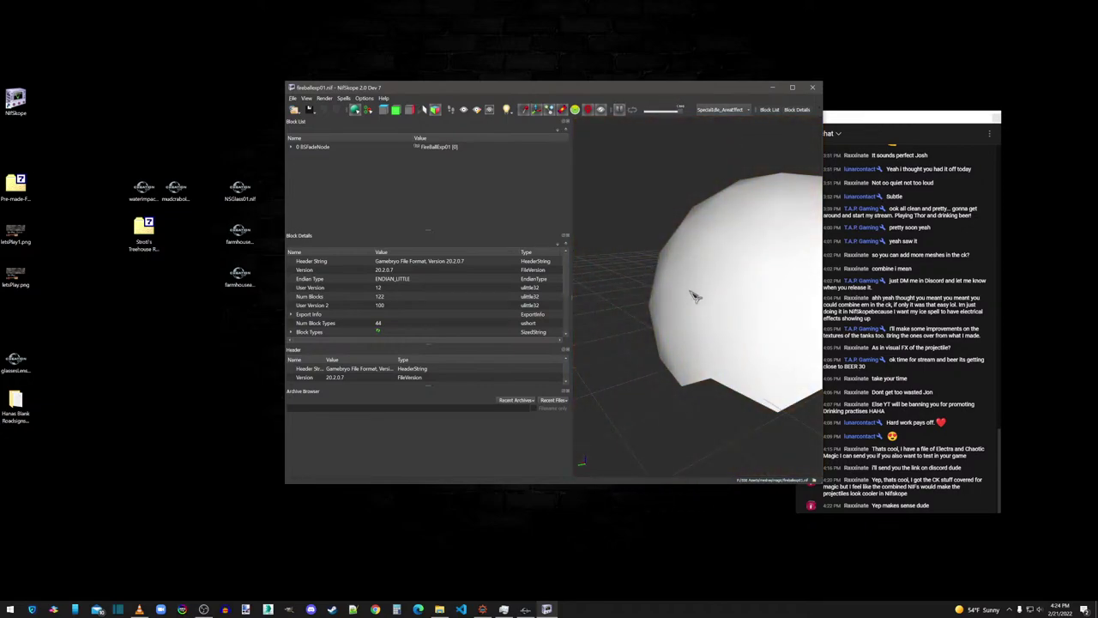
left_click(626, 113)
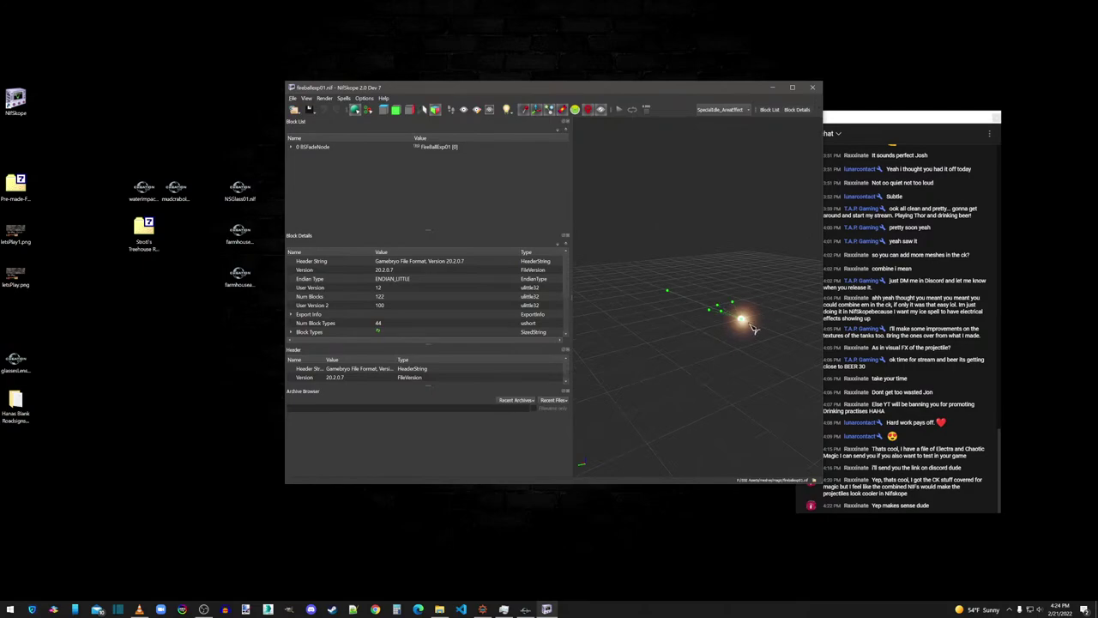
Step: Inspect the 103 sparks emitter's 105 particle system, 104 NiPSysData and modifier controller blocks
left_click(291, 148)
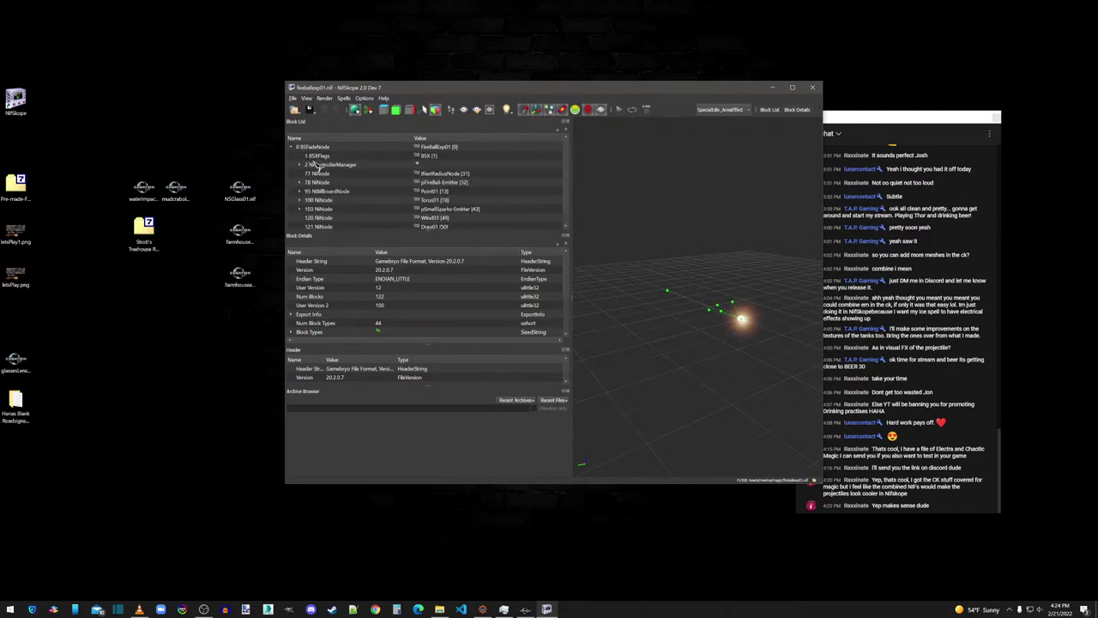
scroll(327, 190, "down", 1)
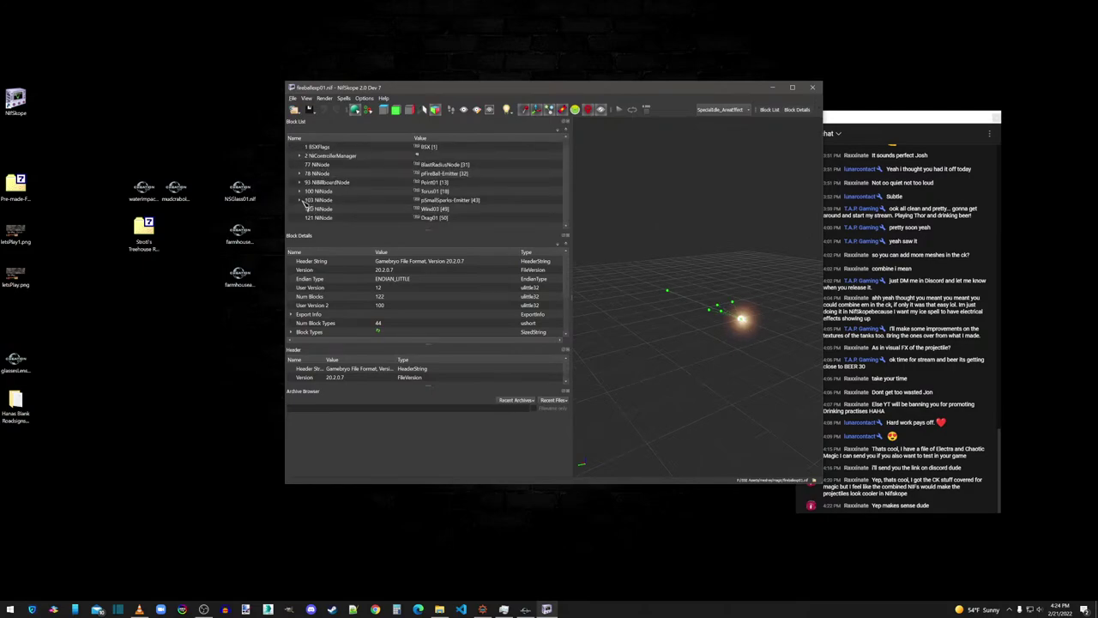
left_click(301, 200)
left_click(309, 208)
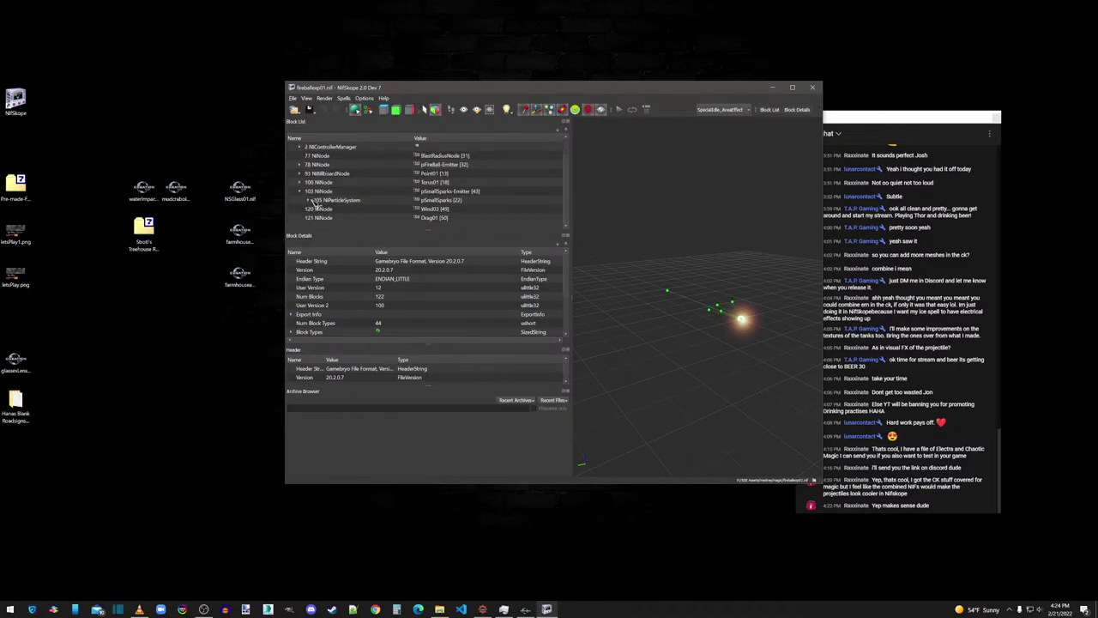
scroll(319, 201, "down", 1)
left_click(353, 190)
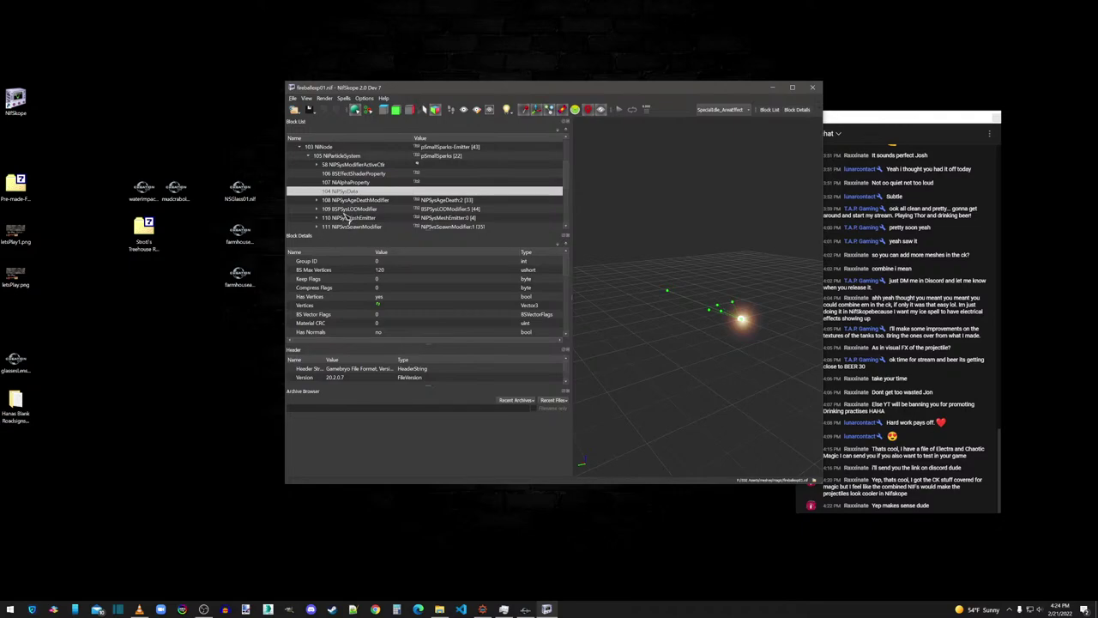
scroll(378, 217, "down", 4)
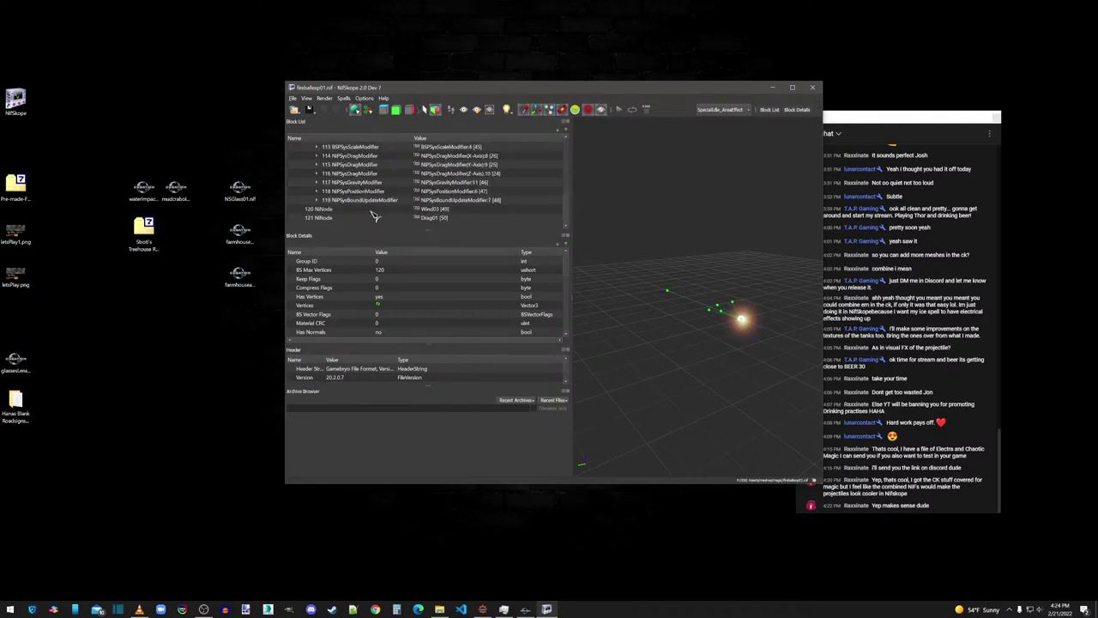
left_click(344, 201)
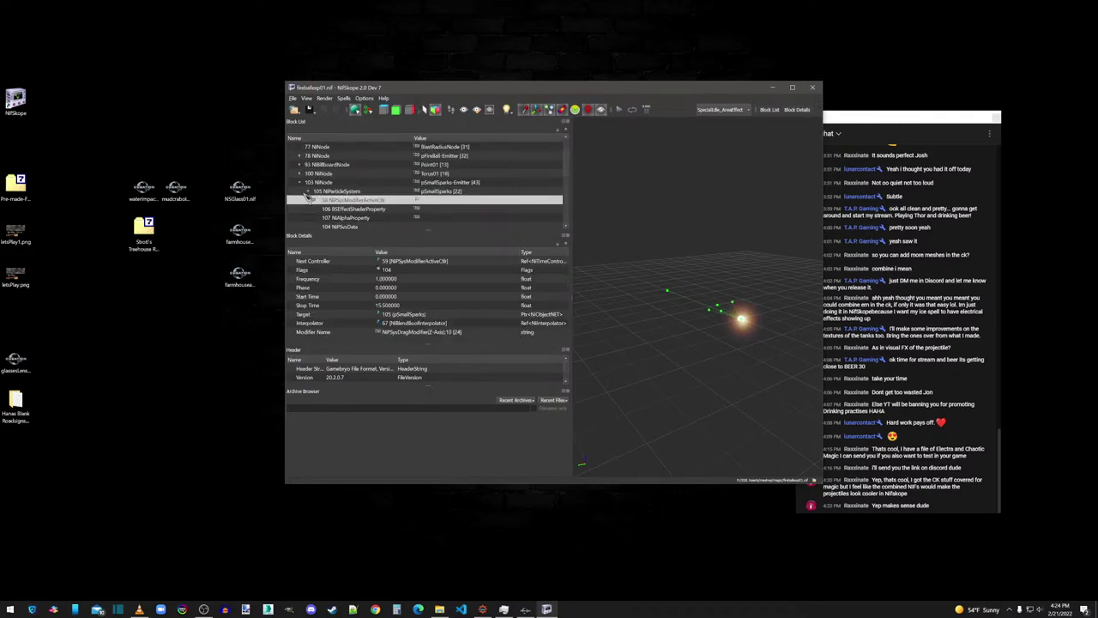
left_click(309, 198)
Step: Inspect the 100 Torus01 node's BSEffectShaderProperty texture path and emissive colour controllers
left_click(300, 181)
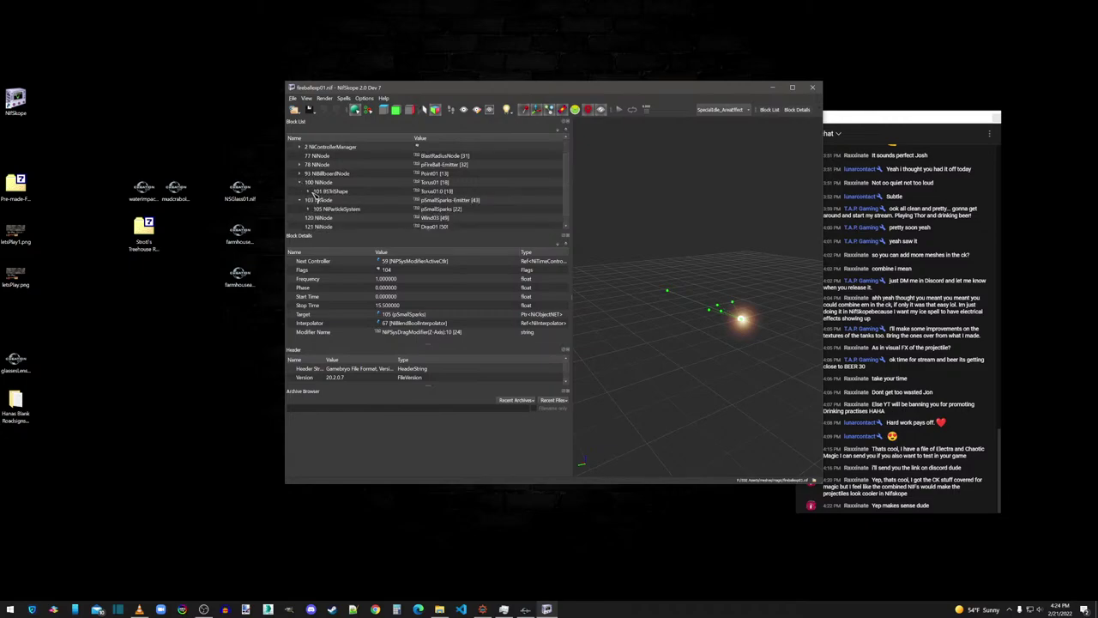
left_click(342, 192)
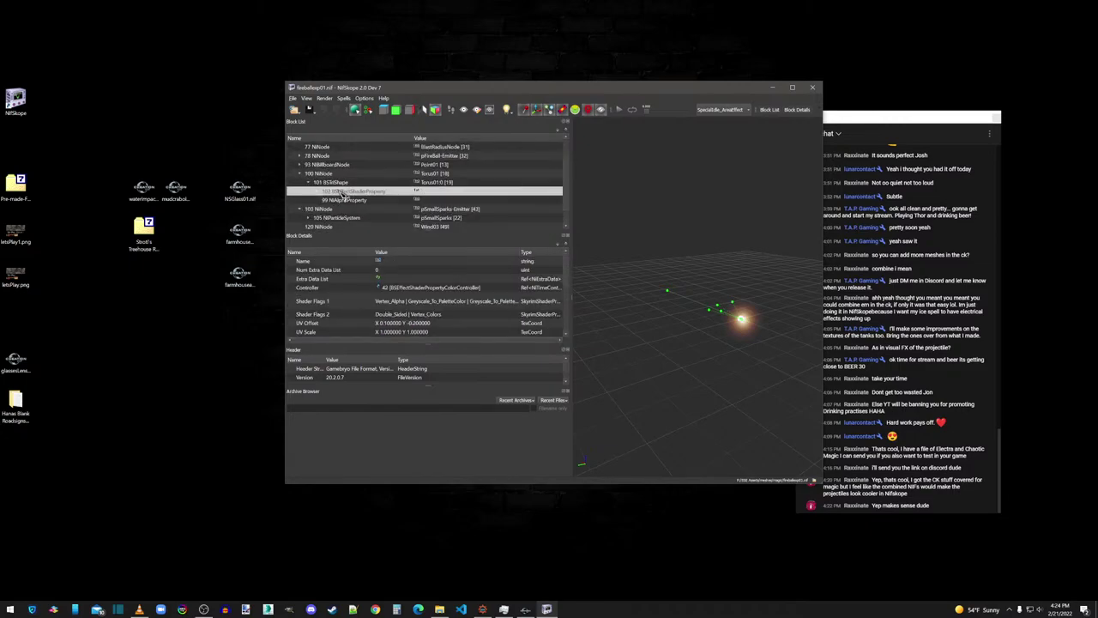
scroll(426, 305, "down", 3)
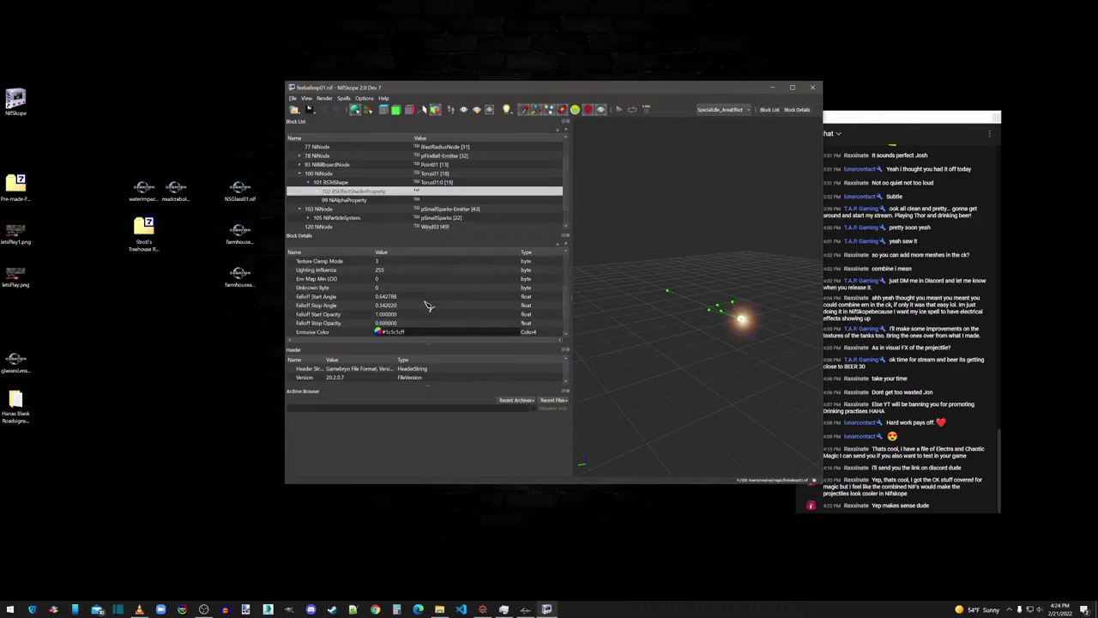
left_click(412, 314)
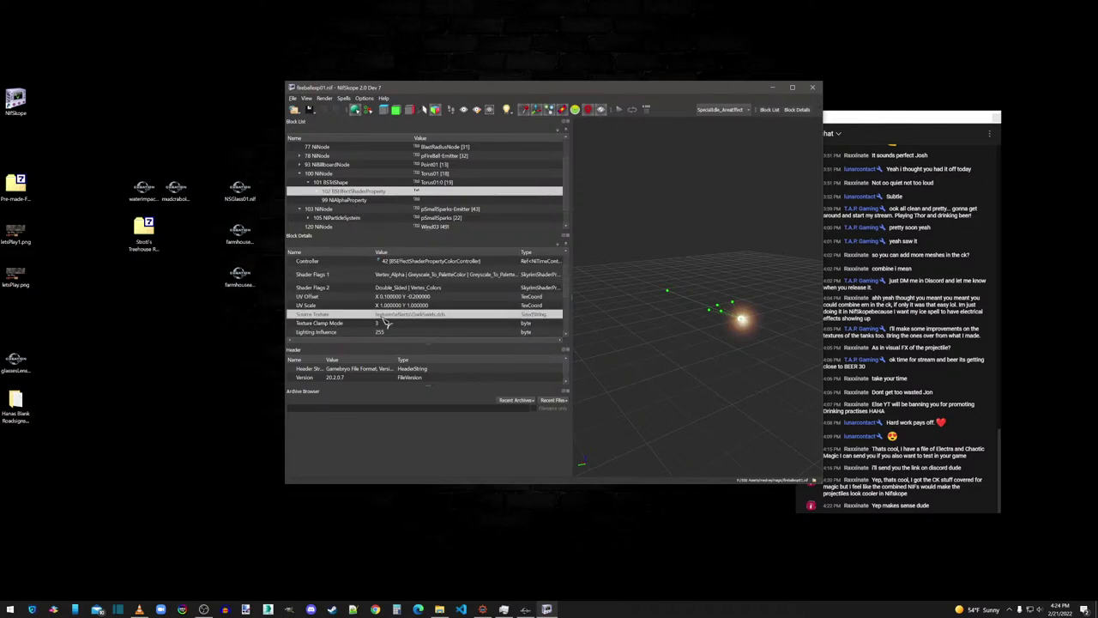
left_click(316, 190)
left_click(343, 191)
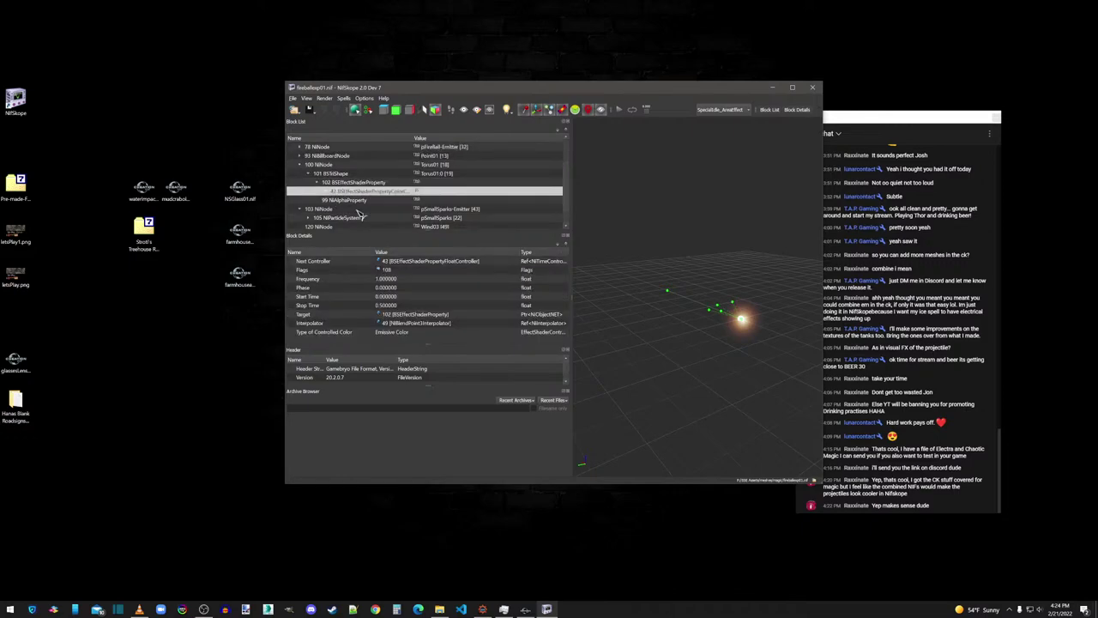
left_click(325, 191)
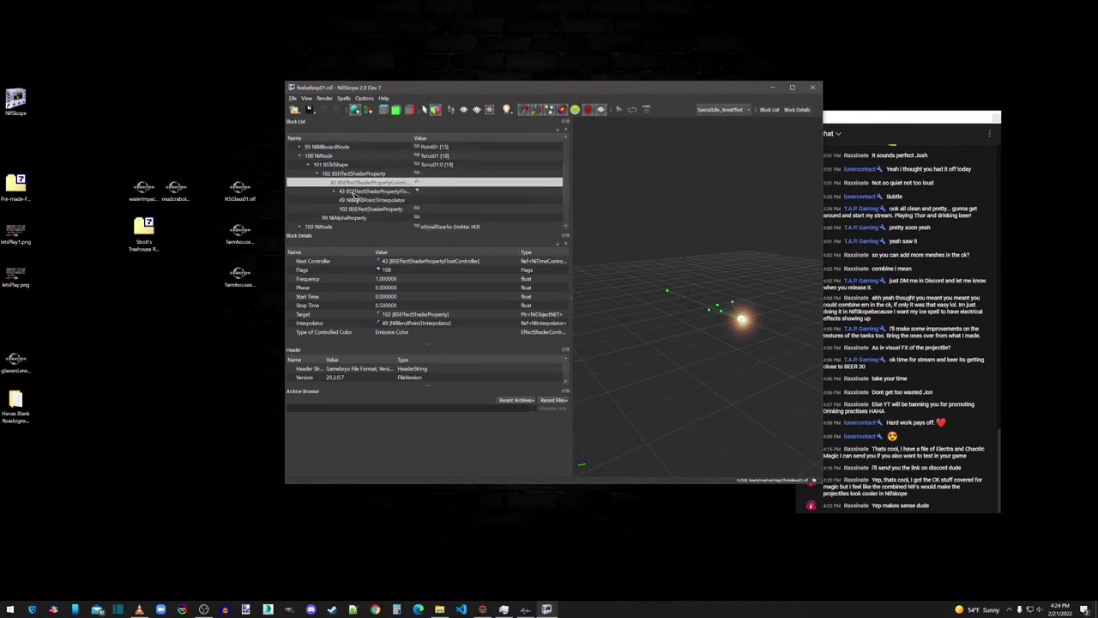
left_click(360, 191)
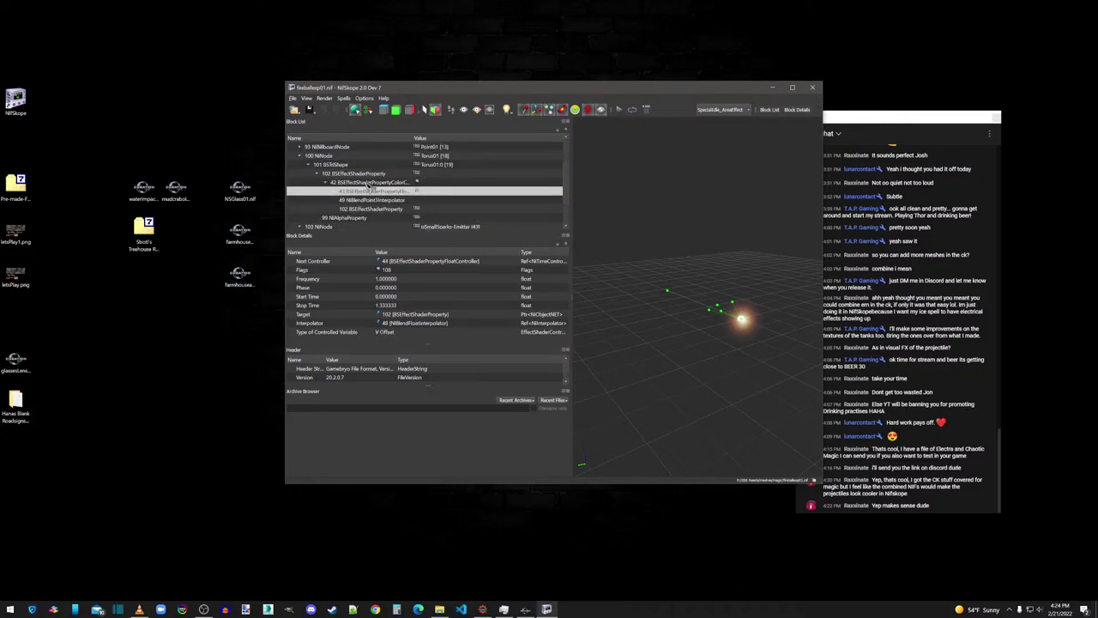
left_click(371, 183)
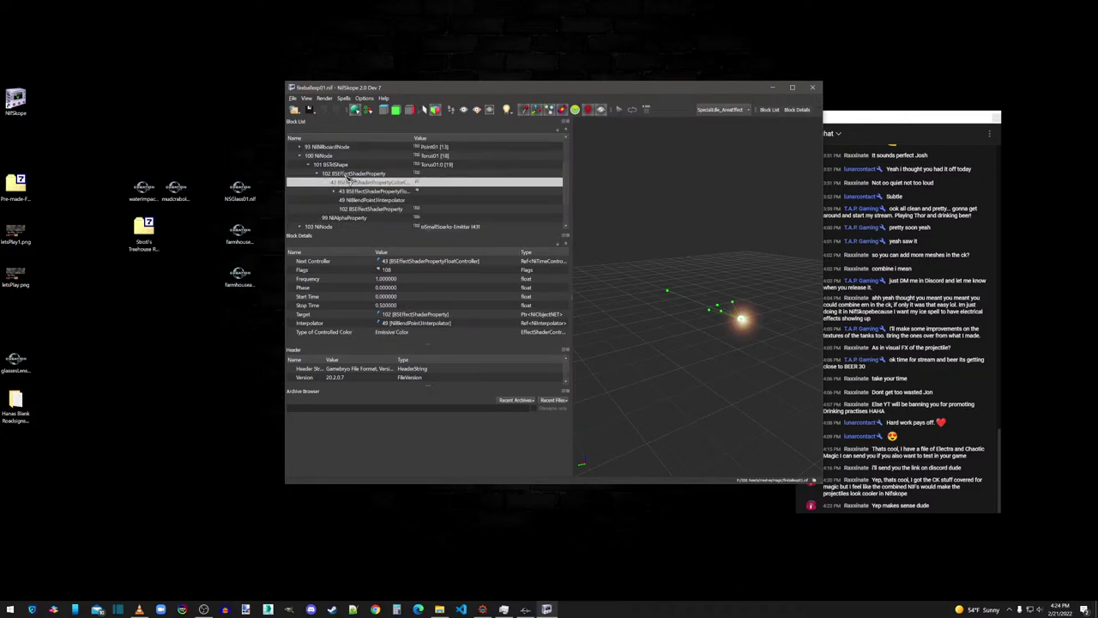
left_click(348, 174)
Step: Recheck the 49 NiBlendPoint3Interpolator, 43 float and 42 colour controller blocks, then collapse 100 NiNode
scroll(413, 327, "down", 1)
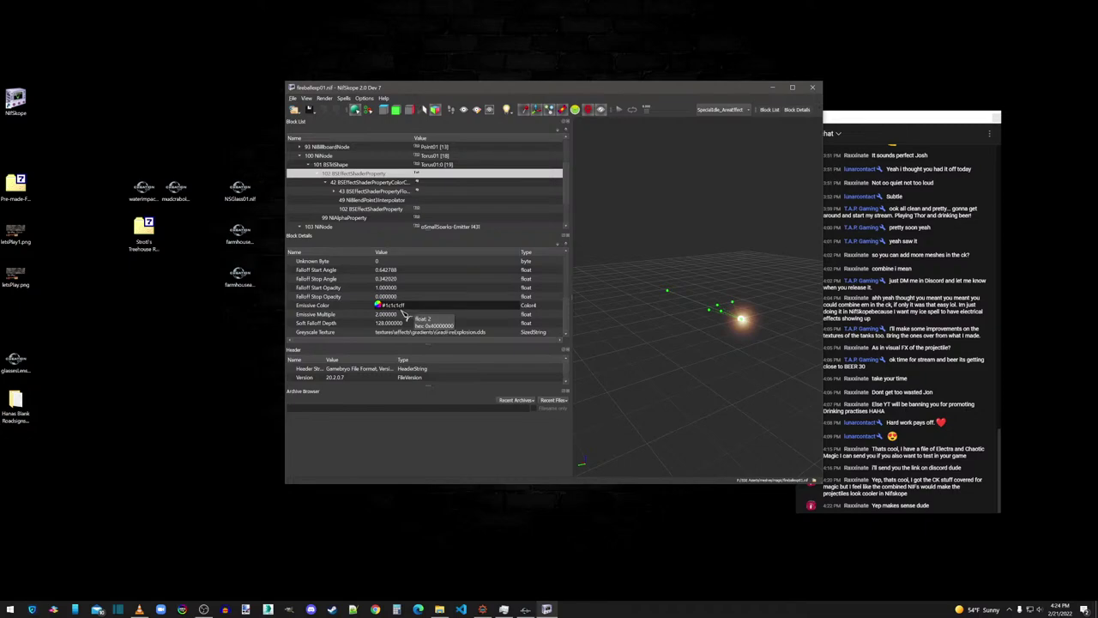
left_click(362, 208)
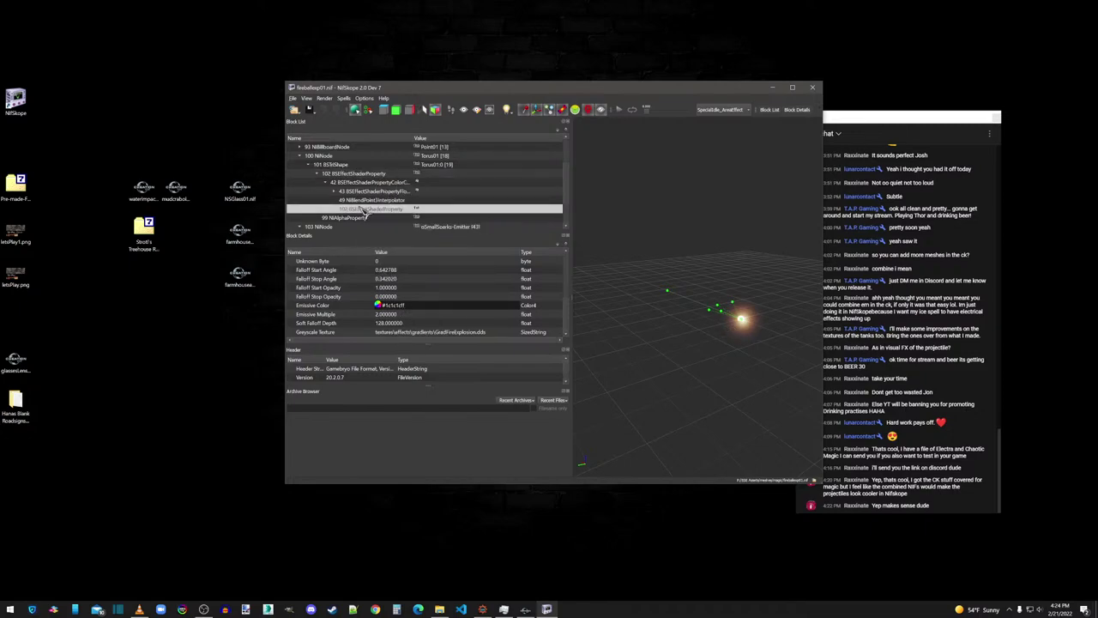
left_click(363, 199)
left_click(364, 191)
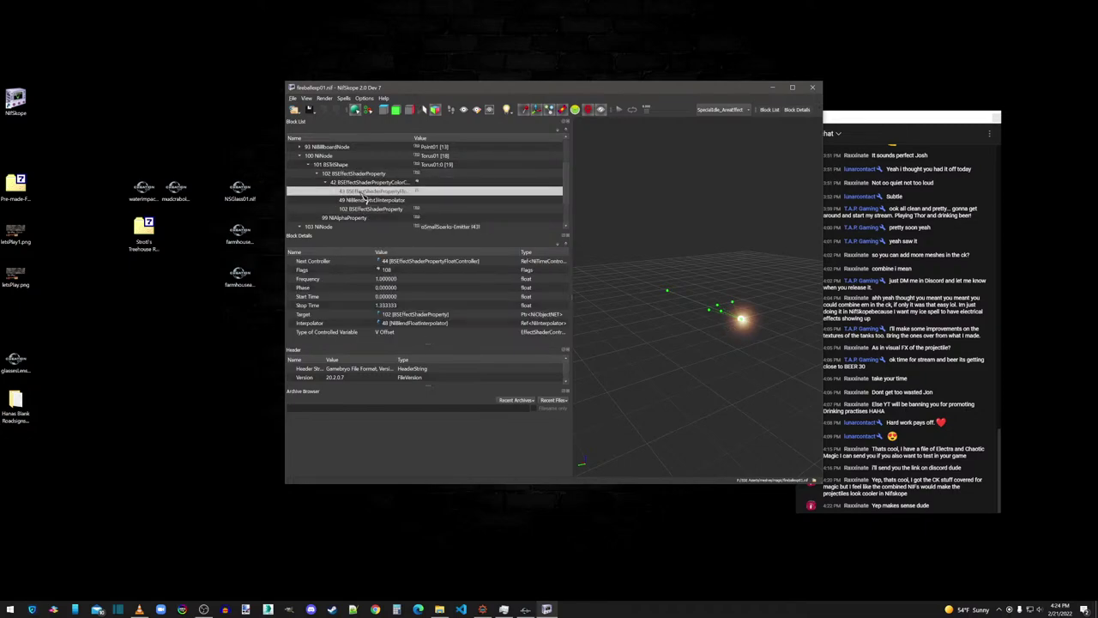
left_click(359, 182)
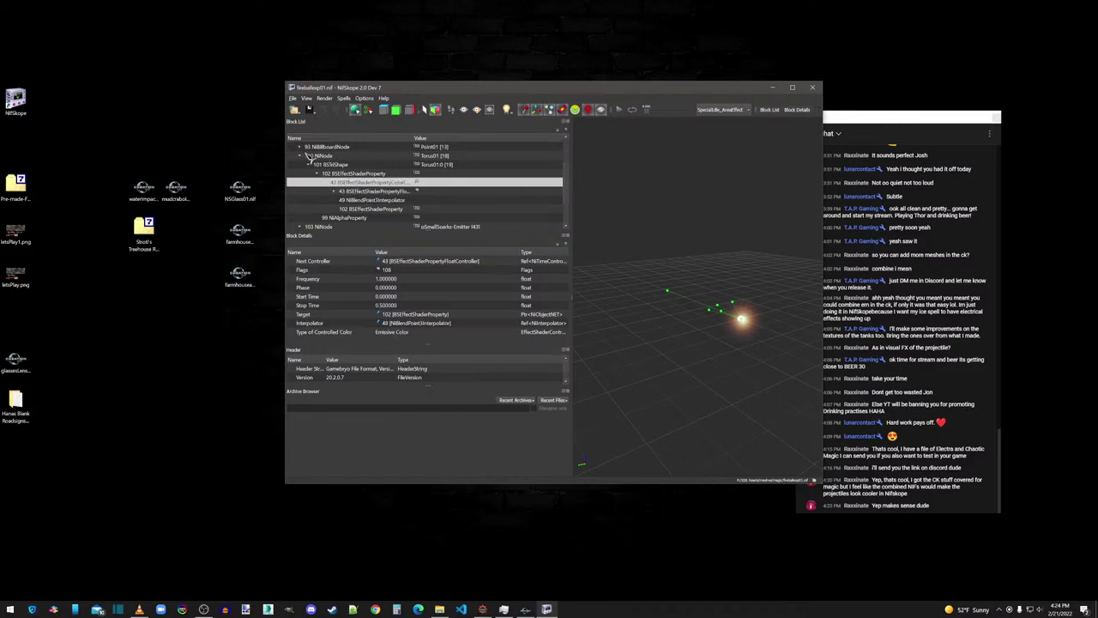
left_click(300, 155)
Step: Inspect the BSX flags and the 78 fireball emitter's particle system, 7 NiPSysEmitterCtlr and 79 NiPSysData
scroll(306, 174, "up", 1)
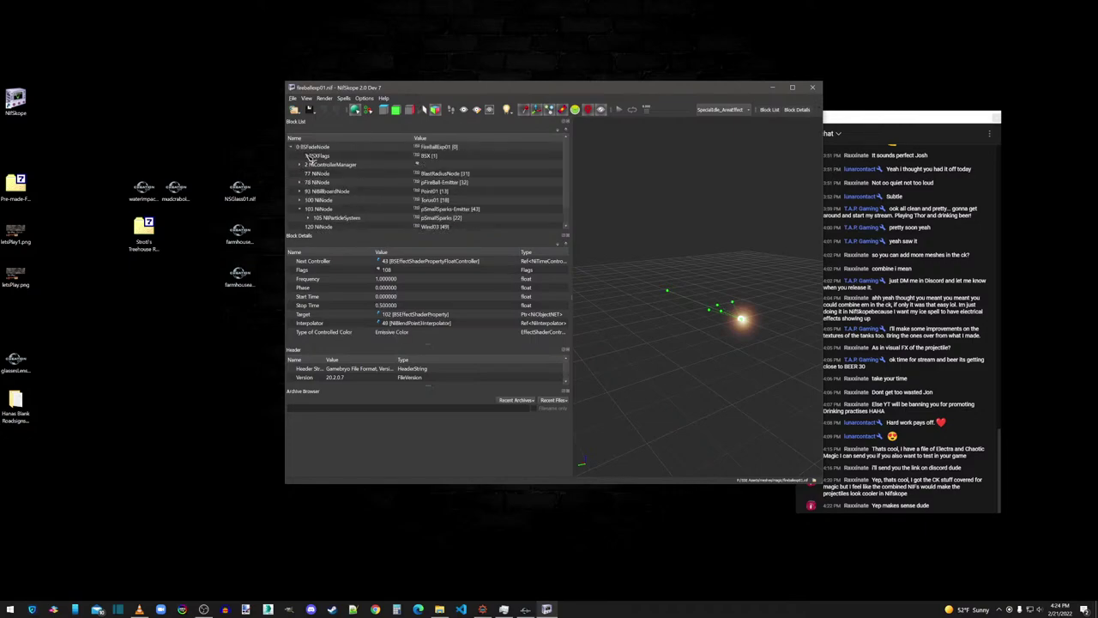
left_click(309, 155)
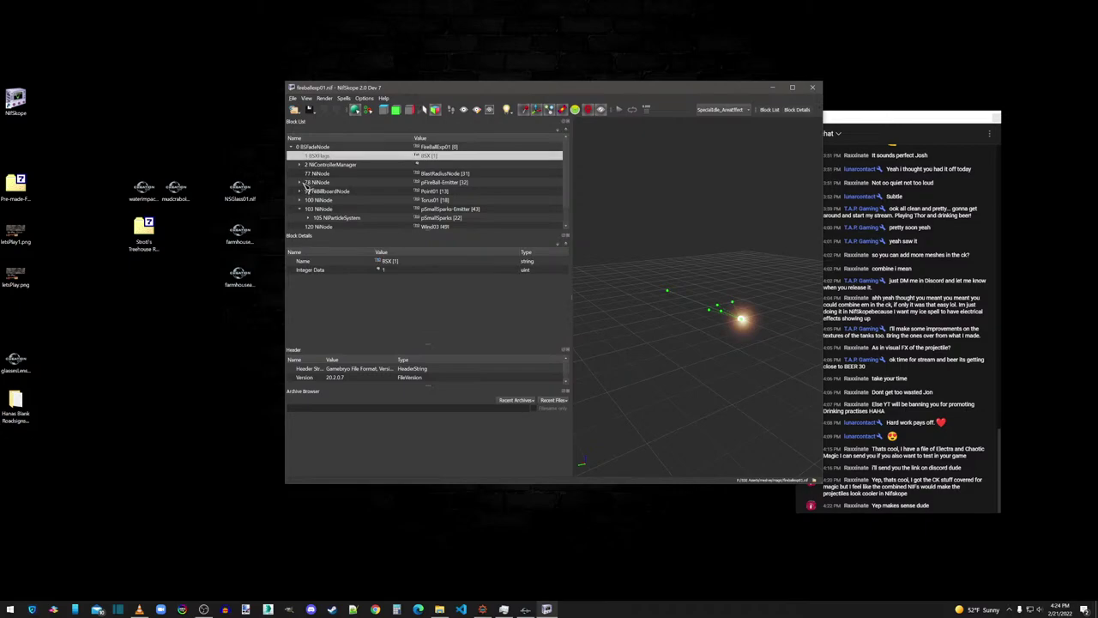
left_click(299, 182)
left_click(310, 192)
left_click(343, 192)
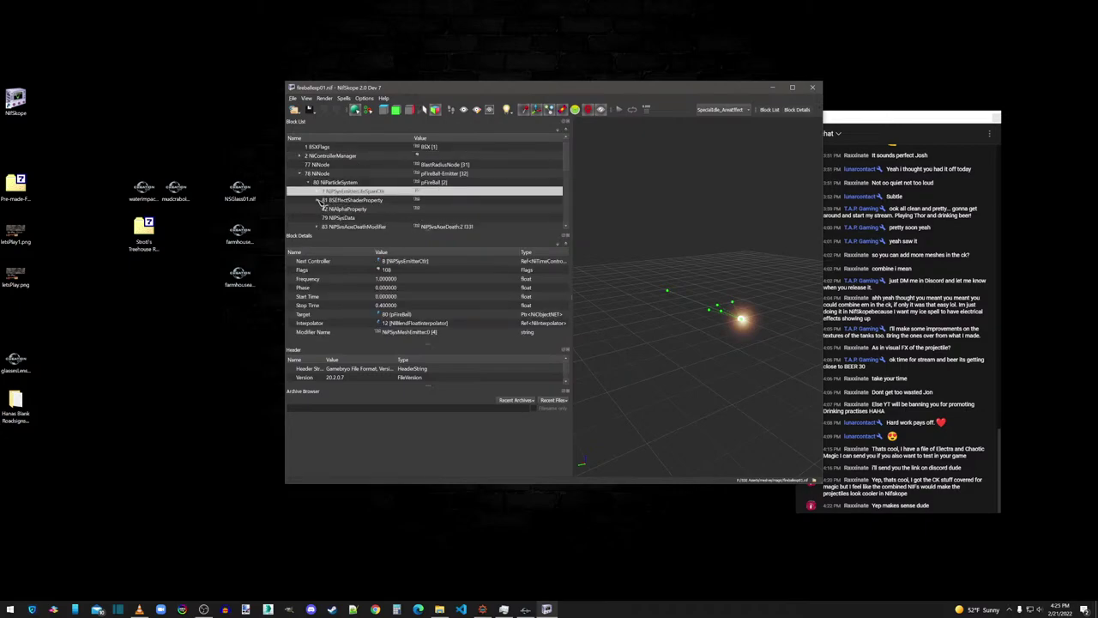
left_click(348, 218)
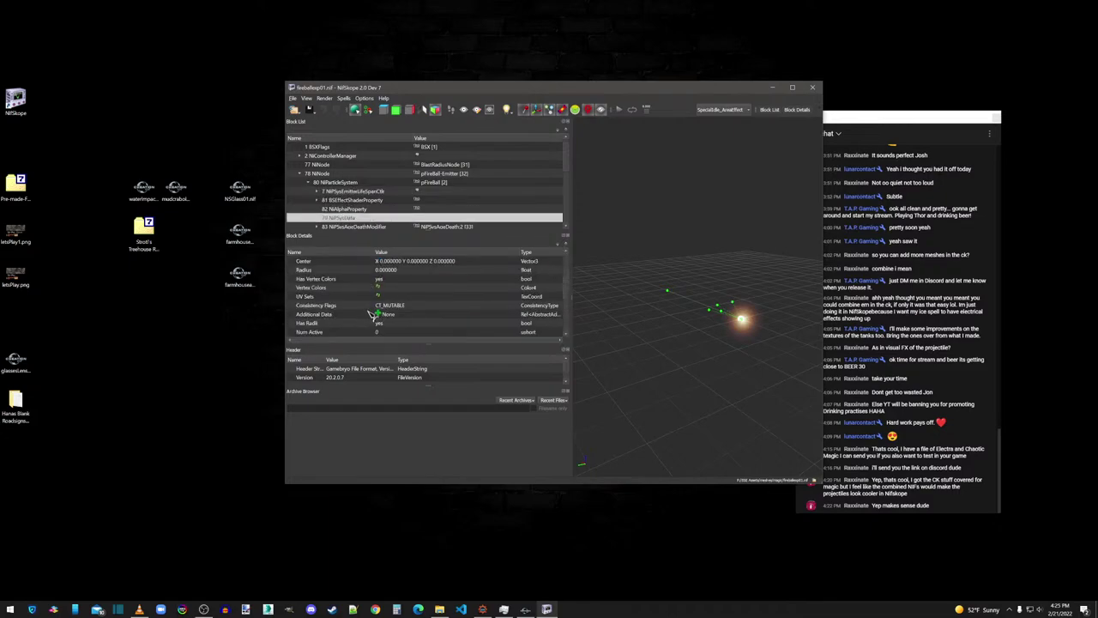
scroll(367, 227, "down", 6)
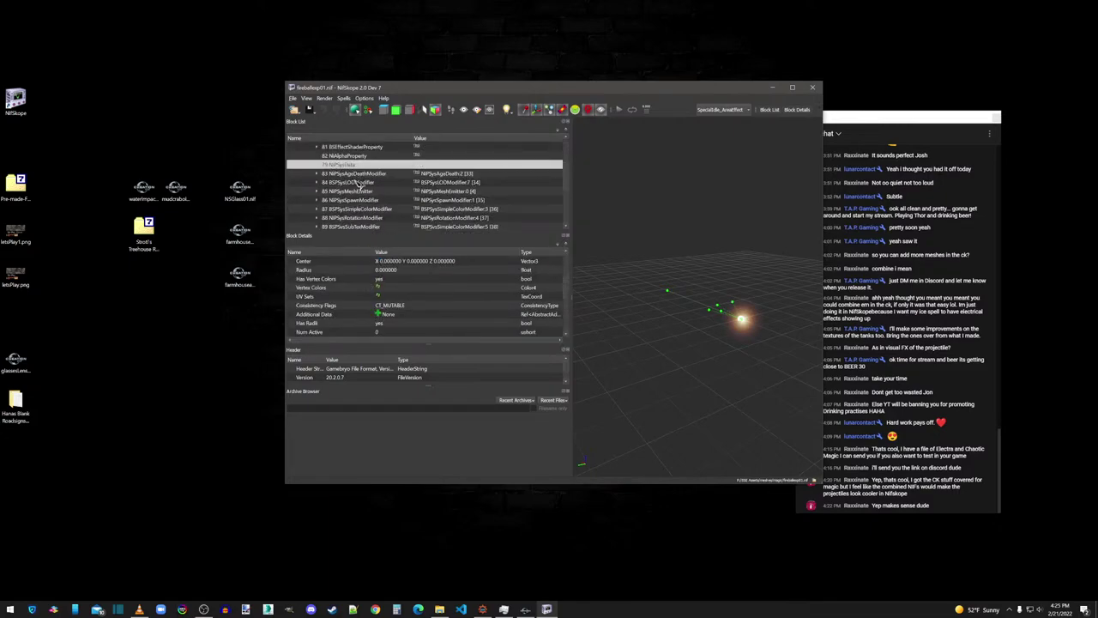
Step: Close the explosion mesh and drop fireballprojectile01.nif onto the NifSkope shortcut
left_click(813, 88)
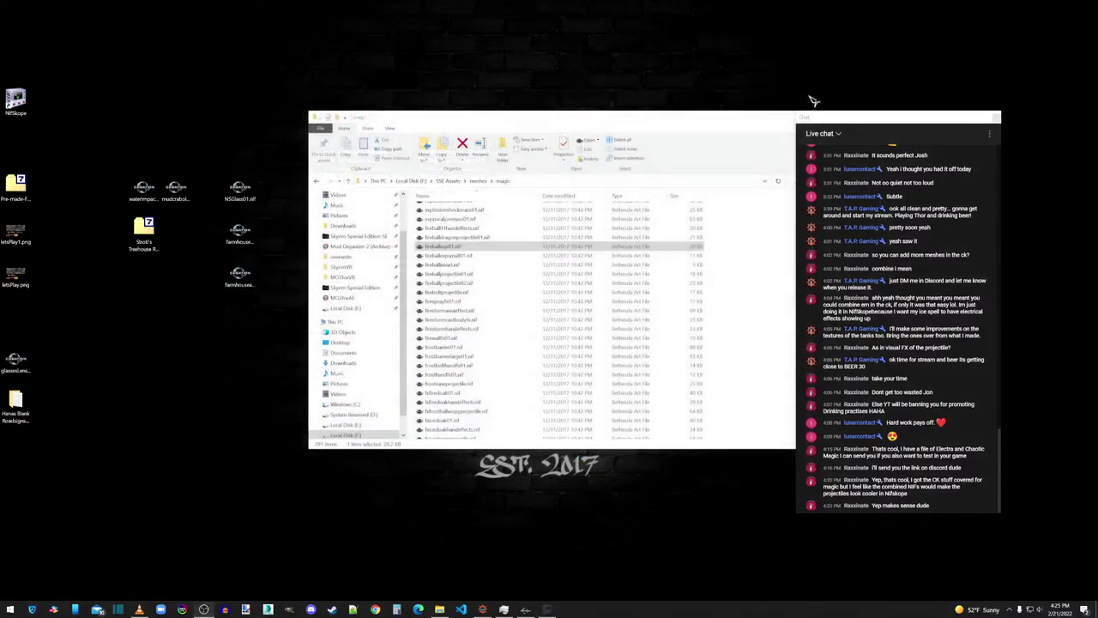
left_click_drag(455, 274, 15, 96)
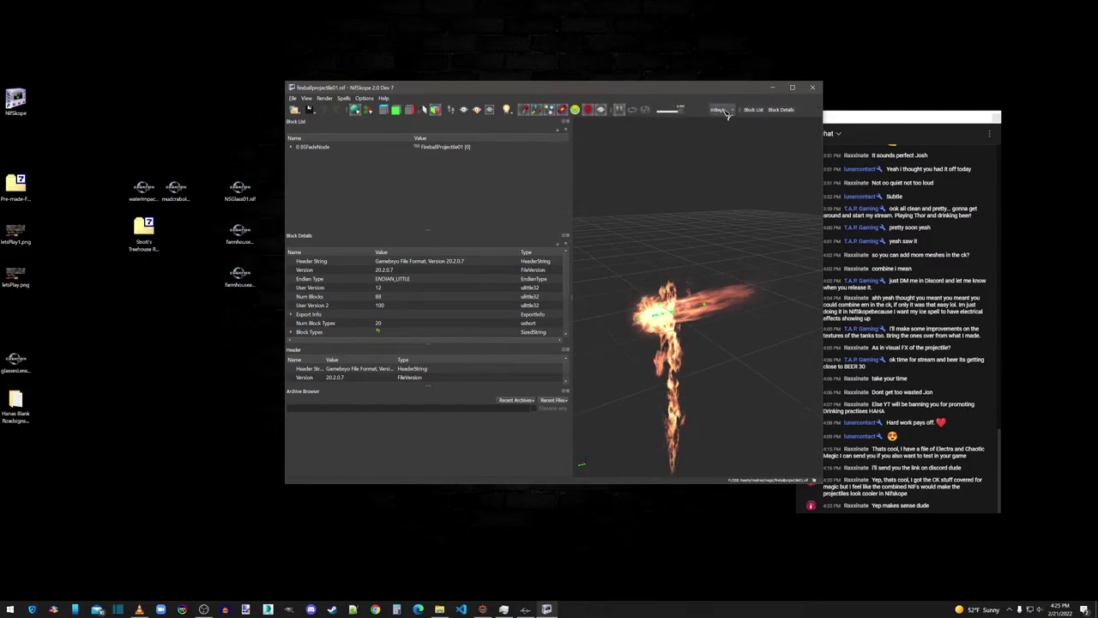
Step: Expand the MoverFireball node and copy the 87 BSValueNode AddOnNode35 block
left_click(297, 150)
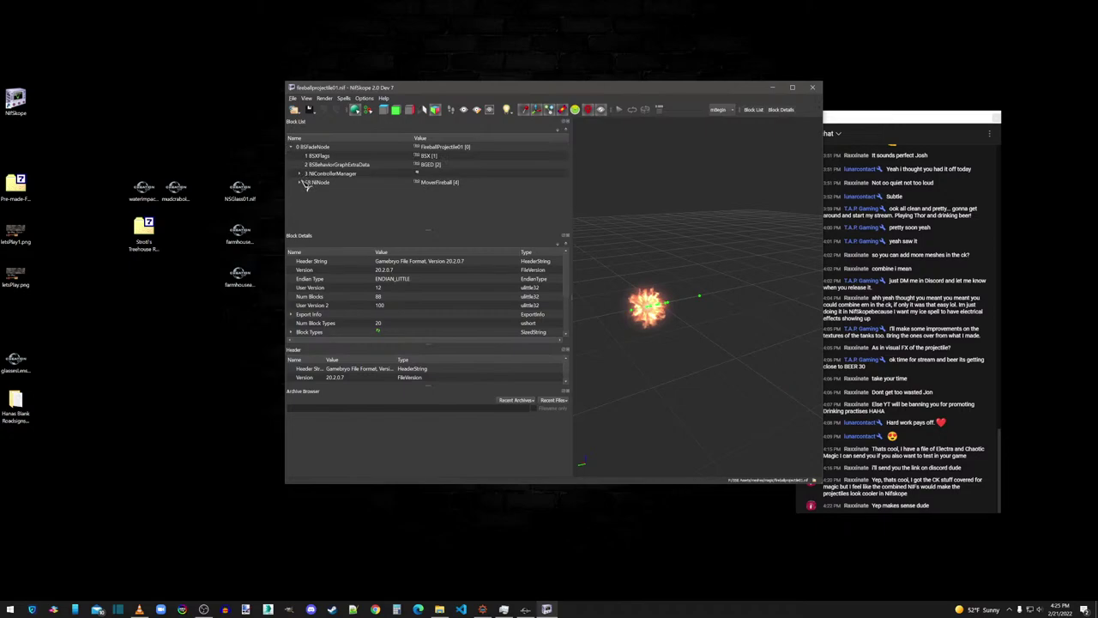
left_click(300, 182)
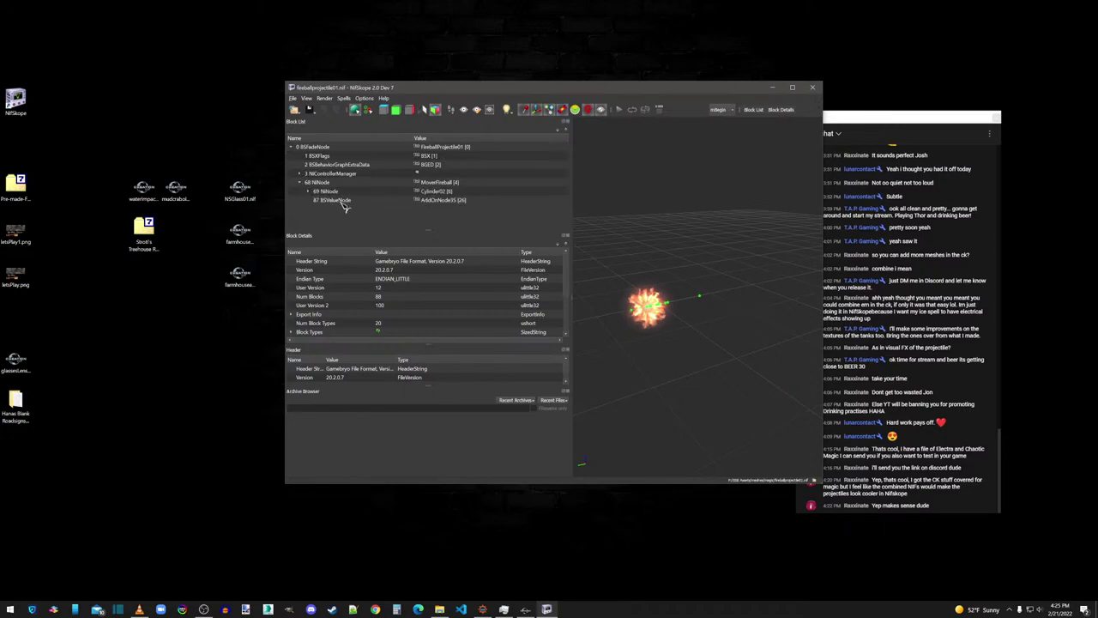
left_click(335, 201)
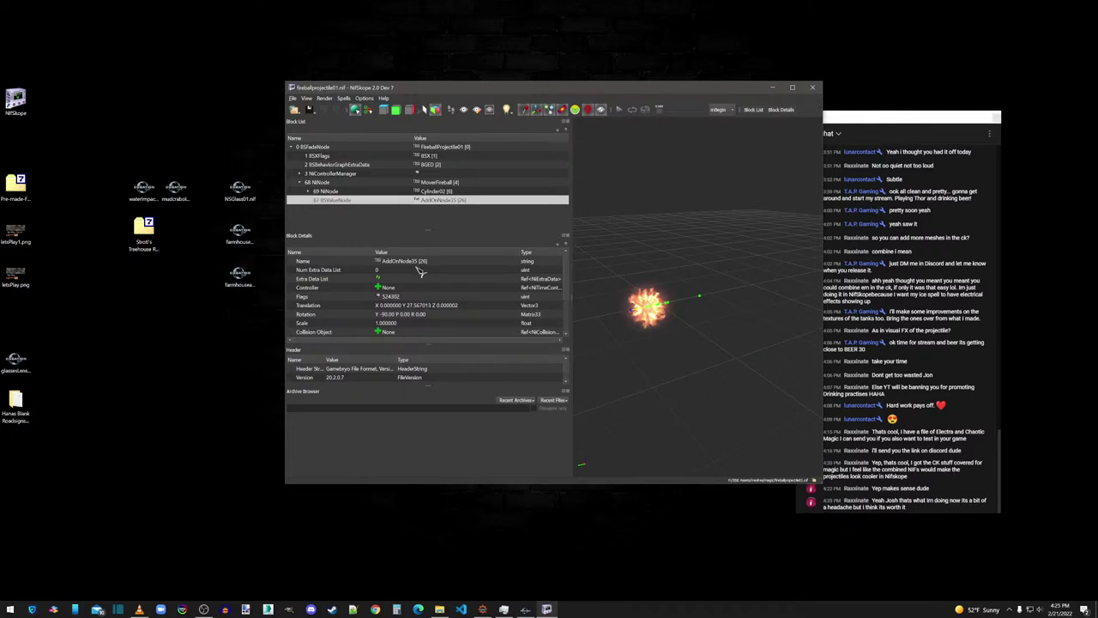
scroll(418, 273, "down", 2)
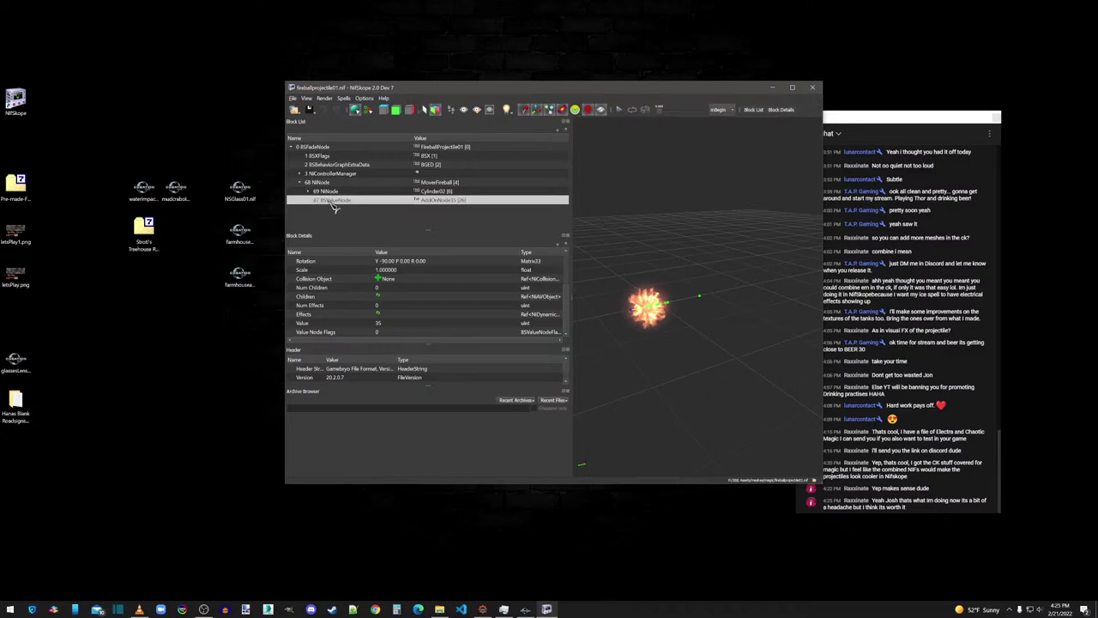
right_click(335, 206)
mouse_move(345, 198)
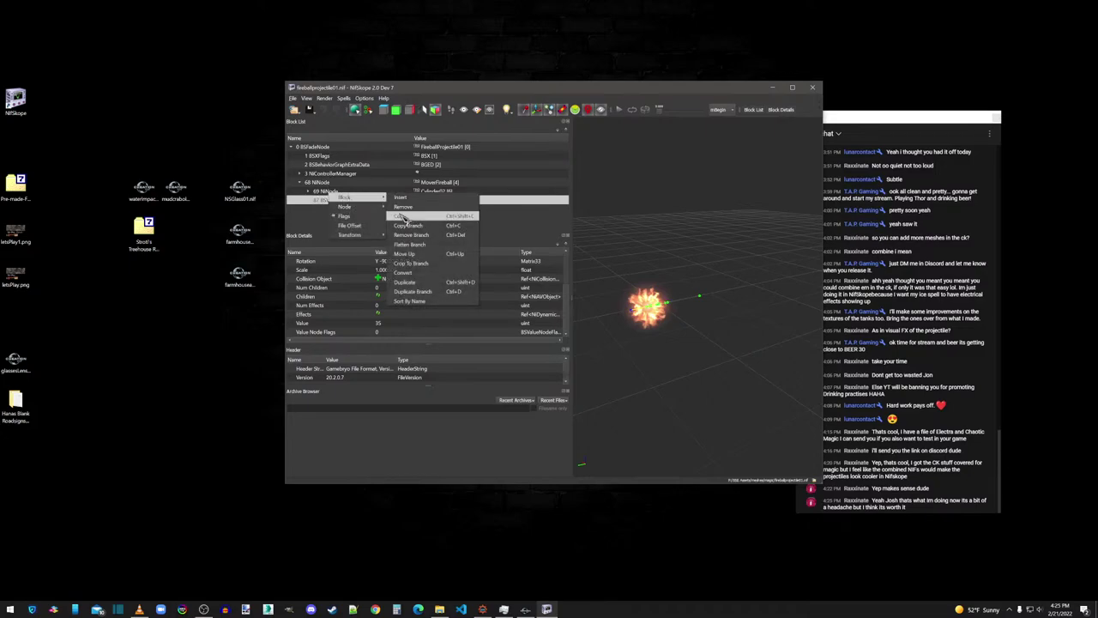
left_click(403, 216)
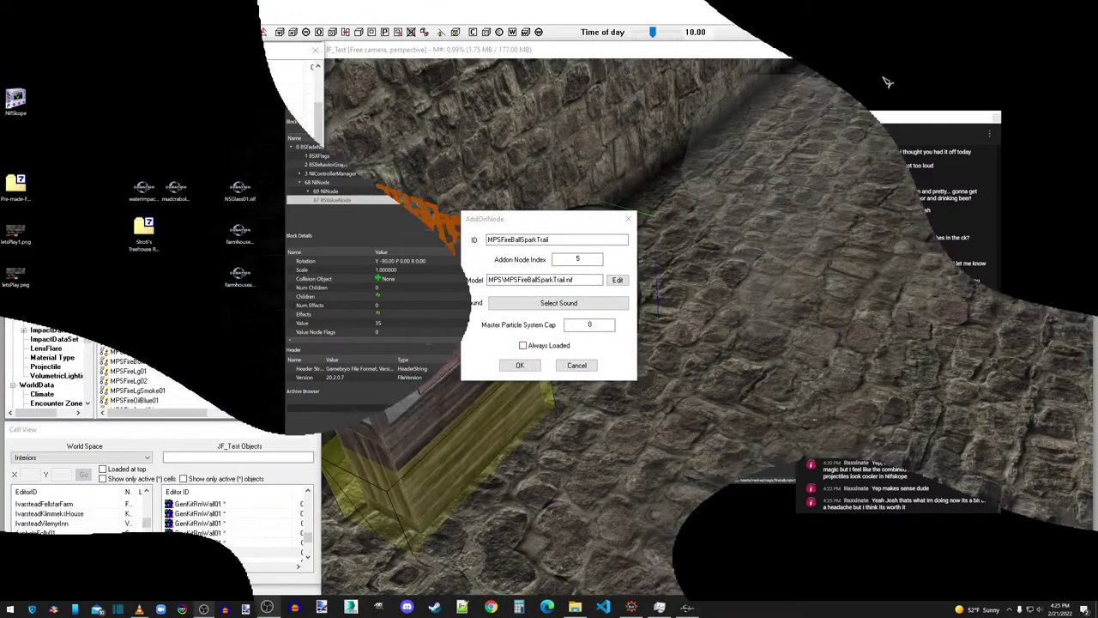
Step: Check the addon node indexes of MPSDragonFireWave, MPSDragonFrostShoutImpact and MPSDragonRockBounce
left_click(628, 219)
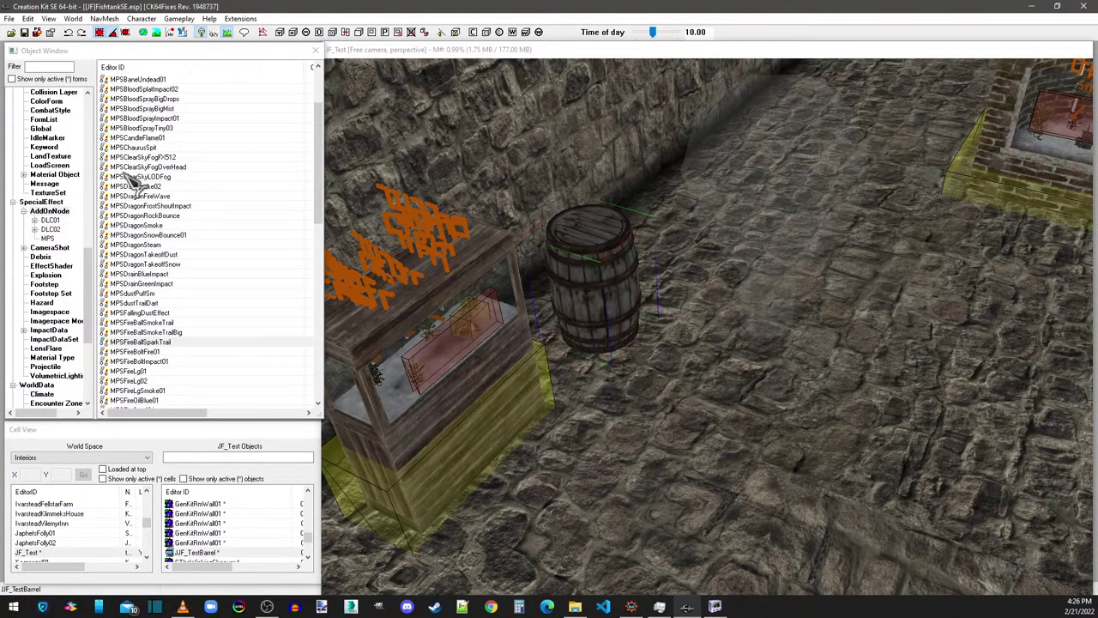
double_click(146, 197)
key("Tab")
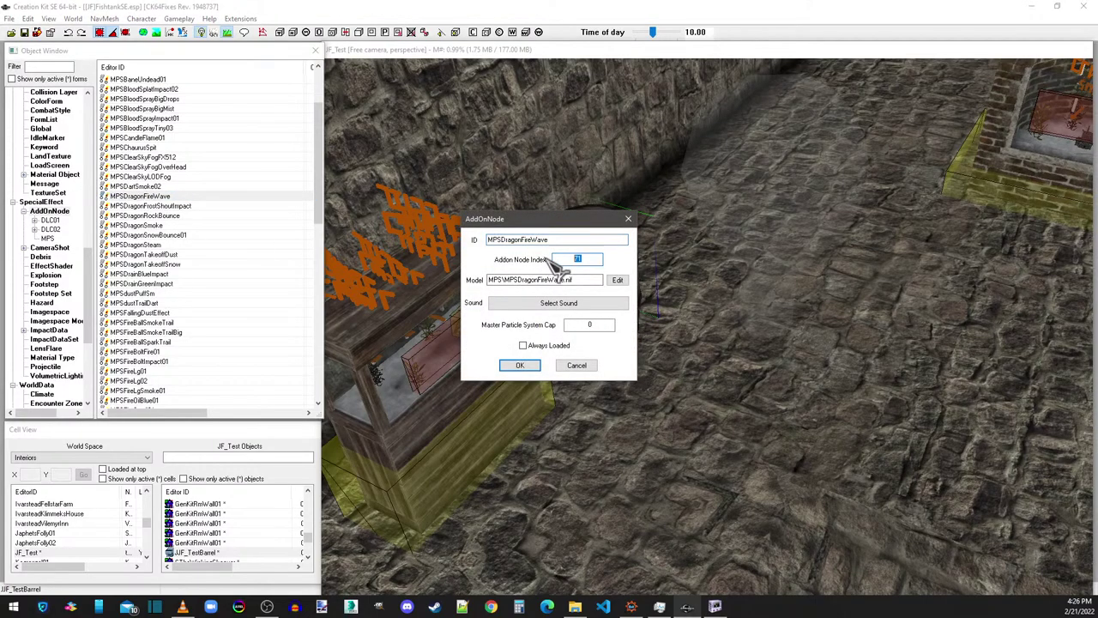
left_click(628, 219)
double_click(163, 206)
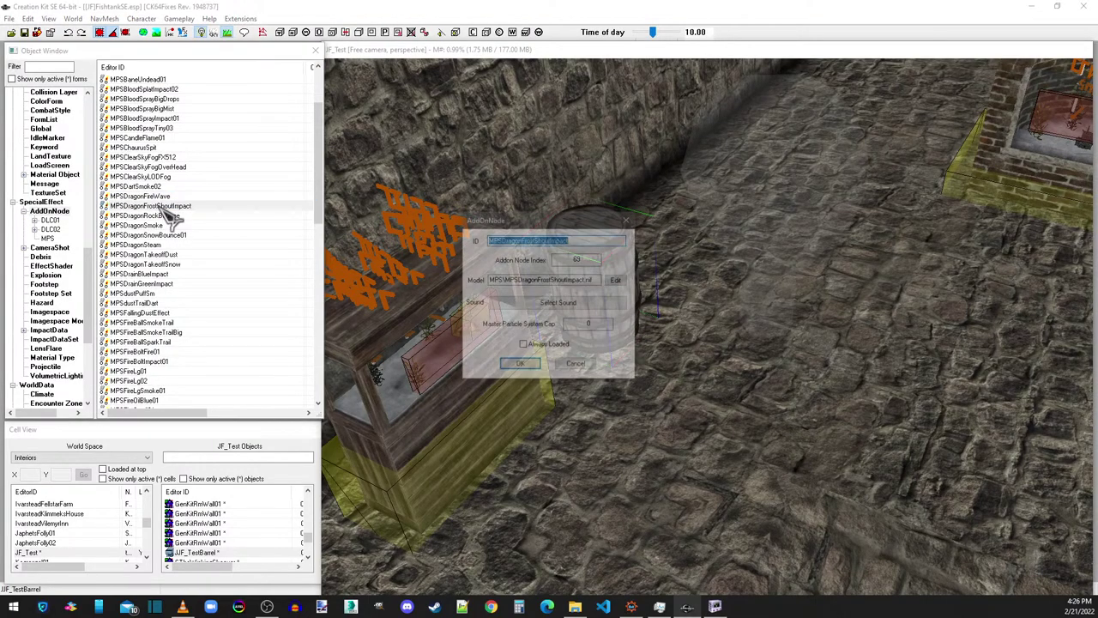
left_click(628, 218)
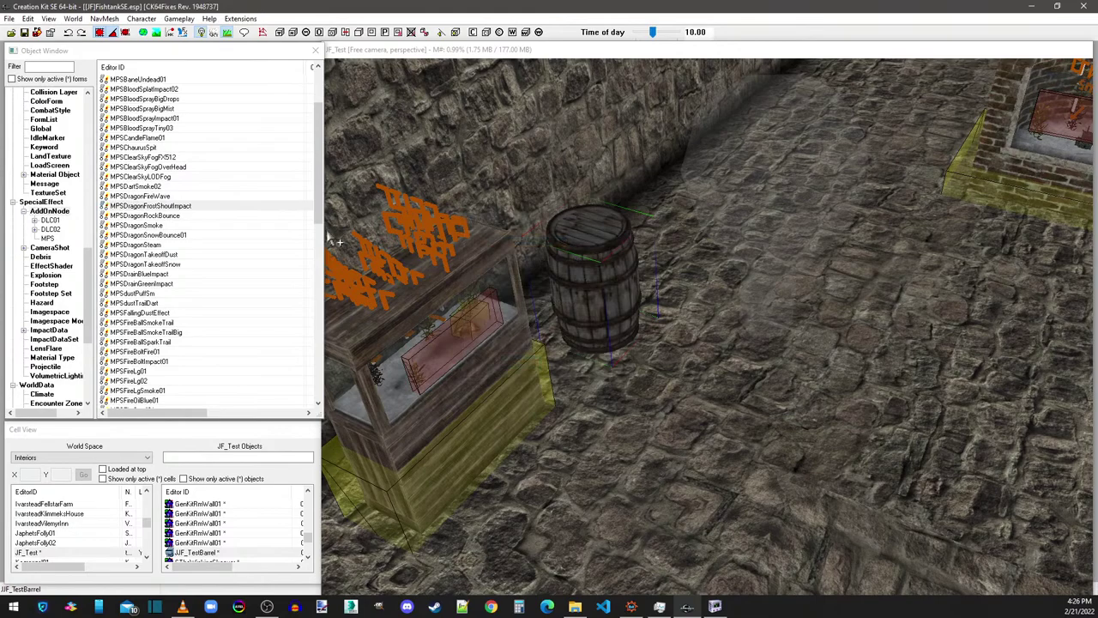
double_click(176, 216)
left_click(628, 218)
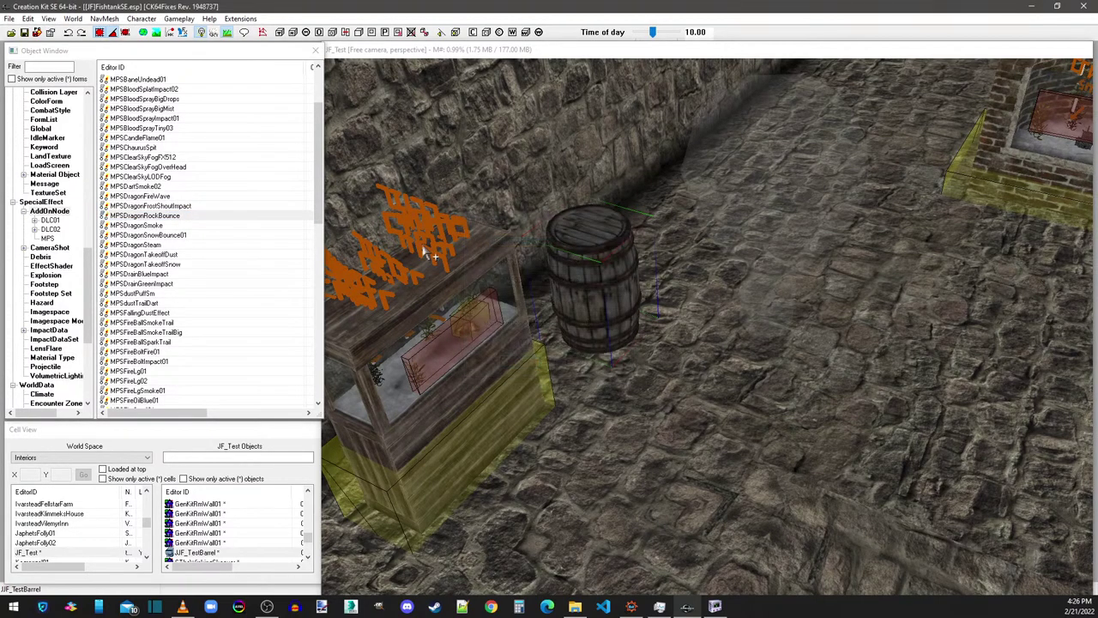
Step: Open MPSFireBoltFire01, confirm its index 35 and model file name, then close it
scroll(176, 313, "down", 1)
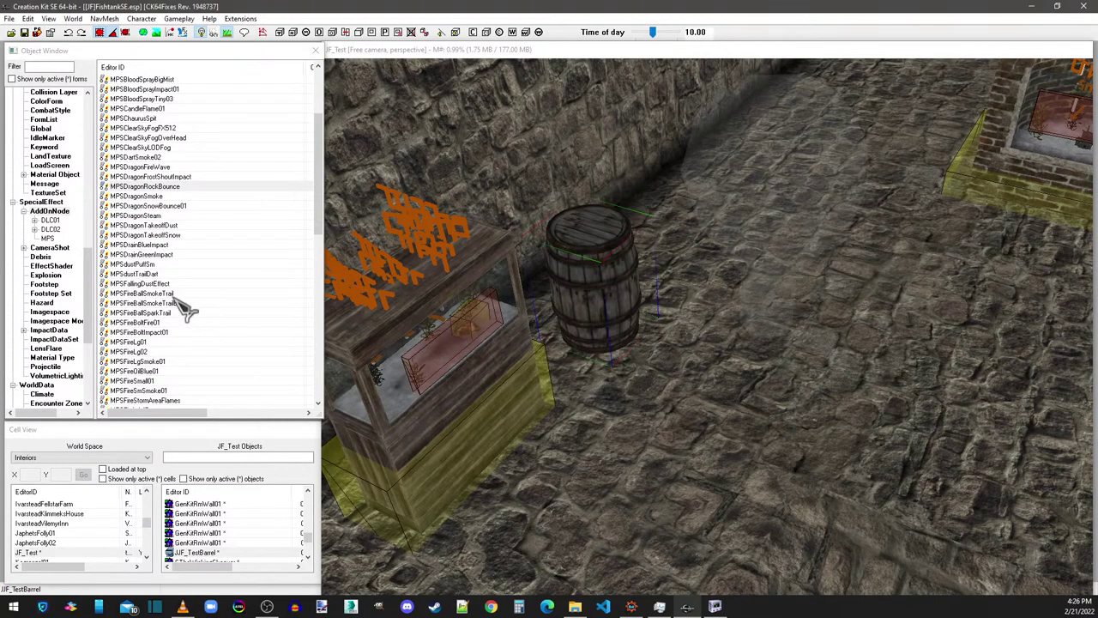
double_click(163, 324)
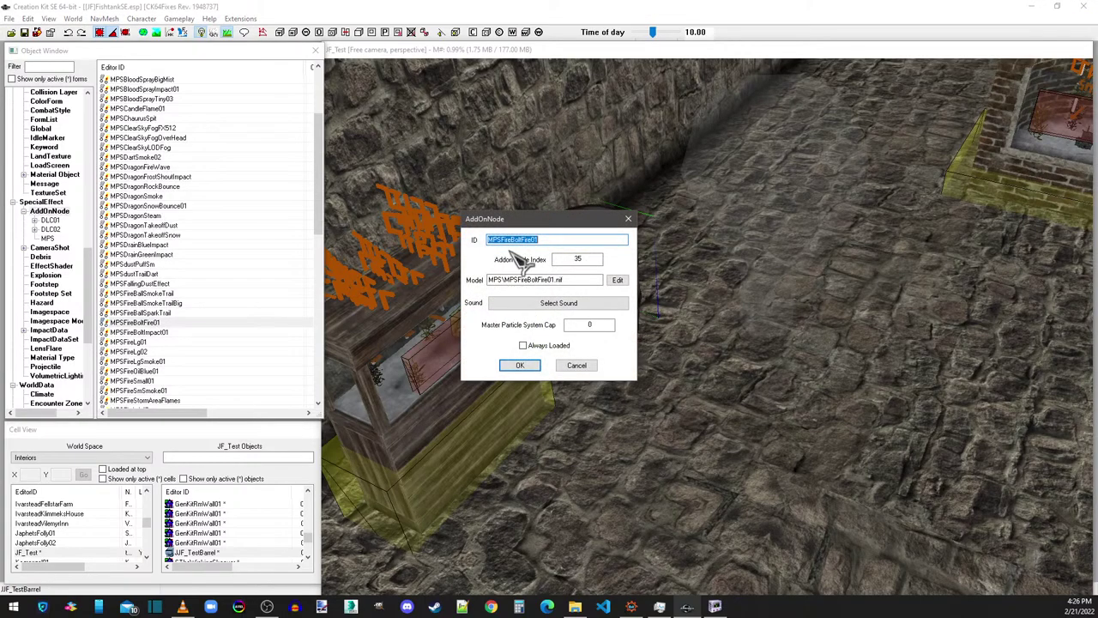
double_click(590, 259)
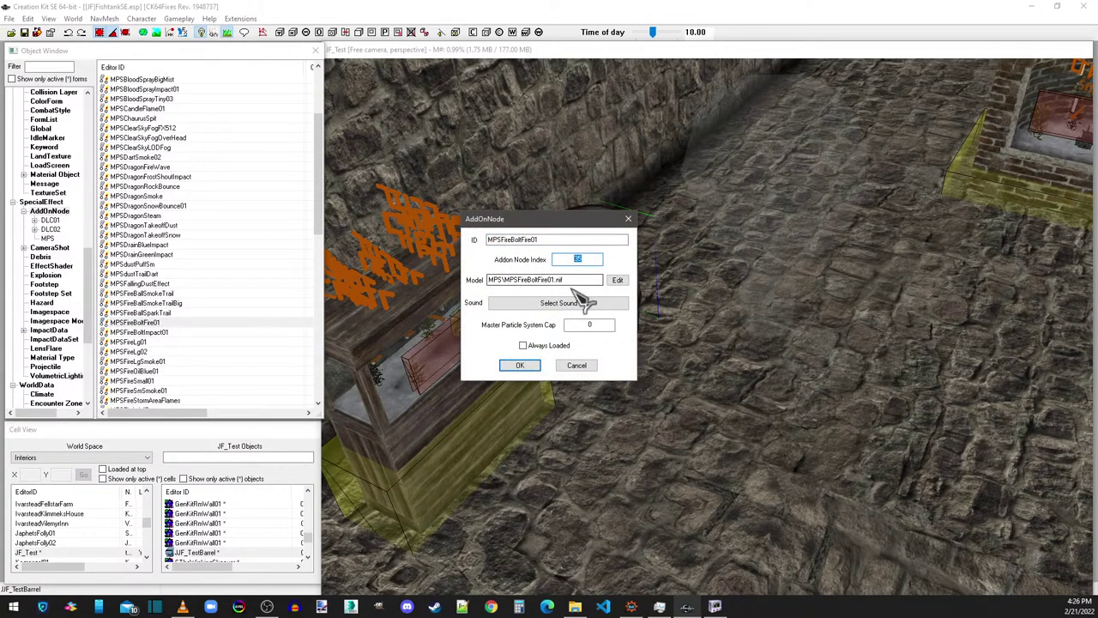
left_click_drag(566, 280, 506, 280)
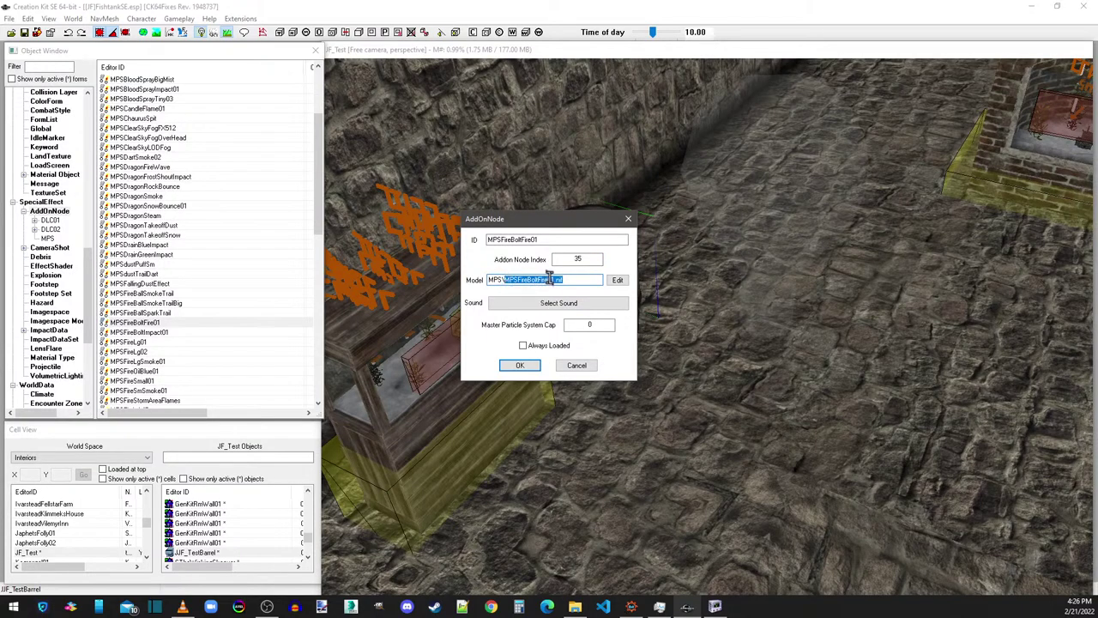
left_click(628, 220)
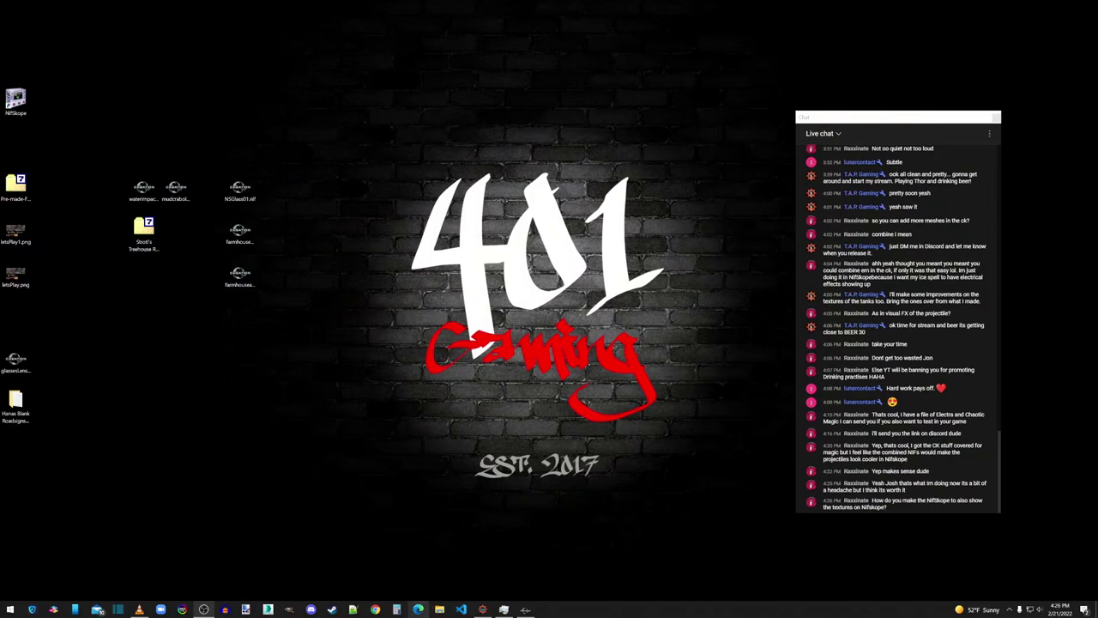
left_click(439, 609)
double_click(388, 292)
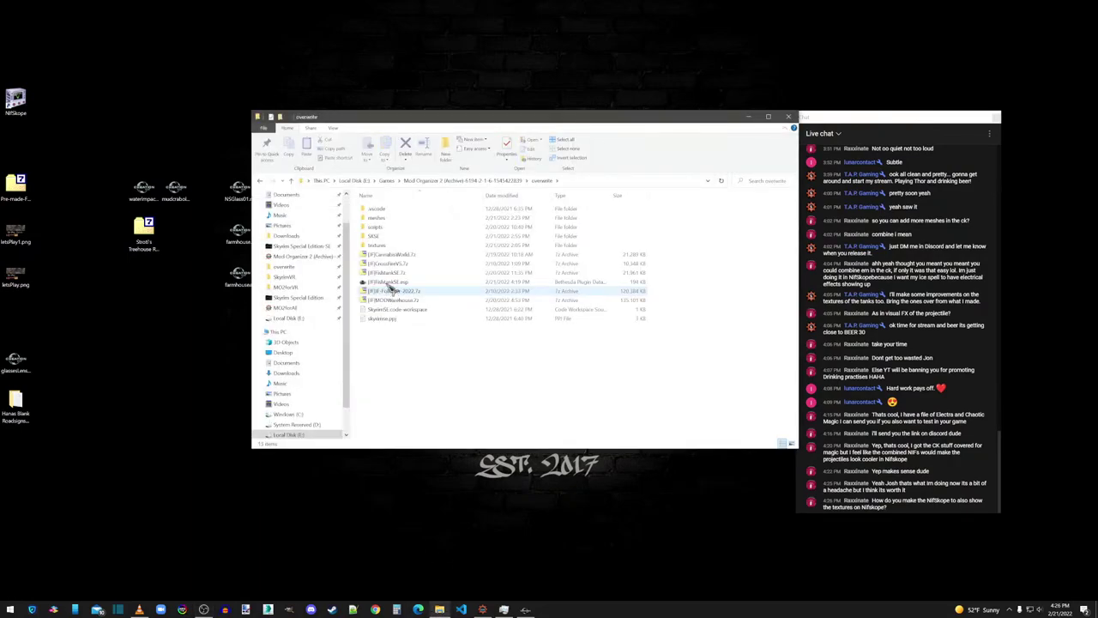
left_click(380, 238)
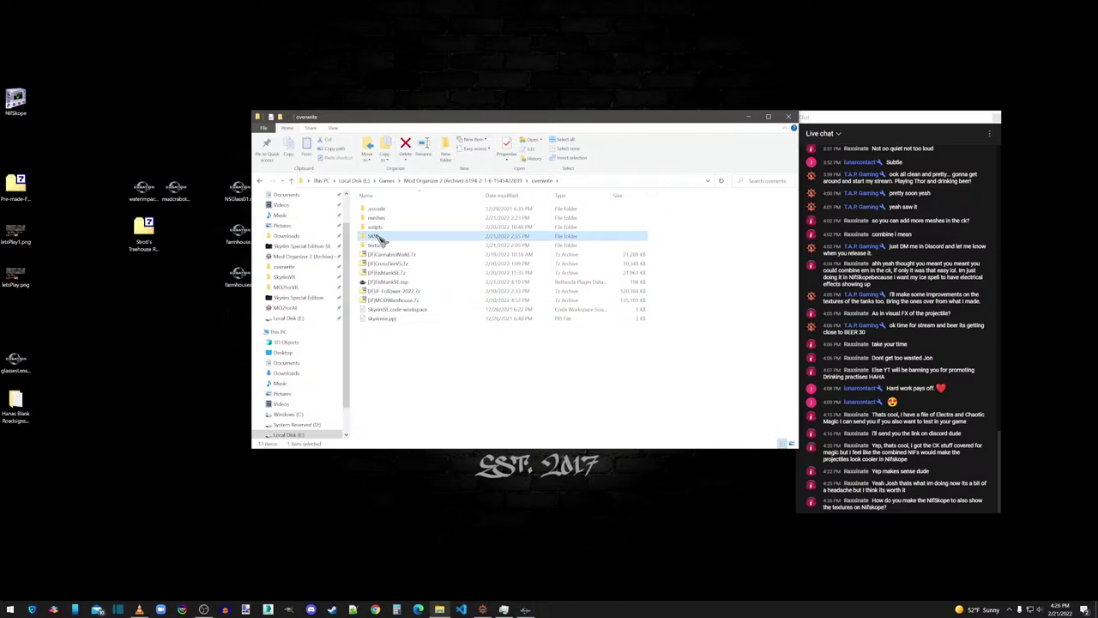
left_click(380, 245)
double_click(380, 244)
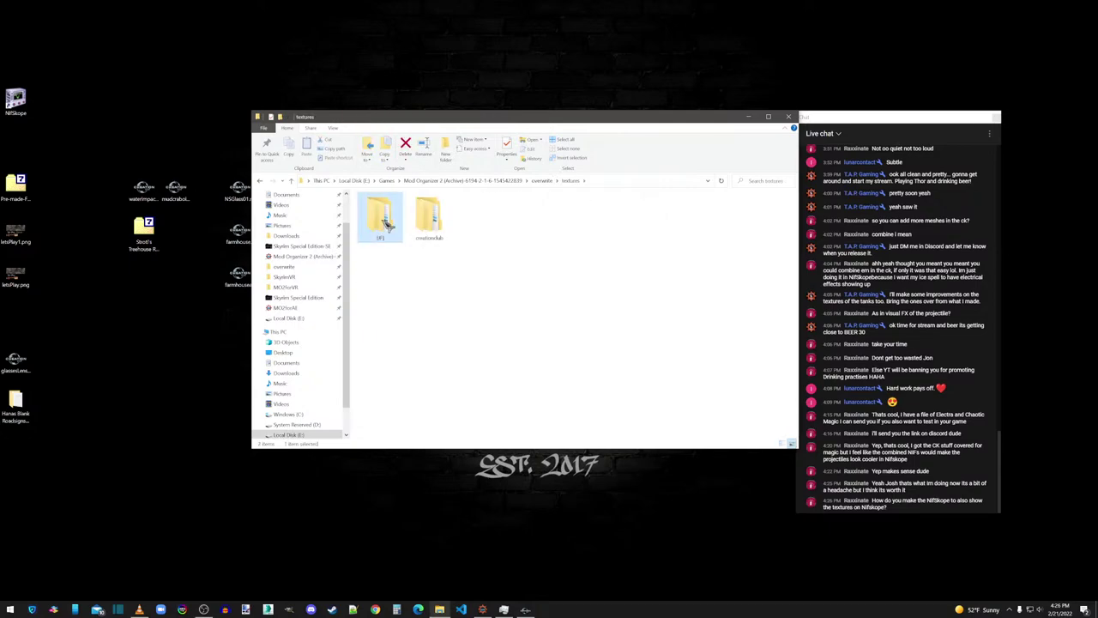
double_click(386, 222)
double_click(385, 216)
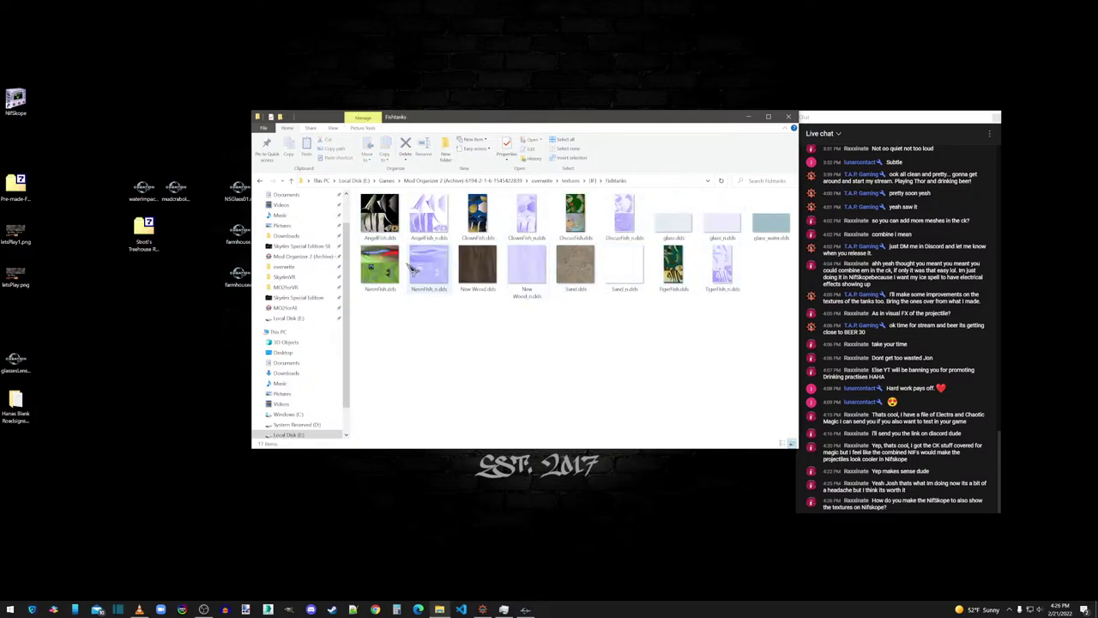
left_click(298, 247)
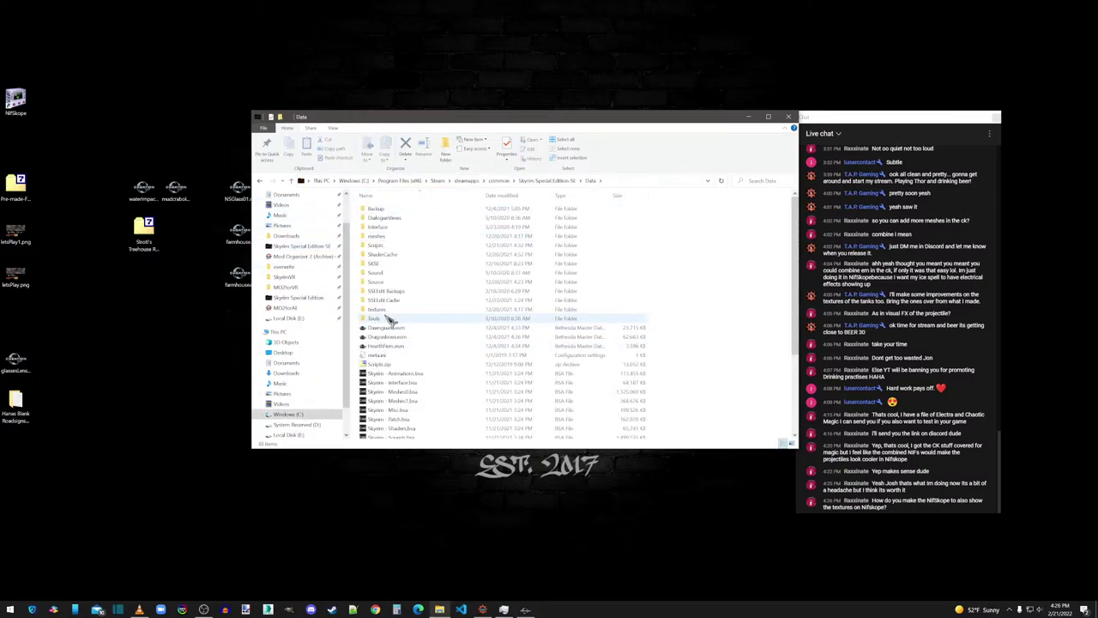
double_click(379, 309)
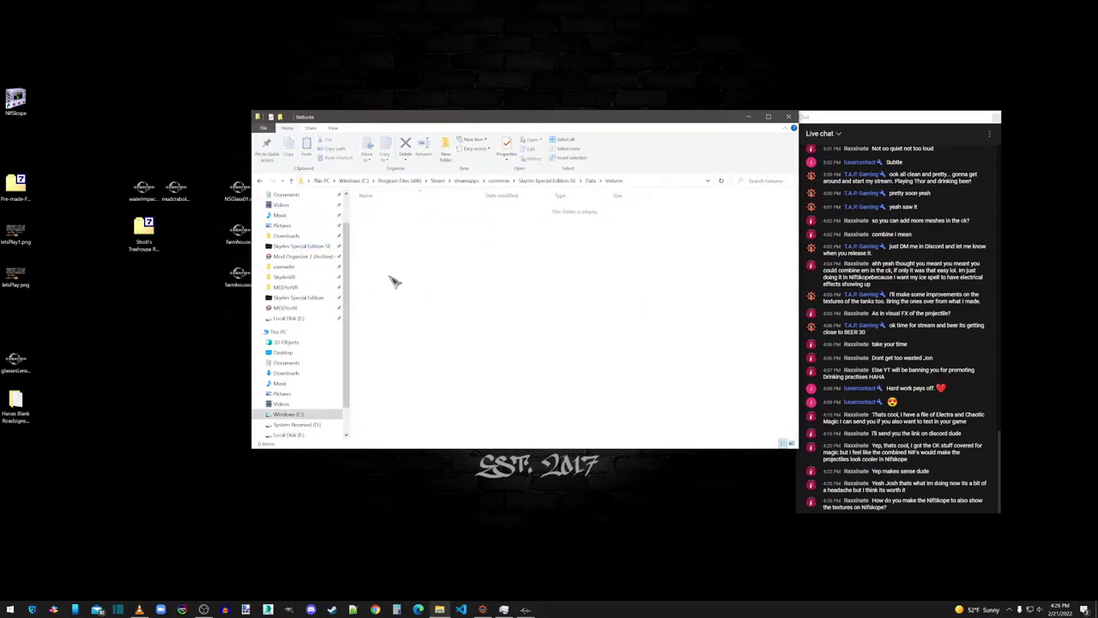
left_click(556, 184)
left_click(748, 117)
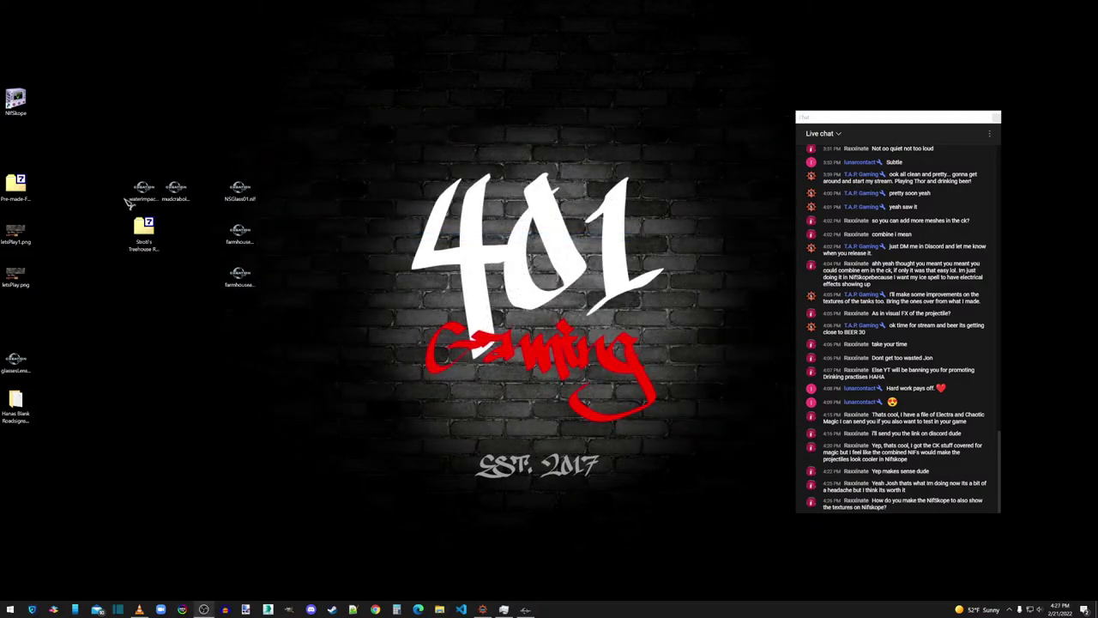
Step: Load farmhousedoor01.nif in NifSkope and reveal its shader texture set with farmhouse01.dds
double_click(15, 102)
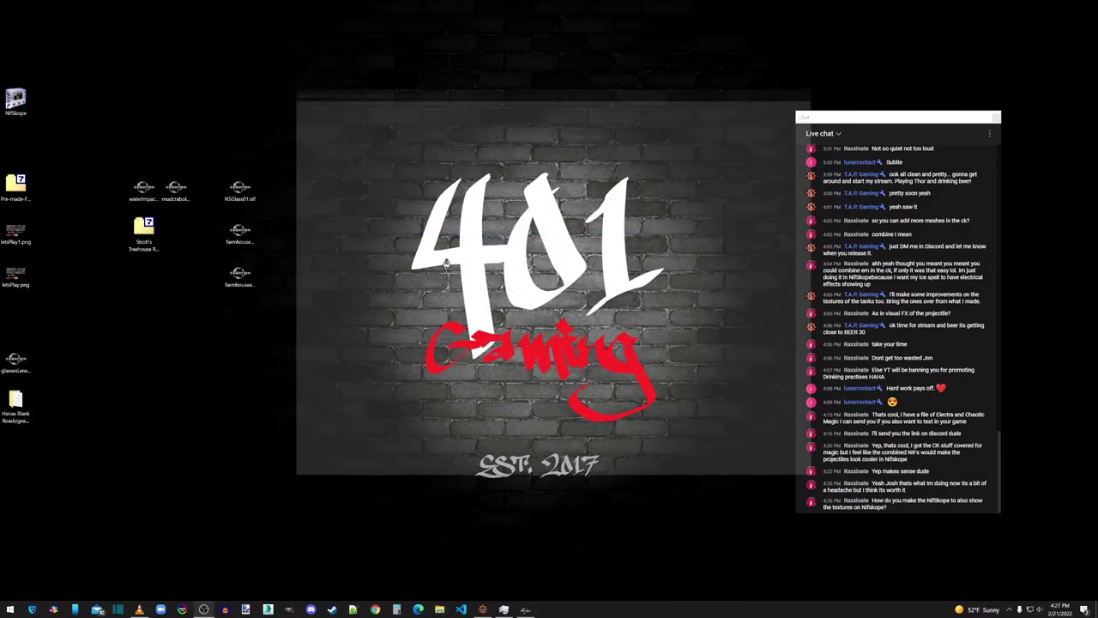
left_click(813, 91)
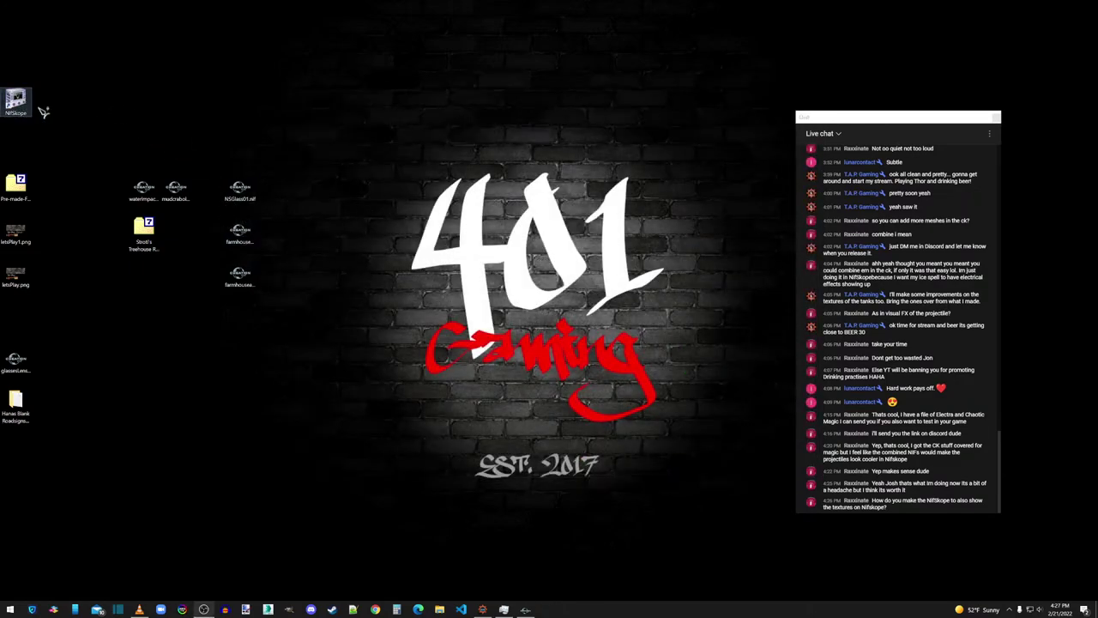
mouse_move(674, 275)
left_mouse_down()
mouse_move(700, 287)
mouse_move(671, 294)
left_mouse_up()
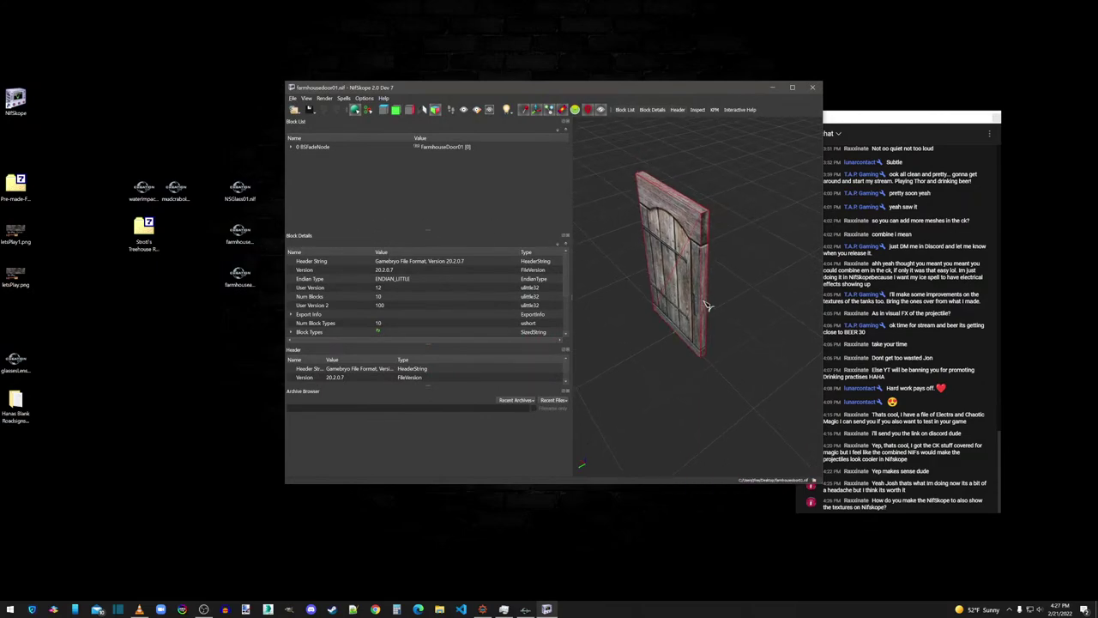
left_click(291, 148)
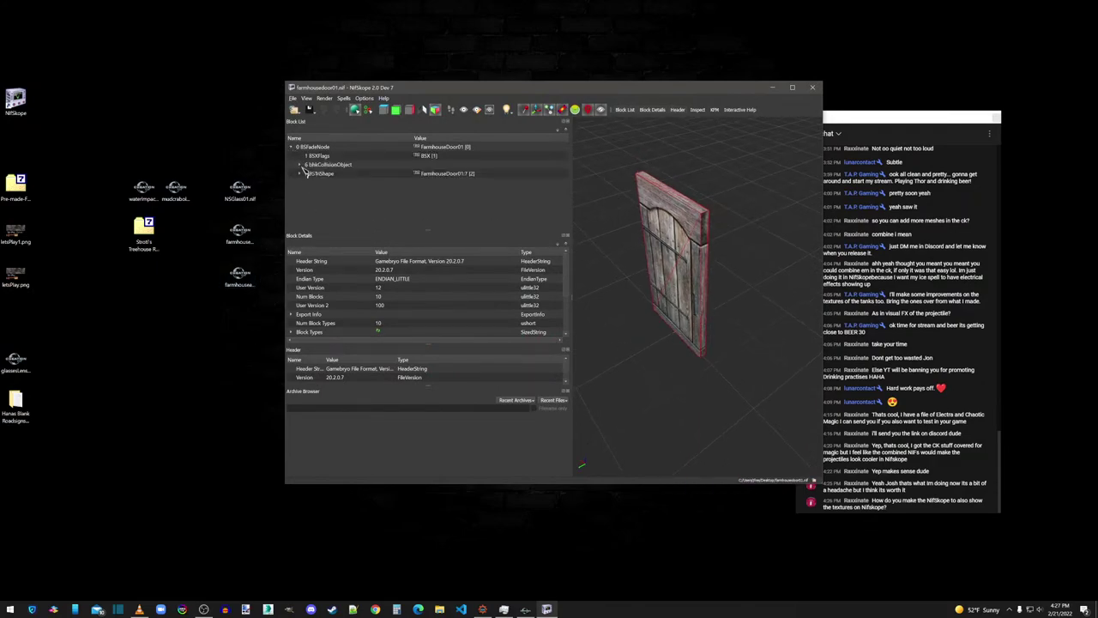
left_click(299, 173)
left_click(308, 182)
left_click(344, 190)
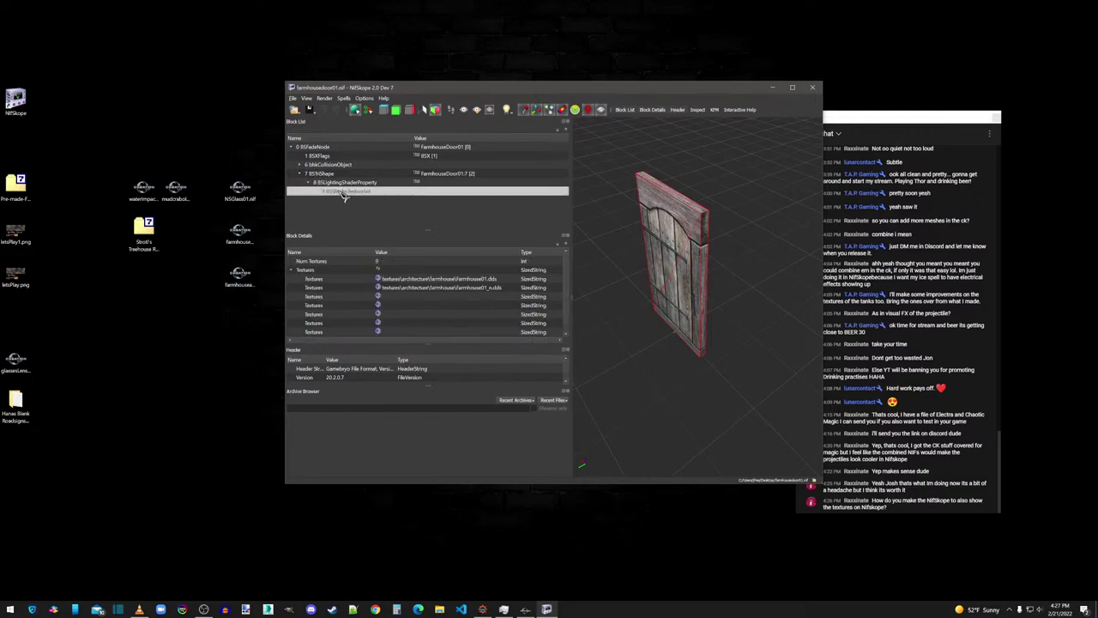
left_click(397, 282)
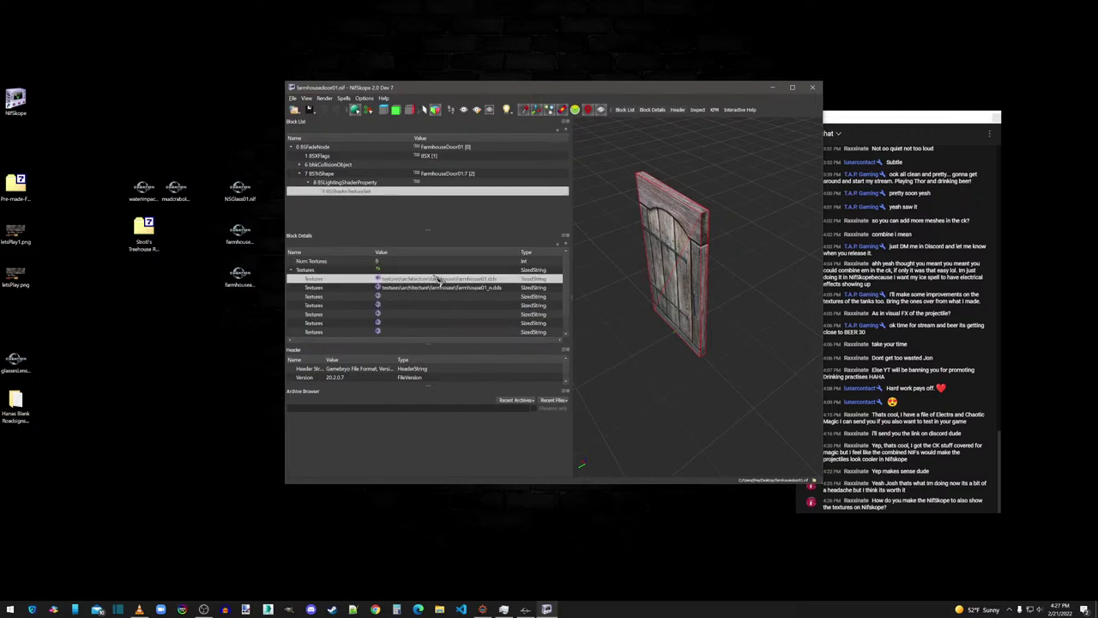
left_click_drag(697, 322, 687, 313)
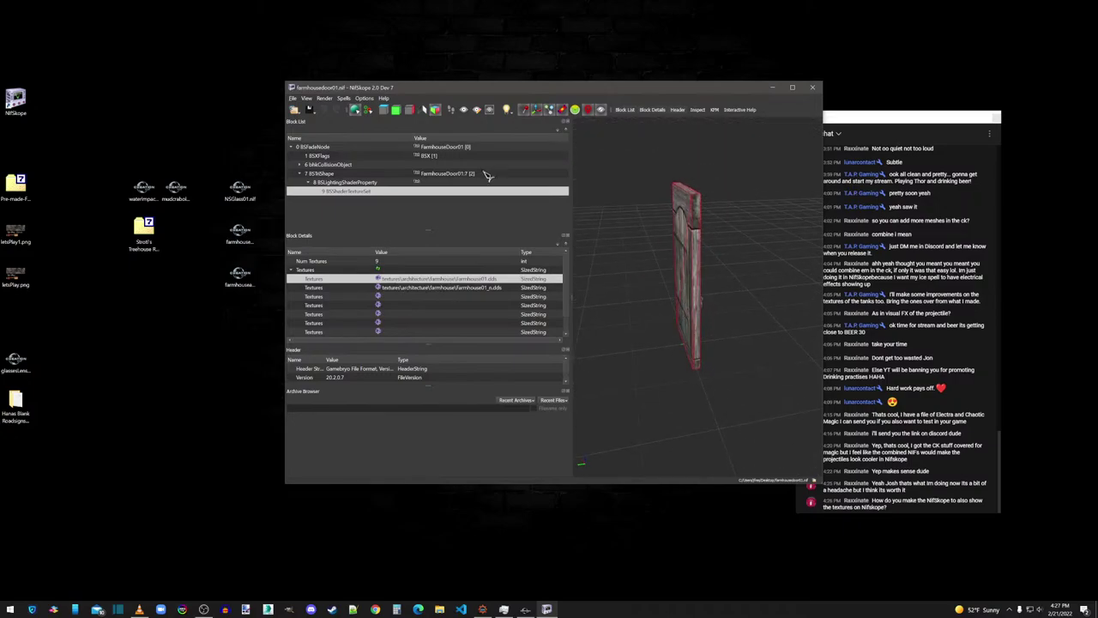
Step: Browse the File and View menus, then open Options > Settings
left_click(293, 98)
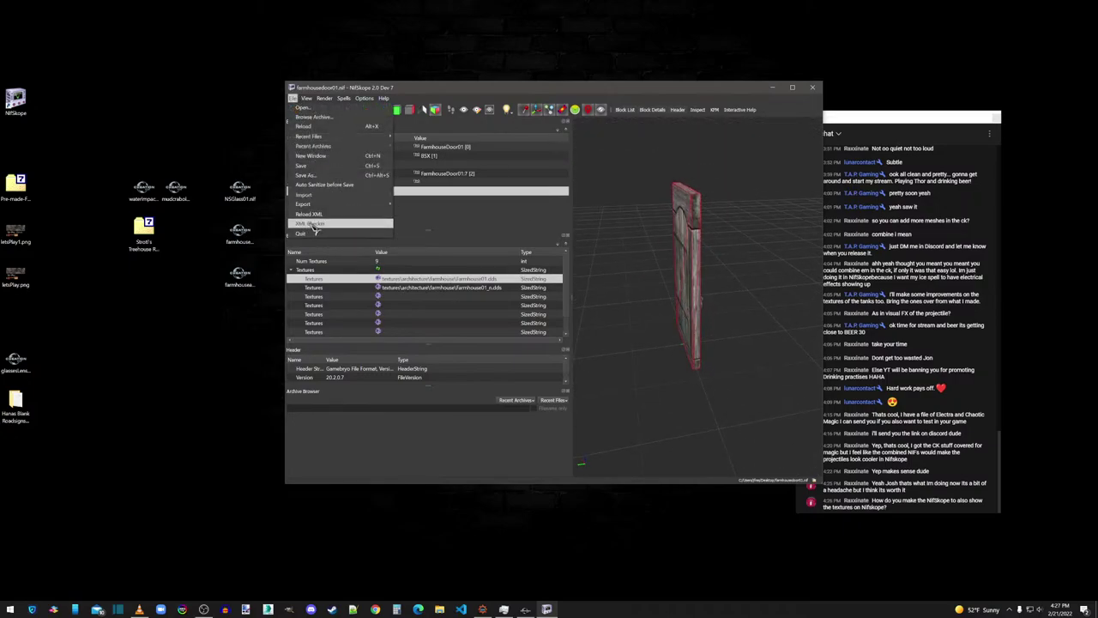
mouse_move(314, 101)
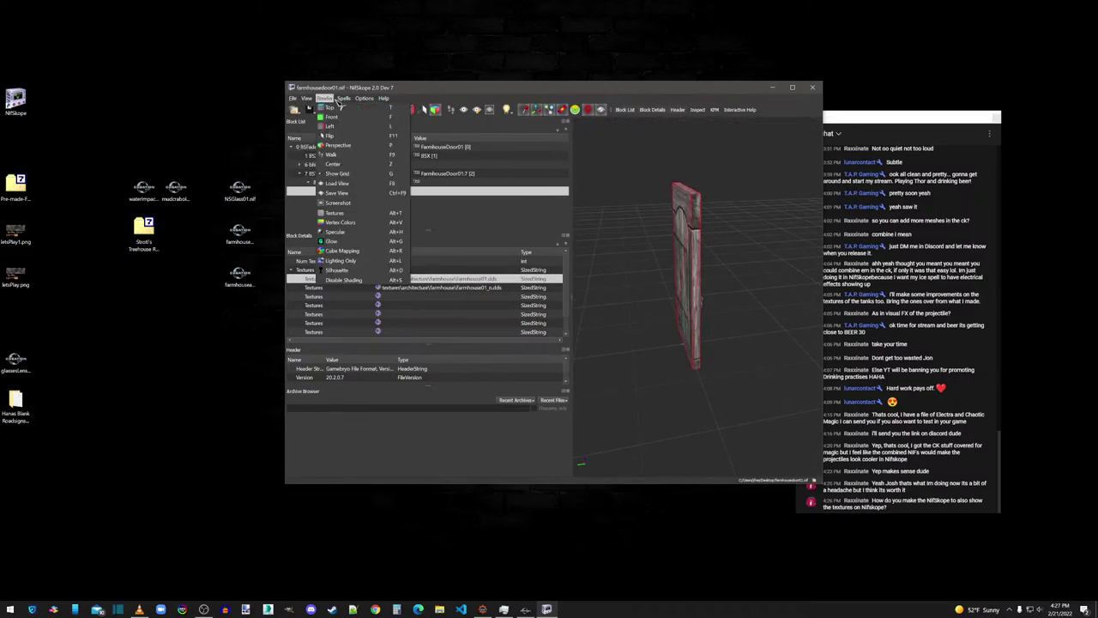
left_click(385, 100)
left_click(364, 97)
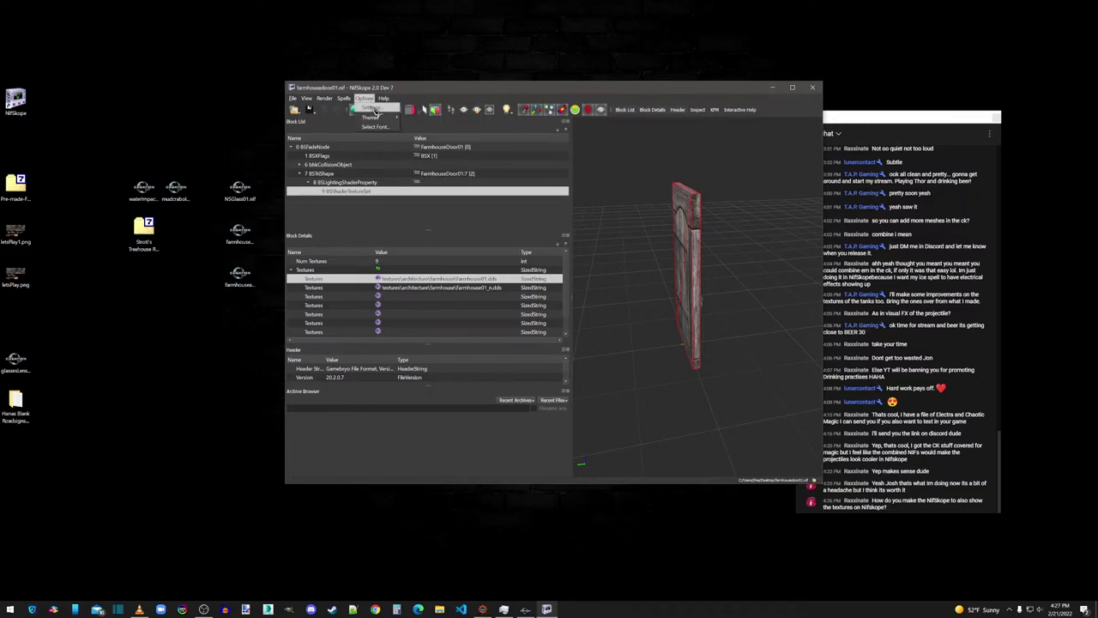
left_click(370, 113)
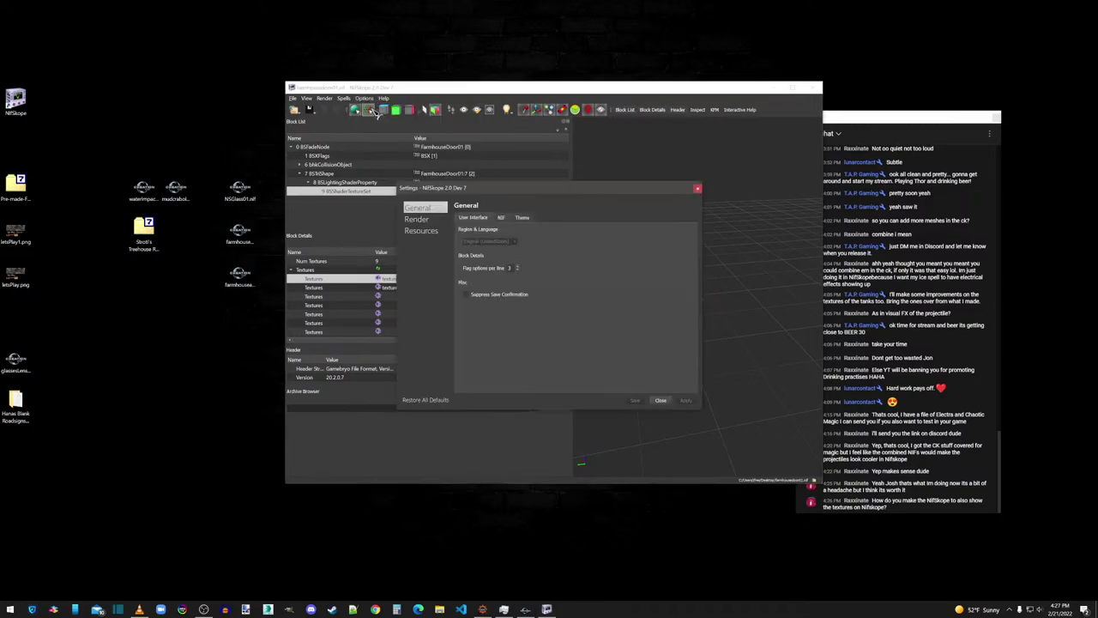
Step: Move the Steam Skyrim Data and Mod Organizer mods paths to the top of Resources > Paths and apply
left_click(435, 220)
left_click(434, 231)
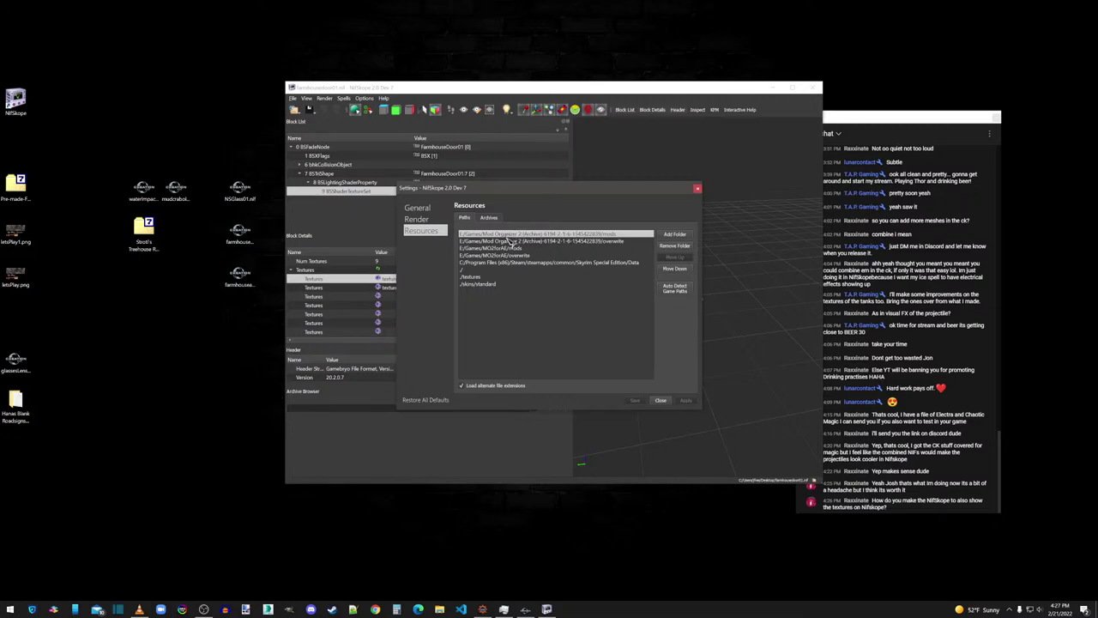
left_click(508, 262)
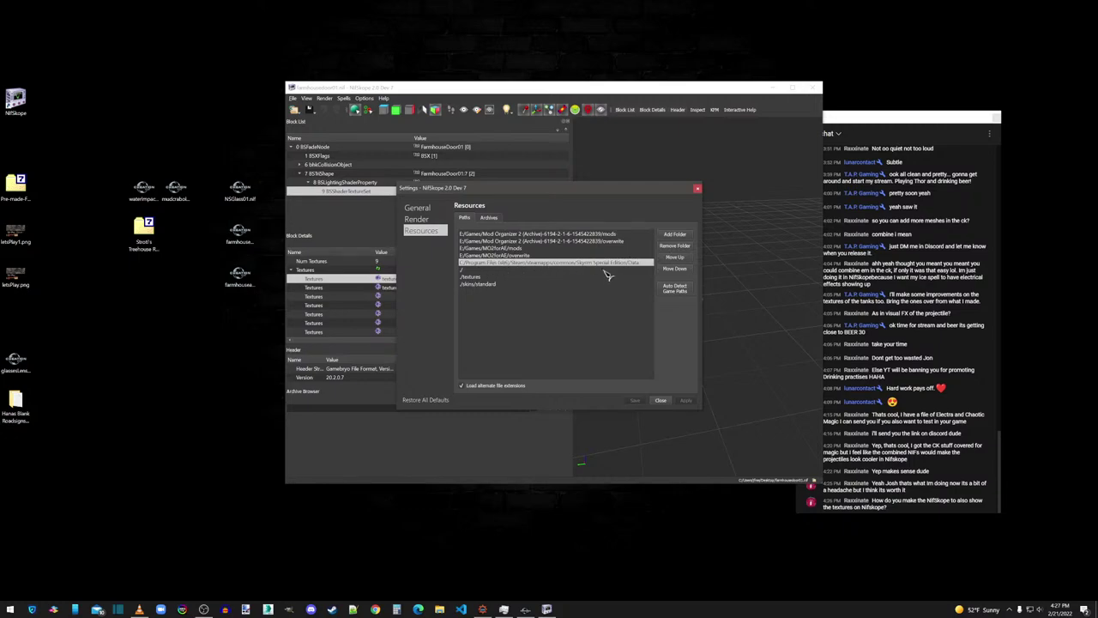
left_click(674, 257)
left_click(675, 257)
left_click(675, 257)
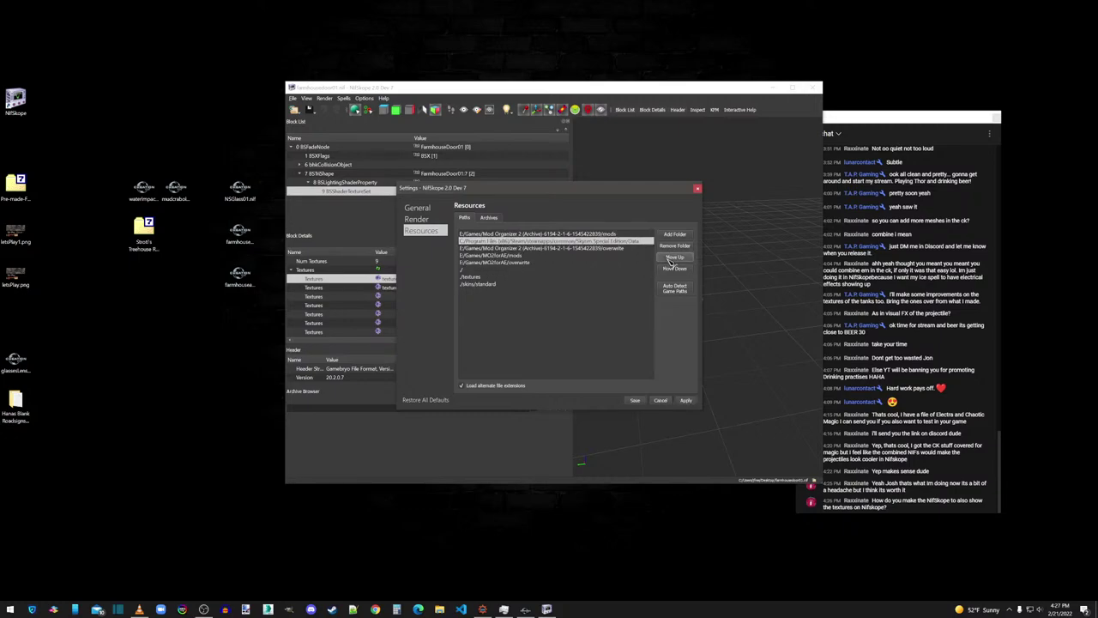
left_click(674, 257)
left_click(605, 242)
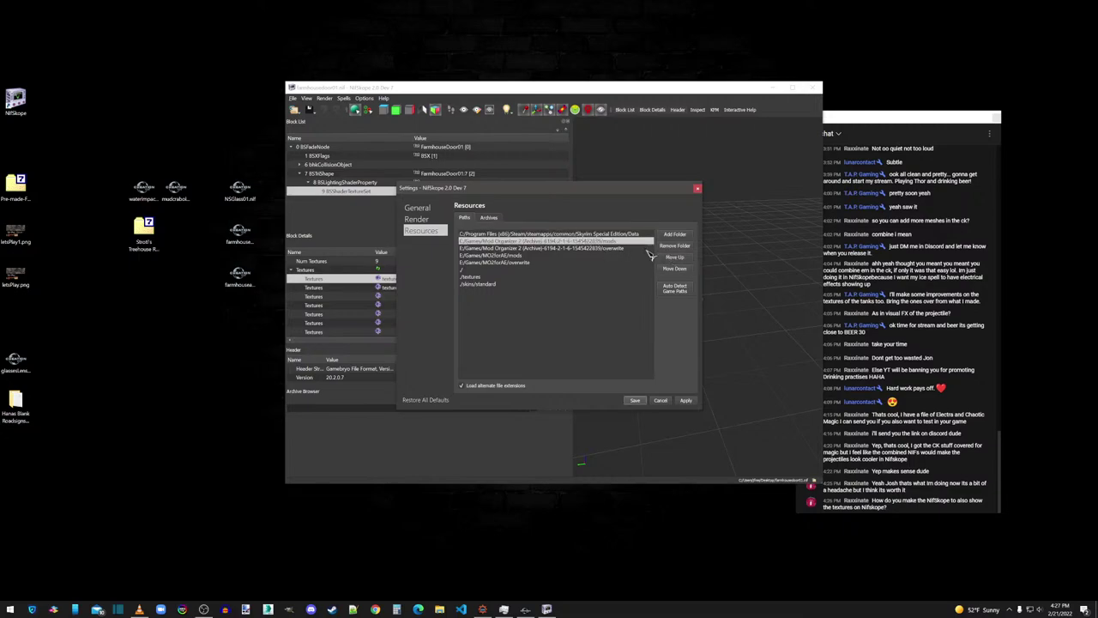
left_click(675, 259)
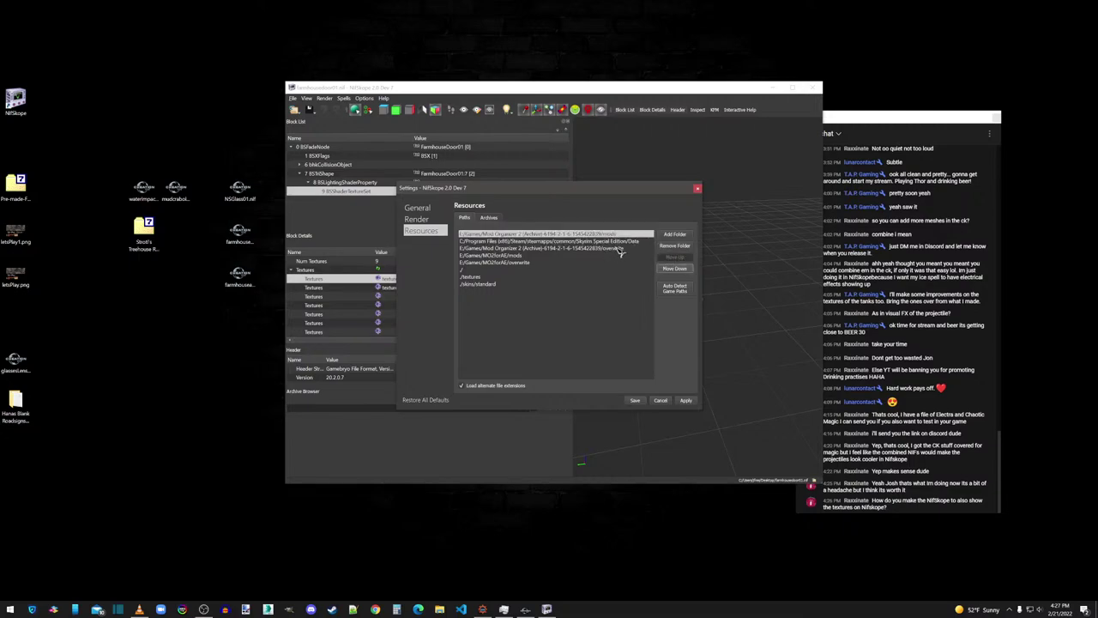
left_click(658, 400)
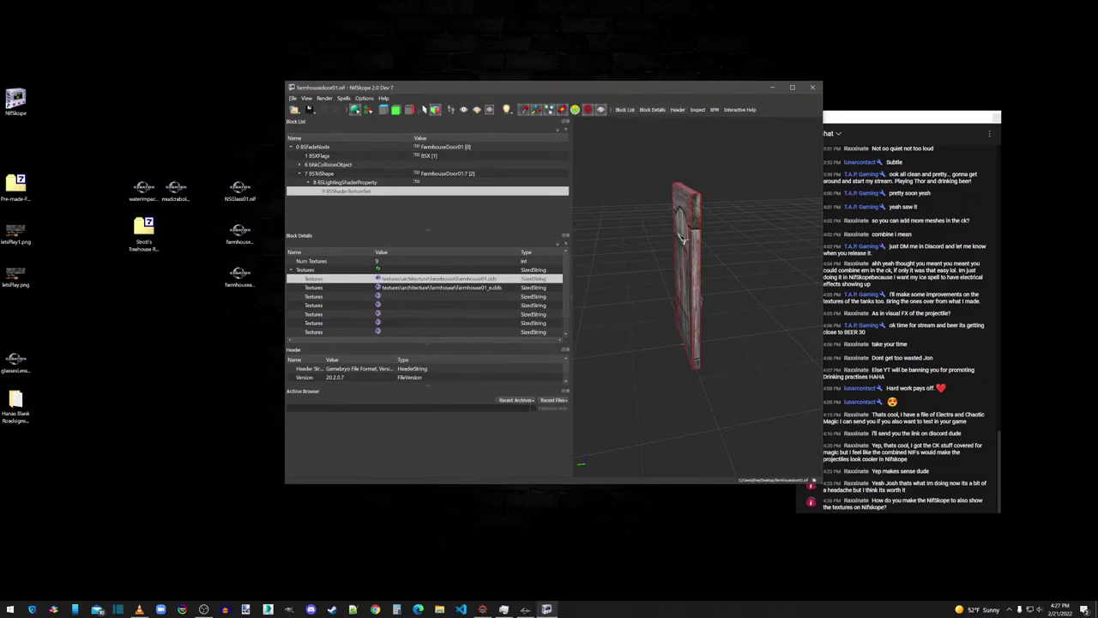
Step: Check the textured door mesh from the front, then close NifSkope
mouse_move(682, 238)
left_mouse_down()
mouse_move(660, 257)
mouse_move(674, 266)
mouse_move(695, 249)
mouse_move(681, 254)
left_mouse_up()
left_click(674, 268)
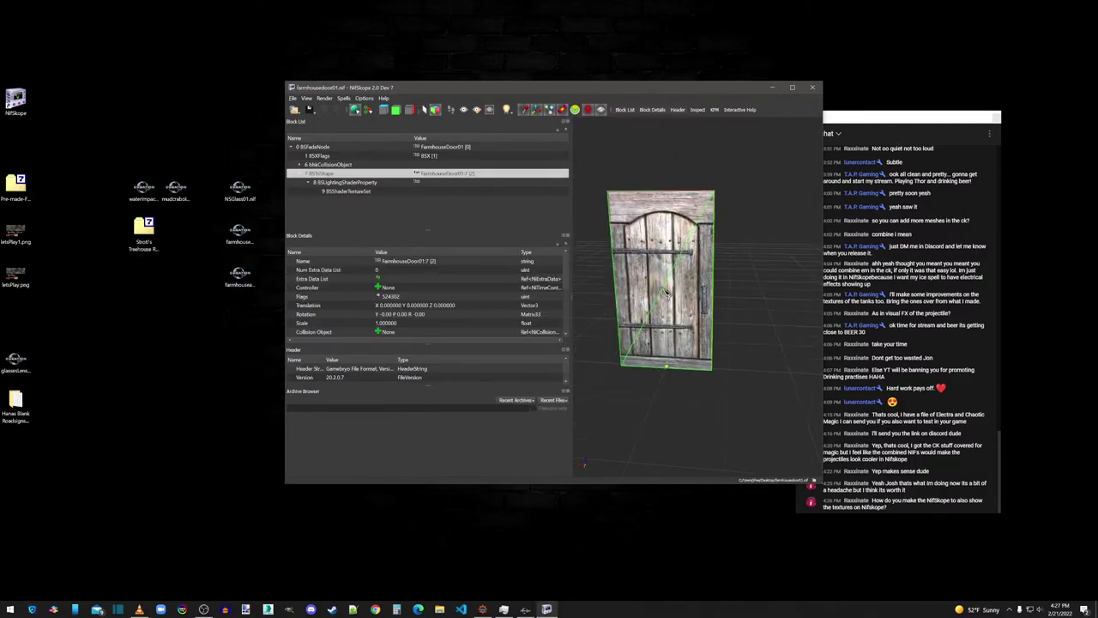
left_click(813, 87)
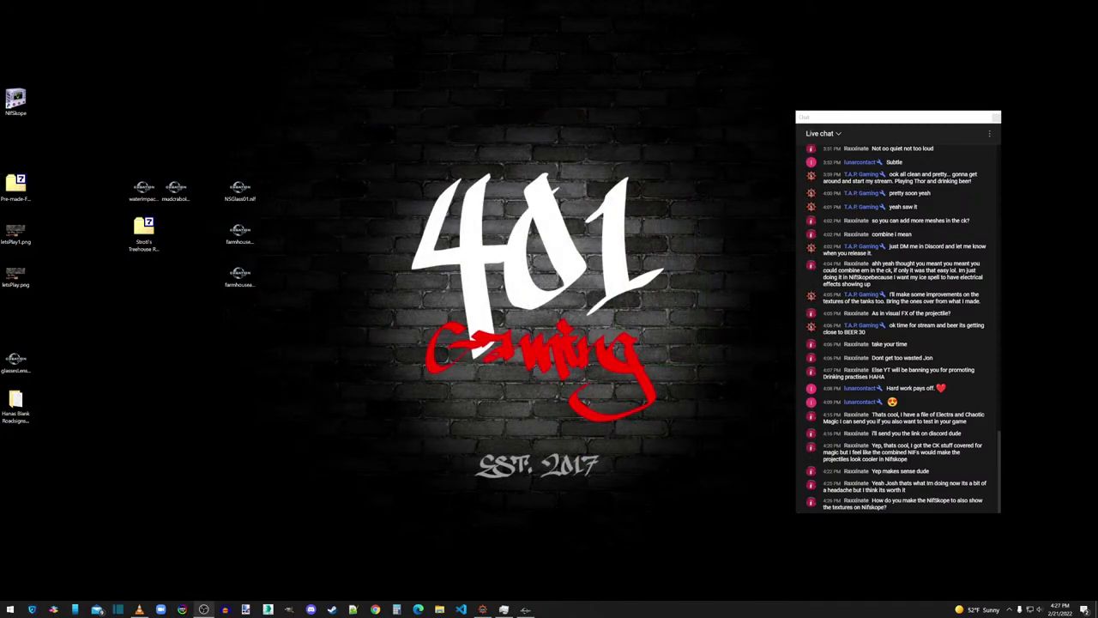
left_click(926, 117)
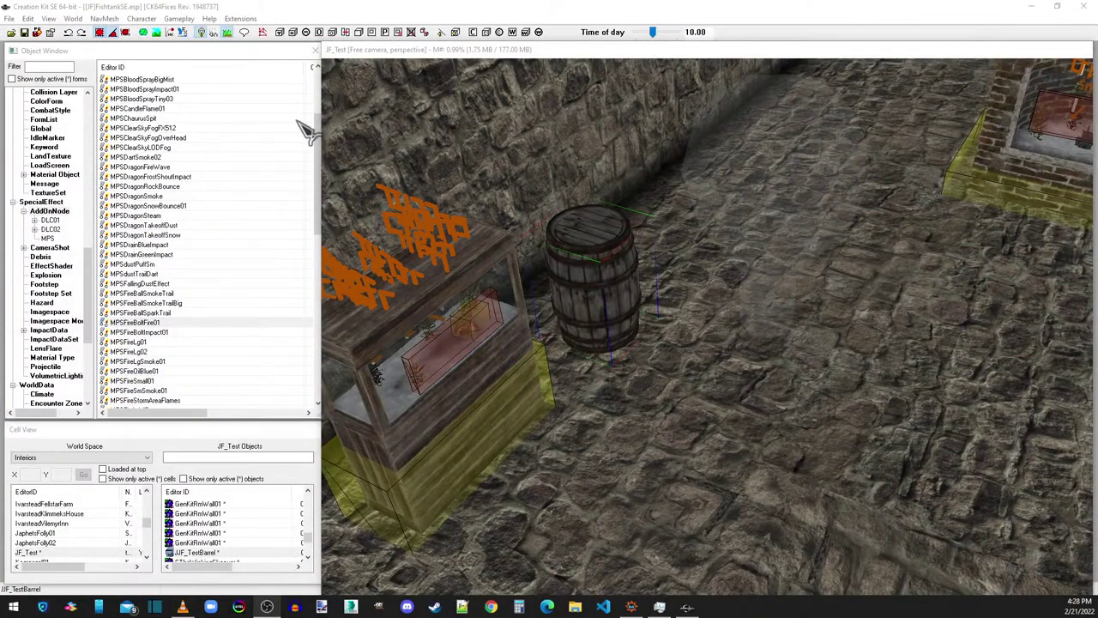
scroll(409, 171, "down", 2)
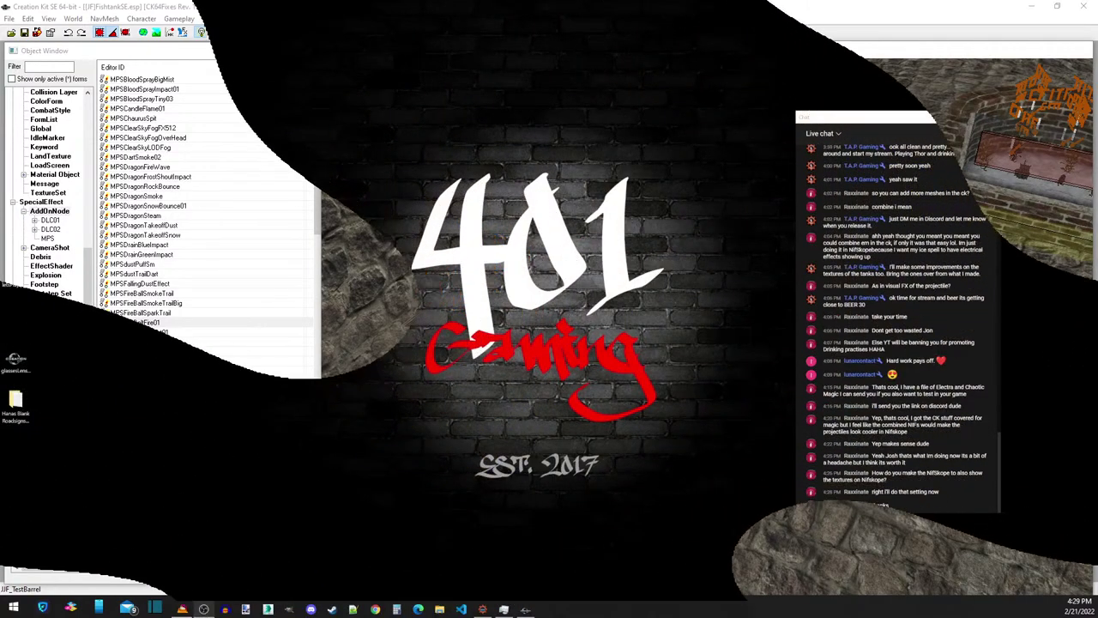
Step: Load farmhousedoor01.nif in NifSkope and bring up the Resources page of Settings
left_click_drag(265, 243, 17, 101)
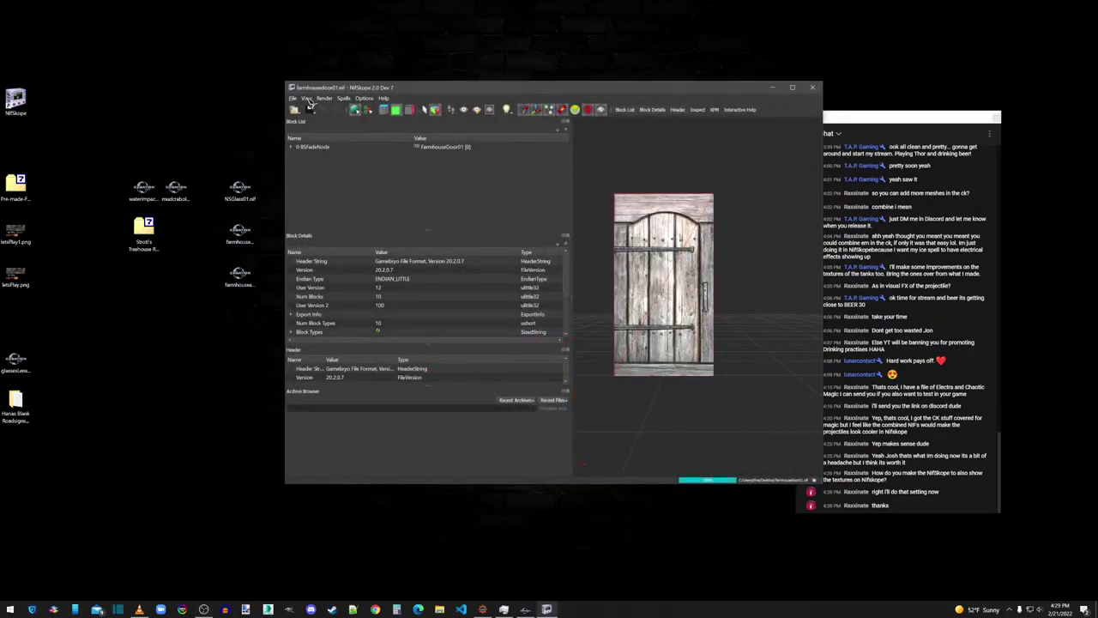
left_click(363, 98)
left_click(368, 107)
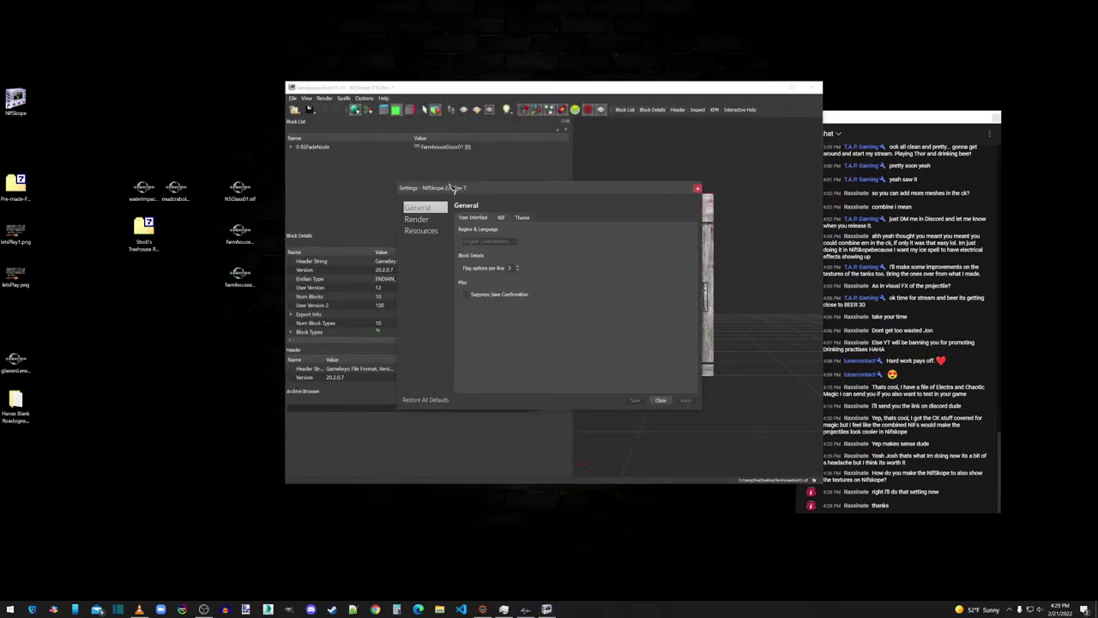
left_click(422, 231)
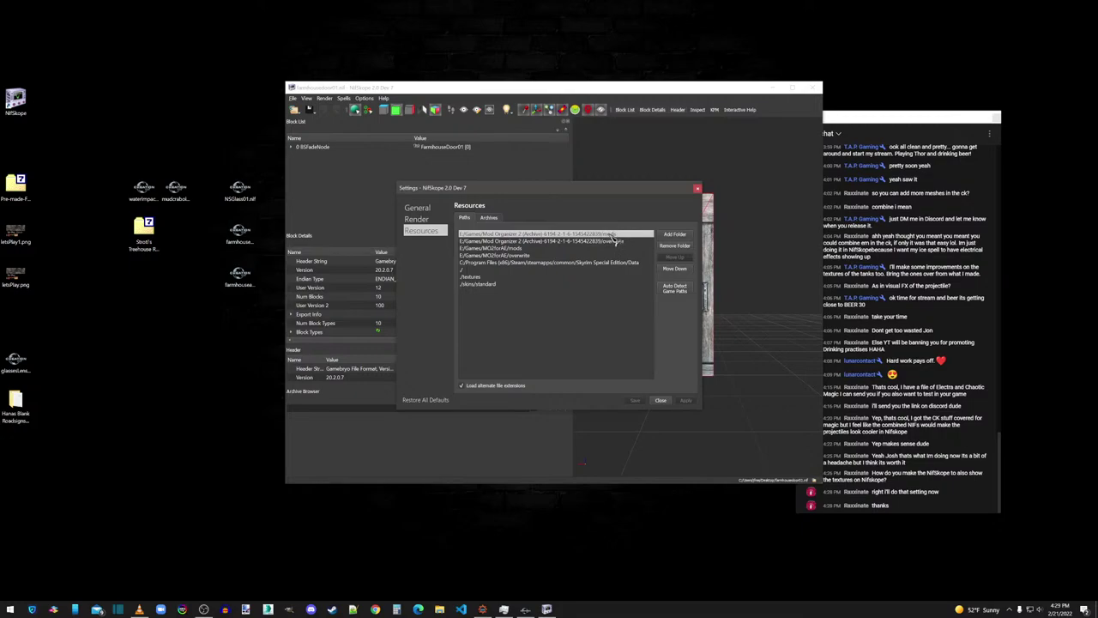
left_click(614, 241)
left_click(614, 235)
left_click(616, 242)
left_click(612, 234)
Step: Add Mod Organizer's mods folder as a texture resource path and apply the settings
left_click(676, 235)
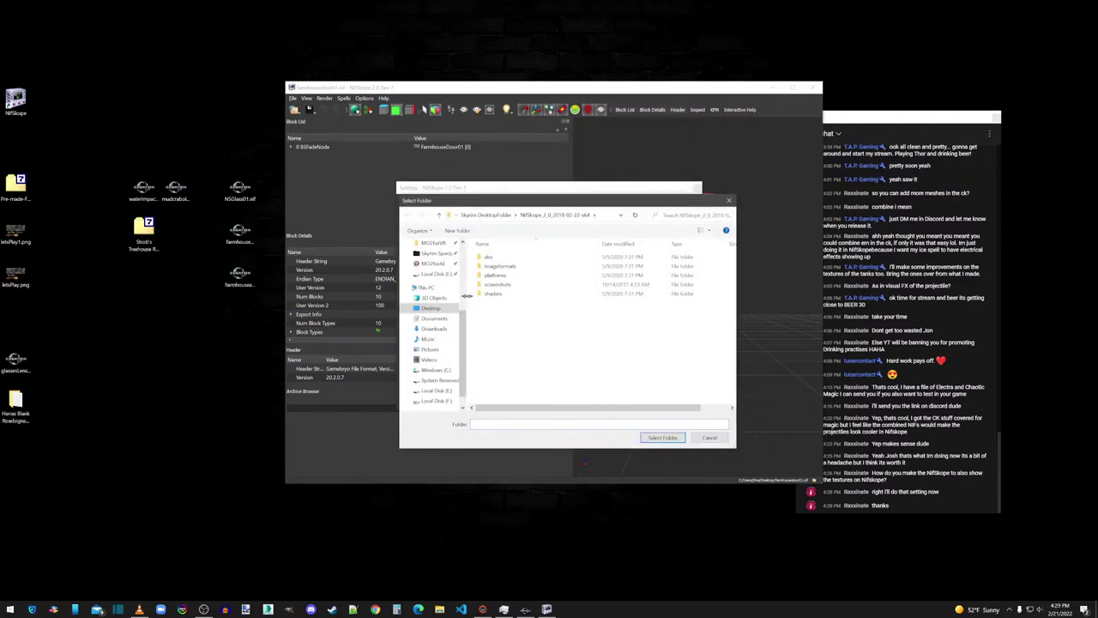
scroll(433, 296, "up", 2)
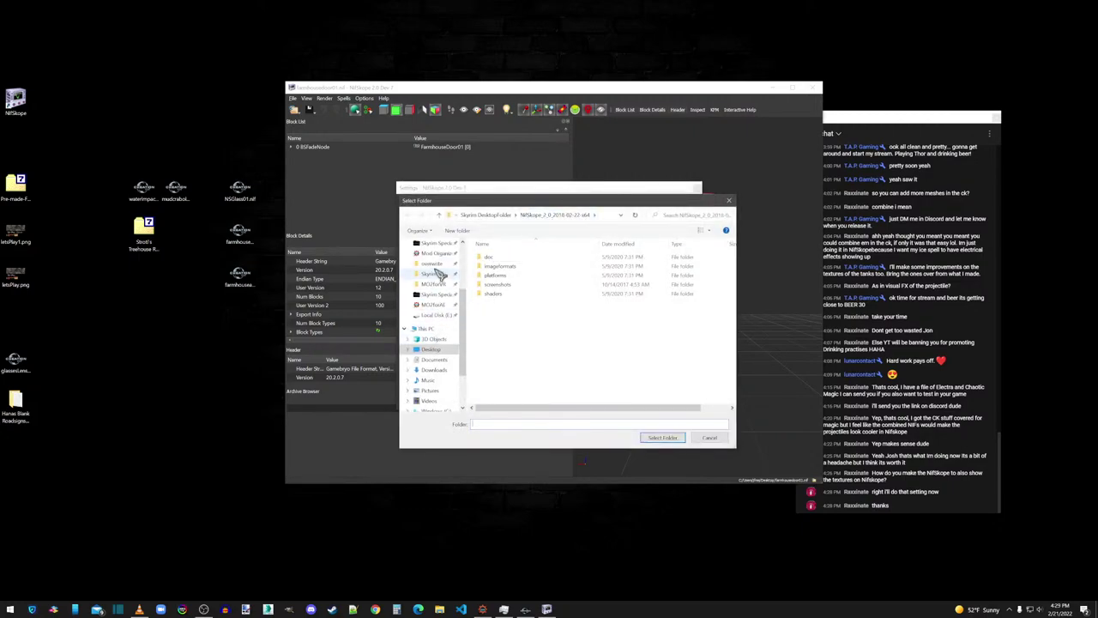
left_click(436, 253)
left_click(493, 322)
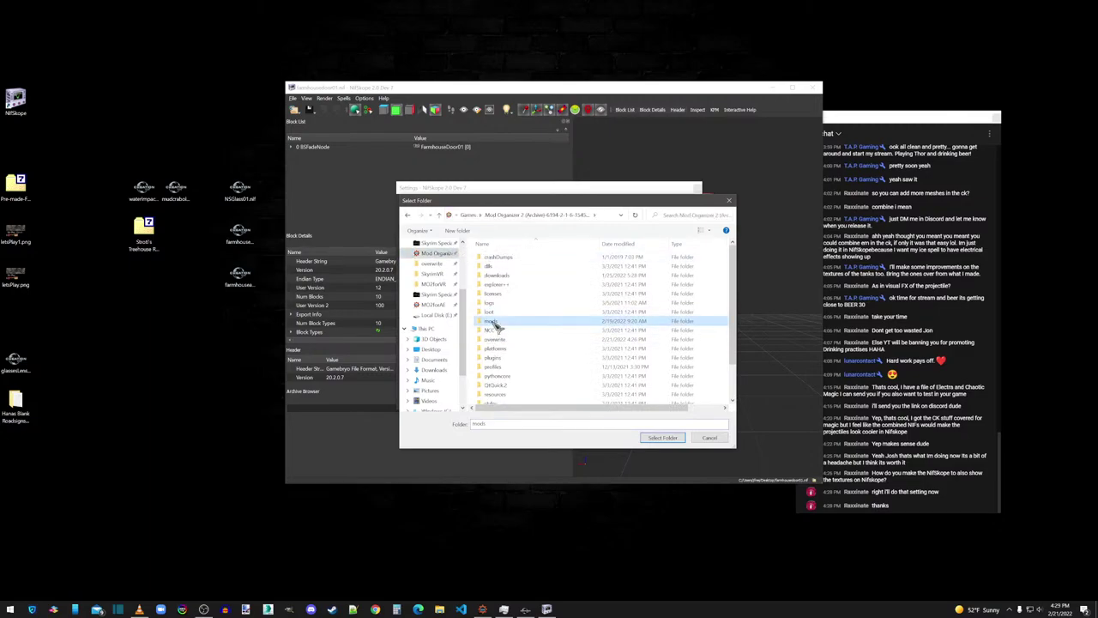
double_click(494, 323)
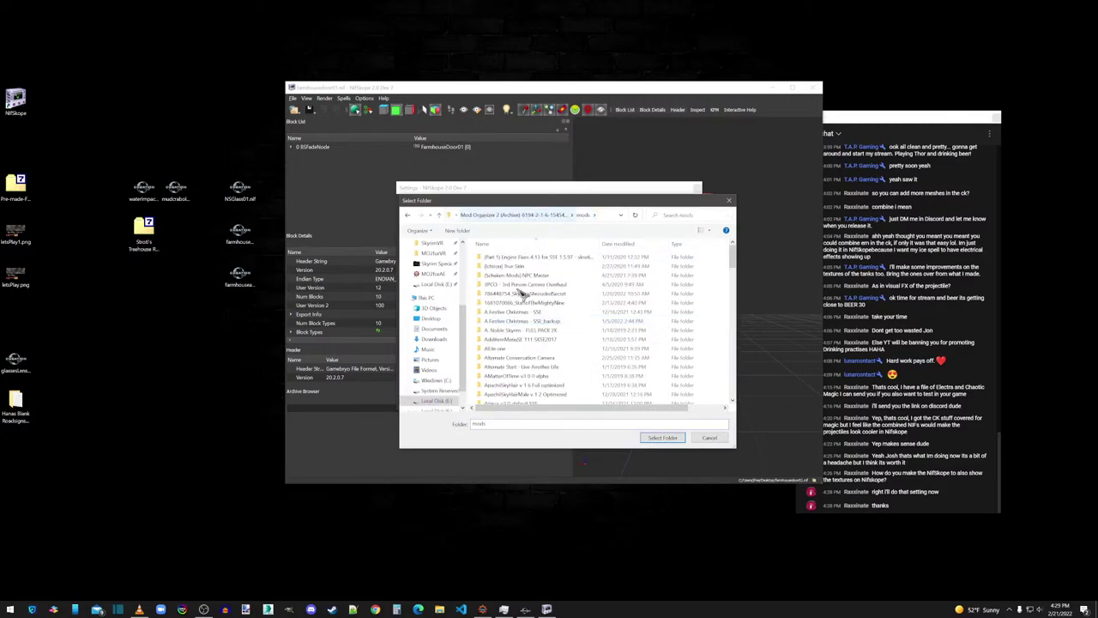
left_click(480, 422)
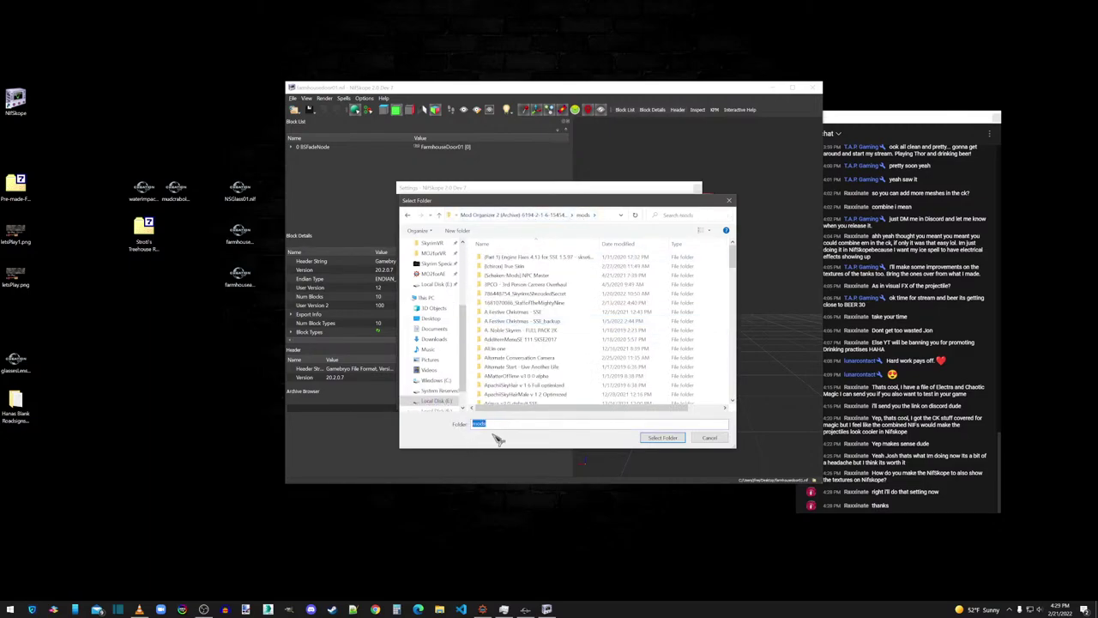
left_click(659, 438)
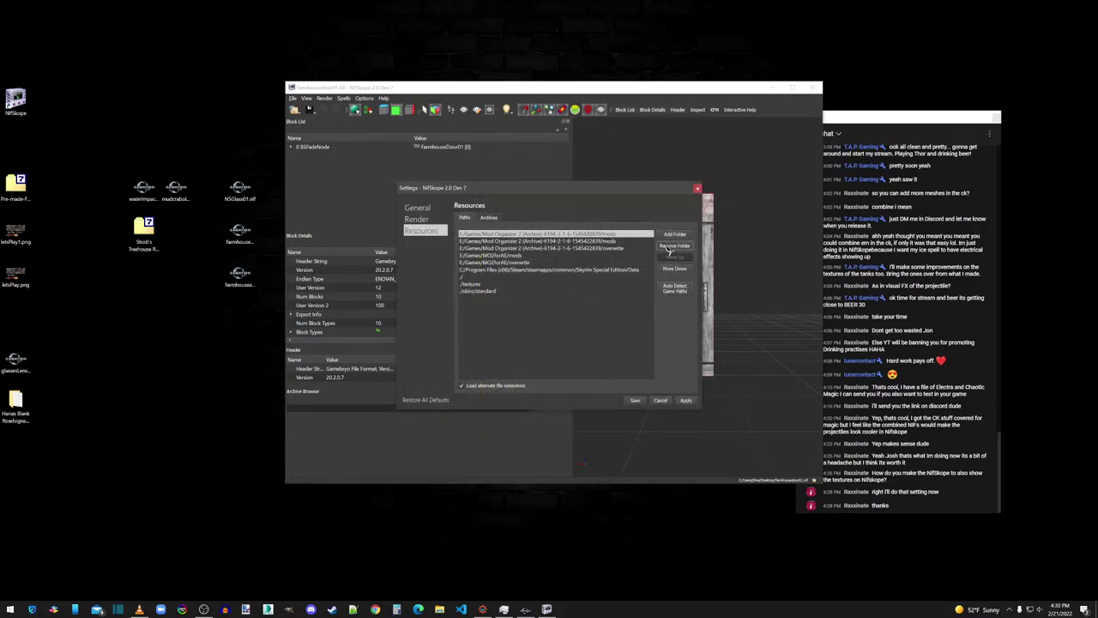
left_click(672, 400)
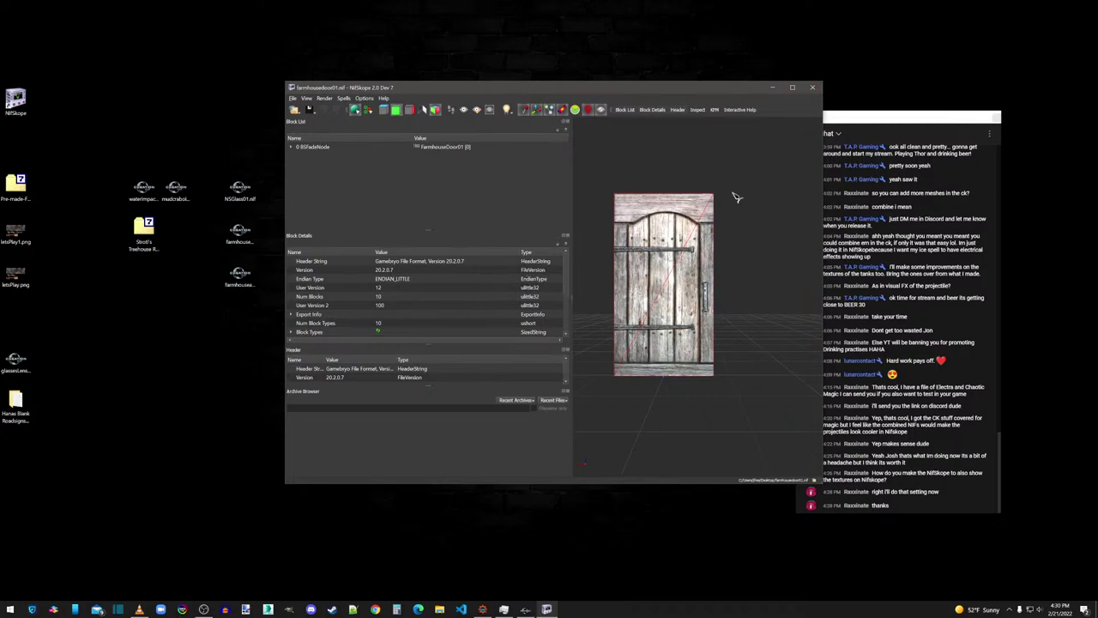
Step: Close NifSkope along with the farmhouse door model
left_click(813, 86)
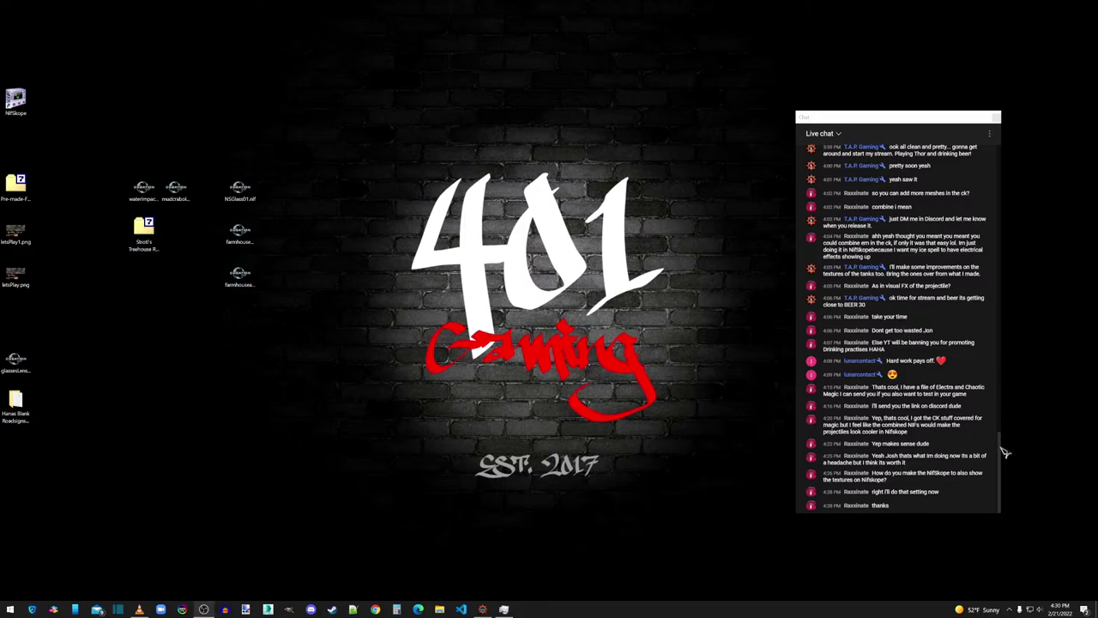
scroll(1002, 445, "up", 2)
scroll(1002, 464, "down", 2)
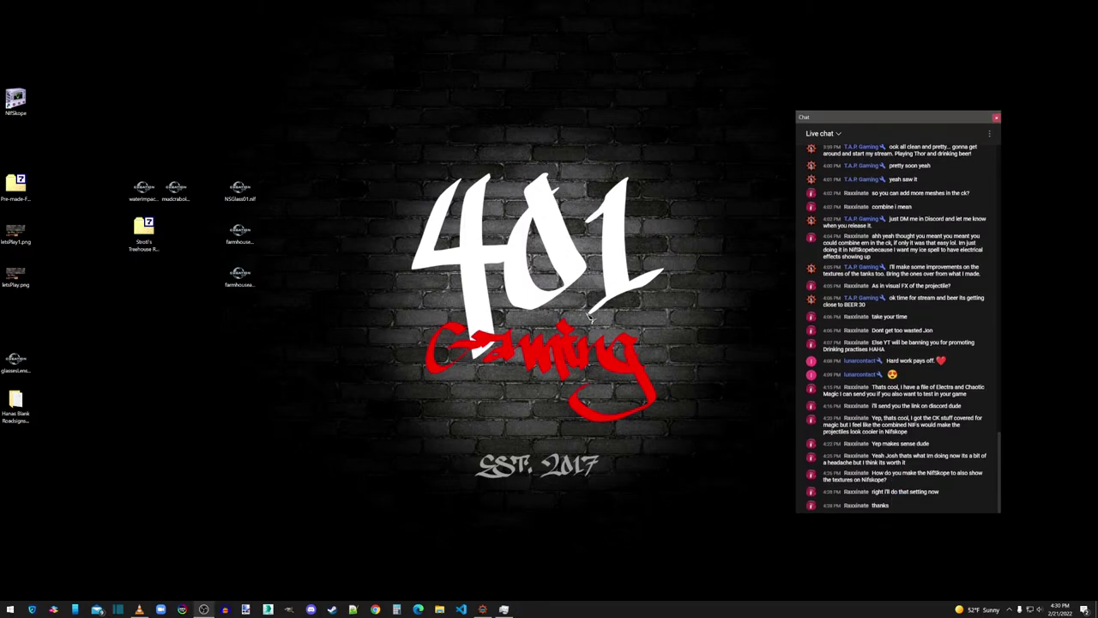
Step: Move the chat window slightly higher and close the VLC player window
left_click_drag(860, 119, 858, 94)
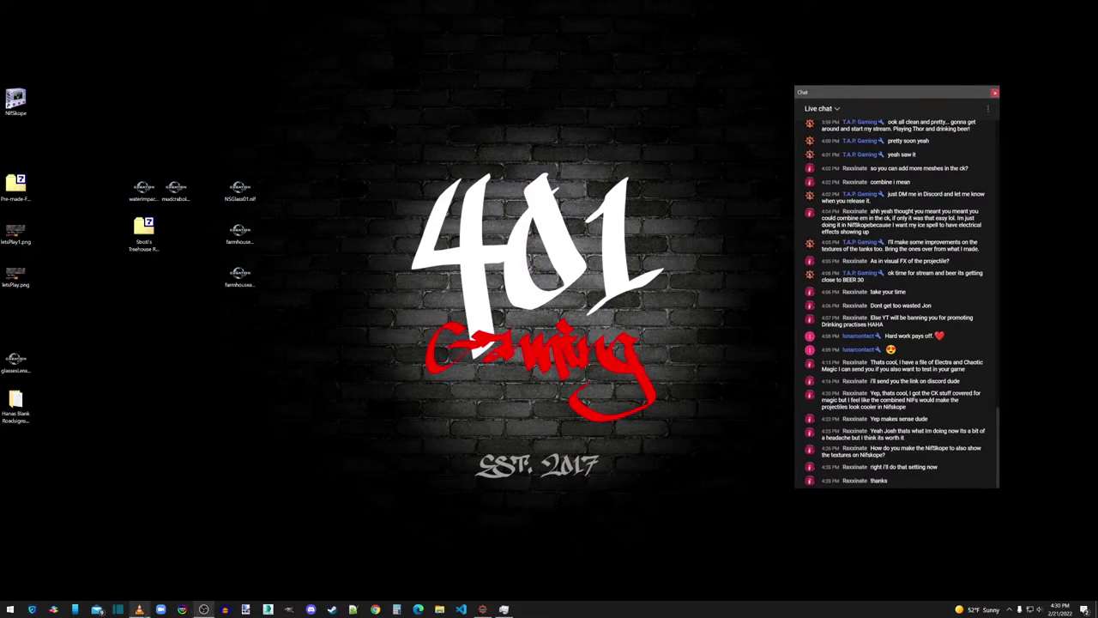
left_click(139, 609)
left_click(573, 96)
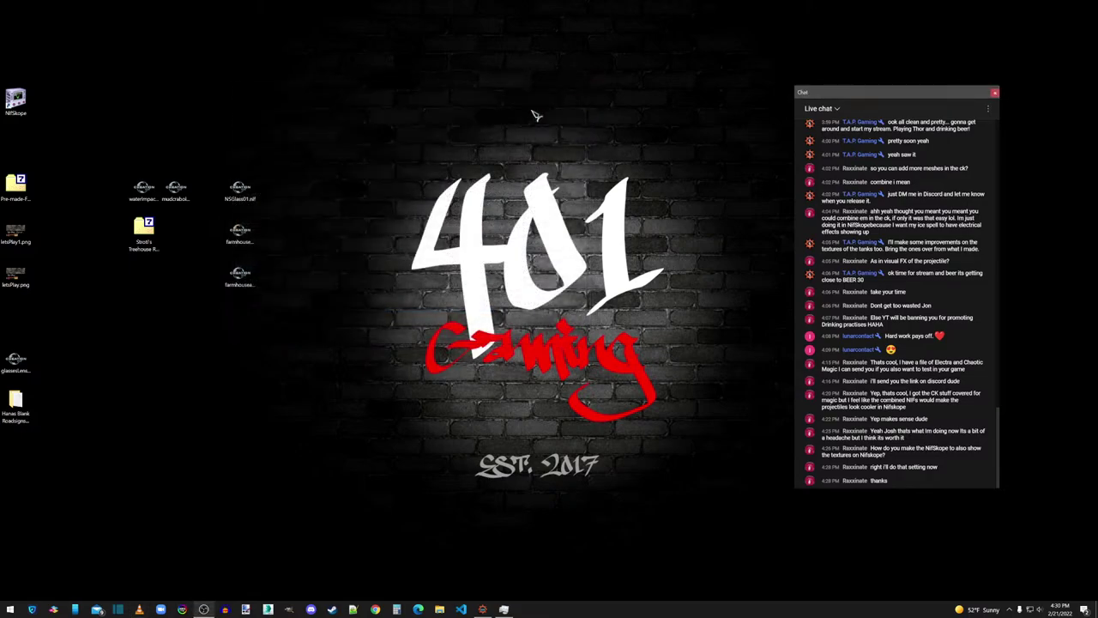